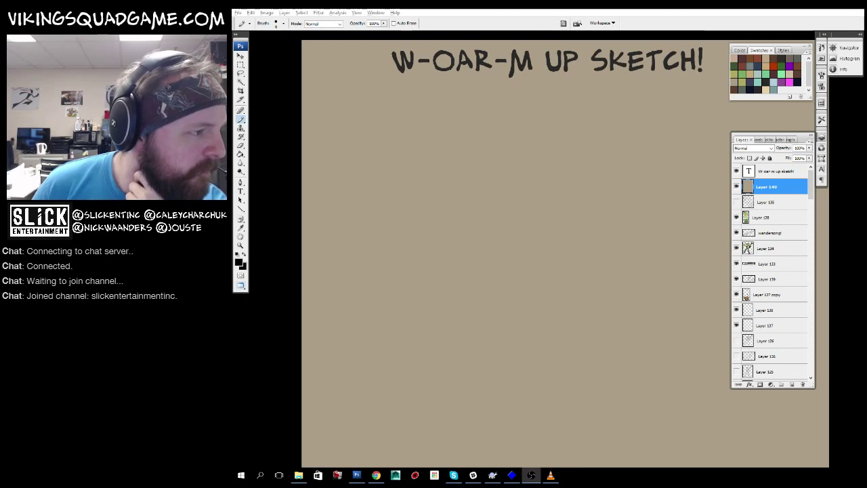
# Bring the Untitled-1 artwork document forward and look over its reference characters.
pyautogui.press('f')
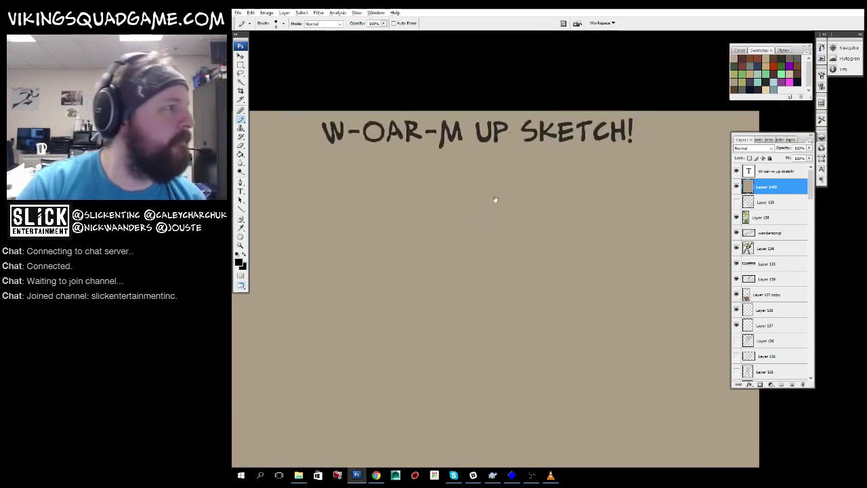
pyautogui.press('f')
pyautogui.moveTo(515, 142); pyautogui.dragTo(742, 169)
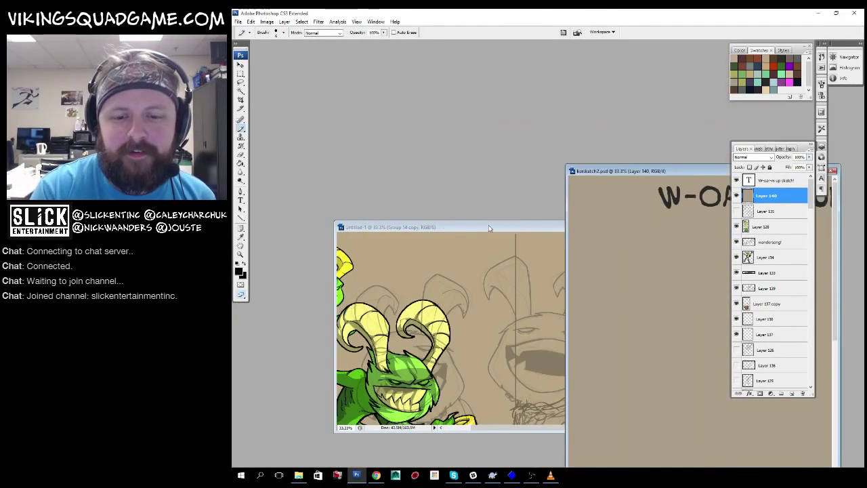
pyautogui.click(490, 226)
pyautogui.press('f')
pyautogui.press('f')
pyautogui.moveTo(579, 287); pyautogui.dragTo(237, 317)
pyautogui.press('f')
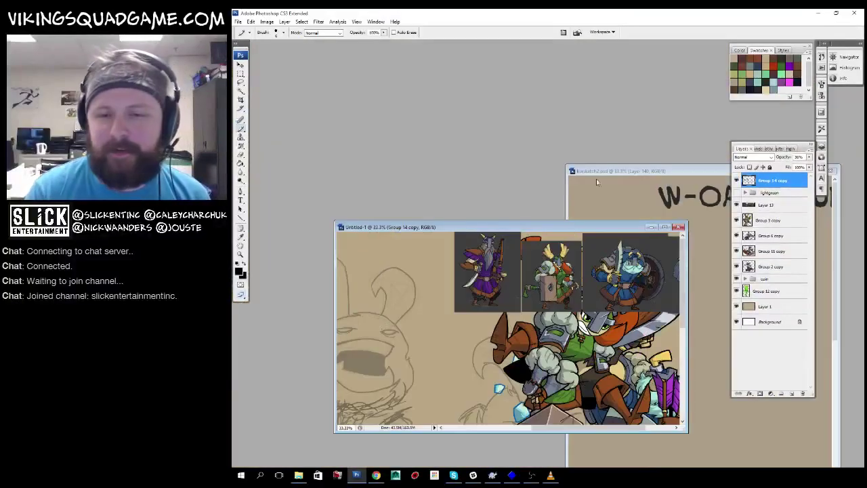
# Return to the warm-up sketch document in full-screen view and choose the VIKING_sketcher brush preset.
pyautogui.hotkey('ctrl', 'Tab')
pyautogui.press('f')
pyautogui.press('f')
pyautogui.moveTo(491, 294); pyautogui.dragTo(581, 233)
pyautogui.rightClick(581, 234)
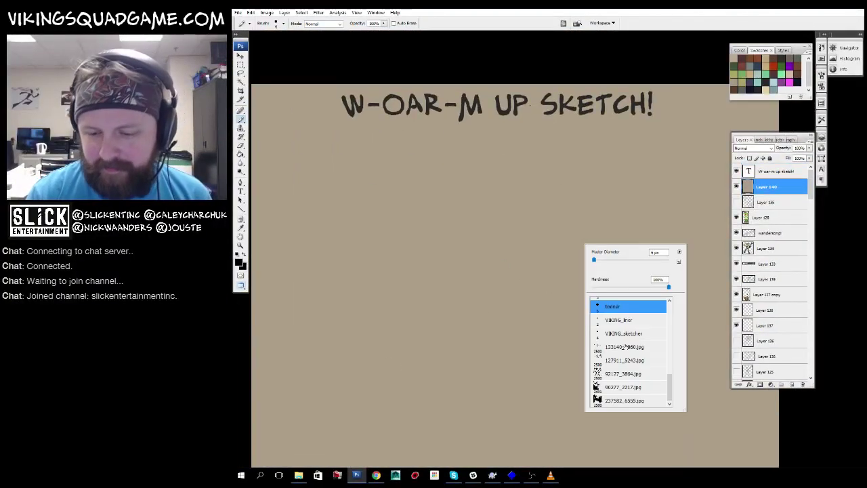
pyautogui.click(635, 333)
pyautogui.moveTo(441, 199); pyautogui.dragTo(441, 239)
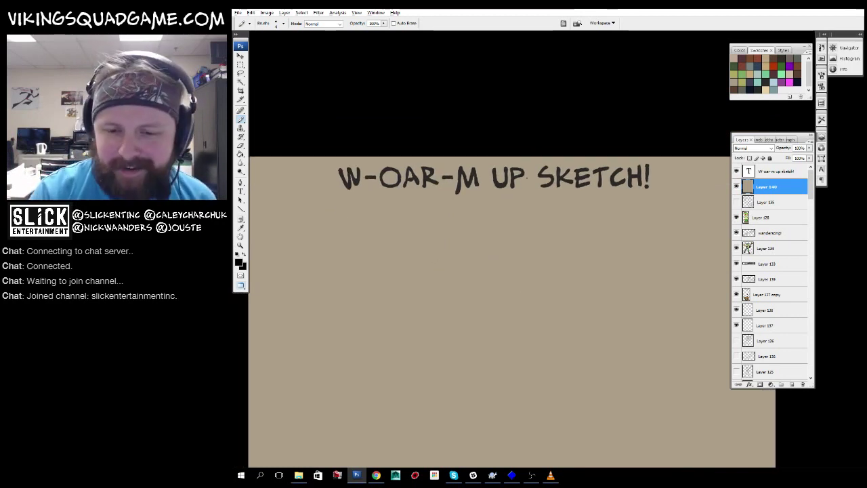
# Add a new layer above the title text layer and move it one level down, beneath the text.
pyautogui.click(736, 186)
pyautogui.click(736, 186)
pyautogui.click(776, 171)
pyautogui.moveTo(502, 290); pyautogui.dragTo(515, 296)
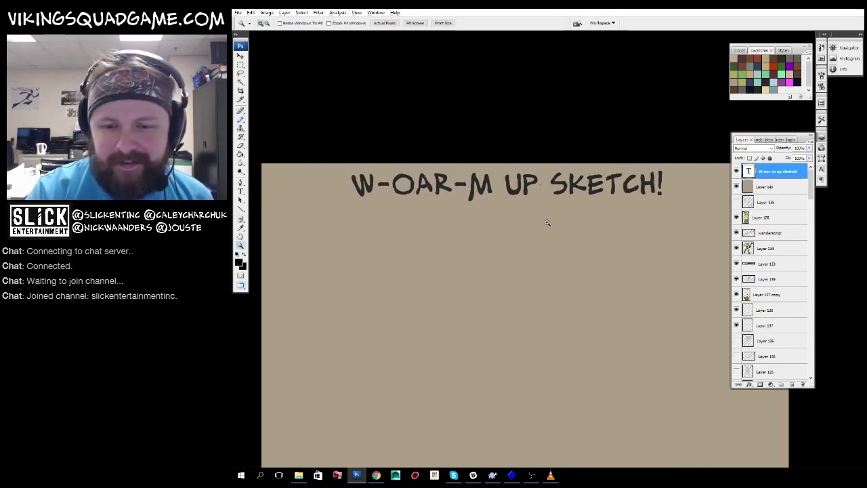
pyautogui.moveTo(567, 220); pyautogui.dragTo(510, 260)
pyautogui.moveTo(474, 332); pyautogui.dragTo(558, 184)
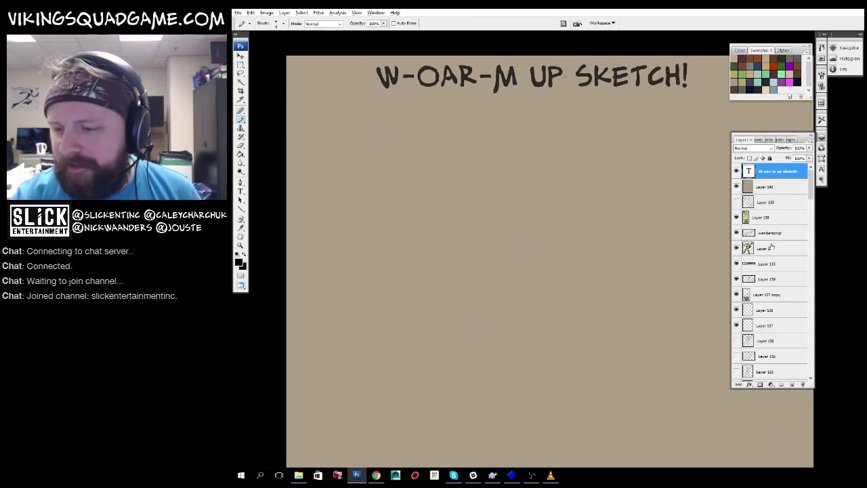
pyautogui.click(792, 385)
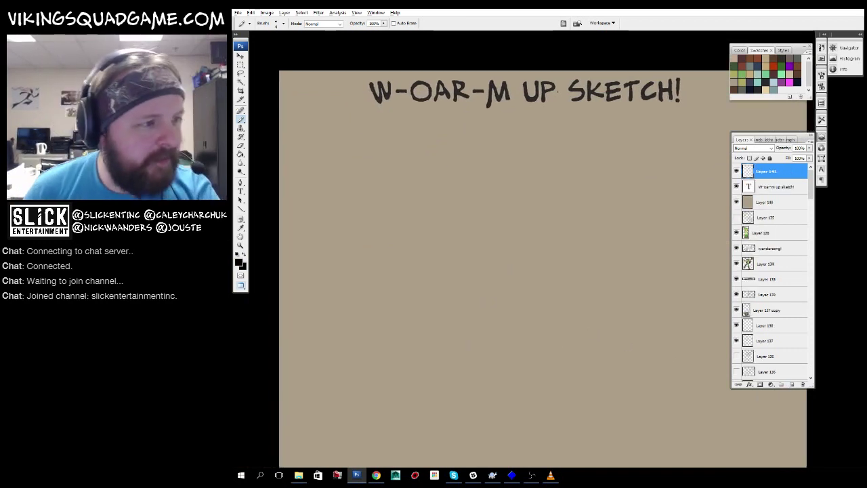
pyautogui.moveTo(556, 189); pyautogui.dragTo(543, 251)
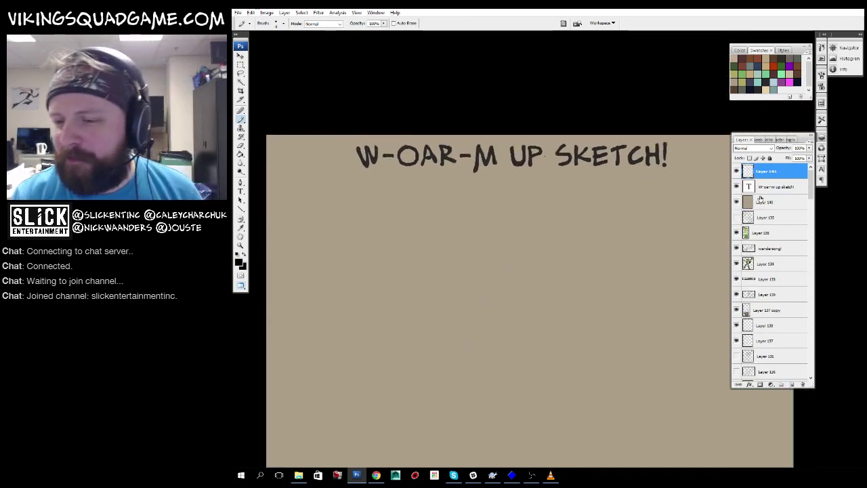
pyautogui.hotkey('ctrl', '[')
pyautogui.moveTo(601, 267); pyautogui.dragTo(567, 285)
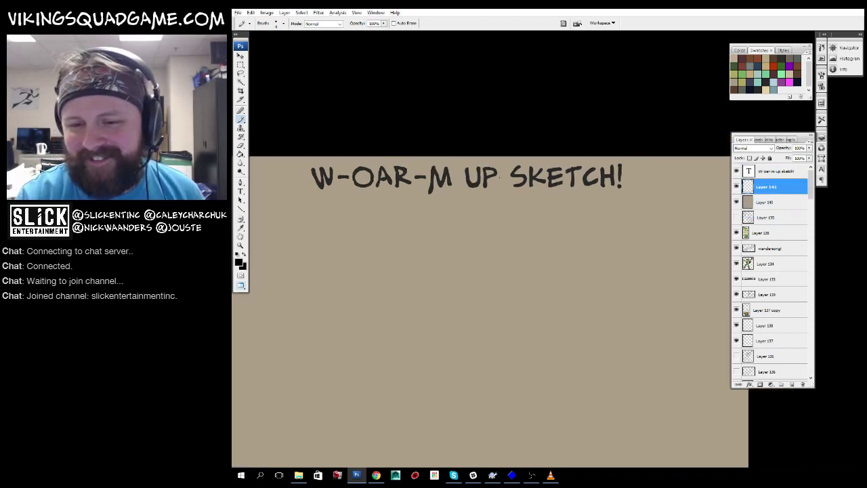
# Change the area surrounding the canvas from black to the custom colour.
pyautogui.moveTo(529, 309); pyautogui.dragTo(569, 234)
pyautogui.rightClick(569, 234)
pyautogui.hscroll(-3, 435, 284)
pyautogui.rightClick(312, 326)
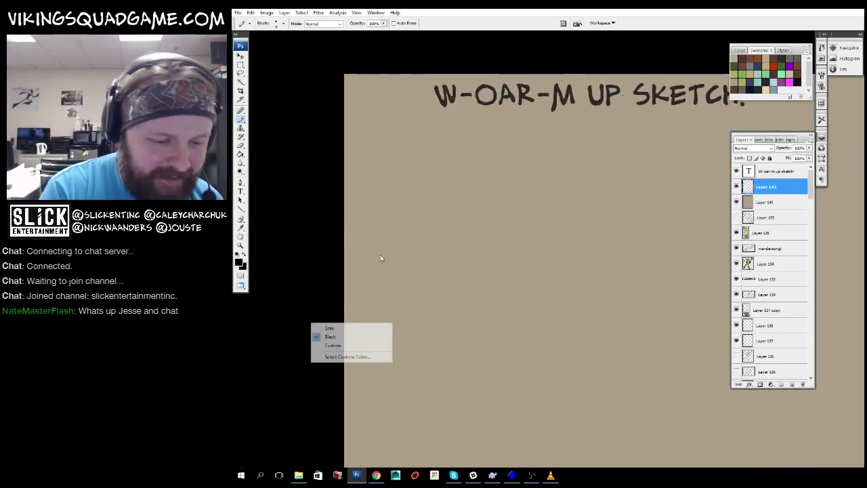
pyautogui.click(332, 345)
pyautogui.moveTo(658, 56)
pyautogui.mouseDown()
pyautogui.moveTo(577, 110)
pyautogui.moveTo(630, 49)
pyautogui.mouseUp()
# Switch from VIKING_sketcher to a thicker brush preset from higher in the brush list for sketching.
pyautogui.rightClick(575, 215)
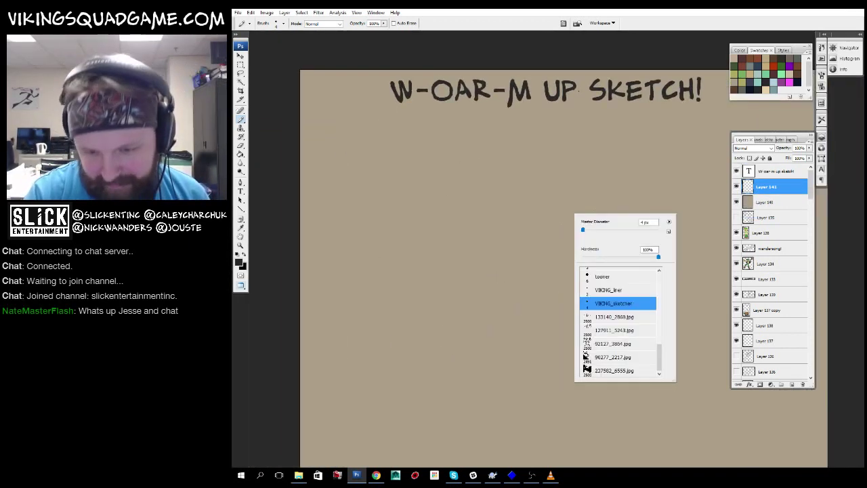
pyautogui.moveTo(659, 356); pyautogui.dragTo(660, 286)
pyautogui.click(615, 314)
pyautogui.moveTo(474, 302); pyautogui.dragTo(442, 291)
pyautogui.keyDown('alt'); pyautogui.click(490, 251); pyautogui.keyUp('alt')
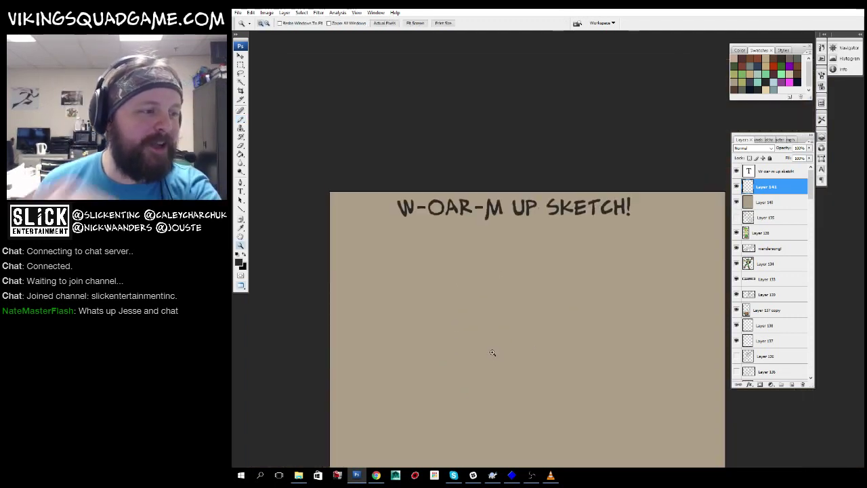
pyautogui.press('b')
pyautogui.moveTo(538, 201); pyautogui.dragTo(588, 159)
# Add a layer directly above the tan Layer 140 and sketch overlapping circles and a lower contour for the creature's head.
pyautogui.click(746, 202)
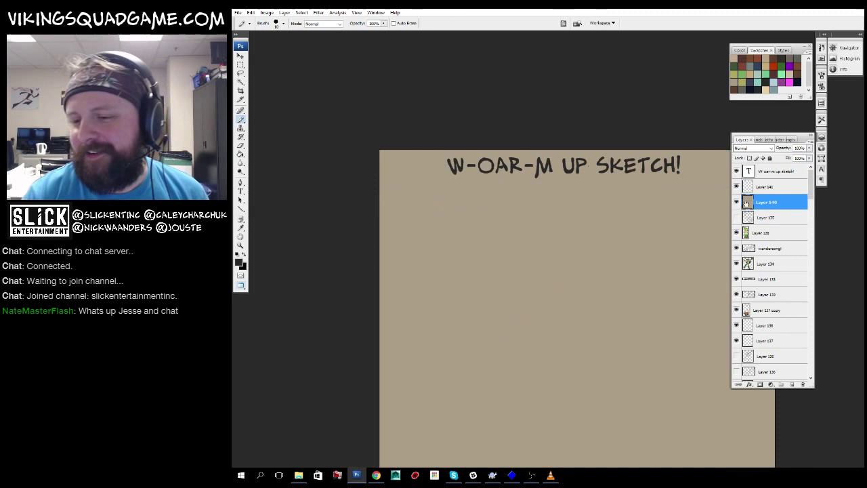
pyautogui.click(792, 385)
pyautogui.moveTo(653, 268); pyautogui.dragTo(608, 188)
pyautogui.hotkey('ctrl', '+')
pyautogui.moveTo(472, 290)
pyautogui.mouseDown()
pyautogui.moveTo(470, 364)
pyautogui.moveTo(539, 156)
pyautogui.moveTo(535, 139)
pyautogui.moveTo(532, 220)
pyautogui.mouseUp()
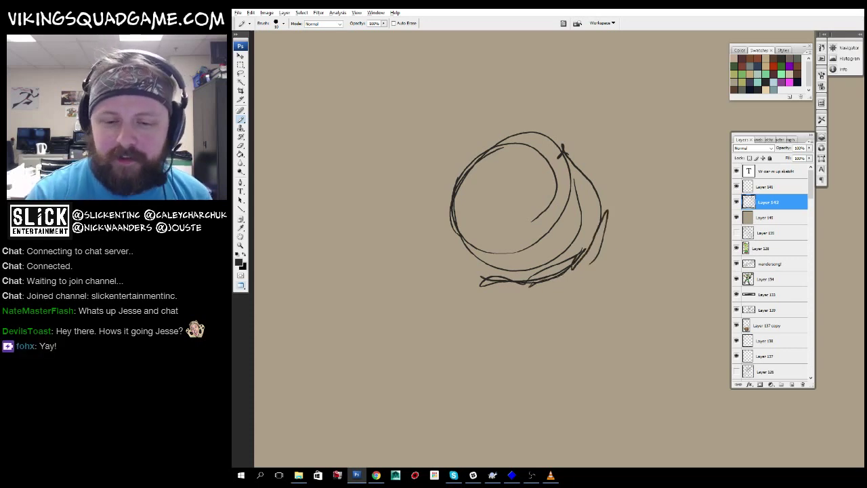
# Sketch two large curled horns rising from the upper left and upper right of the creature's head.
pyautogui.moveTo(531, 167); pyautogui.dragTo(536, 247)
pyautogui.moveTo(596, 166); pyautogui.dragTo(587, 274)
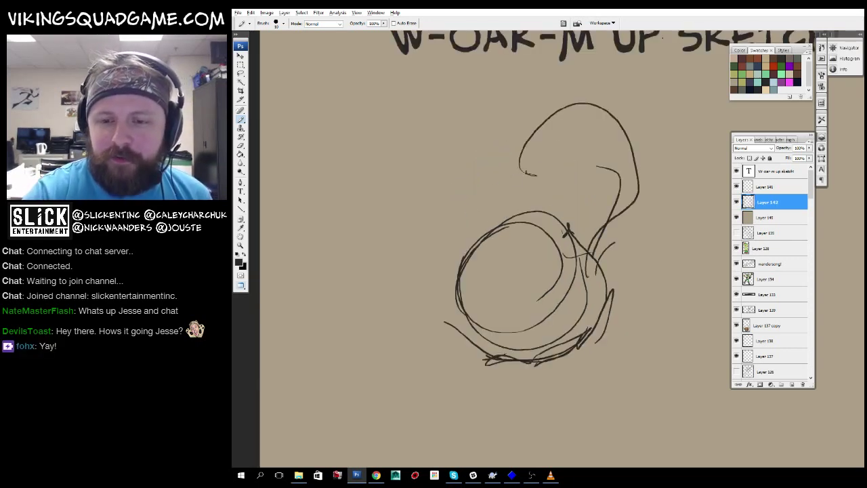
pyautogui.moveTo(581, 150); pyautogui.dragTo(526, 175)
pyautogui.moveTo(526, 175); pyautogui.dragTo(550, 190)
pyautogui.moveTo(505, 134); pyautogui.dragTo(528, 263)
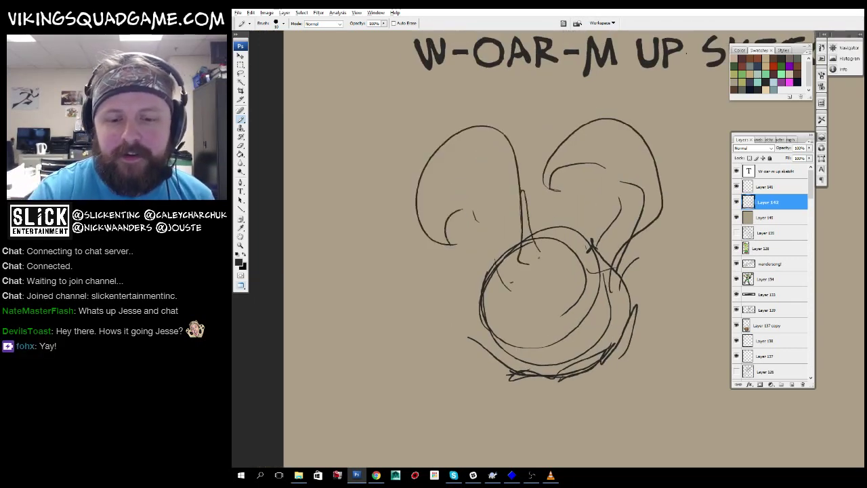
pyautogui.moveTo(473, 210); pyautogui.dragTo(515, 275)
pyautogui.moveTo(515, 275)
pyautogui.mouseDown()
pyautogui.moveTo(470, 204)
pyautogui.moveTo(502, 193)
pyautogui.mouseUp()
pyautogui.moveTo(520, 259); pyautogui.dragTo(495, 254)
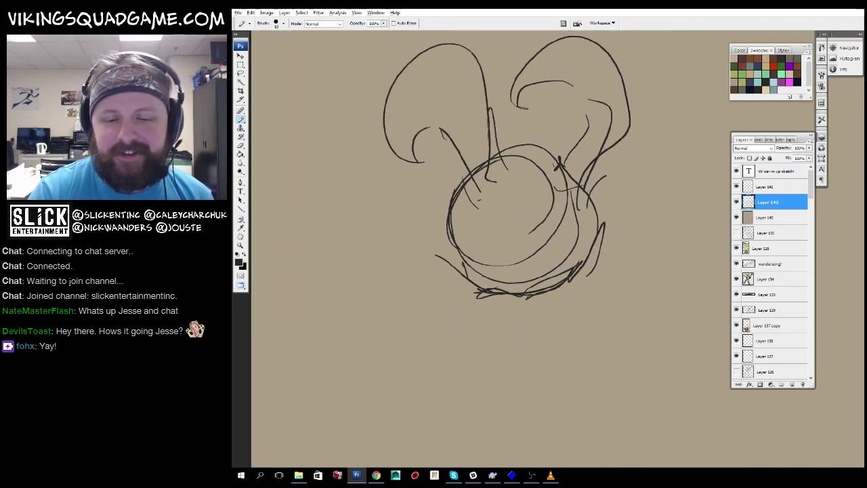
# Sketch a rough, shaggy jaw and chin beneath the creature's head circles.
pyautogui.moveTo(508, 203); pyautogui.dragTo(511, 187)
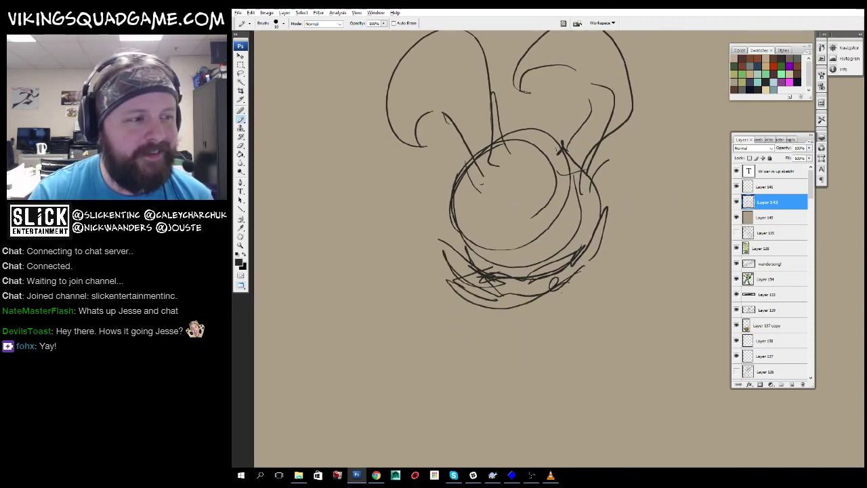
pyautogui.moveTo(535, 278); pyautogui.dragTo(496, 264)
pyautogui.moveTo(501, 308); pyautogui.dragTo(464, 284)
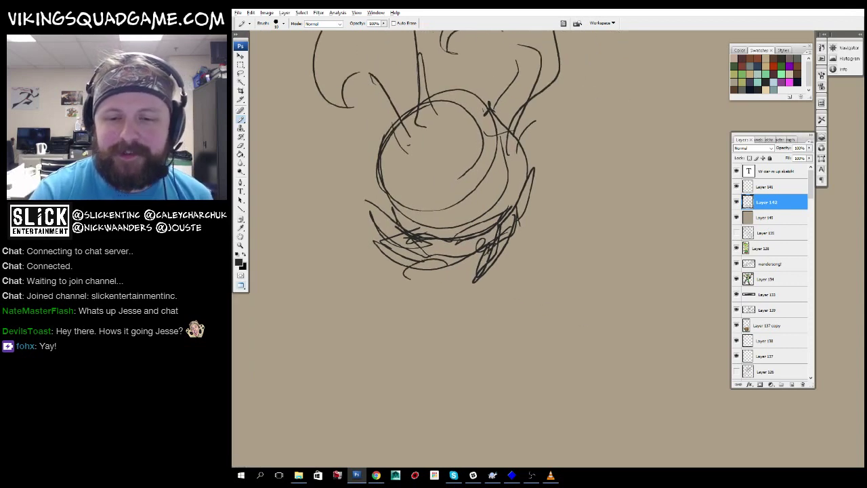
# Sketch a rounded shoulder and arm extending from the right side of the creature's head.
pyautogui.moveTo(515, 193); pyautogui.dragTo(572, 175)
pyautogui.moveTo(555, 197)
pyautogui.mouseDown()
pyautogui.moveTo(521, 205)
pyautogui.moveTo(568, 167)
pyautogui.mouseUp()
pyautogui.moveTo(568, 169); pyautogui.dragTo(564, 165)
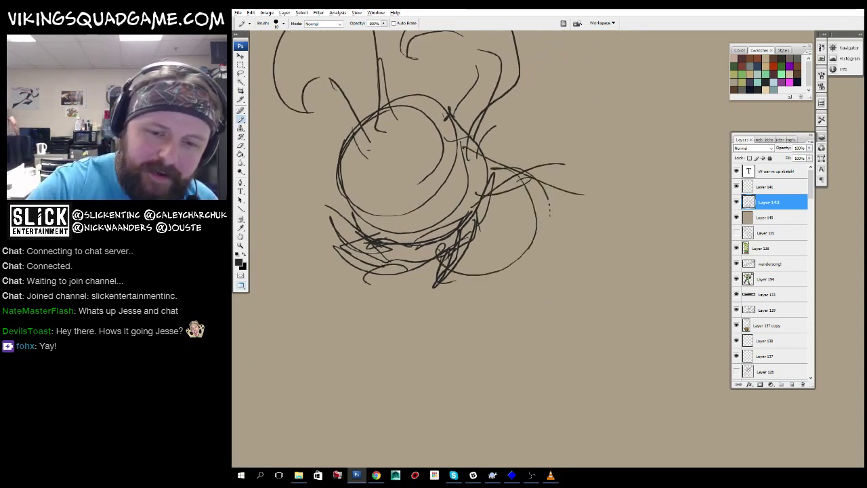
pyautogui.moveTo(549, 212); pyautogui.dragTo(504, 255)
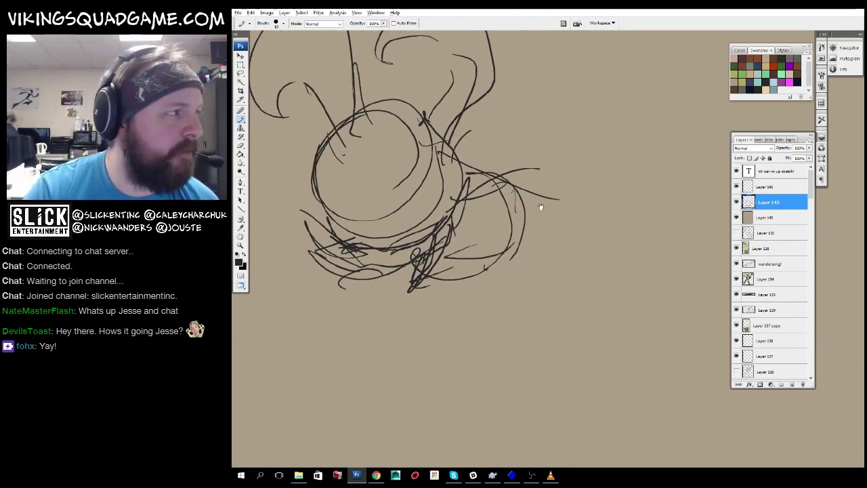
# Examine the horned monster sketch in Untitled-1 with Group 3, Group 6 and Group 11 copies hidden, and return to the warm-up sketch.
pyautogui.press('f')
pyautogui.hotkey('ctrl', 'Tab')
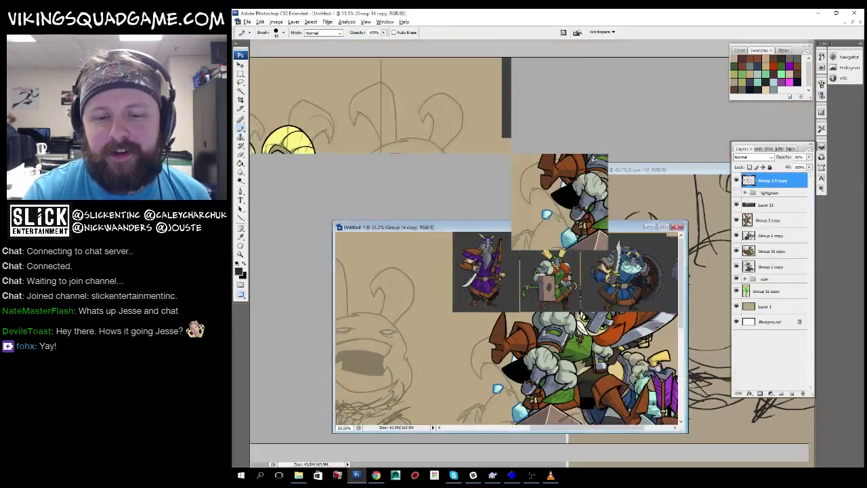
pyautogui.press('f')
pyautogui.press('z')
pyautogui.hotkey('ctrl', '+')
pyautogui.moveTo(737, 211); pyautogui.dragTo(736, 257)
pyautogui.click(737, 258)
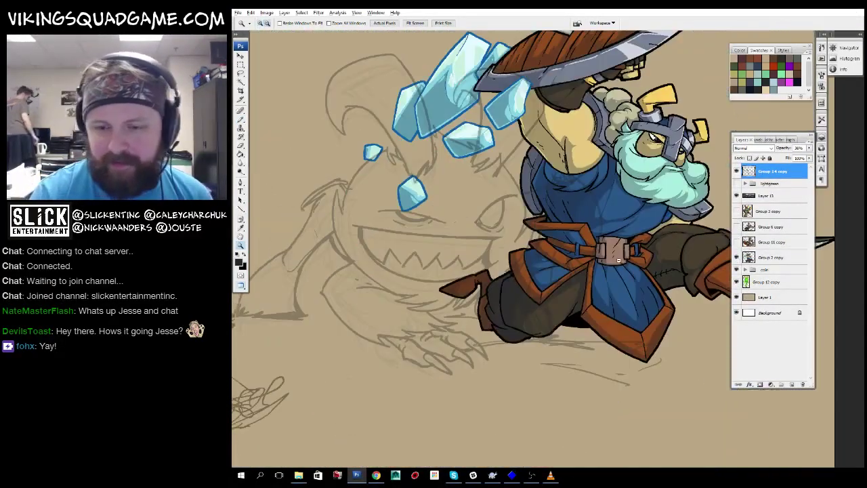
pyautogui.press('f')
pyautogui.click(638, 175)
pyautogui.press('f')
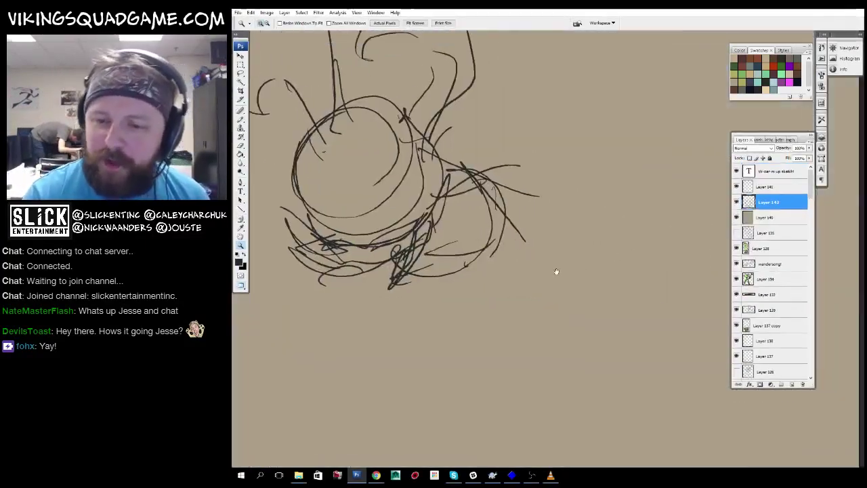
# Strengthen the right horn's inner curve and extend it down to the horn's base.
pyautogui.scroll(6, 538, 168)
pyautogui.scroll(-6, 582, 156)
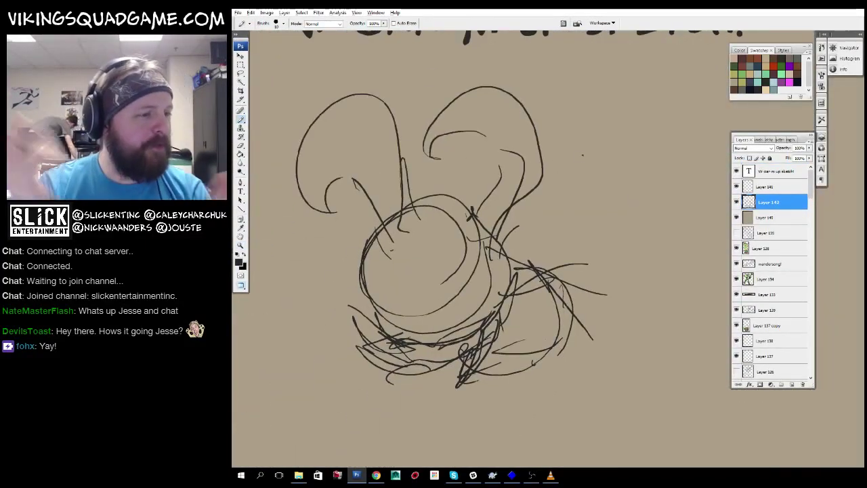
pyautogui.scroll(-1, 583, 155)
pyautogui.hotkey('ctrl', '+')
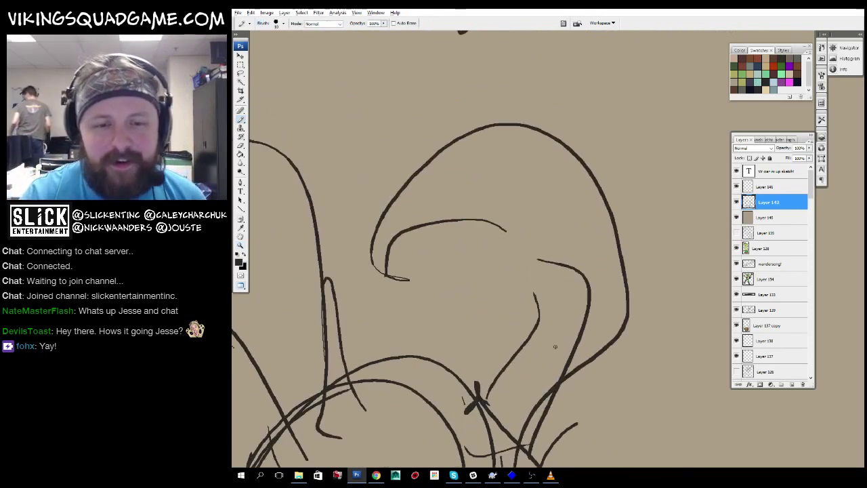
pyautogui.scroll(-3, 549, 263)
pyautogui.hscroll(-2, 549, 263)
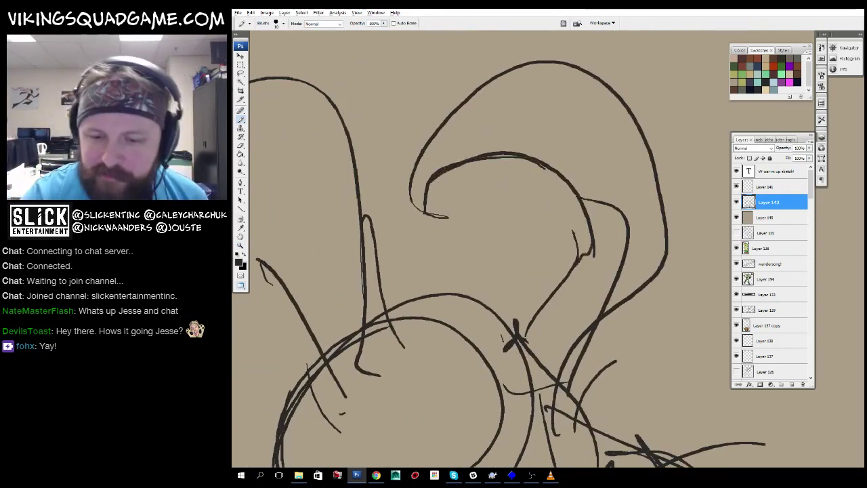
# Sketch pointed tufts on the left side of the head and a wavy upper mouth line across the face.
pyautogui.scroll(-9, 317, 298)
pyautogui.hscroll(-2, 316, 298)
pyautogui.scroll(-4, 316, 298)
pyautogui.hscroll(-3, 316, 298)
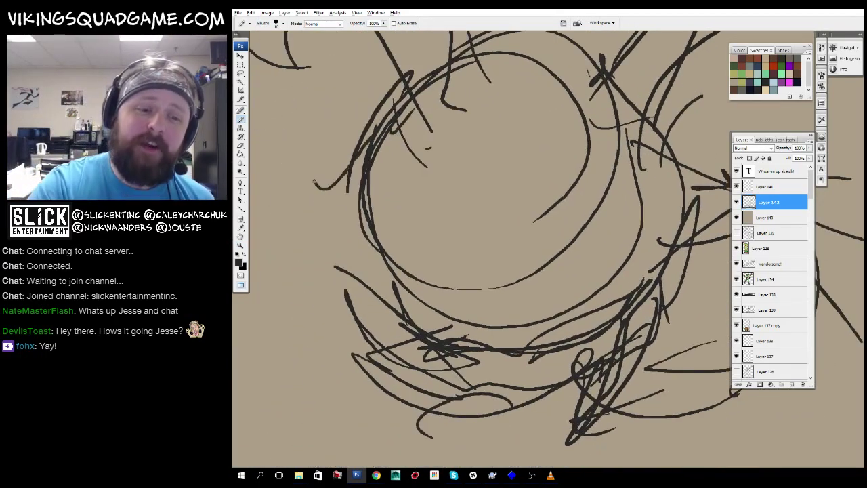
pyautogui.scroll(2, 538, 248)
pyautogui.hscroll(1, 538, 249)
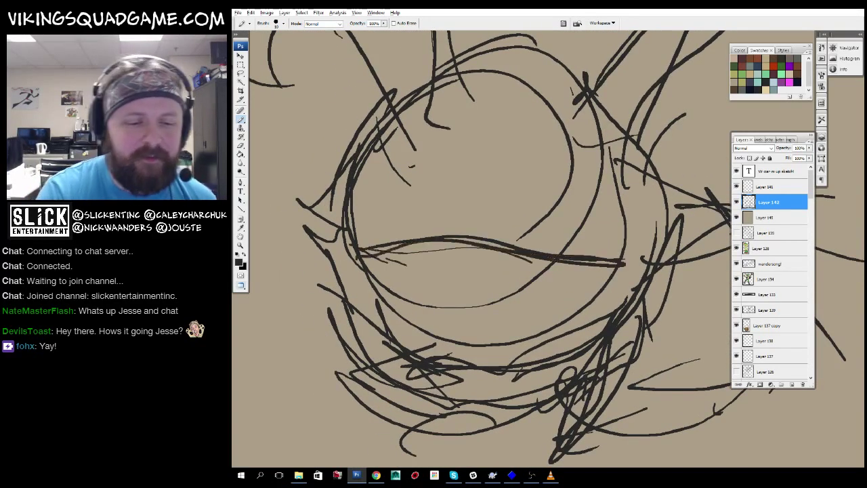
# Shade the right corner of the mouth and draw a curved line hanging below the chin.
pyautogui.press('z')
pyautogui.click(616, 244)
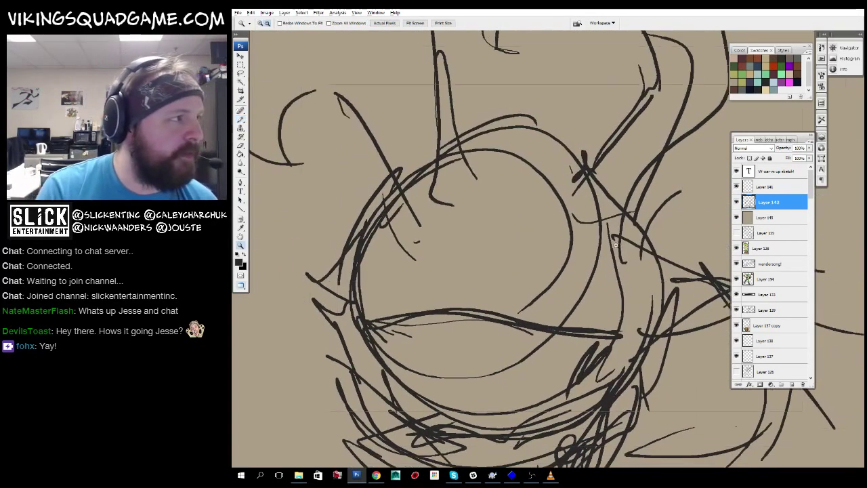
pyautogui.keyDown('alt'); pyautogui.click(615, 244); pyautogui.keyUp('alt')
pyautogui.keyDown('alt'); pyautogui.click(616, 244); pyautogui.keyUp('alt')
pyautogui.keyDown('alt'); pyautogui.click(616, 244); pyautogui.keyUp('alt')
pyautogui.moveTo(589, 207); pyautogui.dragTo(521, 361)
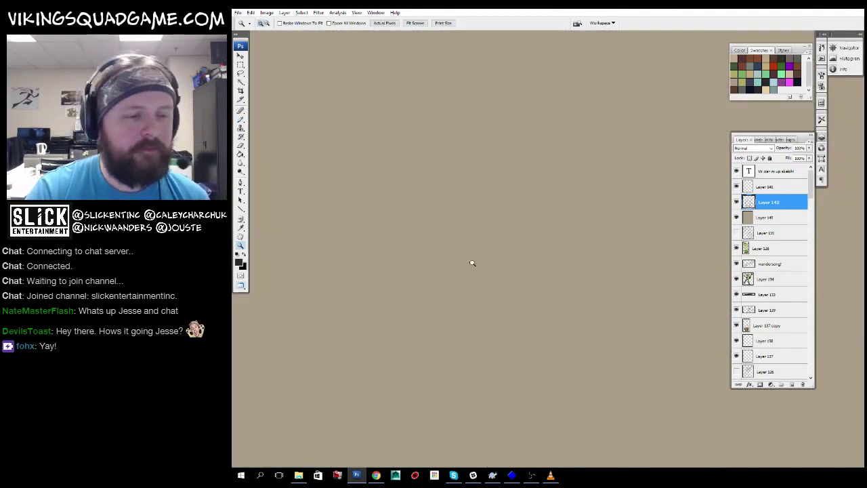
pyautogui.rightClick(515, 219)
pyautogui.click(544, 230)
pyautogui.moveTo(542, 232); pyautogui.dragTo(485, 338)
pyautogui.press('b')
pyautogui.moveTo(432, 338); pyautogui.dragTo(476, 283)
# Lasso the shoulder and arm strokes to the right of the head, delete them and clear the selection.
pyautogui.press('z')
pyautogui.click(483, 258)
pyautogui.moveTo(589, 266)
pyautogui.mouseDown()
pyautogui.moveTo(571, 250)
pyautogui.moveTo(434, 318)
pyautogui.mouseUp()
pyautogui.press('l')
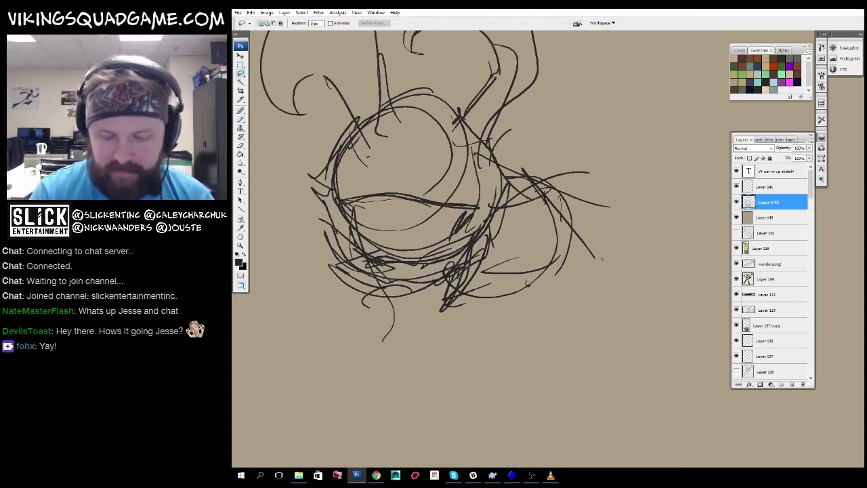
pyautogui.moveTo(627, 288); pyautogui.dragTo(627, 287)
pyautogui.press('Delete')
pyautogui.moveTo(532, 247); pyautogui.dragTo(573, 270)
pyautogui.hotkey('ctrl', 'd')
# Reinforce both horns' outlines and add inner contour lines and curled tips to them.
pyautogui.press('b')
pyautogui.moveTo(529, 159); pyautogui.dragTo(557, 328)
pyautogui.moveTo(580, 212)
pyautogui.mouseDown()
pyautogui.moveTo(549, 243)
pyautogui.moveTo(554, 260)
pyautogui.mouseUp()
pyautogui.moveTo(460, 153); pyautogui.dragTo(469, 239)
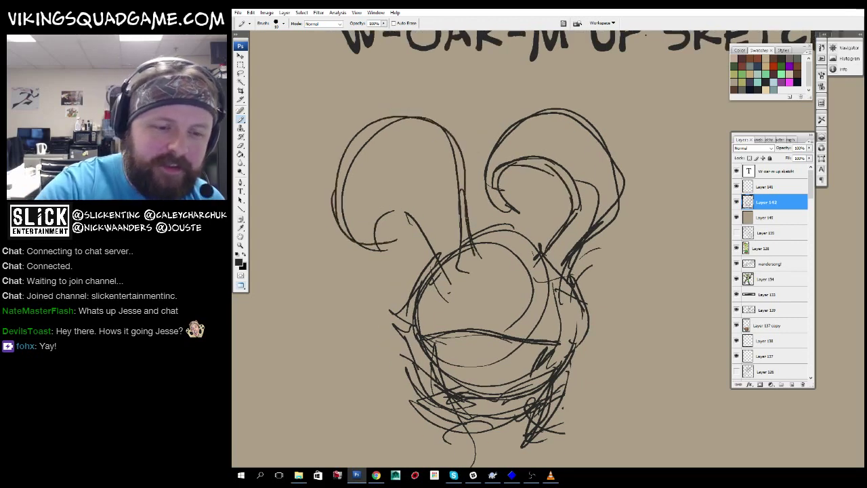
pyautogui.moveTo(398, 206); pyautogui.dragTo(440, 260)
pyautogui.moveTo(437, 200); pyautogui.dragTo(354, 257)
pyautogui.moveTo(474, 271); pyautogui.dragTo(457, 246)
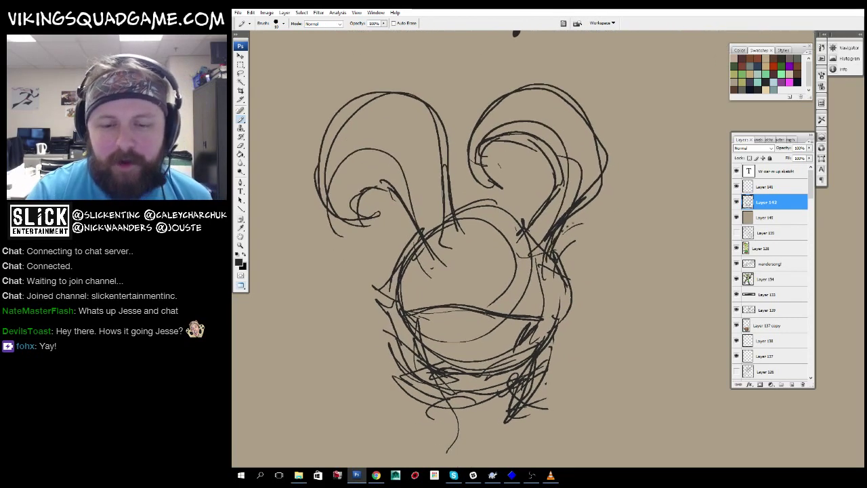
# Sketch longer pointed fur tufts down the left side of the head and jaw, and a ridge over the crown.
pyautogui.moveTo(587, 214); pyautogui.dragTo(603, 149)
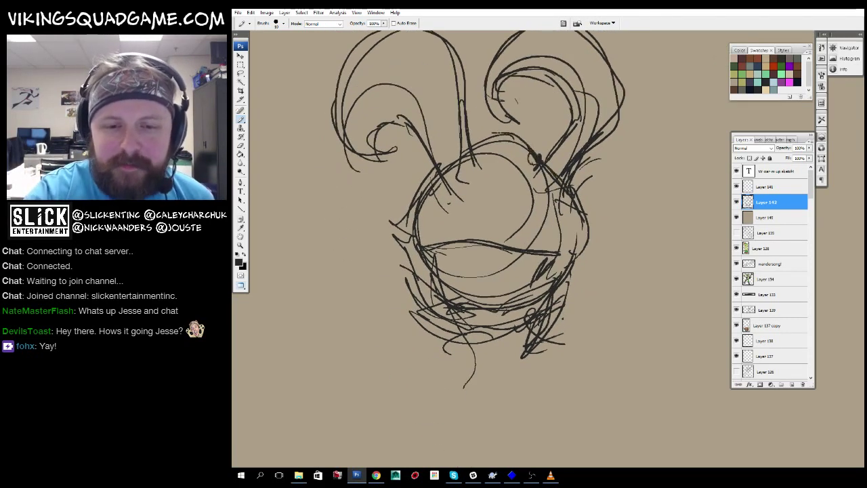
pyautogui.moveTo(483, 134); pyautogui.dragTo(518, 131)
pyautogui.moveTo(508, 271); pyautogui.dragTo(501, 245)
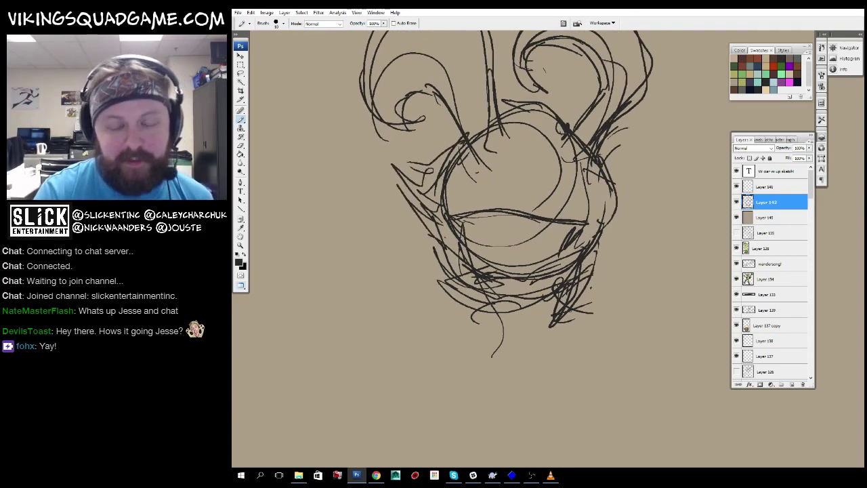
pyautogui.moveTo(527, 279); pyautogui.dragTo(519, 271)
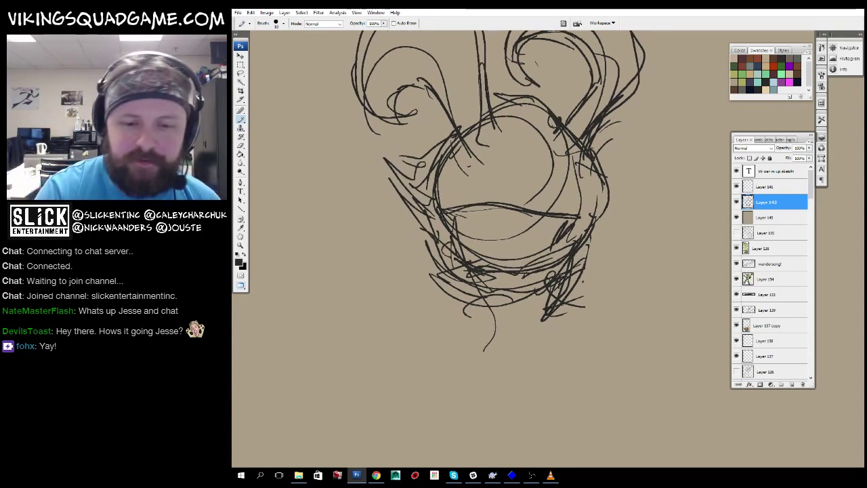
pyautogui.moveTo(588, 252); pyautogui.dragTo(521, 312)
pyautogui.press('z')
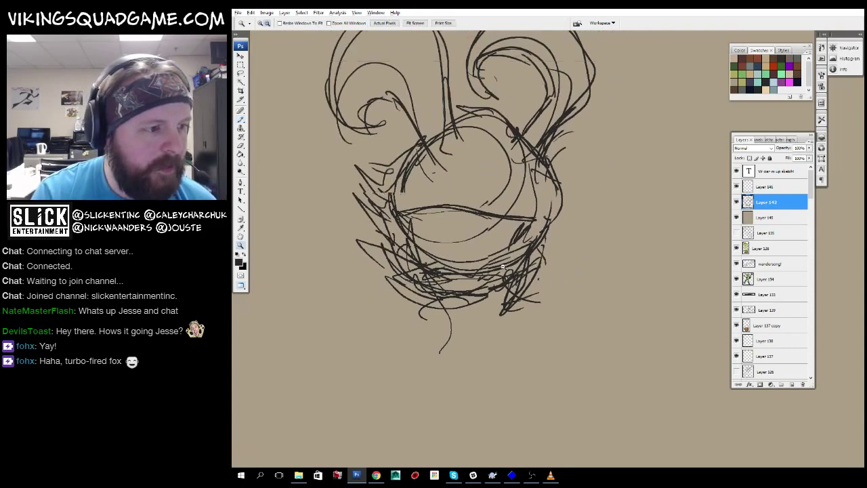
# Thicken the right horn's curled tip, close the left horn's base and draw a slanted line across the upper face.
pyautogui.keyDown('alt'); pyautogui.click(636, 237); pyautogui.keyUp('alt')
pyautogui.press('b')
pyautogui.hotkey('ctrl', '+')
pyautogui.hotkey('ctrl', '+')
pyautogui.hotkey('ctrl', '+')
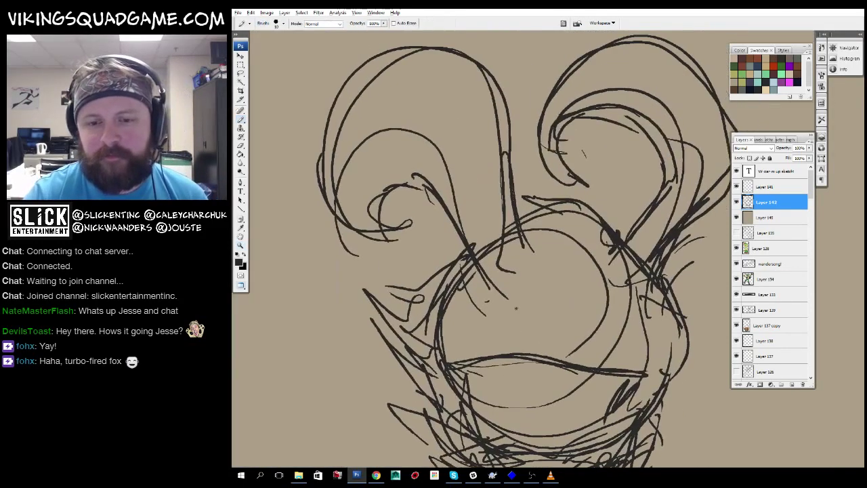
pyautogui.hotkey('ctrl', '+')
pyautogui.hotkey('ctrl', '+')
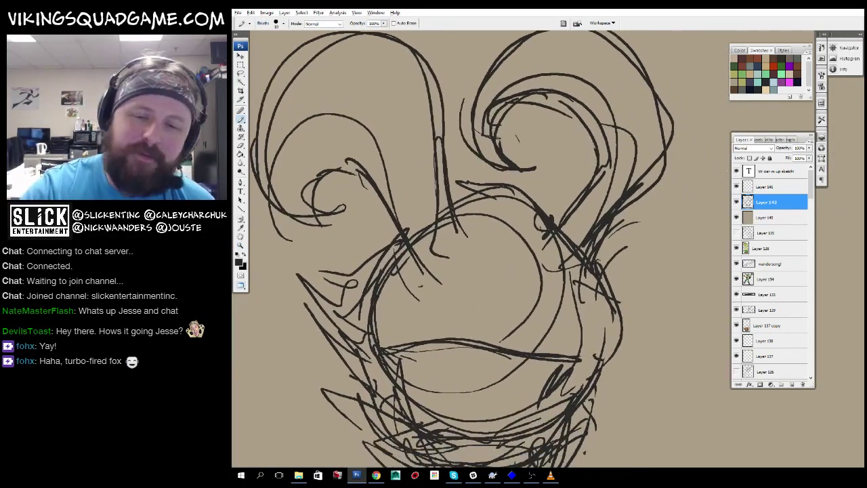
pyautogui.hotkey('ctrl', '+')
pyautogui.hotkey('ctrl', '+')
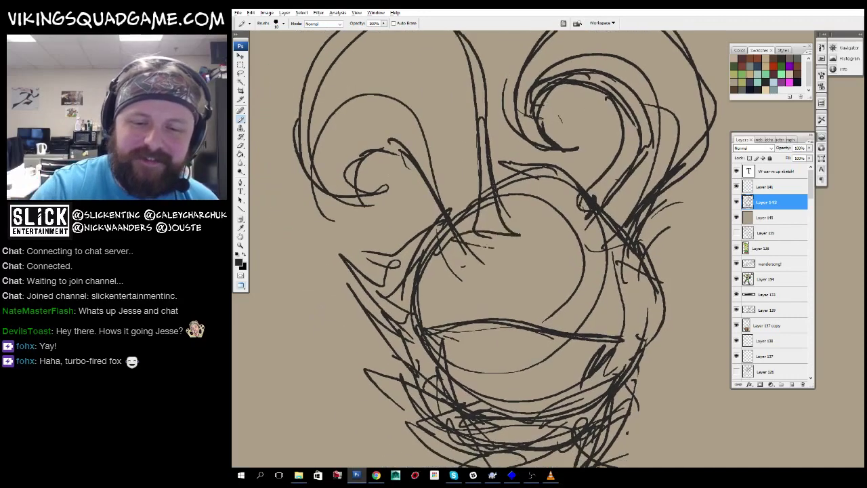
pyautogui.scroll(-5, 474, 248)
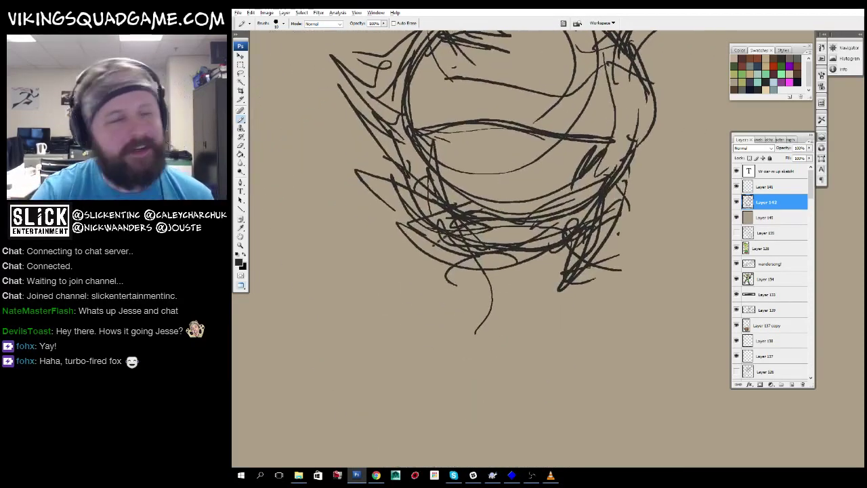
# Sketch the left shoulder and upper arm, with long torso lines running down from the chin.
pyautogui.hotkey('ctrl', '-')
pyautogui.hotkey('ctrl', '-')
pyautogui.hotkey('ctrl', '-')
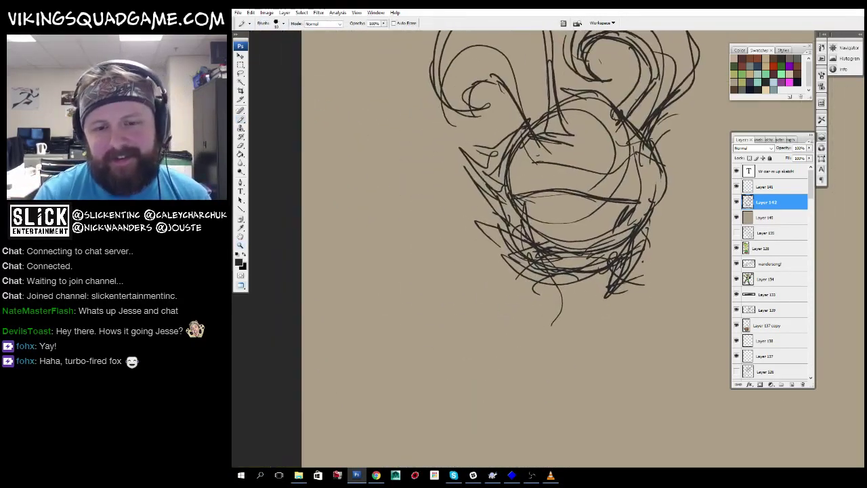
pyautogui.hotkey('ctrl', '+')
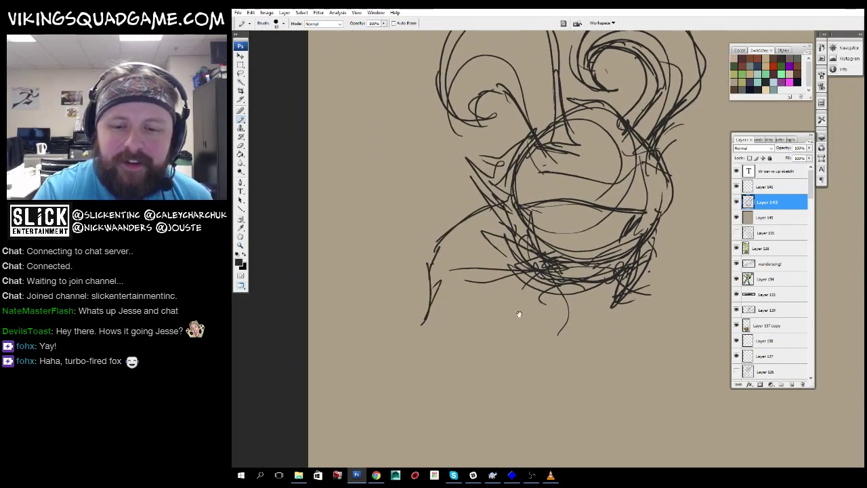
pyautogui.moveTo(519, 314); pyautogui.dragTo(461, 273)
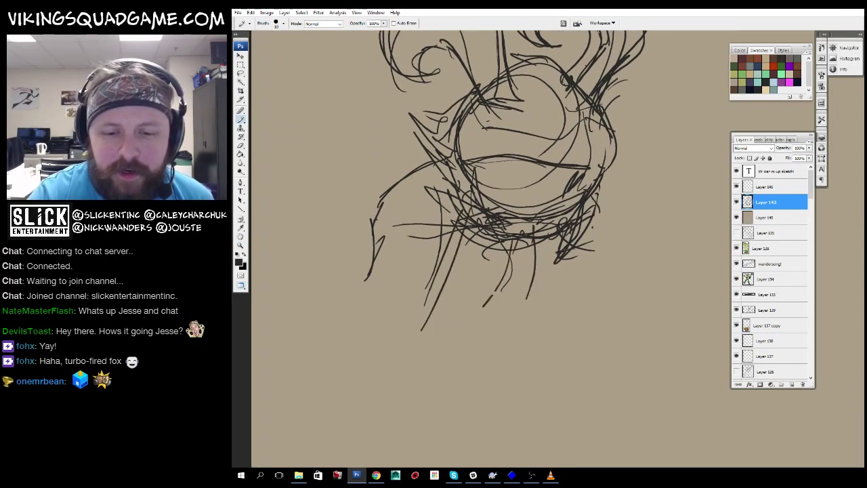
pyautogui.moveTo(403, 217)
pyautogui.mouseDown()
pyautogui.moveTo(498, 258)
pyautogui.moveTo(512, 243)
pyautogui.mouseUp()
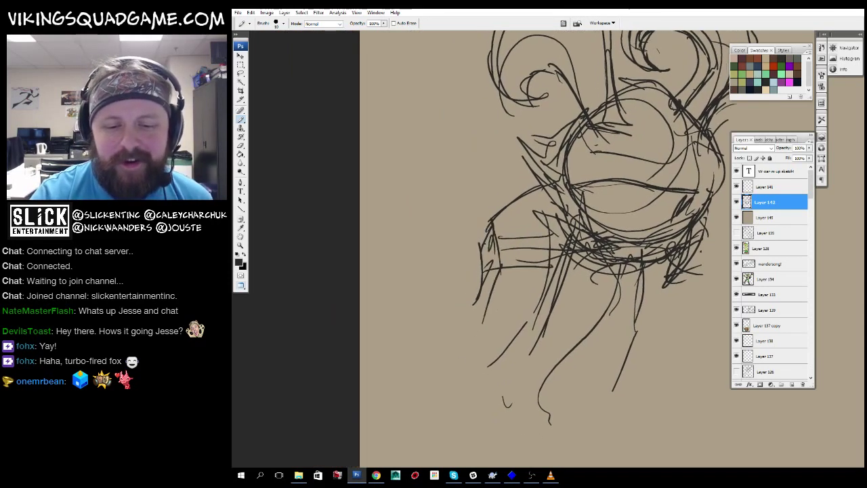
# Draw the left forearm below the sleeve and a rough hand with rounded, curled fingers at its end.
pyautogui.moveTo(476, 374)
pyautogui.mouseDown()
pyautogui.moveTo(516, 340)
pyautogui.moveTo(488, 351)
pyautogui.moveTo(474, 370)
pyautogui.mouseUp()
pyautogui.moveTo(526, 269); pyautogui.dragTo(575, 271)
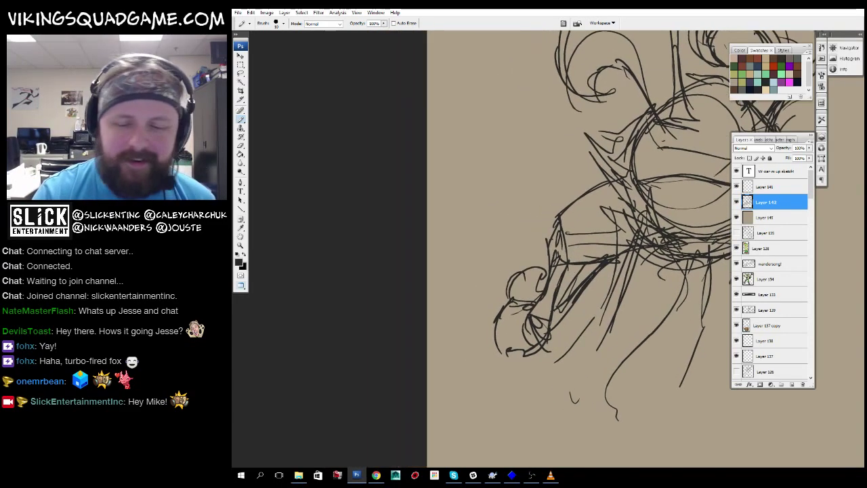
pyautogui.moveTo(506, 296); pyautogui.dragTo(485, 354)
pyautogui.moveTo(630, 295); pyautogui.dragTo(512, 277)
pyautogui.keyDown('alt'); pyautogui.click(618, 279); pyautogui.keyUp('alt')
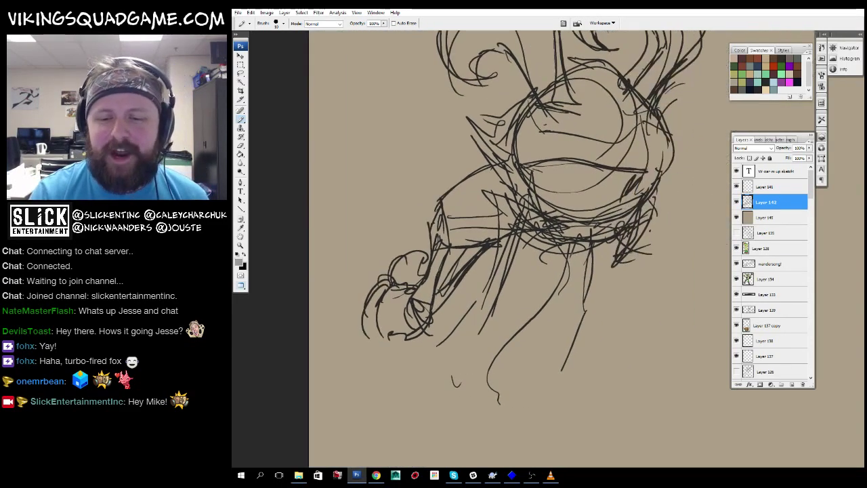
# Free-transform the sketch layer to tilt the whole monster slightly clockwise, and apply the change.
pyautogui.press('z')
pyautogui.keyDown('alt'); pyautogui.click(571, 228); pyautogui.keyUp('alt')
pyautogui.keyDown('alt'); pyautogui.click(571, 229); pyautogui.keyUp('alt')
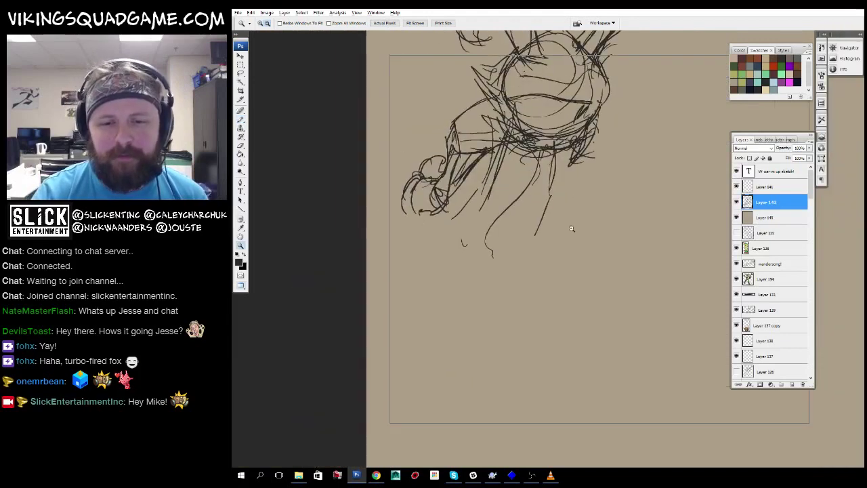
pyautogui.keyDown('alt'); pyautogui.click(571, 229); pyautogui.keyUp('alt')
pyautogui.press('v')
pyautogui.hotkey('ctrl', 't')
pyautogui.moveTo(576, 326); pyautogui.dragTo(648, 304)
pyautogui.press('Return')
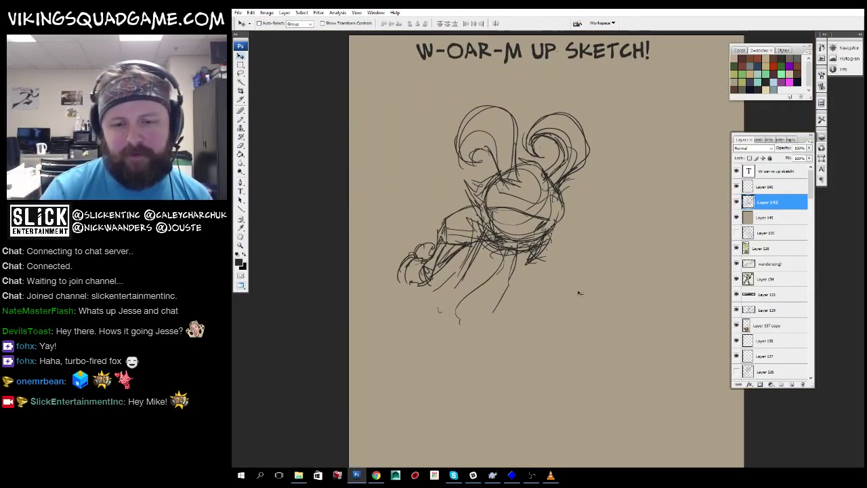
# Draw the near leg below the torso with a rounded foot, and darken its inner edge.
pyautogui.moveTo(579, 293)
pyautogui.mouseDown()
pyautogui.moveTo(612, 216)
pyautogui.moveTo(612, 236)
pyautogui.moveTo(538, 271)
pyautogui.moveTo(507, 358)
pyautogui.moveTo(306, 317)
pyautogui.mouseUp()
pyautogui.hotkey('ctrl', '+')
pyautogui.hotkey('ctrl', '+')
pyautogui.press('b')
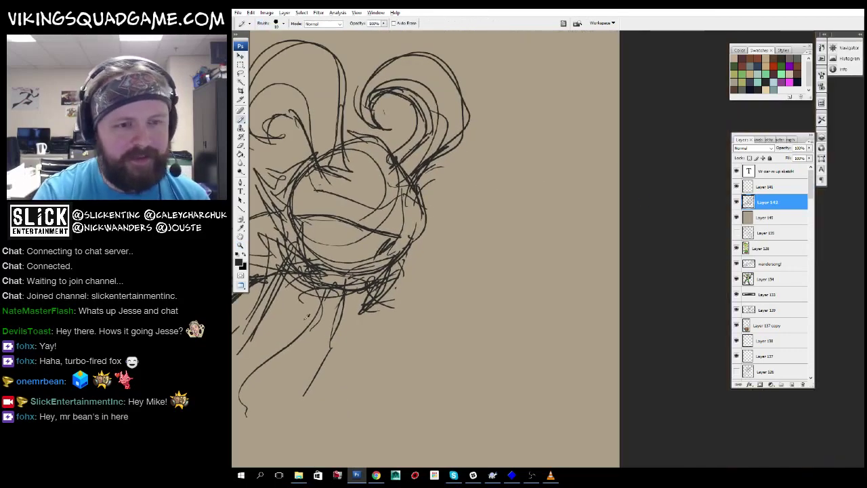
pyautogui.hotkey('ctrl', '+')
pyautogui.hotkey('ctrl', '+')
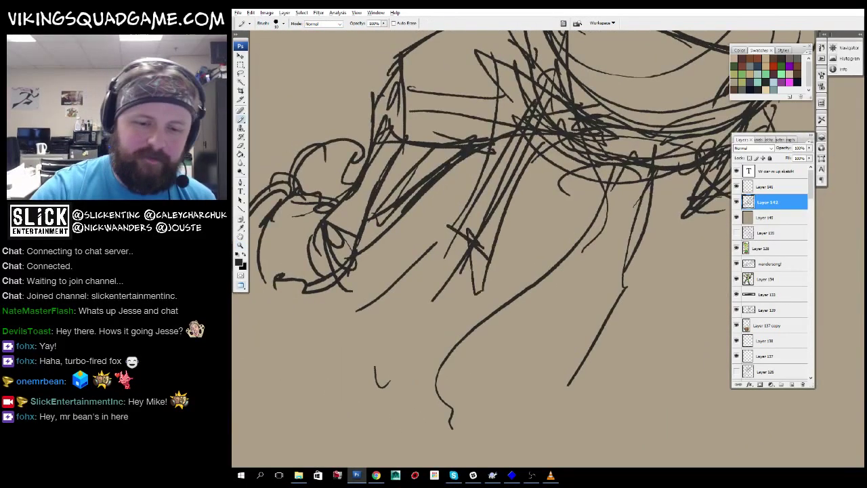
pyautogui.moveTo(456, 215)
pyautogui.mouseDown()
pyautogui.moveTo(506, 137)
pyautogui.moveTo(373, 311)
pyautogui.mouseUp()
pyautogui.moveTo(550, 159); pyautogui.dragTo(465, 330)
pyautogui.moveTo(375, 318)
pyautogui.mouseDown()
pyautogui.moveTo(454, 338)
pyautogui.moveTo(467, 354)
pyautogui.mouseUp()
pyautogui.moveTo(548, 168); pyautogui.dragTo(493, 331)
pyautogui.moveTo(515, 204); pyautogui.dragTo(437, 290)
pyautogui.moveTo(503, 160)
pyautogui.mouseDown()
pyautogui.moveTo(466, 252)
pyautogui.moveTo(480, 223)
pyautogui.mouseUp()
# Lasso the stray leg lines to the right of the near leg, delete them and clear the selection.
pyautogui.press('l')
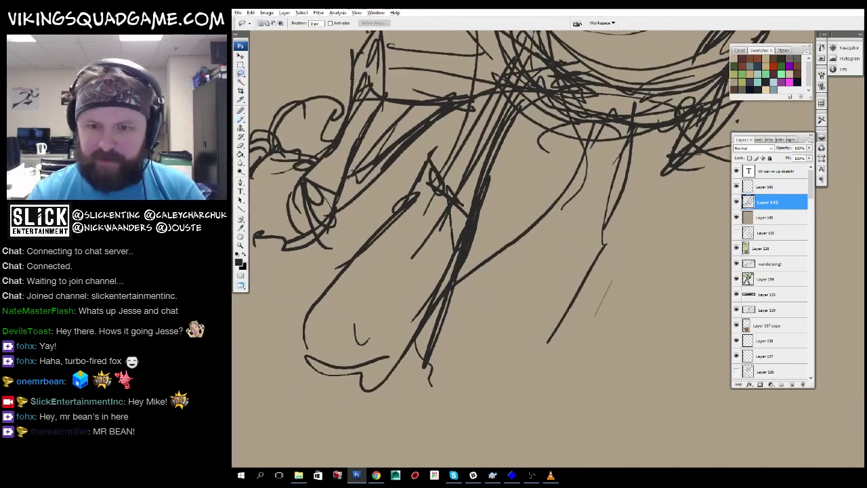
pyautogui.press('Delete')
pyautogui.moveTo(584, 357); pyautogui.dragTo(595, 396)
pyautogui.hotkey('ctrl', 'd')
pyautogui.press('b')
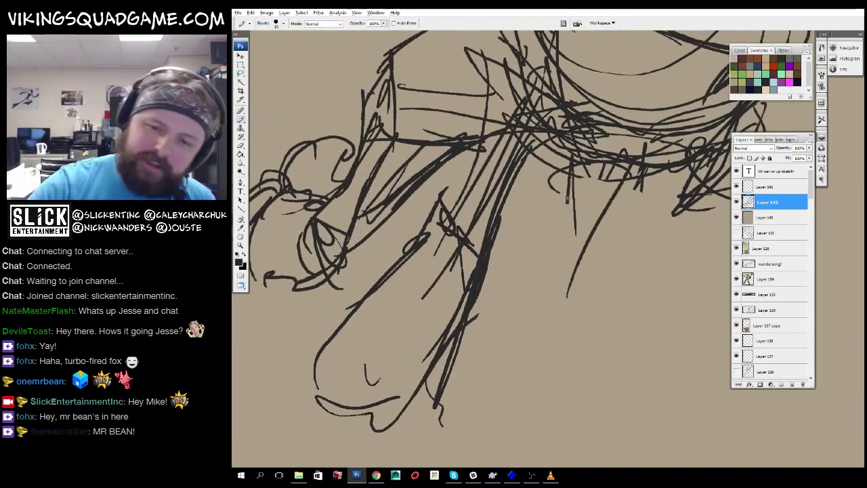
# Sketch a second leg beside the near one, with a scribbled mark on the upper thigh.
pyautogui.moveTo(539, 233); pyautogui.dragTo(569, 261)
pyautogui.moveTo(553, 281); pyautogui.dragTo(574, 196)
pyautogui.moveTo(509, 203); pyautogui.dragTo(579, 307)
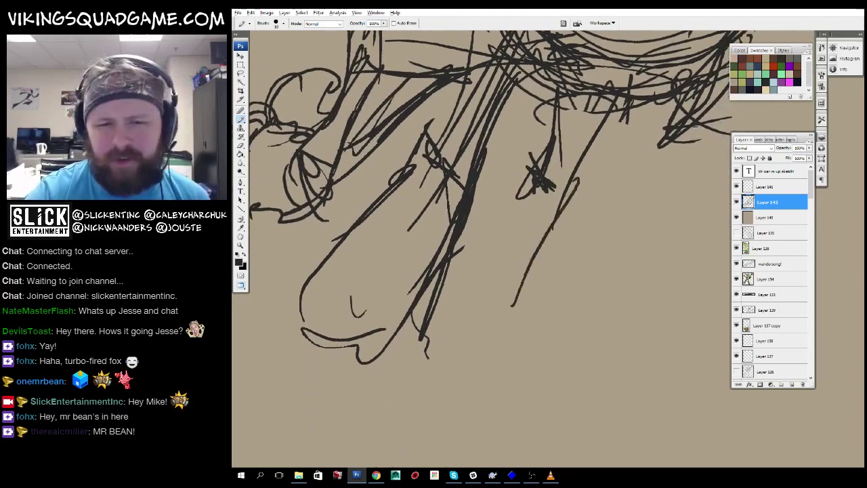
pyautogui.moveTo(545, 140); pyautogui.dragTo(538, 258)
pyautogui.moveTo(573, 196)
pyautogui.mouseDown()
pyautogui.moveTo(575, 284)
pyautogui.moveTo(476, 387)
pyautogui.mouseUp()
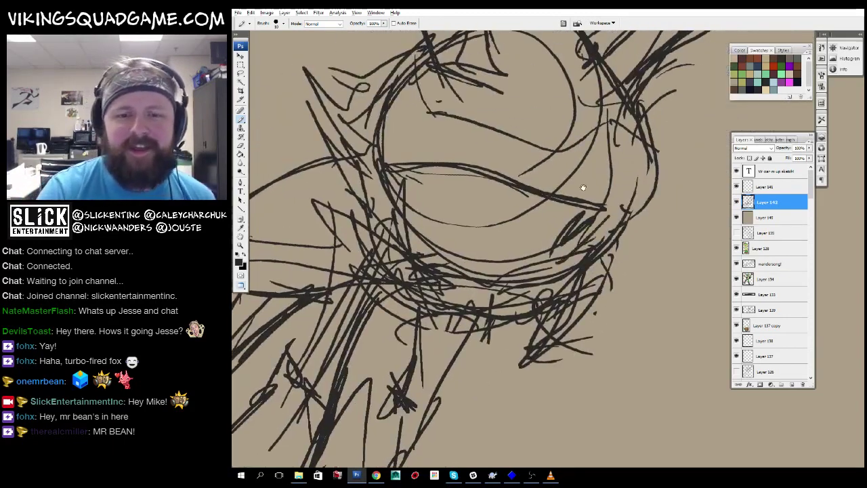
# Reinforce the slanted mouth line and its corners, and draw two narrowed eyes above it.
pyautogui.moveTo(580, 187); pyautogui.dragTo(543, 231)
pyautogui.moveTo(451, 201); pyautogui.dragTo(514, 216)
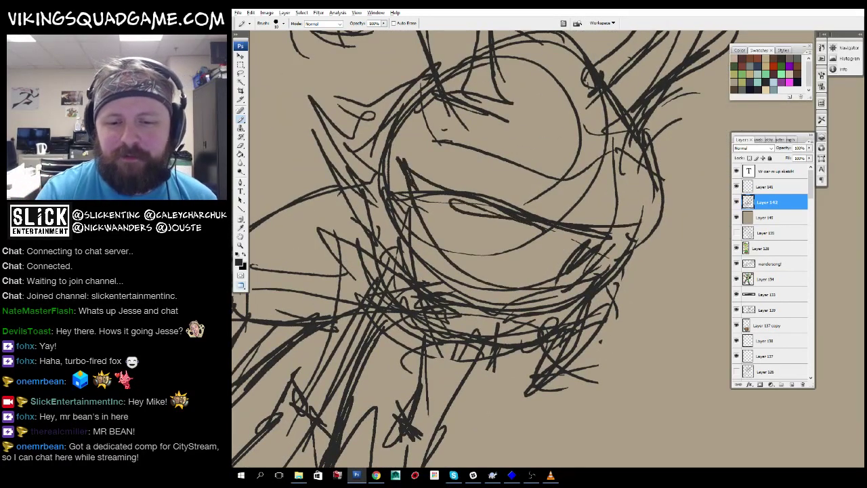
pyautogui.moveTo(600, 257); pyautogui.dragTo(634, 225)
pyautogui.moveTo(495, 185); pyautogui.dragTo(502, 206)
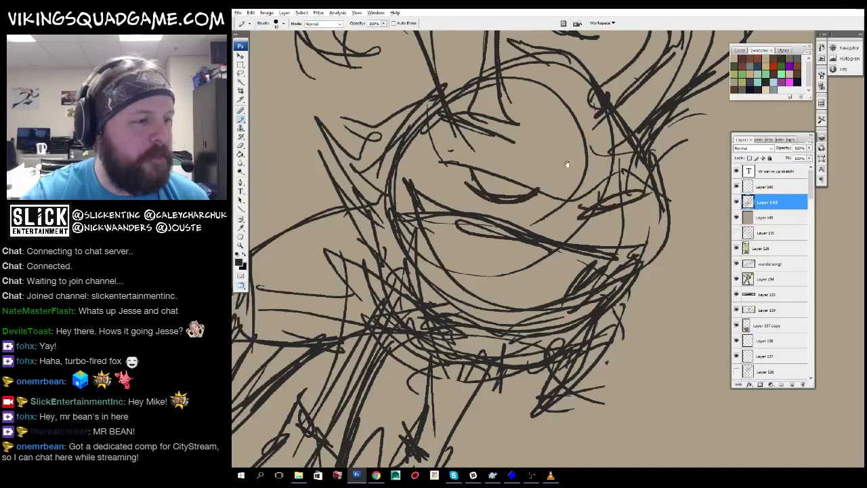
# Extend the left hand with a long pointed finger and darken the finger and forearm outlines.
pyautogui.keyDown('alt'); pyautogui.click(568, 164); pyautogui.keyUp('alt')
pyautogui.keyDown('alt'); pyautogui.click(567, 164); pyautogui.keyUp('alt')
pyautogui.keyDown('alt'); pyautogui.click(568, 164); pyautogui.keyUp('alt')
pyautogui.keyDown('alt'); pyautogui.click(567, 164); pyautogui.keyUp('alt')
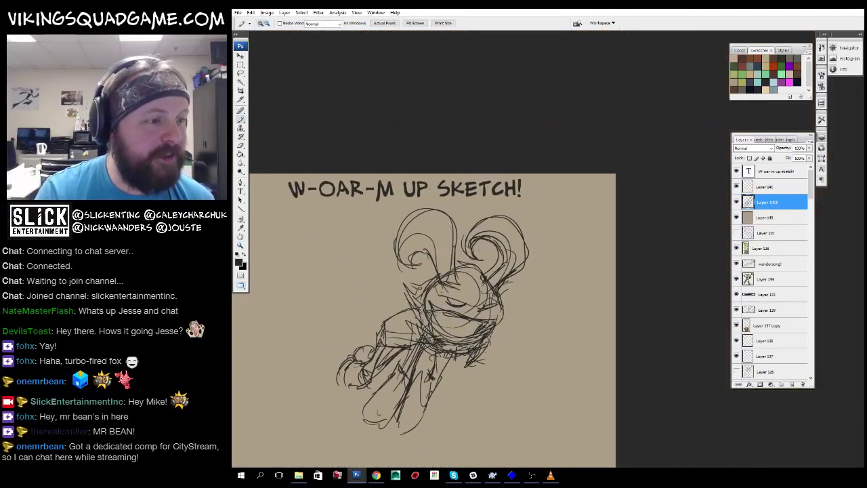
pyautogui.moveTo(489, 353)
pyautogui.mouseDown()
pyautogui.moveTo(546, 252)
pyautogui.moveTo(542, 265)
pyautogui.mouseUp()
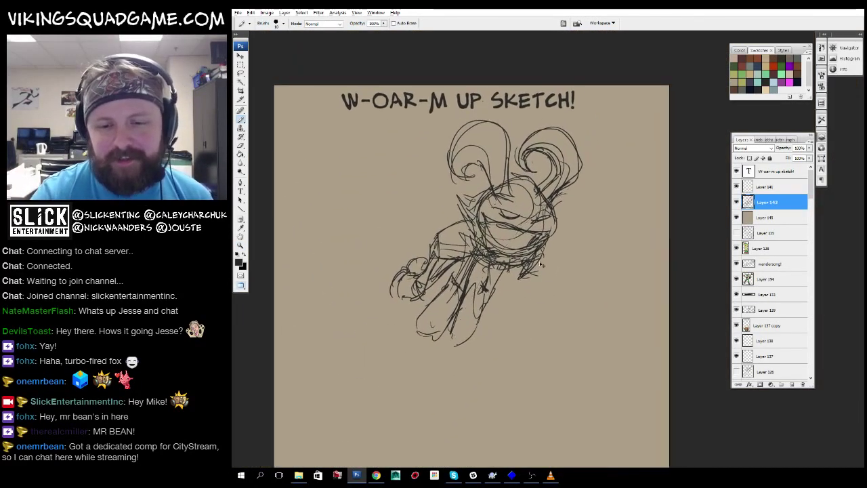
pyautogui.keyDown('ctrl'); pyautogui.click(373, 244); pyautogui.keyUp('ctrl')
pyautogui.keyDown('ctrl'); pyautogui.click(407, 366); pyautogui.keyUp('ctrl')
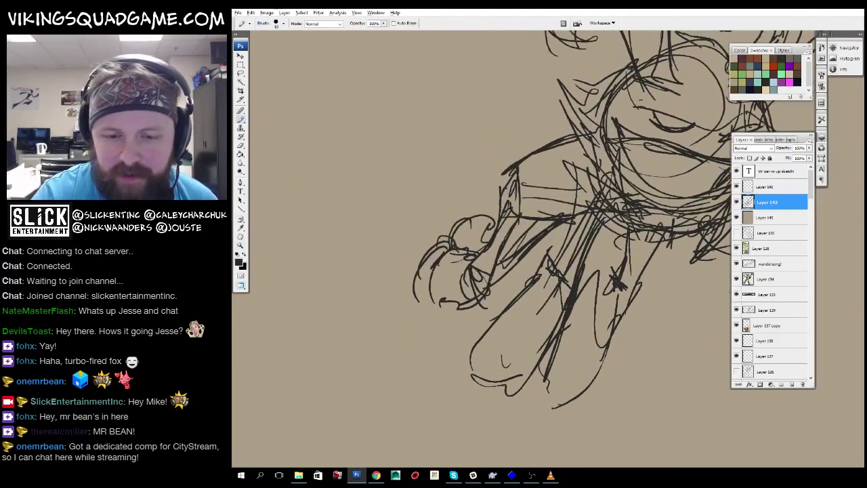
pyautogui.keyDown('ctrl'); pyautogui.click(406, 365); pyautogui.keyUp('ctrl')
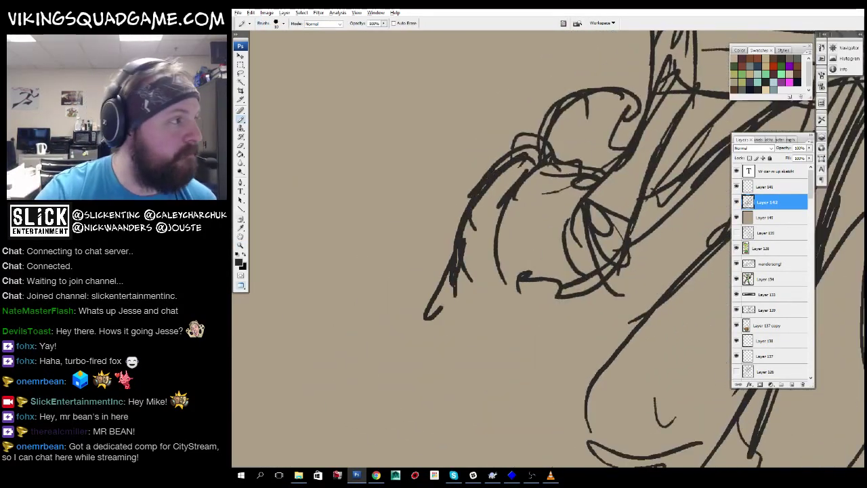
pyautogui.moveTo(467, 258); pyautogui.dragTo(406, 342)
pyautogui.moveTo(542, 284); pyautogui.dragTo(461, 325)
pyautogui.moveTo(609, 237); pyautogui.dragTo(463, 264)
pyautogui.moveTo(562, 193); pyautogui.dragTo(494, 271)
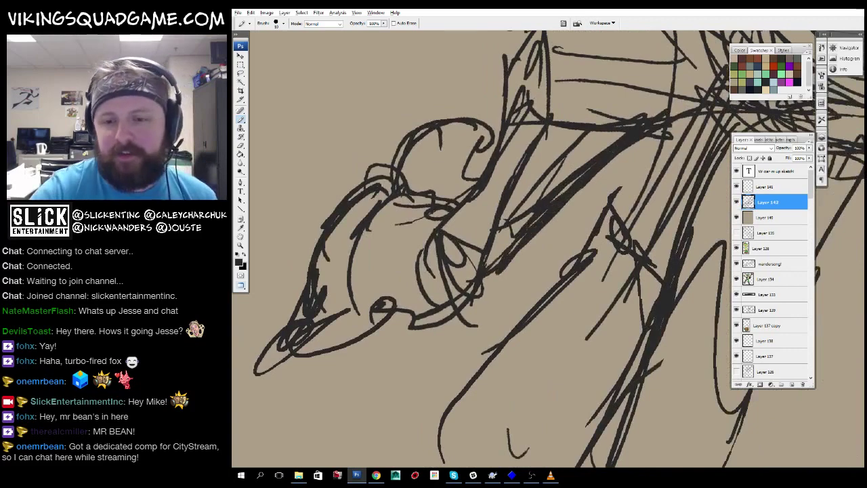
# Free-transform the sketch layer again to tilt the monster a little further clockwise, and apply the change.
pyautogui.press('z')
pyautogui.keyDown('alt'); pyautogui.click(628, 332); pyautogui.keyUp('alt')
pyautogui.keyDown('alt'); pyautogui.click(629, 332); pyautogui.keyUp('alt')
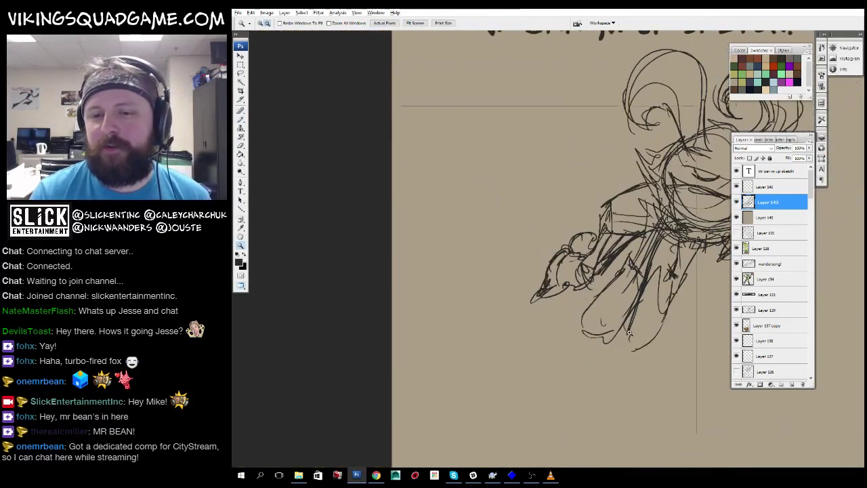
pyautogui.click(628, 332)
pyautogui.moveTo(629, 332)
pyautogui.mouseDown()
pyautogui.moveTo(541, 363)
pyautogui.moveTo(447, 455)
pyautogui.mouseUp()
pyautogui.keyDown('alt'); pyautogui.click(560, 326); pyautogui.keyUp('alt')
pyautogui.keyDown('alt'); pyautogui.click(559, 327); pyautogui.keyUp('alt')
pyautogui.moveTo(562, 326); pyautogui.dragTo(601, 310)
pyautogui.moveTo(597, 322); pyautogui.dragTo(541, 324)
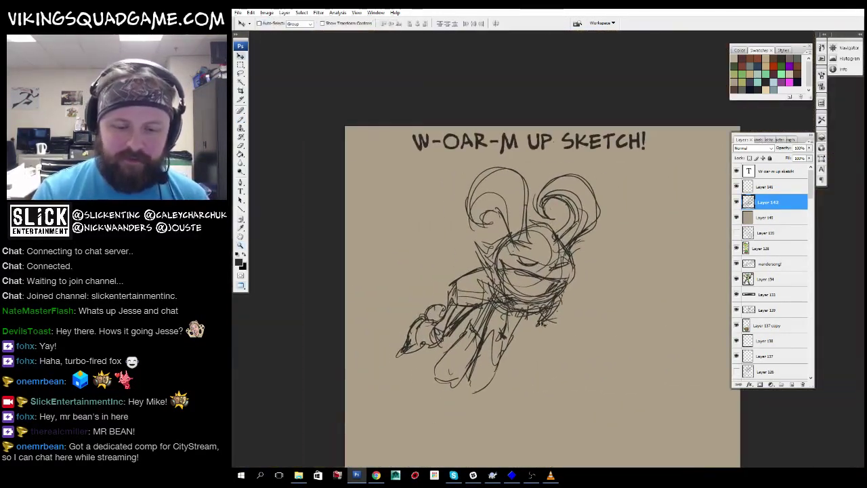
pyautogui.hotkey('ctrl', 't')
pyautogui.moveTo(596, 217); pyautogui.dragTo(590, 271)
pyautogui.press('Return')
# Lasso the second leg under the chin, delete it and clear the selection.
pyautogui.press('z')
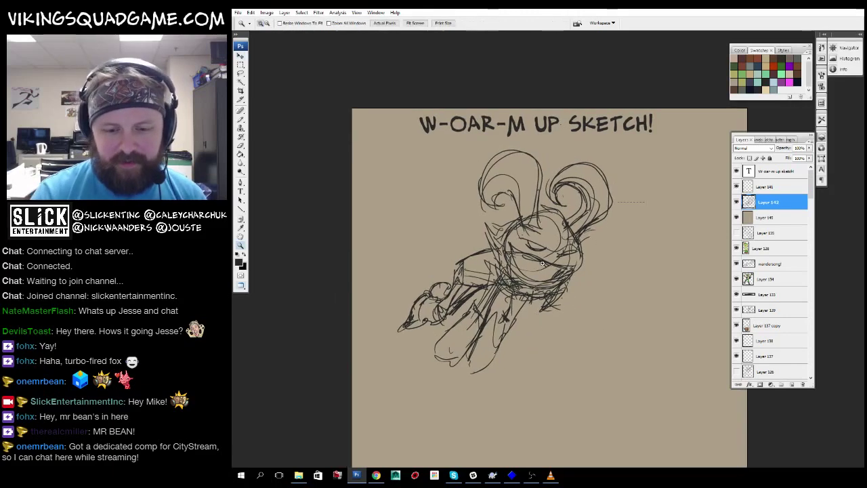
pyautogui.click(542, 262)
pyautogui.press('l')
pyautogui.moveTo(591, 157); pyautogui.dragTo(586, 150)
pyautogui.press('Delete')
pyautogui.moveTo(587, 150); pyautogui.dragTo(425, 296)
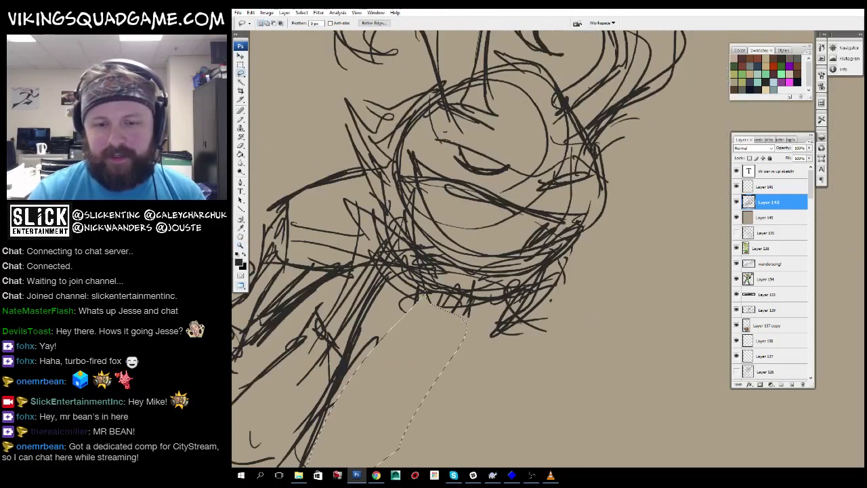
pyautogui.hotkey('ctrl', 'd')
# Add pointed tufts under the chin and sketch a new bent leg with a large foot kicking out to the right.
pyautogui.press('b')
pyautogui.moveTo(508, 312); pyautogui.dragTo(586, 268)
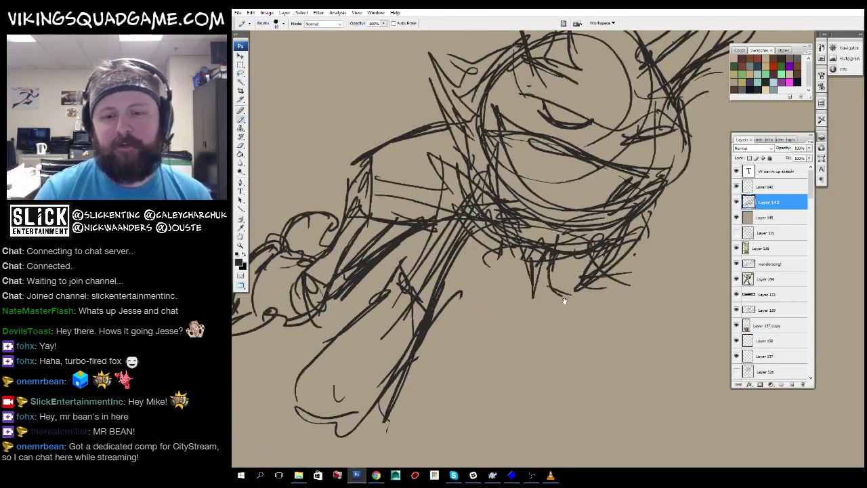
pyautogui.moveTo(564, 300); pyautogui.dragTo(496, 305)
pyautogui.moveTo(467, 288); pyautogui.dragTo(495, 369)
pyautogui.moveTo(474, 308); pyautogui.dragTo(529, 298)
pyautogui.moveTo(528, 298)
pyautogui.mouseDown()
pyautogui.moveTo(440, 312)
pyautogui.moveTo(584, 245)
pyautogui.mouseUp()
pyautogui.moveTo(563, 274); pyautogui.dragTo(440, 366)
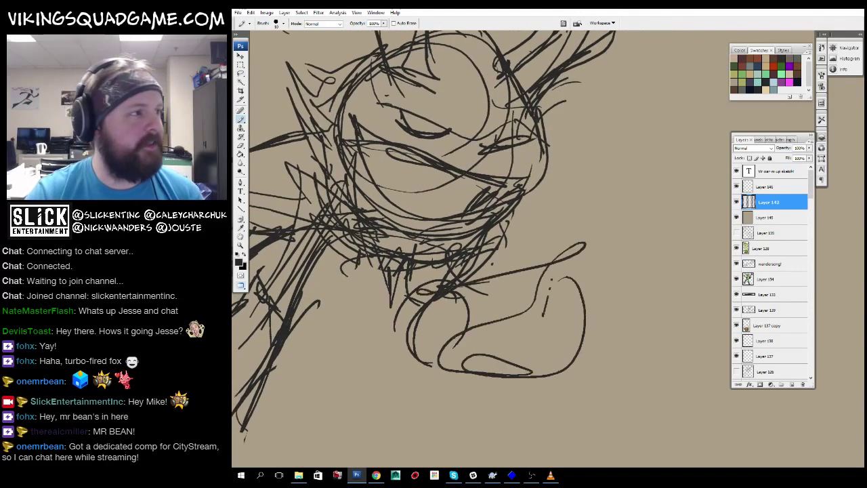
# Sketch overlapping cuff loops at the end of the bent right limb and extend a small hand with a pointed finger.
pyautogui.moveTo(582, 252); pyautogui.dragTo(562, 352)
pyautogui.scroll(1, 427, 231)
pyautogui.moveTo(528, 285); pyautogui.dragTo(607, 250)
pyautogui.moveTo(474, 271)
pyautogui.mouseDown()
pyautogui.moveTo(495, 288)
pyautogui.moveTo(497, 325)
pyautogui.mouseUp()
pyautogui.moveTo(477, 336)
pyautogui.mouseDown()
pyautogui.moveTo(511, 286)
pyautogui.moveTo(593, 277)
pyautogui.mouseUp()
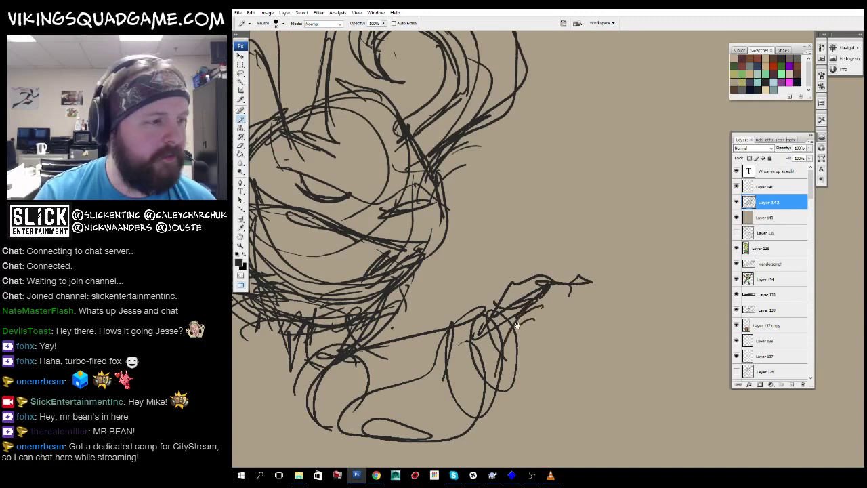
pyautogui.moveTo(516, 324); pyautogui.dragTo(491, 312)
# Build up the right hand with a darkened middle finger, a long raised finger above it, a bent second finger and the palm edge.
pyautogui.keyDown('alt'); pyautogui.click(532, 308); pyautogui.keyUp('alt')
pyautogui.moveTo(597, 233); pyautogui.dragTo(591, 295)
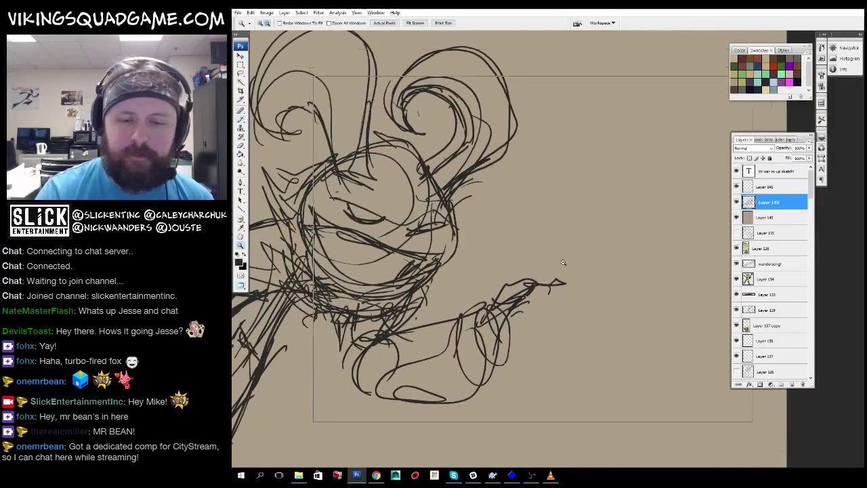
pyautogui.keyDown('alt'); pyautogui.click(563, 262); pyautogui.keyUp('alt')
pyautogui.moveTo(611, 170); pyautogui.dragTo(480, 334)
pyautogui.moveTo(534, 228); pyautogui.dragTo(537, 238)
pyautogui.moveTo(517, 230); pyautogui.dragTo(571, 217)
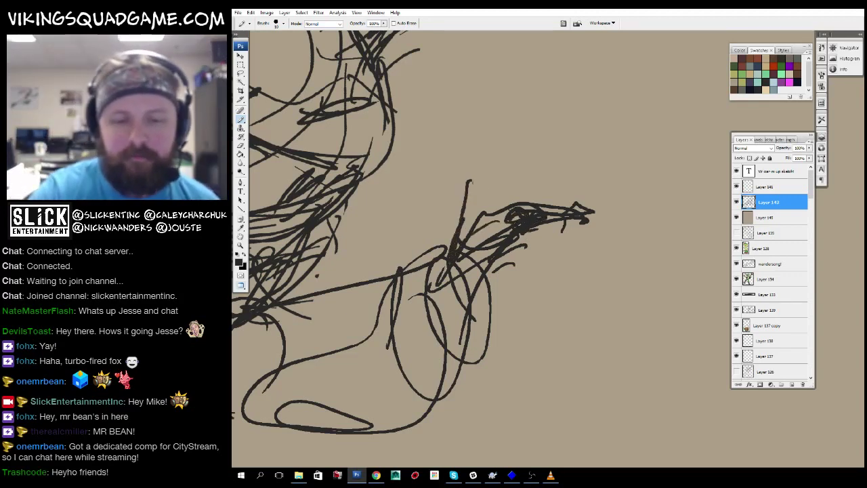
pyautogui.moveTo(474, 182); pyautogui.dragTo(567, 133)
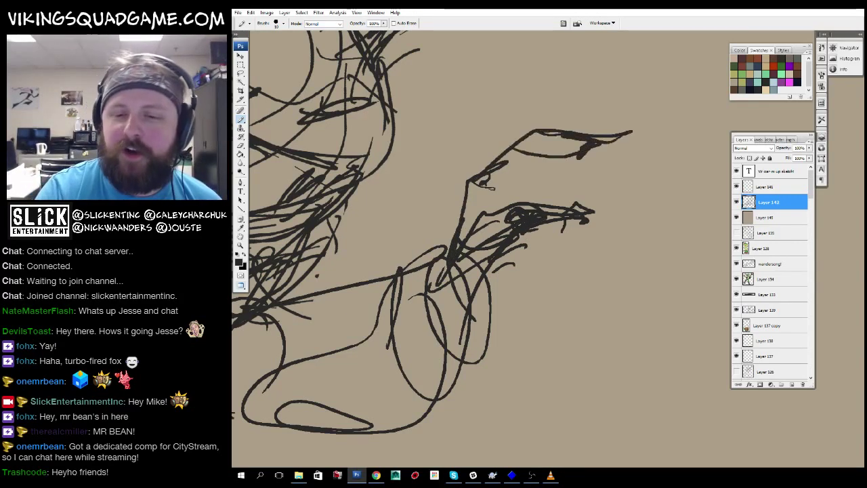
pyautogui.moveTo(568, 209); pyautogui.dragTo(538, 226)
pyautogui.moveTo(502, 195); pyautogui.dragTo(538, 196)
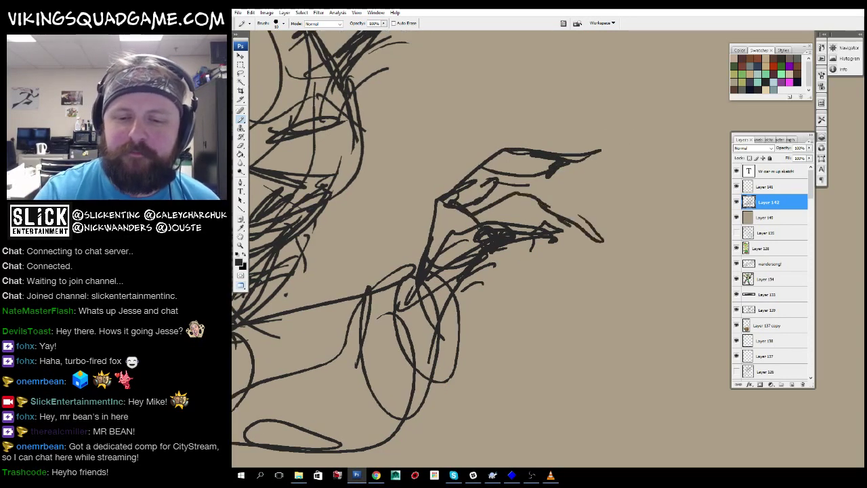
pyautogui.moveTo(553, 275); pyautogui.dragTo(535, 248)
pyautogui.moveTo(495, 207); pyautogui.dragTo(504, 190)
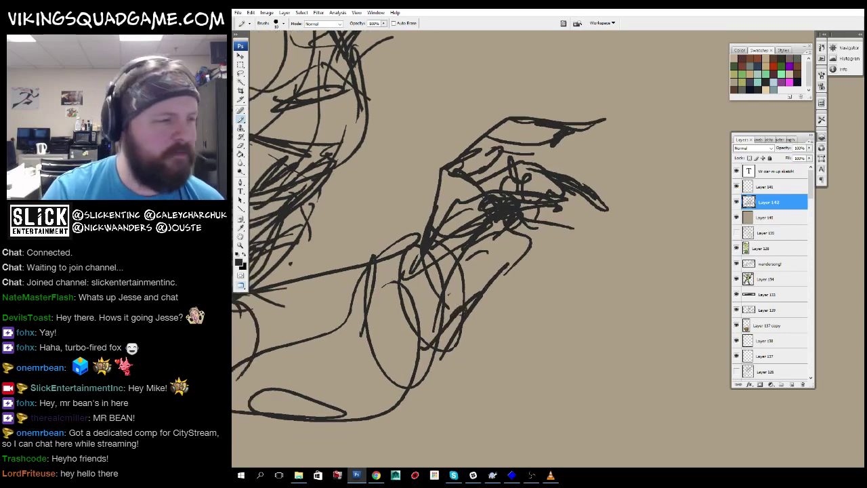
# Sketch a bent, hooked finger with a pointed claw on the underside of the right hand.
pyautogui.press('z')
pyautogui.keyDown('alt'); pyautogui.click(578, 294); pyautogui.keyUp('alt')
pyautogui.keyDown('alt'); pyautogui.click(578, 293); pyautogui.keyUp('alt')
pyautogui.click(523, 286)
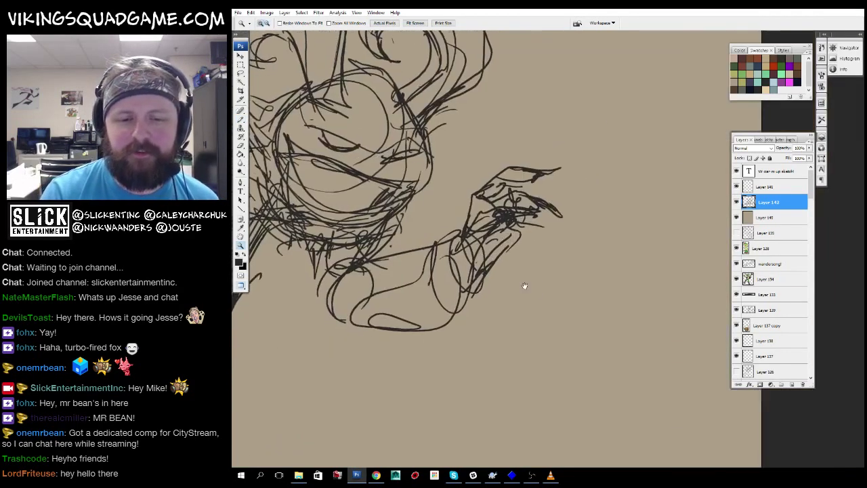
pyautogui.click(522, 286)
pyautogui.click(411, 349)
pyautogui.press('b')
pyautogui.moveTo(526, 230); pyautogui.dragTo(465, 297)
pyautogui.moveTo(507, 297); pyautogui.dragTo(421, 319)
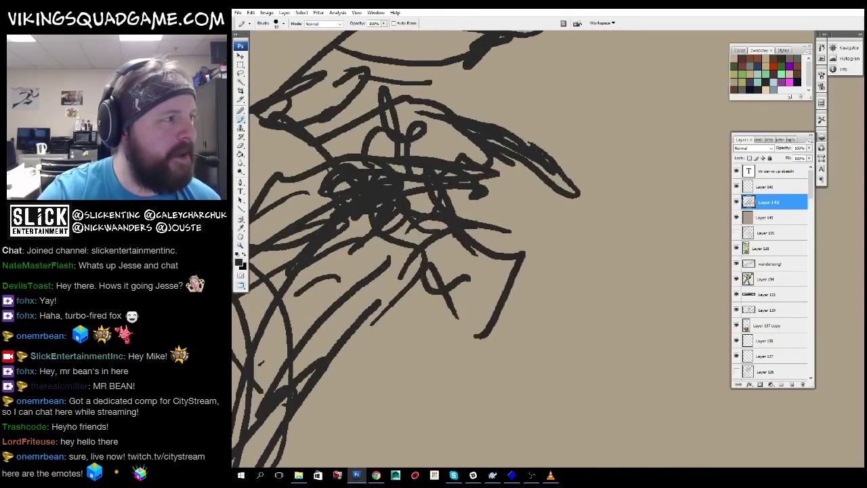
pyautogui.moveTo(474, 277); pyautogui.dragTo(455, 325)
pyautogui.moveTo(474, 285); pyautogui.dragTo(469, 295)
pyautogui.moveTo(500, 271); pyautogui.dragTo(451, 362)
pyautogui.moveTo(454, 316)
pyautogui.mouseDown()
pyautogui.moveTo(414, 350)
pyautogui.moveTo(393, 338)
pyautogui.mouseUp()
pyautogui.moveTo(356, 366); pyautogui.dragTo(508, 285)
# Strengthen the right limb's upper contour and sketch clawed toes and a sole on the planted left foot.
pyautogui.press('z')
pyautogui.keyDown('alt'); pyautogui.click(508, 288); pyautogui.keyUp('alt')
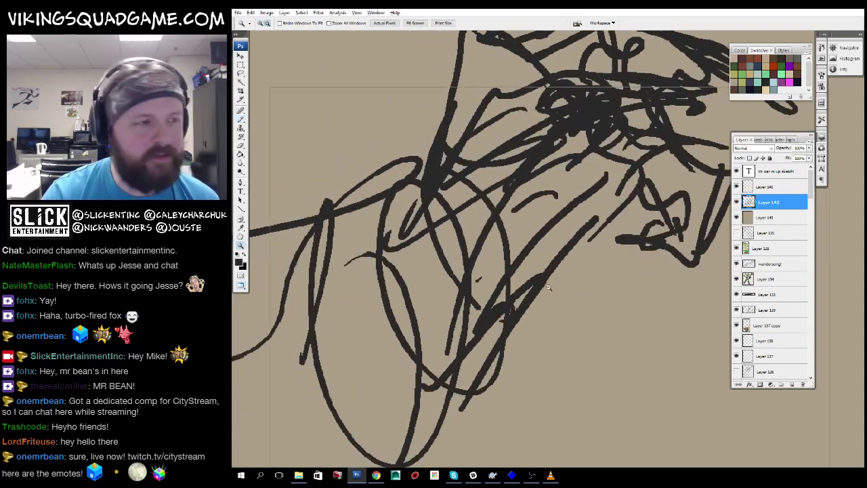
pyautogui.keyDown('alt'); pyautogui.click(508, 293); pyautogui.keyUp('alt')
pyautogui.keyDown('alt'); pyautogui.click(509, 298); pyautogui.keyUp('alt')
pyautogui.moveTo(432, 242); pyautogui.dragTo(304, 321)
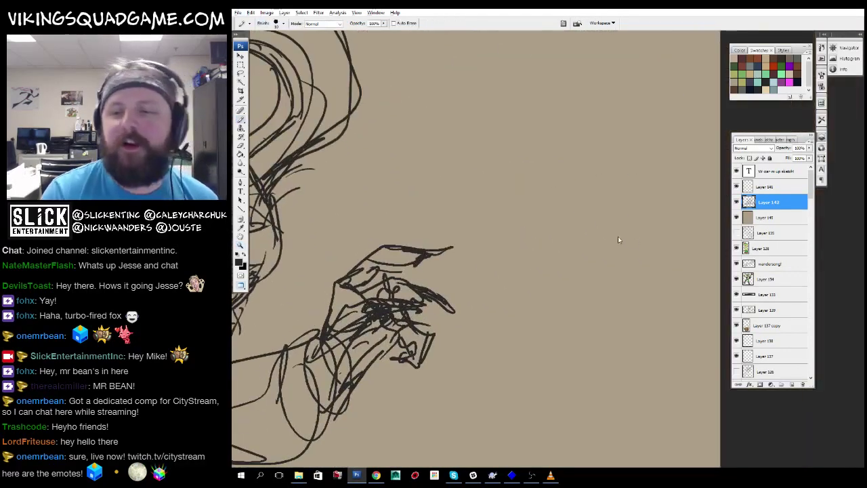
pyautogui.moveTo(621, 240); pyautogui.dragTo(490, 304)
pyautogui.moveTo(257, 303)
pyautogui.mouseDown()
pyautogui.moveTo(596, 212)
pyautogui.moveTo(577, 212)
pyautogui.mouseUp()
pyautogui.keyDown('ctrl'); pyautogui.click(577, 212); pyautogui.keyUp('ctrl')
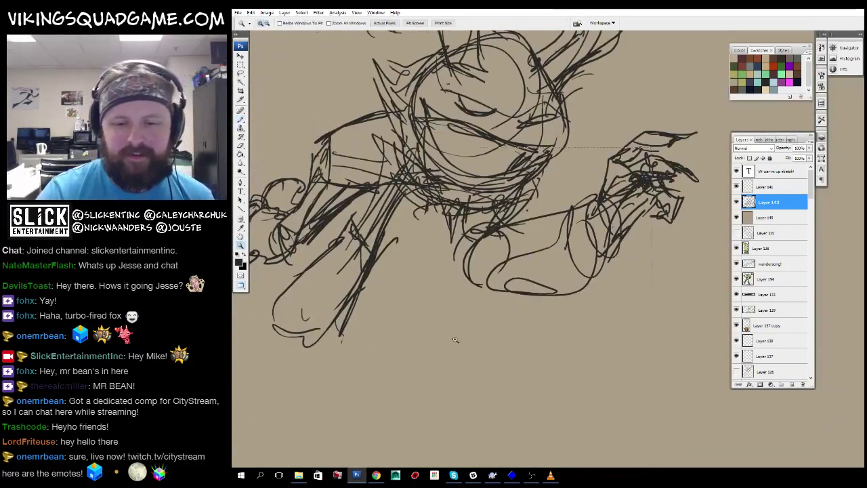
pyautogui.keyDown('ctrl'); pyautogui.click(578, 212); pyautogui.keyUp('ctrl')
pyautogui.moveTo(474, 191); pyautogui.dragTo(637, 142)
pyautogui.moveTo(384, 229); pyautogui.dragTo(365, 293)
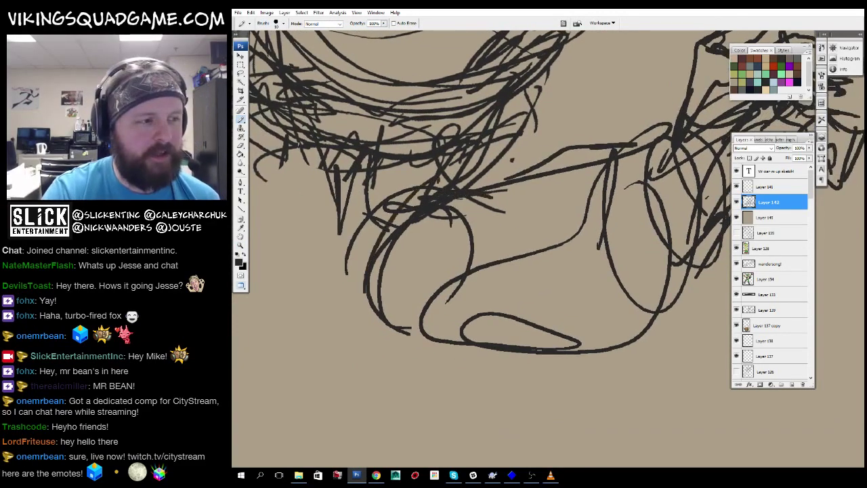
pyautogui.moveTo(583, 307)
pyautogui.mouseDown()
pyautogui.moveTo(531, 166)
pyautogui.moveTo(630, 156)
pyautogui.moveTo(660, 135)
pyautogui.mouseUp()
pyautogui.moveTo(427, 264); pyautogui.dragTo(504, 298)
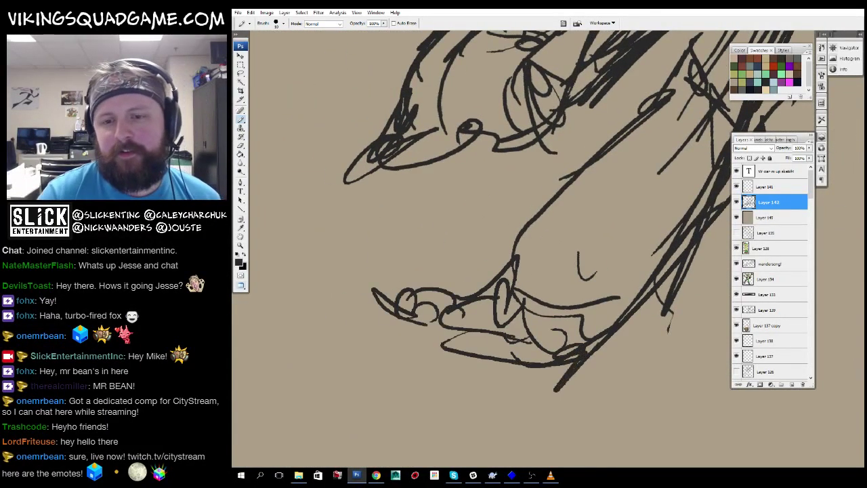
pyautogui.moveTo(579, 204); pyautogui.dragTo(407, 375)
# Lasso the planted lower leg and foot, free-transform it closer under the body, apply the change and clear the selection.
pyautogui.press('z')
pyautogui.moveTo(511, 176); pyautogui.dragTo(572, 222)
pyautogui.rightClick(561, 223)
pyautogui.click(602, 237)
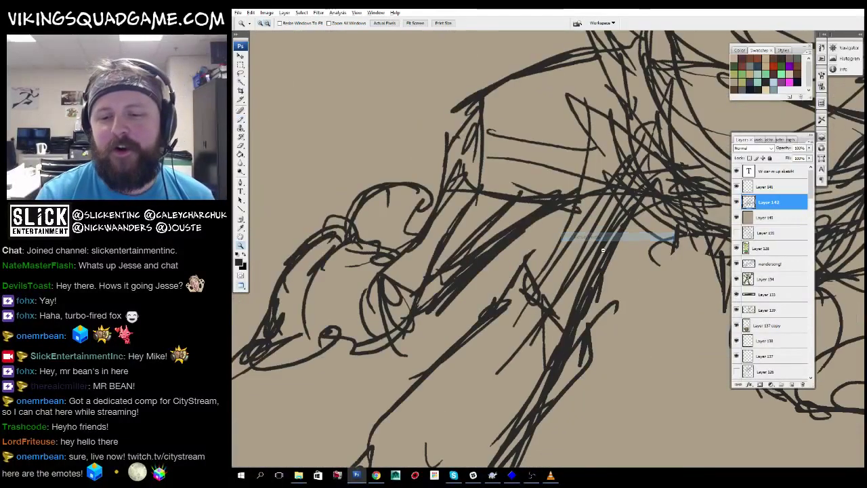
pyautogui.hotkey('ctrl', '-')
pyautogui.hotkey('ctrl', '-')
pyautogui.hotkey('ctrl', '-')
pyautogui.press('v')
pyautogui.moveTo(587, 342)
pyautogui.mouseDown()
pyautogui.moveTo(567, 305)
pyautogui.moveTo(554, 307)
pyautogui.mouseUp()
pyautogui.press('l')
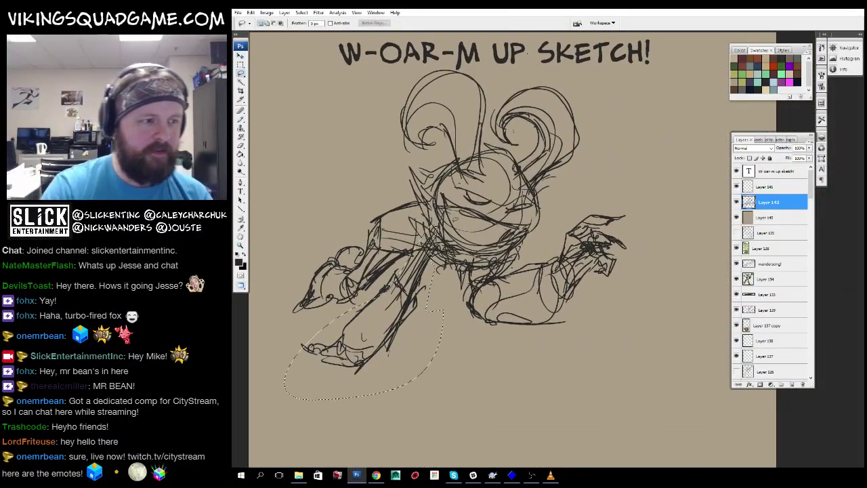
pyautogui.hotkey('ctrl', 't')
pyautogui.moveTo(293, 379)
pyautogui.mouseDown()
pyautogui.moveTo(302, 344)
pyautogui.moveTo(334, 350)
pyautogui.mouseUp()
pyautogui.press('Return')
pyautogui.hotkey('ctrl', 'd')
pyautogui.press('b')
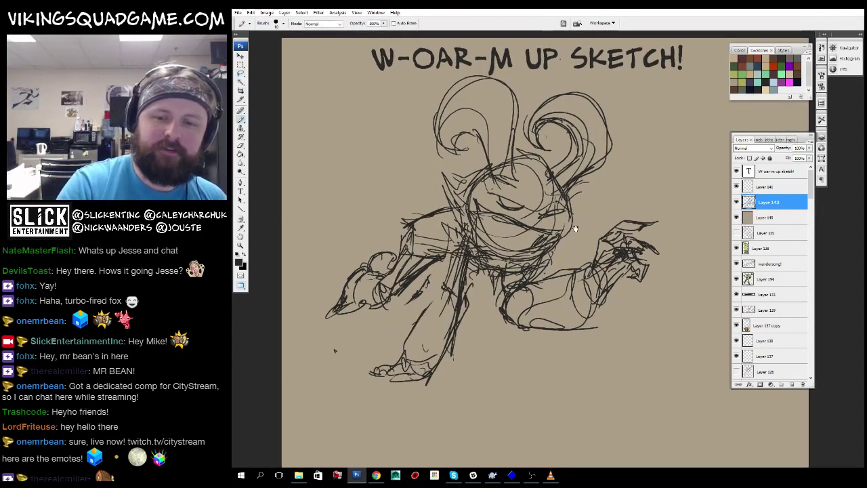
# Free-transform the whole monster sketch to a smaller size, reposition it on the canvas and apply the change.
pyautogui.hotkey('ctrl', 't')
pyautogui.moveTo(648, 89); pyautogui.dragTo(582, 153)
pyautogui.moveTo(536, 214); pyautogui.dragTo(541, 189)
pyautogui.press('Return')
pyautogui.keyDown('alt'); pyautogui.click(501, 367); pyautogui.keyUp('alt')
pyautogui.moveTo(535, 317)
pyautogui.mouseDown()
pyautogui.moveTo(547, 305)
pyautogui.moveTo(535, 308)
pyautogui.mouseUp()
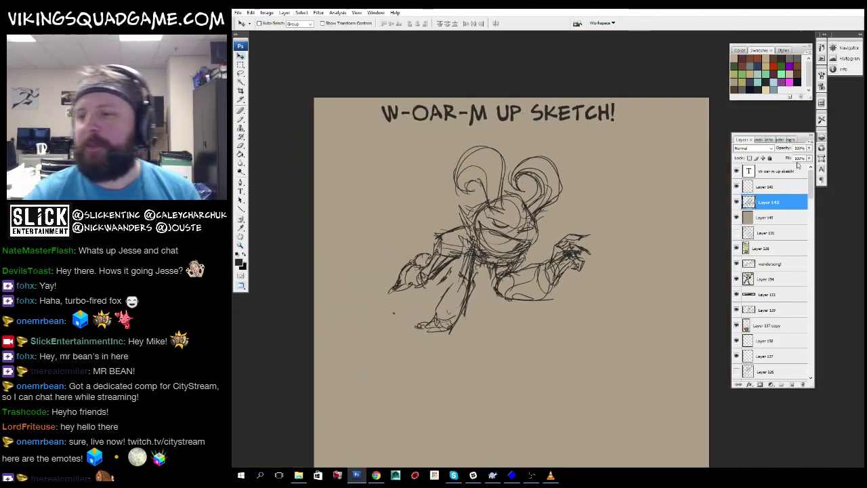
# Lower the sketch layer's opacity to 33% and add a new layer above it for inking.
pyautogui.press('3')
pyautogui.press('3')
pyautogui.press('z')
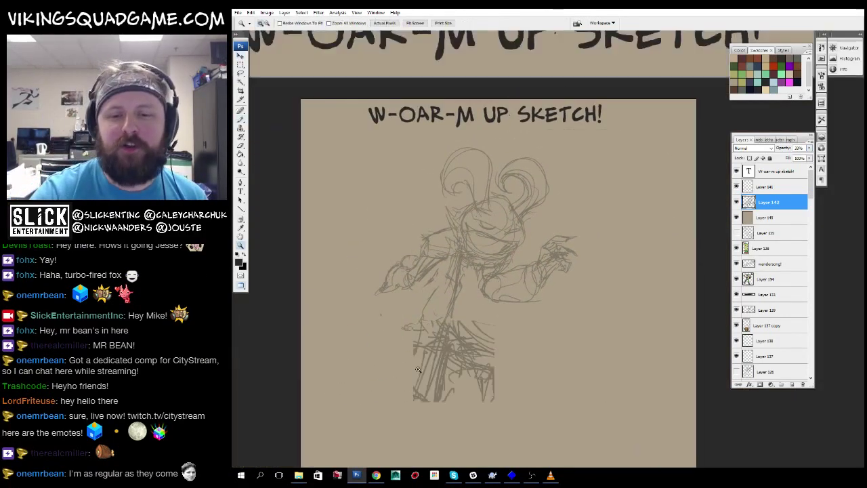
pyautogui.click(690, 307)
pyautogui.press('b')
pyautogui.scroll(-3, 517, 294)
pyautogui.scroll(2, 501, 136)
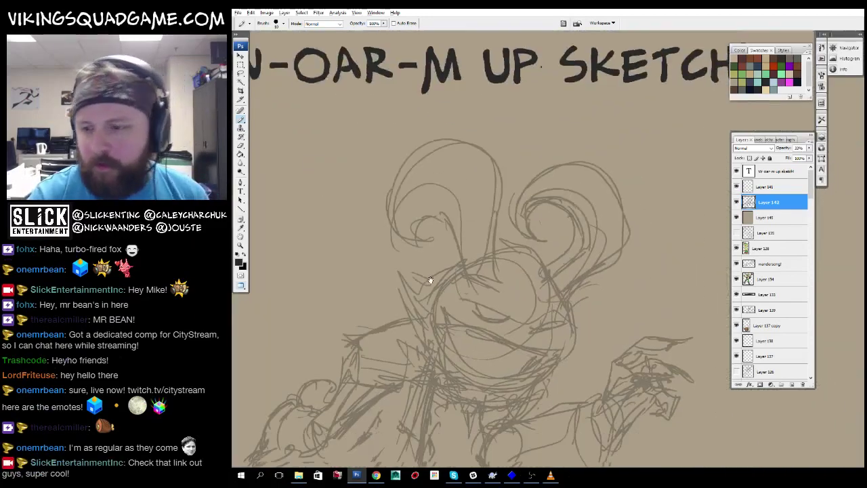
pyautogui.moveTo(420, 263); pyautogui.dragTo(474, 390)
pyautogui.moveTo(526, 317); pyautogui.dragTo(577, 382)
pyautogui.press('z')
pyautogui.keyDown('alt'); pyautogui.click(504, 290); pyautogui.keyUp('alt')
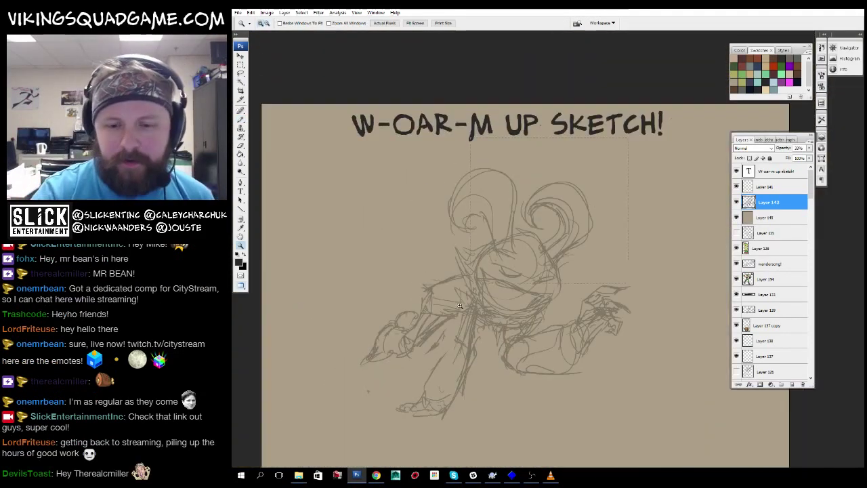
pyautogui.click(557, 189)
pyautogui.hotkey('ctrl', 'shift', 'alt', 'n')
pyautogui.scroll(2, 558, 189)
pyautogui.scroll(2, 557, 189)
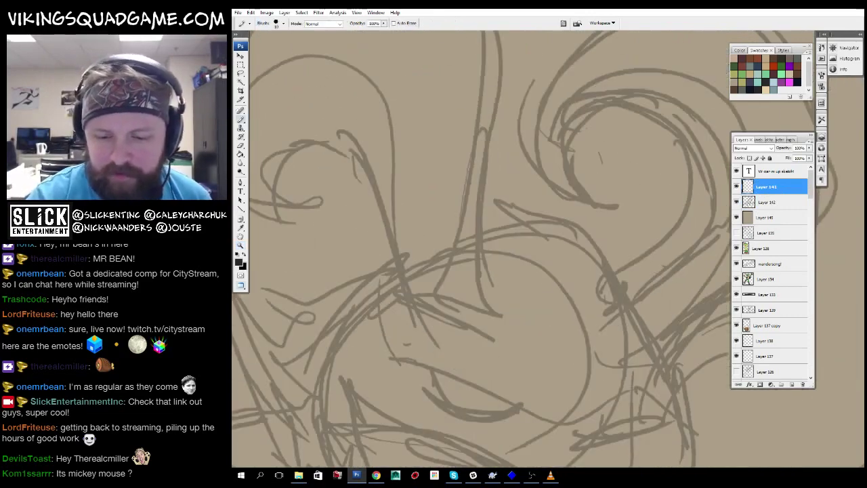
pyautogui.press('b')
pyautogui.rightClick(552, 201)
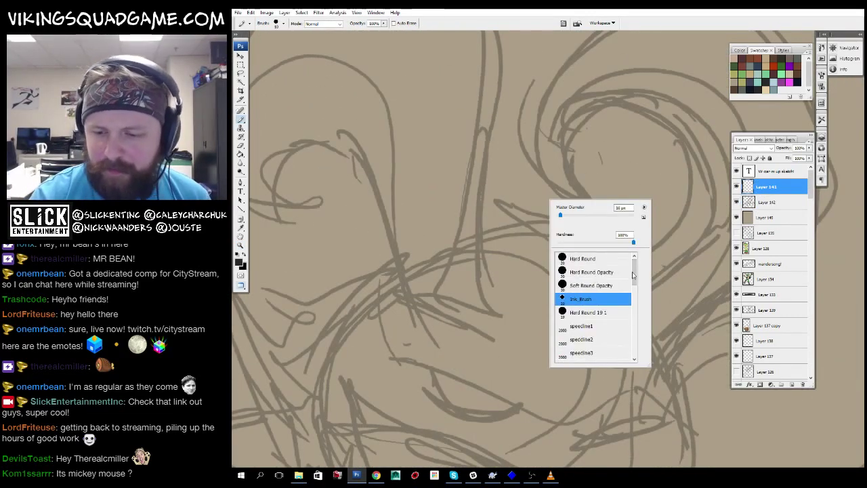
pyautogui.scroll(-3, 633, 274)
pyautogui.scroll(3, 596, 291)
pyautogui.press('Escape')
# Ink the pointed tuft on the crown, the spikes on the left side of the head and the lower jaw outline.
pyautogui.press('z')
pyautogui.scroll(3, 471, 234)
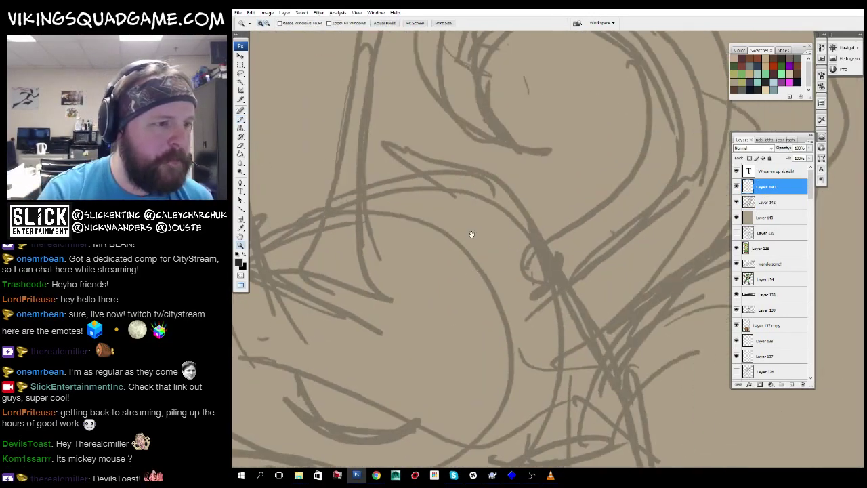
pyautogui.scroll(2, 471, 234)
pyautogui.scroll(5, 437, 58)
pyautogui.scroll(-3, 484, 254)
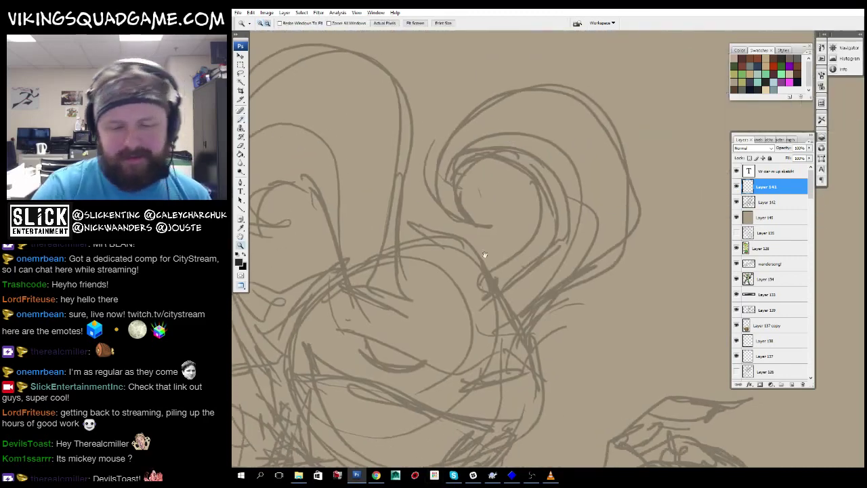
pyautogui.scroll(2, 484, 254)
pyautogui.press('b')
pyautogui.moveTo(645, 210); pyautogui.dragTo(665, 231)
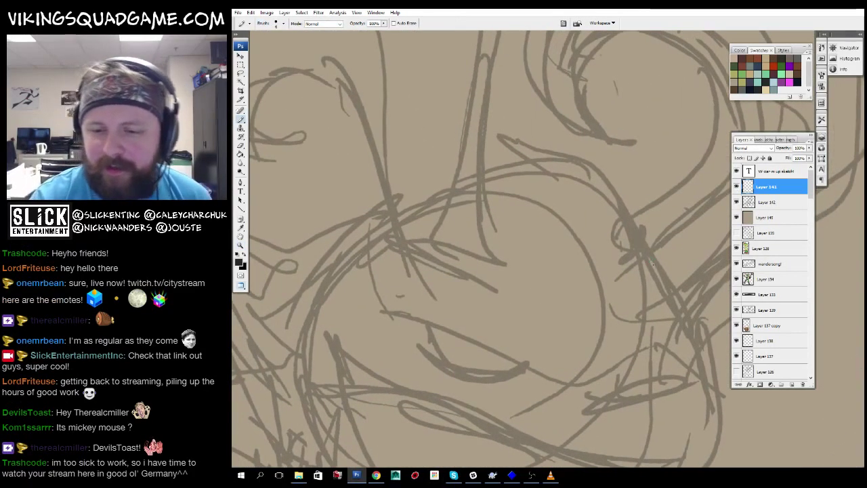
pyautogui.moveTo(559, 168)
pyautogui.mouseDown()
pyautogui.moveTo(590, 158)
pyautogui.moveTo(675, 86)
pyautogui.mouseUp()
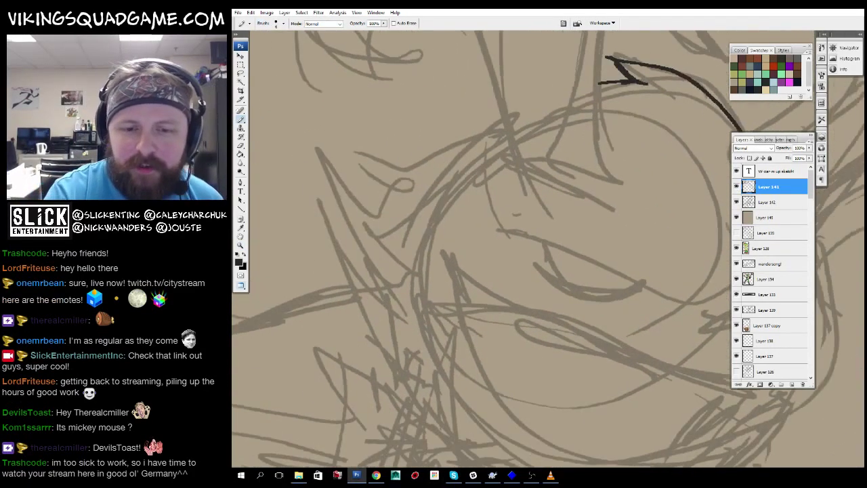
pyautogui.moveTo(340, 217)
pyautogui.mouseDown()
pyautogui.moveTo(264, 155)
pyautogui.moveTo(318, 230)
pyautogui.moveTo(572, 347)
pyautogui.moveTo(640, 318)
pyautogui.moveTo(528, 354)
pyautogui.mouseUp()
pyautogui.moveTo(596, 301); pyautogui.dragTo(640, 169)
pyautogui.moveTo(640, 170); pyautogui.dragTo(616, 322)
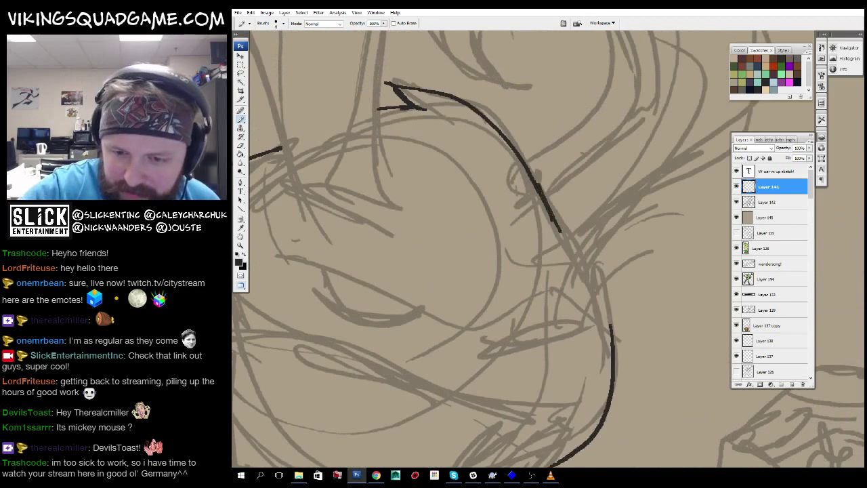
# Ink the right side of the head down to the jaw and the heavy line over the eye.
pyautogui.moveTo(551, 208); pyautogui.dragTo(596, 256)
pyautogui.moveTo(596, 256)
pyautogui.mouseDown()
pyautogui.moveTo(590, 249)
pyautogui.moveTo(611, 302)
pyautogui.mouseUp()
pyautogui.moveTo(611, 302)
pyautogui.mouseDown()
pyautogui.moveTo(621, 255)
pyautogui.moveTo(607, 259)
pyautogui.mouseUp()
pyautogui.moveTo(608, 258); pyautogui.dragTo(709, 269)
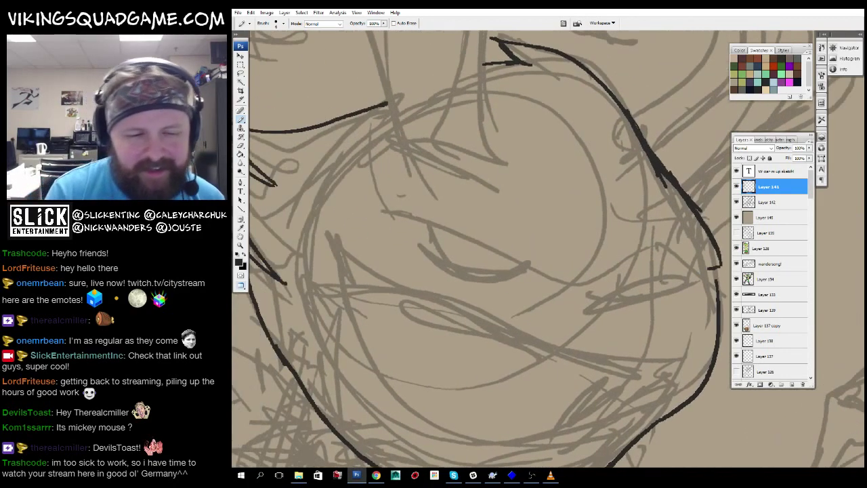
pyautogui.moveTo(617, 276)
pyautogui.mouseDown()
pyautogui.moveTo(568, 270)
pyautogui.moveTo(697, 252)
pyautogui.moveTo(535, 309)
pyautogui.moveTo(542, 308)
pyautogui.mouseUp()
# Ink the outer outline of the left horn, sweeping over the top and curling into a pointed tip.
pyautogui.moveTo(550, 165)
pyautogui.mouseDown()
pyautogui.moveTo(525, 411)
pyautogui.moveTo(627, 449)
pyautogui.mouseUp()
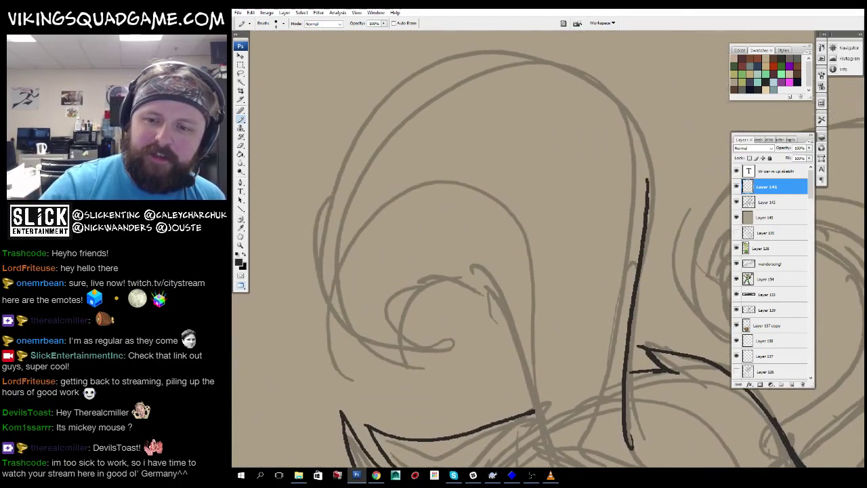
pyautogui.moveTo(641, 212)
pyautogui.mouseDown()
pyautogui.moveTo(480, 64)
pyautogui.moveTo(455, 343)
pyautogui.moveTo(442, 227)
pyautogui.mouseUp()
pyautogui.moveTo(383, 161)
pyautogui.mouseDown()
pyautogui.moveTo(413, 151)
pyautogui.moveTo(512, 316)
pyautogui.moveTo(526, 366)
pyautogui.mouseUp()
pyautogui.moveTo(386, 220); pyautogui.dragTo(425, 233)
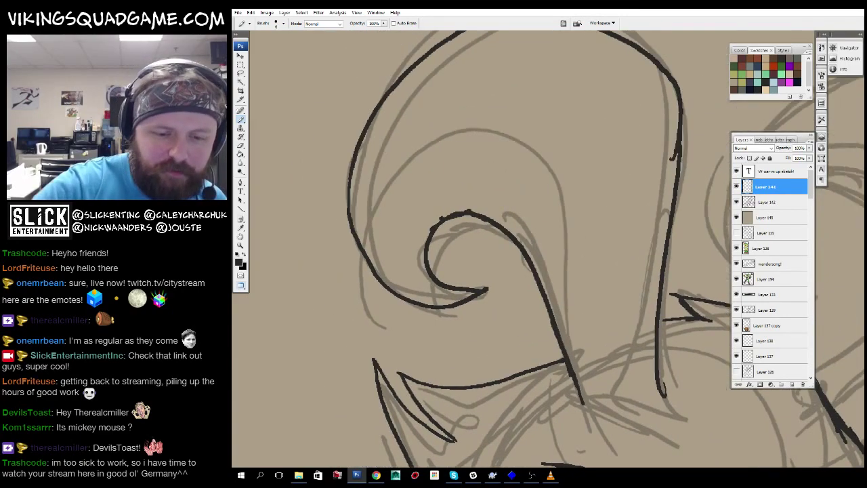
# Ink the left horn's inner contour line and curved ridge bands across its upper bend.
pyautogui.moveTo(596, 318)
pyautogui.mouseDown()
pyautogui.moveTo(556, 406)
pyautogui.moveTo(569, 425)
pyautogui.mouseUp()
pyautogui.moveTo(492, 166); pyautogui.dragTo(556, 132)
pyautogui.moveTo(403, 165)
pyautogui.mouseDown()
pyautogui.moveTo(573, 345)
pyautogui.moveTo(575, 276)
pyautogui.mouseUp()
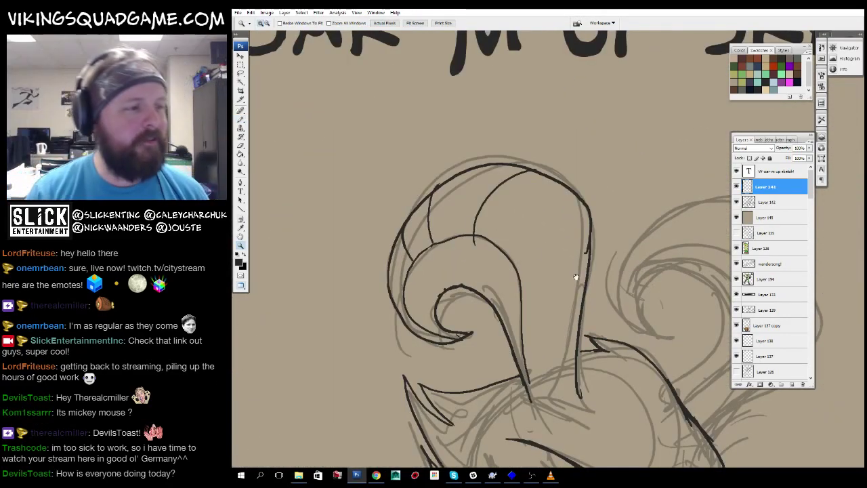
# Ink curved ridge bands across the straight lower part of the left horn down to its base.
pyautogui.keyDown('alt'); pyautogui.click(575, 277); pyautogui.keyUp('alt')
pyautogui.keyDown('alt'); pyautogui.click(551, 284); pyautogui.keyUp('alt')
pyautogui.click(551, 285)
pyautogui.click(550, 278)
pyautogui.press('b')
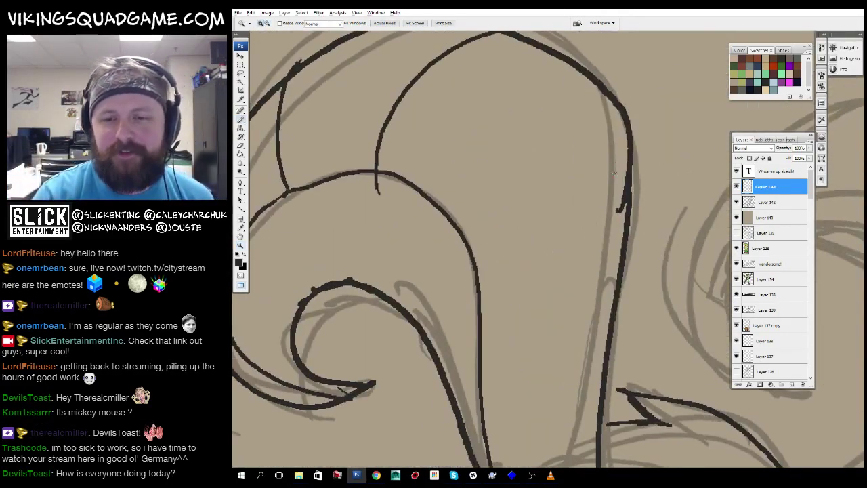
pyautogui.moveTo(512, 210); pyautogui.dragTo(490, 225)
pyautogui.scroll(-3, 549, 250)
pyautogui.moveTo(505, 266); pyautogui.dragTo(494, 249)
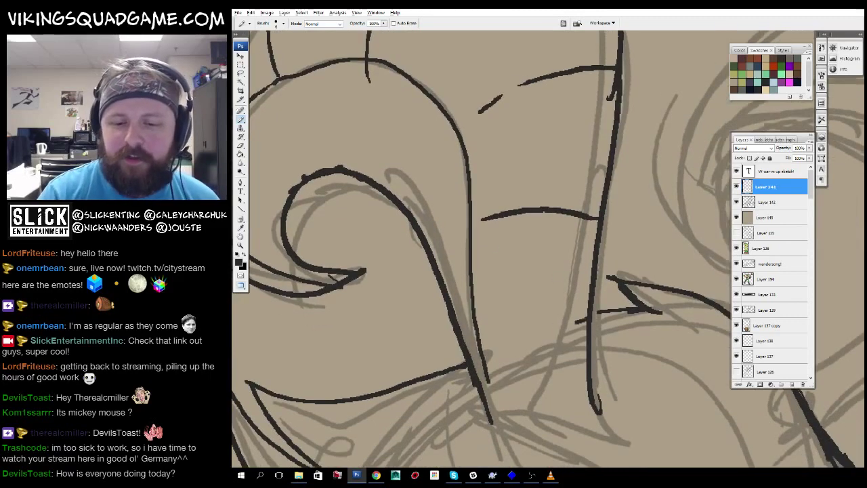
pyautogui.scroll(-2, 556, 308)
pyautogui.moveTo(484, 325)
pyautogui.mouseDown()
pyautogui.moveTo(576, 323)
pyautogui.moveTo(561, 309)
pyautogui.mouseUp()
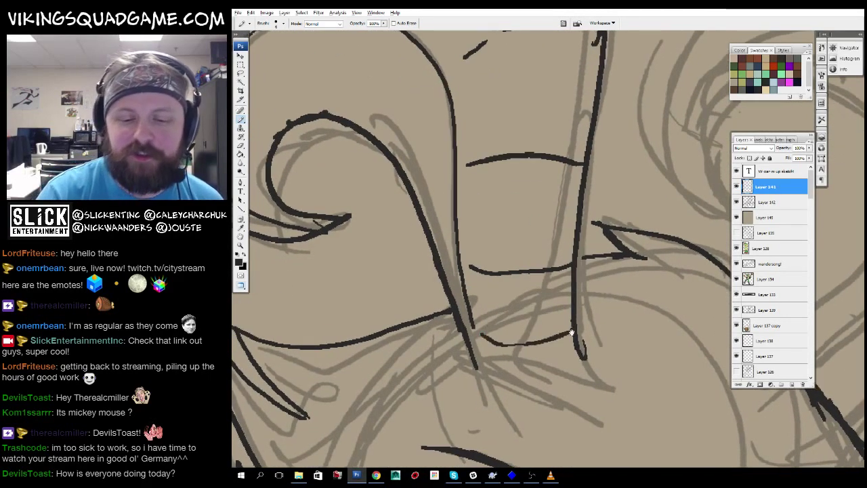
# Ink a jagged, pointed tuft where the left horn's base meets the forehead.
pyautogui.scroll(-3, 571, 332)
pyautogui.moveTo(448, 282); pyautogui.dragTo(510, 317)
pyautogui.moveTo(509, 320); pyautogui.dragTo(522, 331)
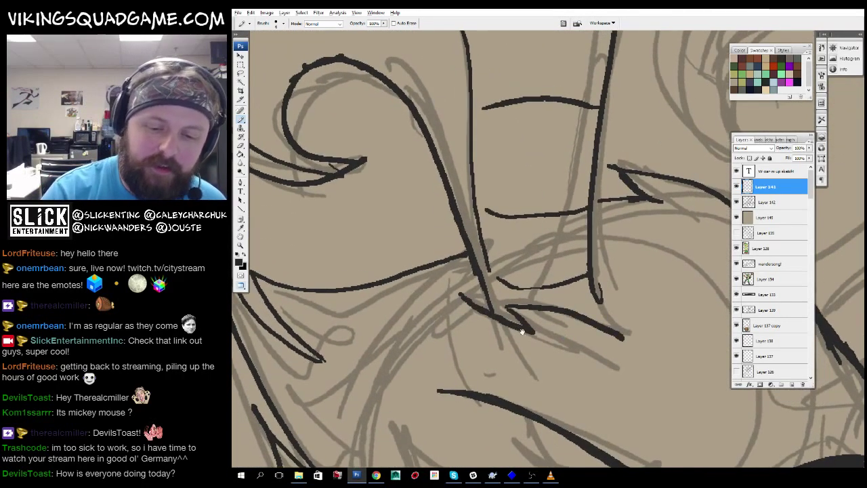
# Finish the jagged tuft at the left horn's base, extending and thickening its points where they meet the horn.
pyautogui.moveTo(485, 306); pyautogui.dragTo(403, 269)
pyautogui.moveTo(519, 250); pyautogui.dragTo(530, 279)
pyautogui.moveTo(513, 241); pyautogui.dragTo(460, 273)
pyautogui.press('e')
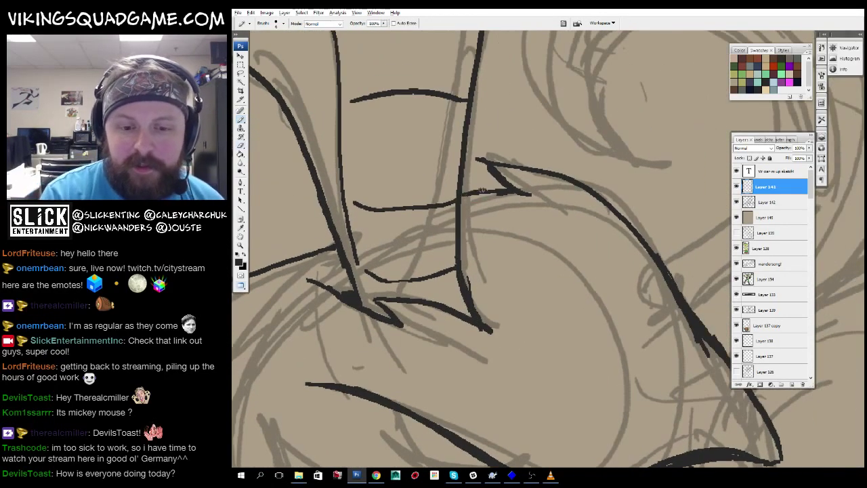
# Ink the right horn's outer outline and its inner curl, down to where the horn meets the head.
pyautogui.press('z')
pyautogui.moveTo(482, 191); pyautogui.dragTo(606, 96)
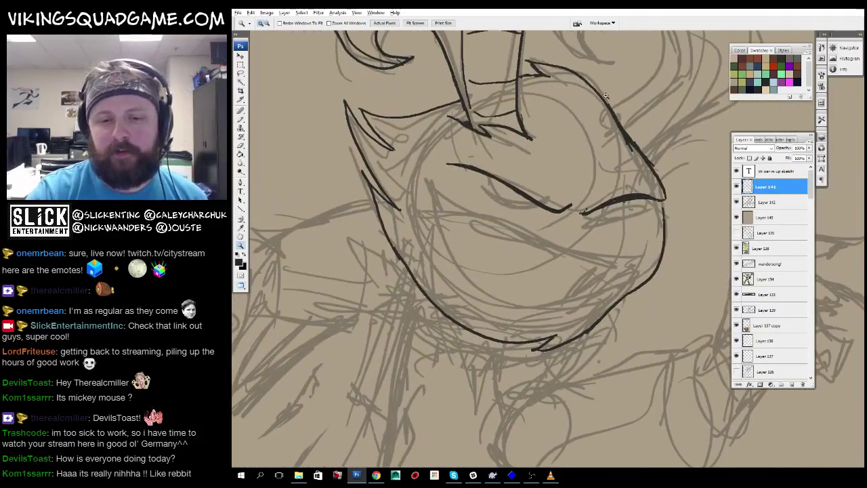
pyautogui.hotkey('ctrl', '-')
pyautogui.moveTo(475, 203); pyautogui.dragTo(488, 305)
pyautogui.hotkey('ctrl', '+')
pyautogui.press('b')
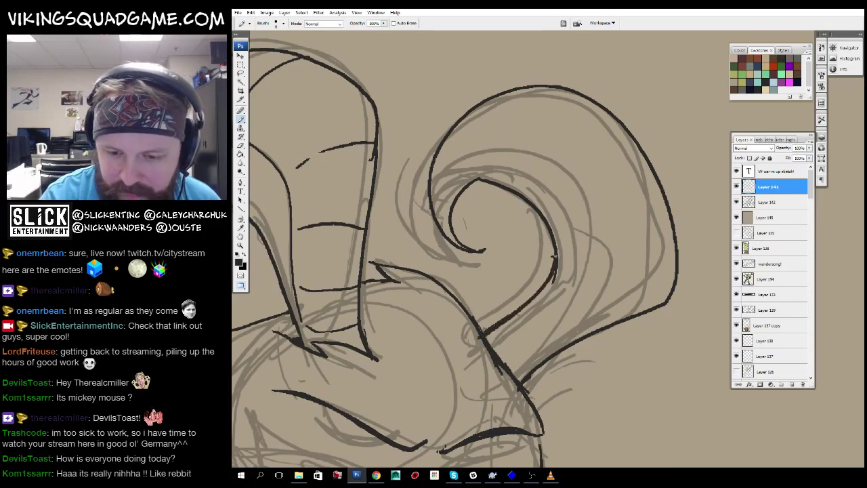
# Ink the right horn's inner contour line and curved ridge bands across its upper bend.
pyautogui.press('z')
pyautogui.moveTo(553, 255)
pyautogui.mouseDown()
pyautogui.moveTo(504, 255)
pyautogui.moveTo(515, 255)
pyautogui.moveTo(573, 329)
pyautogui.mouseUp()
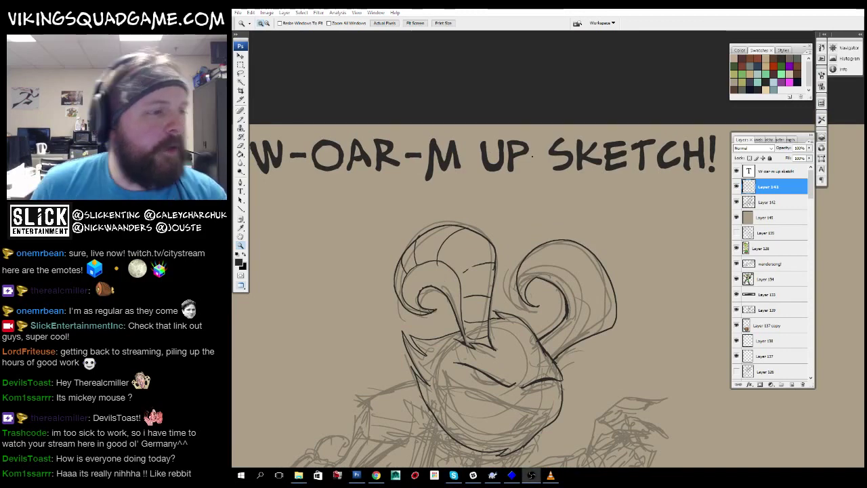
pyautogui.scroll(1, 505, 251)
pyautogui.scroll(-6, 480, 233)
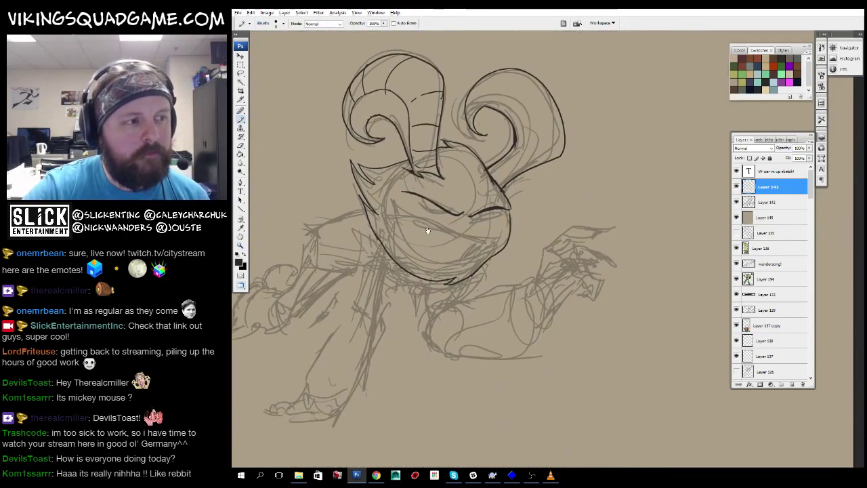
pyautogui.moveTo(573, 138); pyautogui.dragTo(551, 242)
pyautogui.scroll(3, 523, 257)
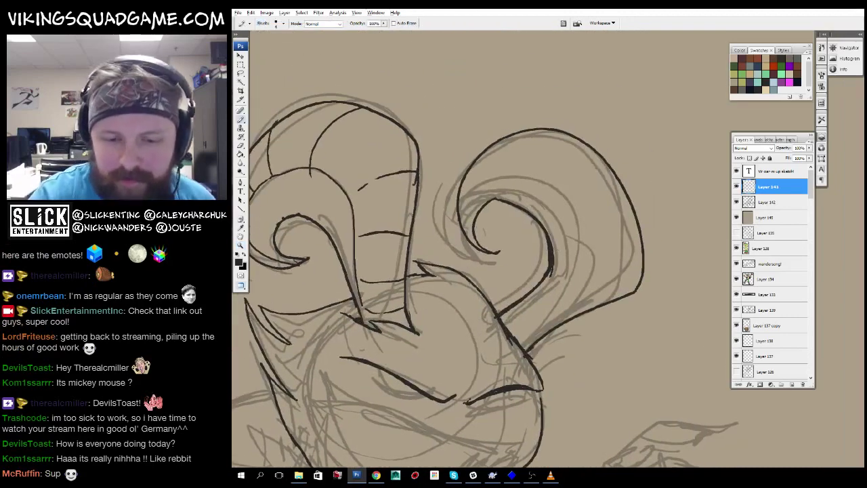
pyautogui.moveTo(494, 195); pyautogui.dragTo(553, 203)
pyautogui.hscroll(2, 485, 280)
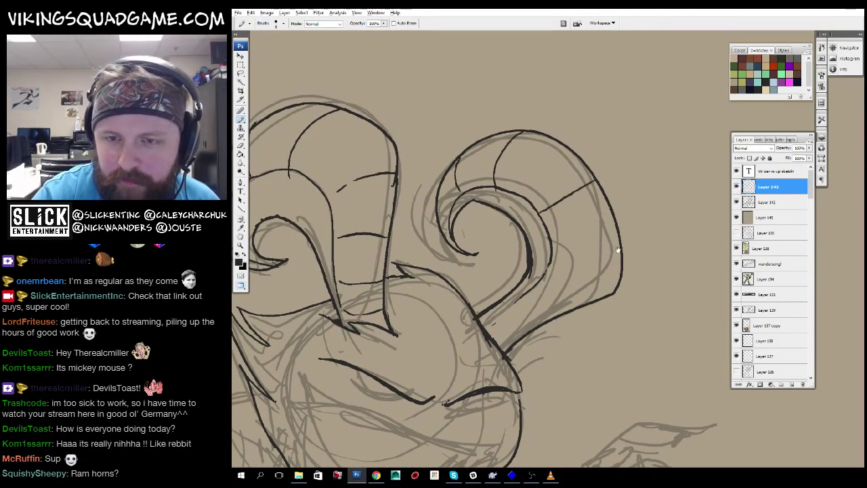
# Look through the other open documents to examine the horns on the finished green monster artwork.
pyautogui.hotkey('ctrl', 'Tab')
pyautogui.hotkey('ctrl', 'Tab')
pyautogui.hotkey('ctrl', 'Tab')
pyautogui.hotkey('ctrl', 'Tab')
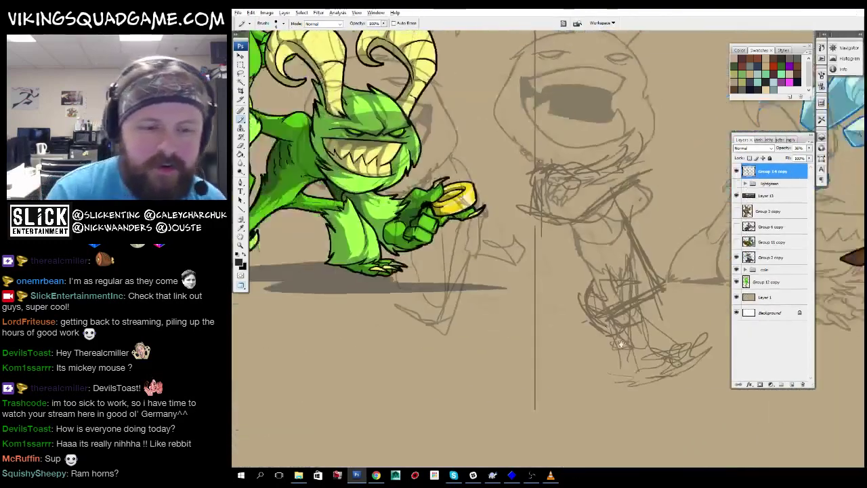
pyautogui.hotkey('ctrl', 'Tab')
pyautogui.hotkey('ctrl', 'Tab')
pyautogui.hotkey('ctrl', 'Tab')
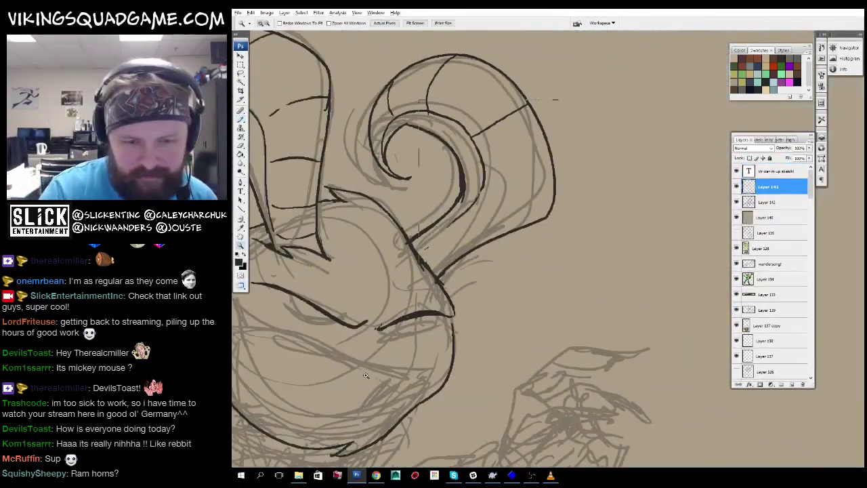
# Extend the right horn's inner contour line down toward its base at the head.
pyautogui.click(366, 375)
pyautogui.press('b')
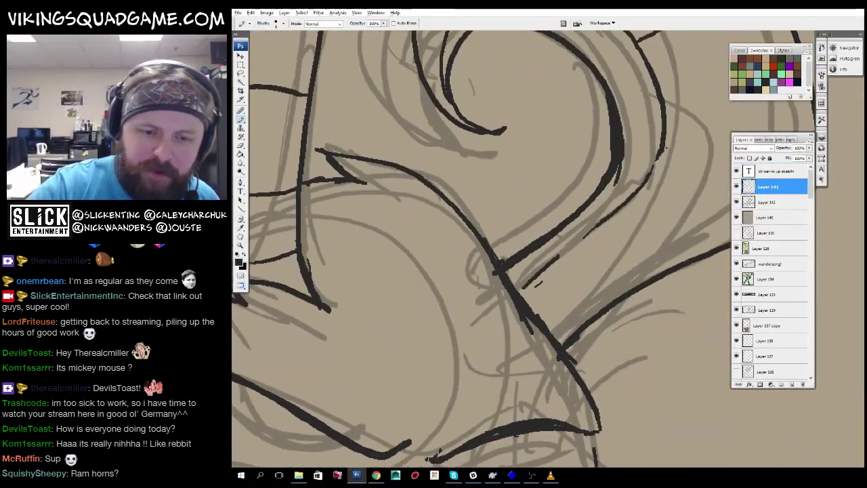
pyautogui.moveTo(501, 269); pyautogui.dragTo(474, 196)
pyautogui.moveTo(565, 292); pyautogui.dragTo(734, 254)
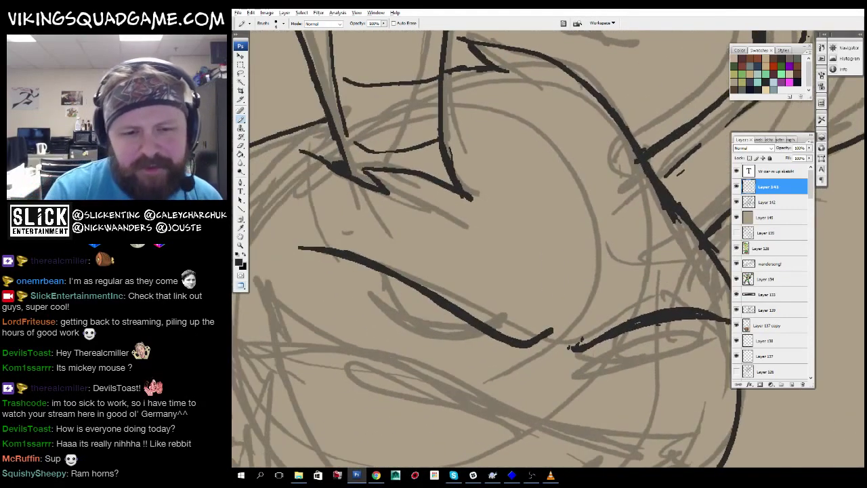
# Ink both narrowed eyes as curved shapes beneath the angry brow lines.
pyautogui.moveTo(499, 302); pyautogui.dragTo(425, 203)
pyautogui.moveTo(598, 226)
pyautogui.mouseDown()
pyautogui.moveTo(660, 250)
pyautogui.moveTo(573, 332)
pyautogui.moveTo(557, 290)
pyautogui.moveTo(579, 290)
pyautogui.moveTo(542, 299)
pyautogui.moveTo(575, 332)
pyautogui.moveTo(548, 342)
pyautogui.moveTo(585, 396)
pyautogui.moveTo(653, 350)
pyautogui.mouseUp()
pyautogui.press('z')
pyautogui.press('b')
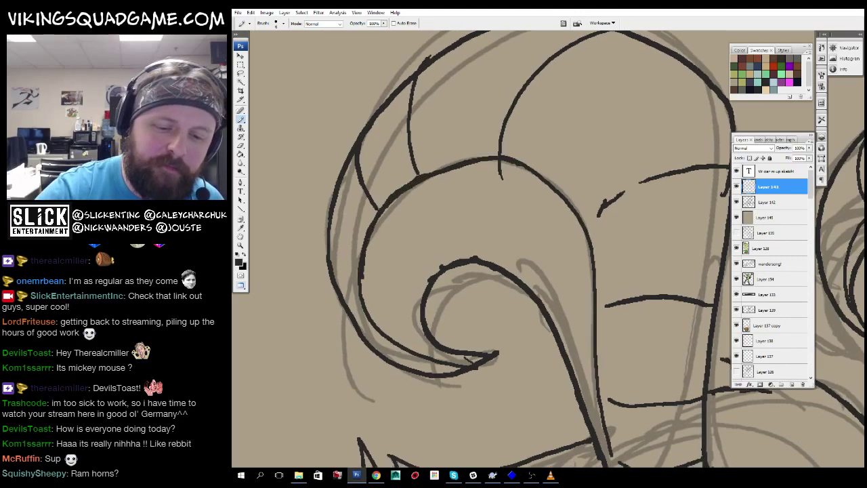
pyautogui.press('z')
pyautogui.moveTo(428, 320)
pyautogui.mouseDown()
pyautogui.moveTo(542, 287)
pyautogui.moveTo(379, 231)
pyautogui.mouseUp()
pyautogui.press('b')
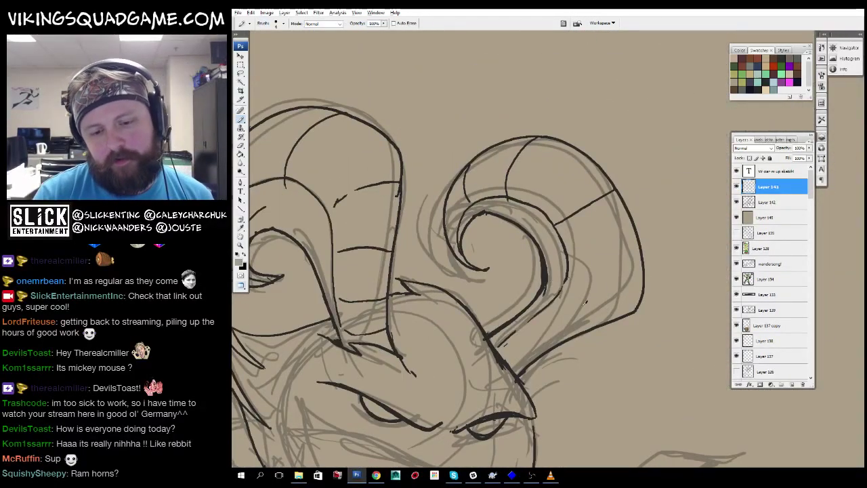
# Ink the upper mouth line across the face and the curved back line extending from behind the head.
pyautogui.press('z')
pyautogui.moveTo(564, 304)
pyautogui.mouseDown()
pyautogui.moveTo(535, 330)
pyautogui.moveTo(580, 250)
pyautogui.mouseUp()
pyautogui.press('b')
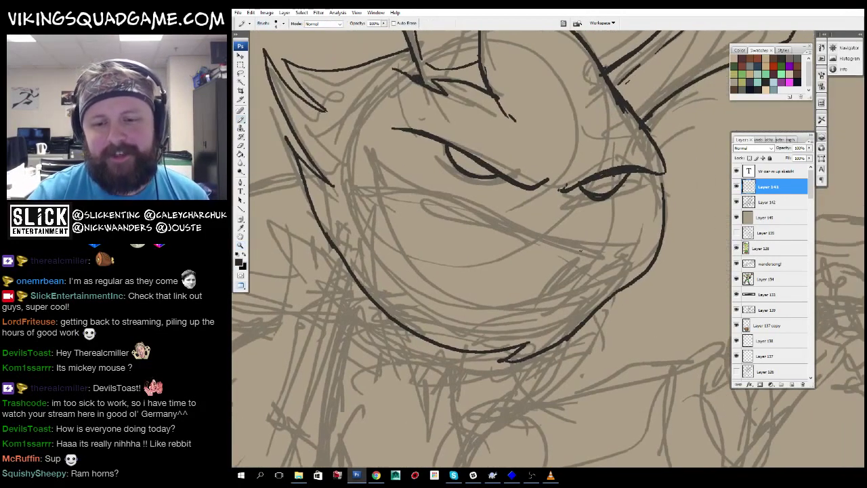
pyautogui.moveTo(347, 126); pyautogui.dragTo(451, 190)
pyautogui.moveTo(508, 138); pyautogui.dragTo(513, 138)
pyautogui.moveTo(357, 130); pyautogui.dragTo(549, 182)
pyautogui.press('z')
pyautogui.moveTo(387, 256)
pyautogui.mouseDown()
pyautogui.moveTo(359, 251)
pyautogui.moveTo(474, 227)
pyautogui.moveTo(576, 223)
pyautogui.mouseUp()
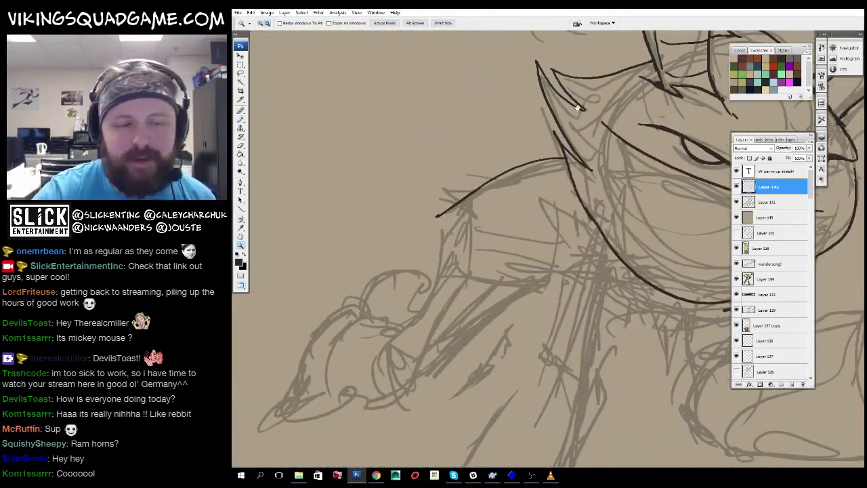
# Ink the leftmost limb's outer and inner edges, with a jagged fur tuft at its lower end.
pyautogui.press('b')
pyautogui.moveTo(671, 183)
pyautogui.mouseDown()
pyautogui.moveTo(632, 216)
pyautogui.moveTo(626, 243)
pyautogui.moveTo(655, 231)
pyautogui.mouseUp()
pyautogui.moveTo(432, 171); pyautogui.dragTo(437, 199)
pyautogui.moveTo(430, 192); pyautogui.dragTo(463, 186)
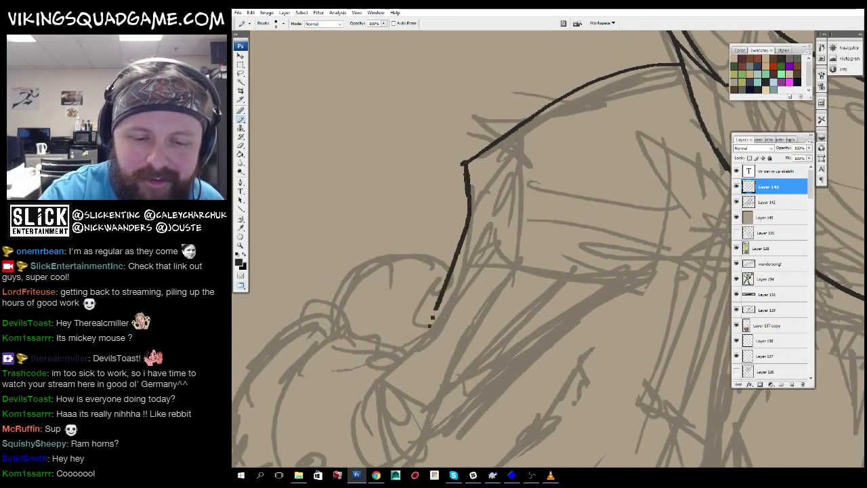
pyautogui.moveTo(432, 319)
pyautogui.mouseDown()
pyautogui.moveTo(443, 268)
pyautogui.moveTo(431, 295)
pyautogui.mouseUp()
pyautogui.moveTo(435, 372)
pyautogui.mouseDown()
pyautogui.moveTo(547, 201)
pyautogui.moveTo(515, 268)
pyautogui.moveTo(590, 191)
pyautogui.moveTo(616, 201)
pyautogui.mouseUp()
pyautogui.moveTo(489, 317); pyautogui.dragTo(515, 267)
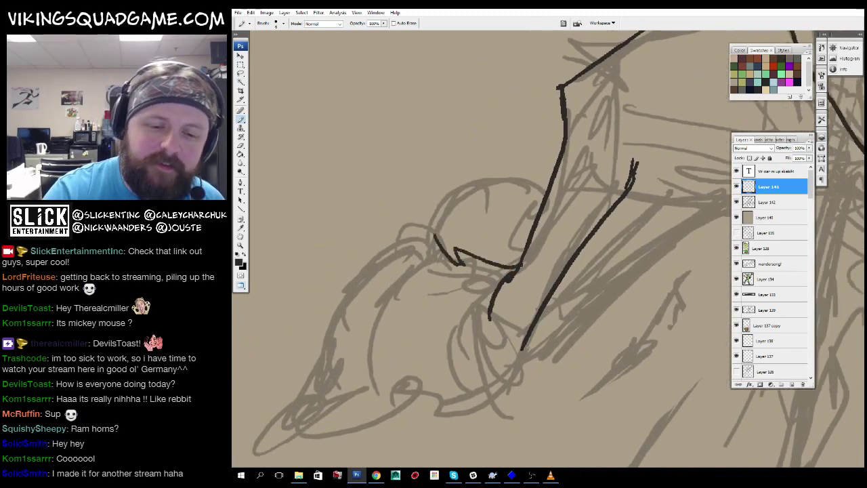
# Ink the rounded furry mass at the leftmost limb's lower end, closing it with pointed tufts around the limb.
pyautogui.moveTo(361, 298); pyautogui.dragTo(361, 363)
pyautogui.moveTo(372, 355); pyautogui.dragTo(364, 304)
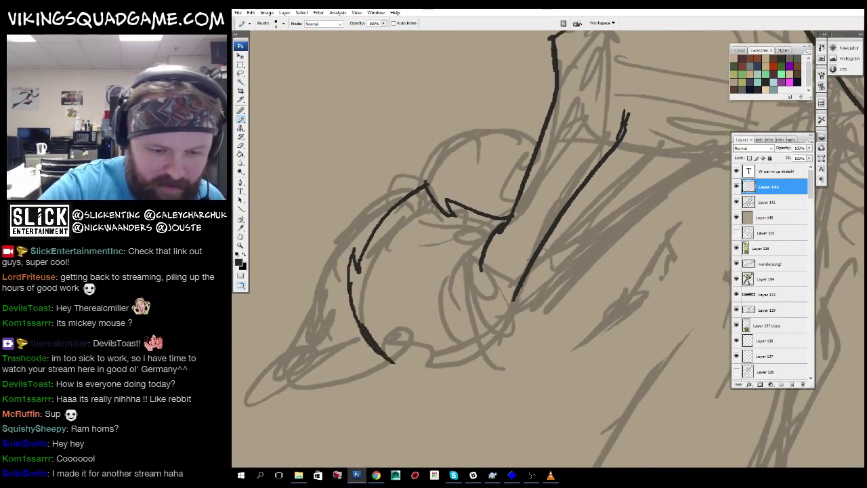
pyautogui.moveTo(392, 362); pyautogui.dragTo(395, 355)
pyautogui.moveTo(520, 279)
pyautogui.mouseDown()
pyautogui.moveTo(506, 313)
pyautogui.moveTo(477, 296)
pyautogui.moveTo(459, 304)
pyautogui.mouseUp()
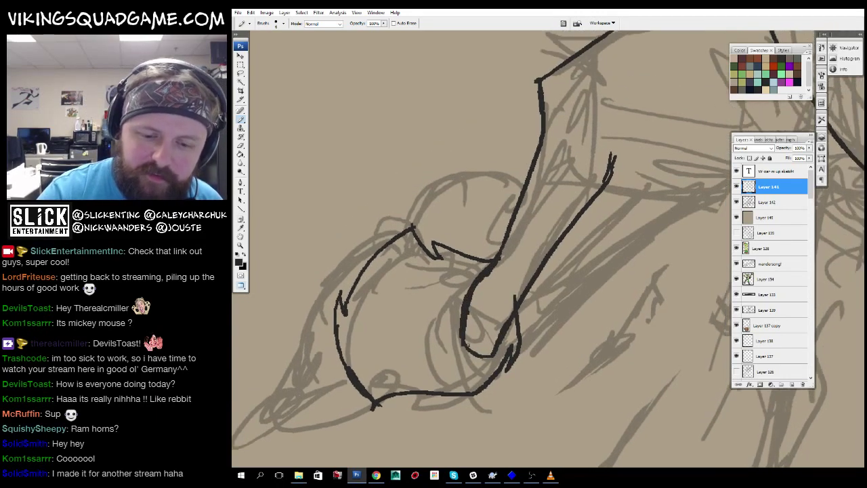
# Extend the leftmost limb's inner edge upward and ink the underside line of the body from that joint.
pyautogui.press('z')
pyautogui.keyDown('alt'); pyautogui.click(507, 315); pyautogui.keyUp('alt')
pyautogui.keyDown('alt'); pyautogui.click(572, 305); pyautogui.keyUp('alt')
pyautogui.keyDown('alt'); pyautogui.click(610, 298); pyautogui.keyUp('alt')
pyautogui.keyDown('alt'); pyautogui.click(637, 294); pyautogui.keyUp('alt')
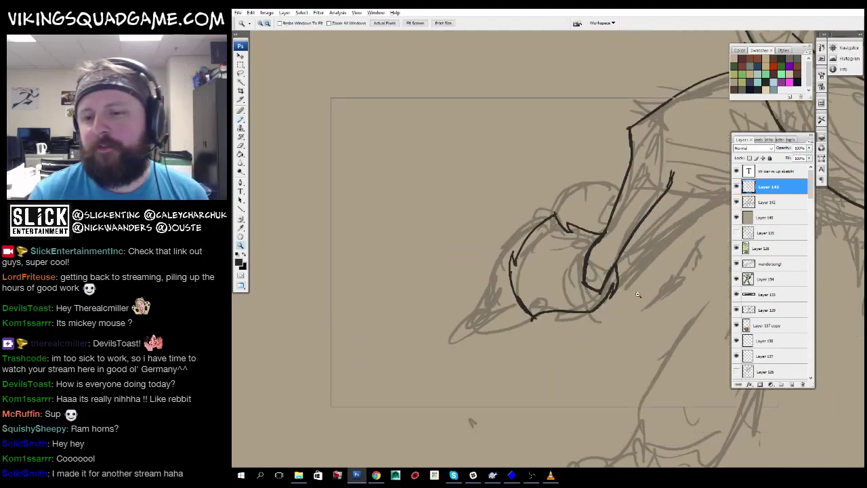
pyautogui.click(637, 294)
pyautogui.click(630, 291)
pyautogui.press('b')
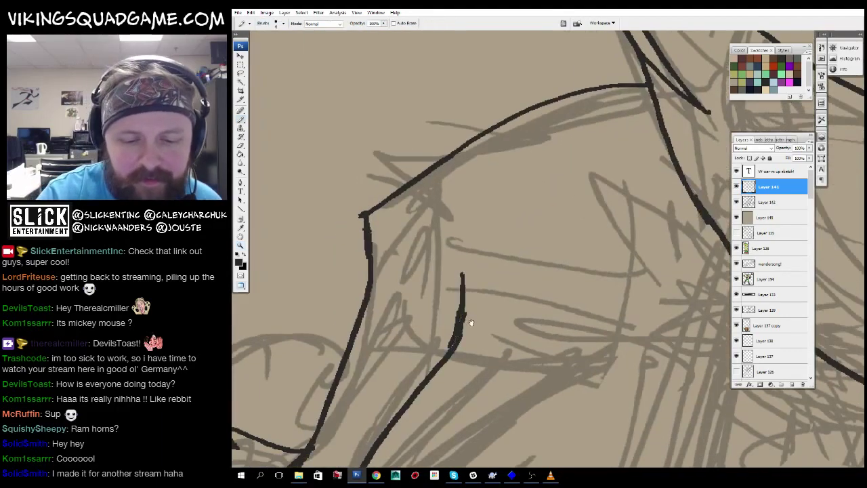
pyautogui.moveTo(471, 323); pyautogui.dragTo(410, 212)
pyautogui.moveTo(620, 197); pyautogui.dragTo(561, 308)
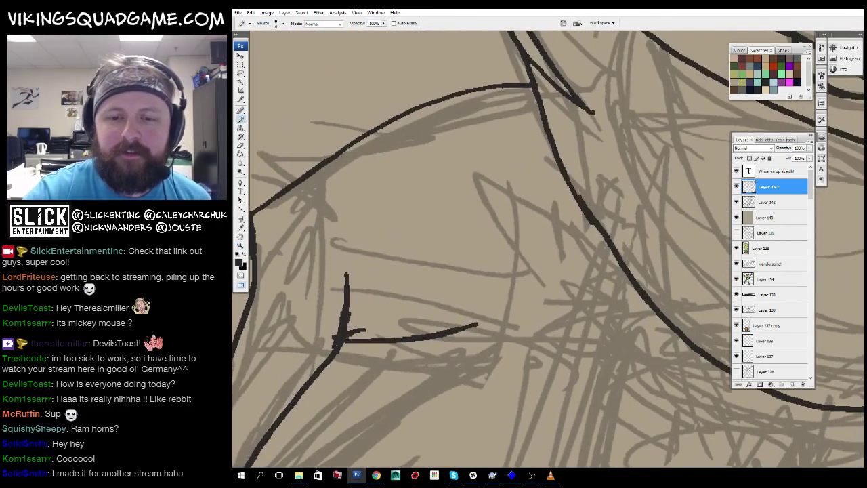
# Ink the shoulder curve and both edges of the central limb below the head, joining the body's underside line to it.
pyautogui.moveTo(523, 142); pyautogui.dragTo(521, 281)
pyautogui.moveTo(521, 281)
pyautogui.mouseDown()
pyautogui.moveTo(524, 122)
pyautogui.moveTo(463, 279)
pyautogui.moveTo(425, 327)
pyautogui.mouseUp()
pyautogui.moveTo(561, 125)
pyautogui.mouseDown()
pyautogui.moveTo(567, 139)
pyautogui.moveTo(475, 425)
pyautogui.mouseUp()
pyautogui.moveTo(474, 339); pyautogui.dragTo(515, 339)
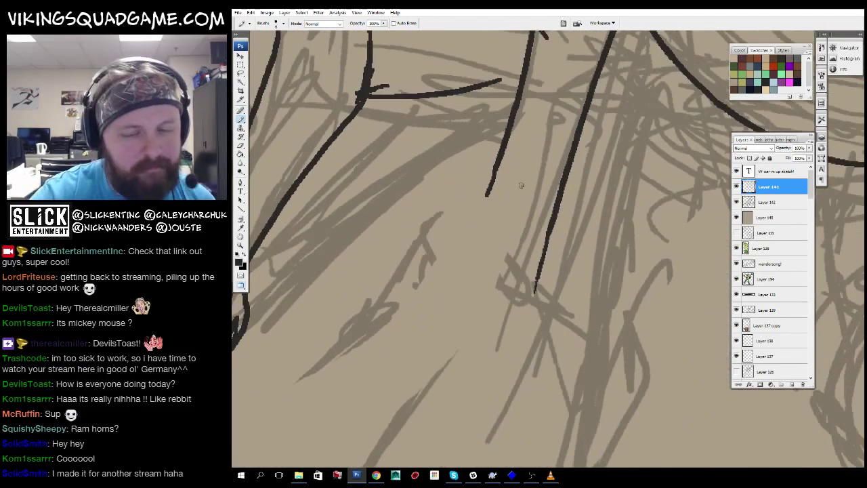
pyautogui.moveTo(504, 128); pyautogui.dragTo(490, 165)
pyautogui.moveTo(474, 310); pyautogui.dragTo(519, 306)
pyautogui.moveTo(555, 219); pyautogui.dragTo(597, 218)
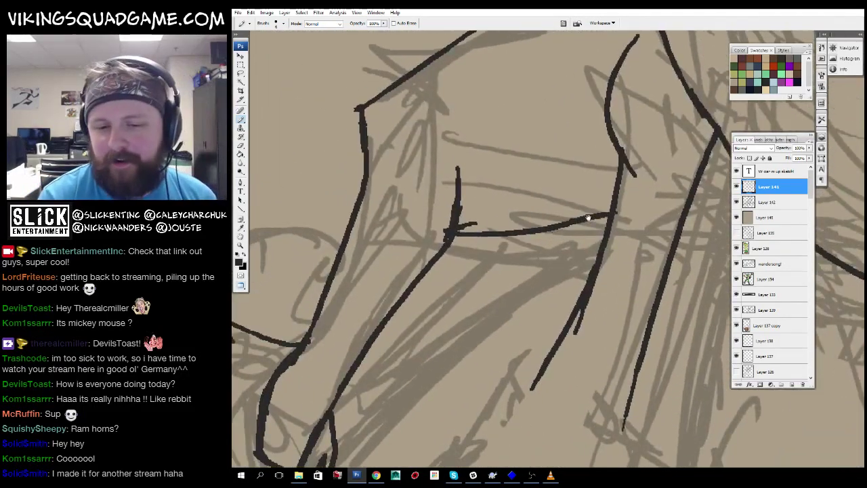
# Ink the second rear limb's edges beside the leftmost one and the tufted outline of the rounded shape behind them.
pyautogui.moveTo(455, 253); pyautogui.dragTo(560, 205)
pyautogui.moveTo(574, 270); pyautogui.dragTo(461, 386)
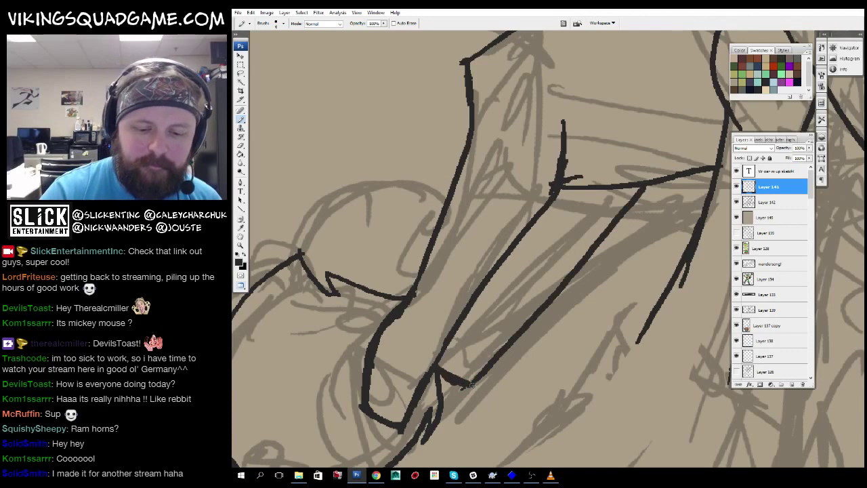
pyautogui.moveTo(474, 271); pyautogui.dragTo(610, 322)
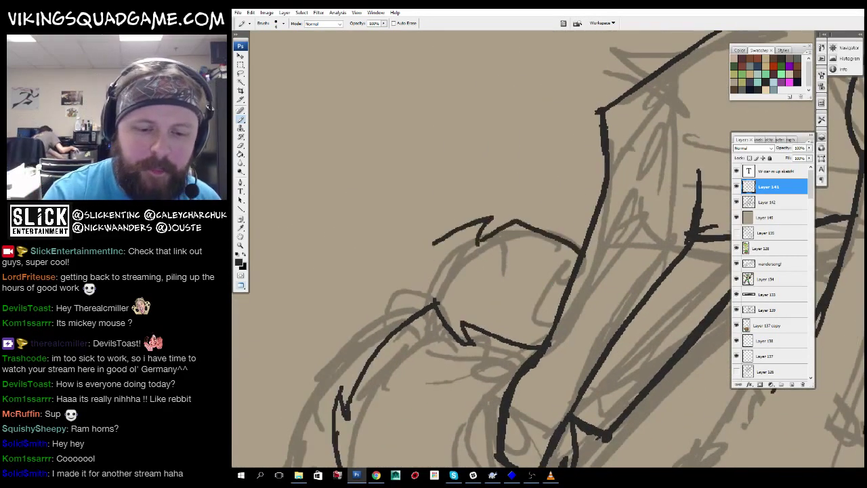
pyautogui.press('z')
pyautogui.scroll(-4, 485, 278)
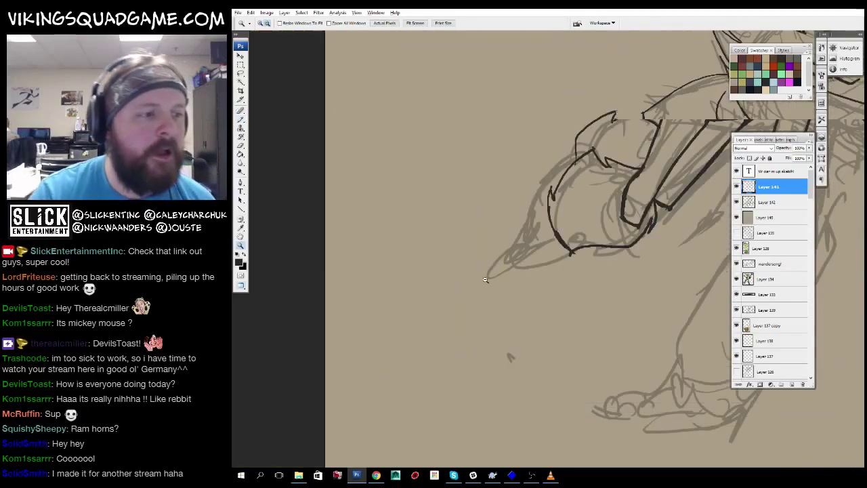
pyautogui.scroll(-4, 485, 278)
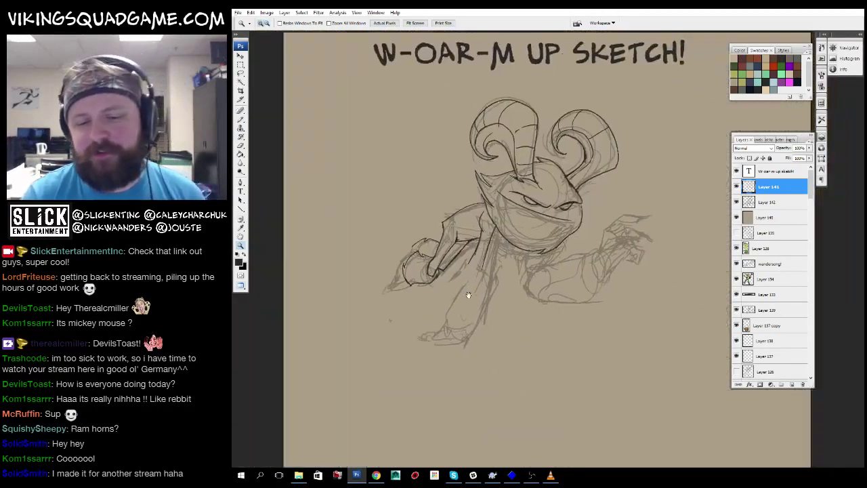
# Ink the short connecting line beside the central limb and two body lines descending from under the chin.
pyautogui.scroll(6, 468, 295)
pyautogui.press('b')
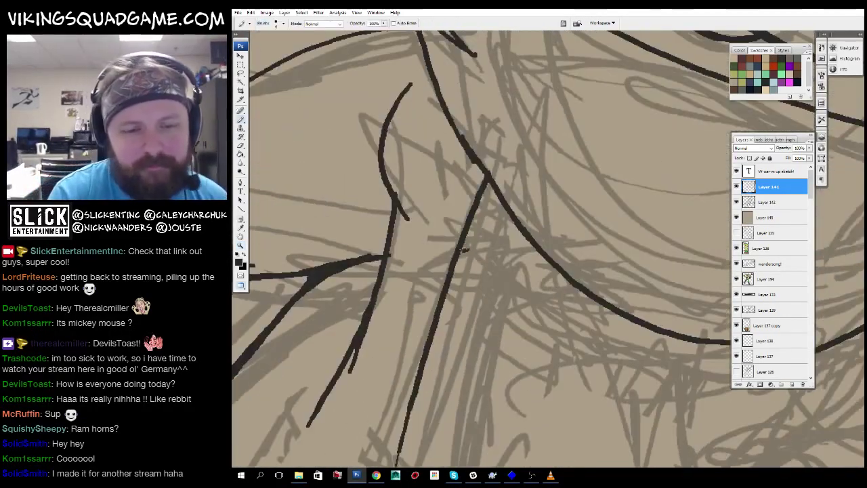
pyautogui.moveTo(598, 232); pyautogui.dragTo(603, 223)
pyautogui.moveTo(535, 233)
pyautogui.mouseDown()
pyautogui.moveTo(470, 328)
pyautogui.moveTo(474, 285)
pyautogui.moveTo(596, 265)
pyautogui.moveTo(596, 248)
pyautogui.mouseUp()
pyautogui.moveTo(468, 197); pyautogui.dragTo(401, 378)
pyautogui.scroll(3, 568, 211)
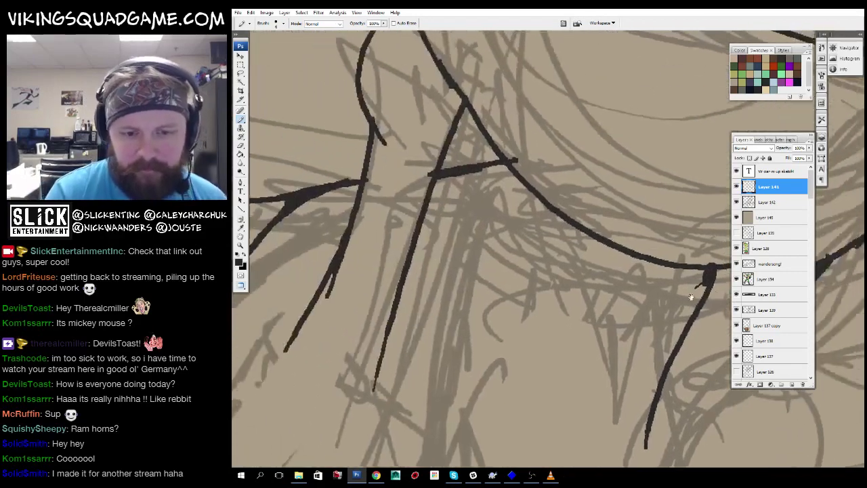
pyautogui.scroll(-3, 567, 211)
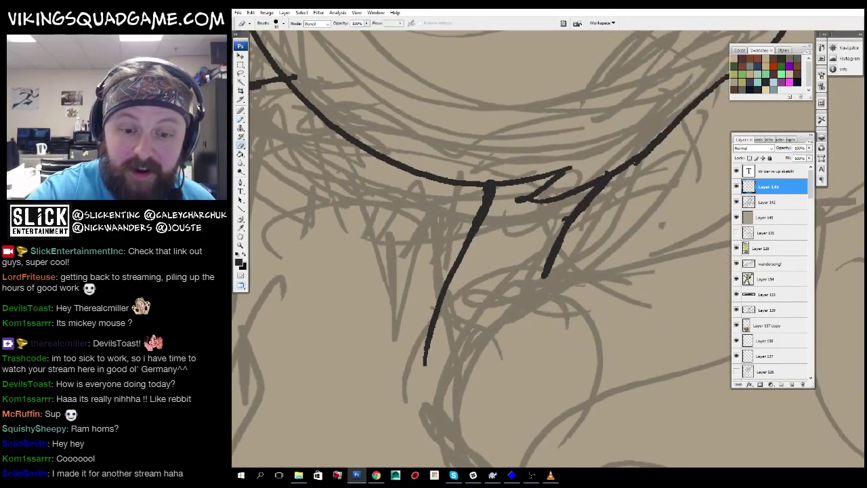
pyautogui.scroll(1, 507, 178)
# Ink the right arm's tufted elbow curve and its upper edge sweeping out from beneath the chin.
pyautogui.press('b')
pyautogui.moveTo(564, 198)
pyautogui.mouseDown()
pyautogui.moveTo(576, 161)
pyautogui.moveTo(527, 106)
pyautogui.moveTo(540, 103)
pyautogui.mouseUp()
pyautogui.moveTo(432, 306); pyautogui.dragTo(415, 341)
pyautogui.moveTo(415, 341); pyautogui.dragTo(352, 237)
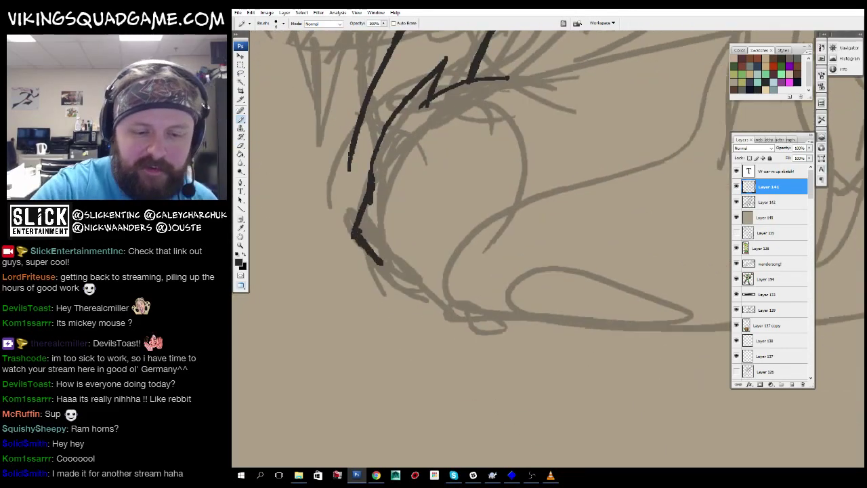
pyautogui.moveTo(382, 264); pyautogui.dragTo(440, 326)
pyautogui.moveTo(441, 326)
pyautogui.mouseDown()
pyautogui.moveTo(380, 271)
pyautogui.moveTo(291, 292)
pyautogui.moveTo(540, 212)
pyautogui.mouseUp()
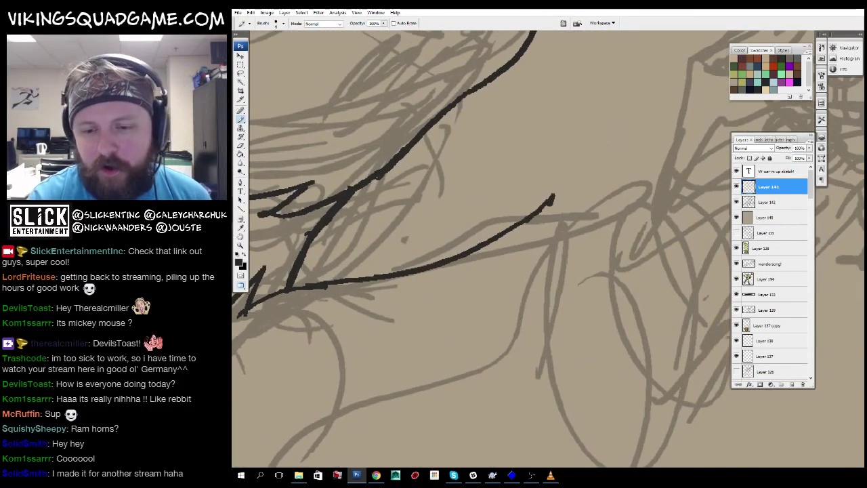
# Ink a jagged tuft at the end of the right arm's upper edge and the curved lower edge of the forearm.
pyautogui.moveTo(601, 249); pyautogui.dragTo(565, 262)
pyautogui.moveTo(386, 308); pyautogui.dragTo(446, 332)
pyautogui.moveTo(446, 332); pyautogui.dragTo(311, 325)
pyautogui.moveTo(312, 325); pyautogui.dragTo(610, 326)
pyautogui.moveTo(610, 327); pyautogui.dragTo(570, 339)
# Ink the right hand's lower finger from the wrist over its creased knuckle to the long pointed claw.
pyautogui.press('z')
pyautogui.keyDown('alt'); pyautogui.click(458, 408); pyautogui.keyUp('alt')
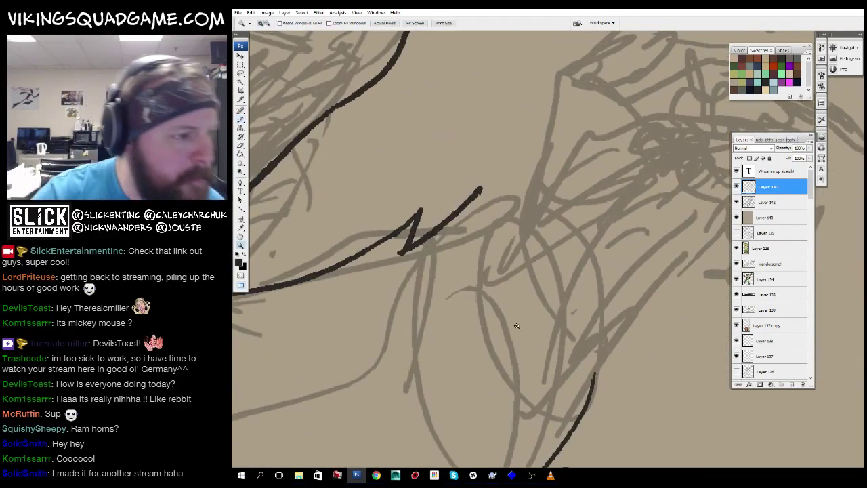
pyautogui.keyDown('alt'); pyautogui.click(458, 407); pyautogui.keyUp('alt')
pyautogui.keyDown('alt'); pyautogui.click(459, 407); pyautogui.keyUp('alt')
pyautogui.moveTo(561, 287)
pyautogui.mouseDown()
pyautogui.moveTo(609, 285)
pyautogui.moveTo(520, 271)
pyautogui.mouseUp()
pyautogui.press('b')
pyautogui.moveTo(530, 210); pyautogui.dragTo(453, 321)
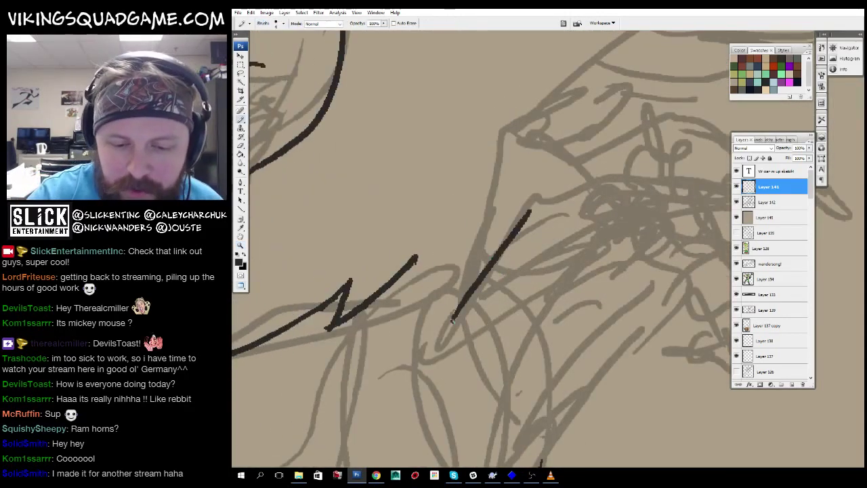
pyautogui.moveTo(538, 216); pyautogui.dragTo(540, 248)
pyautogui.moveTo(540, 248); pyautogui.dragTo(478, 268)
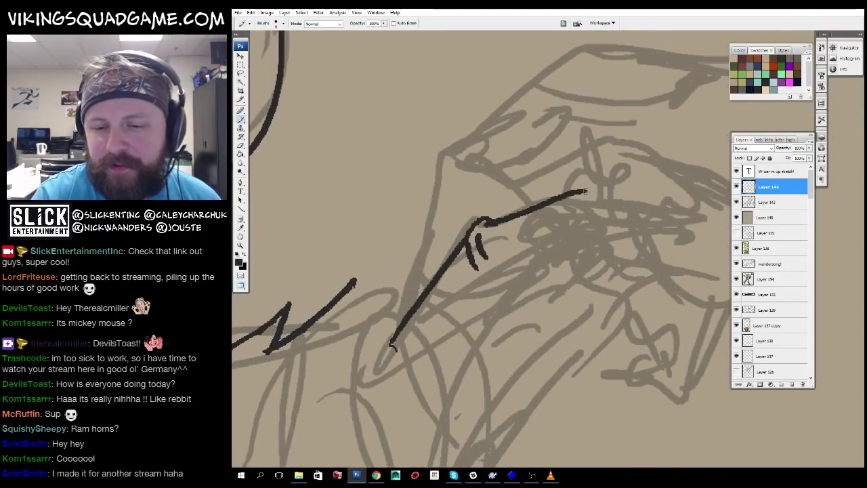
pyautogui.moveTo(586, 192)
pyautogui.mouseDown()
pyautogui.moveTo(553, 193)
pyautogui.moveTo(705, 225)
pyautogui.mouseUp()
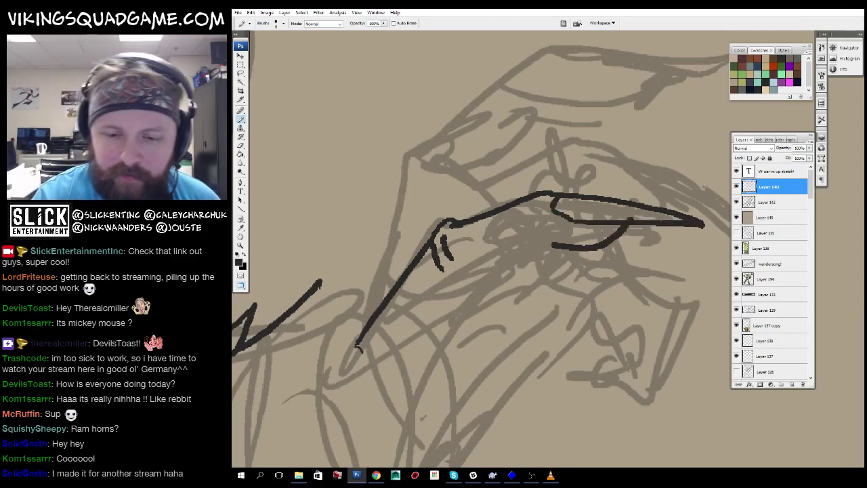
# Ink the lower finger's underside and the thick palm edge curving back down toward the wrist.
pyautogui.moveTo(552, 243)
pyautogui.mouseDown()
pyautogui.moveTo(504, 249)
pyautogui.moveTo(584, 152)
pyautogui.mouseUp()
pyautogui.moveTo(574, 212); pyautogui.dragTo(480, 310)
pyautogui.moveTo(479, 310); pyautogui.dragTo(471, 394)
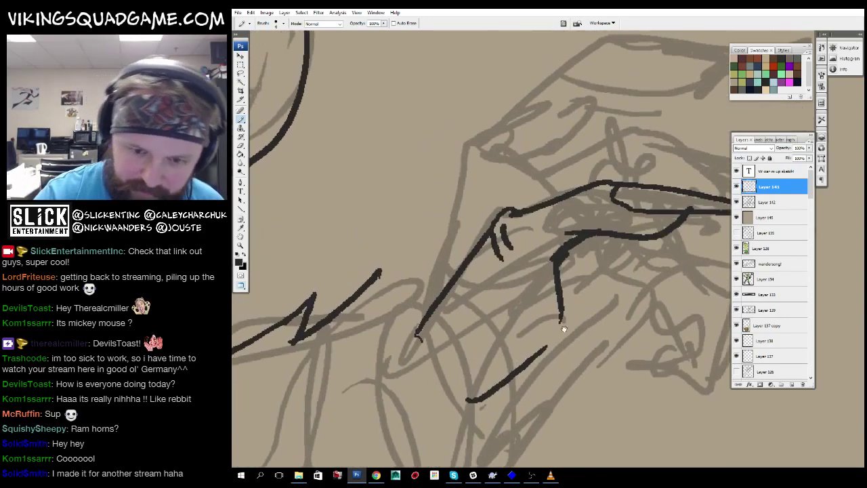
pyautogui.moveTo(565, 285); pyautogui.dragTo(482, 392)
pyautogui.moveTo(579, 236)
pyautogui.mouseDown()
pyautogui.moveTo(591, 254)
pyautogui.moveTo(589, 318)
pyautogui.mouseUp()
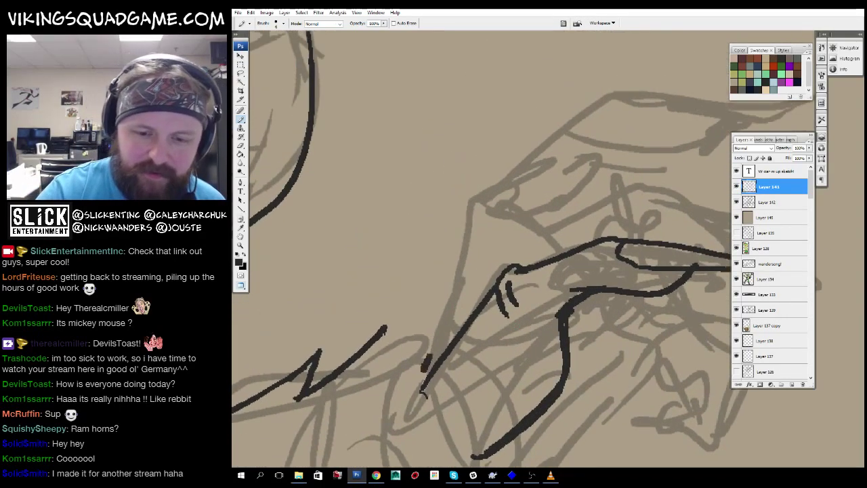
# Ink the upper finger from the wrist over its bent knuckles to the claw, plus the lines joining it to the lower finger.
pyautogui.moveTo(426, 357)
pyautogui.mouseDown()
pyautogui.moveTo(493, 177)
pyautogui.moveTo(502, 174)
pyautogui.mouseUp()
pyautogui.moveTo(502, 174)
pyautogui.mouseDown()
pyautogui.moveTo(379, 290)
pyautogui.moveTo(478, 224)
pyautogui.moveTo(687, 226)
pyautogui.moveTo(606, 254)
pyautogui.mouseUp()
pyautogui.moveTo(565, 274)
pyautogui.mouseDown()
pyautogui.moveTo(462, 254)
pyautogui.moveTo(526, 177)
pyautogui.mouseUp()
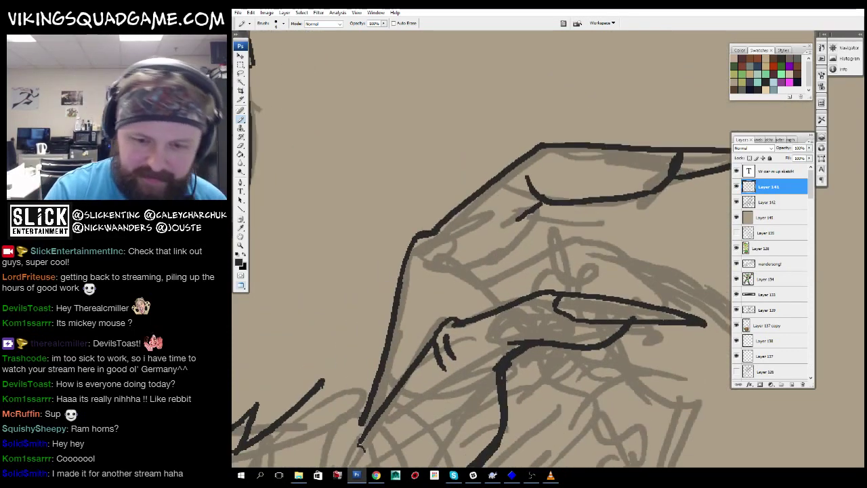
pyautogui.moveTo(448, 259)
pyautogui.mouseDown()
pyautogui.moveTo(518, 313)
pyautogui.moveTo(452, 288)
pyautogui.moveTo(490, 256)
pyautogui.moveTo(523, 283)
pyautogui.moveTo(542, 332)
pyautogui.moveTo(581, 208)
pyautogui.mouseUp()
pyautogui.press('e')
pyautogui.press('b')
# Examine the inked hand together with the monster's face, forearm and overall pose.
pyautogui.press('z')
pyautogui.keyDown('alt'); pyautogui.click(514, 264); pyautogui.keyUp('alt')
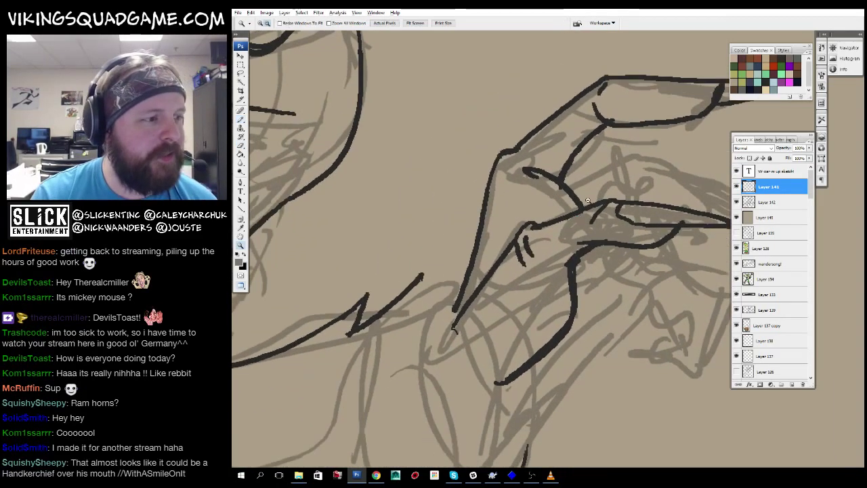
pyautogui.keyDown('alt'); pyautogui.click(515, 274); pyautogui.keyUp('alt')
pyautogui.keyDown('alt'); pyautogui.click(516, 288); pyautogui.keyUp('alt')
pyautogui.keyDown('alt'); pyautogui.click(518, 300); pyautogui.keyUp('alt')
pyautogui.click(523, 246)
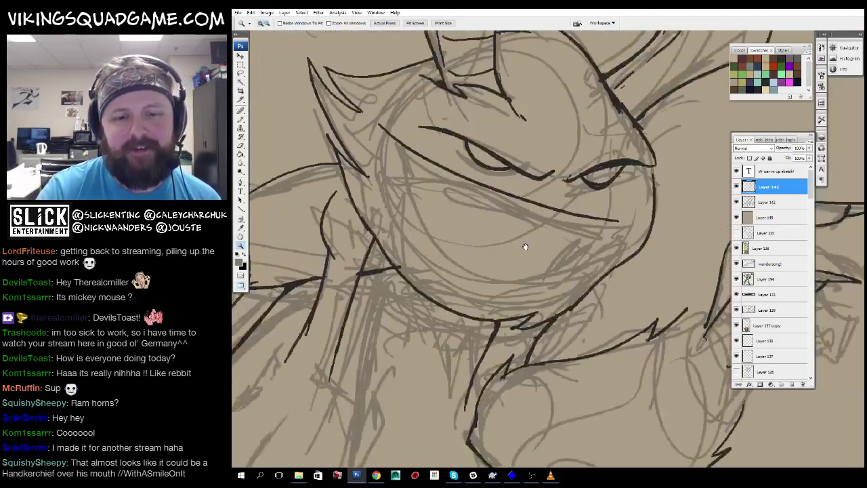
pyautogui.click(521, 244)
pyautogui.click(532, 249)
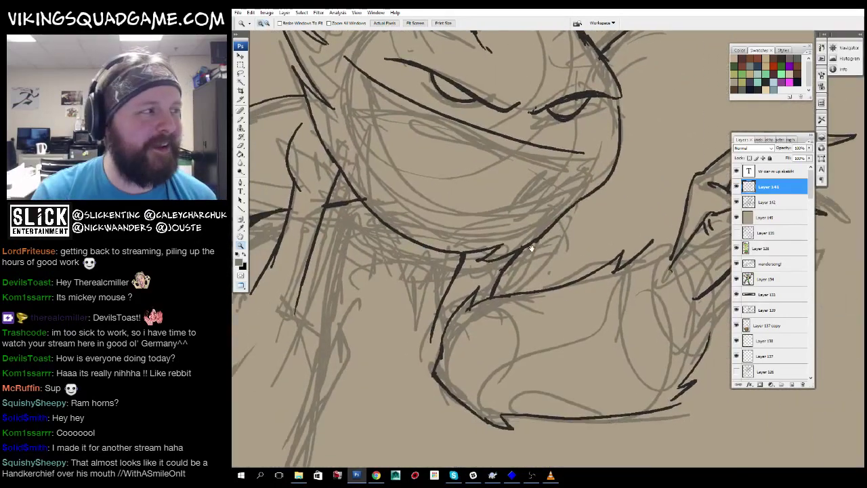
pyautogui.keyDown('alt'); pyautogui.click(536, 237); pyautogui.keyUp('alt')
pyautogui.keyDown('alt'); pyautogui.click(545, 217); pyautogui.keyUp('alt')
pyautogui.keyDown('alt'); pyautogui.click(559, 194); pyautogui.keyUp('alt')
pyautogui.keyDown('alt'); pyautogui.click(571, 170); pyautogui.keyUp('alt')
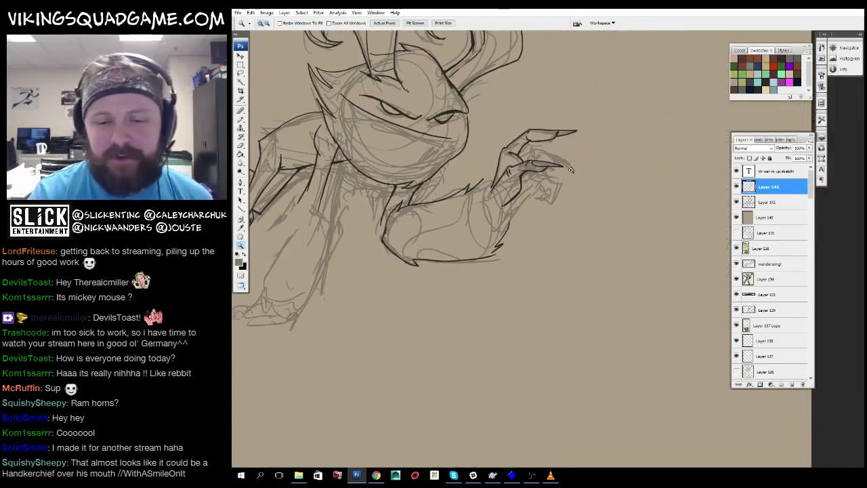
pyautogui.click(571, 170)
pyautogui.press('b')
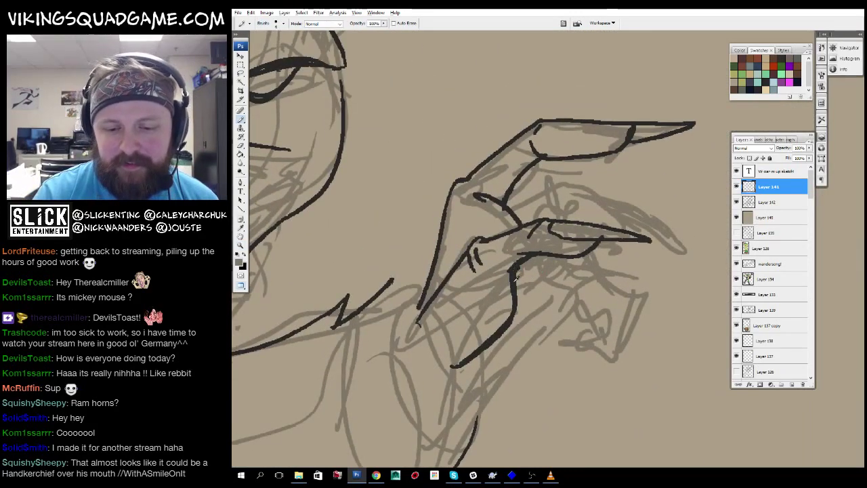
pyautogui.moveTo(515, 276); pyautogui.dragTo(449, 315)
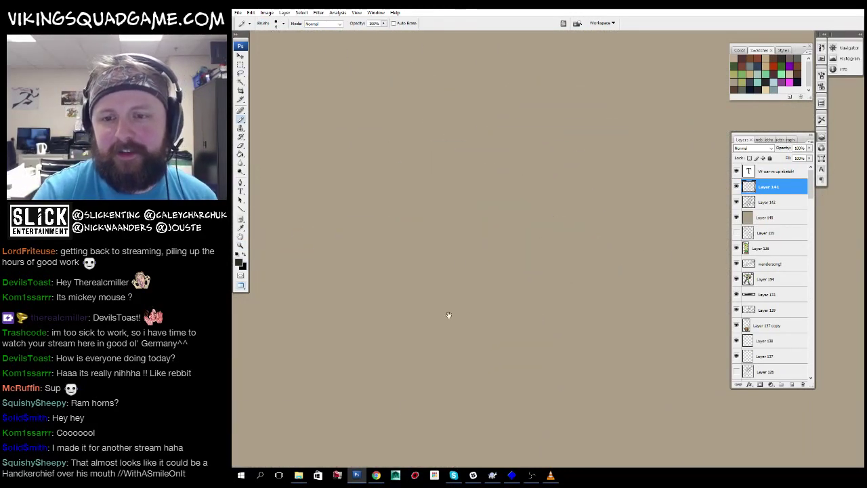
# On a new layer in the empty area beside the title, sketch a triangular bandana with a round knot and trailing tails.
pyautogui.rightClick(576, 225)
pyautogui.click(596, 237)
pyautogui.scroll(5, 513, 276)
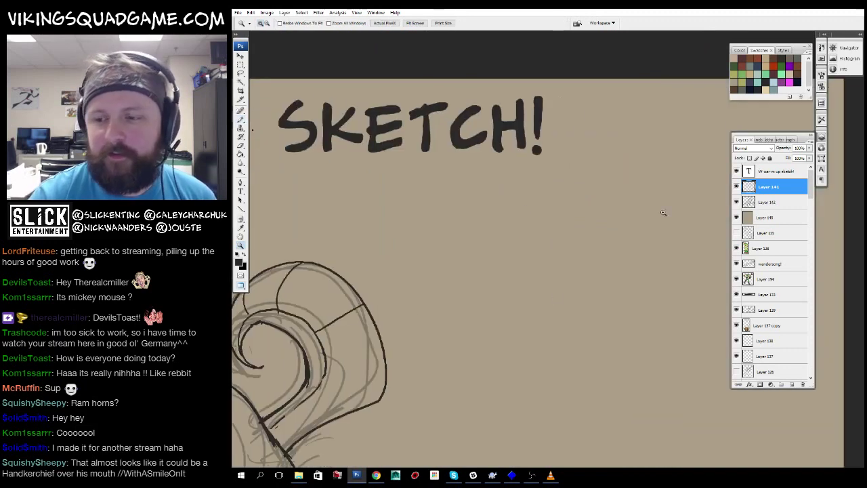
pyautogui.moveTo(578, 252)
pyautogui.mouseDown()
pyautogui.moveTo(539, 251)
pyautogui.moveTo(539, 183)
pyautogui.moveTo(544, 206)
pyautogui.mouseUp()
pyautogui.moveTo(457, 180)
pyautogui.mouseDown()
pyautogui.moveTo(512, 260)
pyautogui.moveTo(533, 253)
pyautogui.moveTo(628, 141)
pyautogui.mouseUp()
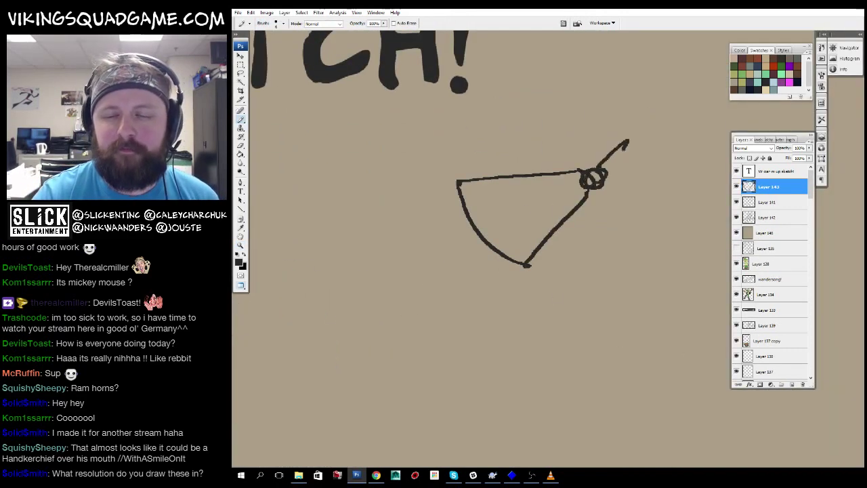
pyautogui.moveTo(571, 177); pyautogui.dragTo(575, 203)
# Sketch a rounded head above the bandana with narrowed eyes and two curved horns.
pyautogui.moveTo(483, 188); pyautogui.dragTo(480, 203)
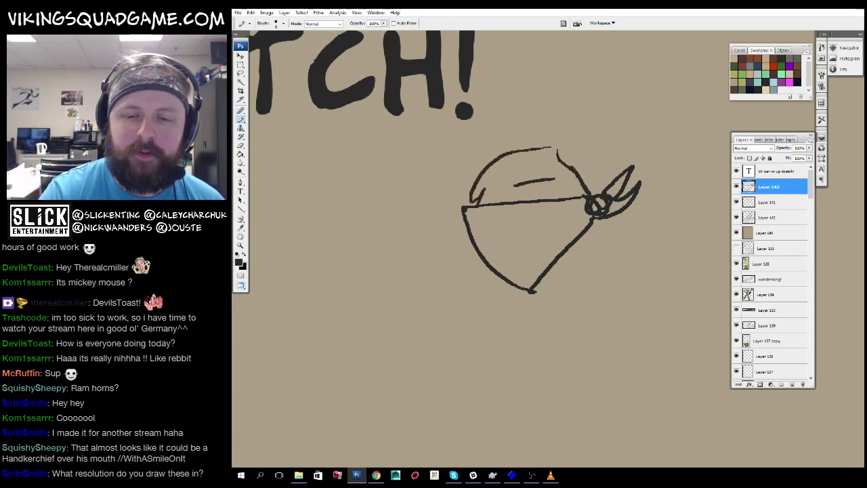
pyautogui.moveTo(538, 147); pyautogui.dragTo(608, 141)
pyautogui.moveTo(570, 181); pyautogui.dragTo(568, 162)
# Sketch the jaw behind the bandana with a few fold lines, and the neck and long back line below the knot.
pyautogui.moveTo(577, 205); pyautogui.dragTo(584, 225)
pyautogui.moveTo(583, 217); pyautogui.dragTo(573, 225)
pyautogui.moveTo(540, 243); pyautogui.dragTo(587, 238)
pyautogui.moveTo(591, 208); pyautogui.dragTo(611, 257)
pyautogui.moveTo(610, 258); pyautogui.dragTo(596, 248)
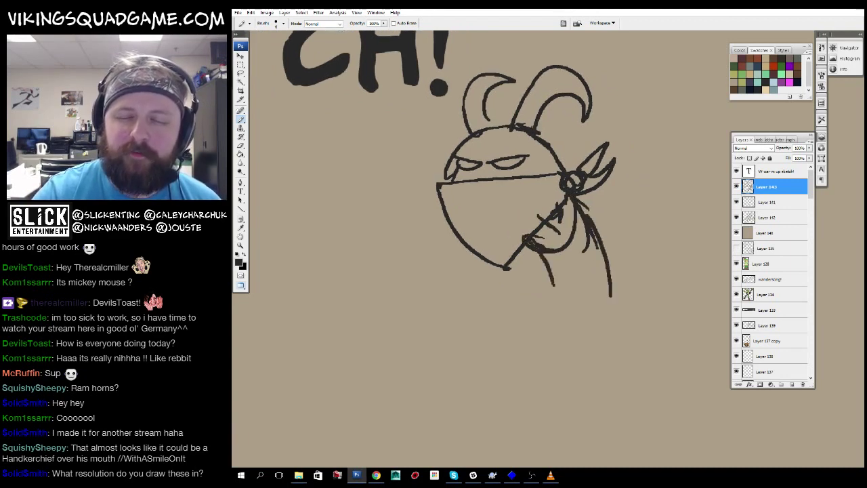
# Sketch the bandit's belly line and bent front leg with its foot, and begin the rear leg's inner edge.
pyautogui.moveTo(554, 284); pyautogui.dragTo(561, 256)
pyautogui.moveTo(559, 255); pyautogui.dragTo(551, 276)
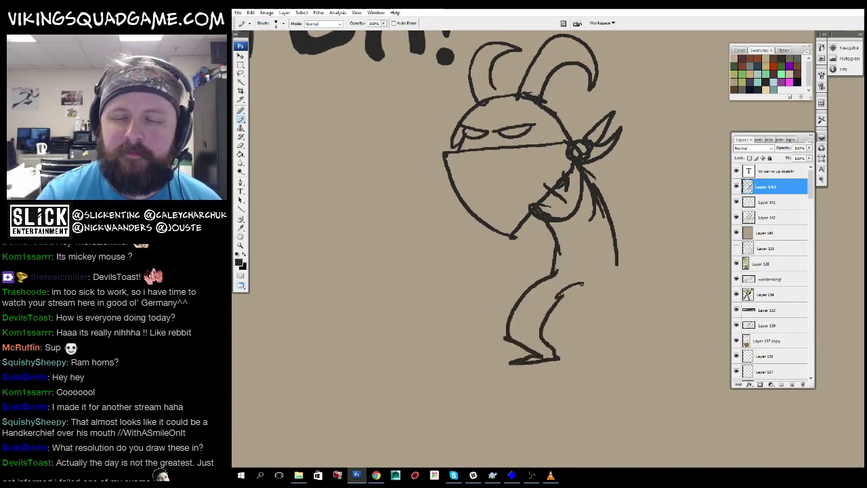
pyautogui.moveTo(579, 306); pyautogui.dragTo(605, 357)
pyautogui.moveTo(605, 357); pyautogui.dragTo(574, 344)
pyautogui.rightClick(527, 296)
pyautogui.moveTo(574, 286); pyautogui.dragTo(567, 280)
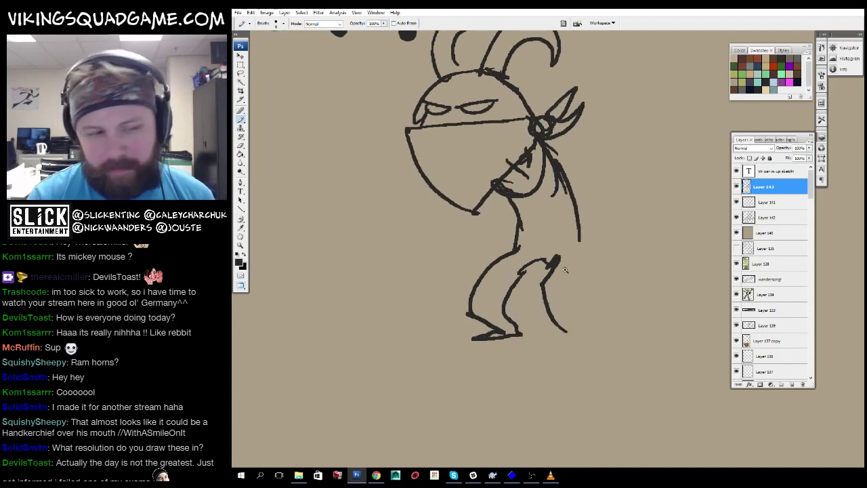
# Thicken the rear leg's inner edge and extend the back line down into that leg's outer edge and foot.
pyautogui.press('z')
pyautogui.hotkey('ctrl', '-')
pyautogui.hotkey('ctrl', '+')
pyautogui.hotkey('ctrl', '+')
pyautogui.press('b')
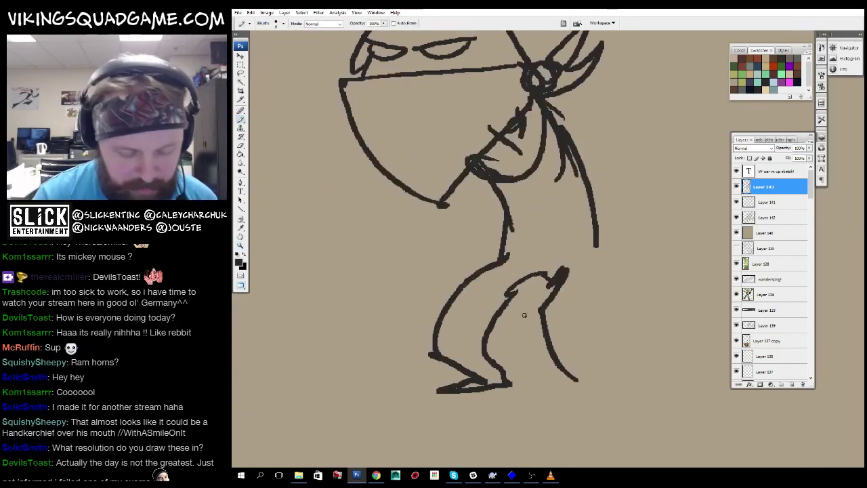
pyautogui.hotkey('ctrl', 'alt', 'i')
pyautogui.click(491, 248)
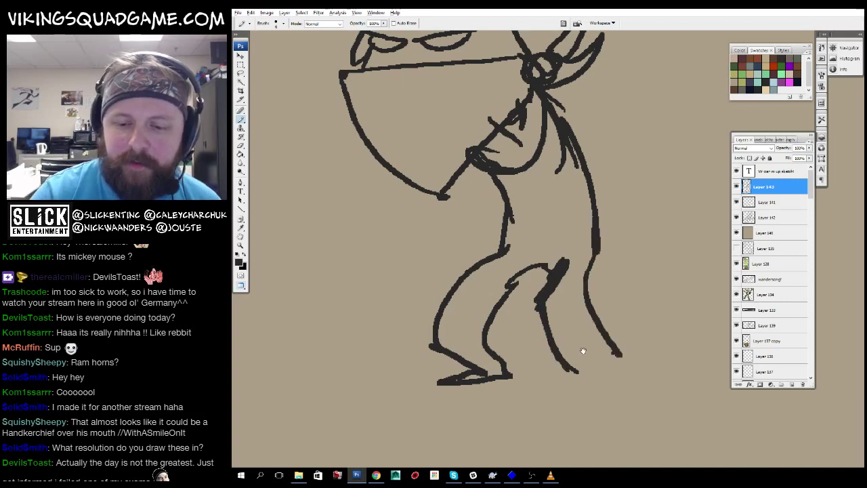
# Sketch the bandit's rear arm arching out from behind the neck and ending in a curled hand.
pyautogui.scroll(3, 481, 233)
pyautogui.moveTo(550, 182)
pyautogui.mouseDown()
pyautogui.moveTo(566, 204)
pyautogui.moveTo(667, 223)
pyautogui.mouseUp()
pyautogui.moveTo(580, 220); pyautogui.dragTo(651, 271)
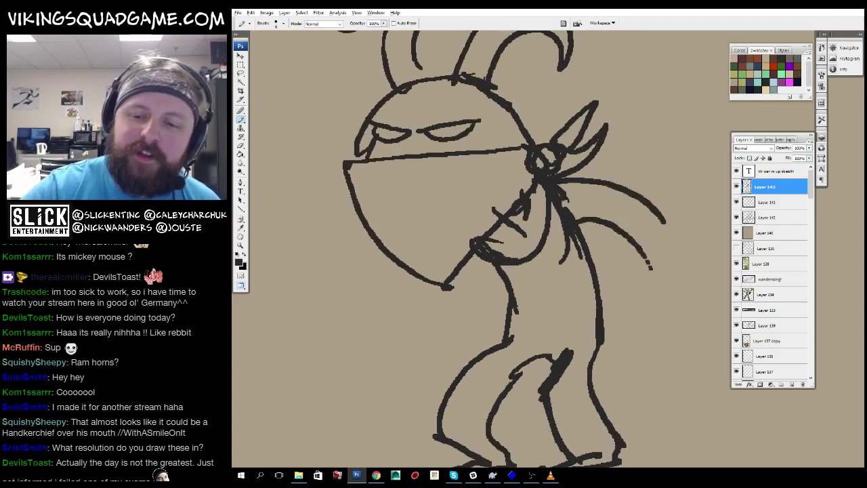
pyautogui.hscroll(3, 458, 249)
pyautogui.moveTo(534, 170)
pyautogui.mouseDown()
pyautogui.moveTo(551, 164)
pyautogui.moveTo(620, 266)
pyautogui.mouseUp()
pyautogui.moveTo(567, 241)
pyautogui.mouseDown()
pyautogui.moveTo(559, 305)
pyautogui.moveTo(603, 294)
pyautogui.mouseUp()
pyautogui.moveTo(579, 327); pyautogui.dragTo(615, 266)
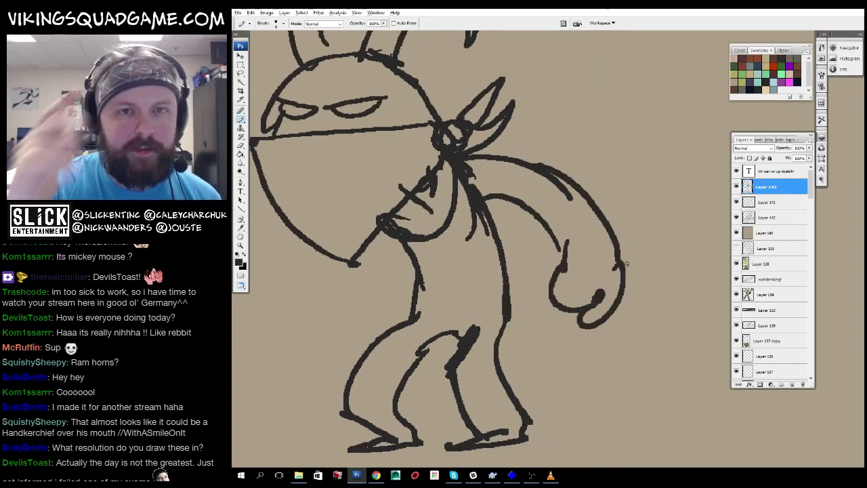
# Sketch the bandit's front arm and hand reaching forward beneath the bandana, and add ridge lines to the larger horn.
pyautogui.hscroll(-5, 626, 264)
pyautogui.moveTo(576, 295); pyautogui.dragTo(482, 319)
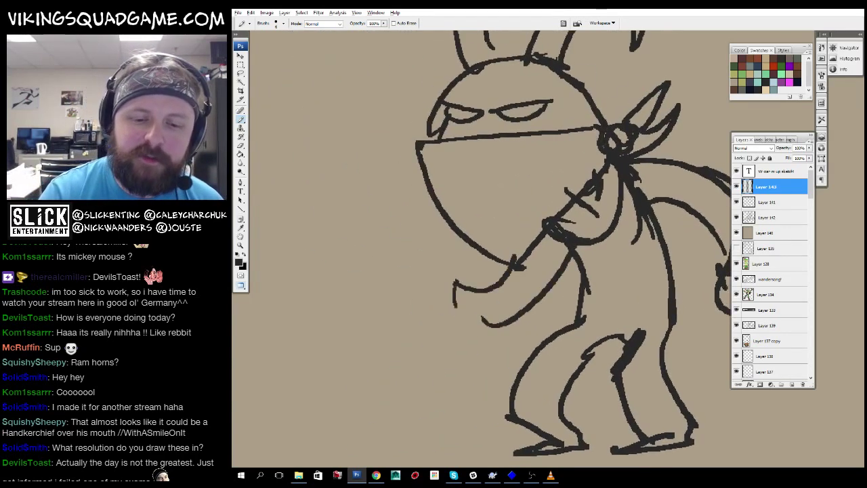
pyautogui.scroll(6, 521, 250)
pyautogui.hscroll(2, 521, 251)
pyautogui.moveTo(489, 201); pyautogui.dragTo(530, 214)
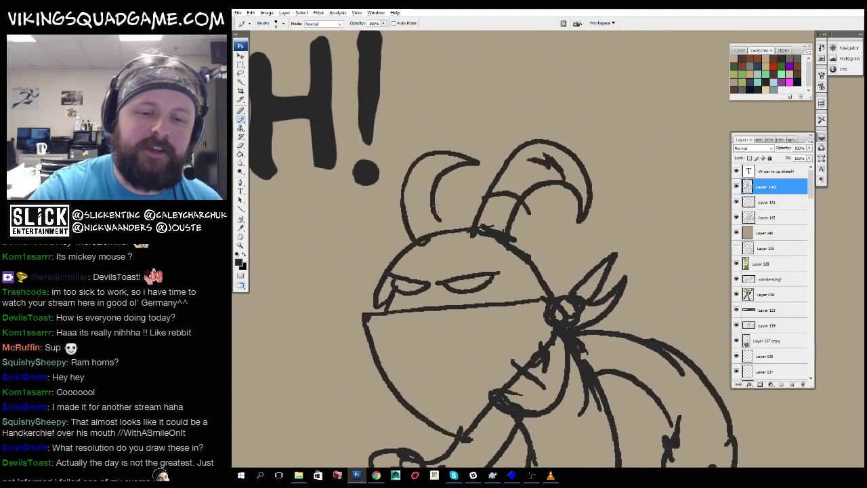
# Draw a long-barrelled revolver with hammer and muzzle details in the bandit's forward hand, and add fold lines to the bandana.
pyautogui.scroll(-3, 556, 257)
pyautogui.hscroll(-2, 555, 257)
pyautogui.scroll(-5, 562, 257)
pyautogui.hscroll(-3, 563, 257)
pyautogui.moveTo(535, 274)
pyautogui.mouseDown()
pyautogui.moveTo(596, 248)
pyautogui.moveTo(552, 244)
pyautogui.moveTo(559, 251)
pyautogui.mouseUp()
pyautogui.scroll(1, 542, 256)
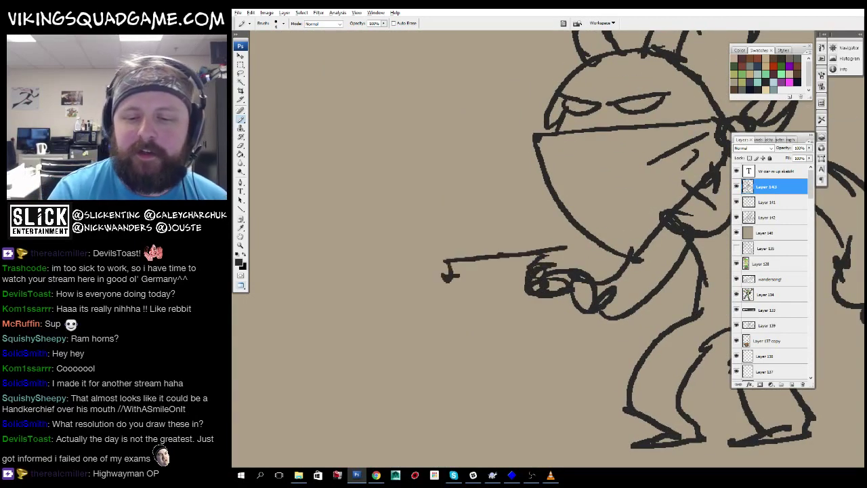
pyautogui.moveTo(578, 248); pyautogui.dragTo(557, 268)
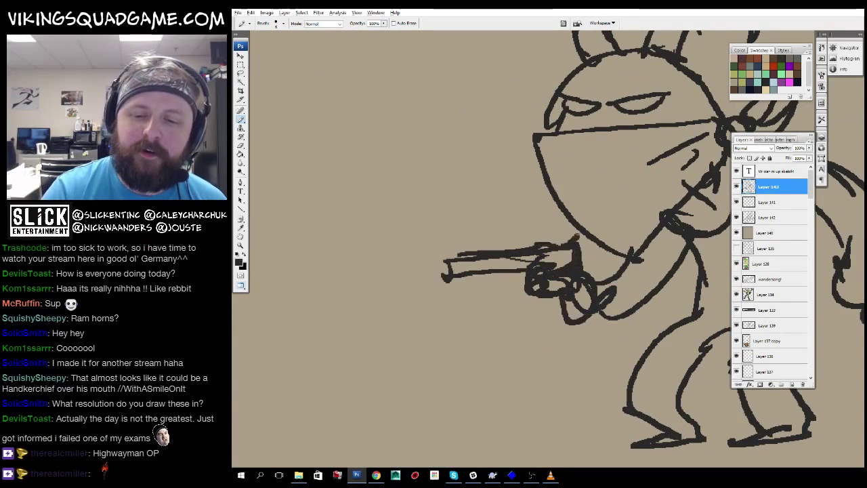
pyautogui.moveTo(580, 226); pyautogui.dragTo(584, 255)
pyautogui.scroll(-1, 562, 258)
pyautogui.hscroll(-2, 562, 257)
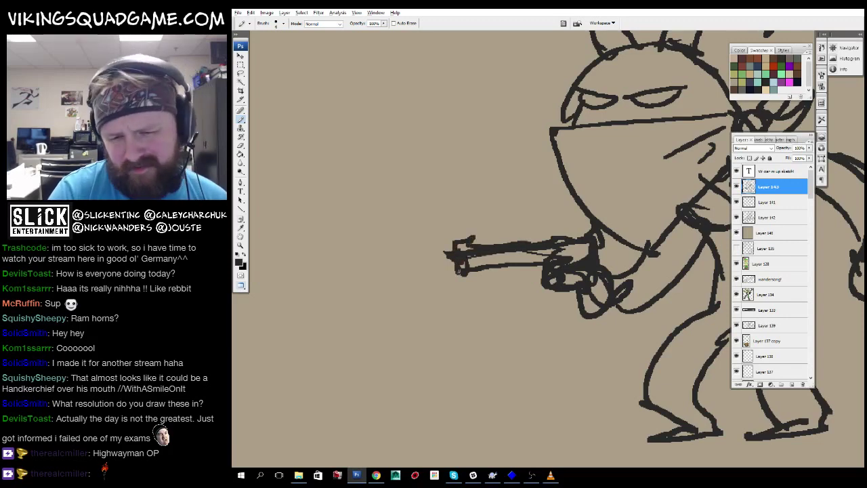
# Draw a belt across the bandit's waist and check the small figure beside the title.
pyautogui.press('z')
pyautogui.keyDown('alt'); pyautogui.click(573, 300); pyautogui.keyUp('alt')
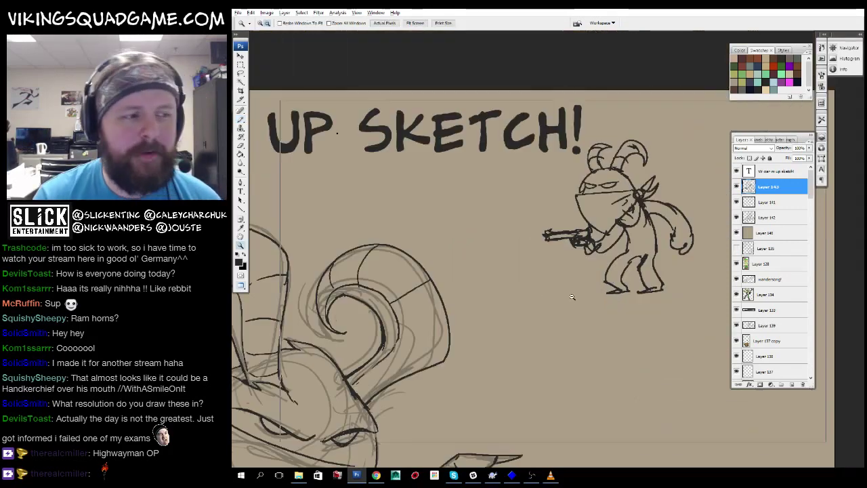
pyautogui.keyDown('alt'); pyautogui.click(612, 299); pyautogui.keyUp('alt')
pyautogui.click(612, 299)
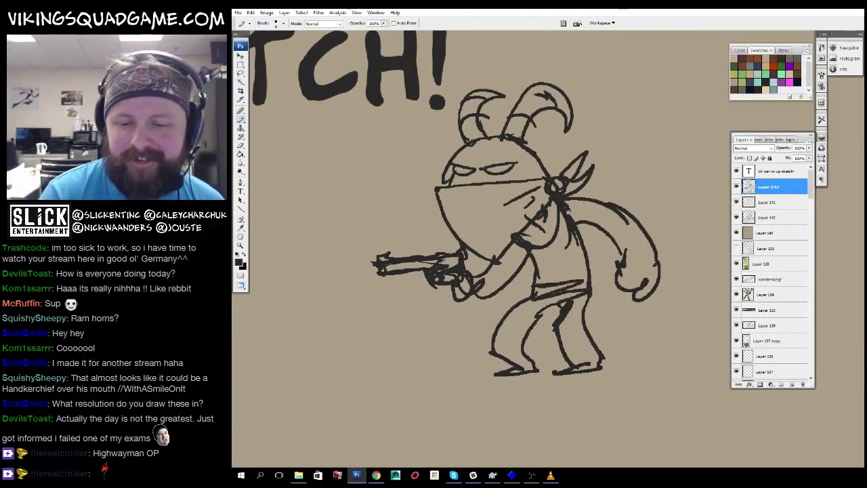
# Reselect the monster's ink layer, Layer 141, and bring the uninked central limb into close view.
pyautogui.click(653, 226)
pyautogui.click(653, 226)
pyautogui.hotkey('alt', '[')
pyautogui.hotkey('alt', '[')
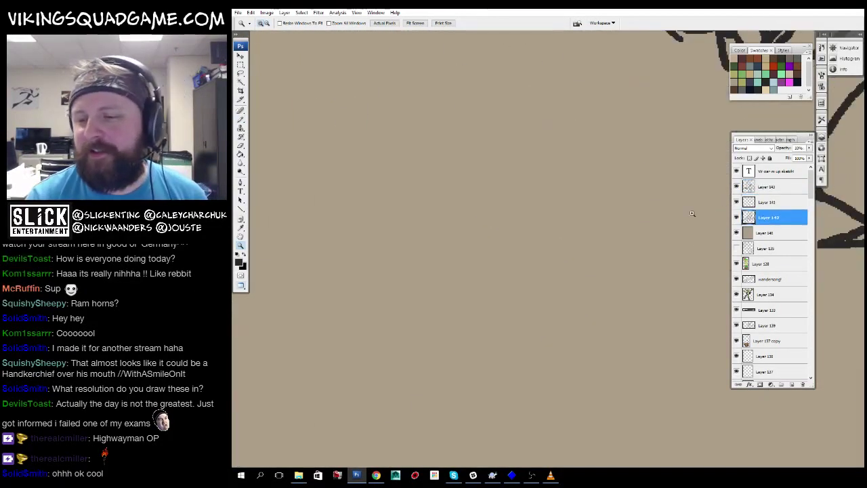
pyautogui.hotkey('alt', ']')
pyautogui.rightClick(654, 237)
pyautogui.click(670, 241)
pyautogui.click(496, 252)
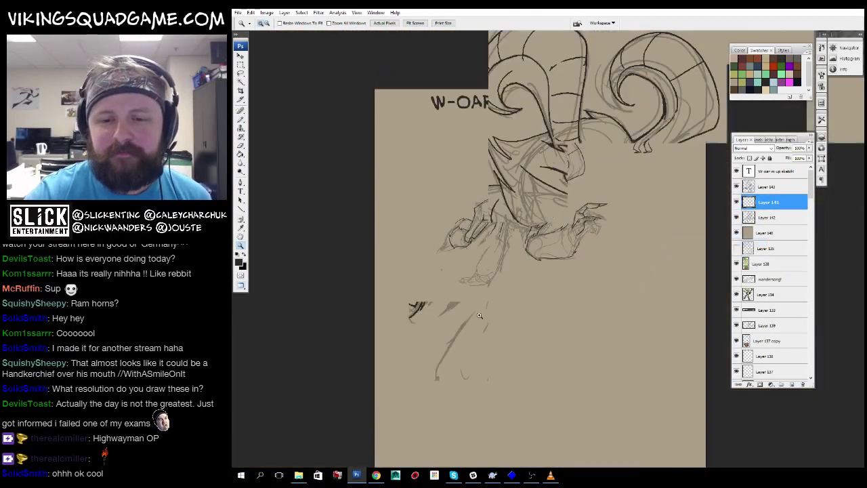
pyautogui.press('b')
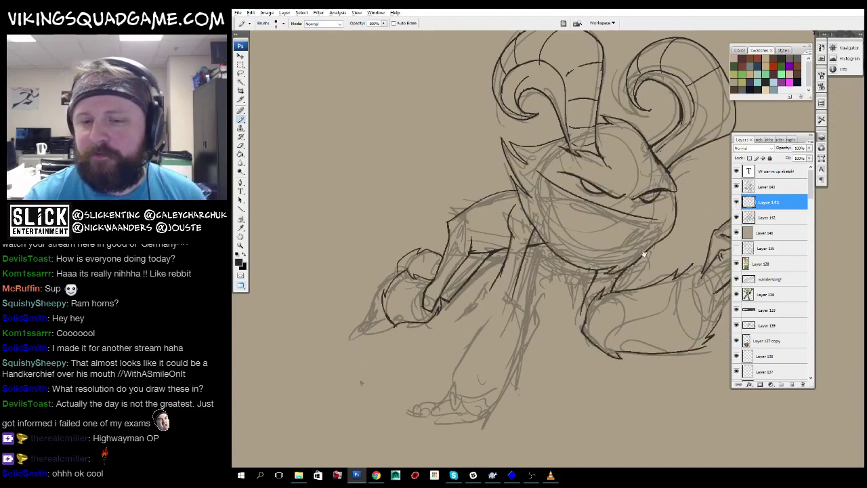
pyautogui.press('z')
pyautogui.click(562, 265)
pyautogui.keyDown('alt'); pyautogui.click(535, 288); pyautogui.keyUp('alt')
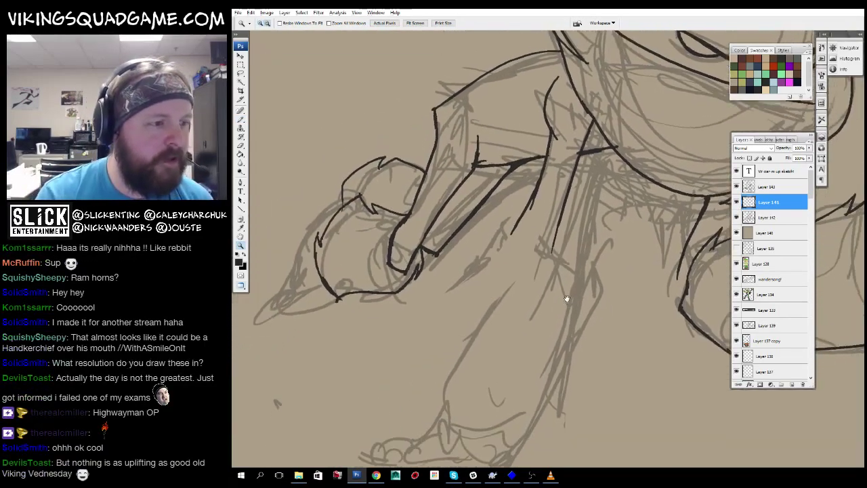
pyautogui.click(528, 291)
pyautogui.click(468, 258)
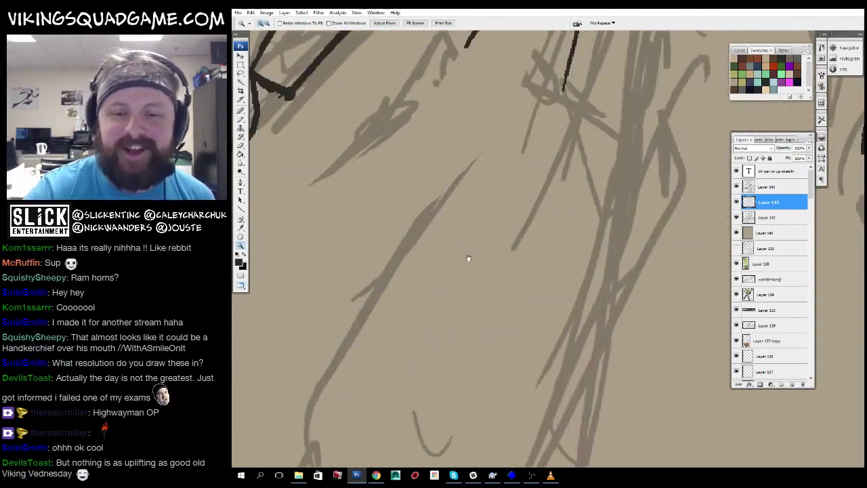
# Ink jagged fur tufts across the lower end of the central limb's upper section, following the rough.
pyautogui.click(468, 258)
pyautogui.press('b')
pyautogui.scroll(-1, 554, 285)
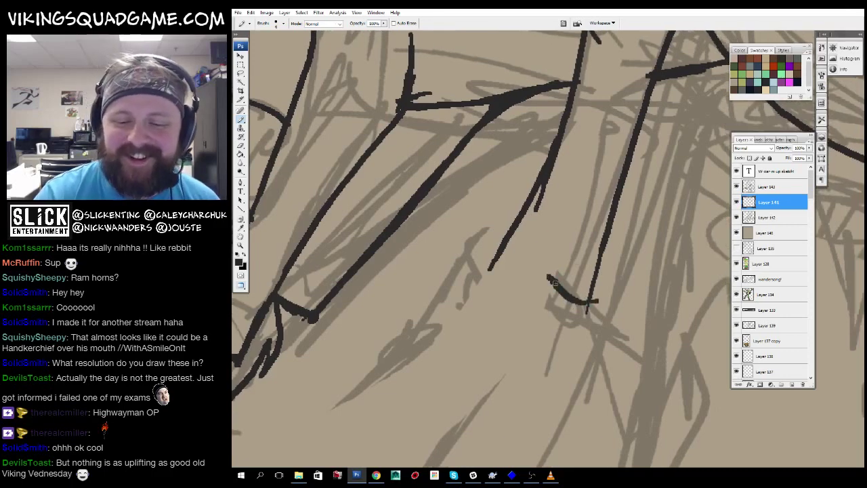
pyautogui.scroll(-1, 544, 205)
pyautogui.moveTo(507, 206); pyautogui.dragTo(526, 219)
pyautogui.scroll(-1, 526, 220)
pyautogui.press('e')
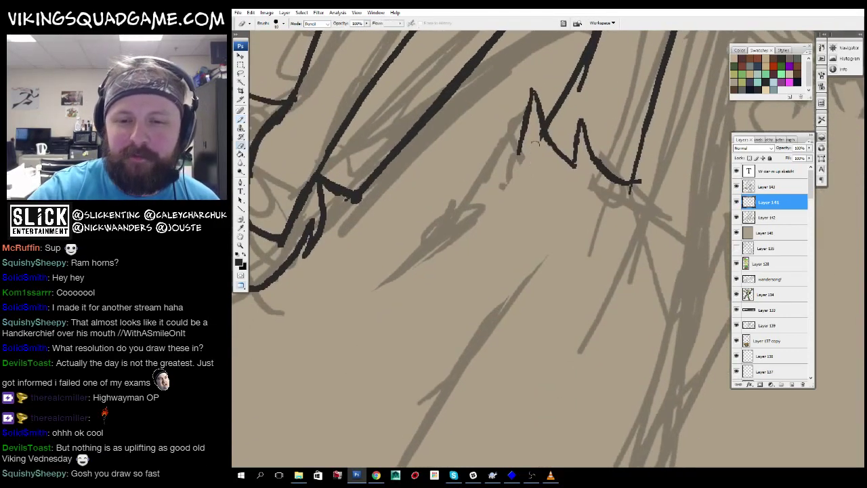
# Add the last tuft to the central limb's fur edge and ink the limb's long outer edge sloping down from it.
pyautogui.scroll(1, 544, 220)
pyautogui.press('b')
pyautogui.moveTo(589, 164); pyautogui.dragTo(593, 222)
pyautogui.moveTo(584, 249); pyautogui.dragTo(609, 175)
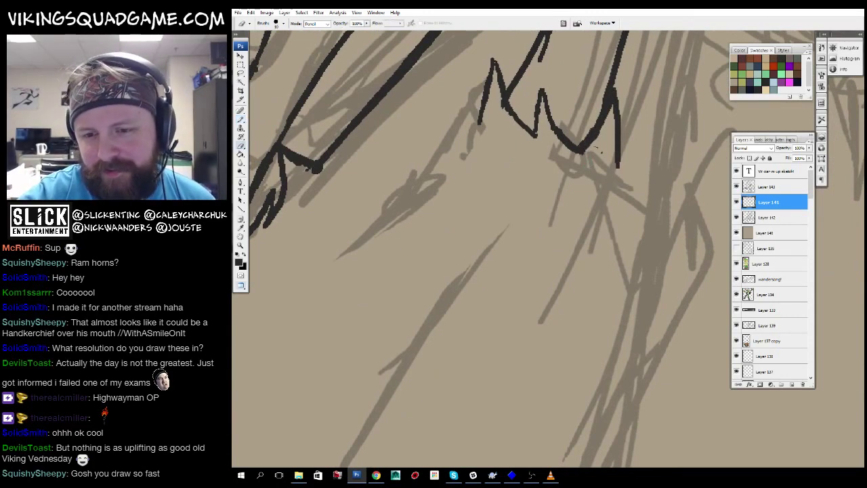
pyautogui.moveTo(474, 187); pyautogui.dragTo(518, 165)
pyautogui.moveTo(525, 94); pyautogui.dragTo(428, 239)
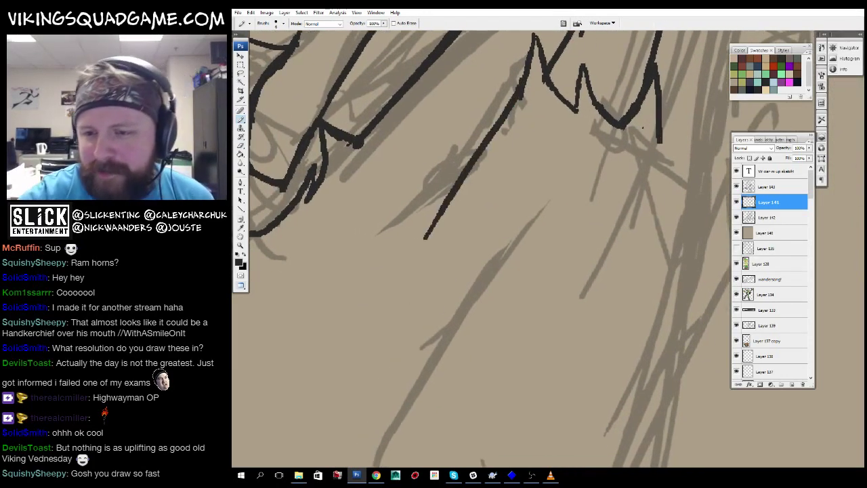
# Examine the inked shoulder, cheek spikes and face of the monster for remaining gaps.
pyautogui.press('z')
pyautogui.moveTo(602, 68)
pyautogui.mouseDown()
pyautogui.moveTo(535, 183)
pyautogui.moveTo(630, 397)
pyautogui.mouseUp()
pyautogui.press('b')
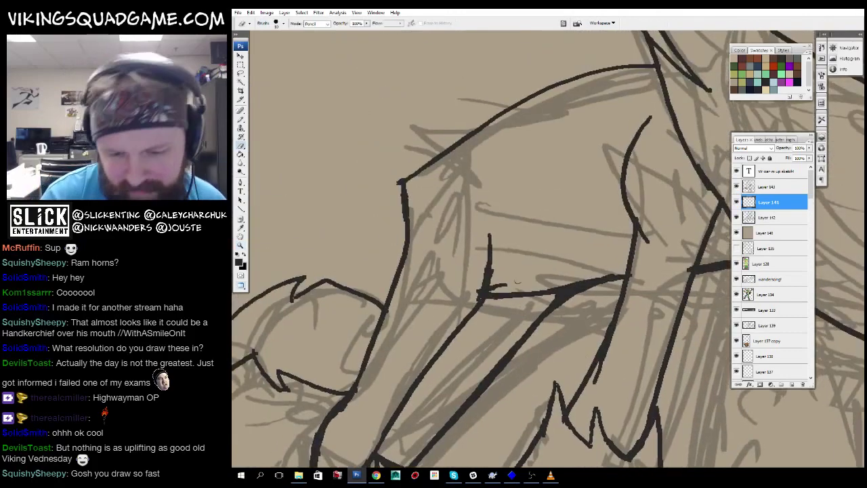
pyautogui.press('z')
pyautogui.keyDown('alt'); pyautogui.click(519, 258); pyautogui.keyUp('alt')
pyautogui.keyDown('alt'); pyautogui.click(548, 284); pyautogui.keyUp('alt')
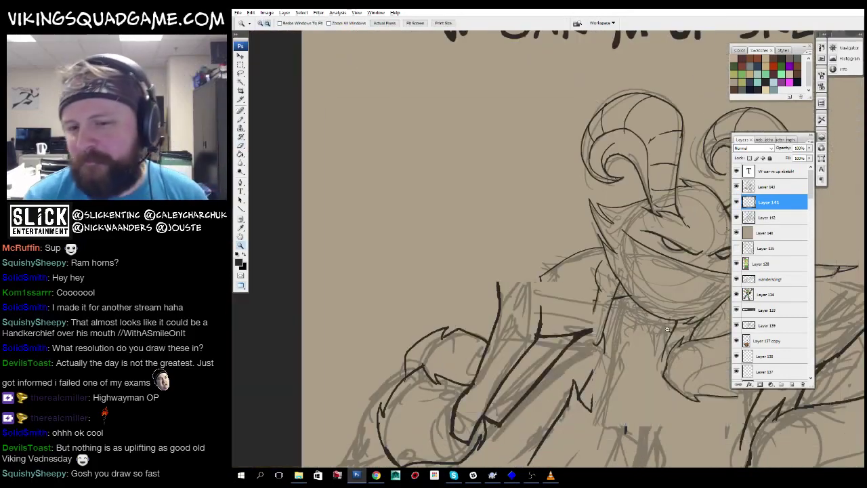
pyautogui.keyDown('alt'); pyautogui.click(583, 319); pyautogui.keyUp('alt')
pyautogui.click(583, 318)
pyautogui.click(576, 257)
pyautogui.click(505, 271)
pyautogui.press('b')
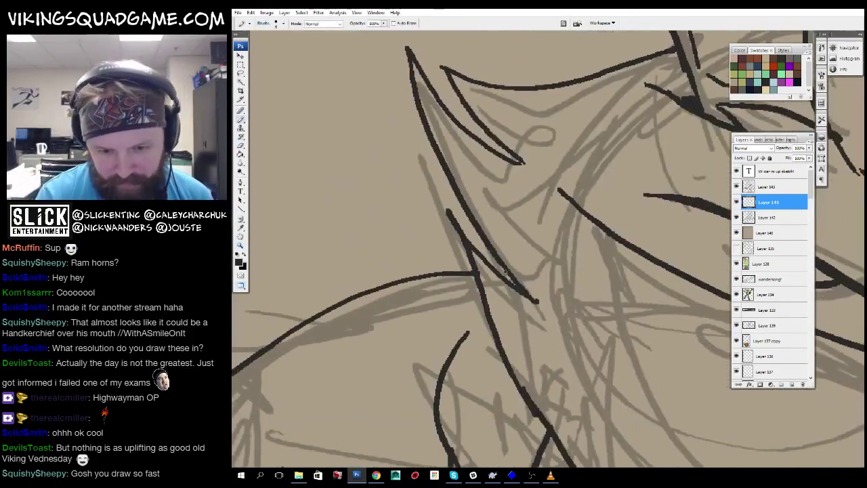
pyautogui.press('z')
pyautogui.keyDown('alt'); pyautogui.click(514, 283); pyautogui.keyUp('alt')
pyautogui.keyDown('alt'); pyautogui.click(529, 291); pyautogui.keyUp('alt')
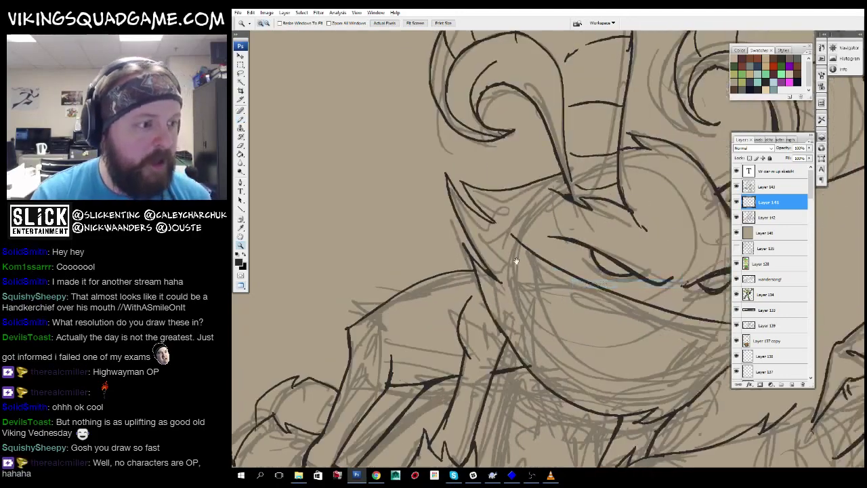
pyautogui.keyDown('alt'); pyautogui.click(538, 299); pyautogui.keyUp('alt')
pyautogui.keyDown('alt'); pyautogui.click(539, 298); pyautogui.keyUp('alt')
pyautogui.keyDown('alt'); pyautogui.click(542, 297); pyautogui.keyUp('alt')
# Join the body line descending beneath the monster's chin to the outline of the reaching arm.
pyautogui.click(487, 365)
pyautogui.click(481, 373)
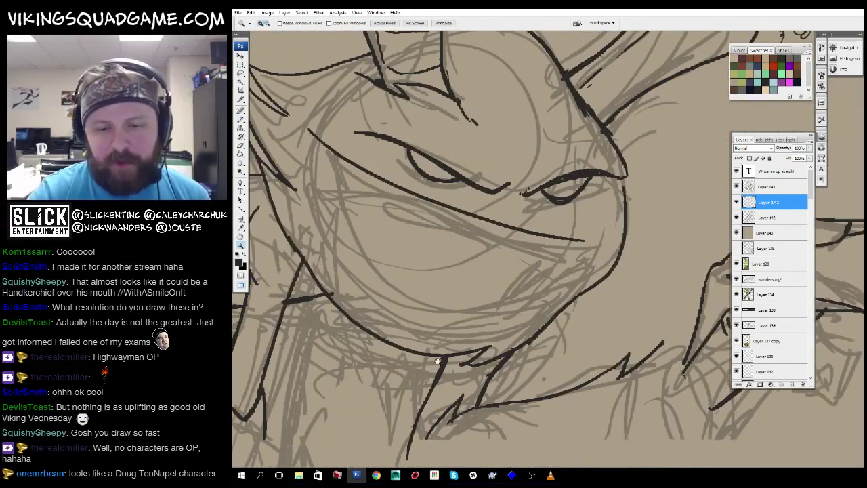
pyautogui.click(481, 377)
pyautogui.press('b')
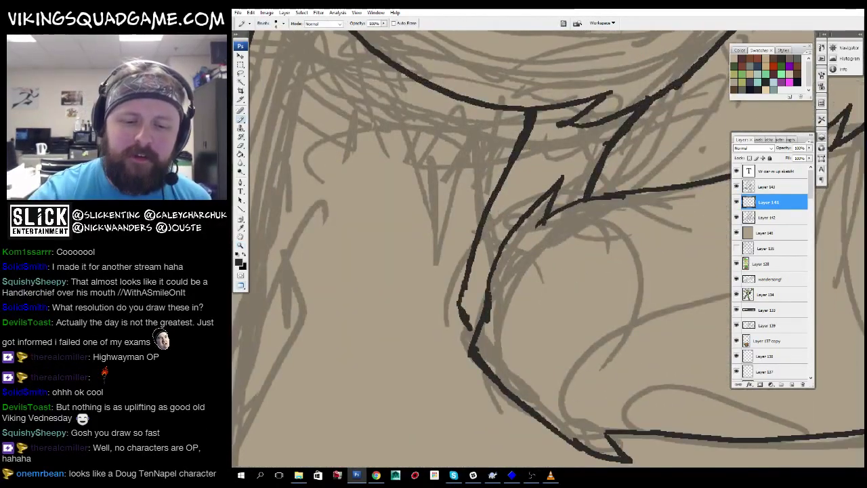
pyautogui.press('z')
pyautogui.keyDown('alt'); pyautogui.click(563, 291); pyautogui.keyUp('alt')
pyautogui.keyDown('alt'); pyautogui.click(563, 290); pyautogui.keyUp('alt')
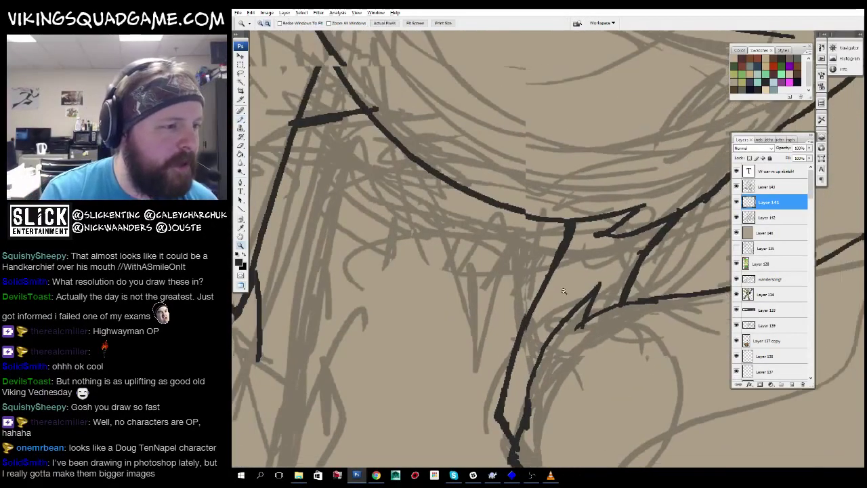
# Extend the reaching arm's upper fur line with another sharp tuft up to the forearm.
pyautogui.keyDown('alt'); pyautogui.click(562, 292); pyautogui.keyUp('alt')
pyautogui.keyDown('alt'); pyautogui.click(561, 294); pyautogui.keyUp('alt')
pyautogui.keyDown('alt'); pyautogui.click(561, 297); pyautogui.keyUp('alt')
pyautogui.keyDown('alt'); pyautogui.click(559, 299); pyautogui.keyUp('alt')
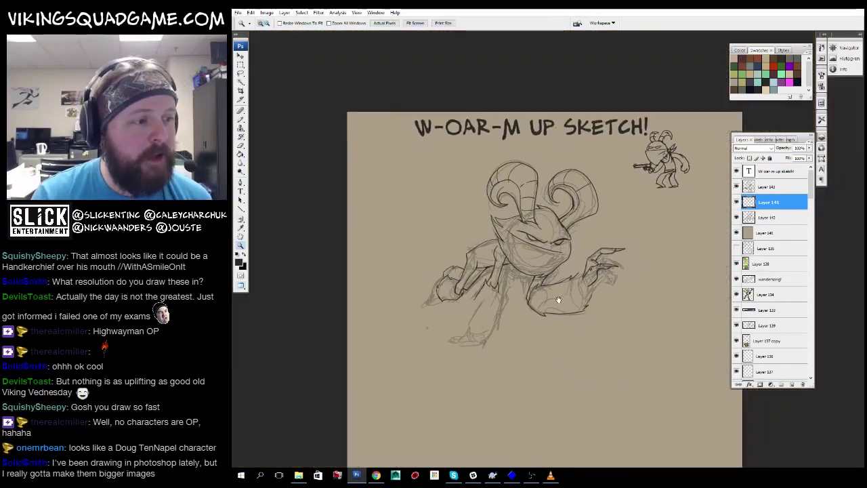
pyautogui.click(556, 306)
pyautogui.click(546, 338)
pyautogui.click(532, 379)
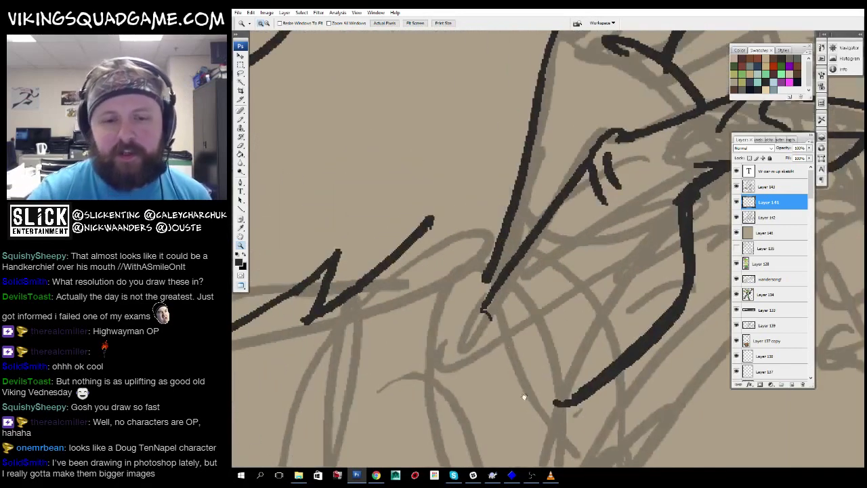
pyautogui.scroll(2, 524, 397)
pyautogui.press('b')
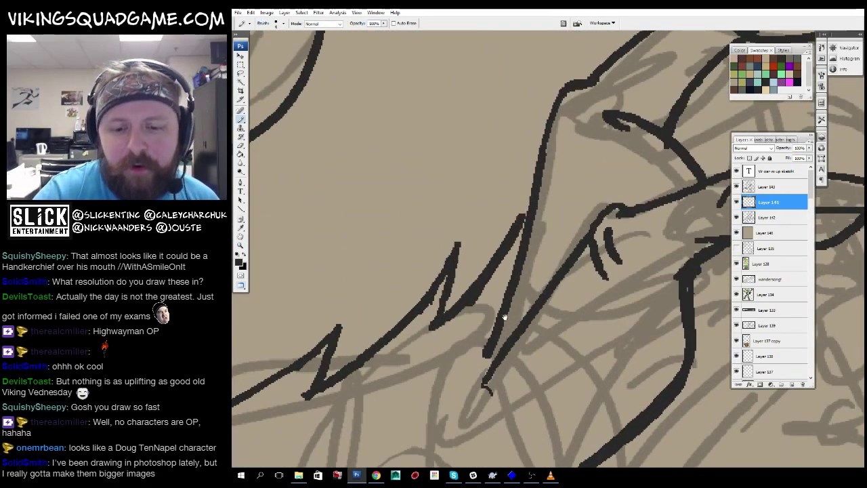
# Ink zigzag fur tufts across the reaching forearm and continue the arm's lower edge beneath them.
pyautogui.moveTo(505, 317); pyautogui.dragTo(534, 140)
pyautogui.moveTo(503, 268)
pyautogui.mouseDown()
pyautogui.moveTo(497, 254)
pyautogui.moveTo(606, 162)
pyautogui.moveTo(556, 294)
pyautogui.mouseUp()
pyautogui.moveTo(540, 210)
pyautogui.mouseDown()
pyautogui.moveTo(521, 207)
pyautogui.moveTo(496, 156)
pyautogui.mouseUp()
pyautogui.moveTo(569, 298); pyautogui.dragTo(542, 374)
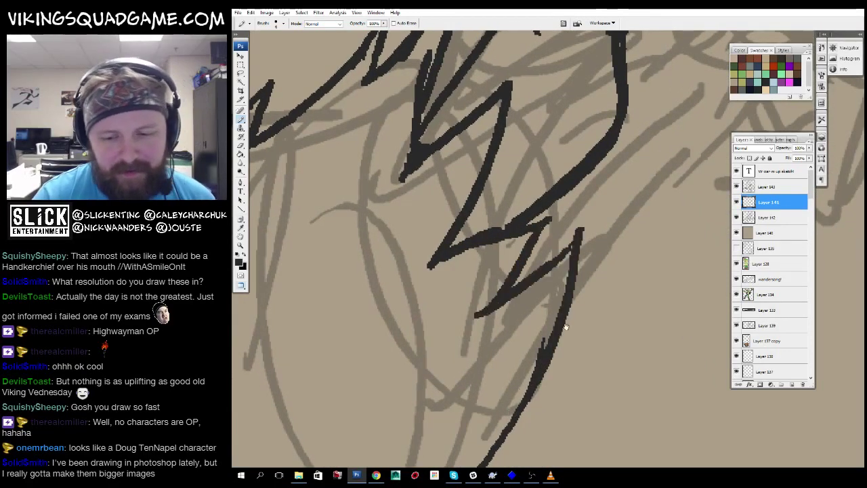
# Ink the underside of the reaching wrist and the first downward-curled finger with its pointed claw.
pyautogui.moveTo(542, 284); pyautogui.dragTo(550, 257)
pyautogui.moveTo(653, 179); pyautogui.dragTo(499, 315)
pyautogui.moveTo(433, 374)
pyautogui.mouseDown()
pyautogui.moveTo(547, 276)
pyautogui.moveTo(545, 330)
pyautogui.mouseUp()
pyautogui.moveTo(379, 278)
pyautogui.mouseDown()
pyautogui.moveTo(521, 229)
pyautogui.moveTo(596, 313)
pyautogui.mouseUp()
pyautogui.moveTo(596, 313); pyautogui.dragTo(524, 191)
pyautogui.moveTo(532, 215)
pyautogui.mouseDown()
pyautogui.moveTo(556, 298)
pyautogui.moveTo(535, 244)
pyautogui.mouseUp()
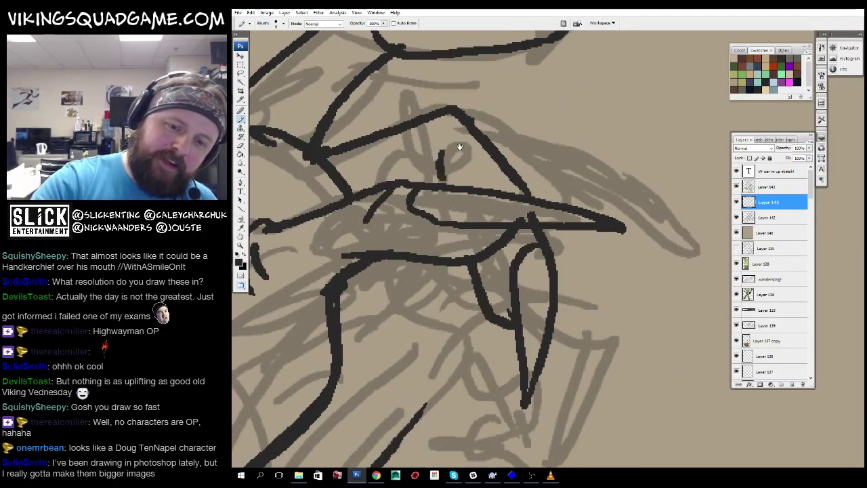
# Ink a second curled finger with a pointed claw behind the first on the reaching hand.
pyautogui.moveTo(460, 146); pyautogui.dragTo(485, 176)
pyautogui.moveTo(488, 352); pyautogui.dragTo(481, 156)
pyautogui.moveTo(545, 132); pyautogui.dragTo(552, 257)
pyautogui.moveTo(521, 251)
pyautogui.mouseDown()
pyautogui.moveTo(478, 339)
pyautogui.moveTo(556, 265)
pyautogui.mouseUp()
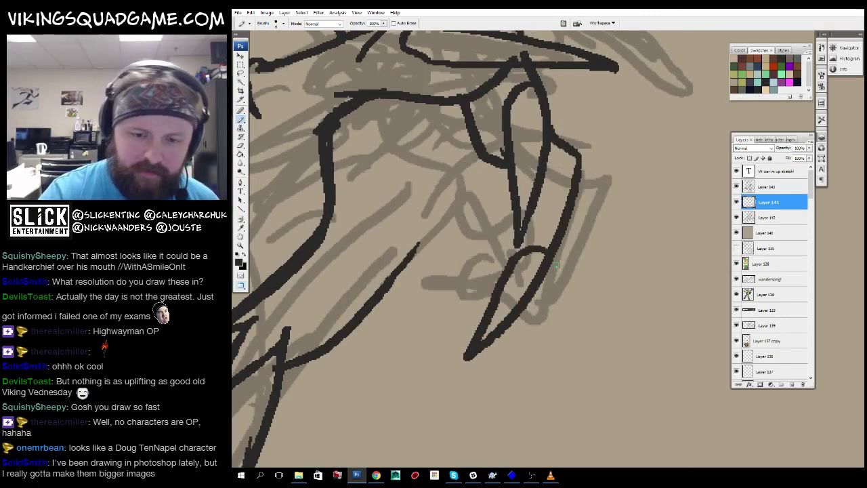
# Ink the third clawed finger of the reaching hand and the palm contour with its crease lines.
pyautogui.moveTo(494, 294); pyautogui.dragTo(500, 155)
pyautogui.moveTo(505, 185); pyautogui.dragTo(561, 258)
pyautogui.moveTo(530, 232); pyautogui.dragTo(545, 247)
pyautogui.moveTo(597, 172); pyautogui.dragTo(569, 389)
pyautogui.moveTo(543, 447); pyautogui.dragTo(554, 354)
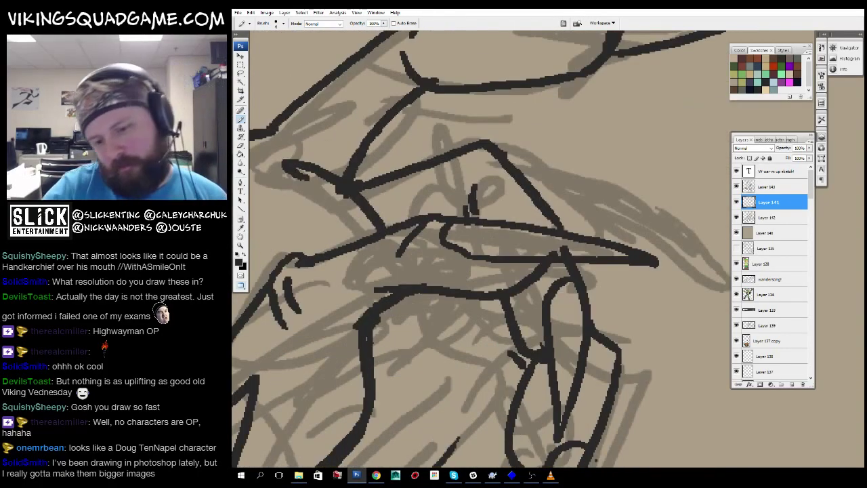
pyautogui.moveTo(593, 321); pyautogui.dragTo(591, 183)
pyautogui.moveTo(556, 315); pyautogui.dragTo(563, 298)
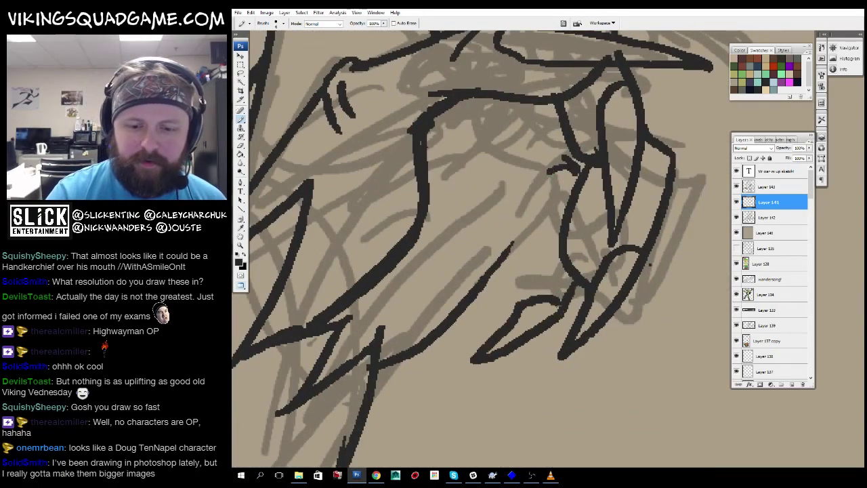
pyautogui.scroll(-3, 432, 347)
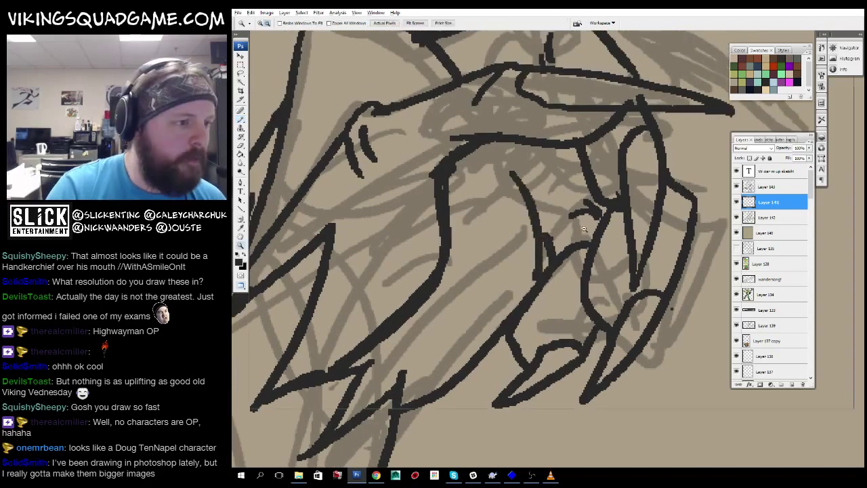
# Ink short muscle contour lines on the monster's rear shoulder and thicken the crease where the limb bends.
pyautogui.scroll(-2, 432, 347)
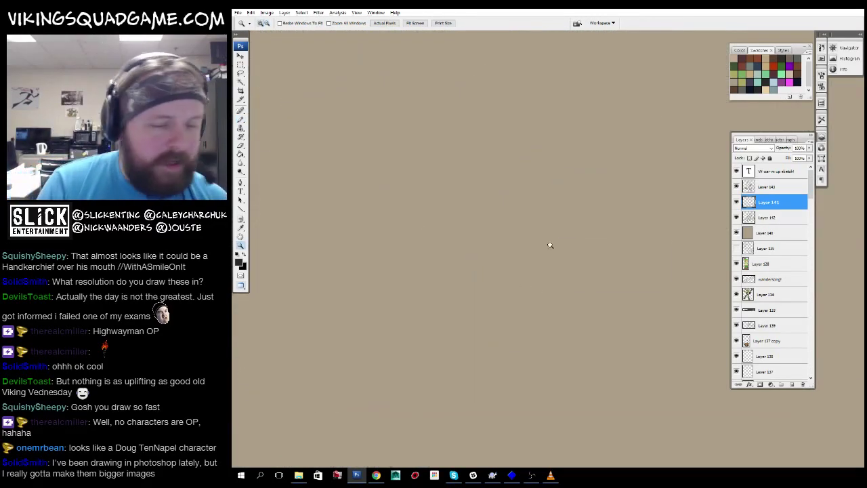
pyautogui.scroll(5, 550, 245)
pyautogui.press('b')
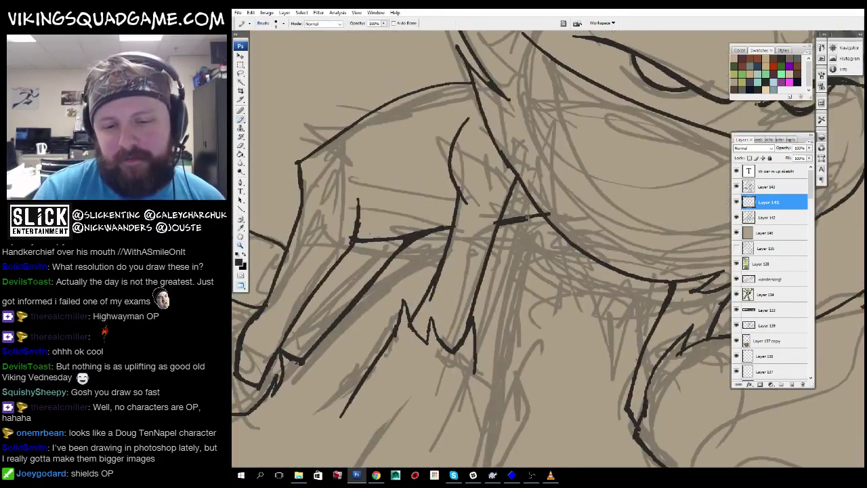
pyautogui.scroll(4, 493, 224)
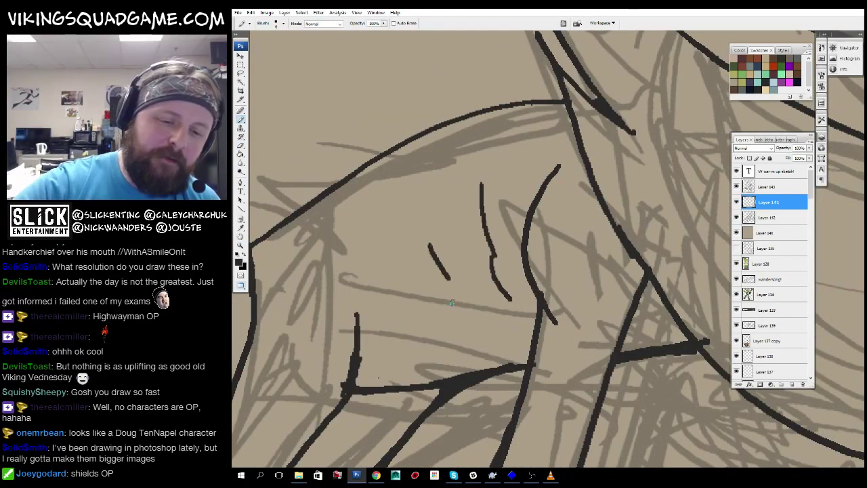
pyautogui.moveTo(450, 288); pyautogui.dragTo(480, 318)
pyautogui.moveTo(479, 318)
pyautogui.mouseDown()
pyautogui.moveTo(535, 311)
pyautogui.moveTo(593, 232)
pyautogui.mouseUp()
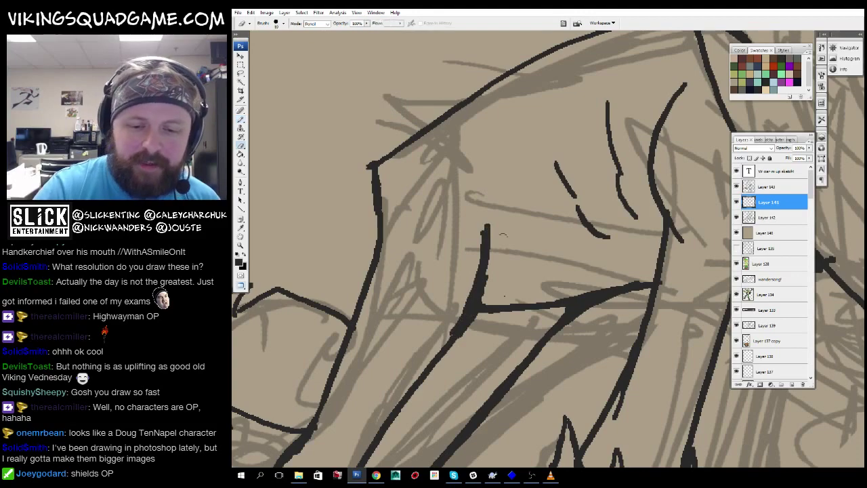
pyautogui.press('b')
# Ink the outer edge of the rear hand, running from the rounded fur cuff down toward the claws.
pyautogui.moveTo(504, 296); pyautogui.dragTo(640, 198)
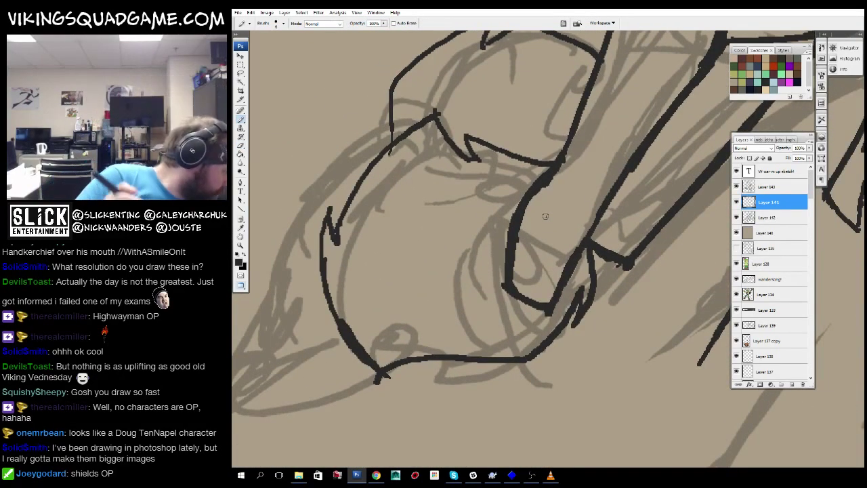
pyautogui.moveTo(546, 216); pyautogui.dragTo(567, 295)
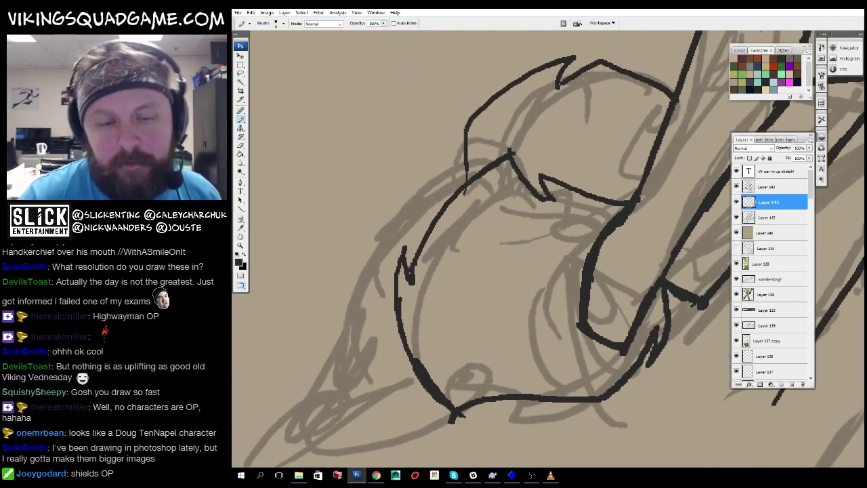
pyautogui.moveTo(468, 267)
pyautogui.mouseDown()
pyautogui.moveTo(506, 141)
pyautogui.moveTo(506, 180)
pyautogui.mouseUp()
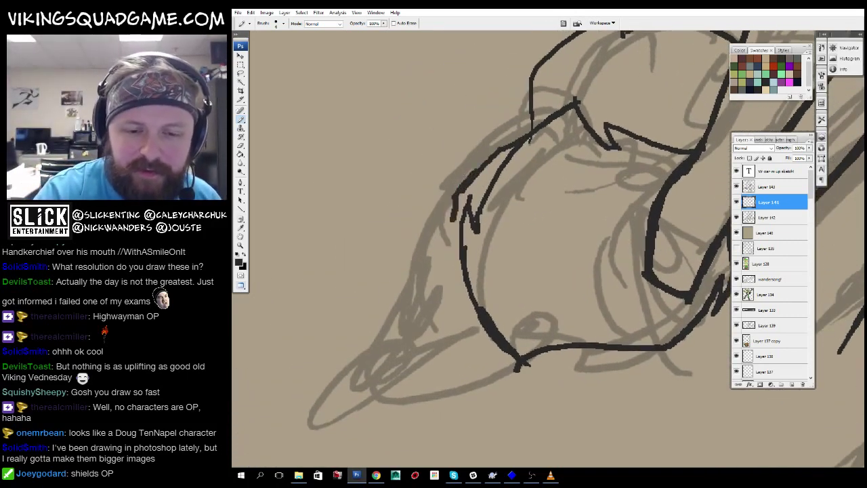
pyautogui.moveTo(452, 218)
pyautogui.mouseDown()
pyautogui.moveTo(472, 199)
pyautogui.moveTo(448, 232)
pyautogui.moveTo(477, 223)
pyautogui.moveTo(537, 170)
pyautogui.moveTo(525, 194)
pyautogui.mouseUp()
pyautogui.scroll(2, 467, 187)
pyautogui.moveTo(527, 139); pyautogui.dragTo(472, 267)
pyautogui.moveTo(535, 277); pyautogui.dragTo(552, 292)
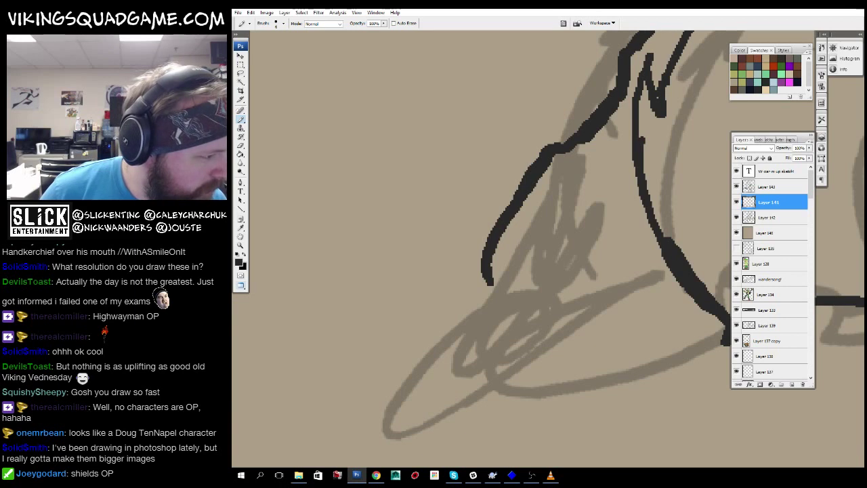
# Ink three pointed claws on the rear hand and connect their fingers to the fur cuff.
pyautogui.hotkey('alt', 'Tab')
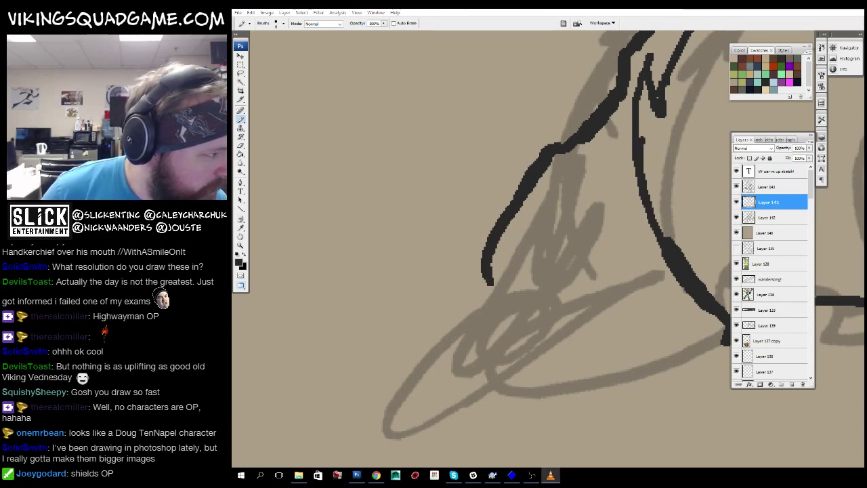
pyautogui.moveTo(535, 183); pyautogui.dragTo(514, 214)
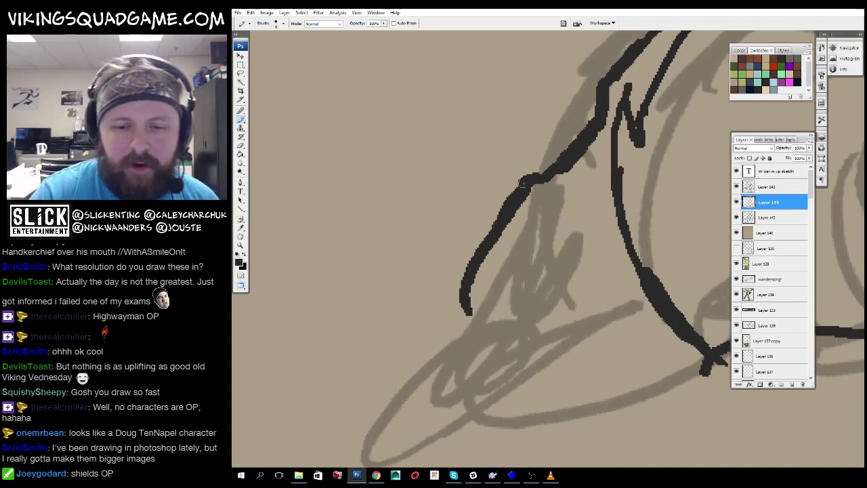
pyautogui.moveTo(481, 344); pyautogui.dragTo(529, 285)
pyautogui.moveTo(553, 243)
pyautogui.mouseDown()
pyautogui.moveTo(445, 343)
pyautogui.moveTo(602, 229)
pyautogui.moveTo(554, 284)
pyautogui.moveTo(623, 216)
pyautogui.mouseUp()
pyautogui.moveTo(610, 258); pyautogui.dragTo(603, 217)
pyautogui.moveTo(651, 234)
pyautogui.mouseDown()
pyautogui.moveTo(516, 342)
pyautogui.moveTo(532, 292)
pyautogui.mouseUp()
pyautogui.moveTo(577, 274); pyautogui.dragTo(491, 303)
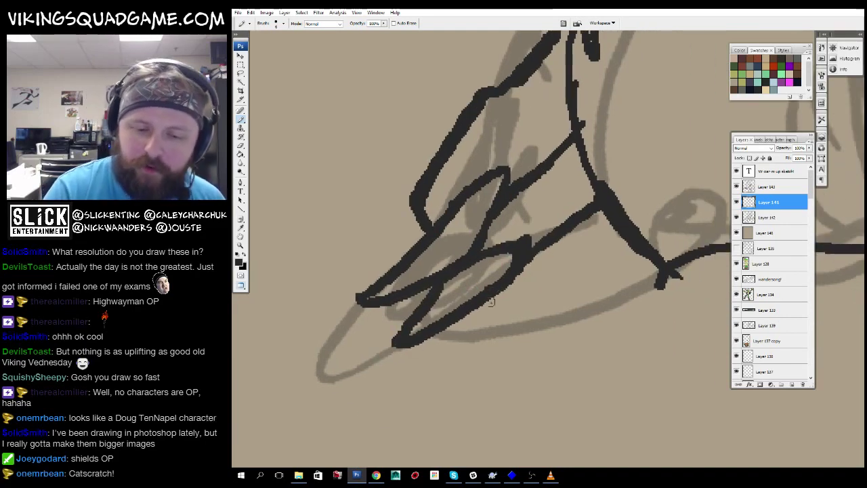
pyautogui.moveTo(539, 280)
pyautogui.mouseDown()
pyautogui.moveTo(447, 362)
pyautogui.moveTo(488, 302)
pyautogui.mouseUp()
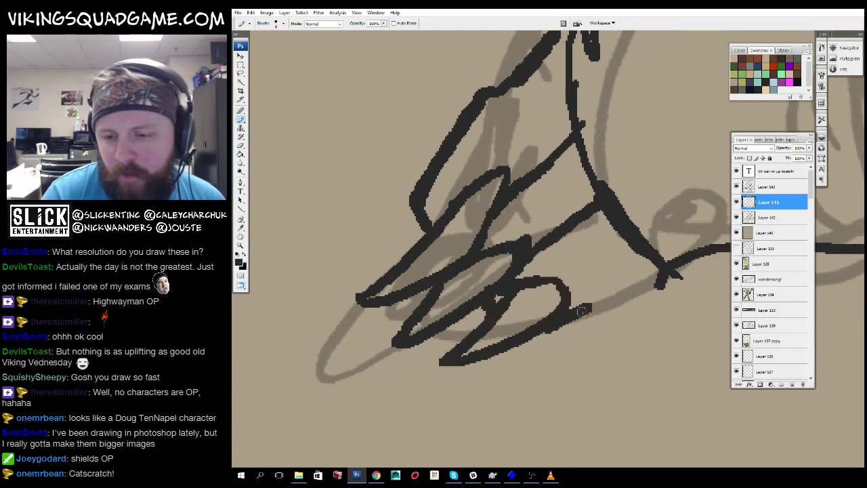
pyautogui.moveTo(581, 310); pyautogui.dragTo(669, 270)
# Add short knuckle marks above the rear hand's claws.
pyautogui.moveTo(500, 292); pyautogui.dragTo(536, 308)
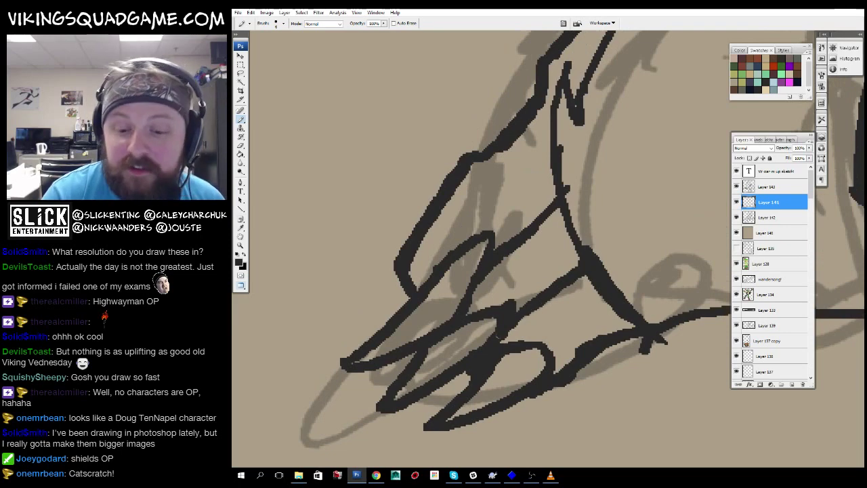
pyautogui.moveTo(498, 179)
pyautogui.mouseDown()
pyautogui.moveTo(442, 298)
pyautogui.moveTo(459, 308)
pyautogui.mouseUp()
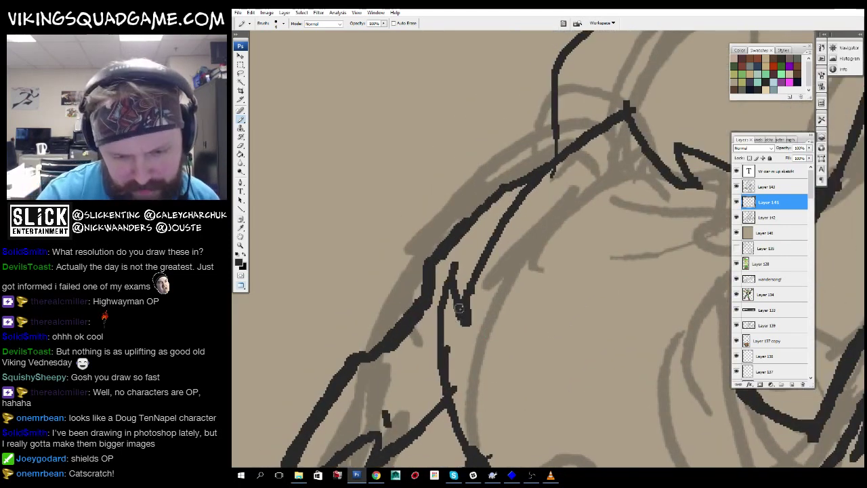
pyautogui.moveTo(439, 363)
pyautogui.mouseDown()
pyautogui.moveTo(452, 327)
pyautogui.moveTo(391, 158)
pyautogui.mouseUp()
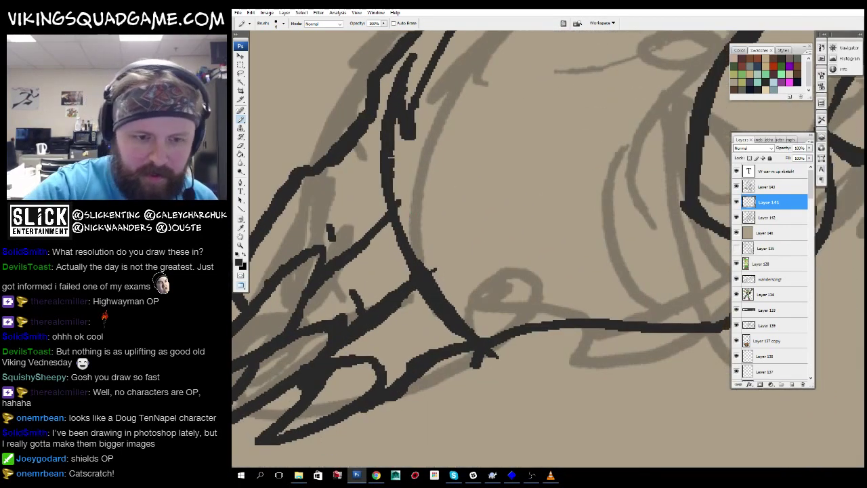
# Tidy the rear hand's lines and ink the rounded furry shape behind the rear limb, with pointed tufts along its edges.
pyautogui.moveTo(567, 236); pyautogui.dragTo(546, 231)
pyautogui.press('e')
pyautogui.moveTo(534, 335)
pyautogui.mouseDown()
pyautogui.moveTo(474, 291)
pyautogui.moveTo(436, 332)
pyautogui.moveTo(392, 304)
pyautogui.mouseUp()
pyautogui.press('b')
pyautogui.moveTo(392, 305)
pyautogui.mouseDown()
pyautogui.moveTo(463, 221)
pyautogui.moveTo(336, 285)
pyautogui.mouseUp()
pyautogui.moveTo(672, 131); pyautogui.dragTo(600, 273)
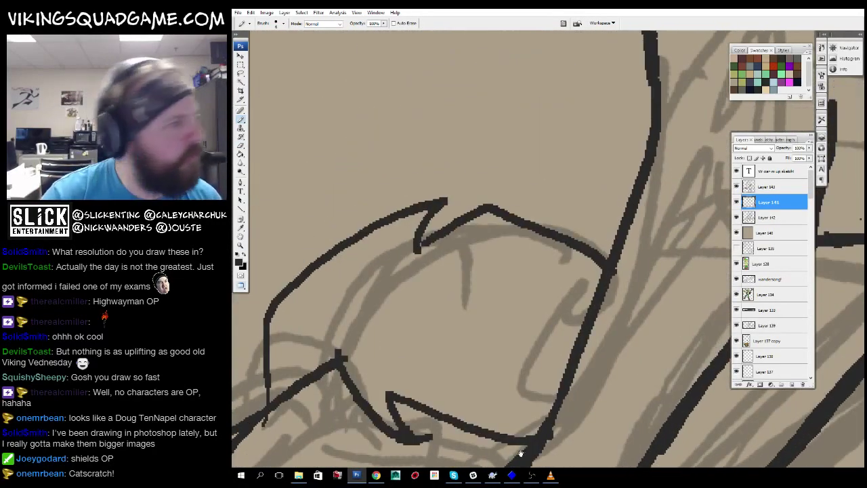
# Check the inked rear limb, the raised arm and the whole figure for parts that still need outlines.
pyautogui.press('z')
pyautogui.keyDown('alt'); pyautogui.click(600, 273); pyautogui.keyUp('alt')
pyautogui.click(591, 198)
pyautogui.keyDown('alt'); pyautogui.click(599, 217); pyautogui.keyUp('alt')
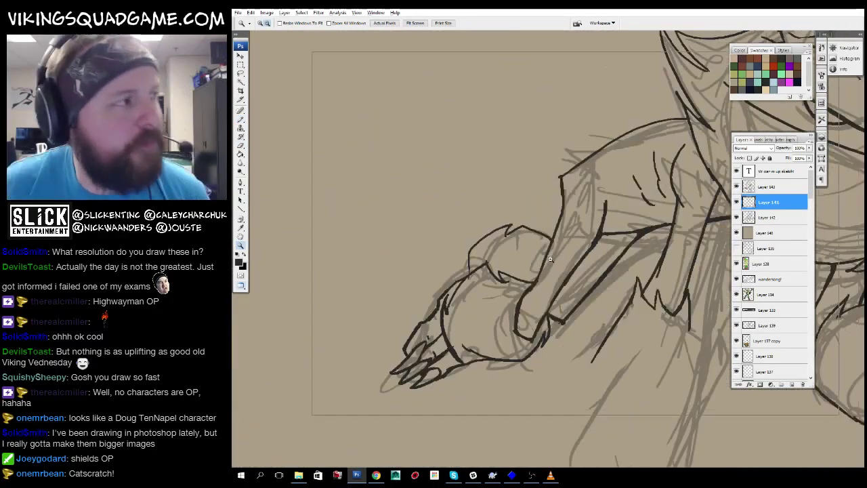
pyautogui.click(572, 218)
pyautogui.keyDown('alt'); pyautogui.click(573, 218); pyautogui.keyUp('alt')
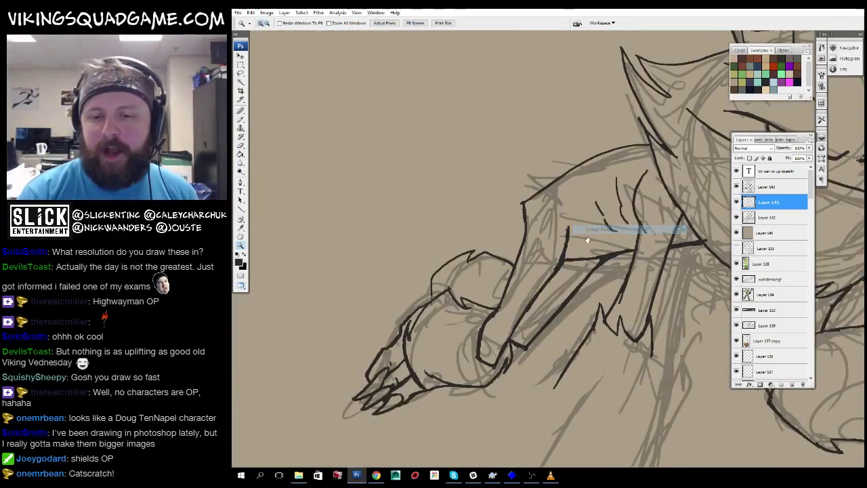
pyautogui.moveTo(572, 218)
pyautogui.mouseDown()
pyautogui.moveTo(542, 234)
pyautogui.moveTo(575, 229)
pyautogui.moveTo(497, 338)
pyautogui.mouseUp()
pyautogui.click(497, 338)
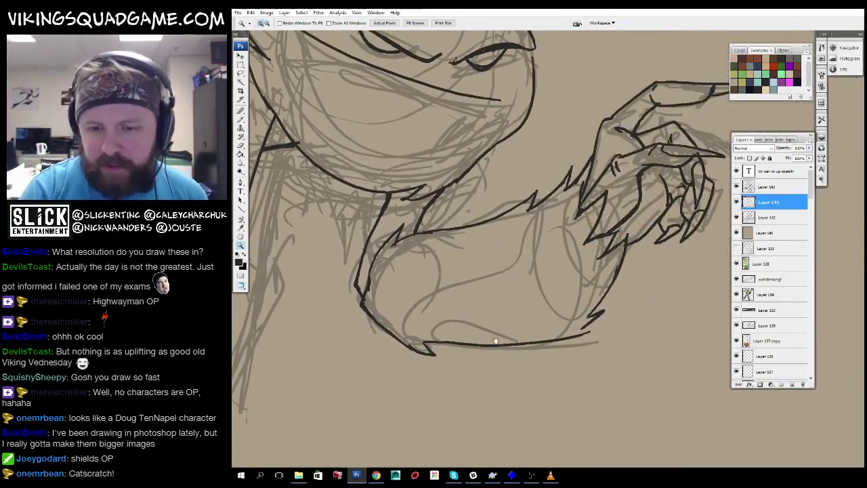
pyautogui.click(573, 294)
pyautogui.press('b')
pyautogui.press('z')
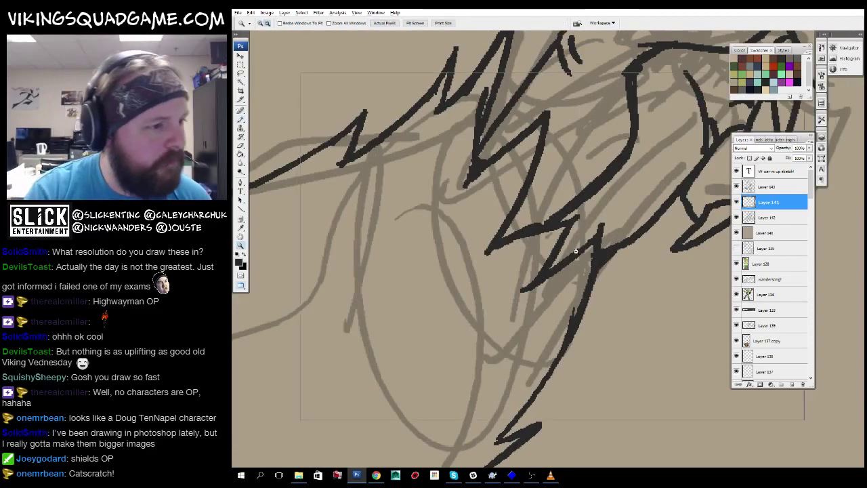
pyautogui.keyDown('alt'); pyautogui.click(492, 307); pyautogui.keyUp('alt')
pyautogui.keyDown('alt'); pyautogui.click(492, 308); pyautogui.keyUp('alt')
pyautogui.keyDown('alt'); pyautogui.click(492, 307); pyautogui.keyUp('alt')
pyautogui.moveTo(493, 308); pyautogui.dragTo(511, 308)
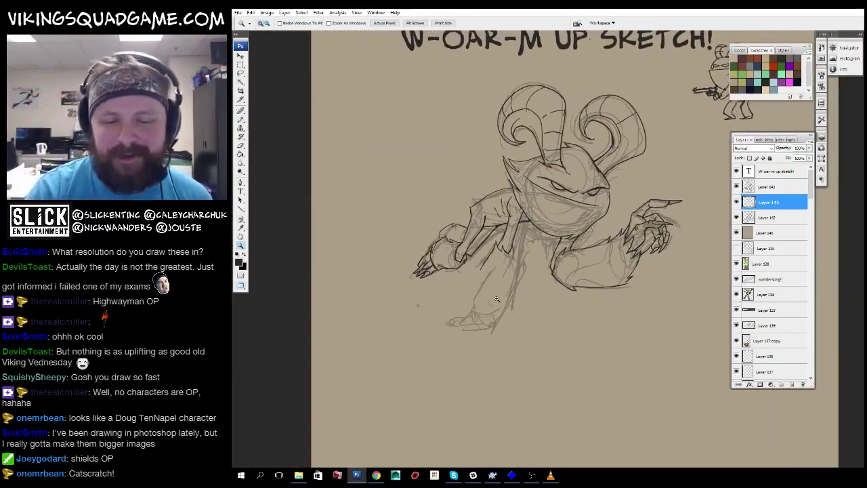
# Ink the outer edge of the planted middle limb from the elbow fur down to a pointed tuft above the hand.
pyautogui.click(511, 309)
pyautogui.click(511, 309)
pyautogui.press('b')
pyautogui.moveTo(553, 177); pyautogui.dragTo(719, 119)
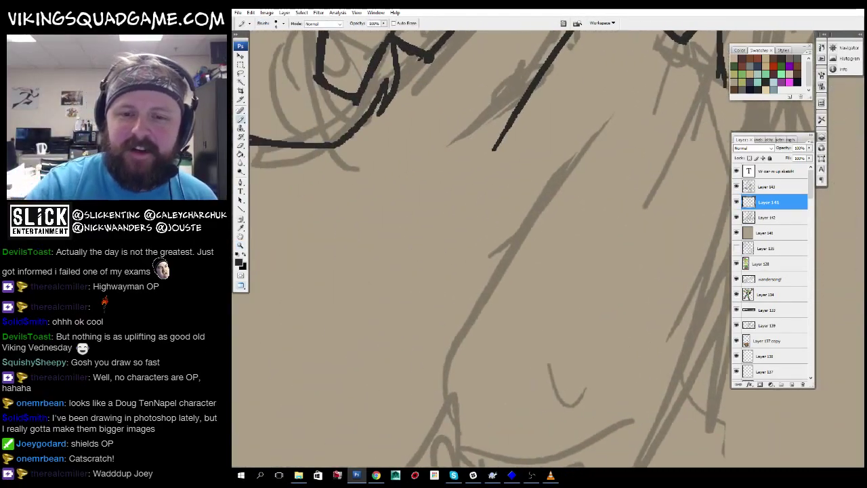
pyautogui.moveTo(470, 188); pyautogui.dragTo(382, 381)
pyautogui.moveTo(395, 348); pyautogui.dragTo(448, 227)
pyautogui.moveTo(402, 293); pyautogui.dragTo(466, 352)
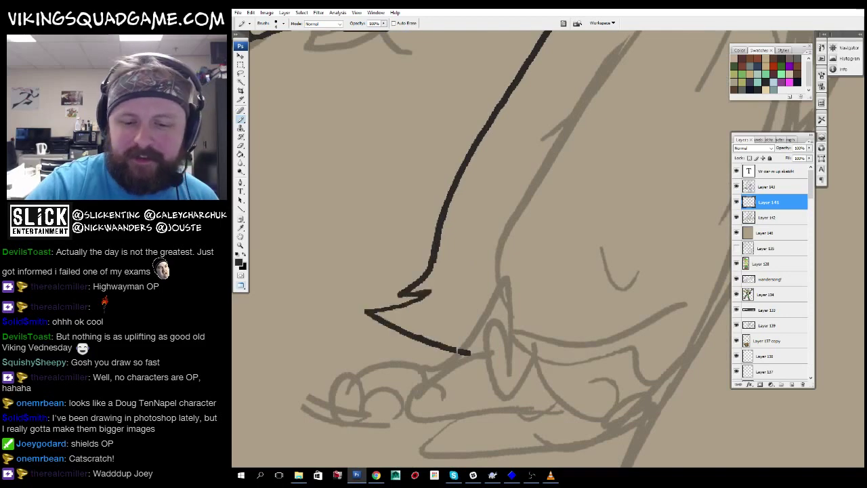
# Ink a jagged fur fringe across the lower end of the planted middle limb.
pyautogui.moveTo(560, 345); pyautogui.dragTo(620, 369)
pyautogui.moveTo(629, 363); pyautogui.dragTo(577, 340)
pyautogui.moveTo(669, 295); pyautogui.dragTo(568, 356)
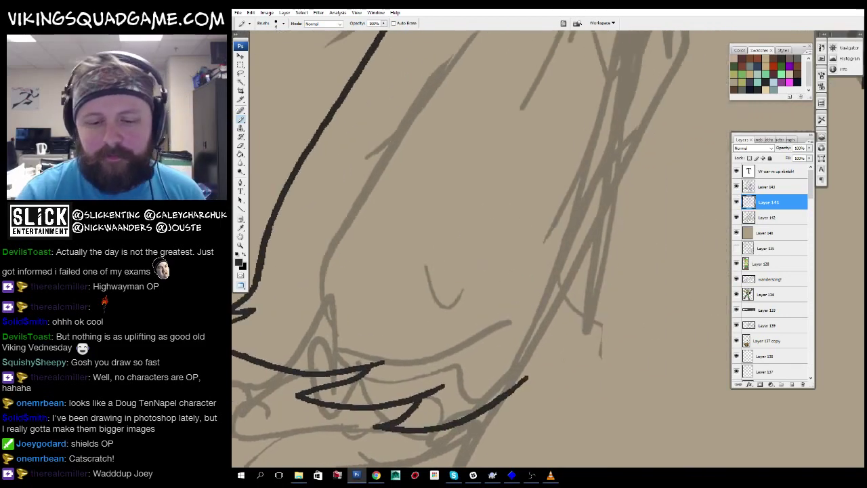
# Ink the inner edge of the planted middle limb, joining the lower fringe to the fur tufts at the elbow.
pyautogui.moveTo(655, 88); pyautogui.dragTo(528, 359)
pyautogui.moveTo(662, 67)
pyautogui.mouseDown()
pyautogui.moveTo(587, 284)
pyautogui.moveTo(587, 209)
pyautogui.moveTo(634, 158)
pyautogui.mouseUp()
pyautogui.press('l')
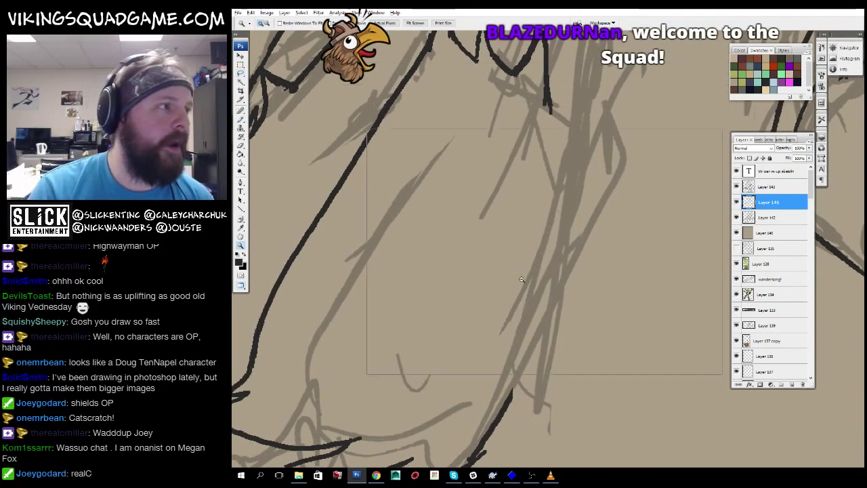
pyautogui.scroll(-3, 522, 279)
pyautogui.scroll(2, 515, 305)
pyautogui.scroll(-2, 508, 339)
pyautogui.scroll(5, 494, 376)
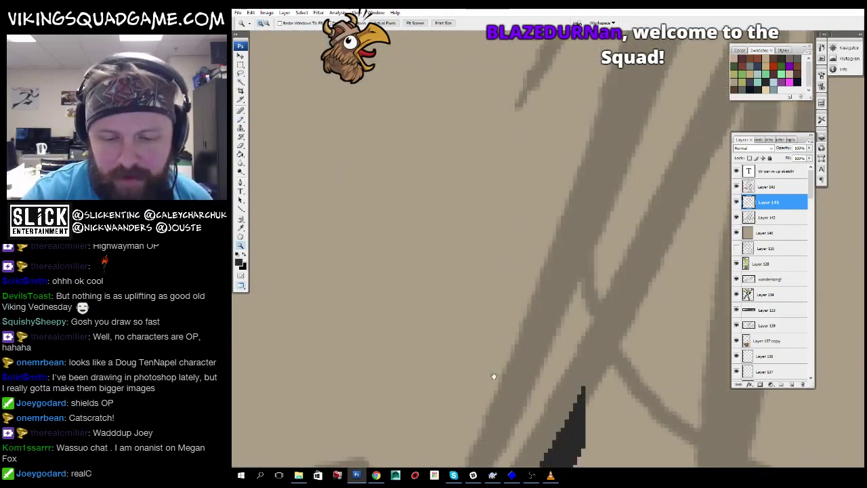
pyautogui.scroll(-5, 493, 376)
pyautogui.scroll(4, 583, 273)
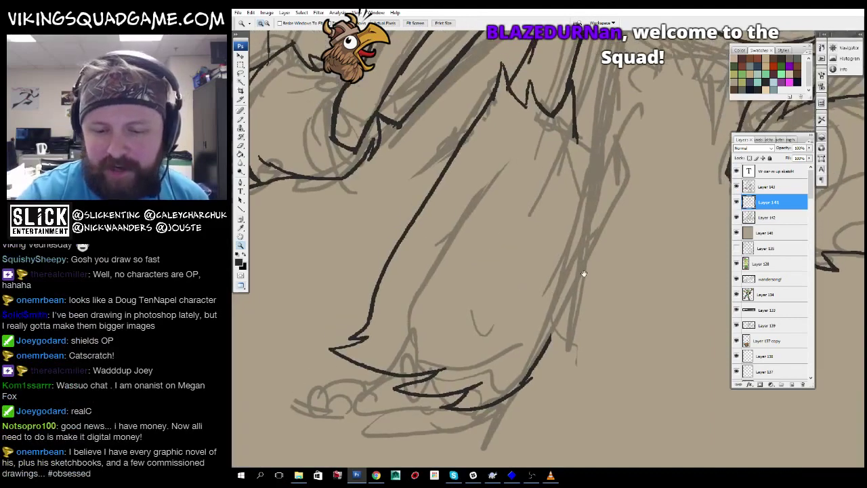
pyautogui.scroll(-2, 609, 284)
pyautogui.scroll(3, 609, 285)
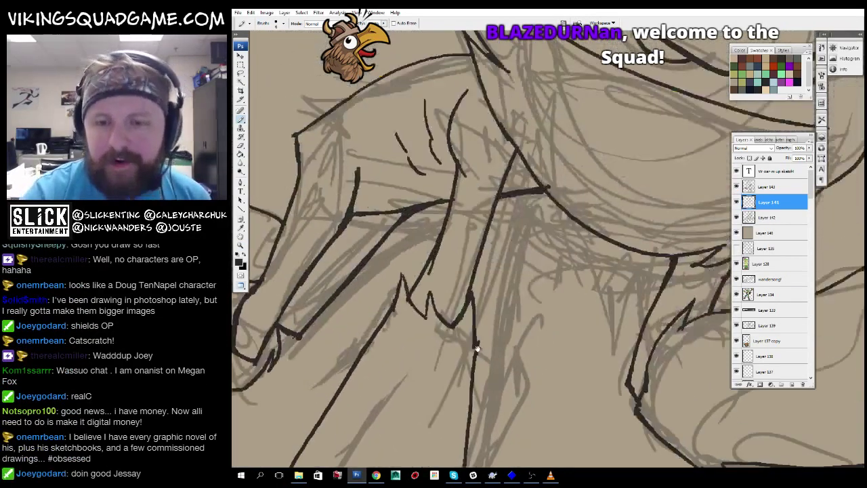
# Ink the open mouth's outline from its upper corner around the jaw to the far end, and clean up the overlapping lower line.
pyautogui.scroll(-1, 609, 284)
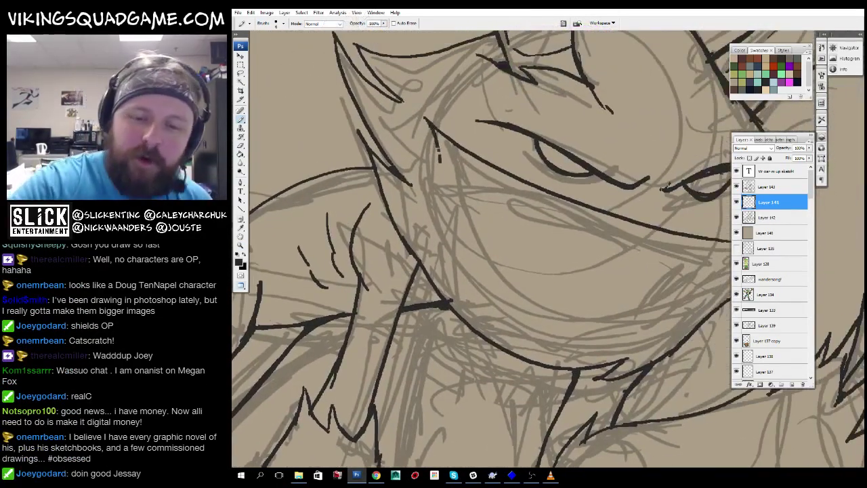
pyautogui.moveTo(439, 153); pyautogui.dragTo(380, 158)
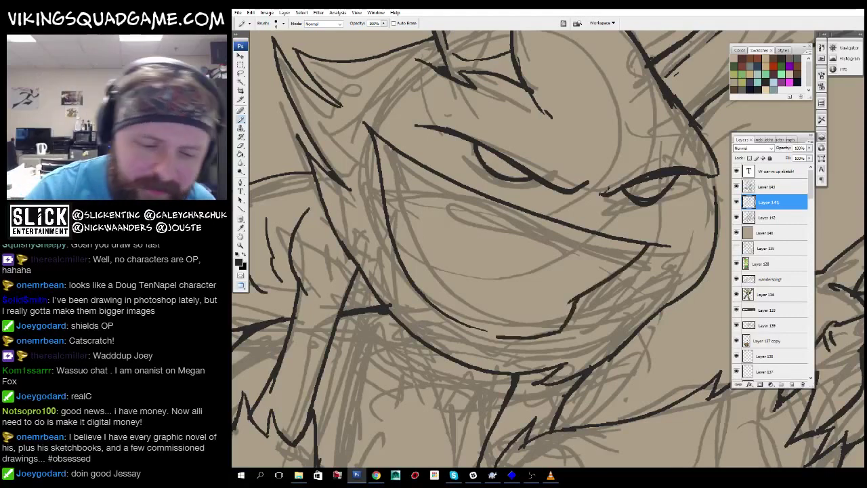
pyautogui.press('e')
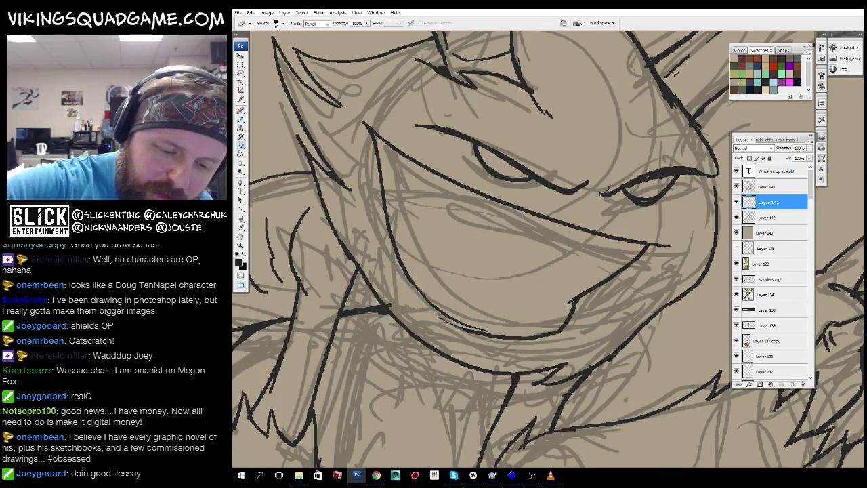
pyautogui.press('z')
pyautogui.click(490, 312)
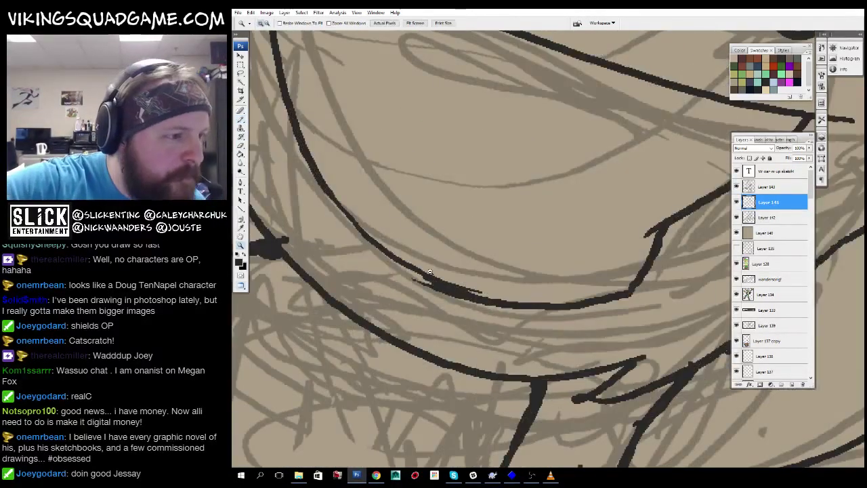
pyautogui.moveTo(529, 270)
pyautogui.mouseDown()
pyautogui.moveTo(461, 275)
pyautogui.moveTo(568, 286)
pyautogui.moveTo(554, 313)
pyautogui.moveTo(497, 346)
pyautogui.moveTo(623, 310)
pyautogui.mouseUp()
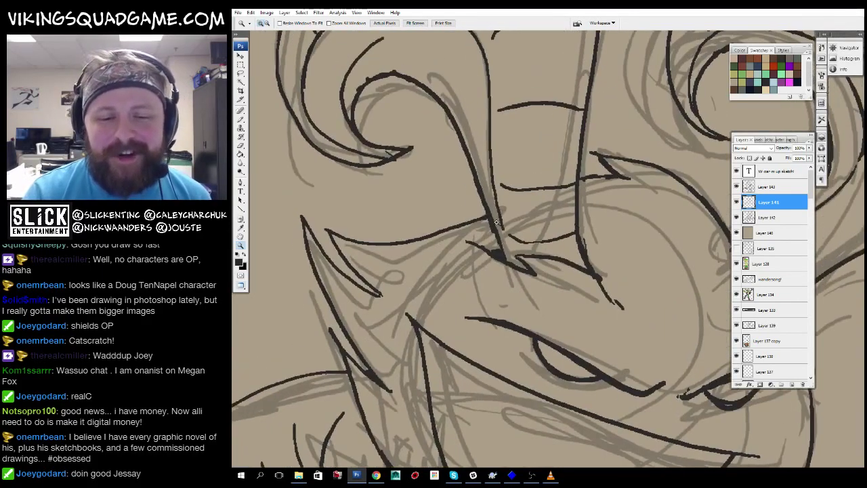
# Erase part of the head's fur line beside the nearer horn and ink a small pointed tuft there.
pyautogui.press('b')
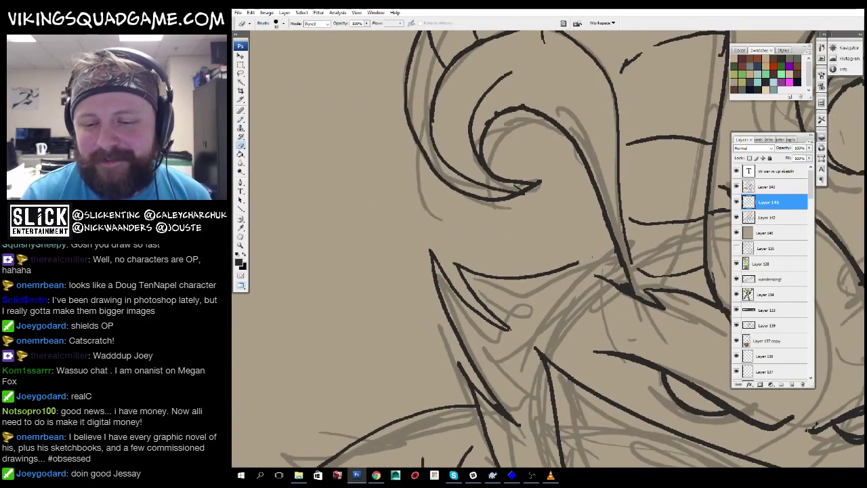
pyautogui.moveTo(611, 182); pyautogui.dragTo(554, 303)
pyautogui.moveTo(478, 306)
pyautogui.mouseDown()
pyautogui.moveTo(397, 287)
pyautogui.moveTo(434, 284)
pyautogui.moveTo(397, 266)
pyautogui.moveTo(632, 235)
pyautogui.moveTo(608, 237)
pyautogui.mouseUp()
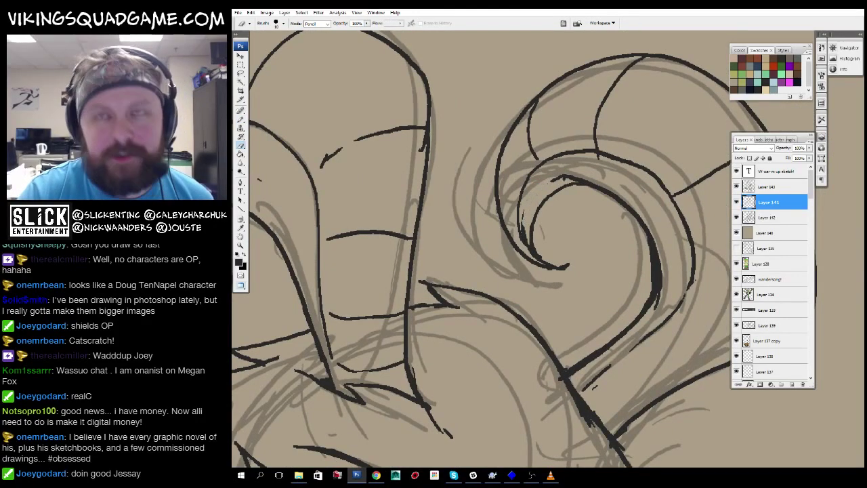
# Ink a short angled stroke and a long curved line inside the open mouth.
pyautogui.press('z')
pyautogui.keyDown('alt'); pyautogui.click(527, 259); pyautogui.keyUp('alt')
pyautogui.keyDown('alt'); pyautogui.click(532, 257); pyautogui.keyUp('alt')
pyautogui.moveTo(533, 253); pyautogui.dragTo(539, 142)
pyautogui.keyDown('alt'); pyautogui.click(535, 266); pyautogui.keyUp('alt')
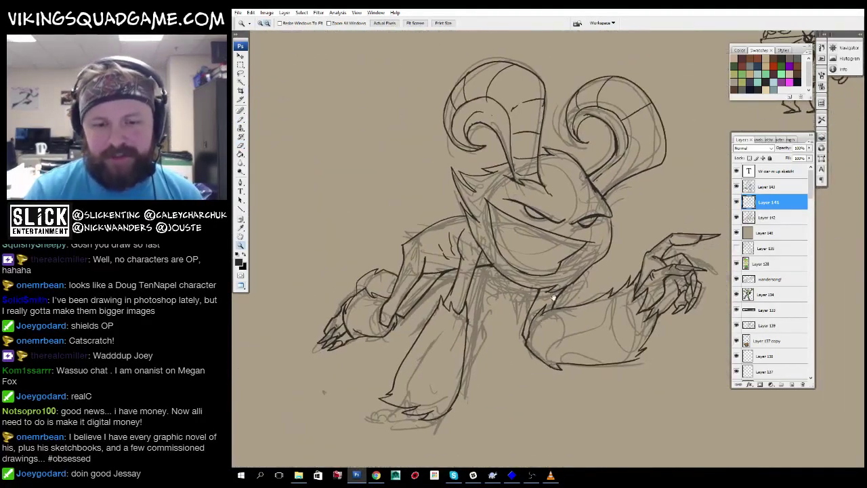
pyautogui.click(535, 230)
pyautogui.press('b')
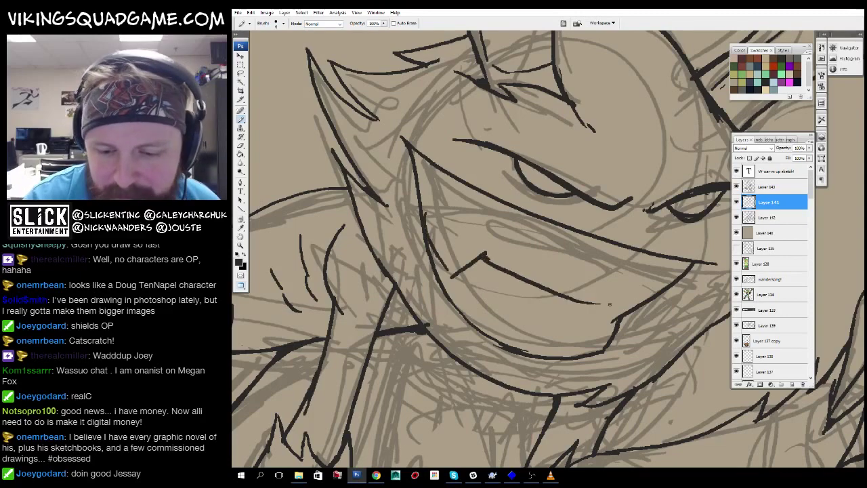
# Review the full figure's outlines from the horns down to the unfinished hand of the planted limb.
pyautogui.press('z')
pyautogui.keyDown('alt'); pyautogui.click(589, 317); pyautogui.keyUp('alt')
pyautogui.keyDown('alt'); pyautogui.click(630, 338); pyautogui.keyUp('alt')
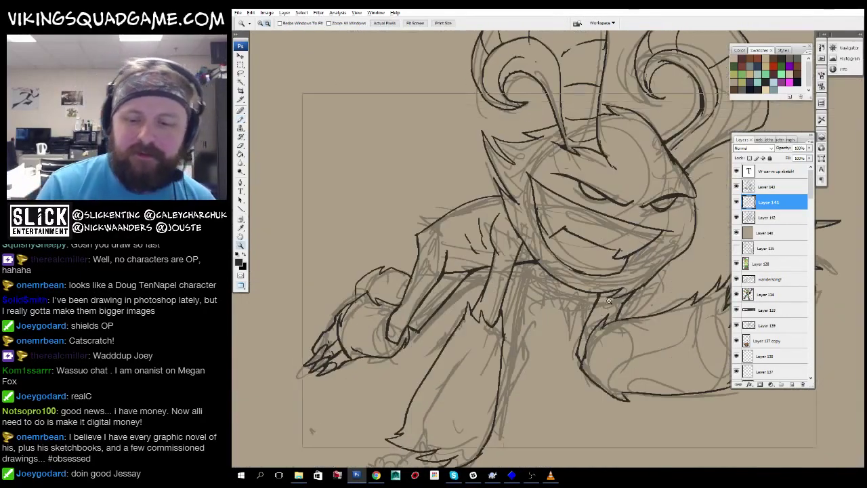
pyautogui.keyDown('alt'); pyautogui.click(645, 353); pyautogui.keyUp('alt')
pyautogui.keyDown('alt'); pyautogui.click(646, 353); pyautogui.keyUp('alt')
pyautogui.click(582, 318)
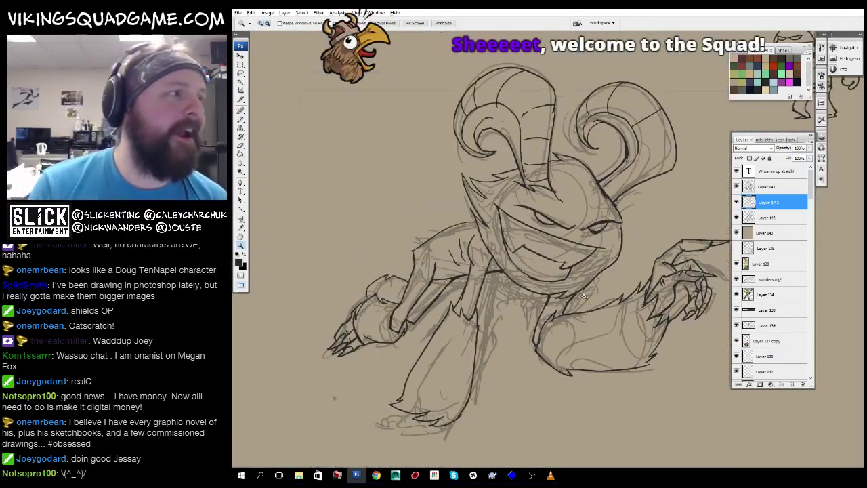
pyautogui.keyDown('alt'); pyautogui.click(590, 329); pyautogui.keyUp('alt')
pyautogui.click(590, 329)
# Ink the first fingers of the planted limb's hand below the fur fringe.
pyautogui.click(520, 294)
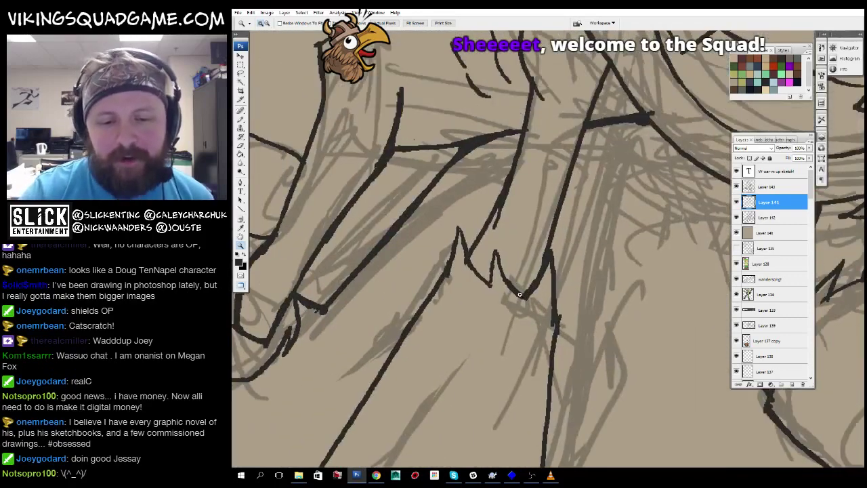
pyautogui.scroll(2, 474, 267)
pyautogui.scroll(-4, 526, 275)
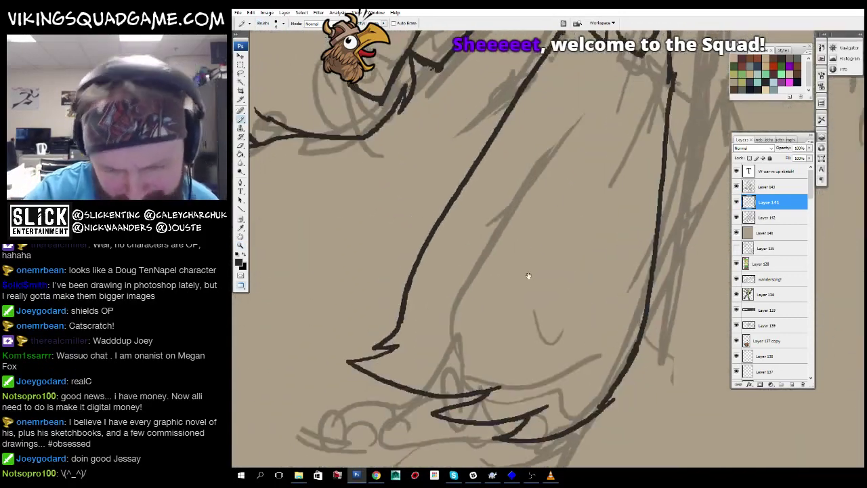
pyautogui.moveTo(569, 313); pyautogui.dragTo(553, 262)
pyautogui.moveTo(631, 300)
pyautogui.mouseDown()
pyautogui.moveTo(550, 345)
pyautogui.moveTo(584, 346)
pyautogui.mouseUp()
pyautogui.moveTo(603, 289)
pyautogui.mouseDown()
pyautogui.moveTo(533, 328)
pyautogui.moveTo(594, 345)
pyautogui.mouseUp()
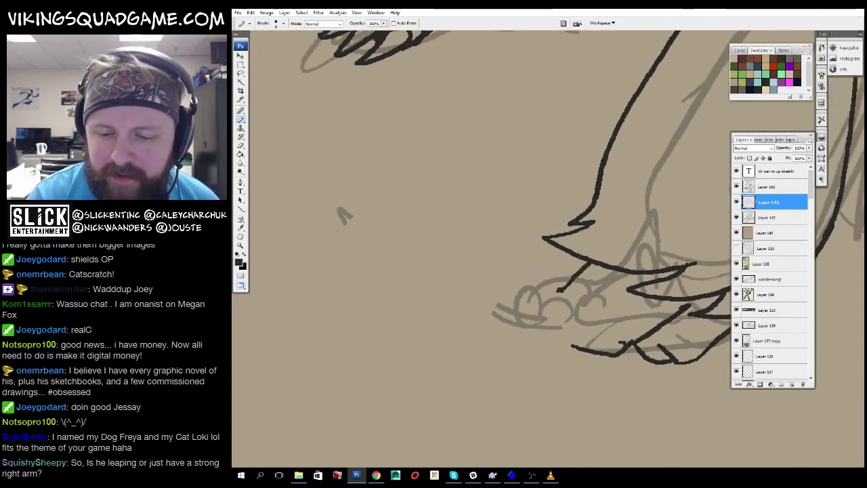
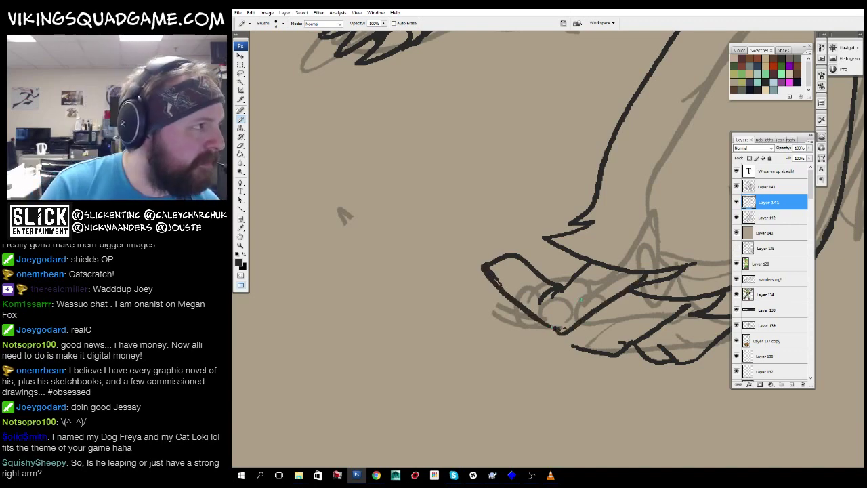
# Ink the curved edge of a claw at the tip of the planted hand's outer finger.
pyautogui.moveTo(580, 298); pyautogui.dragTo(552, 250)
pyautogui.keyDown('ctrl'); pyautogui.click(521, 273); pyautogui.keyUp('ctrl')
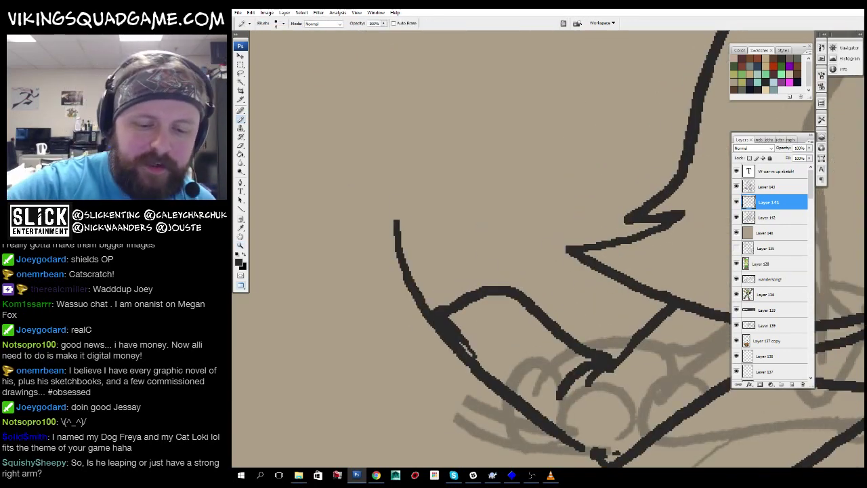
pyautogui.keyDown('ctrl'); pyautogui.click(518, 217); pyautogui.keyUp('ctrl')
# Ink a pointed fur tuft on the upper contour of the rear shoulder and thicken its notch.
pyautogui.moveTo(661, 341)
pyautogui.mouseDown()
pyautogui.moveTo(479, 384)
pyautogui.moveTo(543, 355)
pyautogui.moveTo(501, 298)
pyautogui.moveTo(512, 248)
pyautogui.mouseUp()
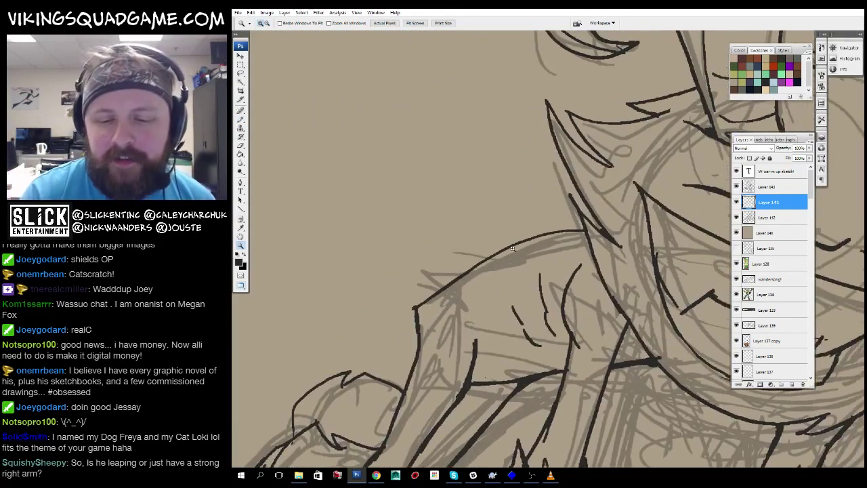
pyautogui.hotkey('shift', 'b')
pyautogui.hotkey('ctrl', '+')
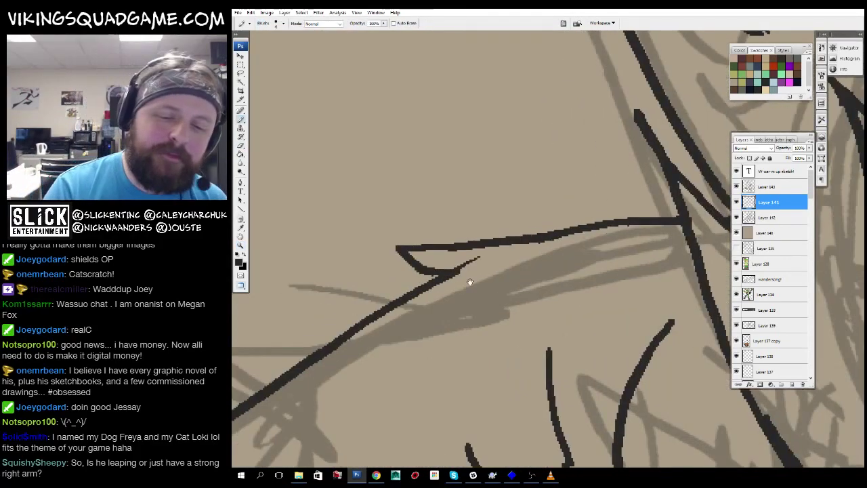
pyautogui.moveTo(469, 282); pyautogui.dragTo(584, 210)
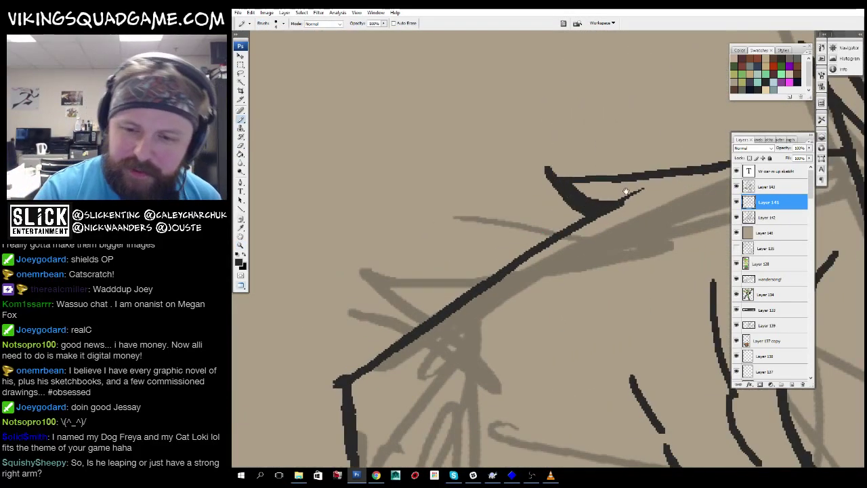
pyautogui.moveTo(625, 192); pyautogui.dragTo(461, 213)
pyautogui.hotkey('ctrl', '-')
pyautogui.hotkey('ctrl', '-')
pyautogui.hotkey('ctrl', '-')
pyautogui.hotkey('ctrl', '-')
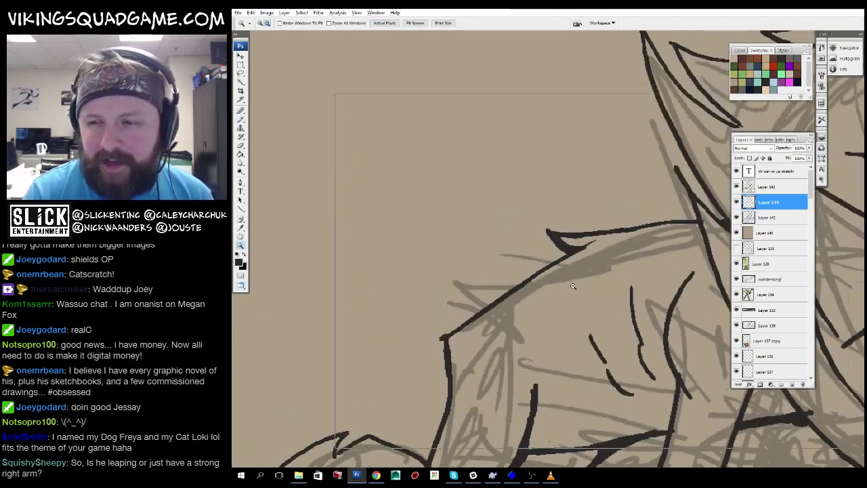
# Fill the rounded furry shape behind the rear limb with the dark foreground color using the Paint Bucket.
pyautogui.click(475, 246)
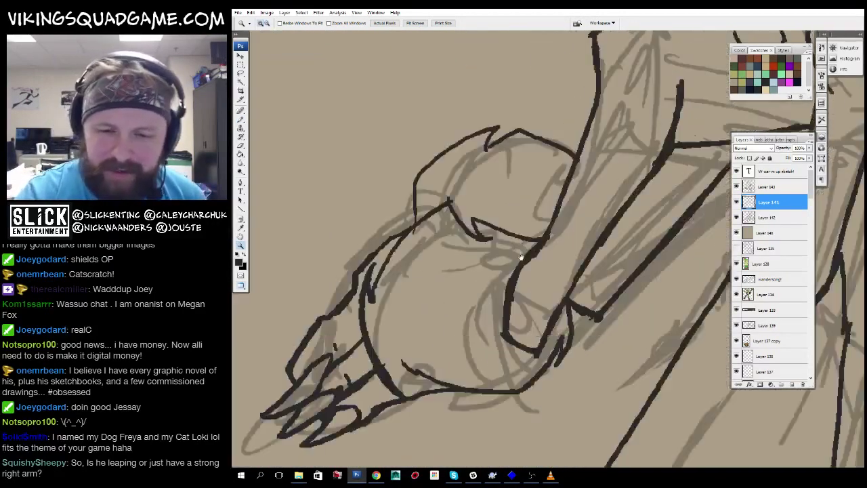
pyautogui.press('g')
pyautogui.click(567, 251)
pyautogui.hotkey('ctrl', '-')
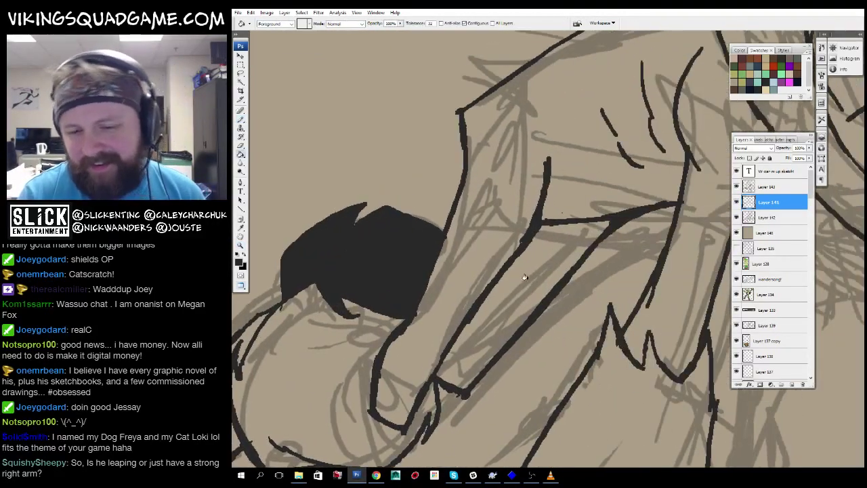
# Fill the wedge-shaped gap beneath the shoulder, between the rear limb and the planted limb, with the dark foreground color.
pyautogui.press('z')
pyautogui.hotkey('ctrl', '-')
pyautogui.click(601, 323)
pyautogui.hotkey('ctrl', '-')
pyautogui.hotkey('ctrl', '-')
pyautogui.hotkey('ctrl', '-')
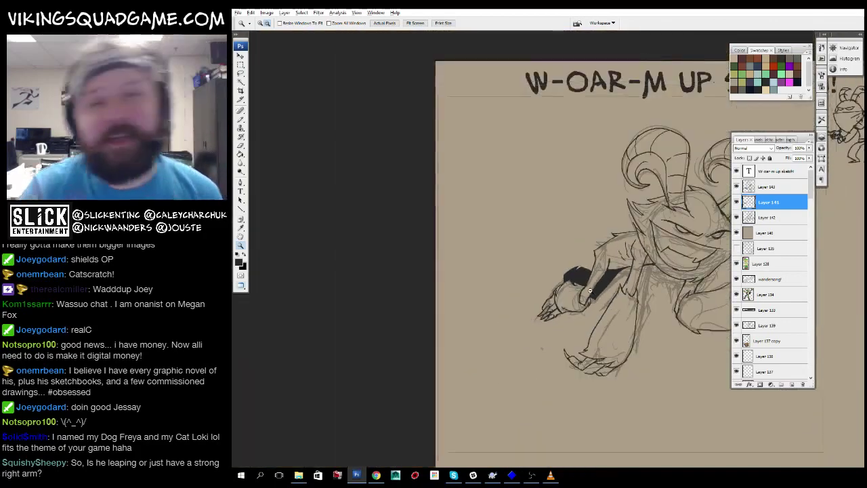
# Duplicate the small masked gunslinger on Layer 143 and flip the copy horizontally so the two figures aim at each other.
pyautogui.click(407, 298)
pyautogui.scroll(5, 537, 280)
pyautogui.hscroll(5, 537, 280)
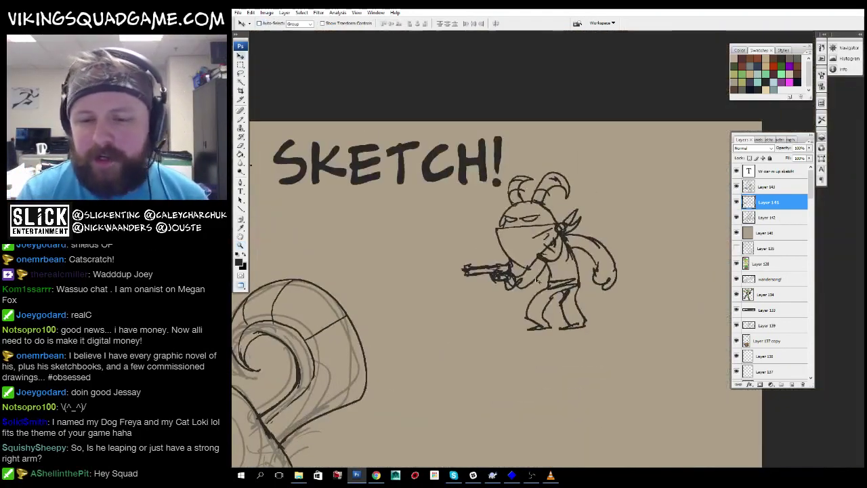
pyautogui.hotkey('alt', ']')
pyautogui.scroll(-5, 562, 242)
pyautogui.hscroll(-2, 562, 242)
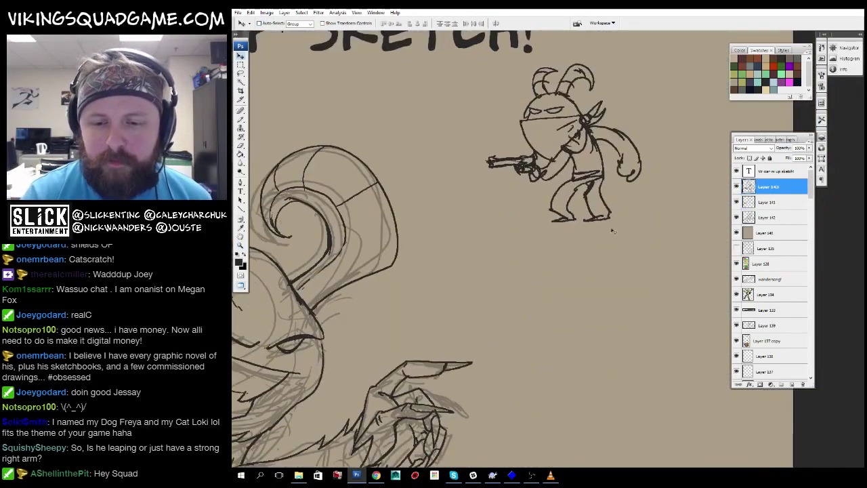
pyautogui.moveTo(587, 243)
pyautogui.mouseDown()
pyautogui.moveTo(555, 386)
pyautogui.moveTo(636, 383)
pyautogui.moveTo(625, 343)
pyautogui.moveTo(397, 332)
pyautogui.mouseUp()
pyautogui.hotkey('ctrl', 'shift', 'h')
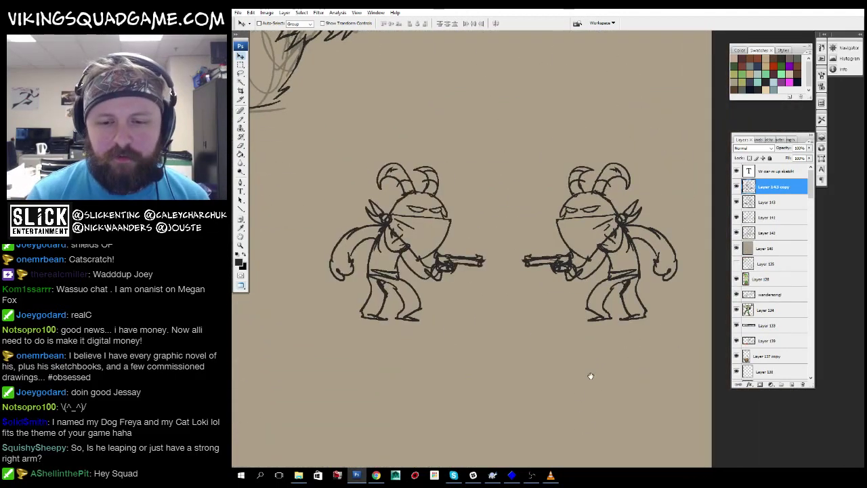
# Merge the mirrored gunslinger copy into Layer 143 and move the facing pair up beside the sketch title.
pyautogui.hscroll(-2, 590, 378)
pyautogui.scroll(1, 590, 378)
pyautogui.hotkey('ctrl', 'e')
pyautogui.scroll(-3, 508, 297)
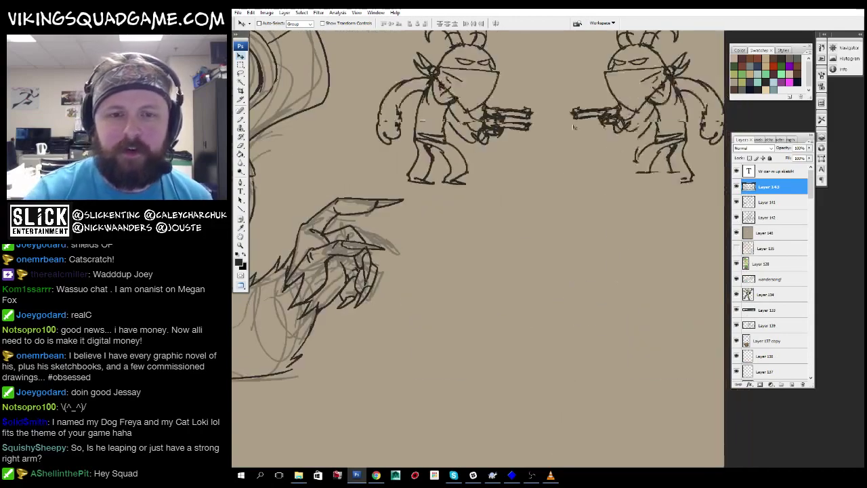
pyautogui.scroll(2, 542, 257)
pyautogui.scroll(-3, 556, 309)
pyautogui.scroll(4, 499, 319)
# Select Layer 141 and thicken the pointed fur line where the shoulder meets the side of the monster's face.
pyautogui.press('b')
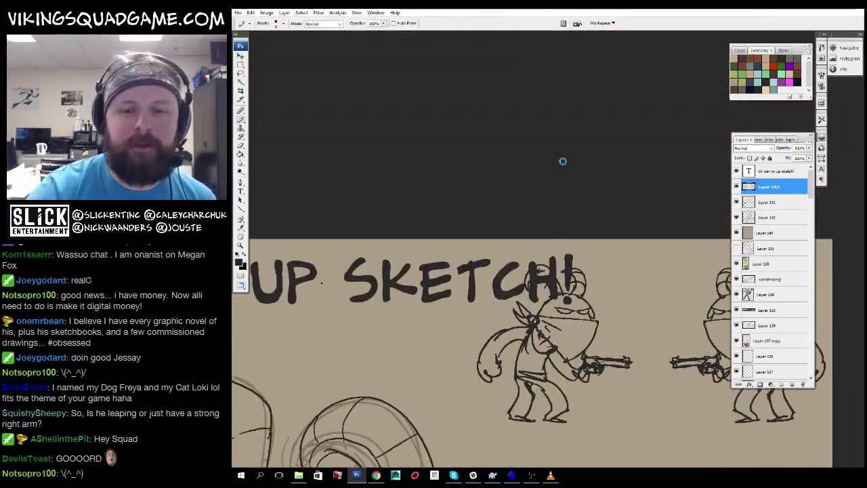
pyautogui.scroll(3, 562, 160)
pyautogui.click(765, 201)
pyautogui.scroll(-3, 570, 300)
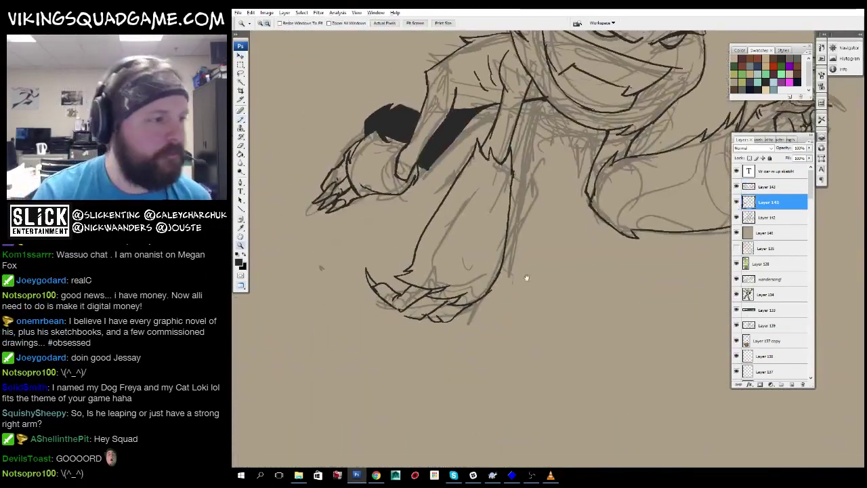
pyautogui.press('z')
pyautogui.scroll(-2, 570, 299)
pyautogui.scroll(5, 544, 305)
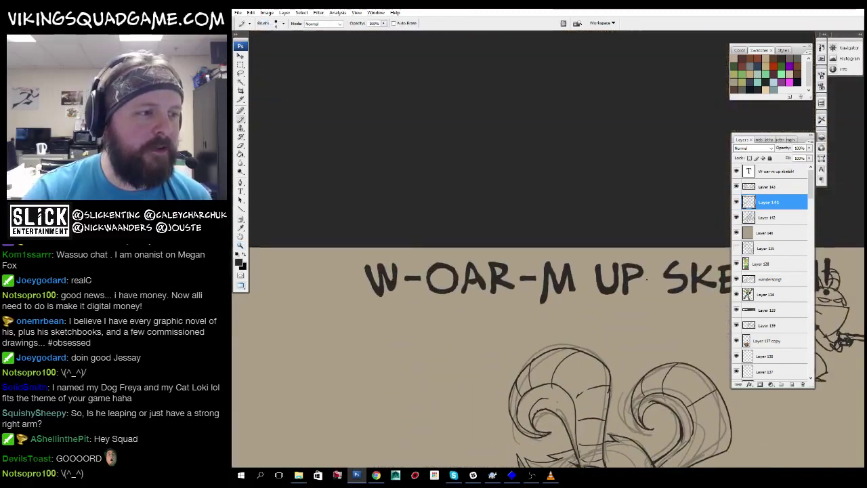
pyautogui.press('b')
pyautogui.scroll(3, 702, 97)
pyautogui.press('z')
pyautogui.rightClick(616, 279)
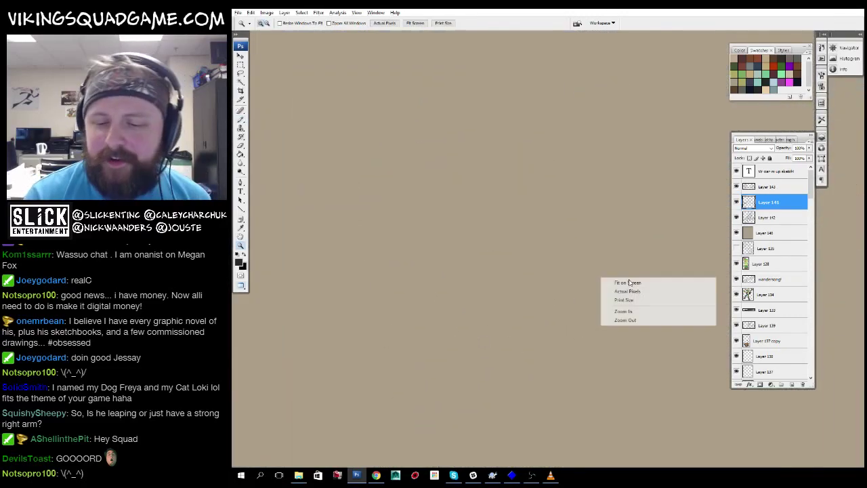
pyautogui.click(633, 284)
pyautogui.scroll(3, 530, 259)
pyautogui.press('b')
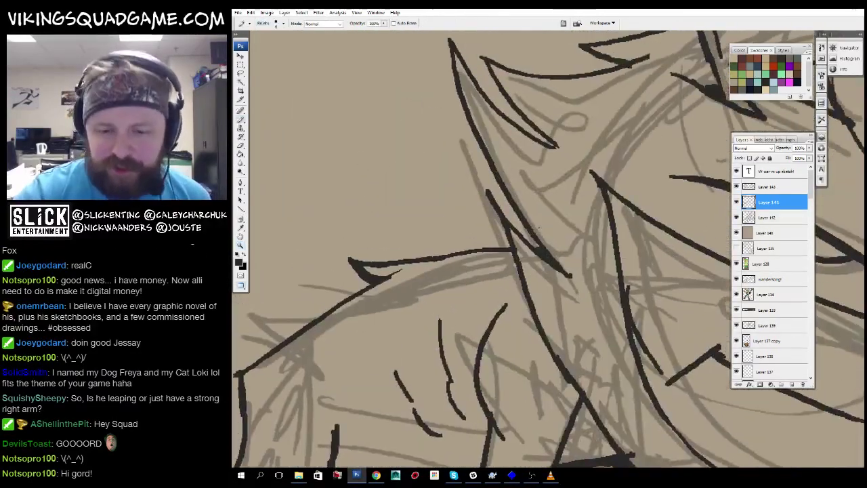
pyautogui.moveTo(539, 305); pyautogui.dragTo(524, 288)
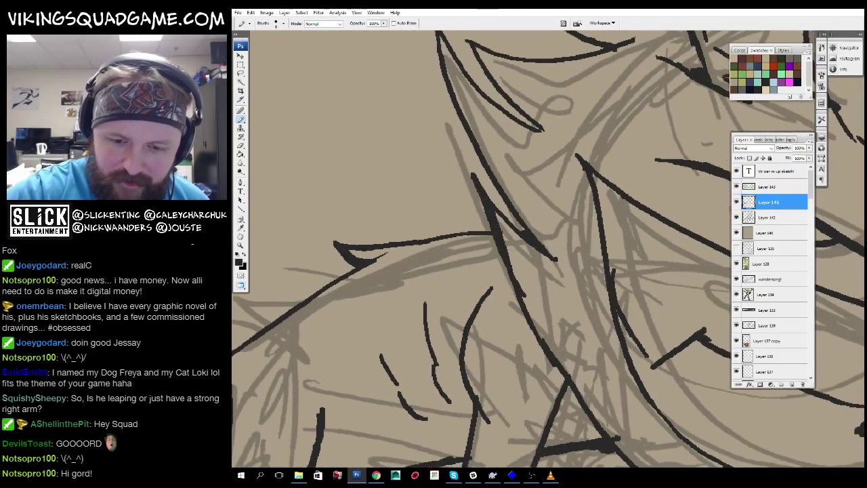
# Clean up the curled tip of the left horn and ink a contour line along its inner stem.
pyautogui.scroll(5, 537, 225)
pyautogui.press('b')
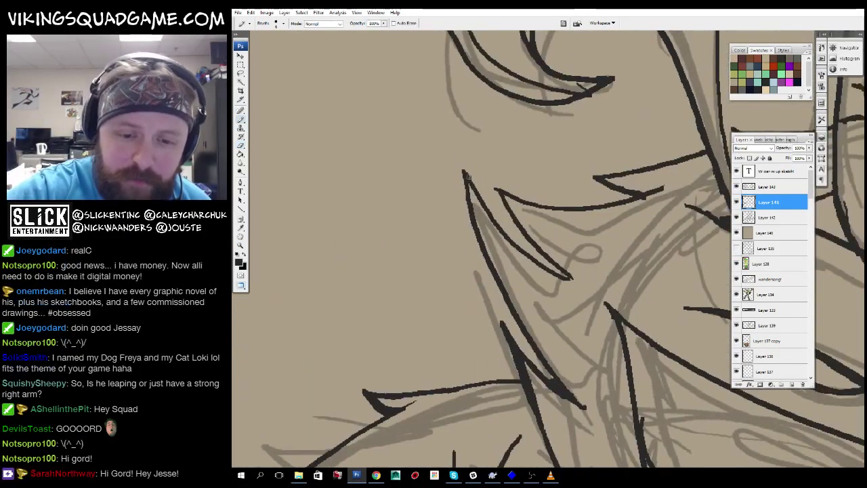
pyautogui.scroll(5, 567, 276)
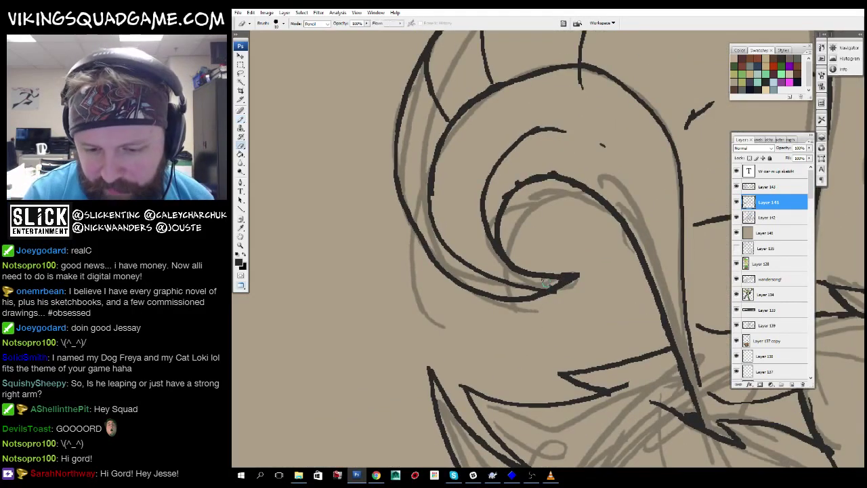
pyautogui.scroll(1, 629, 271)
pyautogui.press('z')
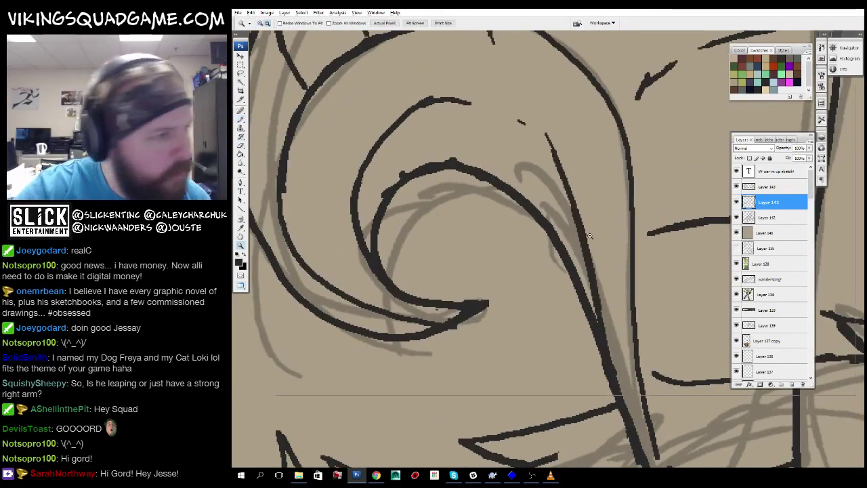
pyautogui.scroll(-6, 598, 324)
pyautogui.scroll(1, 598, 324)
pyautogui.scroll(-1, 598, 324)
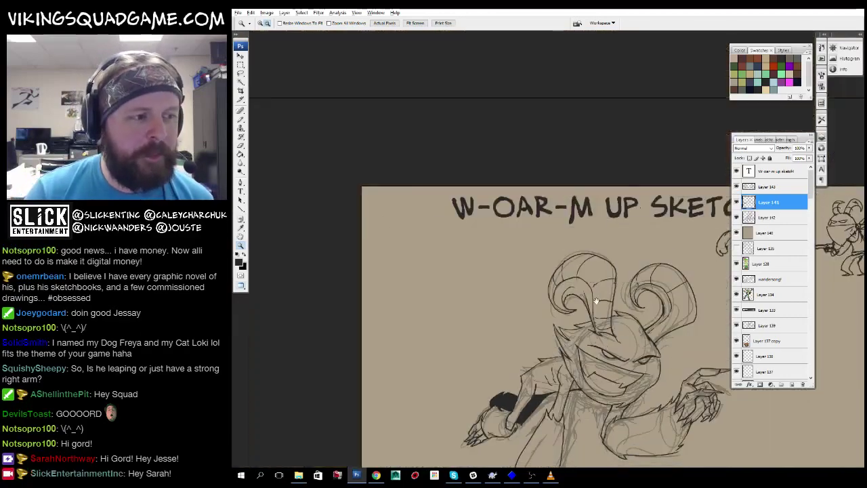
# Ink curved ridge lines across the lower part of the right horn, from its outer curve to its base.
pyautogui.scroll(5, 541, 320)
pyautogui.scroll(2, 528, 320)
pyautogui.press('b')
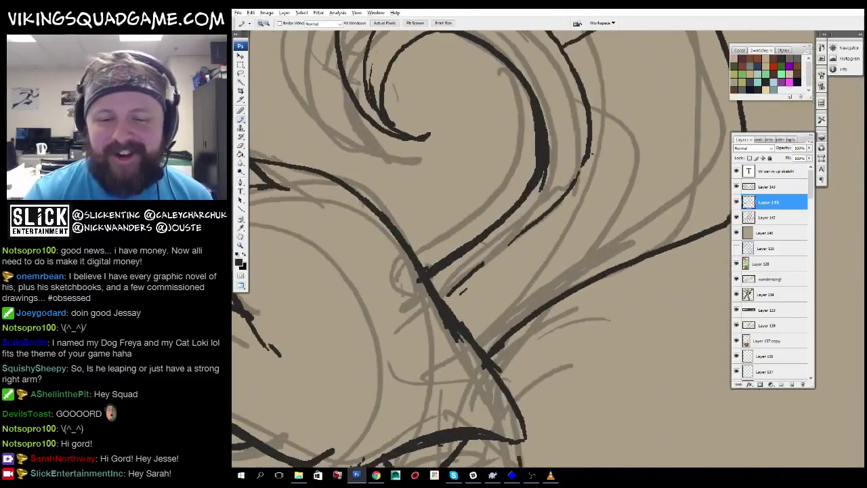
pyautogui.moveTo(728, 164)
pyautogui.mouseDown()
pyautogui.moveTo(701, 184)
pyautogui.moveTo(644, 265)
pyautogui.moveTo(653, 233)
pyautogui.mouseUp()
pyautogui.moveTo(426, 324); pyautogui.dragTo(455, 380)
pyautogui.moveTo(469, 344); pyautogui.dragTo(542, 313)
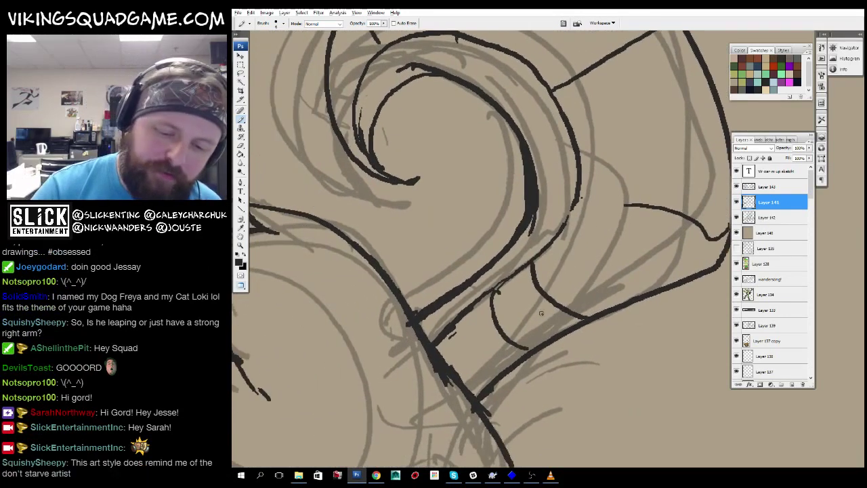
pyautogui.moveTo(580, 199); pyautogui.dragTo(596, 291)
pyautogui.moveTo(433, 81)
pyautogui.mouseDown()
pyautogui.moveTo(459, 164)
pyautogui.moveTo(490, 179)
pyautogui.mouseUp()
# Erase and reshape a small notch in the right horn's outline where the top ridge meets the edge.
pyautogui.press('e')
pyautogui.press('b')
pyautogui.press('e')
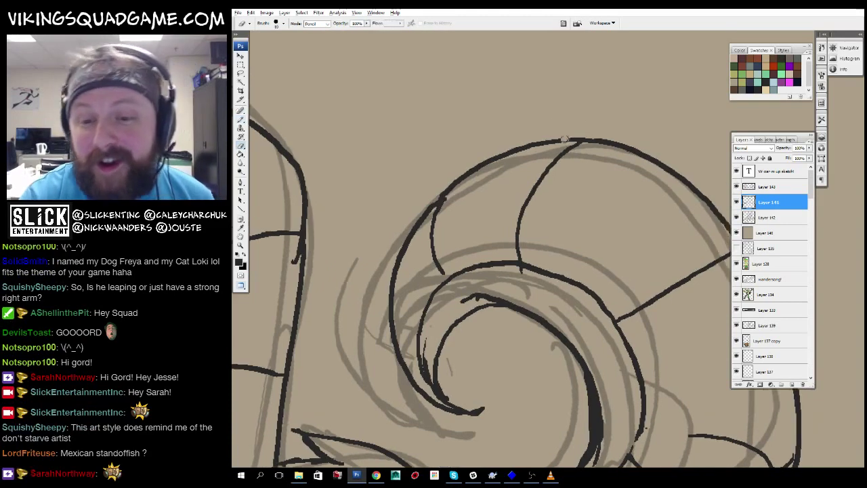
pyautogui.moveTo(654, 195); pyautogui.dragTo(593, 207)
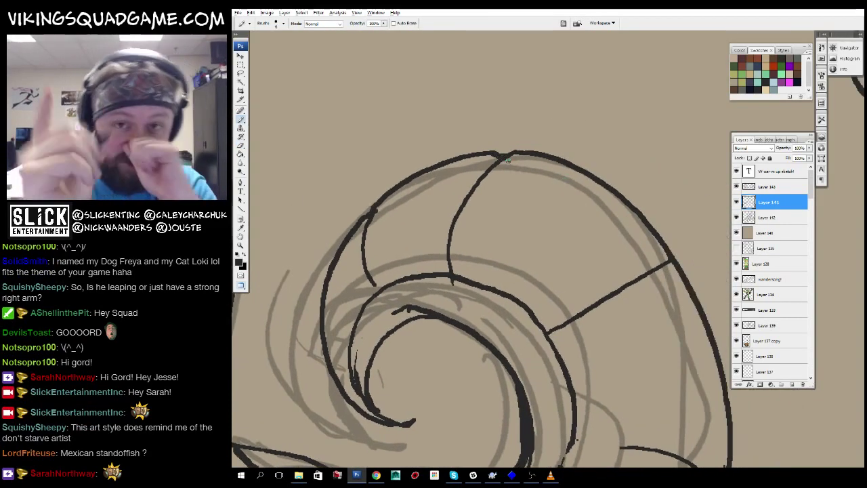
# Cut and ink a stepped notch in the right horn's outer edge at the end of the long straight ridge.
pyautogui.press('e')
pyautogui.moveTo(636, 237)
pyautogui.mouseDown()
pyautogui.moveTo(627, 236)
pyautogui.moveTo(645, 307)
pyautogui.mouseUp()
pyautogui.press('z')
pyautogui.click(619, 238)
pyautogui.rightClick(641, 244)
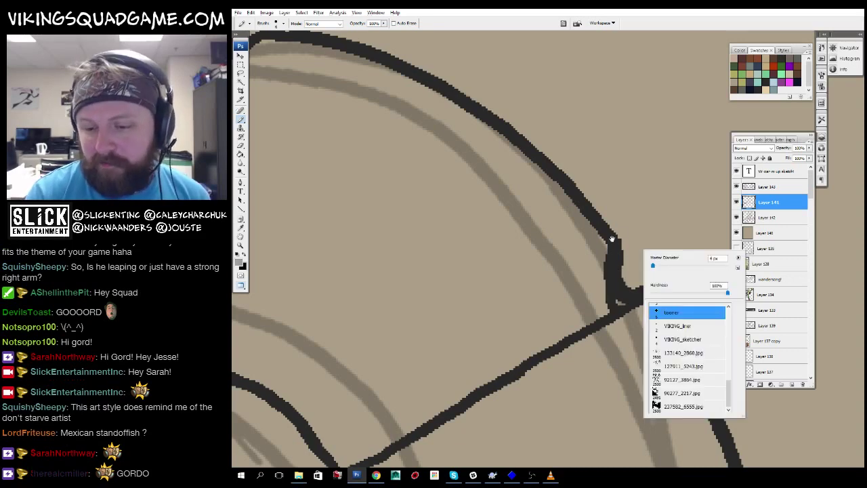
pyautogui.moveTo(612, 239); pyautogui.dragTo(616, 239)
pyautogui.keyDown('alt'); pyautogui.click(602, 277); pyautogui.keyUp('alt')
pyautogui.keyDown('alt'); pyautogui.click(501, 209); pyautogui.keyUp('alt')
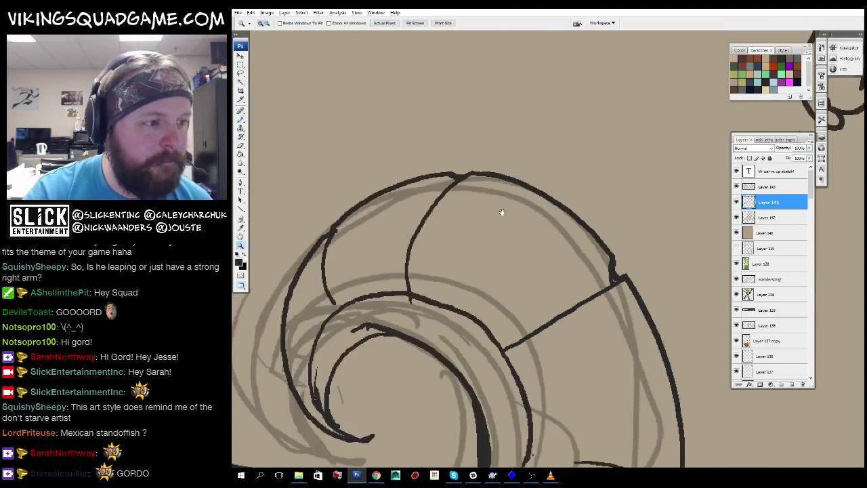
pyautogui.keyDown('alt'); pyautogui.click(497, 397); pyautogui.keyUp('alt')
pyautogui.keyDown('alt'); pyautogui.click(522, 300); pyautogui.keyUp('alt')
pyautogui.keyDown('alt'); pyautogui.click(522, 301); pyautogui.keyUp('alt')
pyautogui.keyDown('alt'); pyautogui.click(502, 311); pyautogui.keyUp('alt')
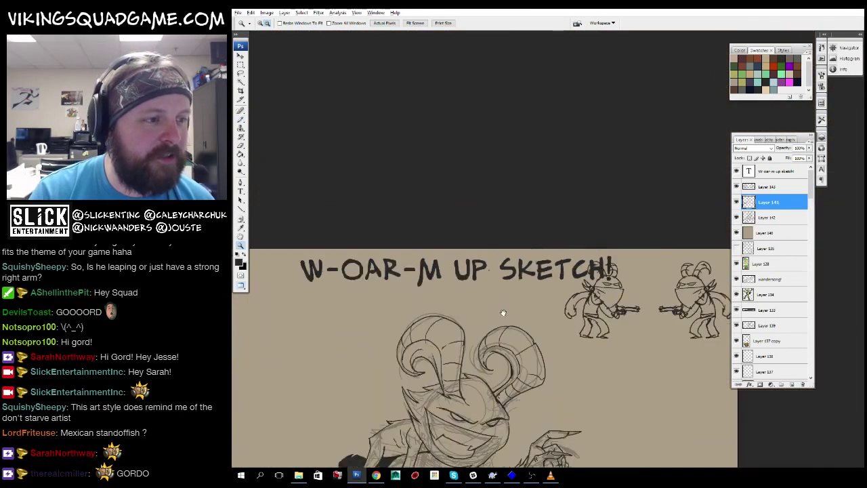
# Ink a second curved claw with its knuckle lines on the planted hand, beside the outermost claw.
pyautogui.scroll(-2, 502, 284)
pyautogui.press('g')
pyautogui.press('z')
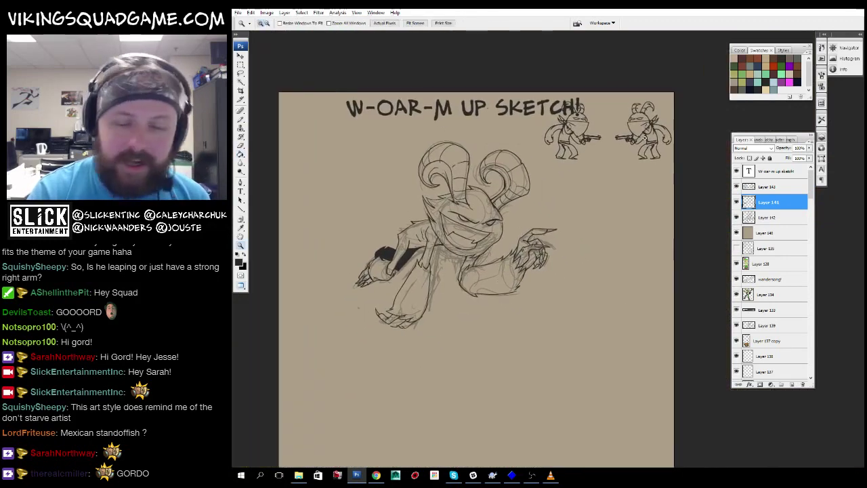
pyautogui.click(495, 298)
pyautogui.click(500, 321)
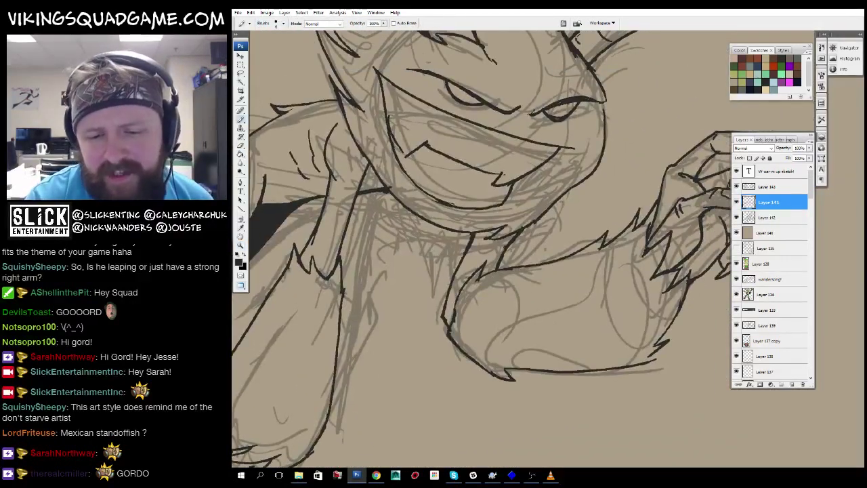
pyautogui.scroll(-2, 515, 251)
pyautogui.press('z')
pyautogui.click(508, 310)
pyautogui.click(591, 170)
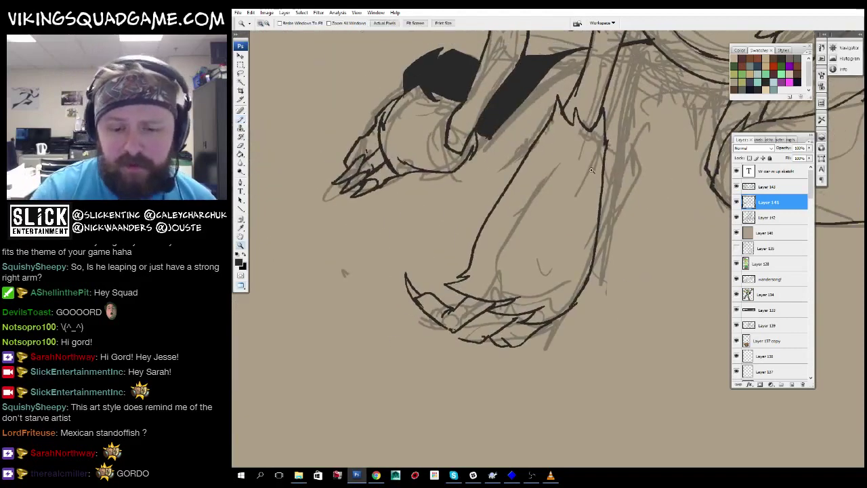
pyautogui.hotkey('ctrl', '+')
pyautogui.scroll(-2, 549, 249)
pyautogui.press('b')
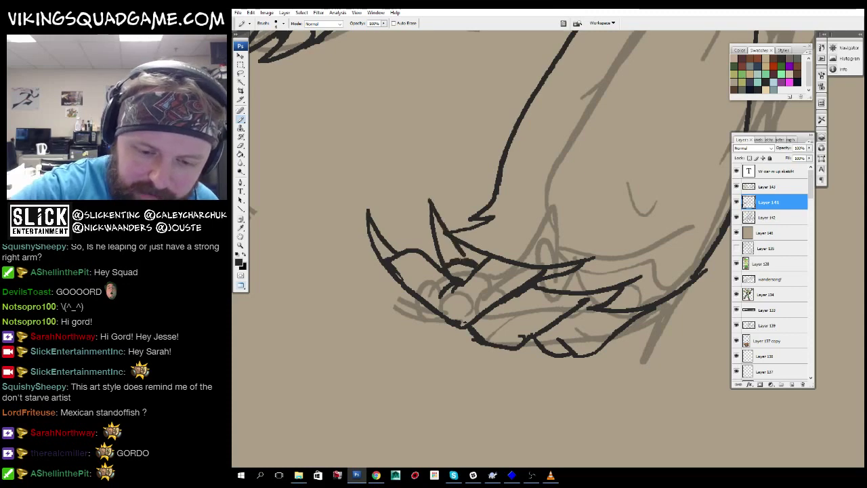
# Thicken the outer contour of the planted forearm down to the hand and add short fur marks above the wrist.
pyautogui.moveTo(553, 256); pyautogui.dragTo(505, 238)
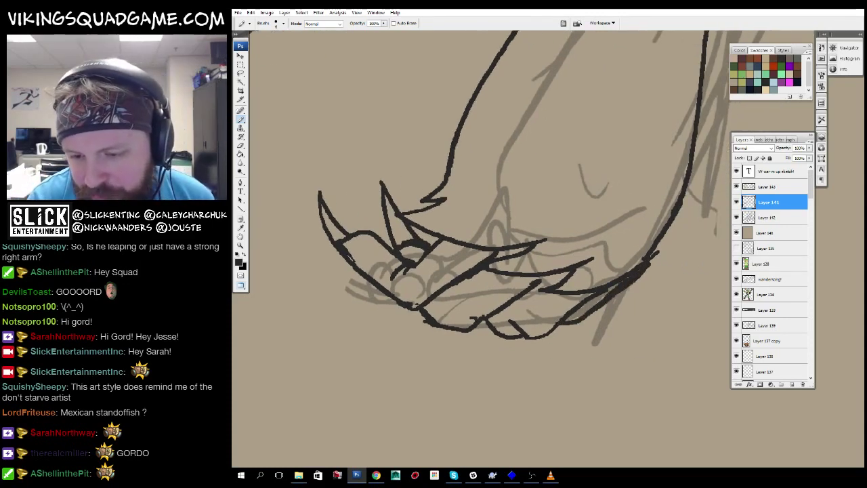
pyautogui.moveTo(661, 247); pyautogui.dragTo(575, 300)
pyautogui.moveTo(586, 245); pyautogui.dragTo(587, 312)
pyautogui.moveTo(513, 346); pyautogui.dragTo(537, 332)
pyautogui.moveTo(537, 333); pyautogui.dragTo(545, 363)
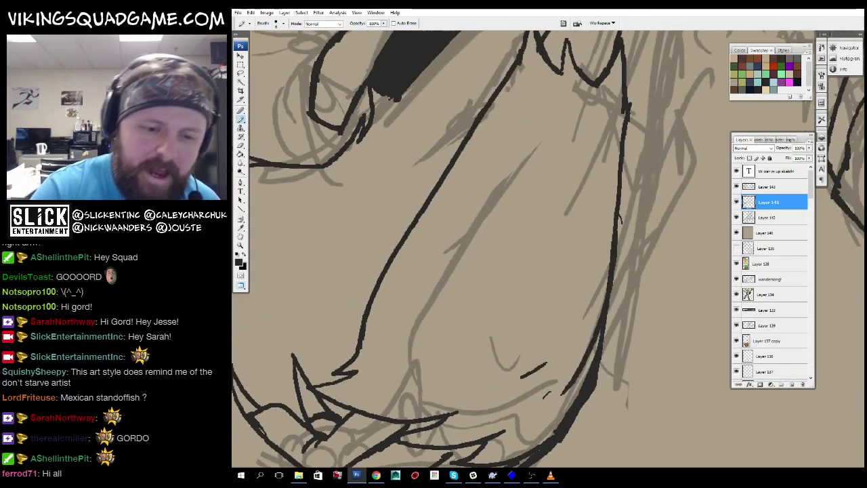
pyautogui.press('z')
pyautogui.keyDown('alt'); pyautogui.click(527, 295); pyautogui.keyUp('alt')
pyautogui.keyDown('alt'); pyautogui.click(526, 295); pyautogui.keyUp('alt')
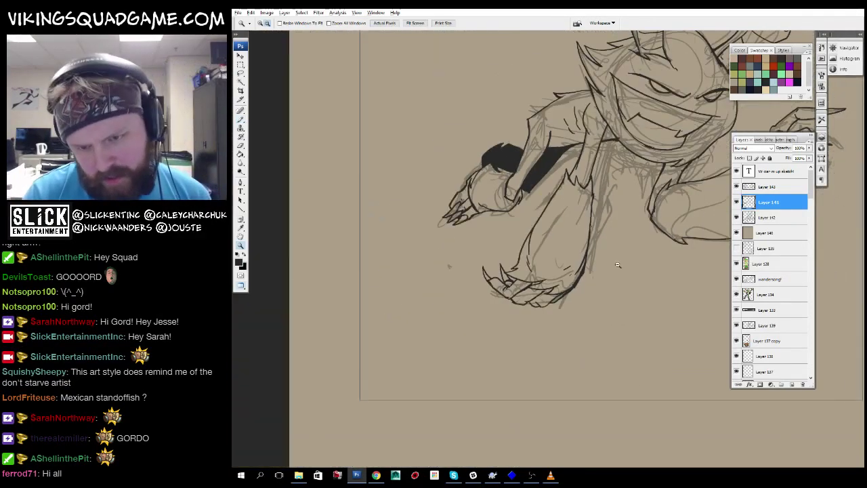
pyautogui.keyDown('alt'); pyautogui.click(527, 295); pyautogui.keyUp('alt')
# Try to erase part of the inked lines beneath the monster's chin.
pyautogui.click(613, 153)
pyautogui.press('b')
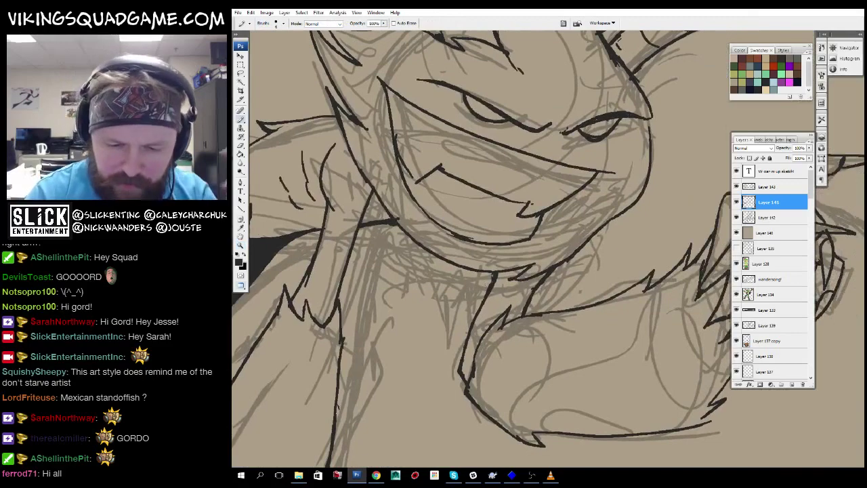
pyautogui.press('e')
pyautogui.click(548, 277)
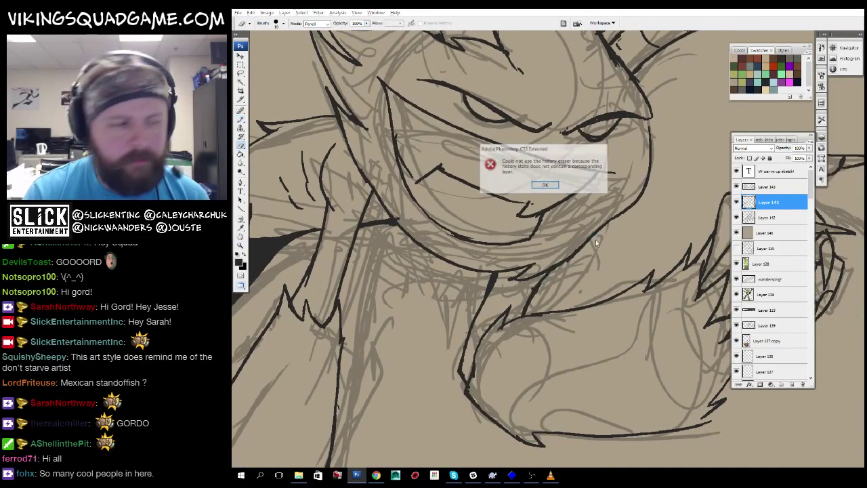
pyautogui.click(545, 185)
# Hide the rough sketch on Layer 142 to check the clean inks across the whole page.
pyautogui.press('z')
pyautogui.keyDown('alt'); pyautogui.click(495, 330); pyautogui.keyUp('alt')
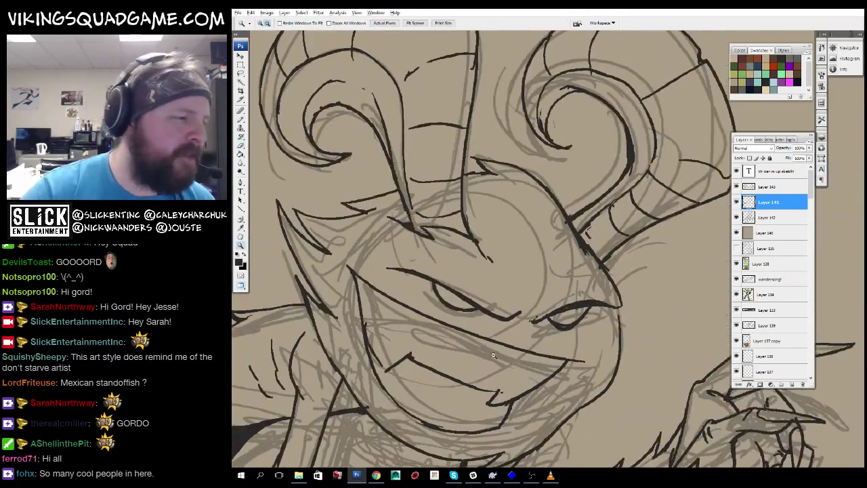
pyautogui.keyDown('alt'); pyautogui.click(495, 329); pyautogui.keyUp('alt')
pyautogui.keyDown('alt'); pyautogui.click(495, 329); pyautogui.keyUp('alt')
pyautogui.keyDown('alt'); pyautogui.click(495, 329); pyautogui.keyUp('alt')
pyautogui.keyDown('alt'); pyautogui.click(495, 329); pyautogui.keyUp('alt')
pyautogui.keyDown('alt'); pyautogui.click(543, 316); pyautogui.keyUp('alt')
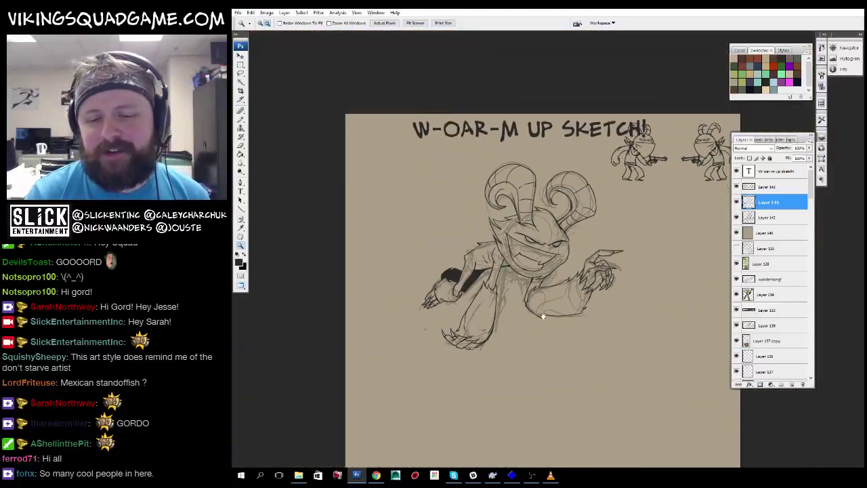
pyautogui.click(507, 289)
pyautogui.click(507, 289)
pyautogui.keyDown('alt'); pyautogui.click(624, 326); pyautogui.keyUp('alt')
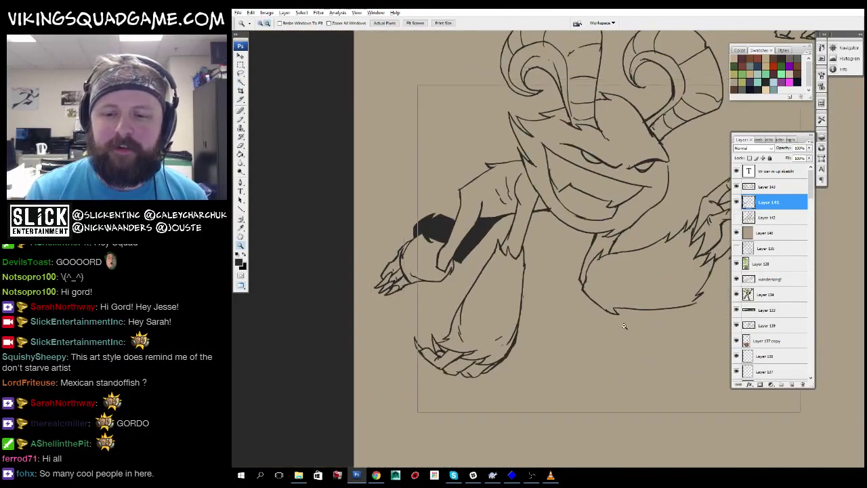
pyautogui.keyDown('alt'); pyautogui.click(623, 325); pyautogui.keyUp('alt')
pyautogui.press('v')
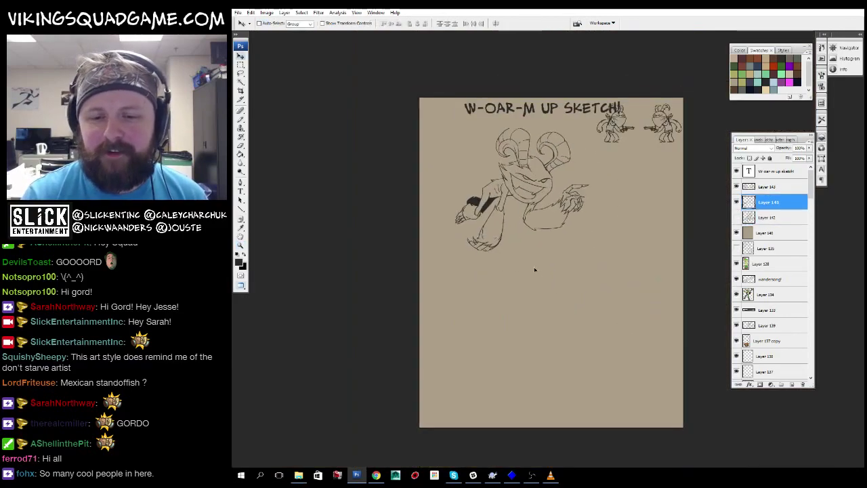
# Ink the missing contour between the monster's outer brow corner and cheek to close the edge of its face.
pyautogui.moveTo(534, 269); pyautogui.dragTo(549, 285)
pyautogui.press('z')
pyautogui.click(582, 281)
pyautogui.click(582, 281)
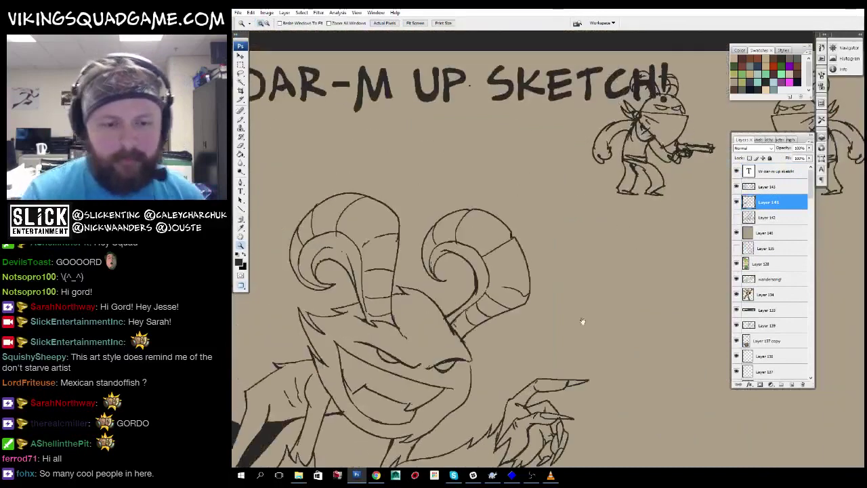
pyautogui.moveTo(582, 321); pyautogui.dragTo(667, 199)
pyautogui.click(493, 290)
pyautogui.press('b')
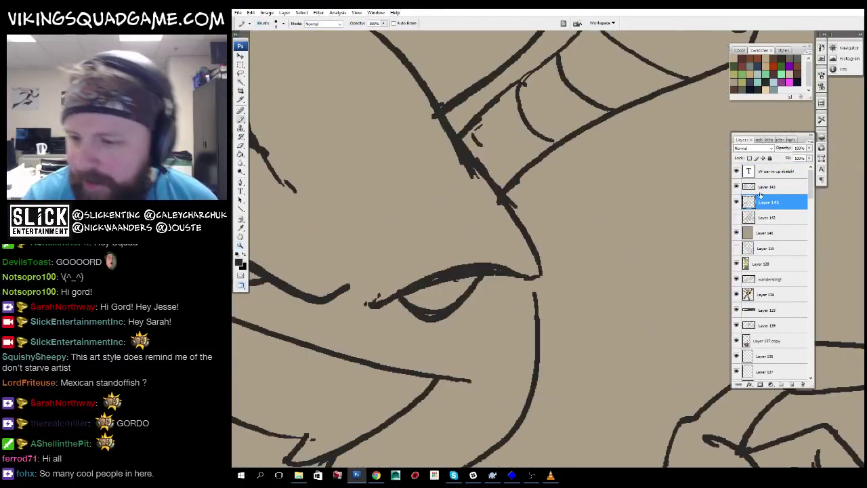
pyautogui.moveTo(527, 282); pyautogui.dragTo(559, 260)
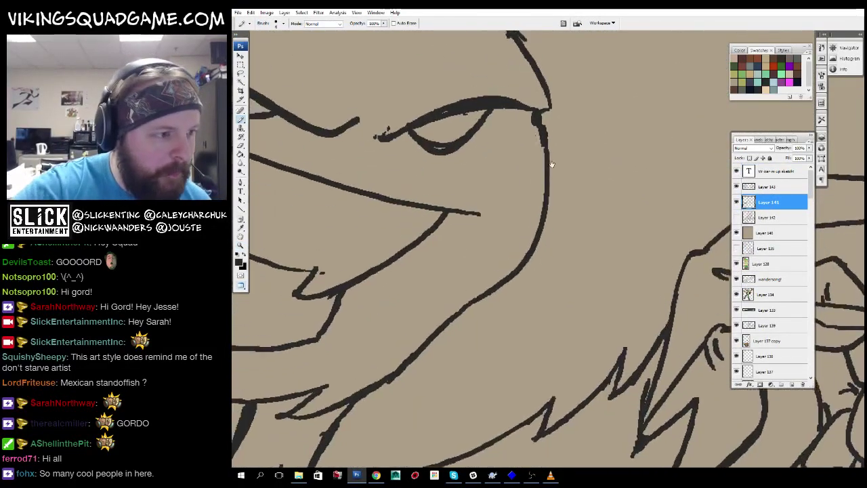
pyautogui.press('e')
pyautogui.press('b')
pyautogui.scroll(-2, 573, 226)
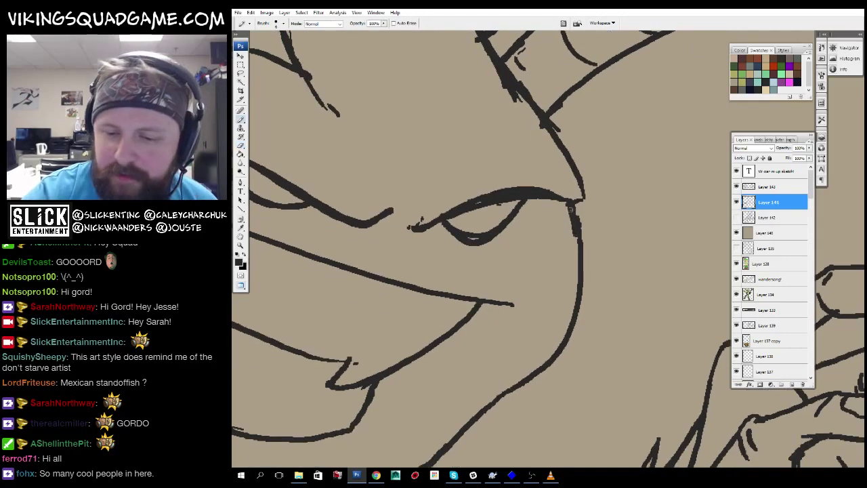
pyautogui.moveTo(571, 206)
pyautogui.mouseDown()
pyautogui.moveTo(576, 241)
pyautogui.moveTo(611, 242)
pyautogui.mouseUp()
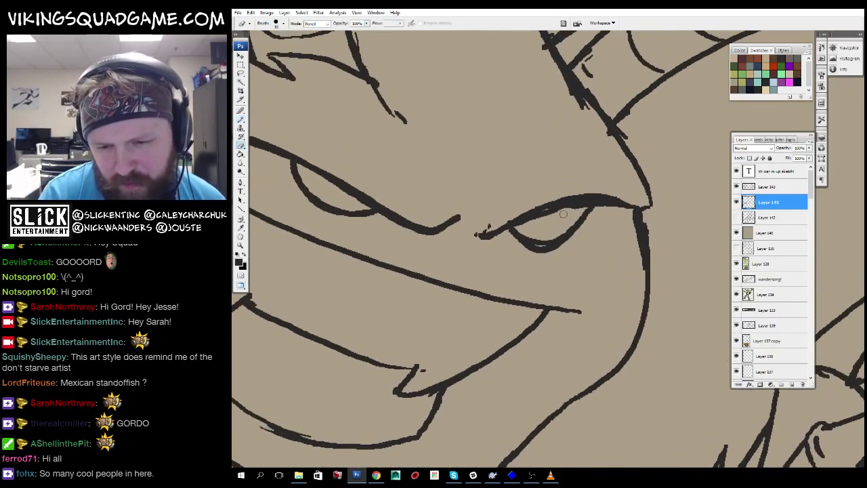
# Ink the nose bridge between the brows and add crease lines beneath both eyes.
pyautogui.press('b')
pyautogui.moveTo(562, 214); pyautogui.dragTo(624, 255)
pyautogui.moveTo(530, 269)
pyautogui.mouseDown()
pyautogui.moveTo(574, 308)
pyautogui.moveTo(538, 201)
pyautogui.mouseUp()
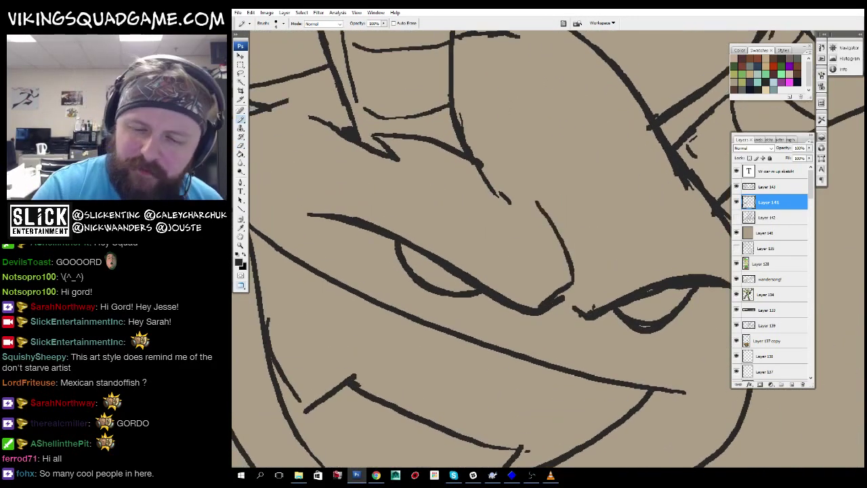
pyautogui.moveTo(539, 164)
pyautogui.mouseDown()
pyautogui.moveTo(581, 301)
pyautogui.moveTo(664, 276)
pyautogui.mouseUp()
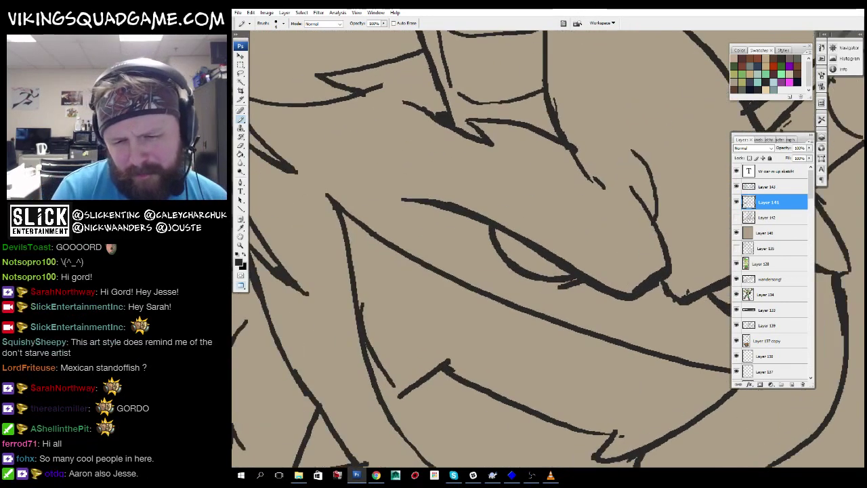
pyautogui.moveTo(683, 354)
pyautogui.mouseDown()
pyautogui.moveTo(506, 219)
pyautogui.moveTo(497, 225)
pyautogui.moveTo(647, 259)
pyautogui.moveTo(557, 258)
pyautogui.moveTo(545, 271)
pyautogui.mouseUp()
pyautogui.press('e')
pyautogui.press('b')
# Examine the inked face and horns close up and against the whole figure.
pyautogui.press('z')
pyautogui.keyDown('alt'); pyautogui.click(565, 248); pyautogui.keyUp('alt')
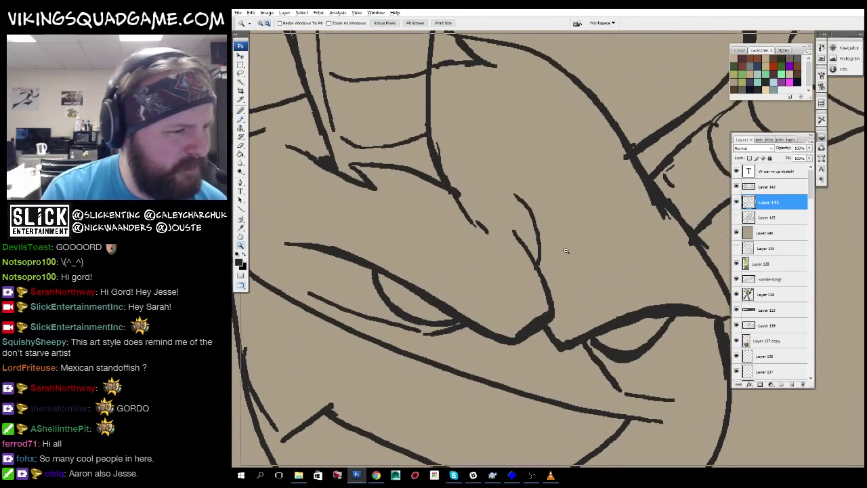
pyautogui.keyDown('alt'); pyautogui.click(542, 271); pyautogui.keyUp('alt')
pyautogui.keyDown('alt'); pyautogui.click(515, 305); pyautogui.keyUp('alt')
pyautogui.keyDown('alt'); pyautogui.click(493, 333); pyautogui.keyUp('alt')
pyautogui.click(494, 334)
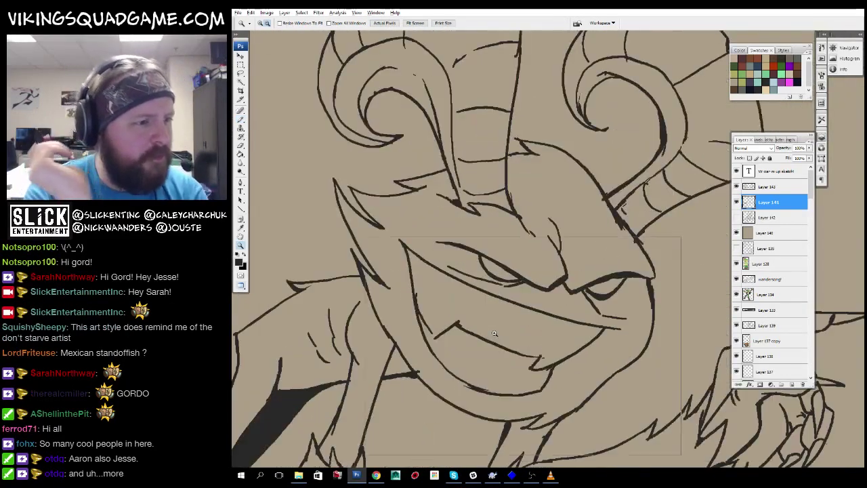
pyautogui.click(494, 337)
pyautogui.click(536, 391)
pyautogui.keyDown('alt'); pyautogui.click(544, 303); pyautogui.keyUp('alt')
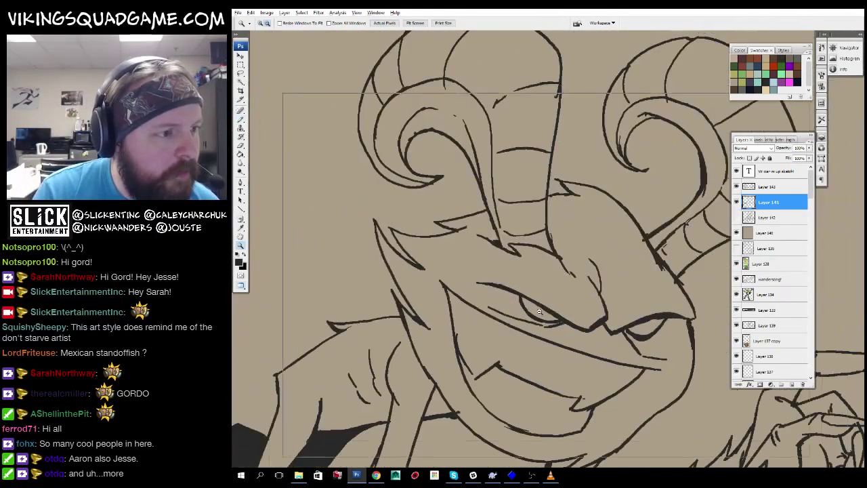
pyautogui.keyDown('alt'); pyautogui.click(536, 304); pyautogui.keyUp('alt')
pyautogui.keyDown('alt'); pyautogui.click(523, 304); pyautogui.keyUp('alt')
pyautogui.click(513, 305)
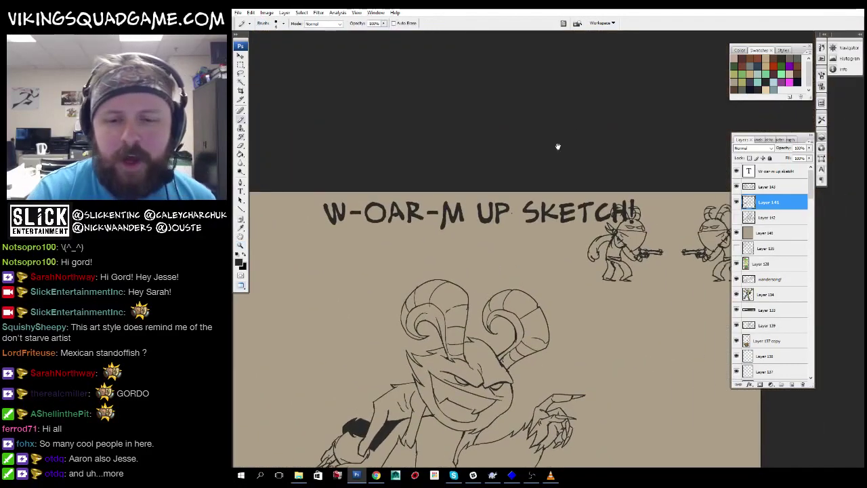
pyautogui.click(512, 305)
pyautogui.click(513, 305)
pyautogui.click(513, 305)
# Add a short fur mark along the jaw and thicken the pointed tuft beneath the chin.
pyautogui.press('b')
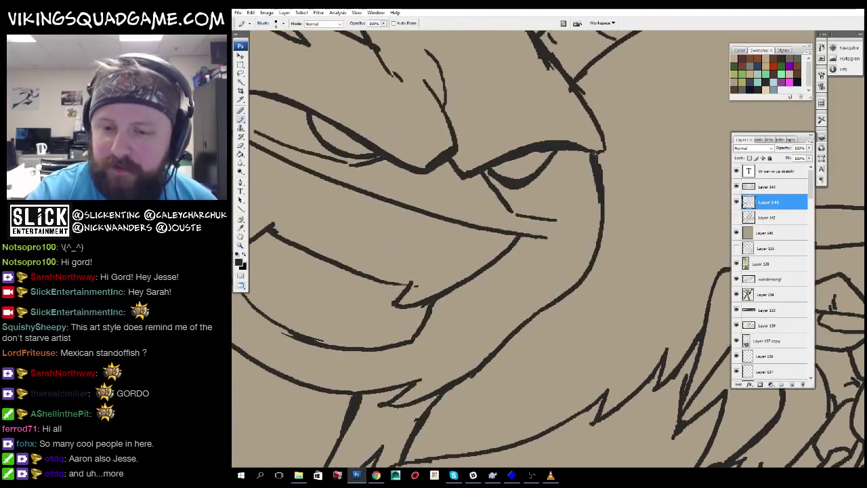
pyautogui.moveTo(599, 271)
pyautogui.mouseDown()
pyautogui.moveTo(519, 314)
pyautogui.moveTo(583, 267)
pyautogui.mouseUp()
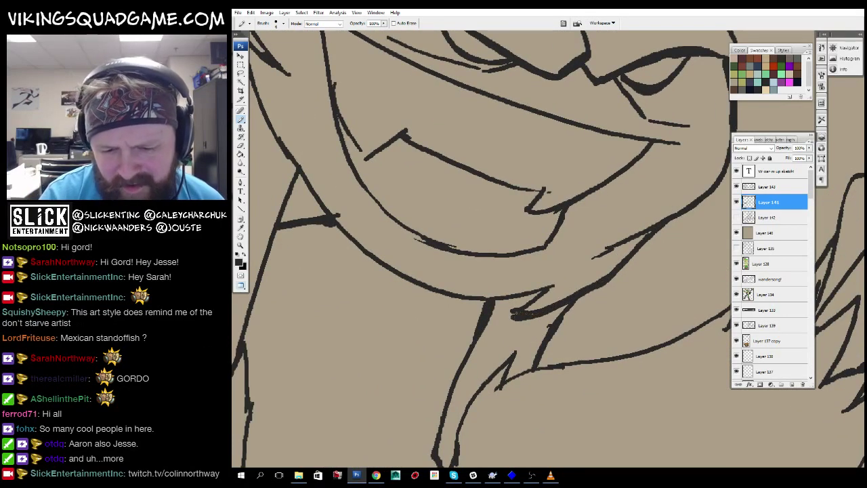
pyautogui.moveTo(505, 313); pyautogui.dragTo(530, 313)
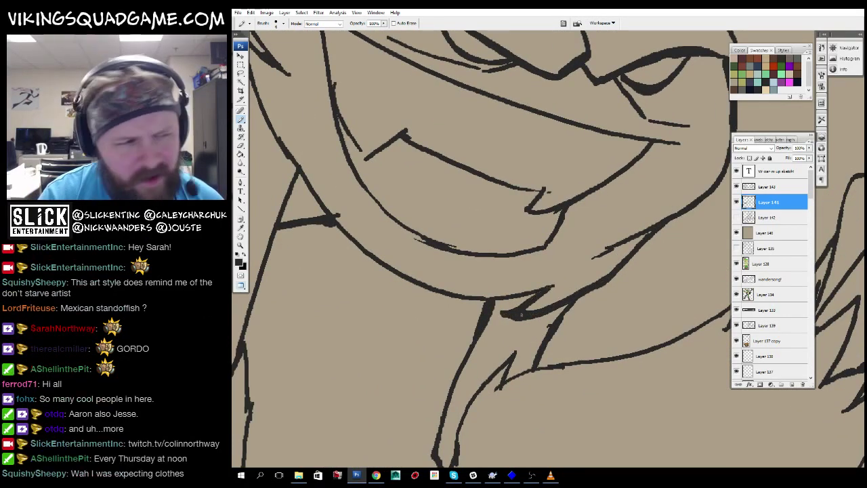
pyautogui.scroll(-5, 572, 207)
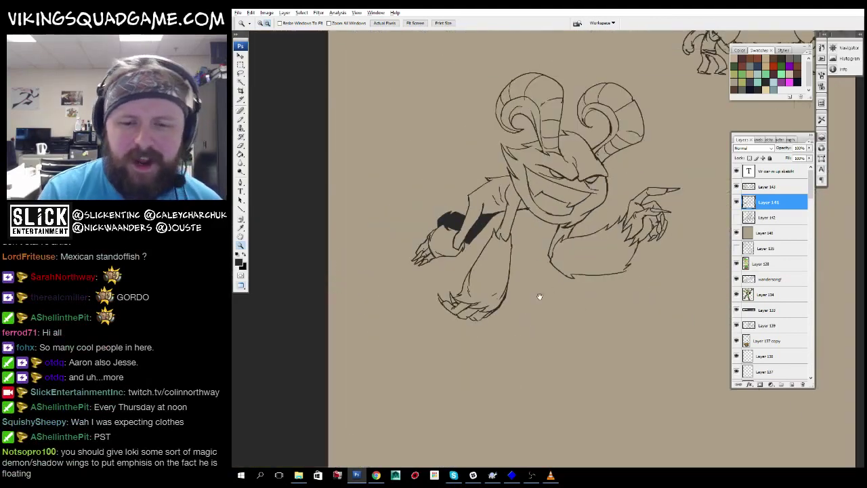
pyautogui.scroll(5, 490, 258)
pyautogui.moveTo(406, 379); pyautogui.dragTo(580, 186)
pyautogui.scroll(2, 580, 185)
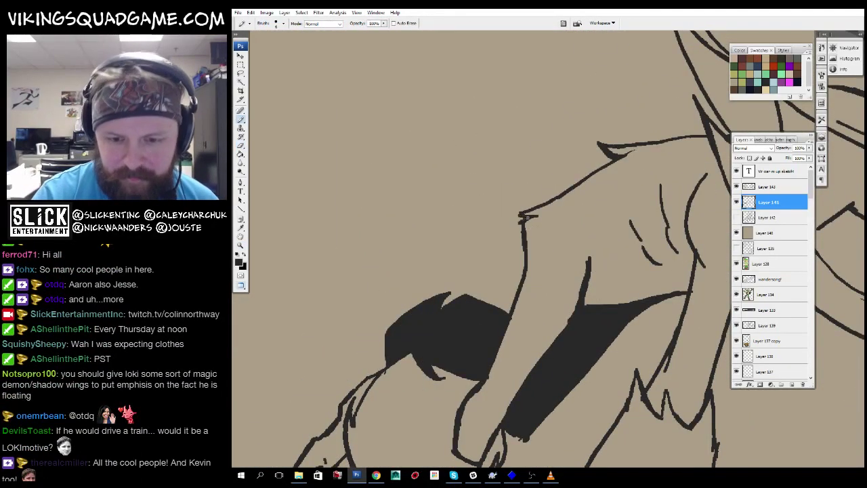
pyautogui.scroll(-5, 533, 300)
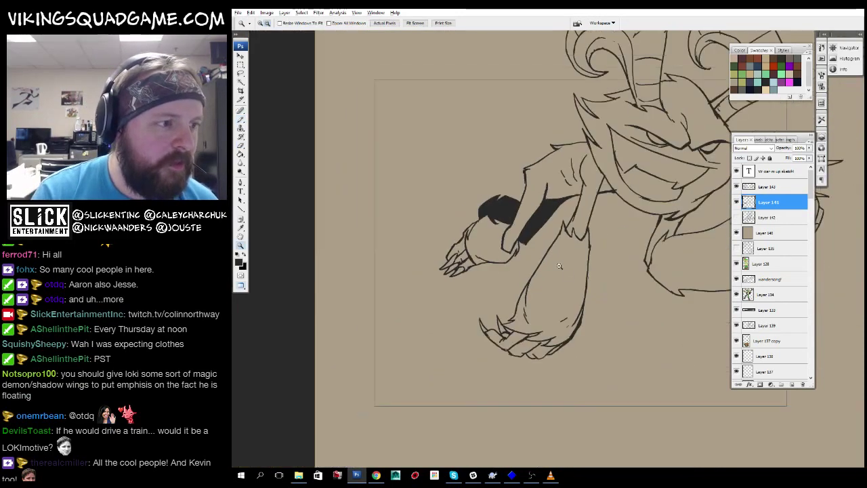
# Select the monster's silhouette on Layer 141 using the empty area around its outline.
pyautogui.scroll(-2, 534, 288)
pyautogui.press('w')
pyautogui.click(631, 318)
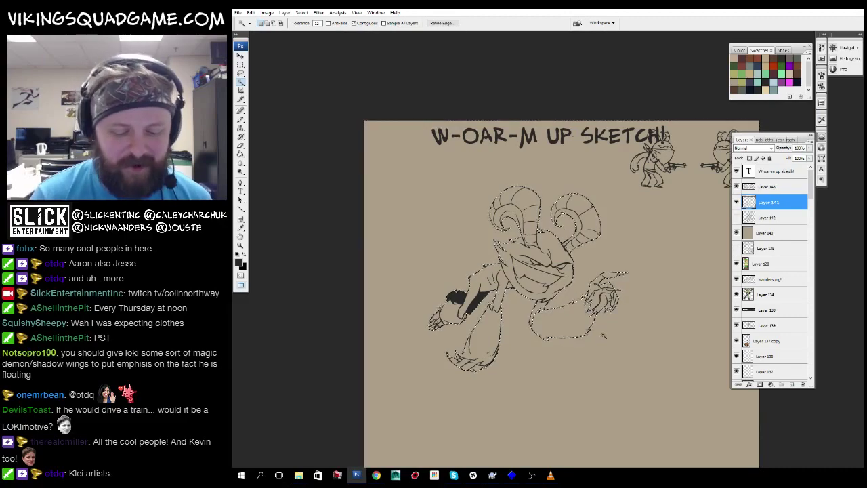
pyautogui.press('g')
# Copy the coloured green monster holding a coin from the other document into the sketch as a colour reference.
pyautogui.press('f')
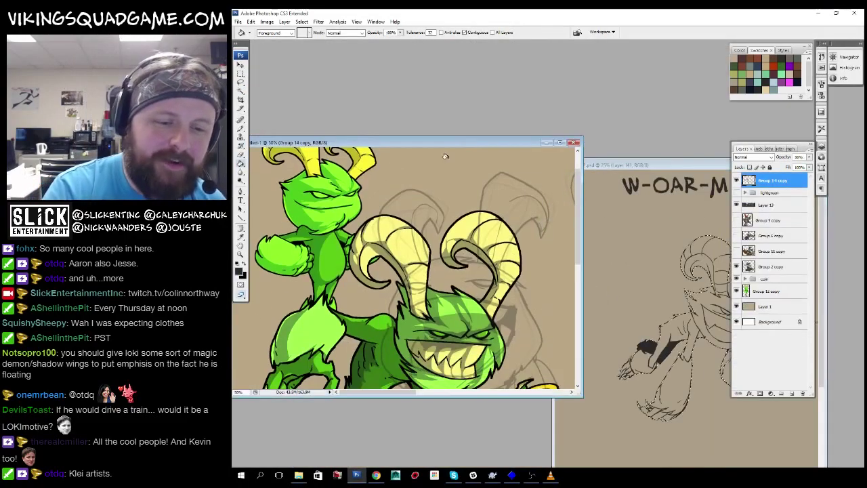
pyautogui.press('v')
pyautogui.moveTo(381, 341)
pyautogui.mouseDown()
pyautogui.moveTo(514, 319)
pyautogui.moveTo(637, 318)
pyautogui.mouseUp()
pyautogui.press('f')
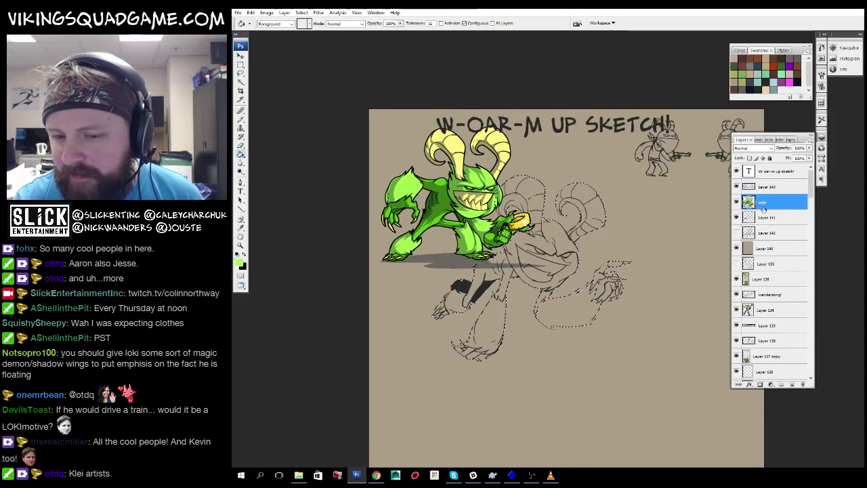
# Fill the selected silhouette with the reference monster's green on a new layer beneath the inks.
pyautogui.click(777, 233)
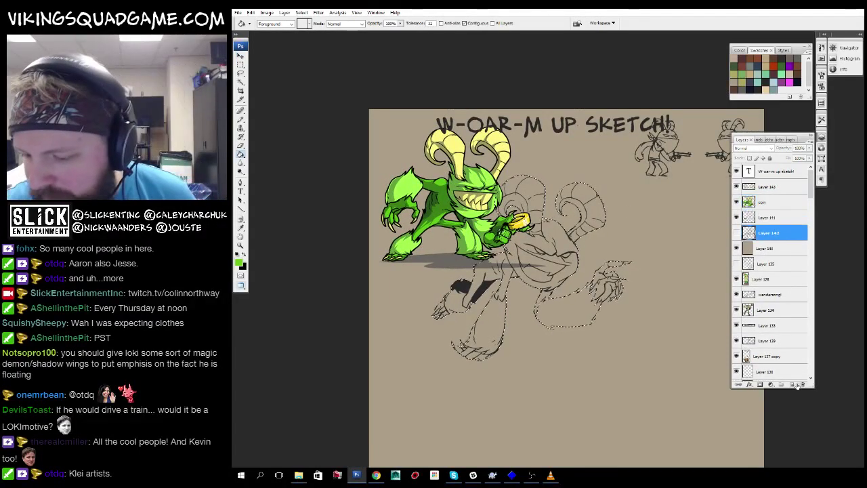
pyautogui.click(615, 251)
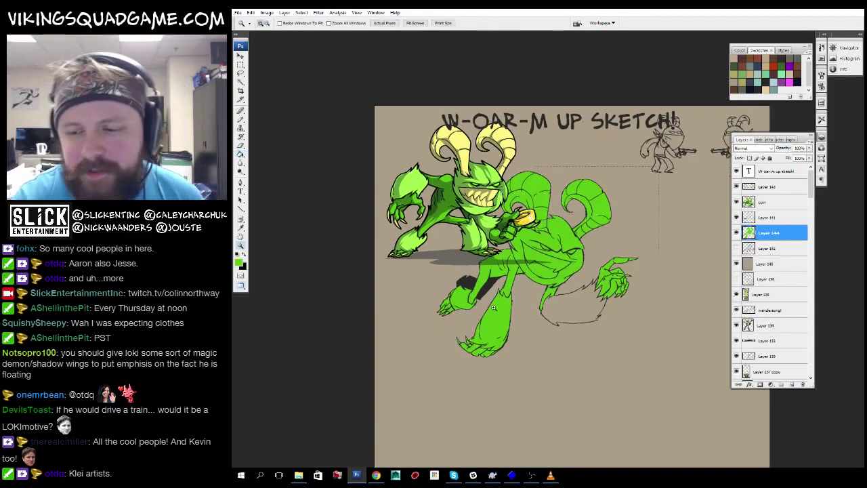
pyautogui.click(566, 255)
pyautogui.hotkey('ctrl', 'shift', 'alt', 'n')
pyautogui.click(573, 272)
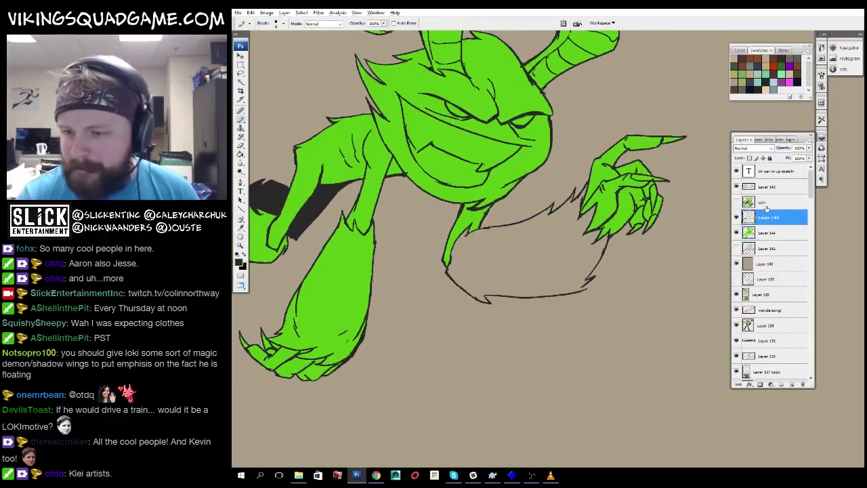
# Close the gap in the lower fur outline of the raised forearm on Layer 141.
pyautogui.click(408, 397)
pyautogui.click(408, 397)
pyautogui.moveTo(661, 282); pyautogui.dragTo(652, 278)
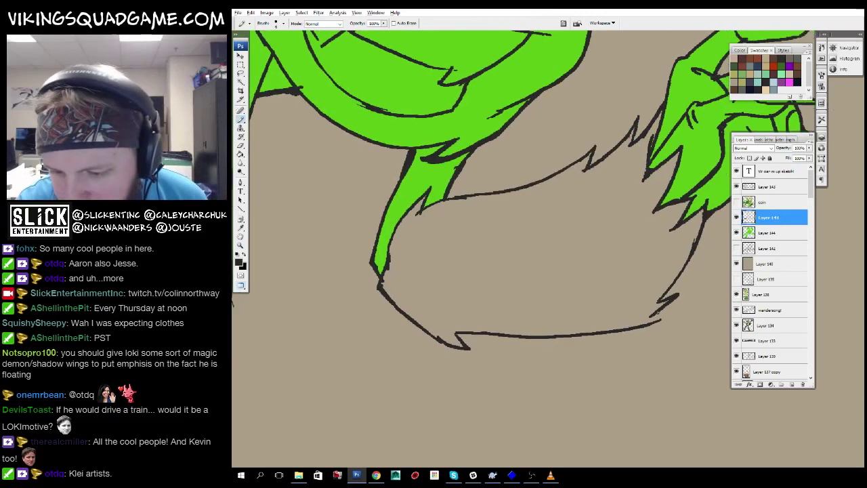
pyautogui.scroll(2, 654, 314)
# Reselect the area within the closed outline and fill the raised forearm with green on Layer 144.
pyautogui.click(614, 253)
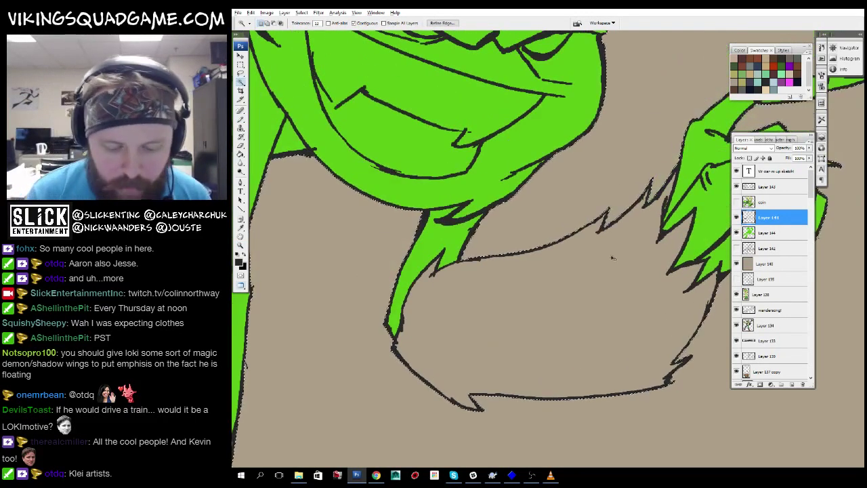
pyautogui.press('g')
pyautogui.click(769, 233)
pyautogui.click(609, 285)
# Fill a slightly expanded monster silhouette with the dark ink colour on a new layer beneath Layer 144.
pyautogui.press('z')
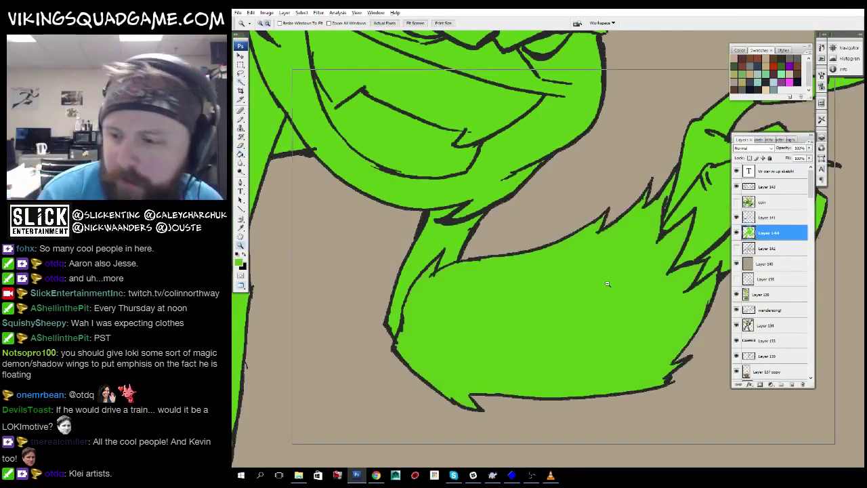
pyautogui.keyDown('alt'); pyautogui.click(626, 234); pyautogui.keyUp('alt')
pyautogui.scroll(2, 542, 250)
pyautogui.press('g')
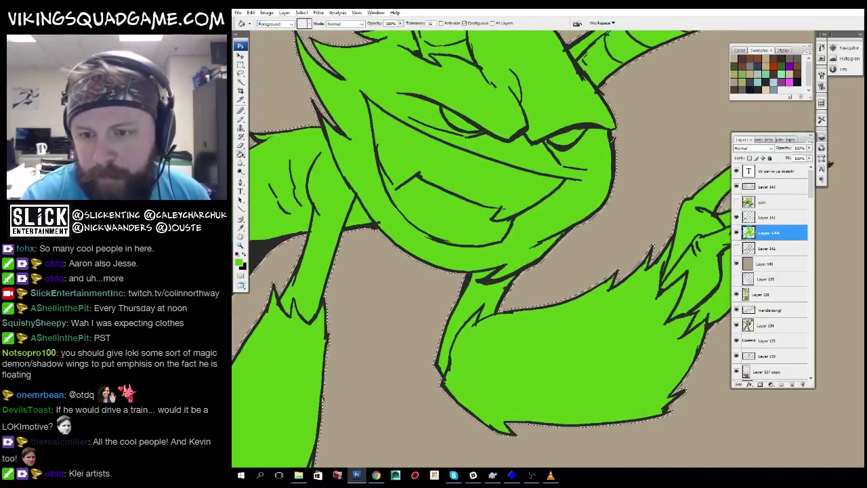
pyautogui.click(763, 247)
pyautogui.hotkey('ctrl', 'shift', 'alt', 'n')
# Touch up the inks around the far arm's shoulder and dark-filled background shape on Layer 141.
pyautogui.press('z')
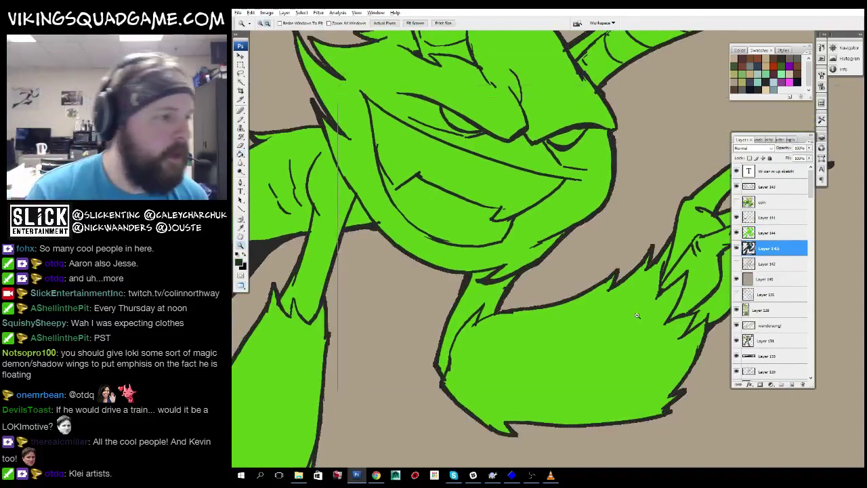
pyautogui.keyDown('alt'); pyautogui.click(477, 243); pyautogui.keyUp('alt')
pyautogui.keyDown('alt'); pyautogui.click(477, 244); pyautogui.keyUp('alt')
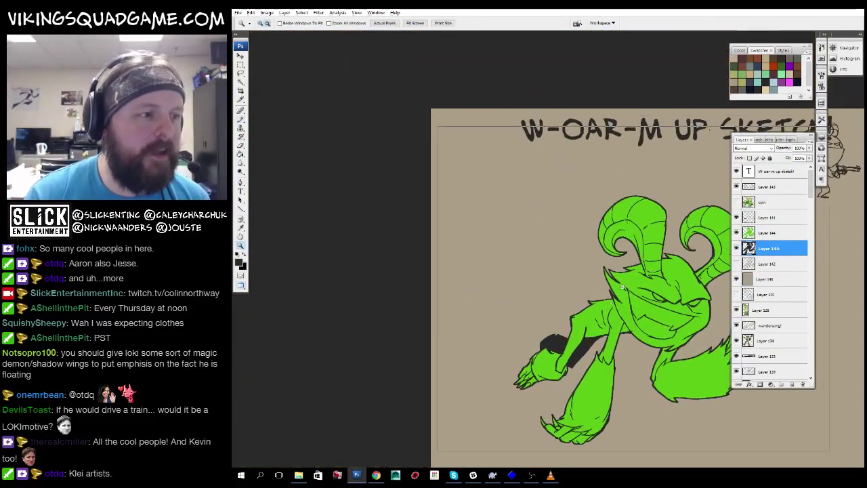
pyautogui.moveTo(542, 256); pyautogui.dragTo(590, 299)
pyautogui.click(590, 300)
pyautogui.click(586, 326)
pyautogui.click(586, 339)
pyautogui.press('b')
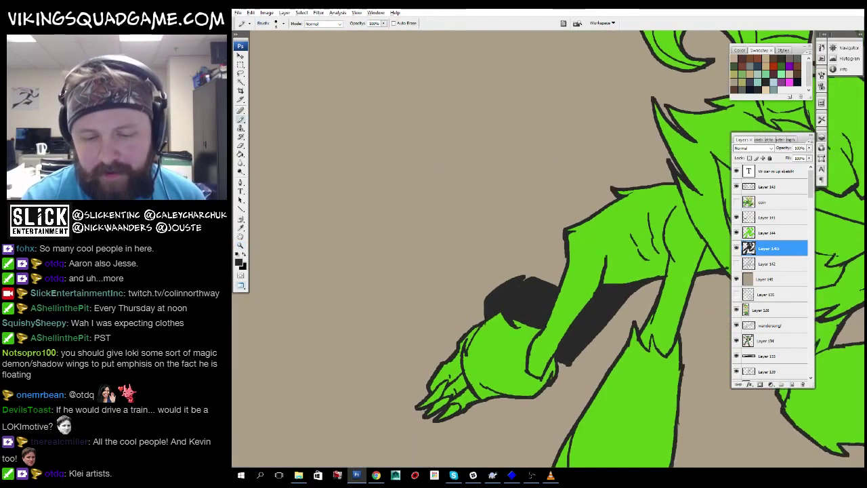
pyautogui.click(772, 217)
pyautogui.press('z')
pyautogui.click(596, 326)
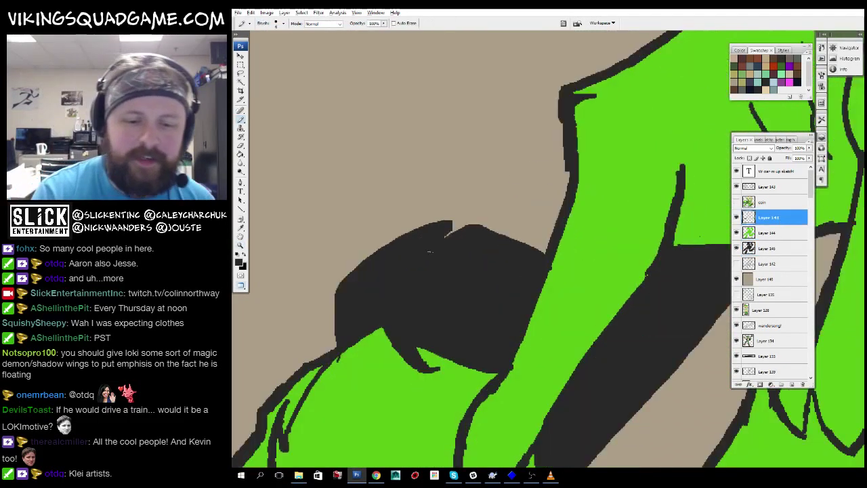
pyautogui.moveTo(429, 251); pyautogui.dragTo(395, 421)
pyautogui.moveTo(448, 176); pyautogui.dragTo(485, 133)
pyautogui.moveTo(511, 171); pyautogui.dragTo(517, 248)
# Add a short crease line beside the monster's far eye on Layer 141.
pyautogui.keyDown('alt'); pyautogui.click(608, 273); pyautogui.keyUp('alt')
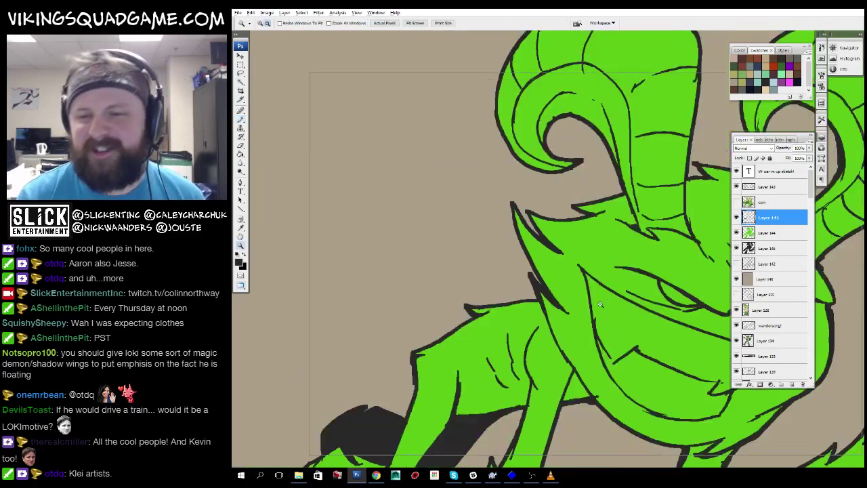
pyautogui.keyDown('alt'); pyautogui.click(608, 273); pyautogui.keyUp('alt')
pyautogui.click(504, 252)
pyautogui.press('b')
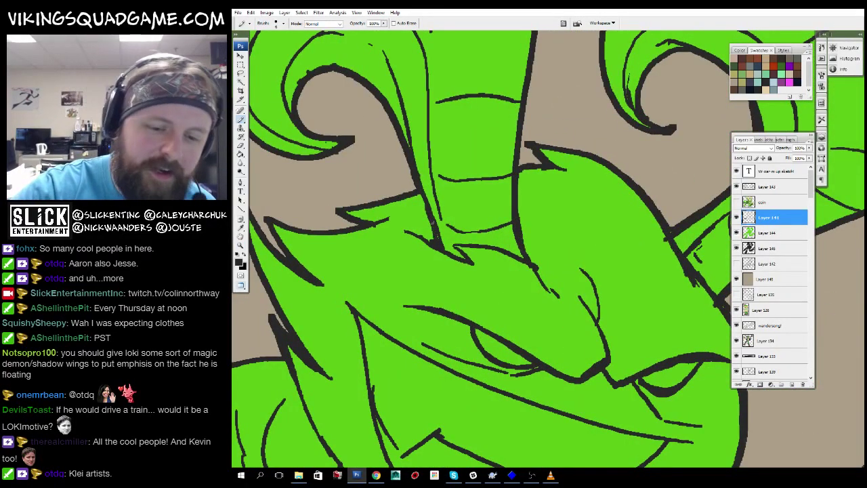
pyautogui.moveTo(624, 259); pyautogui.dragTo(502, 257)
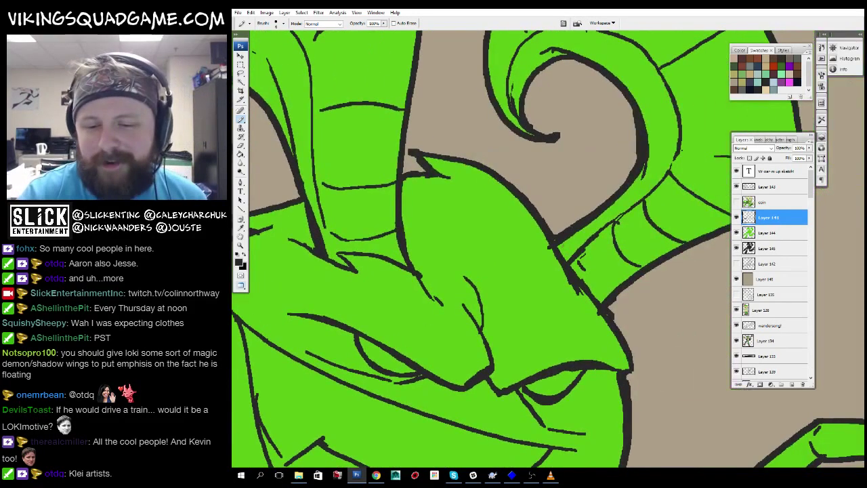
pyautogui.moveTo(622, 344); pyautogui.dragTo(615, 177)
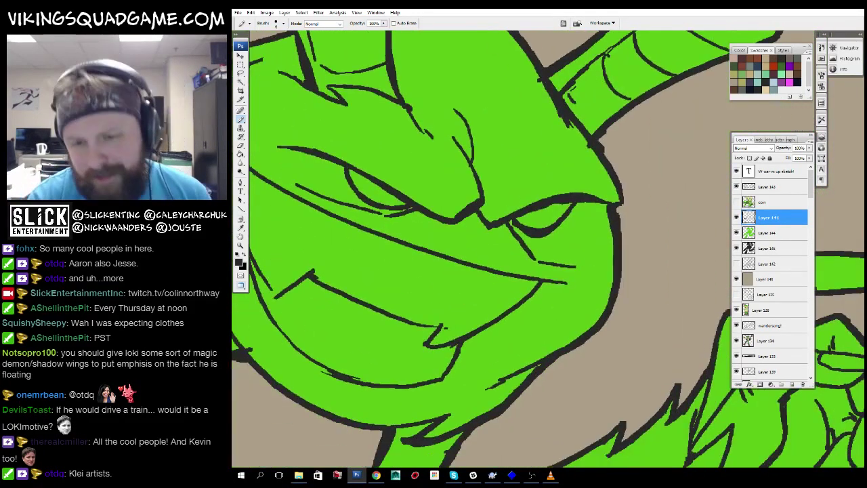
pyautogui.press('z')
pyautogui.keyDown('alt'); pyautogui.click(616, 251); pyautogui.keyUp('alt')
pyautogui.keyDown('alt'); pyautogui.click(507, 219); pyautogui.keyUp('alt')
pyautogui.keyDown('alt'); pyautogui.click(542, 257); pyautogui.keyUp('alt')
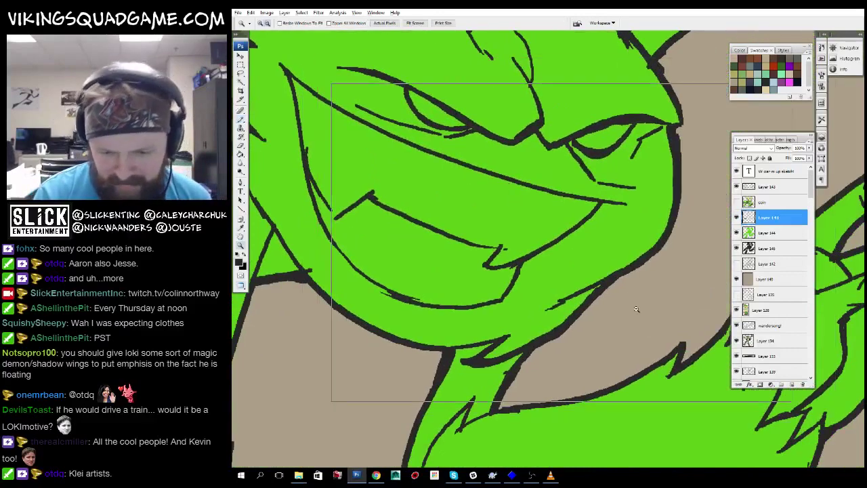
# Examine the whole green-filled monster, comparing its head, arms and the empty space behind the shoulder.
pyautogui.keyDown('alt'); pyautogui.click(577, 291); pyautogui.keyUp('alt')
pyautogui.keyDown('alt'); pyautogui.click(577, 291); pyautogui.keyUp('alt')
pyautogui.keyDown('alt'); pyautogui.click(576, 292); pyautogui.keyUp('alt')
pyautogui.moveTo(563, 243); pyautogui.dragTo(492, 366)
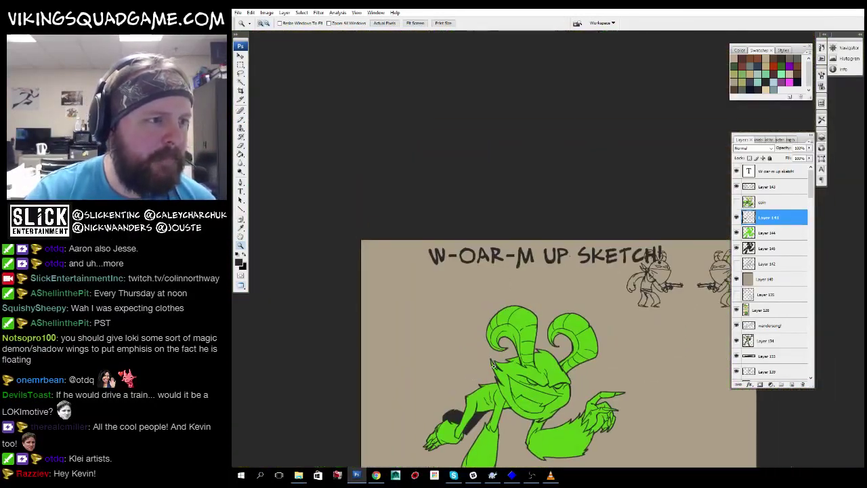
pyautogui.moveTo(495, 406); pyautogui.dragTo(505, 274)
pyautogui.press('z')
pyautogui.click(572, 295)
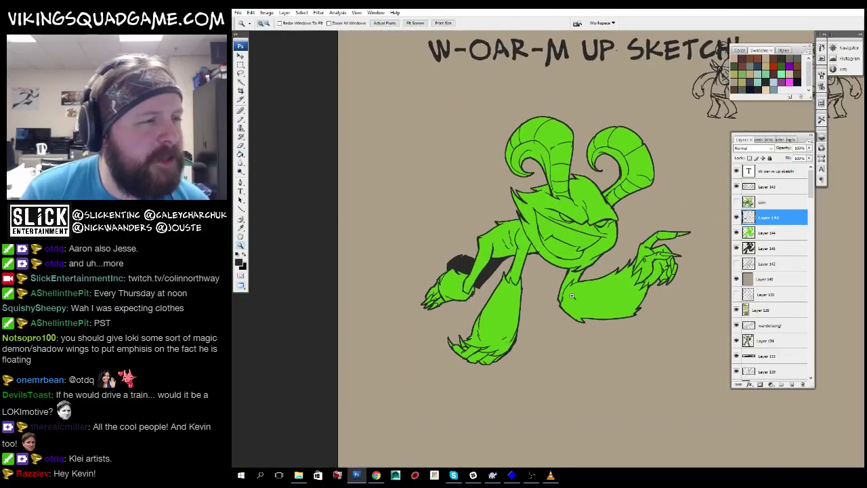
pyautogui.click(568, 265)
pyautogui.click(542, 308)
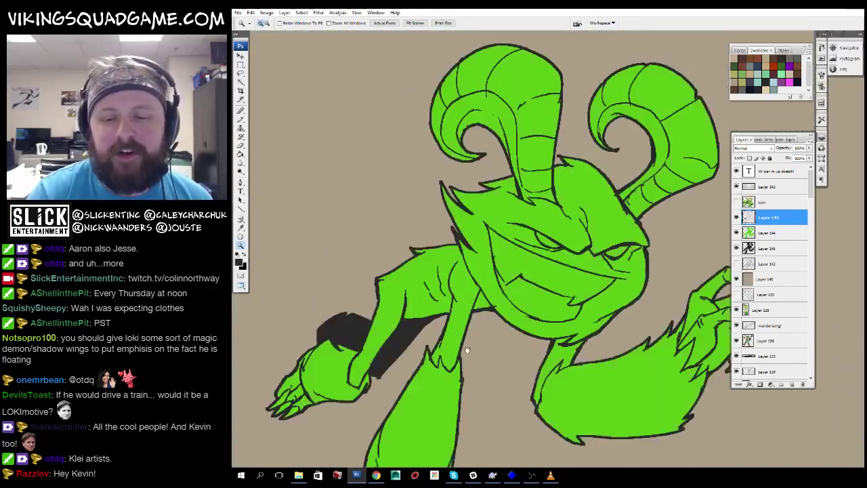
pyautogui.click(590, 170)
pyautogui.press('b')
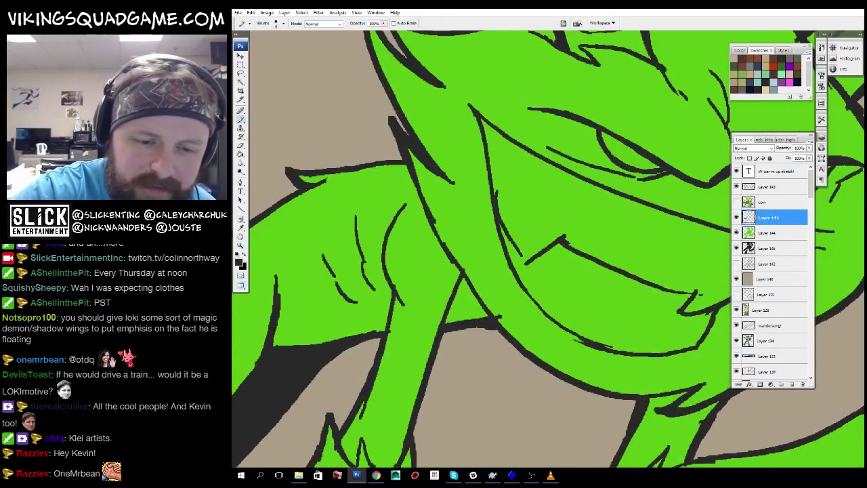
# Hide the green and dark silhouette layers and ink a scalloped bat-wing outline behind the monster's shoulder on Layer 141.
pyautogui.press('z')
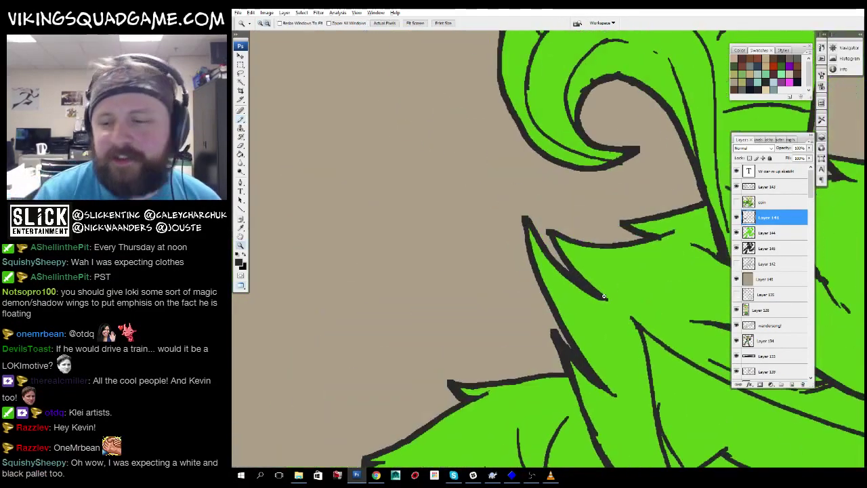
pyautogui.click(688, 263)
pyautogui.press('b')
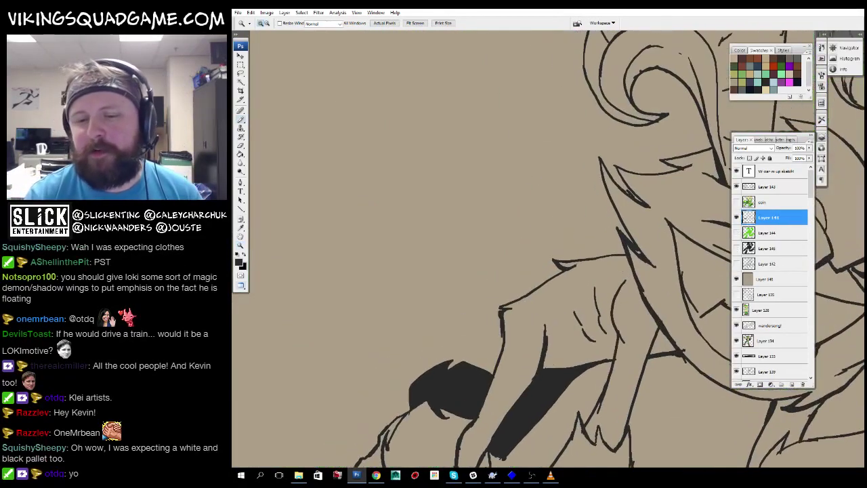
pyautogui.moveTo(662, 296); pyautogui.dragTo(608, 325)
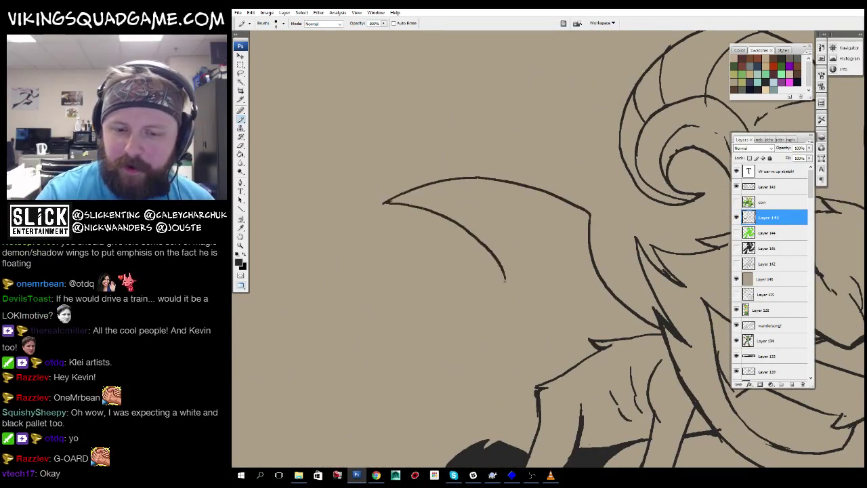
pyautogui.moveTo(504, 285); pyautogui.dragTo(560, 293)
# Ink the wing's inner rib and double the lines along the rib and arm bone down to the shoulder.
pyautogui.moveTo(534, 250); pyautogui.dragTo(531, 257)
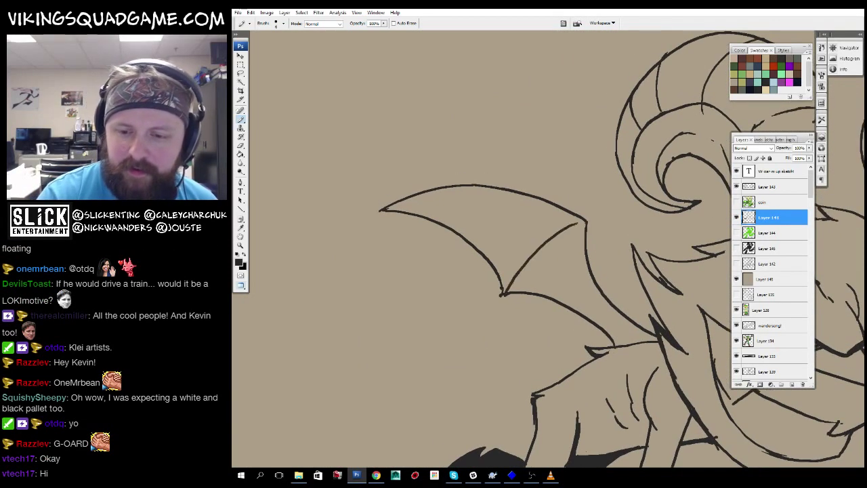
pyautogui.moveTo(587, 262); pyautogui.dragTo(542, 205)
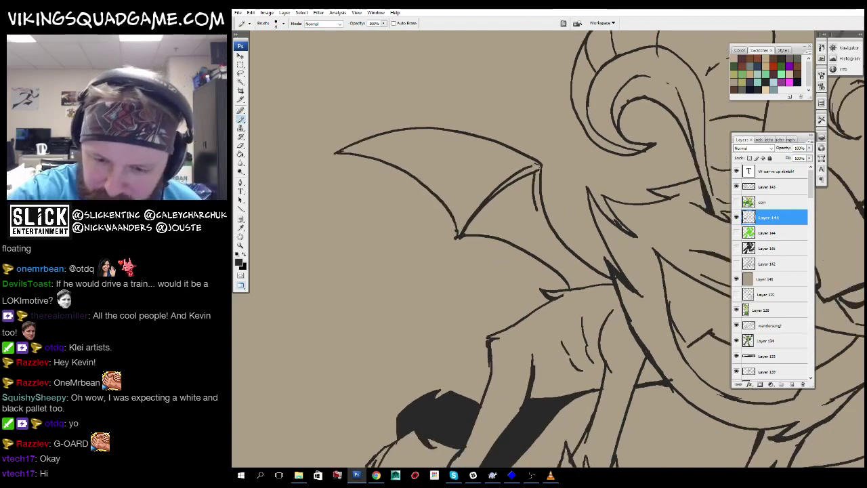
pyautogui.moveTo(601, 254); pyautogui.dragTo(640, 300)
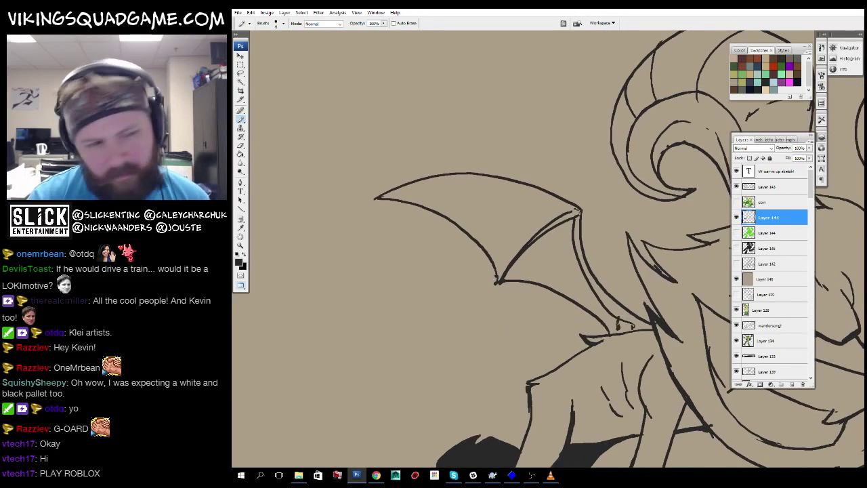
# Examine the new wing's size and placement against the whole monster.
pyautogui.press('z')
pyautogui.keyDown('alt'); pyautogui.click(592, 300); pyautogui.keyUp('alt')
pyautogui.keyDown('alt'); pyautogui.click(549, 325); pyautogui.keyUp('alt')
pyautogui.keyDown('alt'); pyautogui.click(500, 272); pyautogui.keyUp('alt')
pyautogui.moveTo(465, 255)
pyautogui.mouseDown()
pyautogui.moveTo(611, 257)
pyautogui.moveTo(637, 275)
pyautogui.mouseUp()
pyautogui.moveTo(658, 313); pyautogui.dragTo(415, 266)
pyautogui.click(537, 257)
pyautogui.click(550, 247)
pyautogui.click(550, 247)
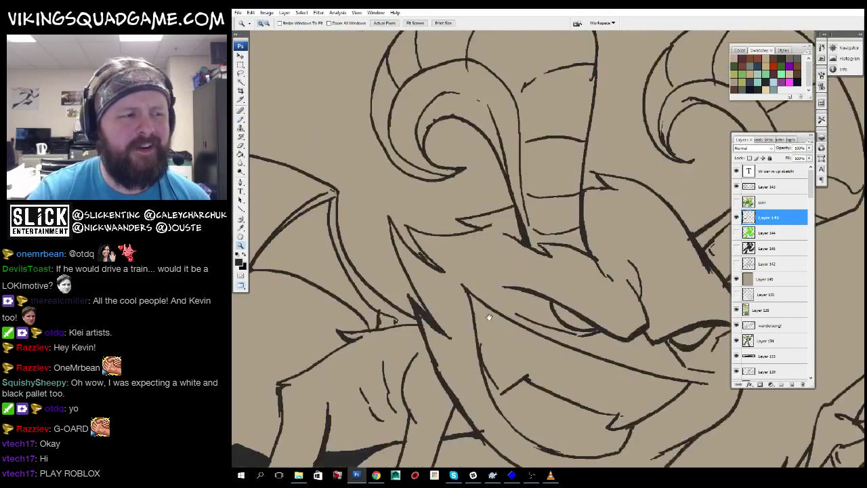
pyautogui.keyDown('alt'); pyautogui.click(489, 317); pyautogui.keyUp('alt')
pyautogui.keyDown('alt'); pyautogui.click(489, 317); pyautogui.keyUp('alt')
# Ink a second line beneath the wing's upper edge, from its outer tip to the joint, to thicken the top bone.
pyautogui.moveTo(345, 291); pyautogui.dragTo(515, 298)
pyautogui.click(347, 310)
pyautogui.click(347, 310)
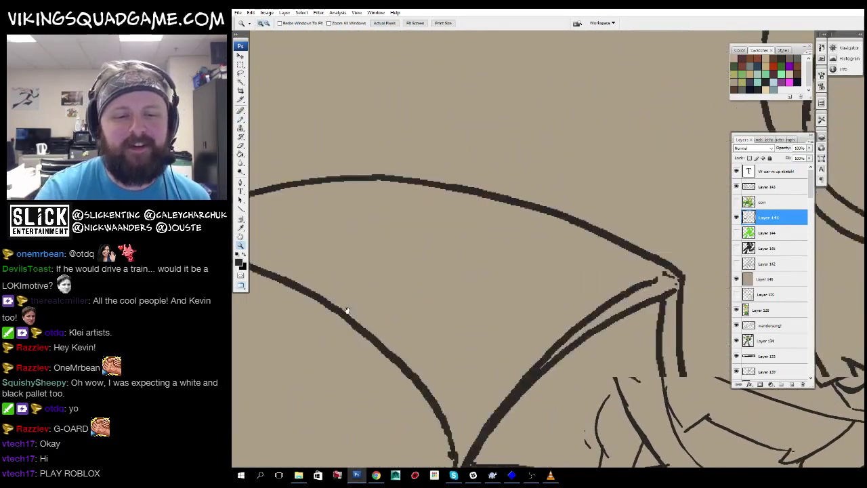
pyautogui.moveTo(347, 311); pyautogui.dragTo(468, 280)
pyautogui.press('b')
pyautogui.moveTo(267, 202); pyautogui.dragTo(675, 200)
pyautogui.moveTo(675, 199); pyautogui.dragTo(499, 175)
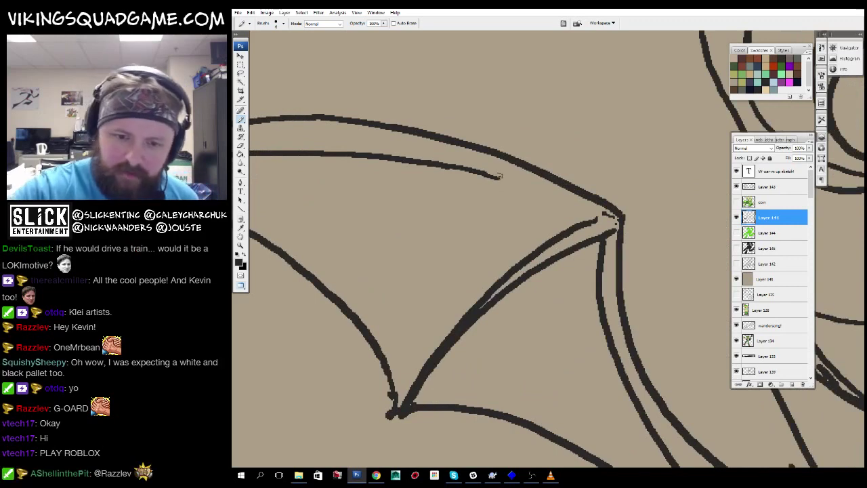
pyautogui.hotkey('ctrl', '-')
pyautogui.hotkey('ctrl', '-')
pyautogui.hotkey('ctrl', '-')
pyautogui.hotkey('ctrl', '-')
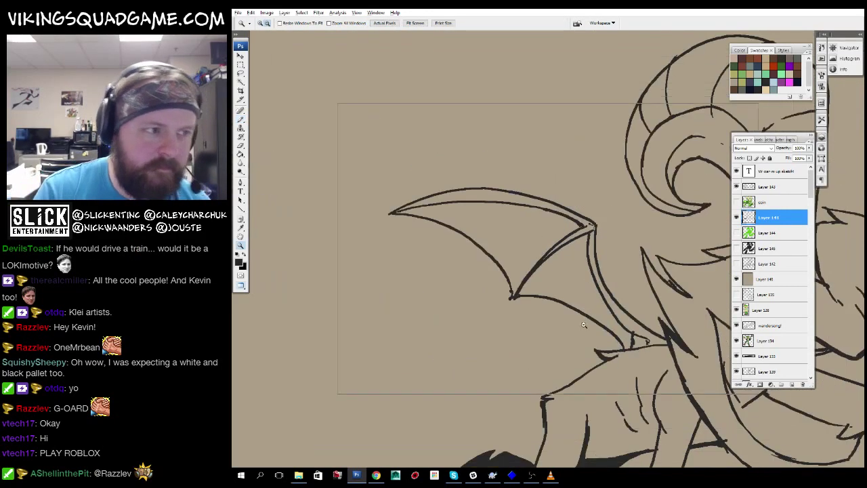
# Erase and redraw the outer curve of the horn nearest the wing to form notches at its ridge lines.
pyautogui.hotkey('ctrl', '-')
pyautogui.hotkey('ctrl', '+')
pyautogui.hotkey('ctrl', '+')
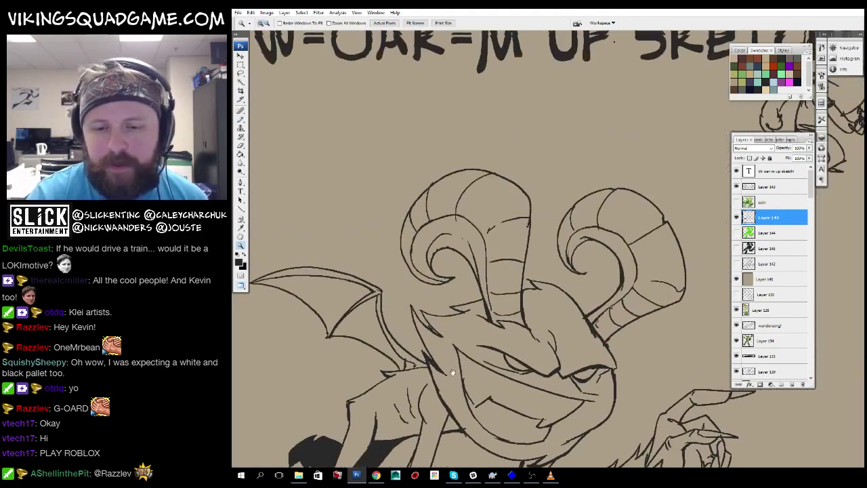
pyautogui.hotkey('ctrl', '+')
pyautogui.press('b')
pyautogui.moveTo(522, 214)
pyautogui.mouseDown()
pyautogui.moveTo(451, 257)
pyautogui.moveTo(447, 281)
pyautogui.moveTo(508, 297)
pyautogui.mouseUp()
pyautogui.press('e')
pyautogui.press('e')
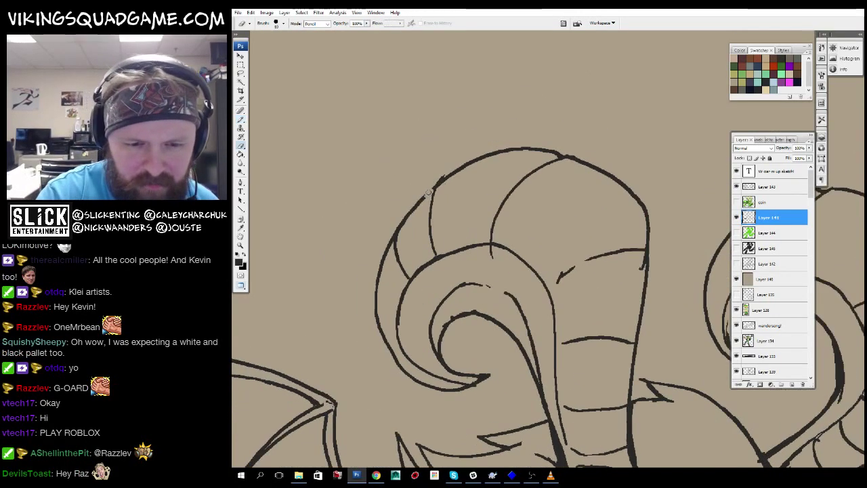
pyautogui.press('b')
pyautogui.hotkey('ctrl', '+')
pyautogui.hotkey('ctrl', '+')
pyautogui.press('e')
pyautogui.moveTo(515, 210); pyautogui.dragTo(527, 151)
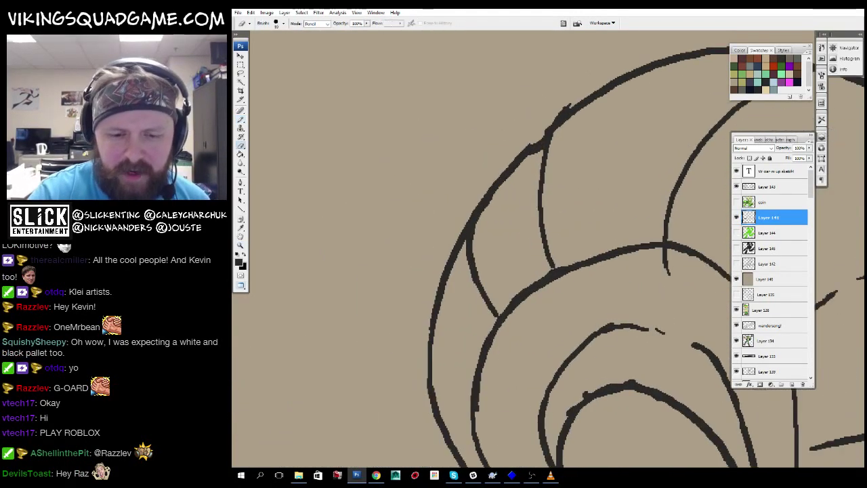
# Erase and redraw the same horn's opposite edge to form a notch where the upper ring line meets it.
pyautogui.press('z')
pyautogui.hotkey('ctrl', '-')
pyautogui.hotkey('ctrl', '-')
pyautogui.hotkey('ctrl', '-')
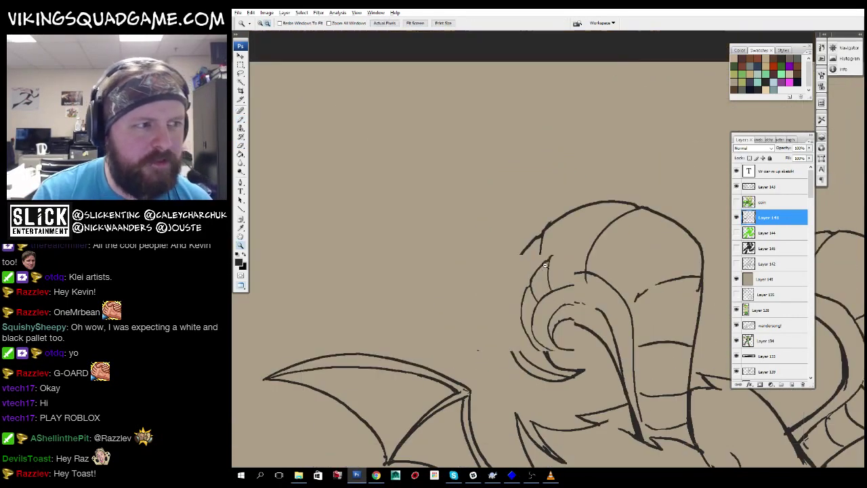
pyautogui.moveTo(637, 361); pyautogui.dragTo(467, 246)
pyautogui.hotkey('ctrl', '+')
pyautogui.hotkey('ctrl', '+')
pyautogui.hotkey('ctrl', '+')
pyautogui.press('e')
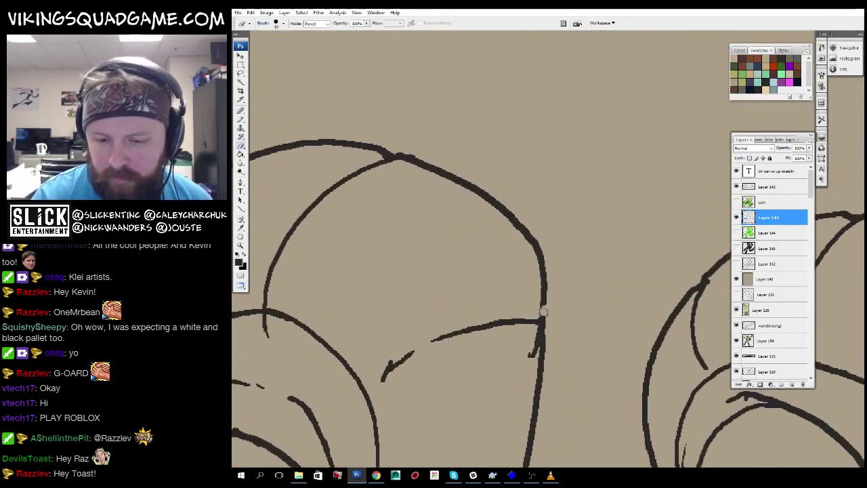
pyautogui.moveTo(542, 312); pyautogui.dragTo(552, 306)
pyautogui.moveTo(552, 337); pyautogui.dragTo(576, 214)
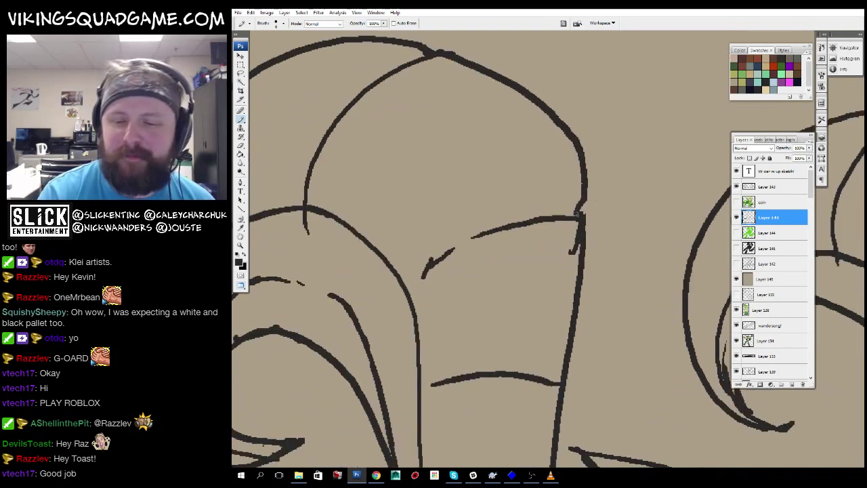
# Extend the horn's ring lines across to its inner curve and notch the outline at the middle ring.
pyautogui.moveTo(454, 334); pyautogui.dragTo(546, 257)
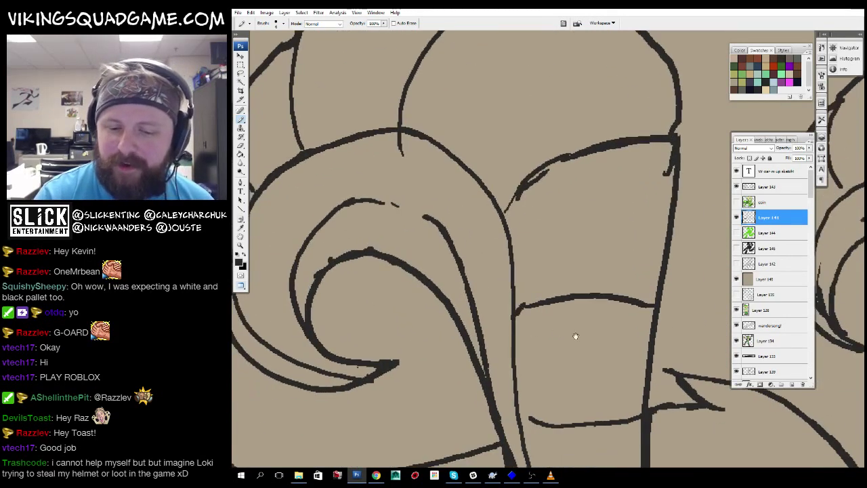
pyautogui.moveTo(575, 336); pyautogui.dragTo(504, 241)
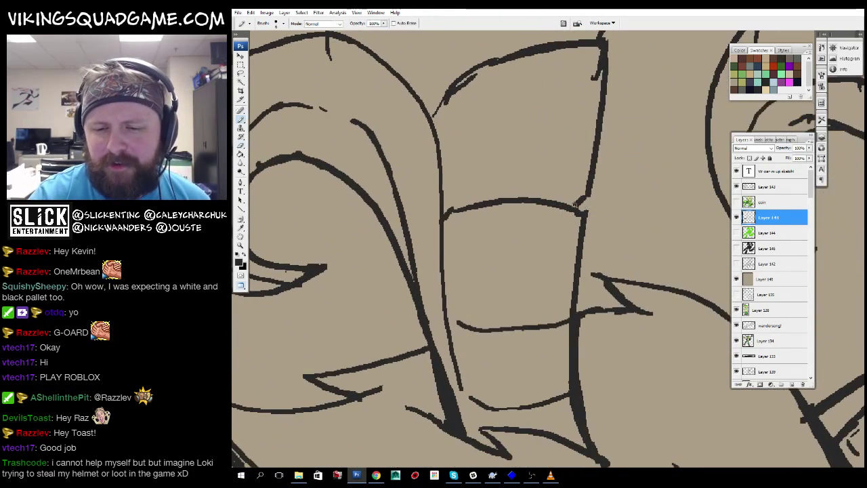
pyautogui.press('z')
pyautogui.click(600, 261)
pyautogui.click(430, 155)
pyautogui.click(593, 285)
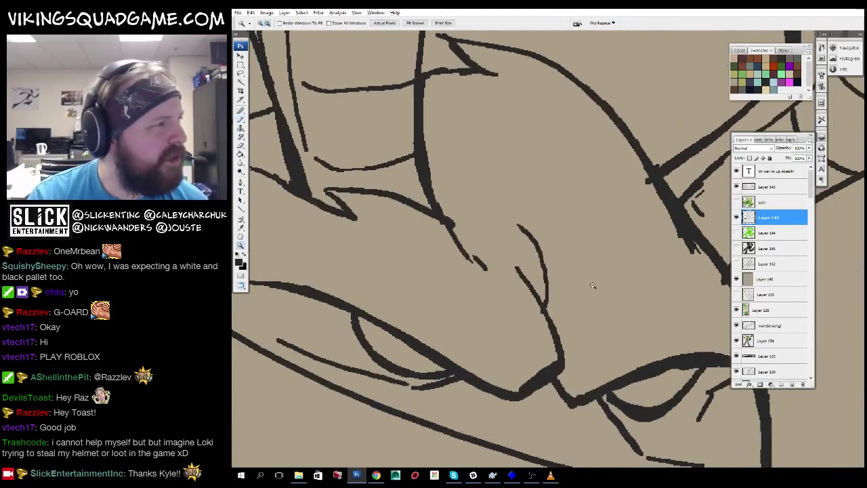
pyautogui.keyDown('alt'); pyautogui.click(593, 286); pyautogui.keyUp('alt')
pyautogui.keyDown('alt'); pyautogui.click(556, 279); pyautogui.keyUp('alt')
pyautogui.keyDown('alt'); pyautogui.click(515, 272); pyautogui.keyUp('alt')
pyautogui.keyDown('alt'); pyautogui.click(474, 267); pyautogui.keyUp('alt')
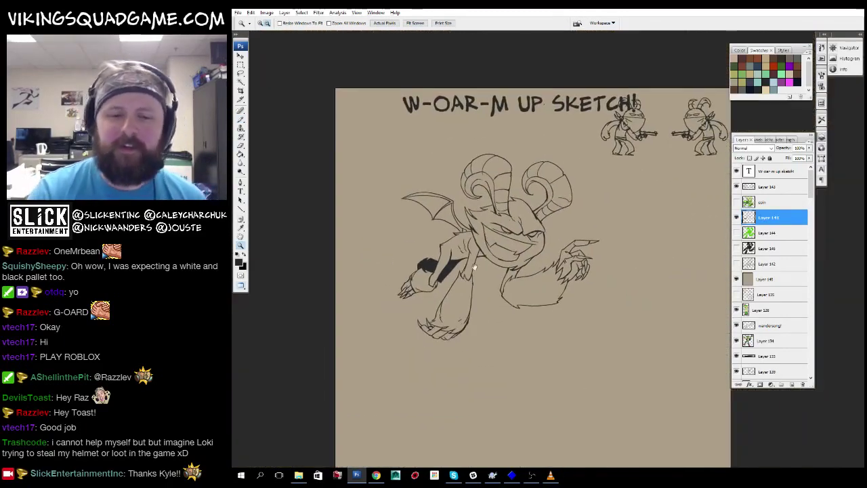
pyautogui.moveTo(474, 267); pyautogui.dragTo(512, 416)
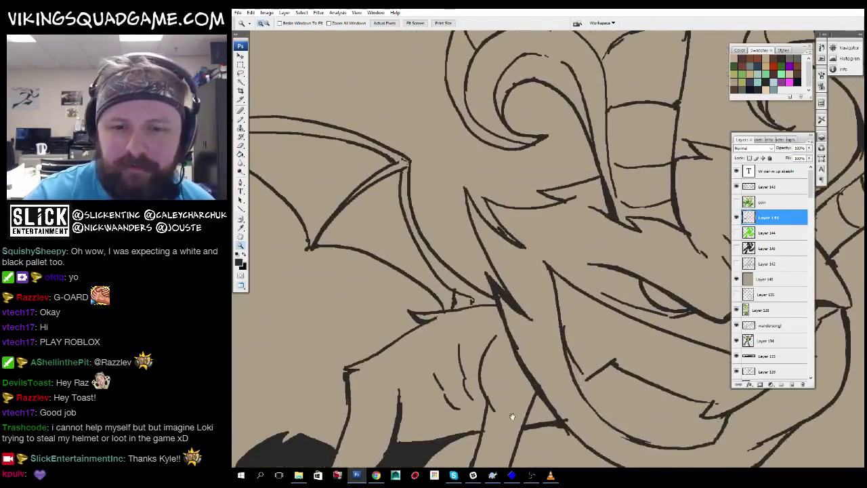
# Select the area outside the monster and its new wing, and make the green Layer 144 active.
pyautogui.press('z')
pyautogui.keyDown('alt'); pyautogui.click(380, 278); pyautogui.keyUp('alt')
pyautogui.keyDown('alt'); pyautogui.click(433, 258); pyautogui.keyUp('alt')
pyautogui.keyDown('alt'); pyautogui.click(481, 237); pyautogui.keyUp('alt')
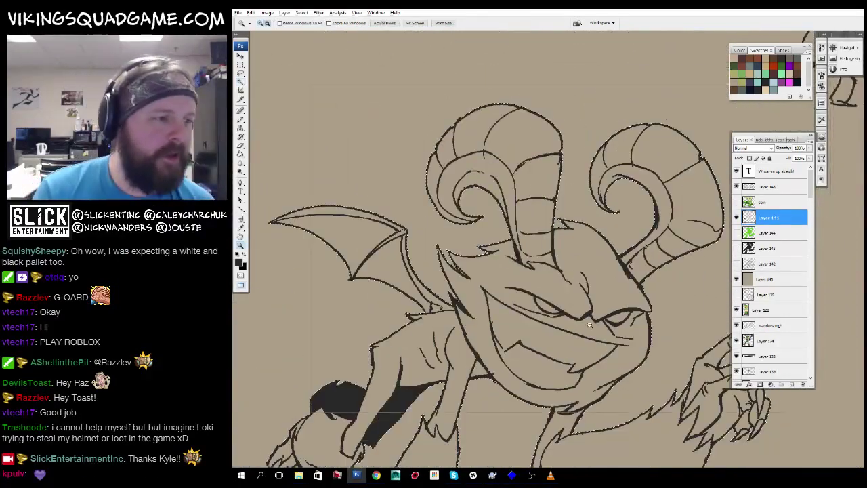
pyautogui.keyDown('alt'); pyautogui.click(529, 220); pyautogui.keyUp('alt')
pyautogui.click(768, 232)
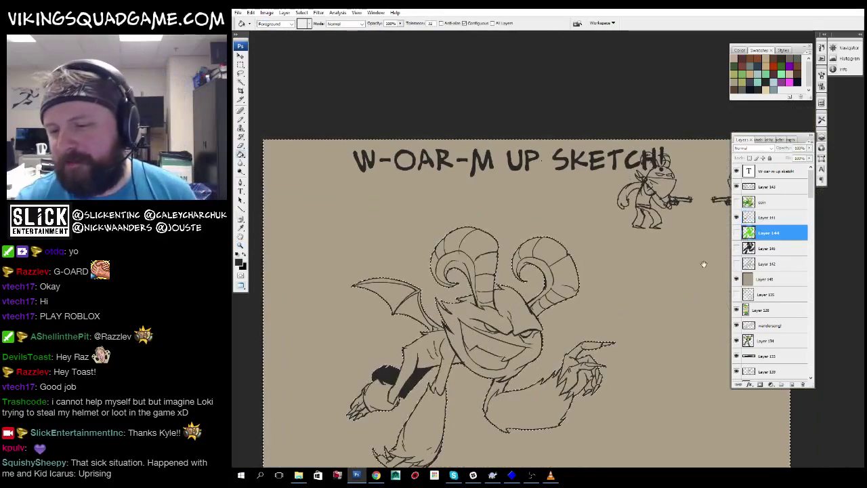
# Sample green as the foreground colour with the coloured reference monster shown, hide that reference, and make the dark silhouette layer active.
pyautogui.click(439, 377)
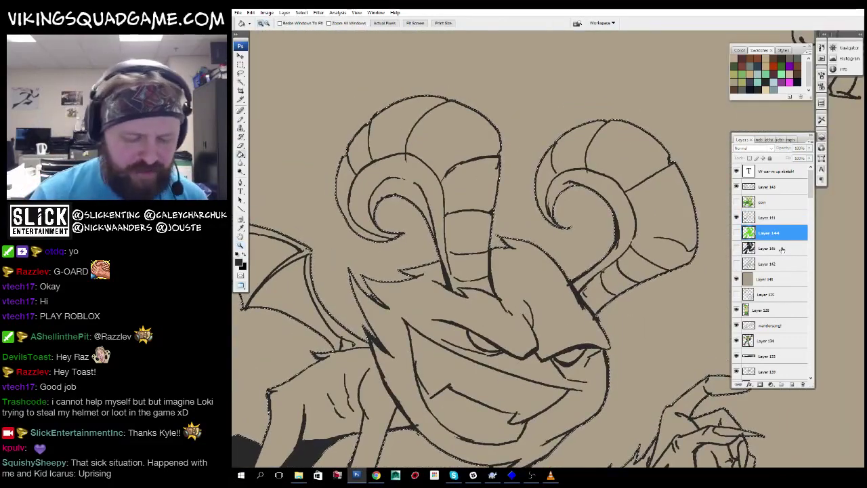
pyautogui.press('g')
pyautogui.hscroll(-5, 474, 251)
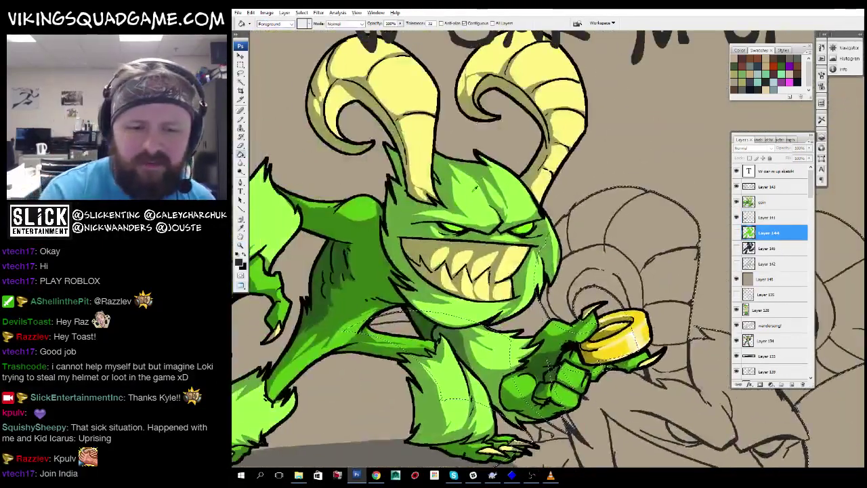
pyautogui.hotkey('alt', '[')
pyautogui.click(736, 202)
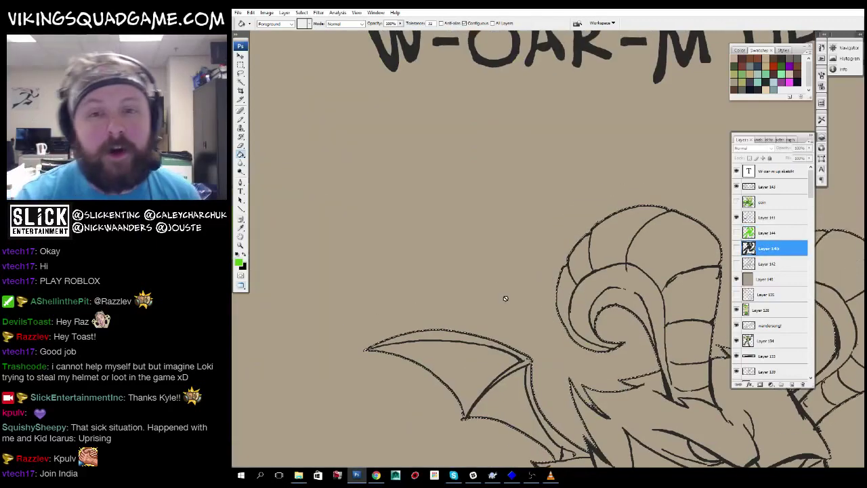
# Show the green Layer 144 and fill the monster's selected silhouette, including the new bat wing, with the sampled bright green.
pyautogui.press('z')
pyautogui.keyDown('alt'); pyautogui.click(617, 352); pyautogui.keyUp('alt')
pyautogui.click(777, 264)
pyautogui.click(764, 248)
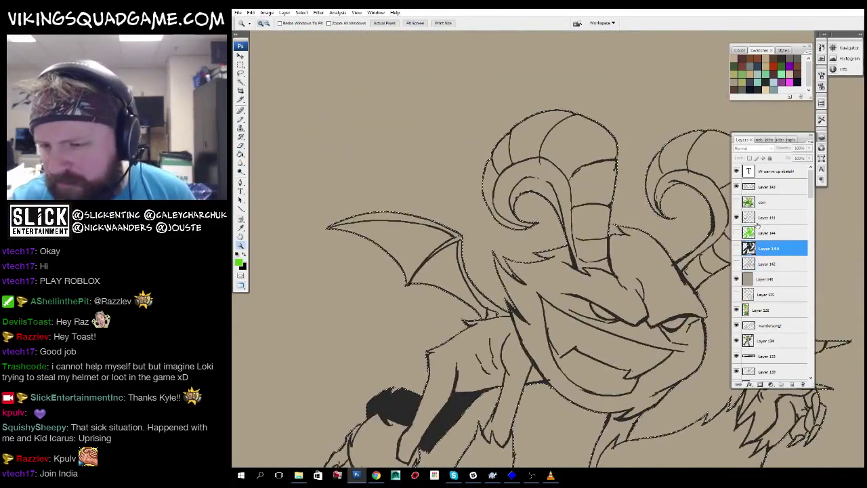
pyautogui.click(736, 232)
pyautogui.click(766, 232)
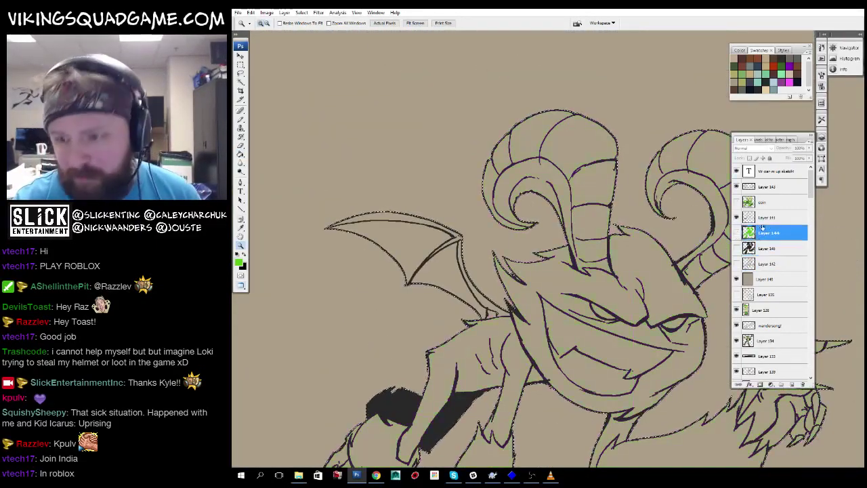
pyautogui.press('g')
pyautogui.press('z')
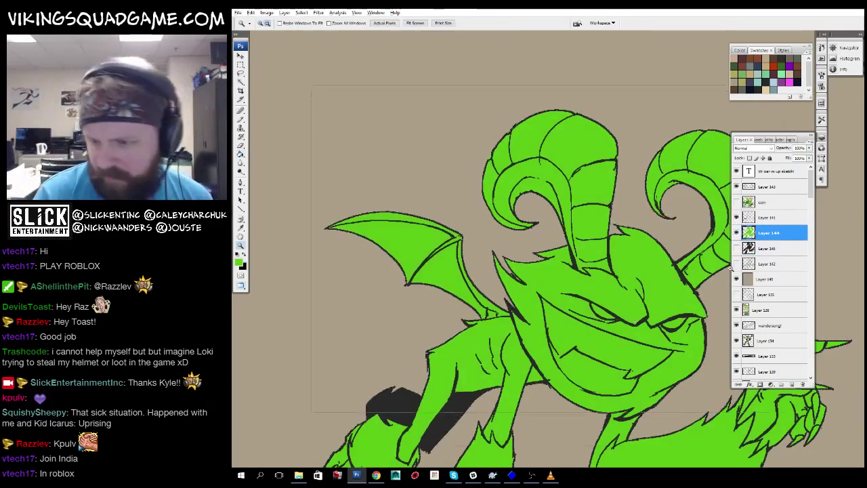
# Fill the selected monster shape with the dark line colour on a new layer above Layer 145, and clear the selection.
pyautogui.keyDown('alt'); pyautogui.click(619, 291); pyautogui.keyUp('alt')
pyautogui.keyDown('alt'); pyautogui.click(619, 291); pyautogui.keyUp('alt')
pyautogui.press('g')
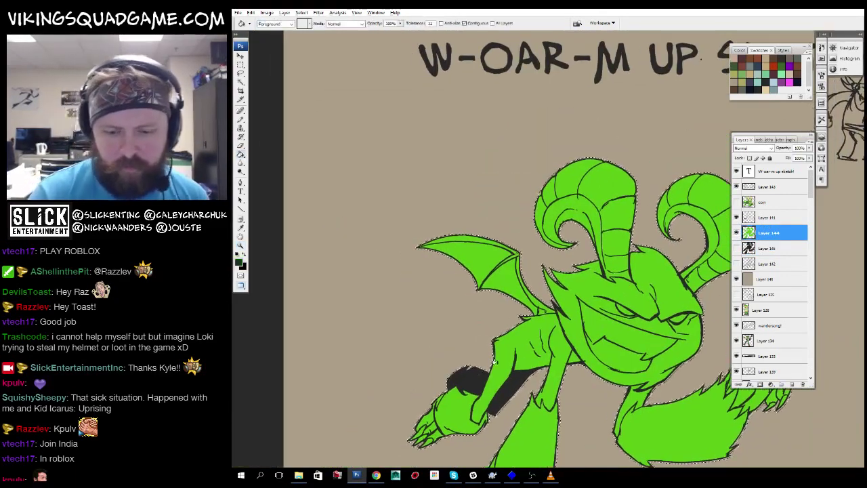
pyautogui.click(767, 248)
pyautogui.click(790, 383)
pyautogui.hotkey('ctrl', 'd')
pyautogui.press('b')
pyautogui.hotkey('ctrl', '-')
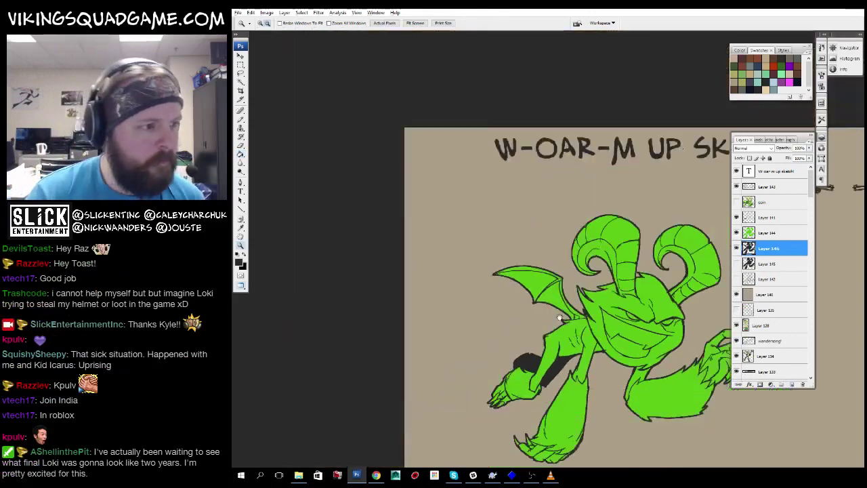
# Examine the large horn's notched outer edge up close against the green fill, with the dark silhouette hidden.
pyautogui.moveTo(538, 253)
pyautogui.mouseDown()
pyautogui.moveTo(496, 331)
pyautogui.moveTo(481, 400)
pyautogui.moveTo(483, 224)
pyautogui.mouseUp()
pyautogui.press('z')
pyautogui.keyDown('alt'); pyautogui.click(599, 322); pyautogui.keyUp('alt')
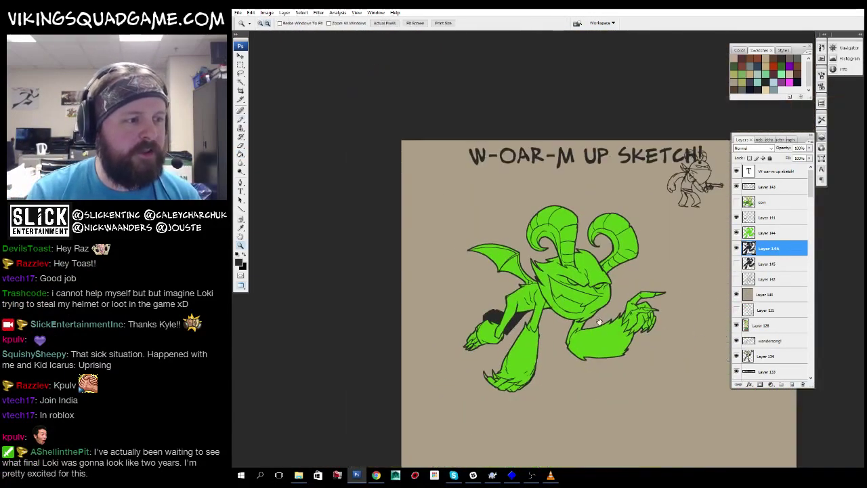
pyautogui.click(552, 225)
pyautogui.click(552, 225)
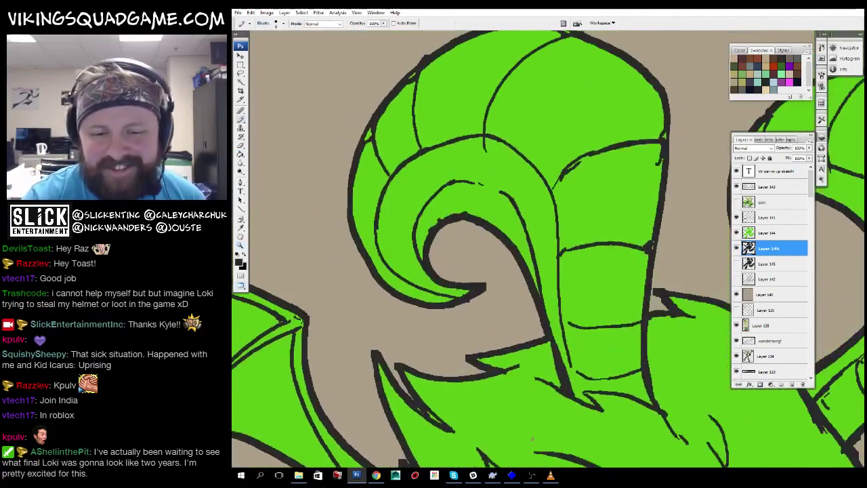
pyautogui.press('b')
pyautogui.click(772, 218)
pyautogui.moveTo(702, 221); pyautogui.dragTo(233, 237)
pyautogui.click(772, 232)
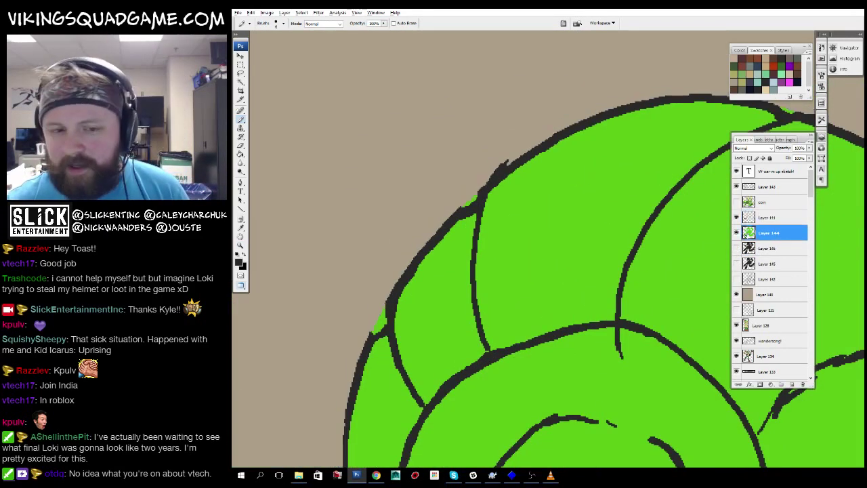
# Make the line-art Layer 141 active and select the area outside the monster's outline with the Magic Wand.
pyautogui.moveTo(576, 273); pyautogui.dragTo(582, 287)
pyautogui.hotkey('alt', ']')
pyautogui.press('e')
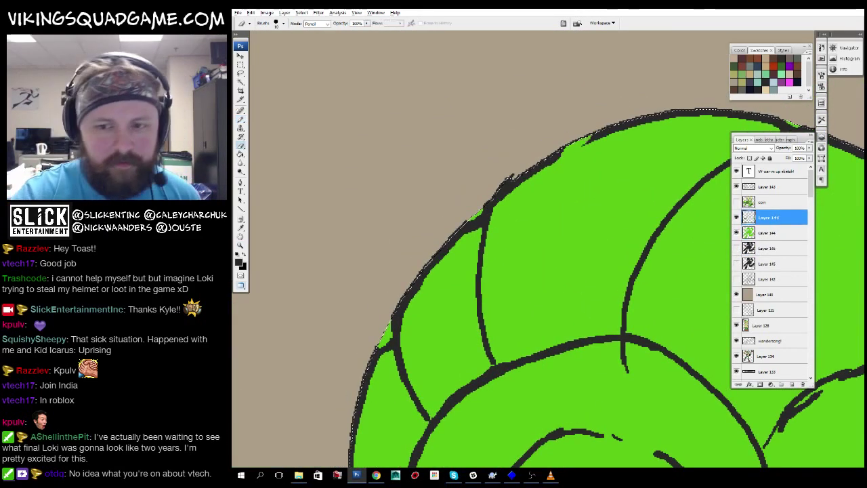
pyautogui.press('w')
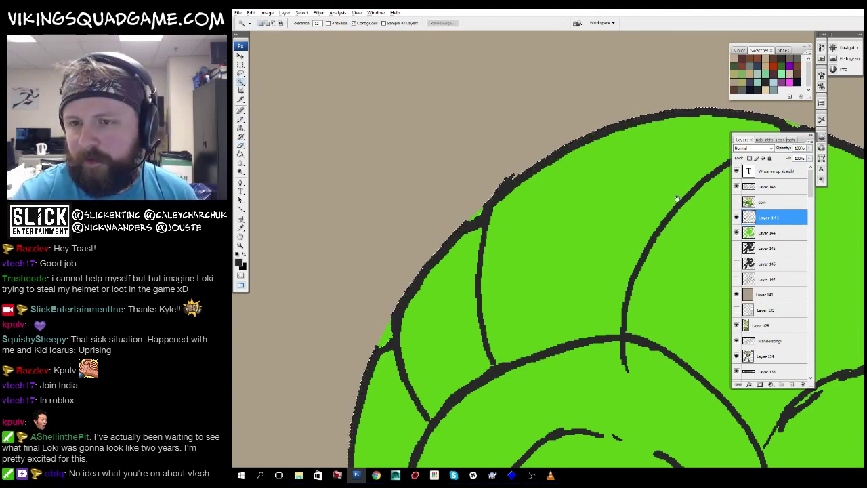
pyautogui.scroll(3, 677, 198)
# Sample the bright green fill as the foreground colour and make Layer 144 active.
pyautogui.press('z')
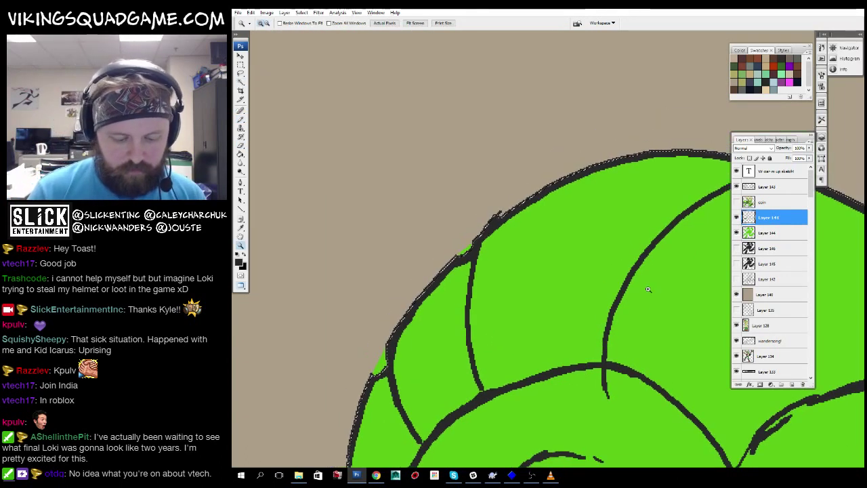
pyautogui.press('g')
pyautogui.keyDown('alt'); pyautogui.click(648, 289); pyautogui.keyUp('alt')
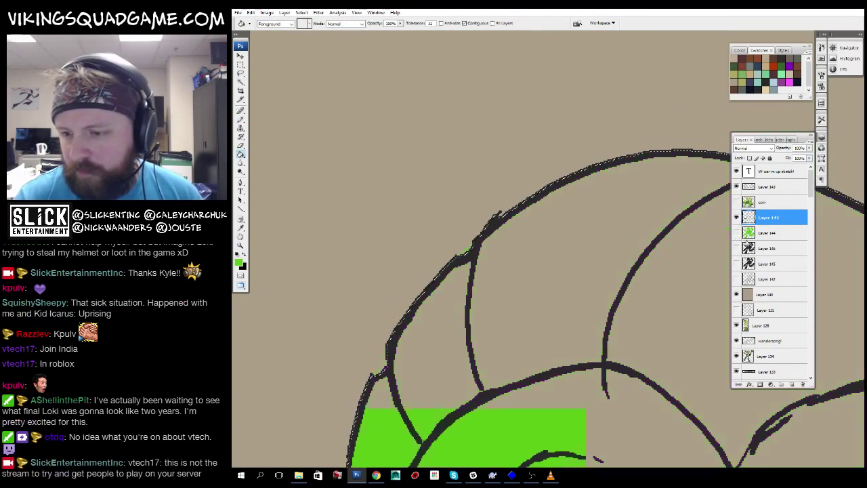
pyautogui.click(767, 233)
pyautogui.press('z')
pyautogui.rightClick(620, 273)
pyautogui.click(644, 288)
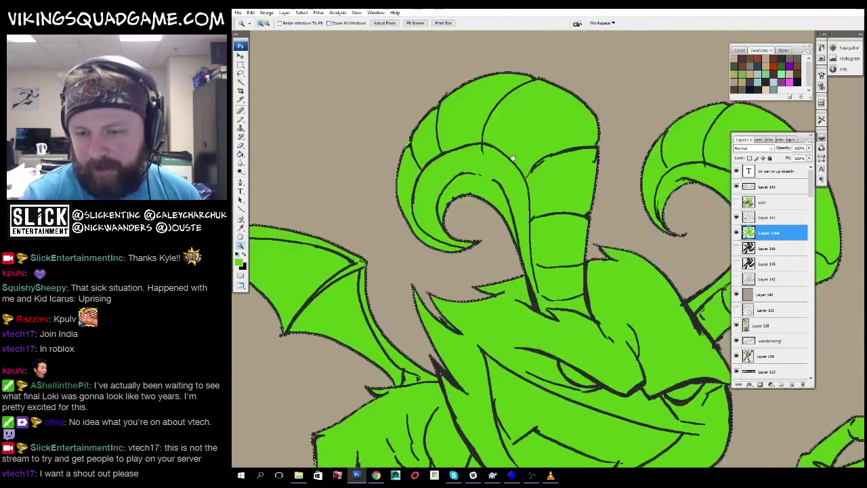
# Hide Layer 144 and fill the selected monster shape with bright green on a new layer beneath the line art.
pyautogui.moveTo(512, 158); pyautogui.dragTo(562, 248)
pyautogui.keyDown('alt'); pyautogui.click(562, 247); pyautogui.keyUp('alt')
pyautogui.keyDown('alt'); pyautogui.click(609, 305); pyautogui.keyUp('alt')
pyautogui.keyDown('alt'); pyautogui.click(656, 367); pyautogui.keyUp('alt')
pyautogui.keyDown('alt'); pyautogui.click(656, 367); pyautogui.keyUp('alt')
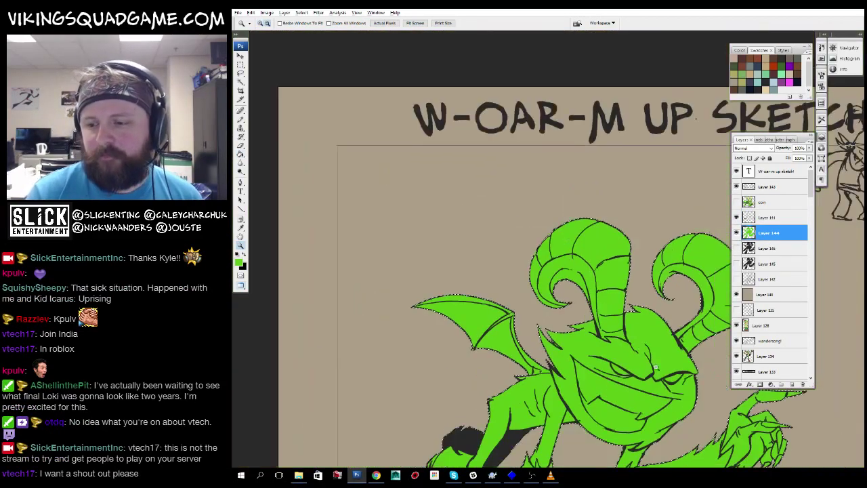
pyautogui.keyDown('alt'); pyautogui.click(656, 367); pyautogui.keyUp('alt')
pyautogui.click(736, 232)
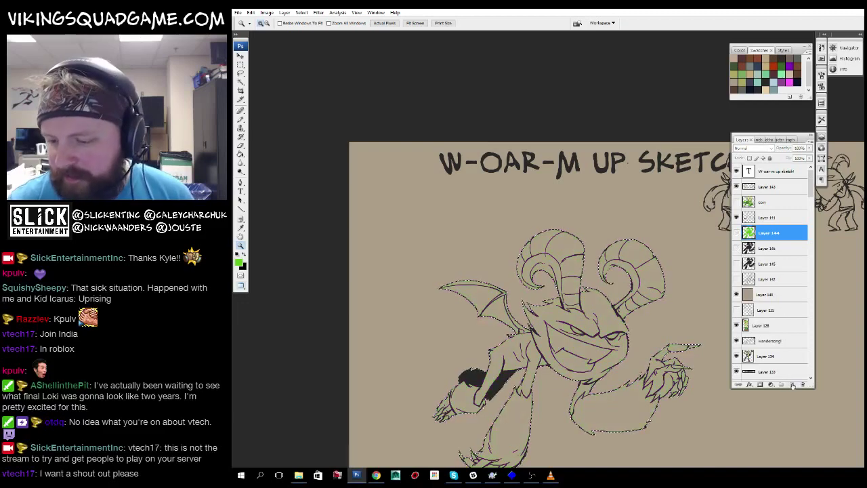
pyautogui.press('g')
pyautogui.click(793, 385)
pyautogui.click(667, 366)
# Add an empty layer directly beneath the new green fill layer.
pyautogui.moveTo(710, 302)
pyautogui.mouseDown()
pyautogui.moveTo(703, 284)
pyautogui.moveTo(710, 295)
pyautogui.mouseUp()
pyautogui.click(793, 384)
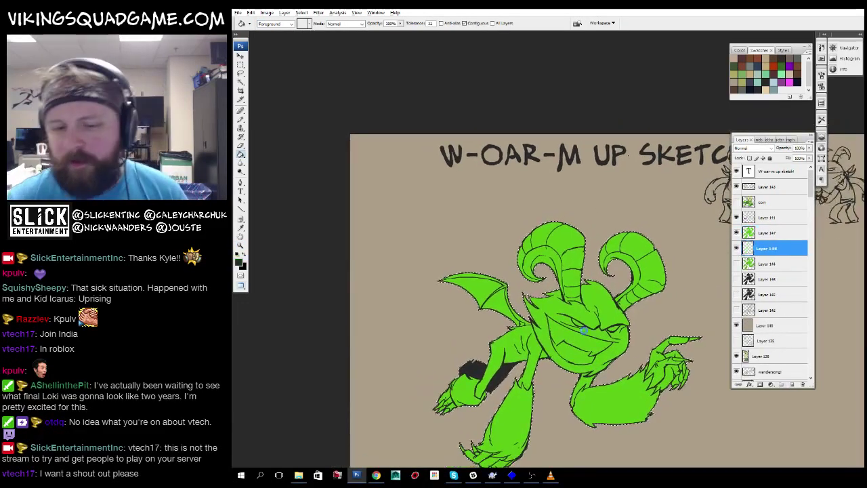
# Fill the selected creature silhouette with dark grey on the layer below the green base, then sample the reference creature's horn yellow.
pyautogui.moveTo(584, 330); pyautogui.dragTo(515, 299)
pyautogui.hotkey('ctrl', 'v')
pyautogui.moveTo(401, 136); pyautogui.dragTo(567, 203)
pyautogui.scroll(5, 567, 203)
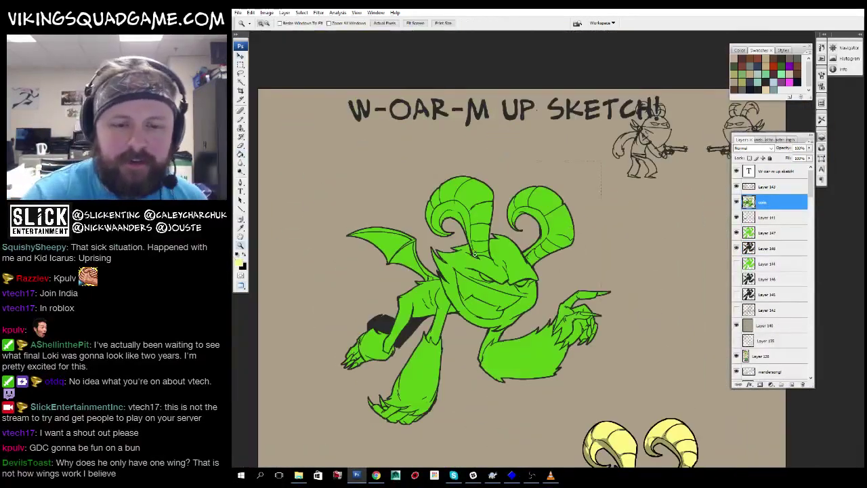
# Select all segments of both horns with the Magic Wand, working from line-art Layer 141.
pyautogui.hotkey('ctrl', '+')
pyautogui.click(772, 186)
pyautogui.moveTo(545, 138); pyautogui.dragTo(493, 140)
pyautogui.moveTo(662, 165); pyautogui.dragTo(625, 213)
pyautogui.click(624, 212)
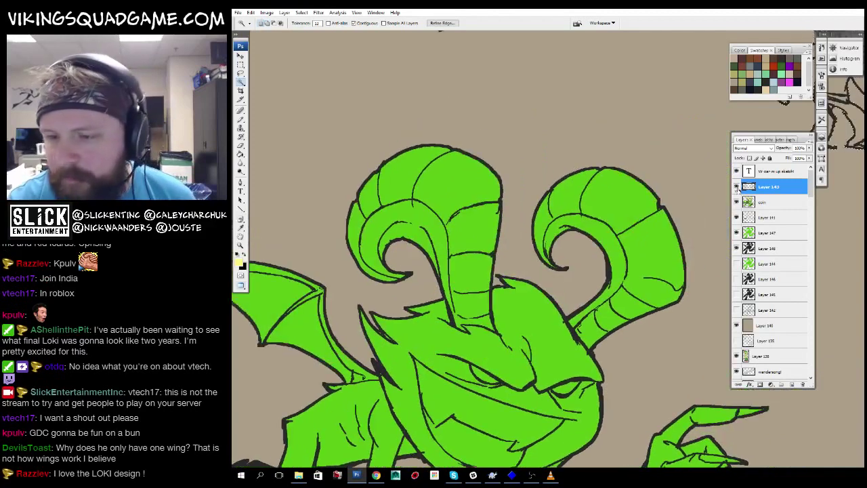
pyautogui.click(768, 217)
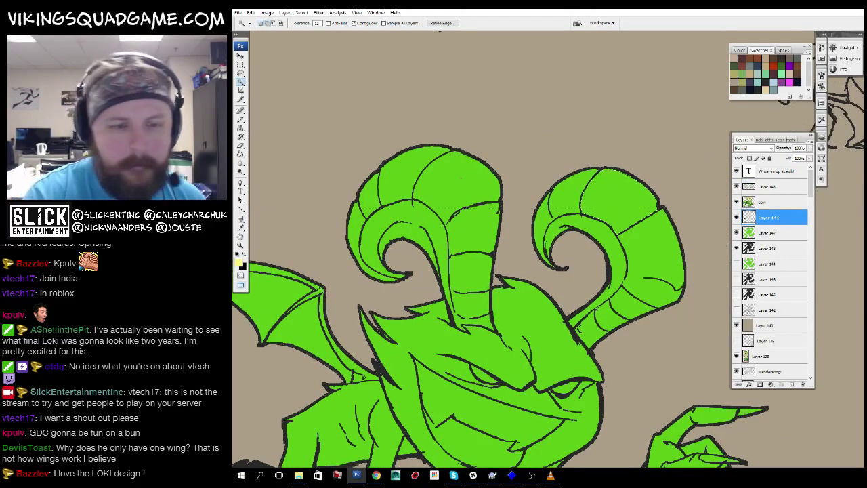
pyautogui.moveTo(524, 257)
pyautogui.mouseDown()
pyautogui.moveTo(562, 304)
pyautogui.moveTo(545, 242)
pyautogui.mouseUp()
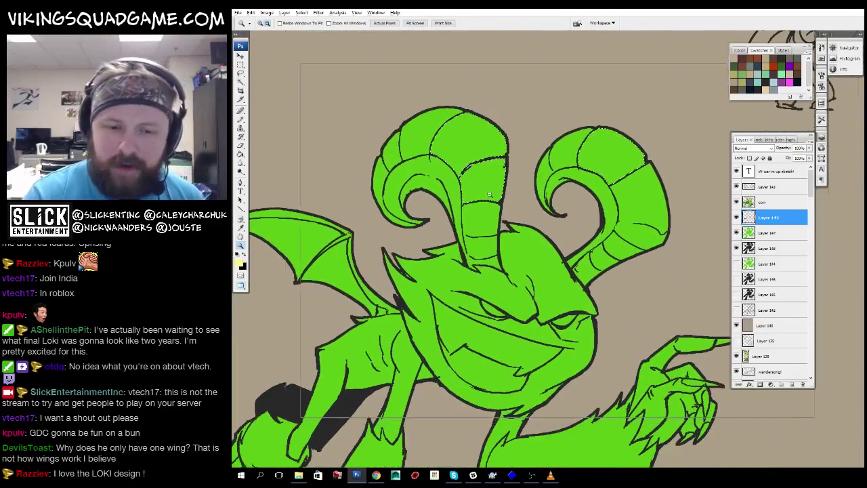
pyautogui.hotkey('ctrl', '-')
pyautogui.press('w')
pyautogui.keyDown('shift'); pyautogui.click(599, 181); pyautogui.keyUp('shift')
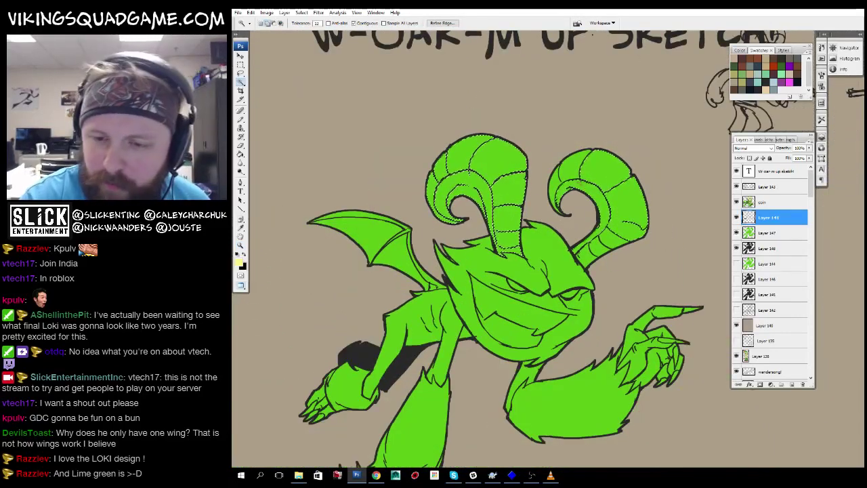
# Add the areas inside the creature's grinning mouth to the horn selection with the Magic Wand.
pyautogui.press('z')
pyautogui.click(538, 252)
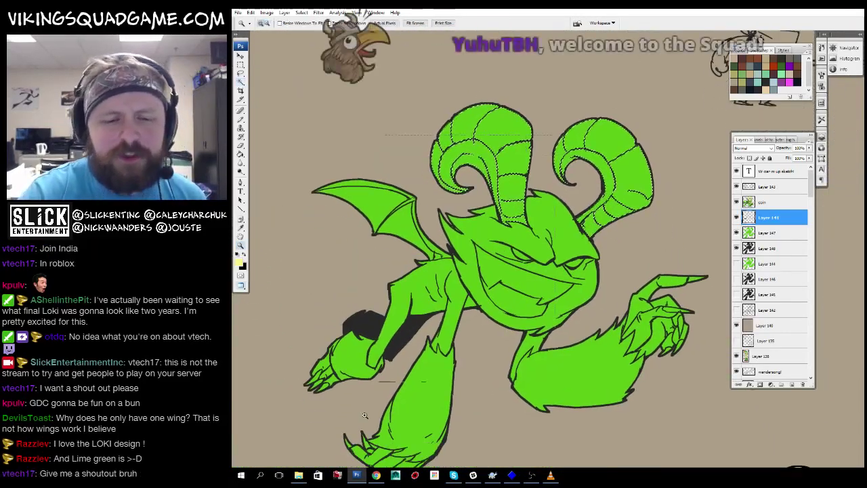
pyautogui.click(538, 252)
pyautogui.hotkey('ctrl', '-')
pyautogui.hotkey('ctrl', '-')
pyautogui.hotkey('ctrl', '-')
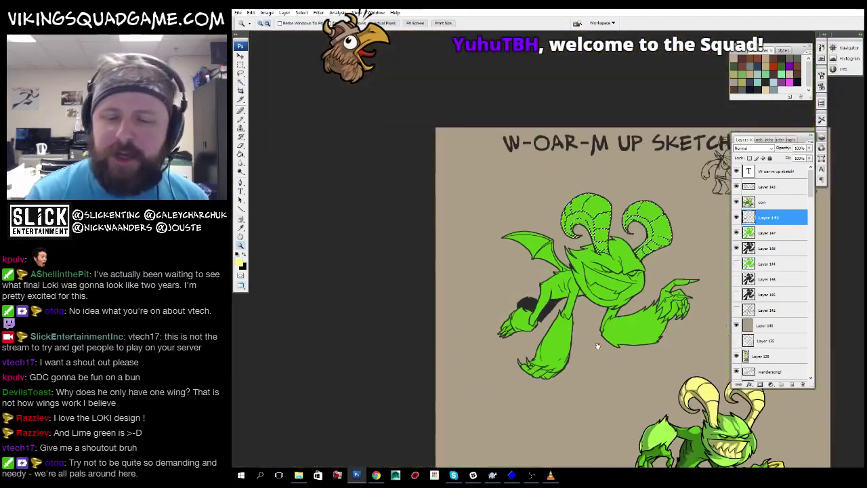
pyautogui.click(490, 339)
pyautogui.click(490, 339)
pyautogui.press('w')
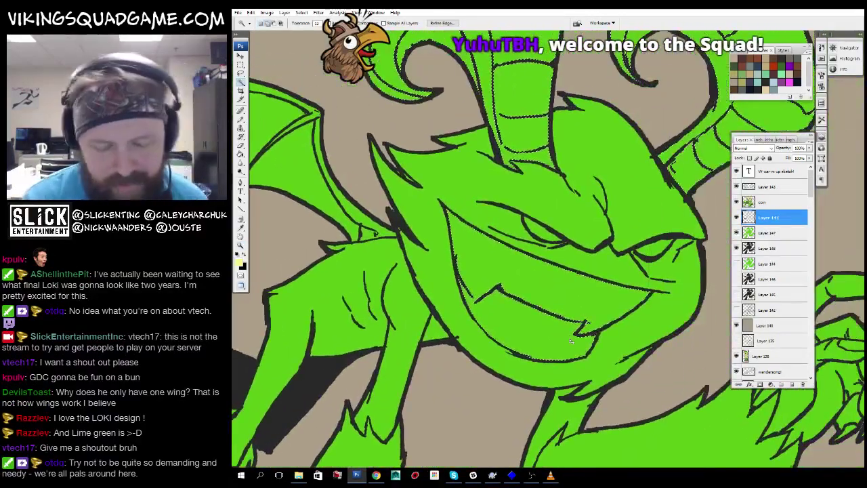
pyautogui.moveTo(571, 340); pyautogui.dragTo(412, 245)
pyautogui.scroll(-5, 412, 245)
# Create a new layer clipped to the green base Layer 147 for the yellow fills.
pyautogui.press('g')
pyautogui.scroll(10, 458, 262)
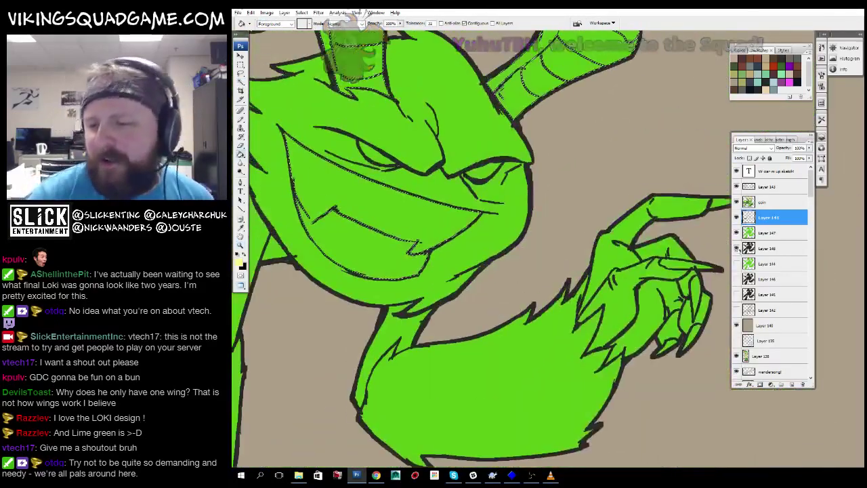
pyautogui.click(769, 233)
pyautogui.scroll(3, 553, 257)
pyautogui.click(595, 316)
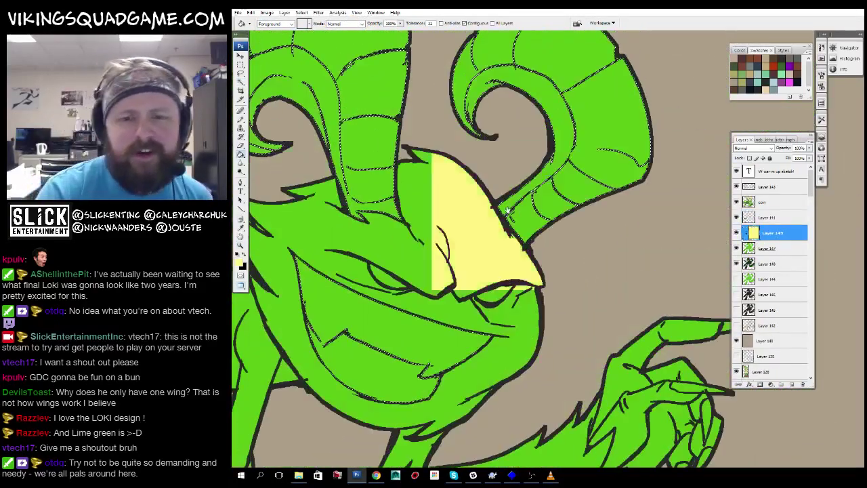
pyautogui.scroll(3, 595, 316)
pyautogui.hotkey('ctrl', 'z')
pyautogui.hotkey('ctrl', 'd')
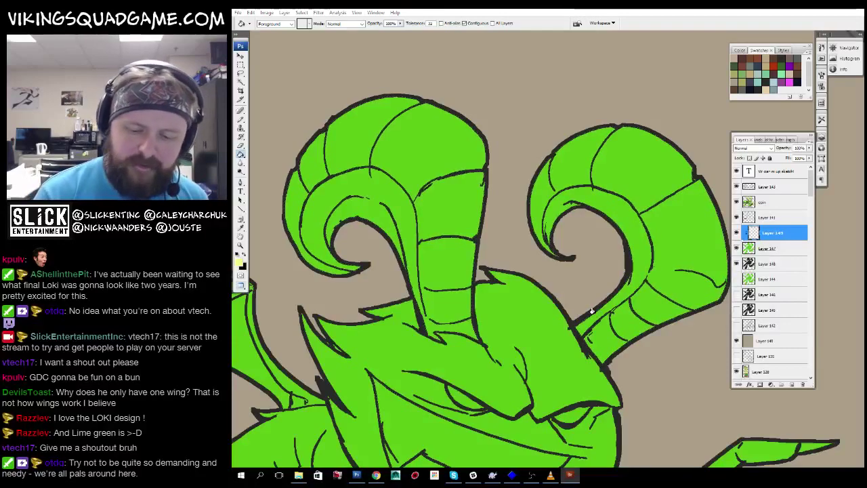
pyautogui.hotkey('ctrl', 'z')
pyautogui.moveTo(576, 310); pyautogui.dragTo(588, 279)
pyautogui.click(588, 279)
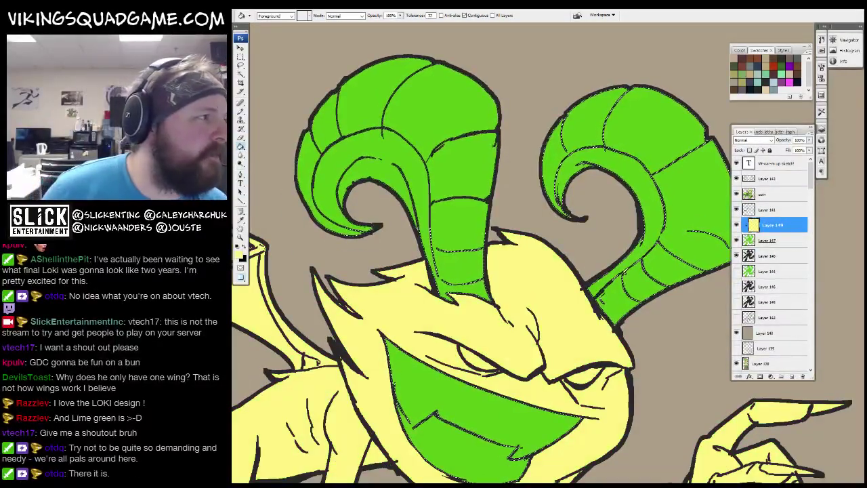
pyautogui.keyDown('ctrl'); pyautogui.click(753, 225); pyautogui.keyUp('ctrl')
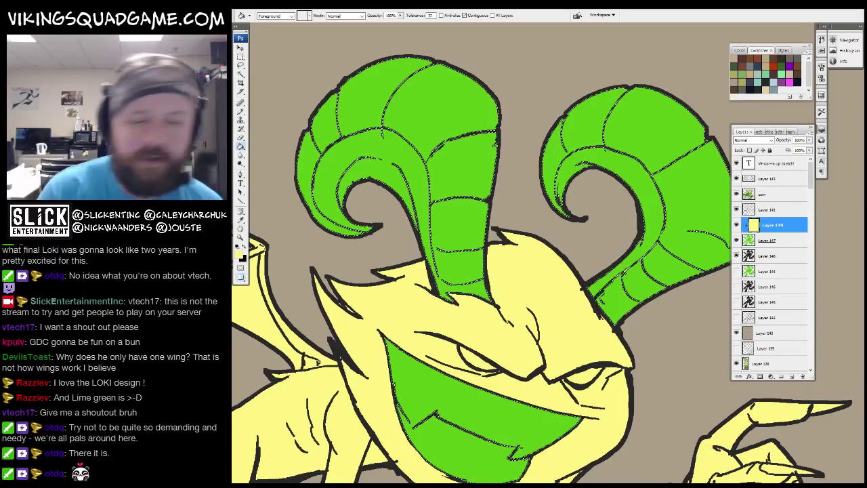
pyautogui.scroll(-2, 584, 306)
pyautogui.hotkey('ctrl', 'z')
pyautogui.scroll(3, 584, 306)
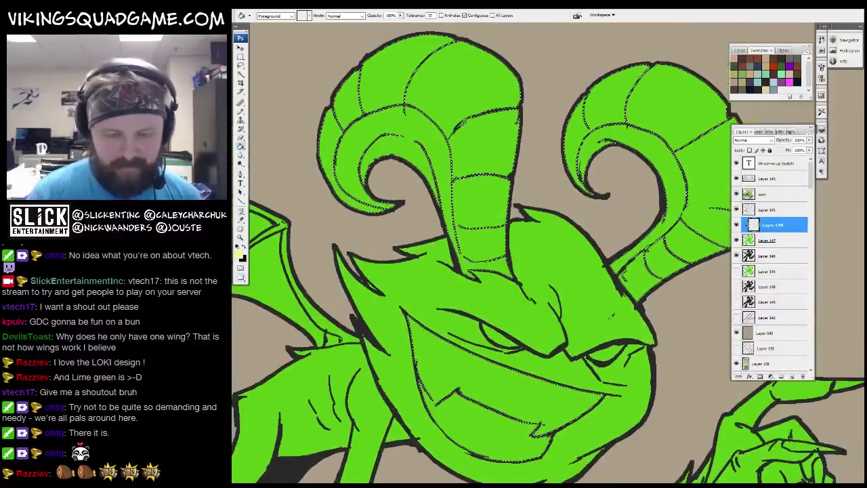
# Fill the selected horns and mouth with yellow on the clipped layer and clear the selection.
pyautogui.hotkey('shift', 'F5')
pyautogui.scroll(-1, 612, 315)
pyautogui.press('Return')
pyautogui.scroll(1, 597, 294)
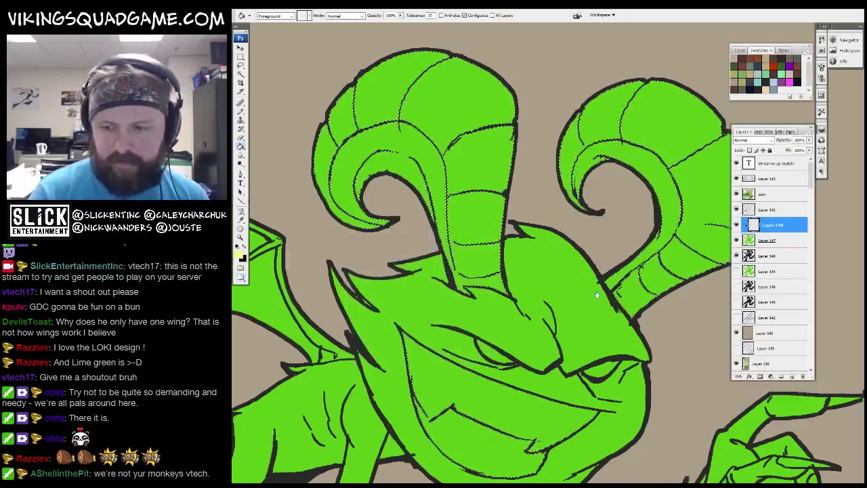
pyautogui.scroll(-1, 597, 295)
pyautogui.press('z')
pyautogui.scroll(-1, 583, 326)
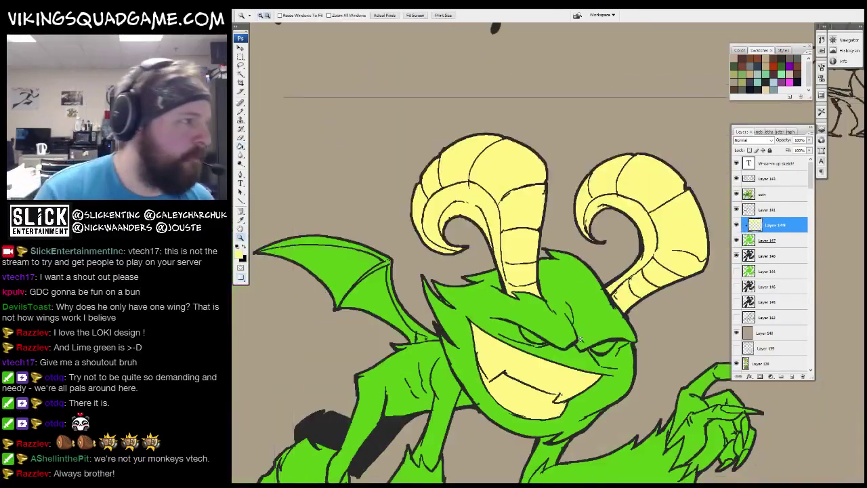
pyautogui.scroll(-1, 579, 339)
pyautogui.scroll(2, 554, 175)
pyautogui.scroll(-1, 554, 174)
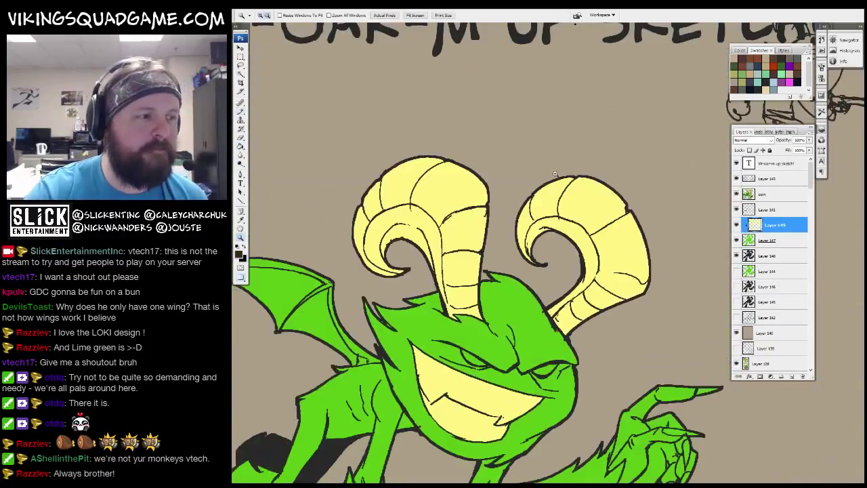
pyautogui.moveTo(554, 175)
pyautogui.mouseDown()
pyautogui.moveTo(474, 180)
pyautogui.moveTo(403, 264)
pyautogui.moveTo(483, 397)
pyautogui.moveTo(560, 193)
pyautogui.mouseUp()
pyautogui.scroll(1, 575, 271)
pyautogui.scroll(-2, 598, 313)
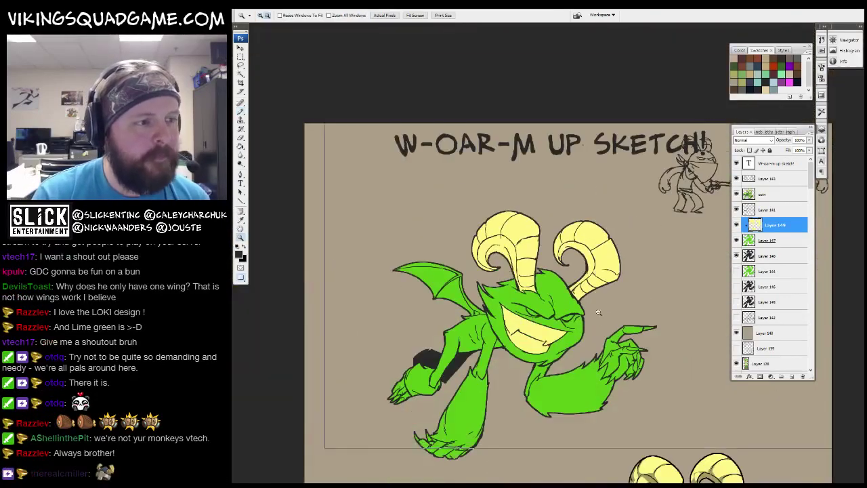
pyautogui.scroll(-1, 599, 313)
# Select the claws on the creature's hands and foot with the Magic Wand, working from line-art Layer 141.
pyautogui.scroll(3, 565, 271)
pyautogui.hotkey('alt', ']')
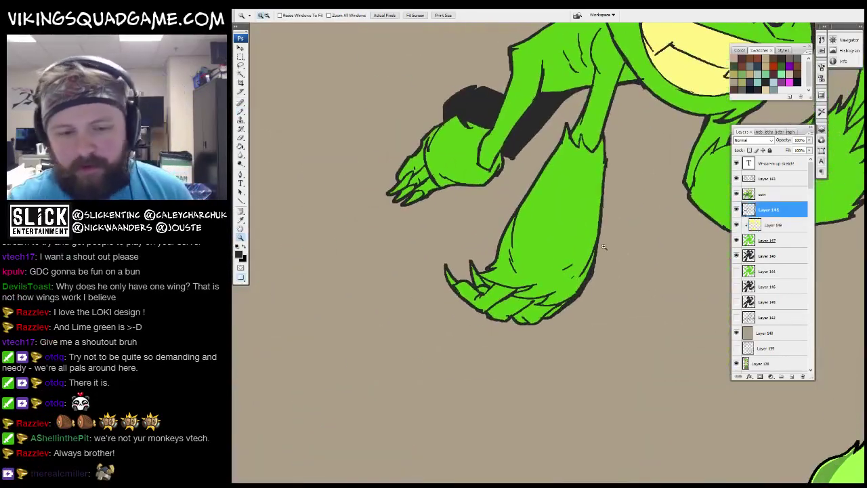
pyautogui.scroll(2, 467, 305)
pyautogui.press('w')
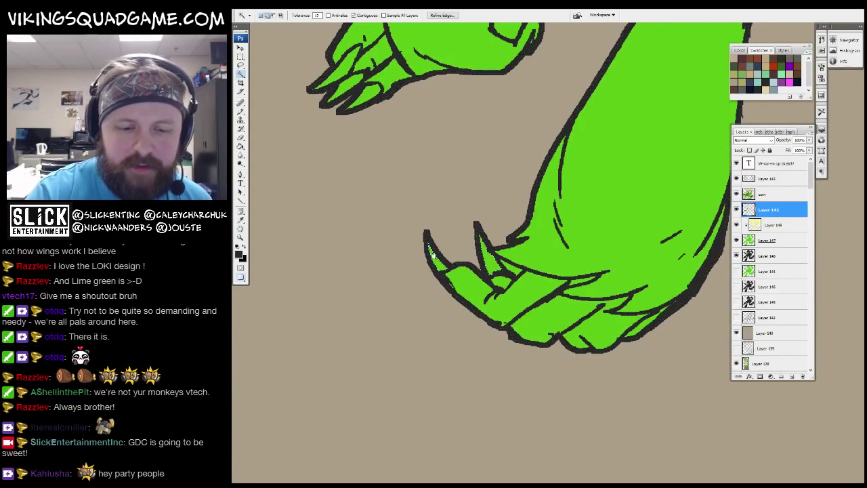
pyautogui.moveTo(428, 250); pyautogui.dragTo(558, 437)
pyautogui.moveTo(621, 273); pyautogui.dragTo(636, 264)
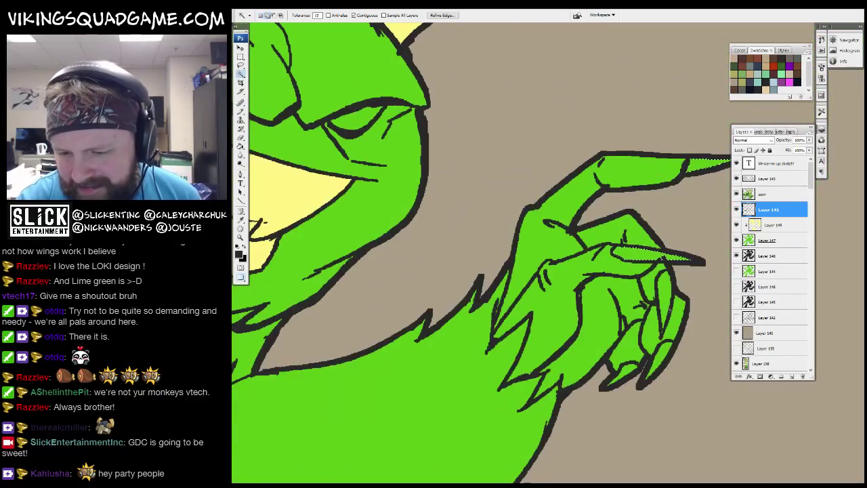
pyautogui.press('z')
pyautogui.click(661, 326)
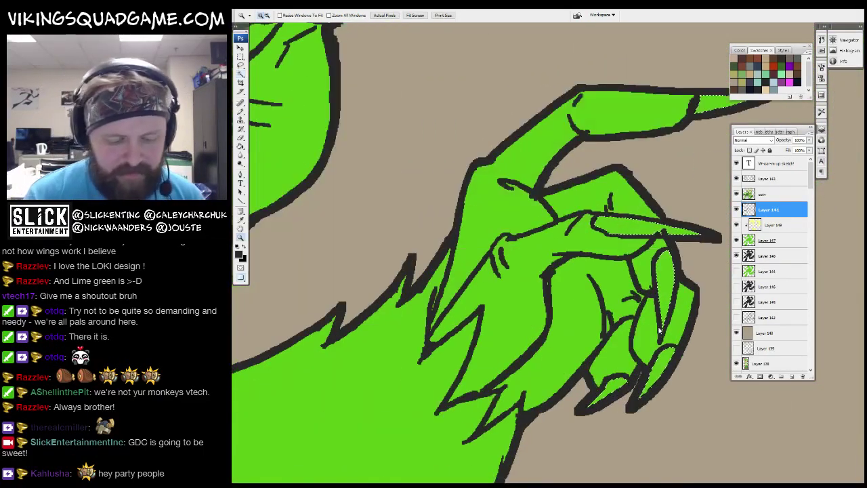
# Fill the selected claws with the yellow of the horns and mouth on the clipped layer and clear the selection.
pyautogui.click(776, 224)
pyautogui.press('g')
pyautogui.click(648, 240)
pyautogui.moveTo(434, 247); pyautogui.dragTo(566, 299)
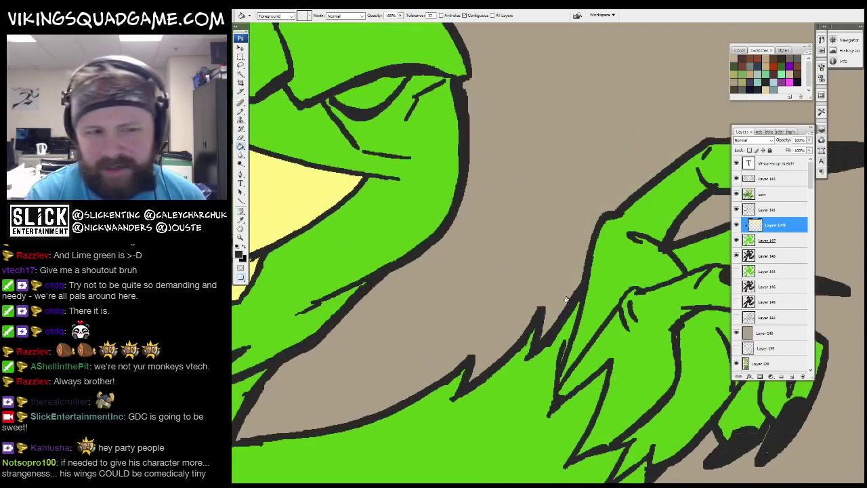
pyautogui.moveTo(322, 184); pyautogui.dragTo(196, 149)
pyautogui.moveTo(569, 329); pyautogui.dragTo(635, 482)
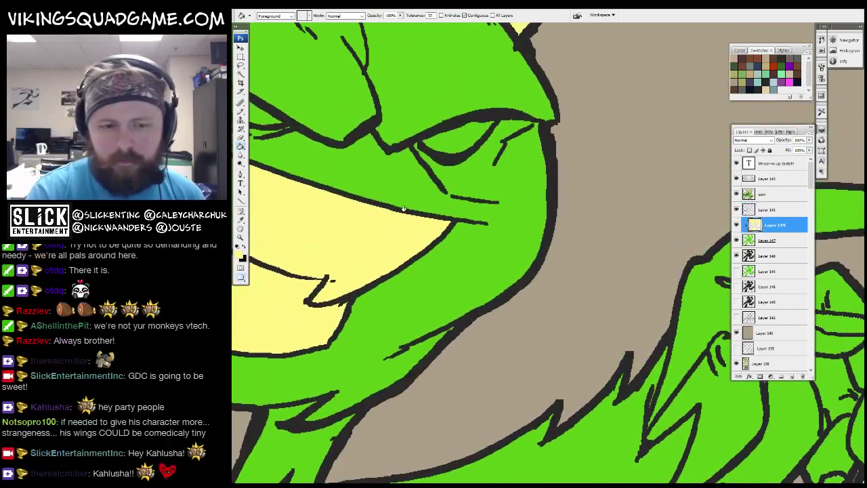
pyautogui.scroll(-3, 526, 314)
pyautogui.press('z')
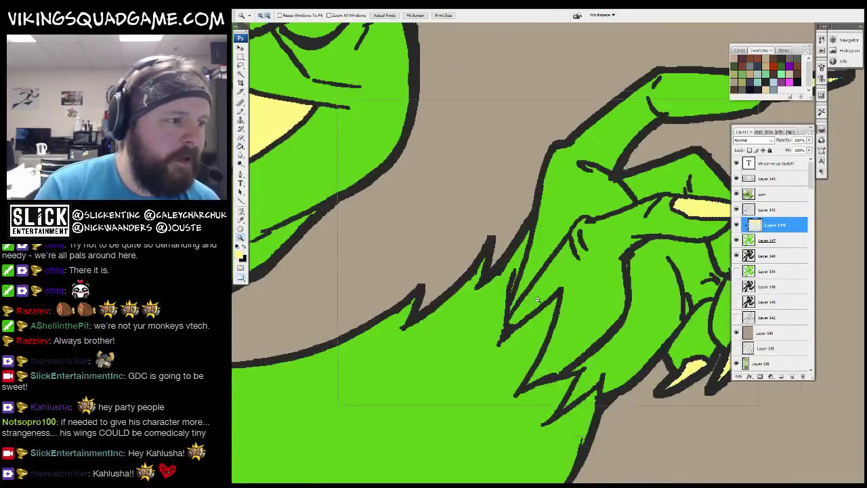
# Examine the coloured creature at full-page scale alongside the finished reference creature.
pyautogui.keyDown('alt'); pyautogui.click(512, 310); pyautogui.keyUp('alt')
pyautogui.keyDown('alt'); pyautogui.click(512, 310); pyautogui.keyUp('alt')
pyautogui.click(521, 308)
pyautogui.keyDown('alt'); pyautogui.click(528, 311); pyautogui.keyUp('alt')
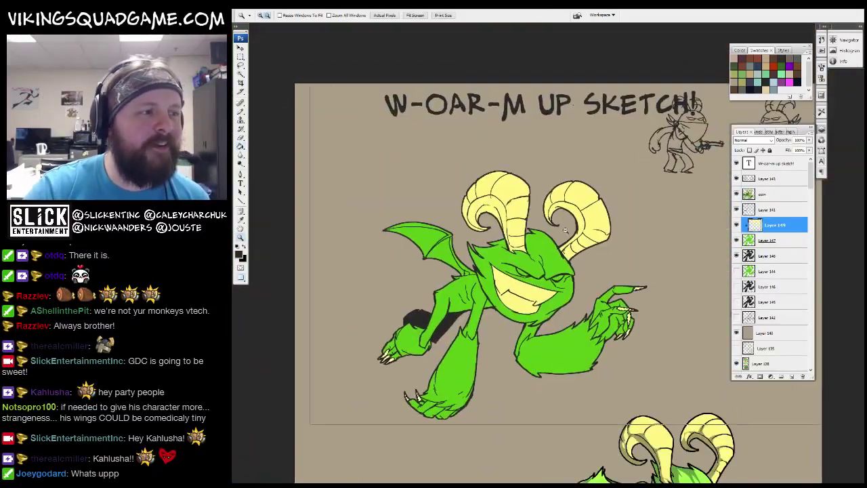
pyautogui.click(534, 314)
pyautogui.keyDown('alt'); pyautogui.click(535, 314); pyautogui.keyUp('alt')
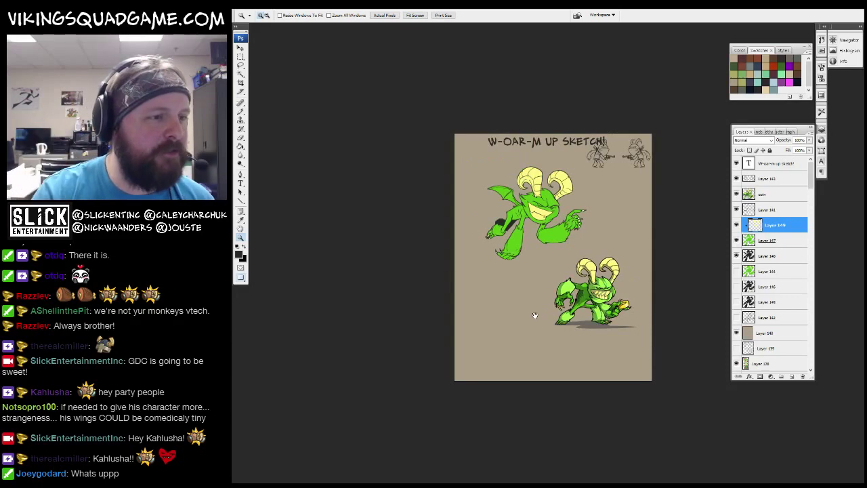
pyautogui.moveTo(534, 316); pyautogui.dragTo(495, 314)
pyautogui.keyDown('alt'); pyautogui.click(495, 315); pyautogui.keyUp('alt')
pyautogui.click(495, 315)
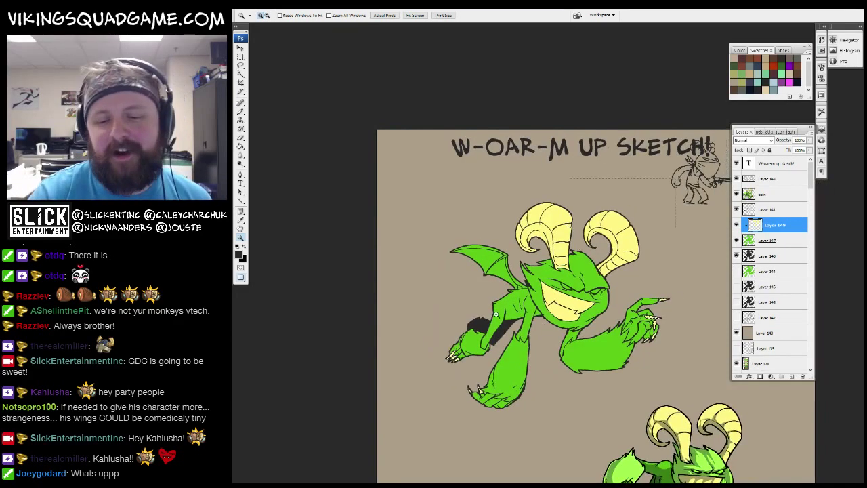
# Thicken the dark outline around the base of the front horn with the Pencil on line-art Layer 141.
pyautogui.click(496, 314)
pyautogui.click(495, 314)
pyautogui.click(481, 221)
pyautogui.press('b')
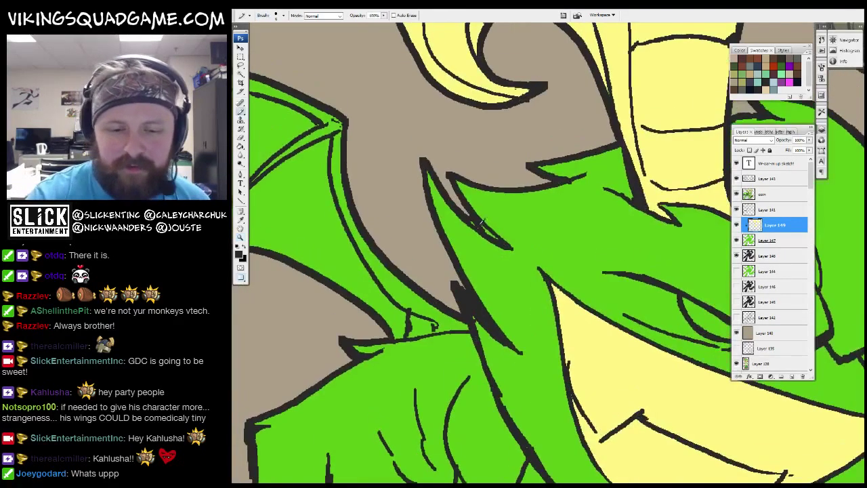
pyautogui.click(772, 209)
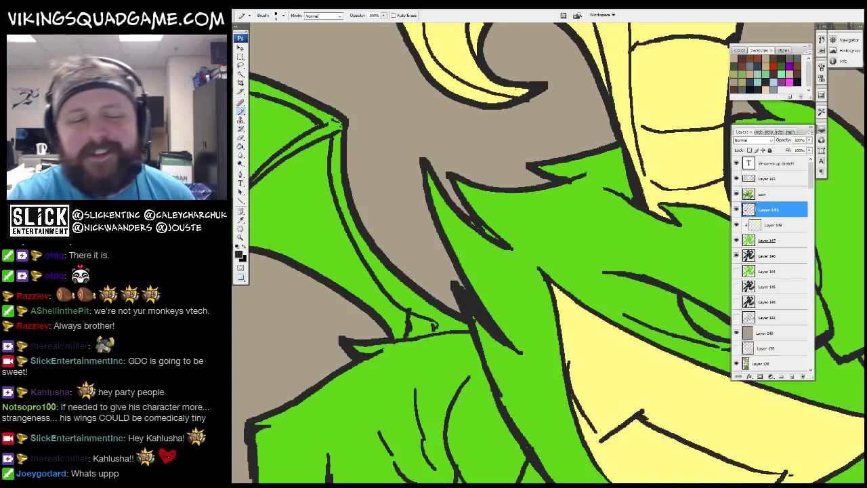
pyautogui.scroll(-5, 495, 237)
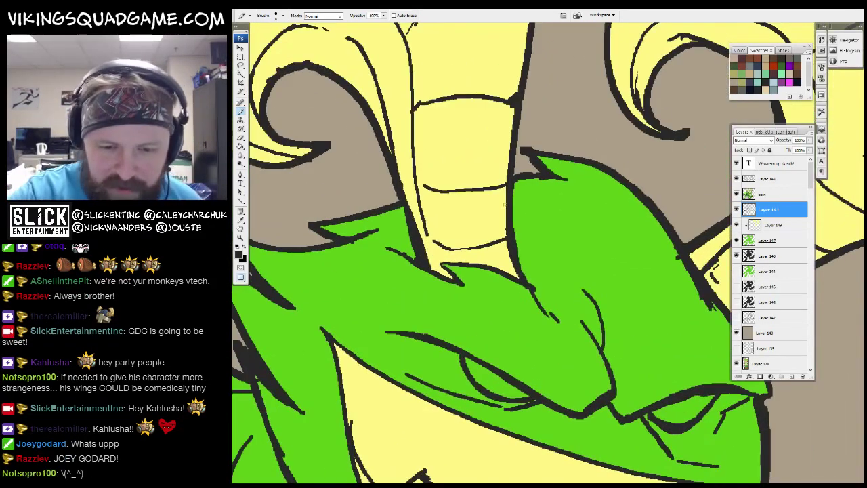
pyautogui.moveTo(552, 288); pyautogui.dragTo(561, 298)
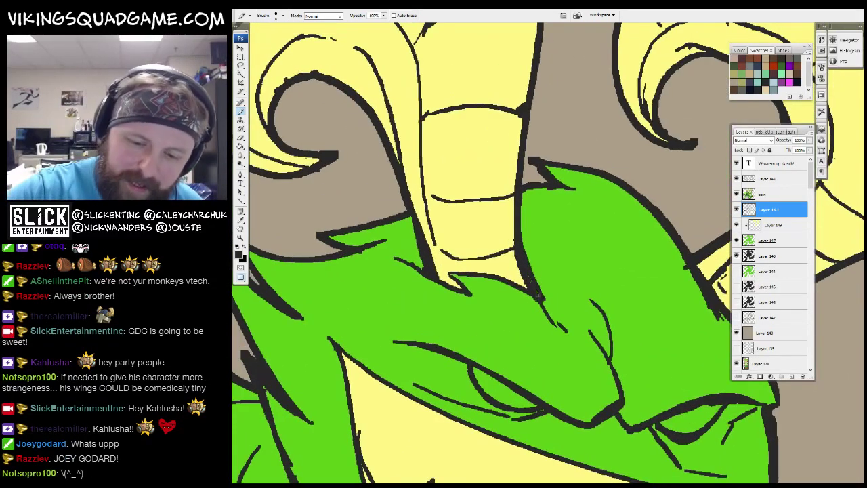
pyautogui.moveTo(490, 268); pyautogui.dragTo(499, 269)
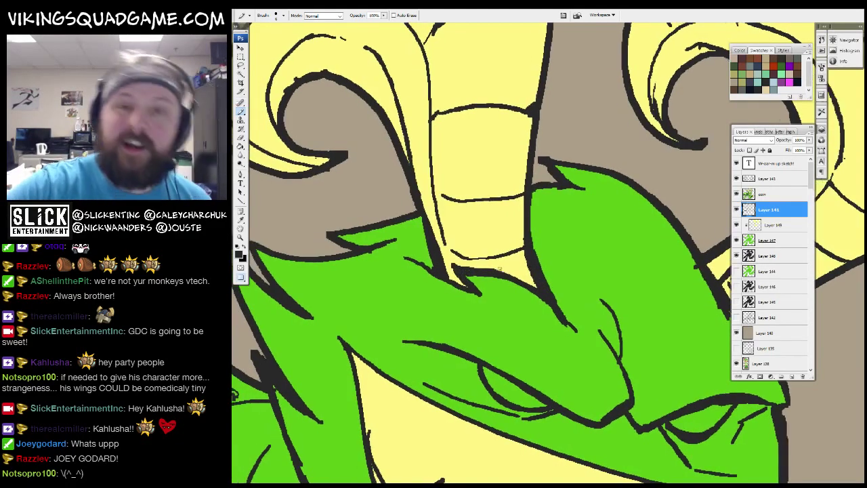
# Thicken the dark outline along the rear horn's inner curve and base with the Pencil on line-art Layer 141.
pyautogui.scroll(5, 499, 269)
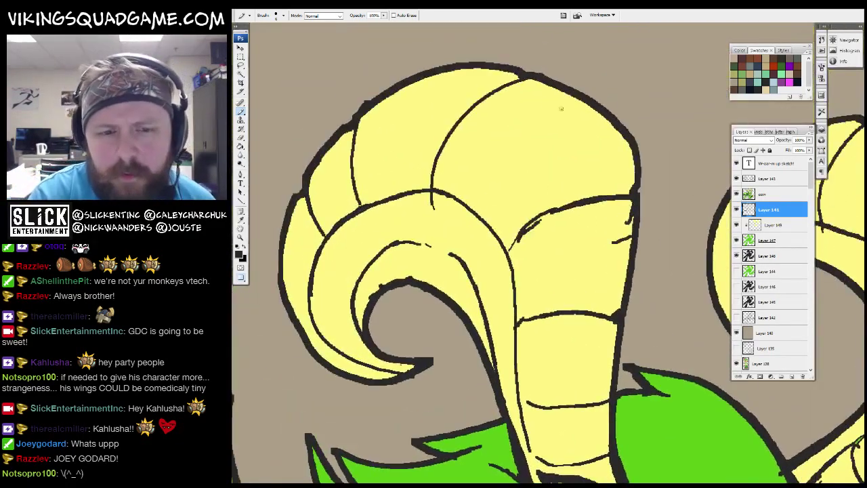
pyautogui.moveTo(411, 220); pyautogui.dragTo(587, 336)
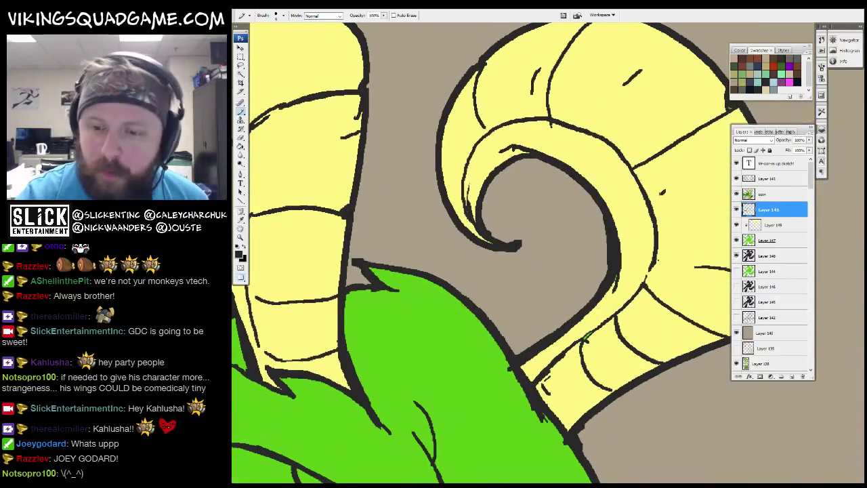
pyautogui.moveTo(649, 191); pyautogui.dragTo(614, 203)
pyautogui.moveTo(481, 252); pyautogui.dragTo(491, 238)
pyautogui.moveTo(590, 272); pyautogui.dragTo(580, 297)
pyautogui.moveTo(579, 297)
pyautogui.mouseDown()
pyautogui.moveTo(678, 142)
pyautogui.moveTo(670, 106)
pyautogui.mouseUp()
pyautogui.press('e')
pyautogui.moveTo(600, 218); pyautogui.dragTo(619, 248)
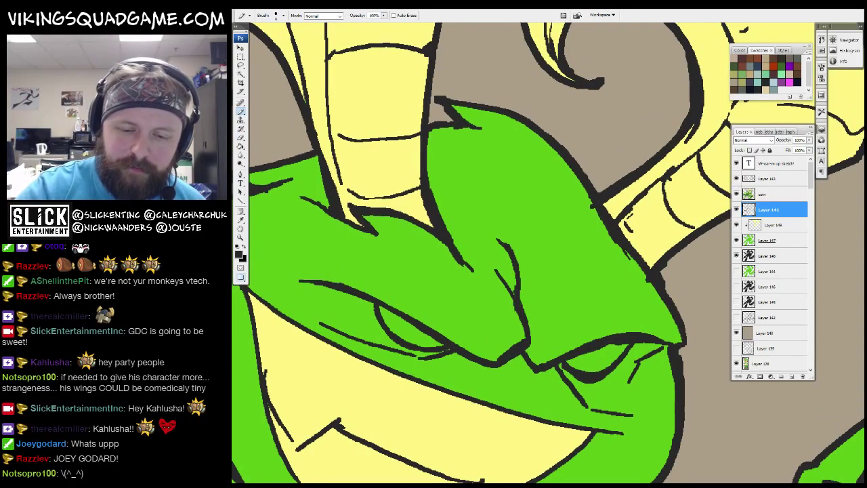
# Switch the Pencil to a larger hard round brush and thicken the outline of the mouth's corners and lower lip.
pyautogui.scroll(-3, 495, 235)
pyautogui.scroll(4, 574, 185)
pyautogui.rightClick(474, 215)
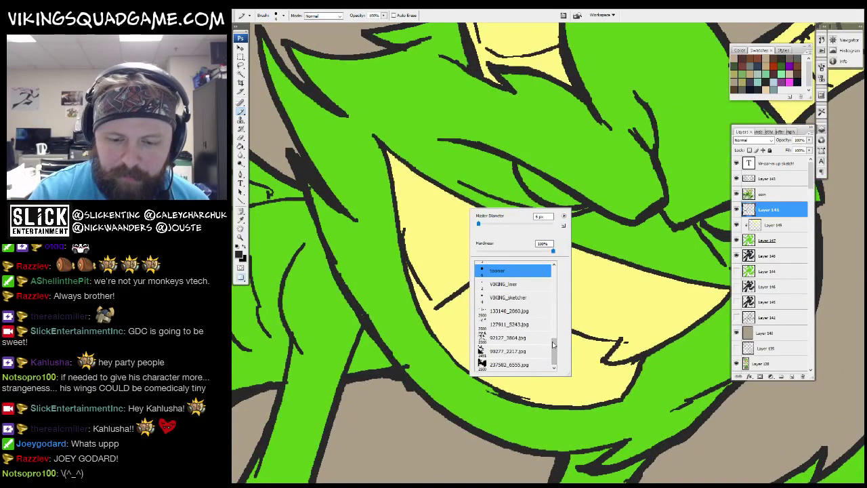
pyautogui.moveTo(554, 345); pyautogui.dragTo(553, 275)
pyautogui.click(513, 308)
pyautogui.moveTo(636, 226); pyautogui.dragTo(671, 244)
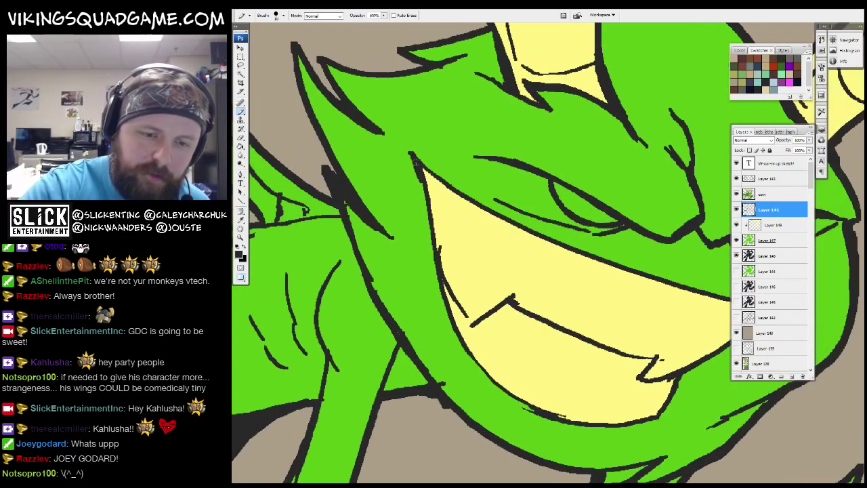
pyautogui.moveTo(467, 347); pyautogui.dragTo(433, 289)
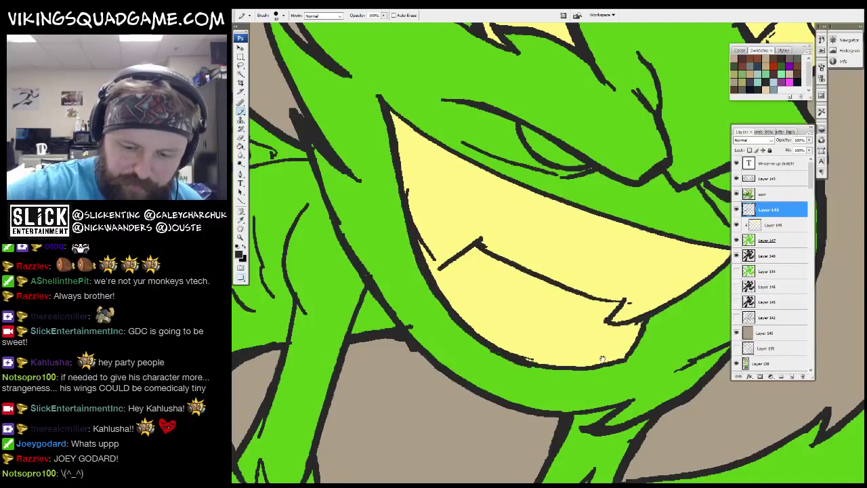
pyautogui.moveTo(602, 359); pyautogui.dragTo(590, 352)
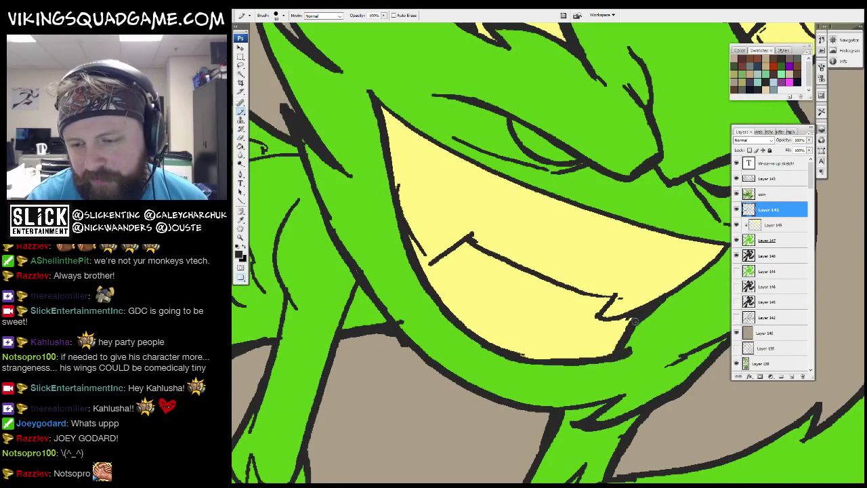
pyautogui.moveTo(635, 321); pyautogui.dragTo(557, 365)
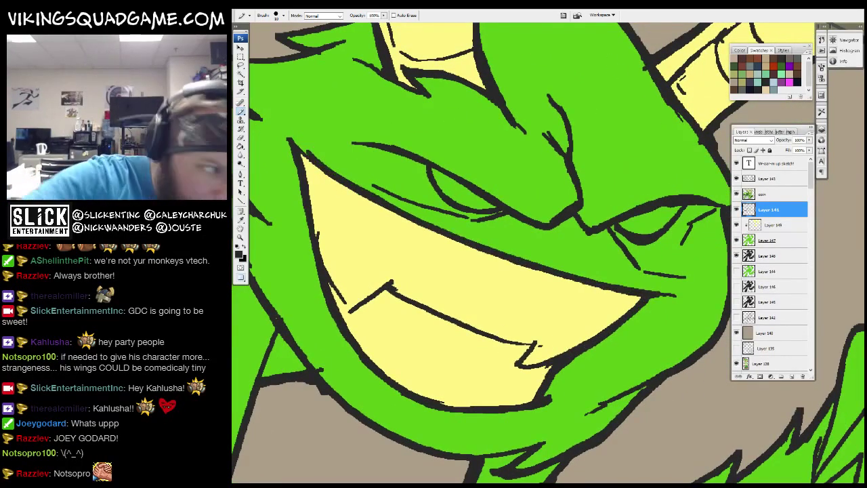
# Thicken the outlines of the creature's back arm, body and clawed hand on the wing side.
pyautogui.moveTo(529, 271); pyautogui.dragTo(583, 356)
pyautogui.moveTo(339, 223); pyautogui.dragTo(666, 235)
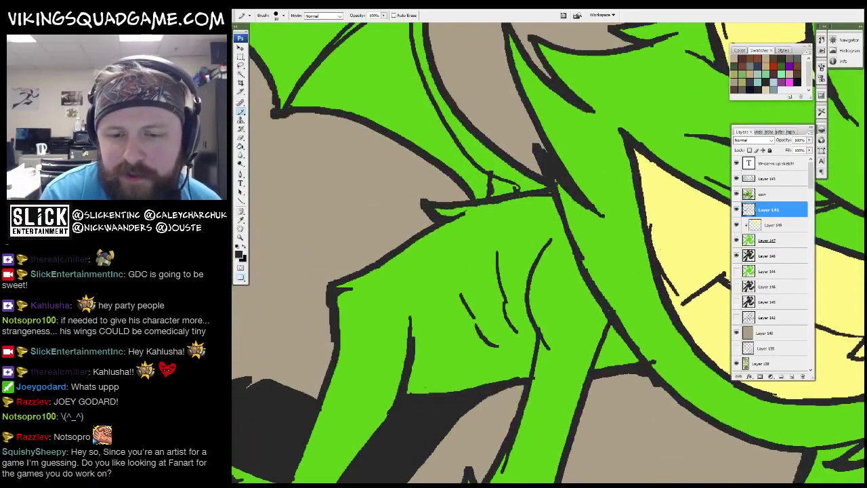
pyautogui.moveTo(546, 191); pyautogui.dragTo(537, 127)
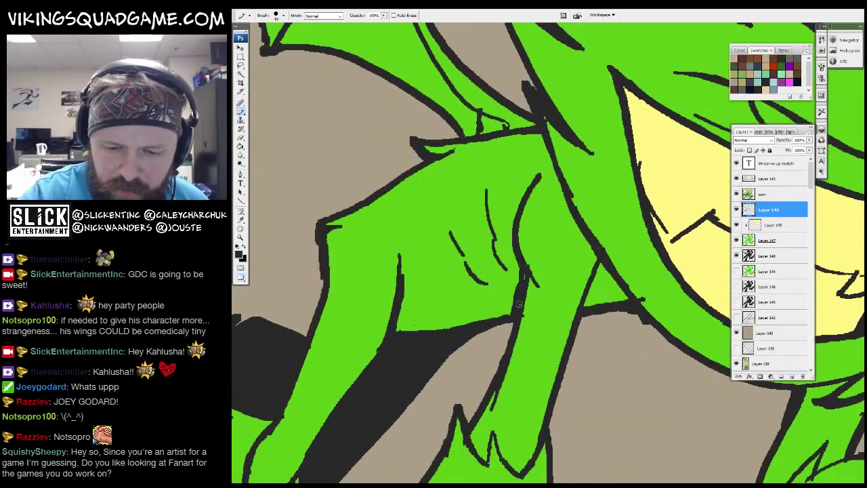
pyautogui.moveTo(600, 259); pyautogui.dragTo(637, 250)
pyautogui.moveTo(527, 294); pyautogui.dragTo(603, 259)
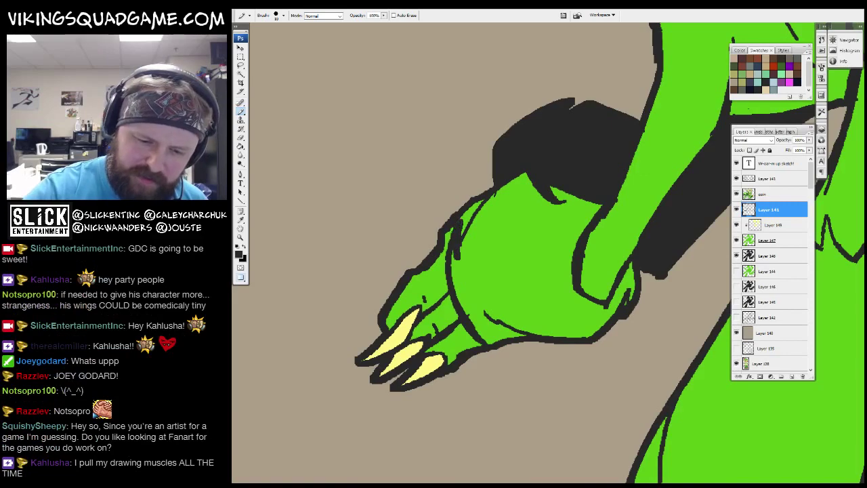
# Examine the line weights on the arm, leg and whole creature alongside the finished reference creature.
pyautogui.press('z')
pyautogui.keyDown('alt'); pyautogui.click(474, 451); pyautogui.keyUp('alt')
pyautogui.keyDown('alt'); pyautogui.click(647, 299); pyautogui.keyUp('alt')
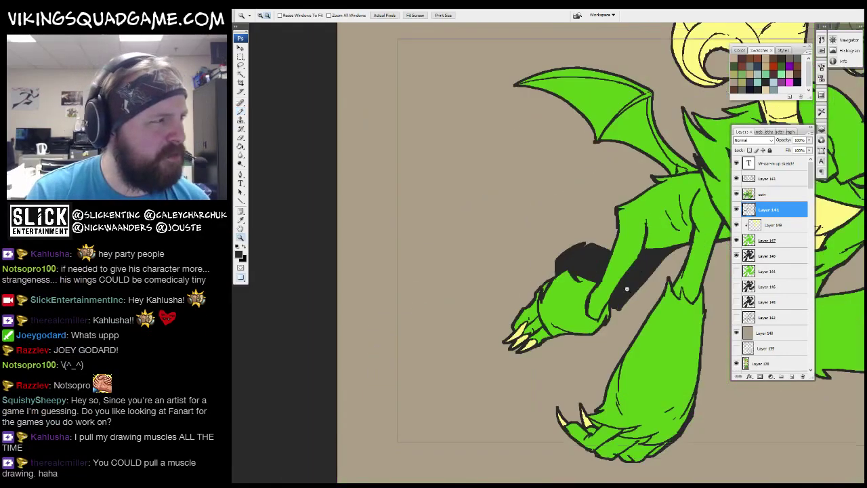
pyautogui.keyDown('alt'); pyautogui.click(647, 299); pyautogui.keyUp('alt')
pyautogui.keyDown('alt'); pyautogui.click(647, 299); pyautogui.keyUp('alt')
pyautogui.click(637, 278)
pyautogui.click(637, 278)
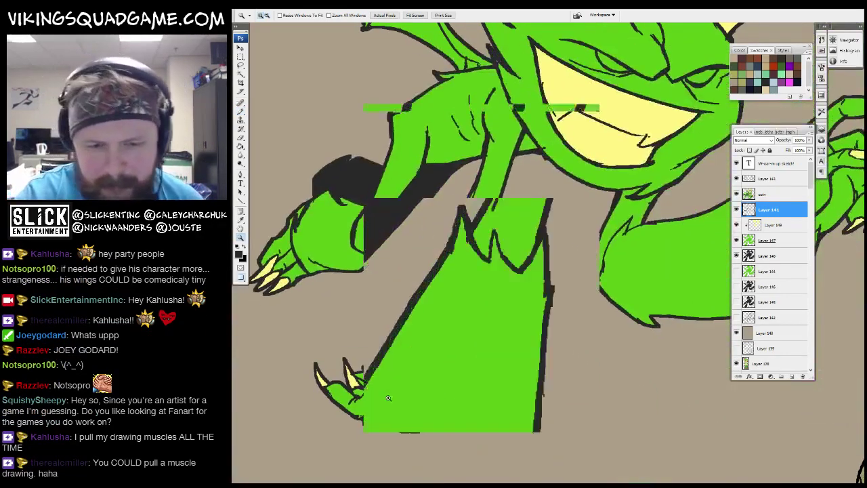
pyautogui.click(637, 278)
pyautogui.press('b')
pyautogui.scroll(-1, 522, 250)
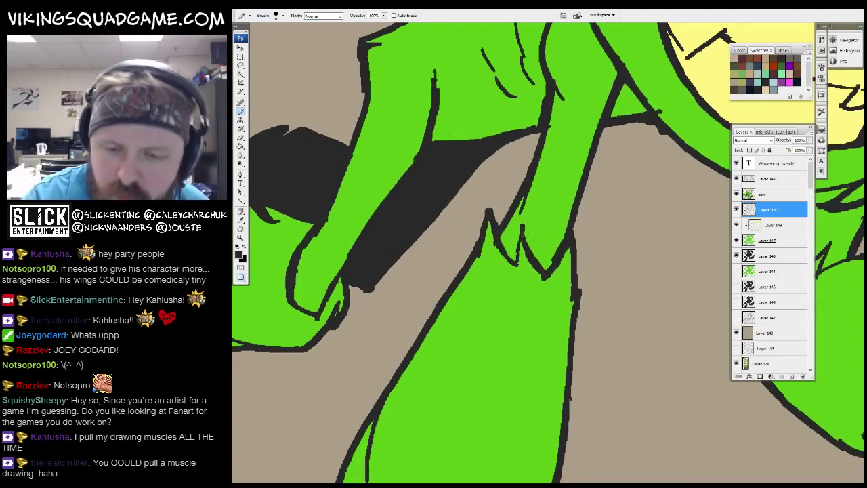
pyautogui.scroll(-5, 521, 223)
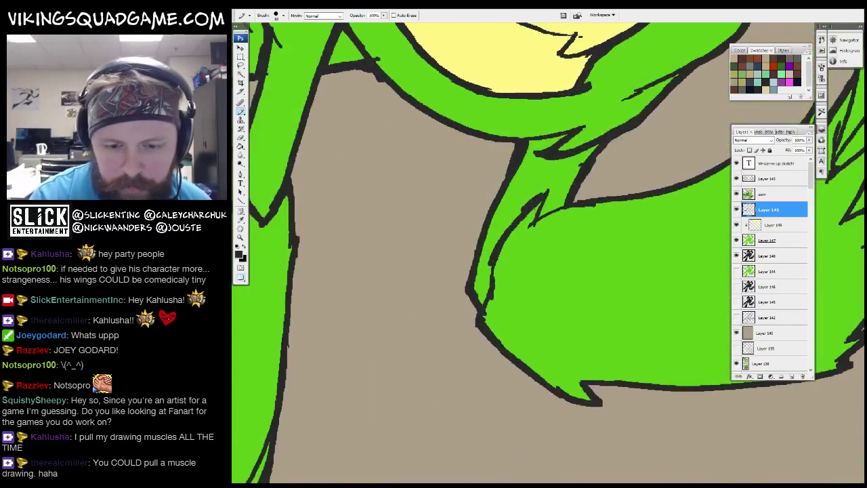
pyautogui.press('z')
pyautogui.keyDown('alt'); pyautogui.click(573, 290); pyautogui.keyUp('alt')
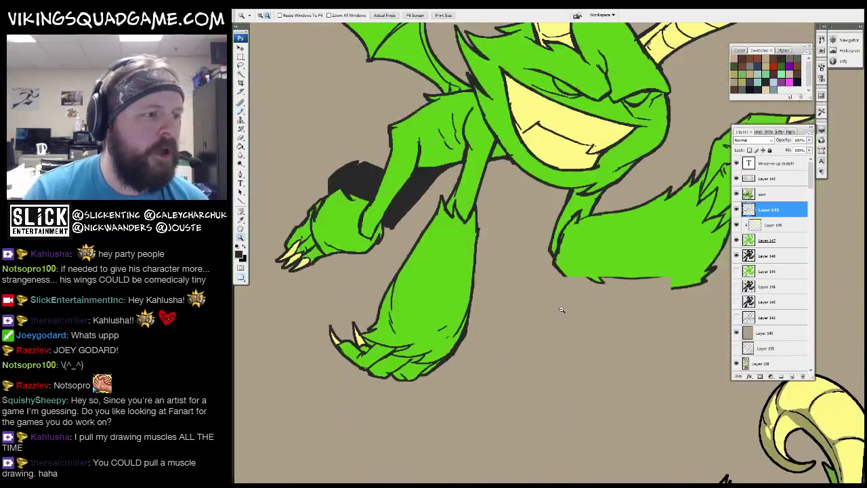
pyautogui.keyDown('alt'); pyautogui.click(573, 290); pyautogui.keyUp('alt')
pyautogui.keyDown('alt'); pyautogui.click(573, 290); pyautogui.keyUp('alt')
pyautogui.moveTo(526, 271); pyautogui.dragTo(508, 256)
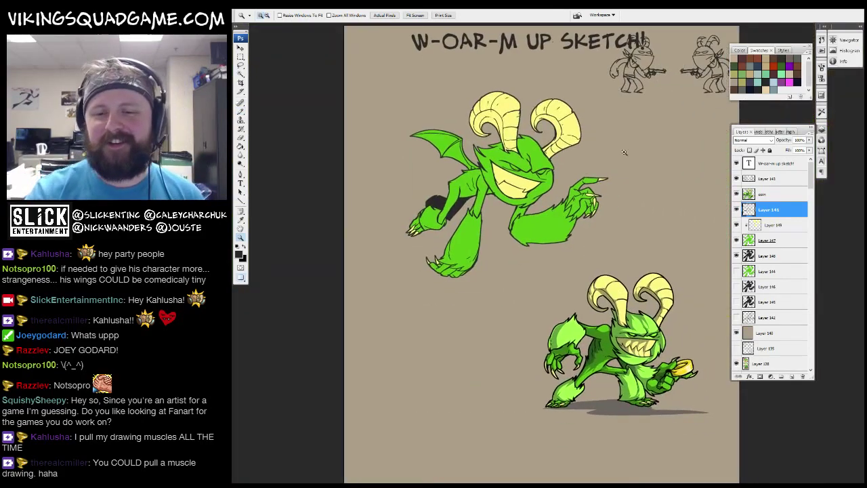
# Thicken the finger, knuckle and palm outlines of the pointing hand with the Pencil.
pyautogui.click(561, 241)
pyautogui.click(561, 240)
pyautogui.press('b')
pyautogui.scroll(-3, 533, 231)
pyautogui.hscroll(-3, 532, 232)
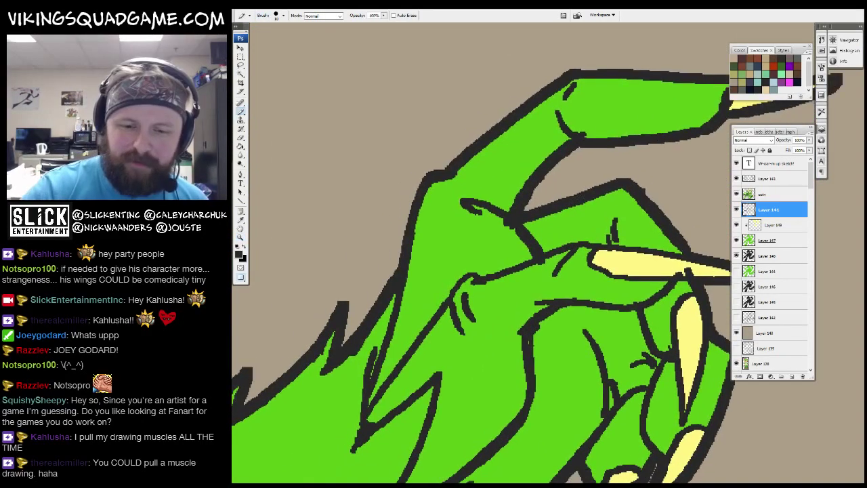
pyautogui.scroll(-1, 533, 232)
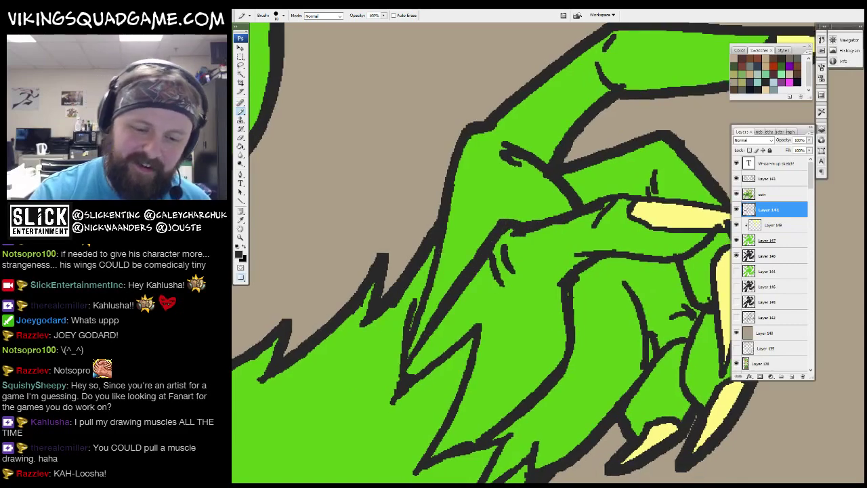
pyautogui.scroll(-3, 555, 395)
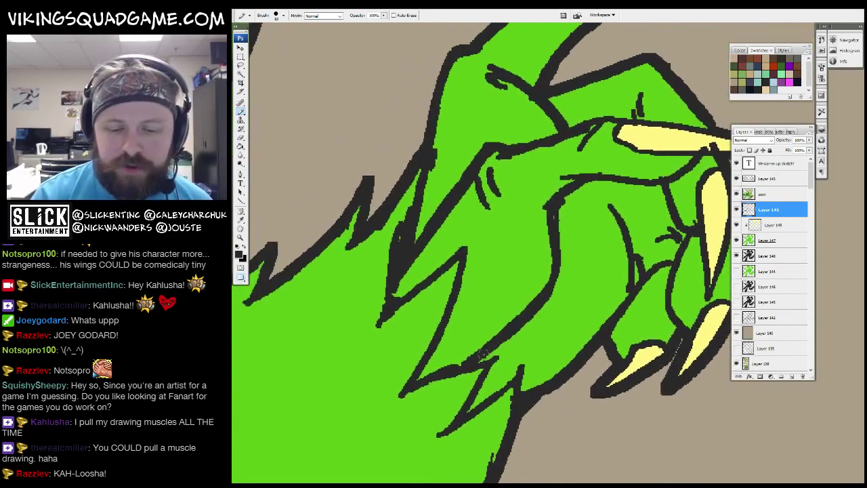
pyautogui.scroll(2, 560, 198)
pyautogui.hscroll(2, 560, 198)
pyautogui.scroll(-2, 534, 252)
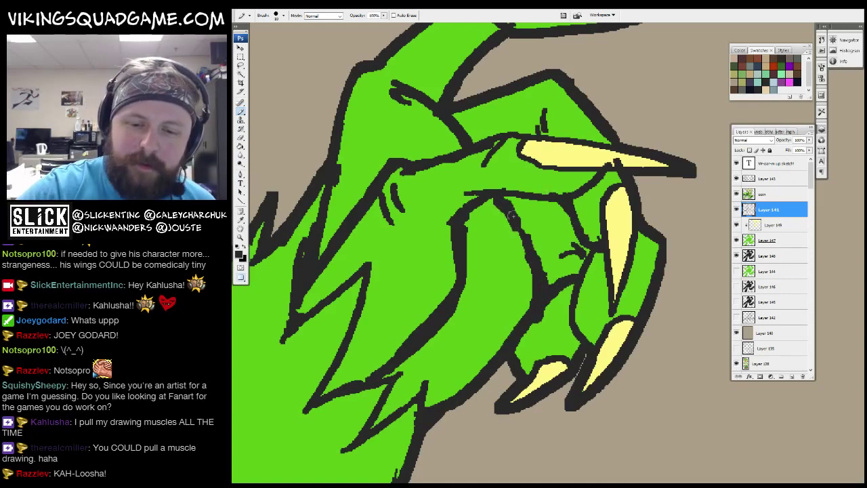
# Thicken the fur spikes at the pointing hand's wrist and the outline along the underside of the furry forearm.
pyautogui.hscroll(-5, 574, 337)
pyautogui.scroll(-3, 555, 336)
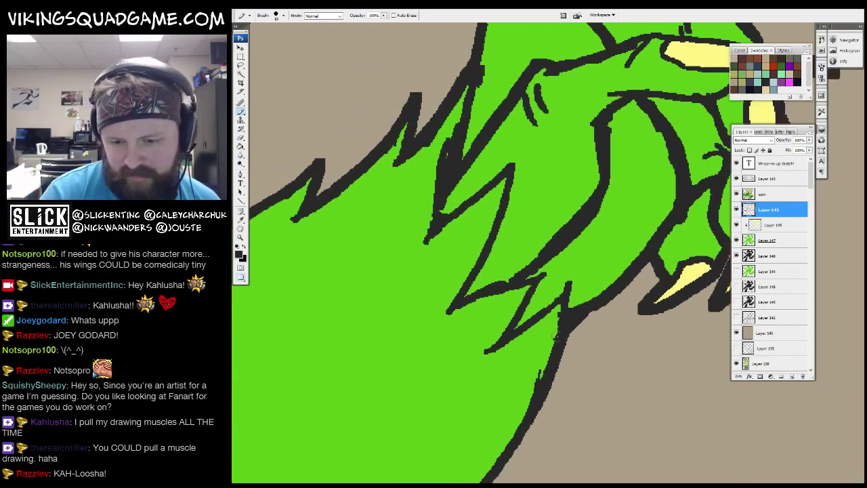
pyautogui.hscroll(-2, 450, 309)
pyautogui.scroll(1, 449, 309)
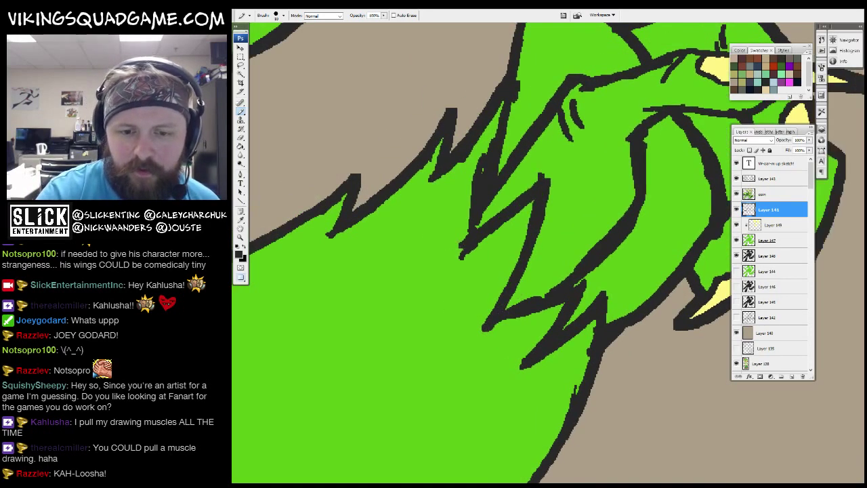
pyautogui.scroll(-5, 501, 237)
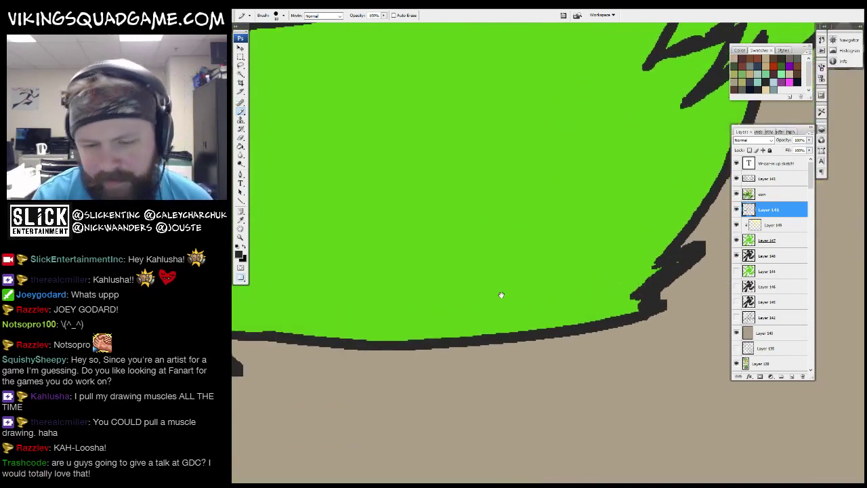
# Thicken the outlines of the upper arm below the chin and the elbow fur of the pointing arm.
pyautogui.moveTo(501, 296); pyautogui.dragTo(685, 305)
pyautogui.moveTo(325, 284)
pyautogui.mouseDown()
pyautogui.moveTo(513, 305)
pyautogui.moveTo(482, 359)
pyautogui.mouseUp()
pyautogui.moveTo(411, 238); pyautogui.dragTo(437, 187)
pyautogui.moveTo(514, 192); pyautogui.dragTo(507, 289)
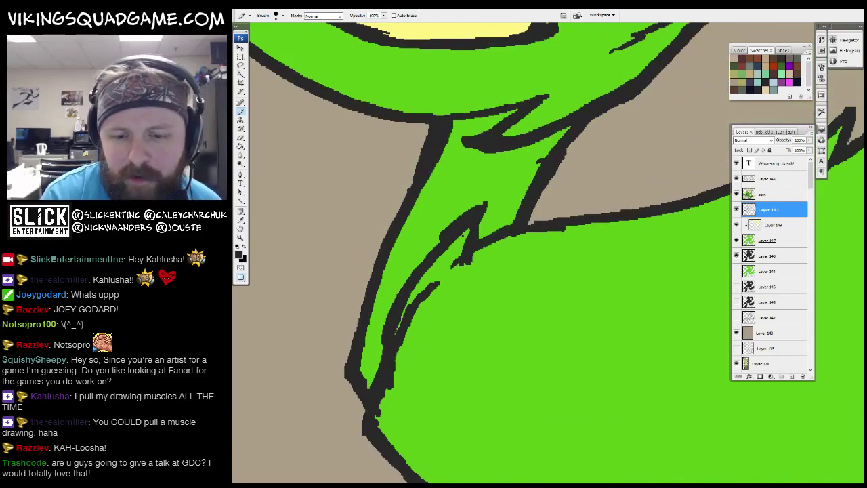
pyautogui.scroll(3, 502, 271)
# Sample the light green of the reference creature's fur and select the face, furry forearms and lower leg with the Magic Wand.
pyautogui.press('z')
pyautogui.moveTo(286, 77); pyautogui.dragTo(586, 322)
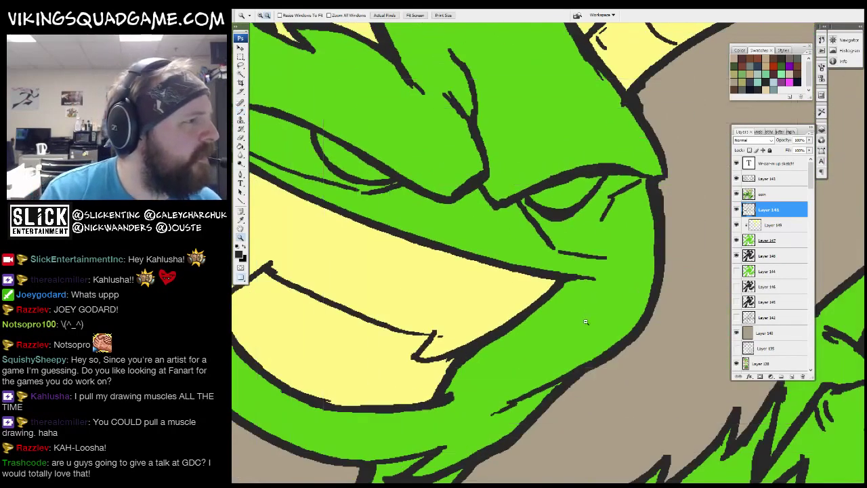
pyautogui.scroll(-6, 585, 322)
pyautogui.press('g')
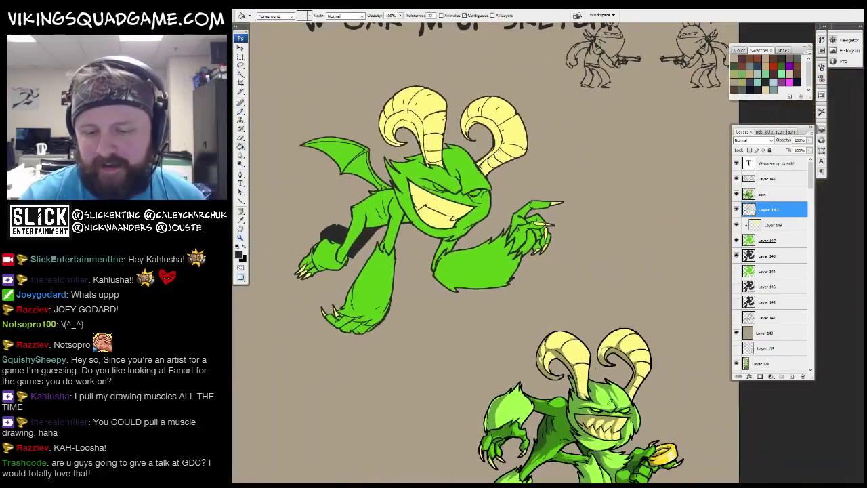
pyautogui.scroll(5, 572, 244)
pyautogui.press('w')
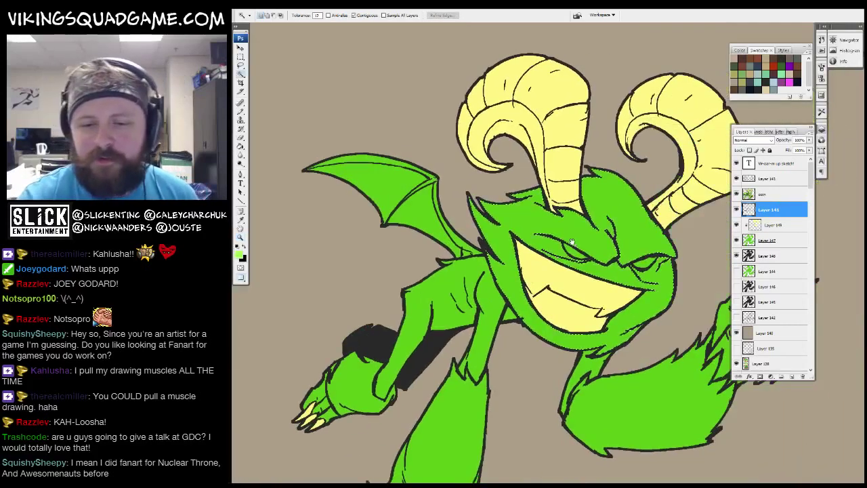
pyautogui.scroll(-2, 573, 243)
pyautogui.scroll(2, 584, 266)
pyautogui.press('z')
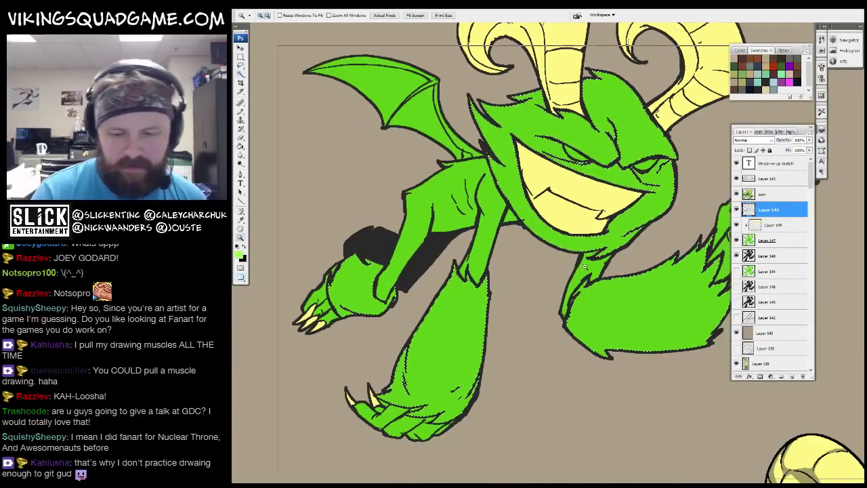
# Fill the selected face, forearms and lower leg with the light green on the clipped colour layer and clear the selection.
pyautogui.scroll(-3, 585, 266)
pyautogui.click(771, 225)
pyautogui.press('g')
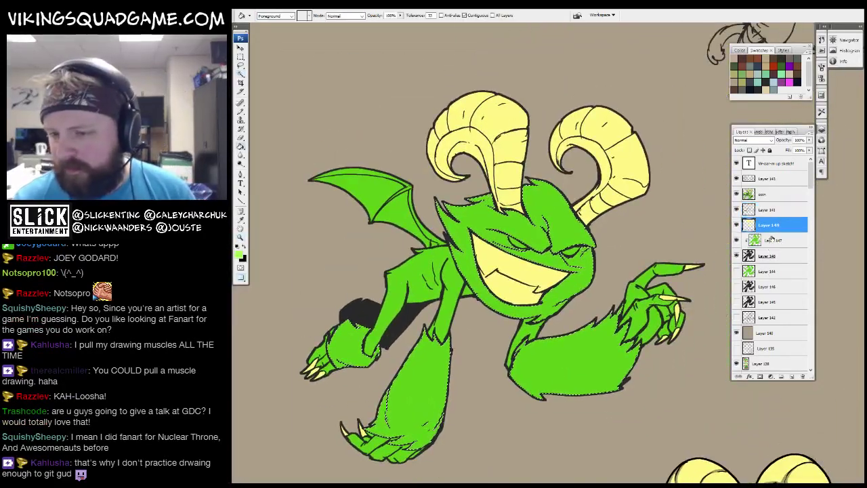
pyautogui.click(586, 327)
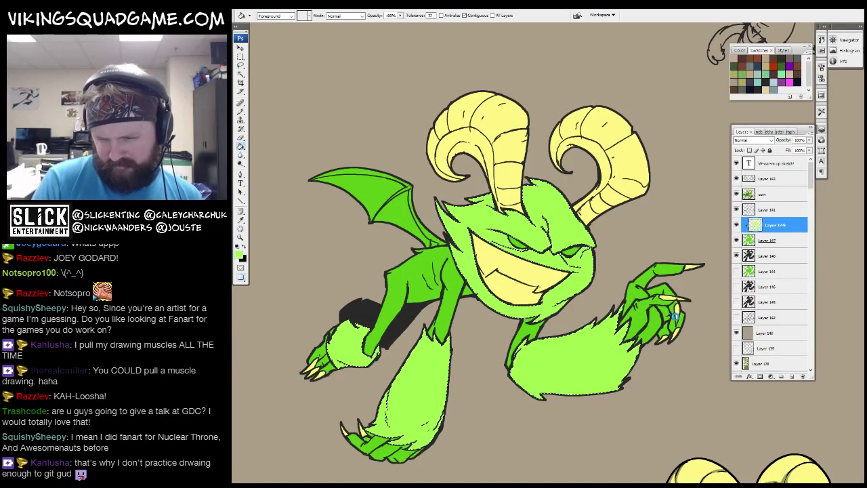
pyautogui.press('z')
pyautogui.scroll(3, 580, 252)
pyautogui.scroll(-1, 580, 253)
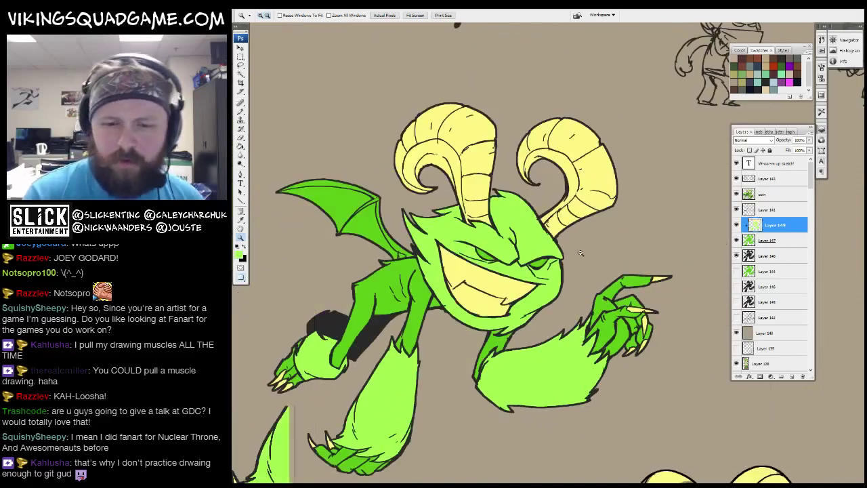
# Sample the reference creature's bright green eye colour and set it as the foreground colour, RGB 131, 255, 0.
pyautogui.scroll(-2, 580, 253)
pyautogui.scroll(-2, 580, 253)
pyautogui.scroll(4, 580, 253)
pyautogui.press('g')
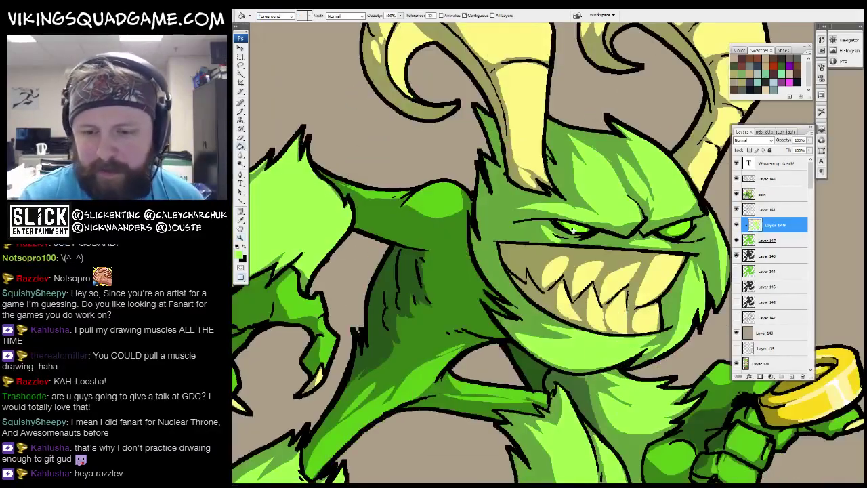
pyautogui.scroll(5, 572, 230)
pyautogui.scroll(-10, 442, 309)
pyautogui.hotkey('alt', 'shift', 'c')
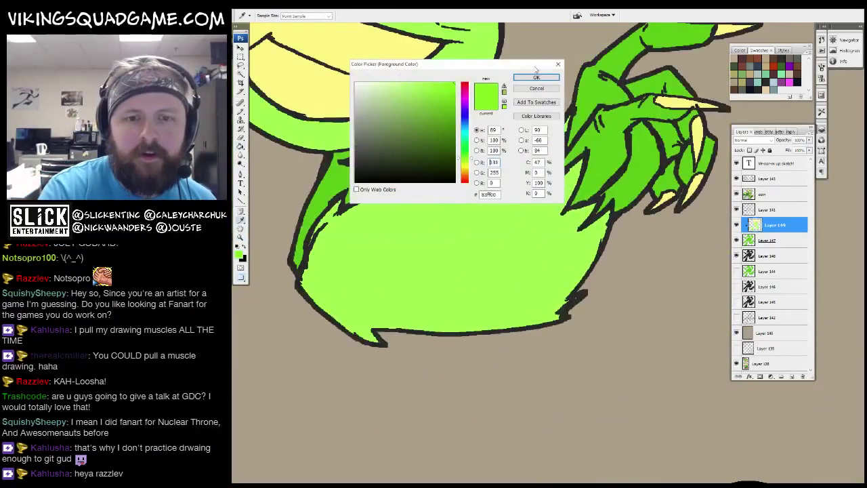
pyautogui.click(541, 78)
# Select both of the creature's eyes with the Magic Wand on the line art and fill them bright green on the clipped colour layer.
pyautogui.scroll(5, 549, 253)
pyautogui.hotkey('alt', ']')
pyautogui.press('w')
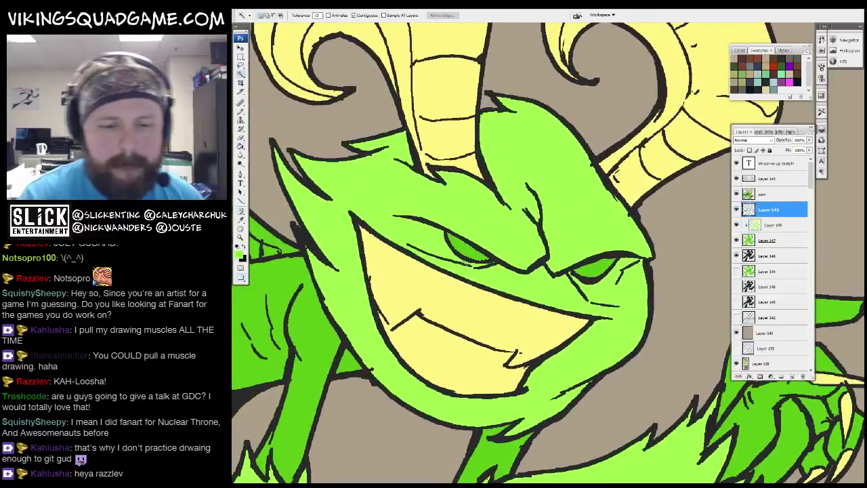
pyautogui.scroll(1, 549, 252)
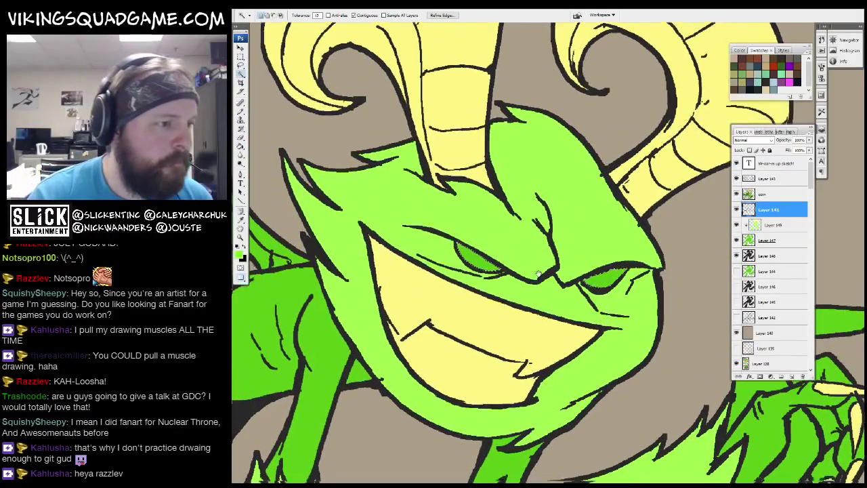
pyautogui.scroll(4, 678, 294)
pyautogui.press('g')
pyautogui.click(772, 224)
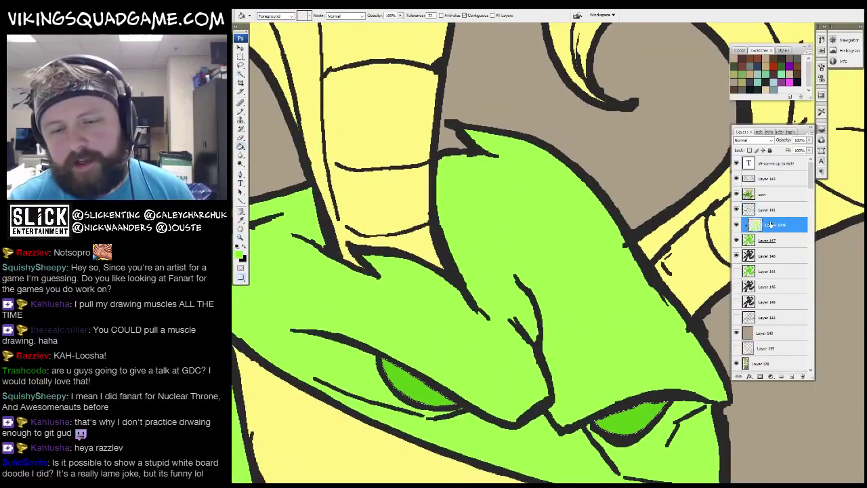
pyautogui.scroll(-2, 549, 252)
pyautogui.press('z')
pyautogui.scroll(3, 548, 224)
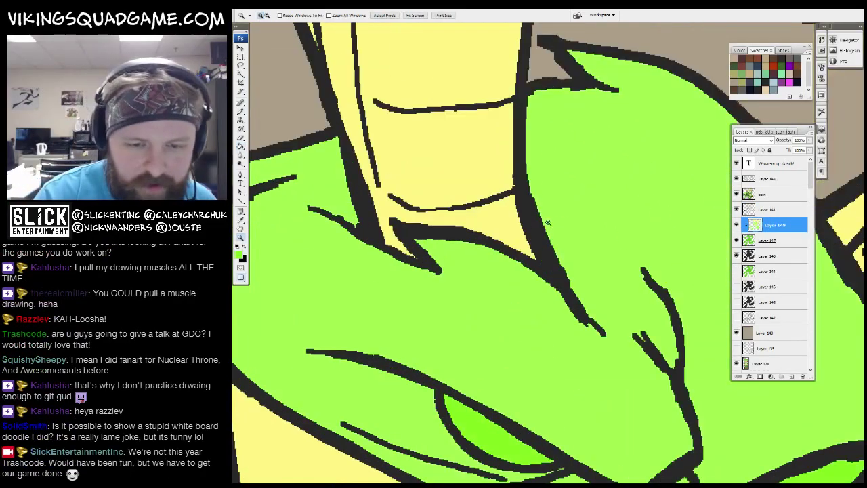
# Hide the layer holding the coloured reference creature.
pyautogui.hotkey('ctrl', '0')
pyautogui.scroll(-2, 574, 259)
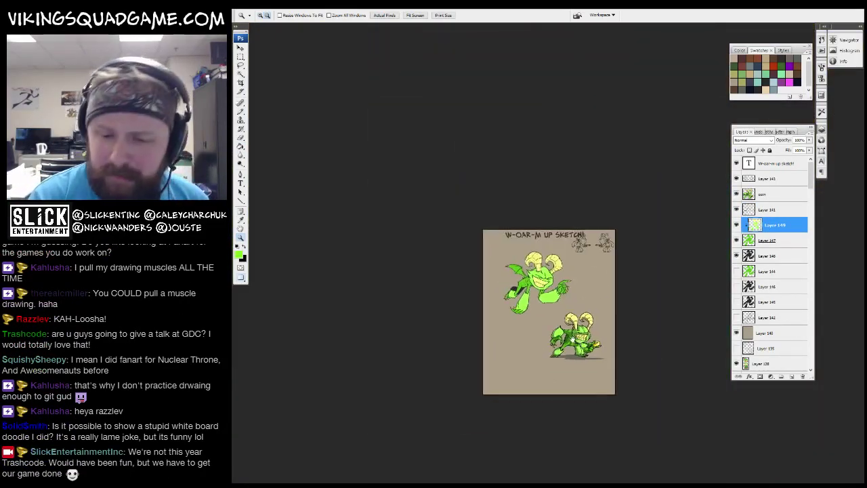
pyautogui.press('v')
pyautogui.scroll(2, 580, 350)
pyautogui.keyDown('ctrl'); pyautogui.click(664, 377); pyautogui.keyUp('ctrl')
pyautogui.scroll(5, 581, 406)
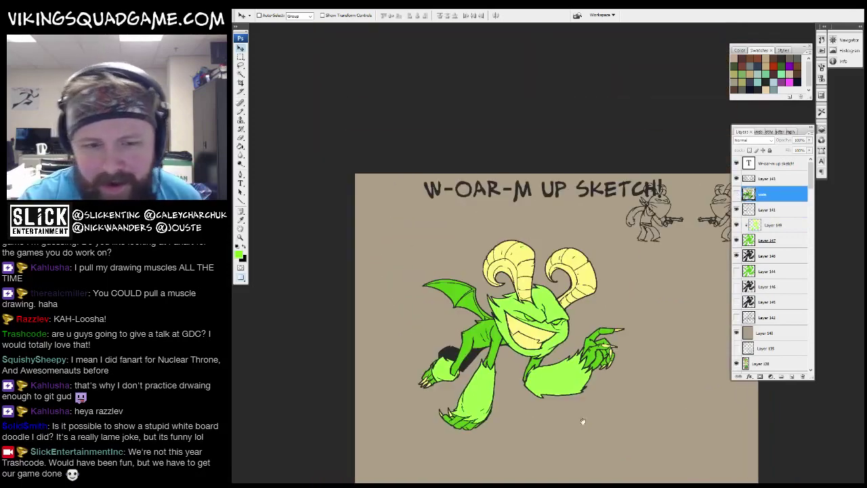
# Try to thicken the wing outline at its upper joint, base and lower tip on Layer 143.
pyautogui.press('g')
pyautogui.scroll(5, 550, 243)
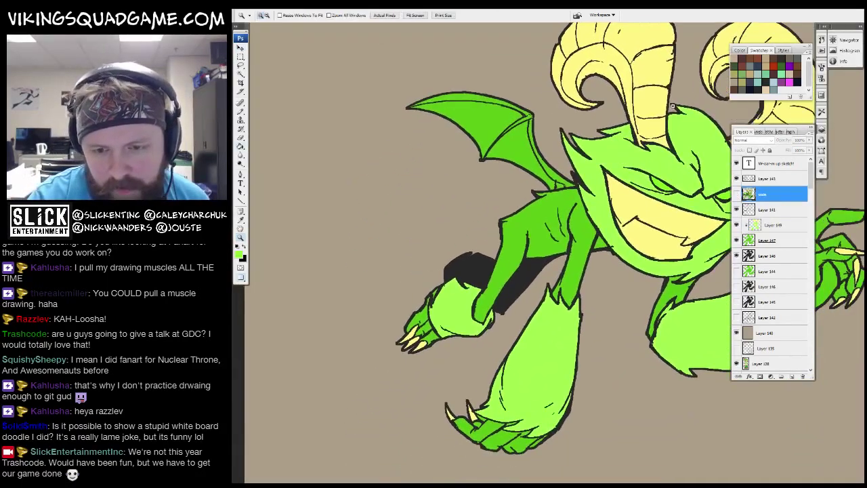
pyautogui.press('b')
pyautogui.moveTo(519, 236); pyautogui.dragTo(627, 280)
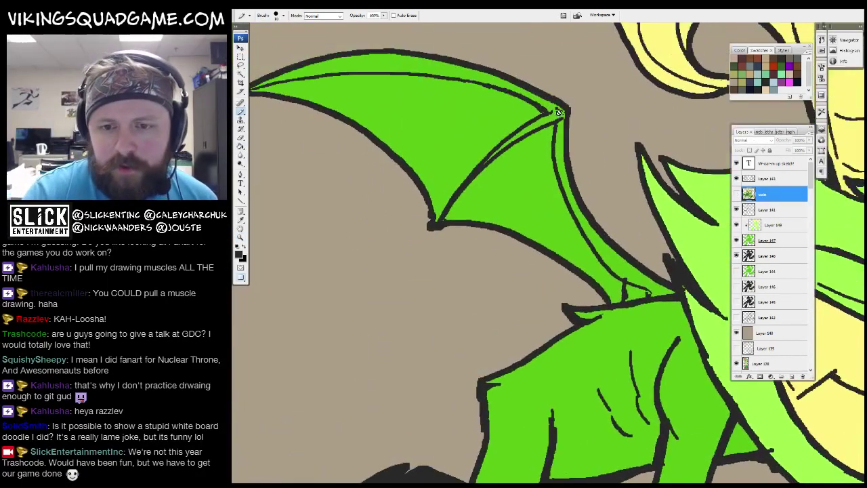
pyautogui.hotkey('alt', ']')
pyautogui.moveTo(559, 112); pyautogui.dragTo(566, 121)
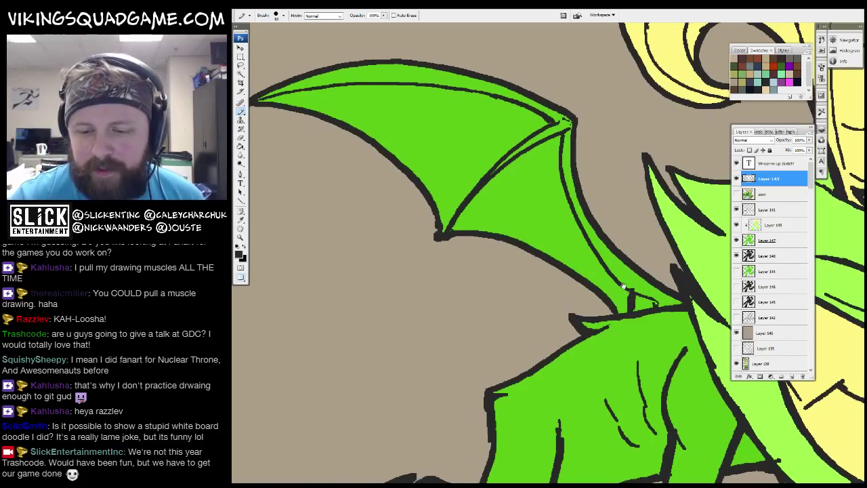
pyautogui.moveTo(623, 286); pyautogui.dragTo(644, 298)
pyautogui.moveTo(460, 250); pyautogui.dragTo(462, 248)
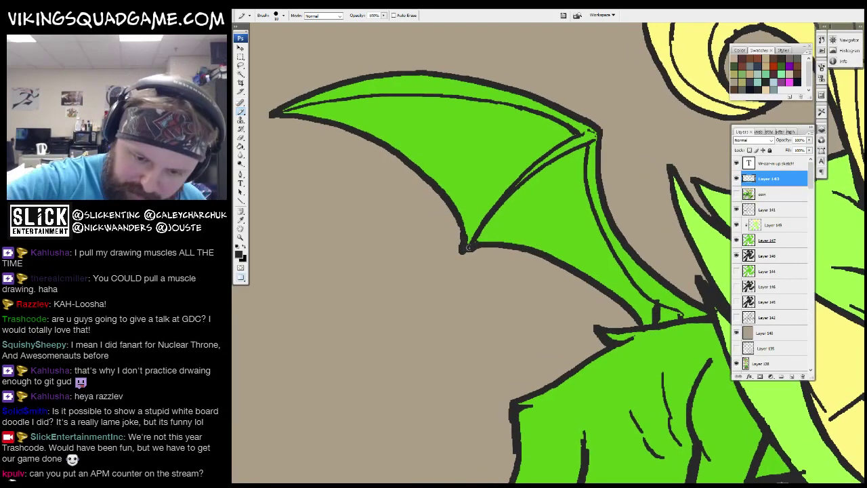
pyautogui.scroll(-3, 462, 248)
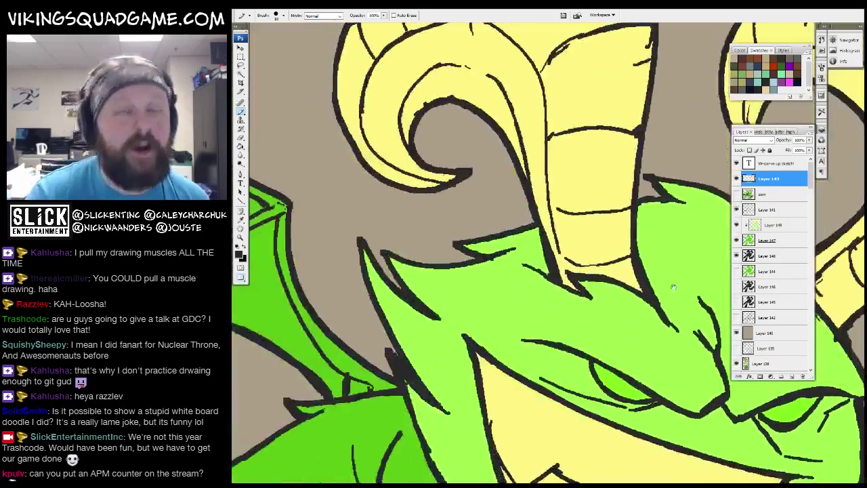
# Hide Layer 143 and make the creature's line art on Layer 141 the active layer.
pyautogui.press('w')
pyautogui.press('z')
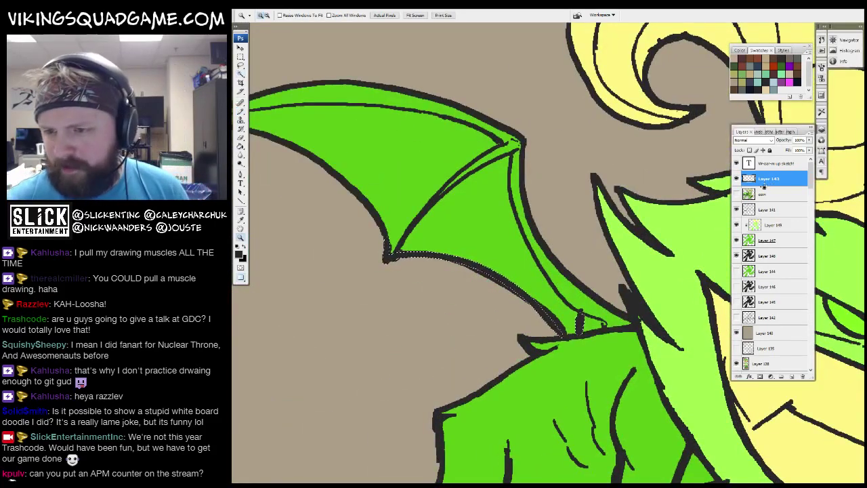
pyautogui.click(737, 179)
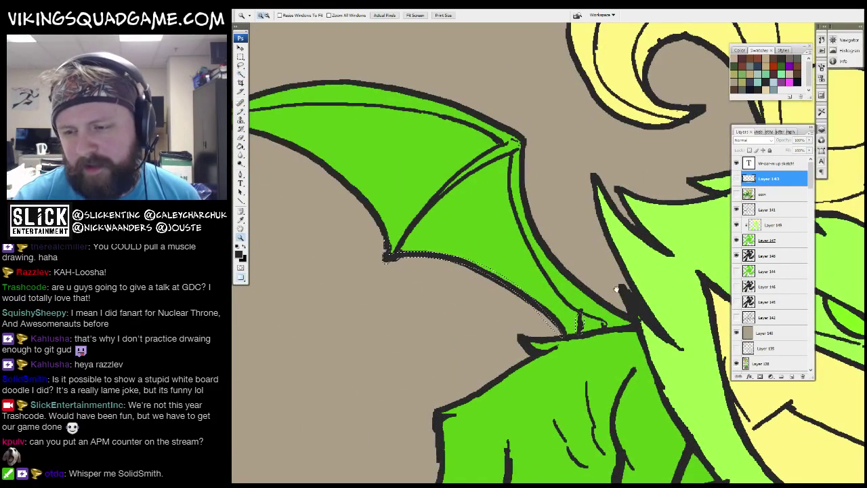
pyautogui.moveTo(596, 257); pyautogui.dragTo(625, 258)
pyautogui.click(769, 209)
# Thicken and sharpen the dark outline at the wing's lower tip and along the adjoining membrane edge.
pyautogui.press('b')
pyautogui.moveTo(512, 279); pyautogui.dragTo(561, 318)
pyautogui.scroll(3, 561, 317)
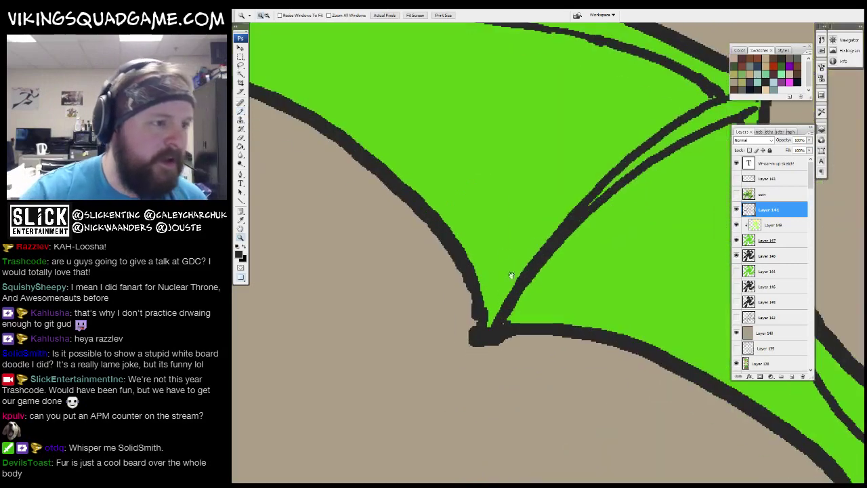
pyautogui.moveTo(509, 320); pyautogui.dragTo(542, 301)
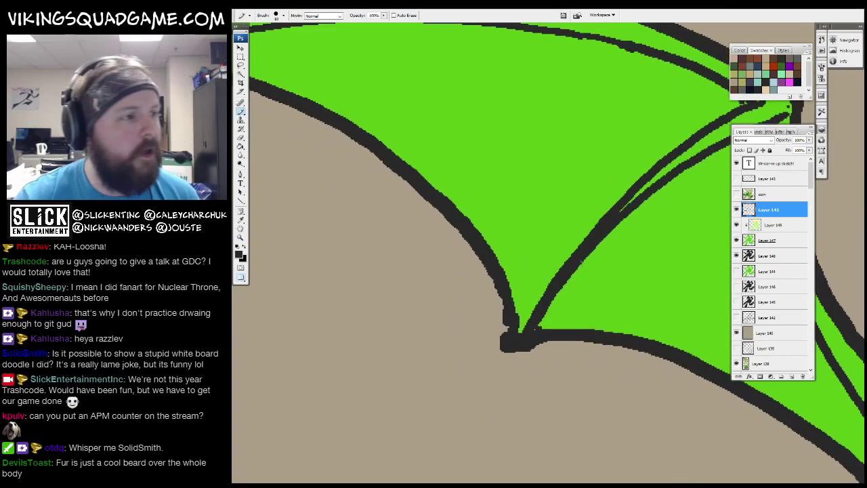
pyautogui.press('z')
pyautogui.scroll(-4, 550, 295)
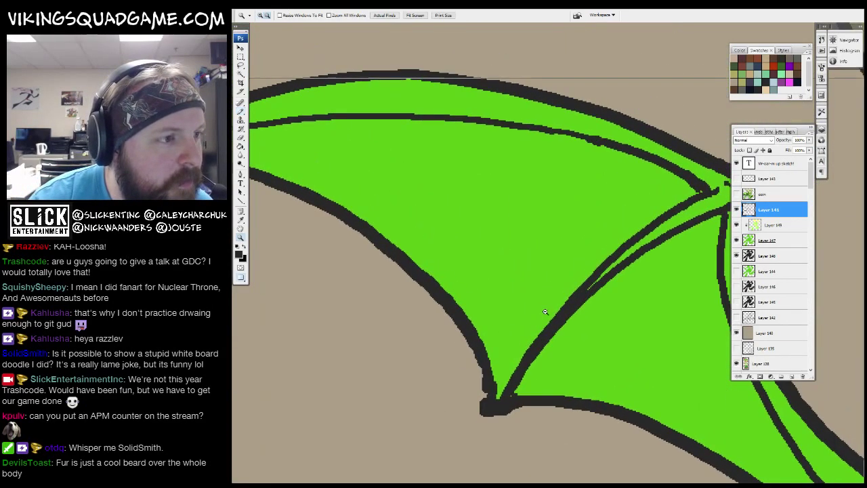
pyautogui.click(551, 282)
pyautogui.press('b')
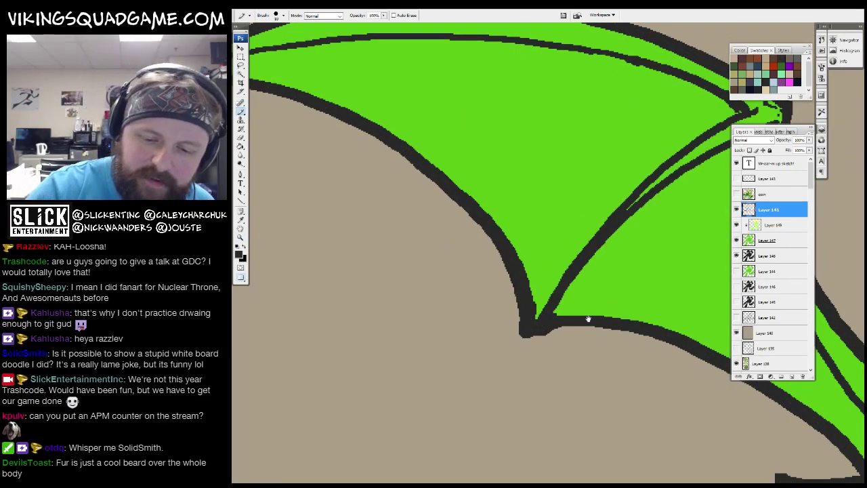
pyautogui.moveTo(588, 319); pyautogui.dragTo(547, 194)
pyautogui.moveTo(500, 210); pyautogui.dragTo(353, 129)
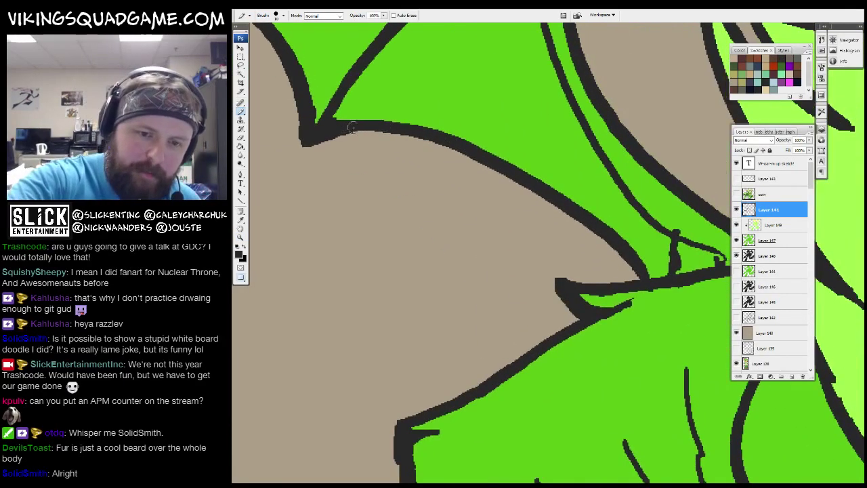
# Examine the whole creature and its wing outline at reduced magnification.
pyautogui.press('z')
pyautogui.moveTo(635, 276); pyautogui.dragTo(598, 317)
pyautogui.keyDown('alt'); pyautogui.click(597, 317); pyautogui.keyUp('alt')
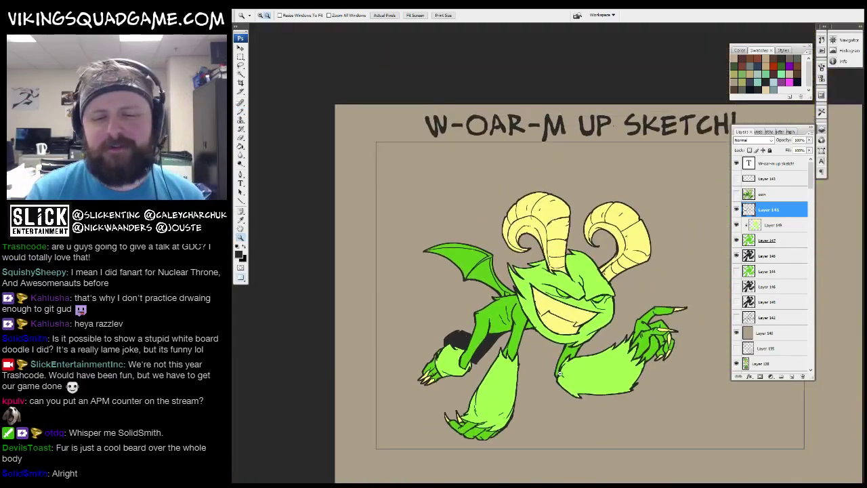
pyautogui.keyDown('alt'); pyautogui.click(598, 317); pyautogui.keyUp('alt')
pyautogui.click(556, 277)
pyautogui.moveTo(556, 276); pyautogui.dragTo(533, 323)
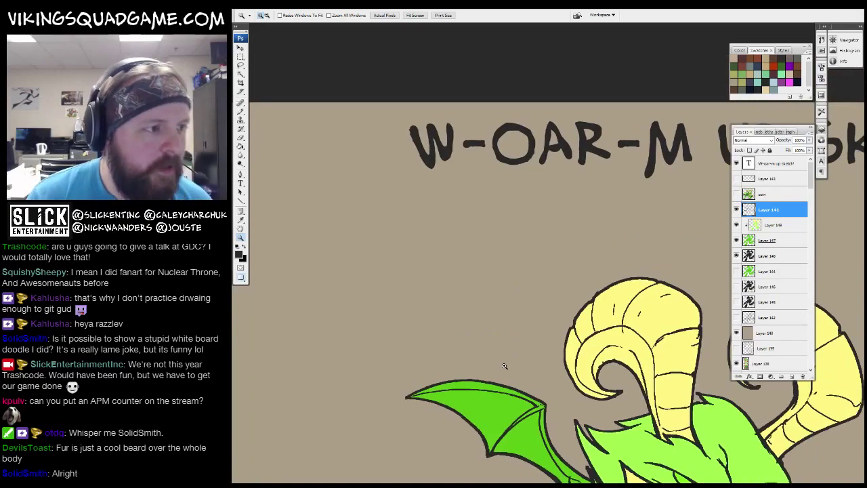
pyautogui.moveTo(504, 365); pyautogui.dragTo(500, 268)
pyautogui.moveTo(550, 377); pyautogui.dragTo(489, 315)
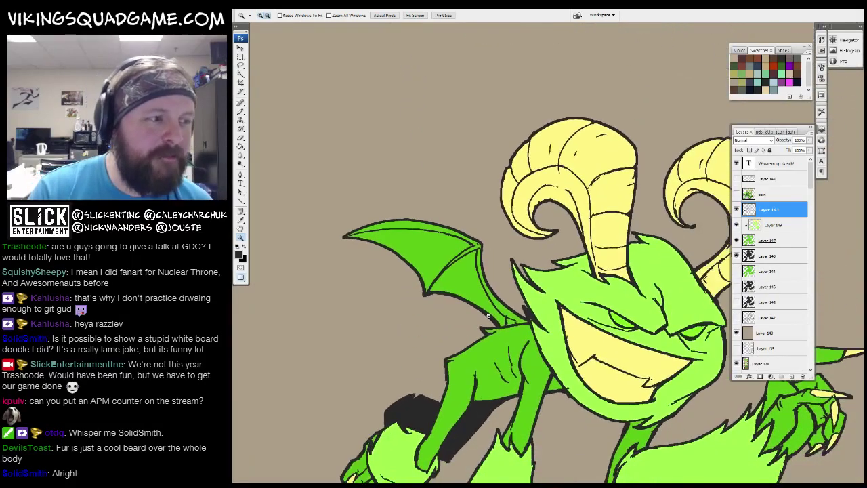
# Thicken the wing's inner line running from the upper joint along the top ridge to the tip.
pyautogui.keyDown('alt'); pyautogui.click(488, 316); pyautogui.keyUp('alt')
pyautogui.click(514, 291)
pyautogui.click(661, 227)
pyautogui.press('b')
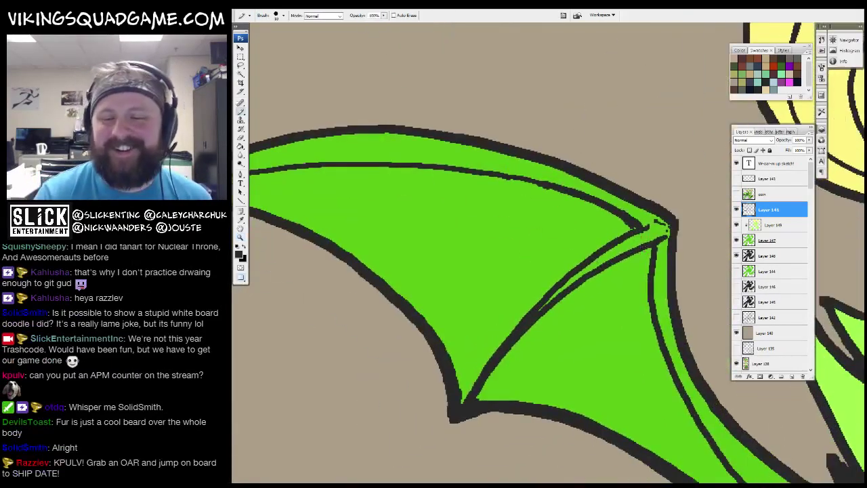
pyautogui.moveTo(641, 228); pyautogui.dragTo(676, 231)
pyautogui.moveTo(407, 168); pyautogui.dragTo(571, 154)
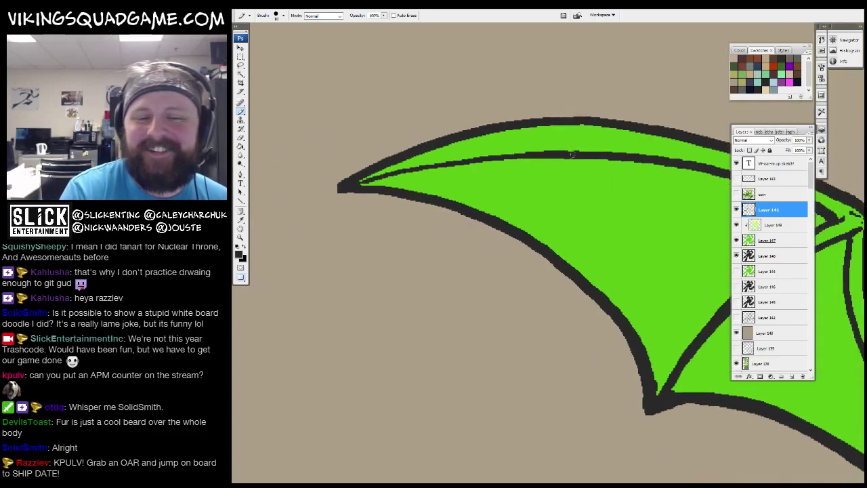
pyautogui.moveTo(601, 256); pyautogui.dragTo(479, 246)
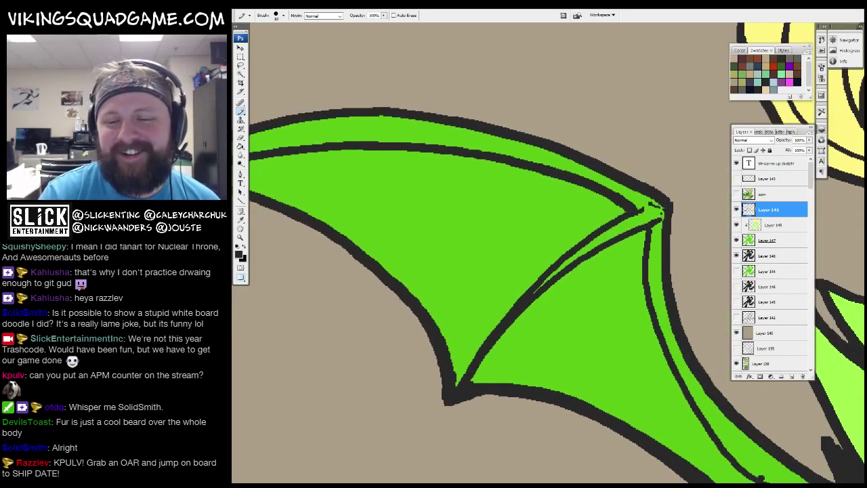
# Select the wing membranes with the Magic Wand and fill them with the light fur green on the clipped colour layer.
pyautogui.press('z')
pyautogui.keyDown('alt'); pyautogui.click(663, 349); pyautogui.keyUp('alt')
pyautogui.keyDown('alt'); pyautogui.click(663, 349); pyautogui.keyUp('alt')
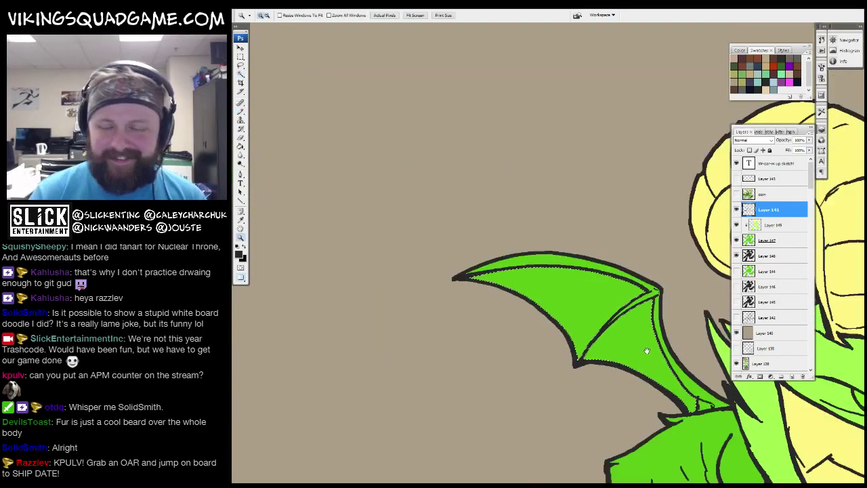
pyautogui.click(704, 339)
pyautogui.press('g')
pyautogui.keyDown('alt'); pyautogui.click(304, 179); pyautogui.keyUp('alt')
pyautogui.hotkey('alt', '[')
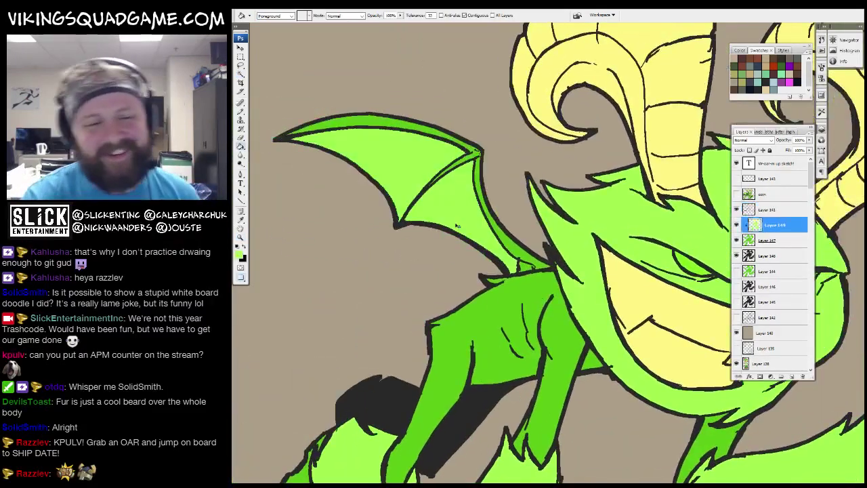
pyautogui.click(414, 200)
# Add a new clipped layer above the flat colours, fill it with dark navy and set its opacity to 40%.
pyautogui.press('z')
pyautogui.keyDown('alt'); pyautogui.click(643, 390); pyautogui.keyUp('alt')
pyautogui.moveTo(643, 389); pyautogui.dragTo(498, 272)
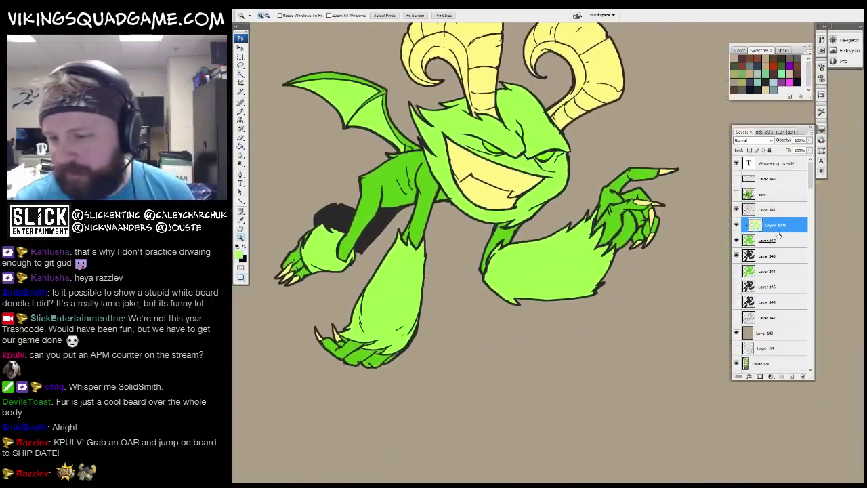
pyautogui.hotkey('ctrl', 'shift', 'alt', 'n')
pyautogui.moveTo(773, 233); pyautogui.dragTo(755, 317)
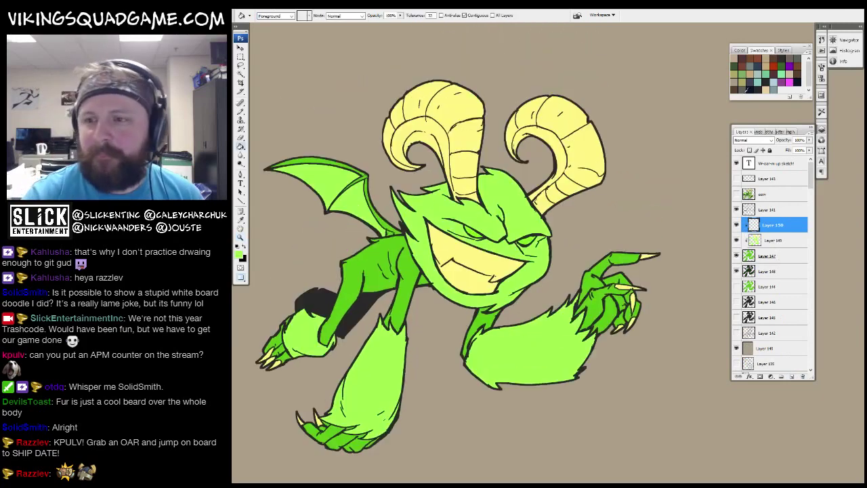
pyautogui.click(490, 262)
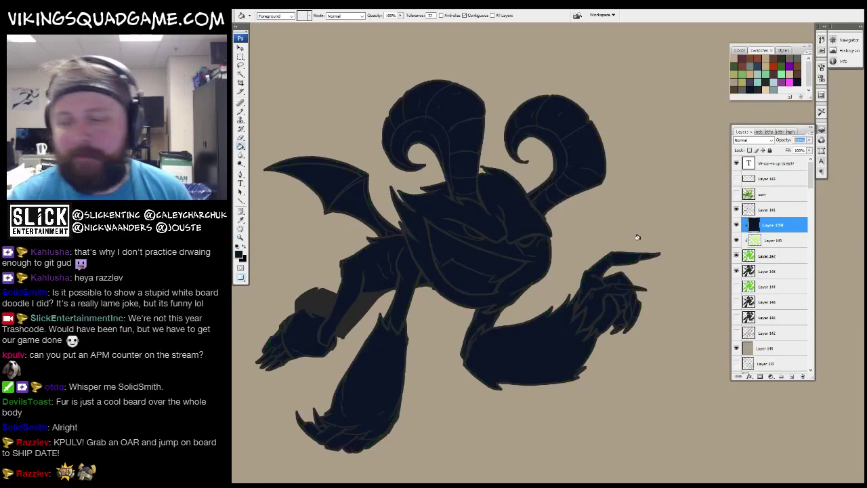
pyautogui.write('40')
# Lasso the lit areas of the wing membranes and the wing's upper ridge on the navy shade layer.
pyautogui.scroll(5, 500, 257)
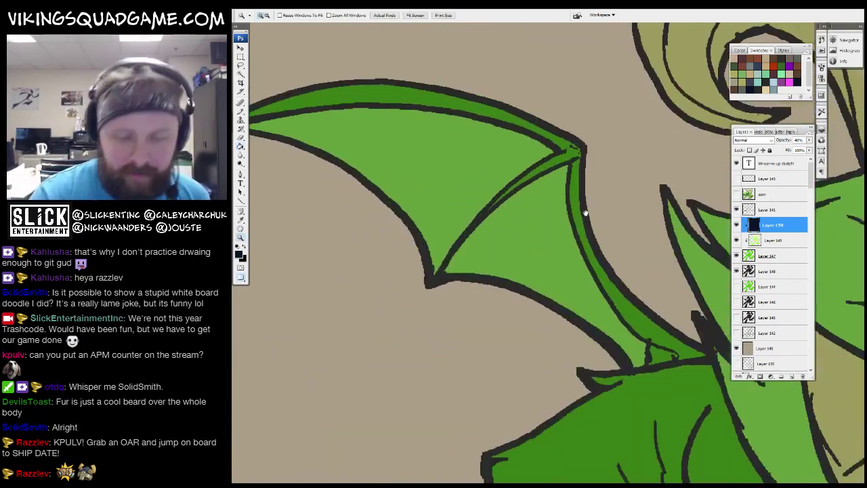
pyautogui.moveTo(437, 271); pyautogui.dragTo(551, 288)
pyautogui.moveTo(551, 288); pyautogui.dragTo(596, 323)
pyautogui.moveTo(413, 145); pyautogui.dragTo(613, 187)
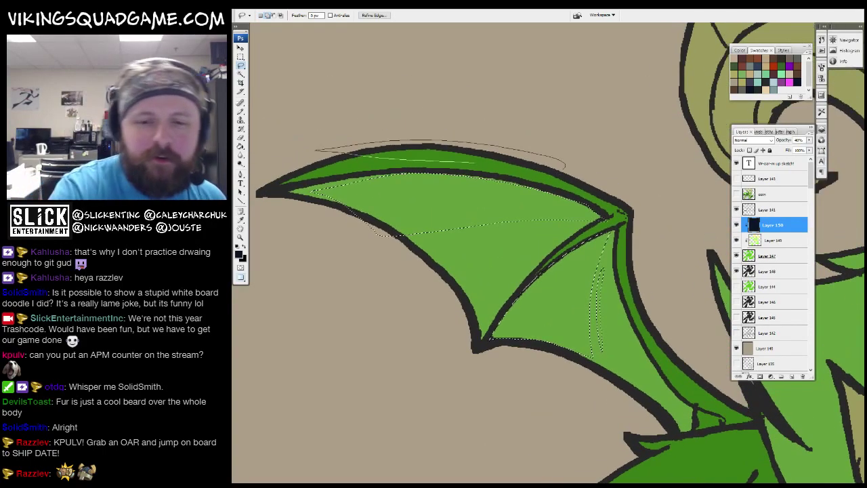
pyautogui.moveTo(739, 298); pyautogui.dragTo(362, 368)
# Lasso the lit faces of the left horn's front segments and clear the navy shade inside them.
pyautogui.scroll(2, 538, 171)
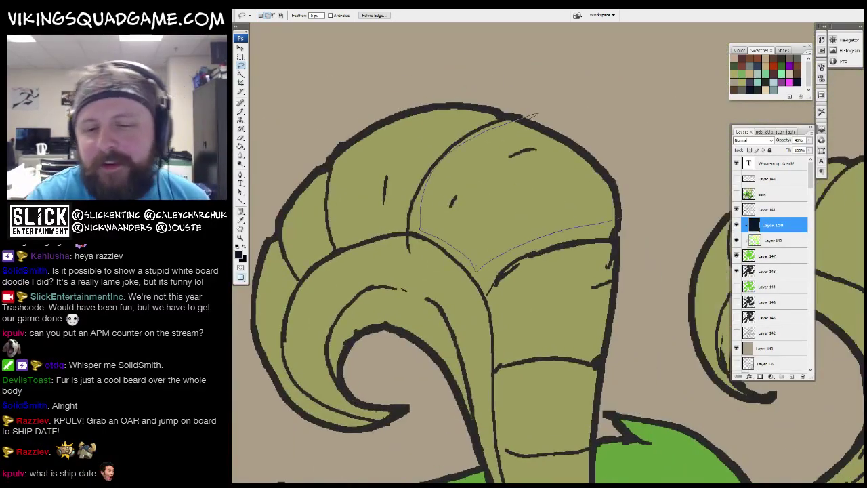
pyautogui.moveTo(620, 218); pyautogui.dragTo(548, 95)
pyautogui.moveTo(684, 331)
pyautogui.mouseDown()
pyautogui.moveTo(652, 206)
pyautogui.moveTo(724, 189)
pyautogui.mouseUp()
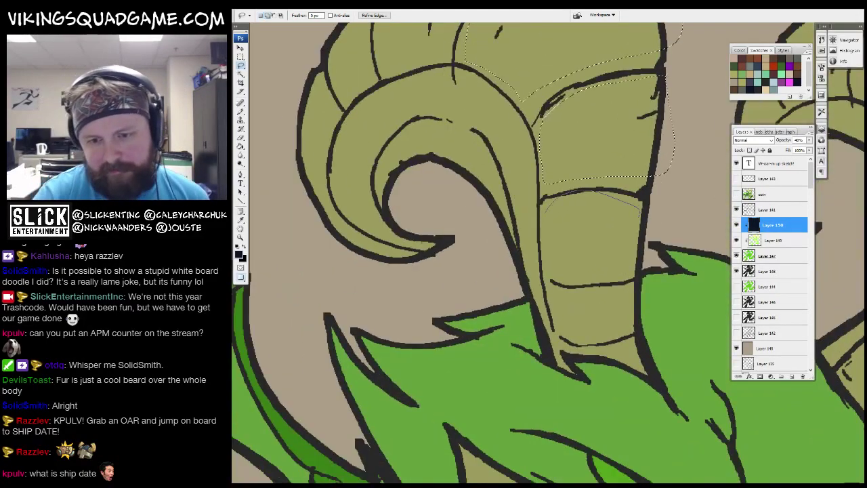
pyautogui.scroll(-1, 542, 251)
pyautogui.hotkey('alt', 'BackSpace')
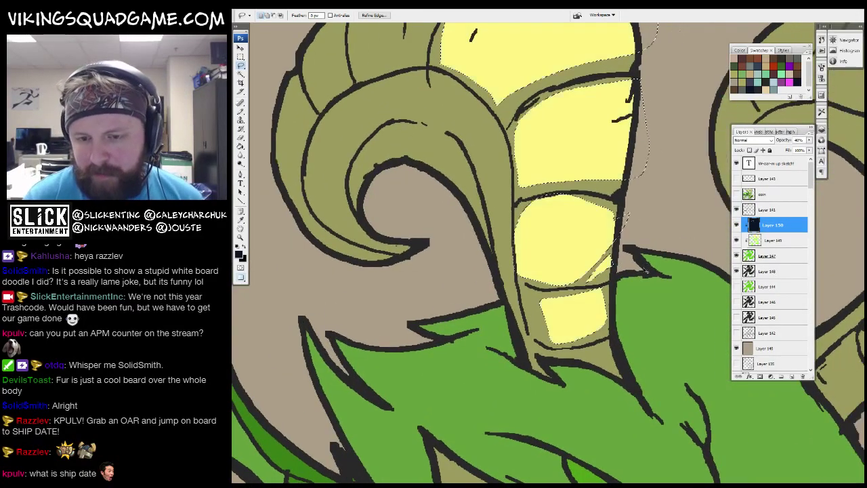
# Lasso the lit areas of the left horn's rear segments and curled tip and clear the shade there.
pyautogui.scroll(3, 630, 294)
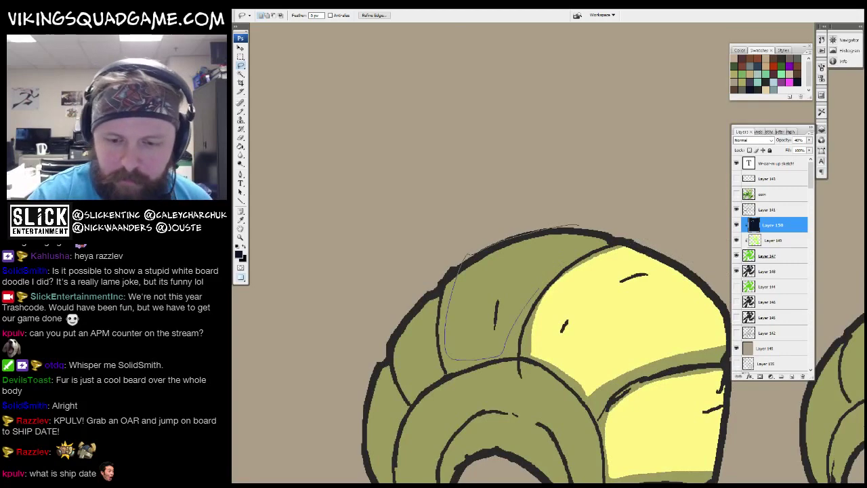
pyautogui.moveTo(540, 294); pyautogui.dragTo(577, 226)
pyautogui.moveTo(442, 285); pyautogui.dragTo(467, 309)
pyautogui.scroll(-1, 468, 308)
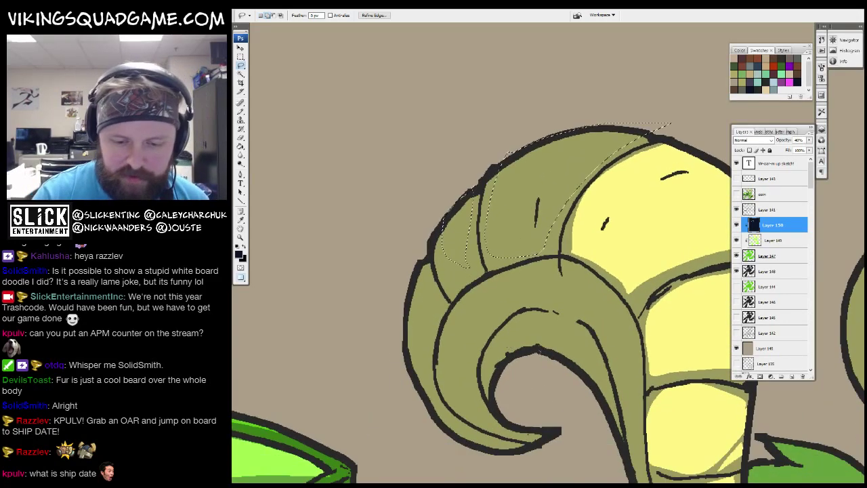
pyautogui.moveTo(494, 386)
pyautogui.mouseDown()
pyautogui.moveTo(190, 308)
pyautogui.moveTo(155, 230)
pyautogui.mouseUp()
# Lasso the lit areas of the head's crest, brow, muzzle, under-eye fold and cheek on the shade layer.
pyautogui.scroll(-2, 535, 299)
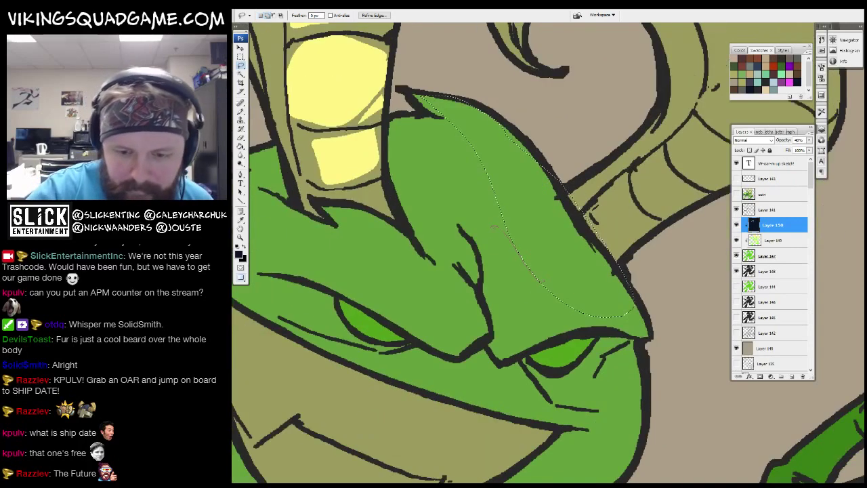
pyautogui.hscroll(-1, 538, 279)
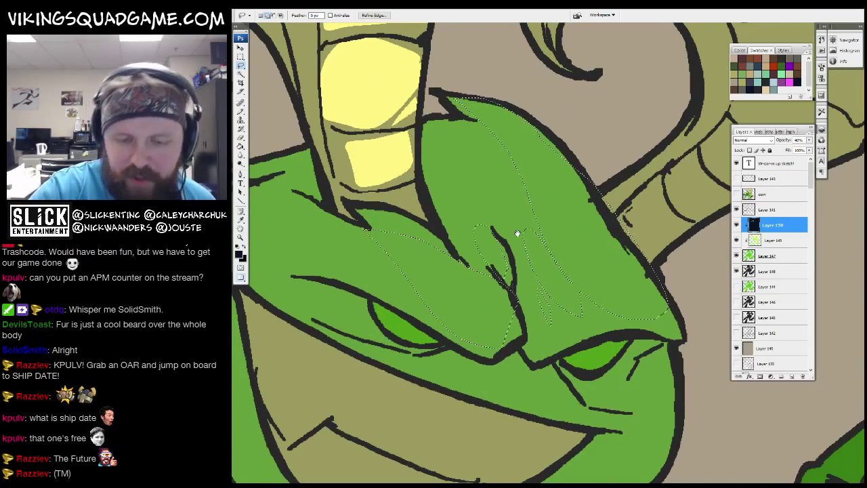
pyautogui.scroll(-1, 539, 279)
pyautogui.moveTo(539, 279)
pyautogui.mouseDown()
pyautogui.moveTo(498, 239)
pyautogui.moveTo(547, 238)
pyautogui.moveTo(486, 147)
pyautogui.mouseUp()
pyautogui.scroll(-2, 561, 239)
pyautogui.scroll(2, 536, 253)
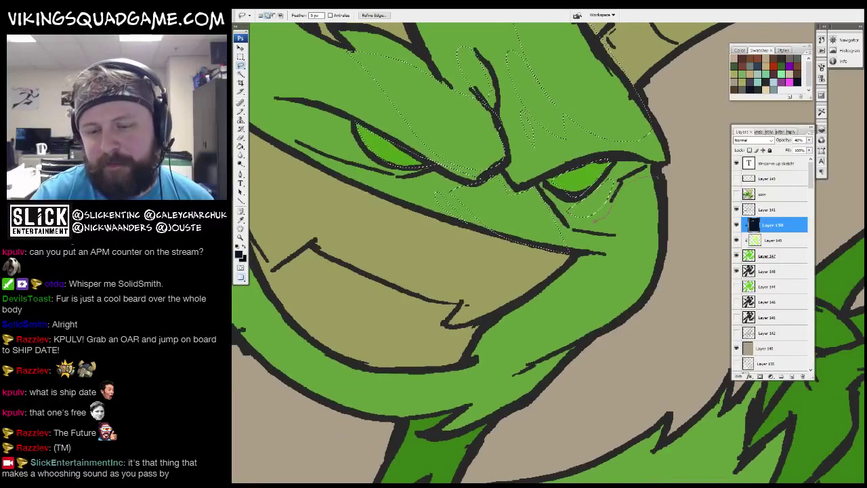
pyautogui.scroll(-2, 657, 235)
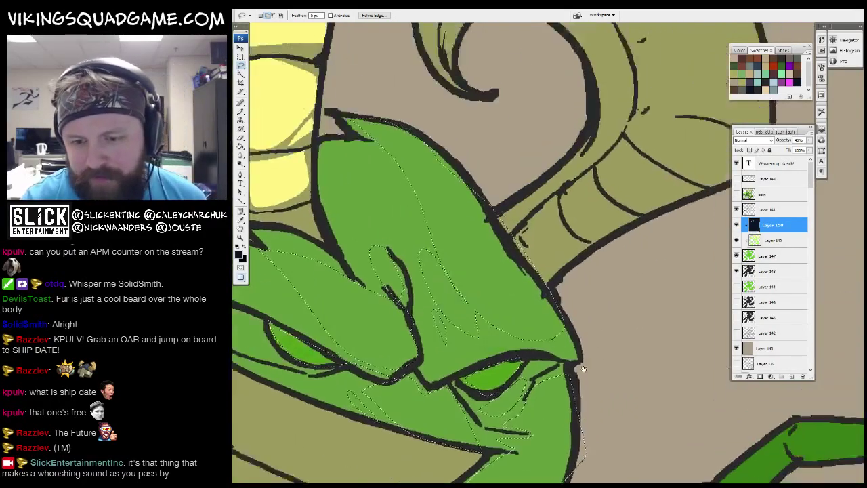
# Add the lit faces of the right horn's segments, from the base around to the curl, to the selection.
pyautogui.scroll(2, 577, 368)
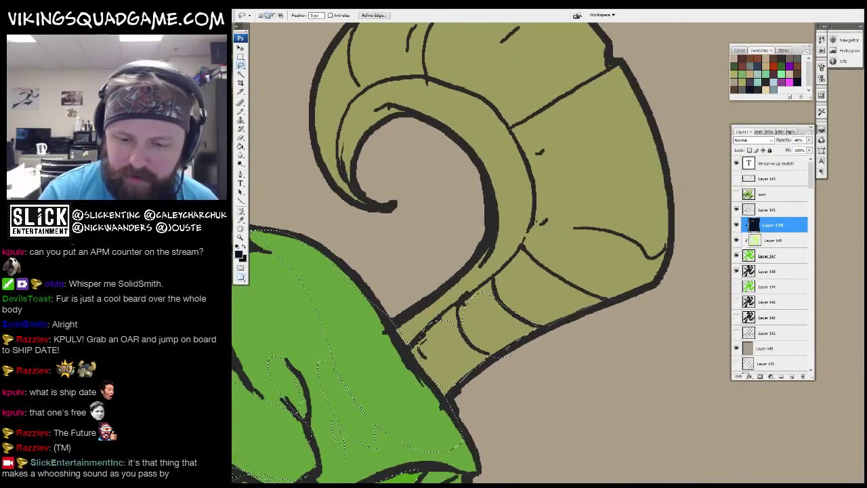
pyautogui.scroll(1, 454, 250)
pyautogui.scroll(3, 454, 251)
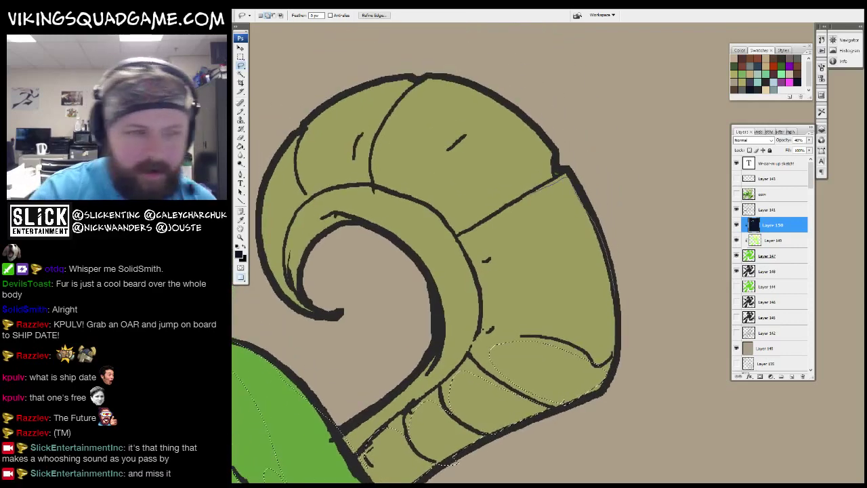
pyautogui.scroll(3, 609, 281)
pyautogui.scroll(-2, 621, 373)
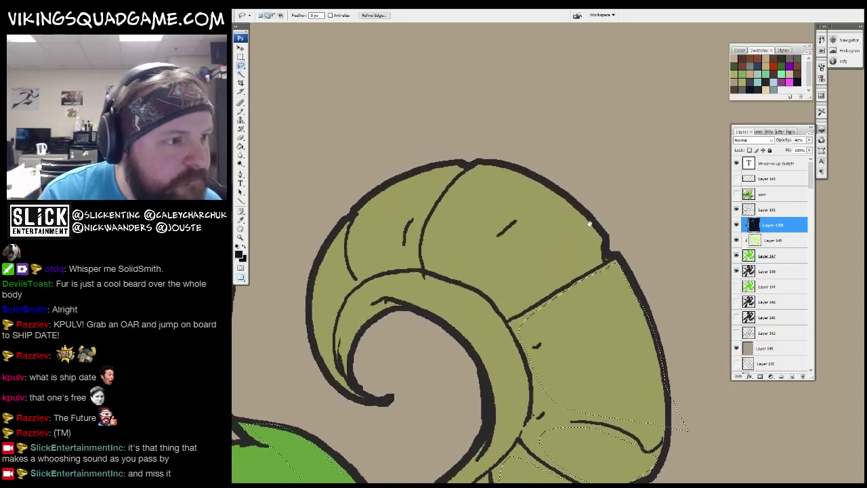
pyautogui.scroll(3, 574, 223)
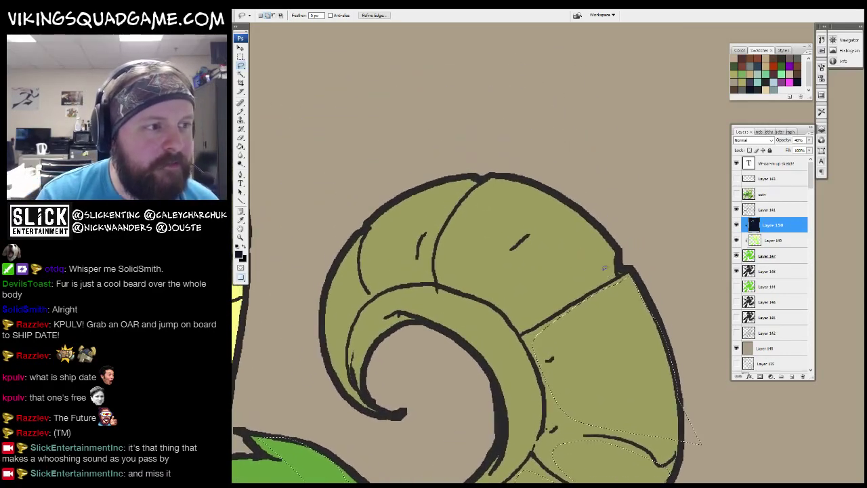
pyautogui.scroll(2, 632, 224)
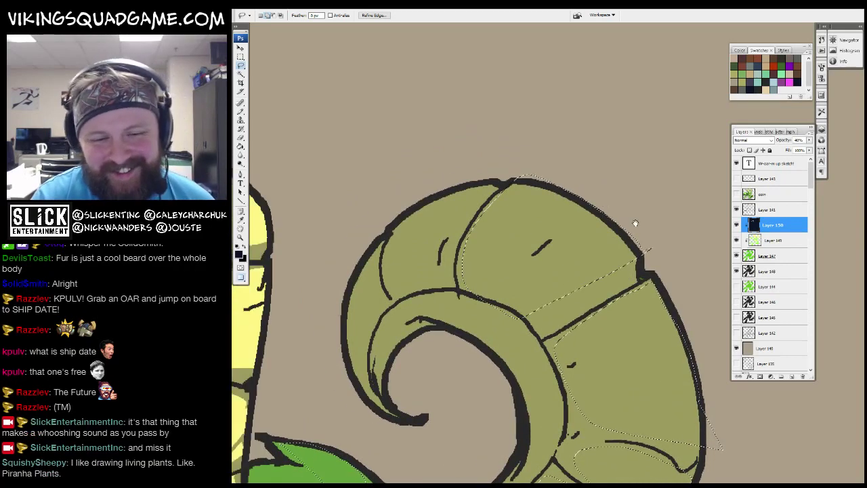
pyautogui.scroll(-1, 546, 315)
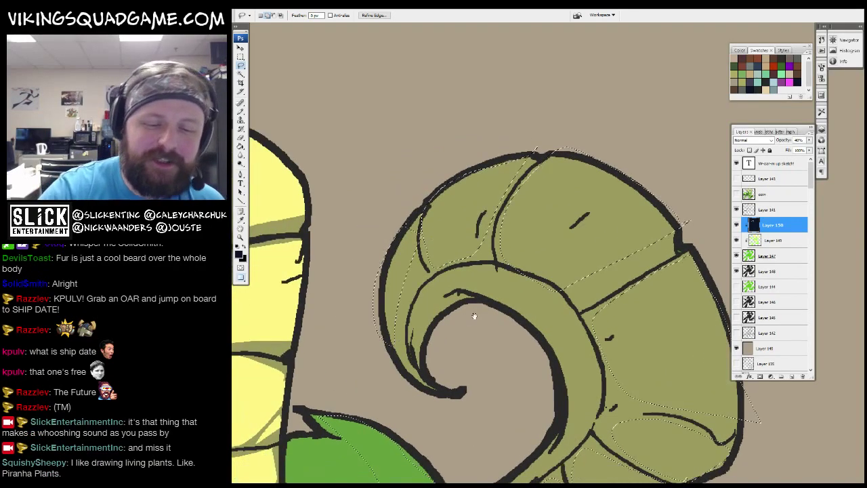
# Add lit shapes on the crest's inner side, the left brow and beneath the left eye to the selection.
pyautogui.moveTo(474, 315); pyautogui.dragTo(526, 248)
pyautogui.moveTo(461, 300); pyautogui.dragTo(617, 155)
pyautogui.moveTo(449, 274); pyautogui.dragTo(598, 253)
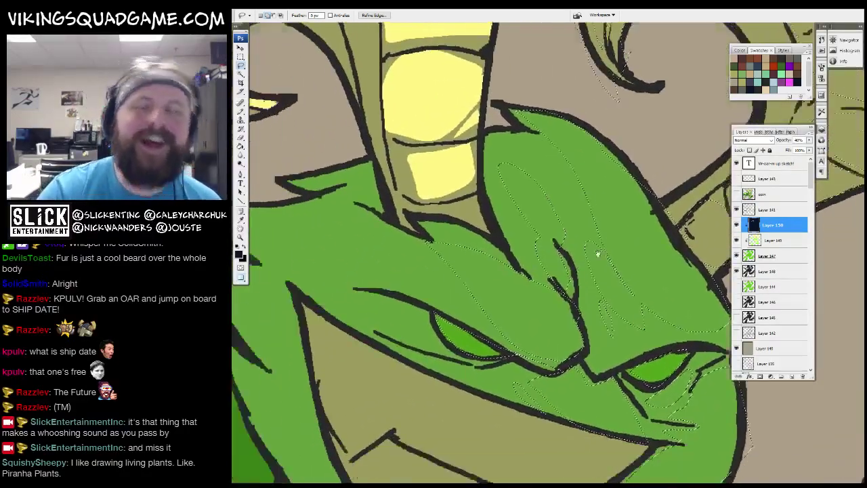
pyautogui.moveTo(447, 325); pyautogui.dragTo(623, 273)
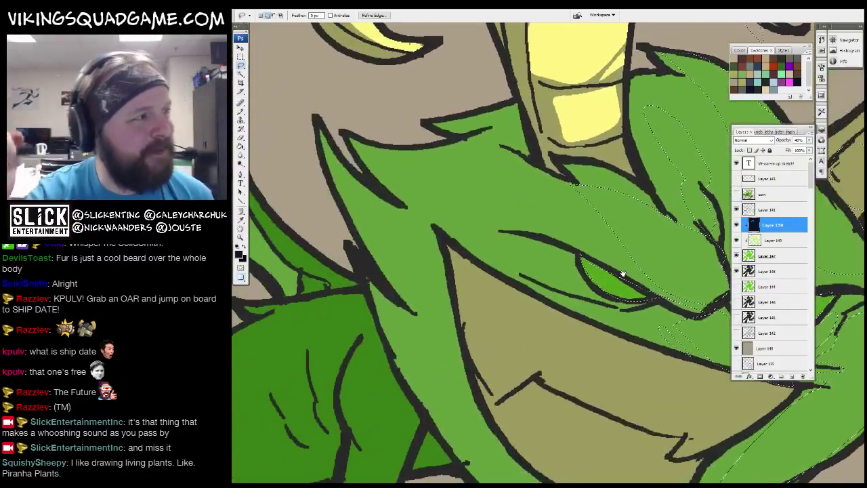
pyautogui.moveTo(622, 273); pyautogui.dragTo(548, 193)
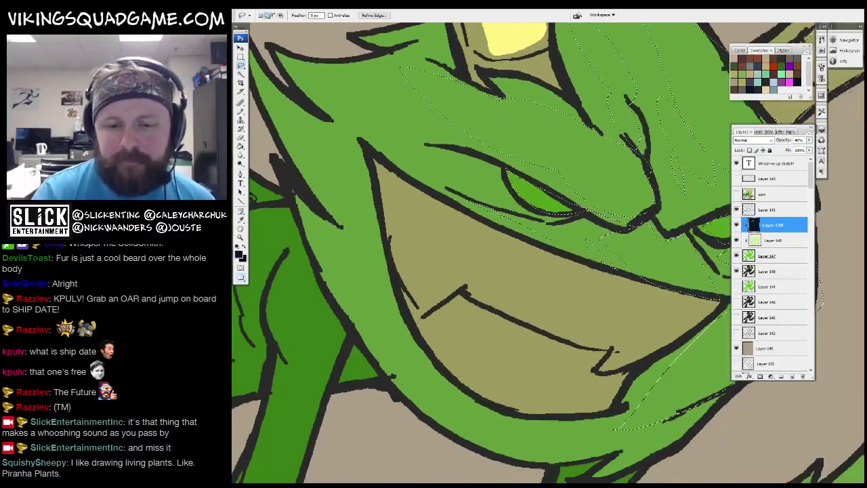
# Add the lit areas of the upper and lower teeth to the selection and clear the shade throughout it.
pyautogui.moveTo(481, 217); pyautogui.dragTo(420, 313)
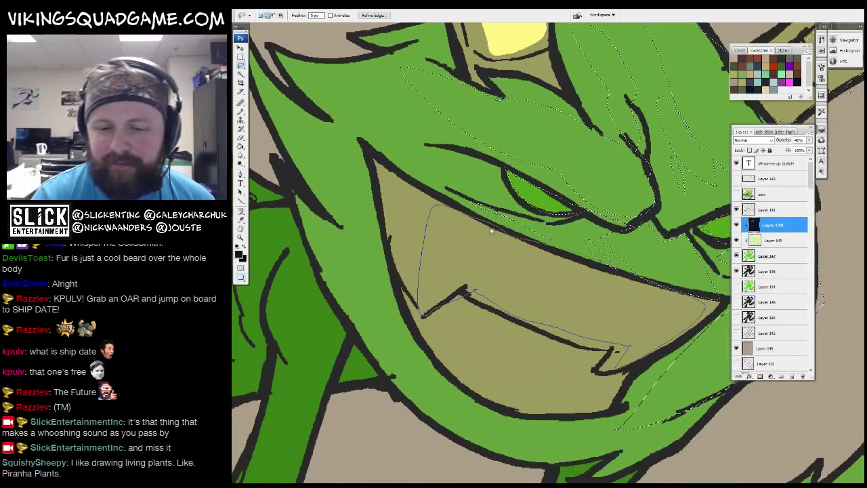
pyautogui.moveTo(491, 230); pyautogui.dragTo(492, 229)
pyautogui.moveTo(492, 229); pyautogui.dragTo(508, 220)
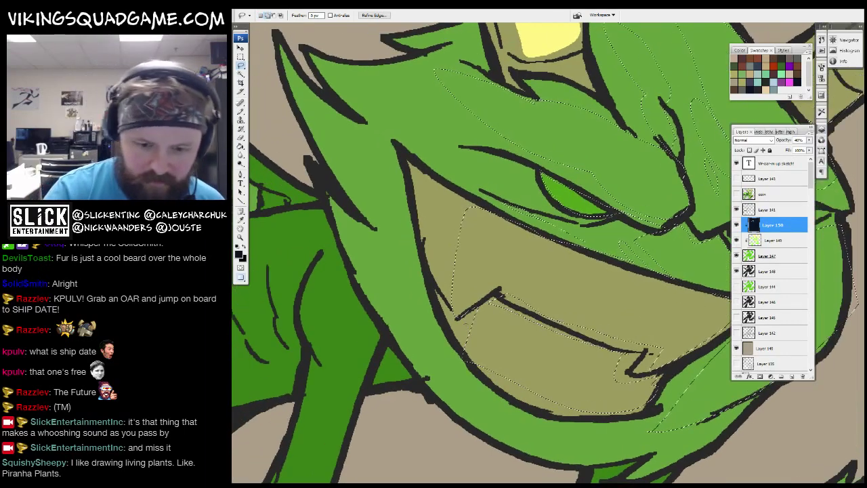
pyautogui.keyDown('alt'); pyautogui.click(573, 266); pyautogui.keyUp('alt')
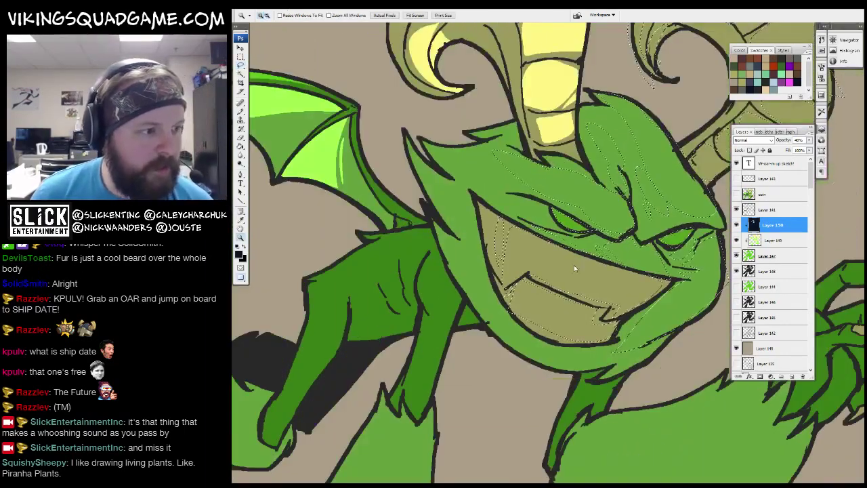
pyautogui.hotkey('alt', 'BackSpace')
pyautogui.keyDown('alt'); pyautogui.click(574, 265); pyautogui.keyUp('alt')
pyautogui.keyDown('alt'); pyautogui.click(574, 265); pyautogui.keyUp('alt')
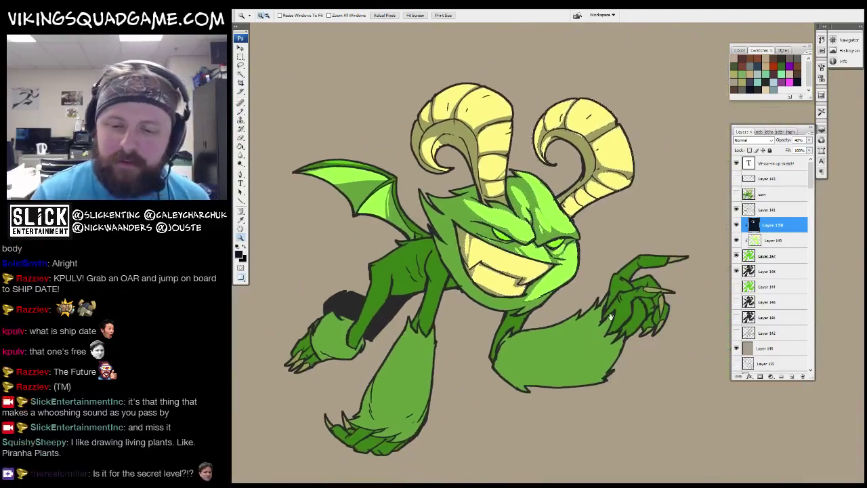
# Lasso the lit part of the fur tuft under the chin on the shade layer.
pyautogui.moveTo(434, 312); pyautogui.dragTo(633, 242)
pyautogui.press('z')
pyautogui.keyDown('alt'); pyautogui.click(564, 308); pyautogui.keyUp('alt')
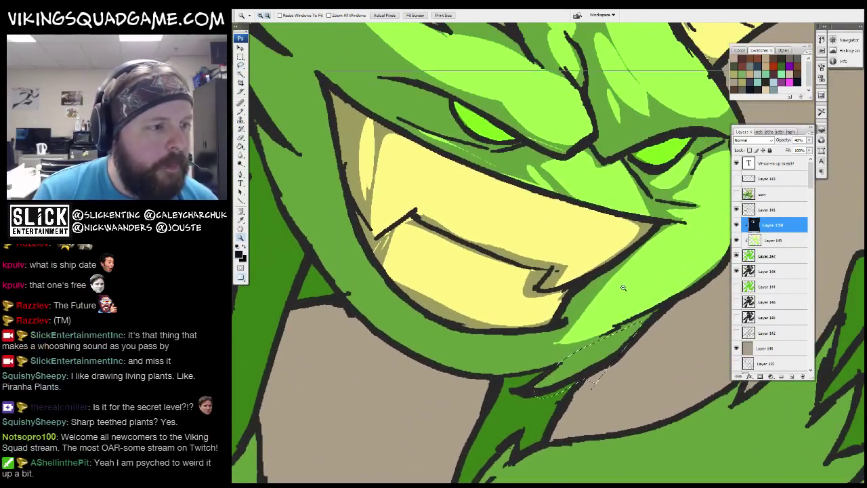
pyautogui.keyDown('alt'); pyautogui.click(564, 308); pyautogui.keyUp('alt')
pyautogui.keyDown('alt'); pyautogui.click(564, 308); pyautogui.keyUp('alt')
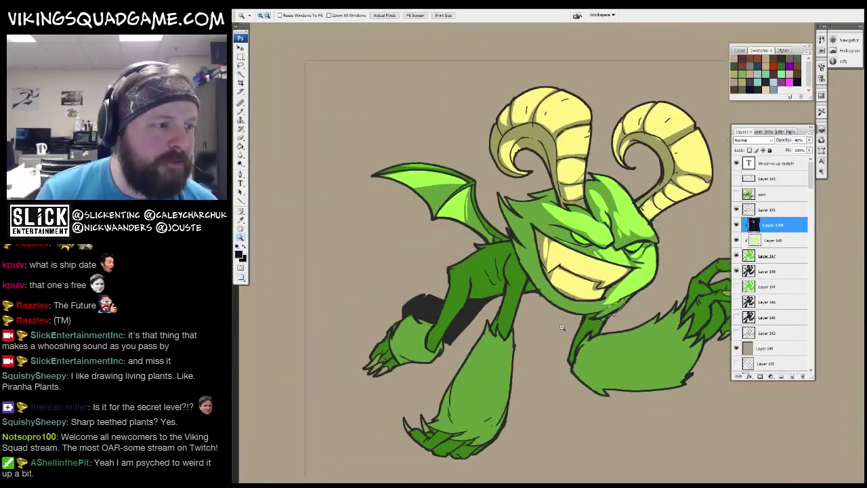
pyautogui.keyDown('alt'); pyautogui.click(515, 305); pyautogui.keyUp('alt')
pyautogui.moveTo(493, 302); pyautogui.dragTo(542, 301)
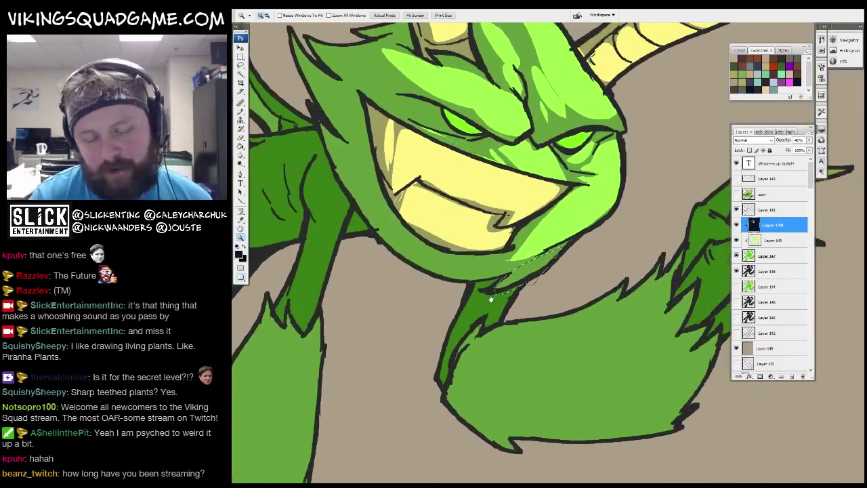
# Add the lit areas of the raised hand's palm, fingers and claws to the lasso selection.
pyautogui.press('l')
pyautogui.scroll(-3, 494, 303)
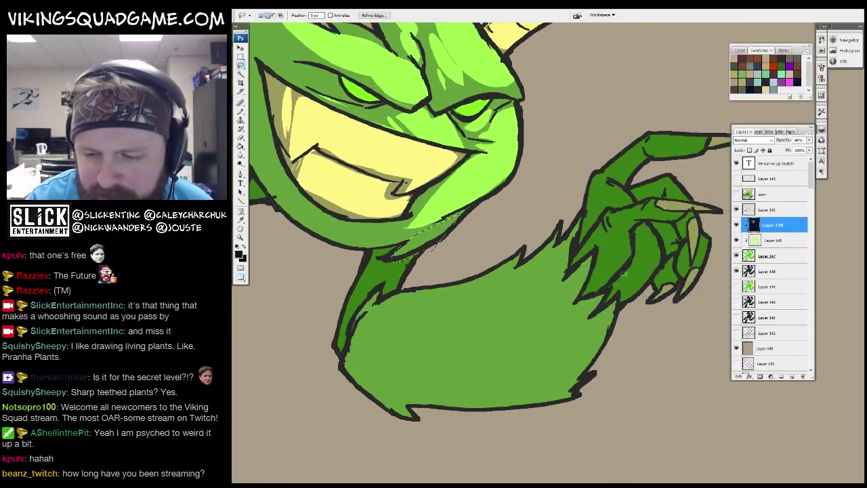
pyautogui.moveTo(676, 180); pyautogui.dragTo(602, 231)
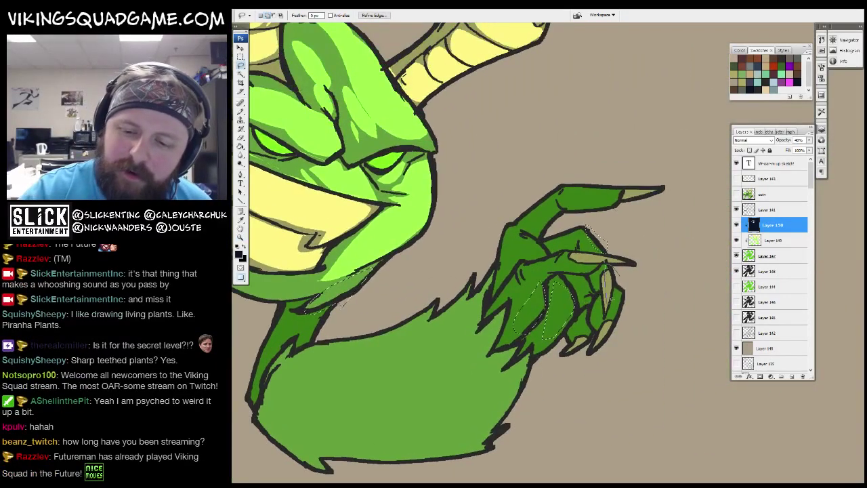
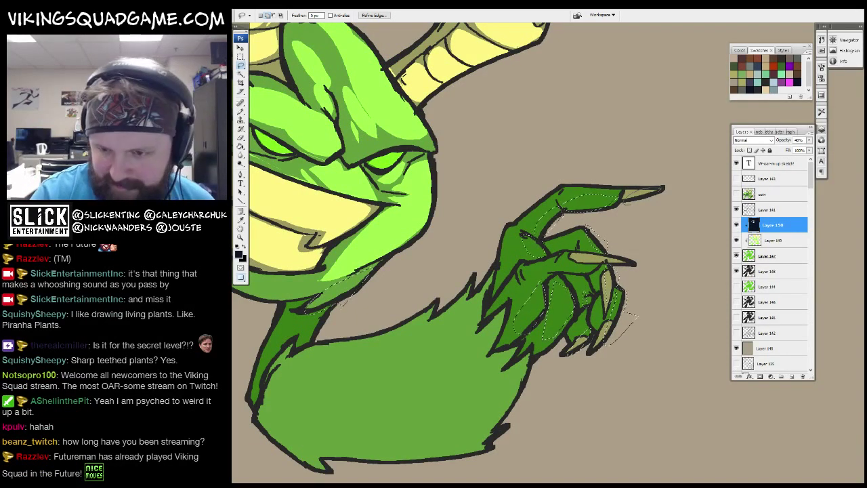
# Add jagged lit shapes along the raised forearm's fur, near the wrist, underside and elbow, to the selection.
pyautogui.moveTo(515, 285); pyautogui.dragTo(650, 183)
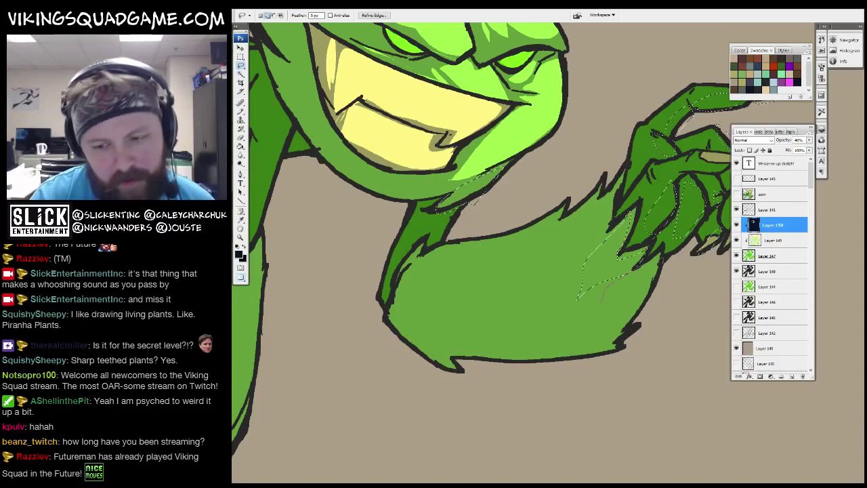
pyautogui.moveTo(597, 329); pyautogui.dragTo(611, 327)
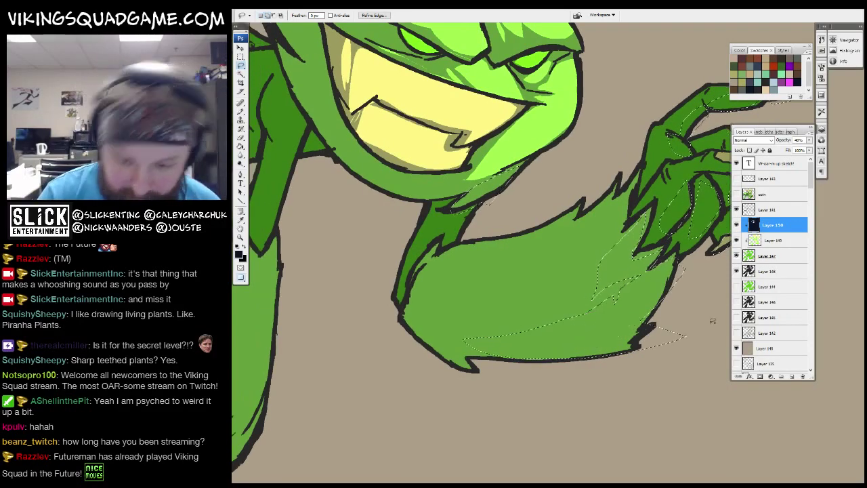
pyautogui.moveTo(556, 319); pyautogui.dragTo(552, 346)
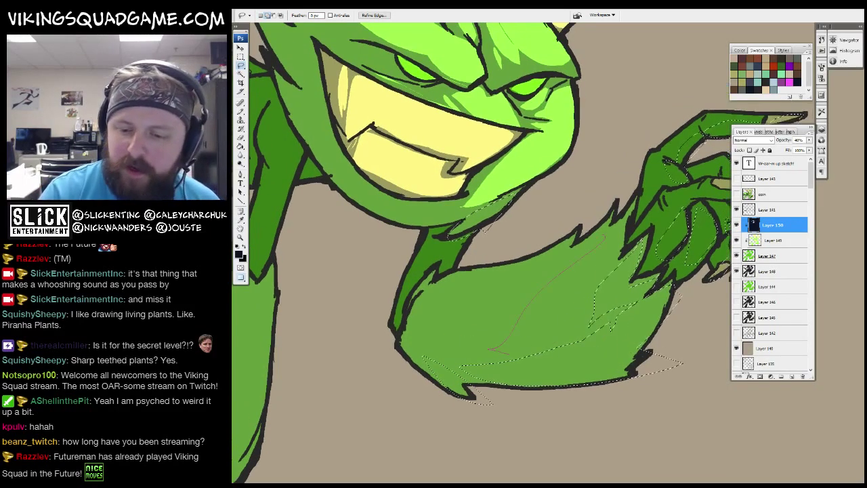
pyautogui.moveTo(539, 295); pyautogui.dragTo(562, 308)
# Add the lit areas of both upper arms and the planted front arm's forearm fur to the selection.
pyautogui.scroll(-2, 544, 306)
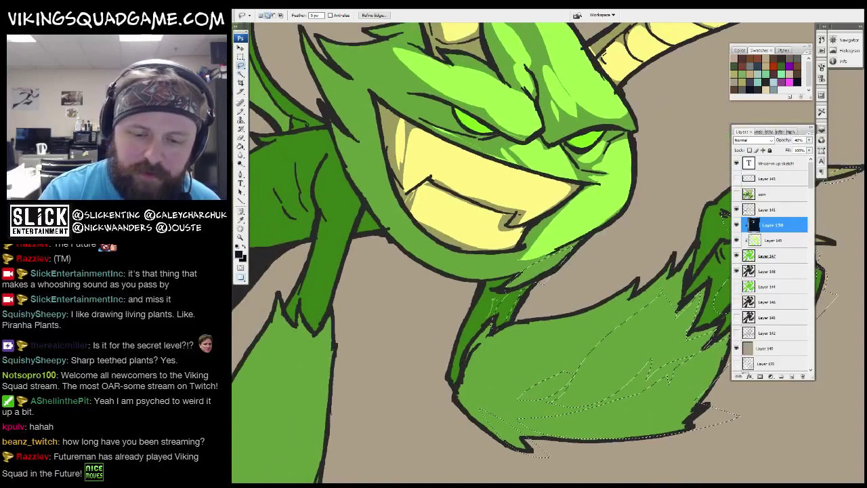
pyautogui.scroll(3, 543, 306)
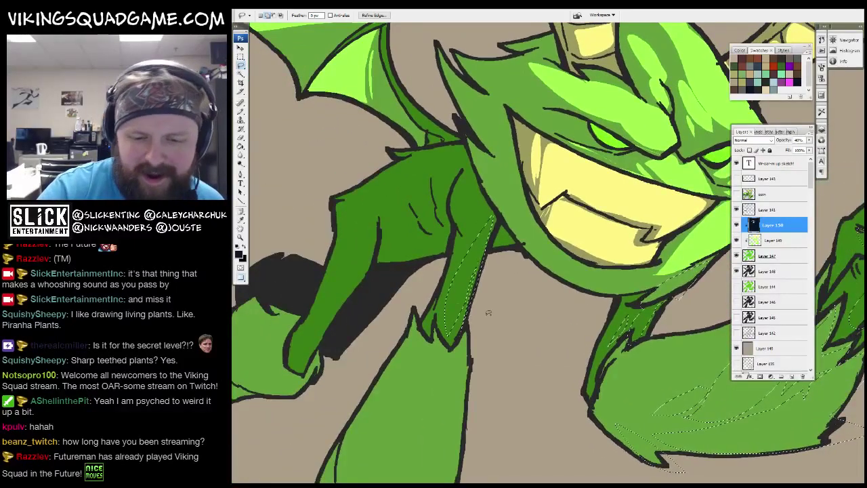
pyautogui.moveTo(514, 312); pyautogui.dragTo(542, 145)
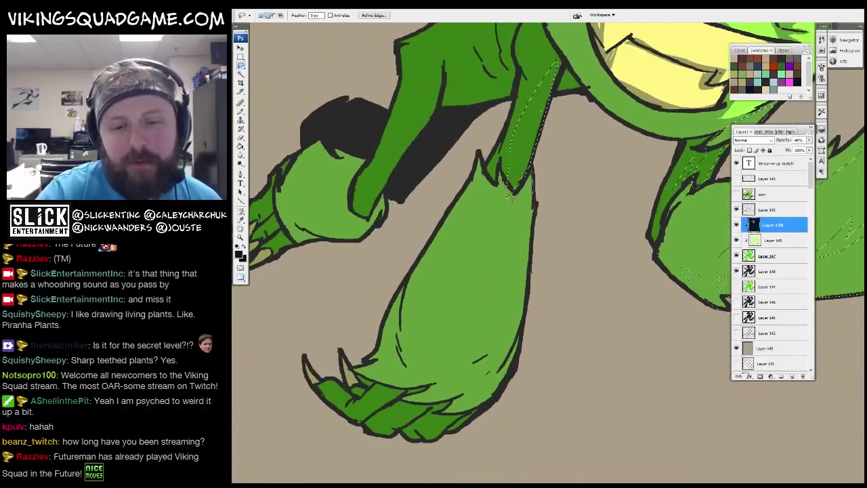
pyautogui.moveTo(517, 251); pyautogui.dragTo(533, 235)
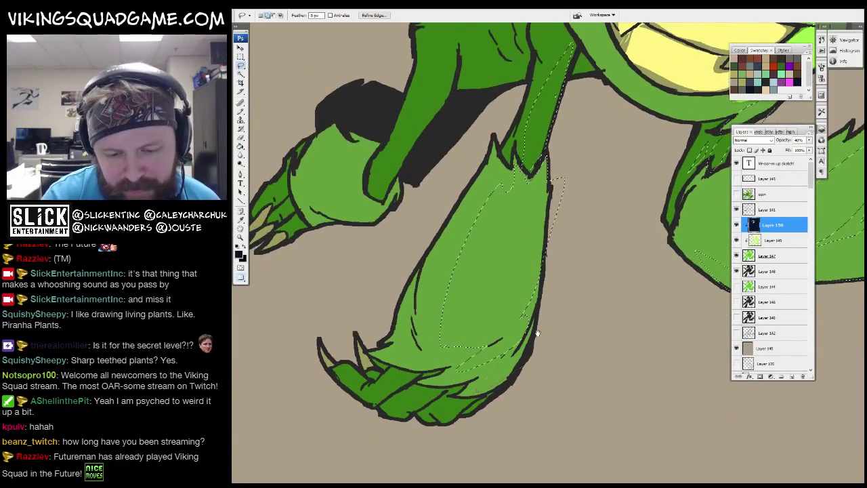
# Add the lit areas of the planted forearm's lower fur and the rear arm's forearm, wrist fur and hand to the selection.
pyautogui.moveTo(538, 333); pyautogui.dragTo(563, 380)
pyautogui.moveTo(525, 307); pyautogui.dragTo(542, 447)
pyautogui.moveTo(512, 371); pyautogui.dragTo(515, 474)
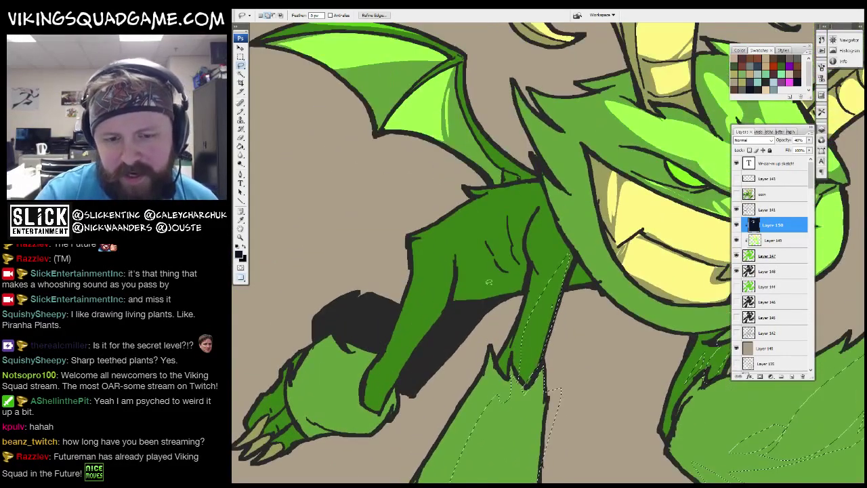
pyautogui.moveTo(449, 303); pyautogui.dragTo(577, 208)
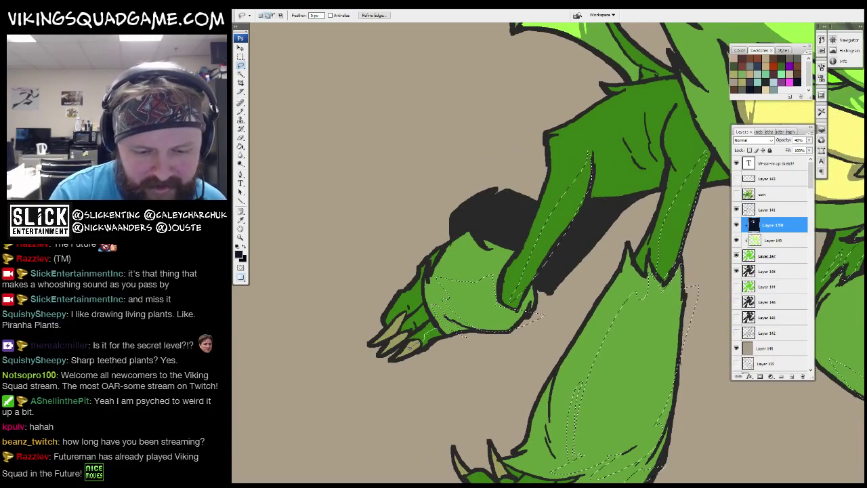
pyautogui.press('z')
pyautogui.click(582, 233)
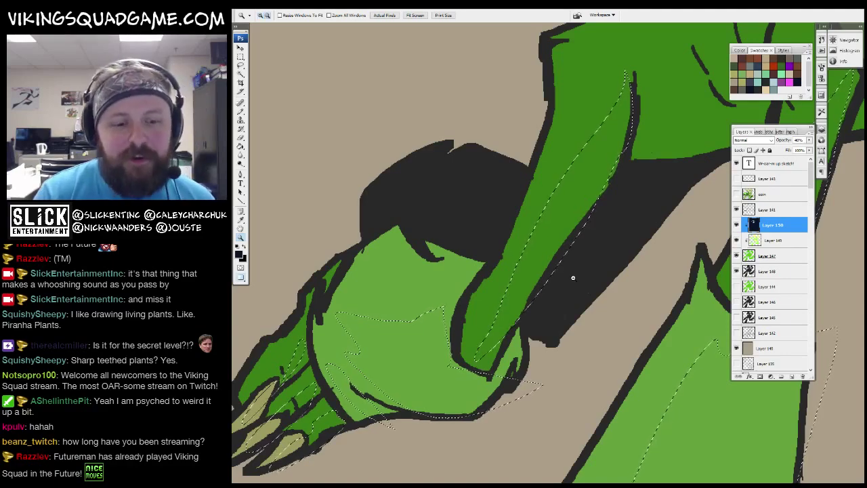
# Clear the selected shade, then lasso and clear lit shapes on the torso's underside and folds, the wing's base and the cheek fur.
pyautogui.moveTo(685, 122)
pyautogui.mouseDown()
pyautogui.moveTo(607, 250)
pyautogui.moveTo(512, 301)
pyautogui.mouseUp()
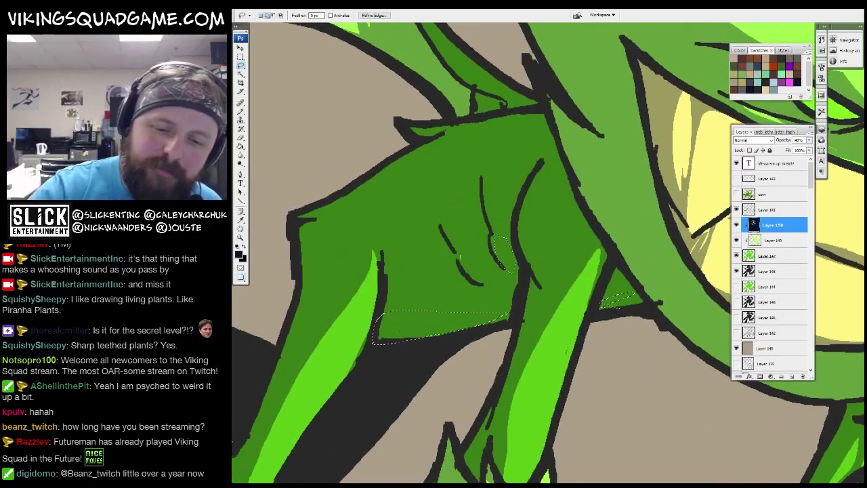
pyautogui.moveTo(511, 101)
pyautogui.mouseDown()
pyautogui.moveTo(535, 291)
pyautogui.moveTo(543, 294)
pyautogui.moveTo(437, 311)
pyautogui.mouseUp()
pyautogui.click(547, 344)
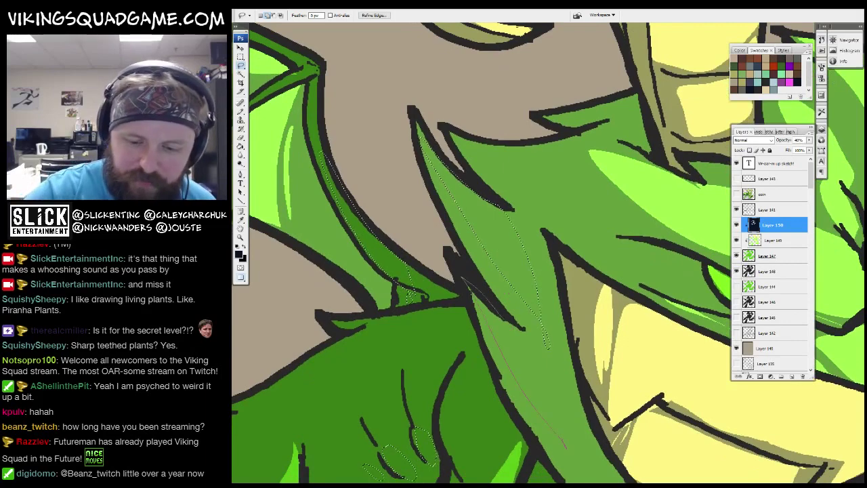
pyautogui.hotkey('ctrl', '-')
pyautogui.press('z')
pyautogui.keyDown('alt'); pyautogui.click(578, 265); pyautogui.keyUp('alt')
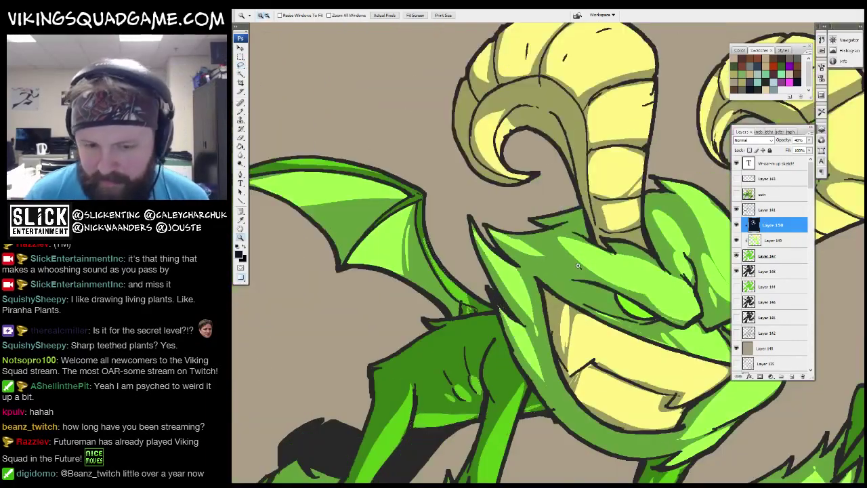
pyautogui.keyDown('alt'); pyautogui.click(578, 265); pyautogui.keyUp('alt')
pyautogui.keyDown('alt'); pyautogui.click(578, 230); pyautogui.keyUp('alt')
pyautogui.keyDown('alt'); pyautogui.click(577, 195); pyautogui.keyUp('alt')
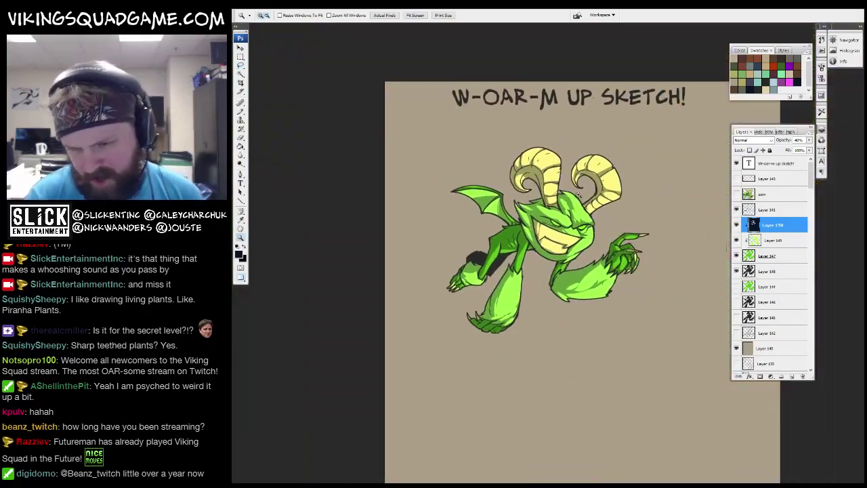
# Lasso a curved lit strip along the lower jaw beneath the mouth and clear the shade inside it.
pyautogui.hotkey('ctrl', '+')
pyautogui.hotkey('ctrl', '+')
pyautogui.hotkey('ctrl', '+')
pyautogui.hotkey('ctrl', '+')
pyautogui.press('l')
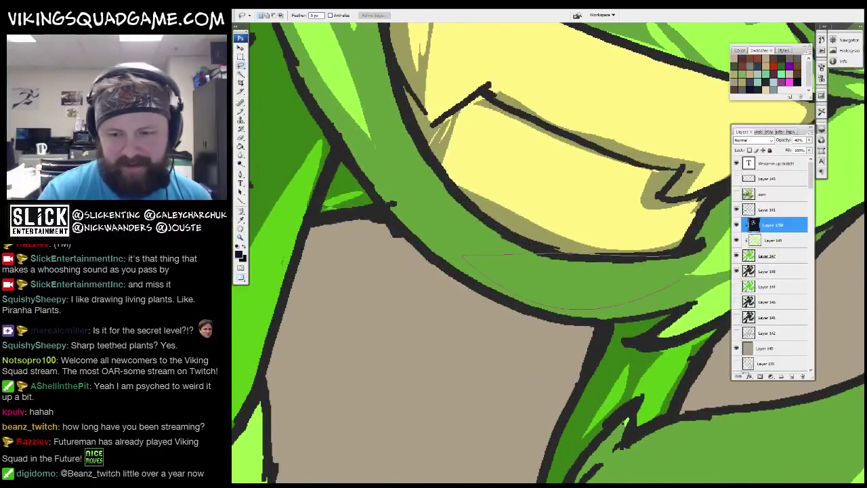
pyautogui.hotkey('ctrl', '-')
pyautogui.hotkey('ctrl', '-')
pyautogui.hotkey('ctrl', '-')
pyautogui.press('z')
pyautogui.keyDown('alt'); pyautogui.click(599, 308); pyautogui.keyUp('alt')
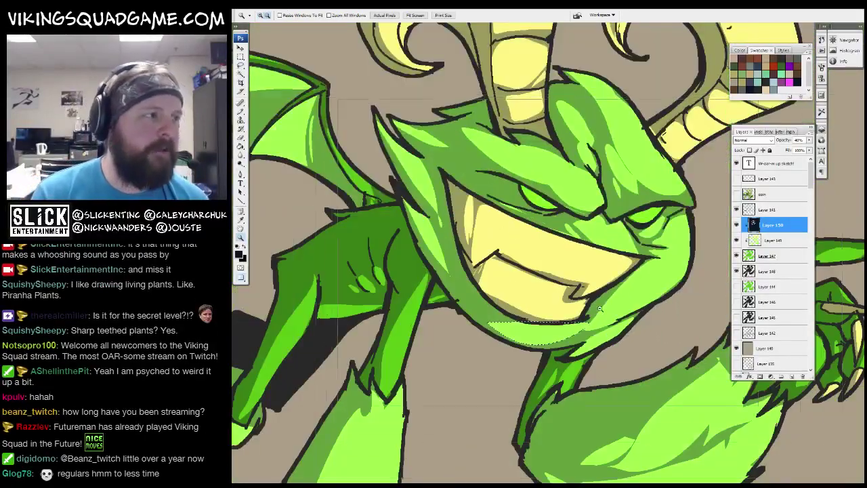
# Examine the shading of the whole creature at reduced magnification.
pyautogui.keyDown('alt'); pyautogui.click(599, 308); pyautogui.keyUp('alt')
pyautogui.keyDown('alt'); pyautogui.click(598, 308); pyautogui.keyUp('alt')
pyautogui.keyDown('alt'); pyautogui.click(563, 188); pyautogui.keyUp('alt')
pyautogui.click(537, 301)
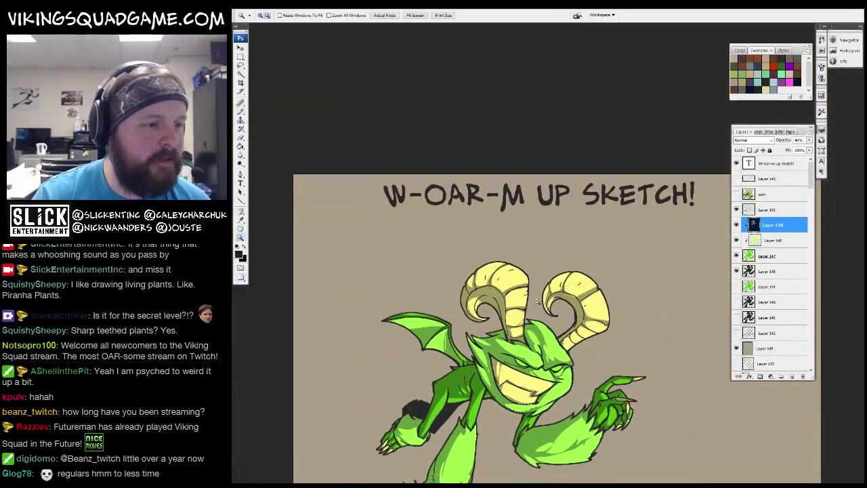
pyautogui.keyDown('alt'); pyautogui.click(536, 301); pyautogui.keyUp('alt')
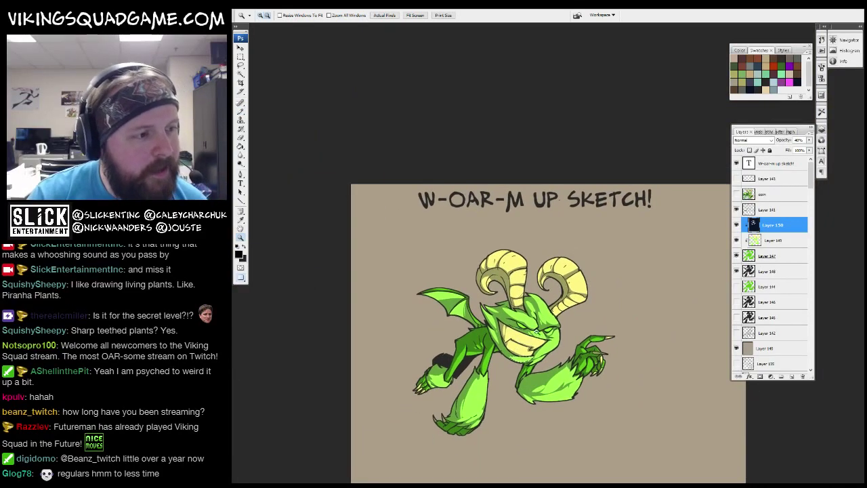
pyautogui.keyDown('alt'); pyautogui.click(532, 309); pyautogui.keyUp('alt')
pyautogui.moveTo(521, 278); pyautogui.dragTo(499, 418)
pyautogui.moveTo(504, 376); pyautogui.dragTo(490, 335)
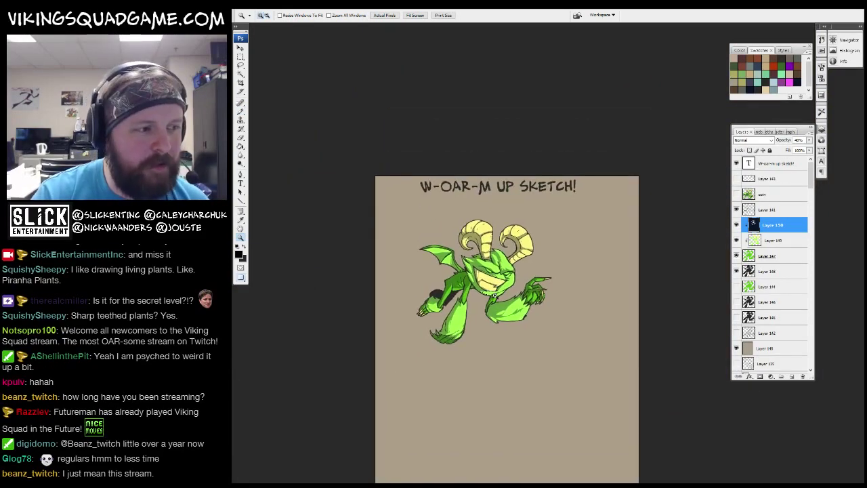
# Erase shade along the top edge of the creature's back and rear shoulder to form a thin rim light.
pyautogui.keyDown('ctrl'); pyautogui.click(502, 286); pyautogui.keyUp('ctrl')
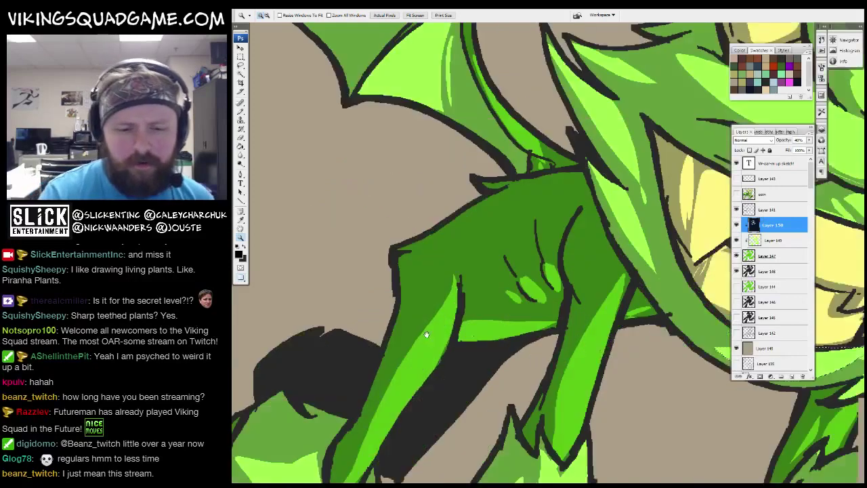
pyautogui.keyDown('ctrl'); pyautogui.click(438, 257); pyautogui.keyUp('ctrl')
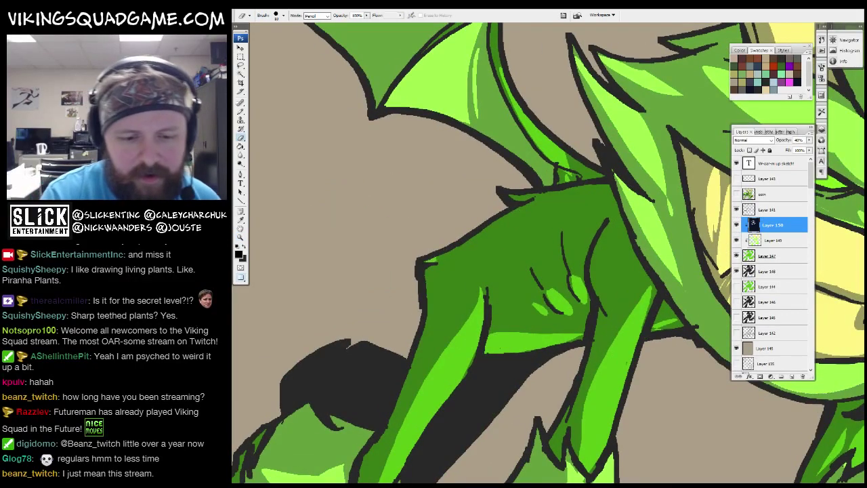
pyautogui.moveTo(491, 294); pyautogui.dragTo(546, 212)
pyautogui.press('z')
pyautogui.keyDown('alt'); pyautogui.click(515, 217); pyautogui.keyUp('alt')
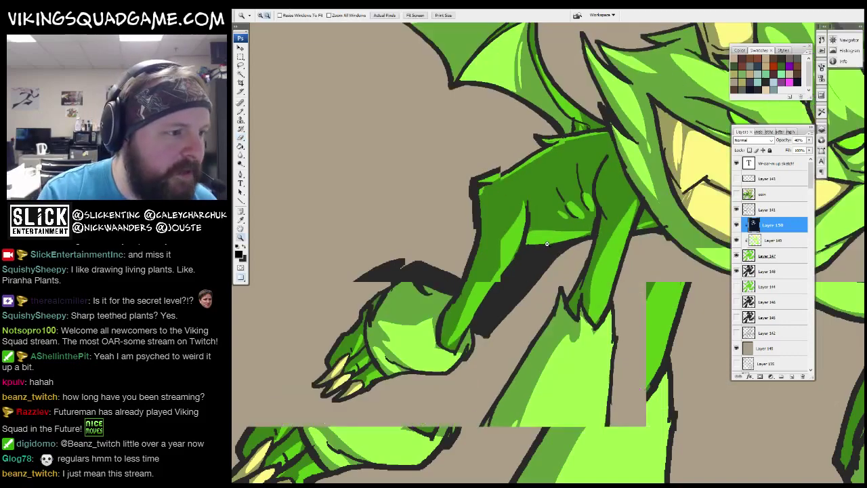
pyautogui.keyDown('alt'); pyautogui.click(535, 227); pyautogui.keyUp('alt')
pyautogui.keyDown('alt'); pyautogui.click(555, 234); pyautogui.keyUp('alt')
pyautogui.keyDown('alt'); pyautogui.click(573, 242); pyautogui.keyUp('alt')
pyautogui.keyDown('alt'); pyautogui.click(573, 242); pyautogui.keyUp('alt')
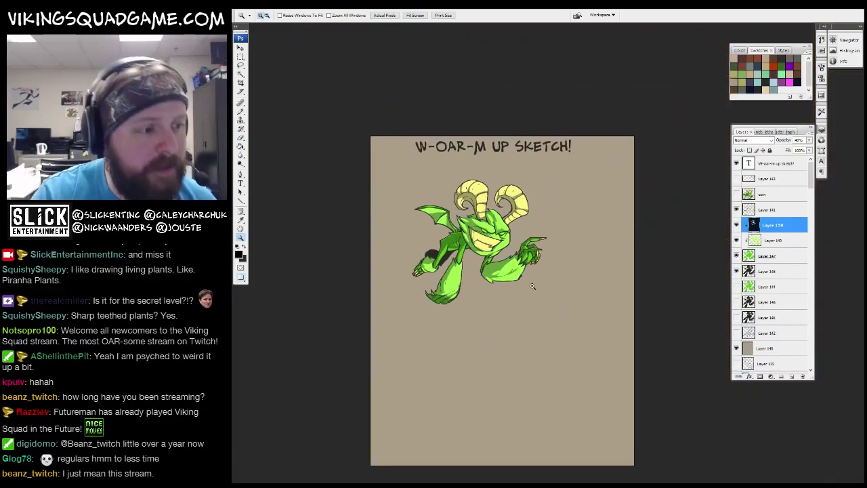
# Lasso jagged lit streaks in the shaded part of the wing's outer membrane and clear the shade inside them.
pyautogui.click(583, 283)
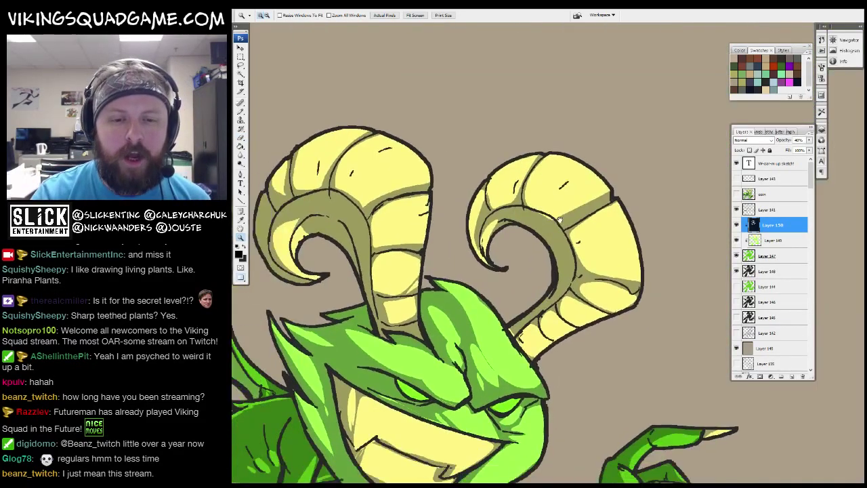
pyautogui.click(435, 237)
pyautogui.press('l')
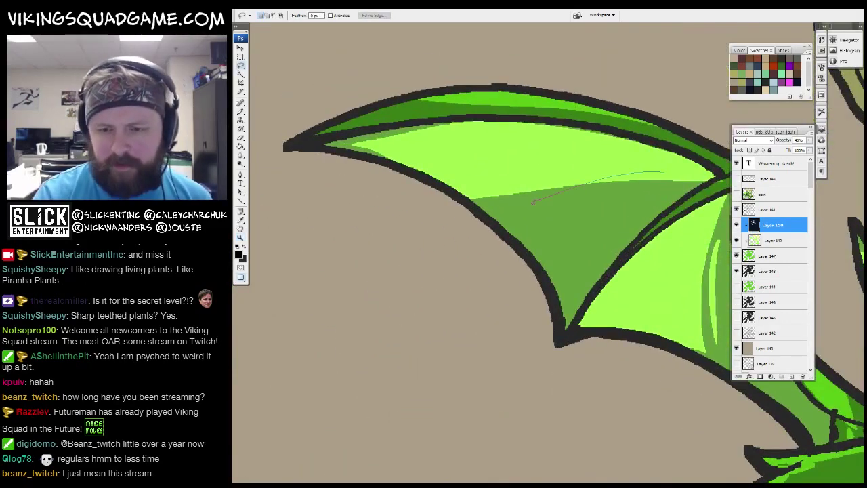
pyautogui.press('z')
pyautogui.click(652, 259)
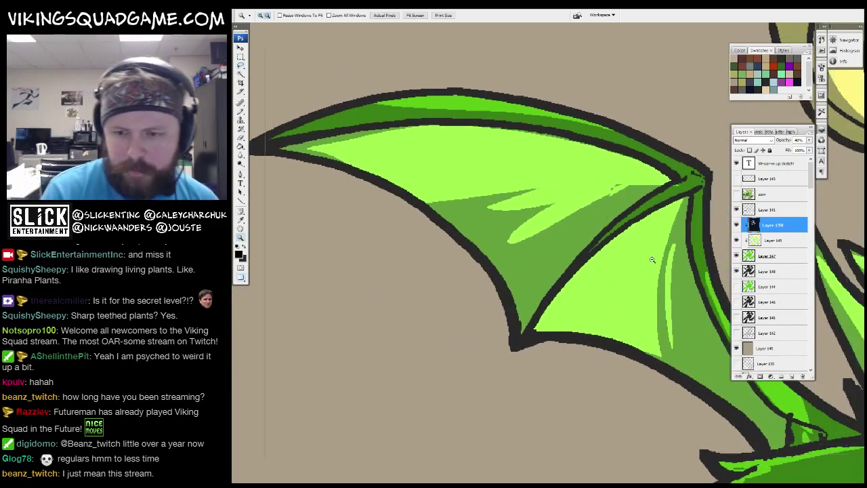
# Compare the creature with the navy shade layer hidden and shown, checking the horns and the whole figure.
pyautogui.hotkey('ctrl', '0')
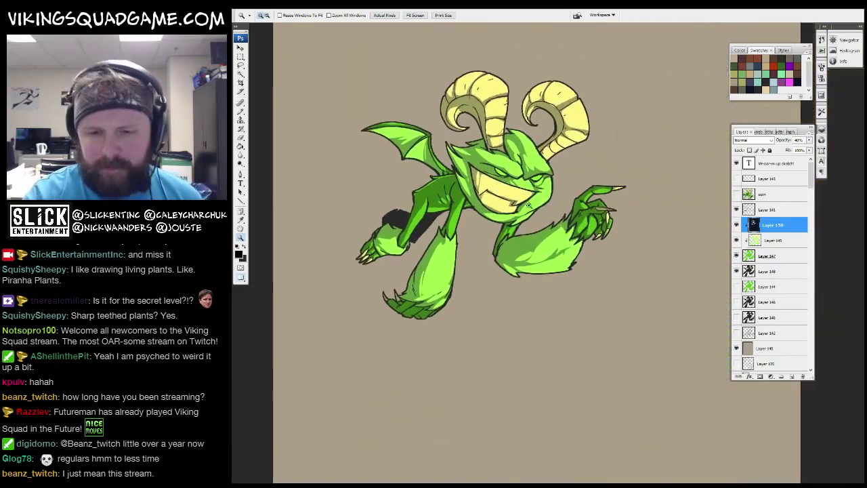
pyautogui.click(529, 206)
pyautogui.keyDown('alt'); pyautogui.click(529, 205); pyautogui.keyUp('alt')
pyautogui.keyDown('alt'); pyautogui.click(529, 205); pyautogui.keyUp('alt')
pyautogui.press('b')
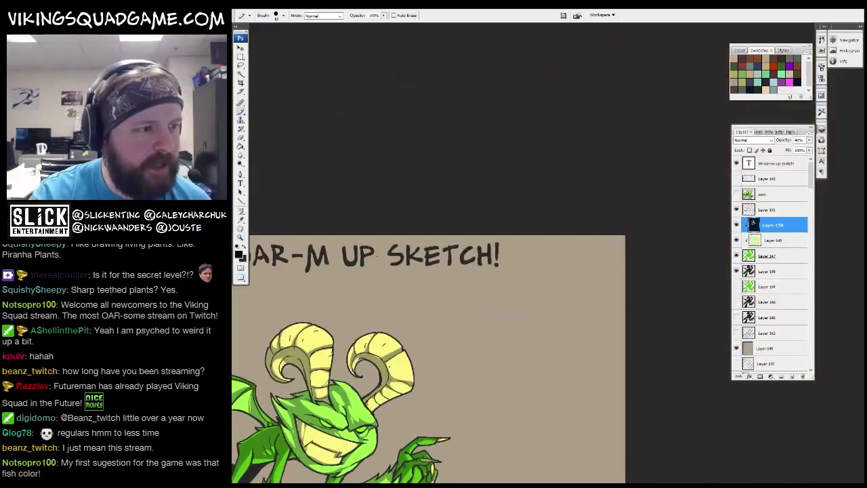
pyautogui.hotkey('ctrl', '0')
pyautogui.press('z')
pyautogui.click(474, 284)
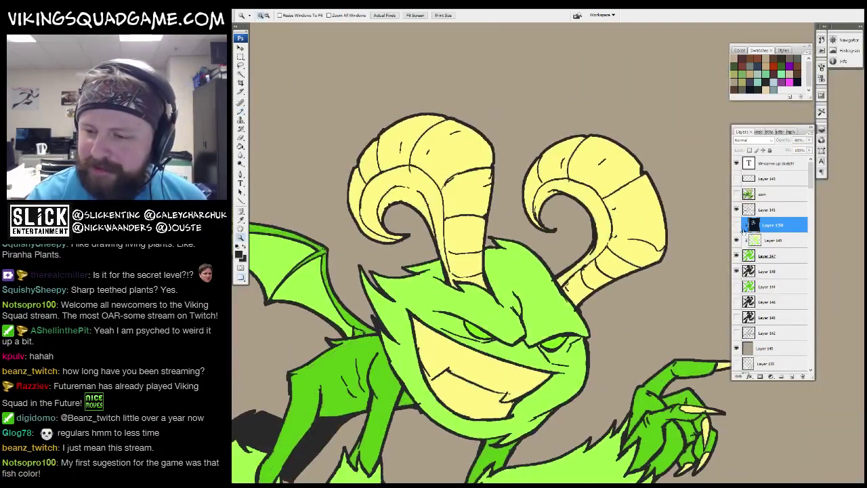
pyautogui.click(542, 184)
pyautogui.keyDown('alt'); pyautogui.click(600, 231); pyautogui.keyUp('alt')
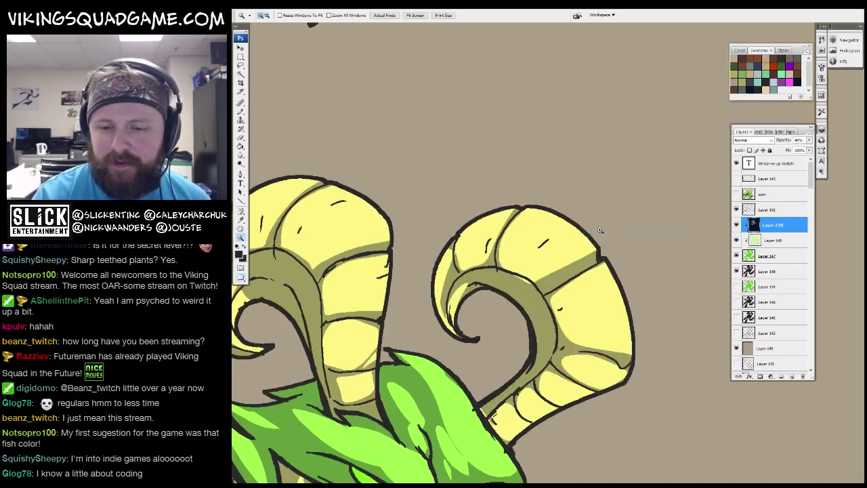
pyautogui.keyDown('alt'); pyautogui.click(599, 230); pyautogui.keyUp('alt')
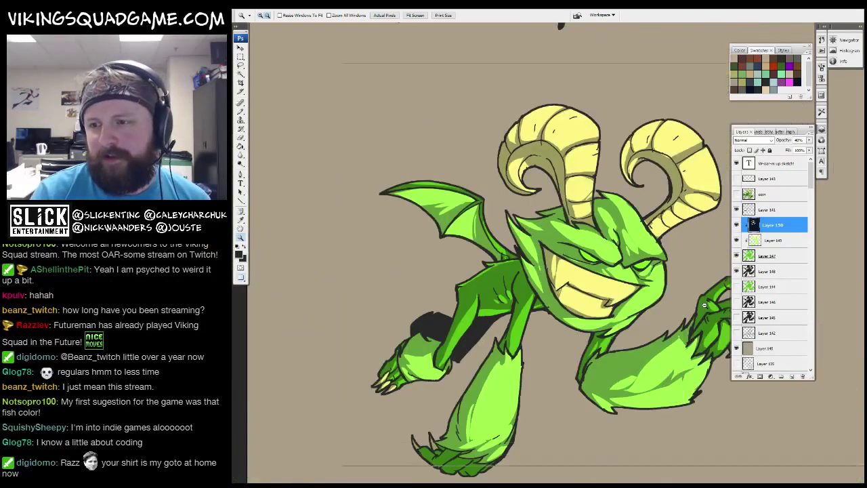
pyautogui.keyDown('alt'); pyautogui.click(644, 326); pyautogui.keyUp('alt')
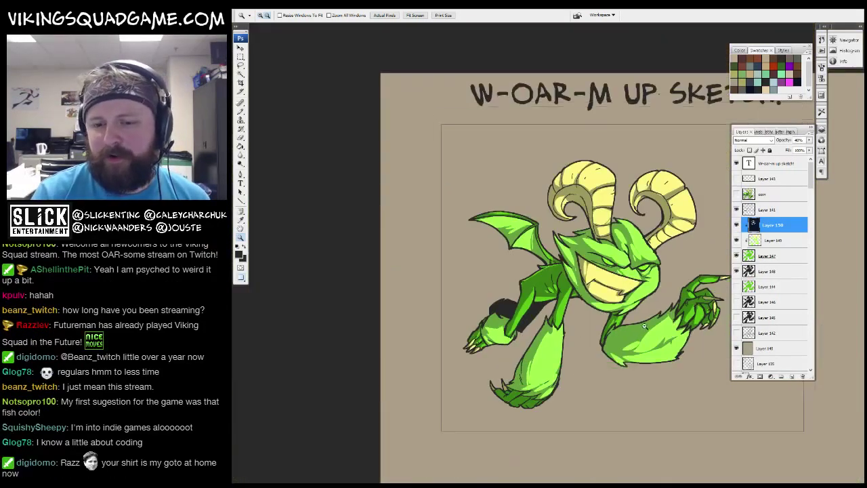
# Try lower opacities on the navy shade layer, down to 0%, and restore it to 40%.
pyautogui.keyDown('alt'); pyautogui.click(644, 326); pyautogui.keyUp('alt')
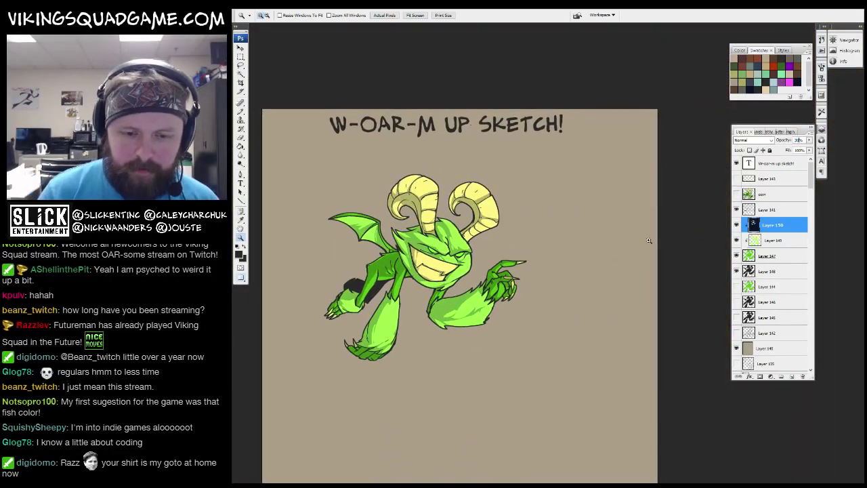
pyautogui.moveTo(648, 240); pyautogui.dragTo(698, 257)
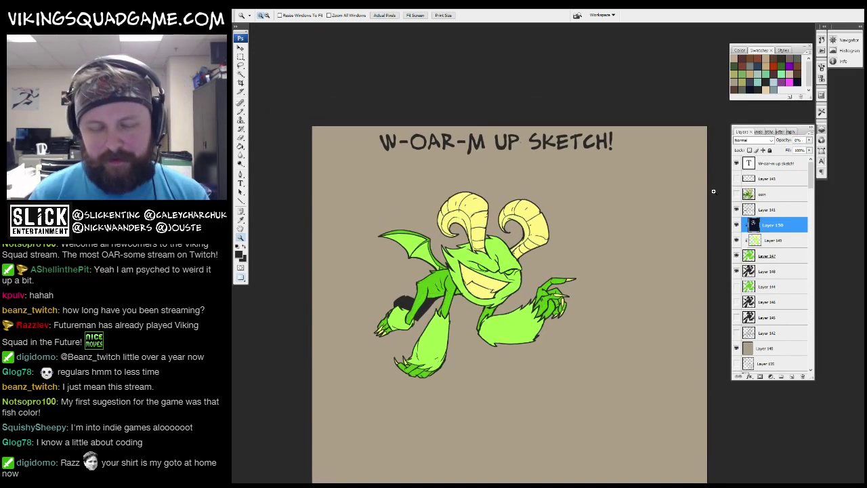
pyautogui.hotkey('ctrl', '+')
pyautogui.hotkey('ctrl', '+')
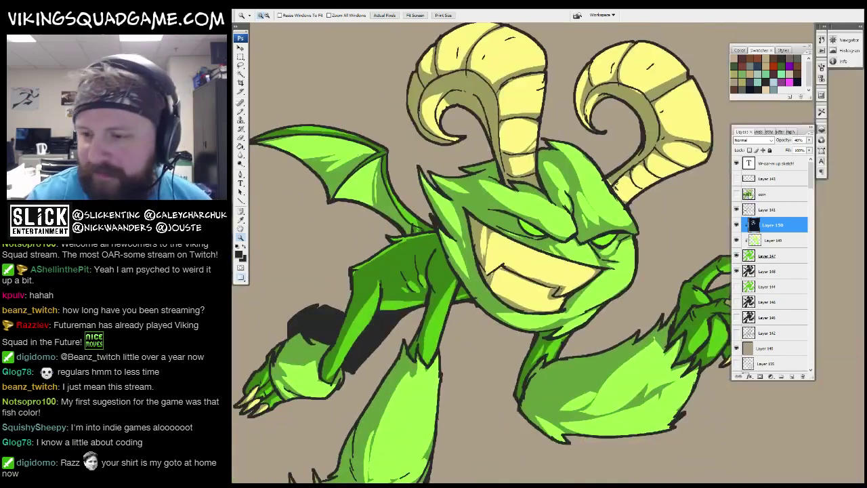
# Lasso a narrow deep-shadow shape from the planted arm's shoulder down the back edge of its upper arm and forearm fur.
pyautogui.click(740, 210)
pyautogui.scroll(6, 615, 261)
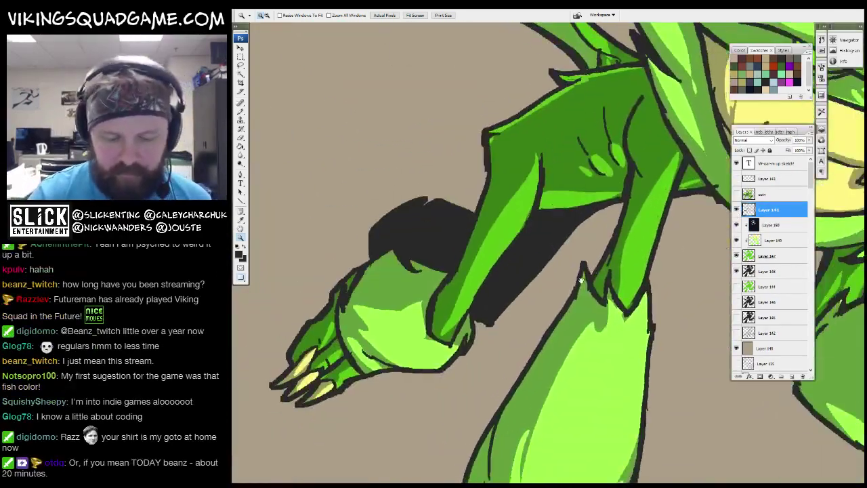
pyautogui.scroll(-5, 615, 261)
pyautogui.scroll(4, 487, 225)
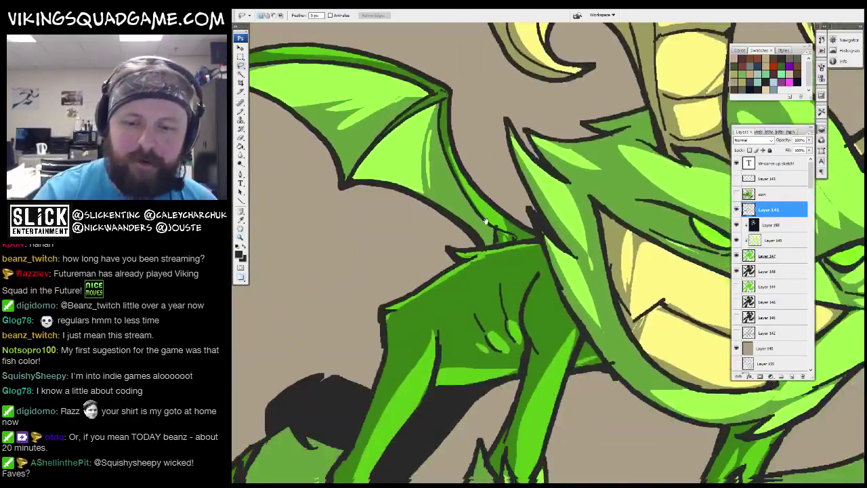
pyautogui.moveTo(487, 226); pyautogui.dragTo(527, 218)
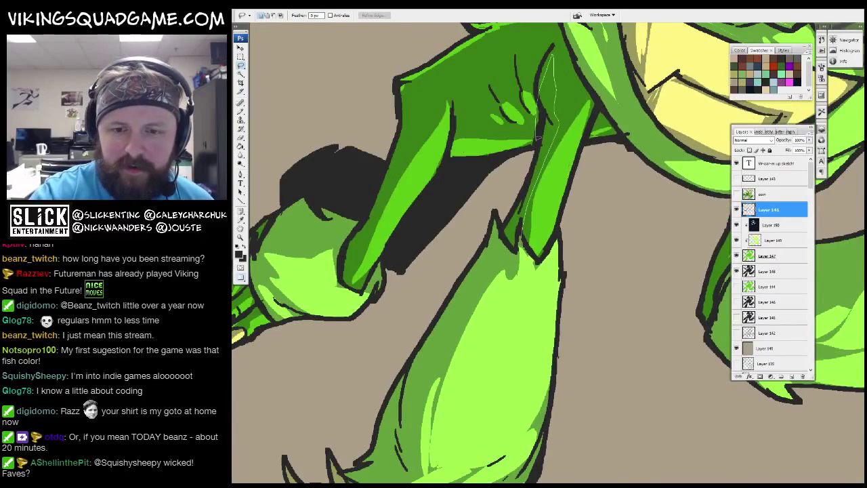
pyautogui.moveTo(537, 140); pyautogui.dragTo(474, 227)
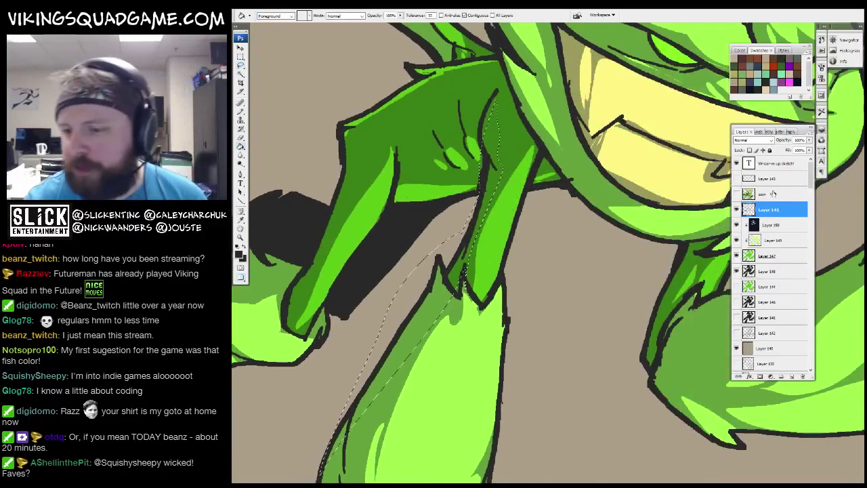
# Add a clipped layer above the navy shade layer, fill the selected shape with navy and set the layer's opacity to 40%.
pyautogui.click(770, 225)
pyautogui.press('w')
pyautogui.hotkey('ctrl', '-')
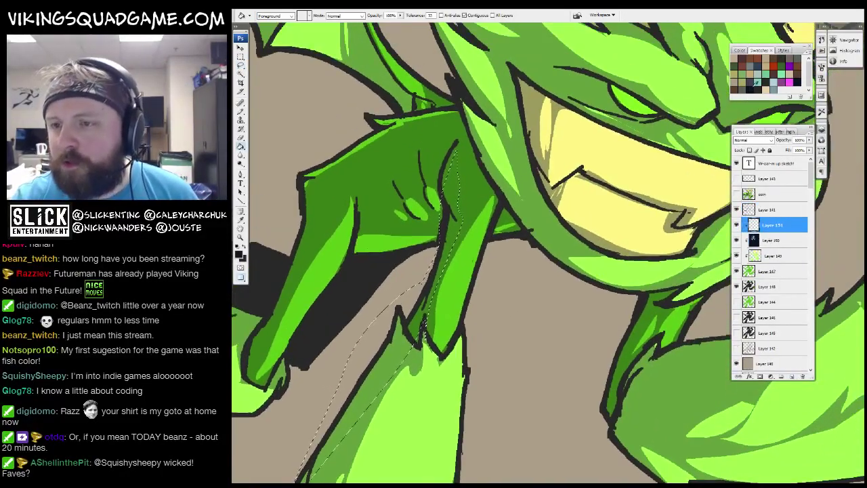
pyautogui.click(434, 311)
pyautogui.click(800, 139)
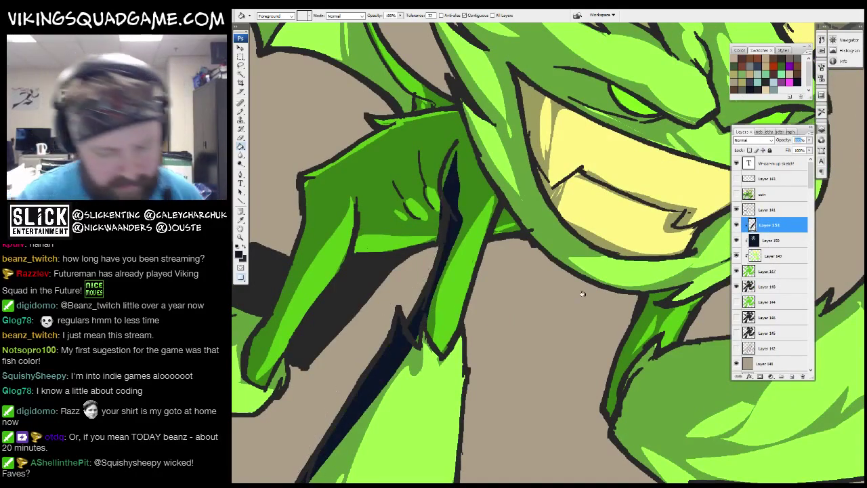
pyautogui.press('z')
pyautogui.keyDown('alt'); pyautogui.click(537, 293); pyautogui.keyUp('alt')
pyautogui.keyDown('alt'); pyautogui.click(538, 294); pyautogui.keyUp('alt')
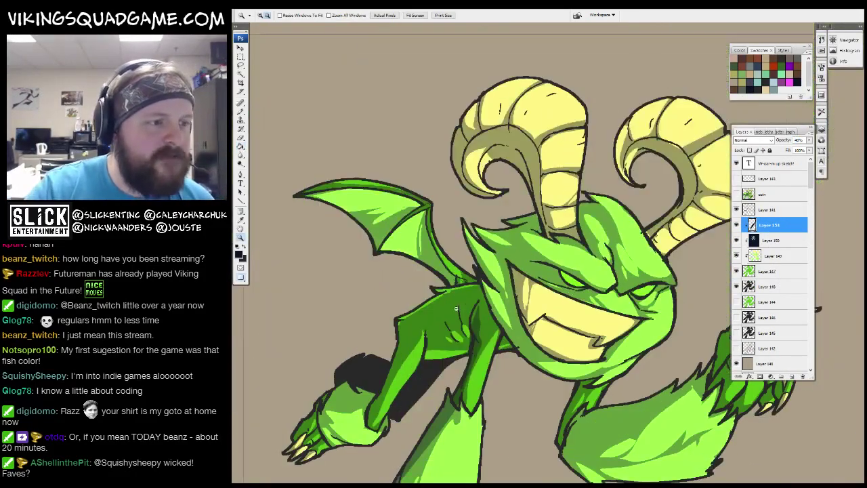
# Lasso the inner curve of the near horn down to its base and fill it with a deep navy shadow.
pyautogui.keyDown('alt'); pyautogui.click(538, 293); pyautogui.keyUp('alt')
pyautogui.keyDown('alt'); pyautogui.click(537, 293); pyautogui.keyUp('alt')
pyautogui.click(528, 312)
pyautogui.click(523, 324)
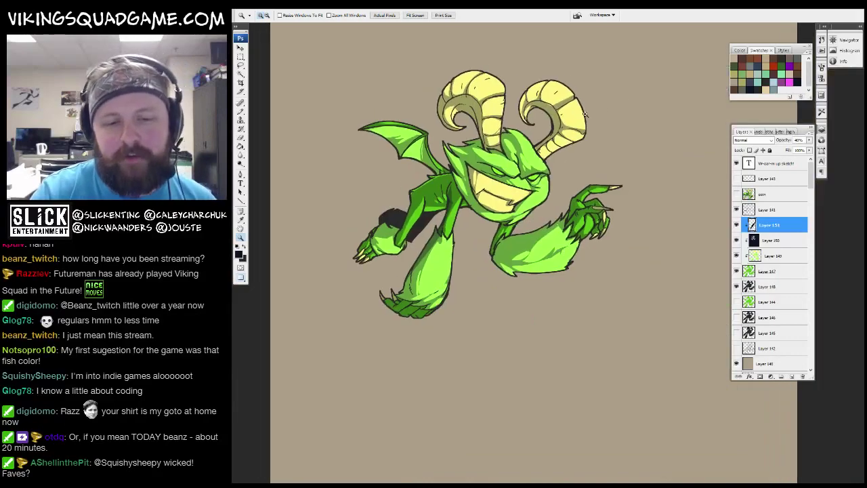
pyautogui.click(519, 329)
pyautogui.keyDown('alt'); pyautogui.click(519, 330); pyautogui.keyUp('alt')
pyautogui.click(518, 331)
pyautogui.click(517, 331)
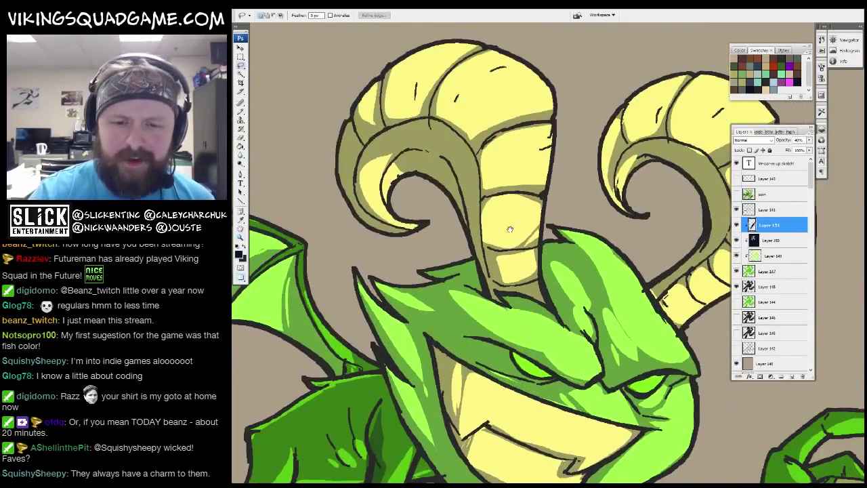
pyautogui.moveTo(510, 229); pyautogui.dragTo(527, 248)
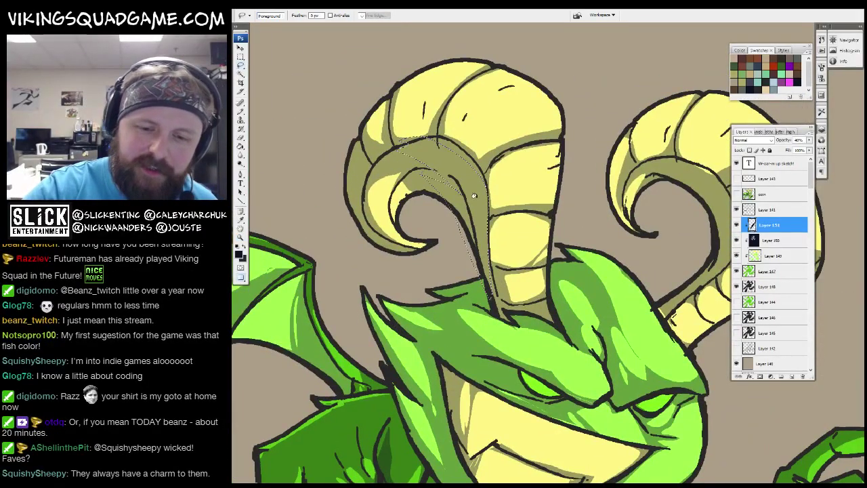
# Add a matching deep shadow along the inner curve of the far horn.
pyautogui.moveTo(475, 196); pyautogui.dragTo(339, 230)
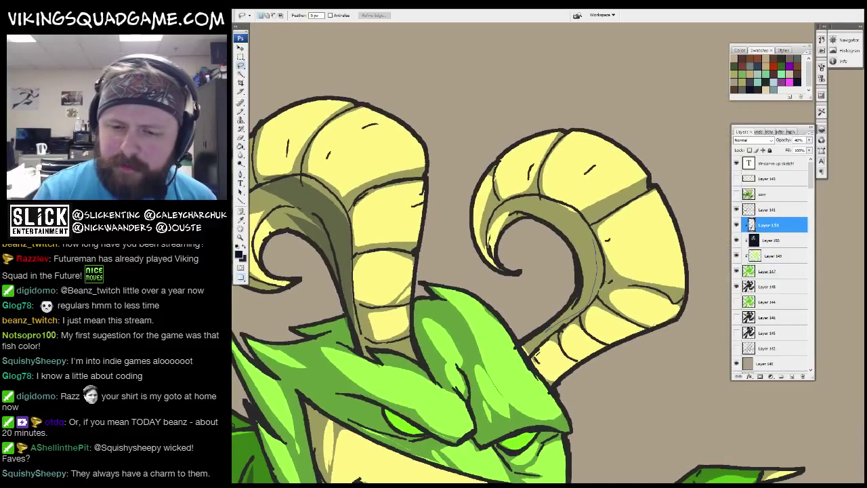
pyautogui.press('z')
pyautogui.keyDown('alt'); pyautogui.click(576, 304); pyautogui.keyUp('alt')
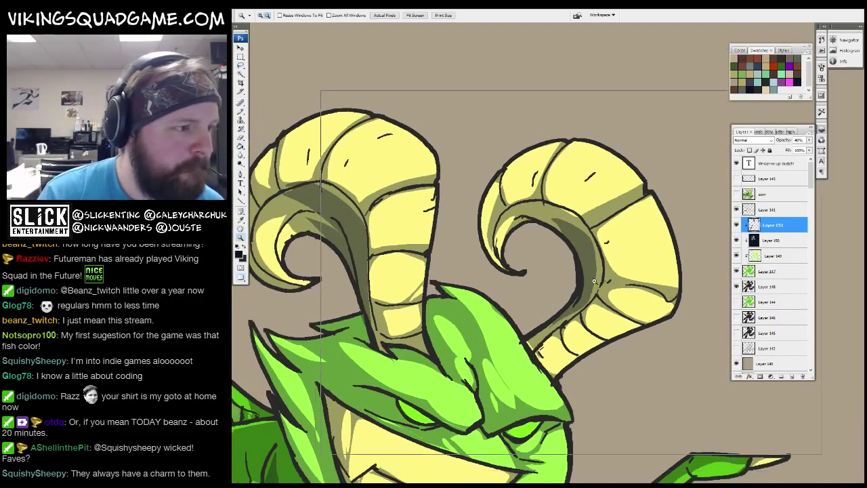
pyautogui.keyDown('alt'); pyautogui.click(590, 308); pyautogui.keyUp('alt')
pyautogui.keyDown('alt'); pyautogui.click(593, 311); pyautogui.keyUp('alt')
pyautogui.keyDown('alt'); pyautogui.click(562, 335); pyautogui.keyUp('alt')
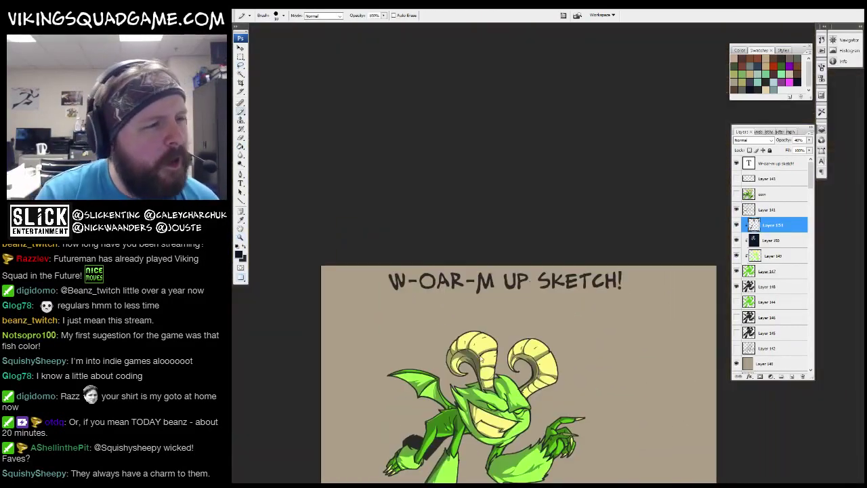
# Lasso and fill deep shadows along the upper edge of the raised arm's furry forearm and around the creature's eye socket.
pyautogui.press('b')
pyautogui.press('z')
pyautogui.keyDown('alt'); pyautogui.click(525, 365); pyautogui.keyUp('alt')
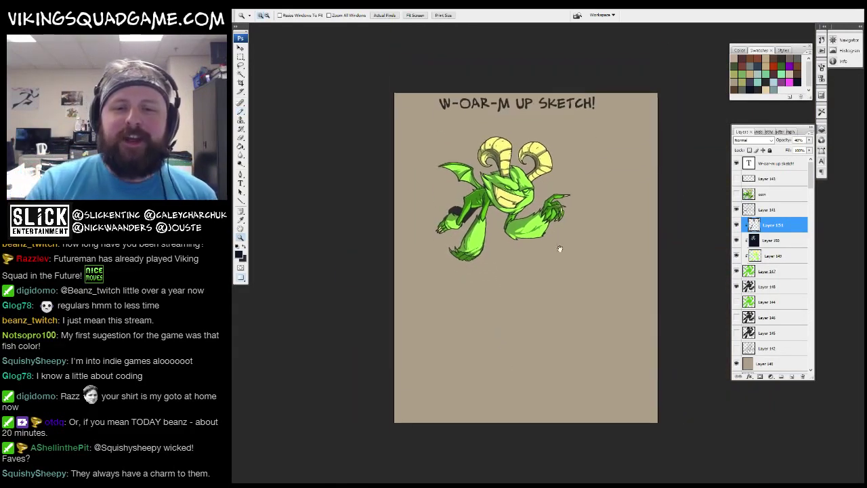
pyautogui.click(523, 298)
pyautogui.click(525, 298)
pyautogui.scroll(-5, 569, 258)
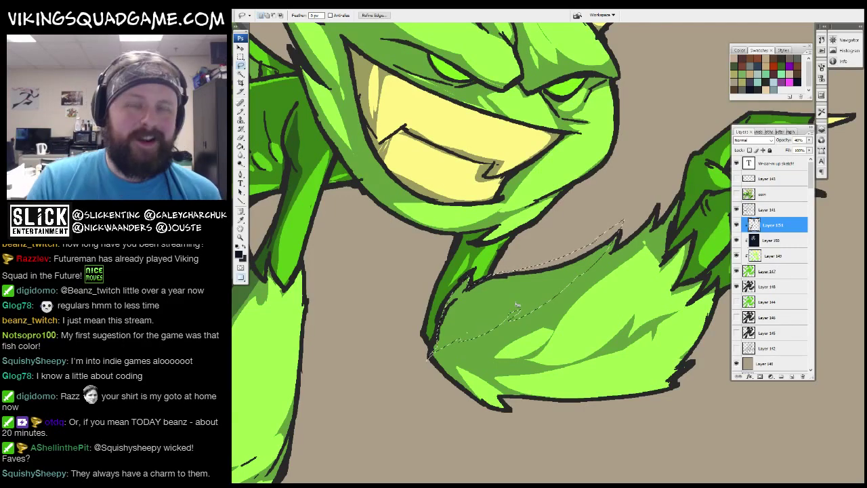
pyautogui.moveTo(516, 305)
pyautogui.mouseDown()
pyautogui.moveTo(501, 447)
pyautogui.moveTo(576, 330)
pyautogui.moveTo(712, 360)
pyautogui.mouseUp()
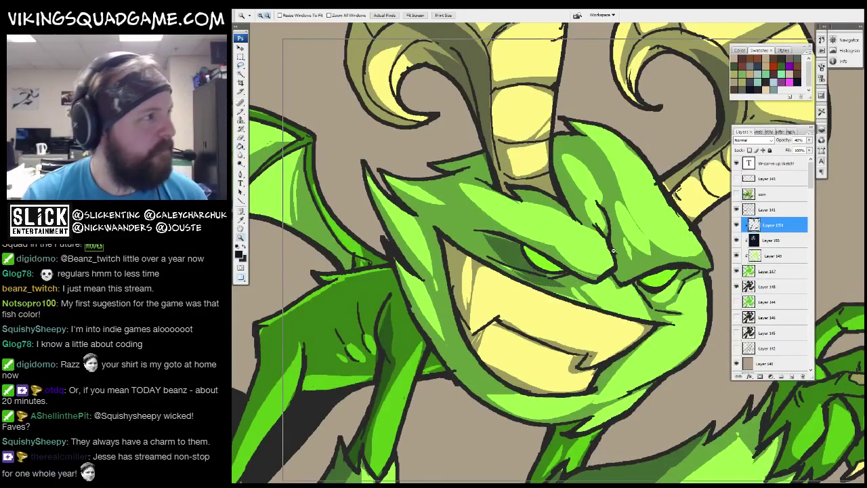
# Merge the creature's layers from the line art, Layer 141, down to Layer 148 into a single layer.
pyautogui.hotkey('ctrl', '-')
pyautogui.hotkey('ctrl', '-')
pyautogui.hotkey('ctrl', '-')
pyautogui.hotkey('ctrl', '-')
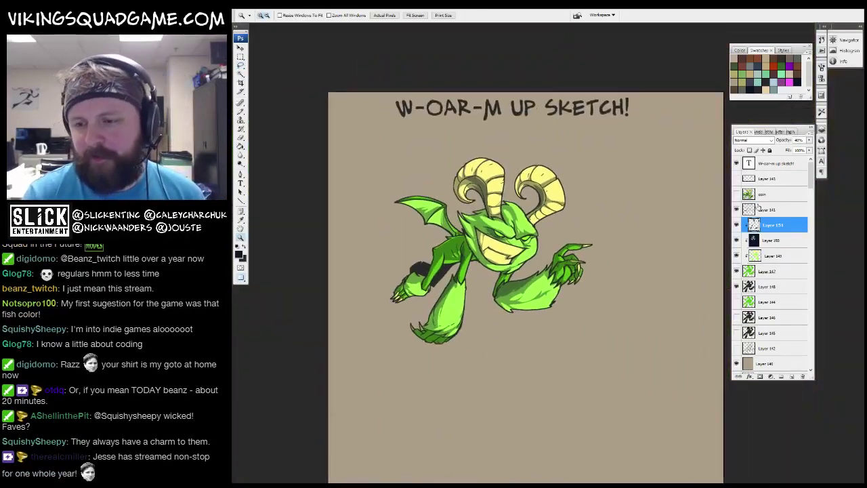
pyautogui.keyDown('shift'); pyautogui.click(764, 286); pyautogui.keyUp('shift')
pyautogui.hotkey('ctrl', 'e')
# Compare the rough sketch on Layer 142 with the merged creature and examine the whole figure.
pyautogui.press('v')
pyautogui.moveTo(555, 341)
pyautogui.mouseDown()
pyautogui.moveTo(542, 291)
pyautogui.moveTo(572, 298)
pyautogui.moveTo(564, 244)
pyautogui.mouseUp()
pyautogui.click(736, 209)
pyautogui.click(736, 271)
pyautogui.moveTo(522, 162); pyautogui.dragTo(569, 163)
pyautogui.click(736, 271)
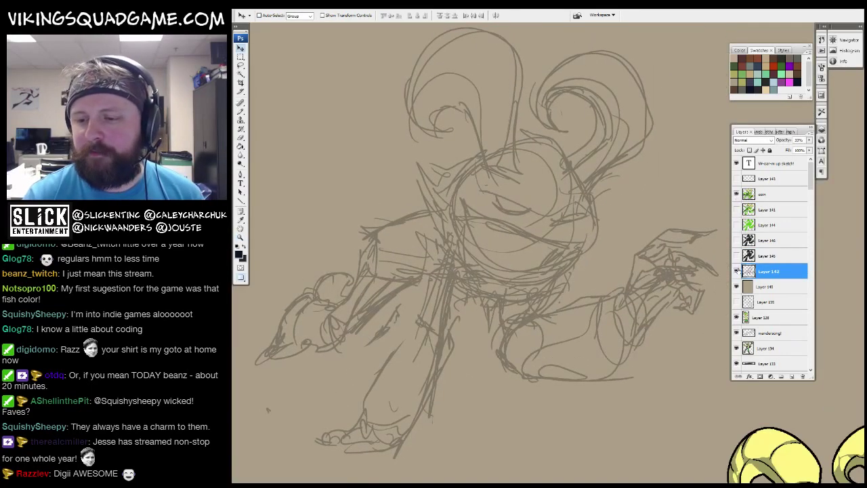
pyautogui.click(737, 210)
pyautogui.press('z')
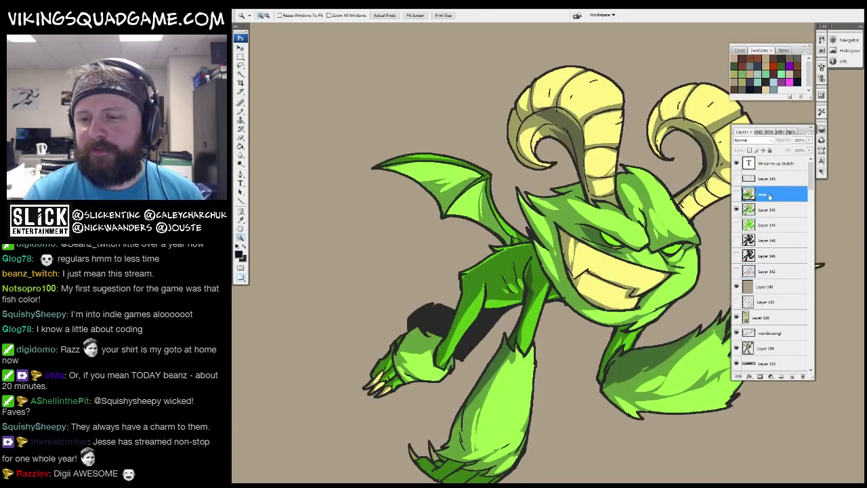
pyautogui.click(762, 210)
pyautogui.moveTo(600, 333); pyautogui.dragTo(485, 306)
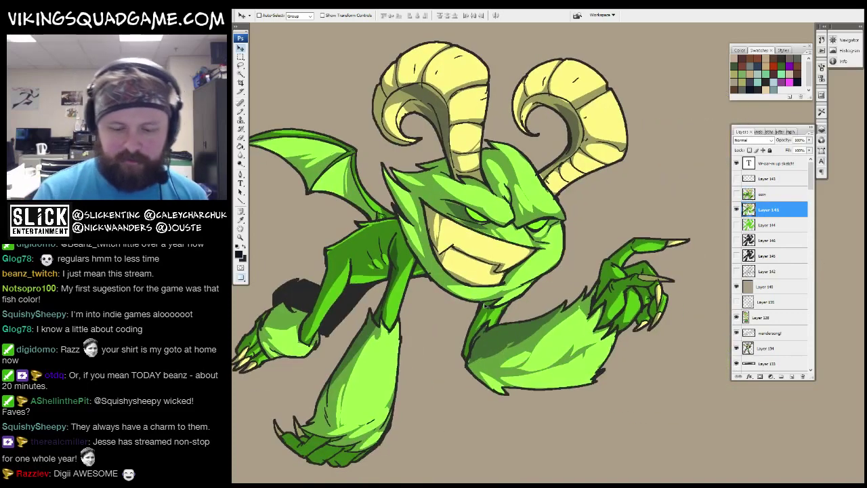
pyautogui.press('z')
pyautogui.keyDown('alt'); pyautogui.click(561, 300); pyautogui.keyUp('alt')
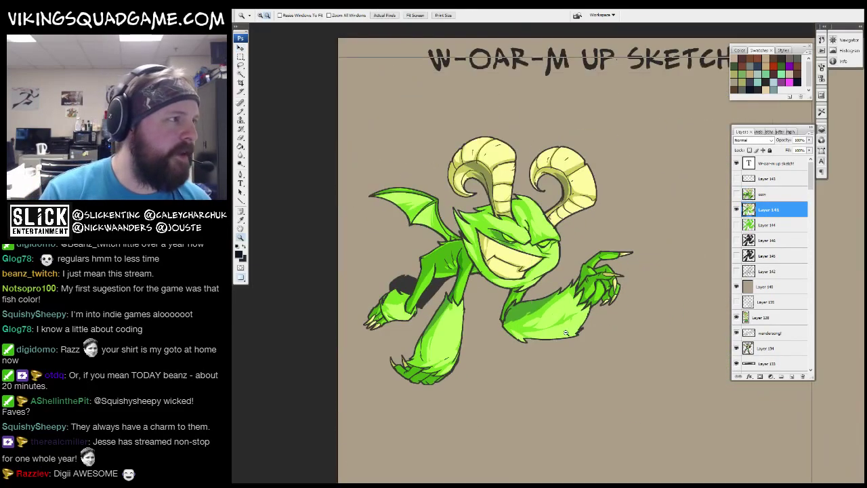
pyautogui.keyDown('alt'); pyautogui.click(561, 299); pyautogui.keyUp('alt')
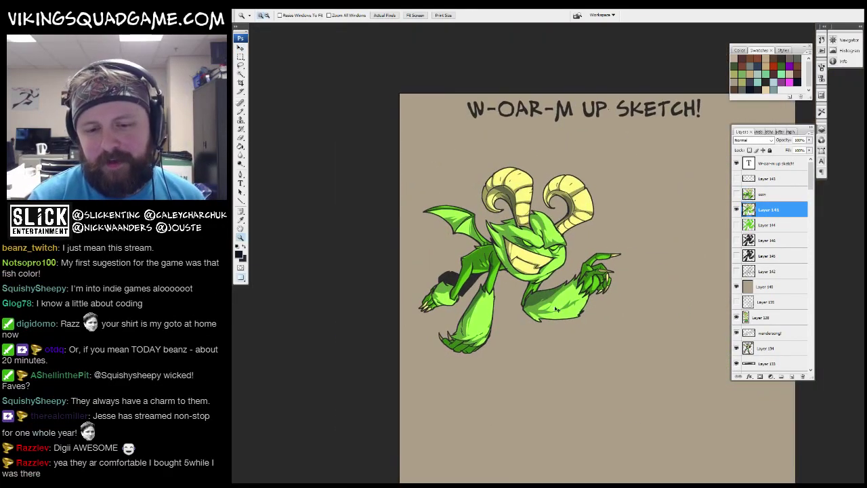
pyautogui.moveTo(556, 309)
pyautogui.mouseDown()
pyautogui.moveTo(592, 272)
pyautogui.moveTo(548, 264)
pyautogui.mouseUp()
# Duplicate the merged creature layer and discard the duplicate.
pyautogui.hotkey('ctrl', 'j')
pyautogui.hotkey('ctrl', '-')
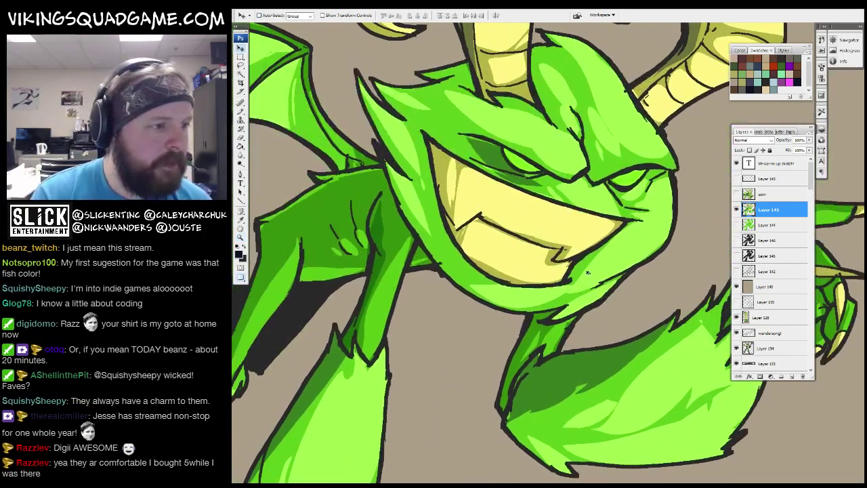
pyautogui.hotkey('ctrl', '+')
pyautogui.hotkey('ctrl', '-')
pyautogui.hotkey('ctrl', '-')
pyautogui.hotkey('ctrl', '-')
pyautogui.hotkey('ctrl', '-')
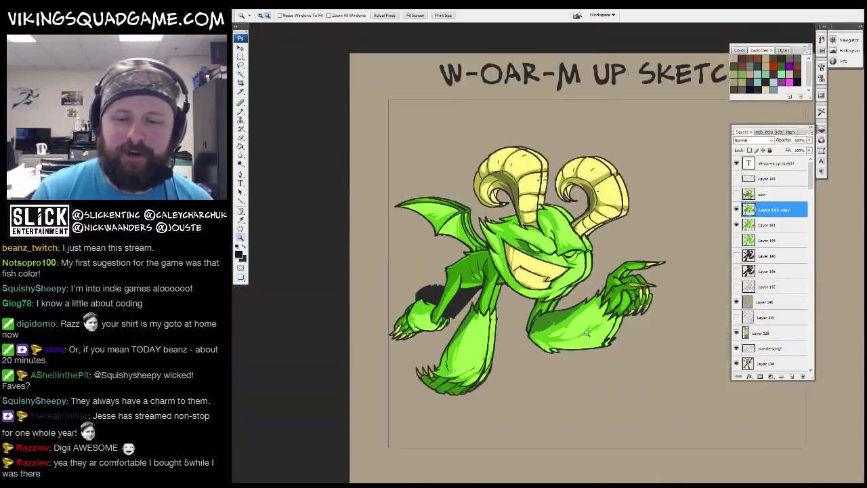
pyautogui.click(737, 210)
pyautogui.moveTo(772, 210); pyautogui.dragTo(777, 245)
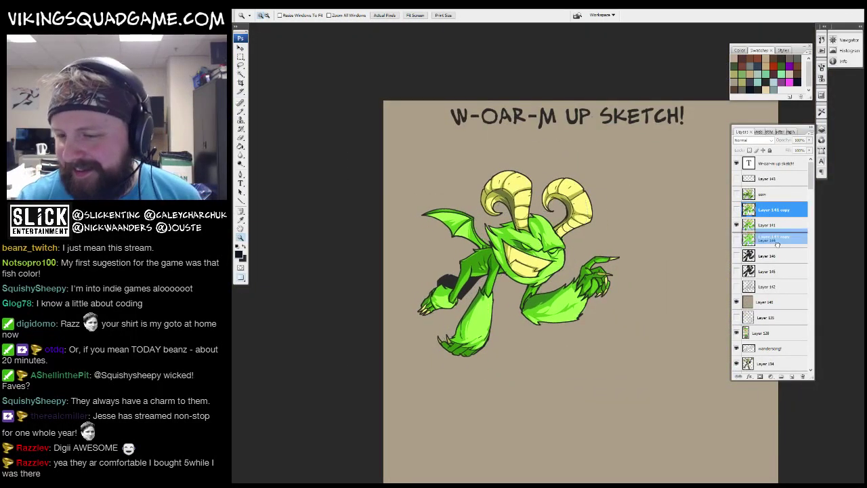
pyautogui.click(802, 375)
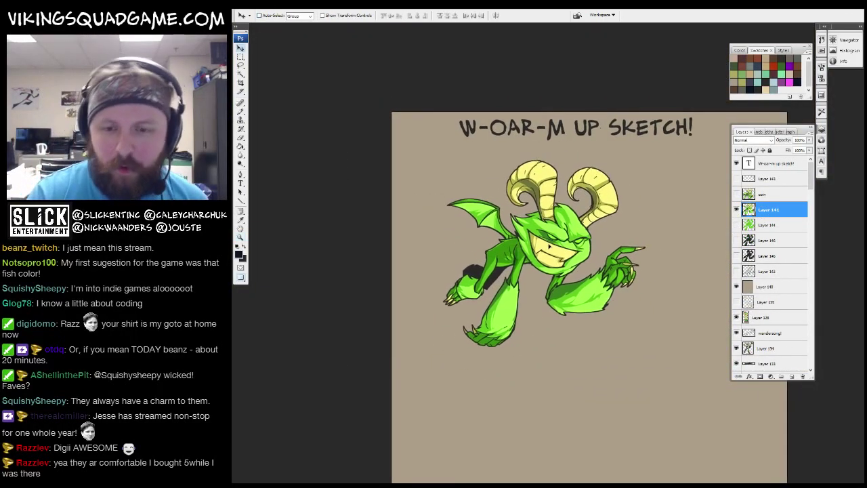
# Look at the other open document with the character line-up and return to the warm-up sketch.
pyautogui.press('v')
pyautogui.scroll(-3, 555, 271)
pyautogui.hotkey('ctrl', 'Tab')
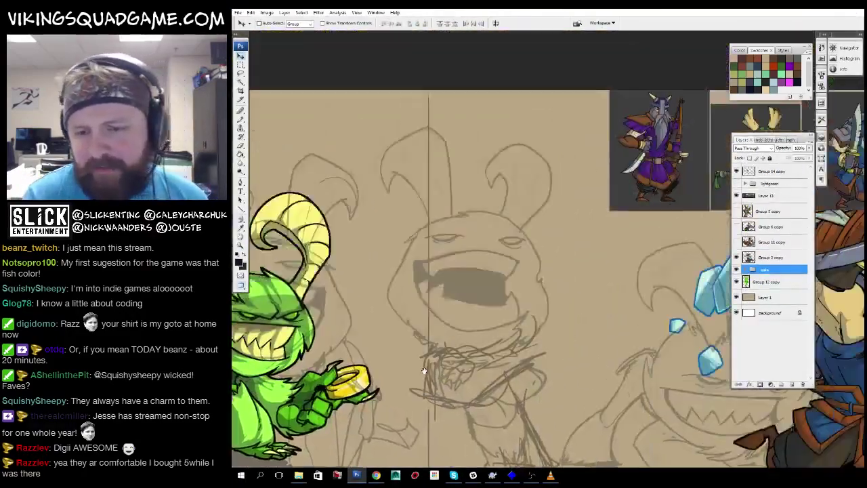
pyautogui.moveTo(566, 292)
pyautogui.mouseDown()
pyautogui.moveTo(566, 365)
pyautogui.moveTo(566, 223)
pyautogui.moveTo(379, 224)
pyautogui.mouseUp()
pyautogui.press('f')
pyautogui.hotkey('ctrl', 'Tab')
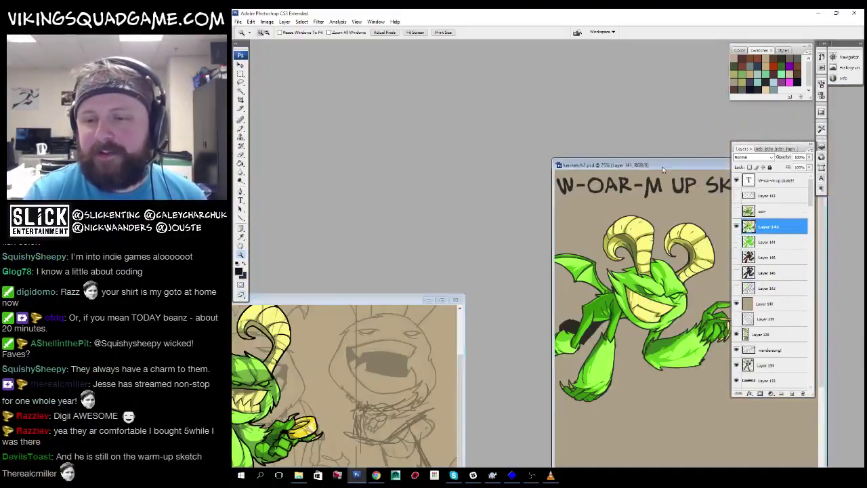
pyautogui.press('f')
# Lasso a flat, wide ground-shadow shape below the creature and try filling it navy on the creature's layer at 40% opacity.
pyautogui.press('l')
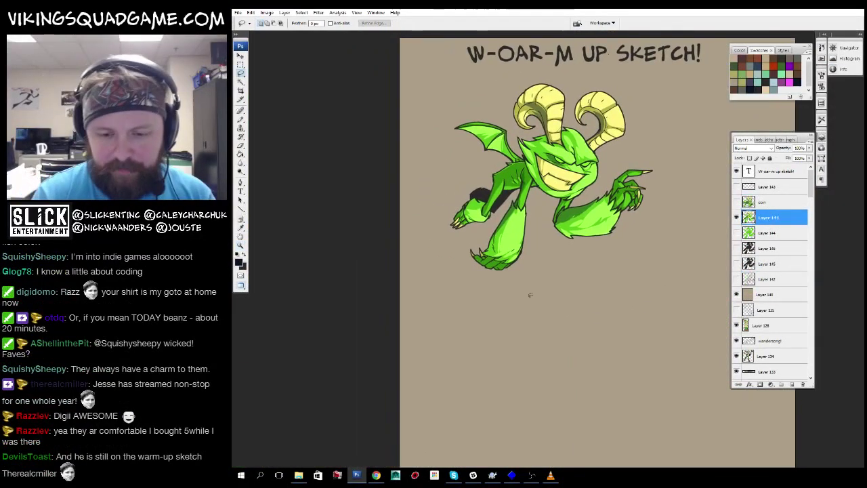
pyautogui.moveTo(614, 297); pyautogui.dragTo(615, 298)
pyautogui.press('g')
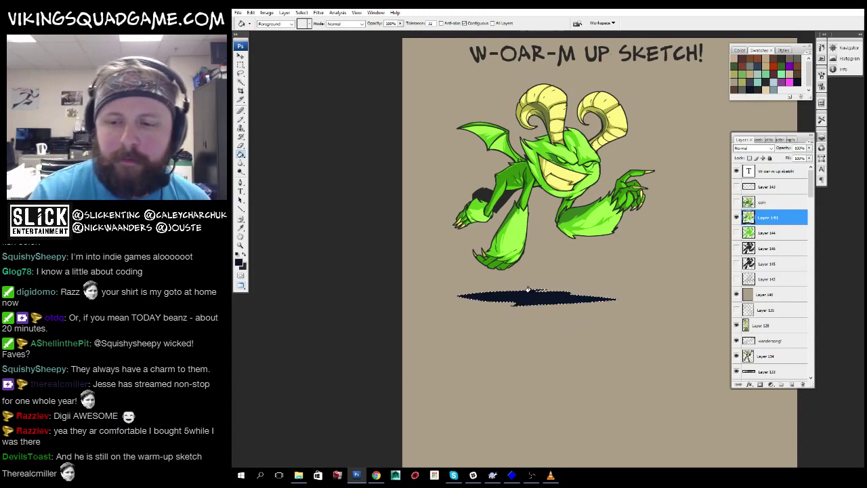
pyautogui.write('50')
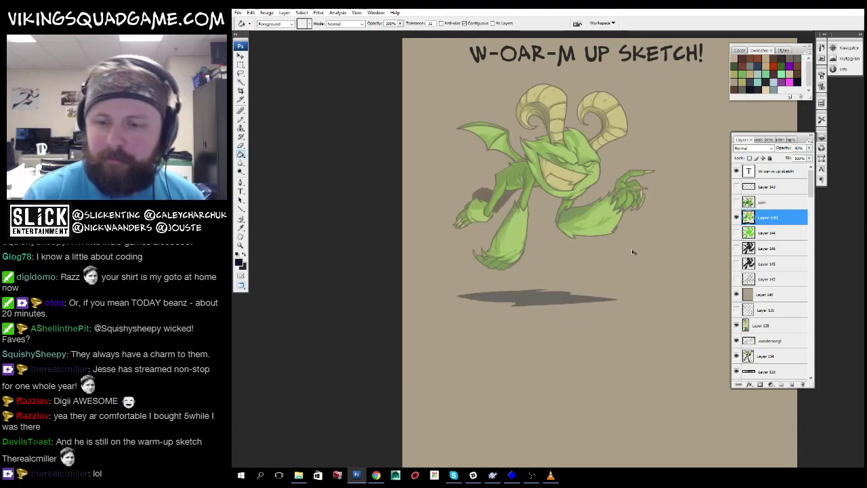
pyautogui.hotkey('ctrl', 'z')
# Fill the ground-shadow selection with navy on a new 40% opacity layer beneath the creature and deselect it.
pyautogui.click(767, 230)
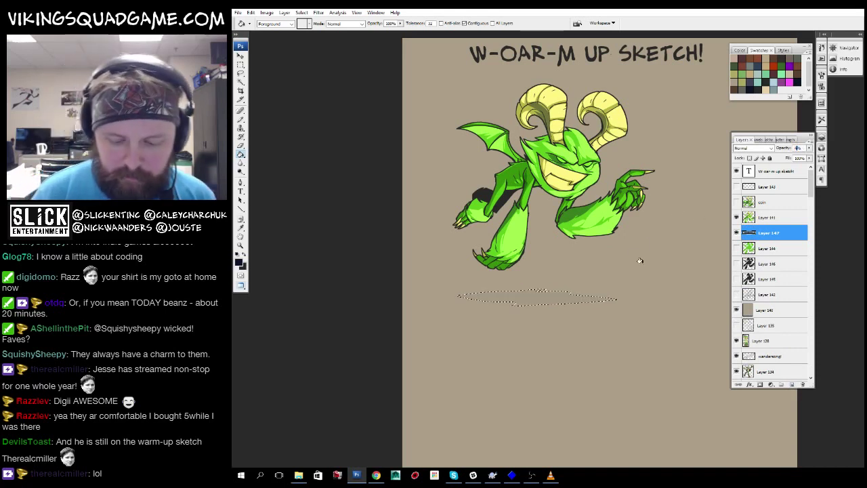
pyautogui.click(535, 297)
pyautogui.hotkey('ctrl', 'd')
# Merge the creature layer with the ground-shadow layer below it.
pyautogui.press('v')
pyautogui.click(762, 218)
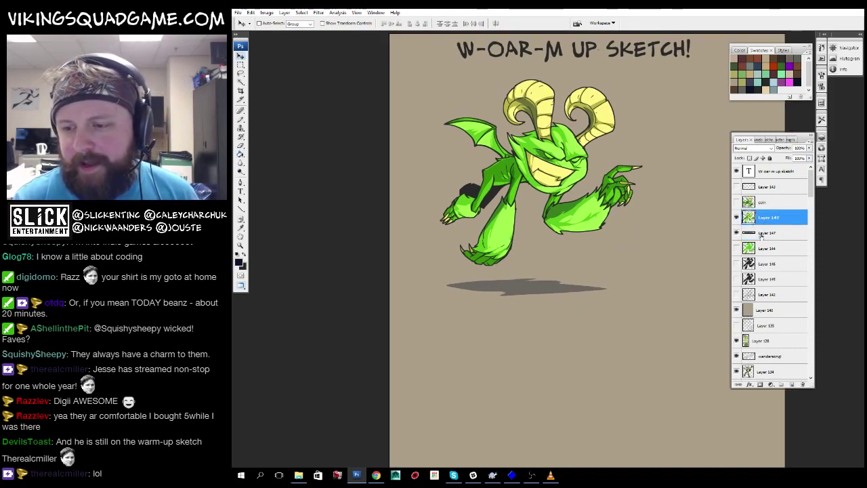
pyautogui.hotkey('ctrl', 'e')
pyautogui.scroll(3, 577, 276)
pyautogui.press('z')
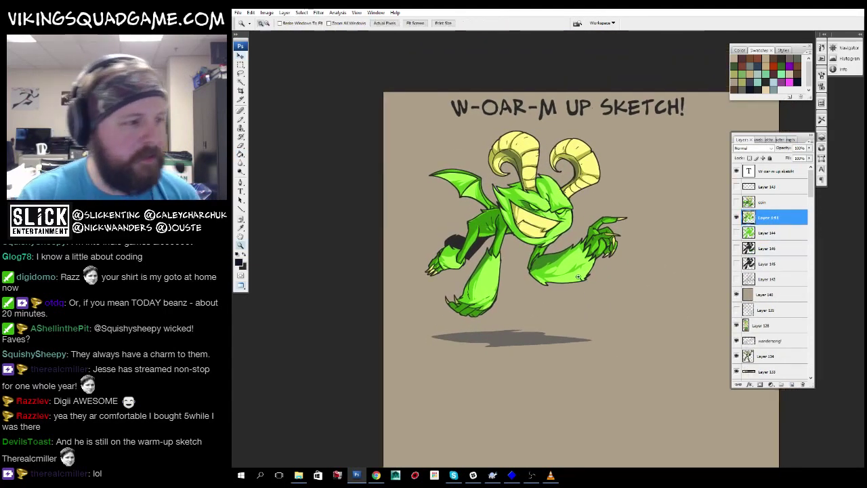
# Switch to the character line-up document and show it in full-screen mode.
pyautogui.keyDown('alt'); pyautogui.click(593, 248); pyautogui.keyUp('alt')
pyautogui.keyDown('alt'); pyautogui.click(591, 247); pyautogui.keyUp('alt')
pyautogui.click(590, 248)
pyautogui.click(590, 247)
pyautogui.moveTo(533, 283); pyautogui.dragTo(557, 409)
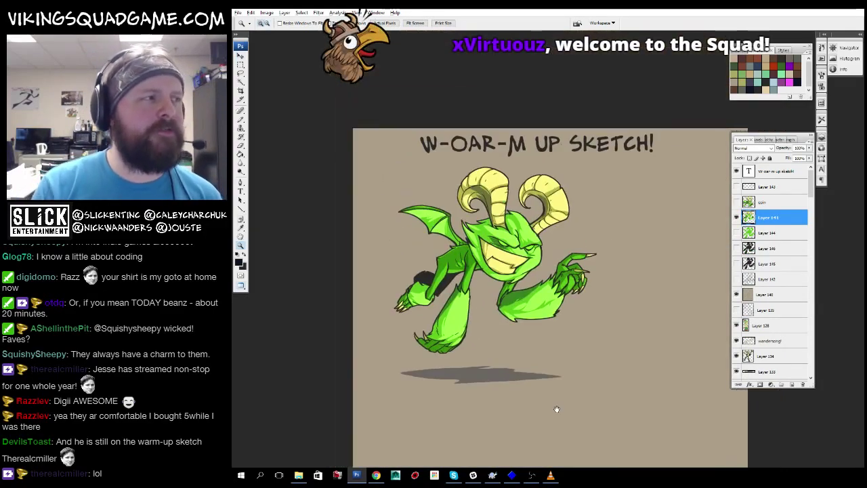
pyautogui.hotkey('ctrl', 'Tab')
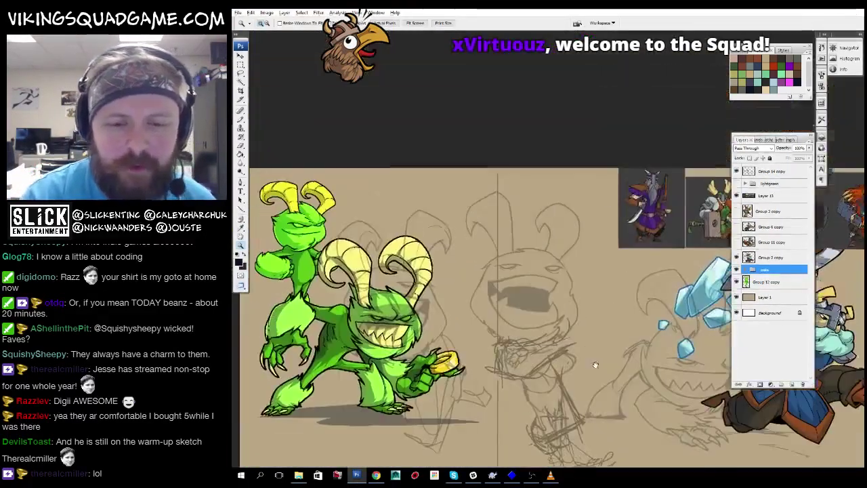
pyautogui.keyDown('alt'); pyautogui.click(482, 364); pyautogui.keyUp('alt')
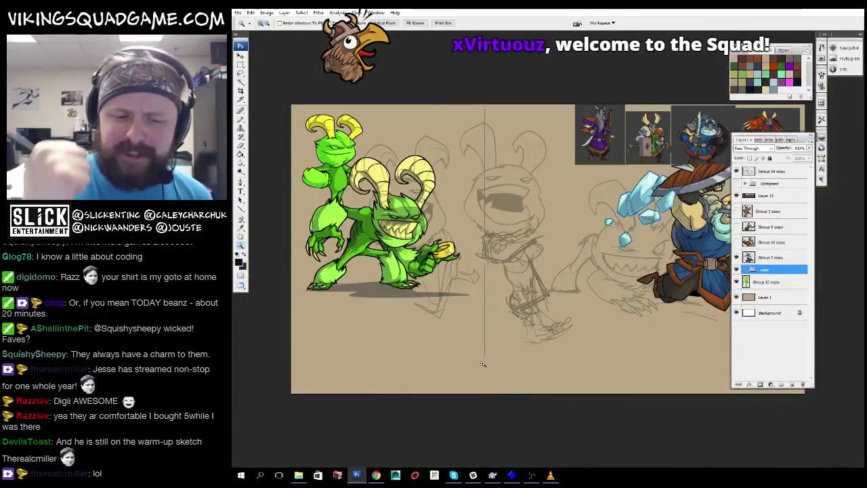
pyautogui.moveTo(424, 267); pyautogui.dragTo(495, 283)
pyautogui.press('v')
pyautogui.press('f')
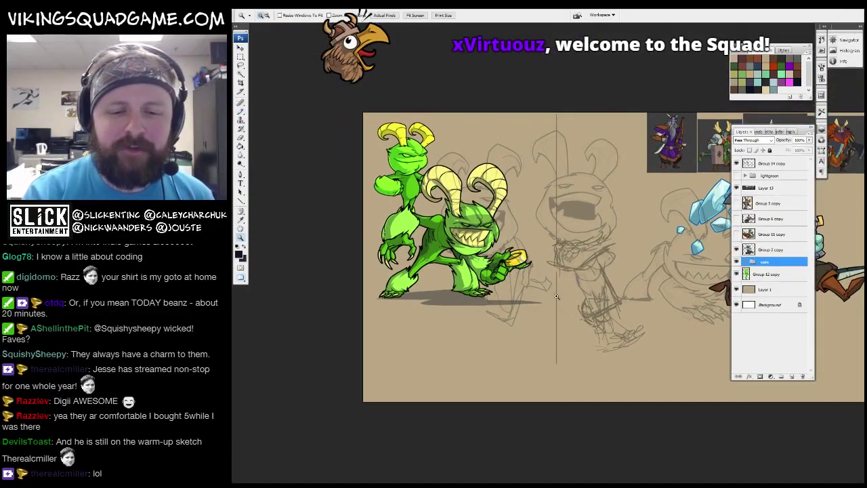
# Hide the tall green creature's layer, Group 12 copy, and move the crouching ring-holding creature down below the sketched heads.
pyautogui.moveTo(473, 227); pyautogui.dragTo(499, 250)
pyautogui.keyDown('ctrl'); pyautogui.click(496, 240); pyautogui.keyUp('ctrl')
pyautogui.moveTo(498, 249); pyautogui.dragTo(520, 243)
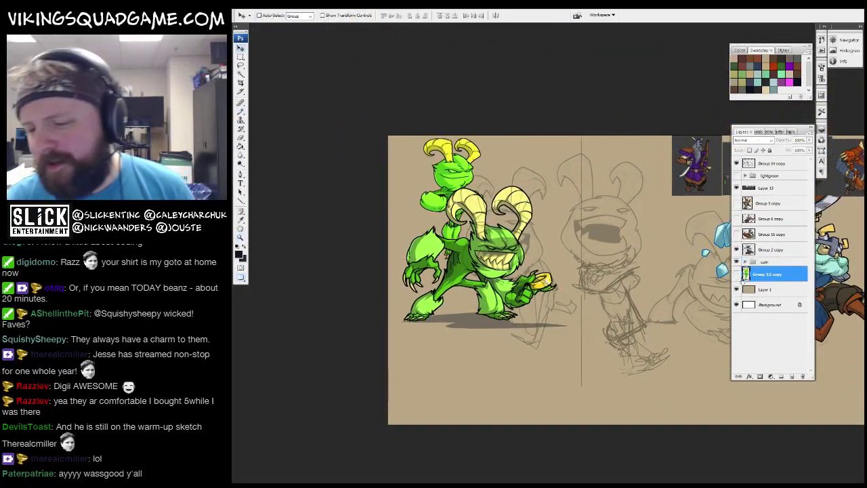
pyautogui.moveTo(525, 196); pyautogui.dragTo(550, 258)
pyautogui.keyDown('alt'); pyautogui.click(559, 260); pyautogui.keyUp('alt')
pyautogui.keyDown('alt'); pyautogui.click(559, 260); pyautogui.keyUp('alt')
pyautogui.moveTo(471, 204); pyautogui.dragTo(625, 401)
pyautogui.press('v')
pyautogui.moveTo(686, 341)
pyautogui.mouseDown()
pyautogui.moveTo(551, 196)
pyautogui.moveTo(625, 311)
pyautogui.moveTo(499, 393)
pyautogui.mouseUp()
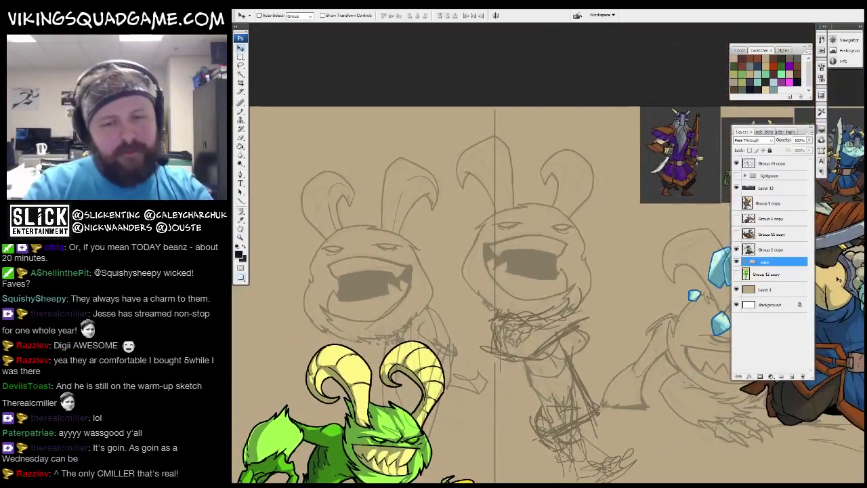
# Hide Layer 13 with the row of dark-backed character portraits above the blue-clad viking.
pyautogui.moveTo(623, 296); pyautogui.dragTo(514, 359)
pyautogui.press('z')
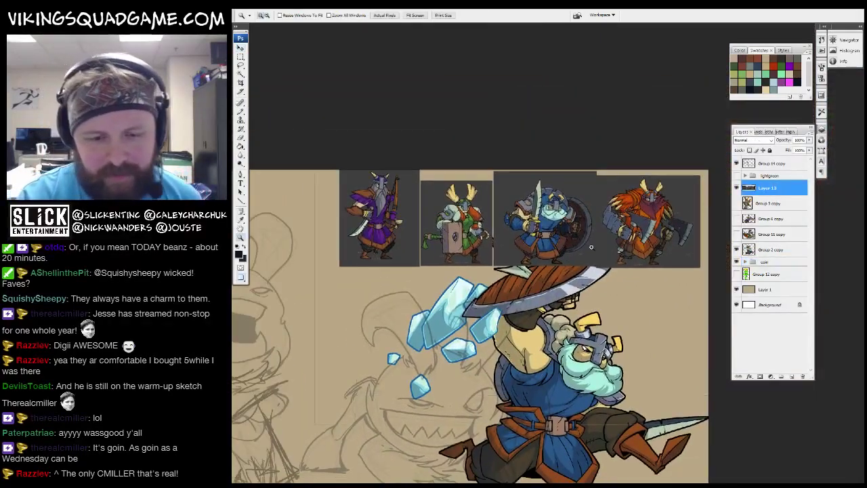
pyautogui.click(534, 318)
pyautogui.keyDown('alt'); pyautogui.click(534, 318); pyautogui.keyUp('alt')
pyautogui.moveTo(534, 318); pyautogui.dragTo(420, 202)
pyautogui.click(597, 345)
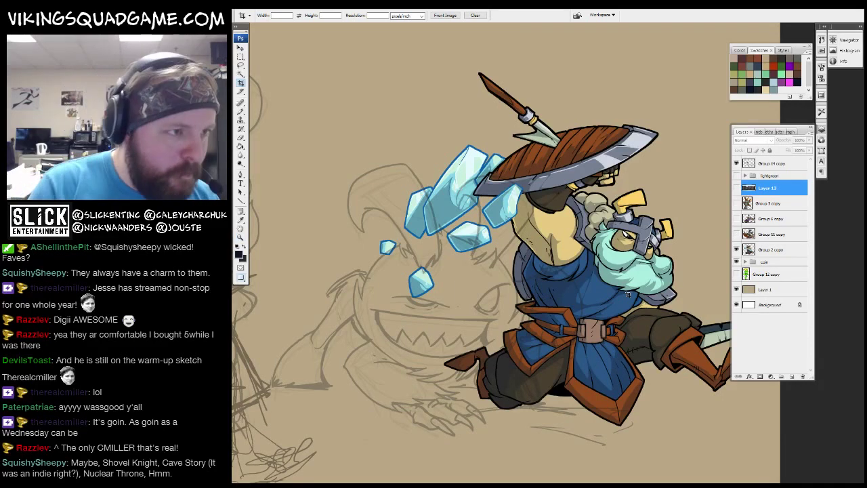
# Examine the blue-clad viking with the raised shield and ice shards up close.
pyautogui.moveTo(628, 293); pyautogui.dragTo(589, 352)
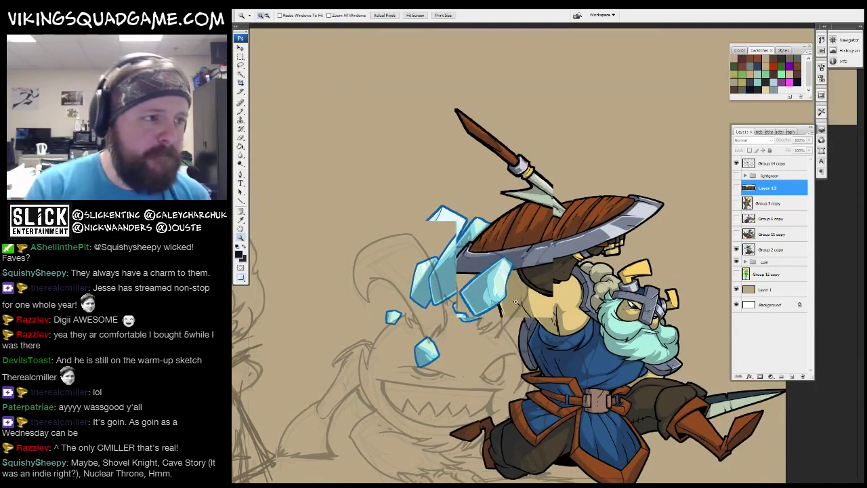
pyautogui.press('b')
pyautogui.scroll(3, 484, 406)
pyautogui.press('z')
pyautogui.keyDown('alt'); pyautogui.click(483, 406); pyautogui.keyUp('alt')
pyautogui.click(558, 316)
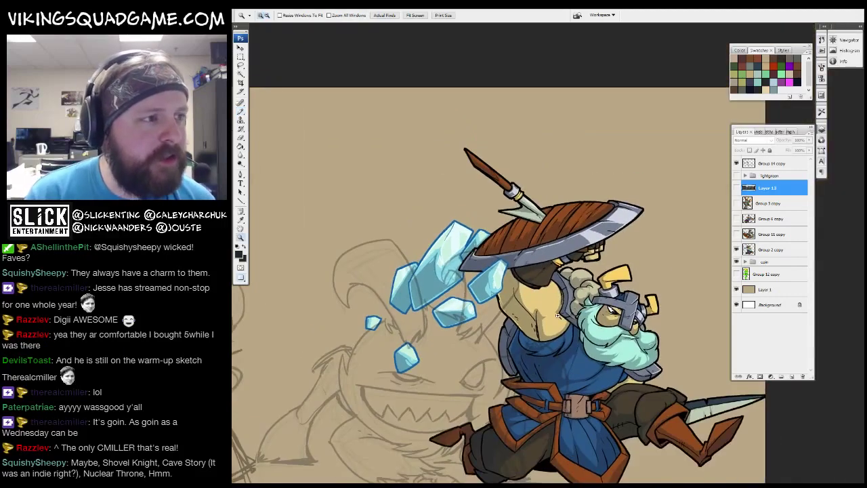
pyautogui.moveTo(539, 304); pyautogui.dragTo(531, 280)
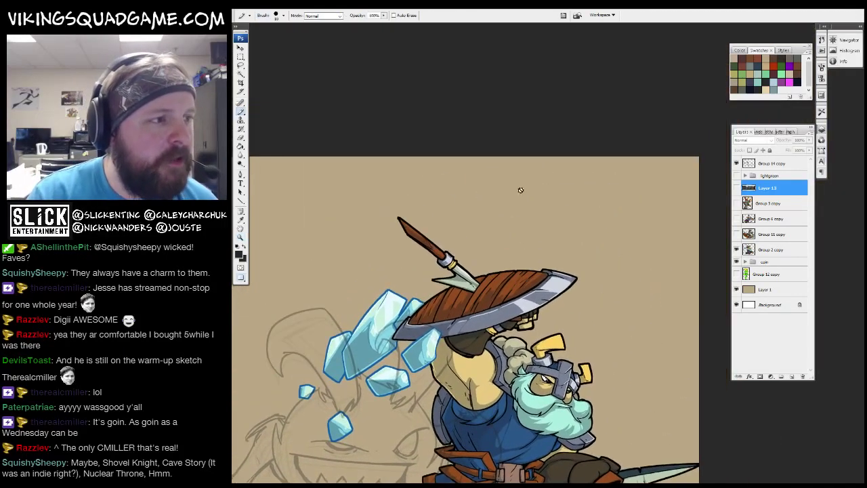
pyautogui.scroll(2, 576, 311)
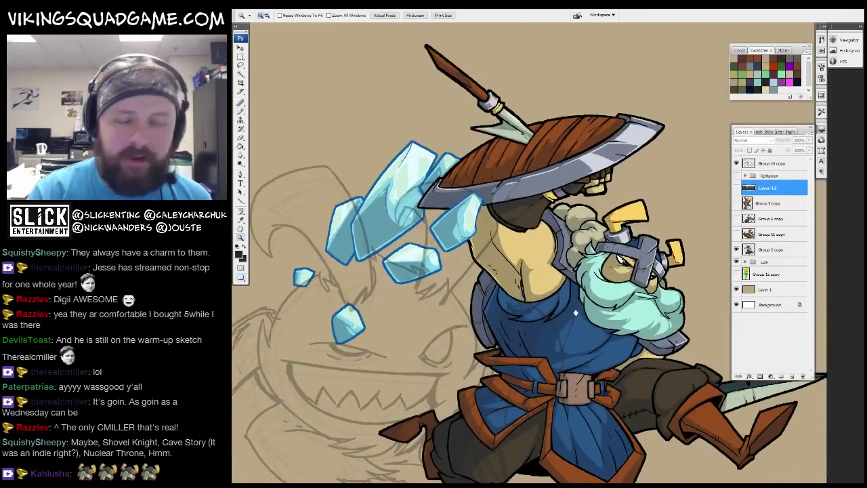
pyautogui.moveTo(576, 312); pyautogui.dragTo(577, 308)
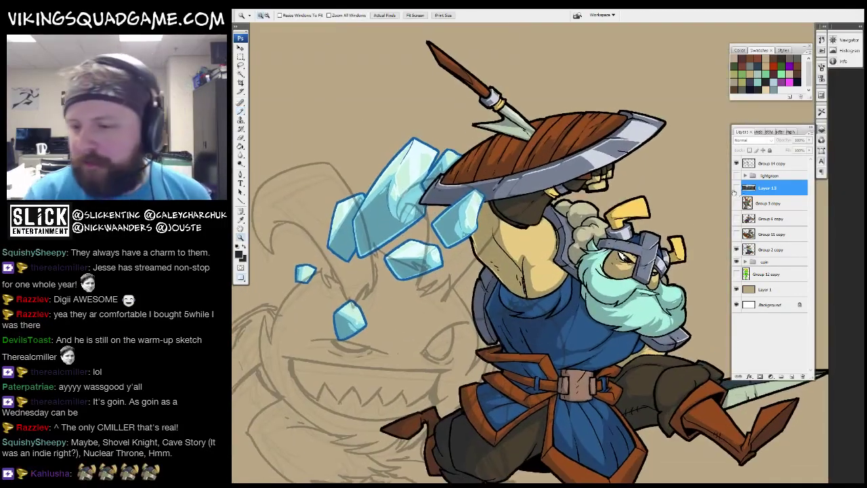
pyautogui.hotkey('ctrl', '-')
pyautogui.hotkey('ctrl', '-')
pyautogui.hotkey('ctrl', '-')
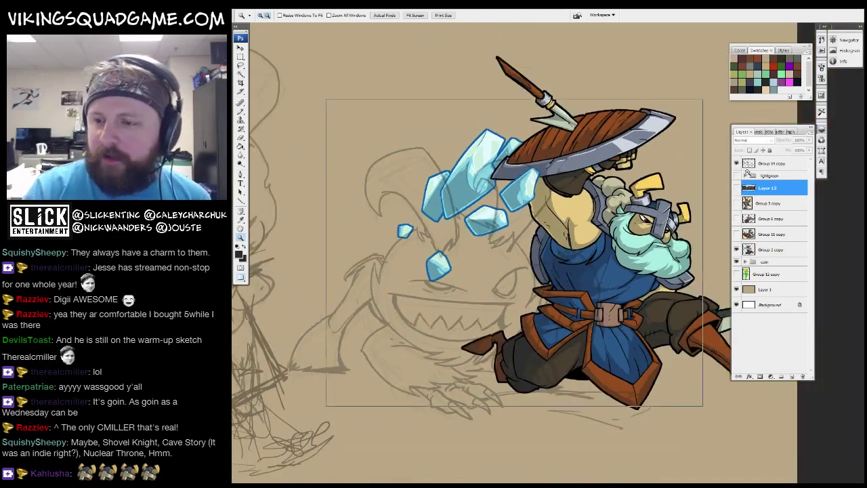
# Move the blue-clad viking on Group 2 copy down and left, below the sketched heads.
pyautogui.click(769, 175)
pyautogui.click(737, 249)
pyautogui.click(737, 250)
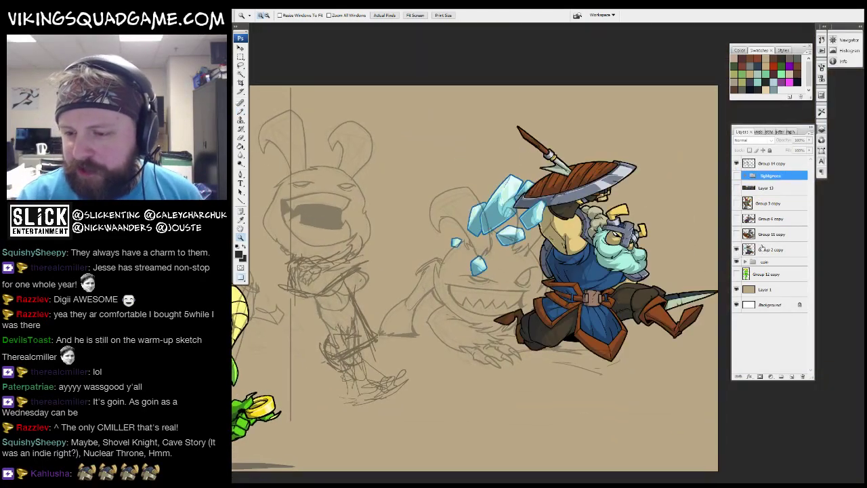
pyautogui.click(772, 250)
pyautogui.press('v')
pyautogui.moveTo(610, 271); pyautogui.dragTo(433, 372)
pyautogui.moveTo(560, 454); pyautogui.dragTo(635, 338)
pyautogui.scroll(2, 671, 285)
pyautogui.hscroll(3, 672, 285)
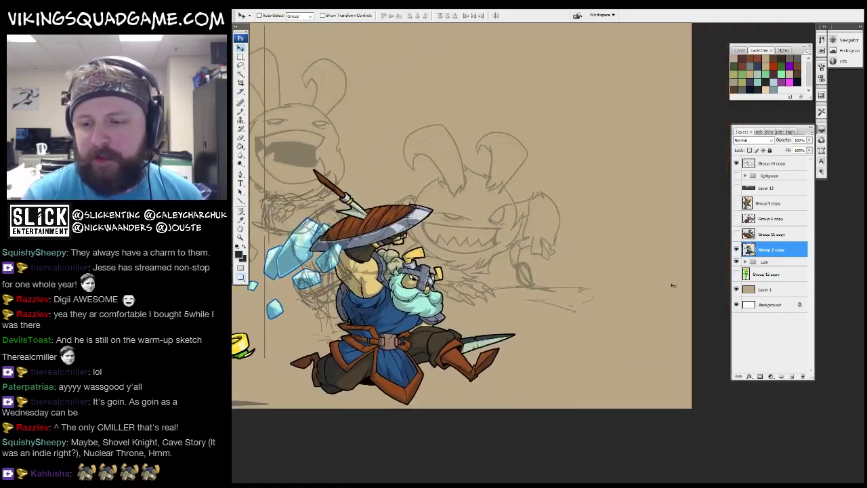
# Hide the viking's layer, Group 2 copy, and the coin group with the crouching ring-holding creature.
pyautogui.hscroll(-3, 492, 335)
pyautogui.press('z')
pyautogui.click(594, 350)
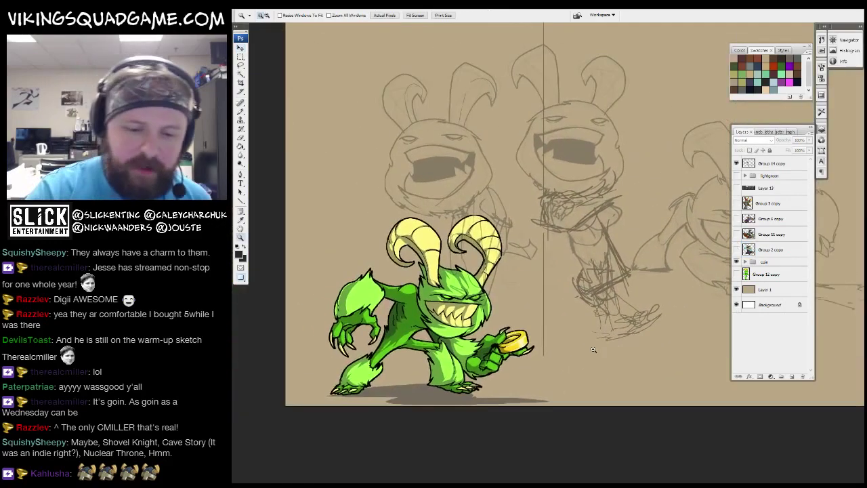
pyautogui.moveTo(440, 332); pyautogui.dragTo(460, 374)
pyautogui.click(737, 261)
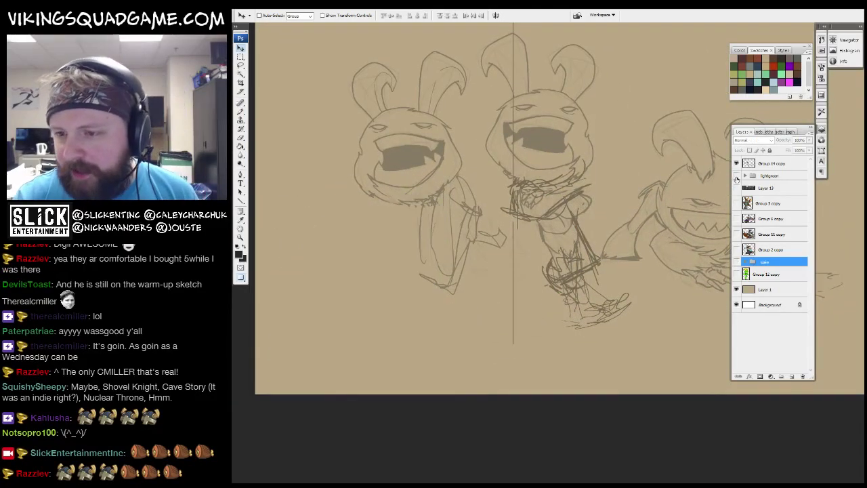
# Show the lightgreen group with the large grinning creature and hide the rough sketches on Group 14 copy.
pyautogui.click(736, 176)
pyautogui.hotkey('ctrl', '-')
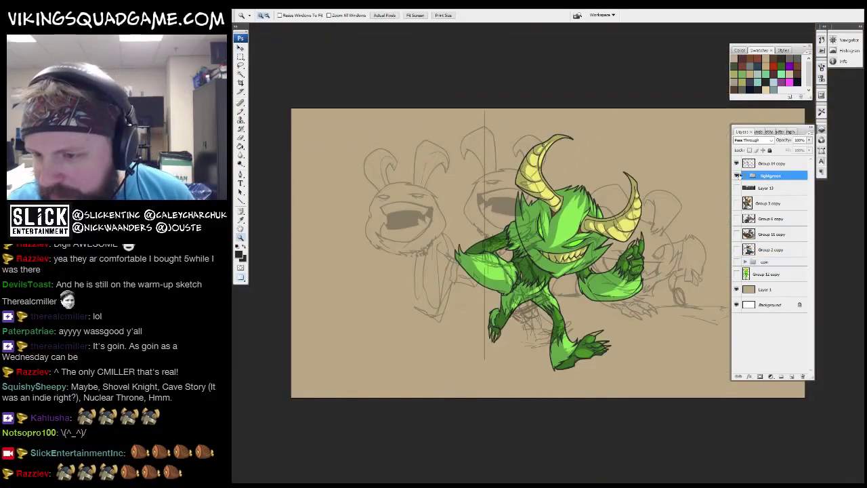
pyautogui.click(737, 164)
# Move the large grinning creature to the left half of the canvas and check its face and raised hand.
pyautogui.press('v')
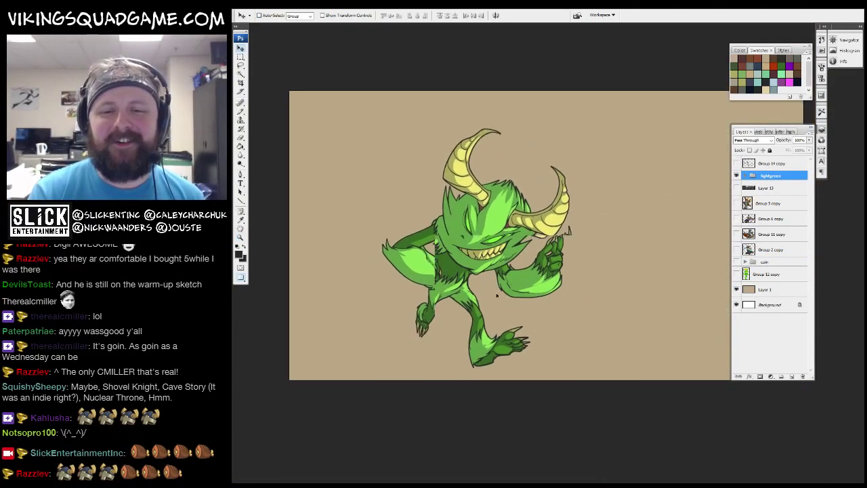
pyautogui.moveTo(660, 296); pyautogui.dragTo(528, 296)
pyautogui.press('z')
pyautogui.click(488, 176)
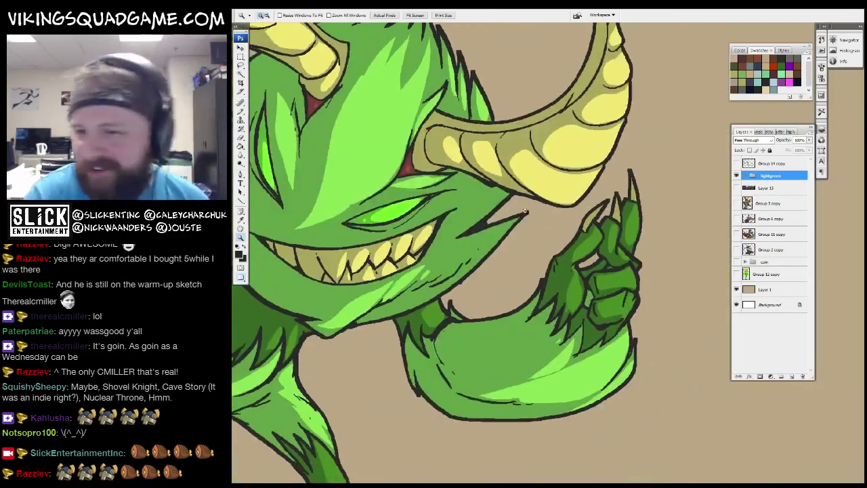
pyautogui.keyDown('alt'); pyautogui.click(603, 313); pyautogui.keyUp('alt')
pyautogui.keyDown('alt'); pyautogui.click(603, 312); pyautogui.keyUp('alt')
# Show the slim green creature on Group 12 copy and shift it slightly down and left beside the large one.
pyautogui.click(736, 274)
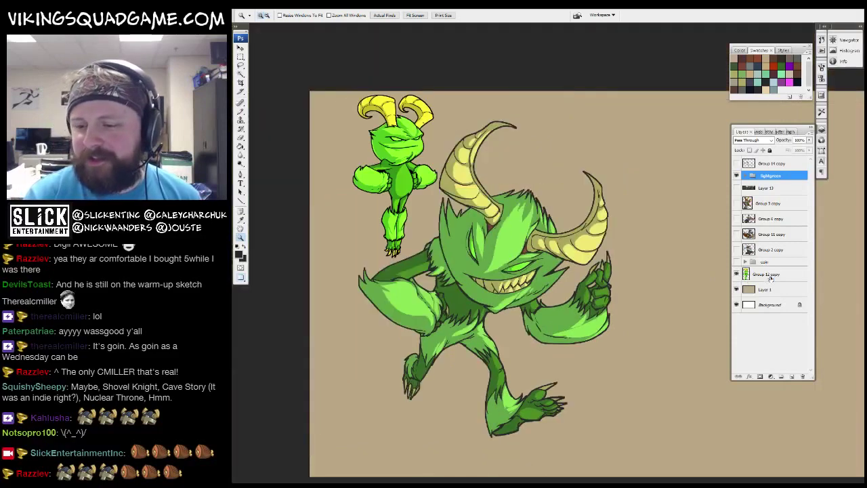
pyautogui.click(772, 274)
pyautogui.press('v')
pyautogui.moveTo(427, 330); pyautogui.dragTo(410, 266)
pyautogui.hotkey('ctrl', '-')
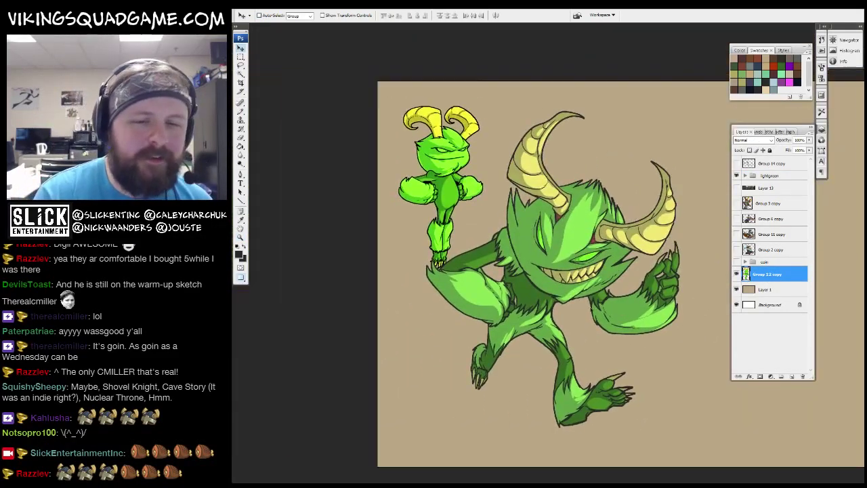
# Hide Group 12 copy, show the coin group, and move the ring-holding creature to the right of the large creature.
pyautogui.click(736, 273)
pyautogui.click(737, 261)
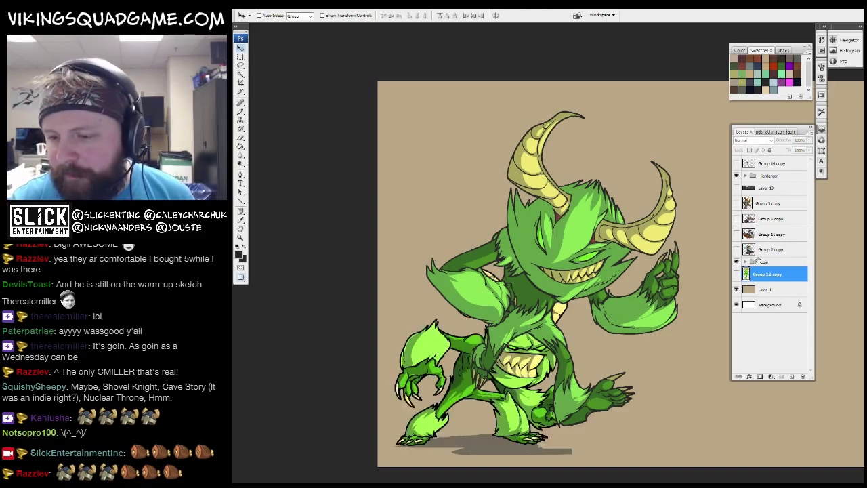
pyautogui.click(772, 261)
pyautogui.moveTo(436, 339); pyautogui.dragTo(688, 348)
# Examine the ring-holding creature's face, horns and ring up close and compare it with the large grinning creature.
pyautogui.press('z')
pyautogui.click(544, 266)
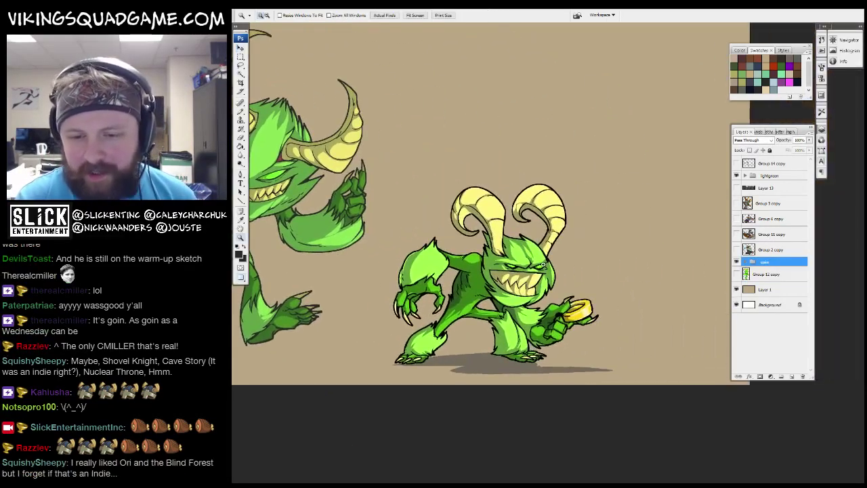
pyautogui.click(544, 266)
pyautogui.click(637, 315)
pyautogui.keyDown('alt'); pyautogui.click(634, 281); pyautogui.keyUp('alt')
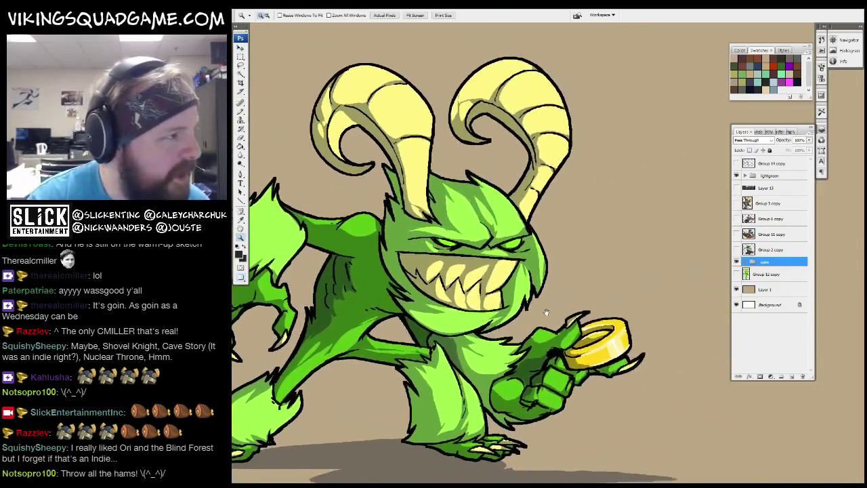
pyautogui.scroll(5, 515, 307)
pyautogui.keyDown('alt'); pyautogui.click(515, 307); pyautogui.keyUp('alt')
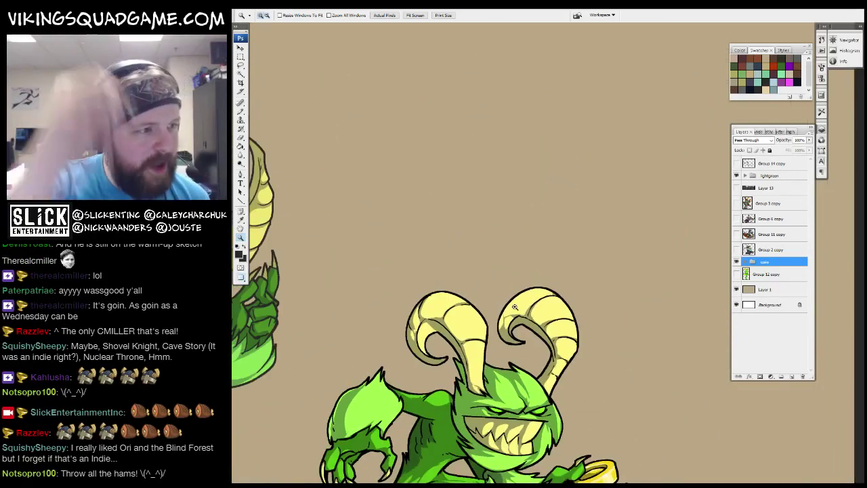
pyautogui.press('g')
pyautogui.moveTo(439, 225)
pyautogui.mouseDown()
pyautogui.moveTo(487, 312)
pyautogui.moveTo(536, 361)
pyautogui.mouseUp()
pyautogui.keyDown('alt'); pyautogui.click(546, 327); pyautogui.keyUp('alt')
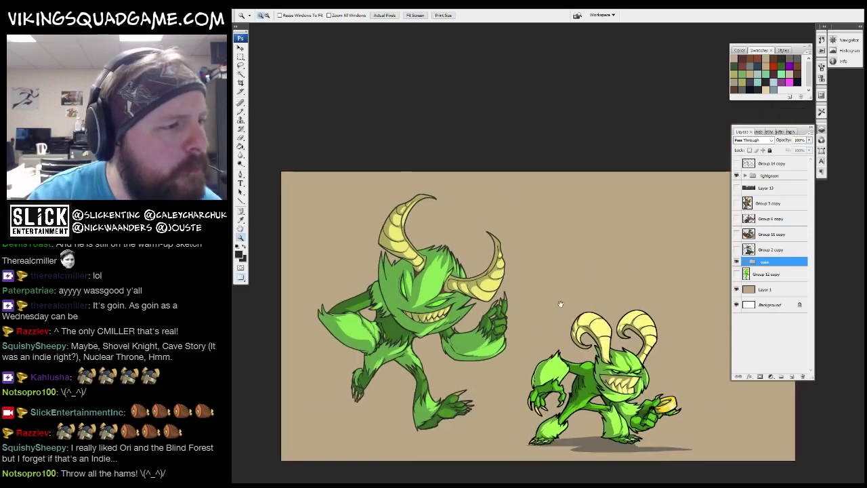
pyautogui.scroll(2, 566, 285)
pyautogui.keyDown('alt'); pyautogui.click(532, 322); pyautogui.keyUp('alt')
# Move the ring-holding creature back to the canvas's left side, behind the large creature, and toggle the coin group's visibility.
pyautogui.press('b')
pyautogui.moveTo(482, 289)
pyautogui.mouseDown()
pyautogui.moveTo(589, 308)
pyautogui.moveTo(305, 239)
pyautogui.mouseUp()
pyautogui.click(736, 262)
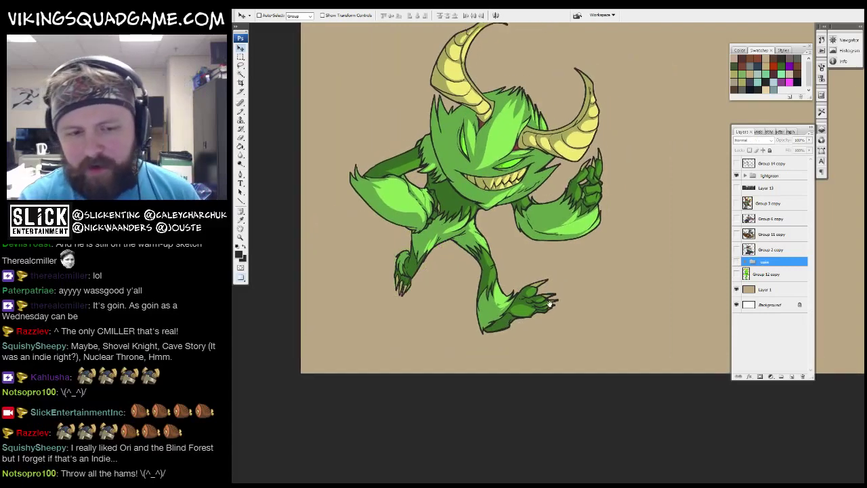
pyautogui.click(736, 262)
pyautogui.press('z')
pyautogui.keyDown('alt'); pyautogui.click(584, 282); pyautogui.keyUp('alt')
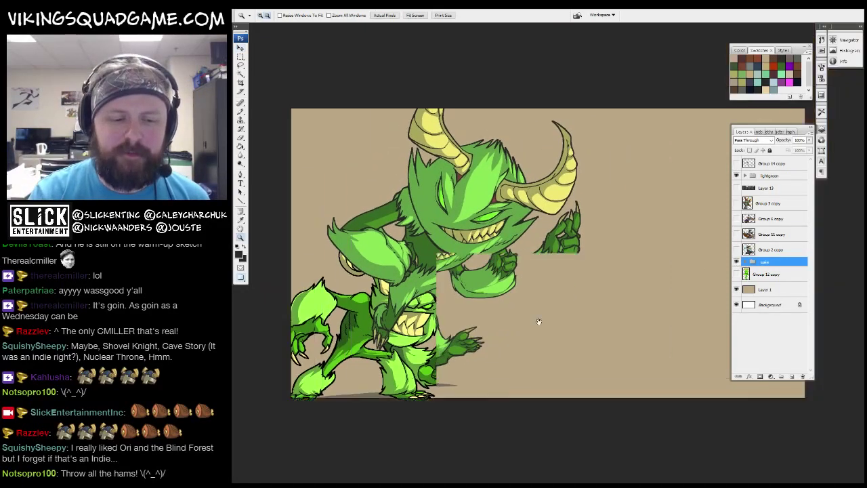
pyautogui.press('v')
pyautogui.moveTo(495, 320); pyautogui.dragTo(508, 307)
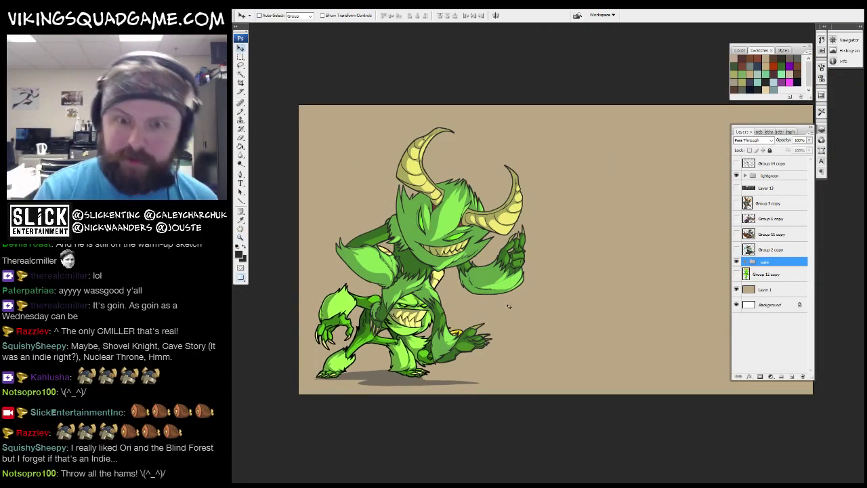
# Reposition the large grinning creature on the canvas and hide the coin group.
pyautogui.click(736, 176)
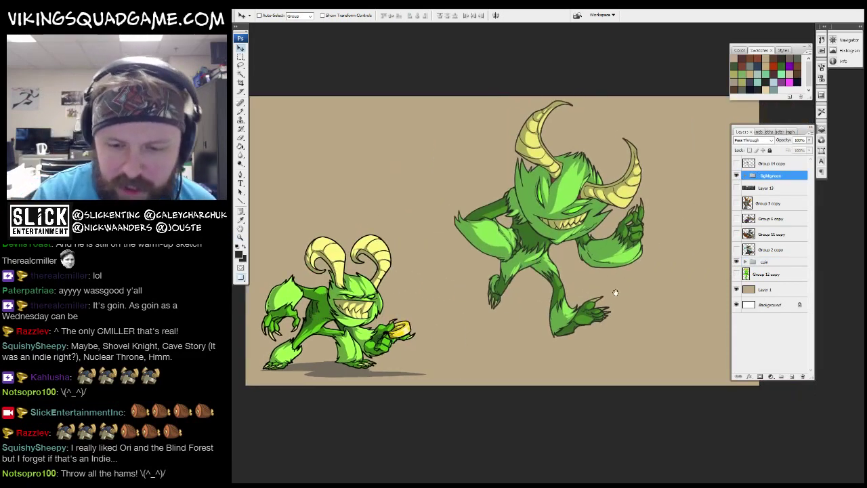
pyautogui.click(742, 263)
pyautogui.moveTo(726, 196); pyautogui.dragTo(628, 210)
# Hide the green color layer, Group 8 copy, inside the lightgreen group and duplicate the Layer 9 line art above it.
pyautogui.click(745, 176)
pyautogui.click(737, 204)
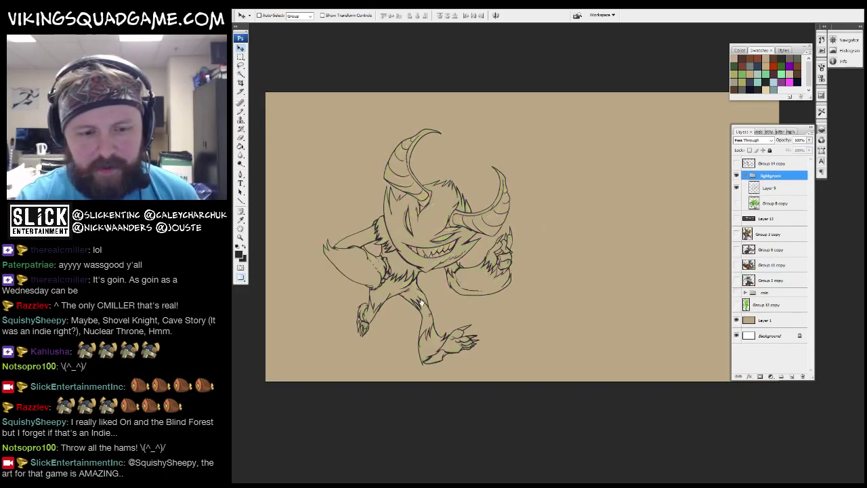
pyautogui.click(737, 178)
pyautogui.click(737, 176)
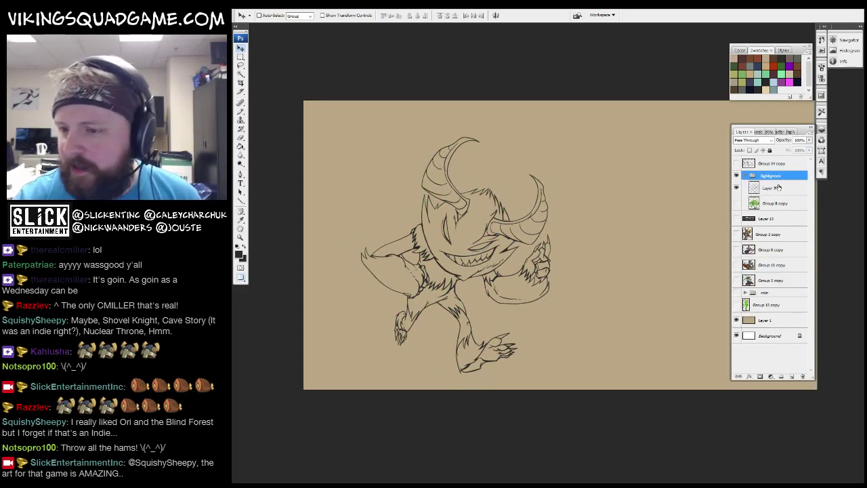
pyautogui.moveTo(790, 240); pyautogui.dragTo(781, 375)
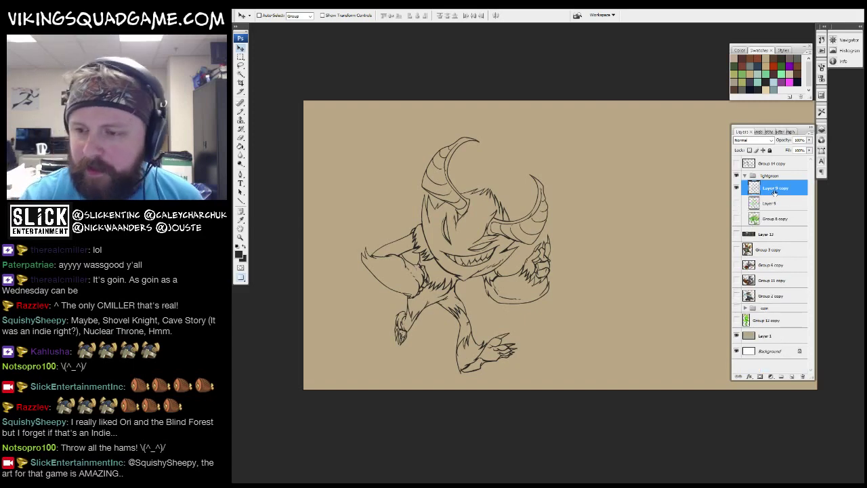
# Lasso and delete the outer parts of both horns from the line art on Layer 9 copy, keeping the horn bases.
pyautogui.press('z')
pyautogui.click(619, 214)
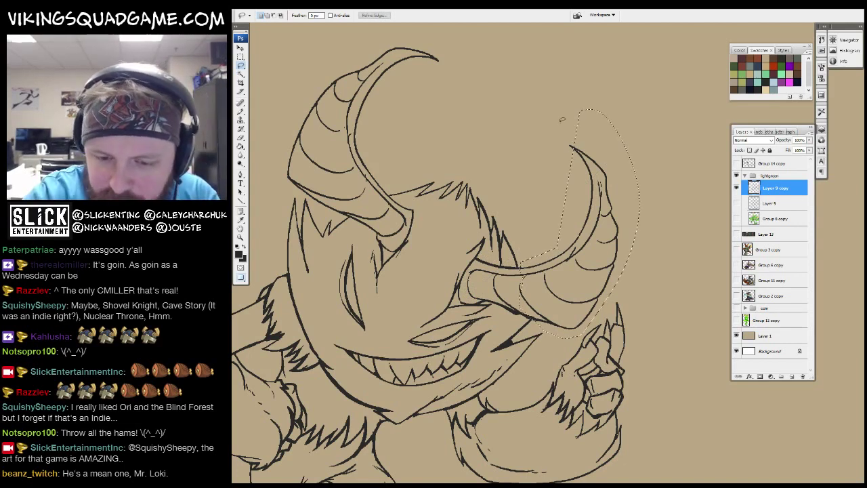
pyautogui.press('Delete')
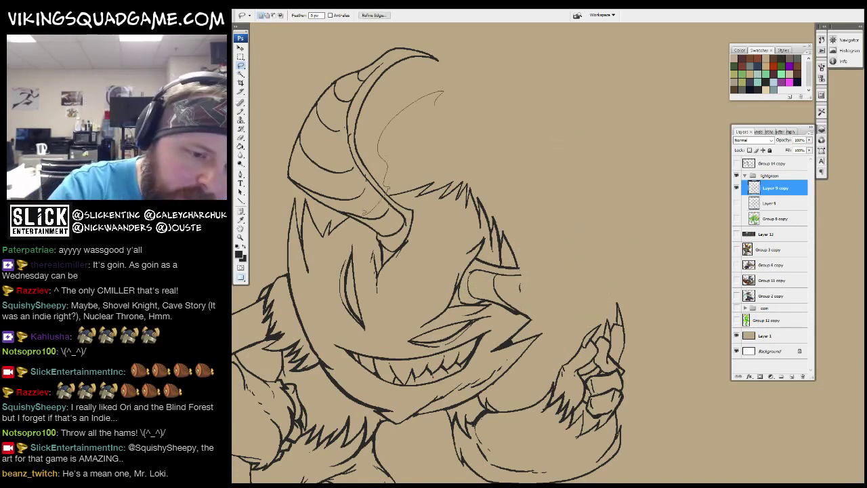
pyautogui.press('z')
pyautogui.click(553, 298)
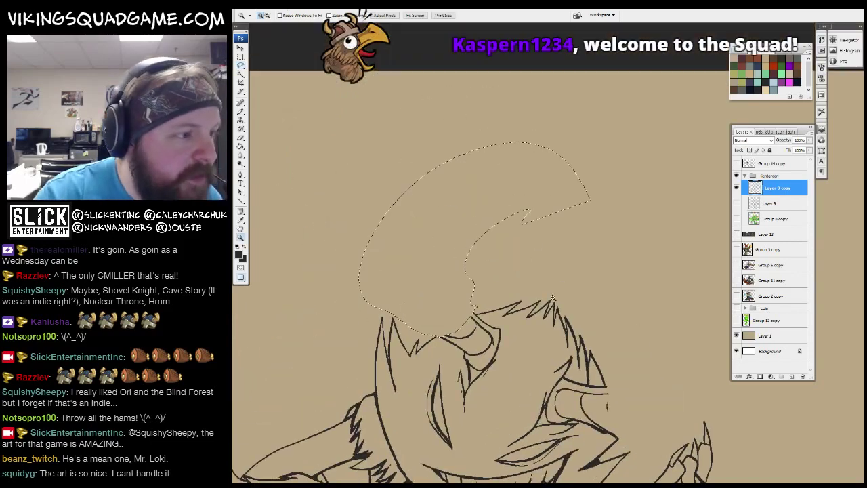
# Examine the trimmed horn bases and the face line art up close.
pyautogui.keyDown('alt'); pyautogui.click(553, 298); pyautogui.keyUp('alt')
pyautogui.keyDown('alt'); pyautogui.click(537, 285); pyautogui.keyUp('alt')
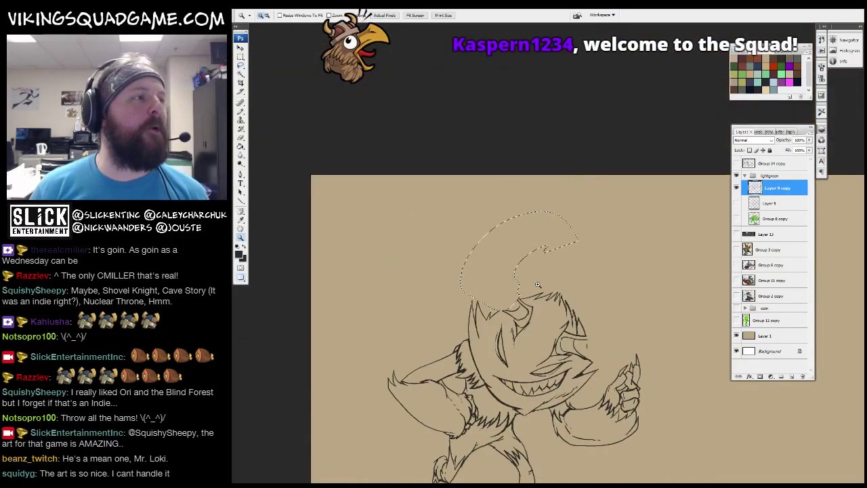
pyautogui.moveTo(589, 383); pyautogui.dragTo(589, 383)
pyautogui.press('b')
pyautogui.moveTo(563, 271); pyautogui.dragTo(515, 345)
pyautogui.moveTo(556, 227); pyautogui.dragTo(571, 254)
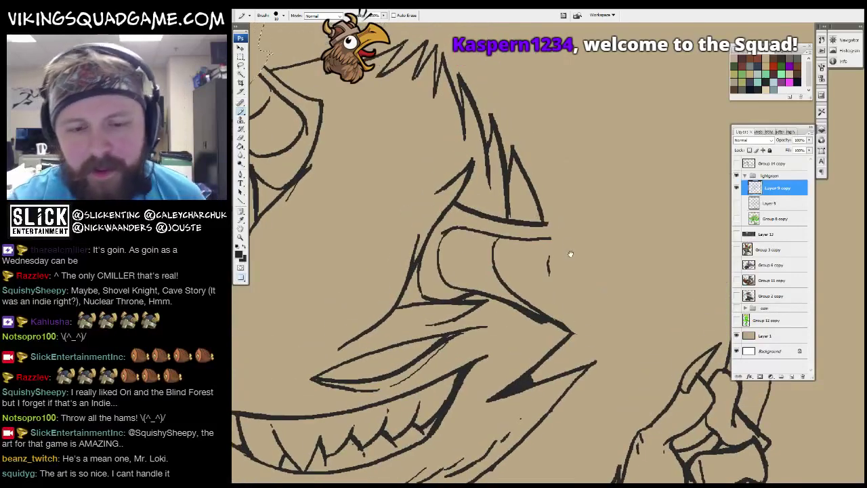
pyautogui.moveTo(550, 227); pyautogui.dragTo(517, 274)
pyautogui.press('z')
pyautogui.keyDown('alt'); pyautogui.click(587, 253); pyautogui.keyUp('alt')
# Leave full-screen mode, switch to the winged creature's warm-up sketch document, and show it full screen with the menu bar.
pyautogui.press('f')
pyautogui.press('f')
pyautogui.press('f')
pyautogui.press('f')
pyautogui.press('f')
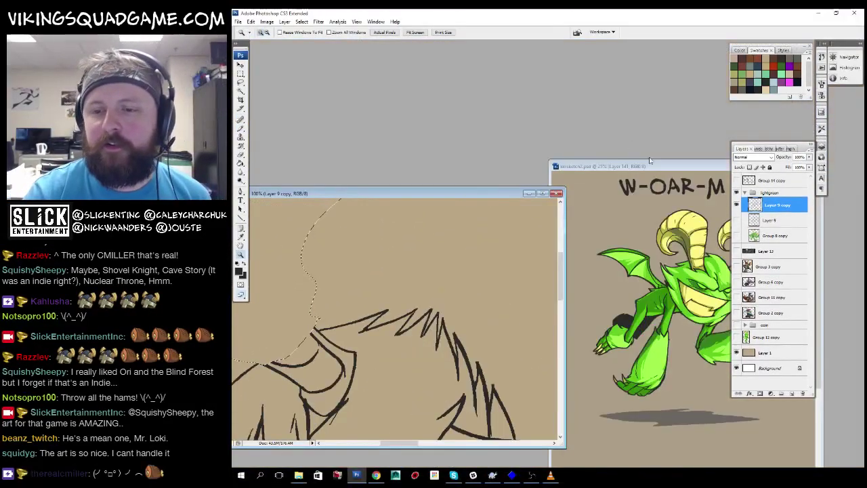
pyautogui.click(651, 161)
pyautogui.press('f')
pyautogui.press('f')
pyautogui.moveTo(334, 140); pyautogui.dragTo(398, 282)
pyautogui.moveTo(393, 160); pyautogui.dragTo(630, 292)
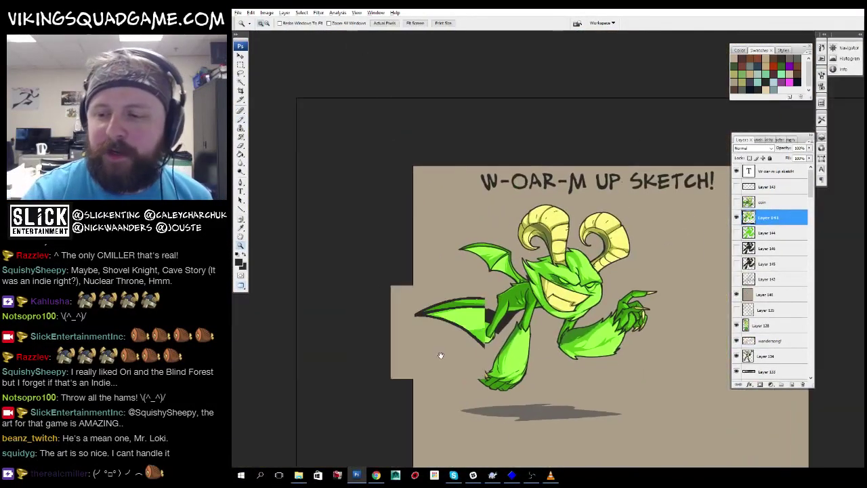
# Add a new layer above the coin layer and sketch a cartoon bird's head with a hooked beak, round eye and horned helmet.
pyautogui.click(779, 203)
pyautogui.click(790, 385)
pyautogui.press('b')
pyautogui.hotkey('ctrl', '+')
pyautogui.hotkey('ctrl', '+')
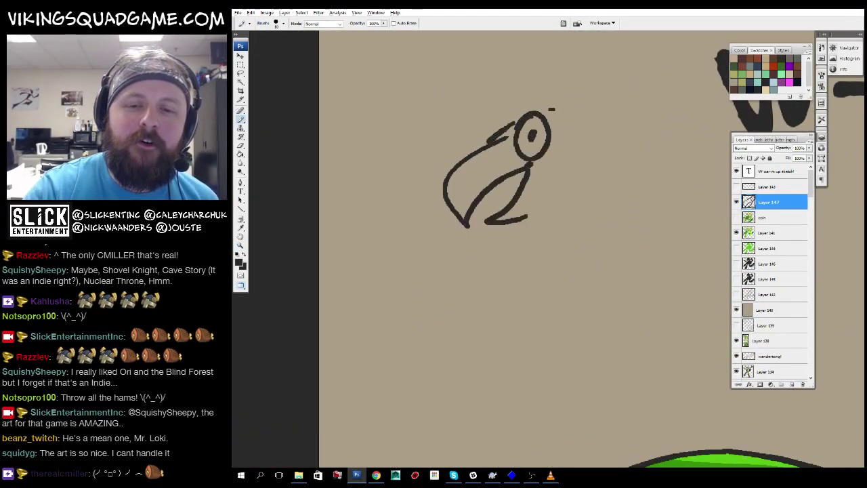
pyautogui.moveTo(574, 103); pyautogui.dragTo(463, 191)
pyautogui.moveTo(449, 232); pyautogui.dragTo(513, 181)
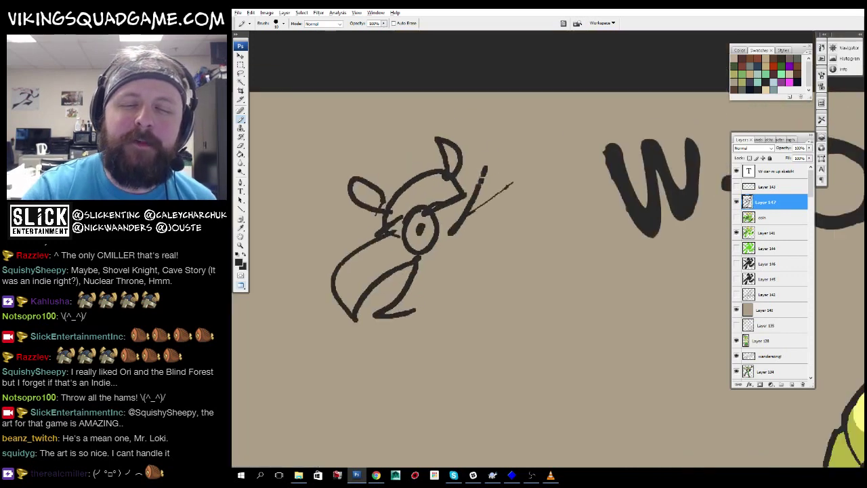
# Draw the bird's raised wing, body and clawed feet, plus a fish below it and a small heart beside its head.
pyautogui.moveTo(566, 171); pyautogui.dragTo(579, 158)
pyautogui.moveTo(543, 214); pyautogui.dragTo(515, 276)
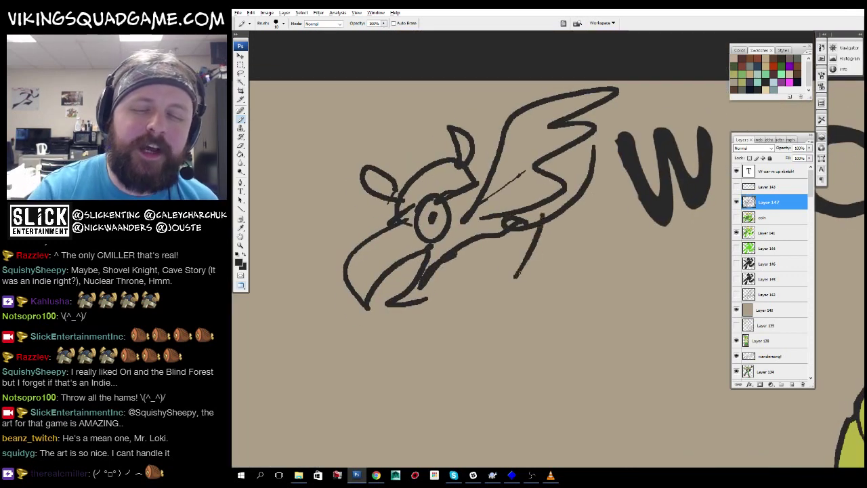
pyautogui.moveTo(485, 365); pyautogui.dragTo(518, 319)
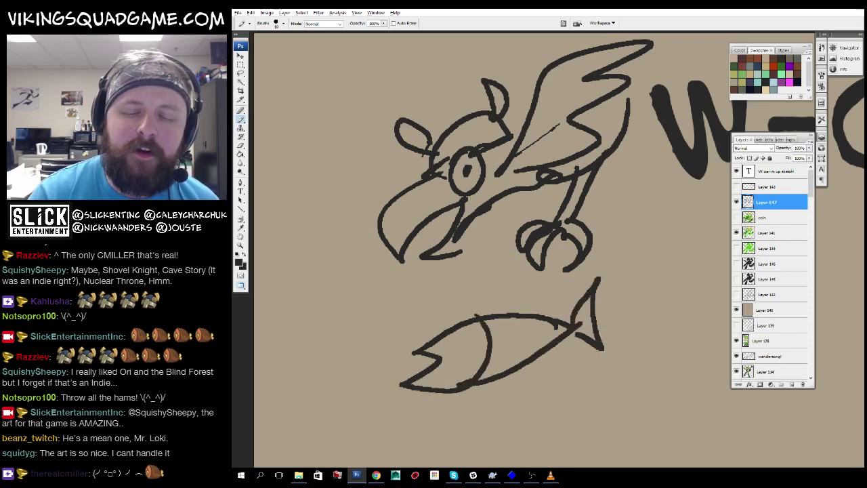
pyautogui.moveTo(501, 263); pyautogui.dragTo(513, 265)
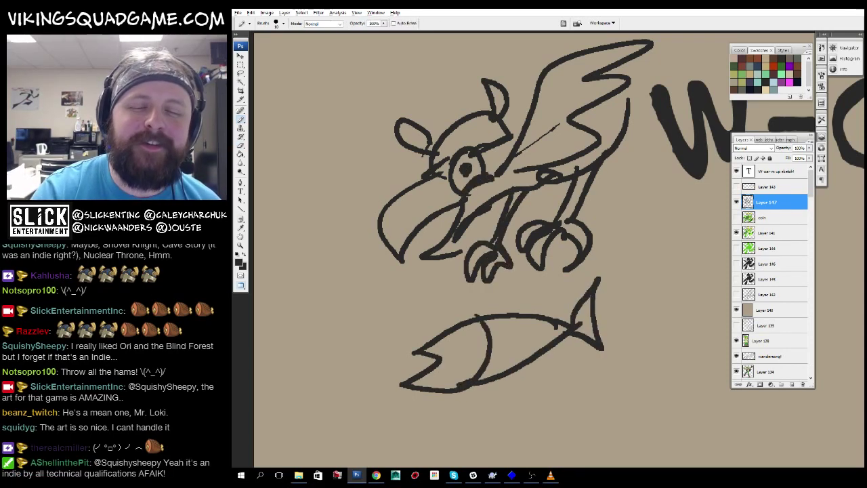
pyautogui.moveTo(489, 171); pyautogui.dragTo(509, 187)
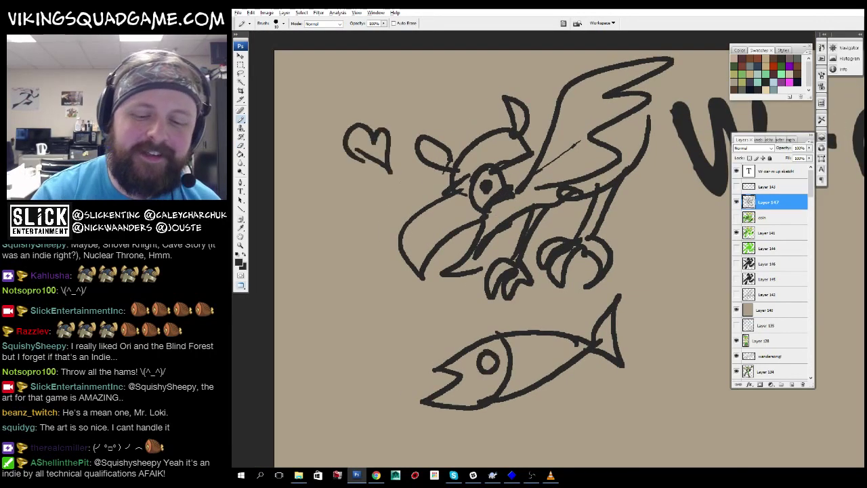
pyautogui.moveTo(539, 407); pyautogui.dragTo(547, 370)
# Return to the Untitled-1 creature line-up document and show it full screen with the menu bar.
pyautogui.hotkey('shift', 'f')
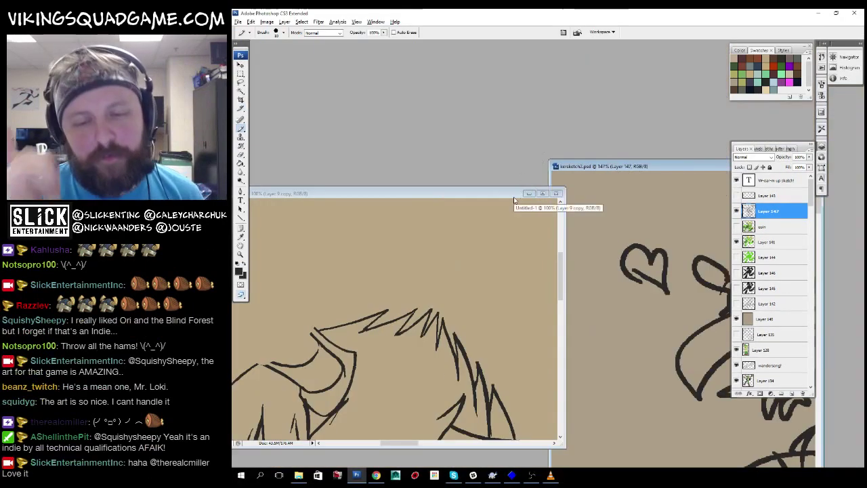
pyautogui.press('f')
pyautogui.moveTo(581, 293); pyautogui.dragTo(474, 382)
pyautogui.hotkey('ctrl', 'Tab')
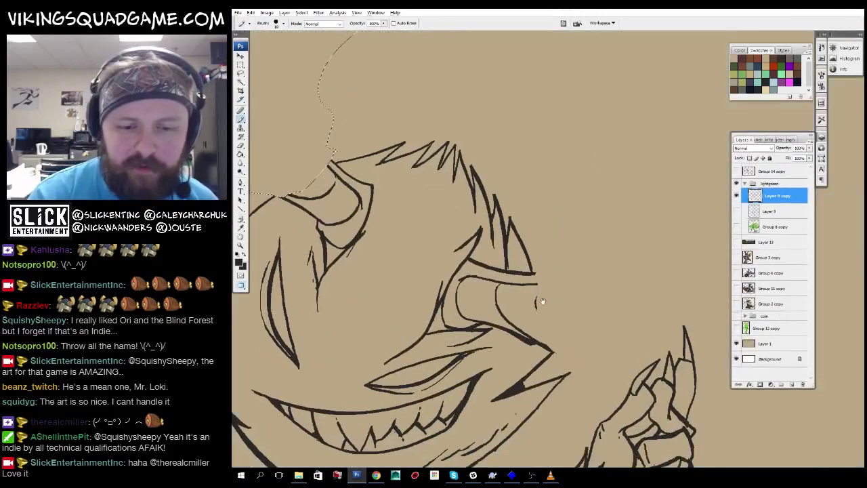
# Clear the lasso selection around the removed horn parts.
pyautogui.press('z')
pyautogui.keyDown('alt'); pyautogui.click(471, 428); pyautogui.keyUp('alt')
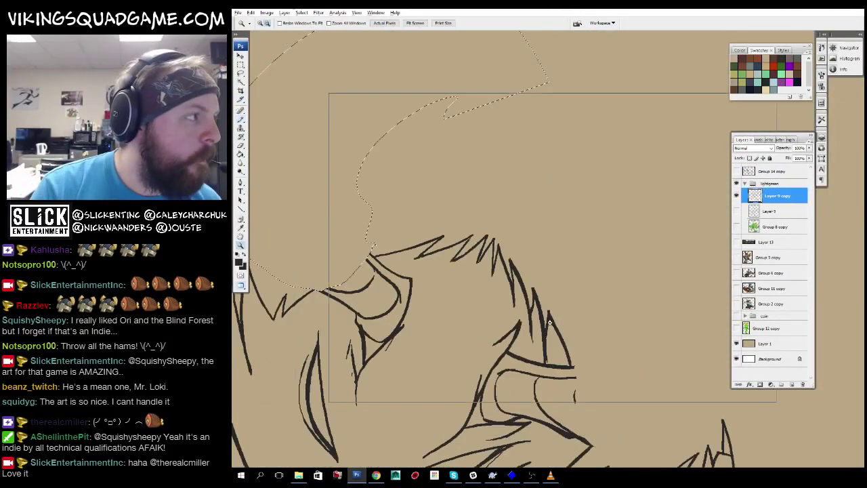
pyautogui.keyDown('alt'); pyautogui.click(552, 325); pyautogui.keyUp('alt')
pyautogui.keyDown('alt'); pyautogui.click(552, 326); pyautogui.keyUp('alt')
pyautogui.keyDown('alt'); pyautogui.click(542, 322); pyautogui.keyUp('alt')
pyautogui.click(535, 316)
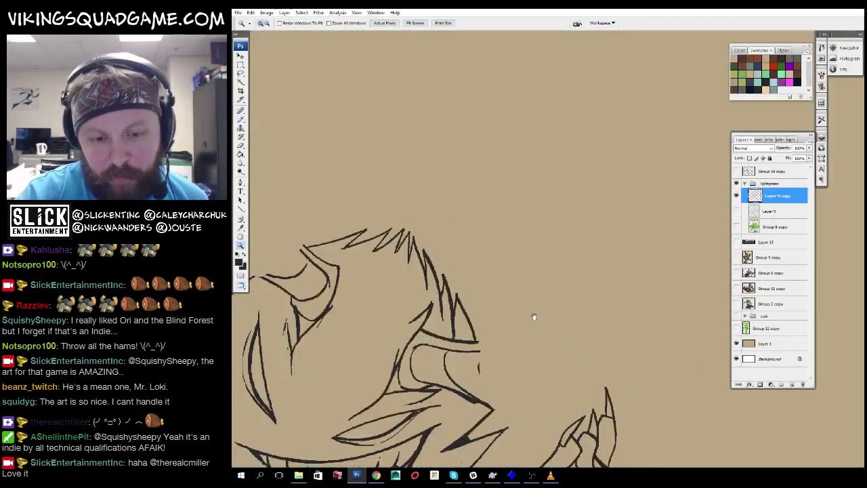
pyautogui.click(472, 324)
pyautogui.moveTo(472, 324); pyautogui.dragTo(497, 313)
pyautogui.moveTo(521, 225); pyautogui.dragTo(513, 257)
# Toggle Layer 9 copy's visibility off and on and examine the horn stubs in relation to the whole head.
pyautogui.click(737, 196)
pyautogui.click(737, 196)
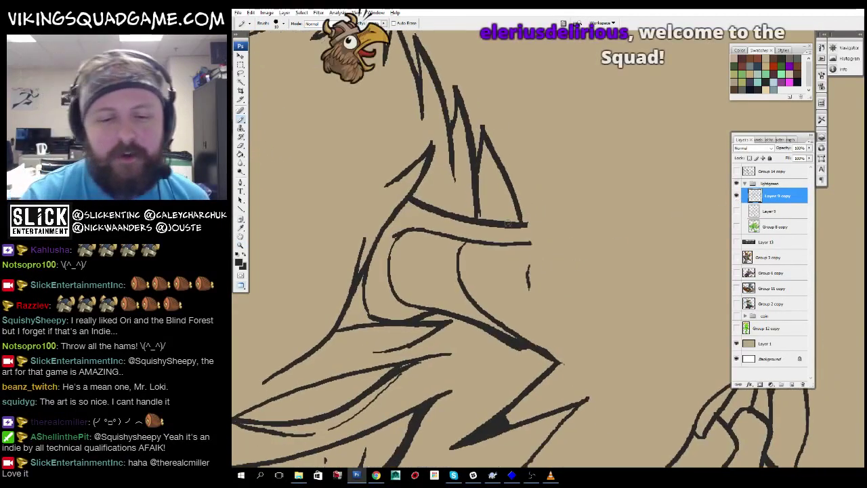
pyautogui.keyDown('alt'); pyautogui.click(562, 333); pyautogui.keyUp('alt')
pyautogui.keyDown('alt'); pyautogui.click(562, 335); pyautogui.keyUp('alt')
pyautogui.keyDown('alt'); pyautogui.click(562, 334); pyautogui.keyUp('alt')
pyautogui.scroll(5, 562, 335)
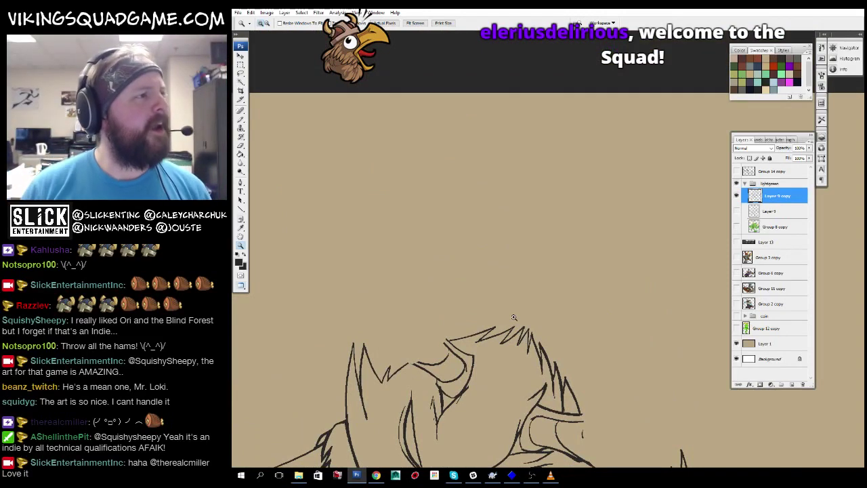
pyautogui.moveTo(489, 296); pyautogui.dragTo(478, 290)
pyautogui.scroll(5, 505, 306)
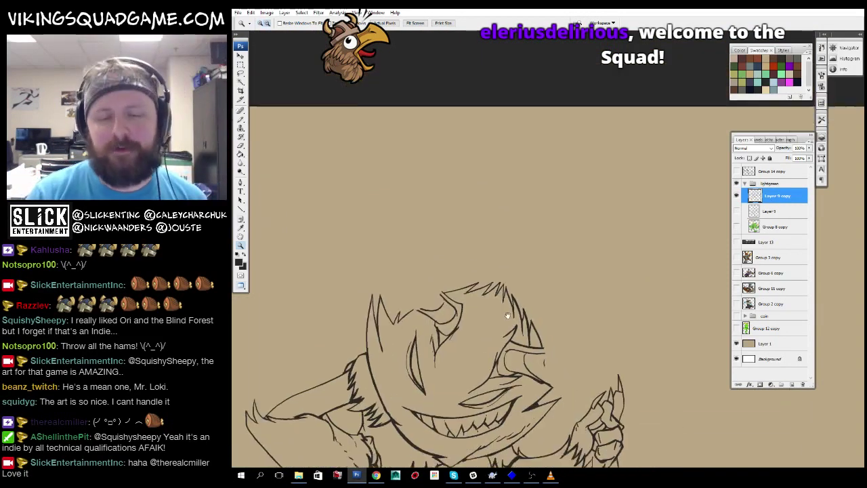
pyautogui.scroll(4, 422, 245)
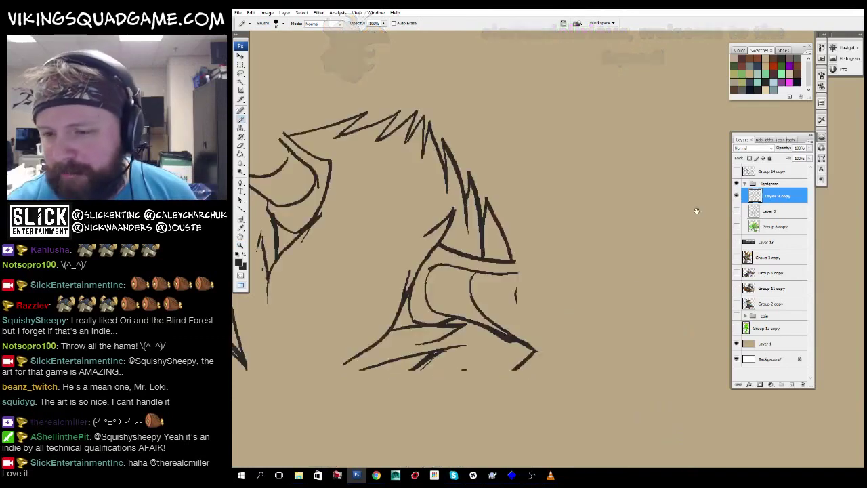
# Fill in a dark wedge where the hair meets the right-hand horn base and choose the Ink_Brush preset at 10 px.
pyautogui.scroll(-5, 544, 318)
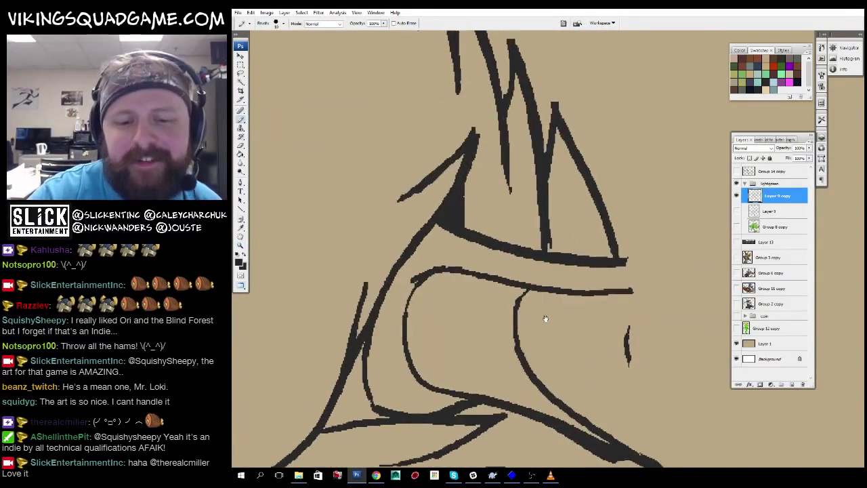
pyautogui.rightClick(556, 185)
pyautogui.click(593, 298)
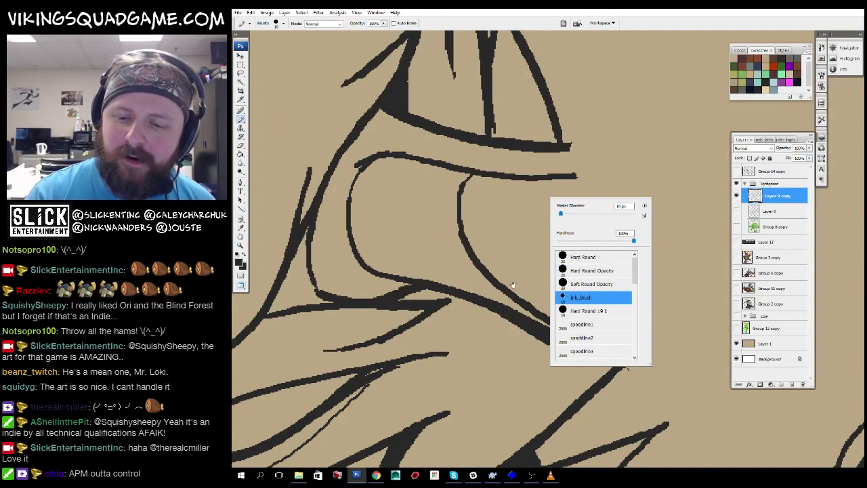
pyautogui.press('Return')
pyautogui.scroll(2, 555, 261)
pyautogui.scroll(-4, 551, 256)
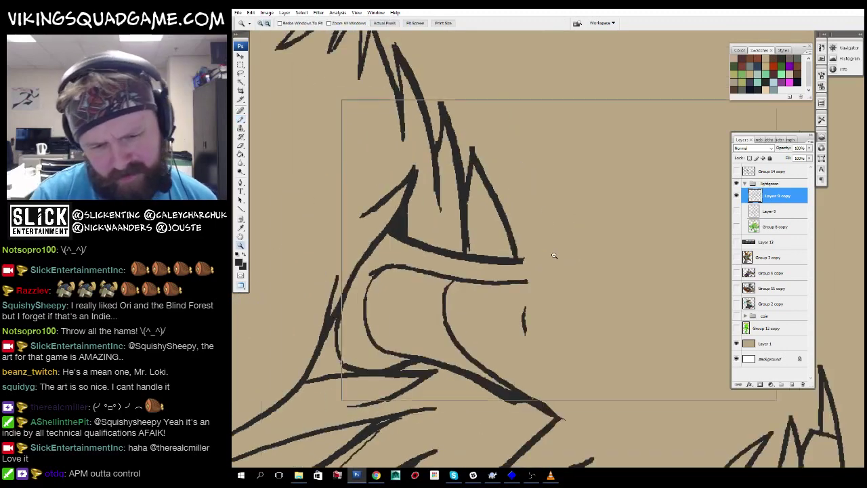
pyautogui.scroll(2, 492, 275)
# Draw the right-hand horn's long upper curve from its base, its hooked tip and the start of its outer edge.
pyautogui.moveTo(492, 275)
pyautogui.mouseDown()
pyautogui.moveTo(523, 361)
pyautogui.moveTo(418, 296)
pyautogui.moveTo(399, 325)
pyautogui.moveTo(629, 120)
pyautogui.moveTo(571, 233)
pyautogui.mouseUp()
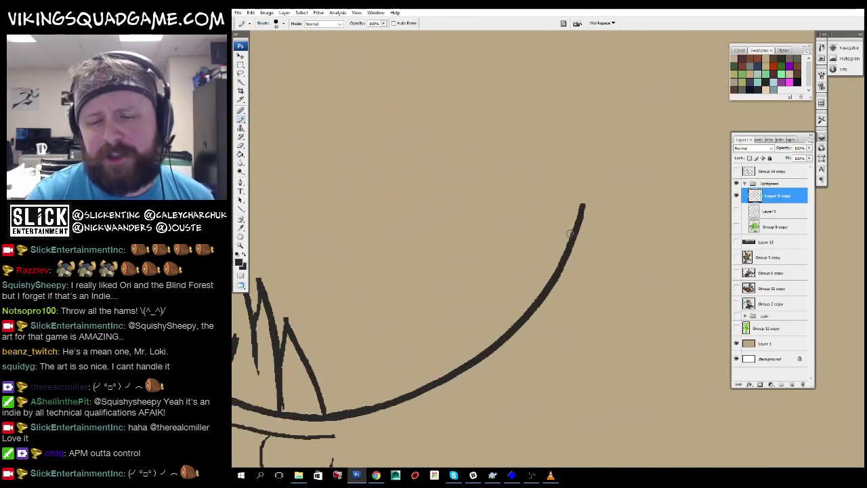
pyautogui.moveTo(672, 138); pyautogui.dragTo(598, 109)
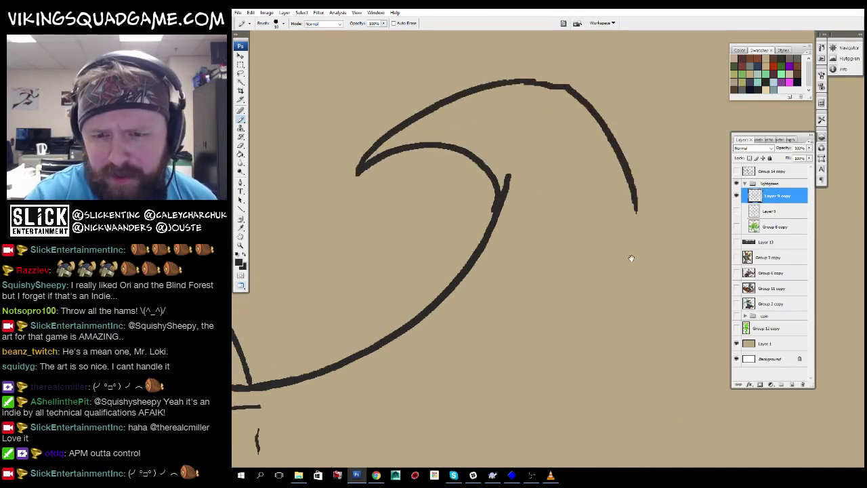
pyautogui.moveTo(631, 258)
pyautogui.mouseDown()
pyautogui.moveTo(631, 204)
pyautogui.moveTo(725, 72)
pyautogui.mouseUp()
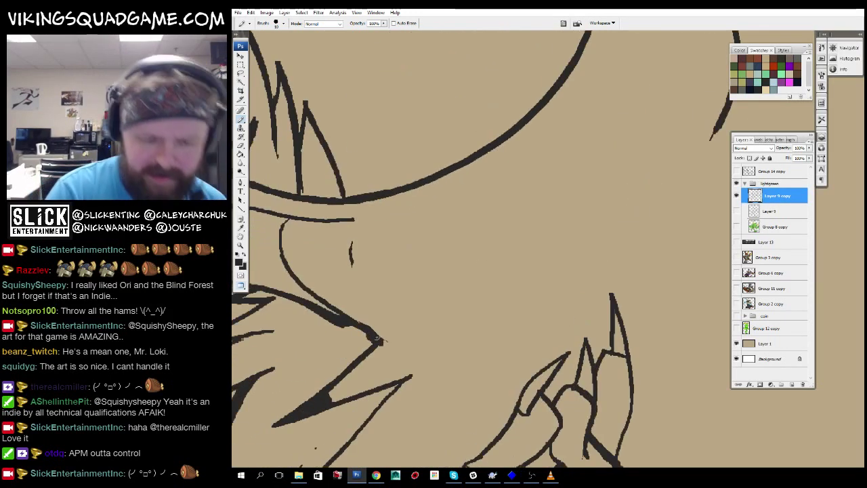
# Draw the right-hand horn's underside from the base around to the outer edge, with small notches along the contour.
pyautogui.moveTo(405, 346); pyautogui.dragTo(523, 317)
pyautogui.moveTo(529, 306); pyautogui.dragTo(510, 313)
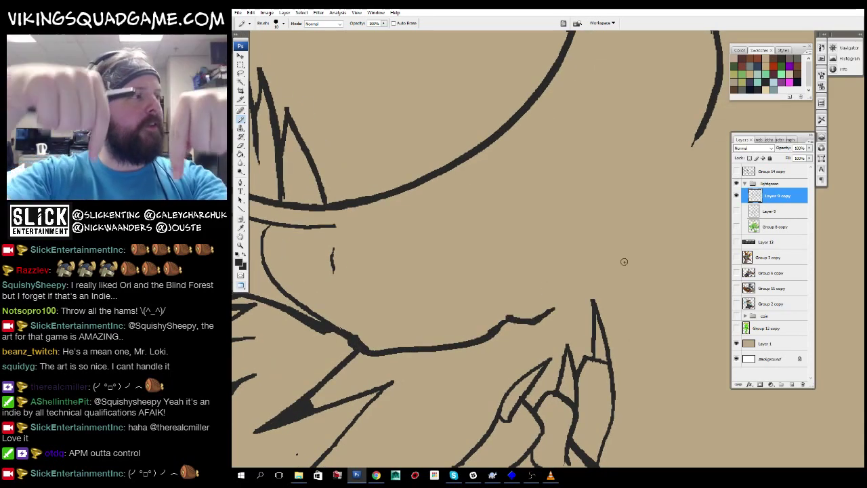
pyautogui.moveTo(577, 304); pyautogui.dragTo(575, 317)
pyautogui.moveTo(553, 320); pyautogui.dragTo(666, 212)
pyautogui.moveTo(666, 212); pyautogui.dragTo(599, 282)
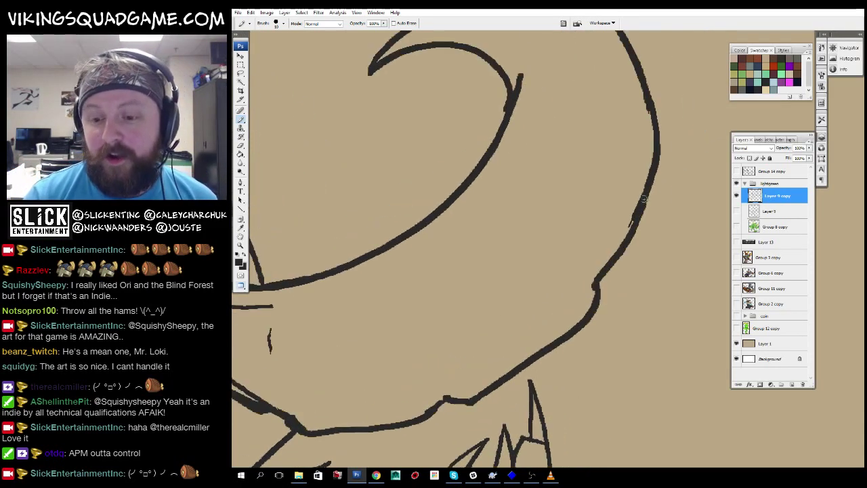
pyautogui.moveTo(643, 201); pyautogui.dragTo(602, 280)
pyautogui.moveTo(622, 253); pyautogui.dragTo(620, 288)
pyautogui.moveTo(580, 160); pyautogui.dragTo(617, 283)
# Clean up the inside of the right-hand horn's hook and add a thin inner contour line along its upper edge.
pyautogui.press('e')
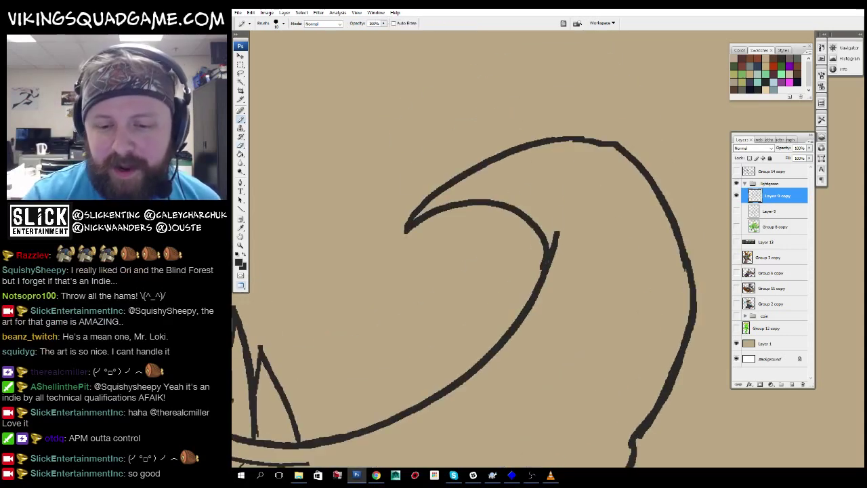
pyautogui.moveTo(550, 235); pyautogui.dragTo(581, 198)
pyautogui.moveTo(562, 259); pyautogui.dragTo(590, 196)
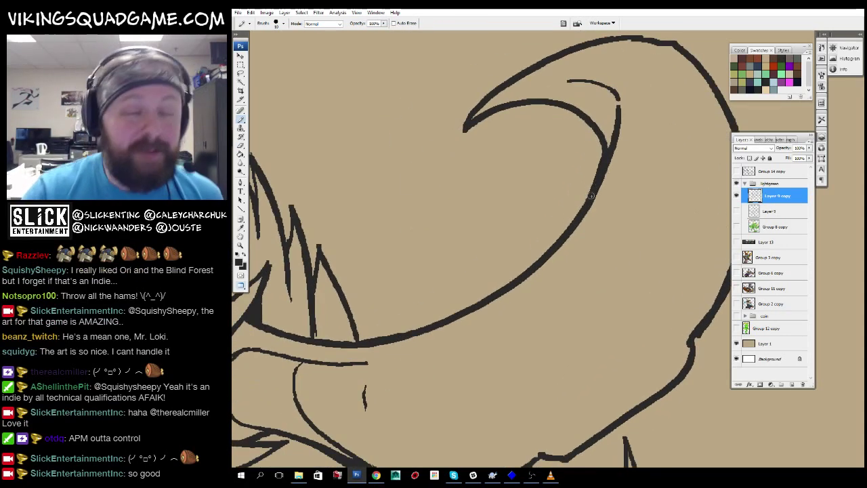
pyautogui.moveTo(364, 365); pyautogui.dragTo(431, 295)
pyautogui.moveTo(521, 258); pyautogui.dragTo(609, 207)
pyautogui.moveTo(611, 287); pyautogui.dragTo(627, 254)
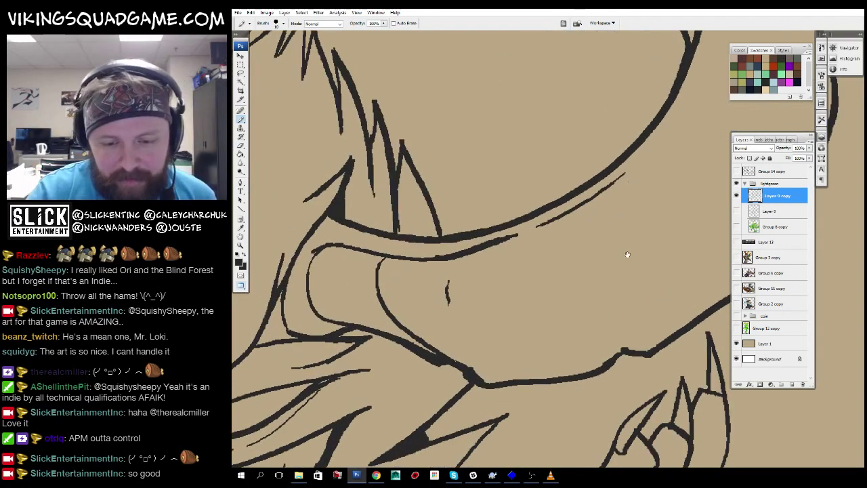
# Examine the redrawn right-hand horn's shape and size against the whole creature.
pyautogui.press('z')
pyautogui.keyDown('alt'); pyautogui.click(507, 222); pyautogui.keyUp('alt')
pyautogui.keyDown('alt'); pyautogui.click(507, 223); pyautogui.keyUp('alt')
pyautogui.keyDown('alt'); pyautogui.click(507, 222); pyautogui.keyUp('alt')
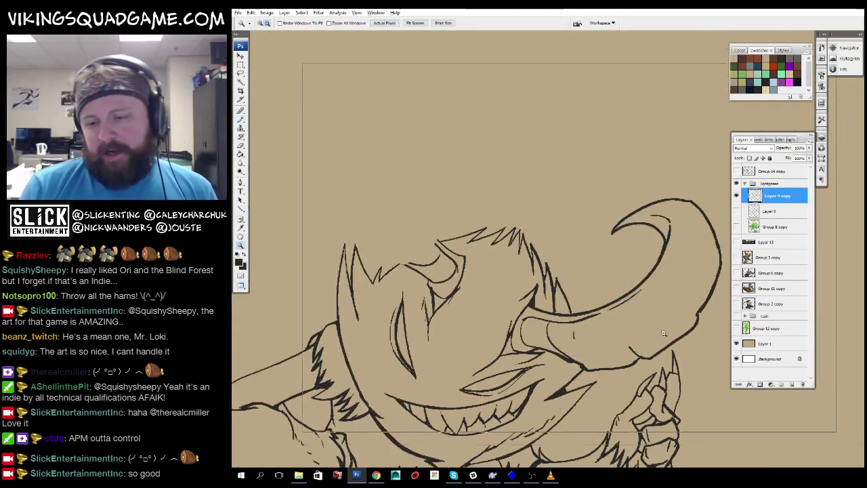
pyautogui.keyDown('alt'); pyautogui.click(666, 290); pyautogui.keyUp('alt')
pyautogui.keyDown('alt'); pyautogui.click(666, 290); pyautogui.keyUp('alt')
pyautogui.keyDown('alt'); pyautogui.click(666, 290); pyautogui.keyUp('alt')
pyautogui.hotkey('ctrl', 'alt', '0')
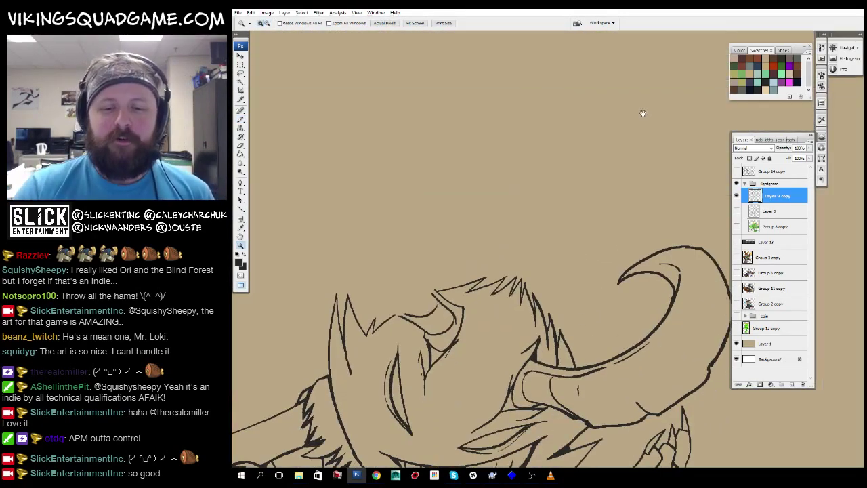
pyautogui.moveTo(587, 164); pyautogui.dragTo(567, 163)
pyautogui.click(522, 217)
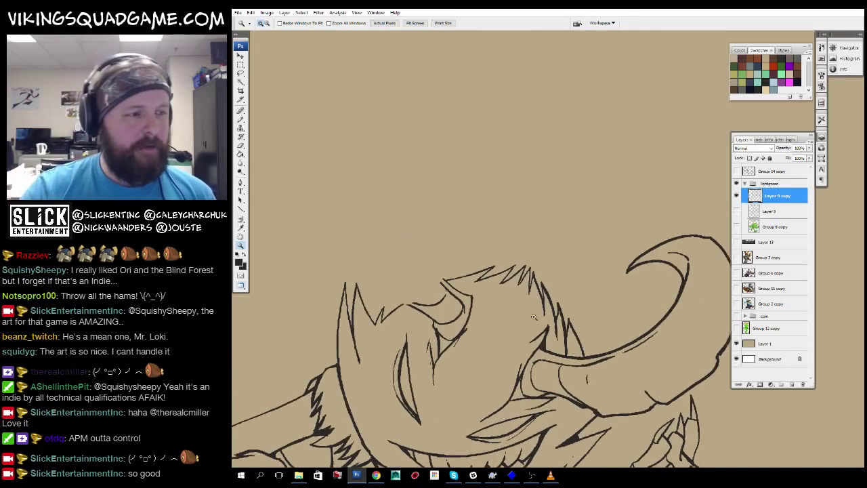
# Draw the left-hand horn's inner edge rising from its base and curling over into a pointed tip.
pyautogui.click(491, 284)
pyautogui.keyDown('alt'); pyautogui.click(503, 369); pyautogui.keyUp('alt')
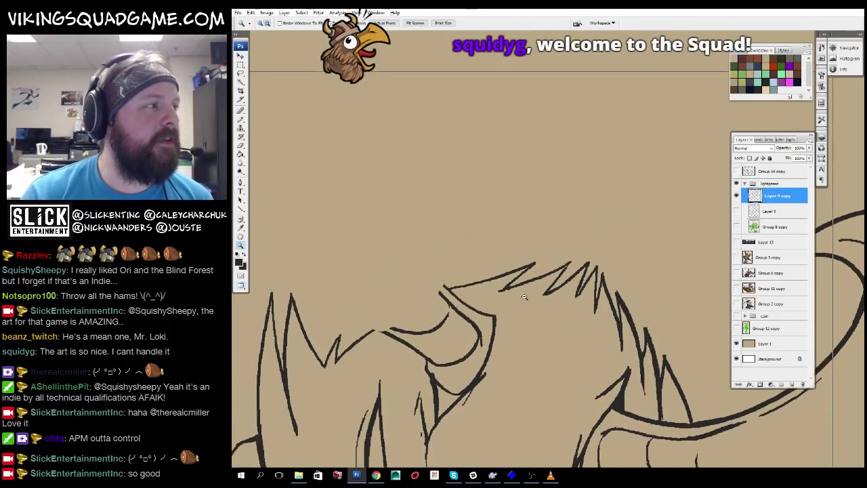
pyautogui.moveTo(310, 101); pyautogui.dragTo(793, 454)
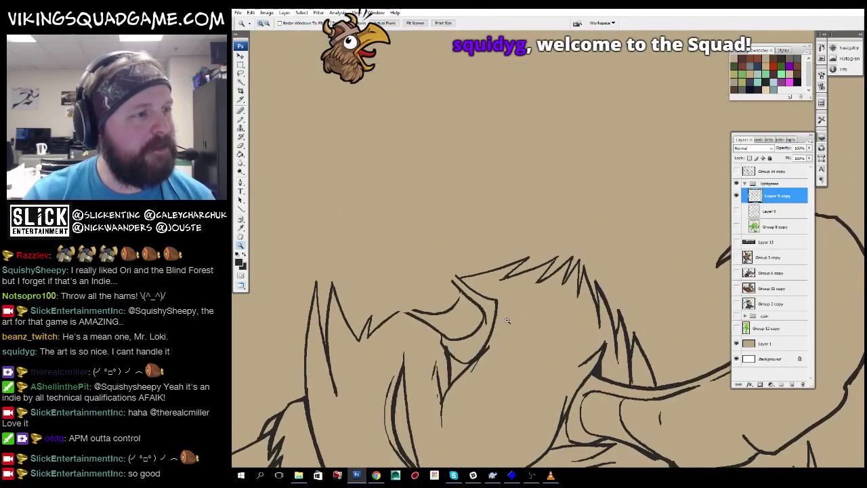
pyautogui.click(507, 321)
pyautogui.keyDown('alt'); pyautogui.click(507, 320); pyautogui.keyUp('alt')
pyautogui.click(487, 320)
pyautogui.press('b')
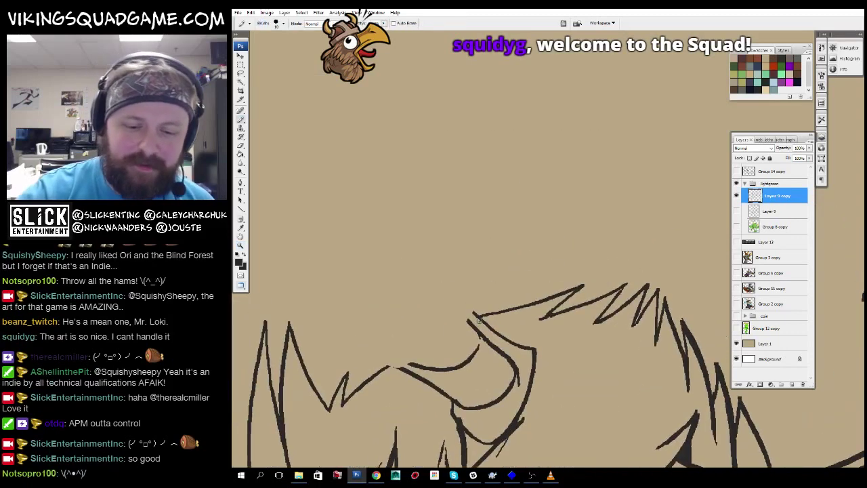
pyautogui.moveTo(475, 312); pyautogui.dragTo(479, 318)
pyautogui.moveTo(479, 100)
pyautogui.mouseDown()
pyautogui.moveTo(478, 246)
pyautogui.moveTo(519, 170)
pyautogui.mouseUp()
pyautogui.moveTo(542, 129); pyautogui.dragTo(565, 244)
pyautogui.moveTo(524, 176)
pyautogui.mouseDown()
pyautogui.moveTo(524, 102)
pyautogui.moveTo(572, 193)
pyautogui.mouseUp()
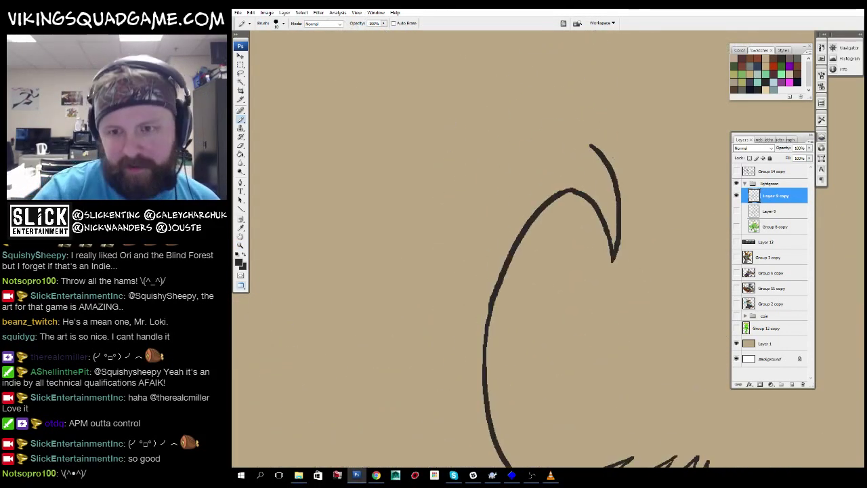
# Draw the left-hand horn's outer edge from the tip down to the base with two notches along it.
pyautogui.moveTo(405, 176)
pyautogui.mouseDown()
pyautogui.moveTo(453, 78)
pyautogui.moveTo(500, 75)
pyautogui.mouseUp()
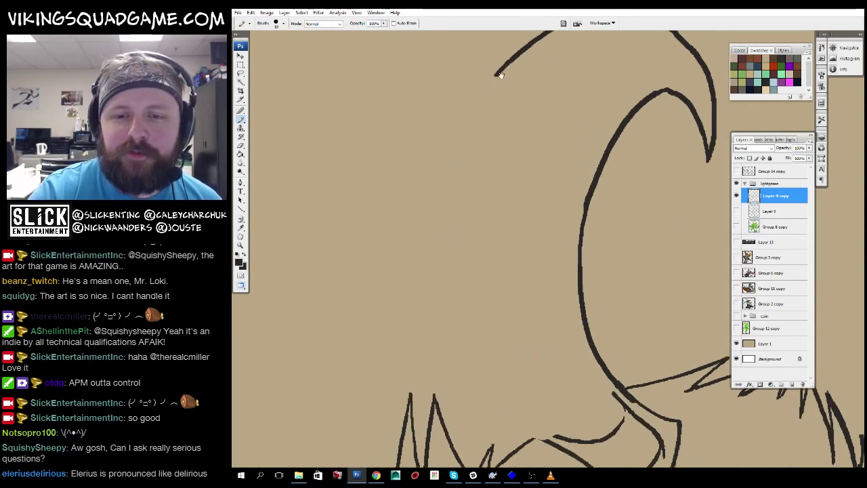
pyautogui.moveTo(455, 134)
pyautogui.mouseDown()
pyautogui.moveTo(435, 129)
pyautogui.moveTo(433, 206)
pyautogui.mouseUp()
pyautogui.moveTo(433, 206); pyautogui.dragTo(399, 117)
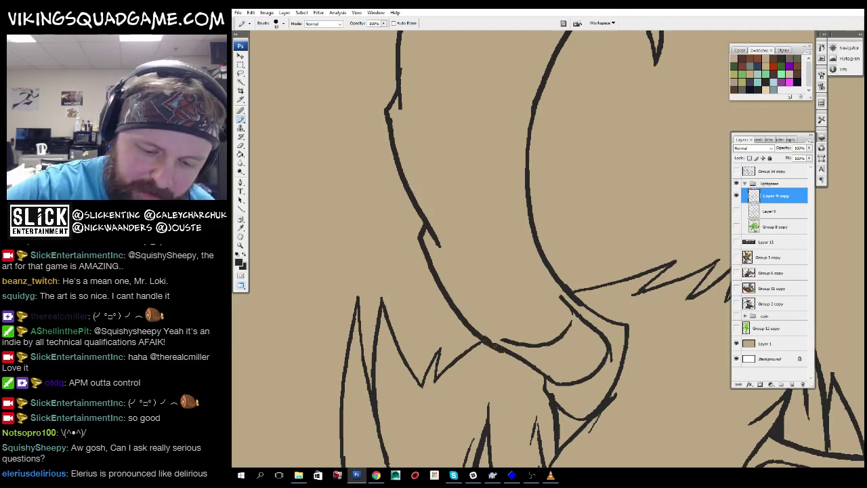
pyautogui.scroll(-4, 637, 279)
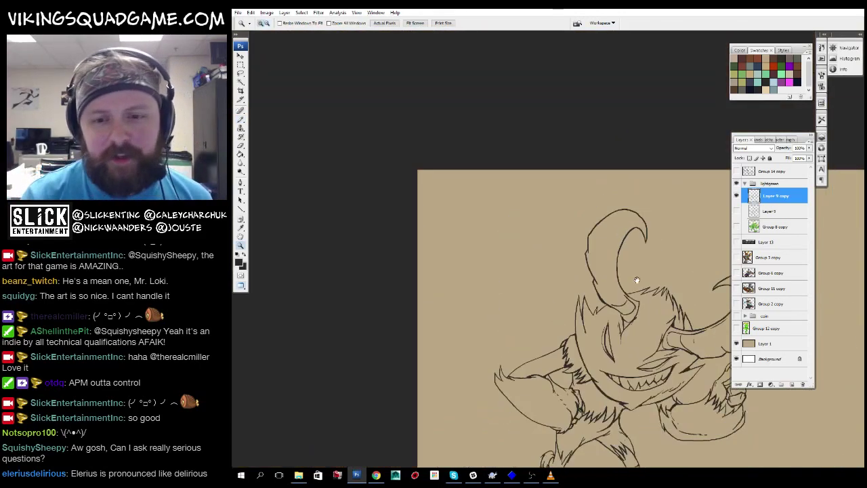
# Examine the ridged horns of the finished green creature in the warm-up sketch document as a reference for the line-up drawing.
pyautogui.press('f')
pyautogui.click(616, 170)
pyautogui.press('f')
pyautogui.scroll(3, 426, 330)
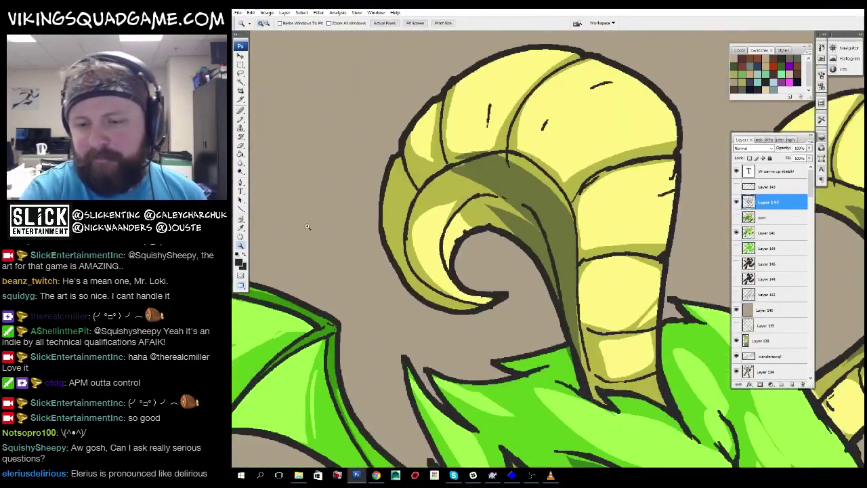
pyautogui.scroll(-5, 307, 226)
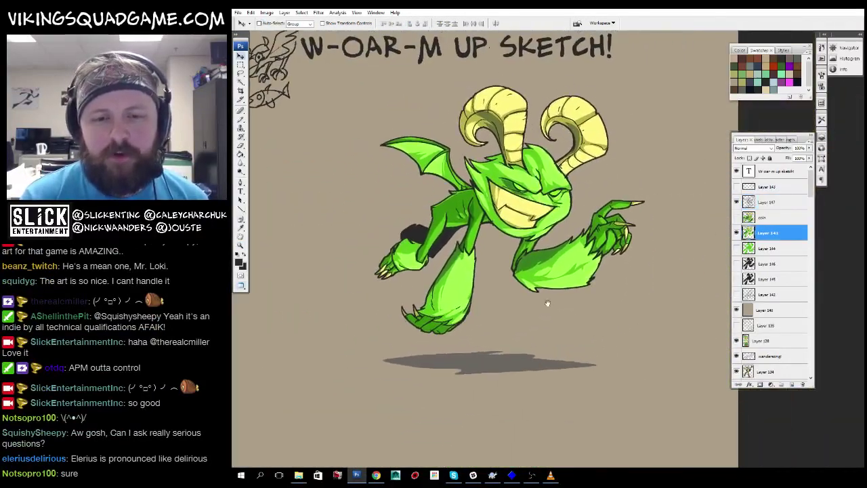
pyautogui.press('f')
pyautogui.press('f')
pyautogui.press('z')
pyautogui.scroll(2, 635, 151)
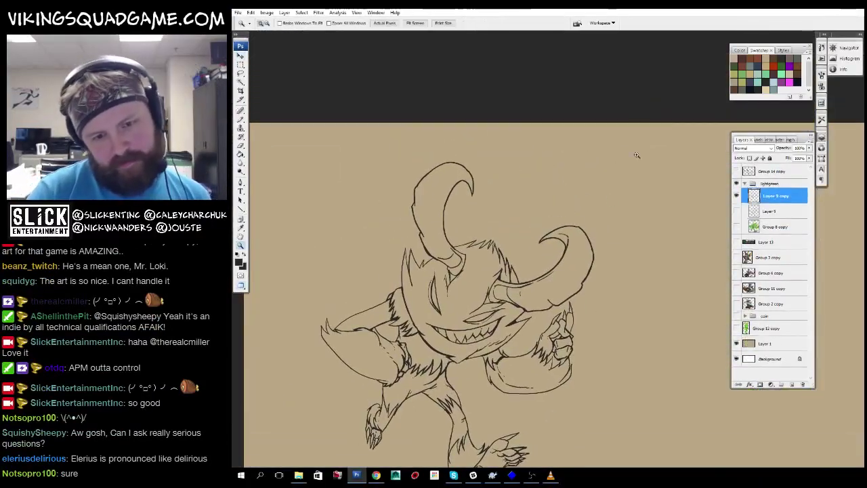
# Delete the left-hand horn's notched outer edge and redraw it as one smooth curve from the base to the tip.
pyautogui.scroll(3, 534, 416)
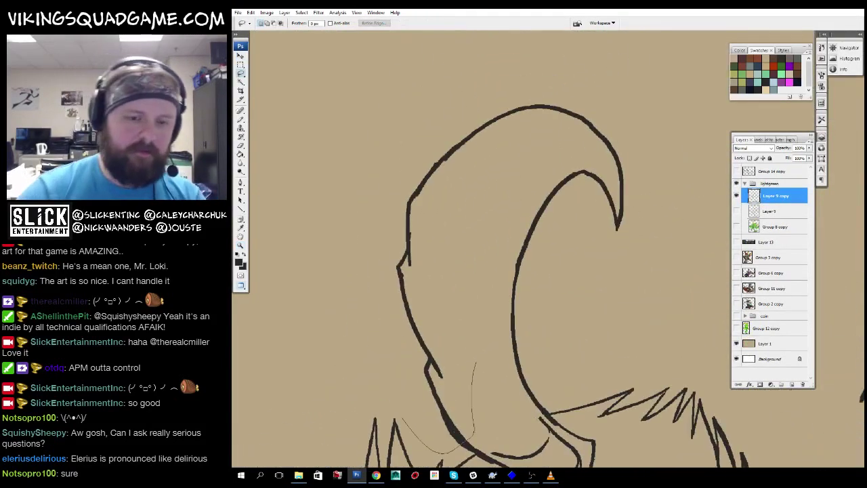
pyautogui.hotkey('ctrl', 'd')
pyautogui.scroll(-3, 488, 372)
pyautogui.press('b')
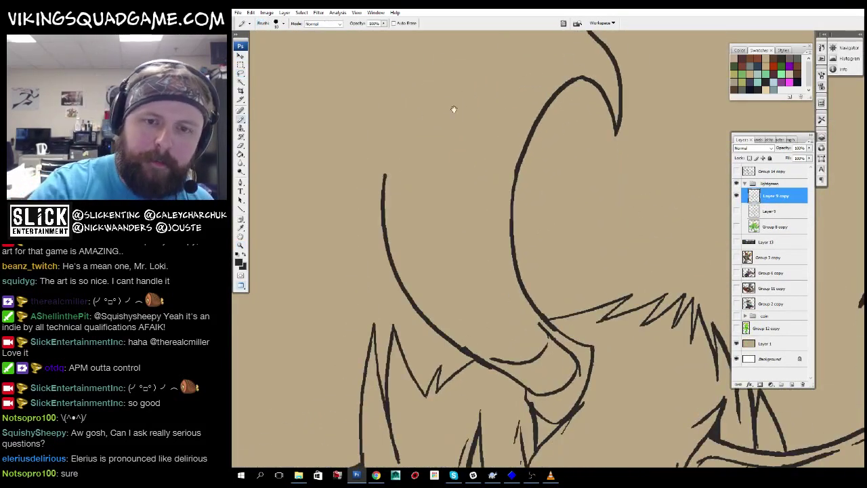
pyautogui.moveTo(454, 109); pyautogui.dragTo(424, 226)
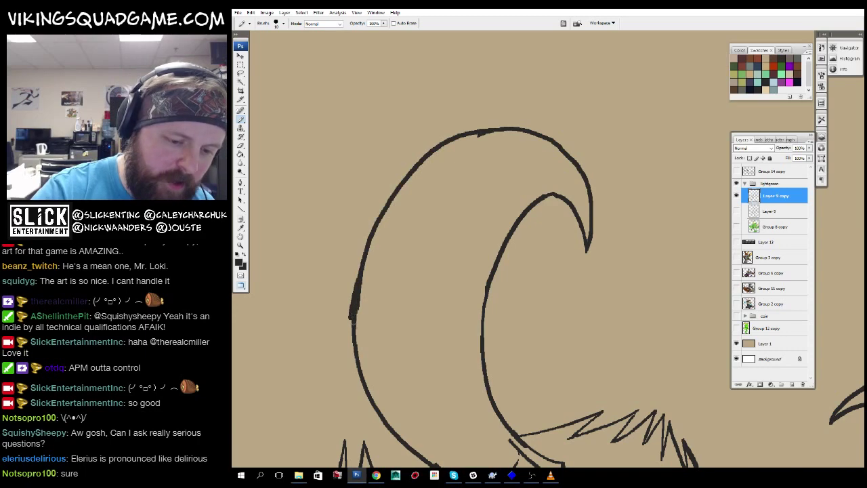
pyautogui.scroll(-3, 351, 308)
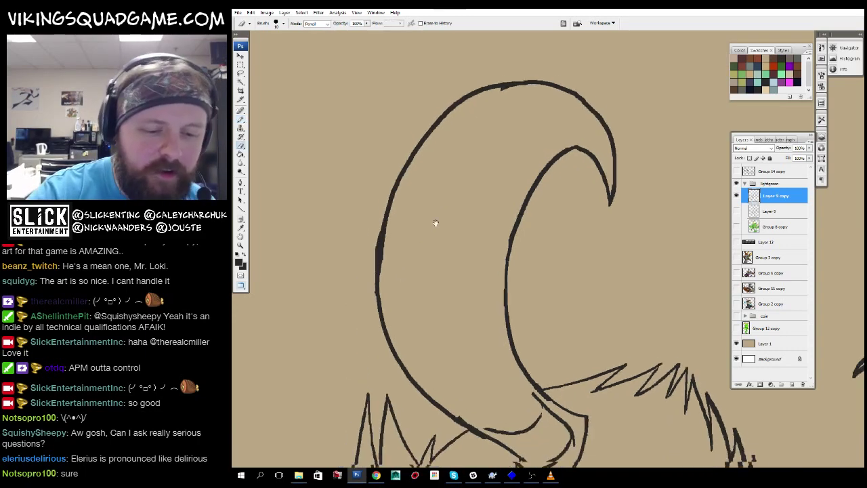
# Add a thin contour line inside the left-hand horn's lower inner edge and thicken the middle of its outer edge.
pyautogui.press('z')
pyautogui.click(557, 376)
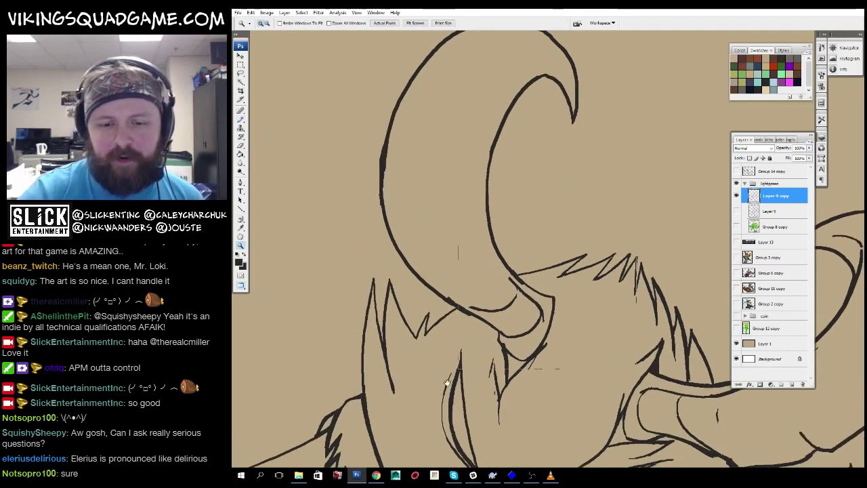
pyautogui.click(557, 376)
pyautogui.press('b')
pyautogui.moveTo(462, 108); pyautogui.dragTo(571, 275)
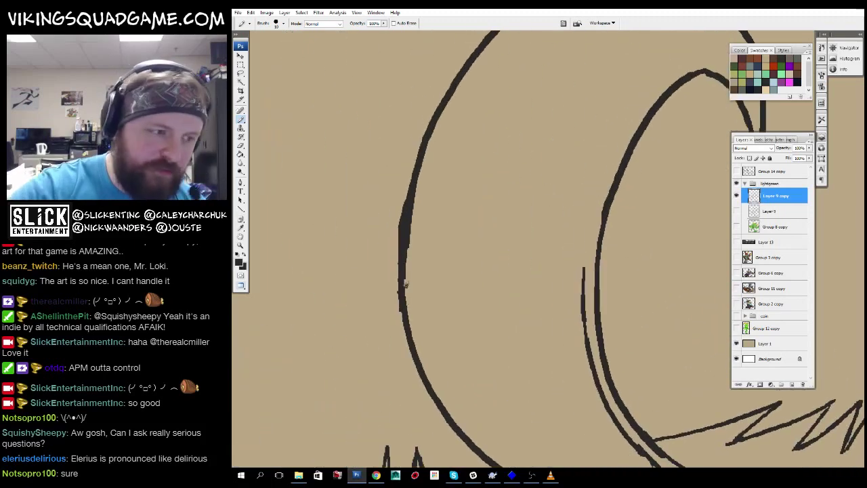
pyautogui.moveTo(405, 283); pyautogui.dragTo(415, 346)
# Draw curved ridge lines across the left-hand horn and continue the thin inner contour beneath its hook.
pyautogui.press('z')
pyautogui.keyDown('alt'); pyautogui.click(610, 304); pyautogui.keyUp('alt')
pyautogui.keyDown('alt'); pyautogui.click(610, 304); pyautogui.keyUp('alt')
pyautogui.keyDown('alt'); pyautogui.click(594, 296); pyautogui.keyUp('alt')
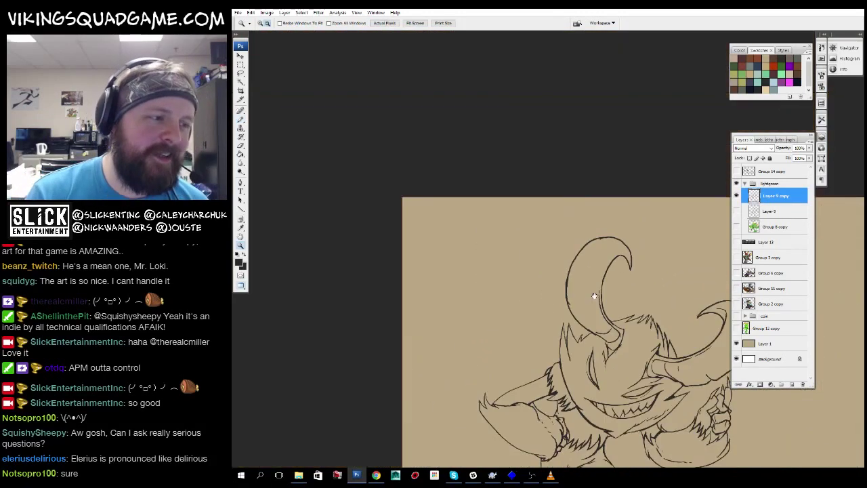
pyautogui.moveTo(594, 296); pyautogui.dragTo(570, 302)
pyautogui.click(551, 310)
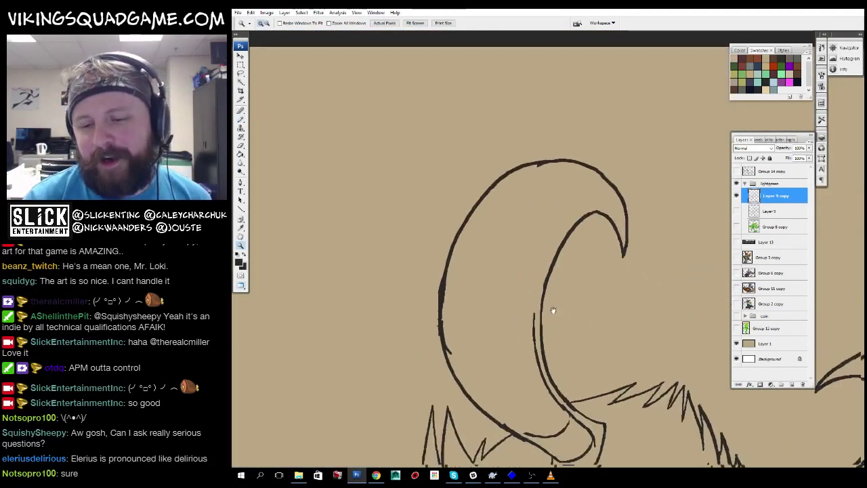
pyautogui.click(583, 257)
pyautogui.click(616, 205)
pyautogui.press('b')
pyautogui.moveTo(616, 205); pyautogui.dragTo(425, 169)
pyautogui.moveTo(653, 172); pyautogui.dragTo(599, 262)
pyautogui.moveTo(522, 124)
pyautogui.mouseDown()
pyautogui.moveTo(547, 161)
pyautogui.moveTo(413, 287)
pyautogui.mouseUp()
pyautogui.press('b')
pyautogui.moveTo(515, 283); pyautogui.dragTo(606, 259)
pyautogui.moveTo(474, 285); pyautogui.dragTo(440, 160)
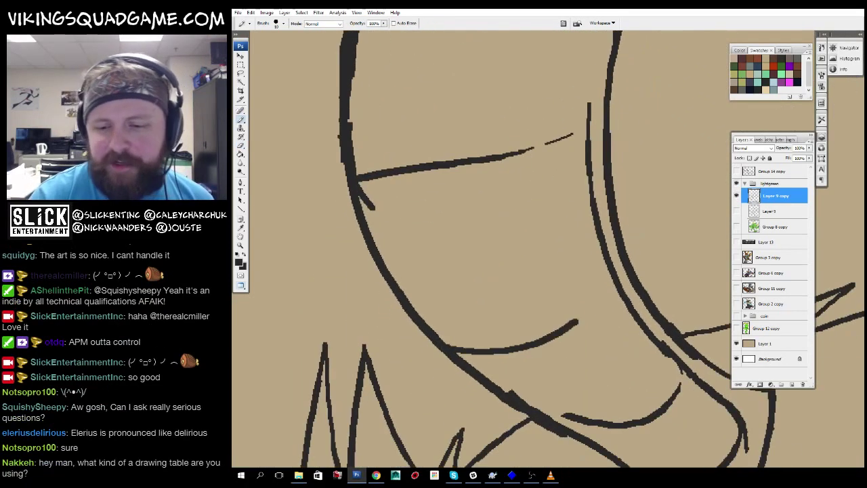
# Erase the stray line ends on the left-hand horn and notch its outer edge where the ridges meet it.
pyautogui.press('e')
pyautogui.moveTo(383, 214)
pyautogui.mouseDown()
pyautogui.moveTo(396, 227)
pyautogui.moveTo(410, 427)
pyautogui.mouseUp()
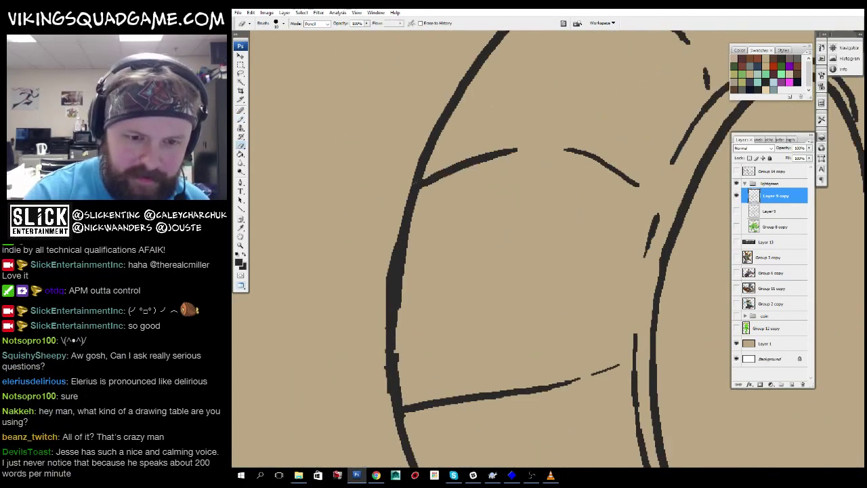
pyautogui.moveTo(527, 237); pyautogui.dragTo(491, 212)
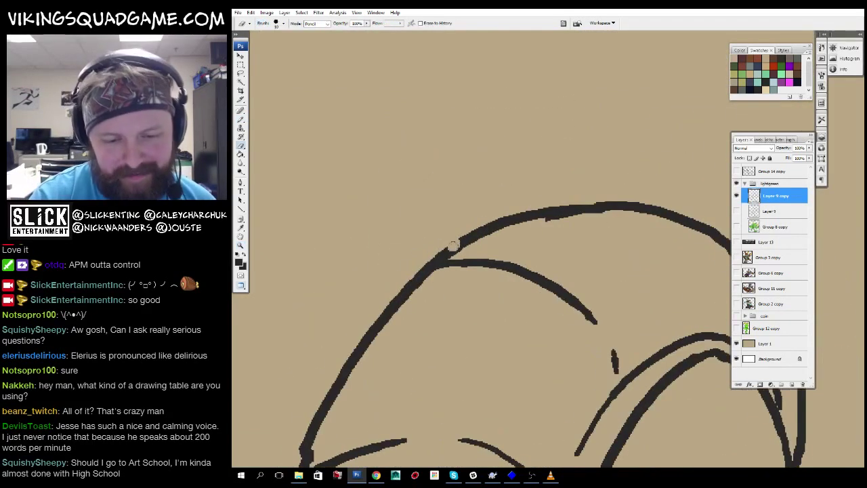
pyautogui.moveTo(453, 246); pyautogui.dragTo(469, 246)
pyautogui.moveTo(487, 280); pyautogui.dragTo(495, 264)
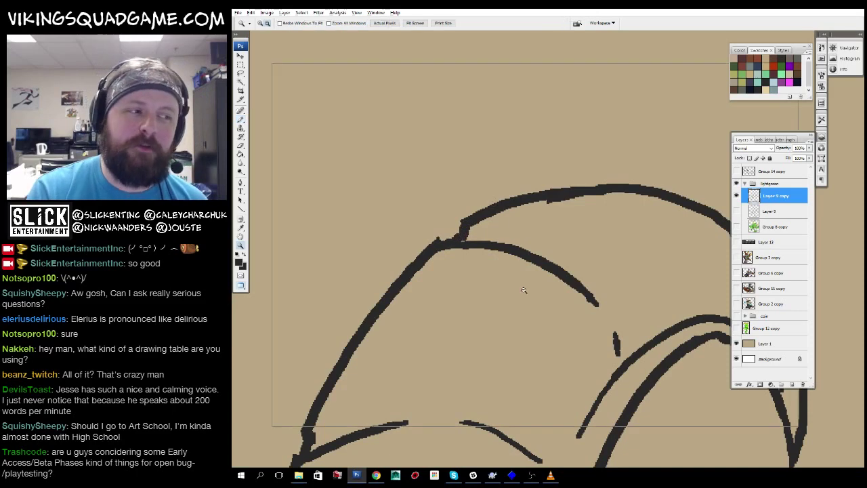
# Draw curved ridge lines across the upper part of the right-hand horn towards its tip.
pyautogui.moveTo(523, 290)
pyautogui.mouseDown()
pyautogui.moveTo(481, 350)
pyautogui.moveTo(515, 349)
pyautogui.mouseUp()
pyautogui.press('b')
pyautogui.moveTo(539, 243)
pyautogui.mouseDown()
pyautogui.moveTo(406, 217)
pyautogui.moveTo(577, 310)
pyautogui.moveTo(587, 345)
pyautogui.moveTo(571, 414)
pyautogui.mouseUp()
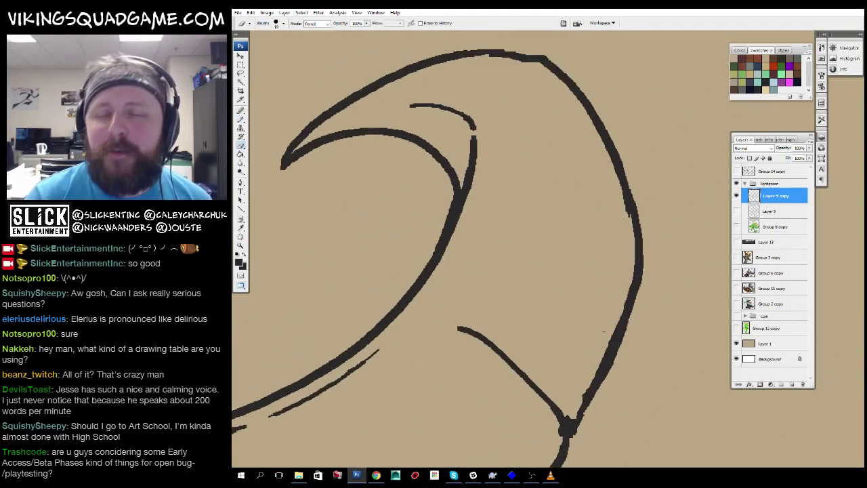
pyautogui.moveTo(485, 139); pyautogui.dragTo(631, 211)
pyautogui.moveTo(631, 212); pyautogui.dragTo(647, 263)
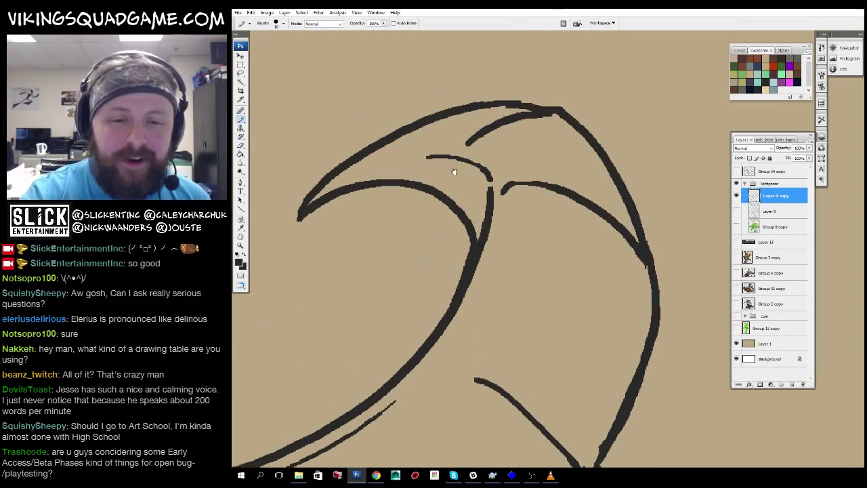
pyautogui.moveTo(496, 164); pyautogui.dragTo(541, 170)
pyautogui.moveTo(446, 156); pyautogui.dragTo(611, 304)
pyautogui.moveTo(567, 151); pyautogui.dragTo(589, 151)
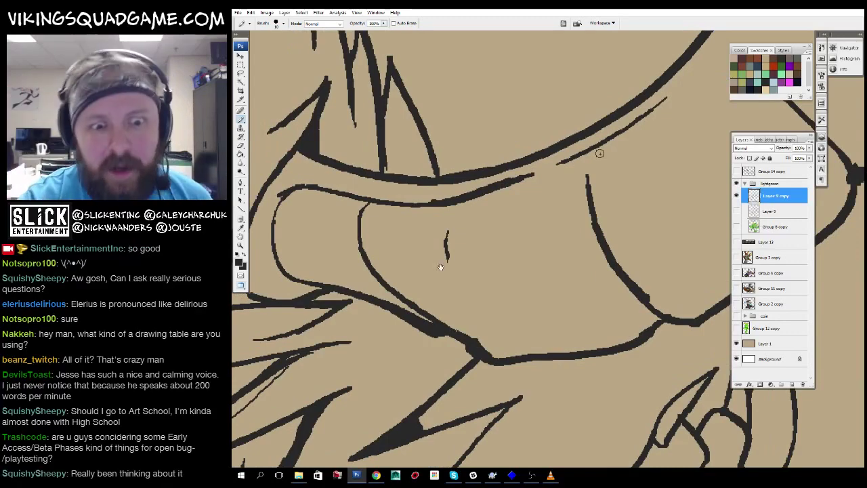
# Add a ridge line across the right-hand horn near its base and refine the outline around the left-hand horn's base.
pyautogui.moveTo(515, 203); pyautogui.dragTo(612, 215)
pyautogui.moveTo(478, 180); pyautogui.dragTo(620, 224)
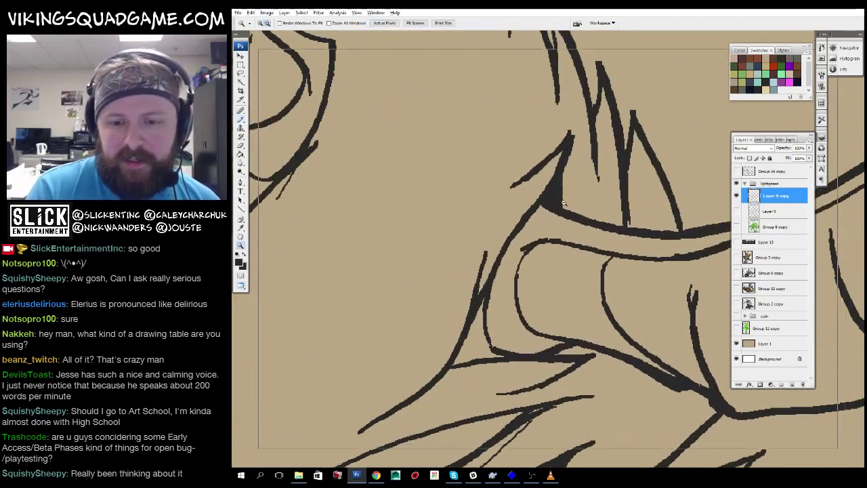
pyautogui.moveTo(563, 203)
pyautogui.mouseDown()
pyautogui.moveTo(512, 246)
pyautogui.moveTo(542, 246)
pyautogui.moveTo(544, 287)
pyautogui.mouseUp()
pyautogui.press('b')
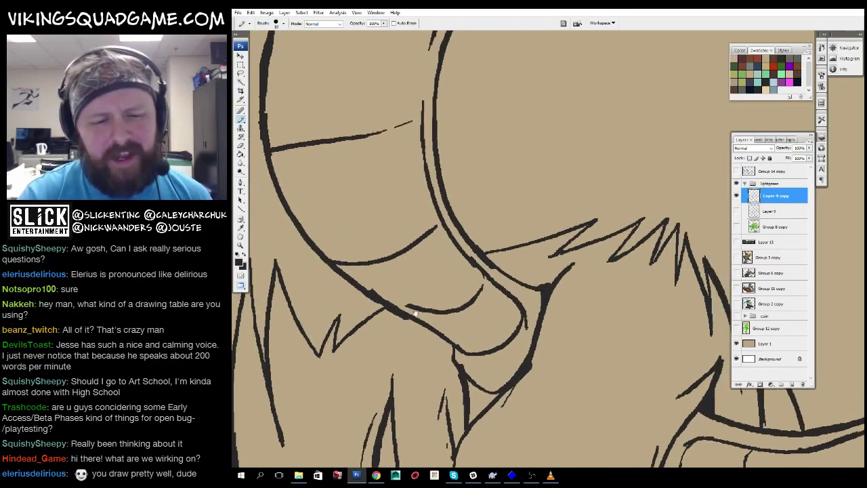
pyautogui.press('z')
pyautogui.moveTo(415, 312)
pyautogui.mouseDown()
pyautogui.moveTo(474, 233)
pyautogui.moveTo(579, 257)
pyautogui.moveTo(542, 243)
pyautogui.moveTo(540, 294)
pyautogui.moveTo(639, 177)
pyautogui.mouseUp()
pyautogui.press('g')
pyautogui.press('z')
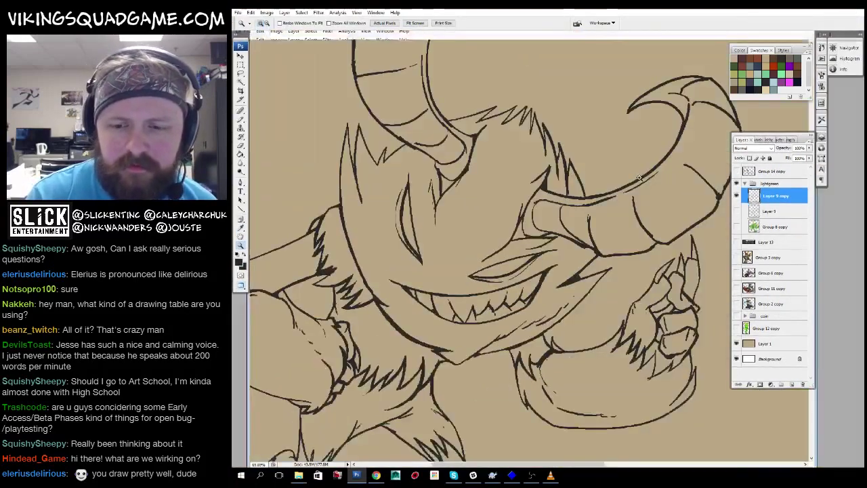
# Compare the newly ridged horns with the warm-up sketch creature and examine the whole light green line drawing.
pyautogui.hotkey('ctrl', 'Tab')
pyautogui.press('b')
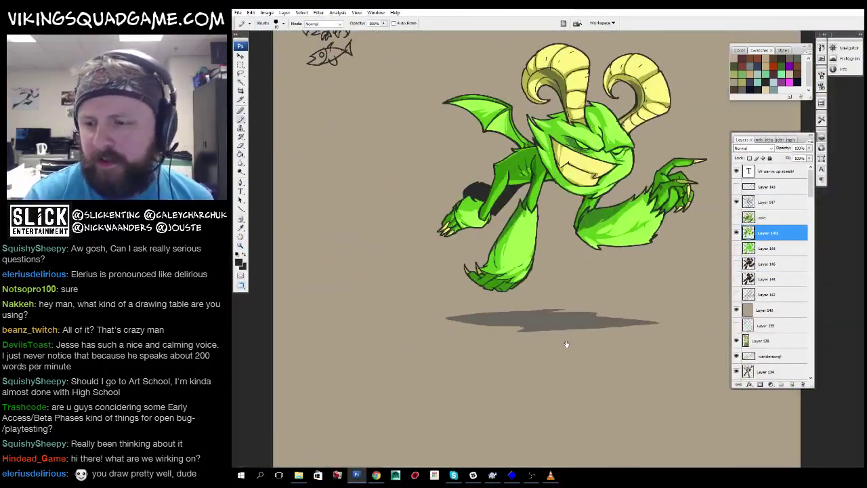
pyautogui.moveTo(567, 344); pyautogui.dragTo(571, 255)
pyautogui.press('f')
pyautogui.press('z')
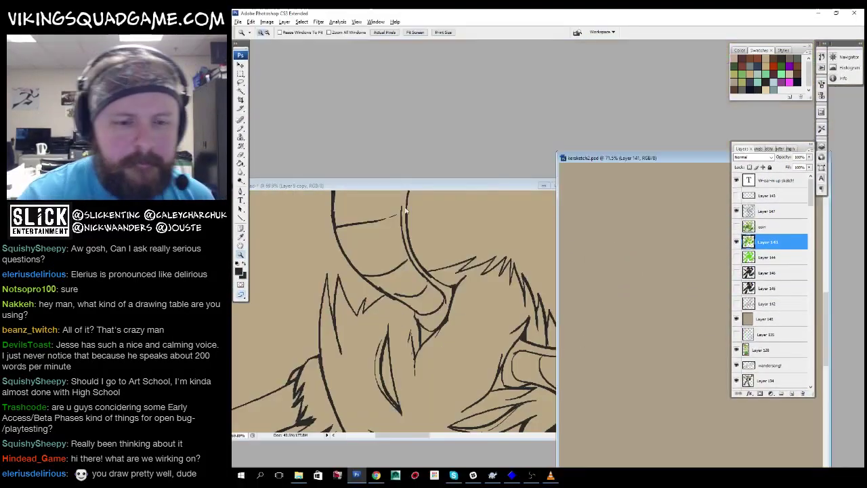
pyautogui.click(404, 212)
pyautogui.press('f')
pyautogui.hotkey('ctrl', '-')
pyautogui.hotkey('ctrl', '-')
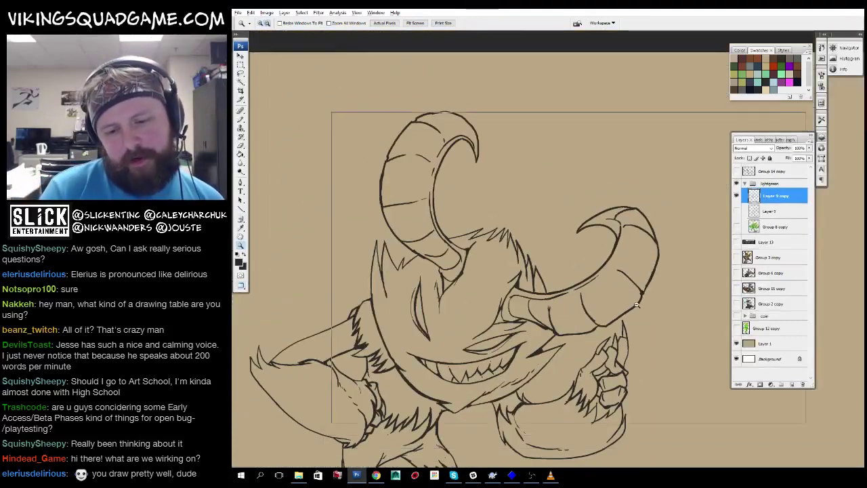
pyautogui.hotkey('ctrl', '-')
pyautogui.hotkey('ctrl', '-')
pyautogui.click(569, 287)
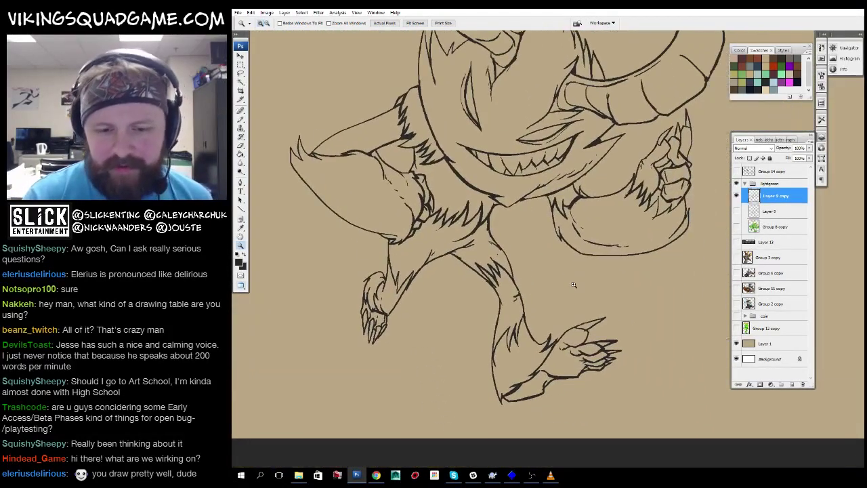
pyautogui.hotkey('ctrl', '-')
pyautogui.hotkey('ctrl', '+')
pyautogui.hotkey('ctrl', '+')
pyautogui.hotkey('ctrl', '0')
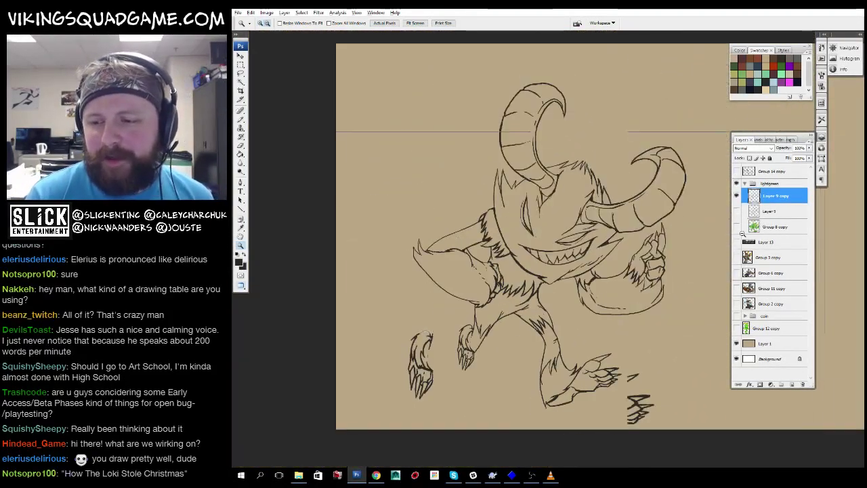
pyautogui.hotkey('ctrl', '-')
# Hide the lightgreen group and view the green creature on the Group 12 copy layer by itself.
pyautogui.click(745, 183)
pyautogui.click(736, 183)
pyautogui.click(736, 281)
pyautogui.click(765, 282)
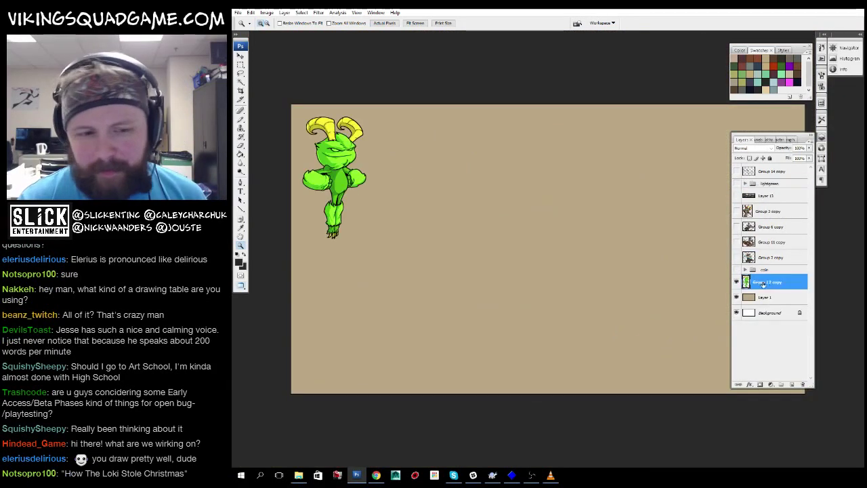
pyautogui.moveTo(474, 265); pyautogui.dragTo(517, 307)
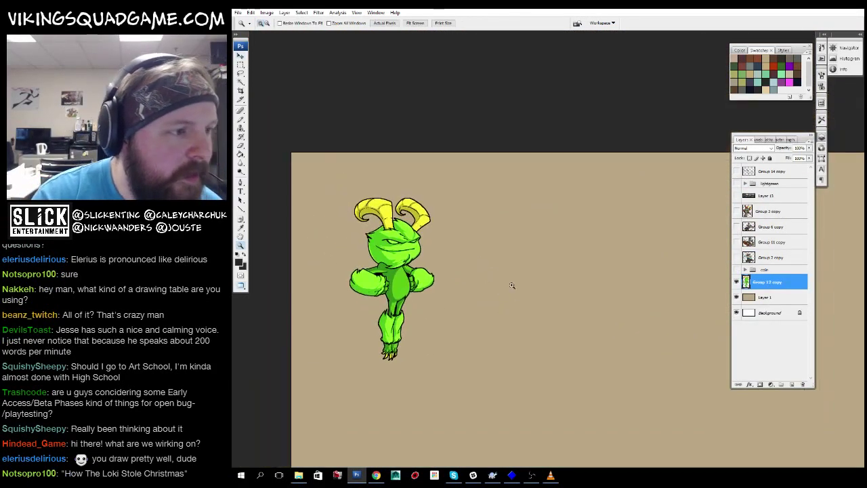
pyautogui.press('f')
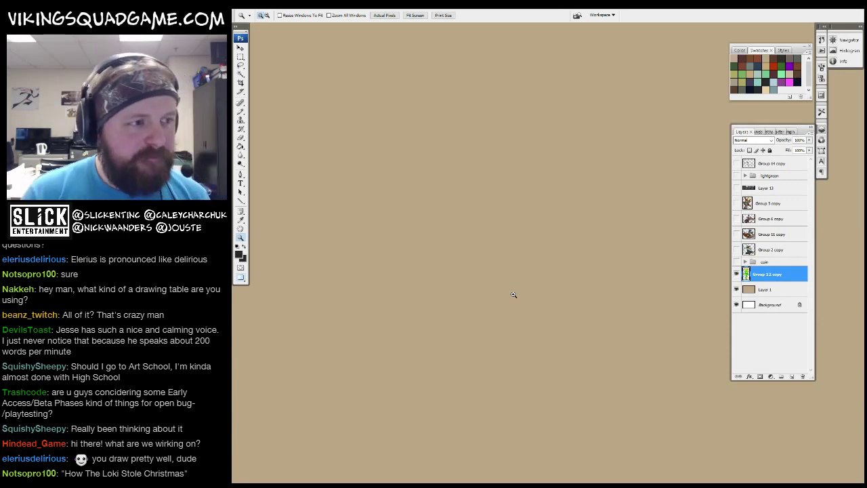
pyautogui.hotkey('ctrl', '-')
pyautogui.click(736, 274)
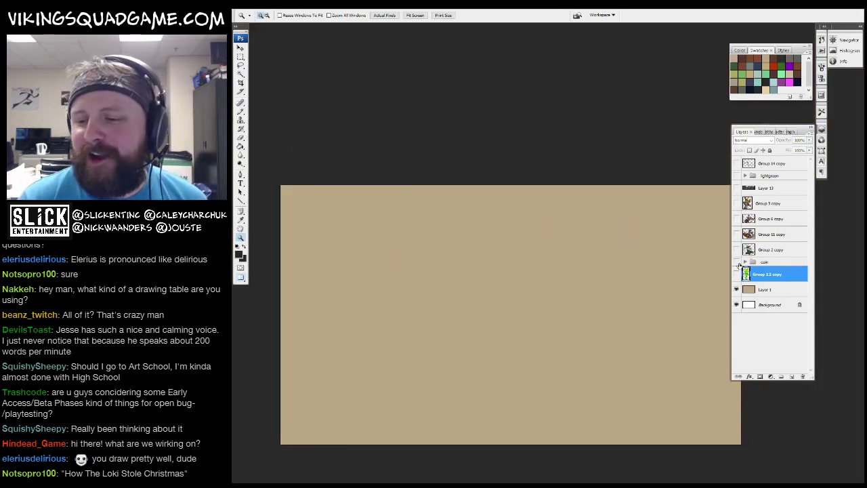
# Show the coin creature's group, move it to the right half of the canvas, and turn the lightgreen group back on.
pyautogui.click(736, 261)
pyautogui.click(736, 261)
pyautogui.click(736, 262)
pyautogui.press('v')
pyautogui.moveTo(315, 366); pyautogui.dragTo(484, 313)
pyautogui.moveTo(539, 375)
pyautogui.mouseDown()
pyautogui.moveTo(567, 327)
pyautogui.moveTo(515, 369)
pyautogui.moveTo(518, 352)
pyautogui.moveTo(652, 378)
pyautogui.moveTo(703, 292)
pyautogui.mouseUp()
pyautogui.click(737, 176)
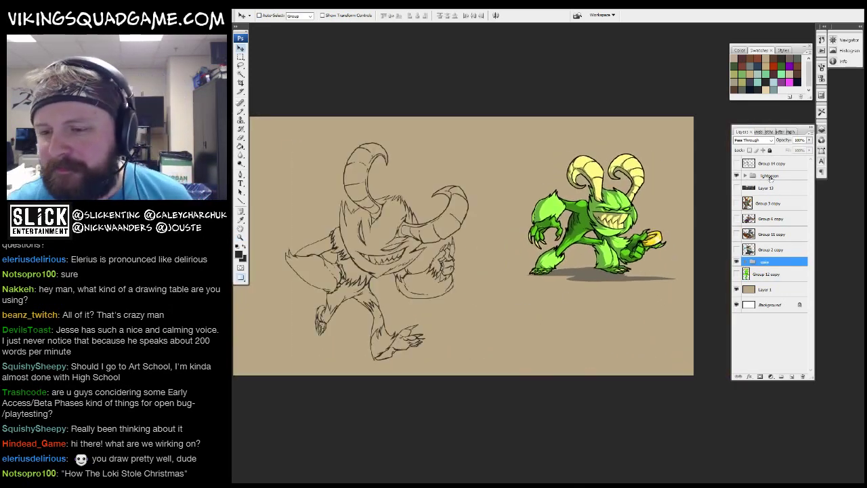
pyautogui.click(772, 175)
# Select the jagged chest fur below the creature's chin with the Lasso and delete it from Layer 9 copy.
pyautogui.press('z')
pyautogui.moveTo(553, 191); pyautogui.dragTo(607, 291)
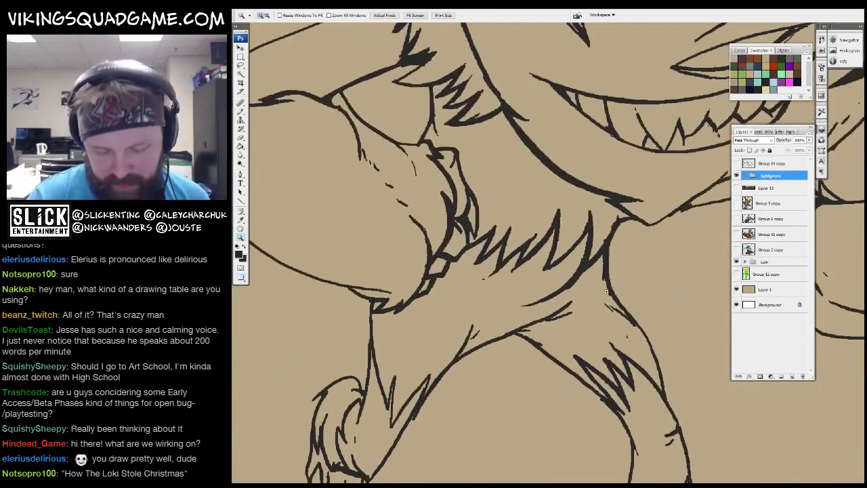
pyautogui.moveTo(501, 302); pyautogui.dragTo(464, 258)
pyautogui.hotkey('ctrl', 'j')
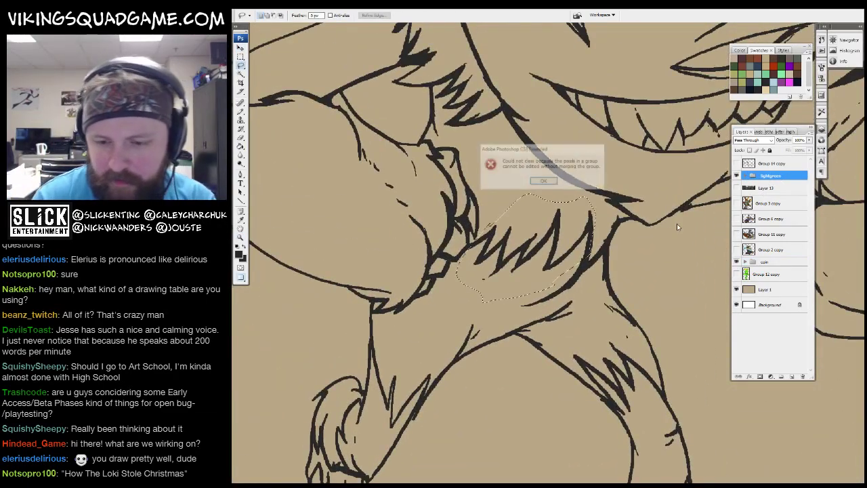
pyautogui.press('Return')
pyautogui.click(745, 176)
pyautogui.click(777, 188)
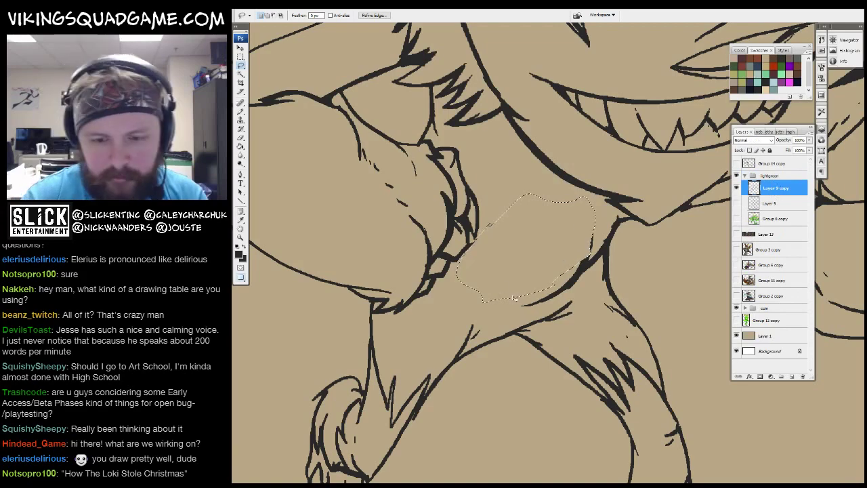
pyautogui.scroll(1, 511, 291)
pyautogui.hotkey('ctrl', 'd')
pyautogui.scroll(5, 501, 268)
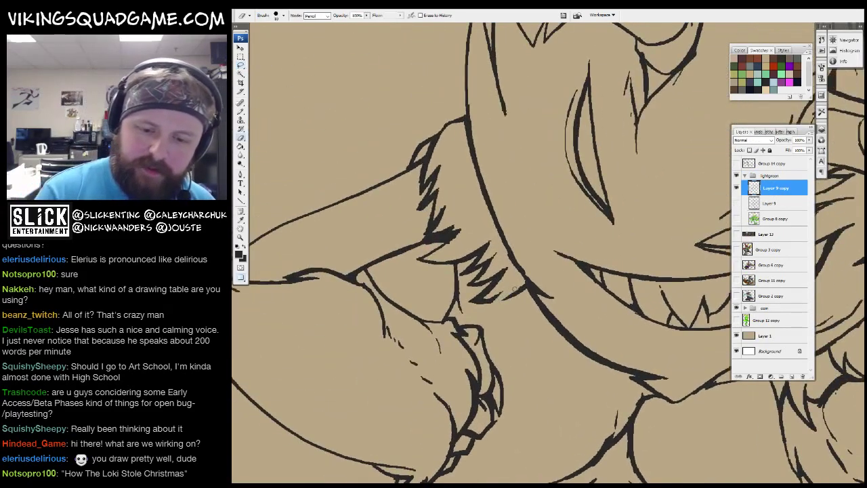
# Examine the light green creature's arm, shoulder fur, face and horn bases for lines that still need cleanup.
pyautogui.hscroll(-3, 502, 283)
pyautogui.scroll(1, 502, 283)
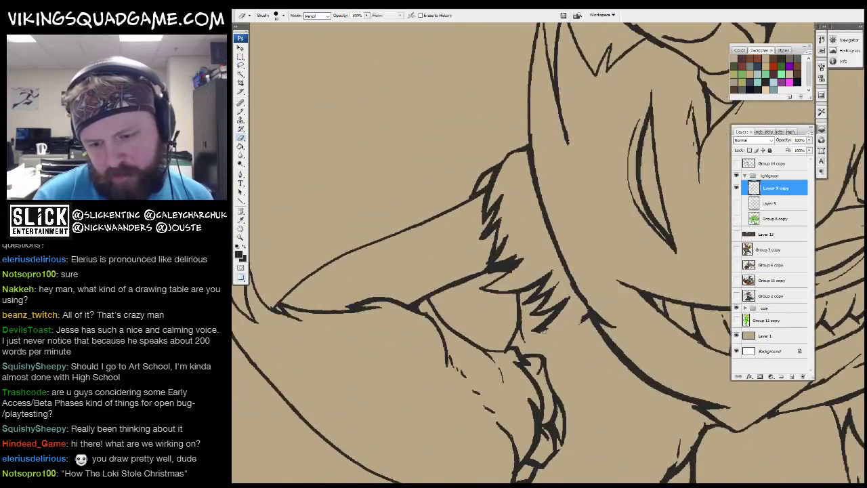
pyautogui.press('z')
pyautogui.keyDown('alt'); pyautogui.click(576, 292); pyautogui.keyUp('alt')
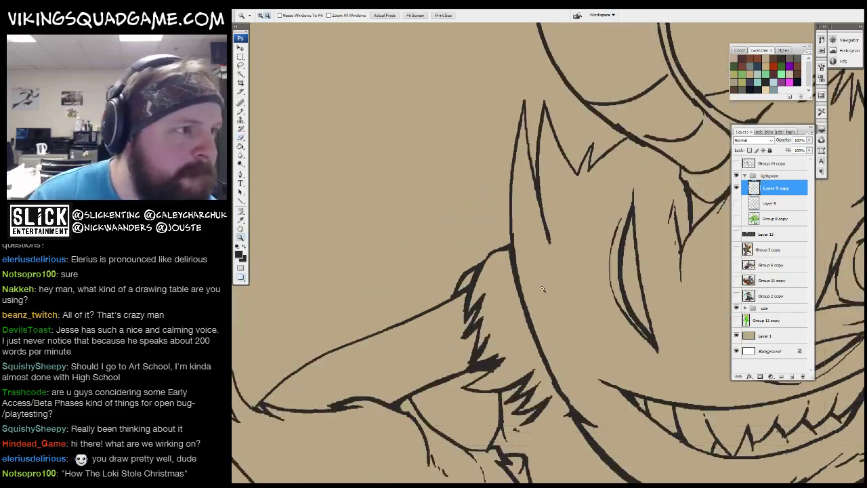
pyautogui.keyDown('alt'); pyautogui.click(514, 305); pyautogui.keyUp('alt')
pyautogui.keyDown('alt'); pyautogui.click(459, 320); pyautogui.keyUp('alt')
pyautogui.click(459, 319)
pyautogui.click(515, 312)
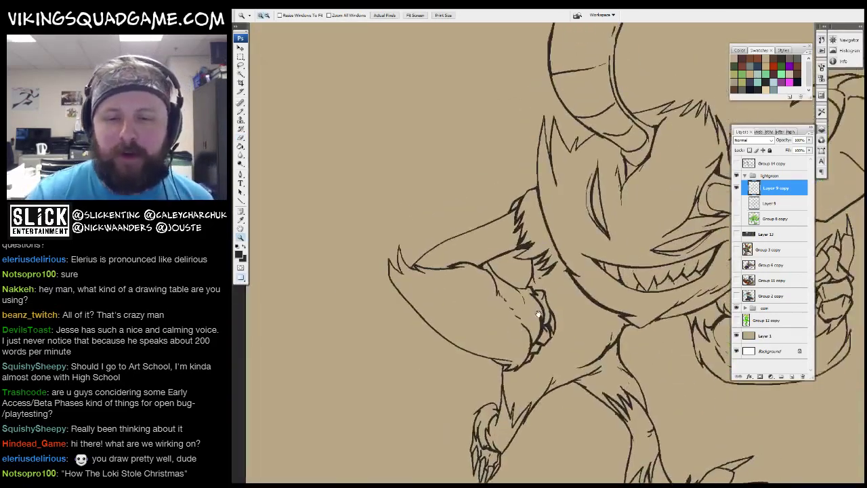
pyautogui.click(550, 306)
pyautogui.scroll(5, 563, 271)
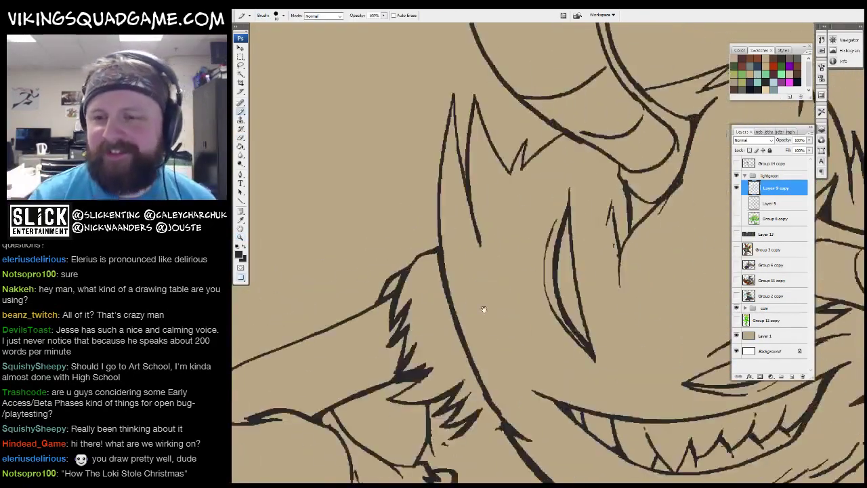
pyautogui.moveTo(689, 236)
pyautogui.mouseDown()
pyautogui.moveTo(462, 194)
pyautogui.moveTo(474, 186)
pyautogui.mouseUp()
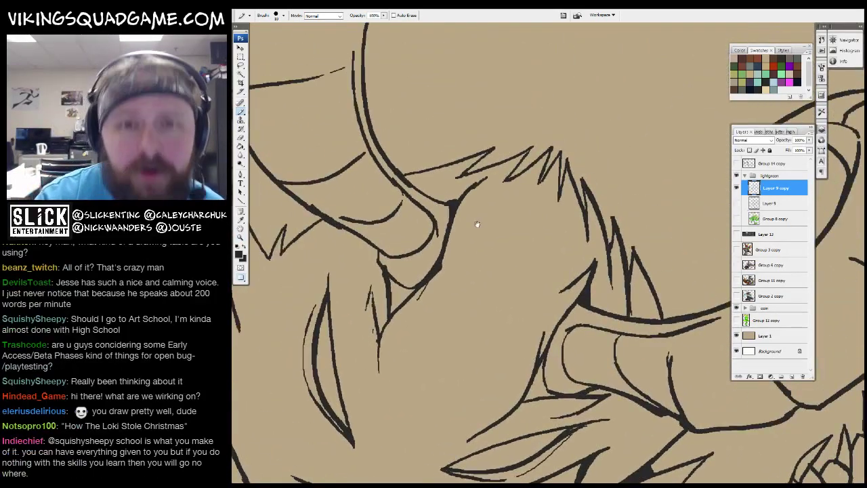
# Review the full line drawing against close views of the mouth, chin, torso and raised hand.
pyautogui.press('z')
pyautogui.keyDown('alt'); pyautogui.click(502, 296); pyautogui.keyUp('alt')
pyautogui.click(555, 271)
pyautogui.click(582, 272)
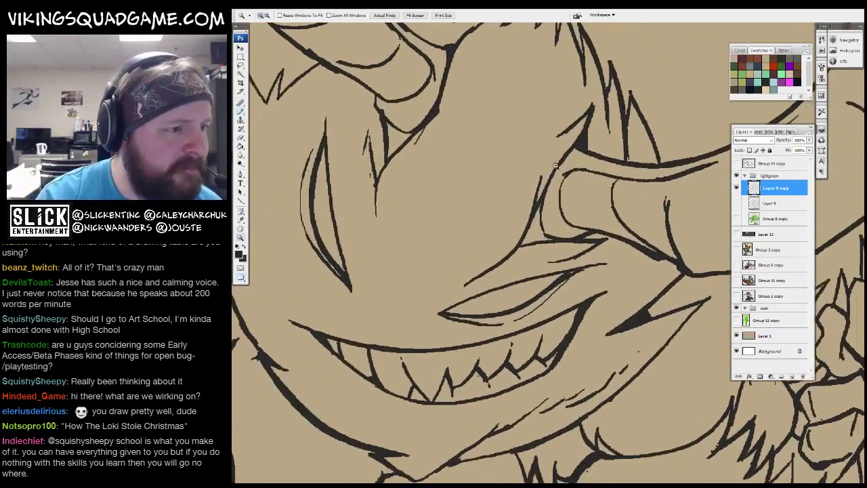
pyautogui.keyDown('alt'); pyautogui.click(581, 272); pyautogui.keyUp('alt')
pyautogui.keyDown('alt'); pyautogui.click(563, 284); pyautogui.keyUp('alt')
pyautogui.keyDown('alt'); pyautogui.click(542, 301); pyautogui.keyUp('alt')
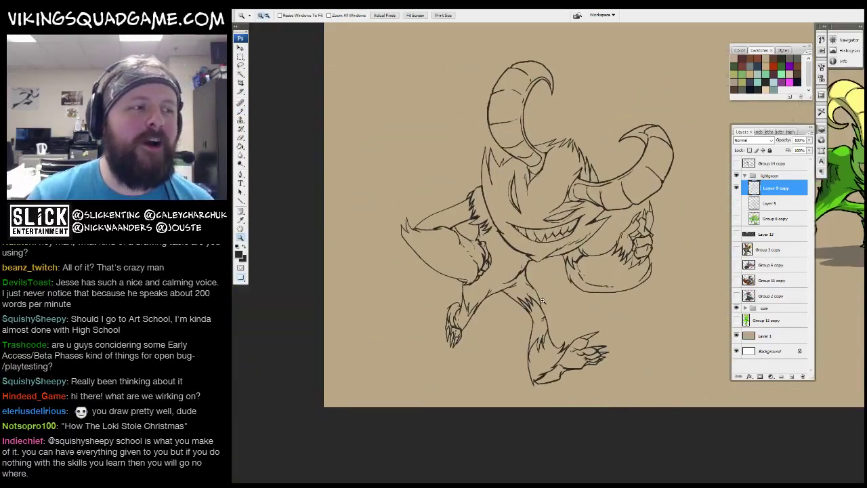
pyautogui.click(585, 284)
pyautogui.click(582, 278)
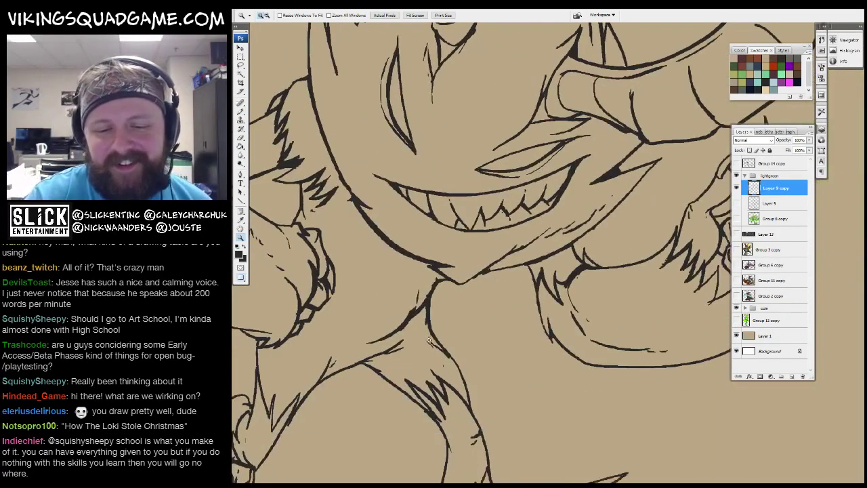
pyautogui.click(578, 271)
pyautogui.press('b')
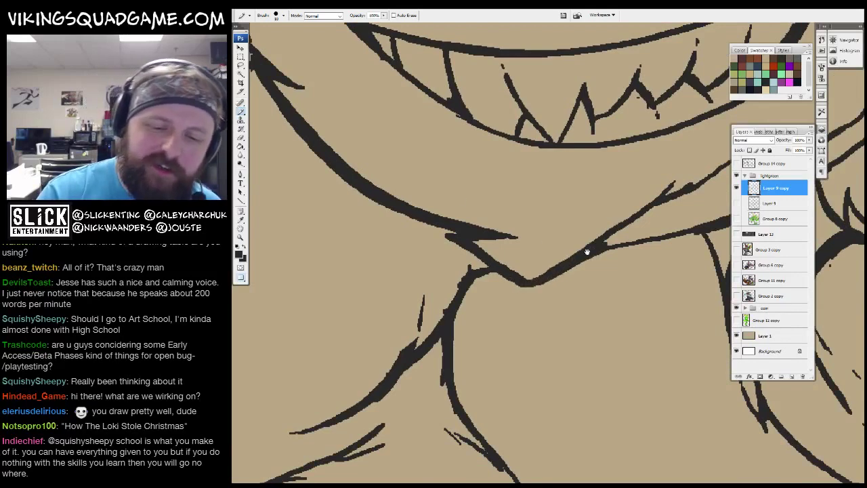
pyautogui.moveTo(587, 252); pyautogui.dragTo(634, 240)
pyautogui.moveTo(474, 326)
pyautogui.mouseDown()
pyautogui.moveTo(558, 209)
pyautogui.moveTo(547, 221)
pyautogui.moveTo(555, 169)
pyautogui.moveTo(474, 325)
pyautogui.moveTo(597, 364)
pyautogui.mouseUp()
pyautogui.keyDown('alt'); pyautogui.click(571, 280); pyautogui.keyUp('alt')
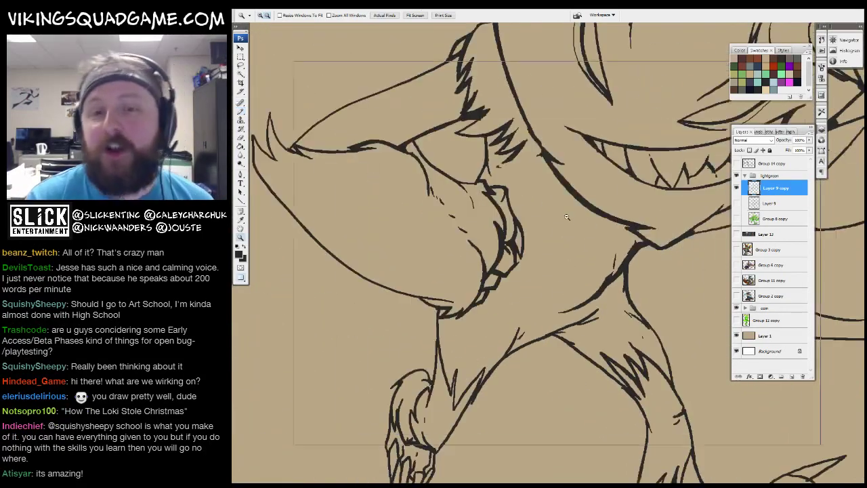
pyautogui.moveTo(571, 280)
pyautogui.mouseDown()
pyautogui.moveTo(624, 275)
pyautogui.moveTo(581, 321)
pyautogui.moveTo(538, 325)
pyautogui.moveTo(569, 291)
pyautogui.moveTo(591, 317)
pyautogui.mouseUp()
pyautogui.keyDown('ctrl'); pyautogui.click(582, 321); pyautogui.keyUp('ctrl')
pyautogui.press('b')
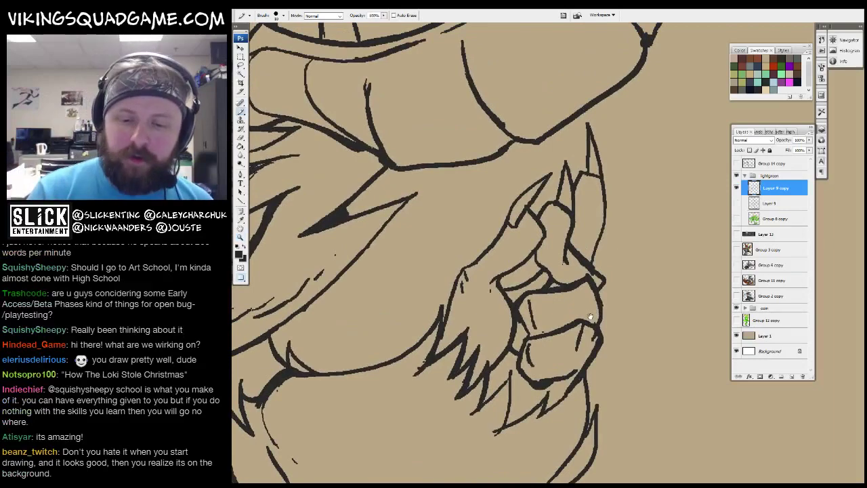
# Add a short inner contour stroke along the inside curve of the creature's lower horn, near its tip.
pyautogui.keyDown('alt'); pyautogui.click(590, 318); pyautogui.keyUp('alt')
pyautogui.keyDown('ctrl'); pyautogui.click(474, 203); pyautogui.keyUp('ctrl')
pyautogui.moveTo(490, 288); pyautogui.dragTo(415, 368)
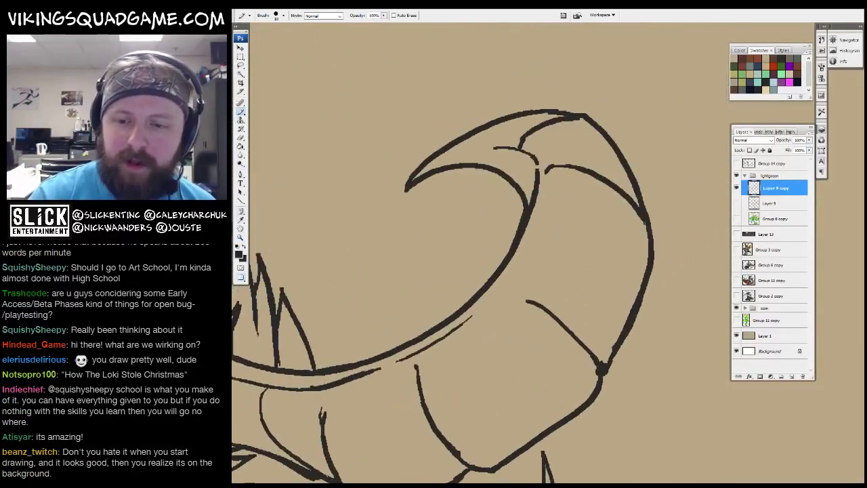
pyautogui.moveTo(516, 263); pyautogui.dragTo(626, 317)
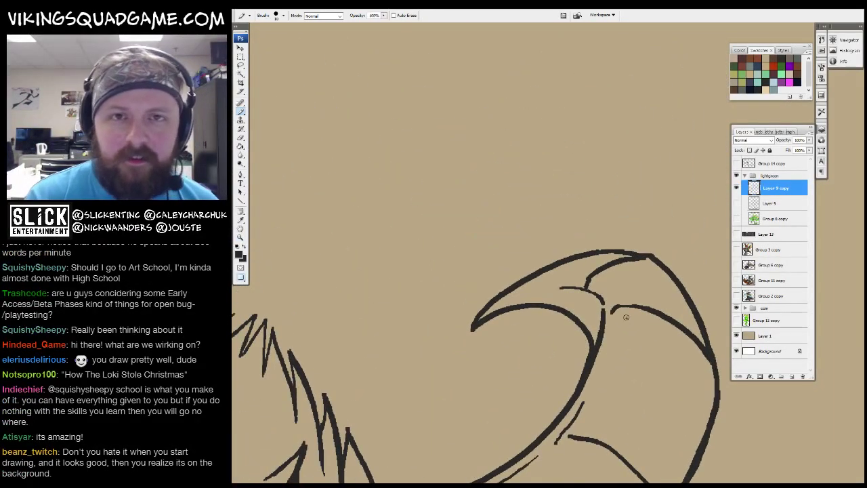
# Erase the taller horn's outer outline where the middle ridge meets it and redraw it as a notched joint.
pyautogui.keyDown('ctrl'); pyautogui.click(626, 318); pyautogui.keyUp('ctrl')
pyautogui.moveTo(605, 232); pyautogui.dragTo(637, 285)
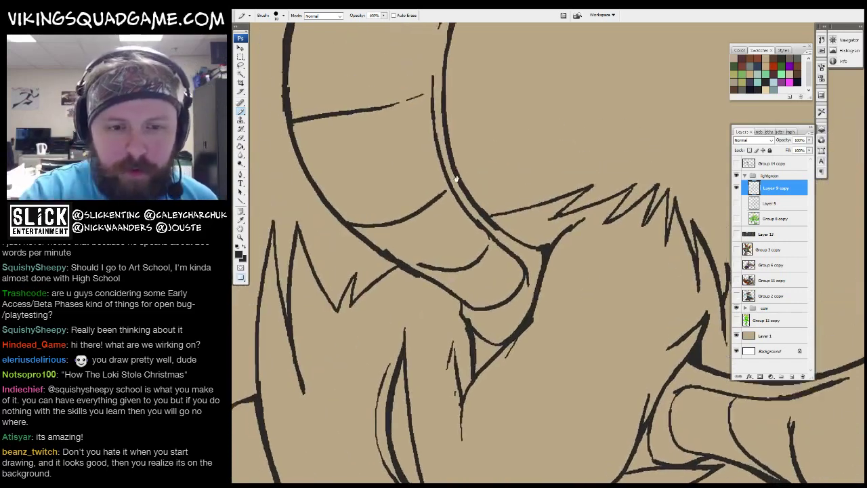
pyautogui.keyDown('alt'); pyautogui.click(485, 194); pyautogui.keyUp('alt')
pyautogui.moveTo(474, 257); pyautogui.dragTo(582, 275)
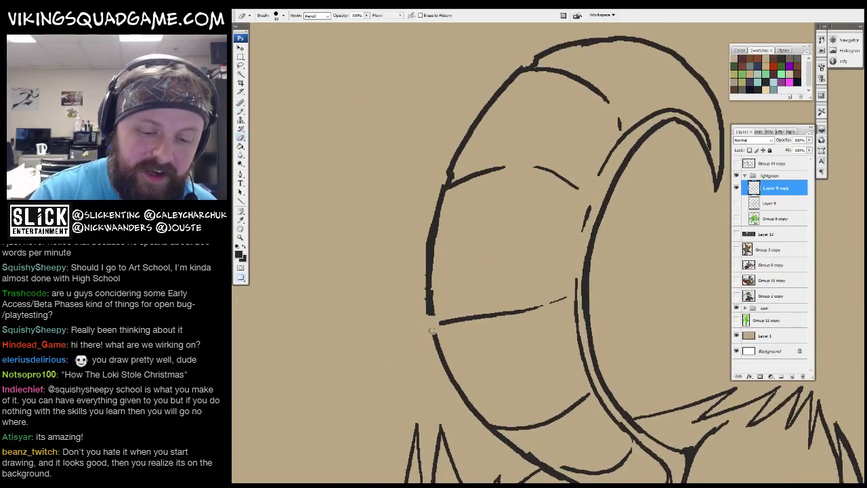
pyautogui.press('b')
pyautogui.moveTo(429, 313); pyautogui.dragTo(441, 322)
# Break the taller horn's outer outline at the next ridge toward its base and redraw it as a notched joint.
pyautogui.moveTo(511, 366); pyautogui.dragTo(461, 233)
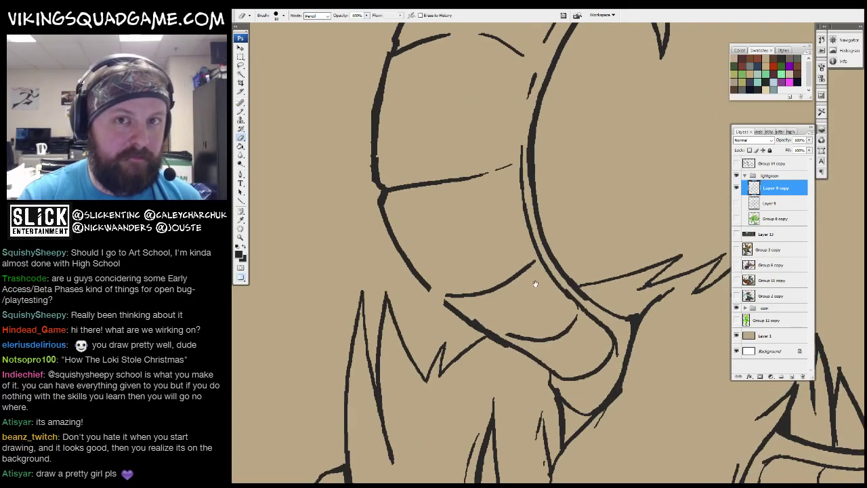
pyautogui.press('b')
pyautogui.hotkey('ctrl', '+')
pyautogui.hotkey('ctrl', '+')
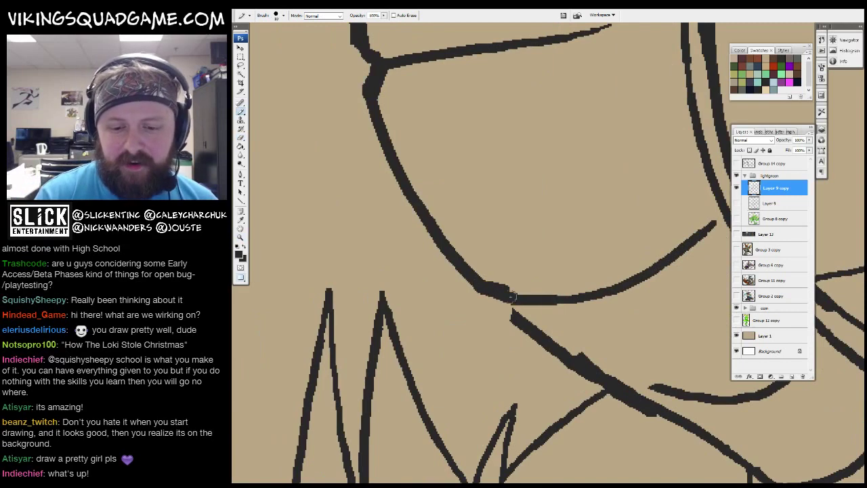
pyautogui.press('z')
pyautogui.hotkey('ctrl', '-')
pyautogui.hotkey('ctrl', '-')
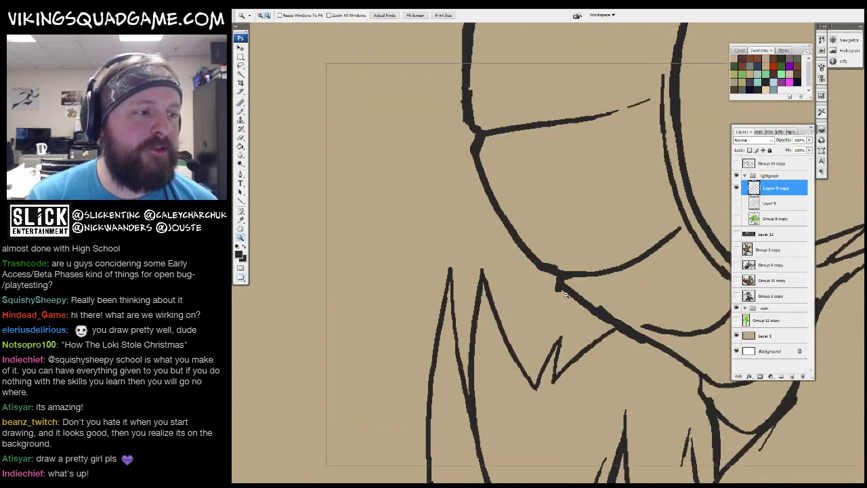
# Erase a section of the forward leg's inner-bend outline below the knee marks and thin the fur stroke beside it.
pyautogui.moveTo(595, 300); pyautogui.dragTo(496, 280)
pyautogui.moveTo(421, 385)
pyautogui.mouseDown()
pyautogui.moveTo(487, 377)
pyautogui.moveTo(565, 287)
pyautogui.moveTo(624, 131)
pyautogui.moveTo(563, 217)
pyautogui.mouseUp()
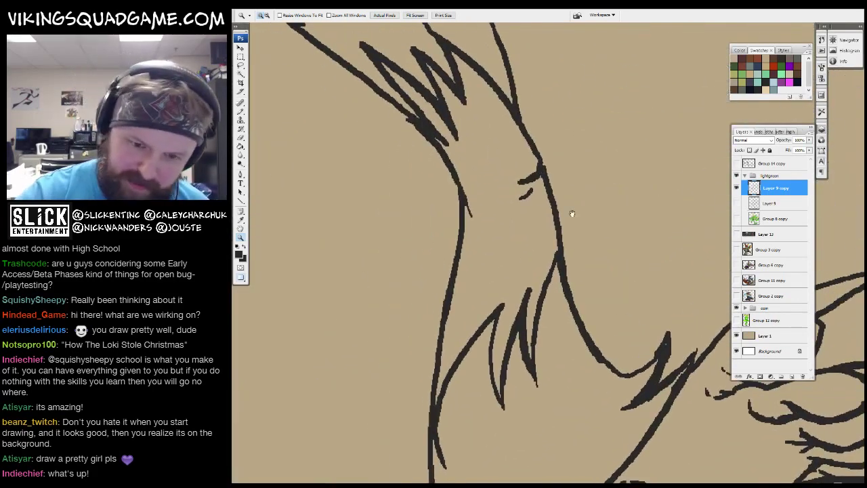
pyautogui.press('b')
pyautogui.press('f')
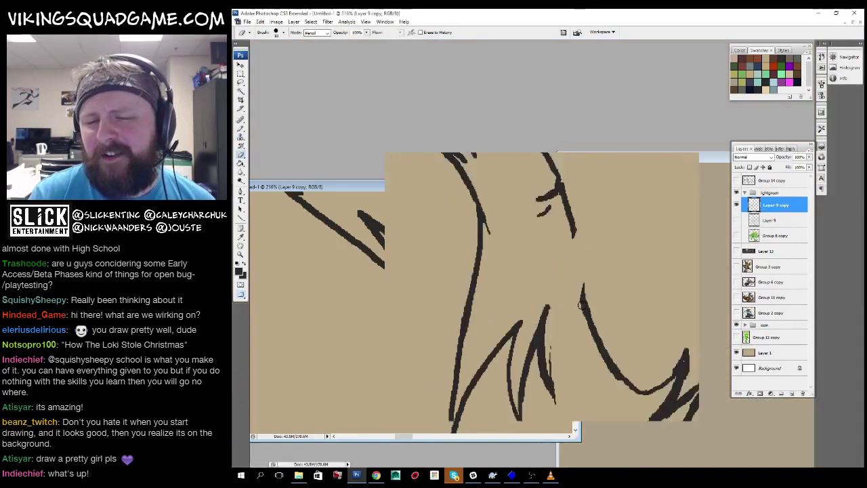
pyautogui.press('f')
pyautogui.moveTo(530, 305); pyautogui.dragTo(476, 342)
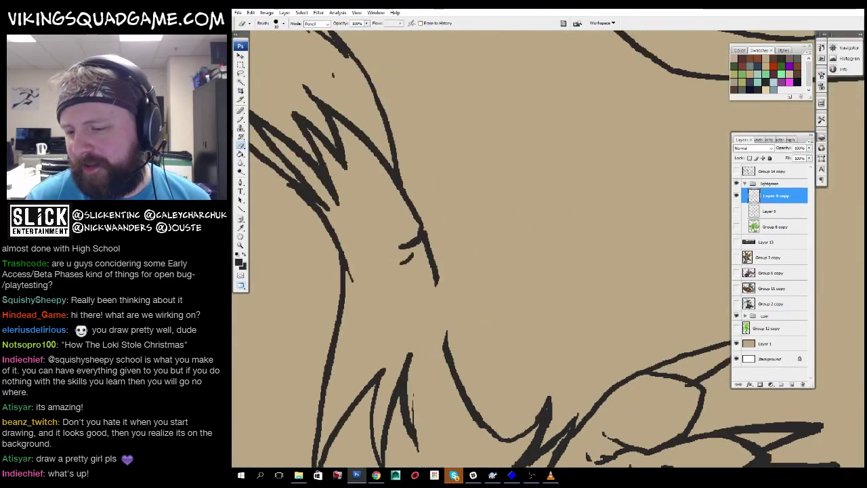
# Show the Group 3 copy hammer character and place it above the finished green creature for comparison.
pyautogui.press('z')
pyautogui.moveTo(724, 341); pyautogui.dragTo(444, 361)
pyautogui.keyDown('alt'); pyautogui.click(673, 340); pyautogui.keyUp('alt')
pyautogui.click(736, 257)
pyautogui.click(769, 258)
pyautogui.press('v')
pyautogui.moveTo(656, 301); pyautogui.dragTo(628, 364)
pyautogui.moveTo(627, 365); pyautogui.dragTo(634, 348)
pyautogui.keyDown('ctrl'); pyautogui.click(600, 259); pyautogui.keyUp('ctrl')
pyautogui.moveTo(518, 227); pyautogui.dragTo(485, 253)
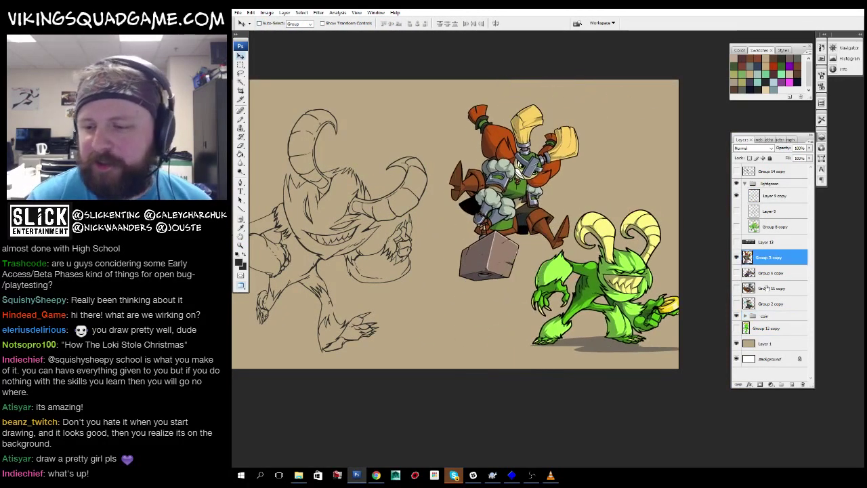
# Hide Group 3 copy, show Layer 13, and examine the hammer character in the viking line-up.
pyautogui.click(737, 257)
pyautogui.click(737, 242)
pyautogui.click(769, 242)
pyautogui.press('z')
pyautogui.click(642, 317)
pyautogui.click(642, 317)
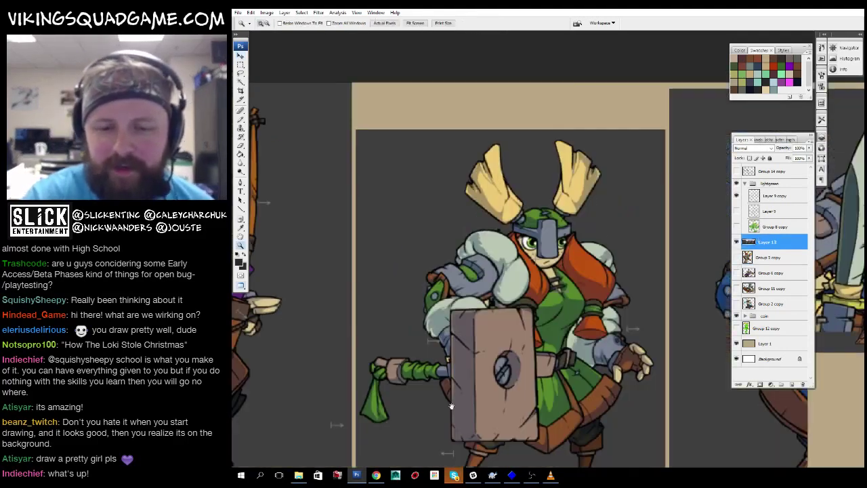
pyautogui.click(642, 317)
pyautogui.scroll(-1, 642, 317)
pyautogui.keyDown('alt'); pyautogui.click(643, 317); pyautogui.keyUp('alt')
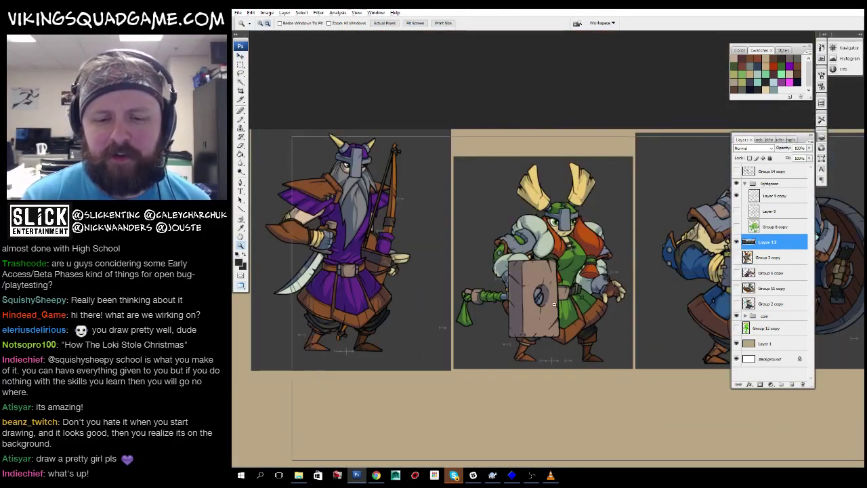
pyautogui.scroll(-5, 596, 304)
pyautogui.click(554, 298)
pyautogui.keyDown('alt'); pyautogui.click(554, 299); pyautogui.keyUp('alt')
# Make Layer 9 copy the active layer again and review the creature's line art from horns to feet.
pyautogui.click(776, 195)
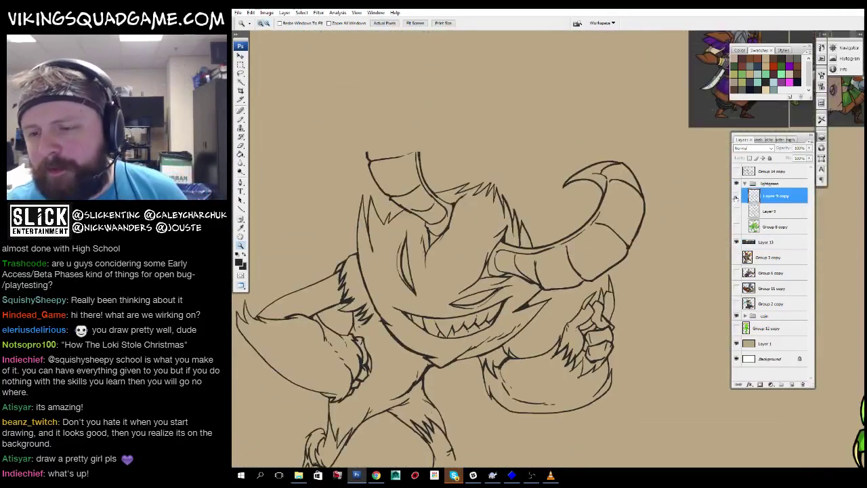
pyautogui.scroll(5, 472, 379)
pyautogui.press('b')
pyautogui.scroll(-5, 473, 418)
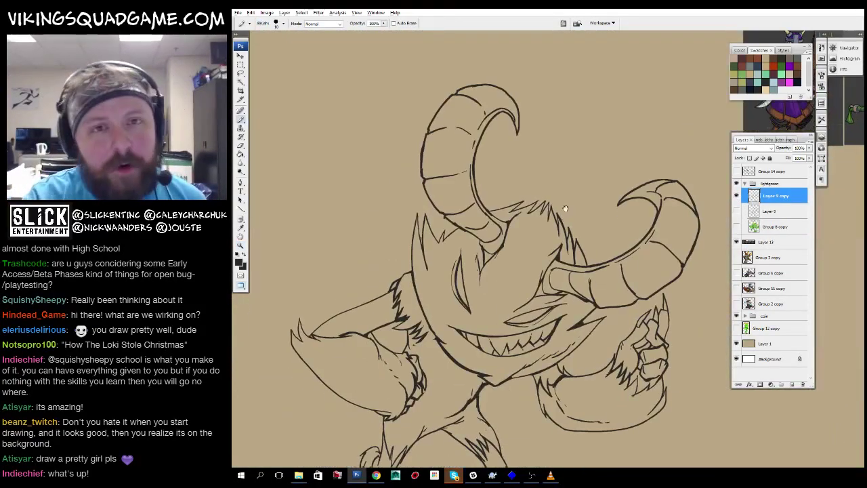
pyautogui.scroll(-5, 465, 381)
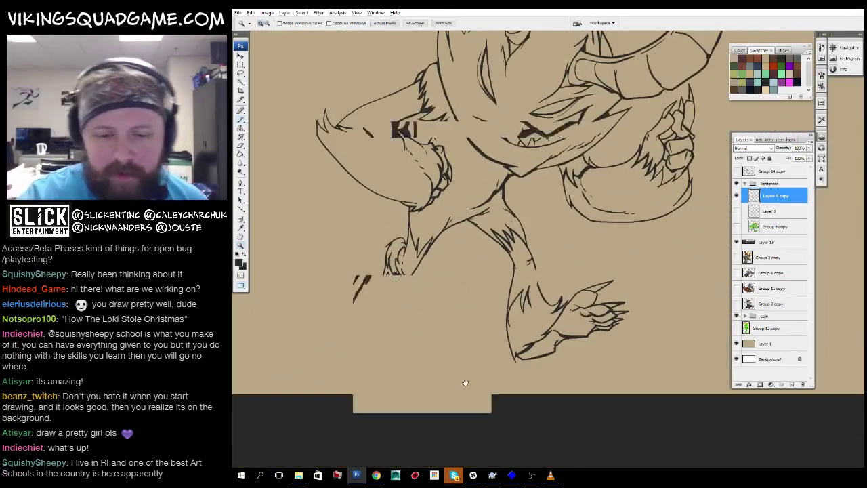
pyautogui.scroll(3, 635, 337)
pyautogui.scroll(-2, 549, 241)
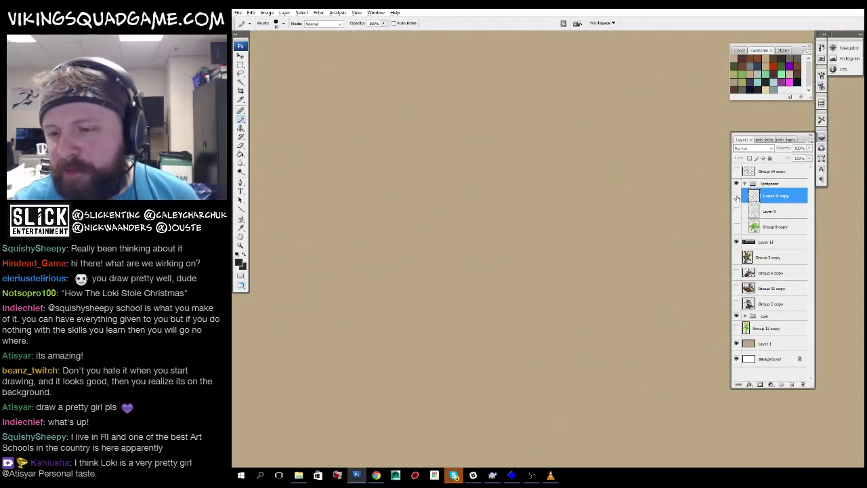
pyautogui.scroll(4, 535, 251)
pyautogui.scroll(-2, 536, 256)
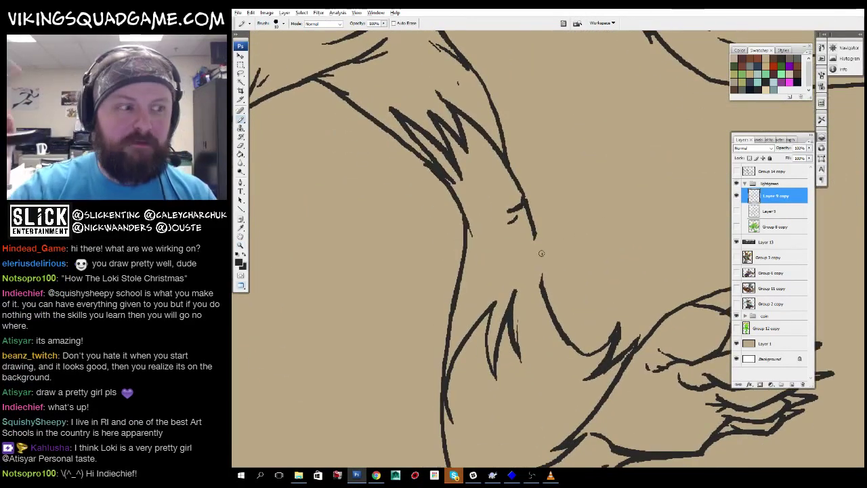
# Select the forward leg's shin fur and adjoining rear outline with the Lasso, delete them, and clear the selection.
pyautogui.moveTo(493, 303); pyautogui.dragTo(516, 248)
pyautogui.press('e')
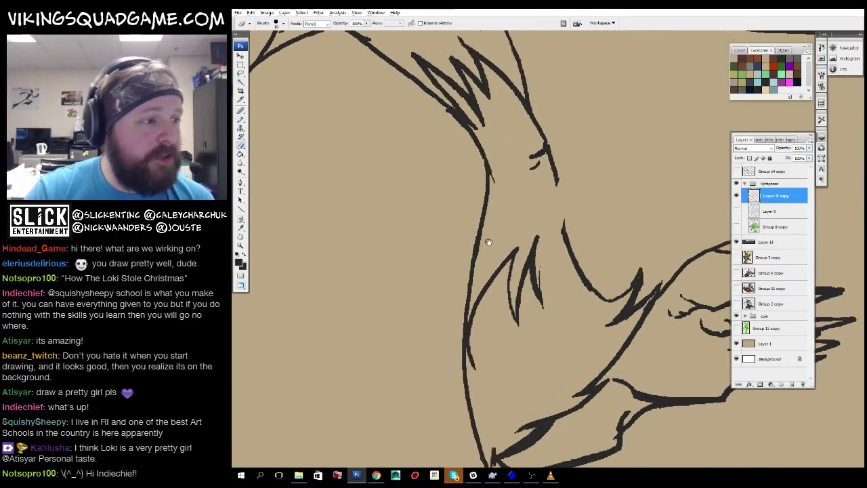
pyautogui.scroll(-3, 489, 242)
pyautogui.press('z')
pyautogui.scroll(4, 519, 264)
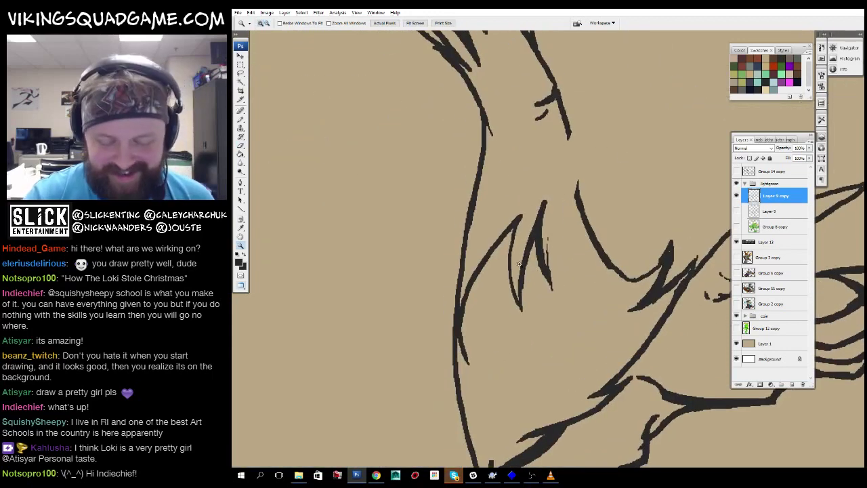
pyautogui.press('l')
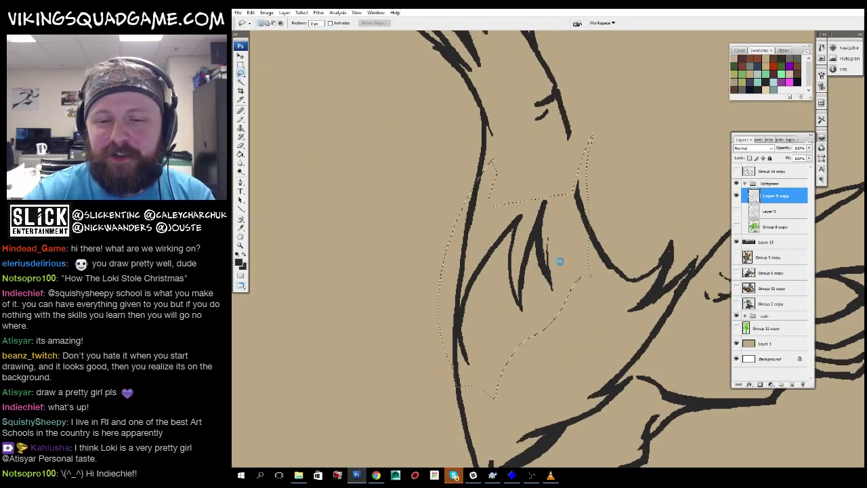
pyautogui.press('Delete')
pyautogui.hotkey('ctrl', 'd')
# Draw a small fur tuft behind the knee and, with a smaller brush, a curved rear leg outline down to the heel.
pyautogui.press('b')
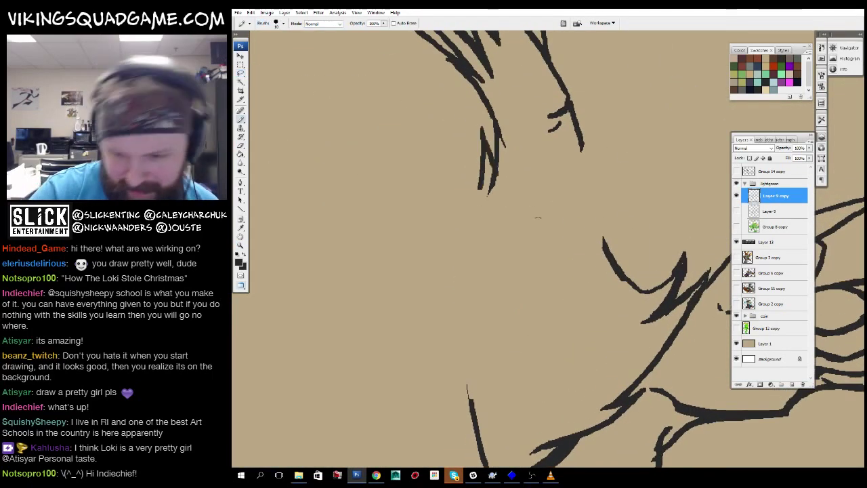
pyautogui.rightClick(538, 218)
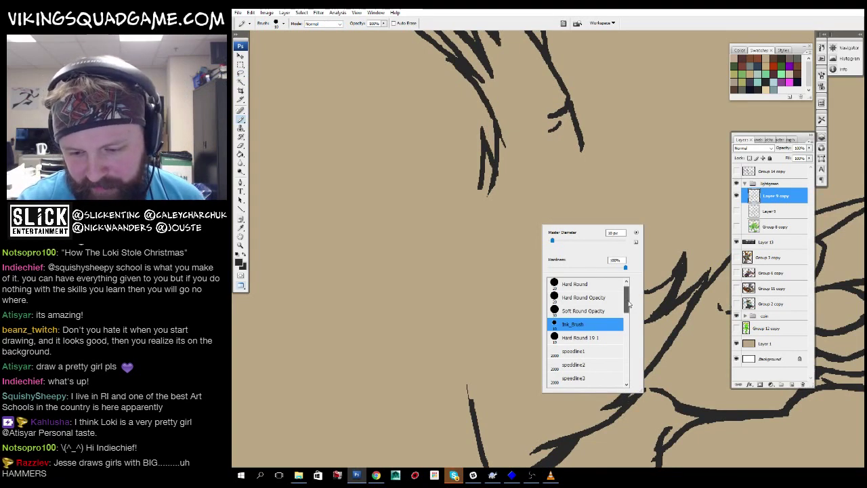
pyautogui.scroll(-3, 628, 305)
pyautogui.press('Return')
pyautogui.moveTo(474, 177); pyautogui.dragTo(485, 432)
pyautogui.moveTo(515, 305); pyautogui.dragTo(498, 235)
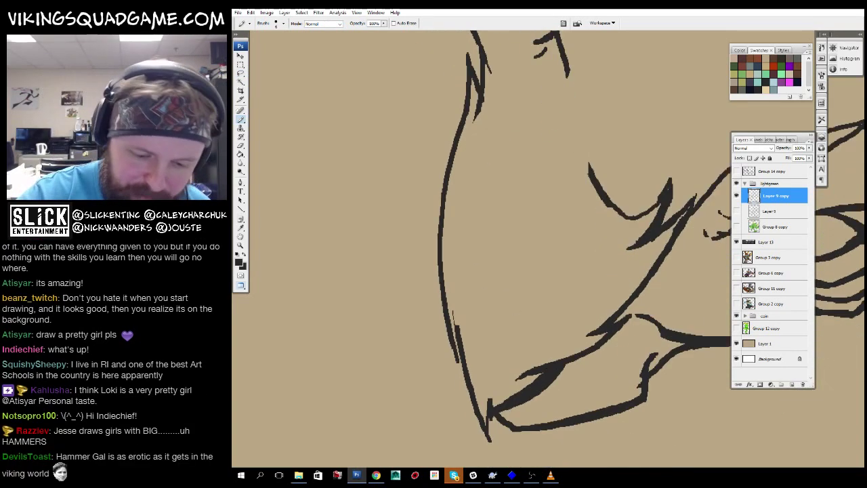
# Clean up the rear leg outline near the heel and draw the shin's front outline from the knee to the ankle fur.
pyautogui.press('e')
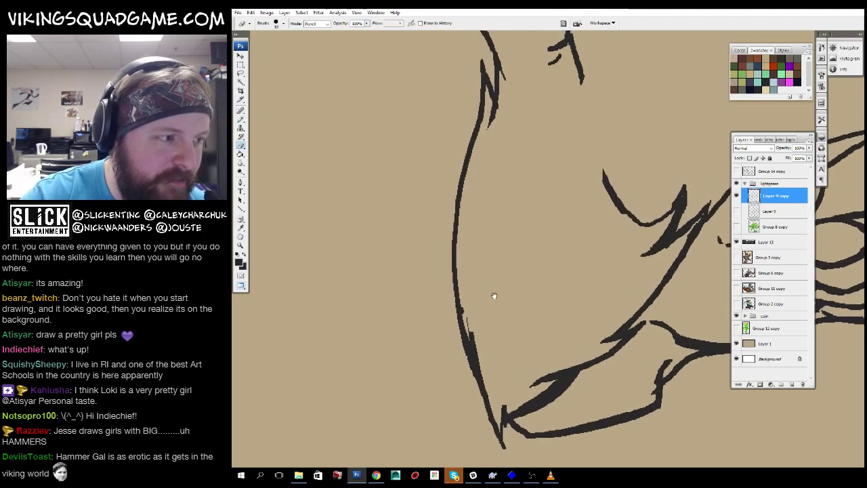
pyautogui.moveTo(487, 377); pyautogui.dragTo(430, 475)
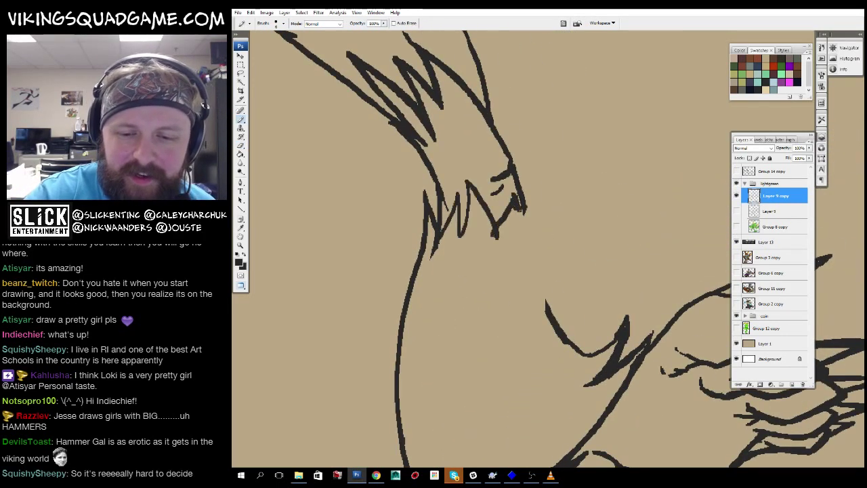
pyautogui.moveTo(514, 271); pyautogui.dragTo(495, 220)
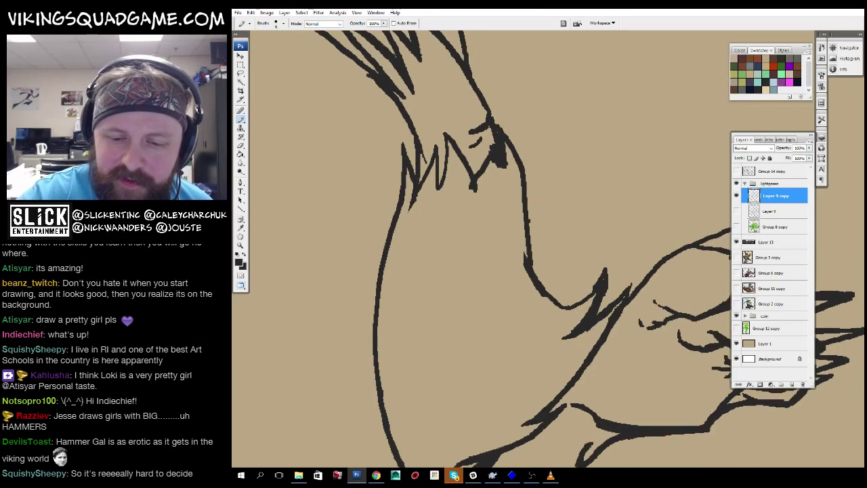
# Erase the upper part of the forward thigh's front outline, between the crotch and the middle of the thigh.
pyautogui.keyDown('alt'); pyautogui.click(542, 169); pyautogui.keyUp('alt')
pyautogui.keyDown('alt'); pyautogui.click(562, 197); pyautogui.keyUp('alt')
pyautogui.keyDown('alt'); pyautogui.click(582, 220); pyautogui.keyUp('alt')
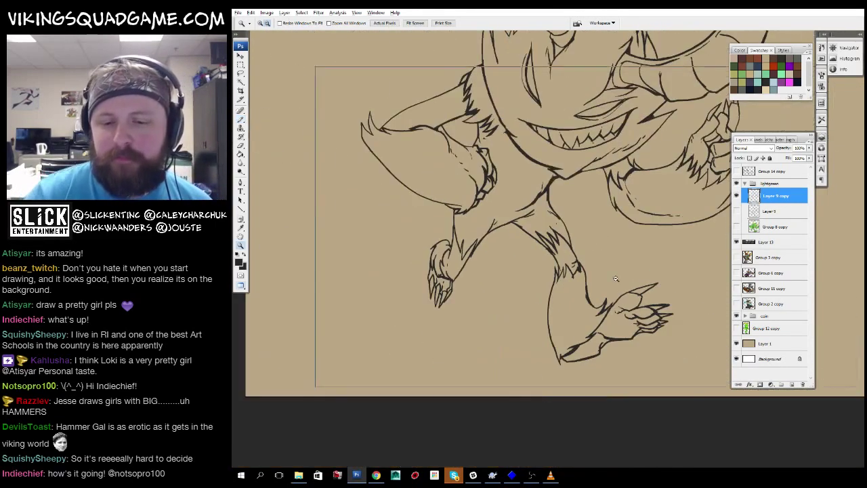
pyautogui.keyDown('alt'); pyautogui.click(599, 239); pyautogui.keyUp('alt')
pyautogui.click(598, 238)
pyautogui.click(598, 239)
pyautogui.press('b')
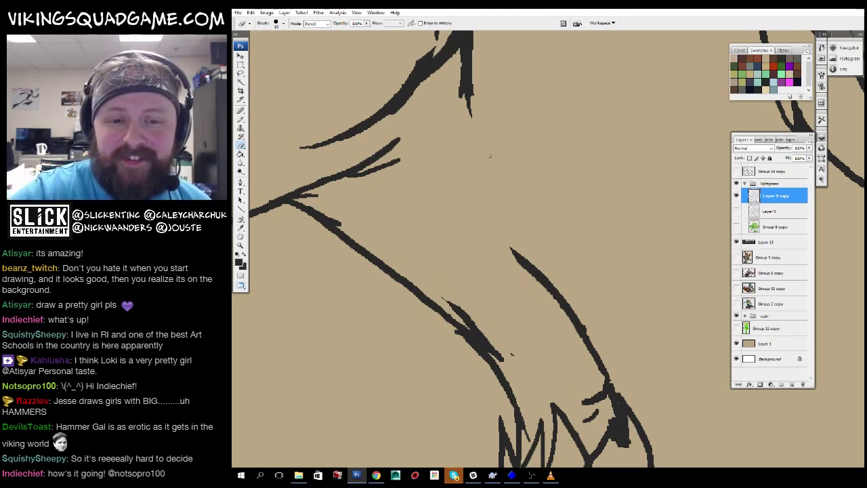
pyautogui.moveTo(452, 143); pyautogui.dragTo(550, 260)
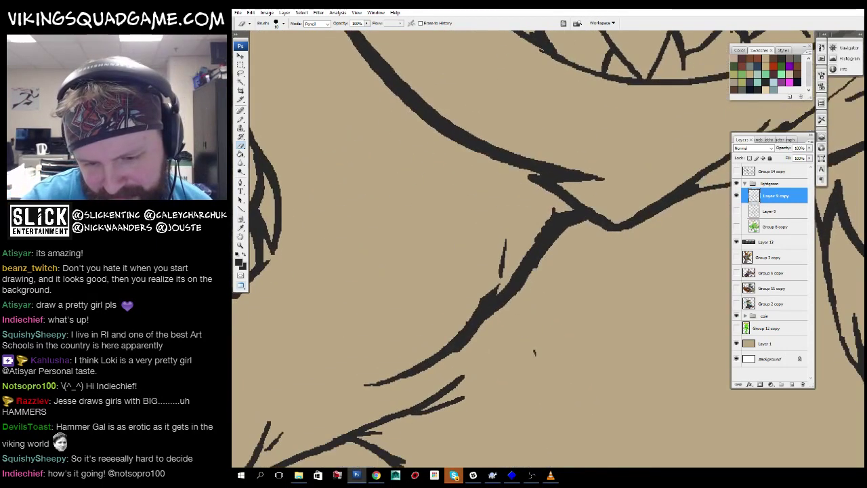
# Redraw the forward thigh's front outline from the crotch to the knee and trim its thick middle section with the Eraser.
pyautogui.press('b')
pyautogui.moveTo(544, 387)
pyautogui.mouseDown()
pyautogui.moveTo(476, 176)
pyautogui.moveTo(576, 342)
pyautogui.moveTo(501, 259)
pyautogui.mouseUp()
pyautogui.press('e')
pyautogui.moveTo(535, 301); pyautogui.dragTo(504, 241)
pyautogui.press('b')
pyautogui.moveTo(462, 187); pyautogui.dragTo(505, 246)
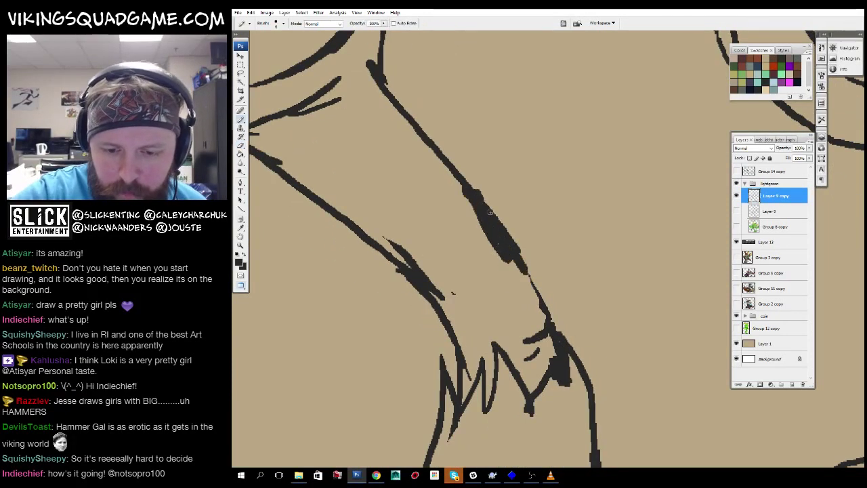
pyautogui.press('e')
pyautogui.moveTo(474, 195); pyautogui.dragTo(510, 268)
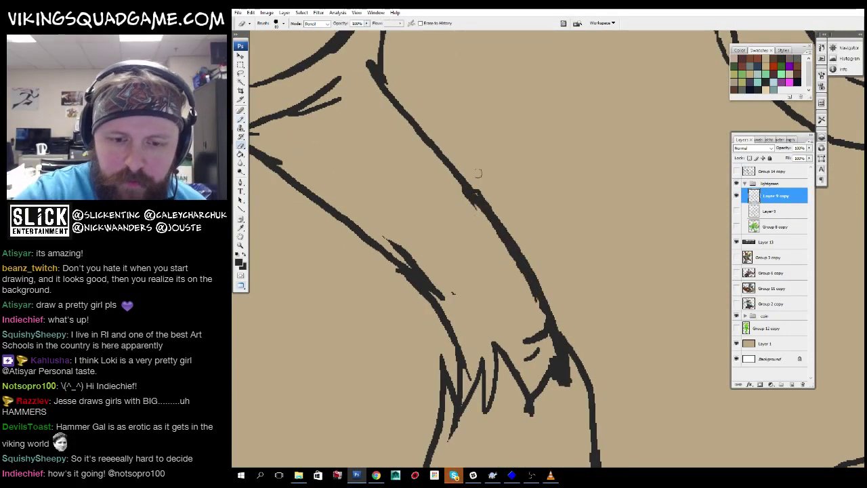
# Trim the fur tuft and stray mark from the thigh's rear outline to leave a clean line, and review the whole creature.
pyautogui.press('z')
pyautogui.click(473, 195)
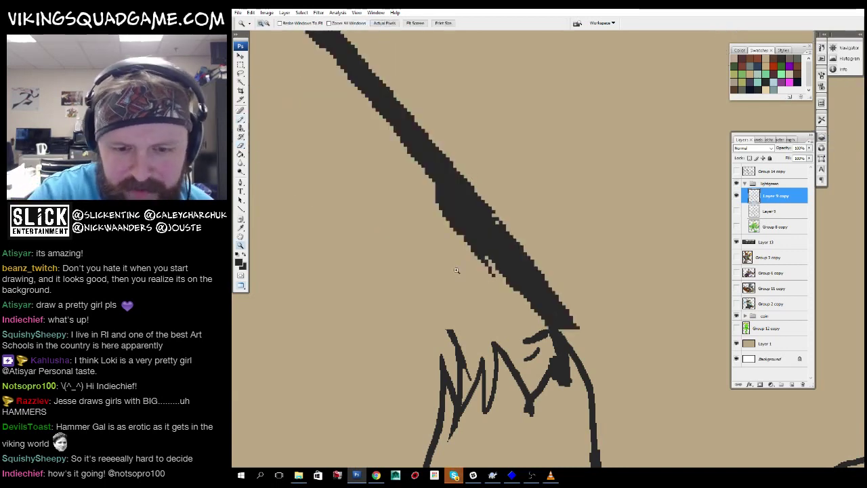
pyautogui.click(482, 327)
pyautogui.rightClick(532, 283)
pyautogui.click(545, 289)
pyautogui.keyDown('alt'); pyautogui.click(544, 165); pyautogui.keyUp('alt')
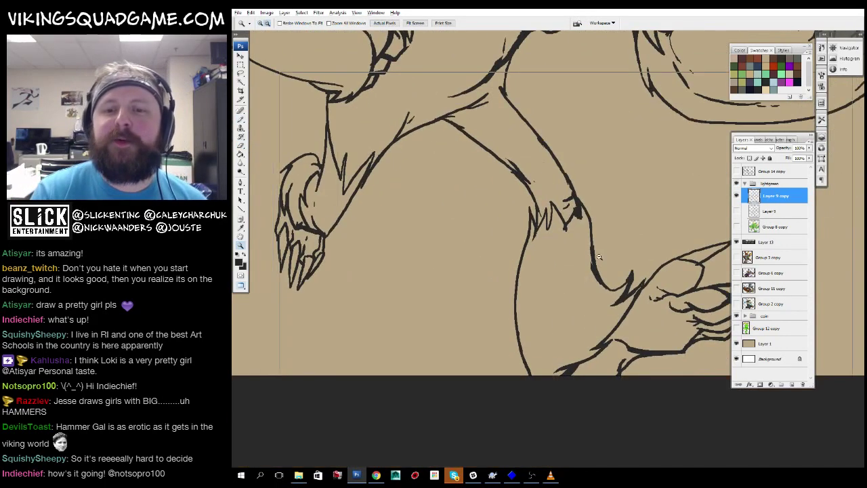
pyautogui.keyDown('alt'); pyautogui.click(544, 164); pyautogui.keyUp('alt')
pyautogui.moveTo(475, 285); pyautogui.dragTo(568, 101)
pyautogui.click(534, 210)
pyautogui.press('e')
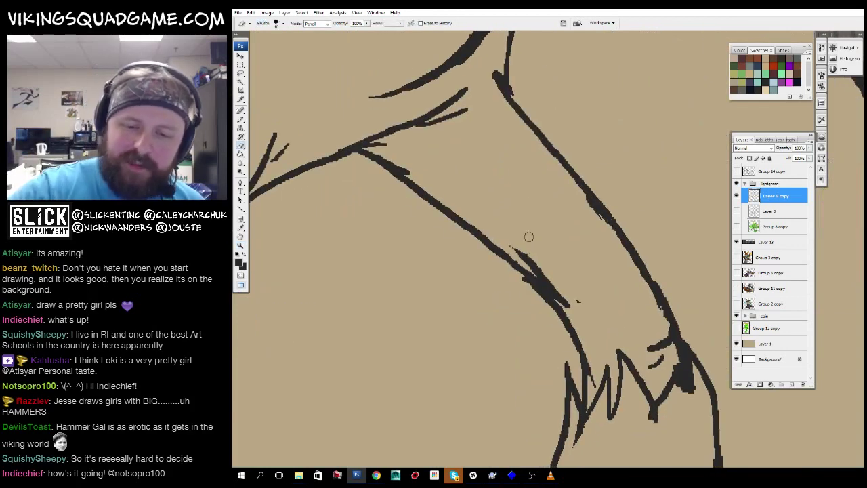
pyautogui.press('z')
pyautogui.keyDown('alt'); pyautogui.click(580, 284); pyautogui.keyUp('alt')
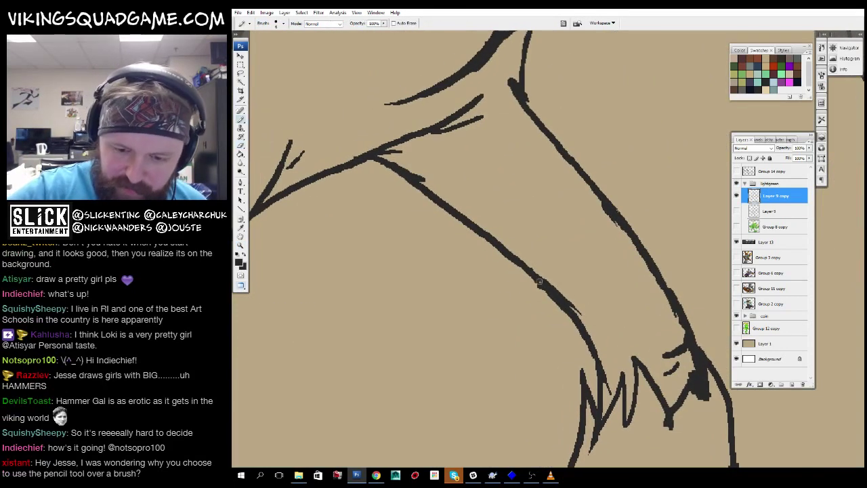
pyautogui.click(526, 251)
pyautogui.keyDown('alt'); pyautogui.click(552, 257); pyautogui.keyUp('alt')
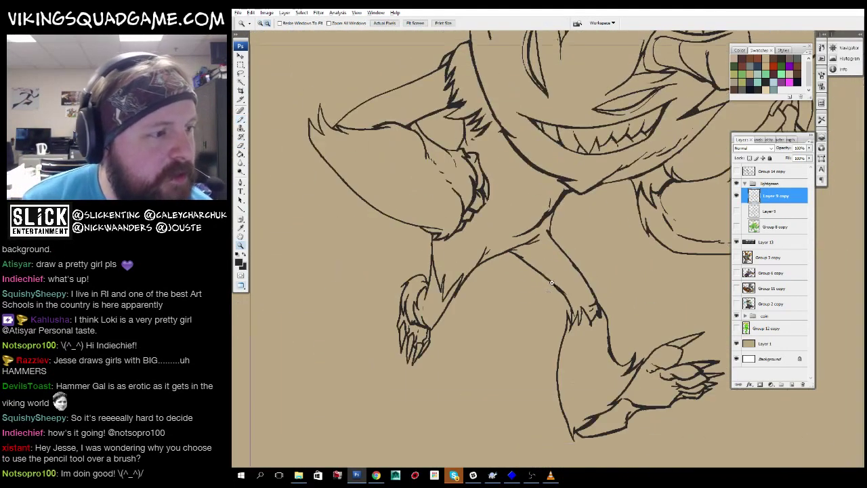
pyautogui.keyDown('alt'); pyautogui.click(542, 267); pyautogui.keyUp('alt')
pyautogui.moveTo(533, 275); pyautogui.dragTo(504, 310)
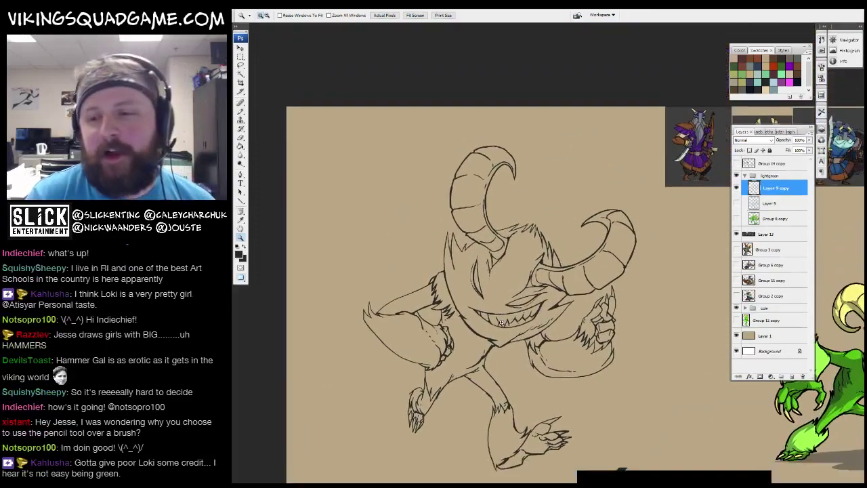
# Switch to the document with the finished green winged character and add a new layer above the character's layer.
pyautogui.hotkey('ctrl', 'Tab')
pyautogui.hotkey('ctrl', 'Tab')
pyautogui.hotkey('ctrl', 'Tab')
pyautogui.press('b')
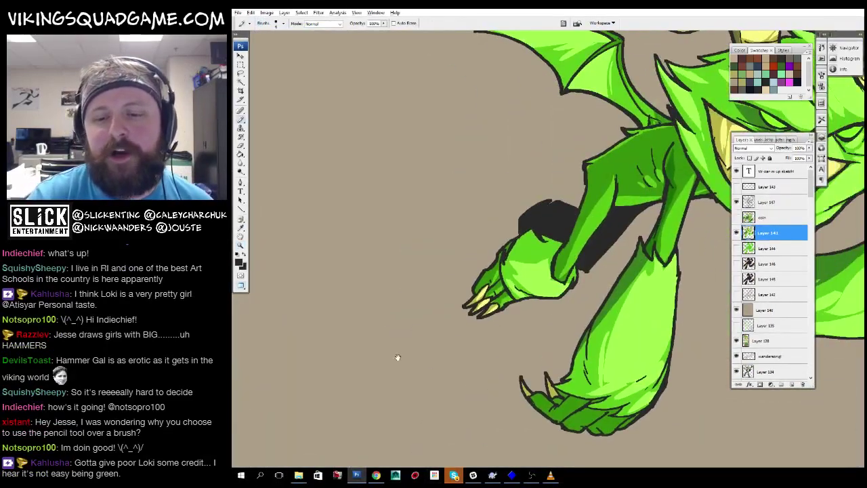
pyautogui.hotkey('ctrl', 'Tab')
pyautogui.click(772, 218)
pyautogui.click(777, 232)
pyautogui.hotkey('ctrl', 'Tab')
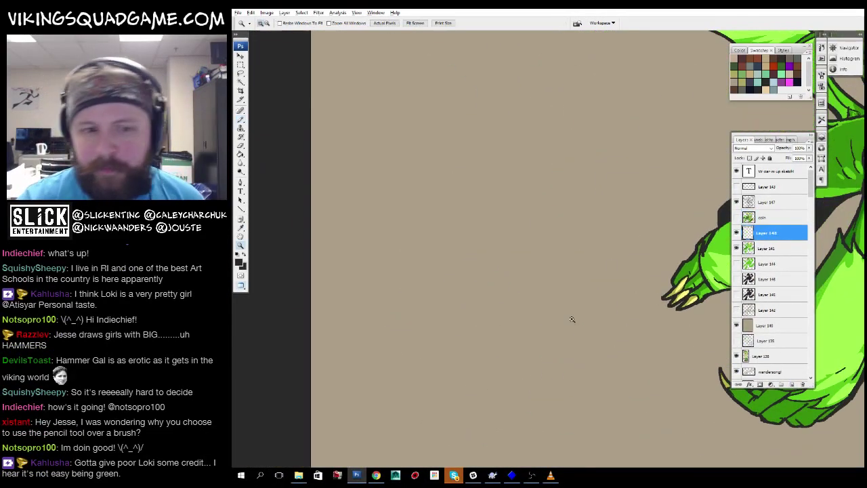
# Sketch a long arched outline with a small bump at one end on the empty background beside the green character.
pyautogui.hotkey('ctrl', 'Tab')
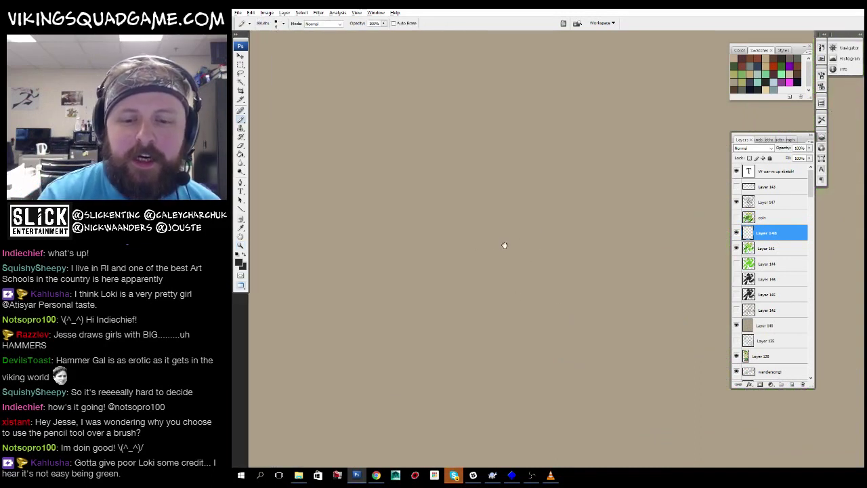
pyautogui.moveTo(618, 185); pyautogui.dragTo(417, 237)
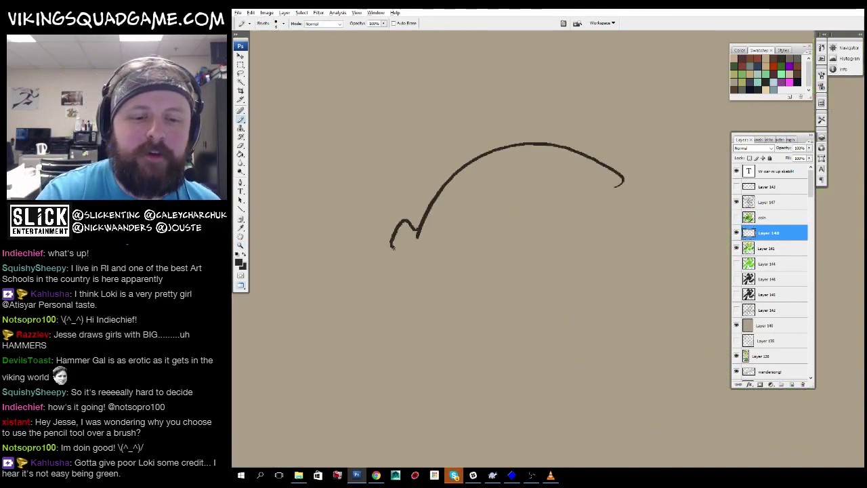
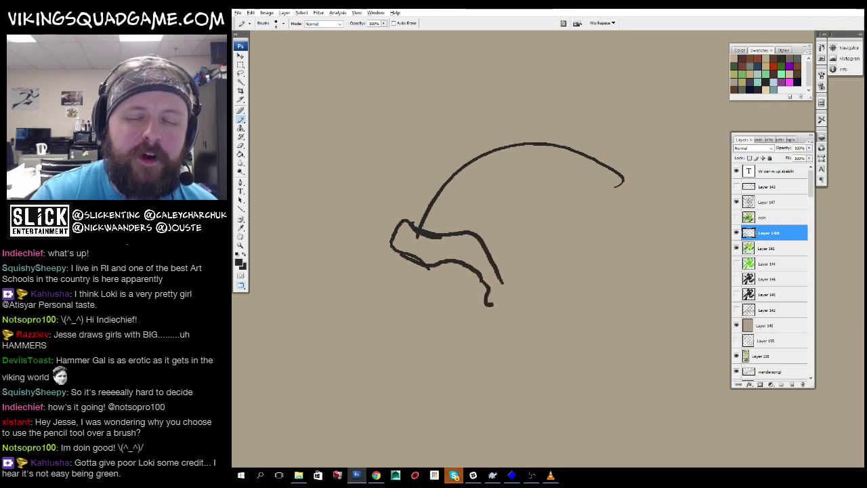
# Sketch the turtle's head and long curved neck, and join the neck to the front rim of its shell.
pyautogui.moveTo(493, 304); pyautogui.dragTo(503, 288)
pyautogui.moveTo(502, 288); pyautogui.dragTo(596, 287)
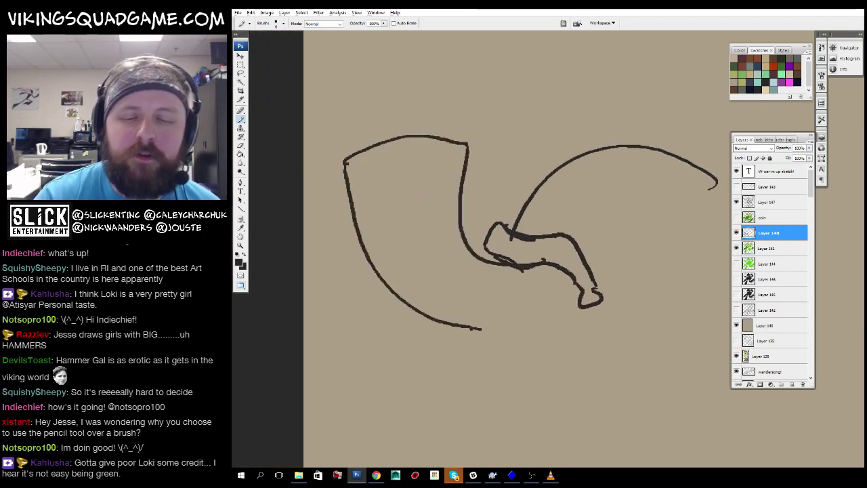
pyautogui.moveTo(479, 328); pyautogui.dragTo(596, 303)
pyautogui.moveTo(596, 304)
pyautogui.mouseDown()
pyautogui.moveTo(543, 264)
pyautogui.moveTo(550, 262)
pyautogui.mouseUp()
pyautogui.moveTo(550, 262); pyautogui.dragTo(488, 286)
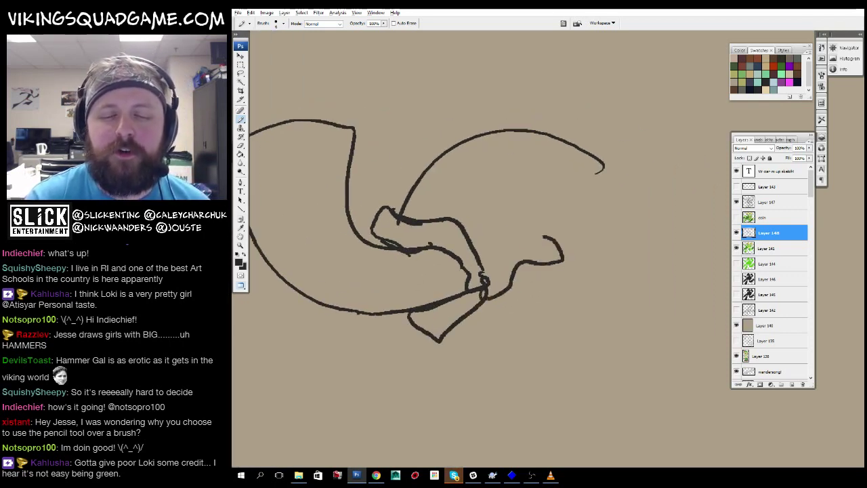
# Draw the turtle's near front leg with the shell rim arching over it and continuing towards the rear.
pyautogui.moveTo(542, 237); pyautogui.dragTo(493, 283)
pyautogui.moveTo(532, 283); pyautogui.dragTo(534, 217)
pyautogui.moveTo(513, 221); pyautogui.dragTo(523, 366)
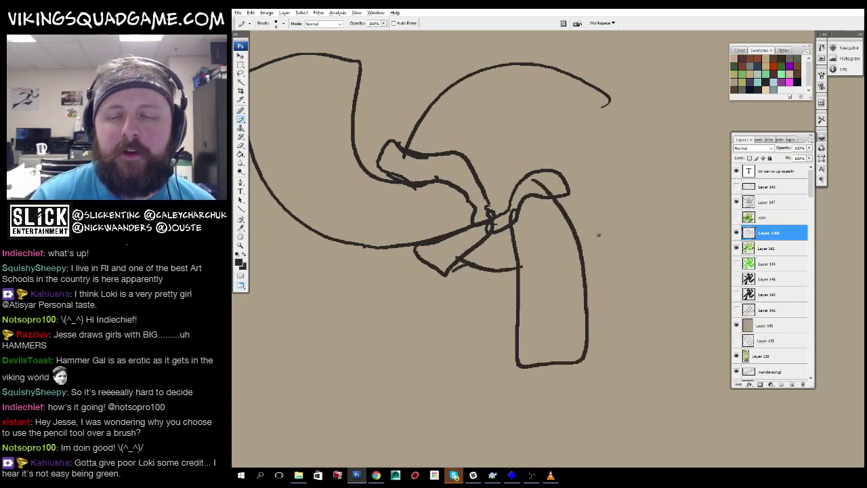
pyautogui.moveTo(640, 204); pyautogui.dragTo(604, 244)
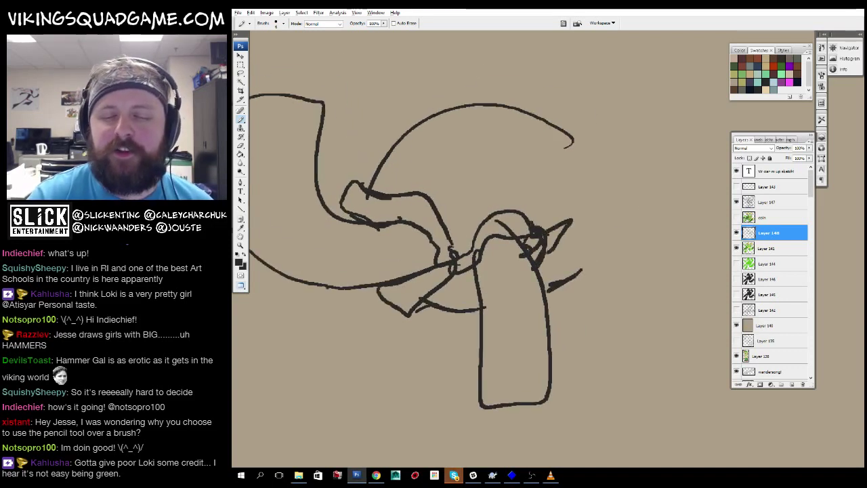
pyautogui.moveTo(569, 216); pyautogui.dragTo(550, 255)
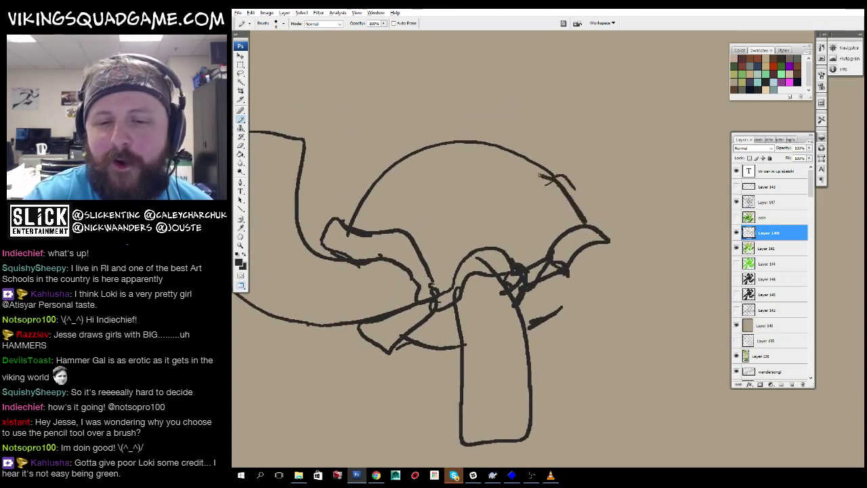
# Add a closed eye and a smile to the turtle's face, and divide the shell into curved plates.
pyautogui.moveTo(433, 271); pyautogui.dragTo(584, 288)
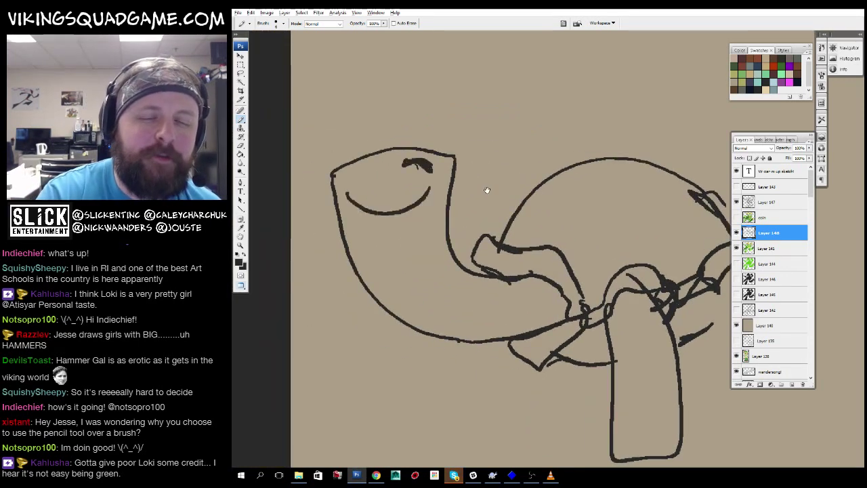
pyautogui.moveTo(487, 190); pyautogui.dragTo(394, 184)
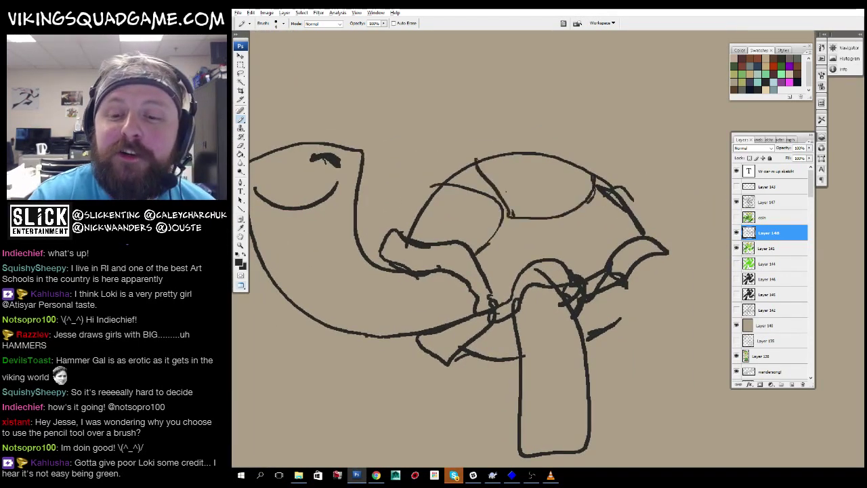
pyautogui.moveTo(615, 287); pyautogui.dragTo(575, 251)
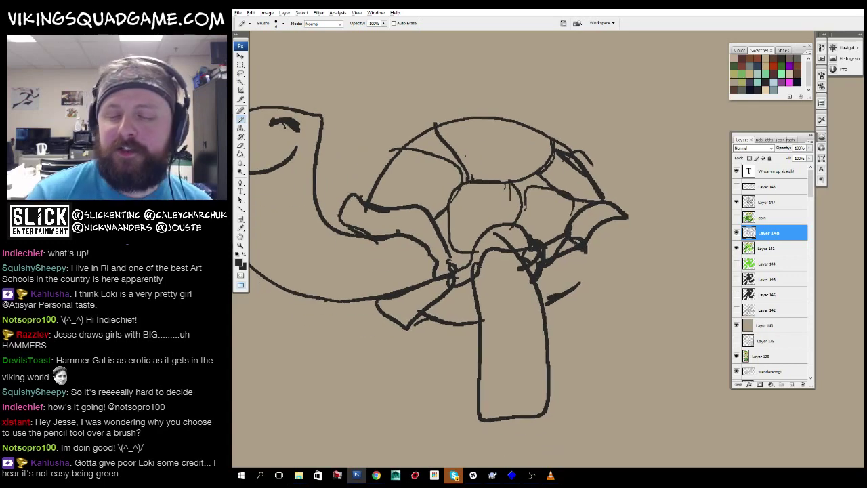
# Draw the turtle's hind leg, pointed tail and far front leg, and close off the shadow area behind the near leg.
pyautogui.moveTo(556, 285)
pyautogui.mouseDown()
pyautogui.moveTo(577, 279)
pyautogui.moveTo(570, 273)
pyautogui.mouseUp()
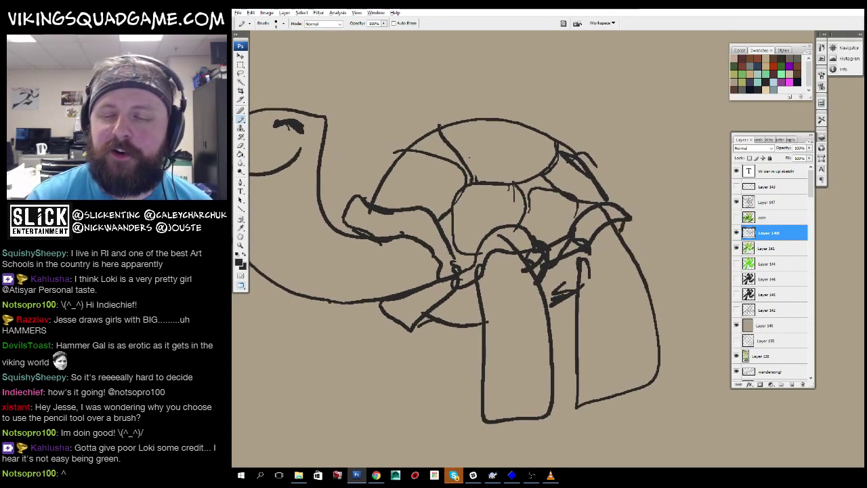
pyautogui.moveTo(619, 197); pyautogui.dragTo(718, 105)
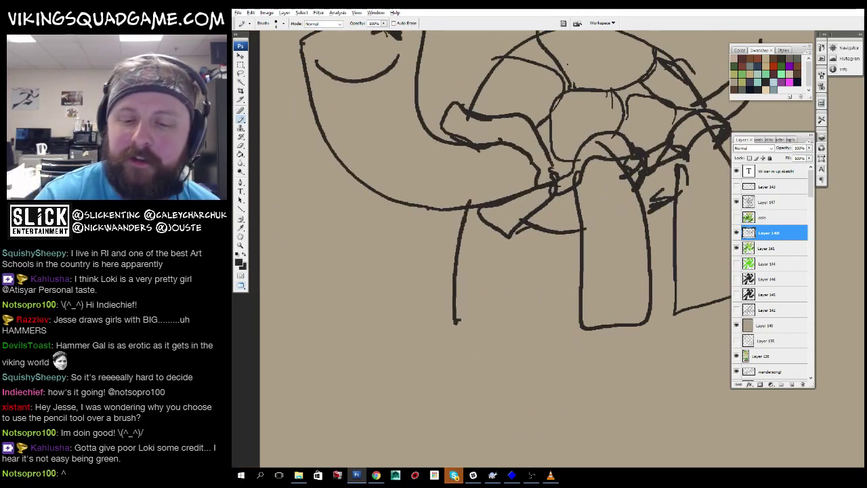
pyautogui.moveTo(525, 251); pyautogui.dragTo(455, 323)
pyautogui.moveTo(456, 322)
pyautogui.mouseDown()
pyautogui.moveTo(448, 318)
pyautogui.moveTo(437, 338)
pyautogui.moveTo(442, 355)
pyautogui.moveTo(427, 352)
pyautogui.mouseUp()
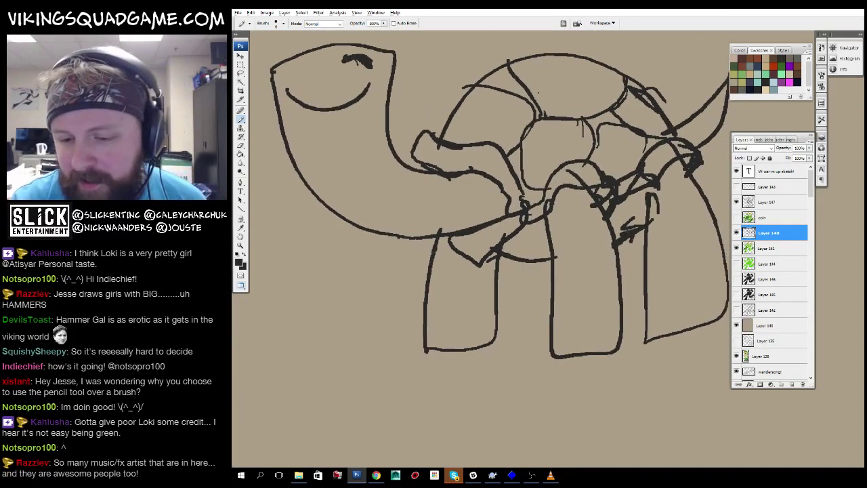
pyautogui.moveTo(628, 243); pyautogui.dragTo(627, 309)
# Fill the turtle's far front leg, its belly and the gap behind the near front leg with the dark line colour.
pyautogui.press('g')
pyautogui.click(624, 271)
pyautogui.moveTo(545, 245)
pyautogui.mouseDown()
pyautogui.moveTo(455, 296)
pyautogui.moveTo(483, 280)
pyautogui.mouseUp()
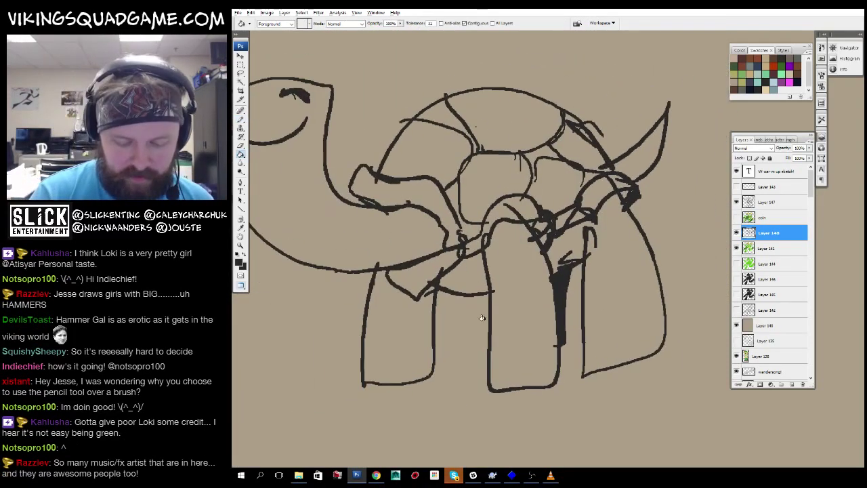
pyautogui.moveTo(482, 317); pyautogui.dragTo(522, 315)
pyautogui.click(459, 310)
pyautogui.moveTo(509, 269); pyautogui.dragTo(522, 279)
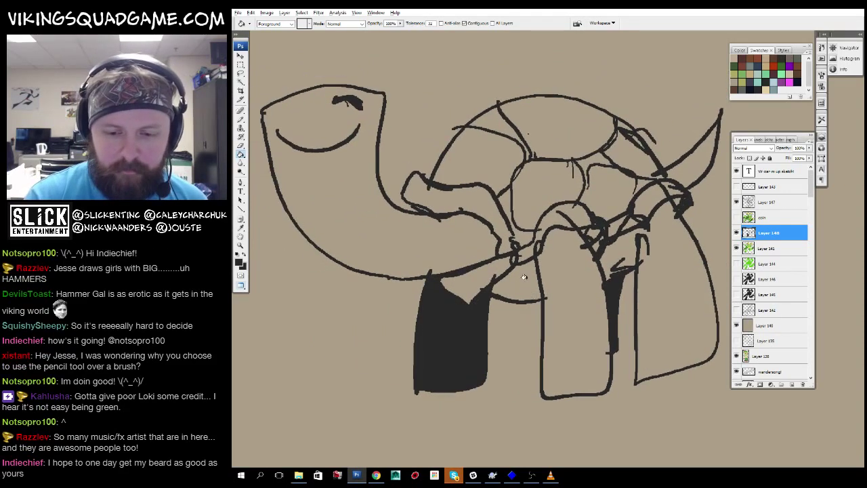
pyautogui.click(524, 277)
pyautogui.click(614, 256)
pyautogui.hotkey('ctrl', 'z')
pyautogui.press('b')
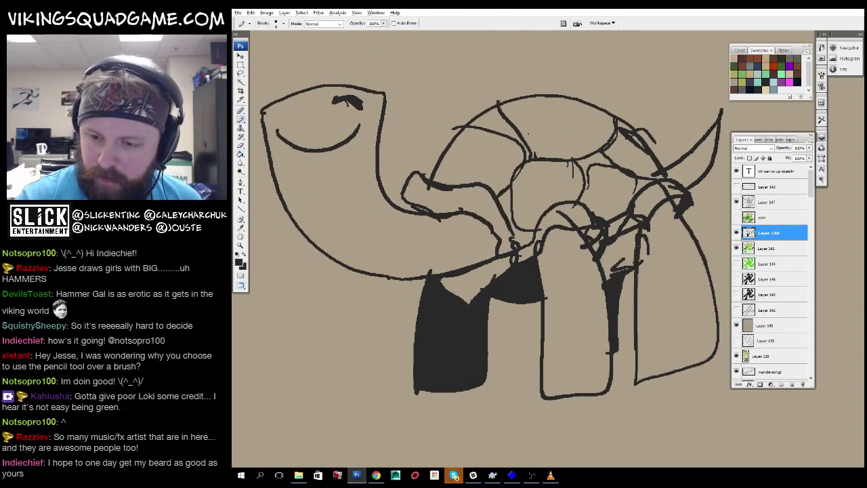
# Draw a test circle above the turtle with the Brush tool, fill its inner section dark, and zoom in on the fill's edge.
pyautogui.press('z')
pyautogui.click(350, 136)
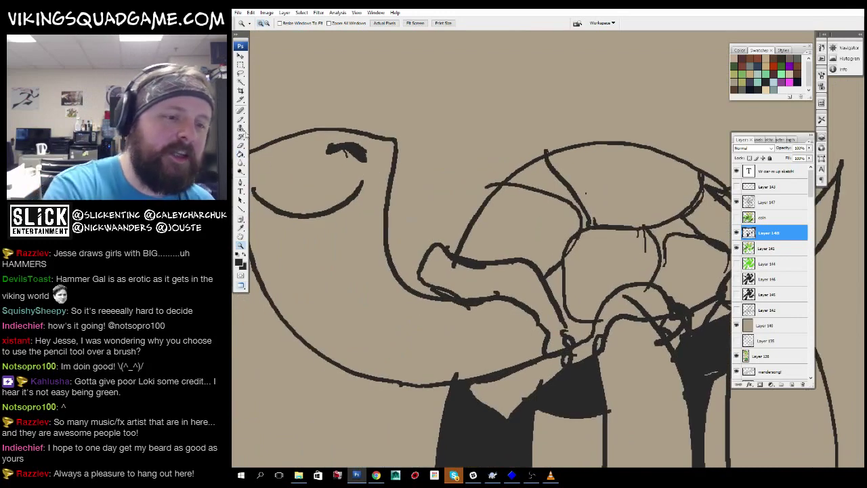
pyautogui.click(240, 119)
pyautogui.scroll(5, 503, 333)
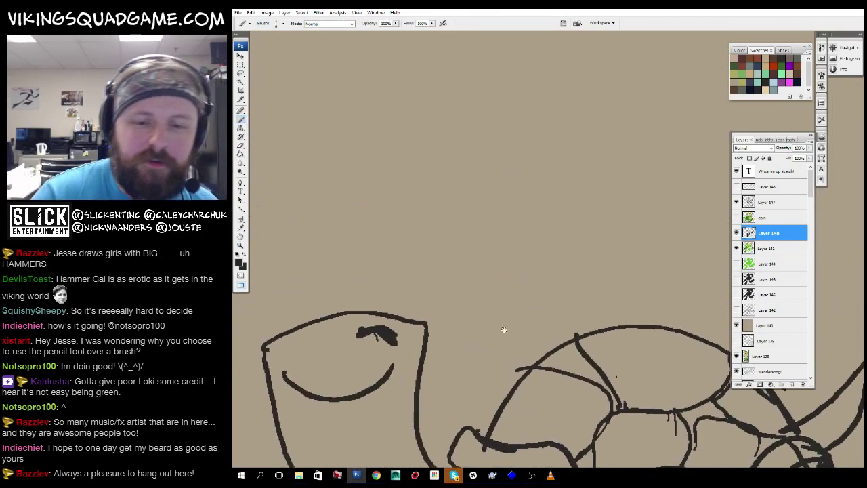
pyautogui.moveTo(512, 139); pyautogui.dragTo(424, 143)
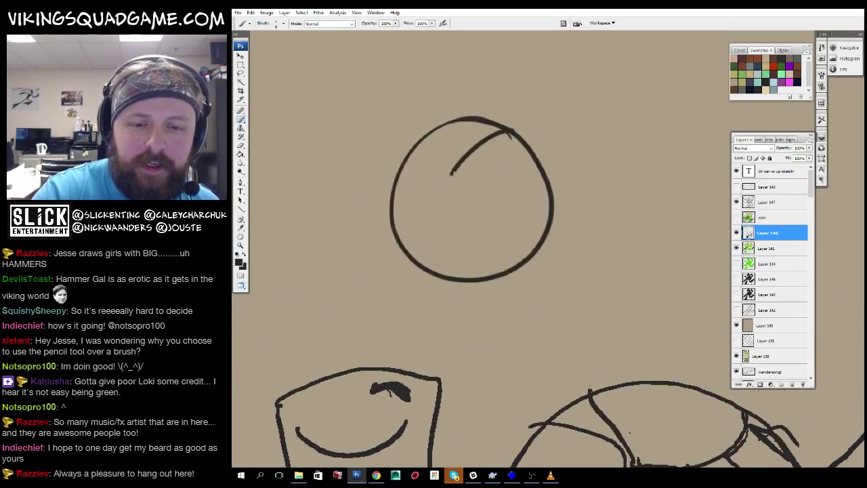
pyautogui.moveTo(451, 174); pyautogui.dragTo(474, 277)
pyautogui.press('g')
pyautogui.click(497, 221)
pyautogui.press('z')
pyautogui.keyDown('alt'); pyautogui.click(555, 314); pyautogui.keyUp('alt')
pyautogui.click(535, 353)
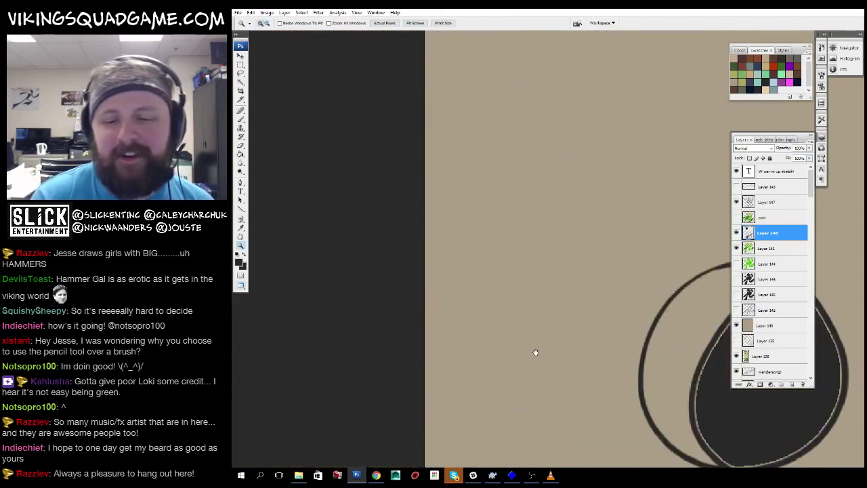
# Lasso the test circle above the turtle, delete it, and clear the selection.
pyautogui.moveTo(535, 353); pyautogui.dragTo(497, 341)
pyautogui.moveTo(242, 120); pyautogui.dragTo(270, 119)
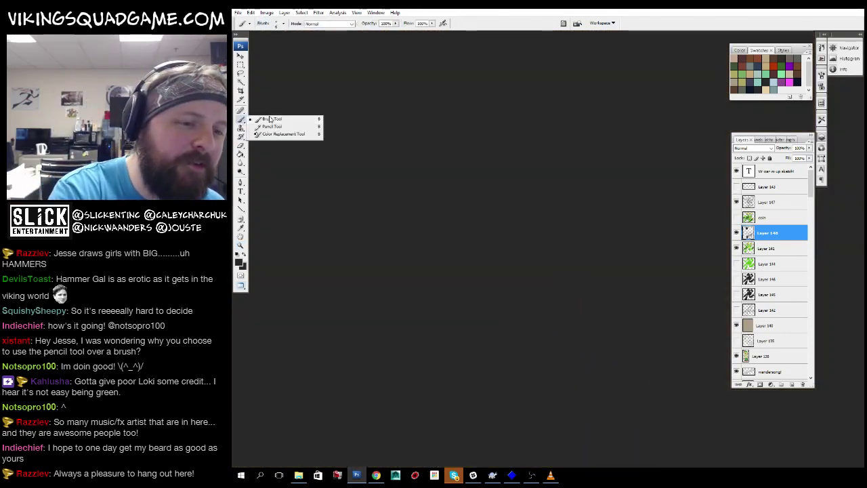
pyautogui.press('z')
pyautogui.moveTo(513, 210)
pyautogui.mouseDown()
pyautogui.moveTo(501, 271)
pyautogui.moveTo(546, 298)
pyautogui.moveTo(544, 321)
pyautogui.moveTo(590, 286)
pyautogui.moveTo(556, 271)
pyautogui.moveTo(552, 257)
pyautogui.moveTo(578, 217)
pyautogui.mouseUp()
pyautogui.press('l')
pyautogui.moveTo(572, 100); pyautogui.dragTo(574, 157)
pyautogui.press('Delete')
pyautogui.scroll(1, 565, 213)
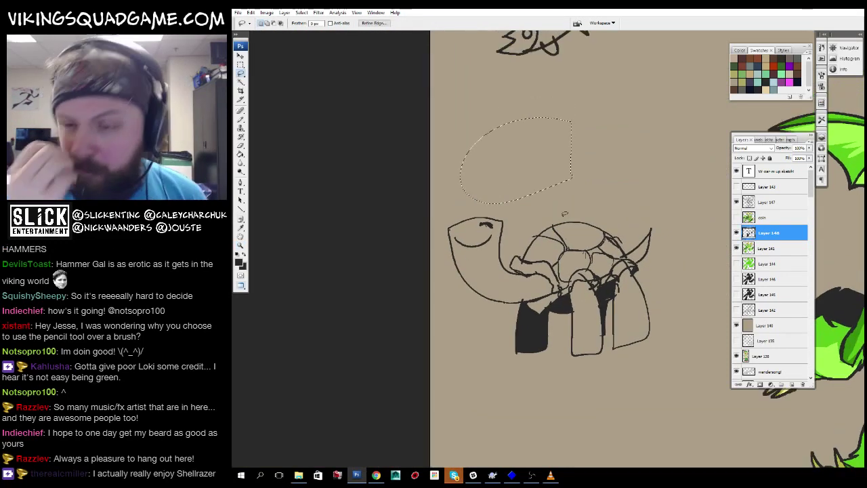
pyautogui.scroll(-3, 564, 213)
pyautogui.moveTo(565, 214); pyautogui.dragTo(549, 254)
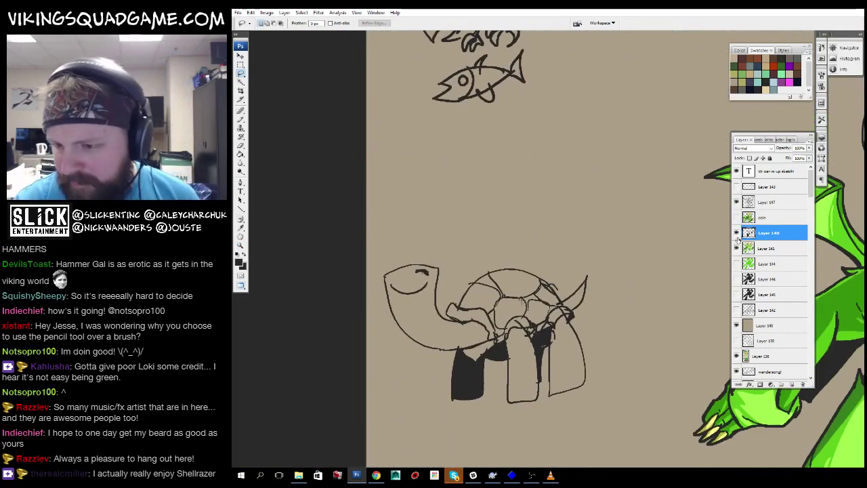
# Move the turtle sketch to the canvas's upper-right corner, beside the W-OAR-M UP SKETCH! title.
pyautogui.scroll(2, 543, 271)
pyautogui.scroll(-2, 543, 271)
pyautogui.scroll(3, 544, 219)
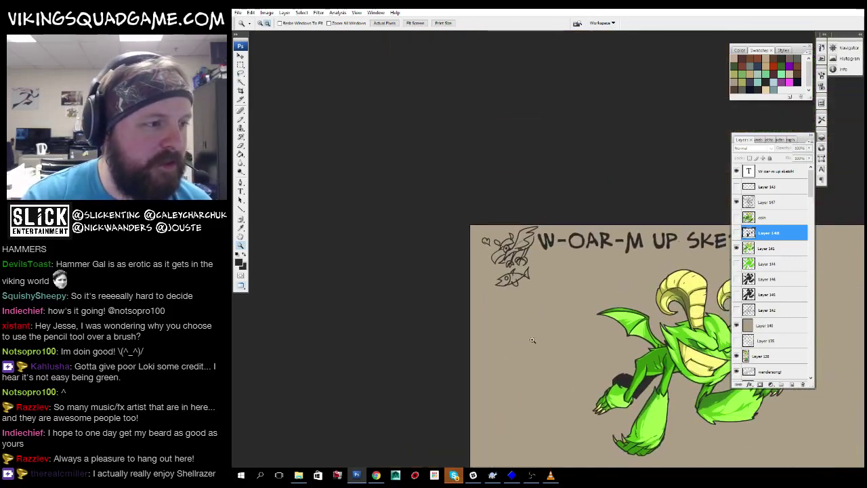
pyautogui.press('b')
pyautogui.press('v')
pyautogui.scroll(-1, 575, 338)
pyautogui.scroll(-2, 586, 298)
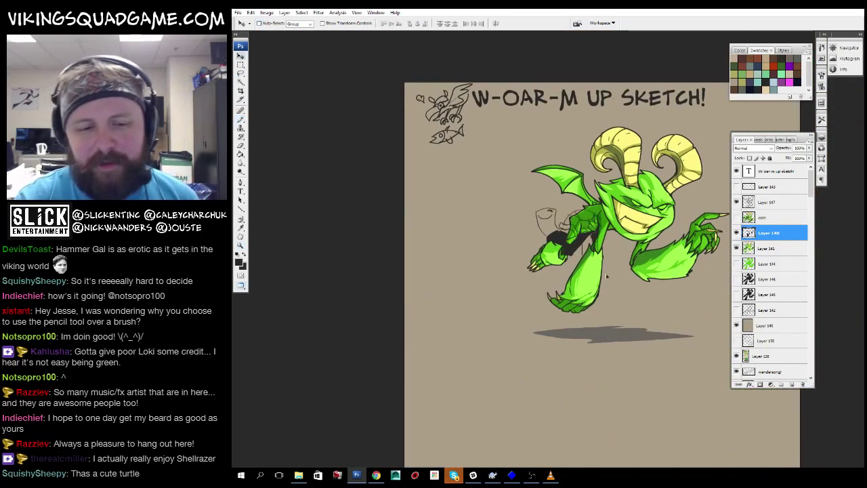
pyautogui.hscroll(3, 596, 261)
pyautogui.hscroll(3, 597, 261)
# Draw a small heart with scribbled lettering above the turtle's head, and link it to the head with a short dash.
pyautogui.press('b')
pyautogui.scroll(3, 593, 240)
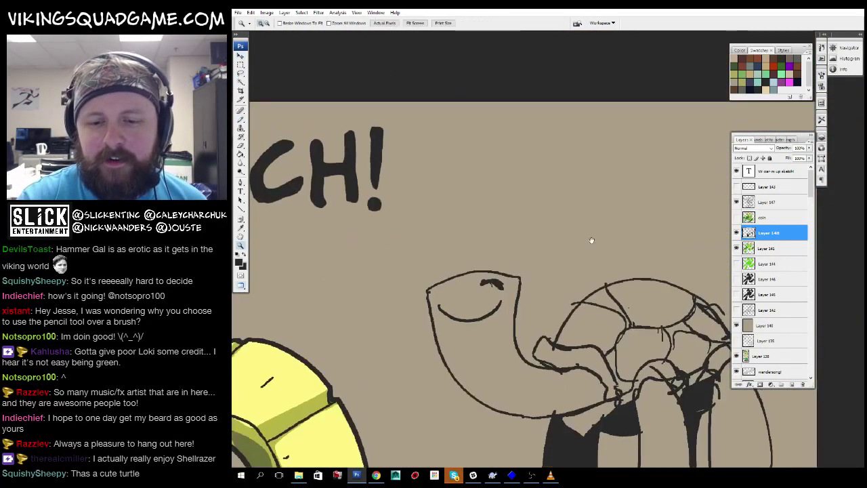
pyautogui.moveTo(517, 304); pyautogui.dragTo(530, 288)
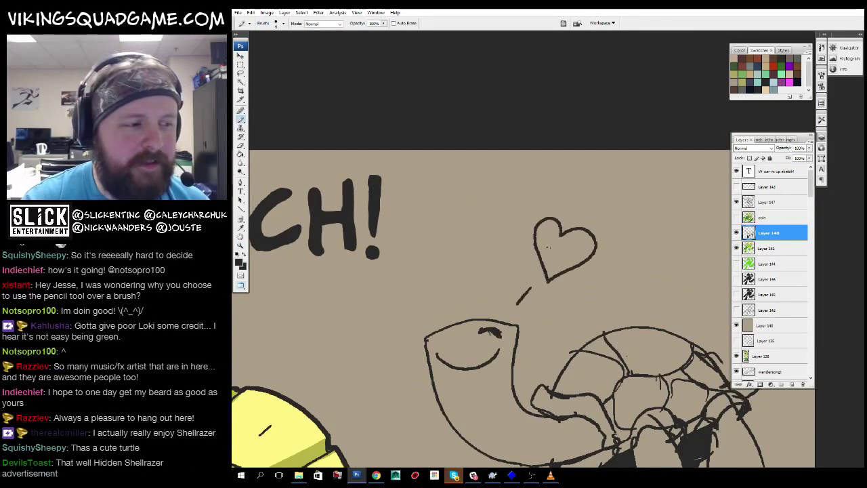
pyautogui.press('z')
pyautogui.keyDown('alt'); pyautogui.click(584, 248); pyautogui.keyUp('alt')
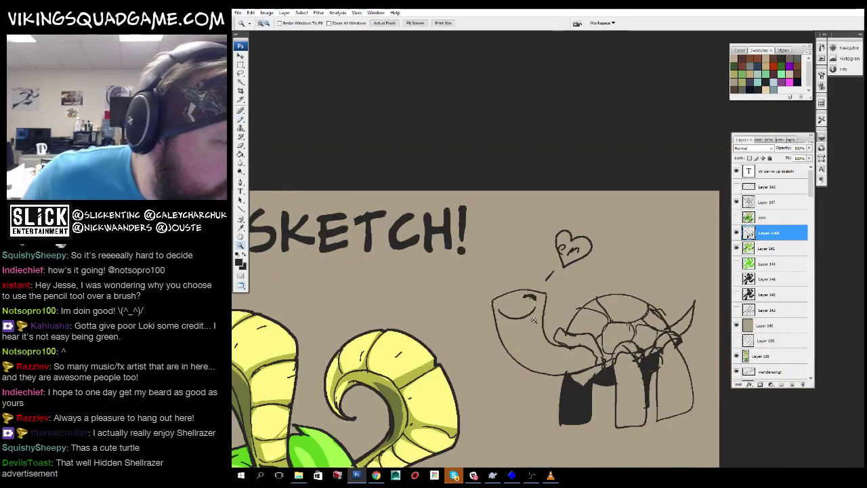
pyautogui.keyDown('alt'); pyautogui.click(535, 313); pyautogui.keyUp('alt')
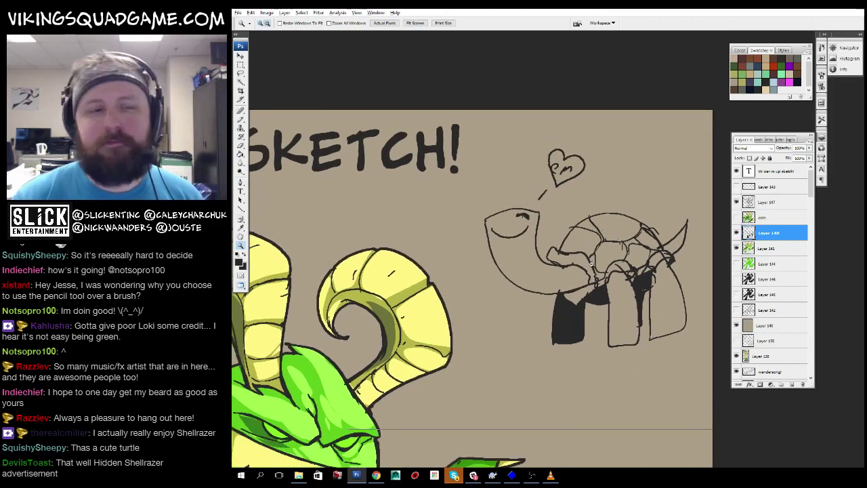
pyautogui.keyDown('alt'); pyautogui.click(539, 303); pyautogui.keyUp('alt')
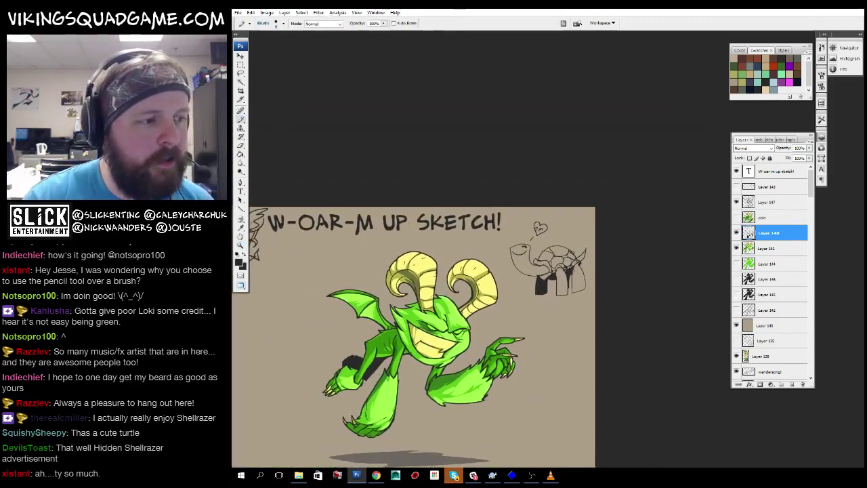
pyautogui.keyDown('alt'); pyautogui.click(571, 281); pyautogui.keyUp('alt')
pyautogui.press('b')
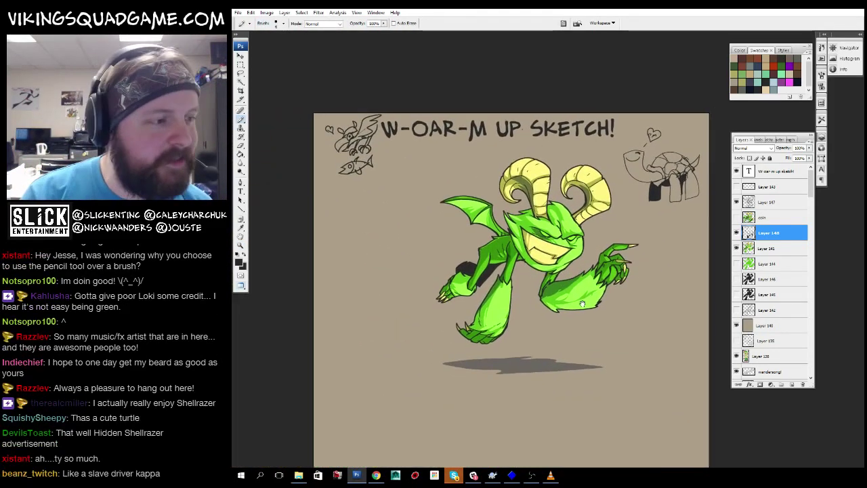
# Switch to the horned creature's line-art document and erase the fur tufts across its lower leg above the left-hand clawed foot.
pyautogui.press('f')
pyautogui.moveTo(498, 186); pyautogui.dragTo(574, 124)
pyautogui.press('f')
pyautogui.press('f')
pyautogui.press('z')
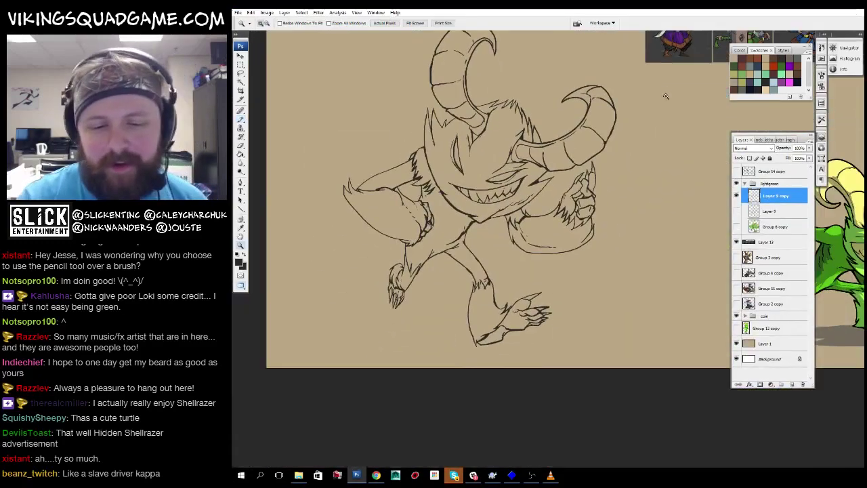
pyautogui.click(542, 193)
pyautogui.click(542, 193)
pyautogui.moveTo(589, 251); pyautogui.dragTo(571, 139)
pyautogui.click(571, 139)
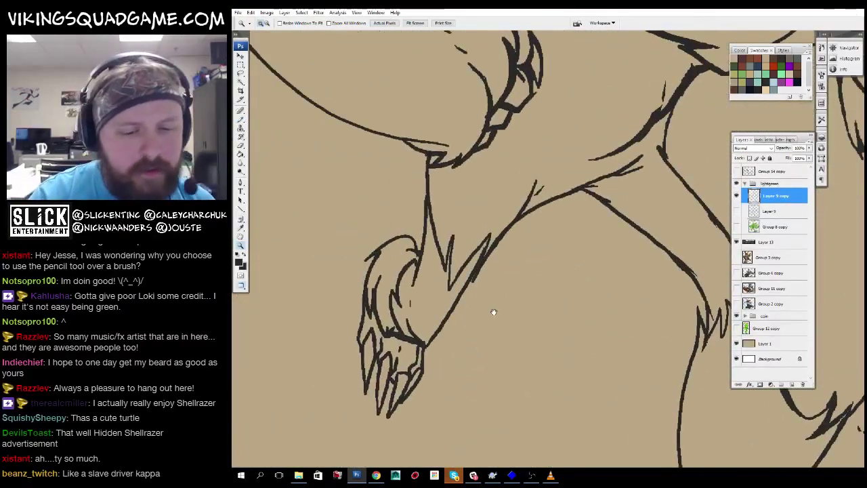
pyautogui.press('b')
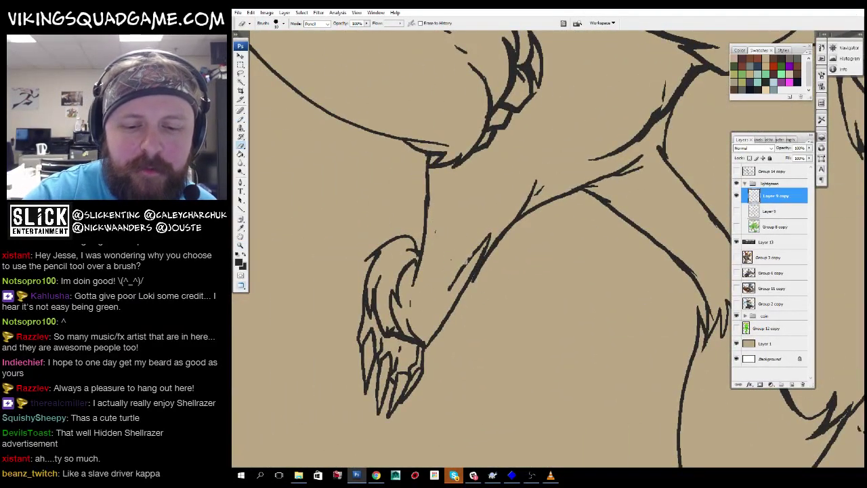
pyautogui.moveTo(466, 238); pyautogui.dragTo(548, 216)
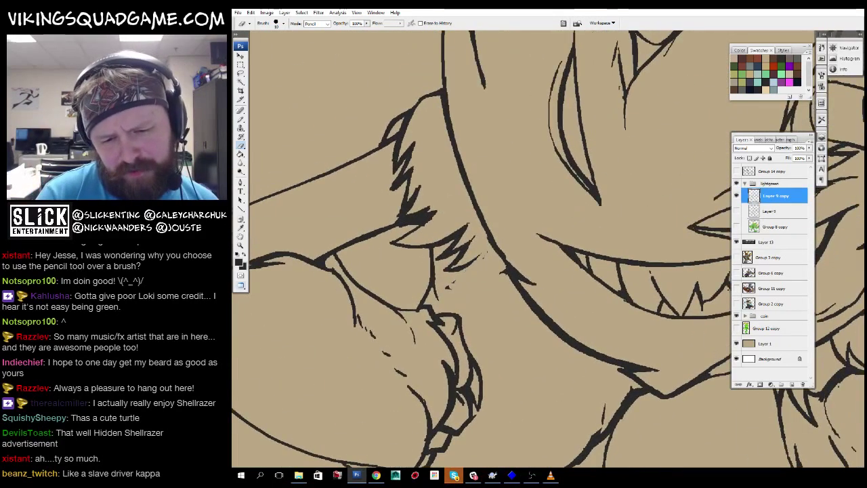
# Erase the stray fur marks below the creature's shoulder beside its chin, and touch up the line art with the Pencil tool.
pyautogui.moveTo(482, 258)
pyautogui.mouseDown()
pyautogui.moveTo(434, 236)
pyautogui.moveTo(597, 267)
pyautogui.moveTo(474, 285)
pyautogui.moveTo(414, 389)
pyautogui.moveTo(573, 193)
pyautogui.moveTo(575, 205)
pyautogui.moveTo(502, 190)
pyautogui.moveTo(455, 288)
pyautogui.mouseUp()
pyautogui.press('b')
pyautogui.moveTo(511, 219); pyautogui.dragTo(486, 195)
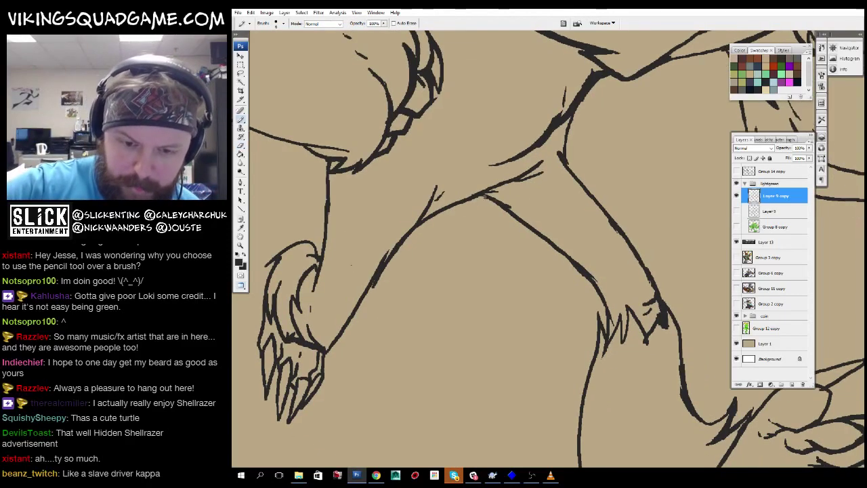
# Select the creature's whole silhouette and pick bright green as the foreground color.
pyautogui.moveTo(636, 304); pyautogui.dragTo(480, 285)
pyautogui.press('z')
pyautogui.keyDown('alt'); pyautogui.click(501, 277); pyautogui.keyUp('alt')
pyautogui.keyDown('alt'); pyautogui.click(529, 268); pyautogui.keyUp('alt')
pyautogui.keyDown('alt'); pyautogui.click(555, 258); pyautogui.keyUp('alt')
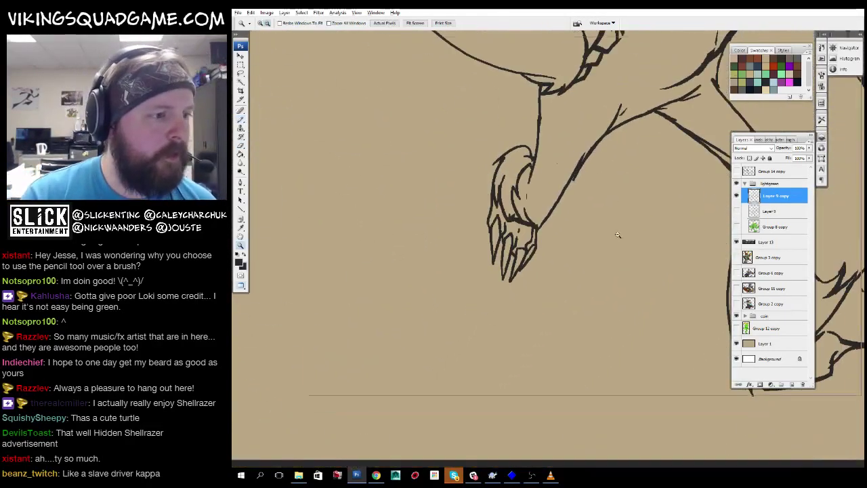
pyautogui.keyDown('alt'); pyautogui.click(572, 250); pyautogui.keyUp('alt')
pyautogui.keyDown('alt'); pyautogui.click(572, 251); pyautogui.keyUp('alt')
pyautogui.keyDown('alt'); pyautogui.click(509, 380); pyautogui.keyUp('alt')
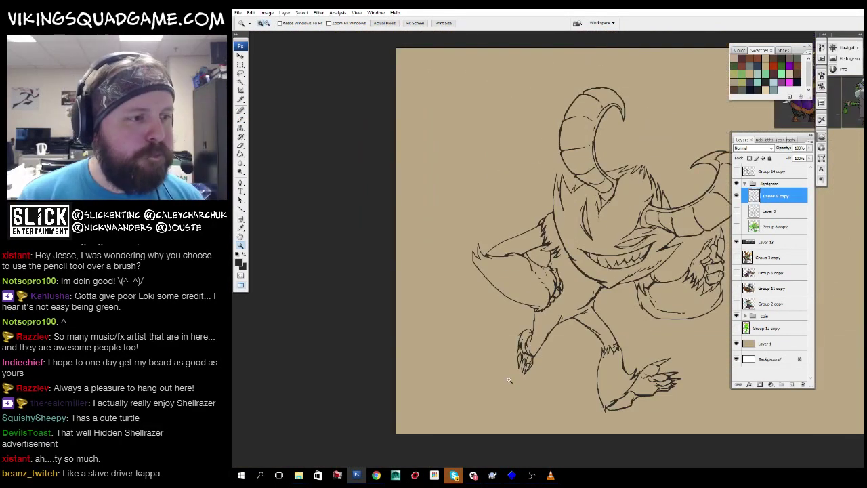
pyautogui.click(567, 208)
pyautogui.moveTo(504, 300)
pyautogui.mouseDown()
pyautogui.moveTo(609, 325)
pyautogui.moveTo(515, 325)
pyautogui.moveTo(555, 325)
pyautogui.moveTo(525, 236)
pyautogui.moveTo(329, 333)
pyautogui.moveTo(468, 250)
pyautogui.mouseUp()
pyautogui.press('g')
pyautogui.keyDown('alt'); pyautogui.click(329, 332); pyautogui.keyUp('alt')
# Add a new layer beneath the line art and fill the creature's silhouette with the bright green.
pyautogui.click(772, 211)
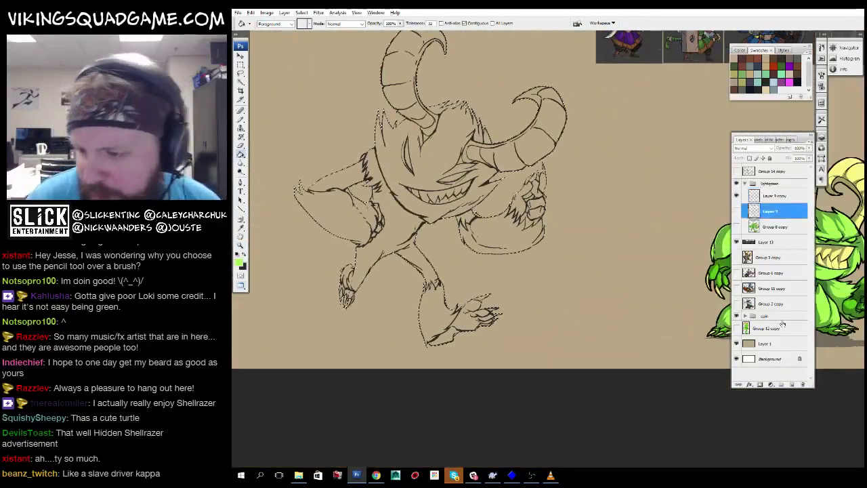
pyautogui.click(791, 384)
pyautogui.hotkey('alt', 'BackSpace')
pyautogui.moveTo(575, 254); pyautogui.dragTo(613, 400)
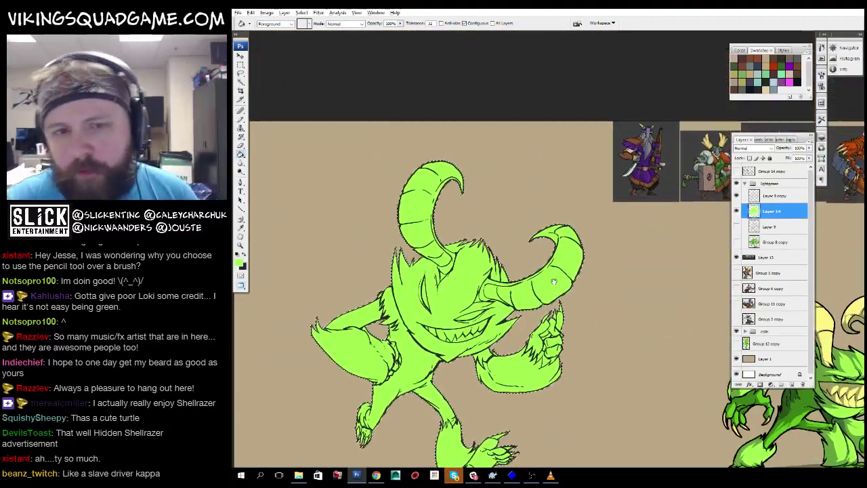
# Add another layer below the green one, fill the silhouette with the dark line color, and clear the selection.
pyautogui.click(791, 384)
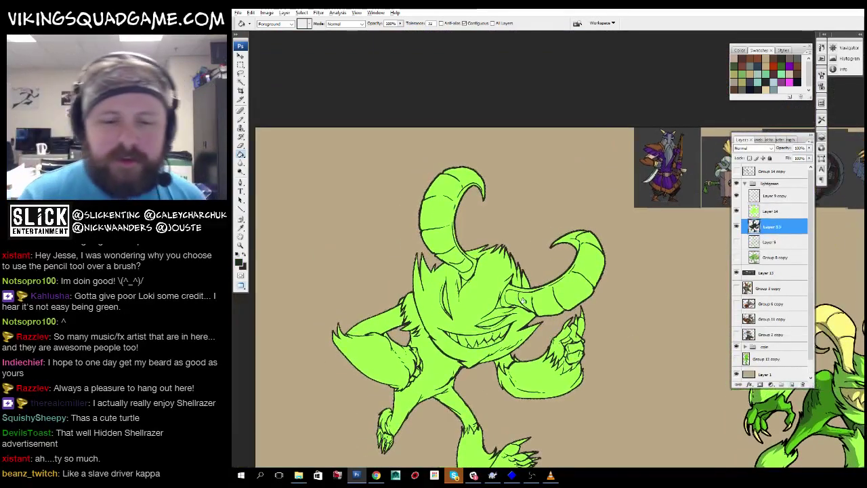
pyautogui.scroll(-2, 555, 281)
pyautogui.hotkey('ctrl', '-')
pyautogui.moveTo(555, 281); pyautogui.dragTo(608, 255)
# On the Layer 9 copy line-art layer, enlarge the Pencil brush and thicken the corner where the left-hand horn's base meets the head.
pyautogui.click(773, 196)
pyautogui.press('b')
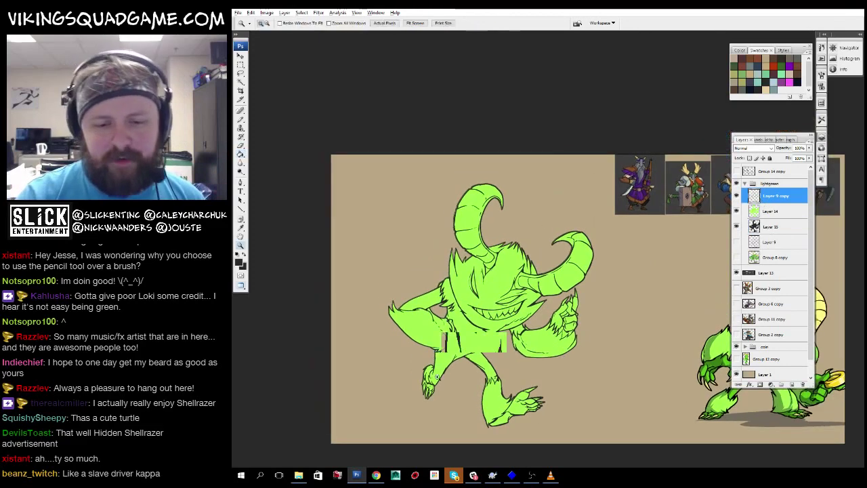
pyautogui.hotkey('ctrl', '+')
pyautogui.hotkey('ctrl', '+')
pyautogui.hotkey('ctrl', '+')
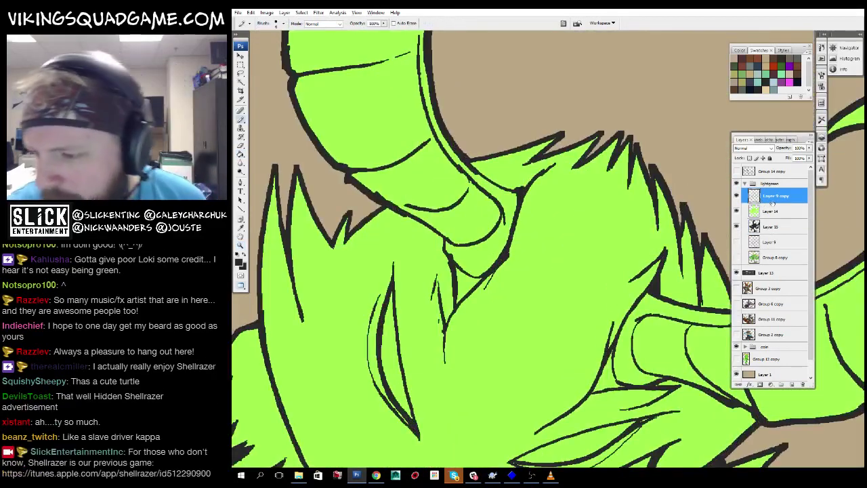
pyautogui.hotkey('ctrl', '+')
pyautogui.hotkey('ctrl', '+')
pyautogui.rightClick(563, 221)
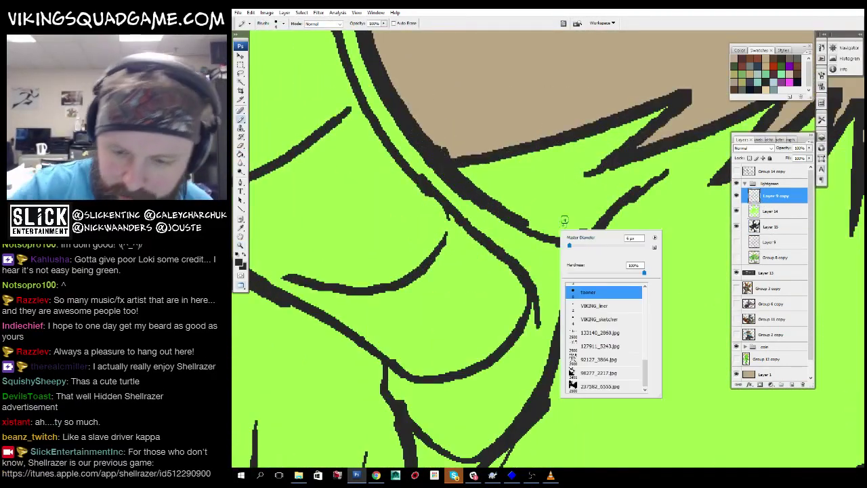
pyautogui.scroll(10, 613, 318)
pyautogui.press('Return')
pyautogui.moveTo(606, 304); pyautogui.dragTo(598, 280)
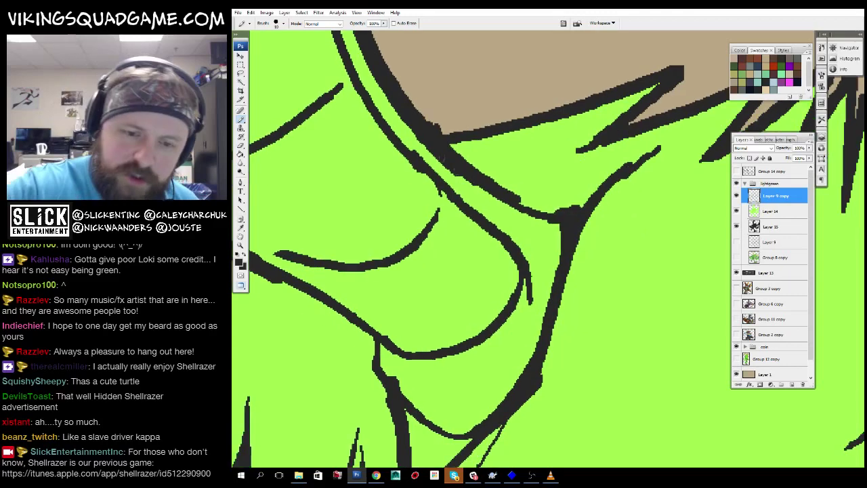
pyautogui.moveTo(556, 214); pyautogui.dragTo(426, 257)
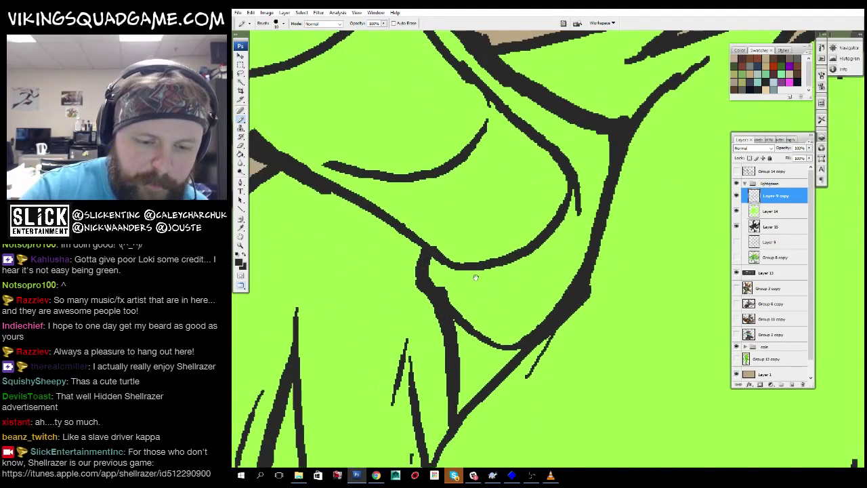
# Thicken the lower edge of the left-hand horn's base and the fold beneath it with the Pencil tool.
pyautogui.moveTo(476, 278); pyautogui.dragTo(592, 342)
pyautogui.moveTo(391, 230); pyautogui.dragTo(512, 301)
pyautogui.moveTo(488, 250); pyautogui.dragTo(585, 293)
pyautogui.keyDown('alt'); pyautogui.click(583, 224); pyautogui.keyUp('alt')
pyautogui.keyDown('alt'); pyautogui.click(580, 237); pyautogui.keyUp('alt')
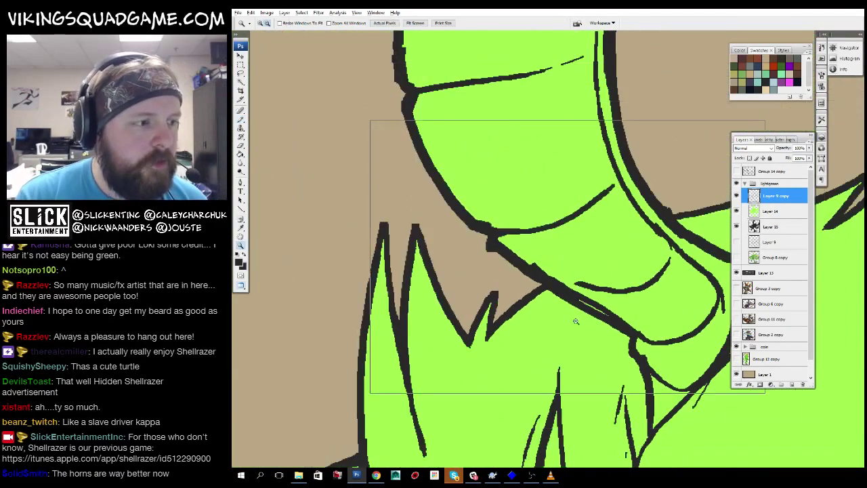
pyautogui.keyDown('alt'); pyautogui.click(576, 321); pyautogui.keyUp('alt')
pyautogui.keyDown('alt'); pyautogui.click(566, 322); pyautogui.keyUp('alt')
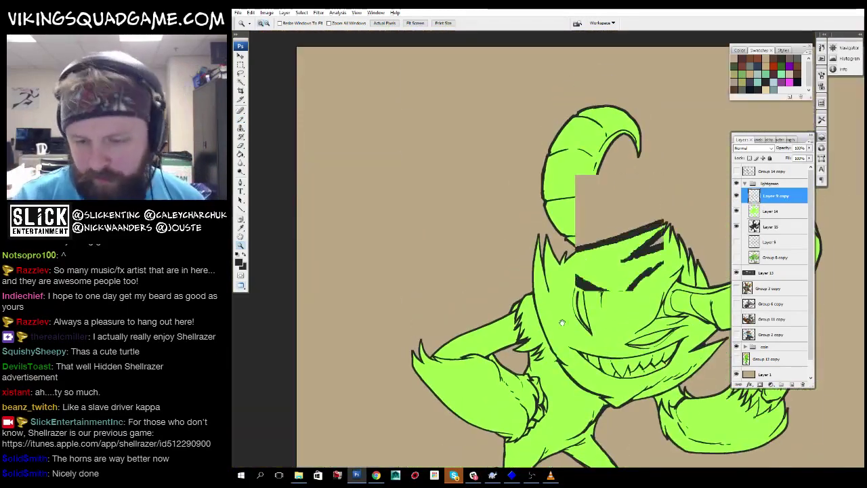
# Strengthen the pencil lines around the right-hand horn's base and the brow line beside it.
pyautogui.click(562, 322)
pyautogui.press('b')
pyautogui.moveTo(524, 346); pyautogui.dragTo(588, 199)
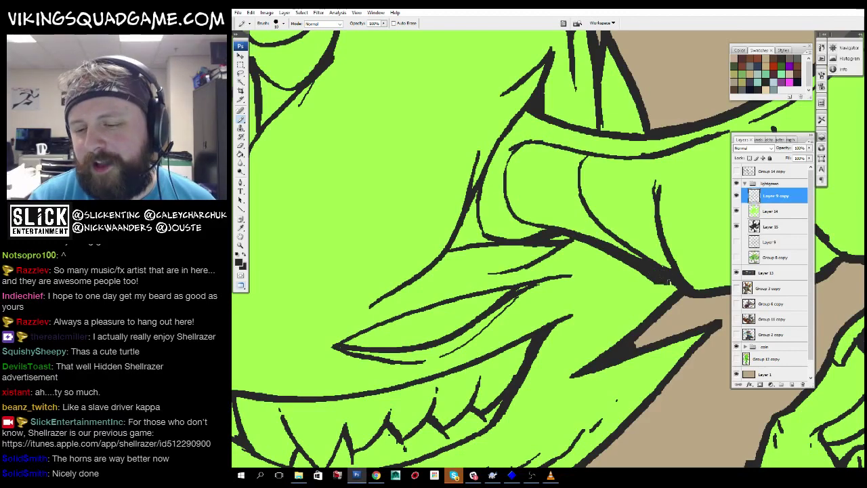
pyautogui.moveTo(665, 141); pyautogui.dragTo(560, 232)
pyautogui.moveTo(488, 216); pyautogui.dragTo(474, 176)
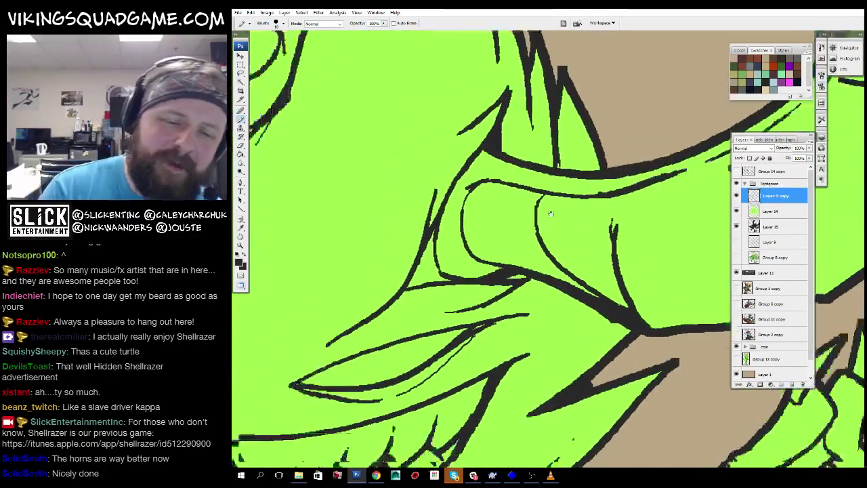
pyautogui.moveTo(372, 317); pyautogui.dragTo(526, 239)
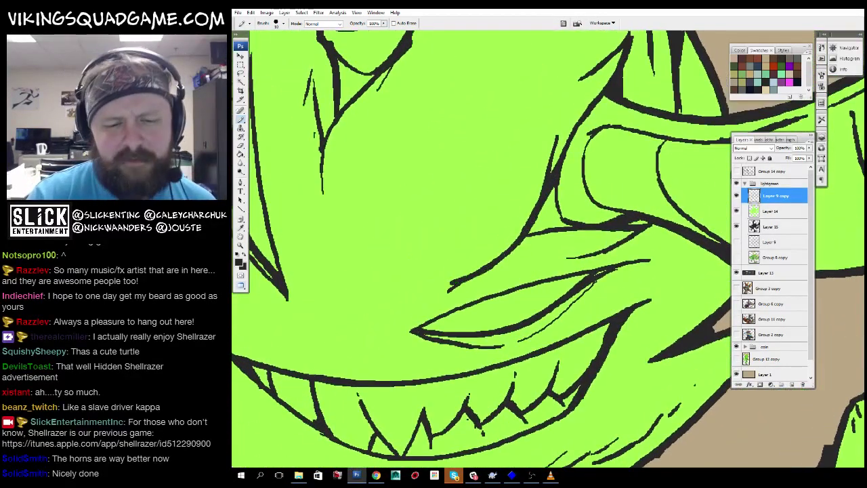
# Extend the inner corner of the creature's right-hand eye and thicken the upper edge of its grinning mouth.
pyautogui.moveTo(380, 95)
pyautogui.mouseDown()
pyautogui.moveTo(433, 136)
pyautogui.moveTo(410, 152)
pyautogui.mouseUp()
pyautogui.moveTo(480, 402); pyautogui.dragTo(448, 309)
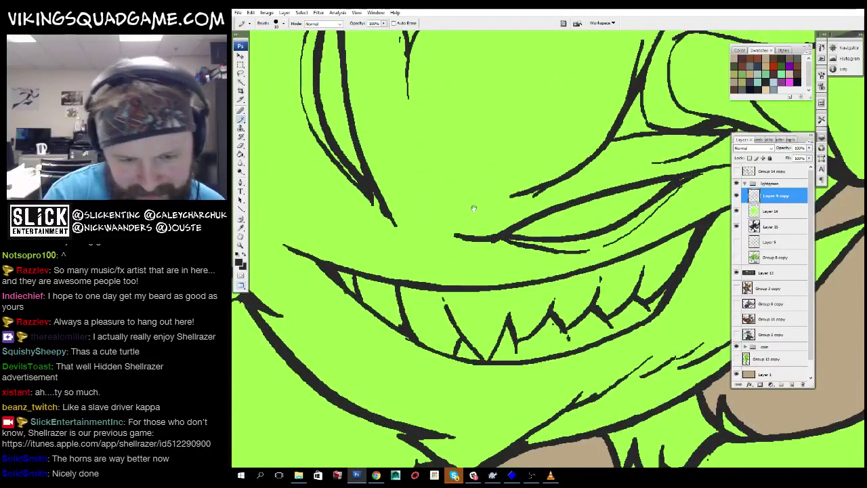
pyautogui.scroll(-3, 474, 208)
pyautogui.scroll(3, 601, 203)
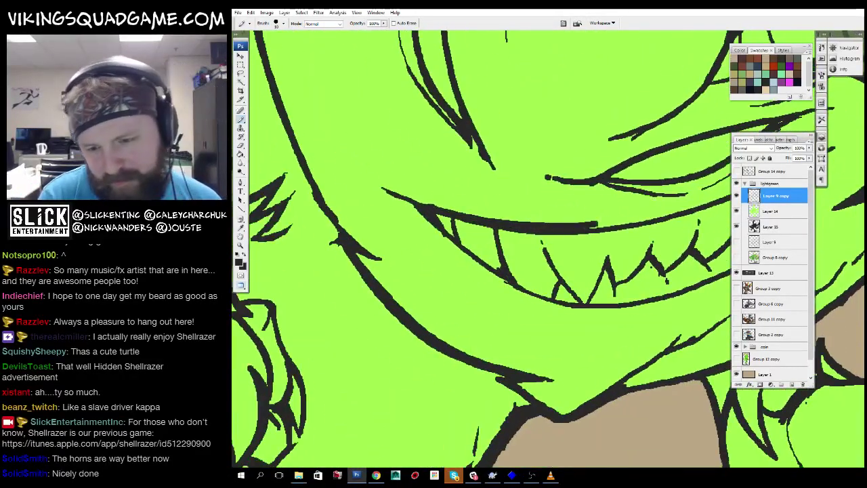
pyautogui.scroll(1, 544, 241)
pyautogui.moveTo(657, 187); pyautogui.dragTo(556, 238)
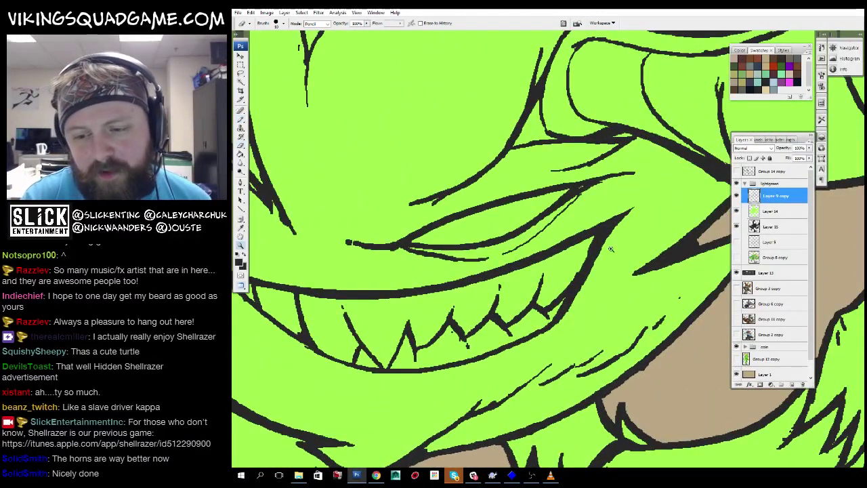
# Write LOW-KEY by hand on the empty canvas beside the creature's left-hand horn.
pyautogui.press('z')
pyautogui.scroll(-6, 576, 231)
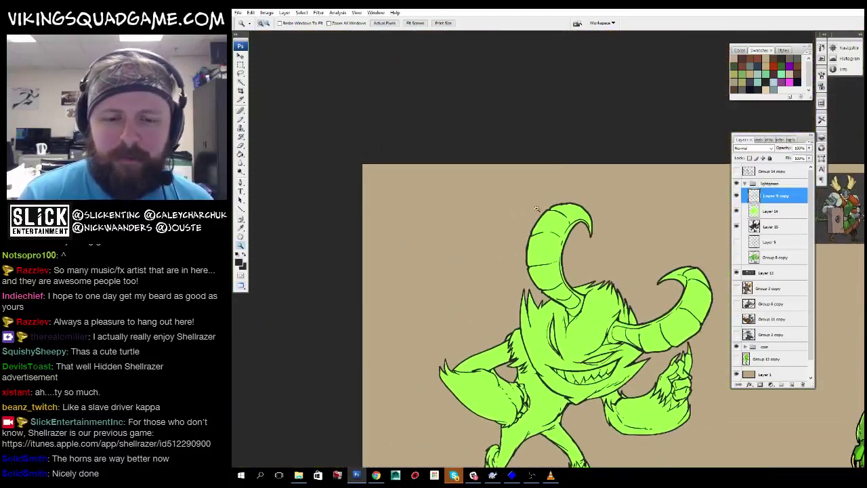
pyautogui.scroll(6, 536, 208)
pyautogui.press('b')
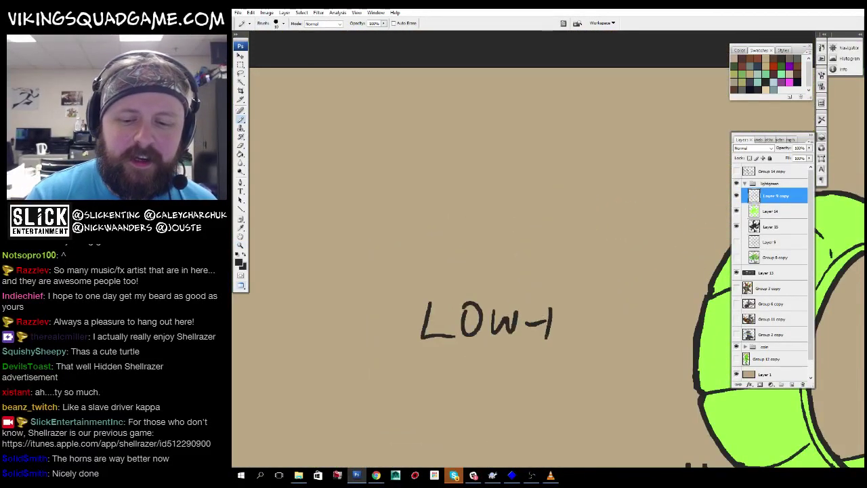
pyautogui.moveTo(615, 317); pyautogui.dragTo(613, 336)
pyautogui.press('z')
pyautogui.scroll(-5, 596, 305)
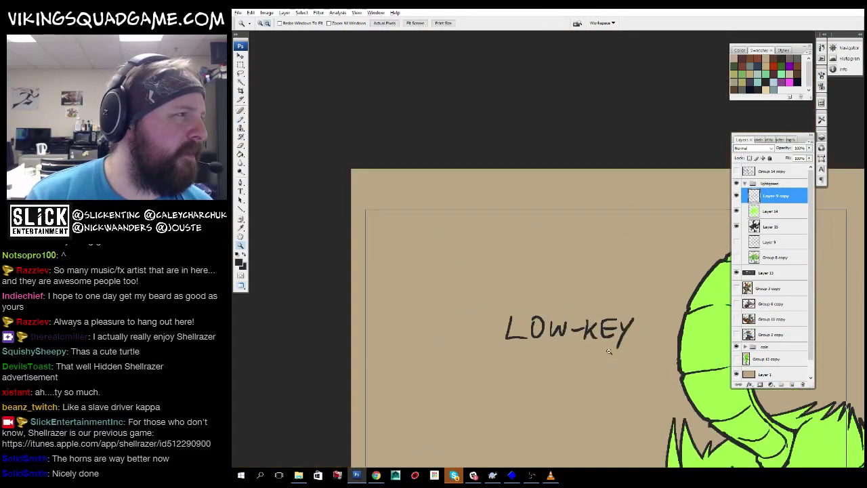
# Lasso the handwritten LOW-KEY lettering and delete it.
pyautogui.moveTo(600, 256); pyautogui.dragTo(618, 242)
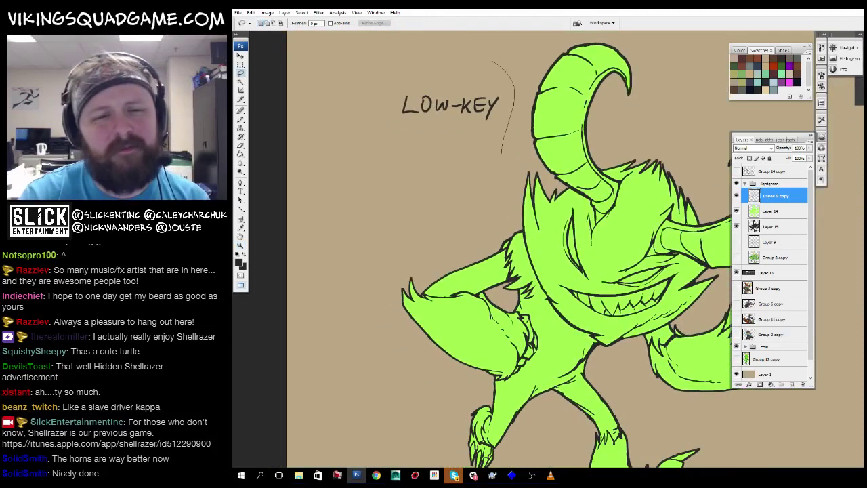
pyautogui.moveTo(502, 154); pyautogui.dragTo(420, 71)
pyautogui.press('Delete')
pyautogui.moveTo(372, 151); pyautogui.dragTo(349, 122)
pyautogui.scroll(-3, 583, 268)
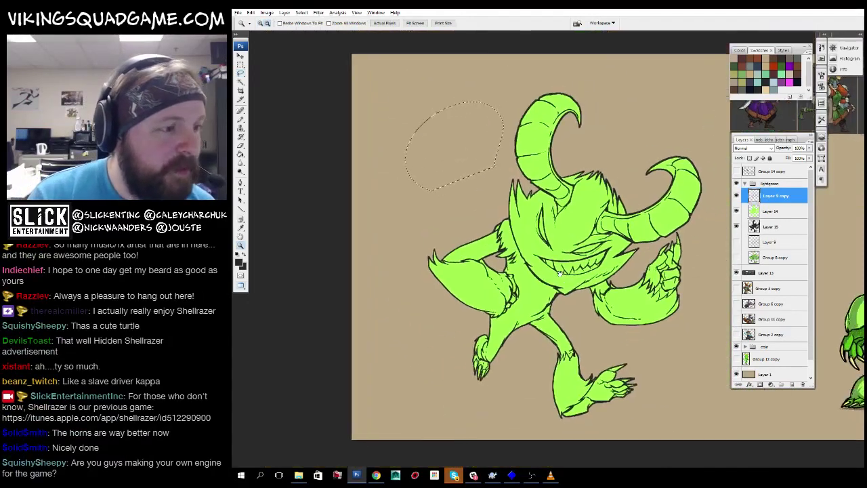
# Touch up the head lines and the left-hand arm's outline and elbow tufts with the Pencil tool.
pyautogui.scroll(5, 457, 294)
pyautogui.scroll(3, 457, 294)
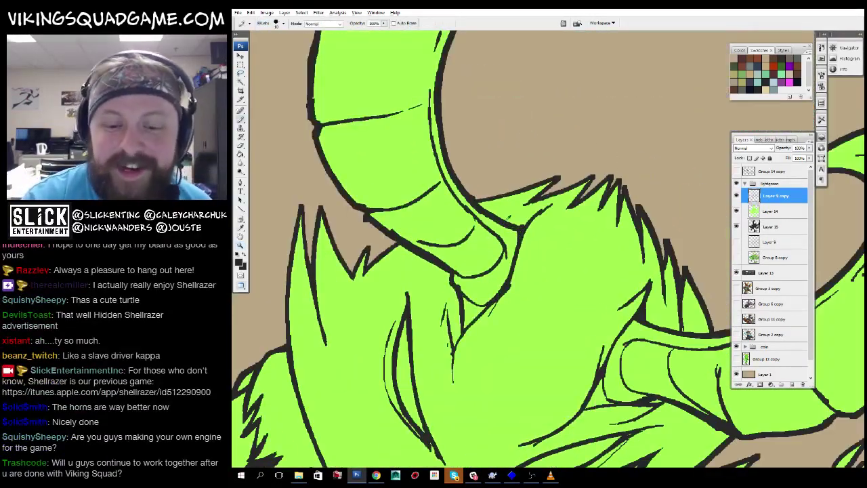
pyautogui.moveTo(529, 271); pyautogui.dragTo(487, 155)
pyautogui.moveTo(505, 250); pyautogui.dragTo(621, 253)
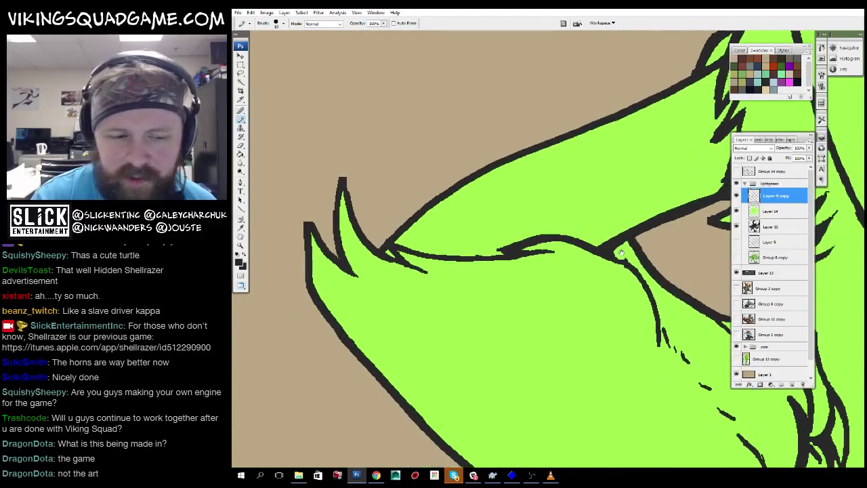
pyautogui.moveTo(648, 336); pyautogui.dragTo(489, 319)
pyautogui.moveTo(432, 405); pyautogui.dragTo(423, 377)
# Examine the creature's face, fist and overall silhouette alongside the finished green creature.
pyautogui.press('z')
pyautogui.keyDown('alt'); pyautogui.click(652, 214); pyautogui.keyUp('alt')
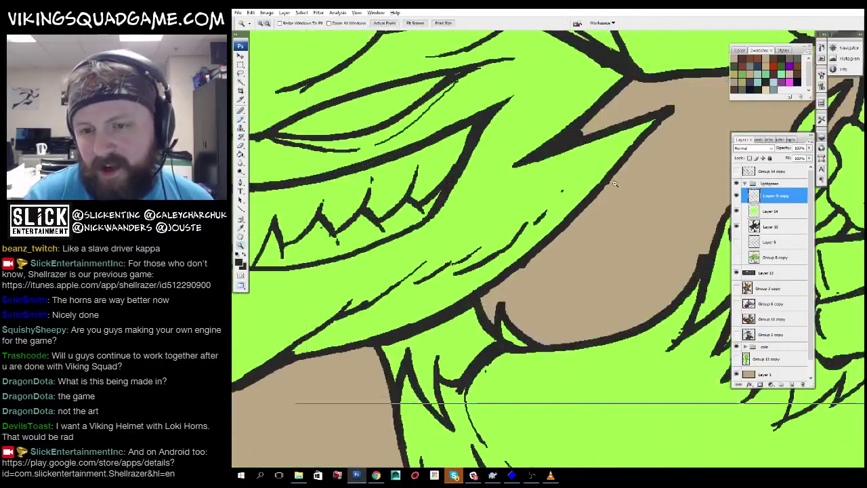
pyautogui.keyDown('alt'); pyautogui.click(655, 274); pyautogui.keyUp('alt')
pyautogui.keyDown('alt'); pyautogui.click(655, 274); pyautogui.keyUp('alt')
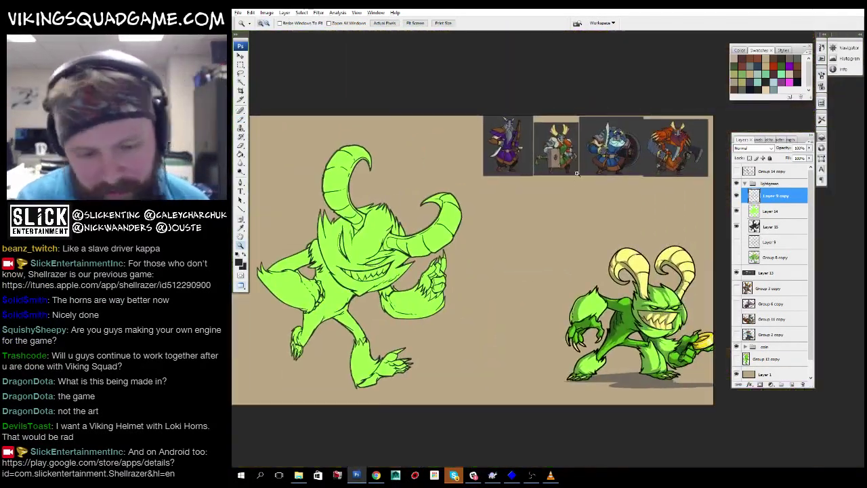
pyautogui.click(643, 276)
pyautogui.keyDown('alt'); pyautogui.click(626, 278); pyautogui.keyUp('alt')
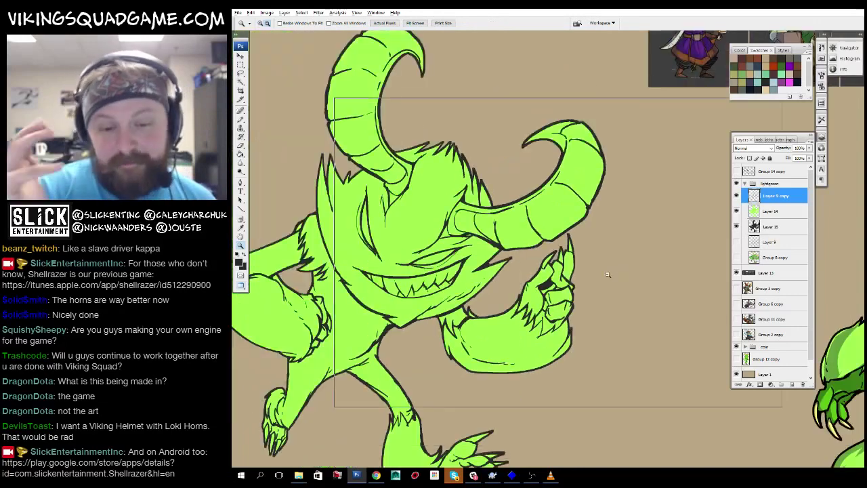
pyautogui.keyDown('alt'); pyautogui.click(627, 278); pyautogui.keyUp('alt')
pyautogui.click(610, 281)
pyautogui.click(497, 285)
# Inspect the line work at the left-hand horn's base up close and against the full figure.
pyautogui.keyDown('alt'); pyautogui.click(496, 286); pyautogui.keyUp('alt')
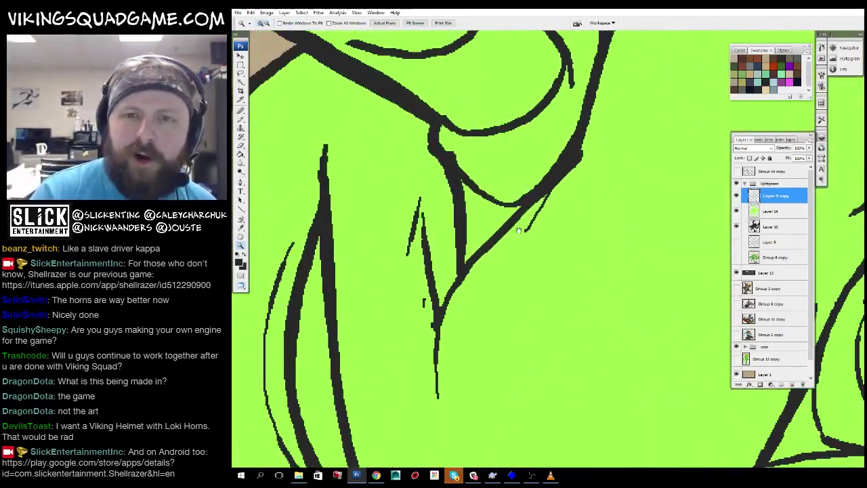
pyautogui.keyDown('alt'); pyautogui.click(514, 198); pyautogui.keyUp('alt')
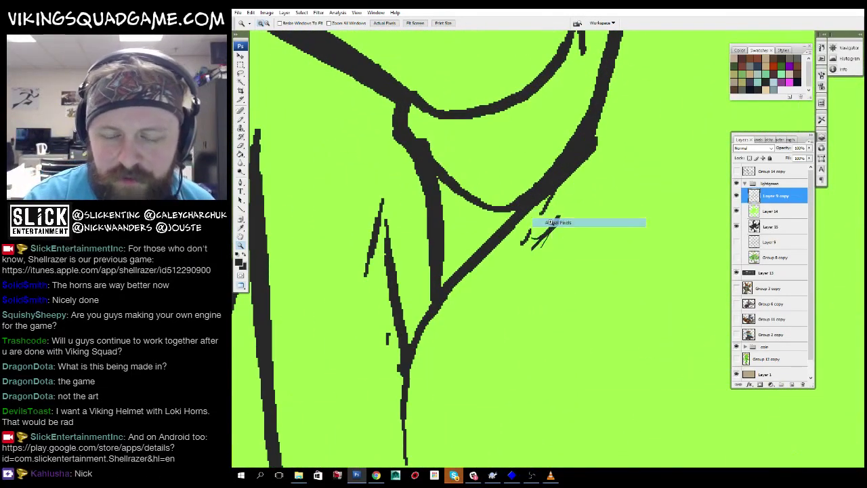
pyautogui.keyDown('alt'); pyautogui.click(551, 219); pyautogui.keyUp('alt')
pyautogui.click(573, 253)
pyautogui.keyDown('alt'); pyautogui.click(573, 253); pyautogui.keyUp('alt')
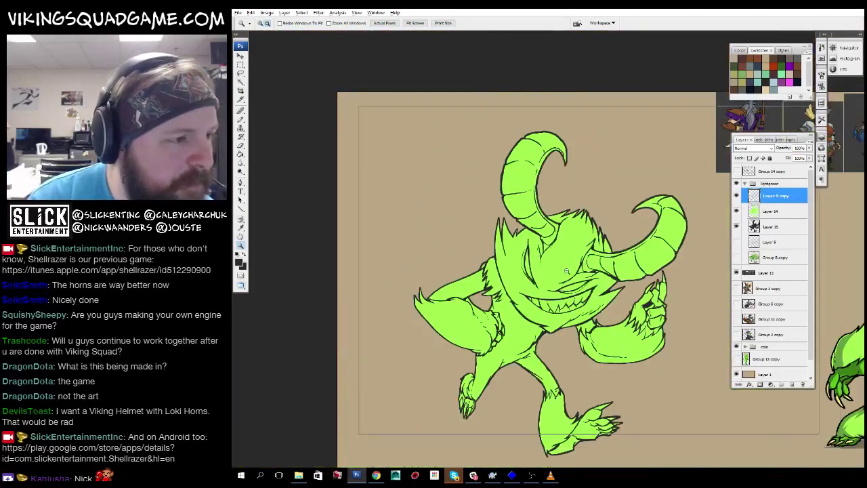
pyautogui.keyDown('alt'); pyautogui.click(542, 298); pyautogui.keyUp('alt')
pyautogui.scroll(2, 501, 354)
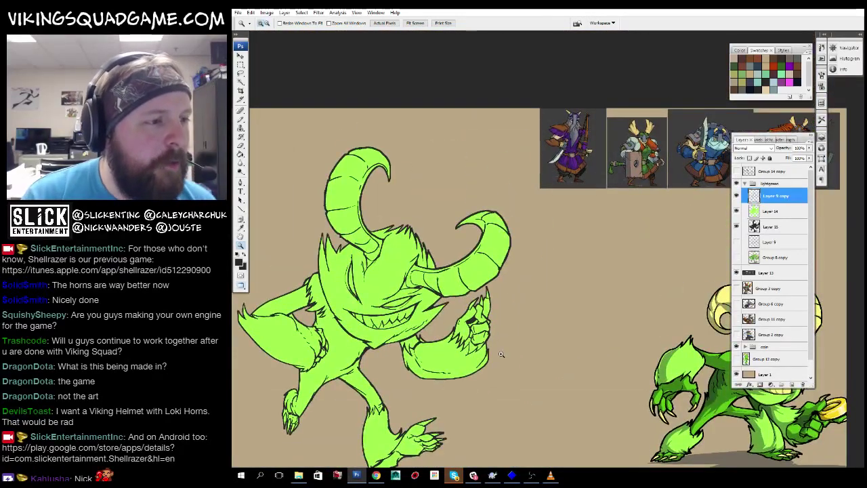
pyautogui.scroll(-1, 422, 348)
# Select the segments of both horns on the line-art layer with the Magic Wand.
pyautogui.click(383, 227)
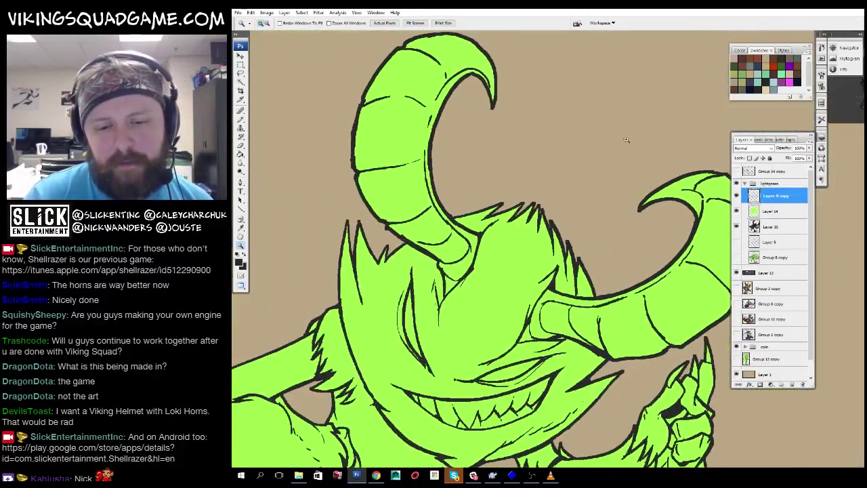
pyautogui.click(450, 233)
pyautogui.press('b')
pyautogui.scroll(-6, 670, 196)
pyautogui.press('w')
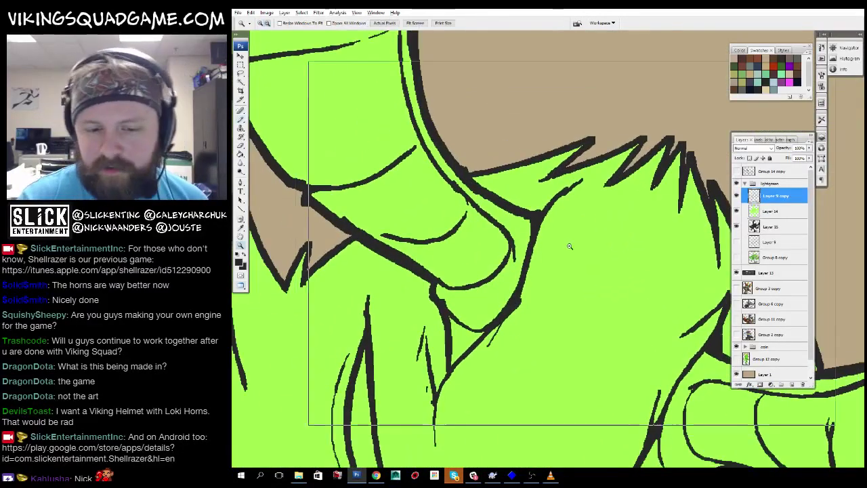
pyautogui.scroll(-2, 637, 310)
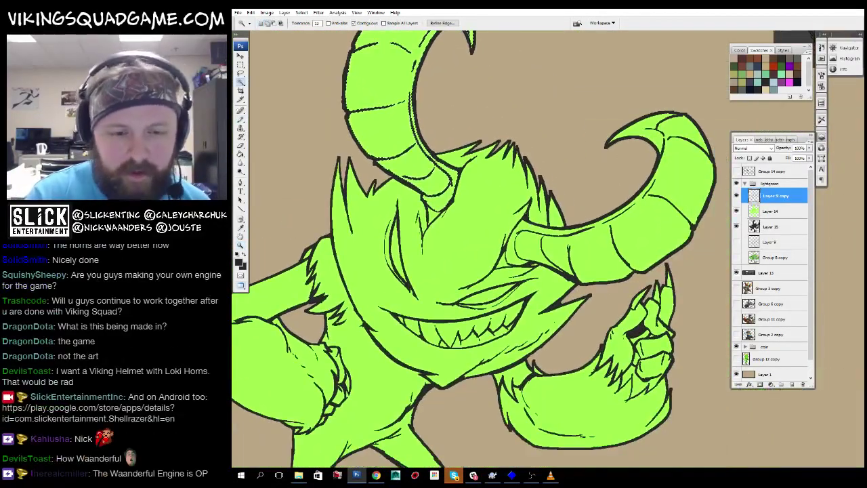
pyautogui.scroll(2, 544, 215)
pyautogui.scroll(-2, 544, 215)
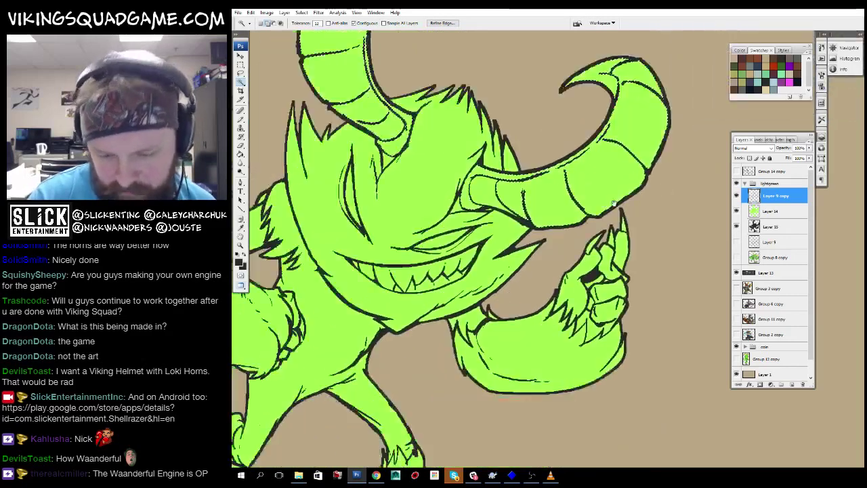
pyautogui.scroll(2, 515, 291)
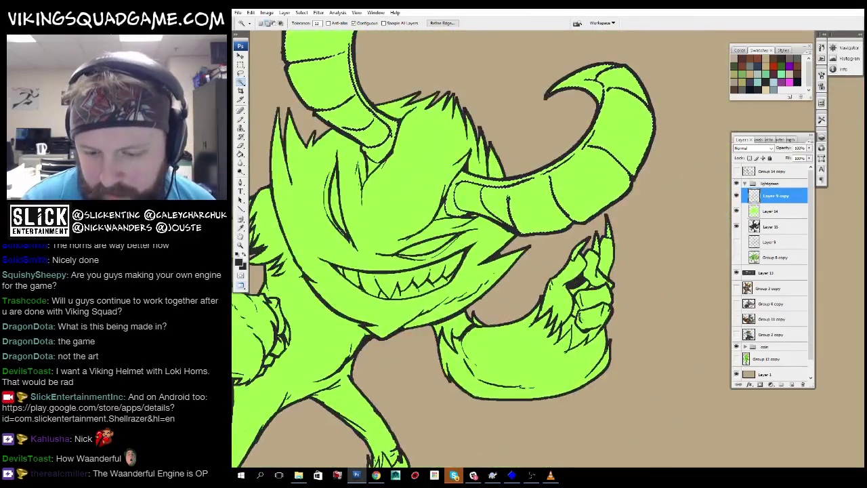
# Add the creature's teeth and the claws on its hands and feet to the Magic Wand selection.
pyautogui.moveTo(522, 237); pyautogui.dragTo(684, 196)
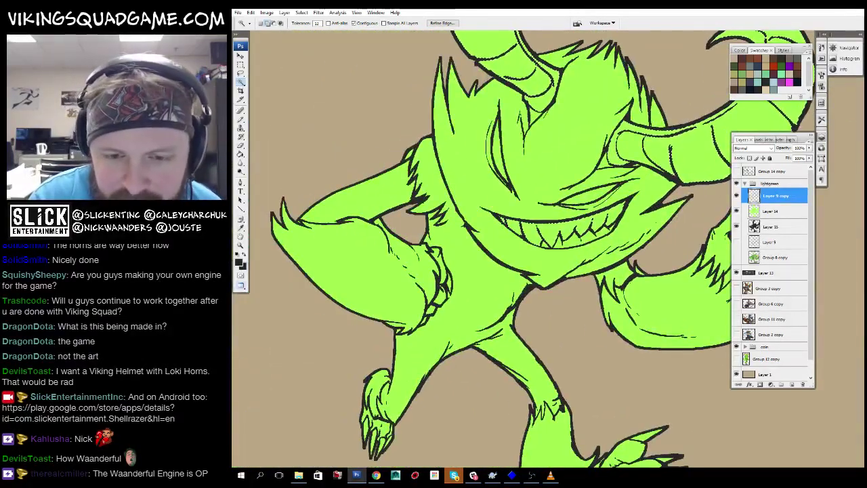
pyautogui.moveTo(494, 345); pyautogui.dragTo(596, 196)
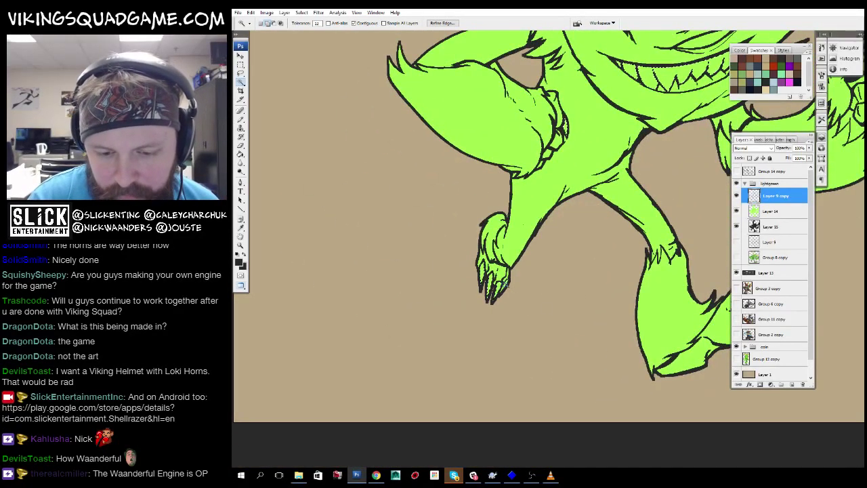
pyautogui.moveTo(655, 328); pyautogui.dragTo(533, 313)
pyautogui.moveTo(653, 269)
pyautogui.mouseDown()
pyautogui.moveTo(591, 255)
pyautogui.moveTo(652, 268)
pyautogui.mouseUp()
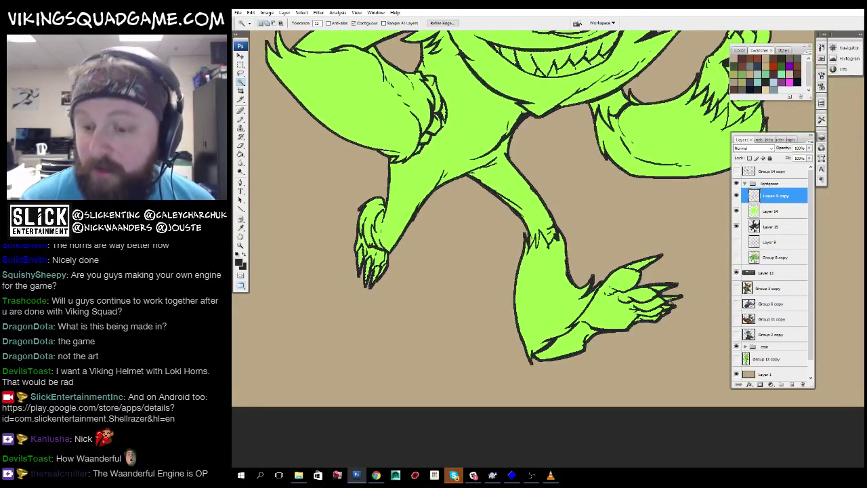
pyautogui.moveTo(669, 298); pyautogui.dragTo(637, 281)
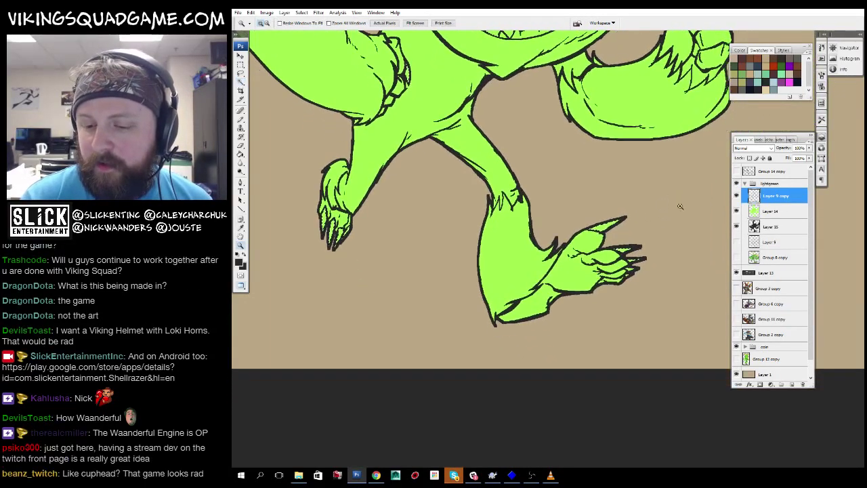
pyautogui.keyDown('ctrl'); pyautogui.click(637, 281); pyautogui.keyUp('ctrl')
pyautogui.press('z')
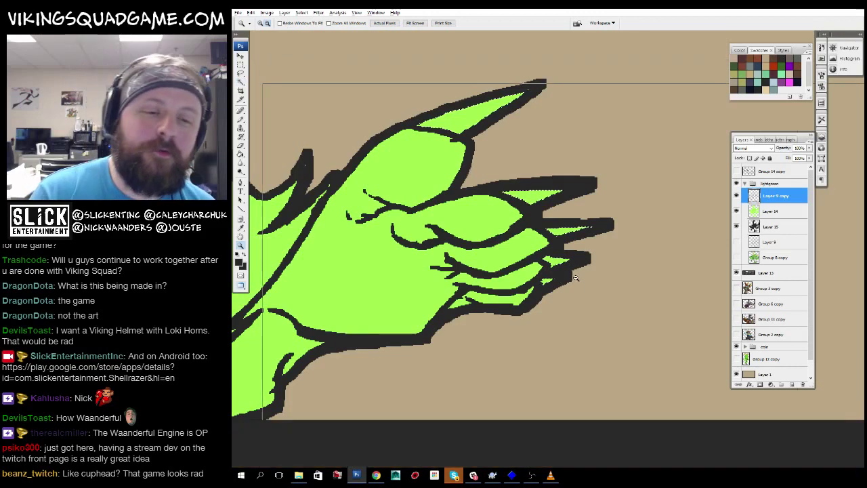
pyautogui.keyDown('alt'); pyautogui.click(484, 264); pyautogui.keyUp('alt')
pyautogui.keyDown('alt'); pyautogui.click(485, 264); pyautogui.keyUp('alt')
pyautogui.moveTo(484, 264); pyautogui.dragTo(571, 333)
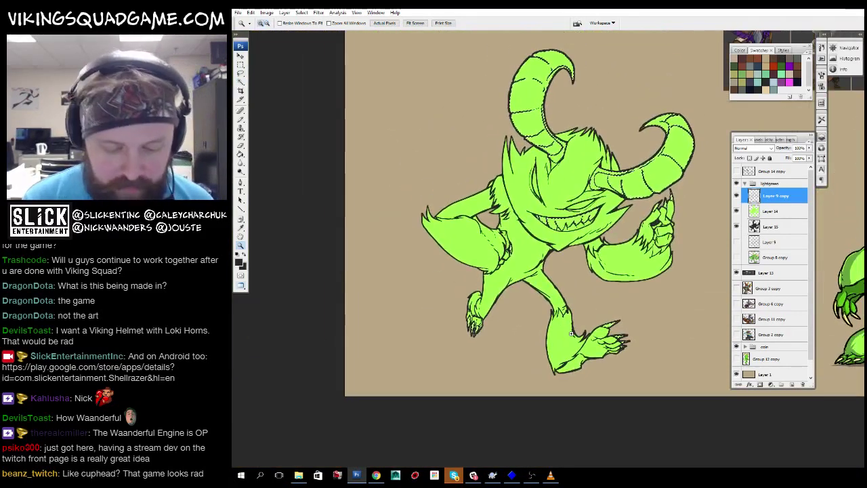
pyautogui.scroll(1, 571, 333)
# Create a new layer above the bright green base layer and clip it to that layer.
pyautogui.hotkey('alt', '[')
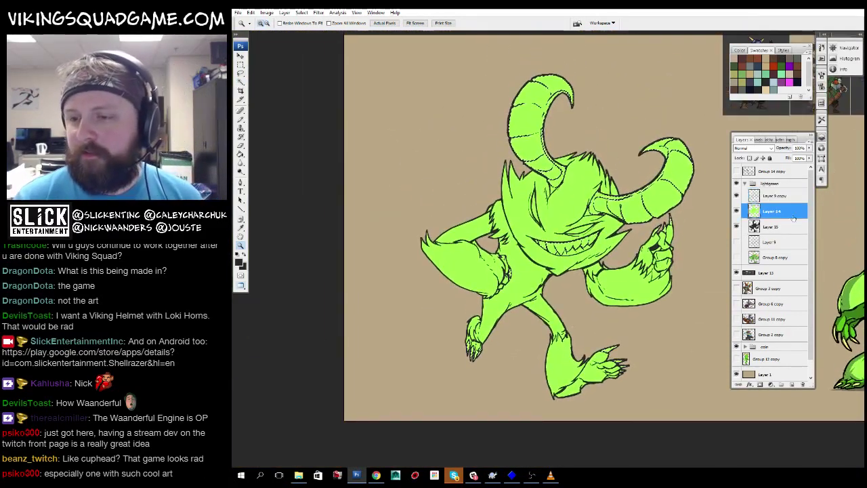
pyautogui.click(792, 384)
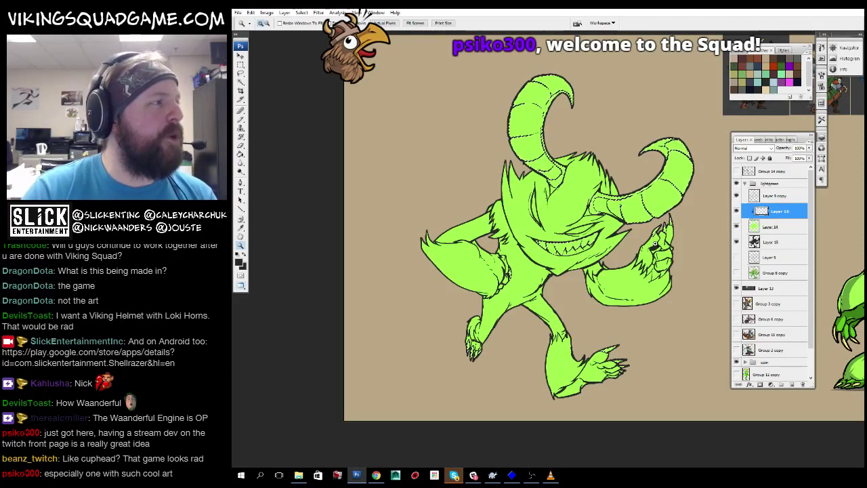
pyautogui.scroll(1, 566, 284)
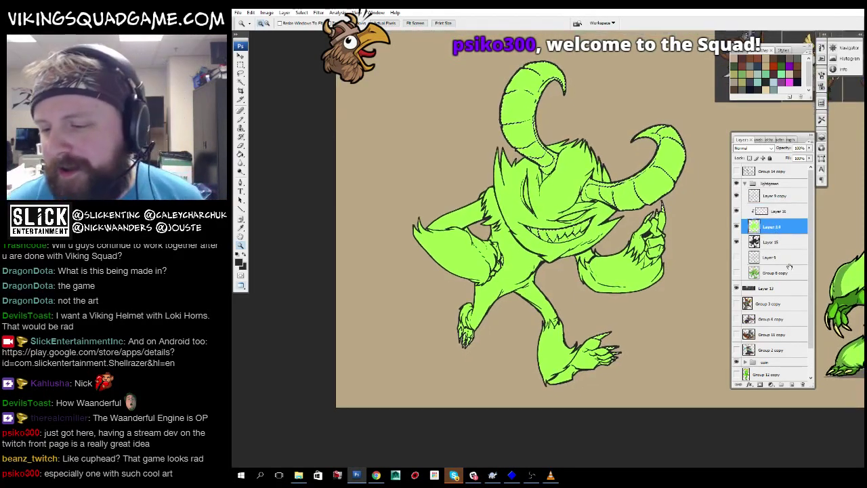
pyautogui.scroll(-1, 555, 308)
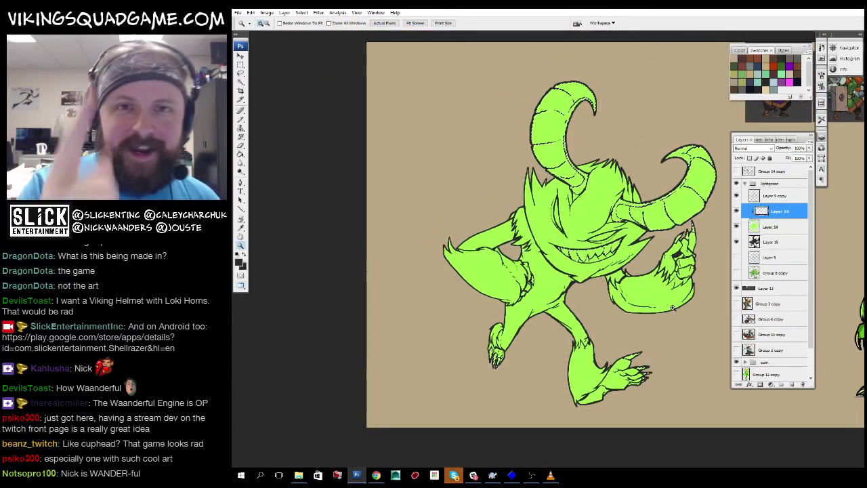
pyautogui.scroll(-1, 673, 308)
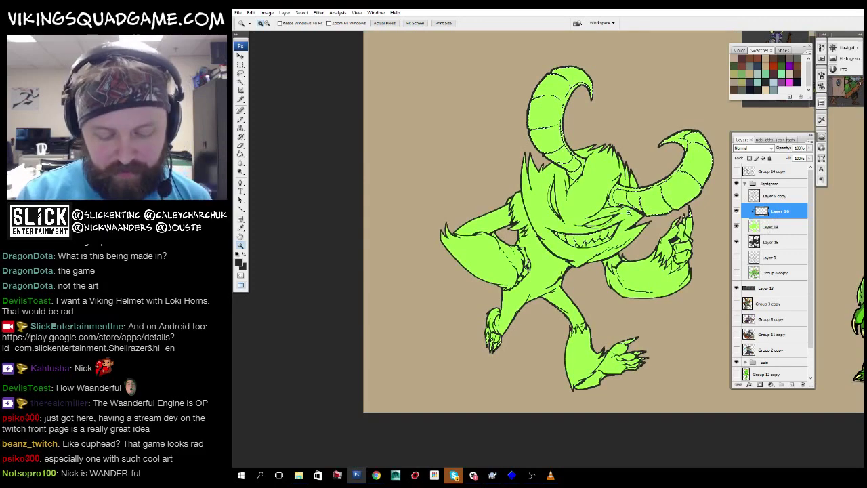
# Try a dark fill on the selected horns, teeth and claws, and clear it after checking the general channel in Slack.
pyautogui.hotkey('alt', 'BackSpace')
pyautogui.scroll(-2, 644, 237)
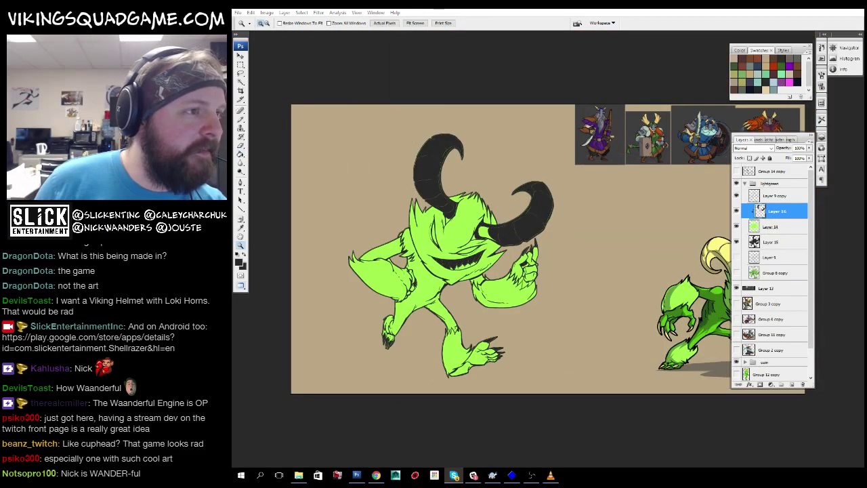
pyautogui.click(472, 475)
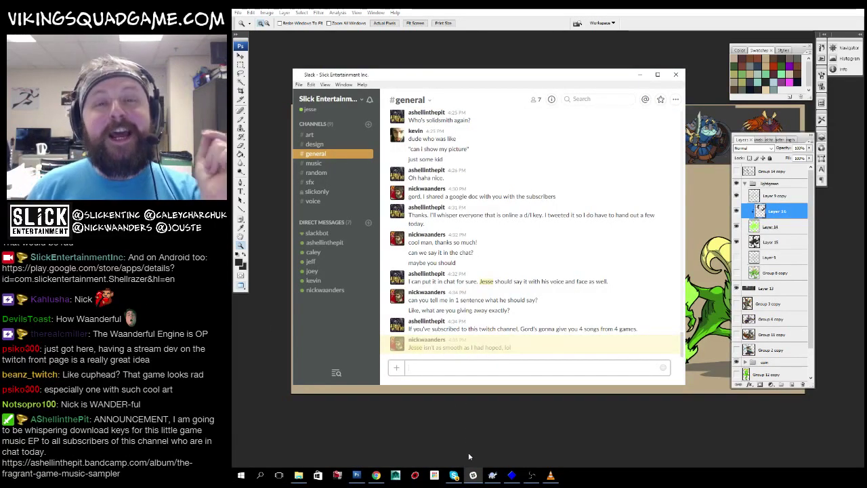
pyautogui.click(491, 435)
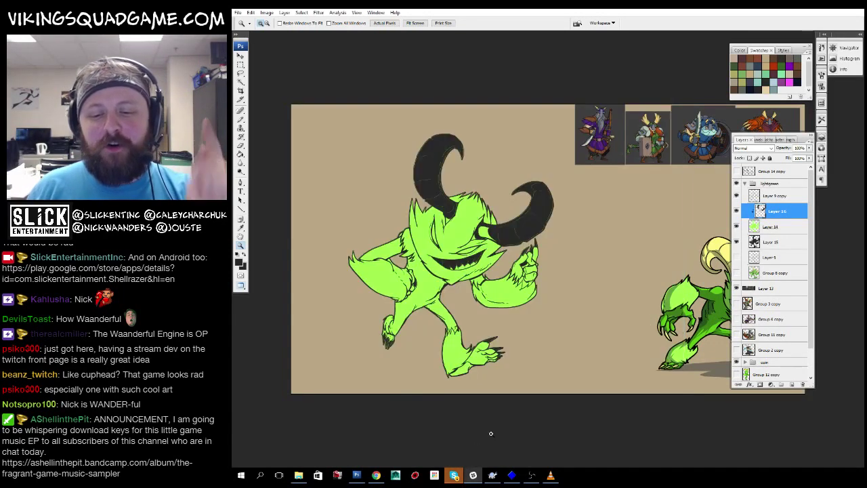
pyautogui.press('Delete')
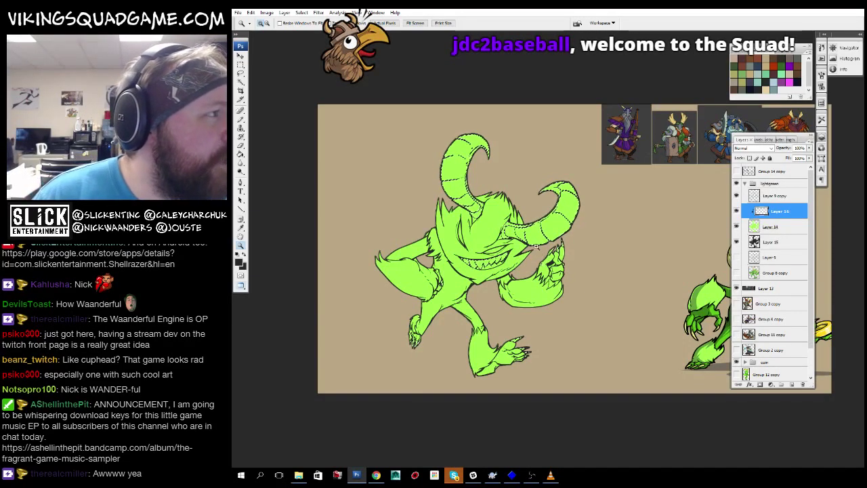
# Sample the pale yellow from the finished creature's horn and fill the selected horns, teeth and claws with it.
pyautogui.click(537, 223)
pyautogui.click(537, 223)
pyautogui.press('g')
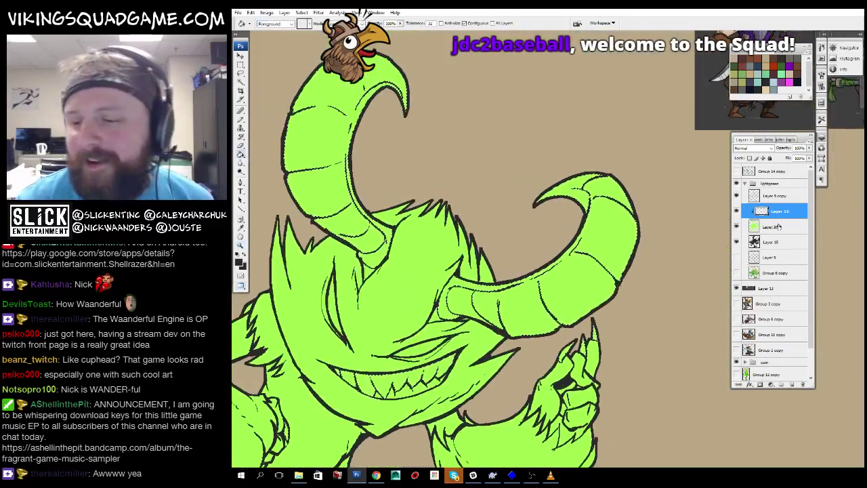
pyautogui.moveTo(670, 360); pyautogui.dragTo(480, 202)
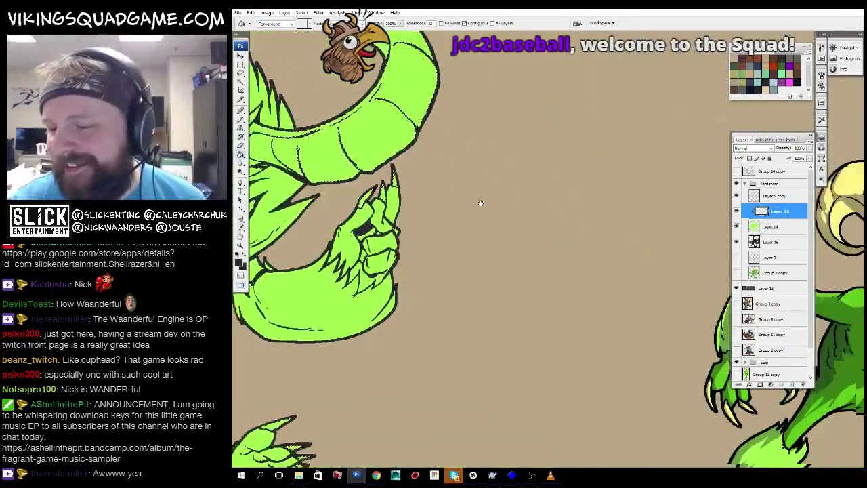
pyautogui.scroll(-3, 480, 203)
pyautogui.scroll(6, 562, 228)
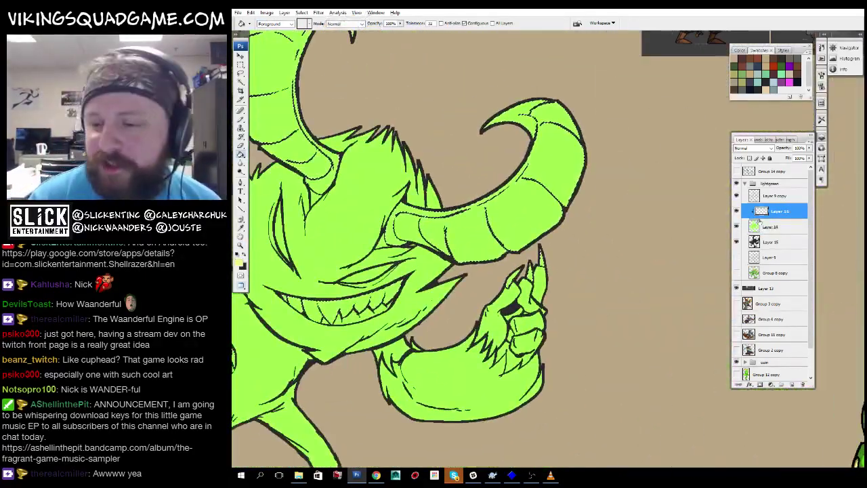
pyautogui.scroll(-2, 499, 199)
pyautogui.hotkey('ctrl', 'z')
pyautogui.press('z')
pyautogui.scroll(3, 626, 170)
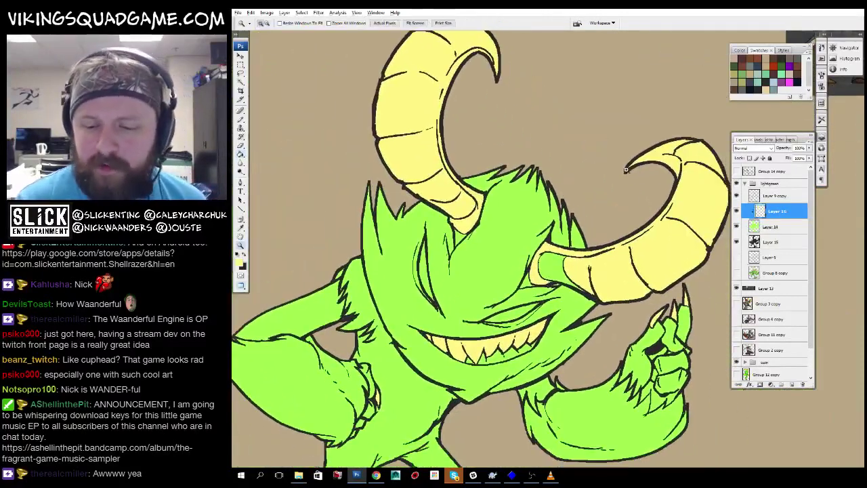
# Select the unfilled patch at the right-hand horn's base from the line art and fill it pale yellow on the clipped layer.
pyautogui.scroll(3, 626, 170)
pyautogui.hotkey('alt', ']')
pyautogui.scroll(-2, 636, 250)
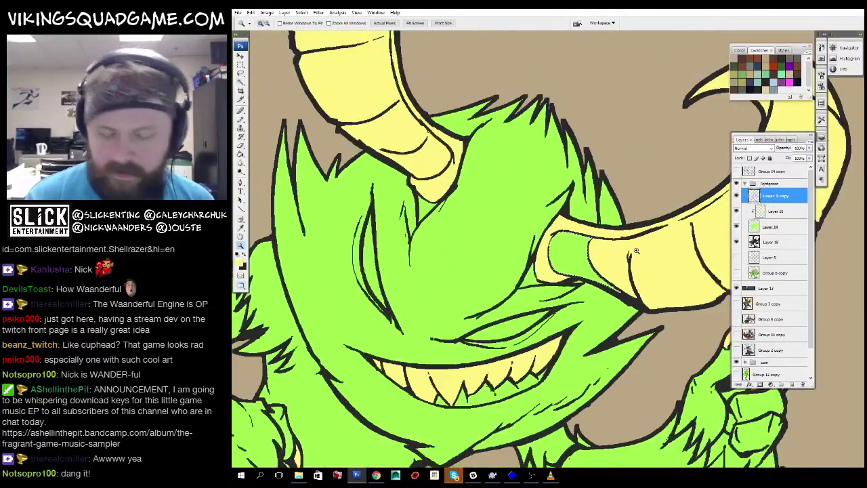
pyautogui.hotkey('alt', '[')
pyautogui.scroll(-2, 621, 236)
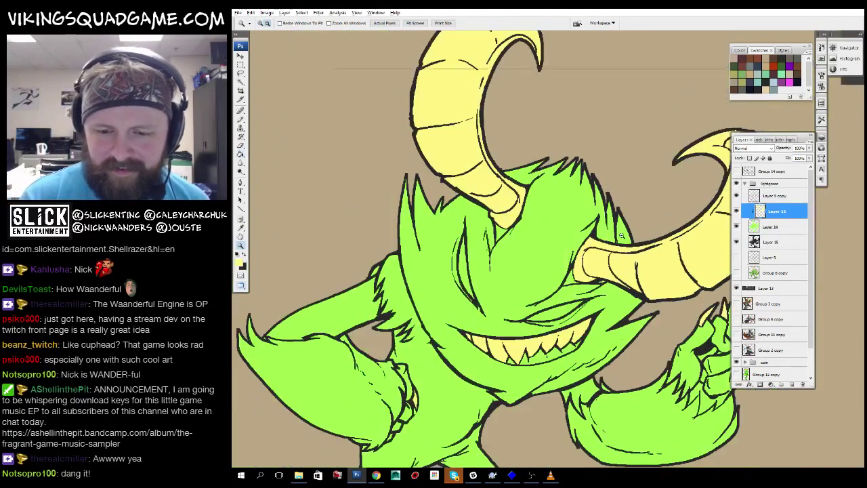
pyautogui.scroll(-5, 621, 236)
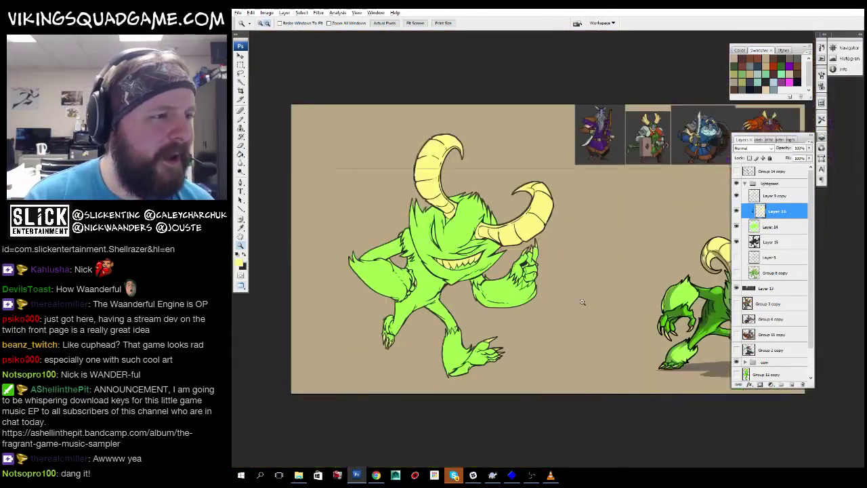
# Sample the body green and touch up the stray yellow on the fist at the creature's hip with the Pencil tool.
pyautogui.scroll(-1, 582, 301)
pyautogui.scroll(5, 549, 283)
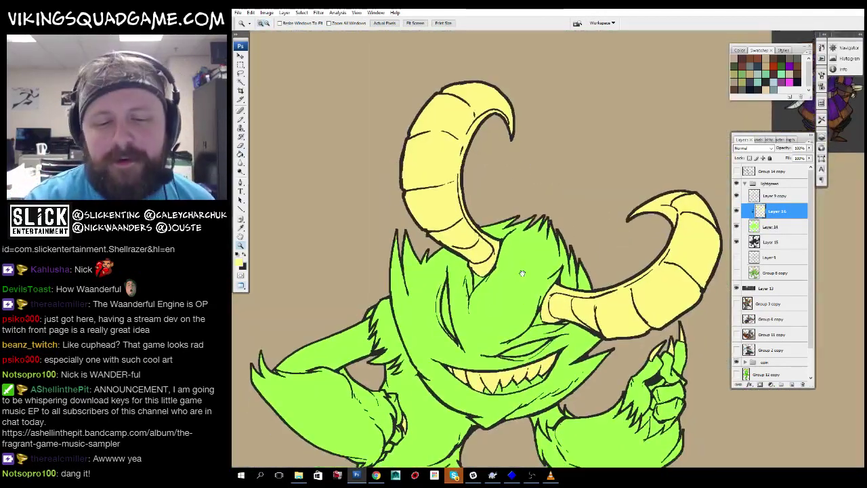
pyautogui.scroll(-3, 560, 305)
pyautogui.scroll(2, 561, 305)
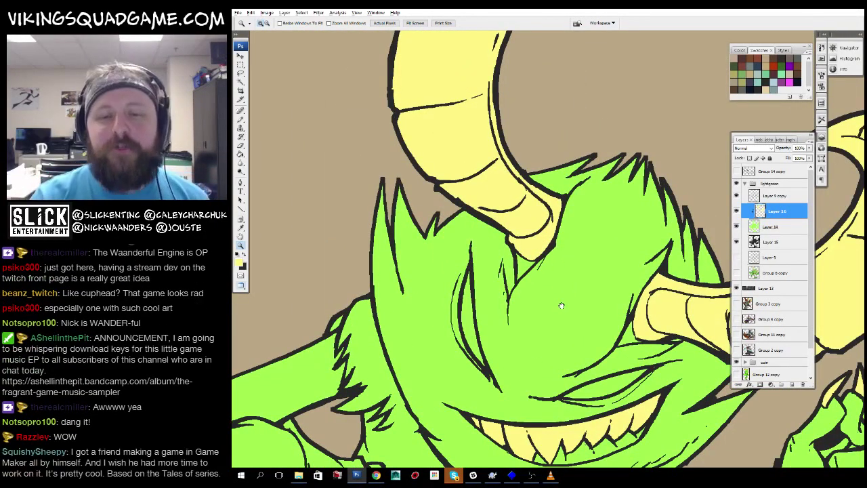
pyautogui.scroll(-3, 560, 306)
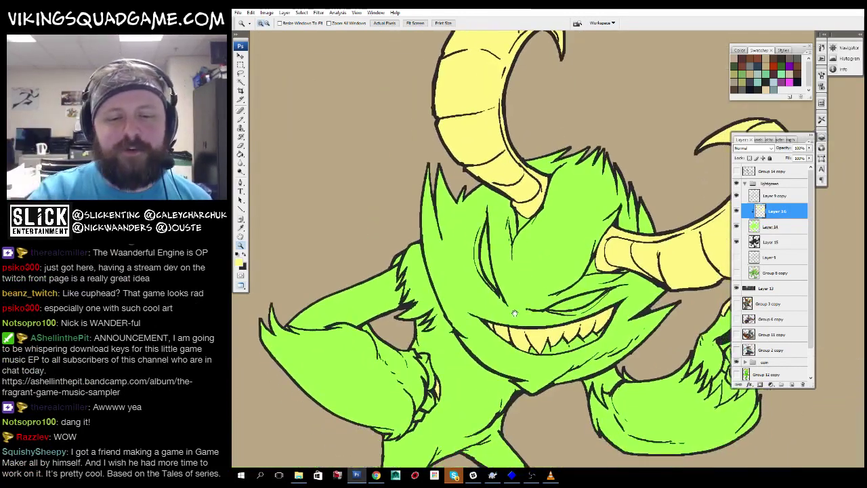
pyautogui.scroll(3, 514, 313)
pyautogui.press('b')
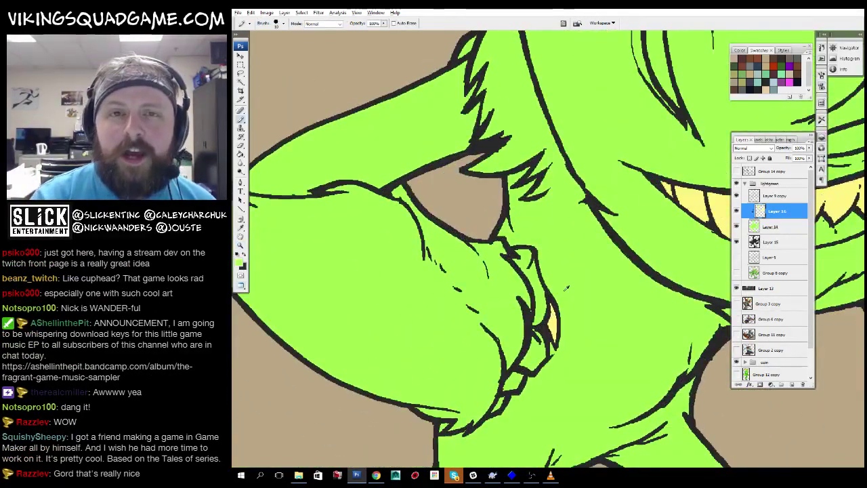
pyautogui.press('z')
pyautogui.scroll(-3, 591, 369)
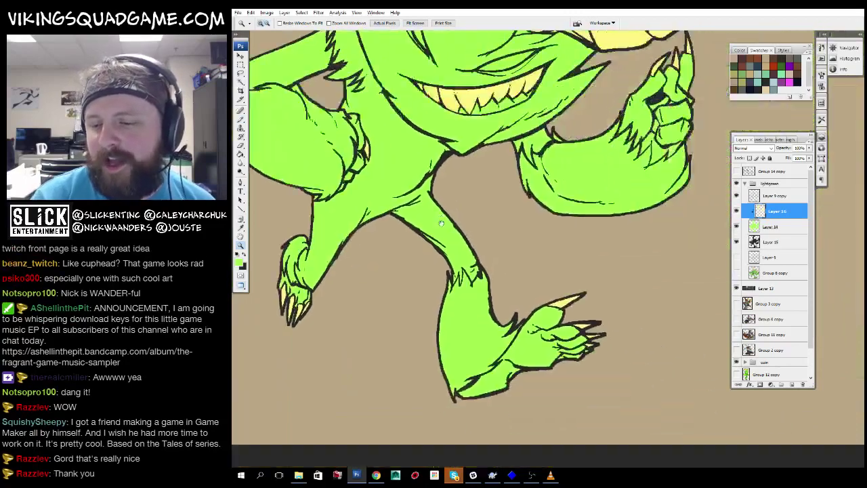
# Select the unfilled lower teeth in the creature's mouth from the line art and fill them pale yellow on the clipped layer.
pyautogui.scroll(3, 591, 370)
pyautogui.hotkey('alt', ']')
pyautogui.press('w')
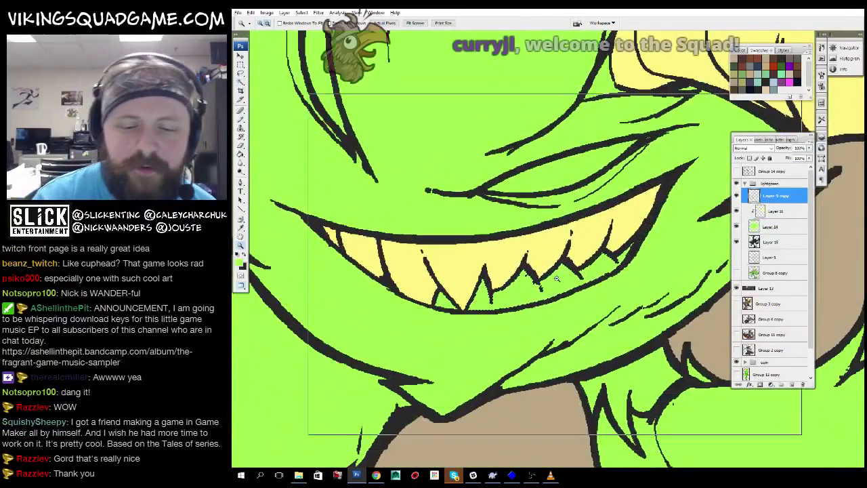
pyautogui.scroll(-2, 478, 313)
pyautogui.scroll(-2, 557, 291)
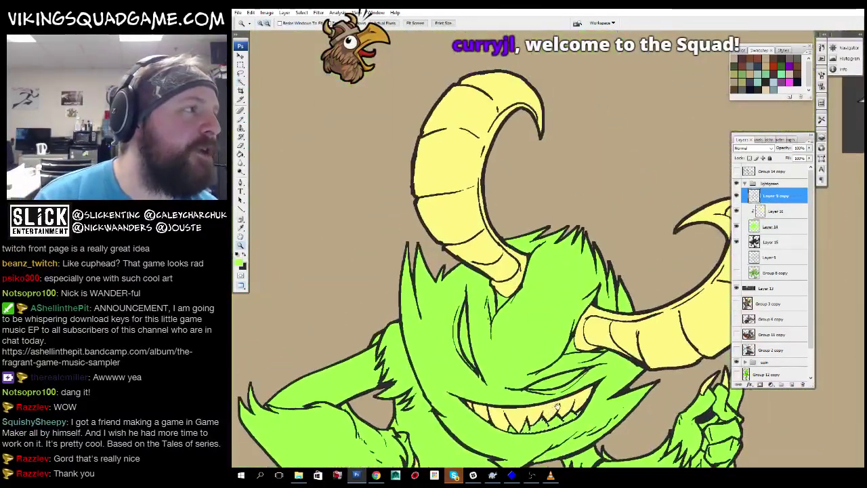
pyautogui.scroll(3, 561, 396)
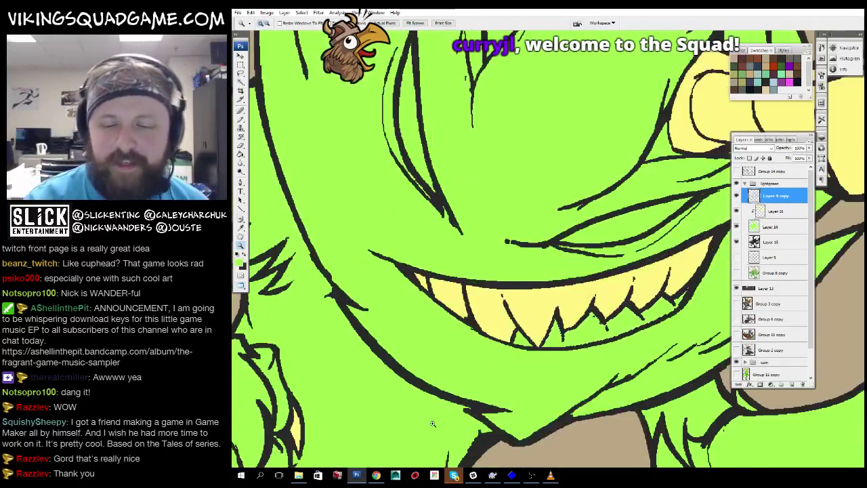
pyautogui.scroll(-3, 576, 290)
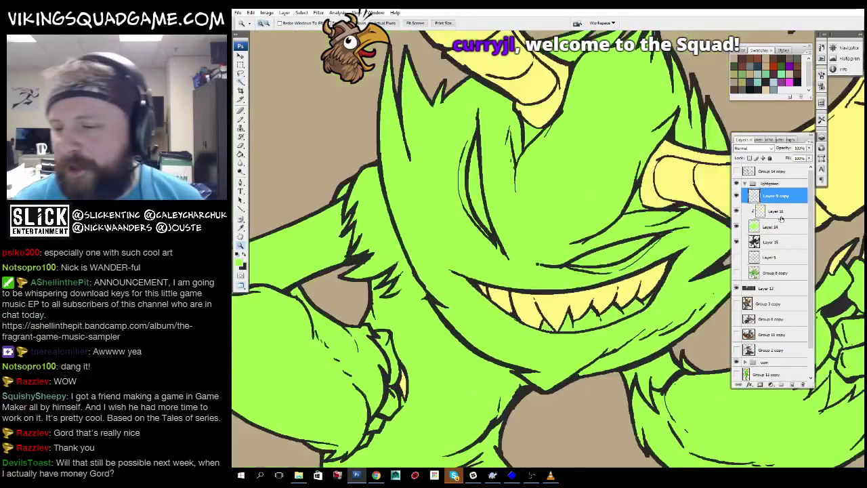
pyautogui.hotkey('alt', '[')
pyautogui.press('g')
pyautogui.scroll(1, 575, 290)
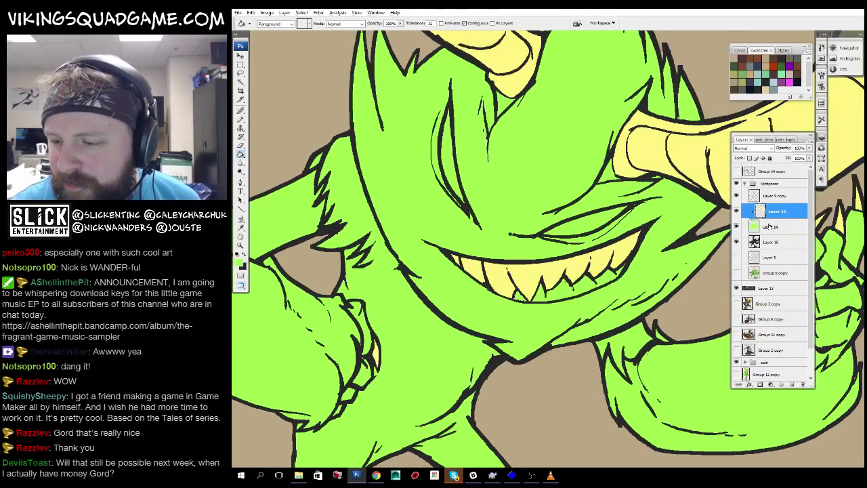
pyautogui.scroll(-2, 587, 286)
pyautogui.hotkey('alt', ']')
pyautogui.press('w')
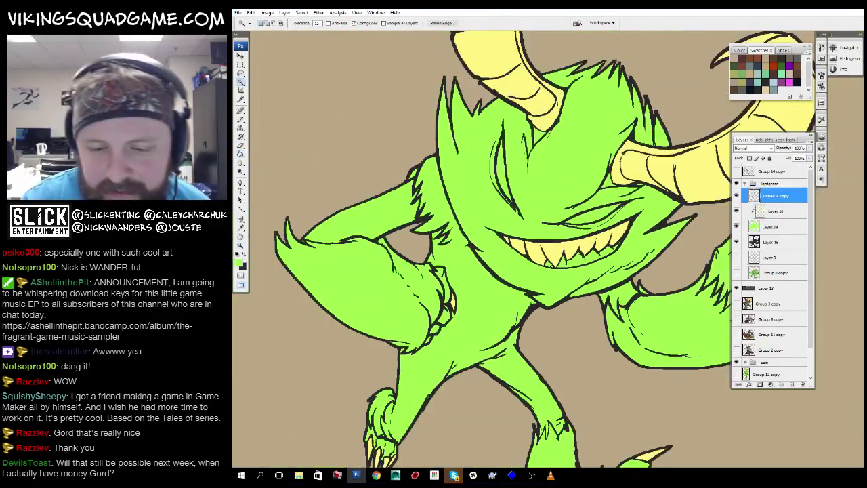
pyautogui.moveTo(560, 266); pyautogui.dragTo(547, 297)
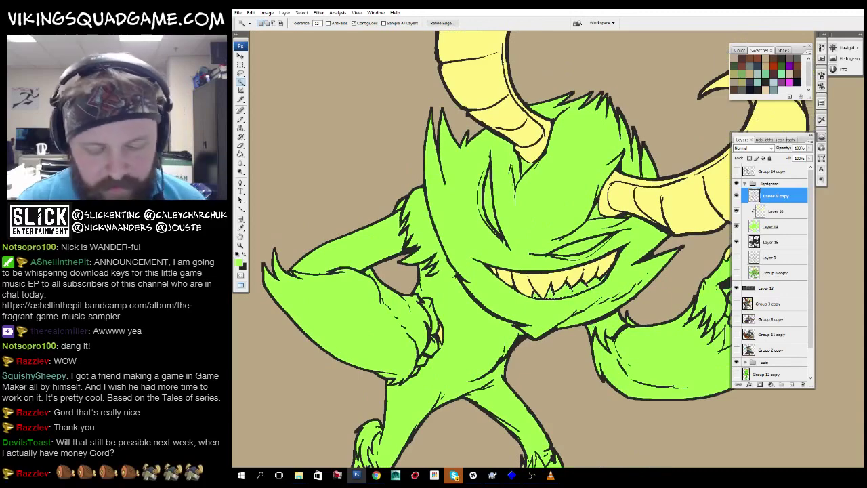
pyautogui.click(779, 212)
pyautogui.press('g')
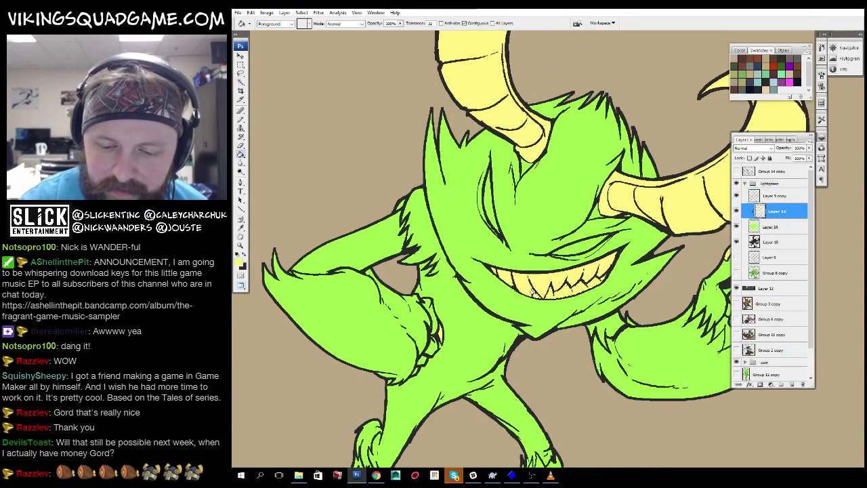
pyautogui.press('z')
pyautogui.scroll(-4, 573, 337)
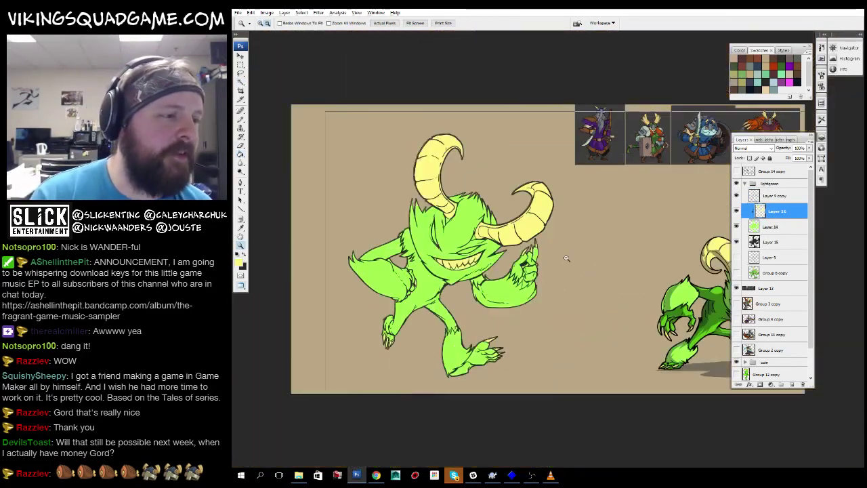
# Select both eyes from the line art, choose a bright green as the foreground color and fill them with it on the clipped layer.
pyautogui.scroll(5, 542, 242)
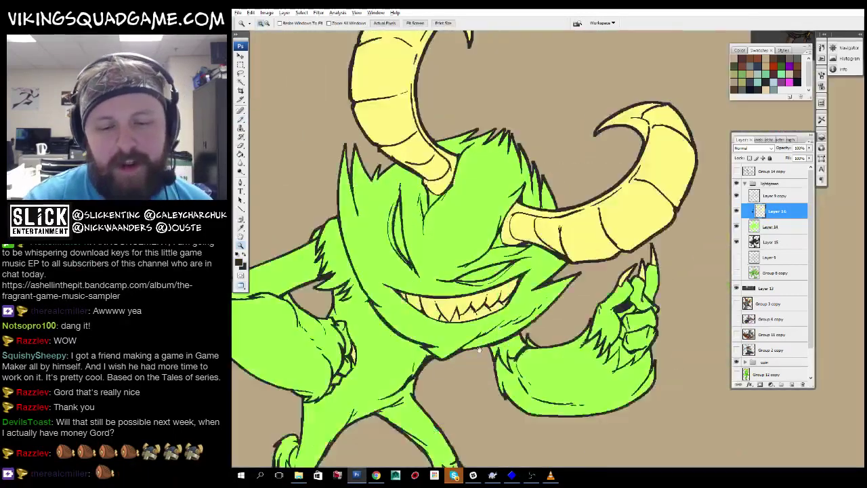
pyautogui.moveTo(479, 349); pyautogui.dragTo(522, 343)
pyautogui.moveTo(579, 376); pyautogui.dragTo(570, 464)
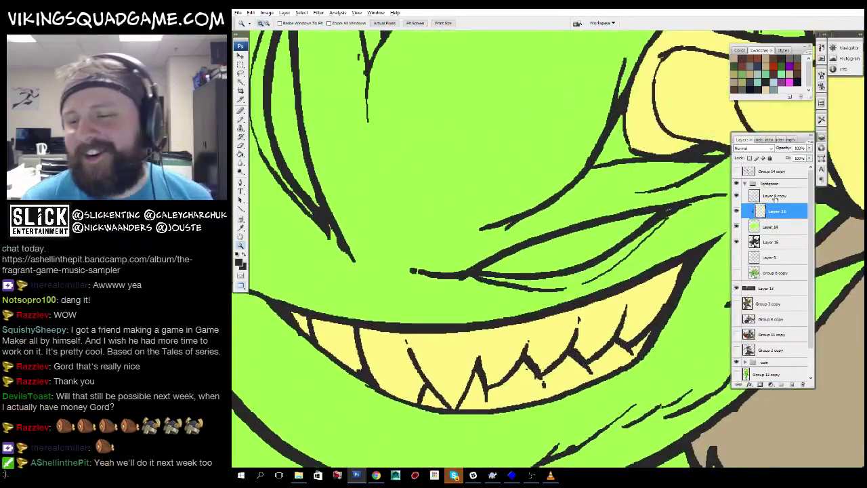
pyautogui.click(777, 196)
pyautogui.moveTo(493, 265); pyautogui.dragTo(508, 300)
pyautogui.keyDown('alt'); pyautogui.click(560, 299); pyautogui.keyUp('alt')
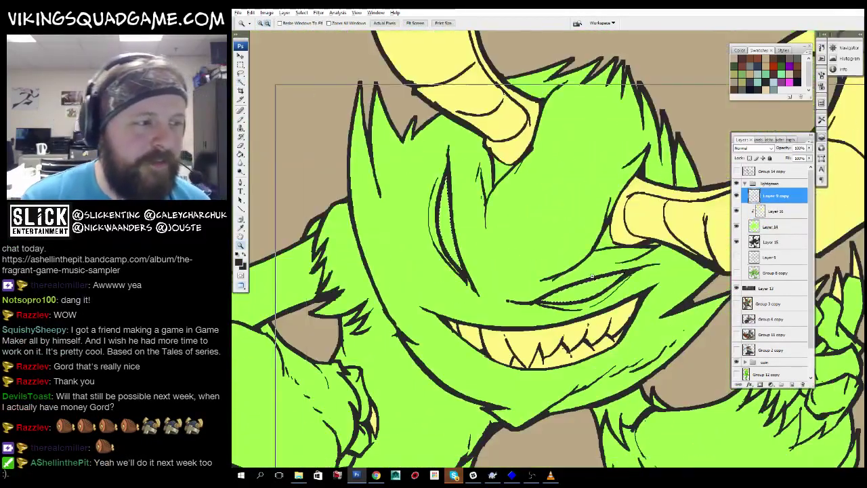
pyautogui.keyDown('alt'); pyautogui.click(560, 285); pyautogui.keyUp('alt')
pyautogui.keyDown('alt'); pyautogui.click(559, 263); pyautogui.keyUp('alt')
pyautogui.moveTo(674, 223); pyautogui.dragTo(602, 261)
pyautogui.press('g')
pyautogui.moveTo(625, 298); pyautogui.dragTo(790, 305)
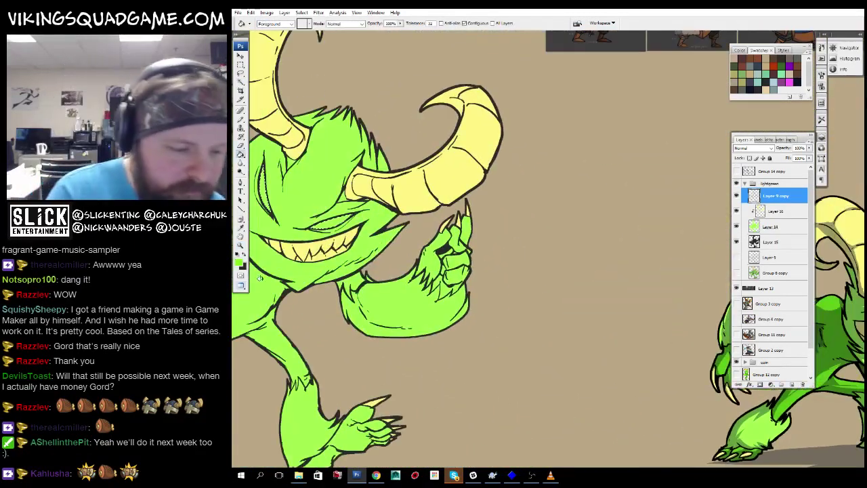
pyautogui.click(240, 263)
pyautogui.click(537, 78)
pyautogui.moveTo(323, 219); pyautogui.dragTo(404, 183)
pyautogui.hotkey('alt', '[')
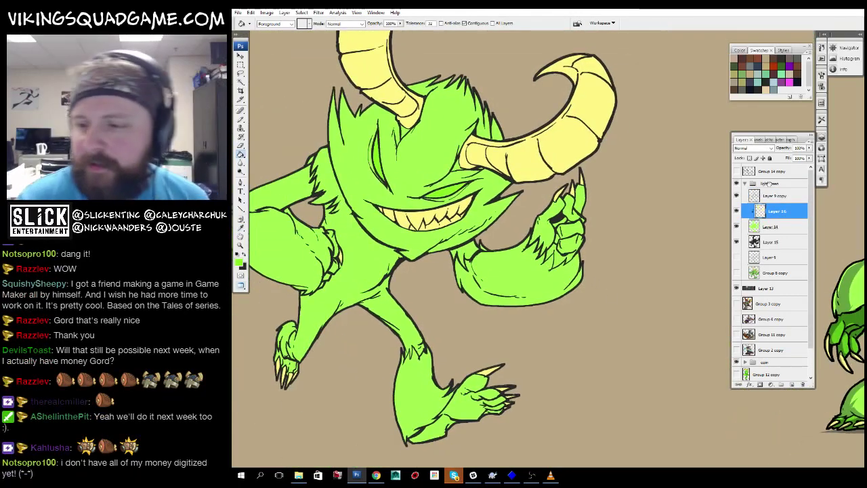
# Select the torso, upper arms and thighs from the line art and fill them with a darker green sampled from the finished creature.
pyautogui.hotkey('alt', ']')
pyautogui.press('w')
pyautogui.moveTo(325, 203); pyautogui.dragTo(418, 172)
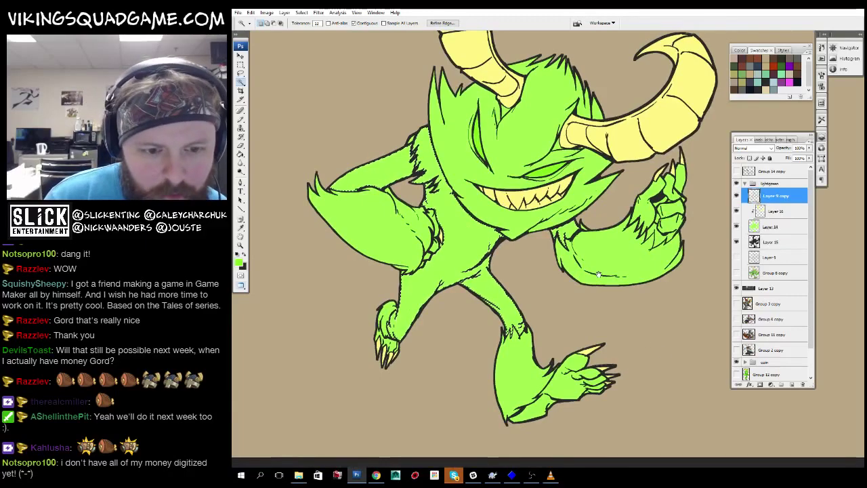
pyautogui.moveTo(669, 363); pyautogui.dragTo(258, 352)
pyautogui.press('g')
pyautogui.hotkey('ctrl', '+')
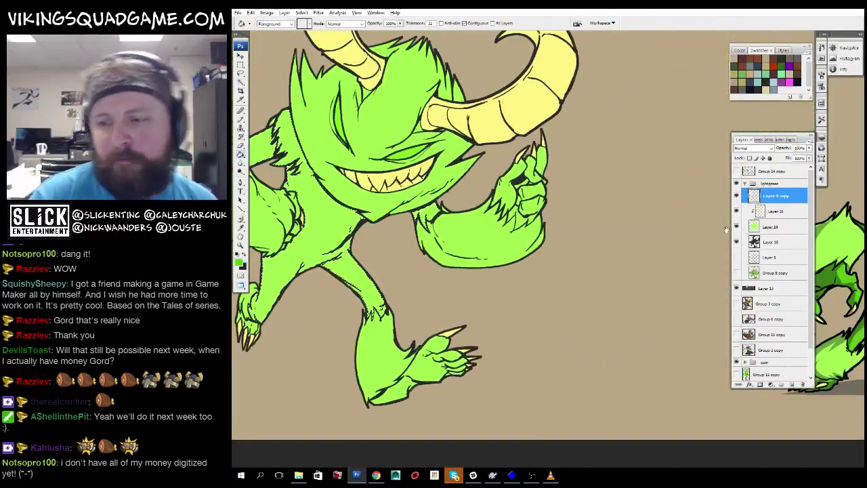
pyautogui.hotkey('alt', '[')
pyautogui.press('z')
pyautogui.keyDown('alt'); pyautogui.click(656, 297); pyautogui.keyUp('alt')
pyautogui.moveTo(656, 297); pyautogui.dragTo(603, 244)
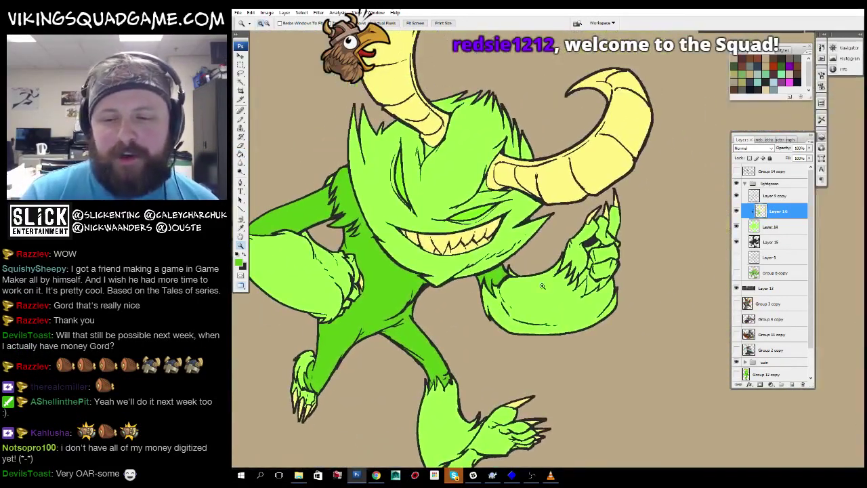
# Select the creature's hands and feet from the line art and fill them with the same darker green on the clipped layer.
pyautogui.hotkey('alt', ']')
pyautogui.press('w')
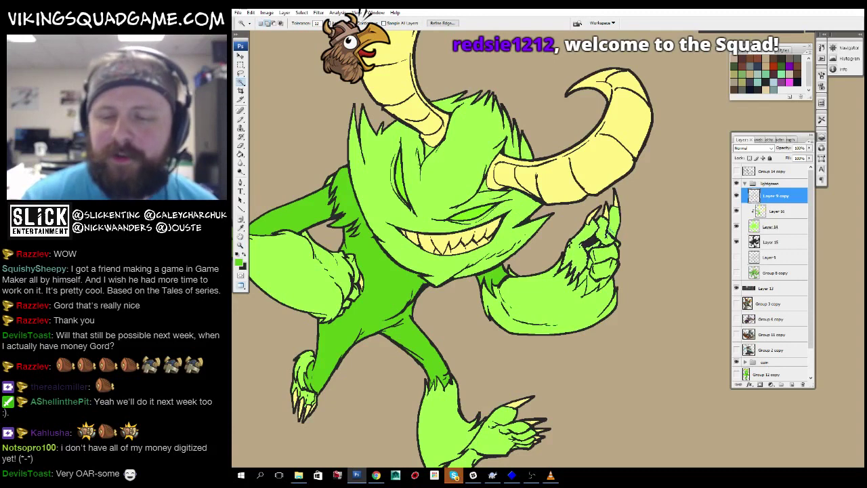
pyautogui.moveTo(576, 249); pyautogui.dragTo(654, 234)
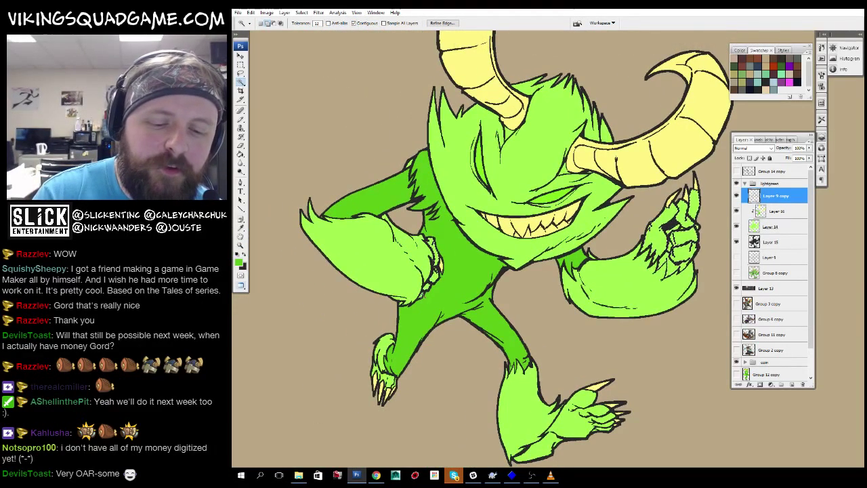
pyautogui.scroll(3, 379, 393)
pyautogui.moveTo(596, 337); pyautogui.dragTo(565, 310)
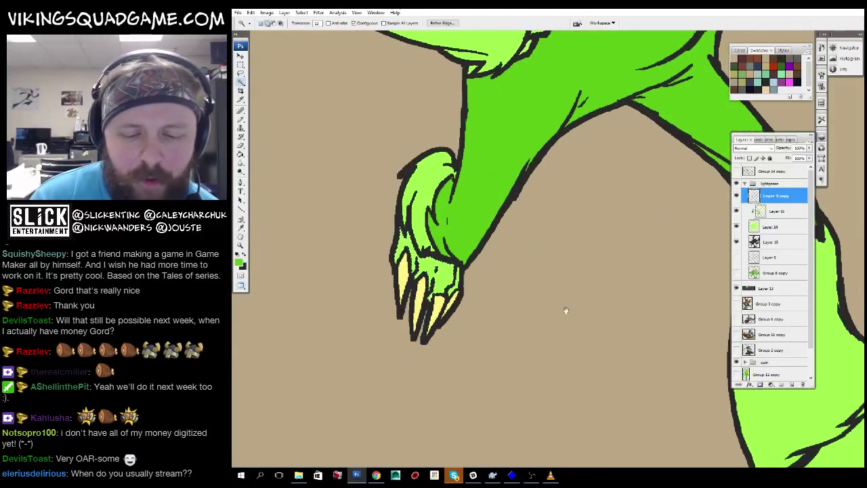
pyautogui.moveTo(447, 220); pyautogui.dragTo(300, 246)
pyautogui.scroll(2, 300, 246)
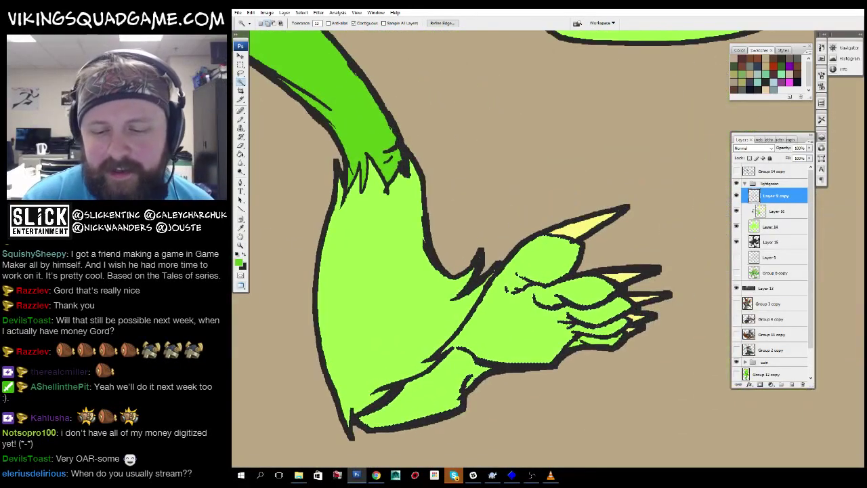
pyautogui.press('z')
pyautogui.scroll(-3, 716, 272)
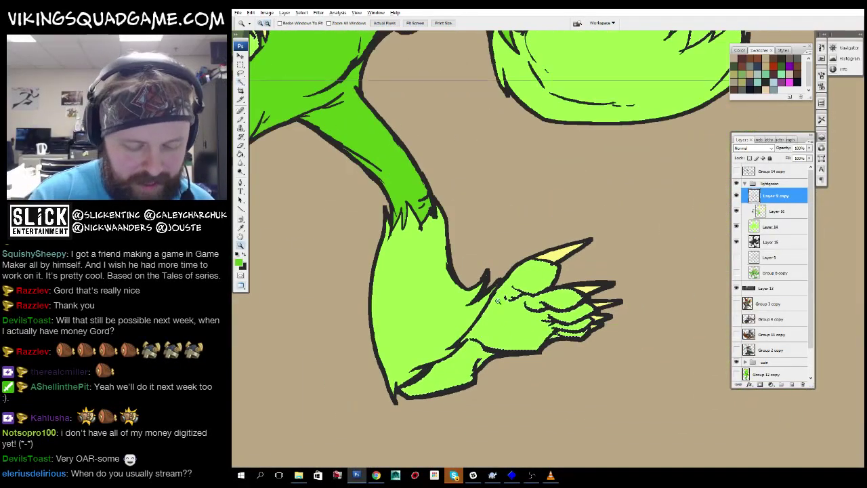
pyautogui.click(778, 210)
pyautogui.press('g')
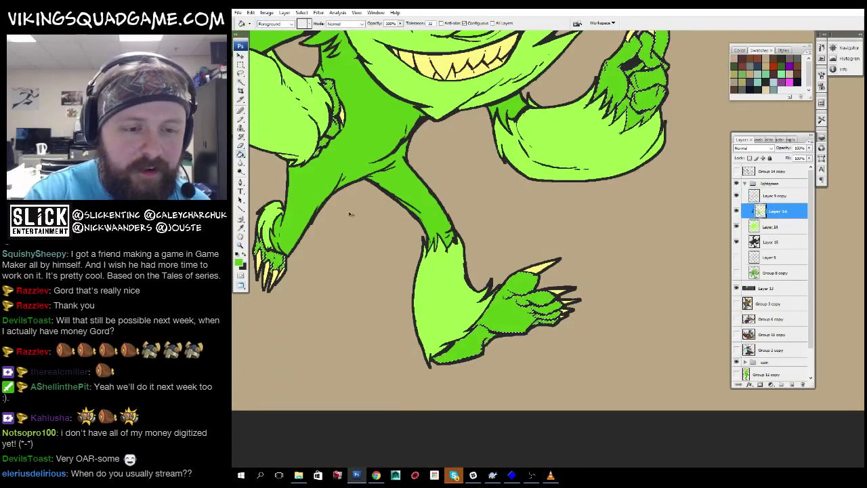
pyautogui.moveTo(391, 232); pyautogui.dragTo(540, 371)
# Touch up the light green patch behind the raised shoulder fur with the darker green using the Pencil tool.
pyautogui.press('b')
pyautogui.scroll(3, 539, 371)
pyautogui.scroll(2, 550, 233)
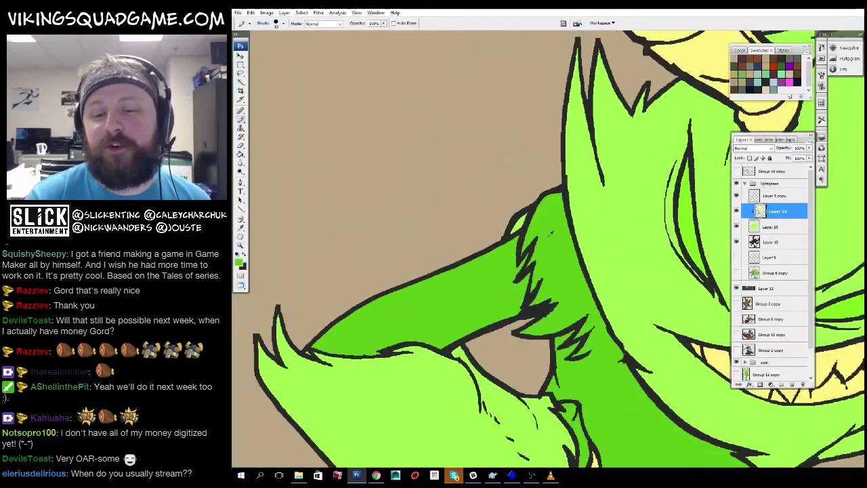
pyautogui.press('z')
pyautogui.scroll(-4, 566, 256)
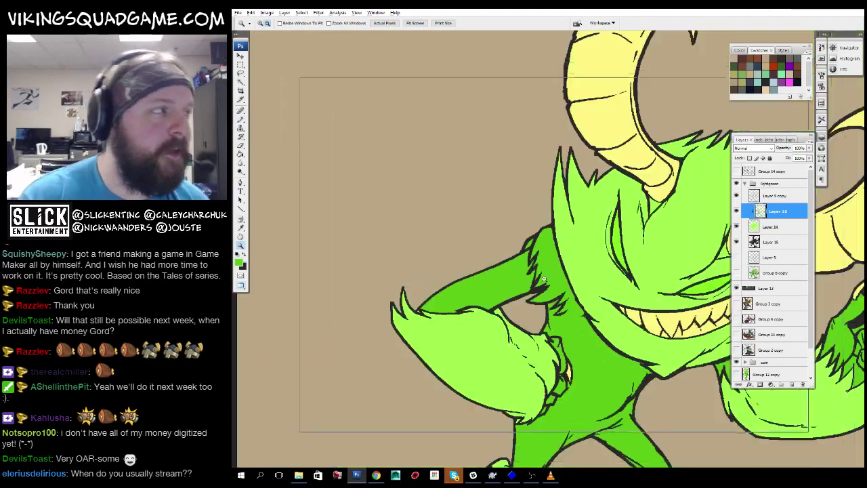
pyautogui.scroll(-1, 566, 255)
# Try a dark fill on the small recesses at the horn bases, selected from the line art.
pyautogui.press('b')
pyautogui.scroll(1, 580, 265)
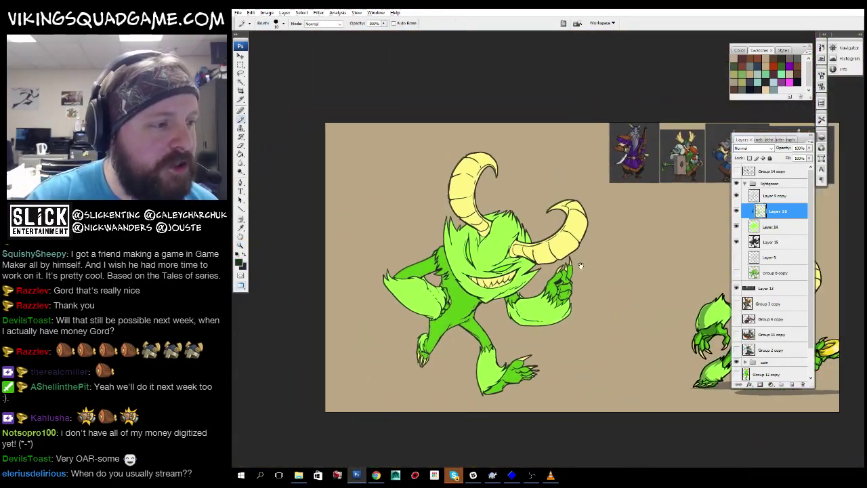
pyautogui.press('g')
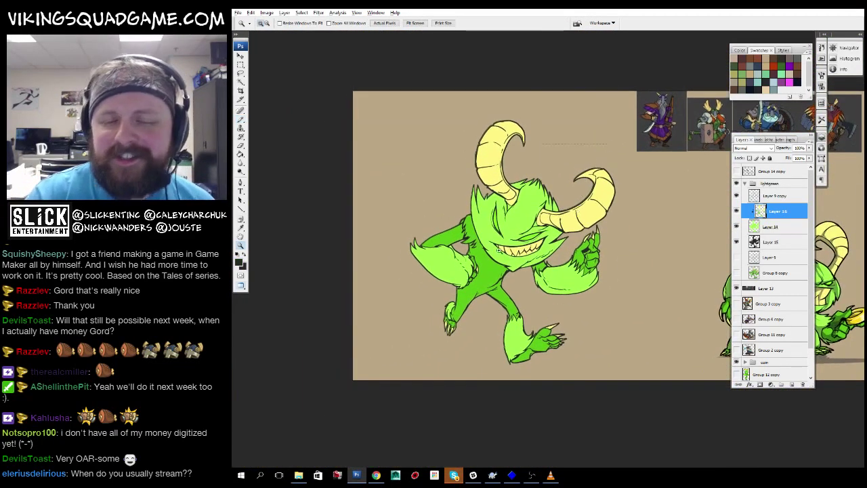
pyautogui.scroll(2, 549, 230)
pyautogui.click(772, 196)
pyautogui.press('z')
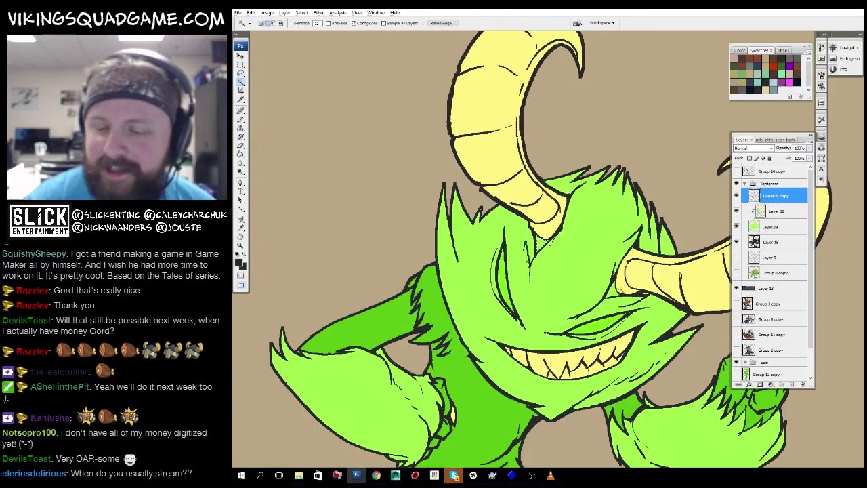
pyautogui.click(776, 210)
pyautogui.press('g')
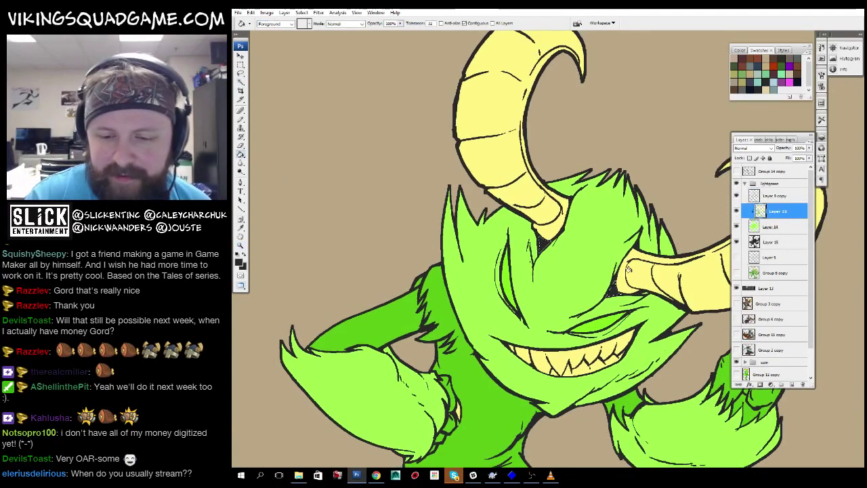
# Sample the darker green, reselect the small recesses at the horn bases from the line art and fill them on the clipped layer.
pyautogui.keyDown('ctrl'); pyautogui.click(565, 238); pyautogui.keyUp('ctrl')
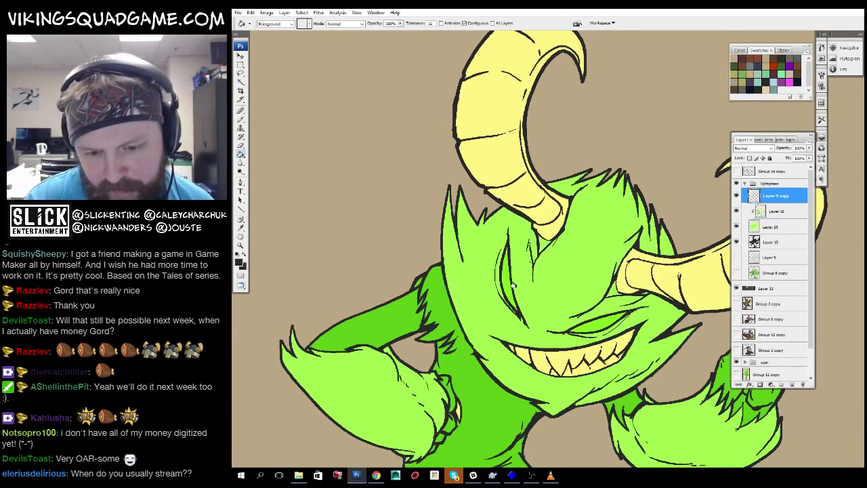
pyautogui.press('w')
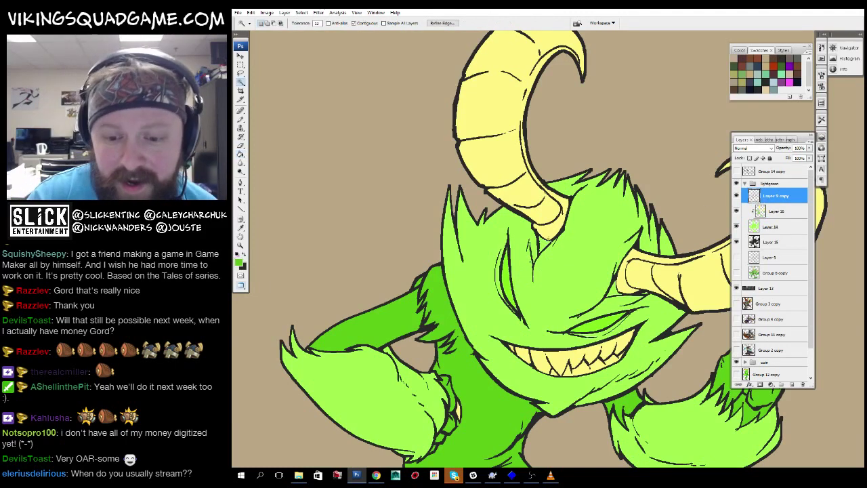
pyautogui.hotkey('ctrl', '-')
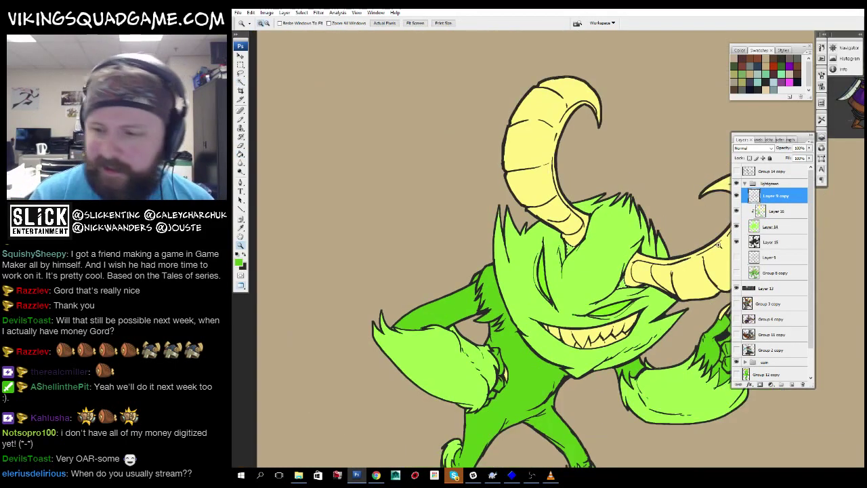
pyautogui.keyDown('ctrl'); pyautogui.click(563, 247); pyautogui.keyUp('ctrl')
pyautogui.press('g')
pyautogui.press('z')
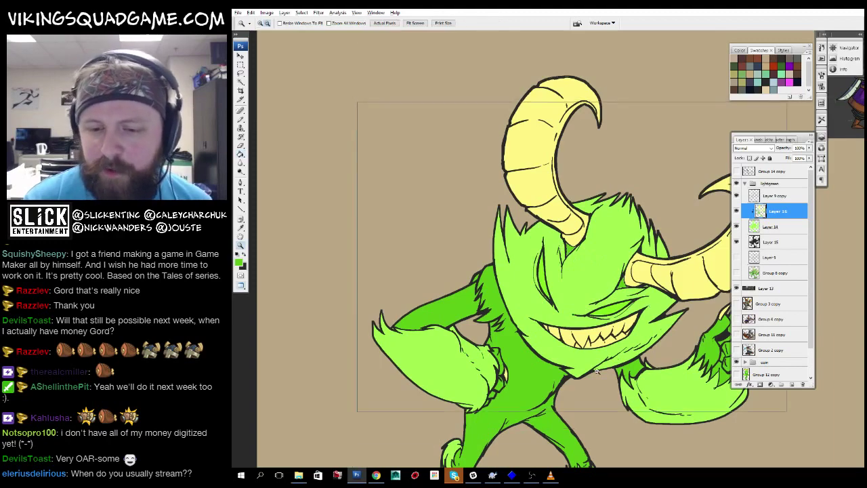
# Add a new clipped layer above the flat-color layer and sample a very dark green from the finished creature.
pyautogui.hotkey('ctrl', '-')
pyautogui.moveTo(571, 271)
pyautogui.mouseDown()
pyautogui.moveTo(603, 40)
pyautogui.moveTo(531, 171)
pyautogui.mouseUp()
pyautogui.hotkey('ctrl', '-')
pyautogui.moveTo(659, 207); pyautogui.dragTo(572, 236)
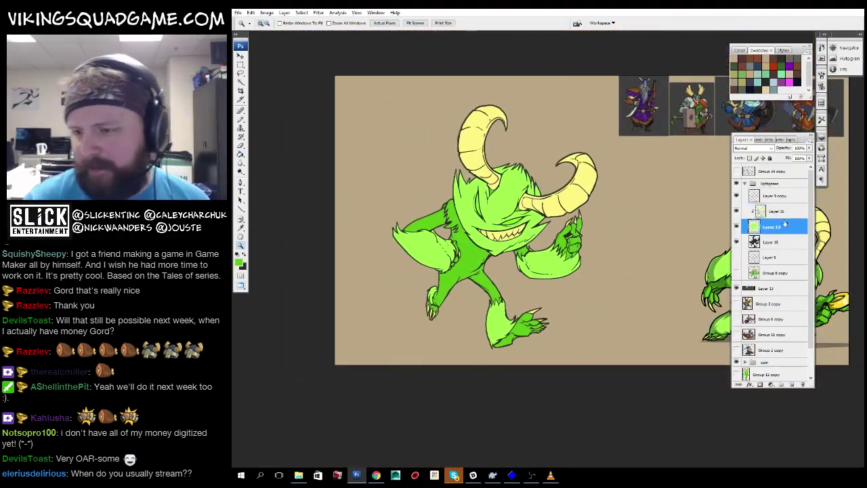
pyautogui.click(792, 384)
pyautogui.moveTo(691, 79); pyautogui.dragTo(678, 132)
pyautogui.press('g')
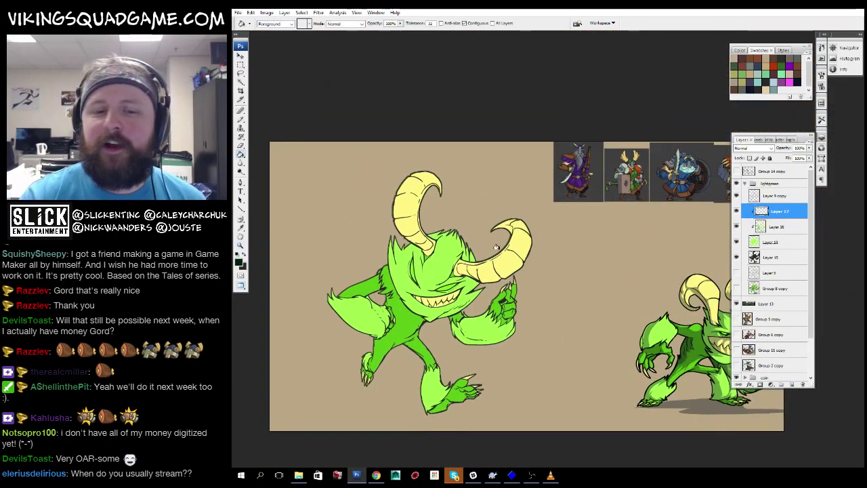
# Fill the new clipped layer with very dark navy and lower its opacity to 40% as a shadow over the creature.
pyautogui.moveTo(491, 354); pyautogui.dragTo(560, 327)
pyautogui.click(551, 289)
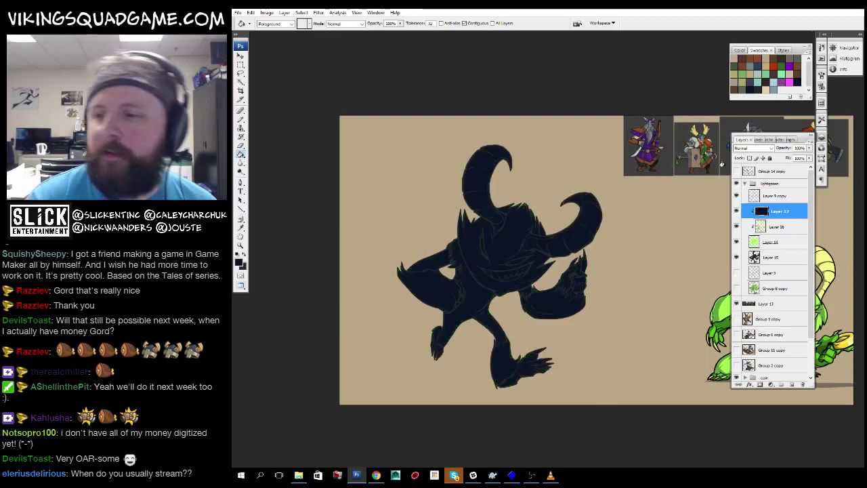
pyautogui.hotkey('ctrl', 'z')
# Lasso the lit areas on the raised hand's upper fingers and claws and delete the shadow from them.
pyautogui.press('z')
pyautogui.click(581, 300)
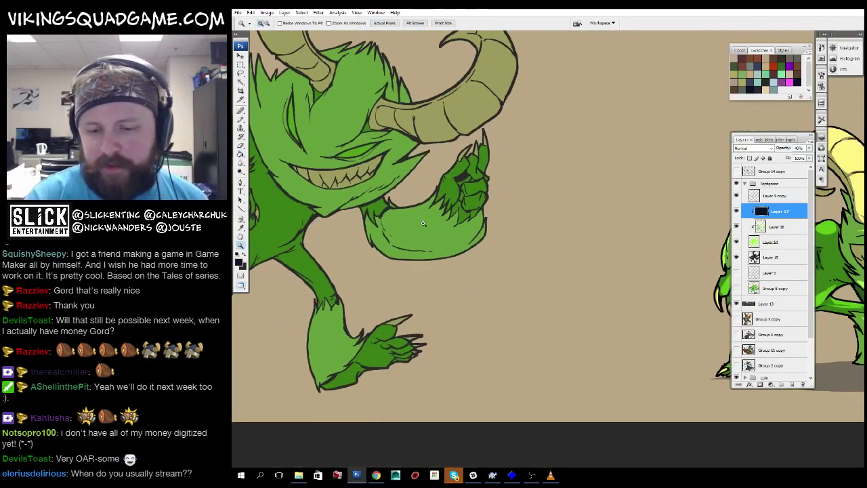
pyautogui.click(571, 294)
pyautogui.click(580, 143)
pyautogui.click(580, 143)
pyautogui.click(581, 142)
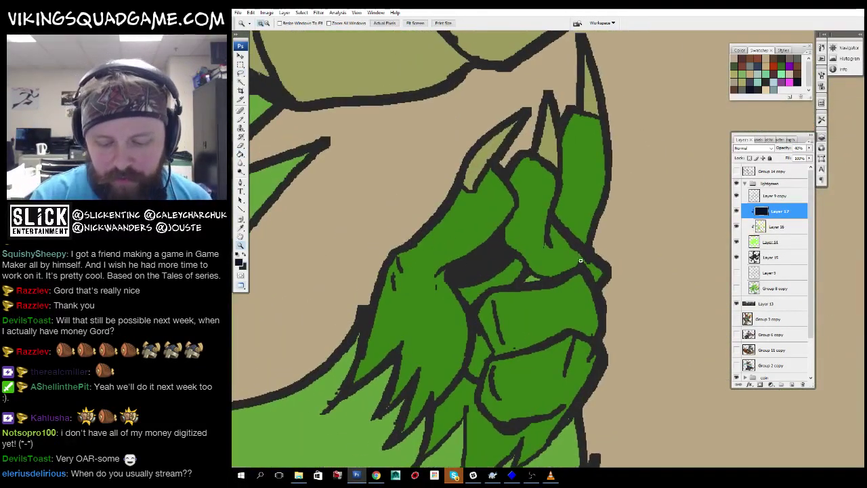
pyautogui.press('l')
pyautogui.scroll(1, 597, 272)
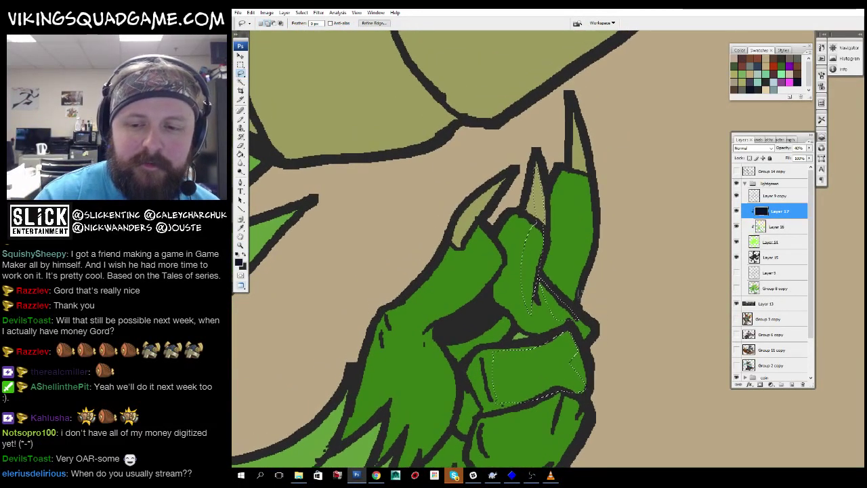
pyautogui.moveTo(629, 254); pyautogui.dragTo(646, 40)
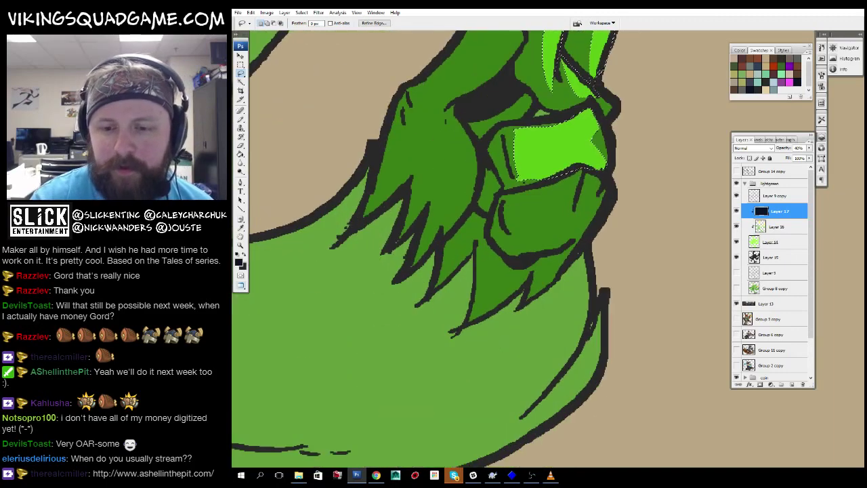
# Lasso the lowest curled finger and the outer edge of the raised forearm and delete the shadow there.
pyautogui.moveTo(545, 238); pyautogui.dragTo(581, 176)
pyautogui.moveTo(584, 175)
pyautogui.mouseDown()
pyautogui.moveTo(601, 181)
pyautogui.moveTo(575, 226)
pyautogui.mouseUp()
pyautogui.moveTo(576, 223)
pyautogui.mouseDown()
pyautogui.moveTo(589, 244)
pyautogui.moveTo(614, 146)
pyautogui.mouseUp()
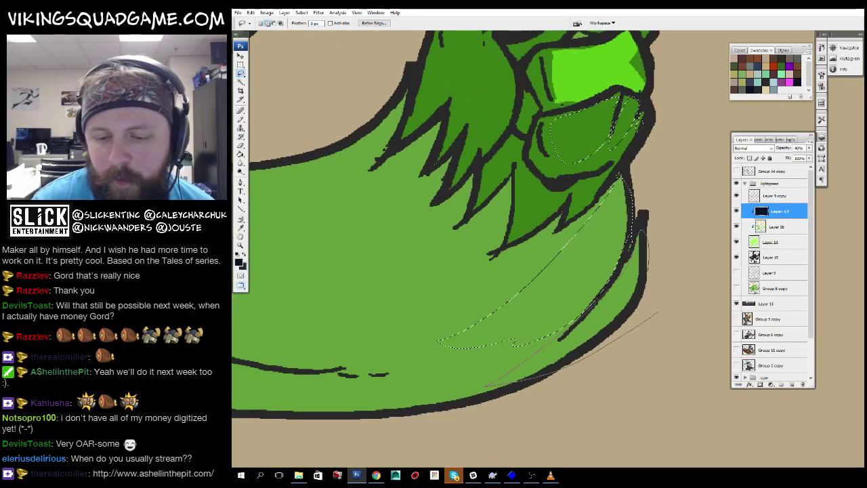
pyautogui.moveTo(548, 130); pyautogui.dragTo(556, 296)
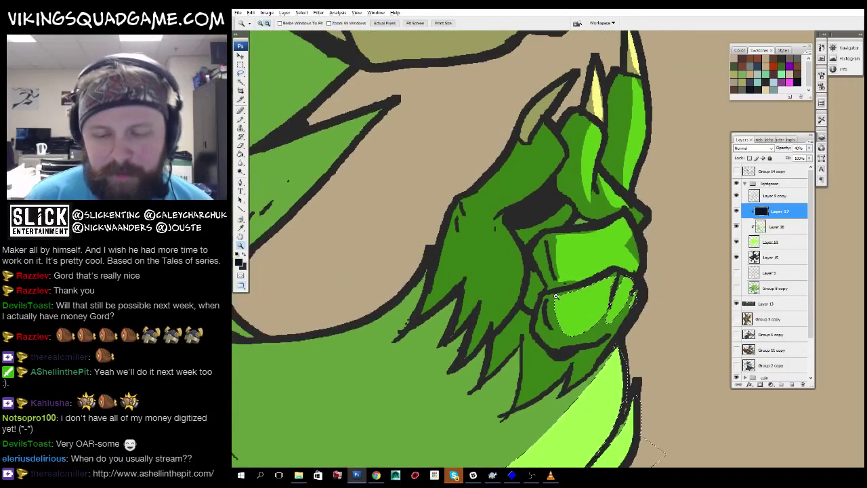
# Clear the shadow from lassoed highlights on the raised hand's thumb, its claw, the palm and the pointed fur strands below the wrist.
pyautogui.scroll(2, 565, 271)
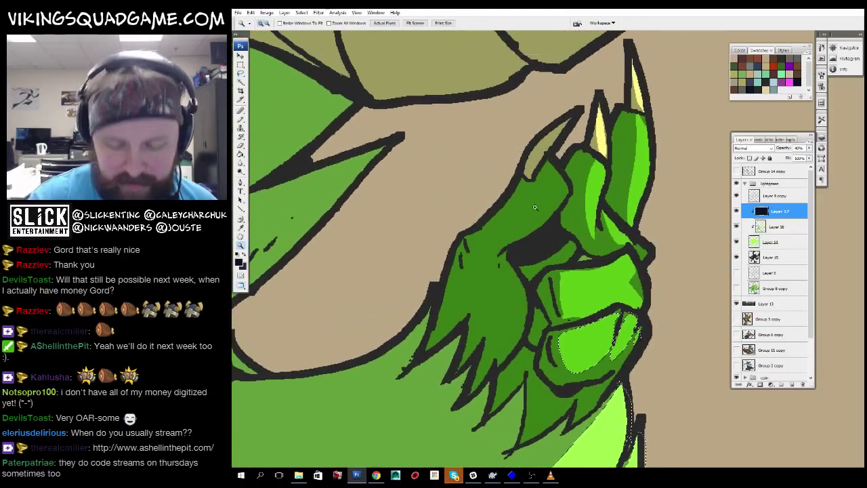
pyautogui.press('l')
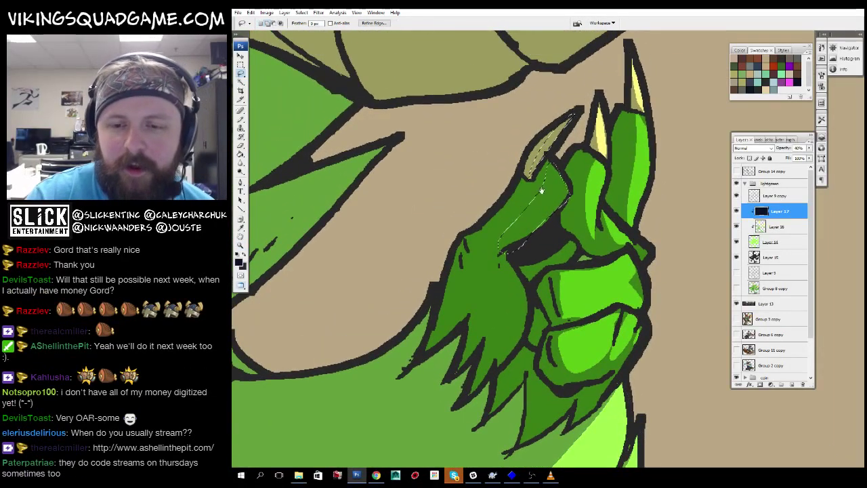
pyautogui.moveTo(541, 191); pyautogui.dragTo(582, 113)
pyautogui.moveTo(553, 269); pyautogui.dragTo(577, 218)
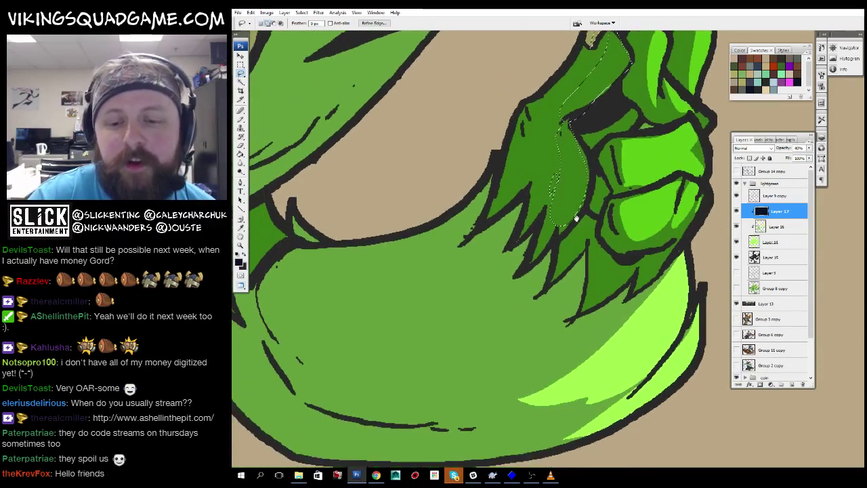
pyautogui.moveTo(542, 285); pyautogui.dragTo(557, 252)
pyautogui.moveTo(588, 309); pyautogui.dragTo(593, 283)
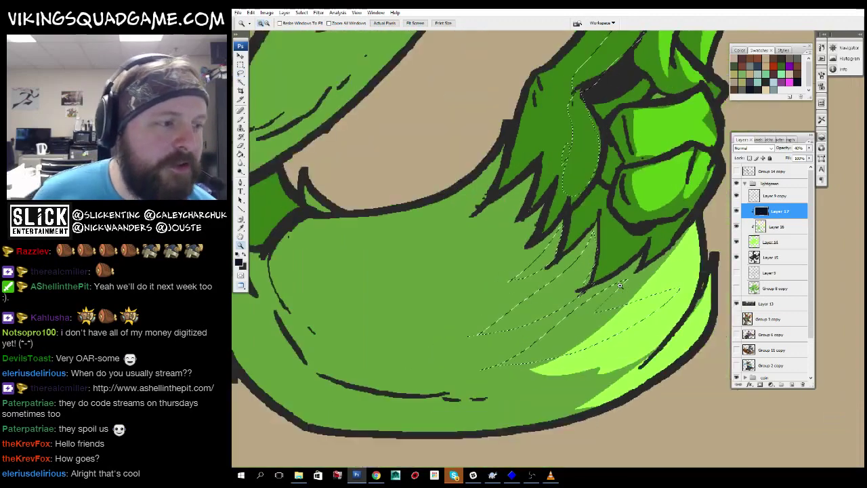
pyautogui.press('Delete')
# Lasso highlight shapes along the jaw fur beside the raised hand and on the nearby teeth.
pyautogui.keyDown('alt'); pyautogui.click(598, 236); pyautogui.keyUp('alt')
pyautogui.keyDown('alt'); pyautogui.click(585, 276); pyautogui.keyUp('alt')
pyautogui.keyDown('alt'); pyautogui.click(575, 321); pyautogui.keyUp('alt')
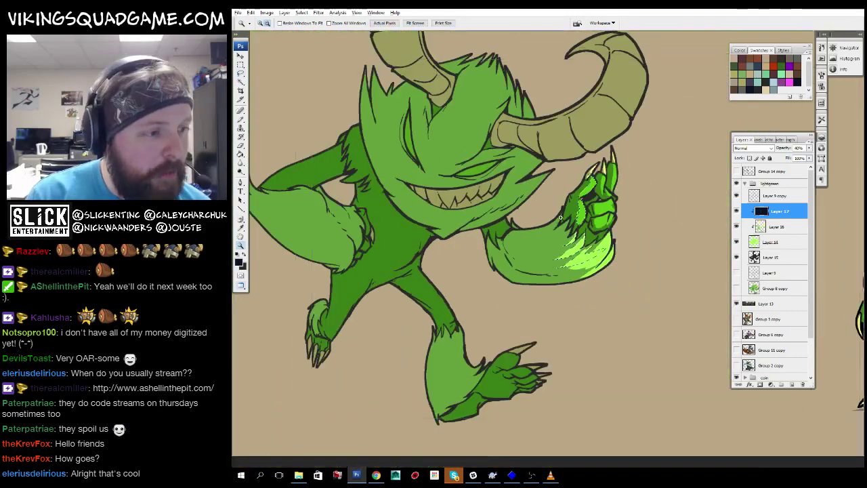
pyautogui.click(552, 224)
pyautogui.click(426, 356)
pyautogui.press('l')
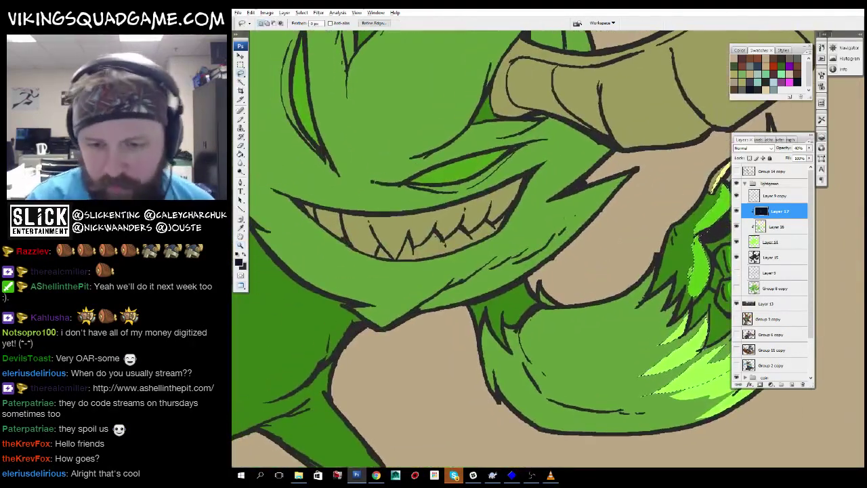
pyautogui.moveTo(559, 222); pyautogui.dragTo(678, 162)
pyautogui.scroll(3, 548, 251)
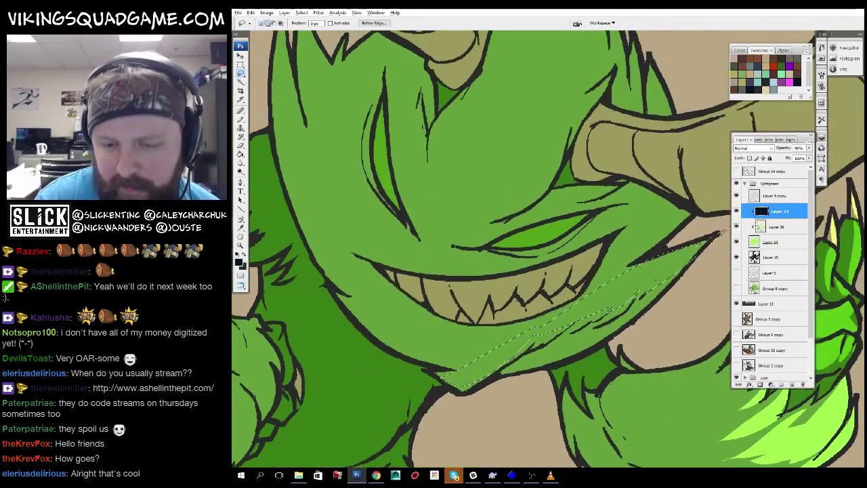
pyautogui.moveTo(567, 291); pyautogui.dragTo(575, 269)
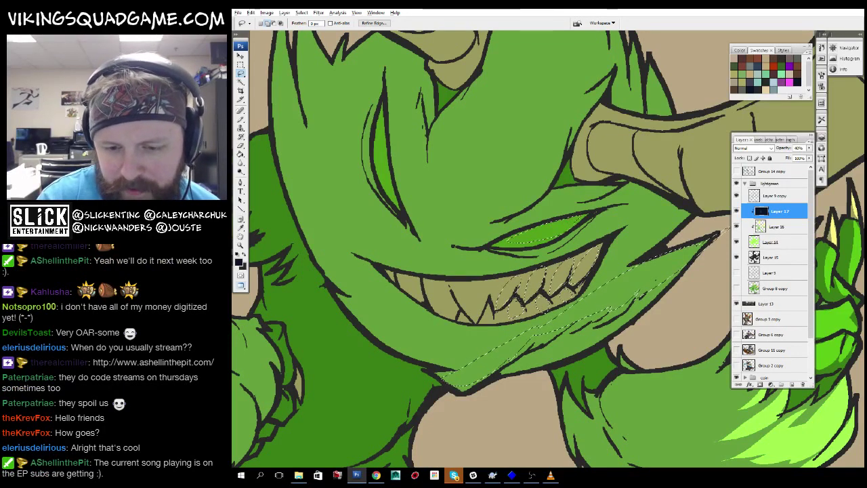
# Add the eye, the brow folds and a jagged forehead highlight beside the raised-hand side's horn to the selection.
pyautogui.scroll(1, 549, 251)
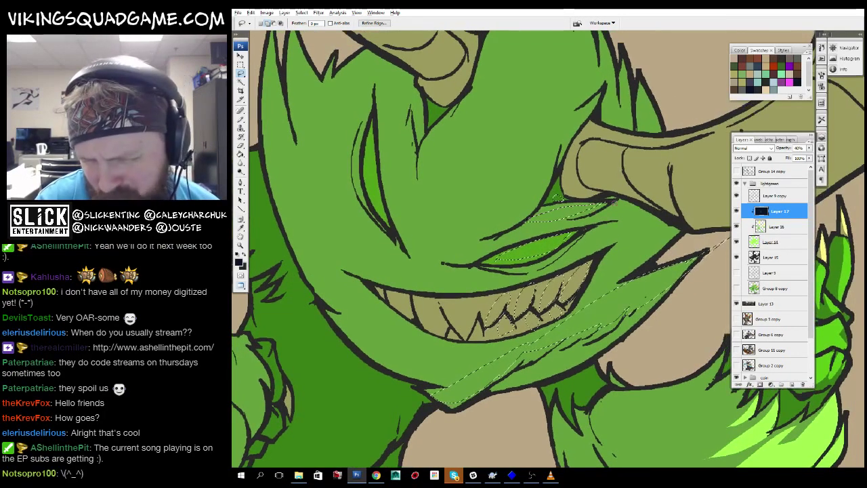
pyautogui.hscroll(-3, 548, 250)
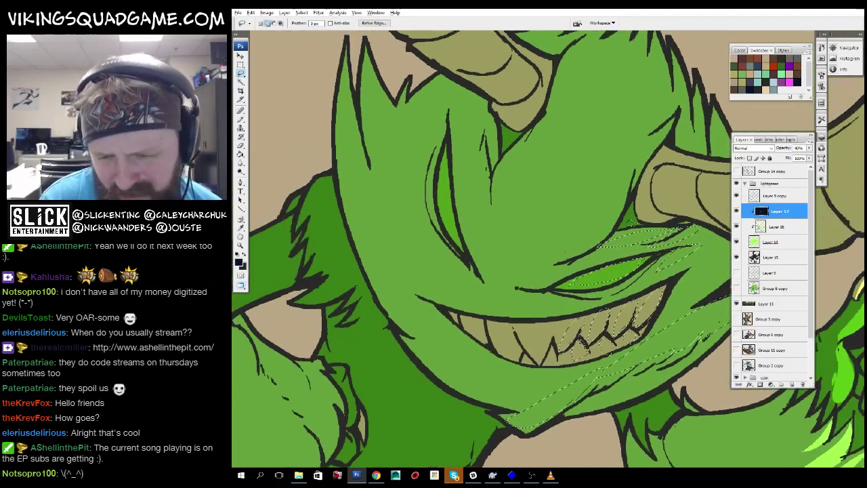
pyautogui.moveTo(536, 234); pyautogui.dragTo(528, 261)
pyautogui.scroll(3, 529, 261)
pyautogui.hscroll(3, 528, 261)
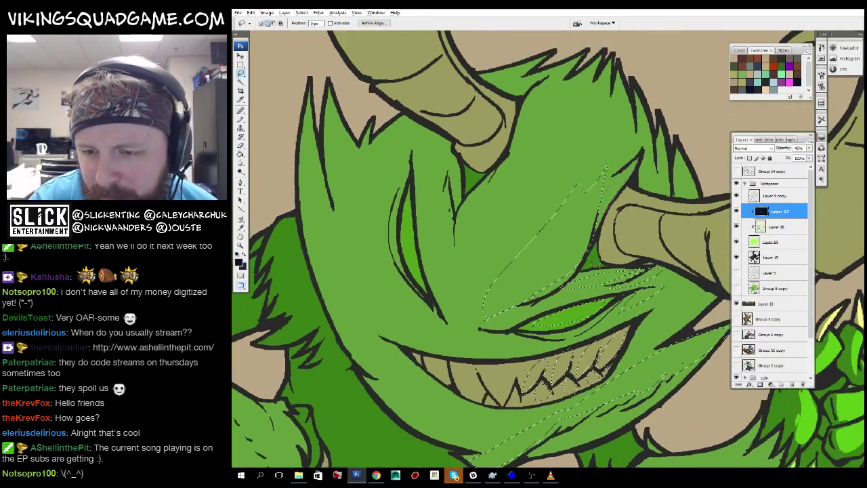
# Add the fur tufts behind the horn and its two lower segments to the selection, and delete the shadow from all selected areas.
pyautogui.hscroll(2, 645, 163)
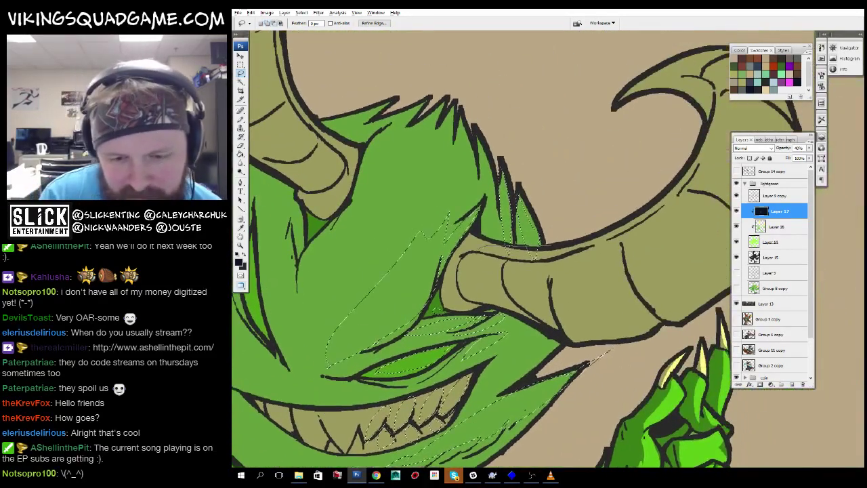
pyautogui.hscroll(1, 569, 309)
pyautogui.hscroll(4, 495, 249)
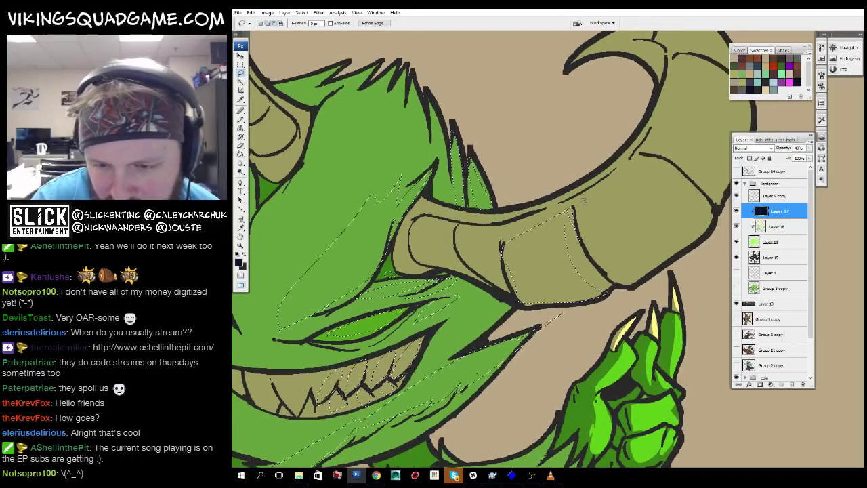
pyautogui.hotkey('alt', 'BackSpace')
pyautogui.hotkey('ctrl', 'd')
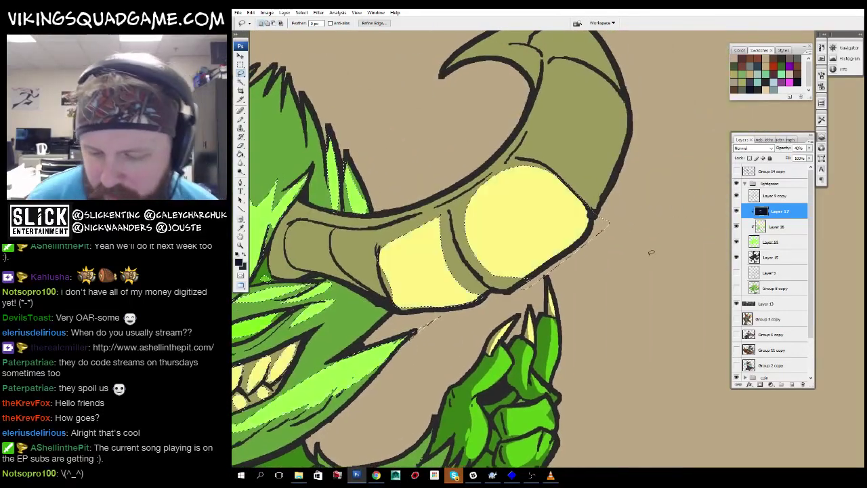
# Review the highlights cut so far against the whole shaded creature.
pyautogui.press('z')
pyautogui.keyDown('alt'); pyautogui.click(593, 307); pyautogui.keyUp('alt')
pyautogui.click(593, 307)
pyautogui.keyDown('alt'); pyautogui.click(593, 307); pyautogui.keyUp('alt')
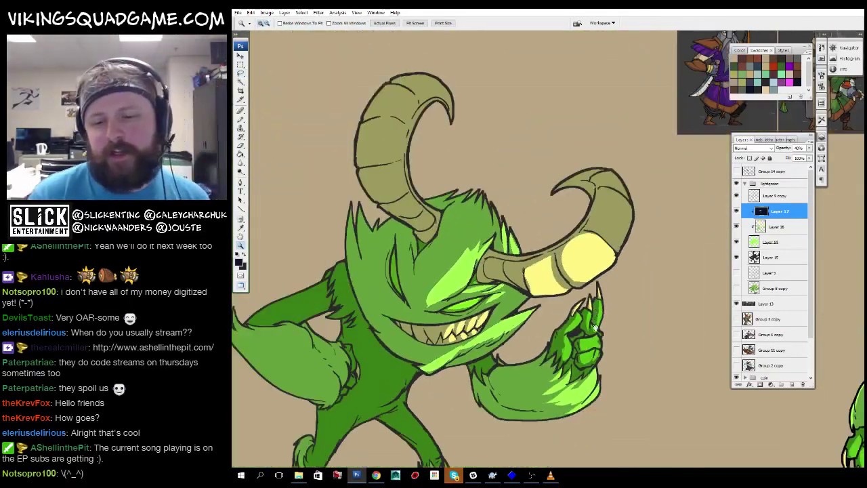
pyautogui.keyDown('alt'); pyautogui.click(572, 290); pyautogui.keyUp('alt')
pyautogui.click(572, 290)
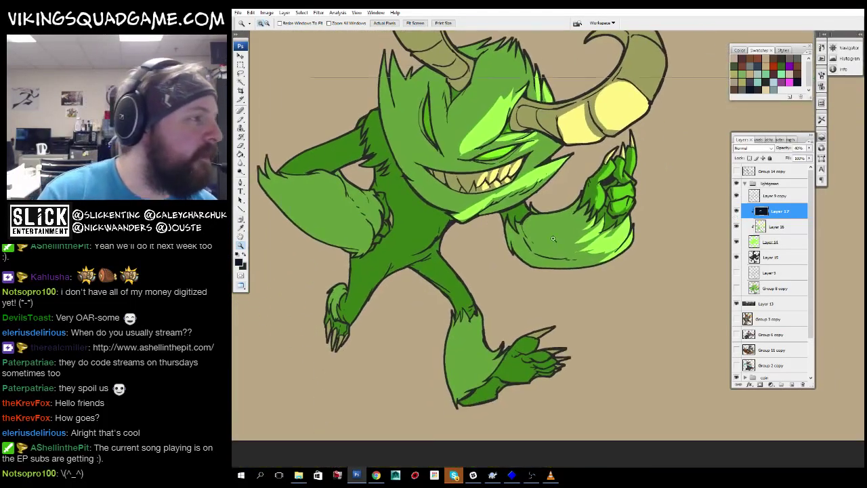
pyautogui.click(572, 290)
# Lasso the lit outer sides of the two upper segments on the horn above the raised hand.
pyautogui.keyDown('alt'); pyautogui.click(474, 305); pyautogui.keyUp('alt')
pyautogui.click(393, 331)
pyautogui.click(465, 238)
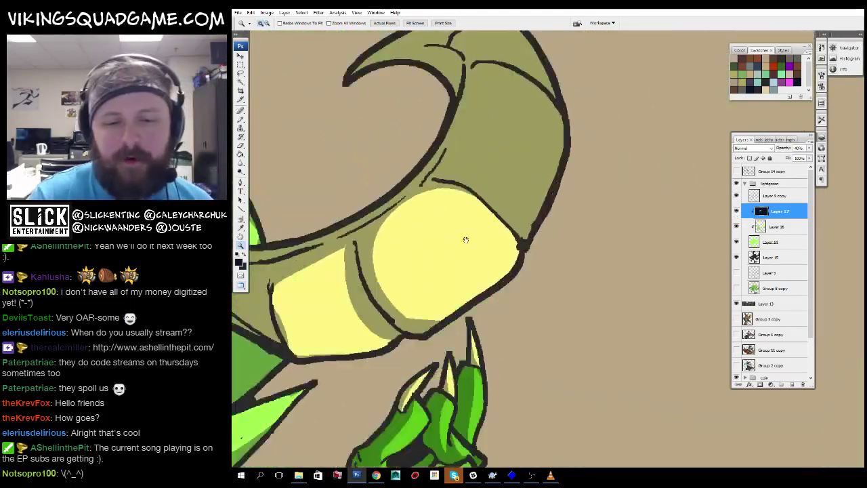
pyautogui.press('l')
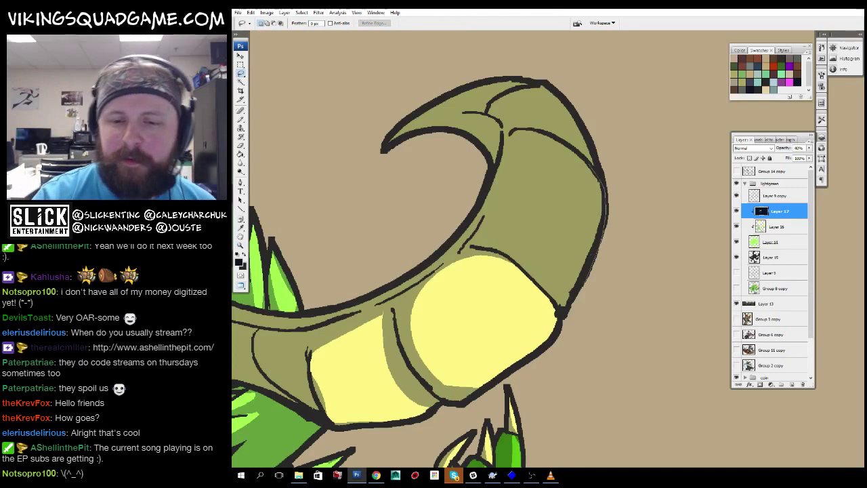
pyautogui.moveTo(624, 176); pyautogui.dragTo(617, 278)
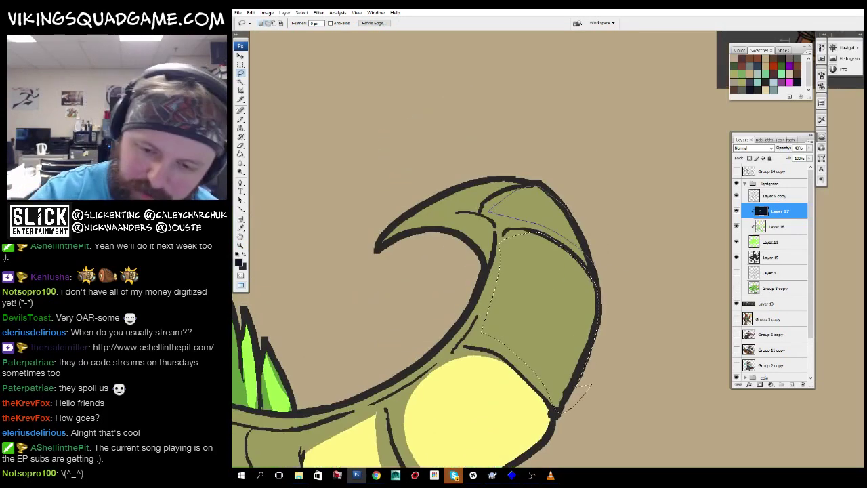
pyautogui.moveTo(523, 190); pyautogui.dragTo(589, 231)
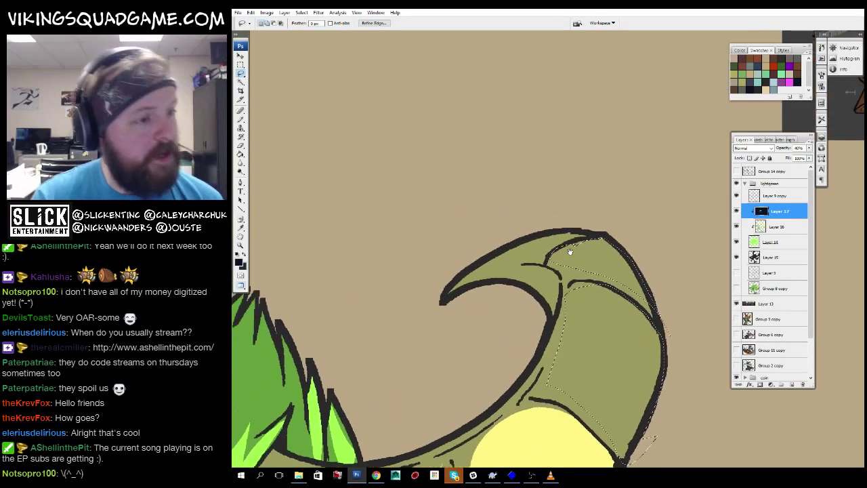
pyautogui.moveTo(533, 258); pyautogui.dragTo(531, 241)
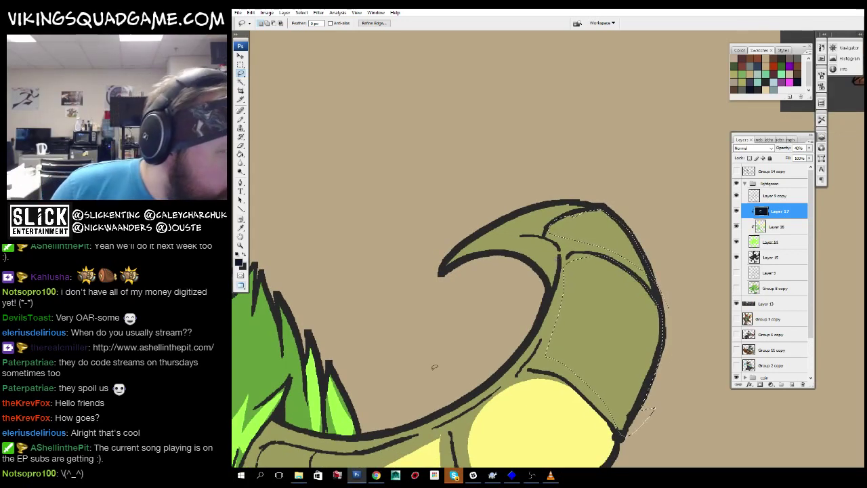
# Add the upper edge of the horn's tip to the selection and delete the shadow from the selected horn areas.
pyautogui.press('z')
pyautogui.hotkey('ctrl', '-')
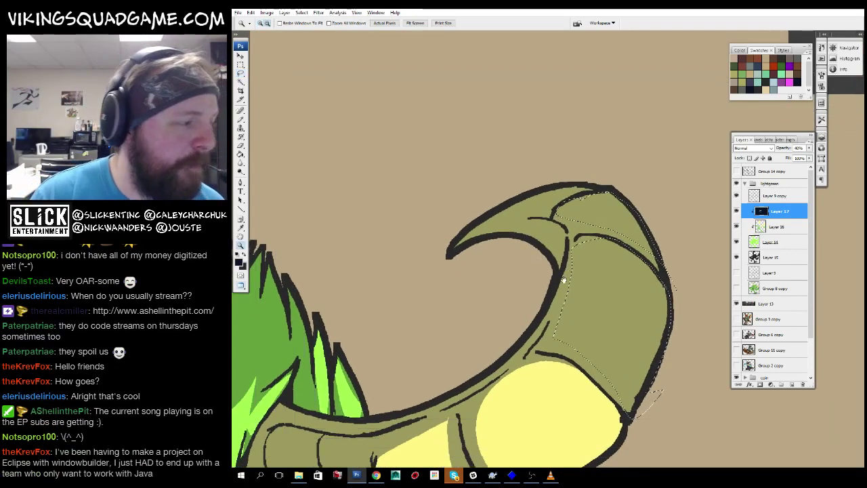
pyautogui.press('l')
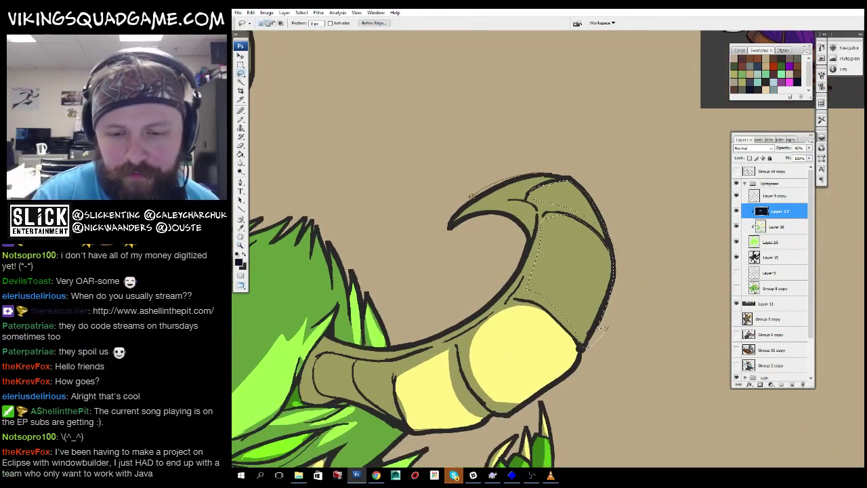
pyautogui.moveTo(576, 241); pyautogui.dragTo(627, 142)
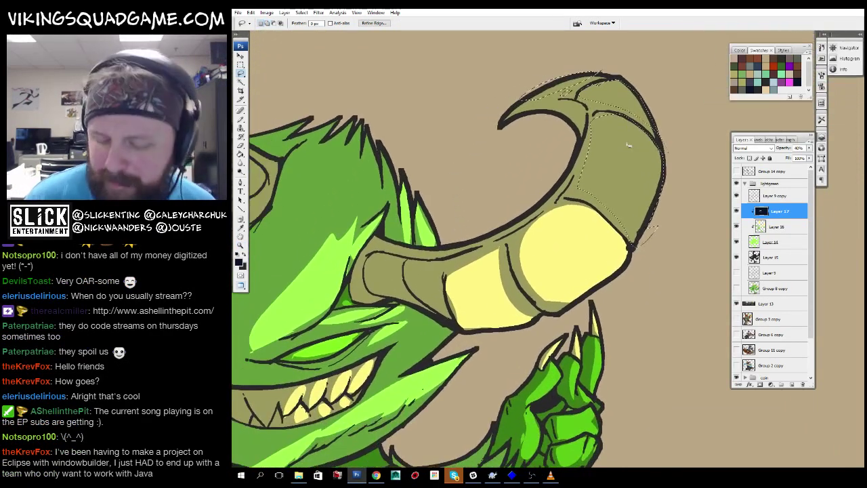
pyautogui.hotkey('alt', 'BackSpace')
# Lasso the base of the same horn and a wider forehead highlight and delete the shadow from both.
pyautogui.moveTo(443, 276)
pyautogui.mouseDown()
pyautogui.moveTo(525, 259)
pyautogui.moveTo(507, 287)
pyautogui.mouseUp()
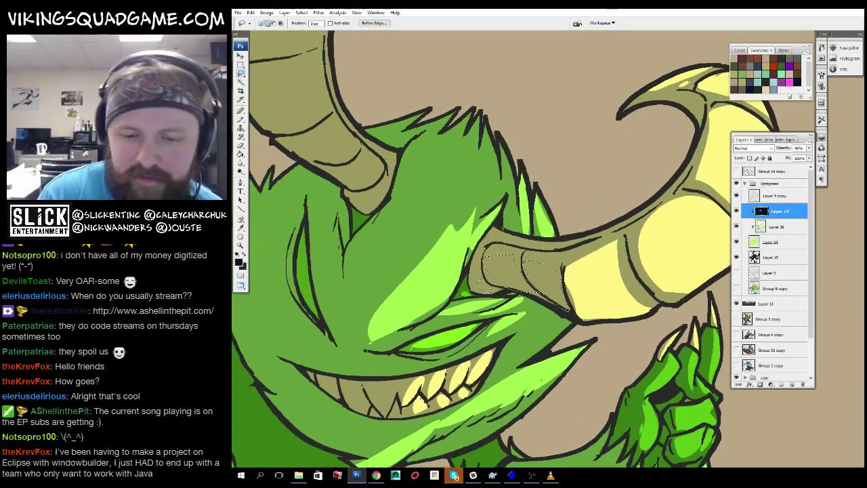
pyautogui.moveTo(519, 231)
pyautogui.mouseDown()
pyautogui.moveTo(540, 263)
pyautogui.moveTo(544, 245)
pyautogui.moveTo(505, 252)
pyautogui.moveTo(469, 360)
pyautogui.mouseUp()
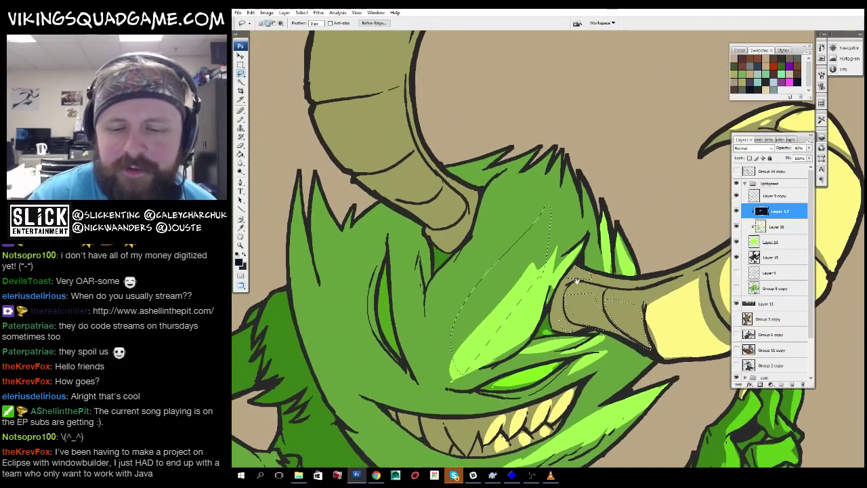
pyautogui.hotkey('alt', 'BackSpace')
# Lasso a highlight on the head fur above the same horn's base and delete the shadow there.
pyautogui.moveTo(518, 240); pyautogui.dragTo(548, 261)
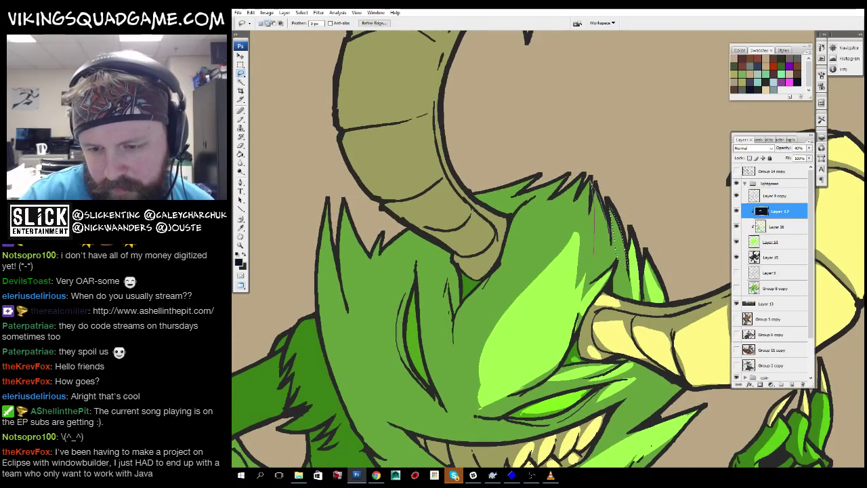
pyautogui.press('z')
pyautogui.click(523, 367)
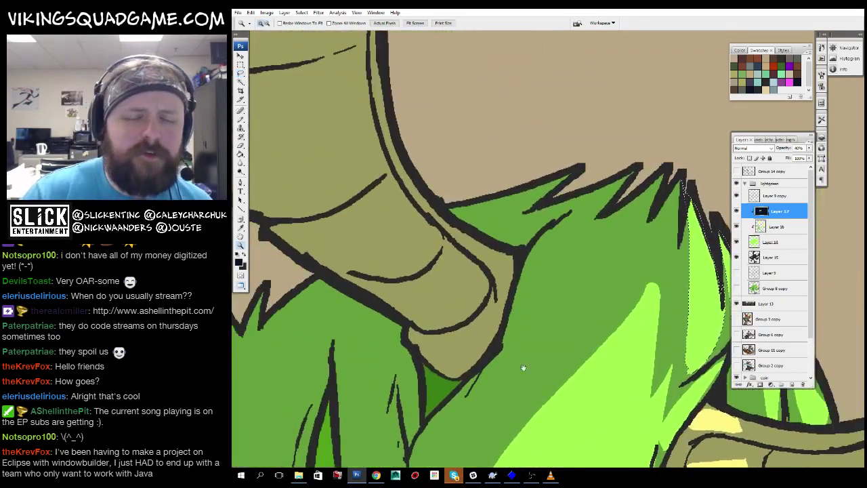
# Lasso highlight shapes on the base and lower segments of the horn farther from the raised hand.
pyautogui.moveTo(523, 367); pyautogui.dragTo(581, 389)
pyautogui.press('l')
pyautogui.moveTo(493, 337); pyautogui.dragTo(544, 296)
pyautogui.moveTo(483, 264); pyautogui.dragTo(528, 313)
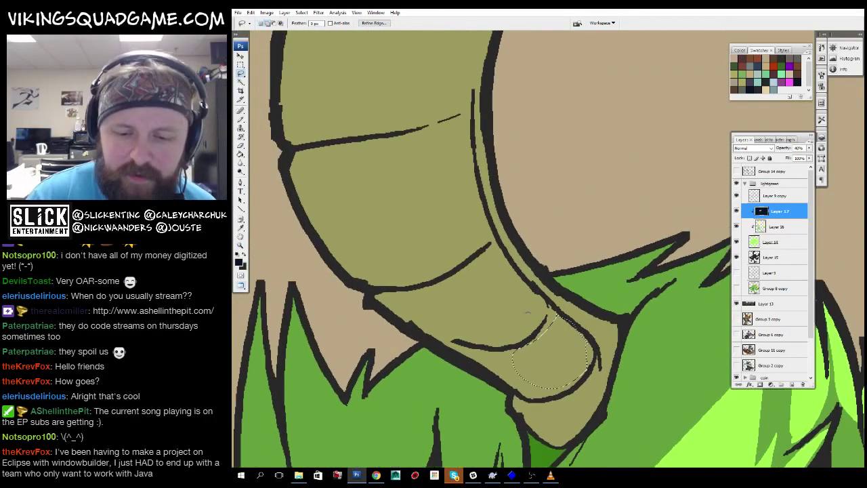
pyautogui.moveTo(502, 248); pyautogui.dragTo(544, 376)
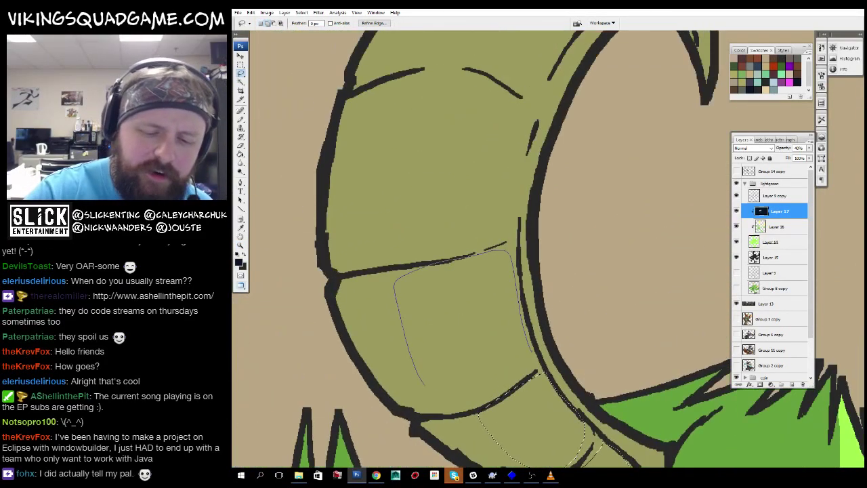
pyautogui.moveTo(425, 383); pyautogui.dragTo(426, 396)
# Add the upper segments and tip of the same horn to the selection and delete the shadow from all selected areas.
pyautogui.moveTo(513, 200); pyautogui.dragTo(505, 290)
pyautogui.moveTo(438, 156); pyautogui.dragTo(369, 325)
pyautogui.moveTo(509, 171); pyautogui.dragTo(472, 306)
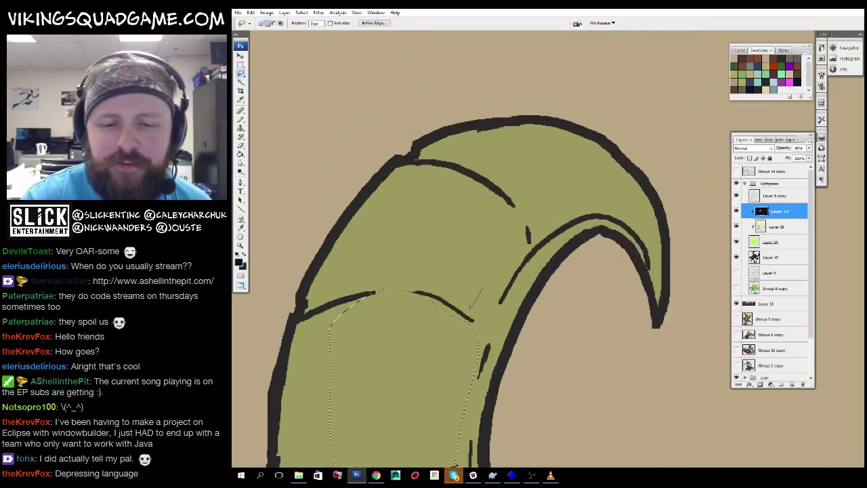
pyautogui.moveTo(372, 278); pyautogui.dragTo(371, 288)
pyautogui.moveTo(371, 288); pyautogui.dragTo(355, 284)
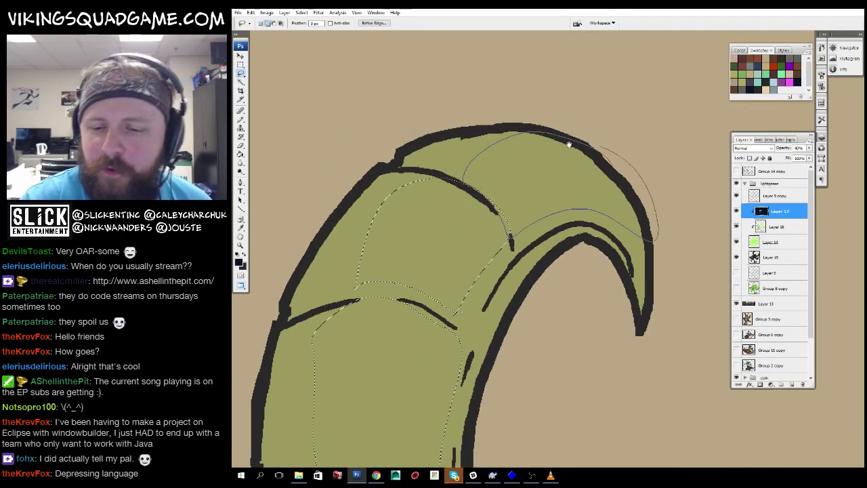
pyautogui.moveTo(569, 144); pyautogui.dragTo(570, 145)
pyautogui.press('z')
pyautogui.keyDown('alt'); pyautogui.click(654, 218); pyautogui.keyUp('alt')
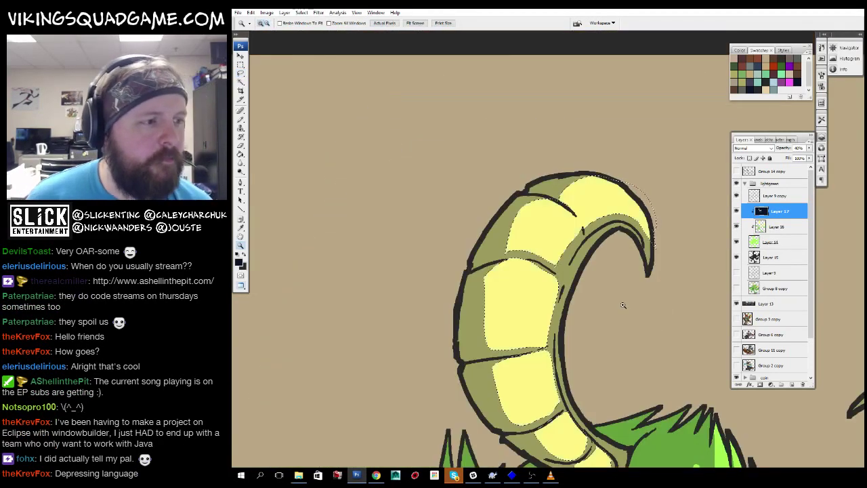
pyautogui.keyDown('alt'); pyautogui.click(613, 303); pyautogui.keyUp('alt')
pyautogui.keyDown('alt'); pyautogui.click(583, 298); pyautogui.keyUp('alt')
pyautogui.keyDown('alt'); pyautogui.click(536, 292); pyautogui.keyUp('alt')
pyautogui.keyDown('alt'); pyautogui.click(488, 288); pyautogui.keyUp('alt')
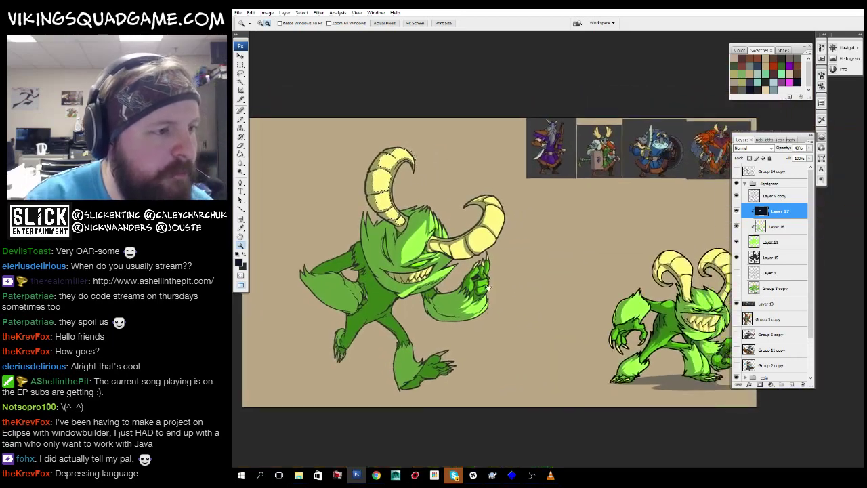
# Lasso highlights around the narrow eye below that horn and on the fur between the eye and the forehead.
pyautogui.click(488, 288)
pyautogui.keyDown('alt'); pyautogui.click(529, 308); pyautogui.keyUp('alt')
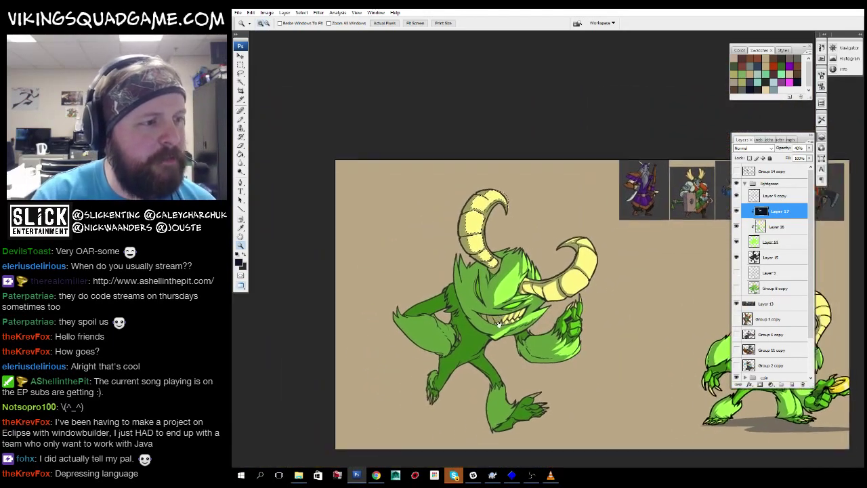
pyautogui.keyDown('alt'); pyautogui.click(528, 308); pyautogui.keyUp('alt')
pyautogui.press('b')
pyautogui.press('z')
pyautogui.click(579, 284)
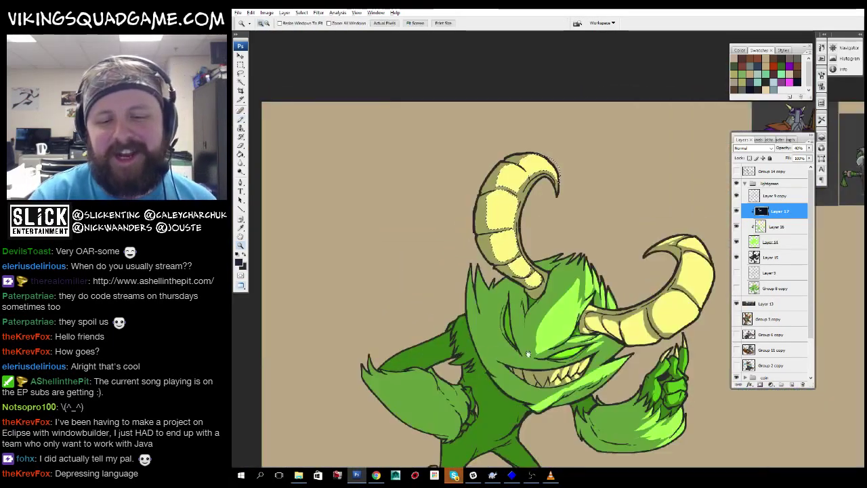
pyautogui.click(579, 285)
pyautogui.click(579, 284)
pyautogui.press('l')
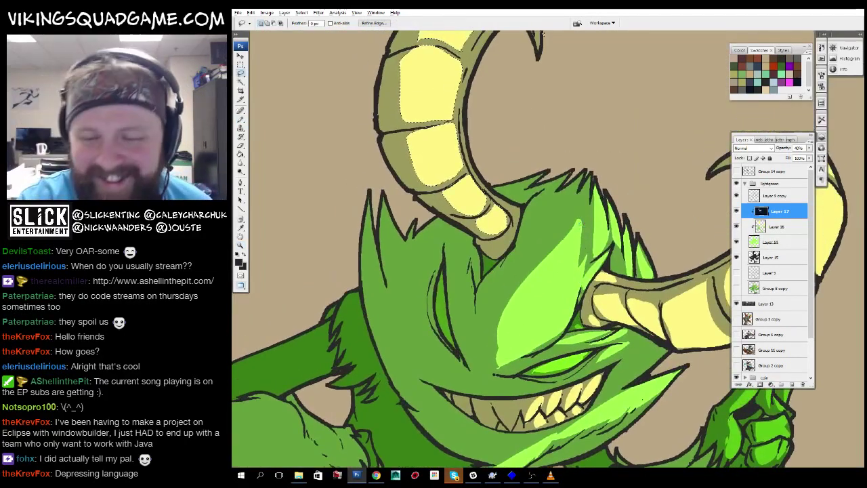
pyautogui.moveTo(551, 286); pyautogui.dragTo(581, 266)
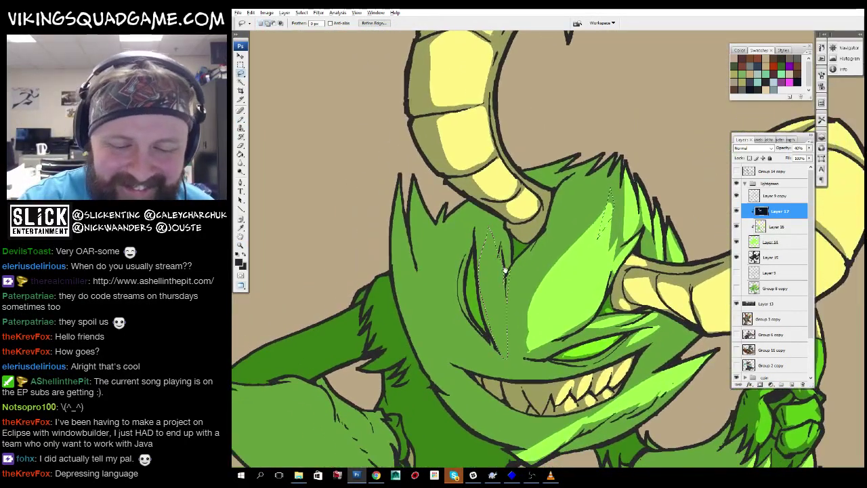
pyautogui.moveTo(505, 270); pyautogui.dragTo(516, 251)
pyautogui.moveTo(499, 309); pyautogui.dragTo(524, 332)
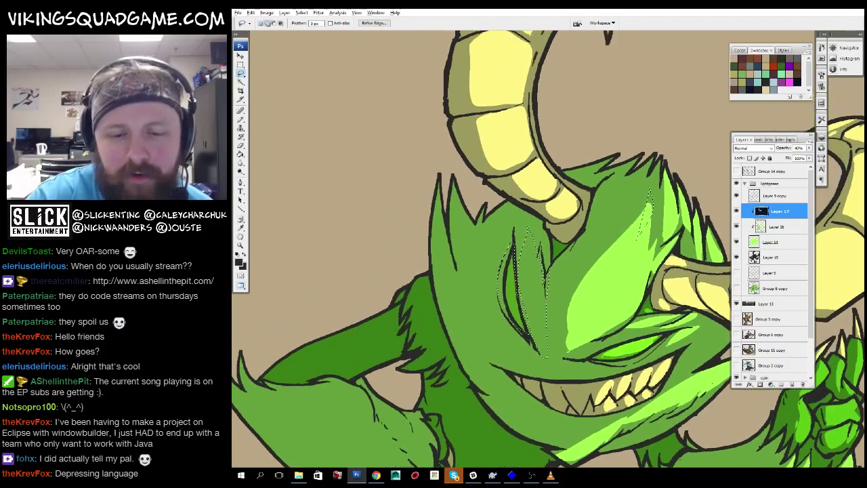
# Add the side fur spikes of the head and the bent arm's upper arm and forearm, and delete the shadow there.
pyautogui.moveTo(475, 195); pyautogui.dragTo(489, 162)
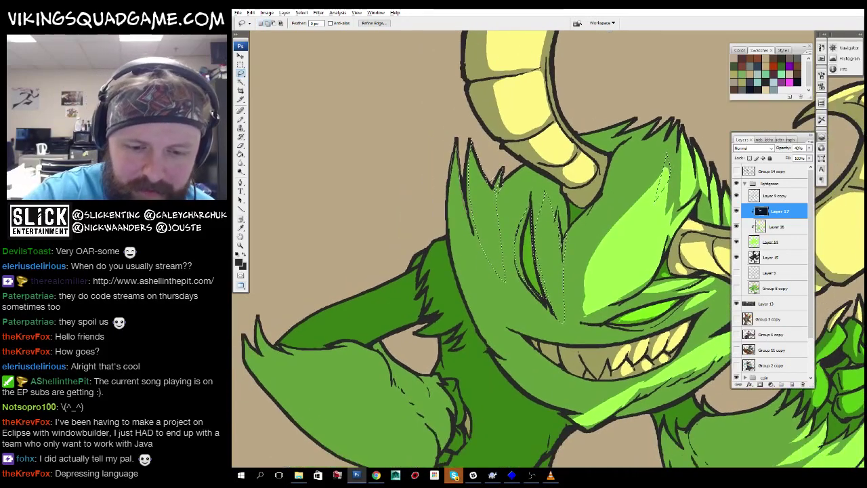
pyautogui.moveTo(487, 237)
pyautogui.mouseDown()
pyautogui.moveTo(535, 162)
pyautogui.moveTo(569, 180)
pyautogui.moveTo(572, 156)
pyautogui.mouseUp()
pyautogui.moveTo(624, 254)
pyautogui.mouseDown()
pyautogui.moveTo(676, 224)
pyautogui.moveTo(671, 207)
pyautogui.mouseUp()
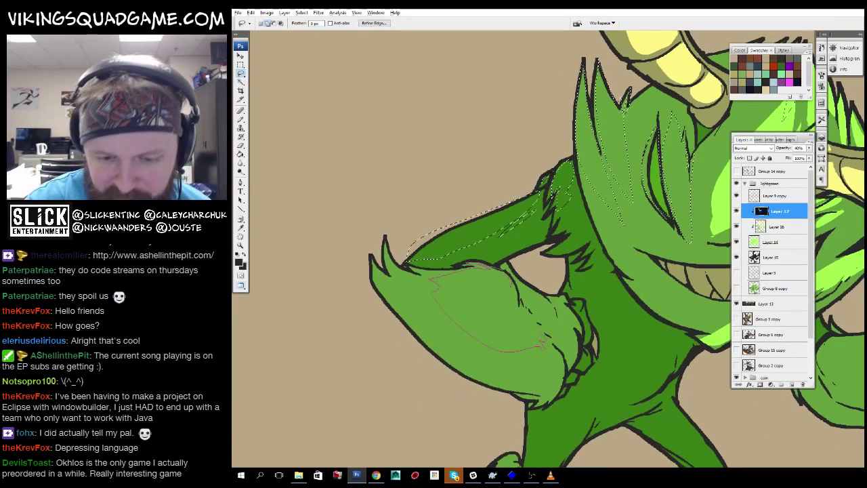
pyautogui.keyDown('alt'); pyautogui.click(552, 330); pyautogui.keyUp('alt')
pyautogui.keyDown('alt'); pyautogui.click(553, 330); pyautogui.keyUp('alt')
pyautogui.keyDown('alt'); pyautogui.click(553, 330); pyautogui.keyUp('alt')
pyautogui.keyDown('alt'); pyautogui.click(552, 330); pyautogui.keyUp('alt')
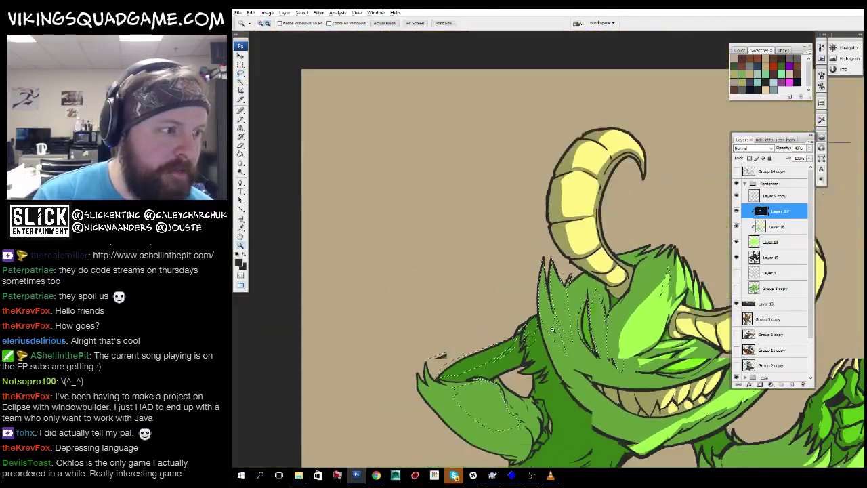
pyautogui.keyDown('alt'); pyautogui.click(552, 330); pyautogui.keyUp('alt')
pyautogui.moveTo(610, 298); pyautogui.dragTo(545, 224)
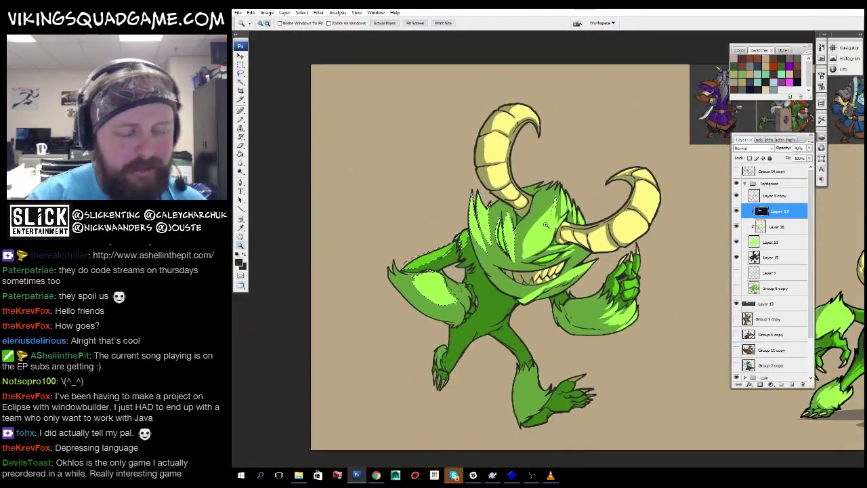
# Lasso highlights on the head fur around the far horn's base and on the top tufts, and delete the shadow.
pyautogui.click(545, 224)
pyautogui.click(546, 225)
pyautogui.moveTo(554, 283); pyautogui.dragTo(557, 301)
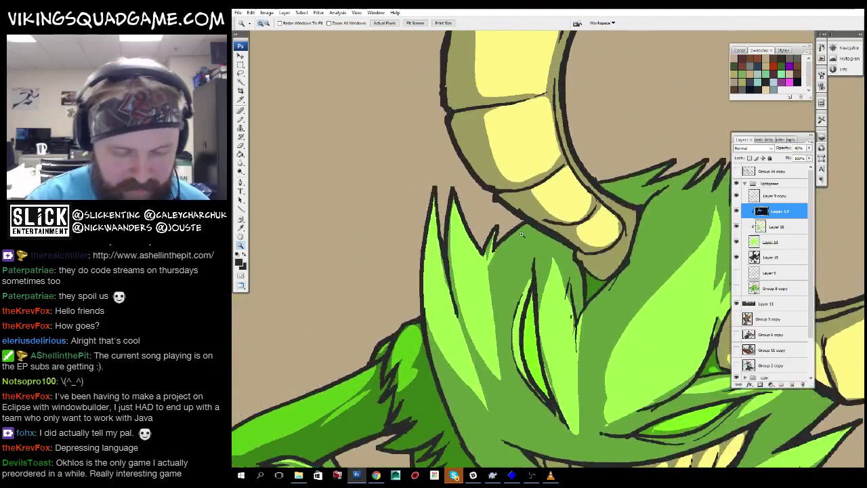
pyautogui.press('l')
pyautogui.moveTo(509, 248)
pyautogui.mouseDown()
pyautogui.moveTo(545, 226)
pyautogui.moveTo(593, 218)
pyautogui.moveTo(585, 258)
pyautogui.mouseUp()
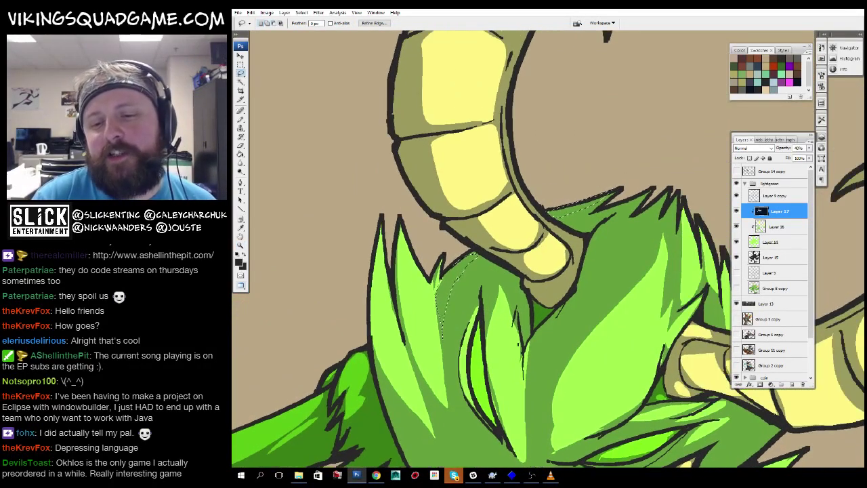
pyautogui.moveTo(630, 208); pyautogui.dragTo(576, 235)
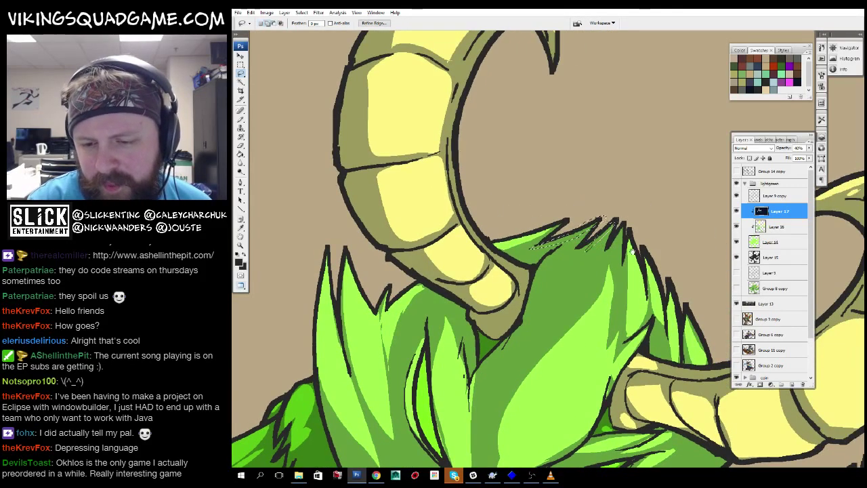
pyautogui.moveTo(631, 250); pyautogui.dragTo(642, 143)
pyautogui.moveTo(548, 251); pyautogui.dragTo(592, 406)
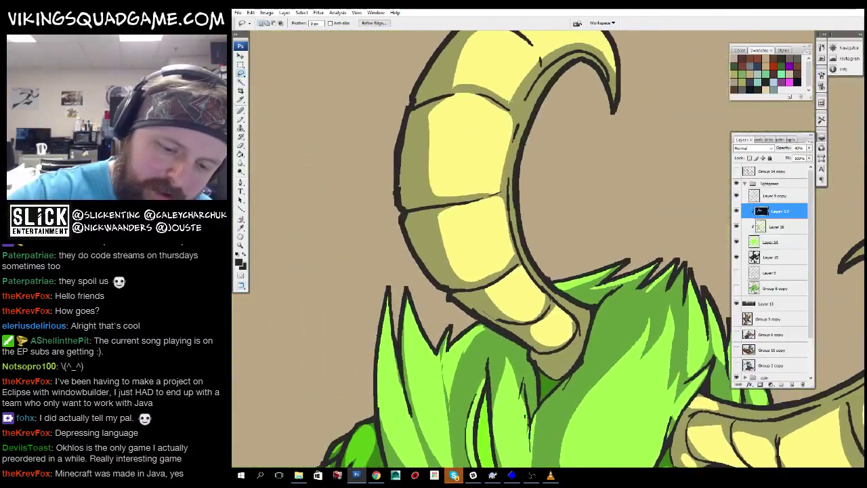
# Lasso a thin rim along the outer edge of the far horn's segments and delete the shadow from it.
pyautogui.moveTo(429, 259); pyautogui.dragTo(453, 276)
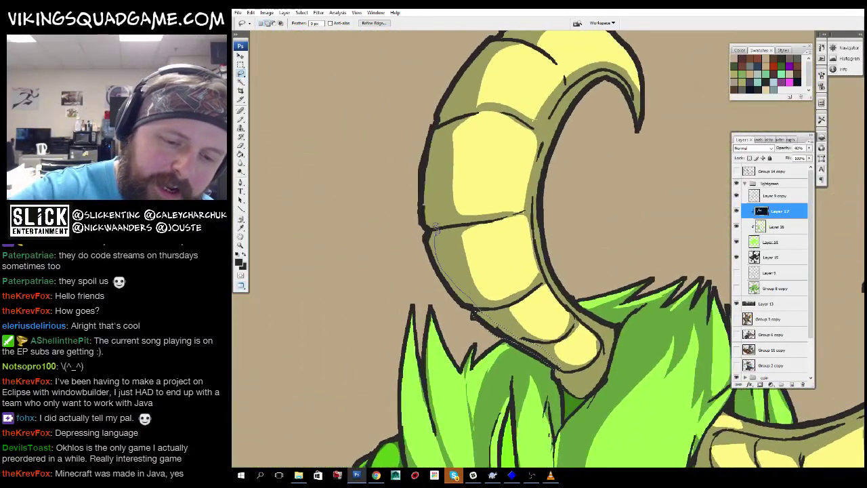
pyautogui.moveTo(434, 229); pyautogui.dragTo(443, 129)
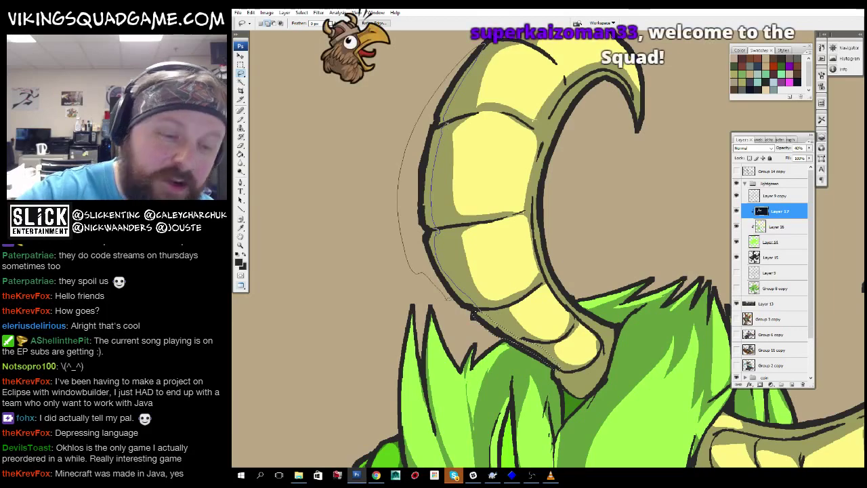
pyautogui.press('z')
pyautogui.keyDown('alt'); pyautogui.click(576, 333); pyautogui.keyUp('alt')
pyautogui.keyDown('alt'); pyautogui.click(576, 333); pyautogui.keyUp('alt')
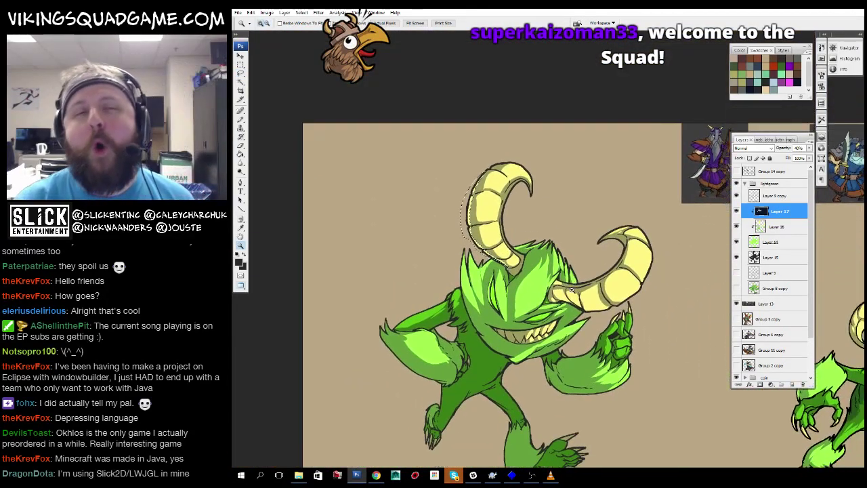
# Lasso small highlights on the shadowed teeth in the middle of the grin.
pyautogui.click(572, 292)
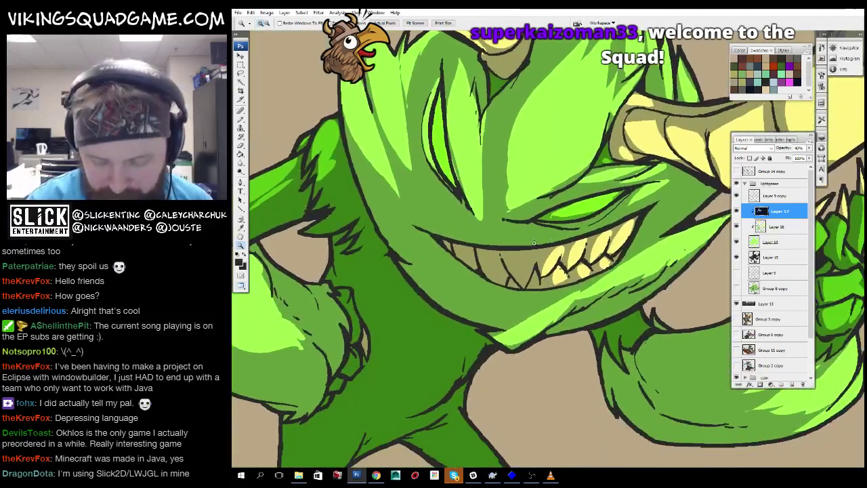
pyautogui.press('l')
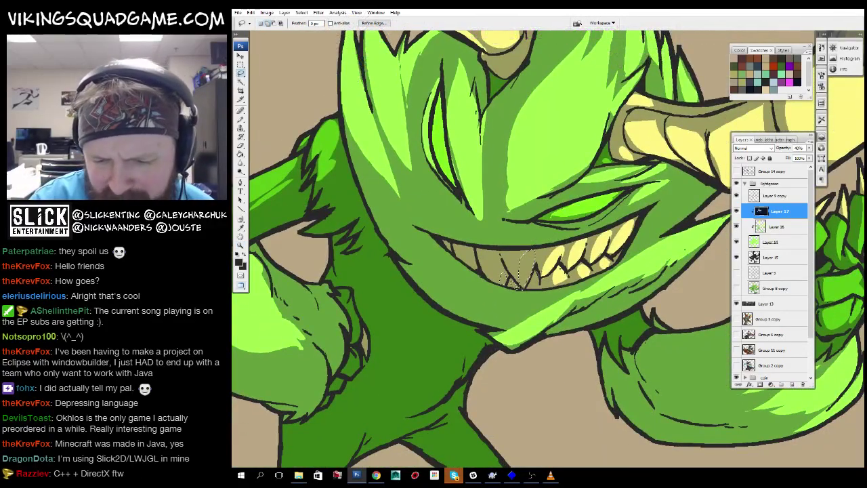
pyautogui.moveTo(503, 219)
pyautogui.mouseDown()
pyautogui.moveTo(518, 212)
pyautogui.moveTo(523, 229)
pyautogui.moveTo(535, 224)
pyautogui.moveTo(591, 258)
pyautogui.moveTo(590, 361)
pyautogui.mouseUp()
pyautogui.keyDown('alt'); pyautogui.click(618, 287); pyautogui.keyUp('alt')
pyautogui.keyDown('alt'); pyautogui.click(552, 230); pyautogui.keyUp('alt')
pyautogui.keyDown('alt'); pyautogui.click(591, 258); pyautogui.keyUp('alt')
# Lasso the wrist fur and back of the hand resting on the hip and delete the shadow there.
pyautogui.moveTo(578, 214); pyautogui.dragTo(581, 158)
pyautogui.moveTo(501, 285); pyautogui.dragTo(609, 285)
pyautogui.press('l')
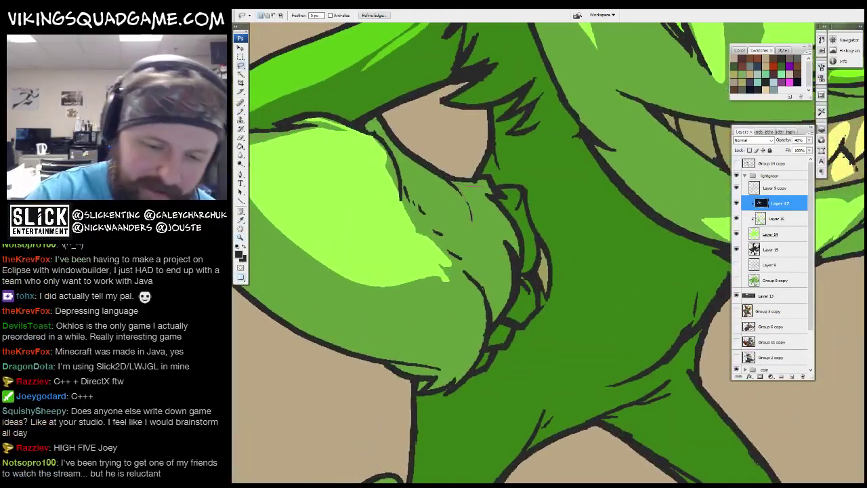
pyautogui.moveTo(466, 202); pyautogui.dragTo(422, 211)
pyautogui.moveTo(471, 197); pyautogui.dragTo(472, 196)
pyautogui.press('z')
pyautogui.keyDown('alt'); pyautogui.click(521, 259); pyautogui.keyUp('alt')
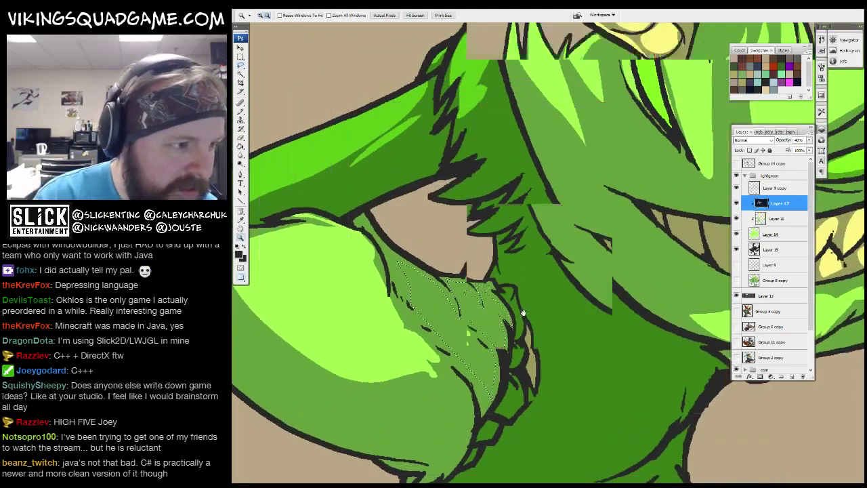
pyautogui.keyDown('alt'); pyautogui.click(521, 258); pyautogui.keyUp('alt')
pyautogui.click(521, 258)
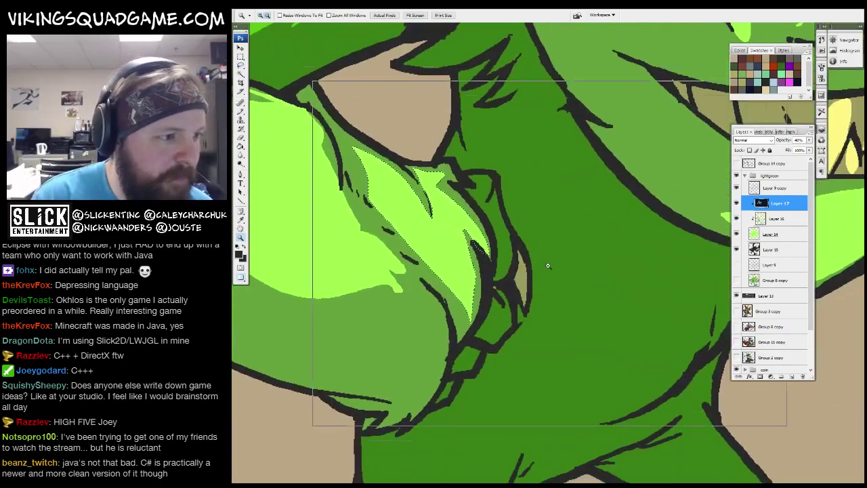
# Lasso highlights on the fingers and claw of the hand on the hip and delete the shadow from them.
pyautogui.keyDown('alt'); pyautogui.click(547, 267); pyautogui.keyUp('alt')
pyautogui.click(577, 301)
pyautogui.click(539, 312)
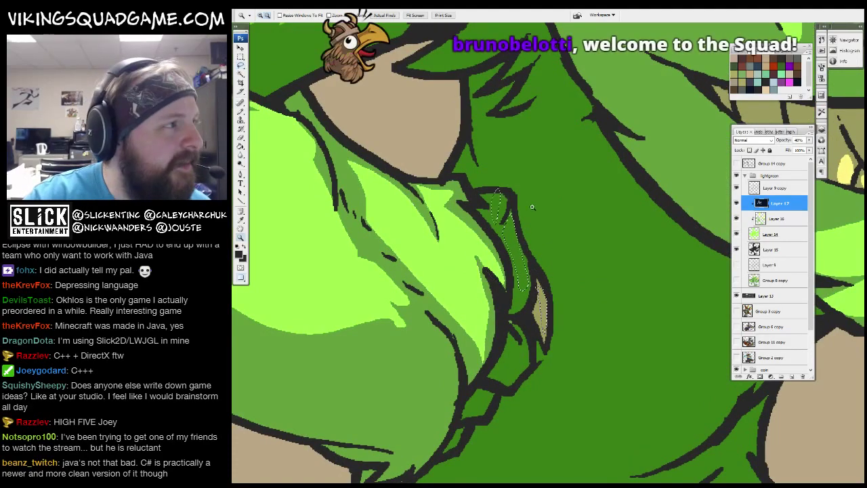
pyautogui.press('z')
pyautogui.keyDown('alt'); pyautogui.click(536, 353); pyautogui.keyUp('alt')
pyautogui.keyDown('alt'); pyautogui.click(537, 353); pyautogui.keyUp('alt')
pyautogui.keyDown('alt'); pyautogui.click(542, 326); pyautogui.keyUp('alt')
pyautogui.moveTo(454, 210); pyautogui.dragTo(576, 298)
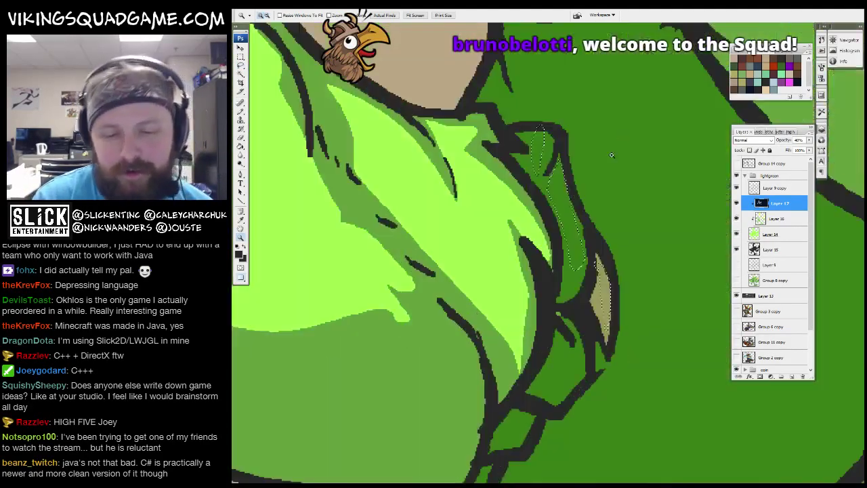
pyautogui.moveTo(613, 156); pyautogui.dragTo(468, 338)
pyautogui.rightClick(558, 279)
pyautogui.click(575, 285)
# Lasso highlights along the thigh and furry shin of the leg below the raised hand.
pyautogui.moveTo(531, 320); pyautogui.dragTo(557, 251)
pyautogui.keyDown('alt'); pyautogui.click(531, 320); pyautogui.keyUp('alt')
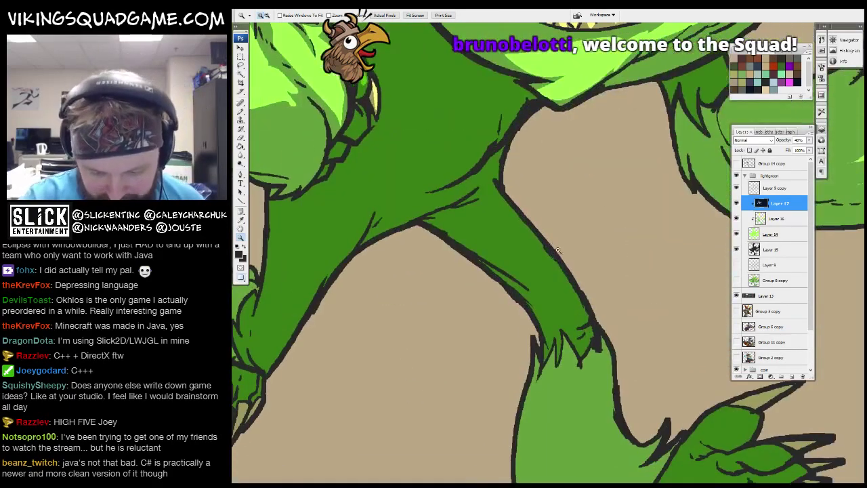
pyautogui.scroll(-1, 529, 238)
pyautogui.moveTo(489, 155)
pyautogui.mouseDown()
pyautogui.moveTo(582, 297)
pyautogui.moveTo(573, 99)
pyautogui.mouseUp()
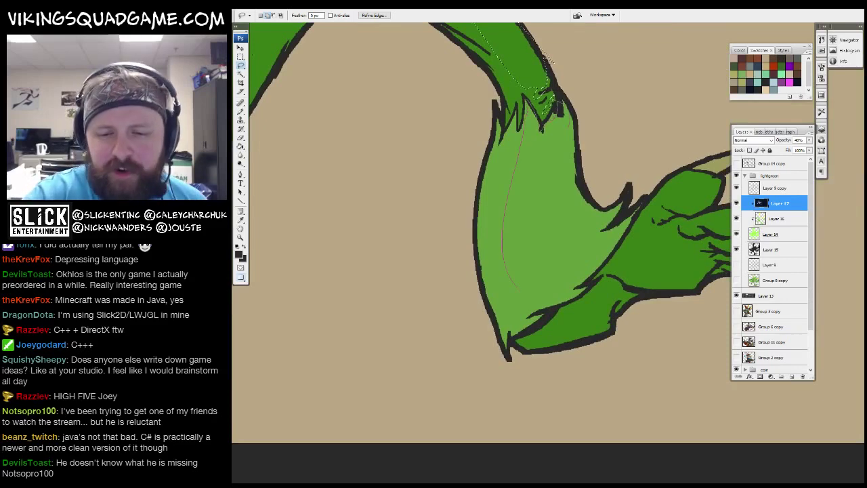
pyautogui.moveTo(625, 172); pyautogui.dragTo(591, 349)
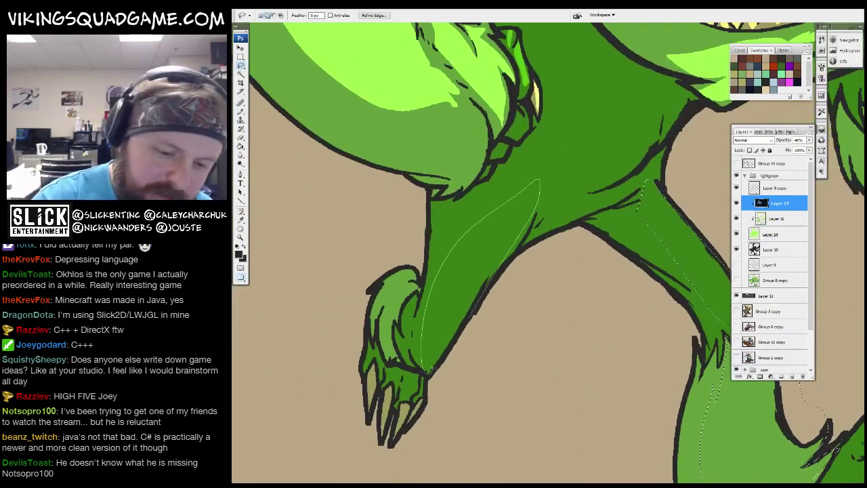
# Add the other leg's thigh, its ankle fur and a foot claw to the selection.
pyautogui.moveTo(430, 370); pyautogui.dragTo(428, 372)
pyautogui.moveTo(594, 209); pyautogui.dragTo(566, 305)
pyautogui.moveTo(464, 368); pyautogui.dragTo(575, 234)
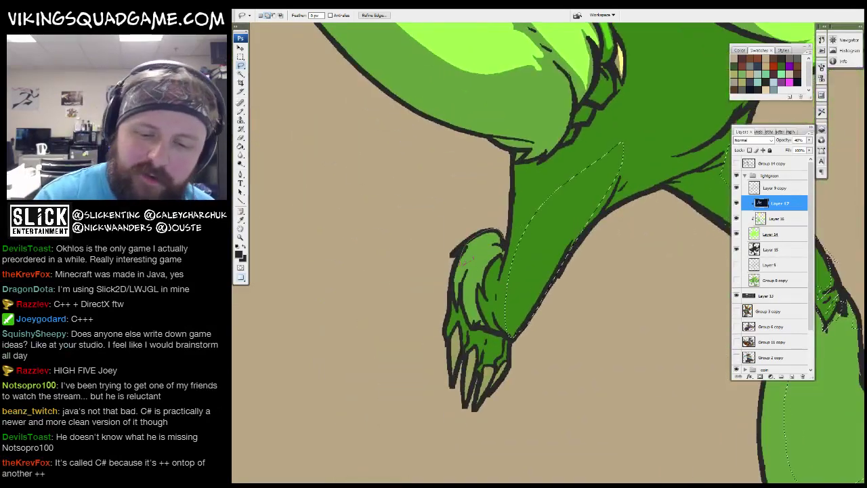
pyautogui.moveTo(467, 257)
pyautogui.mouseDown()
pyautogui.moveTo(480, 234)
pyautogui.moveTo(524, 214)
pyautogui.mouseUp()
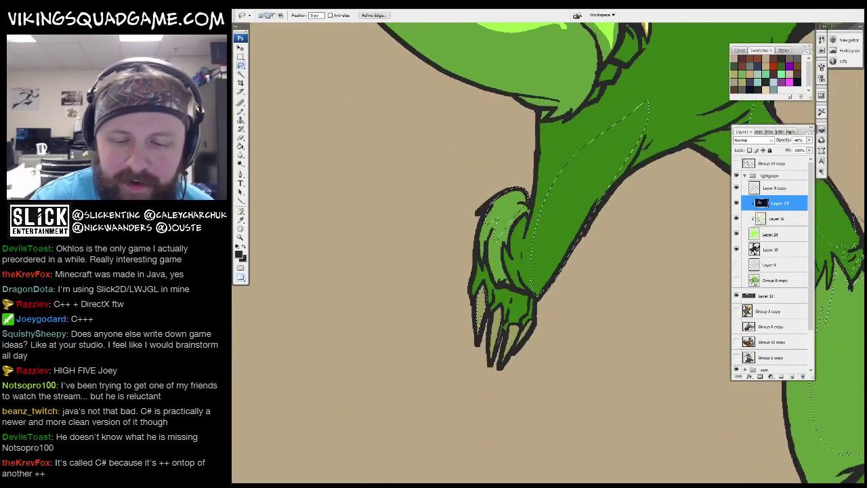
# Add the toes, sole and heel of the foot below the raised hand to the selection and delete the shadow from it.
pyautogui.moveTo(569, 326)
pyautogui.mouseDown()
pyautogui.moveTo(502, 275)
pyautogui.moveTo(291, 264)
pyautogui.mouseUp()
pyautogui.moveTo(610, 305); pyautogui.dragTo(515, 285)
pyautogui.moveTo(562, 298); pyautogui.dragTo(515, 284)
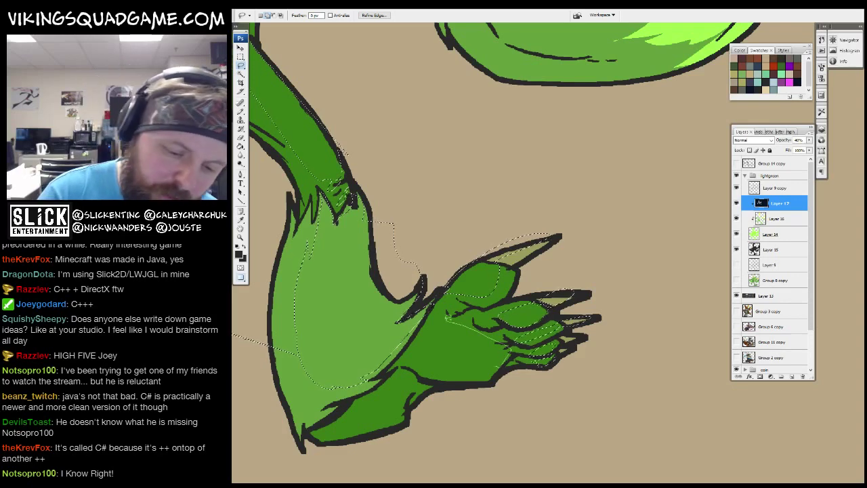
pyautogui.moveTo(524, 364); pyautogui.dragTo(539, 392)
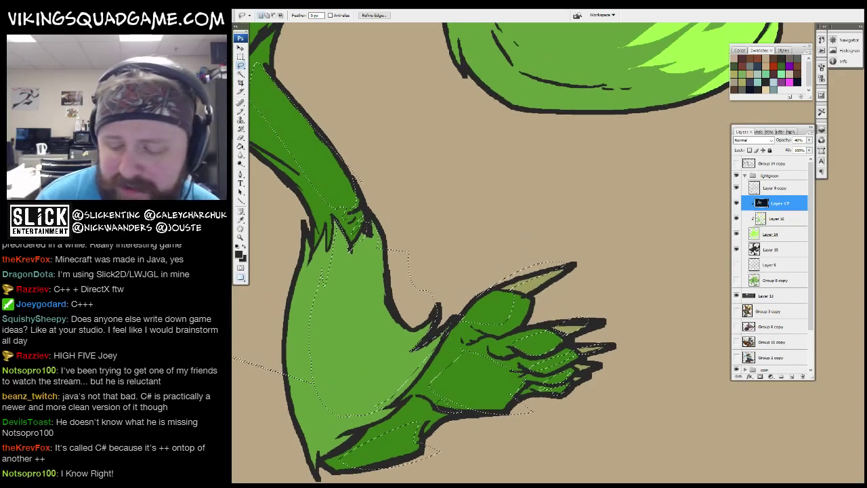
pyautogui.hotkey('ctrl', 'd')
pyautogui.press('z')
# Lasso the underside and middle of the raised arm's furry forearm and delete the shadow there.
pyautogui.moveTo(537, 204); pyautogui.dragTo(576, 252)
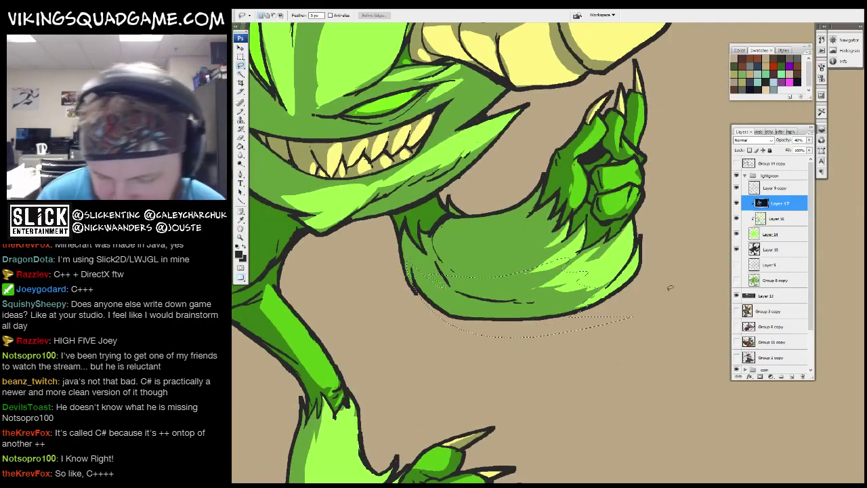
pyautogui.moveTo(513, 264); pyautogui.dragTo(540, 308)
pyautogui.hotkey('ctrl', 'd')
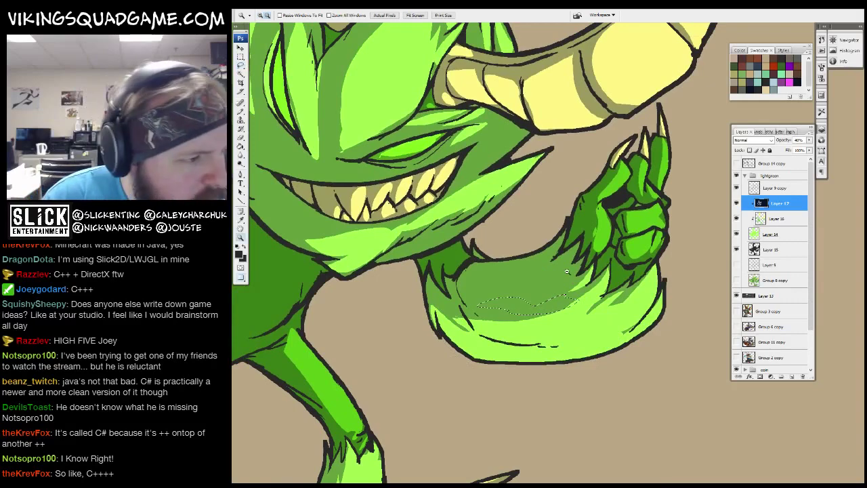
pyautogui.moveTo(567, 271); pyautogui.dragTo(577, 313)
pyautogui.moveTo(574, 265)
pyautogui.mouseDown()
pyautogui.moveTo(502, 292)
pyautogui.moveTo(503, 341)
pyautogui.moveTo(516, 255)
pyautogui.moveTo(523, 285)
pyautogui.moveTo(554, 290)
pyautogui.mouseUp()
pyautogui.moveTo(485, 278); pyautogui.dragTo(558, 232)
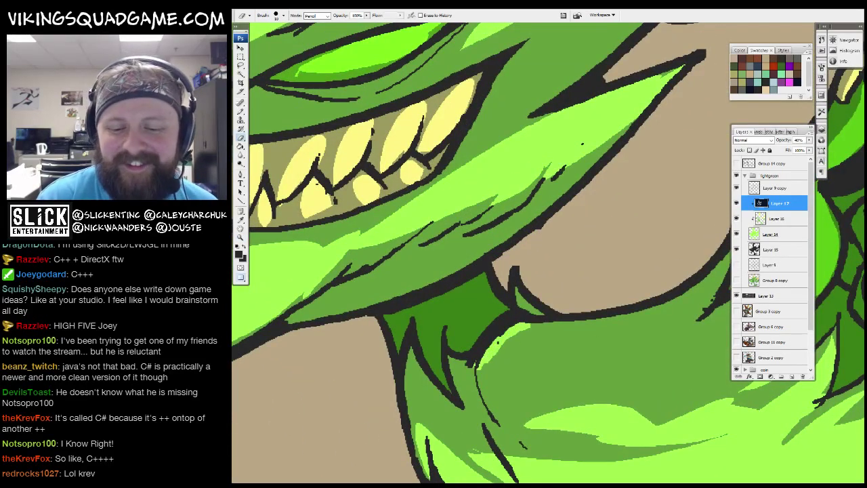
# Cut highlights along the upper edge of the raised forearm and into the small upper-arm patch below the jaw.
pyautogui.moveTo(551, 325); pyautogui.dragTo(525, 331)
pyautogui.moveTo(626, 305); pyautogui.dragTo(601, 311)
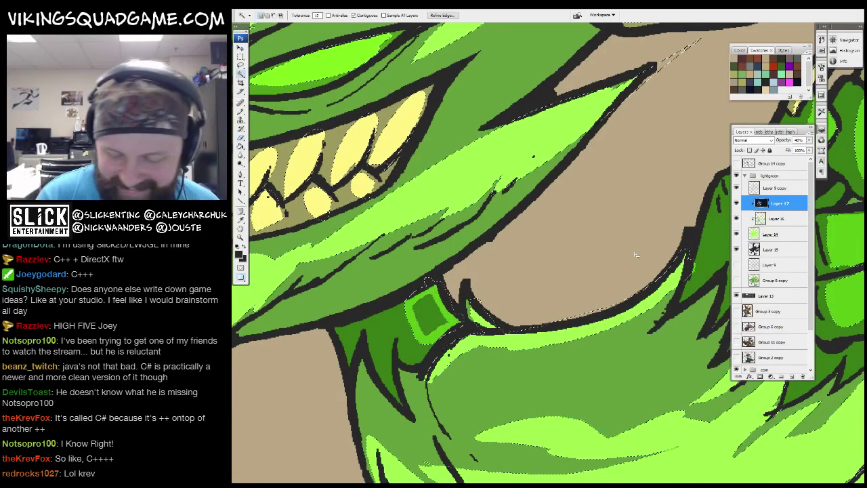
pyautogui.moveTo(430, 317); pyautogui.dragTo(584, 290)
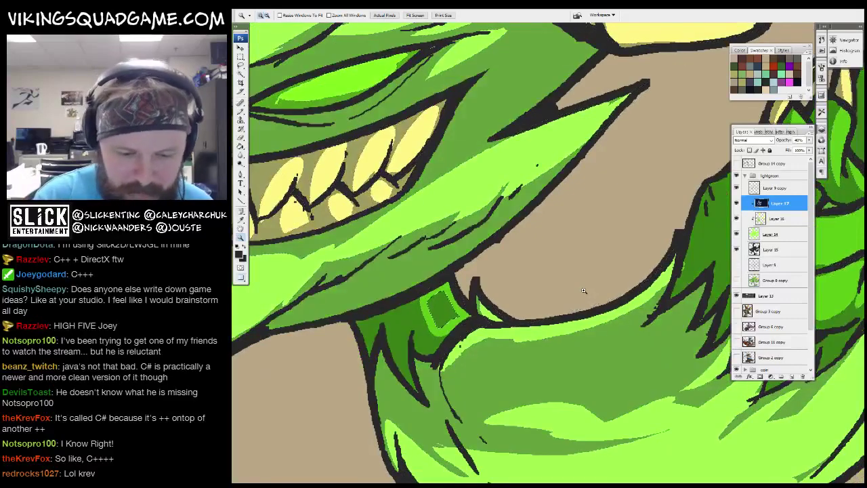
pyautogui.hotkey('ctrl', 't')
pyautogui.moveTo(467, 298); pyautogui.dragTo(519, 286)
pyautogui.rightClick(570, 273)
pyautogui.click(590, 280)
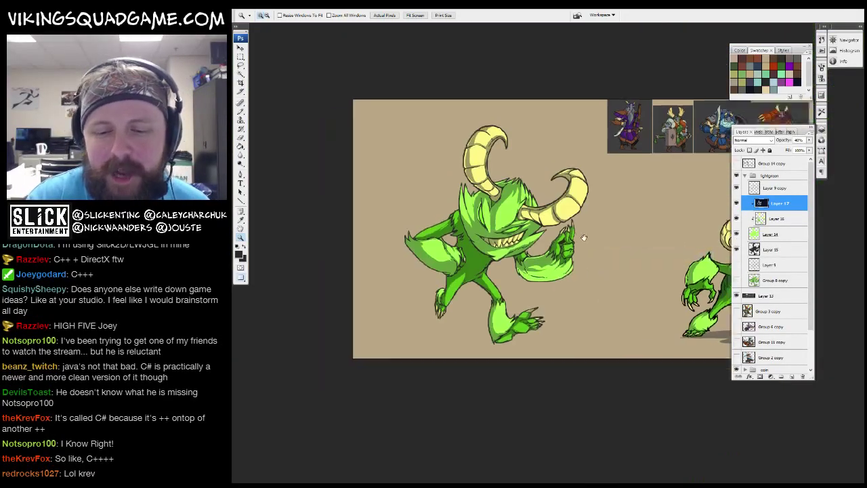
# Lasso the fur tufts around the armpit of the arm resting on the hip and delete the shadow from them.
pyautogui.moveTo(573, 268)
pyautogui.mouseDown()
pyautogui.moveTo(623, 263)
pyautogui.moveTo(580, 327)
pyautogui.mouseUp()
pyautogui.press('Delete')
pyautogui.moveTo(521, 265); pyautogui.dragTo(578, 390)
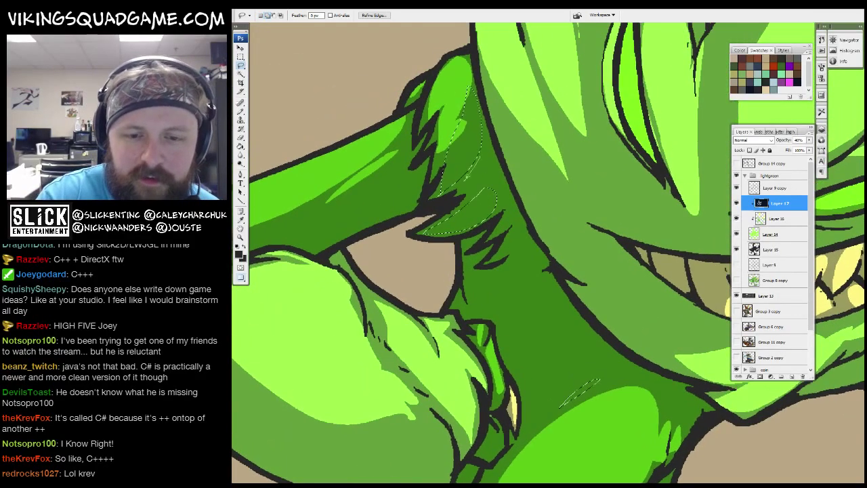
pyautogui.scroll(-4, 612, 279)
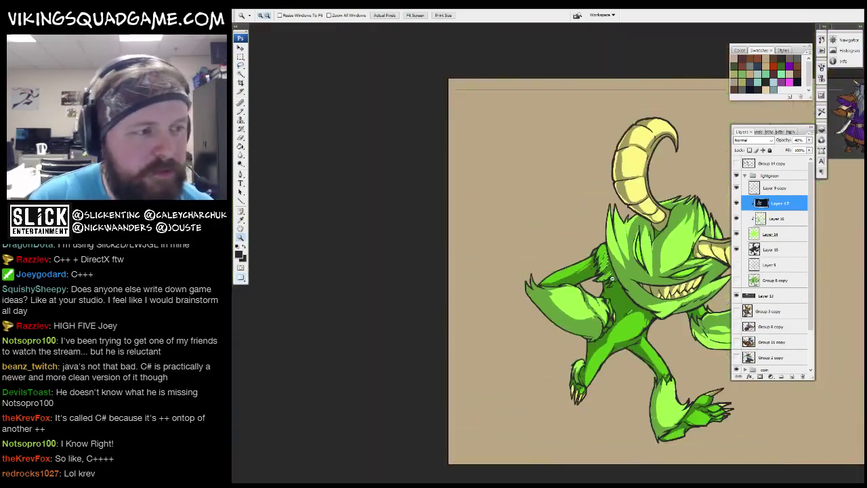
pyautogui.scroll(-2, 612, 279)
pyautogui.moveTo(612, 279); pyautogui.dragTo(504, 311)
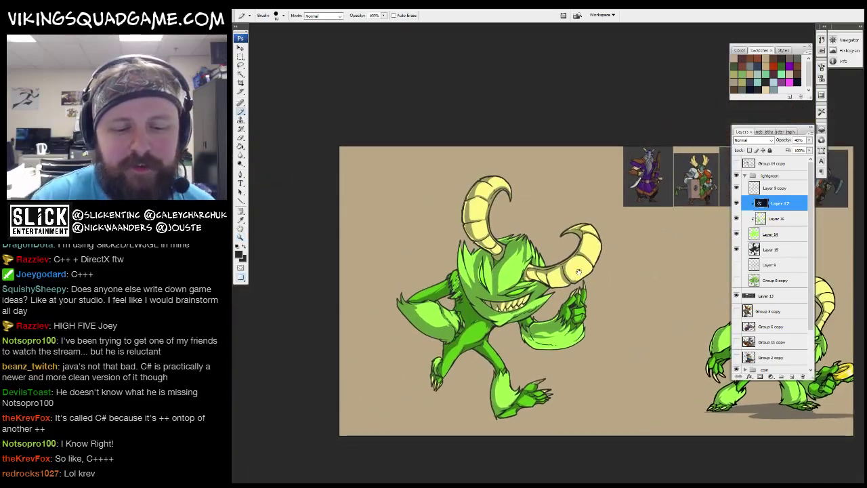
# Extend the highlight in the fur on top of the head and lasso a sliver at the base of the lower horn.
pyautogui.scroll(4, 504, 311)
pyautogui.scroll(3, 504, 311)
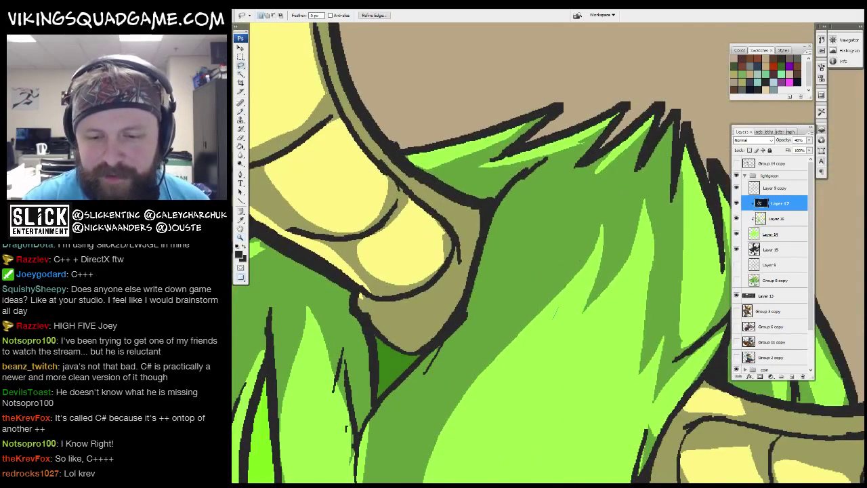
pyautogui.press('z')
pyautogui.scroll(-3, 655, 271)
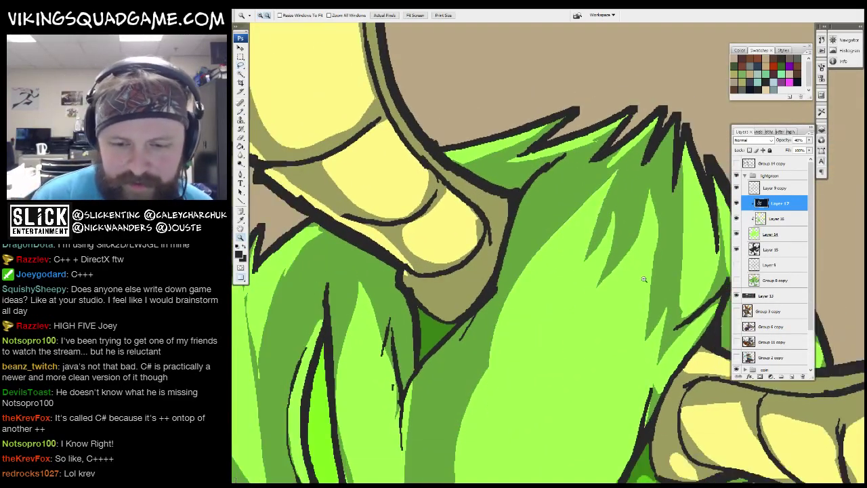
pyautogui.scroll(-4, 655, 271)
pyautogui.scroll(5, 675, 161)
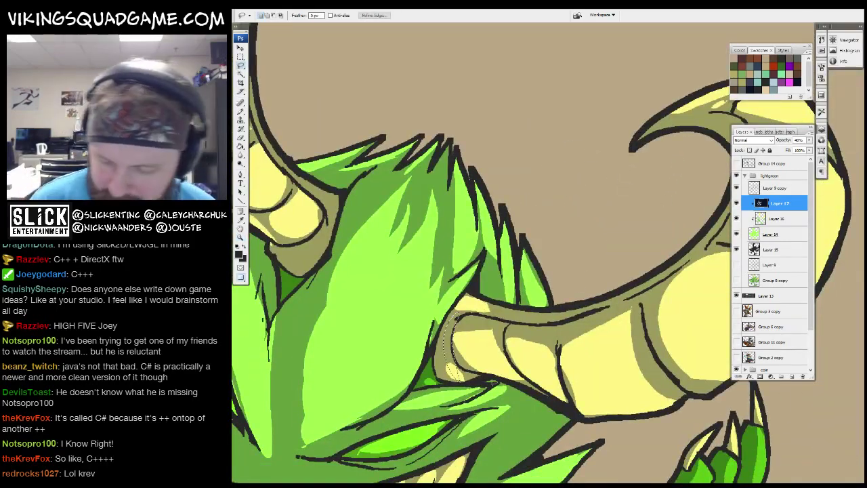
pyautogui.scroll(-6, 549, 207)
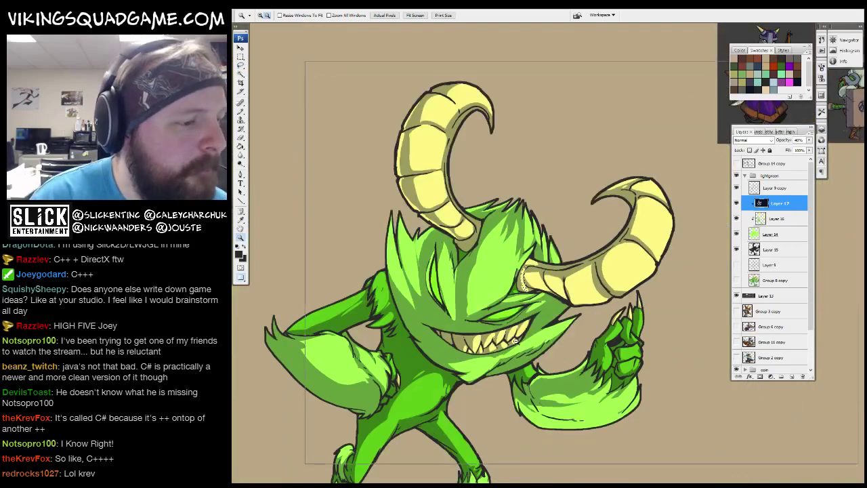
pyautogui.scroll(5, 548, 271)
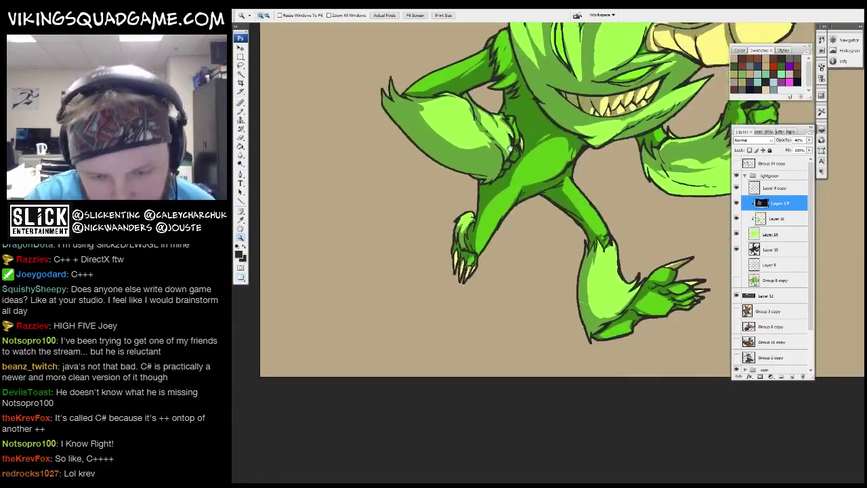
pyautogui.scroll(-5, 548, 334)
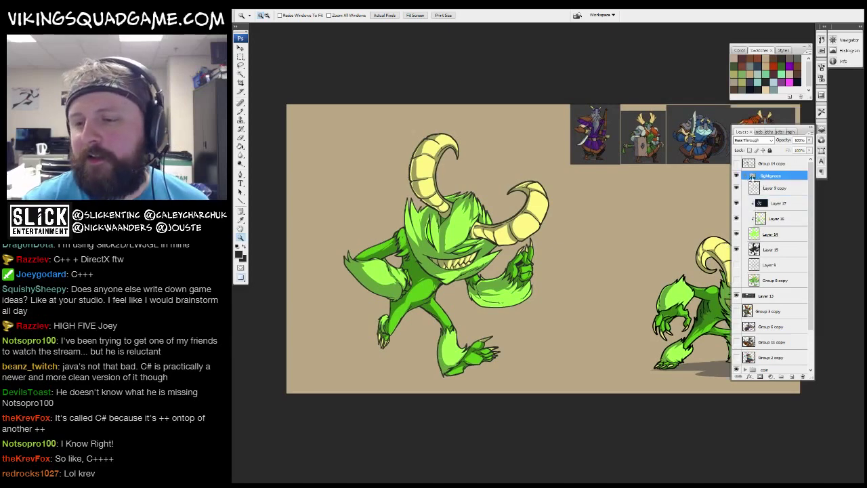
# Collapse the lightgreen group, duplicate it, merge the copy into a single layer and hide the original group.
pyautogui.click(752, 175)
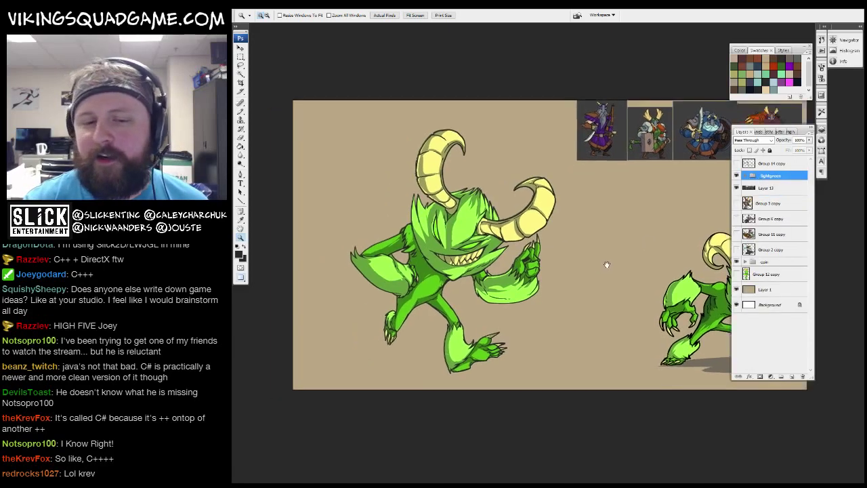
pyautogui.moveTo(765, 175); pyautogui.dragTo(771, 200)
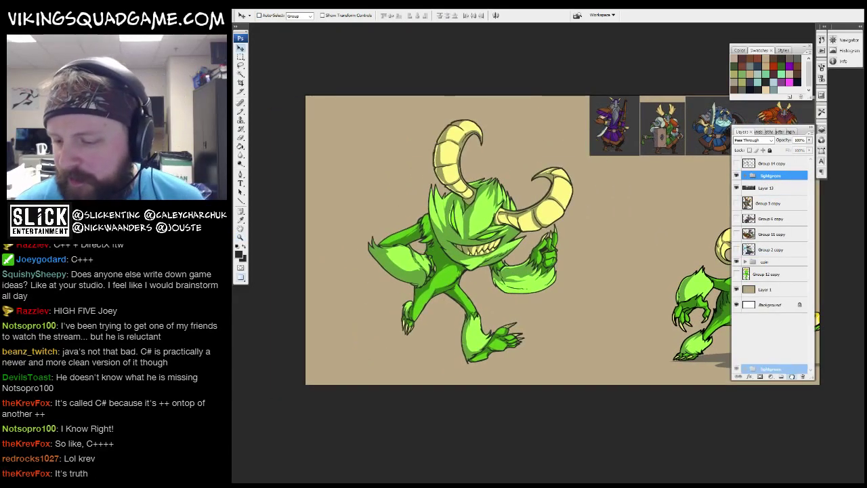
pyautogui.moveTo(791, 374); pyautogui.dragTo(792, 376)
pyautogui.moveTo(553, 346)
pyautogui.mouseDown()
pyautogui.moveTo(502, 303)
pyautogui.moveTo(651, 275)
pyautogui.moveTo(678, 249)
pyautogui.mouseUp()
pyautogui.press('l')
pyautogui.press('b')
# Thicken the dark outlines of the ankle fur on the merged creature with the Pencil tool.
pyautogui.scroll(5, 561, 268)
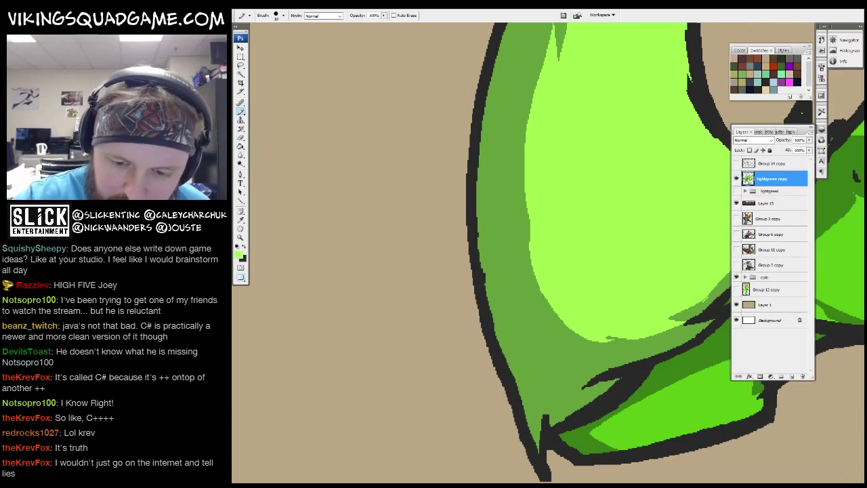
pyautogui.scroll(-5, 579, 271)
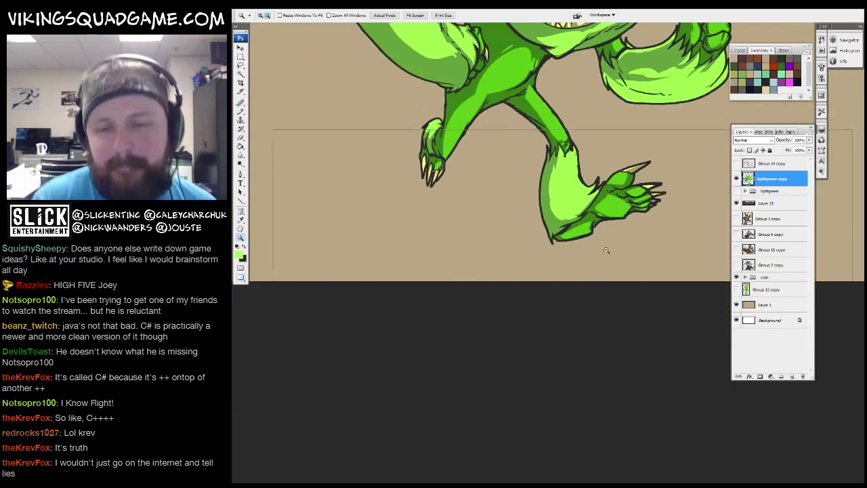
pyautogui.scroll(5, 567, 182)
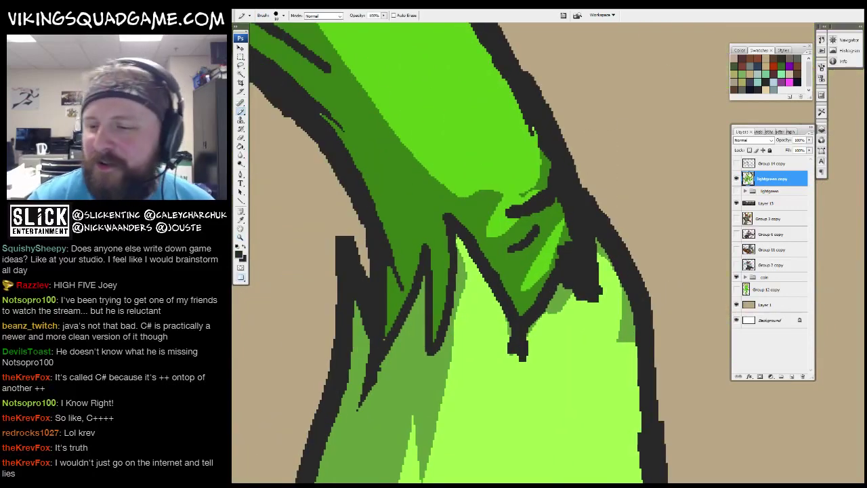
pyautogui.moveTo(479, 322); pyautogui.dragTo(486, 329)
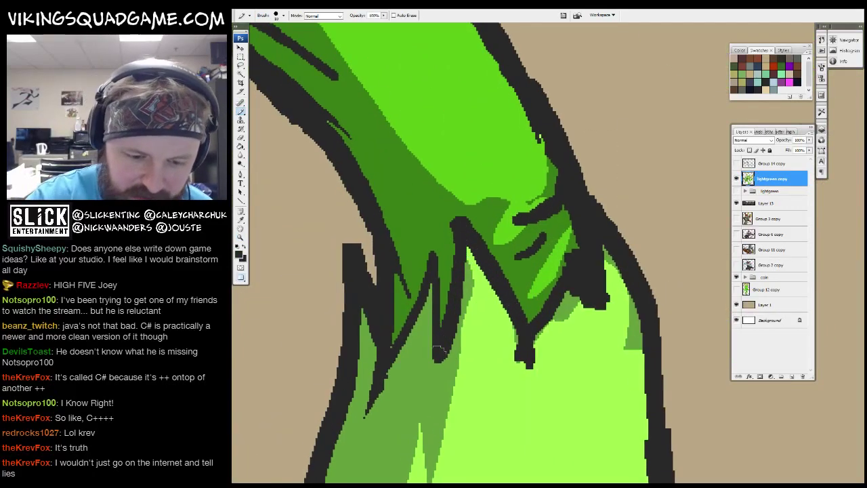
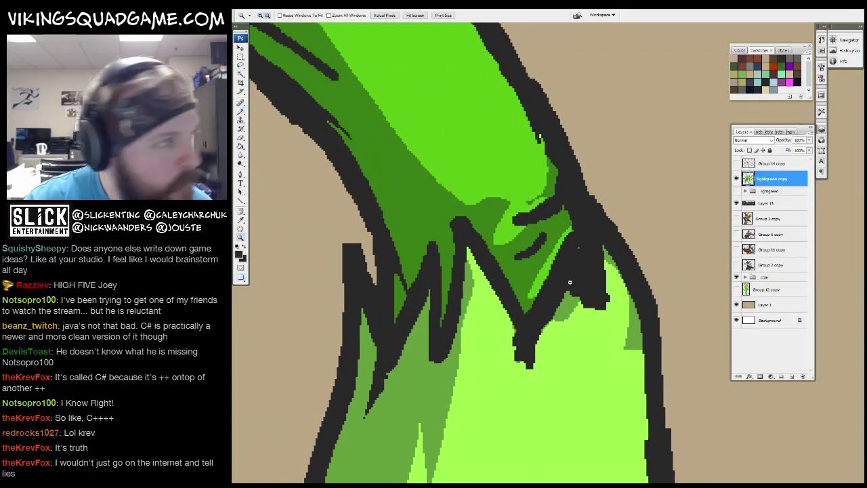
pyautogui.scroll(-5, 570, 282)
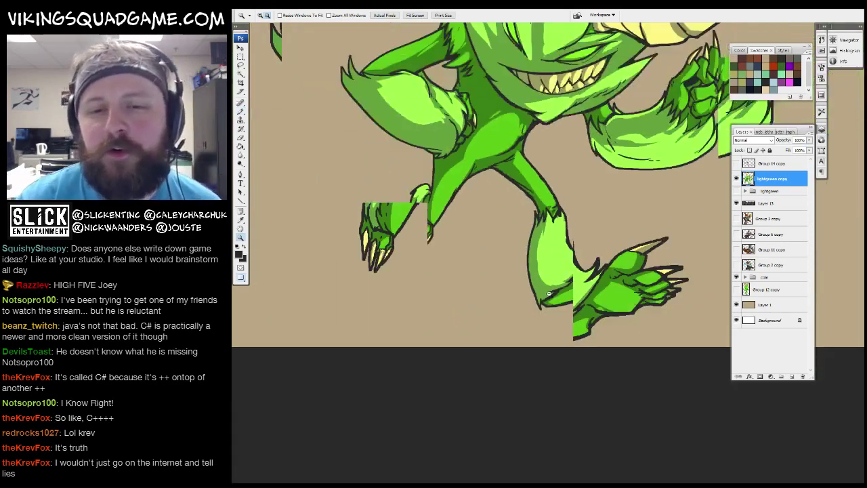
pyautogui.scroll(-6, 549, 292)
# Move the merged creature sideways to the canvas edge, away from the finished creature holding the coin.
pyautogui.press('v')
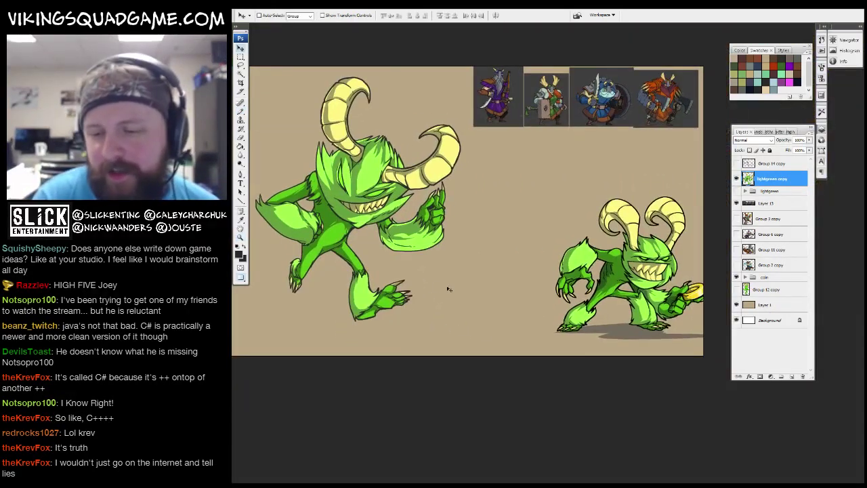
pyautogui.moveTo(619, 319); pyautogui.dragTo(485, 267)
pyautogui.moveTo(485, 267); pyautogui.dragTo(611, 274)
pyautogui.keyDown('ctrl'); pyautogui.click(485, 207); pyautogui.keyUp('ctrl')
pyautogui.moveTo(466, 202); pyautogui.dragTo(657, 203)
pyautogui.moveTo(657, 203); pyautogui.dragTo(574, 216)
pyautogui.moveTo(573, 215); pyautogui.dragTo(489, 243)
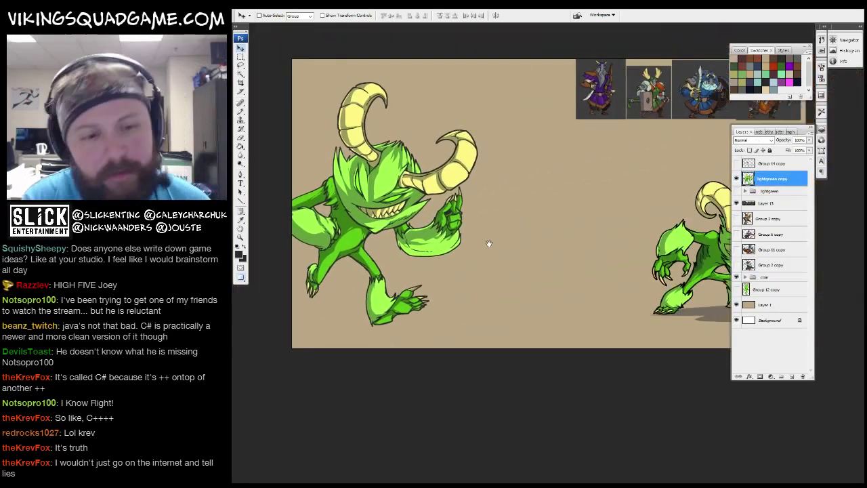
pyautogui.moveTo(355, 241); pyautogui.dragTo(378, 251)
# Hide the merged creature, show the Group 14 copy sketches and inspect the grinning creature sketch up close.
pyautogui.click(736, 178)
pyautogui.click(736, 163)
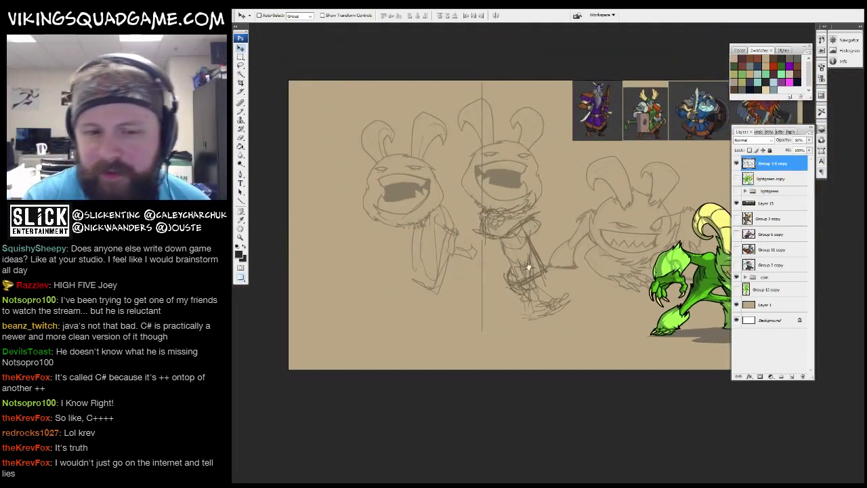
pyautogui.click(772, 163)
pyautogui.scroll(1, 508, 271)
pyautogui.press('z')
pyautogui.click(595, 253)
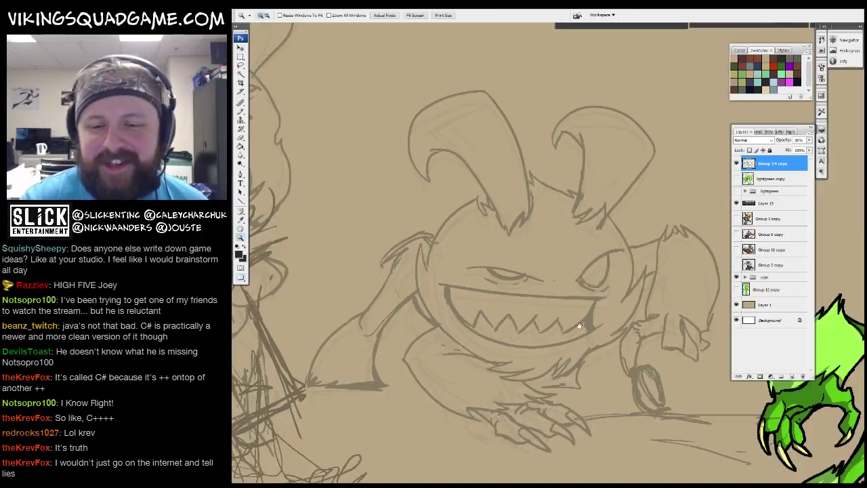
pyautogui.moveTo(701, 258)
pyautogui.mouseDown()
pyautogui.moveTo(643, 297)
pyautogui.moveTo(650, 344)
pyautogui.mouseUp()
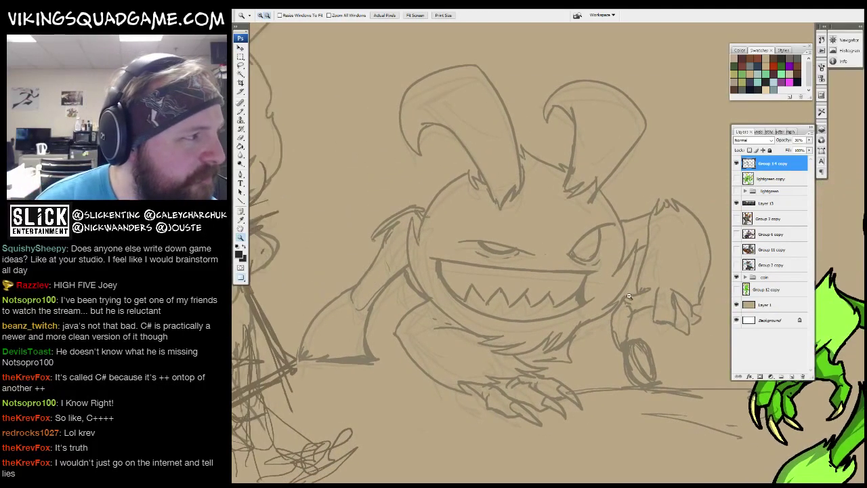
pyautogui.keyDown('alt'); pyautogui.click(594, 236); pyautogui.keyUp('alt')
pyautogui.keyDown('alt'); pyautogui.click(595, 236); pyautogui.keyUp('alt')
# Move the finished creature with the coin up beside the reference characters and place its group above Layer 13.
pyautogui.moveTo(625, 298); pyautogui.dragTo(516, 257)
pyautogui.press('v')
pyautogui.keyDown('ctrl'); pyautogui.click(589, 291); pyautogui.keyUp('ctrl')
pyautogui.moveTo(588, 291); pyautogui.dragTo(529, 269)
pyautogui.moveTo(767, 200); pyautogui.dragTo(768, 199)
pyautogui.moveTo(562, 244); pyautogui.dragTo(579, 209)
pyautogui.press('z')
pyautogui.keyDown('alt'); pyautogui.click(484, 296); pyautogui.keyUp('alt')
pyautogui.press('b')
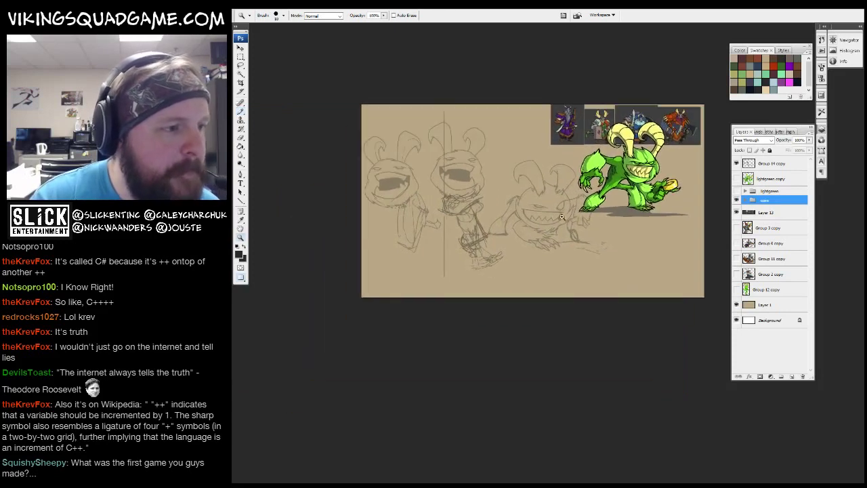
pyautogui.moveTo(592, 250); pyautogui.dragTo(515, 326)
pyautogui.keyDown('alt'); pyautogui.click(486, 337); pyautogui.keyUp('alt')
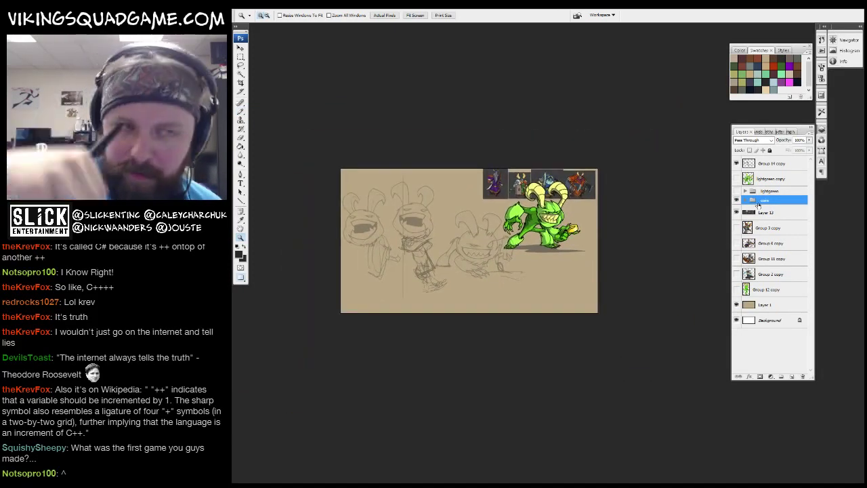
pyautogui.moveTo(528, 267); pyautogui.dragTo(534, 237)
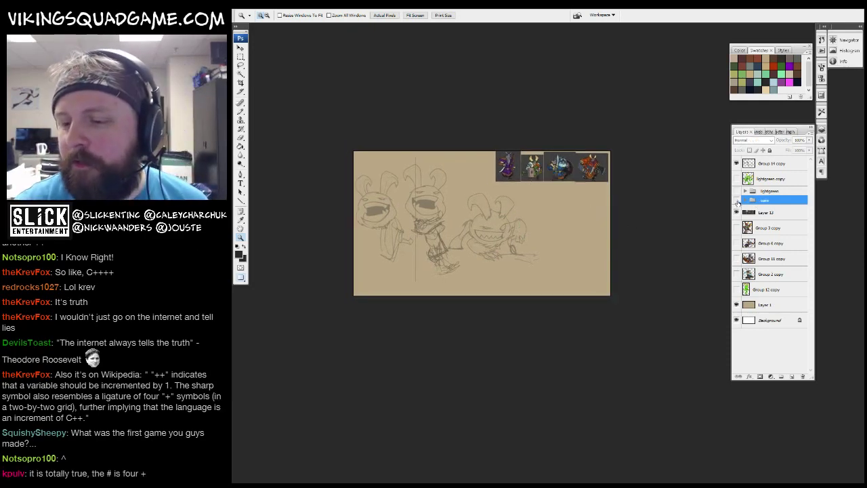
# Enlarge the Group 14 copy sketches and reposition them on the canvas with the finished creature shown for comparison.
pyautogui.moveTo(527, 168); pyautogui.dragTo(547, 173)
pyautogui.moveTo(489, 194); pyautogui.dragTo(368, 242)
pyautogui.moveTo(485, 255); pyautogui.dragTo(468, 215)
pyautogui.moveTo(519, 330)
pyautogui.mouseDown()
pyautogui.moveTo(564, 290)
pyautogui.moveTo(560, 321)
pyautogui.mouseUp()
pyautogui.scroll(-2, 573, 245)
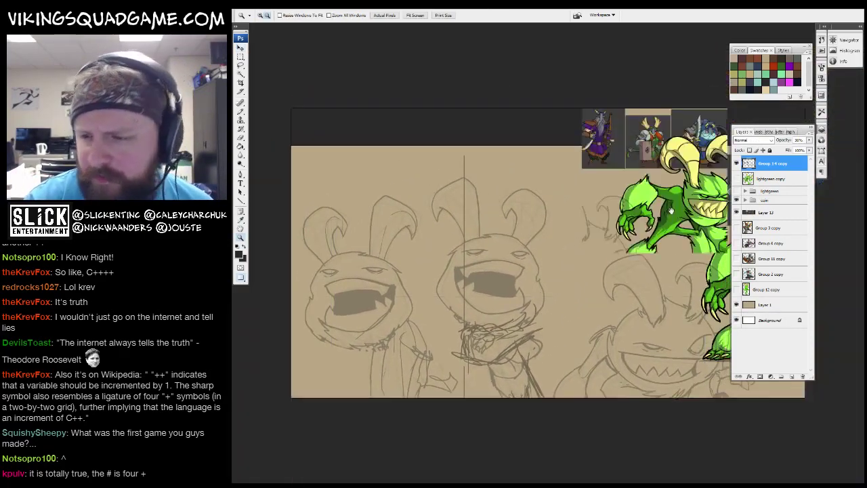
pyautogui.scroll(5, 552, 215)
pyautogui.scroll(-8, 552, 215)
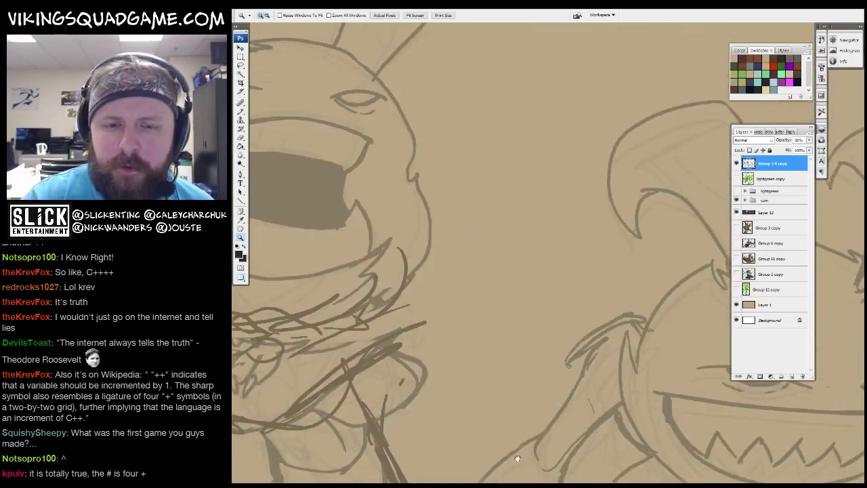
# Examine the Group 14 copy sketches up close and across the whole canvas alongside the finished creature with the coin.
pyautogui.press('b')
pyautogui.press('z')
pyautogui.scroll(4, 517, 214)
pyautogui.scroll(-6, 559, 358)
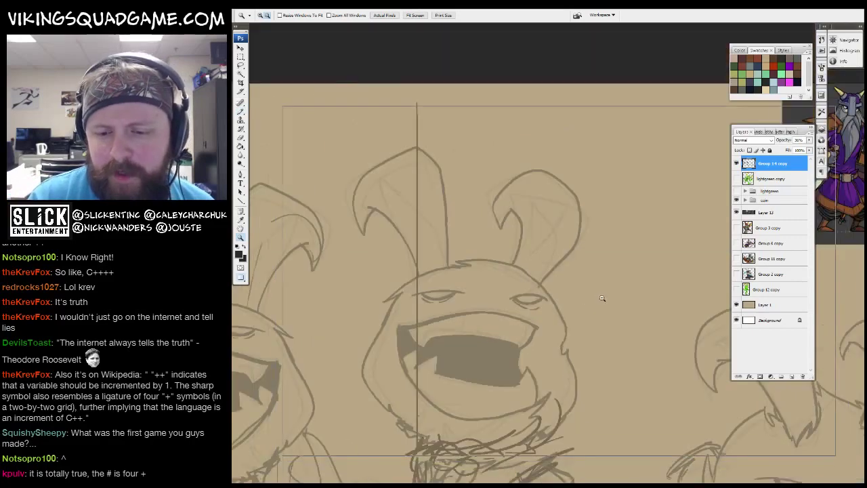
pyautogui.scroll(4, 526, 248)
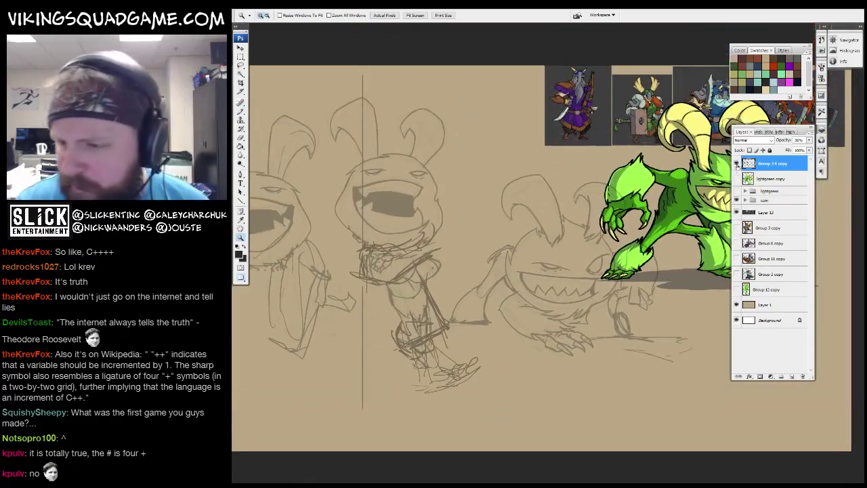
pyautogui.press('v')
pyautogui.press('z')
pyautogui.scroll(-6, 483, 165)
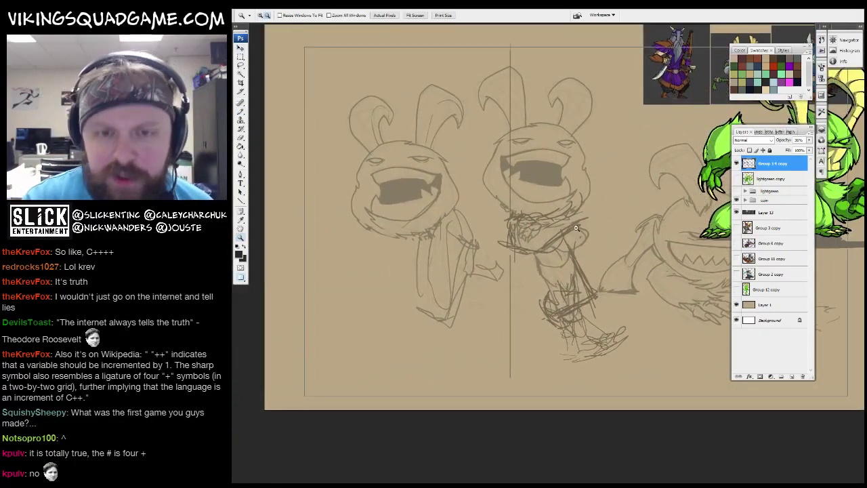
pyautogui.scroll(-2, 624, 266)
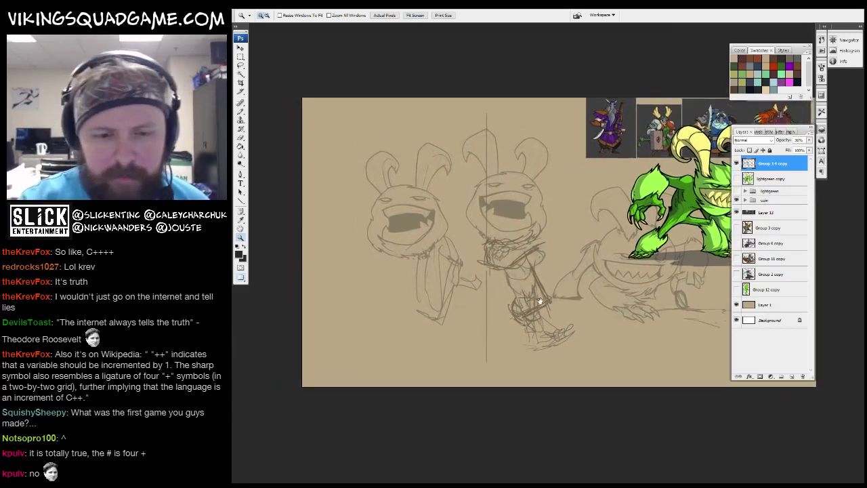
pyautogui.scroll(-1, 567, 246)
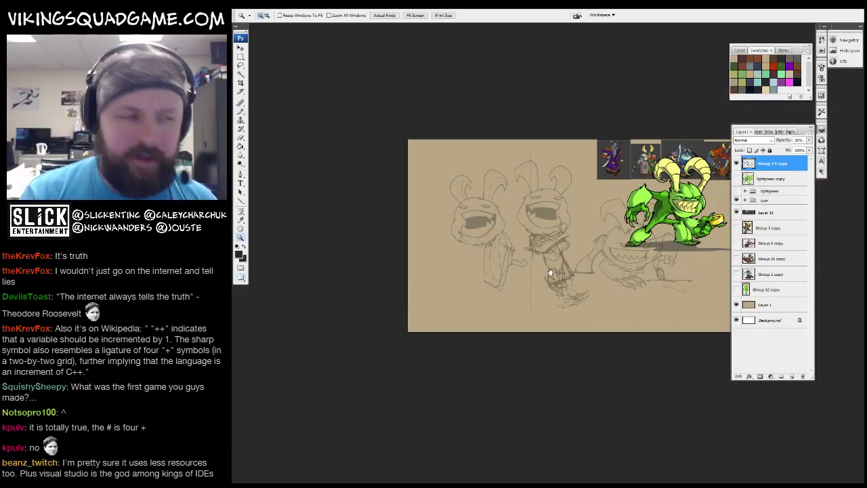
pyautogui.scroll(-1, 550, 272)
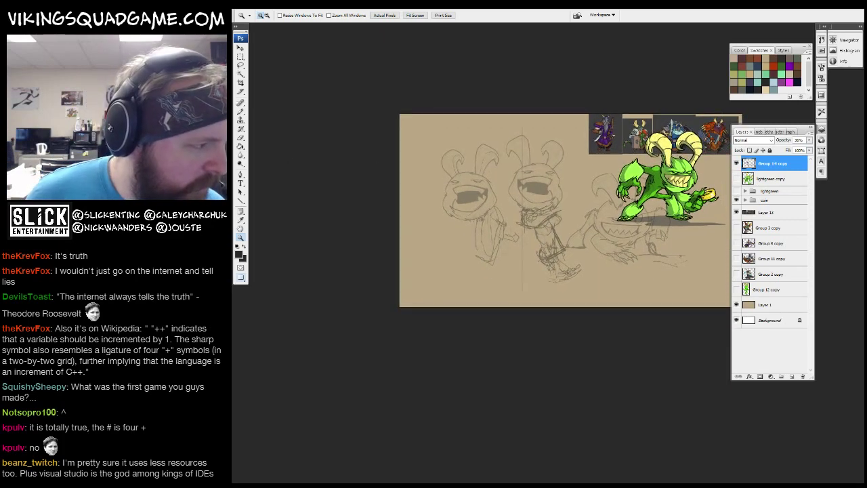
# Inspect the middle laughing creature sketch's head, arms and legs against the reference characters.
pyautogui.click(564, 136)
pyautogui.scroll(2, 525, 129)
pyautogui.press('b')
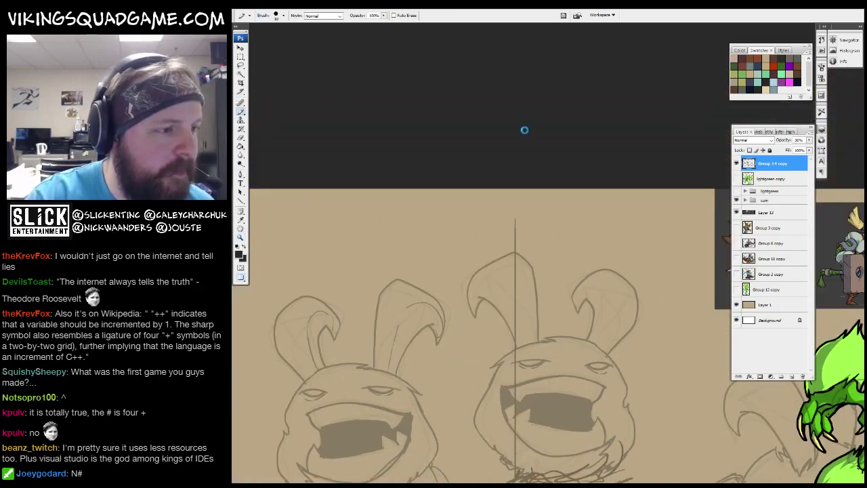
pyautogui.press('z')
pyautogui.scroll(-5, 524, 129)
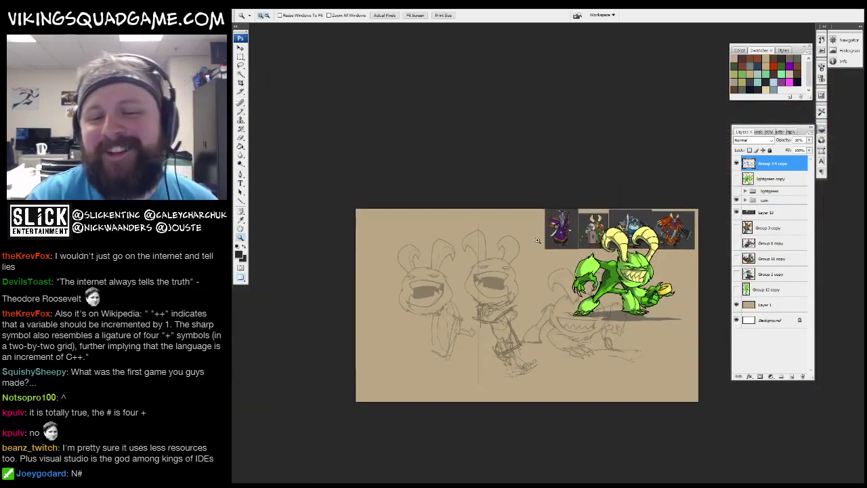
pyautogui.moveTo(540, 330); pyautogui.dragTo(561, 281)
pyautogui.press('z')
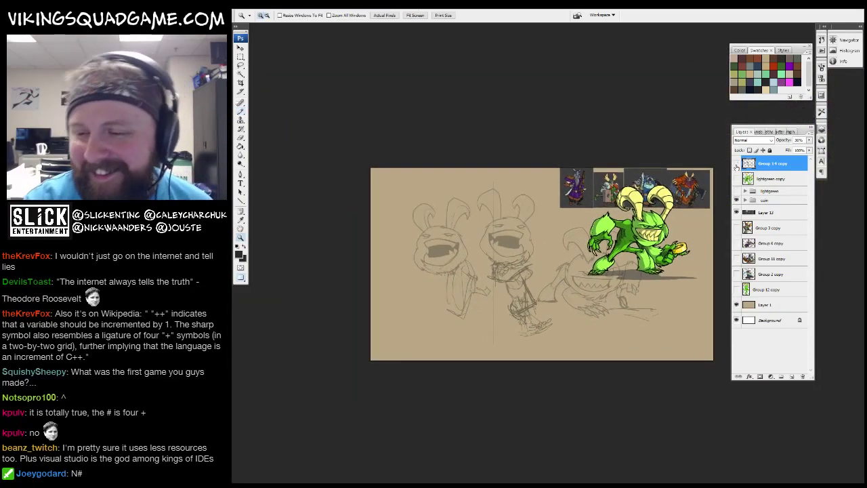
pyautogui.scroll(4, 490, 256)
pyautogui.press('b')
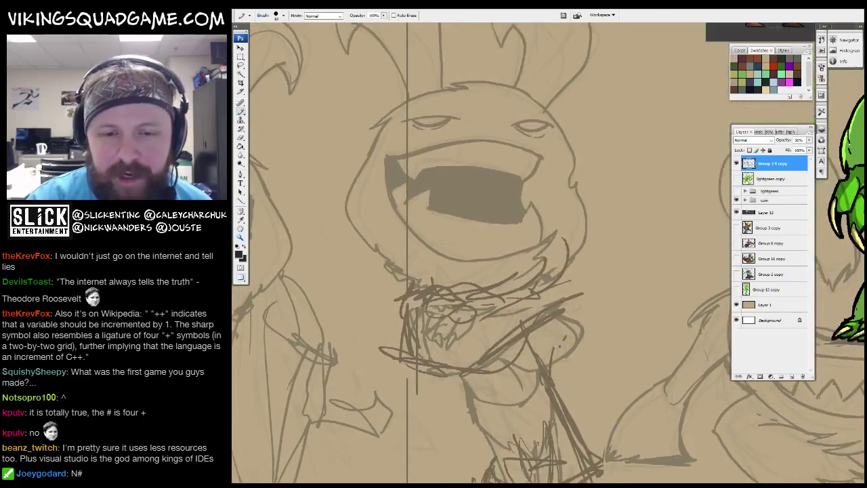
pyautogui.moveTo(564, 337); pyautogui.dragTo(606, 222)
pyautogui.scroll(-5, 612, 297)
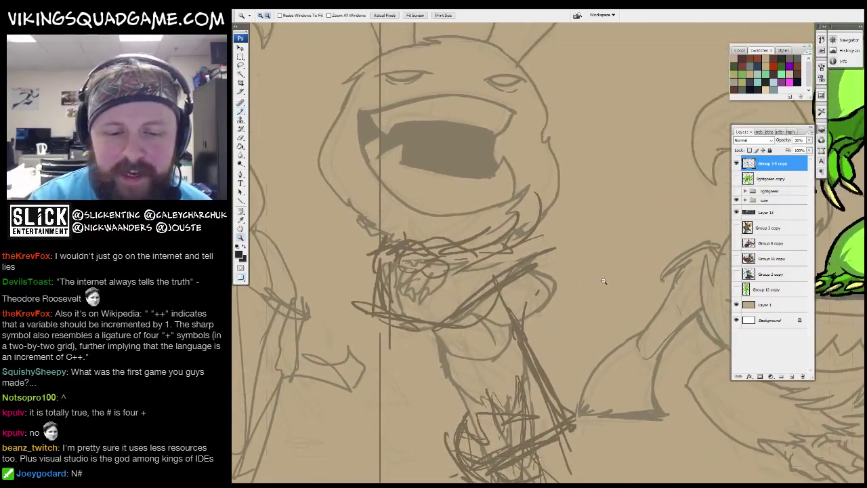
# Try to move the laughing creature sketch nearest the canvas edge farther away from the middle one.
pyautogui.press('l')
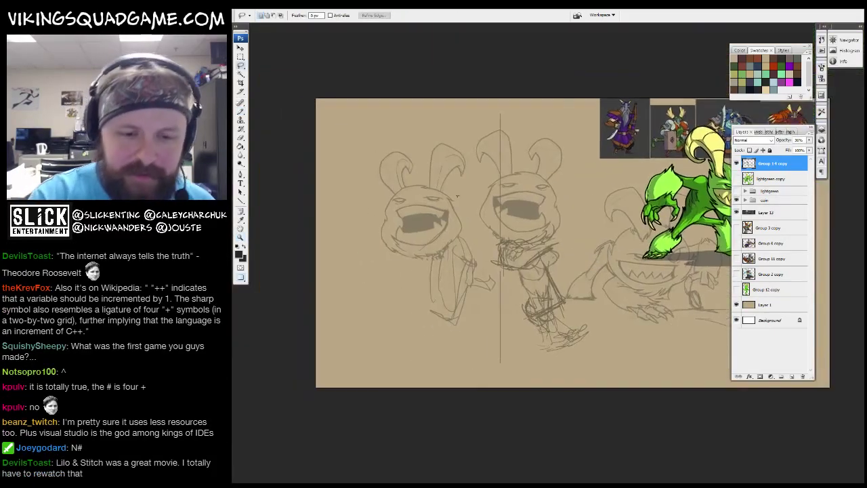
pyautogui.moveTo(459, 346); pyautogui.dragTo(461, 342)
pyautogui.press('v')
pyautogui.moveTo(433, 284); pyautogui.dragTo(373, 303)
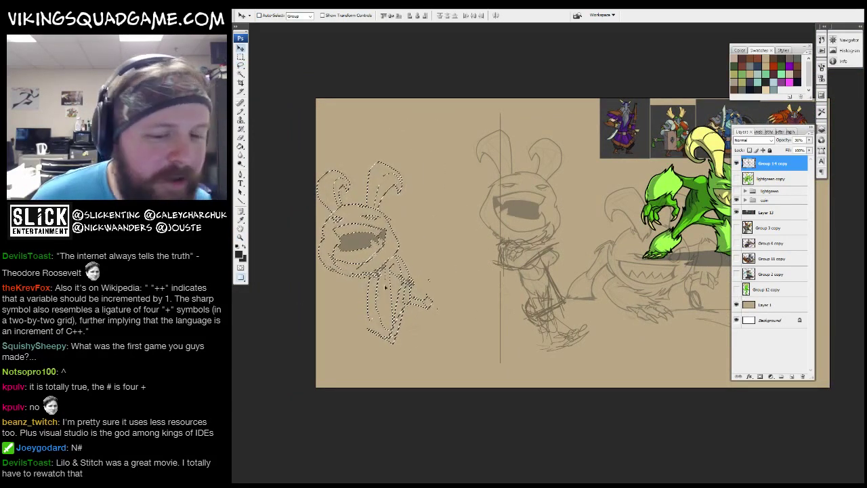
pyautogui.hotkey('ctrl', 'z')
# Select the middle laughing creature sketch, paste it onto its own layer and hide the Group 14 copy layer.
pyautogui.scroll(-1, 554, 177)
pyautogui.press('l')
pyautogui.click(570, 173)
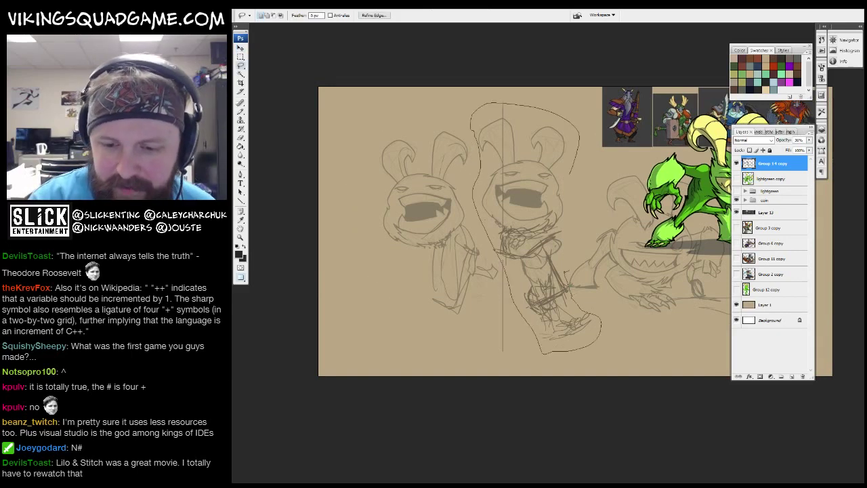
pyautogui.hotkey('ctrl', 'alt', 'z')
pyautogui.hotkey('ctrl', 'alt', 'z')
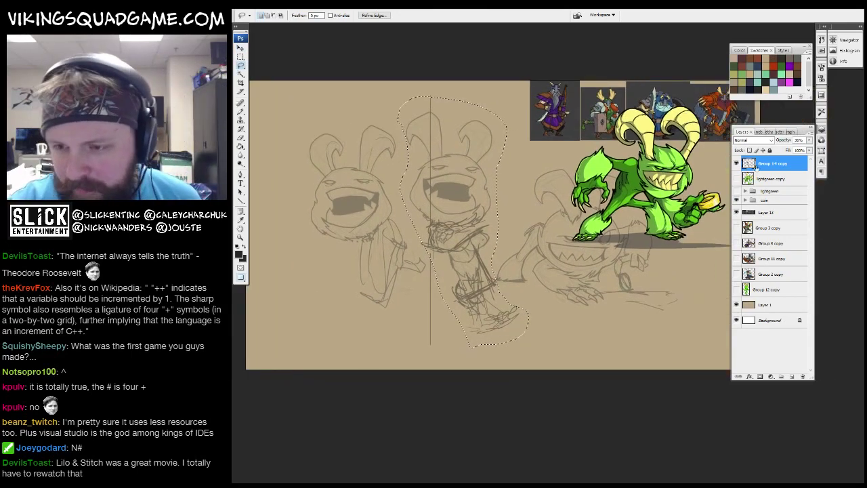
pyautogui.hotkey('ctrl', 'v')
# Enlarge the pasted creature sketch slightly and move it toward the middle of the empty canvas area.
pyautogui.hotkey('ctrl', 't')
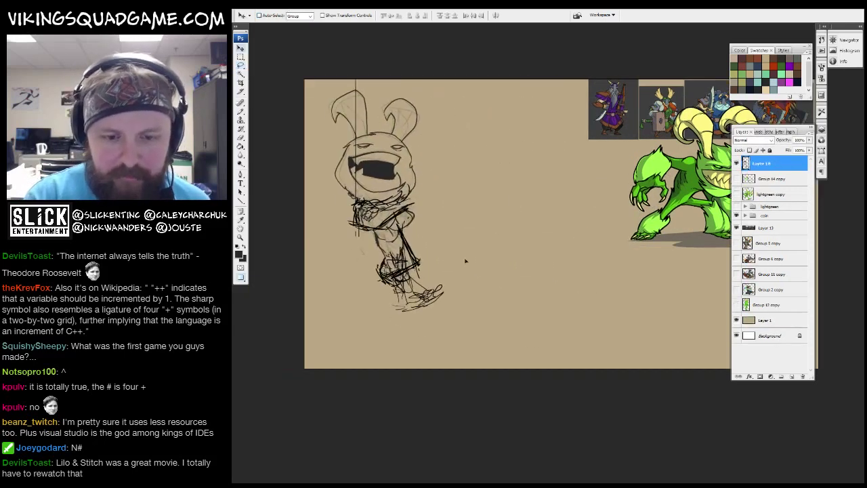
pyautogui.moveTo(457, 103); pyautogui.dragTo(476, 93)
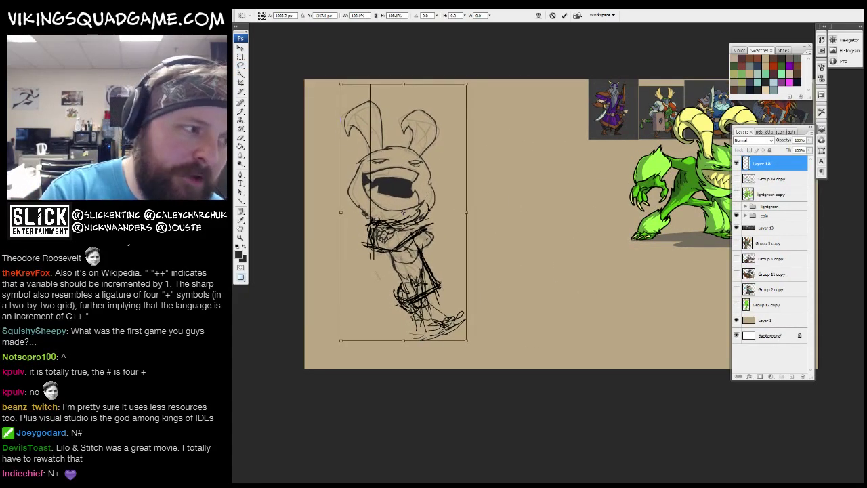
pyautogui.moveTo(406, 203); pyautogui.dragTo(445, 205)
pyautogui.press('Return')
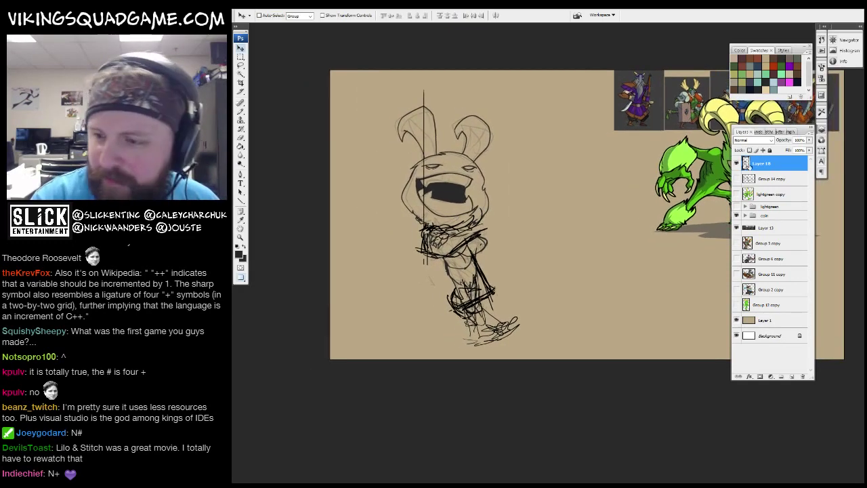
# Fade the pasted creature sketch to 9% opacity and place it closer to the finished green creature.
pyautogui.moveTo(787, 149); pyautogui.dragTo(766, 149)
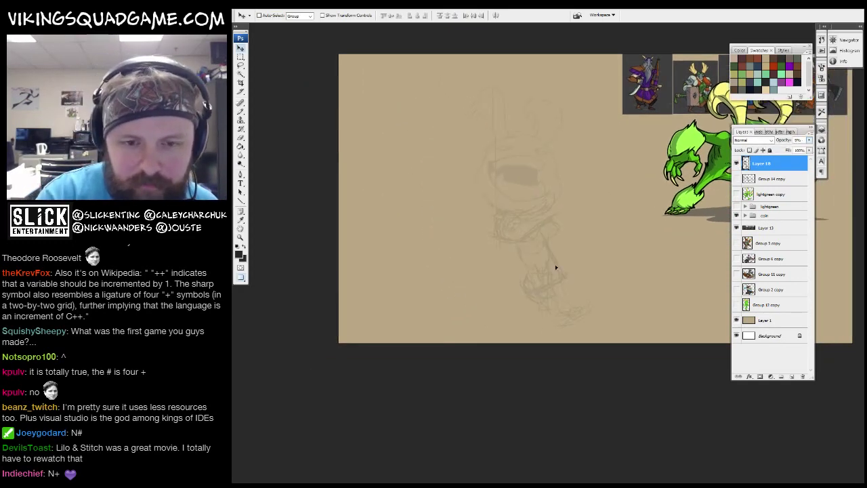
pyautogui.hotkey('ctrl', 't')
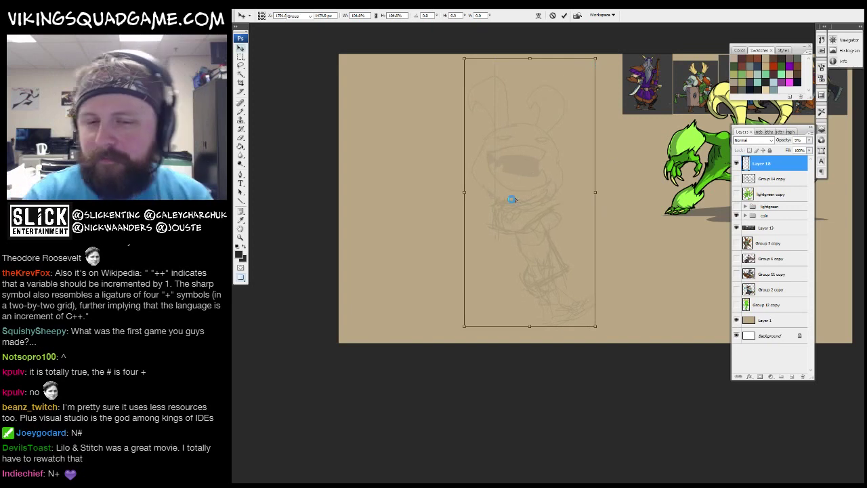
pyautogui.press('Return')
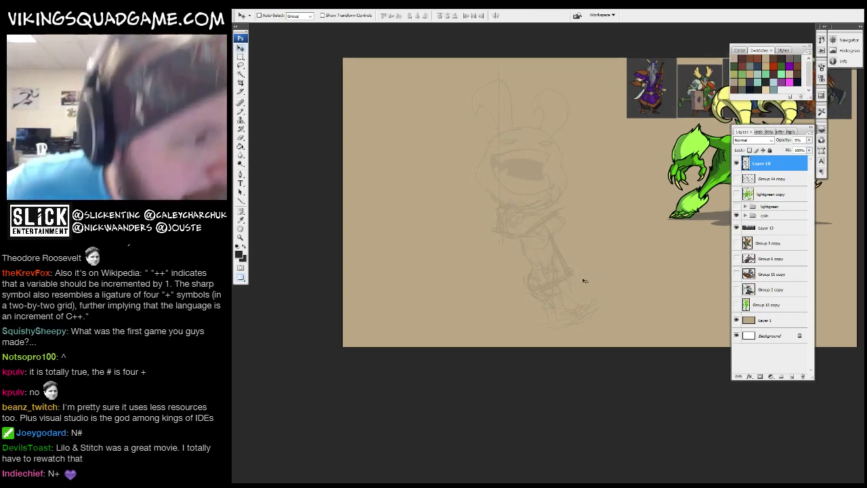
# Examine the faded creature sketch up close and compare it with the finished creature and reference characters.
pyautogui.press('z')
pyautogui.keyDown('alt'); pyautogui.click(551, 225); pyautogui.keyUp('alt')
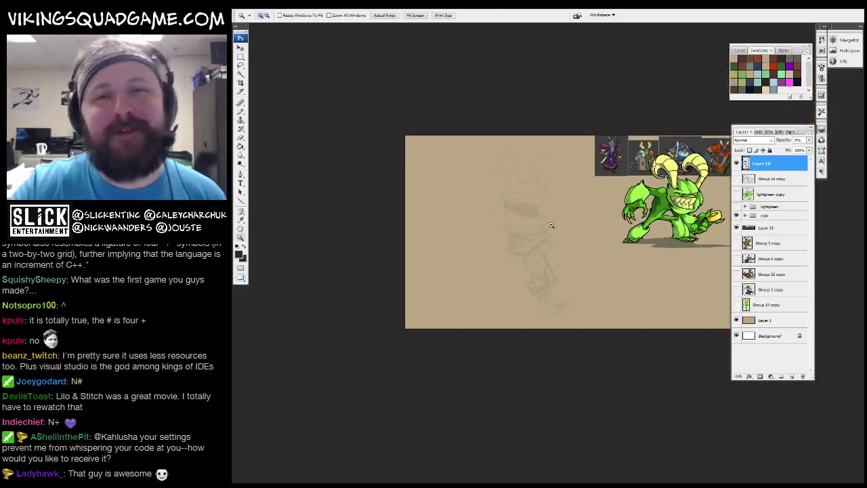
pyautogui.moveTo(577, 276); pyautogui.dragTo(514, 251)
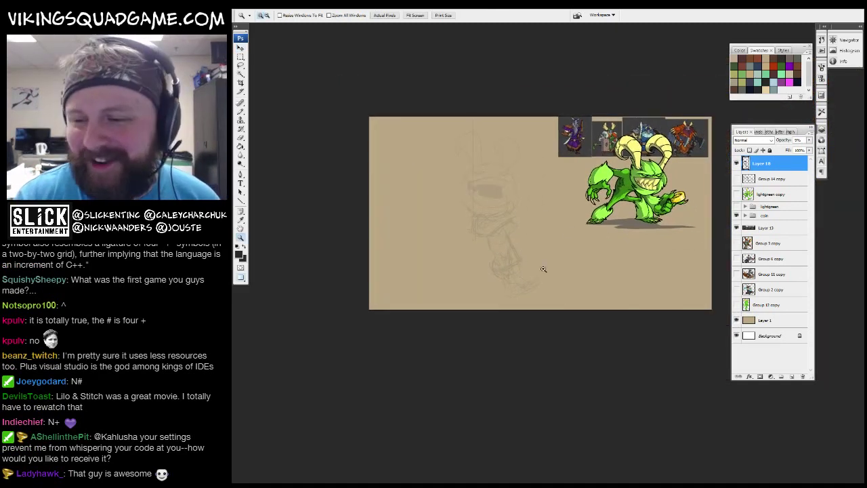
pyautogui.click(589, 108)
pyautogui.press('b')
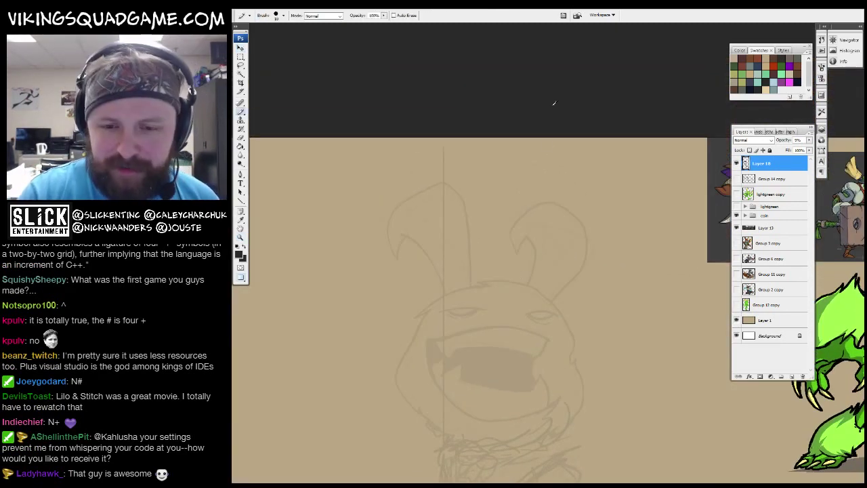
pyautogui.scroll(-2, 541, 225)
pyautogui.press('v')
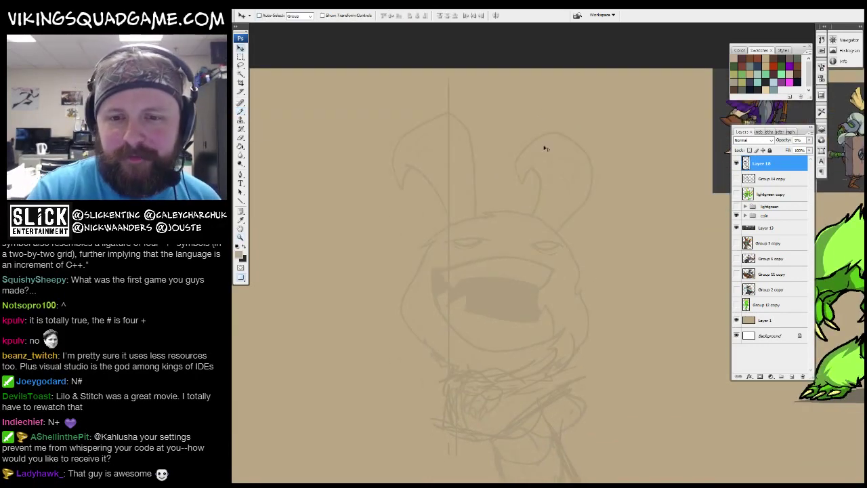
pyautogui.scroll(3, 544, 147)
pyautogui.press('b')
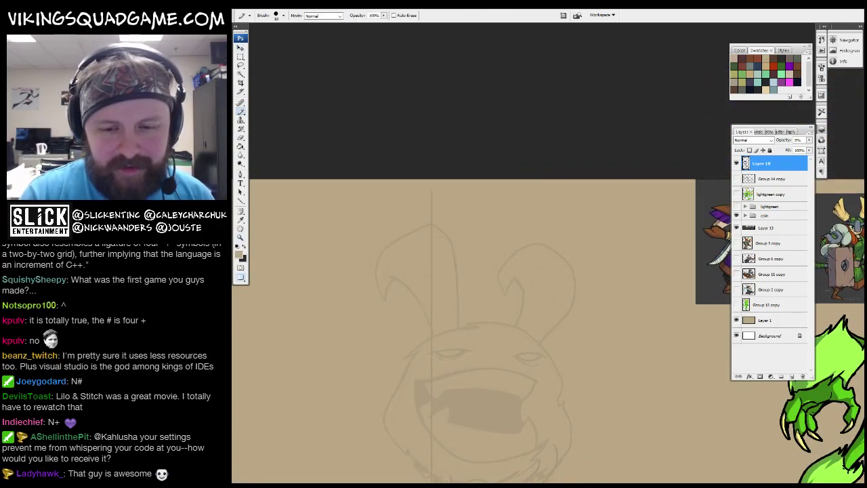
pyautogui.scroll(-3, 521, 168)
pyautogui.press('z')
pyautogui.scroll(-5, 677, 271)
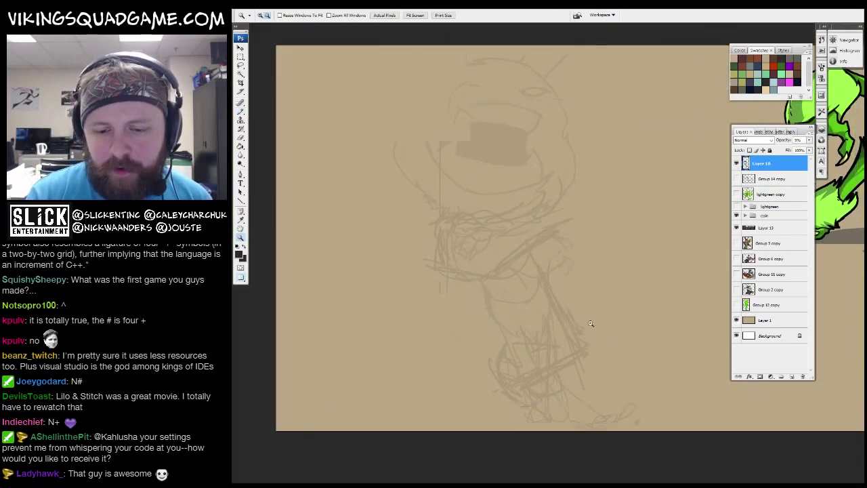
pyautogui.scroll(2, 582, 203)
pyautogui.press('b')
pyautogui.scroll(5, 524, 169)
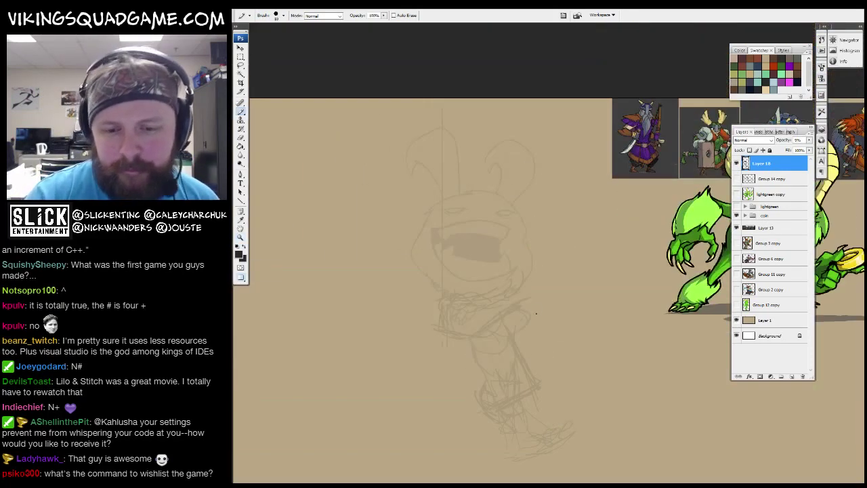
# Add a new layer above the faded sketch and rough in the creature's head as a large circle over it.
pyautogui.rightClick(551, 424)
pyautogui.press('Return')
pyautogui.scroll(1, 549, 290)
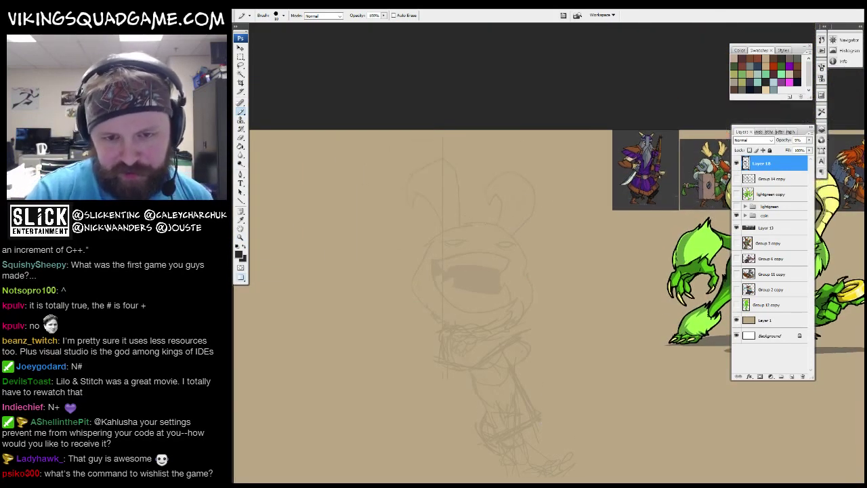
pyautogui.scroll(-1, 523, 123)
pyautogui.hotkey('ctrl', 'shift', 'alt', 'n')
pyautogui.scroll(-1, 542, 271)
pyautogui.press('z')
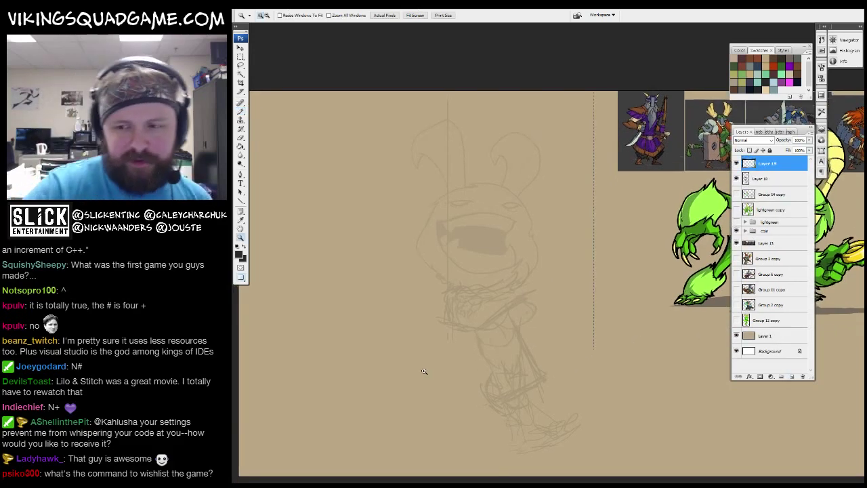
pyautogui.scroll(1, 542, 271)
pyautogui.press('b')
pyautogui.moveTo(587, 165)
pyautogui.mouseDown()
pyautogui.moveTo(573, 191)
pyautogui.moveTo(597, 203)
pyautogui.moveTo(557, 304)
pyautogui.mouseUp()
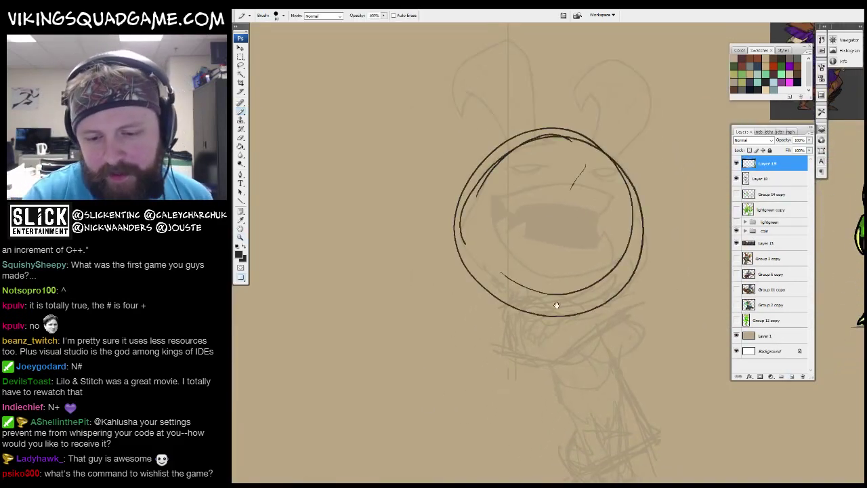
# Sketch the creature's crossed arms, hand and shoulder directly beneath the round head.
pyautogui.scroll(-1, 557, 305)
pyautogui.moveTo(516, 203); pyautogui.dragTo(558, 204)
pyautogui.scroll(-1, 535, 224)
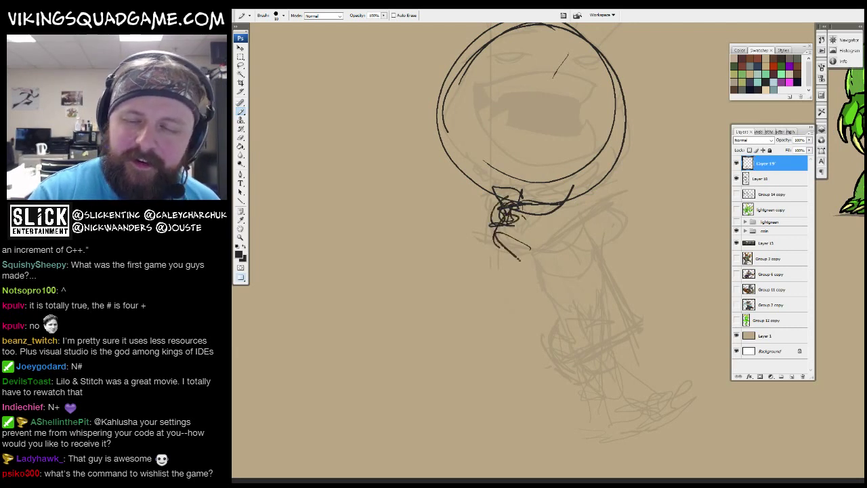
pyautogui.moveTo(498, 244); pyautogui.dragTo(609, 206)
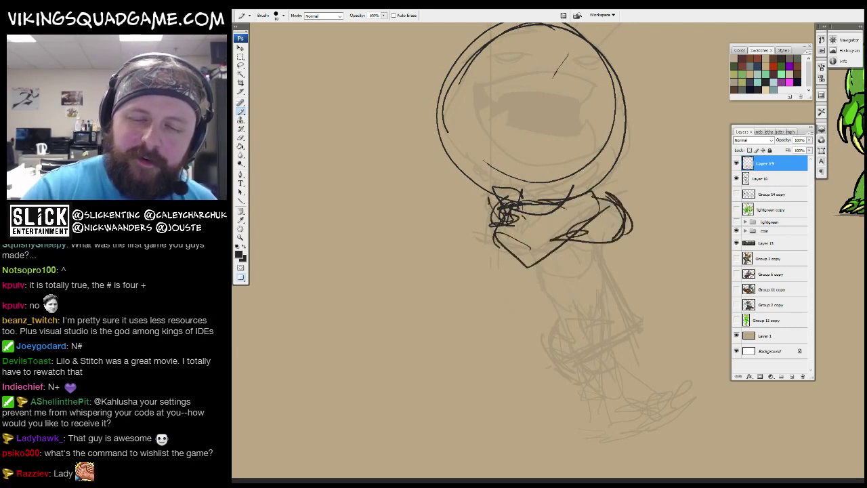
pyautogui.moveTo(485, 195); pyautogui.dragTo(495, 222)
# Sketch the creature's slanted torso, crossed legs and pointed foot below its folded arms.
pyautogui.moveTo(528, 238); pyautogui.dragTo(514, 212)
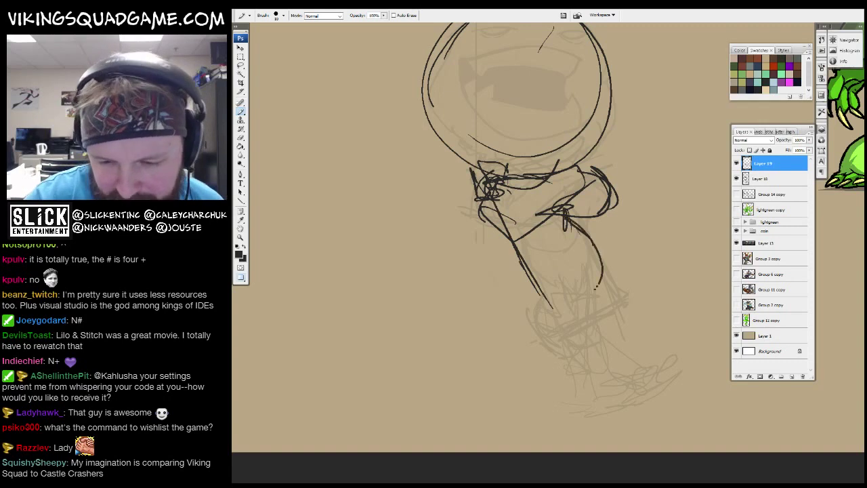
pyautogui.moveTo(596, 288); pyautogui.dragTo(566, 245)
pyautogui.moveTo(496, 214); pyautogui.dragTo(550, 318)
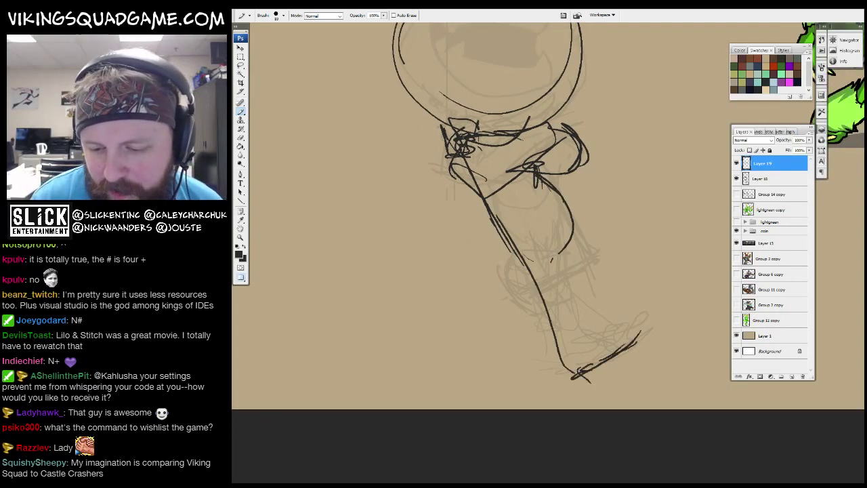
pyautogui.moveTo(526, 234); pyautogui.dragTo(582, 329)
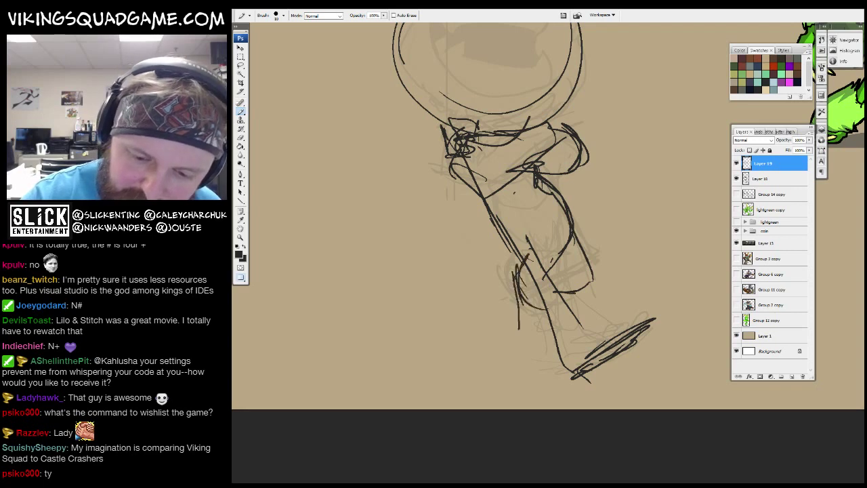
# Draw a wide open laughing mouth with fangs inside the head circle and a slanted eye above it.
pyautogui.moveTo(533, 321); pyautogui.dragTo(567, 469)
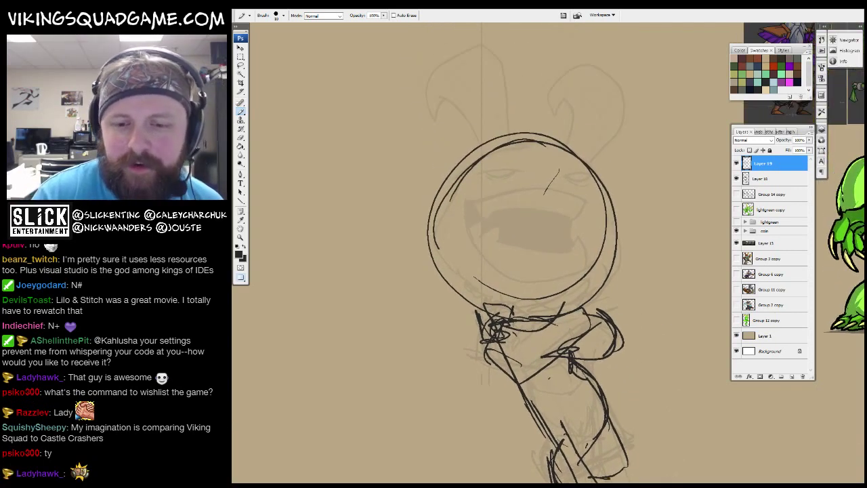
pyautogui.moveTo(455, 203); pyautogui.dragTo(460, 230)
pyautogui.moveTo(581, 247); pyautogui.dragTo(590, 265)
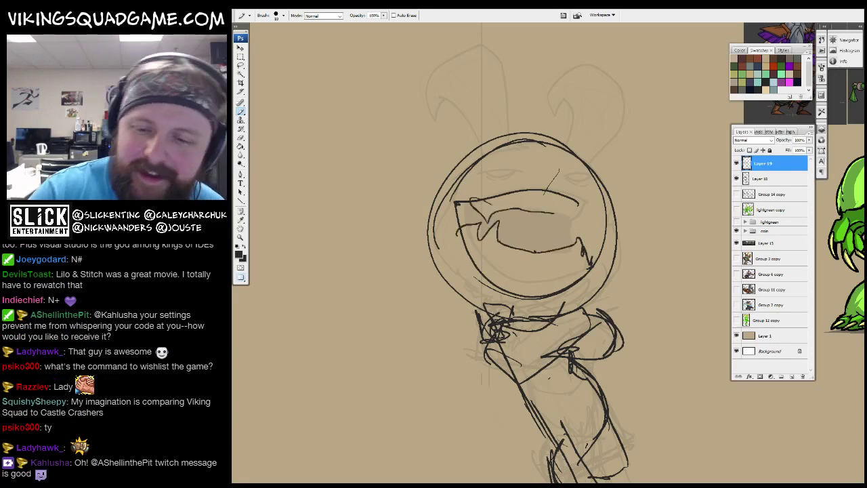
pyautogui.scroll(6, 591, 206)
pyautogui.press('z')
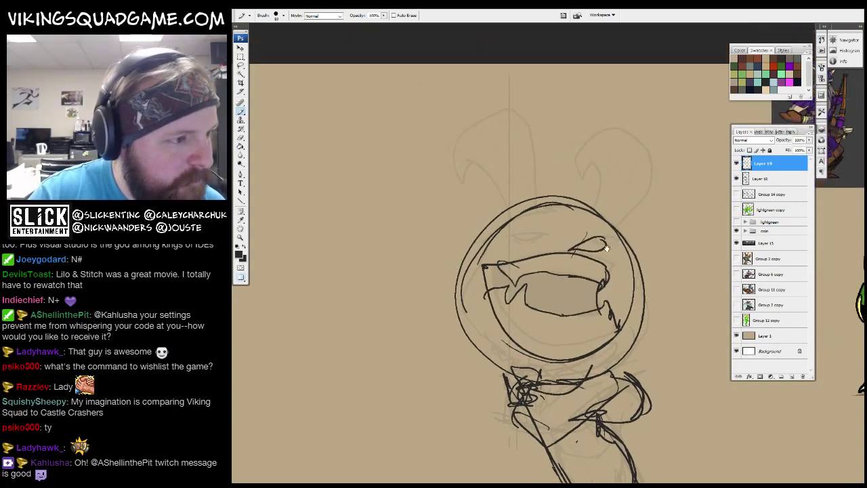
pyautogui.keyDown('alt'); pyautogui.click(562, 259); pyautogui.keyUp('alt')
pyautogui.keyDown('alt'); pyautogui.click(561, 259); pyautogui.keyUp('alt')
pyautogui.keyDown('alt'); pyautogui.click(555, 258); pyautogui.keyUp('alt')
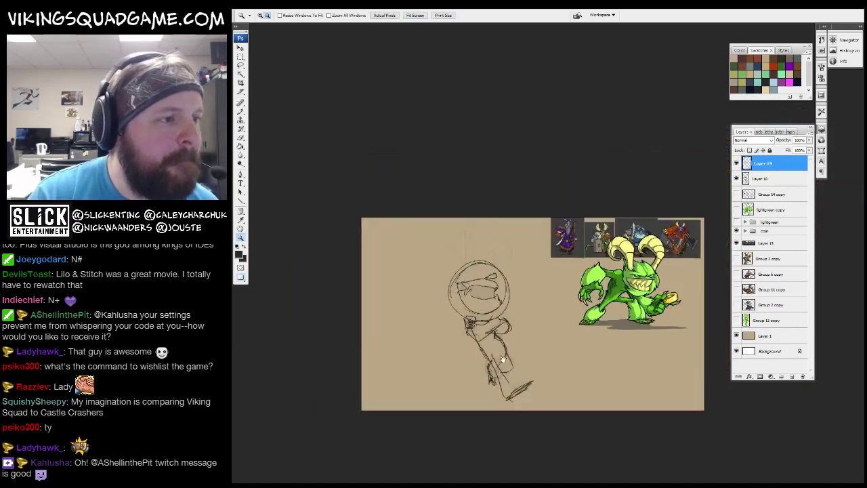
pyautogui.press('b')
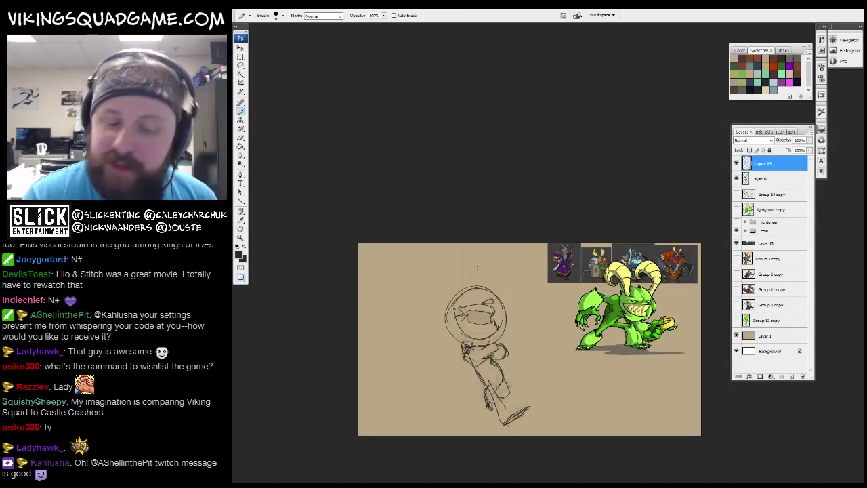
# Select the slanted eye above the mouth with the Lasso and delete it.
pyautogui.press('z')
pyautogui.click(473, 309)
pyautogui.click(473, 309)
pyautogui.click(473, 309)
pyautogui.click(473, 309)
pyautogui.click(473, 309)
pyautogui.press('l')
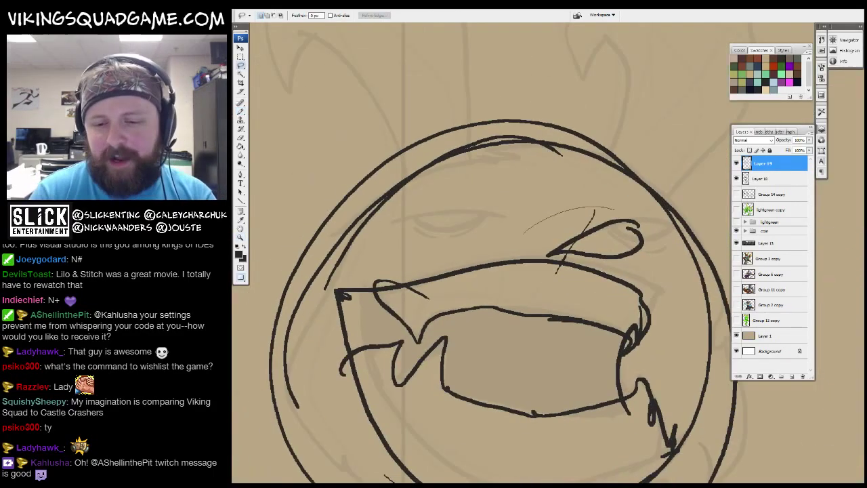
pyautogui.moveTo(611, 198); pyautogui.dragTo(629, 194)
pyautogui.moveTo(643, 256); pyautogui.dragTo(634, 251)
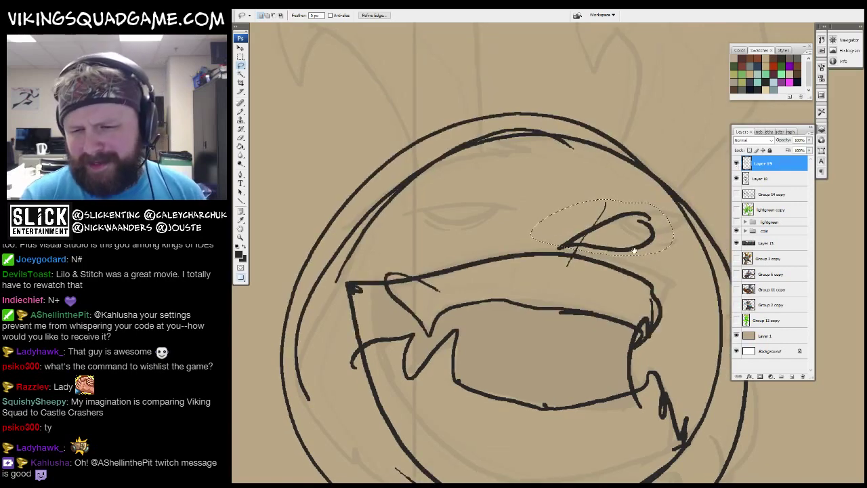
pyautogui.press('Delete')
pyautogui.hotkey('ctrl', 'd')
# Draw a pair of half-closed eyes with flat upper lids above the laughing mouth.
pyautogui.press('b')
pyautogui.scroll(-2, 593, 284)
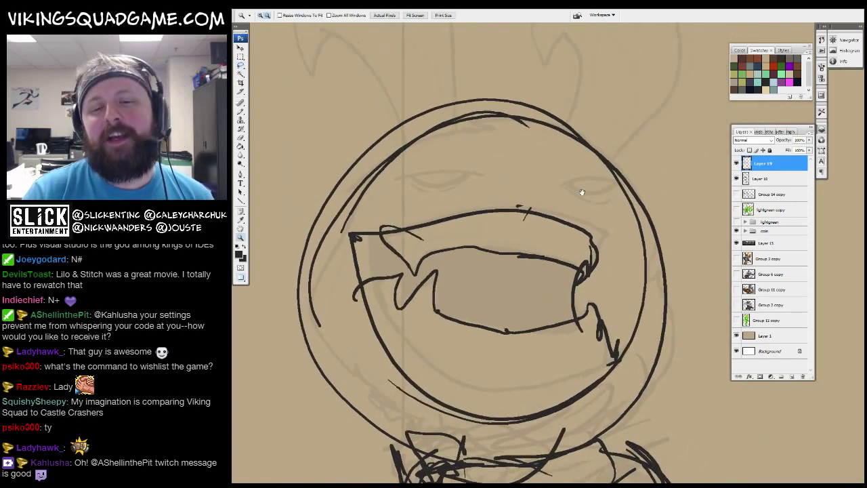
pyautogui.scroll(1, 580, 193)
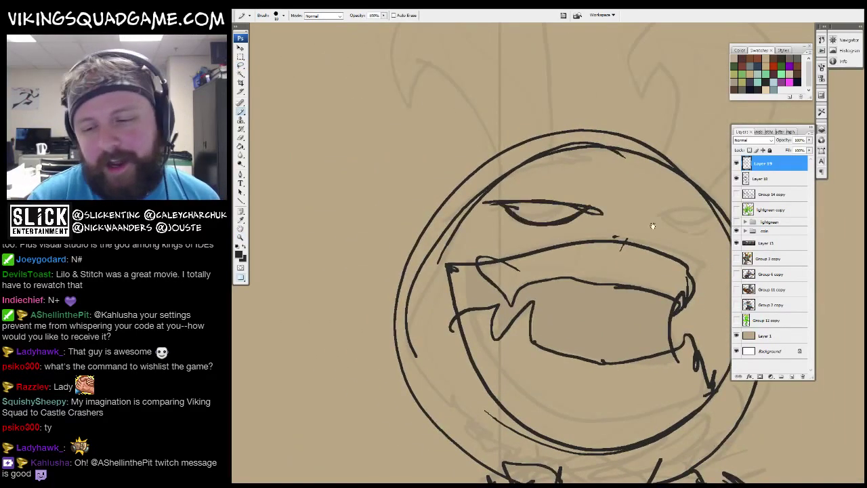
pyautogui.moveTo(652, 226); pyautogui.dragTo(600, 239)
# Draw a large inward-curling horn on the right side of the creature's head, larger than the faded guide.
pyautogui.moveTo(600, 233)
pyautogui.mouseDown()
pyautogui.moveTo(667, 222)
pyautogui.moveTo(573, 378)
pyautogui.moveTo(650, 196)
pyautogui.moveTo(600, 138)
pyautogui.mouseUp()
pyautogui.moveTo(512, 157)
pyautogui.mouseDown()
pyautogui.moveTo(498, 178)
pyautogui.moveTo(603, 136)
pyautogui.mouseUp()
pyautogui.moveTo(597, 155); pyautogui.dragTo(610, 148)
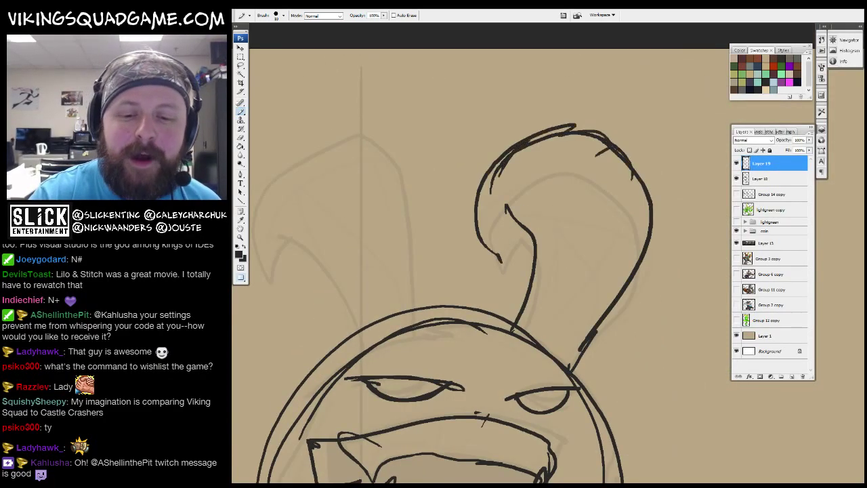
pyautogui.moveTo(533, 229); pyautogui.dragTo(513, 259)
pyautogui.moveTo(513, 259); pyautogui.dragTo(640, 240)
# Draw a matching tall horn with a hooked tip on the left side of the creature's head.
pyautogui.moveTo(545, 308); pyautogui.dragTo(505, 113)
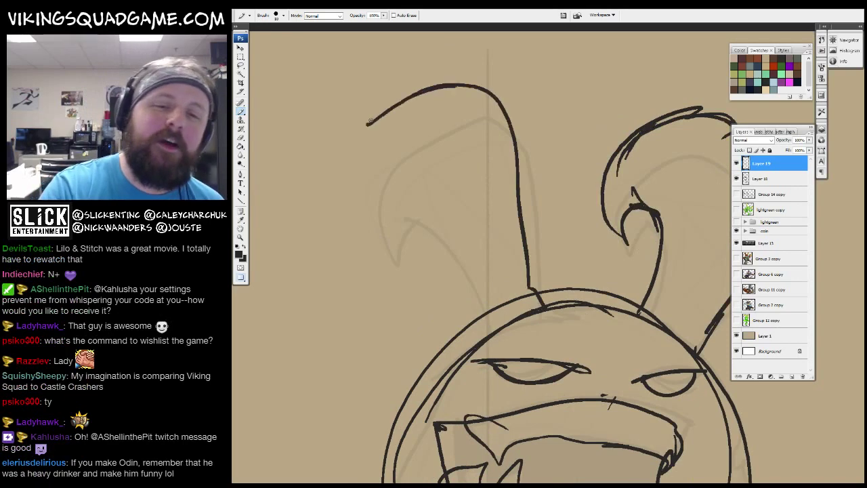
pyautogui.moveTo(369, 122); pyautogui.dragTo(502, 112)
pyautogui.moveTo(440, 84); pyautogui.dragTo(347, 193)
pyautogui.moveTo(357, 139)
pyautogui.mouseDown()
pyautogui.moveTo(342, 210)
pyautogui.moveTo(395, 245)
pyautogui.mouseUp()
pyautogui.moveTo(395, 246); pyautogui.dragTo(394, 265)
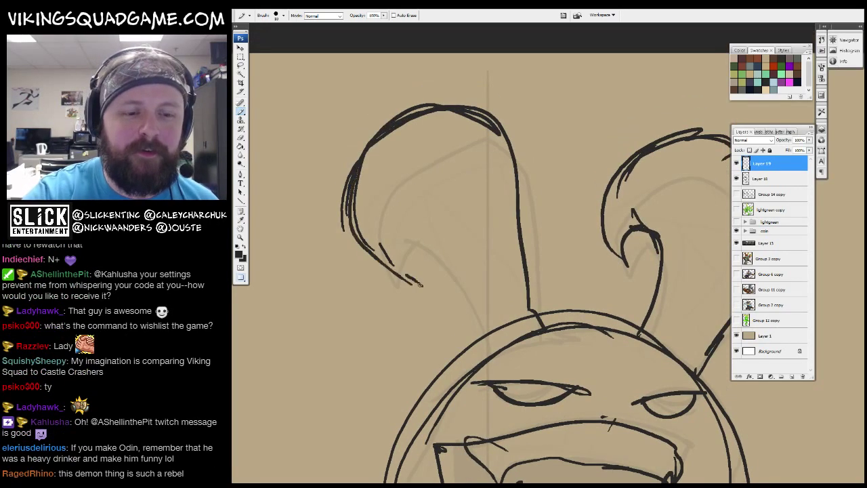
pyautogui.moveTo(411, 215); pyautogui.dragTo(474, 330)
pyautogui.hotkey('ctrl', '-')
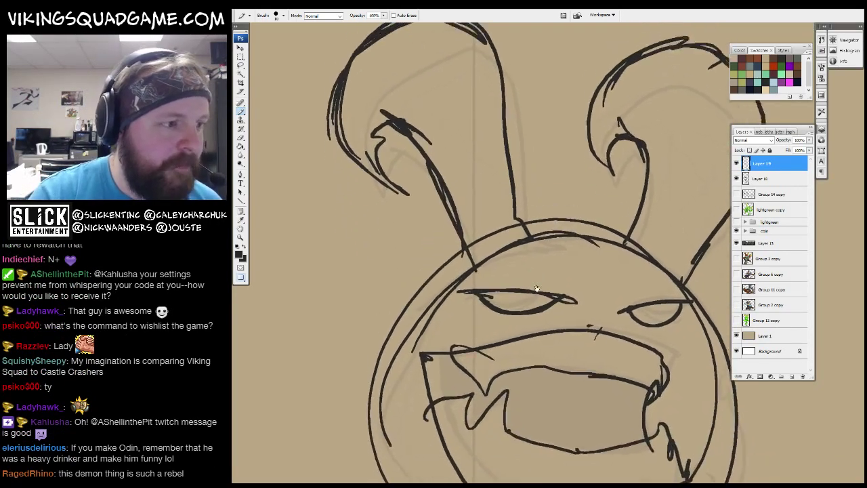
# Fill the openings of the creature's laughing mouth with the dark foreground colour.
pyautogui.press('z')
pyautogui.keyDown('alt'); pyautogui.click(592, 325); pyautogui.keyUp('alt')
pyautogui.keyDown('alt'); pyautogui.click(592, 325); pyautogui.keyUp('alt')
pyautogui.click(583, 353)
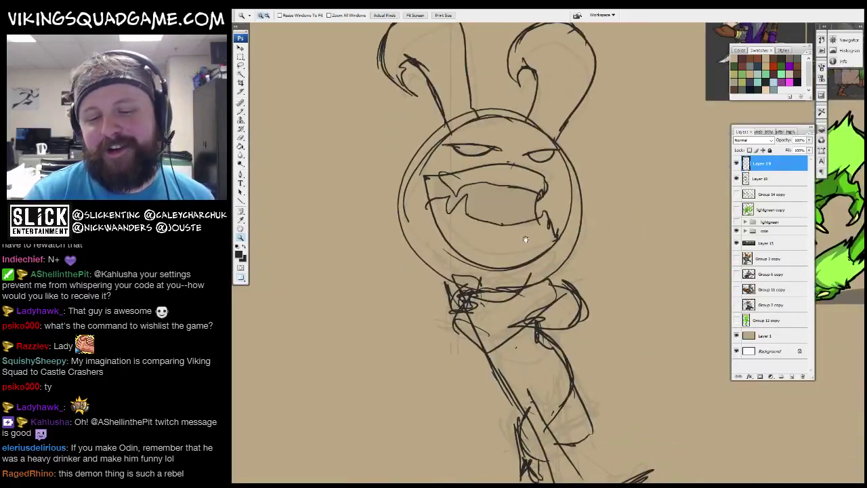
pyautogui.press('b')
pyautogui.hotkey('alt', 'BackSpace')
pyautogui.press('v')
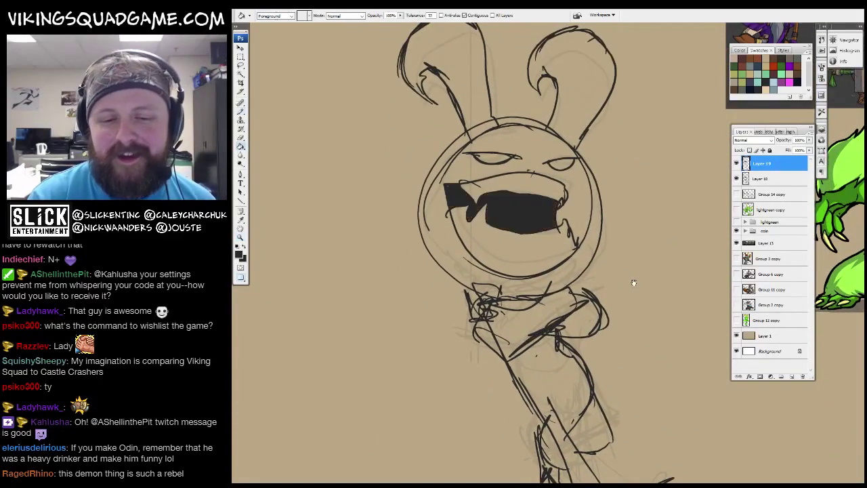
pyautogui.scroll(2, 616, 326)
pyautogui.hotkey('ctrl', '-')
pyautogui.hotkey('ctrl', '-')
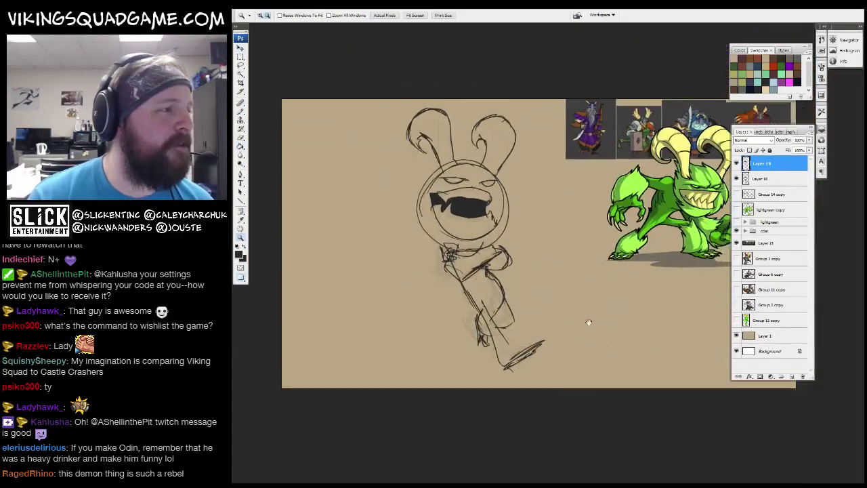
# Draw a vertical wall edge behind the leaning creature and a boxed sign reading "NO LOITERING" beside it.
pyautogui.press('b')
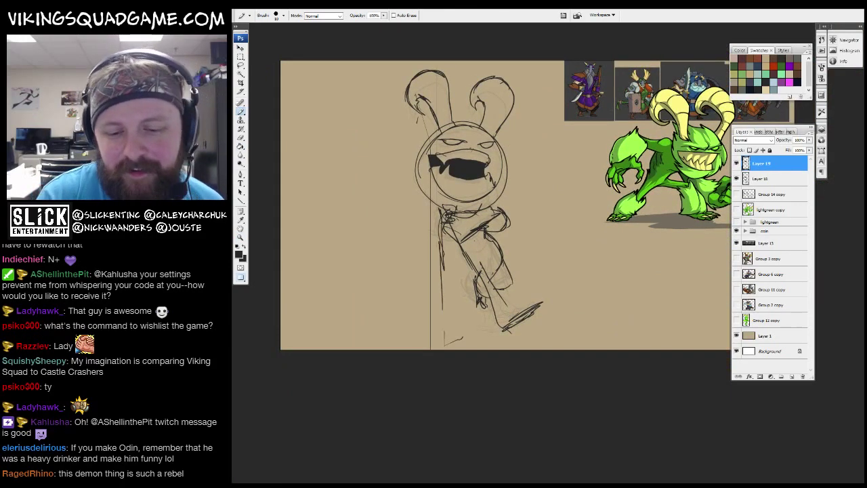
pyautogui.moveTo(505, 294); pyautogui.dragTo(546, 332)
pyautogui.moveTo(454, 226); pyautogui.dragTo(363, 279)
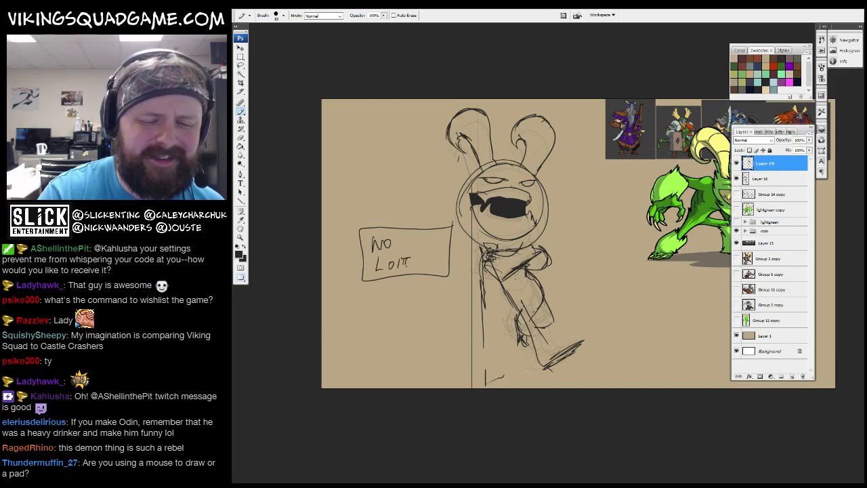
pyautogui.moveTo(456, 270); pyautogui.dragTo(458, 289)
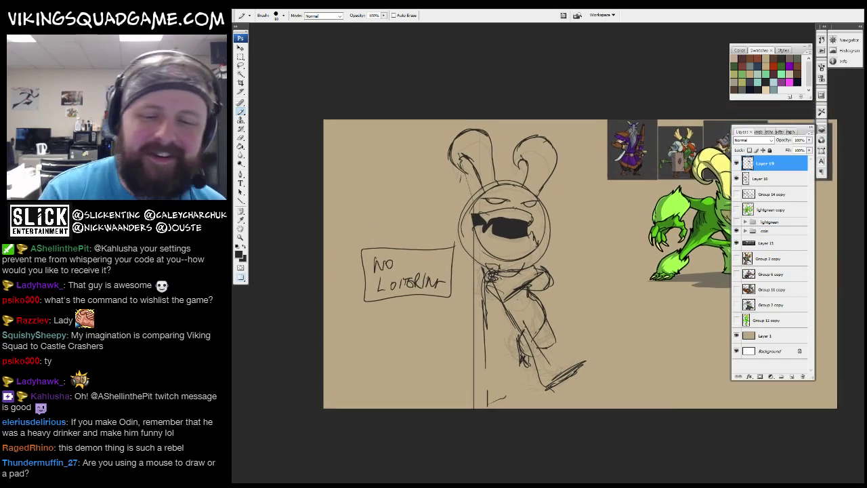
pyautogui.moveTo(509, 150); pyautogui.dragTo(534, 196)
pyautogui.moveTo(525, 227)
pyautogui.mouseDown()
pyautogui.moveTo(510, 230)
pyautogui.moveTo(511, 246)
pyautogui.moveTo(525, 237)
pyautogui.mouseUp()
# Paint over the lower curve of the creature's left-hand eye in the background tan and redraw it as a narrow squint.
pyautogui.keyDown('alt'); pyautogui.click(511, 246); pyautogui.keyUp('alt')
pyautogui.moveTo(586, 147); pyautogui.dragTo(453, 280)
pyautogui.press('b')
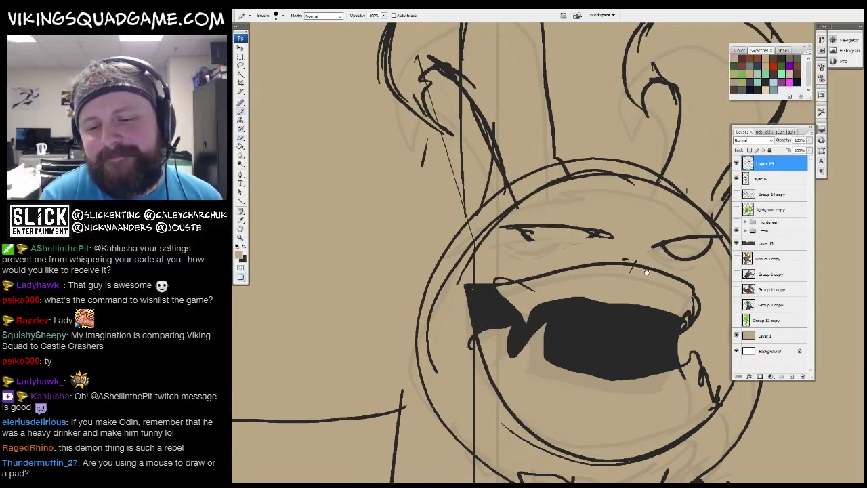
pyautogui.press('z')
pyautogui.keyDown('alt'); pyautogui.click(679, 272); pyautogui.keyUp('alt')
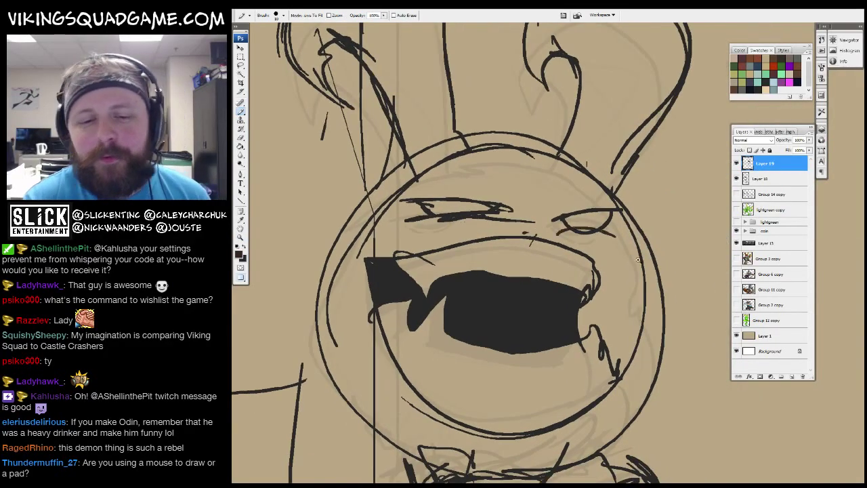
pyautogui.keyDown('alt'); pyautogui.click(637, 272); pyautogui.keyUp('alt')
pyautogui.keyDown('alt'); pyautogui.click(597, 272); pyautogui.keyUp('alt')
pyautogui.keyDown('alt'); pyautogui.click(556, 271); pyautogui.keyUp('alt')
pyautogui.keyDown('alt'); pyautogui.click(514, 271); pyautogui.keyUp('alt')
pyautogui.keyDown('alt'); pyautogui.click(513, 271); pyautogui.keyUp('alt')
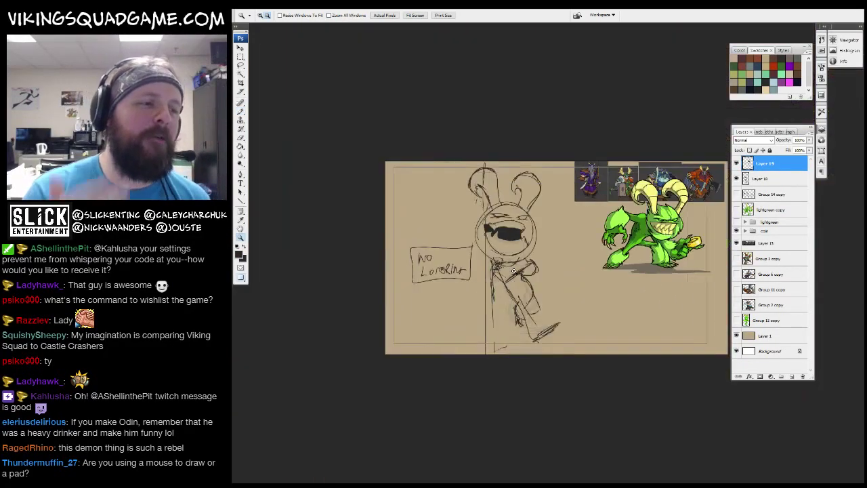
# Add inner contour curves to both horns to give them volume.
pyautogui.click(515, 272)
pyautogui.keyDown('alt'); pyautogui.click(528, 285); pyautogui.keyUp('alt')
pyautogui.click(528, 285)
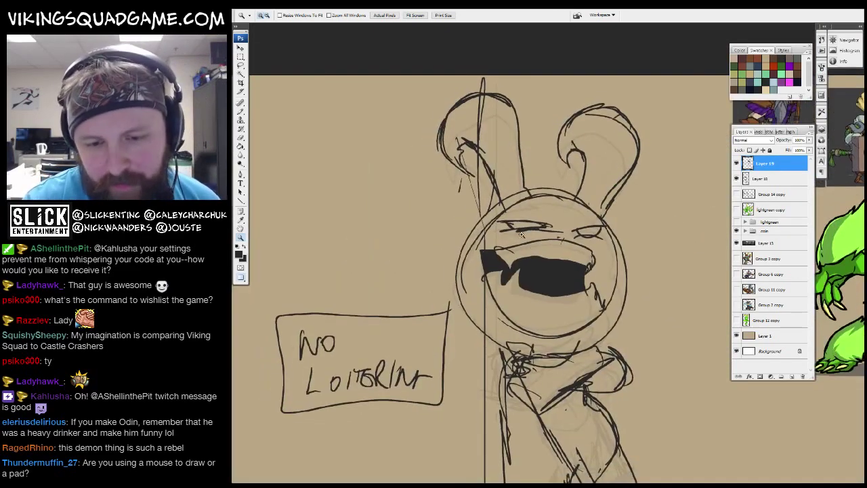
pyautogui.press('b')
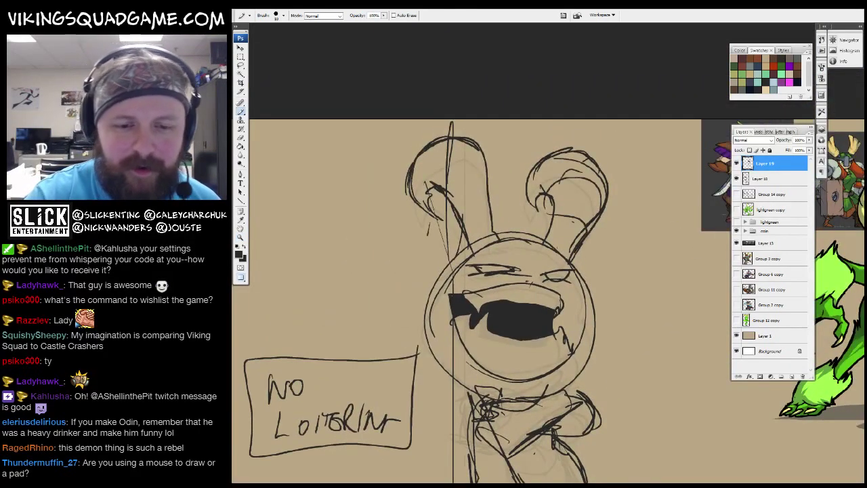
pyautogui.press('z')
pyautogui.click(558, 275)
pyautogui.click(558, 275)
pyautogui.click(559, 275)
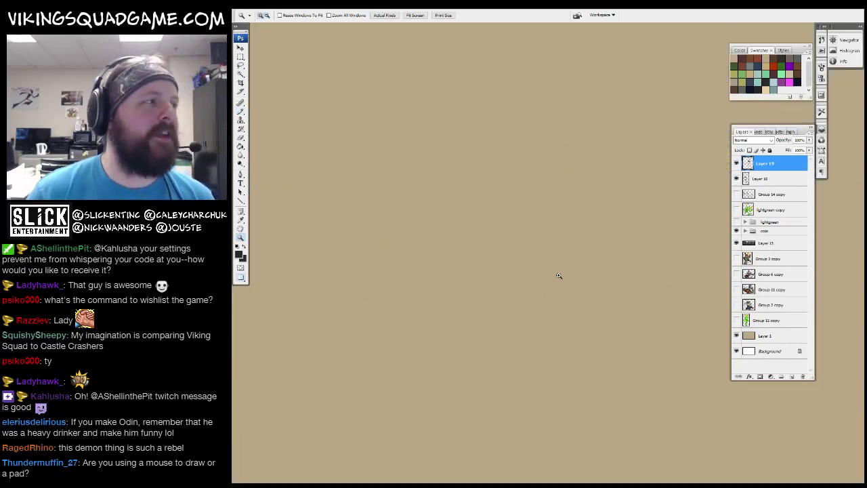
pyautogui.rightClick(552, 165)
pyautogui.click(576, 178)
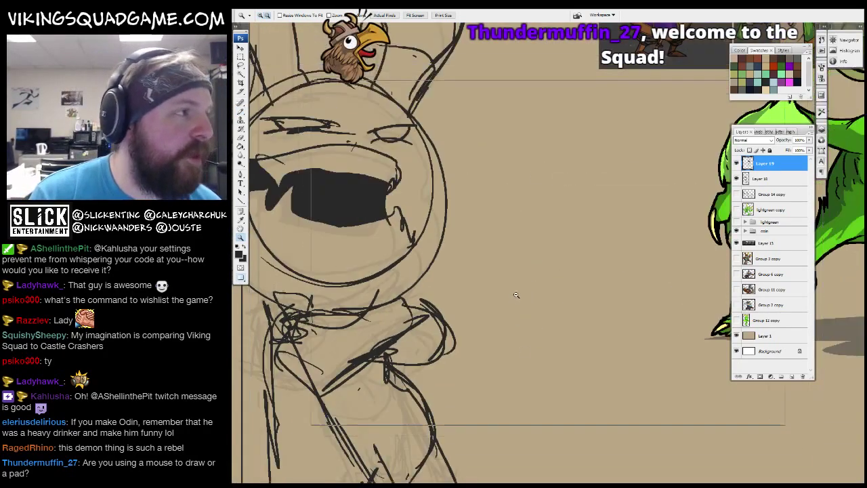
pyautogui.keyDown('alt'); pyautogui.click(516, 294); pyautogui.keyUp('alt')
pyautogui.keyDown('alt'); pyautogui.click(519, 244); pyautogui.keyUp('alt')
pyautogui.keyDown('alt'); pyautogui.click(522, 190); pyautogui.keyUp('alt')
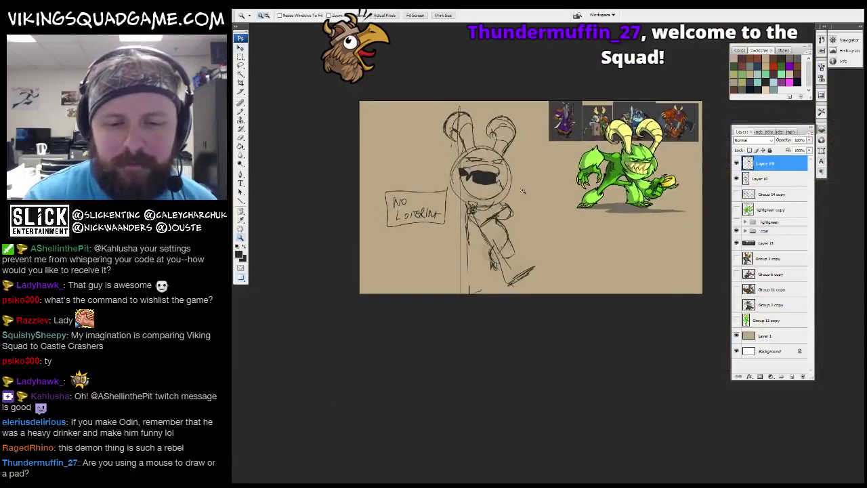
pyautogui.click(523, 190)
pyautogui.press('b')
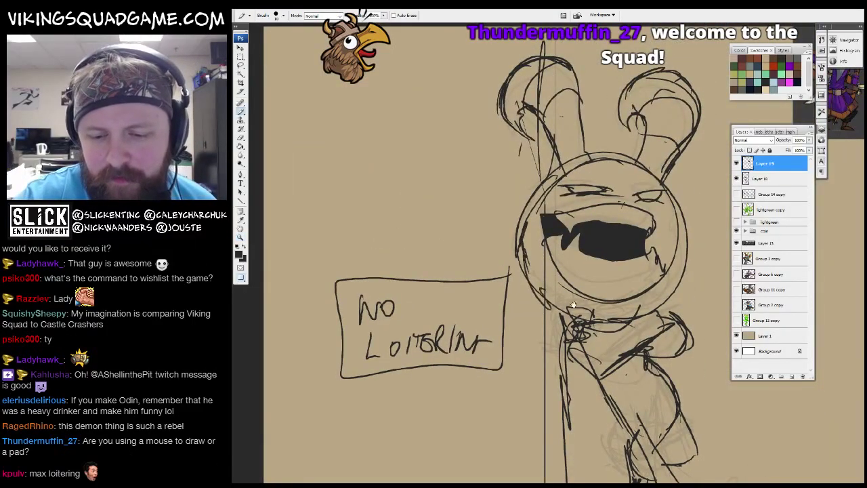
# Leave the full-screen view and switch to the warm-up sketch document with the flying green creature.
pyautogui.press('f')
pyautogui.press('f')
pyautogui.hotkey('shift', 'f')
pyautogui.click(677, 151)
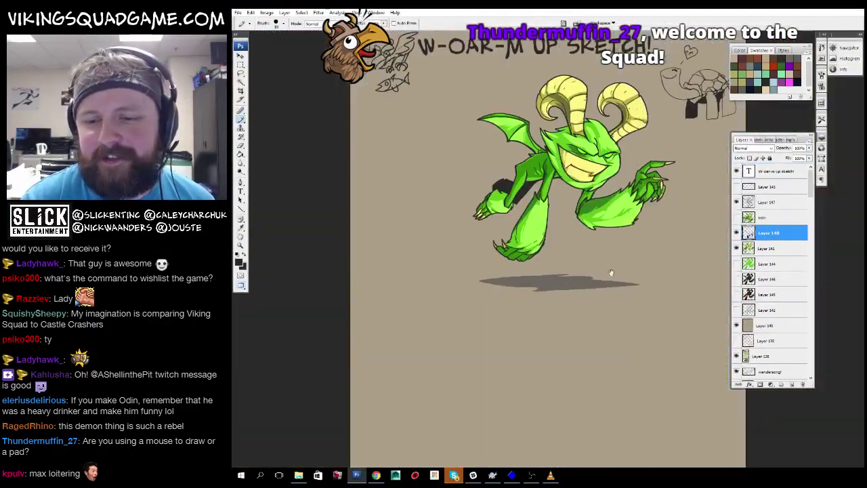
# Draw a muffin in a ribbed paper cup with lightning bolts shooting from its top, in the empty area below the green creature.
pyautogui.press('z')
pyautogui.click(505, 281)
pyautogui.click(505, 281)
pyautogui.press('b')
pyautogui.moveTo(474, 261); pyautogui.dragTo(481, 310)
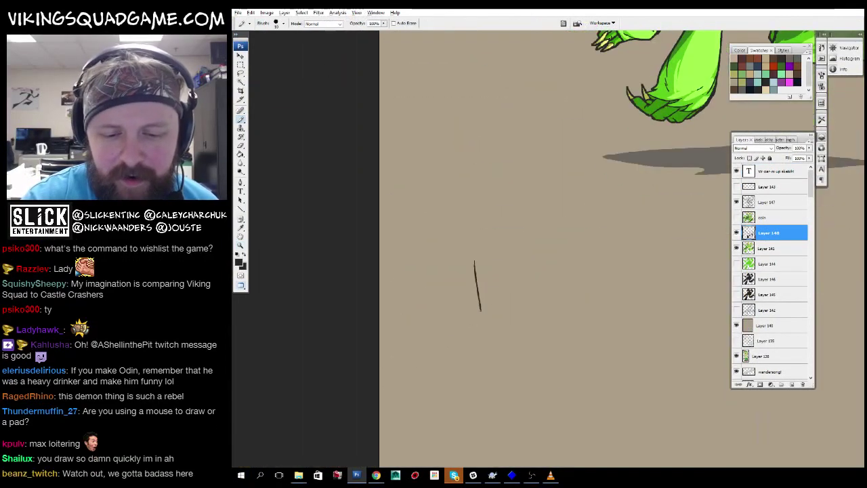
pyautogui.moveTo(494, 267); pyautogui.dragTo(497, 305)
pyautogui.moveTo(510, 308); pyautogui.dragTo(519, 307)
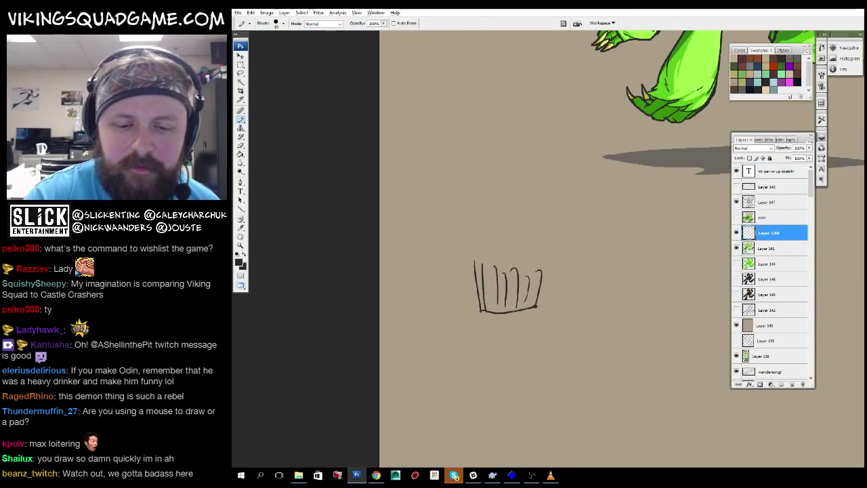
pyautogui.moveTo(494, 202)
pyautogui.mouseDown()
pyautogui.moveTo(550, 233)
pyautogui.moveTo(535, 246)
pyautogui.mouseUp()
pyautogui.moveTo(439, 184); pyautogui.dragTo(489, 225)
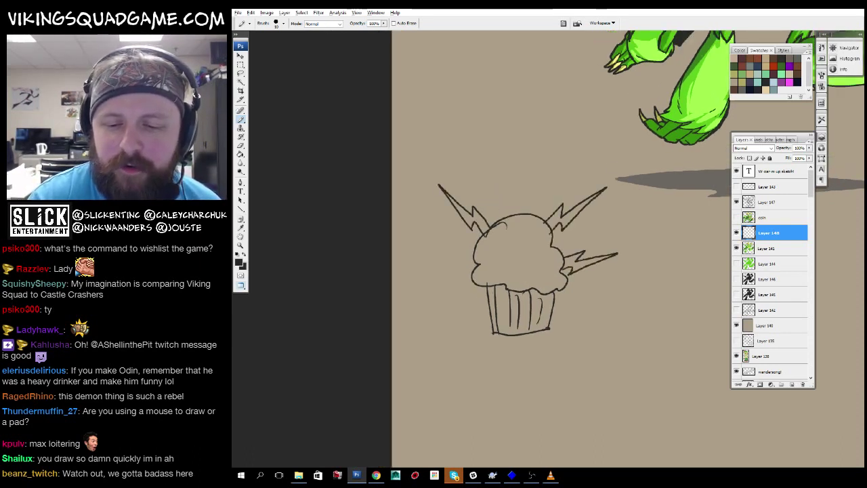
# Add inner puff curves to the muffin top, darken the paper cup's base, and surround the lightning bolts with short burst lines.
pyautogui.moveTo(525, 252); pyautogui.dragTo(561, 268)
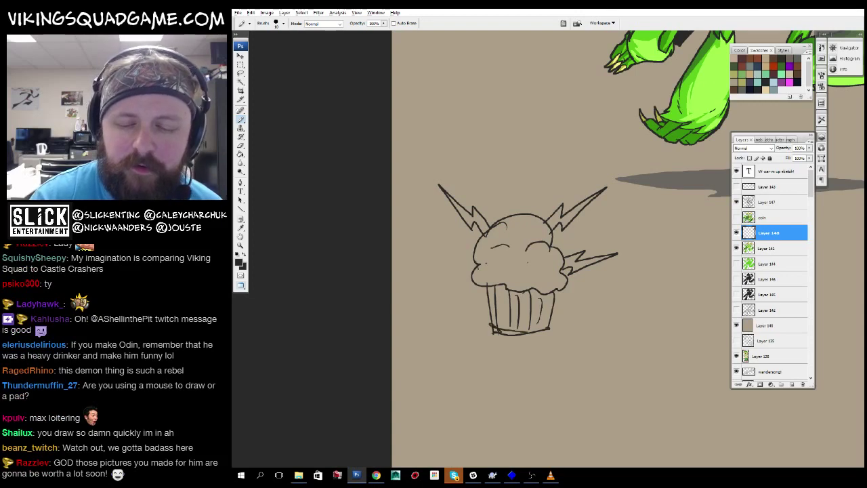
pyautogui.moveTo(499, 330); pyautogui.dragTo(519, 327)
pyautogui.moveTo(576, 269); pyautogui.dragTo(575, 277)
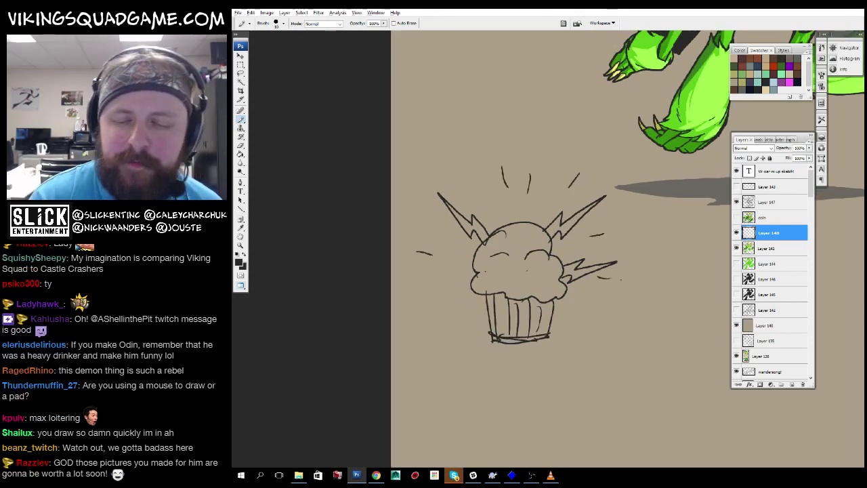
# Return to the loitering sketch document and examine the creature's face, horns and crossed arms.
pyautogui.hotkey('ctrl', 'Tab')
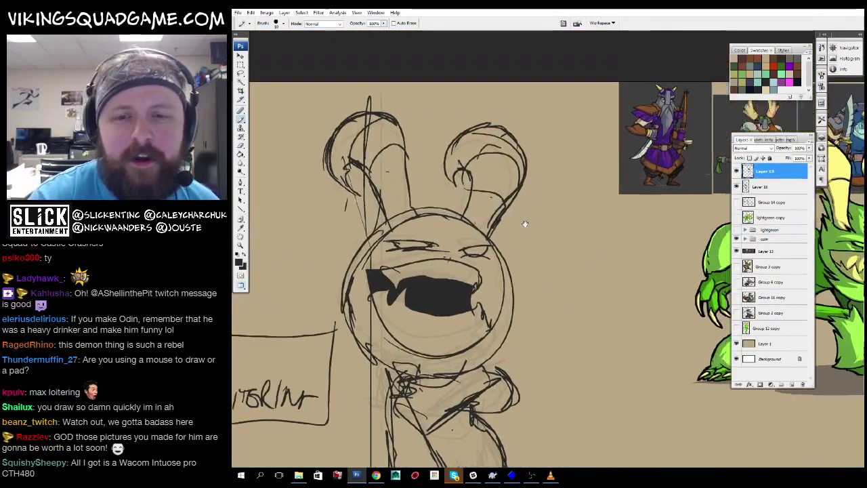
pyautogui.moveTo(524, 224); pyautogui.dragTo(560, 237)
pyautogui.press('z')
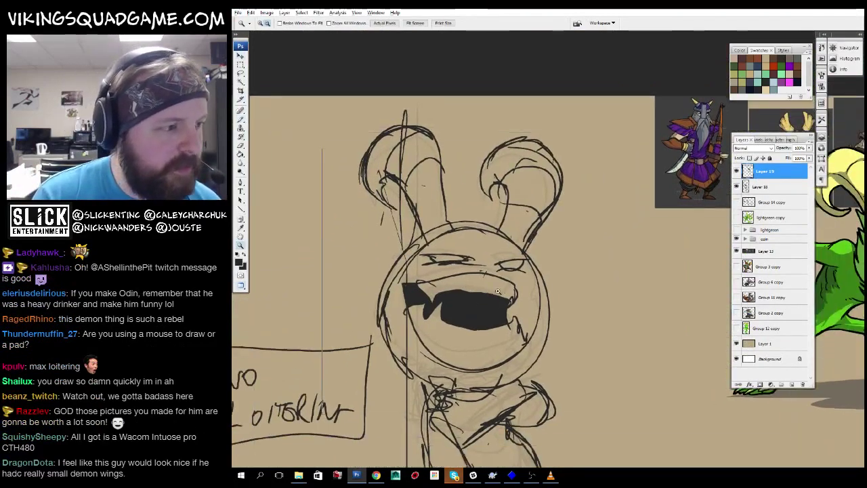
pyautogui.scroll(-2, 497, 291)
pyautogui.scroll(2, 497, 291)
pyautogui.scroll(-2, 514, 278)
pyautogui.scroll(3, 527, 269)
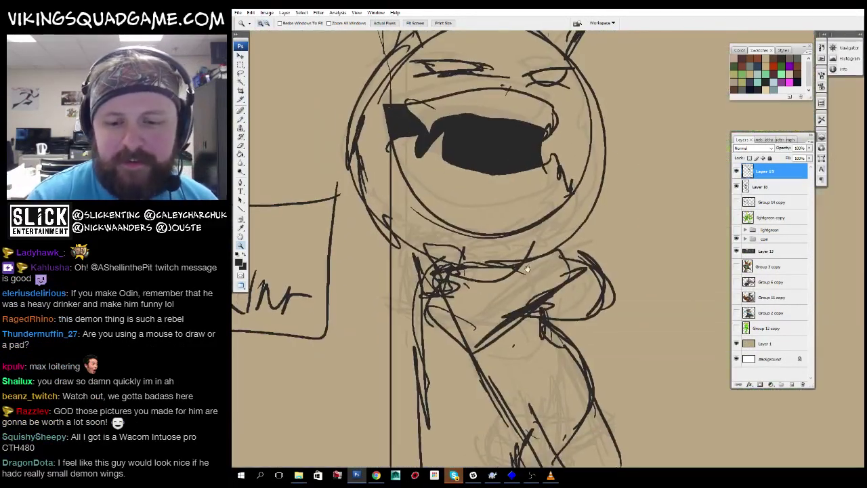
# Switch to the warm-up sketch document in full-screen view and select the flying green creature's layer.
pyautogui.hotkey('ctrl', 'Tab')
pyautogui.scroll(-2, 527, 269)
pyautogui.press('f')
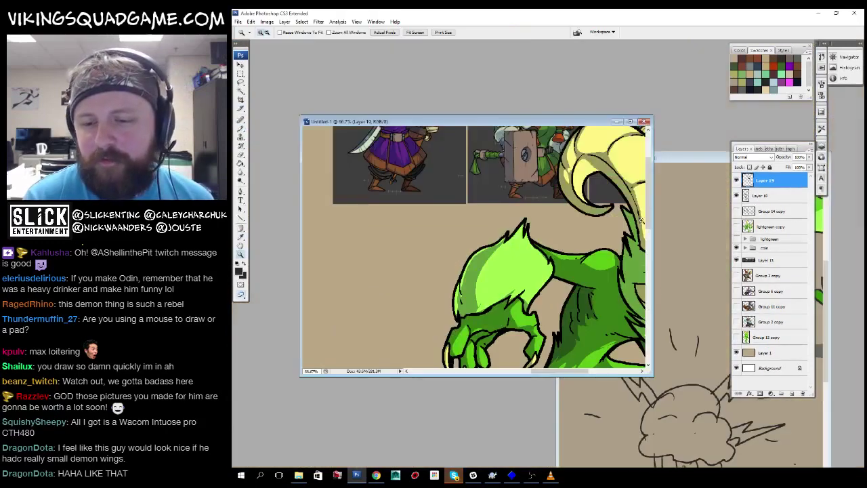
pyautogui.hotkey('ctrl', 'Tab')
pyautogui.press('f')
pyautogui.scroll(5, 519, 345)
pyautogui.scroll(2, 566, 319)
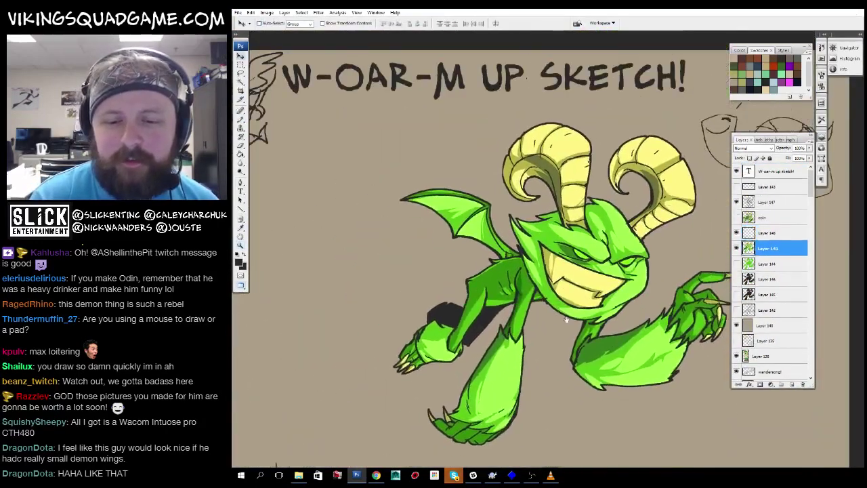
# Draw a hooked dark claw at the upper joint of the green creature's wing and color its base with the wing's sampled green.
pyautogui.scroll(-3, 566, 318)
pyautogui.press('b')
pyautogui.scroll(5, 508, 231)
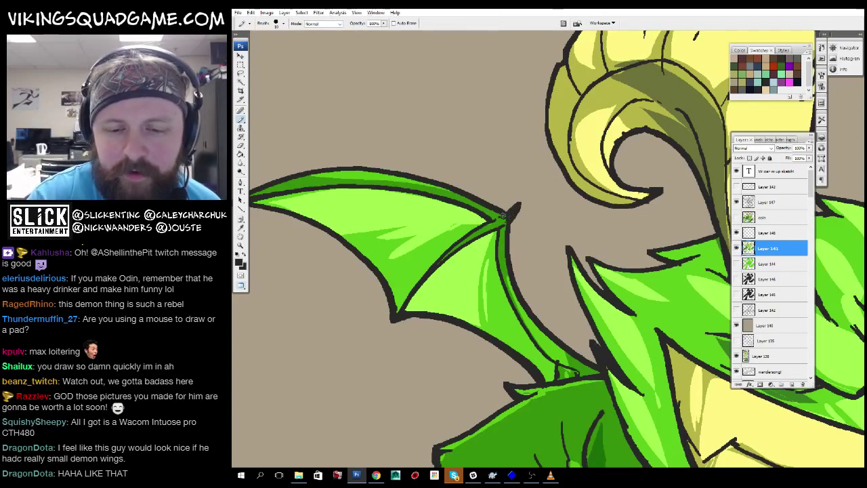
pyautogui.moveTo(521, 203); pyautogui.dragTo(498, 165)
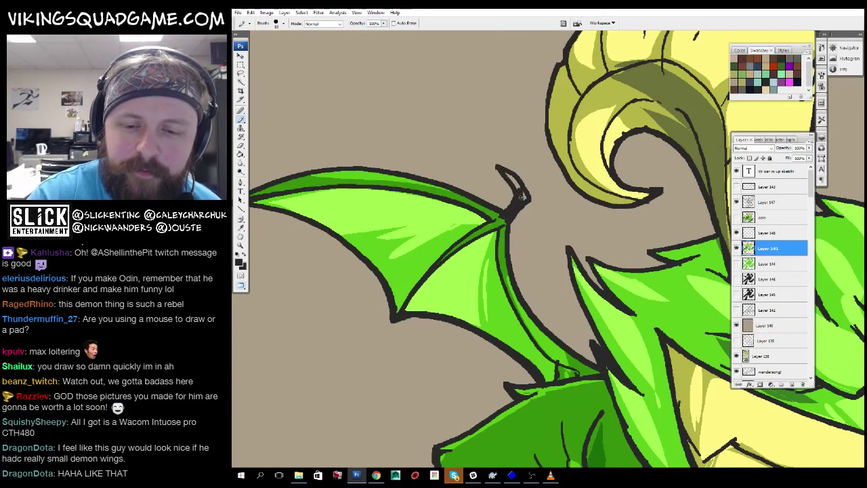
pyautogui.keyDown('alt'); pyautogui.click(503, 220); pyautogui.keyUp('alt')
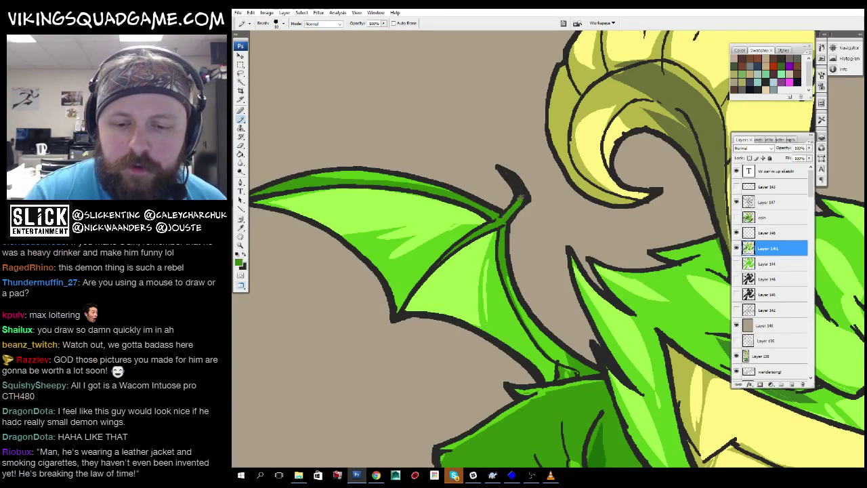
pyautogui.press('z')
pyautogui.hotkey('ctrl', '-')
pyautogui.hotkey('ctrl', '-')
pyautogui.hotkey('ctrl', '-')
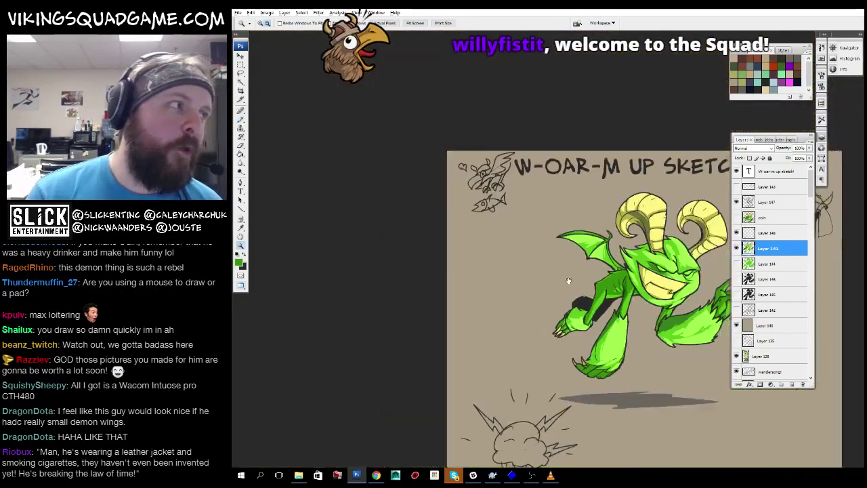
pyautogui.moveTo(568, 280); pyautogui.dragTo(515, 326)
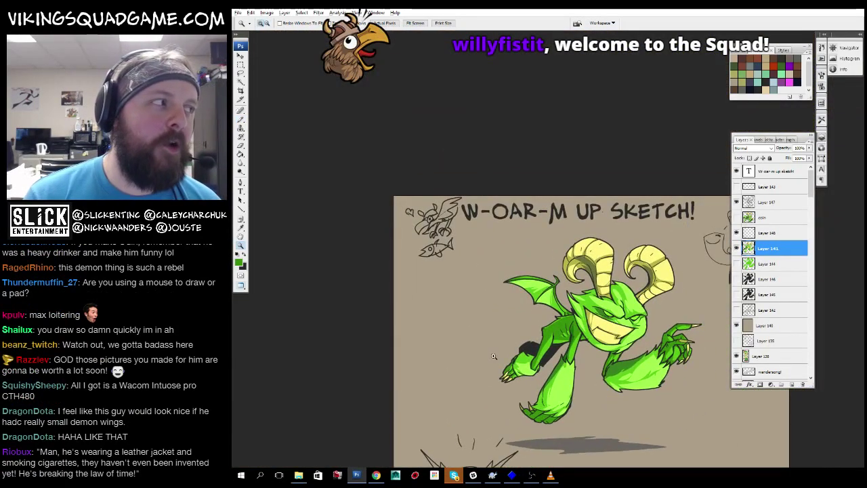
# Return to the loitering sketch document and restore the dark outline color by sampling it from the creature's mouth.
pyautogui.hotkey('ctrl', 'Tab')
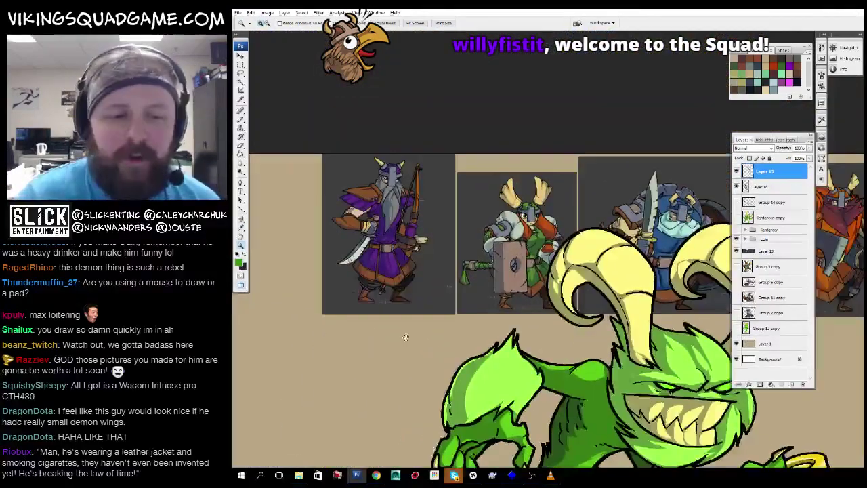
pyautogui.moveTo(406, 338)
pyautogui.mouseDown()
pyautogui.moveTo(812, 159)
pyautogui.moveTo(842, 107)
pyautogui.mouseUp()
pyautogui.press('b')
pyautogui.press('z')
pyautogui.hotkey('ctrl', '-')
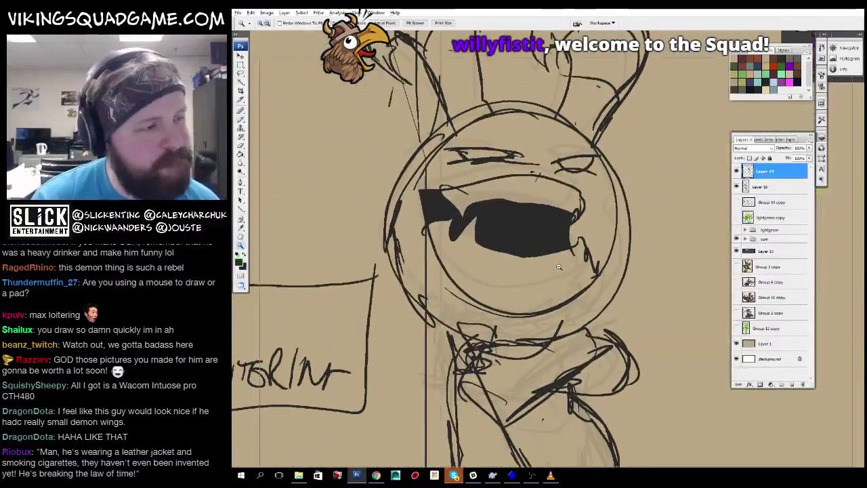
pyautogui.moveTo(503, 271)
pyautogui.mouseDown()
pyautogui.moveTo(538, 256)
pyautogui.moveTo(493, 399)
pyautogui.moveTo(479, 412)
pyautogui.moveTo(501, 244)
pyautogui.mouseUp()
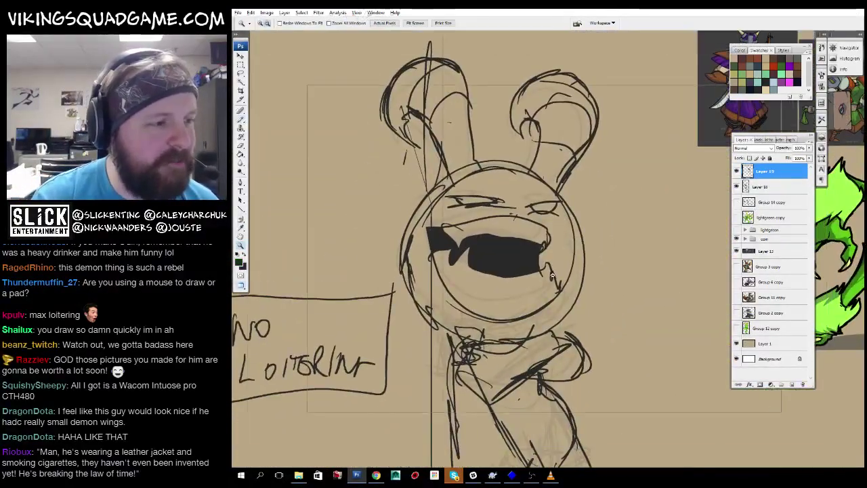
pyautogui.keyDown('alt'); pyautogui.click(542, 271); pyautogui.keyUp('alt')
pyautogui.moveTo(546, 277)
pyautogui.mouseDown()
pyautogui.moveTo(517, 229)
pyautogui.moveTo(555, 256)
pyautogui.mouseUp()
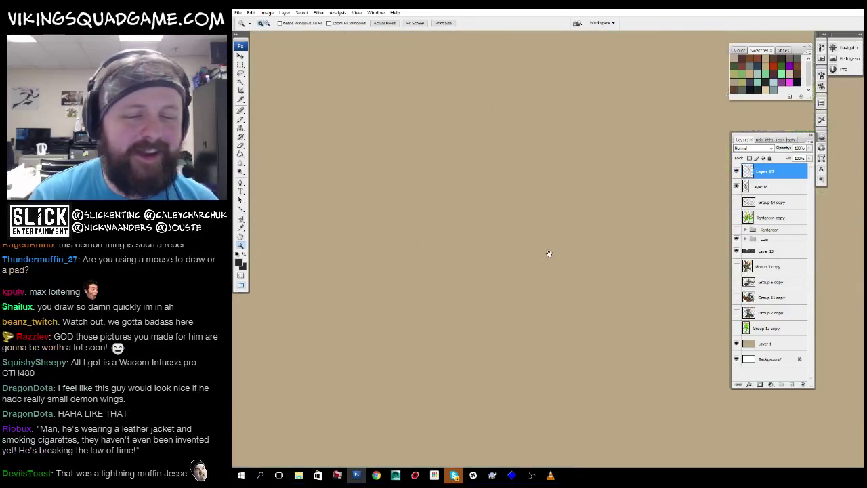
pyautogui.rightClick(568, 250)
pyautogui.click(585, 261)
pyautogui.press('b')
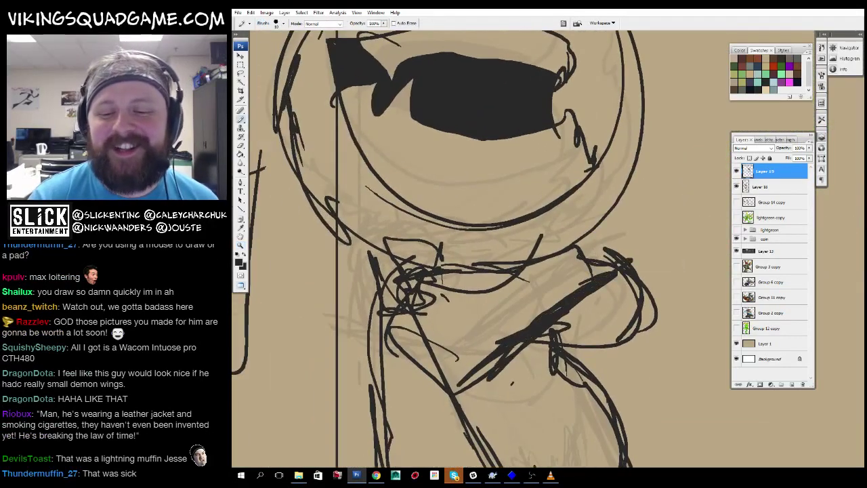
# Add rounded contour strokes around the elbow of the loitering creature's crossed arm.
pyautogui.moveTo(517, 355); pyautogui.dragTo(628, 367)
pyautogui.moveTo(623, 275)
pyautogui.mouseDown()
pyautogui.moveTo(639, 365)
pyautogui.moveTo(612, 366)
pyautogui.mouseUp()
pyautogui.moveTo(562, 370); pyautogui.dragTo(521, 195)
pyautogui.moveTo(542, 201); pyautogui.dragTo(580, 238)
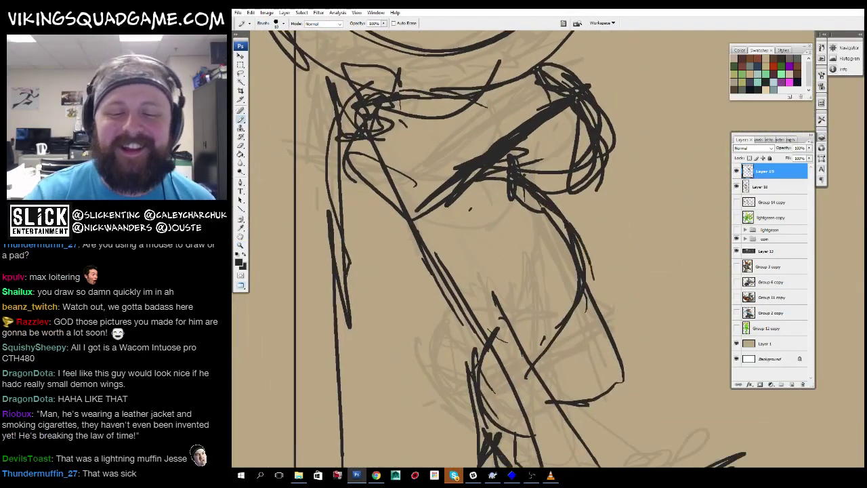
# Enlarge the creature's open mouth downward and toward the fang, filling the added area with the dark color.
pyautogui.scroll(-8, 520, 292)
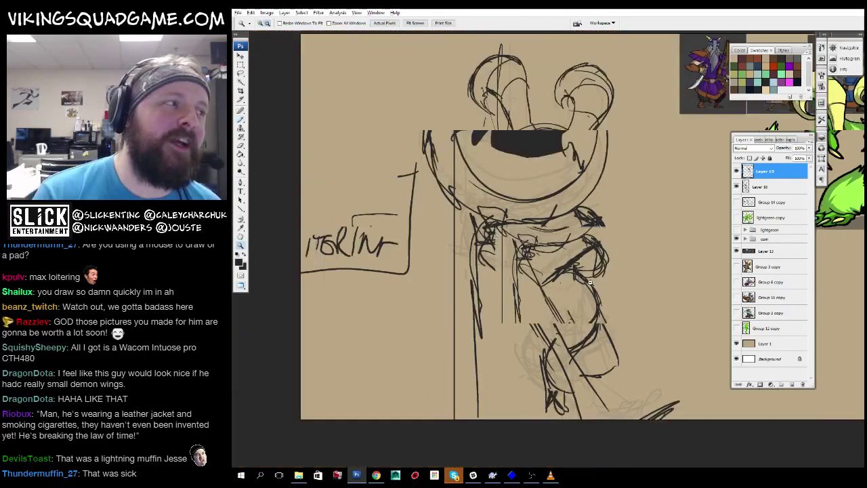
pyautogui.keyDown('alt'); pyautogui.click(582, 256); pyautogui.keyUp('alt')
pyautogui.moveTo(581, 256); pyautogui.dragTo(542, 219)
pyautogui.moveTo(453, 227); pyautogui.dragTo(545, 319)
pyautogui.moveTo(575, 229)
pyautogui.mouseDown()
pyautogui.moveTo(618, 341)
pyautogui.moveTo(665, 426)
pyautogui.moveTo(673, 464)
pyautogui.mouseUp()
pyautogui.press('l')
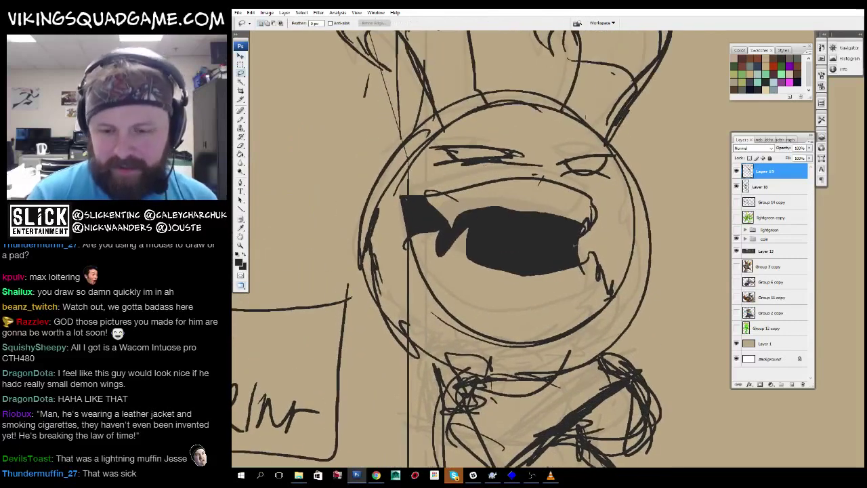
pyautogui.press('b')
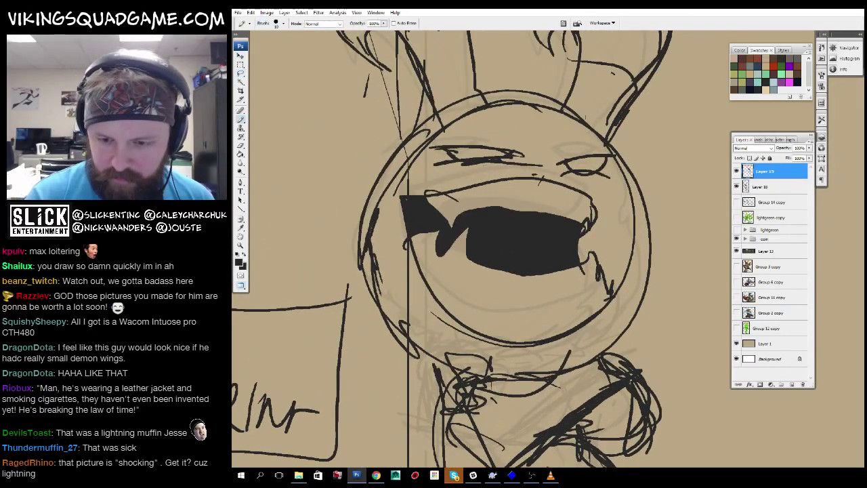
pyautogui.press('z')
pyautogui.scroll(3, 611, 252)
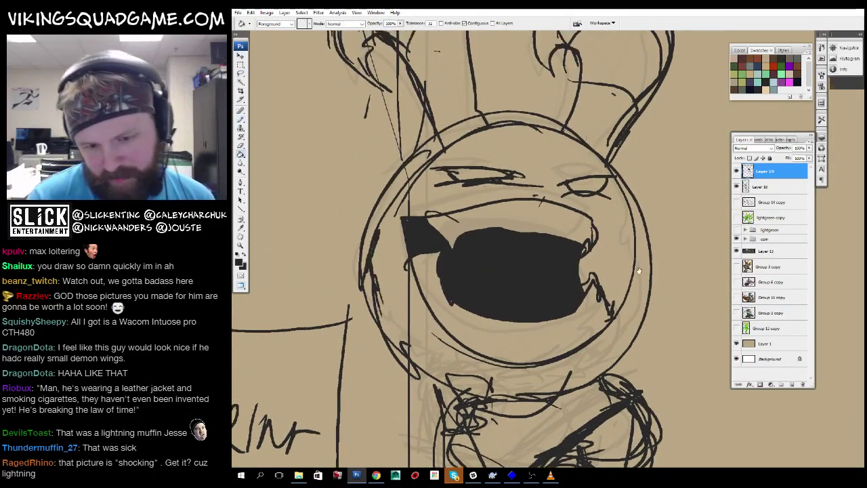
# Sketch ground lines beneath the loitering creature's foot, running outward from the base of the wall.
pyautogui.scroll(-6, 612, 252)
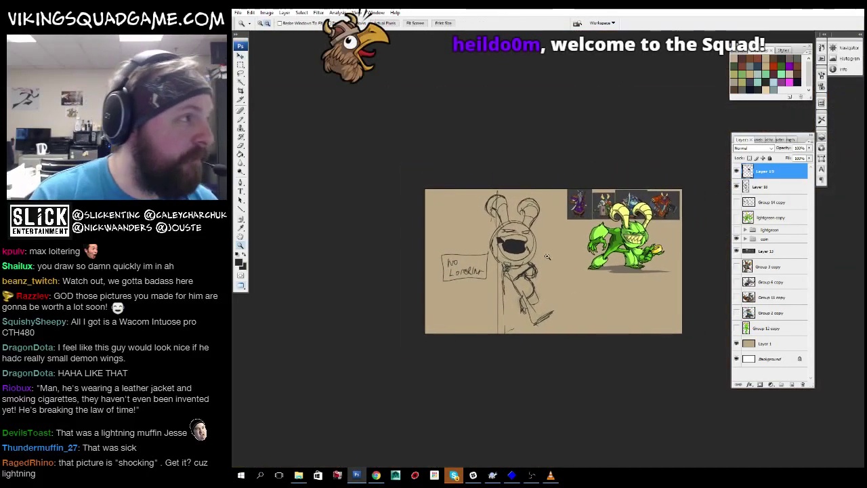
pyautogui.scroll(1, 495, 341)
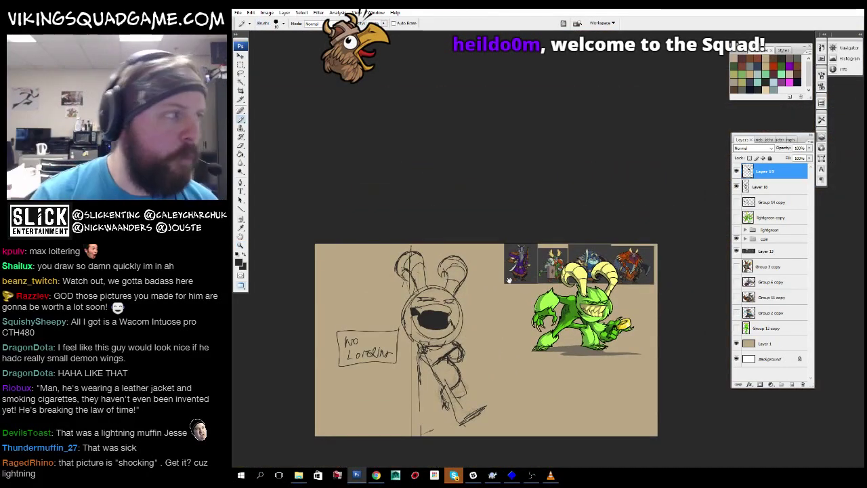
pyautogui.press('b')
pyautogui.moveTo(516, 308)
pyautogui.mouseDown()
pyautogui.moveTo(536, 300)
pyautogui.moveTo(529, 274)
pyautogui.mouseUp()
pyautogui.scroll(3, 509, 200)
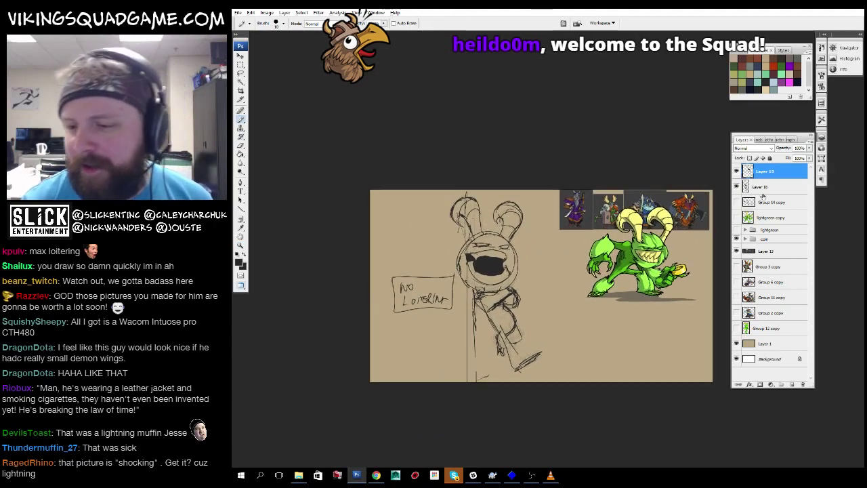
pyautogui.hscroll(3, 515, 257)
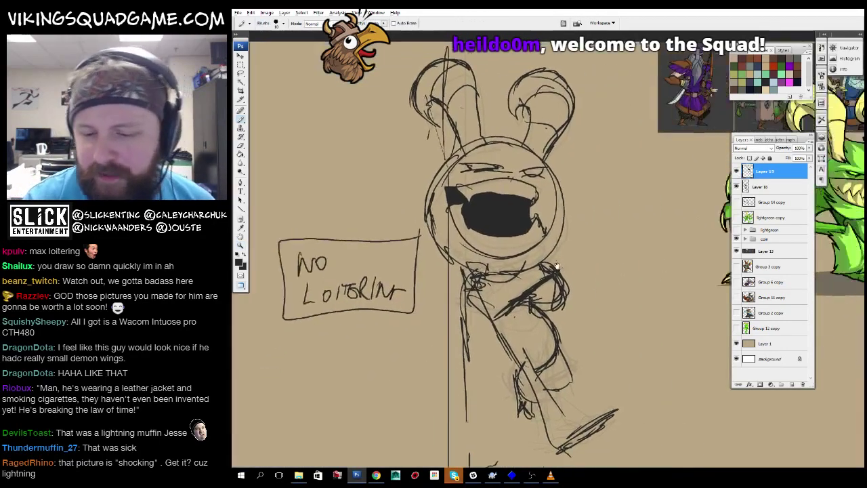
pyautogui.scroll(-5, 515, 258)
pyautogui.scroll(-3, 658, 283)
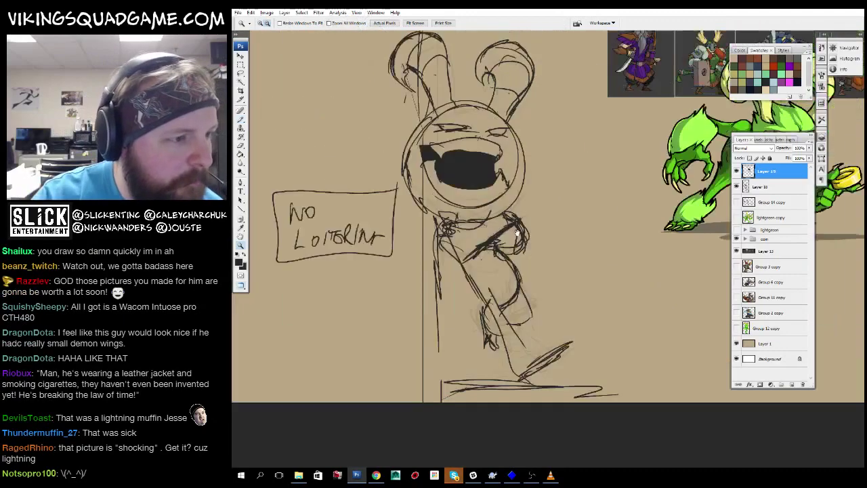
# Switch to the warm-up sketch document, select the muffin's layer and move the muffin under the green creature's ground shadow.
pyautogui.hotkey('ctrl', 'Tab')
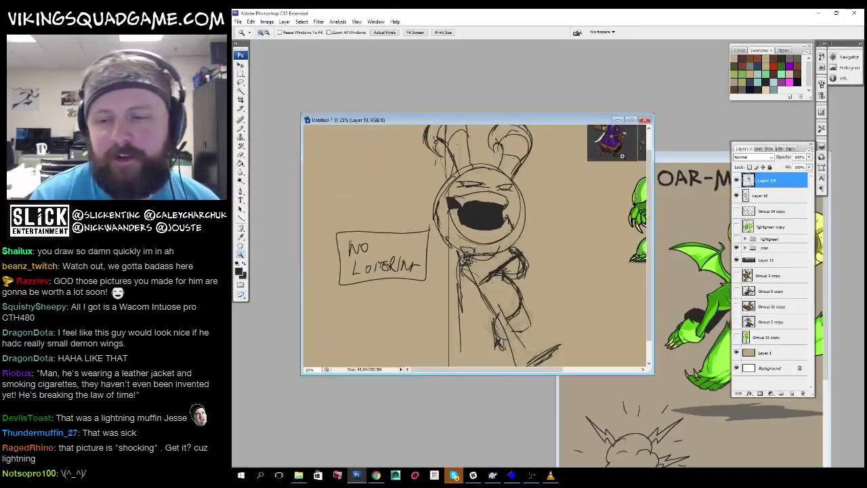
pyautogui.scroll(-2, 546, 255)
pyautogui.scroll(3, 546, 256)
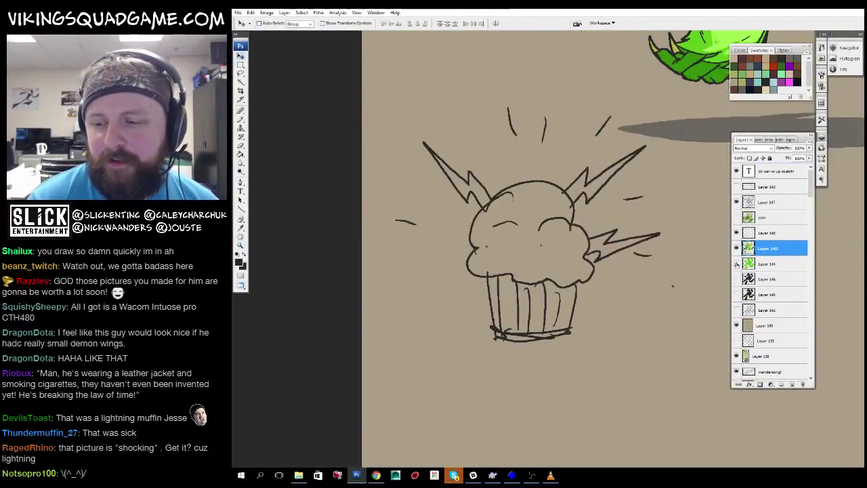
pyautogui.click(772, 232)
pyautogui.moveTo(607, 258); pyautogui.dragTo(561, 305)
pyautogui.moveTo(531, 364)
pyautogui.mouseDown()
pyautogui.moveTo(666, 350)
pyautogui.moveTo(627, 311)
pyautogui.mouseUp()
# In the loitering sketch document, add vertical wall lines around the sign and beside the creature, and toes on its extended foot.
pyautogui.hotkey('ctrl', 'Tab')
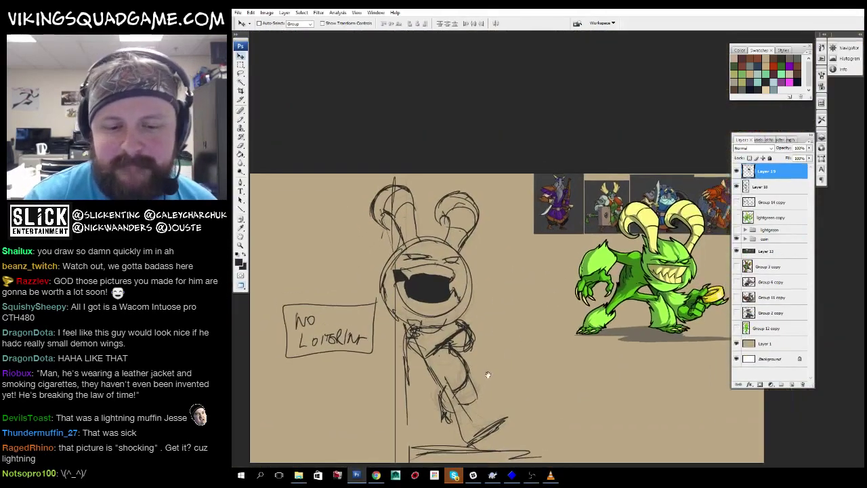
pyautogui.press('b')
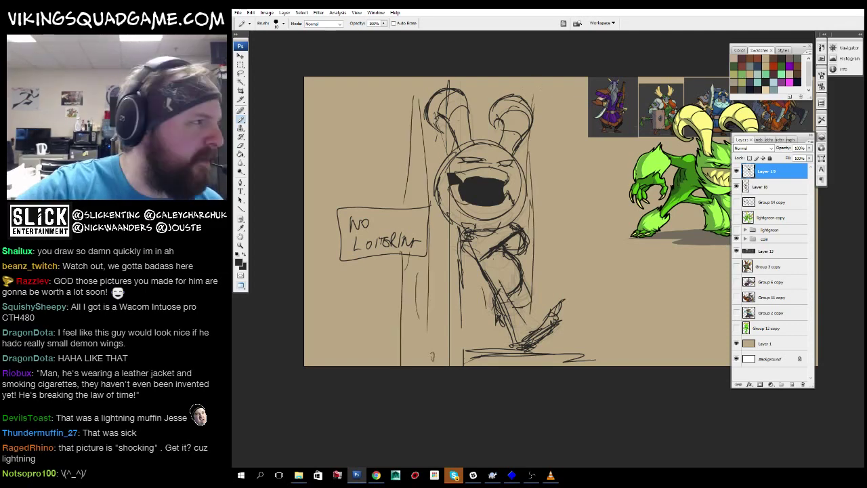
pyautogui.press('z')
pyautogui.moveTo(460, 228); pyautogui.dragTo(522, 311)
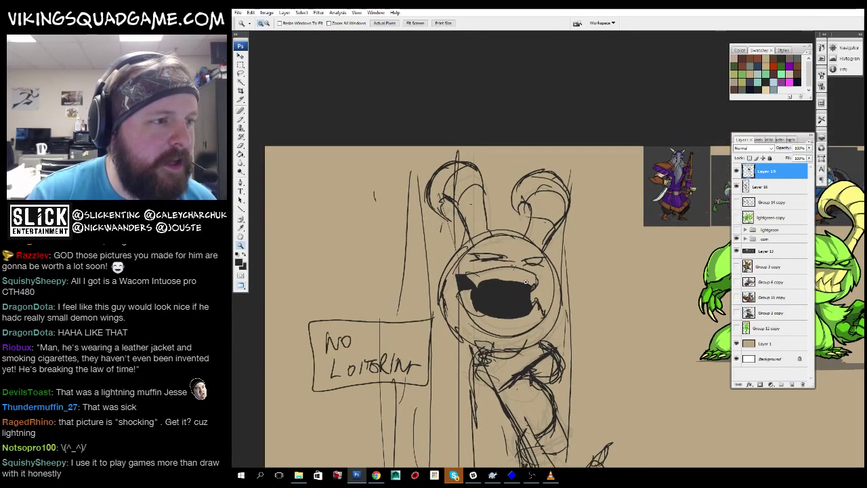
# In the warm-up sketch document, lasso the muffin's lightning bolts and the burst lines above it and delete them.
pyautogui.press('f')
pyautogui.hotkey('ctrl', 'Tab')
pyautogui.press('f')
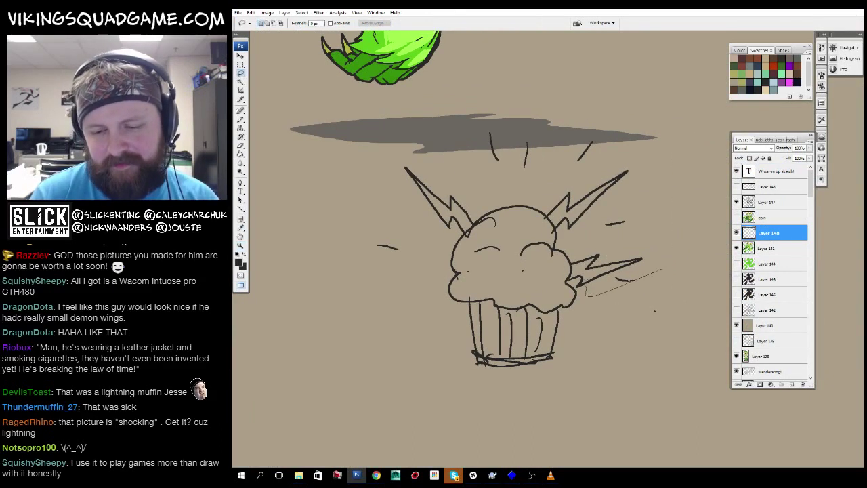
pyautogui.moveTo(654, 312); pyautogui.dragTo(467, 115)
pyautogui.press('Delete')
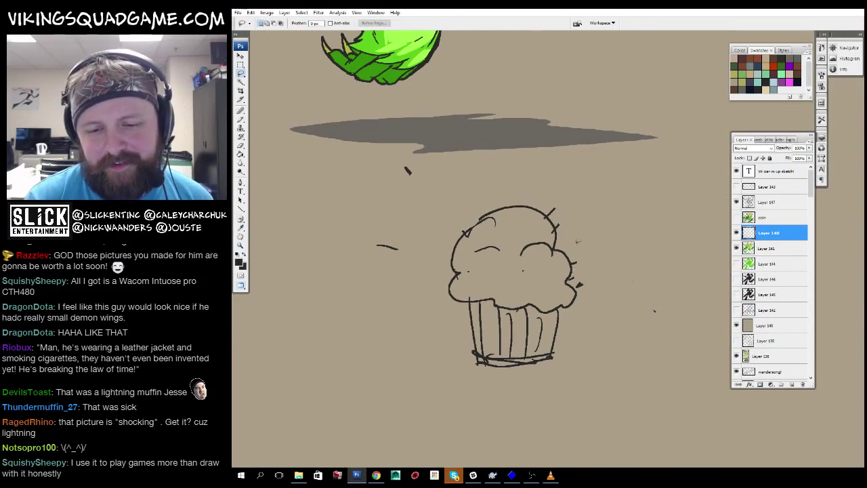
# Draw curved motion lines around the muffin's top and sides.
pyautogui.moveTo(444, 214); pyautogui.dragTo(466, 188)
pyautogui.moveTo(458, 218); pyautogui.dragTo(474, 201)
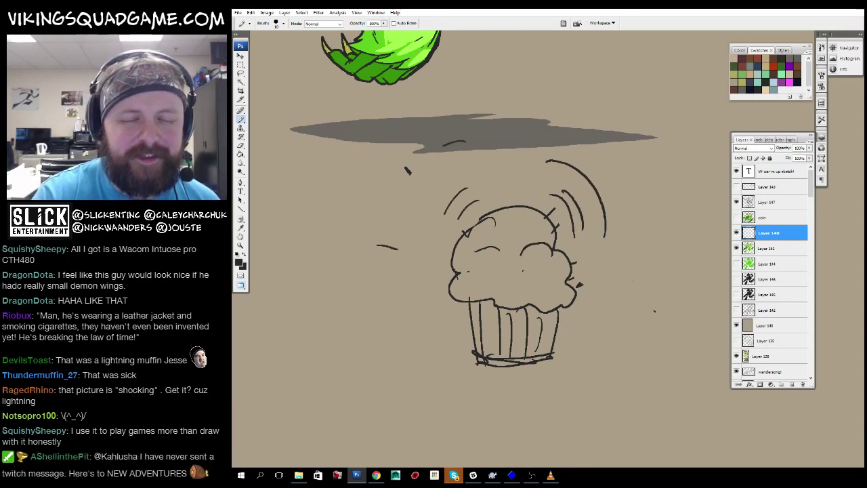
pyautogui.press('f')
pyautogui.press('f')
pyautogui.press('f')
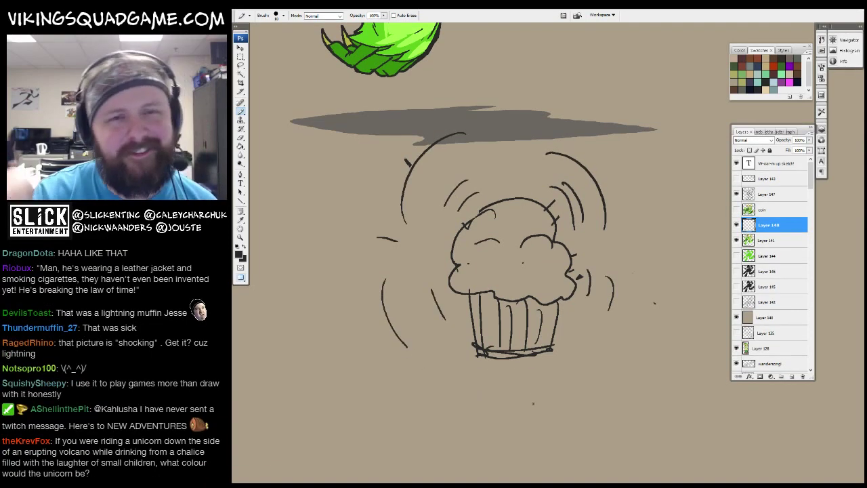
pyautogui.press('f')
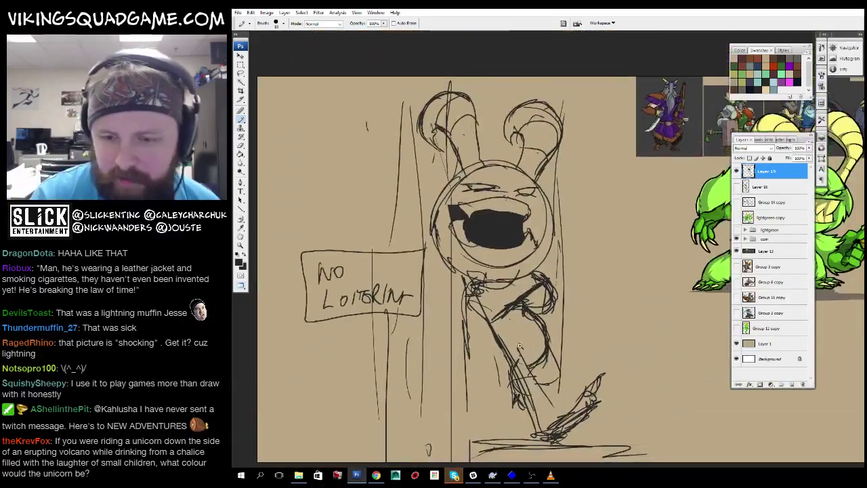
# In the loitering sketch document, lower the rough creature sketch layer's opacity to about 35%.
pyautogui.press('z')
pyautogui.keyDown('alt'); pyautogui.click(492, 270); pyautogui.keyUp('alt')
pyautogui.moveTo(809, 149)
pyautogui.mouseDown()
pyautogui.moveTo(762, 156)
pyautogui.moveTo(790, 157)
pyautogui.mouseUp()
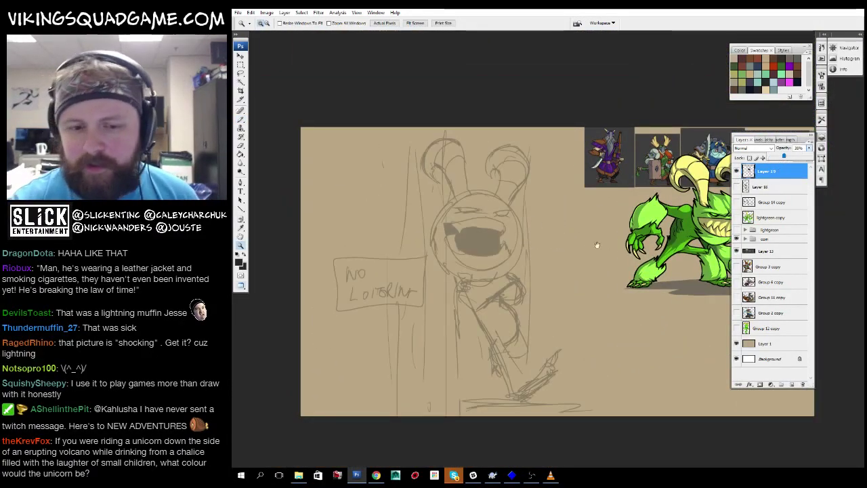
# Choose the tooner brush preset at 6 px and add a new layer above the faded sketch for inking.
pyautogui.click(475, 203)
pyautogui.press('b')
pyautogui.rightClick(556, 217)
pyautogui.moveTo(636, 292); pyautogui.dragTo(636, 366)
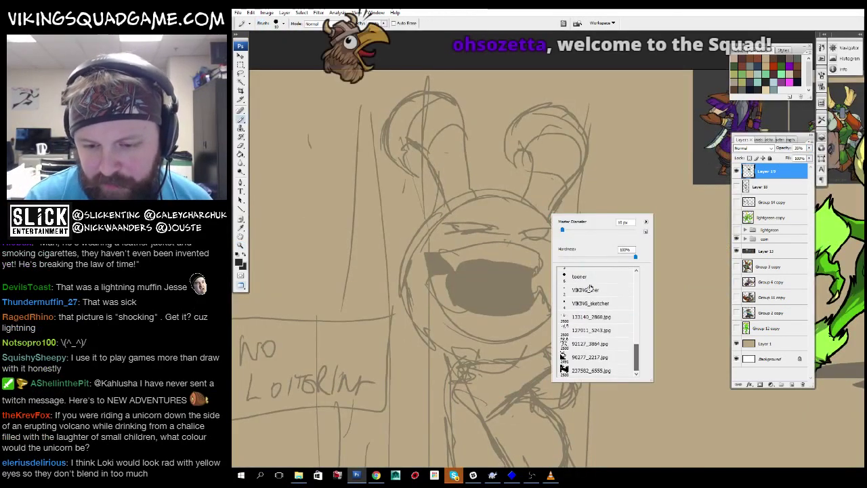
pyautogui.click(594, 280)
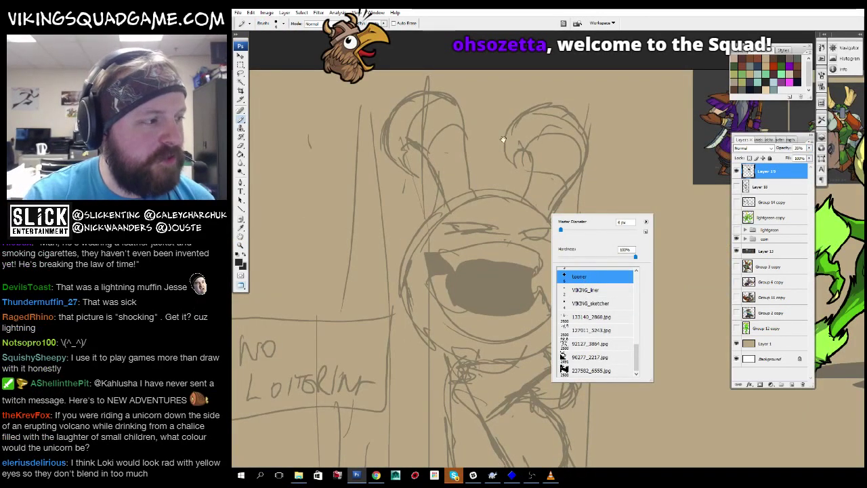
pyautogui.press('Return')
pyautogui.press('g')
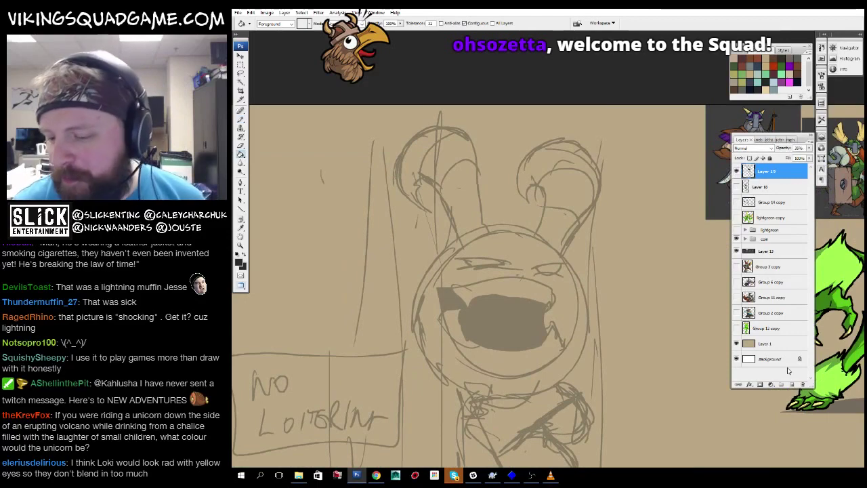
pyautogui.click(792, 384)
# Ink the pointed fur tuft on top of the creature's head and the curve running from it past the right horn.
pyautogui.press('z')
pyautogui.click(553, 287)
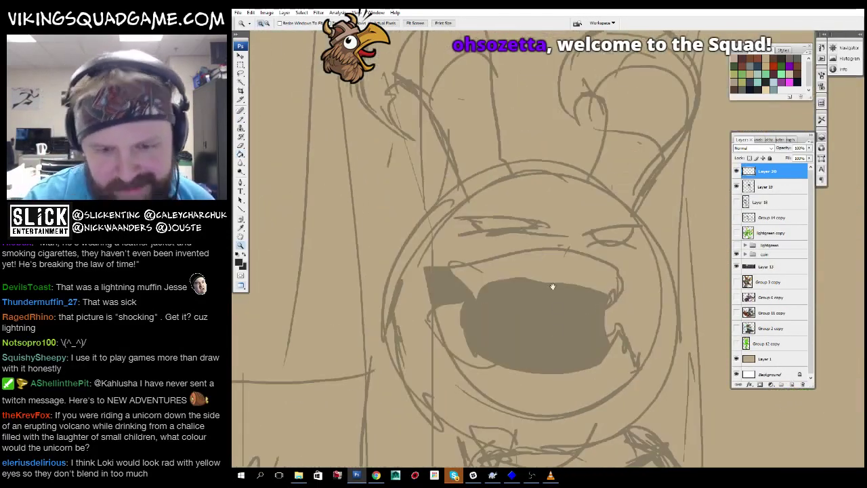
pyautogui.click(553, 286)
pyautogui.press('b')
pyautogui.moveTo(590, 305)
pyautogui.mouseDown()
pyautogui.moveTo(513, 244)
pyautogui.moveTo(416, 210)
pyautogui.moveTo(443, 223)
pyautogui.mouseUp()
pyautogui.moveTo(454, 373); pyautogui.dragTo(471, 213)
pyautogui.press('z')
pyautogui.click(317, 256)
pyautogui.press('b')
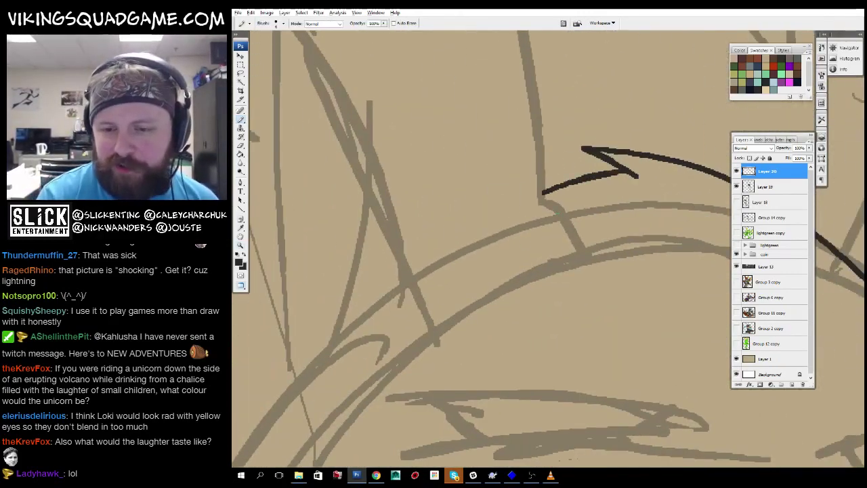
pyautogui.moveTo(397, 224); pyautogui.dragTo(529, 212)
pyautogui.moveTo(523, 262); pyautogui.dragTo(567, 224)
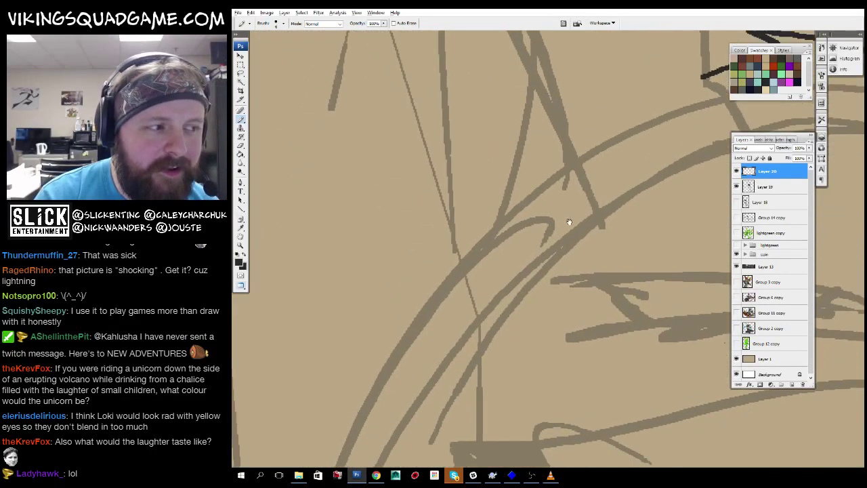
# Ink the right side of the creature's head down toward the chin, with jagged fur points along the outline.
pyautogui.press('z')
pyautogui.keyDown('alt'); pyautogui.click(591, 283); pyautogui.keyUp('alt')
pyautogui.keyDown('alt'); pyautogui.click(591, 282); pyautogui.keyUp('alt')
pyautogui.keyDown('alt'); pyautogui.click(590, 283); pyautogui.keyUp('alt')
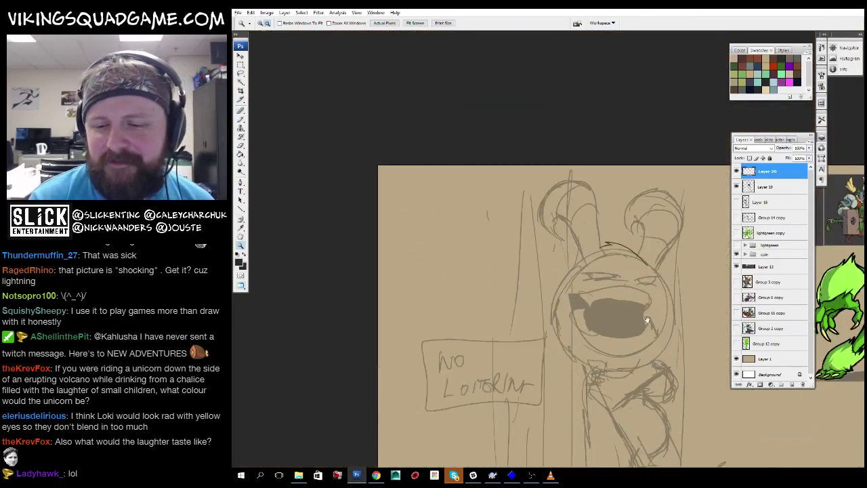
pyautogui.click(590, 283)
pyautogui.click(590, 282)
pyautogui.press('b')
pyautogui.moveTo(612, 317); pyautogui.dragTo(572, 191)
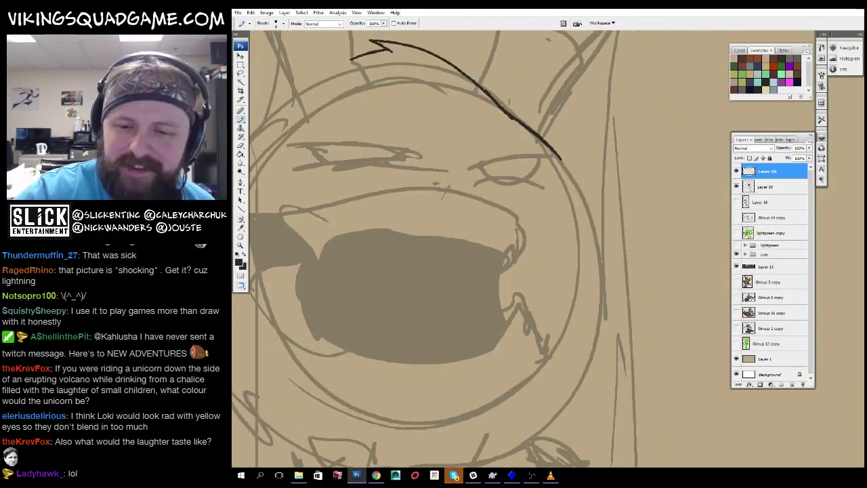
pyautogui.moveTo(599, 332)
pyautogui.mouseDown()
pyautogui.moveTo(596, 212)
pyautogui.moveTo(553, 347)
pyautogui.moveTo(595, 312)
pyautogui.mouseUp()
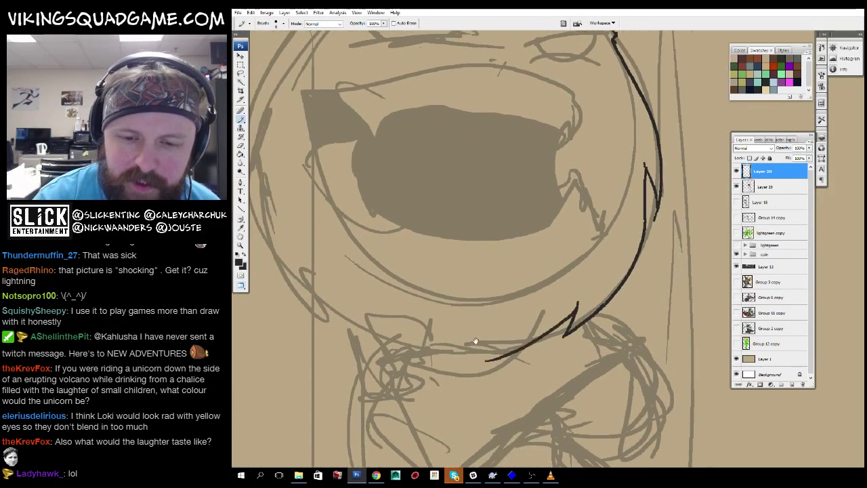
# Ink the left side of the creature's head from the horn base down to the jaw, with jagged fur points.
pyautogui.moveTo(475, 340); pyautogui.dragTo(605, 428)
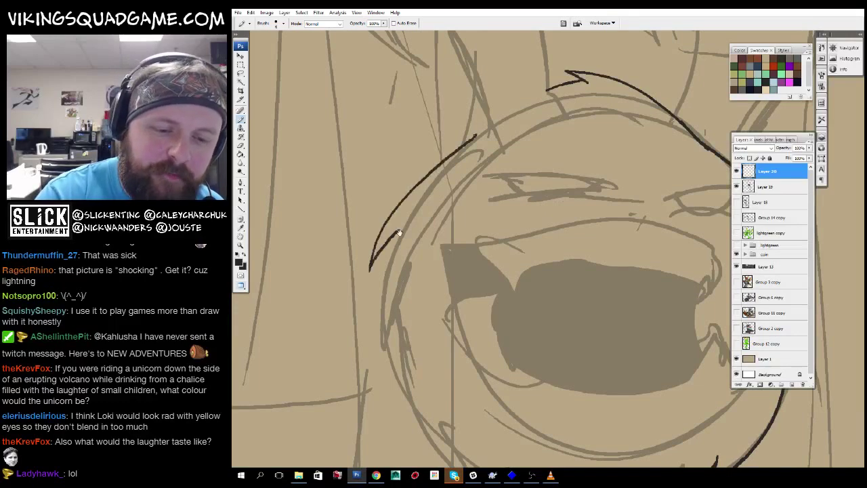
pyautogui.moveTo(400, 233); pyautogui.dragTo(426, 134)
pyautogui.moveTo(634, 268); pyautogui.dragTo(536, 335)
pyautogui.hotkey('ctrl', '-')
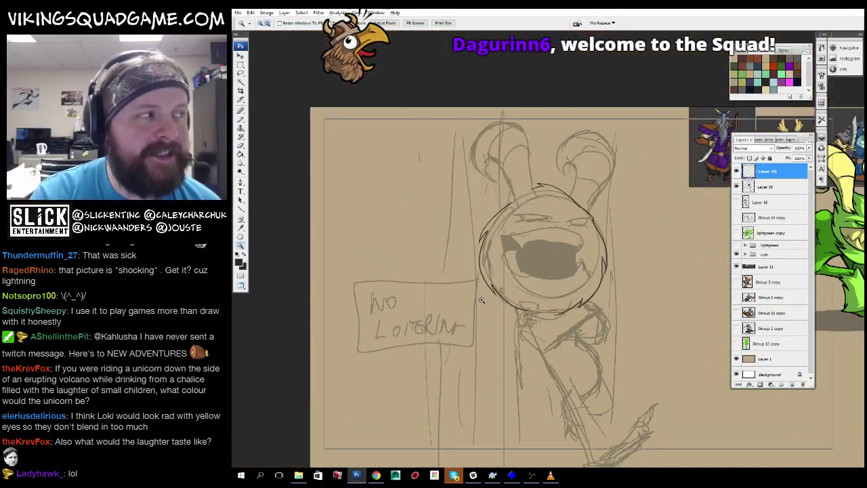
# Ink the creature's chin with a curved fur tuft that joins the left and right jaw outlines.
pyautogui.scroll(-5, 582, 203)
pyautogui.scroll(4, 581, 162)
pyautogui.scroll(6, 581, 162)
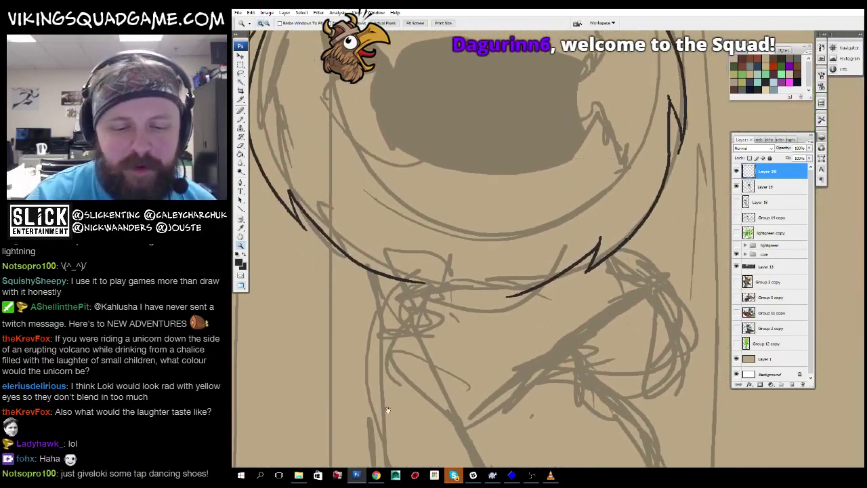
pyautogui.moveTo(542, 298); pyautogui.dragTo(586, 258)
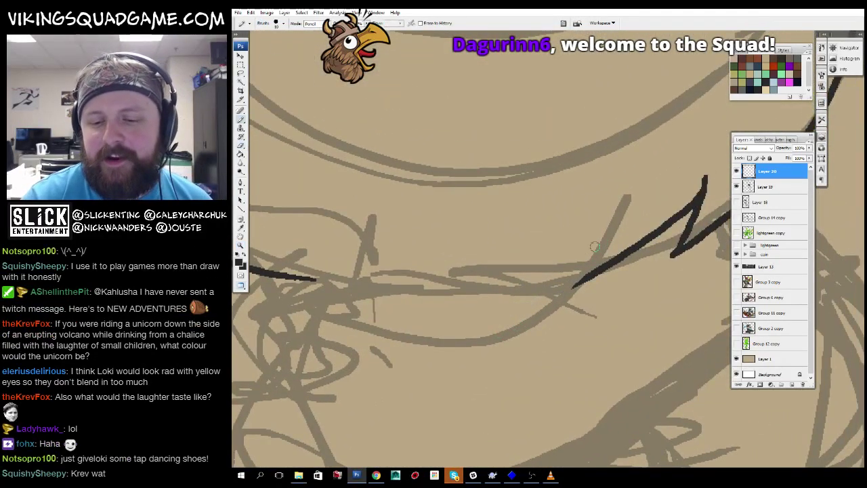
pyautogui.press('b')
pyautogui.moveTo(547, 315)
pyautogui.mouseDown()
pyautogui.moveTo(633, 190)
pyautogui.moveTo(657, 208)
pyautogui.mouseUp()
pyautogui.moveTo(584, 320); pyautogui.dragTo(335, 298)
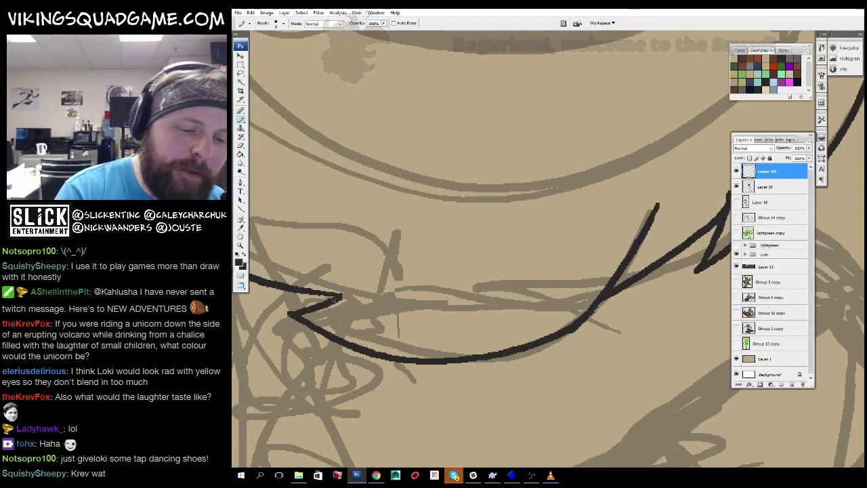
pyautogui.press('z')
pyautogui.scroll(4, 508, 277)
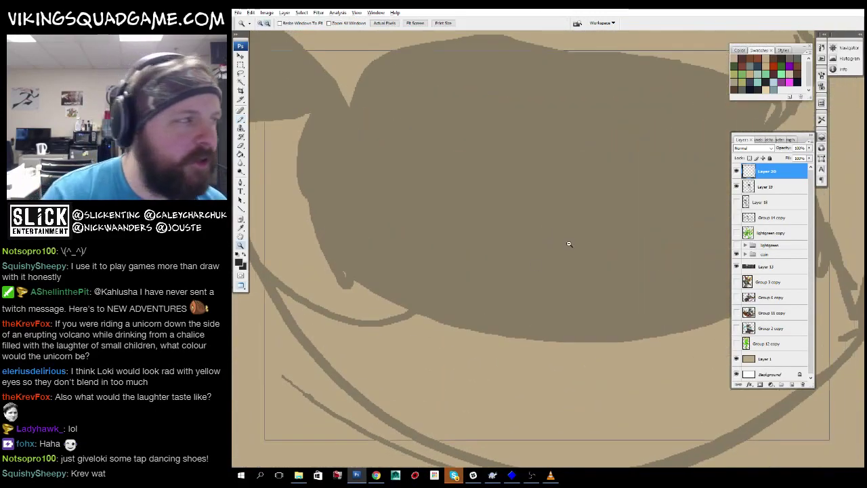
pyautogui.scroll(-5, 569, 243)
pyautogui.scroll(1, 527, 239)
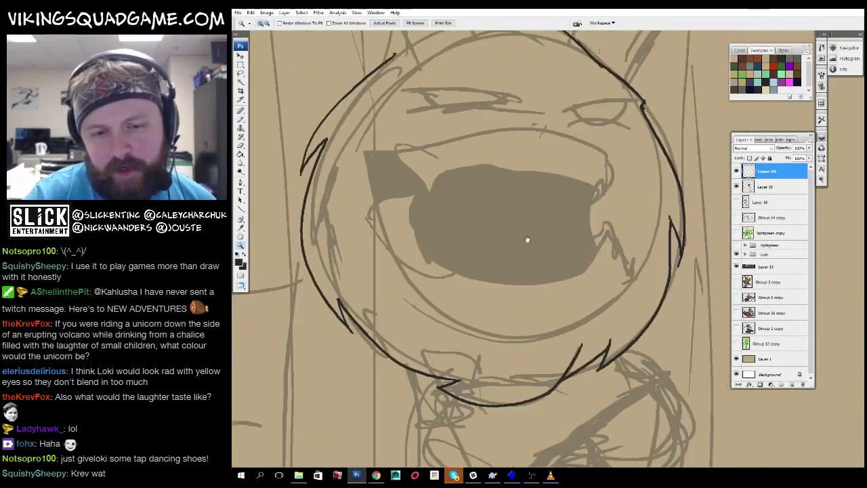
# Ink the creature's left eye over the rough sketch with a thin upper lid line and a thick lower curve.
pyautogui.scroll(3, 527, 239)
pyautogui.press('b')
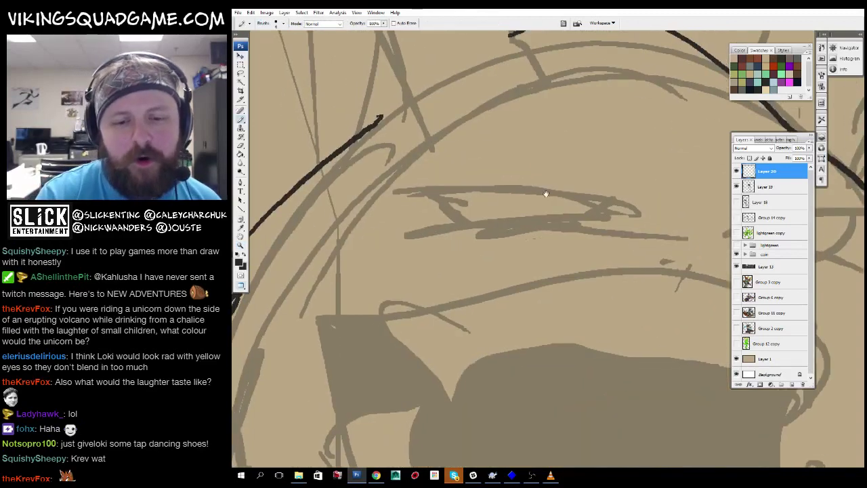
pyautogui.moveTo(545, 194); pyautogui.dragTo(535, 202)
pyautogui.moveTo(666, 212); pyautogui.dragTo(675, 218)
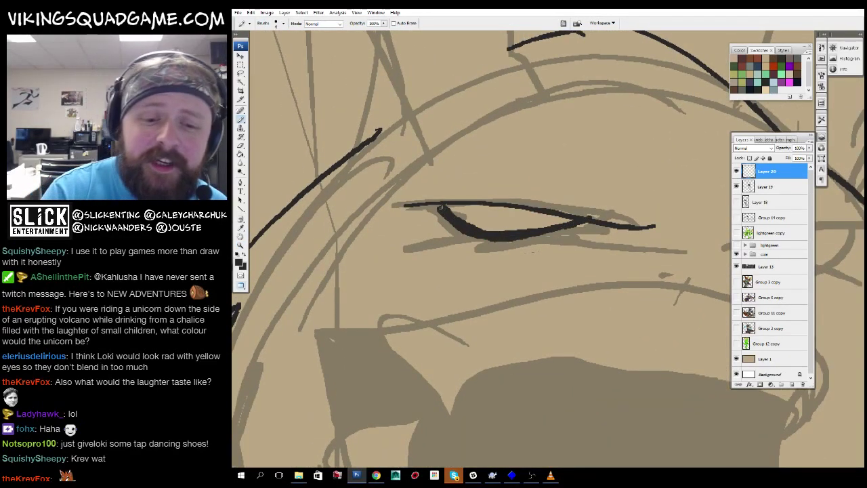
# In the other open drawing, hide the muffin sketch, green creature and background layers to view the Wandersong artwork, and return to the head sketch.
pyautogui.hotkey('ctrl', 'Tab')
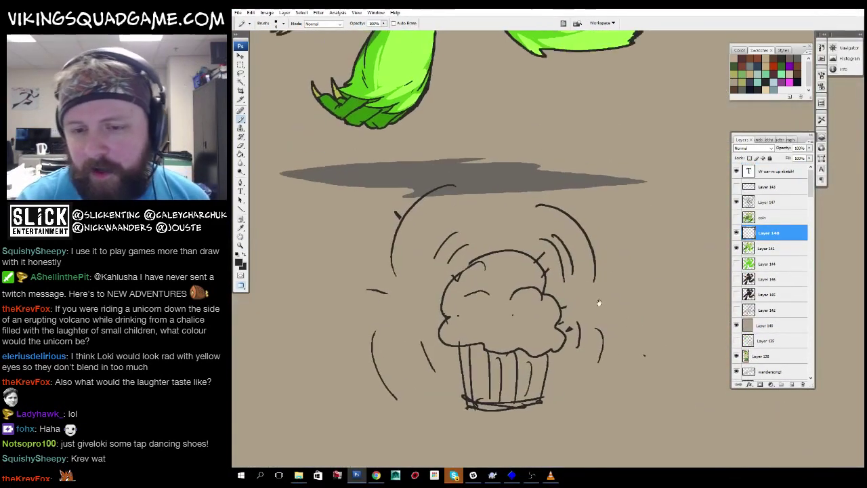
pyautogui.press('z')
pyautogui.keyDown('alt'); pyautogui.click(598, 303); pyautogui.keyUp('alt')
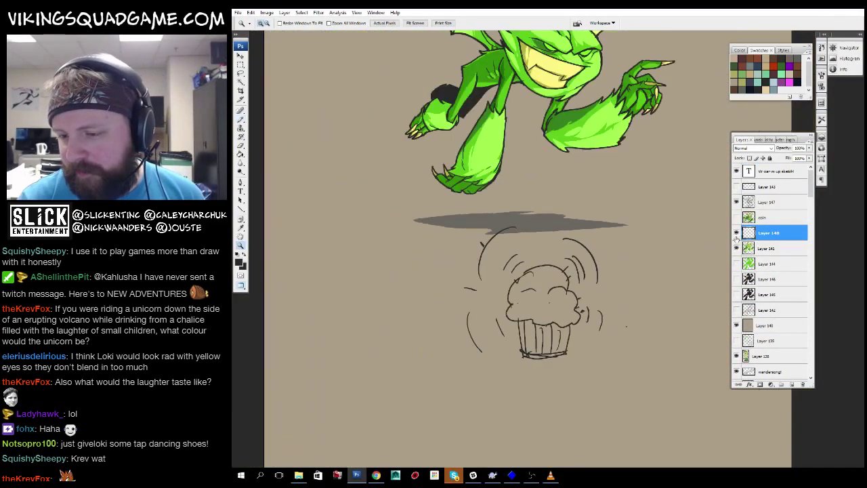
pyautogui.moveTo(736, 233); pyautogui.dragTo(736, 325)
pyautogui.scroll(3, 515, 271)
pyautogui.click(612, 349)
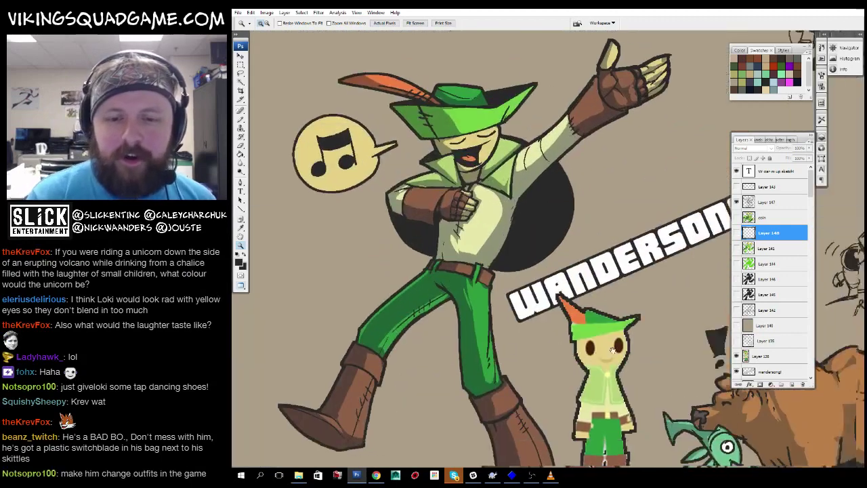
pyautogui.scroll(-2, 612, 349)
pyautogui.hscroll(2, 611, 350)
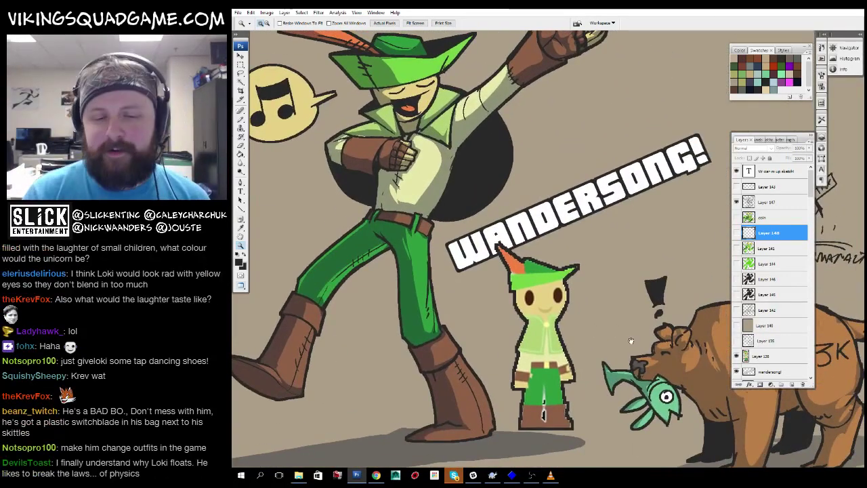
pyautogui.hotkey('ctrl', 'Tab')
# Ink small jagged fur tufts where the head outline meets the outer base of the left horn.
pyautogui.press('b')
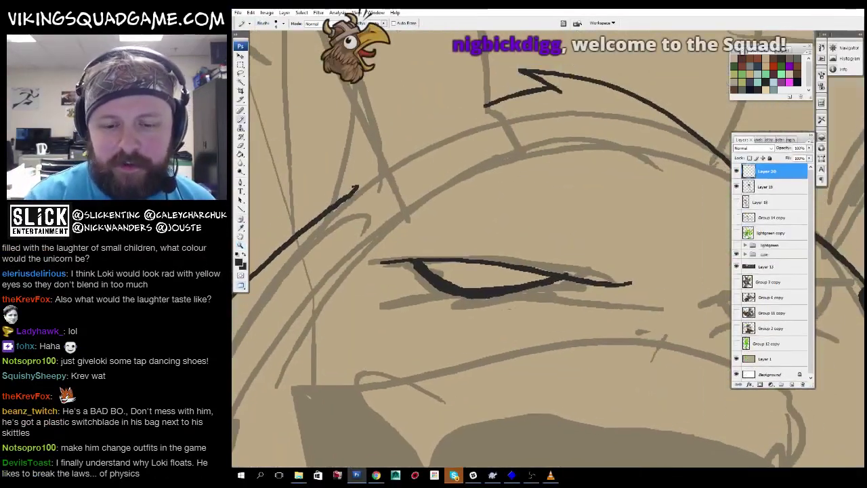
pyautogui.press('z')
pyautogui.scroll(-5, 522, 326)
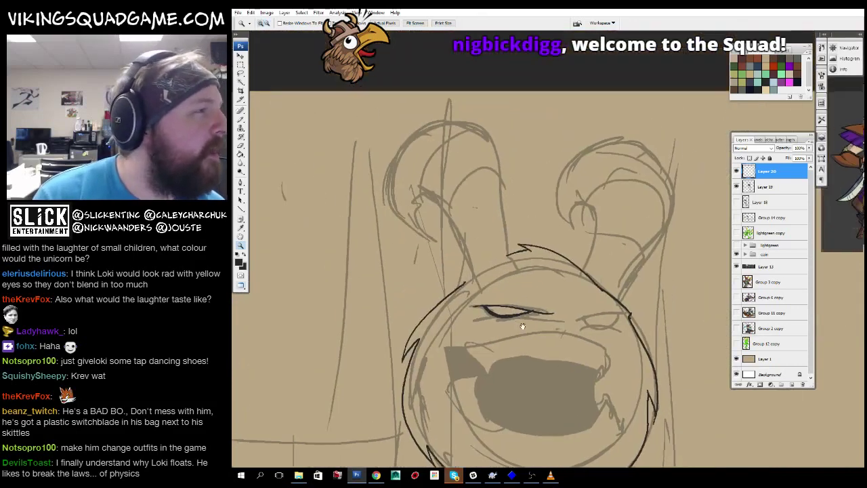
pyautogui.scroll(-4, 522, 327)
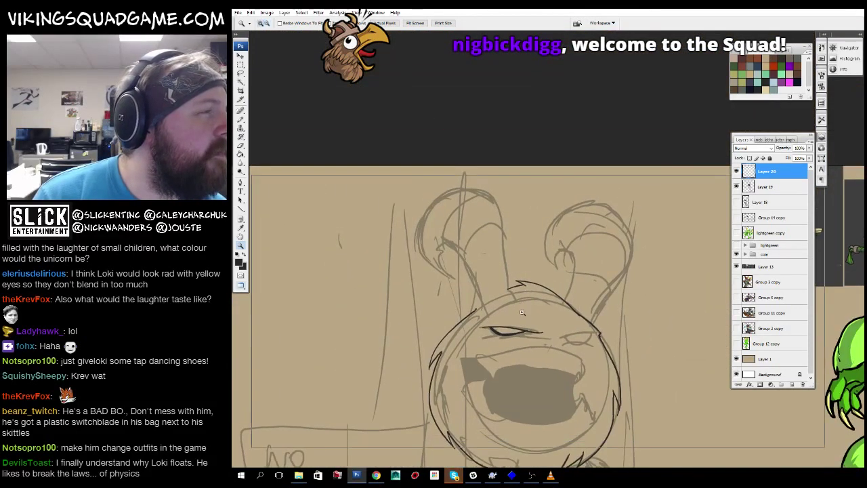
pyautogui.scroll(2, 522, 313)
pyautogui.scroll(6, 521, 313)
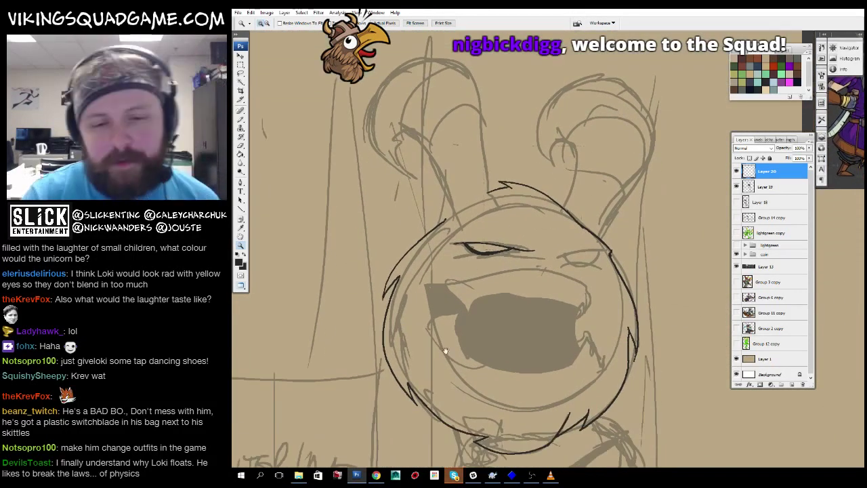
pyautogui.press('b')
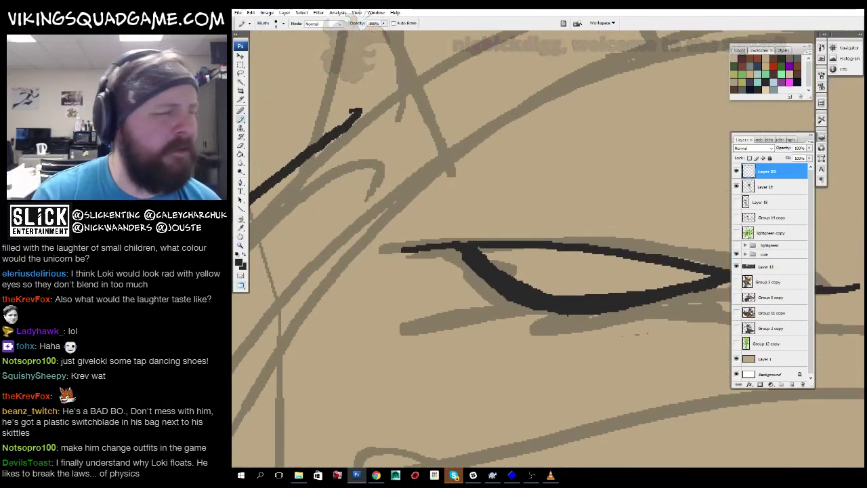
pyautogui.moveTo(401, 241); pyautogui.dragTo(513, 223)
pyautogui.hotkey('ctrl', 'z')
pyautogui.scroll(3, 530, 280)
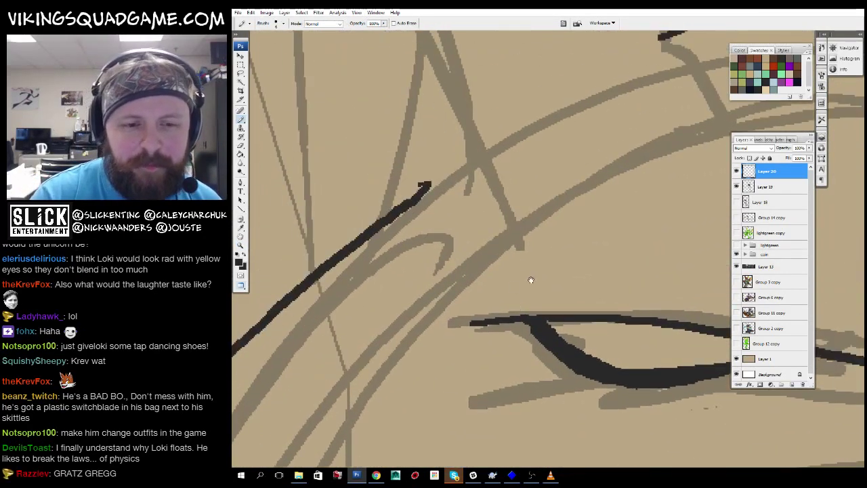
pyautogui.moveTo(460, 248); pyautogui.dragTo(499, 212)
pyautogui.press('z')
pyautogui.scroll(-3, 566, 301)
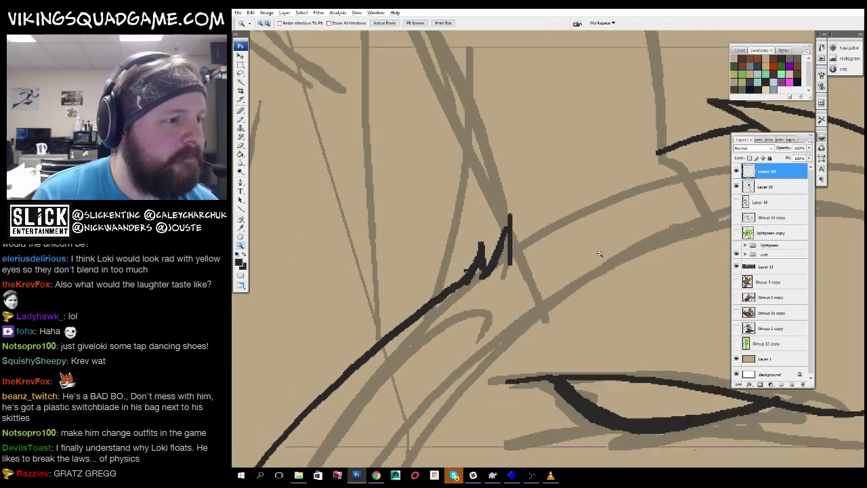
# Ink a short vertical line up from the head fur at the inner base of the left horn.
pyautogui.scroll(-2, 567, 300)
pyautogui.scroll(6, 542, 325)
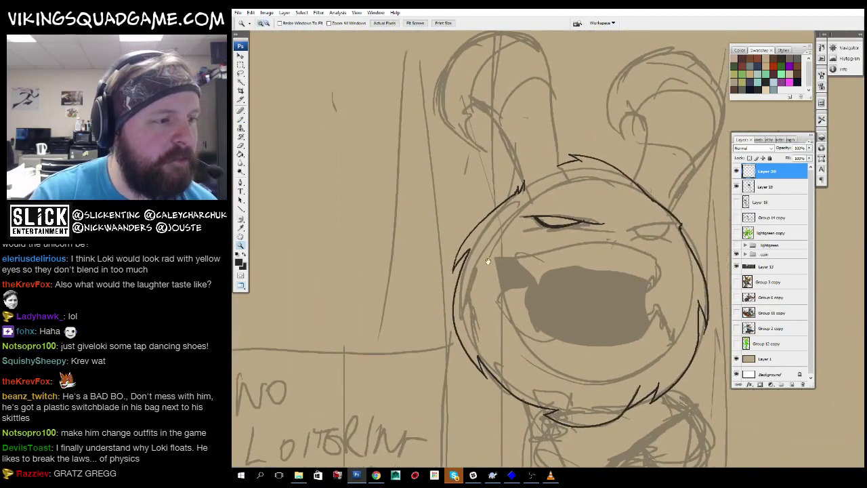
pyautogui.scroll(2, 519, 355)
pyautogui.press('b')
pyautogui.scroll(2, 588, 320)
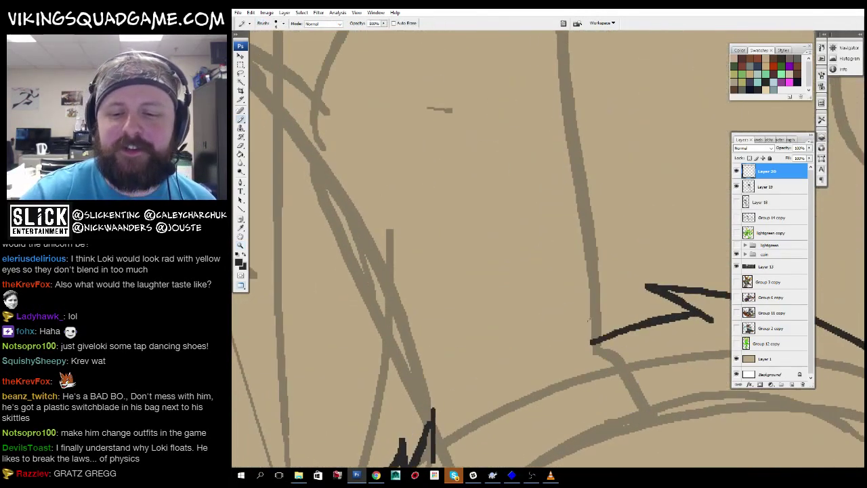
pyautogui.press('z')
pyautogui.scroll(-5, 576, 204)
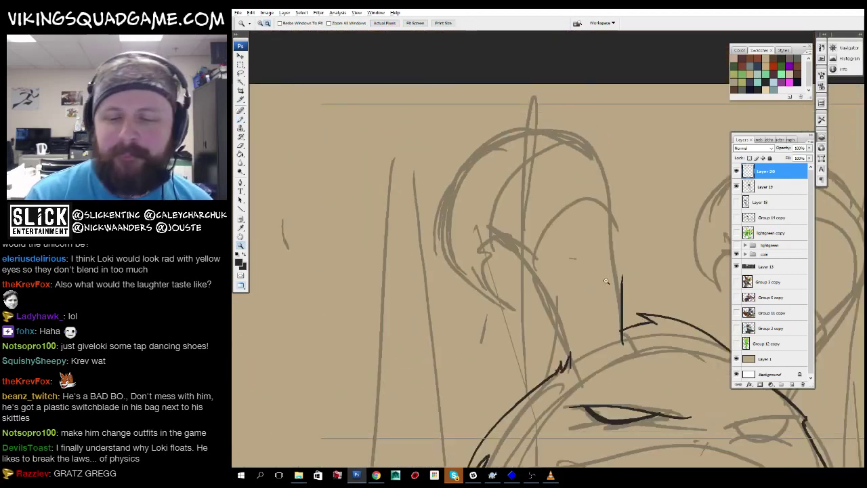
pyautogui.scroll(5, 545, 237)
# Ink the creature's right eye with its lid and lower curve, and add crease lines beneath both eyes.
pyautogui.press('b')
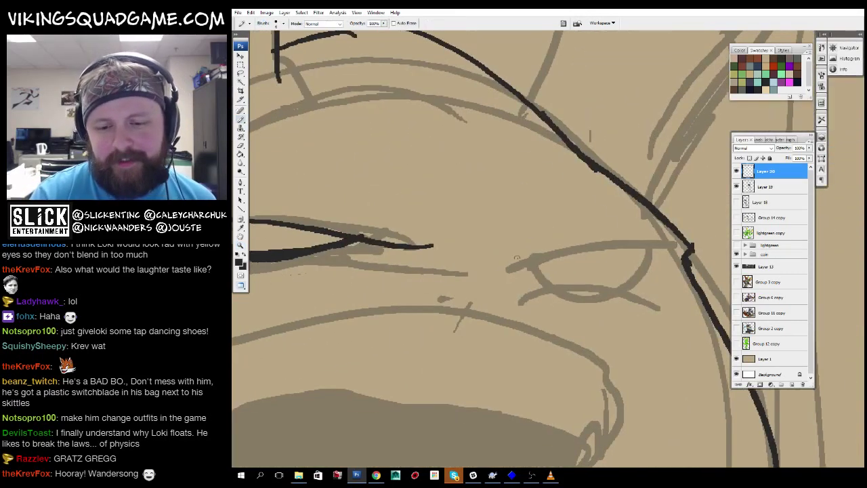
pyautogui.moveTo(633, 239)
pyautogui.mouseDown()
pyautogui.moveTo(605, 287)
pyautogui.moveTo(561, 207)
pyautogui.moveTo(520, 194)
pyautogui.moveTo(542, 200)
pyautogui.mouseUp()
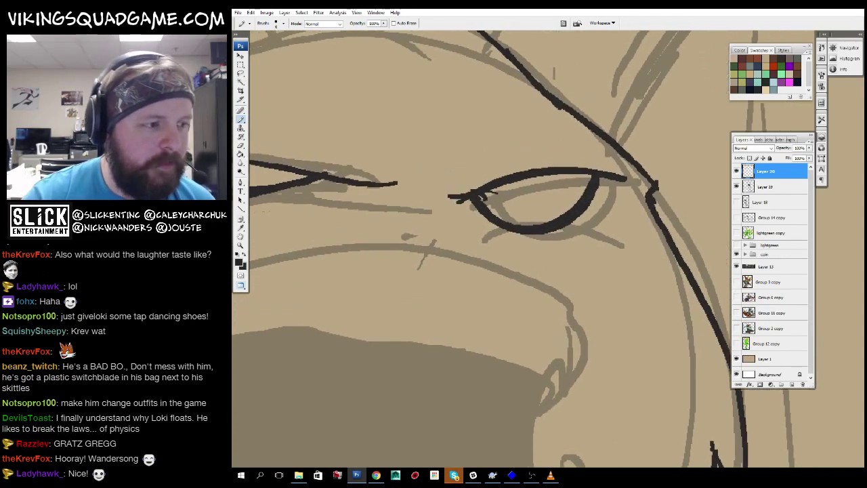
pyautogui.press('z')
pyautogui.scroll(4, 591, 231)
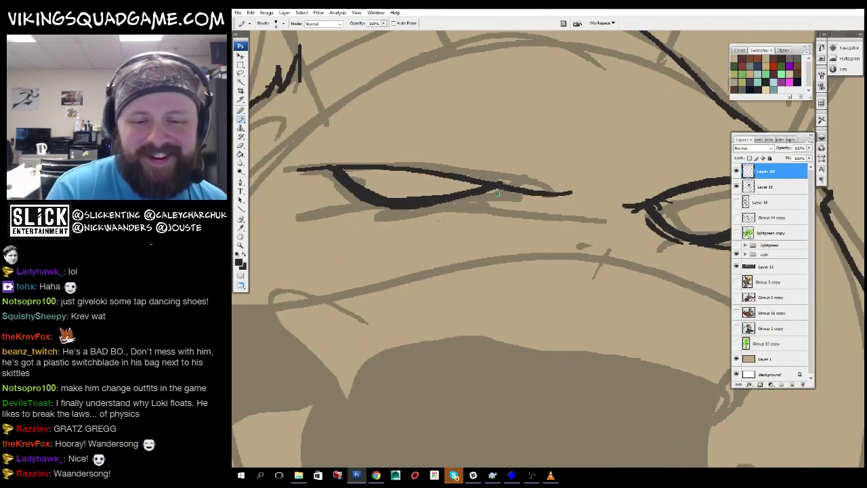
pyautogui.scroll(-5, 590, 231)
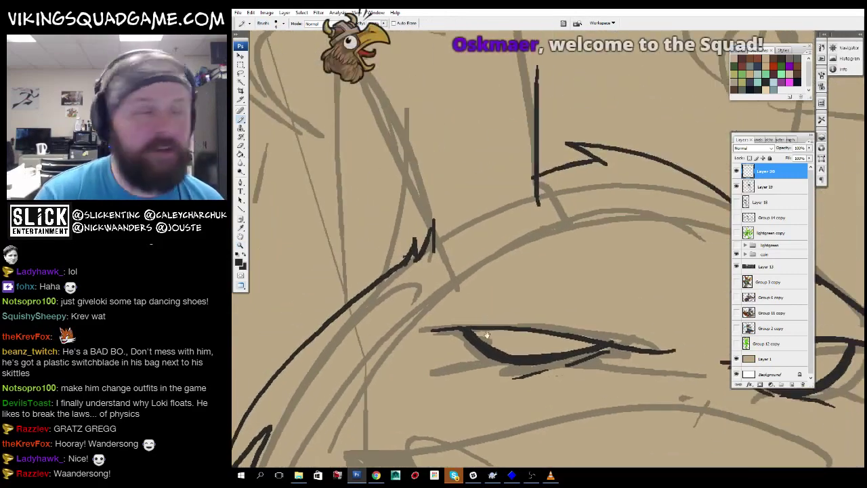
pyautogui.scroll(6, 489, 313)
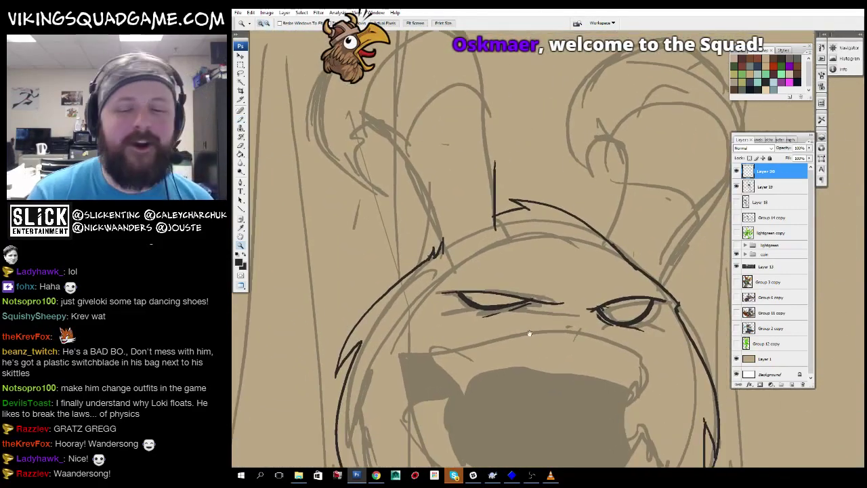
# Ink a jagged row of fur tufts across the base of the left horn, joining its two sides.
pyautogui.press('b')
pyautogui.scroll(3, 458, 183)
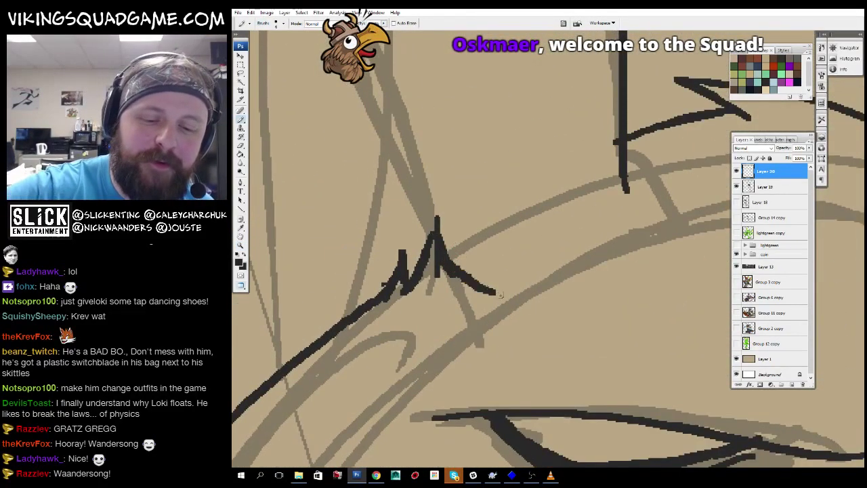
pyautogui.scroll(1, 621, 313)
pyautogui.hscroll(2, 621, 313)
pyautogui.moveTo(445, 272); pyautogui.dragTo(550, 322)
pyautogui.scroll(-1, 536, 251)
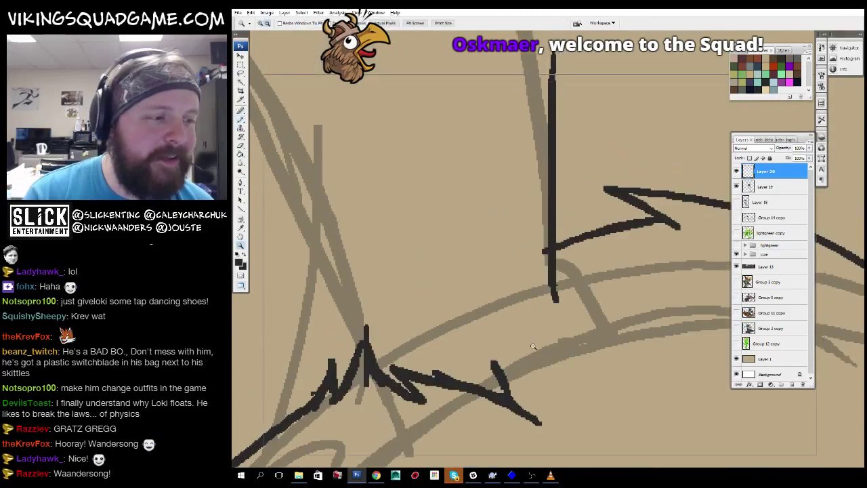
pyautogui.scroll(1, 515, 237)
pyautogui.scroll(-1, 474, 230)
pyautogui.moveTo(421, 208); pyautogui.dragTo(445, 269)
pyautogui.scroll(3, 446, 268)
pyautogui.hscroll(1, 445, 268)
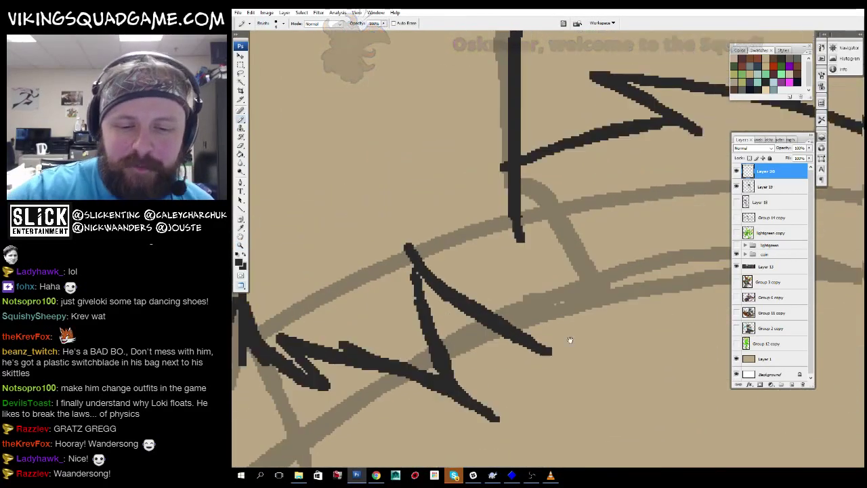
pyautogui.moveTo(392, 251); pyautogui.dragTo(538, 364)
pyautogui.moveTo(395, 249); pyautogui.dragTo(400, 284)
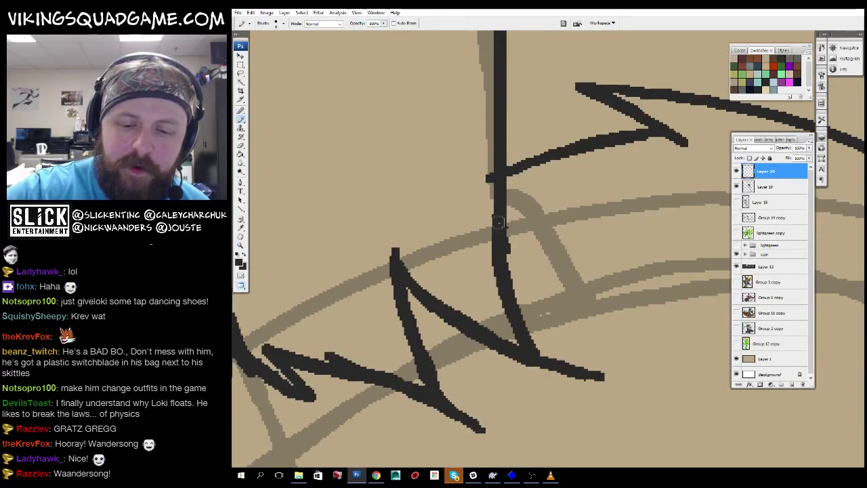
# Examine the inked fur and edge line at the left horn's base against the whole head sketch.
pyautogui.press('z')
pyautogui.click(532, 280)
pyautogui.click(546, 319)
pyautogui.click(631, 294)
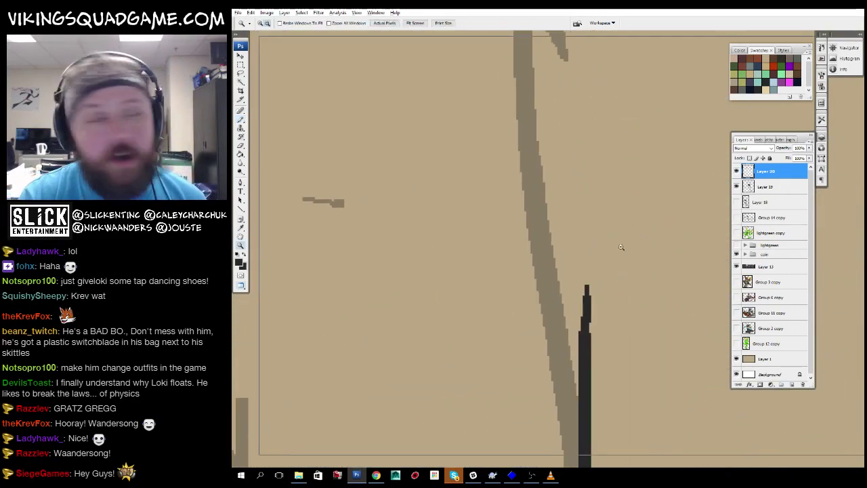
pyautogui.keyDown('alt'); pyautogui.click(621, 247); pyautogui.keyUp('alt')
pyautogui.keyDown('alt'); pyautogui.click(627, 252); pyautogui.keyUp('alt')
pyautogui.keyDown('alt'); pyautogui.click(625, 254); pyautogui.keyUp('alt')
pyautogui.keyDown('alt'); pyautogui.click(625, 255); pyautogui.keyUp('alt')
pyautogui.keyDown('alt'); pyautogui.click(626, 254); pyautogui.keyUp('alt')
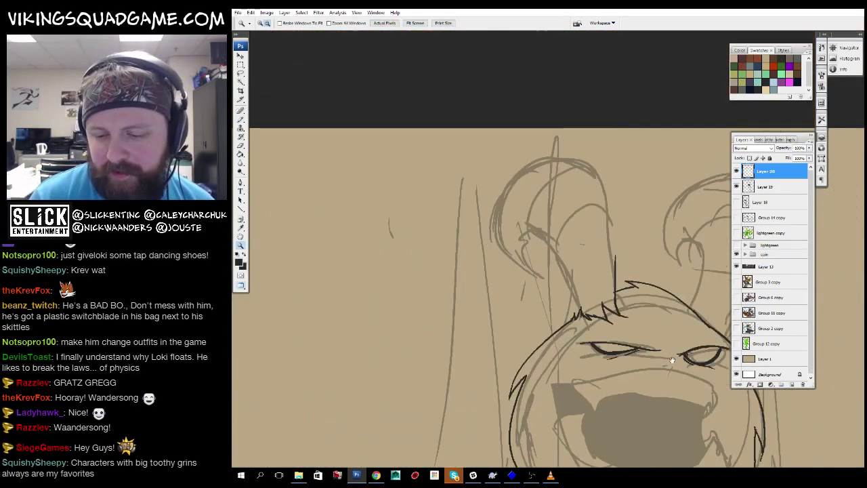
# Ink the right horn's outer contour from the head outline up and over the top towards its curl.
pyautogui.moveTo(672, 359); pyautogui.dragTo(478, 261)
pyautogui.click(535, 217)
pyautogui.click(535, 217)
pyautogui.keyDown('alt'); pyautogui.click(539, 233); pyautogui.keyUp('alt')
pyautogui.moveTo(568, 252); pyautogui.dragTo(571, 315)
pyautogui.keyDown('alt'); pyautogui.click(543, 296); pyautogui.keyUp('alt')
pyautogui.click(563, 319)
pyautogui.keyDown('alt'); pyautogui.click(553, 337); pyautogui.keyUp('alt')
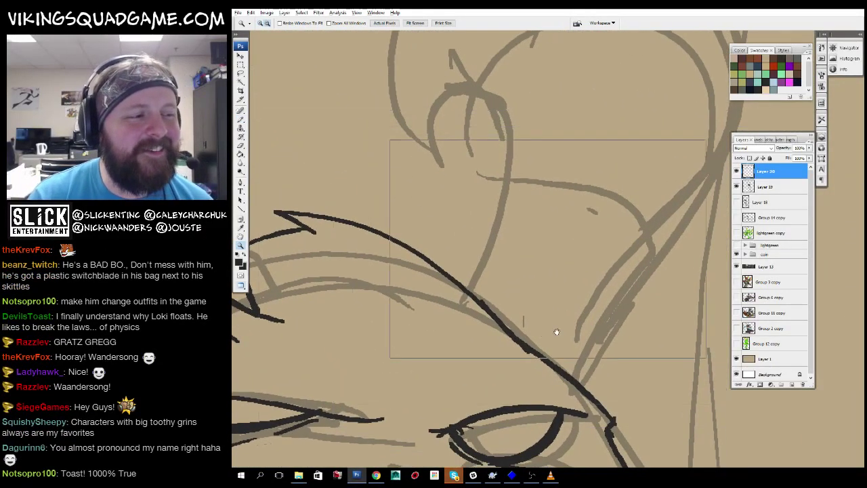
pyautogui.keyDown('alt'); pyautogui.click(548, 332); pyautogui.keyUp('alt')
pyautogui.moveTo(550, 258); pyautogui.dragTo(552, 338)
pyautogui.click(552, 338)
pyautogui.click(552, 339)
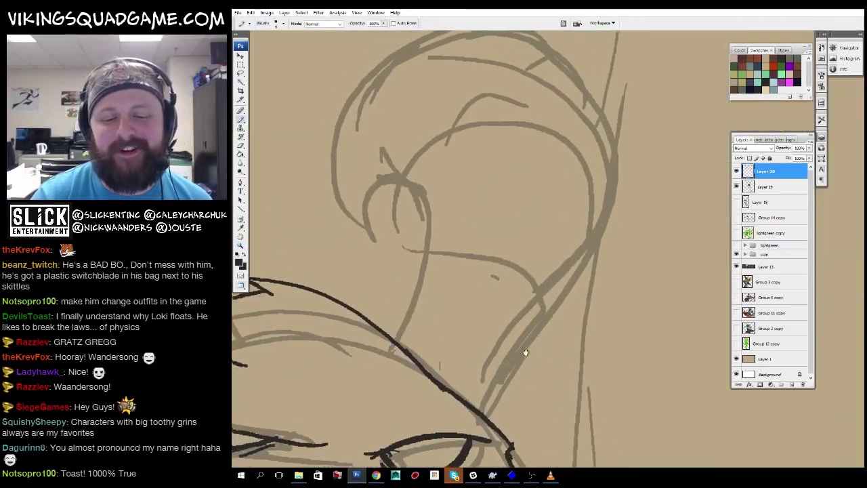
pyautogui.press('b')
pyautogui.moveTo(487, 450); pyautogui.dragTo(603, 314)
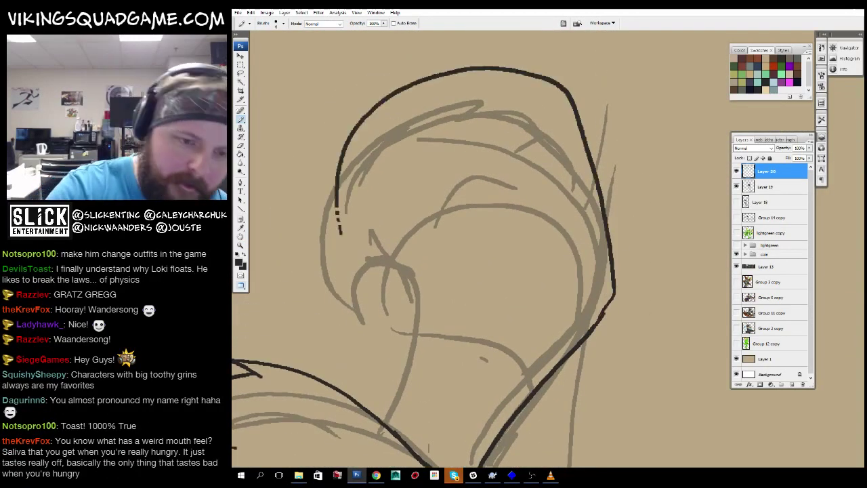
# Ink the right horn's curled tip and its inner edge down to the head outline.
pyautogui.moveTo(356, 272); pyautogui.dragTo(392, 208)
pyautogui.moveTo(392, 207)
pyautogui.mouseDown()
pyautogui.moveTo(417, 115)
pyautogui.moveTo(432, 123)
pyautogui.mouseUp()
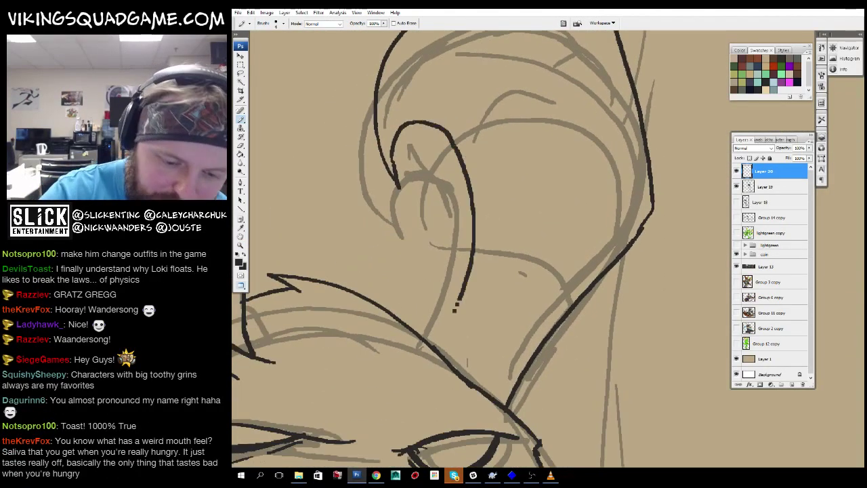
pyautogui.moveTo(458, 301); pyautogui.dragTo(433, 345)
pyautogui.moveTo(433, 345); pyautogui.dragTo(505, 478)
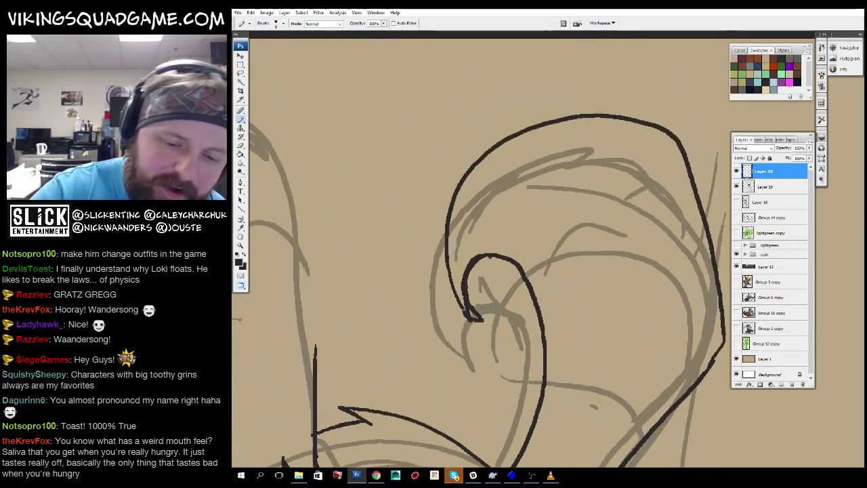
# Ink the left horn's outer contour, curled tip and inner edge down to the fur tufts at its base.
pyautogui.moveTo(515, 406)
pyautogui.mouseDown()
pyautogui.moveTo(565, 236)
pyautogui.moveTo(552, 286)
pyautogui.mouseUp()
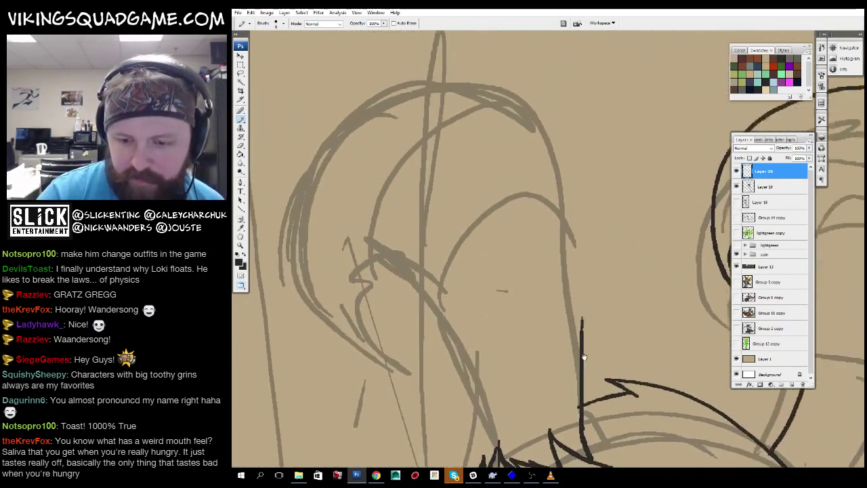
pyautogui.moveTo(613, 379)
pyautogui.mouseDown()
pyautogui.moveTo(596, 285)
pyautogui.moveTo(542, 102)
pyautogui.moveTo(542, 70)
pyautogui.moveTo(329, 252)
pyautogui.moveTo(324, 222)
pyautogui.mouseUp()
pyautogui.moveTo(324, 222); pyautogui.dragTo(350, 305)
pyautogui.moveTo(442, 250); pyautogui.dragTo(404, 179)
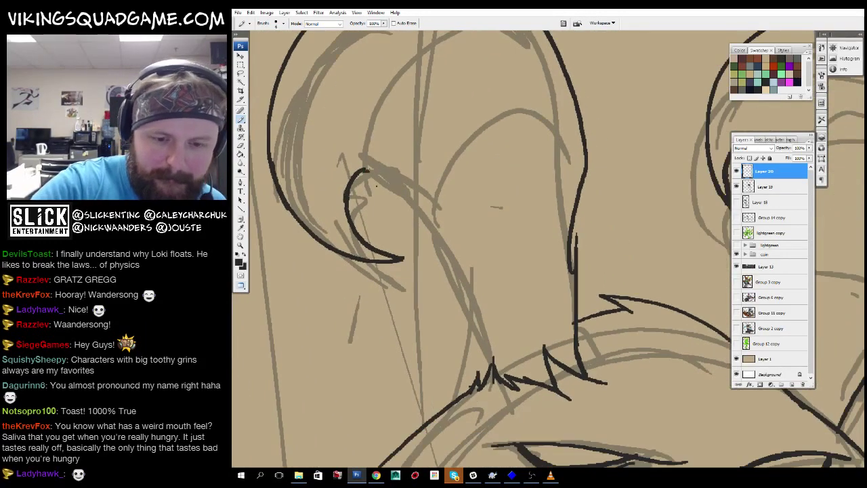
pyautogui.press('z')
pyautogui.keyDown('alt'); pyautogui.click(514, 339); pyautogui.keyUp('alt')
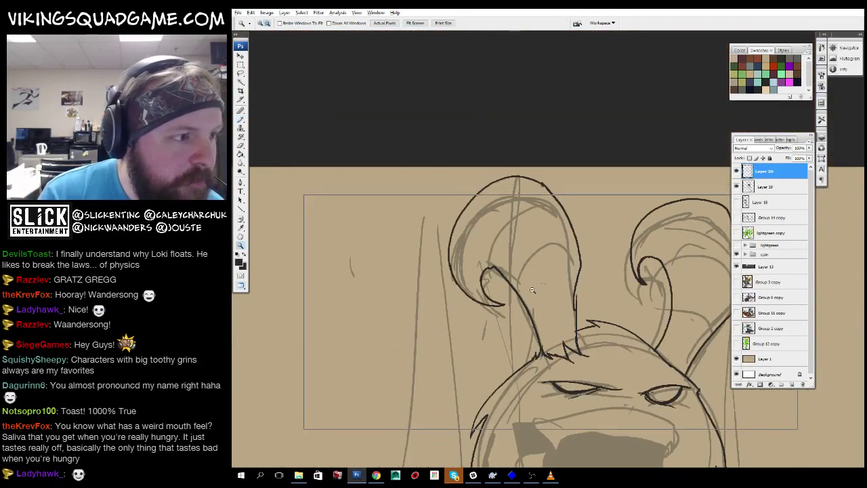
# Ink the curved upper lip line of the open mouth, extending it out to the mouth's left corner.
pyautogui.moveTo(532, 306)
pyautogui.mouseDown()
pyautogui.moveTo(463, 359)
pyautogui.moveTo(489, 390)
pyautogui.mouseUp()
pyautogui.press('b')
pyautogui.press('z')
pyautogui.keyDown('alt'); pyautogui.click(572, 301); pyautogui.keyUp('alt')
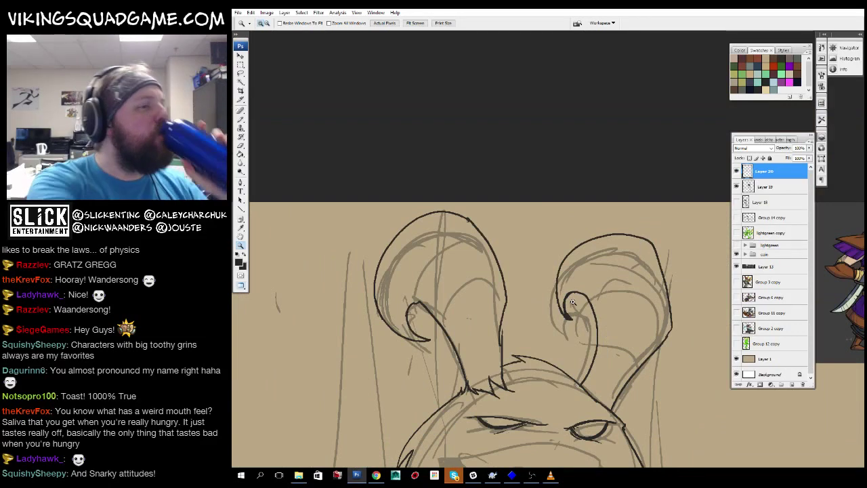
pyautogui.moveTo(510, 321); pyautogui.dragTo(579, 306)
pyautogui.press('b')
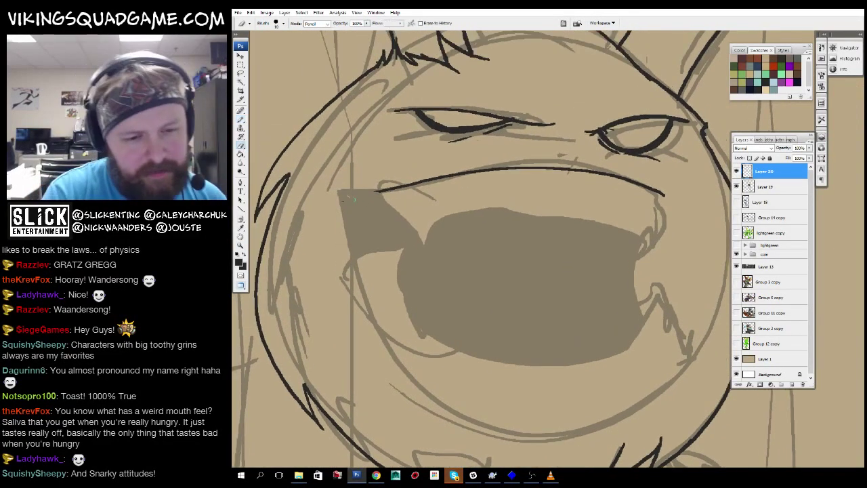
pyautogui.moveTo(340, 193); pyautogui.dragTo(361, 143)
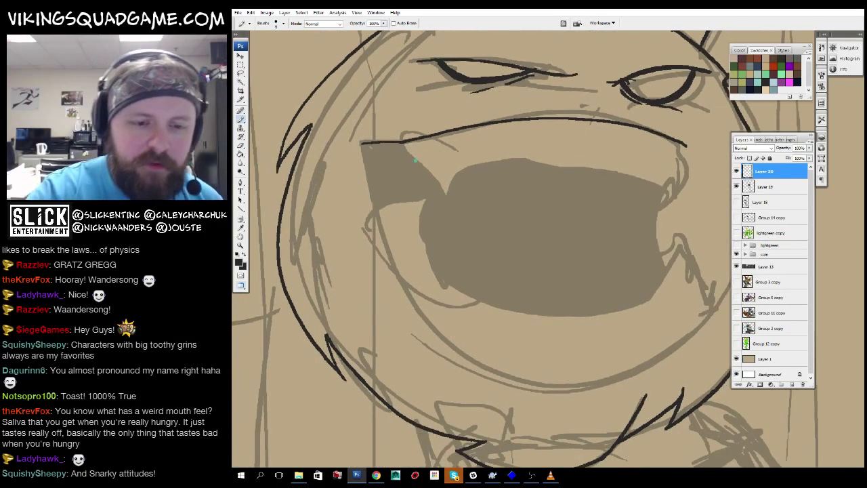
# Ink the lower jaw curve from the left mouth corner and the inner lower lip edge with its pointed right tooth.
pyautogui.moveTo(545, 222); pyautogui.dragTo(579, 240)
pyautogui.moveTo(394, 159); pyautogui.dragTo(344, 100)
pyautogui.moveTo(427, 293); pyautogui.dragTo(618, 318)
pyautogui.moveTo(618, 319); pyautogui.dragTo(564, 342)
pyautogui.moveTo(564, 343); pyautogui.dragTo(619, 315)
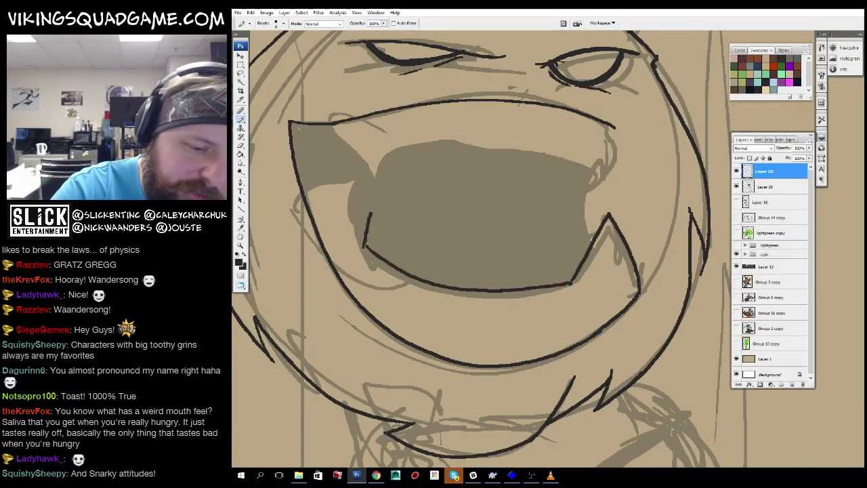
pyautogui.moveTo(370, 214); pyautogui.dragTo(315, 223)
pyautogui.moveTo(366, 246); pyautogui.dragTo(367, 253)
# Ink the mouth's right edge from the upper lip's corner down to the upper right fang's tip.
pyautogui.moveTo(493, 214)
pyautogui.mouseDown()
pyautogui.moveTo(490, 323)
pyautogui.moveTo(435, 193)
pyautogui.moveTo(576, 314)
pyautogui.moveTo(523, 255)
pyautogui.moveTo(508, 294)
pyautogui.mouseUp()
pyautogui.keyDown('alt'); pyautogui.click(524, 255); pyautogui.keyUp('alt')
pyautogui.moveTo(508, 308); pyautogui.dragTo(527, 279)
pyautogui.rightClick(521, 186)
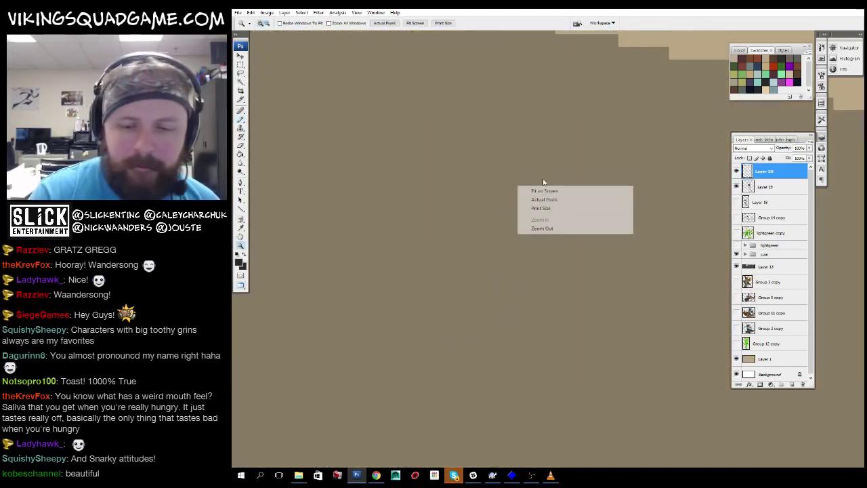
pyautogui.click(542, 192)
pyautogui.click(529, 275)
pyautogui.moveTo(617, 180); pyautogui.dragTo(540, 328)
pyautogui.moveTo(540, 328); pyautogui.dragTo(600, 304)
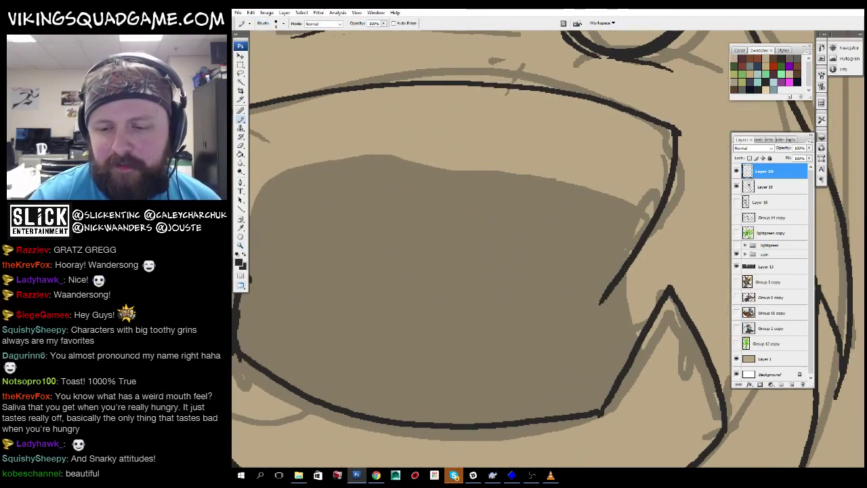
# Ink the upper inner mouth edge with its fangs, plus the lower left tooth and the small teeth near the left corner.
pyautogui.moveTo(593, 200)
pyautogui.mouseDown()
pyautogui.moveTo(661, 194)
pyautogui.moveTo(487, 160)
pyautogui.mouseUp()
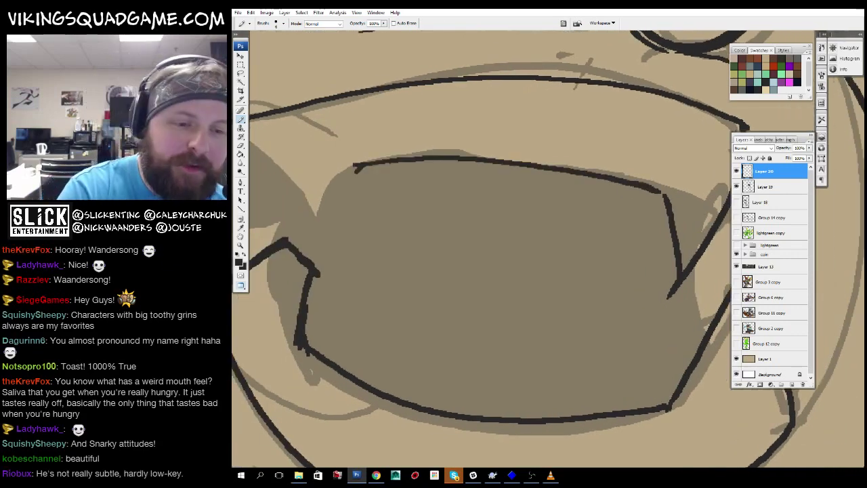
pyautogui.moveTo(353, 170); pyautogui.dragTo(332, 227)
pyautogui.moveTo(332, 227); pyautogui.dragTo(454, 265)
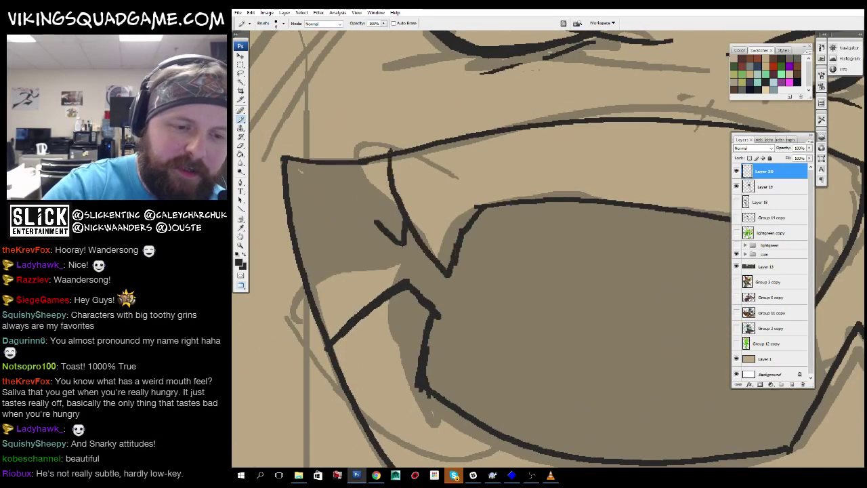
pyautogui.moveTo(663, 337); pyautogui.dragTo(544, 300)
# Examine the inked head beside the finished green creature, focusing on the reference's teeth and horns.
pyautogui.hotkey('ctrl', '-')
pyautogui.hotkey('ctrl', '-')
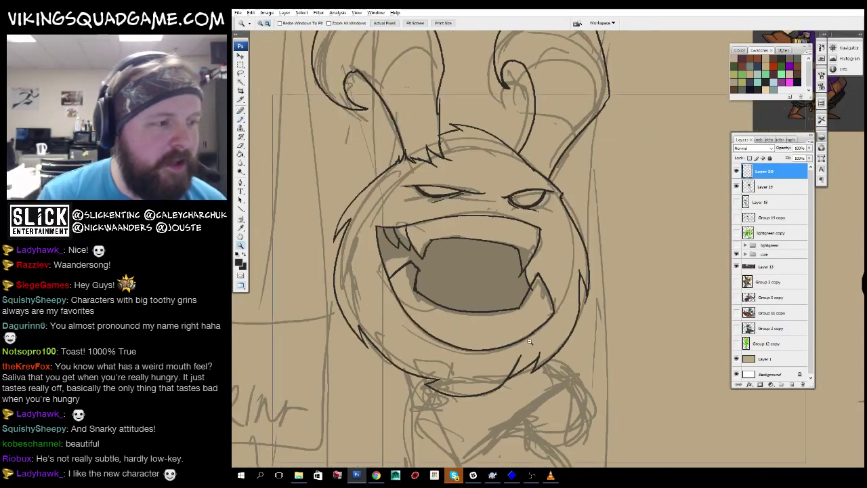
pyautogui.press('f')
pyautogui.click(631, 119)
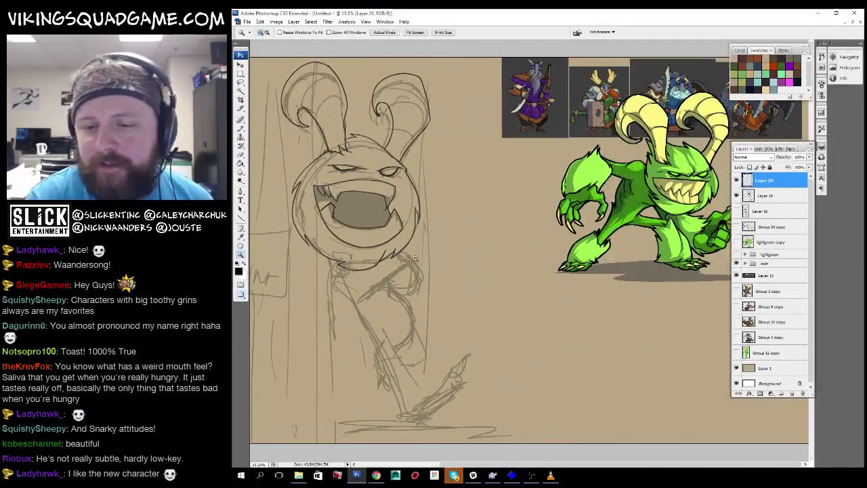
pyautogui.moveTo(569, 95); pyautogui.dragTo(725, 271)
pyautogui.moveTo(546, 416); pyautogui.dragTo(482, 396)
pyautogui.press('f')
pyautogui.press('f')
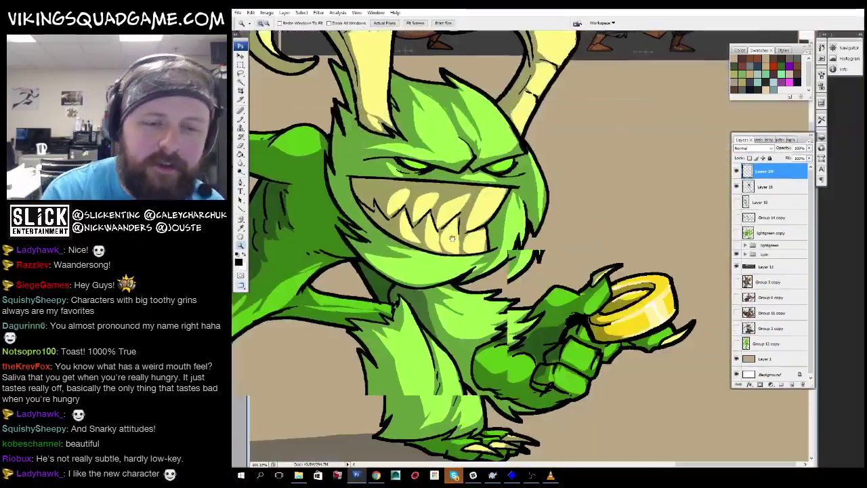
pyautogui.moveTo(379, 203); pyautogui.dragTo(492, 195)
pyautogui.scroll(-6, 493, 195)
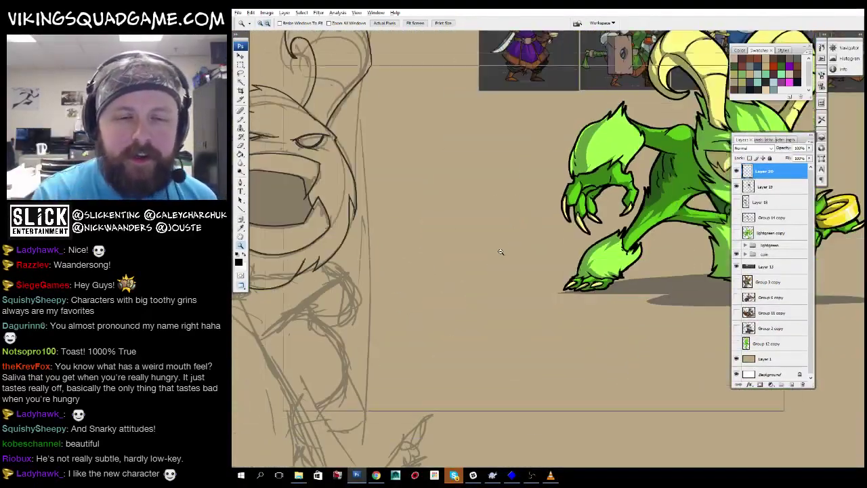
pyautogui.scroll(5, 511, 291)
# Ink curved ring lines across the upper and middle parts of the left horn.
pyautogui.press('b')
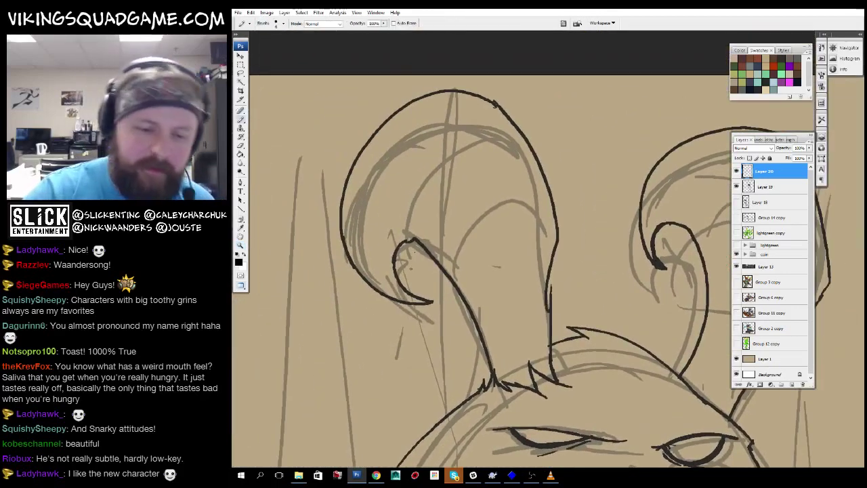
pyautogui.scroll(2, 454, 257)
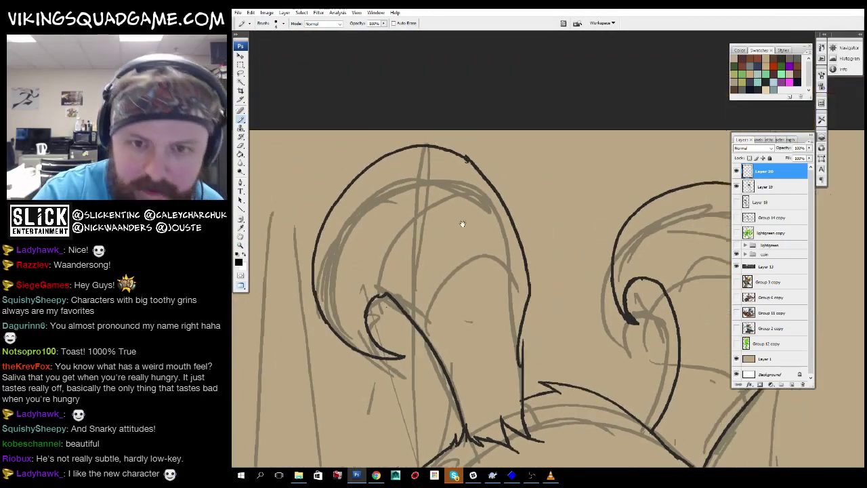
pyautogui.press('z')
pyautogui.scroll(4, 493, 208)
pyautogui.scroll(-3, 538, 303)
pyautogui.press('b')
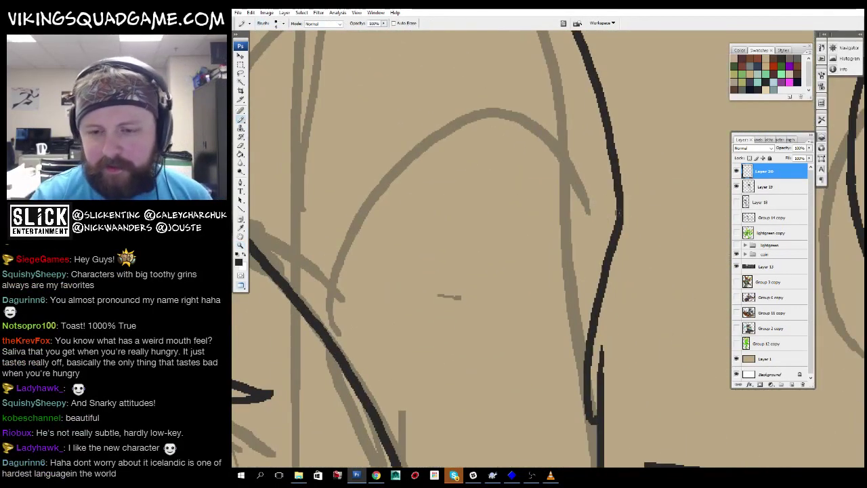
pyautogui.scroll(-3, 334, 201)
pyautogui.scroll(2, 619, 348)
pyautogui.moveTo(492, 141); pyautogui.dragTo(542, 124)
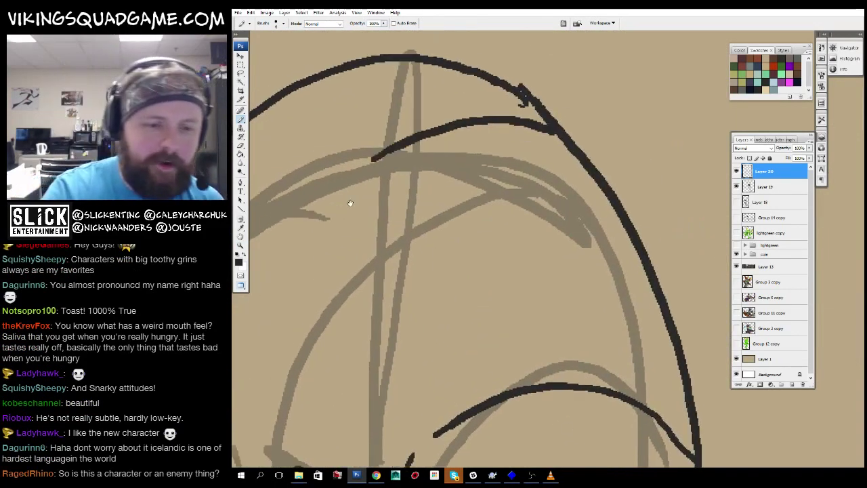
pyautogui.moveTo(505, 55); pyautogui.dragTo(411, 139)
pyautogui.scroll(-3, 425, 121)
pyautogui.scroll(-2, 454, 199)
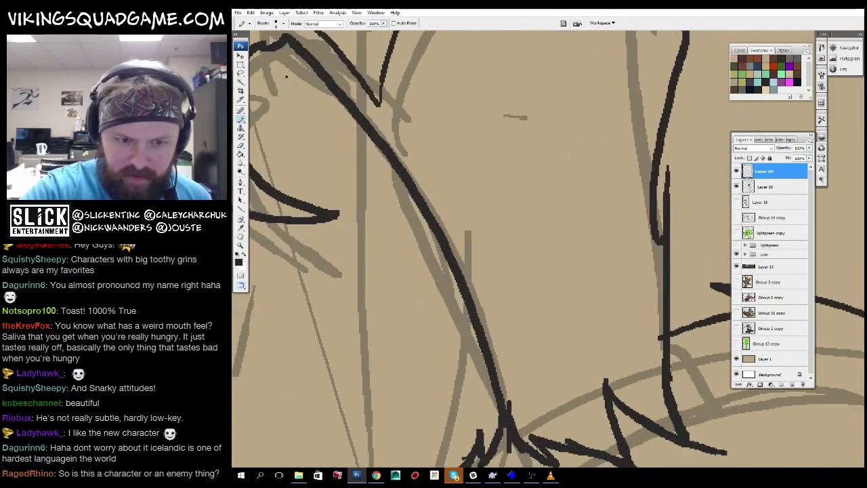
# Ink the left horn's ridge line alongside its inner edge and the ring line near its curled tip.
pyautogui.moveTo(303, 53); pyautogui.dragTo(504, 400)
pyautogui.moveTo(439, 119); pyautogui.dragTo(453, 152)
pyautogui.moveTo(418, 106); pyautogui.dragTo(433, 379)
pyautogui.moveTo(445, 384); pyautogui.dragTo(454, 388)
pyautogui.scroll(-3, 453, 388)
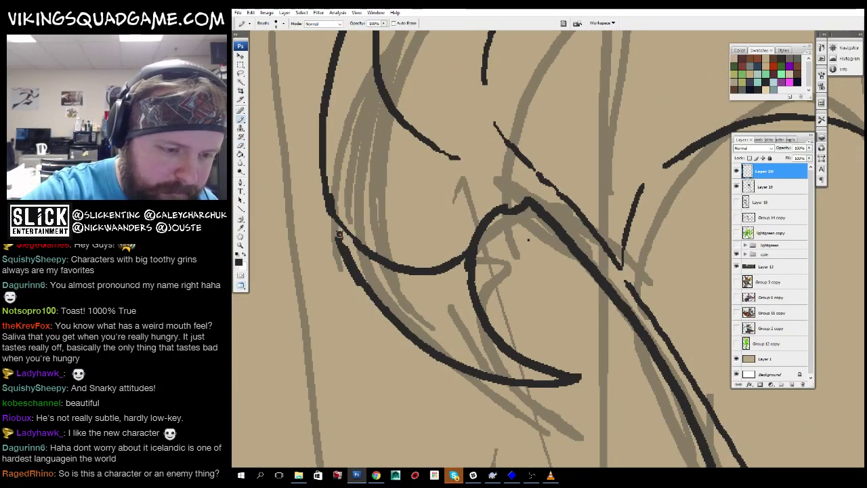
pyautogui.scroll(-4, 428, 236)
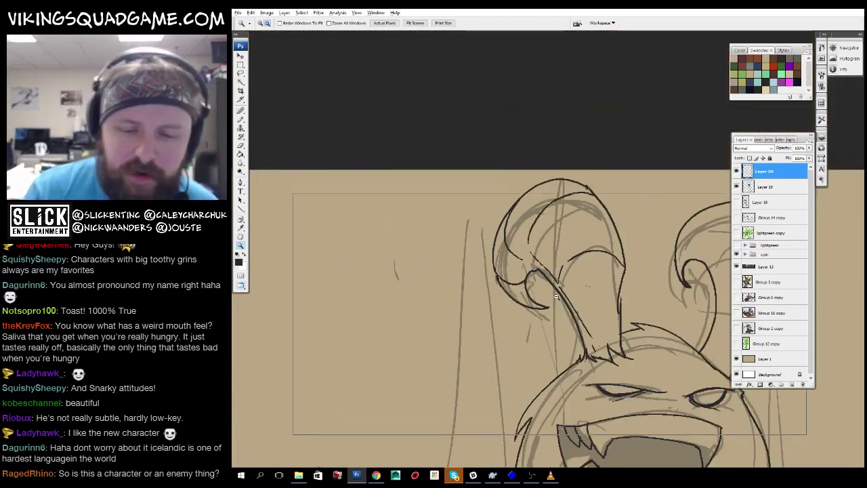
# Ink the right horn's curved ring lines and the ridge line alongside its inner edge.
pyautogui.scroll(5, 626, 340)
pyautogui.press('b')
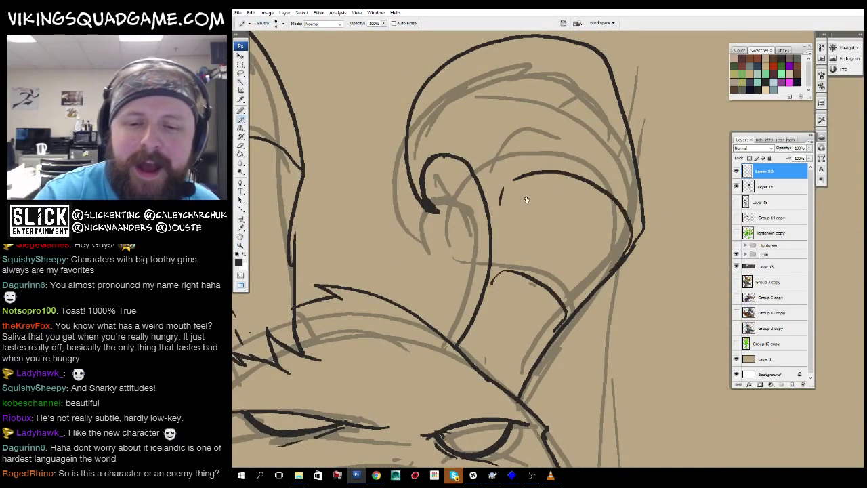
pyautogui.moveTo(526, 200); pyautogui.dragTo(523, 230)
pyautogui.moveTo(472, 143); pyautogui.dragTo(472, 172)
pyautogui.moveTo(472, 172)
pyautogui.mouseDown()
pyautogui.moveTo(489, 187)
pyautogui.moveTo(486, 197)
pyautogui.mouseUp()
pyautogui.moveTo(514, 292); pyautogui.dragTo(521, 210)
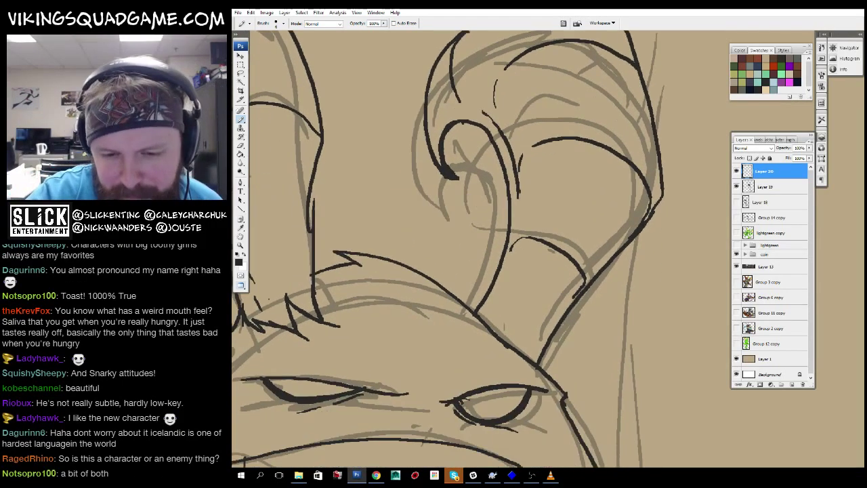
# Close the gap in the mouth's right edge between the fangs and fill the mouth interior with the dark line colour.
pyautogui.moveTo(535, 304)
pyautogui.mouseDown()
pyautogui.moveTo(546, 221)
pyautogui.moveTo(580, 172)
pyautogui.mouseUp()
pyautogui.moveTo(580, 325)
pyautogui.mouseDown()
pyautogui.moveTo(617, 265)
pyautogui.moveTo(594, 178)
pyautogui.mouseUp()
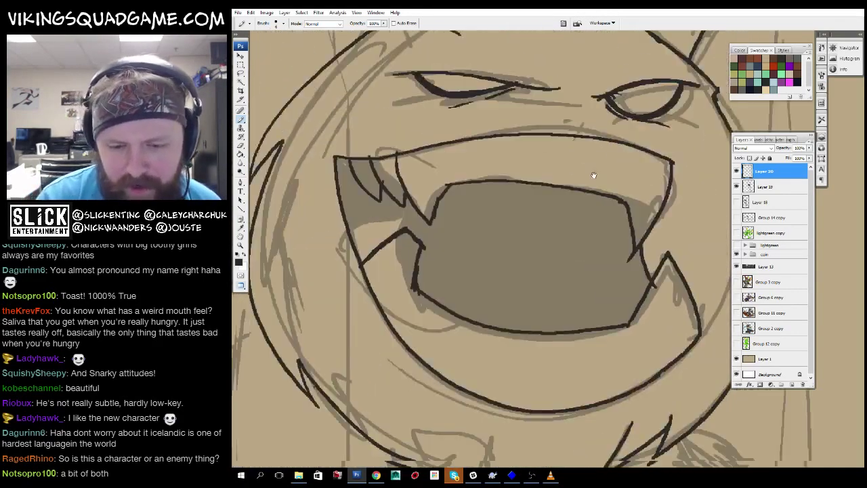
pyautogui.moveTo(515, 285); pyautogui.dragTo(528, 225)
pyautogui.press('g')
pyautogui.click(528, 224)
# Examine the filled mouth and the rough body sketch in the full composition beside the green creature.
pyautogui.hotkey('ctrl', '-')
pyautogui.hotkey('ctrl', '-')
pyautogui.hotkey('ctrl', '-')
pyautogui.hotkey('ctrl', '-')
pyautogui.hotkey('ctrl', '-')
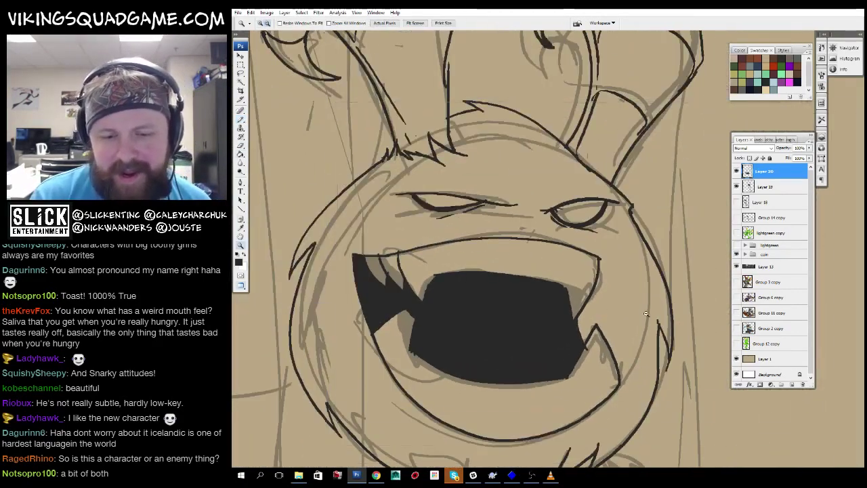
pyautogui.hotkey('ctrl', '-')
pyautogui.moveTo(626, 335)
pyautogui.mouseDown()
pyautogui.moveTo(463, 335)
pyautogui.moveTo(599, 353)
pyautogui.mouseUp()
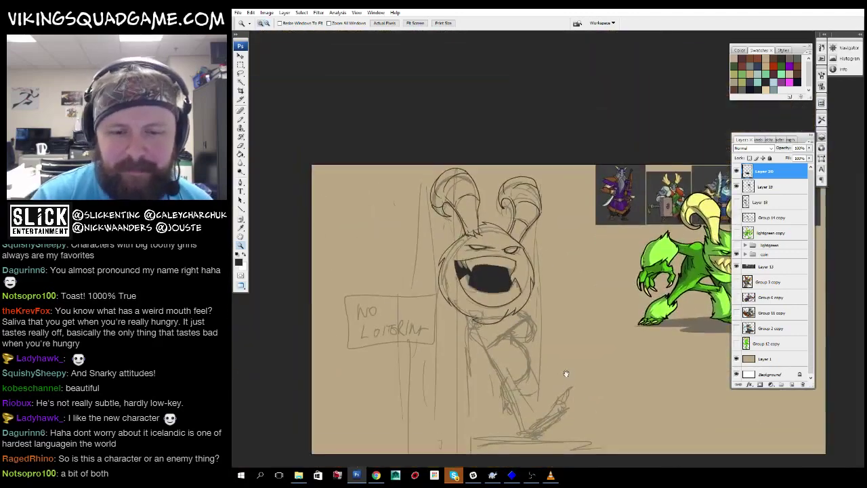
pyautogui.moveTo(545, 373); pyautogui.dragTo(403, 312)
pyautogui.hotkey('ctrl', '+')
pyautogui.hotkey('ctrl', '+')
pyautogui.hotkey('ctrl', '+')
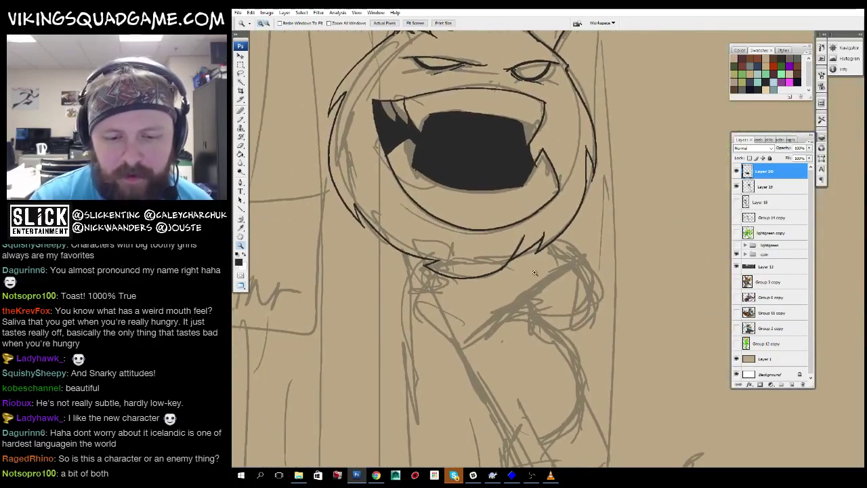
pyautogui.hotkey('ctrl', '-')
pyautogui.hotkey('ctrl', '-')
pyautogui.hotkey('ctrl', '-')
pyautogui.hotkey('ctrl', '-')
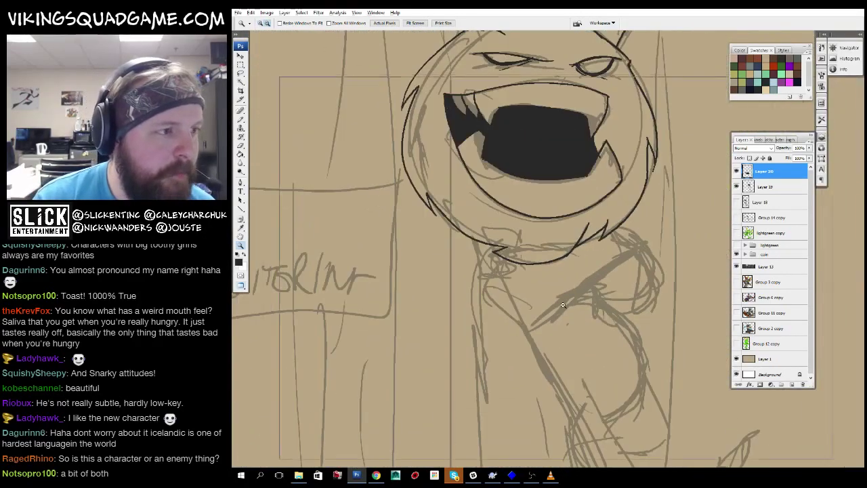
pyautogui.moveTo(553, 238)
pyautogui.mouseDown()
pyautogui.moveTo(508, 374)
pyautogui.moveTo(500, 296)
pyautogui.mouseUp()
pyautogui.press('b')
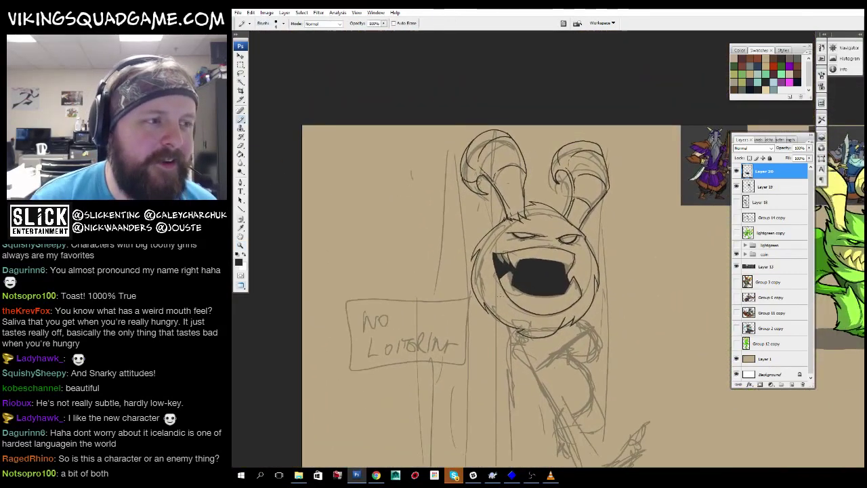
pyautogui.scroll(-1, 531, 360)
pyautogui.hotkey('ctrl', '-')
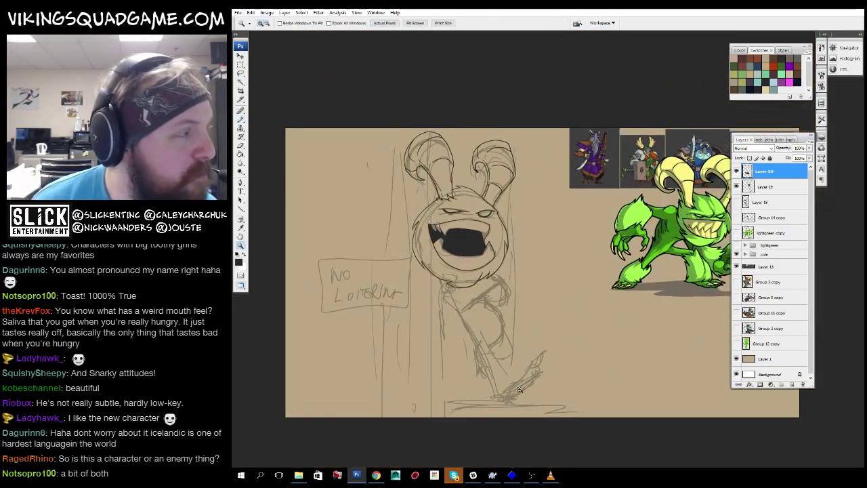
# Thicken the fur tufts at the left horn's base and extend the horn's inner ridge line towards them.
pyautogui.hotkey('ctrl', '+')
pyautogui.hotkey('ctrl', '+')
pyautogui.hotkey('ctrl', '+')
pyautogui.hotkey('ctrl', '+')
pyautogui.hotkey('ctrl', '+')
pyautogui.hotkey('ctrl', '+')
pyautogui.hotkey('ctrl', '+')
pyautogui.hotkey('ctrl', '+')
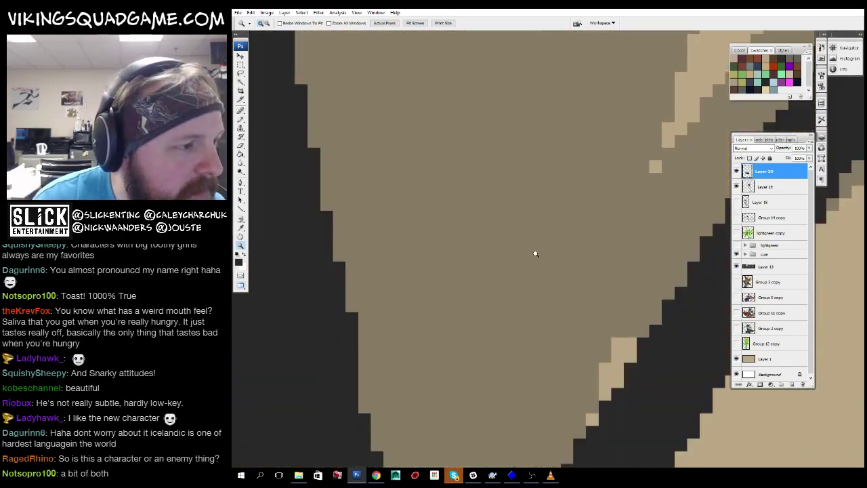
pyautogui.rightClick(553, 259)
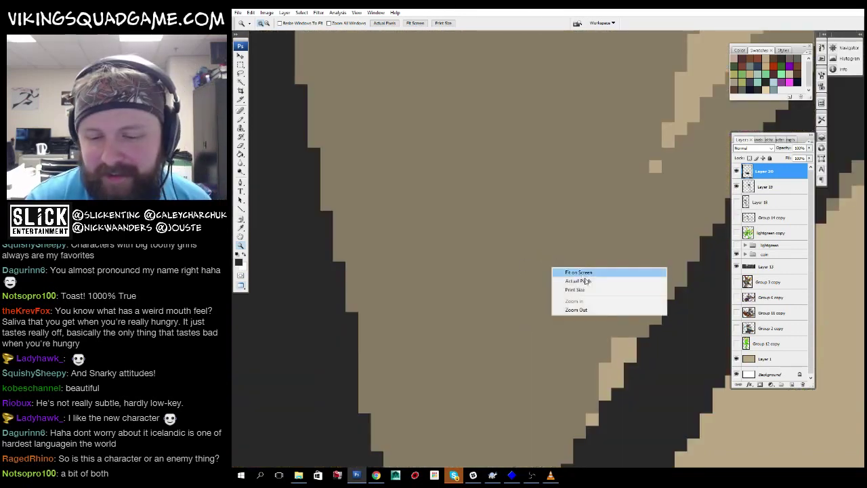
pyautogui.click(569, 279)
pyautogui.hotkey('ctrl', '+')
pyautogui.hotkey('ctrl', '+')
pyautogui.press('b')
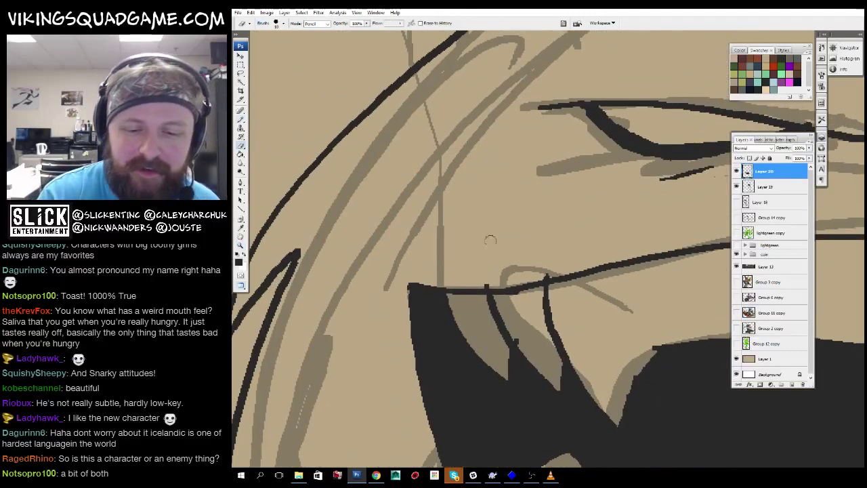
pyautogui.press('z')
pyautogui.hotkey('ctrl', '-')
pyautogui.click(583, 233)
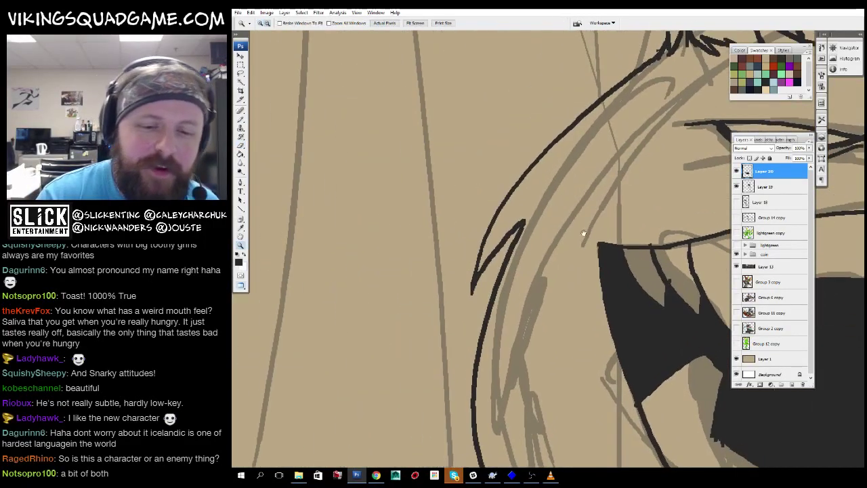
pyautogui.press('b')
pyautogui.moveTo(589, 196)
pyautogui.mouseDown()
pyautogui.moveTo(538, 283)
pyautogui.moveTo(500, 277)
pyautogui.mouseUp()
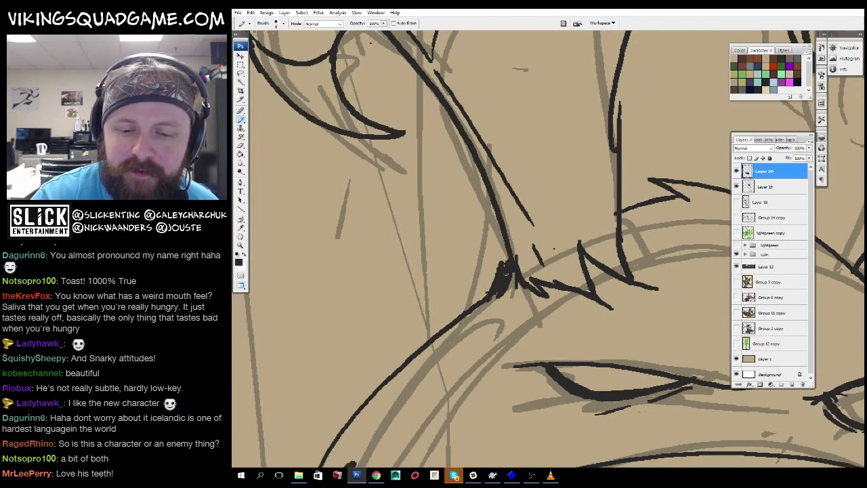
# Ink two more curved ring lines across the lower part of the left horn above the fur tufts.
pyautogui.scroll(5, 507, 228)
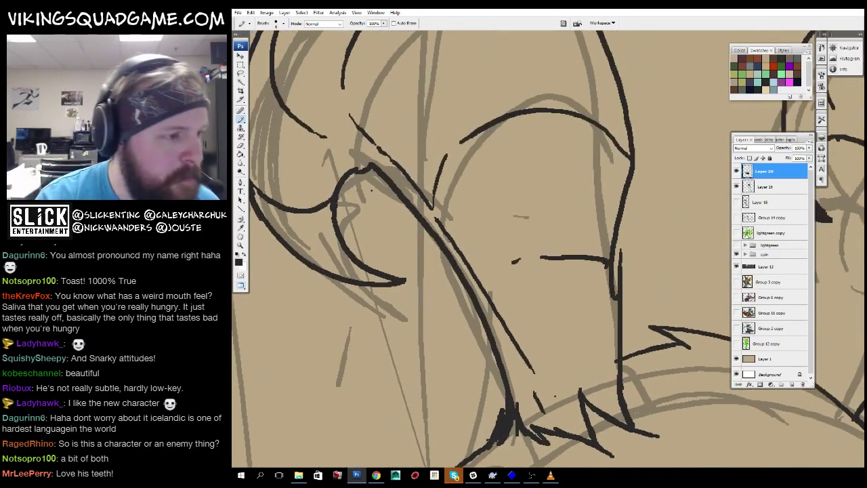
pyautogui.moveTo(512, 262); pyautogui.dragTo(495, 277)
pyautogui.moveTo(616, 327)
pyautogui.mouseDown()
pyautogui.moveTo(511, 185)
pyautogui.moveTo(537, 166)
pyautogui.moveTo(455, 199)
pyautogui.mouseUp()
pyautogui.moveTo(522, 183); pyautogui.dragTo(482, 275)
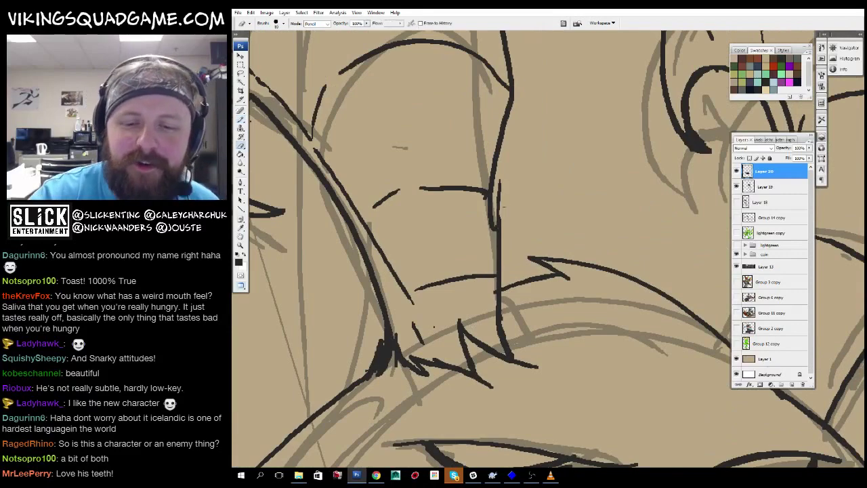
# Clean up the left horn's right edge below the middle ring so it forms a small step in the outline.
pyautogui.moveTo(506, 240); pyautogui.dragTo(513, 314)
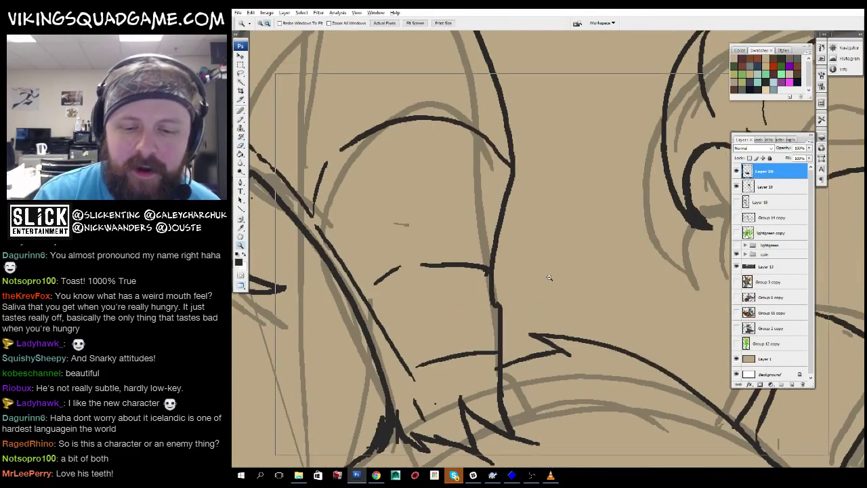
pyautogui.keyDown('alt'); pyautogui.click(535, 291); pyautogui.keyUp('alt')
pyautogui.keyDown('alt'); pyautogui.click(538, 305); pyautogui.keyUp('alt')
pyautogui.keyDown('alt'); pyautogui.click(542, 318); pyautogui.keyUp('alt')
pyautogui.keyDown('alt'); pyautogui.click(556, 342); pyautogui.keyUp('alt')
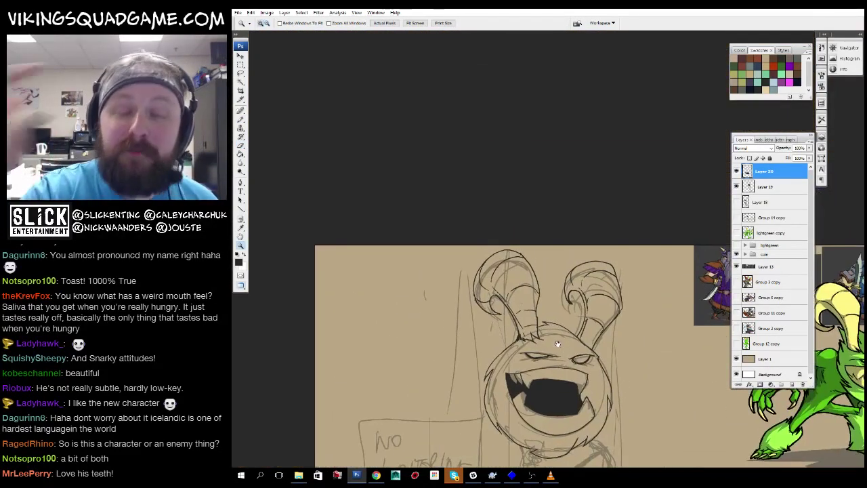
pyautogui.moveTo(557, 344); pyautogui.dragTo(558, 327)
# Reshape the top right of the left horn's outline into a stepped notch where the uppermost ring meets the edge.
pyautogui.click(515, 284)
pyautogui.press('b')
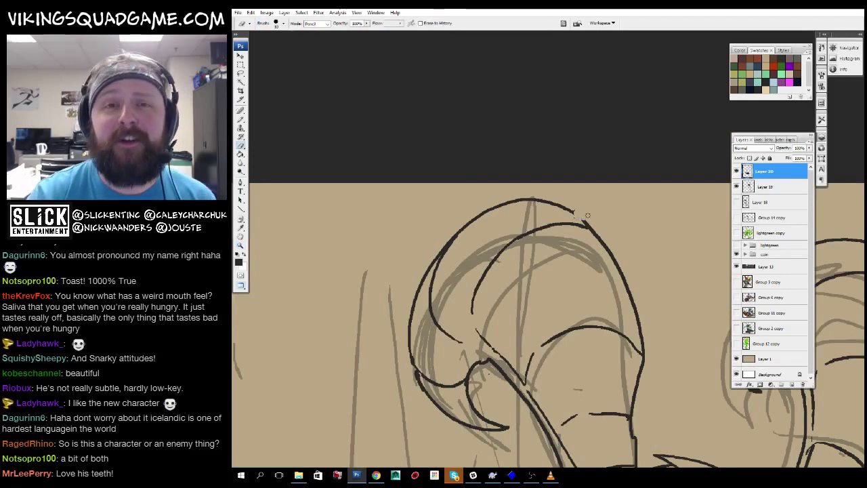
pyautogui.scroll(2, 588, 216)
pyautogui.press('b')
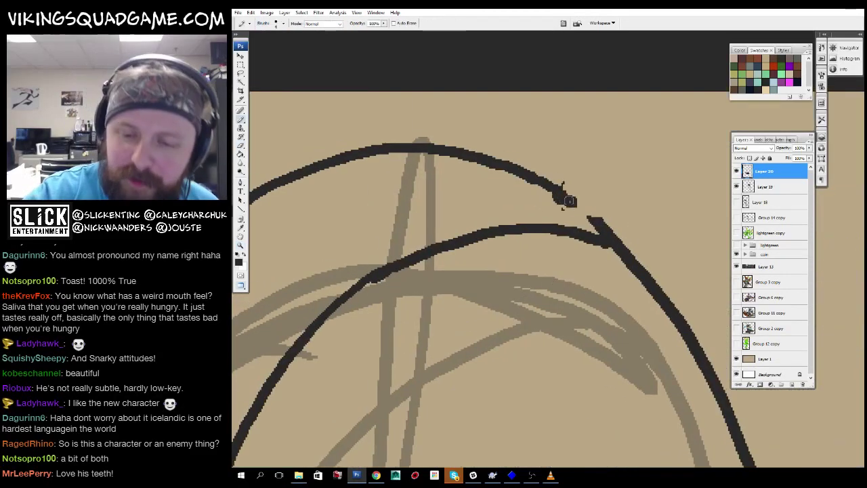
pyautogui.moveTo(566, 191); pyautogui.dragTo(571, 224)
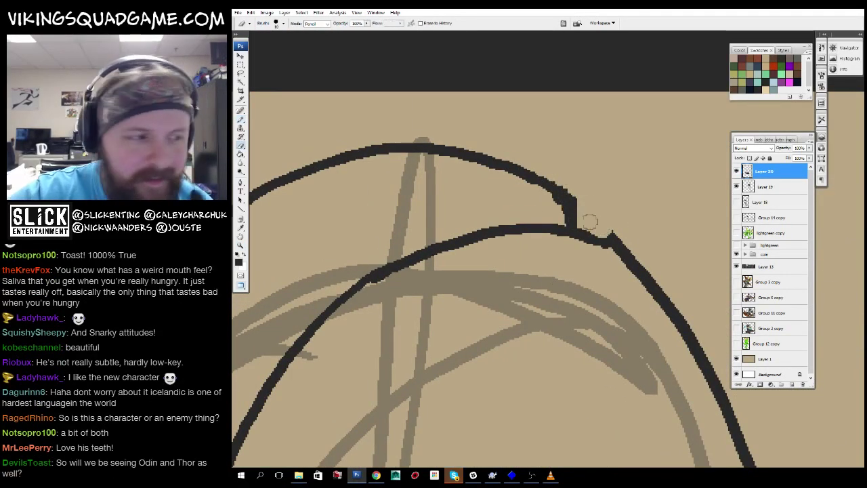
pyautogui.scroll(-4, 590, 220)
pyautogui.press('z')
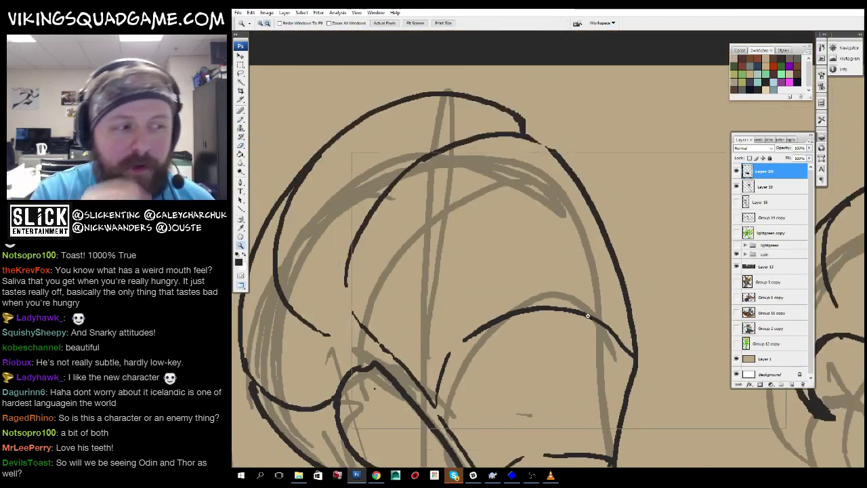
pyautogui.scroll(-3, 587, 316)
pyautogui.scroll(4, 590, 142)
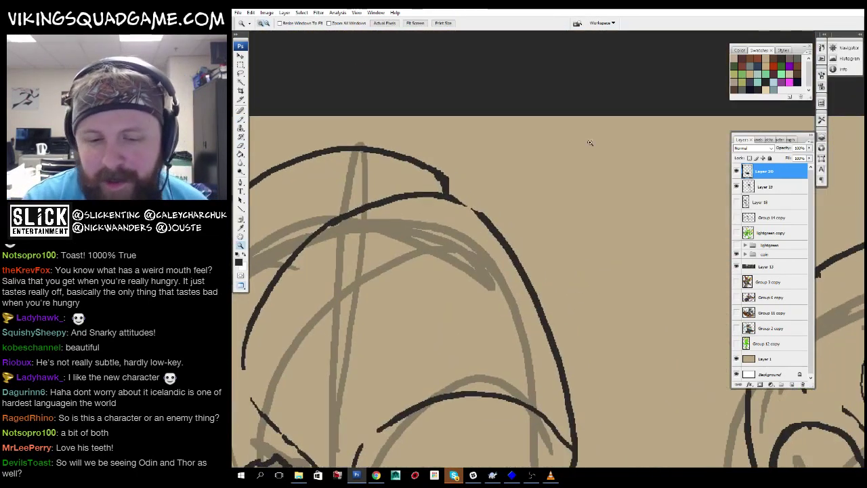
# Ink and trim a notch in the left horn's right edge where the upper curved ring line meets it.
pyautogui.scroll(2, 408, 190)
pyautogui.press('b')
pyautogui.moveTo(542, 305)
pyautogui.mouseDown()
pyautogui.moveTo(499, 385)
pyautogui.moveTo(474, 156)
pyautogui.moveTo(553, 345)
pyautogui.moveTo(637, 302)
pyautogui.moveTo(553, 288)
pyautogui.mouseUp()
pyautogui.press('e')
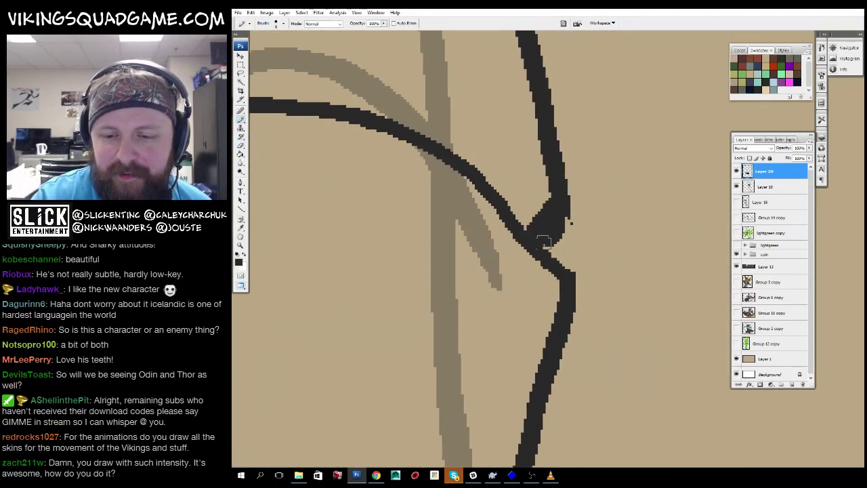
pyautogui.press('z')
pyautogui.scroll(-4, 548, 279)
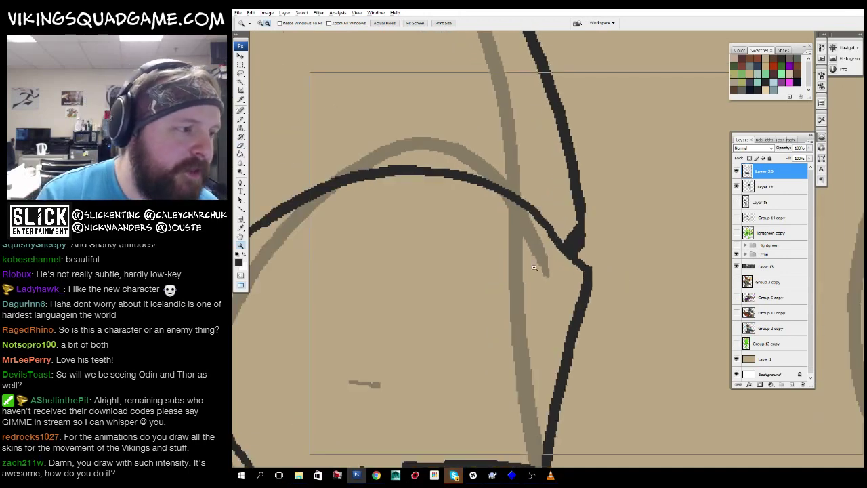
pyautogui.scroll(-5, 548, 279)
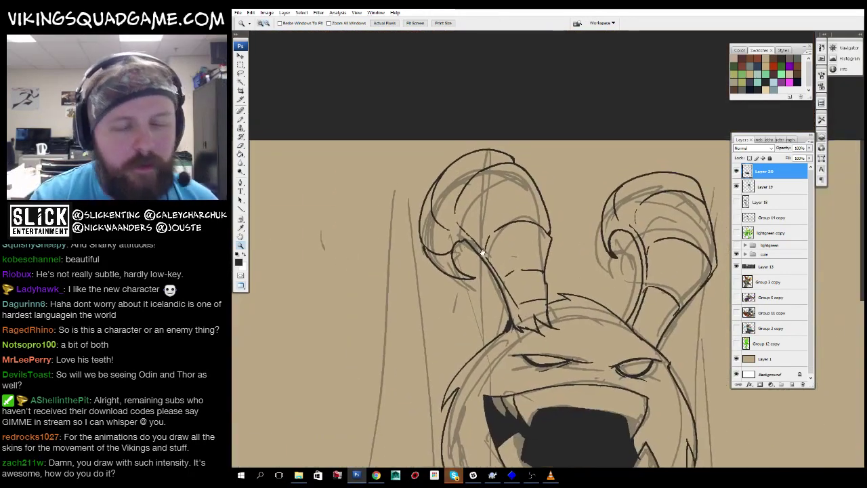
# Rework the right horn's outer edge at its lower ring, erasing the outline and redrawing it as a notch.
pyautogui.scroll(7, 458, 288)
pyautogui.press('e')
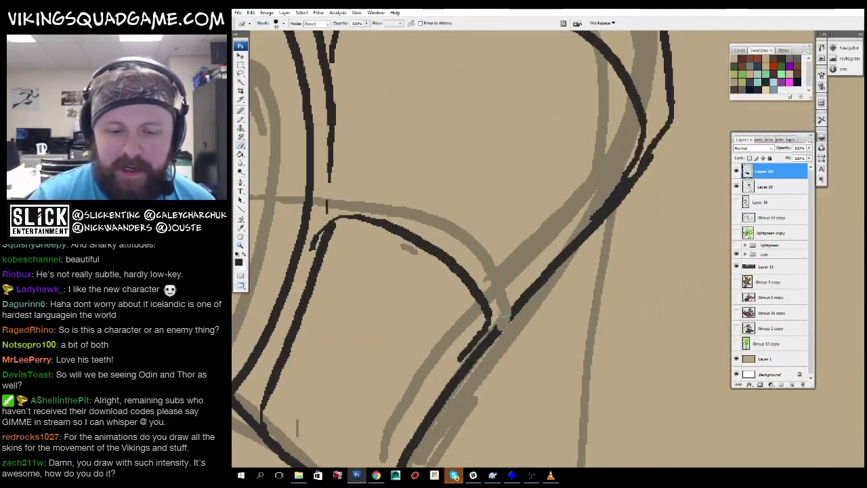
pyautogui.press('b')
pyautogui.moveTo(503, 321)
pyautogui.mouseDown()
pyautogui.moveTo(485, 339)
pyautogui.moveTo(529, 332)
pyautogui.moveTo(554, 352)
pyautogui.moveTo(559, 248)
pyautogui.moveTo(545, 373)
pyautogui.moveTo(546, 254)
pyautogui.mouseUp()
# Cut a stepped notch into the right horn's outer edge where its top ring line ends.
pyautogui.press('r')
pyautogui.press('e')
pyautogui.press('b')
pyautogui.press('r')
pyautogui.press('e')
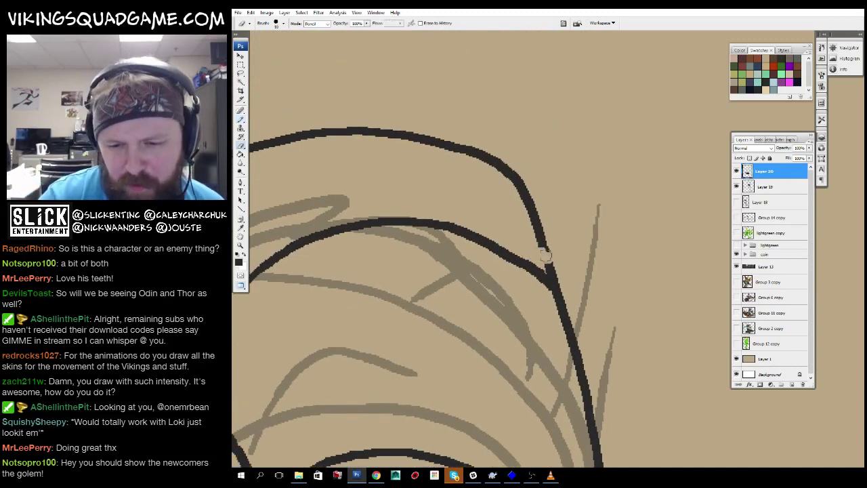
pyautogui.moveTo(461, 246); pyautogui.dragTo(587, 328)
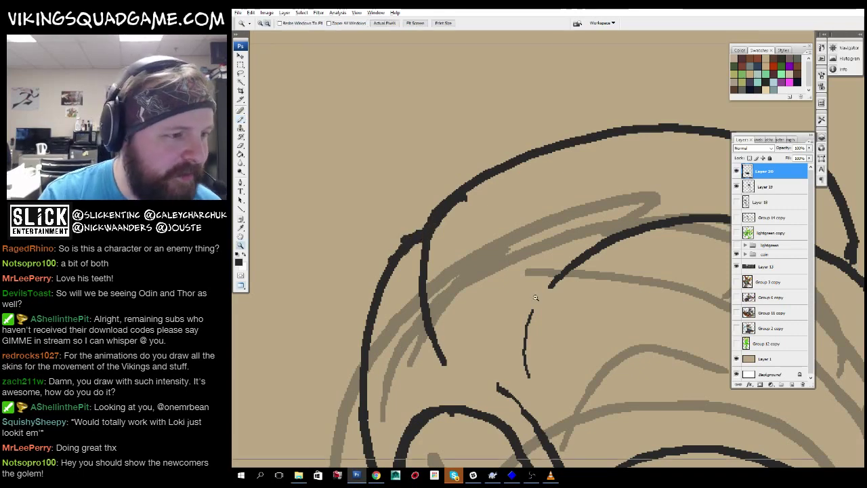
pyautogui.moveTo(535, 297); pyautogui.dragTo(485, 226)
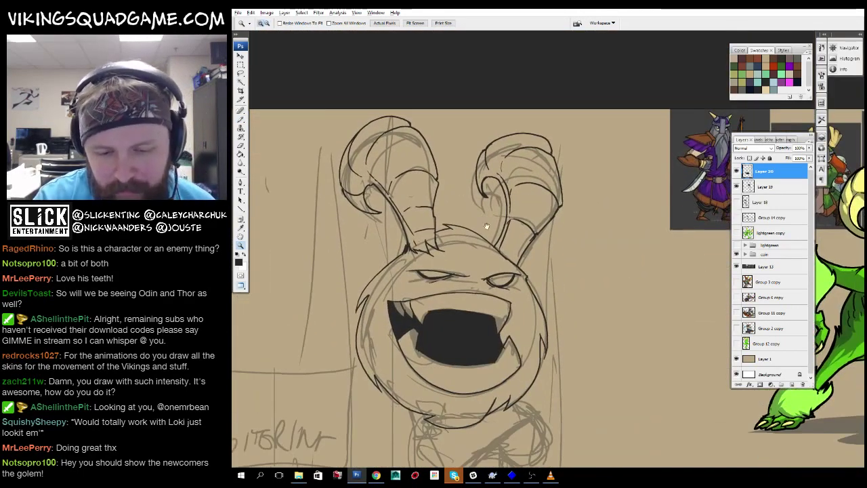
# Extend the fur tufts at the left horn's base with a diagonal line running down the forehead towards the gap between the eyes.
pyautogui.click(486, 226)
pyautogui.press('f')
pyautogui.press('b')
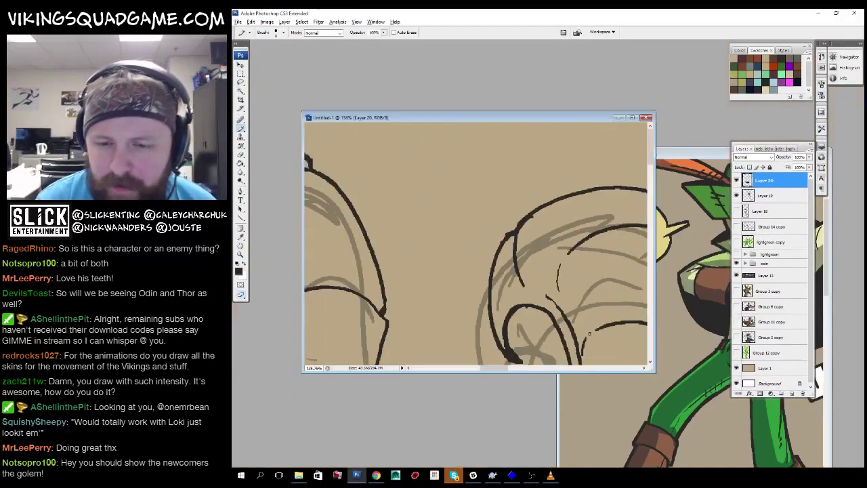
pyautogui.press('f')
pyautogui.press('z')
pyautogui.moveTo(589, 334)
pyautogui.mouseDown()
pyautogui.moveTo(565, 360)
pyautogui.moveTo(493, 317)
pyautogui.moveTo(510, 341)
pyautogui.moveTo(520, 425)
pyautogui.mouseUp()
pyautogui.press('b')
pyautogui.moveTo(400, 177); pyautogui.dragTo(651, 174)
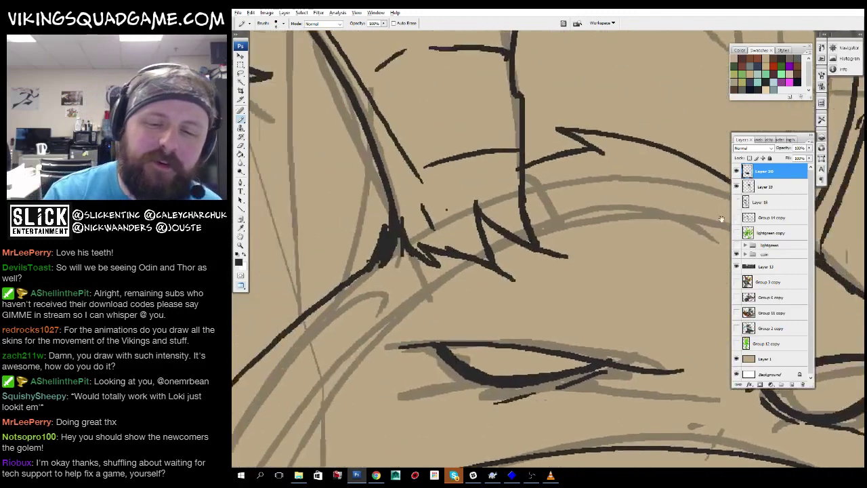
pyautogui.moveTo(679, 337); pyautogui.dragTo(600, 235)
# Examine the dark mouth fill and fangs up close and within the whole head.
pyautogui.scroll(-5, 601, 235)
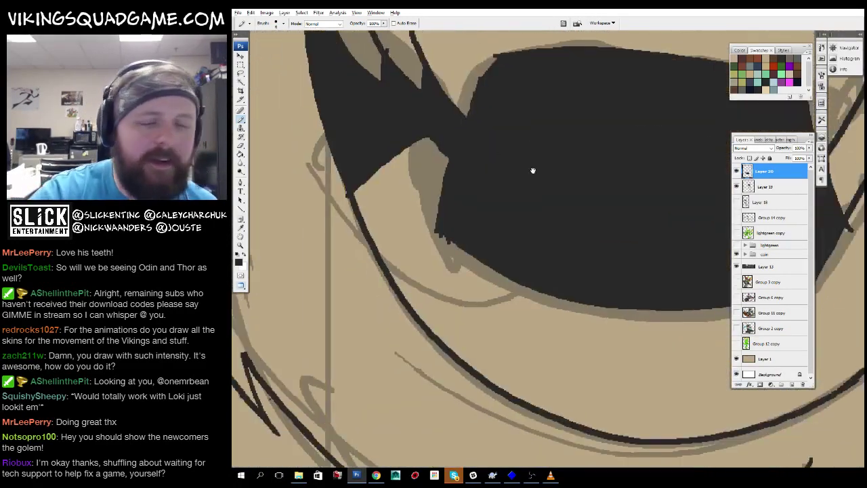
pyautogui.moveTo(510, 178); pyautogui.dragTo(434, 222)
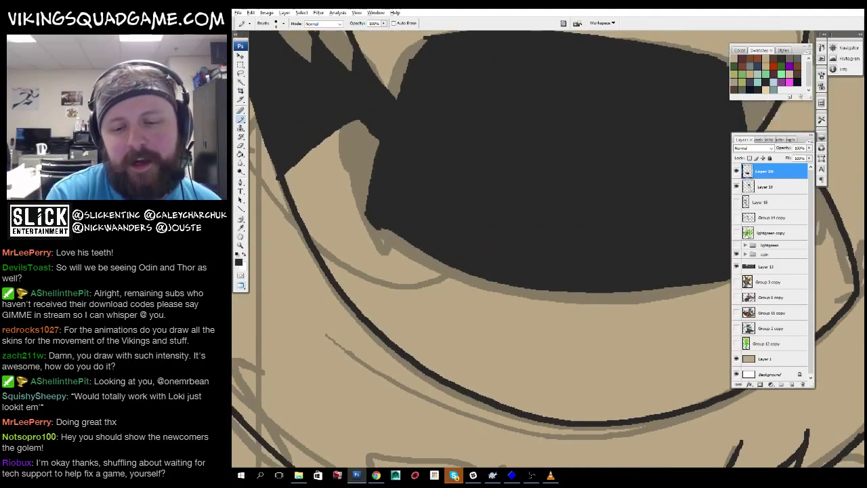
pyautogui.scroll(-1, 464, 217)
pyautogui.press('z')
pyautogui.keyDown('alt'); pyautogui.click(465, 217); pyautogui.keyUp('alt')
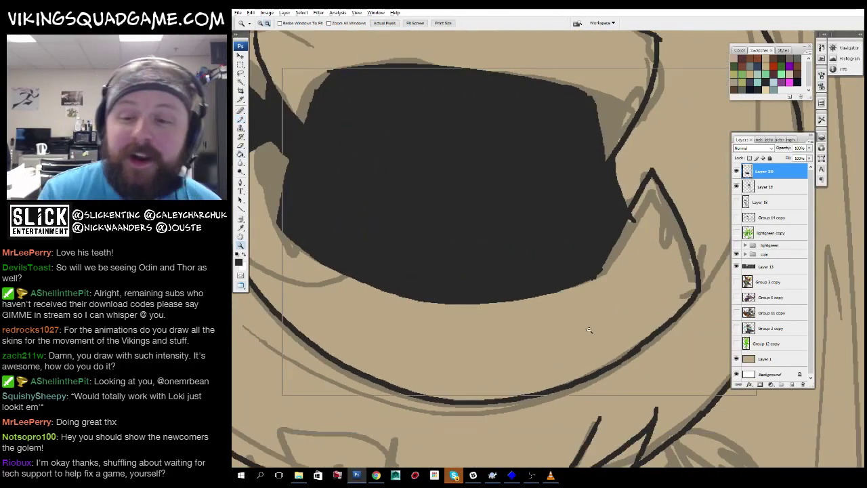
pyautogui.keyDown('alt'); pyautogui.click(627, 322); pyautogui.keyUp('alt')
pyautogui.keyDown('alt'); pyautogui.click(627, 323); pyautogui.keyUp('alt')
pyautogui.keyDown('alt'); pyautogui.click(627, 322); pyautogui.keyUp('alt')
pyautogui.click(519, 322)
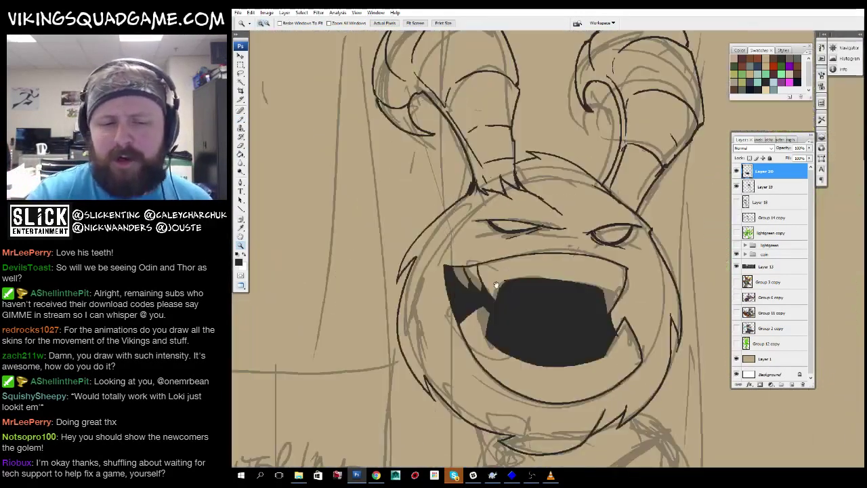
pyautogui.click(519, 323)
# Select a small pointed tooth shape in the mouth's left corner and clear the dark fill from it.
pyautogui.moveTo(520, 322); pyautogui.dragTo(616, 228)
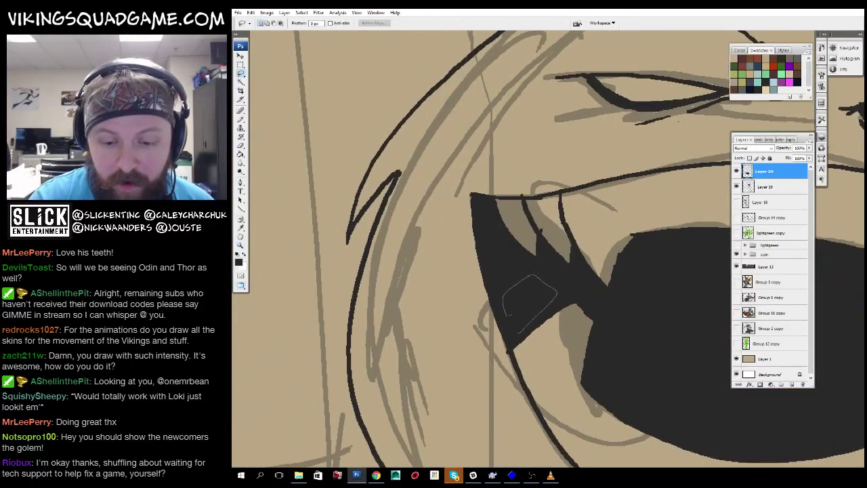
pyautogui.keyDown('alt'); pyautogui.click(651, 260); pyautogui.keyUp('alt')
pyautogui.keyDown('alt'); pyautogui.click(651, 260); pyautogui.keyUp('alt')
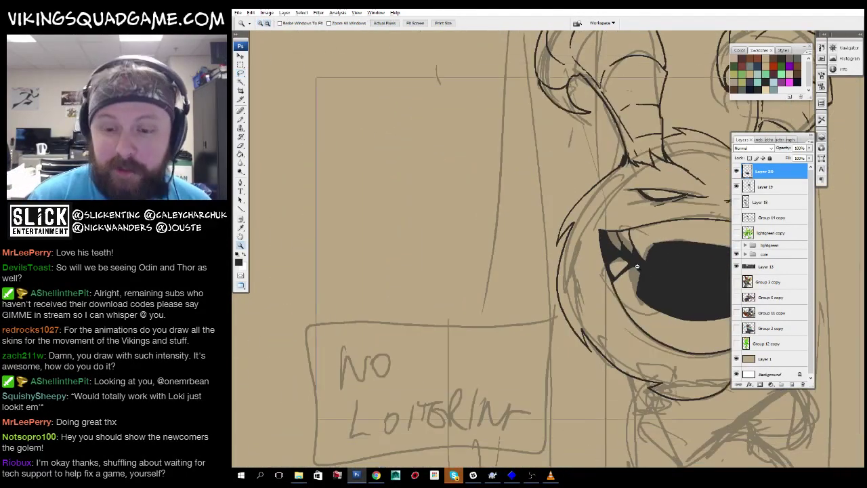
pyautogui.keyDown('alt'); pyautogui.click(651, 261); pyautogui.keyUp('alt')
pyautogui.moveTo(647, 282); pyautogui.dragTo(479, 281)
pyautogui.click(414, 203)
pyautogui.click(415, 204)
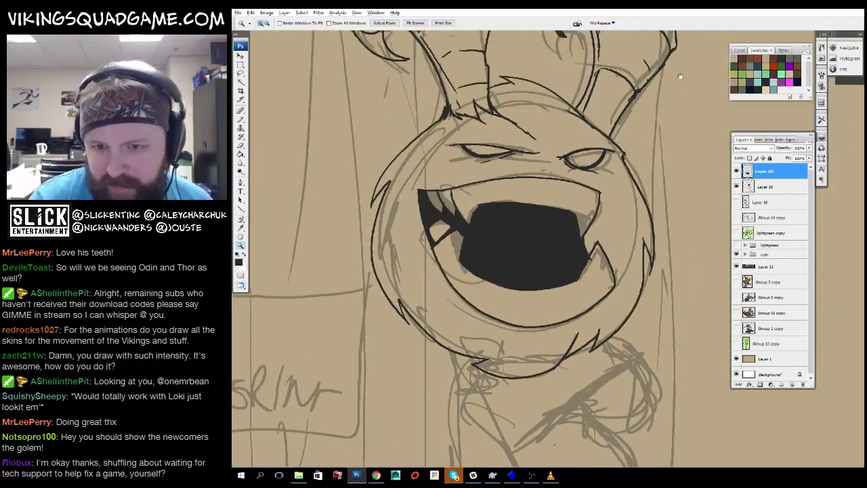
# Refine the notch at the right horn's lower ring and ink a short crease line inward from its upper outer edge.
pyautogui.moveTo(415, 203); pyautogui.dragTo(415, 257)
pyautogui.click(433, 156)
pyautogui.press('b')
pyautogui.scroll(3, 531, 275)
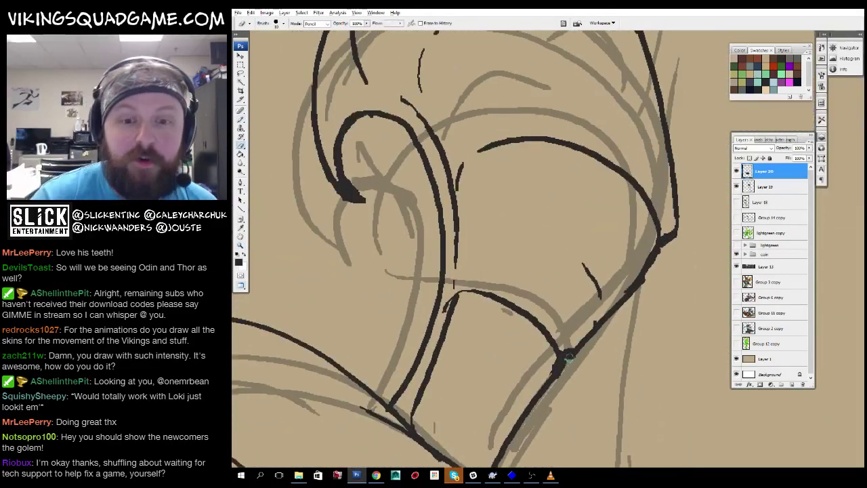
pyautogui.scroll(3, 570, 357)
pyautogui.press('b')
pyautogui.moveTo(618, 132); pyautogui.dragTo(723, 183)
pyautogui.press('z')
pyautogui.scroll(-5, 529, 328)
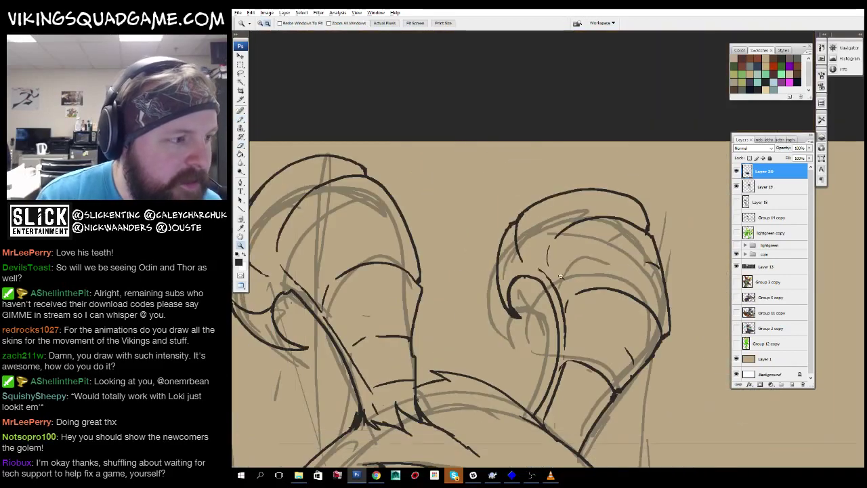
# Ink short crease marks across the right horn's inner ridge and between its ring lines.
pyautogui.scroll(5, 529, 329)
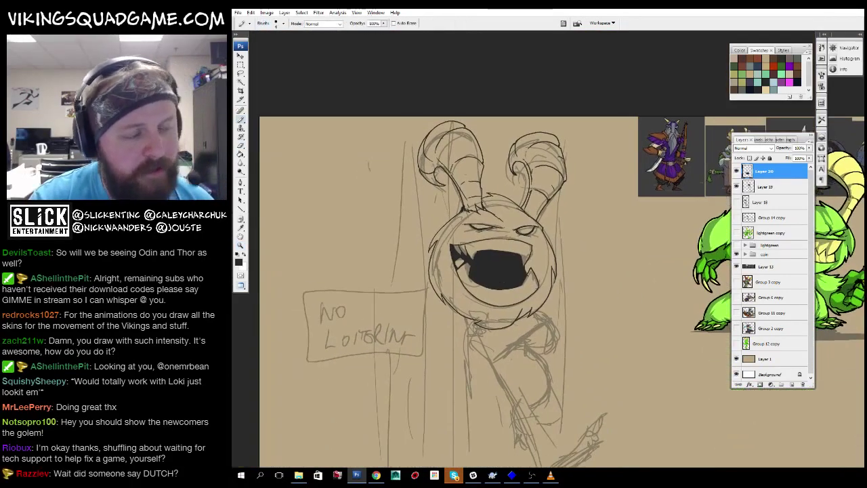
pyautogui.moveTo(531, 323); pyautogui.dragTo(535, 405)
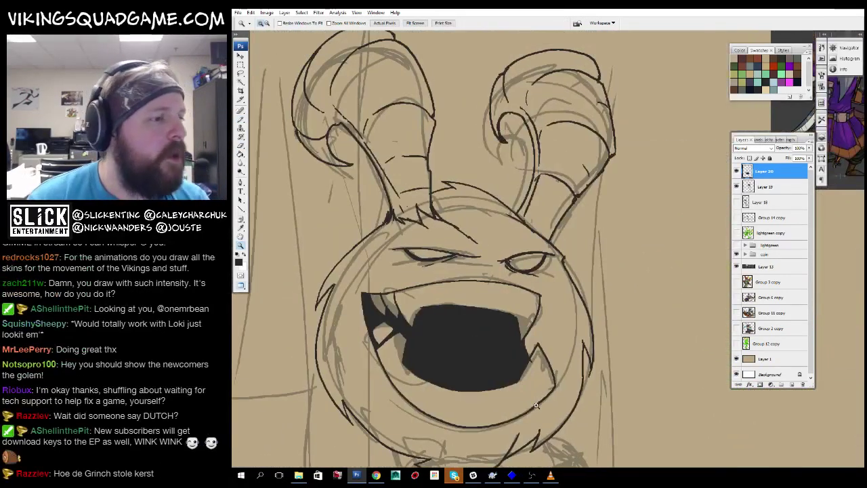
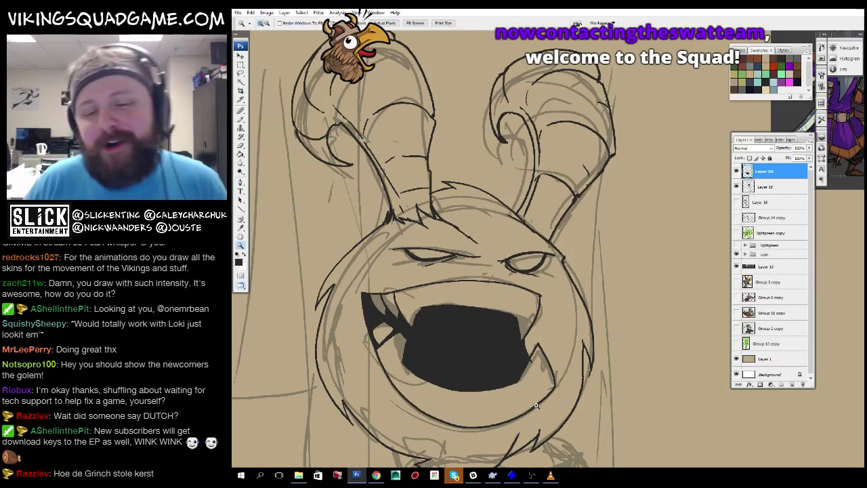
pyautogui.scroll(6, 501, 302)
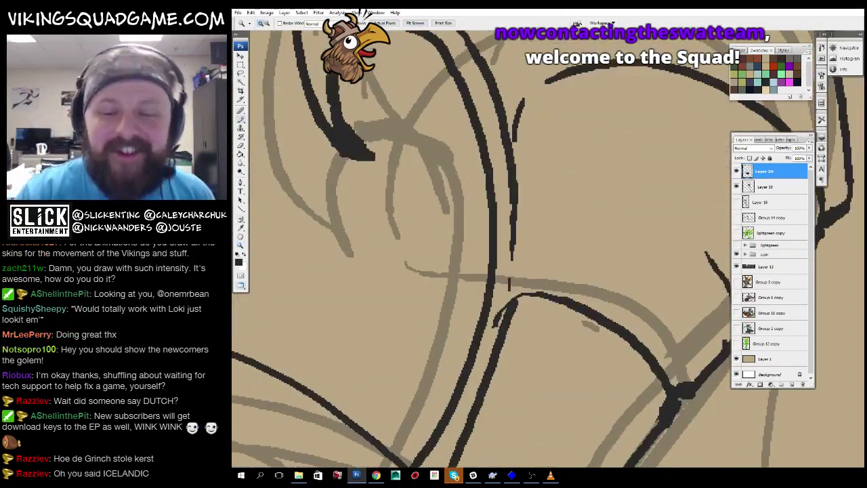
pyautogui.scroll(-4, 504, 195)
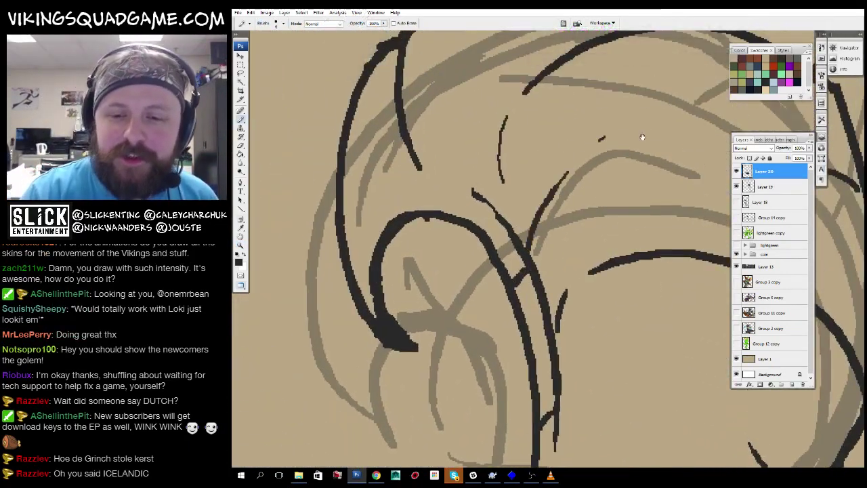
pyautogui.moveTo(497, 212); pyautogui.dragTo(545, 183)
pyautogui.scroll(2, 621, 167)
pyautogui.scroll(-2, 610, 176)
pyautogui.scroll(2, 596, 190)
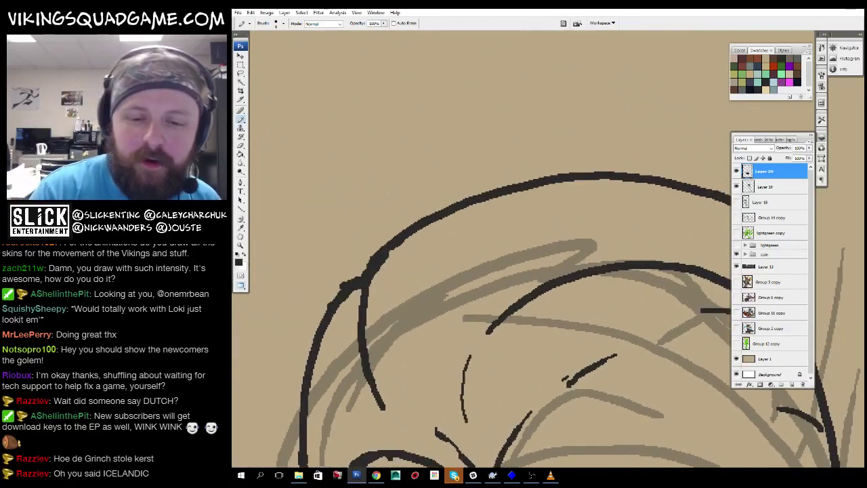
pyautogui.scroll(3, 479, 128)
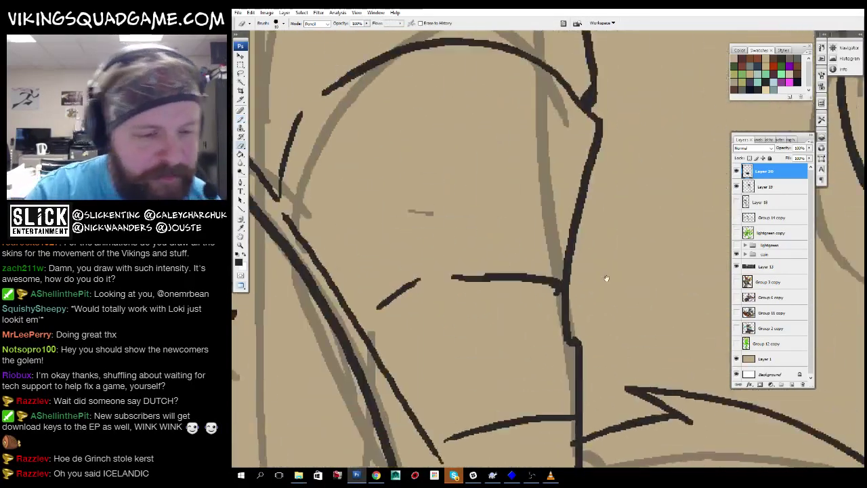
# Ink short vertical and diagonal crease marks between the ring lines inside the left horn's curl.
pyautogui.press('b')
pyautogui.scroll(-2, 526, 303)
pyautogui.scroll(2, 526, 303)
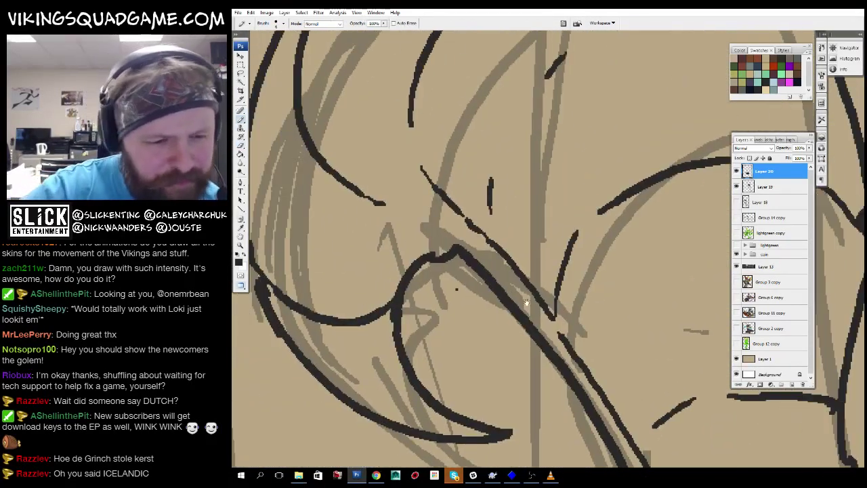
pyautogui.scroll(-5, 560, 236)
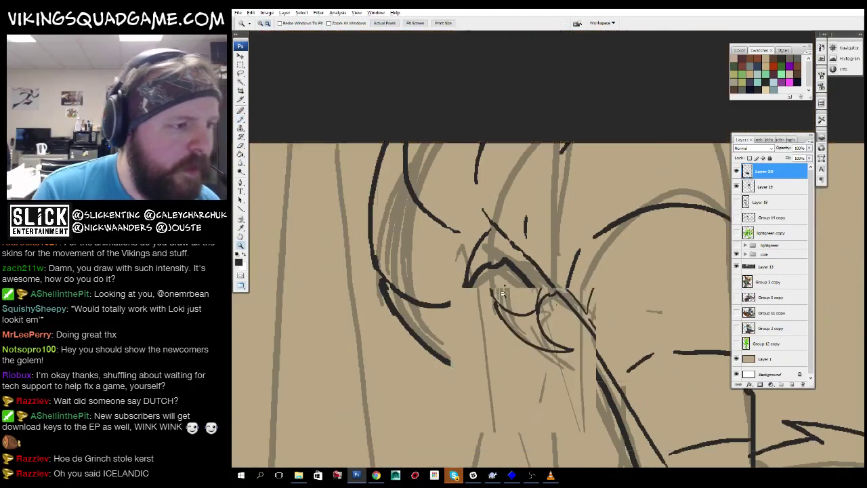
pyautogui.scroll(8, 495, 337)
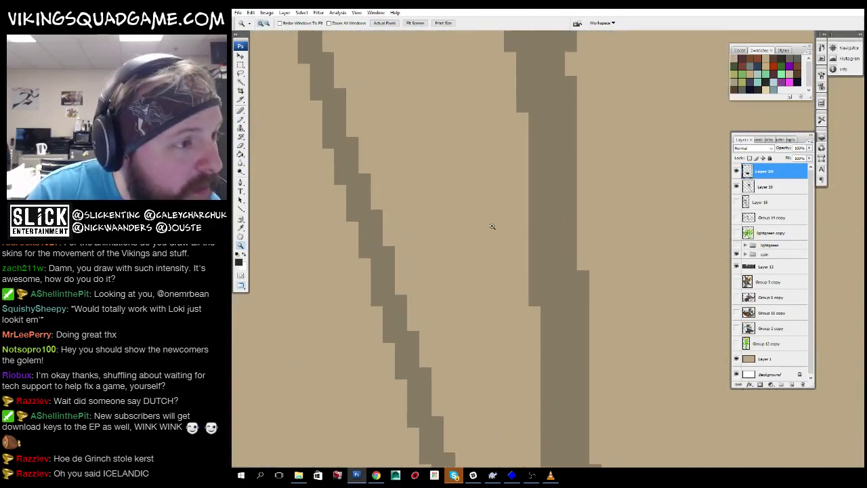
# Switch to a fuller screen view and examine the inked head, eyes and horns against the whole sketch and reference creature.
pyautogui.rightClick(554, 213)
pyautogui.click(572, 217)
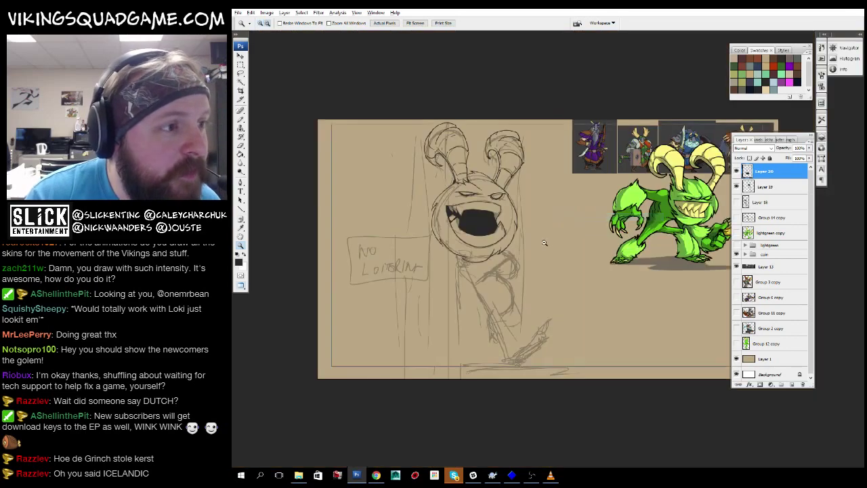
pyautogui.scroll(-1, 476, 335)
pyautogui.scroll(3, 476, 335)
pyautogui.scroll(-4, 476, 336)
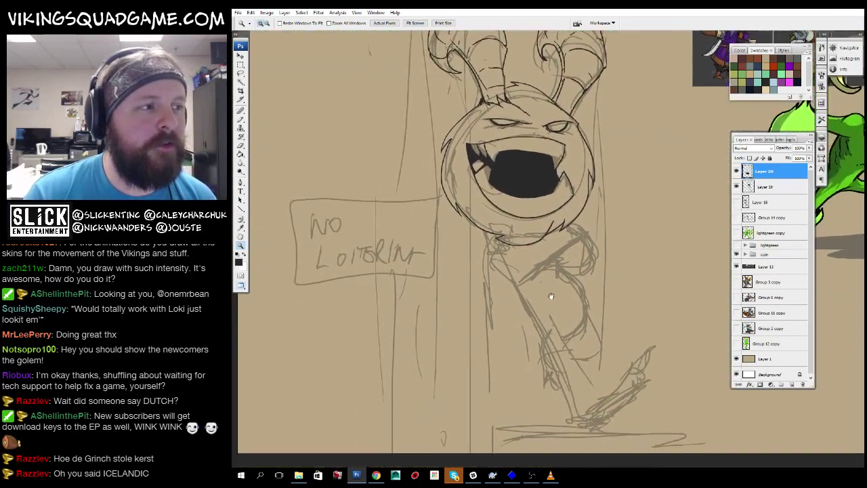
pyautogui.press('f')
pyautogui.scroll(5, 524, 391)
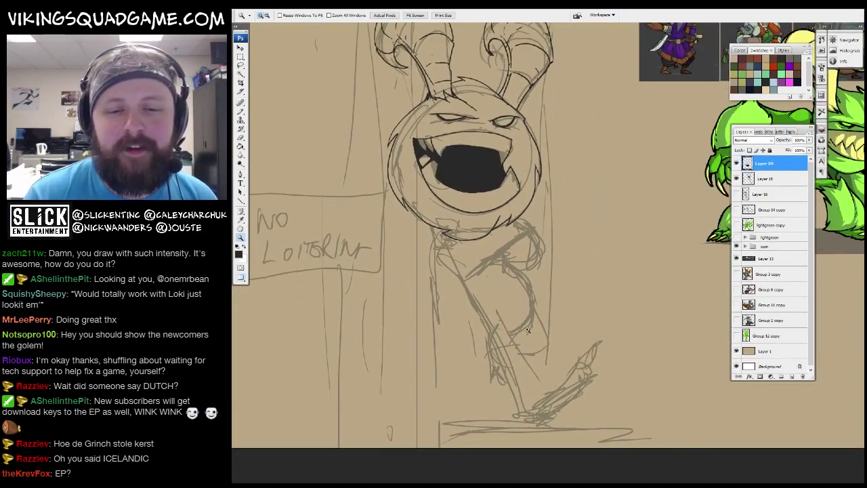
pyautogui.scroll(3, 523, 391)
pyautogui.press('b')
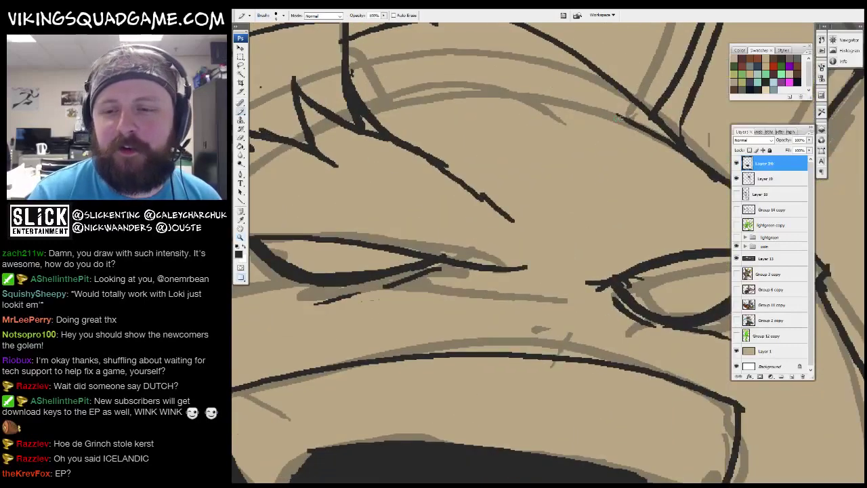
pyautogui.moveTo(528, 121); pyautogui.dragTo(556, 284)
pyautogui.scroll(-6, 514, 232)
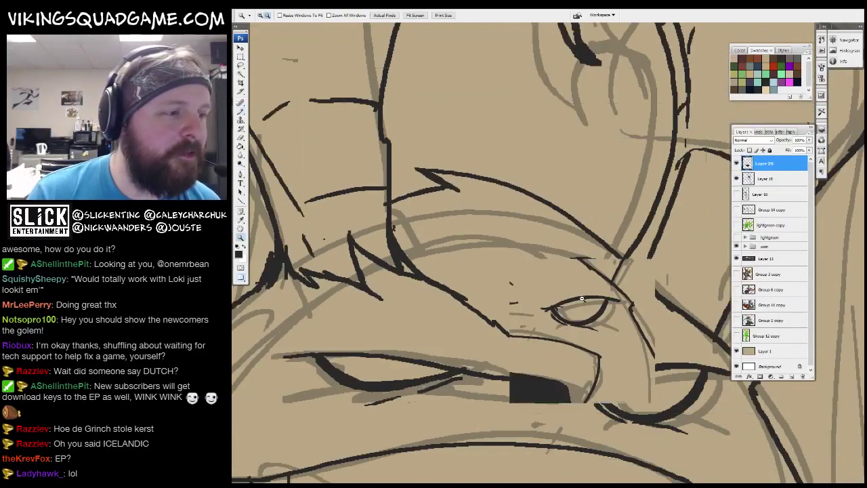
pyautogui.scroll(-3, 520, 302)
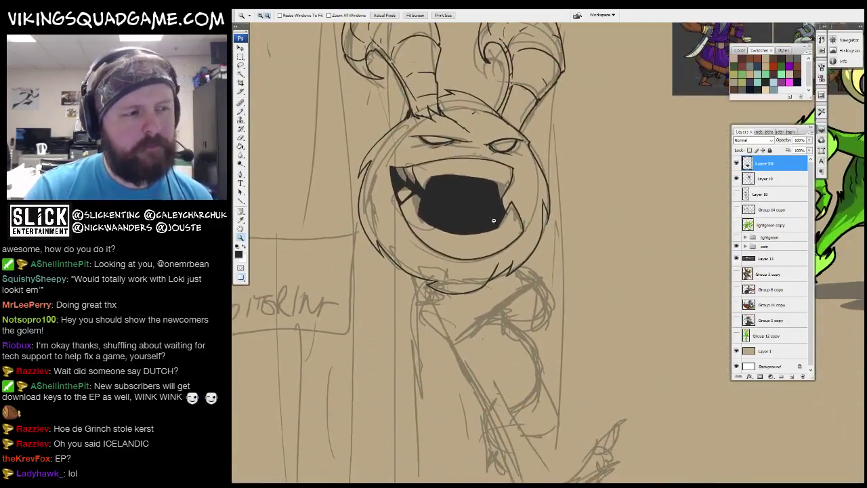
pyautogui.scroll(-3, 535, 271)
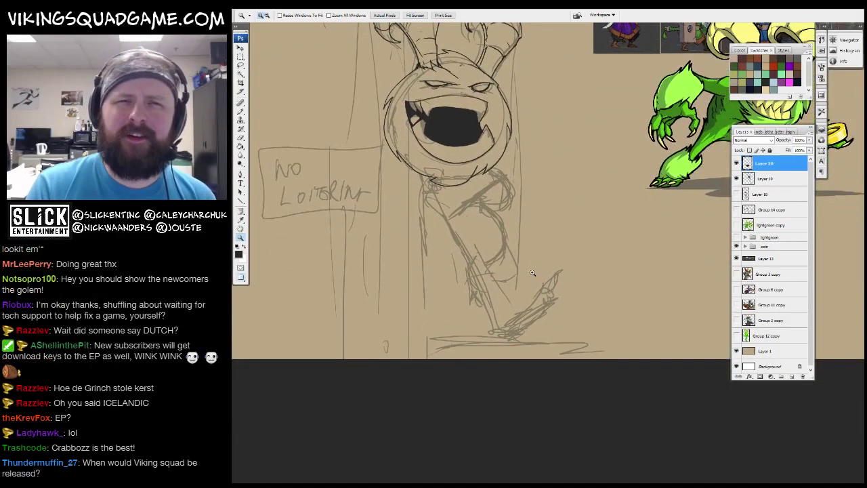
# Ink the hand beneath the chin with clawed fingers hanging from the jaw line and a separate outer claw at its left.
pyautogui.scroll(5, 532, 272)
pyautogui.press('b')
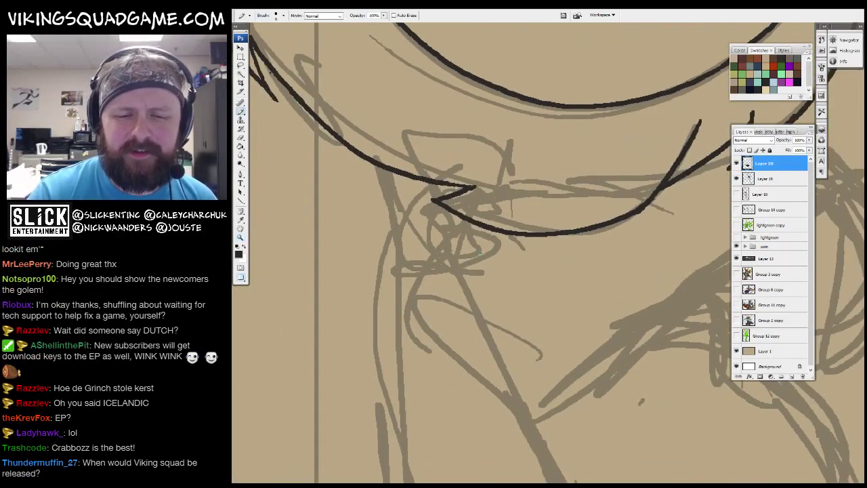
pyautogui.moveTo(495, 233)
pyautogui.mouseDown()
pyautogui.moveTo(469, 283)
pyautogui.moveTo(479, 279)
pyautogui.mouseUp()
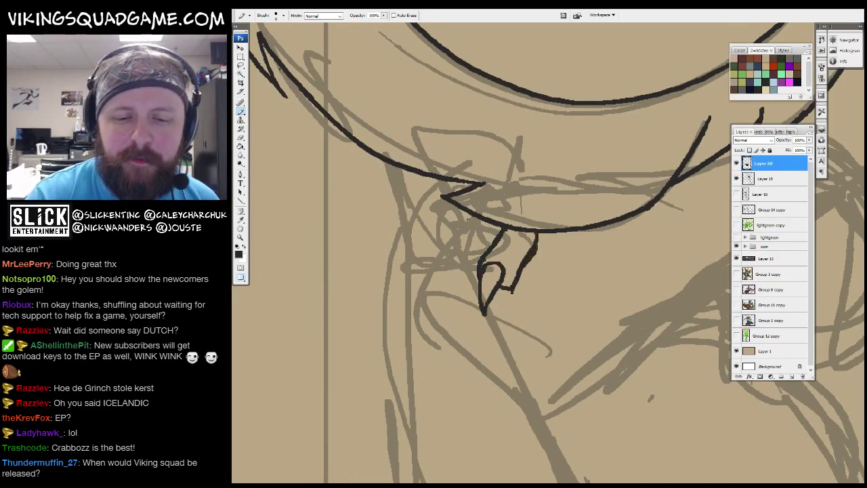
pyautogui.press('z')
pyautogui.scroll(-4, 533, 269)
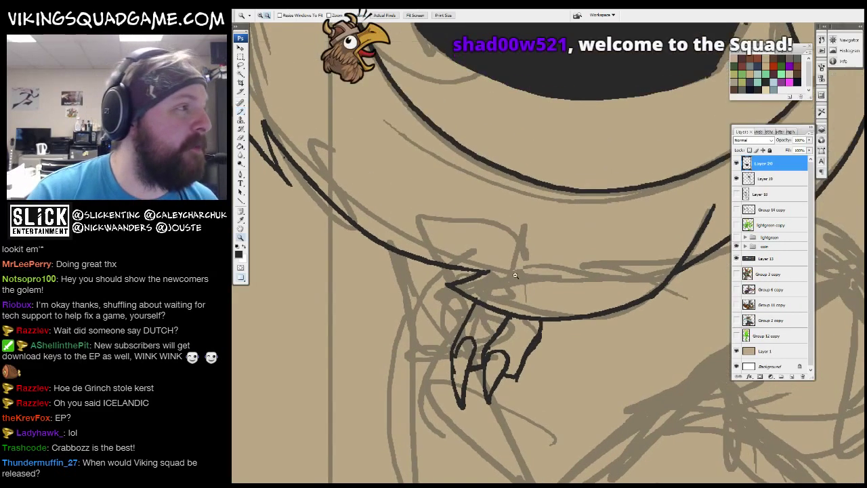
pyautogui.scroll(-2, 533, 271)
pyautogui.scroll(6, 536, 288)
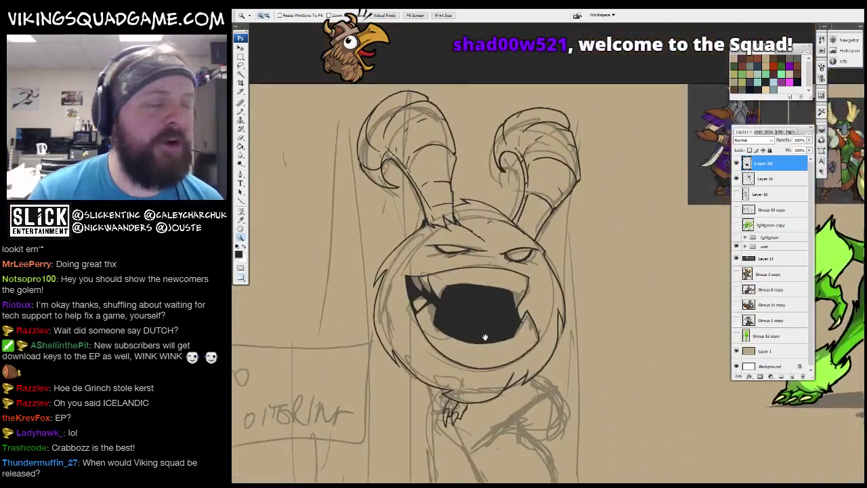
pyautogui.press('b')
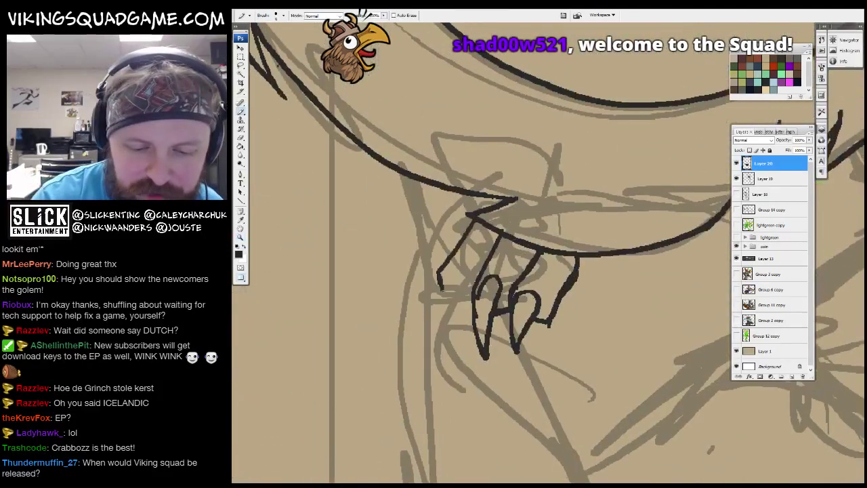
pyautogui.moveTo(515, 285); pyautogui.dragTo(547, 292)
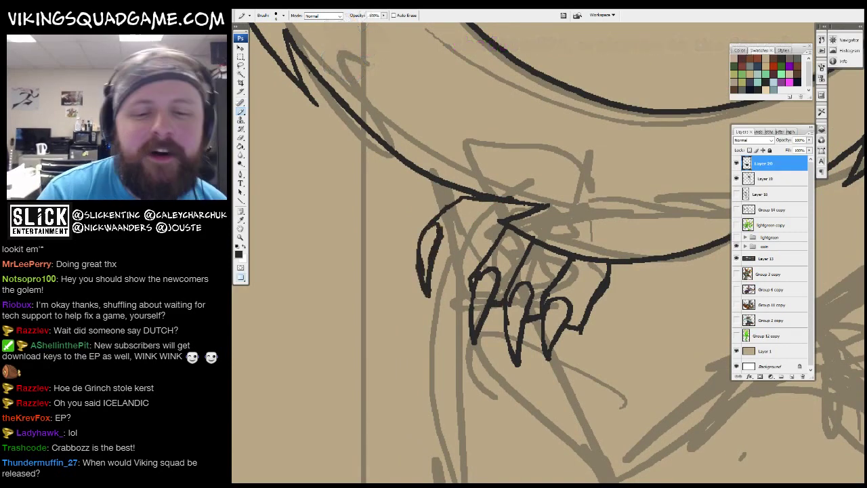
pyautogui.moveTo(439, 220); pyautogui.dragTo(426, 293)
# Ink the arm's lower edge with jagged fur tufts, rising rightward from below the hand, and its short upper edge beside the head.
pyautogui.moveTo(554, 252); pyautogui.dragTo(425, 137)
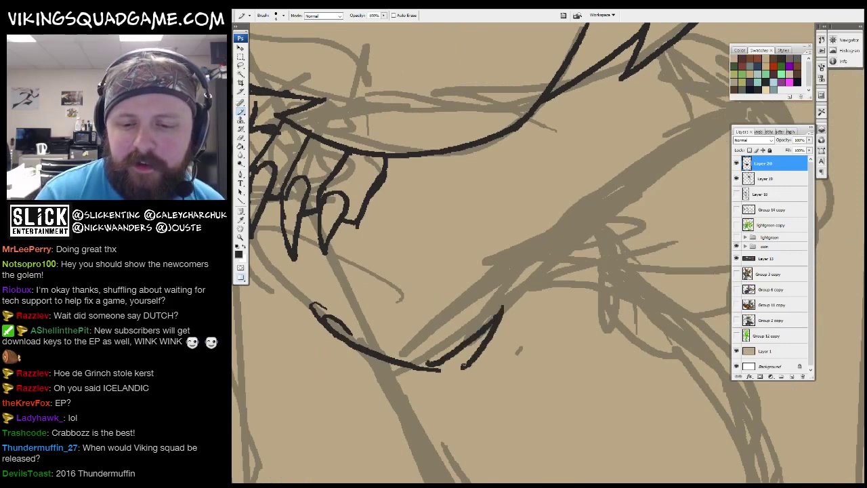
pyautogui.moveTo(557, 249); pyautogui.dragTo(482, 352)
pyautogui.moveTo(515, 271); pyautogui.dragTo(459, 301)
pyautogui.moveTo(505, 265); pyautogui.dragTo(654, 152)
pyautogui.moveTo(654, 152); pyautogui.dragTo(545, 251)
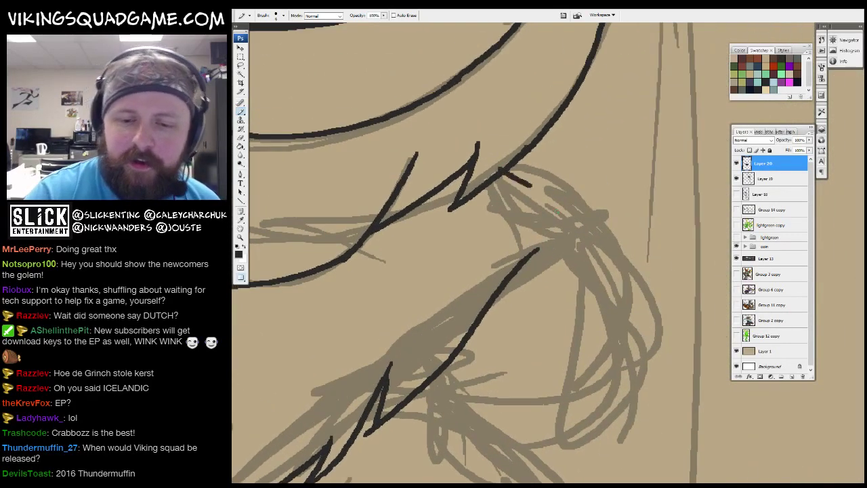
pyautogui.moveTo(485, 319); pyautogui.dragTo(543, 217)
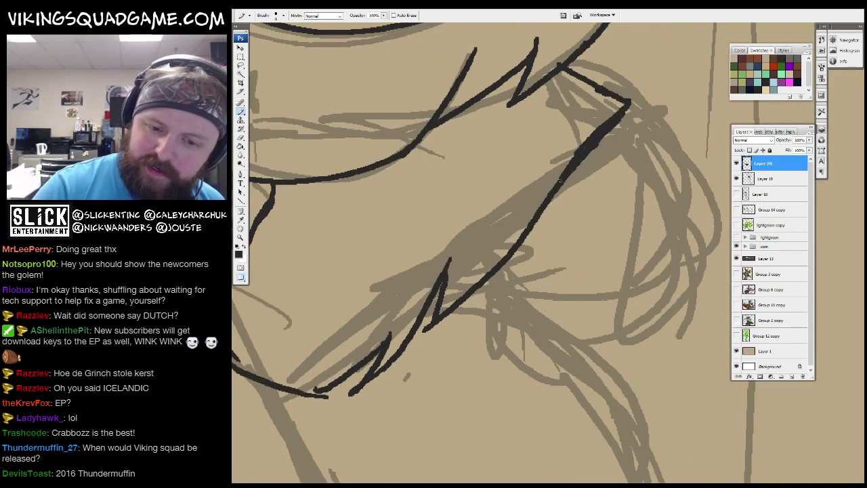
# Ink the rounded furry form behind the arm and connect the clawed hand to the arm with short wrist lines.
pyautogui.moveTo(474, 224); pyautogui.dragTo(423, 215)
pyautogui.moveTo(412, 290); pyautogui.dragTo(611, 319)
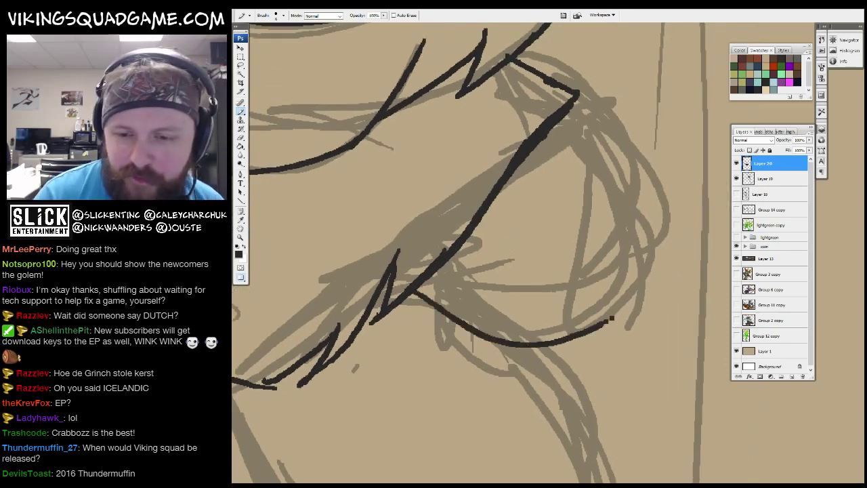
pyautogui.moveTo(584, 103)
pyautogui.mouseDown()
pyautogui.moveTo(650, 239)
pyautogui.moveTo(689, 228)
pyautogui.moveTo(621, 350)
pyautogui.moveTo(478, 235)
pyautogui.moveTo(591, 241)
pyautogui.mouseUp()
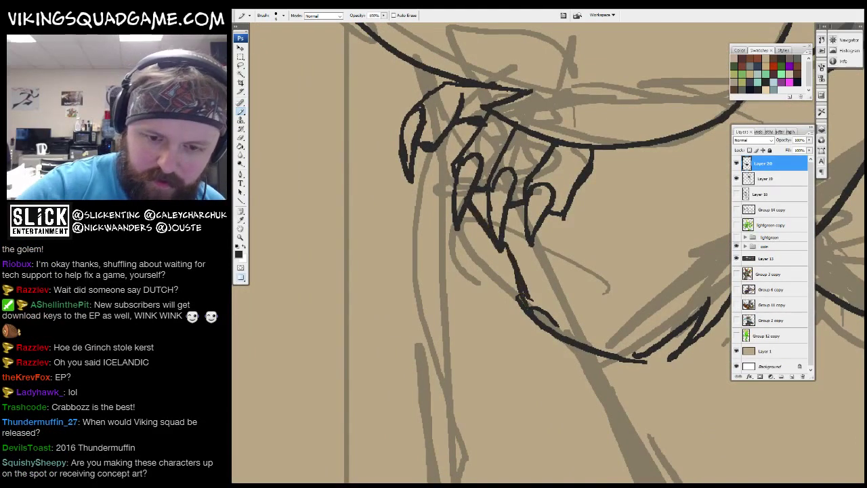
pyautogui.moveTo(422, 103); pyautogui.dragTo(439, 148)
# Ink the lower body's long straight left edge and its rounded right-hand curve below the arm.
pyautogui.press('z')
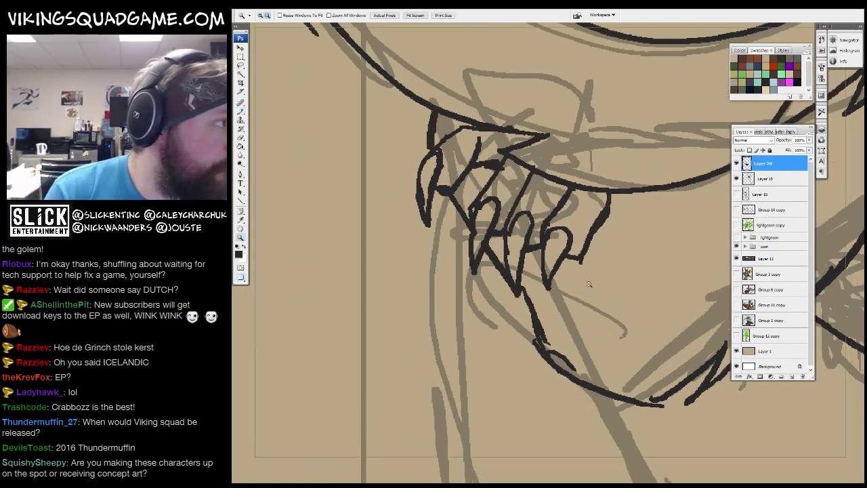
pyautogui.keyDown('alt'); pyautogui.click(589, 258); pyautogui.keyUp('alt')
pyautogui.keyDown('alt'); pyautogui.click(590, 258); pyautogui.keyUp('alt')
pyautogui.keyDown('alt'); pyautogui.click(589, 257); pyautogui.keyUp('alt')
pyautogui.keyDown('alt'); pyautogui.click(589, 258); pyautogui.keyUp('alt')
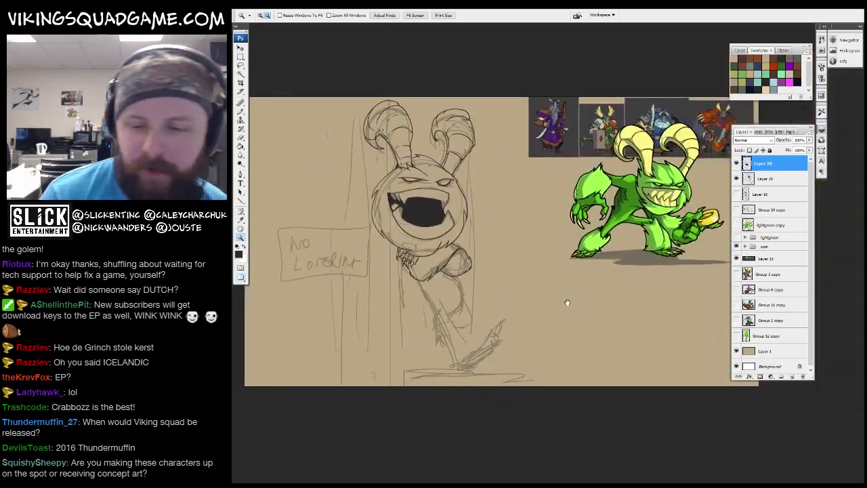
pyautogui.click(589, 257)
pyautogui.click(590, 258)
pyautogui.click(589, 258)
pyautogui.press('b')
pyautogui.moveTo(382, 129); pyautogui.dragTo(504, 350)
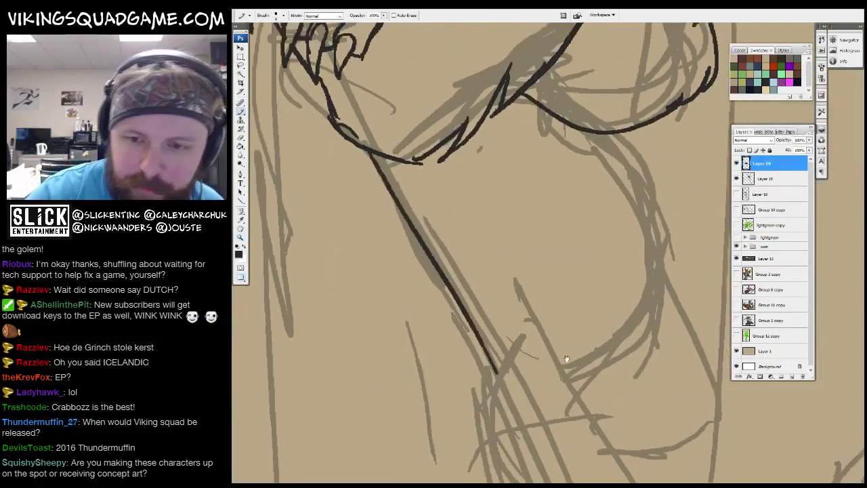
pyautogui.moveTo(515, 258); pyautogui.dragTo(467, 271)
pyautogui.moveTo(542, 122)
pyautogui.mouseDown()
pyautogui.moveTo(615, 308)
pyautogui.moveTo(563, 223)
pyautogui.moveTo(528, 189)
pyautogui.mouseUp()
# Examine the inked hand, arm and lower body at several magnifications.
pyautogui.press('z')
pyautogui.keyDown('alt'); pyautogui.click(565, 250); pyautogui.keyUp('alt')
pyautogui.keyDown('alt'); pyautogui.click(565, 250); pyautogui.keyUp('alt')
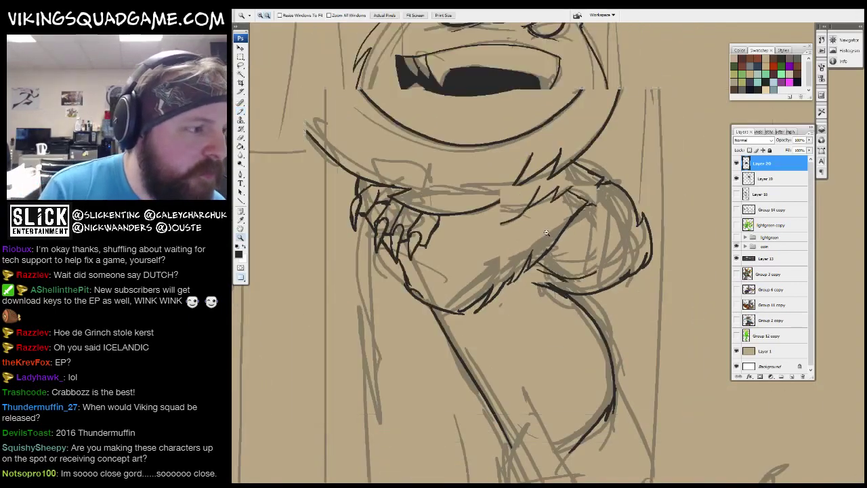
pyautogui.keyDown('alt'); pyautogui.click(563, 247); pyautogui.keyUp('alt')
pyautogui.click(546, 232)
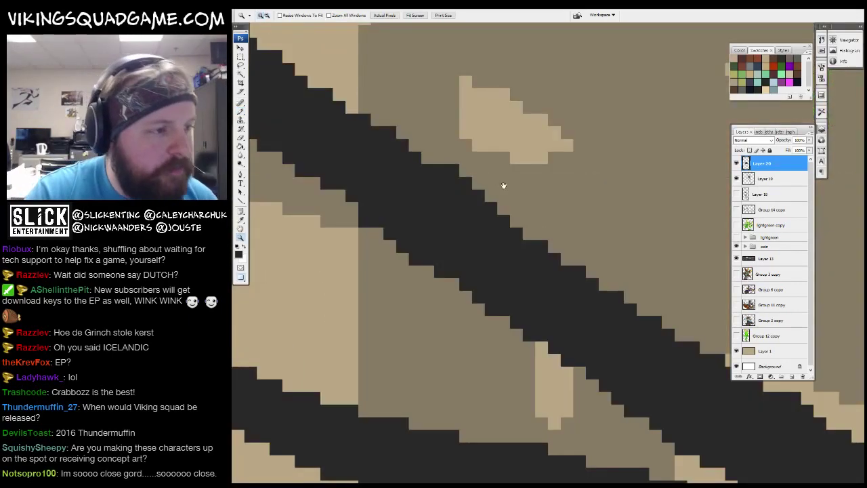
pyautogui.moveTo(503, 185); pyautogui.dragTo(510, 284)
pyautogui.rightClick(540, 255)
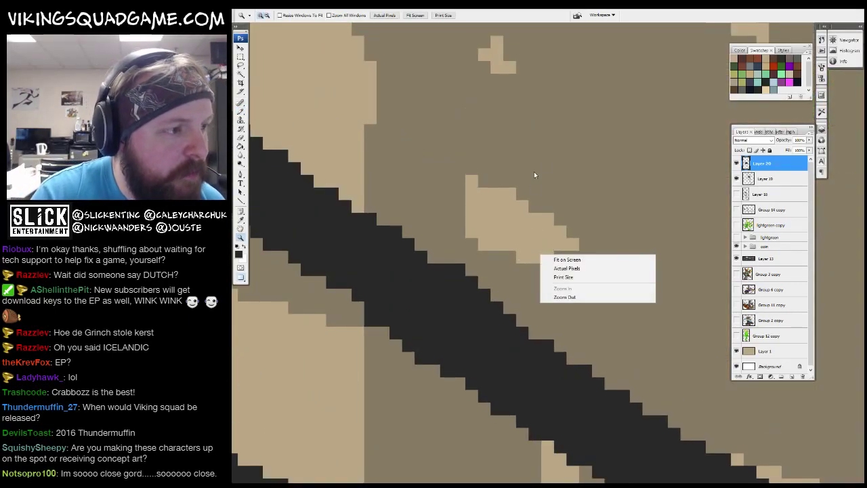
pyautogui.press('Escape')
pyautogui.keyDown('alt'); pyautogui.click(558, 217); pyautogui.keyUp('alt')
pyautogui.keyDown('alt'); pyautogui.click(566, 291); pyautogui.keyUp('alt')
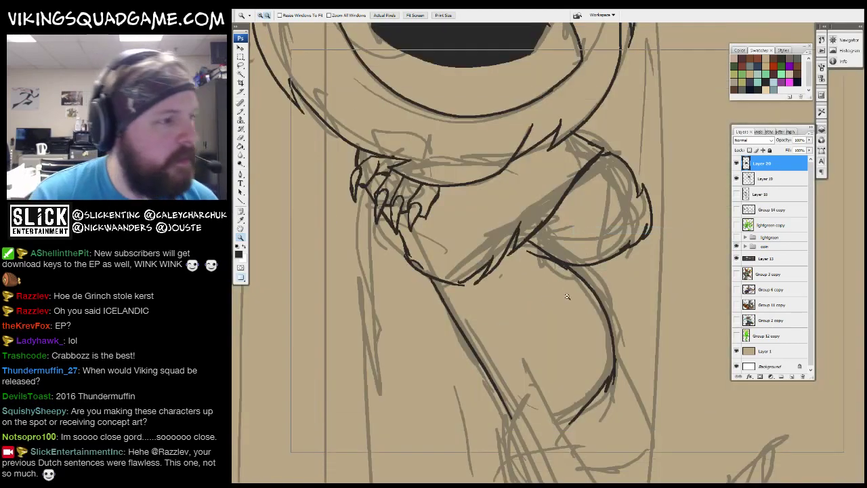
pyautogui.keyDown('alt'); pyautogui.click(567, 296); pyautogui.keyUp('alt')
pyautogui.click(542, 233)
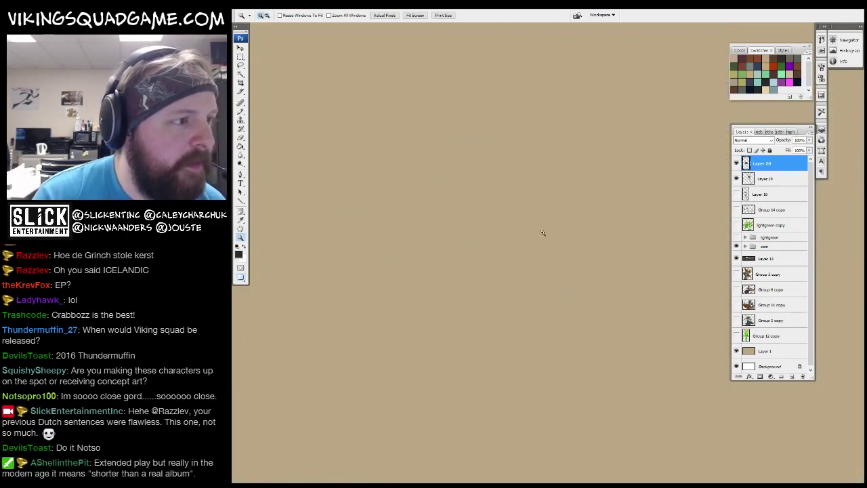
pyautogui.rightClick(542, 233)
pyautogui.click(569, 247)
pyautogui.moveTo(399, 231); pyautogui.dragTo(627, 290)
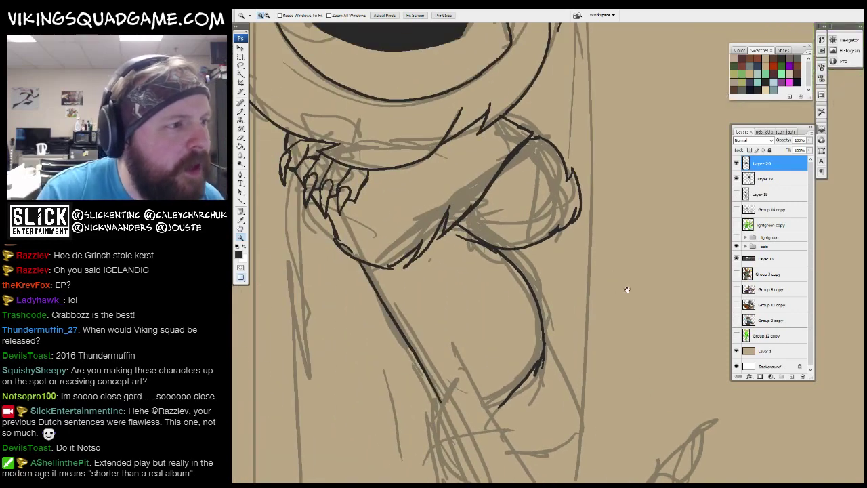
pyautogui.moveTo(461, 262); pyautogui.dragTo(475, 286)
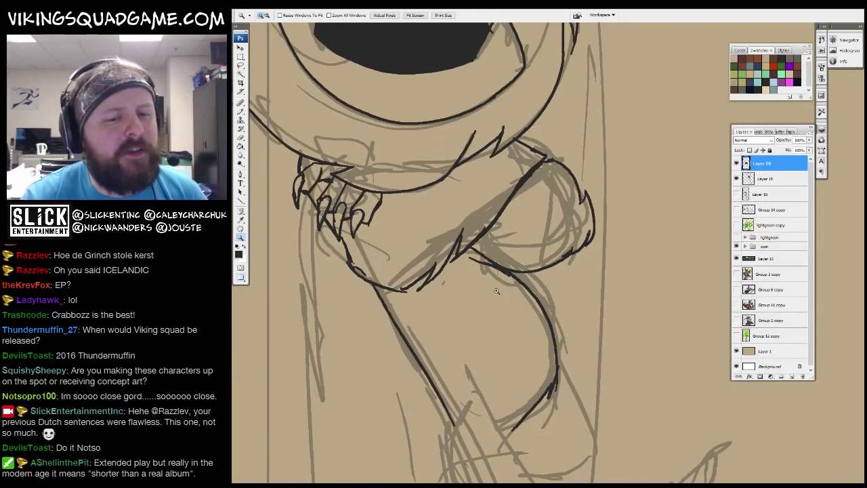
# Erase a small gap in the left horn's outer edge and rework the outline into a notch at the ring line.
pyautogui.scroll(10, 496, 290)
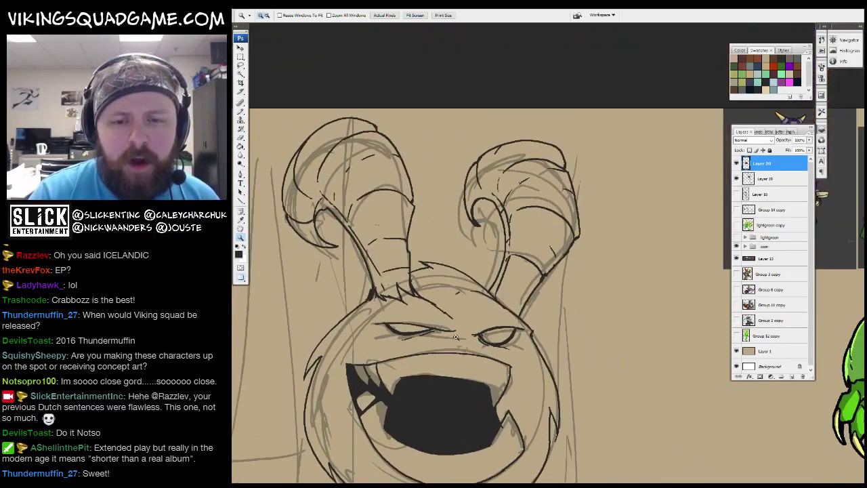
pyautogui.click(366, 204)
pyautogui.click(412, 237)
pyautogui.press('b')
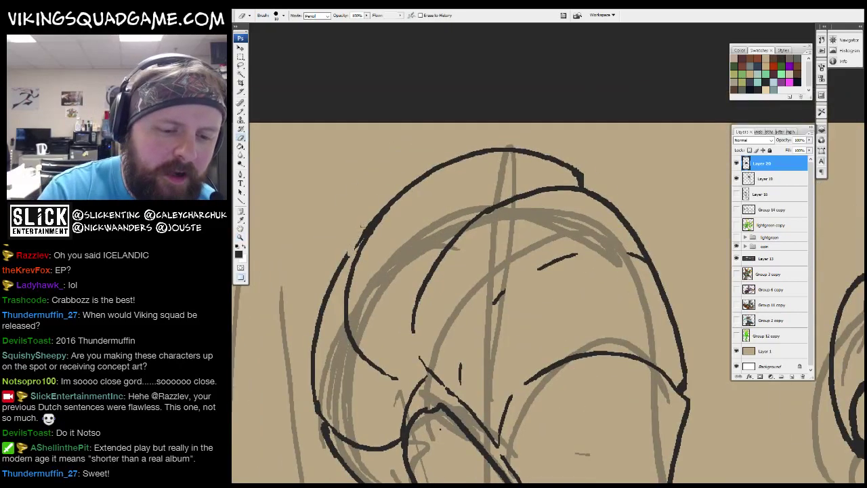
pyautogui.press('z')
pyautogui.keyDown('alt'); pyautogui.click(624, 346); pyautogui.keyUp('alt')
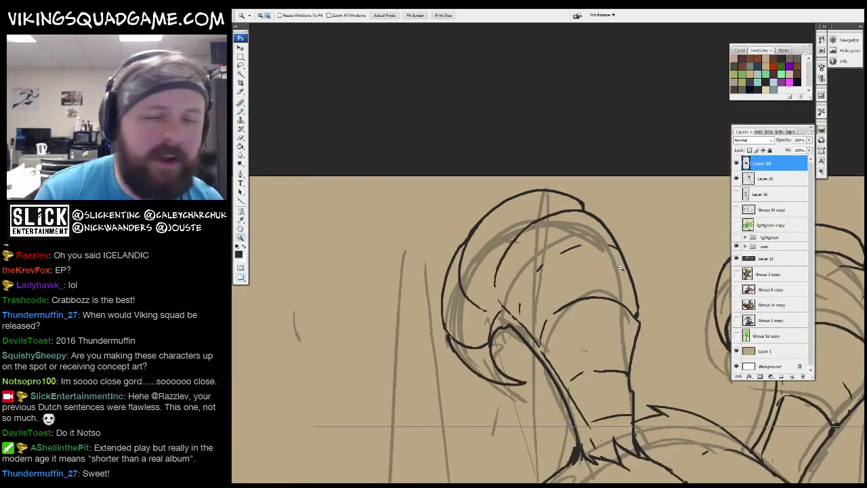
pyautogui.keyDown('alt'); pyautogui.click(624, 346); pyautogui.keyUp('alt')
pyautogui.keyDown('alt'); pyautogui.click(623, 347); pyautogui.keyUp('alt')
# Extend the lower body's left edge downward and ink a roughly parallel diagonal line across the top of the legs.
pyautogui.moveTo(624, 347)
pyautogui.mouseDown()
pyautogui.moveTo(587, 307)
pyautogui.moveTo(480, 299)
pyautogui.moveTo(460, 221)
pyautogui.moveTo(250, 379)
pyautogui.moveTo(563, 109)
pyautogui.mouseUp()
pyautogui.click(564, 108)
pyautogui.press('b')
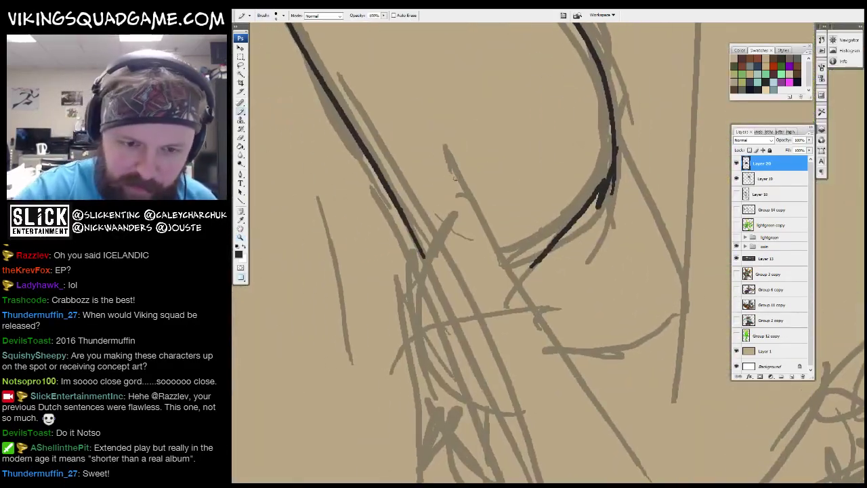
pyautogui.moveTo(395, 44); pyautogui.dragTo(511, 257)
pyautogui.moveTo(526, 294); pyautogui.dragTo(531, 254)
pyautogui.moveTo(332, 27); pyautogui.dragTo(439, 231)
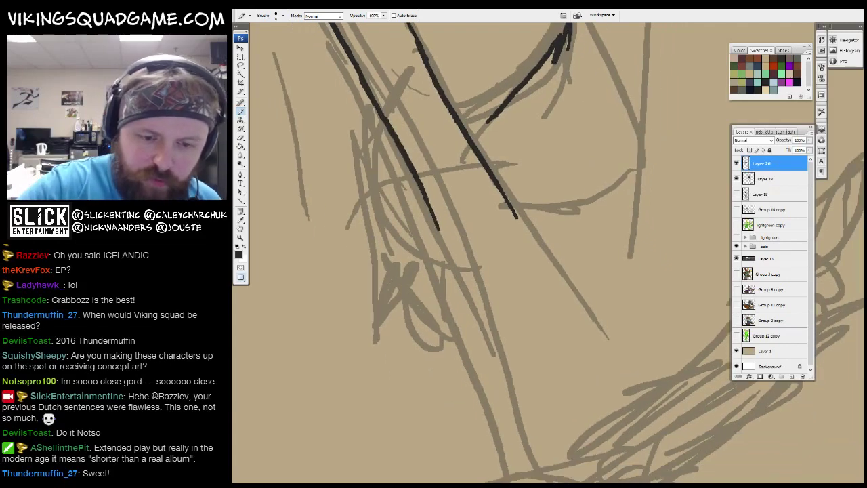
# Ink both edges of the front lower leg down toward the foot and connect them with a jagged fur fringe at the knee.
pyautogui.moveTo(474, 338); pyautogui.dragTo(453, 216)
pyautogui.moveTo(417, 171); pyautogui.dragTo(500, 377)
pyautogui.moveTo(499, 380)
pyautogui.mouseDown()
pyautogui.moveTo(489, 398)
pyautogui.moveTo(518, 402)
pyautogui.mouseUp()
pyautogui.moveTo(565, 337); pyautogui.dragTo(565, 424)
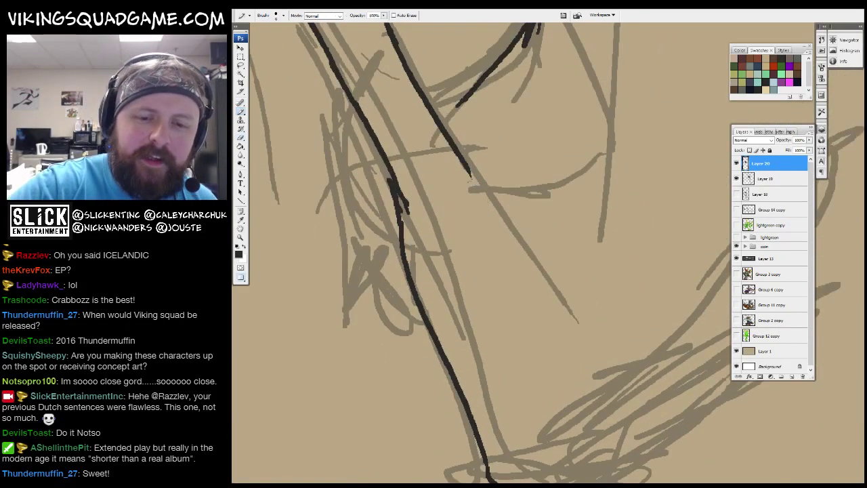
pyautogui.moveTo(613, 326); pyautogui.dragTo(644, 339)
pyautogui.moveTo(644, 339); pyautogui.dragTo(678, 353)
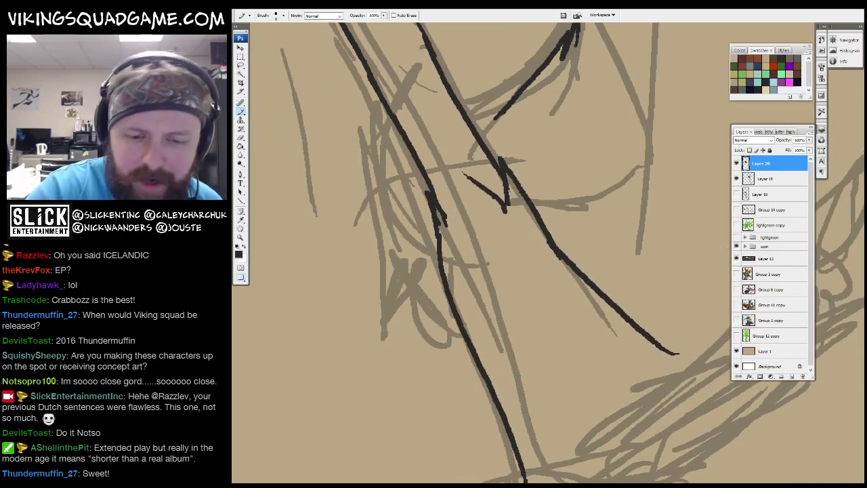
pyautogui.moveTo(513, 187); pyautogui.dragTo(535, 361)
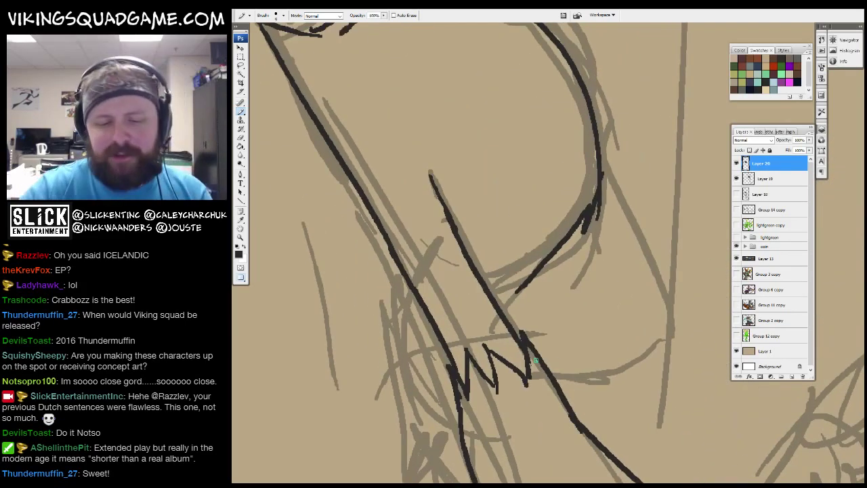
# Examine the whole inked creature, from the horns down to the new leg lines, at several magnifications.
pyautogui.press('z')
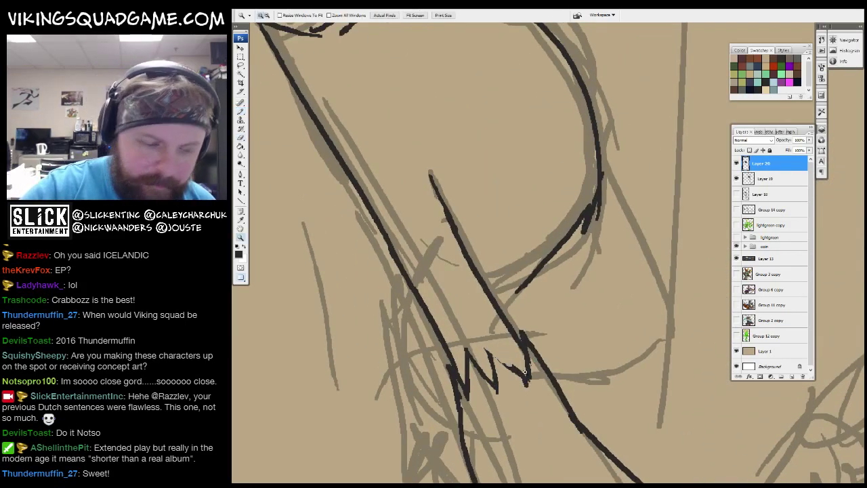
pyautogui.keyDown('alt'); pyautogui.click(549, 295); pyautogui.keyUp('alt')
pyautogui.keyDown('alt'); pyautogui.click(548, 296); pyautogui.keyUp('alt')
pyautogui.keyDown('alt'); pyautogui.click(549, 295); pyautogui.keyUp('alt')
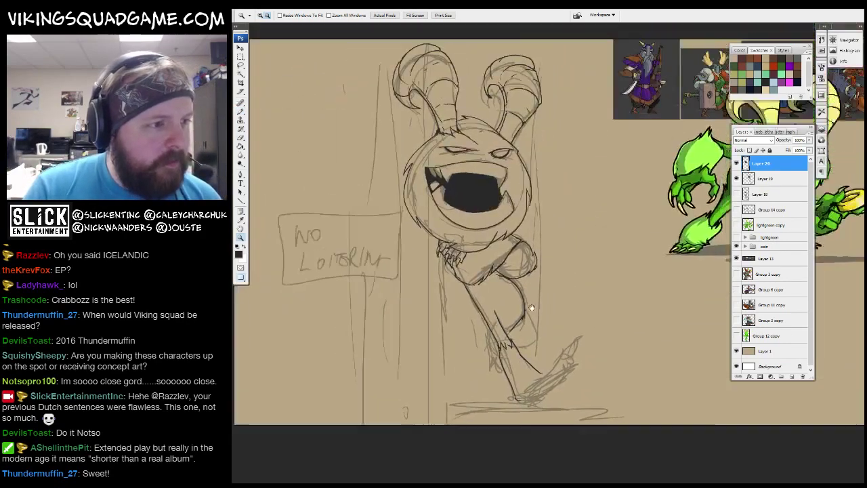
pyautogui.click(533, 306)
pyautogui.scroll(3, 447, 399)
pyautogui.press('b')
pyautogui.moveTo(424, 410); pyautogui.dragTo(525, 197)
pyautogui.press('z')
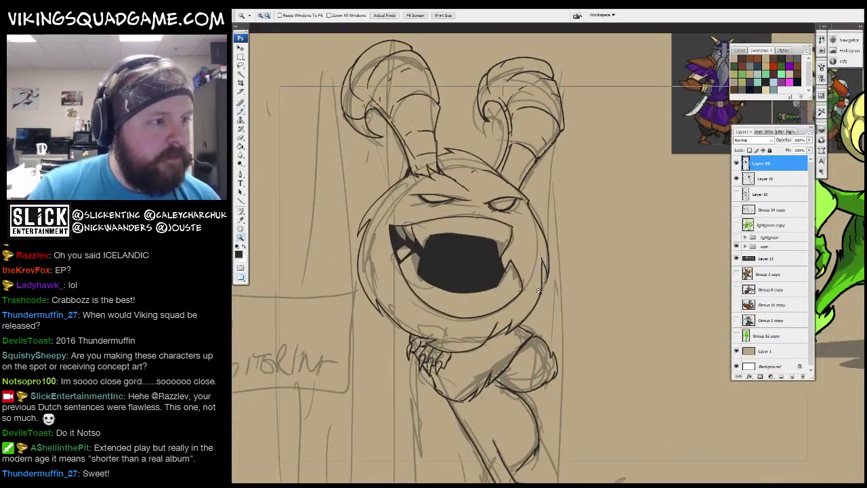
pyautogui.keyDown('alt'); pyautogui.click(542, 339); pyautogui.keyUp('alt')
pyautogui.moveTo(506, 307); pyautogui.dragTo(529, 236)
pyautogui.click(529, 237)
pyautogui.click(527, 235)
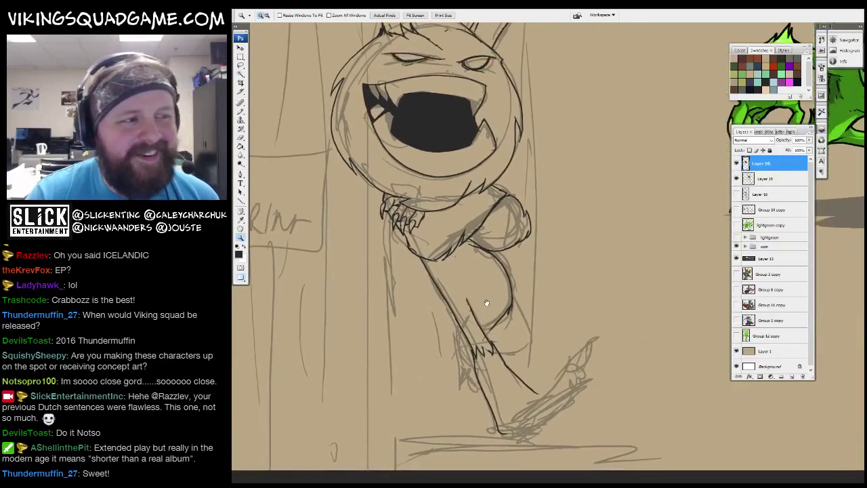
pyautogui.click(528, 235)
pyautogui.click(528, 235)
pyautogui.click(514, 285)
# Join the lower body's curve to the front leg line and ink the rear leg's outer edge with its knee corner.
pyautogui.press('b')
pyautogui.moveTo(547, 366)
pyautogui.mouseDown()
pyautogui.moveTo(570, 298)
pyautogui.moveTo(451, 220)
pyautogui.mouseUp()
pyautogui.press('b')
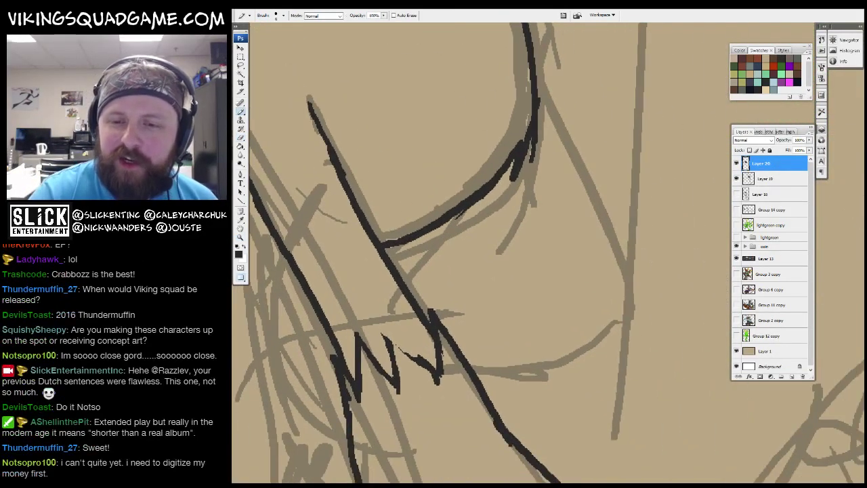
pyautogui.moveTo(533, 68); pyautogui.dragTo(607, 257)
pyautogui.moveTo(553, 356); pyautogui.dragTo(578, 395)
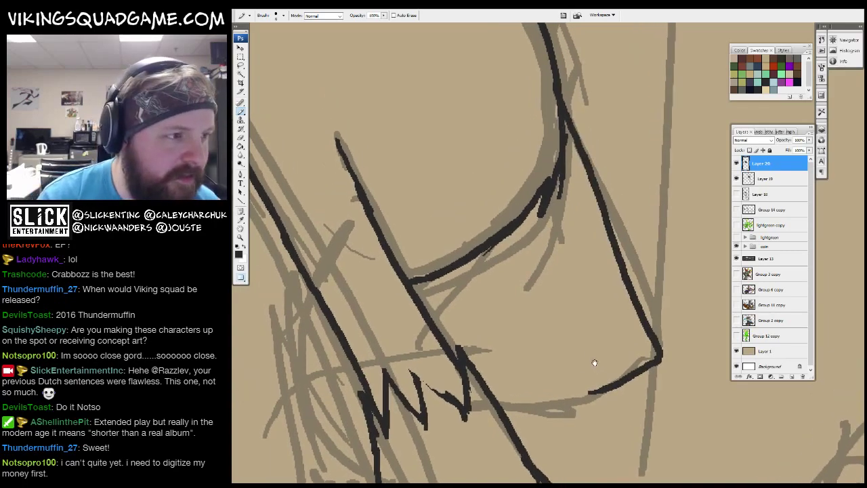
pyautogui.moveTo(594, 362); pyautogui.dragTo(597, 383)
# Ink the front foot's heel, flat sole and the jagged fur tufts running down from the ankle.
pyautogui.keyDown('alt'); pyautogui.click(616, 301); pyautogui.keyUp('alt')
pyautogui.keyDown('alt'); pyautogui.click(616, 300); pyautogui.keyUp('alt')
pyautogui.keyDown('alt'); pyautogui.click(616, 300); pyautogui.keyUp('alt')
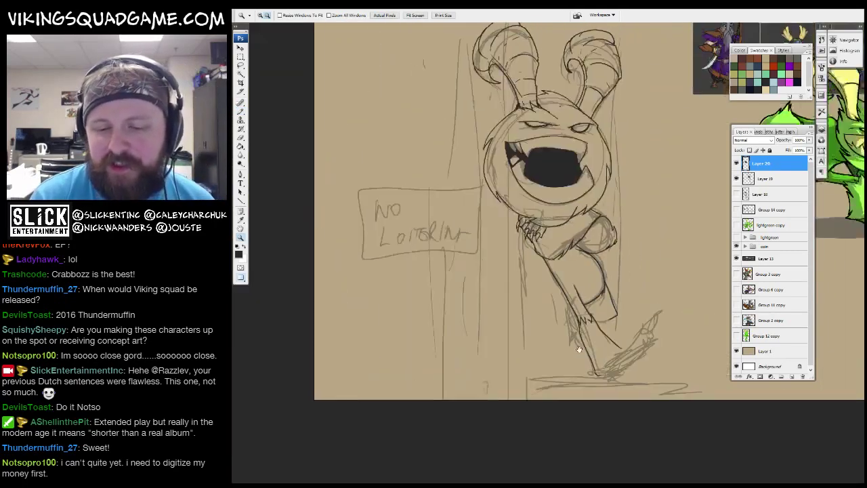
pyautogui.click(474, 339)
pyautogui.click(402, 280)
pyautogui.click(401, 280)
pyautogui.press('b')
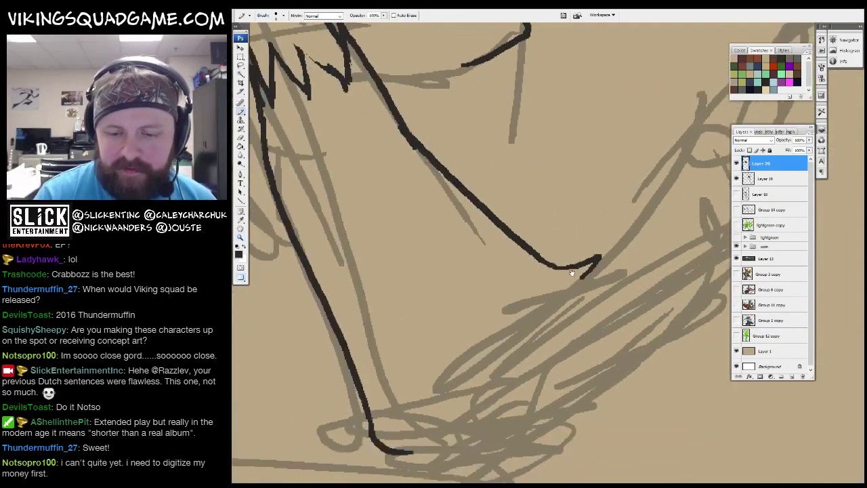
pyautogui.moveTo(618, 210); pyautogui.dragTo(430, 371)
pyautogui.moveTo(496, 364); pyautogui.dragTo(523, 335)
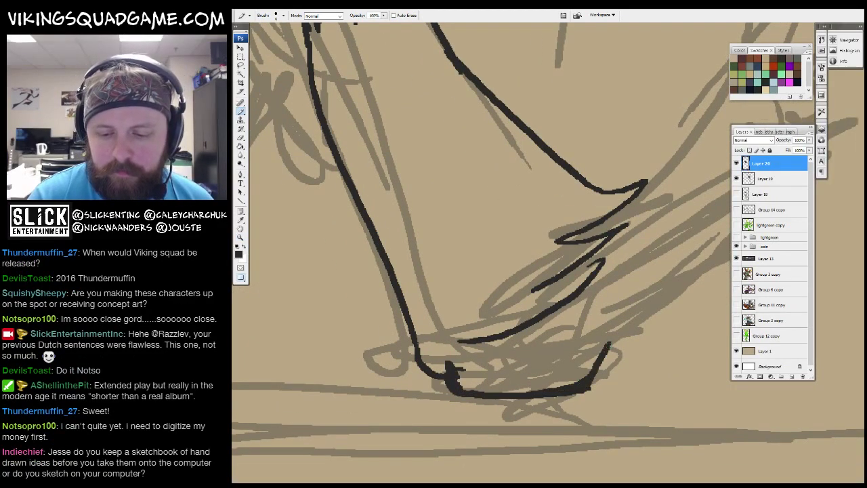
# Ink the foot's underside from the sole's front end, stepping up diagonally toward the raised toes.
pyautogui.moveTo(542, 271); pyautogui.dragTo(417, 293)
pyautogui.moveTo(504, 339); pyautogui.dragTo(473, 384)
pyautogui.moveTo(475, 305); pyautogui.dragTo(475, 325)
pyautogui.moveTo(480, 355)
pyautogui.mouseDown()
pyautogui.moveTo(560, 349)
pyautogui.moveTo(654, 235)
pyautogui.mouseUp()
pyautogui.moveTo(474, 305); pyautogui.dragTo(492, 298)
pyautogui.press('e')
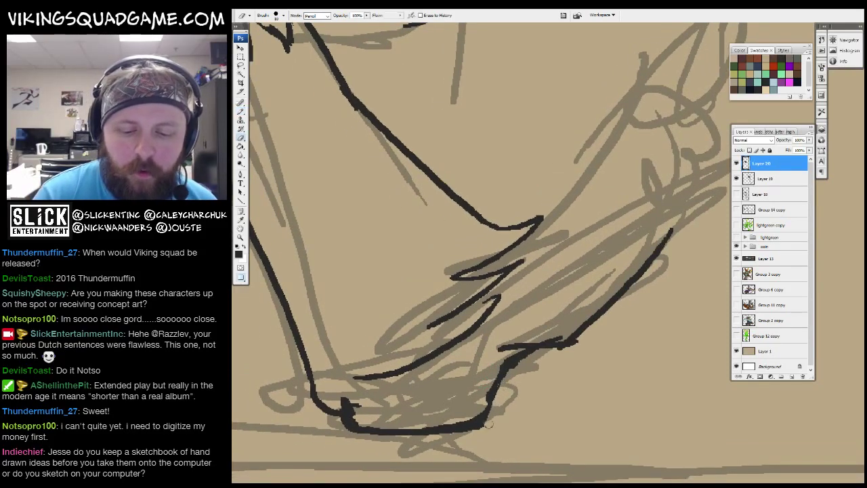
pyautogui.press('b')
pyautogui.moveTo(489, 425)
pyautogui.mouseDown()
pyautogui.moveTo(569, 305)
pyautogui.moveTo(574, 318)
pyautogui.mouseUp()
pyautogui.moveTo(662, 217); pyautogui.dragTo(533, 326)
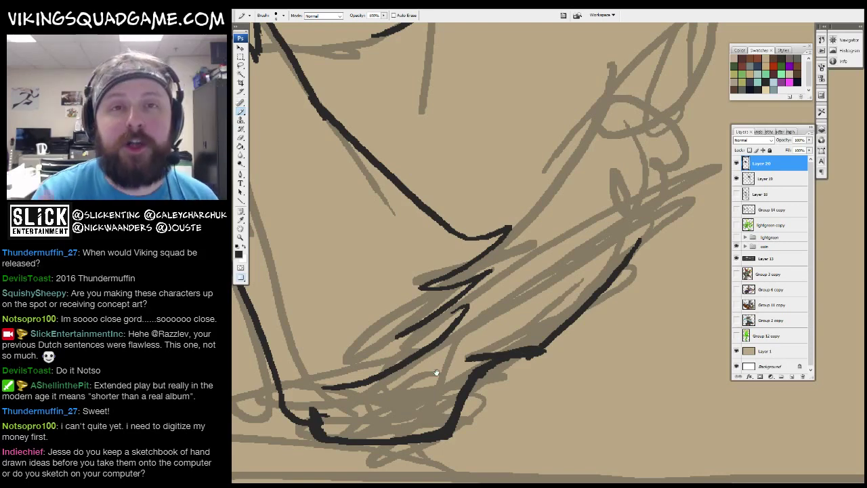
# Ink the toe-end corner and a short upward ankle stroke, join the heel to the fur tufts and thicken the knee fringe.
pyautogui.moveTo(502, 241); pyautogui.dragTo(488, 290)
pyautogui.moveTo(520, 243)
pyautogui.mouseDown()
pyautogui.moveTo(501, 240)
pyautogui.moveTo(607, 268)
pyautogui.moveTo(701, 275)
pyautogui.moveTo(718, 224)
pyautogui.mouseUp()
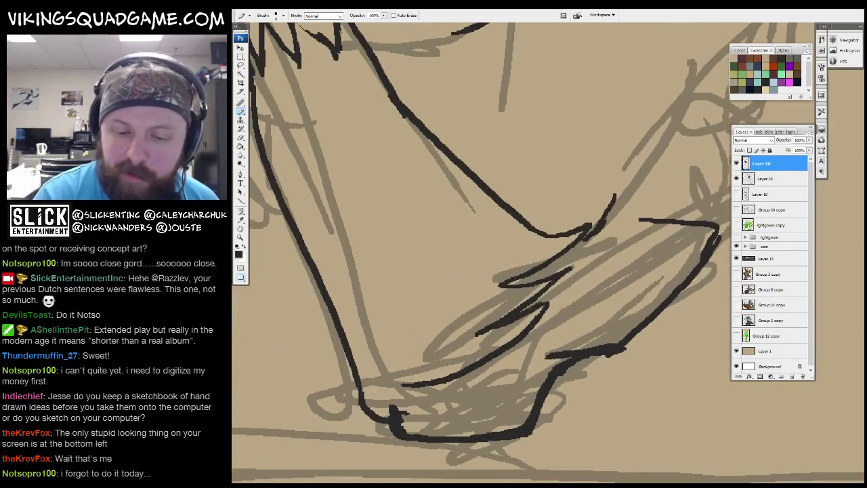
pyautogui.moveTo(449, 352); pyautogui.dragTo(488, 354)
pyautogui.moveTo(414, 308); pyautogui.dragTo(458, 359)
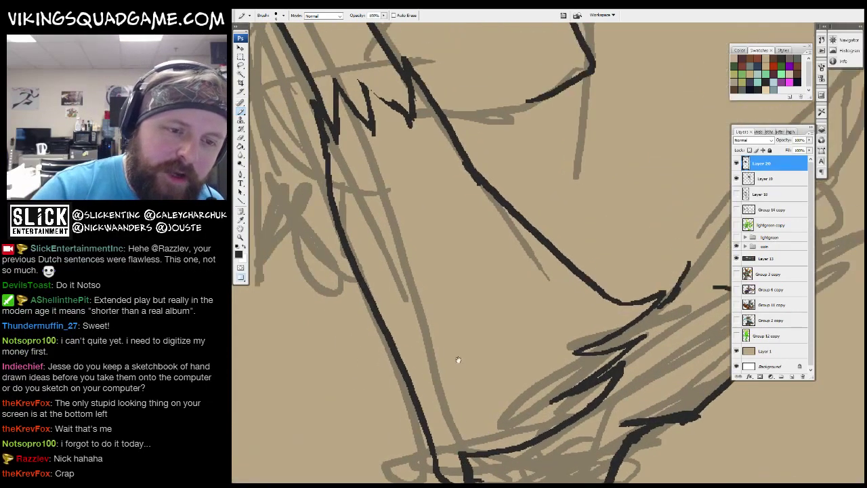
pyautogui.moveTo(434, 271); pyautogui.dragTo(505, 443)
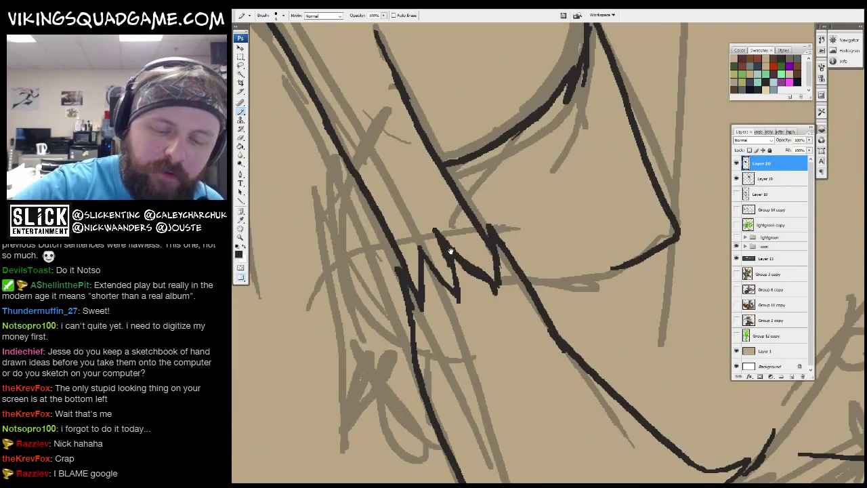
pyautogui.moveTo(474, 271)
pyautogui.mouseDown()
pyautogui.moveTo(501, 203)
pyautogui.moveTo(474, 143)
pyautogui.mouseUp()
# Close the gaps in the elbow's underside outline so the forearm line meets the fur tufts.
pyautogui.press('z')
pyautogui.keyDown('alt'); pyautogui.click(567, 209); pyautogui.keyUp('alt')
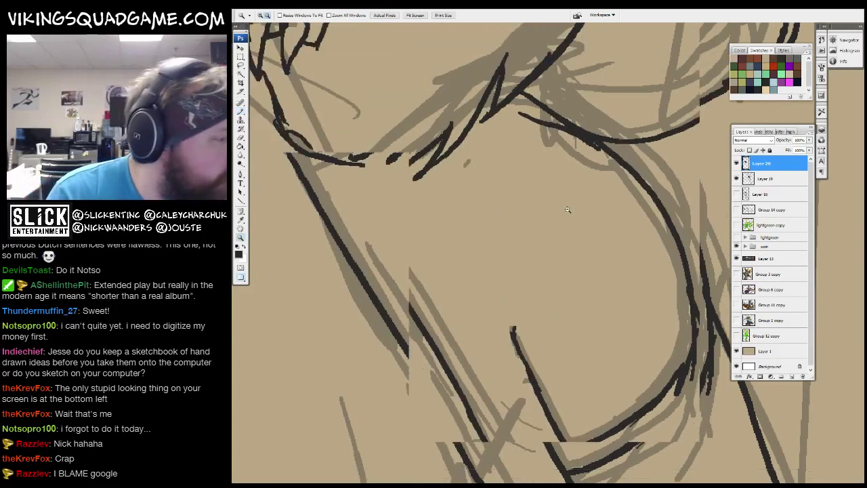
pyautogui.keyDown('alt'); pyautogui.click(581, 115); pyautogui.keyUp('alt')
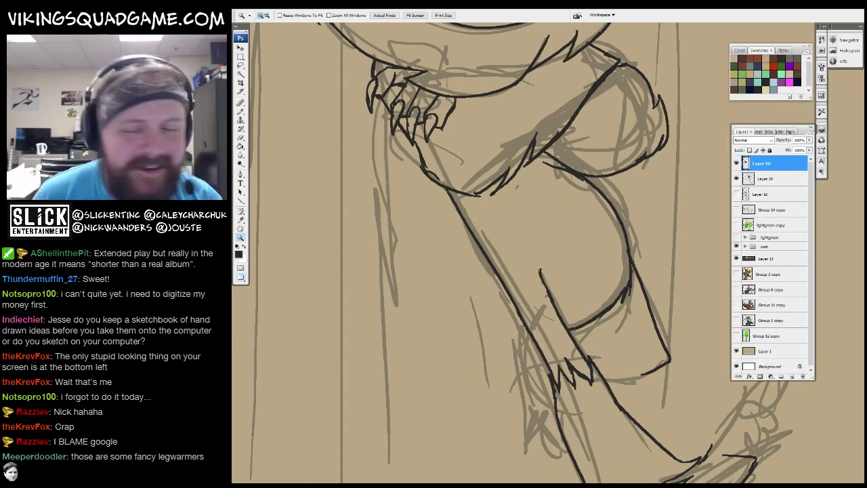
pyautogui.click(553, 162)
pyautogui.click(533, 371)
pyautogui.press('b')
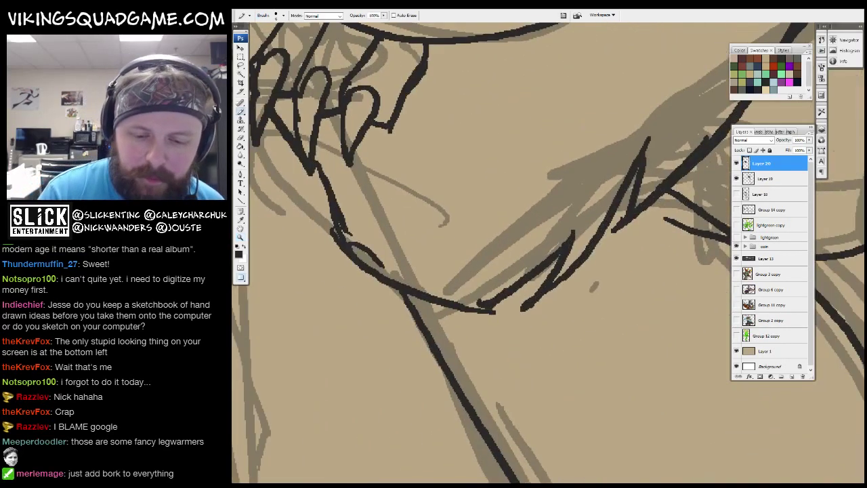
pyautogui.scroll(1, 576, 243)
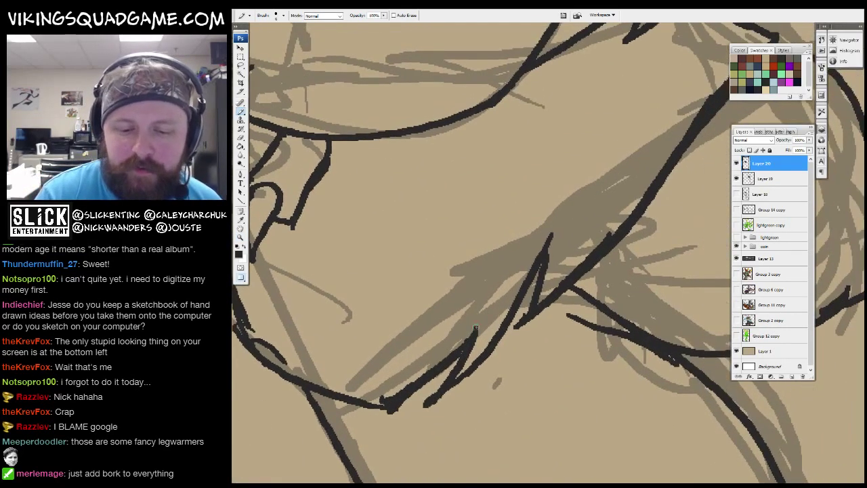
pyautogui.moveTo(660, 322)
pyautogui.mouseDown()
pyautogui.moveTo(535, 237)
pyautogui.moveTo(574, 274)
pyautogui.mouseUp()
# Examine the full drawing beside the green reference creature and change the screen mode to show the menu bar.
pyautogui.press('z')
pyautogui.scroll(-4, 574, 274)
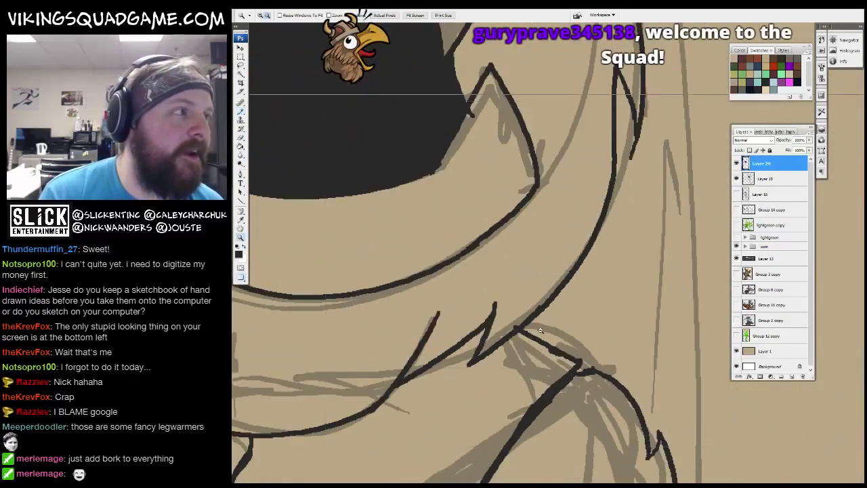
pyautogui.scroll(-3, 569, 383)
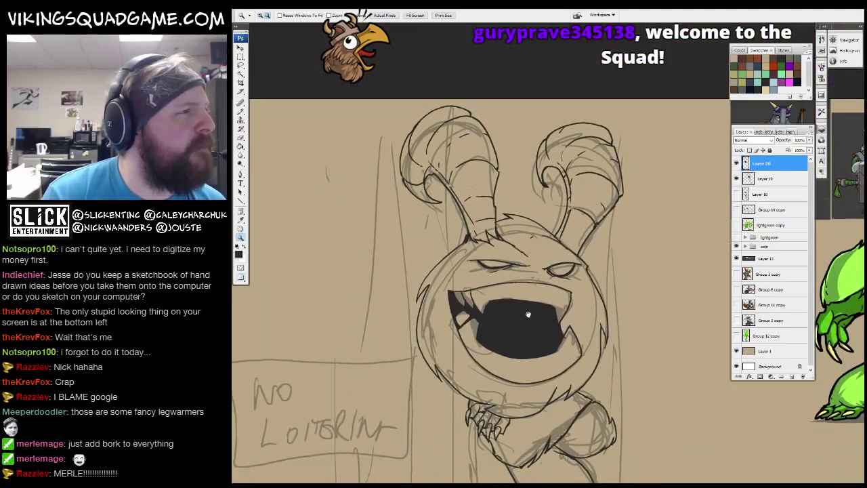
pyautogui.press('b')
pyautogui.scroll(5, 525, 322)
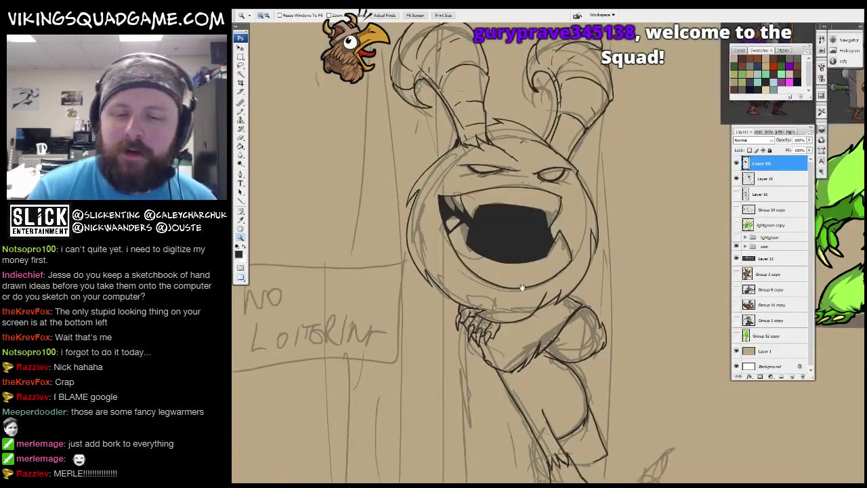
pyautogui.press('z')
pyautogui.scroll(-5, 493, 218)
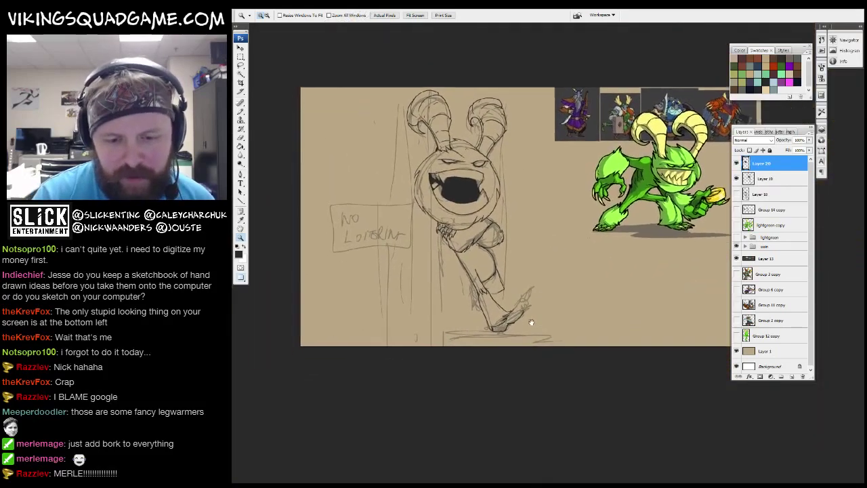
pyautogui.press('f')
pyautogui.press('f')
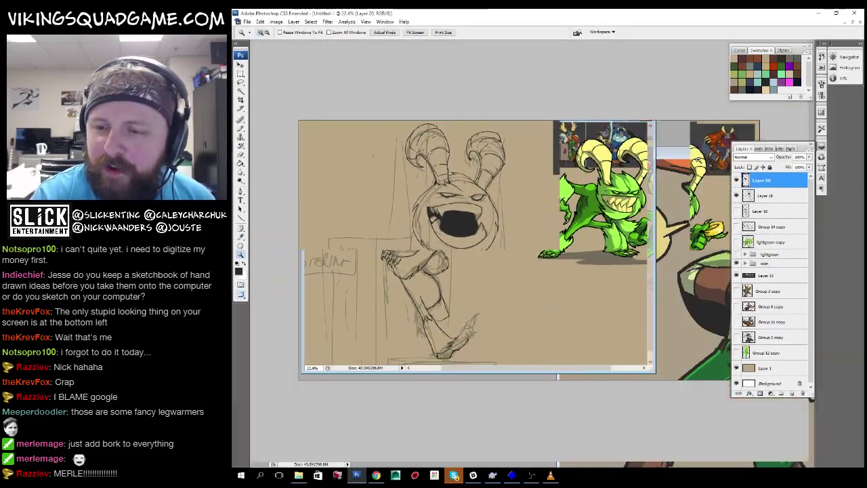
# Examine the inked horns, eyes, mouth and head outline at several magnifications.
pyautogui.scroll(4, 527, 331)
pyautogui.scroll(3, 527, 331)
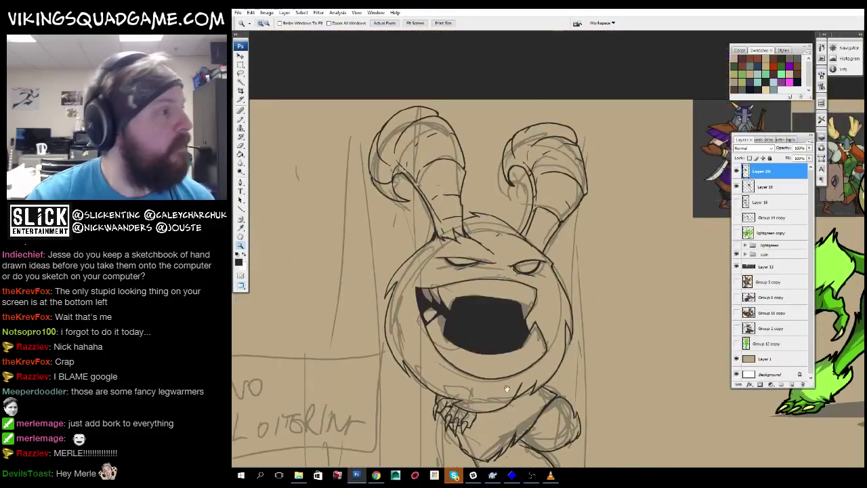
pyautogui.scroll(5, 515, 376)
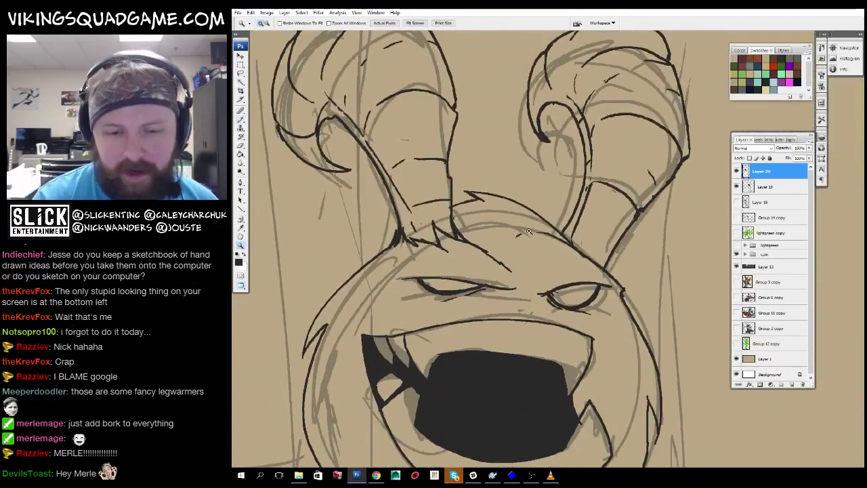
pyautogui.scroll(3, 515, 376)
pyautogui.scroll(-6, 578, 301)
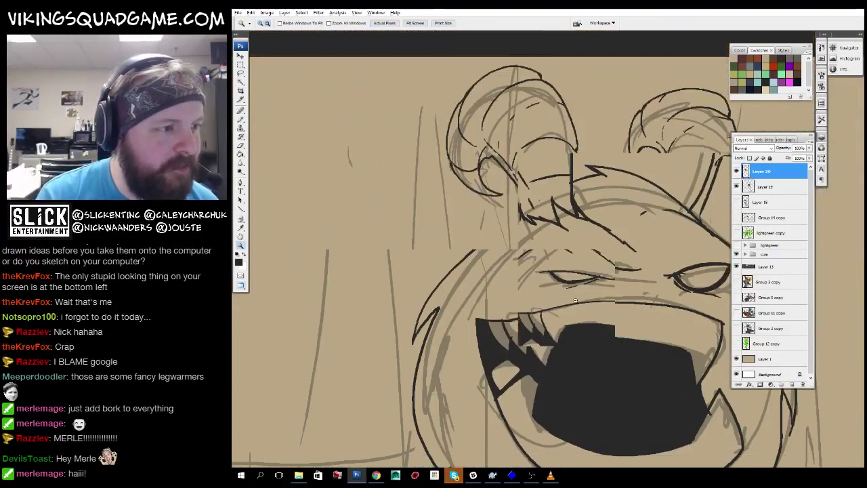
pyautogui.moveTo(569, 298); pyautogui.dragTo(541, 224)
pyautogui.scroll(4, 527, 250)
pyautogui.scroll(-4, 527, 250)
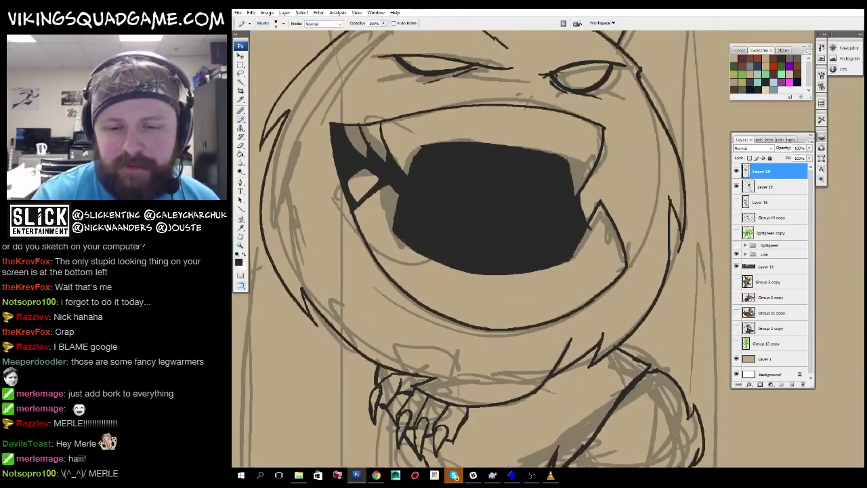
pyautogui.scroll(5, 527, 250)
# Extend the dark mouth's upper left corner slightly outward into a sharper tip.
pyautogui.press('b')
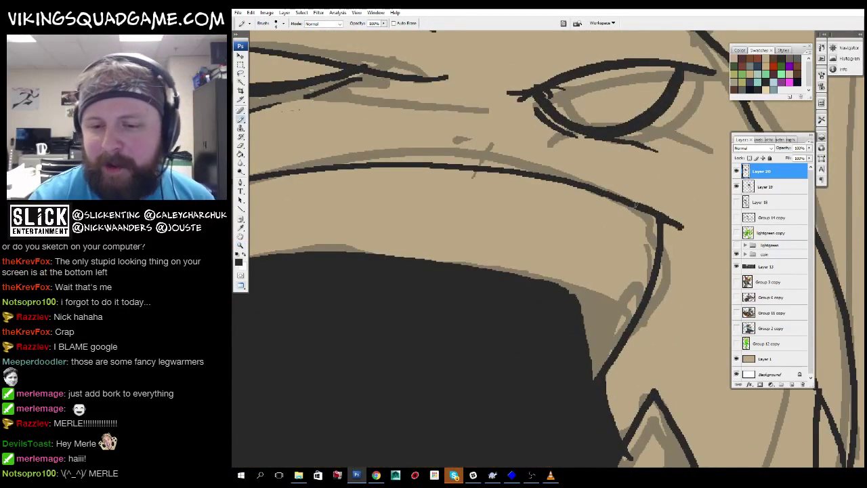
pyautogui.moveTo(372, 169); pyautogui.dragTo(617, 160)
pyautogui.moveTo(383, 181); pyautogui.dragTo(529, 192)
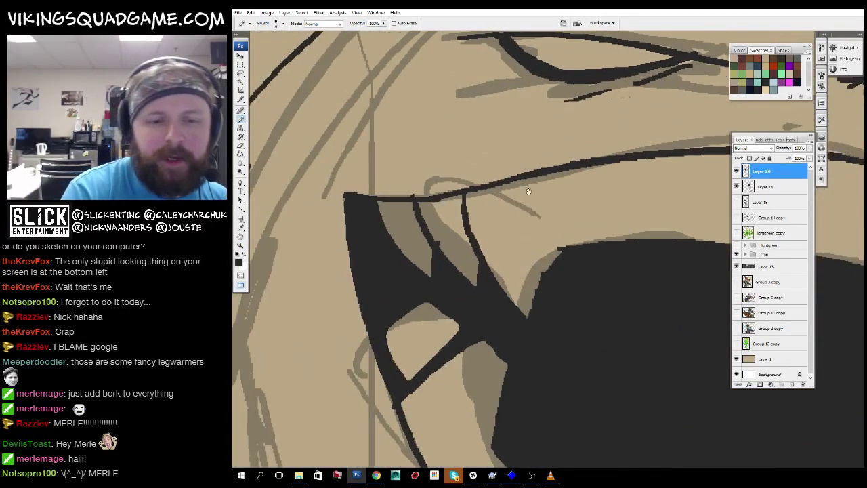
pyautogui.moveTo(344, 195); pyautogui.dragTo(333, 191)
pyautogui.scroll(-1, 342, 194)
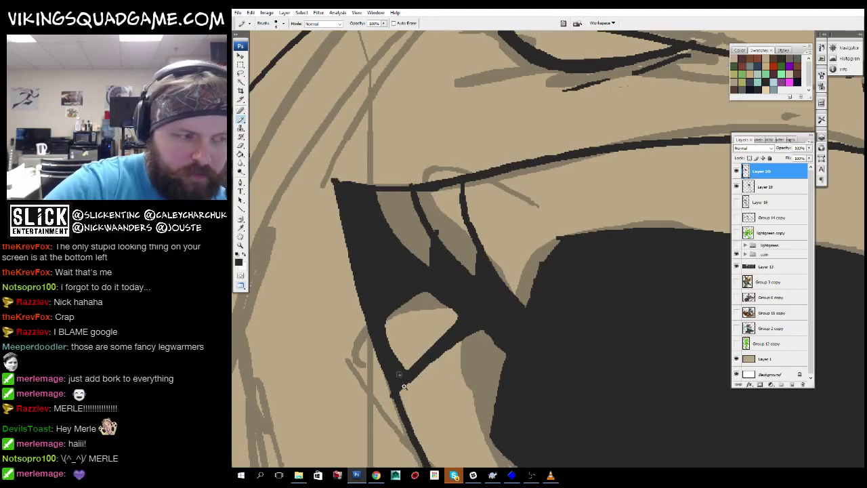
# Review the whole creature zoomed out and switch to the document containing the Wandersong character artwork.
pyautogui.press('z')
pyautogui.keyDown('alt'); pyautogui.click(552, 294); pyautogui.keyUp('alt')
pyautogui.keyDown('alt'); pyautogui.click(556, 319); pyautogui.keyUp('alt')
pyautogui.keyDown('alt'); pyautogui.click(557, 277); pyautogui.keyUp('alt')
pyautogui.keyDown('alt'); pyautogui.click(556, 277); pyautogui.keyUp('alt')
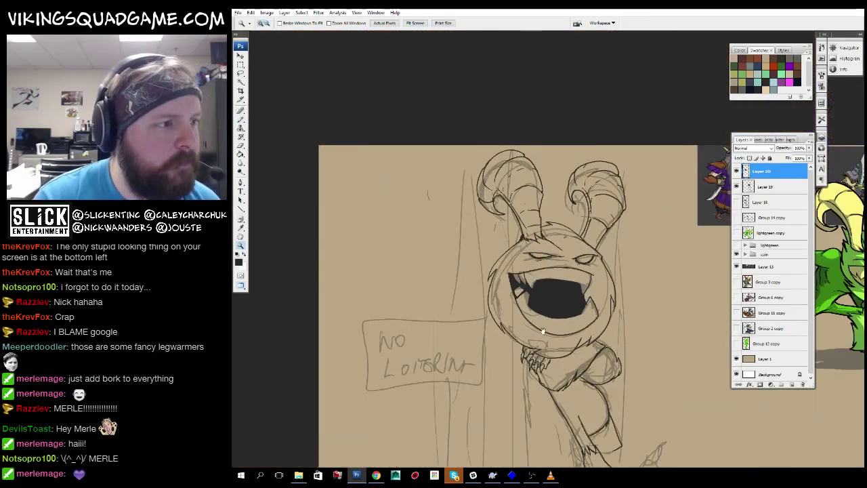
pyautogui.scroll(-2, 555, 271)
pyautogui.scroll(-2, 554, 261)
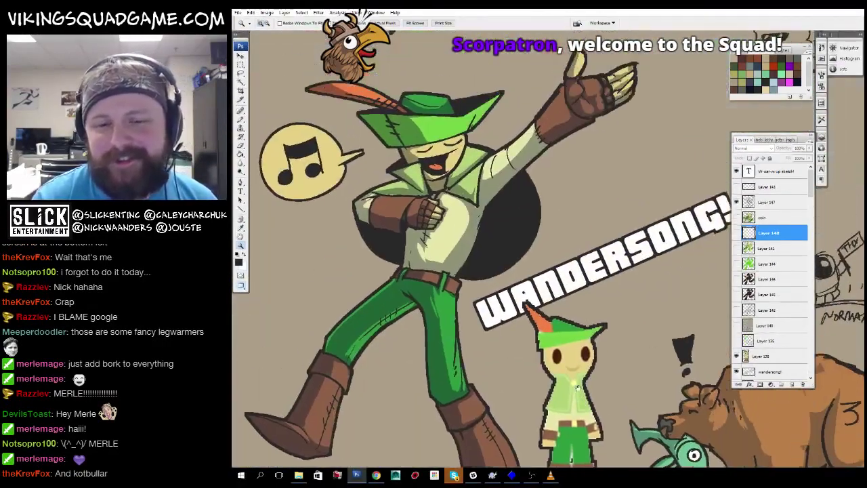
# Add a new layer just below the warm-up sketch text layer for sketching in an empty canvas area.
pyautogui.scroll(-10, 739, 318)
pyautogui.scroll(-2, 739, 319)
pyautogui.click(772, 202)
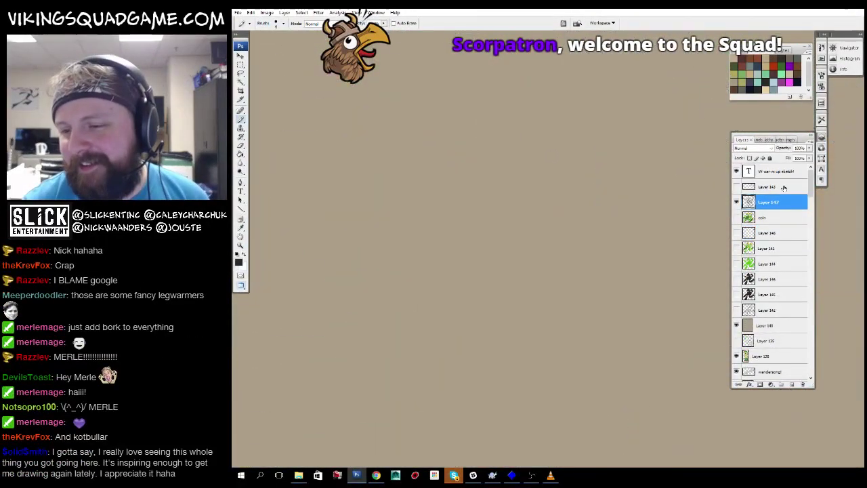
pyautogui.click(791, 384)
pyautogui.moveTo(567, 311); pyautogui.dragTo(609, 273)
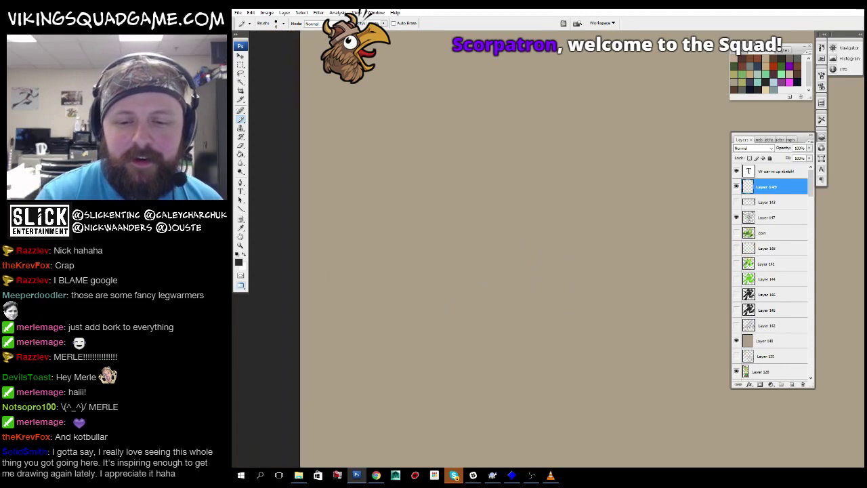
# Sketch two large pincers with round joints side by side on the blank canvas area.
pyautogui.moveTo(441, 280)
pyautogui.mouseDown()
pyautogui.moveTo(532, 234)
pyautogui.moveTo(442, 281)
pyautogui.mouseUp()
pyautogui.moveTo(528, 256); pyautogui.dragTo(527, 257)
pyautogui.moveTo(468, 293); pyautogui.dragTo(548, 272)
pyautogui.moveTo(598, 272); pyautogui.dragTo(574, 268)
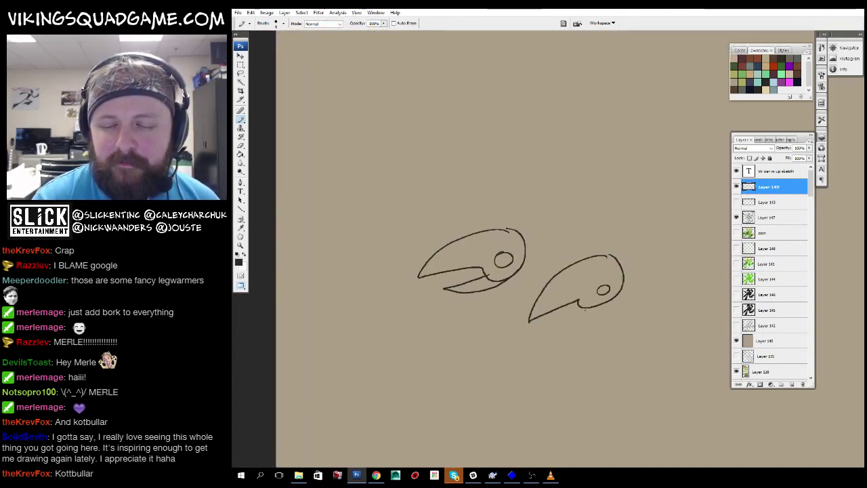
# Sketch the scorpion's segmented body behind the pincers and a tail curving up into a USB plug.
pyautogui.moveTo(526, 234); pyautogui.dragTo(620, 251)
pyautogui.moveTo(620, 250); pyautogui.dragTo(607, 281)
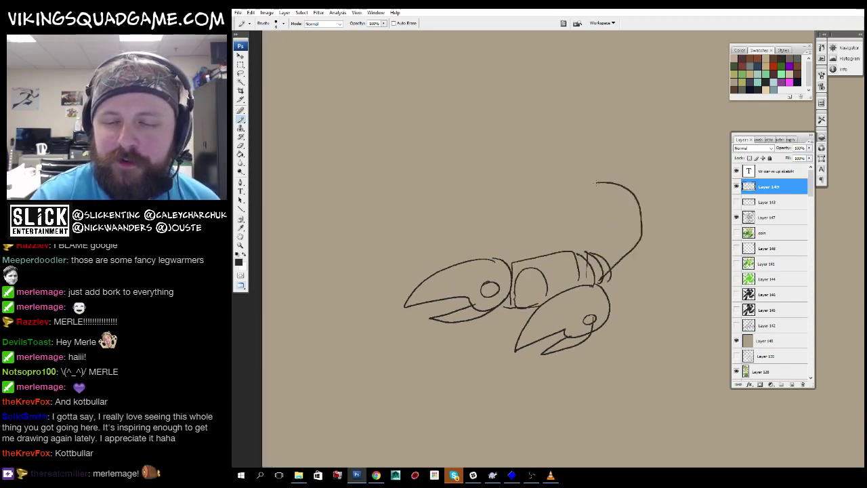
pyautogui.moveTo(566, 196)
pyautogui.mouseDown()
pyautogui.moveTo(589, 195)
pyautogui.moveTo(566, 188)
pyautogui.mouseUp()
pyautogui.moveTo(594, 279); pyautogui.dragTo(593, 271)
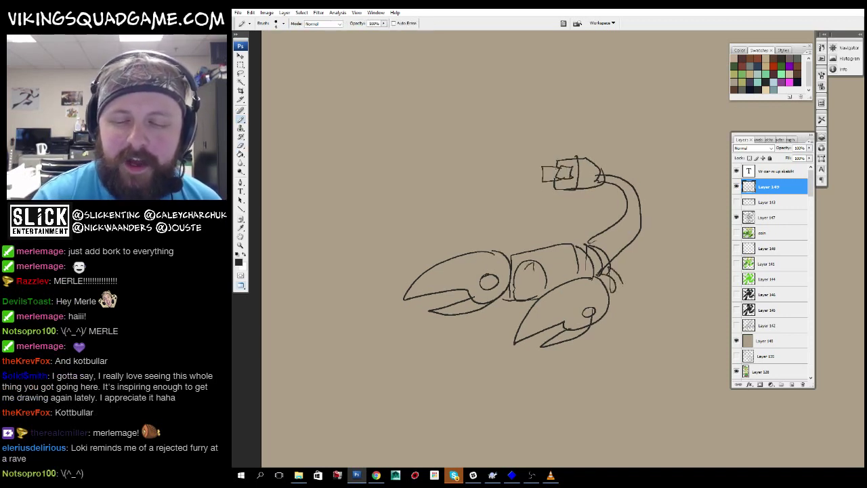
# Cross-hatch the oval on the scorpion's body front and add zigzag marks above and ground lines below.
pyautogui.moveTo(578, 271); pyautogui.dragTo(587, 286)
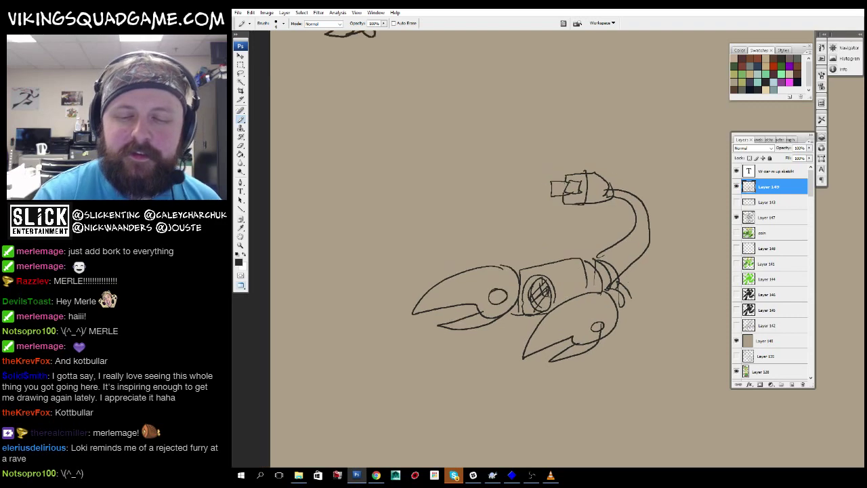
pyautogui.moveTo(523, 223); pyautogui.dragTo(526, 223)
pyautogui.moveTo(515, 238); pyautogui.dragTo(523, 245)
pyautogui.moveTo(490, 218); pyautogui.dragTo(512, 245)
pyautogui.moveTo(512, 246); pyautogui.dragTo(514, 253)
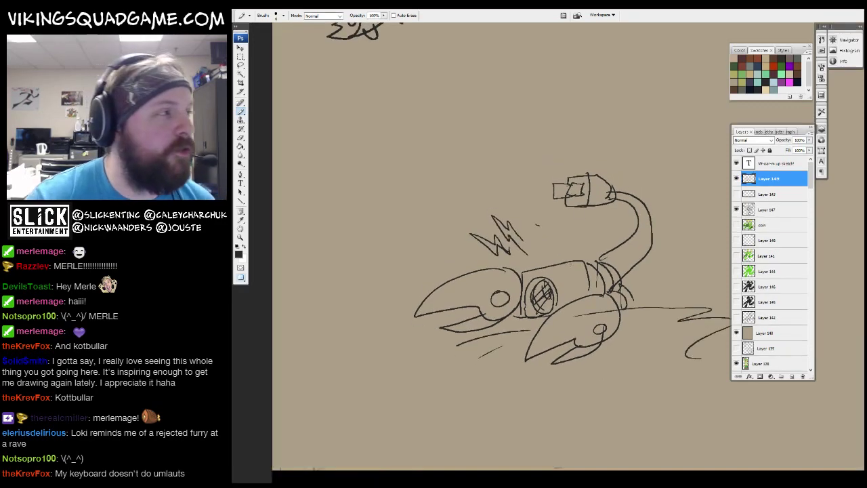
# Switch back to the horned creature document and examine the foot's linework up close.
pyautogui.hotkey('ctrl', 'Tab')
pyautogui.hotkey('ctrl', 'Tab')
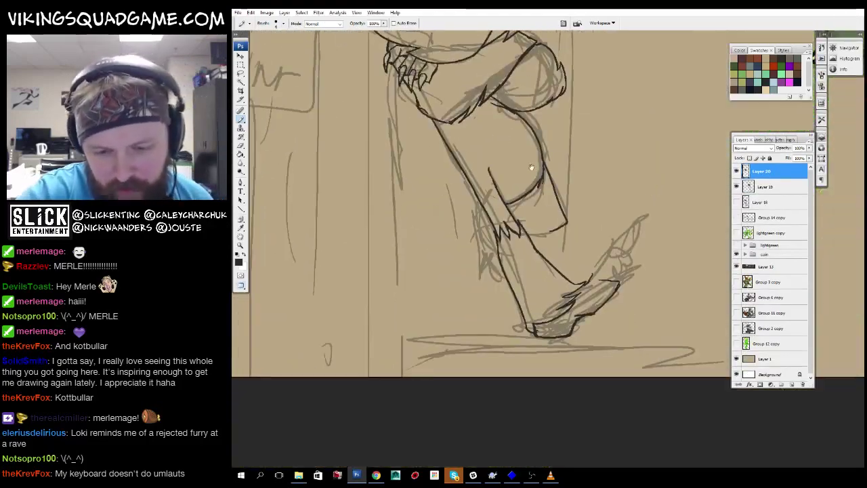
pyautogui.click(522, 286)
pyautogui.click(522, 286)
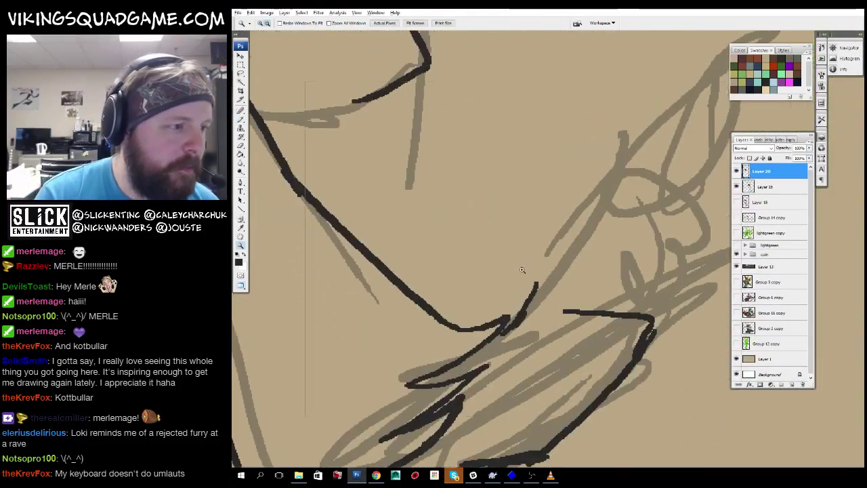
pyautogui.keyDown('alt'); pyautogui.click(522, 285); pyautogui.keyUp('alt')
pyautogui.click(520, 285)
pyautogui.click(520, 284)
pyautogui.moveTo(521, 284)
pyautogui.mouseDown()
pyautogui.moveTo(621, 207)
pyautogui.moveTo(551, 251)
pyautogui.moveTo(565, 278)
pyautogui.moveTo(560, 265)
pyautogui.mouseUp()
pyautogui.moveTo(493, 287)
pyautogui.mouseDown()
pyautogui.moveTo(504, 279)
pyautogui.moveTo(305, 287)
pyautogui.moveTo(334, 333)
pyautogui.mouseUp()
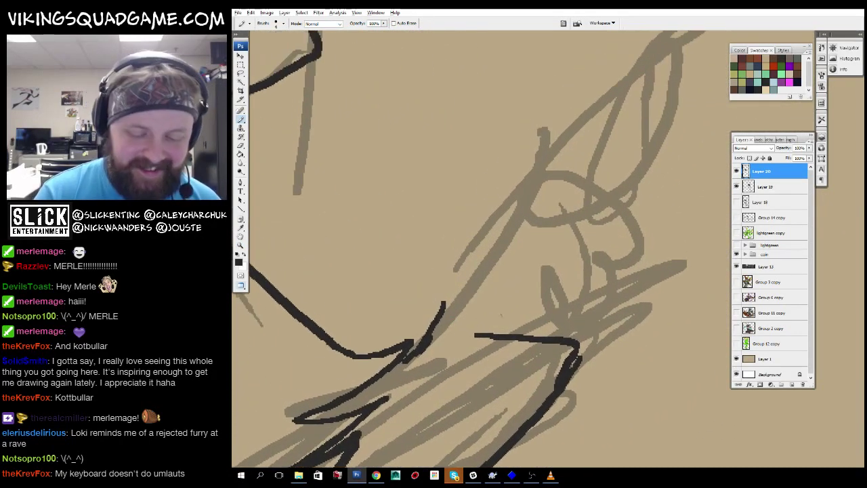
# Ink the rear lower leg's inner contour and curved bottom edge, plus a short line behind the front shin.
pyautogui.moveTo(501, 315)
pyautogui.mouseDown()
pyautogui.moveTo(467, 318)
pyautogui.moveTo(486, 254)
pyautogui.moveTo(576, 263)
pyautogui.moveTo(406, 224)
pyautogui.moveTo(560, 403)
pyautogui.moveTo(483, 435)
pyautogui.moveTo(506, 161)
pyautogui.mouseUp()
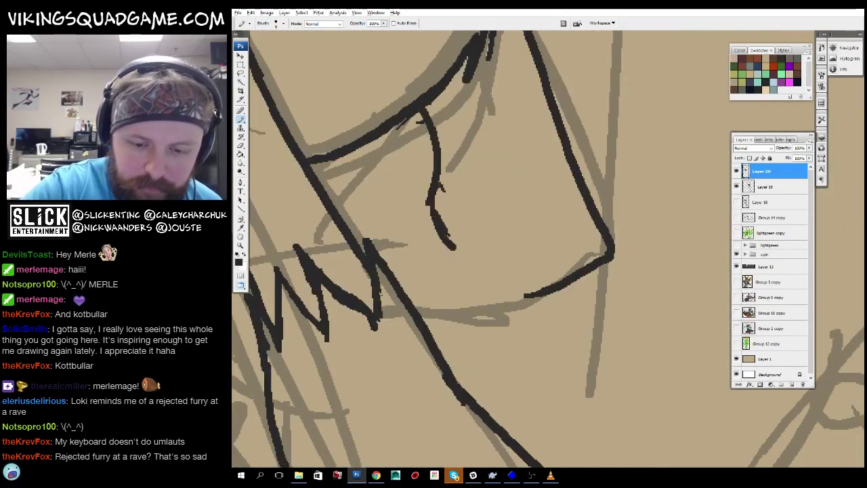
pyautogui.moveTo(558, 276)
pyautogui.mouseDown()
pyautogui.moveTo(619, 280)
pyautogui.moveTo(602, 277)
pyautogui.moveTo(454, 332)
pyautogui.moveTo(535, 376)
pyautogui.mouseUp()
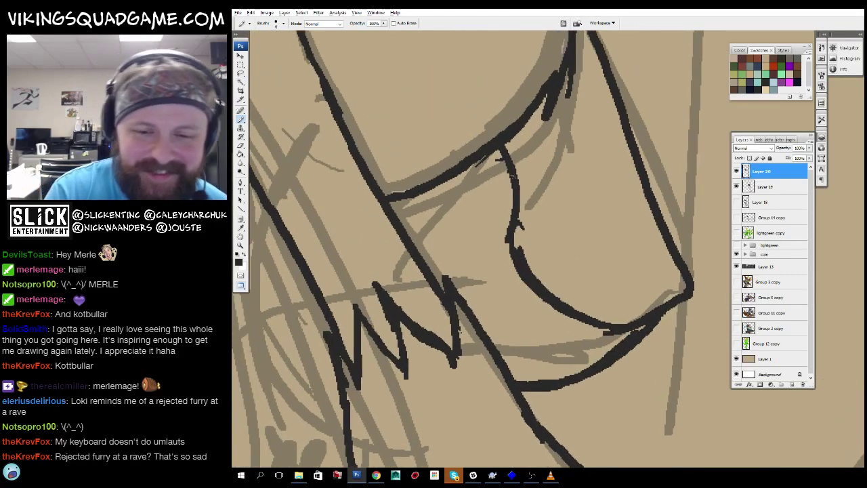
pyautogui.moveTo(508, 179)
pyautogui.mouseDown()
pyautogui.moveTo(560, 194)
pyautogui.moveTo(544, 135)
pyautogui.mouseUp()
pyautogui.press('z')
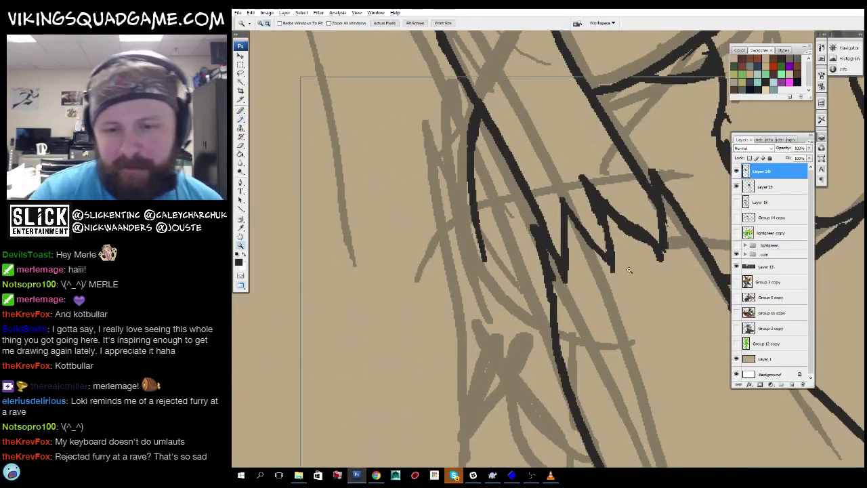
# Ink a fold line across the ankle and remove the toe end of the foot's outline.
pyautogui.keyDown('alt'); pyautogui.click(650, 302); pyautogui.keyUp('alt')
pyautogui.keyDown('alt'); pyautogui.click(651, 303); pyautogui.keyUp('alt')
pyautogui.keyDown('alt'); pyautogui.click(651, 303); pyautogui.keyUp('alt')
pyautogui.keyDown('alt'); pyautogui.click(650, 303); pyautogui.keyUp('alt')
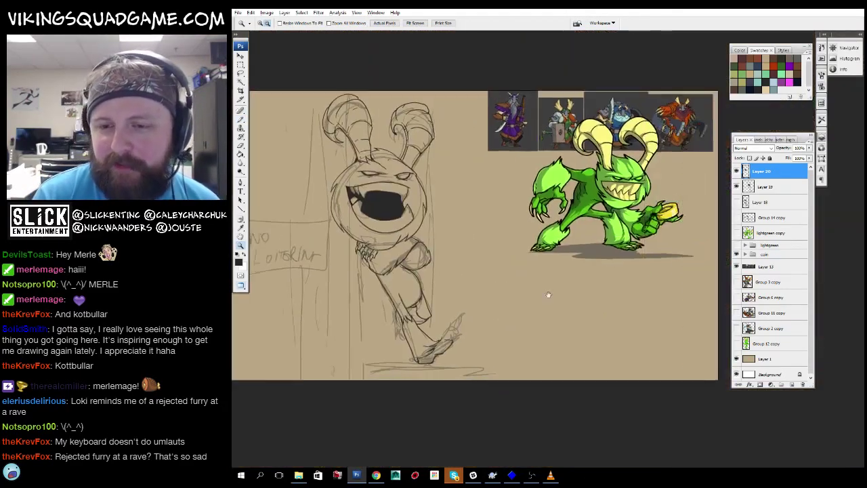
pyautogui.click(650, 303)
pyautogui.click(651, 303)
pyautogui.press('b')
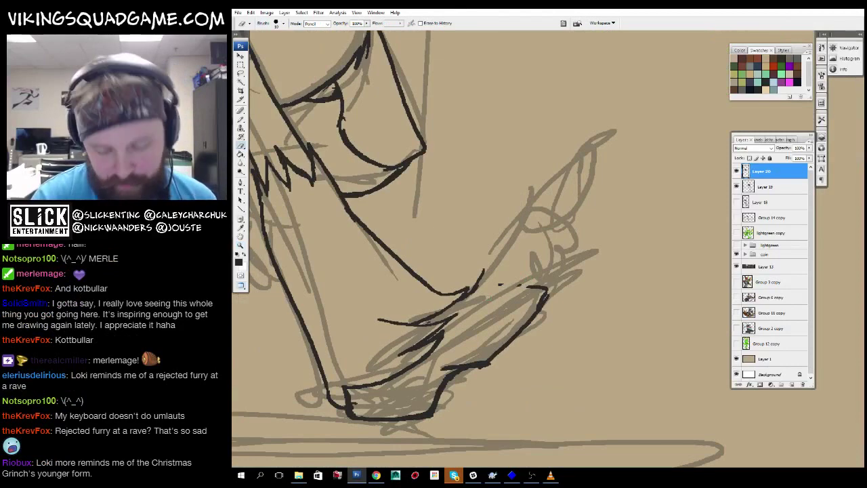
pyautogui.press('l')
pyautogui.moveTo(605, 200); pyautogui.dragTo(612, 206)
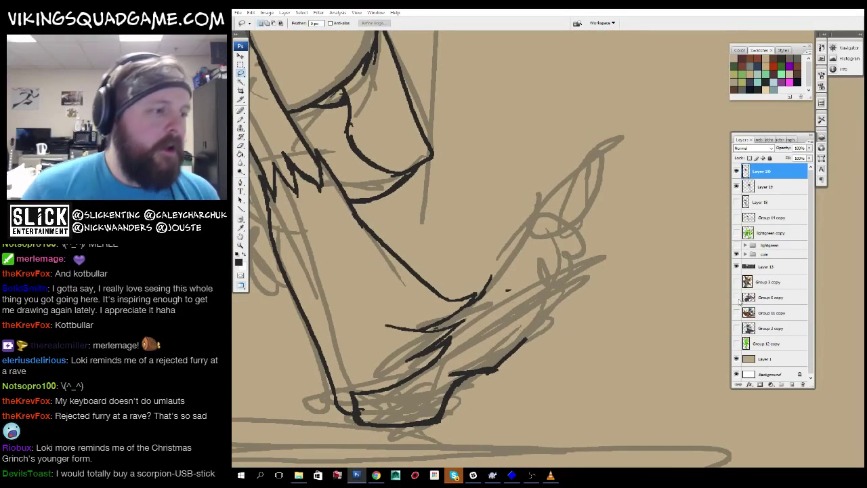
# Save the creature drawing in Photoshop format with Maximize Compatibility enabled.
pyautogui.hotkey('ctrl', '-')
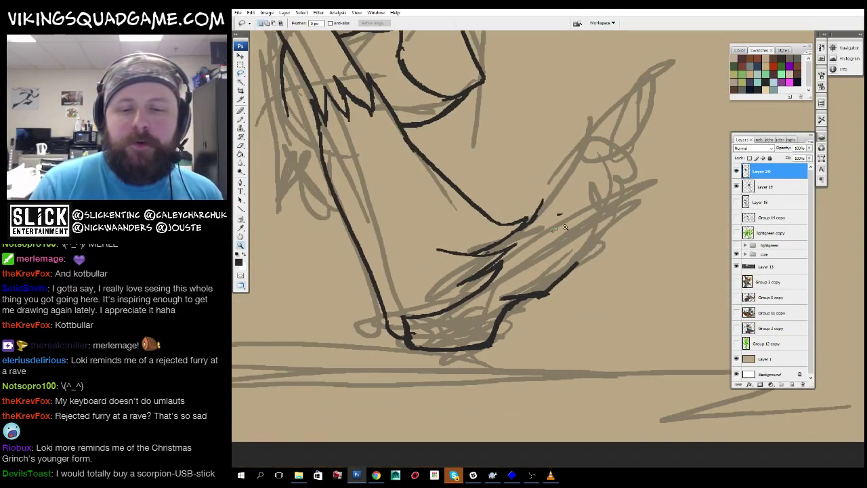
pyautogui.press('z')
pyautogui.keyDown('alt'); pyautogui.click(505, 281); pyautogui.keyUp('alt')
pyautogui.keyDown('alt'); pyautogui.click(501, 271); pyautogui.keyUp('alt')
pyautogui.keyDown('alt'); pyautogui.click(499, 265); pyautogui.keyUp('alt')
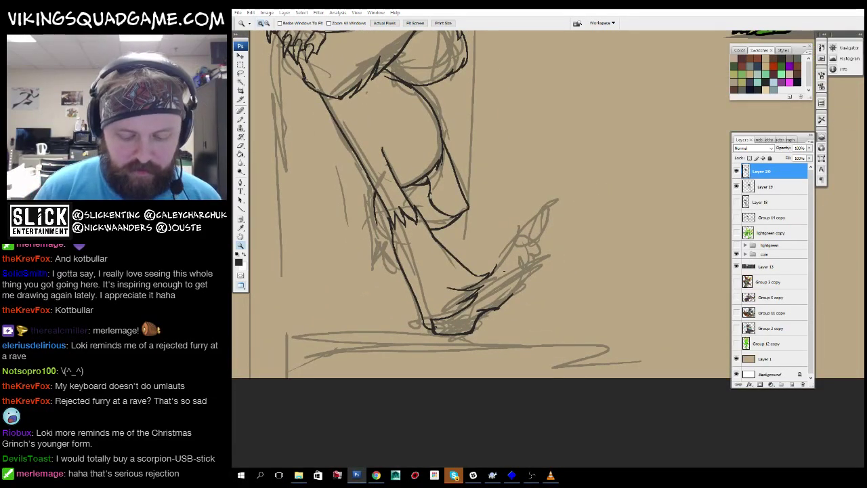
pyautogui.press('f')
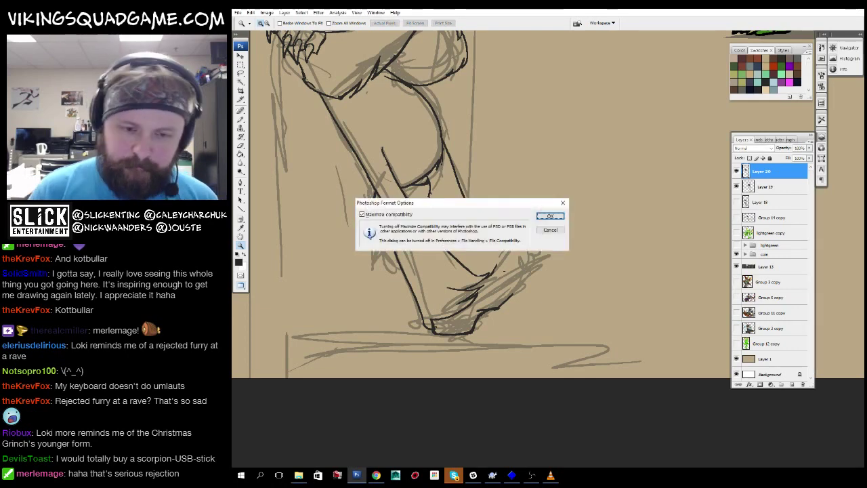
pyautogui.click(546, 219)
# Clean up the junction where the arm line meets the shoulder and review the whole creature.
pyautogui.moveTo(520, 305)
pyautogui.mouseDown()
pyautogui.moveTo(530, 252)
pyautogui.moveTo(496, 335)
pyautogui.moveTo(499, 319)
pyautogui.moveTo(520, 372)
pyautogui.mouseUp()
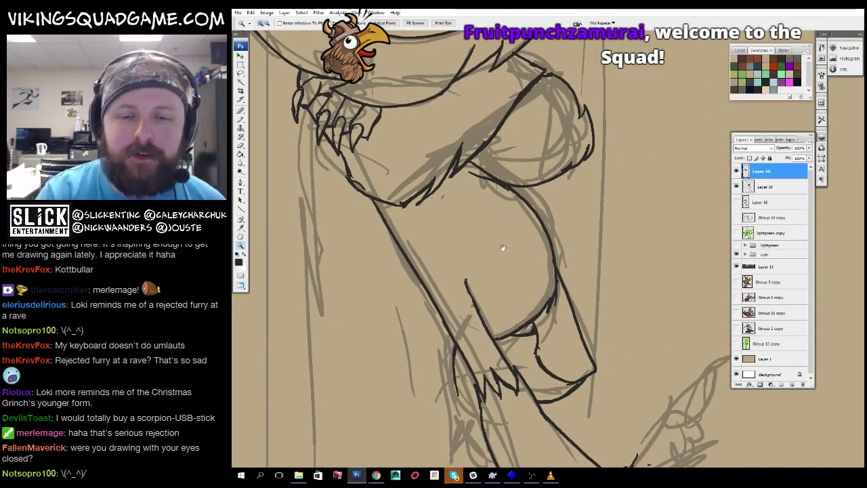
pyautogui.moveTo(503, 248); pyautogui.dragTo(547, 242)
pyautogui.press('b')
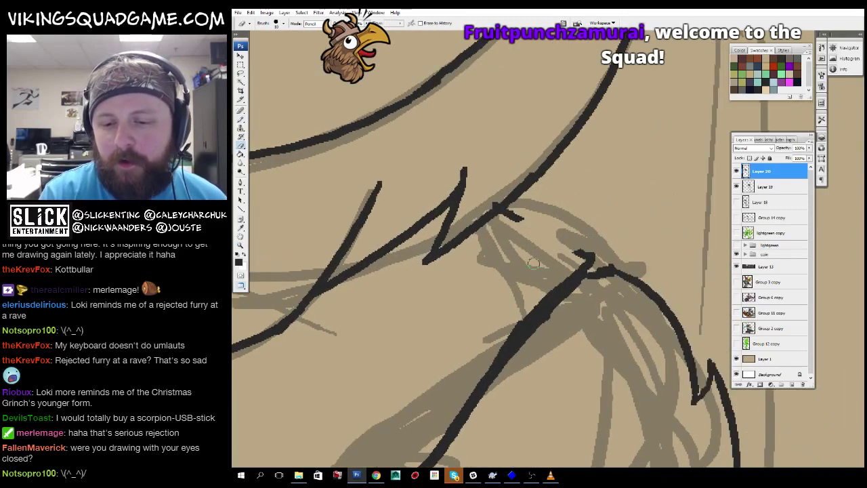
pyautogui.hotkey('ctrl', '-')
pyautogui.press('z')
pyautogui.moveTo(390, 140)
pyautogui.mouseDown()
pyautogui.moveTo(706, 357)
pyautogui.moveTo(560, 297)
pyautogui.mouseUp()
pyautogui.hotkey('ctrl', '-')
pyautogui.hotkey('ctrl', '-')
pyautogui.hotkey('ctrl', '-')
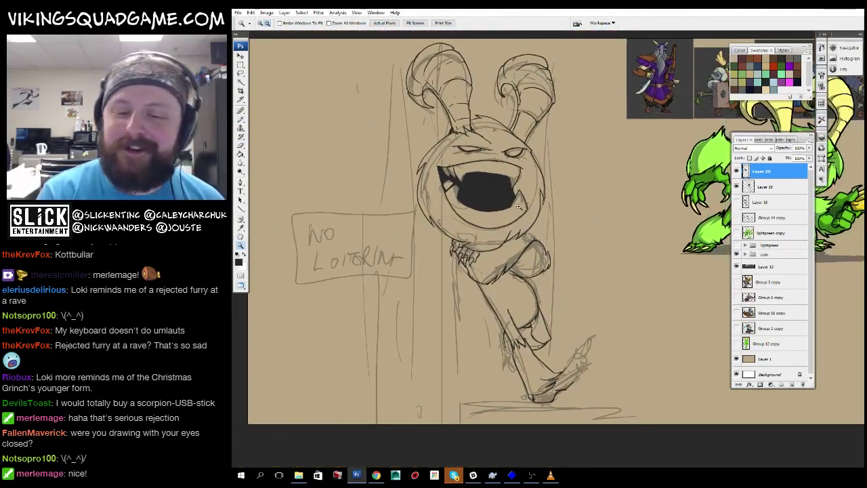
# Ink a thick curved shoulder outline running from the head's lower edge to the outer arm.
pyautogui.click(452, 336)
pyautogui.click(452, 335)
pyautogui.click(548, 304)
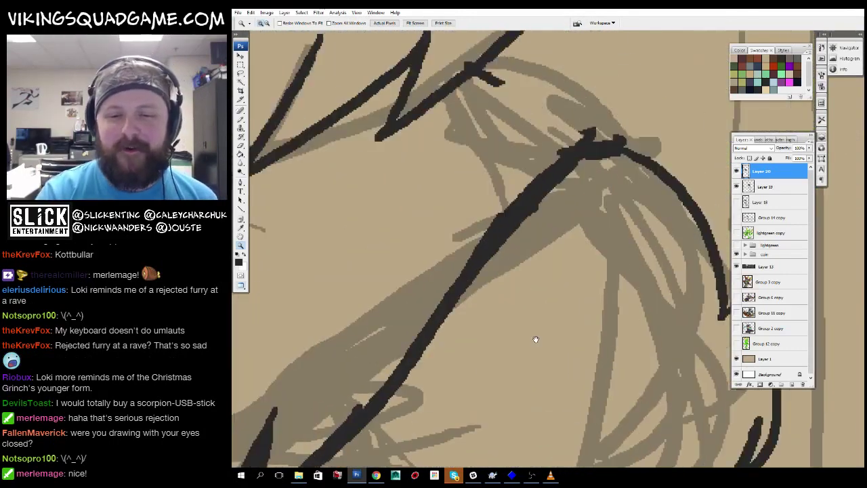
pyautogui.press('b')
pyautogui.press('z')
pyautogui.hotkey('ctrl', '-')
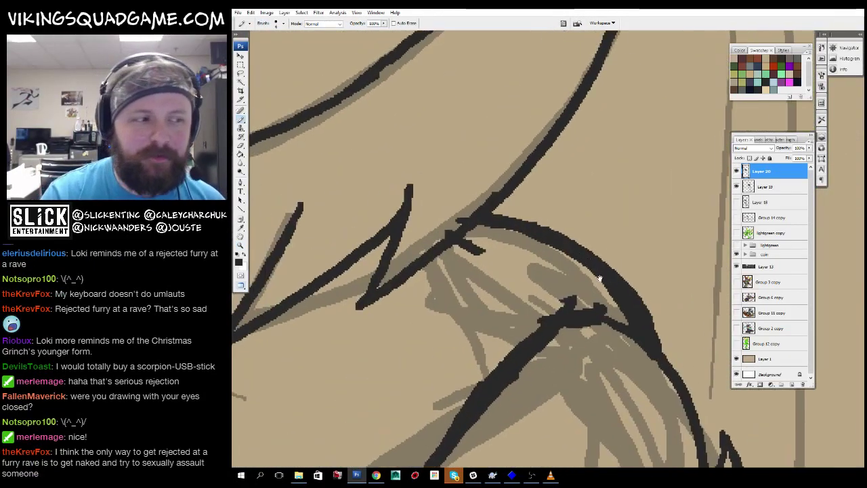
pyautogui.hotkey('ctrl', '-')
pyautogui.moveTo(327, 119)
pyautogui.mouseDown()
pyautogui.moveTo(552, 373)
pyautogui.moveTo(800, 445)
pyautogui.mouseUp()
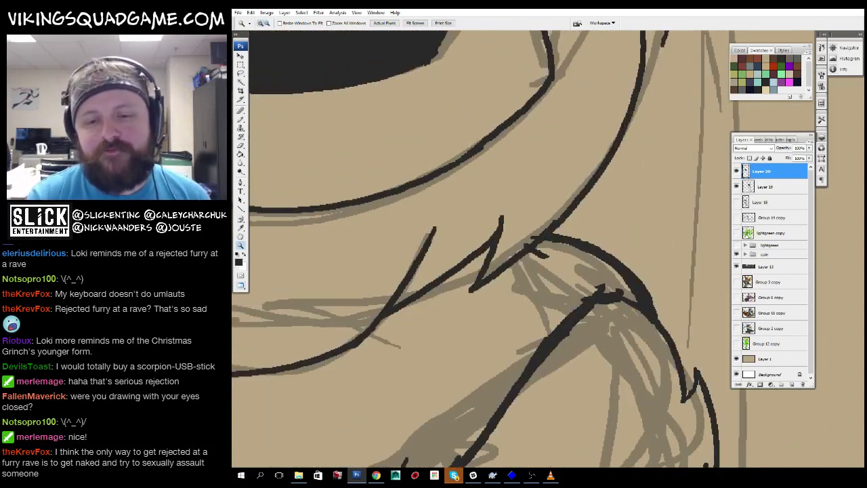
# Ink and thicken the line under the arm where it meets the top of the thigh.
pyautogui.press('b')
pyautogui.moveTo(436, 242); pyautogui.dragTo(368, 302)
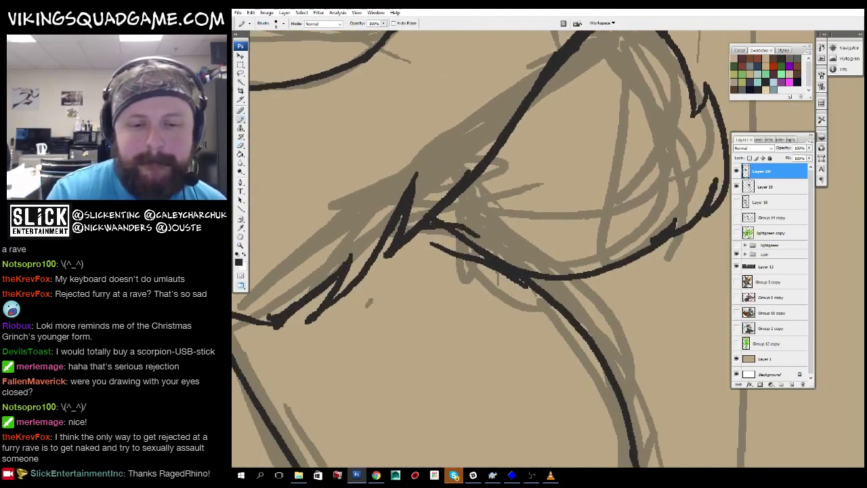
pyautogui.moveTo(566, 273); pyautogui.dragTo(584, 294)
pyautogui.press('z')
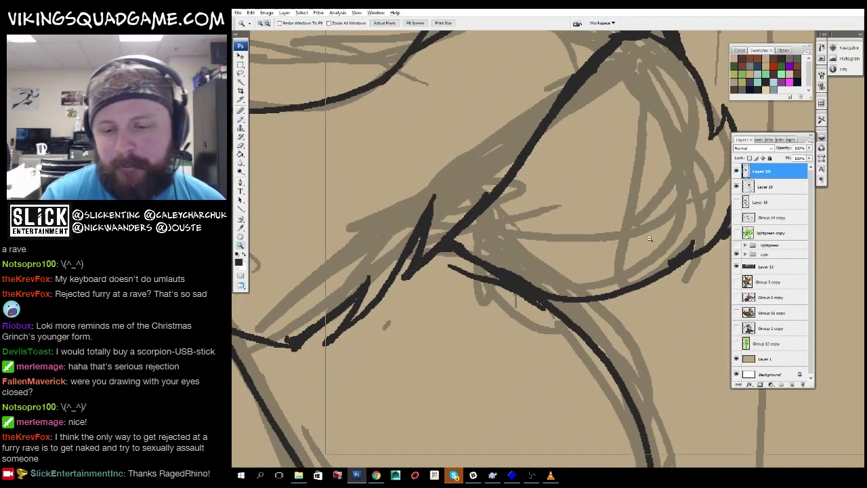
# Erase the upper end of the inked line extending into the thigh above the knee.
pyautogui.hotkey('ctrl', '-')
pyautogui.hotkey('ctrl', '-')
pyautogui.hotkey('ctrl', '-')
pyautogui.hotkey('ctrl', '-')
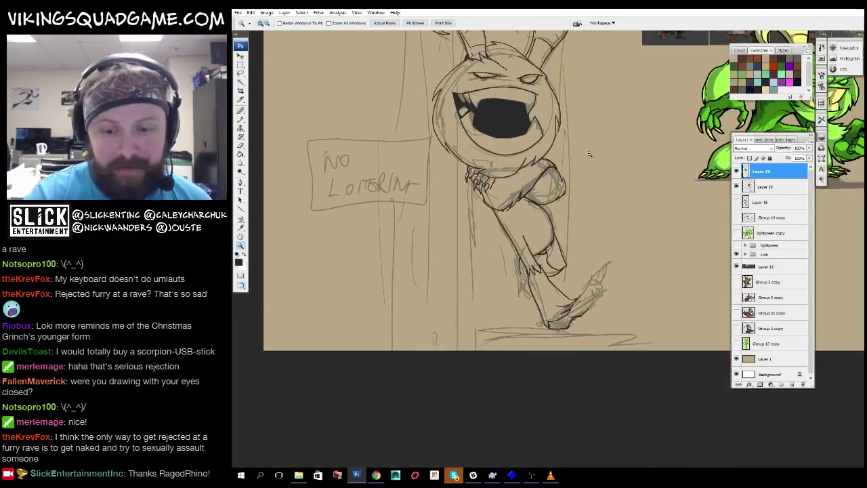
pyautogui.moveTo(407, 284); pyautogui.dragTo(475, 379)
pyautogui.press('b')
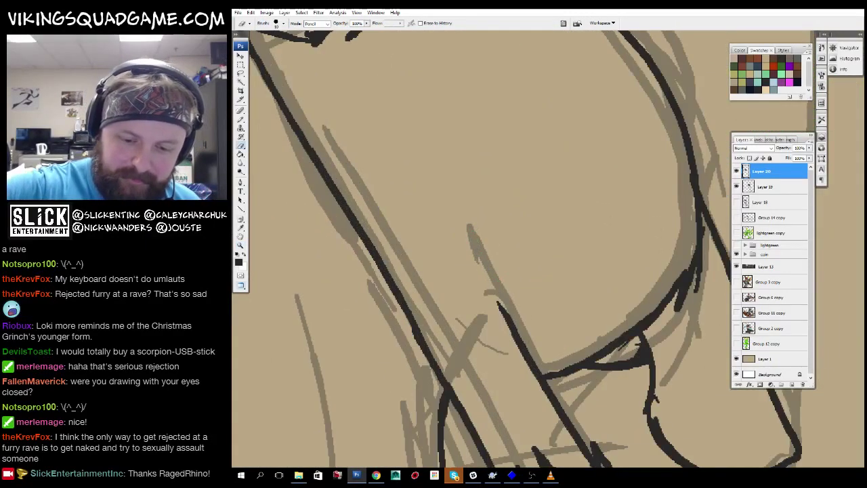
# Ink two small rounded toe shapes at the front of the foot, just beyond the ankle fur.
pyautogui.press('z')
pyautogui.hotkey('ctrl', '-')
pyautogui.hotkey('ctrl', '-')
pyautogui.hotkey('ctrl', '-')
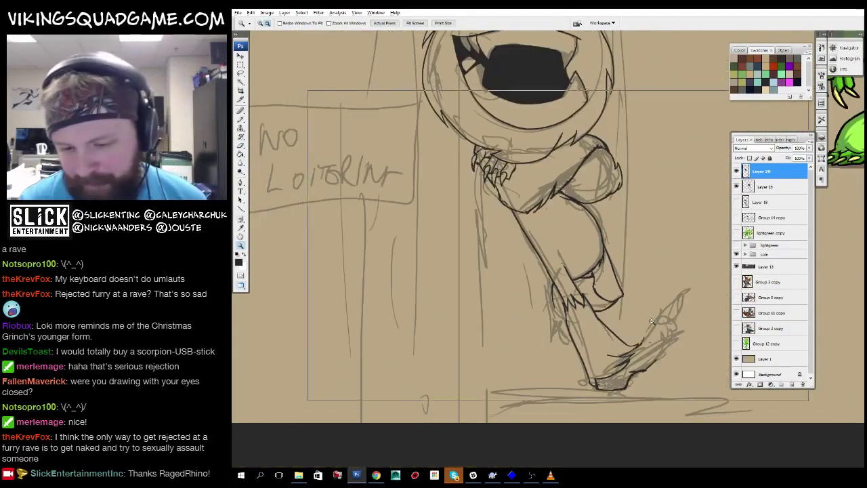
pyautogui.hotkey('ctrl', '-')
pyautogui.moveTo(596, 346); pyautogui.dragTo(532, 285)
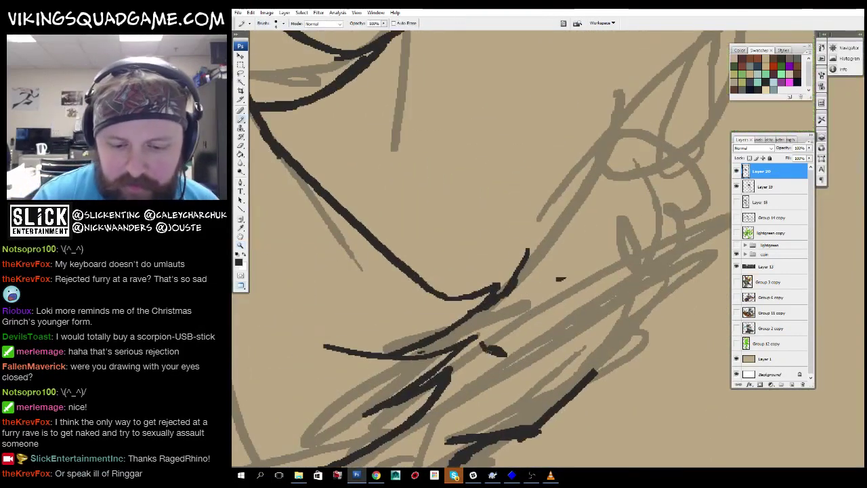
pyautogui.moveTo(557, 318); pyautogui.dragTo(482, 347)
pyautogui.moveTo(498, 310); pyautogui.dragTo(557, 313)
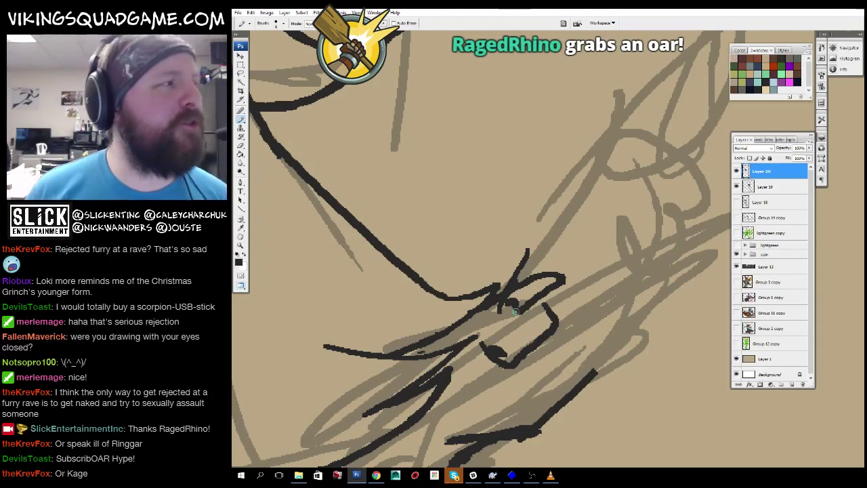
# Erase the stray line tip above the upper toe and return to the floating document windows.
pyautogui.press('e')
pyautogui.moveTo(530, 245); pyautogui.dragTo(519, 254)
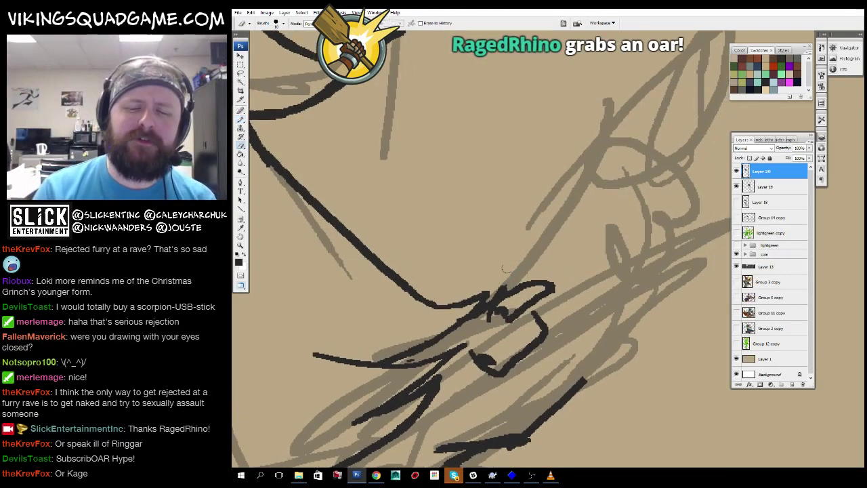
pyautogui.moveTo(528, 290); pyautogui.dragTo(534, 282)
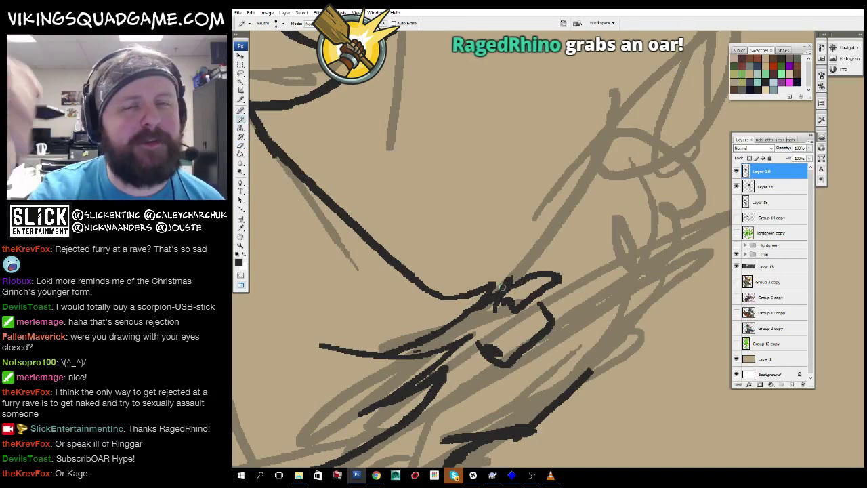
pyautogui.press('e')
pyautogui.hotkey('ctrl', 'Tab')
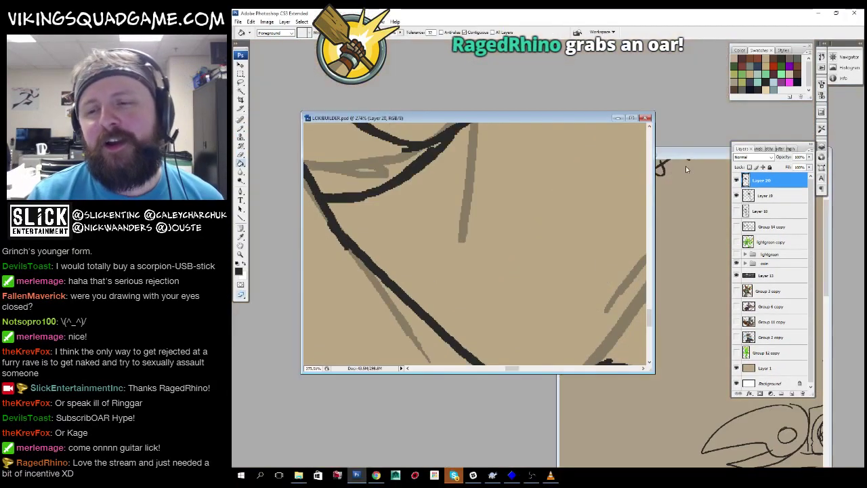
# Switch to the warm-up sketch document and choose the Ink_Brush preset for drawing in a blank area.
pyautogui.moveTo(570, 226); pyautogui.dragTo(570, 54)
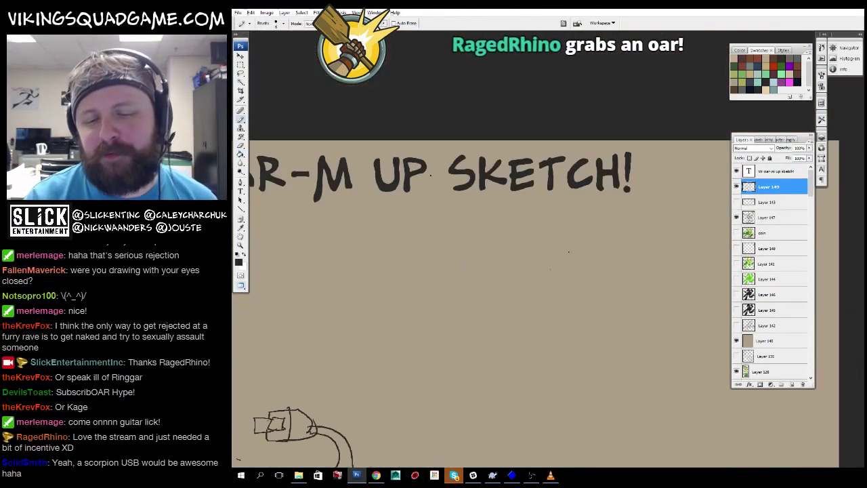
pyautogui.rightClick(633, 305)
pyautogui.click(647, 396)
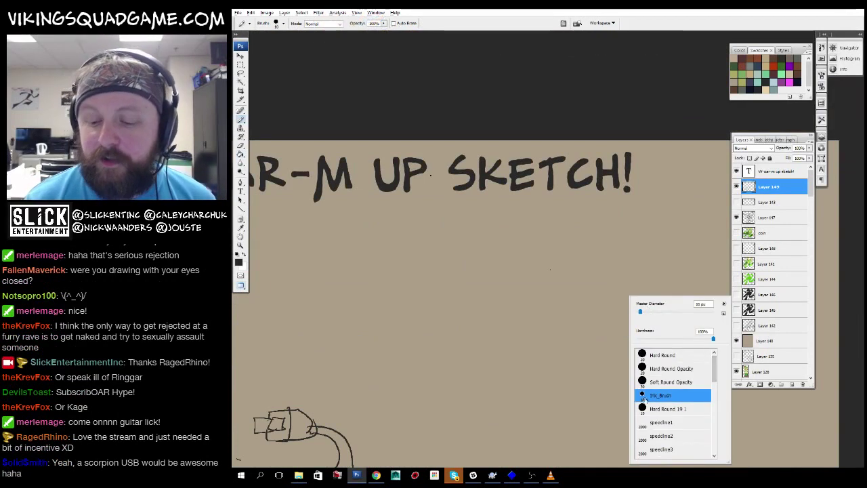
pyautogui.press('Escape')
pyautogui.hscroll(5, 451, 332)
pyautogui.scroll(-3, 462, 308)
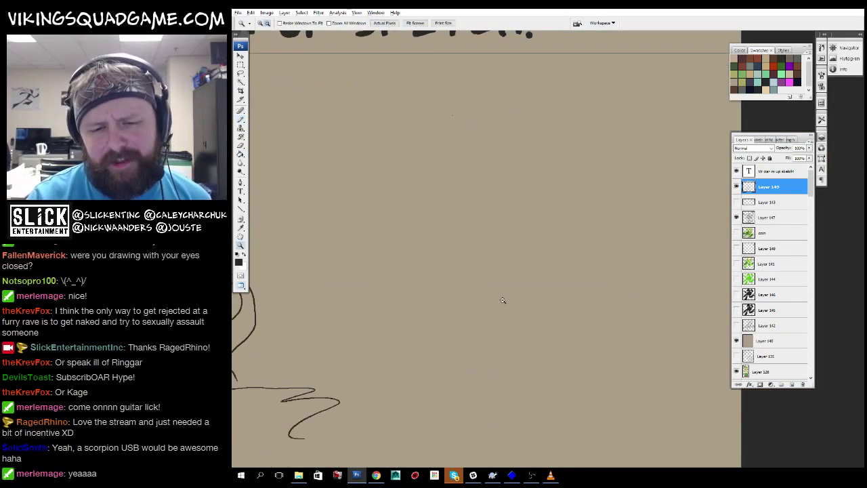
# Draw a rhino's curved pointed horn and rounded snout outline in the empty canvas area beside the cable doodle.
pyautogui.press('z')
pyautogui.keyDown('alt'); pyautogui.click(499, 267); pyautogui.keyUp('alt')
pyautogui.moveTo(317, 335)
pyautogui.mouseDown()
pyautogui.moveTo(385, 298)
pyautogui.moveTo(645, 238)
pyautogui.mouseUp()
pyautogui.keyDown('ctrl'); pyautogui.click(488, 206); pyautogui.keyUp('ctrl')
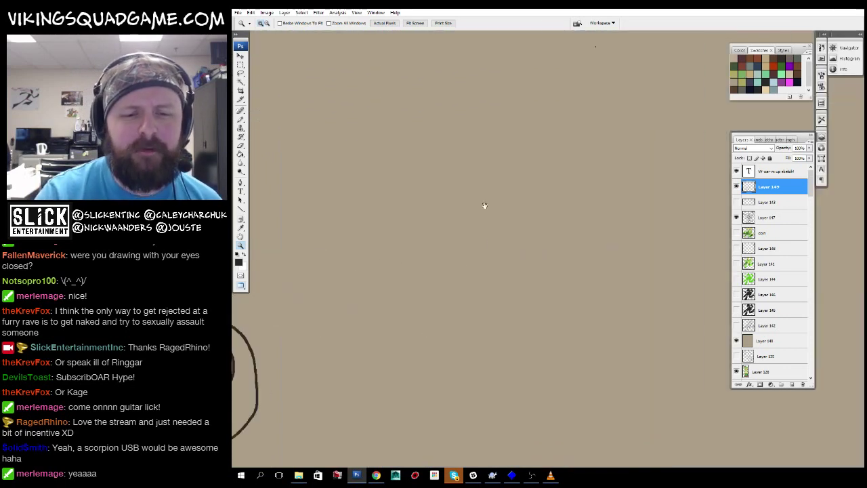
pyautogui.moveTo(484, 207); pyautogui.dragTo(515, 258)
pyautogui.moveTo(495, 349); pyautogui.dragTo(557, 329)
pyautogui.scroll(1, 557, 329)
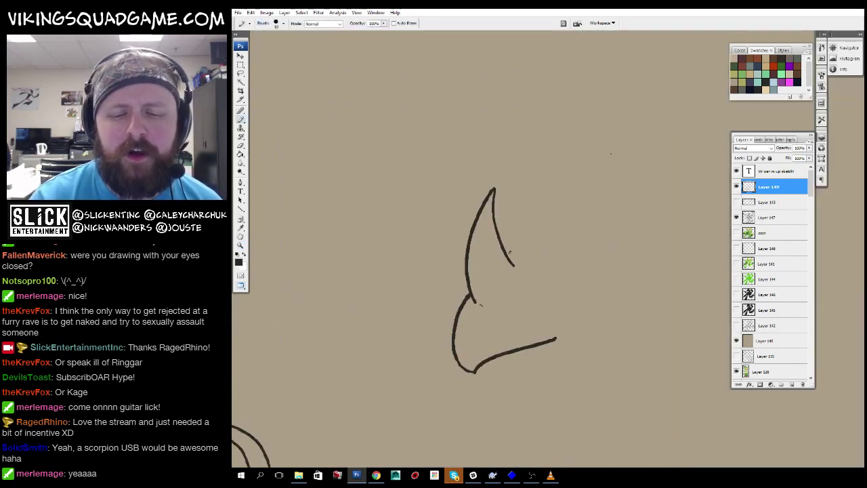
# Draw the rhino's half-closed eye, arched brow and frowning mouth behind the horn and snout.
pyautogui.moveTo(594, 270); pyautogui.dragTo(602, 245)
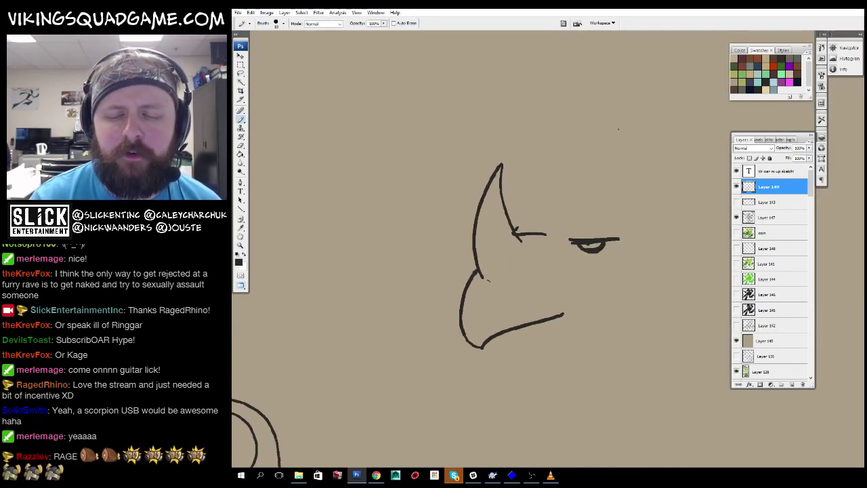
pyautogui.moveTo(529, 332); pyautogui.dragTo(563, 342)
pyautogui.moveTo(564, 342); pyautogui.dragTo(494, 360)
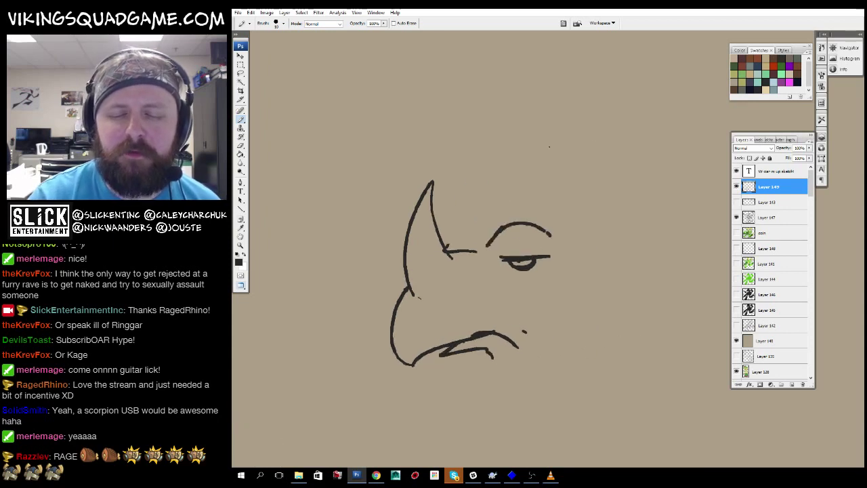
# Draw the rhino's ears, jaw, shoulder hump, back, belly, tail and blocky legs.
pyautogui.moveTo(505, 204); pyautogui.dragTo(510, 220)
pyautogui.moveTo(509, 221)
pyautogui.mouseDown()
pyautogui.moveTo(489, 223)
pyautogui.moveTo(422, 201)
pyautogui.mouseUp()
pyautogui.moveTo(495, 157); pyautogui.dragTo(581, 251)
pyautogui.moveTo(634, 246); pyautogui.dragTo(623, 219)
pyautogui.moveTo(398, 307)
pyautogui.mouseDown()
pyautogui.moveTo(428, 318)
pyautogui.moveTo(490, 393)
pyautogui.mouseUp()
pyautogui.moveTo(643, 298); pyautogui.dragTo(553, 290)
pyautogui.moveTo(463, 334); pyautogui.dragTo(561, 323)
pyautogui.moveTo(640, 268); pyautogui.dragTo(625, 376)
pyautogui.moveTo(440, 271); pyautogui.dragTo(432, 305)
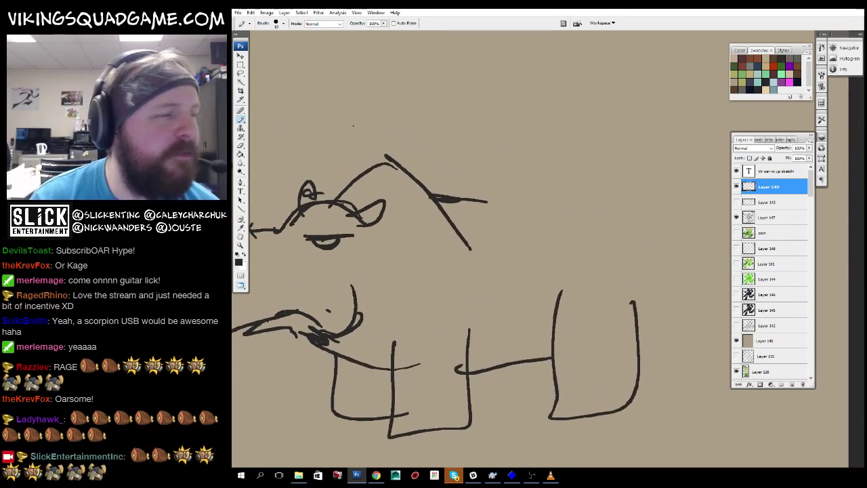
pyautogui.moveTo(643, 247); pyautogui.dragTo(650, 322)
pyautogui.moveTo(339, 271); pyautogui.dragTo(542, 278)
# Scribble dense horizontal hatching above the rhino's head and letter "TY" on its shoulder.
pyautogui.moveTo(489, 145); pyautogui.dragTo(500, 158)
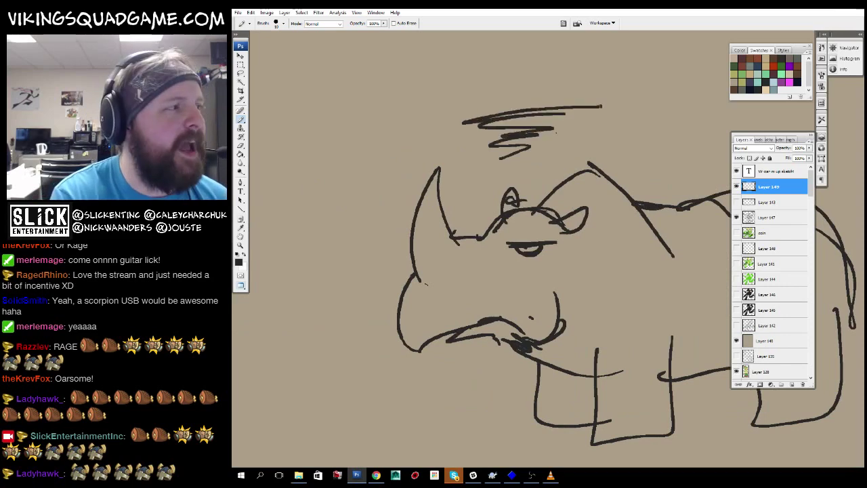
pyautogui.moveTo(602, 105); pyautogui.dragTo(593, 84)
pyautogui.moveTo(392, 123); pyautogui.dragTo(353, 99)
pyautogui.moveTo(590, 238); pyautogui.dragTo(590, 249)
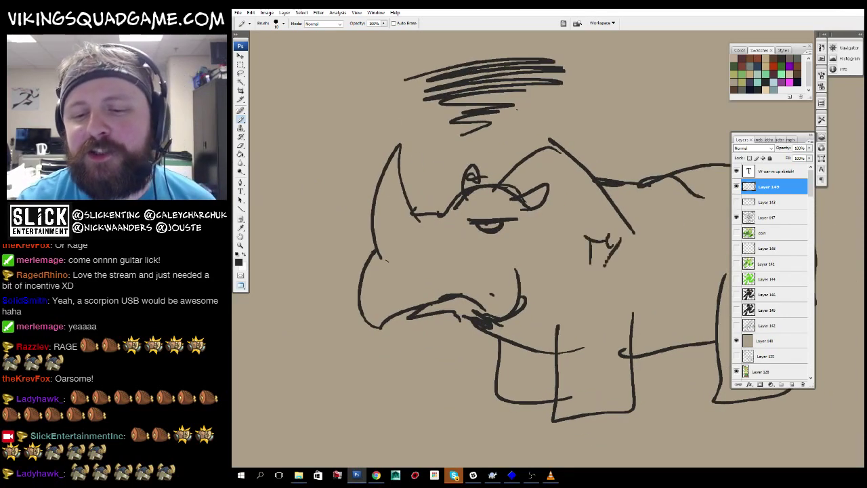
# Switch back to the LOKIBUILDER.psd creature drawing, framed on its arm, torso and upper legs.
pyautogui.hotkey('ctrl', 'Tab')
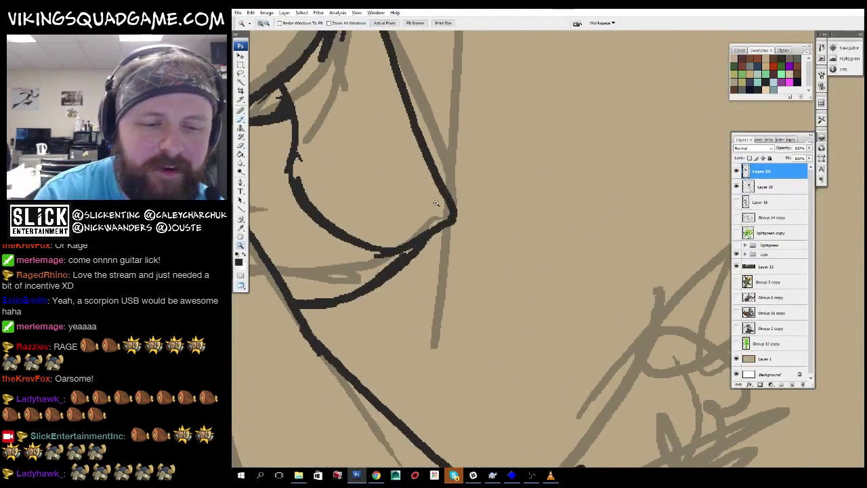
pyautogui.scroll(-5, 437, 202)
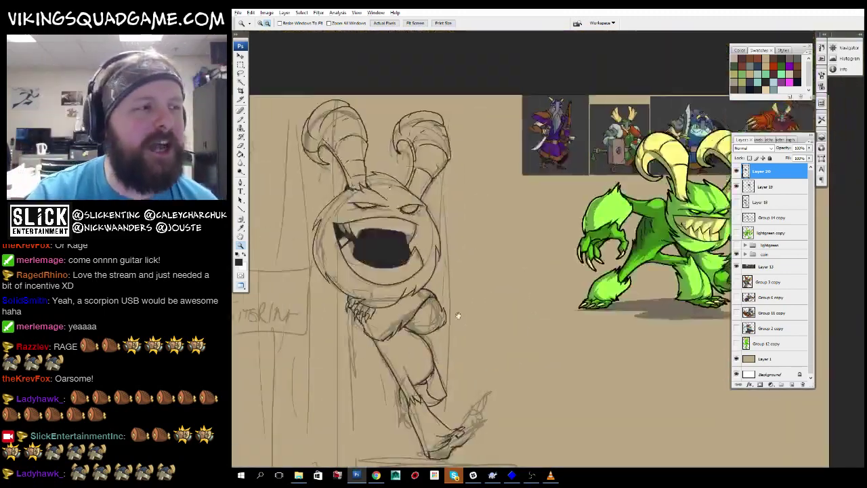
pyautogui.scroll(5, 458, 316)
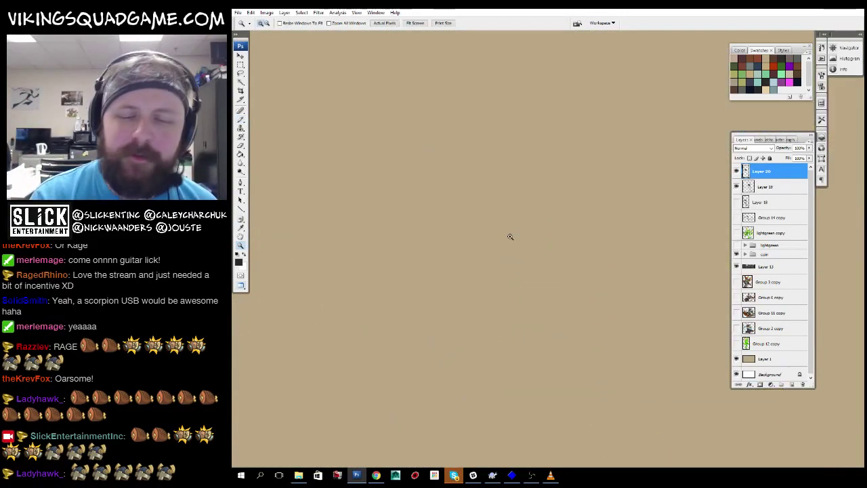
pyautogui.scroll(-5, 510, 237)
pyautogui.scroll(4, 472, 402)
pyautogui.press('b')
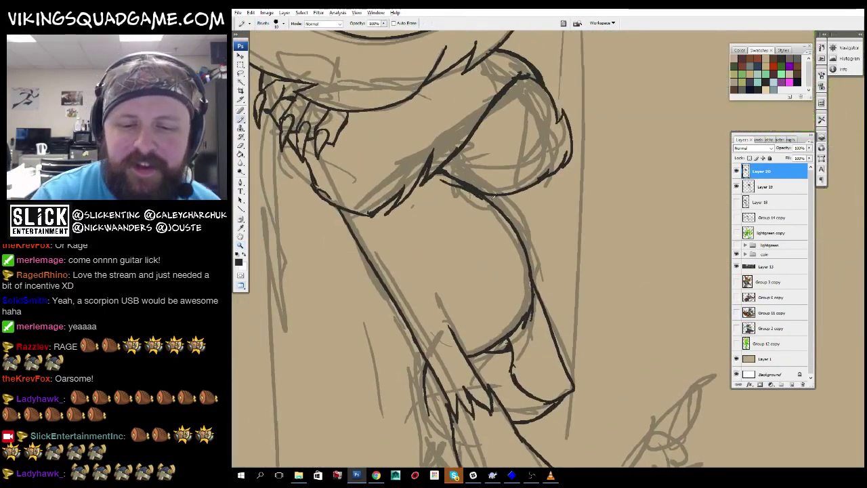
pyautogui.scroll(2, 691, 194)
pyautogui.scroll(-1, 486, 241)
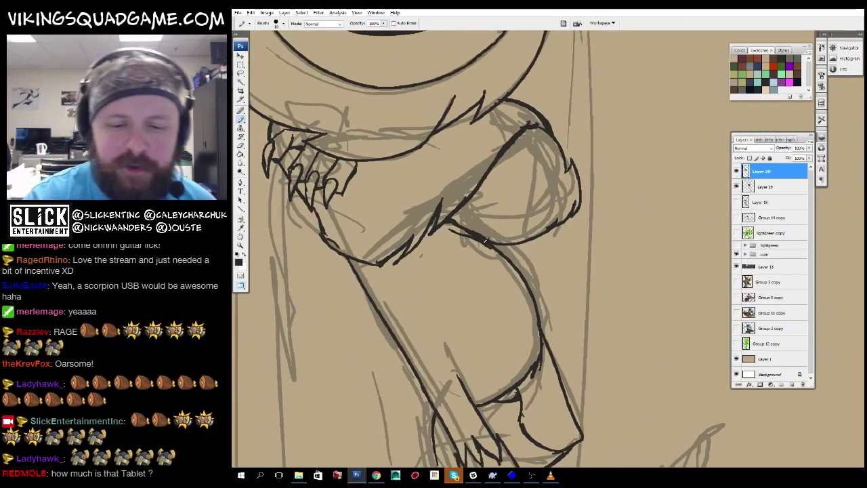
# Choose a small round brush preset for inking the creature's linework.
pyautogui.rightClick(515, 236)
pyautogui.scroll(-4, 552, 339)
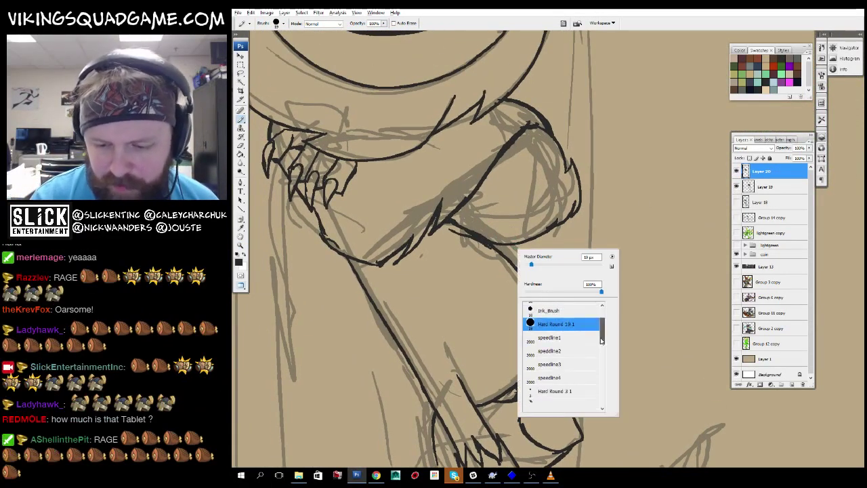
pyautogui.doubleClick(550, 317)
pyautogui.scroll(-2, 550, 317)
# Examine the creature's inked mouth, eyes, horns and head outline, along with its body and legs.
pyautogui.scroll(4, 550, 317)
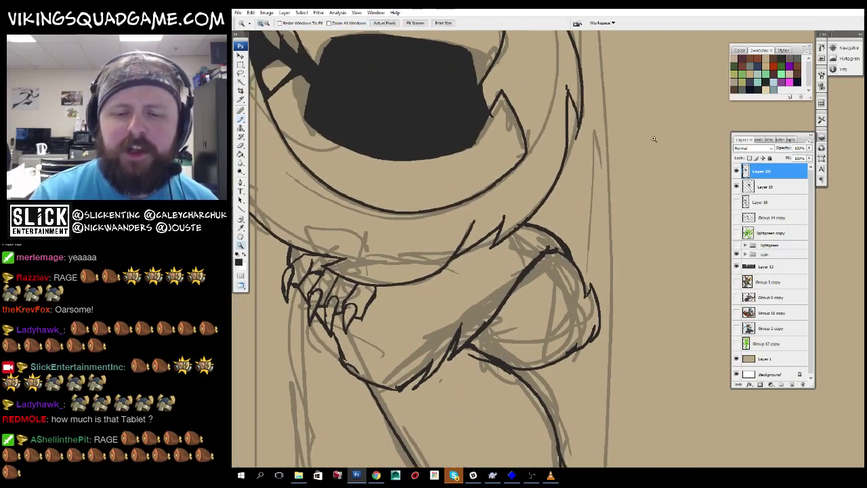
pyautogui.press('z')
pyautogui.scroll(3, 534, 320)
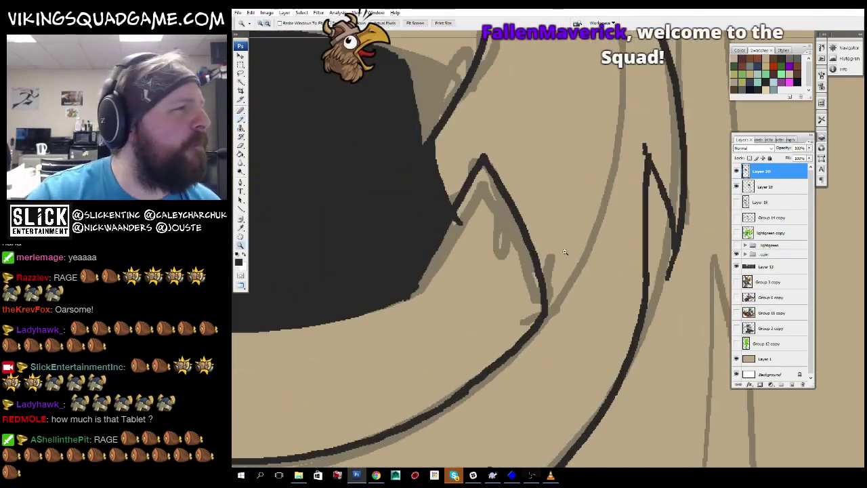
pyautogui.scroll(-4, 534, 320)
pyautogui.scroll(5, 476, 345)
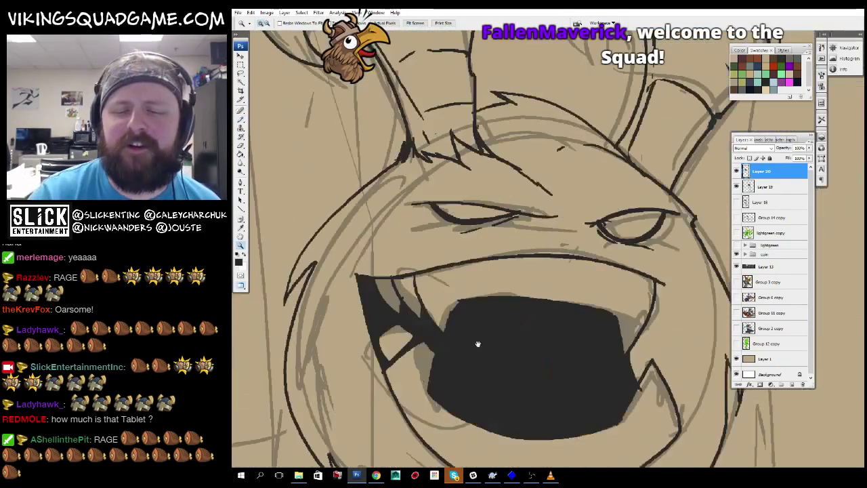
pyautogui.press('b')
pyautogui.press('z')
pyautogui.scroll(2, 553, 258)
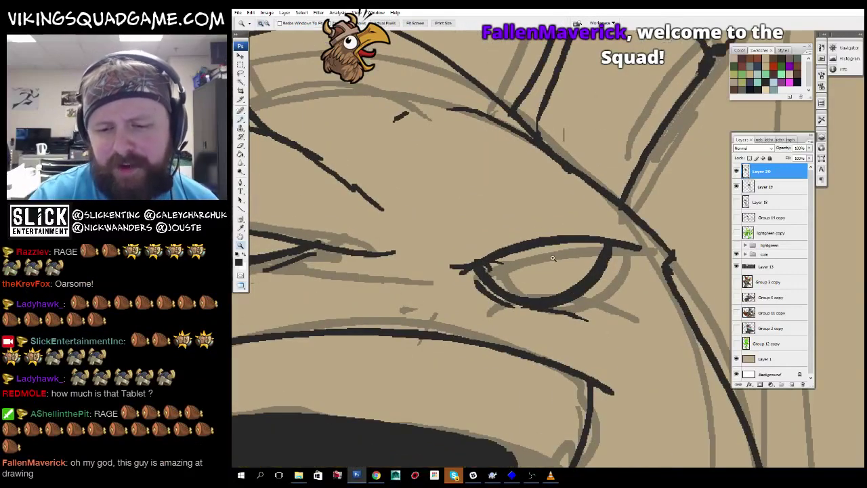
pyautogui.press('z')
pyautogui.scroll(-3, 535, 254)
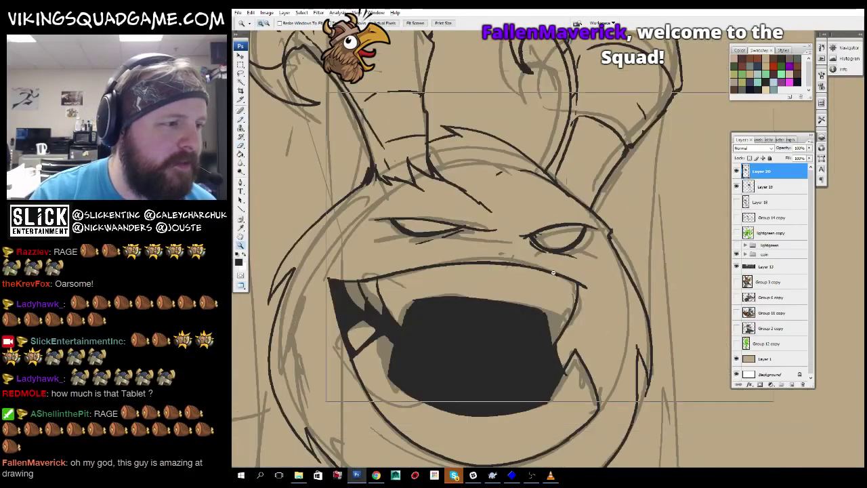
pyautogui.scroll(-4, 523, 262)
pyautogui.scroll(5, 522, 342)
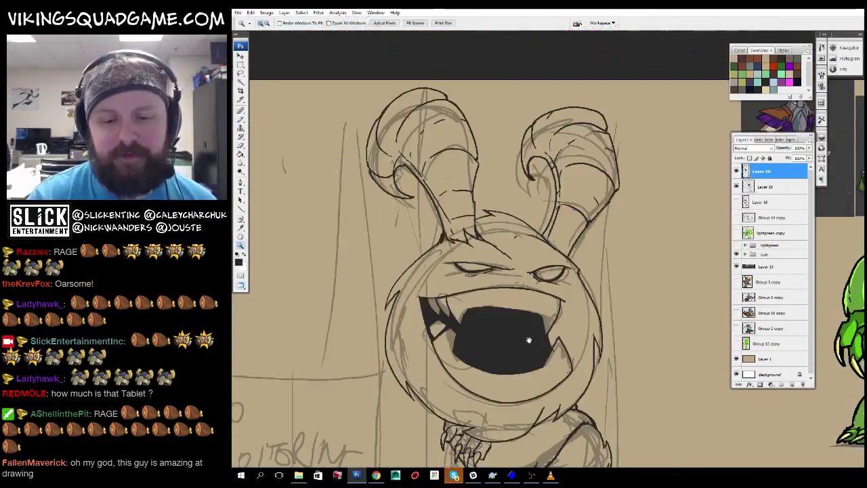
pyautogui.scroll(-1, 529, 280)
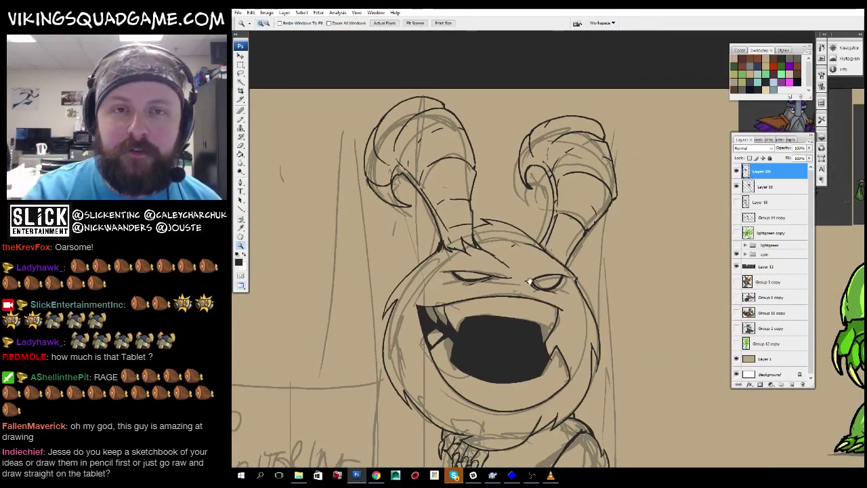
pyautogui.scroll(-2, 529, 280)
pyautogui.hscroll(5, 529, 280)
pyautogui.press('f')
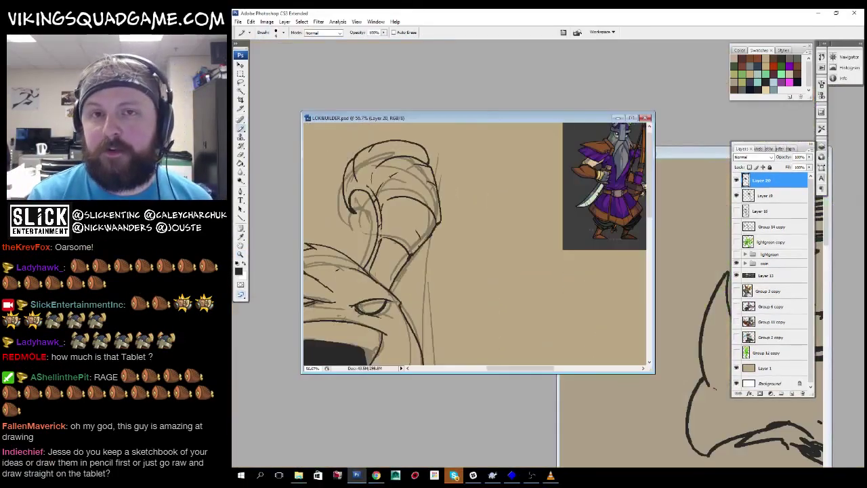
pyautogui.press('f')
pyautogui.scroll(3, 520, 191)
pyautogui.scroll(-4, 521, 192)
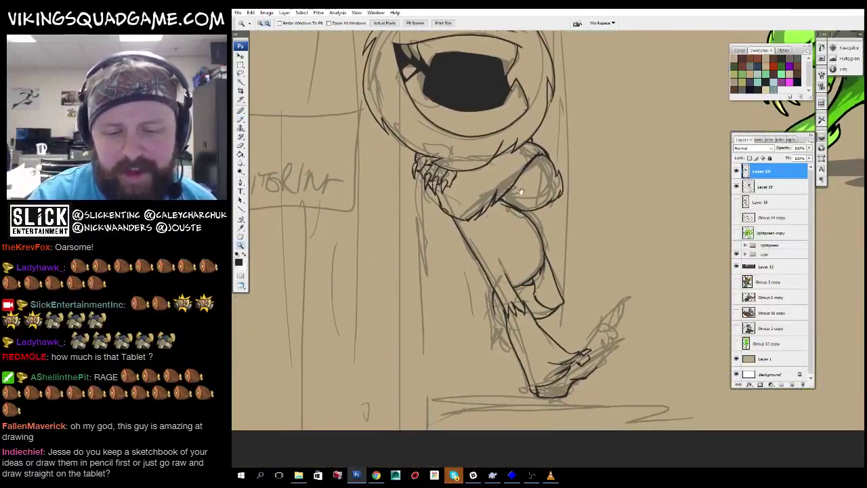
# Ink the fur outline behind the lower leg, extending the curved line beside the jagged fur cuff.
pyautogui.scroll(6, 520, 191)
pyautogui.press('b')
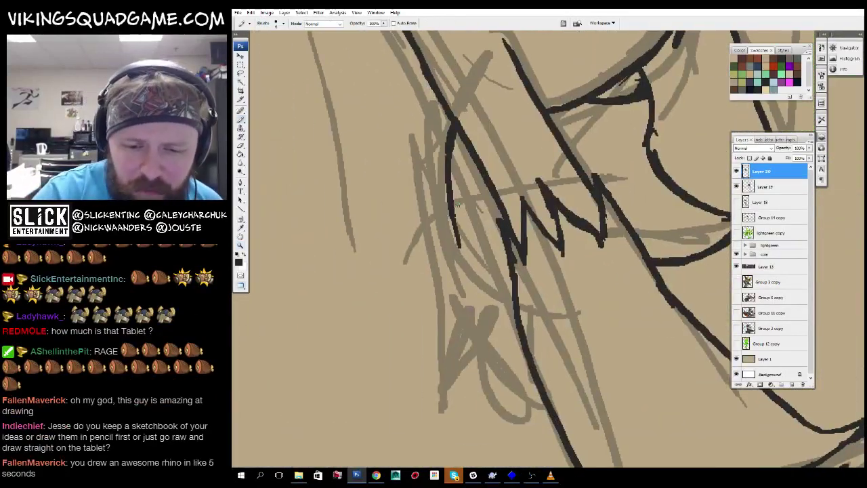
pyautogui.moveTo(456, 260); pyautogui.dragTo(508, 294)
pyautogui.moveTo(508, 294); pyautogui.dragTo(532, 311)
# Ink the remaining toes at the front of the foot, giving the outermost big toe a long, dark-filled claw.
pyautogui.moveTo(673, 297); pyautogui.dragTo(253, 86)
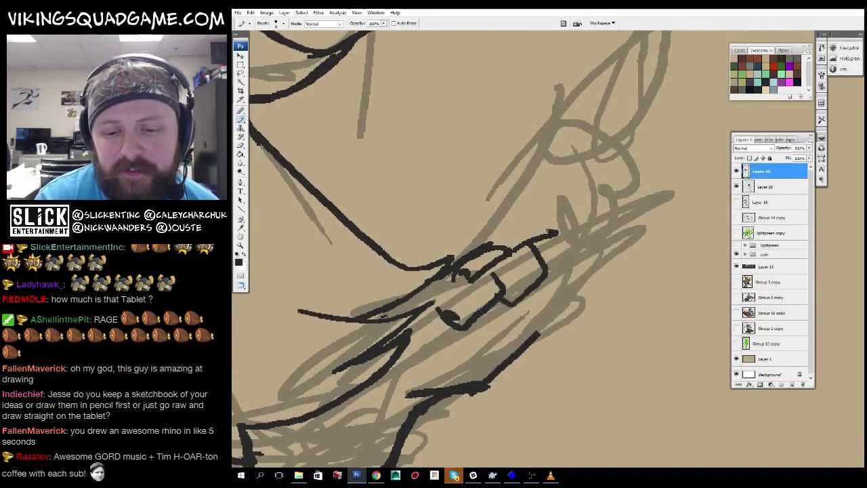
pyautogui.moveTo(556, 232); pyautogui.dragTo(499, 252)
pyautogui.moveTo(546, 284); pyautogui.dragTo(539, 294)
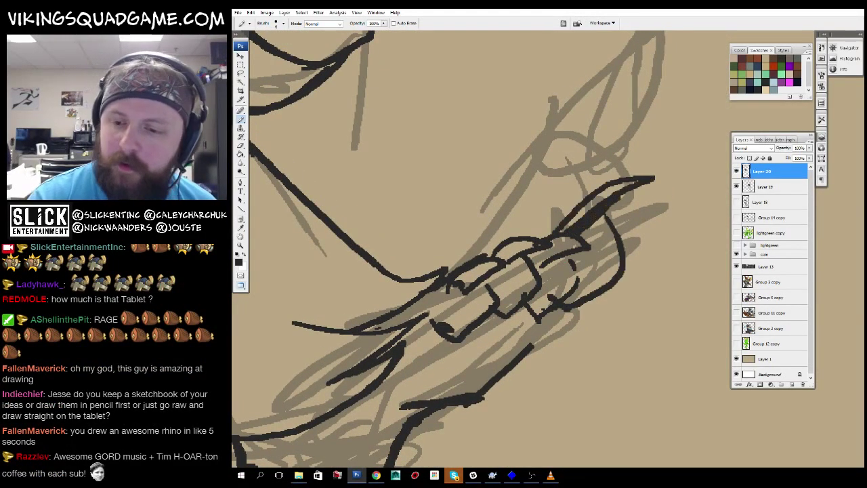
pyautogui.moveTo(552, 234); pyautogui.dragTo(542, 284)
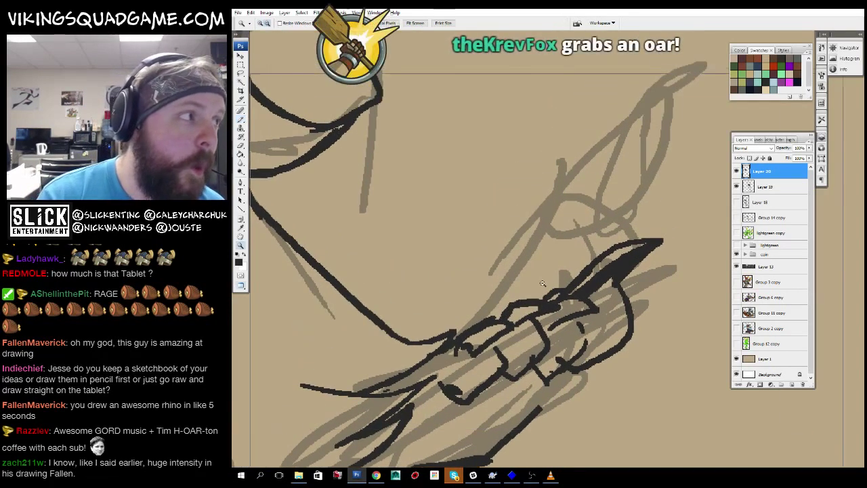
# Fill the narrow gap between the two inked lines where the shin meets the top of the foot.
pyautogui.scroll(-4, 542, 284)
pyautogui.scroll(3, 541, 291)
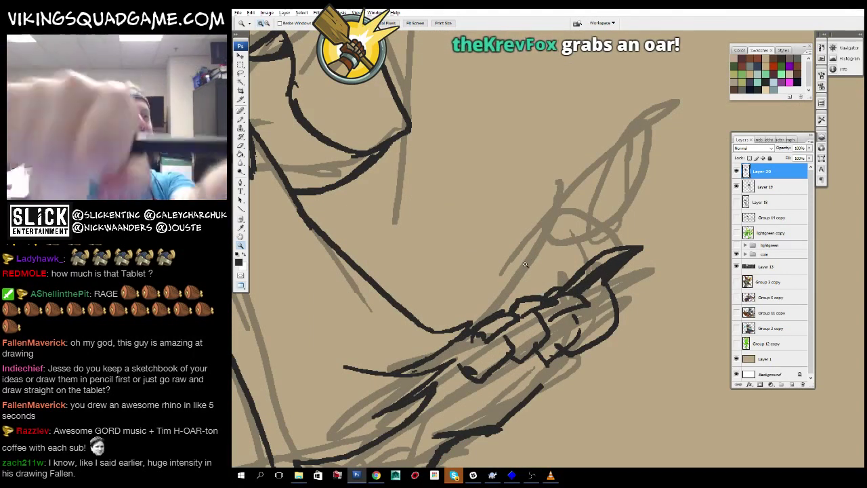
pyautogui.scroll(5, 525, 264)
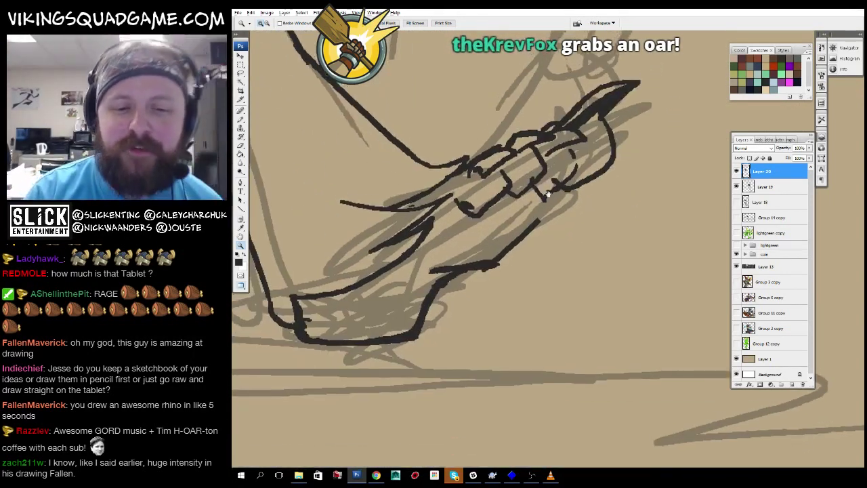
pyautogui.press('b')
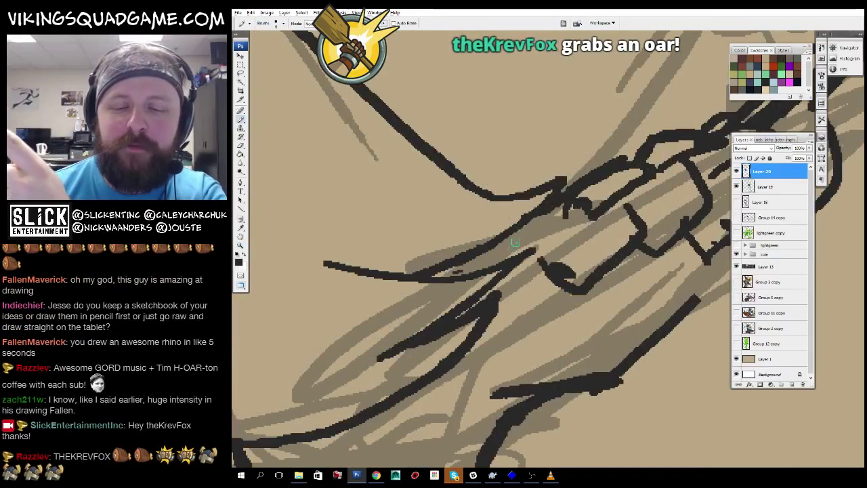
pyautogui.moveTo(488, 218); pyautogui.dragTo(605, 270)
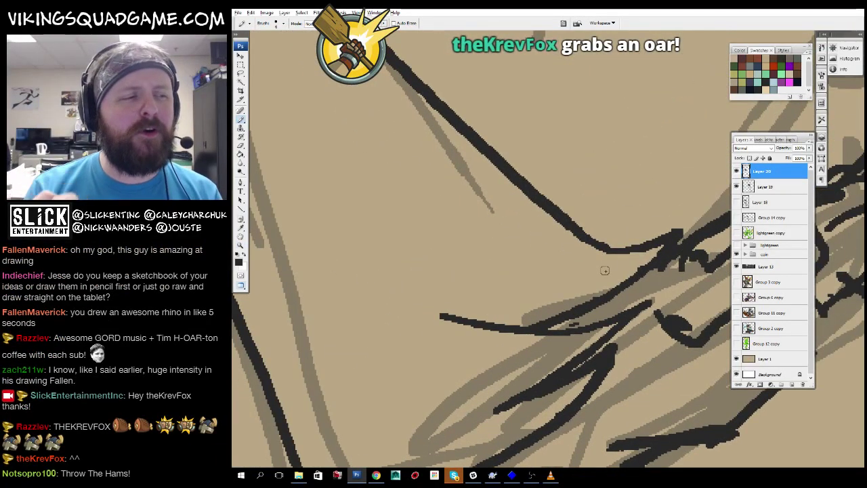
pyautogui.moveTo(605, 270); pyautogui.dragTo(569, 246)
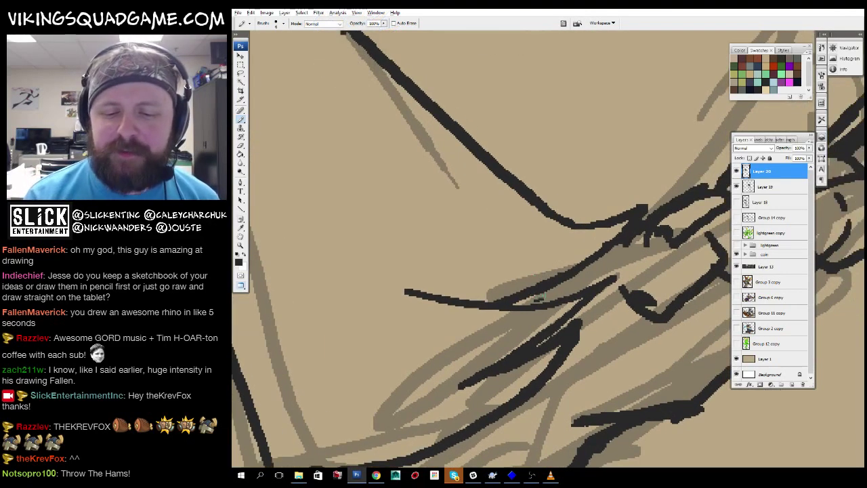
pyautogui.scroll(2, 599, 229)
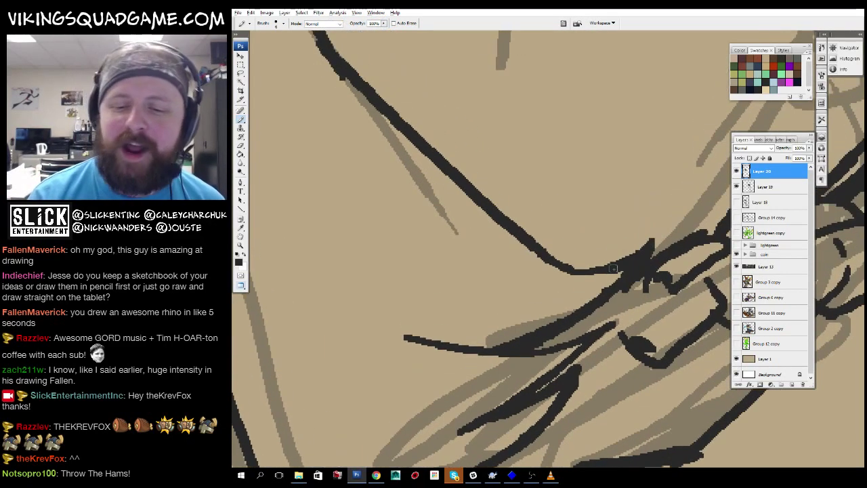
# Ink a short tapered line branching off the shin above the foot and reinforce the outline around the heel.
pyautogui.moveTo(563, 230)
pyautogui.mouseDown()
pyautogui.moveTo(586, 232)
pyautogui.moveTo(543, 341)
pyautogui.moveTo(486, 323)
pyautogui.mouseUp()
pyautogui.press('z')
pyautogui.scroll(-5, 486, 322)
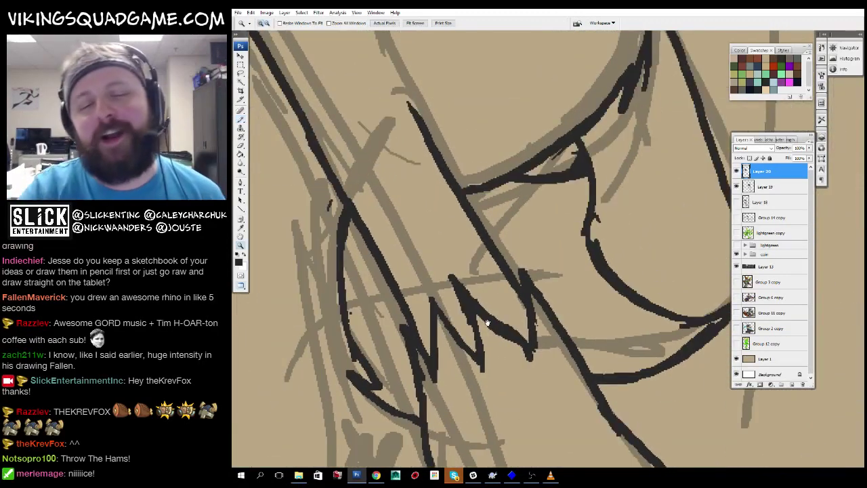
pyautogui.scroll(3, 589, 341)
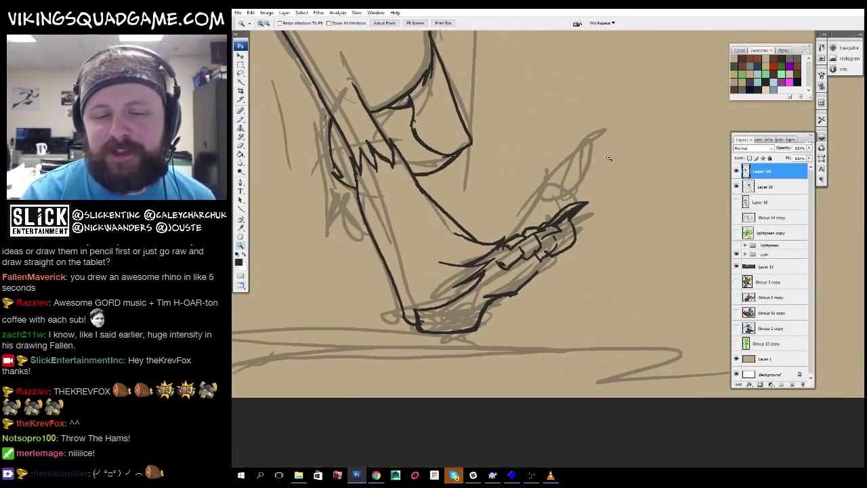
pyautogui.press('b')
pyautogui.moveTo(515, 285)
pyautogui.mouseDown()
pyautogui.moveTo(591, 208)
pyautogui.moveTo(686, 178)
pyautogui.mouseUp()
pyautogui.moveTo(570, 303); pyautogui.dragTo(615, 310)
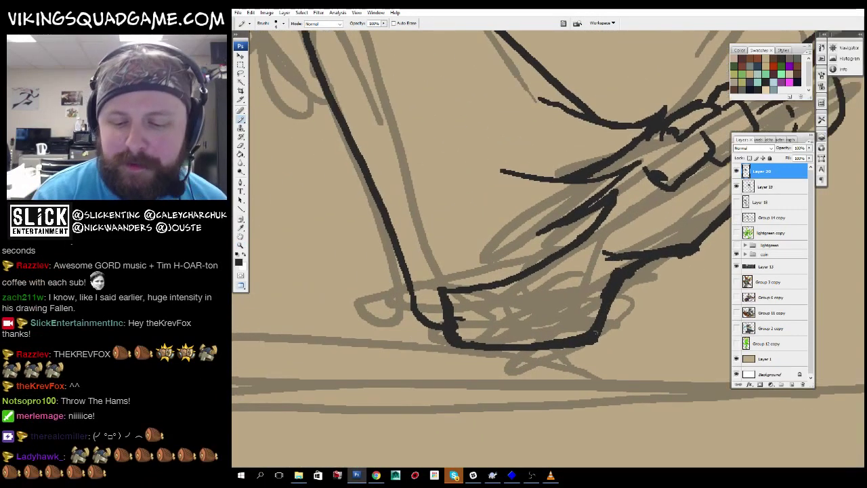
pyautogui.moveTo(457, 344)
pyautogui.mouseDown()
pyautogui.moveTo(457, 354)
pyautogui.moveTo(432, 348)
pyautogui.moveTo(461, 445)
pyautogui.moveTo(526, 275)
pyautogui.moveTo(525, 334)
pyautogui.mouseUp()
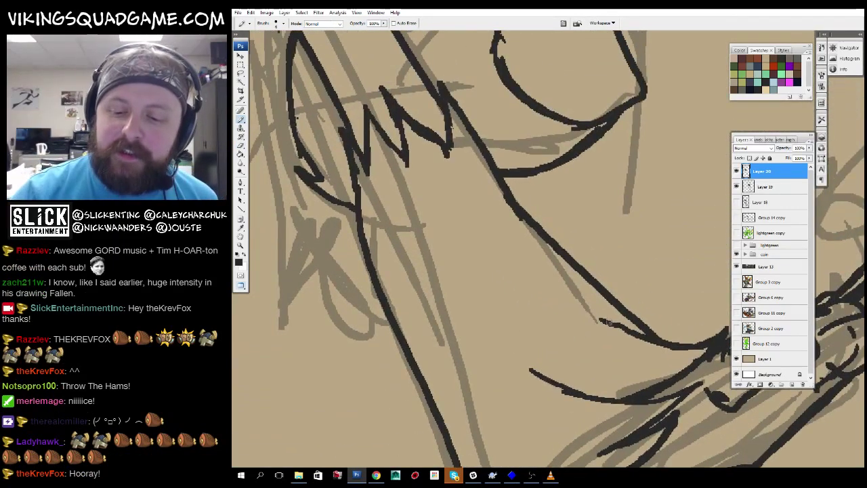
pyautogui.moveTo(605, 321); pyautogui.dragTo(570, 293)
# Ink a second, outer fur curve behind the lower leg and lengthen the innermost spike of the jagged fur cuff.
pyautogui.moveTo(552, 261)
pyautogui.mouseDown()
pyautogui.moveTo(579, 248)
pyautogui.moveTo(576, 227)
pyautogui.mouseUp()
pyautogui.moveTo(434, 233)
pyautogui.mouseDown()
pyautogui.moveTo(554, 426)
pyautogui.moveTo(575, 365)
pyautogui.mouseUp()
pyautogui.moveTo(428, 158); pyautogui.dragTo(420, 148)
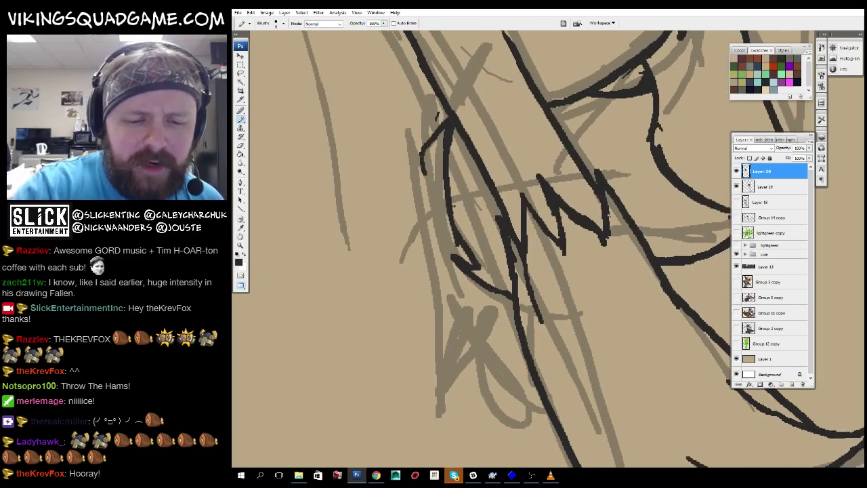
pyautogui.moveTo(489, 273); pyautogui.dragTo(499, 306)
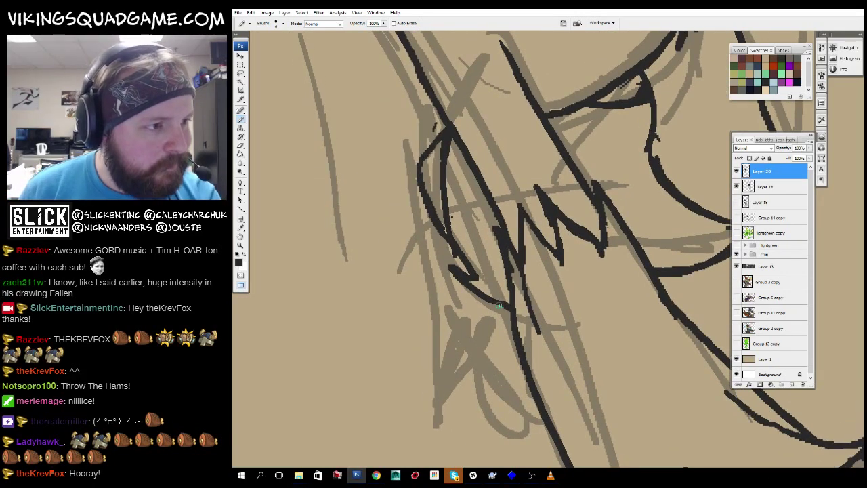
pyautogui.moveTo(499, 306); pyautogui.dragTo(458, 286)
pyautogui.press('z')
pyautogui.keyDown('alt'); pyautogui.click(532, 289); pyautogui.keyUp('alt')
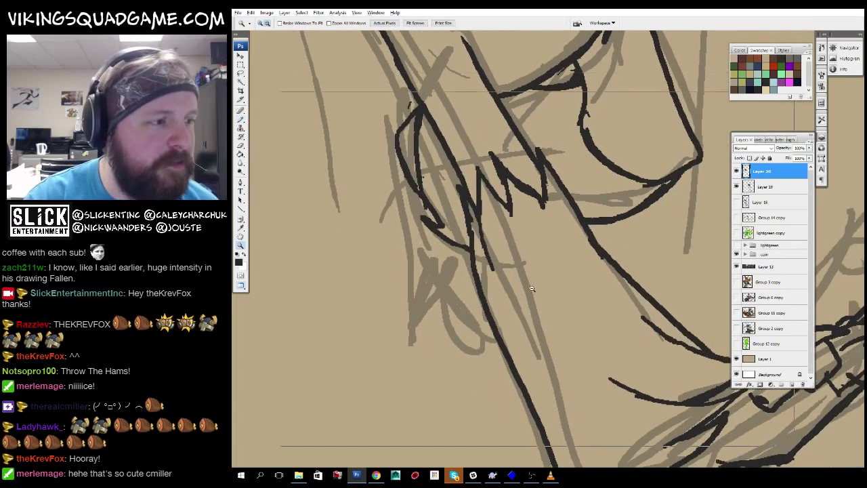
pyautogui.keyDown('alt'); pyautogui.click(531, 289); pyautogui.keyUp('alt')
pyautogui.click(499, 359)
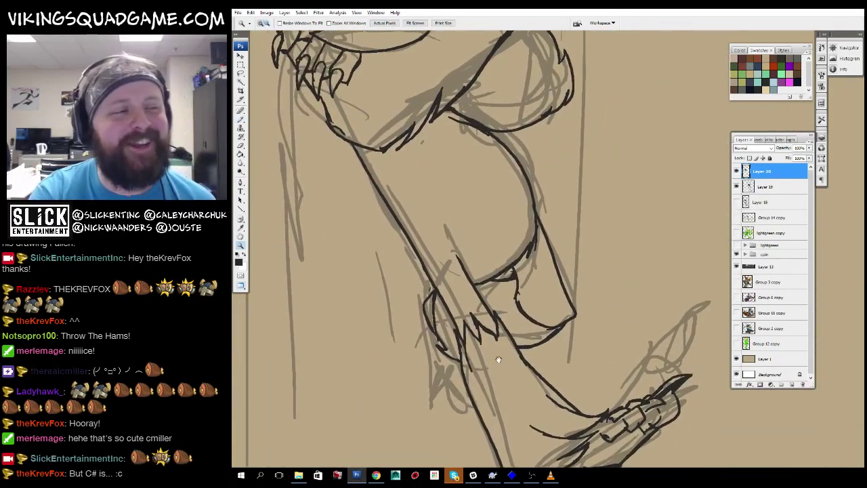
# Ink a jagged tuft of fur with pointed tips hanging below the cuff at the back of the lower leg.
pyautogui.moveTo(499, 359)
pyautogui.mouseDown()
pyautogui.moveTo(499, 273)
pyautogui.moveTo(525, 298)
pyautogui.mouseUp()
pyautogui.click(499, 273)
pyautogui.press('b')
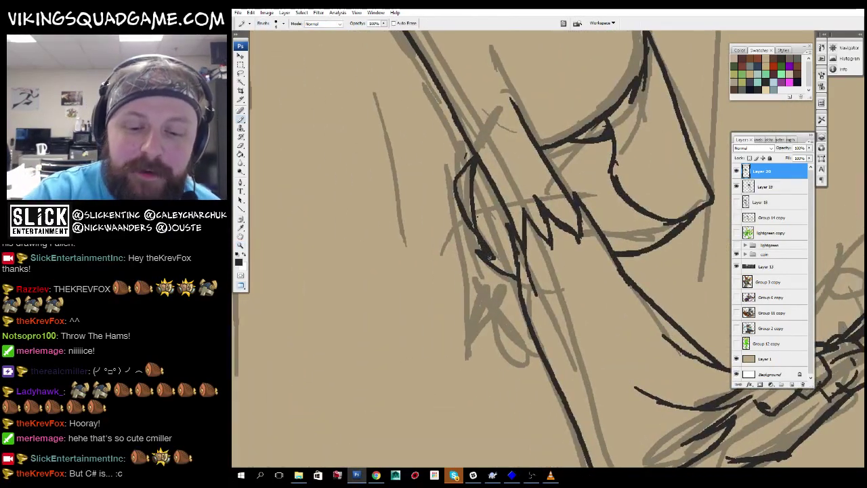
pyautogui.keyDown('ctrl'); pyautogui.click(489, 257); pyautogui.keyUp('ctrl')
pyautogui.keyDown('ctrl'); pyautogui.click(489, 256); pyautogui.keyUp('ctrl')
pyautogui.moveTo(467, 195)
pyautogui.mouseDown()
pyautogui.moveTo(477, 265)
pyautogui.moveTo(498, 289)
pyautogui.mouseUp()
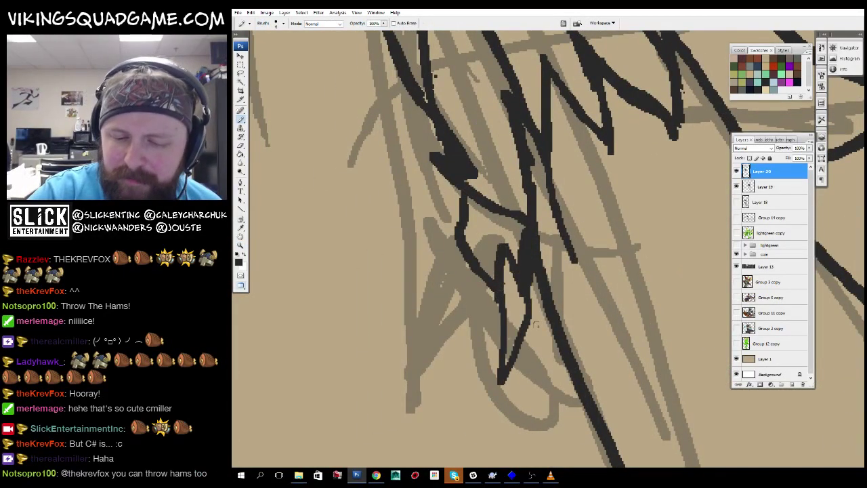
pyautogui.moveTo(546, 283); pyautogui.dragTo(549, 291)
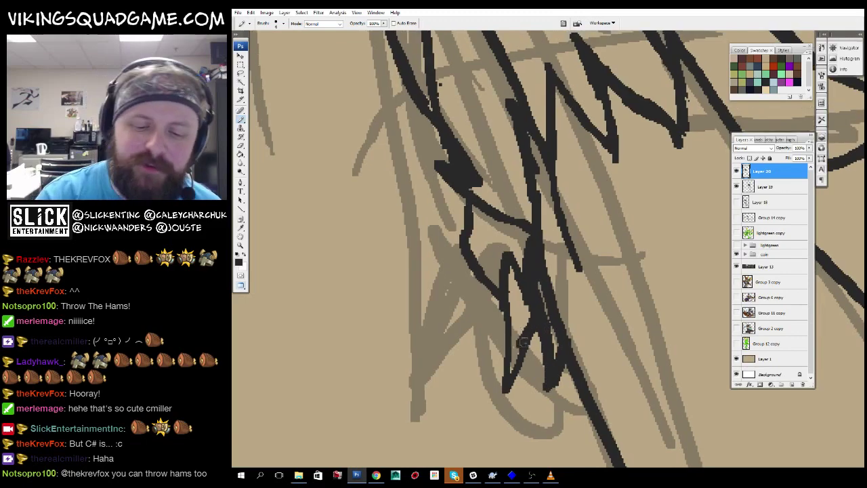
pyautogui.press('z')
pyautogui.keyDown('alt'); pyautogui.click(464, 167); pyautogui.keyUp('alt')
pyautogui.keyDown('alt'); pyautogui.click(515, 203); pyautogui.keyUp('alt')
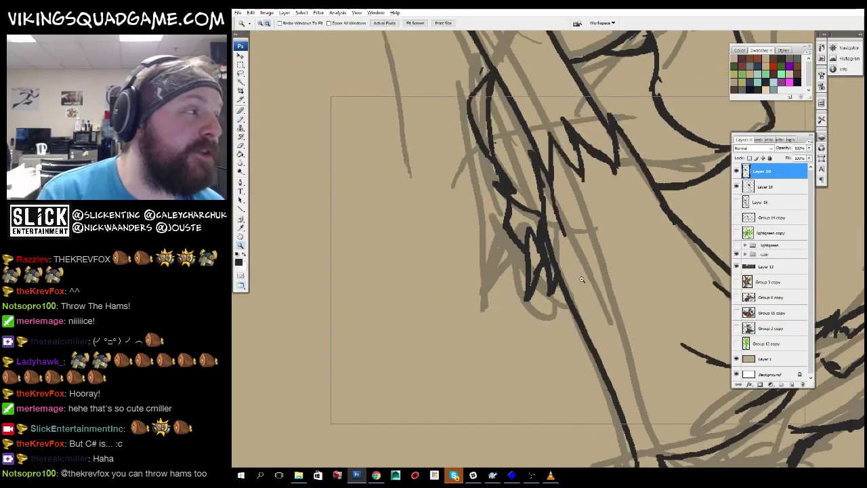
# Examine the whole creature against the colored reference, along with the inked thigh and lower leg up close.
pyautogui.keyDown('alt'); pyautogui.click(569, 244); pyautogui.keyUp('alt')
pyautogui.keyDown('alt'); pyautogui.click(618, 283); pyautogui.keyUp('alt')
pyautogui.keyDown('alt'); pyautogui.click(618, 283); pyautogui.keyUp('alt')
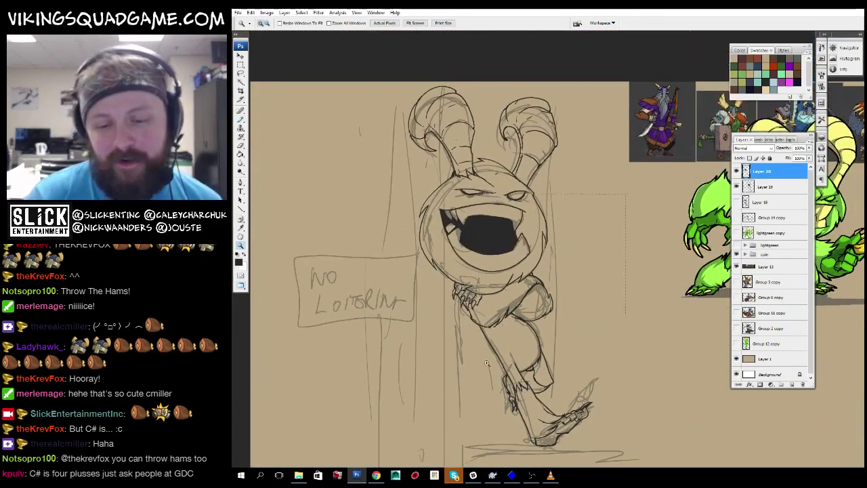
pyautogui.click(556, 224)
pyautogui.click(555, 224)
pyautogui.press('b')
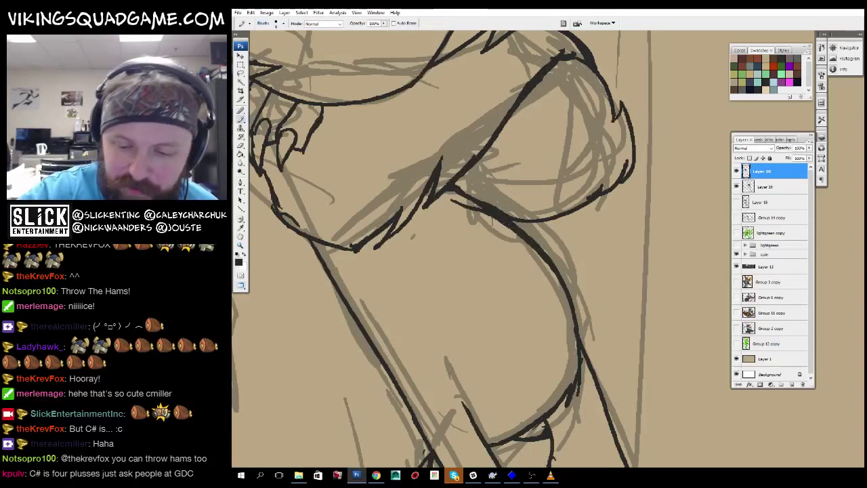
pyautogui.moveTo(576, 318); pyautogui.dragTo(616, 257)
pyautogui.moveTo(434, 231); pyautogui.dragTo(443, 232)
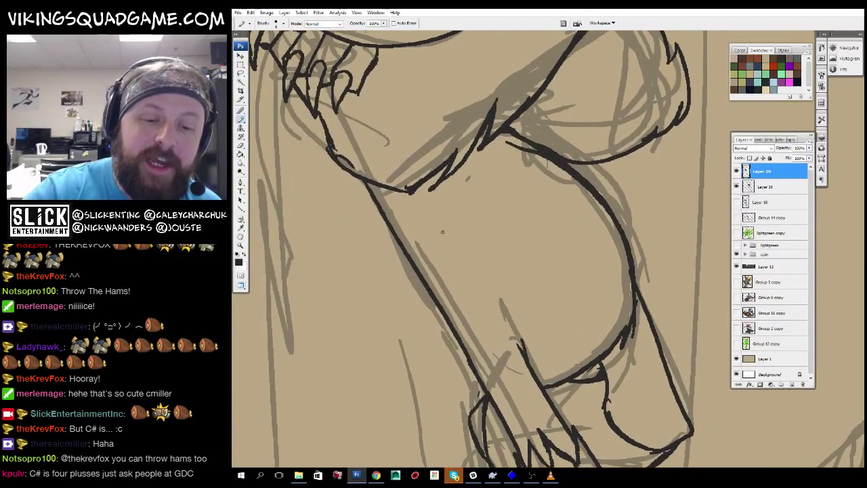
pyautogui.press('z')
pyautogui.keyDown('alt'); pyautogui.click(502, 261); pyautogui.keyUp('alt')
pyautogui.keyDown('alt'); pyautogui.click(561, 290); pyautogui.keyUp('alt')
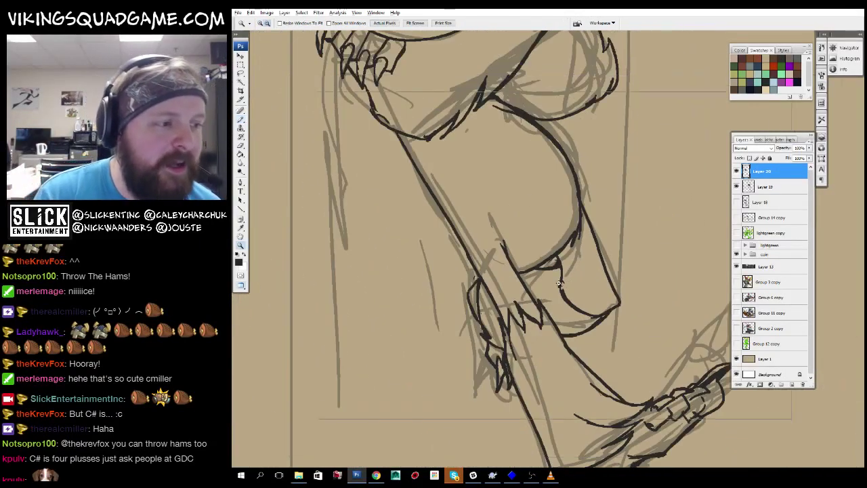
pyautogui.keyDown('alt'); pyautogui.click(560, 290); pyautogui.keyUp('alt')
pyautogui.keyDown('alt'); pyautogui.click(560, 290); pyautogui.keyUp('alt')
pyautogui.keyDown('alt'); pyautogui.click(552, 278); pyautogui.keyUp('alt')
pyautogui.keyDown('alt'); pyautogui.click(542, 260); pyautogui.keyUp('alt')
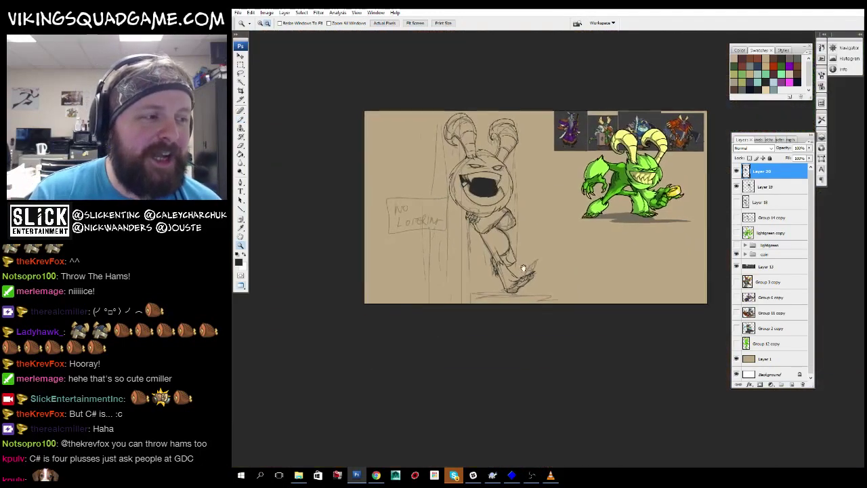
# Examine the linework of the creature's clawed hand, chin, eye and horn base.
pyautogui.keyDown('alt'); pyautogui.click(532, 242); pyautogui.keyUp('alt')
pyautogui.moveTo(620, 142); pyautogui.dragTo(410, 276)
pyautogui.moveTo(545, 221); pyautogui.dragTo(574, 267)
pyautogui.moveTo(604, 129); pyautogui.dragTo(342, 308)
pyautogui.moveTo(342, 305); pyautogui.dragTo(464, 397)
pyautogui.press('b')
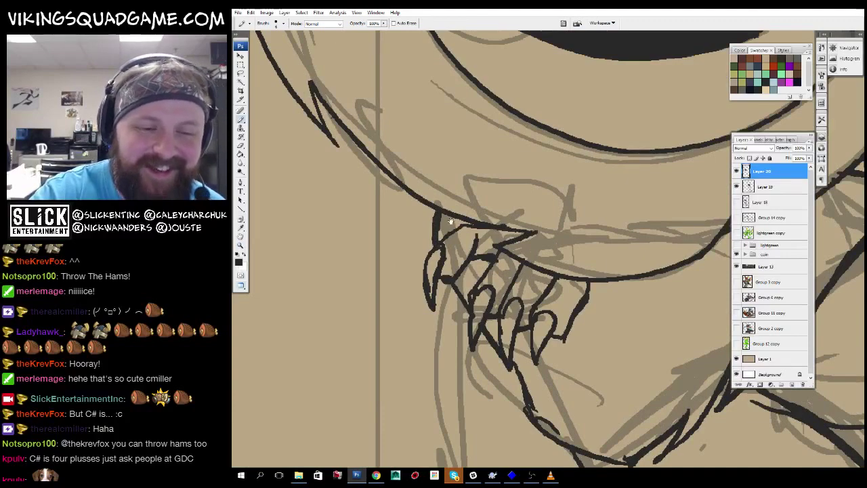
pyautogui.moveTo(451, 221); pyautogui.dragTo(562, 357)
pyautogui.moveTo(474, 169); pyautogui.dragTo(494, 393)
pyautogui.keyDown('alt'); pyautogui.click(583, 292); pyautogui.keyUp('alt')
pyautogui.keyDown('alt'); pyautogui.click(583, 292); pyautogui.keyUp('alt')
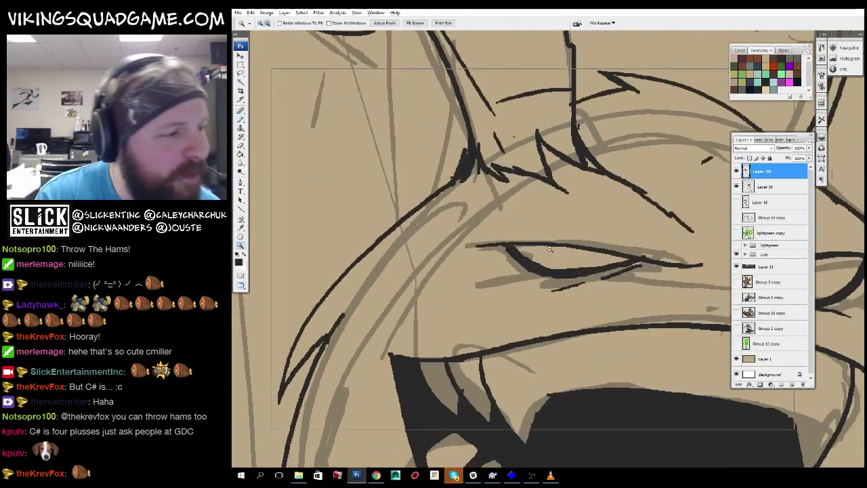
pyautogui.keyDown('alt'); pyautogui.click(583, 292); pyautogui.keyUp('alt')
pyautogui.keyDown('alt'); pyautogui.click(584, 292); pyautogui.keyUp('alt')
pyautogui.keyDown('alt'); pyautogui.click(583, 292); pyautogui.keyUp('alt')
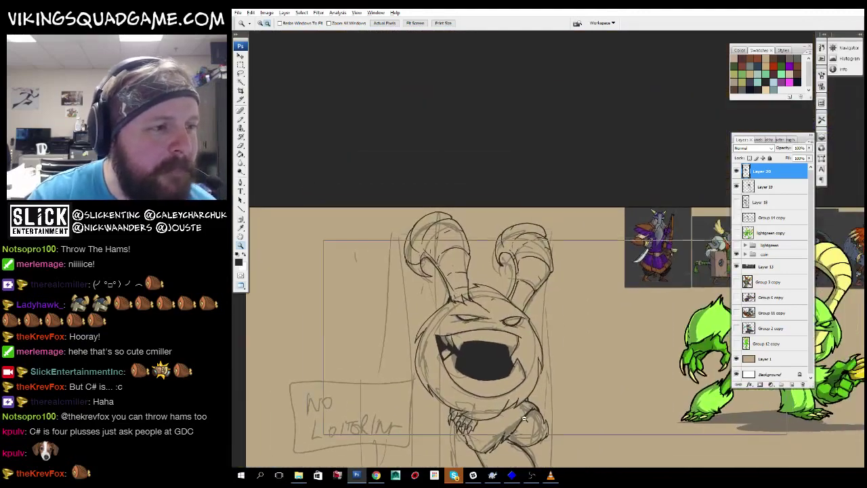
# Examine the leg linework over the sketch again and compare the full pose with the overall canvas.
pyautogui.moveTo(514, 420); pyautogui.dragTo(502, 206)
pyautogui.click(483, 328)
pyautogui.click(483, 328)
pyautogui.press('b')
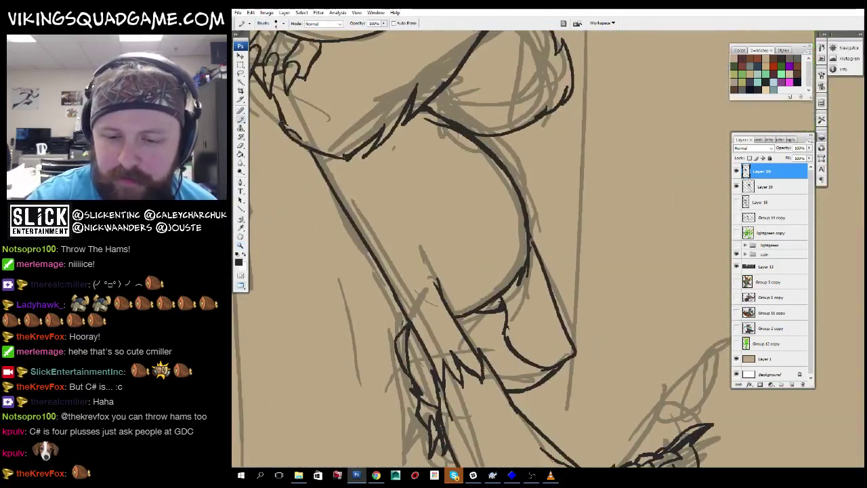
pyautogui.moveTo(556, 302); pyautogui.dragTo(552, 298)
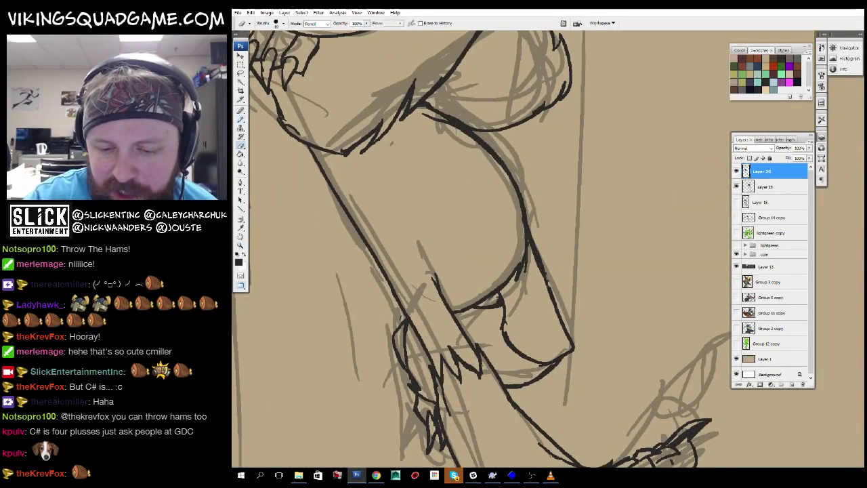
pyautogui.press('z')
pyautogui.keyDown('alt'); pyautogui.click(528, 292); pyautogui.keyUp('alt')
pyautogui.keyDown('alt'); pyautogui.click(527, 292); pyautogui.keyUp('alt')
pyautogui.keyDown('alt'); pyautogui.click(527, 293); pyautogui.keyUp('alt')
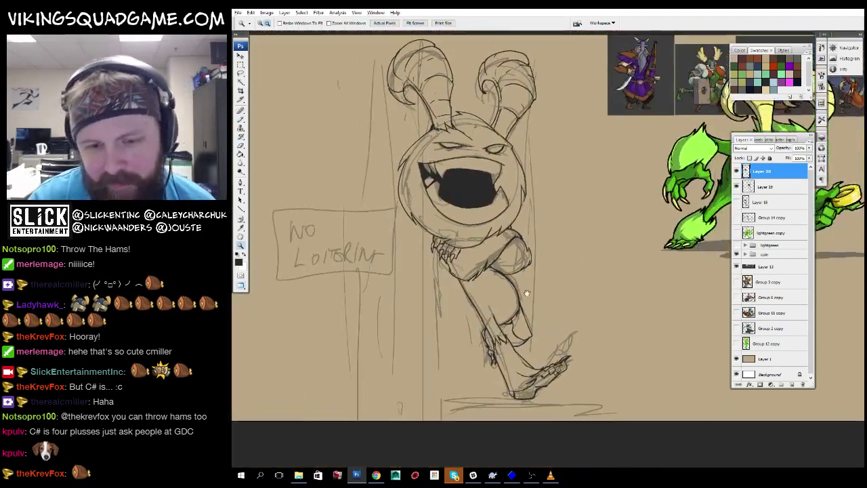
pyautogui.click(527, 293)
pyautogui.click(527, 293)
pyautogui.keyDown('alt'); pyautogui.click(527, 293); pyautogui.keyUp('alt')
pyautogui.keyDown('alt'); pyautogui.click(628, 289); pyautogui.keyUp('alt')
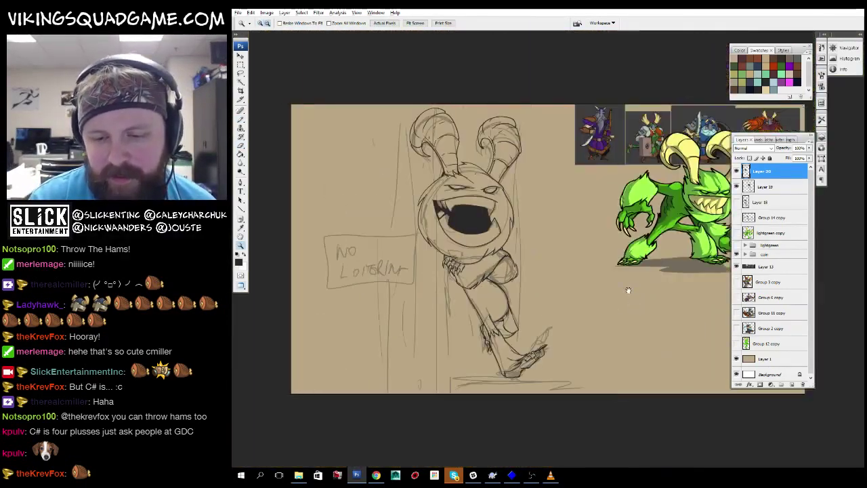
# Hide the rough sketch on Layer 19 and ink a solid wedge where the last finger meets the chin.
pyautogui.click(737, 202)
pyautogui.scroll(-1, 582, 242)
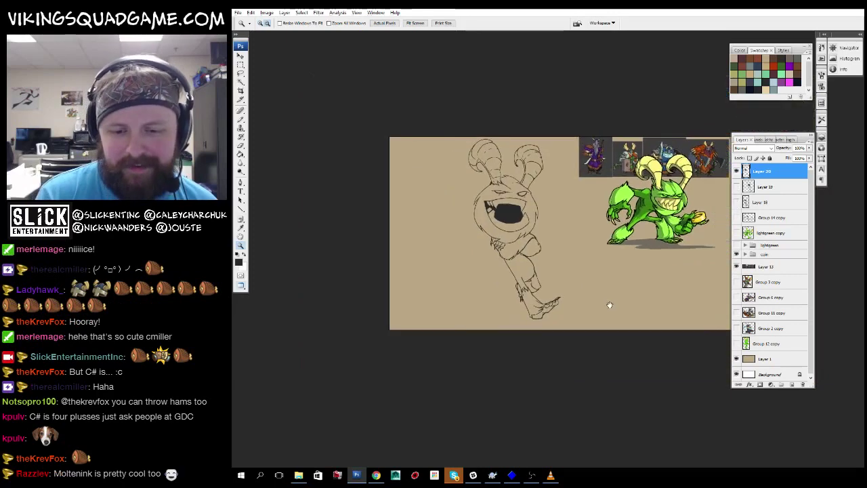
pyautogui.scroll(6, 581, 243)
pyautogui.press('b')
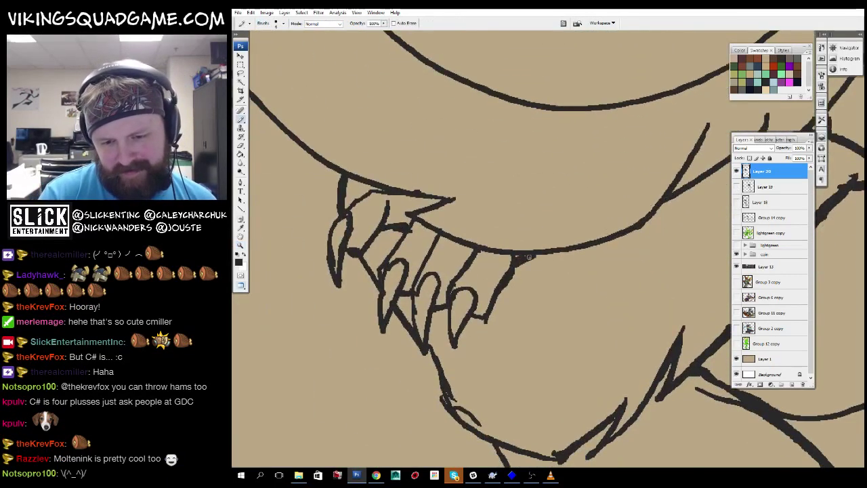
pyautogui.scroll(-6, 576, 230)
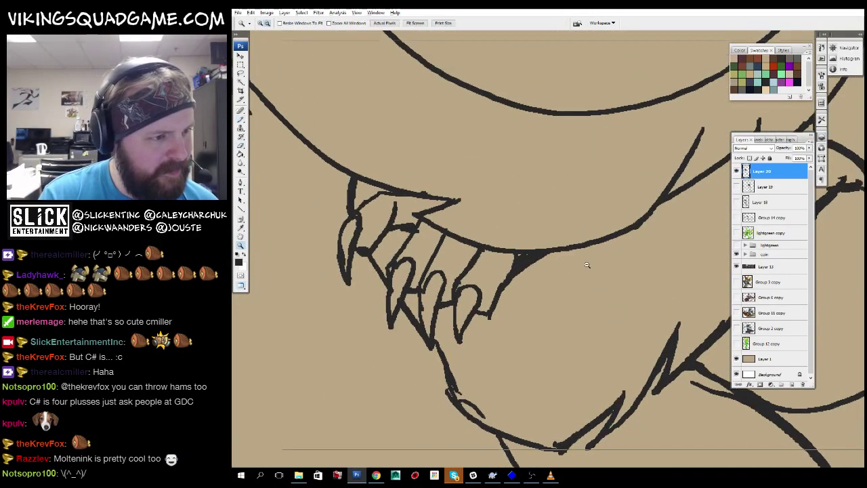
pyautogui.scroll(4, 560, 313)
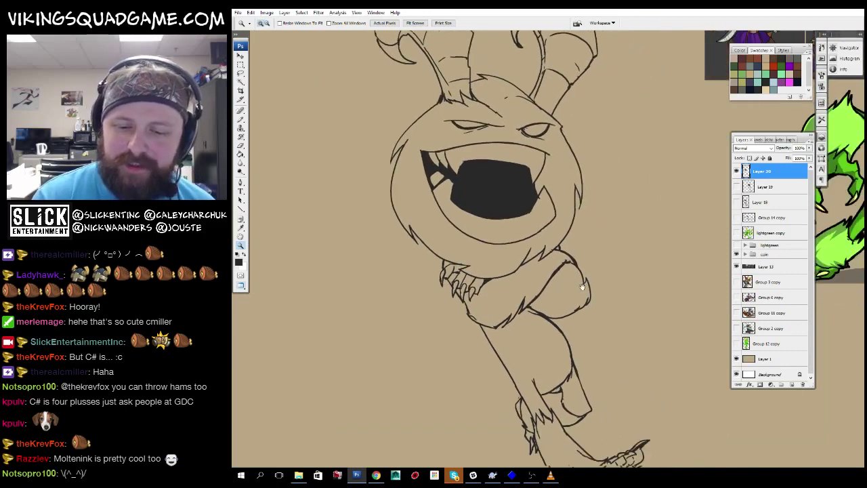
# Break the back outline of the leg midway and redraw it as a pointed fur tuft, adding a small forked tip to the opposite line.
pyautogui.scroll(3, 490, 313)
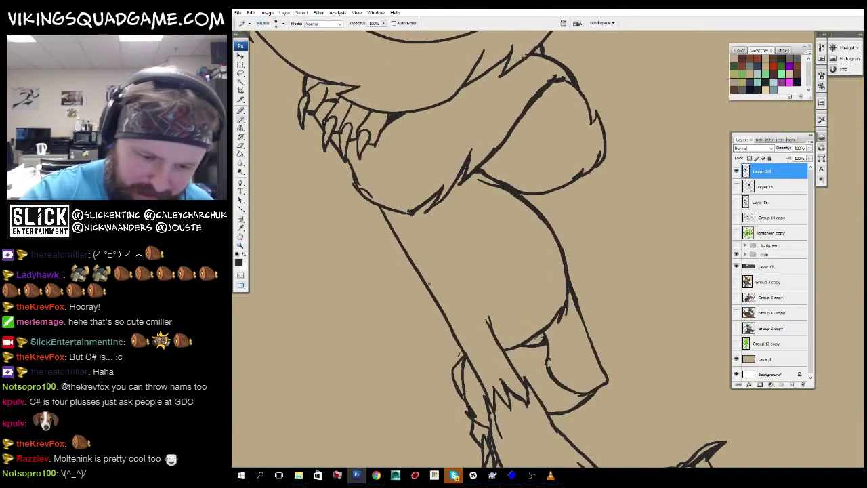
pyautogui.press('b')
pyautogui.scroll(3, 559, 354)
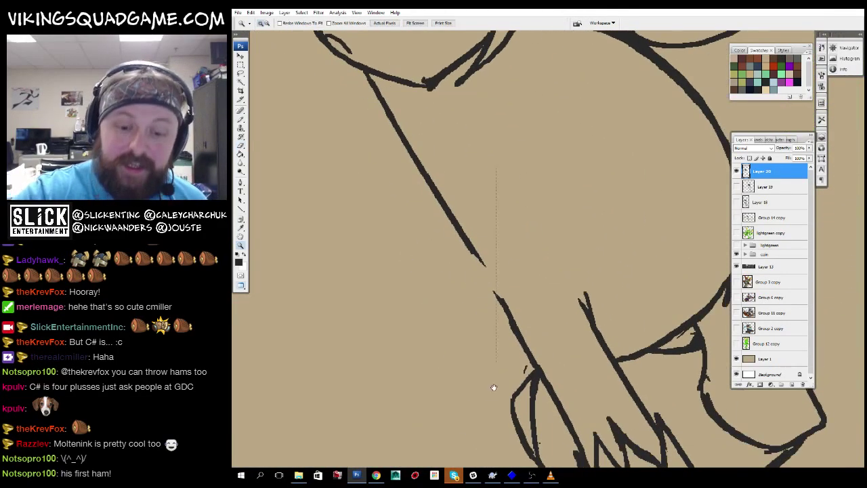
pyautogui.press('b')
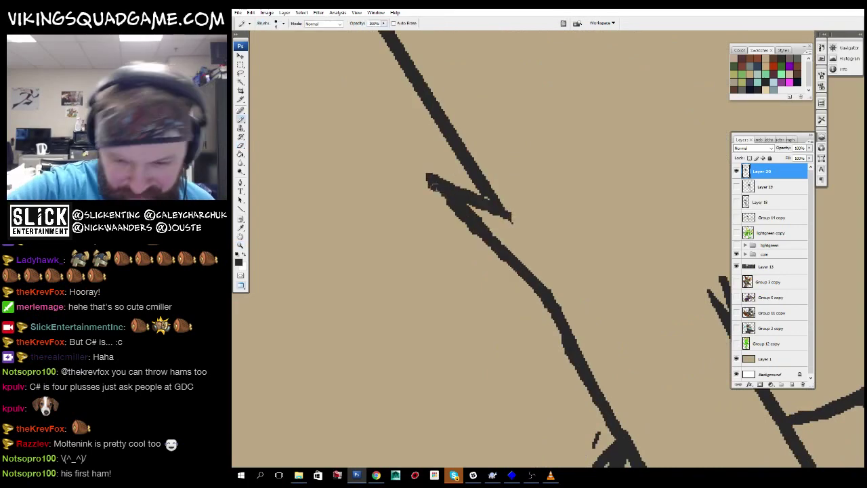
pyautogui.scroll(-2, 475, 203)
pyautogui.hscroll(1, 513, 227)
pyautogui.scroll(-3, 544, 322)
pyautogui.hscroll(1, 549, 298)
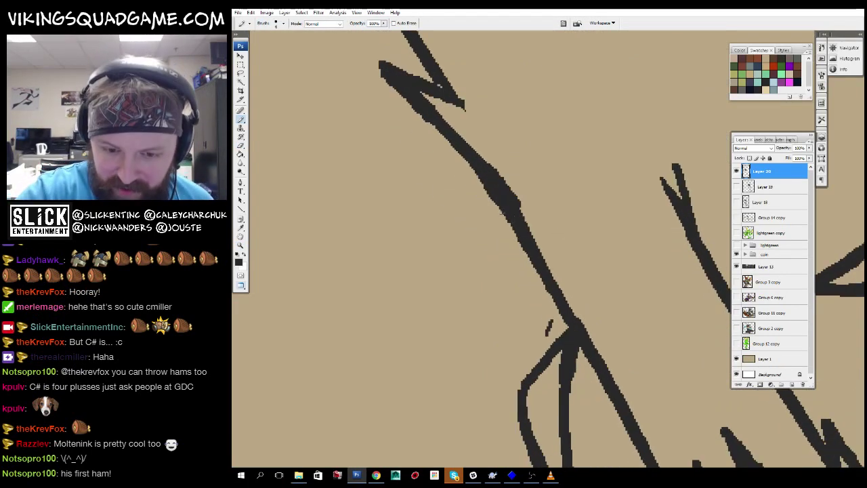
pyautogui.press('z')
pyautogui.scroll(-4, 575, 246)
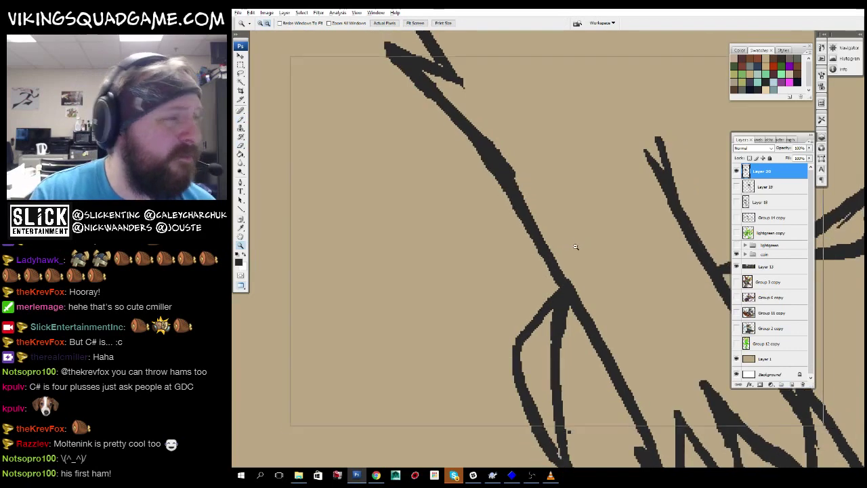
pyautogui.scroll(-2, 593, 240)
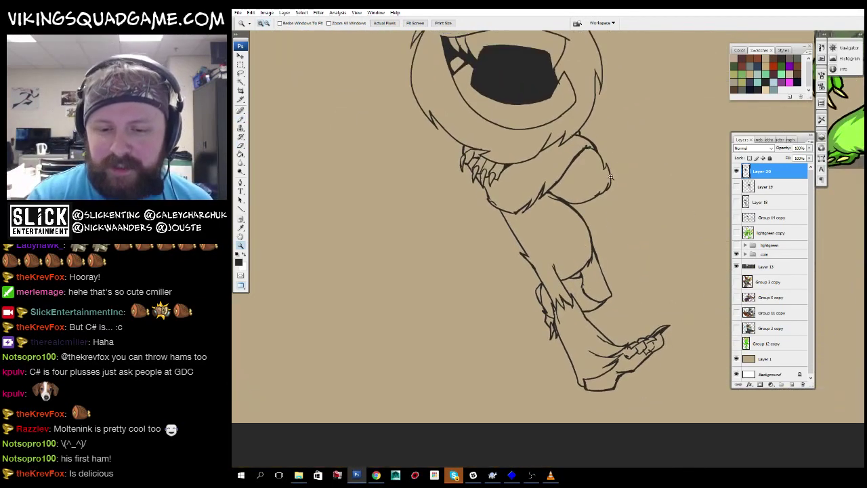
pyautogui.scroll(5, 474, 223)
pyautogui.press('b')
pyautogui.press('z')
pyautogui.scroll(-4, 598, 269)
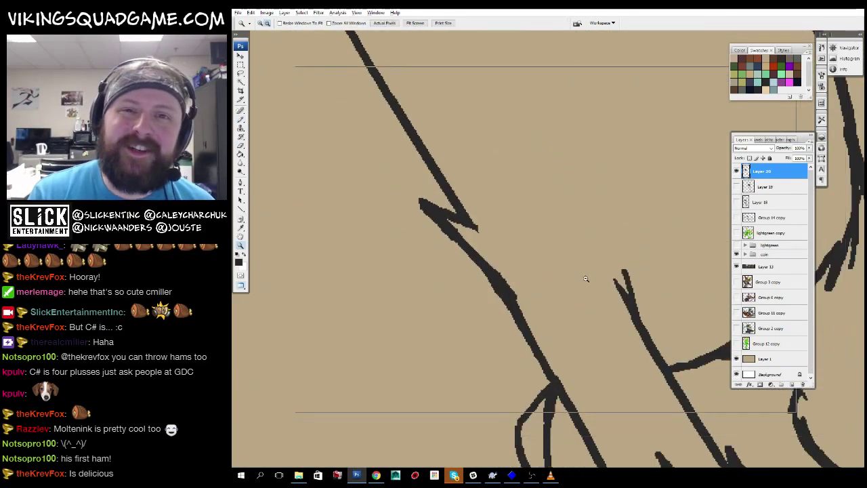
# Examine the clawed hand and full pose linework, and check the closed outline by selecting the background around the creature.
pyautogui.scroll(-3, 598, 268)
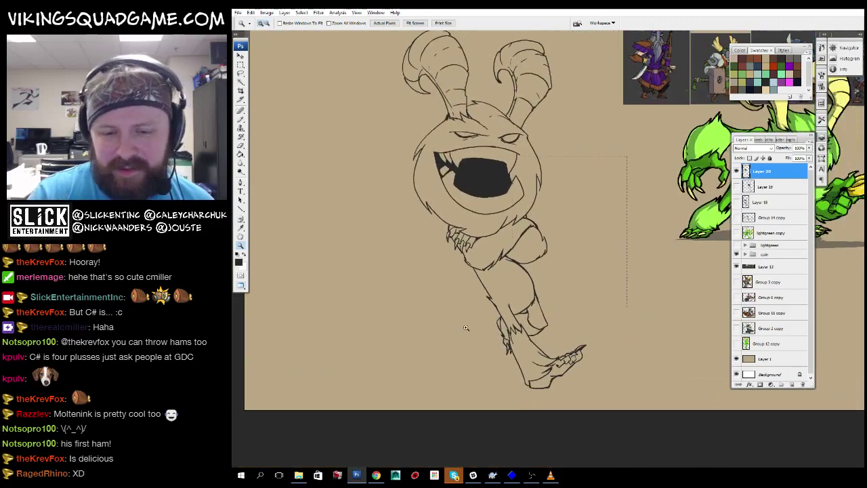
pyautogui.scroll(6, 663, 308)
pyautogui.scroll(-3, 663, 308)
pyautogui.scroll(6, 590, 272)
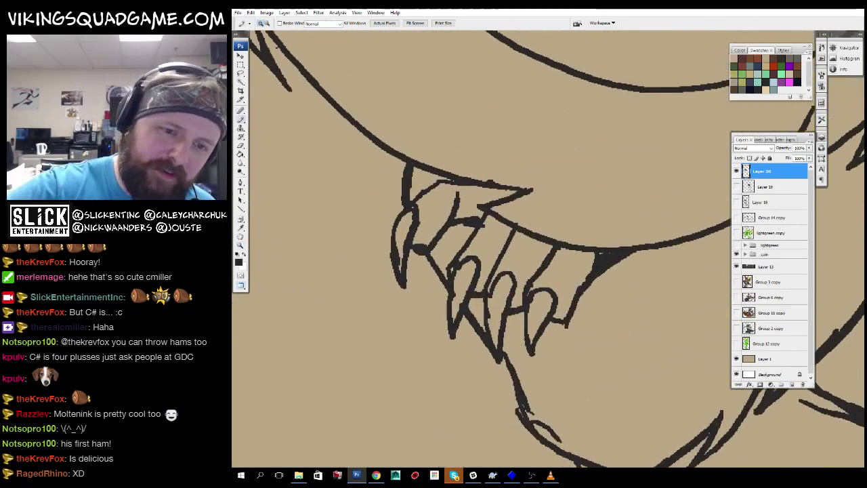
pyautogui.scroll(-5, 590, 272)
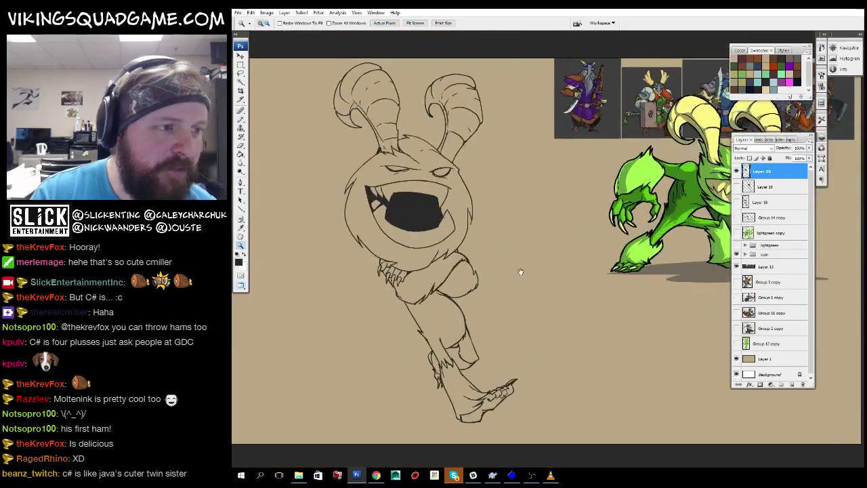
pyautogui.moveTo(520, 271); pyautogui.dragTo(551, 339)
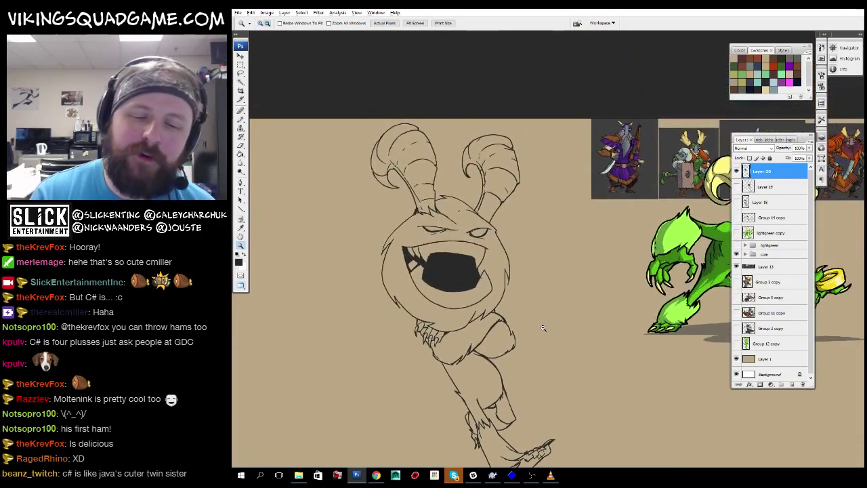
pyautogui.scroll(-1, 543, 328)
pyautogui.press('w')
pyautogui.click(577, 309)
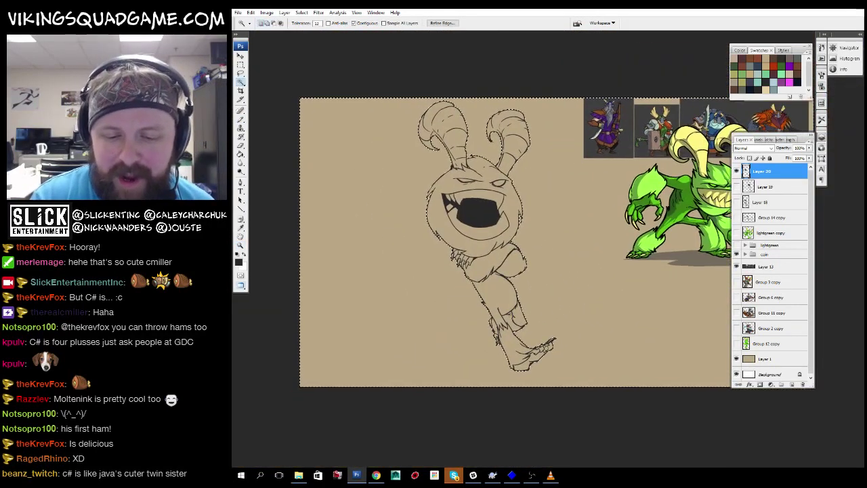
# Remove the outer curve of the folded arm's elbow and ink a tighter rounded edge with a small pointed fur line.
pyautogui.press('z')
pyautogui.scroll(5, 547, 294)
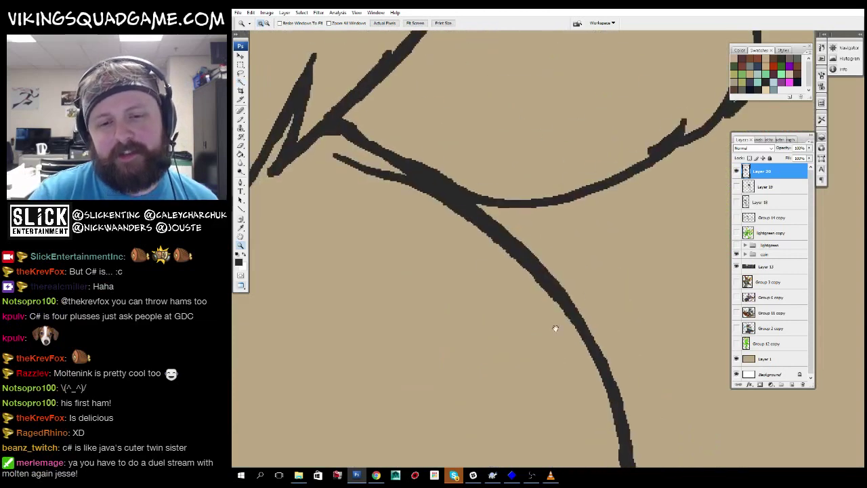
pyautogui.scroll(-3, 555, 328)
pyautogui.press('l')
pyautogui.moveTo(599, 133); pyautogui.dragTo(640, 288)
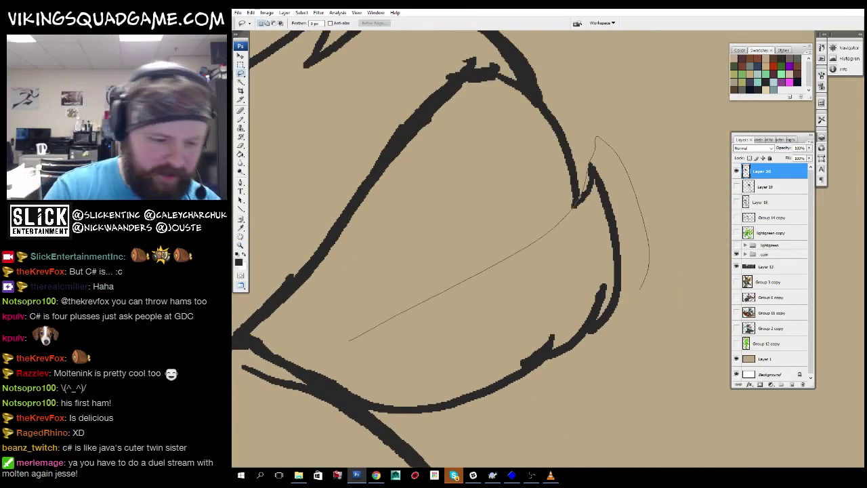
pyautogui.moveTo(572, 207); pyautogui.dragTo(573, 206)
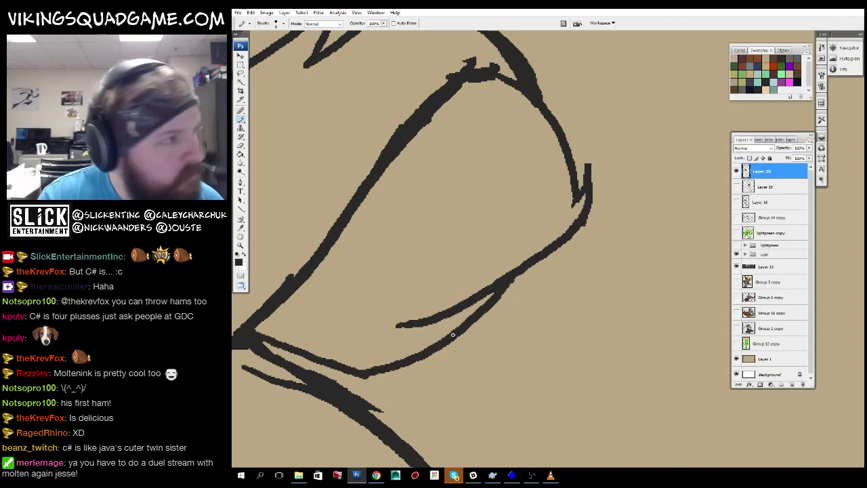
pyautogui.press('z')
pyautogui.scroll(-6, 453, 334)
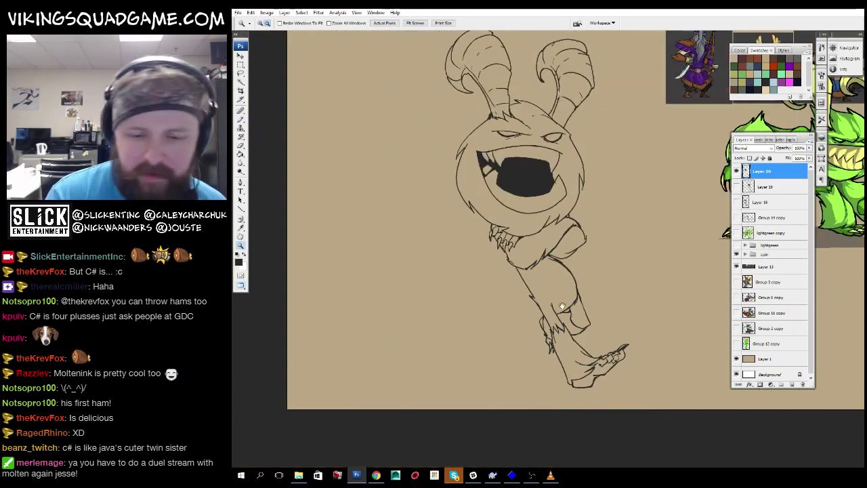
pyautogui.scroll(6, 561, 306)
pyautogui.press('b')
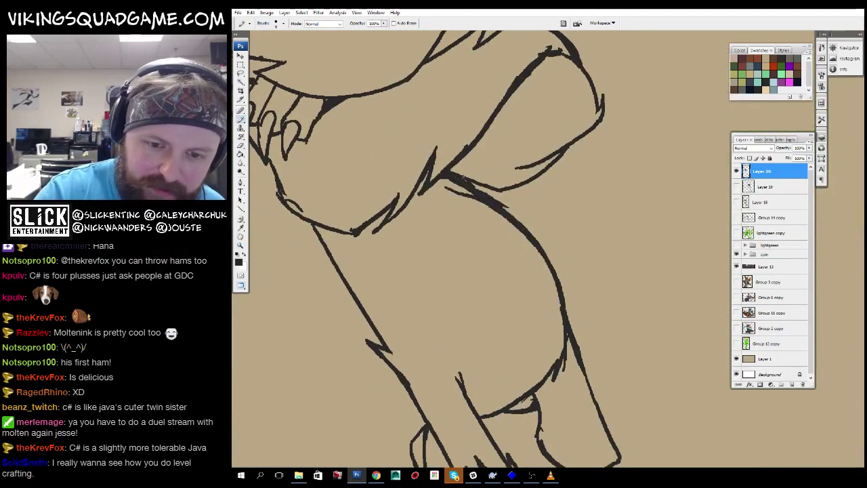
# Select the background around the creature with the Magic Wand and invert the selection to capture its whole silhouette.
pyautogui.press('z')
pyautogui.scroll(-6, 512, 296)
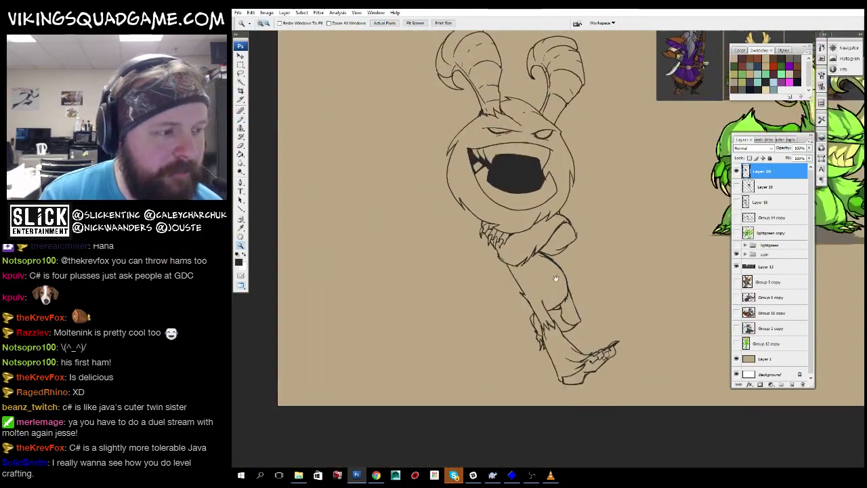
pyautogui.scroll(1, 512, 296)
pyautogui.click(518, 237)
pyautogui.scroll(-2, 518, 237)
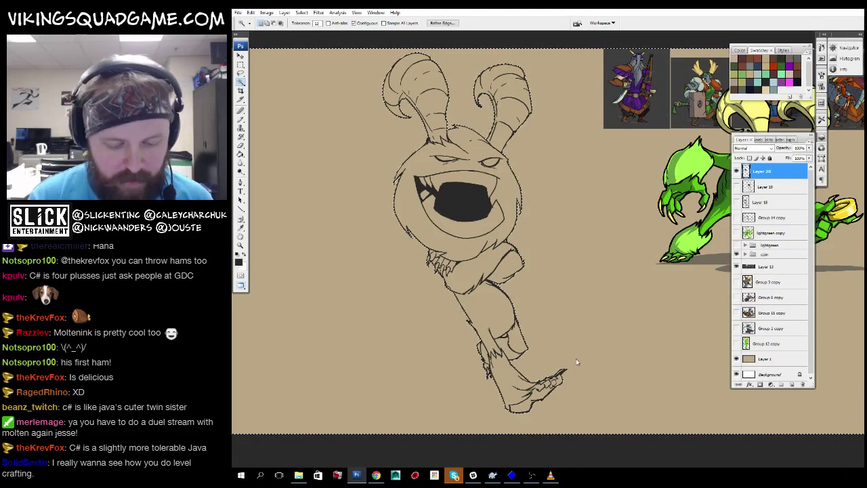
# Sample the bright green from the coloured creature and fill the silhouette with it on a new layer above Layer 18.
pyautogui.press('g')
pyautogui.moveTo(631, 357); pyautogui.dragTo(455, 417)
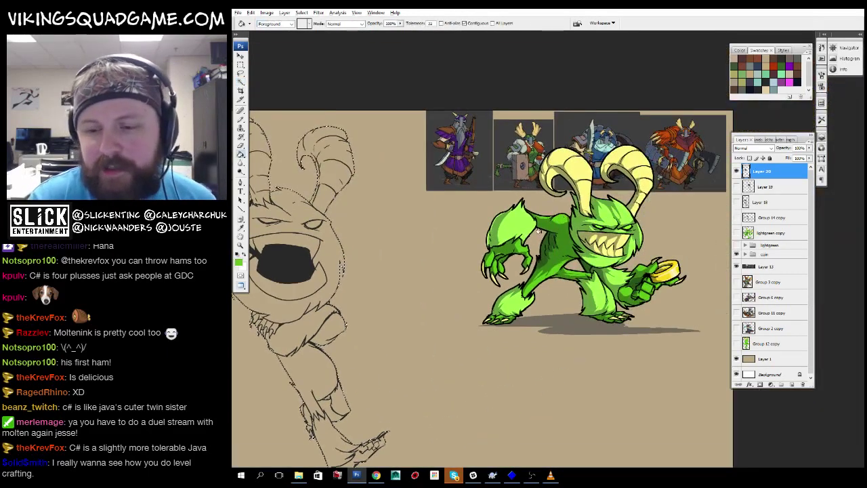
pyautogui.hotkey('ctrl', 'alt', 'z')
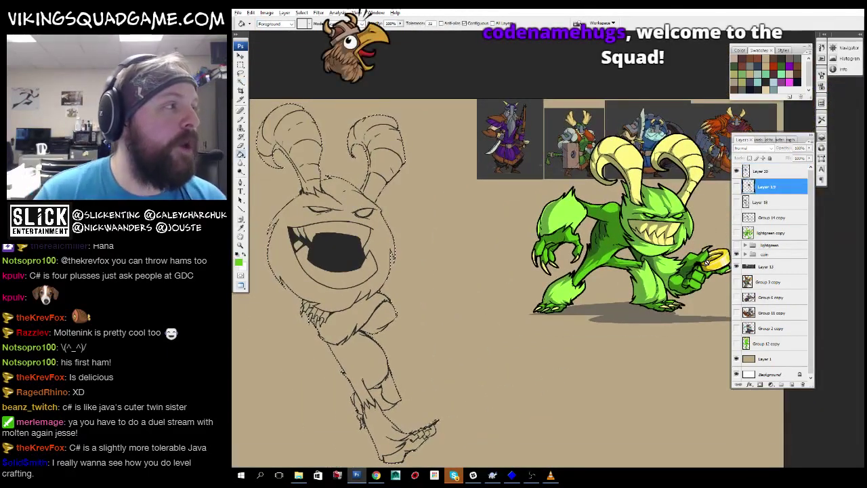
pyautogui.moveTo(349, 284); pyautogui.dragTo(402, 264)
pyautogui.hotkey('ctrl', 'shift', 'alt', 'n')
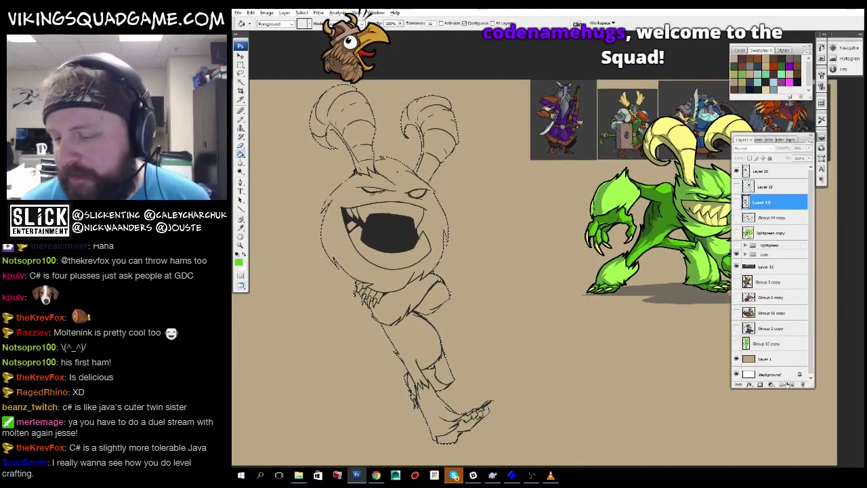
pyautogui.click(402, 265)
pyautogui.moveTo(489, 294); pyautogui.dragTo(578, 334)
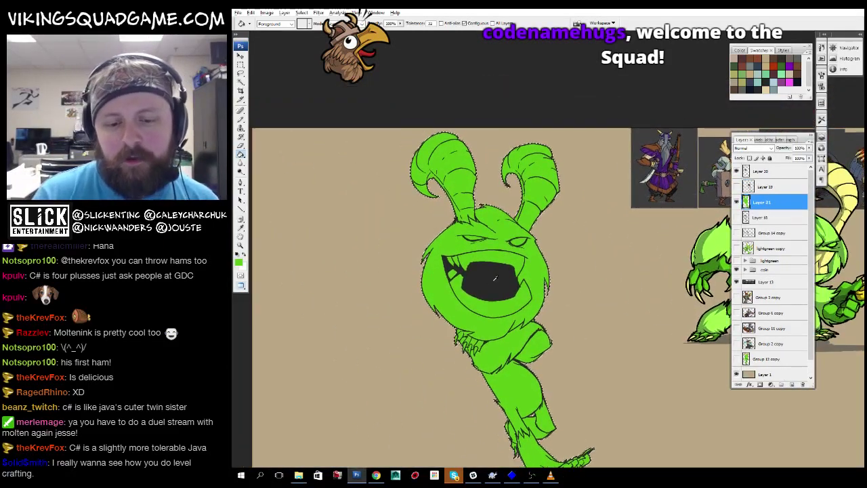
# Fill the silhouette with black on a new layer beneath the green base.
pyautogui.hotkey('ctrl', 'shift', 'alt', 'n')
pyautogui.moveTo(599, 300); pyautogui.dragTo(318, 326)
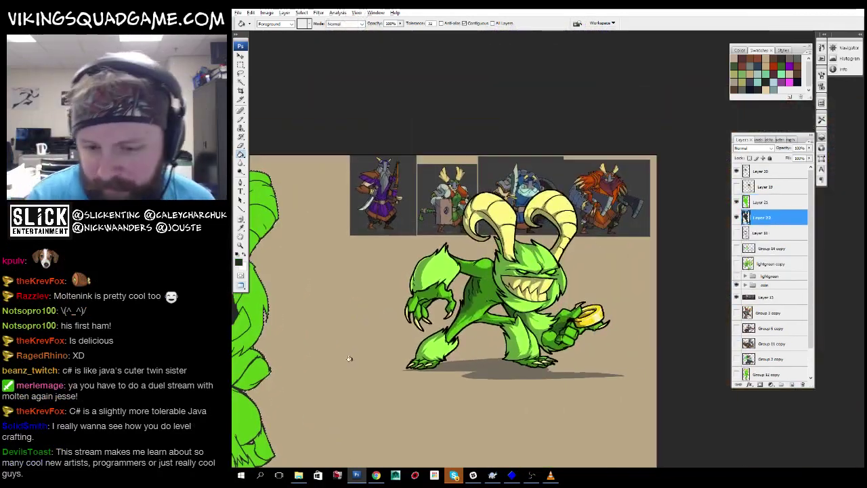
pyautogui.moveTo(507, 446); pyautogui.dragTo(784, 344)
# Place Layer 20 beneath Layer 19 and turn its linework black with a filled layer clipped to it, then deselect.
pyautogui.hotkey('alt', ']')
pyautogui.hotkey('alt', ']')
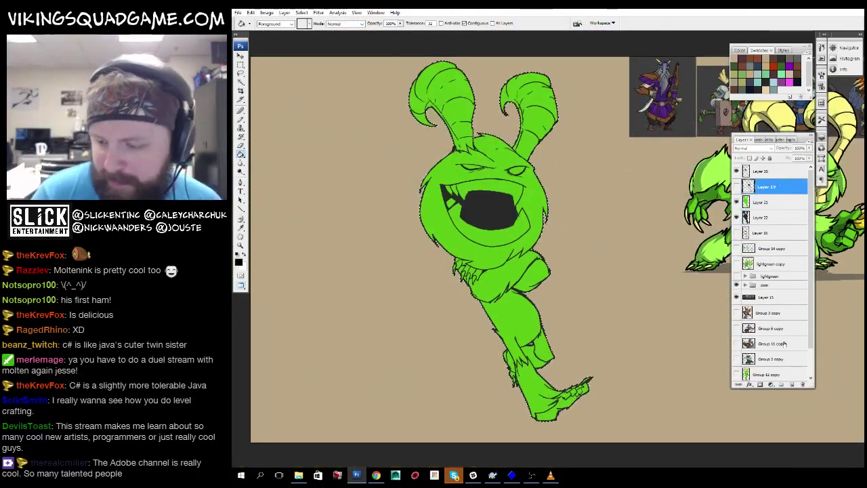
pyautogui.click(768, 170)
pyautogui.hotkey('ctrl', '[')
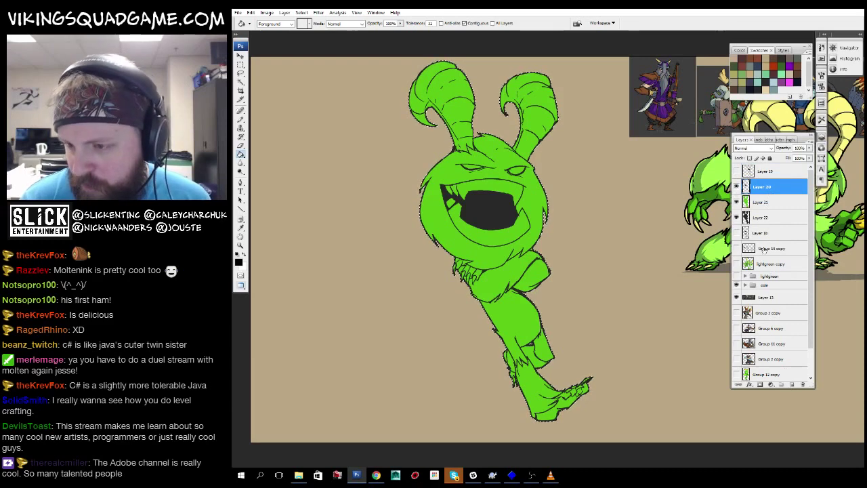
pyautogui.click(792, 384)
pyautogui.hotkey('ctrl', 'd')
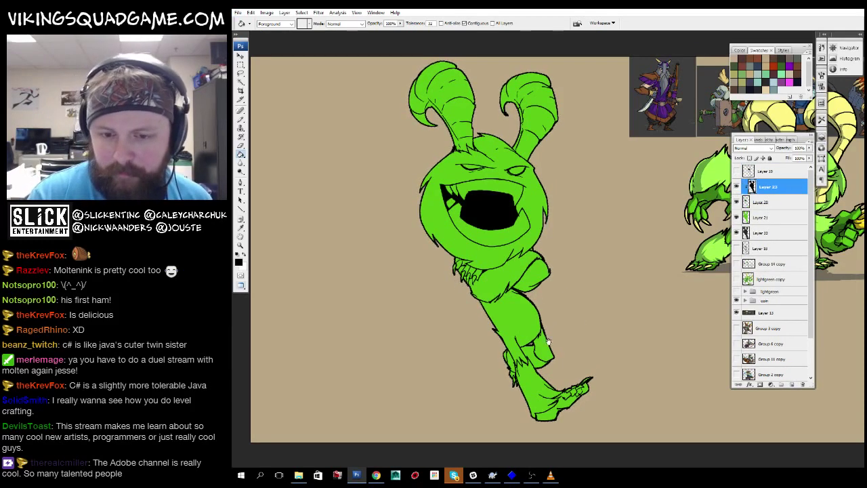
# Thicken the creature's outer outline using the black silhouette on Layer 22.
pyautogui.scroll(-1, 610, 271)
pyautogui.click(773, 232)
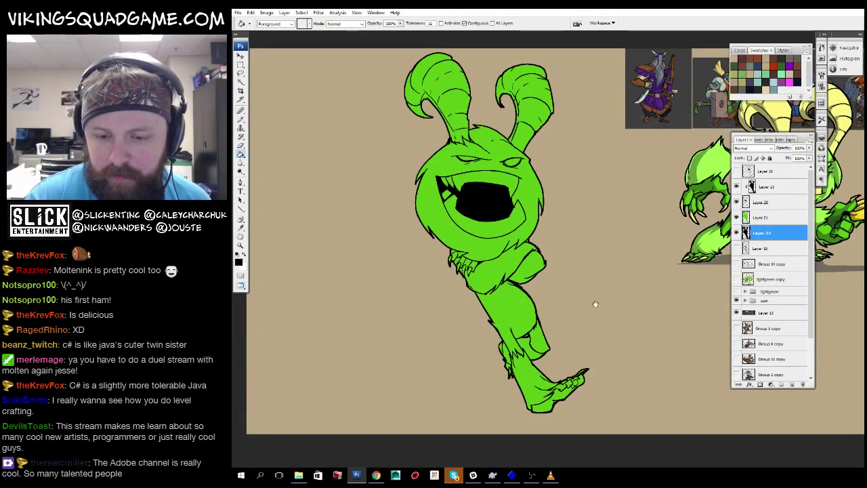
pyautogui.hotkey('alt', ']')
# Select the light fur areas of the head, arms and lower legs within the Layer 20 linework using the Magic Wand.
pyautogui.moveTo(595, 304); pyautogui.dragTo(509, 386)
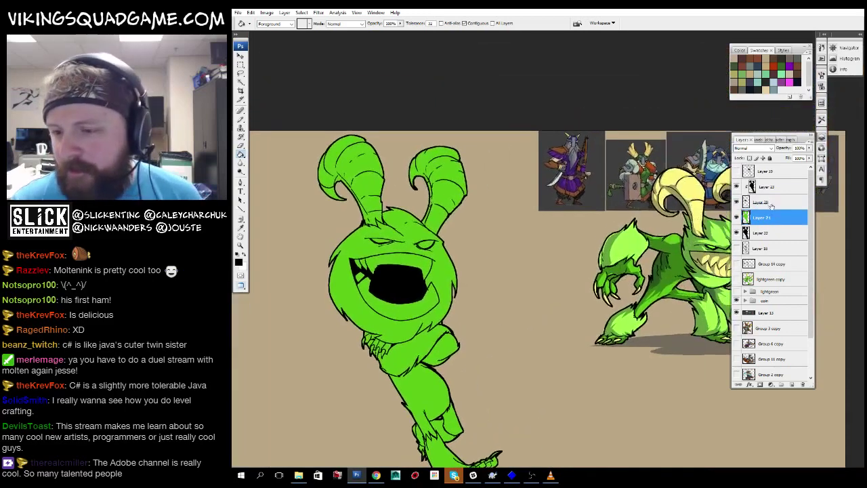
pyautogui.moveTo(484, 319)
pyautogui.mouseDown()
pyautogui.moveTo(493, 324)
pyautogui.moveTo(527, 267)
pyautogui.mouseUp()
pyautogui.press('w')
pyautogui.moveTo(485, 300); pyautogui.dragTo(491, 239)
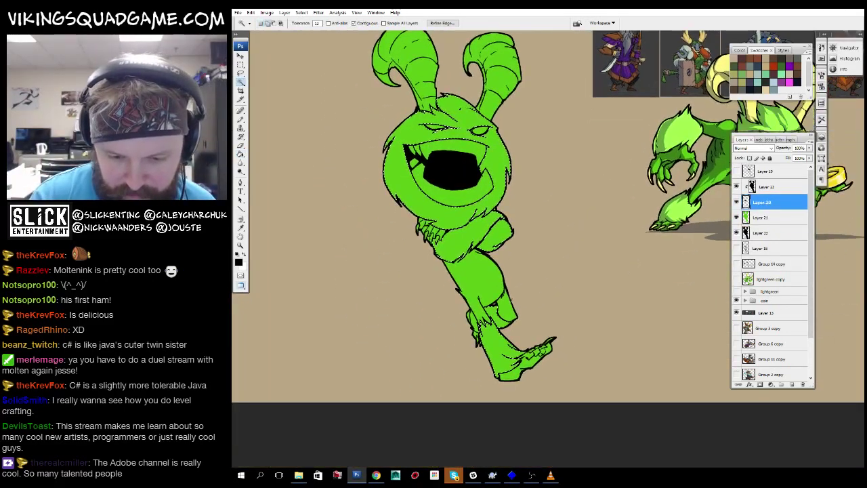
pyautogui.moveTo(637, 263); pyautogui.dragTo(632, 330)
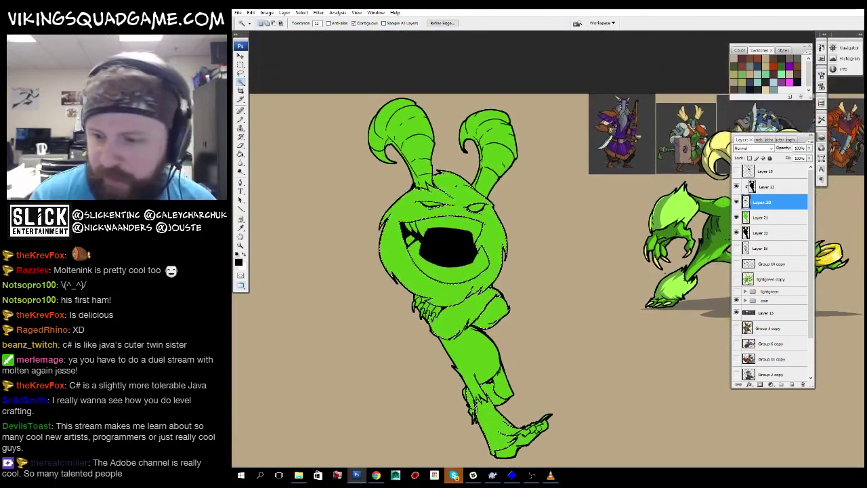
# Sample the light green from the reference creature and fill the selected fur on a new layer clipped to Layer 21.
pyautogui.moveTo(664, 273); pyautogui.dragTo(642, 287)
pyautogui.press('g')
pyautogui.keyDown('alt'); pyautogui.click(655, 302); pyautogui.keyUp('alt')
pyautogui.click(761, 217)
pyautogui.click(792, 384)
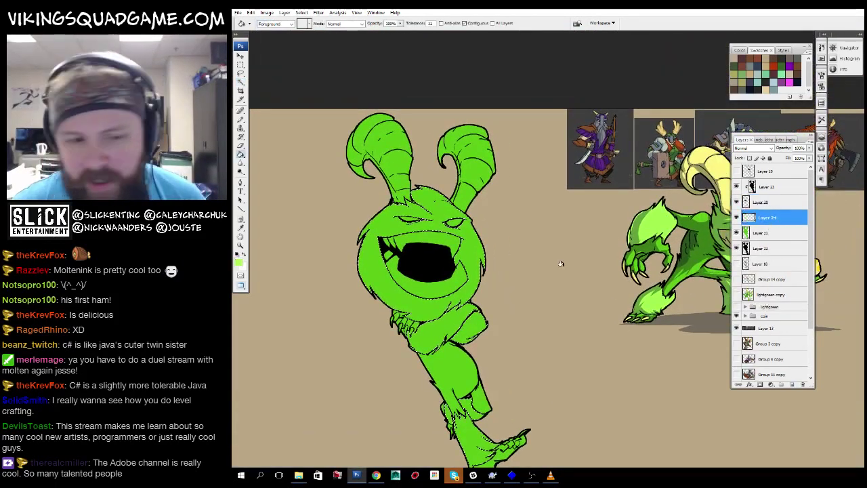
pyautogui.click(455, 333)
# Draw a short dark vertical line in the lower part of the creature's grin.
pyautogui.press('z')
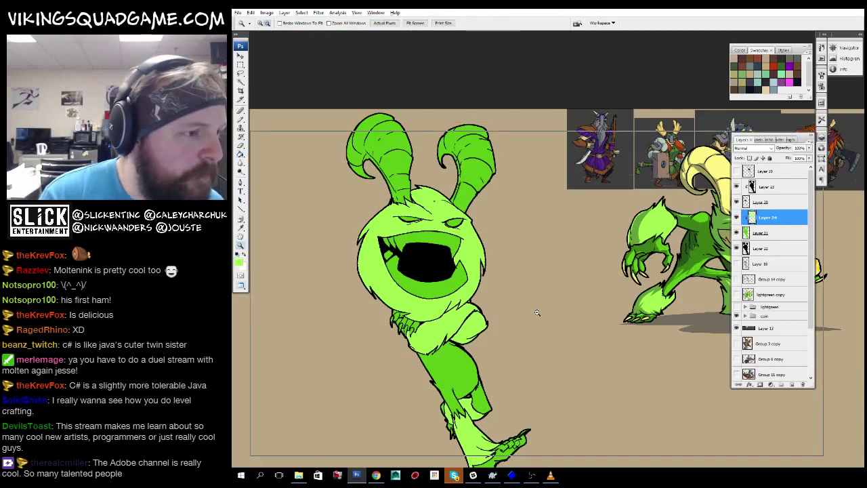
pyautogui.keyDown('alt'); pyautogui.click(478, 363); pyautogui.keyUp('alt')
pyautogui.press('b')
pyautogui.moveTo(478, 364); pyautogui.dragTo(548, 391)
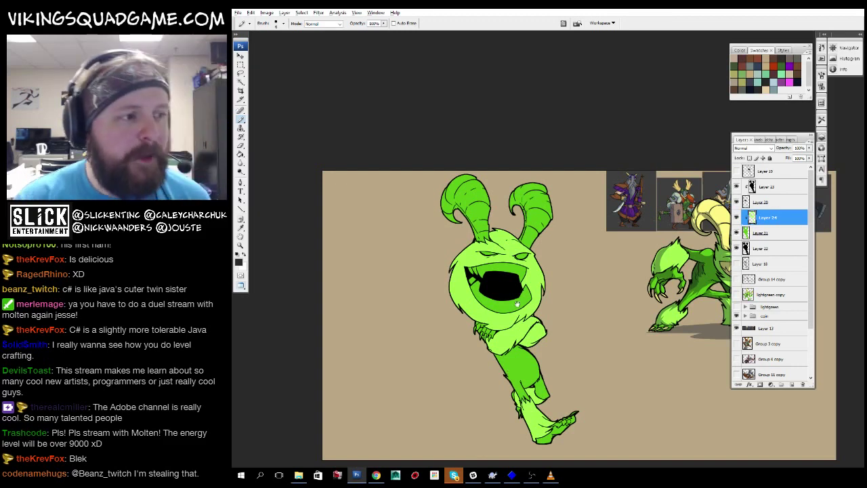
pyautogui.moveTo(517, 303); pyautogui.dragTo(524, 224)
pyautogui.press('z')
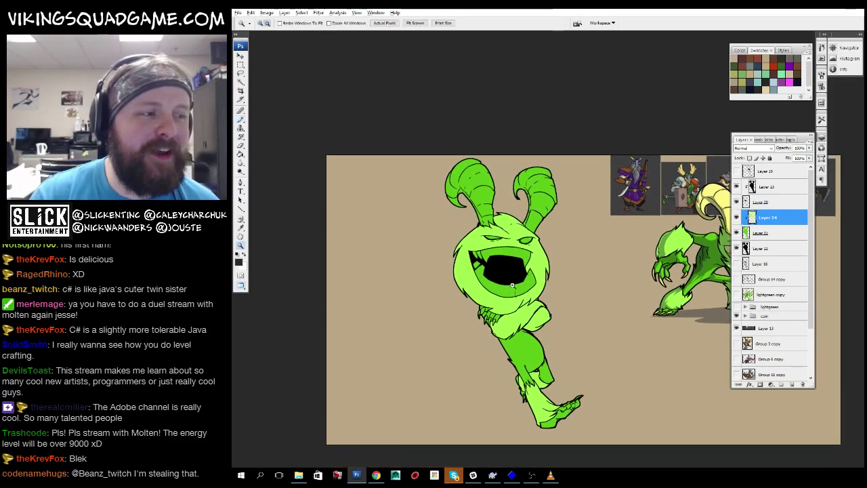
# Sample the pale yellow from the reference creature's horn and fill the grin's teeth with it on Layer 24.
pyautogui.keyDown('alt'); pyautogui.click(505, 285); pyautogui.keyUp('alt')
pyautogui.moveTo(434, 203)
pyautogui.mouseDown()
pyautogui.moveTo(497, 347)
pyautogui.moveTo(433, 284)
pyautogui.moveTo(341, 314)
pyautogui.mouseUp()
pyautogui.press('g')
pyautogui.keyDown('alt'); pyautogui.click(340, 314); pyautogui.keyUp('alt')
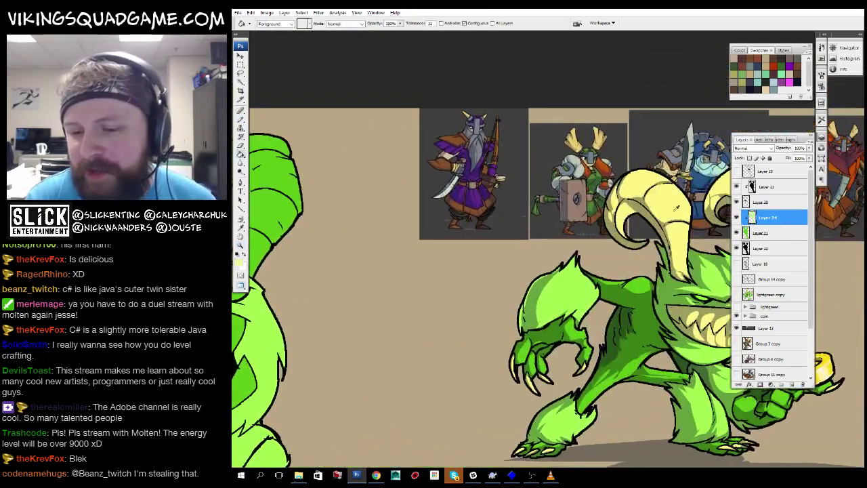
pyautogui.moveTo(677, 208); pyautogui.dragTo(847, 197)
pyautogui.moveTo(525, 249); pyautogui.dragTo(553, 260)
pyautogui.click(553, 260)
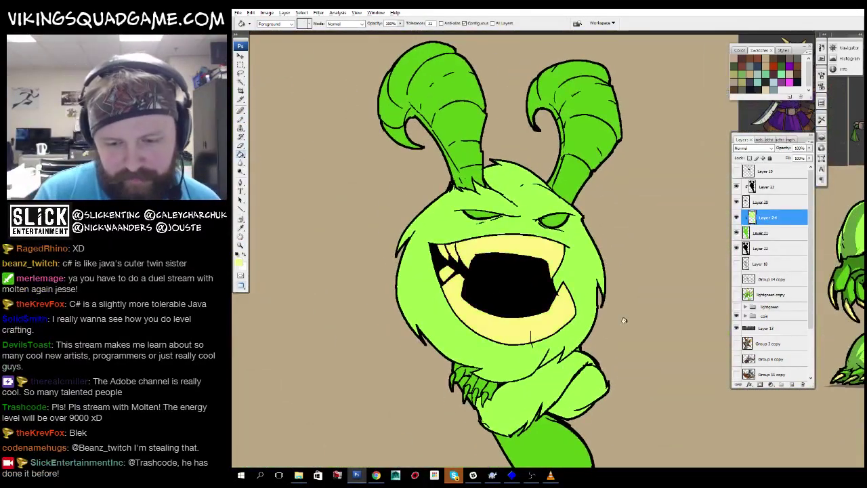
# Select the sections of both horns within the Layer 20 linework using the Magic Wand.
pyautogui.scroll(1, 683, 239)
pyautogui.click(778, 201)
pyautogui.scroll(1, 598, 197)
pyautogui.press('w')
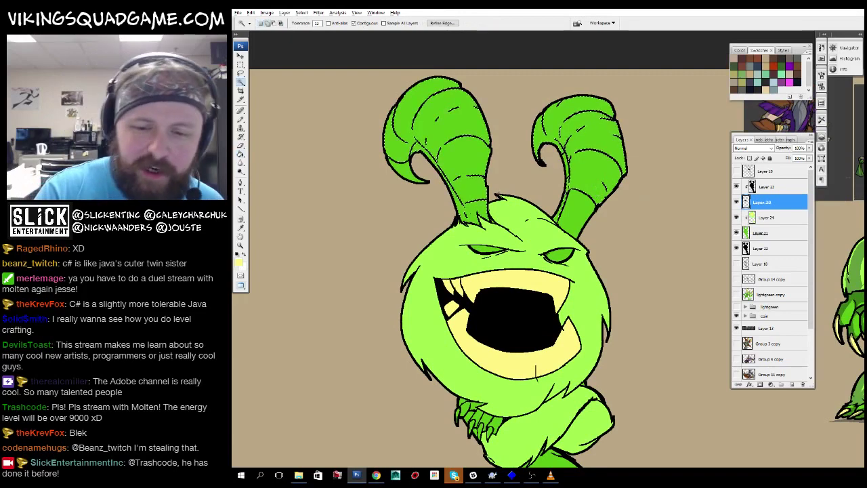
pyautogui.moveTo(566, 211); pyautogui.dragTo(553, 262)
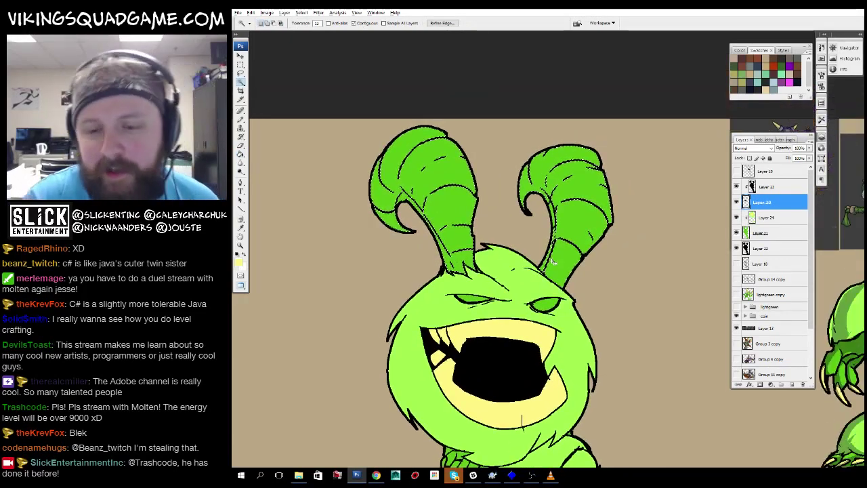
pyautogui.scroll(-5, 553, 262)
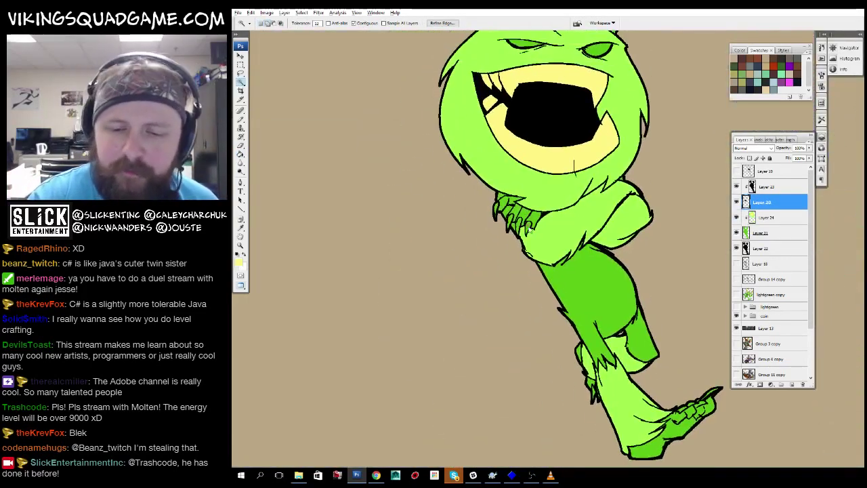
# Select the hand and foot claws within the linework using the Magic Wand and fill them with pale yellow on Layer 24.
pyautogui.moveTo(612, 336); pyautogui.dragTo(568, 285)
pyautogui.scroll(4, 525, 274)
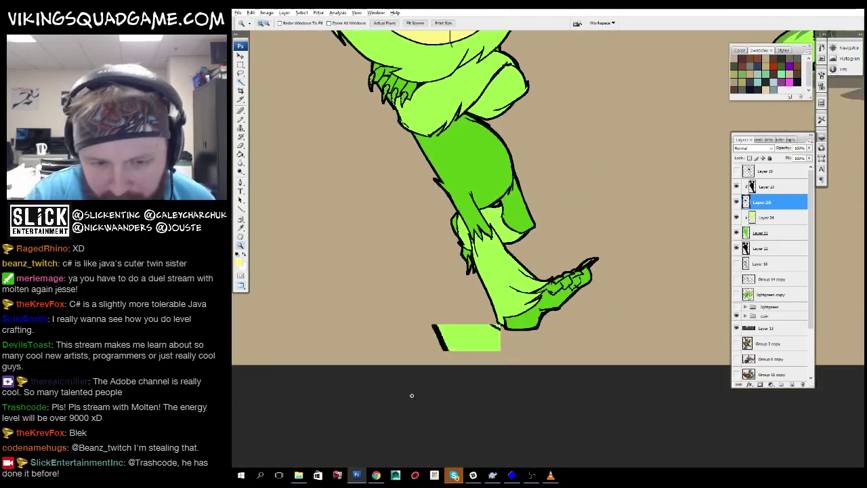
pyautogui.scroll(-1, 610, 239)
pyautogui.press('w')
pyautogui.click(771, 217)
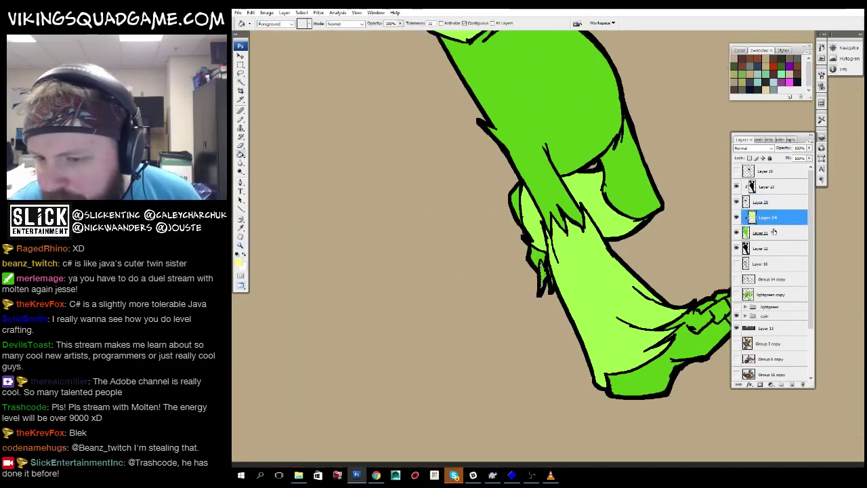
pyautogui.hscroll(2, 610, 291)
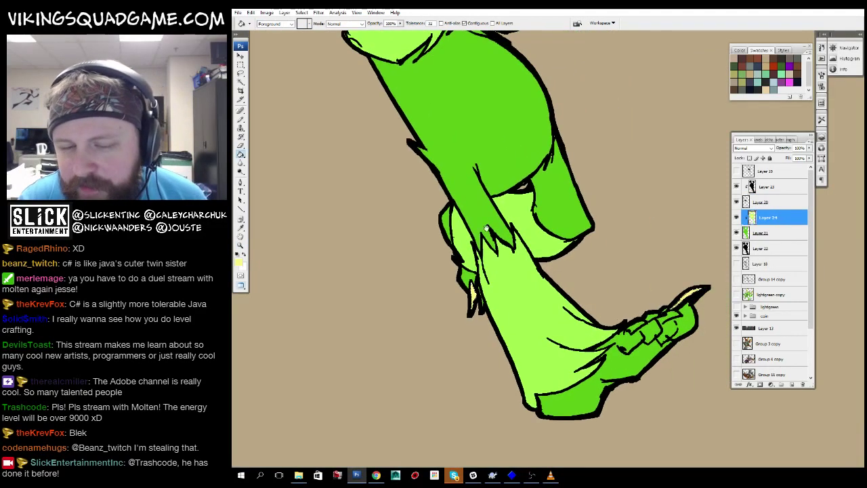
pyautogui.scroll(10, 485, 229)
pyautogui.scroll(-8, 427, 232)
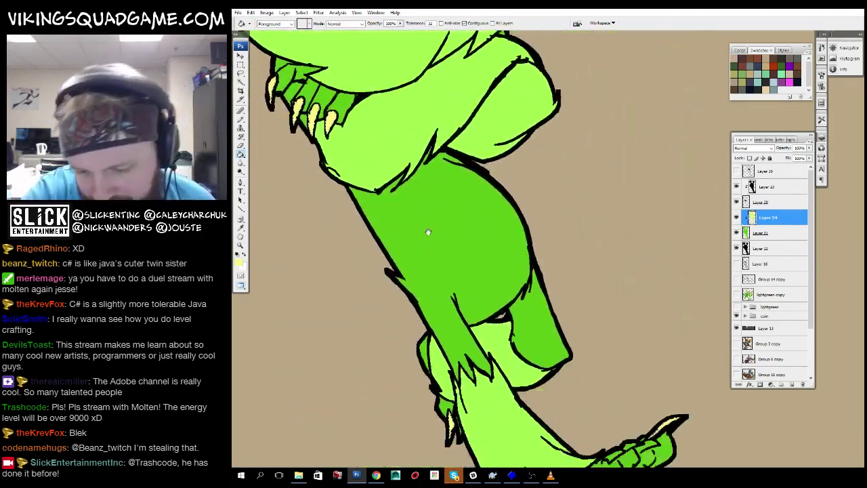
# Touch up the linework beside the toe claw on Layer 20 and merge Layer 23 down into it.
pyautogui.scroll(-5, 428, 231)
pyautogui.press('z')
pyautogui.click(555, 352)
pyautogui.click(556, 353)
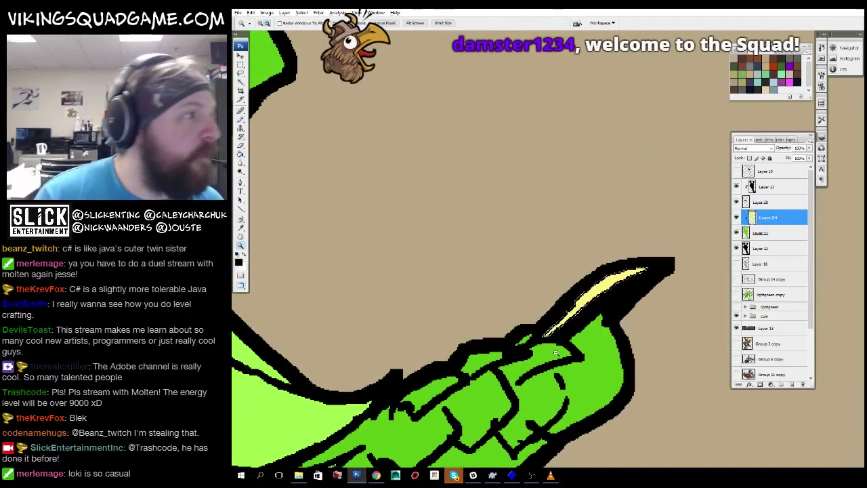
pyautogui.hotkey('ctrl', '-')
pyautogui.hotkey('ctrl', '-')
pyautogui.hotkey('ctrl', '-')
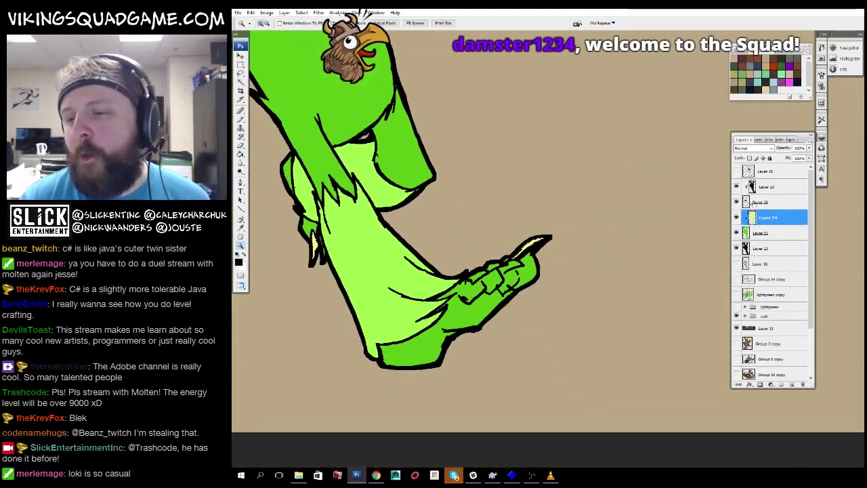
pyautogui.click(754, 202)
pyautogui.hotkey('ctrl', '+')
pyautogui.press('b')
pyautogui.moveTo(576, 223); pyautogui.dragTo(595, 237)
pyautogui.click(765, 186)
pyautogui.hotkey('ctrl', 'e')
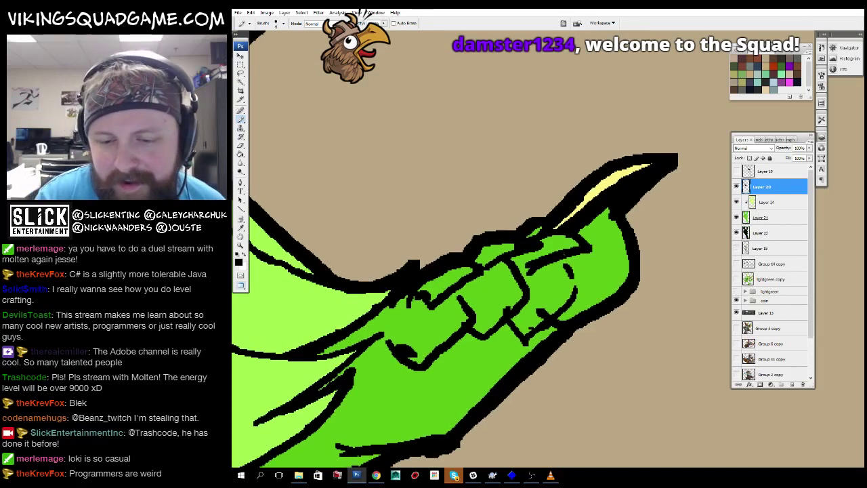
# Redraw the toe outlines in black on Layer 20, closing gaps and erasing stray marks around the foot's toes.
pyautogui.moveTo(568, 270); pyautogui.dragTo(593, 248)
pyautogui.press('e')
pyautogui.moveTo(541, 317); pyautogui.dragTo(550, 322)
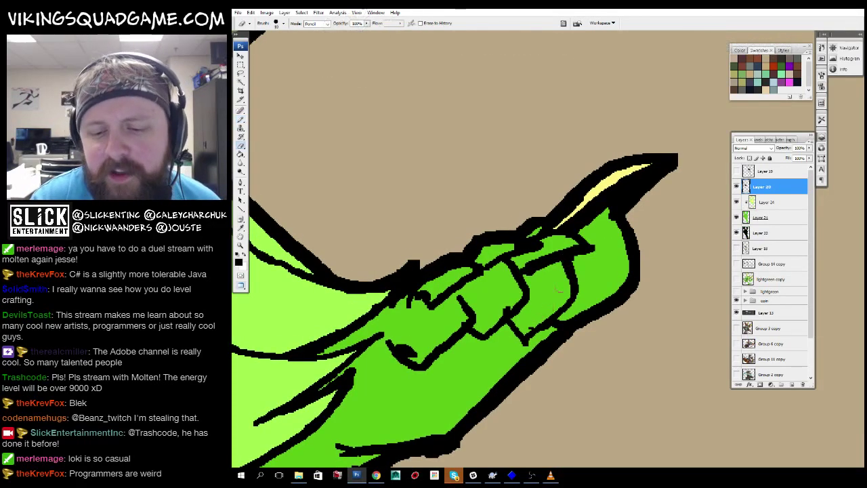
pyautogui.moveTo(515, 275); pyautogui.dragTo(526, 273)
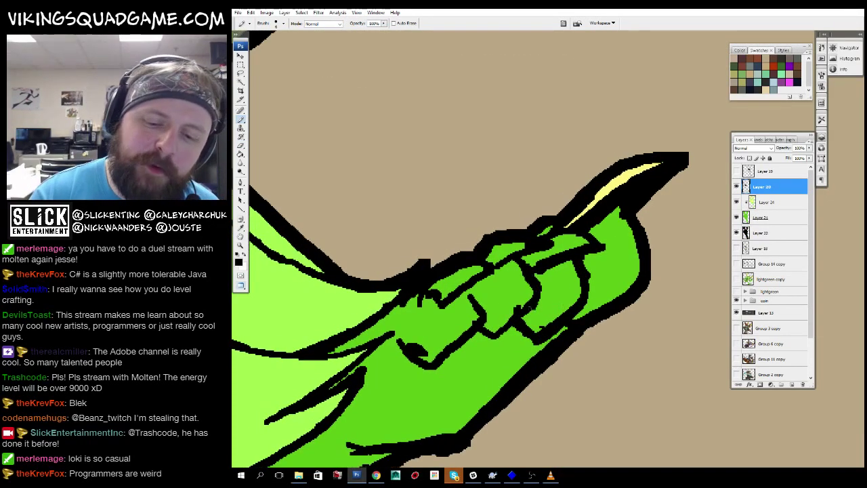
pyautogui.moveTo(474, 284); pyautogui.dragTo(525, 254)
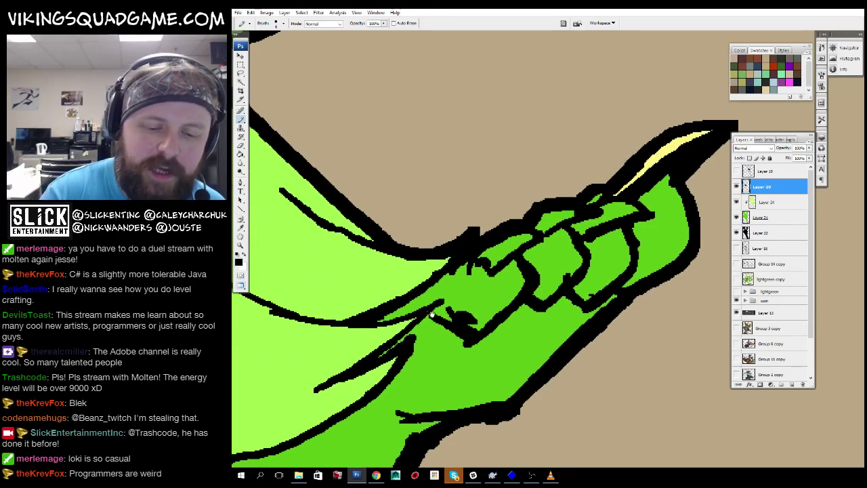
pyautogui.moveTo(432, 314); pyautogui.dragTo(466, 311)
pyautogui.press('e')
pyautogui.press('z')
pyautogui.keyDown('alt'); pyautogui.click(542, 279); pyautogui.keyUp('alt')
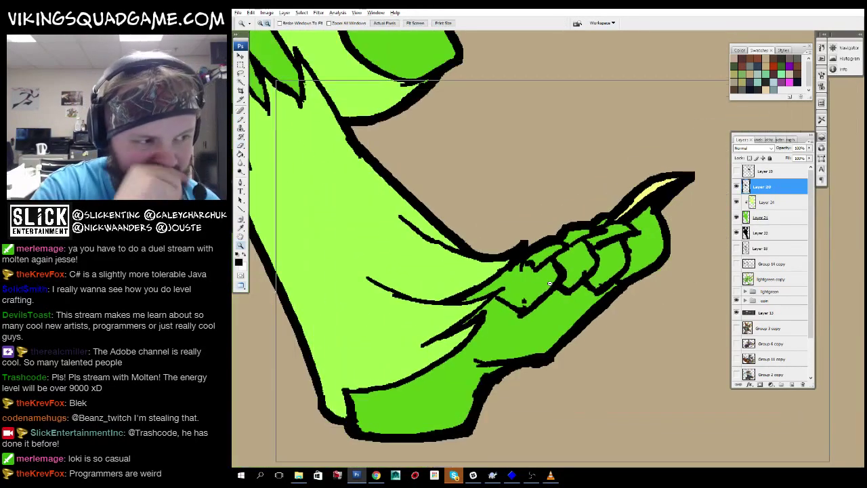
pyautogui.keyDown('alt'); pyautogui.click(541, 279); pyautogui.keyUp('alt')
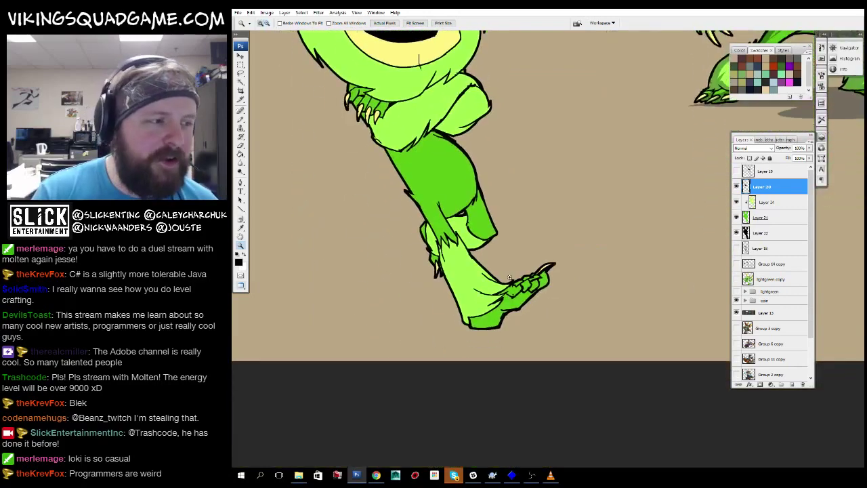
# Hide the Layer 20 linework and paint over the stray dark line in the lower grin with matching yellow and green on Layer 24.
pyautogui.press('b')
pyautogui.press('z')
pyautogui.scroll(6, 488, 319)
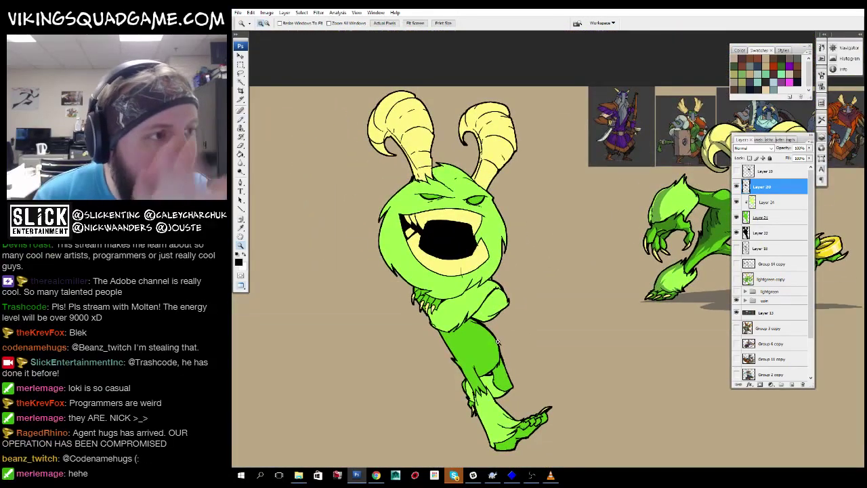
pyautogui.click(498, 342)
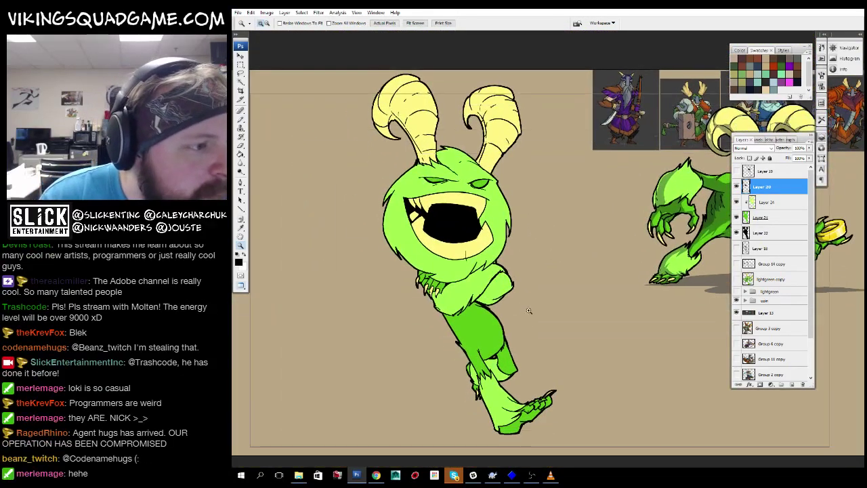
pyautogui.scroll(-3, 489, 319)
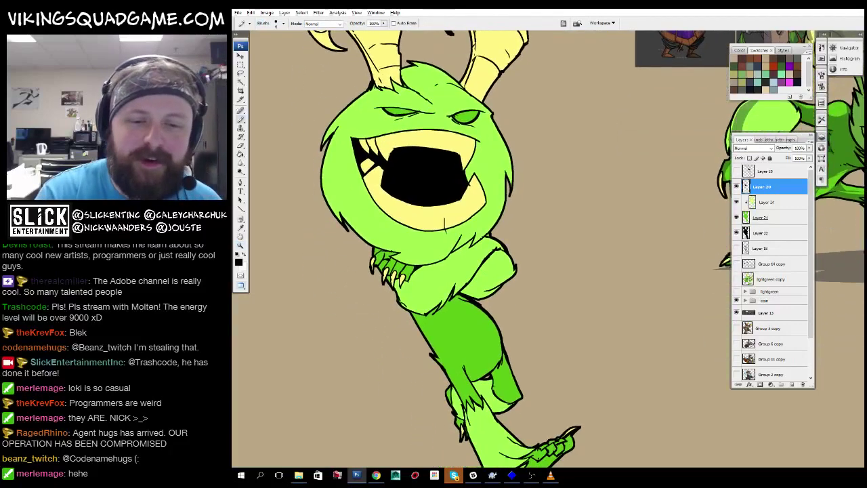
pyautogui.press('z')
pyautogui.click(435, 221)
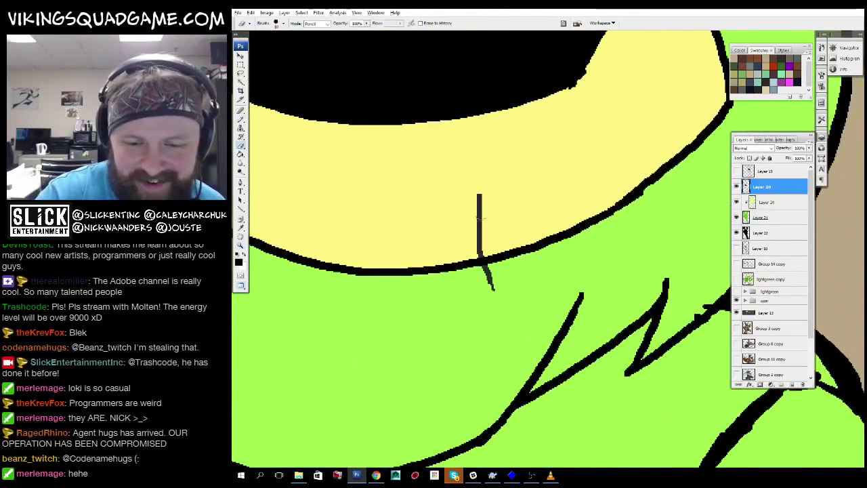
pyautogui.click(759, 203)
pyautogui.moveTo(480, 197); pyautogui.dragTo(481, 191)
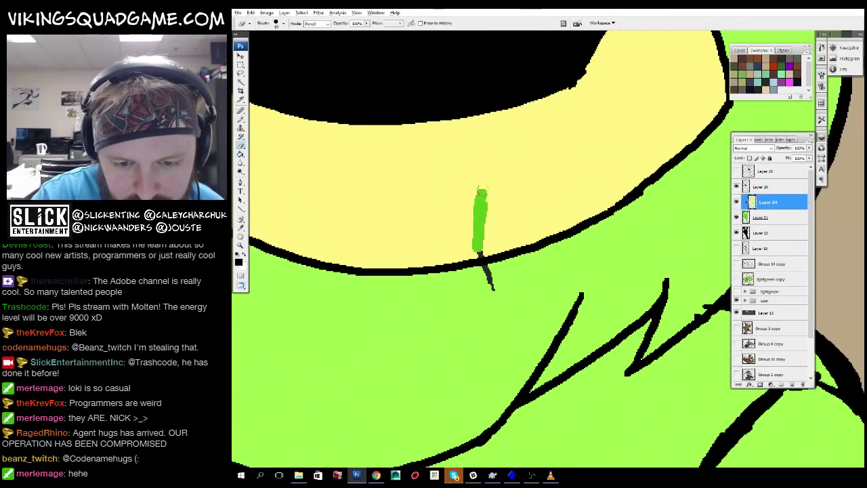
pyautogui.click(737, 187)
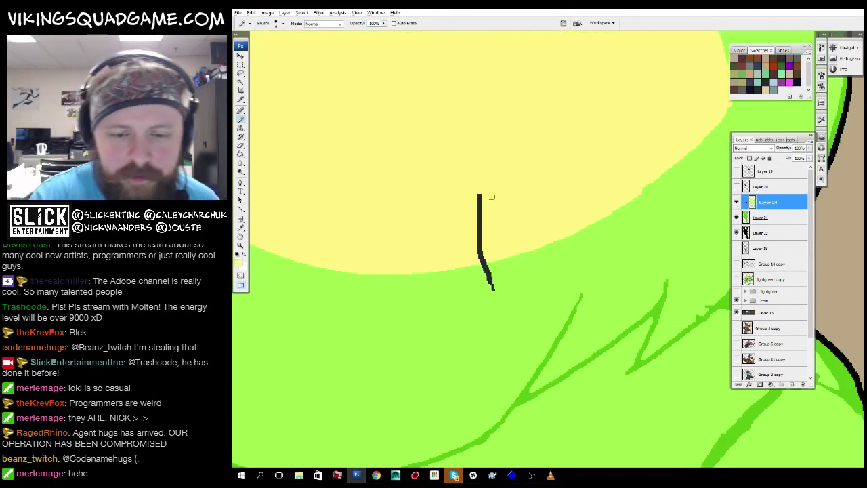
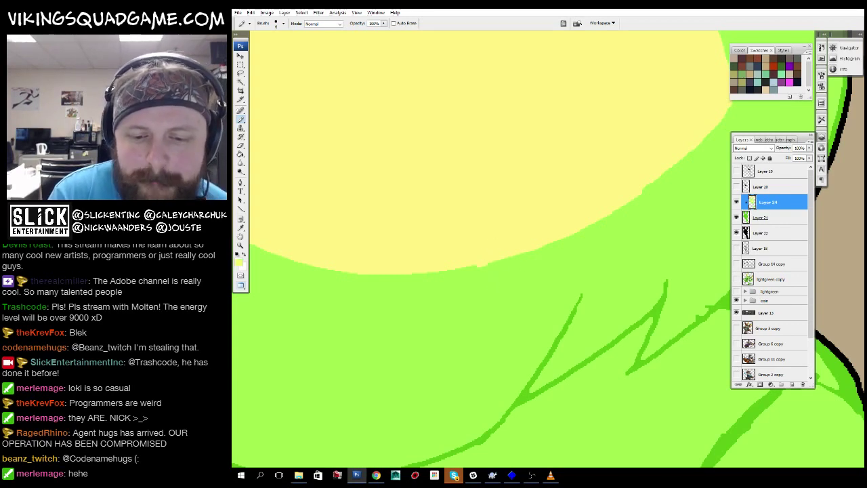
# Show the Layer 20 linework again and cover the yellow spill below the grin's outline with light green on Layer 24.
pyautogui.press('z')
pyautogui.click(516, 336)
pyautogui.click(516, 336)
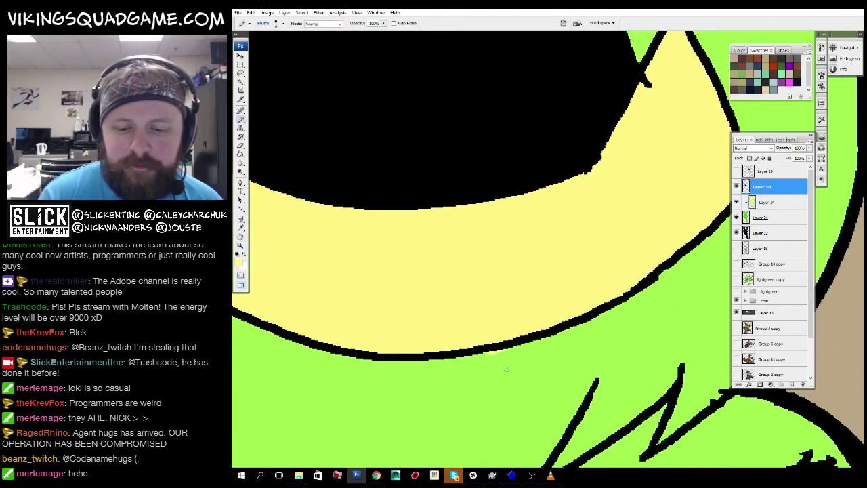
pyautogui.moveTo(508, 382); pyautogui.dragTo(537, 343)
pyautogui.click(766, 202)
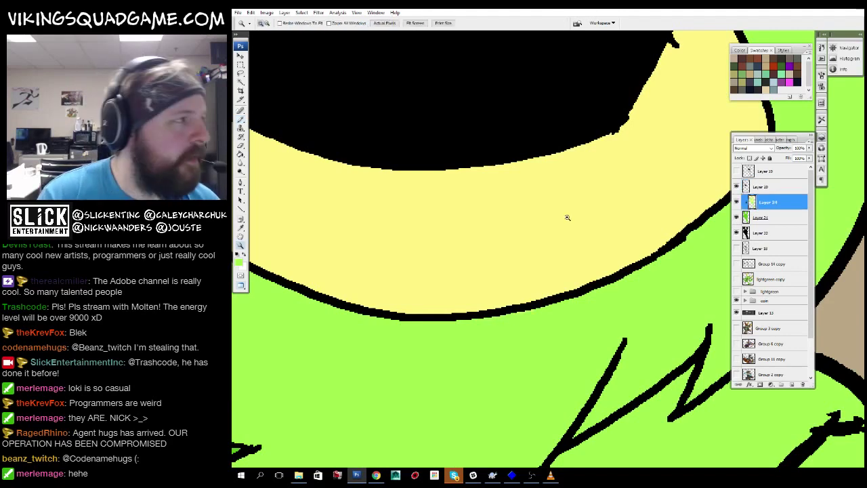
# Select both eyes within the Layer 20 linework and fill them with bright green 80ff00 on Layer 24.
pyautogui.hotkey('ctrl', '0')
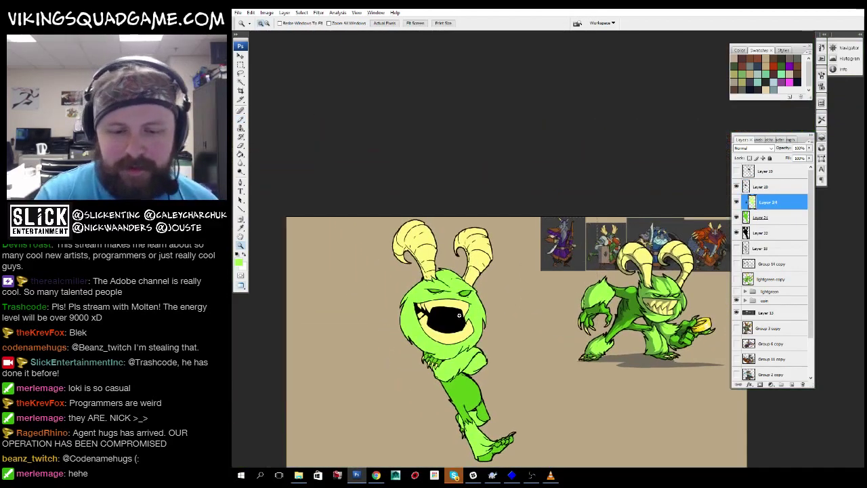
pyautogui.click(459, 315)
pyautogui.press('i')
pyautogui.click(239, 261)
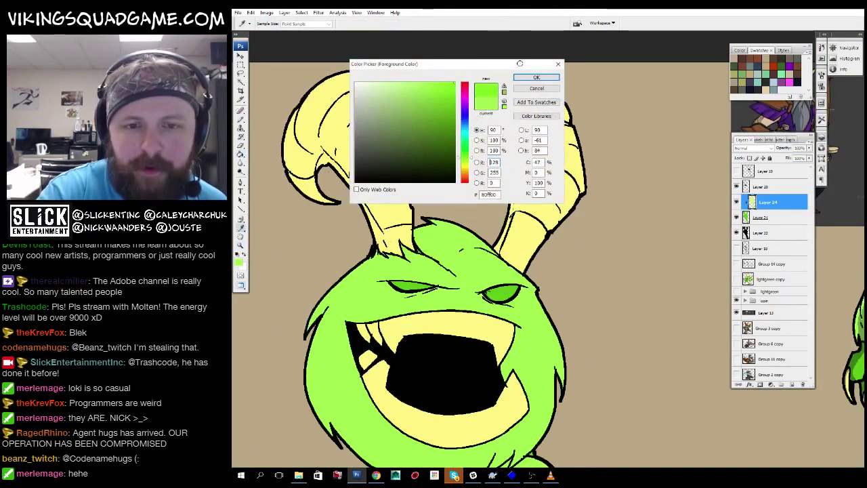
pyautogui.press('Return')
pyautogui.click(765, 186)
pyautogui.press('w')
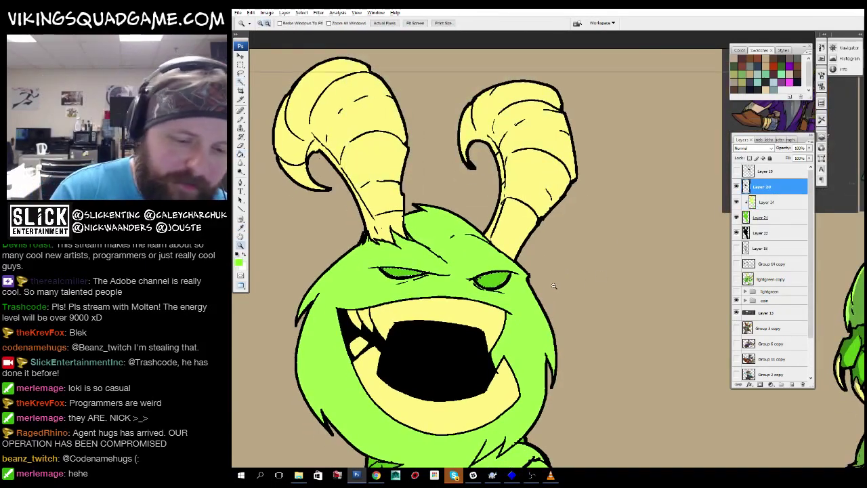
pyautogui.hotkey('alt', '[')
pyautogui.press('g')
pyautogui.press('z')
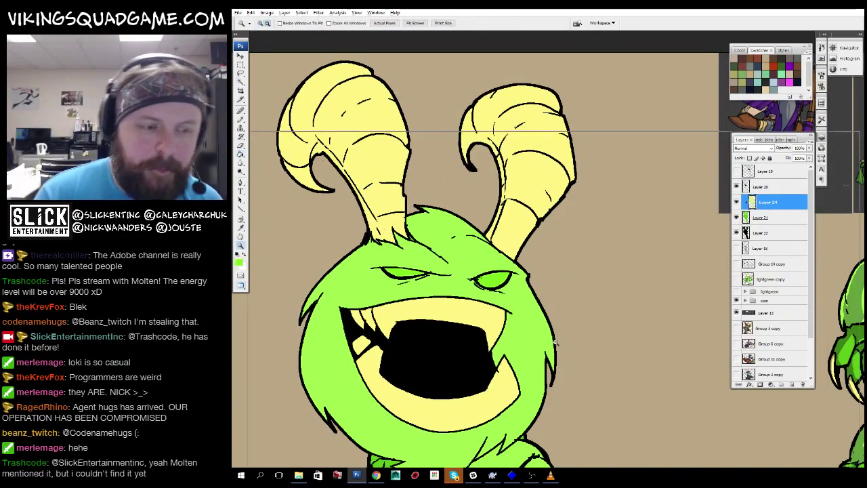
# Compare the whole flat-coloured creature with the reference creature beside it.
pyautogui.keyDown('alt'); pyautogui.click(407, 274); pyautogui.keyUp('alt')
pyautogui.click(451, 350)
pyautogui.keyDown('alt'); pyautogui.click(519, 190); pyautogui.keyUp('alt')
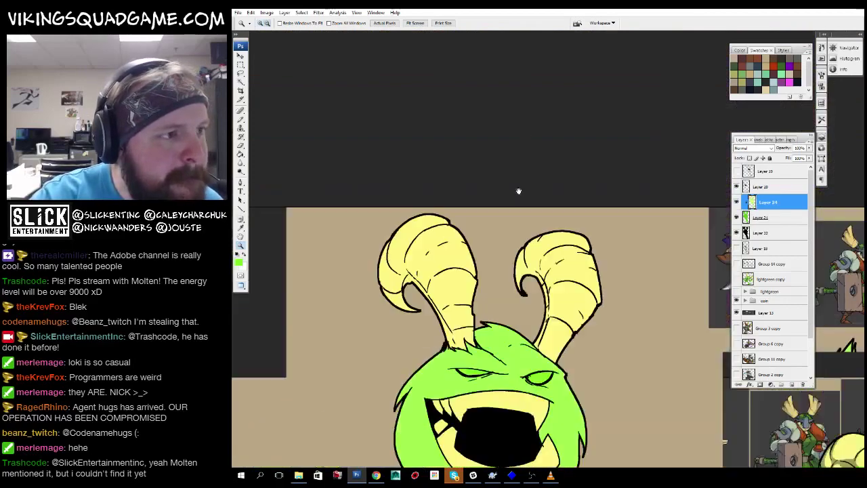
pyautogui.keyDown('alt'); pyautogui.click(519, 189); pyautogui.keyUp('alt')
pyautogui.keyDown('alt'); pyautogui.click(519, 196); pyautogui.keyUp('alt')
pyautogui.rightClick(519, 241)
pyautogui.click(547, 246)
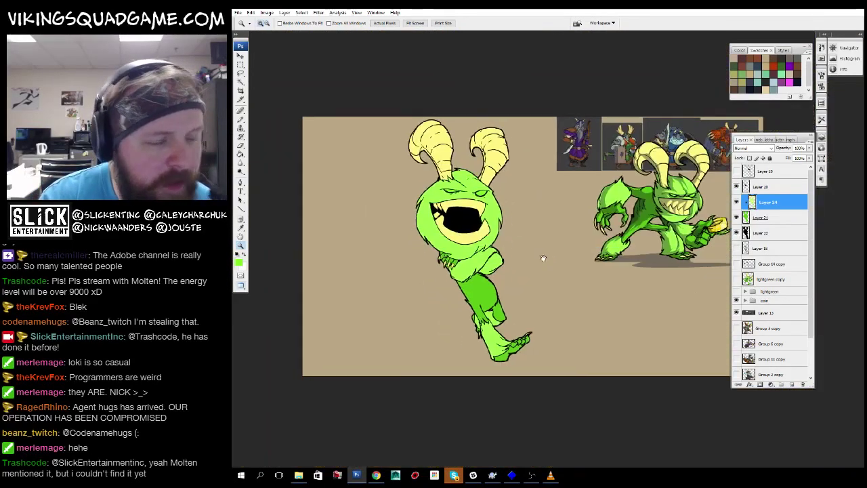
pyautogui.click(542, 255)
# Thicken and tidy the black outlines around the thumb and first finger of the clawed hand on Layer 20.
pyautogui.click(474, 230)
pyautogui.click(454, 218)
pyautogui.click(454, 219)
pyautogui.press('b')
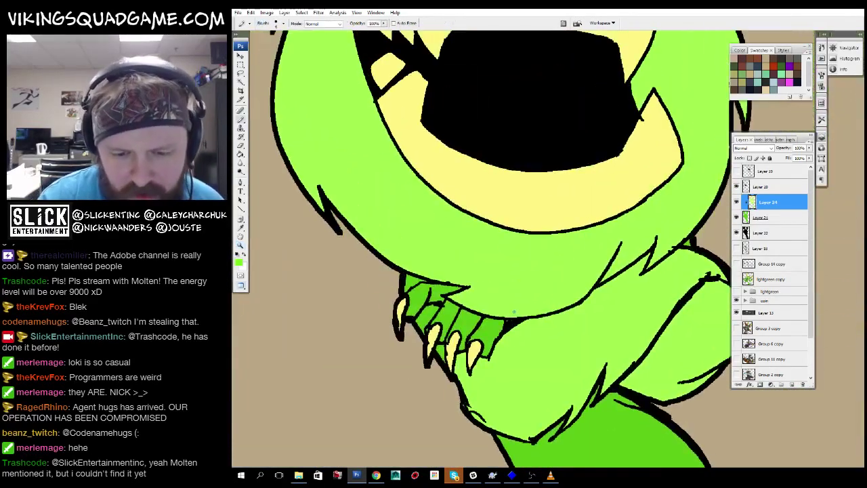
pyautogui.click(765, 186)
pyautogui.hotkey('ctrl', '+')
pyautogui.hotkey('ctrl', '+')
pyautogui.hotkey('ctrl', '+')
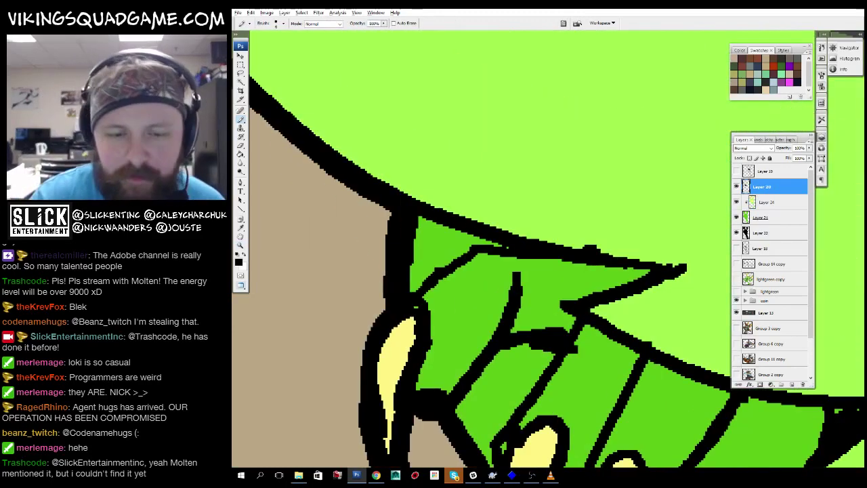
pyautogui.scroll(-3, 542, 273)
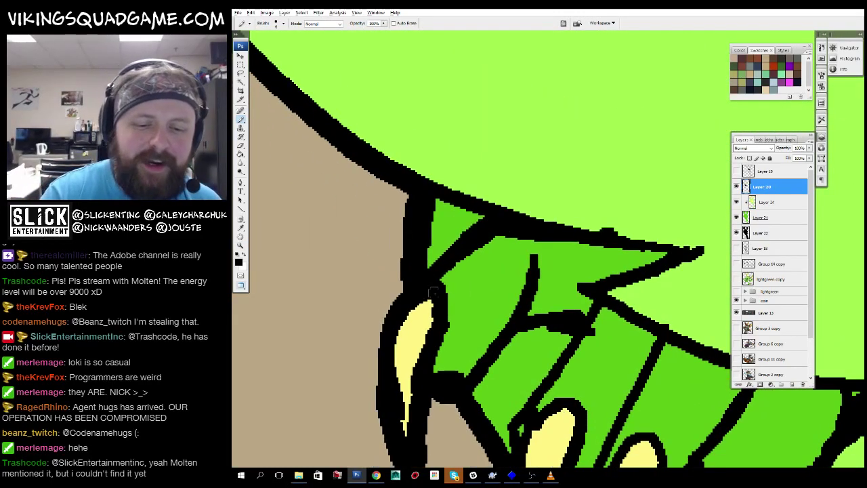
pyautogui.scroll(-1, 519, 257)
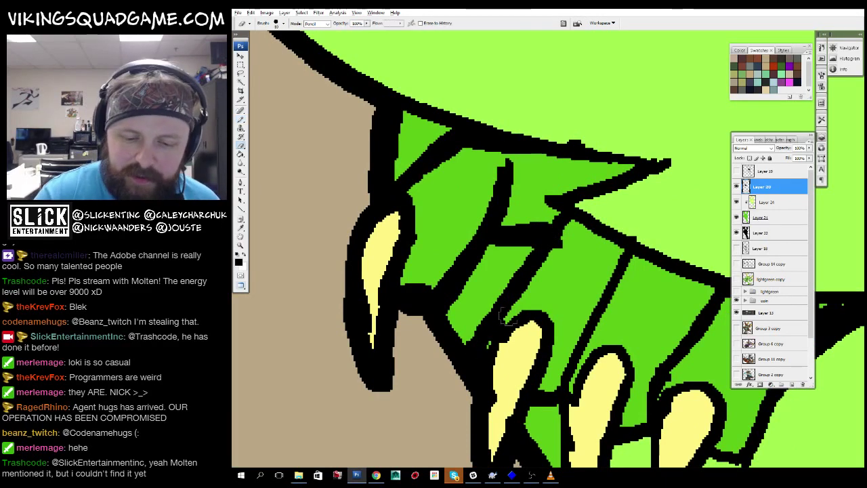
pyautogui.hscroll(2, 509, 287)
pyautogui.scroll(1, 507, 277)
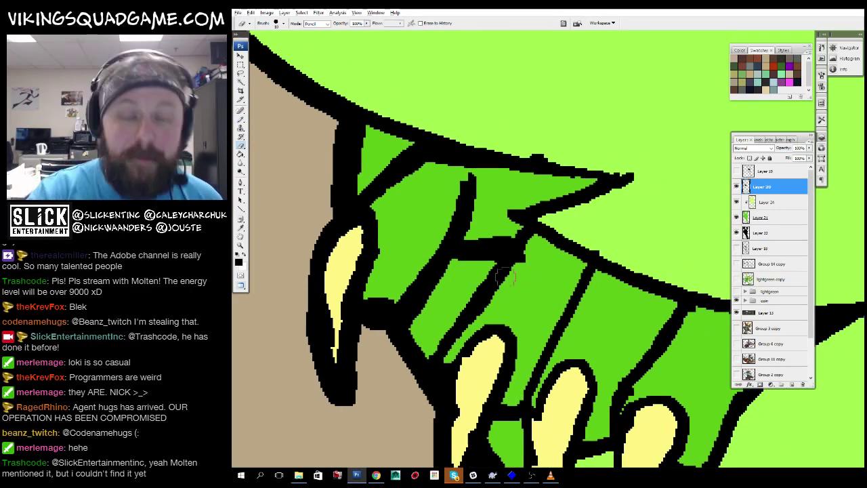
# Clean up and thicken the black outlines around the remaining fingers and claws of the hand on Layer 20.
pyautogui.scroll(-2, 506, 276)
pyautogui.press('b')
pyautogui.scroll(-3, 516, 227)
pyautogui.hscroll(2, 516, 221)
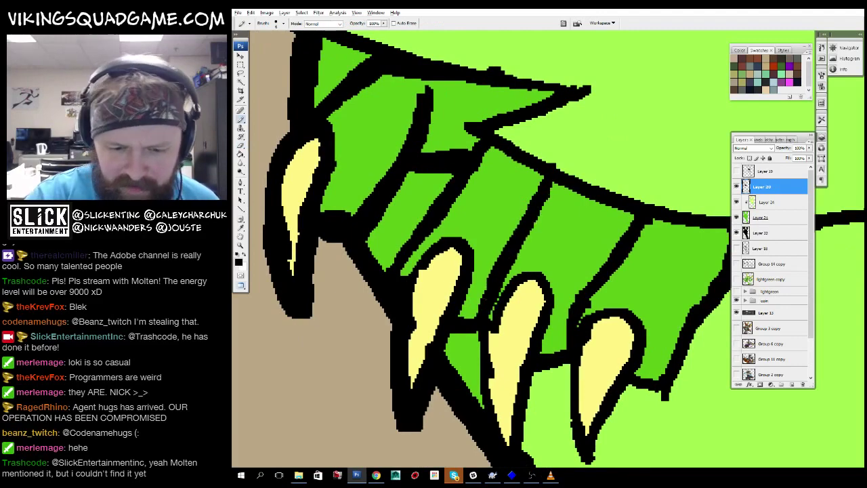
pyautogui.scroll(-3, 515, 223)
pyautogui.hscroll(2, 515, 224)
pyautogui.moveTo(486, 381); pyautogui.dragTo(520, 308)
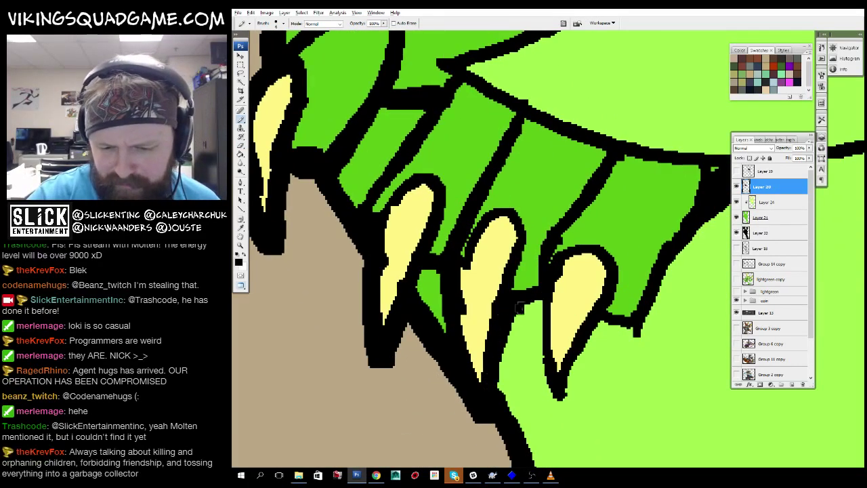
pyautogui.moveTo(540, 279)
pyautogui.mouseDown()
pyautogui.moveTo(508, 351)
pyautogui.moveTo(496, 347)
pyautogui.mouseUp()
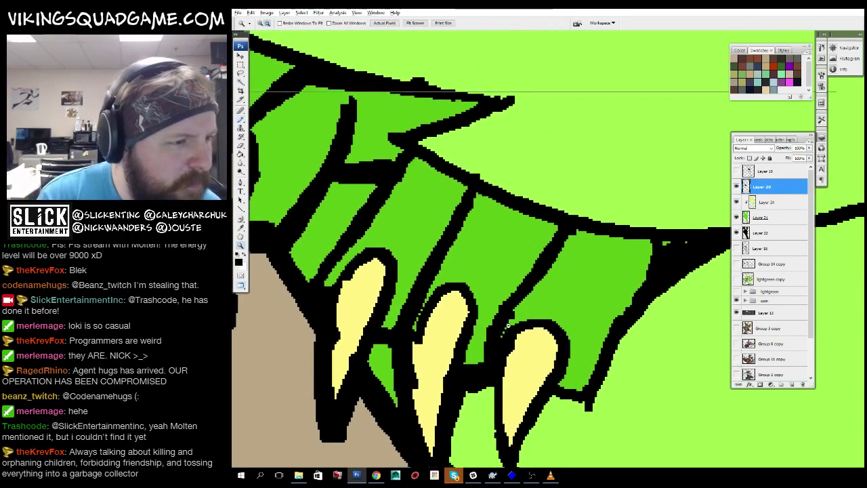
# Fill the gap between the last finger's line and its claw and thicken the hand's lower outline in black on Layer 20.
pyautogui.keyDown('ctrl'); pyautogui.keyDown('alt'); pyautogui.click(566, 254); pyautogui.keyUp('alt'); pyautogui.keyUp('ctrl')
pyautogui.keyDown('alt'); pyautogui.click(565, 254); pyautogui.keyUp('alt')
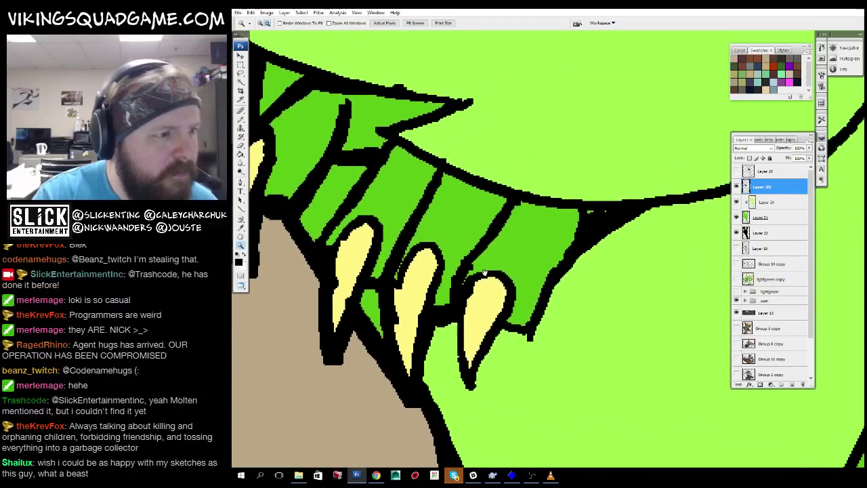
pyautogui.keyDown('ctrl'); pyautogui.click(516, 349); pyautogui.keyUp('ctrl')
pyautogui.keyDown('alt'); pyautogui.click(517, 349); pyautogui.keyUp('alt')
pyautogui.keyDown('ctrl'); pyautogui.click(590, 122); pyautogui.keyUp('ctrl')
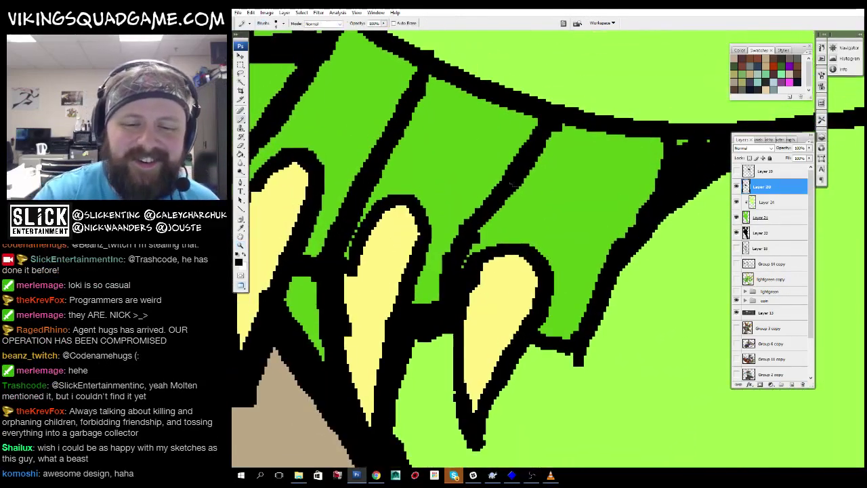
pyautogui.moveTo(523, 340); pyautogui.dragTo(503, 299)
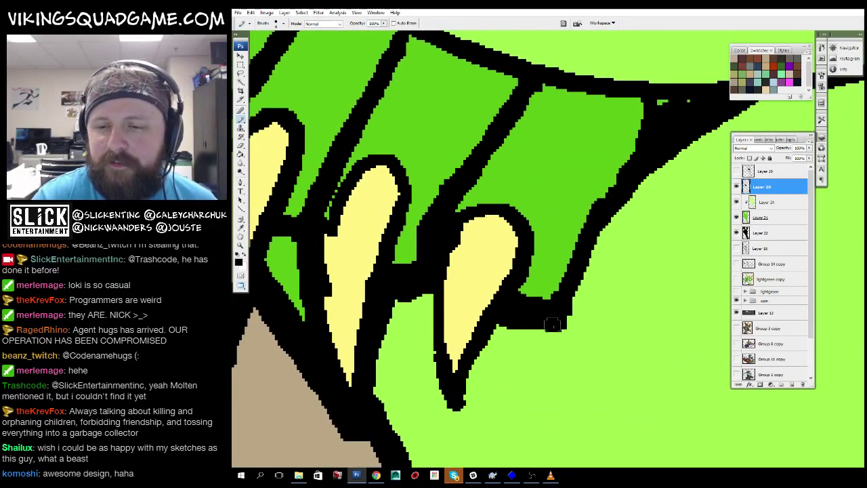
pyautogui.keyDown('alt'); pyautogui.click(553, 325); pyautogui.keyUp('alt')
pyautogui.keyDown('ctrl'); pyautogui.click(582, 291); pyautogui.keyUp('ctrl')
pyautogui.keyDown('ctrl'); pyautogui.click(594, 284); pyautogui.keyUp('ctrl')
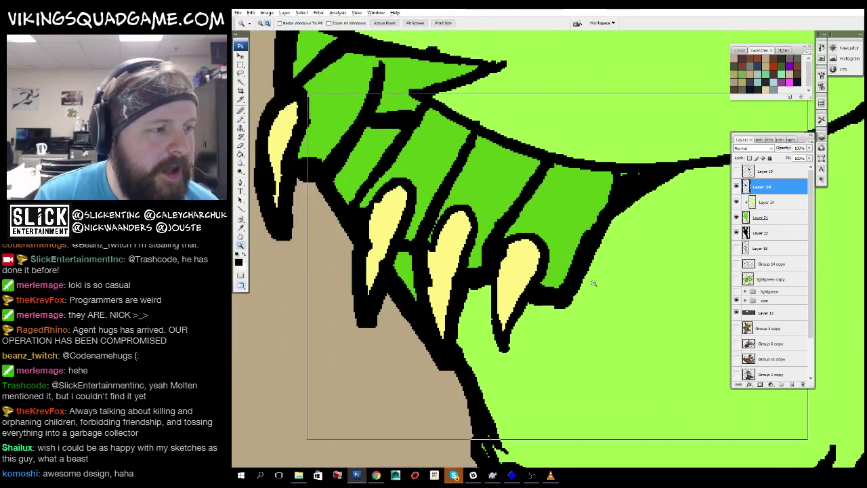
pyautogui.keyDown('alt'); pyautogui.click(593, 283); pyautogui.keyUp('alt')
pyautogui.keyDown('alt'); pyautogui.click(555, 284); pyautogui.keyUp('alt')
pyautogui.keyDown('ctrl'); pyautogui.click(502, 284); pyautogui.keyUp('ctrl')
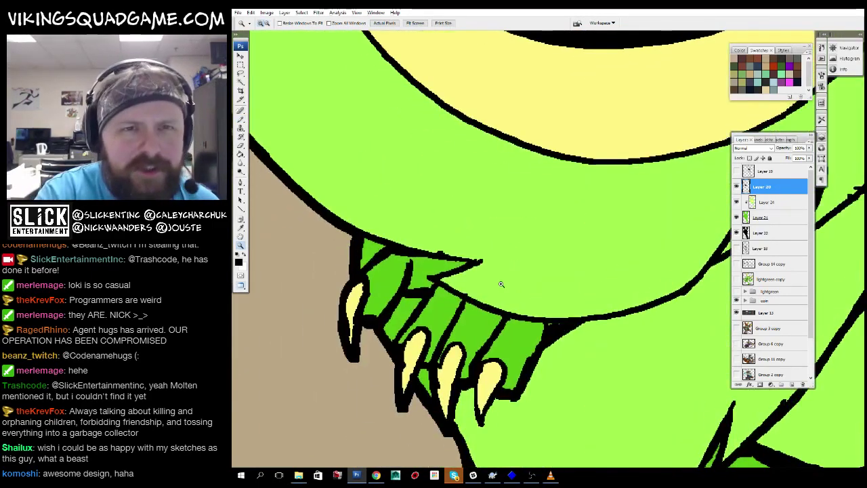
pyautogui.press('b')
pyautogui.moveTo(501, 284); pyautogui.dragTo(483, 245)
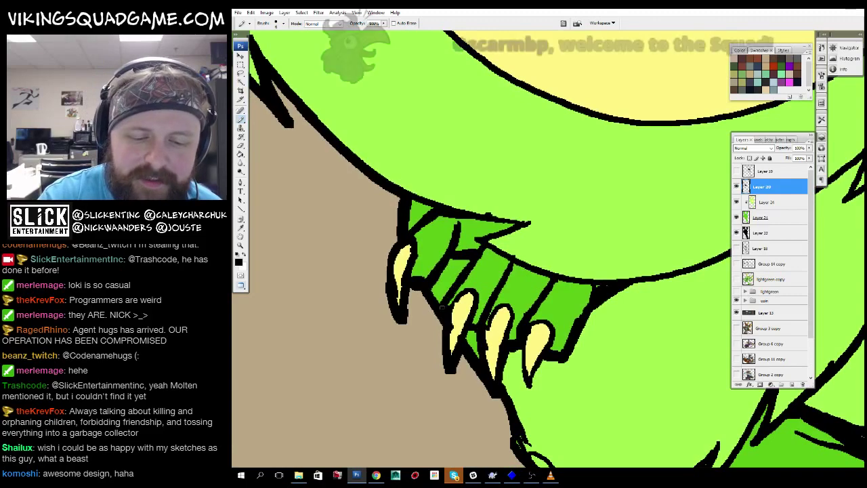
# Examine the linework of the mouth, teeth and eyes up close, and the whole creature beside the reference creature.
pyautogui.keyDown('alt'); pyautogui.click(582, 292); pyautogui.keyUp('alt')
pyautogui.keyDown('alt'); pyautogui.click(581, 292); pyautogui.keyUp('alt')
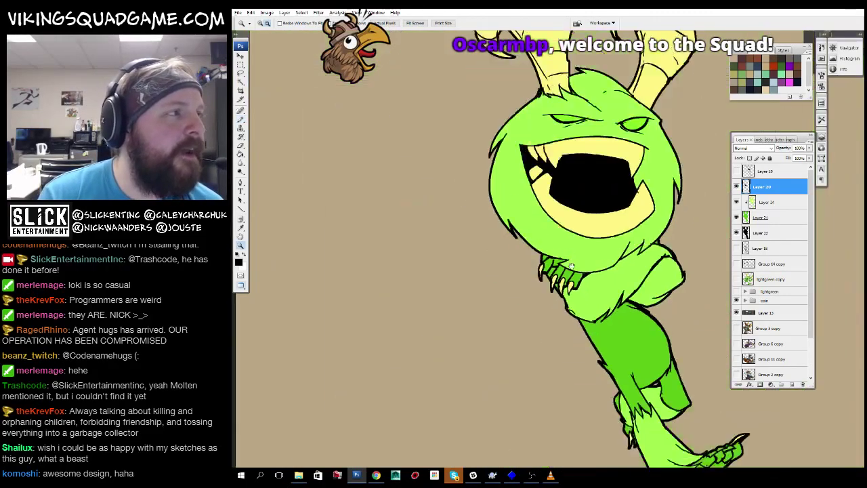
pyautogui.moveTo(582, 292); pyautogui.dragTo(513, 404)
pyautogui.click(524, 386)
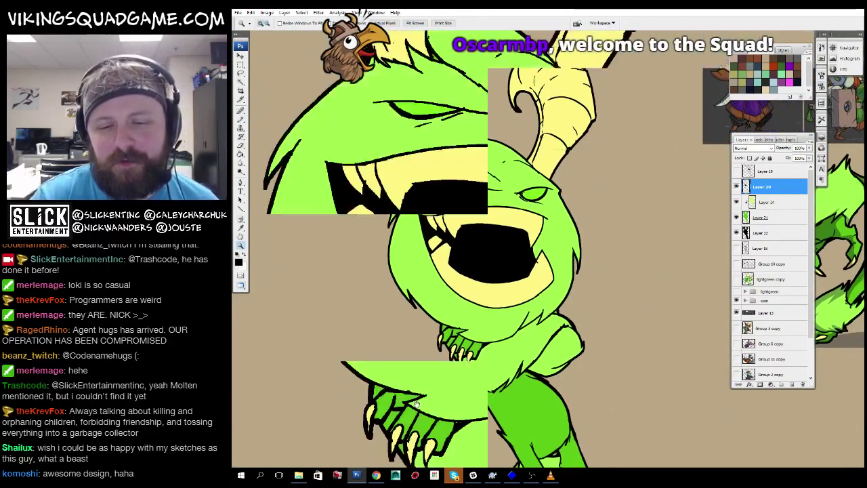
pyautogui.press('b')
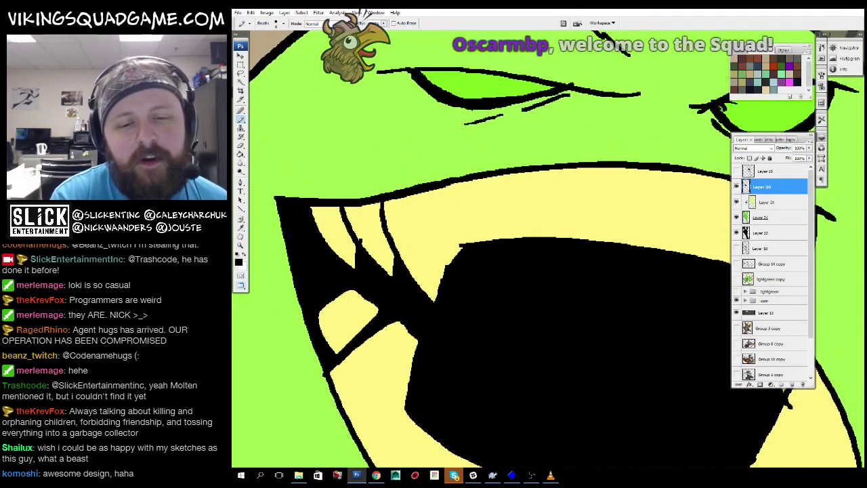
pyautogui.moveTo(474, 186); pyautogui.dragTo(379, 185)
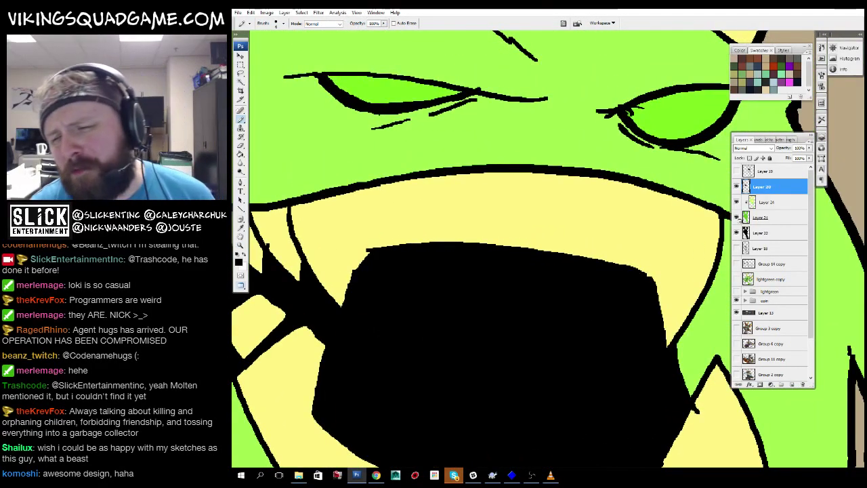
pyautogui.moveTo(474, 237); pyautogui.dragTo(339, 200)
pyautogui.moveTo(555, 362); pyautogui.dragTo(550, 307)
pyautogui.moveTo(614, 353); pyautogui.dragTo(600, 292)
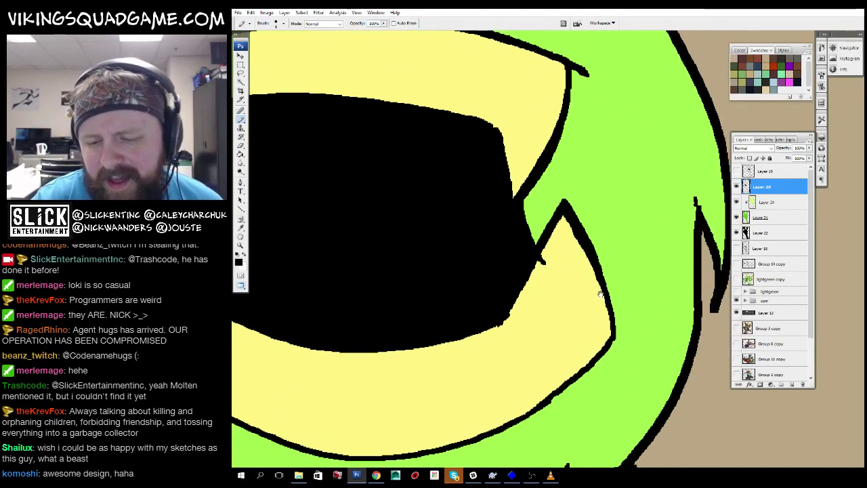
pyautogui.press('z')
pyautogui.keyDown('alt'); pyautogui.click(546, 255); pyautogui.keyUp('alt')
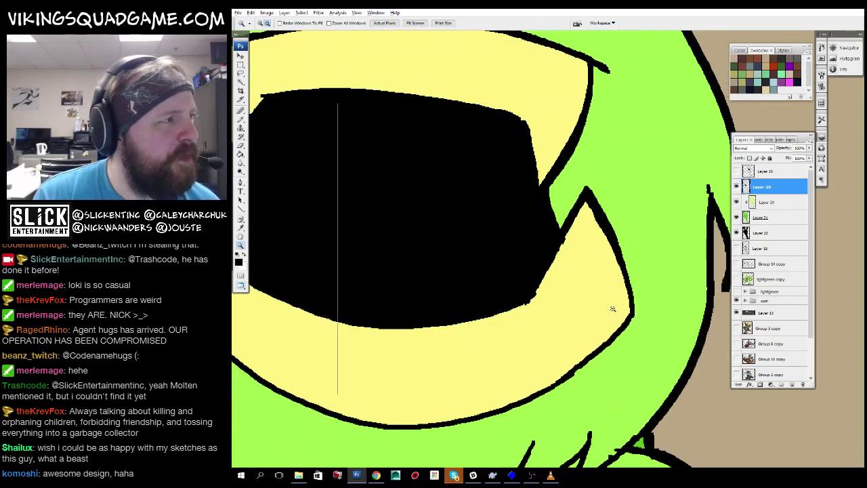
pyautogui.keyDown('alt'); pyautogui.click(611, 310); pyautogui.keyUp('alt')
pyautogui.keyDown('alt'); pyautogui.click(575, 311); pyautogui.keyUp('alt')
pyautogui.keyDown('alt'); pyautogui.click(556, 284); pyautogui.keyUp('alt')
pyautogui.keyDown('alt'); pyautogui.click(536, 248); pyautogui.keyUp('alt')
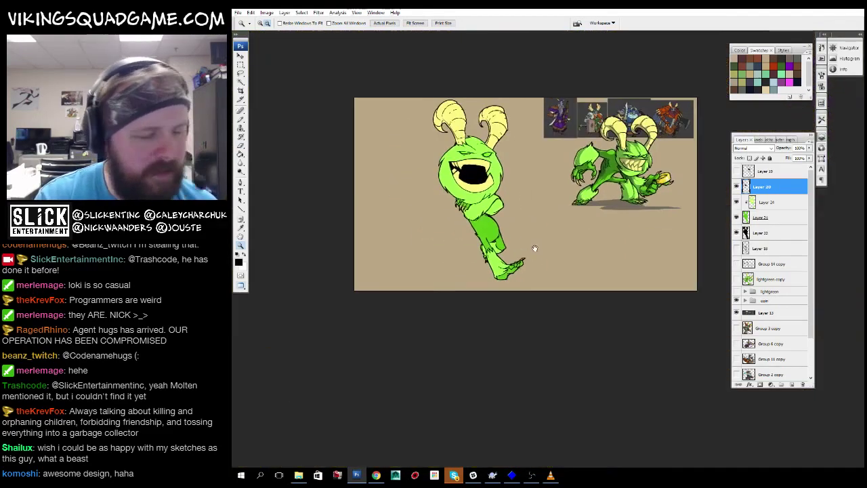
# Thicken the black outline and fur strokes around the base of the left horn with the Pencil tool.
pyautogui.click(480, 181)
pyautogui.click(448, 196)
pyautogui.click(440, 193)
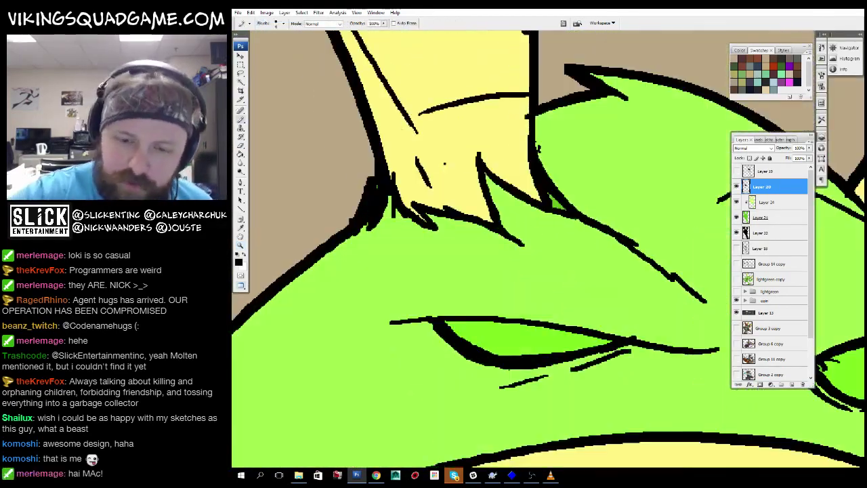
pyautogui.press('b')
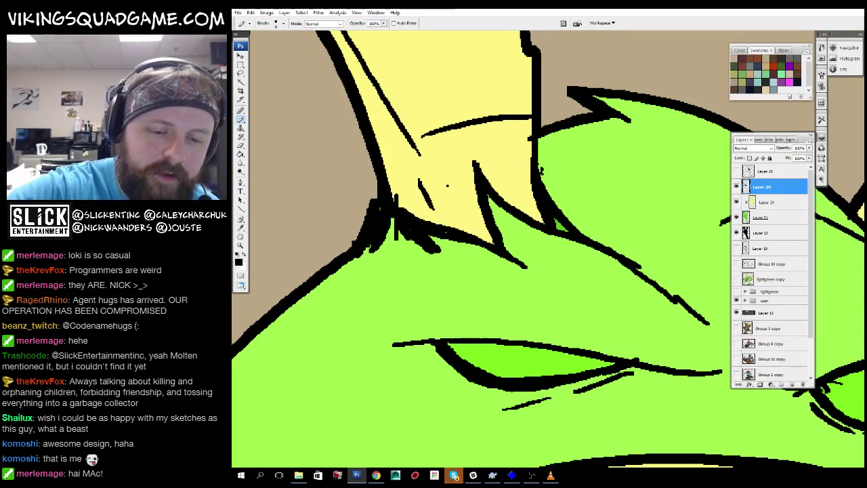
pyautogui.moveTo(474, 203); pyautogui.dragTo(502, 217)
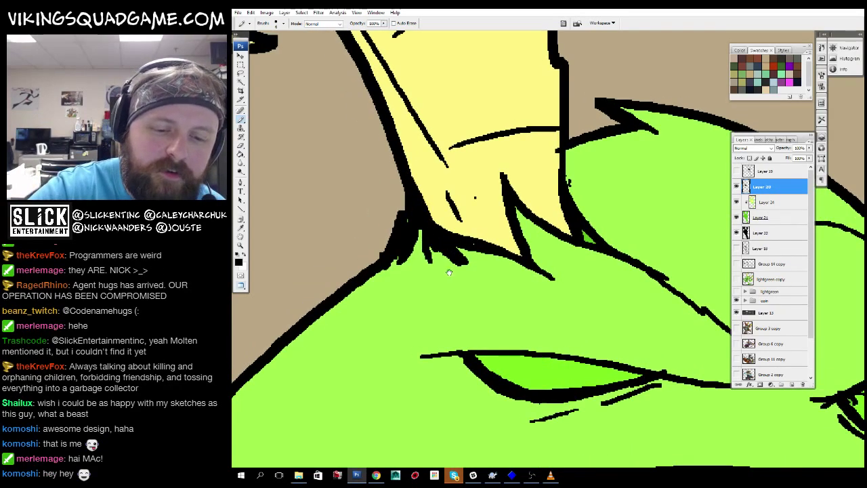
# Clean up the black line of the fur tuft on the left side of the head.
pyautogui.moveTo(449, 273); pyautogui.dragTo(718, 251)
pyautogui.moveTo(540, 185); pyautogui.dragTo(542, 54)
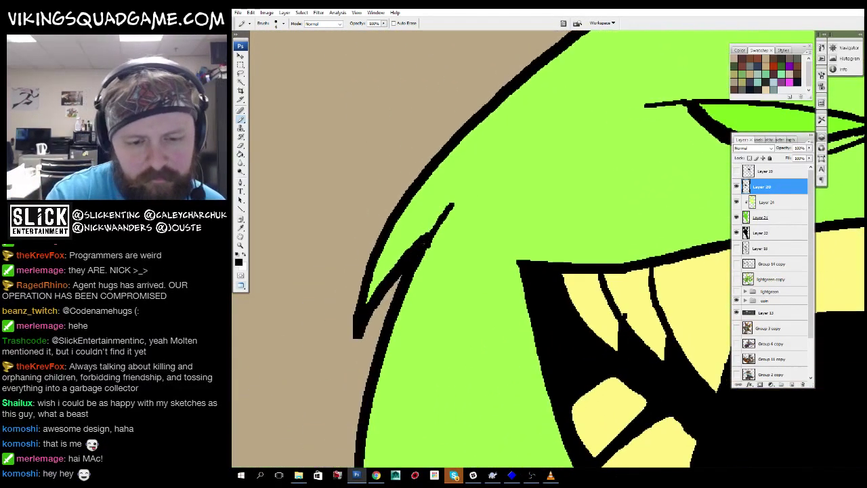
pyautogui.moveTo(482, 227); pyautogui.dragTo(488, 278)
pyautogui.keyDown('ctrl'); pyautogui.click(489, 264); pyautogui.keyUp('ctrl')
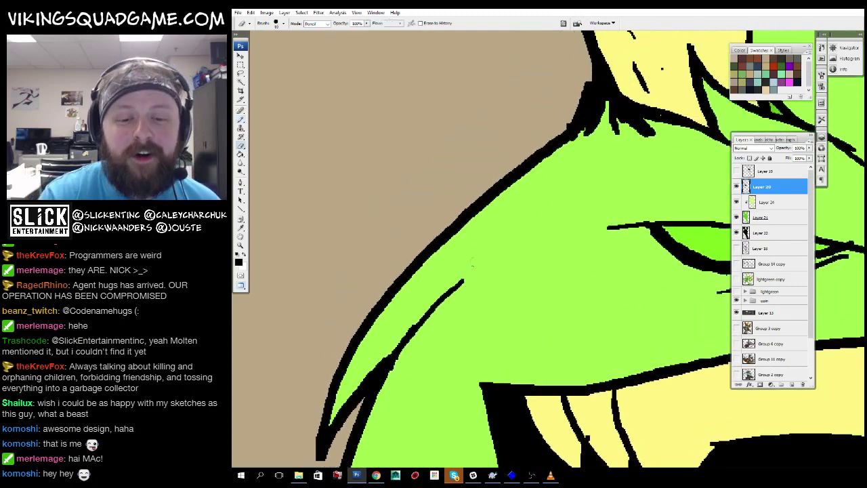
# Touch up the black outline where the right horn meets the head.
pyautogui.scroll(-10, 489, 264)
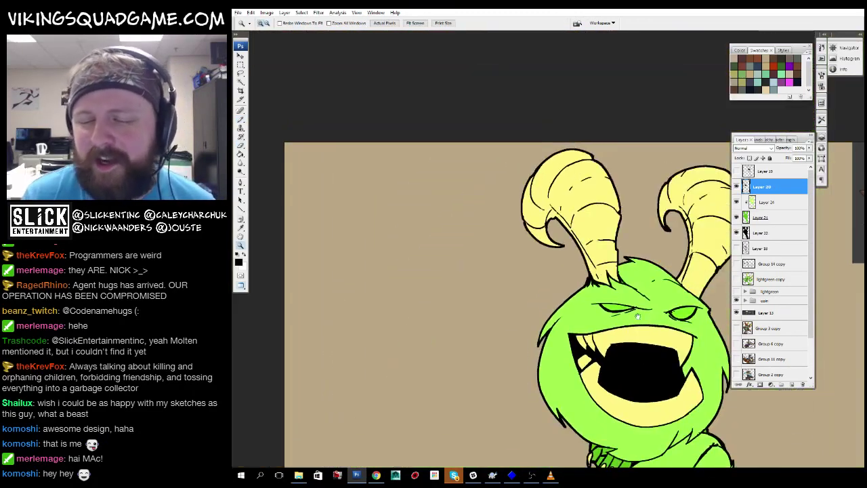
pyautogui.scroll(5, 488, 245)
pyautogui.scroll(-4, 527, 349)
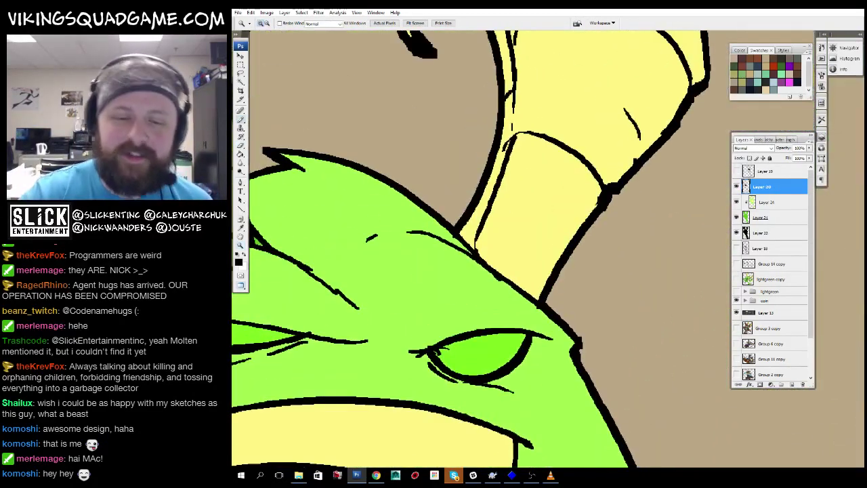
pyautogui.press('b')
pyautogui.scroll(4, 467, 399)
pyautogui.press('z')
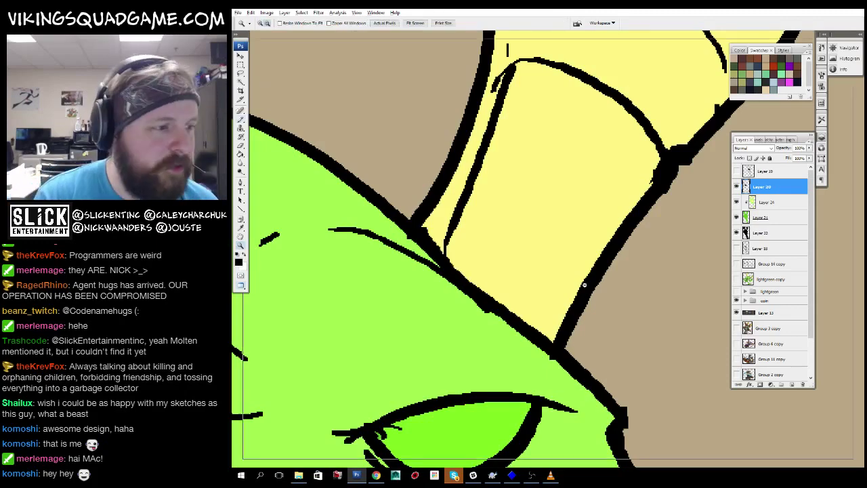
pyautogui.scroll(-5, 457, 328)
pyautogui.scroll(-6, 457, 328)
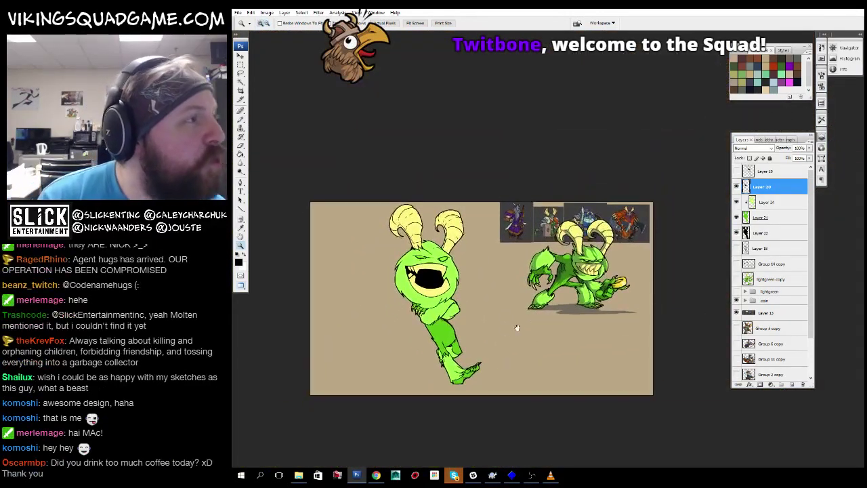
# Thicken the black chin line above the crossed arms, including its fur spikes and the corner beside the hand.
pyautogui.scroll(7, 474, 292)
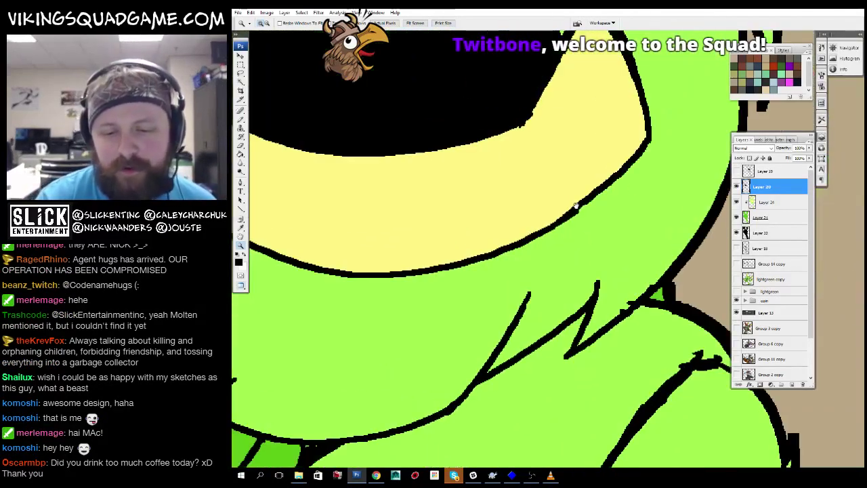
pyautogui.press('b')
pyautogui.scroll(-3, 575, 204)
pyautogui.moveTo(474, 271); pyautogui.dragTo(527, 244)
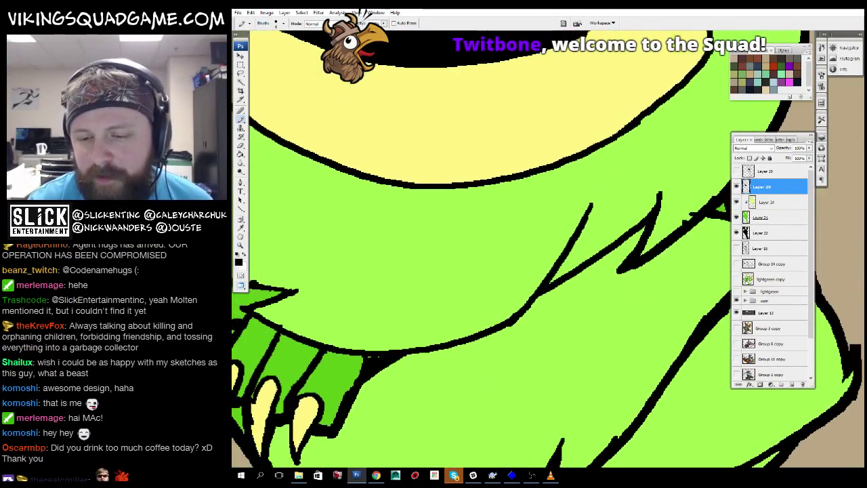
pyautogui.moveTo(523, 307); pyautogui.dragTo(557, 266)
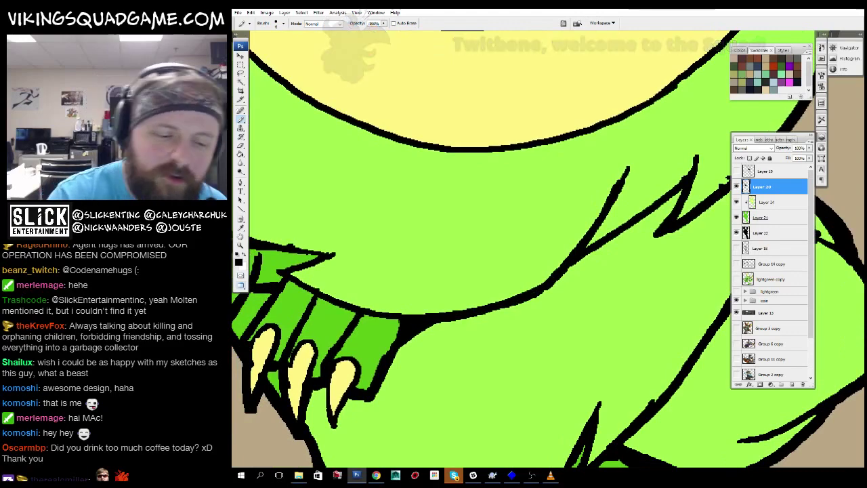
# Draw short black knuckle marks on the fingers of the clawed hand below the chin.
pyautogui.moveTo(305, 274); pyautogui.dragTo(418, 303)
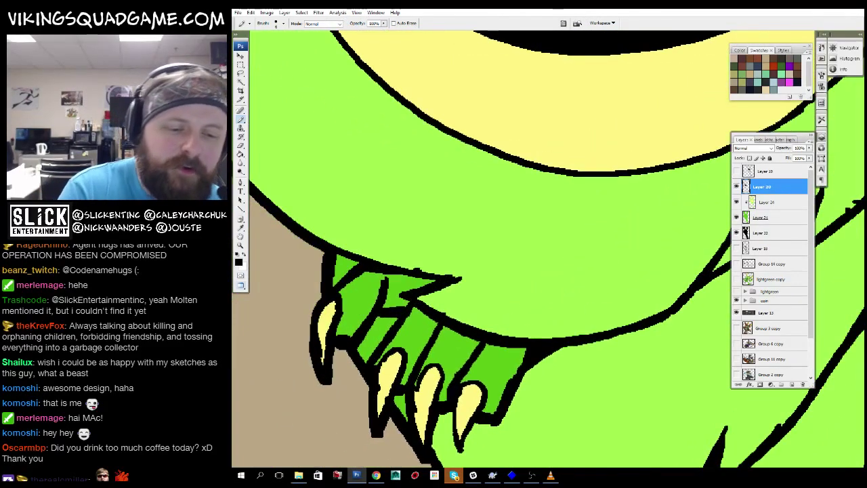
pyautogui.moveTo(476, 294); pyautogui.dragTo(529, 198)
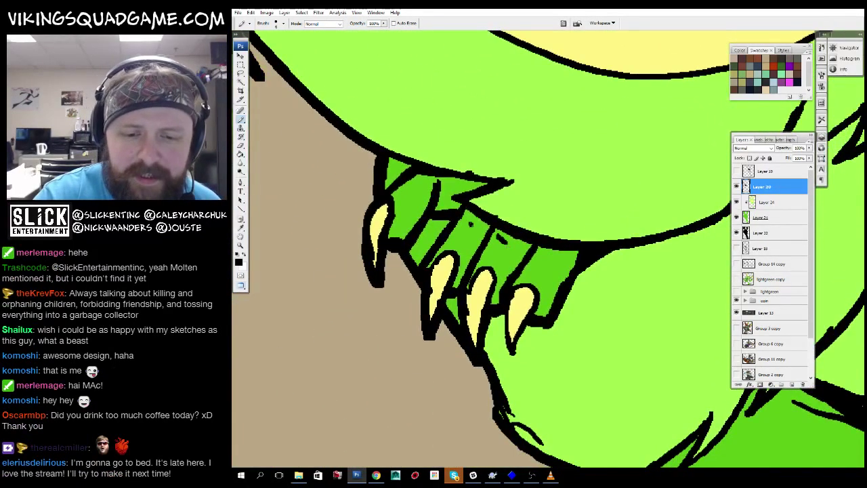
pyautogui.moveTo(652, 323); pyautogui.dragTo(527, 185)
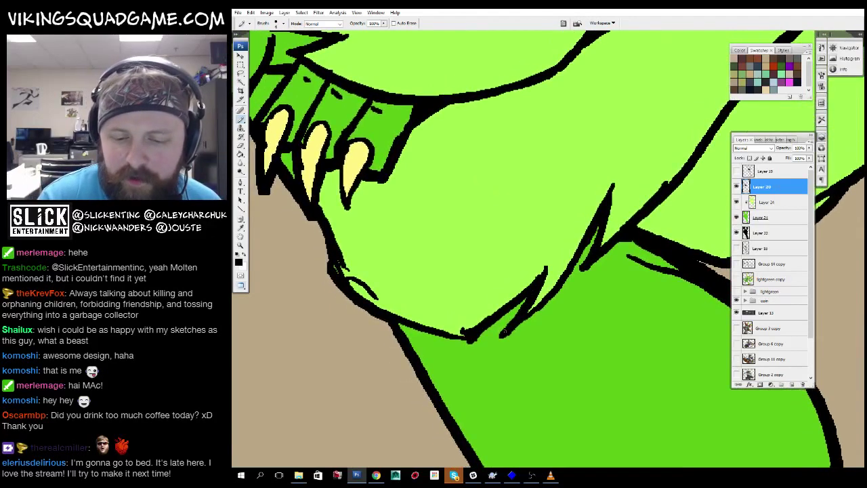
# Fill out the fur spikes along the lower elbow and add short black detail strokes to the crossed forearms.
pyautogui.moveTo(589, 250); pyautogui.dragTo(634, 239)
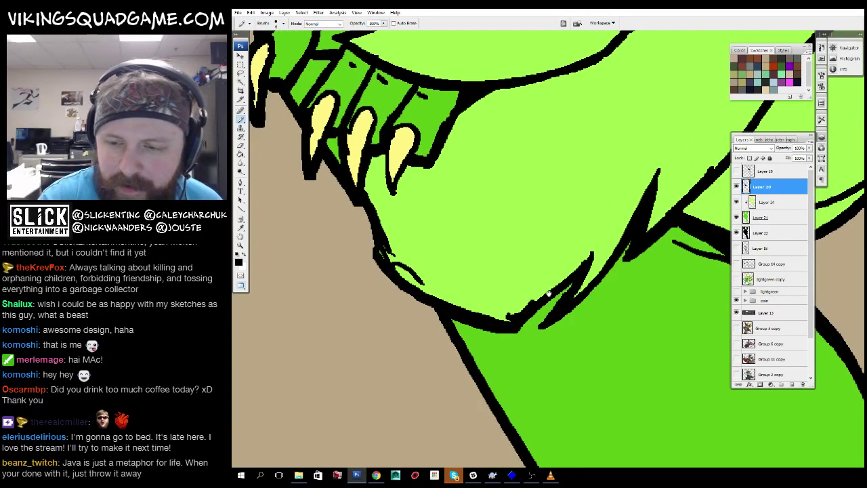
pyautogui.moveTo(549, 293); pyautogui.dragTo(456, 242)
pyautogui.press('z')
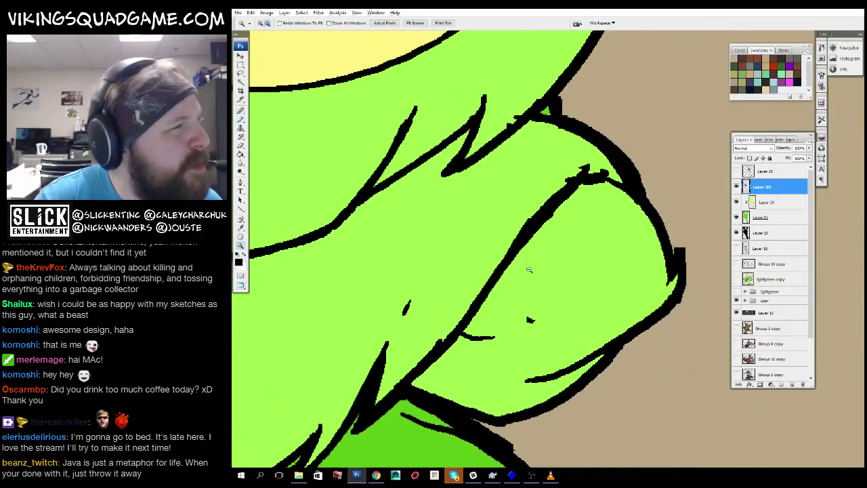
pyautogui.keyDown('alt'); pyautogui.click(522, 365); pyautogui.keyUp('alt')
pyautogui.keyDown('alt'); pyautogui.click(523, 366); pyautogui.keyUp('alt')
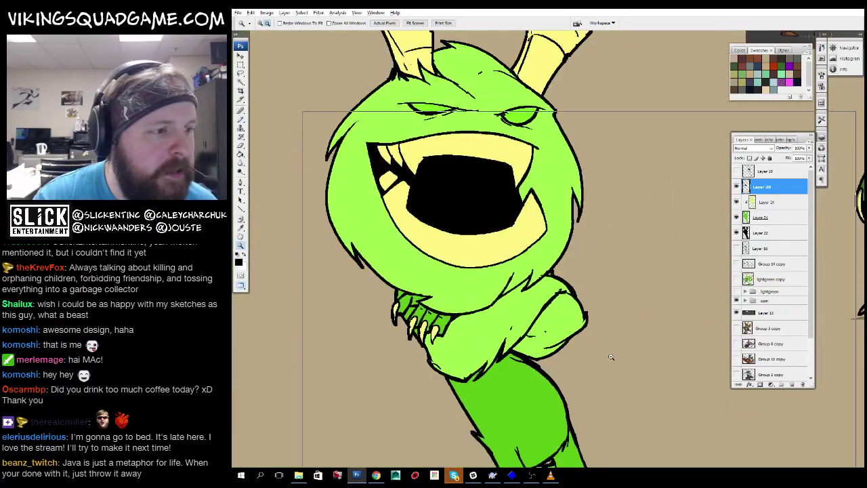
pyautogui.keyDown('alt'); pyautogui.click(522, 365); pyautogui.keyUp('alt')
pyautogui.keyDown('alt'); pyautogui.click(519, 349); pyautogui.keyUp('alt')
pyautogui.keyDown('alt'); pyautogui.click(516, 335); pyautogui.keyUp('alt')
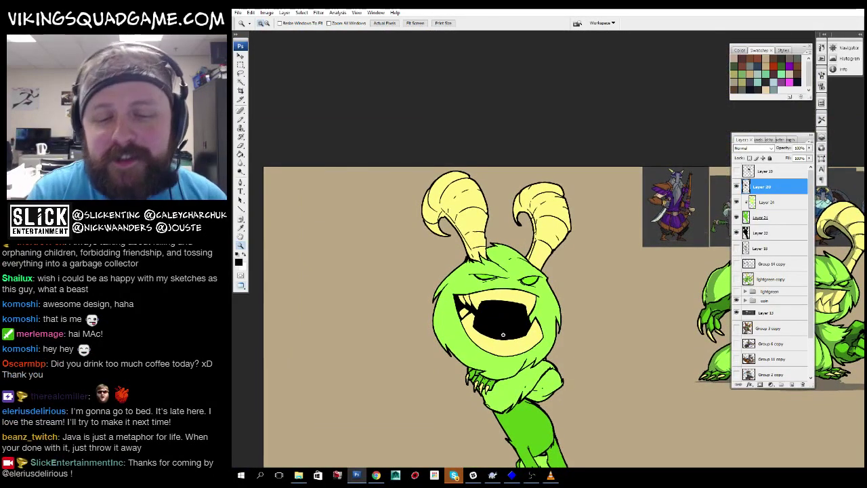
# Add short black texture strokes to the lowest segment of the right horn.
pyautogui.click(503, 334)
pyautogui.click(505, 271)
pyautogui.click(532, 251)
pyautogui.press('b')
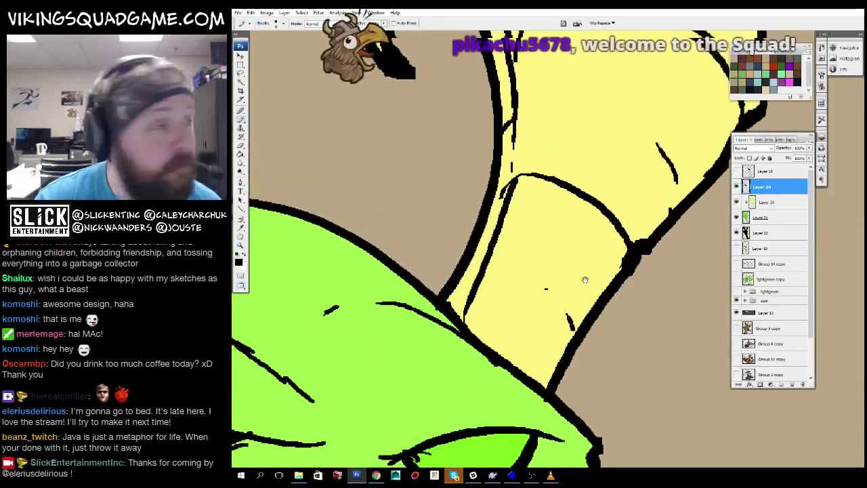
pyautogui.press('z')
pyautogui.keyDown('alt'); pyautogui.click(576, 274); pyautogui.keyUp('alt')
pyautogui.keyDown('alt'); pyautogui.click(566, 267); pyautogui.keyUp('alt')
pyautogui.keyDown('alt'); pyautogui.click(552, 257); pyautogui.keyUp('alt')
pyautogui.keyDown('alt'); pyautogui.click(540, 249); pyautogui.keyUp('alt')
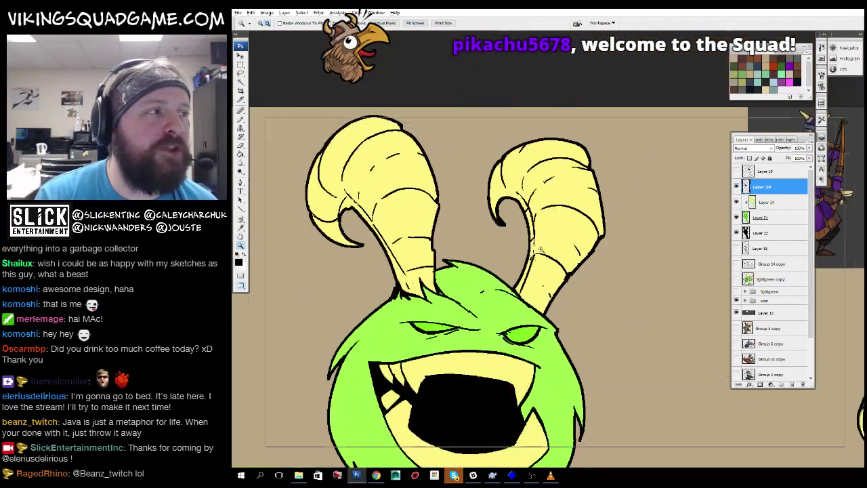
# Examine the inked line work on both horns and around the open mouth.
pyautogui.click(540, 249)
pyautogui.click(529, 244)
pyautogui.keyDown('alt'); pyautogui.click(508, 233); pyautogui.keyUp('alt')
pyautogui.keyDown('alt'); pyautogui.click(487, 224); pyautogui.keyUp('alt')
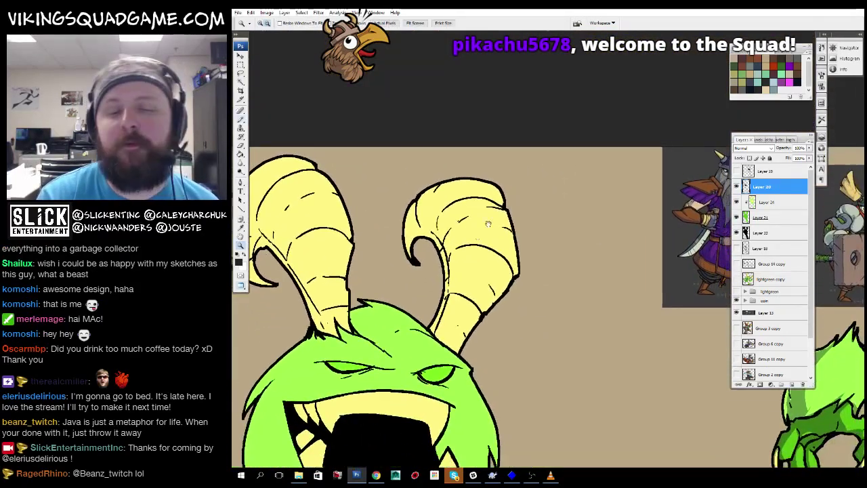
pyautogui.click(487, 224)
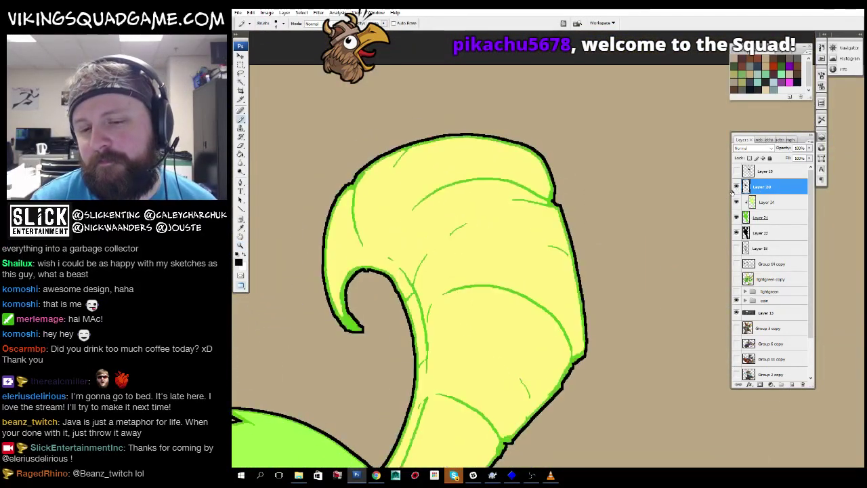
pyautogui.scroll(-3, 590, 333)
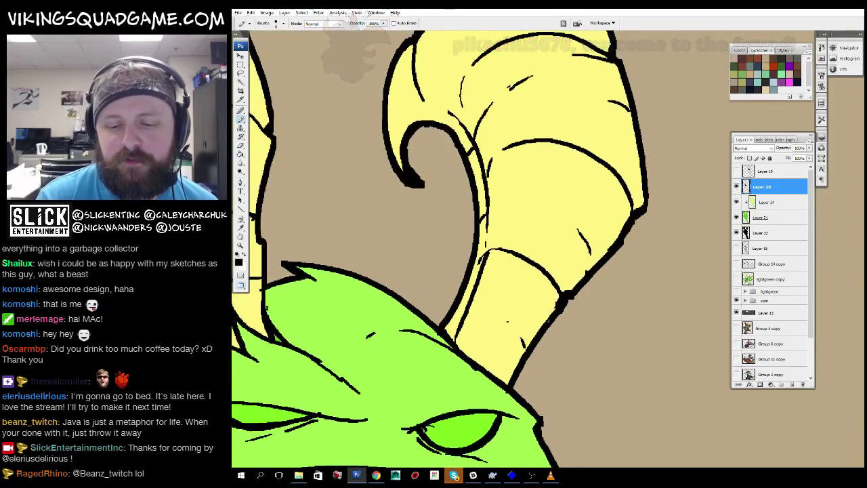
pyautogui.press('z')
pyautogui.hotkey('ctrl', '-')
pyautogui.hotkey('ctrl', '-')
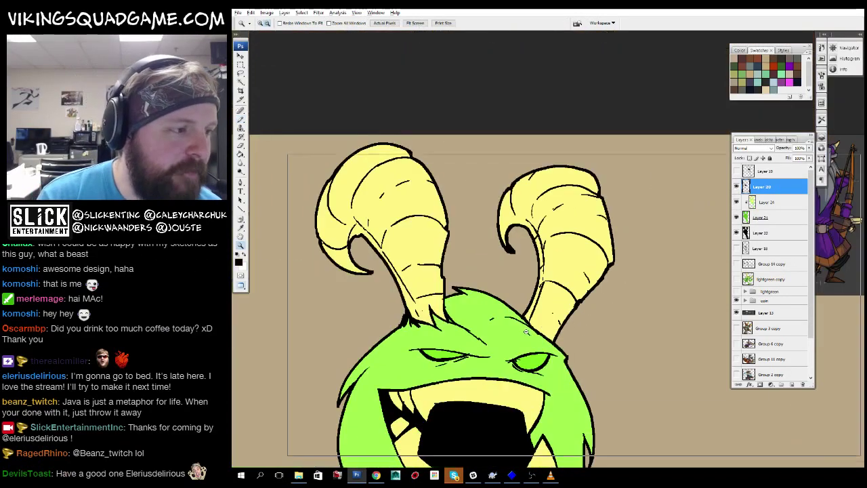
pyautogui.scroll(5, 587, 309)
pyautogui.scroll(-5, 587, 308)
pyautogui.press('b')
pyautogui.scroll(5, 457, 269)
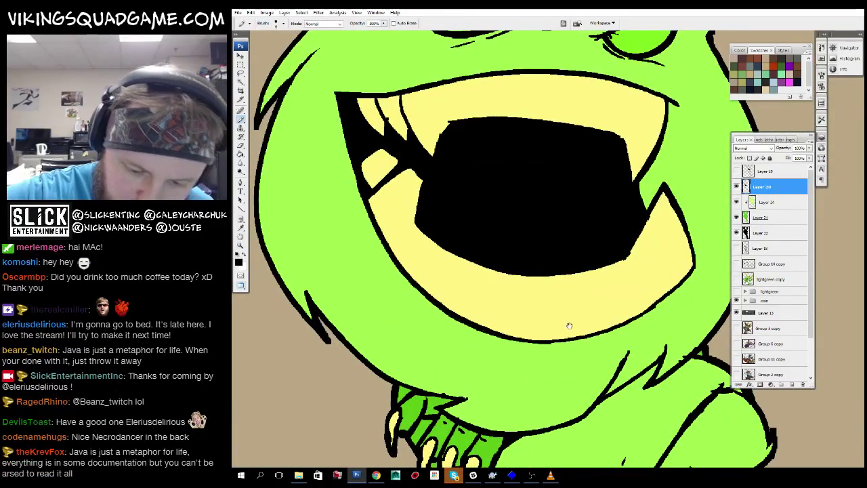
pyautogui.moveTo(569, 326); pyautogui.dragTo(477, 303)
pyautogui.moveTo(594, 231); pyautogui.dragTo(573, 227)
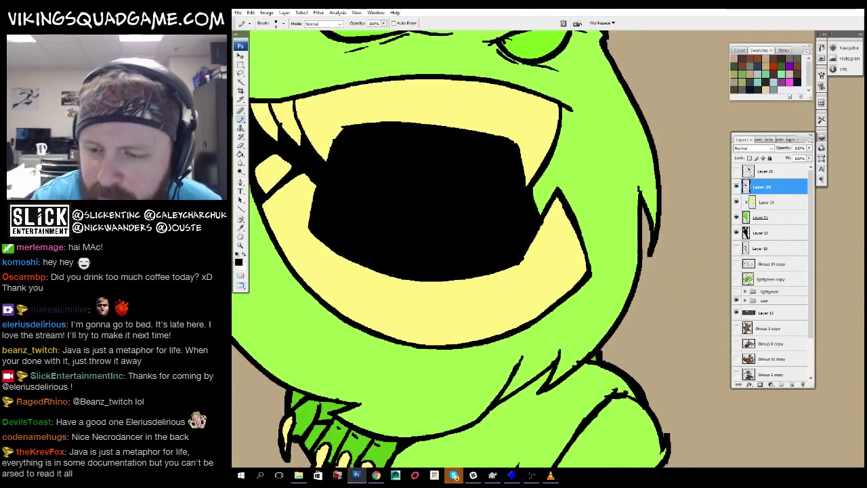
# Draw short black fur strokes along the upper right curve of the dark green torso.
pyautogui.moveTo(599, 150); pyautogui.dragTo(552, 48)
pyautogui.moveTo(474, 169); pyautogui.dragTo(569, 75)
pyautogui.moveTo(572, 300); pyautogui.dragTo(478, 97)
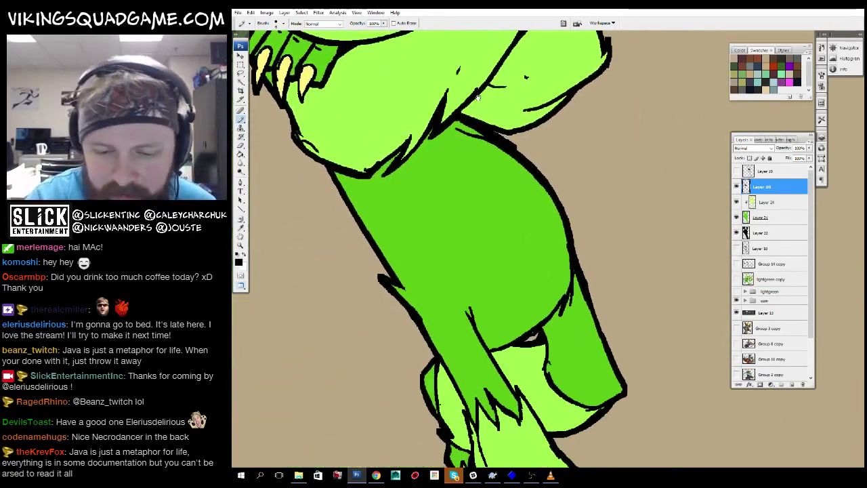
pyautogui.moveTo(531, 230); pyautogui.dragTo(551, 164)
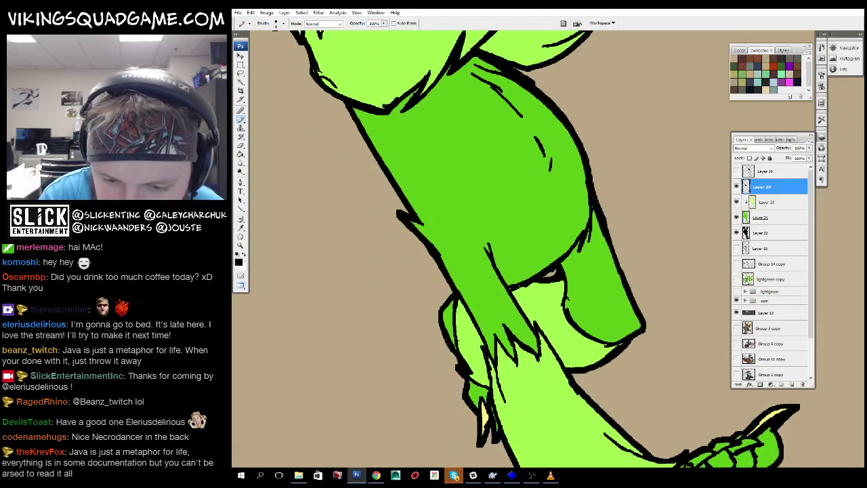
pyautogui.press('z')
pyautogui.scroll(-5, 474, 278)
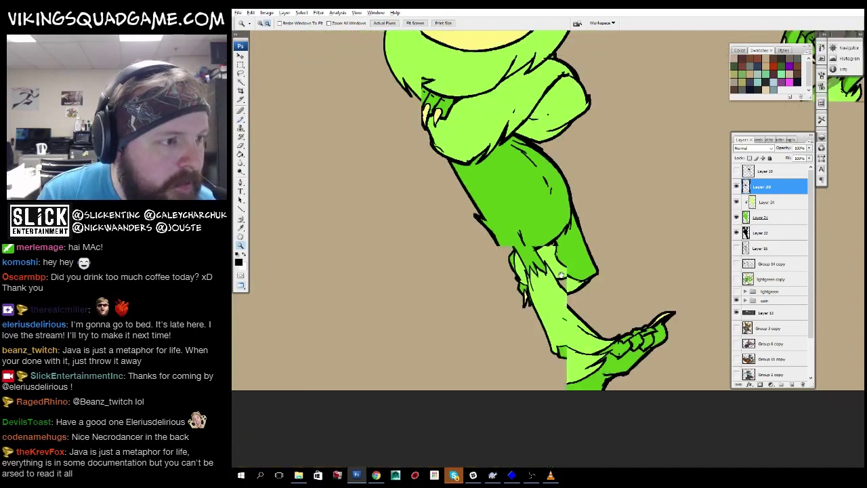
pyautogui.scroll(-3, 437, 269)
pyautogui.scroll(8, 515, 176)
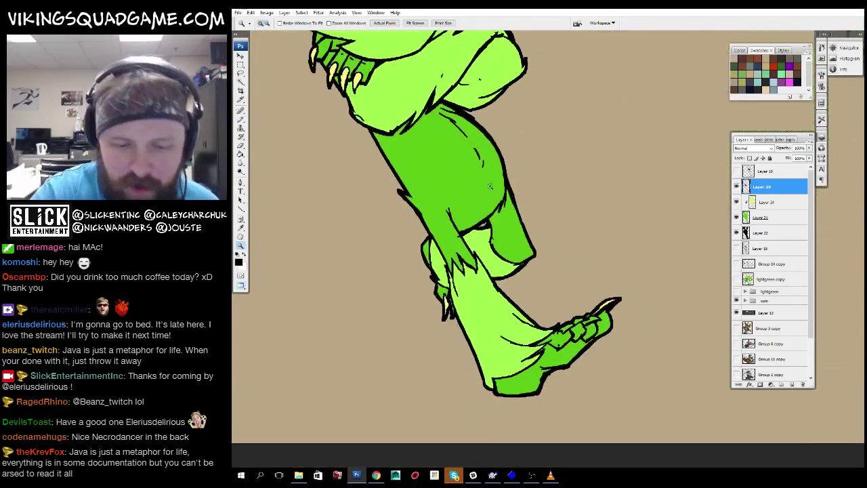
# Refine the black outlines of the jagged fur spikes where the dark green thigh overlaps the light green shin.
pyautogui.press('b')
pyautogui.scroll(2, 515, 176)
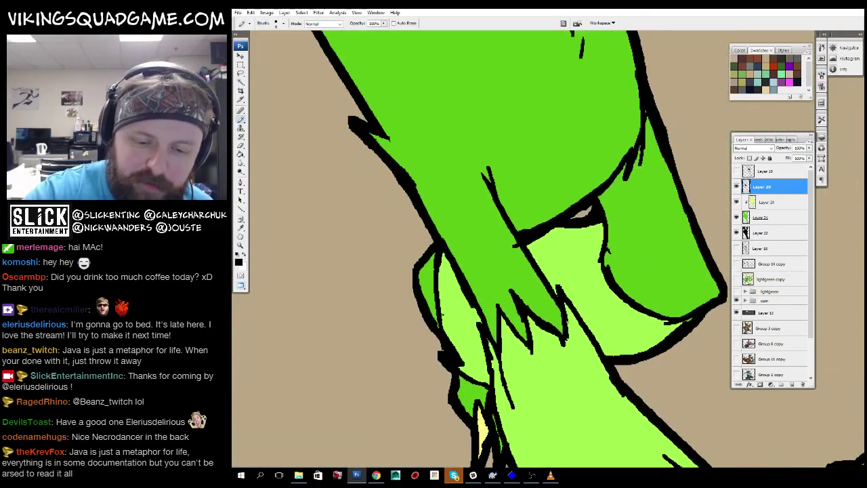
pyautogui.scroll(-3, 515, 244)
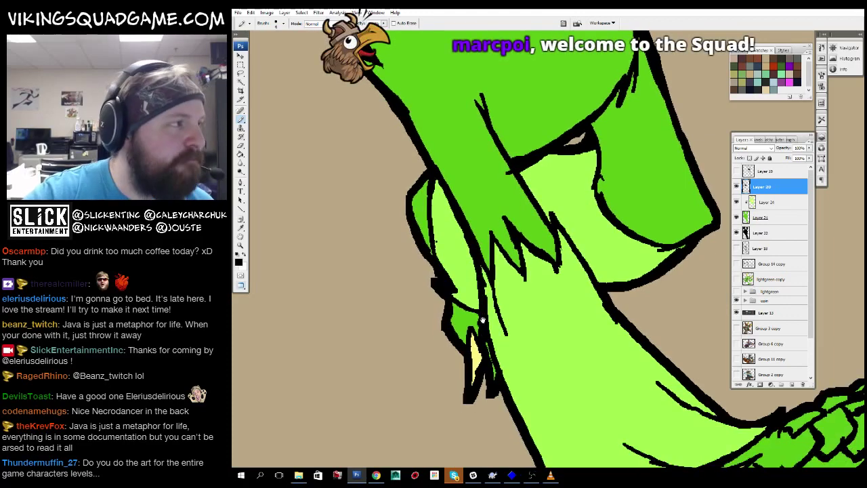
pyautogui.scroll(3, 483, 319)
pyautogui.scroll(-2, 474, 326)
pyautogui.press('z')
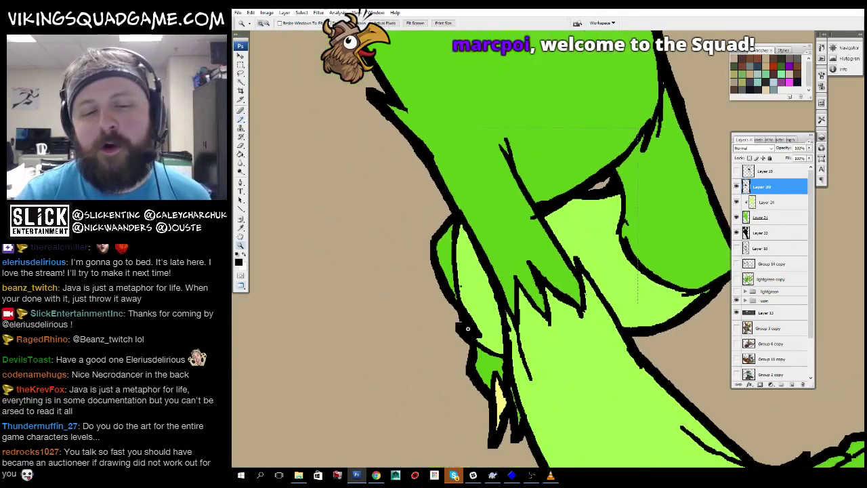
pyautogui.click(468, 328)
pyautogui.press('b')
pyautogui.scroll(-3, 548, 249)
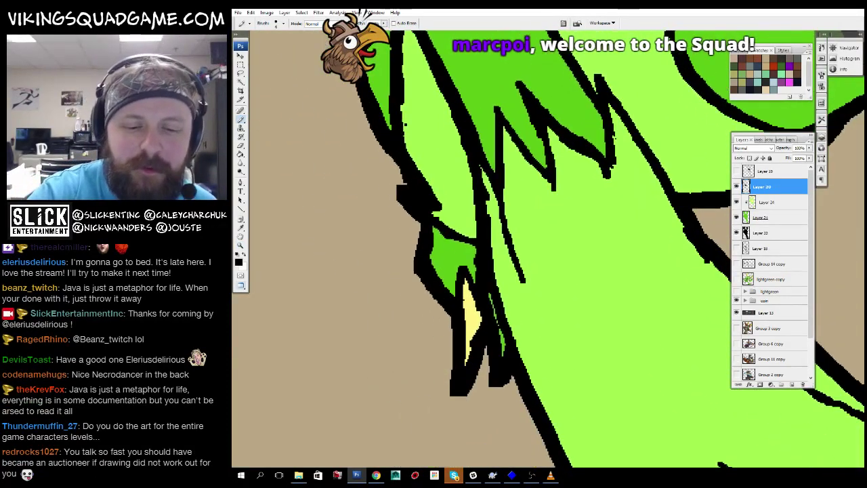
pyautogui.scroll(2, 549, 249)
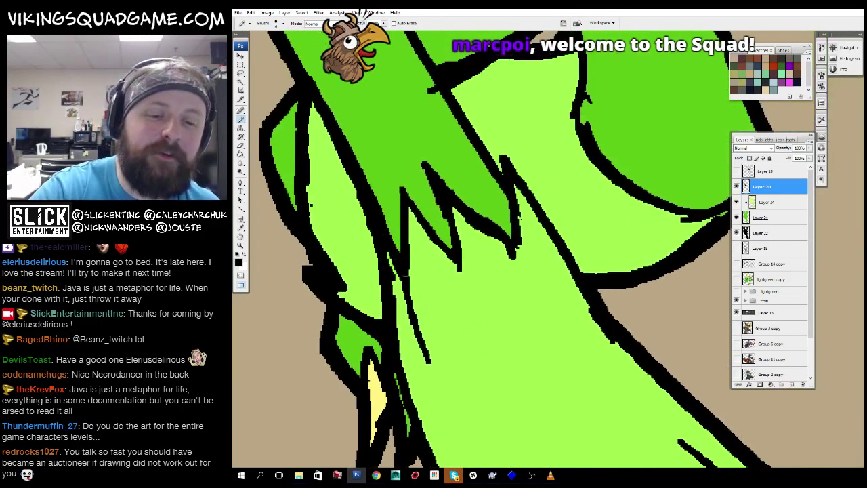
pyautogui.moveTo(425, 171); pyautogui.dragTo(449, 245)
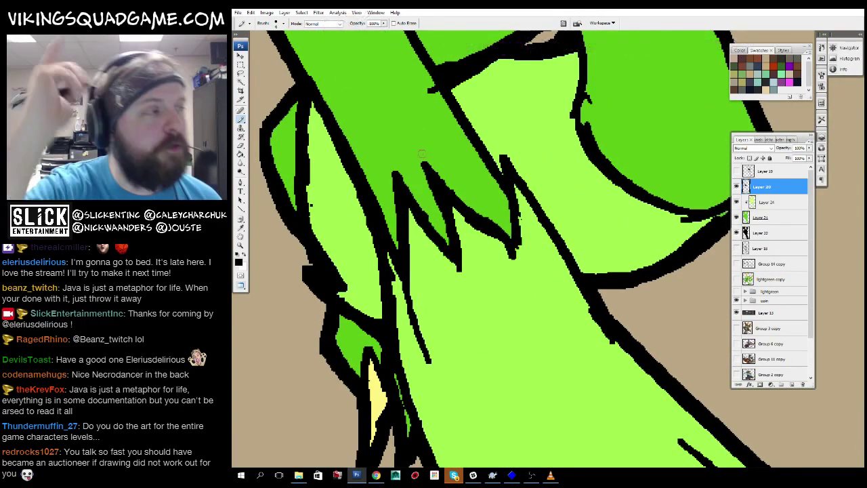
pyautogui.moveTo(486, 201); pyautogui.dragTo(498, 223)
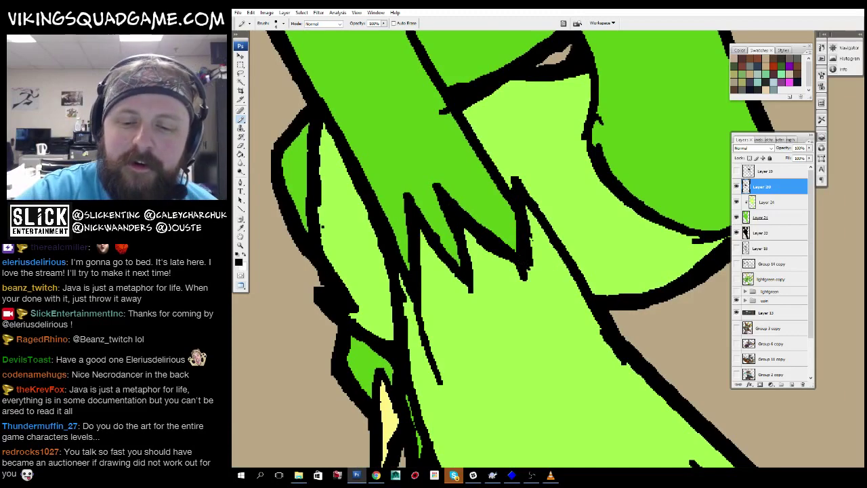
# Smooth the black contour between the dark green far leg and the light green area beside the knee.
pyautogui.press('z')
pyautogui.keyDown('alt'); pyautogui.click(507, 267); pyautogui.keyUp('alt')
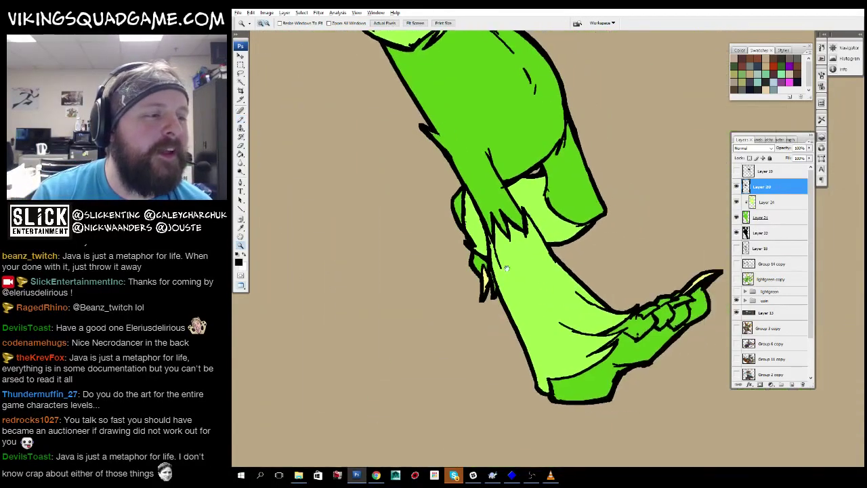
pyautogui.click(507, 268)
pyautogui.click(507, 359)
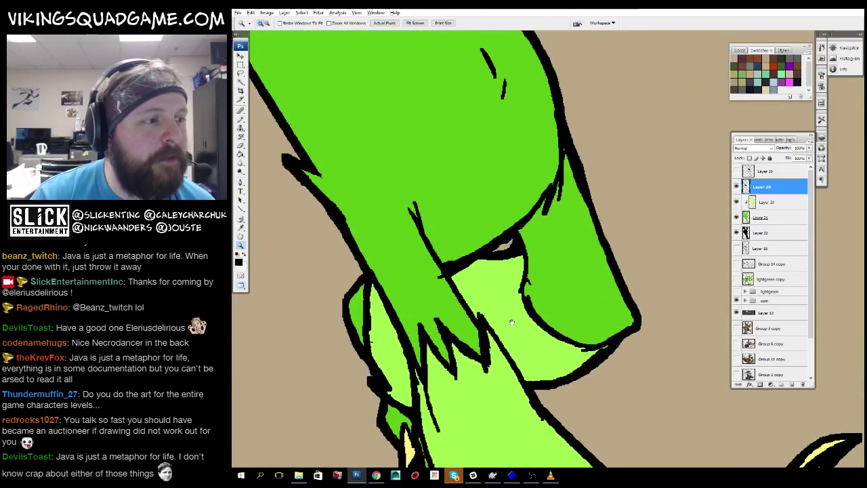
pyautogui.moveTo(511, 322); pyautogui.dragTo(539, 346)
pyautogui.press('b')
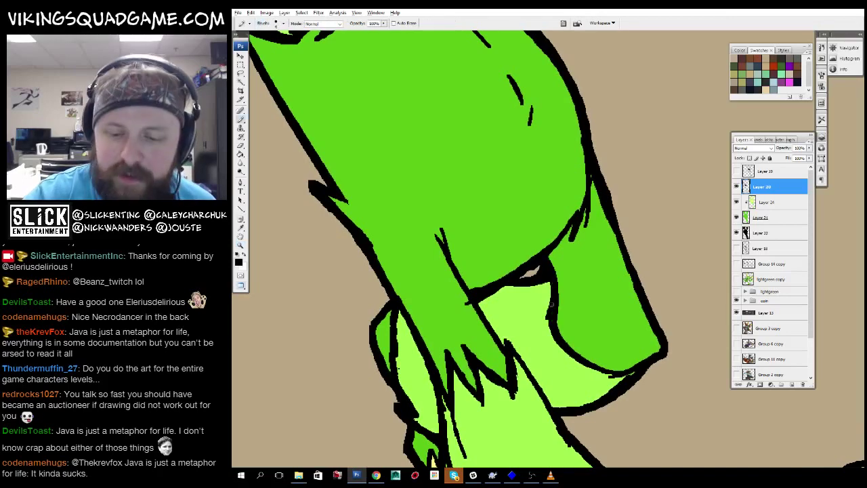
pyautogui.moveTo(551, 305)
pyautogui.mouseDown()
pyautogui.moveTo(564, 333)
pyautogui.moveTo(559, 269)
pyautogui.mouseUp()
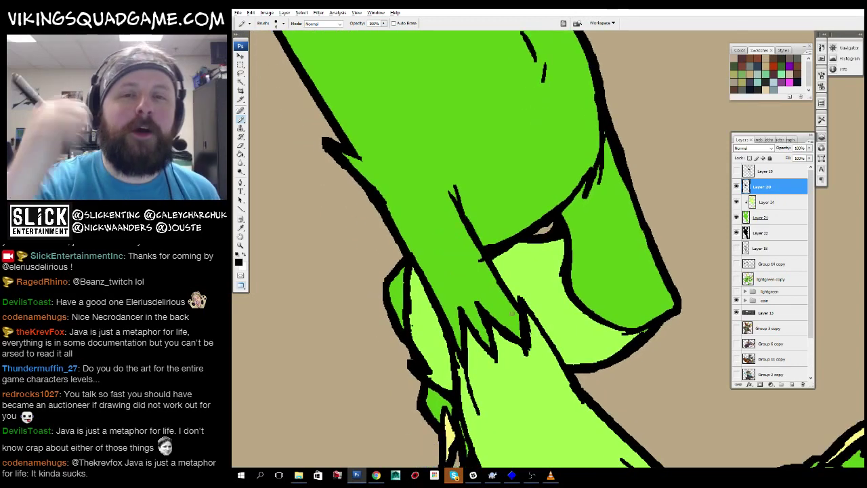
pyautogui.moveTo(523, 191)
pyautogui.mouseDown()
pyautogui.moveTo(503, 164)
pyautogui.moveTo(523, 250)
pyautogui.moveTo(517, 245)
pyautogui.mouseUp()
pyautogui.moveTo(549, 281); pyautogui.dragTo(518, 322)
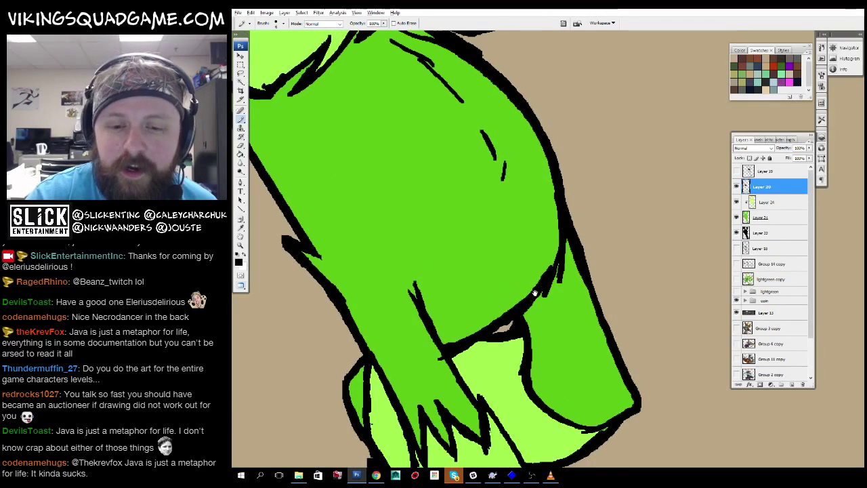
# Examine the inked line work on the crossed arms, mouth, torso and legs for areas that need detail.
pyautogui.scroll(10, 535, 292)
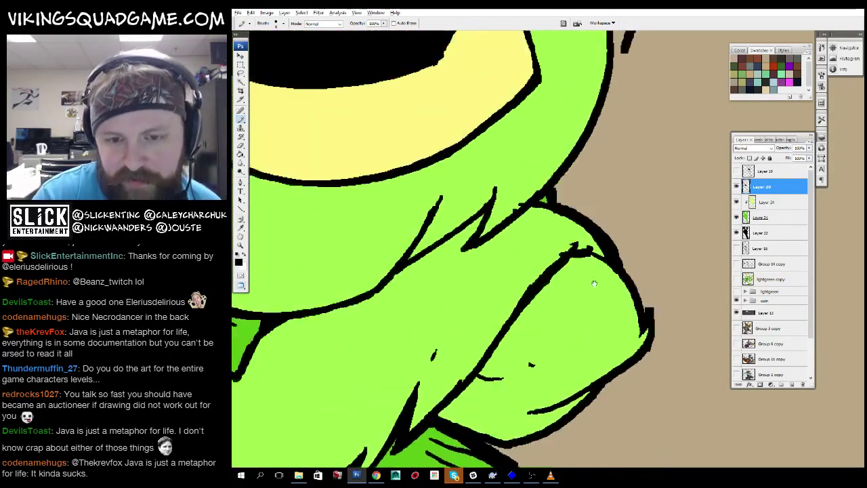
pyautogui.scroll(4, 594, 283)
pyautogui.press('e')
pyautogui.press('z')
pyautogui.keyDown('alt'); pyautogui.click(486, 315); pyautogui.keyUp('alt')
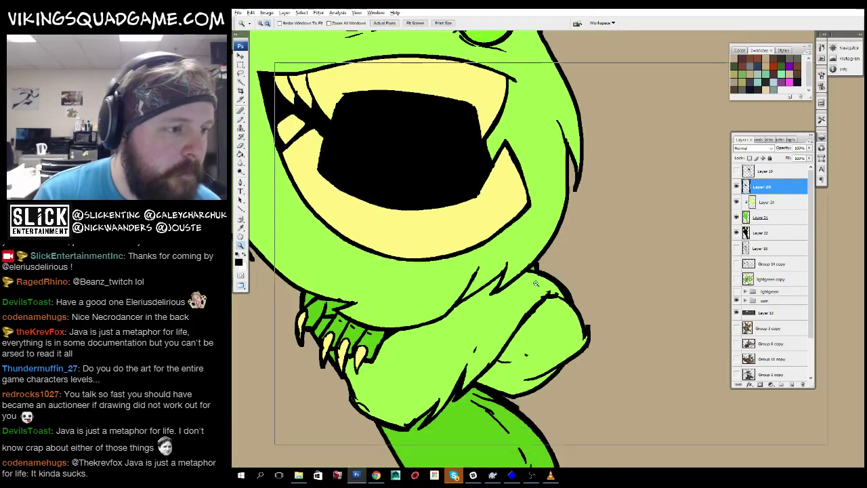
pyautogui.keyDown('alt'); pyautogui.click(486, 315); pyautogui.keyUp('alt')
pyautogui.click(481, 251)
pyautogui.scroll(-6, 481, 252)
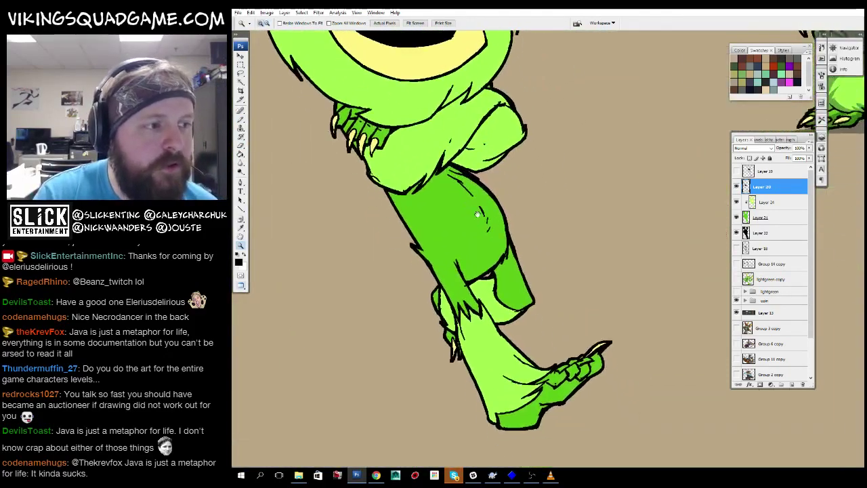
pyautogui.keyDown('alt'); pyautogui.click(523, 252); pyautogui.keyUp('alt')
pyautogui.click(567, 178)
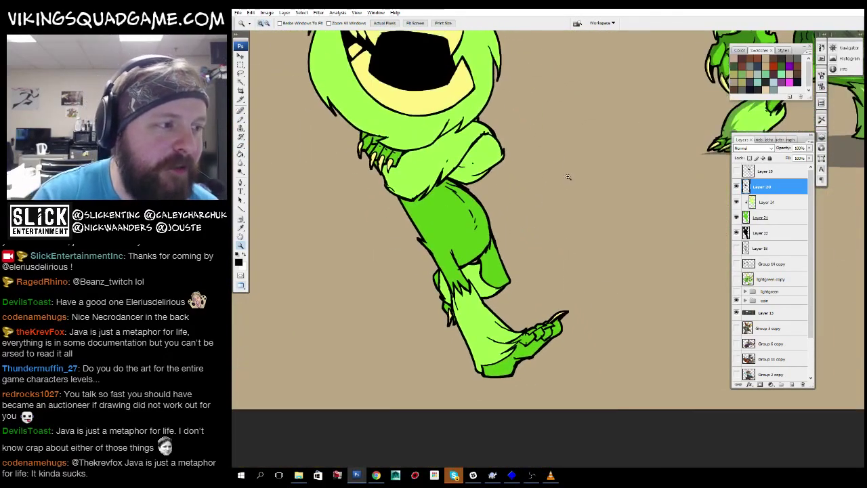
# Add short black detail strokes inside the dark green far leg, near its inner and lower edges.
pyautogui.click(590, 296)
pyautogui.keyDown('alt'); pyautogui.click(533, 204); pyautogui.keyUp('alt')
pyautogui.click(533, 204)
pyautogui.click(515, 196)
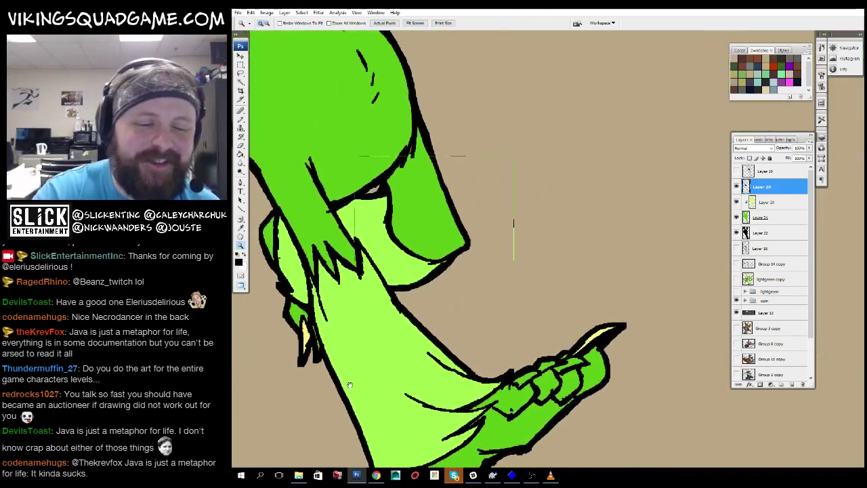
pyautogui.click(488, 135)
pyautogui.press('b')
pyautogui.press('z')
pyautogui.keyDown('alt'); pyautogui.click(447, 292); pyautogui.keyUp('alt')
pyautogui.keyDown('alt'); pyautogui.click(447, 293); pyautogui.keyUp('alt')
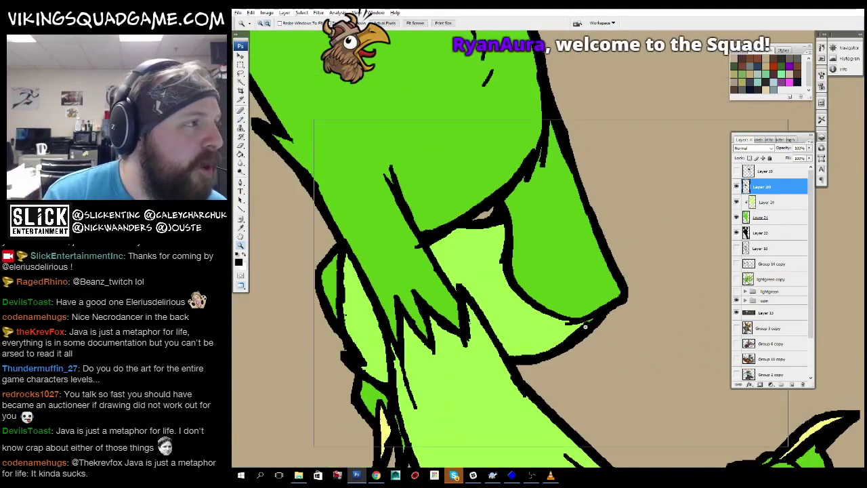
pyautogui.keyDown('alt'); pyautogui.click(448, 293); pyautogui.keyUp('alt')
pyautogui.keyDown('alt'); pyautogui.click(448, 292); pyautogui.keyUp('alt')
pyautogui.click(448, 293)
pyautogui.click(448, 293)
pyautogui.press('b')
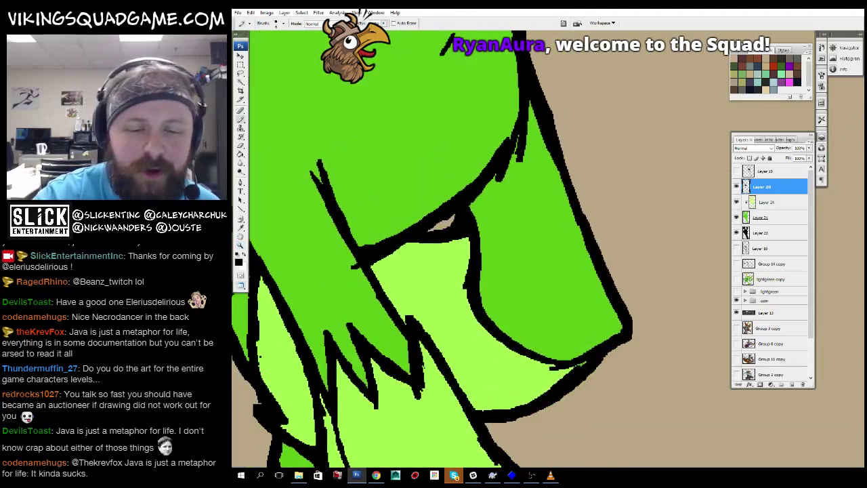
pyautogui.press('z')
pyautogui.keyDown('alt'); pyautogui.click(533, 316); pyautogui.keyUp('alt')
pyautogui.keyDown('alt'); pyautogui.click(533, 317); pyautogui.keyUp('alt')
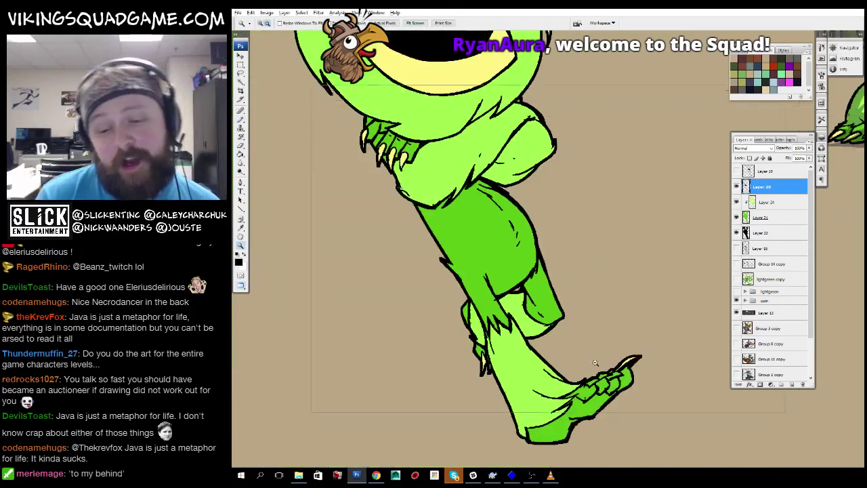
# Select the green nail areas on the smaller toes and fill them with pale yellow on the colour layer.
pyautogui.keyDown('alt'); pyautogui.click(580, 397); pyautogui.keyUp('alt')
pyautogui.keyDown('alt'); pyautogui.click(580, 397); pyautogui.keyUp('alt')
pyautogui.click(580, 397)
pyautogui.click(580, 397)
pyautogui.click(579, 397)
pyautogui.press('b')
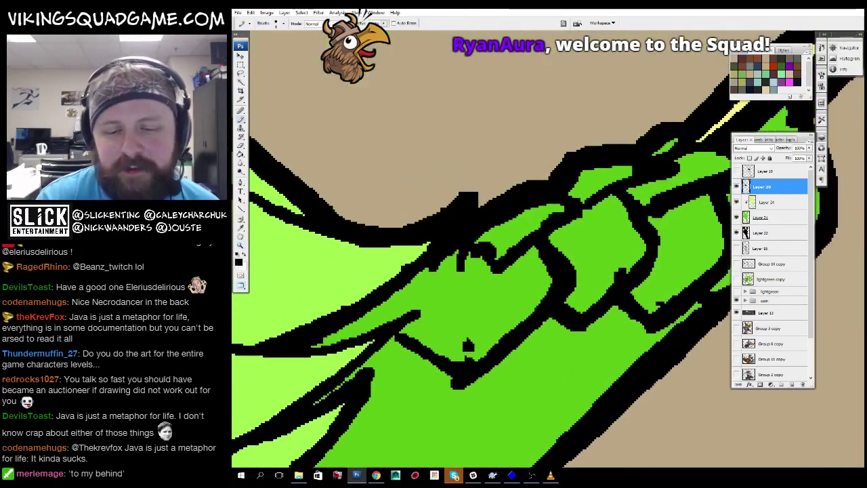
pyautogui.hotkey('ctrl', '-')
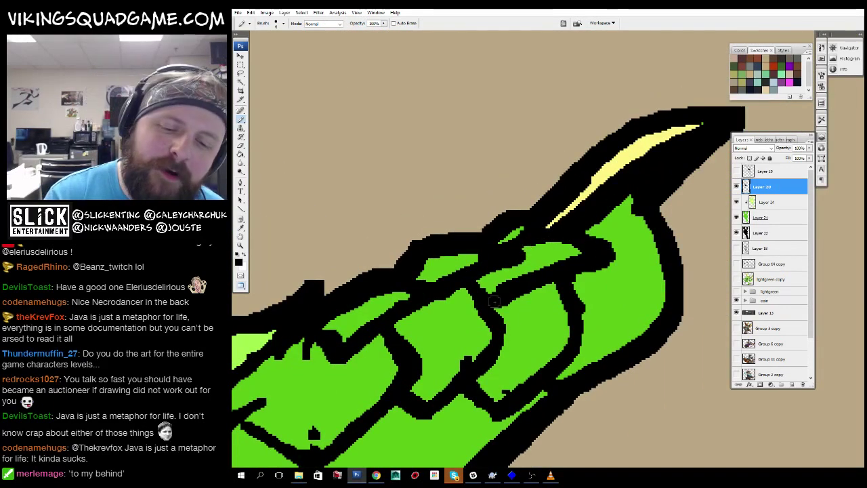
pyautogui.press('z')
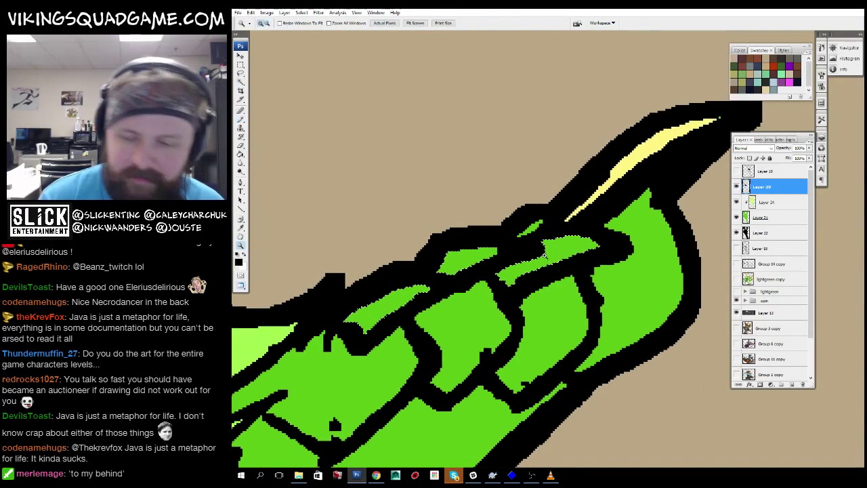
pyautogui.hotkey('alt', '[')
pyautogui.hotkey('alt', 'BackSpace')
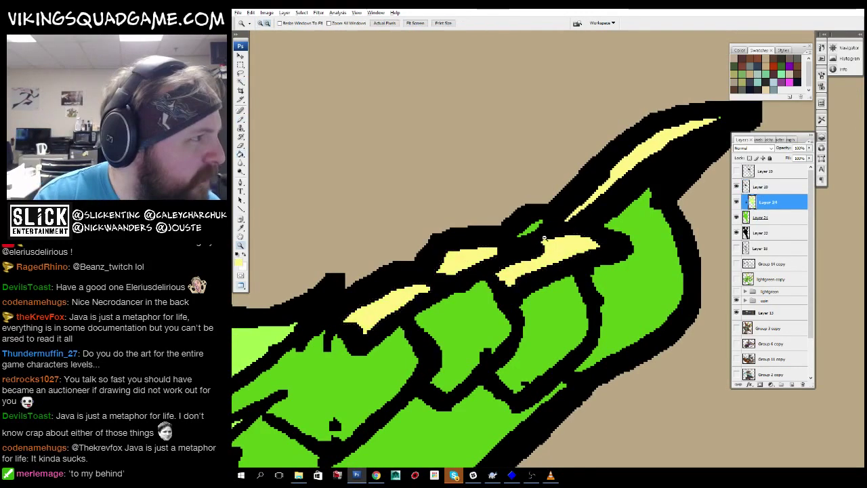
pyautogui.scroll(-8, 535, 237)
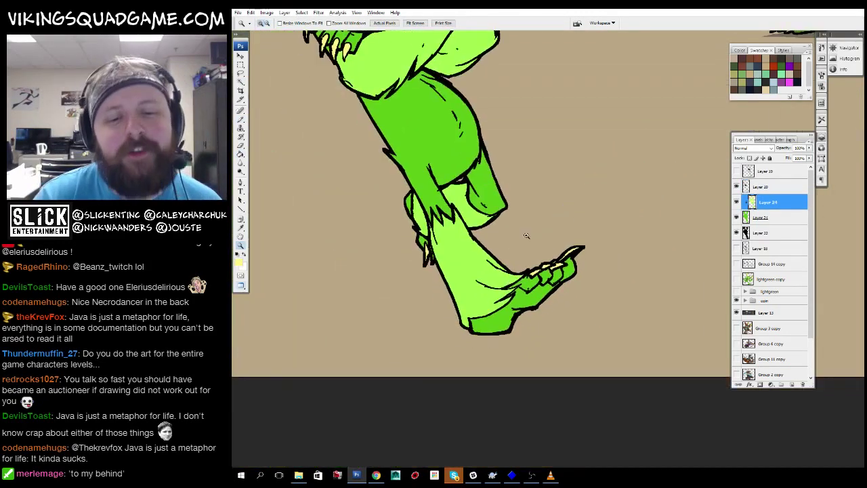
# Return to the line art layer and fill in the black crease lines where the shin meets the foot.
pyautogui.scroll(3, 527, 235)
pyautogui.hotkey('alt', ']')
pyautogui.scroll(-1, 531, 247)
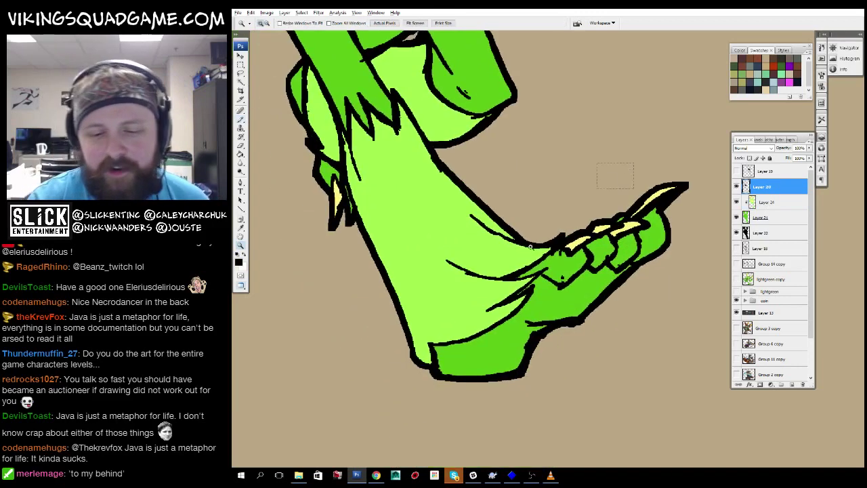
pyautogui.scroll(2, 530, 247)
pyautogui.press('b')
pyautogui.moveTo(542, 268); pyautogui.dragTo(555, 251)
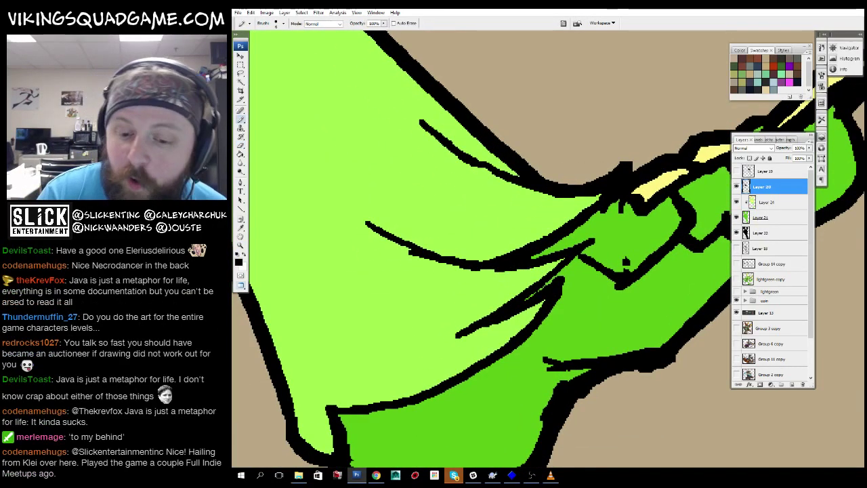
pyautogui.moveTo(594, 235)
pyautogui.mouseDown()
pyautogui.moveTo(531, 259)
pyautogui.moveTo(515, 315)
pyautogui.mouseUp()
pyautogui.moveTo(572, 277)
pyautogui.mouseDown()
pyautogui.moveTo(558, 289)
pyautogui.moveTo(571, 248)
pyautogui.mouseUp()
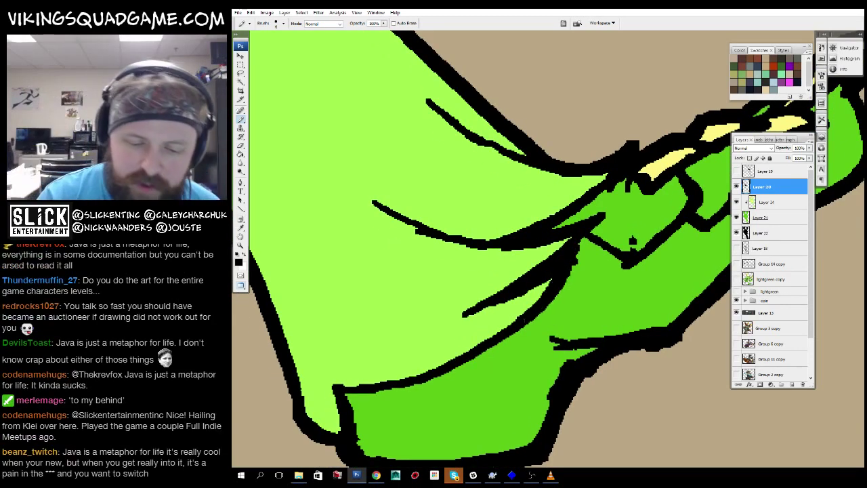
# Draw short black fur strokes along the back edge of the light green shin, below the thigh's fur spikes.
pyautogui.press('z')
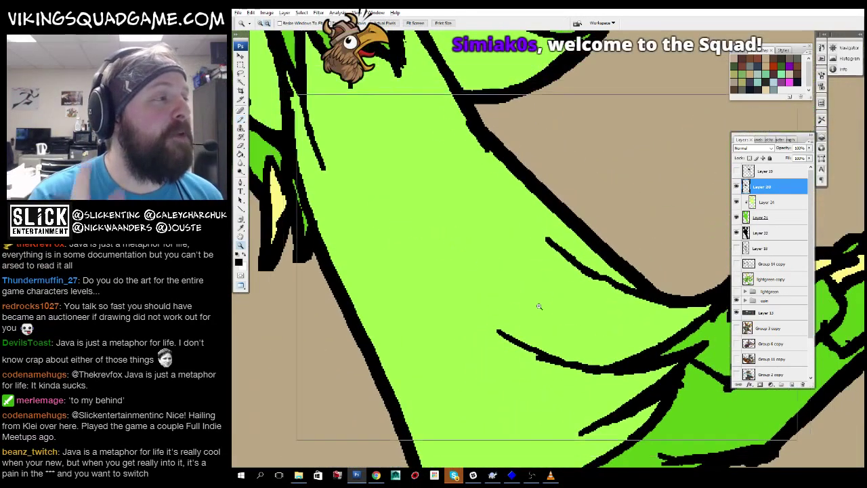
pyautogui.keyDown('alt'); pyautogui.click(474, 240); pyautogui.keyUp('alt')
pyautogui.keyDown('alt'); pyautogui.click(474, 239); pyautogui.keyUp('alt')
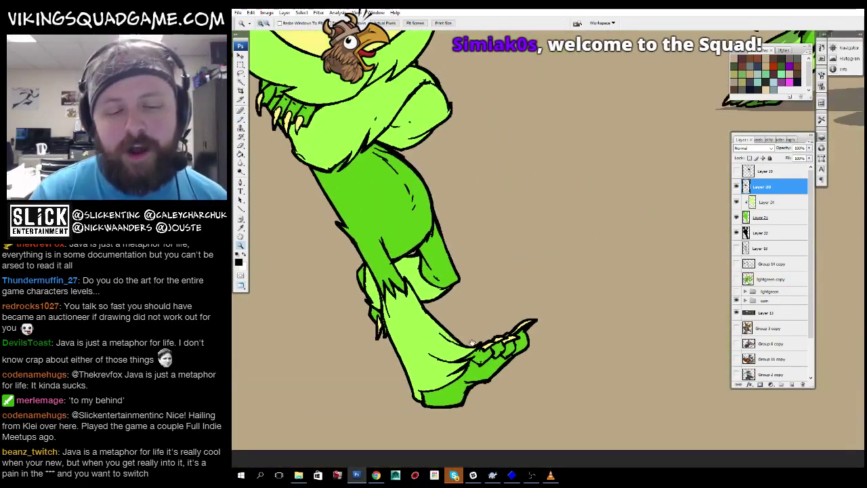
pyautogui.click(473, 343)
pyautogui.click(426, 360)
pyautogui.press('b')
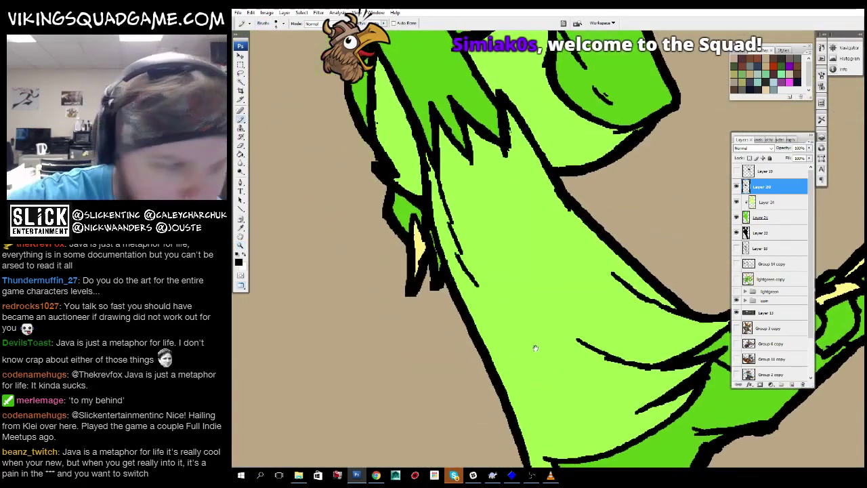
pyautogui.moveTo(535, 348); pyautogui.dragTo(495, 428)
pyautogui.press('z')
pyautogui.keyDown('alt'); pyautogui.click(583, 288); pyautogui.keyUp('alt')
pyautogui.keyDown('alt'); pyautogui.click(583, 288); pyautogui.keyUp('alt')
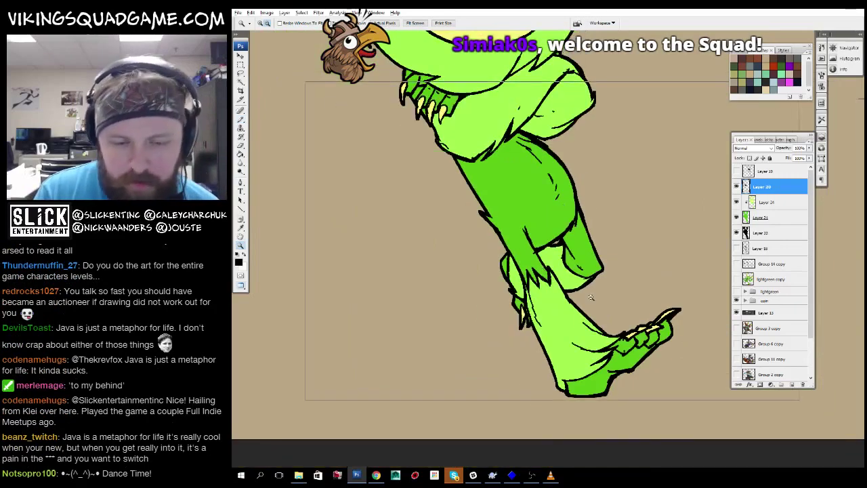
# Draw short black fur strokes on the upper left side and along the right curve of the dark green torso.
pyautogui.press('b')
pyautogui.scroll(3, 531, 230)
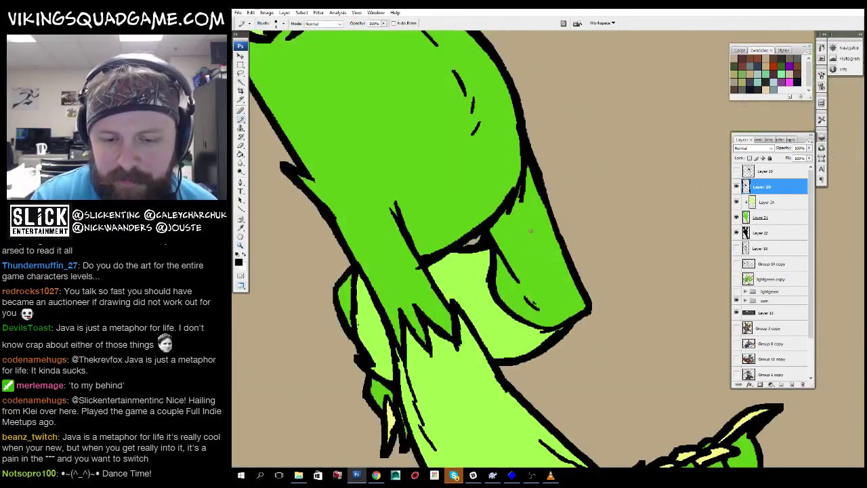
pyautogui.press('d')
pyautogui.scroll(5, 420, 251)
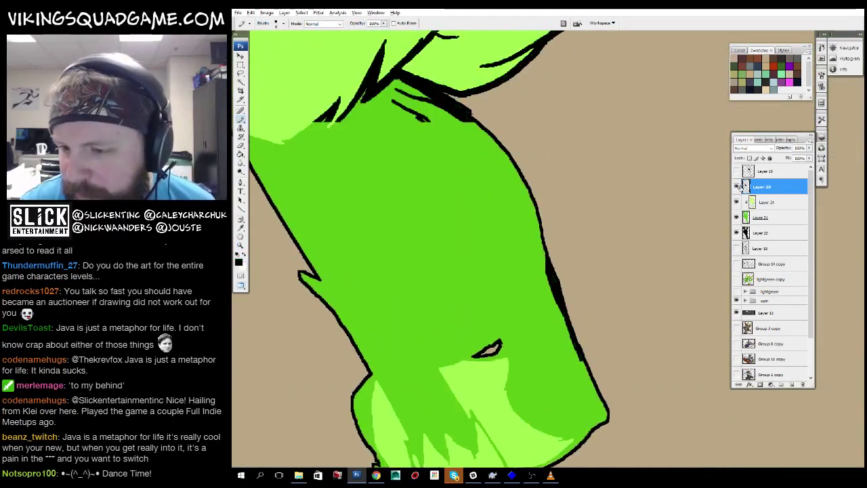
pyautogui.moveTo(536, 314); pyautogui.dragTo(597, 363)
pyautogui.scroll(-8, 602, 245)
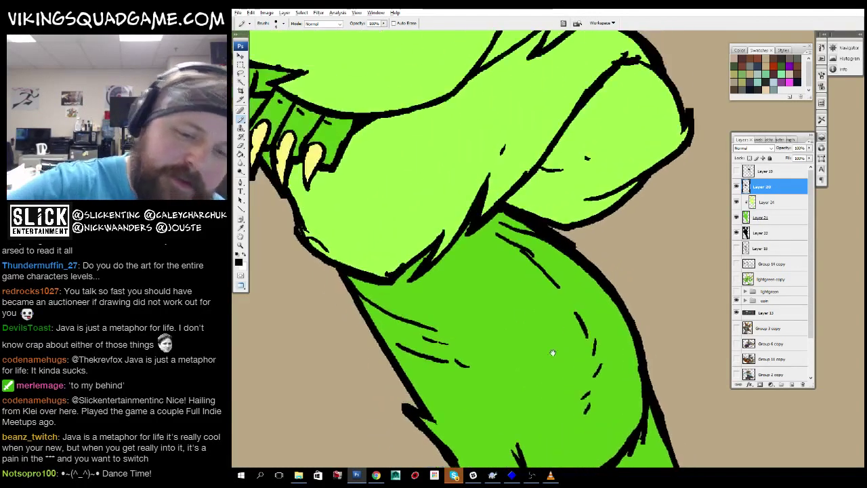
# Add a new layer clipped directly above the pale yellow colour layer, Layer 24.
pyautogui.press('z')
pyautogui.scroll(-5, 603, 245)
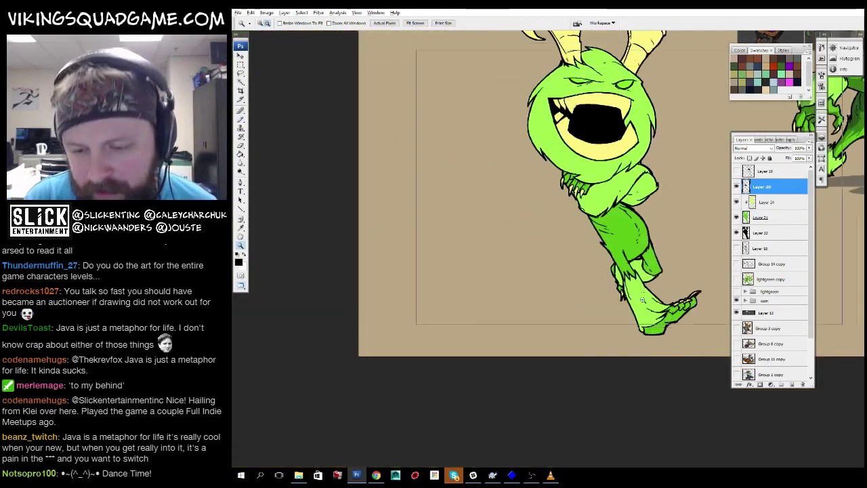
pyautogui.keyDown('ctrl'); pyautogui.click(702, 271); pyautogui.keyUp('ctrl')
pyautogui.moveTo(702, 271); pyautogui.dragTo(714, 224)
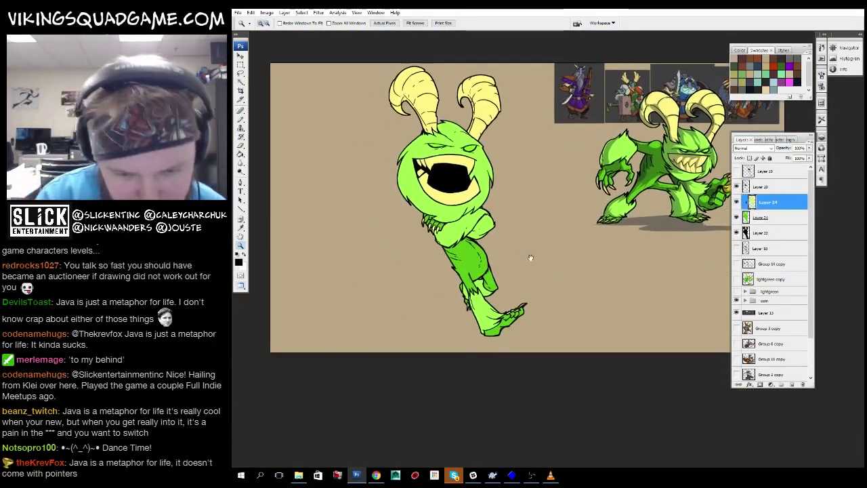
pyautogui.hotkey('ctrl', 'alt', 'shift', 'n')
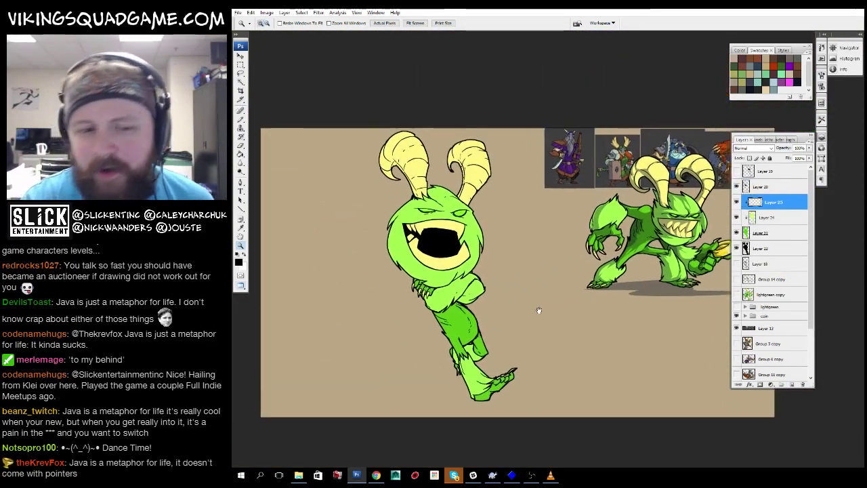
# Fill the new clipped layer with near-black blue over the whole monster and set the layer opacity to 40%.
pyautogui.press('g')
pyautogui.click(387, 320)
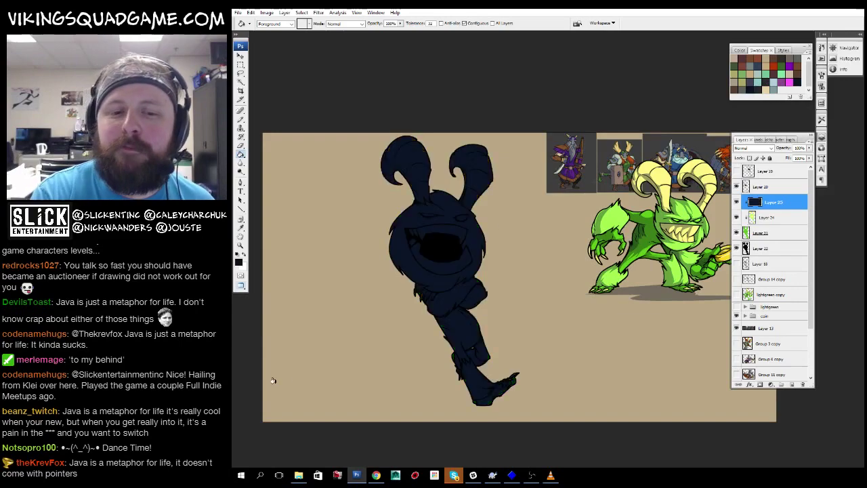
pyautogui.write('40')
pyautogui.press('Return')
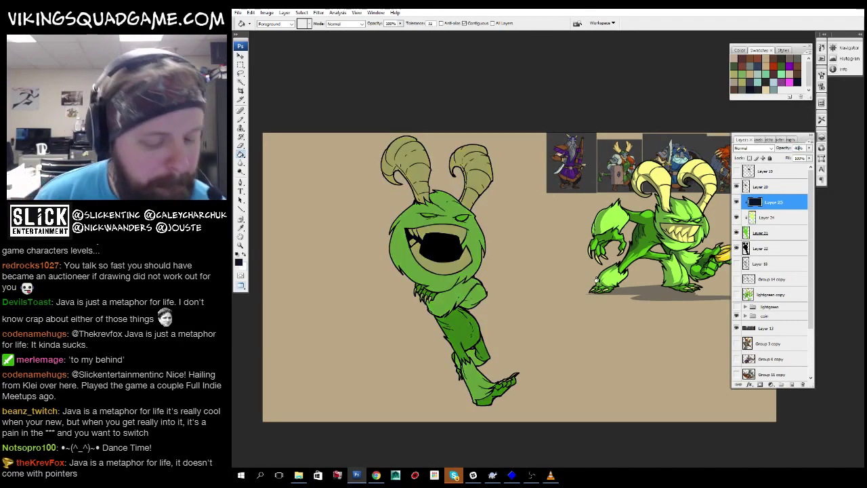
# Lasso two pointed highlight shapes along the upper edge of the fur on top of the head, below the right-hand horn.
pyautogui.press('z')
pyautogui.click(596, 227)
pyautogui.click(596, 227)
pyautogui.click(596, 227)
pyautogui.click(589, 224)
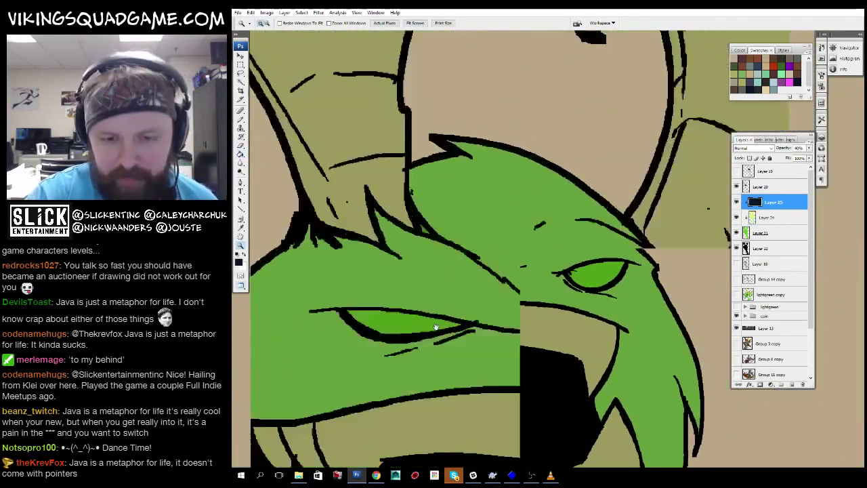
pyautogui.click(551, 198)
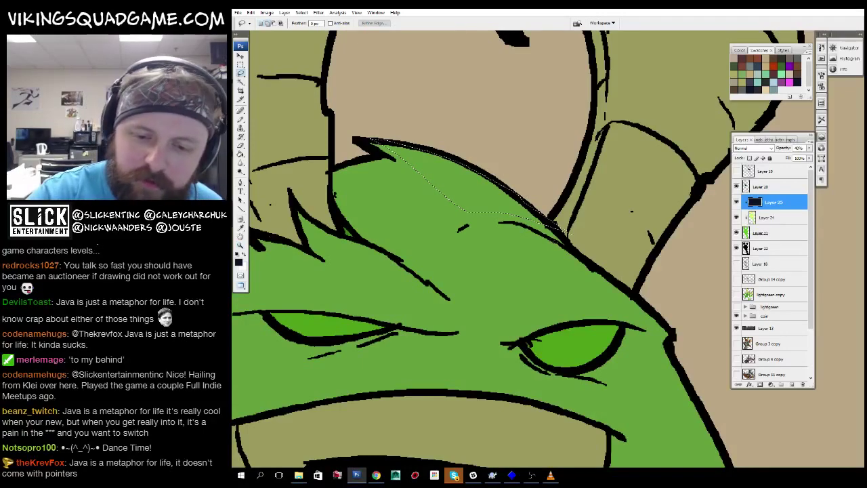
pyautogui.moveTo(509, 231); pyautogui.dragTo(459, 443)
pyautogui.press('z')
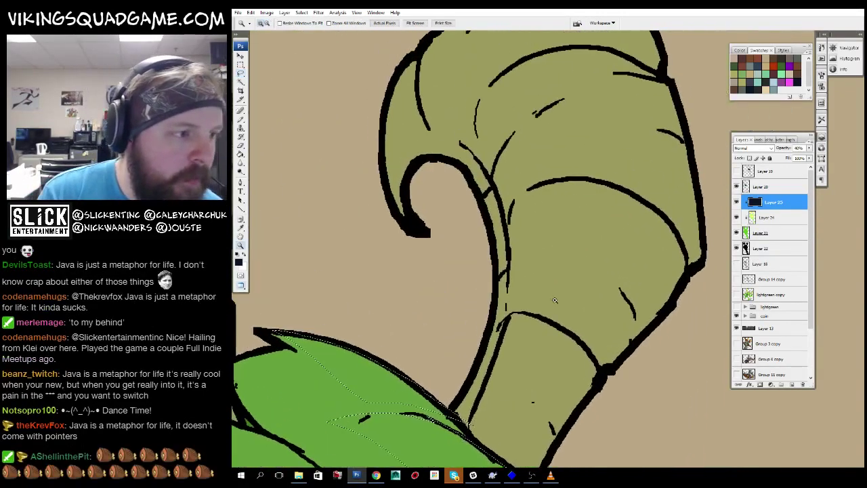
pyautogui.keyDown('alt'); pyautogui.click(553, 300); pyautogui.keyUp('alt')
pyautogui.keyDown('alt'); pyautogui.click(554, 301); pyautogui.keyUp('alt')
pyautogui.keyDown('alt'); pyautogui.click(529, 338); pyautogui.keyUp('alt')
pyautogui.moveTo(529, 338); pyautogui.dragTo(543, 370)
pyautogui.click(565, 285)
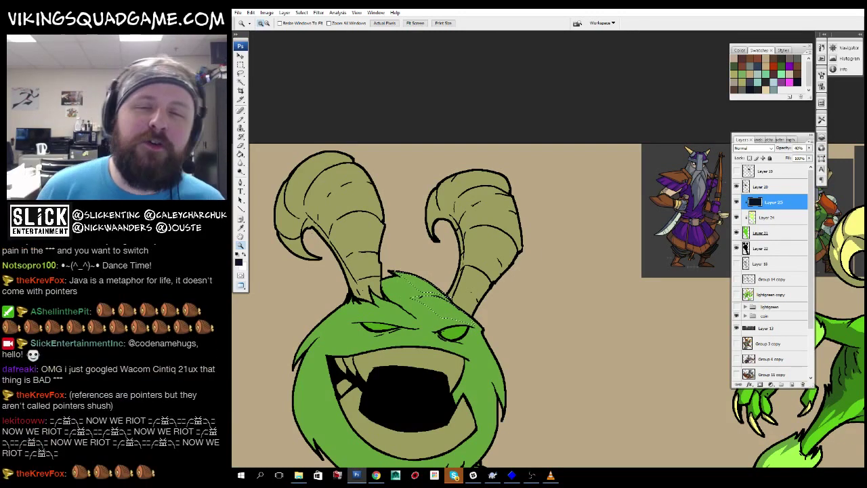
pyautogui.moveTo(557, 230); pyautogui.dragTo(615, 176)
# Add highlight shapes inside both eyes to the selection and clear the dark shading from all selected areas.
pyautogui.keyDown('ctrl'); pyautogui.click(535, 257); pyautogui.keyUp('ctrl')
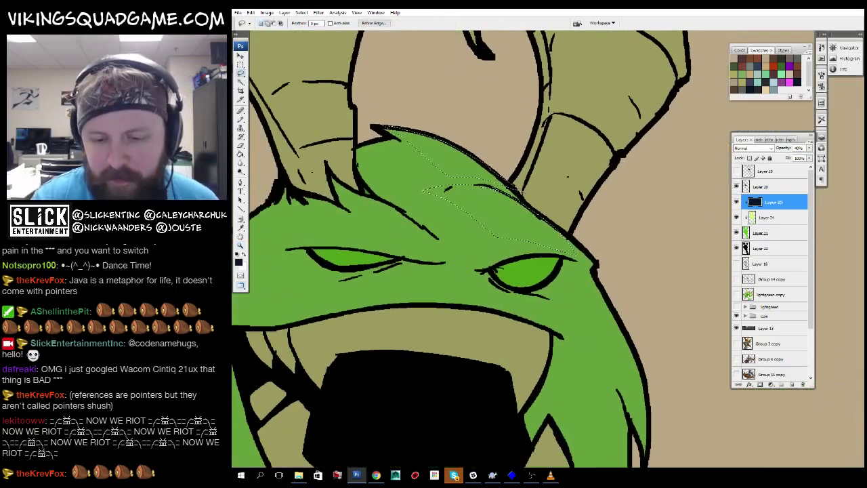
pyautogui.moveTo(505, 268); pyautogui.dragTo(507, 273)
pyautogui.moveTo(420, 252)
pyautogui.mouseDown()
pyautogui.moveTo(487, 251)
pyautogui.moveTo(529, 352)
pyautogui.mouseUp()
pyautogui.keyDown('alt'); pyautogui.click(515, 271); pyautogui.keyUp('alt')
pyautogui.keyDown('ctrl'); pyautogui.click(528, 312); pyautogui.keyUp('ctrl')
pyautogui.keyDown('alt'); pyautogui.click(536, 311); pyautogui.keyUp('alt')
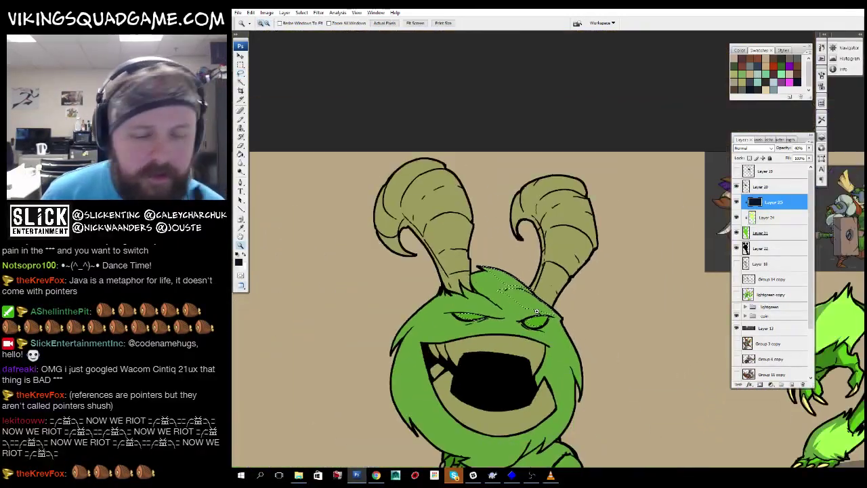
pyautogui.hotkey('alt', 'BackSpace')
# Lasso highlight shapes on the forehead fur tuft and on the lowest segments of the left-hand horn.
pyautogui.click(522, 288)
pyautogui.press('l')
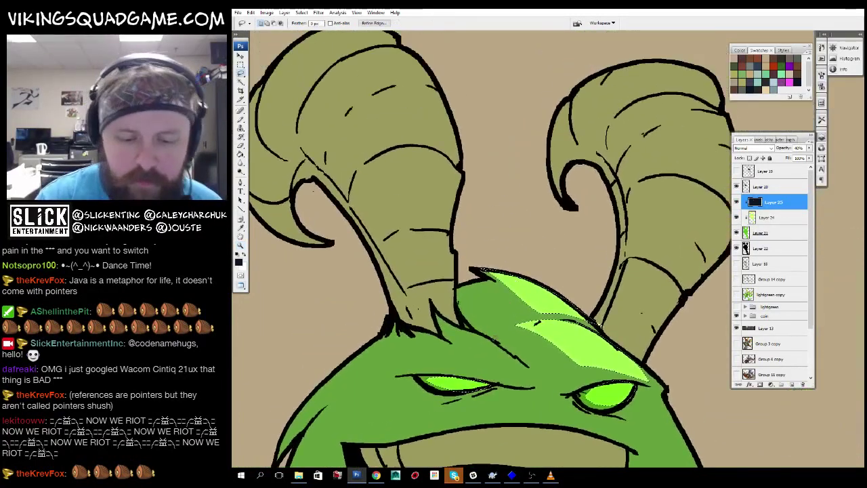
pyautogui.moveTo(521, 364); pyautogui.dragTo(452, 344)
pyautogui.moveTo(474, 271); pyautogui.dragTo(518, 241)
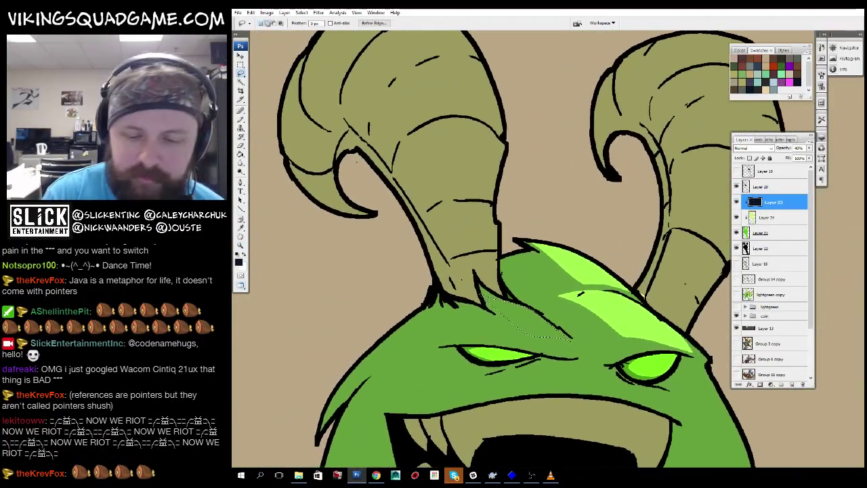
pyautogui.moveTo(515, 271)
pyautogui.mouseDown()
pyautogui.moveTo(520, 285)
pyautogui.moveTo(479, 287)
pyautogui.mouseUp()
pyautogui.moveTo(507, 228); pyautogui.dragTo(516, 257)
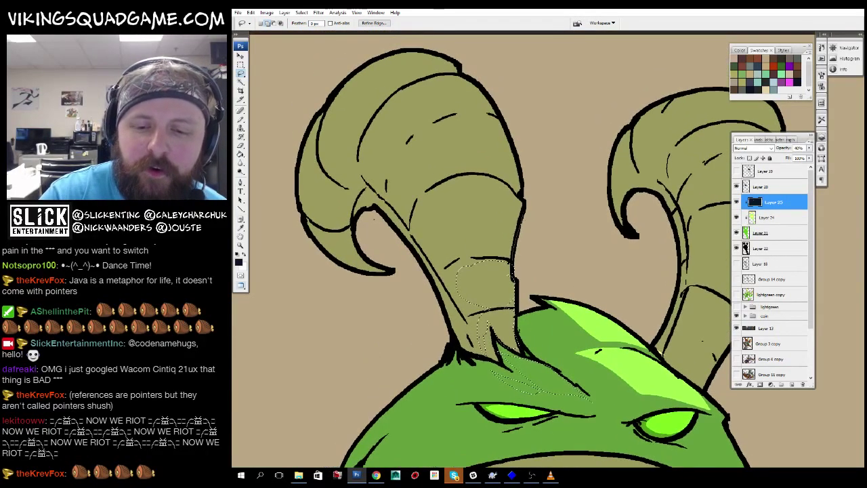
# Add highlight shapes on the middle and upper segments of the left-hand horn to the selection and clear the shading there.
pyautogui.moveTo(488, 209); pyautogui.dragTo(493, 269)
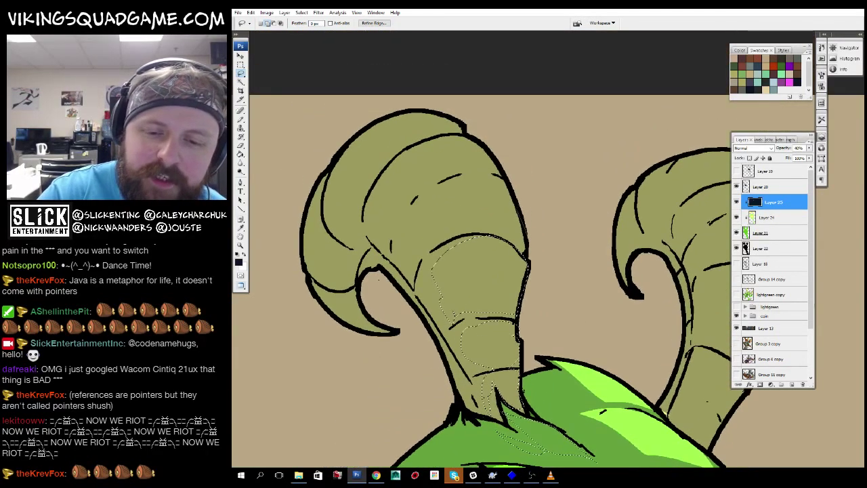
pyautogui.moveTo(516, 238); pyautogui.dragTo(527, 256)
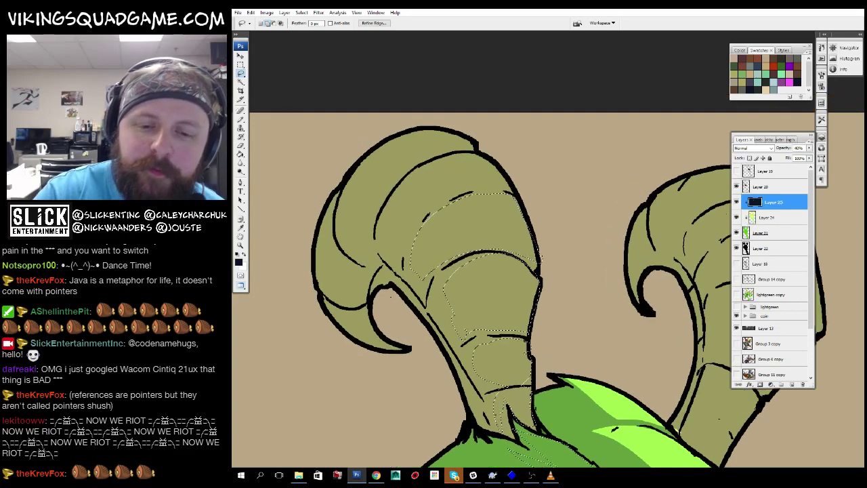
pyautogui.moveTo(547, 168); pyautogui.dragTo(554, 174)
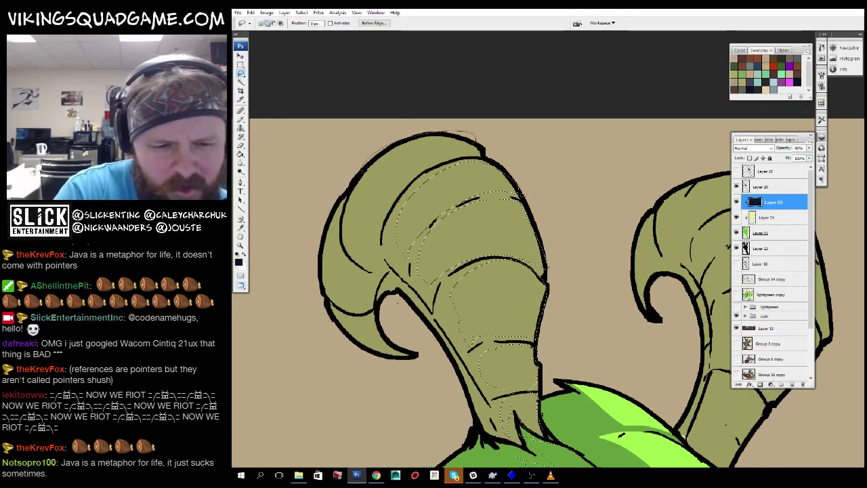
pyautogui.moveTo(366, 234)
pyautogui.mouseDown()
pyautogui.moveTo(415, 175)
pyautogui.moveTo(495, 142)
pyautogui.mouseUp()
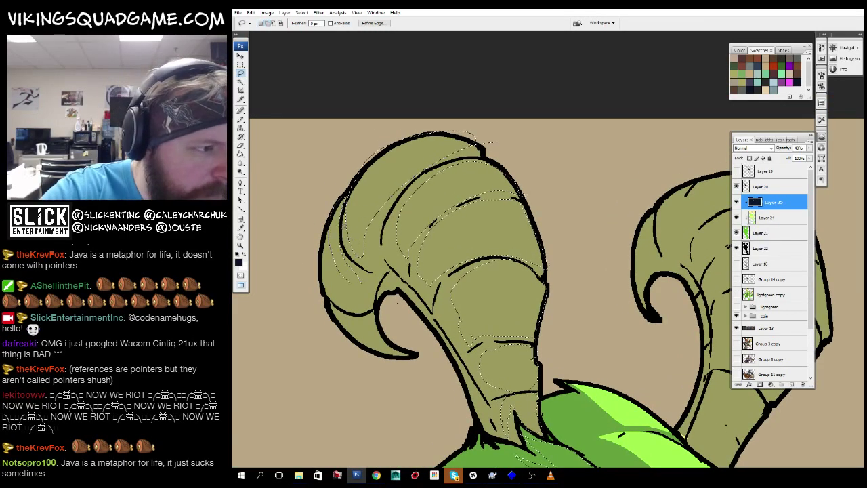
pyautogui.hotkey('ctrl', '-')
pyautogui.hotkey('ctrl', '-')
pyautogui.press('z')
pyautogui.hotkey('alt', 'BackSpace')
# Lasso highlight areas on the upper teeth, the large lower fang and the lower row of teeth.
pyautogui.click(465, 212)
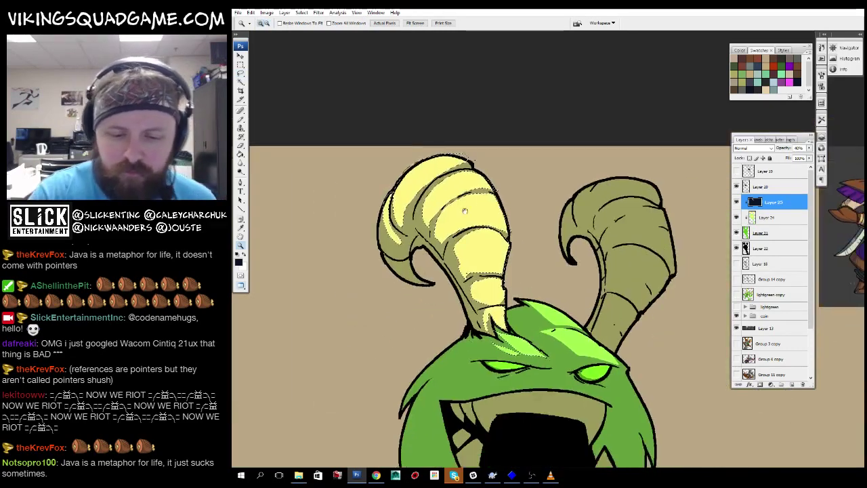
pyautogui.click(542, 379)
pyautogui.press('l')
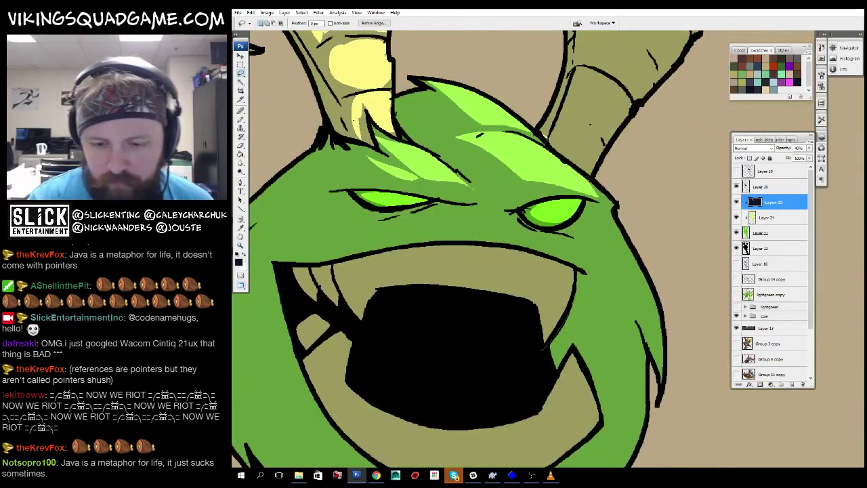
pyautogui.moveTo(386, 329)
pyautogui.mouseDown()
pyautogui.moveTo(548, 358)
pyautogui.moveTo(542, 236)
pyautogui.mouseUp()
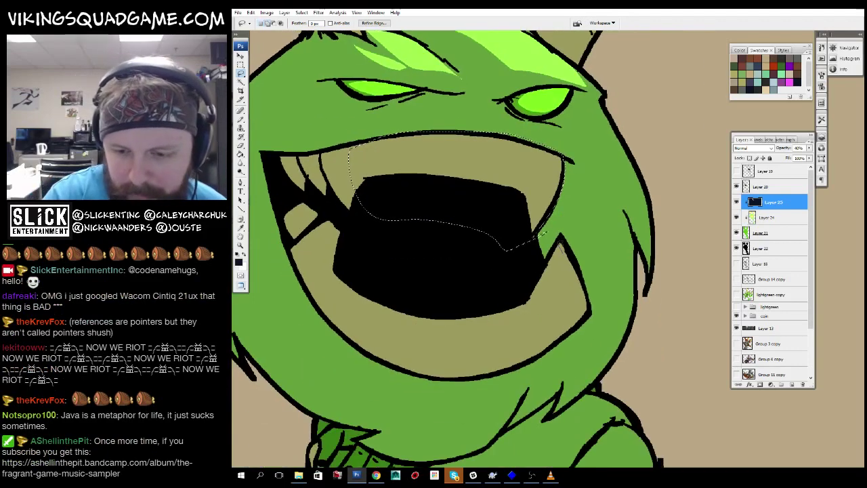
pyautogui.moveTo(538, 291); pyautogui.dragTo(533, 336)
pyautogui.moveTo(336, 279)
pyautogui.mouseDown()
pyautogui.moveTo(338, 329)
pyautogui.moveTo(339, 321)
pyautogui.moveTo(321, 340)
pyautogui.mouseUp()
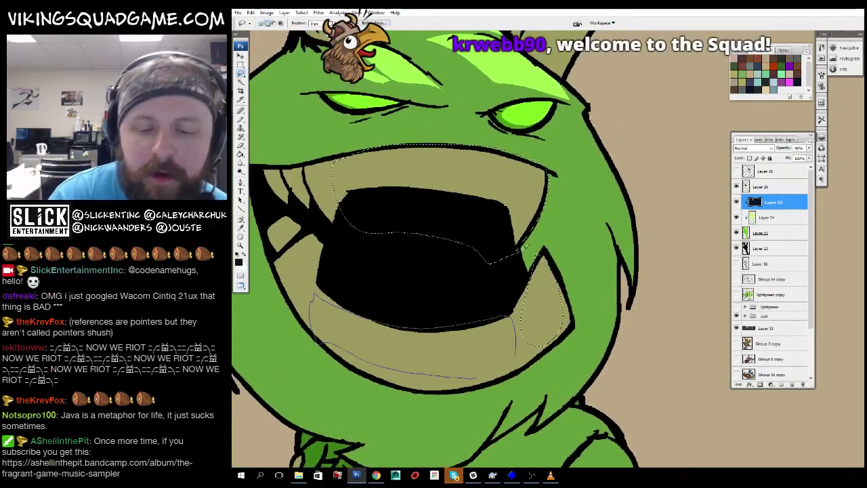
pyautogui.moveTo(514, 318)
pyautogui.mouseDown()
pyautogui.moveTo(502, 250)
pyautogui.moveTo(519, 287)
pyautogui.mouseUp()
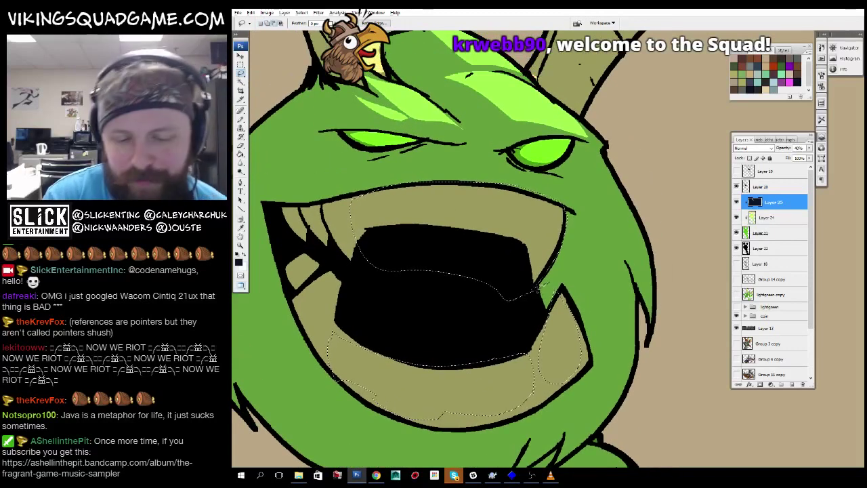
# Add highlights on the small back teeth at the mouth's left corner and clear the shading from the selected teeth.
pyautogui.moveTo(449, 413)
pyautogui.mouseDown()
pyautogui.moveTo(477, 339)
pyautogui.moveTo(494, 336)
pyautogui.mouseUp()
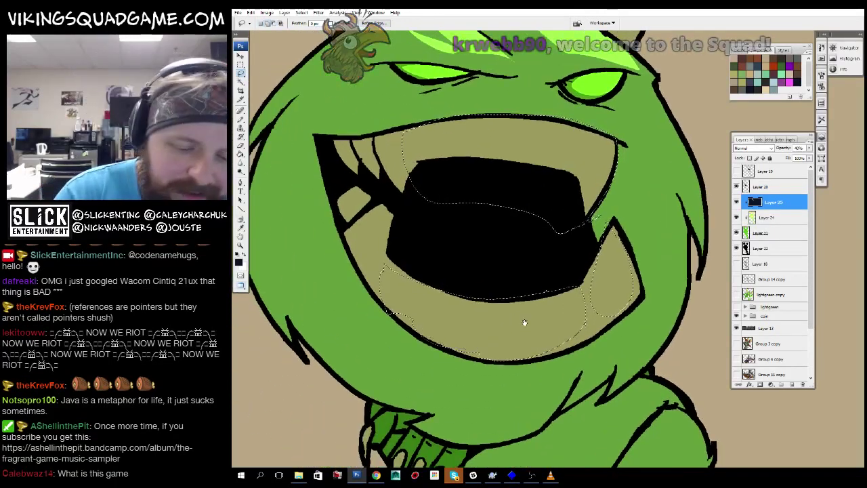
pyautogui.moveTo(441, 244); pyautogui.dragTo(440, 332)
pyautogui.moveTo(483, 309); pyautogui.dragTo(493, 323)
pyautogui.hotkey('ctrl', '-')
pyautogui.hotkey('alt', 'BackSpace')
pyautogui.hotkey('ctrl', 'd')
# Paint the dark shading back over the stray bright green slivers outside the mouth outline and between the fangs.
pyautogui.press('z')
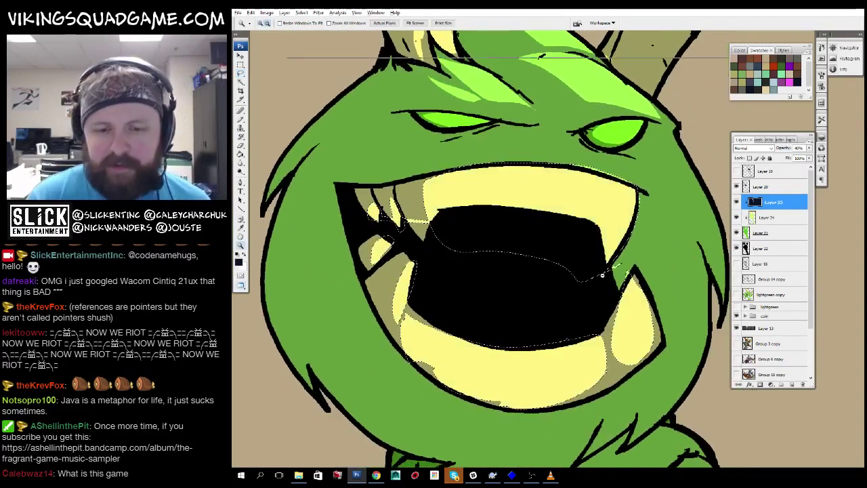
pyautogui.keyDown('alt'); pyautogui.click(606, 222); pyautogui.keyUp('alt')
pyautogui.moveTo(481, 244); pyautogui.dragTo(595, 338)
pyautogui.press('b')
pyautogui.moveTo(551, 193); pyautogui.dragTo(623, 232)
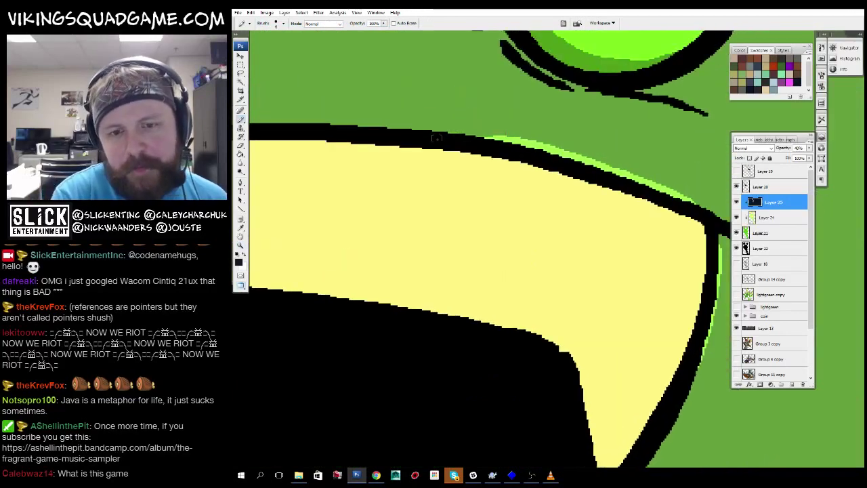
pyautogui.moveTo(504, 133); pyautogui.dragTo(441, 129)
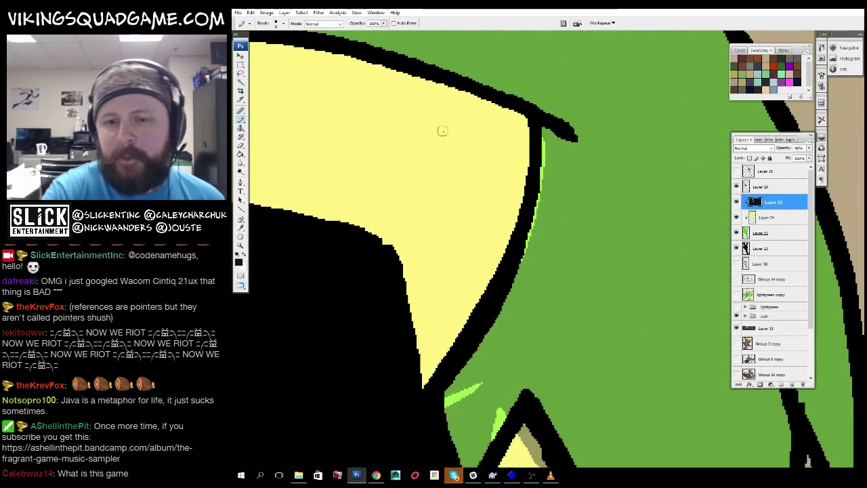
pyautogui.moveTo(502, 360); pyautogui.dragTo(520, 271)
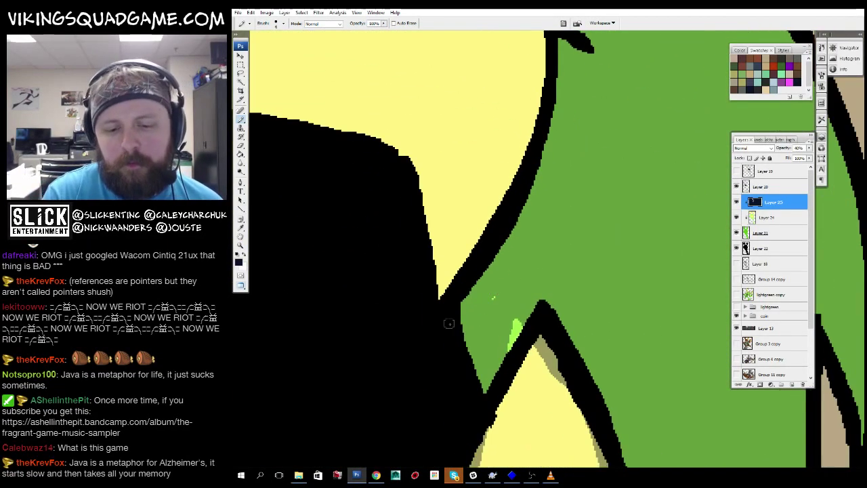
# Lasso a highlight shape on the lowest segment of the right-hand horn.
pyautogui.press('z')
pyautogui.keyDown('alt'); pyautogui.click(496, 267); pyautogui.keyUp('alt')
pyautogui.keyDown('alt'); pyautogui.click(496, 266); pyautogui.keyUp('alt')
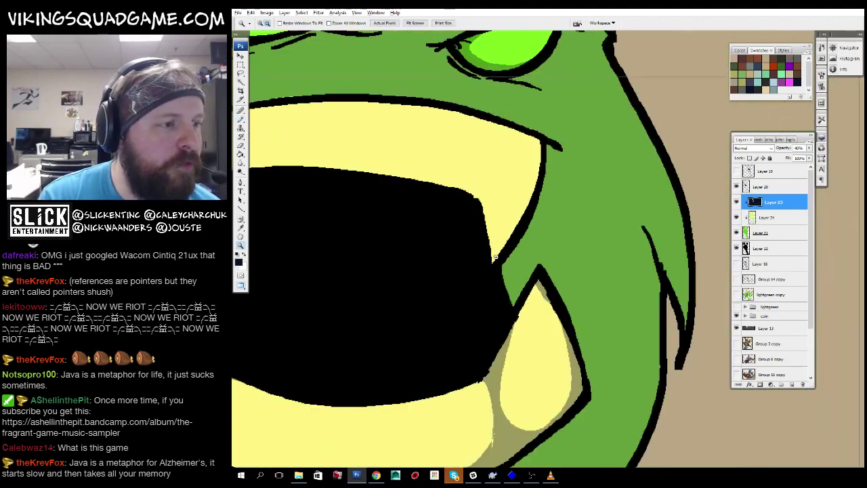
pyautogui.keyDown('alt'); pyautogui.click(496, 266); pyautogui.keyUp('alt')
pyautogui.click(496, 266)
pyautogui.keyDown('alt'); pyautogui.click(497, 266); pyautogui.keyUp('alt')
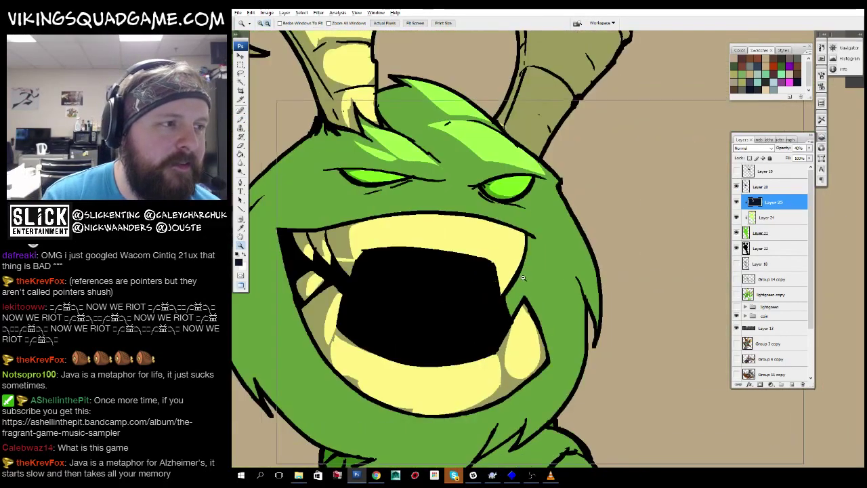
pyautogui.keyDown('alt'); pyautogui.click(499, 266); pyautogui.keyUp('alt')
pyautogui.click(500, 264)
pyautogui.click(515, 312)
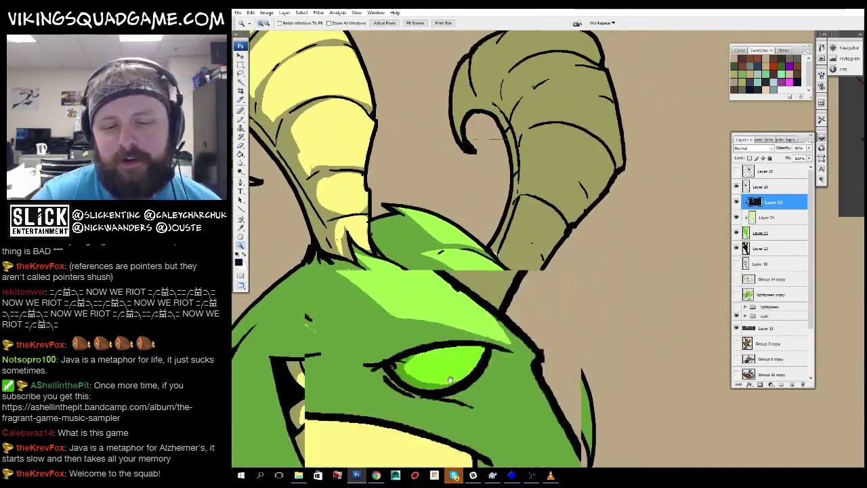
pyautogui.click(526, 348)
pyautogui.moveTo(485, 234); pyautogui.dragTo(580, 291)
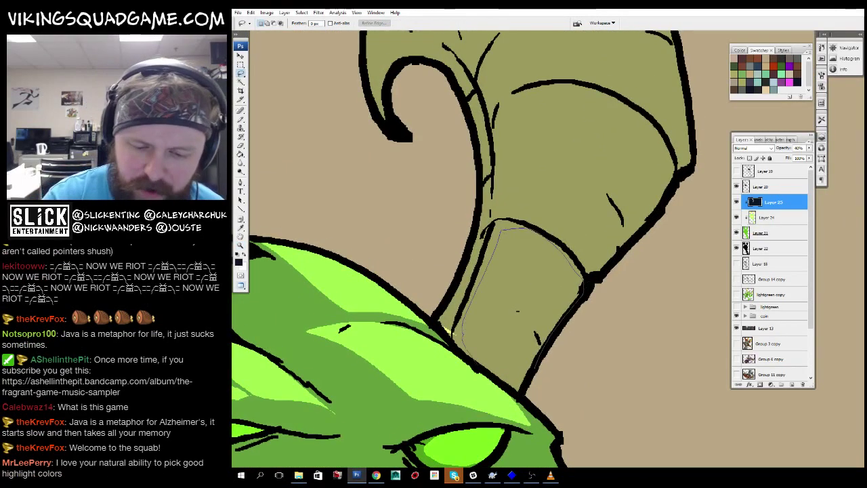
# Lasso highlight shapes on the remaining upper segments of the right-hand horn and clear the shading from the selected segments.
pyautogui.scroll(3, 539, 334)
pyautogui.hscroll(2, 542, 332)
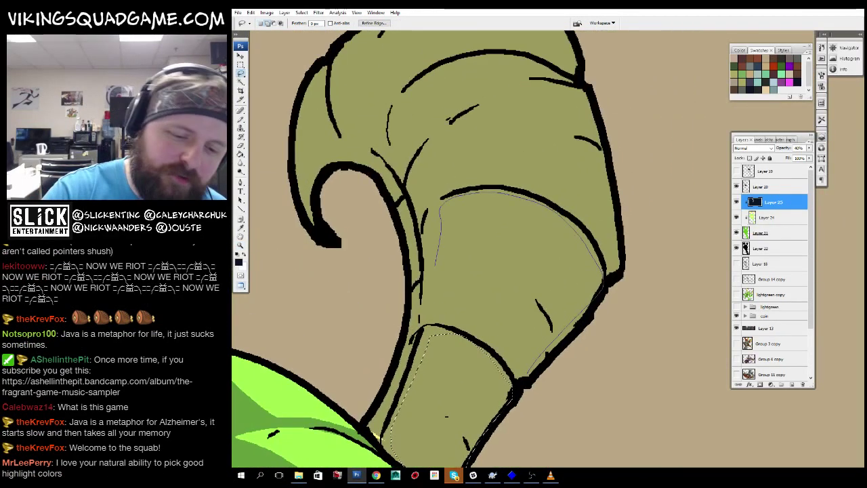
pyautogui.scroll(3, 514, 285)
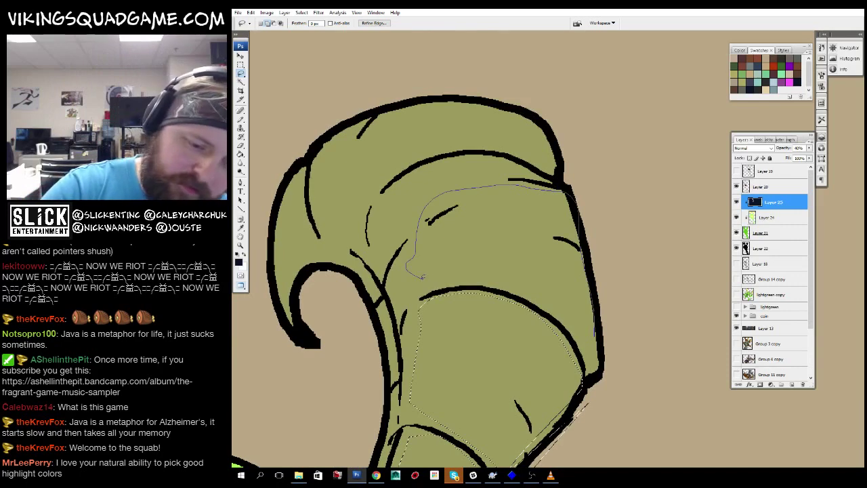
pyautogui.scroll(3, 614, 288)
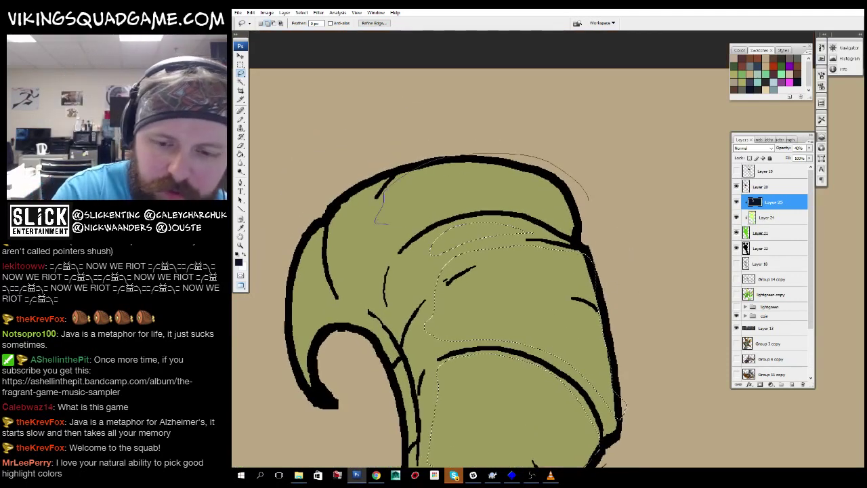
pyautogui.moveTo(588, 200); pyautogui.dragTo(388, 223)
pyautogui.press('z')
pyautogui.keyDown('alt'); pyautogui.click(568, 287); pyautogui.keyUp('alt')
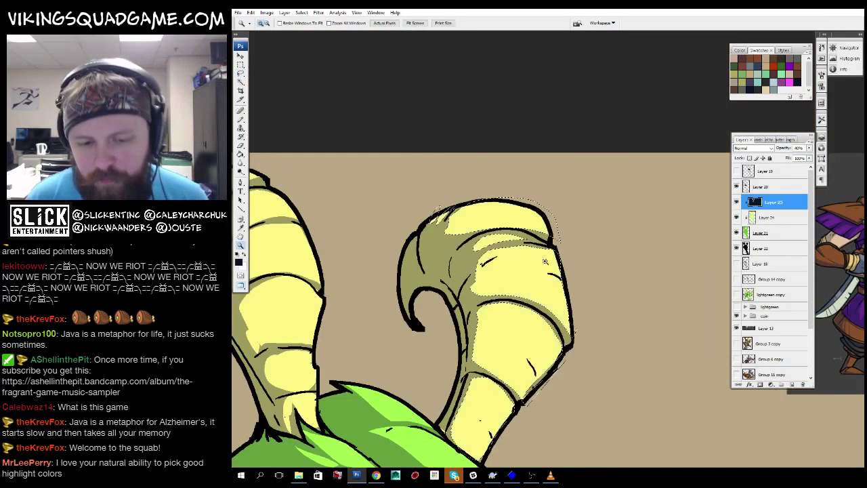
# Lasso highlight areas on the fur along the head's right edge, from beside the eye down past the lower fang.
pyautogui.keyDown('alt'); pyautogui.click(567, 288); pyautogui.keyUp('alt')
pyautogui.keyDown('alt'); pyautogui.click(568, 287); pyautogui.keyUp('alt')
pyautogui.keyDown('alt'); pyautogui.click(568, 287); pyautogui.keyUp('alt')
pyautogui.keyDown('alt'); pyautogui.click(567, 287); pyautogui.keyUp('alt')
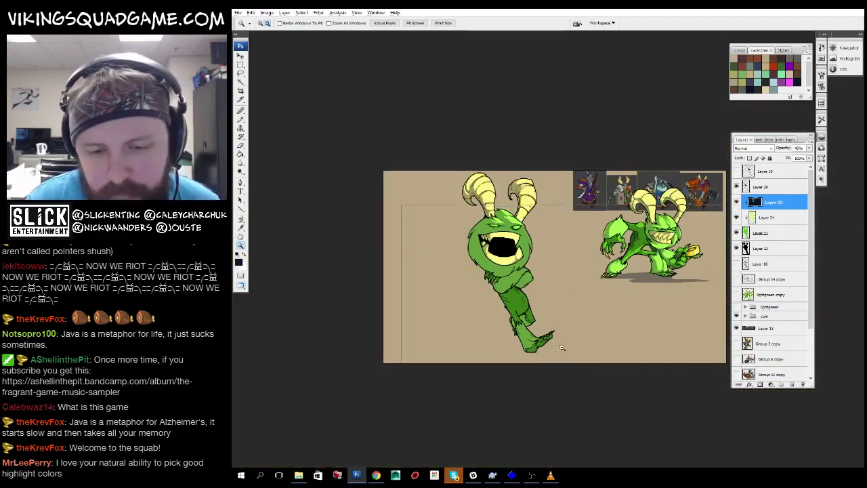
pyautogui.keyDown('alt'); pyautogui.click(567, 287); pyautogui.keyUp('alt')
pyautogui.moveTo(422, 290)
pyautogui.mouseDown()
pyautogui.moveTo(478, 175)
pyautogui.moveTo(413, 397)
pyautogui.moveTo(587, 290)
pyautogui.mouseUp()
pyautogui.click(479, 174)
pyautogui.press('l')
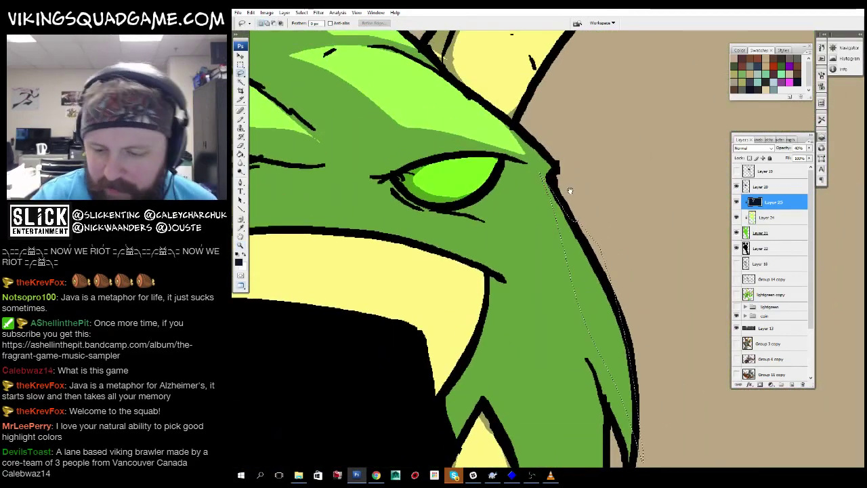
pyautogui.scroll(-3, 570, 191)
pyautogui.scroll(-5, 539, 197)
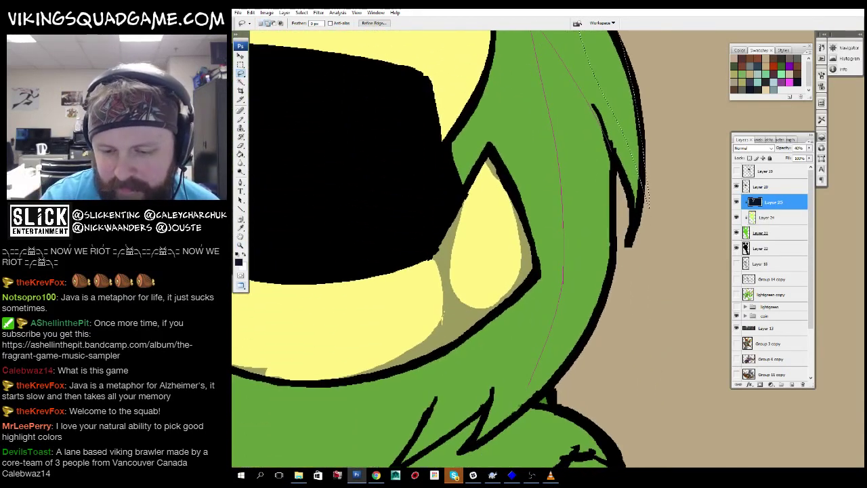
# Lasso pointed fur highlights along the chin below the lower teeth and clear the shading from the selected face areas.
pyautogui.scroll(-1, 449, 248)
pyautogui.scroll(-3, 449, 248)
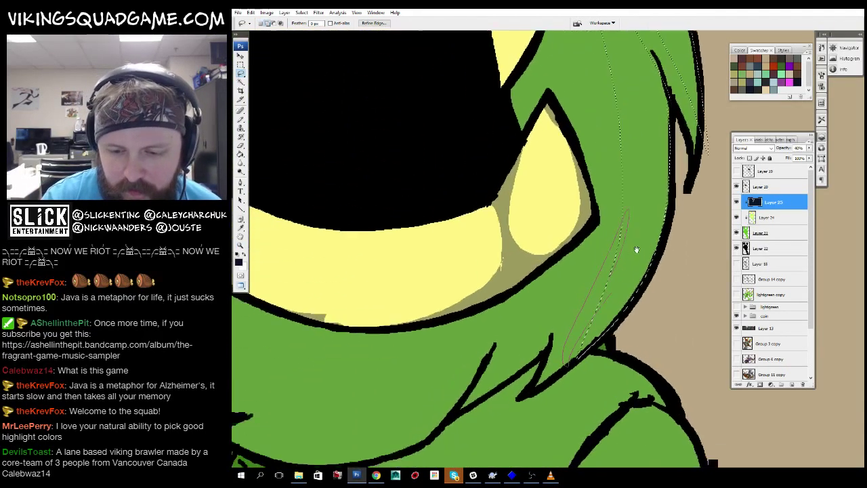
pyautogui.scroll(-3, 449, 249)
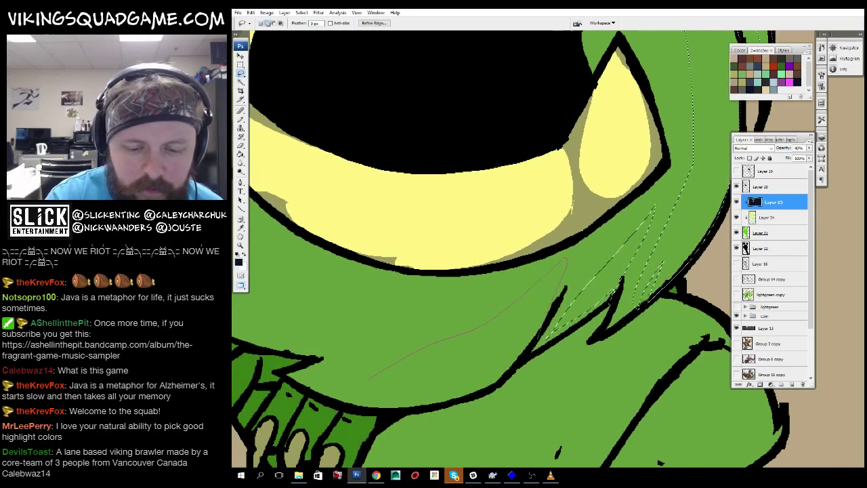
pyautogui.press('z')
pyautogui.keyDown('alt'); pyautogui.click(566, 326); pyautogui.keyUp('alt')
pyautogui.keyDown('alt'); pyautogui.click(566, 325); pyautogui.keyUp('alt')
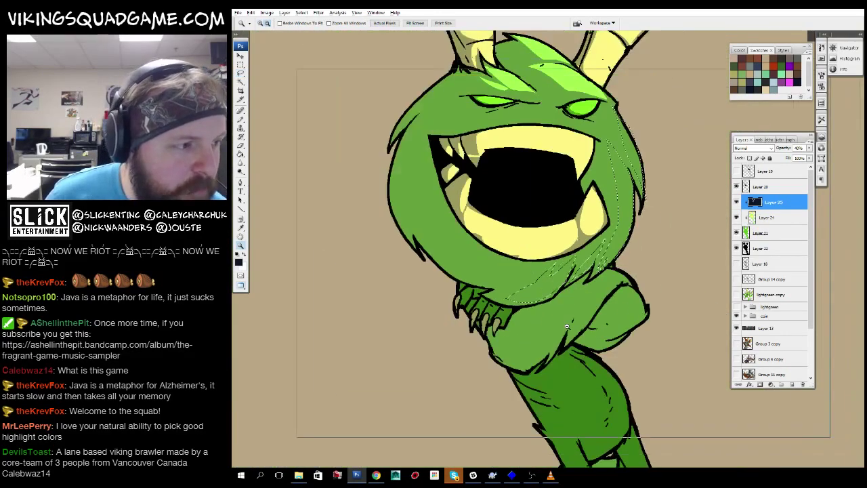
pyautogui.keyDown('alt'); pyautogui.click(567, 326); pyautogui.keyUp('alt')
# Examine the lit face and horns both close up and at full-figure size beside the finished green monster.
pyautogui.keyDown('alt'); pyautogui.click(548, 265); pyautogui.keyUp('alt')
pyautogui.keyDown('alt'); pyautogui.click(548, 265); pyautogui.keyUp('alt')
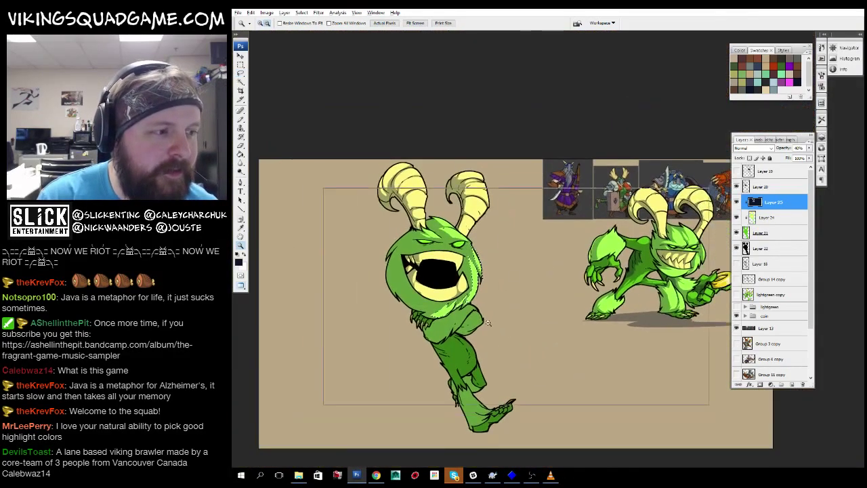
pyautogui.keyDown('alt'); pyautogui.click(547, 265); pyautogui.keyUp('alt')
pyautogui.click(461, 342)
pyautogui.click(460, 341)
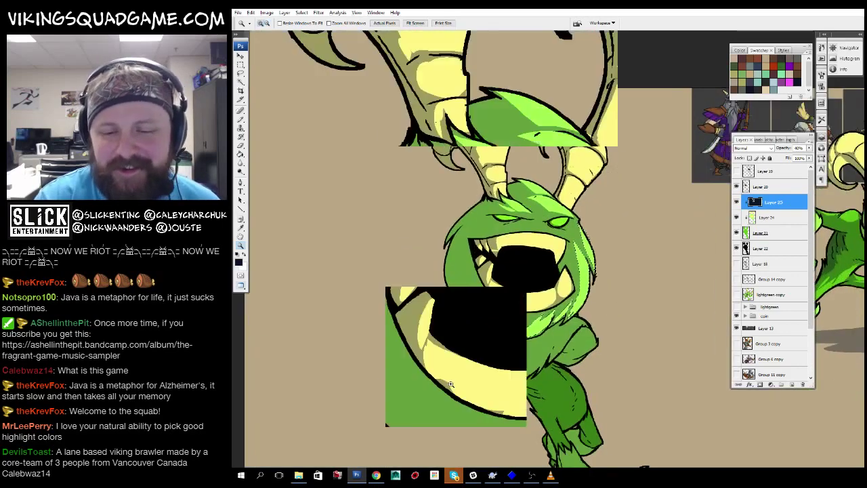
pyautogui.press('l')
pyautogui.press('z')
pyautogui.keyDown('alt'); pyautogui.click(500, 308); pyautogui.keyUp('alt')
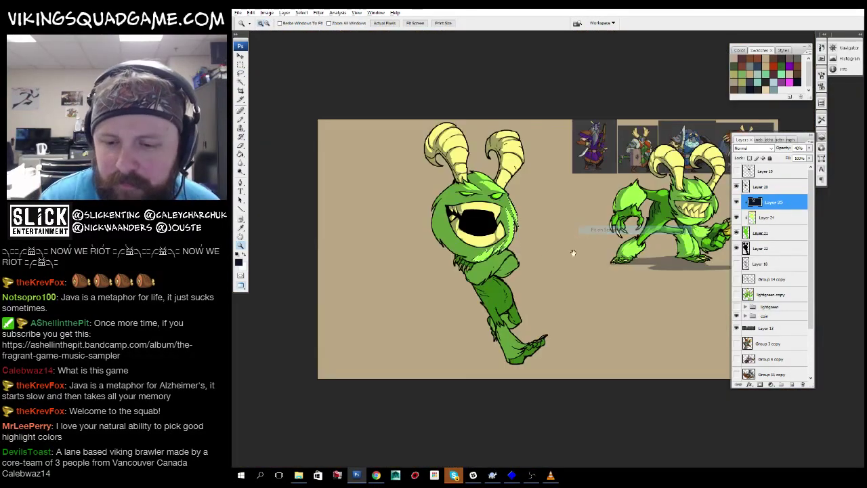
pyautogui.click(562, 284)
pyautogui.click(563, 303)
pyautogui.click(562, 303)
pyautogui.keyDown('alt'); pyautogui.click(562, 302); pyautogui.keyUp('alt')
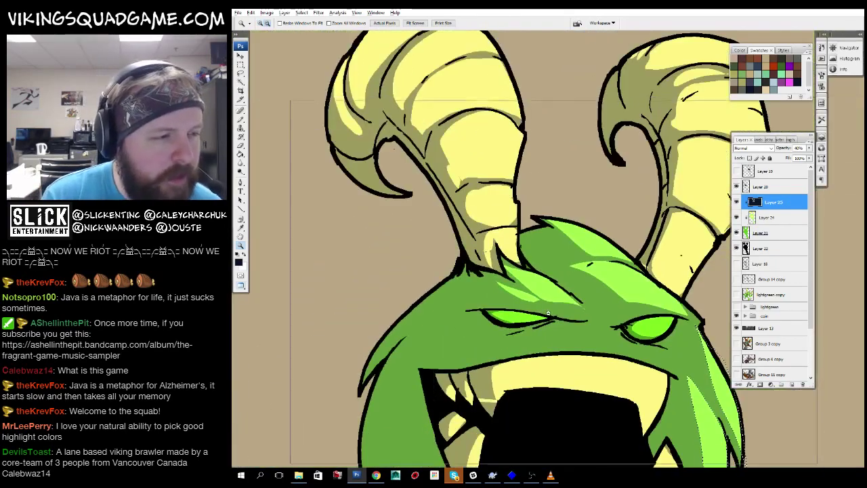
pyautogui.keyDown('alt'); pyautogui.click(563, 302); pyautogui.keyUp('alt')
pyautogui.moveTo(535, 386); pyautogui.dragTo(508, 271)
pyautogui.moveTo(626, 199); pyautogui.dragTo(521, 325)
# Sketch a light bulb with rays and a direction arrow beside the right-hand horn on a new topmost layer.
pyautogui.press('b')
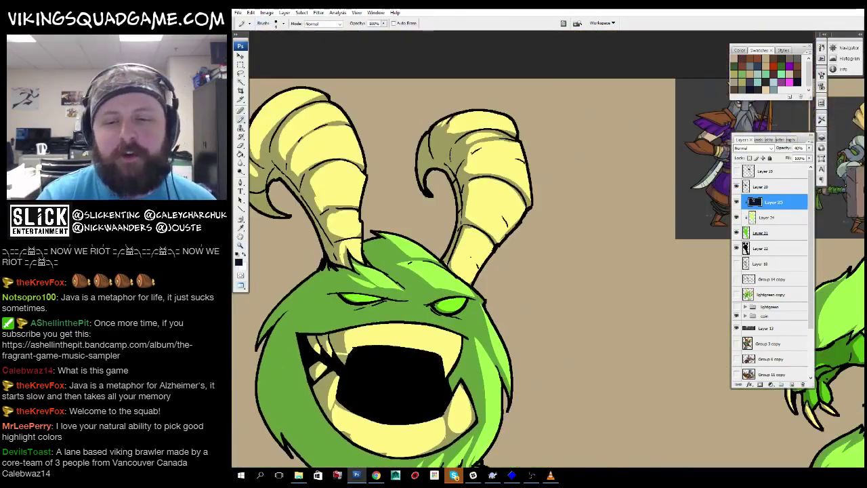
pyautogui.hotkey('ctrl', 'shift', 'alt', 'n')
pyautogui.hotkey('ctrl', 'shift', ']')
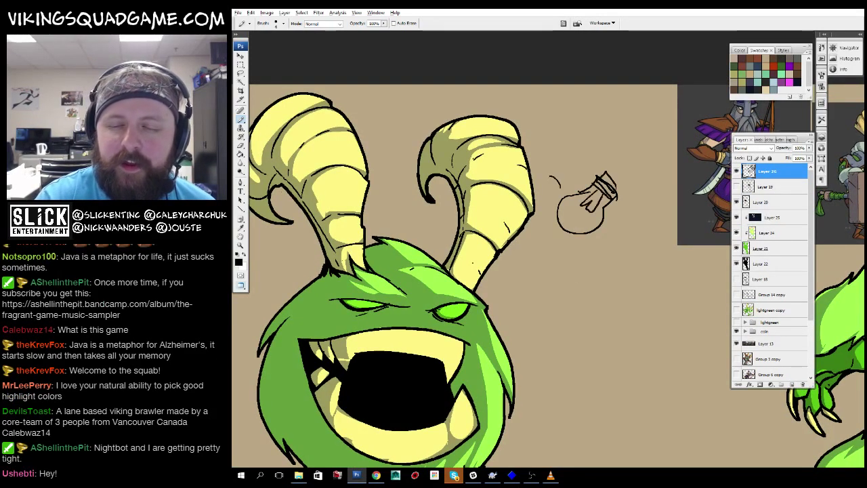
pyautogui.press('z')
pyautogui.keyDown('alt'); pyautogui.click(632, 206); pyautogui.keyUp('alt')
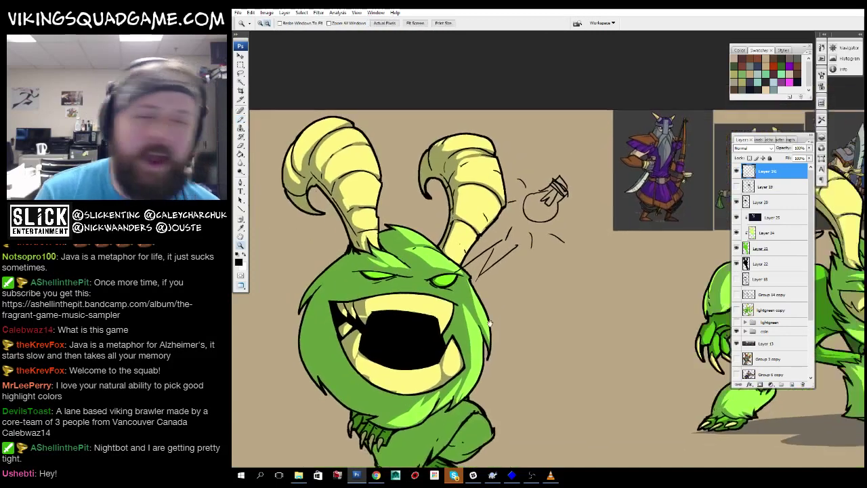
pyautogui.moveTo(609, 190); pyautogui.dragTo(631, 205)
# Hide the light bulb sketch layer and examine the shading on the purple-clad viking archer reference.
pyautogui.click(632, 206)
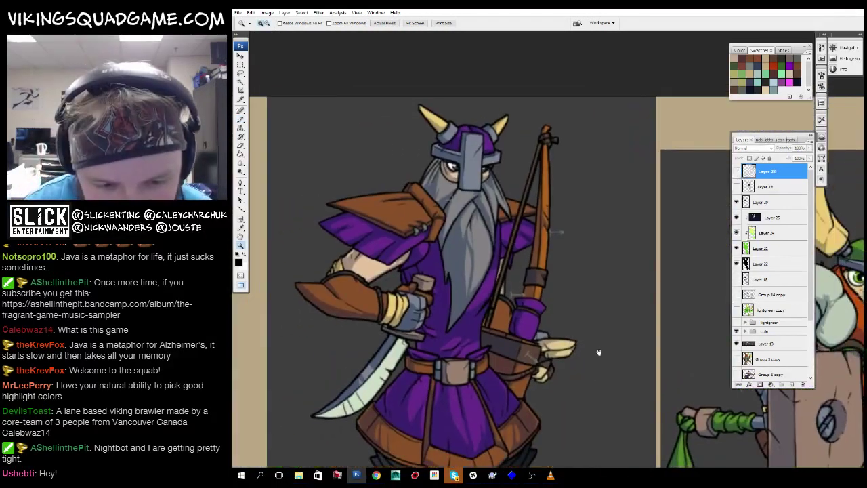
pyautogui.moveTo(598, 354)
pyautogui.mouseDown()
pyautogui.moveTo(475, 386)
pyautogui.moveTo(352, 390)
pyautogui.moveTo(407, 284)
pyautogui.moveTo(312, 401)
pyautogui.moveTo(474, 433)
pyautogui.mouseUp()
pyautogui.scroll(-5, 474, 271)
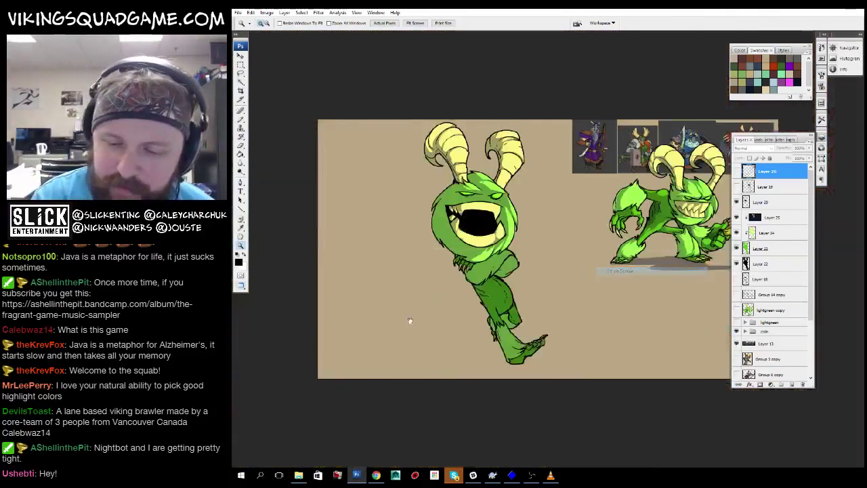
pyautogui.scroll(5, 510, 455)
pyautogui.press('b')
pyautogui.scroll(-5, 510, 455)
# On shading layer Layer 25, lasso highlight strips along the head's left fur edge and tufts at the left horn's base.
pyautogui.click(772, 216)
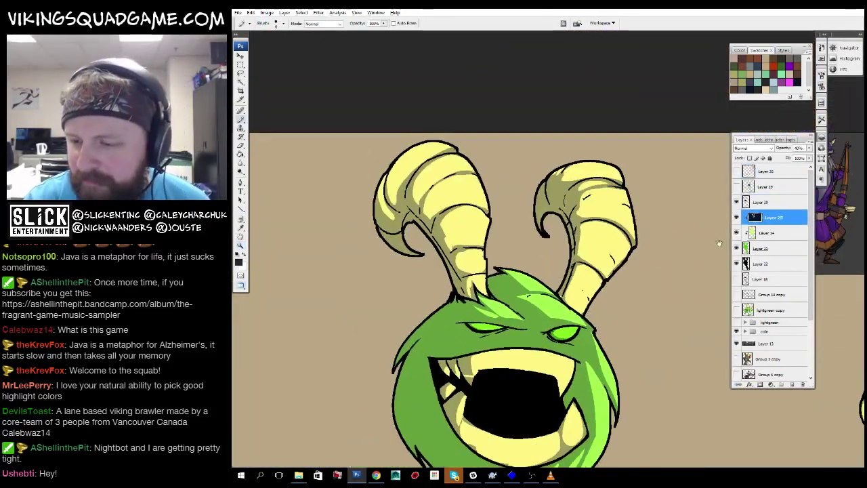
pyautogui.press('z')
pyautogui.click(572, 224)
pyautogui.click(572, 224)
pyautogui.moveTo(495, 239); pyautogui.dragTo(508, 164)
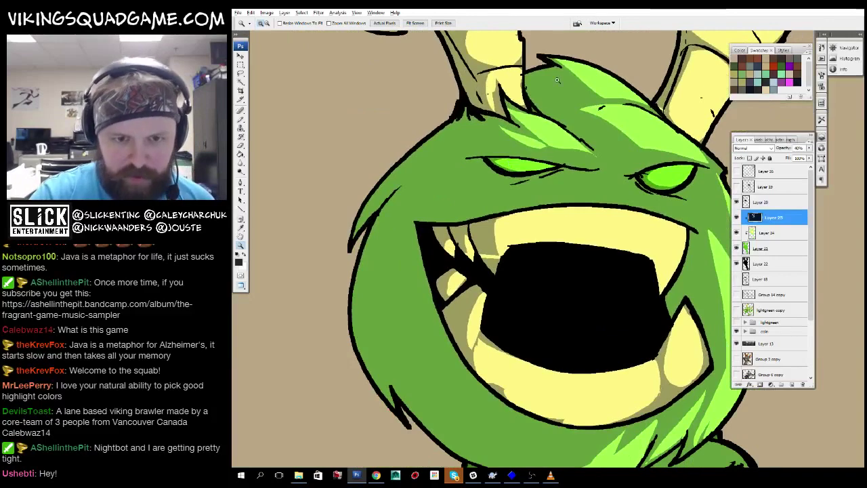
pyautogui.click(556, 80)
pyautogui.press('l')
pyautogui.moveTo(549, 118); pyautogui.dragTo(370, 286)
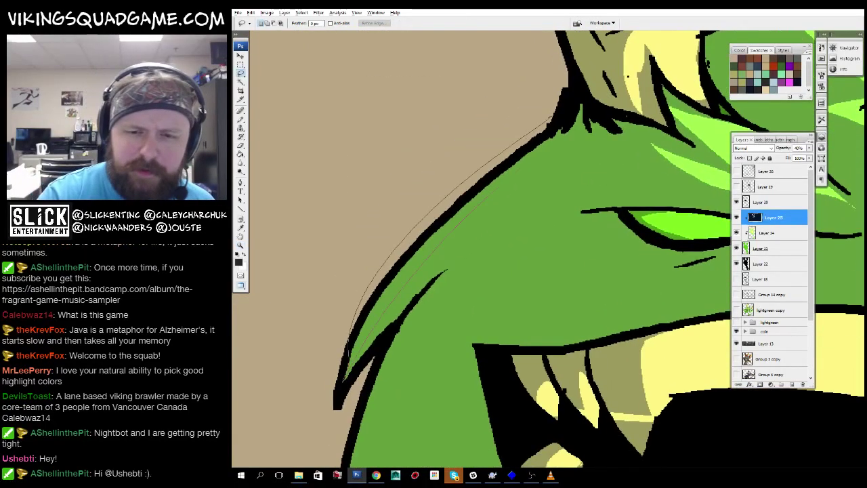
pyautogui.moveTo(349, 352); pyautogui.dragTo(468, 225)
pyautogui.moveTo(468, 225); pyautogui.dragTo(488, 178)
pyautogui.moveTo(467, 223)
pyautogui.mouseDown()
pyautogui.moveTo(469, 171)
pyautogui.moveTo(298, 409)
pyautogui.mouseUp()
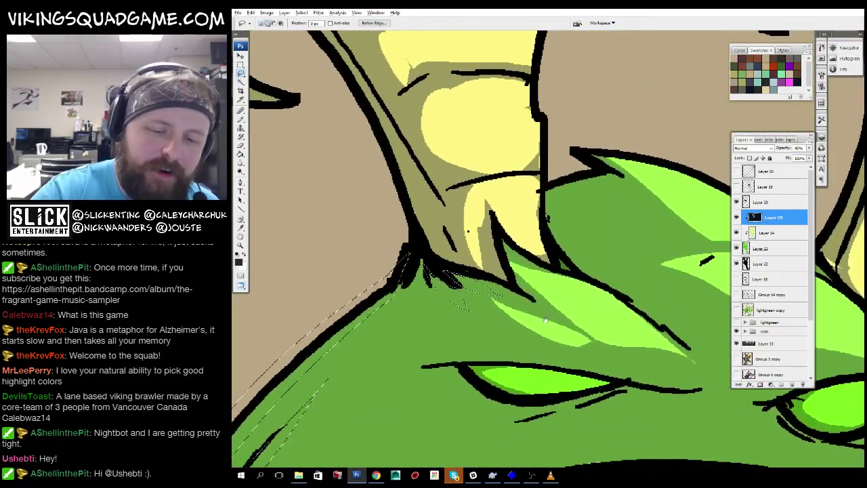
# Lasso highlight areas on the fingers and claws of the tucked hand and clear the shading from them.
pyautogui.moveTo(544, 319); pyautogui.dragTo(538, 134)
pyautogui.moveTo(661, 260); pyautogui.dragTo(596, 219)
pyautogui.moveTo(694, 273); pyautogui.dragTo(439, 294)
pyautogui.moveTo(576, 333); pyautogui.dragTo(584, 335)
pyautogui.moveTo(577, 244)
pyautogui.mouseDown()
pyautogui.moveTo(667, 296)
pyautogui.moveTo(604, 271)
pyautogui.mouseUp()
pyautogui.moveTo(543, 314); pyautogui.dragTo(589, 423)
pyautogui.moveTo(474, 271)
pyautogui.mouseDown()
pyautogui.moveTo(547, 415)
pyautogui.moveTo(450, 376)
pyautogui.moveTo(508, 393)
pyautogui.mouseUp()
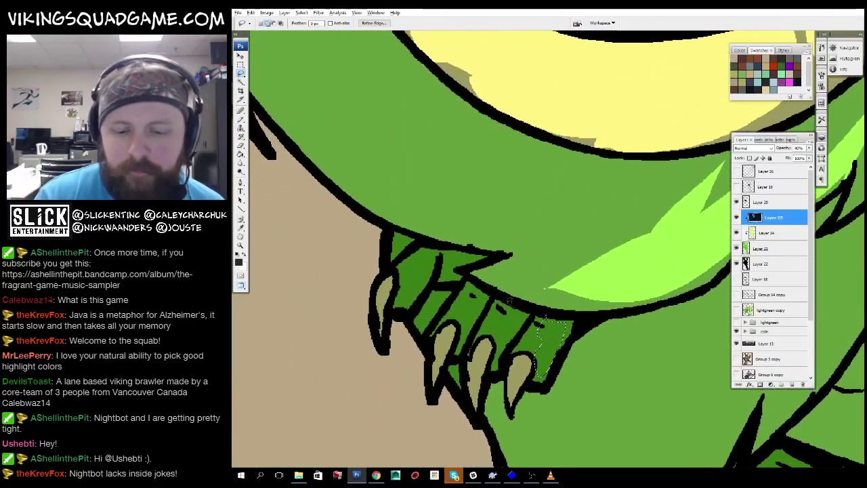
pyautogui.moveTo(482, 236)
pyautogui.mouseDown()
pyautogui.moveTo(489, 233)
pyautogui.moveTo(497, 257)
pyautogui.mouseUp()
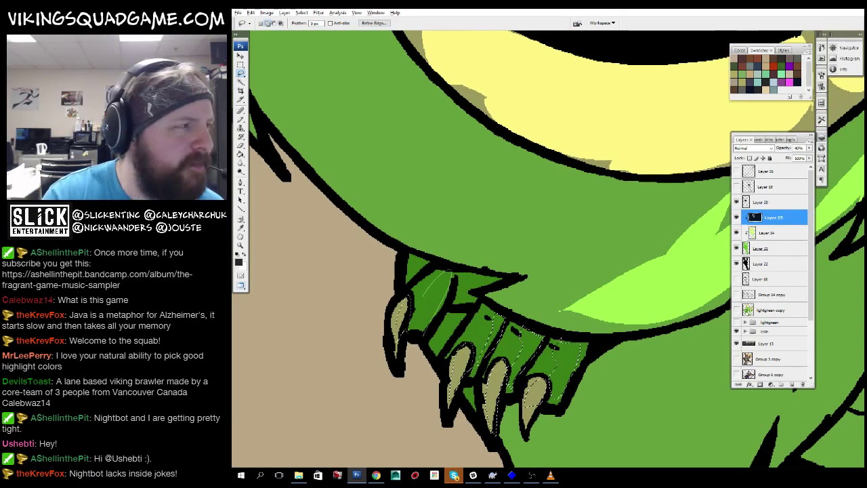
pyautogui.press('z')
pyautogui.scroll(5, 619, 319)
pyautogui.scroll(-8, 611, 264)
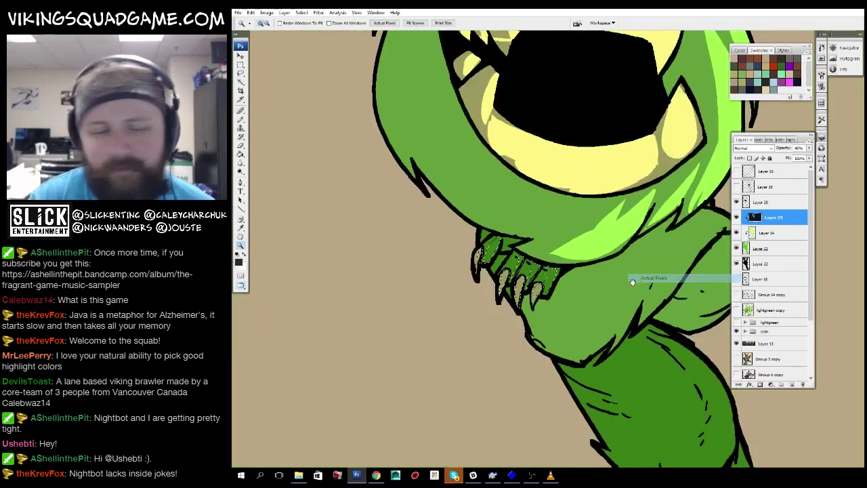
pyautogui.scroll(-6, 632, 281)
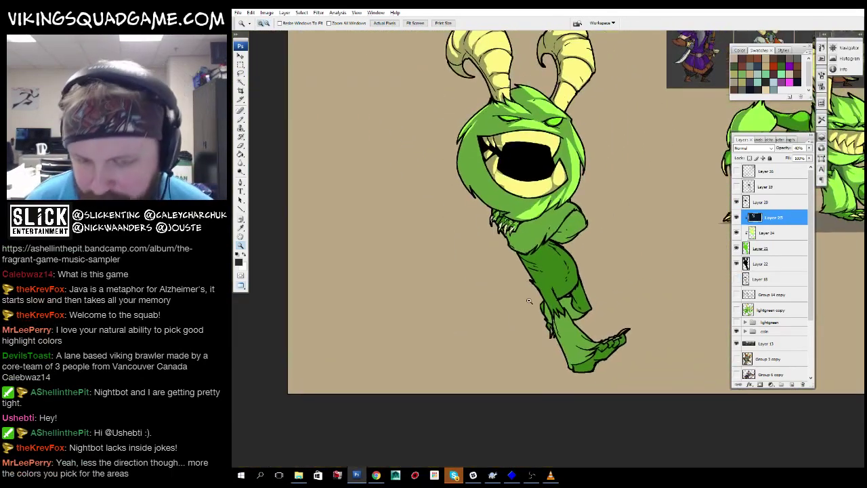
# Lasso highlight areas on the crossed forearm and the elbow behind it, and clear the shading from them.
pyautogui.scroll(6, 529, 300)
pyautogui.press('l')
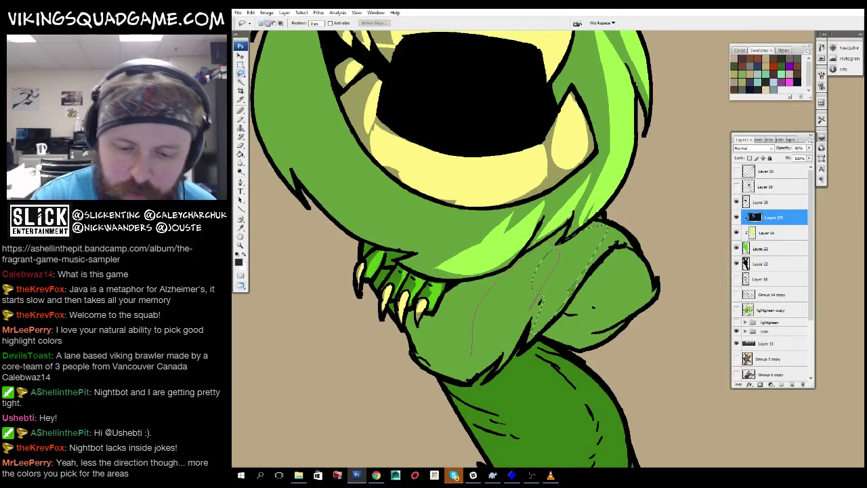
pyautogui.moveTo(520, 274); pyautogui.dragTo(476, 293)
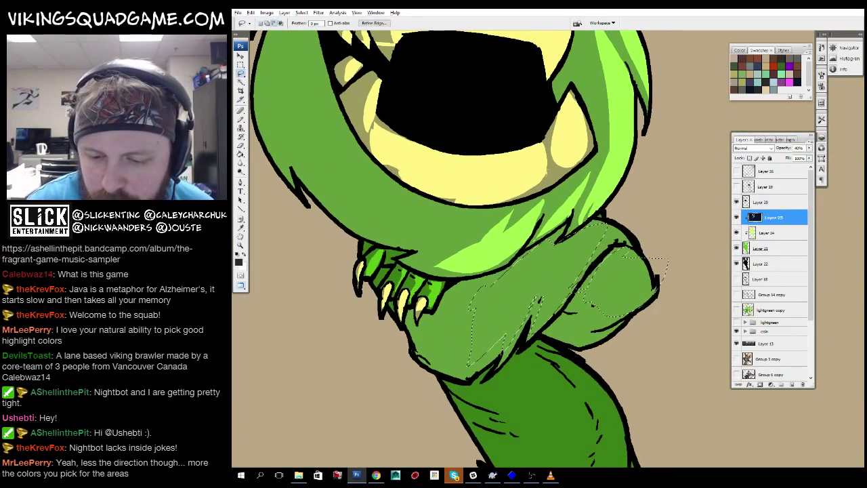
pyautogui.moveTo(646, 298); pyautogui.dragTo(626, 275)
pyautogui.hotkey('alt', 'BackSpace')
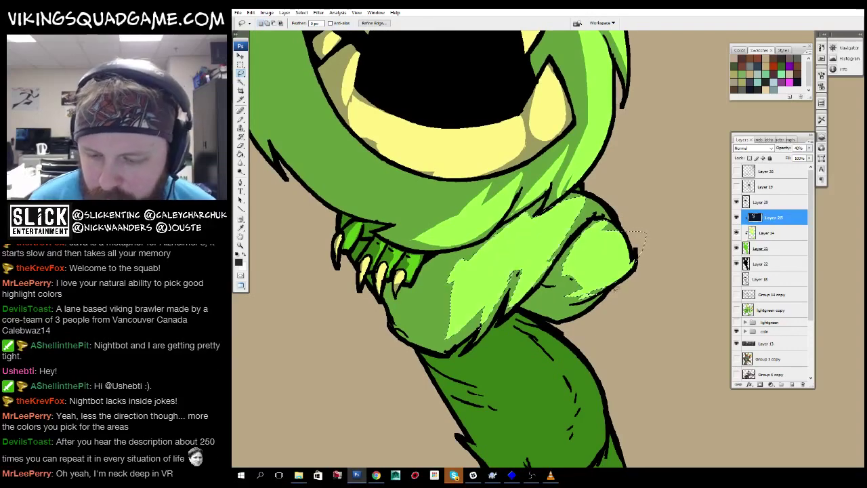
pyautogui.press('z')
pyautogui.scroll(-5, 528, 251)
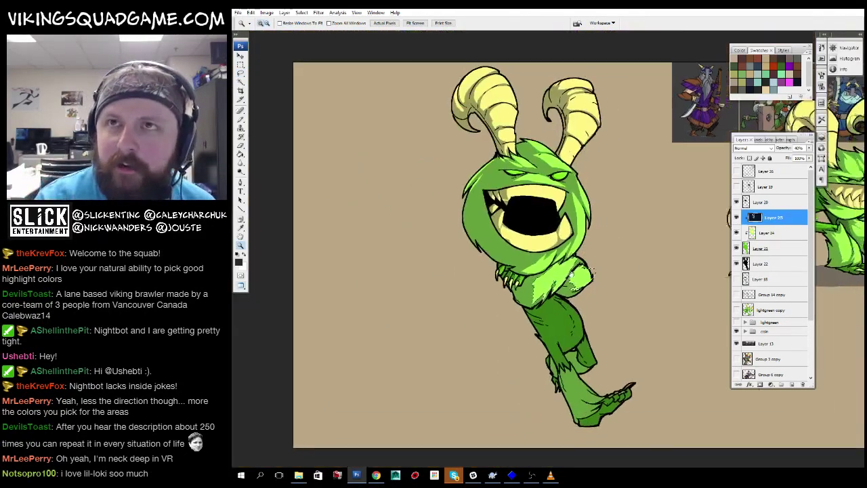
# Lasso highlight areas over the monster's rounded belly and along the outer edge of the far thigh.
pyautogui.scroll(2, 572, 274)
pyautogui.scroll(-2, 573, 275)
pyautogui.scroll(2, 555, 88)
pyautogui.scroll(-1, 554, 88)
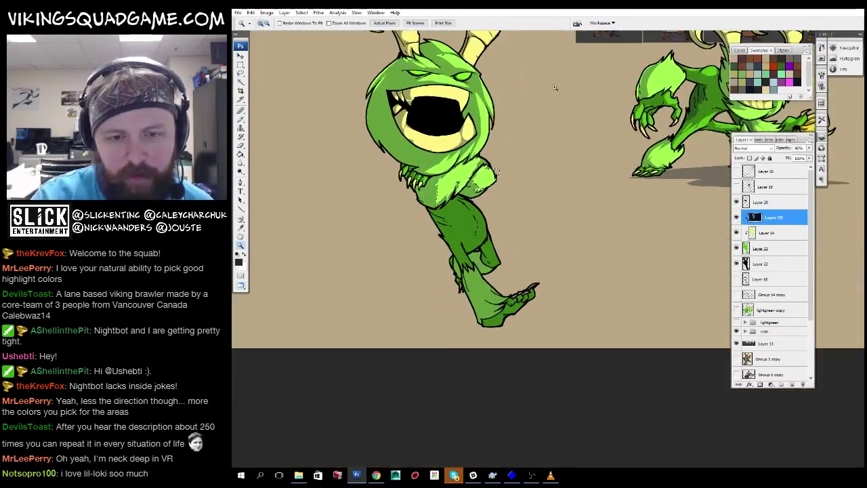
pyautogui.scroll(4, 493, 166)
pyautogui.press('l')
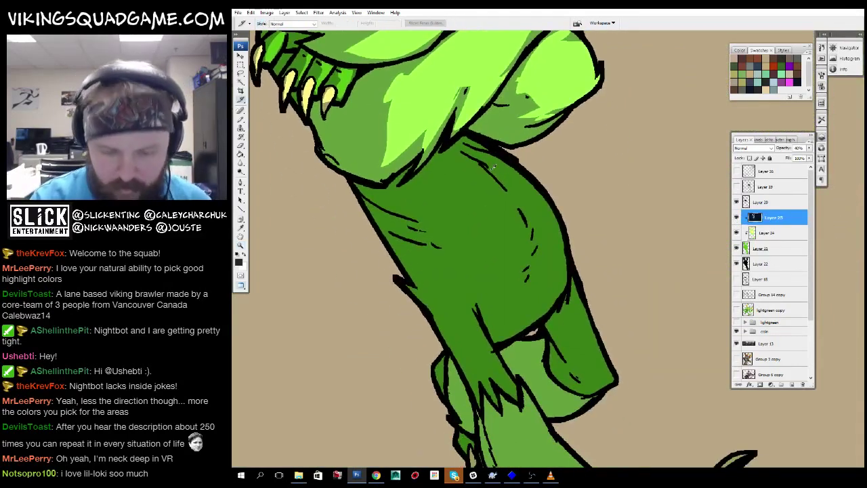
pyautogui.press('l')
pyautogui.scroll(2, 494, 165)
pyautogui.click(449, 434)
pyautogui.click(636, 184)
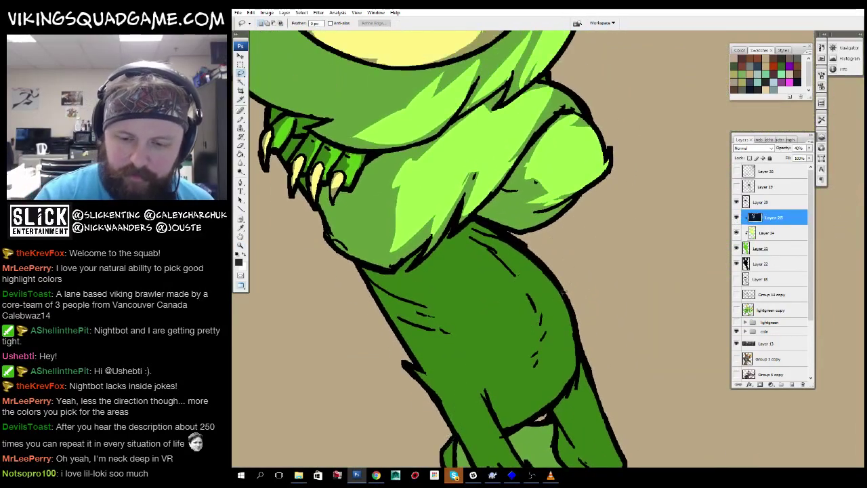
pyautogui.moveTo(535, 386); pyautogui.dragTo(467, 227)
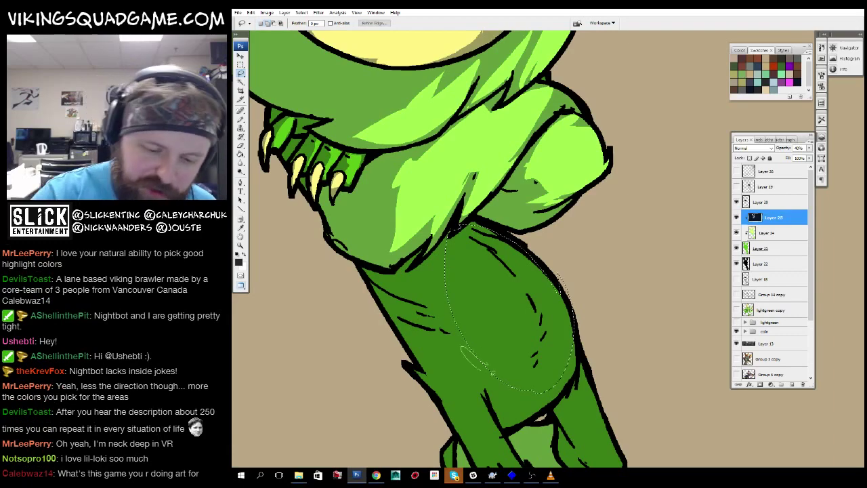
pyautogui.moveTo(529, 298); pyautogui.dragTo(468, 132)
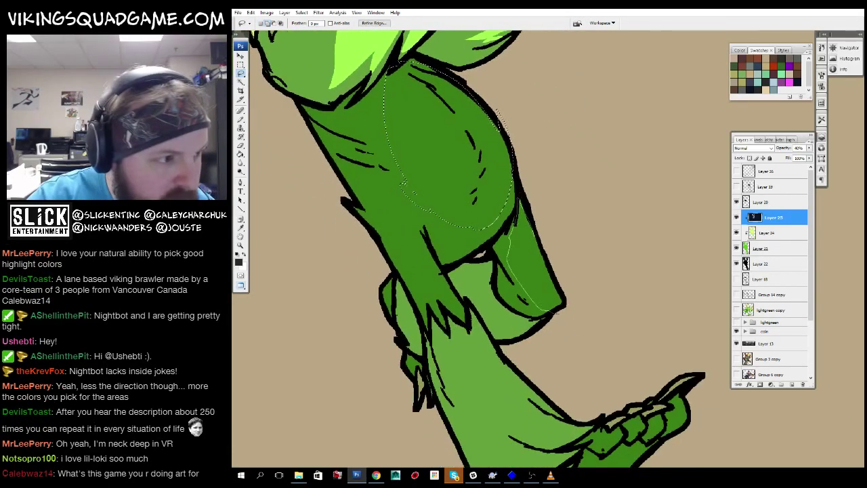
# Switch to the kersketch2.psd warm-up sketch document and examine the rhino drawing.
pyautogui.scroll(10, 525, 213)
pyautogui.press('f')
pyautogui.press('z')
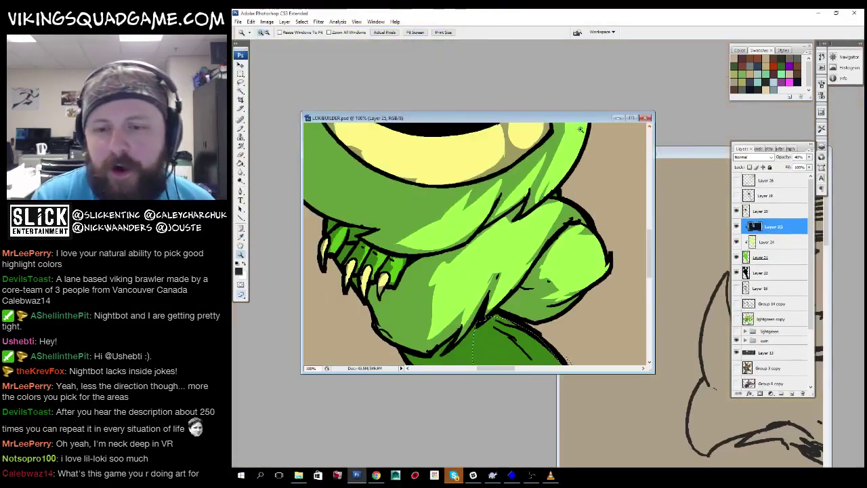
pyautogui.click(618, 118)
pyautogui.doubleClick(639, 151)
pyautogui.scroll(3, 558, 329)
pyautogui.press('f')
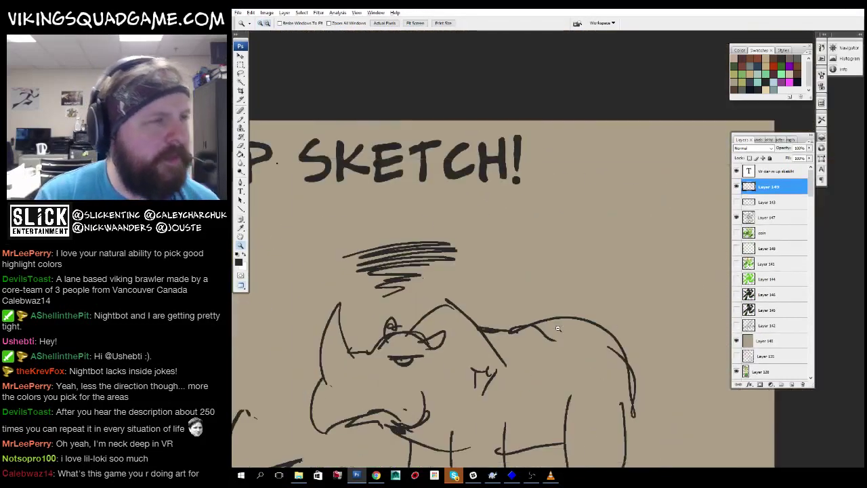
pyautogui.keyDown('alt'); pyautogui.click(557, 329); pyautogui.keyUp('alt')
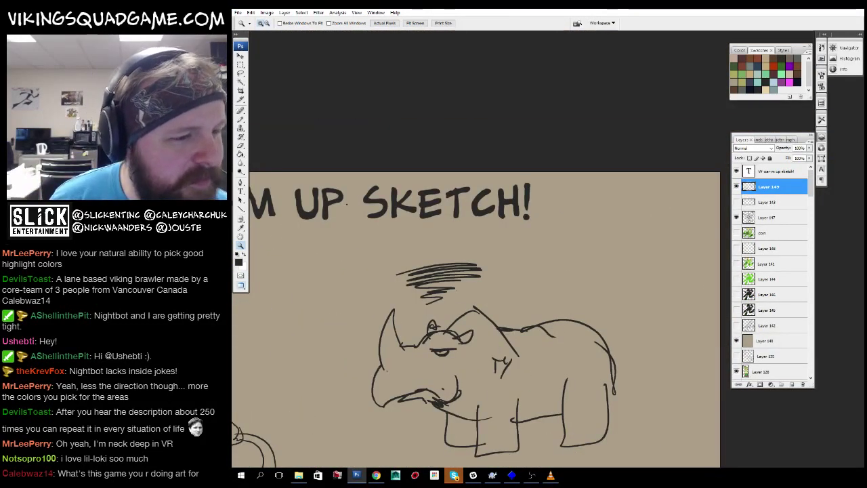
pyautogui.keyDown('alt'); pyautogui.click(558, 329); pyautogui.keyUp('alt')
pyautogui.hotkey('shift', 'f')
pyautogui.hotkey('shift', 'f')
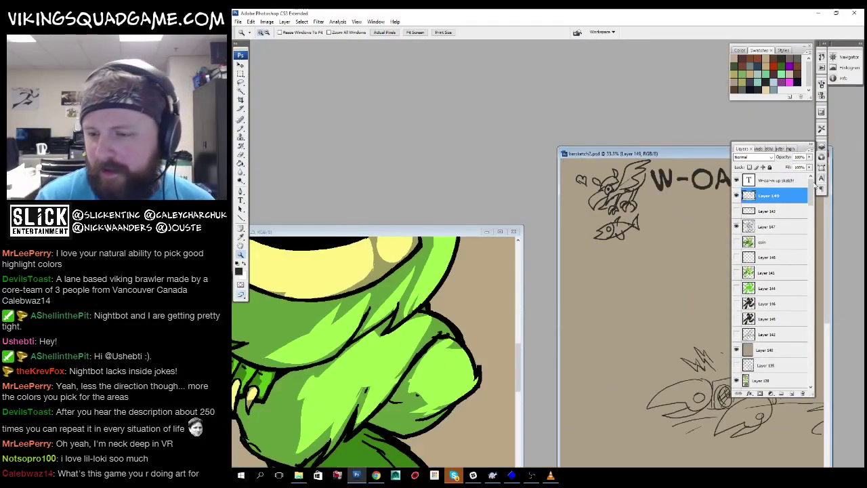
# Return to the monster document in full-screen view, clear the shading from the selected belly and far thigh areas, and deselect.
pyautogui.press('f')
pyautogui.hotkey('shift', 'f')
pyautogui.moveTo(471, 231); pyautogui.dragTo(488, 220)
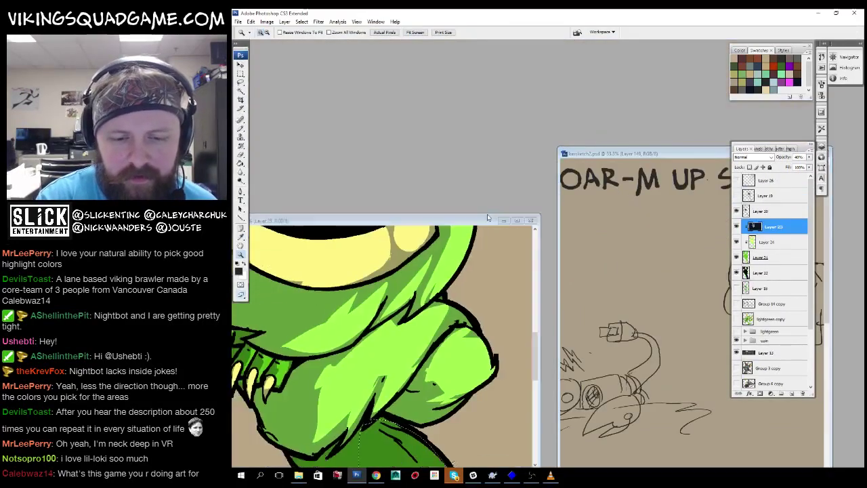
pyautogui.press('f')
pyautogui.scroll(-3, 560, 228)
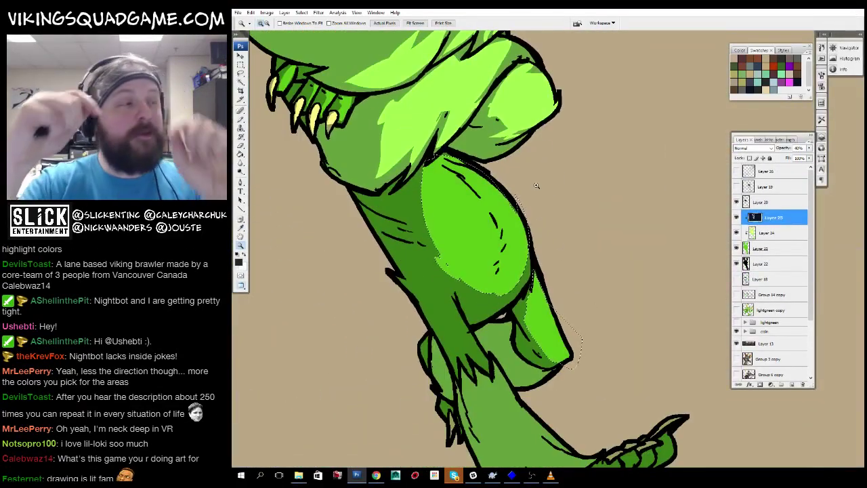
pyautogui.scroll(-2, 541, 272)
pyautogui.scroll(-2, 537, 302)
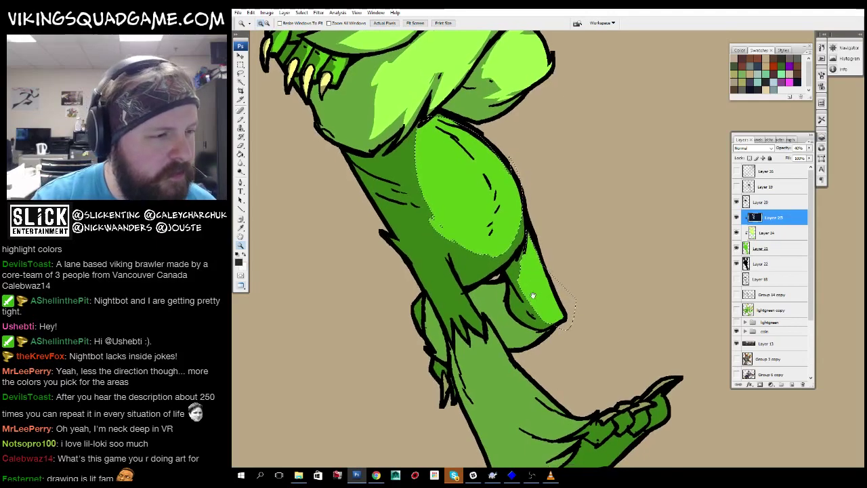
pyautogui.scroll(2, 433, 394)
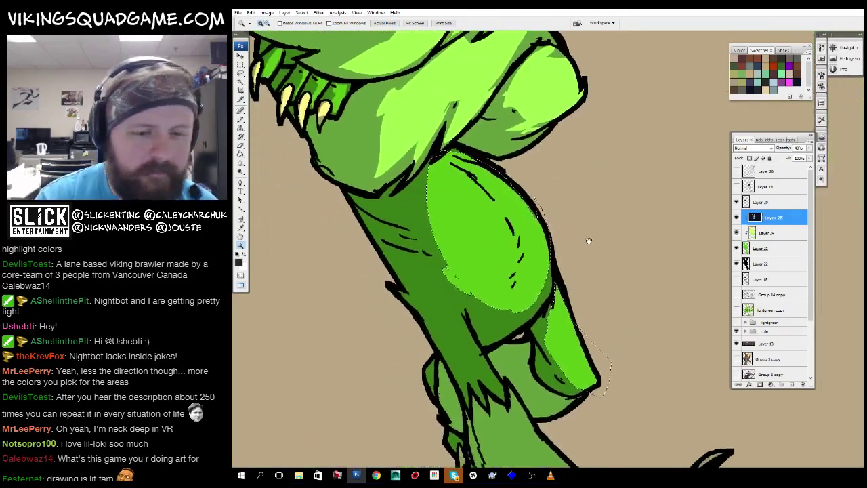
pyautogui.scroll(-2, 474, 325)
pyautogui.scroll(2, 510, 252)
pyautogui.press('l')
pyautogui.hotkey('ctrl', 'd')
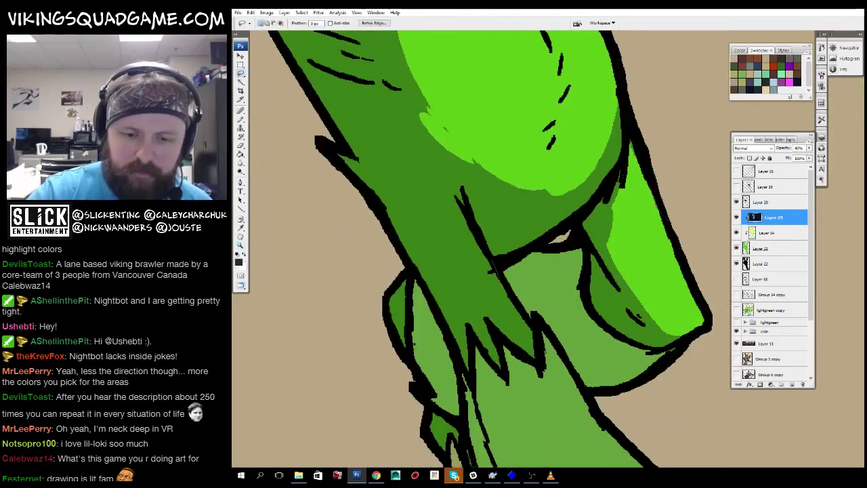
# Lasso highlight areas on the near thigh's fur edge, the underside of the far leg and the front of the near shin.
pyautogui.moveTo(527, 318)
pyautogui.mouseDown()
pyautogui.moveTo(527, 298)
pyautogui.moveTo(467, 222)
pyautogui.mouseUp()
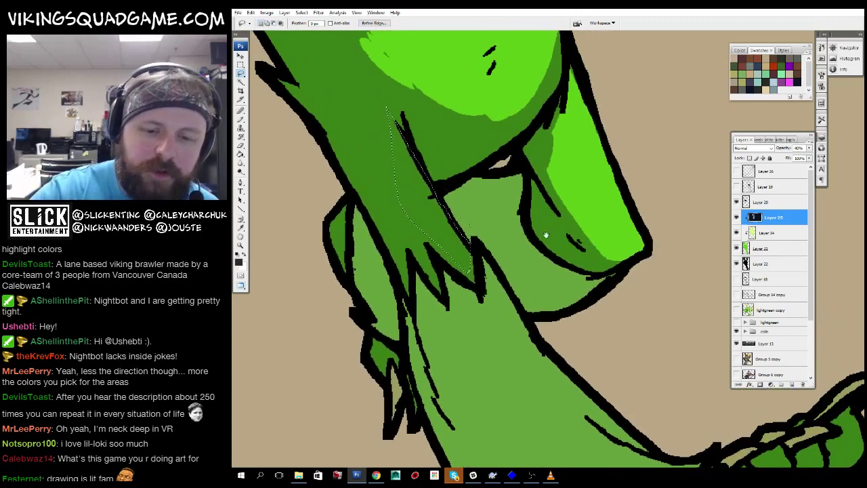
pyautogui.scroll(2, 546, 235)
pyautogui.moveTo(470, 258); pyautogui.dragTo(455, 228)
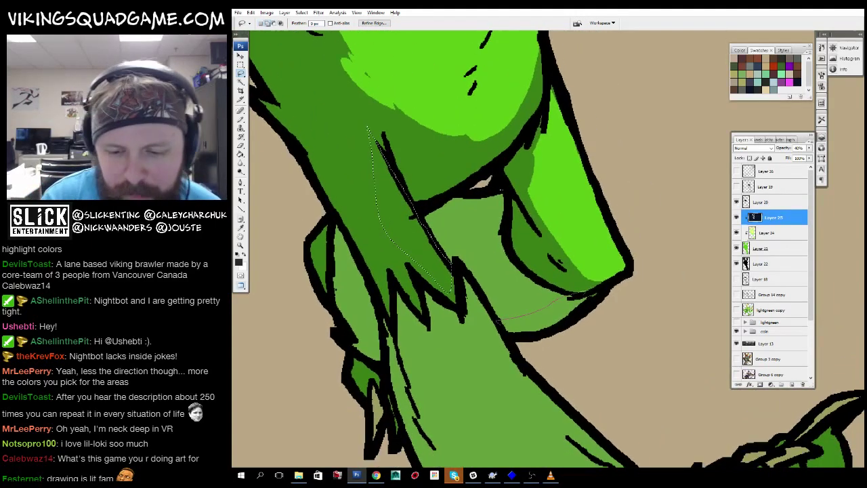
pyautogui.moveTo(603, 306); pyautogui.dragTo(561, 173)
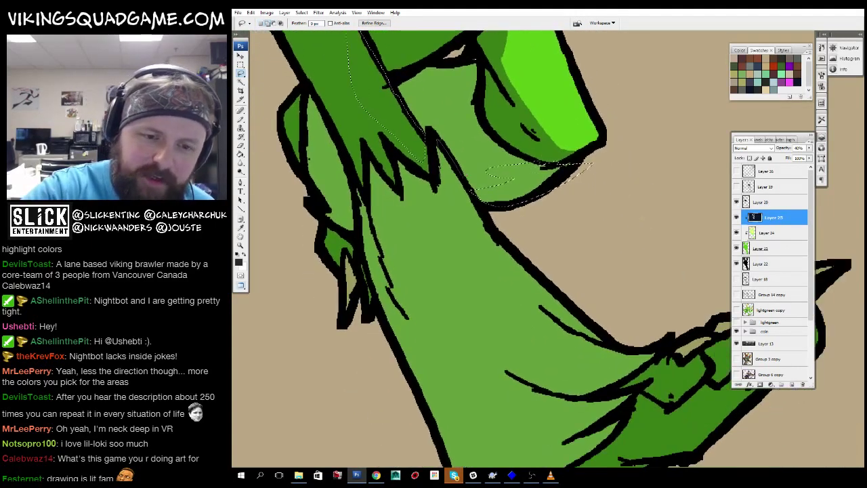
pyautogui.moveTo(556, 223); pyautogui.dragTo(549, 183)
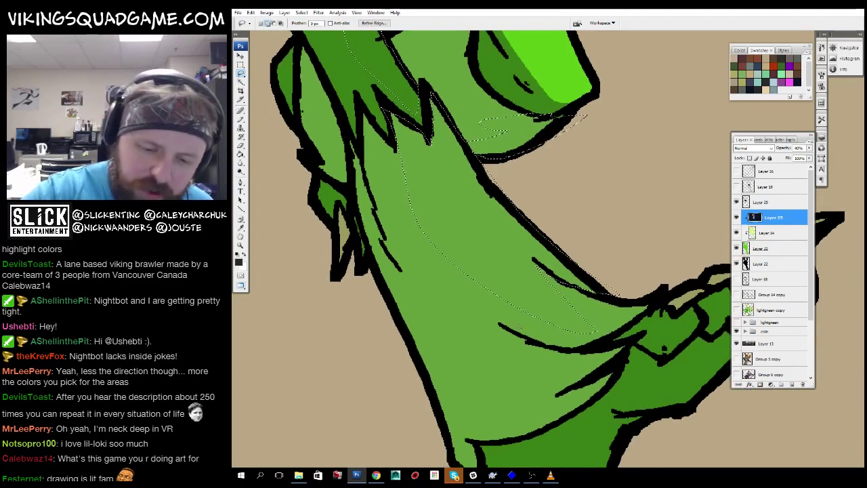
# Add highlight areas on the ankle folds, sole, heel, toes and claws to the selection, and clear the shading from all selected areas.
pyautogui.moveTo(556, 260); pyautogui.dragTo(593, 358)
pyautogui.moveTo(593, 463)
pyautogui.mouseDown()
pyautogui.moveTo(493, 289)
pyautogui.moveTo(388, 316)
pyautogui.mouseUp()
pyautogui.moveTo(493, 298); pyautogui.dragTo(519, 253)
pyautogui.moveTo(535, 298); pyautogui.dragTo(605, 249)
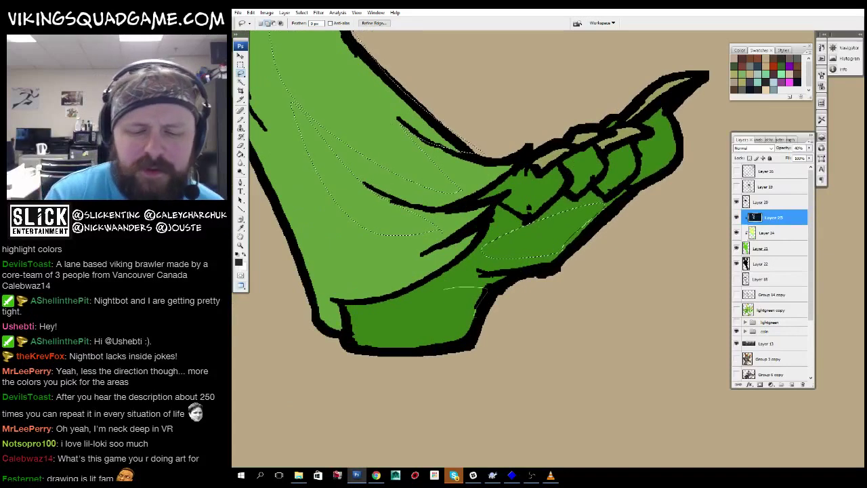
pyautogui.moveTo(406, 318); pyautogui.dragTo(320, 437)
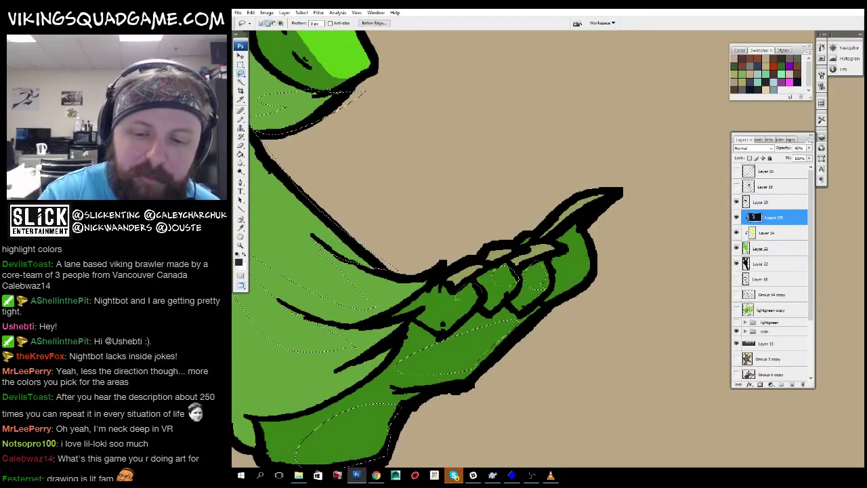
pyautogui.moveTo(585, 241)
pyautogui.mouseDown()
pyautogui.moveTo(597, 248)
pyautogui.moveTo(544, 292)
pyautogui.mouseUp()
pyautogui.press('Delete')
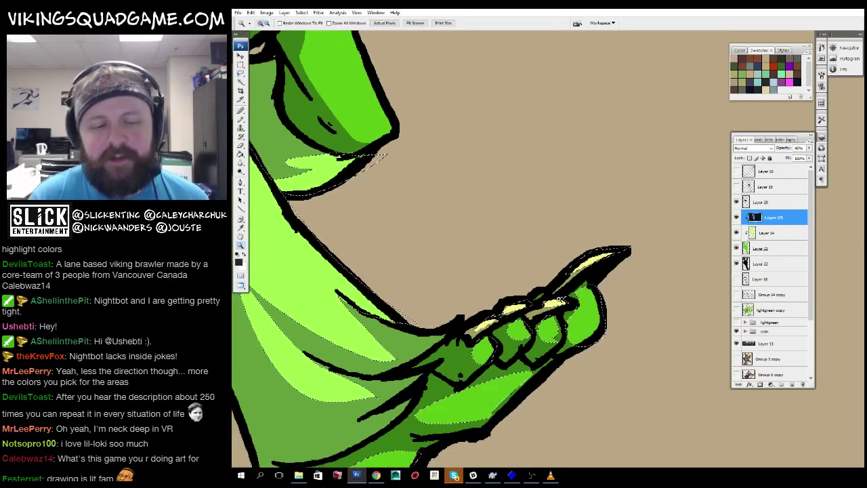
# Lasso thin strips along the instep crease and the shaded side of the lower leg.
pyautogui.moveTo(406, 265); pyautogui.dragTo(540, 238)
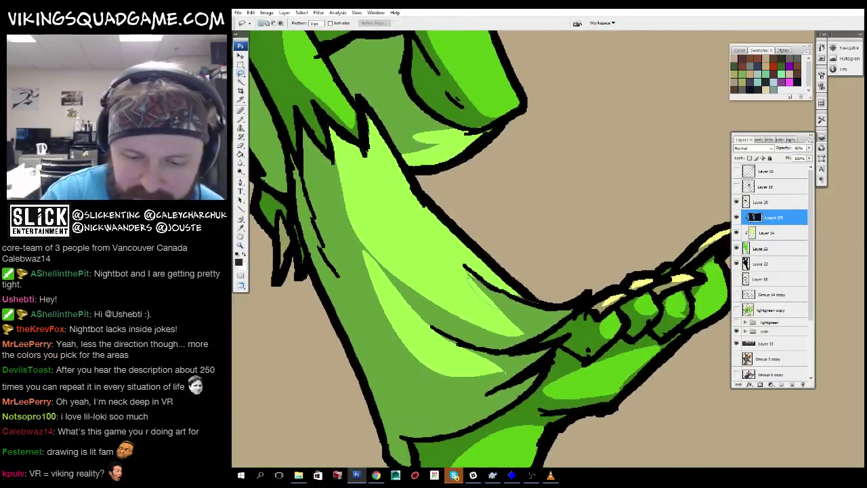
pyautogui.moveTo(468, 278); pyautogui.dragTo(569, 291)
pyautogui.moveTo(516, 364); pyautogui.dragTo(550, 442)
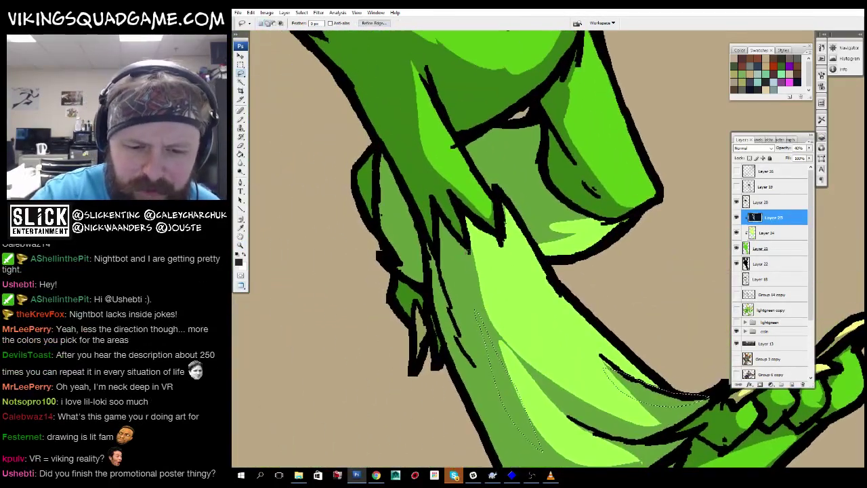
pyautogui.press('z')
pyautogui.scroll(-10, 487, 330)
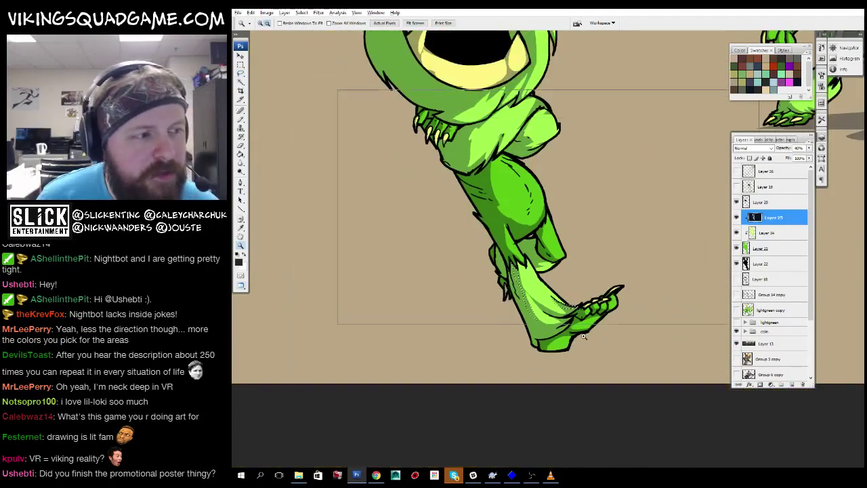
pyautogui.scroll(-6, 584, 337)
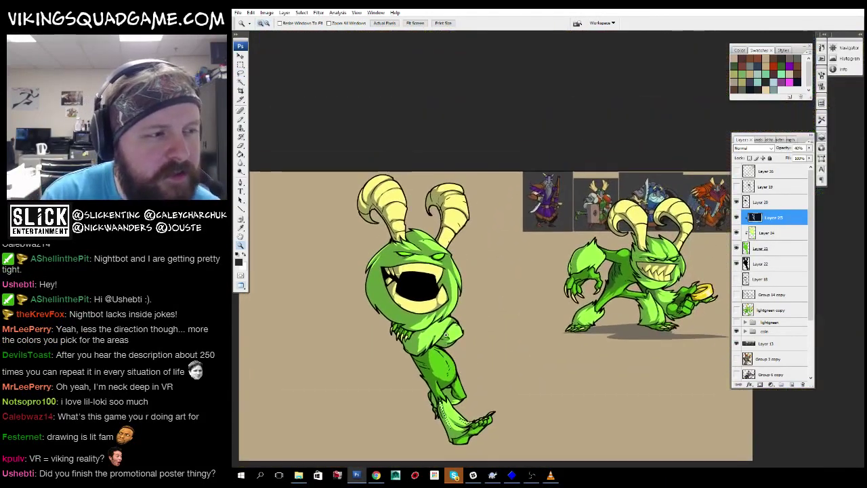
# Lasso a highlight strip along the outer fur edge of the head beside the small side teeth.
pyautogui.scroll(5, 472, 338)
pyautogui.scroll(8, 473, 337)
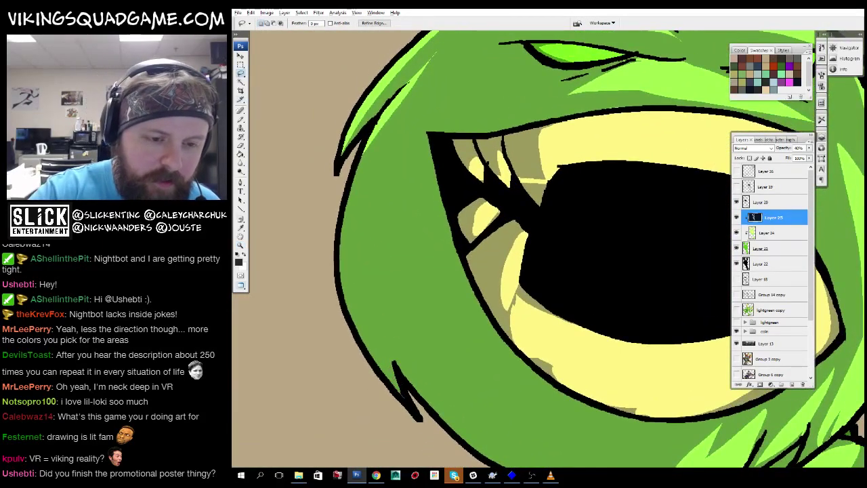
pyautogui.press('z')
pyautogui.scroll(-6, 571, 292)
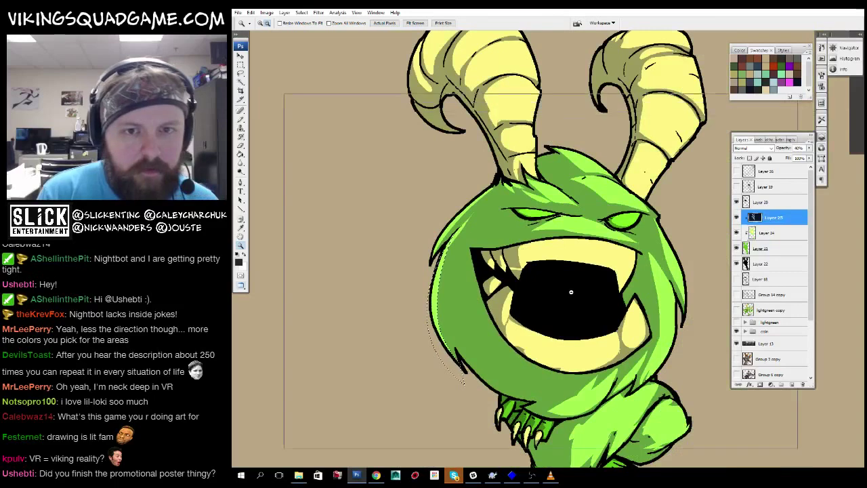
pyautogui.moveTo(571, 292); pyautogui.dragTo(483, 324)
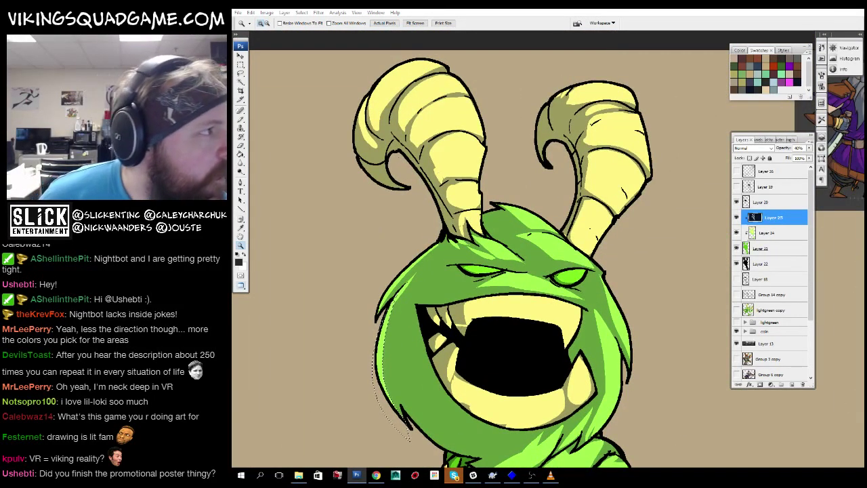
# Open vikingsquadimage_smallest.jpg from the ForSTREAM folder on the Desktop.
pyautogui.hotkey('ctrl', 'o')
pyautogui.click(276, 257)
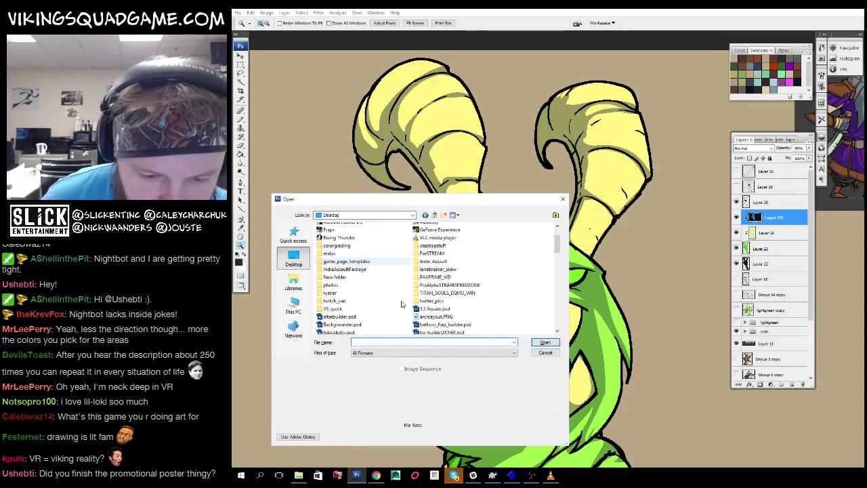
pyautogui.doubleClick(434, 253)
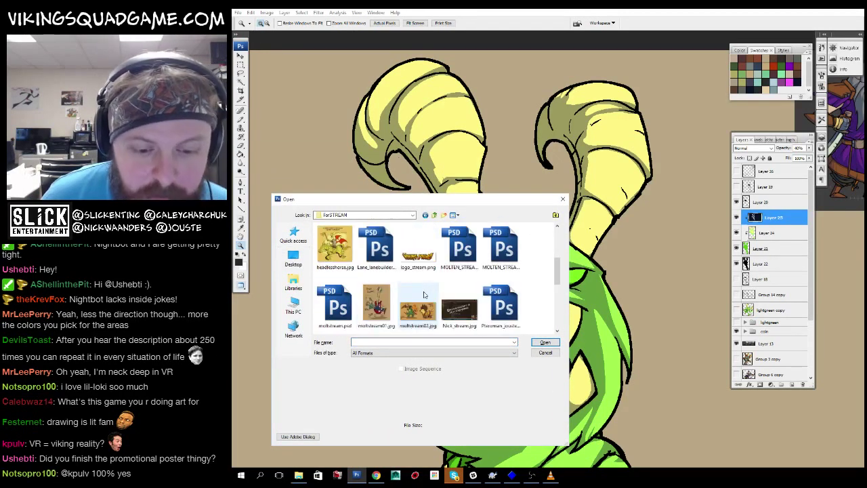
pyautogui.click(334, 301)
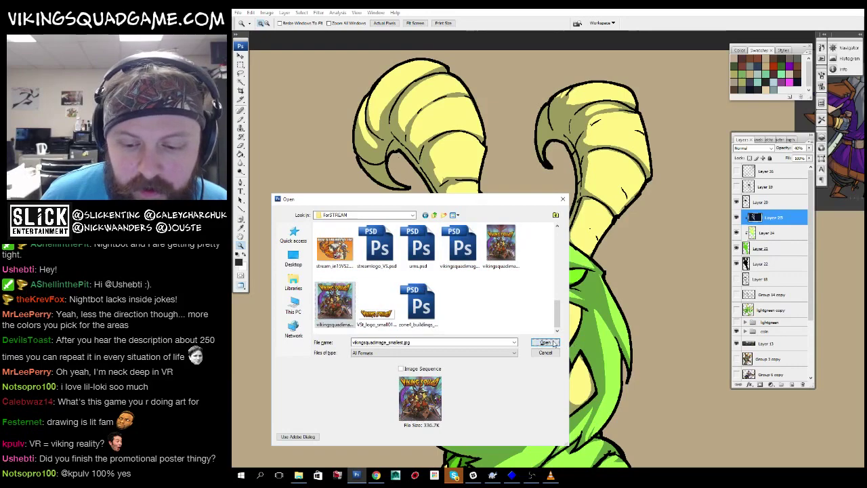
pyautogui.click(546, 342)
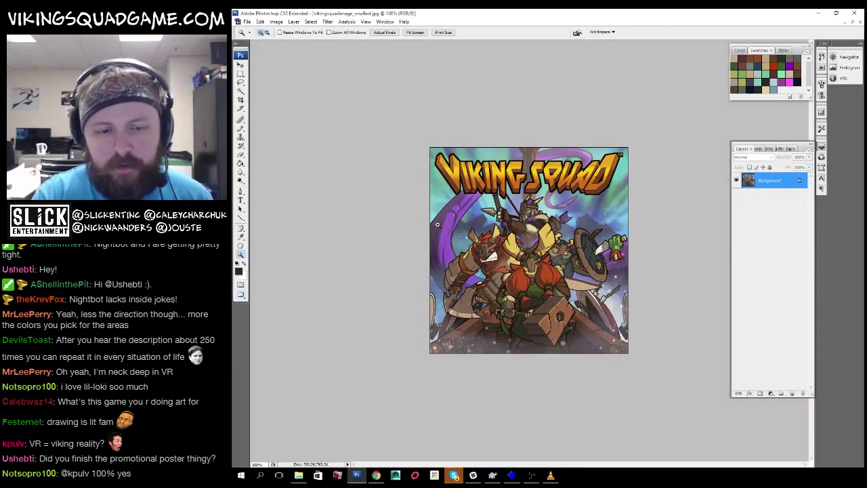
# Examine the Viking Squad poster up close, including the red-bearded viking and the purple-clad archer.
pyautogui.click(575, 263)
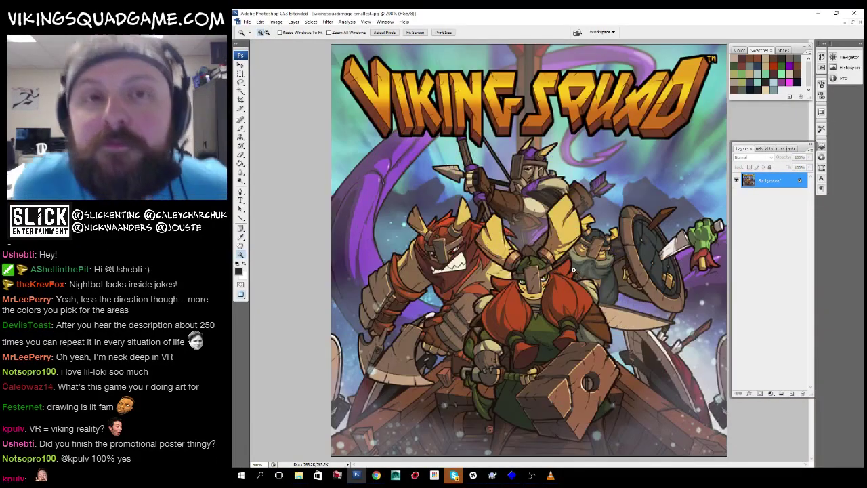
pyautogui.click(549, 292)
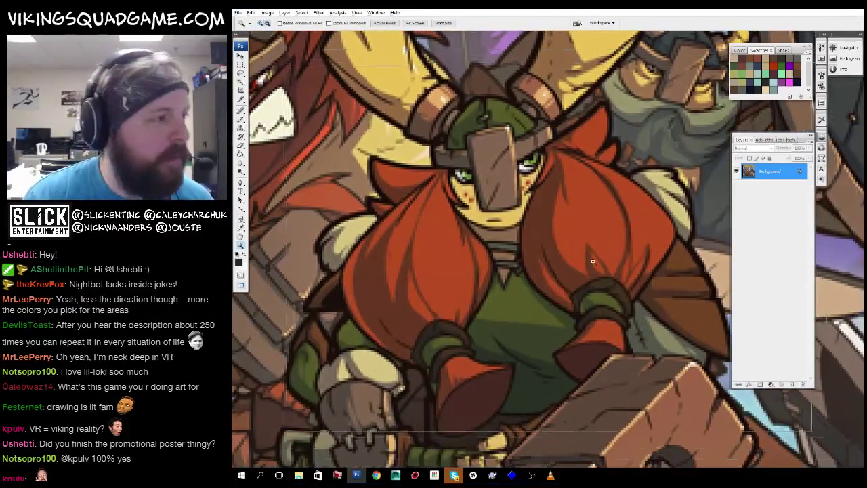
pyautogui.moveTo(551, 277); pyautogui.dragTo(384, 460)
pyautogui.moveTo(433, 203); pyautogui.dragTo(555, 373)
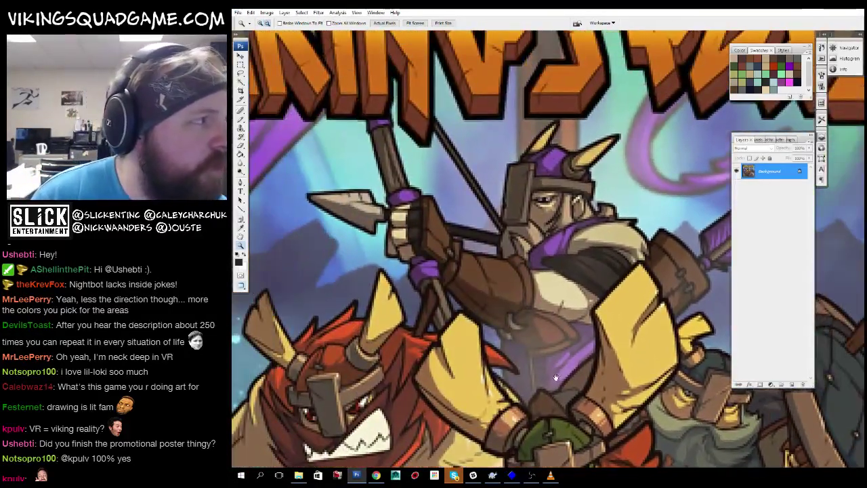
# Finish viewing the Viking Squad poster and return to the green monster artwork in LOKIBUILDER.psd.
pyautogui.moveTo(527, 335); pyautogui.dragTo(501, 271)
pyautogui.press('f')
pyautogui.press('f')
pyautogui.scroll(-3, 490, 196)
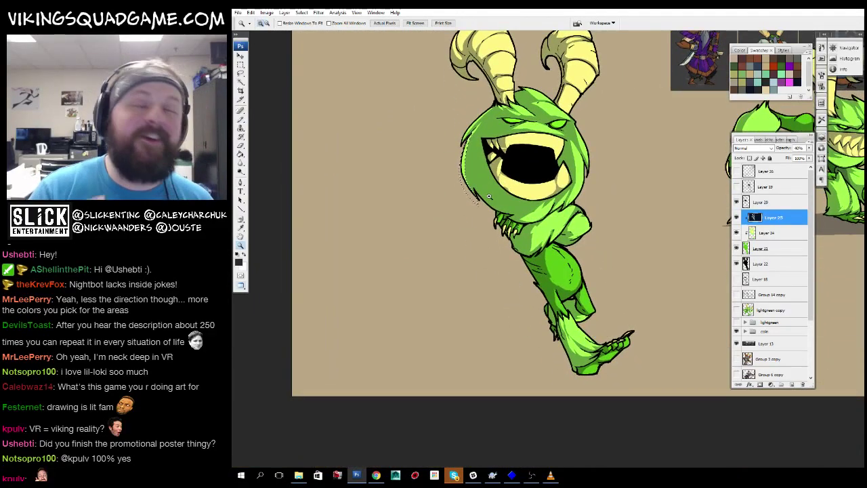
# Carve a thin lit strip along the lower fur edge of the head, from the cheek tuft to above the clawed hand.
pyautogui.scroll(10, 489, 197)
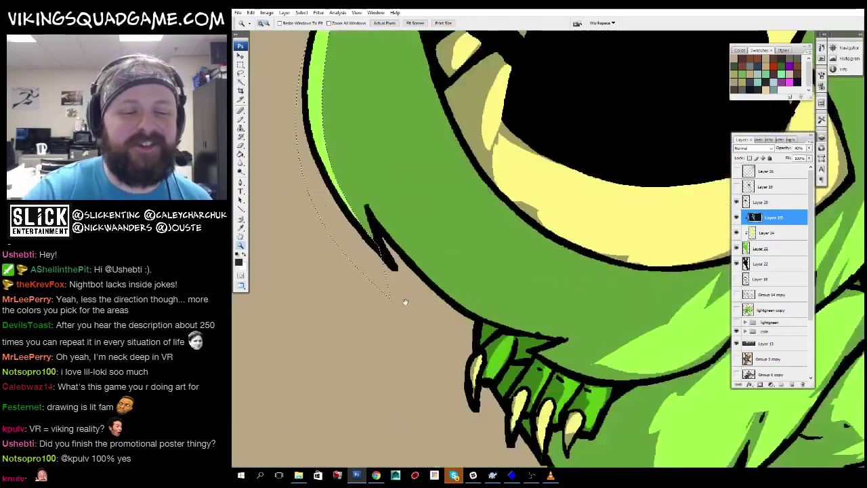
pyautogui.moveTo(474, 237); pyautogui.dragTo(440, 261)
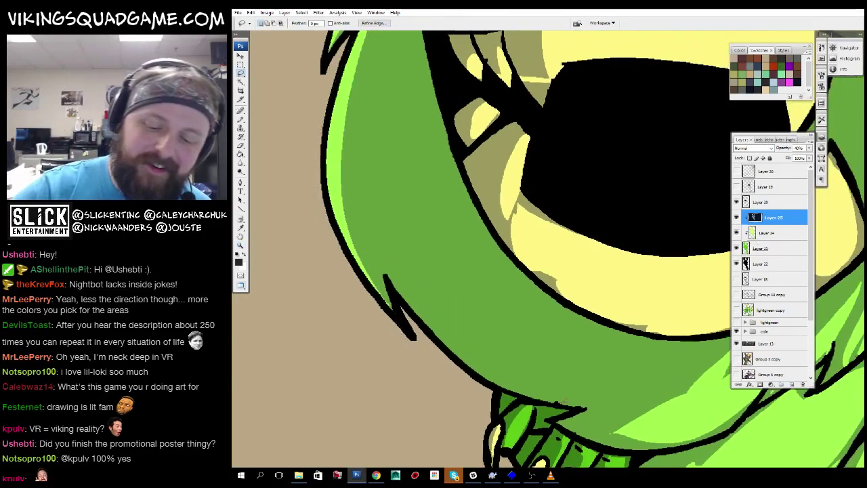
pyautogui.moveTo(571, 394); pyautogui.dragTo(537, 344)
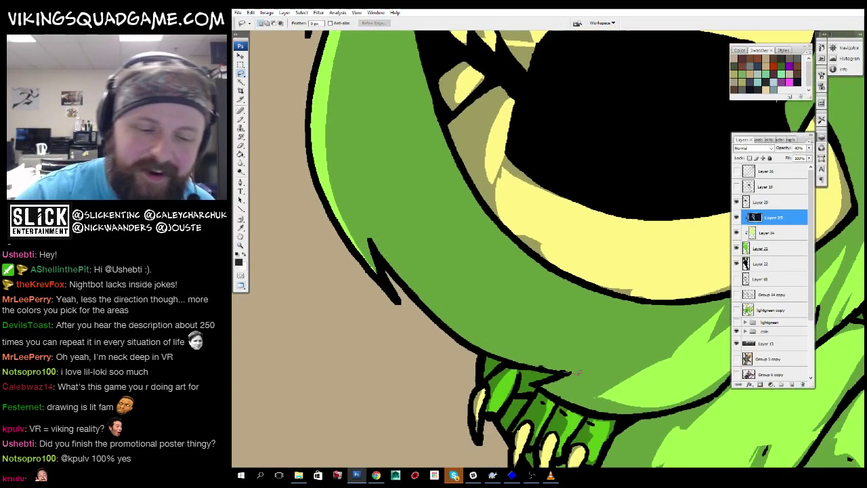
pyautogui.scroll(-4, 546, 218)
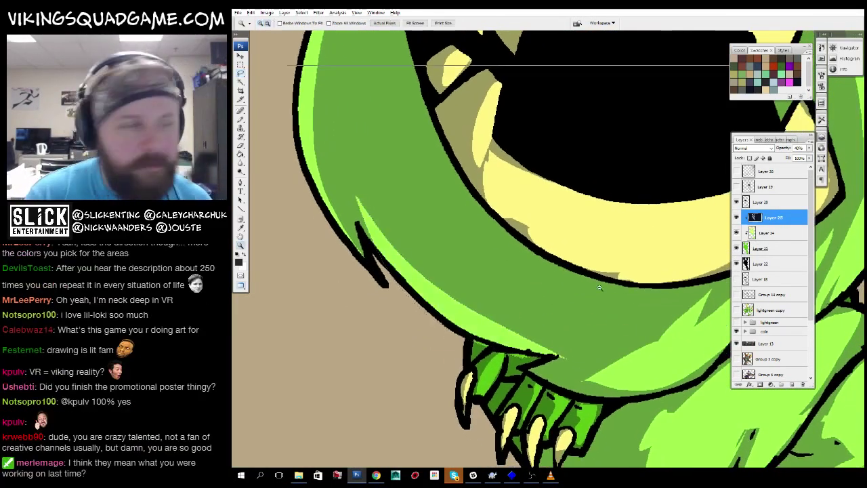
pyautogui.scroll(-3, 546, 218)
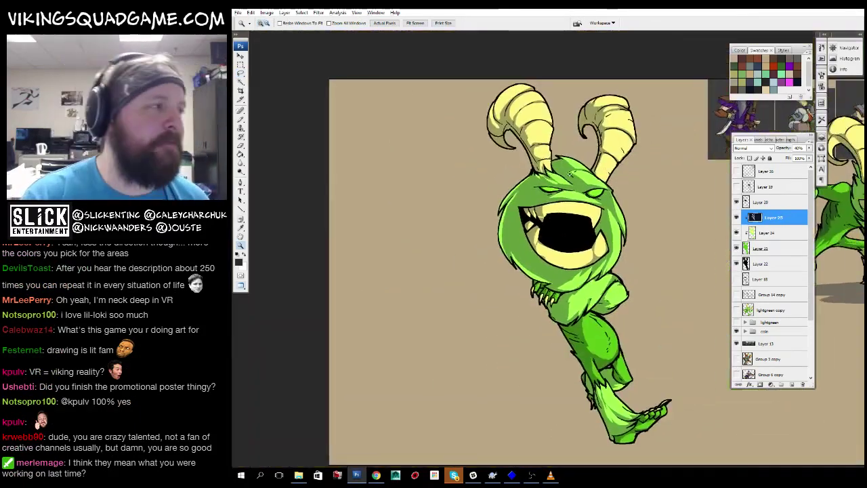
# Review the monster's head and overall shading, and glance over the other open document windows.
pyautogui.scroll(4, 546, 218)
pyautogui.moveTo(619, 290); pyautogui.dragTo(538, 262)
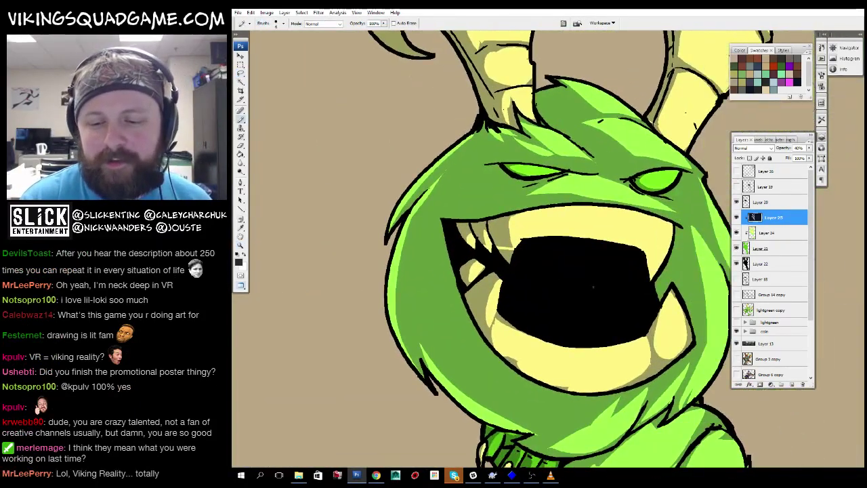
pyautogui.scroll(-5, 588, 286)
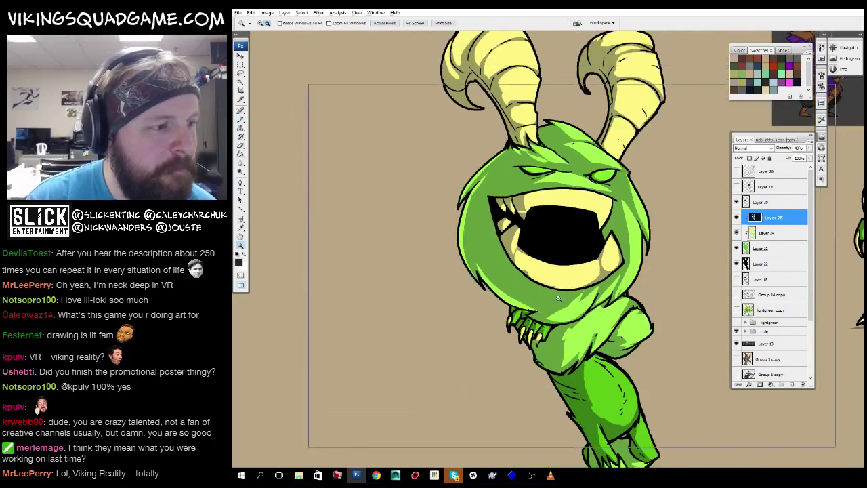
pyautogui.scroll(-2, 519, 243)
pyautogui.press('f')
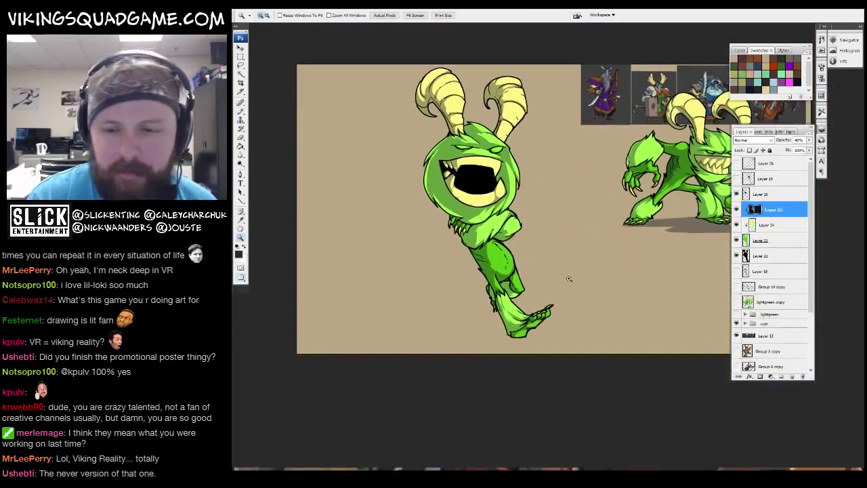
pyautogui.press('f')
pyautogui.hotkey('alt', ']')
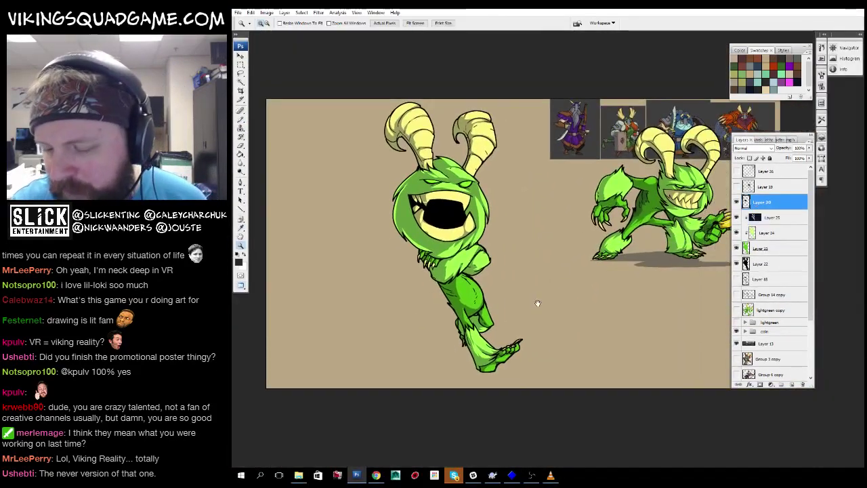
pyautogui.press('f')
pyautogui.hotkey('ctrl', 'Tab')
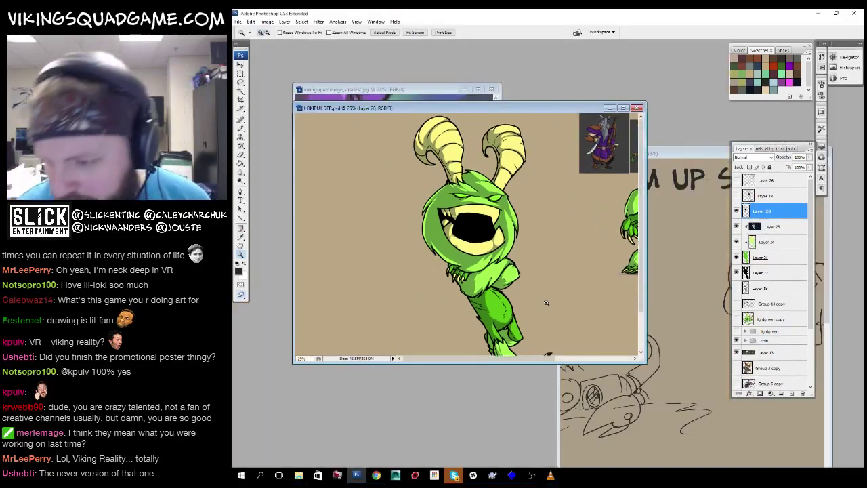
pyautogui.hotkey('ctrl', 'Tab')
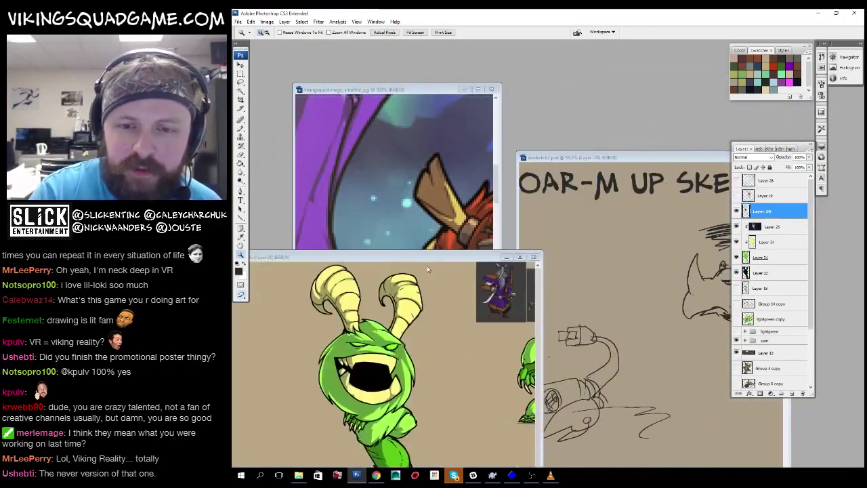
pyautogui.press('f')
# Temporarily reveal the hidden character layers below the coin group to compare their art, and hide them all again.
pyautogui.click(763, 359)
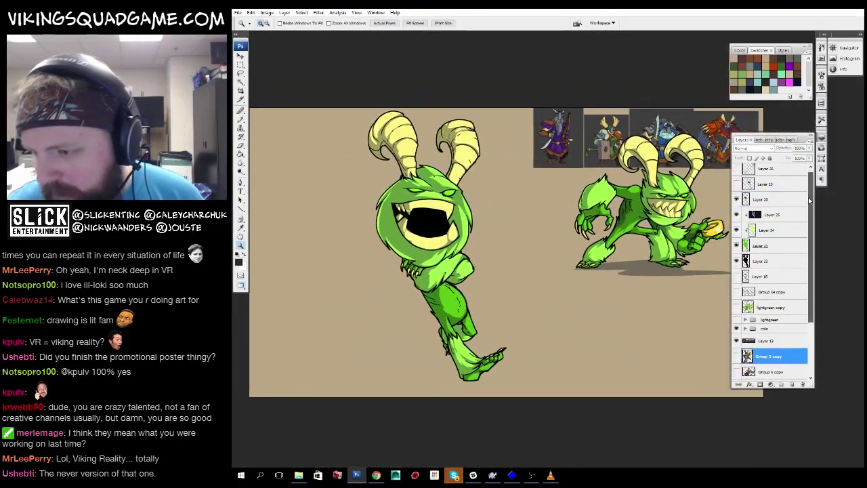
pyautogui.scroll(-3, 763, 359)
pyautogui.click(737, 280)
pyautogui.click(736, 312)
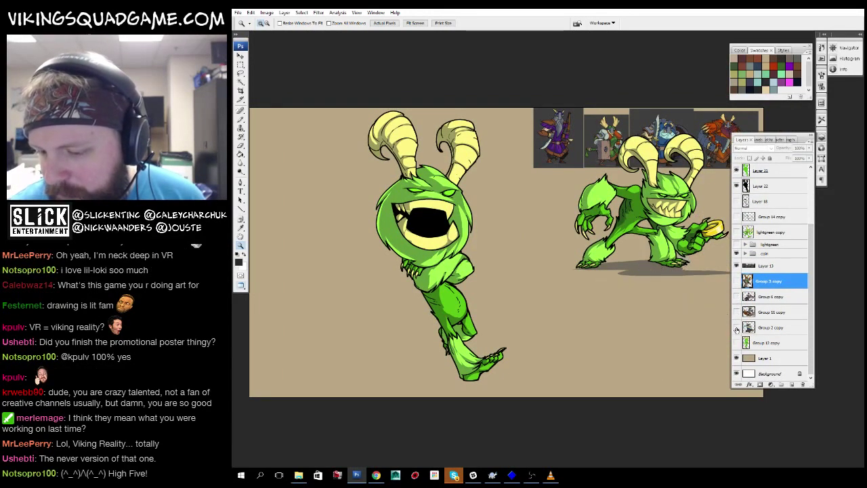
pyautogui.click(736, 328)
pyautogui.click(736, 327)
pyautogui.click(736, 342)
pyautogui.click(737, 342)
pyautogui.click(736, 327)
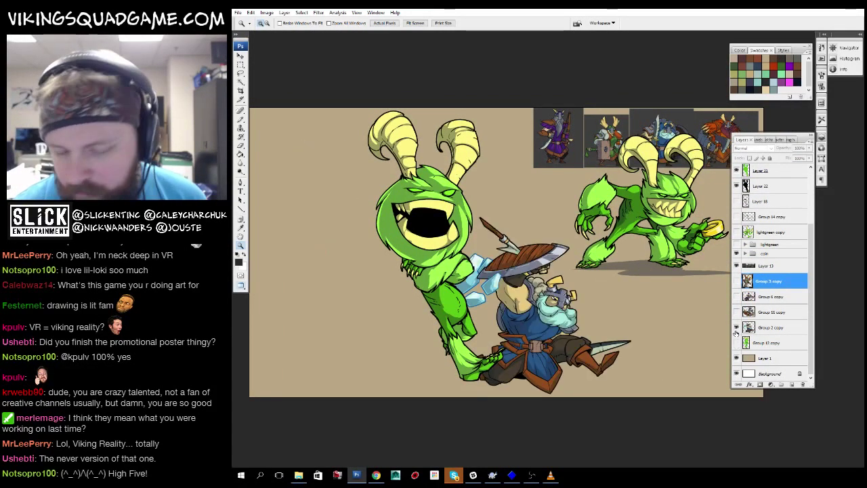
pyautogui.click(736, 312)
pyautogui.click(737, 311)
pyautogui.click(736, 312)
pyautogui.click(737, 296)
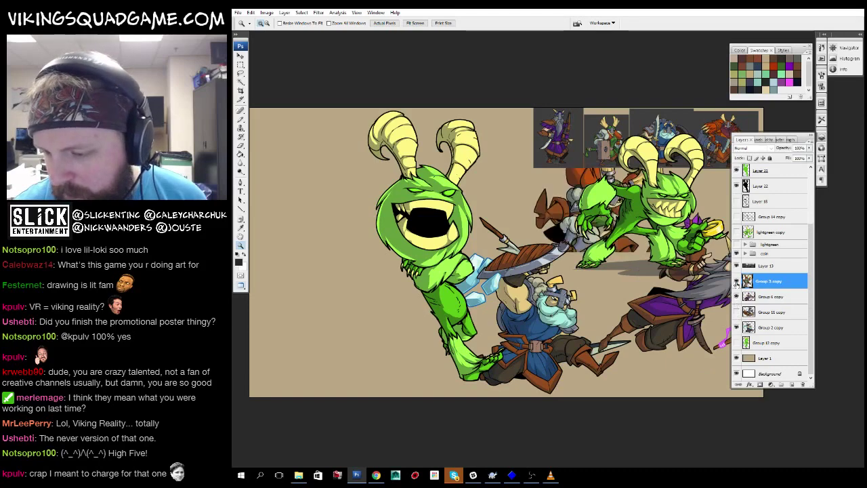
pyautogui.click(737, 296)
pyautogui.click(737, 312)
pyautogui.click(736, 327)
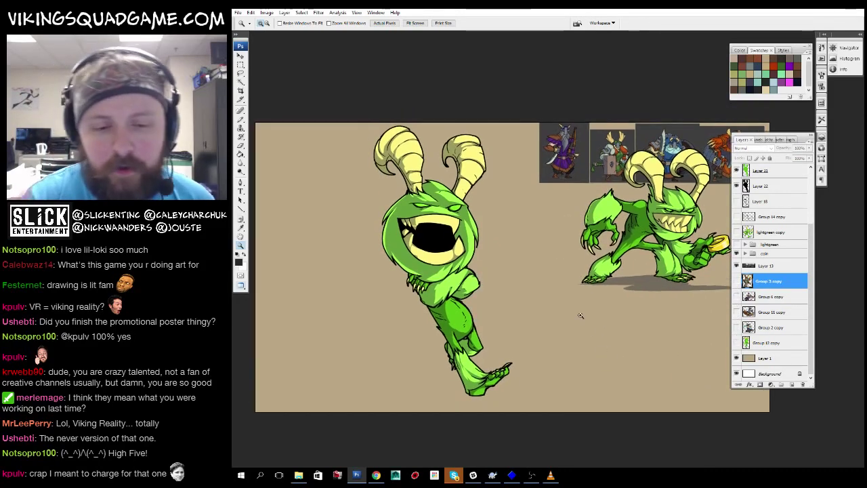
# Inspect the monster's face and horns up close and make the 40% clipped shading layer, Layer 25, active.
pyautogui.hotkey('ctrl', '+')
pyautogui.hotkey('ctrl', '+')
pyautogui.hotkey('ctrl', '+')
pyautogui.hotkey('ctrl', '+')
pyautogui.press('b')
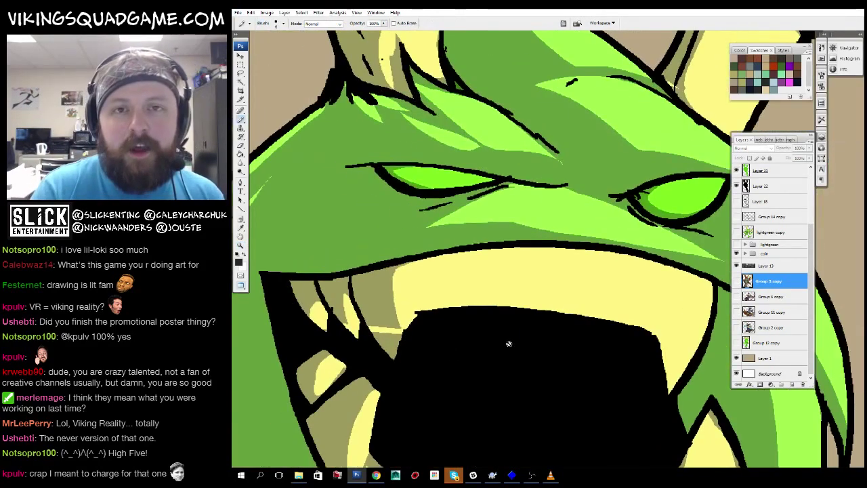
pyautogui.scroll(-3, 532, 276)
pyautogui.scroll(3, 469, 278)
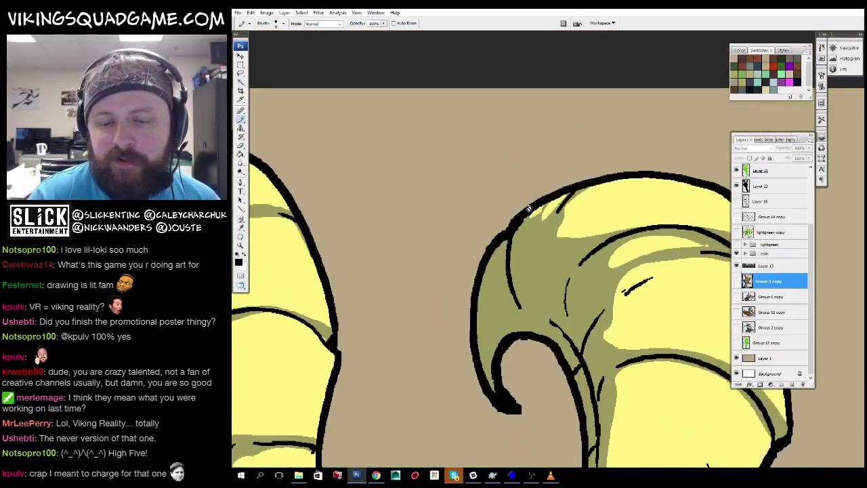
pyautogui.click(762, 170)
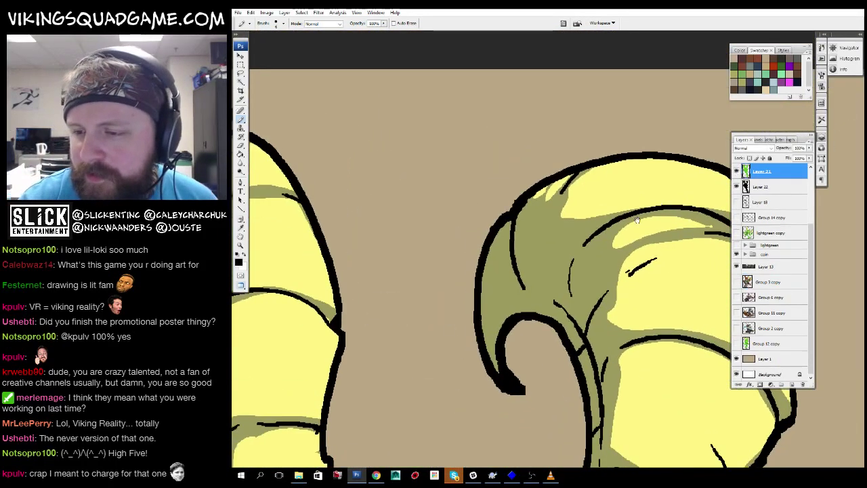
pyautogui.scroll(2, 772, 271)
pyautogui.keyDown('ctrl'); pyautogui.click(621, 288); pyautogui.keyUp('ctrl')
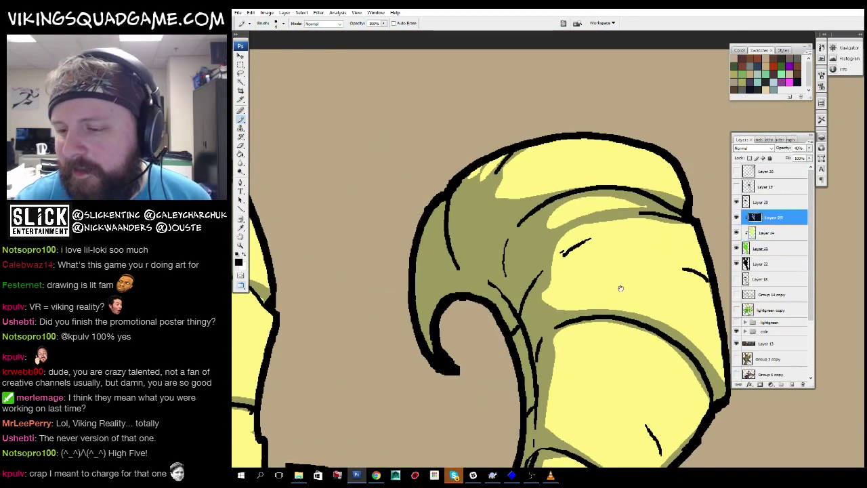
pyautogui.scroll(-3, 636, 230)
pyautogui.scroll(3, 652, 177)
pyautogui.press('z')
pyautogui.scroll(-3, 653, 177)
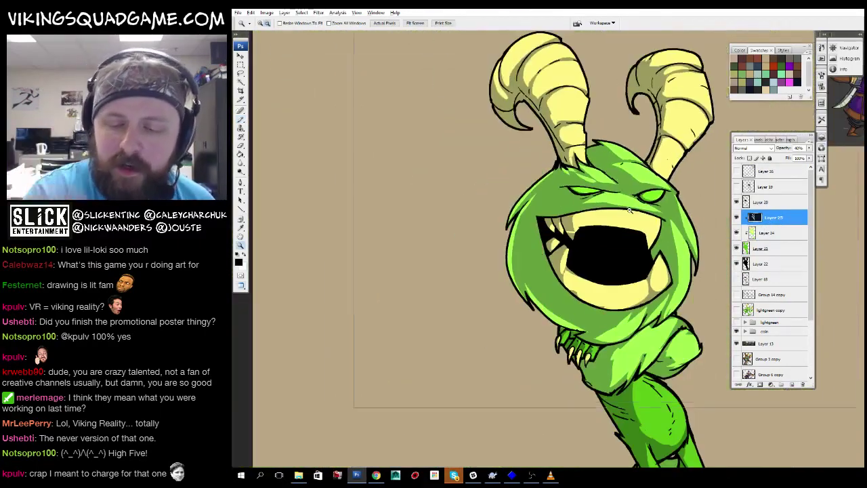
# Lasso small fur strips on the shaded forearm and crease strips on the upper thigh, and clear the shadow inside them.
pyautogui.scroll(3, 493, 313)
pyautogui.scroll(2, 494, 313)
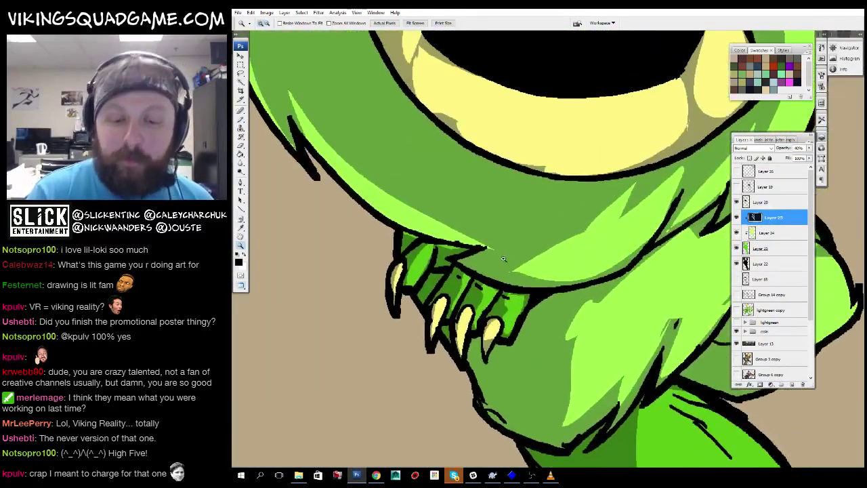
pyautogui.scroll(-2, 496, 265)
pyautogui.press('b')
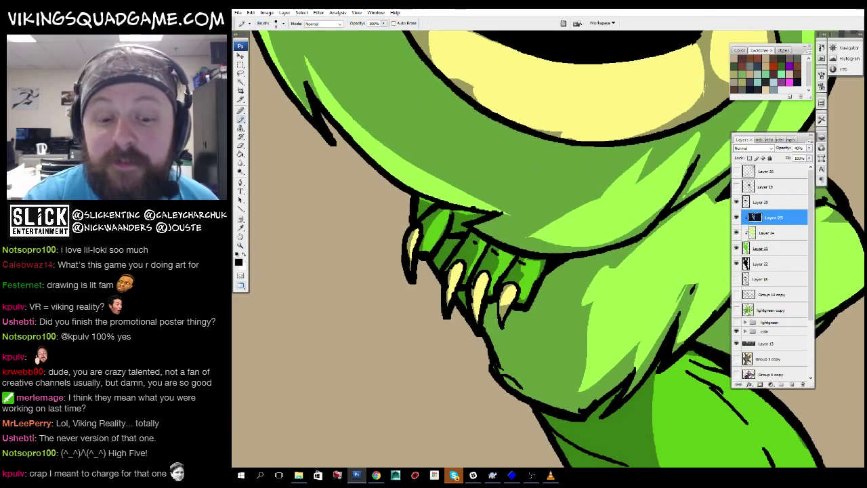
pyautogui.scroll(2, 461, 256)
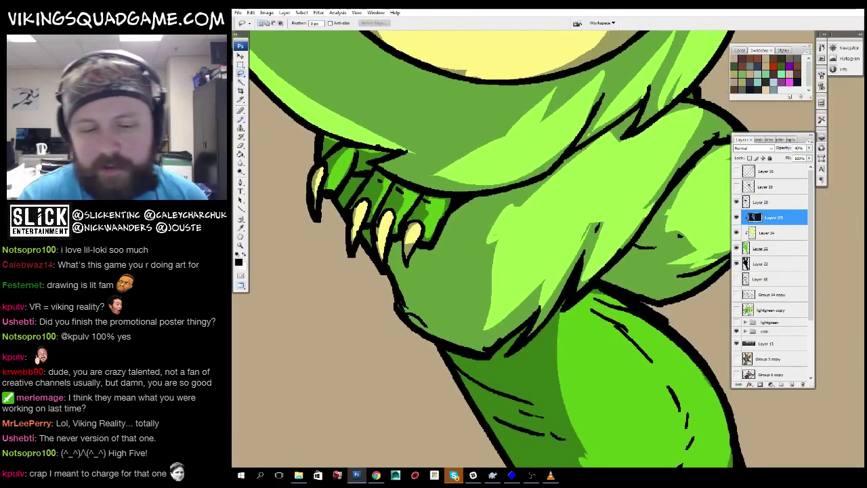
pyautogui.moveTo(541, 314); pyautogui.dragTo(473, 198)
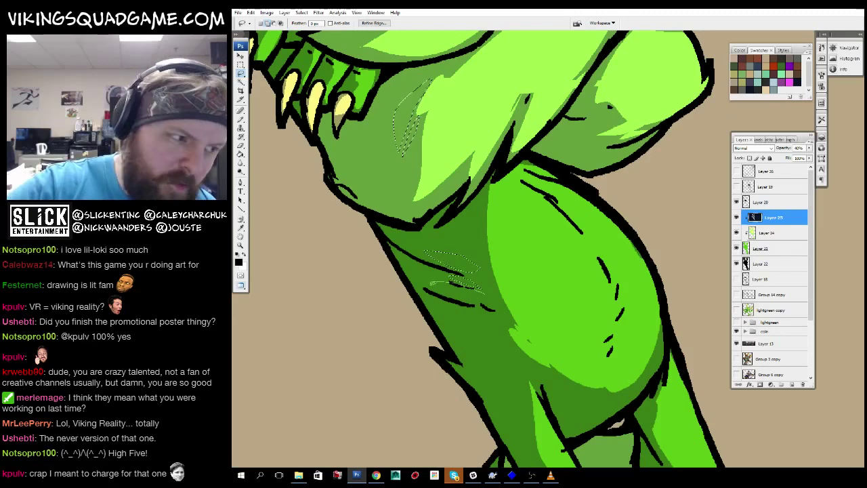
pyautogui.press('z')
pyautogui.keyDown('alt'); pyautogui.click(523, 281); pyautogui.keyUp('alt')
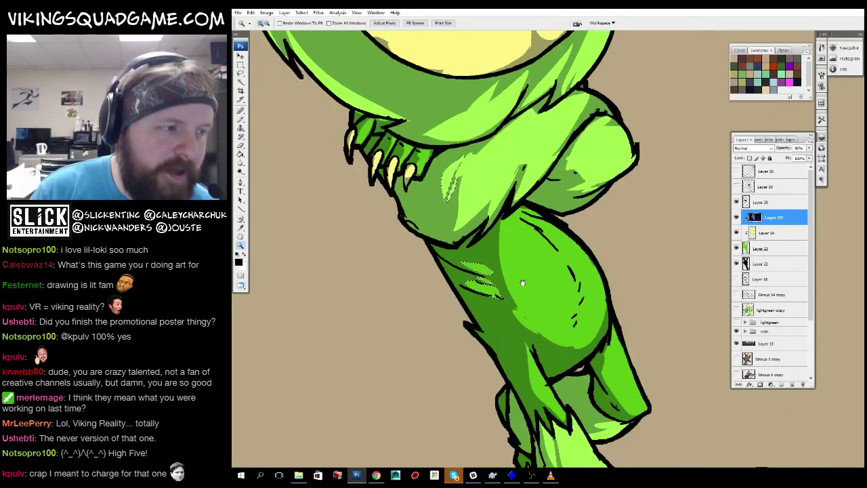
pyautogui.keyDown('alt'); pyautogui.click(522, 282); pyautogui.keyUp('alt')
pyautogui.keyDown('alt'); pyautogui.click(522, 282); pyautogui.keyUp('alt')
# Make the line-art layer, Layer 20, active for close work on the lower leg and raised foot.
pyautogui.click(473, 382)
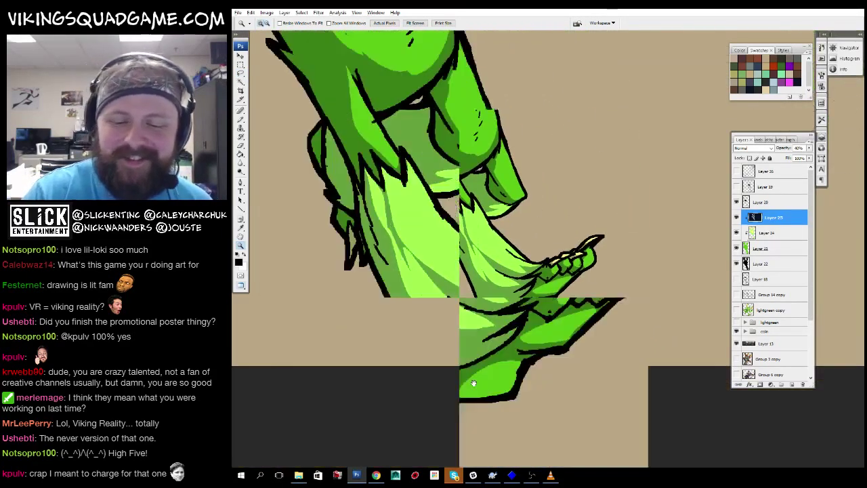
pyautogui.moveTo(472, 382); pyautogui.dragTo(541, 233)
pyautogui.hotkey('ctrl', '+')
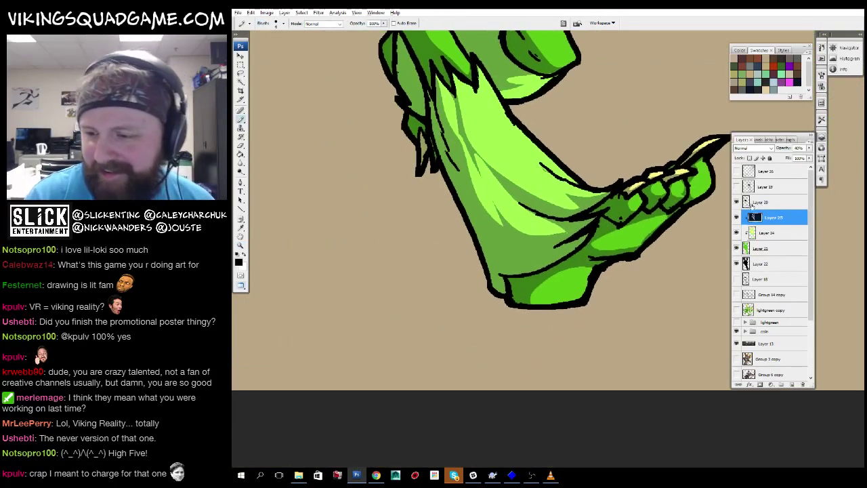
pyautogui.press('z')
pyautogui.click(546, 291)
pyautogui.keyDown('alt'); pyautogui.click(546, 291); pyautogui.keyUp('alt')
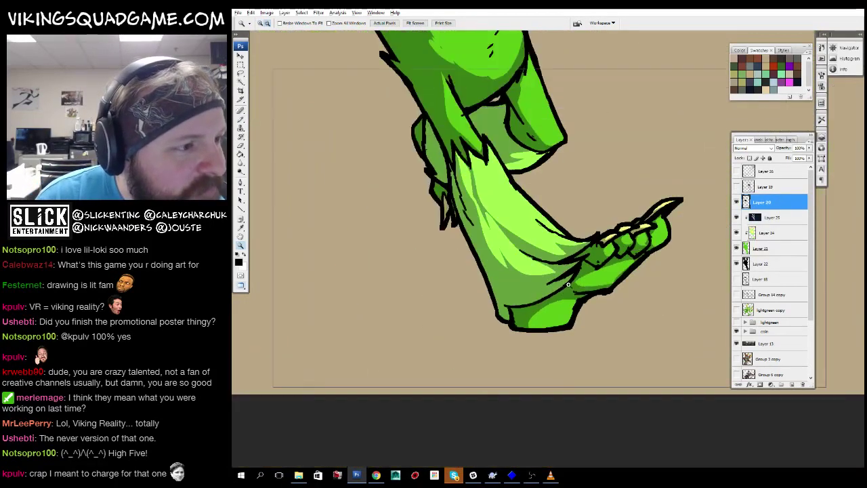
pyautogui.click(519, 237)
pyautogui.keyDown('alt'); pyautogui.click(527, 296); pyautogui.keyUp('alt')
pyautogui.hotkey('ctrl', '+')
pyautogui.hotkey('ctrl', '+')
pyautogui.hotkey('ctrl', '+')
pyautogui.hotkey('ctrl', '+')
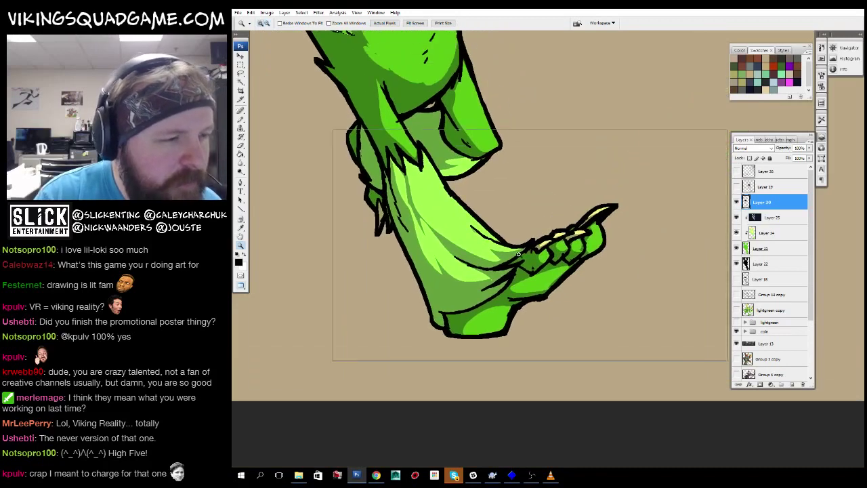
pyautogui.press('l')
pyautogui.scroll(1, 582, 253)
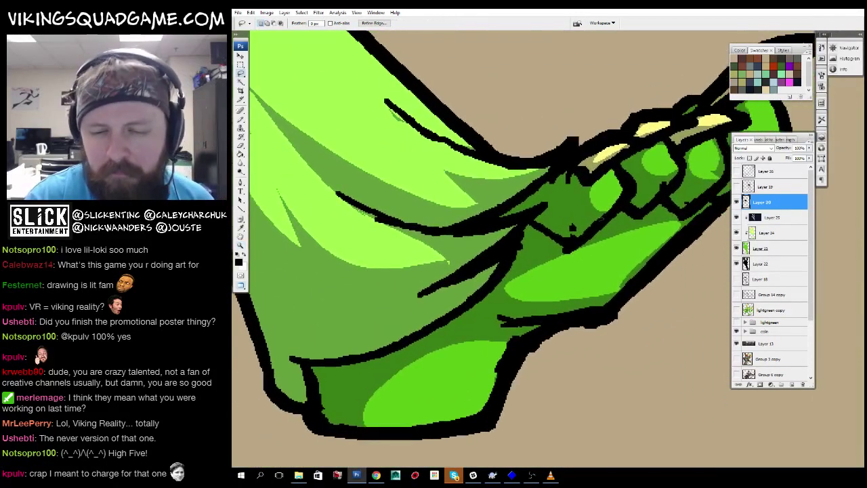
# Lasso jagged fur strips on the lower shin just above the raised foot and clear the Layer 25 shadow inside them.
pyautogui.moveTo(737, 230)
pyautogui.mouseDown()
pyautogui.moveTo(692, 255)
pyautogui.moveTo(827, 195)
pyautogui.mouseUp()
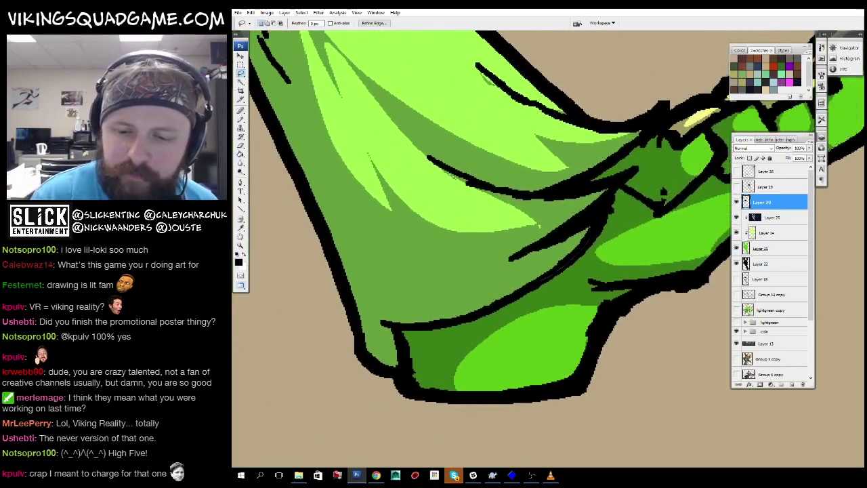
pyautogui.moveTo(381, 258)
pyautogui.mouseDown()
pyautogui.moveTo(403, 260)
pyautogui.moveTo(385, 264)
pyautogui.moveTo(413, 284)
pyautogui.moveTo(422, 267)
pyautogui.moveTo(509, 272)
pyautogui.mouseUp()
pyautogui.press('z')
pyautogui.keyDown('alt'); pyautogui.click(474, 268); pyautogui.keyUp('alt')
pyautogui.keyDown('alt'); pyautogui.click(542, 264); pyautogui.keyUp('alt')
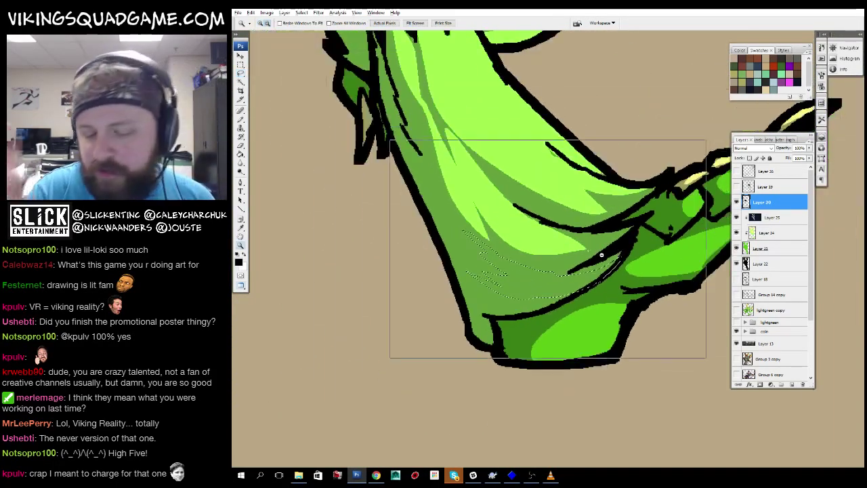
pyautogui.keyDown('alt'); pyautogui.click(603, 261); pyautogui.keyUp('alt')
pyautogui.keyDown('alt'); pyautogui.click(599, 225); pyautogui.keyUp('alt')
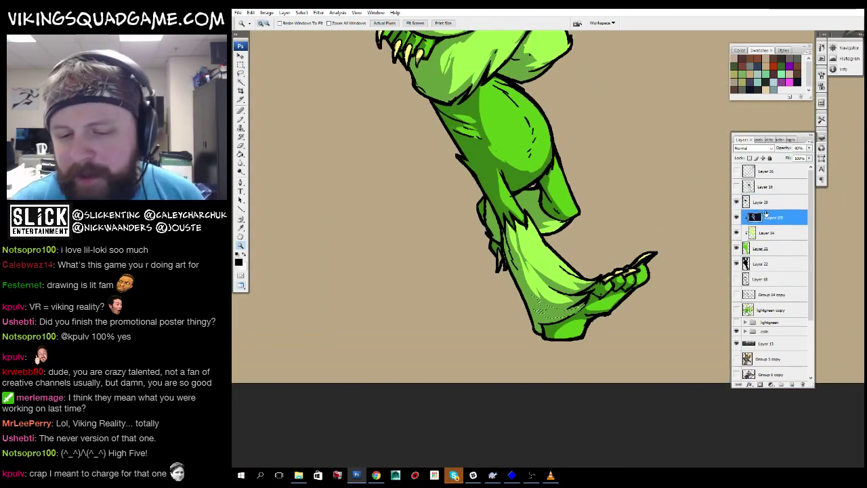
pyautogui.click(766, 216)
pyautogui.click(624, 298)
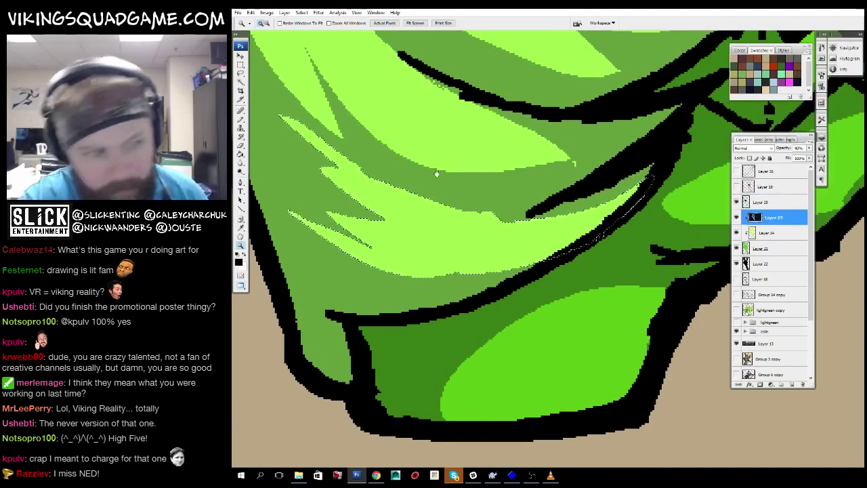
# Review the whole monster and compare it with the Layer 25 shading switched off and back on.
pyautogui.keyDown('alt'); pyautogui.click(447, 196); pyautogui.keyUp('alt')
pyautogui.keyDown('alt'); pyautogui.click(461, 216); pyautogui.keyUp('alt')
pyautogui.keyDown('alt'); pyautogui.click(474, 240); pyautogui.keyUp('alt')
pyautogui.keyDown('alt'); pyautogui.click(483, 262); pyautogui.keyUp('alt')
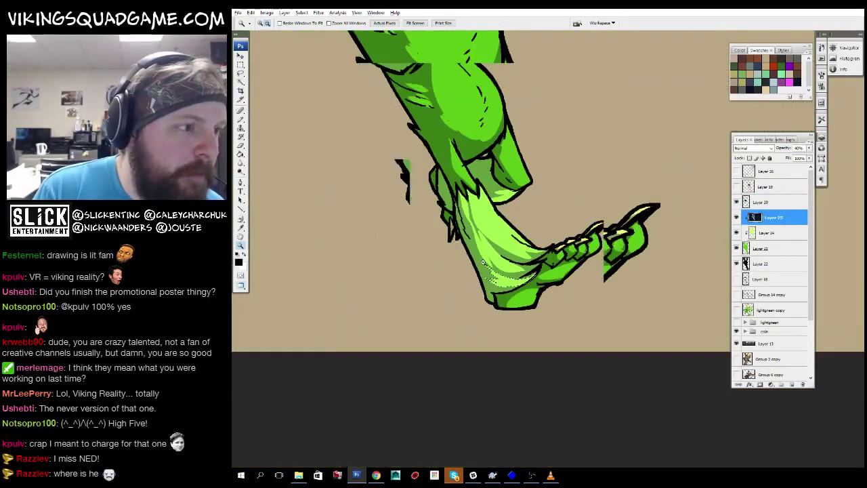
pyautogui.keyDown('alt'); pyautogui.click(481, 270); pyautogui.keyUp('alt')
pyautogui.keyDown('alt'); pyautogui.click(478, 279); pyautogui.keyUp('alt')
pyautogui.keyDown('alt'); pyautogui.click(475, 290); pyautogui.keyUp('alt')
pyautogui.keyDown('alt'); pyautogui.click(473, 300); pyautogui.keyUp('alt')
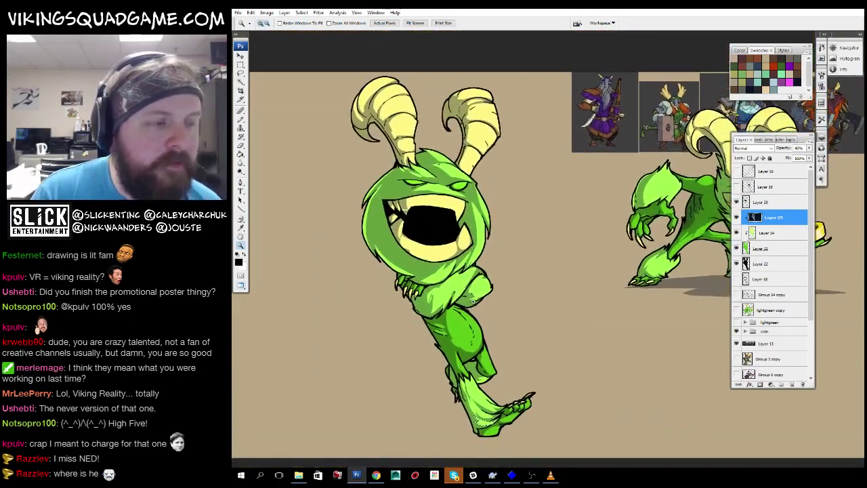
pyautogui.moveTo(710, 254); pyautogui.dragTo(721, 227)
pyautogui.click(737, 218)
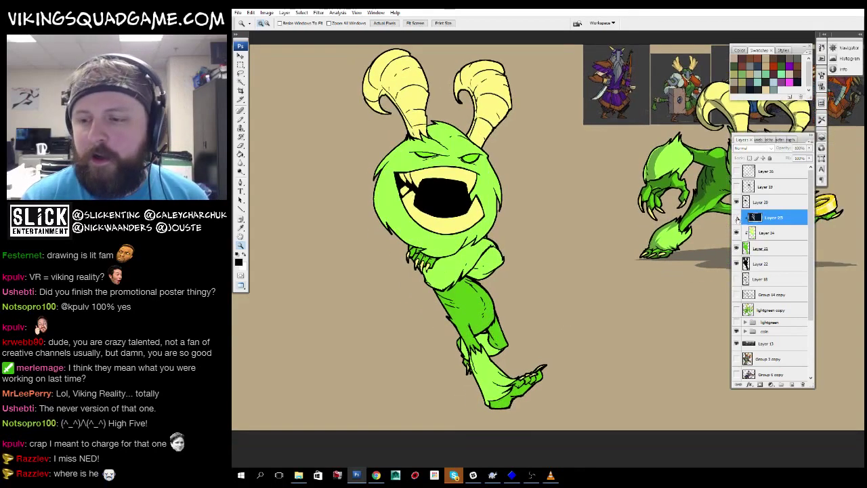
pyautogui.click(737, 218)
# Add a clipped layer above Layer 24 and fill a lassoed black shadow at 40% opacity on the forearm's underside below the claws.
pyautogui.click(548, 319)
pyautogui.click(562, 299)
pyautogui.moveTo(492, 388); pyautogui.dragTo(592, 269)
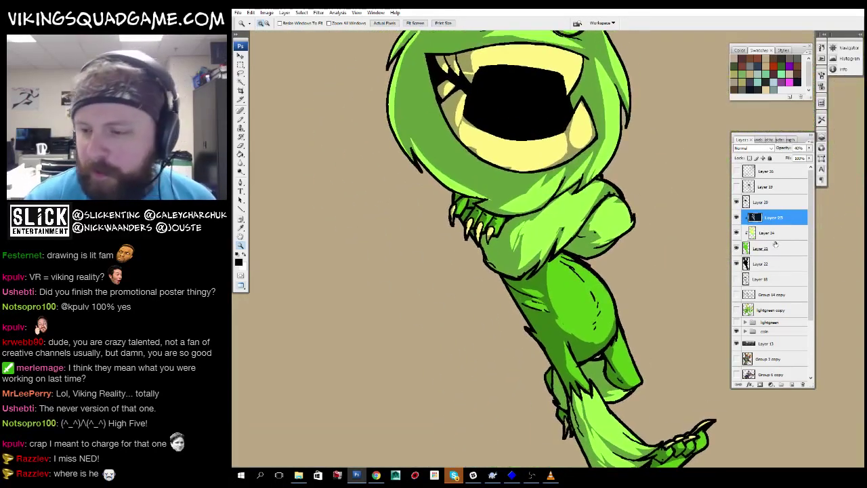
pyautogui.hotkey('ctrl', 'shift', 'alt', 'n')
pyautogui.click(587, 269)
pyautogui.click(582, 267)
pyautogui.press('l')
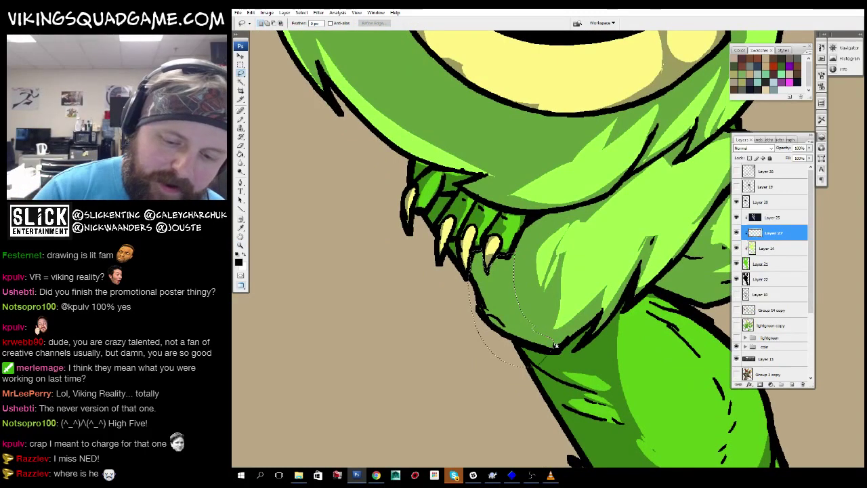
pyautogui.press('g')
pyautogui.click(525, 318)
pyautogui.scroll(3, 644, 257)
pyautogui.write('40')
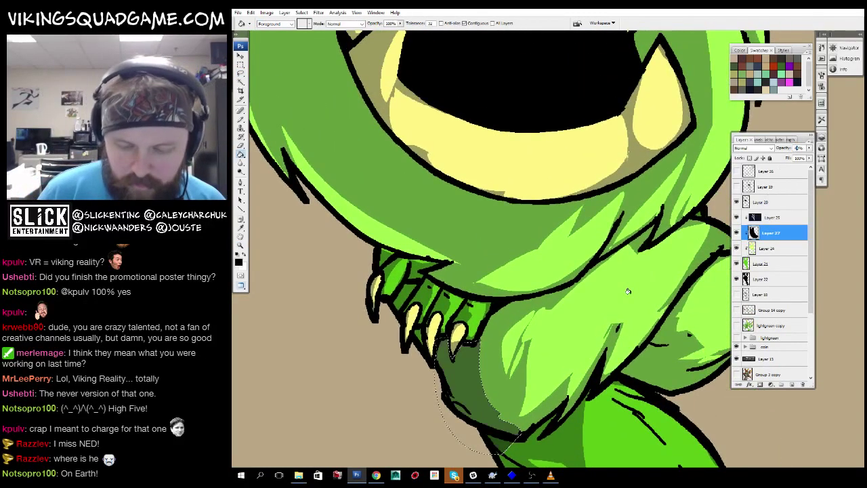
# Lasso a curved, jagged strip of fur along the mouth's lower-left edge and fill it with the darker shadow on Layer 27.
pyautogui.scroll(5, 628, 291)
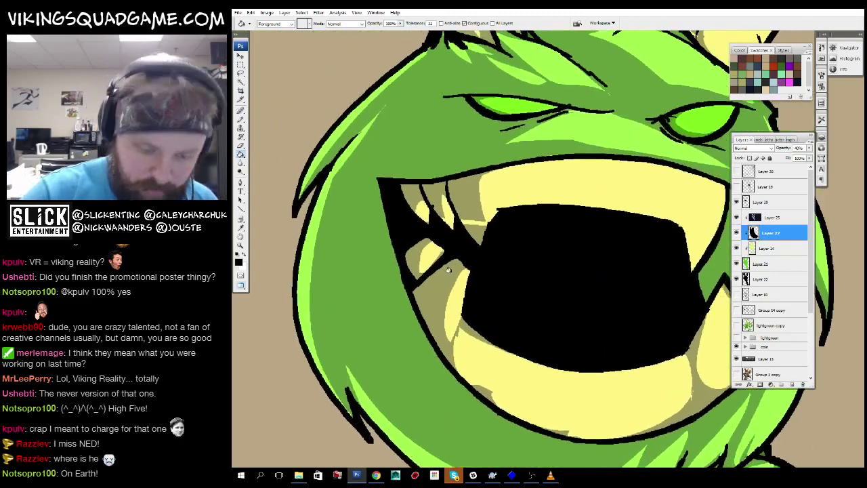
pyautogui.press('l')
pyautogui.moveTo(501, 431); pyautogui.dragTo(488, 374)
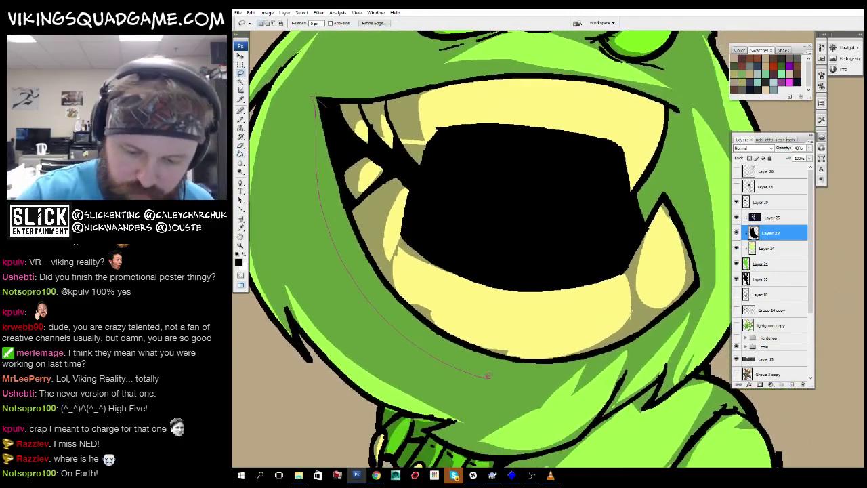
pyautogui.press('z')
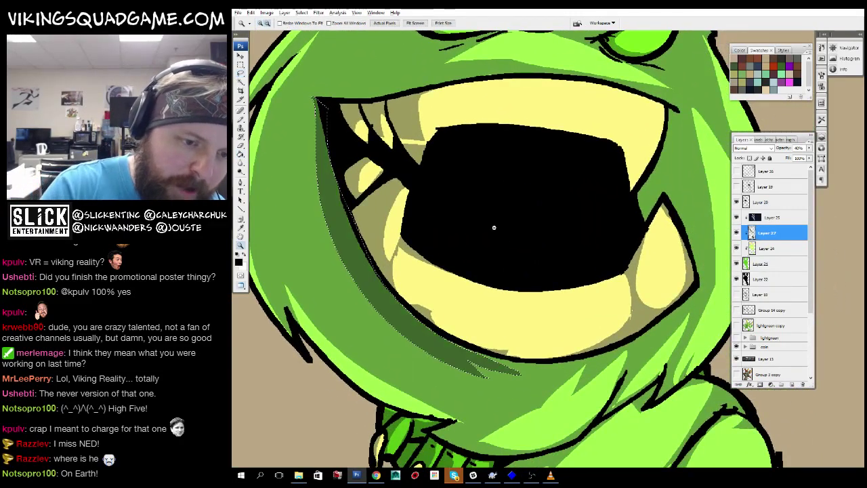
# Check the darker mouth-edge shadow close up and at full-figure size beside the other monster.
pyautogui.keyDown('alt'); pyautogui.click(493, 226); pyautogui.keyUp('alt')
pyautogui.keyDown('alt'); pyautogui.click(542, 255); pyautogui.keyUp('alt')
pyautogui.keyDown('alt'); pyautogui.click(549, 264); pyautogui.keyUp('alt')
pyautogui.keyDown('alt'); pyautogui.click(556, 275); pyautogui.keyUp('alt')
pyautogui.keyDown('alt'); pyautogui.click(554, 257); pyautogui.keyUp('alt')
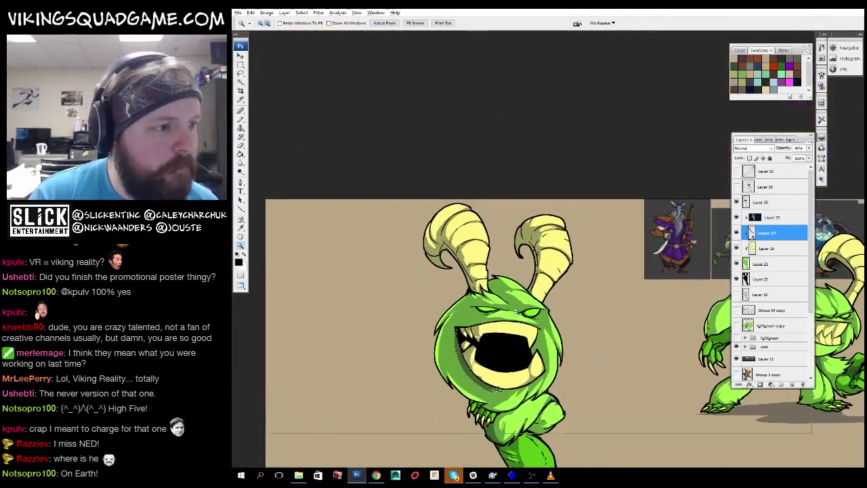
pyautogui.keyDown('alt'); pyautogui.click(552, 237); pyautogui.keyUp('alt')
pyautogui.keyDown('alt'); pyautogui.click(550, 217); pyautogui.keyUp('alt')
pyautogui.keyDown('alt'); pyautogui.click(548, 200); pyautogui.keyUp('alt')
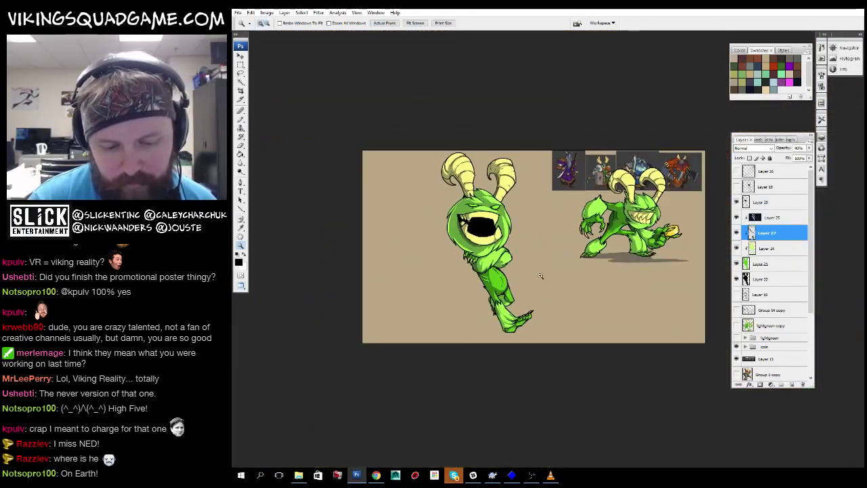
pyautogui.click(458, 191)
pyautogui.click(528, 187)
pyautogui.click(535, 203)
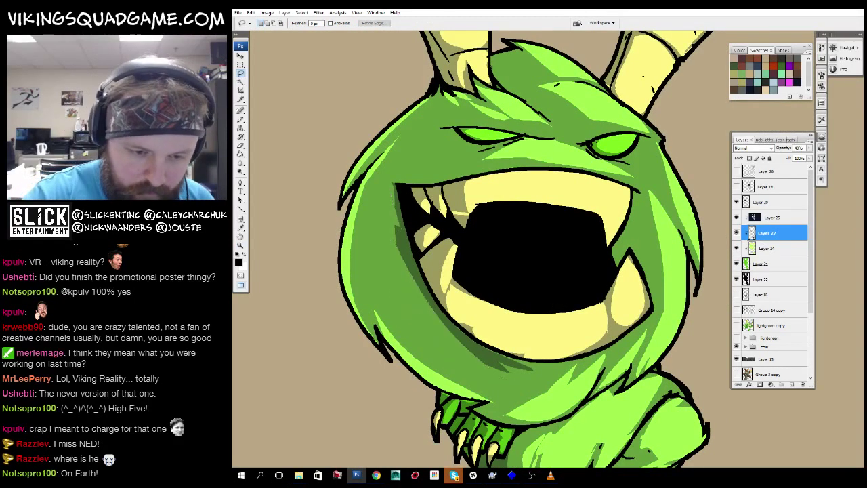
pyautogui.press('z')
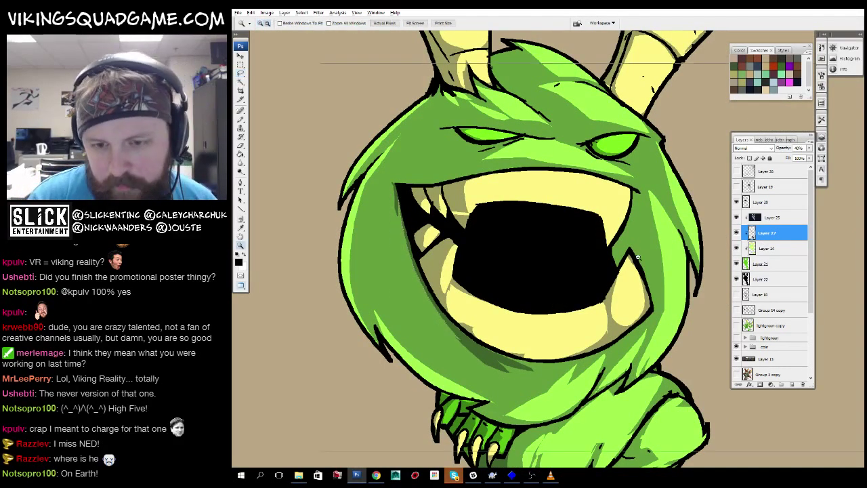
pyautogui.keyDown('alt'); pyautogui.click(559, 298); pyautogui.keyUp('alt')
pyautogui.keyDown('alt'); pyautogui.click(569, 305); pyautogui.keyUp('alt')
pyautogui.keyDown('alt'); pyautogui.click(581, 315); pyautogui.keyUp('alt')
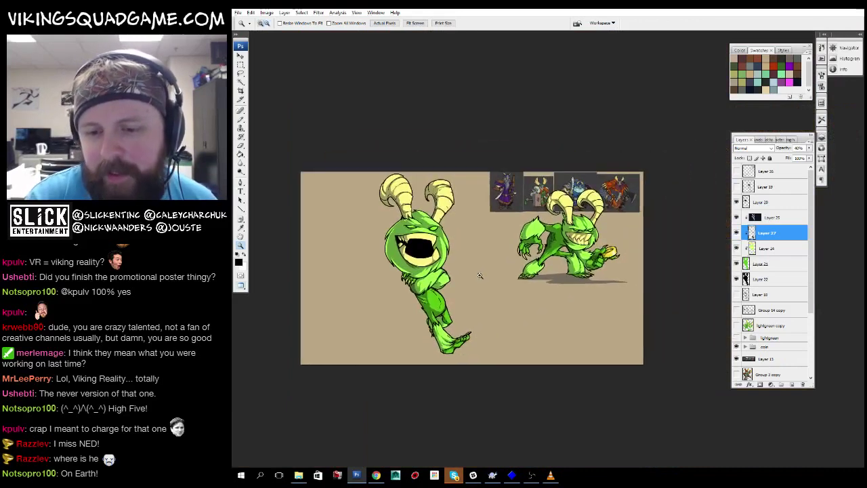
# Add a new layer above the Layer 20 line art and paint a white highlight in each of the monster's eyes.
pyautogui.moveTo(312, 135); pyautogui.dragTo(412, 216)
pyautogui.press('b')
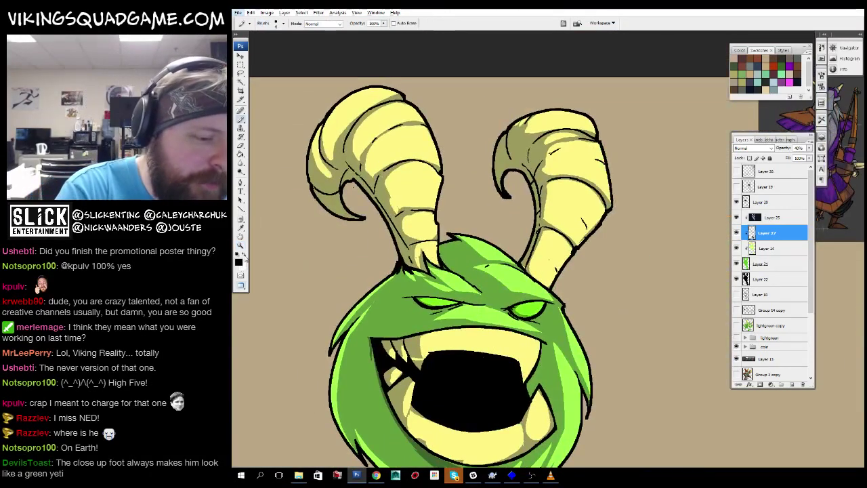
pyautogui.hotkey('ctrl', 'shift', 'alt', 'n')
pyautogui.press('z')
pyautogui.click(456, 237)
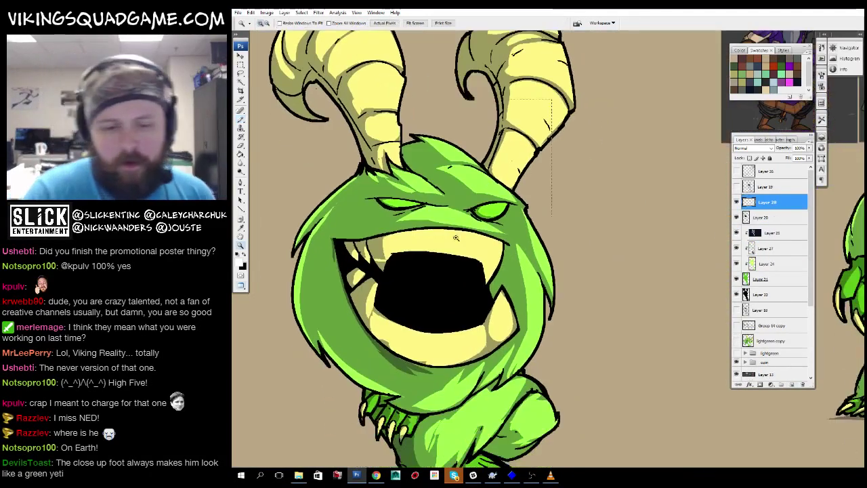
pyautogui.click(456, 238)
pyautogui.click(475, 309)
pyautogui.press('b')
pyautogui.moveTo(549, 277); pyautogui.dragTo(546, 305)
pyautogui.moveTo(553, 270); pyautogui.dragTo(839, 251)
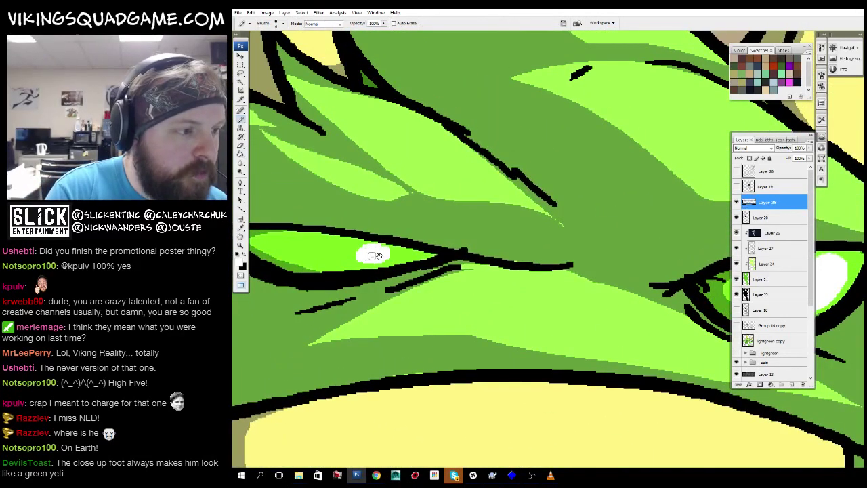
pyautogui.moveTo(378, 255); pyautogui.dragTo(515, 232)
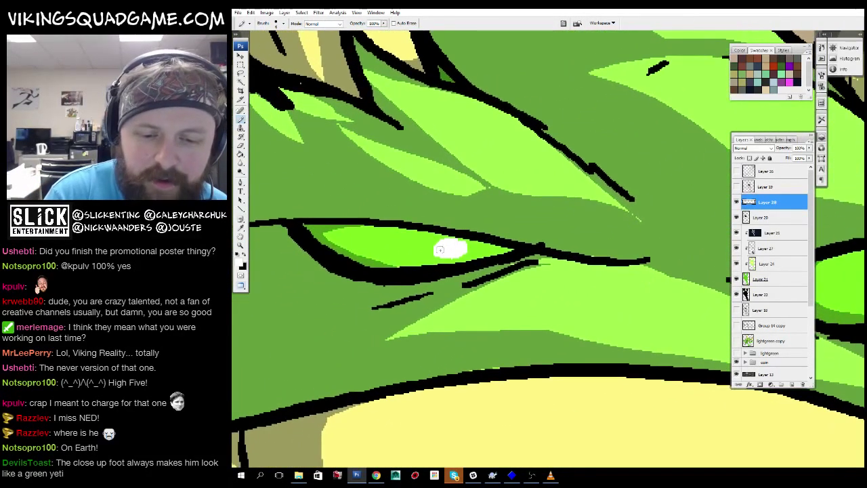
# Examine the white eye highlights on the whole figure and compare it with the crouching monster.
pyautogui.press('z')
pyautogui.keyDown('alt'); pyautogui.click(644, 239); pyautogui.keyUp('alt')
pyautogui.keyDown('alt'); pyautogui.click(664, 249); pyautogui.keyUp('alt')
pyautogui.keyDown('alt'); pyautogui.click(651, 261); pyautogui.keyUp('alt')
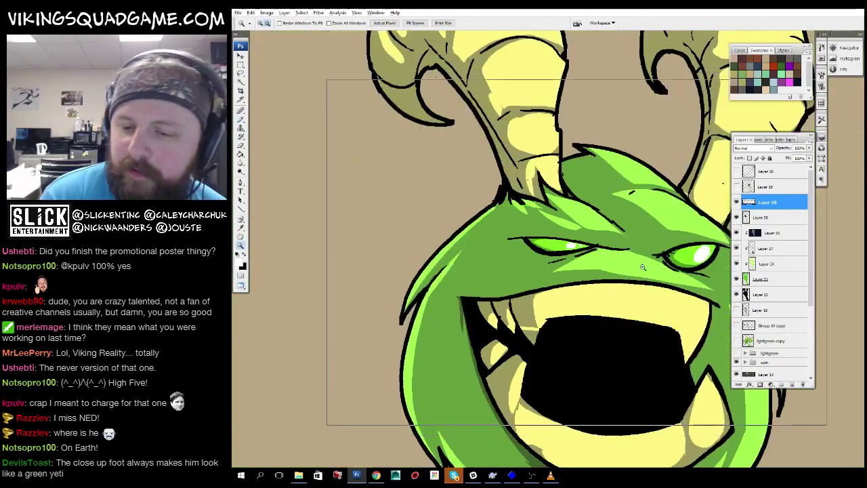
pyautogui.keyDown('alt'); pyautogui.click(659, 265); pyautogui.keyUp('alt')
pyautogui.keyDown('alt'); pyautogui.click(662, 271); pyautogui.keyUp('alt')
pyautogui.keyDown('alt'); pyautogui.click(662, 271); pyautogui.keyUp('alt')
pyautogui.keyDown('alt'); pyautogui.click(558, 348); pyautogui.keyUp('alt')
pyautogui.moveTo(557, 348); pyautogui.dragTo(528, 254)
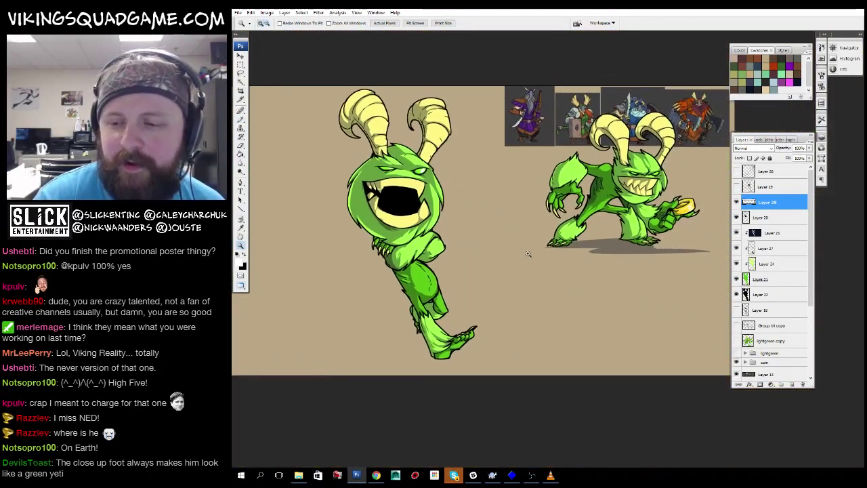
# Group the laughing monster's layers from Layer 28 to Layer 22, then merge a duplicate of the group and hide the original.
pyautogui.keyDown('shift'); pyautogui.click(747, 290); pyautogui.keyUp('shift')
pyautogui.moveTo(784, 201); pyautogui.dragTo(792, 384)
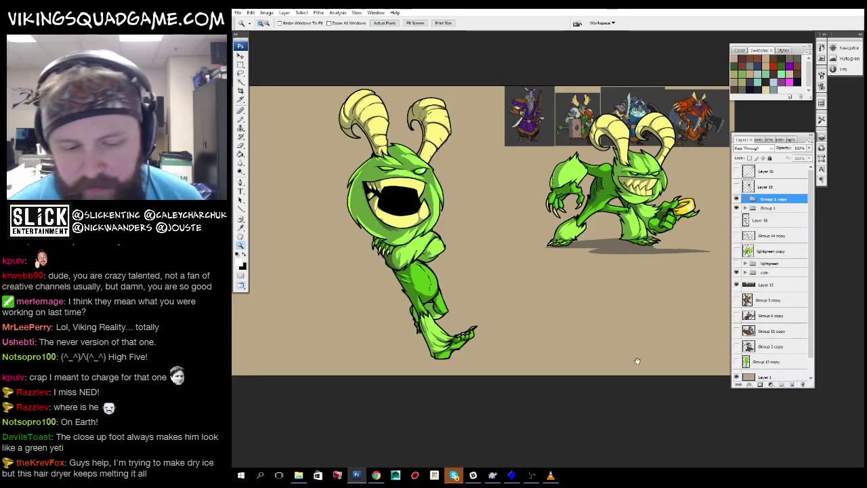
pyautogui.hotkey('ctrl', 'e')
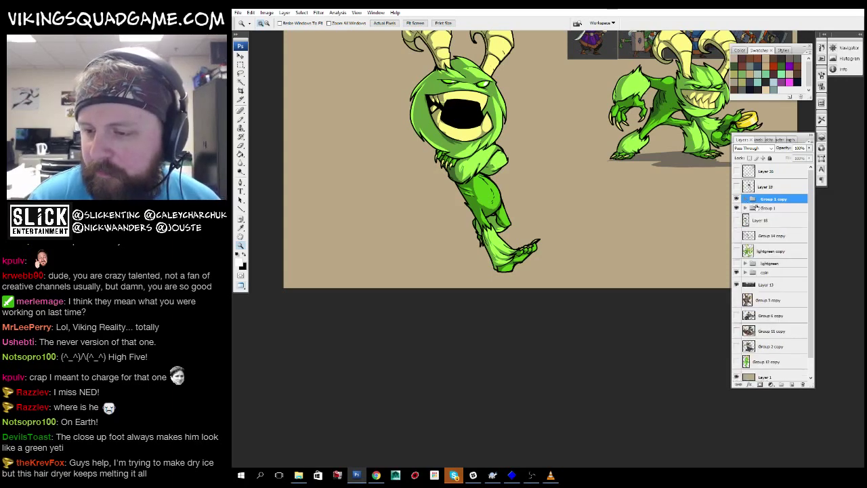
# Lasso a flat, pointed ground shadow under the standing foot and fill it with black on a new layer below Group 1 copy.
pyautogui.moveTo(684, 217); pyautogui.dragTo(722, 186)
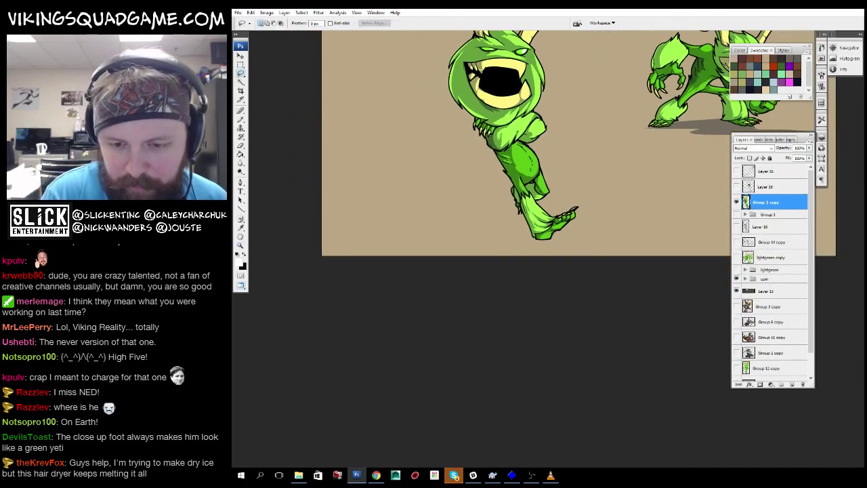
pyautogui.moveTo(509, 236); pyautogui.dragTo(474, 242)
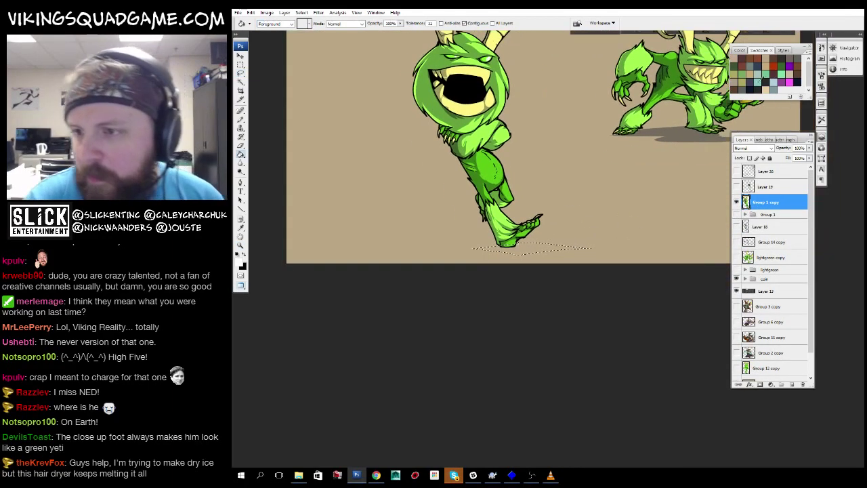
pyautogui.press('g')
pyautogui.click(775, 213)
pyautogui.hotkey('ctrl', 'shift', 'alt', 'n')
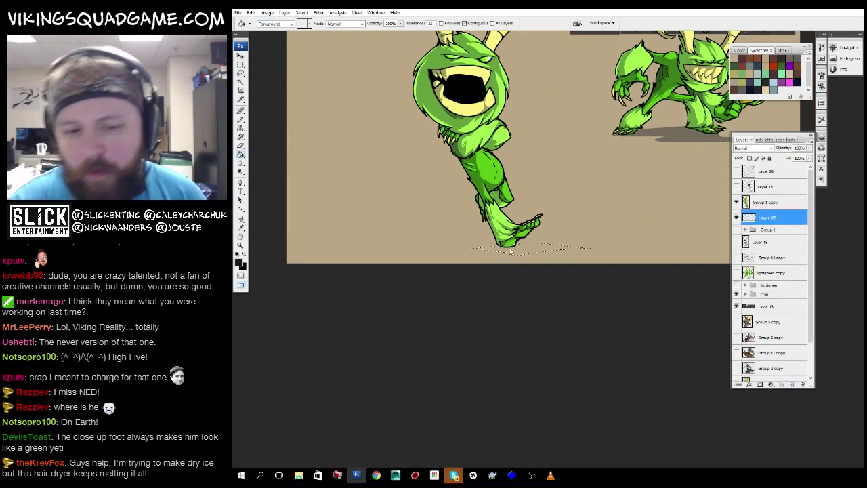
pyautogui.click(532, 248)
# Set the ground shadow layer's opacity to 40% and check it against the crouching monster's shadow.
pyautogui.press('z')
pyautogui.keyDown('alt'); pyautogui.click(586, 205); pyautogui.keyUp('alt')
pyautogui.keyDown('alt'); pyautogui.click(586, 205); pyautogui.keyUp('alt')
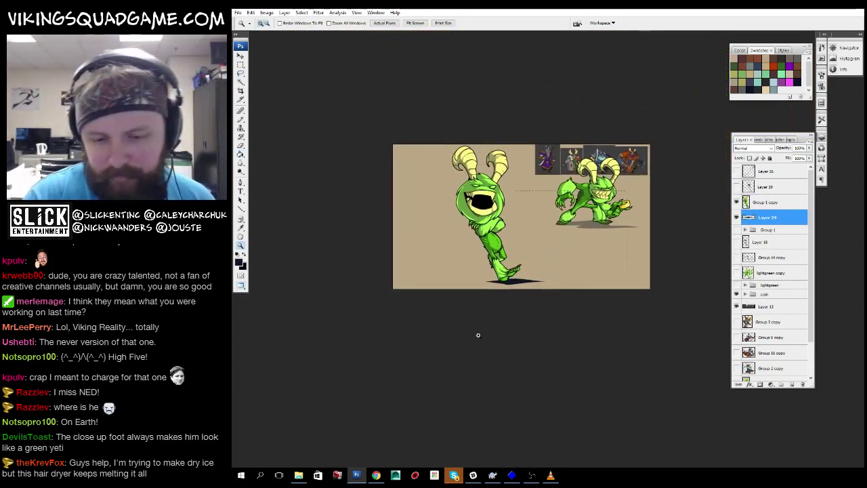
pyautogui.hotkey('ctrl', 'alt', '0')
pyautogui.press('3')
pyautogui.moveTo(467, 289); pyautogui.dragTo(523, 178)
pyautogui.moveTo(686, 224); pyautogui.dragTo(498, 273)
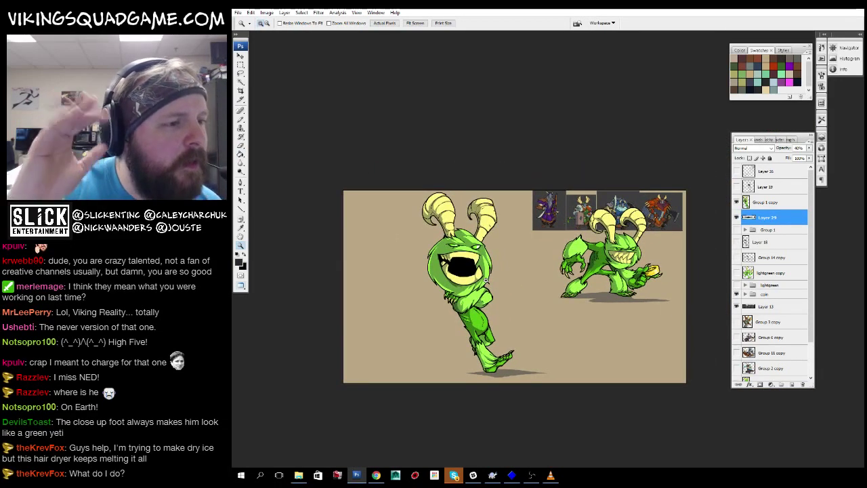
pyautogui.moveTo(486, 281)
pyautogui.mouseDown()
pyautogui.moveTo(503, 328)
pyautogui.moveTo(475, 325)
pyautogui.moveTo(481, 271)
pyautogui.mouseUp()
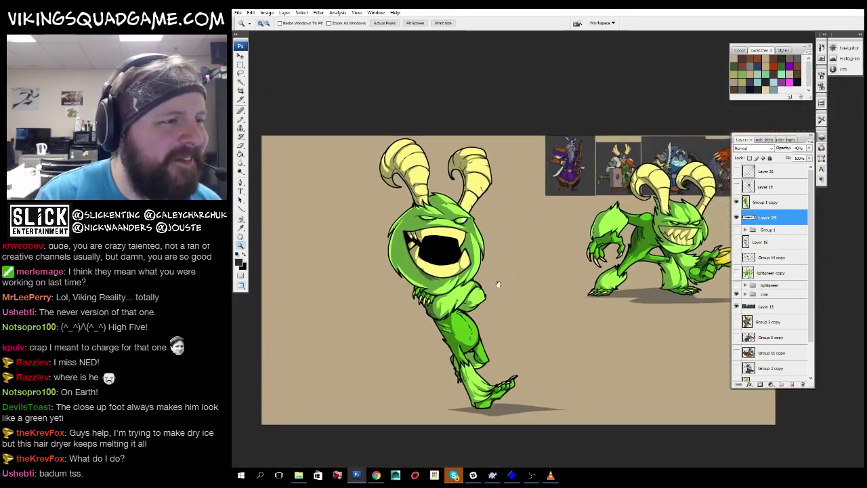
# Merge the flattened monster, Group 1 copy, with the ground shadow on Layer 29.
pyautogui.press('g')
pyautogui.hotkey('ctrl', '0')
pyautogui.click(759, 202)
pyautogui.hotkey('ctrl', 'e')
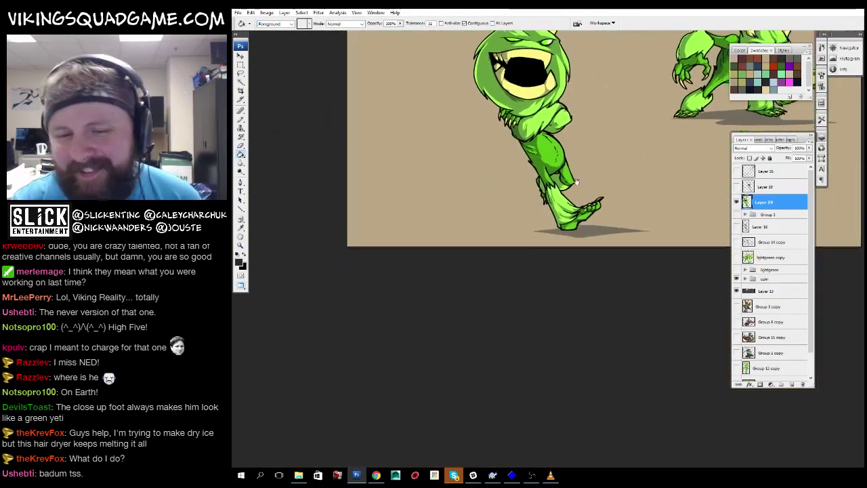
# Replace the muted shading colours on the merged monster's fur and teeth with more saturated green and yellow tones.
pyautogui.moveTo(584, 294); pyautogui.dragTo(591, 282)
pyautogui.moveTo(480, 321); pyautogui.dragTo(541, 313)
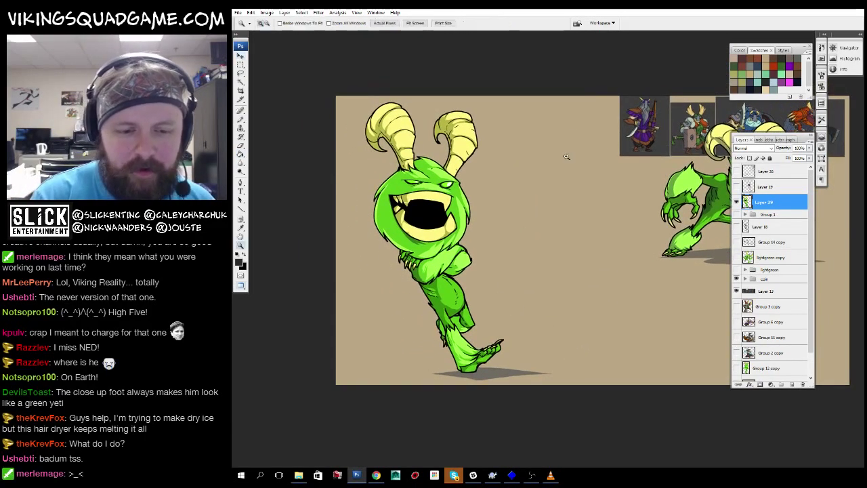
pyautogui.moveTo(495, 293); pyautogui.dragTo(508, 315)
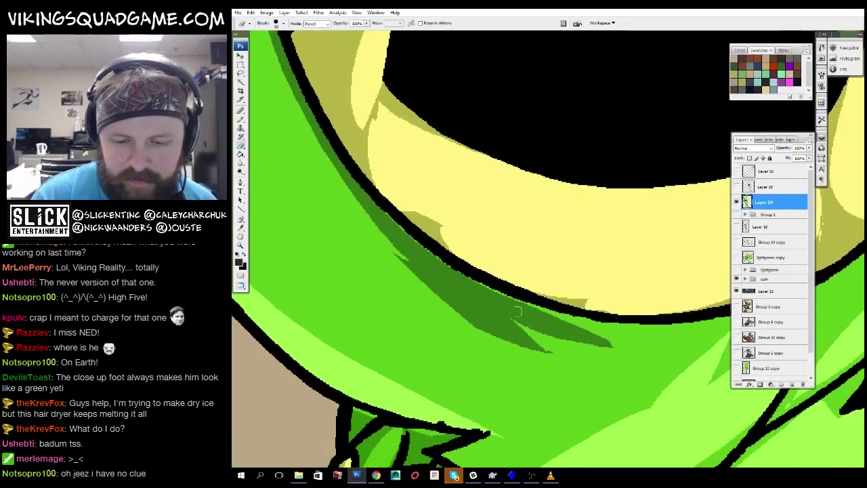
# Recolour the remaining dark green shading below the mouth and beside its corner with the fur's mid green.
pyautogui.press('g')
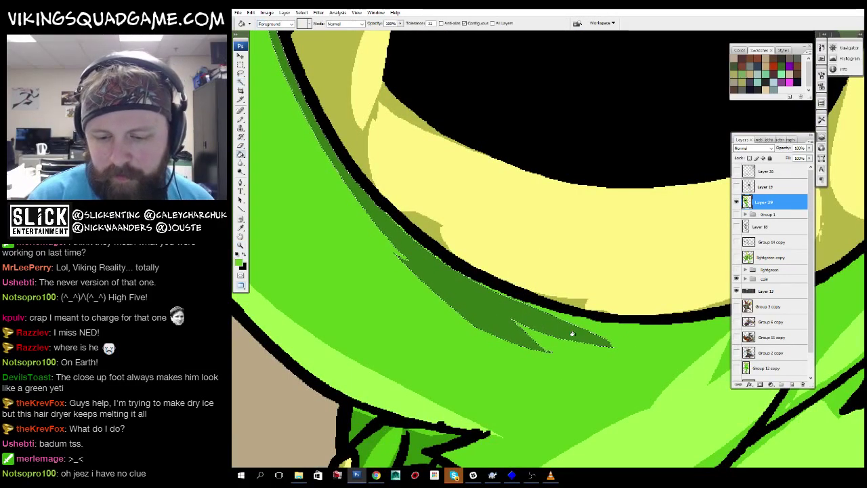
pyautogui.press('z')
pyautogui.keyDown('alt'); pyautogui.click(645, 332); pyautogui.keyUp('alt')
pyautogui.keyDown('alt'); pyautogui.click(644, 332); pyautogui.keyUp('alt')
pyautogui.keyDown('alt'); pyautogui.click(645, 331); pyautogui.keyUp('alt')
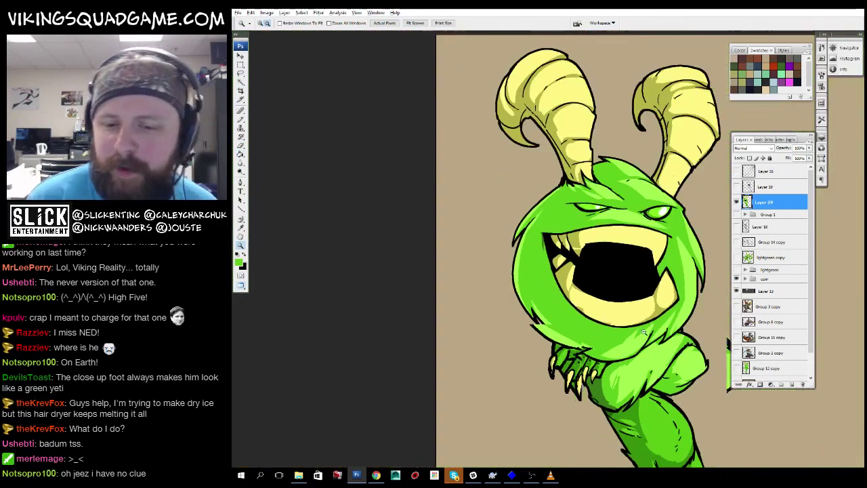
pyautogui.moveTo(545, 234)
pyautogui.mouseDown()
pyautogui.moveTo(553, 237)
pyautogui.moveTo(533, 289)
pyautogui.mouseUp()
pyautogui.press('b')
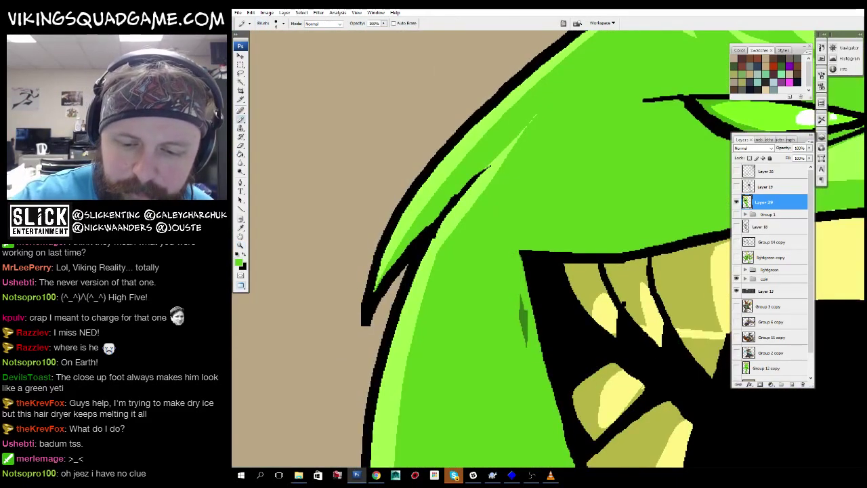
pyautogui.press('z')
pyautogui.keyDown('alt'); pyautogui.click(521, 322); pyautogui.keyUp('alt')
pyautogui.keyDown('alt'); pyautogui.click(520, 322); pyautogui.keyUp('alt')
pyautogui.keyDown('alt'); pyautogui.click(520, 322); pyautogui.keyUp('alt')
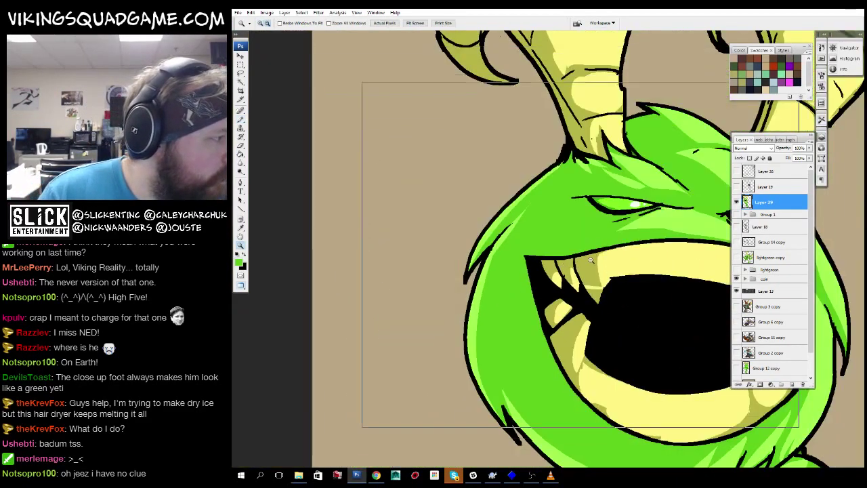
# Review the recoloured standing monster from its horns and face down to the foot and ground shadow.
pyautogui.click(542, 241)
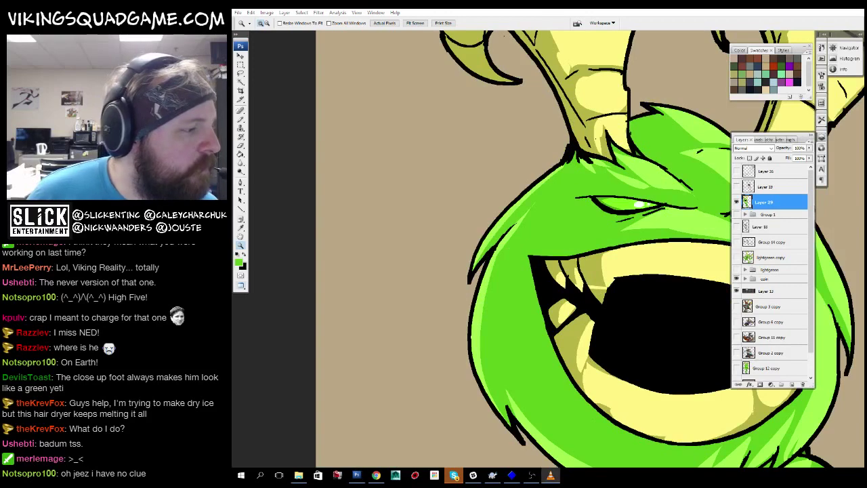
pyautogui.moveTo(501, 203); pyautogui.dragTo(439, 325)
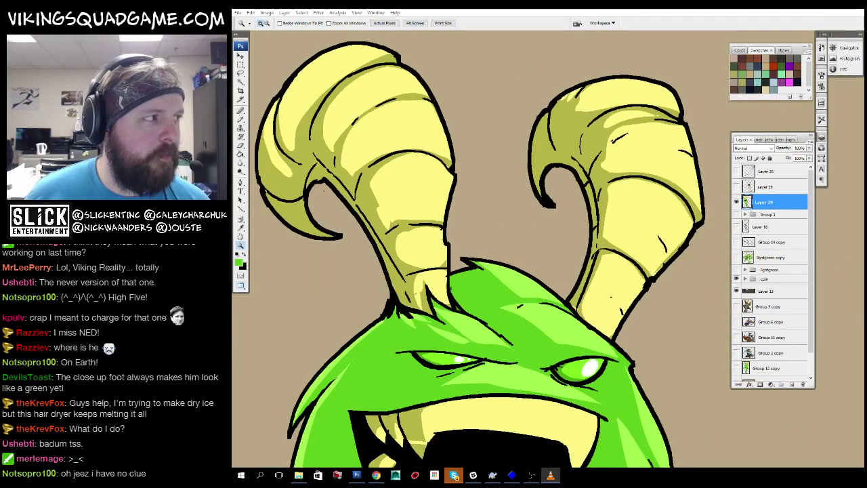
pyautogui.keyDown('alt'); pyautogui.click(545, 144); pyautogui.keyUp('alt')
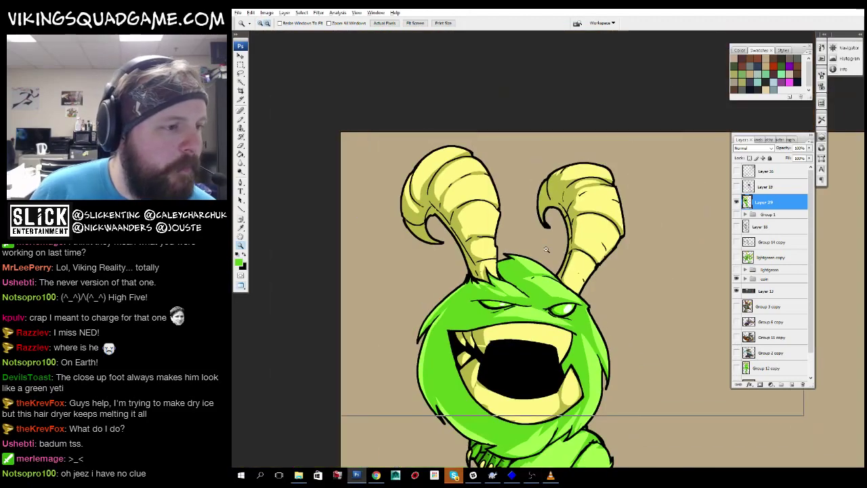
pyautogui.moveTo(514, 285); pyautogui.dragTo(424, 336)
pyautogui.keyDown('alt'); pyautogui.click(484, 203); pyautogui.keyUp('alt')
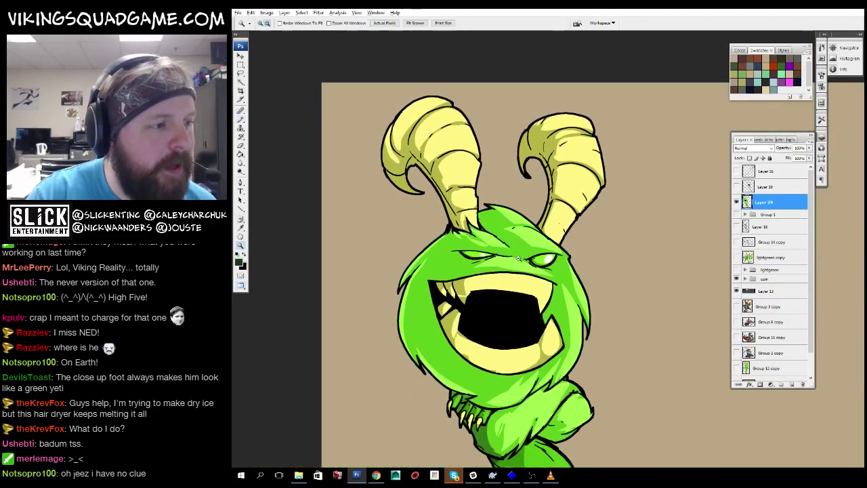
pyautogui.keyDown('alt'); pyautogui.click(474, 271); pyautogui.keyUp('alt')
pyautogui.click(527, 254)
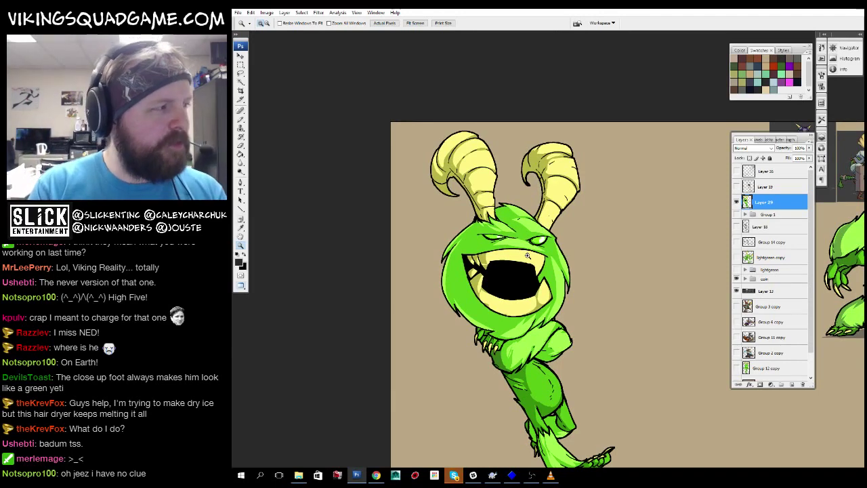
pyautogui.keyDown('alt'); pyautogui.click(527, 255); pyautogui.keyUp('alt')
pyautogui.scroll(-4, 528, 271)
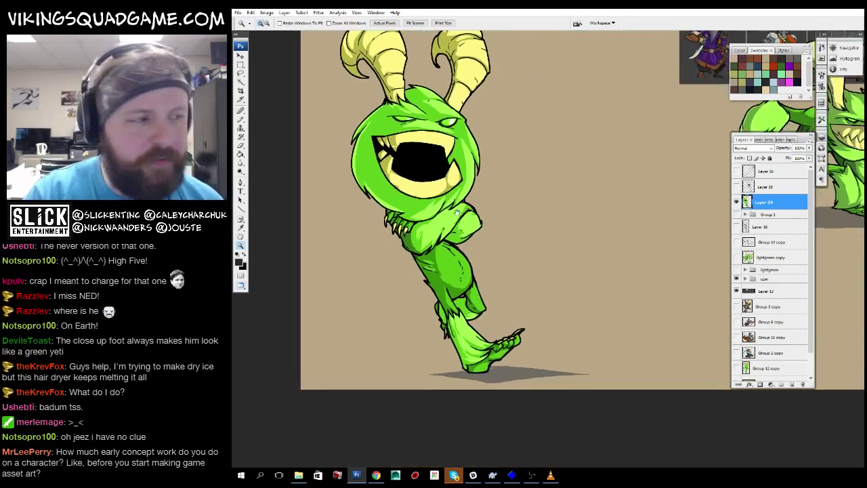
# Switch from LOKIBUILDER.psd to the warm-up sketch document kersketch2.psd and show it full screen.
pyautogui.press('v')
pyautogui.scroll(2, 527, 283)
pyautogui.press('f')
pyautogui.press('f')
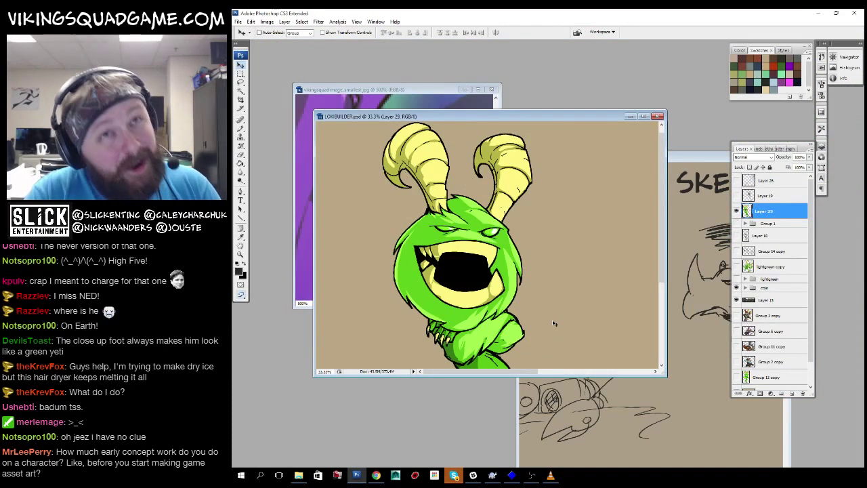
pyautogui.hotkey('ctrl', 'Tab')
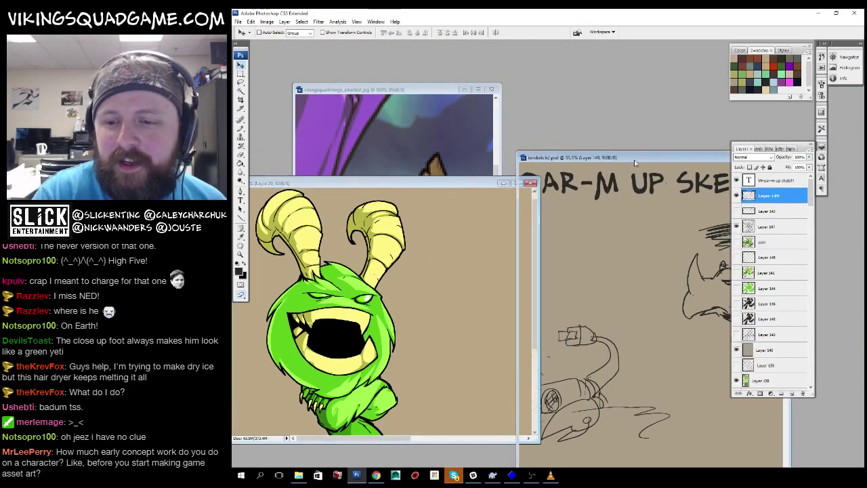
pyautogui.press('f')
# Hide the sketch on Layer 149, then show and select the winged green monster on Layer 141.
pyautogui.click(736, 186)
pyautogui.click(736, 233)
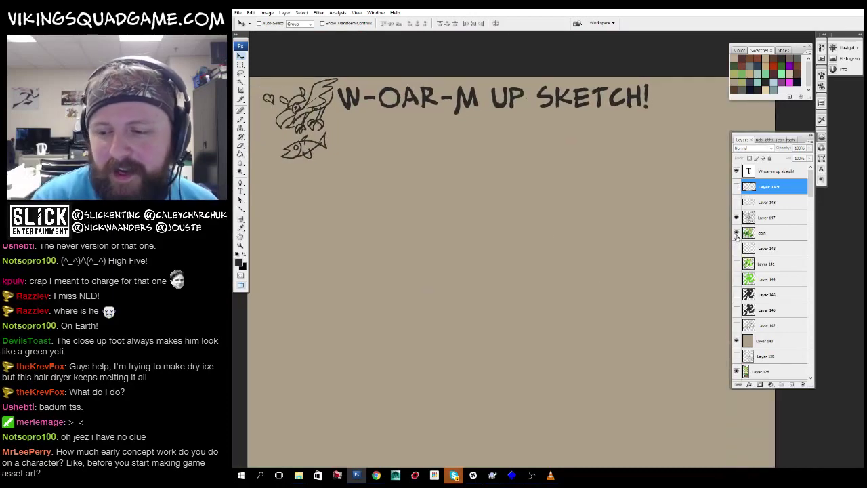
pyautogui.press('z')
pyautogui.hotkey('ctrl', '-')
pyautogui.click(736, 233)
pyautogui.click(737, 263)
pyautogui.click(772, 264)
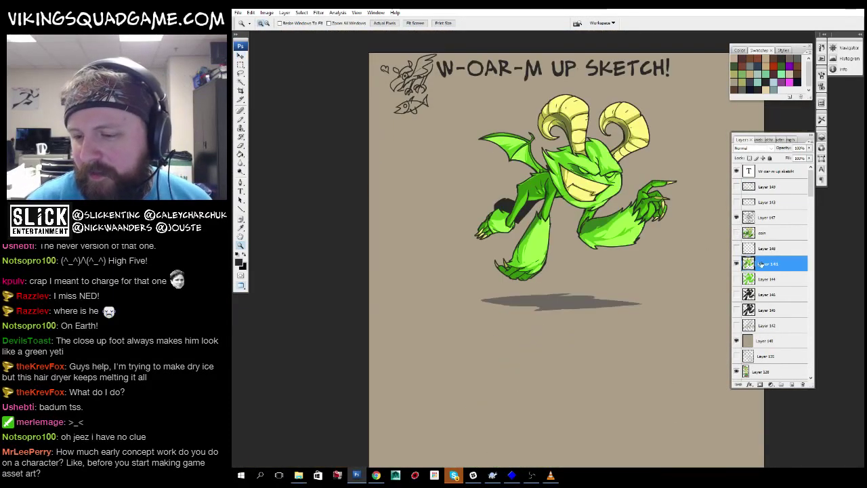
# Compare the standing monster in LOKIBUILDER.psd with the winged green monster in kersketch2.psd.
pyautogui.press('v')
pyautogui.press('f')
pyautogui.press('f')
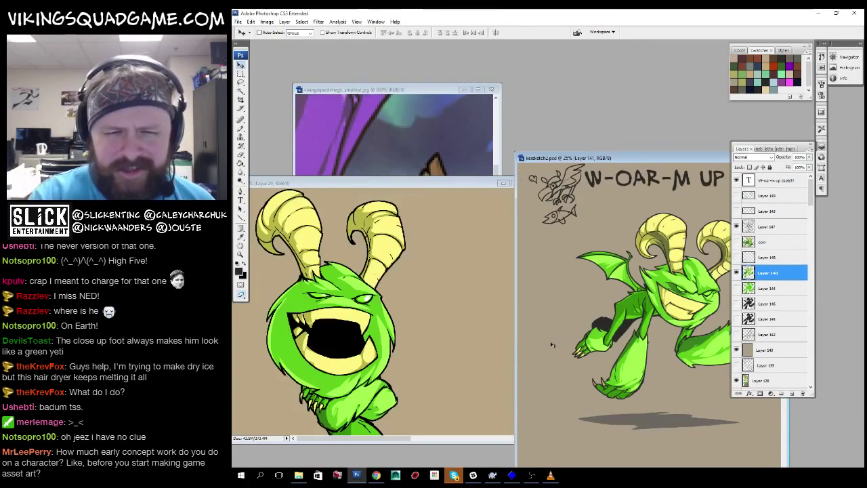
pyautogui.hotkey('ctrl', 'Tab')
pyautogui.press('f')
pyautogui.press('b')
pyautogui.moveTo(607, 216)
pyautogui.mouseDown()
pyautogui.moveTo(513, 347)
pyautogui.moveTo(589, 283)
pyautogui.moveTo(638, 258)
pyautogui.mouseUp()
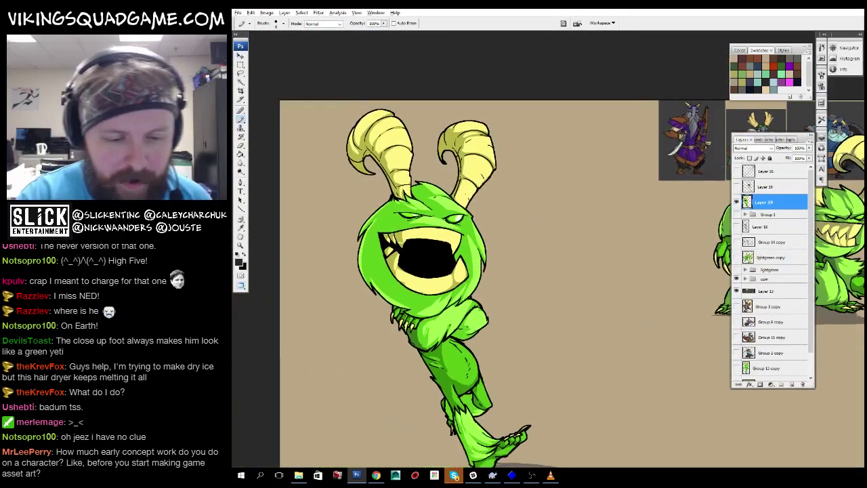
pyautogui.press('f')
pyautogui.hotkey('ctrl', 'Tab')
pyautogui.press('f')
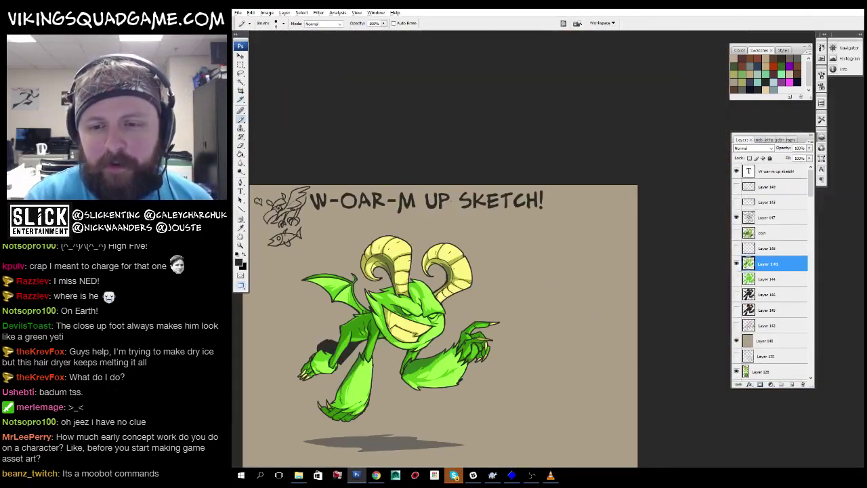
pyautogui.moveTo(587, 275); pyautogui.dragTo(531, 428)
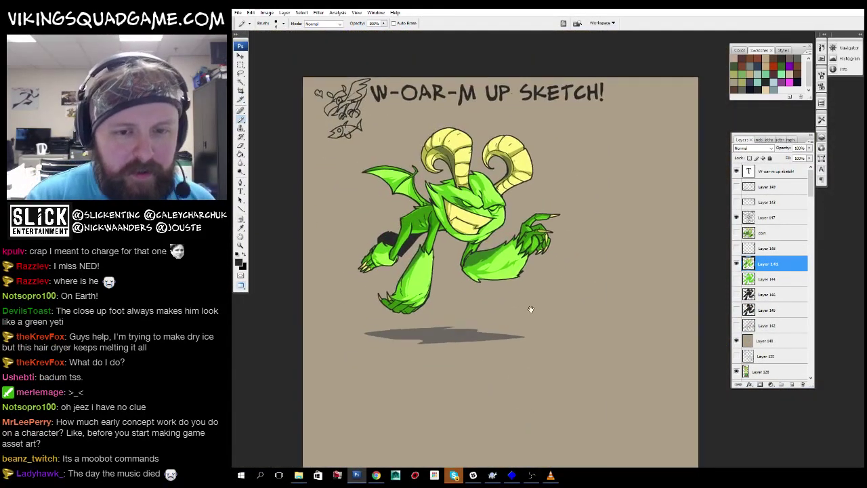
pyautogui.moveTo(530, 310); pyautogui.dragTo(529, 343)
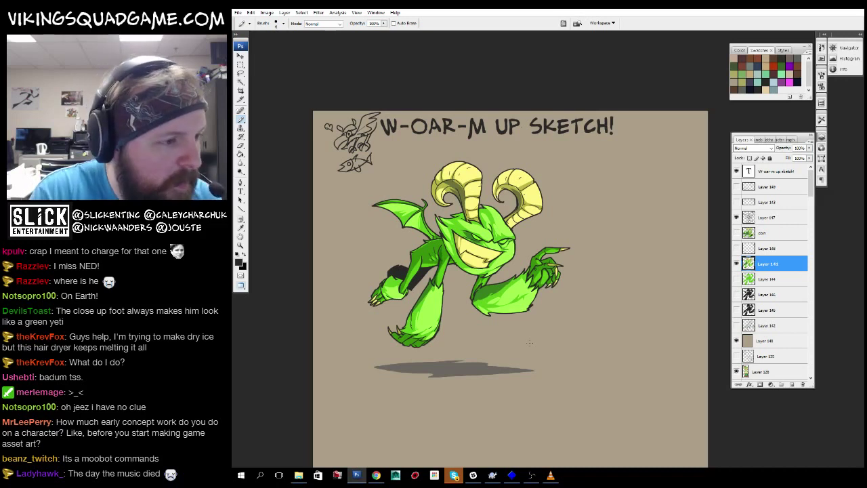
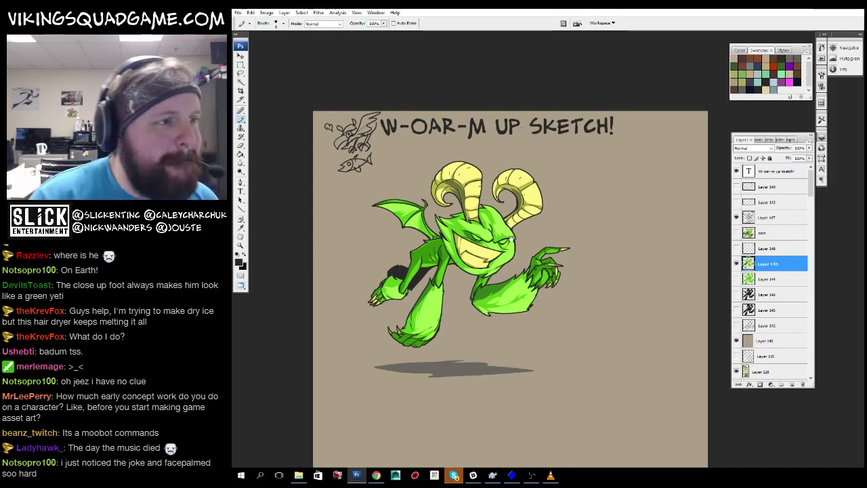
# Return to LOKIBUILDER.psd and hide the finished standing monster on Layer 29.
pyautogui.hotkey('ctrl', '-')
pyautogui.hotkey('ctrl', 'Tab')
pyautogui.press('f')
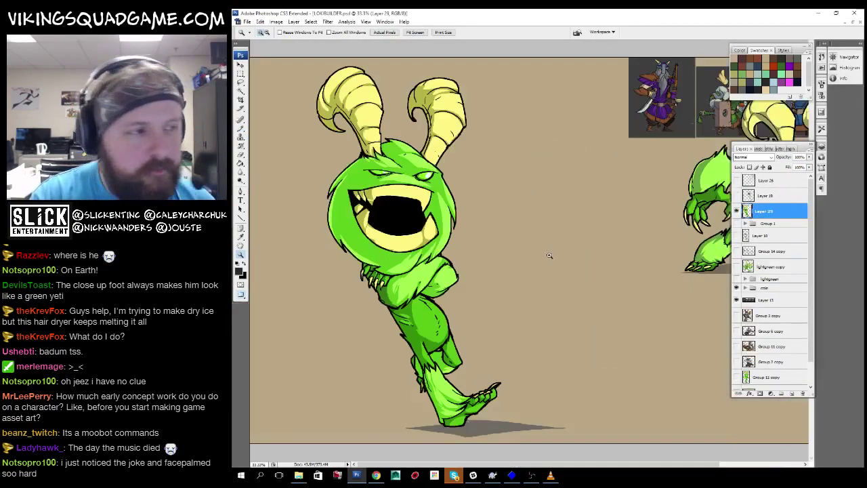
pyautogui.press('f')
pyautogui.hotkey('ctrl', '+')
pyautogui.hotkey('ctrl', '+')
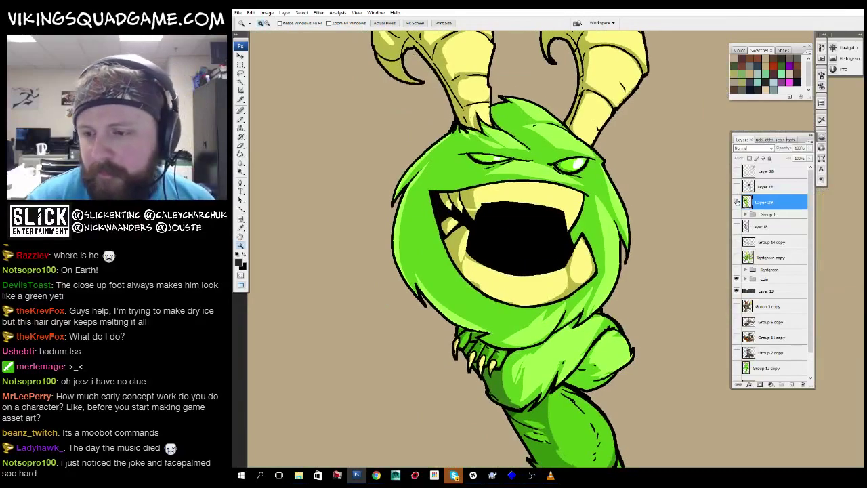
pyautogui.moveTo(599, 341)
pyautogui.mouseDown()
pyautogui.moveTo(480, 375)
pyautogui.moveTo(499, 285)
pyautogui.mouseUp()
pyautogui.hotkey('ctrl', '-')
pyautogui.press('b')
pyautogui.keyDown('alt'); pyautogui.click(437, 197); pyautogui.keyUp('alt')
pyautogui.moveTo(642, 271)
pyautogui.mouseDown()
pyautogui.moveTo(357, 262)
pyautogui.moveTo(369, 407)
pyautogui.moveTo(401, 242)
pyautogui.moveTo(645, 187)
pyautogui.moveTo(754, 201)
pyautogui.mouseUp()
pyautogui.hotkey('ctrl', '-')
pyautogui.hotkey('ctrl', '+')
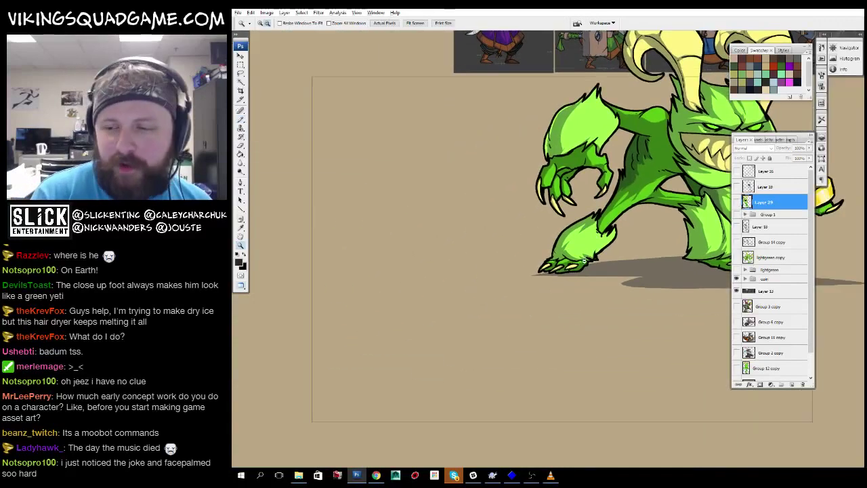
# Show the rough sketches on Group 14 copy and lasso the crouching monster.
pyautogui.hotkey('ctrl', '-')
pyautogui.hotkey('ctrl', '-')
pyautogui.click(736, 242)
pyautogui.click(773, 242)
pyautogui.press('v')
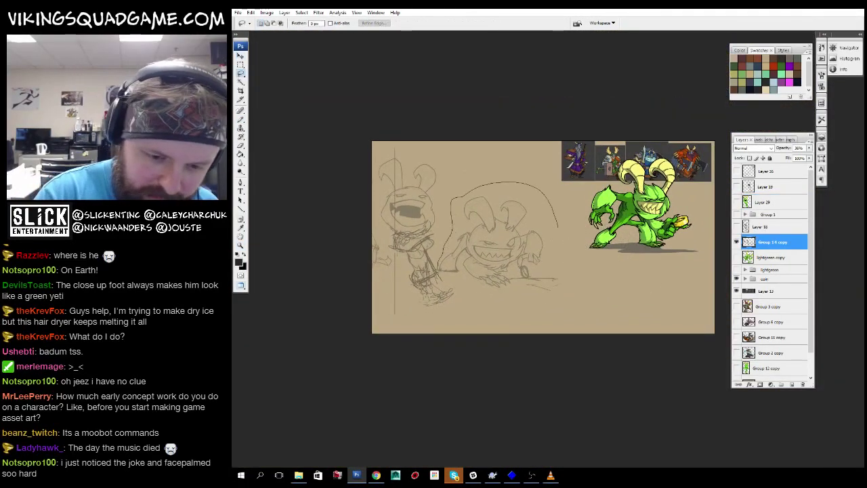
# Copy the lassoed crouching monster onto its own layer, move it aside and hide Group 14 copy.
pyautogui.hotkey('ctrl', 'j')
pyautogui.press('v')
pyautogui.moveTo(556, 213); pyautogui.dragTo(600, 203)
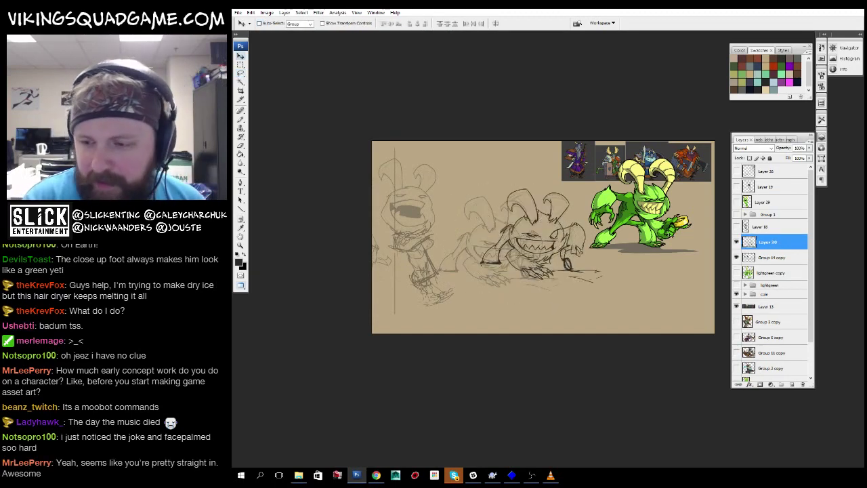
pyautogui.click(737, 258)
pyautogui.moveTo(575, 271); pyautogui.dragTo(517, 269)
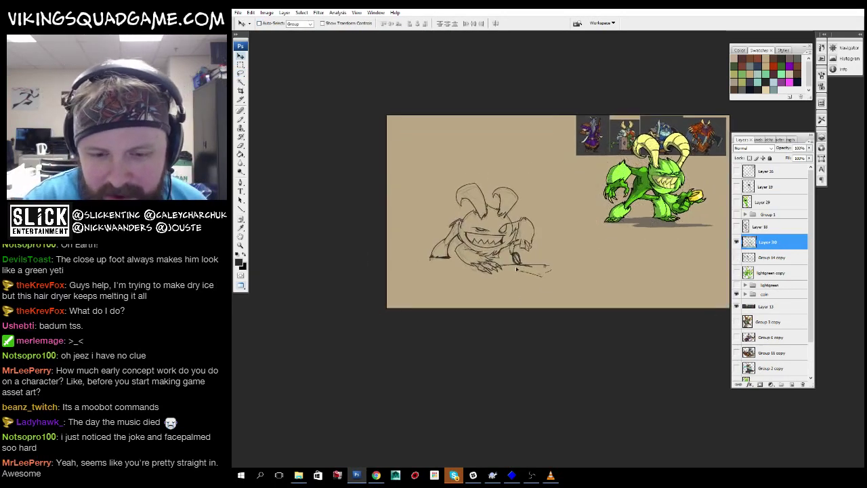
# Lower the opacity of the copied crouching monster sketch layer to 30%.
pyautogui.press('z')
pyautogui.moveTo(420, 146); pyautogui.dragTo(610, 271)
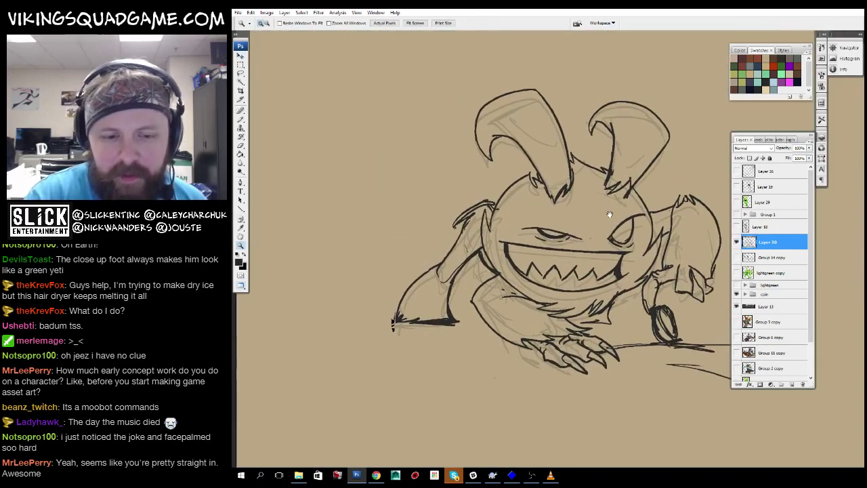
pyautogui.moveTo(533, 265)
pyautogui.mouseDown()
pyautogui.moveTo(476, 251)
pyautogui.moveTo(354, 332)
pyautogui.mouseUp()
pyautogui.press('z')
pyautogui.keyDown('alt'); pyautogui.click(457, 286); pyautogui.keyUp('alt')
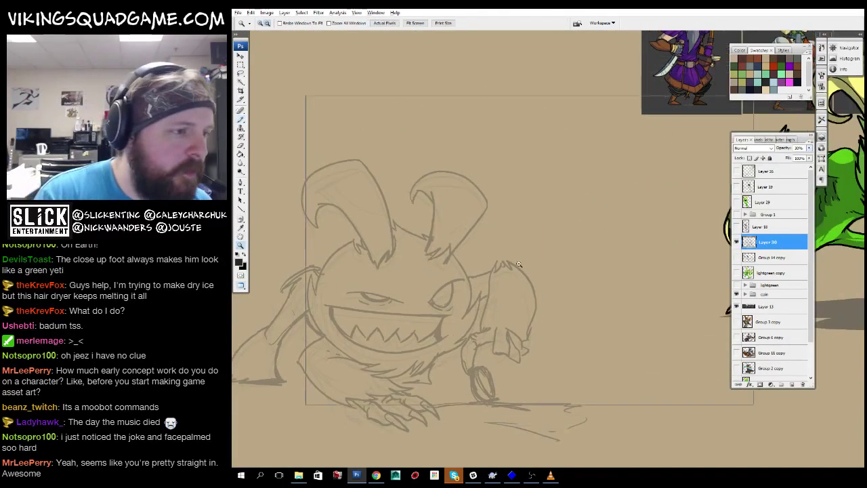
# Scale up the faded crouching monster sketch with Free Transform.
pyautogui.moveTo(458, 285); pyautogui.dragTo(497, 304)
pyautogui.hotkey('ctrl', 't')
pyautogui.moveTo(673, 168)
pyautogui.mouseDown()
pyautogui.moveTo(739, 125)
pyautogui.moveTo(719, 129)
pyautogui.mouseUp()
pyautogui.press('Return')
pyautogui.press('z')
pyautogui.click(529, 343)
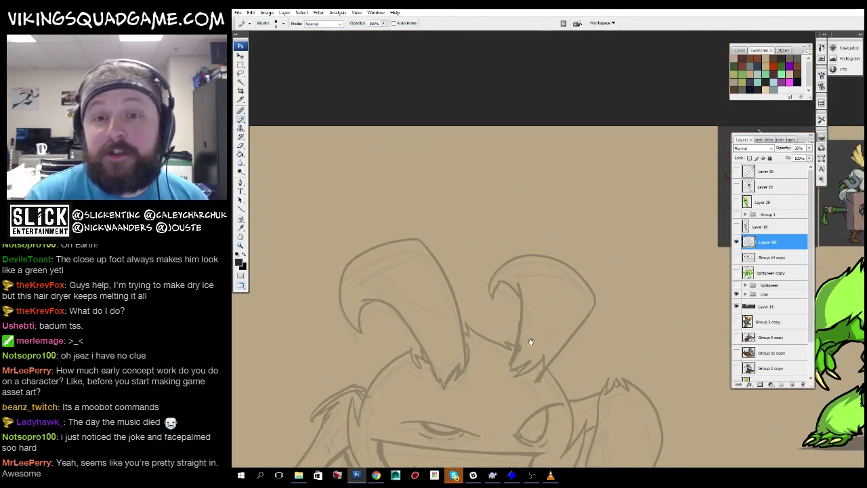
# Examine the purple archer and hammer-wielding Viking reference characters, and return to the crouching monster sketch.
pyautogui.press('f')
pyautogui.press('f')
pyautogui.press('b')
pyautogui.press('z')
pyautogui.keyDown('alt'); pyautogui.click(495, 287); pyautogui.keyUp('alt')
pyautogui.click(495, 287)
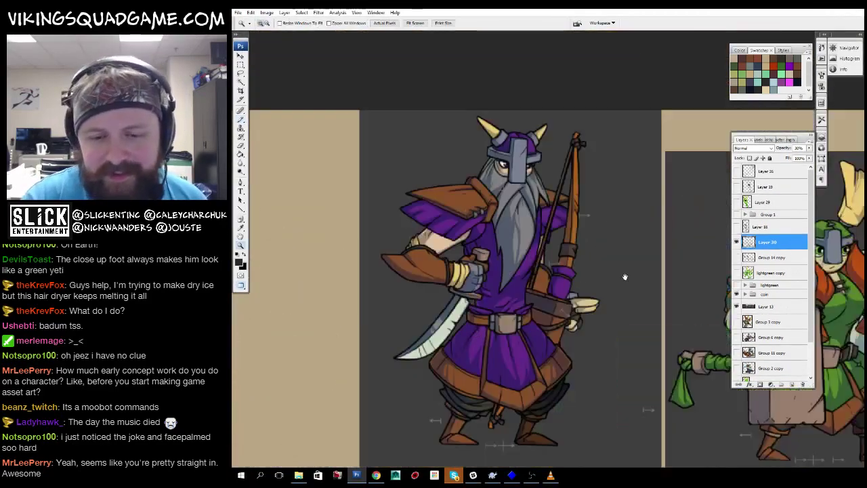
pyautogui.keyDown('alt'); pyautogui.click(495, 326); pyautogui.keyUp('alt')
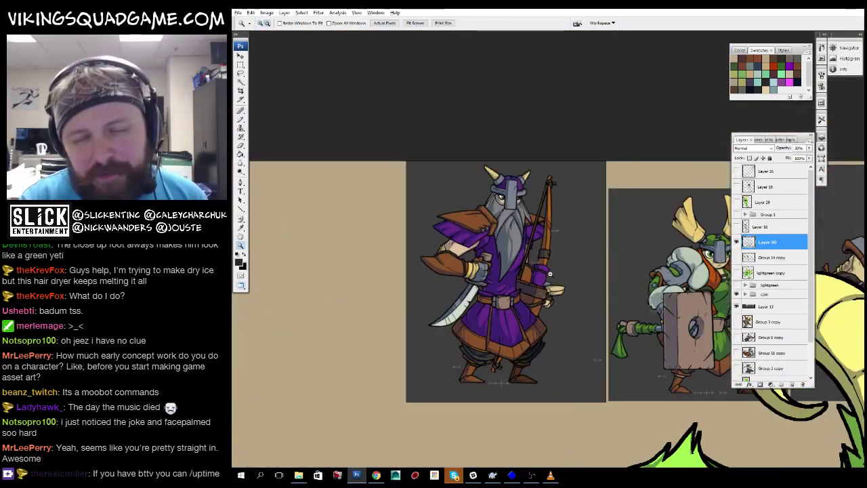
pyautogui.hscroll(5, 550, 274)
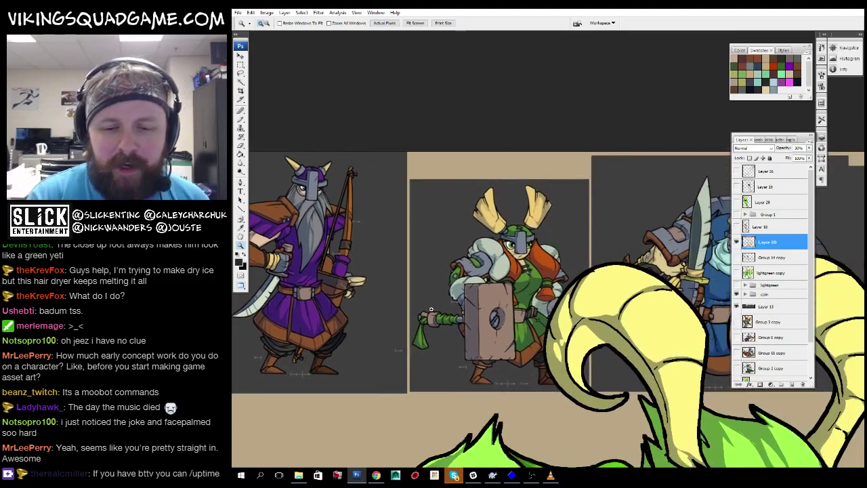
pyautogui.hscroll(-5, 431, 308)
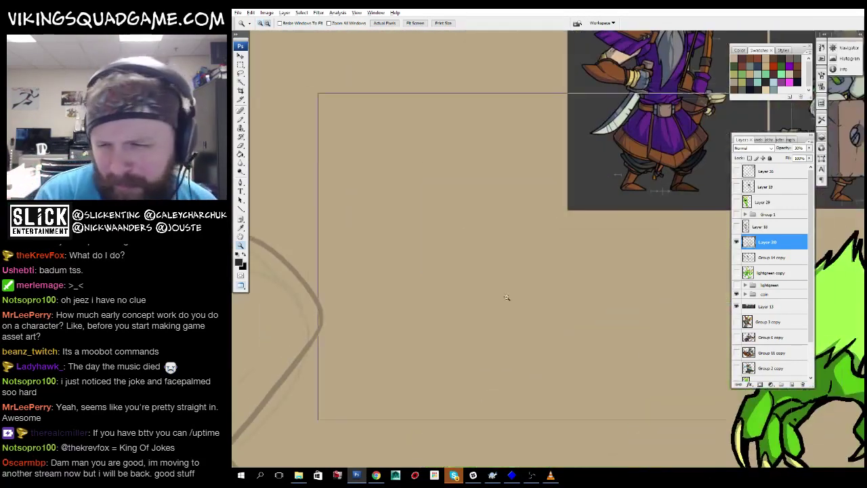
pyautogui.scroll(-3, 431, 370)
pyautogui.scroll(-6, 431, 369)
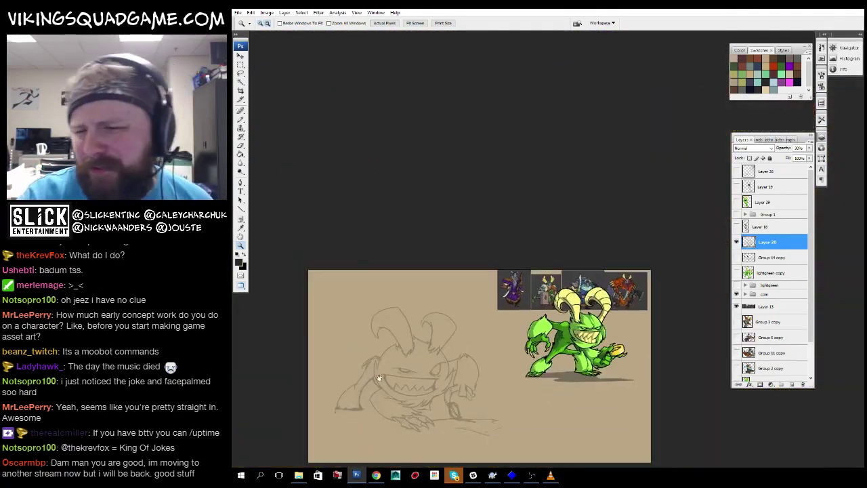
pyautogui.moveTo(496, 256); pyautogui.dragTo(546, 234)
pyautogui.scroll(4, 485, 322)
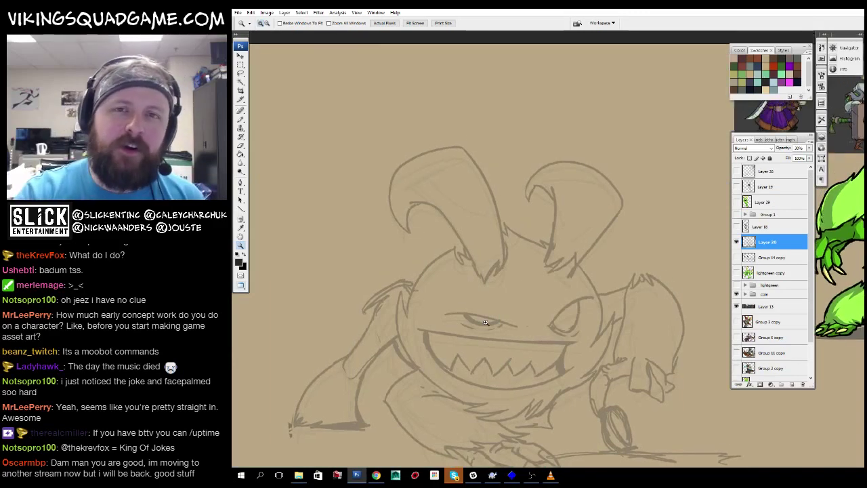
pyautogui.scroll(3, 485, 323)
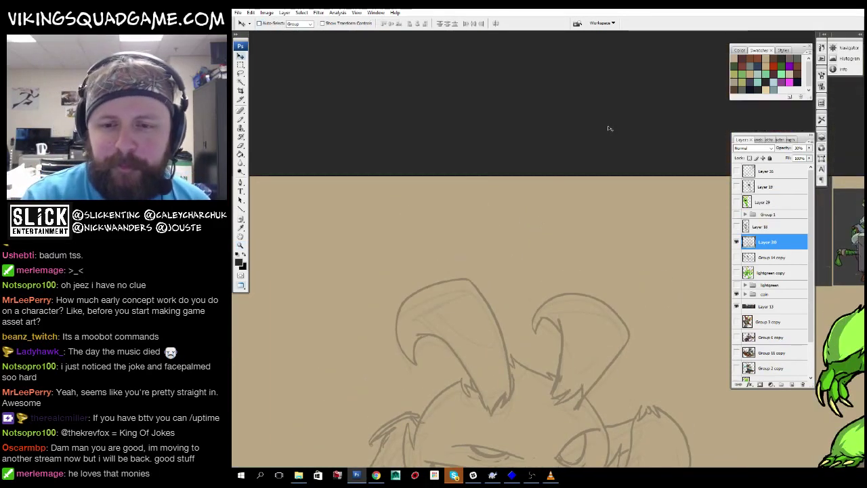
pyautogui.press('f')
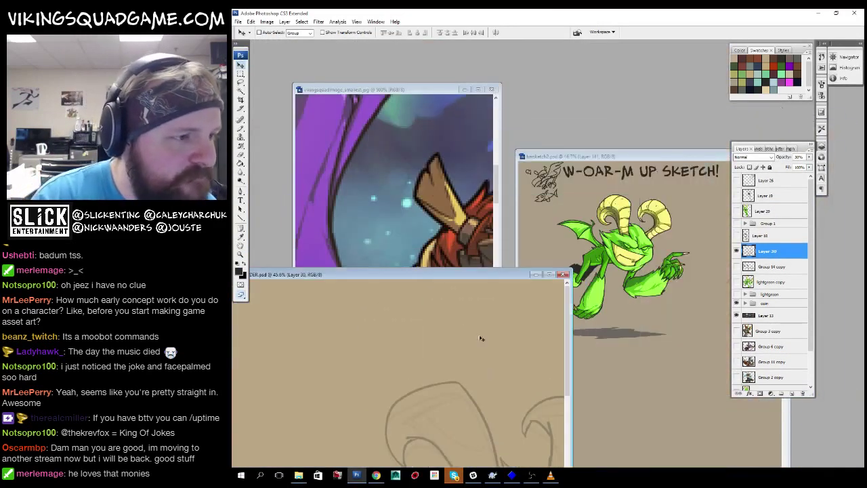
pyautogui.press('f')
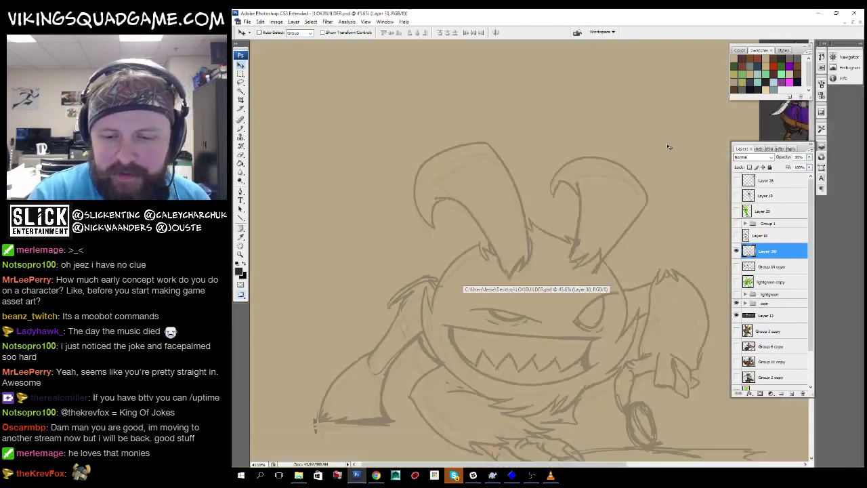
pyautogui.scroll(-2, 593, 373)
pyautogui.press('f')
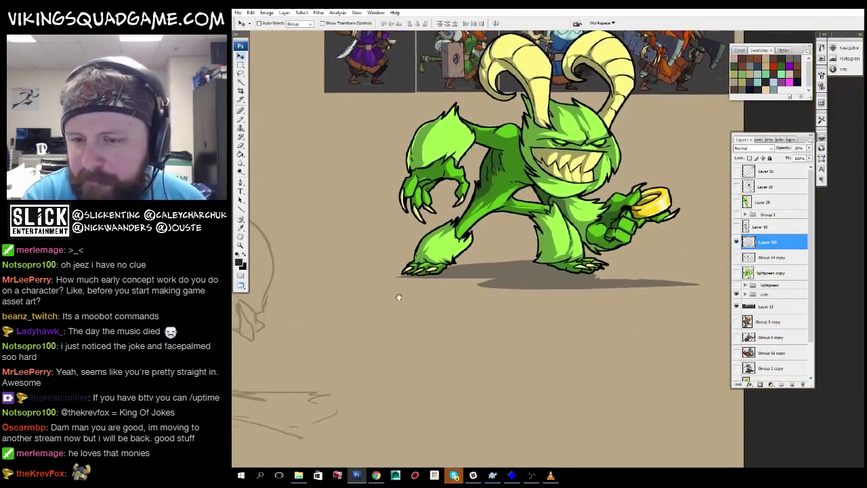
pyautogui.press('z')
pyautogui.click(473, 266)
pyautogui.press('f')
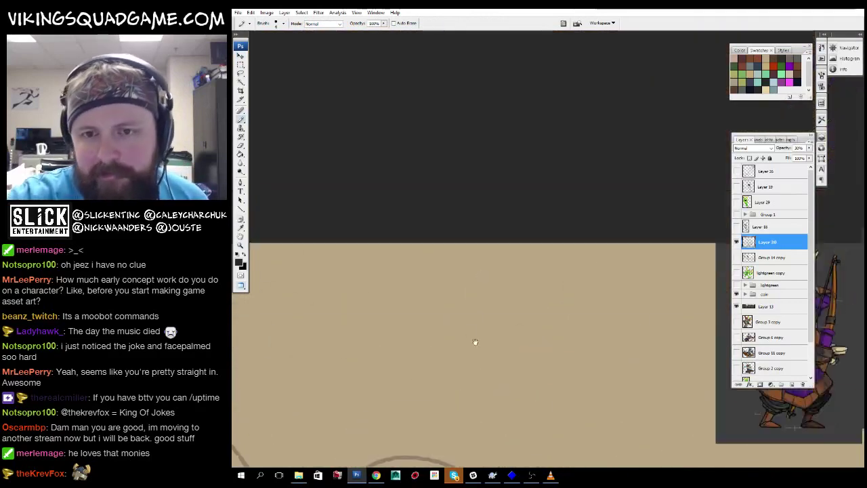
pyautogui.scroll(-3, 525, 149)
pyautogui.press('b')
pyautogui.rightClick(574, 192)
pyautogui.scroll(2, 630, 285)
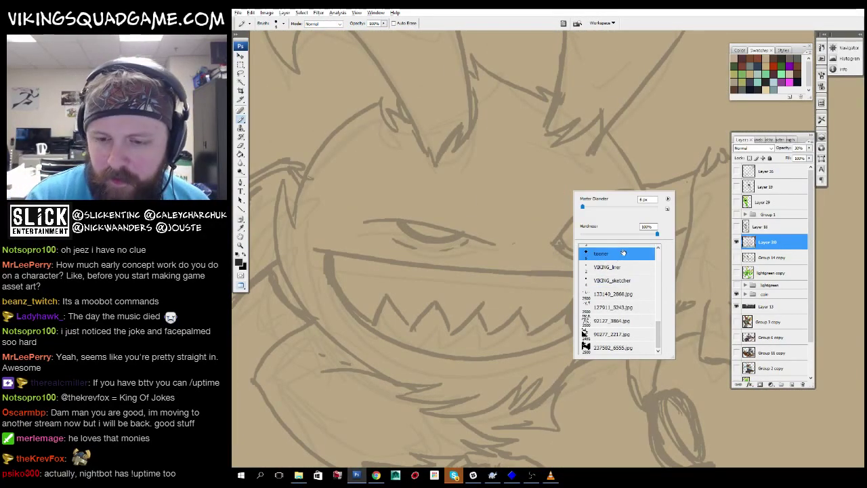
pyautogui.press('z')
pyautogui.keyDown('alt'); pyautogui.click(622, 252); pyautogui.keyUp('alt')
pyautogui.keyDown('alt'); pyautogui.click(519, 264); pyautogui.keyUp('alt')
pyautogui.keyDown('alt'); pyautogui.click(519, 264); pyautogui.keyUp('alt')
pyautogui.keyDown('alt'); pyautogui.click(506, 350); pyautogui.keyUp('alt')
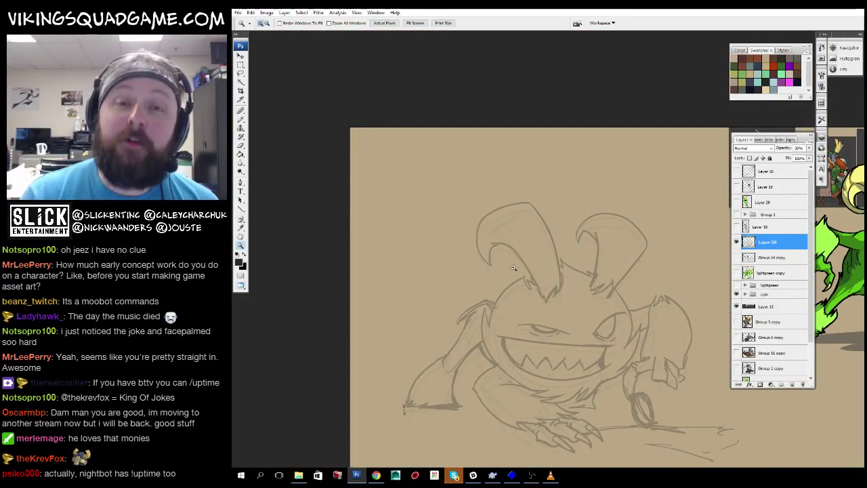
pyautogui.moveTo(538, 254)
pyautogui.mouseDown()
pyautogui.moveTo(518, 250)
pyautogui.moveTo(513, 230)
pyautogui.mouseUp()
pyautogui.press('b')
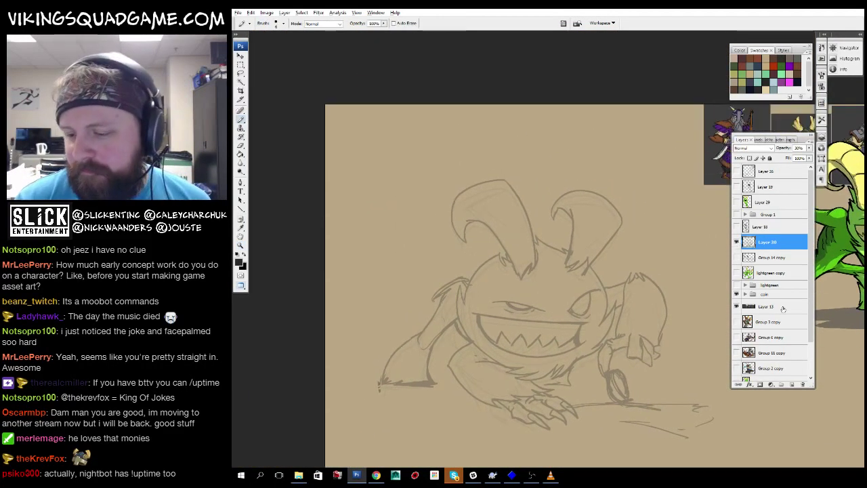
# Lower the crouching monster sketch layer's opacity further and adjust the sketch's size and position with Free Transform.
pyautogui.scroll(-4, 567, 201)
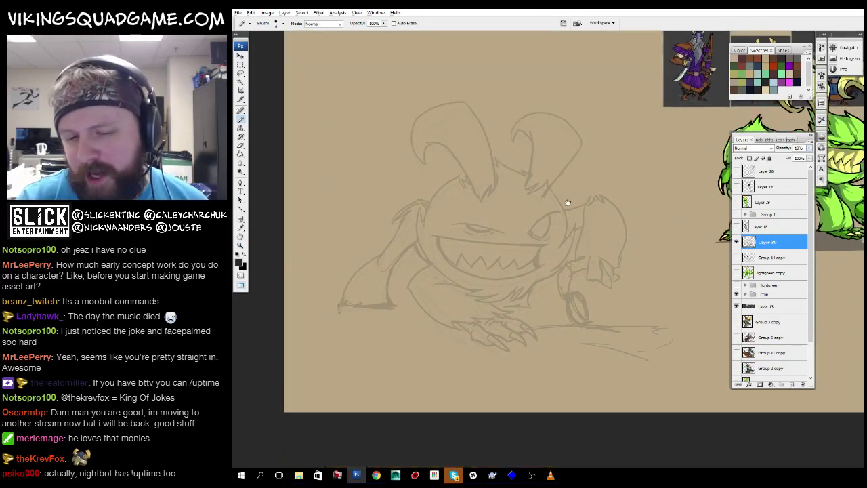
pyautogui.hotkey('ctrl', 't')
pyautogui.scroll(1, 677, 231)
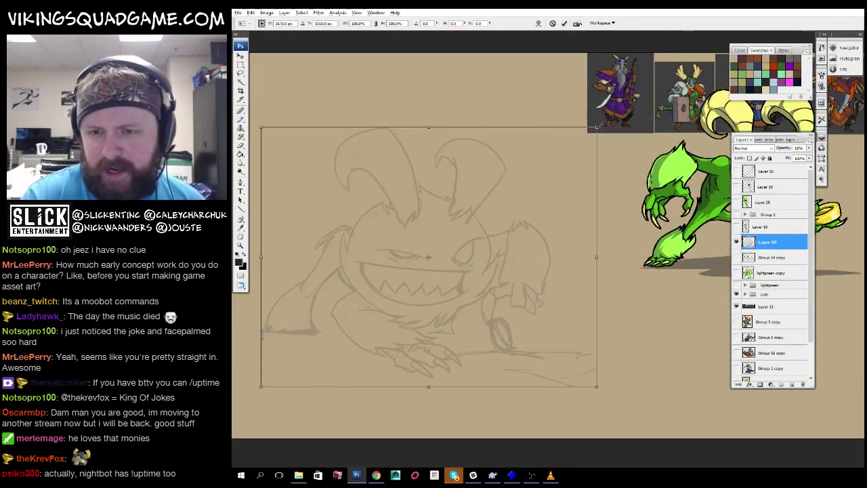
pyautogui.moveTo(483, 366); pyautogui.dragTo(484, 325)
pyautogui.press('Return')
pyautogui.hotkey('ctrl', 't')
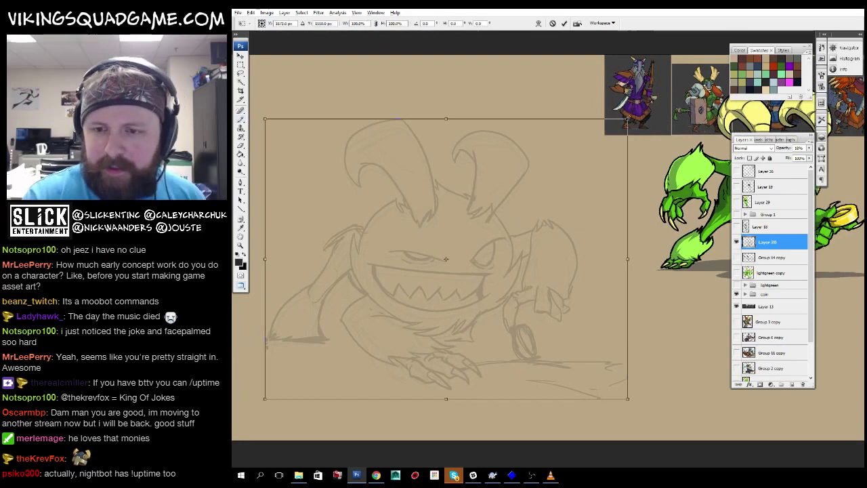
pyautogui.moveTo(603, 116); pyautogui.dragTo(596, 145)
pyautogui.press('Return')
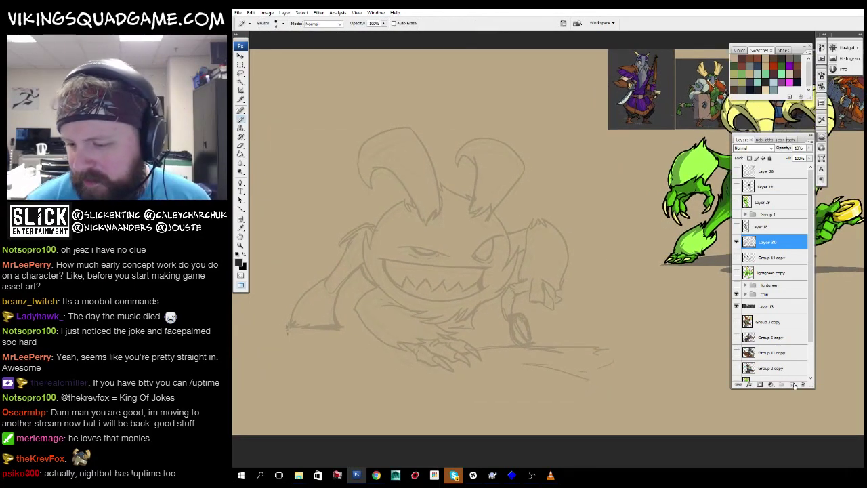
# Add a new empty layer above the faded crouching monster sketch for the line art.
pyautogui.click(792, 385)
pyautogui.scroll(2, 436, 355)
pyautogui.press('z')
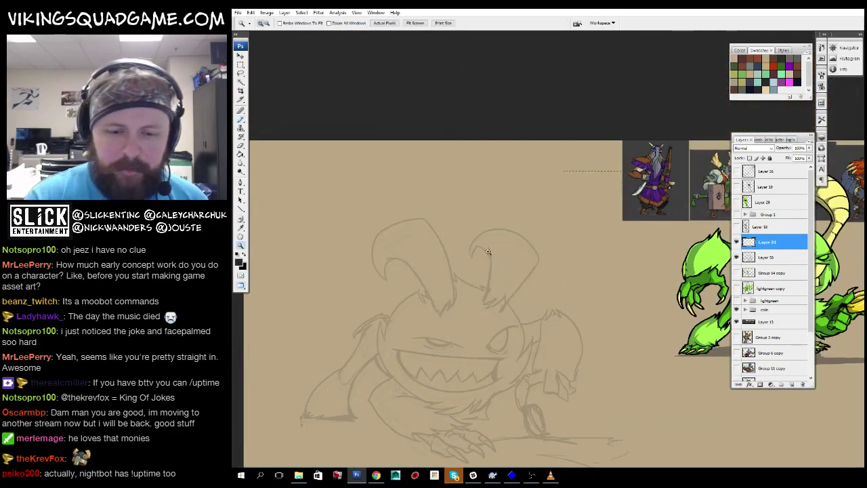
pyautogui.click(435, 355)
# Switch to kersketch2.psd and sketch a rough round horned head with an open mouth beside the winged green monster.
pyautogui.press('f')
pyautogui.hotkey('ctrl', 'Tab')
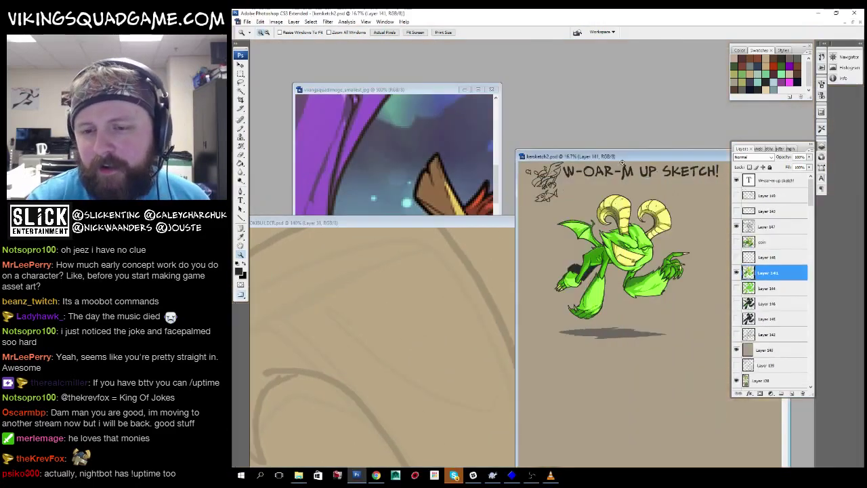
pyautogui.press('f')
pyautogui.moveTo(495, 261); pyautogui.dragTo(506, 257)
pyautogui.press('z')
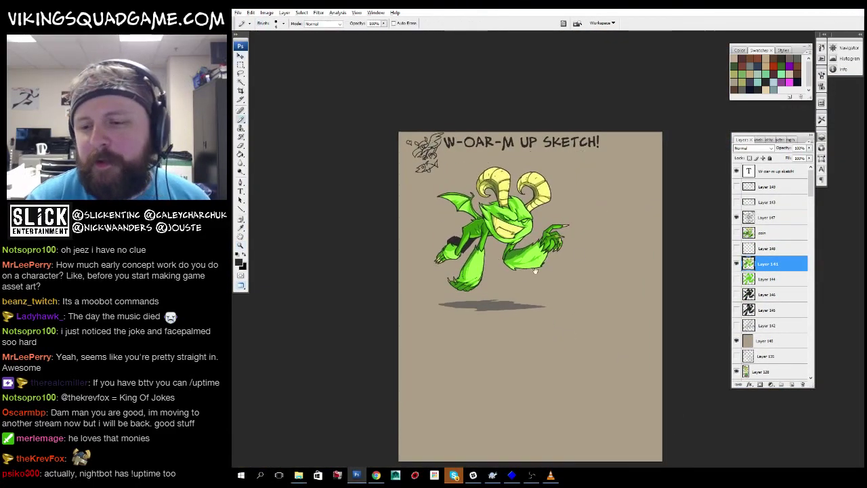
pyautogui.keyDown('ctrl'); pyautogui.click(557, 285); pyautogui.keyUp('ctrl')
pyautogui.keyDown('ctrl'); pyautogui.click(558, 309); pyautogui.keyUp('ctrl')
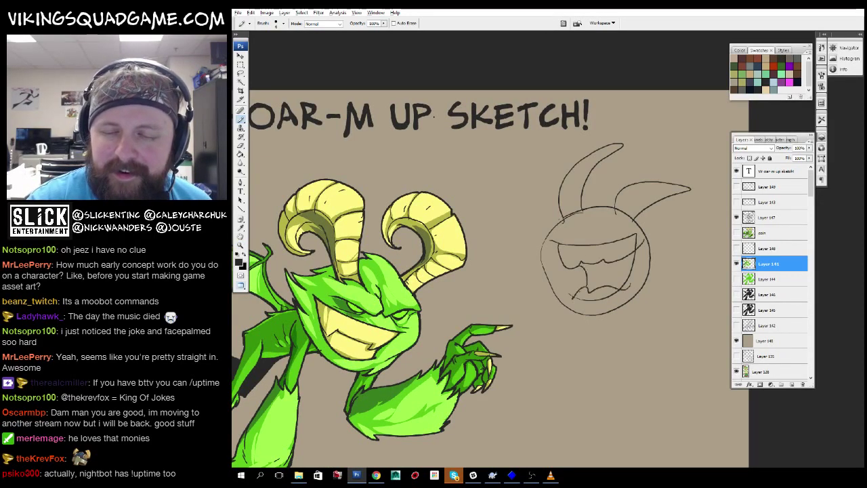
pyautogui.moveTo(626, 246)
pyautogui.mouseDown()
pyautogui.moveTo(609, 237)
pyautogui.moveTo(618, 239)
pyautogui.mouseUp()
# Lasso and delete the rough horned head, and return to LOKIBUILDER.psd in full-screen view.
pyautogui.press('l')
pyautogui.moveTo(676, 233)
pyautogui.mouseDown()
pyautogui.moveTo(519, 306)
pyautogui.moveTo(535, 318)
pyautogui.mouseUp()
pyautogui.press('Delete')
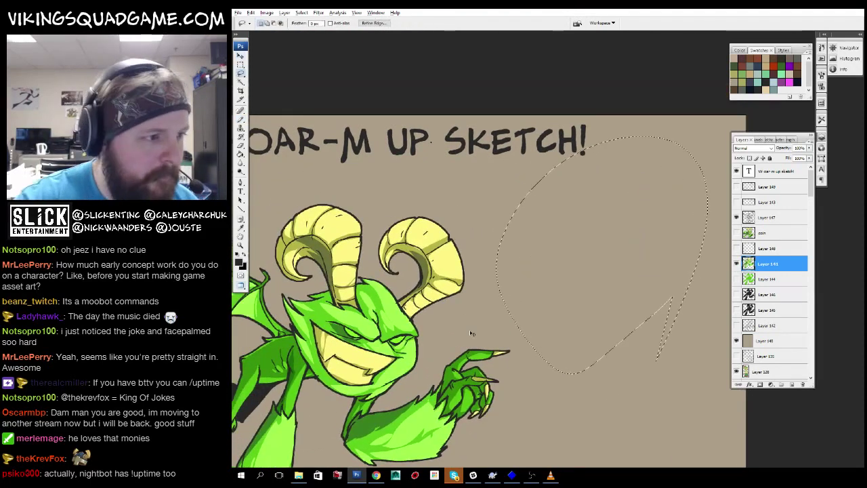
pyautogui.keyDown('alt'); pyautogui.click(431, 384); pyautogui.keyUp('alt')
pyautogui.keyDown('alt'); pyautogui.click(431, 384); pyautogui.keyUp('alt')
pyautogui.moveTo(546, 241); pyautogui.dragTo(472, 336)
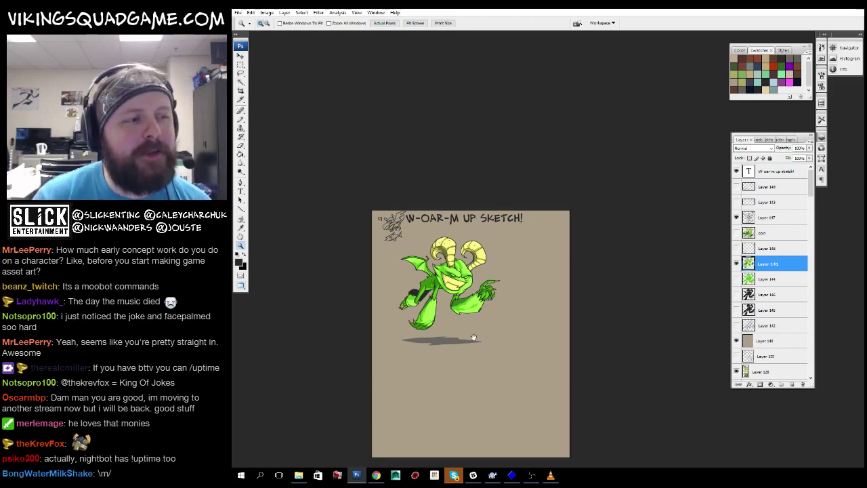
pyautogui.press('f')
pyautogui.press('f')
pyautogui.hotkey('ctrl', 'Tab')
pyautogui.press('f')
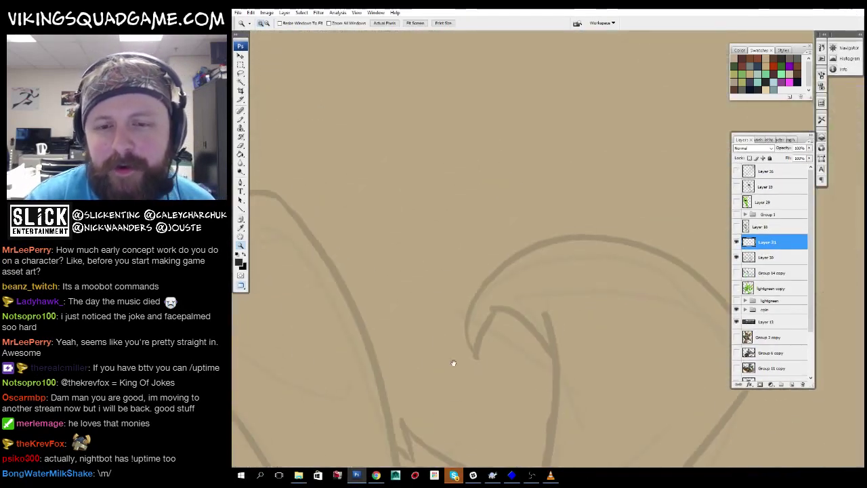
# Choose the tooner brush and ink the crouching monster's narrowed eye with a thin lid line and thicker lower curve.
pyautogui.press('b')
pyautogui.moveTo(675, 143)
pyautogui.mouseDown()
pyautogui.moveTo(521, 156)
pyautogui.moveTo(468, 248)
pyautogui.moveTo(468, 348)
pyautogui.mouseUp()
pyautogui.moveTo(671, 251)
pyautogui.mouseDown()
pyautogui.moveTo(496, 178)
pyautogui.moveTo(644, 321)
pyautogui.moveTo(635, 265)
pyautogui.moveTo(526, 352)
pyautogui.moveTo(468, 433)
pyautogui.moveTo(529, 271)
pyautogui.mouseUp()
pyautogui.moveTo(433, 272); pyautogui.dragTo(432, 252)
pyautogui.rightClick(432, 252)
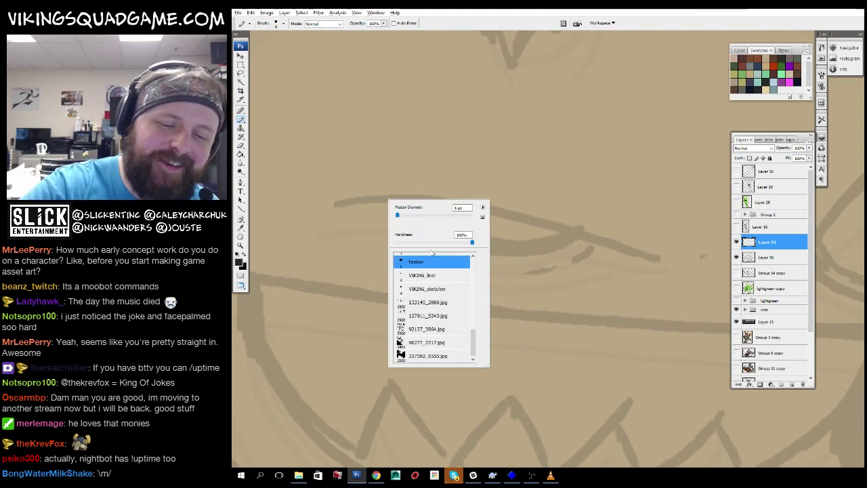
pyautogui.moveTo(474, 345)
pyautogui.mouseDown()
pyautogui.moveTo(470, 251)
pyautogui.moveTo(473, 342)
pyautogui.mouseUp()
pyautogui.doubleClick(432, 261)
pyautogui.moveTo(441, 159); pyautogui.dragTo(441, 108)
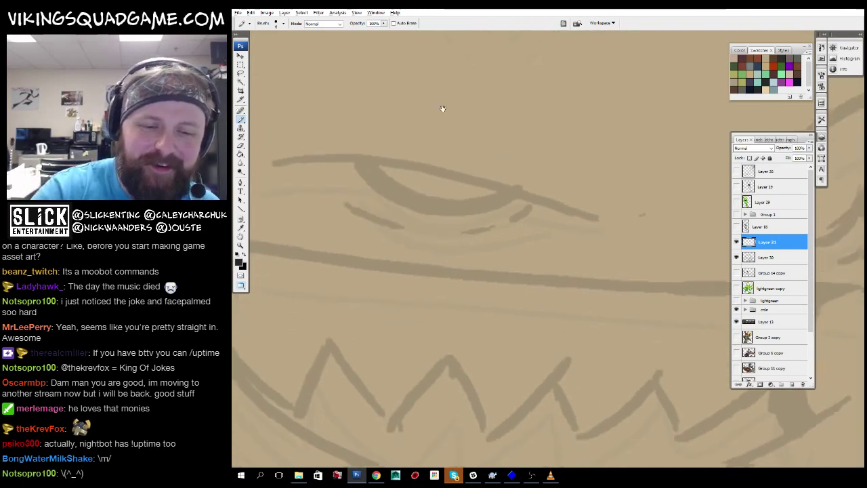
pyautogui.moveTo(605, 237)
pyautogui.mouseDown()
pyautogui.moveTo(607, 273)
pyautogui.moveTo(628, 271)
pyautogui.mouseUp()
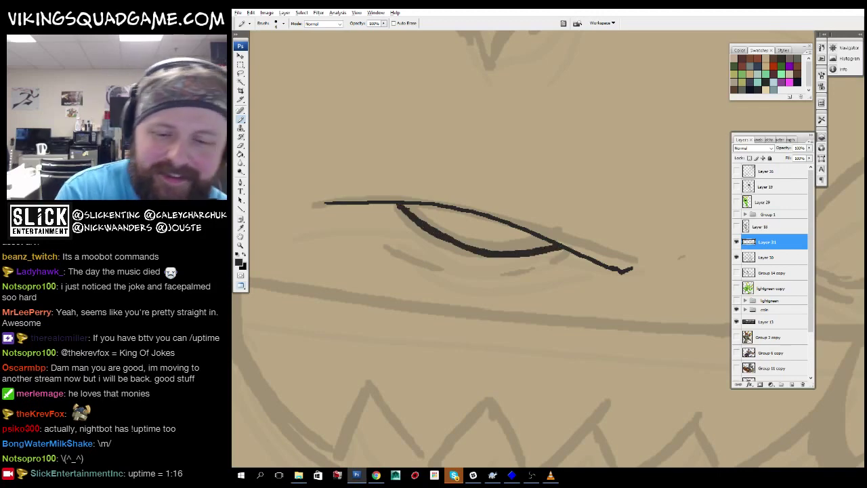
# Ink the crouching monster's wider eye with a slanted brow line and a rounded lower outline.
pyautogui.press('z')
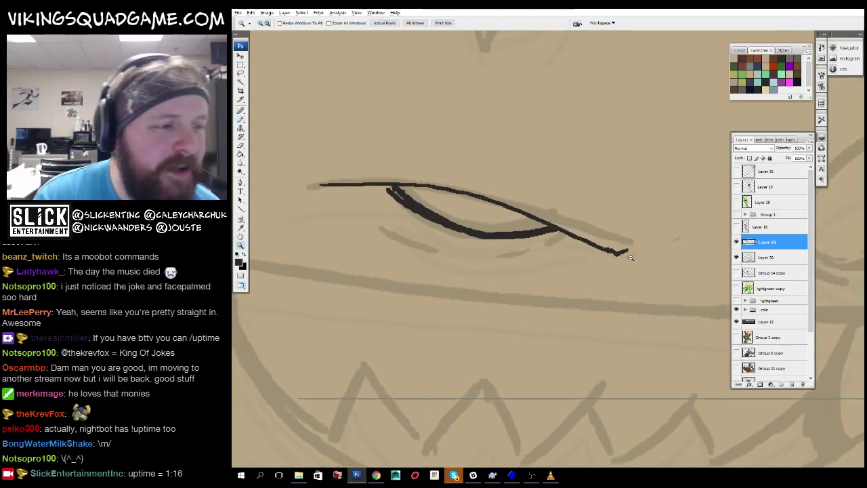
pyautogui.keyDown('alt'); pyautogui.click(635, 269); pyautogui.keyUp('alt')
pyautogui.keyDown('alt'); pyautogui.click(640, 271); pyautogui.keyUp('alt')
pyautogui.keyDown('alt'); pyautogui.click(639, 271); pyautogui.keyUp('alt')
pyautogui.keyDown('alt'); pyautogui.click(562, 290); pyautogui.keyUp('alt')
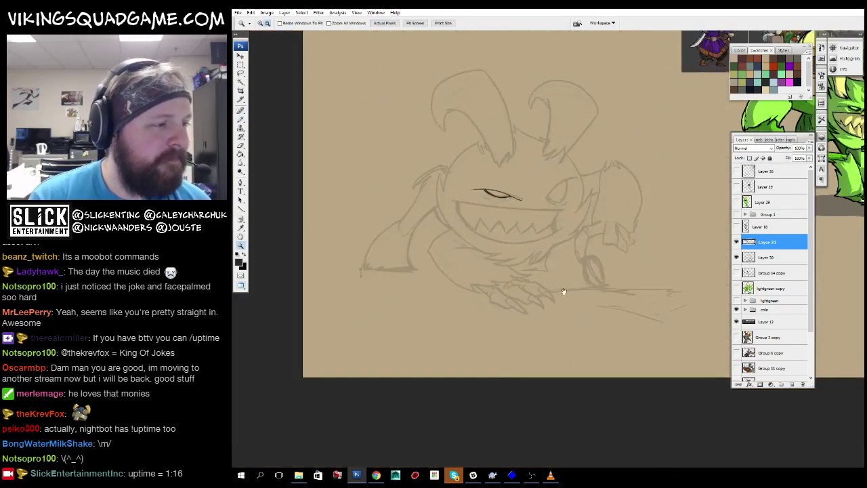
pyautogui.keyDown('alt'); pyautogui.click(580, 256); pyautogui.keyUp('alt')
pyautogui.moveTo(579, 256); pyautogui.dragTo(512, 286)
pyautogui.click(515, 285)
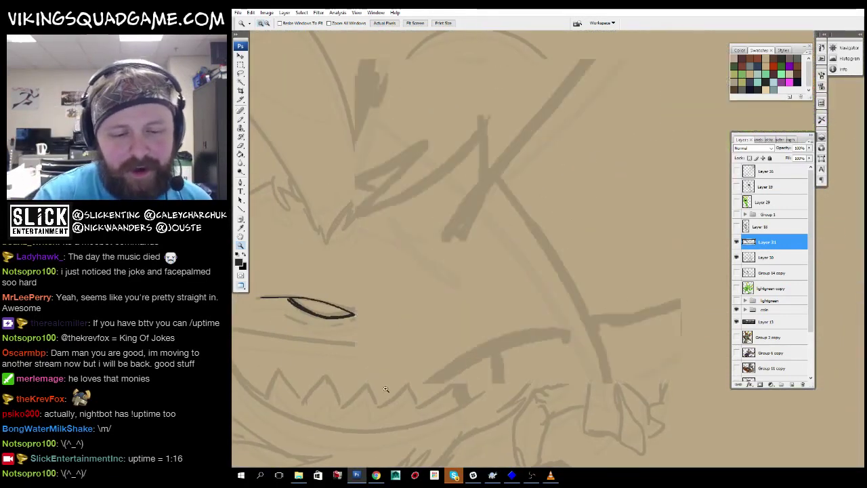
pyautogui.click(569, 258)
pyautogui.click(494, 305)
pyautogui.press('b')
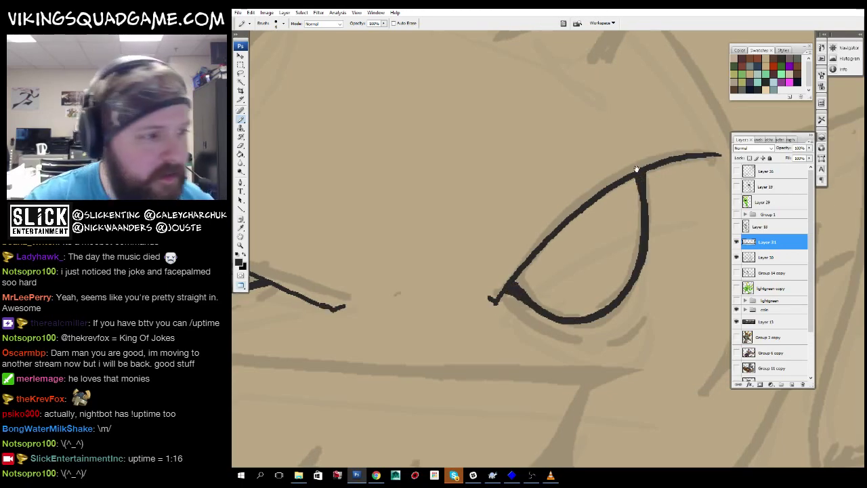
pyautogui.press('z')
pyautogui.keyDown('alt'); pyautogui.click(572, 260); pyautogui.keyUp('alt')
pyautogui.keyDown('alt'); pyautogui.click(572, 260); pyautogui.keyUp('alt')
pyautogui.keyDown('alt'); pyautogui.click(573, 259); pyautogui.keyUp('alt')
pyautogui.keyDown('alt'); pyautogui.click(572, 259); pyautogui.keyUp('alt')
pyautogui.keyDown('alt'); pyautogui.click(573, 259); pyautogui.keyUp('alt')
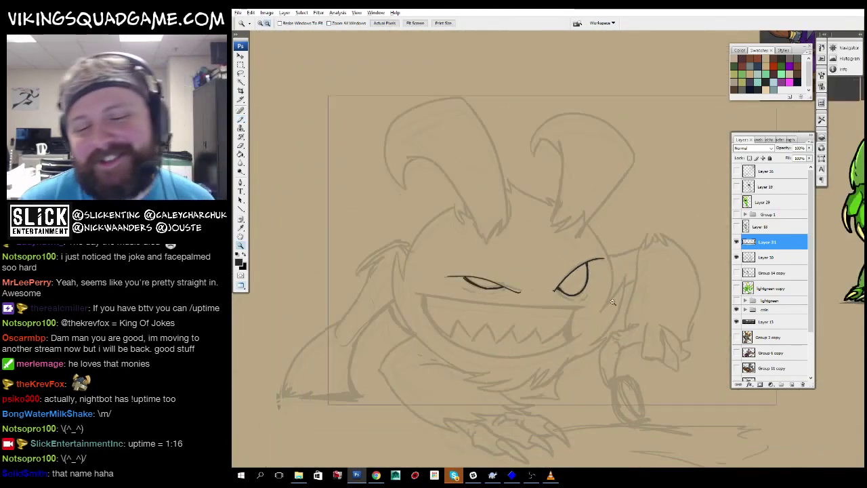
# Ink the jagged fur tips along the base of the crouching monster's larger horn.
pyautogui.keyDown('alt'); pyautogui.click(488, 261); pyautogui.keyUp('alt')
pyautogui.click(476, 362)
pyautogui.click(451, 315)
pyautogui.click(451, 314)
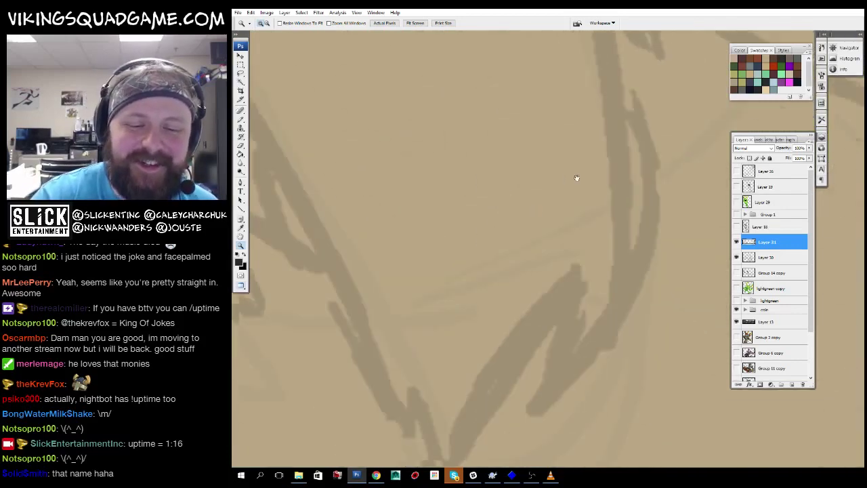
pyautogui.press('b')
pyautogui.moveTo(499, 352)
pyautogui.mouseDown()
pyautogui.moveTo(642, 161)
pyautogui.moveTo(605, 295)
pyautogui.mouseUp()
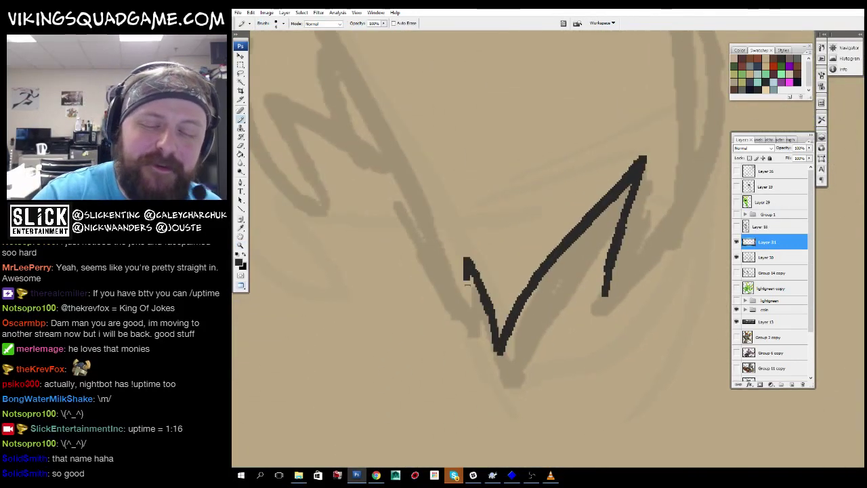
pyautogui.moveTo(460, 317)
pyautogui.mouseDown()
pyautogui.moveTo(392, 152)
pyautogui.moveTo(457, 210)
pyautogui.mouseUp()
pyautogui.moveTo(474, 253)
pyautogui.mouseDown()
pyautogui.moveTo(523, 369)
pyautogui.moveTo(365, 379)
pyautogui.moveTo(297, 428)
pyautogui.moveTo(307, 399)
pyautogui.mouseUp()
pyautogui.moveTo(437, 366); pyautogui.dragTo(525, 187)
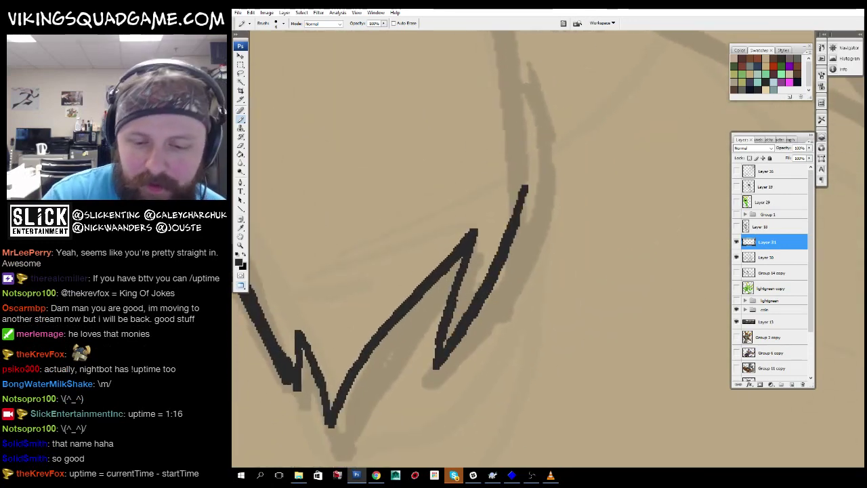
# Extend the horn-base fur with a tall pointed tuft that rises along the horn's inner edge and curves back down.
pyautogui.moveTo(538, 249)
pyautogui.mouseDown()
pyautogui.moveTo(544, 228)
pyautogui.moveTo(522, 248)
pyautogui.moveTo(504, 320)
pyautogui.mouseUp()
pyautogui.moveTo(500, 293)
pyautogui.mouseDown()
pyautogui.moveTo(524, 155)
pyautogui.moveTo(567, 329)
pyautogui.mouseUp()
pyautogui.moveTo(549, 294); pyautogui.dragTo(534, 192)
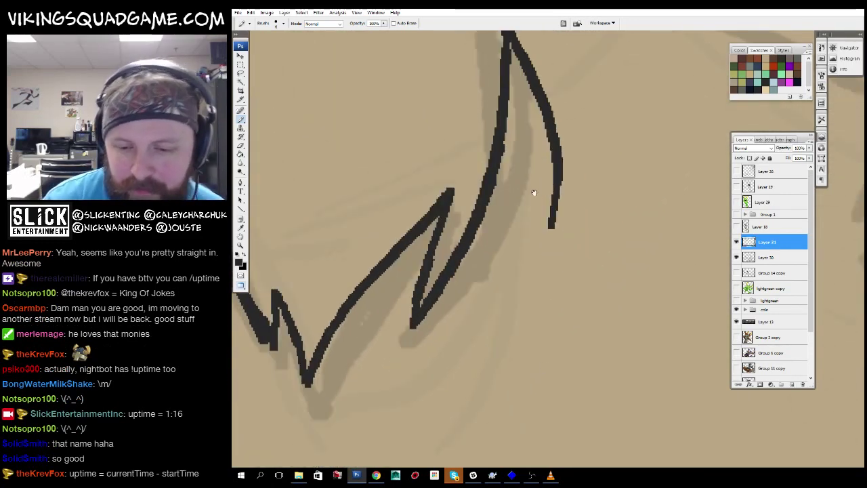
pyautogui.moveTo(560, 163); pyautogui.dragTo(563, 220)
pyautogui.moveTo(517, 169); pyautogui.dragTo(490, 217)
pyautogui.keyDown('alt'); pyautogui.click(490, 217); pyautogui.keyUp('alt')
pyautogui.keyDown('alt'); pyautogui.click(580, 253); pyautogui.keyUp('alt')
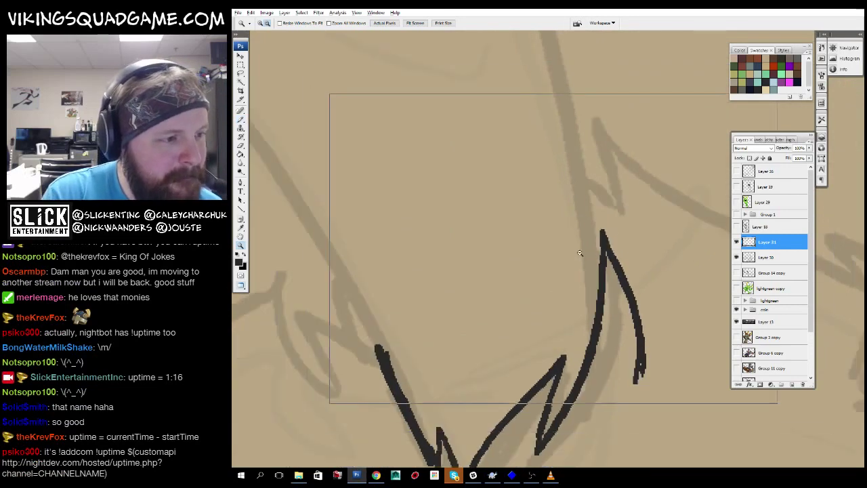
pyautogui.keyDown('alt'); pyautogui.click(580, 253); pyautogui.keyUp('alt')
pyautogui.keyDown('alt'); pyautogui.click(581, 244); pyautogui.keyUp('alt')
pyautogui.keyDown('alt'); pyautogui.click(572, 260); pyautogui.keyUp('alt')
pyautogui.keyDown('alt'); pyautogui.click(571, 260); pyautogui.keyUp('alt')
pyautogui.keyDown('alt'); pyautogui.click(568, 260); pyautogui.keyUp('alt')
pyautogui.moveTo(546, 240); pyautogui.dragTo(537, 309)
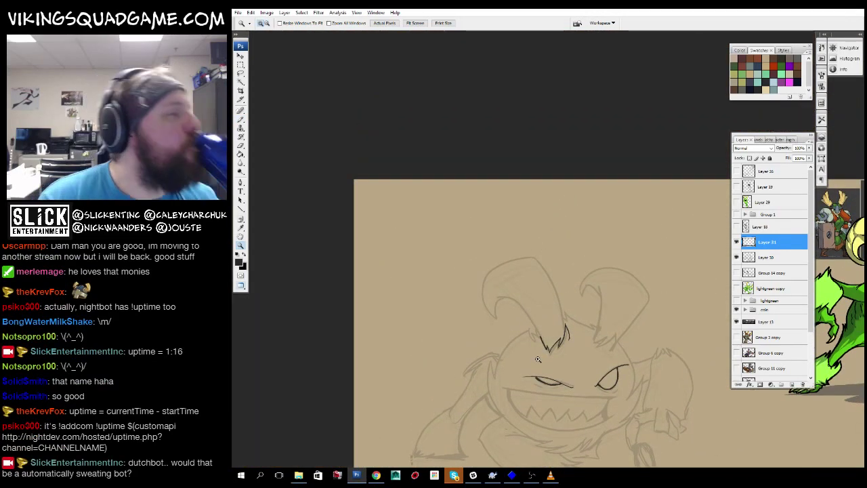
# Ink a small spiky fur tuft at the outer base of the monster's larger horn, joining the existing horn-base fur.
pyautogui.moveTo(567, 339); pyautogui.dragTo(511, 239)
pyautogui.keyDown('ctrl'); pyautogui.click(516, 260); pyautogui.keyUp('ctrl')
pyautogui.keyDown('ctrl'); pyautogui.click(516, 259); pyautogui.keyUp('ctrl')
pyautogui.keyDown('ctrl'); pyautogui.click(518, 263); pyautogui.keyUp('ctrl')
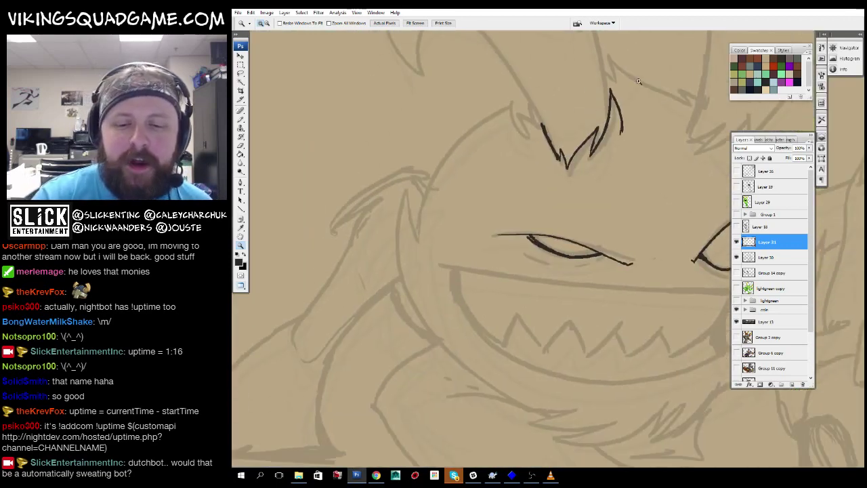
pyautogui.keyDown('ctrl'); pyautogui.click(559, 178); pyautogui.keyUp('ctrl')
pyautogui.keyDown('ctrl'); pyautogui.click(559, 177); pyautogui.keyUp('ctrl')
pyautogui.moveTo(449, 170); pyautogui.dragTo(531, 45)
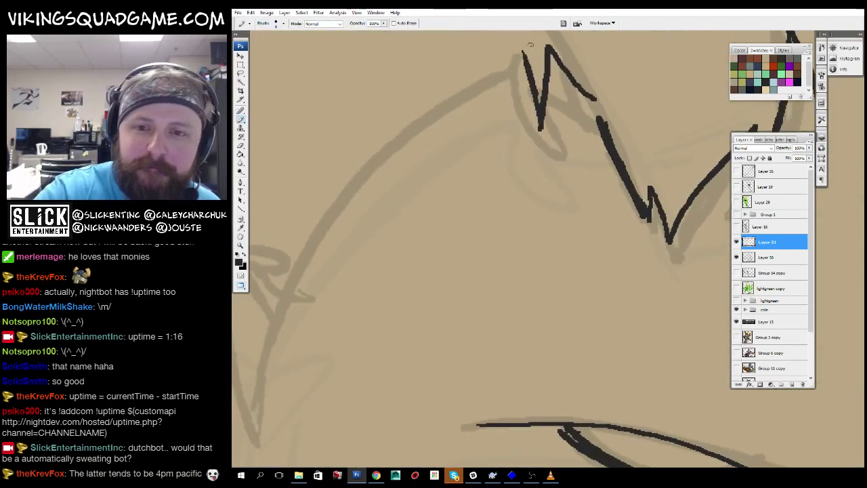
# Ink the side of the monster's head down to a pointed cheek tuft, then continue the curve along the lower jaw.
pyautogui.moveTo(323, 249); pyautogui.dragTo(424, 98)
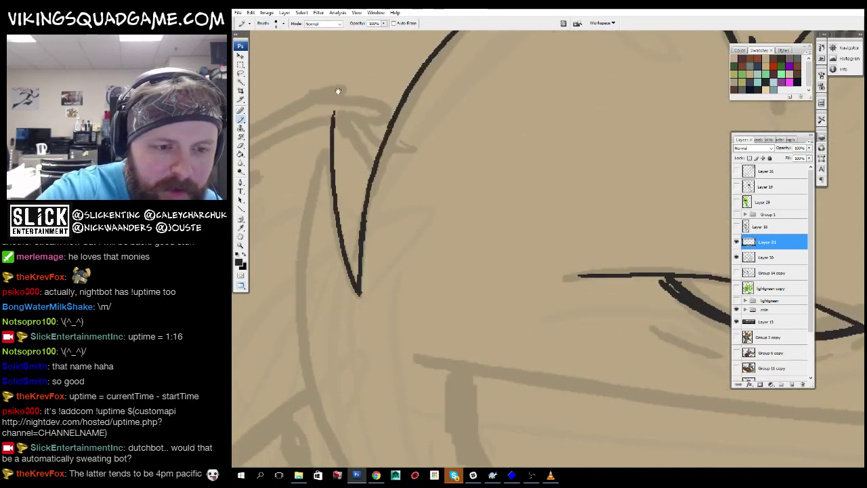
pyautogui.moveTo(337, 90); pyautogui.dragTo(361, 27)
pyautogui.moveTo(385, 142); pyautogui.dragTo(310, 142)
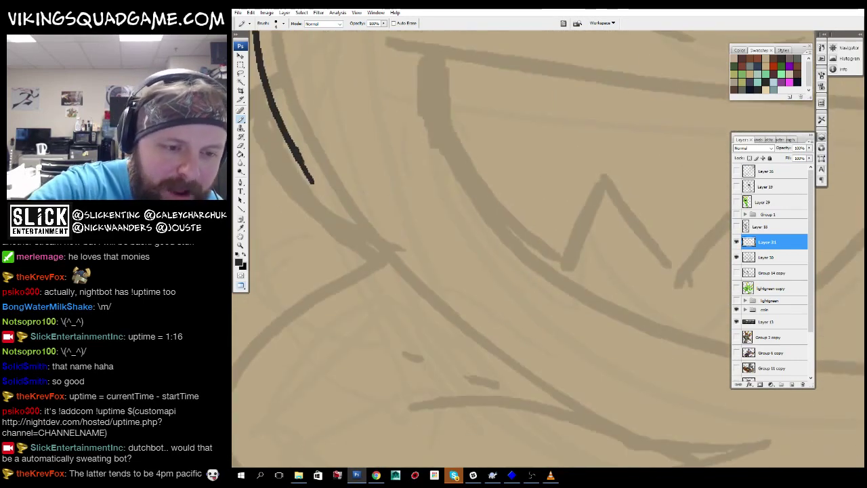
pyautogui.moveTo(596, 405); pyautogui.dragTo(493, 292)
pyautogui.moveTo(658, 349); pyautogui.dragTo(614, 273)
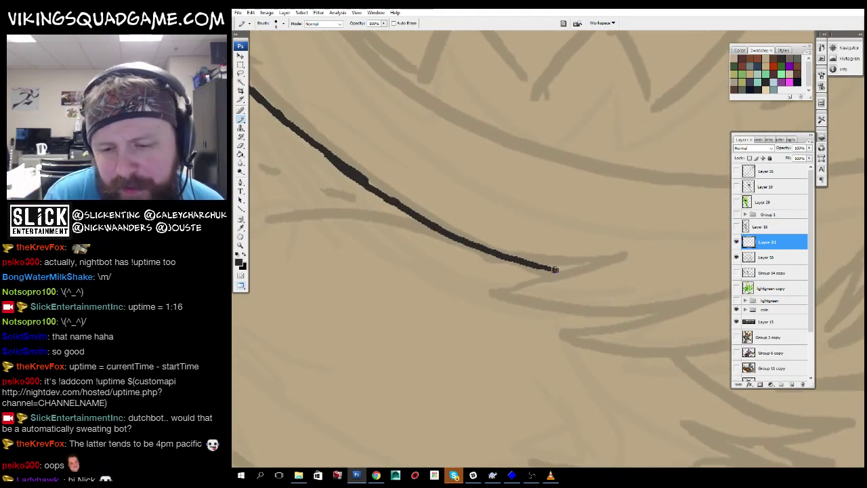
# Ink long overlapping fur tips under the monster's chin, redoing the last sweep so it tapers to a sharp point.
pyautogui.moveTo(439, 284); pyautogui.dragTo(669, 313)
pyautogui.moveTo(633, 308); pyautogui.dragTo(486, 300)
pyautogui.moveTo(595, 281)
pyautogui.mouseDown()
pyautogui.moveTo(623, 251)
pyautogui.moveTo(608, 260)
pyautogui.mouseUp()
pyautogui.moveTo(406, 303)
pyautogui.mouseDown()
pyautogui.moveTo(637, 271)
pyautogui.moveTo(473, 368)
pyautogui.mouseUp()
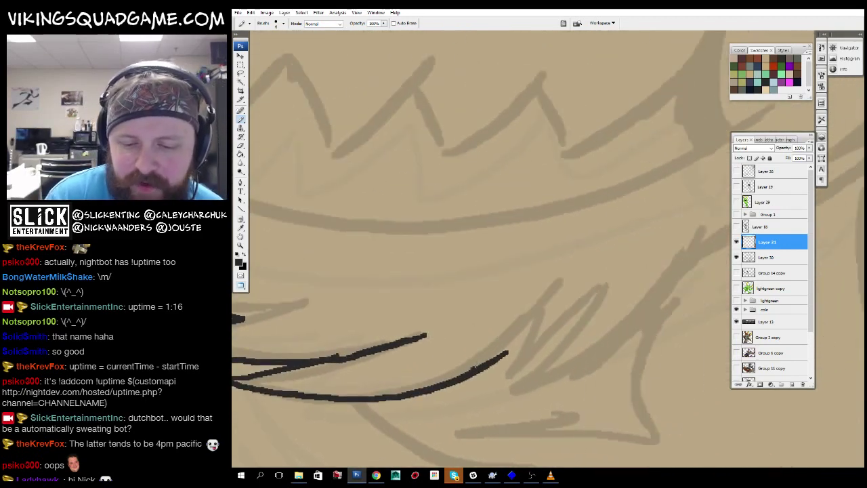
pyautogui.hotkey('ctrl', 'z')
pyautogui.moveTo(582, 257); pyautogui.dragTo(600, 230)
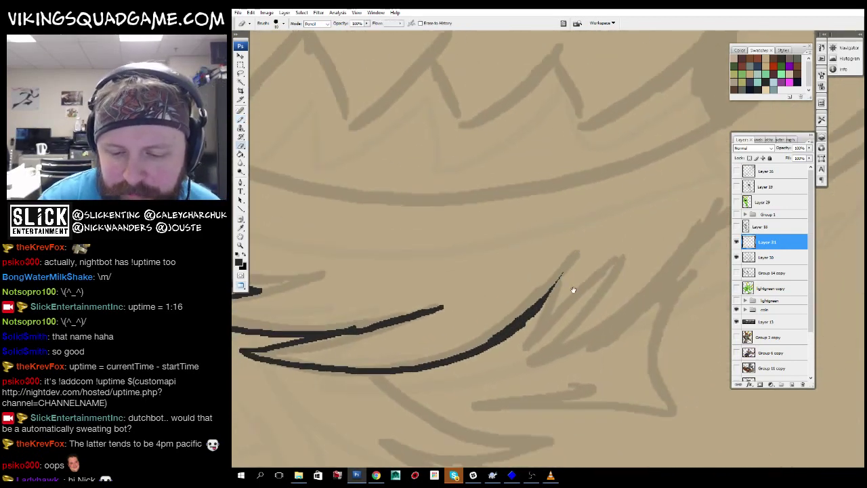
pyautogui.moveTo(562, 274)
pyautogui.mouseDown()
pyautogui.moveTo(538, 317)
pyautogui.moveTo(626, 250)
pyautogui.moveTo(474, 316)
pyautogui.mouseUp()
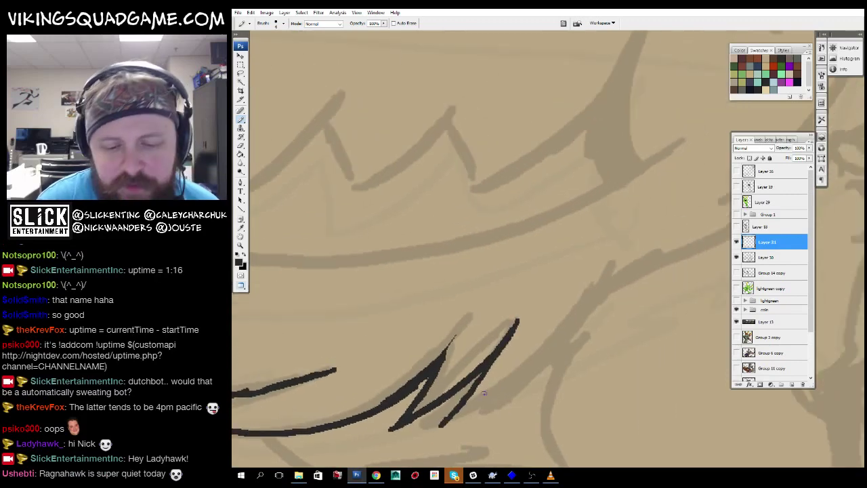
# Ink the fur spikes along the far jaw and cheek, then carry the head outline up past the wider eye.
pyautogui.moveTo(447, 423)
pyautogui.mouseDown()
pyautogui.moveTo(582, 319)
pyautogui.moveTo(531, 375)
pyautogui.mouseUp()
pyautogui.moveTo(511, 347)
pyautogui.mouseDown()
pyautogui.moveTo(699, 232)
pyautogui.moveTo(628, 280)
pyautogui.mouseUp()
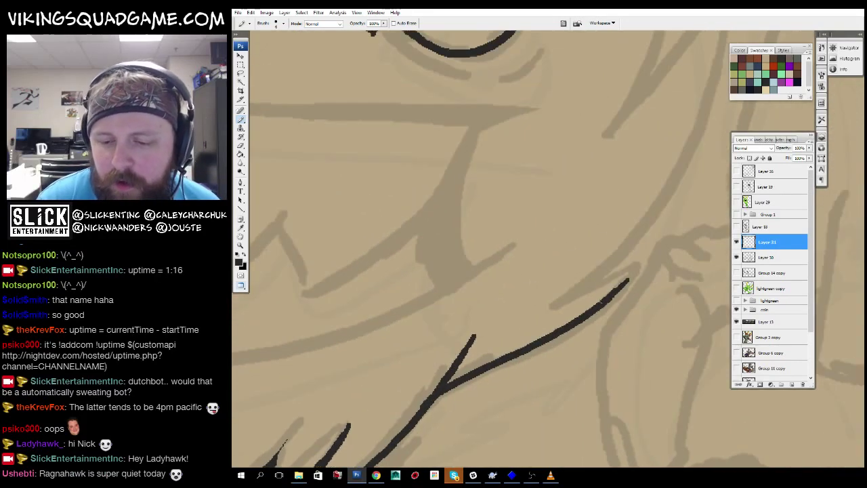
pyautogui.moveTo(570, 291)
pyautogui.mouseDown()
pyautogui.moveTo(469, 383)
pyautogui.moveTo(635, 61)
pyautogui.moveTo(577, 278)
pyautogui.moveTo(634, 397)
pyautogui.mouseUp()
pyautogui.moveTo(569, 366)
pyautogui.mouseDown()
pyautogui.moveTo(549, 169)
pyautogui.moveTo(628, 297)
pyautogui.mouseUp()
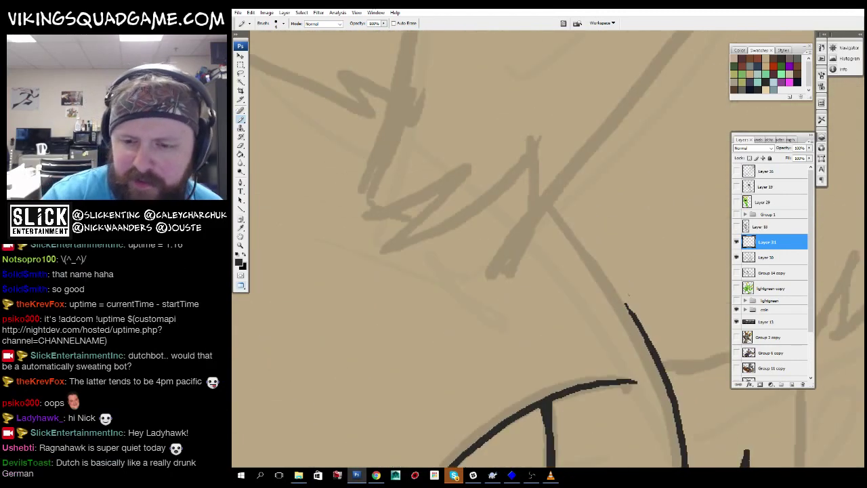
# Ink the jagged fur around the smaller horn's base and the spiked head contour running between the two horns.
pyautogui.moveTo(586, 256); pyautogui.dragTo(573, 169)
pyautogui.moveTo(573, 170); pyautogui.dragTo(536, 264)
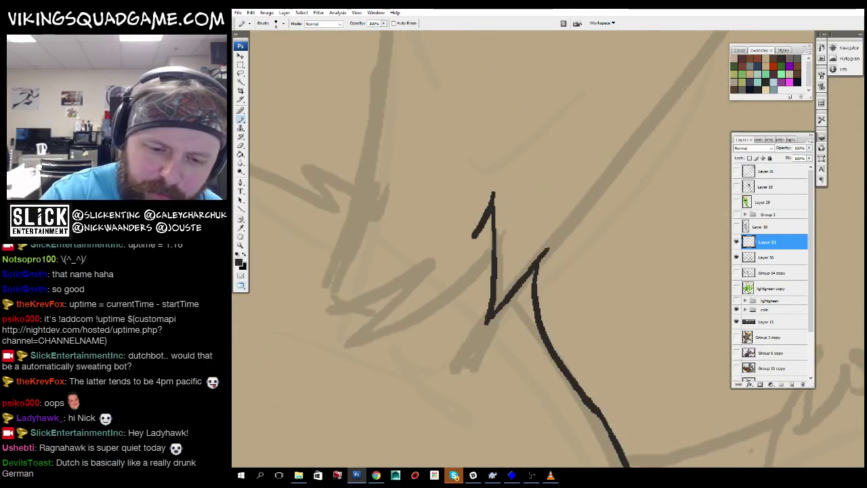
pyautogui.moveTo(338, 283); pyautogui.dragTo(533, 249)
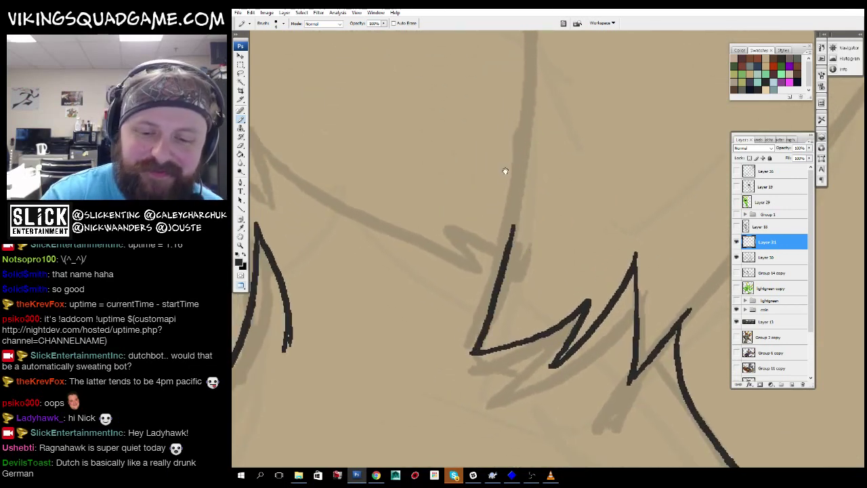
pyautogui.moveTo(505, 171); pyautogui.dragTo(572, 181)
pyautogui.moveTo(529, 268)
pyautogui.mouseDown()
pyautogui.moveTo(472, 244)
pyautogui.moveTo(298, 119)
pyautogui.mouseUp()
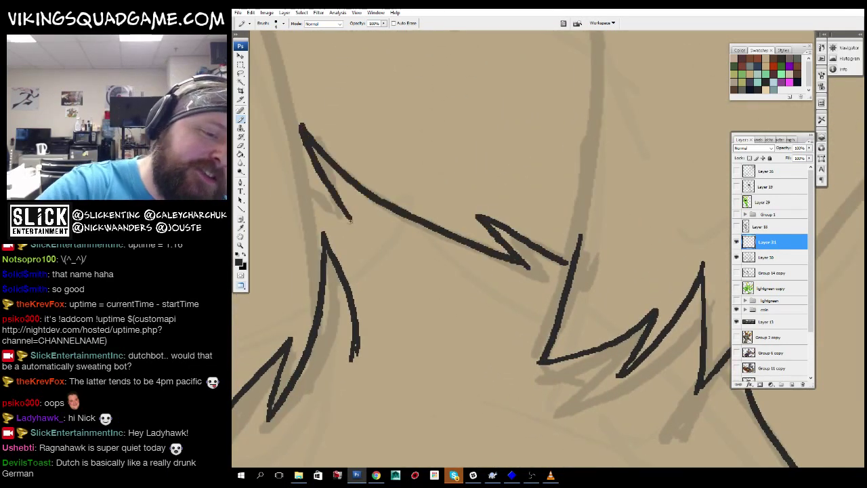
# Ink the smaller horn's outer edge from the base fur over a taller rounded top to its hooked tip.
pyautogui.press('z')
pyautogui.keyDown('alt'); pyautogui.click(550, 268); pyautogui.keyUp('alt')
pyautogui.keyDown('alt'); pyautogui.click(550, 268); pyautogui.keyUp('alt')
pyautogui.keyDown('alt'); pyautogui.click(550, 268); pyautogui.keyUp('alt')
pyautogui.keyDown('alt'); pyautogui.click(550, 268); pyautogui.keyUp('alt')
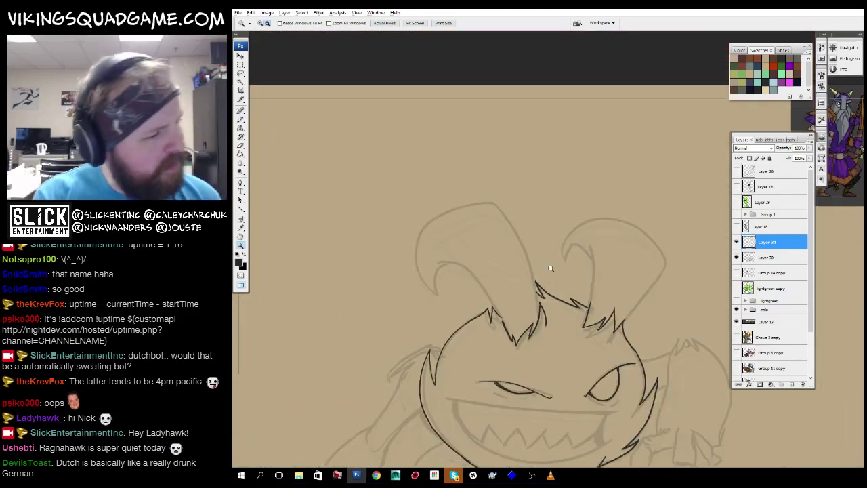
pyautogui.keyDown('alt'); pyautogui.click(551, 268); pyautogui.keyUp('alt')
pyautogui.keyDown('alt'); pyautogui.click(550, 268); pyautogui.keyUp('alt')
pyautogui.click(474, 291)
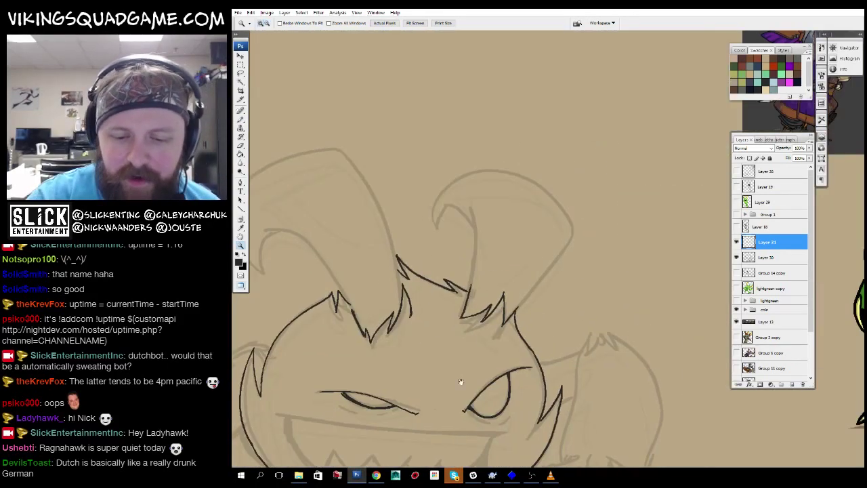
pyautogui.hotkey('ctrl', '+')
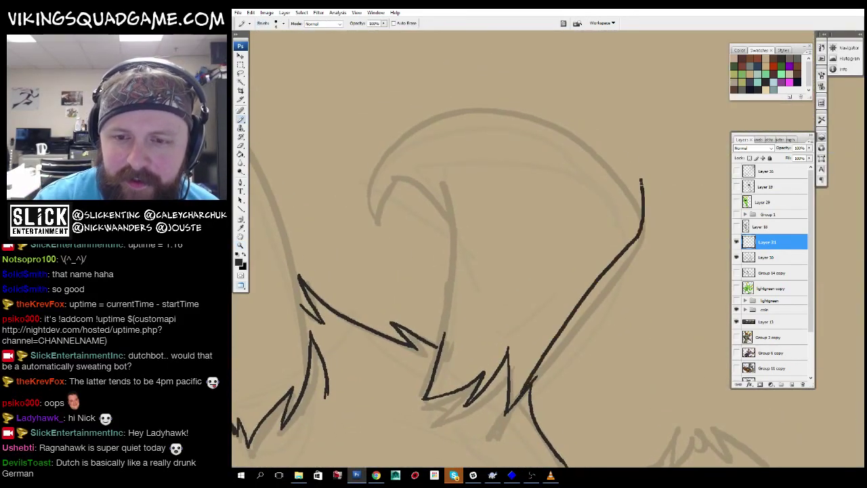
pyautogui.moveTo(641, 180); pyautogui.dragTo(490, 58)
pyautogui.moveTo(522, 113); pyautogui.dragTo(560, 201)
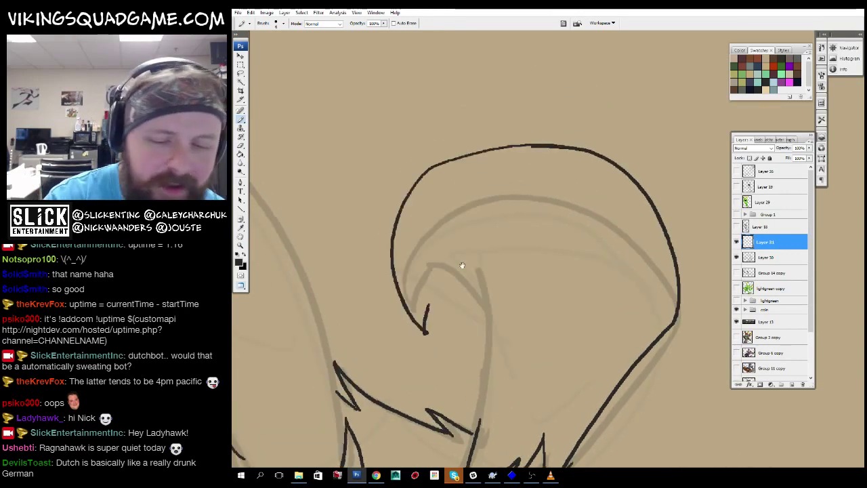
pyautogui.moveTo(461, 265); pyautogui.dragTo(514, 180)
# Ink the smaller horn's inner edge from the hooked tip, curving down into the base fur.
pyautogui.press('e')
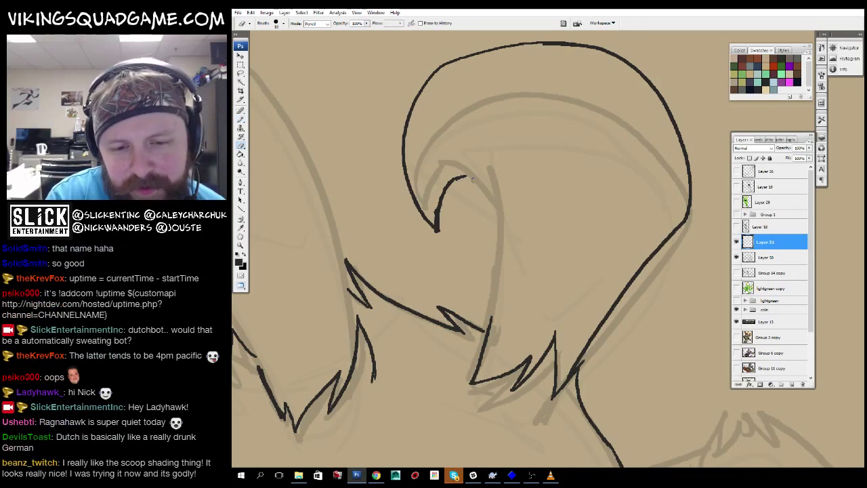
pyautogui.keyDown('ctrl'); pyautogui.click(472, 178); pyautogui.keyUp('ctrl')
pyautogui.keyDown('ctrl'); pyautogui.click(424, 287); pyautogui.keyUp('ctrl')
pyautogui.press('b')
pyautogui.moveTo(499, 194)
pyautogui.mouseDown()
pyautogui.moveTo(426, 95)
pyautogui.moveTo(474, 147)
pyautogui.mouseUp()
pyautogui.moveTo(514, 226); pyautogui.dragTo(519, 116)
pyautogui.moveTo(501, 73); pyautogui.dragTo(498, 288)
# Review the inked head and smaller horn at a reduced view beside the rest of the character artwork.
pyautogui.press('z')
pyautogui.keyDown('alt'); pyautogui.click(544, 166); pyautogui.keyUp('alt')
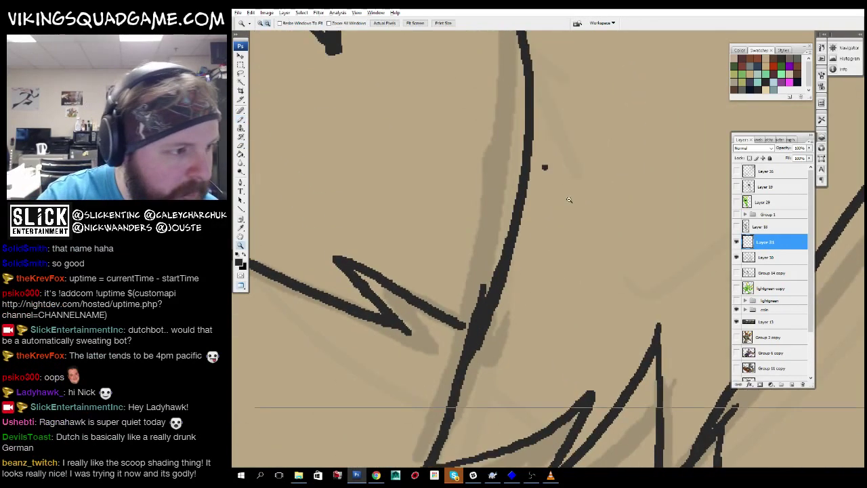
pyautogui.keyDown('alt'); pyautogui.click(548, 169); pyautogui.keyUp('alt')
pyautogui.keyDown('alt'); pyautogui.click(573, 248); pyautogui.keyUp('alt')
pyautogui.keyDown('alt'); pyautogui.click(571, 250); pyautogui.keyUp('alt')
pyautogui.keyDown('alt'); pyautogui.click(571, 250); pyautogui.keyUp('alt')
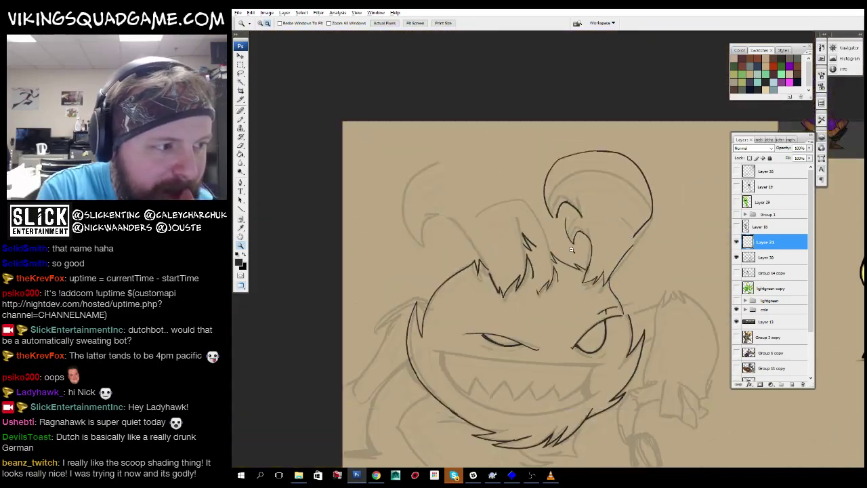
pyautogui.keyDown('alt'); pyautogui.click(571, 250); pyautogui.keyUp('alt')
pyautogui.moveTo(493, 304); pyautogui.dragTo(483, 372)
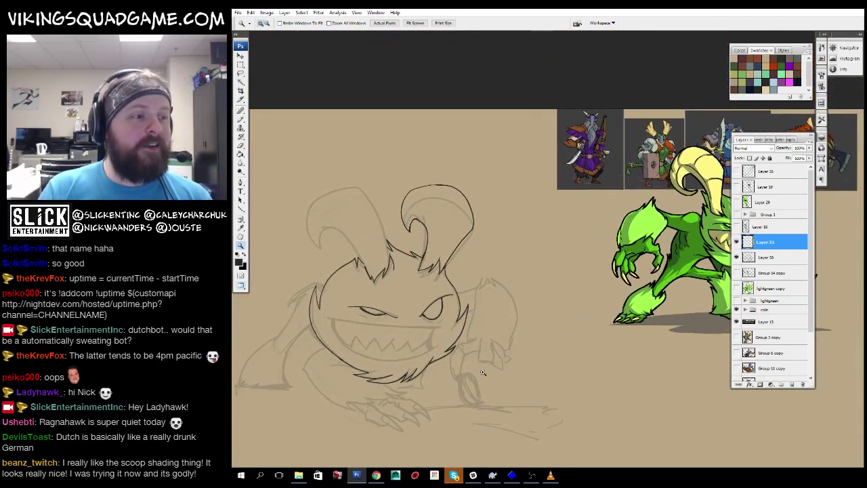
# Ink a long curved segment line and a short crease near the tip of the smaller horn.
pyautogui.click(544, 155)
pyautogui.click(557, 289)
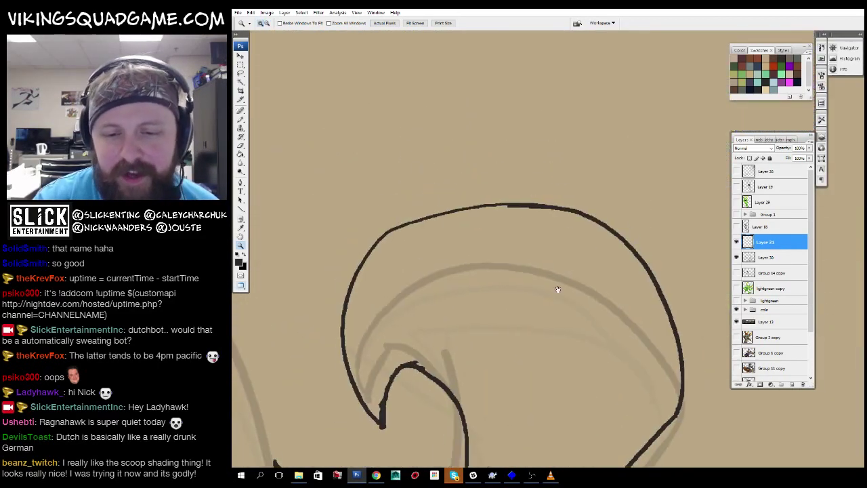
pyautogui.moveTo(494, 206); pyautogui.dragTo(402, 340)
pyautogui.moveTo(431, 312); pyautogui.dragTo(454, 293)
pyautogui.moveTo(387, 266); pyautogui.dragTo(392, 327)
pyautogui.moveTo(465, 323); pyautogui.dragTo(450, 164)
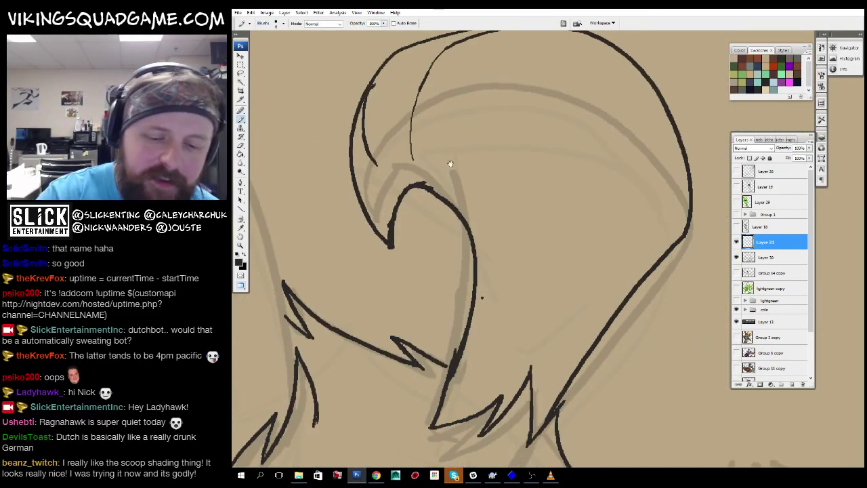
# Ink the inner rim and remaining segment lines across the smaller horn, plus the larger horn's inner edge.
pyautogui.moveTo(455, 391); pyautogui.dragTo(426, 435)
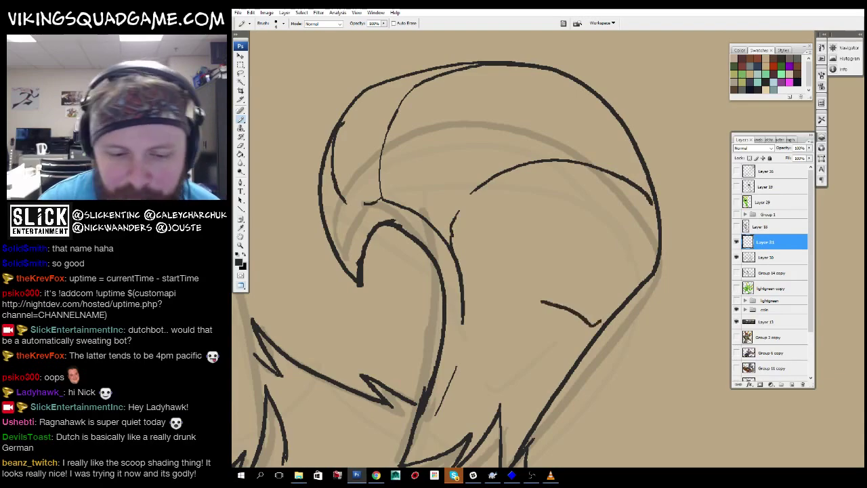
pyautogui.moveTo(542, 302); pyautogui.dragTo(489, 298)
pyautogui.moveTo(490, 298); pyautogui.dragTo(512, 254)
pyautogui.moveTo(455, 344); pyautogui.dragTo(764, 358)
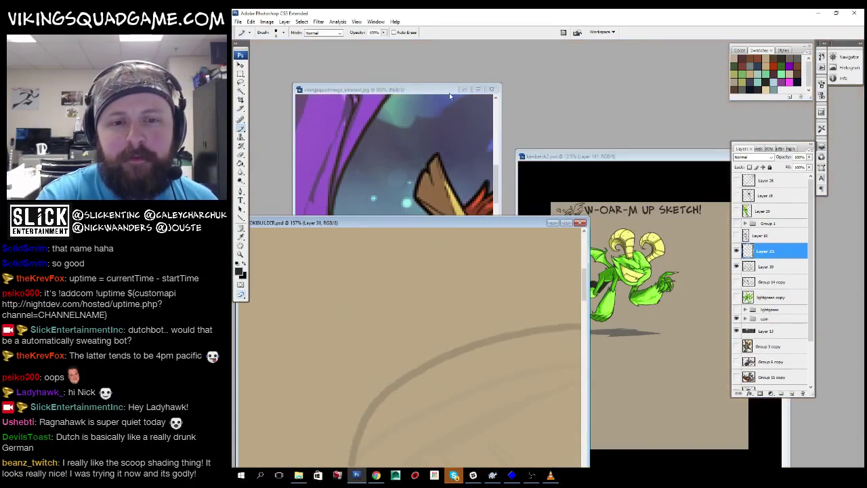
# Examine the horns in the Viking group artwork and the green monster sketch as reference, then return to the line art.
pyautogui.press('z')
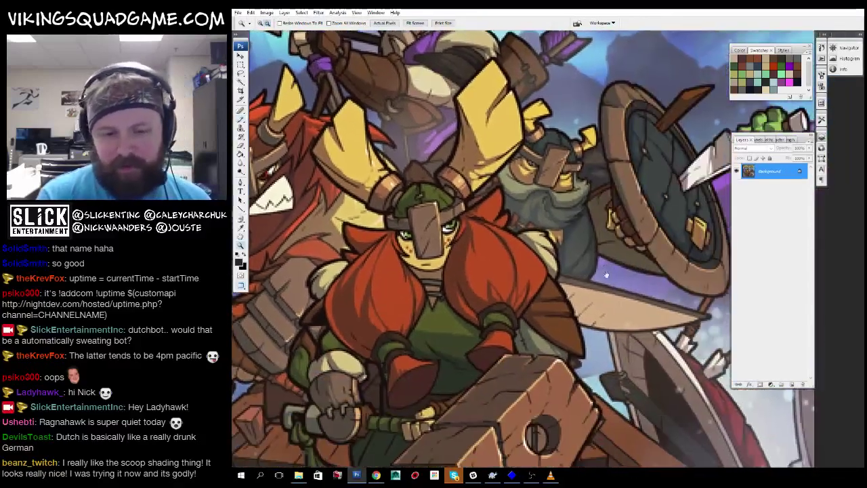
pyautogui.click(575, 269)
pyautogui.moveTo(575, 269); pyautogui.dragTo(618, 190)
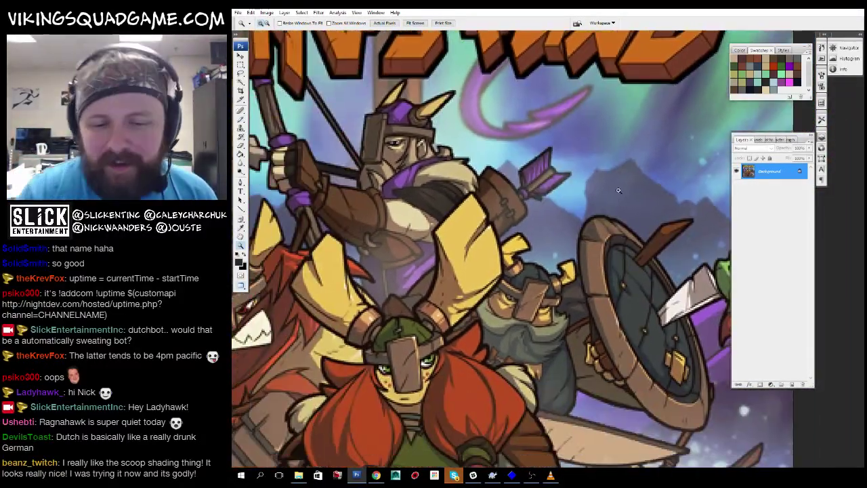
pyautogui.hotkey('ctrl', 'Tab')
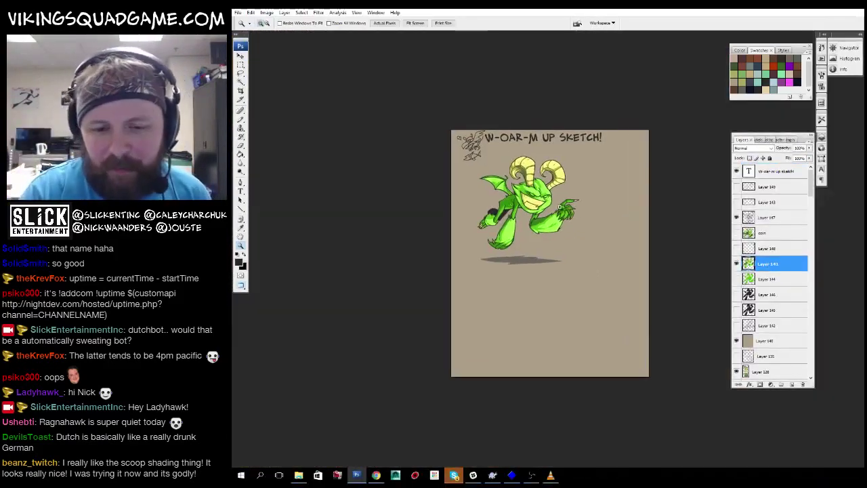
pyautogui.click(559, 206)
pyautogui.hotkey('ctrl', 'Tab')
pyautogui.hotkey('ctrl', 'Tab')
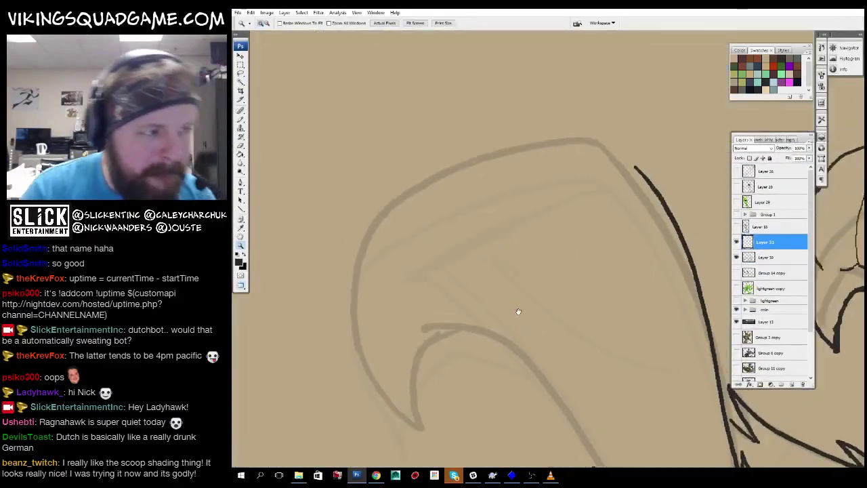
# Review the inked face, fur and both horns against the underlying sketch.
pyautogui.moveTo(538, 280); pyautogui.dragTo(515, 406)
pyautogui.press('b')
pyautogui.moveTo(499, 267)
pyautogui.mouseDown()
pyautogui.moveTo(501, 163)
pyautogui.moveTo(593, 240)
pyautogui.moveTo(508, 159)
pyautogui.moveTo(570, 143)
pyautogui.mouseUp()
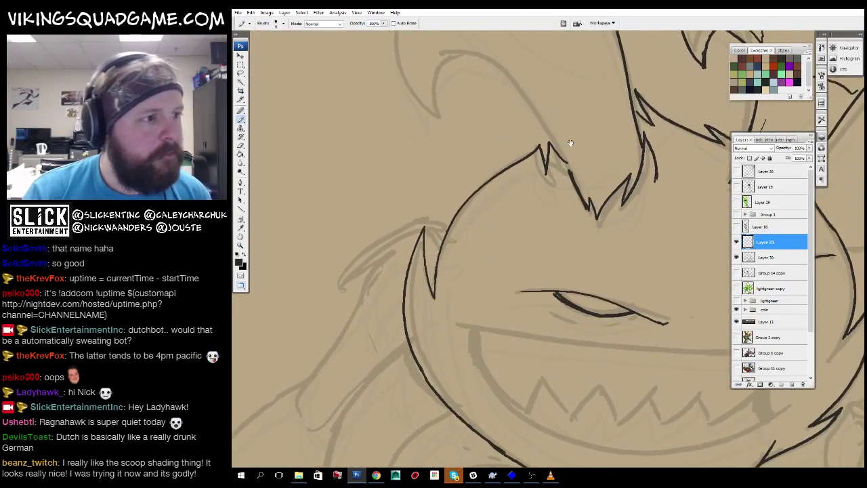
pyautogui.hotkey('ctrl', '-')
pyautogui.press('z')
pyautogui.keyDown('alt'); pyautogui.click(581, 329); pyautogui.keyUp('alt')
pyautogui.click(589, 248)
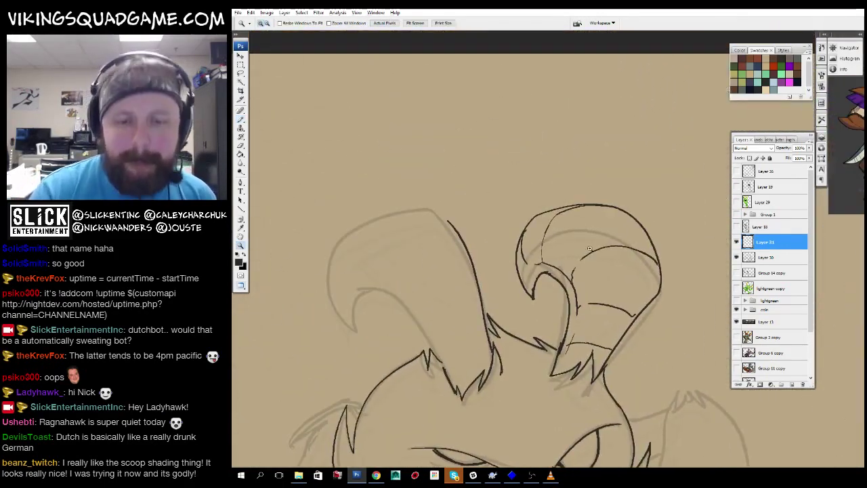
# Extend the larger horn's inner edge up to the peak of the horn and check it against the whole head.
pyautogui.hotkey('ctrl', '+')
pyautogui.hotkey('ctrl', '+')
pyautogui.hotkey('ctrl', '+')
pyautogui.press('b')
pyautogui.moveTo(449, 239); pyautogui.dragTo(611, 259)
pyautogui.moveTo(546, 251)
pyautogui.mouseDown()
pyautogui.moveTo(540, 271)
pyautogui.moveTo(597, 230)
pyautogui.mouseUp()
pyautogui.hotkey('ctrl', '-')
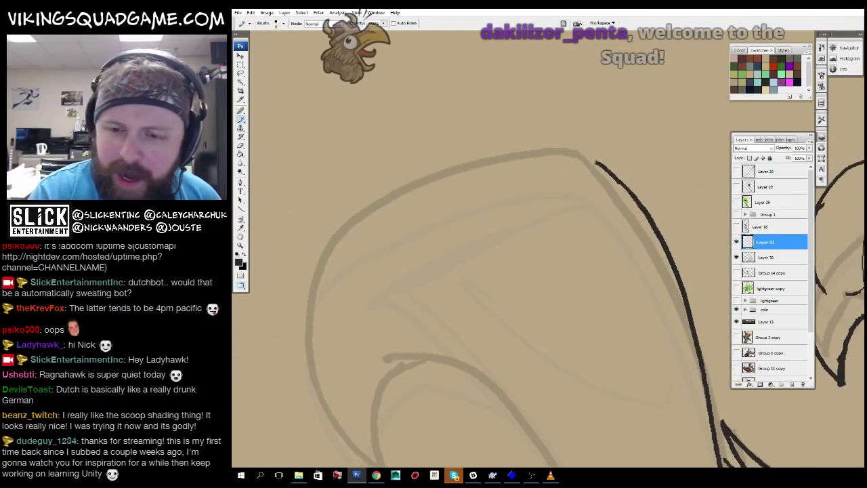
pyautogui.press('z')
pyautogui.keyDown('alt'); pyautogui.click(580, 230); pyautogui.keyUp('alt')
pyautogui.hotkey('ctrl', '-')
pyautogui.hotkey('ctrl', '-')
pyautogui.hotkey('ctrl', '-')
pyautogui.hotkey('ctrl', '-')
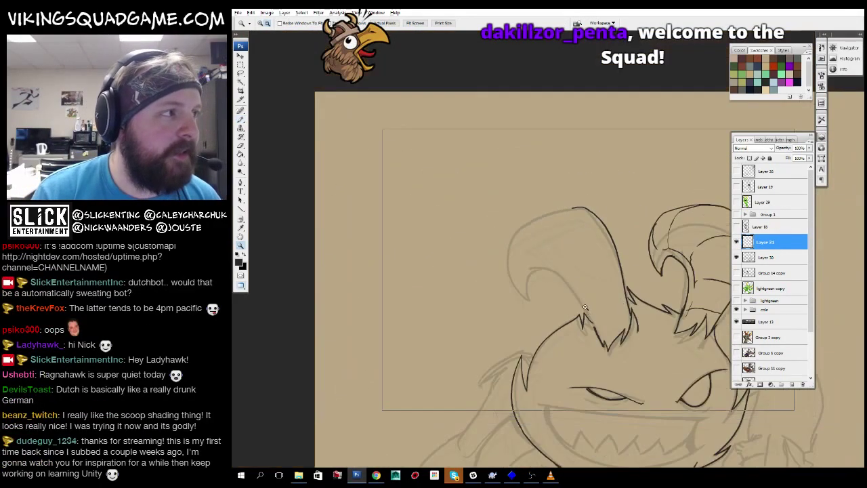
# Ink the larger horn's outer curve, its pointed curled tip and a thick inner edge running down to the head fur.
pyautogui.hotkey('ctrl', '+')
pyautogui.hotkey('ctrl', '+')
pyautogui.hotkey('ctrl', '+')
pyautogui.hotkey('ctrl', '+')
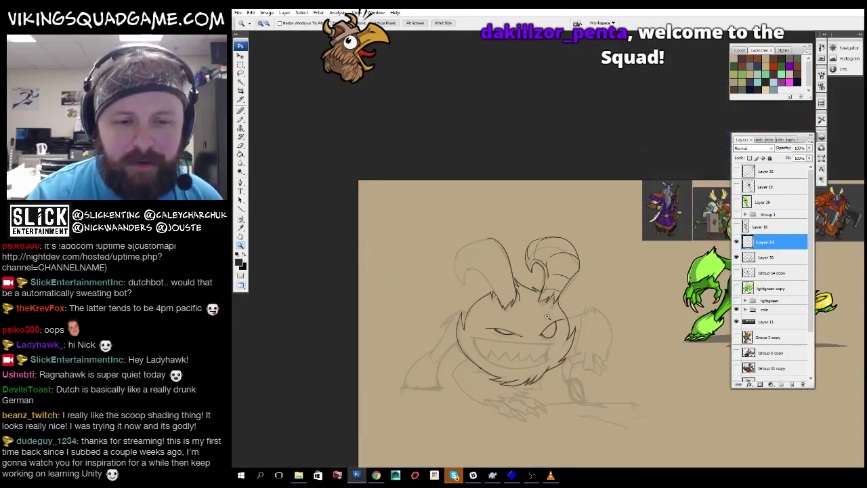
pyautogui.press('b')
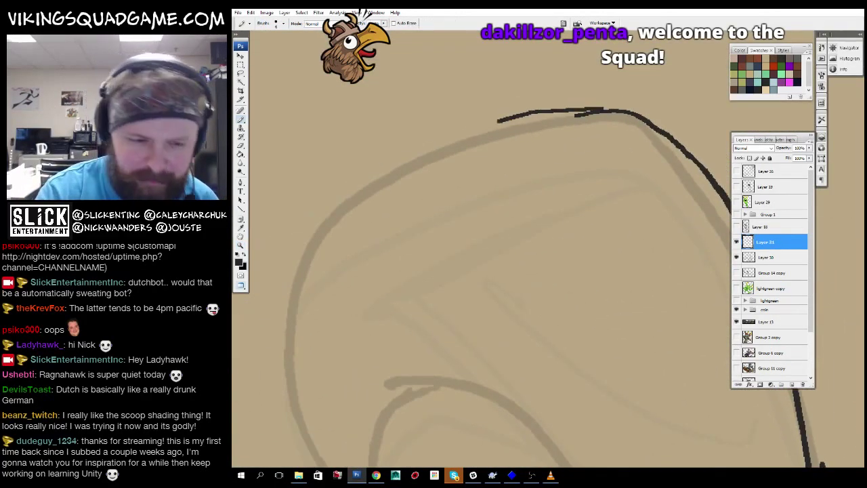
pyautogui.moveTo(500, 121); pyautogui.dragTo(299, 258)
pyautogui.moveTo(319, 253); pyautogui.dragTo(396, 127)
pyautogui.moveTo(363, 172)
pyautogui.mouseDown()
pyautogui.moveTo(527, 376)
pyautogui.moveTo(475, 272)
pyautogui.moveTo(386, 171)
pyautogui.mouseUp()
pyautogui.moveTo(423, 144); pyautogui.dragTo(437, 144)
pyautogui.moveTo(437, 143)
pyautogui.mouseDown()
pyautogui.moveTo(366, 109)
pyautogui.moveTo(330, 107)
pyautogui.mouseUp()
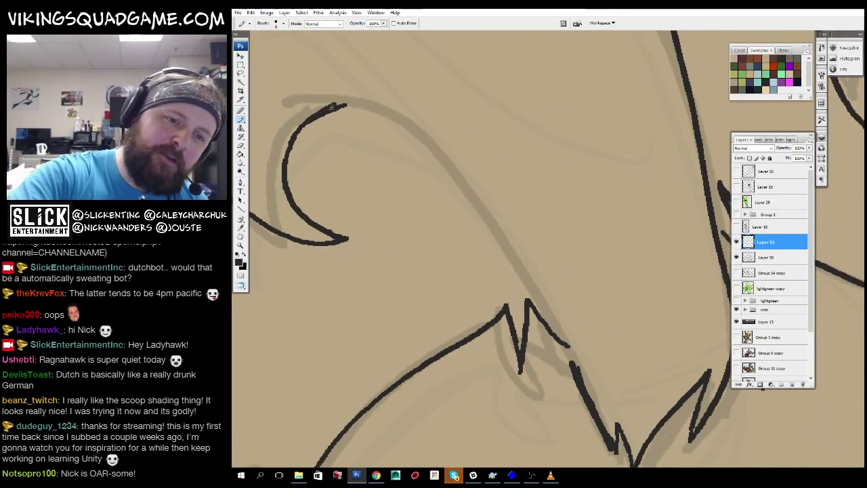
pyautogui.moveTo(396, 122)
pyautogui.mouseDown()
pyautogui.moveTo(529, 280)
pyautogui.moveTo(576, 369)
pyautogui.mouseUp()
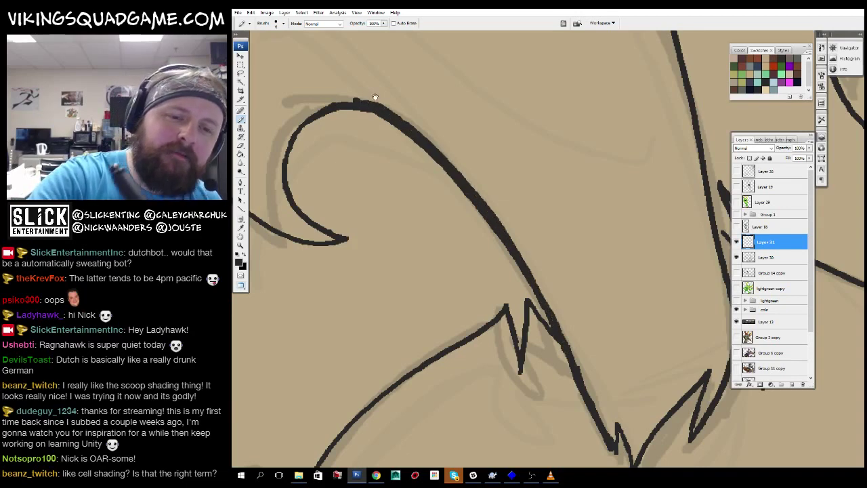
# Ink the larger horn's inner rim and the curved segment lines across it from the crest to the base.
pyautogui.moveTo(374, 98); pyautogui.dragTo(400, 181)
pyautogui.moveTo(406, 61); pyautogui.dragTo(434, 183)
pyautogui.moveTo(529, 31); pyautogui.dragTo(535, 95)
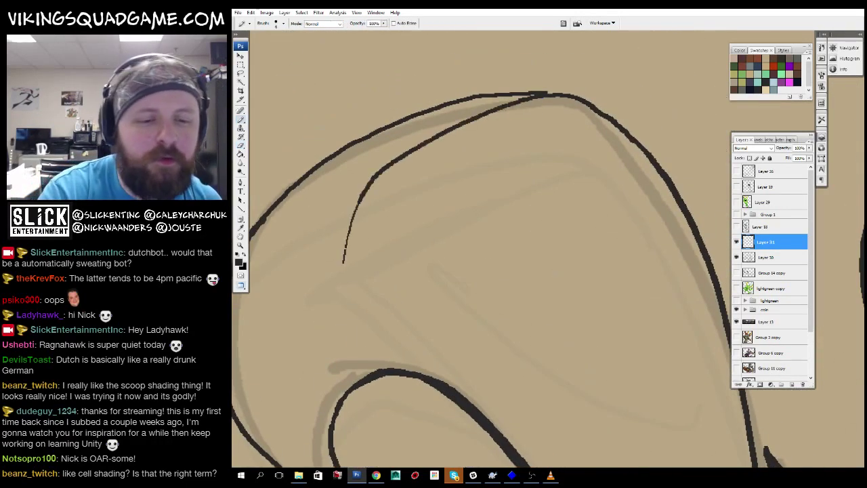
pyautogui.moveTo(343, 262); pyautogui.dragTo(357, 364)
pyautogui.moveTo(381, 366)
pyautogui.mouseDown()
pyautogui.moveTo(584, 271)
pyautogui.moveTo(517, 211)
pyautogui.moveTo(503, 246)
pyautogui.moveTo(610, 316)
pyautogui.moveTo(680, 214)
pyautogui.mouseUp()
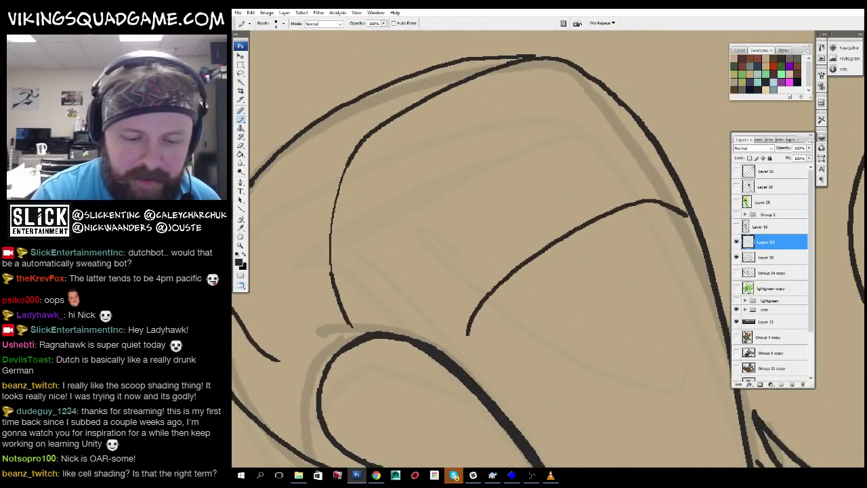
pyautogui.moveTo(411, 338); pyautogui.dragTo(487, 152)
pyautogui.moveTo(487, 203); pyautogui.dragTo(393, 135)
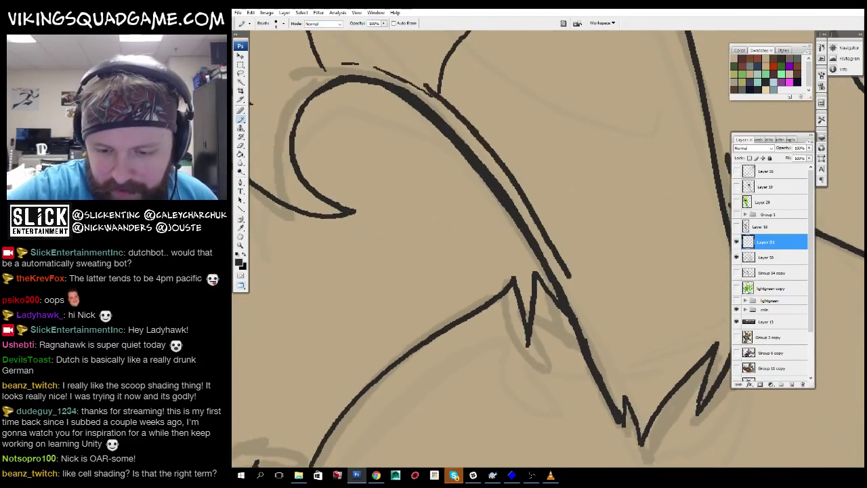
pyautogui.moveTo(542, 237); pyautogui.dragTo(502, 319)
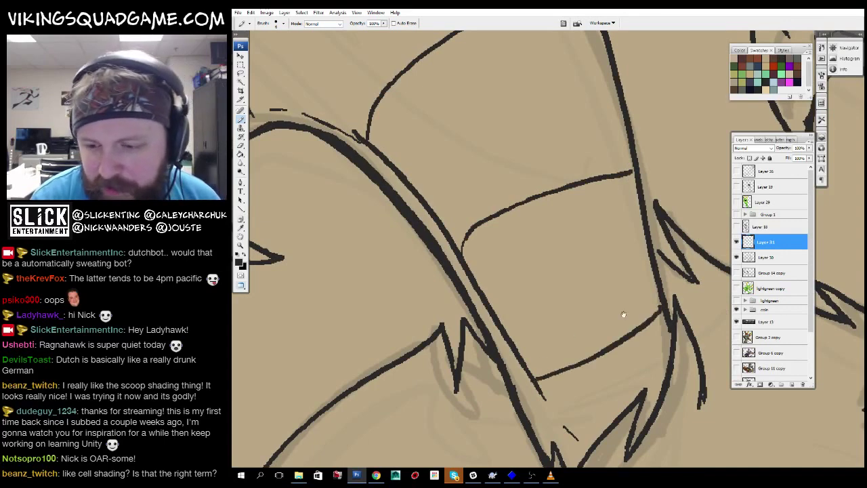
# Ink a curved brow crease and a short wrinkle stroke between the two eyes.
pyautogui.moveTo(623, 314); pyautogui.dragTo(464, 218)
pyautogui.moveTo(521, 259)
pyautogui.mouseDown()
pyautogui.moveTo(531, 294)
pyautogui.moveTo(518, 203)
pyautogui.moveTo(474, 285)
pyautogui.moveTo(465, 362)
pyautogui.moveTo(497, 196)
pyautogui.moveTo(532, 242)
pyautogui.moveTo(569, 212)
pyautogui.mouseUp()
pyautogui.moveTo(545, 271)
pyautogui.mouseDown()
pyautogui.moveTo(593, 182)
pyautogui.moveTo(558, 111)
pyautogui.mouseUp()
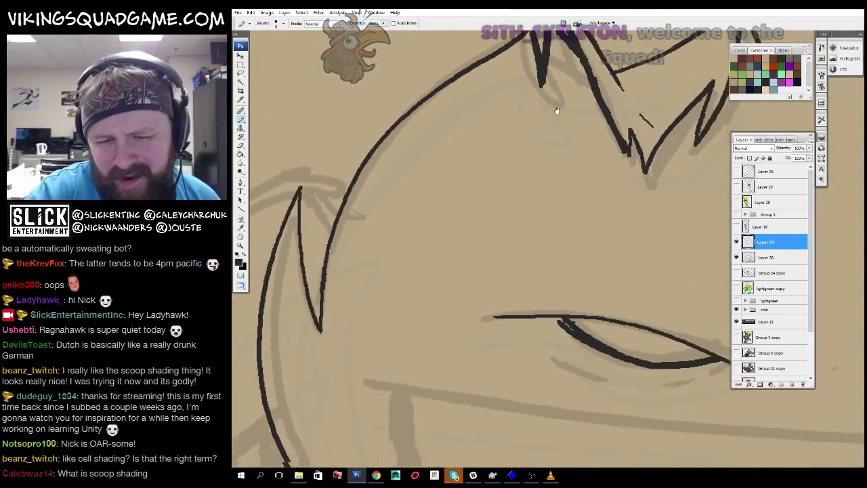
pyautogui.moveTo(641, 308); pyautogui.dragTo(509, 206)
pyautogui.moveTo(572, 313)
pyautogui.mouseDown()
pyautogui.moveTo(657, 205)
pyautogui.moveTo(443, 205)
pyautogui.mouseUp()
pyautogui.moveTo(542, 204); pyautogui.dragTo(495, 278)
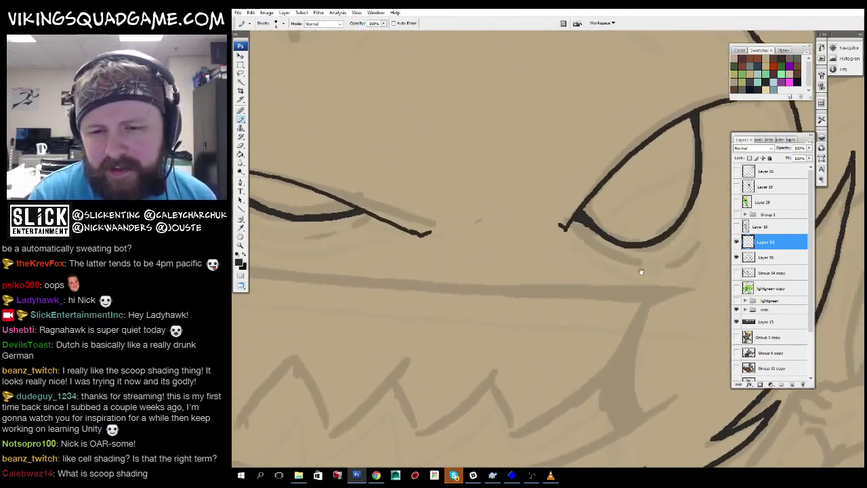
pyautogui.moveTo(479, 231); pyautogui.dragTo(507, 339)
pyautogui.press('z')
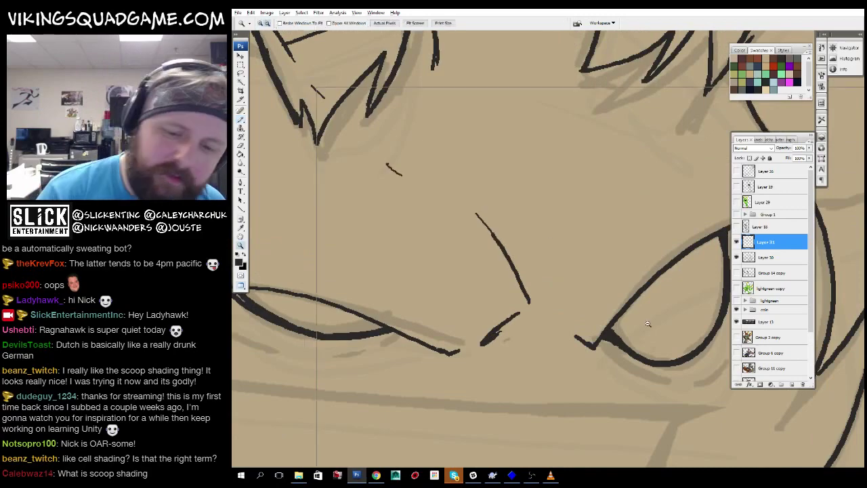
pyautogui.keyDown('alt'); pyautogui.click(644, 337); pyautogui.keyUp('alt')
pyautogui.keyDown('alt'); pyautogui.click(644, 337); pyautogui.keyUp('alt')
pyautogui.keyDown('alt'); pyautogui.click(644, 337); pyautogui.keyUp('alt')
pyautogui.moveTo(644, 337); pyautogui.dragTo(430, 203)
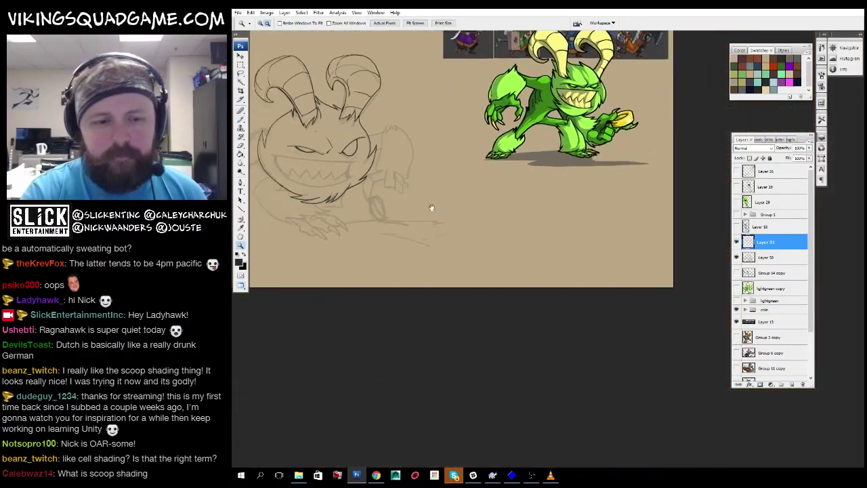
# Ink the shoulder beside the larger horn's side of the head, with a pointed fur tuft and a jagged lower end.
pyautogui.click(515, 271)
pyautogui.click(515, 271)
pyautogui.moveTo(330, 413)
pyautogui.mouseDown()
pyautogui.moveTo(588, 244)
pyautogui.moveTo(537, 317)
pyautogui.mouseUp()
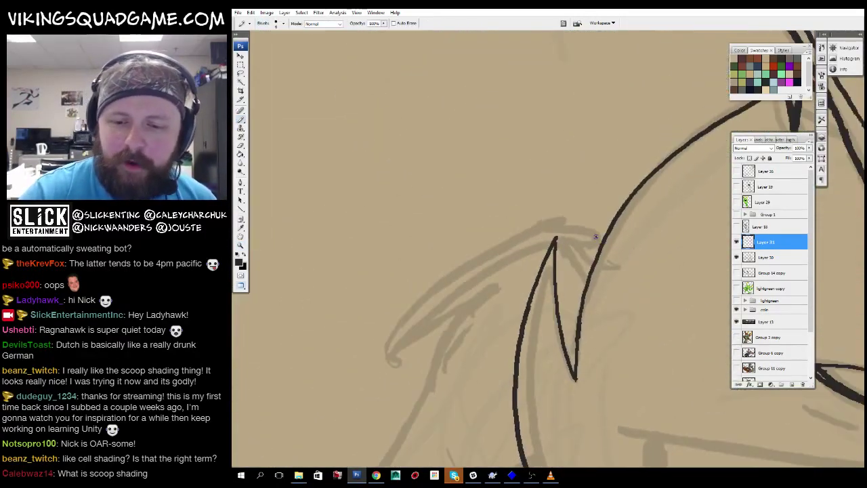
pyautogui.moveTo(533, 236); pyautogui.dragTo(605, 130)
pyautogui.moveTo(513, 199); pyautogui.dragTo(571, 74)
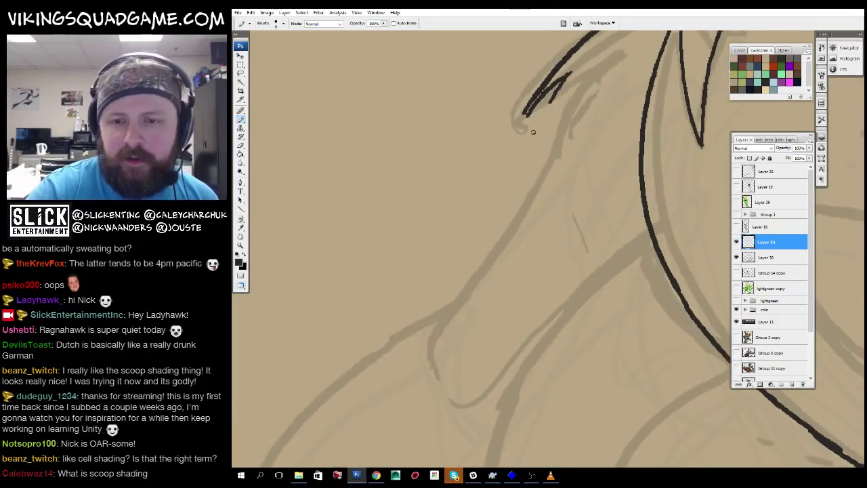
pyautogui.rightClick(596, 242)
pyautogui.press('Return')
pyautogui.moveTo(546, 116); pyautogui.dragTo(485, 181)
pyautogui.press('e')
pyautogui.keyDown('alt'); pyautogui.click(443, 222); pyautogui.keyUp('alt')
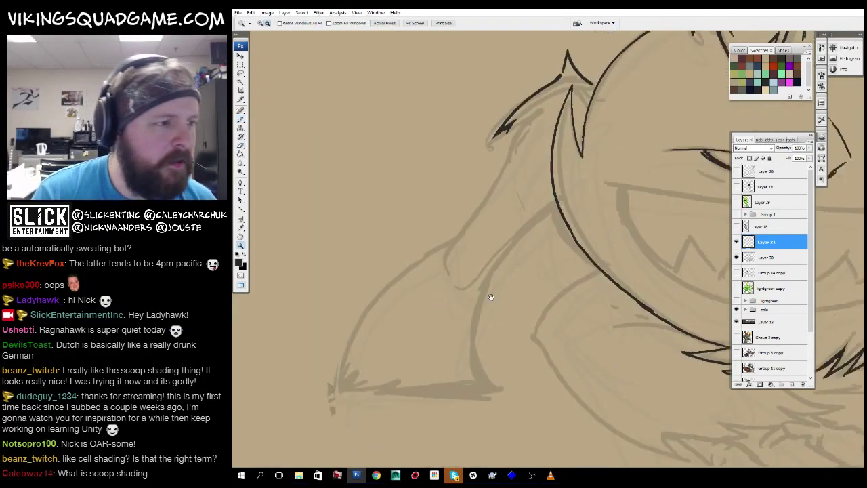
# Examine the coloured green monster's face and body as reference and compare it with the inked head.
pyautogui.moveTo(490, 296); pyautogui.dragTo(490, 228)
pyautogui.keyDown('alt'); pyautogui.click(490, 285); pyautogui.keyUp('alt')
pyautogui.keyDown('ctrl'); pyautogui.click(580, 275); pyautogui.keyUp('ctrl')
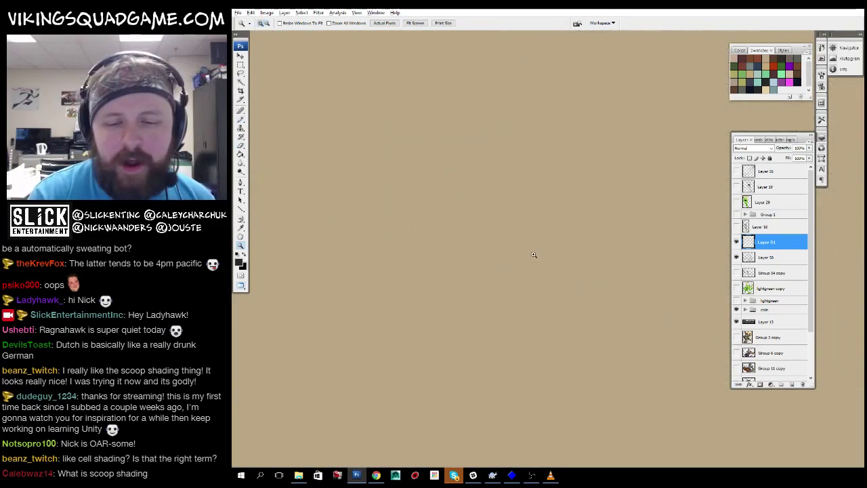
pyautogui.hotkey('ctrl', '0')
pyautogui.moveTo(660, 261); pyautogui.dragTo(542, 294)
pyautogui.keyDown('ctrl'); pyautogui.click(549, 250); pyautogui.keyUp('ctrl')
pyautogui.keyDown('ctrl'); pyautogui.click(548, 250); pyautogui.keyUp('ctrl')
pyautogui.moveTo(667, 318); pyautogui.dragTo(584, 248)
pyautogui.keyDown('ctrl'); pyautogui.click(562, 235); pyautogui.keyUp('ctrl')
pyautogui.keyDown('alt'); pyautogui.click(603, 215); pyautogui.keyUp('alt')
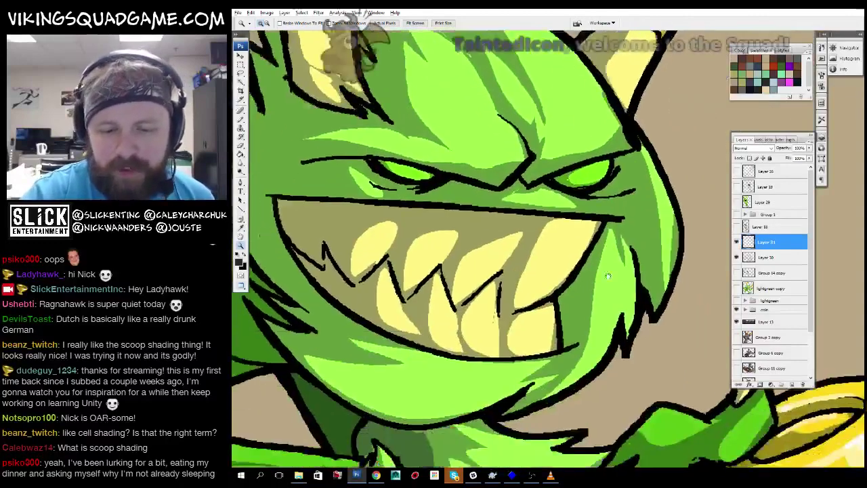
pyautogui.keyDown('alt'); pyautogui.click(594, 297); pyautogui.keyUp('alt')
pyautogui.keyDown('alt'); pyautogui.click(594, 297); pyautogui.keyUp('alt')
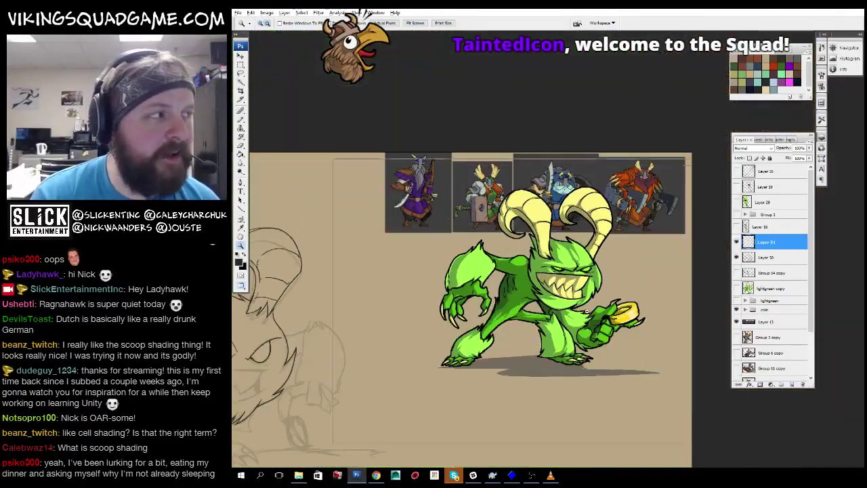
pyautogui.moveTo(594, 296)
pyautogui.mouseDown()
pyautogui.moveTo(705, 203)
pyautogui.moveTo(596, 271)
pyautogui.mouseUp()
pyautogui.press('v')
pyautogui.keyDown('ctrl'); pyautogui.click(542, 230); pyautogui.keyUp('ctrl')
pyautogui.moveTo(407, 271)
pyautogui.mouseDown()
pyautogui.moveTo(501, 268)
pyautogui.moveTo(513, 260)
pyautogui.mouseUp()
pyautogui.moveTo(380, 163); pyautogui.dragTo(545, 339)
pyautogui.moveTo(551, 189); pyautogui.dragTo(493, 382)
pyautogui.moveTo(485, 256); pyautogui.dragTo(462, 403)
pyautogui.moveTo(448, 327); pyautogui.dragTo(535, 82)
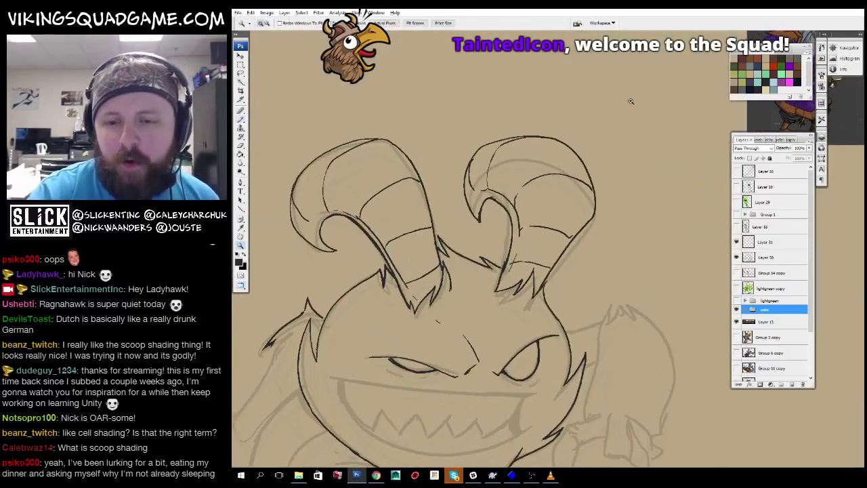
# Make Layer 31 active and tidy the smaller horn's outer contour at the crest and near the tip.
pyautogui.keyDown('ctrl'); pyautogui.click(556, 178); pyautogui.keyUp('ctrl')
pyautogui.click(554, 179)
pyautogui.press('Return')
pyautogui.moveTo(533, 298); pyautogui.dragTo(566, 271)
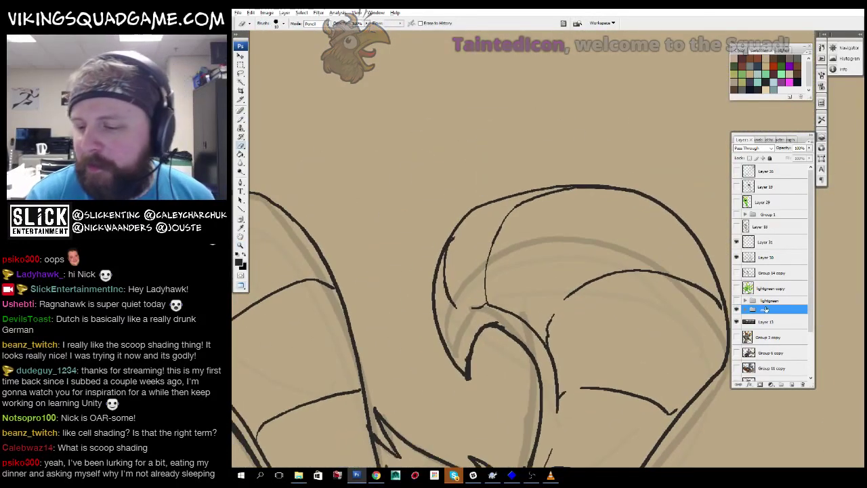
pyautogui.click(766, 242)
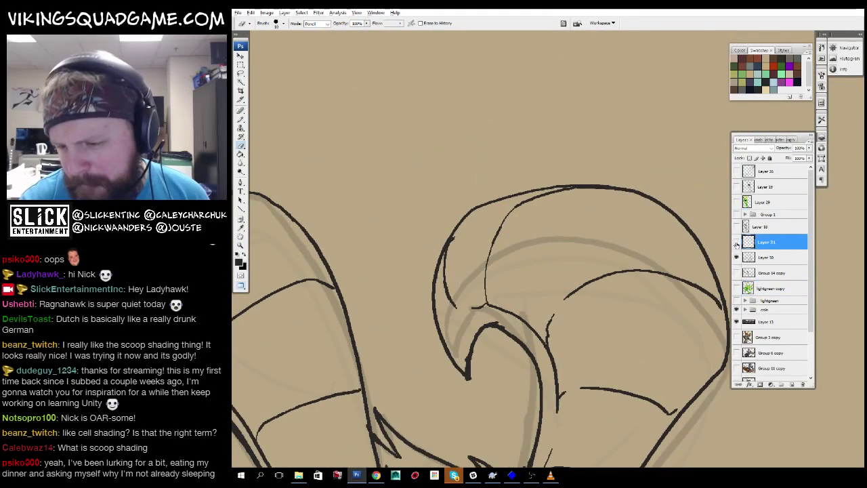
pyautogui.moveTo(555, 223); pyautogui.dragTo(535, 205)
pyautogui.keyDown('ctrl'); pyautogui.click(535, 205); pyautogui.keyUp('ctrl')
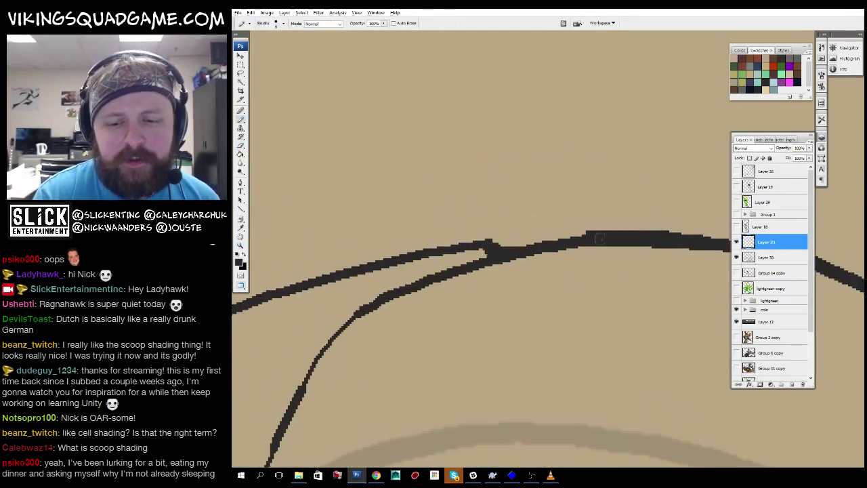
pyautogui.moveTo(599, 239); pyautogui.dragTo(462, 225)
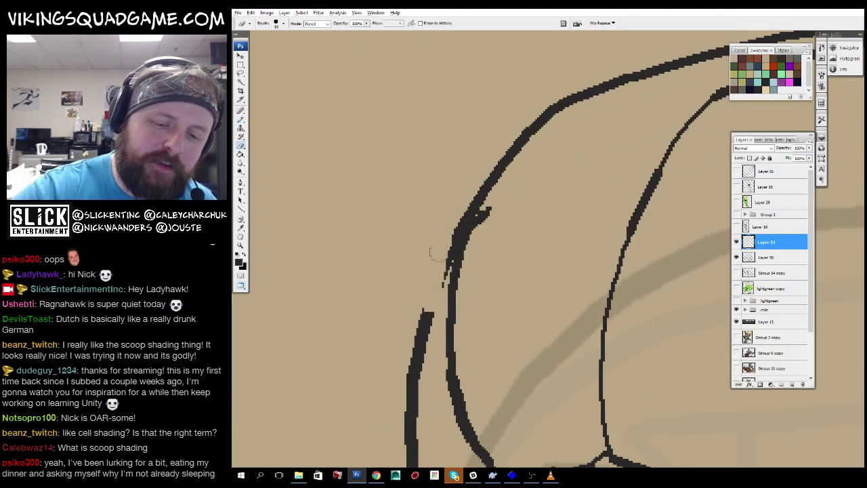
pyautogui.moveTo(453, 249); pyautogui.dragTo(576, 204)
# Doodle a small curved horn with segment lines above the smaller horn and delete the doodle.
pyautogui.moveTo(627, 91)
pyautogui.mouseDown()
pyautogui.moveTo(378, 433)
pyautogui.moveTo(606, 226)
pyautogui.moveTo(476, 193)
pyautogui.mouseUp()
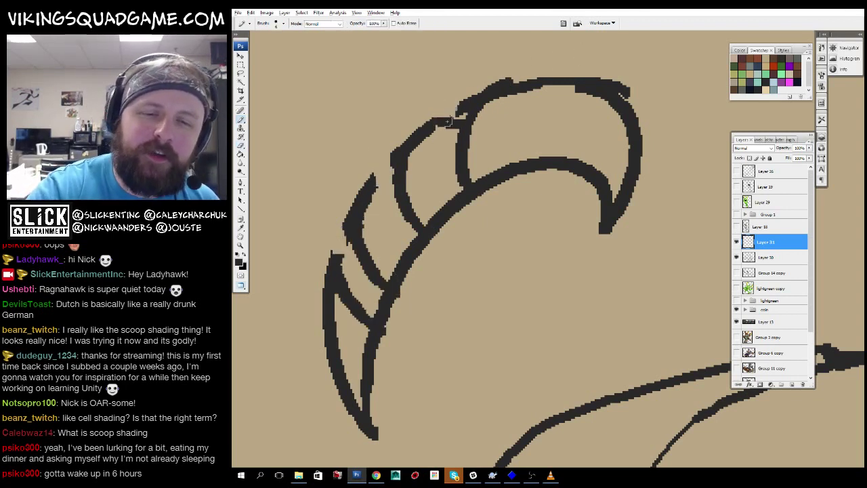
pyautogui.moveTo(678, 246)
pyautogui.mouseDown()
pyautogui.moveTo(544, 263)
pyautogui.moveTo(528, 324)
pyautogui.moveTo(501, 316)
pyautogui.moveTo(487, 359)
pyautogui.moveTo(503, 251)
pyautogui.moveTo(504, 346)
pyautogui.moveTo(519, 335)
pyautogui.mouseUp()
pyautogui.press('l')
pyautogui.press('Delete')
pyautogui.hotkey('ctrl', 'd')
# Join the head fur line to the smaller horn's inner edge and erase the overshooting stroke at the joint.
pyautogui.press('z')
pyautogui.press('b')
pyautogui.press('z')
pyautogui.moveTo(510, 280)
pyautogui.mouseDown()
pyautogui.moveTo(524, 289)
pyautogui.moveTo(497, 322)
pyautogui.mouseUp()
pyautogui.press('b')
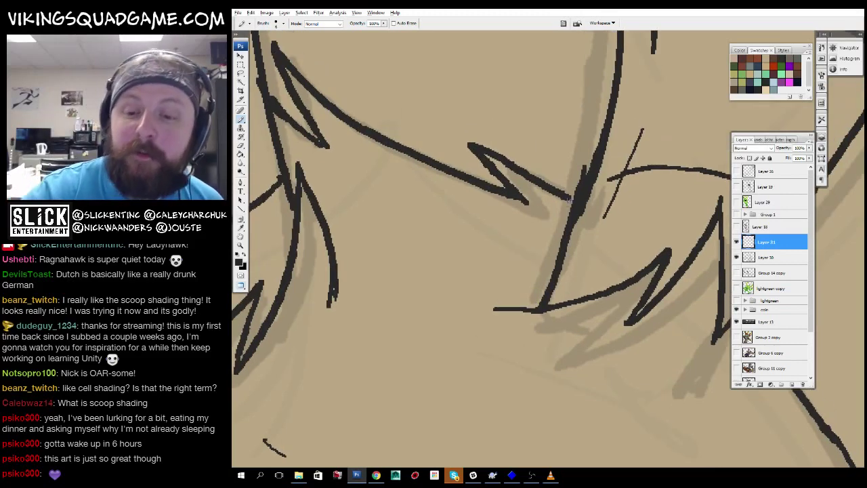
pyautogui.moveTo(434, 128); pyautogui.dragTo(386, 218)
pyautogui.press('e')
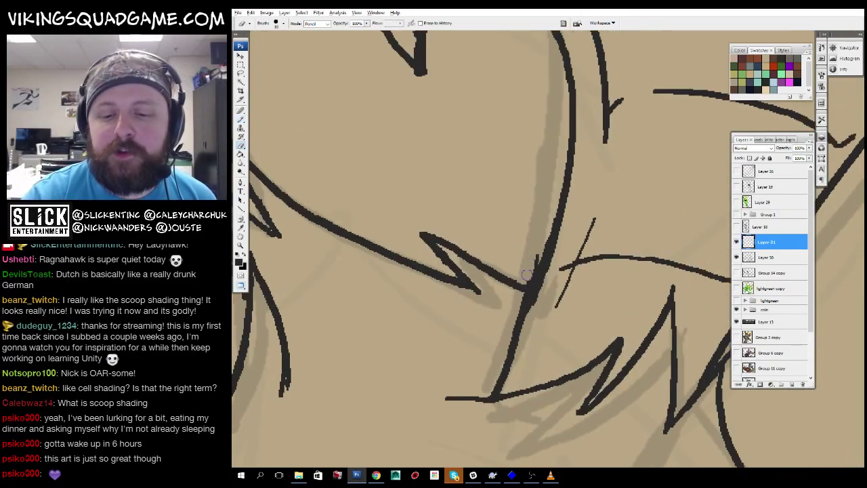
pyautogui.moveTo(527, 274); pyautogui.dragTo(536, 261)
pyautogui.moveTo(535, 261); pyautogui.dragTo(446, 263)
# Reshape the larger horn's outer edge into a small notch where the upper segment line meets it.
pyautogui.press('b')
pyautogui.press('z')
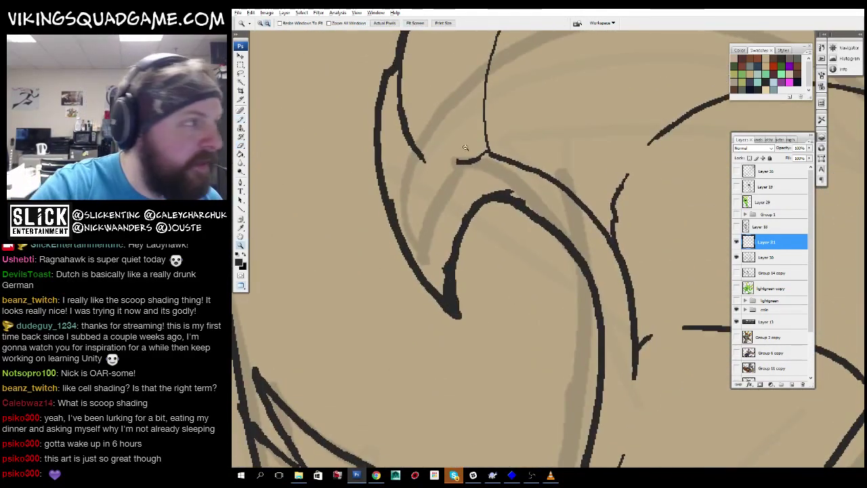
pyautogui.moveTo(637, 241)
pyautogui.mouseDown()
pyautogui.moveTo(522, 254)
pyautogui.moveTo(554, 246)
pyautogui.mouseUp()
pyautogui.press('b')
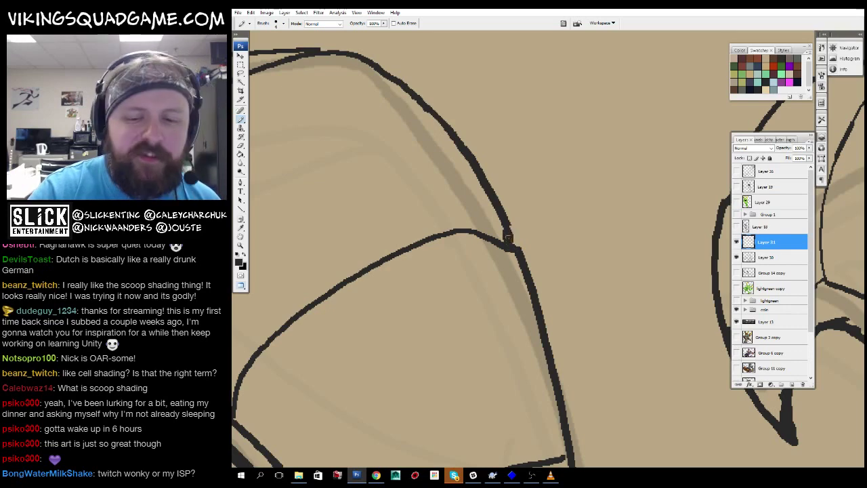
# Thicken the outer outline of the left horn where its segment lines meet the edge.
pyautogui.moveTo(520, 262); pyautogui.dragTo(541, 175)
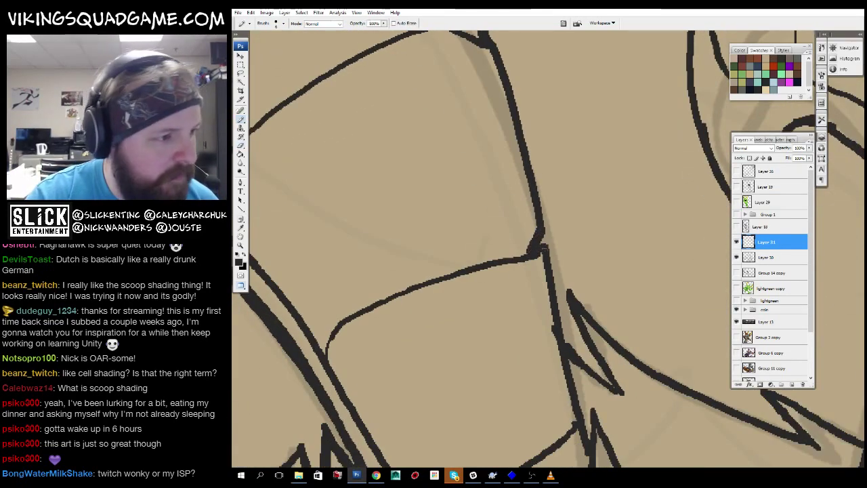
pyautogui.press('z')
pyautogui.keyDown('alt'); pyautogui.click(540, 252); pyautogui.keyUp('alt')
pyautogui.keyDown('alt'); pyautogui.click(539, 257); pyautogui.keyUp('alt')
pyautogui.keyDown('alt'); pyautogui.click(539, 284); pyautogui.keyUp('alt')
pyautogui.keyDown('alt'); pyautogui.click(535, 303); pyautogui.keyUp('alt')
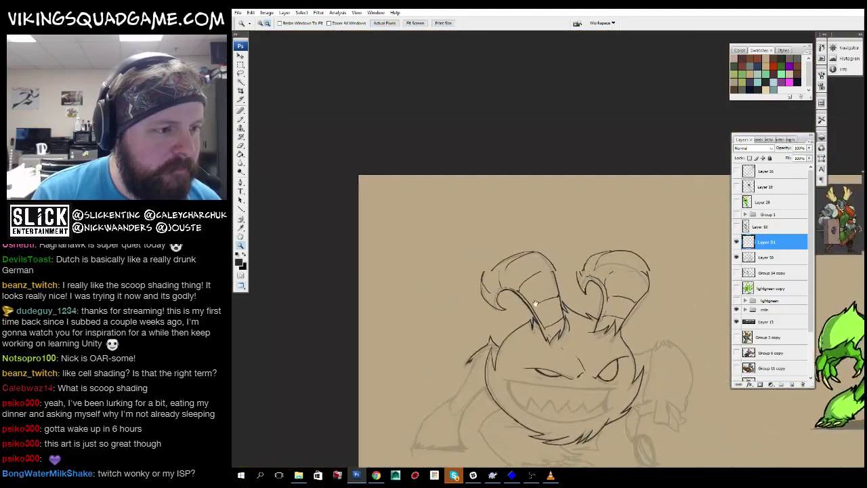
# Examine the inked horns, face outline and forehead fur of the creature, both as a whole and up close.
pyautogui.moveTo(535, 303)
pyautogui.mouseDown()
pyautogui.moveTo(520, 268)
pyautogui.moveTo(520, 417)
pyautogui.mouseUp()
pyautogui.click(560, 310)
pyautogui.press('b')
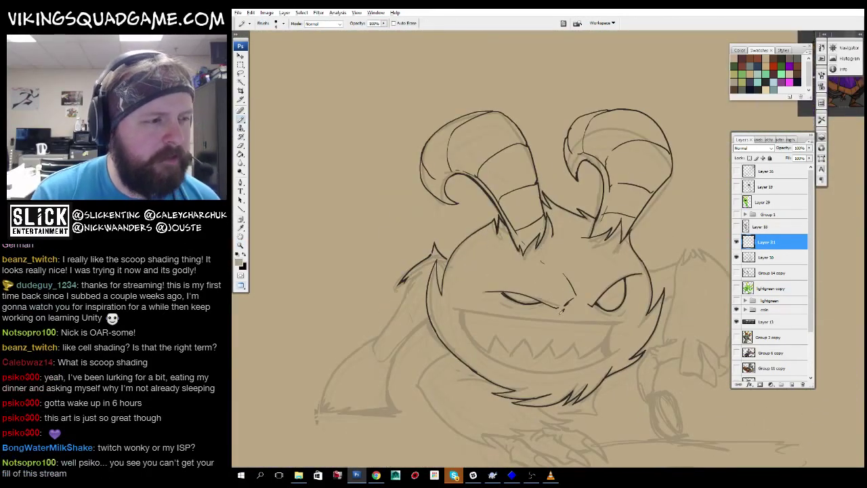
pyautogui.press('z')
pyautogui.keyDown('alt'); pyautogui.click(561, 311); pyautogui.keyUp('alt')
pyautogui.keyDown('alt'); pyautogui.click(542, 271); pyautogui.keyUp('alt')
pyautogui.click(519, 181)
pyautogui.press('b')
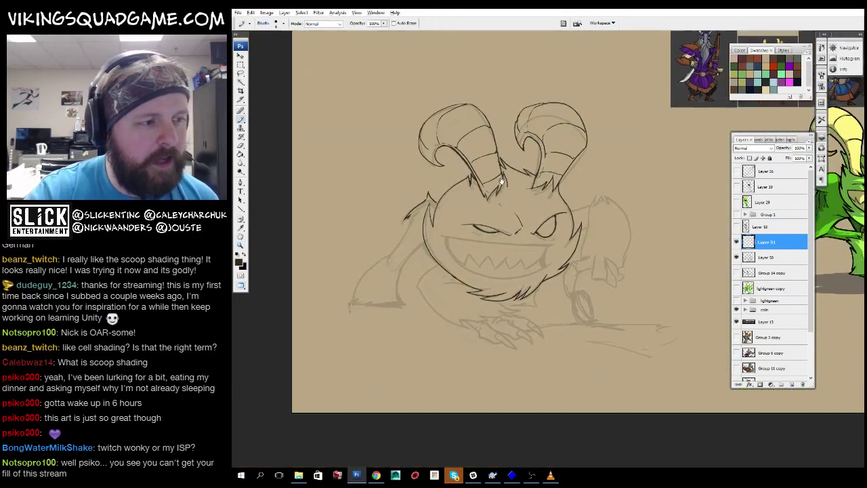
pyautogui.press('z')
pyautogui.click(501, 180)
pyautogui.click(501, 180)
pyautogui.click(501, 181)
pyautogui.press('b')
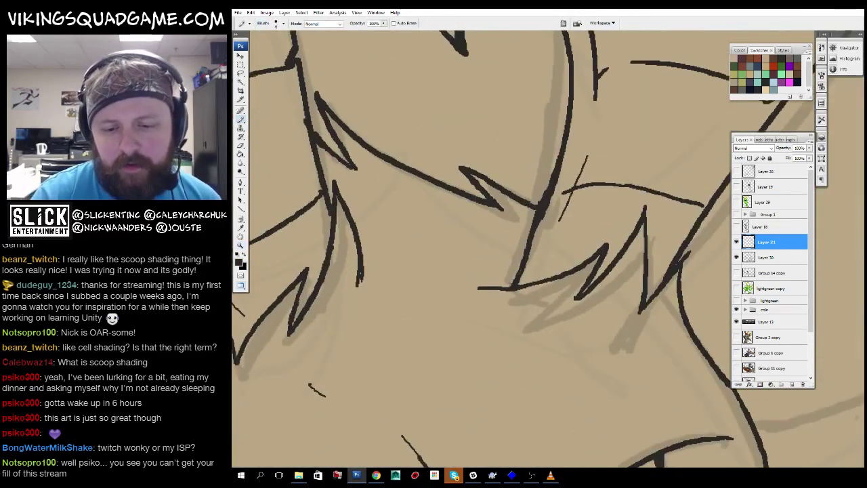
# Ink both sides of the creature's left-hand upper arm over the rough sketch, from the shoulder to the rounded elbow.
pyautogui.moveTo(424, 241); pyautogui.dragTo(441, 179)
pyautogui.moveTo(376, 215); pyautogui.dragTo(514, 220)
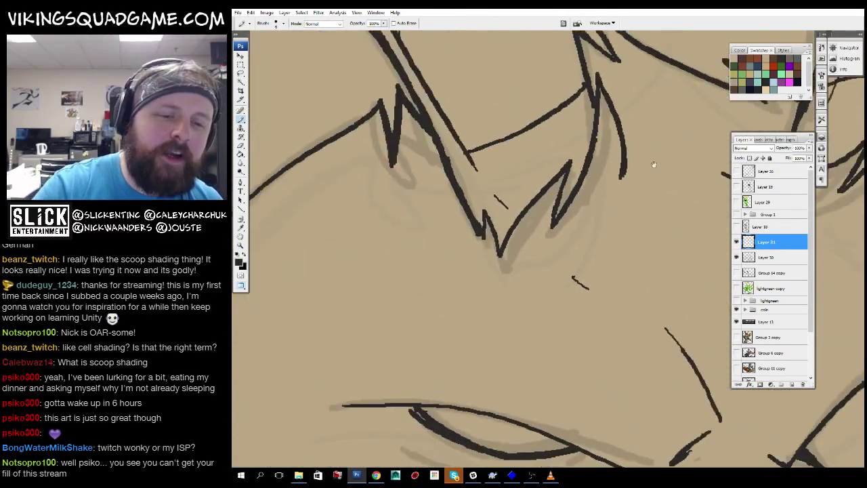
pyautogui.moveTo(311, 227)
pyautogui.mouseDown()
pyautogui.moveTo(453, 231)
pyautogui.moveTo(518, 244)
pyautogui.mouseUp()
pyautogui.moveTo(491, 240); pyautogui.dragTo(480, 210)
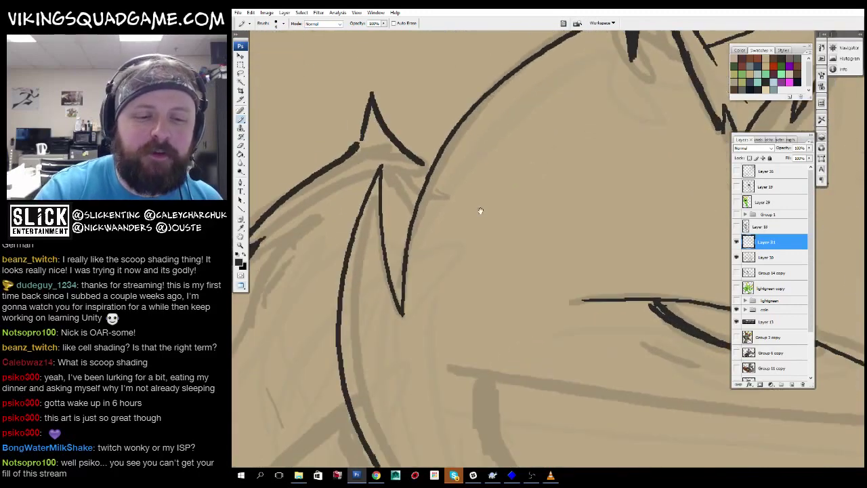
pyautogui.moveTo(362, 122)
pyautogui.mouseDown()
pyautogui.moveTo(548, 348)
pyautogui.moveTo(535, 170)
pyautogui.mouseUp()
pyautogui.moveTo(518, 112)
pyautogui.mouseDown()
pyautogui.moveTo(453, 275)
pyautogui.moveTo(478, 160)
pyautogui.mouseUp()
pyautogui.moveTo(491, 132); pyautogui.dragTo(411, 269)
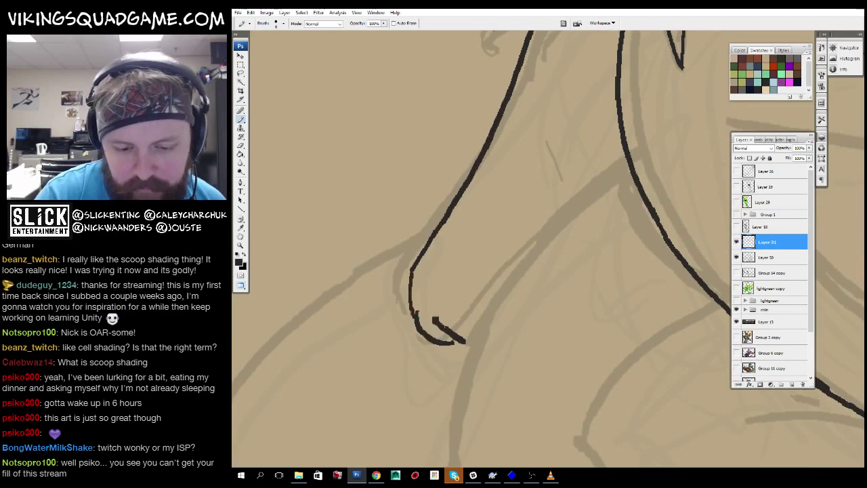
pyautogui.moveTo(476, 332); pyautogui.dragTo(620, 170)
pyautogui.moveTo(421, 235)
pyautogui.mouseDown()
pyautogui.moveTo(413, 239)
pyautogui.moveTo(530, 157)
pyautogui.mouseUp()
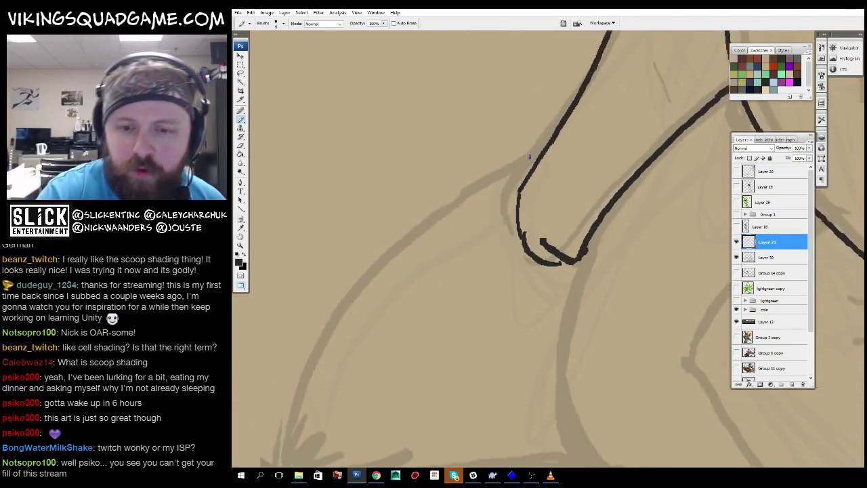
# Ink the left-hand forearm with its outer and inner edges, fur tufts at the elbow and a jagged bottom edge.
pyautogui.moveTo(400, 259); pyautogui.dragTo(461, 152)
pyautogui.moveTo(523, 88)
pyautogui.mouseDown()
pyautogui.moveTo(350, 315)
pyautogui.moveTo(352, 349)
pyautogui.mouseUp()
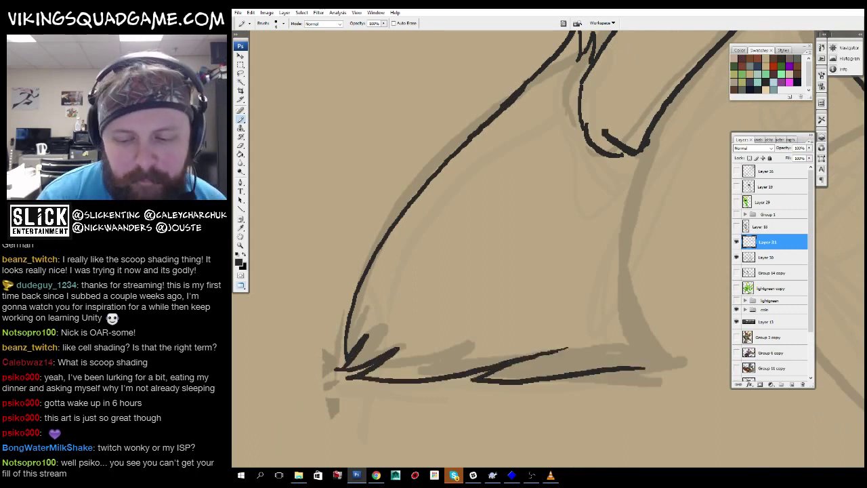
pyautogui.moveTo(514, 237); pyautogui.dragTo(474, 229)
pyautogui.moveTo(610, 171); pyautogui.dragTo(583, 329)
pyautogui.moveTo(542, 203); pyautogui.dragTo(457, 346)
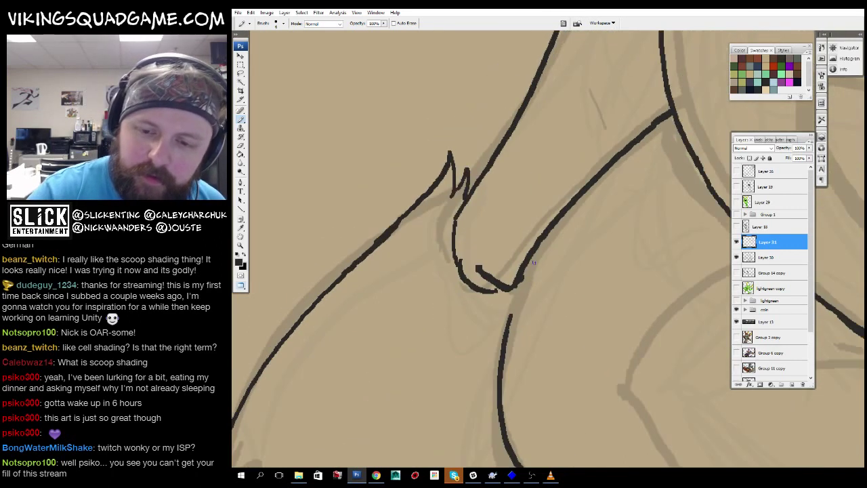
pyautogui.moveTo(535, 274); pyautogui.dragTo(509, 329)
# Ink the upper line of the right-hand arm from the head's outline toward the shoulder.
pyautogui.press('z')
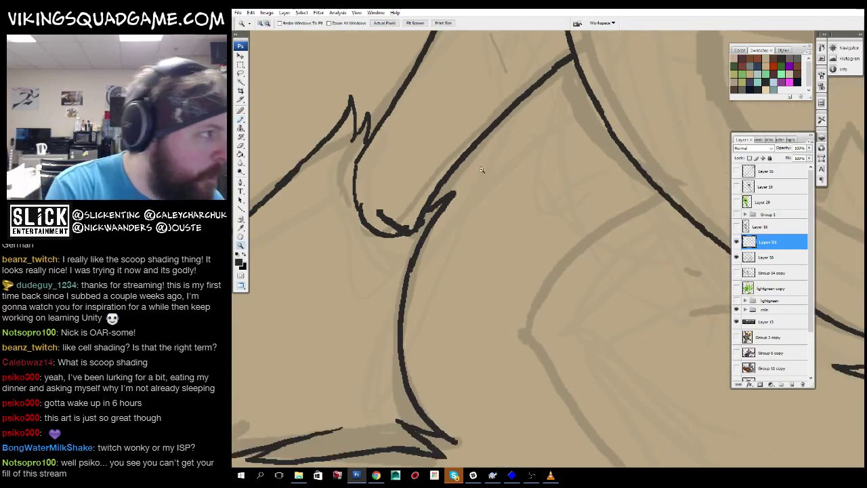
pyautogui.keyDown('alt'); pyautogui.click(583, 288); pyautogui.keyUp('alt')
pyautogui.keyDown('alt'); pyautogui.click(596, 304); pyautogui.keyUp('alt')
pyautogui.moveTo(596, 304); pyautogui.dragTo(426, 373)
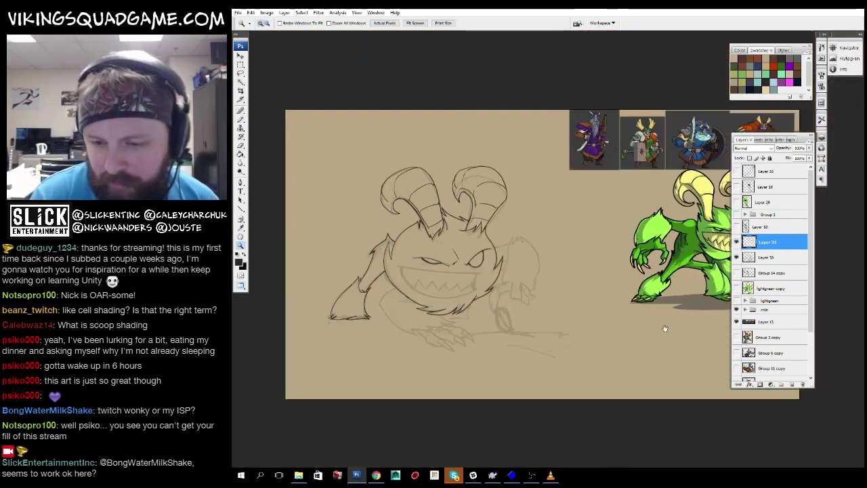
pyautogui.click(551, 267)
pyautogui.click(550, 268)
pyautogui.click(550, 267)
pyautogui.press('b')
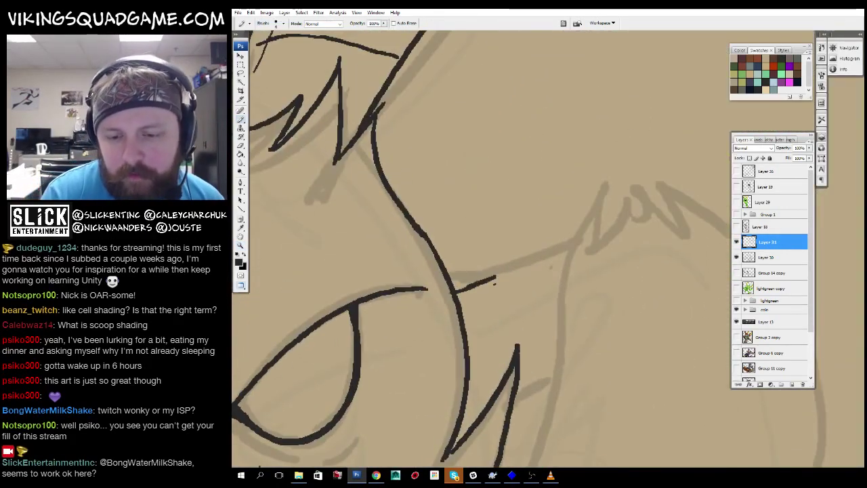
pyautogui.press('z')
pyautogui.keyDown('alt'); pyautogui.click(607, 318); pyautogui.keyUp('alt')
pyautogui.keyDown('alt'); pyautogui.click(607, 318); pyautogui.keyUp('alt')
pyautogui.keyDown('alt'); pyautogui.click(607, 318); pyautogui.keyUp('alt')
pyautogui.keyDown('alt'); pyautogui.click(607, 318); pyautogui.keyUp('alt')
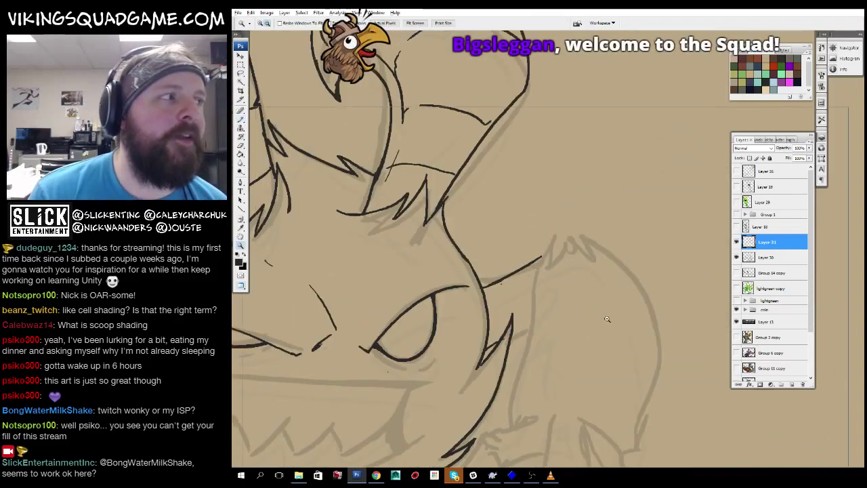
pyautogui.keyDown('alt'); pyautogui.click(607, 319); pyautogui.keyUp('alt')
pyautogui.keyDown('alt'); pyautogui.click(607, 318); pyautogui.keyUp('alt')
# Strengthen the arm line where it meets the head and ink spiky fur tufts along the top of the right-hand shoulder.
pyautogui.click(378, 352)
pyautogui.click(378, 352)
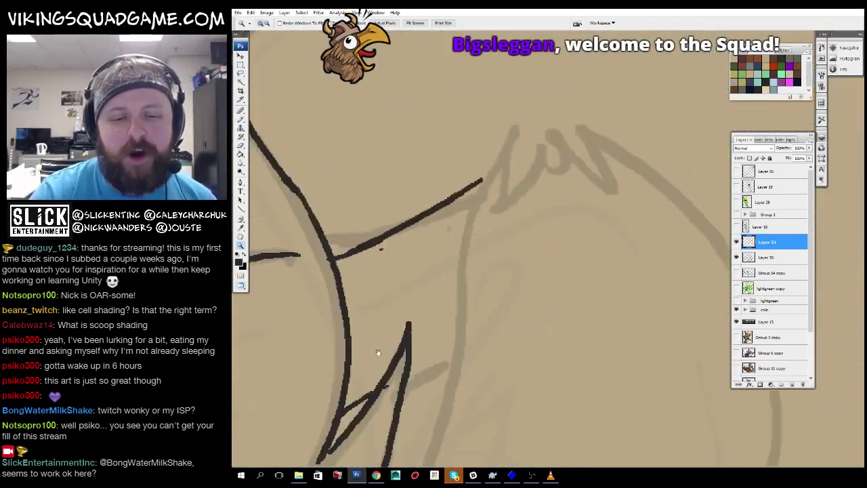
pyautogui.moveTo(378, 353); pyautogui.dragTo(424, 367)
pyautogui.press('b')
pyautogui.press('b')
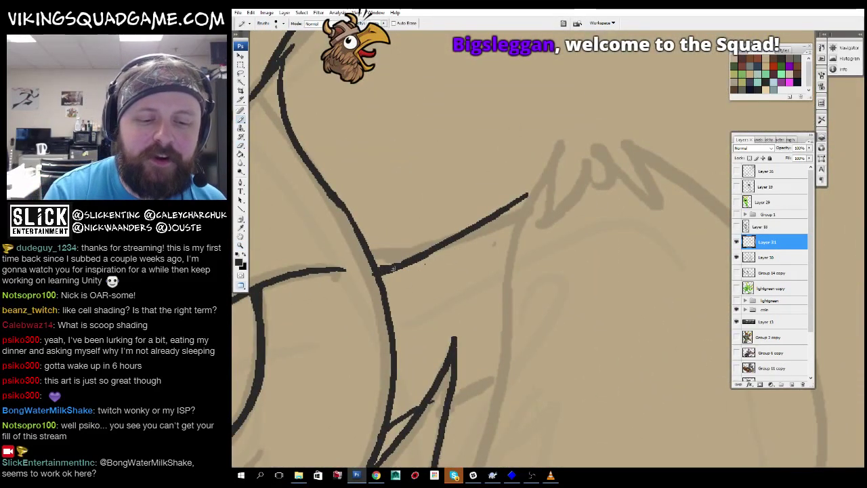
pyautogui.moveTo(393, 269); pyautogui.dragTo(339, 259)
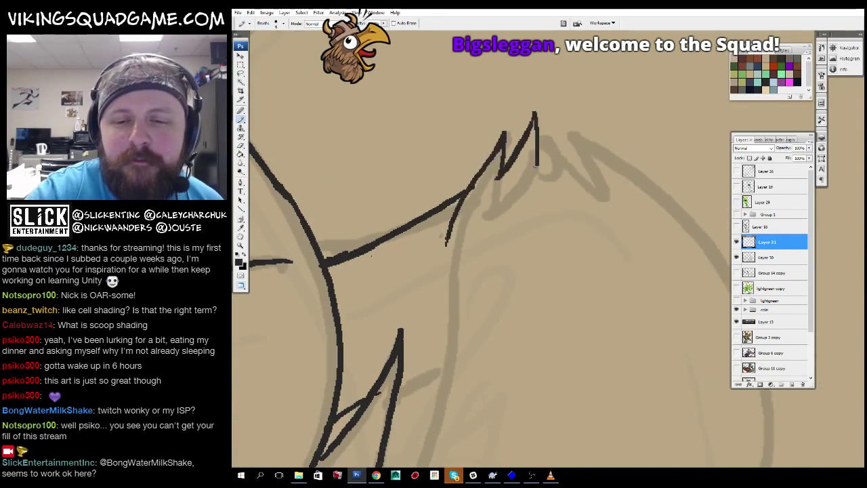
pyautogui.moveTo(535, 166)
pyautogui.mouseDown()
pyautogui.moveTo(550, 160)
pyautogui.moveTo(502, 125)
pyautogui.mouseUp()
pyautogui.moveTo(519, 89); pyautogui.dragTo(557, 128)
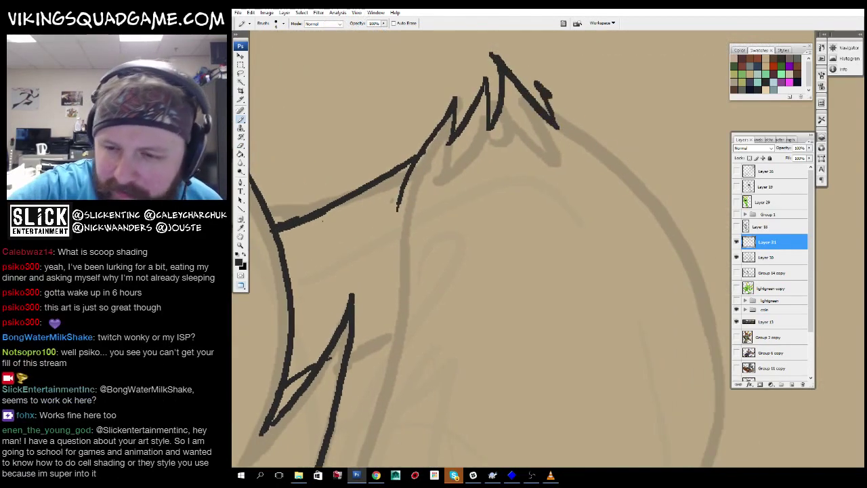
# Ink the outer curve of the right-hand arm from the shoulder fur down to the wrist.
pyautogui.moveTo(434, 284); pyautogui.dragTo(433, 115)
pyautogui.moveTo(648, 99)
pyautogui.mouseDown()
pyautogui.moveTo(581, 255)
pyautogui.moveTo(610, 170)
pyautogui.moveTo(603, 331)
pyautogui.mouseUp()
pyautogui.moveTo(603, 331); pyautogui.dragTo(610, 262)
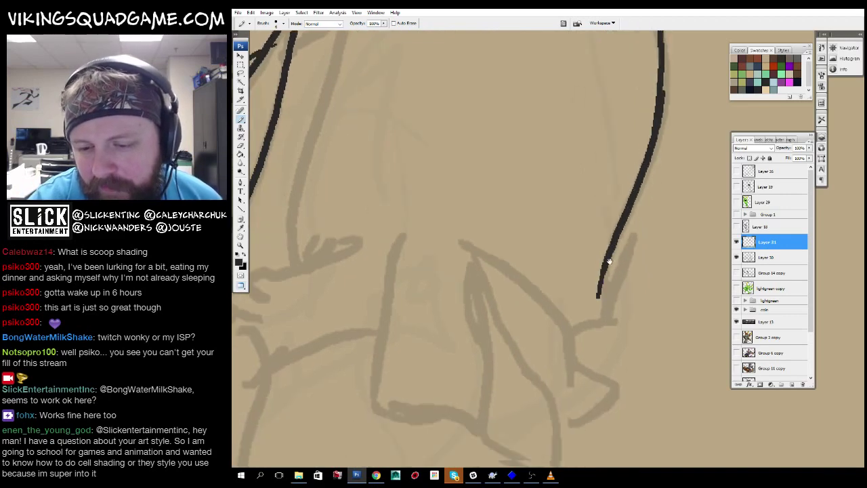
pyautogui.moveTo(601, 296); pyautogui.dragTo(576, 299)
# Ink the top edge of the right-hand hand with two short knuckle lines beside the cheek fur.
pyautogui.moveTo(550, 268); pyautogui.dragTo(664, 382)
pyautogui.moveTo(474, 330)
pyautogui.mouseDown()
pyautogui.moveTo(601, 203)
pyautogui.moveTo(620, 155)
pyautogui.mouseUp()
pyautogui.scroll(1, 498, 214)
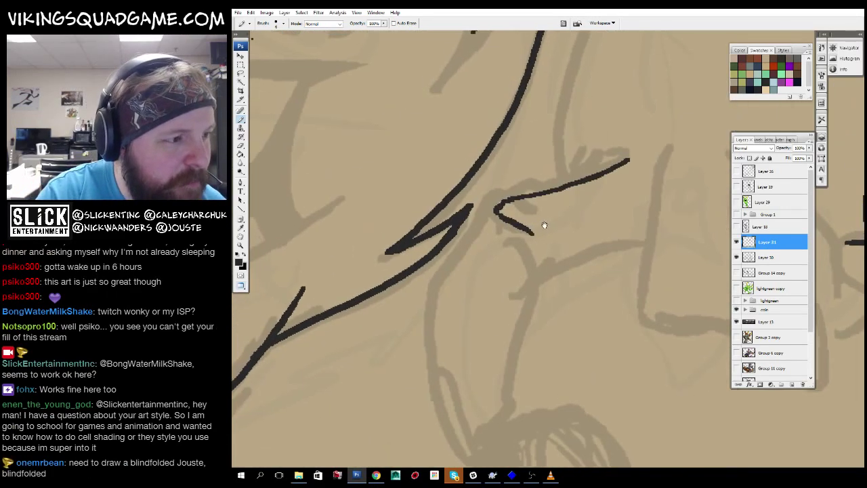
pyautogui.scroll(-1, 502, 222)
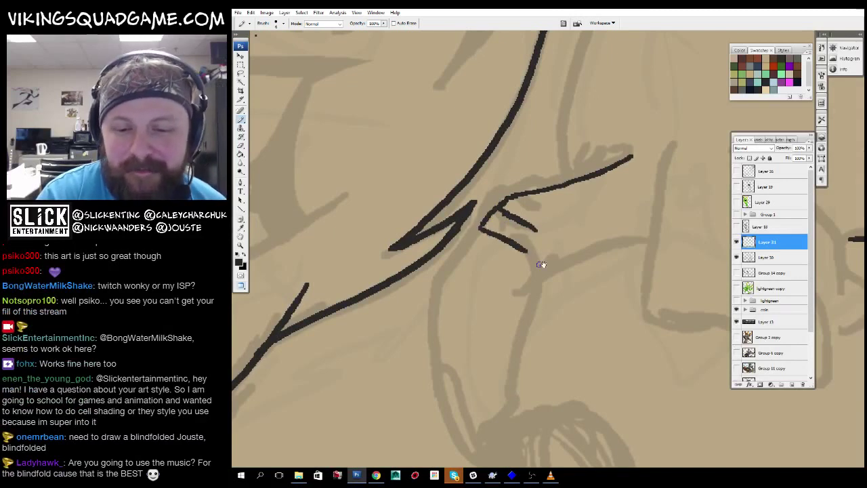
# Ink the long bent finger with its claw and the lower edge of the right-hand hand.
pyautogui.moveTo(540, 265); pyautogui.dragTo(554, 238)
pyautogui.moveTo(492, 211); pyautogui.dragTo(477, 222)
pyautogui.moveTo(504, 272); pyautogui.dragTo(526, 199)
pyautogui.moveTo(468, 185)
pyautogui.mouseDown()
pyautogui.moveTo(468, 277)
pyautogui.moveTo(521, 400)
pyautogui.moveTo(471, 292)
pyautogui.mouseUp()
pyautogui.moveTo(523, 333)
pyautogui.mouseDown()
pyautogui.moveTo(541, 319)
pyautogui.moveTo(571, 187)
pyautogui.moveTo(512, 273)
pyautogui.moveTo(590, 241)
pyautogui.mouseUp()
pyautogui.moveTo(637, 159); pyautogui.dragTo(573, 170)
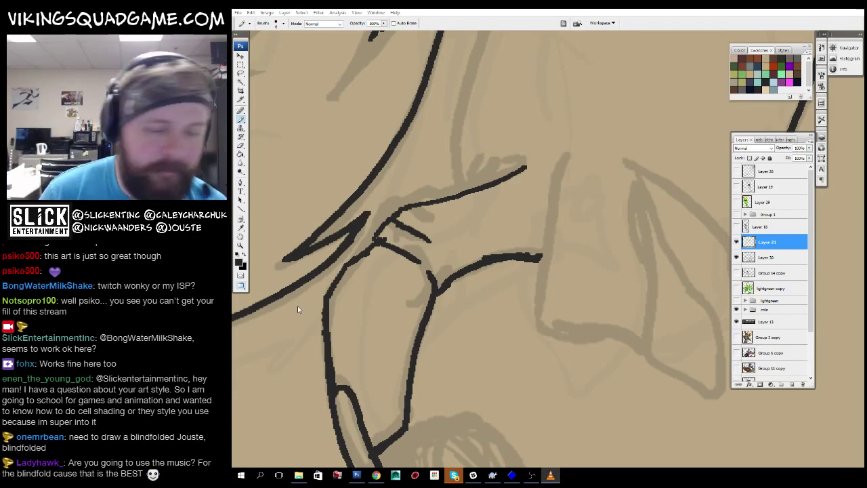
# Examine the inked arm, face and overall pose of the creature from several distances.
pyautogui.hotkey('ctrl', '-')
pyautogui.press('z')
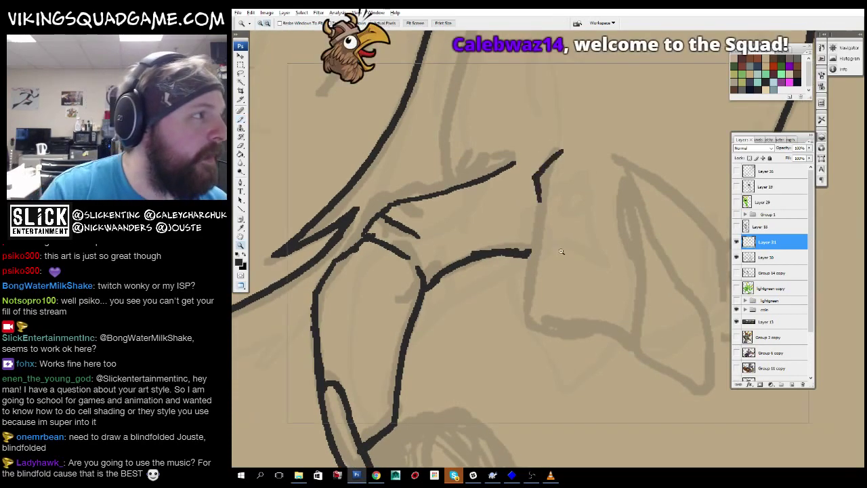
pyautogui.keyDown('alt'); pyautogui.click(562, 268); pyautogui.keyUp('alt')
pyautogui.click(552, 304)
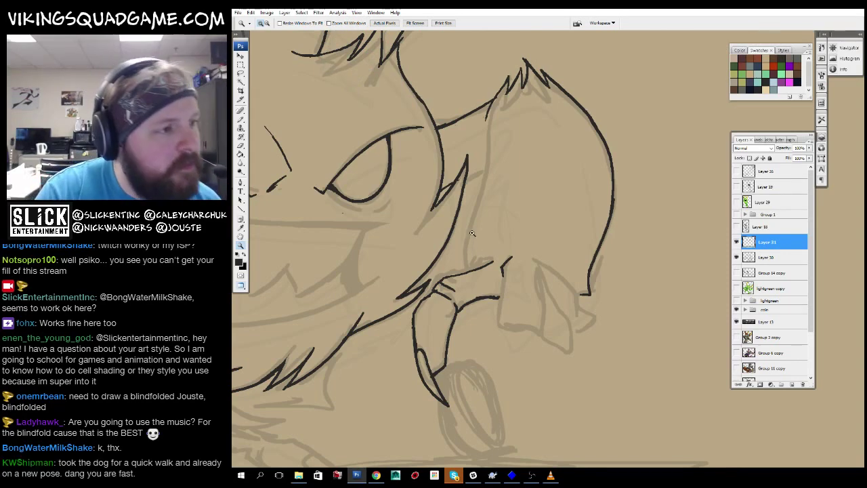
pyautogui.scroll(2, 501, 210)
pyautogui.scroll(-5, 515, 258)
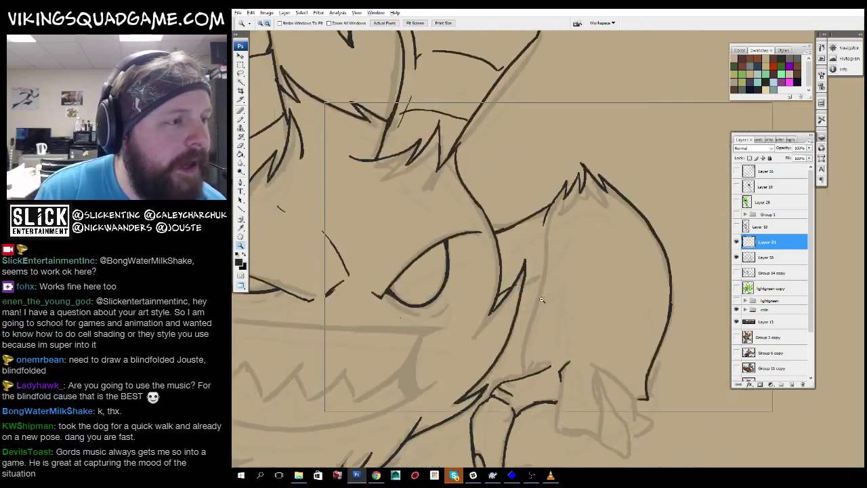
pyautogui.scroll(3, 535, 311)
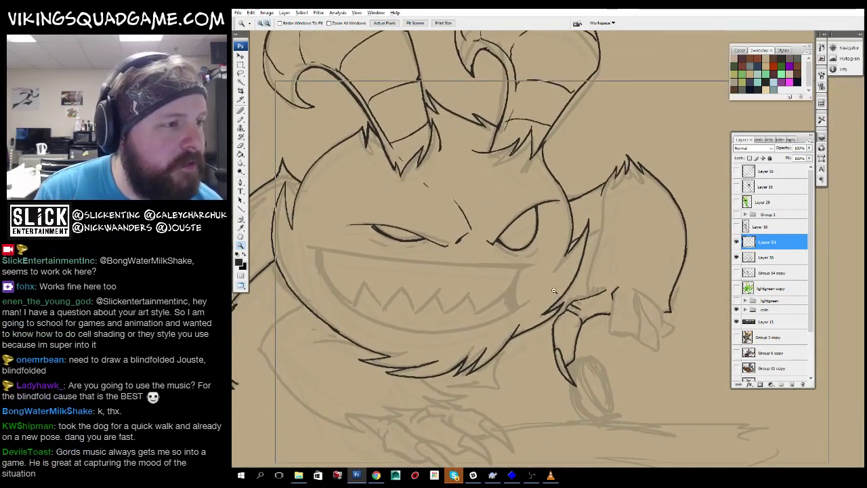
pyautogui.scroll(-1, 556, 290)
pyautogui.scroll(1, 556, 291)
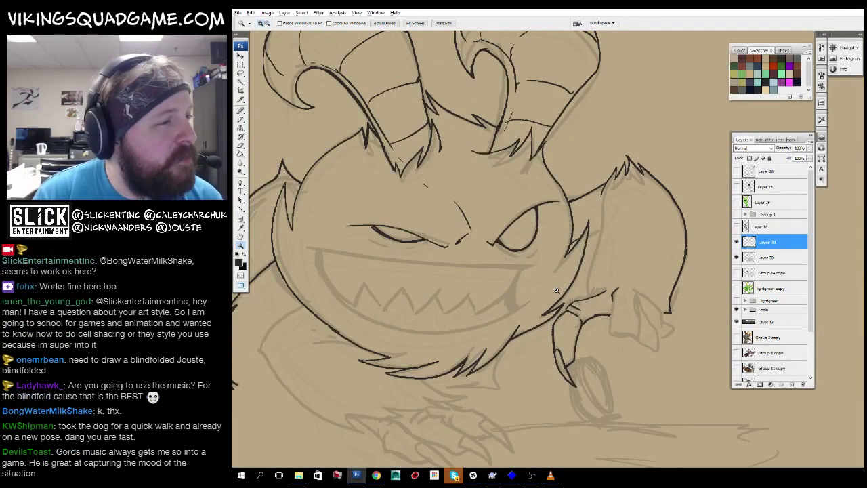
pyautogui.scroll(-4, 556, 291)
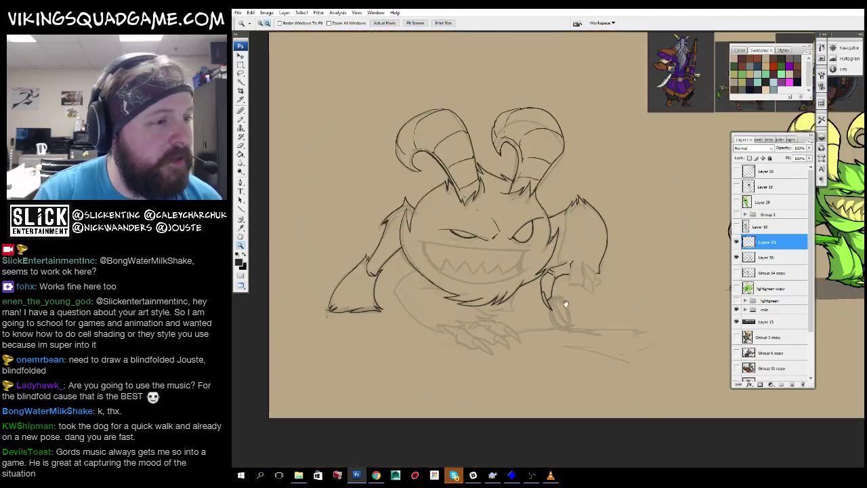
# Ink the inner edge of the right-hand arm from the shoulder fur down to the hand.
pyautogui.scroll(5, 566, 302)
pyautogui.press('b')
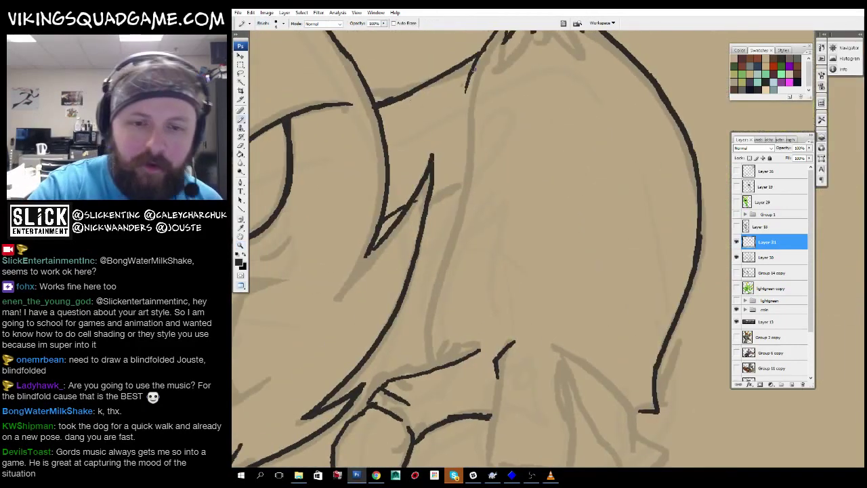
pyautogui.moveTo(462, 170); pyautogui.dragTo(410, 360)
pyautogui.scroll(-2, 420, 326)
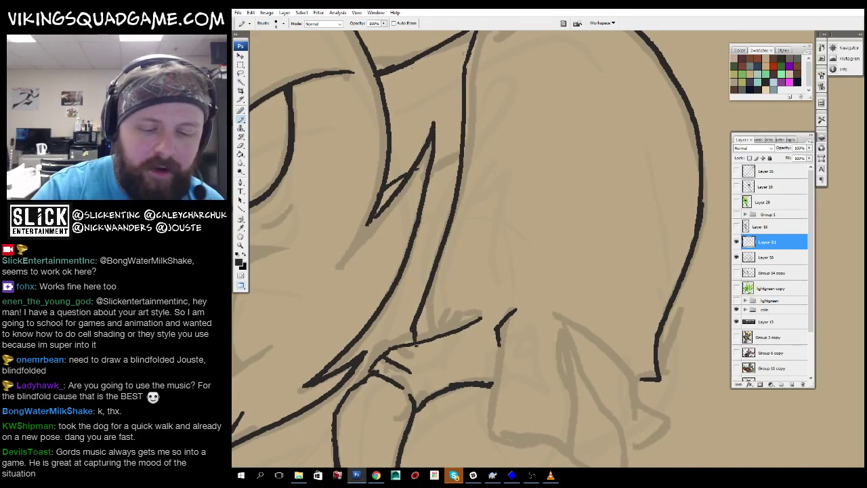
# Ink the side and bottom edges of the next section of the right-hand hand, following the rough sketch.
pyautogui.press('z')
pyautogui.scroll(-3, 564, 318)
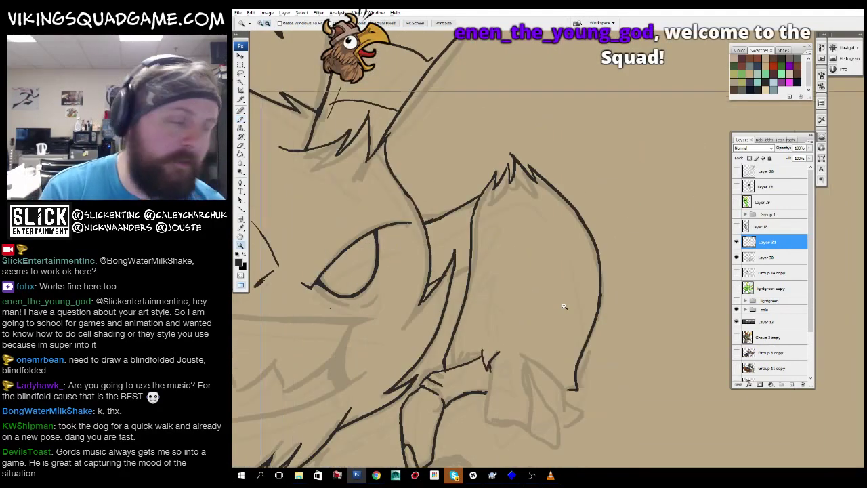
pyautogui.scroll(-2, 564, 306)
pyautogui.scroll(5, 563, 307)
pyautogui.press('b')
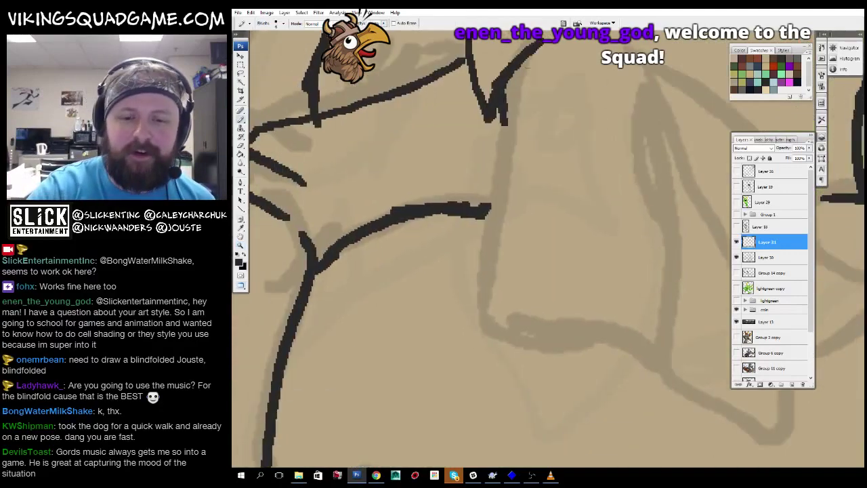
pyautogui.moveTo(528, 61)
pyautogui.mouseDown()
pyautogui.moveTo(489, 336)
pyautogui.moveTo(618, 317)
pyautogui.mouseUp()
pyautogui.moveTo(522, 339); pyautogui.dragTo(660, 357)
pyautogui.scroll(-1, 542, 271)
pyautogui.hscroll(2, 542, 271)
pyautogui.moveTo(489, 329); pyautogui.dragTo(531, 318)
# Switch to the open Viking painting and examine the red-bearded character's face up close.
pyautogui.press('f')
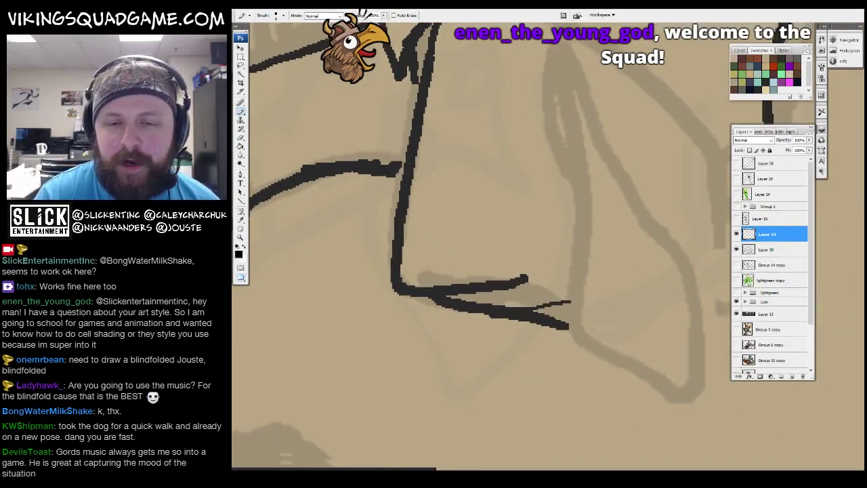
pyautogui.press('f')
pyautogui.hotkey('ctrl', 'Tab')
pyautogui.press('f')
pyautogui.scroll(3, 641, 338)
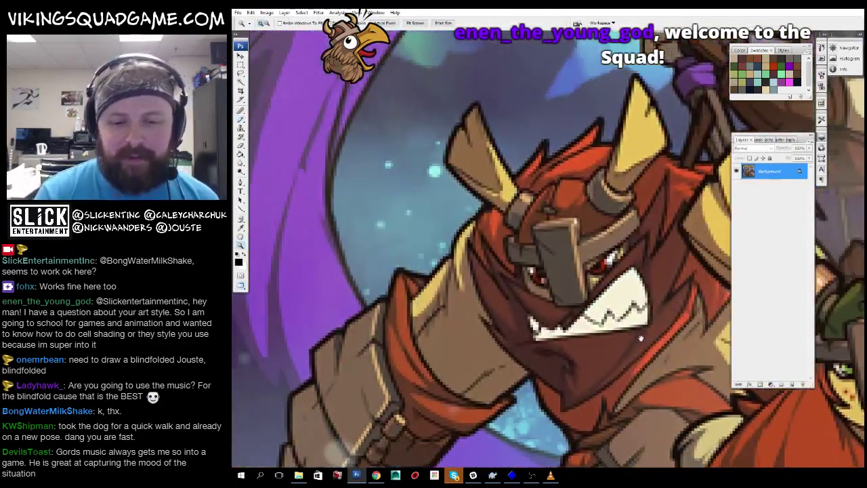
# Leave the Viking painting and switch back to the creature drawing in full-screen view.
pyautogui.scroll(-5, 640, 338)
pyautogui.press('f')
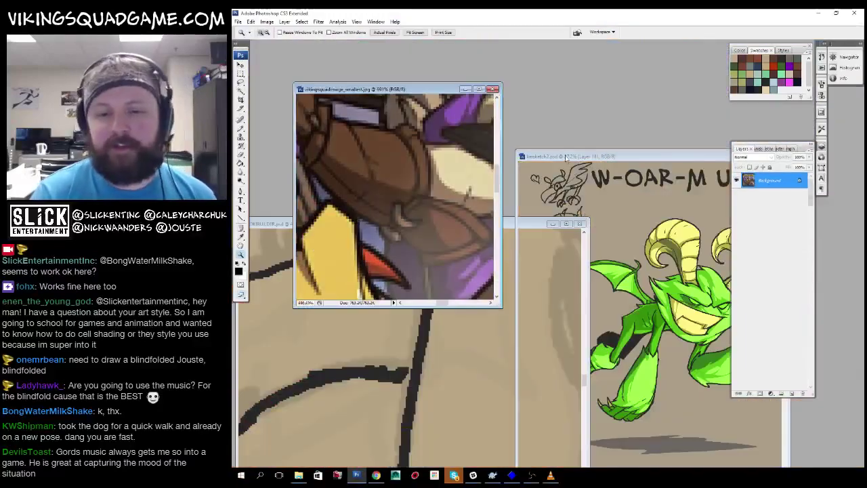
pyautogui.click(566, 157)
pyautogui.hotkey('ctrl', 'Tab')
pyautogui.press('f')
# Ink the remaining finger edges and the curved fingertips of the right-hand hand, following the rough sketch.
pyautogui.moveTo(498, 293)
pyautogui.mouseDown()
pyautogui.moveTo(486, 137)
pyautogui.moveTo(475, 331)
pyautogui.mouseUp()
pyautogui.moveTo(478, 80)
pyautogui.mouseDown()
pyautogui.moveTo(487, 332)
pyautogui.moveTo(596, 319)
pyautogui.mouseUp()
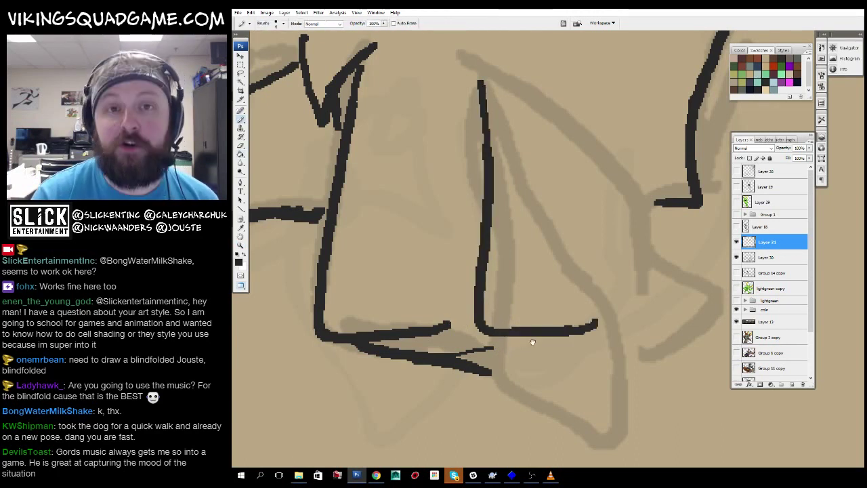
pyautogui.moveTo(488, 332)
pyautogui.mouseDown()
pyautogui.moveTo(542, 375)
pyautogui.moveTo(659, 344)
pyautogui.mouseUp()
pyautogui.moveTo(659, 344); pyautogui.dragTo(589, 413)
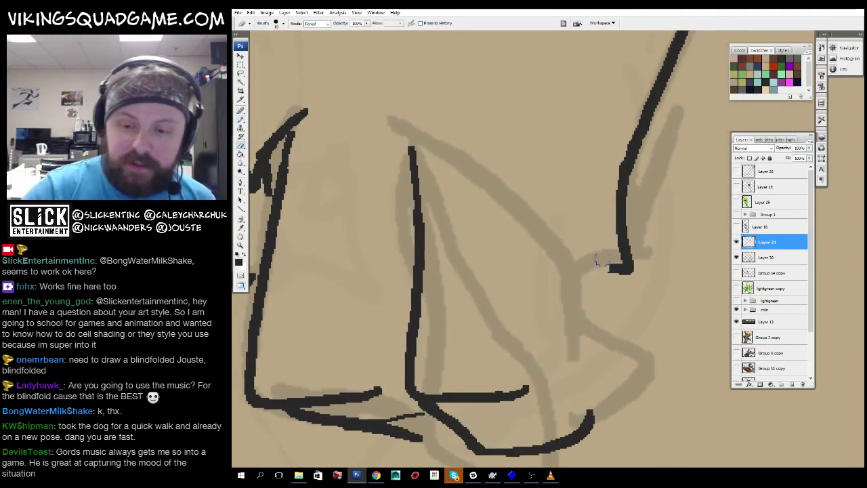
pyautogui.moveTo(554, 195); pyautogui.dragTo(535, 351)
pyautogui.moveTo(555, 313); pyautogui.dragTo(591, 352)
pyautogui.moveTo(570, 428); pyautogui.dragTo(605, 317)
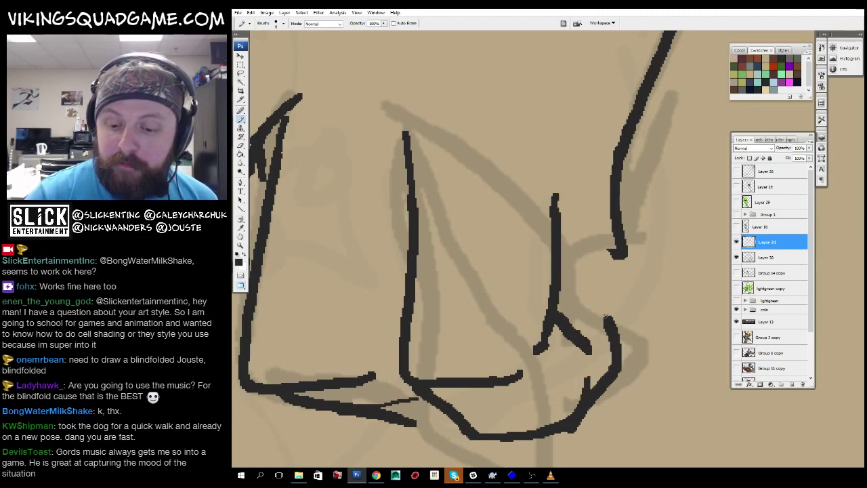
# Ink the jagged fur edge over the fingers of the right-hand hand and thicken the first finger's inner edge.
pyautogui.moveTo(574, 246)
pyautogui.mouseDown()
pyautogui.moveTo(720, 381)
pyautogui.moveTo(642, 327)
pyautogui.mouseUp()
pyautogui.moveTo(366, 149); pyautogui.dragTo(441, 252)
pyautogui.moveTo(421, 215)
pyautogui.mouseDown()
pyautogui.moveTo(607, 287)
pyautogui.moveTo(569, 284)
pyautogui.mouseUp()
pyautogui.moveTo(570, 248)
pyautogui.mouseDown()
pyautogui.moveTo(582, 322)
pyautogui.moveTo(641, 315)
pyautogui.mouseUp()
pyautogui.moveTo(617, 279)
pyautogui.mouseDown()
pyautogui.moveTo(589, 284)
pyautogui.moveTo(584, 229)
pyautogui.moveTo(533, 190)
pyautogui.mouseUp()
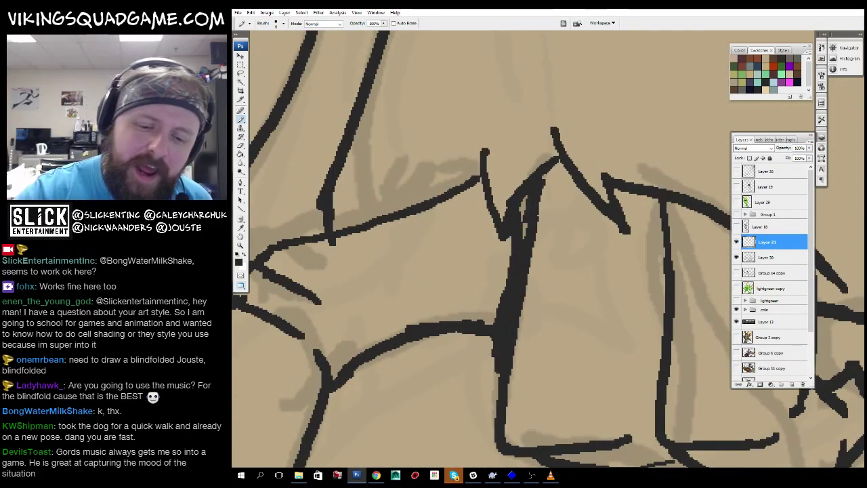
pyautogui.moveTo(493, 420)
pyautogui.mouseDown()
pyautogui.moveTo(501, 284)
pyautogui.moveTo(596, 237)
pyautogui.mouseUp()
# Examine the inked right-hand hand against the whole creature, then up close.
pyautogui.press('z')
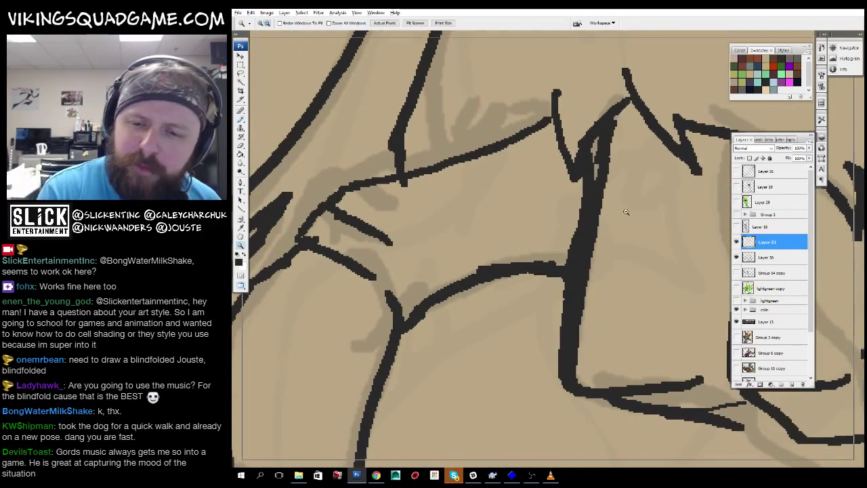
pyautogui.keyDown('alt'); pyautogui.click(607, 234); pyautogui.keyUp('alt')
pyautogui.keyDown('alt'); pyautogui.click(607, 234); pyautogui.keyUp('alt')
pyautogui.keyDown('alt'); pyautogui.click(596, 217); pyautogui.keyUp('alt')
pyautogui.keyDown('alt'); pyautogui.click(576, 196); pyautogui.keyUp('alt')
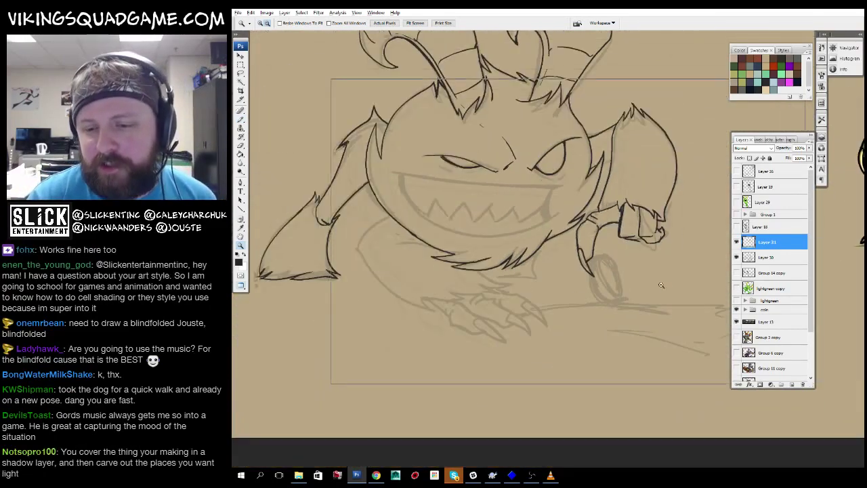
pyautogui.keyDown('alt'); pyautogui.click(558, 169); pyautogui.keyUp('alt')
pyautogui.click(532, 227)
pyautogui.click(531, 233)
pyautogui.click(532, 236)
pyautogui.click(508, 244)
pyautogui.click(501, 247)
# Ink the pointed claw beneath the right-hand hand and the short crease lines on its fingers and thumb.
pyautogui.press('b')
pyautogui.moveTo(461, 201)
pyautogui.mouseDown()
pyautogui.moveTo(558, 333)
pyautogui.moveTo(566, 309)
pyautogui.mouseUp()
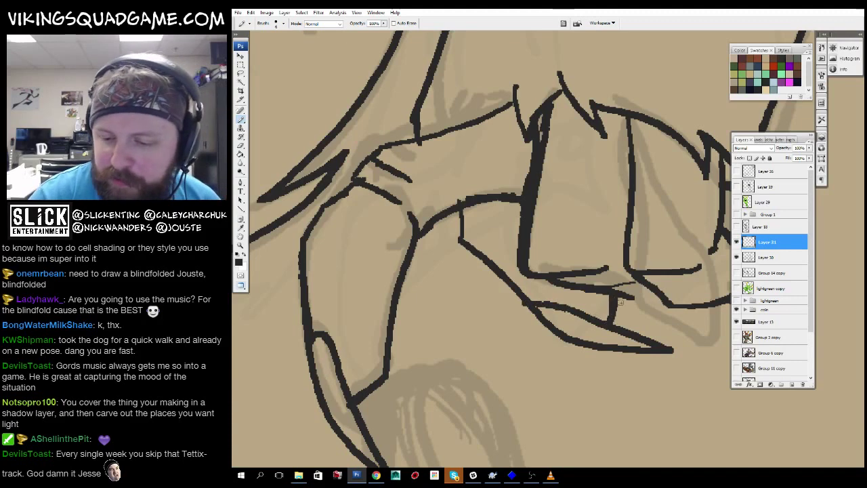
pyautogui.moveTo(655, 300); pyautogui.dragTo(637, 302)
pyautogui.moveTo(681, 282)
pyautogui.mouseDown()
pyautogui.moveTo(640, 284)
pyautogui.moveTo(506, 366)
pyautogui.mouseUp()
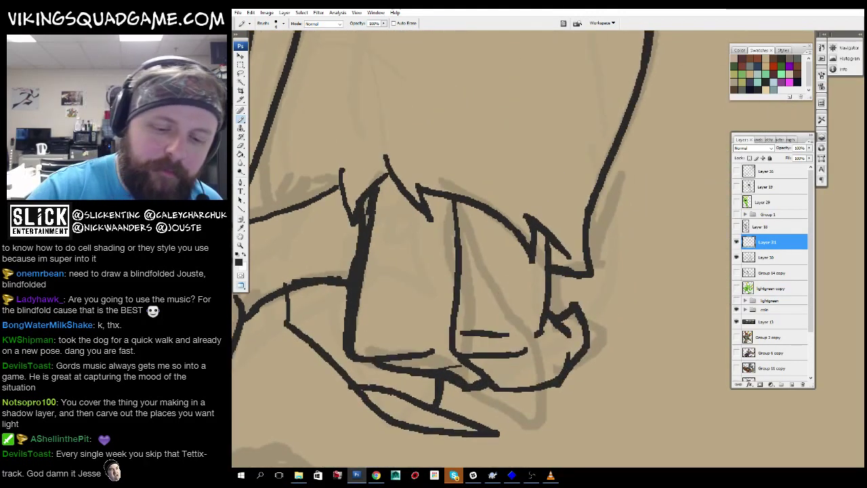
pyautogui.press('z')
pyautogui.click(467, 270)
pyautogui.click(506, 246)
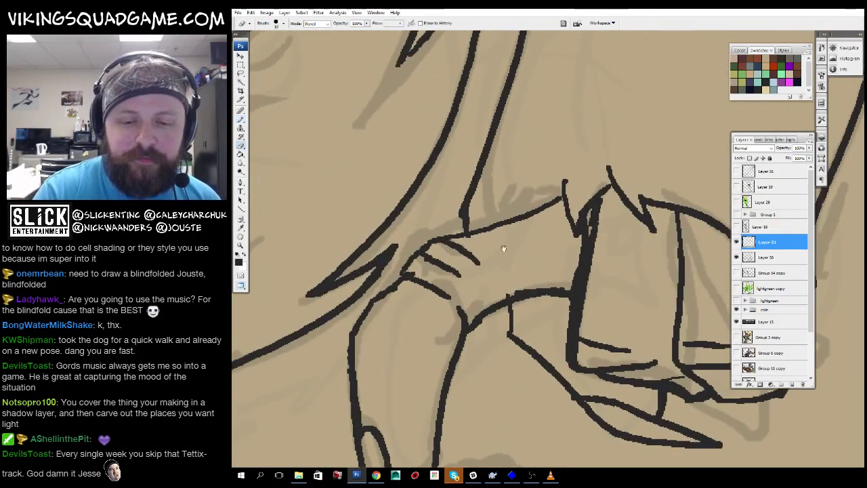
# Ink the coin below the right-hand hand with its outer rim, side edge, inner oval and jagged centre emblem.
pyautogui.click(632, 201)
pyautogui.keyDown('alt'); pyautogui.click(626, 193); pyautogui.keyUp('alt')
pyautogui.keyDown('alt'); pyautogui.click(616, 173); pyautogui.keyUp('alt')
pyautogui.keyDown('alt'); pyautogui.click(606, 156); pyautogui.keyUp('alt')
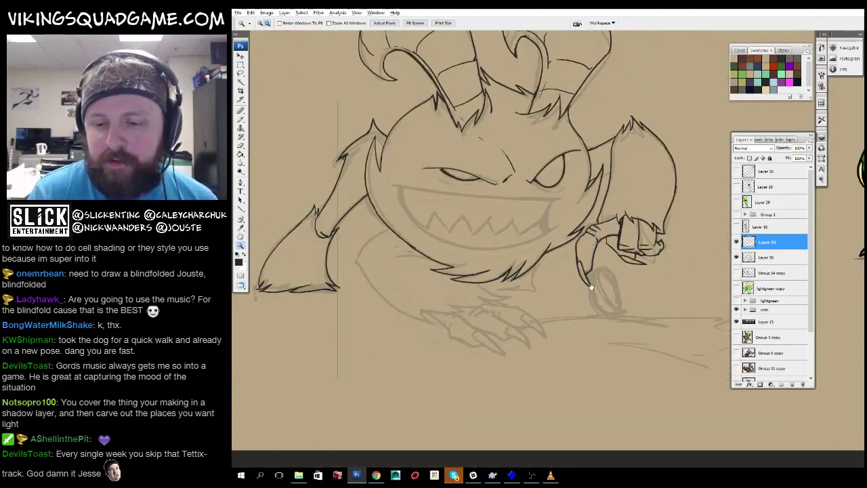
pyautogui.keyDown('alt'); pyautogui.click(596, 138); pyautogui.keyUp('alt')
pyautogui.click(525, 251)
pyautogui.click(525, 251)
pyautogui.press('b')
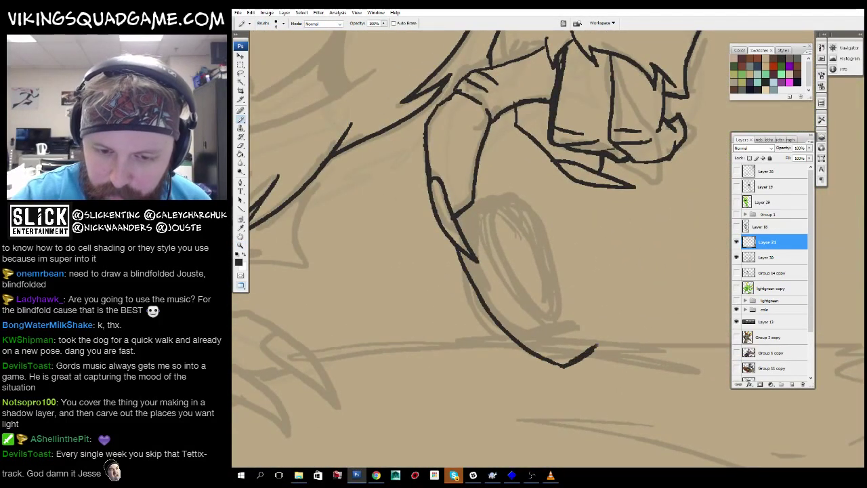
pyautogui.moveTo(596, 346); pyautogui.dragTo(548, 219)
pyautogui.moveTo(582, 345); pyautogui.dragTo(507, 204)
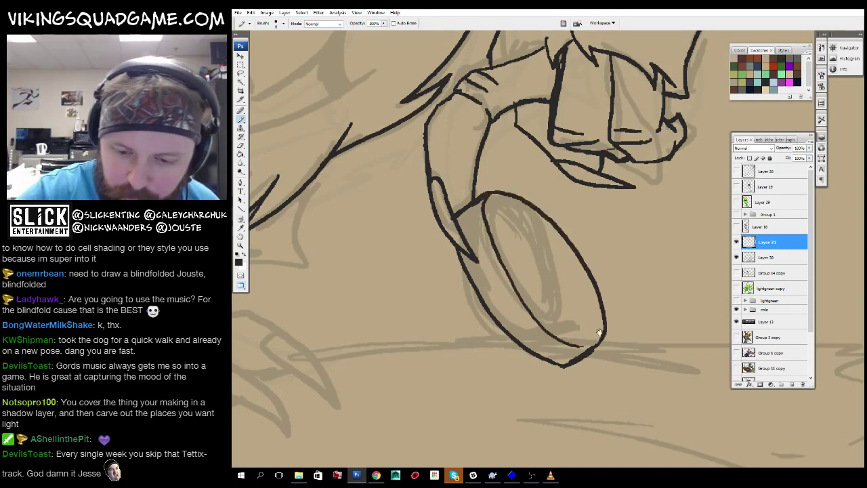
pyautogui.moveTo(506, 239); pyautogui.dragTo(511, 239)
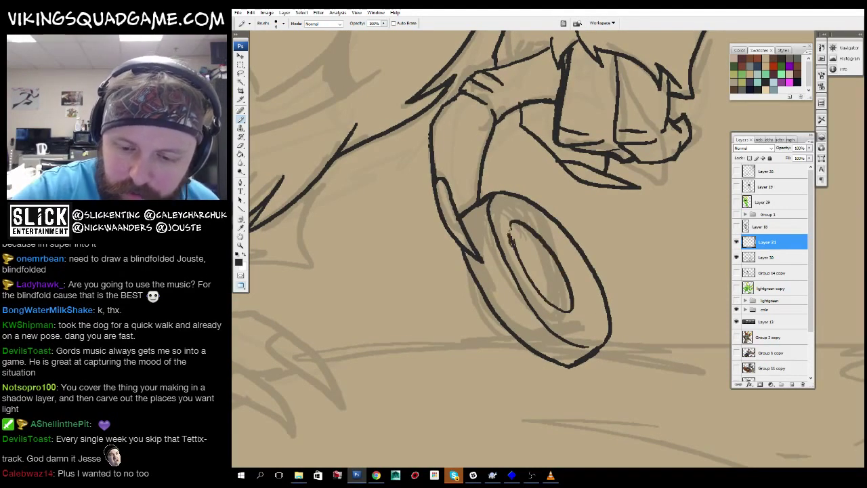
pyautogui.moveTo(576, 267); pyautogui.dragTo(588, 306)
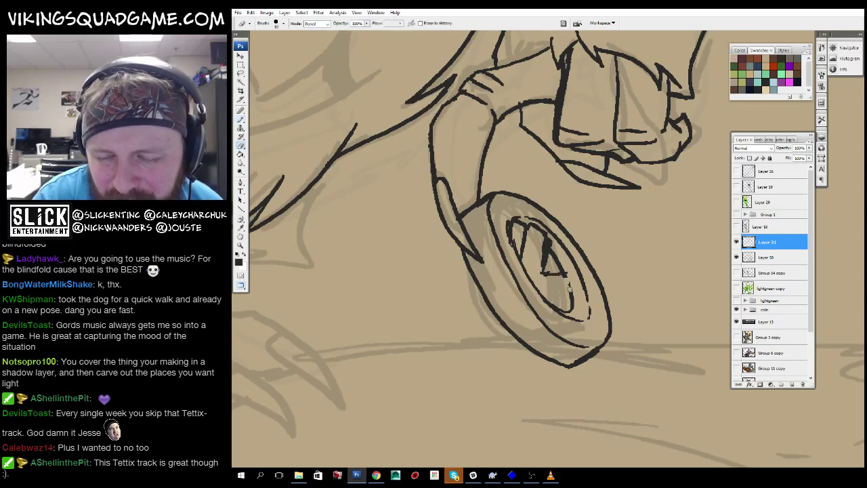
# Examine the inked coin and hand from several distances, comparing them with the creature's face and arm.
pyautogui.press('z')
pyautogui.keyDown('alt'); pyautogui.click(644, 210); pyautogui.keyUp('alt')
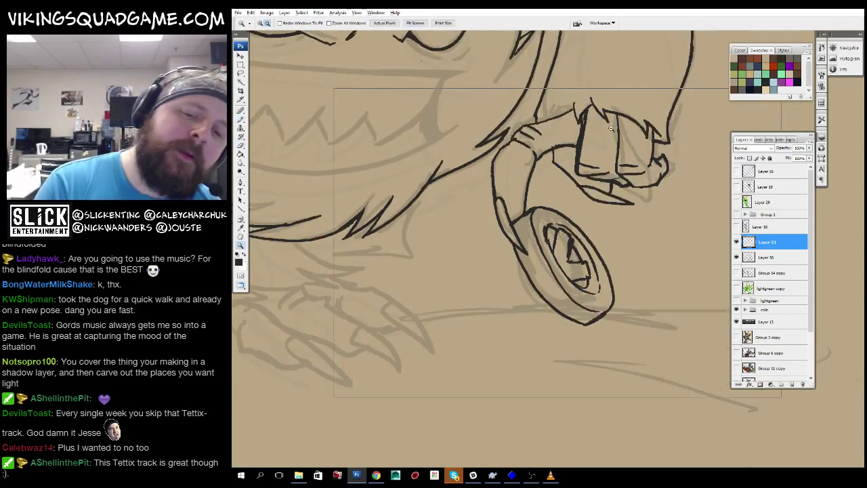
pyautogui.keyDown('alt'); pyautogui.click(644, 209); pyautogui.keyUp('alt')
pyautogui.keyDown('alt'); pyautogui.click(645, 209); pyautogui.keyUp('alt')
pyautogui.keyDown('alt'); pyautogui.click(513, 340); pyautogui.keyUp('alt')
pyautogui.hotkey('ctrl', '=')
pyautogui.hotkey('ctrl', '=')
pyautogui.hotkey('ctrl', '=')
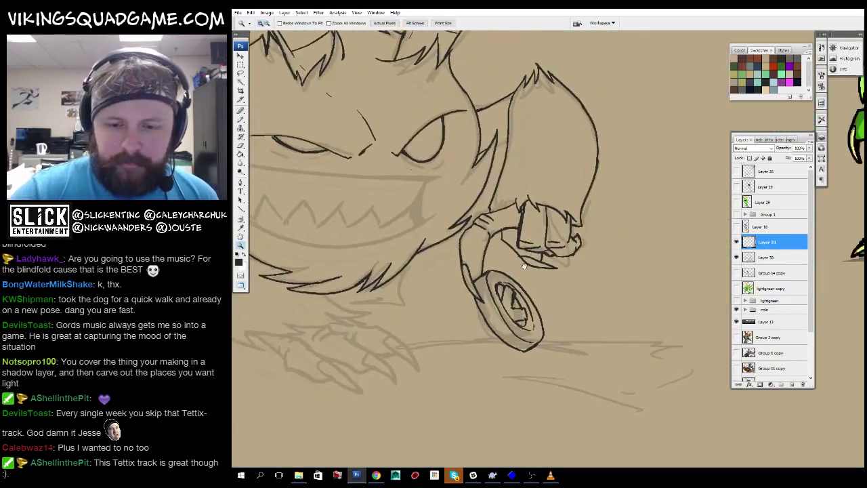
pyautogui.press('b')
pyautogui.press('z')
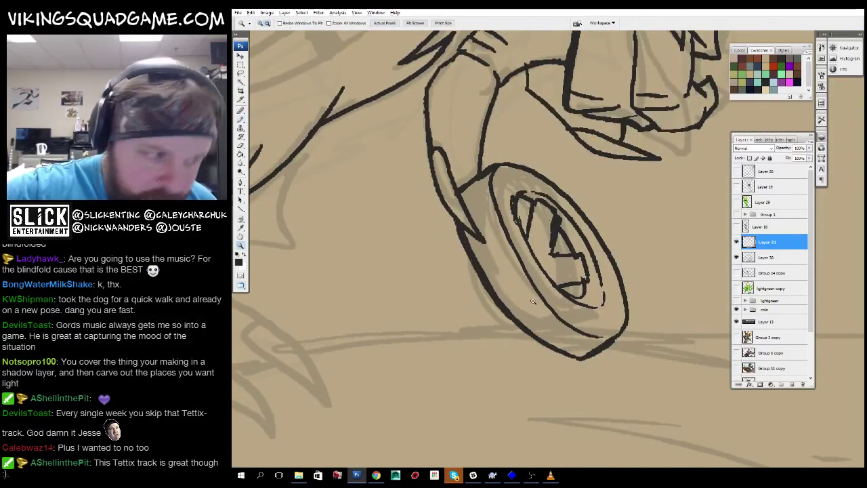
pyautogui.hotkey('ctrl', '-')
pyautogui.hotkey('ctrl', '-')
pyautogui.hotkey('ctrl', '=')
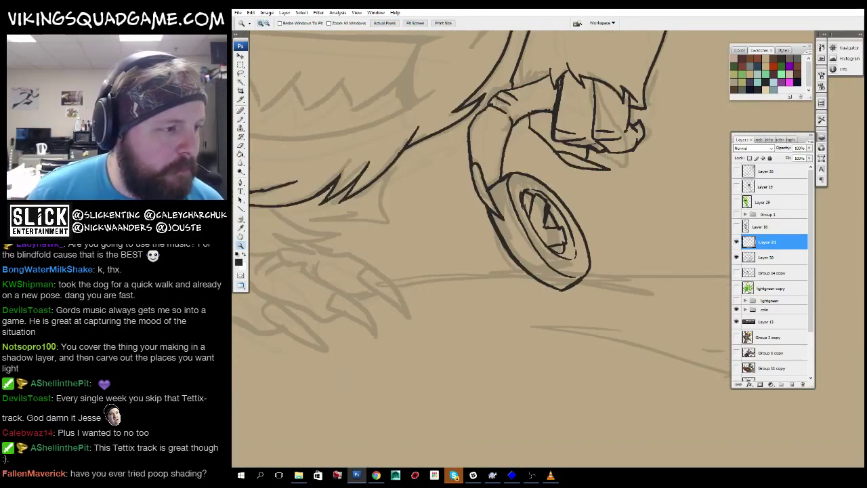
pyautogui.hotkey('ctrl', '-')
pyautogui.hotkey('ctrl', '-')
pyautogui.hotkey('ctrl', '-')
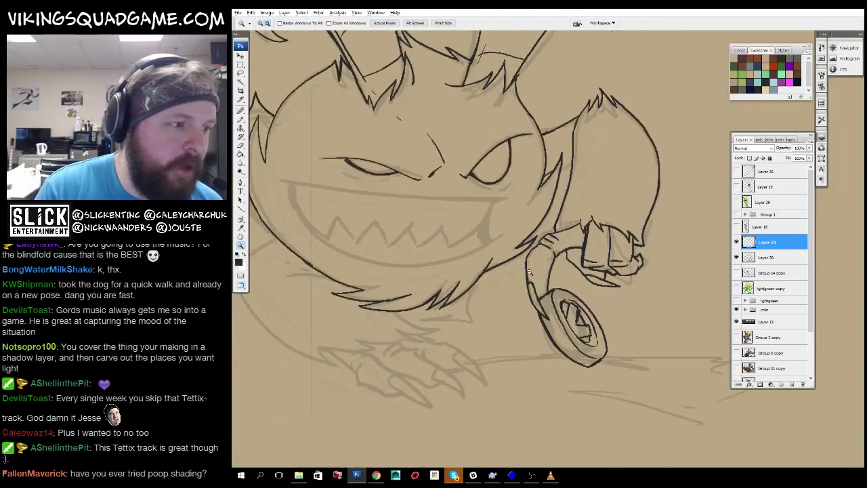
pyautogui.hotkey('ctrl', '=')
pyautogui.hotkey('ctrl', '=')
pyautogui.hotkey('ctrl', '=')
pyautogui.hotkey('ctrl', '=')
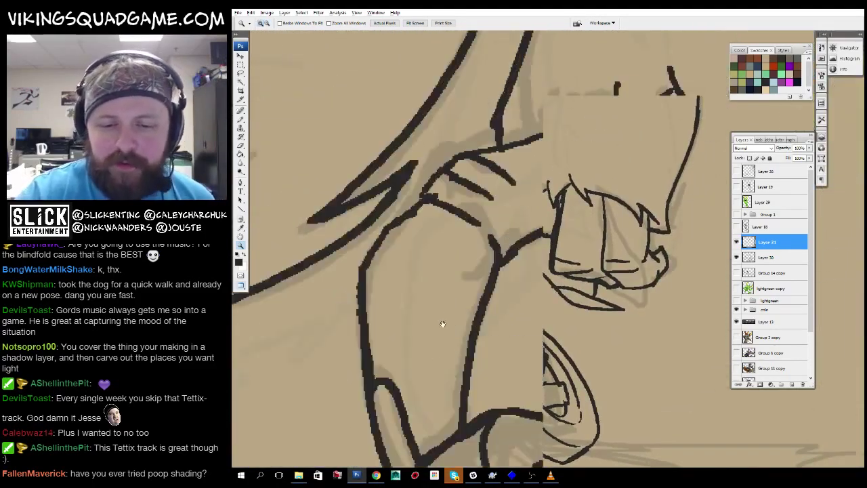
# Ink the top edge, pointed claw and lower edge of the front foot's first toe over the rough sketch.
pyautogui.press('b')
pyautogui.moveTo(496, 312)
pyautogui.mouseDown()
pyautogui.moveTo(590, 216)
pyautogui.moveTo(643, 113)
pyautogui.moveTo(604, 148)
pyautogui.moveTo(623, 310)
pyautogui.mouseUp()
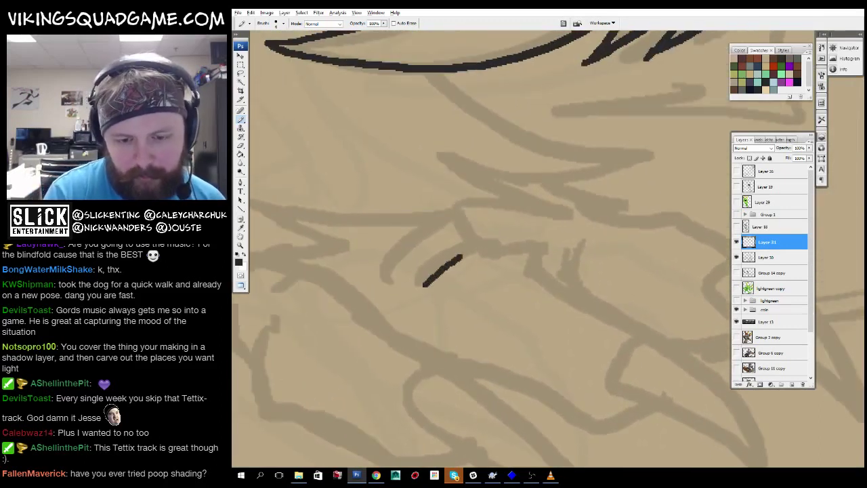
pyautogui.moveTo(460, 256); pyautogui.dragTo(527, 248)
pyautogui.moveTo(252, 129)
pyautogui.mouseDown()
pyautogui.moveTo(562, 280)
pyautogui.moveTo(557, 306)
pyautogui.moveTo(443, 195)
pyautogui.moveTo(474, 257)
pyautogui.moveTo(555, 278)
pyautogui.moveTo(562, 268)
pyautogui.mouseUp()
pyautogui.moveTo(447, 246); pyautogui.dragTo(571, 287)
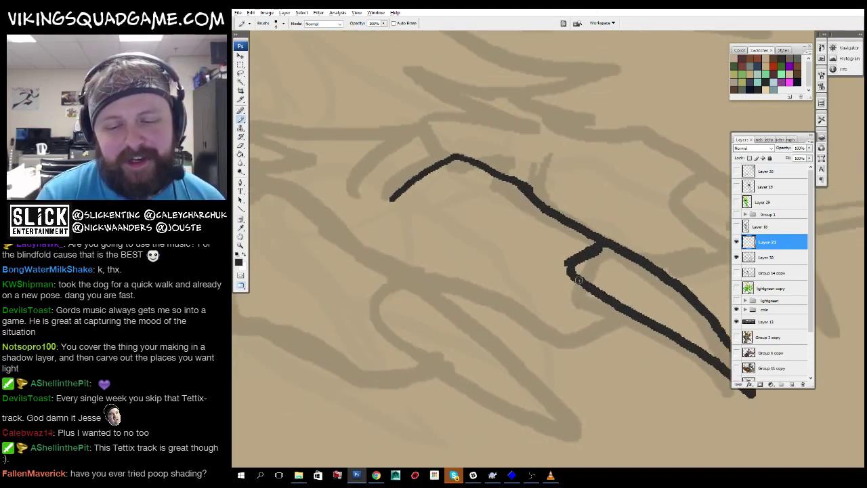
pyautogui.moveTo(630, 313)
pyautogui.mouseDown()
pyautogui.moveTo(581, 329)
pyautogui.moveTo(501, 298)
pyautogui.moveTo(412, 245)
pyautogui.mouseUp()
pyautogui.moveTo(491, 246); pyautogui.dragTo(536, 372)
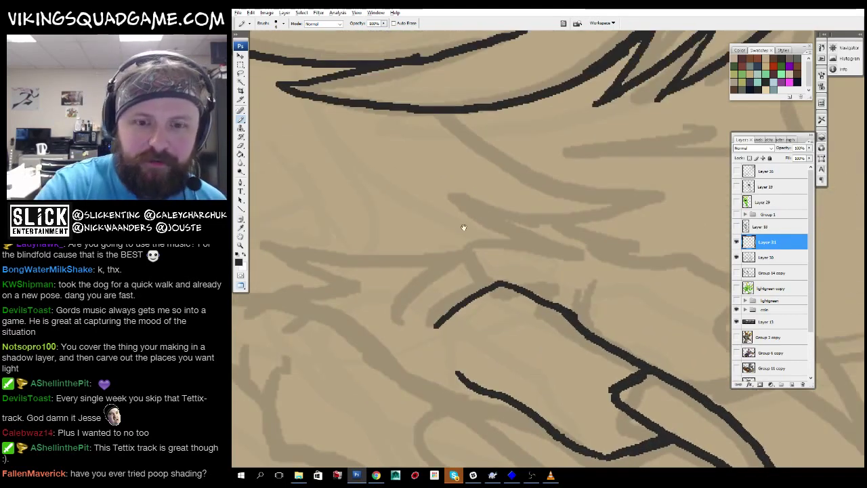
# Ink the crease lines at the base of the front foot's first toe.
pyautogui.moveTo(470, 264); pyautogui.dragTo(424, 260)
pyautogui.press('z')
pyautogui.click(578, 273)
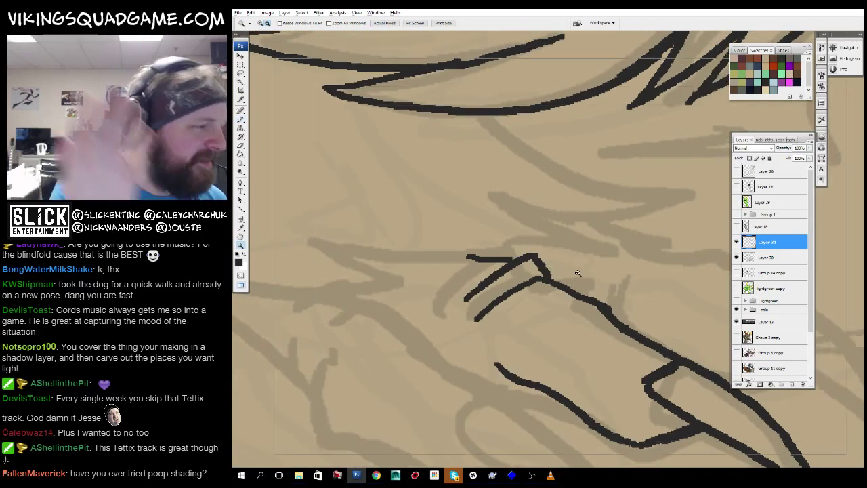
pyautogui.moveTo(578, 273)
pyautogui.mouseDown()
pyautogui.moveTo(559, 226)
pyautogui.moveTo(582, 233)
pyautogui.mouseUp()
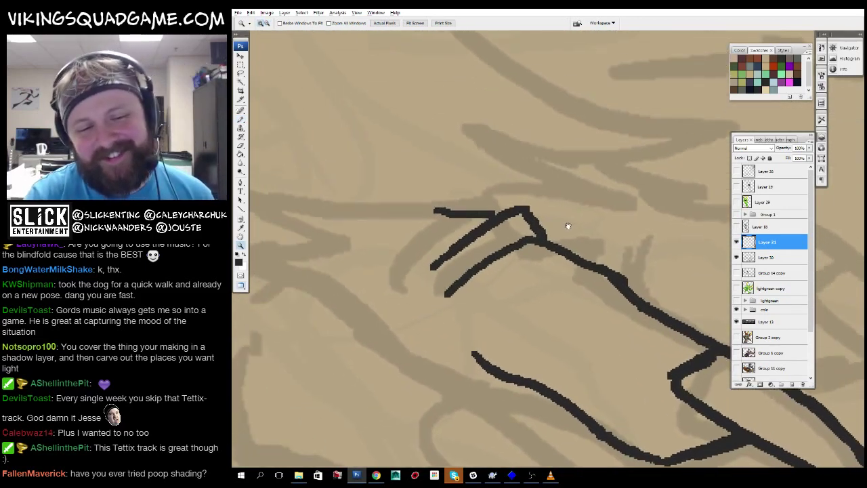
pyautogui.press('b')
pyautogui.moveTo(493, 217); pyautogui.dragTo(400, 209)
pyautogui.moveTo(471, 285); pyautogui.dragTo(540, 258)
# Ink the front foot's next toe with its claw and the outline of the foot's left-hand side.
pyautogui.moveTo(324, 233); pyautogui.dragTo(435, 219)
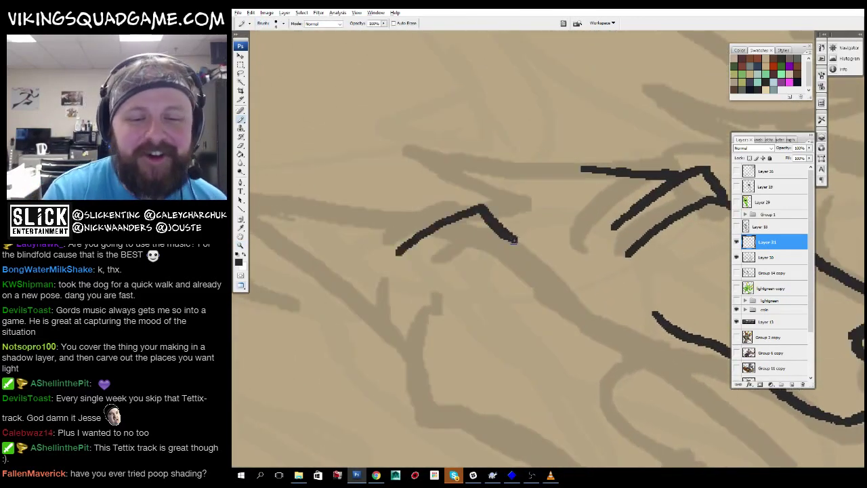
pyautogui.moveTo(535, 271)
pyautogui.mouseDown()
pyautogui.moveTo(455, 189)
pyautogui.moveTo(603, 289)
pyautogui.mouseUp()
pyautogui.moveTo(603, 289)
pyautogui.mouseDown()
pyautogui.moveTo(518, 233)
pyautogui.moveTo(697, 414)
pyautogui.moveTo(435, 262)
pyautogui.moveTo(564, 252)
pyautogui.mouseUp()
pyautogui.moveTo(645, 302)
pyautogui.mouseDown()
pyautogui.moveTo(630, 309)
pyautogui.moveTo(357, 242)
pyautogui.moveTo(366, 139)
pyautogui.mouseUp()
pyautogui.moveTo(365, 139); pyautogui.dragTo(511, 248)
pyautogui.moveTo(489, 306)
pyautogui.mouseDown()
pyautogui.moveTo(463, 250)
pyautogui.moveTo(319, 182)
pyautogui.mouseUp()
pyautogui.moveTo(364, 159); pyautogui.dragTo(386, 250)
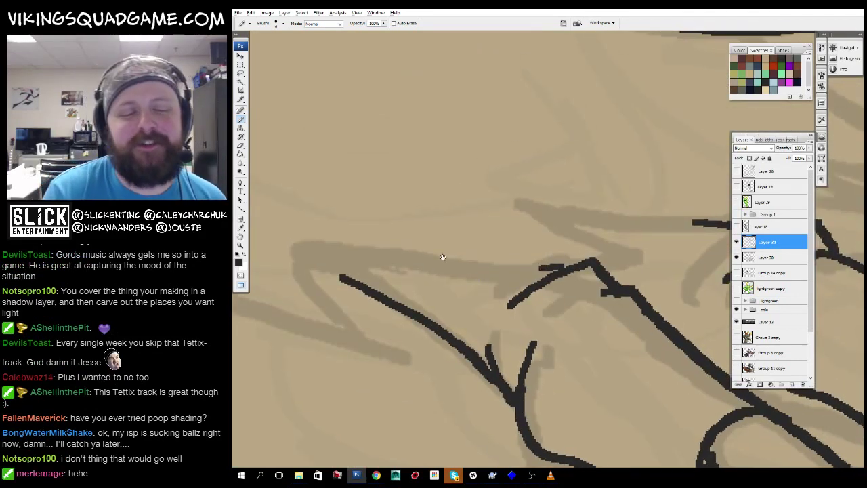
# Ink the pointed fur tufts around the ankle above the front foot.
pyautogui.moveTo(319, 246)
pyautogui.mouseDown()
pyautogui.moveTo(523, 251)
pyautogui.moveTo(658, 193)
pyautogui.moveTo(447, 273)
pyautogui.mouseUp()
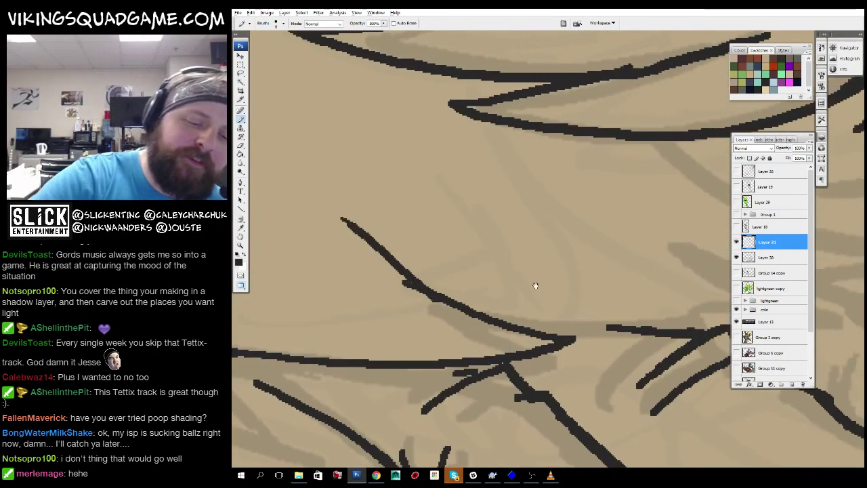
pyautogui.moveTo(535, 285); pyautogui.dragTo(425, 240)
pyautogui.moveTo(410, 274); pyautogui.dragTo(572, 270)
pyautogui.moveTo(580, 281)
pyautogui.mouseDown()
pyautogui.moveTo(498, 283)
pyautogui.moveTo(611, 272)
pyautogui.moveTo(412, 183)
pyautogui.mouseUp()
pyautogui.moveTo(513, 224)
pyautogui.mouseDown()
pyautogui.moveTo(535, 334)
pyautogui.moveTo(550, 81)
pyautogui.mouseUp()
pyautogui.moveTo(298, 148); pyautogui.dragTo(567, 253)
pyautogui.moveTo(370, 252)
pyautogui.mouseDown()
pyautogui.moveTo(548, 293)
pyautogui.moveTo(548, 218)
pyautogui.mouseUp()
# Examine the inked front foot and overall pose beside the green reference creature, then the sketched body below the head.
pyautogui.press('z')
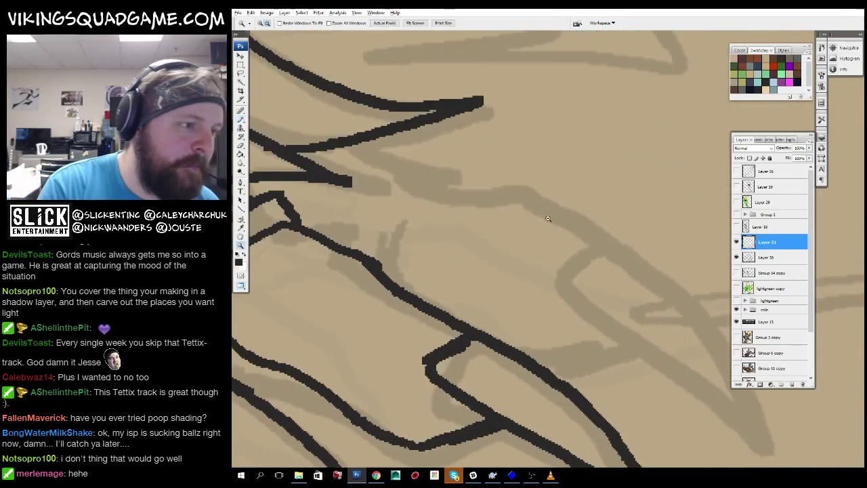
pyautogui.keyDown('alt'); pyautogui.click(548, 218); pyautogui.keyUp('alt')
pyautogui.keyDown('alt'); pyautogui.click(567, 319); pyautogui.keyUp('alt')
pyautogui.keyDown('alt'); pyautogui.click(528, 305); pyautogui.keyUp('alt')
pyautogui.keyDown('alt'); pyautogui.click(500, 298); pyautogui.keyUp('alt')
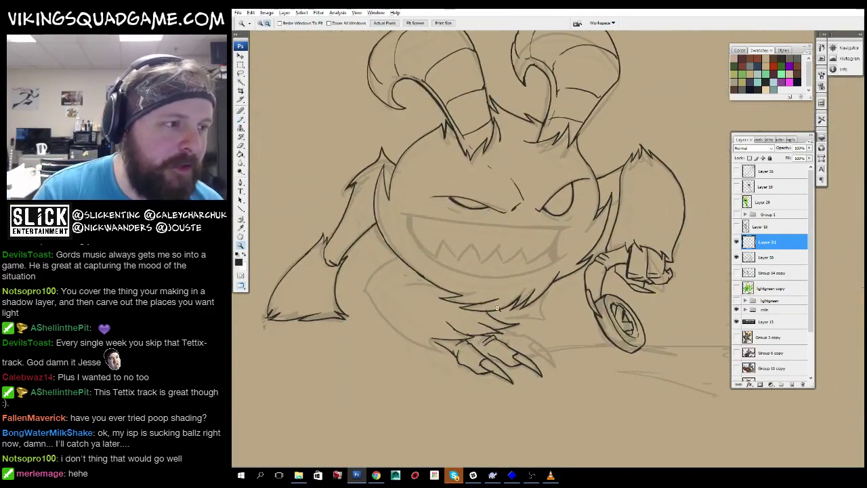
pyautogui.keyDown('alt'); pyautogui.click(497, 309); pyautogui.keyUp('alt')
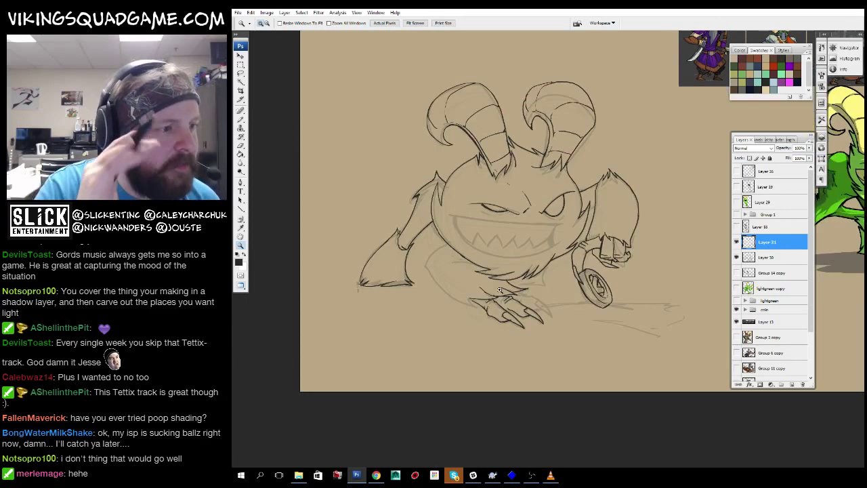
pyautogui.keyDown('alt'); pyautogui.click(499, 289); pyautogui.keyUp('alt')
pyautogui.click(517, 300)
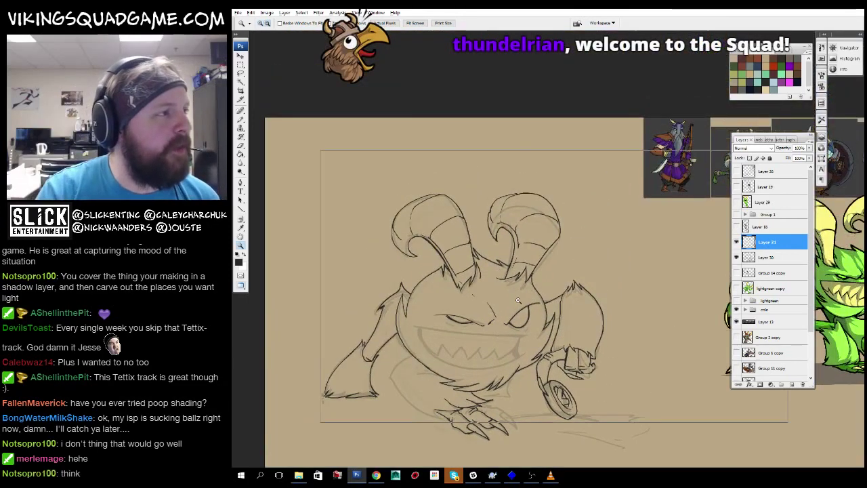
pyautogui.keyDown('alt'); pyautogui.click(517, 300); pyautogui.keyUp('alt')
pyautogui.keyDown('alt'); pyautogui.click(515, 304); pyautogui.keyUp('alt')
pyautogui.moveTo(478, 413); pyautogui.dragTo(483, 338)
pyautogui.moveTo(473, 296); pyautogui.dragTo(479, 274)
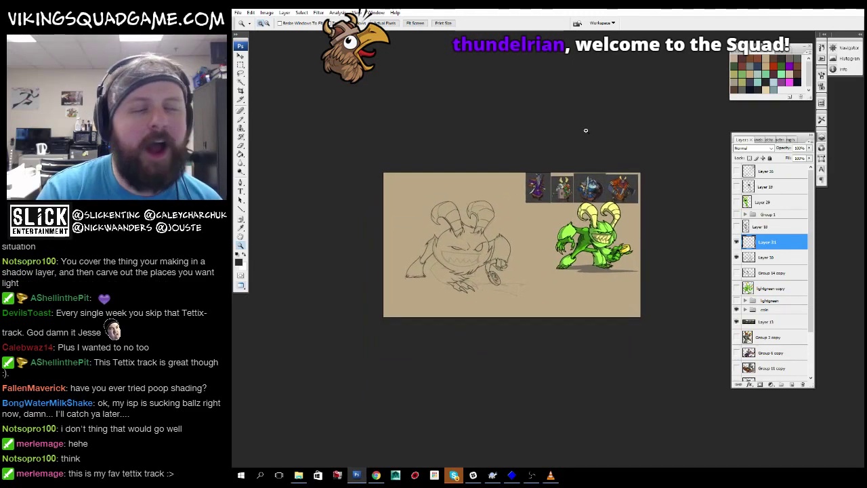
pyautogui.scroll(6, 449, 250)
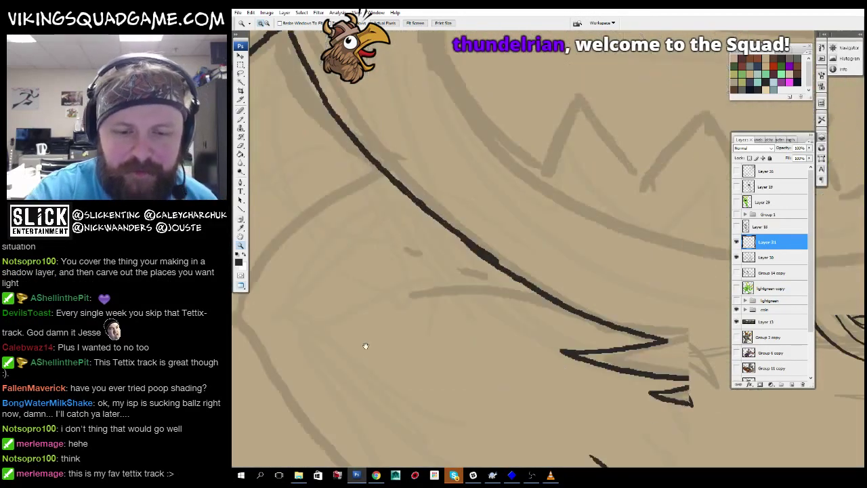
# Ink the front leg's upper curve below the head and its rounded outer contour down to the ankle fur.
pyautogui.press('b')
pyautogui.moveTo(428, 155); pyautogui.dragTo(282, 298)
pyautogui.moveTo(366, 279)
pyautogui.mouseDown()
pyautogui.moveTo(468, 177)
pyautogui.moveTo(480, 178)
pyautogui.mouseUp()
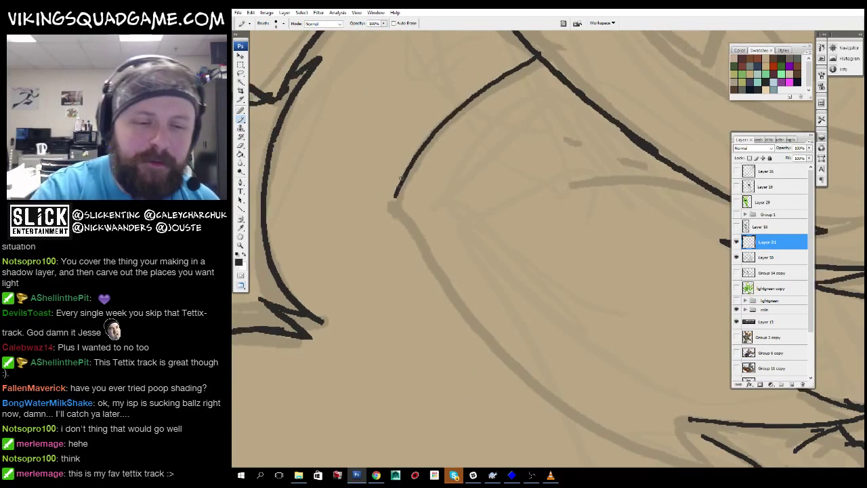
pyautogui.moveTo(391, 247); pyautogui.dragTo(339, 285)
pyautogui.moveTo(340, 130)
pyautogui.mouseDown()
pyautogui.moveTo(420, 266)
pyautogui.moveTo(587, 363)
pyautogui.mouseUp()
pyautogui.moveTo(567, 327); pyautogui.dragTo(453, 277)
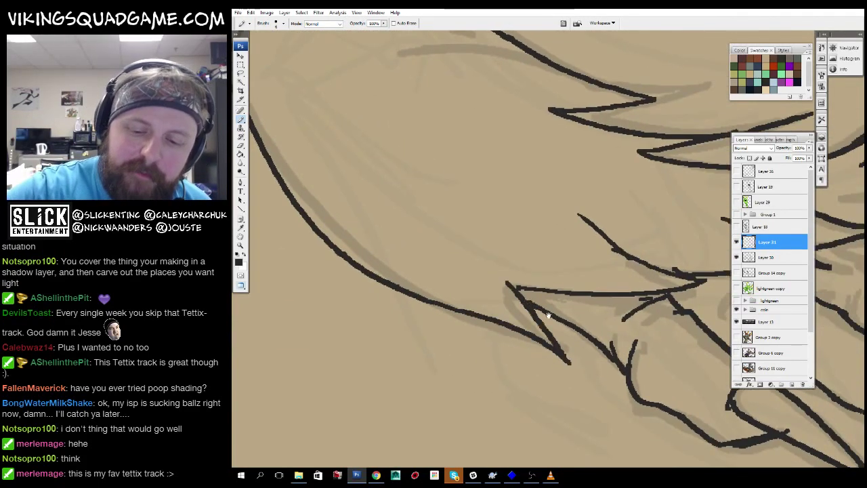
# Ink short crease and fur lines on the front leg's thigh and along its middle.
pyautogui.moveTo(549, 315)
pyautogui.mouseDown()
pyautogui.moveTo(503, 364)
pyautogui.moveTo(511, 371)
pyautogui.mouseUp()
pyautogui.moveTo(516, 275); pyautogui.dragTo(468, 266)
pyautogui.moveTo(487, 241); pyautogui.dragTo(431, 234)
pyautogui.moveTo(403, 215); pyautogui.dragTo(512, 369)
pyautogui.moveTo(544, 264)
pyautogui.mouseDown()
pyautogui.moveTo(567, 277)
pyautogui.moveTo(414, 270)
pyautogui.mouseUp()
pyautogui.moveTo(492, 234); pyautogui.dragTo(409, 241)
pyautogui.keyDown('ctrl'); pyautogui.keyDown('alt'); pyautogui.click(654, 312); pyautogui.keyUp('alt'); pyautogui.keyUp('ctrl')
pyautogui.scroll(-2, 640, 309)
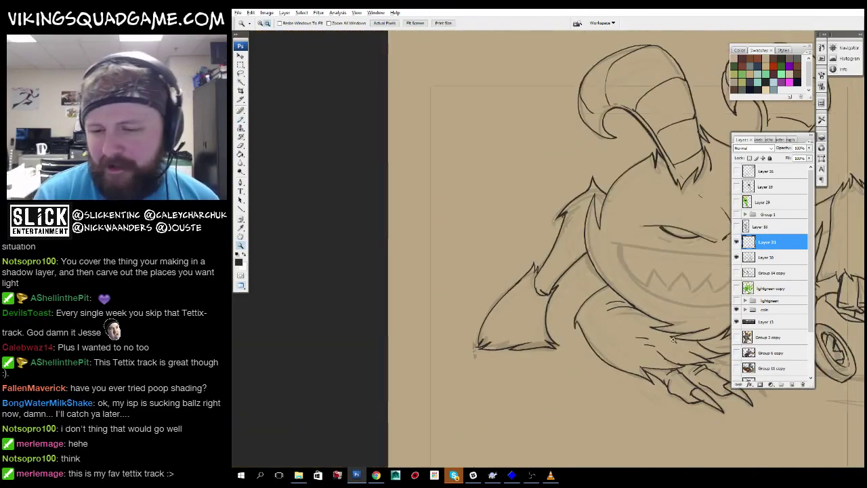
# Ink the outline of the wide grin: the lower curve, the right-hand corner and the long upper lip line.
pyautogui.scroll(1, 352, 248)
pyautogui.scroll(1, 415, 289)
pyautogui.scroll(1, 415, 289)
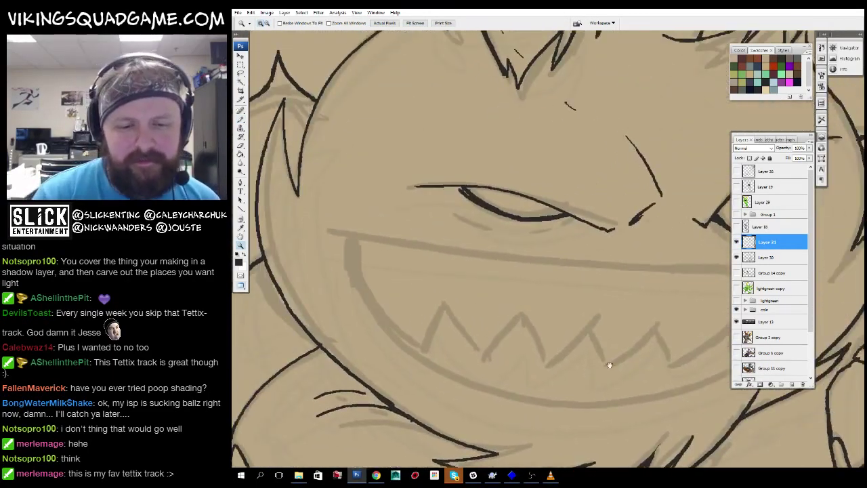
pyautogui.scroll(-1, 550, 256)
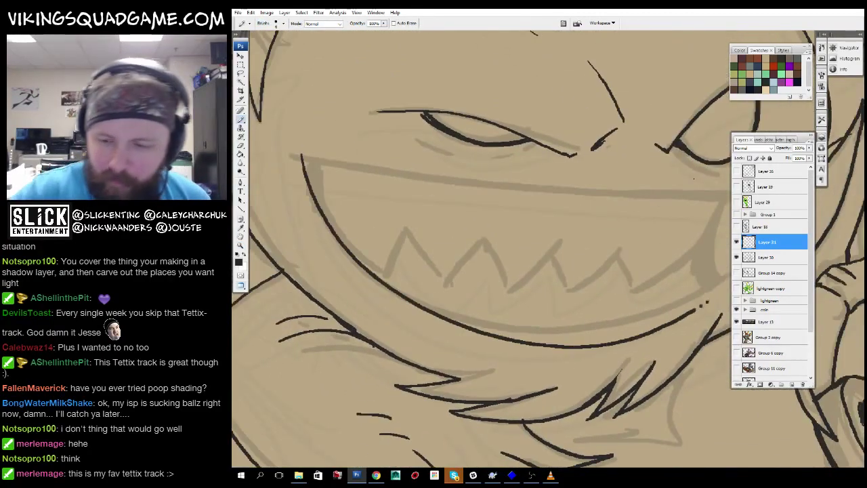
pyautogui.moveTo(694, 179); pyautogui.dragTo(527, 218)
pyautogui.moveTo(559, 245); pyautogui.dragTo(663, 232)
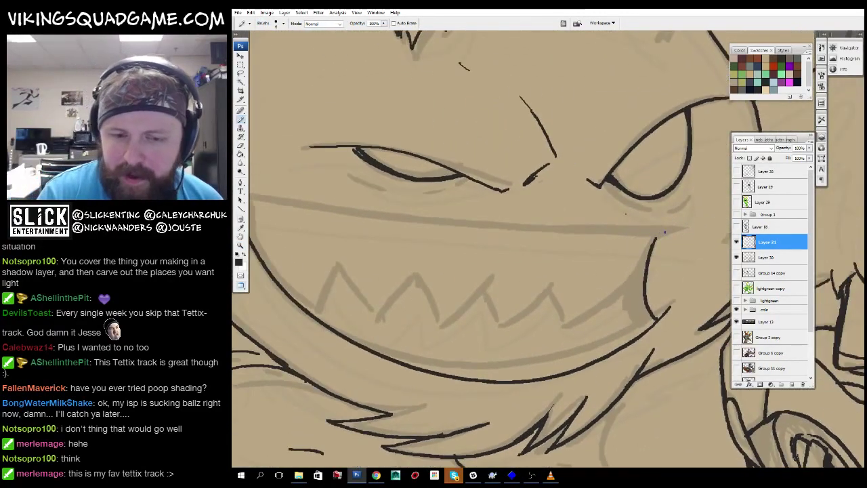
pyautogui.moveTo(471, 218); pyautogui.dragTo(261, 194)
pyautogui.scroll(-2, 441, 250)
pyautogui.press('z')
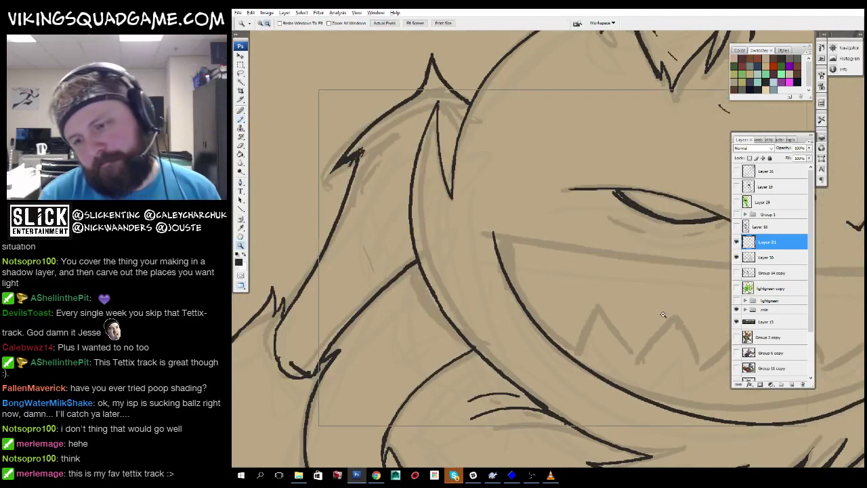
pyautogui.moveTo(643, 230); pyautogui.dragTo(685, 223)
pyautogui.scroll(5, 683, 234)
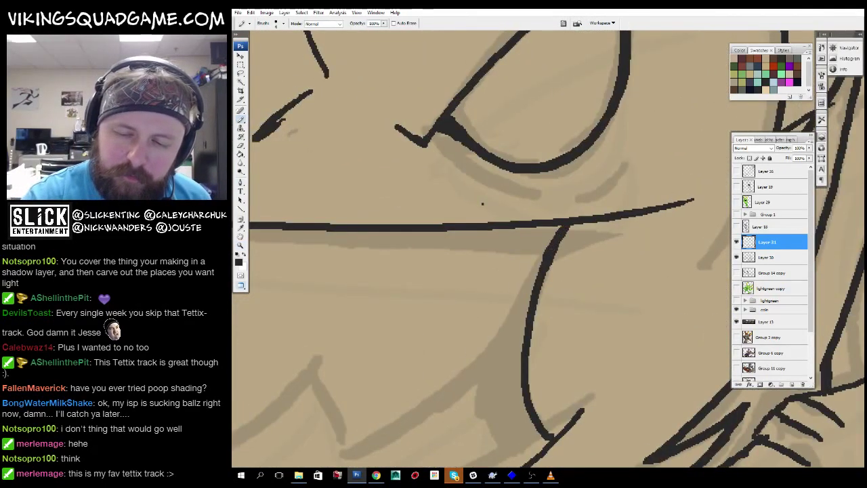
# Ink the jagged row of pointed lower teeth across the grinning mouth.
pyautogui.scroll(-3, 483, 203)
pyautogui.scroll(-2, 597, 312)
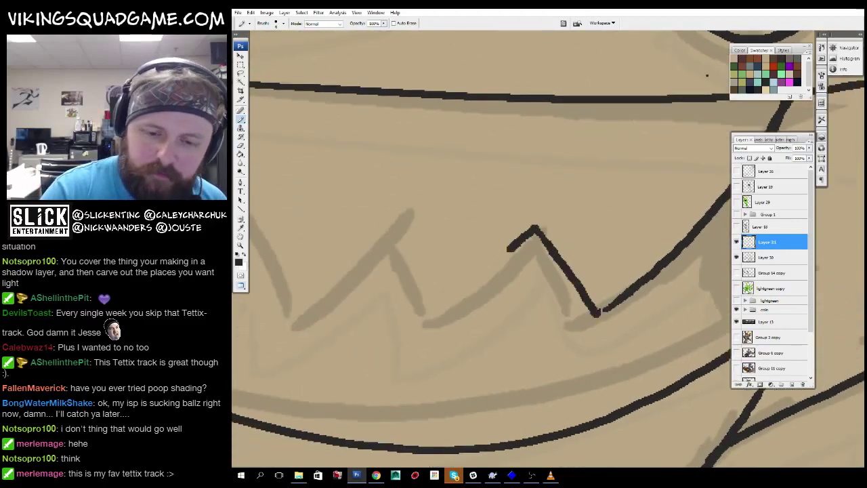
pyautogui.moveTo(509, 249); pyautogui.dragTo(557, 269)
pyautogui.moveTo(558, 269)
pyautogui.mouseDown()
pyautogui.moveTo(468, 335)
pyautogui.moveTo(616, 346)
pyautogui.mouseUp()
pyautogui.moveTo(560, 288); pyautogui.dragTo(487, 350)
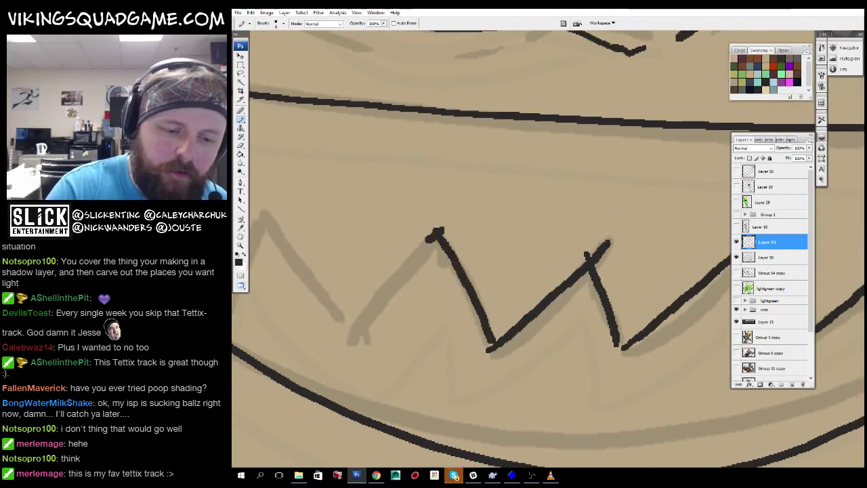
pyautogui.moveTo(437, 232); pyautogui.dragTo(344, 332)
pyautogui.moveTo(359, 304); pyautogui.dragTo(477, 331)
pyautogui.scroll(5, 310, 318)
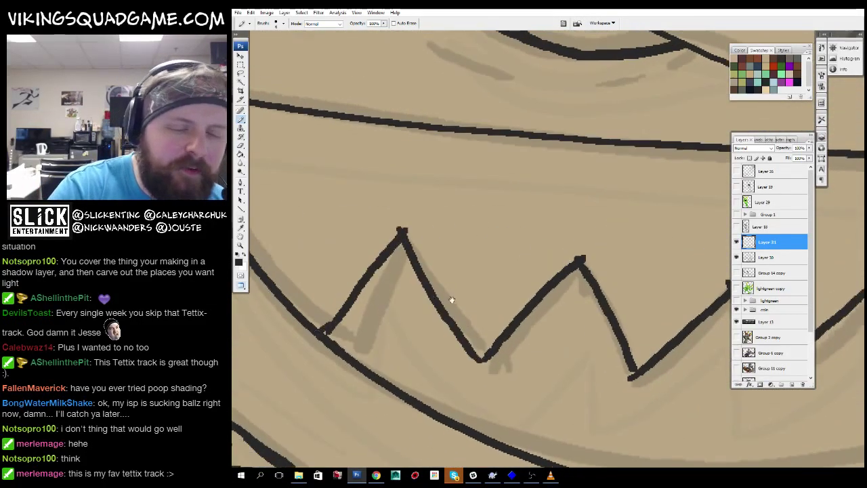
# Remove the stray white marks in the right-hand eye and around the adjacent mouth corner.
pyautogui.scroll(8, 348, 206)
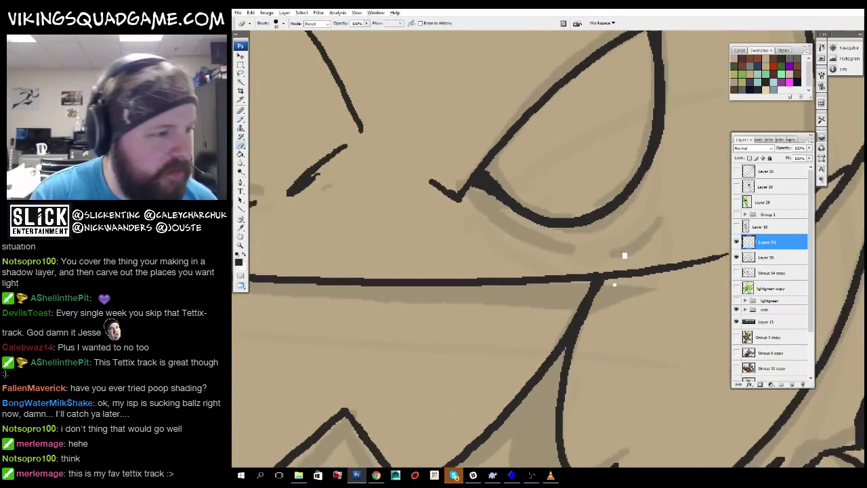
pyautogui.keyDown('alt'); pyautogui.click(502, 268); pyautogui.keyUp('alt')
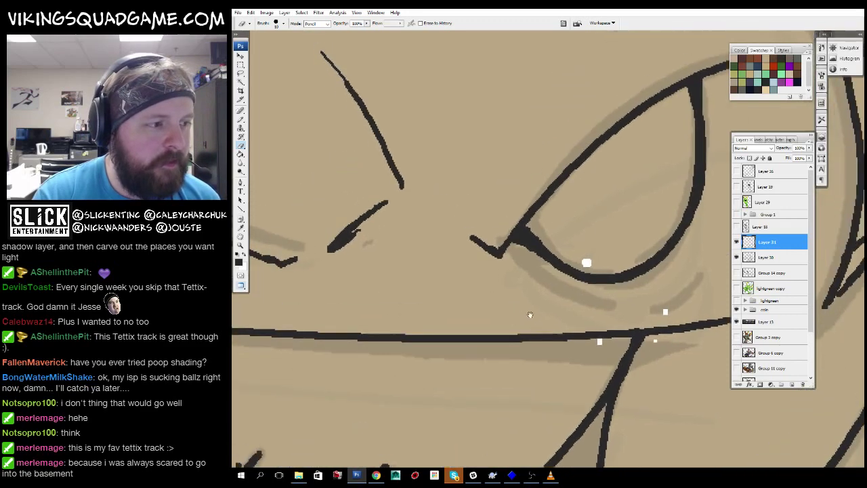
pyautogui.keyDown('alt'); pyautogui.click(528, 274); pyautogui.keyUp('alt')
pyautogui.keyDown('alt'); pyautogui.click(563, 285); pyautogui.keyUp('alt')
pyautogui.keyDown('alt'); pyautogui.click(599, 296); pyautogui.keyUp('alt')
pyautogui.keyDown('alt'); pyautogui.click(599, 296); pyautogui.keyUp('alt')
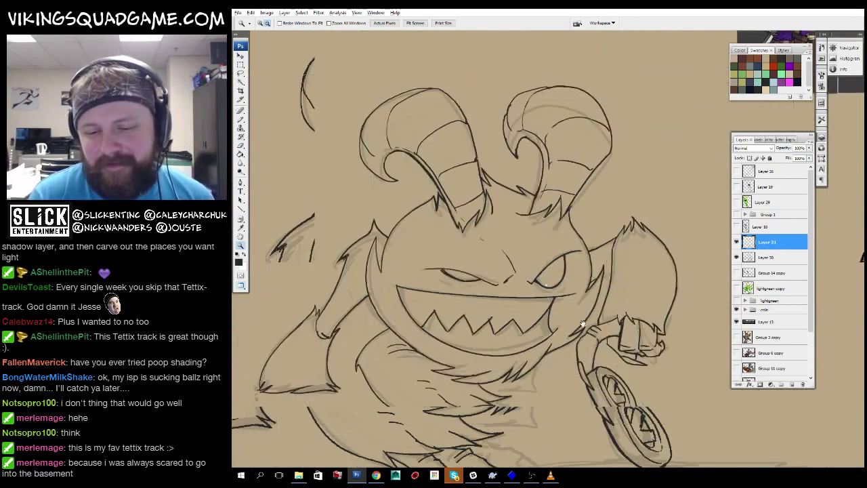
pyautogui.click(502, 268)
pyautogui.click(487, 267)
pyautogui.press('b')
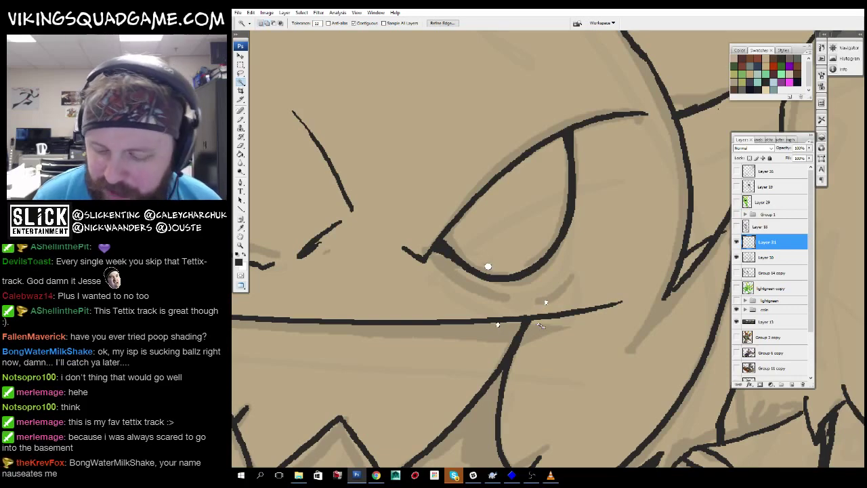
pyautogui.keyDown('alt'); pyautogui.click(540, 324); pyautogui.keyUp('alt')
pyautogui.keyDown('alt'); pyautogui.click(540, 324); pyautogui.keyUp('alt')
pyautogui.keyDown('alt'); pyautogui.click(540, 324); pyautogui.keyUp('alt')
pyautogui.press('b')
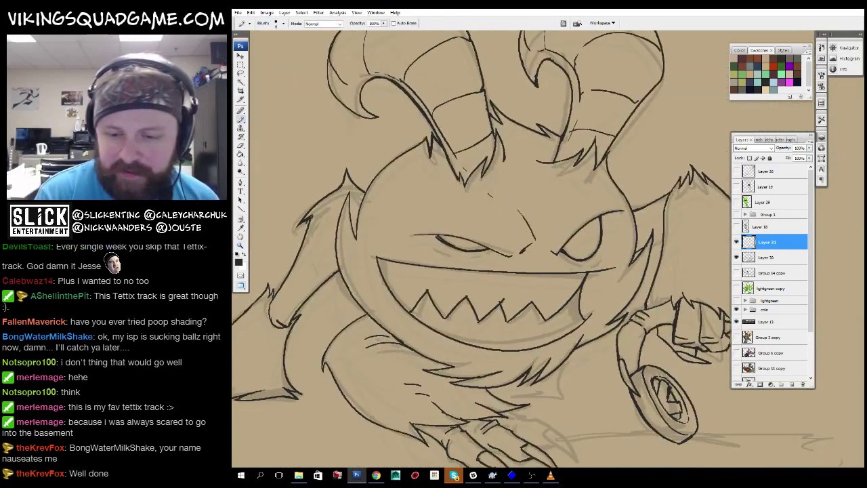
# Ink the front foot's two remaining toes with their curved claws behind the toes already inked.
pyautogui.press('z')
pyautogui.keyDown('alt'); pyautogui.click(538, 318); pyautogui.keyUp('alt')
pyautogui.keyDown('alt'); pyautogui.click(537, 319); pyautogui.keyUp('alt')
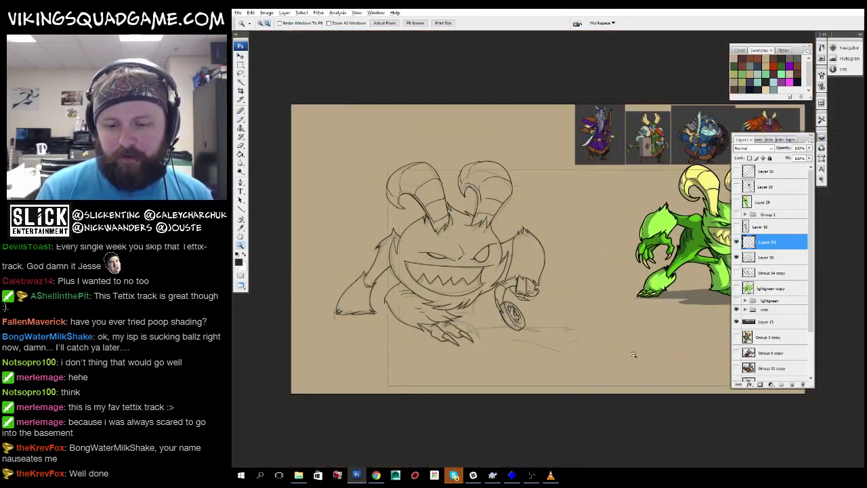
pyautogui.keyDown('alt'); pyautogui.click(537, 319); pyautogui.keyUp('alt')
pyautogui.click(537, 319)
pyautogui.click(537, 319)
pyautogui.press('b')
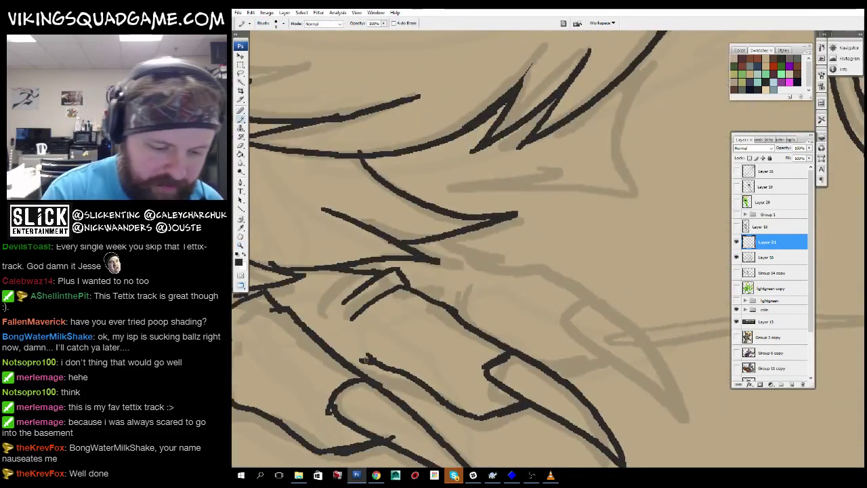
pyautogui.moveTo(566, 356)
pyautogui.mouseDown()
pyautogui.moveTo(529, 355)
pyautogui.moveTo(587, 349)
pyautogui.mouseUp()
pyautogui.moveTo(583, 338); pyautogui.dragTo(500, 306)
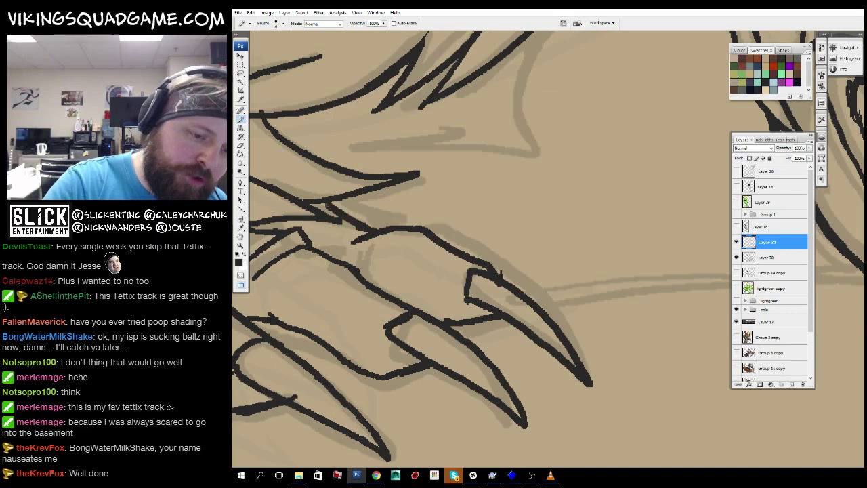
pyautogui.moveTo(418, 201)
pyautogui.mouseDown()
pyautogui.moveTo(597, 307)
pyautogui.moveTo(612, 328)
pyautogui.mouseUp()
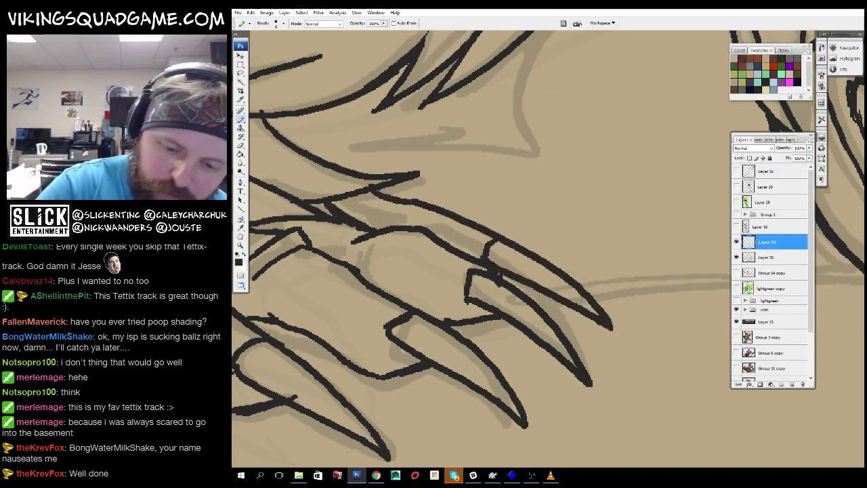
pyautogui.scroll(-10, 535, 292)
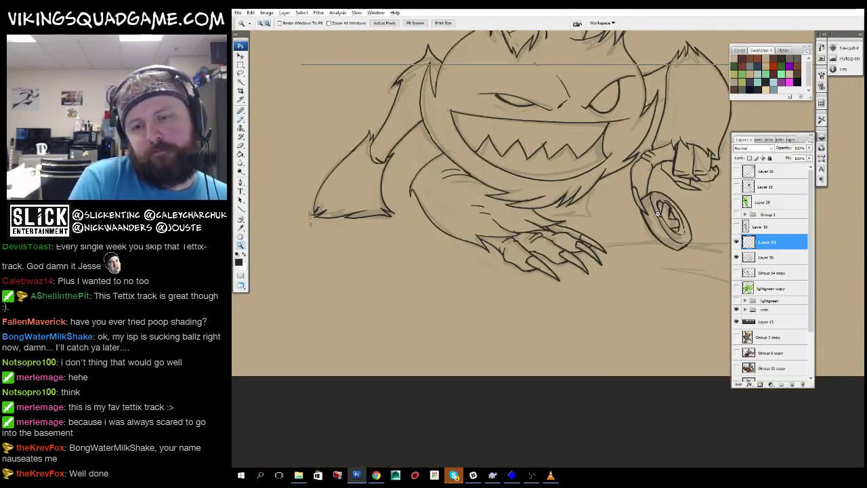
# Ink the pointed shape beneath the chin fur, beside the front foot, and fill it with the dark line colour.
pyautogui.scroll(-2, 629, 234)
pyautogui.scroll(7, 614, 297)
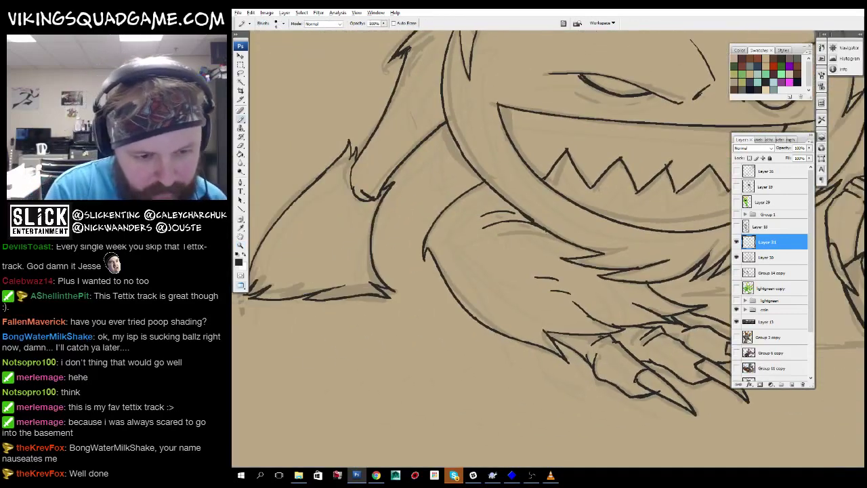
pyautogui.moveTo(614, 297); pyautogui.dragTo(465, 297)
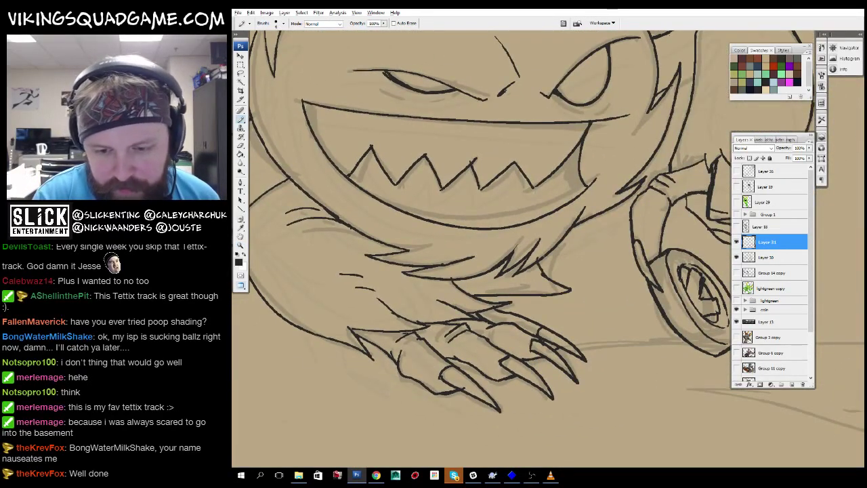
pyautogui.press('z')
pyautogui.scroll(-8, 597, 297)
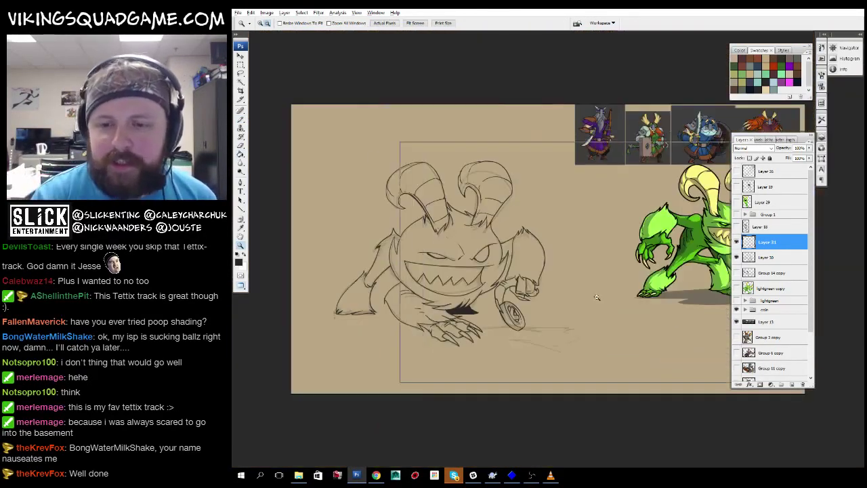
# Check the outer line art for gaps by selecting the empty area around the creature, and clear the selection.
pyautogui.scroll(7, 596, 297)
pyautogui.press('w')
pyautogui.click(562, 197)
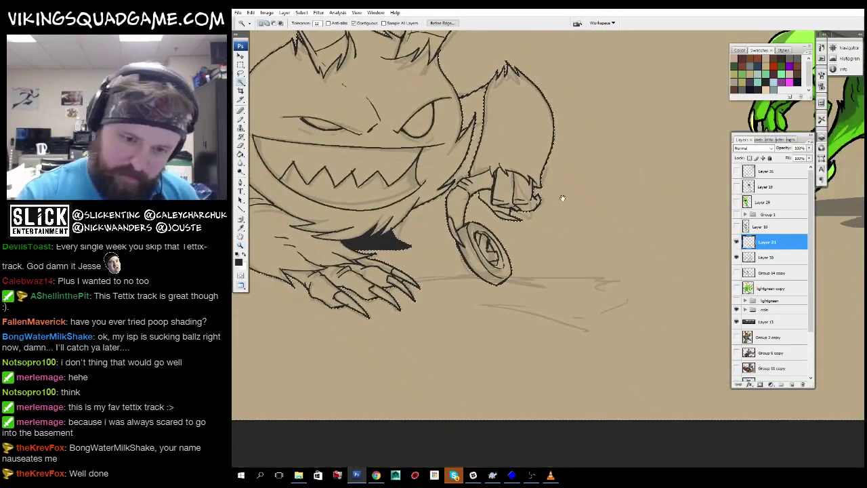
pyautogui.hotkey('ctrl', 'd')
# Ink a wider outer rim around the coin's left-hand and lower edge and erase the old rim line inside it.
pyautogui.press('z')
pyautogui.scroll(5, 474, 287)
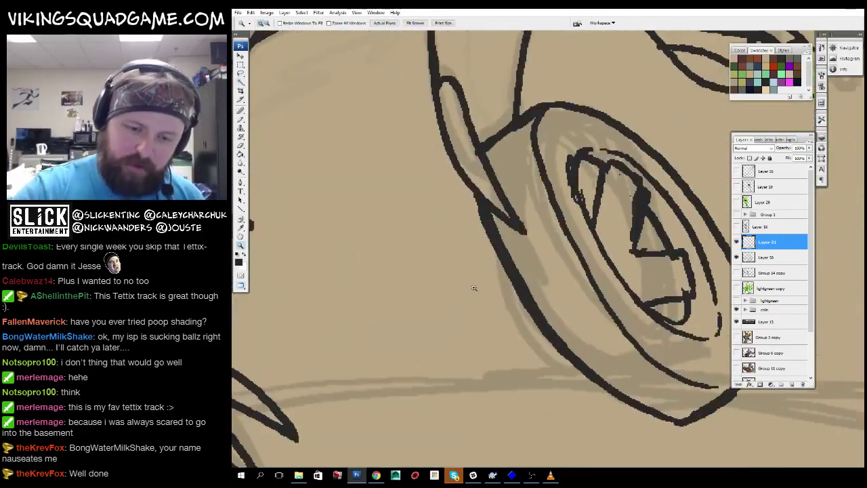
pyautogui.moveTo(457, 178); pyautogui.dragTo(389, 112)
pyautogui.moveTo(428, 248); pyautogui.dragTo(597, 378)
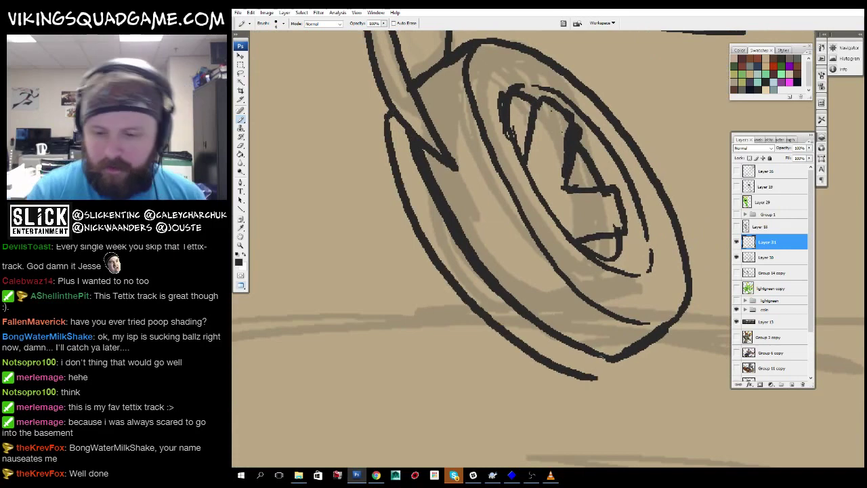
pyautogui.press('z')
pyautogui.scroll(-5, 535, 357)
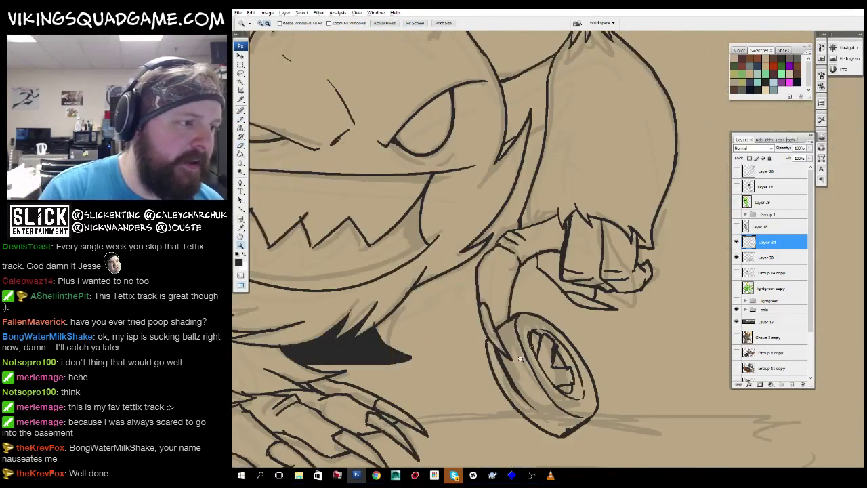
pyautogui.scroll(6, 501, 332)
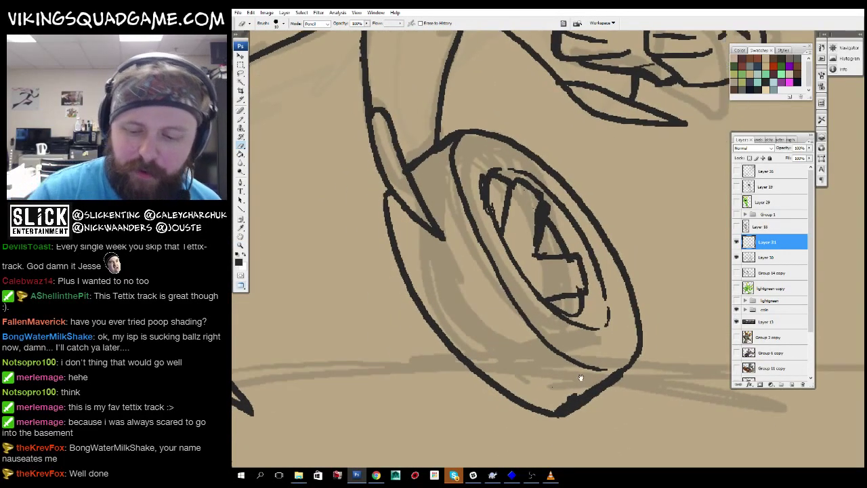
pyautogui.press('b')
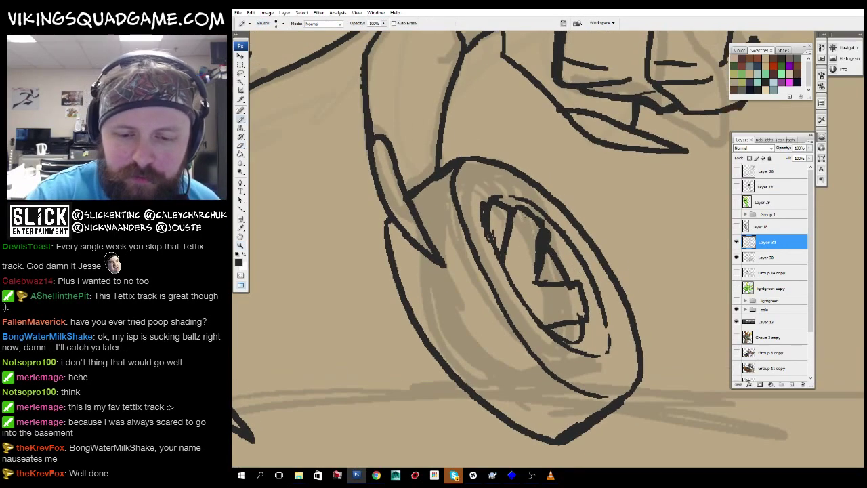
# Review the whole creature beside the green reference and test its outline again with a Magic Wand selection of the surroundings.
pyautogui.press('z')
pyautogui.keyDown('alt'); pyautogui.click(595, 267); pyautogui.keyUp('alt')
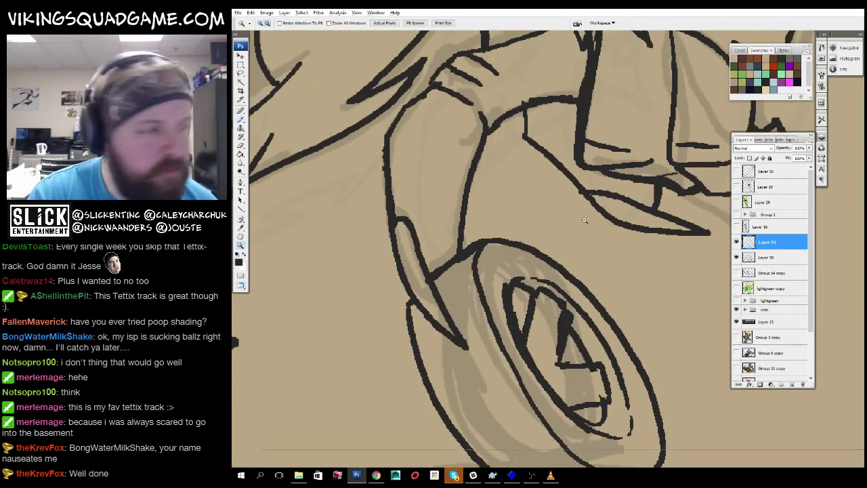
pyautogui.keyDown('alt'); pyautogui.click(594, 266); pyautogui.keyUp('alt')
pyautogui.keyDown('alt'); pyautogui.click(595, 266); pyautogui.keyUp('alt')
pyautogui.keyDown('alt'); pyautogui.click(594, 266); pyautogui.keyUp('alt')
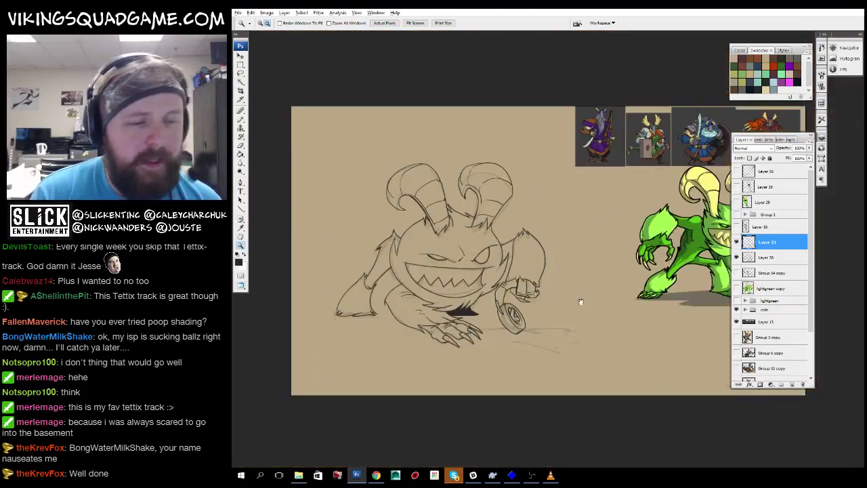
pyautogui.press('w')
pyautogui.click(571, 287)
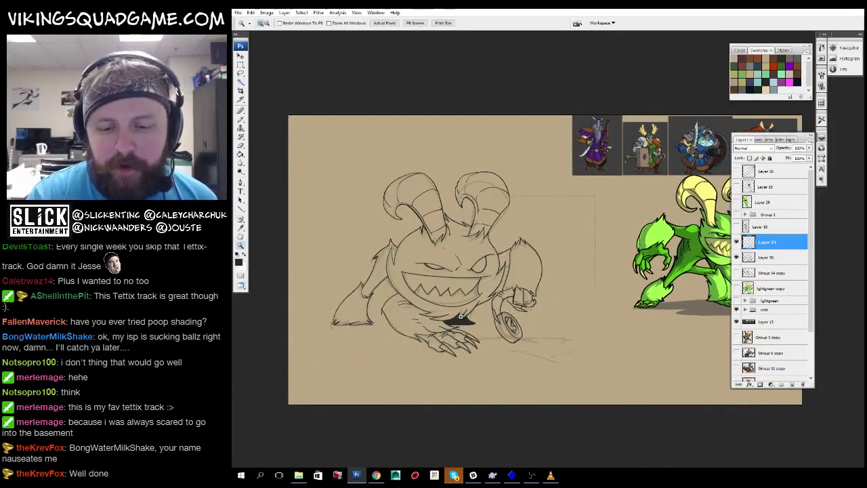
pyautogui.hotkey('ctrl', 'alt', '0')
# Inspect the line art around the coin-holding arm and its shoulder fur for gaps, and return to the whole creature.
pyautogui.press('b')
pyautogui.press('z')
pyautogui.click(514, 305)
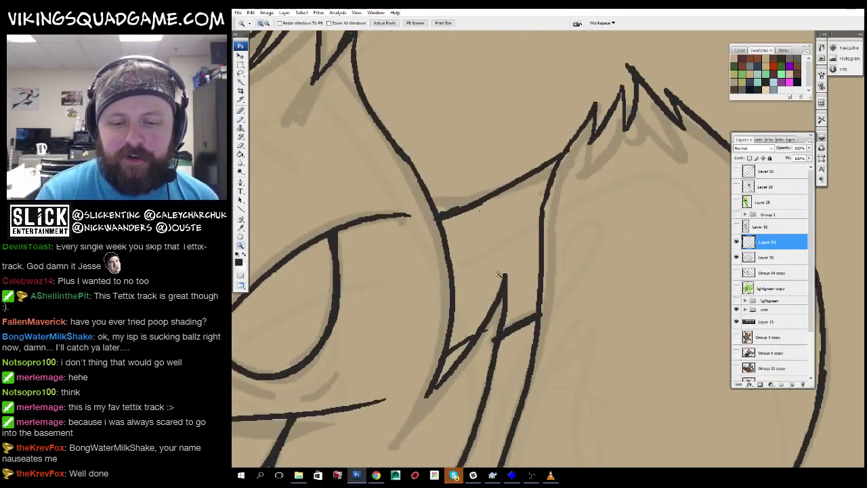
pyautogui.press('z')
pyautogui.keyDown('alt'); pyautogui.click(513, 271); pyautogui.keyUp('alt')
pyautogui.keyDown('alt'); pyautogui.click(542, 257); pyautogui.keyUp('alt')
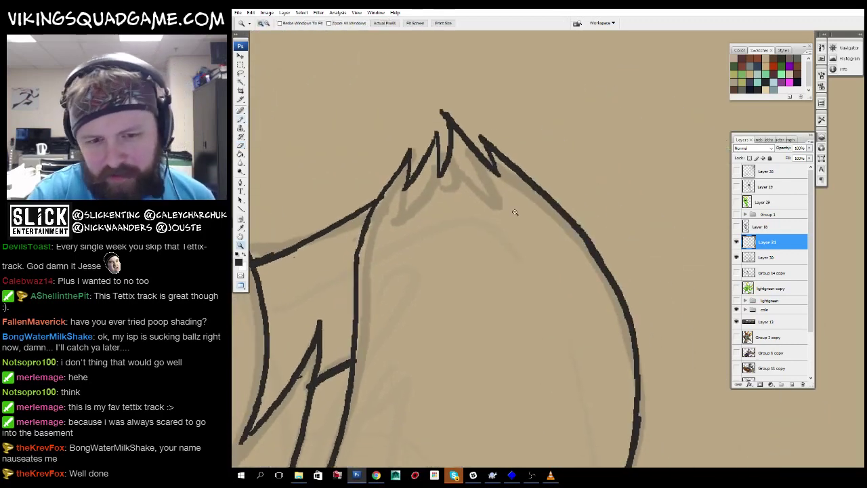
pyautogui.click(555, 254)
pyautogui.keyDown('alt'); pyautogui.click(556, 254); pyautogui.keyUp('alt')
pyautogui.keyDown('alt'); pyautogui.click(558, 244); pyautogui.keyUp('alt')
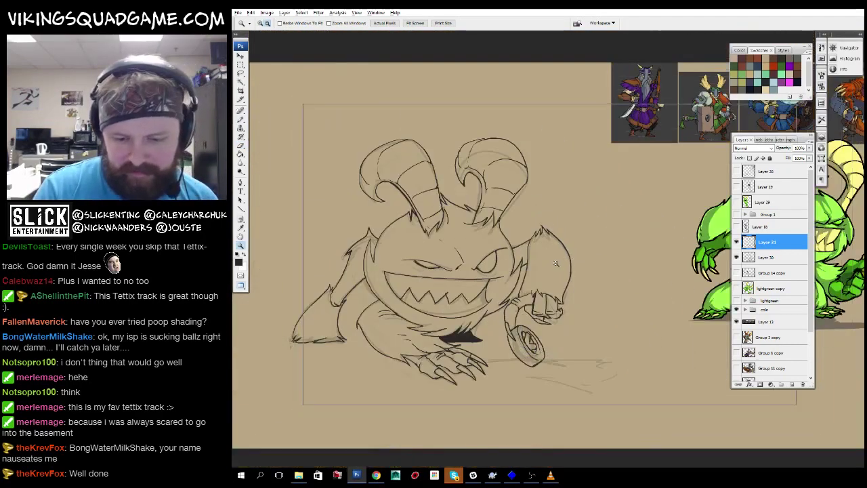
# Select the creature's silhouette and fill it with green on a new layer beneath the line art, plus a dark-filled layer under the green.
pyautogui.press('w')
pyautogui.press('g')
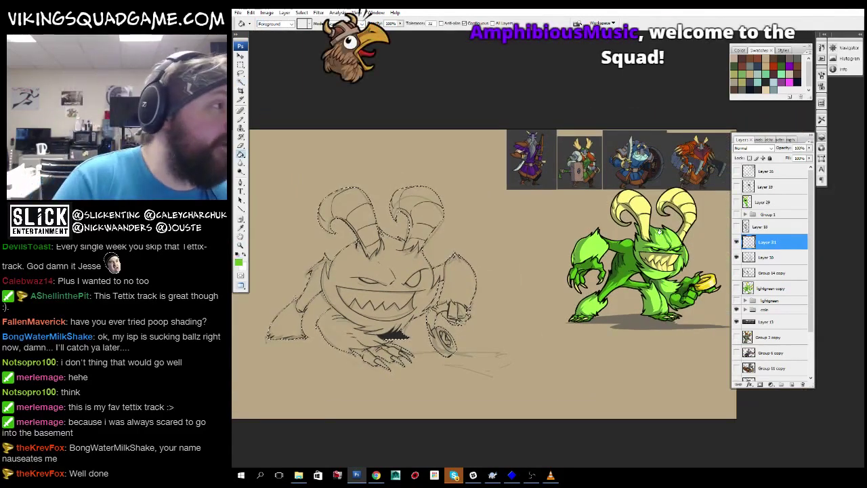
pyautogui.hotkey('ctrl', 'shift', 'alt', 'n')
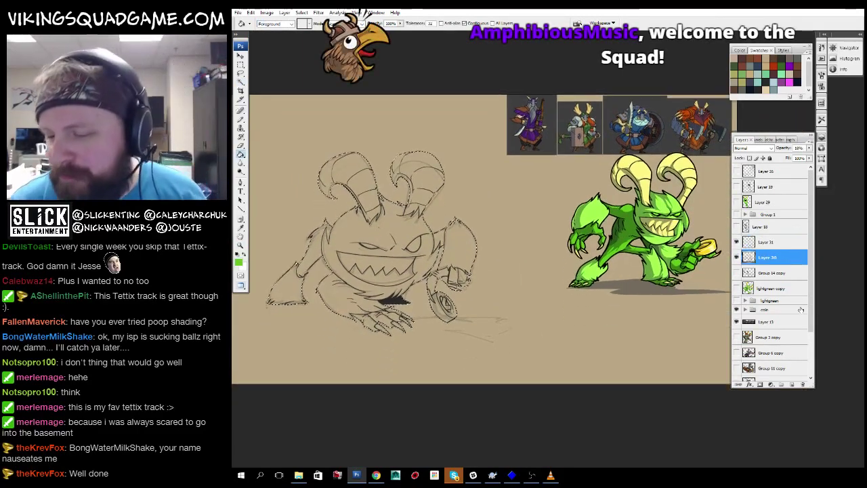
pyautogui.click(567, 266)
pyautogui.moveTo(568, 266); pyautogui.dragTo(601, 324)
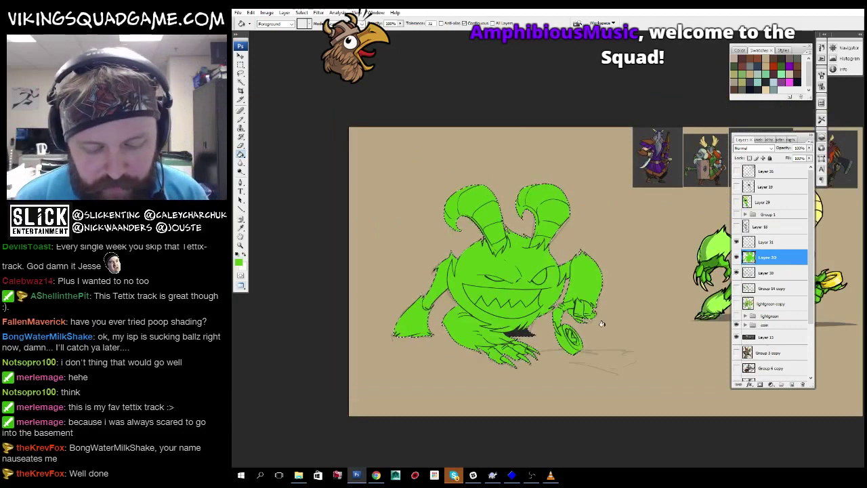
pyautogui.click(778, 270)
pyautogui.moveTo(585, 284); pyautogui.dragTo(529, 291)
# Select the furry areas with the Magic Wand and fill them with light green on a new layer clipped to the green base.
pyautogui.press('w')
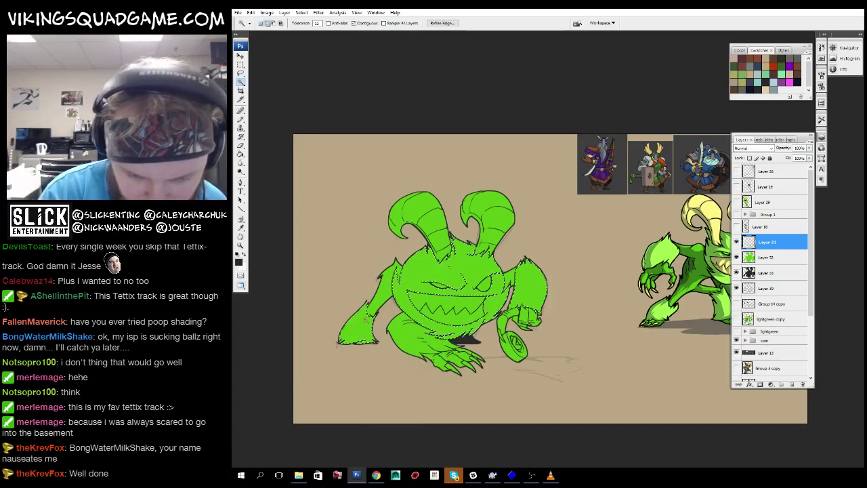
pyautogui.moveTo(542, 284); pyautogui.dragTo(528, 297)
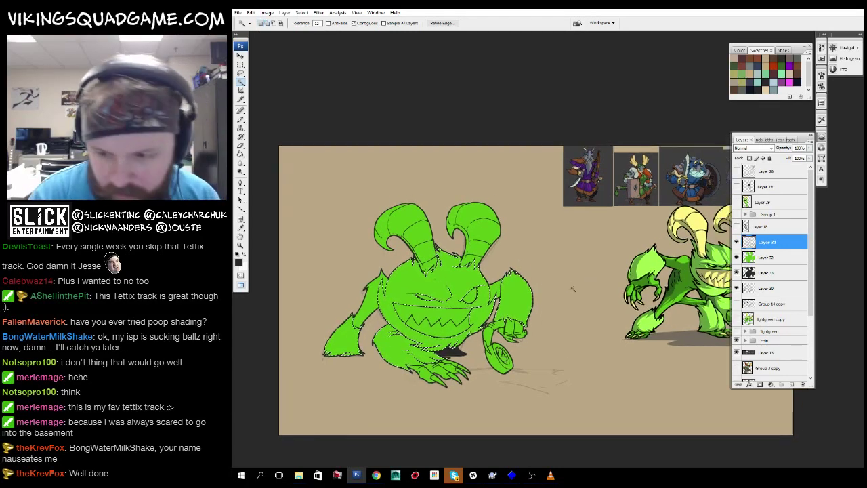
pyautogui.press('g')
pyautogui.click(793, 258)
pyautogui.click(792, 384)
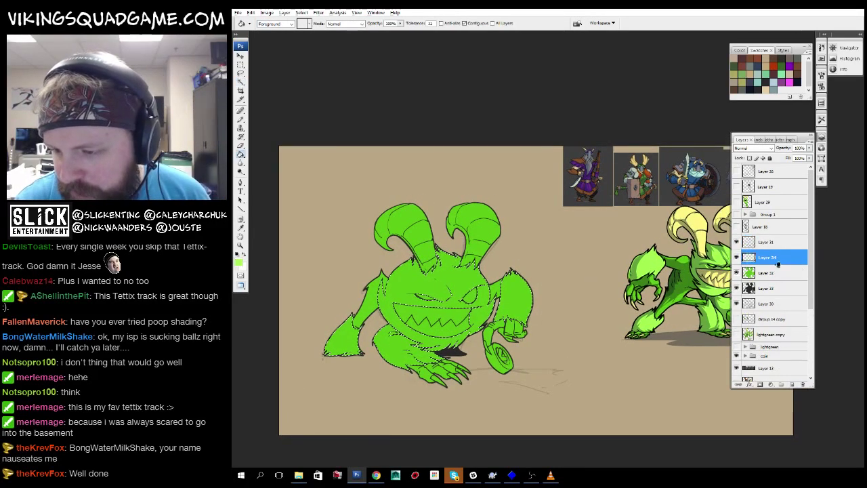
pyautogui.hotkey('alt', 'BackSpace')
pyautogui.hotkey('ctrl', 'd')
# Sample the reference creature's pale yellow and fill the toothy mouth and both horns with it.
pyautogui.hotkey('ctrl', '-')
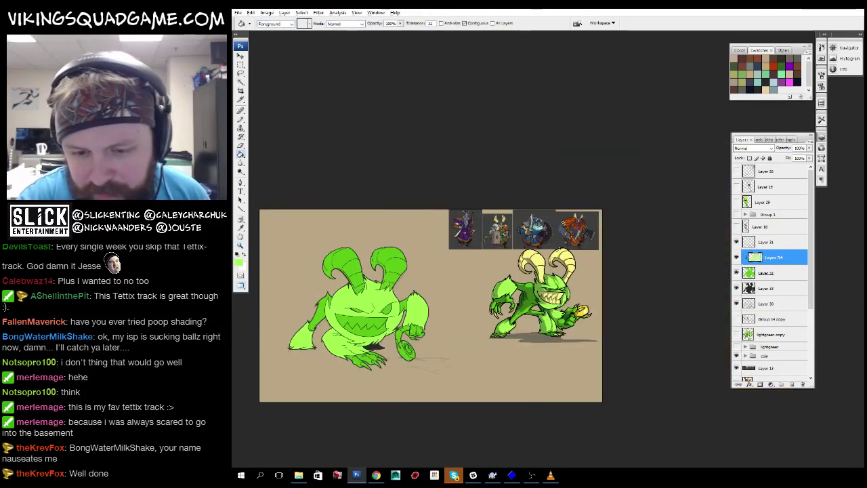
pyautogui.keyDown('alt'); pyautogui.click(553, 270); pyautogui.keyUp('alt')
pyautogui.hotkey('ctrl', '+')
pyautogui.hotkey('ctrl', '+')
pyautogui.click(571, 318)
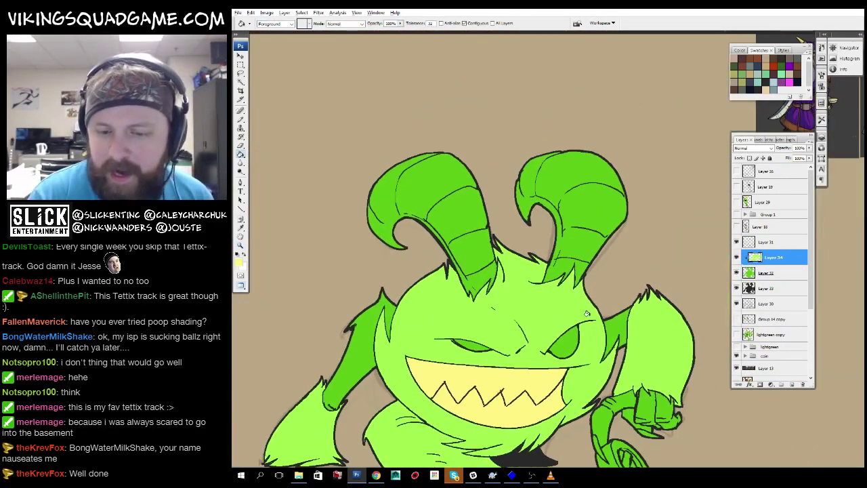
pyautogui.press('l')
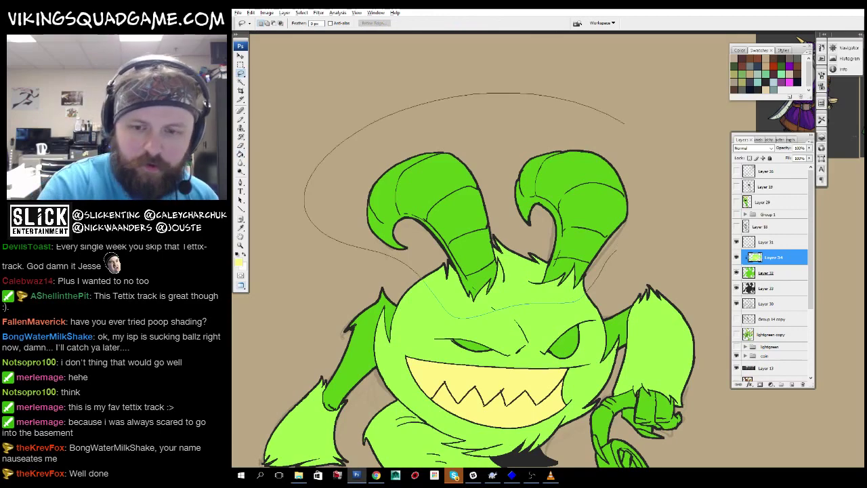
pyautogui.press('g')
pyautogui.hotkey('alt', 'BackSpace')
# Sample a brighter green from the reference creature and fill both eyes with it.
pyautogui.hotkey('ctrl', '-')
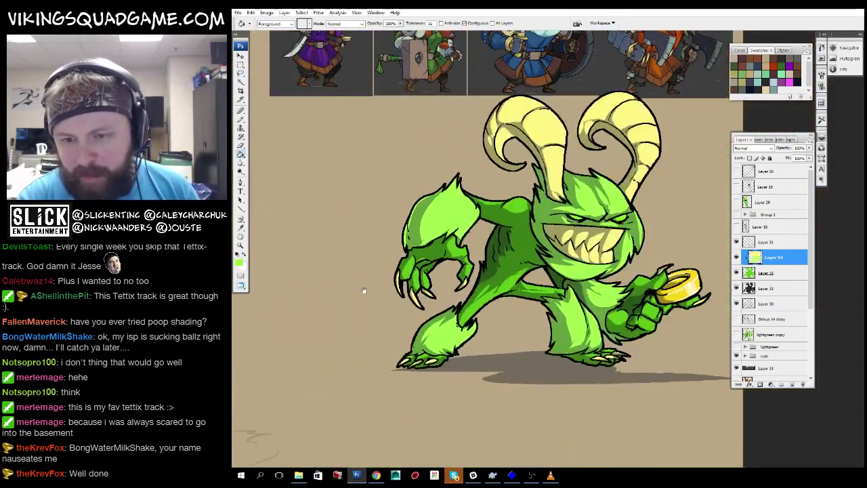
pyautogui.hotkey('ctrl', '+')
pyautogui.press('z')
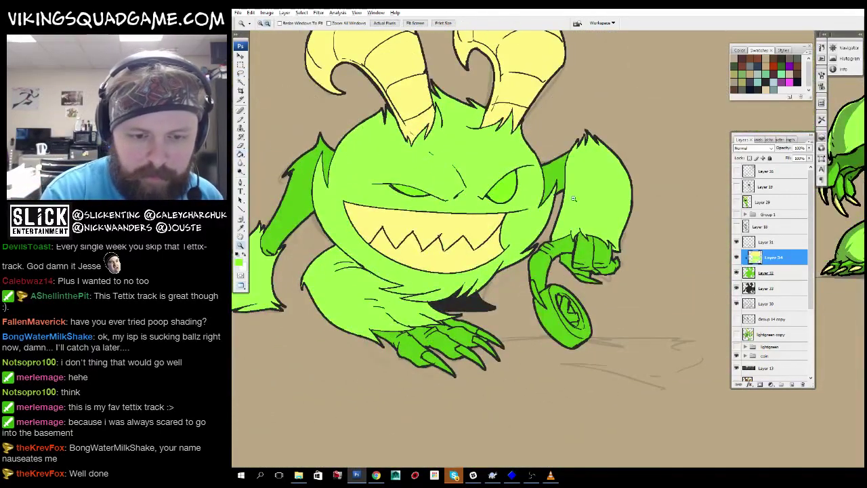
pyautogui.keyDown('alt'); pyautogui.click(641, 234); pyautogui.keyUp('alt')
pyautogui.hotkey('ctrl', '+')
pyautogui.press('g')
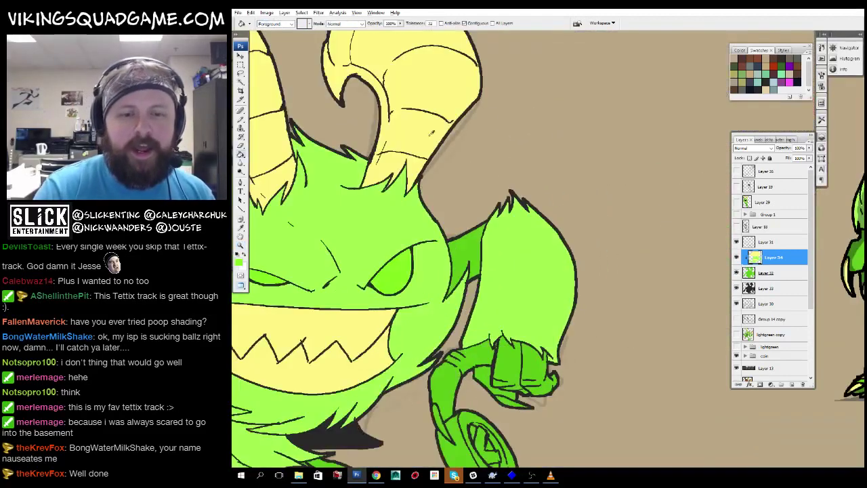
# Select the foot and hand claws in the line art with the Magic Wand and fill them pale yellow on the clipped colour layer.
pyautogui.press('x')
pyautogui.hotkey('ctrl', '+')
pyautogui.click(763, 243)
pyautogui.press('w')
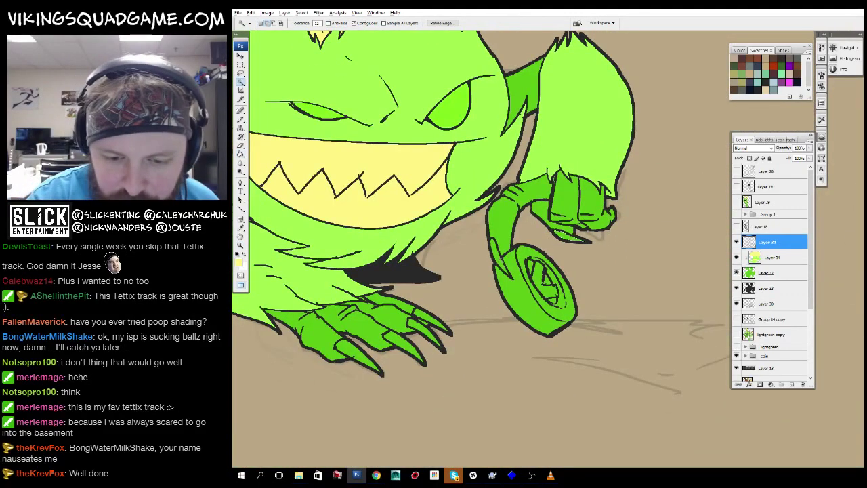
pyautogui.hscroll(-2, 501, 203)
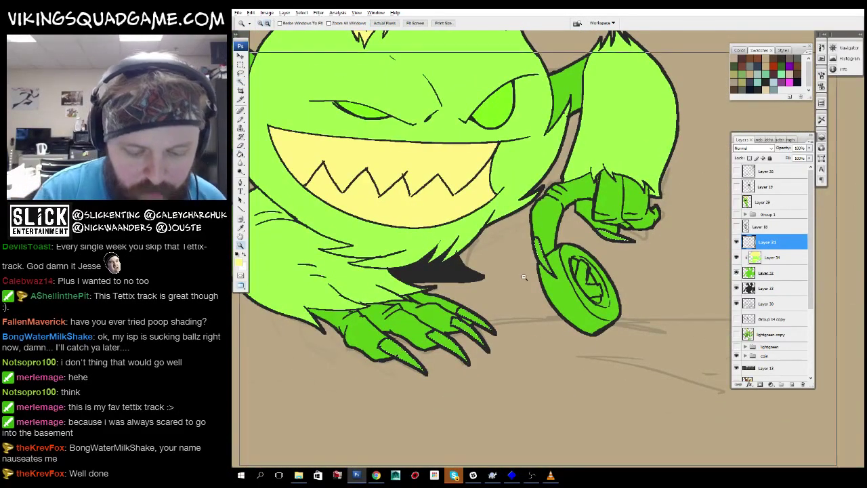
pyautogui.hotkey('ctrl', '-')
pyautogui.click(766, 258)
pyautogui.hotkey('alt', 'BackSpace')
pyautogui.press('z')
pyautogui.hotkey('ctrl', '-')
pyautogui.hotkey('ctrl', '-')
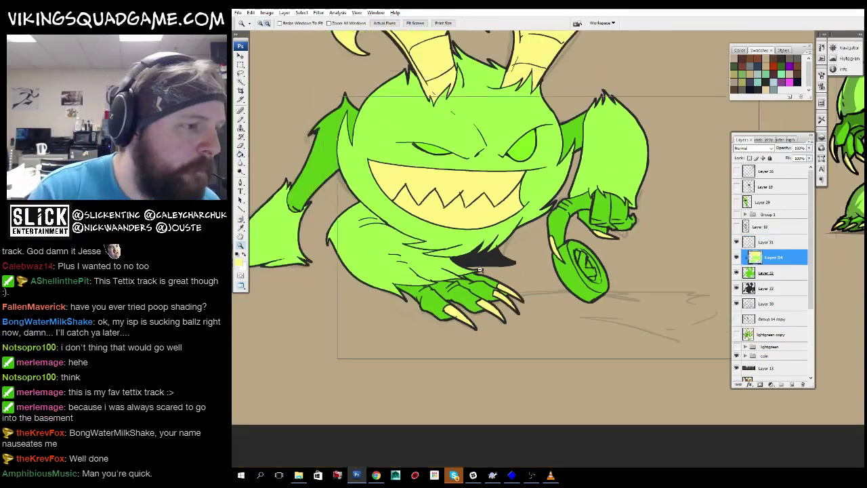
# Thicken the ring lines across the lower part of the left-hand horn on the line art layer, using the dark line colour.
pyautogui.scroll(2, 479, 399)
pyautogui.click(413, 339)
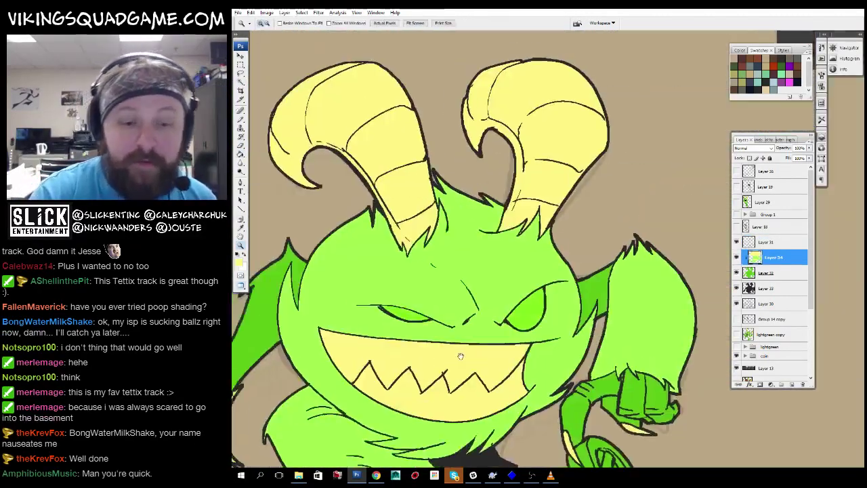
pyautogui.click(436, 223)
pyautogui.click(562, 203)
pyautogui.press('b')
pyautogui.press('d')
pyautogui.click(766, 226)
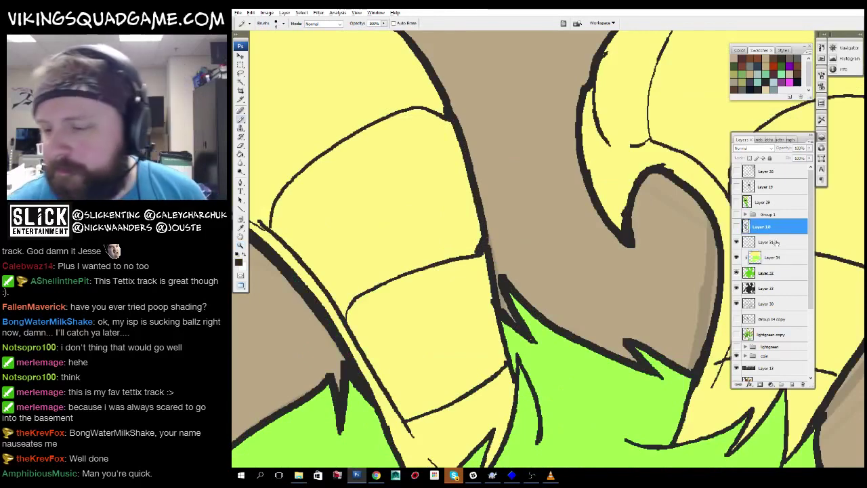
pyautogui.click(766, 242)
pyautogui.scroll(2, 349, 305)
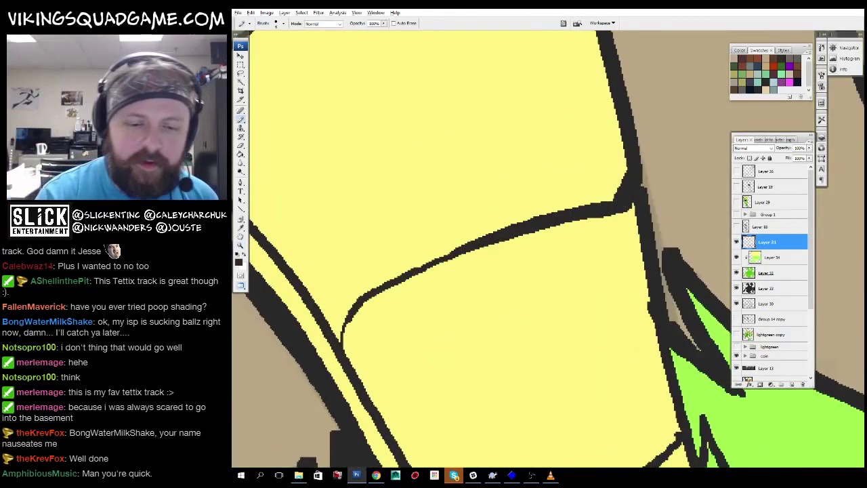
pyautogui.press('z')
pyautogui.keyDown('alt'); pyautogui.click(540, 330); pyautogui.keyUp('alt')
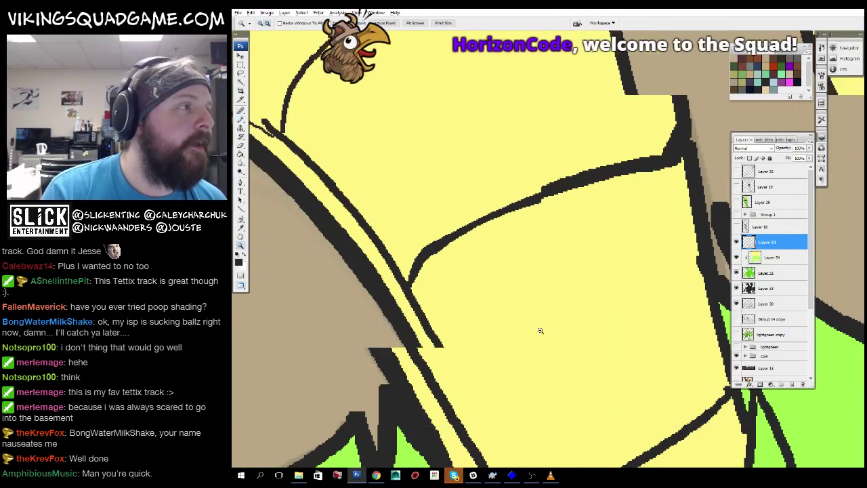
pyautogui.scroll(-4, 540, 331)
pyautogui.press('b')
pyautogui.scroll(4, 541, 330)
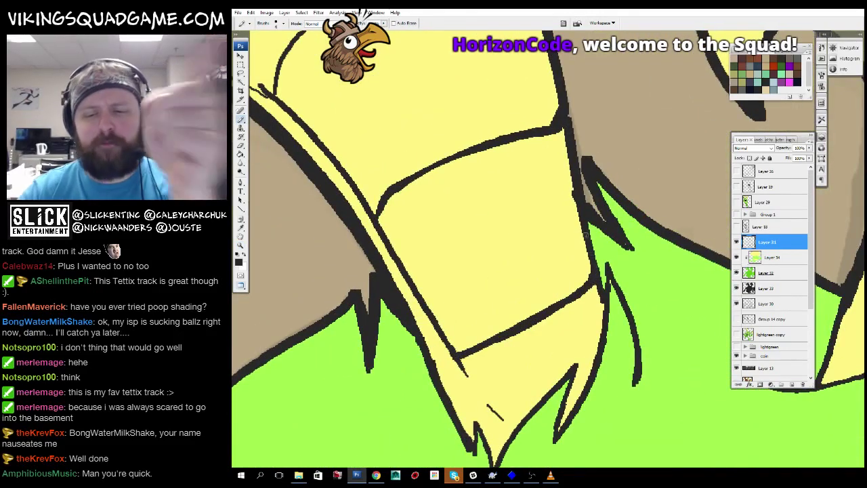
# Thicken the fur tuft outlines around the base of the left-hand horn and fork the tip of the loose strand beside it.
pyautogui.scroll(-2, 604, 317)
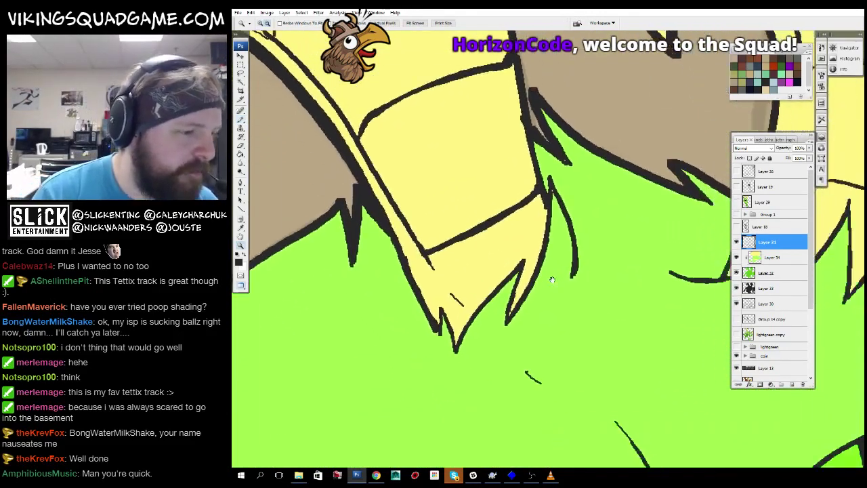
pyautogui.scroll(4, 468, 154)
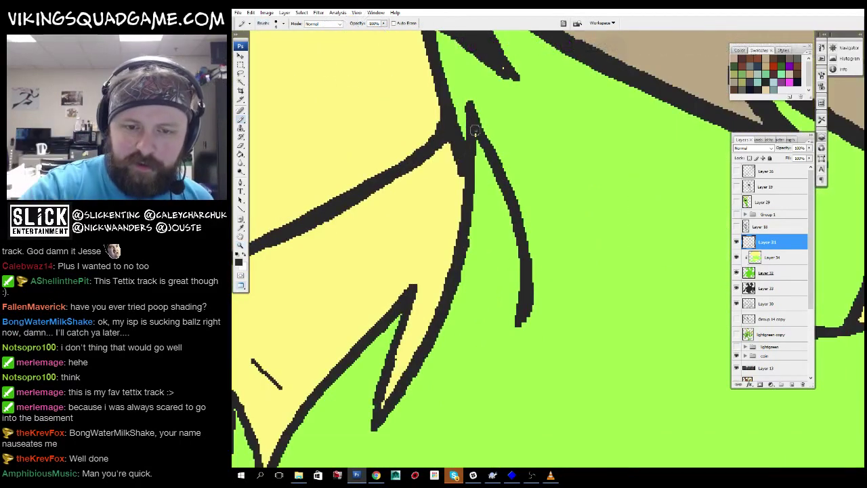
pyautogui.scroll(-2, 530, 321)
pyautogui.scroll(2, 518, 308)
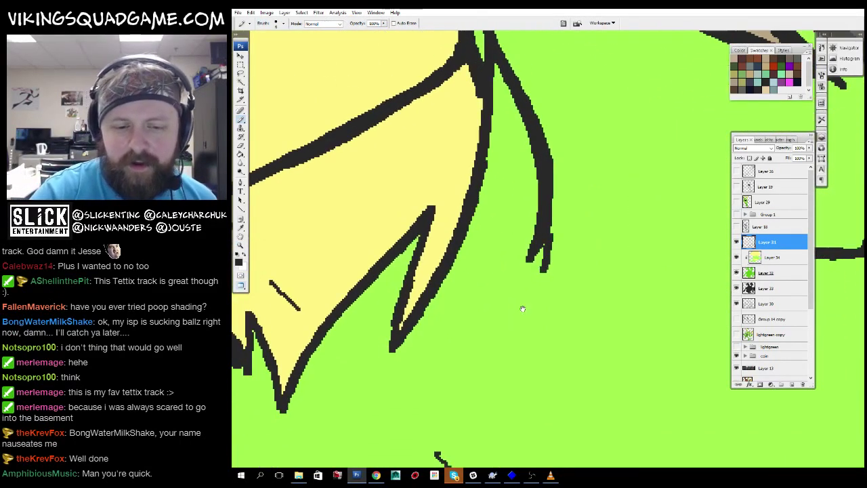
pyautogui.scroll(-2, 492, 260)
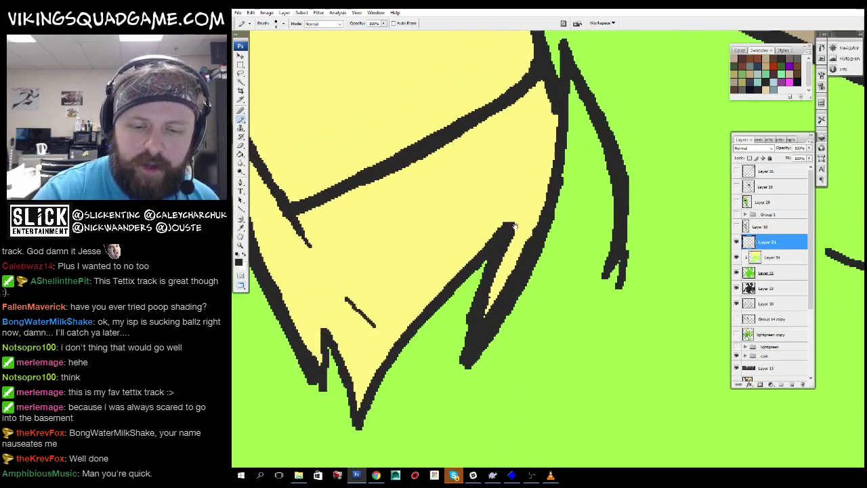
pyautogui.scroll(2, 556, 146)
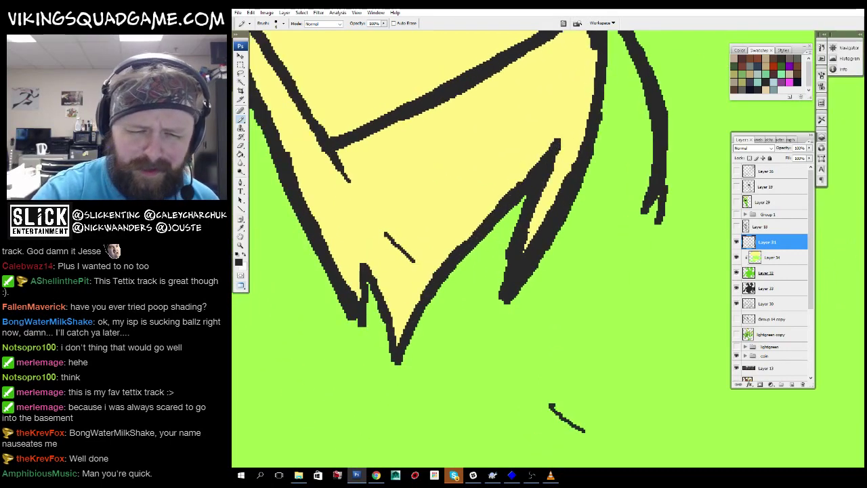
pyautogui.press('z')
pyautogui.click(541, 263)
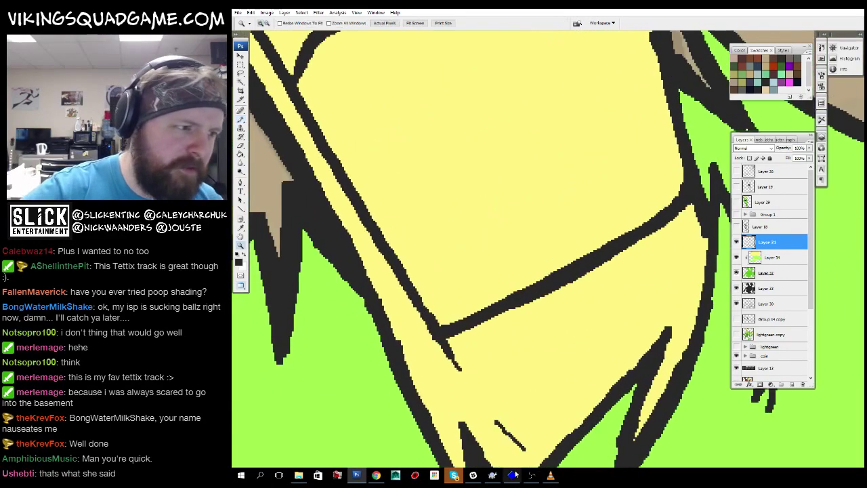
pyautogui.click(541, 262)
# Thicken and taper the fur tuft outlines overlapping the base of the right-hand horn.
pyautogui.scroll(-4, 541, 263)
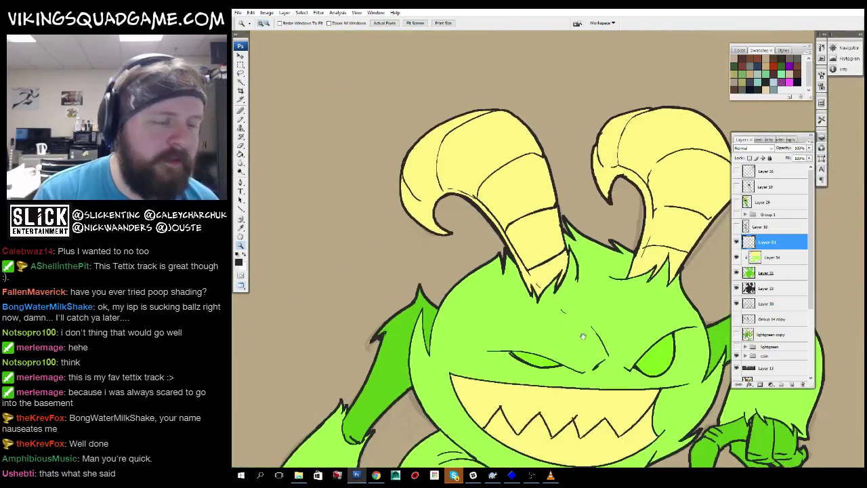
pyautogui.scroll(-1, 513, 262)
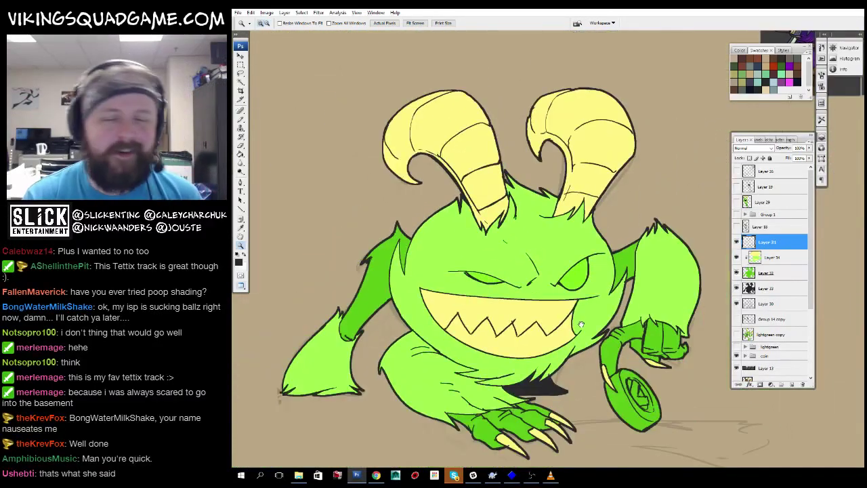
pyautogui.scroll(5, 581, 325)
pyautogui.press('b')
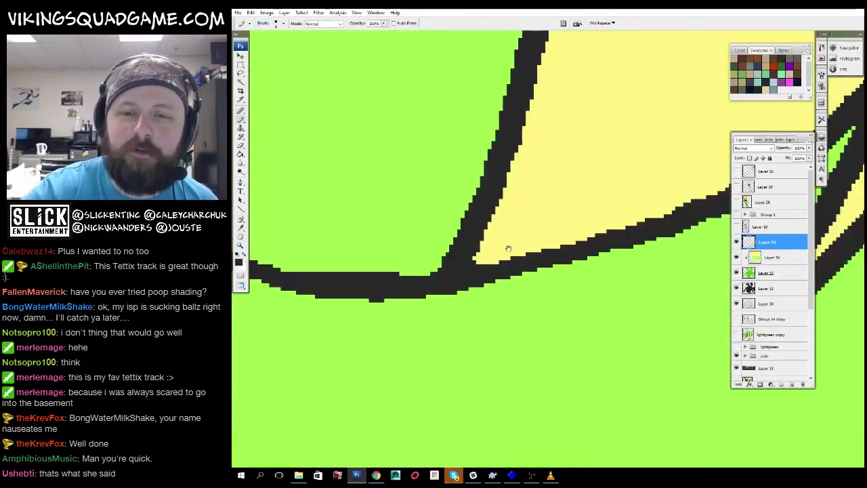
pyautogui.moveTo(508, 249); pyautogui.dragTo(481, 425)
pyautogui.moveTo(484, 455)
pyautogui.mouseDown()
pyautogui.moveTo(511, 314)
pyautogui.moveTo(514, 379)
pyautogui.moveTo(475, 285)
pyautogui.mouseUp()
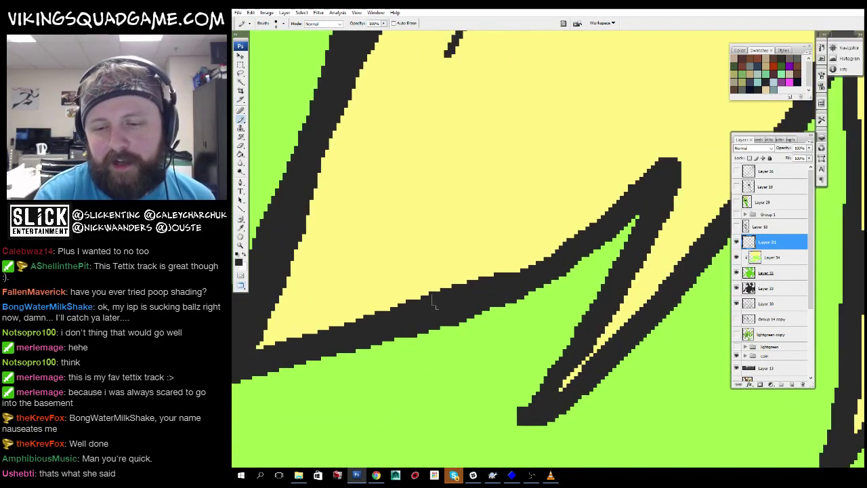
pyautogui.moveTo(633, 126); pyautogui.dragTo(641, 91)
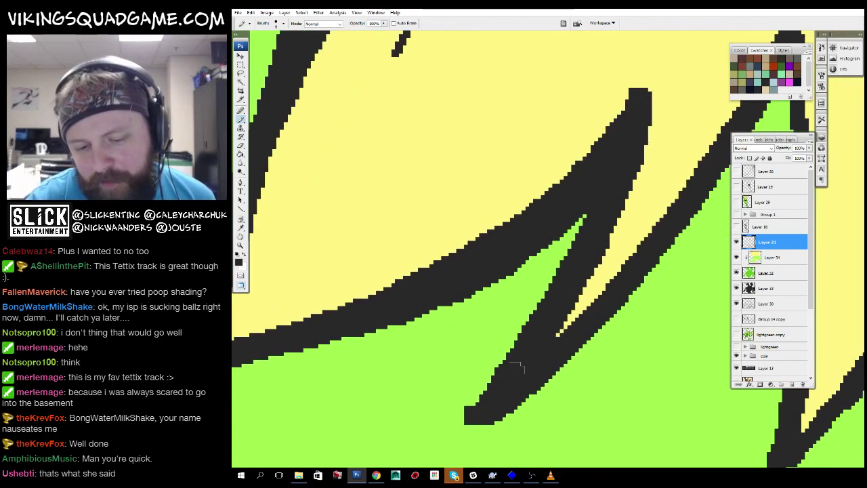
pyautogui.moveTo(516, 367)
pyautogui.mouseDown()
pyautogui.moveTo(501, 396)
pyautogui.moveTo(474, 305)
pyautogui.moveTo(487, 285)
pyautogui.moveTo(521, 131)
pyautogui.moveTo(519, 335)
pyautogui.moveTo(515, 122)
pyautogui.mouseUp()
pyautogui.moveTo(515, 325)
pyautogui.mouseDown()
pyautogui.moveTo(525, 88)
pyautogui.moveTo(511, 204)
pyautogui.mouseUp()
pyautogui.moveTo(511, 203); pyautogui.dragTo(492, 342)
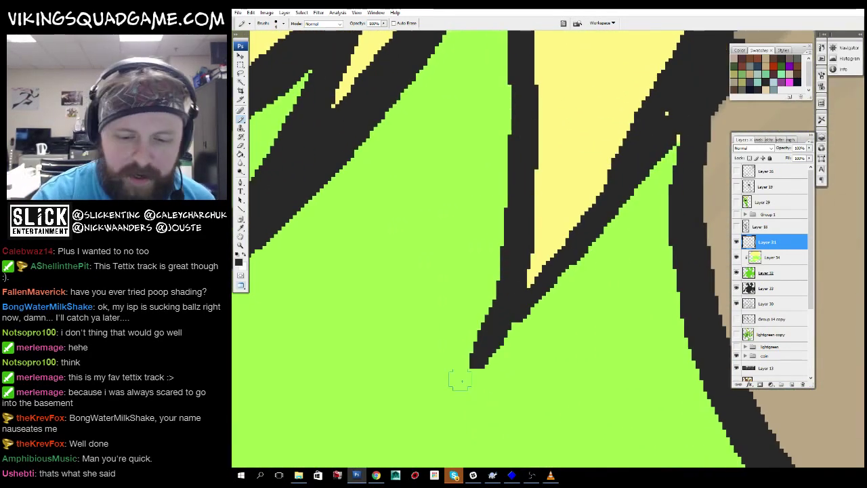
# Thicken and taper the lower fur spike outline at the base of the right-hand horn.
pyautogui.moveTo(469, 373)
pyautogui.mouseDown()
pyautogui.moveTo(634, 132)
pyautogui.moveTo(530, 251)
pyautogui.mouseUp()
pyautogui.moveTo(500, 291); pyautogui.dragTo(610, 181)
pyautogui.keyDown('ctrl'); pyautogui.rightClick(623, 214); pyautogui.keyUp('ctrl')
pyautogui.click(638, 227)
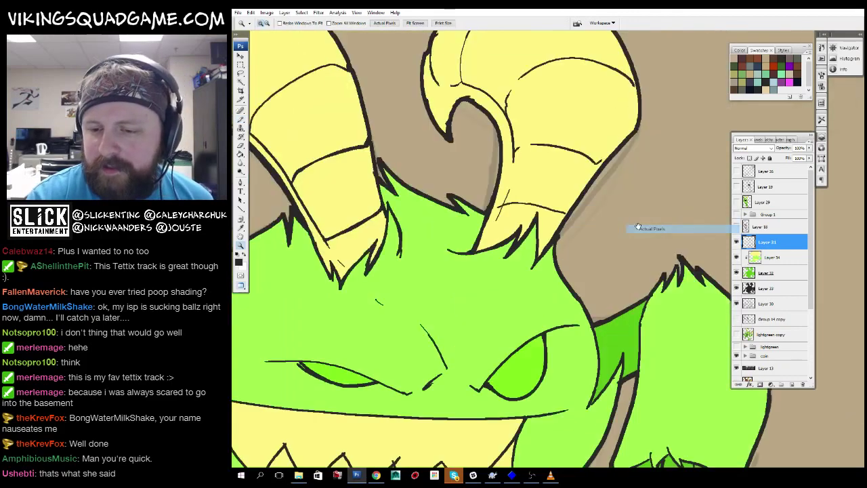
# Thicken the head outline where it meets the dark green upper arm beside the right-hand eye.
pyautogui.click(638, 228)
pyautogui.click(637, 244)
pyautogui.click(634, 264)
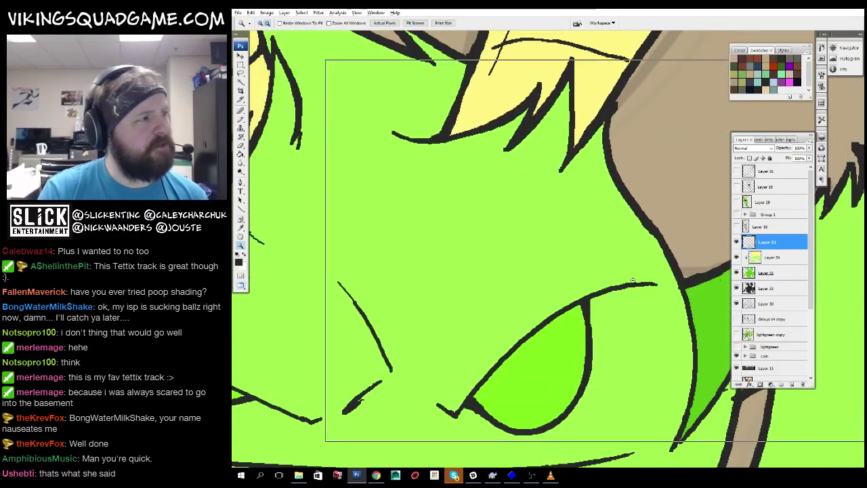
pyautogui.keyDown('alt'); pyautogui.click(632, 280); pyautogui.keyUp('alt')
pyautogui.keyDown('alt'); pyautogui.click(609, 281); pyautogui.keyUp('alt')
pyautogui.keyDown('alt'); pyautogui.click(576, 283); pyautogui.keyUp('alt')
pyautogui.click(525, 285)
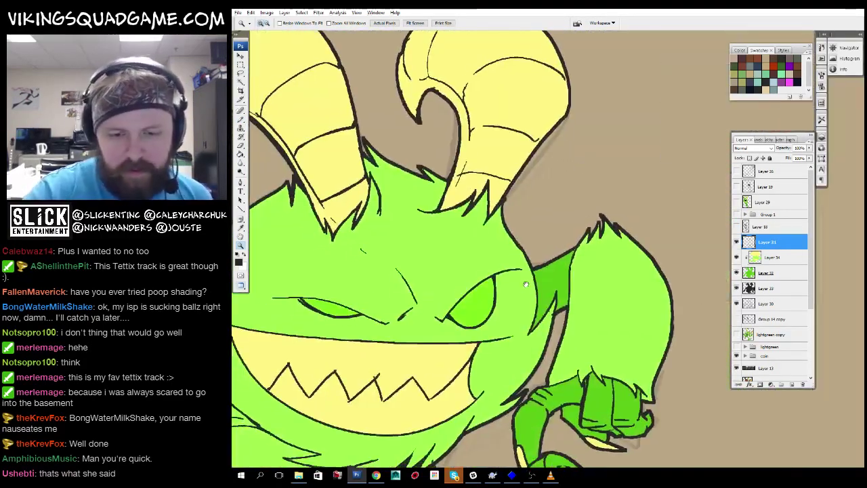
pyautogui.click(526, 285)
pyautogui.press('b')
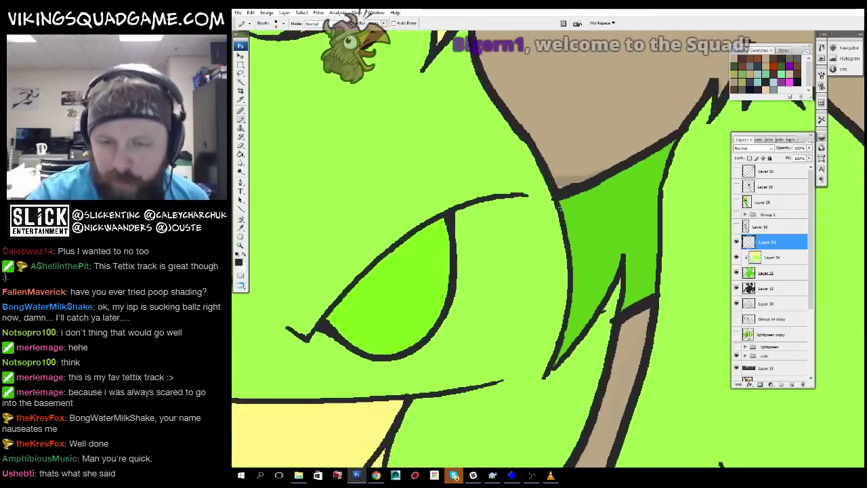
pyautogui.press('z')
pyautogui.keyDown('alt'); pyautogui.click(547, 324); pyautogui.keyUp('alt')
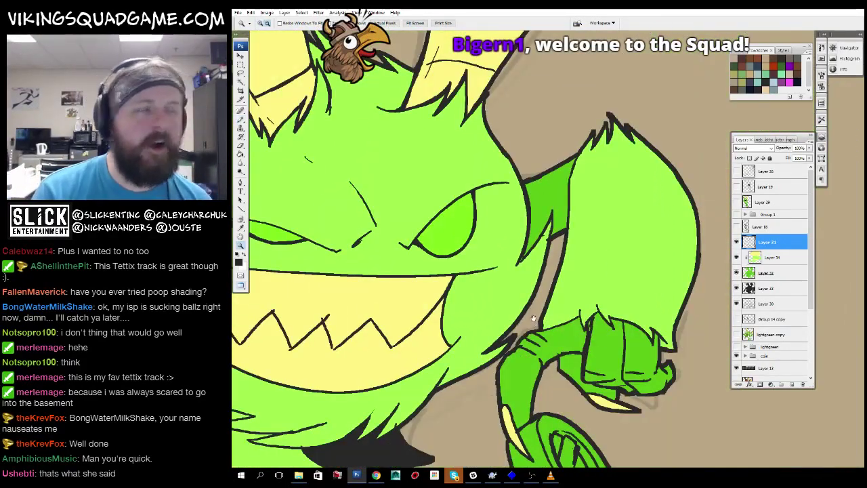
# Thicken the fur spike outlines below the right-hand upper arm and on the cheek beside the bent wrist.
pyautogui.click(547, 324)
pyautogui.click(502, 313)
pyautogui.press('b')
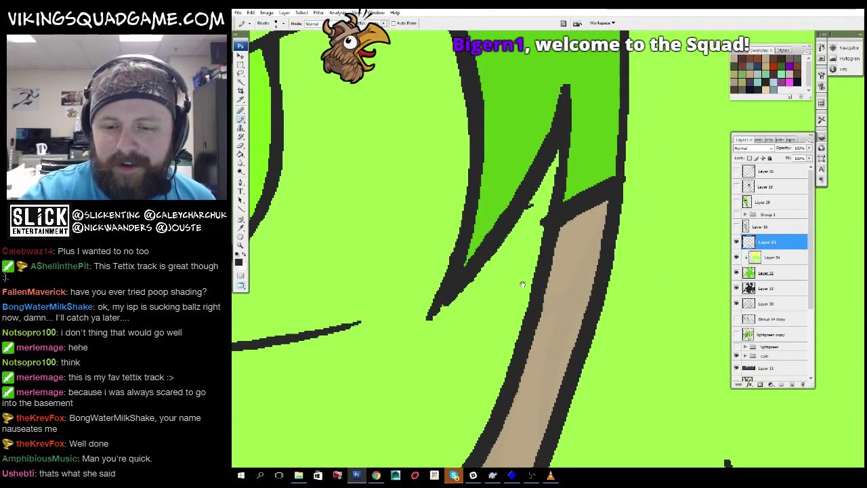
pyautogui.moveTo(522, 284); pyautogui.dragTo(656, 185)
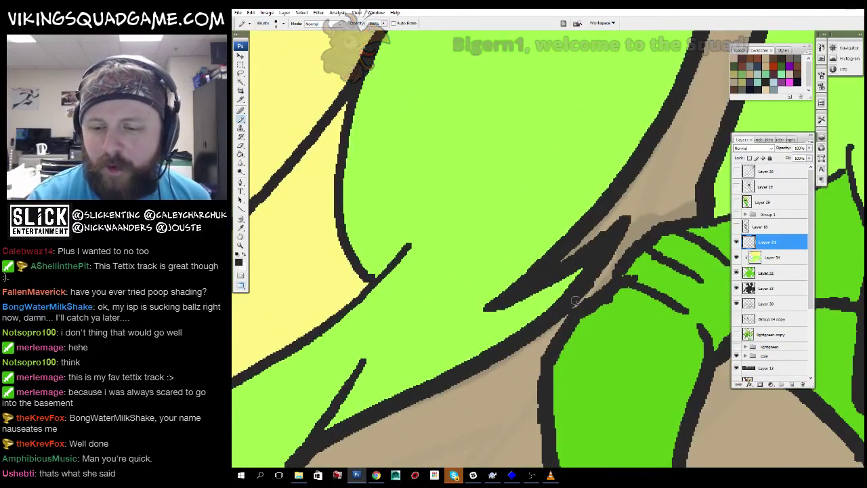
pyautogui.moveTo(669, 242); pyautogui.dragTo(465, 215)
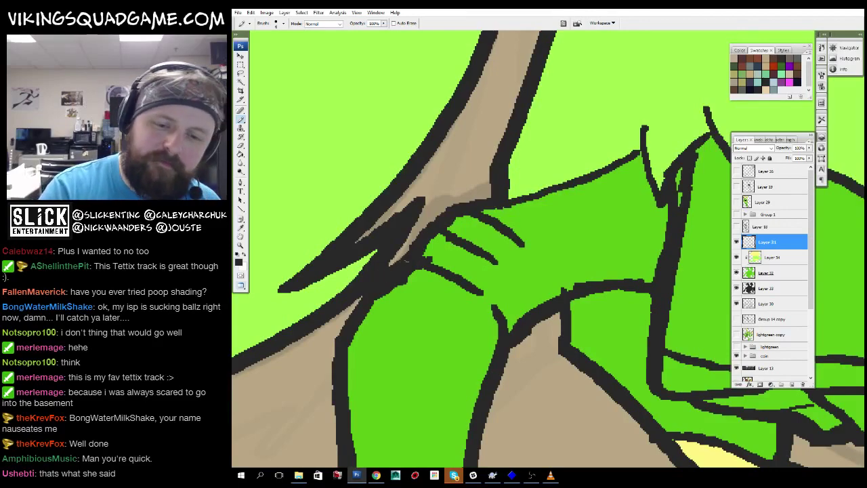
# Switch to the 10 px Ink_Brush and thicken the left-hand forearm's outline where it enters the fur cuff.
pyautogui.keyDown('alt'); pyautogui.click(593, 271); pyautogui.keyUp('alt')
pyautogui.keyDown('alt'); pyautogui.click(521, 248); pyautogui.keyUp('alt')
pyautogui.keyDown('alt'); pyautogui.click(522, 250); pyautogui.keyUp('alt')
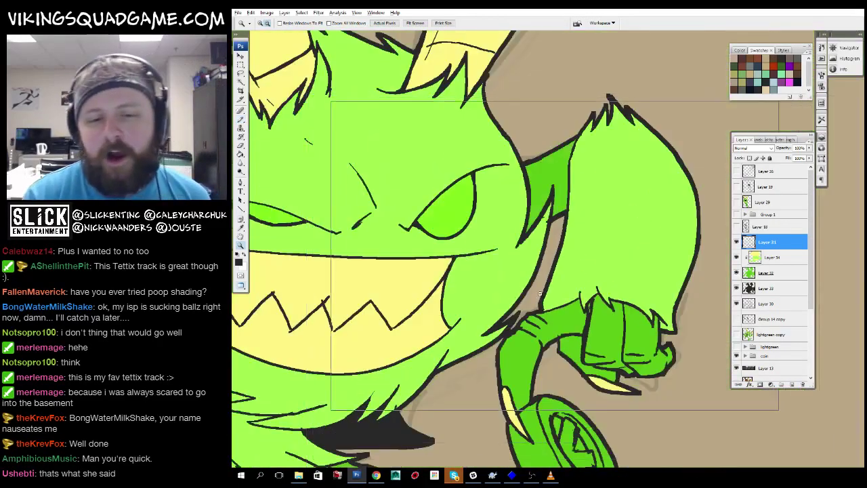
pyautogui.hotkey('ctrl', '0')
pyautogui.press('b')
pyautogui.rightClick(554, 258)
pyautogui.scroll(3, 593, 359)
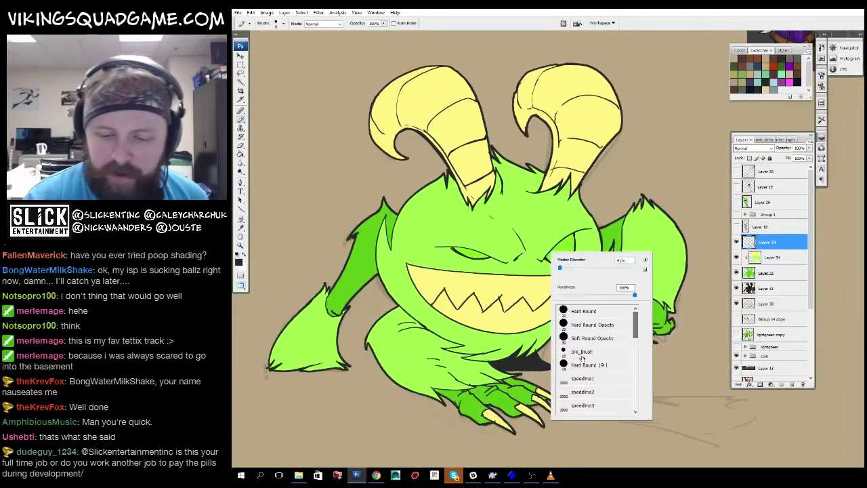
pyautogui.press('Escape')
pyautogui.press('z')
pyautogui.click(373, 271)
pyautogui.click(369, 265)
pyautogui.click(478, 245)
pyautogui.press('b')
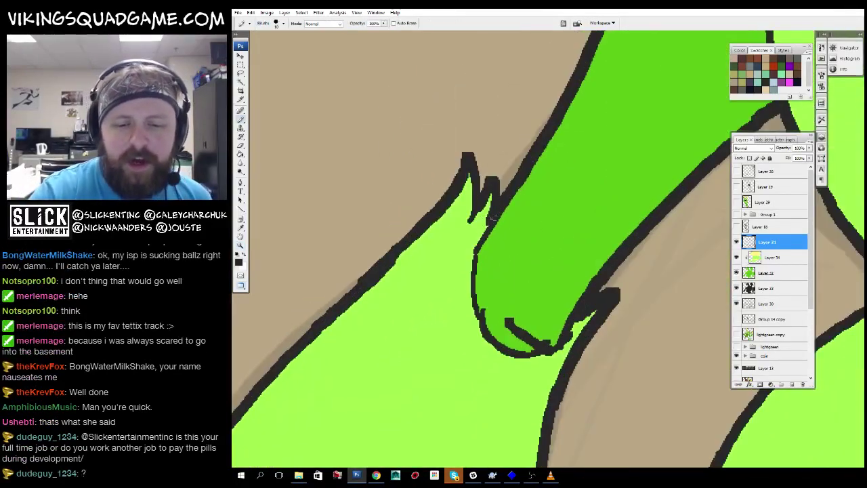
pyautogui.press('z')
pyautogui.keyDown('alt'); pyautogui.click(509, 257); pyautogui.keyUp('alt')
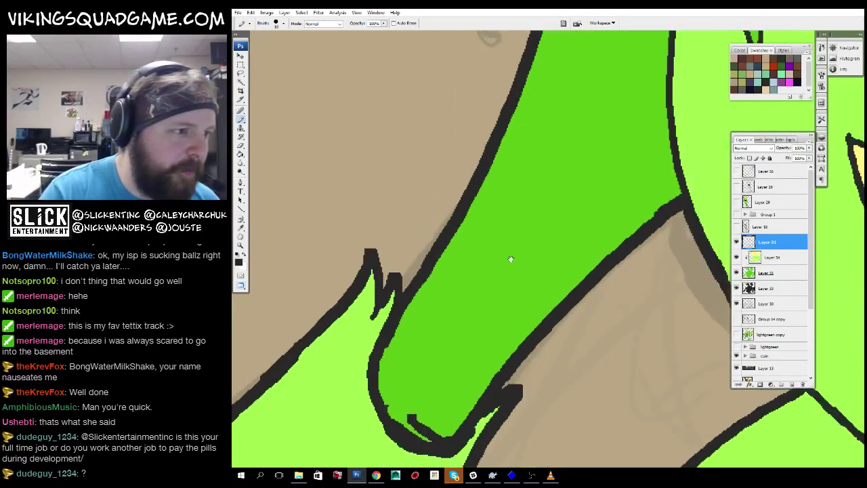
# Thicken the small fur tuft outline on the outer edge of the left-hand upper arm.
pyautogui.keyDown('alt'); pyautogui.click(606, 207); pyautogui.keyUp('alt')
pyautogui.keyDown('alt'); pyautogui.click(553, 295); pyautogui.keyUp('alt')
pyautogui.keyDown('alt'); pyautogui.click(553, 296); pyautogui.keyUp('alt')
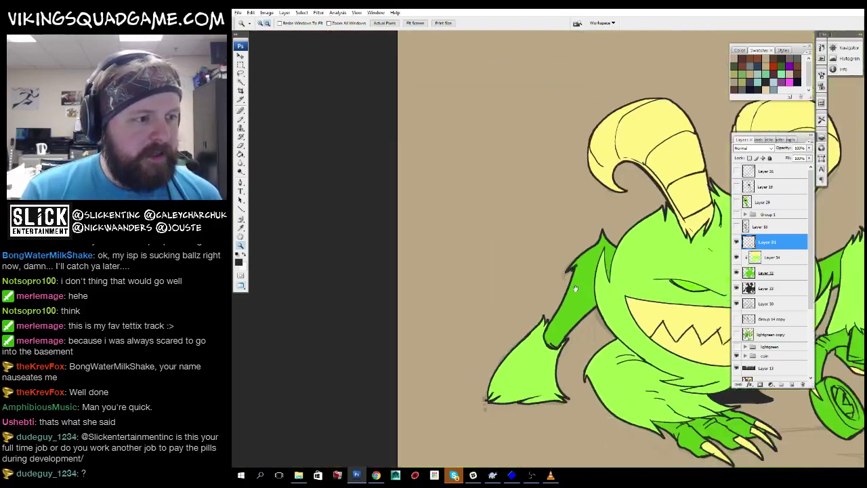
pyautogui.keyDown('alt'); pyautogui.click(532, 334); pyautogui.keyUp('alt')
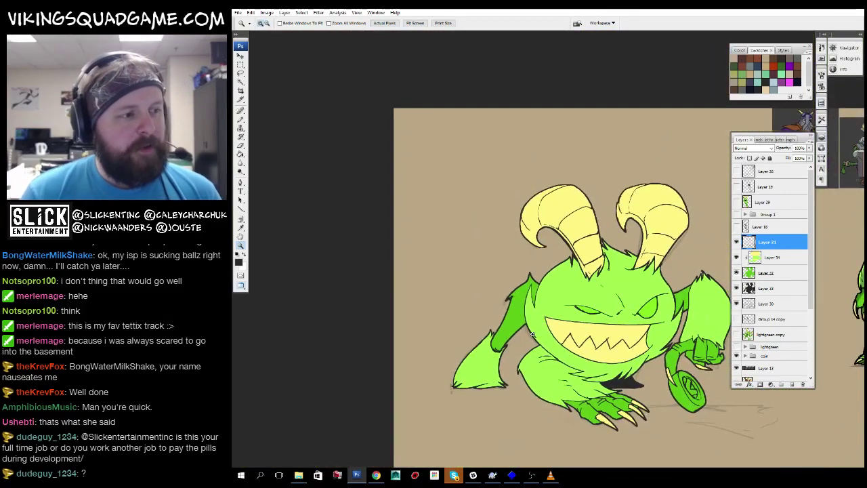
pyautogui.click(558, 302)
pyautogui.click(586, 252)
pyautogui.click(529, 238)
pyautogui.click(552, 248)
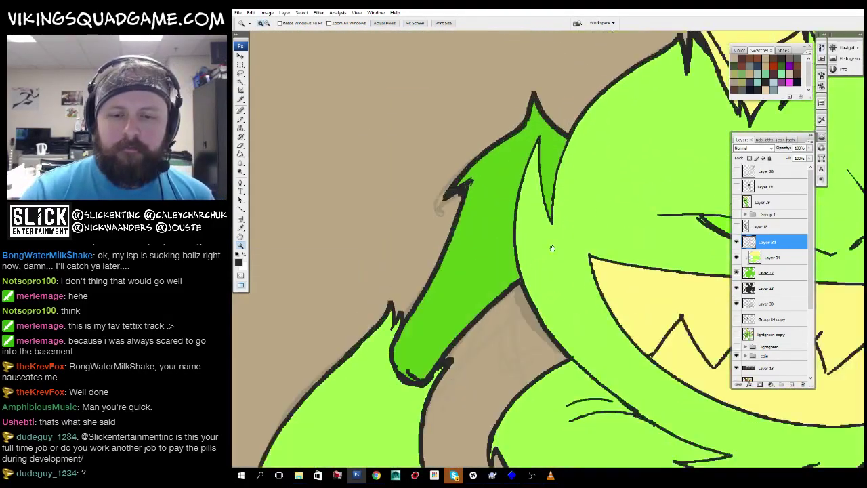
pyautogui.click(552, 249)
pyautogui.click(413, 274)
pyautogui.press('b')
pyautogui.moveTo(424, 269); pyautogui.dragTo(463, 253)
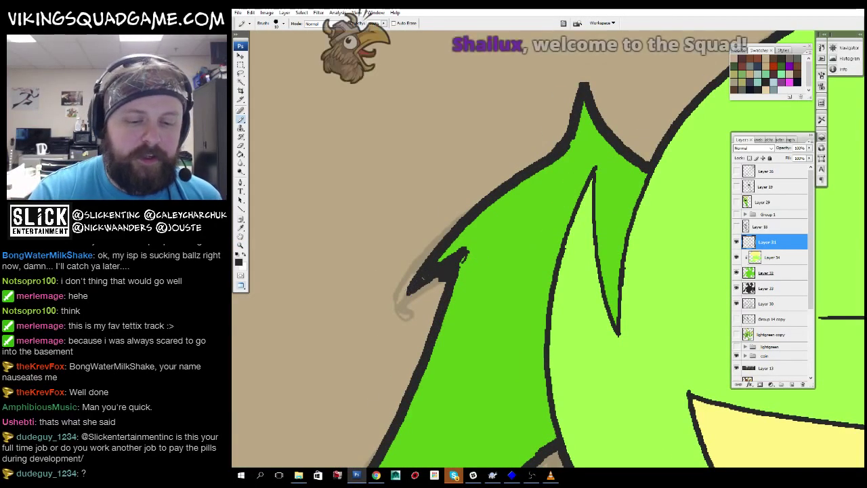
# Thicken the pointed fur spike beside the left-hand shoulder and the head outline running down to the underside of the arm.
pyautogui.moveTo(550, 246); pyautogui.dragTo(451, 364)
pyautogui.press('z')
pyautogui.click(565, 288)
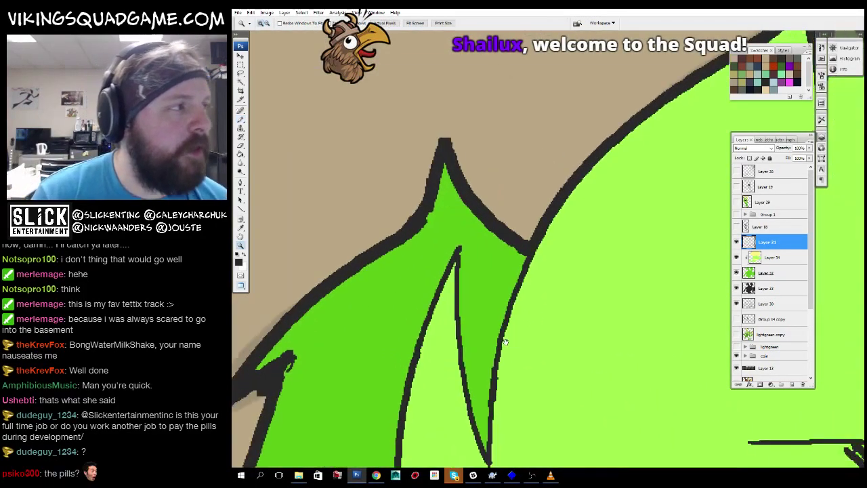
pyautogui.moveTo(550, 368); pyautogui.dragTo(463, 269)
pyautogui.keyDown('alt'); pyautogui.click(548, 284); pyautogui.keyUp('alt')
pyautogui.moveTo(548, 285); pyautogui.dragTo(545, 365)
pyautogui.click(495, 263)
pyautogui.press('b')
pyautogui.moveTo(436, 316); pyautogui.dragTo(431, 236)
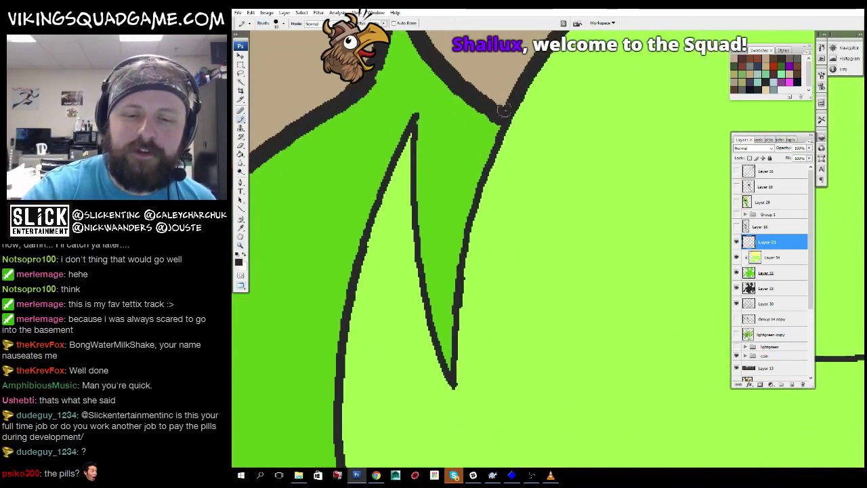
pyautogui.moveTo(503, 113)
pyautogui.mouseDown()
pyautogui.moveTo(456, 249)
pyautogui.moveTo(453, 369)
pyautogui.moveTo(429, 270)
pyautogui.moveTo(420, 88)
pyautogui.mouseUp()
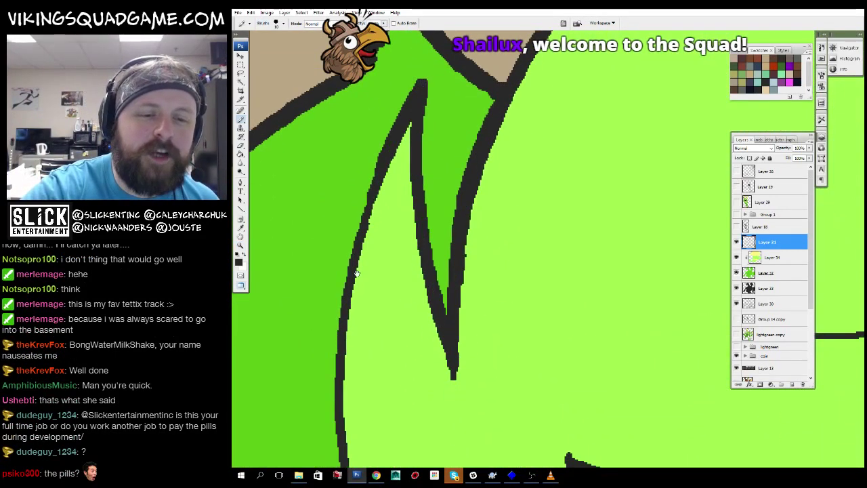
pyautogui.moveTo(357, 273); pyautogui.dragTo(381, 168)
pyautogui.moveTo(405, 77); pyautogui.dragTo(357, 301)
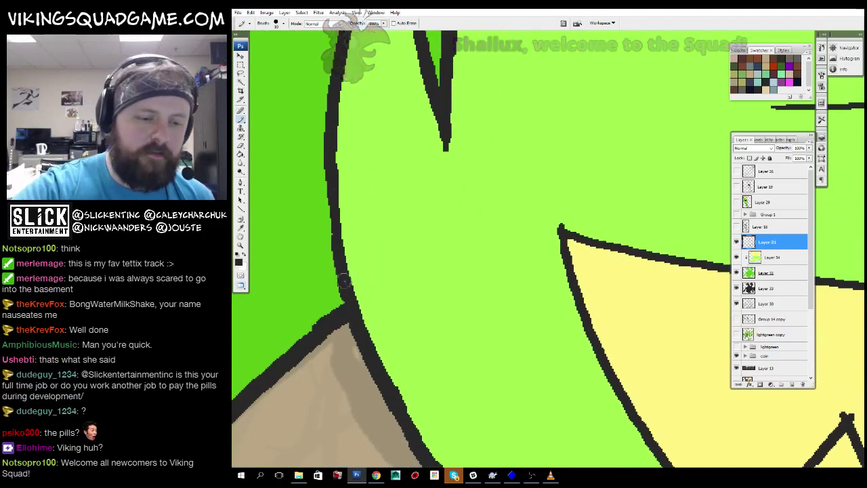
pyautogui.scroll(-2, 353, 225)
pyautogui.press('z')
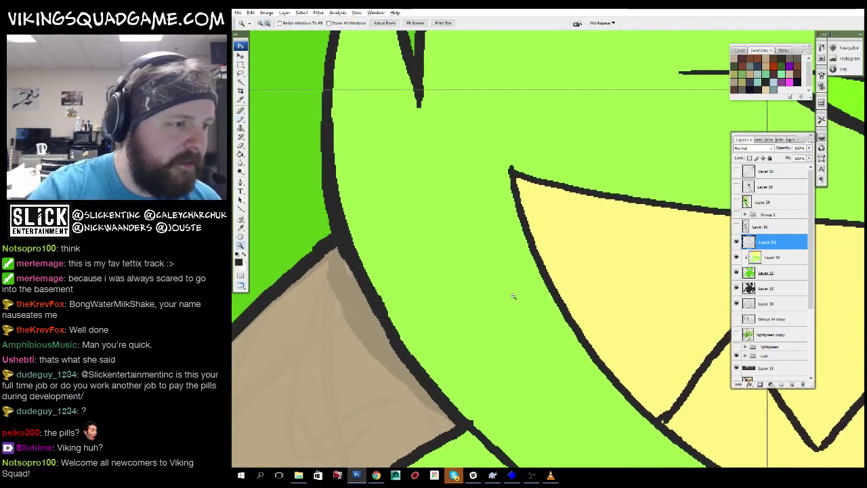
# Switch to the Viking Squad artwork image and examine the outline thickness on its horned characters, then return to the creature drawing.
pyautogui.scroll(-4, 513, 296)
pyautogui.scroll(-2, 564, 331)
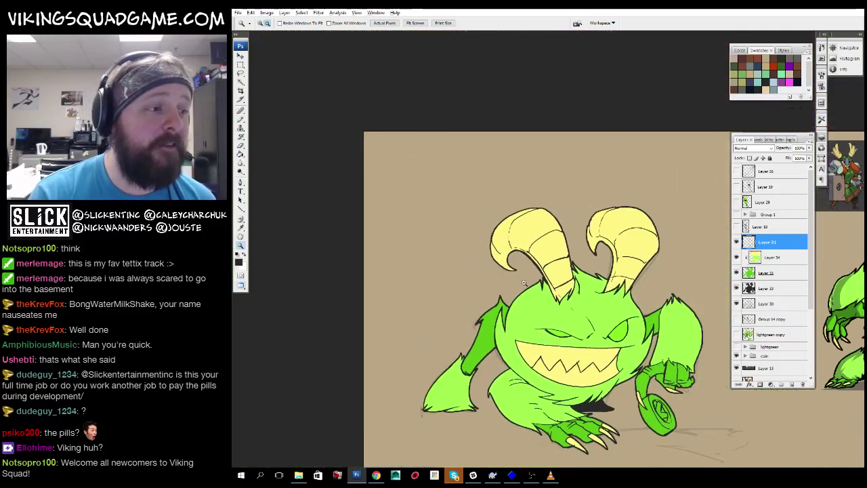
pyautogui.scroll(2, 564, 330)
pyautogui.press('f')
pyautogui.click(491, 122)
pyautogui.press('f')
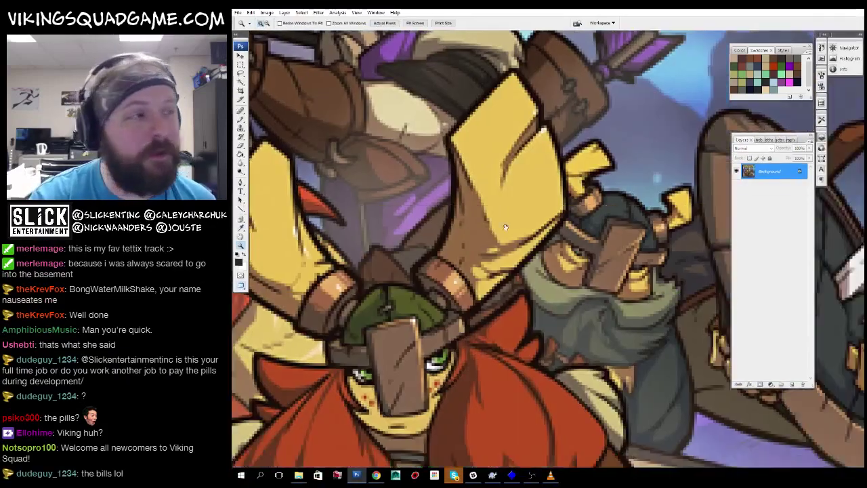
pyautogui.scroll(-3, 567, 327)
pyautogui.scroll(-3, 567, 327)
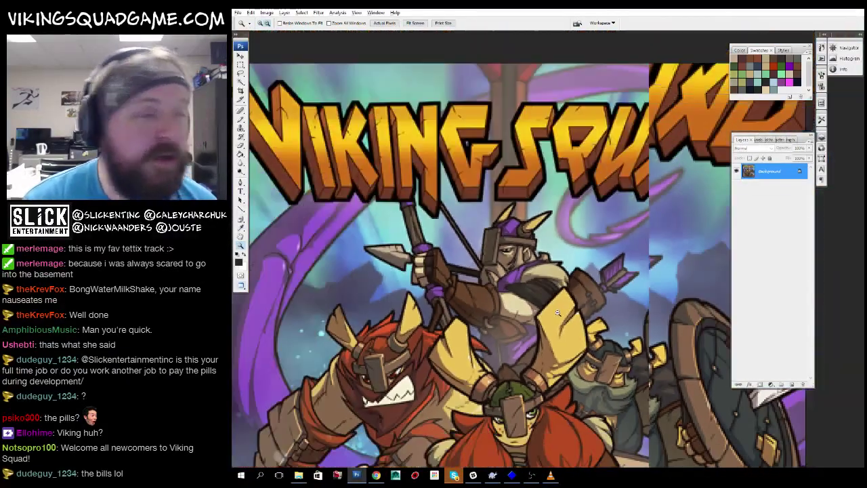
pyautogui.scroll(2, 567, 327)
pyautogui.press('f')
pyautogui.click(546, 313)
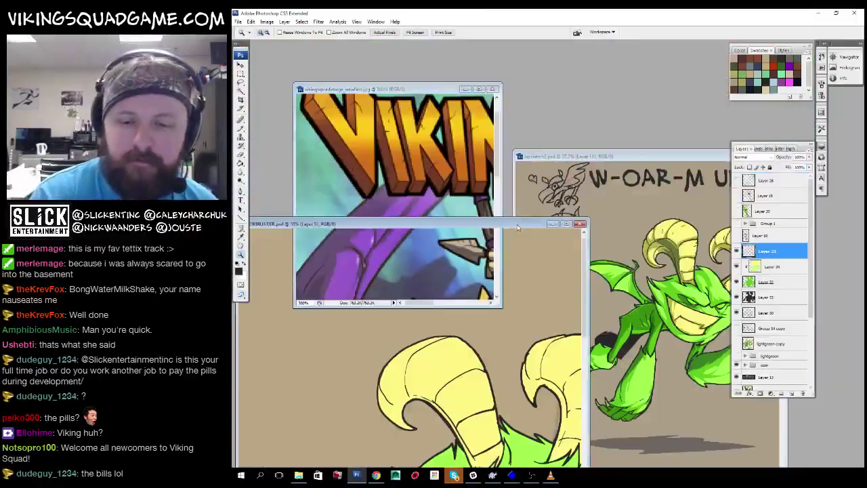
pyautogui.press('f')
# Thicken the left edge at the base of the right-hand horn and the loose fur strand beside the left-hand horn.
pyautogui.scroll(3, 467, 357)
pyautogui.scroll(2, 467, 357)
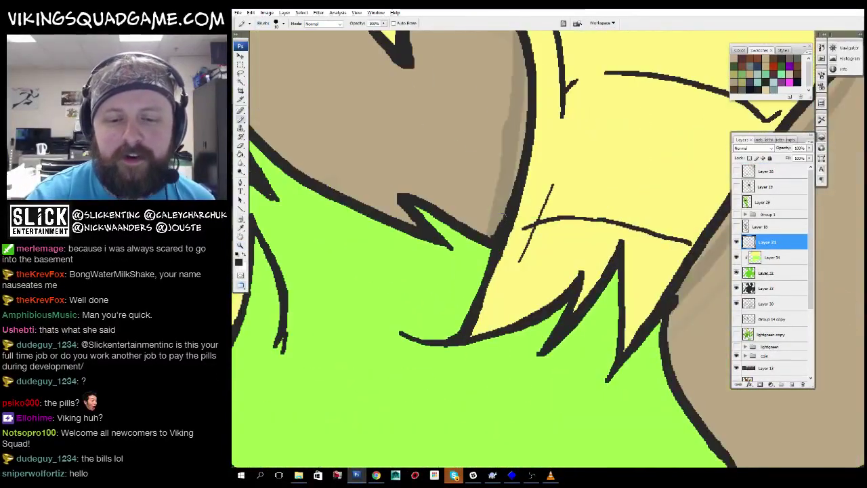
pyautogui.press('b')
pyautogui.moveTo(480, 346); pyautogui.dragTo(669, 292)
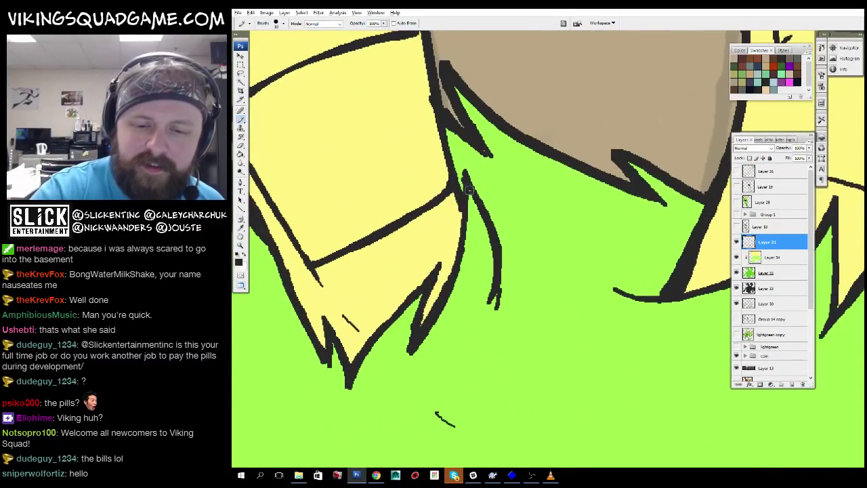
pyautogui.moveTo(524, 275); pyautogui.dragTo(513, 149)
pyautogui.moveTo(509, 407); pyautogui.dragTo(464, 124)
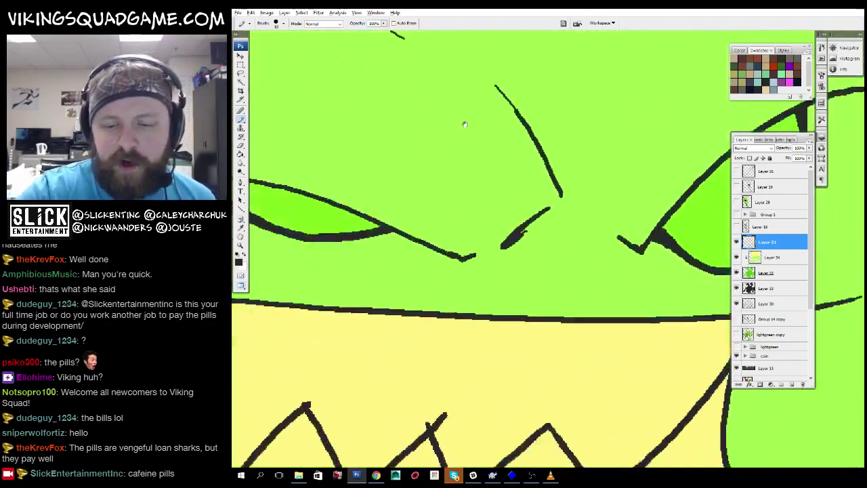
# Thicken and taper the lid lines of both eyes, making the inner corners heavier.
pyautogui.moveTo(365, 234); pyautogui.dragTo(556, 289)
pyautogui.moveTo(611, 275); pyautogui.dragTo(562, 270)
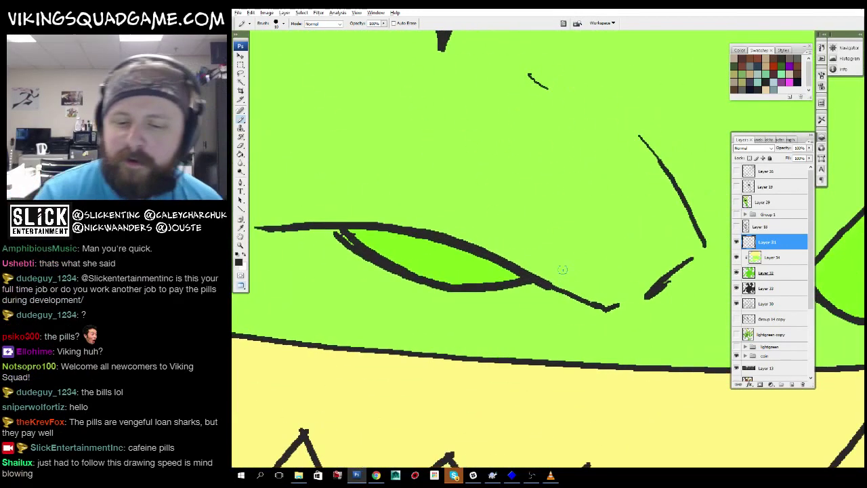
pyautogui.moveTo(593, 312); pyautogui.dragTo(315, 361)
# Select the coin with a freehand lasso outline, leaving out the claw that overlaps it.
pyautogui.keyDown('alt'); pyautogui.click(441, 242); pyautogui.keyUp('alt')
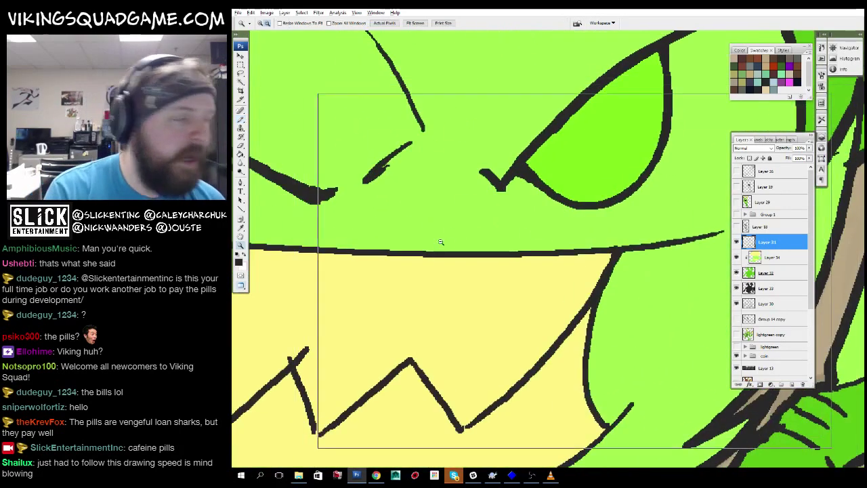
pyautogui.keyDown('alt'); pyautogui.click(608, 354); pyautogui.keyUp('alt')
pyautogui.keyDown('alt'); pyautogui.click(608, 354); pyautogui.keyUp('alt')
pyautogui.keyDown('alt'); pyautogui.click(607, 354); pyautogui.keyUp('alt')
pyautogui.press('f')
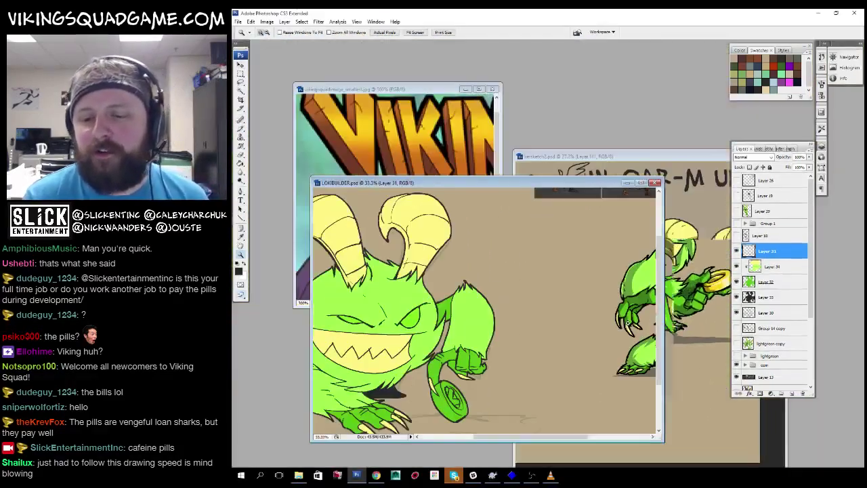
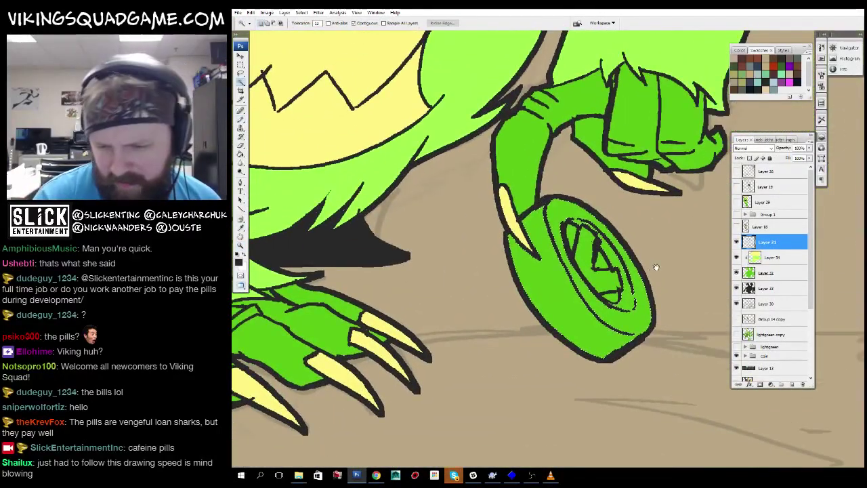
pyautogui.press('l')
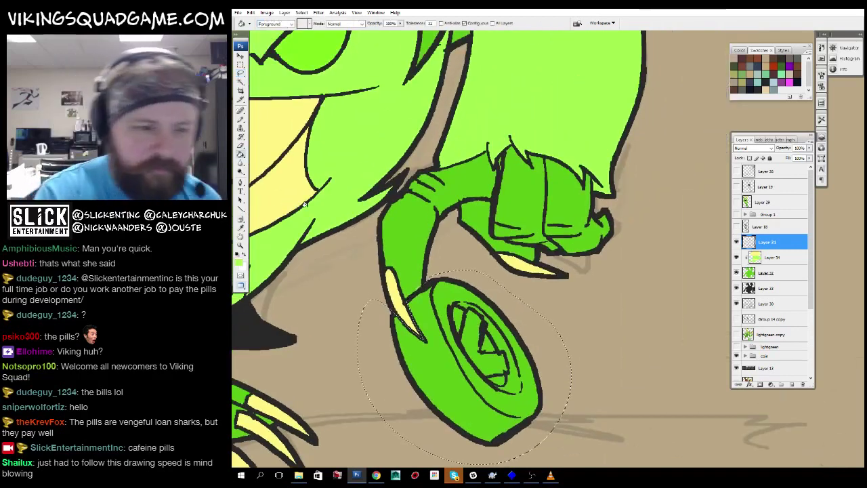
# Fill the selected coin with a mustard gold colour on Layer 34.
pyautogui.click(239, 261)
pyautogui.click(466, 176)
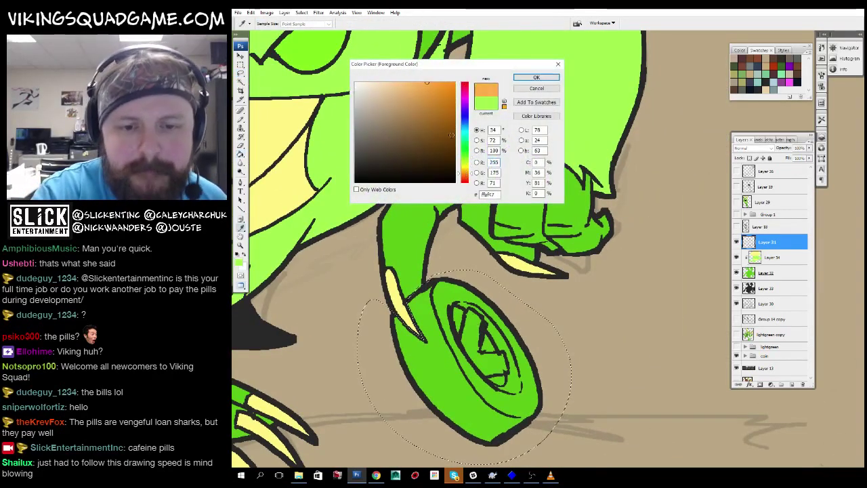
pyautogui.click(465, 164)
pyautogui.click(451, 135)
pyautogui.click(536, 77)
pyautogui.click(772, 257)
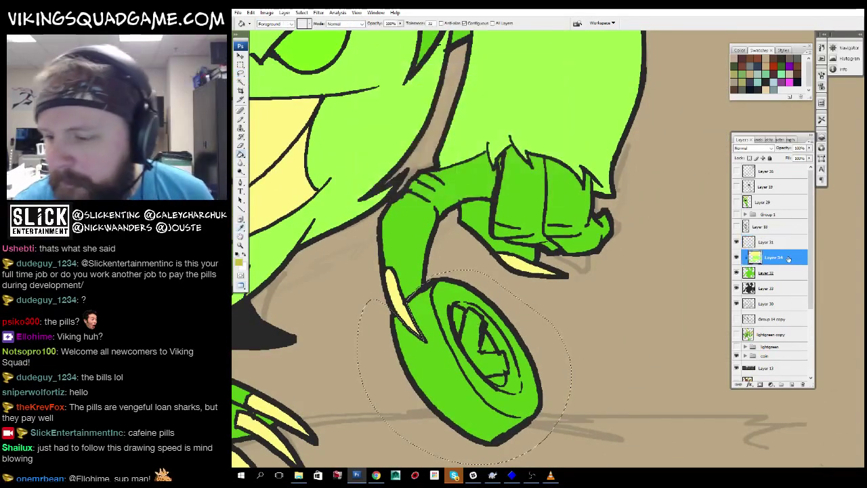
pyautogui.hotkey('alt', 'BackSpace')
pyautogui.press('z')
pyautogui.keyDown('alt'); pyautogui.click(601, 274); pyautogui.keyUp('alt')
pyautogui.keyDown('alt'); pyautogui.click(601, 274); pyautogui.keyUp('alt')
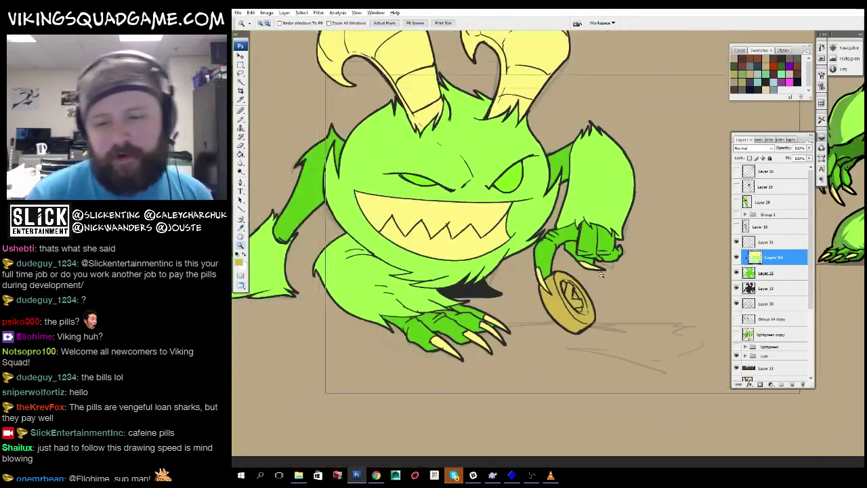
# Touch up the edge where the finger meets the coin, working on the line and colour layers.
pyautogui.click(545, 264)
pyautogui.press('b')
pyautogui.hotkey('alt', ']')
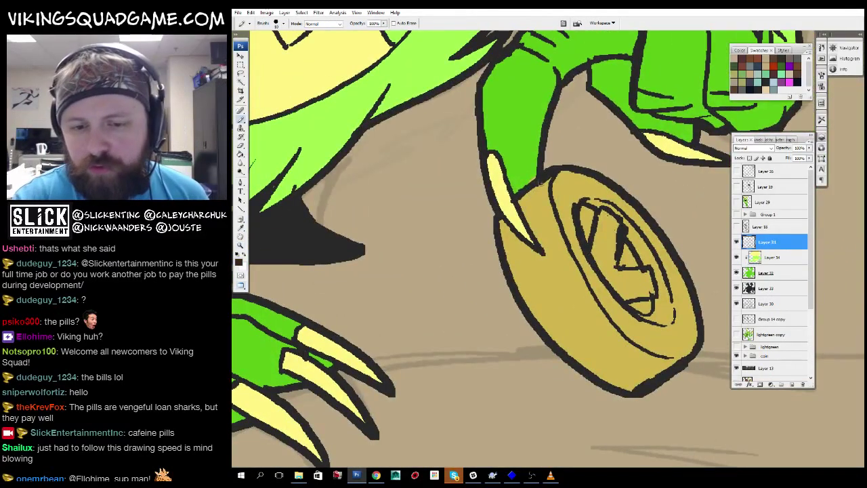
pyautogui.hotkey('alt', '[')
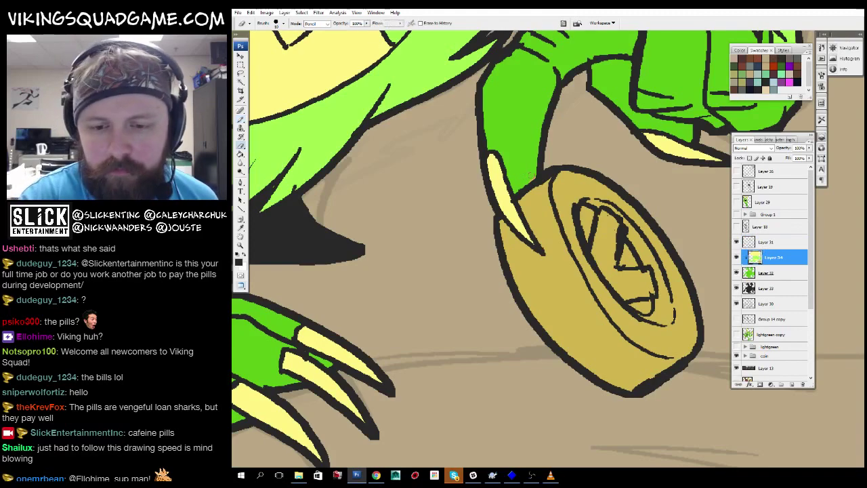
# Examine the whole coloured creature against the smaller shaded creature and the row of character references.
pyautogui.press('z')
pyautogui.scroll(-4, 545, 177)
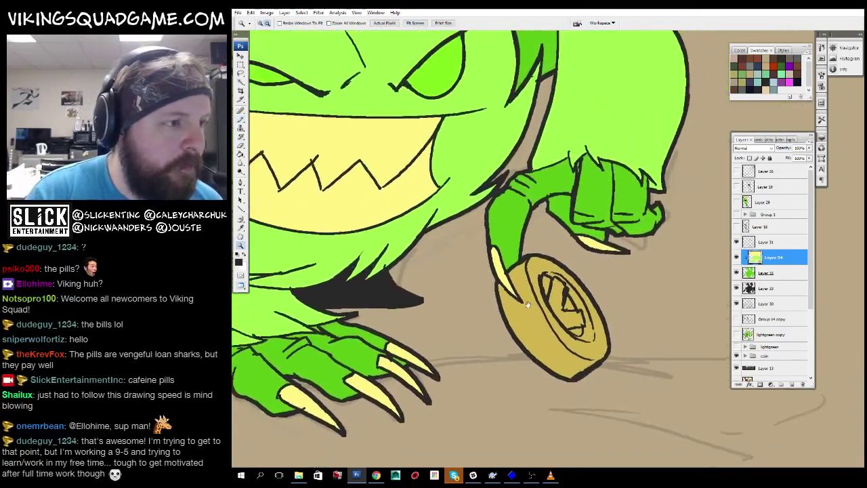
pyautogui.scroll(1, 577, 266)
pyautogui.scroll(-3, 578, 267)
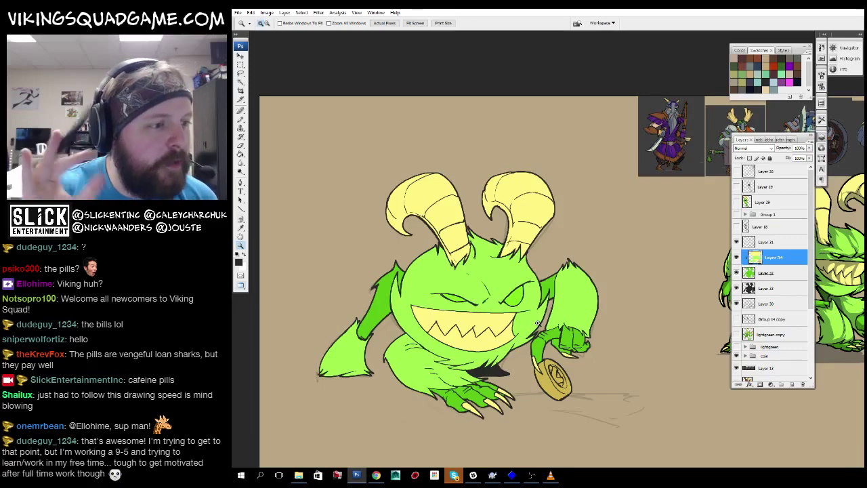
pyautogui.scroll(-3, 537, 323)
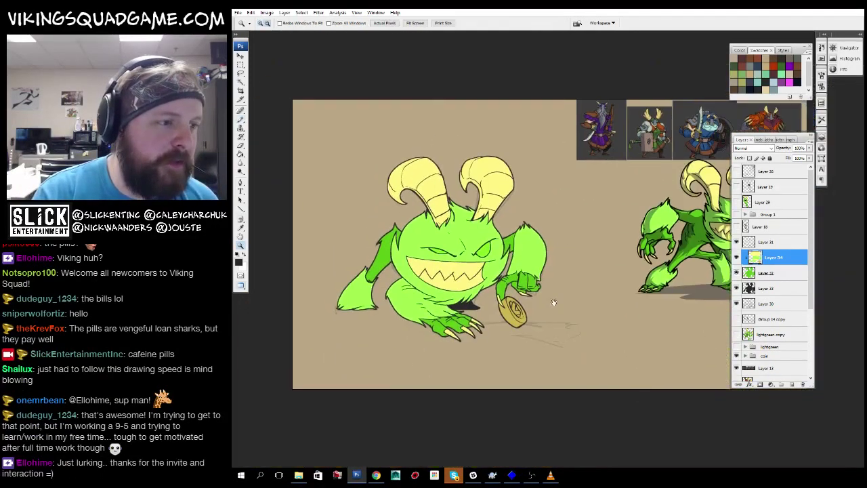
pyautogui.scroll(-1, 553, 302)
pyautogui.scroll(1, 517, 281)
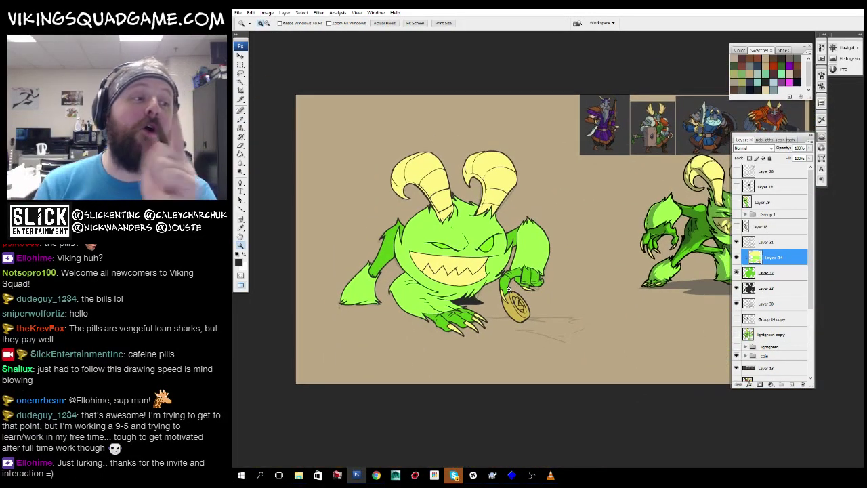
pyautogui.scroll(-3, 522, 304)
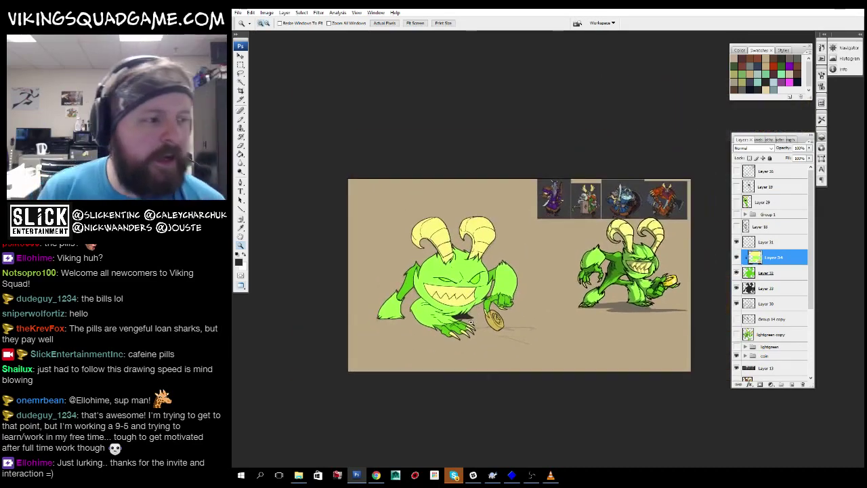
pyautogui.press('v')
pyautogui.scroll(5, 473, 324)
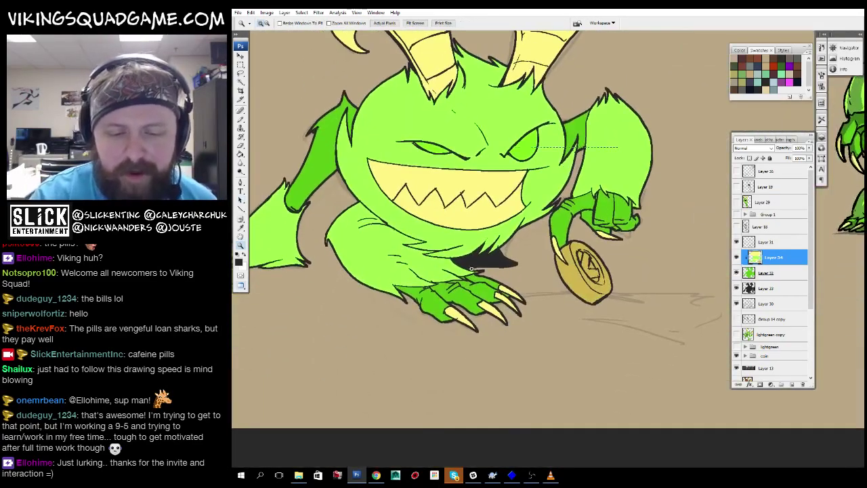
# Thicken the ink lines of the fur tufts below the mouth, next to the black shadow, on Layer 31.
pyautogui.press('b')
pyautogui.scroll(6, 457, 299)
pyautogui.hotkey('alt', ']')
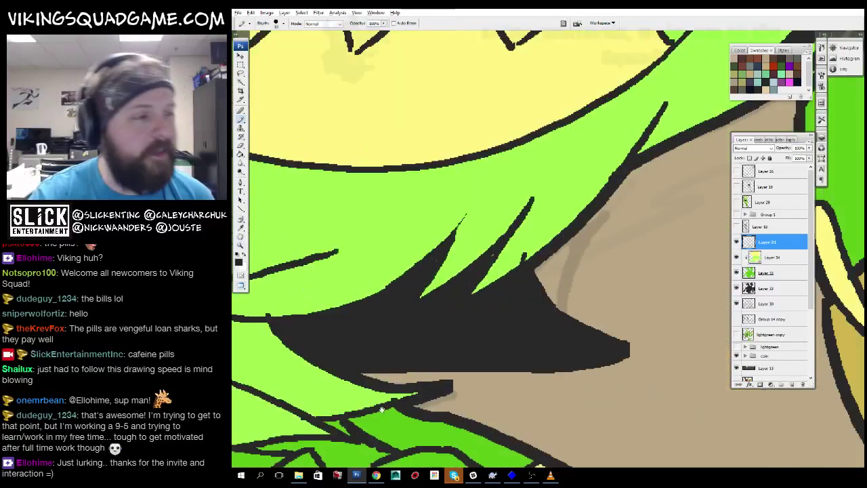
pyautogui.scroll(-3, 527, 326)
pyautogui.press('z')
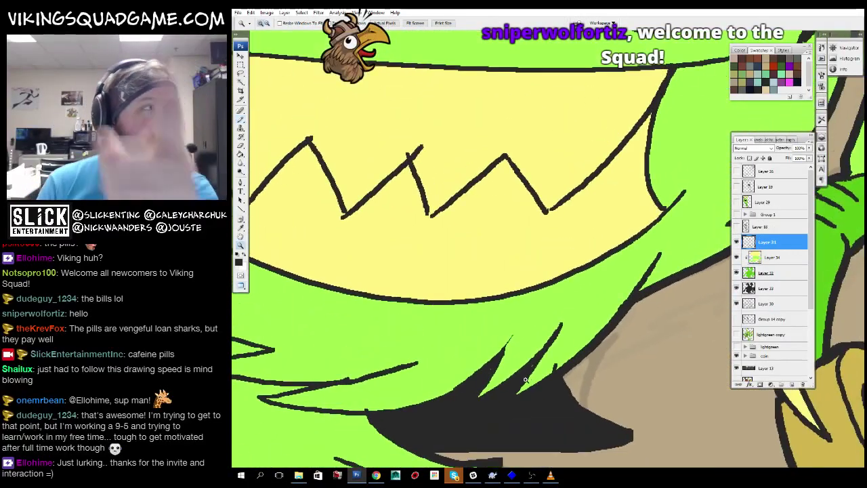
pyautogui.moveTo(525, 380); pyautogui.dragTo(569, 309)
pyautogui.press('b')
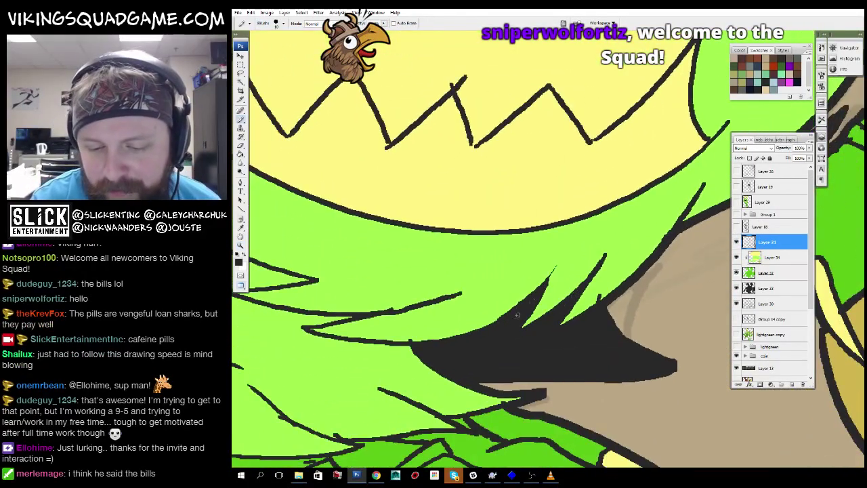
pyautogui.moveTo(517, 314); pyautogui.dragTo(774, 298)
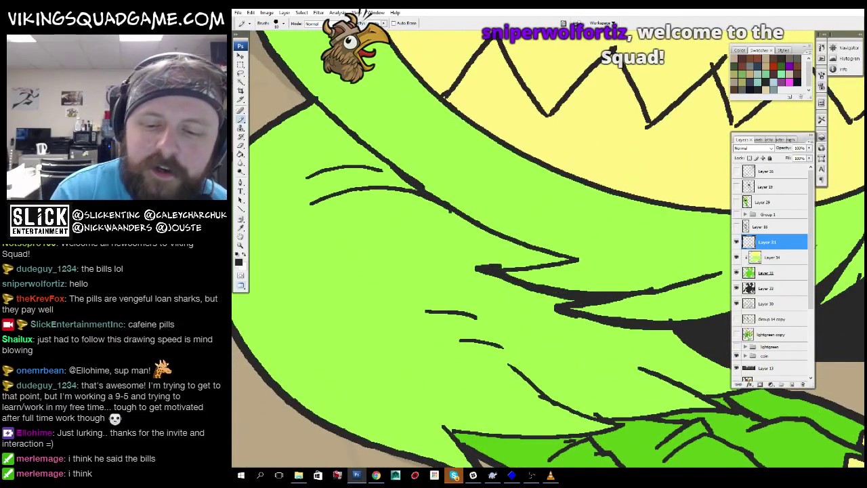
# Thicken the body contour above the bent leg, its jagged fur edge and the crease lines on the knee.
pyautogui.moveTo(385, 168)
pyautogui.mouseDown()
pyautogui.moveTo(478, 228)
pyautogui.moveTo(484, 256)
pyautogui.mouseUp()
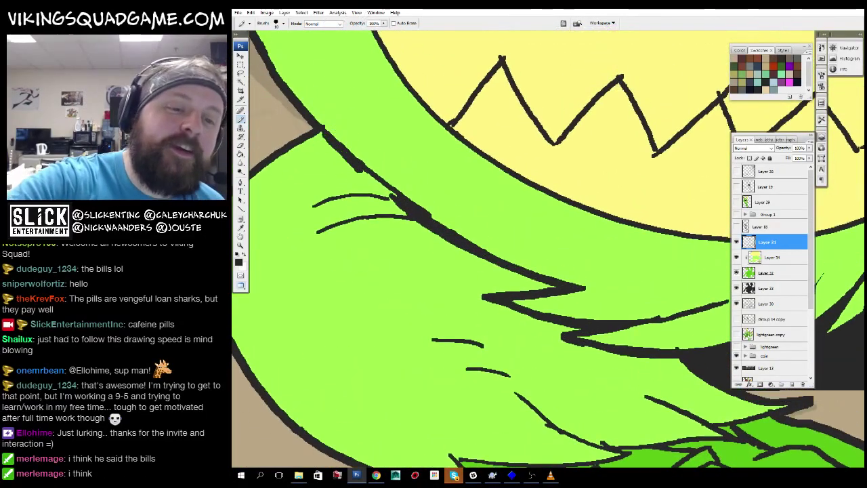
pyautogui.moveTo(404, 273); pyautogui.dragTo(568, 261)
pyautogui.moveTo(507, 312); pyautogui.dragTo(427, 175)
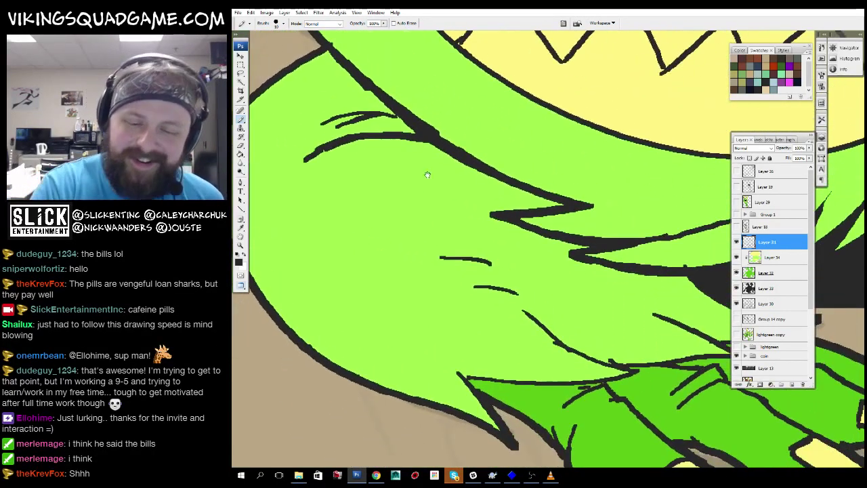
# Thicken the line along the lower fur edge of the leg where it overlaps the foot.
pyautogui.moveTo(580, 281); pyautogui.dragTo(448, 239)
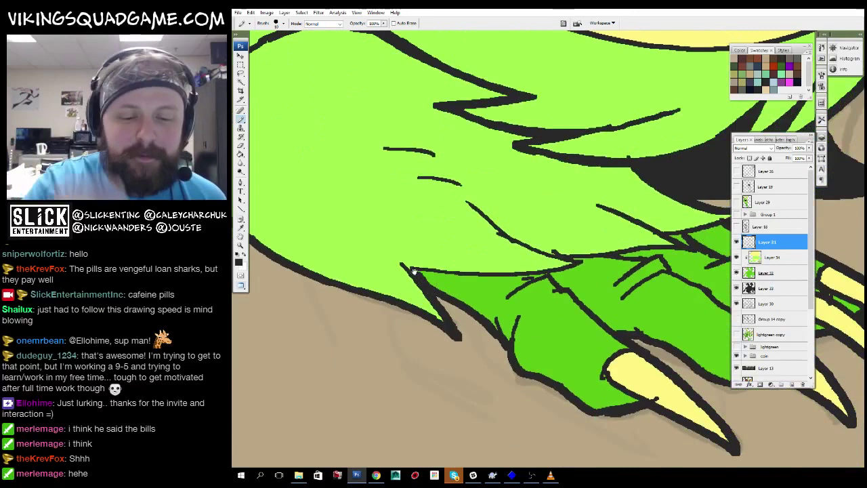
pyautogui.moveTo(414, 271); pyautogui.dragTo(418, 274)
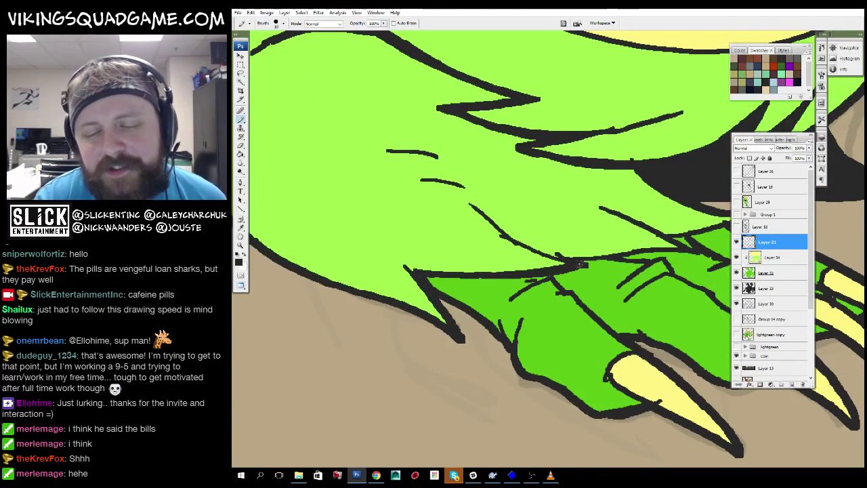
pyautogui.moveTo(690, 248); pyautogui.dragTo(585, 260)
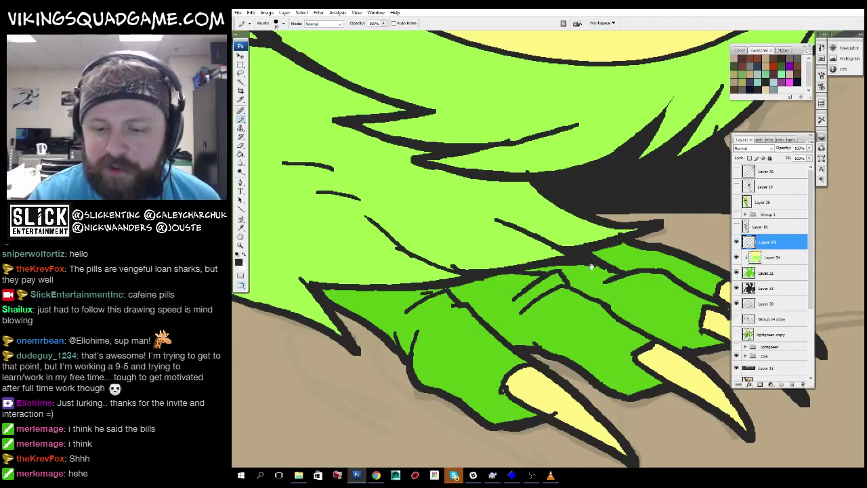
# Thicken the dividing lines between the toes and add short crease strokes at the top of the foot.
pyautogui.moveTo(640, 280); pyautogui.dragTo(623, 271)
pyautogui.moveTo(685, 298); pyautogui.dragTo(529, 213)
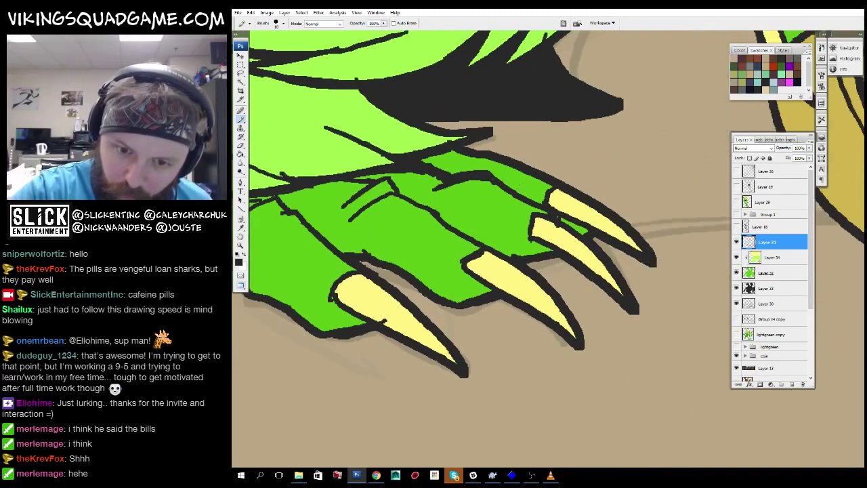
pyautogui.moveTo(581, 234); pyautogui.dragTo(636, 252)
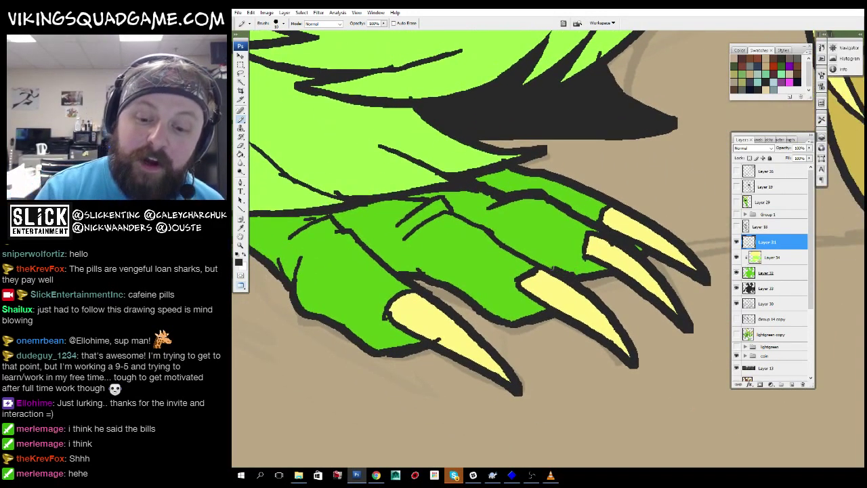
pyautogui.moveTo(415, 196); pyautogui.dragTo(525, 205)
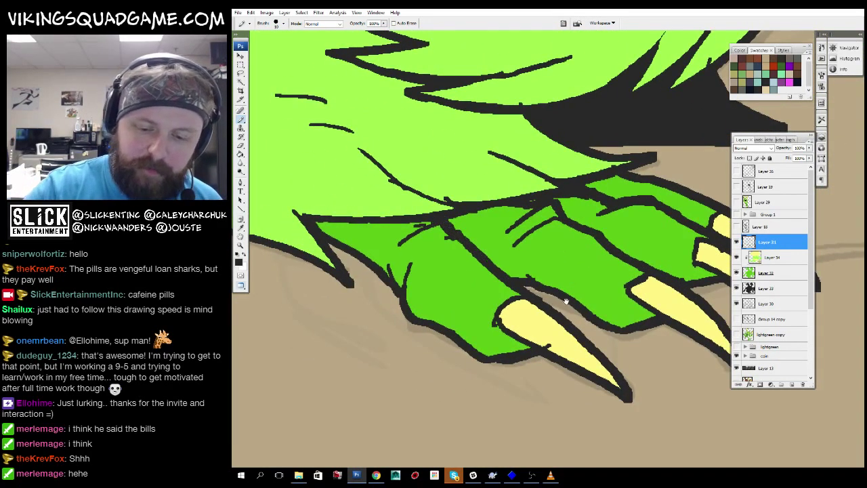
pyautogui.moveTo(566, 301); pyautogui.dragTo(575, 316)
pyautogui.press('z')
pyautogui.click(467, 262)
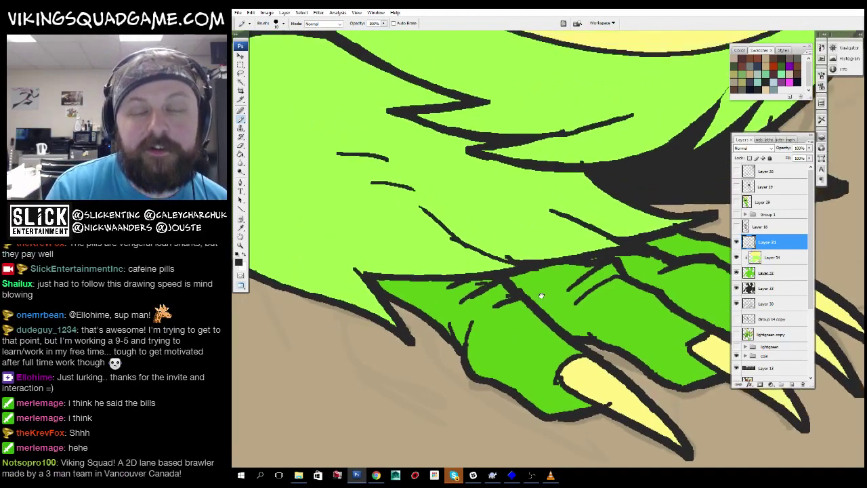
# Examine the line weight of the whole creature, then of the left-hand mouth corner and head outline.
pyautogui.click(596, 277)
pyautogui.click(610, 256)
pyautogui.hotkey('ctrl', '0')
pyautogui.hotkey('ctrl', '-')
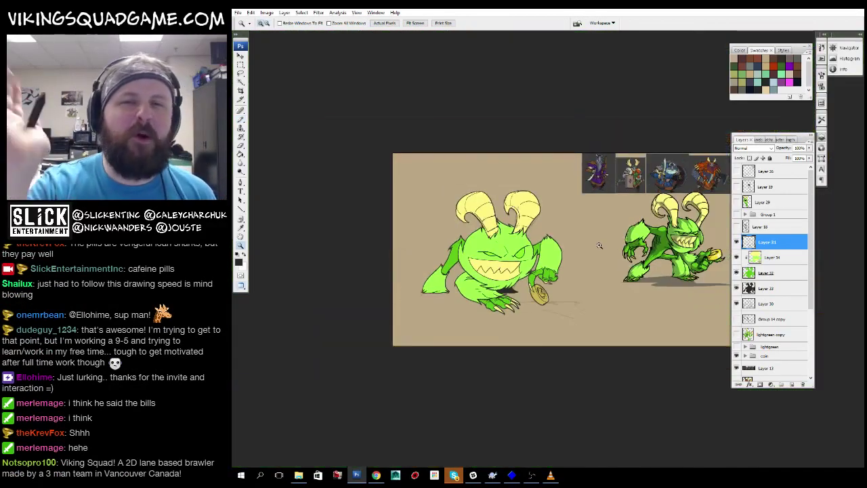
pyautogui.click(467, 196)
pyautogui.click(520, 330)
pyautogui.click(515, 320)
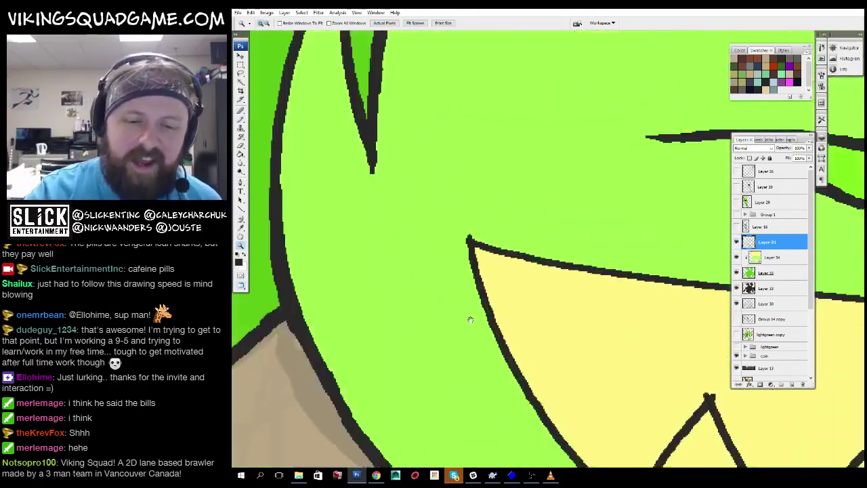
pyautogui.click(511, 311)
pyautogui.click(511, 312)
pyautogui.hotkey('ctrl', '-')
# Extend and taper the fur notch in the head outline beside the base of the left-hand horn.
pyautogui.press('b')
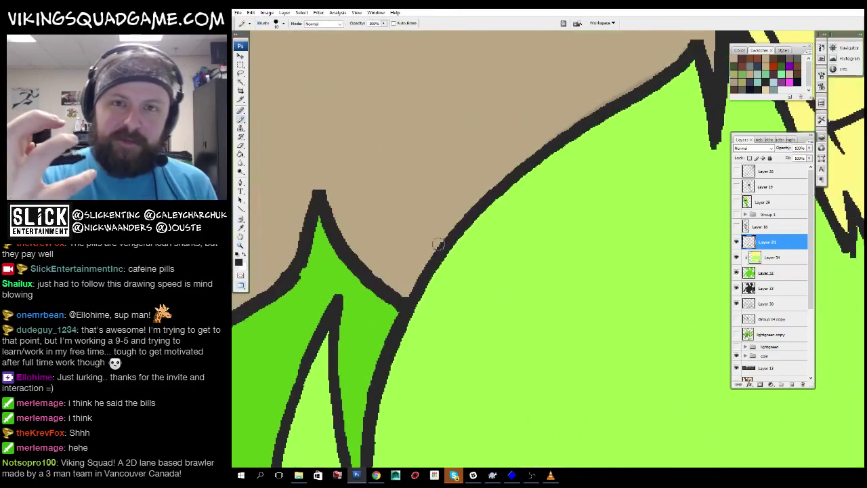
pyautogui.moveTo(439, 243); pyautogui.dragTo(242, 285)
pyautogui.press('z')
pyautogui.keyDown('alt'); pyautogui.click(500, 213); pyautogui.keyUp('alt')
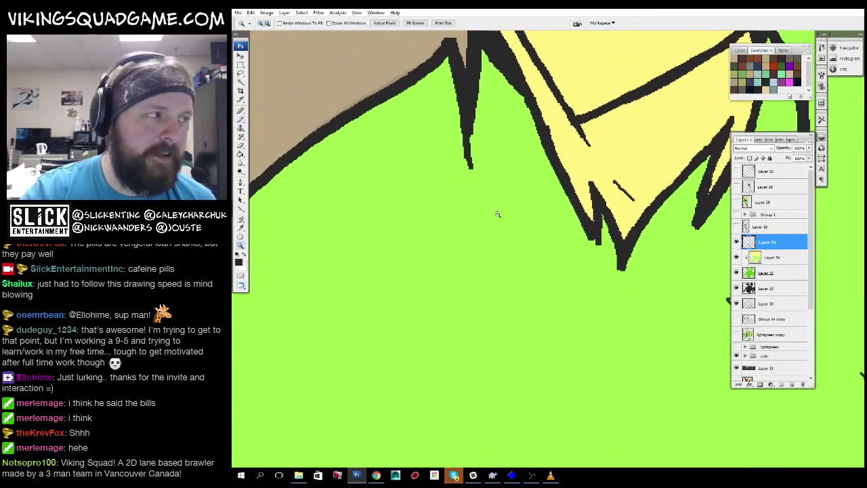
pyautogui.keyDown('alt'); pyautogui.click(600, 241); pyautogui.keyUp('alt')
pyautogui.keyDown('alt'); pyautogui.click(617, 284); pyautogui.keyUp('alt')
pyautogui.keyDown('alt'); pyautogui.click(630, 327); pyautogui.keyUp('alt')
pyautogui.click(630, 327)
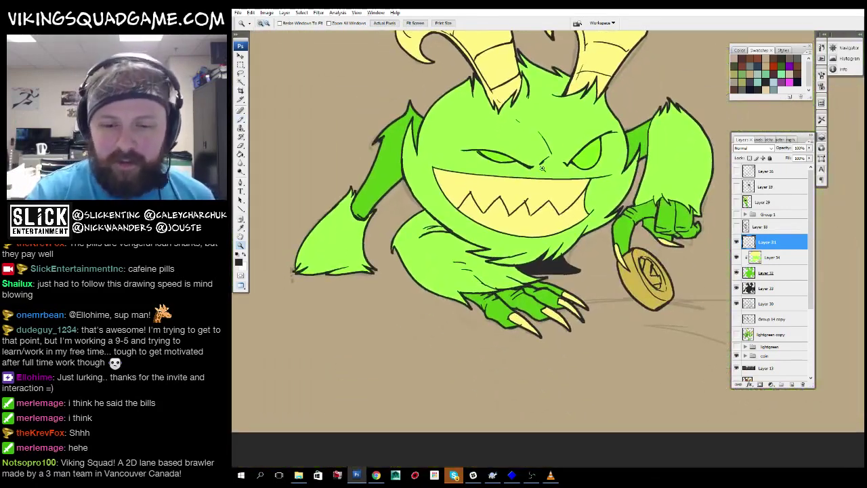
# Thicken the mouth's lower edge along its curve and the crease at its right-hand corner with varied line weight.
pyautogui.click(445, 130)
pyautogui.click(444, 130)
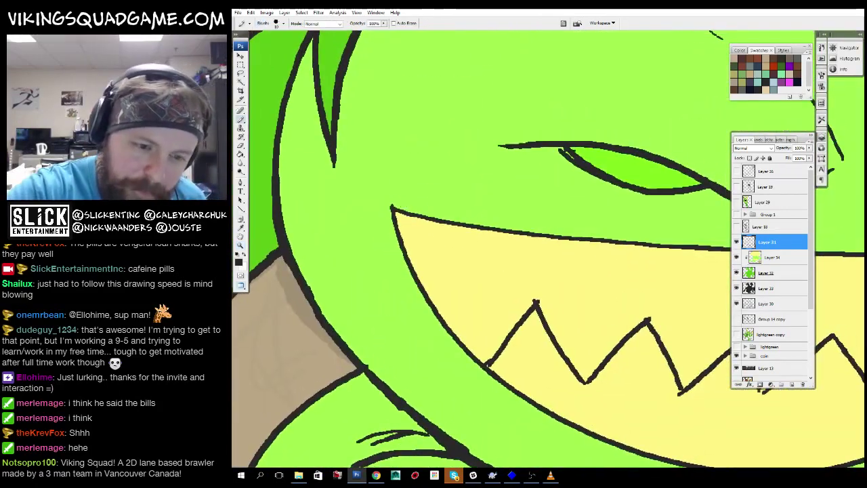
pyautogui.press('b')
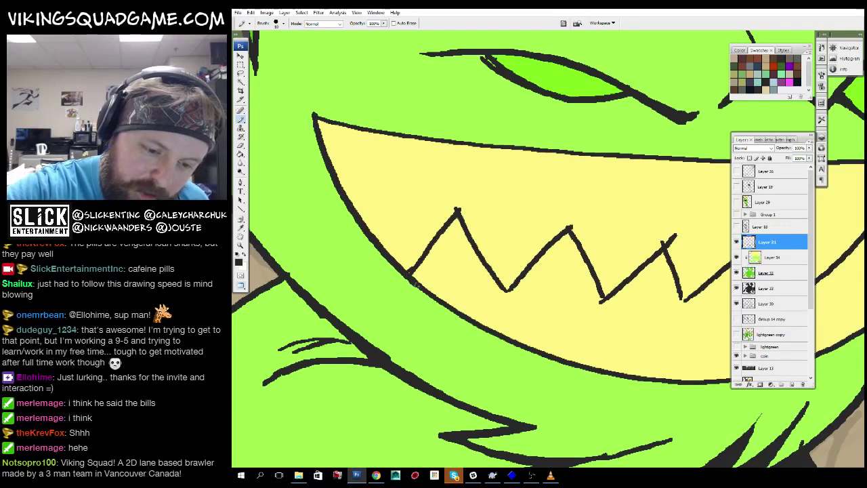
pyautogui.moveTo(498, 332); pyautogui.dragTo(377, 262)
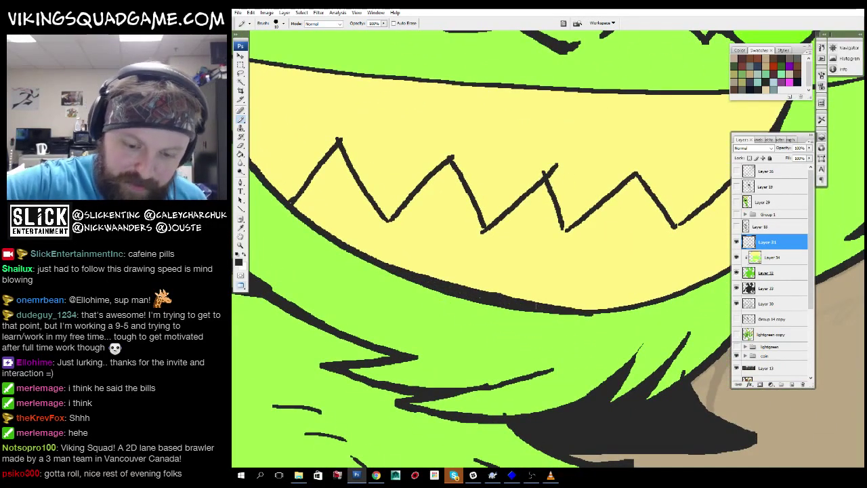
pyautogui.moveTo(536, 305); pyautogui.dragTo(513, 298)
pyautogui.moveTo(578, 306); pyautogui.dragTo(523, 317)
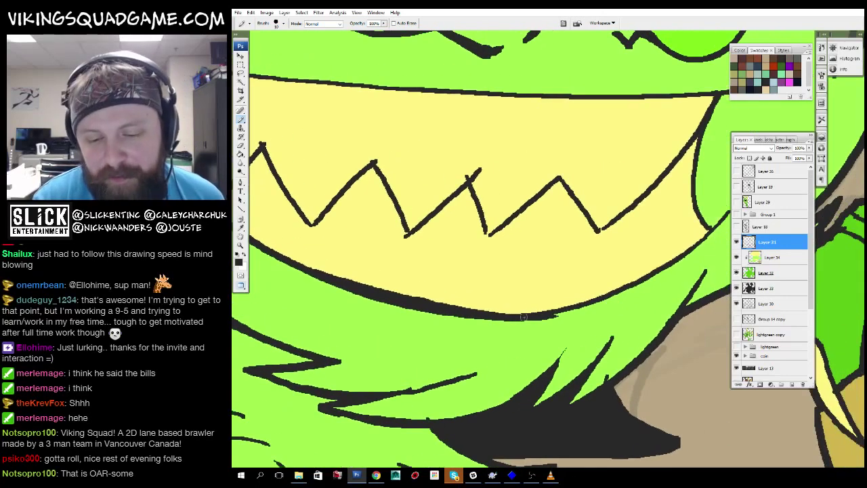
pyautogui.moveTo(515, 271); pyautogui.dragTo(431, 317)
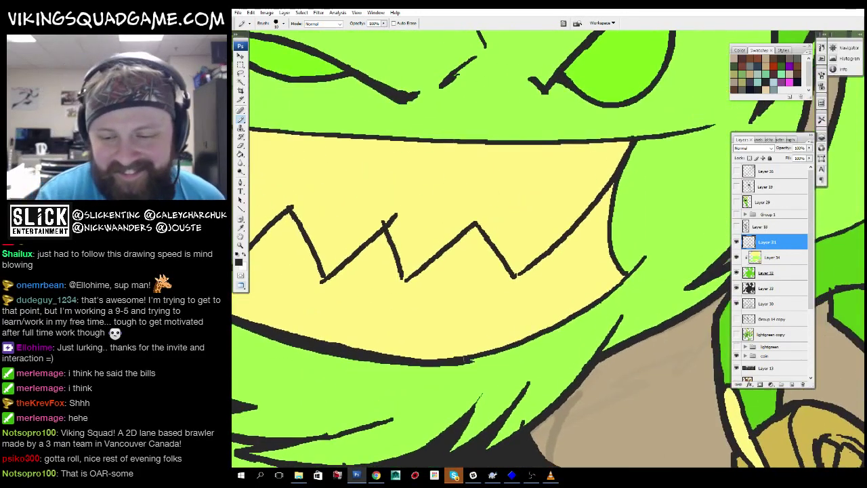
pyautogui.moveTo(628, 272); pyautogui.dragTo(628, 278)
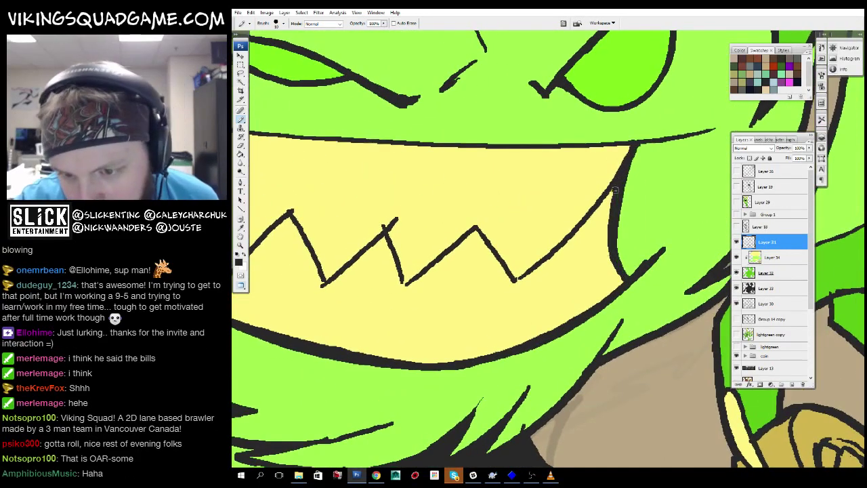
# Examine the creature's overall line weight beside the finished reference creature, then check the face and mouth.
pyautogui.press('z')
pyautogui.keyDown('alt'); pyautogui.click(603, 223); pyautogui.keyUp('alt')
pyautogui.keyDown('alt'); pyautogui.click(589, 264); pyautogui.keyUp('alt')
pyautogui.keyDown('alt'); pyautogui.click(577, 292); pyautogui.keyUp('alt')
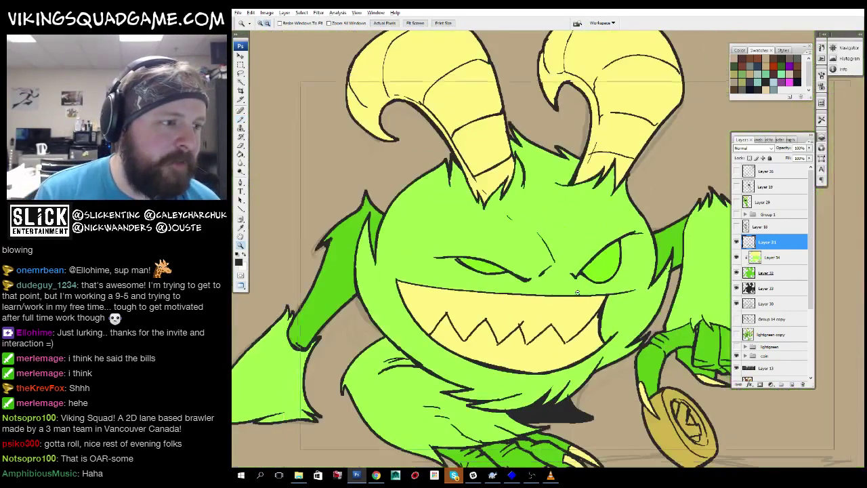
pyautogui.keyDown('alt'); pyautogui.click(577, 292); pyautogui.keyUp('alt')
pyautogui.keyDown('alt'); pyautogui.click(548, 347); pyautogui.keyUp('alt')
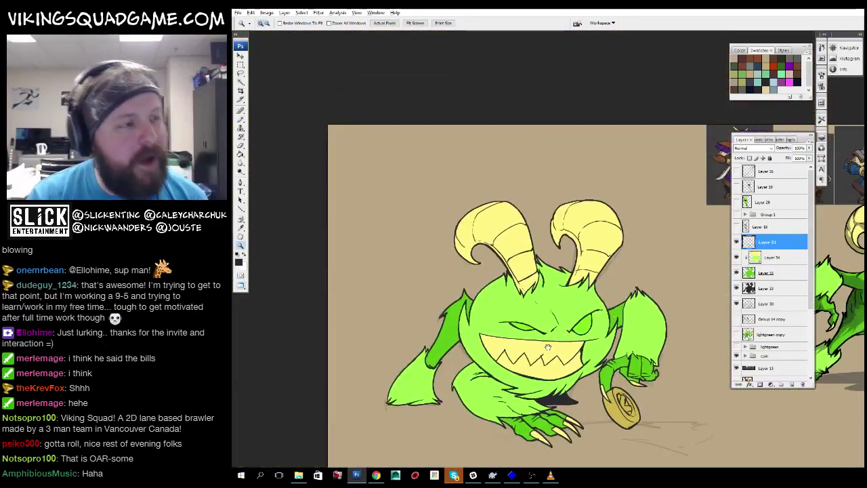
pyautogui.keyDown('alt'); pyautogui.click(497, 332); pyautogui.keyUp('alt')
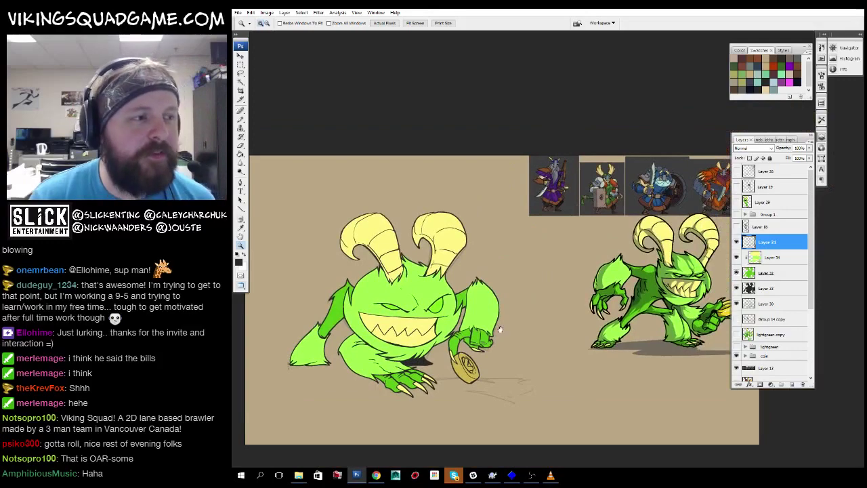
pyautogui.click(370, 291)
pyautogui.click(420, 318)
pyautogui.click(542, 285)
pyautogui.click(608, 229)
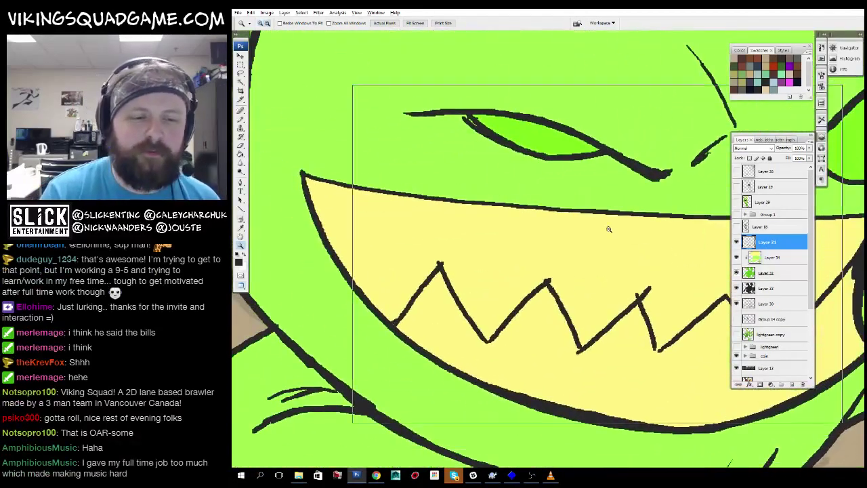
pyautogui.keyDown('alt'); pyautogui.click(609, 229); pyautogui.keyUp('alt')
pyautogui.click(515, 204)
pyautogui.press('b')
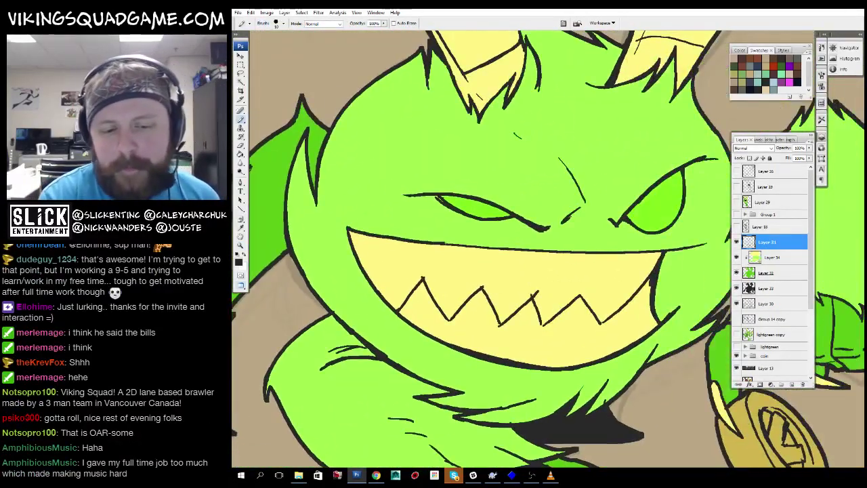
# Thicken the forearm's fur edge where it overlaps the knuckles of the hand above the coin.
pyautogui.hotkey('ctrl', '-')
pyautogui.press('z')
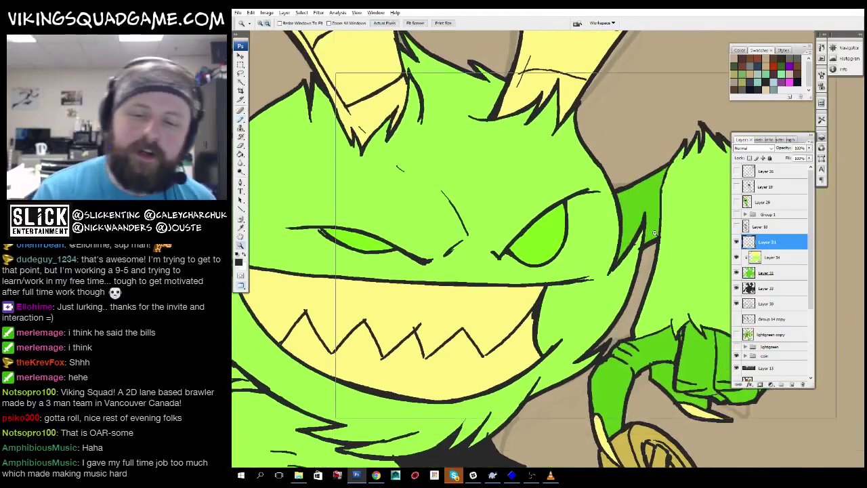
pyautogui.keyDown('alt'); pyautogui.click(598, 307); pyautogui.keyUp('alt')
pyautogui.scroll(2, 597, 307)
pyautogui.click(598, 307)
pyautogui.press('b')
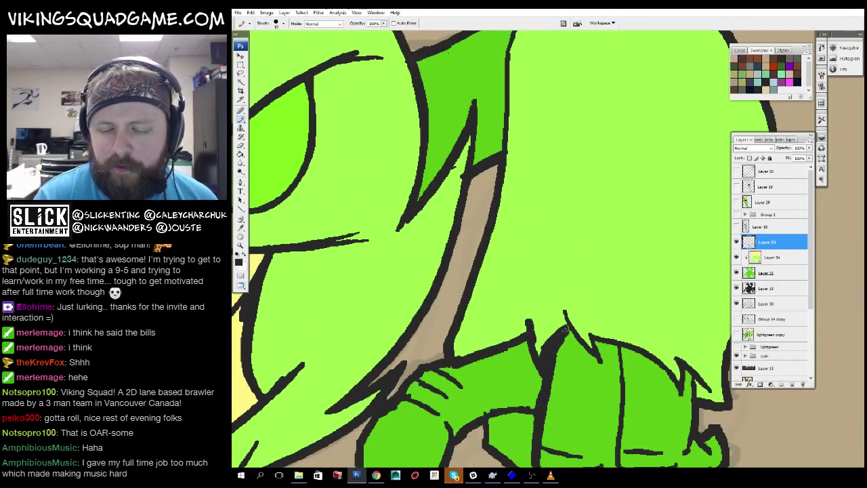
pyautogui.moveTo(629, 369); pyautogui.dragTo(581, 342)
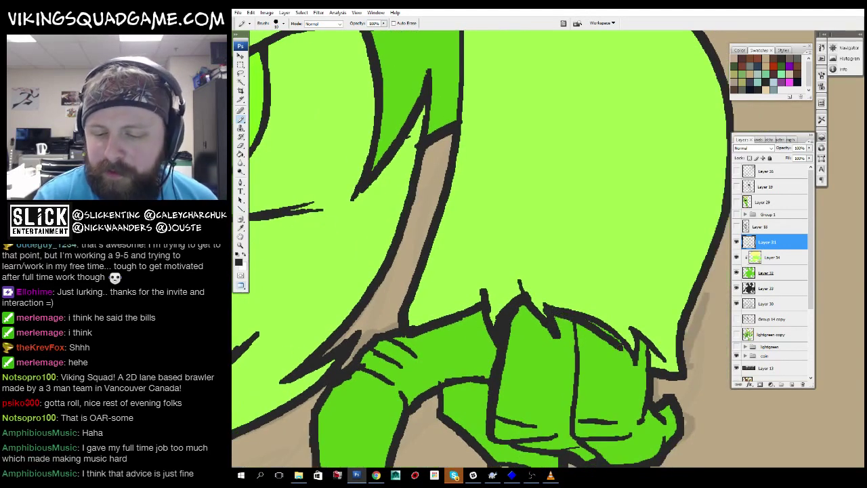
pyautogui.moveTo(630, 353); pyautogui.dragTo(633, 348)
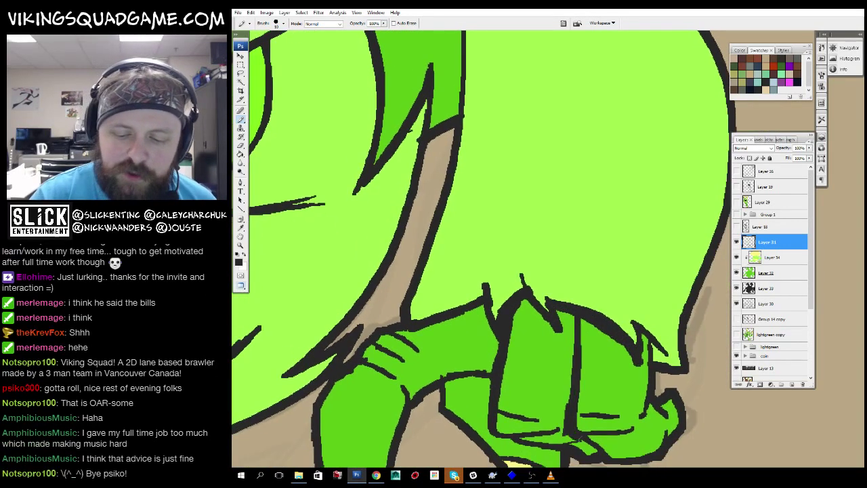
# Add a new clipped layer directly above the creature's yellow and light green colour layer.
pyautogui.press('z')
pyautogui.keyDown('alt'); pyautogui.click(571, 280); pyautogui.keyUp('alt')
pyautogui.keyDown('alt'); pyautogui.click(571, 279); pyautogui.keyUp('alt')
pyautogui.keyDown('alt'); pyautogui.click(571, 279); pyautogui.keyUp('alt')
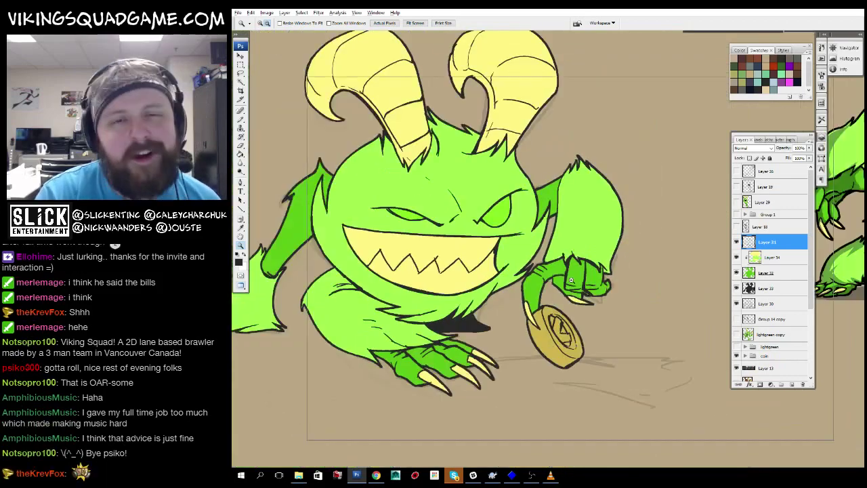
pyautogui.keyDown('alt'); pyautogui.click(571, 280); pyautogui.keyUp('alt')
pyautogui.keyDown('alt'); pyautogui.click(571, 280); pyautogui.keyUp('alt')
pyautogui.click(767, 255)
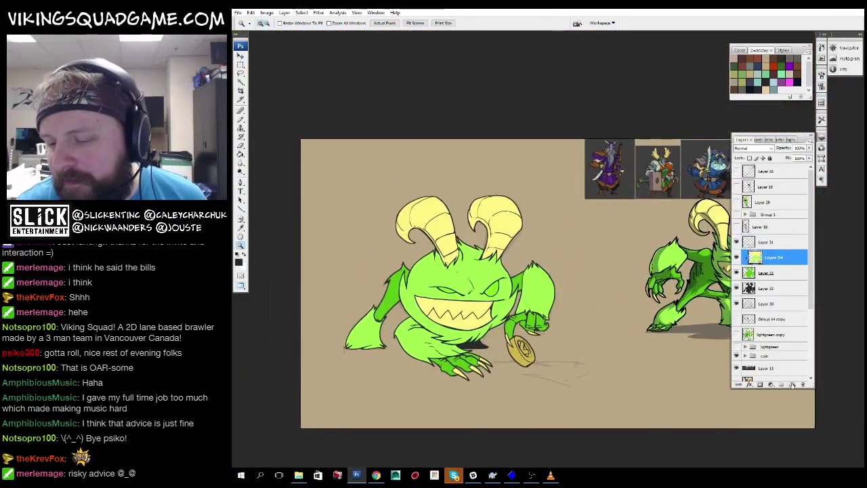
pyautogui.click(793, 385)
# Fill the new clipped layer with very dark navy and set its opacity to 40%.
pyautogui.click(445, 276)
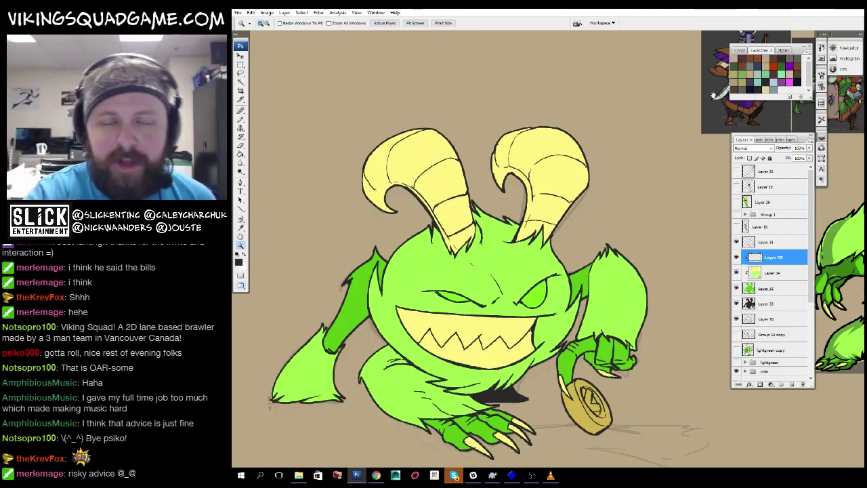
pyautogui.moveTo(715, 92); pyautogui.dragTo(667, 255)
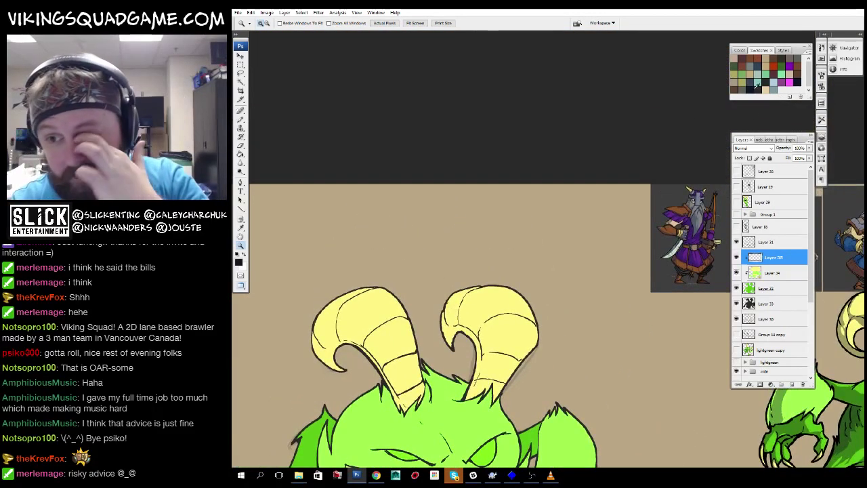
pyautogui.keyDown('alt'); pyautogui.click(434, 296); pyautogui.keyUp('alt')
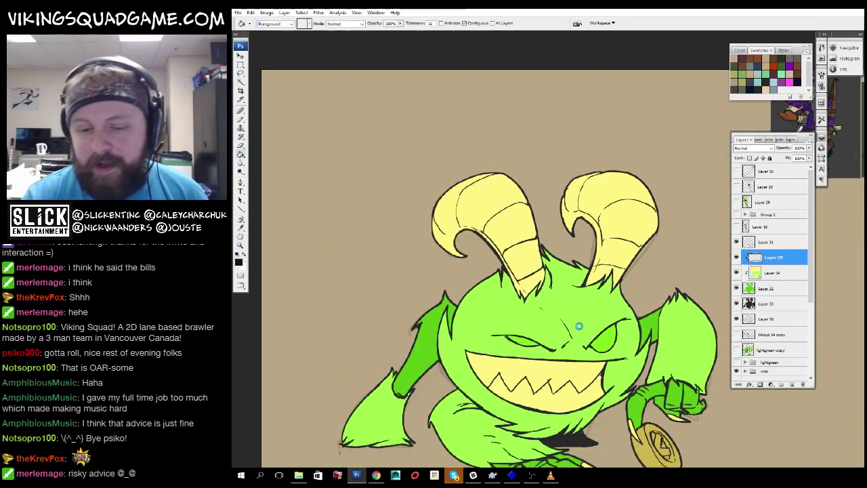
pyautogui.hotkey('alt', 'BackSpace')
pyautogui.click(532, 313)
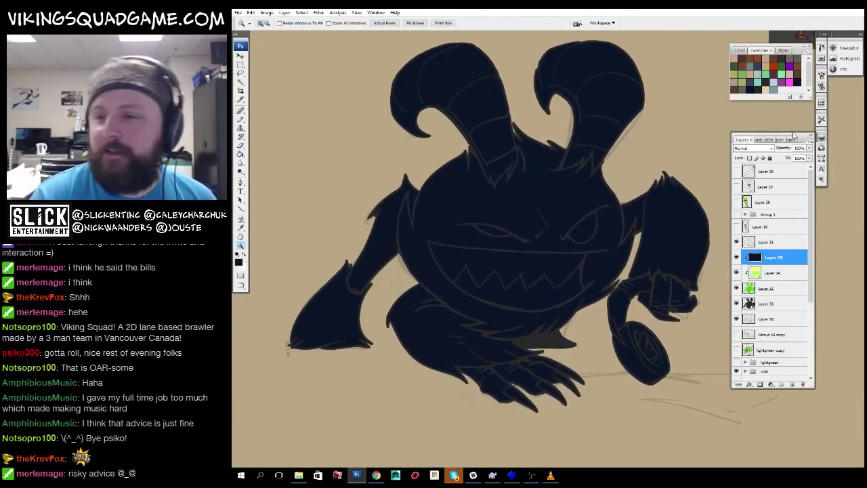
pyautogui.write('40')
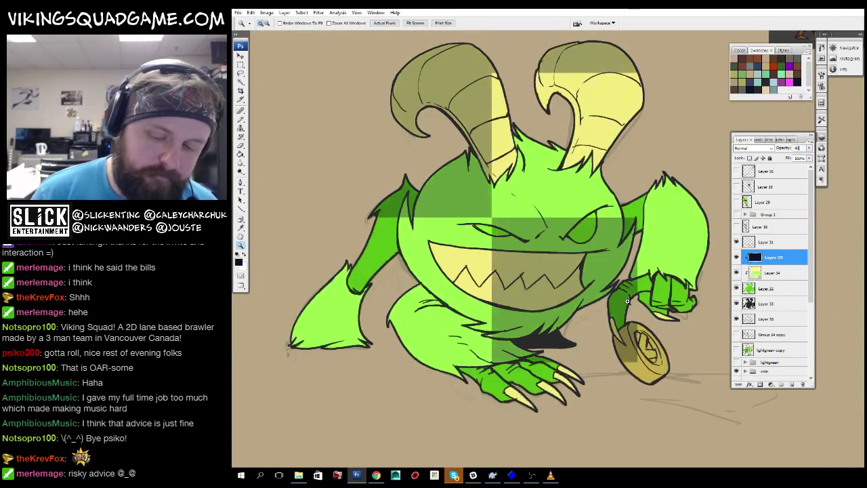
# Lasso the lit areas of the two lower bands on the right-hand horn, leaving the inner edge in shadow.
pyautogui.moveTo(542, 292); pyautogui.dragTo(502, 373)
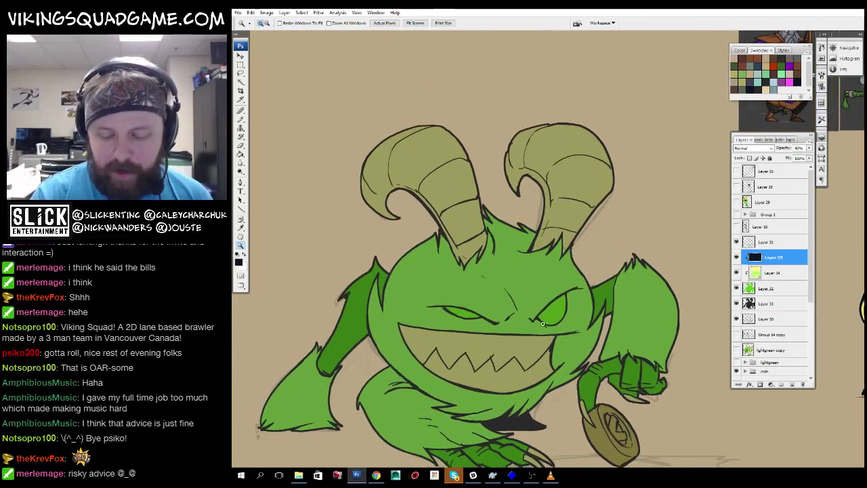
pyautogui.click(522, 377)
pyautogui.click(530, 380)
pyautogui.press('l')
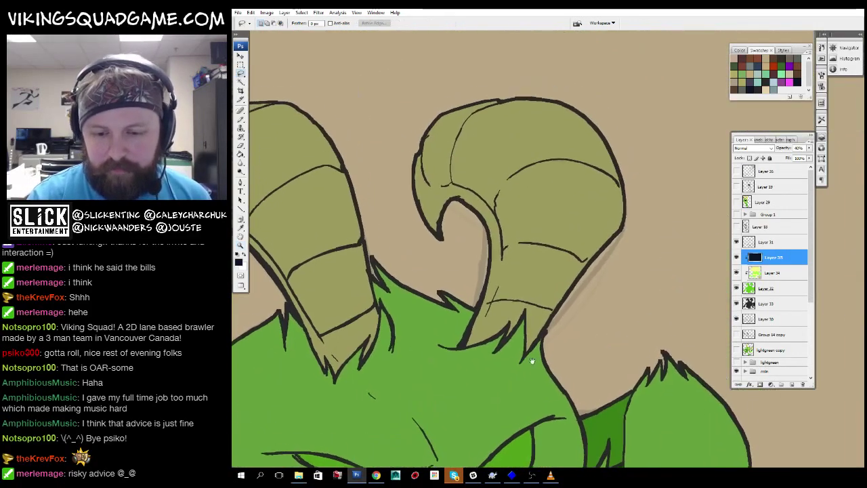
pyautogui.hotkey('ctrl', '+')
pyautogui.hotkey('ctrl', '+')
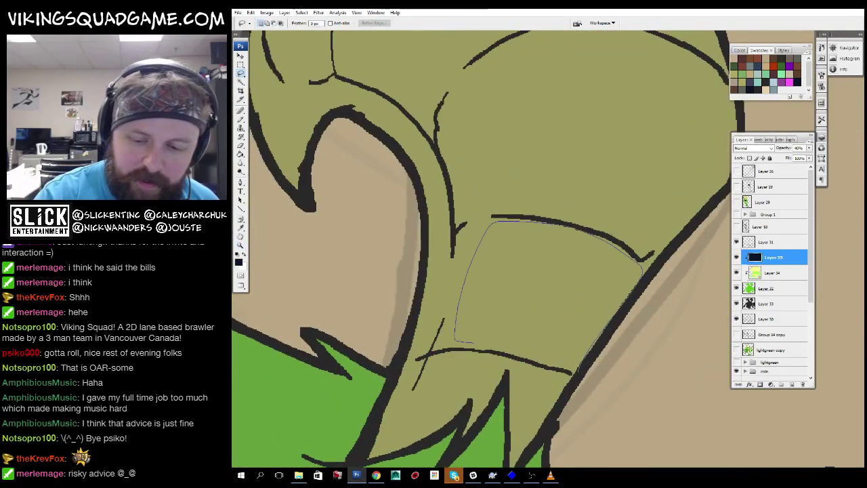
pyautogui.moveTo(565, 369); pyautogui.dragTo(474, 342)
pyautogui.hotkey('ctrl', '-')
pyautogui.hotkey('ctrl', '-')
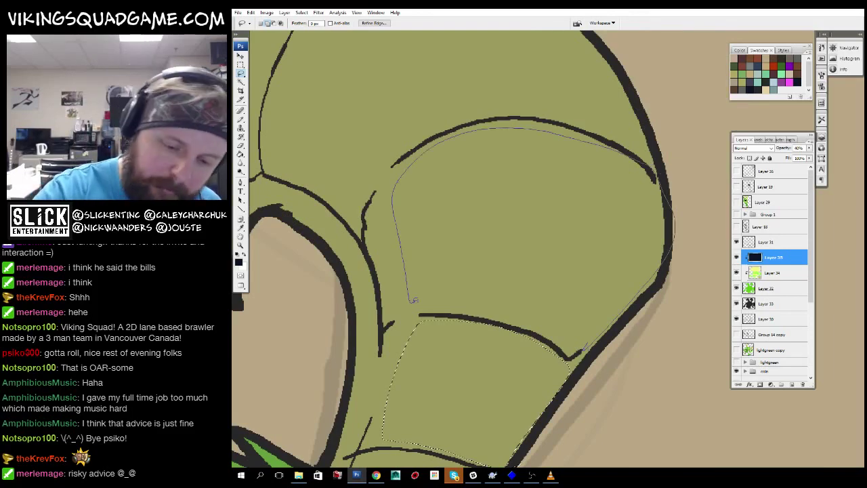
pyautogui.moveTo(596, 334)
pyautogui.mouseDown()
pyautogui.moveTo(609, 310)
pyautogui.moveTo(616, 433)
pyautogui.mouseUp()
pyautogui.scroll(3, 610, 331)
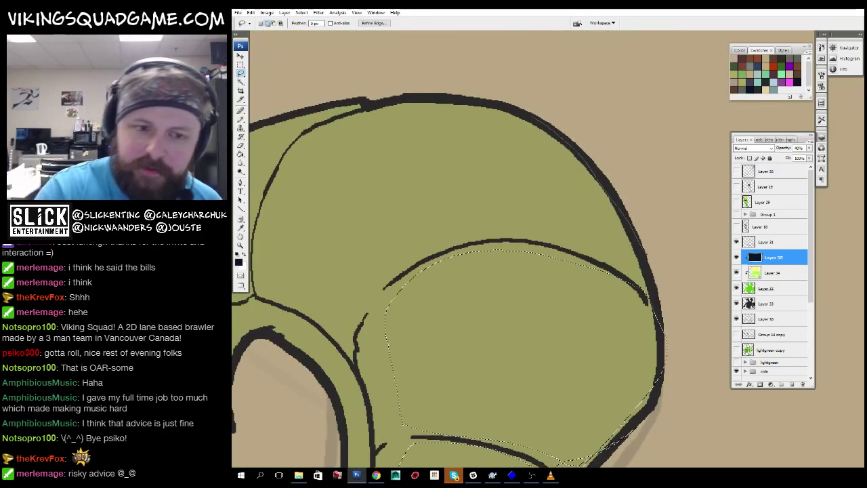
# Add the lit areas of the right-hand horn's large upper band, front curve and tip to the selection.
pyautogui.hotkey('ctrl', '-')
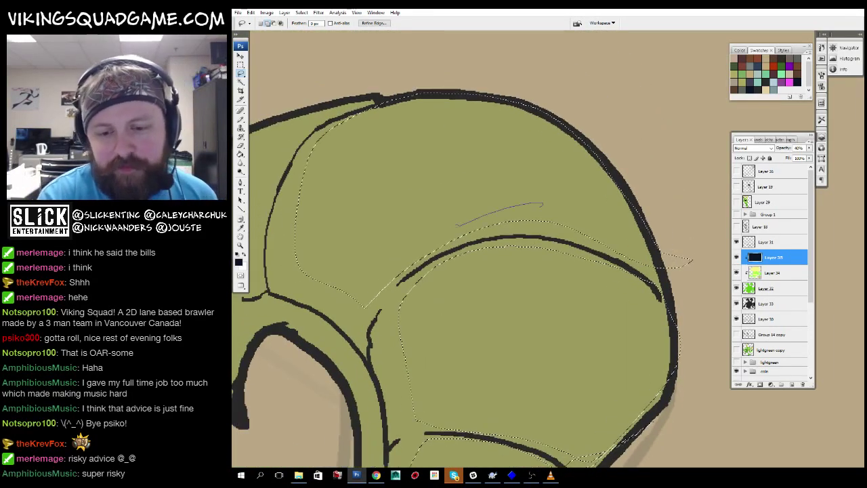
pyautogui.hotkey('ctrl', '+')
pyautogui.moveTo(683, 288); pyautogui.dragTo(700, 300)
pyautogui.moveTo(474, 203)
pyautogui.mouseDown()
pyautogui.moveTo(379, 230)
pyautogui.moveTo(521, 128)
pyautogui.moveTo(542, 139)
pyautogui.mouseUp()
pyautogui.moveTo(414, 227); pyautogui.dragTo(482, 149)
pyautogui.hotkey('ctrl', 'space')
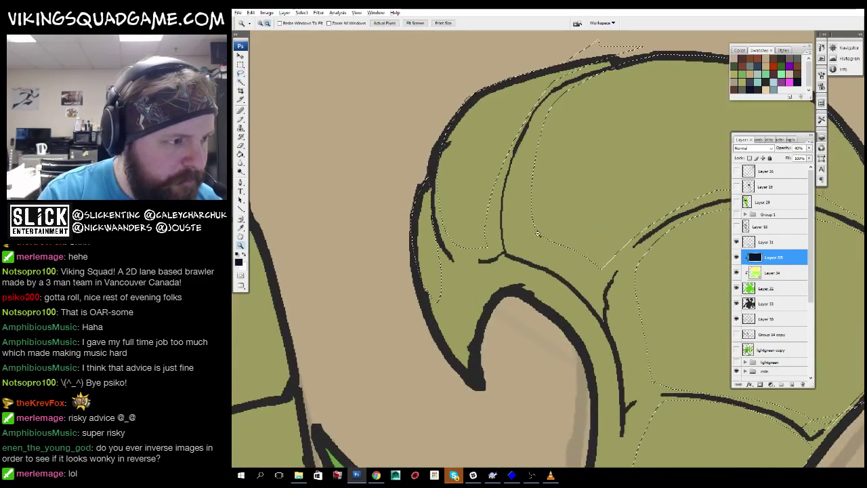
# Clear the navy shadow from the selected lit areas of the right-hand horn.
pyautogui.hotkey('ctrl', '-')
pyautogui.hotkey('ctrl', '-')
pyautogui.hotkey('ctrl', '-')
pyautogui.hotkey('ctrl', '-')
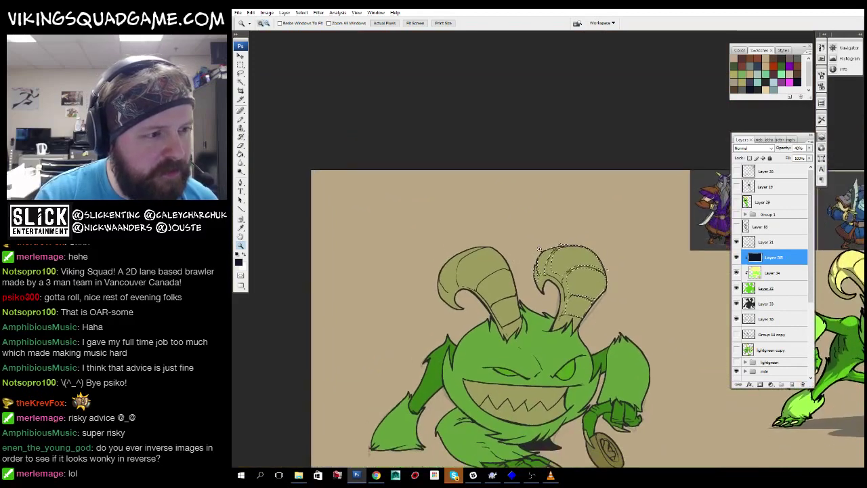
pyautogui.hotkey('alt', 'BackSpace')
pyautogui.scroll(-2, 549, 284)
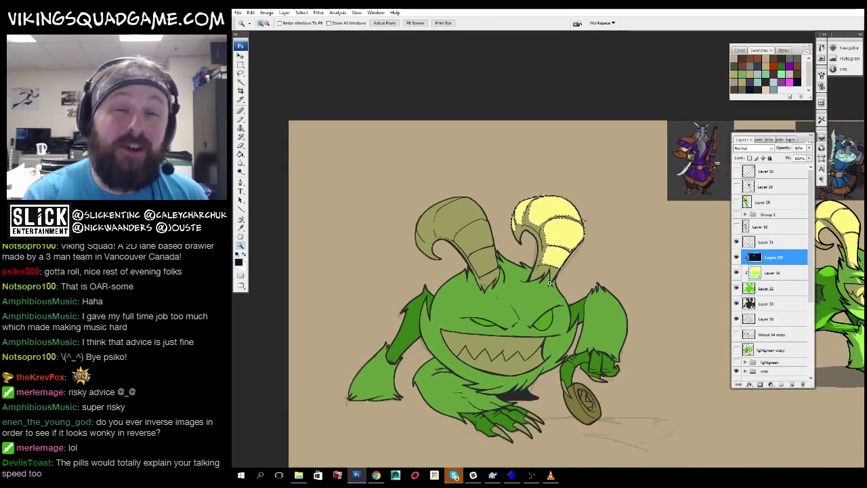
# Lasso the lit areas at the base of the right-hand horn and in the fur spikes below it.
pyautogui.scroll(3, 520, 284)
pyautogui.scroll(-5, 520, 285)
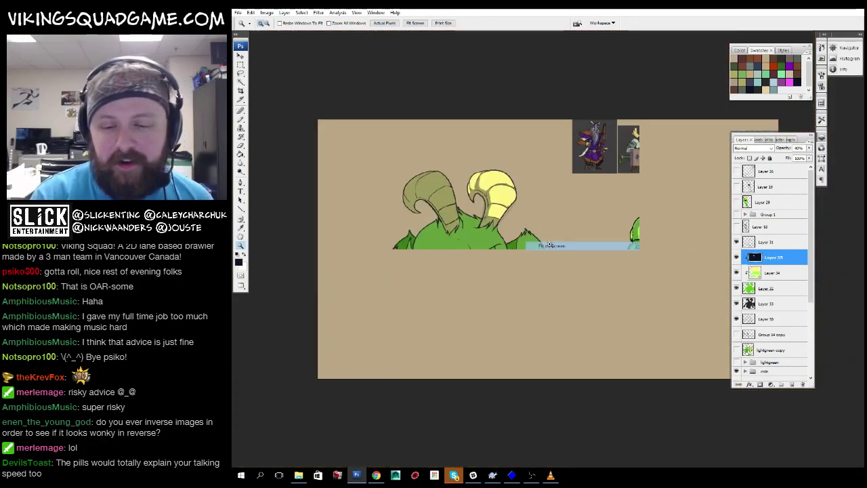
pyautogui.scroll(2, 562, 257)
pyautogui.scroll(5, 562, 258)
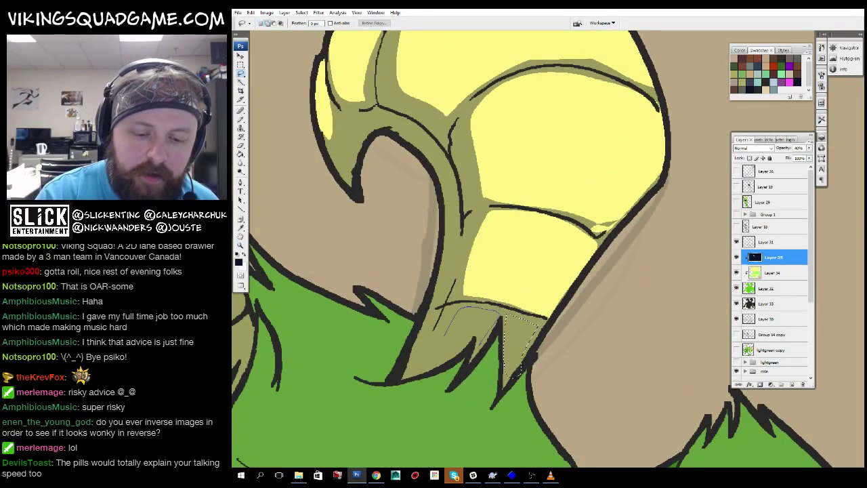
pyautogui.scroll(-3, 523, 352)
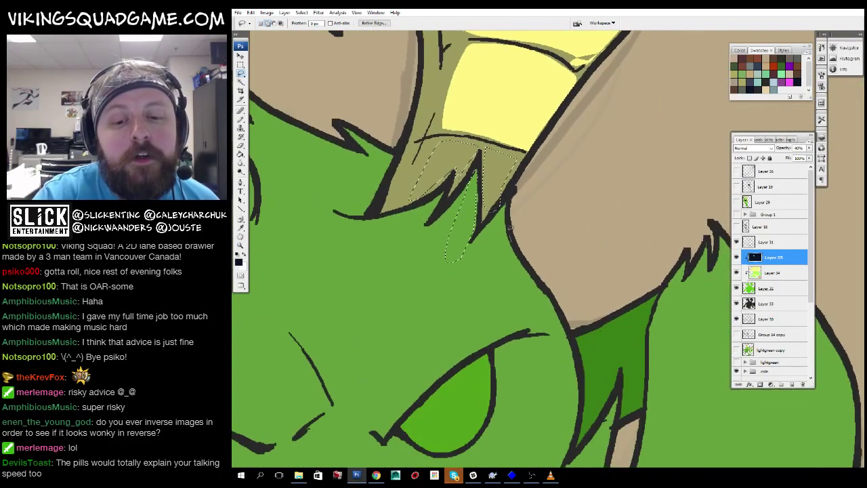
# Add the lit forehead patch between the right-hand horn and the right-hand eye's brow line to the selection.
pyautogui.moveTo(468, 256); pyautogui.dragTo(579, 332)
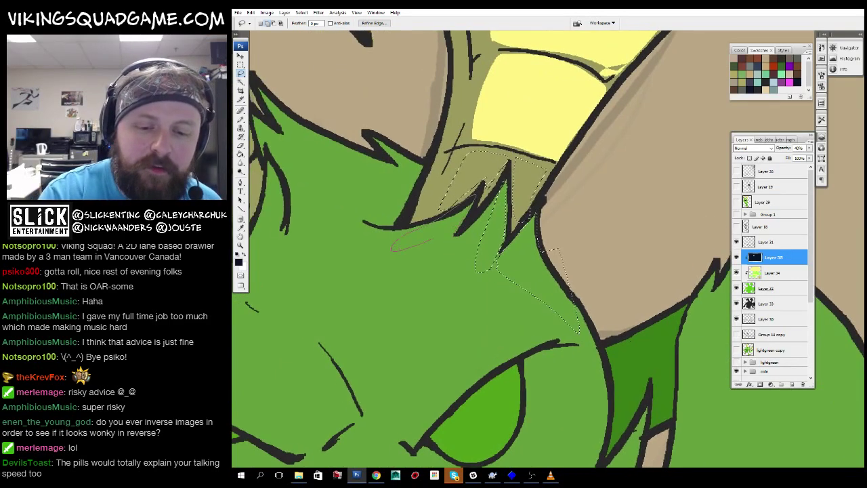
pyautogui.moveTo(433, 240); pyautogui.dragTo(391, 249)
pyautogui.moveTo(522, 262); pyautogui.dragTo(544, 228)
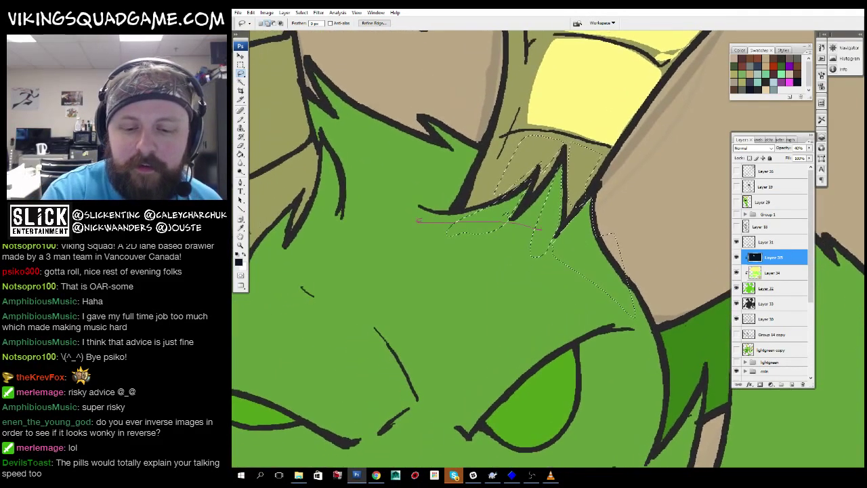
pyautogui.moveTo(467, 400); pyautogui.dragTo(424, 313)
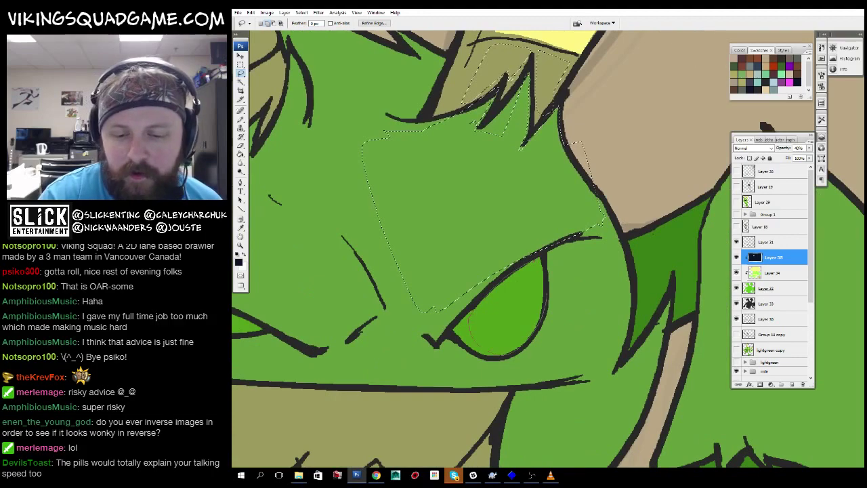
# Add the lit parts of the right-hand eye and the cheek beside it, and clear the navy shadow from the selection.
pyautogui.moveTo(474, 342); pyautogui.dragTo(467, 317)
pyautogui.press('z')
pyautogui.keyDown('alt'); pyautogui.click(552, 249); pyautogui.keyUp('alt')
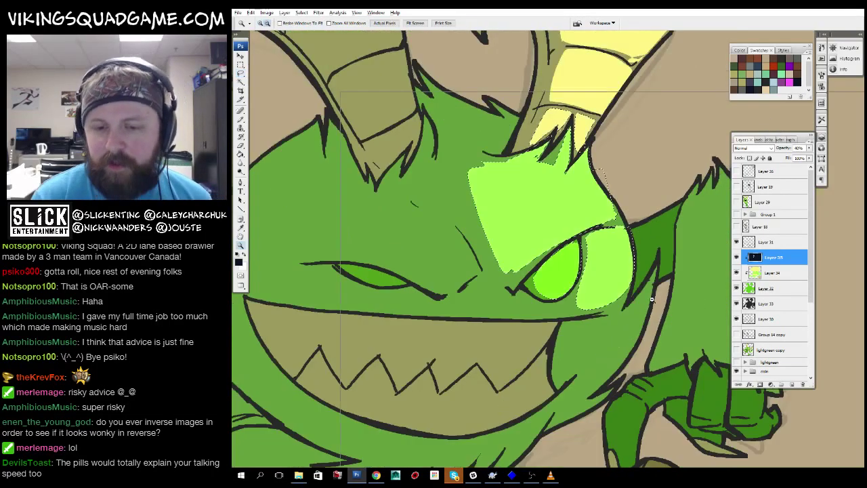
pyautogui.keyDown('alt'); pyautogui.click(610, 264); pyautogui.keyUp('alt')
pyautogui.keyDown('alt'); pyautogui.click(652, 278); pyautogui.keyUp('alt')
# Toggle the navy shadow layer's visibility to compare the creature with and without shading.
pyautogui.click(736, 258)
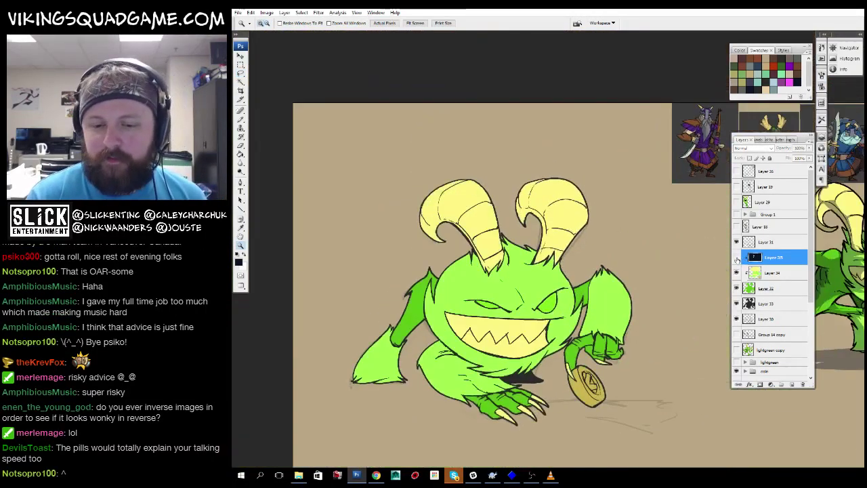
pyautogui.click(736, 258)
pyautogui.click(736, 258)
pyautogui.click(737, 257)
pyautogui.click(737, 257)
pyautogui.click(737, 257)
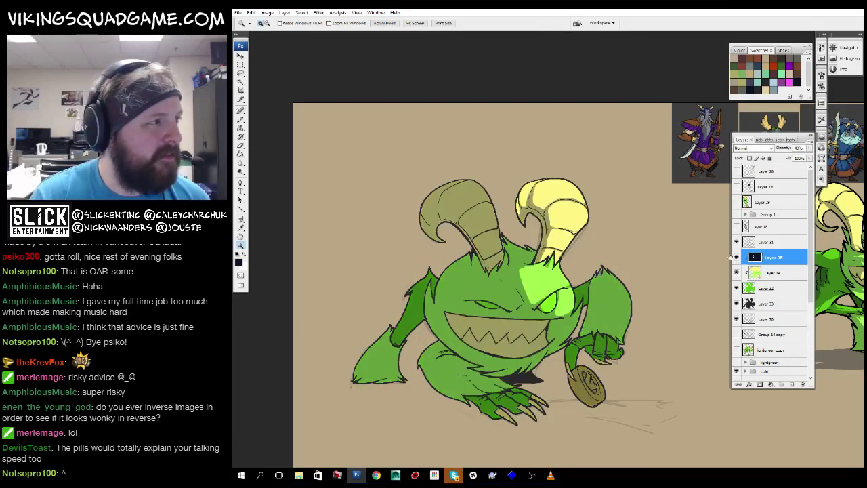
# Lasso the lit outer side of the right-hand furry forearm, with a jagged fur edge near its top.
pyautogui.moveTo(611, 222); pyautogui.dragTo(570, 204)
pyautogui.hotkey('ctrl', '+')
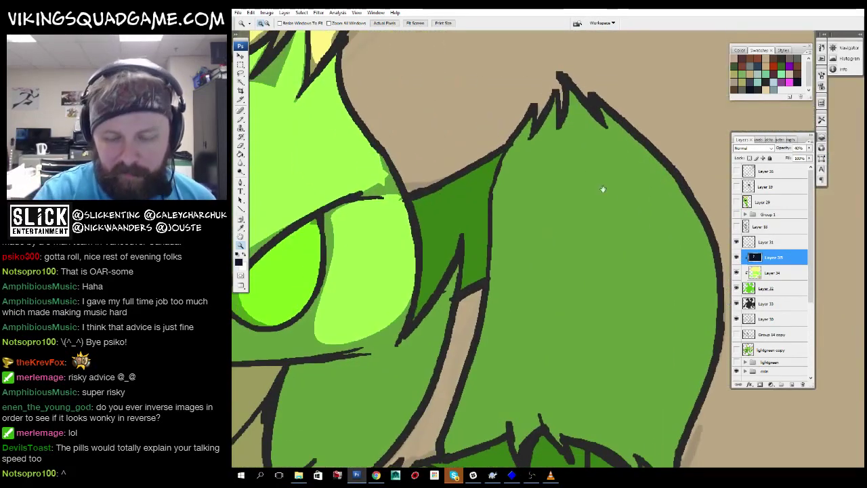
pyautogui.press('l')
pyautogui.scroll(1, 518, 108)
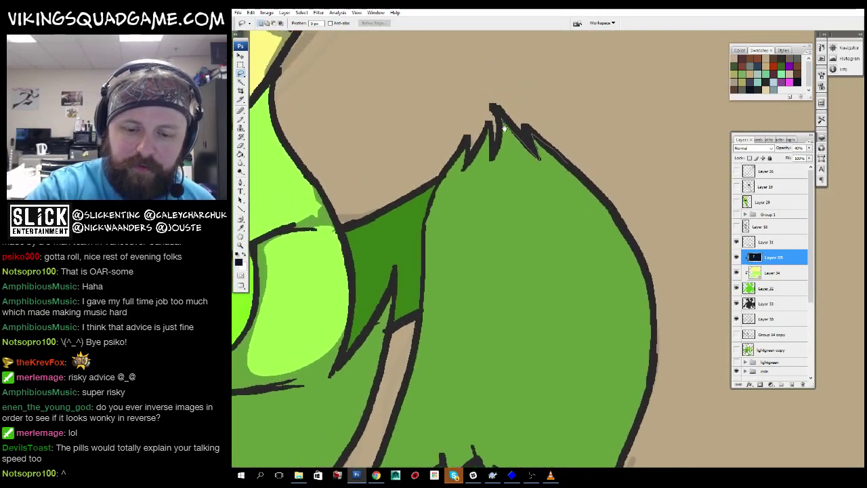
pyautogui.scroll(-1, 518, 109)
pyautogui.click(518, 108)
pyautogui.scroll(-2, 474, 243)
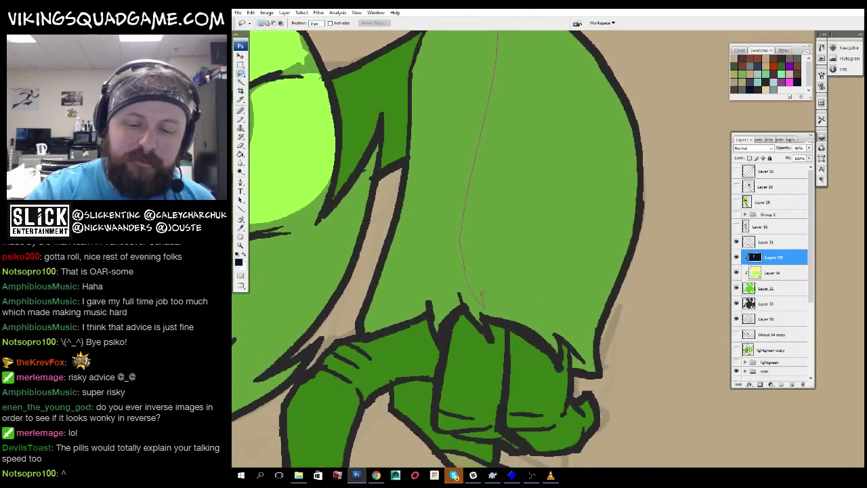
pyautogui.scroll(2, 589, 359)
pyautogui.moveTo(590, 359)
pyautogui.mouseDown()
pyautogui.moveTo(624, 276)
pyautogui.moveTo(538, 172)
pyautogui.mouseUp()
pyautogui.moveTo(502, 336); pyautogui.dragTo(509, 343)
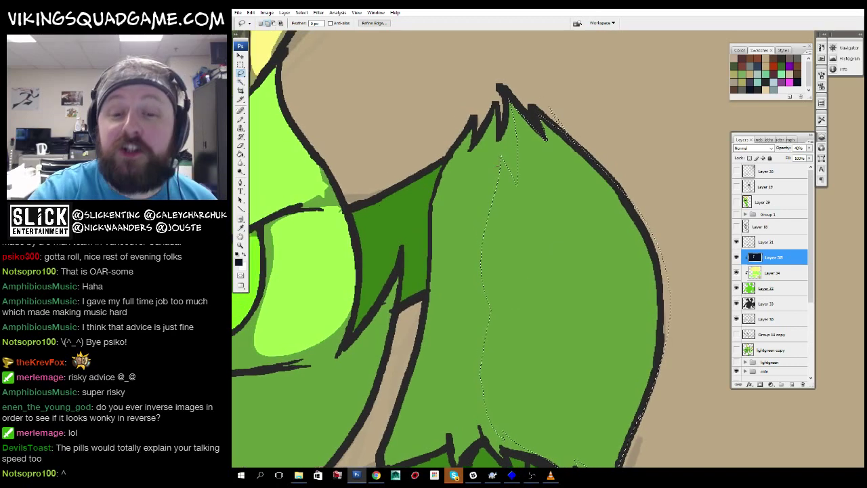
# Add the upper edge of the right-hand upper arm and a strip of the lower cheek to the selection.
pyautogui.moveTo(508, 283); pyautogui.dragTo(569, 340)
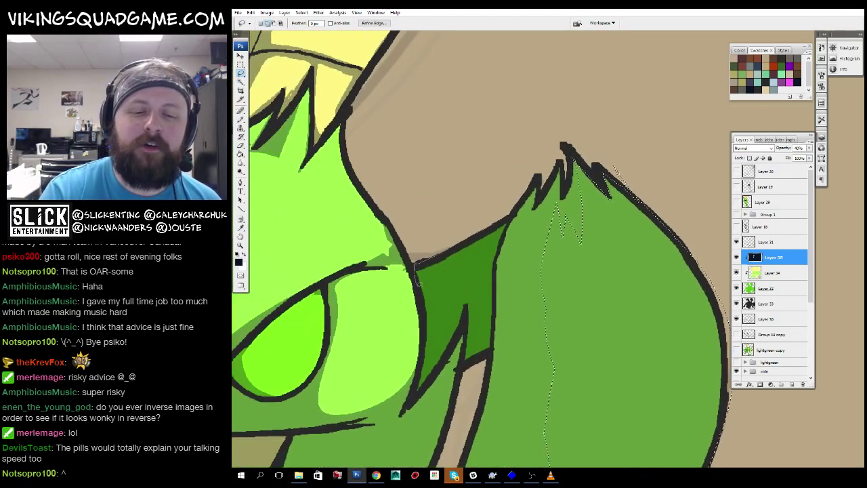
pyautogui.moveTo(416, 278)
pyautogui.mouseDown()
pyautogui.moveTo(467, 261)
pyautogui.moveTo(477, 224)
pyautogui.moveTo(498, 217)
pyautogui.moveTo(452, 188)
pyautogui.moveTo(517, 119)
pyautogui.moveTo(576, 85)
pyautogui.mouseUp()
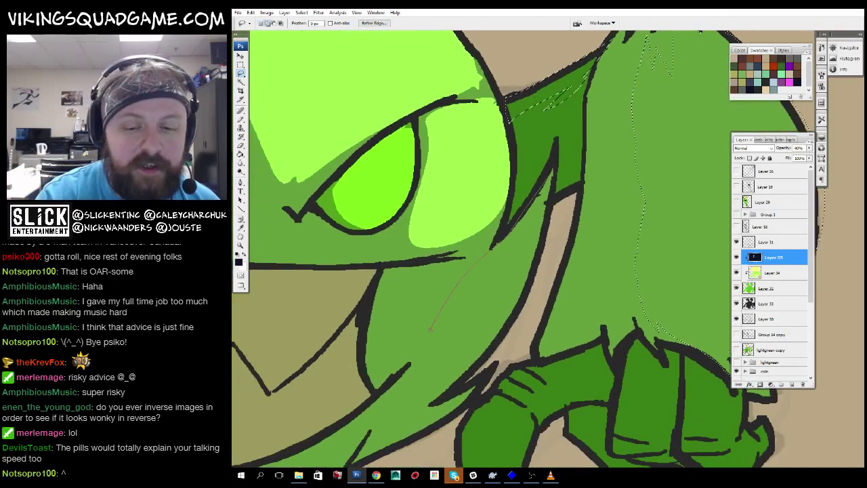
pyautogui.moveTo(431, 330); pyautogui.dragTo(592, 271)
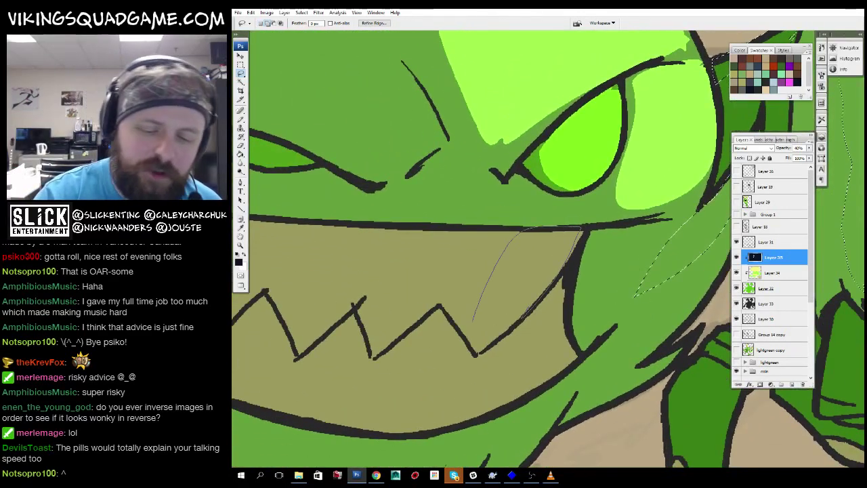
# Add the lit teeth near the right-hand corner of the mouth and clear the navy shadow from the selected areas.
pyautogui.moveTo(473, 319)
pyautogui.mouseDown()
pyautogui.moveTo(576, 254)
pyautogui.moveTo(593, 228)
pyautogui.mouseUp()
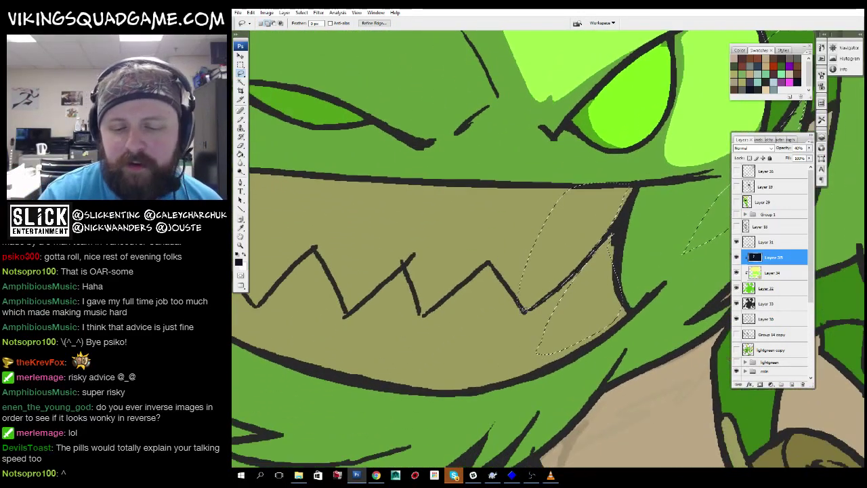
pyautogui.moveTo(482, 377); pyautogui.dragTo(539, 352)
pyautogui.scroll(-2, 538, 352)
pyautogui.press('z')
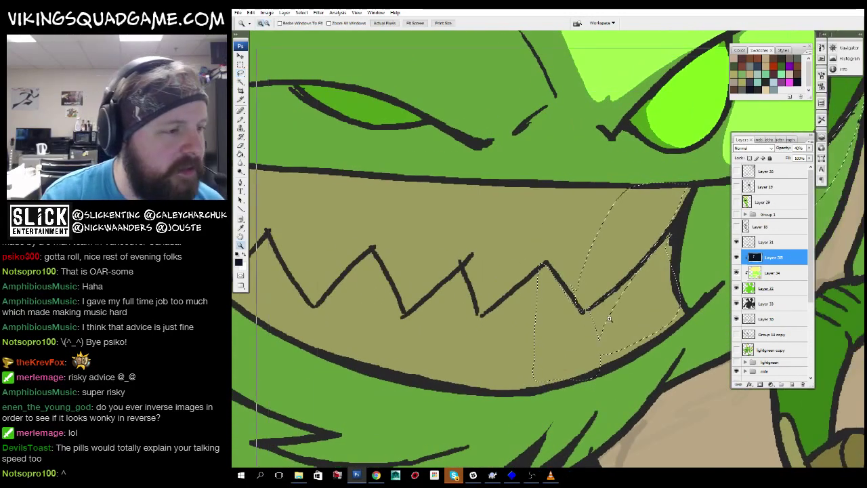
pyautogui.keyDown('alt'); pyautogui.click(544, 287); pyautogui.keyUp('alt')
pyautogui.keyDown('alt'); pyautogui.click(544, 287); pyautogui.keyUp('alt')
pyautogui.moveTo(544, 287); pyautogui.dragTo(552, 405)
# Lasso the lit areas of the left-hand horn's base and bands and the fur tuft beside it.
pyautogui.press('l')
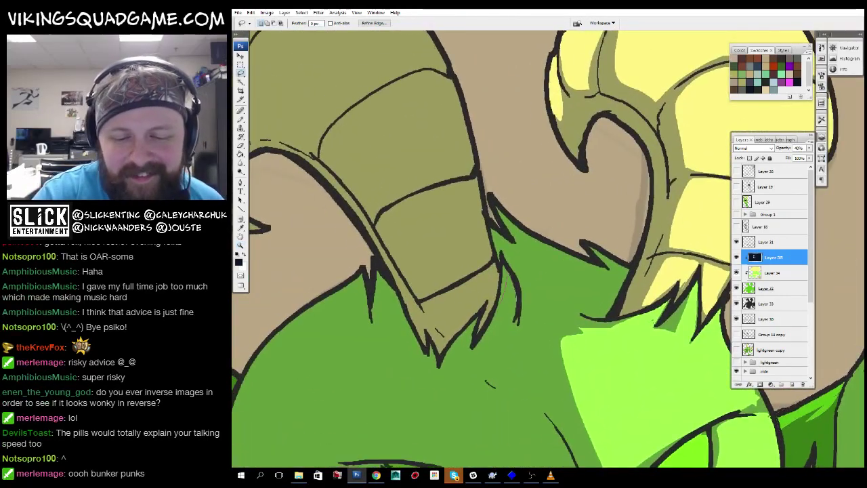
pyautogui.moveTo(498, 271); pyautogui.dragTo(651, 395)
pyautogui.moveTo(606, 119); pyautogui.dragTo(613, 119)
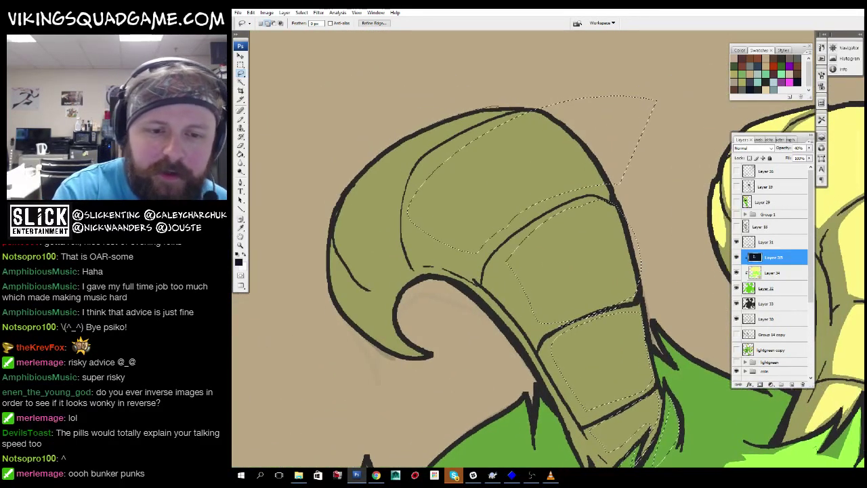
# Add the lit areas of the left-hand horn's front curve and tip, and clear the navy shadow from the selection.
pyautogui.moveTo(376, 248)
pyautogui.mouseDown()
pyautogui.moveTo(516, 98)
pyautogui.moveTo(406, 218)
pyautogui.moveTo(353, 207)
pyautogui.mouseUp()
pyautogui.moveTo(406, 186); pyautogui.dragTo(421, 196)
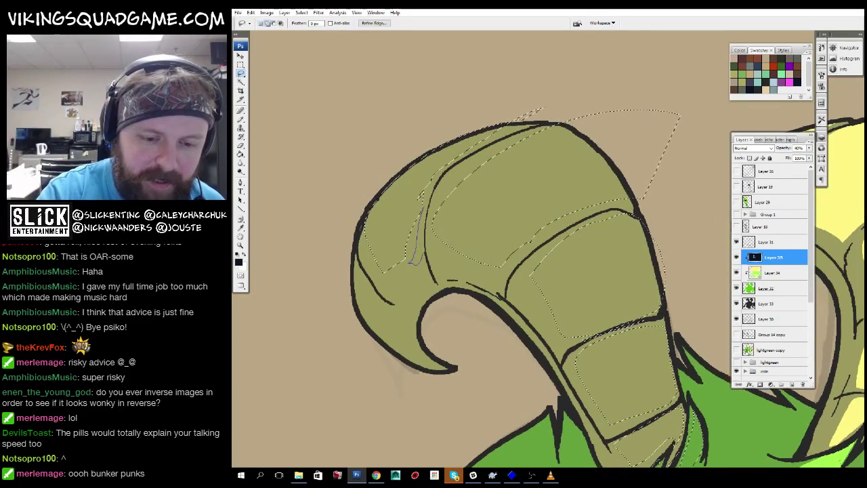
pyautogui.moveTo(411, 261); pyautogui.dragTo(433, 305)
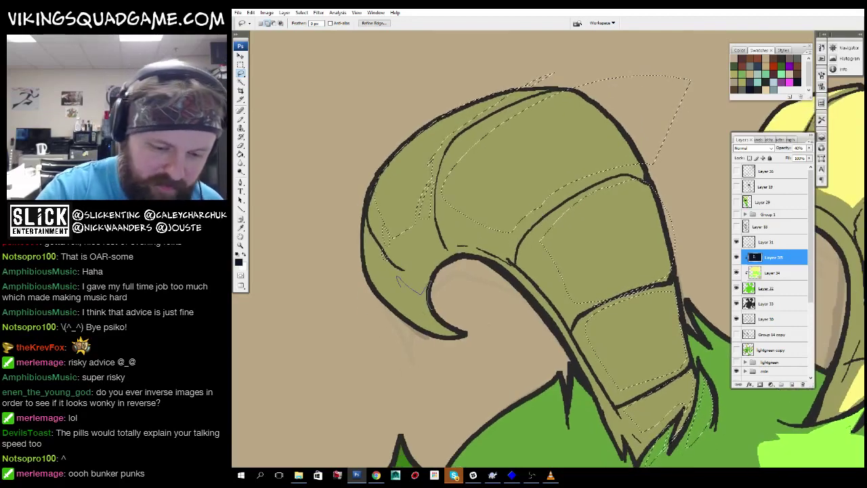
pyautogui.moveTo(648, 290); pyautogui.dragTo(354, 300)
pyautogui.keyDown('alt'); pyautogui.click(527, 303); pyautogui.keyUp('alt')
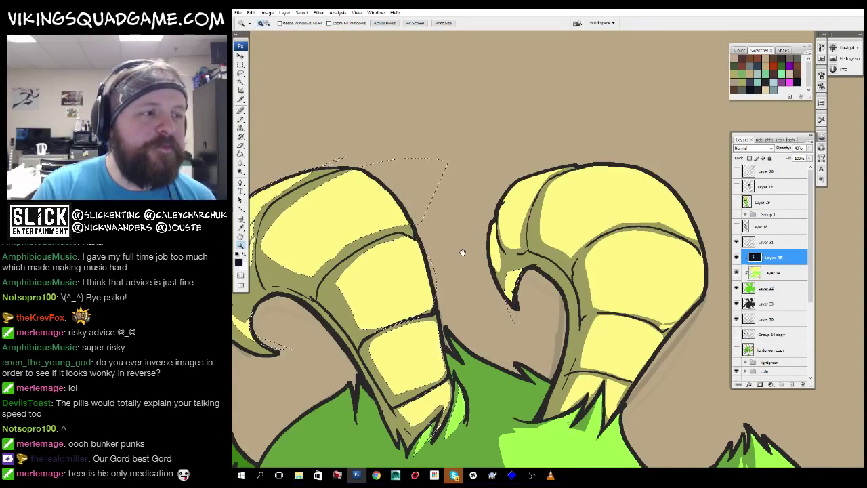
pyautogui.keyDown('alt'); pyautogui.click(582, 318); pyautogui.keyUp('alt')
pyautogui.keyDown('alt'); pyautogui.click(572, 318); pyautogui.keyUp('alt')
pyautogui.scroll(-2, 570, 319)
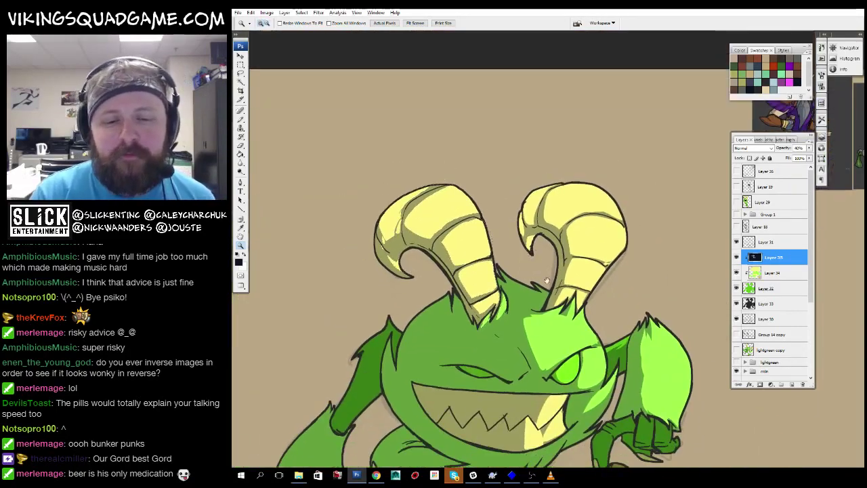
pyautogui.keyDown('alt'); pyautogui.click(570, 271); pyautogui.keyUp('alt')
# Lasso the lit brow, eye and lower-lid area on the left-hand side of the face and clear their navy shadow.
pyautogui.click(567, 191)
pyautogui.press('l')
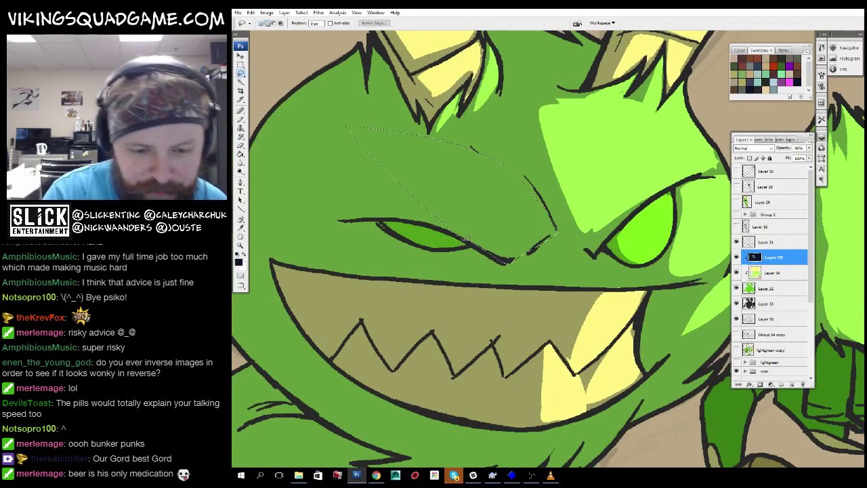
pyautogui.hscroll(-2, 548, 248)
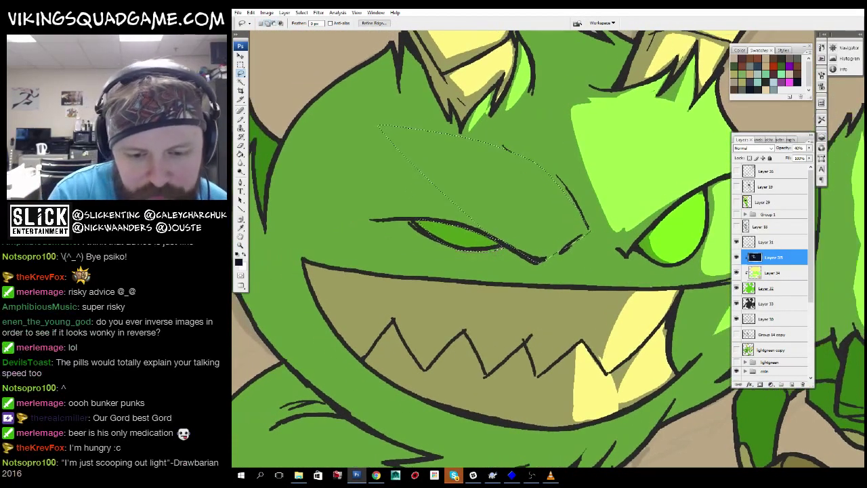
pyautogui.scroll(-5, 532, 257)
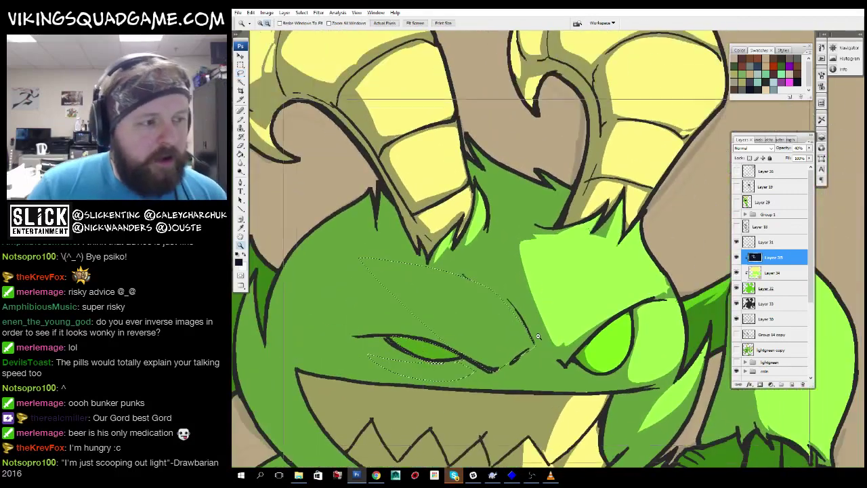
# Lasso the lit sides of the middle upper and lower teeth and clear the navy shadow from them.
pyautogui.scroll(5, 539, 339)
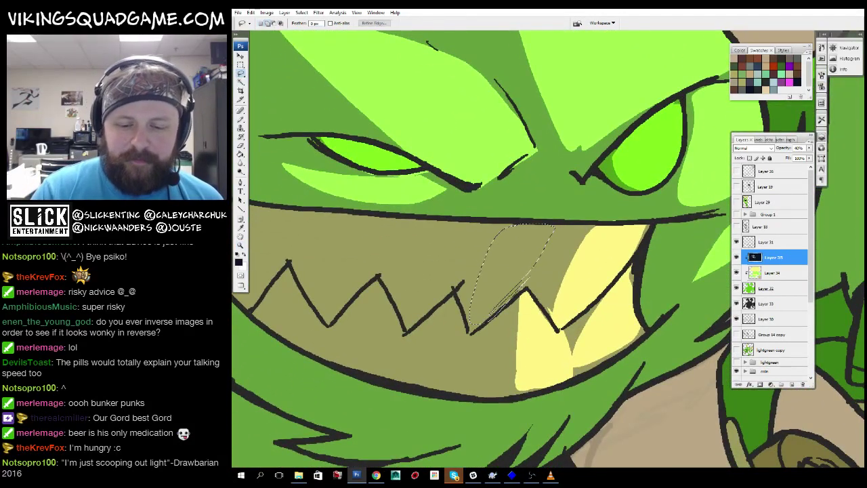
pyautogui.moveTo(535, 271); pyautogui.dragTo(550, 257)
pyautogui.moveTo(464, 359); pyautogui.dragTo(483, 375)
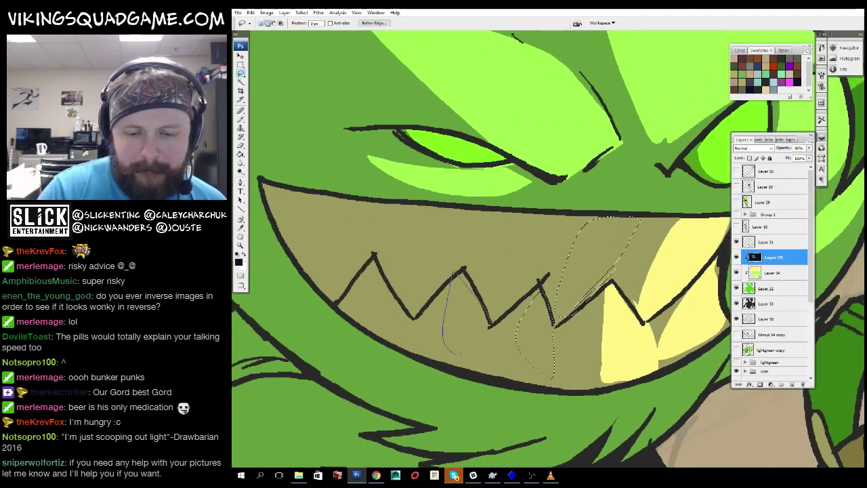
pyautogui.scroll(-3, 612, 271)
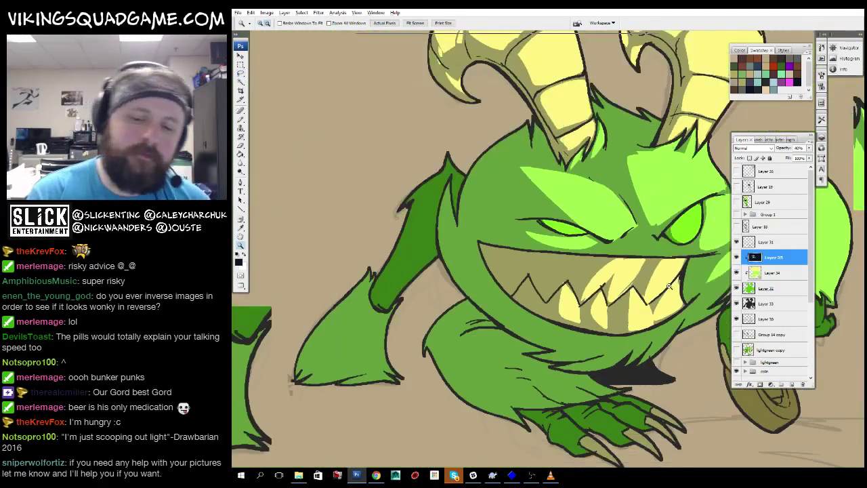
pyautogui.scroll(-4, 668, 286)
# Lasso the lit fur on top of the head between the two horns and clear its navy shadow.
pyautogui.scroll(5, 651, 386)
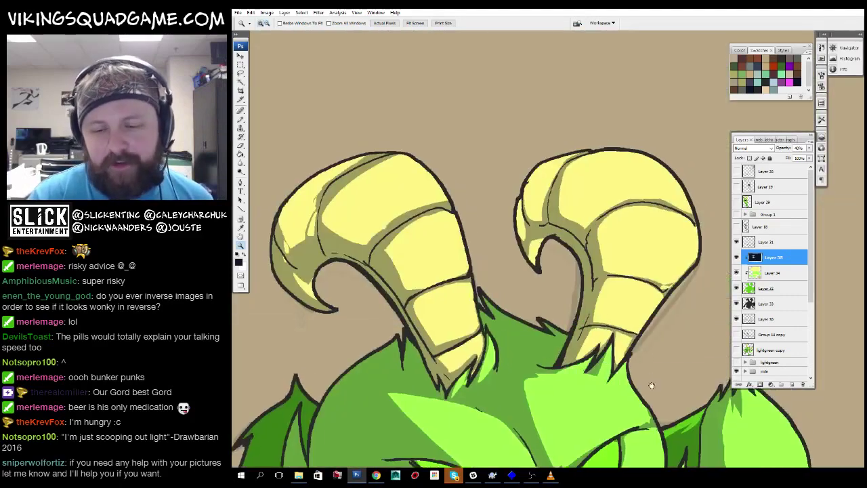
pyautogui.scroll(-2, 652, 386)
pyautogui.scroll(5, 652, 385)
pyautogui.press('l')
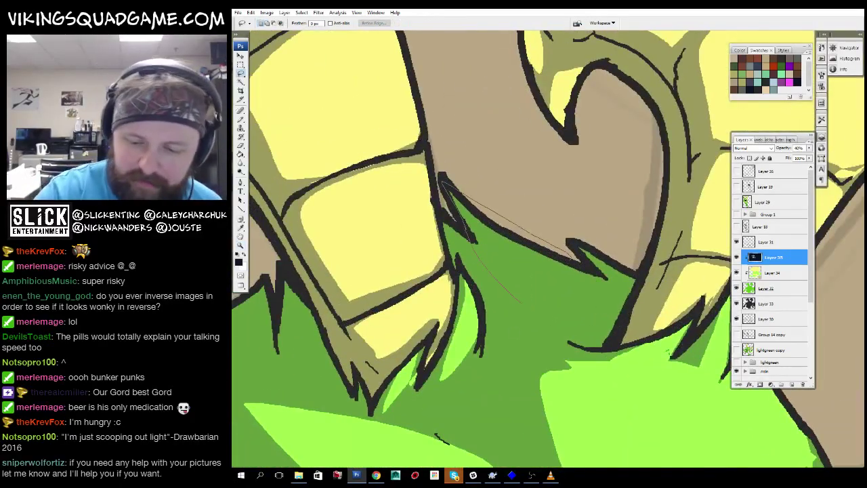
pyautogui.scroll(2, 573, 262)
pyautogui.scroll(-2, 592, 312)
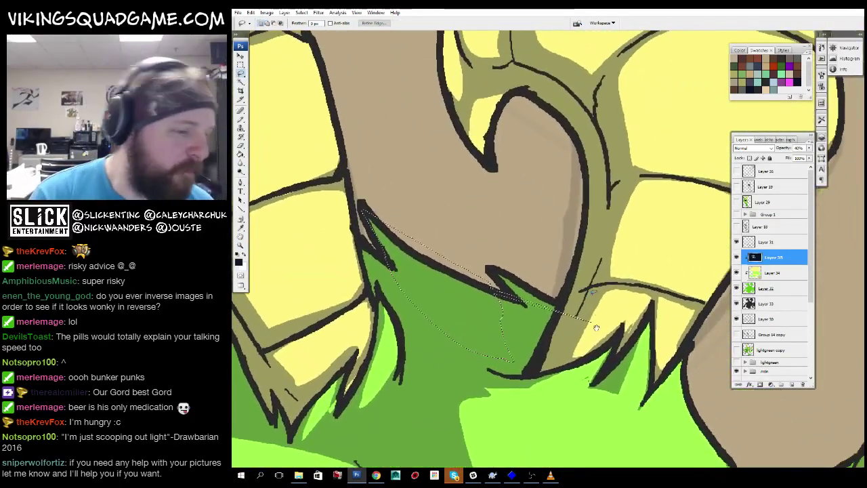
pyautogui.moveTo(596, 328); pyautogui.dragTo(566, 288)
pyautogui.press('z')
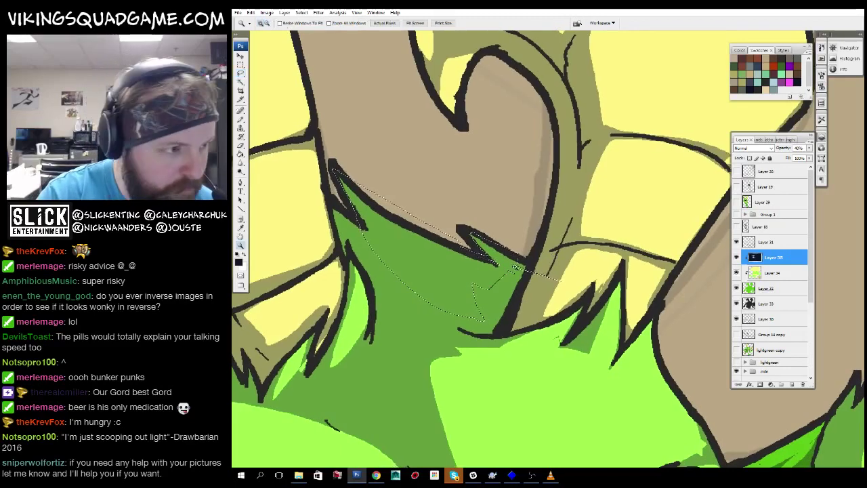
pyautogui.keyDown('alt'); pyautogui.click(563, 240); pyautogui.keyUp('alt')
pyautogui.keyDown('alt'); pyautogui.click(581, 327); pyautogui.keyUp('alt')
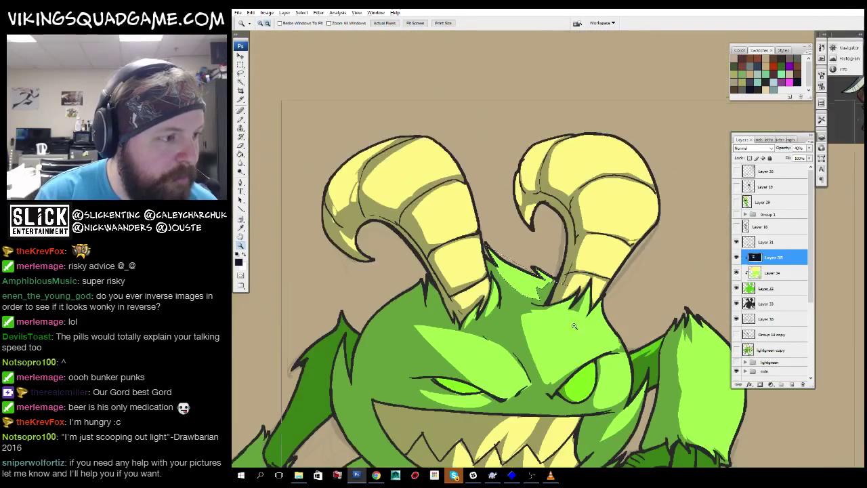
# Lasso the lit fur at the base of the left-hand horn, along the head's left-hand edge and on the side tuft.
pyautogui.keyDown('alt'); pyautogui.click(573, 328); pyautogui.keyUp('alt')
pyautogui.keyDown('alt'); pyautogui.click(565, 331); pyautogui.keyUp('alt')
pyautogui.keyDown('alt'); pyautogui.click(555, 333); pyautogui.keyUp('alt')
pyautogui.keyDown('alt'); pyautogui.click(555, 334); pyautogui.keyUp('alt')
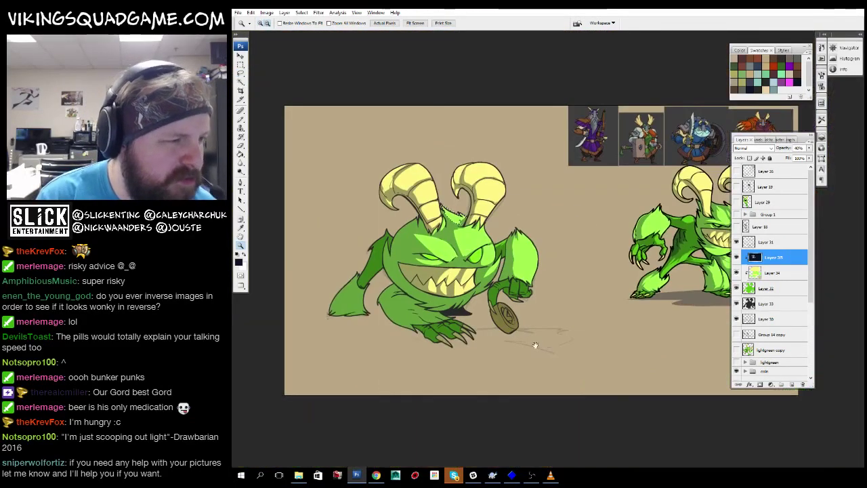
pyautogui.click(553, 244)
pyautogui.click(501, 345)
pyautogui.click(502, 345)
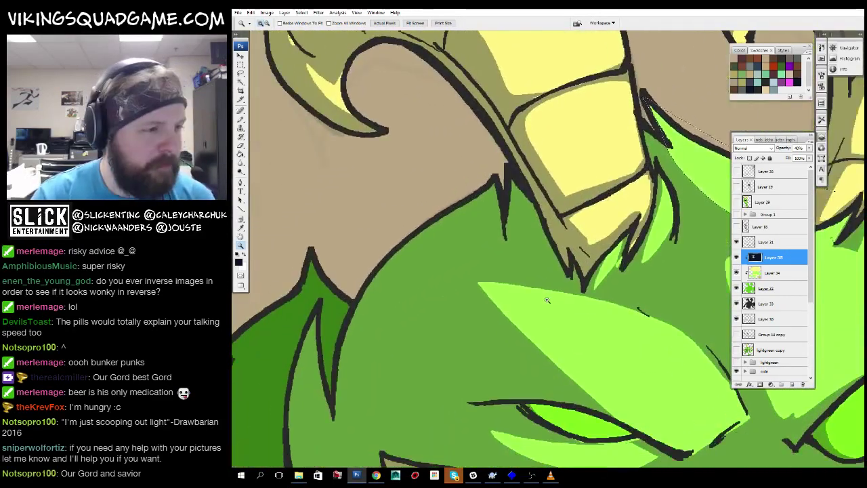
pyautogui.keyDown('alt'); pyautogui.click(551, 215); pyautogui.keyUp('alt')
pyautogui.press('l')
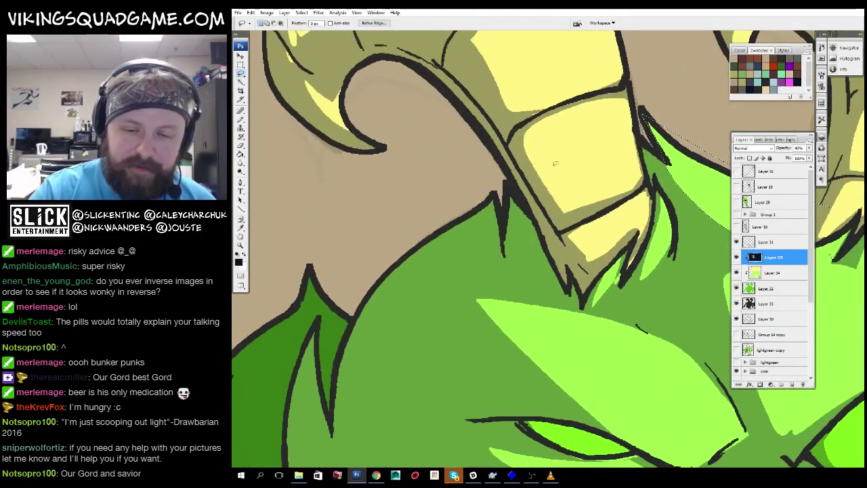
pyautogui.moveTo(509, 191); pyautogui.dragTo(580, 293)
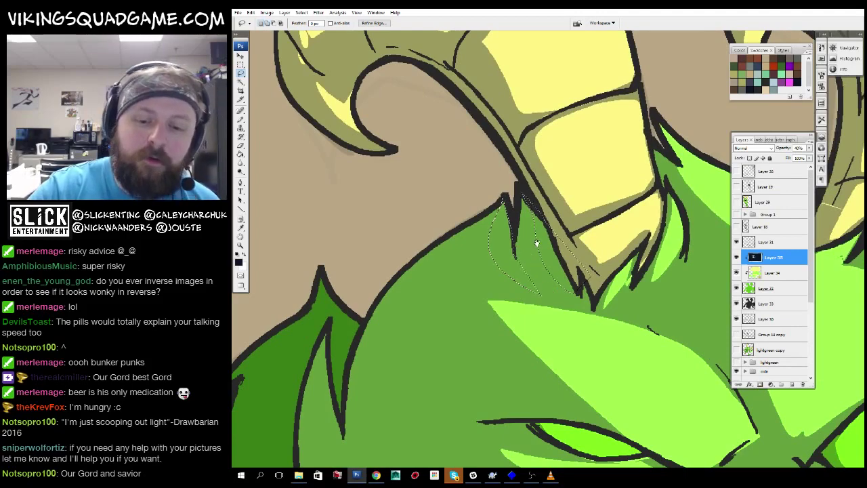
pyautogui.moveTo(537, 243)
pyautogui.mouseDown()
pyautogui.moveTo(562, 174)
pyautogui.moveTo(599, 225)
pyautogui.mouseUp()
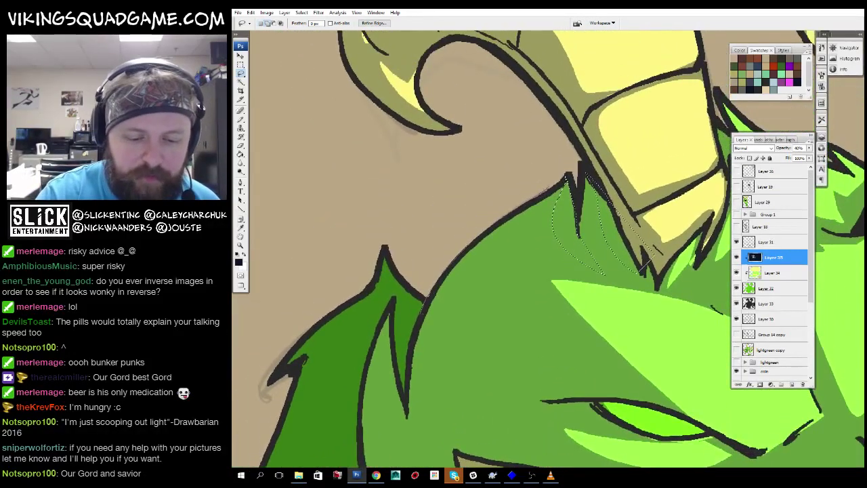
pyautogui.moveTo(411, 406); pyautogui.dragTo(413, 400)
pyautogui.moveTo(414, 400); pyautogui.dragTo(483, 326)
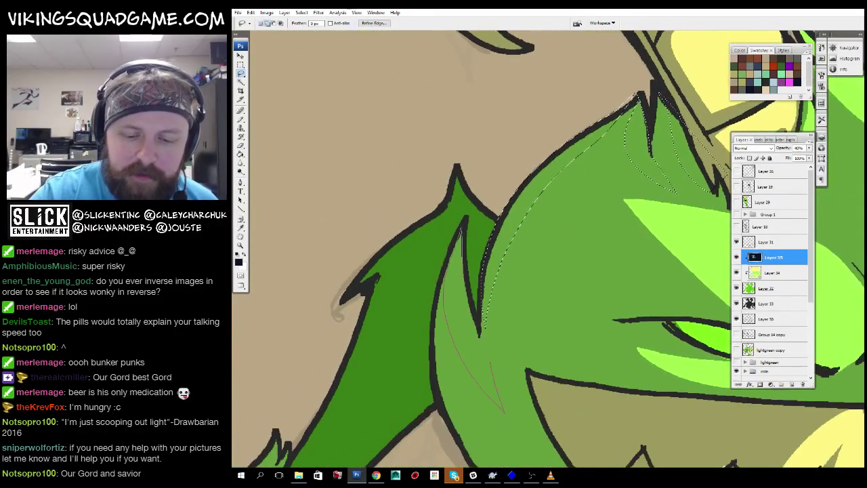
pyautogui.moveTo(468, 297)
pyautogui.mouseDown()
pyautogui.moveTo(483, 206)
pyautogui.moveTo(508, 214)
pyautogui.mouseUp()
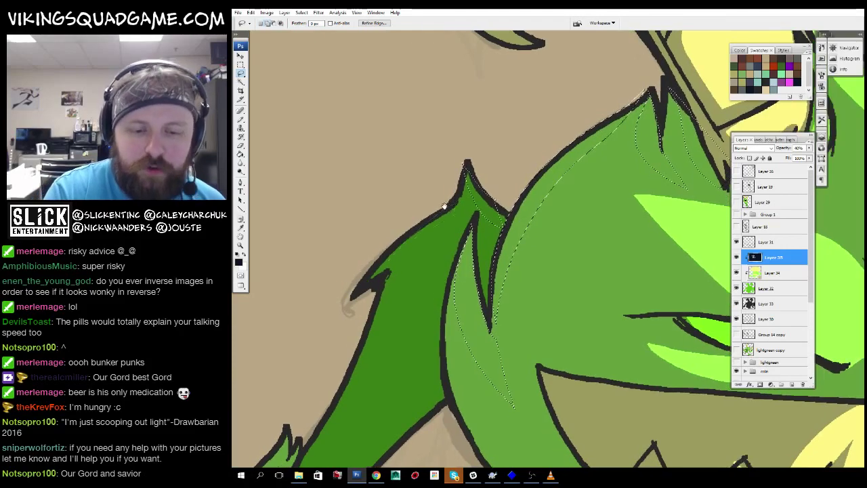
# Add the lit outer edge and fur tufts of the left-hand upper arm to the selection.
pyautogui.moveTo(444, 204); pyautogui.dragTo(515, 94)
pyautogui.moveTo(483, 179); pyautogui.dragTo(478, 200)
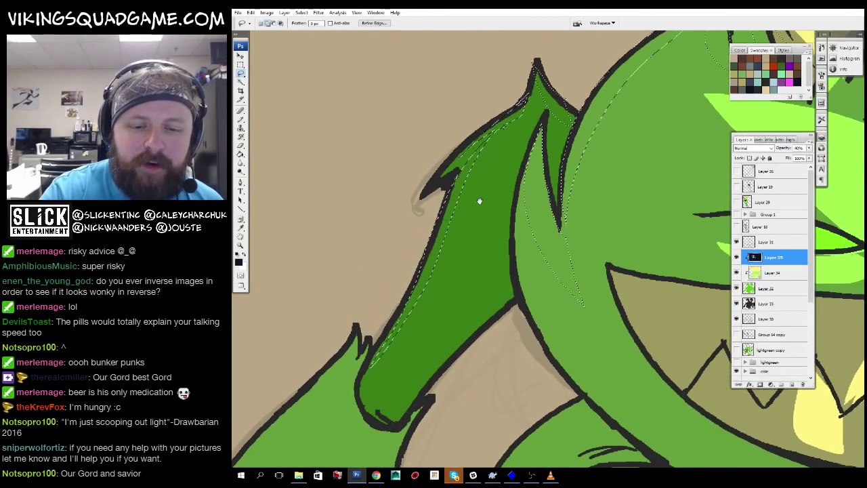
pyautogui.moveTo(502, 240); pyautogui.dragTo(550, 188)
pyautogui.moveTo(474, 287)
pyautogui.mouseDown()
pyautogui.moveTo(460, 354)
pyautogui.moveTo(502, 203)
pyautogui.moveTo(466, 351)
pyautogui.mouseUp()
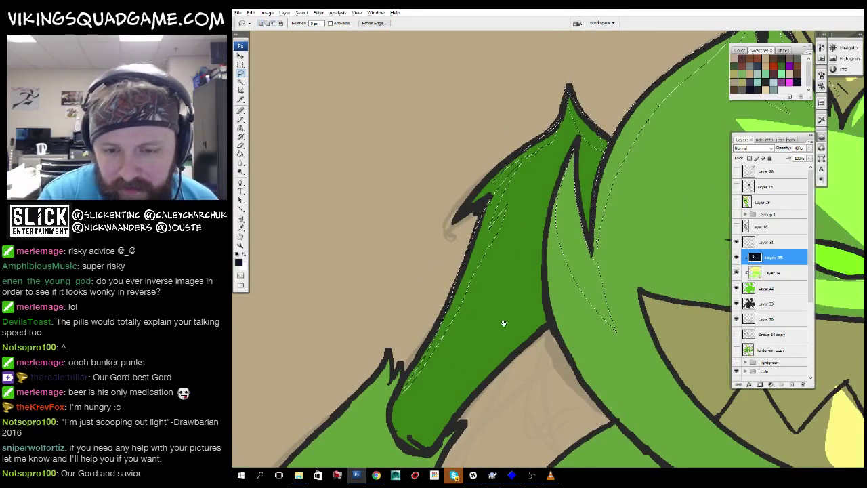
pyautogui.moveTo(499, 323); pyautogui.dragTo(614, 79)
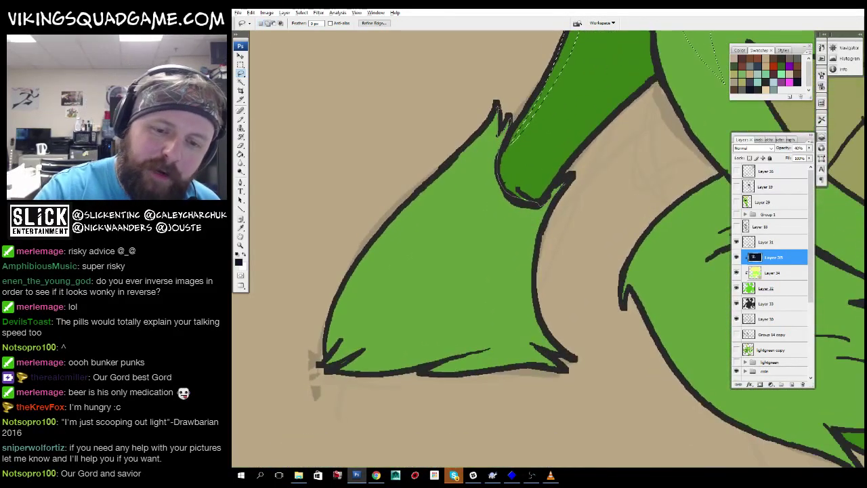
# Lasso a broad lit area on the left-hand forearm and clear the navy shadow from the whole selection.
pyautogui.press('z')
pyautogui.click(571, 349)
pyautogui.keyDown('alt'); pyautogui.click(586, 286); pyautogui.keyUp('alt')
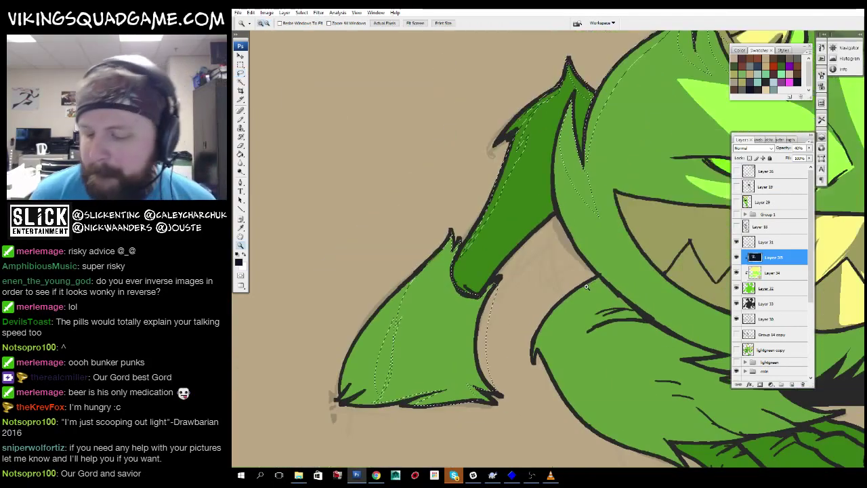
pyautogui.hotkey('alt', 'BackSpace')
pyautogui.keyDown('alt'); pyautogui.click(632, 225); pyautogui.keyUp('alt')
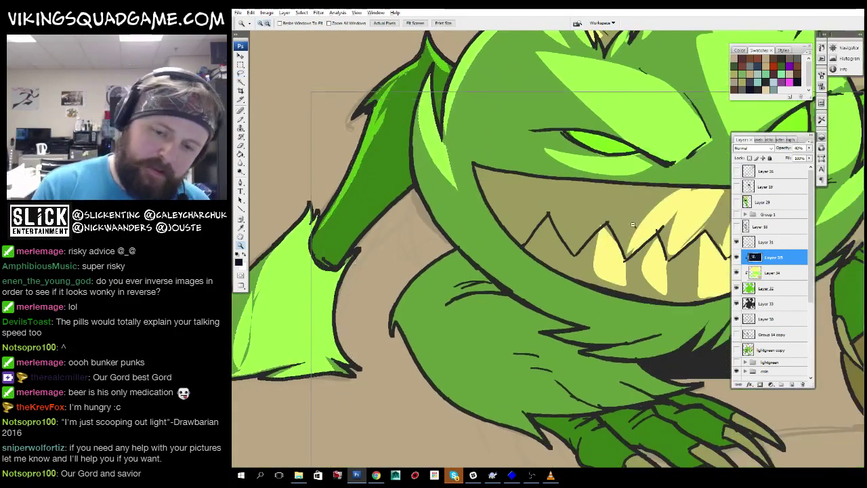
pyautogui.keyDown('alt'); pyautogui.click(632, 225); pyautogui.keyUp('alt')
pyautogui.keyDown('alt'); pyautogui.click(632, 224); pyautogui.keyUp('alt')
pyautogui.click(458, 415)
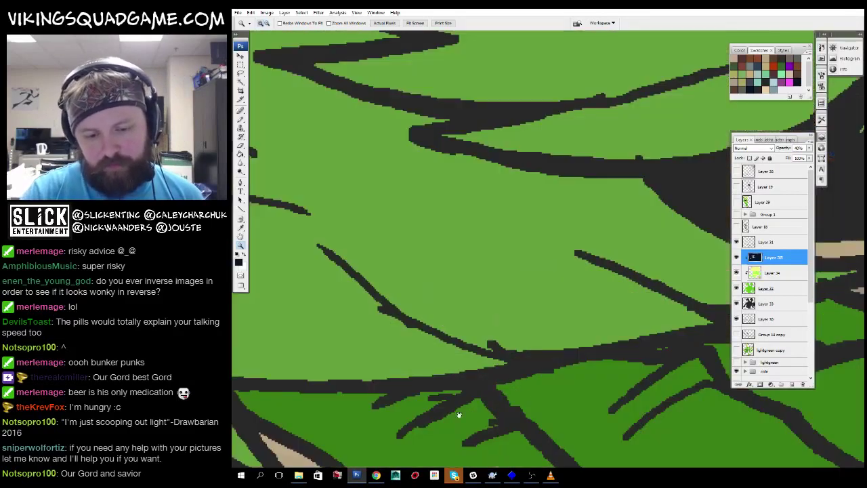
pyautogui.keyDown('alt'); pyautogui.click(459, 415); pyautogui.keyUp('alt')
pyautogui.keyDown('alt'); pyautogui.click(649, 275); pyautogui.keyUp('alt')
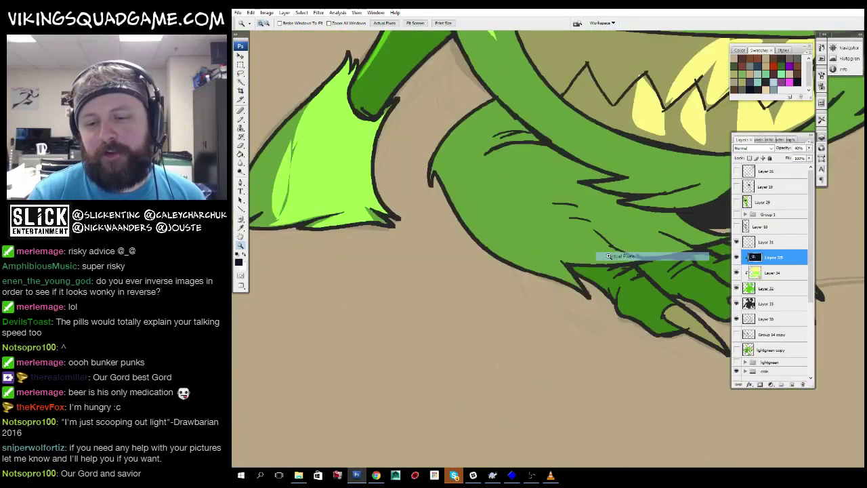
pyautogui.keyDown('alt'); pyautogui.click(609, 256); pyautogui.keyUp('alt')
pyautogui.keyDown('alt'); pyautogui.click(542, 371); pyautogui.keyUp('alt')
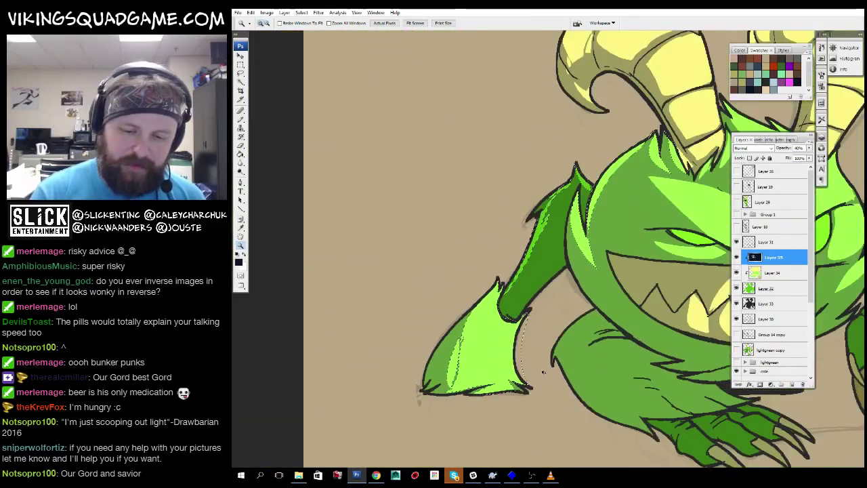
# Undo the broad forearm clearing and clear the shadow with only a narrow lit strip selected along the forearm's outer edge.
pyautogui.hotkey('ctrl', 'z')
pyautogui.press('l')
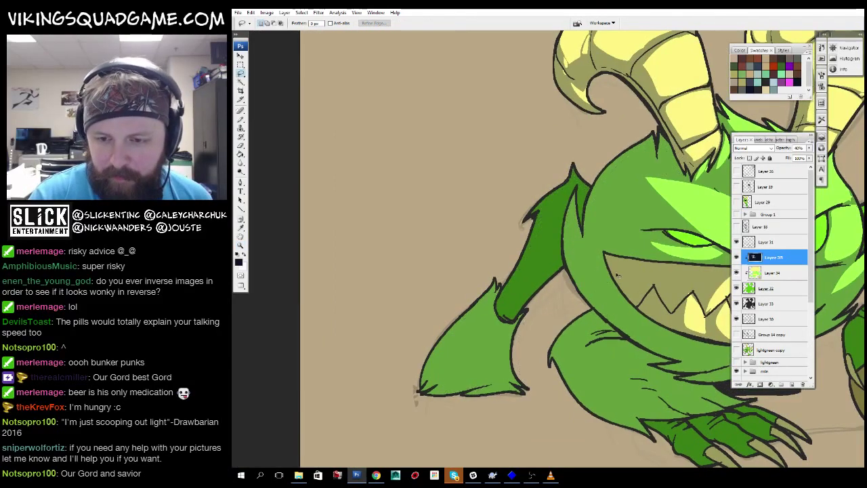
pyautogui.moveTo(573, 170); pyautogui.dragTo(533, 324)
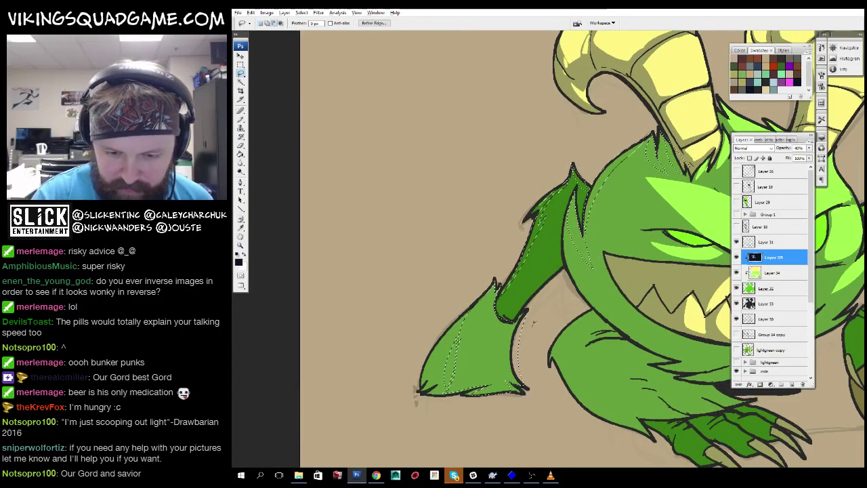
pyautogui.moveTo(526, 407); pyautogui.dragTo(501, 277)
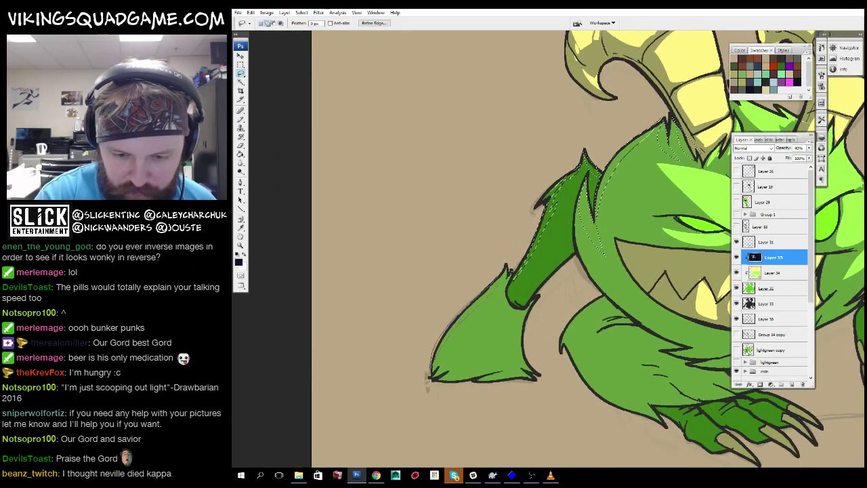
pyautogui.press('z')
pyautogui.keyDown('alt'); pyautogui.click(628, 235); pyautogui.keyUp('alt')
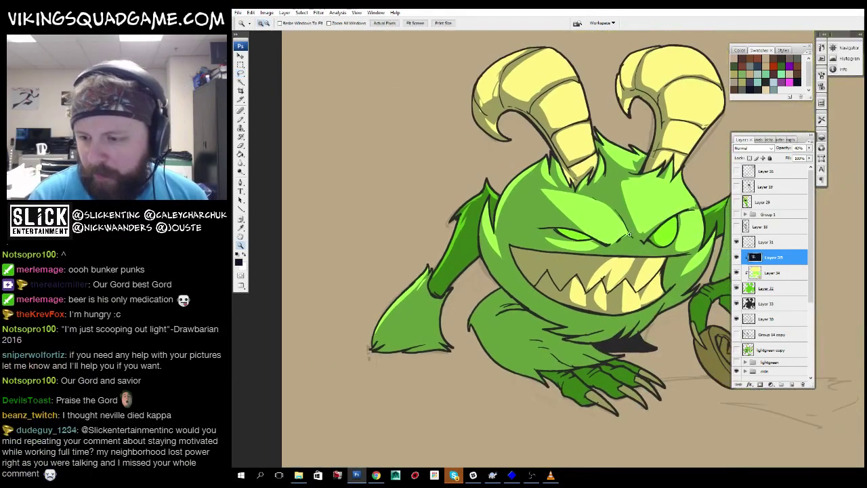
# Create a new clipped layer between Layer 34 and the navy shadow layer.
pyautogui.click(781, 380)
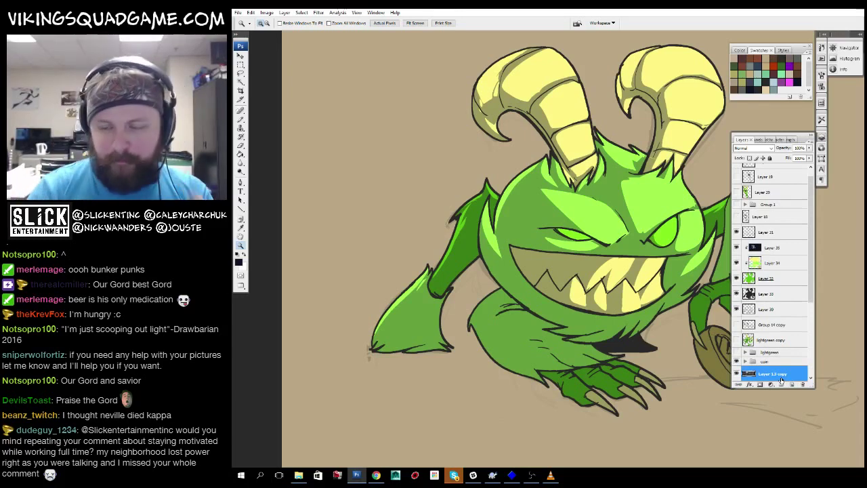
pyautogui.click(766, 266)
pyautogui.hotkey('ctrl', 'shift', 'alt', 'n')
pyautogui.moveTo(542, 271); pyautogui.dragTo(557, 288)
pyautogui.press('l')
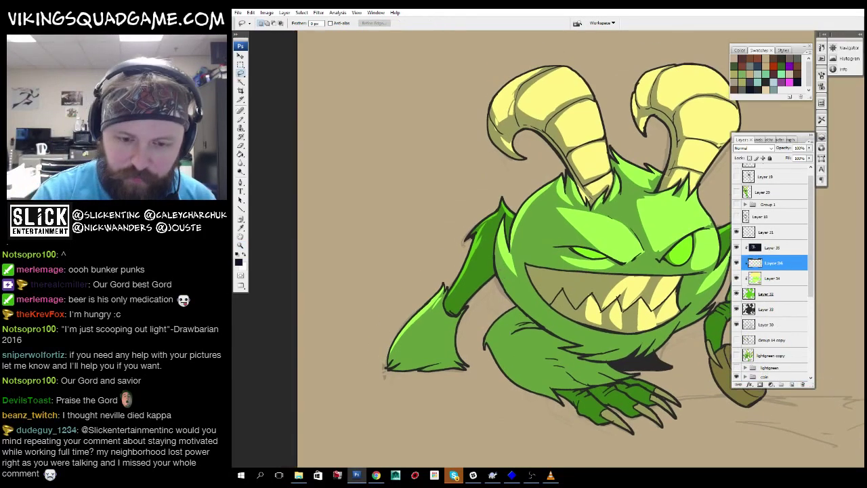
# Magic-wand the left-hand arm on the line-art layer, fill it with navy on the new clipped layer at 40% opacity, and deselect.
pyautogui.click(770, 232)
pyautogui.press('w')
pyautogui.click(474, 291)
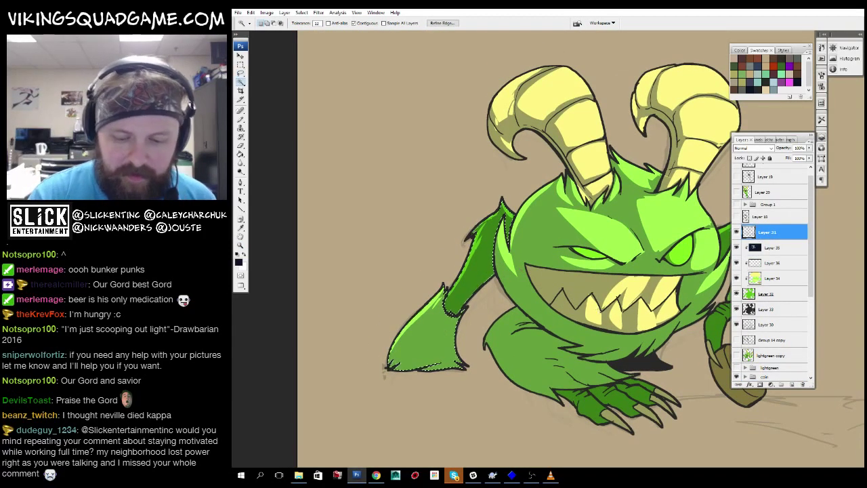
pyautogui.click(775, 245)
pyautogui.click(770, 263)
pyautogui.press('g')
pyautogui.click(479, 234)
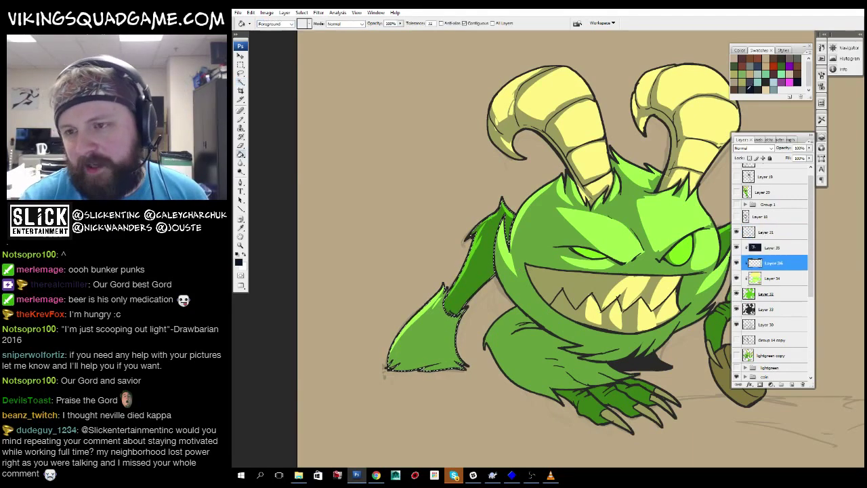
pyautogui.click(467, 270)
pyautogui.hotkey('ctrl', 'd')
pyautogui.moveTo(533, 324); pyautogui.dragTo(509, 286)
pyautogui.press('z')
pyautogui.keyDown('alt'); pyautogui.click(516, 270); pyautogui.keyUp('alt')
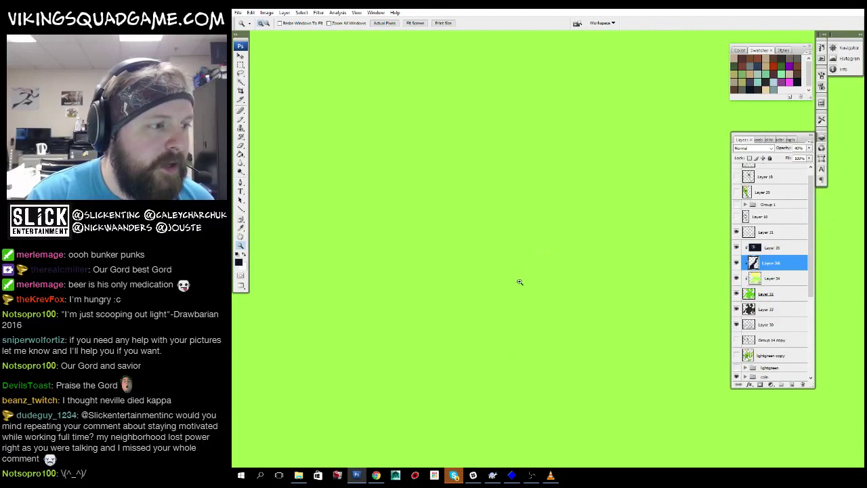
pyautogui.rightClick(523, 258)
pyautogui.click(532, 256)
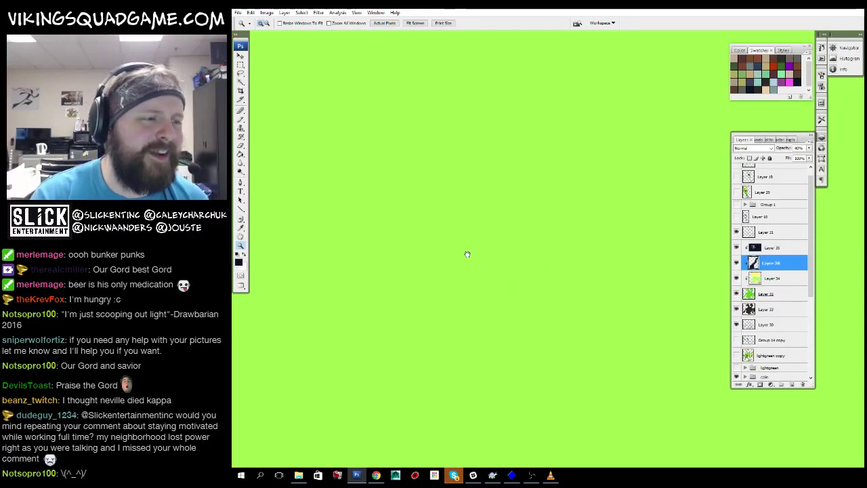
pyautogui.keyDown('alt'); pyautogui.click(525, 277); pyautogui.keyUp('alt')
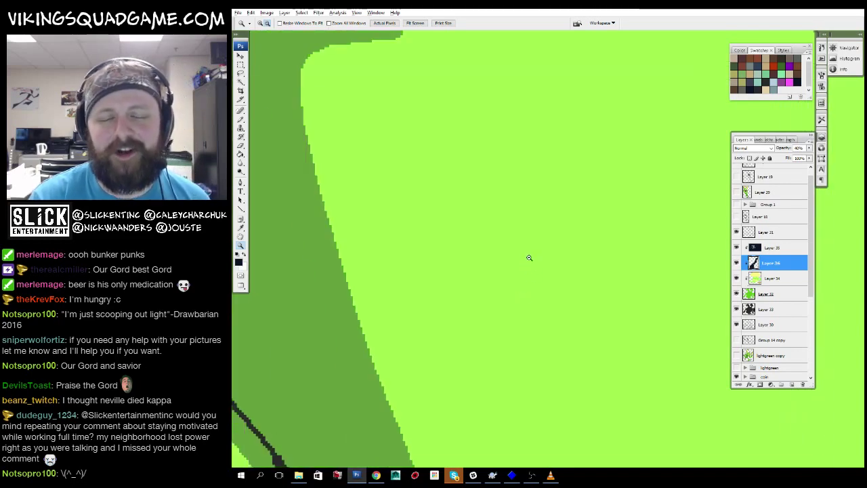
pyautogui.keyDown('alt'); pyautogui.click(539, 264); pyautogui.keyUp('alt')
pyautogui.keyDown('alt'); pyautogui.click(555, 267); pyautogui.keyUp('alt')
pyautogui.hotkey('ctrl', '0')
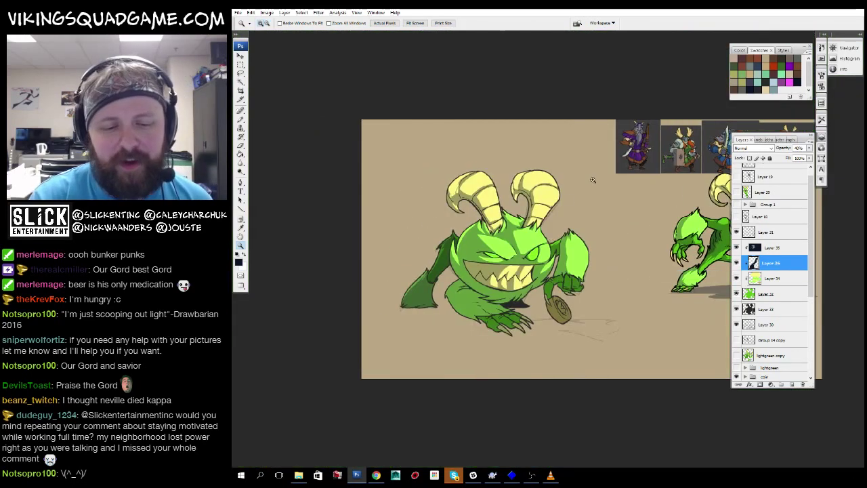
# Return to the main navy shadow layer and lasso the lit tops of the front foot's nearest toe, knuckles and claw.
pyautogui.click(479, 261)
pyautogui.click(478, 261)
pyautogui.click(475, 271)
pyautogui.hotkey('alt', ']')
pyautogui.click(467, 291)
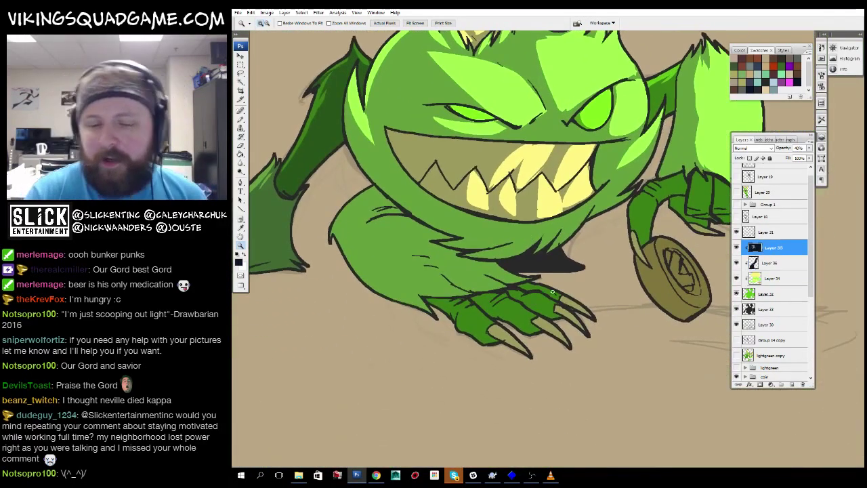
pyautogui.click(462, 308)
pyautogui.scroll(-3, 547, 337)
pyautogui.press('l')
pyautogui.hscroll(2, 476, 276)
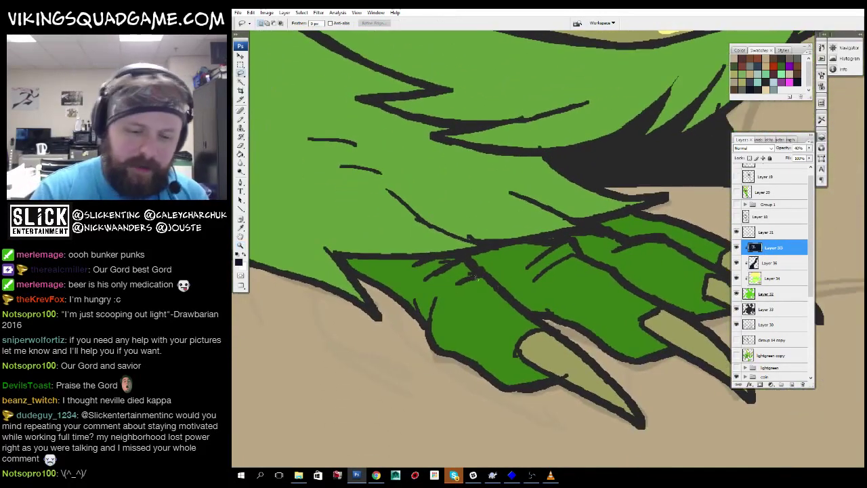
pyautogui.moveTo(582, 378)
pyautogui.mouseDown()
pyautogui.moveTo(610, 407)
pyautogui.moveTo(691, 451)
pyautogui.mouseUp()
pyautogui.hscroll(3, 483, 292)
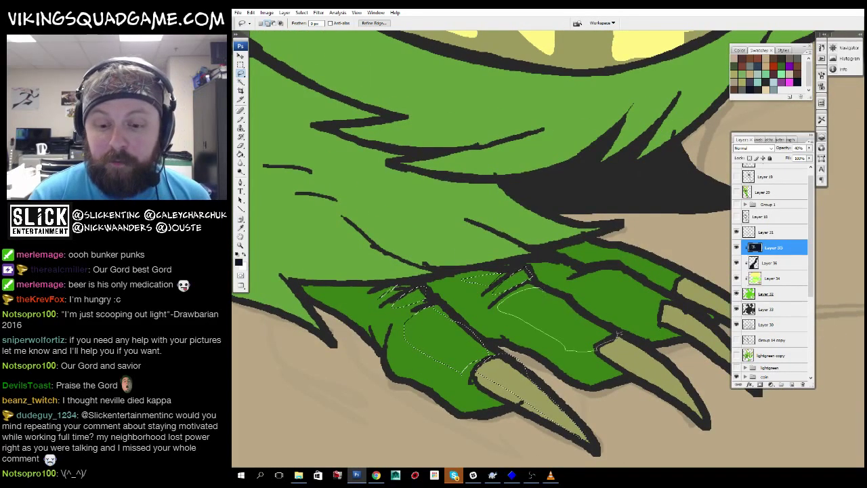
# Add the lit tops of the front foot's remaining toes and claws to the selection.
pyautogui.moveTo(625, 290); pyautogui.dragTo(554, 319)
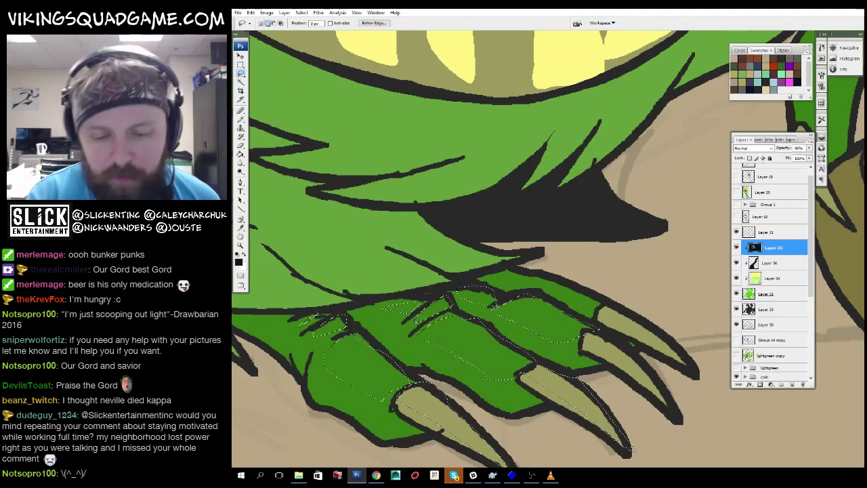
pyautogui.moveTo(527, 254); pyautogui.dragTo(516, 249)
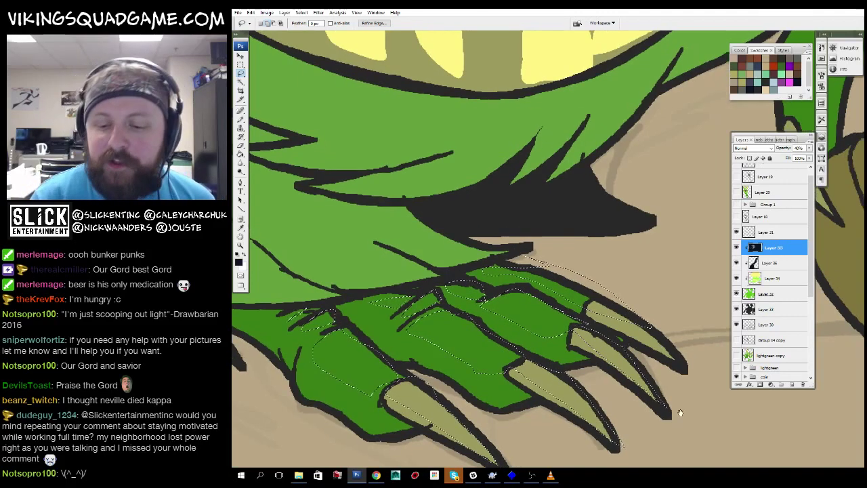
pyautogui.scroll(-2, 681, 412)
pyautogui.scroll(3, 577, 299)
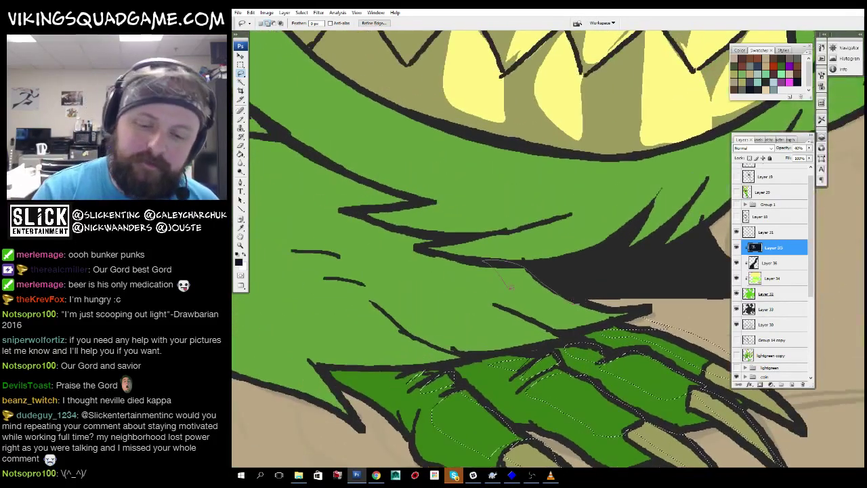
# Add the lit fur patches on the front arm to the lasso selection and clear the selected arm and foot areas from the navy shadow.
pyautogui.moveTo(512, 287)
pyautogui.mouseDown()
pyautogui.moveTo(637, 311)
pyautogui.moveTo(502, 307)
pyautogui.moveTo(724, 337)
pyautogui.mouseUp()
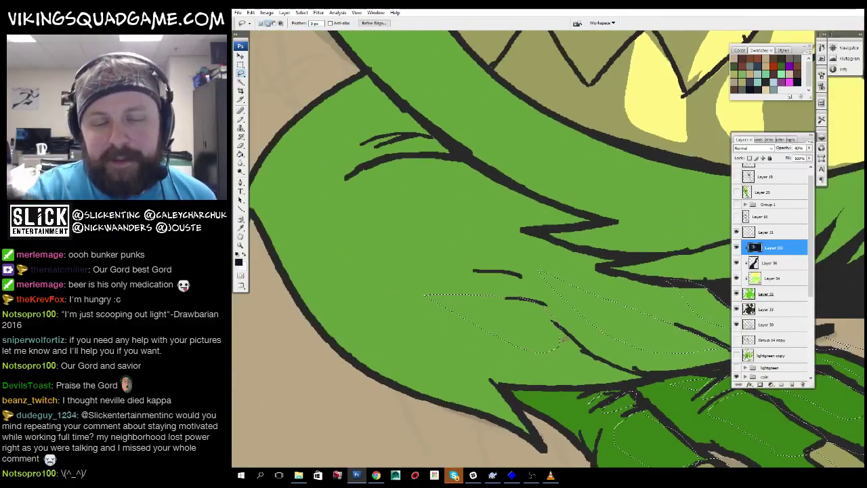
pyautogui.moveTo(501, 296)
pyautogui.mouseDown()
pyautogui.moveTo(528, 320)
pyautogui.moveTo(540, 305)
pyautogui.mouseUp()
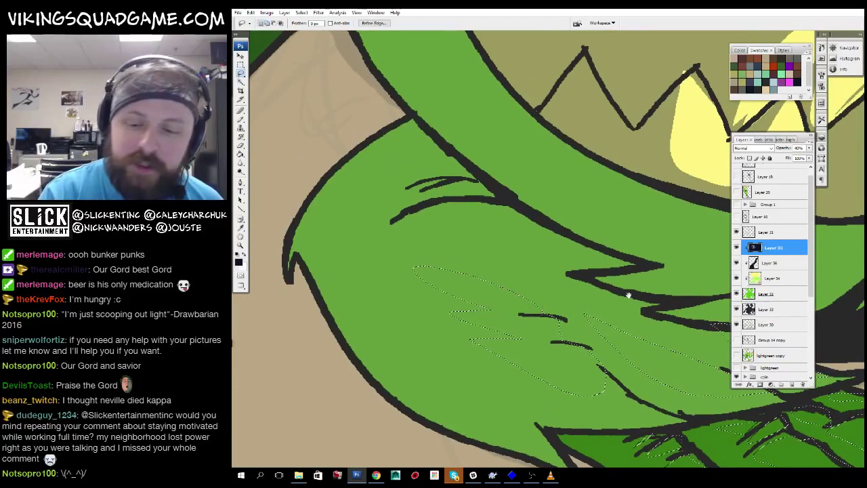
pyautogui.moveTo(628, 296); pyautogui.dragTo(630, 297)
pyautogui.moveTo(553, 262); pyautogui.dragTo(612, 322)
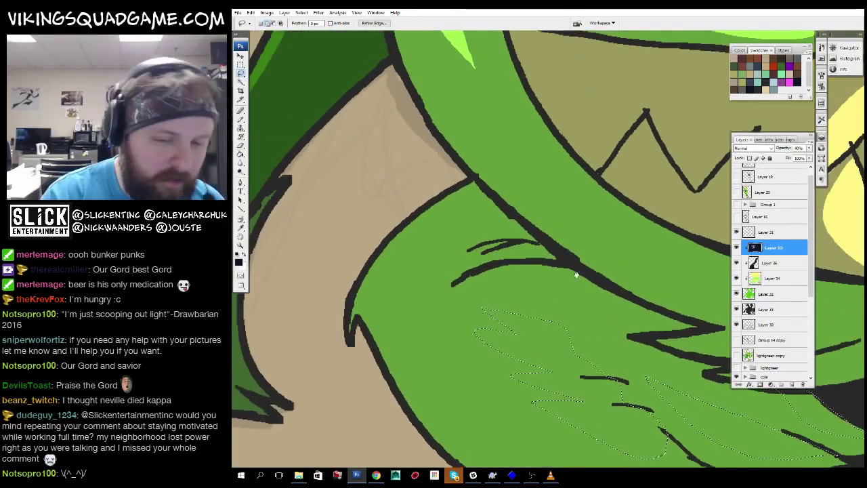
pyautogui.moveTo(590, 185); pyautogui.dragTo(414, 398)
# Lasso the lit part of the unlit upper tooth beside the existing lit teeth and clear the navy shadow there.
pyautogui.moveTo(605, 336); pyautogui.dragTo(508, 302)
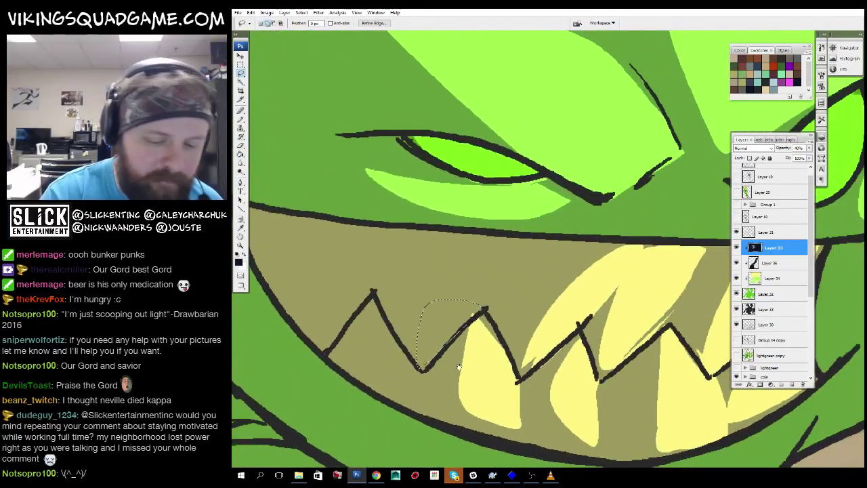
pyautogui.press('z')
pyautogui.keyDown('alt'); pyautogui.click(459, 367); pyautogui.keyUp('alt')
pyautogui.keyDown('alt'); pyautogui.click(542, 338); pyautogui.keyUp('alt')
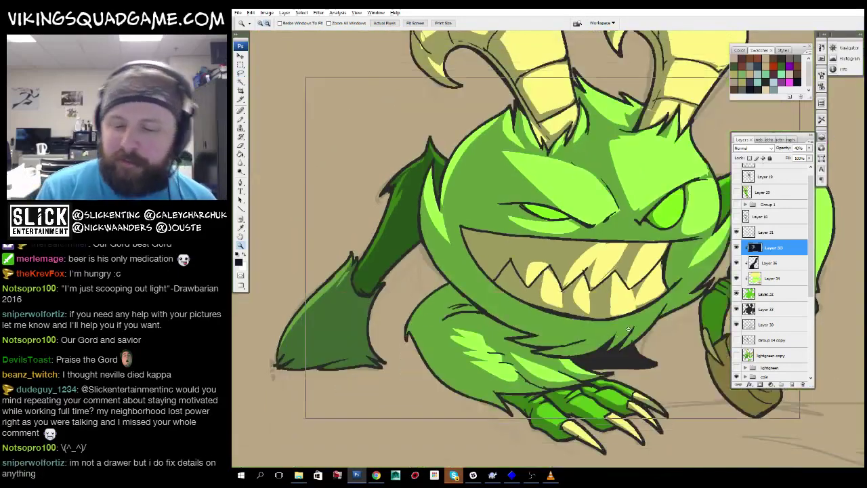
pyautogui.keyDown('alt'); pyautogui.click(629, 329); pyautogui.keyUp('alt')
pyautogui.moveTo(677, 332); pyautogui.dragTo(422, 265)
pyautogui.click(422, 265)
pyautogui.moveTo(314, 326); pyautogui.dragTo(616, 312)
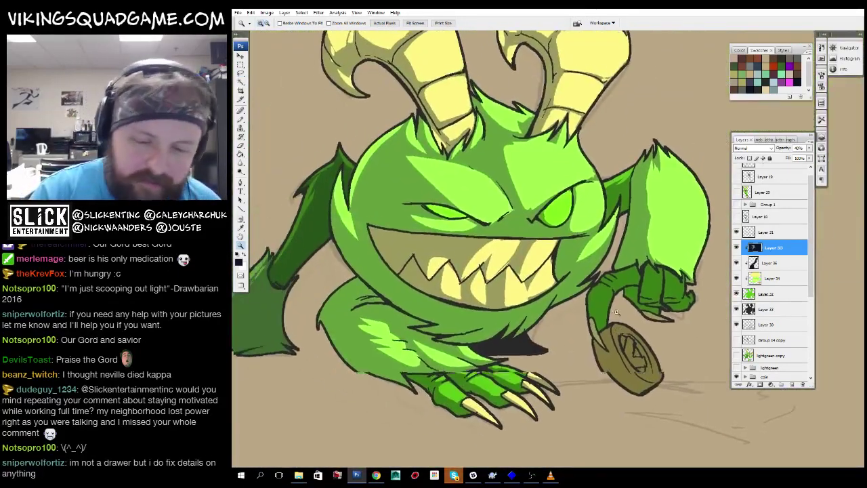
# Lasso the lit fur tufts along the chin below the mouth and clear them from the navy shadow layer.
pyautogui.click(519, 313)
pyautogui.press('l')
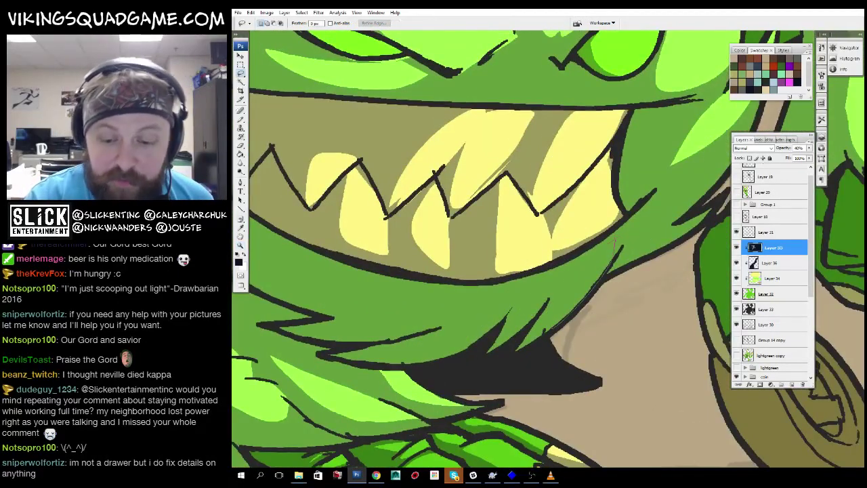
pyautogui.moveTo(500, 338); pyautogui.dragTo(555, 328)
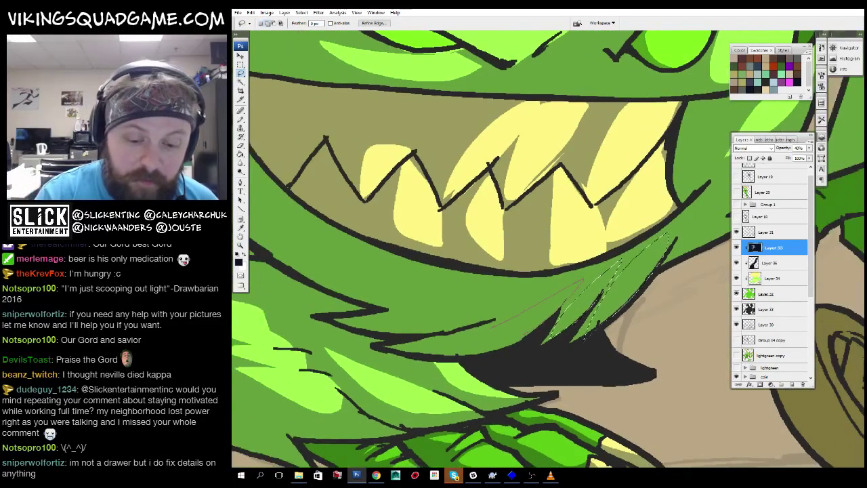
pyautogui.moveTo(585, 284); pyautogui.dragTo(649, 283)
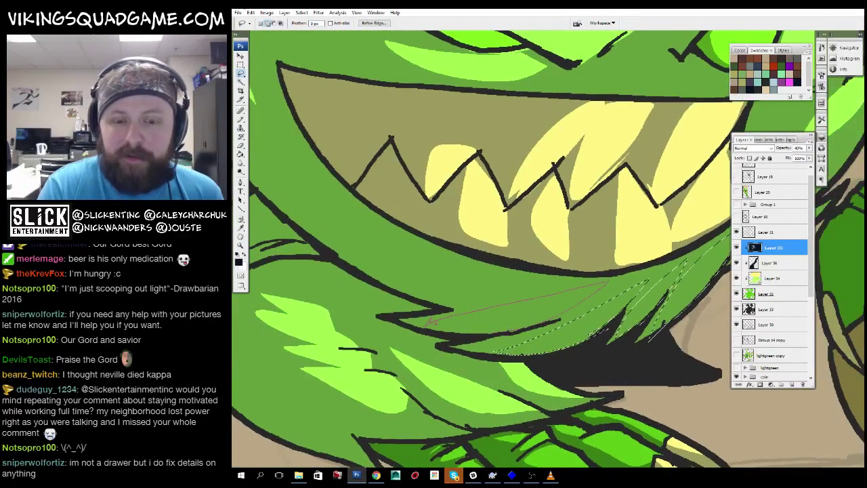
pyautogui.moveTo(431, 320); pyautogui.dragTo(622, 294)
pyautogui.press('z')
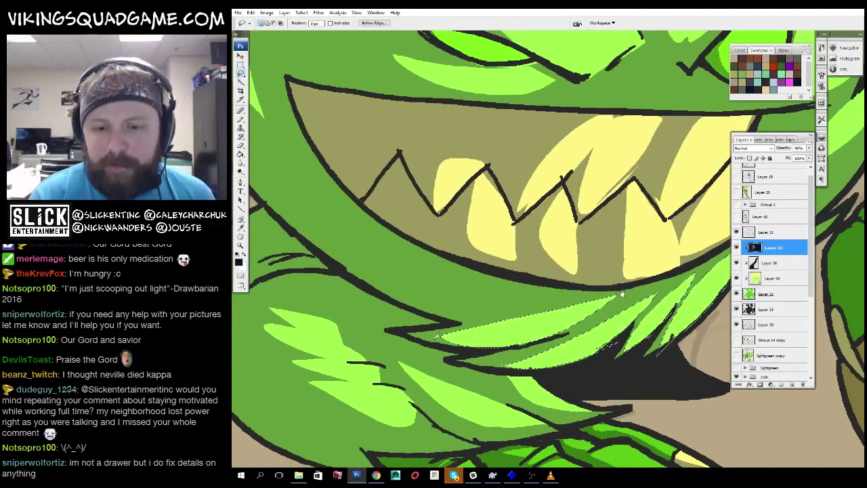
pyautogui.keyDown('alt'); pyautogui.click(652, 293); pyautogui.keyUp('alt')
pyautogui.keyDown('alt'); pyautogui.click(651, 285); pyautogui.keyUp('alt')
pyautogui.keyDown('alt'); pyautogui.click(648, 278); pyautogui.keyUp('alt')
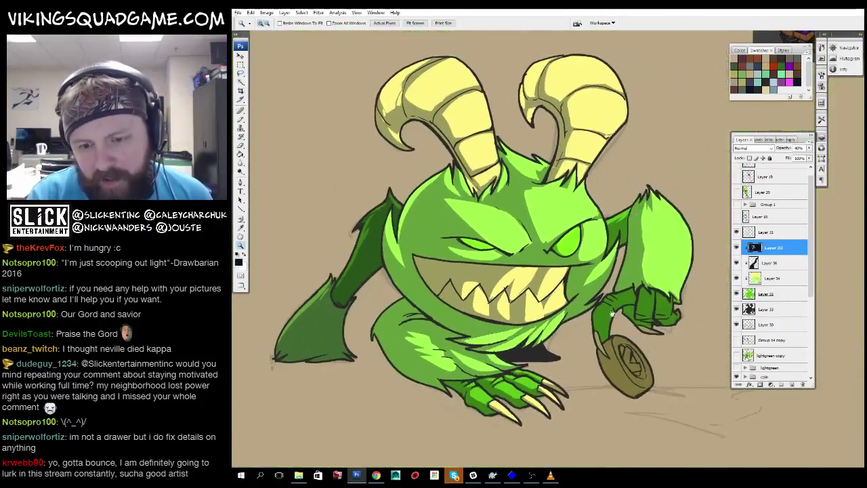
# Lasso the lit fur along the lower cheek beside the mouth corner and clear the navy shadow from it.
pyautogui.click(535, 203)
pyautogui.click(535, 204)
pyautogui.press('l')
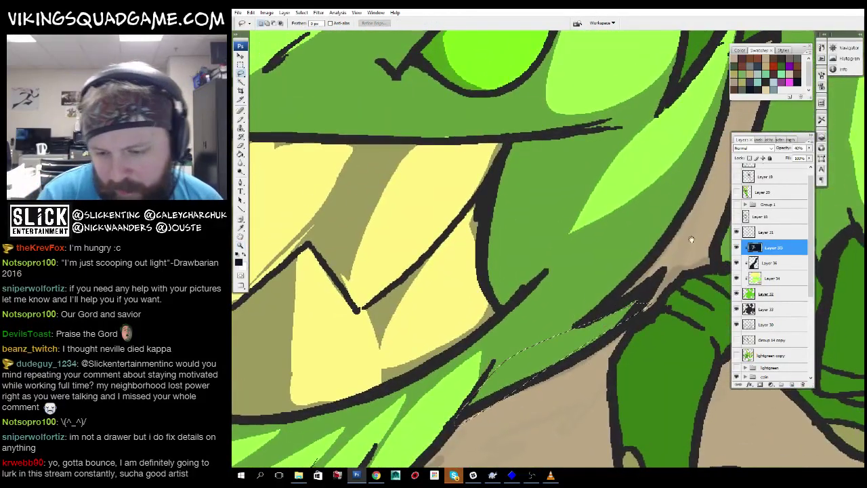
pyautogui.moveTo(607, 168); pyautogui.dragTo(573, 222)
pyautogui.press('z')
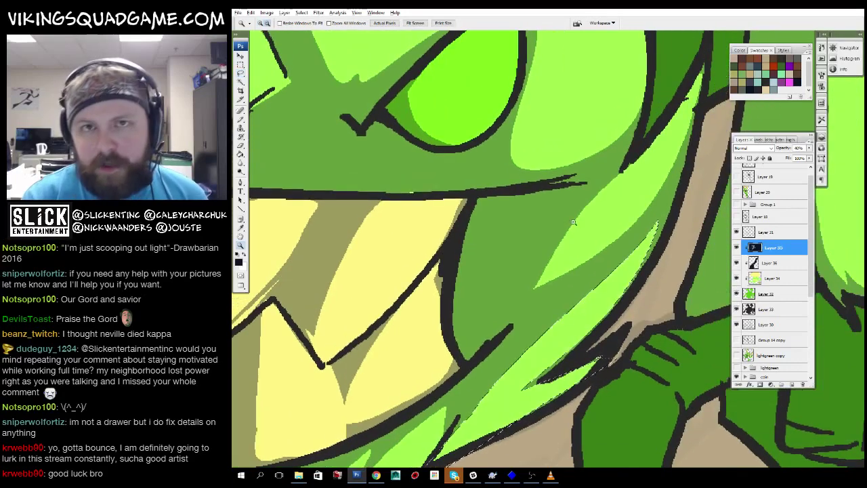
pyautogui.keyDown('alt'); pyautogui.click(573, 222); pyautogui.keyUp('alt')
pyautogui.keyDown('alt'); pyautogui.click(573, 225); pyautogui.keyUp('alt')
pyautogui.keyDown('alt'); pyautogui.click(572, 227); pyautogui.keyUp('alt')
pyautogui.keyDown('alt'); pyautogui.click(573, 230); pyautogui.keyUp('alt')
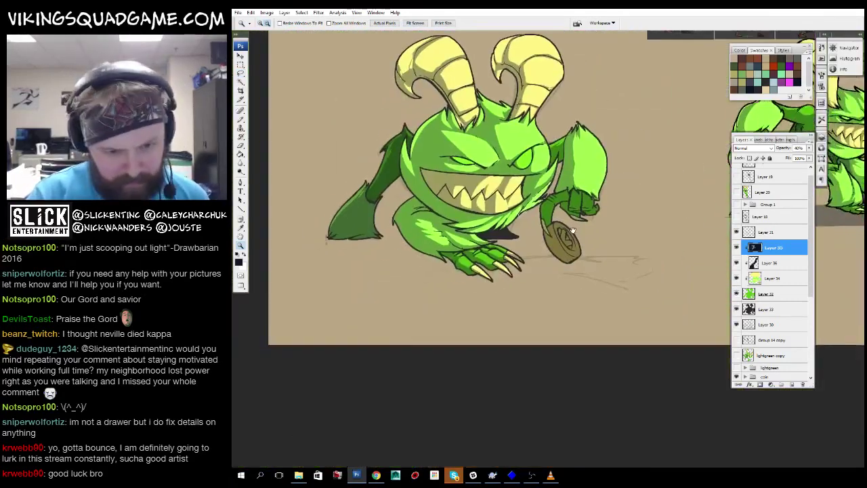
# Lasso the lit areas of the coin hand's knuckles, fingertip and long curved finger, and clear them from the navy shadow layer.
pyautogui.click(573, 230)
pyautogui.click(572, 231)
pyautogui.click(573, 231)
pyautogui.press('l')
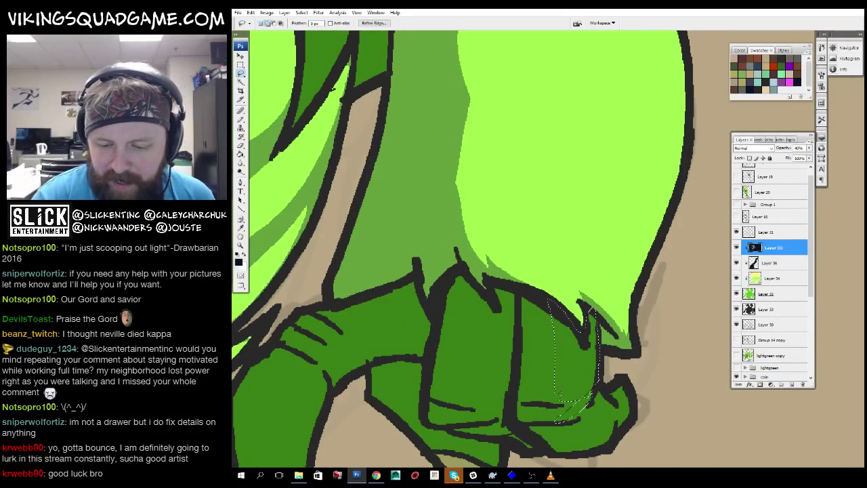
pyautogui.moveTo(619, 393); pyautogui.dragTo(659, 387)
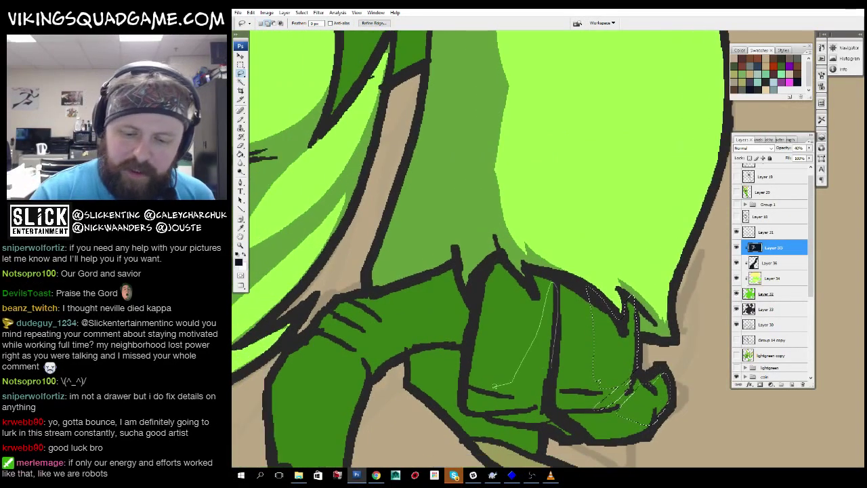
pyautogui.moveTo(451, 324); pyautogui.dragTo(526, 325)
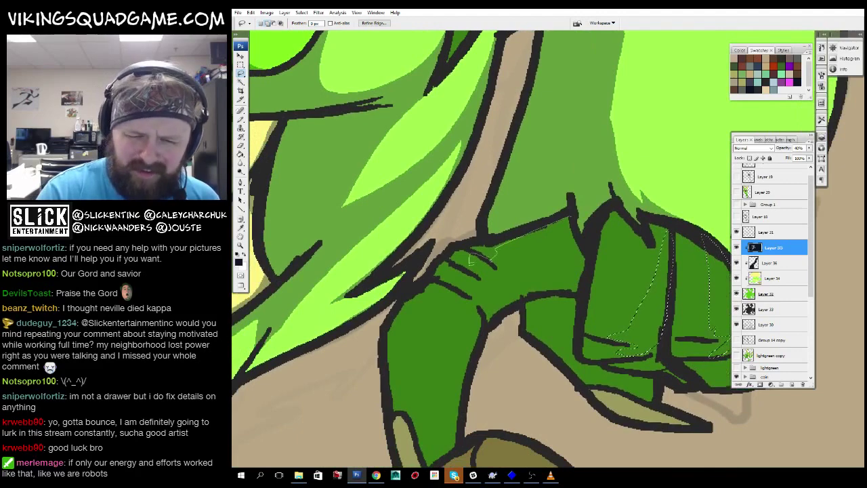
pyautogui.moveTo(472, 260)
pyautogui.mouseDown()
pyautogui.moveTo(468, 274)
pyautogui.moveTo(502, 193)
pyautogui.moveTo(464, 311)
pyautogui.mouseUp()
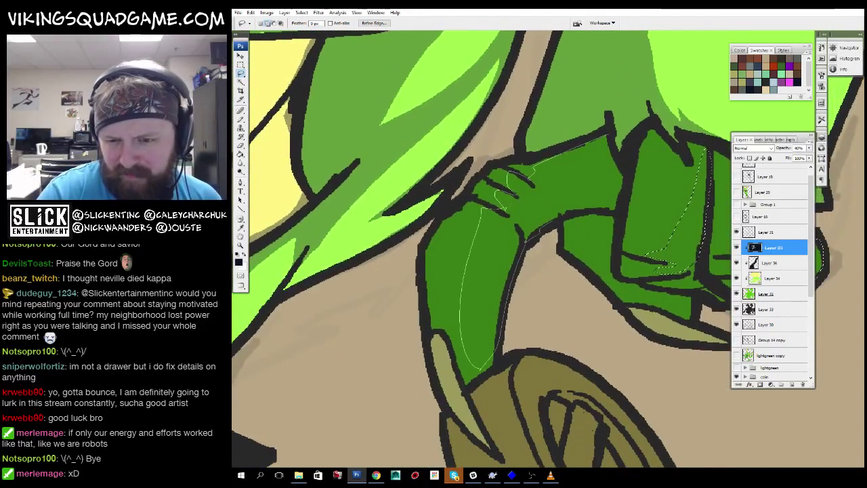
pyautogui.press('z')
pyautogui.click(581, 209)
pyautogui.rightClick(573, 253)
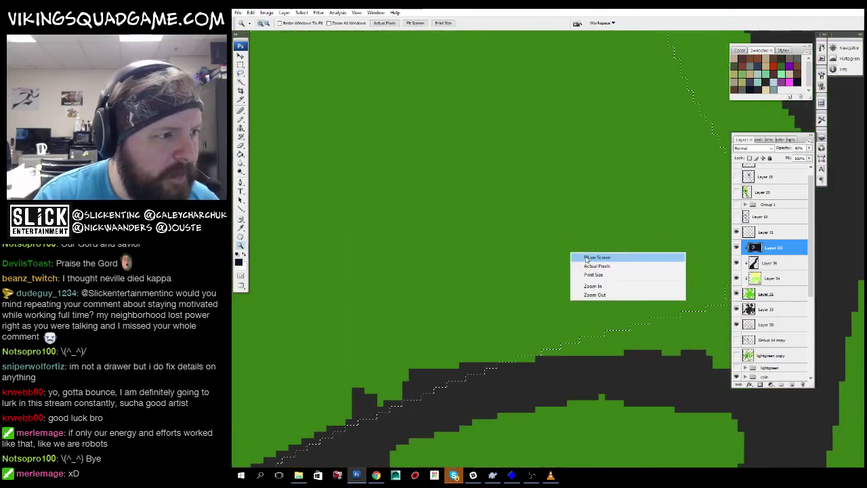
pyautogui.click(577, 257)
pyautogui.moveTo(552, 261); pyautogui.dragTo(531, 363)
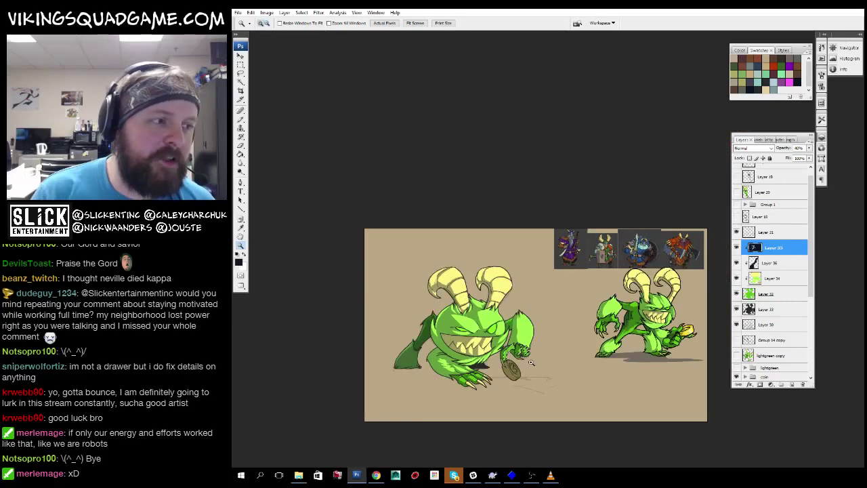
pyautogui.click(531, 362)
# Lasso the coin's front rim and raised emblem, and clear the navy shadow from them.
pyautogui.click(543, 266)
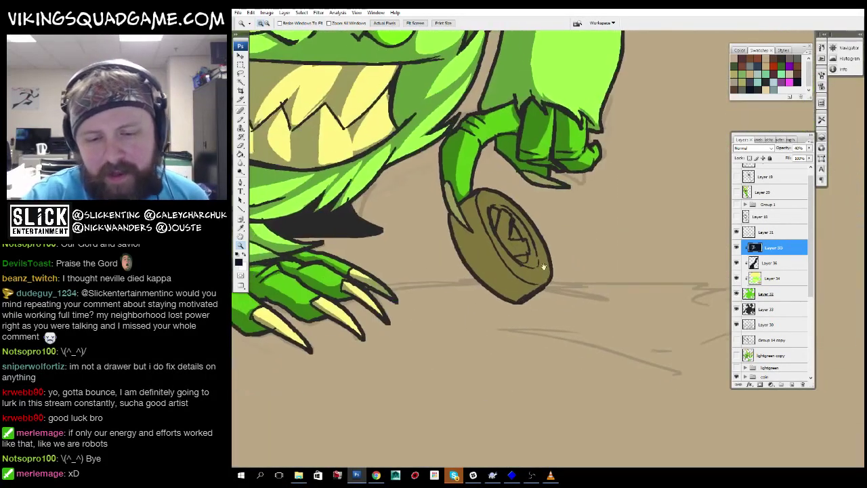
pyautogui.click(543, 266)
pyautogui.press('l')
pyautogui.moveTo(485, 210); pyautogui.dragTo(515, 232)
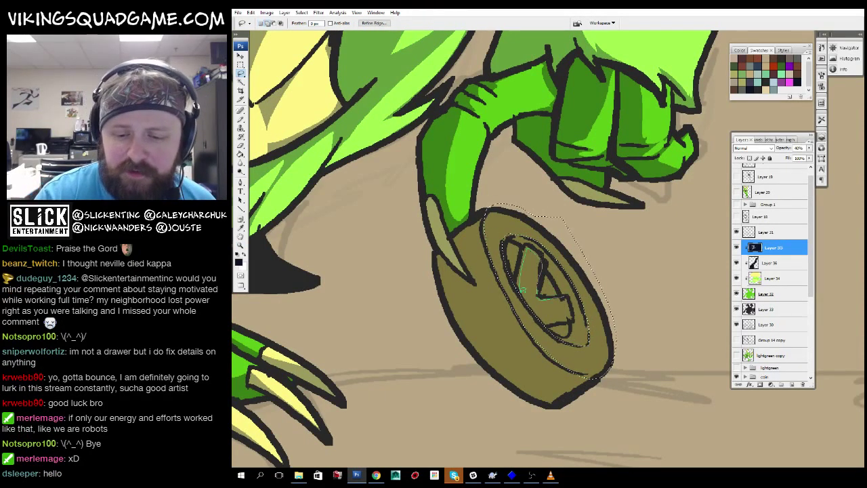
pyautogui.press('z')
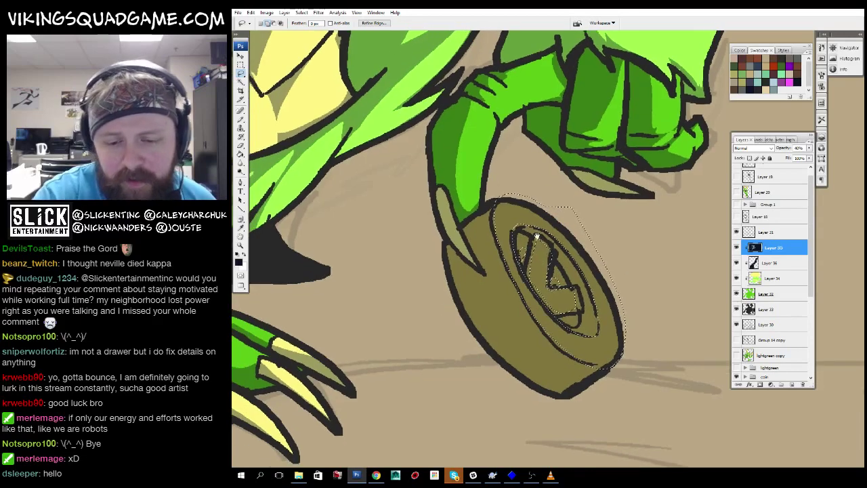
pyautogui.click(573, 217)
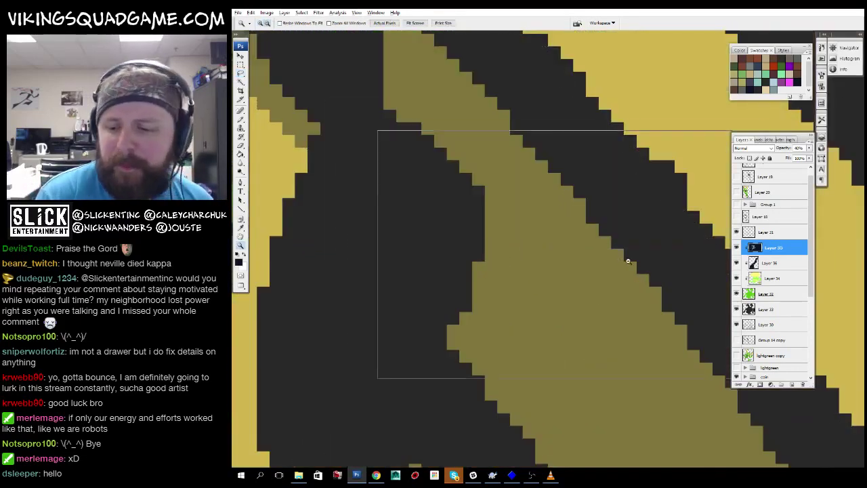
pyautogui.hotkey('ctrl', '0')
pyautogui.click(400, 407)
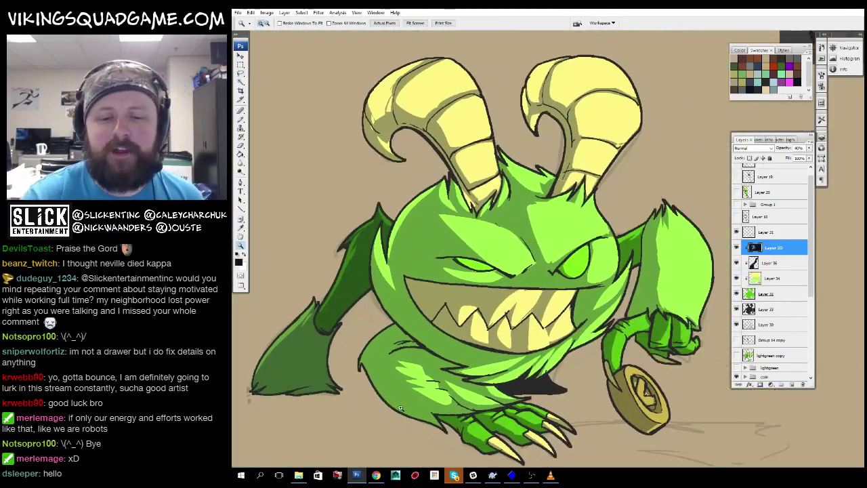
# Lasso a pointed fur highlight beneath the brow above the narrow eye and clear it from the navy shadow layer.
pyautogui.click(642, 263)
pyautogui.press('l')
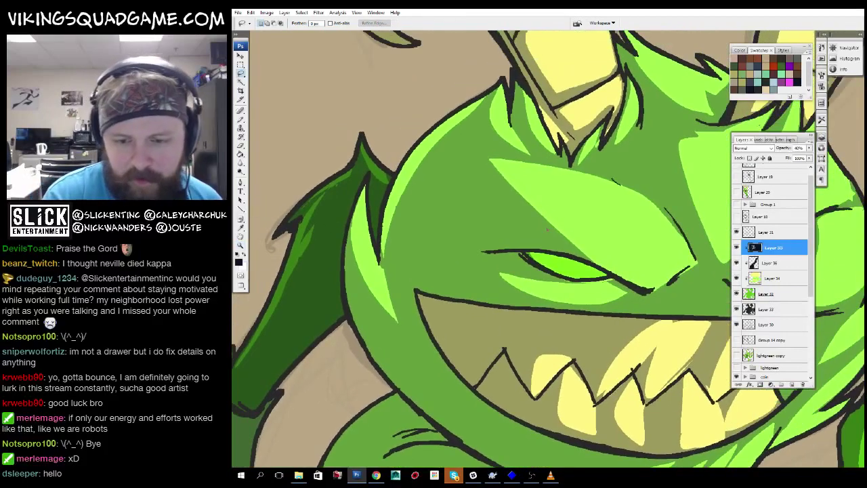
pyautogui.press('z')
pyautogui.keyDown('alt'); pyautogui.click(647, 243); pyautogui.keyUp('alt')
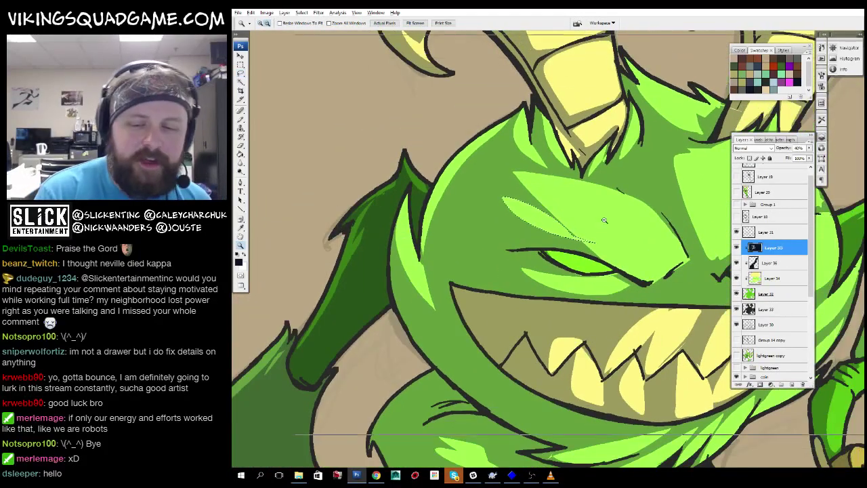
pyautogui.keyDown('alt'); pyautogui.click(604, 220); pyautogui.keyUp('alt')
pyautogui.keyDown('alt'); pyautogui.click(604, 220); pyautogui.keyUp('alt')
pyautogui.click(516, 252)
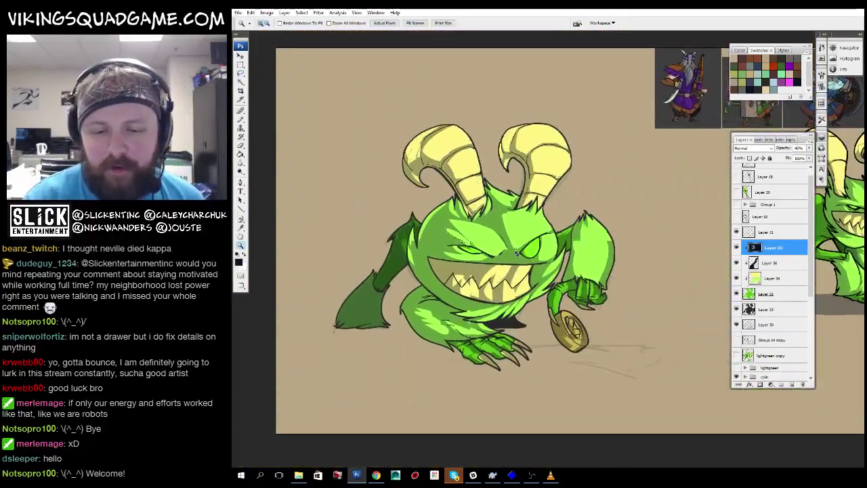
pyautogui.moveTo(516, 252); pyautogui.dragTo(459, 203)
# On Layer 34, lasso around the coin and shift its colour to a brighter yellow.
pyautogui.click(459, 312)
pyautogui.click(459, 312)
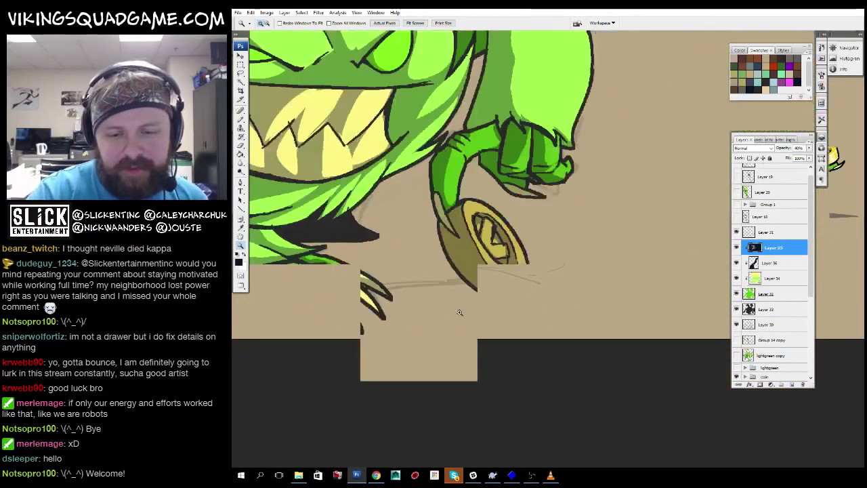
pyautogui.keyDown('alt'); pyautogui.click(460, 312); pyautogui.keyUp('alt')
pyautogui.click(590, 295)
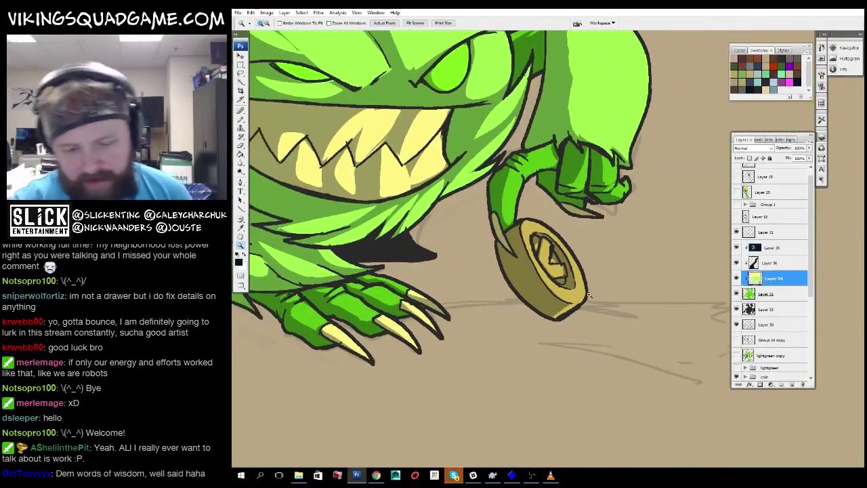
pyautogui.press('z')
pyautogui.keyDown('alt'); pyautogui.click(627, 271); pyautogui.keyUp('alt')
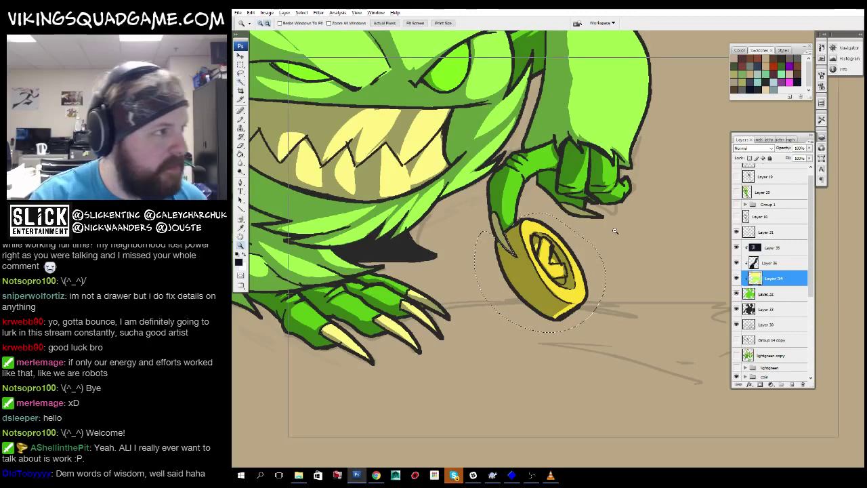
pyautogui.keyDown('alt'); pyautogui.click(610, 278); pyautogui.keyUp('alt')
pyautogui.keyDown('alt'); pyautogui.click(592, 283); pyautogui.keyUp('alt')
pyautogui.keyDown('alt'); pyautogui.click(585, 286); pyautogui.keyUp('alt')
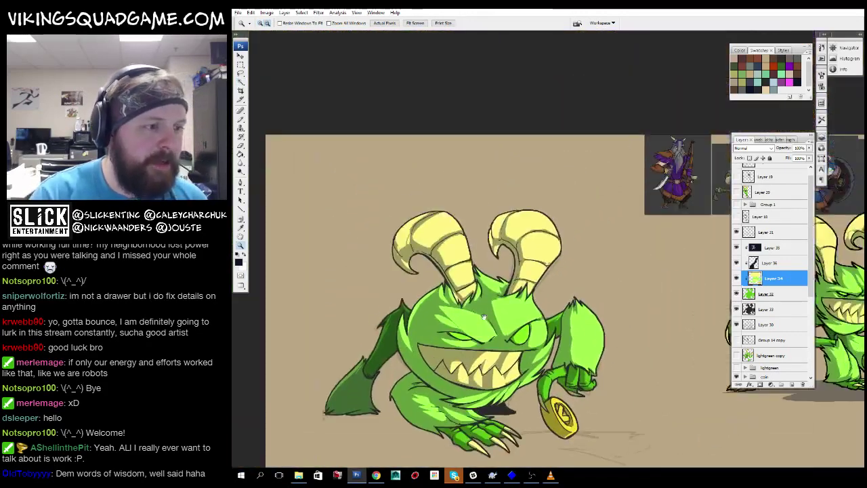
# Examine the shading of the whole creature and close up around its horns, brow and head fur.
pyautogui.scroll(3, 540, 190)
pyautogui.scroll(-3, 540, 204)
pyautogui.press('b')
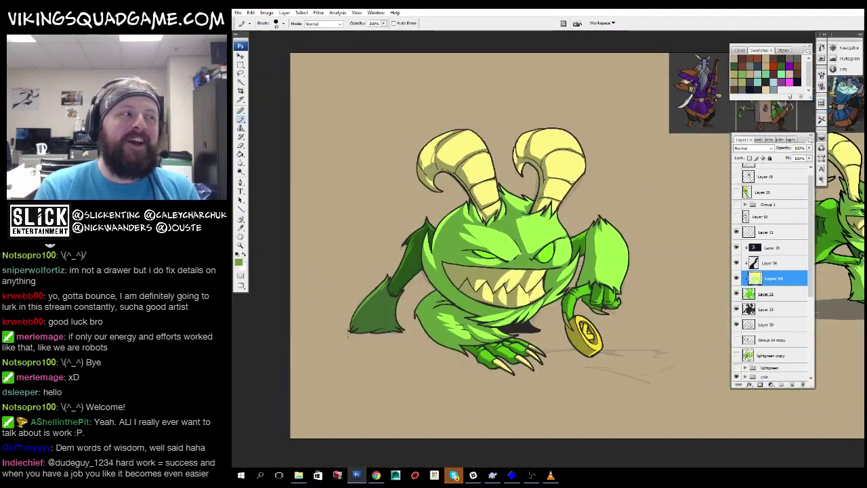
pyautogui.scroll(1, 536, 272)
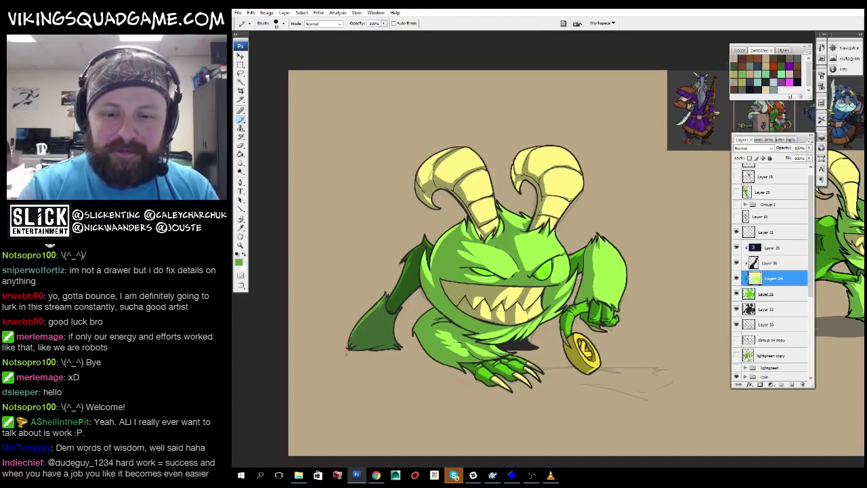
pyautogui.moveTo(530, 294); pyautogui.dragTo(515, 273)
pyautogui.scroll(5, 488, 271)
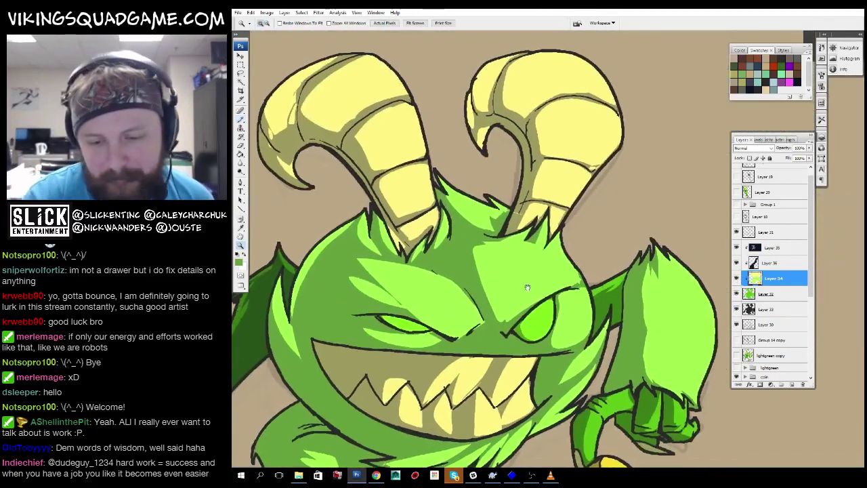
pyautogui.scroll(10, 504, 373)
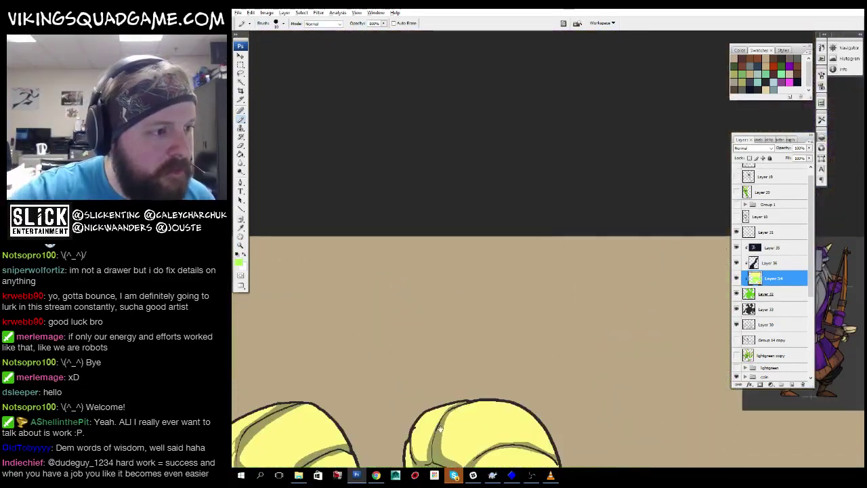
pyautogui.scroll(-4, 496, 287)
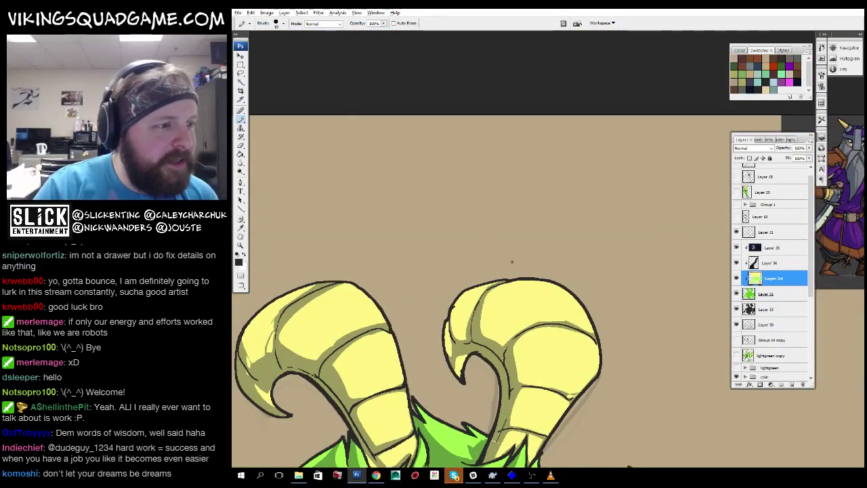
pyautogui.scroll(-3, 496, 392)
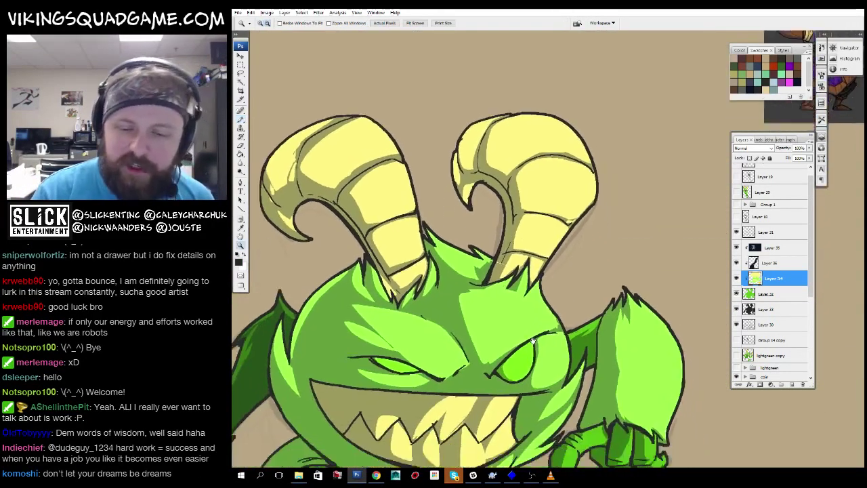
pyautogui.scroll(6, 496, 392)
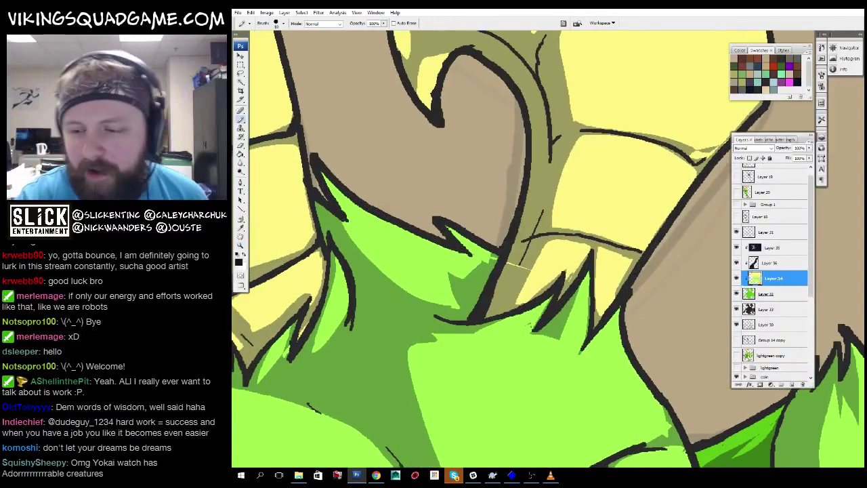
pyautogui.click(773, 248)
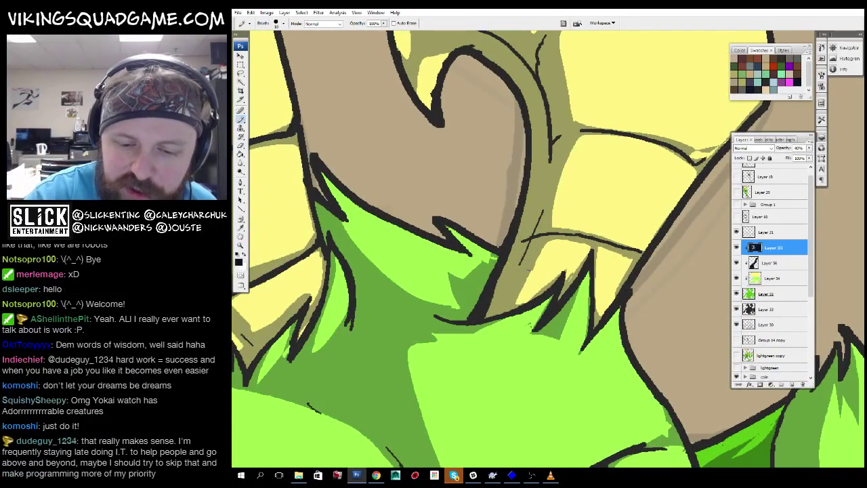
pyautogui.press('d')
pyautogui.press('z')
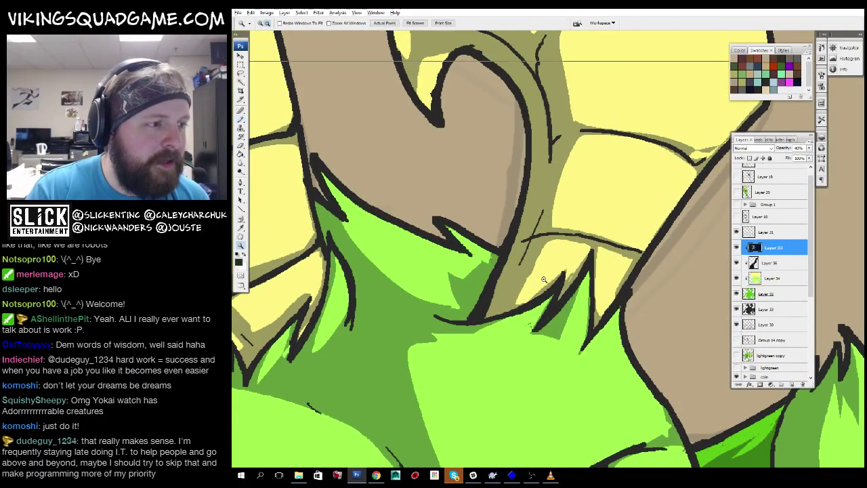
pyautogui.scroll(-5, 544, 344)
pyautogui.moveTo(532, 356); pyautogui.dragTo(517, 387)
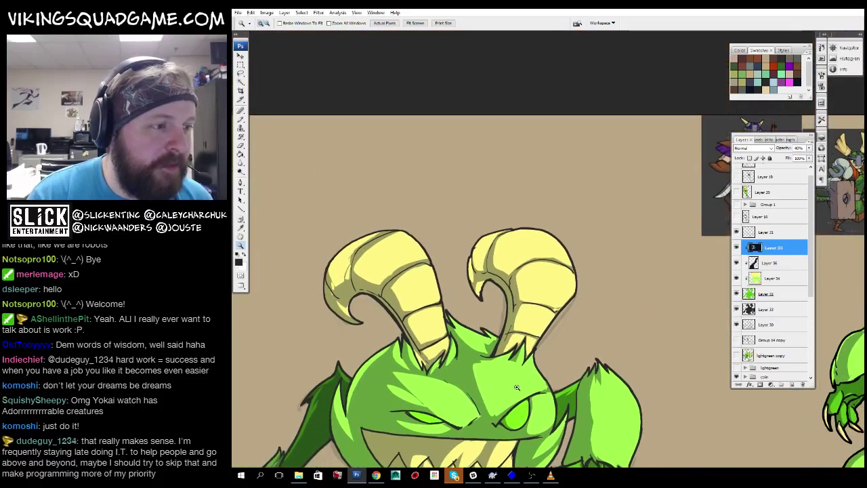
pyautogui.scroll(-3, 517, 387)
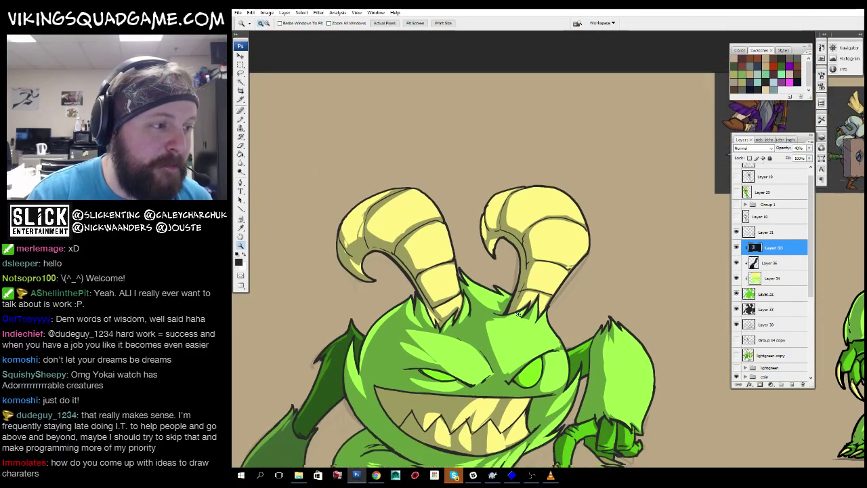
# On Layer 35, lasso thin fur highlights along the cheek and outer jaw edge beside the back arm, and clear the navy shadow there.
pyautogui.scroll(5, 520, 340)
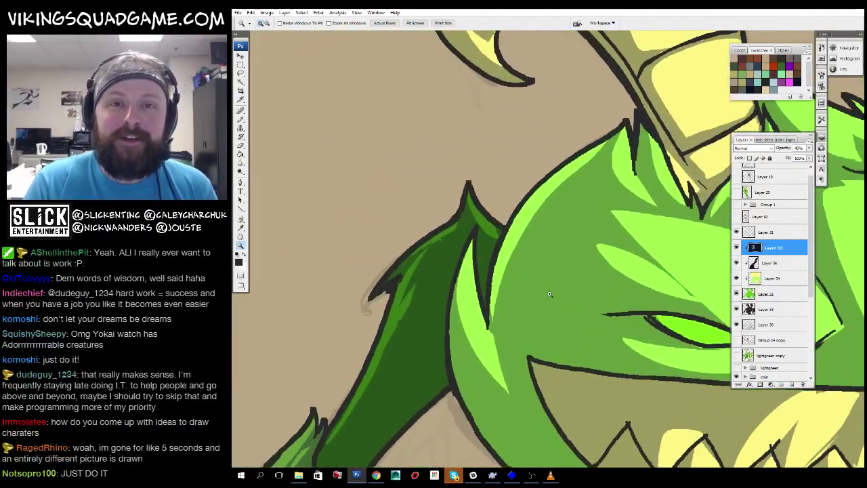
pyautogui.moveTo(550, 294); pyautogui.dragTo(540, 301)
pyautogui.moveTo(551, 212); pyautogui.dragTo(511, 146)
pyautogui.click(758, 265)
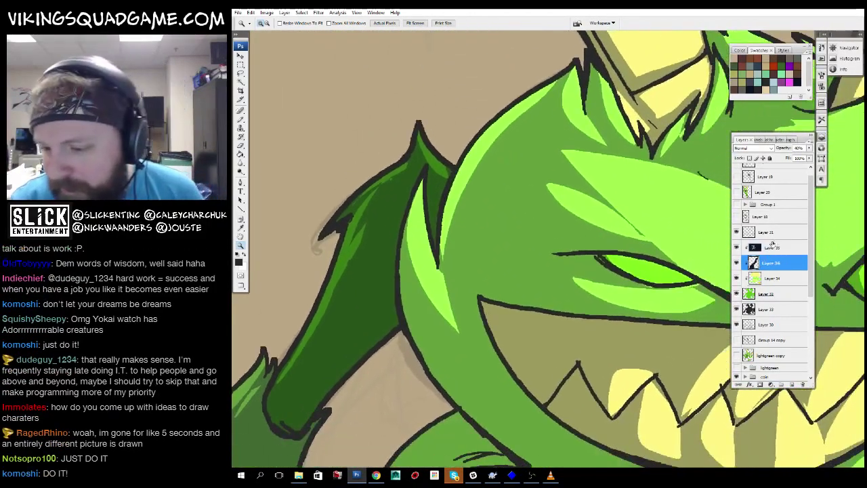
pyautogui.click(772, 247)
pyautogui.moveTo(542, 271); pyautogui.dragTo(531, 234)
pyautogui.press('l')
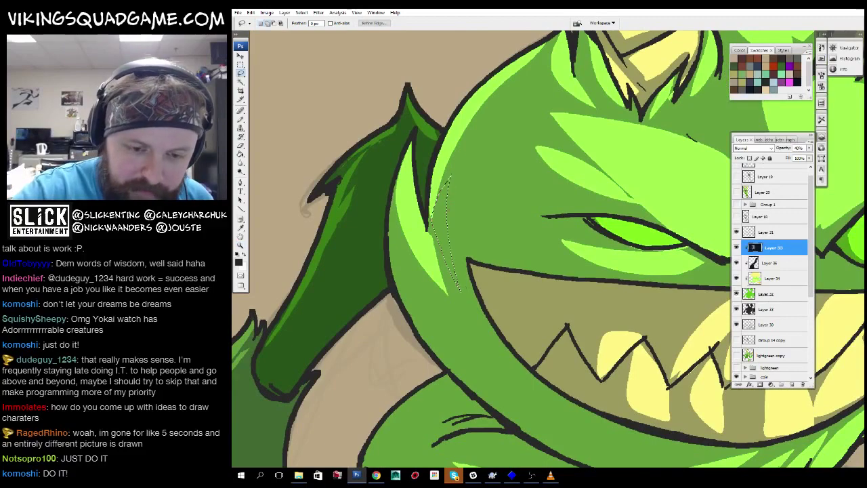
pyautogui.moveTo(461, 292); pyautogui.dragTo(458, 290)
pyautogui.moveTo(406, 251); pyautogui.dragTo(404, 200)
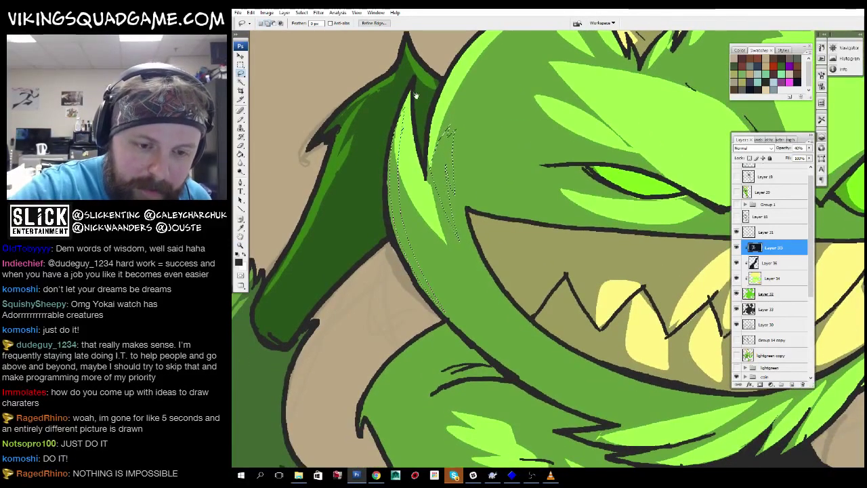
pyautogui.moveTo(416, 96); pyautogui.dragTo(416, 90)
pyautogui.moveTo(460, 291); pyautogui.dragTo(434, 261)
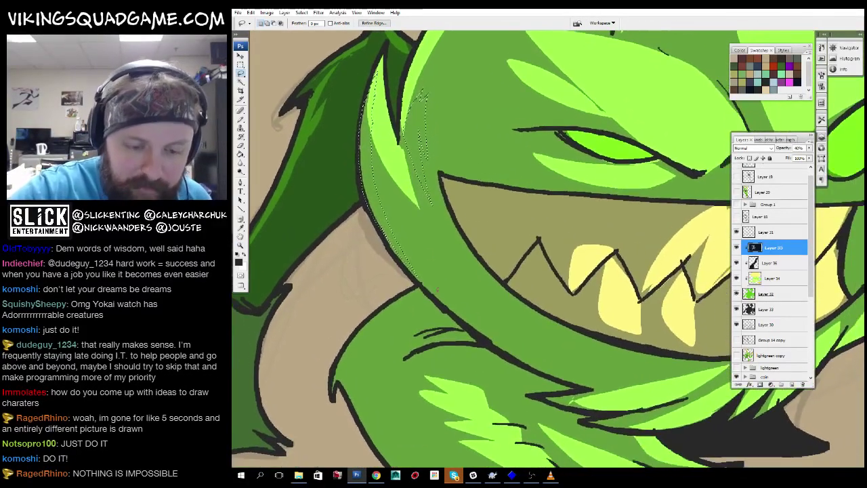
# Lasso a rim highlight and pointed fur tufts along the front leg's outer edge and clear them from the navy shadow layer.
pyautogui.moveTo(445, 365); pyautogui.dragTo(541, 284)
pyautogui.moveTo(517, 221); pyautogui.dragTo(532, 221)
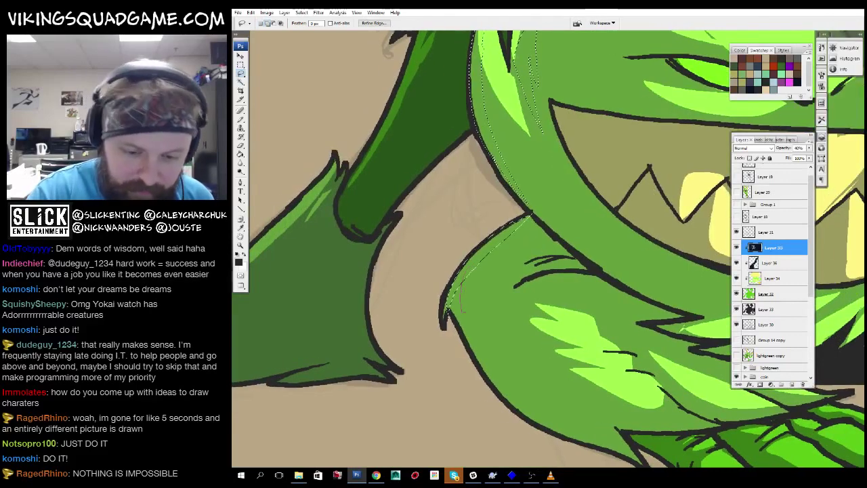
pyautogui.moveTo(483, 263); pyautogui.dragTo(493, 353)
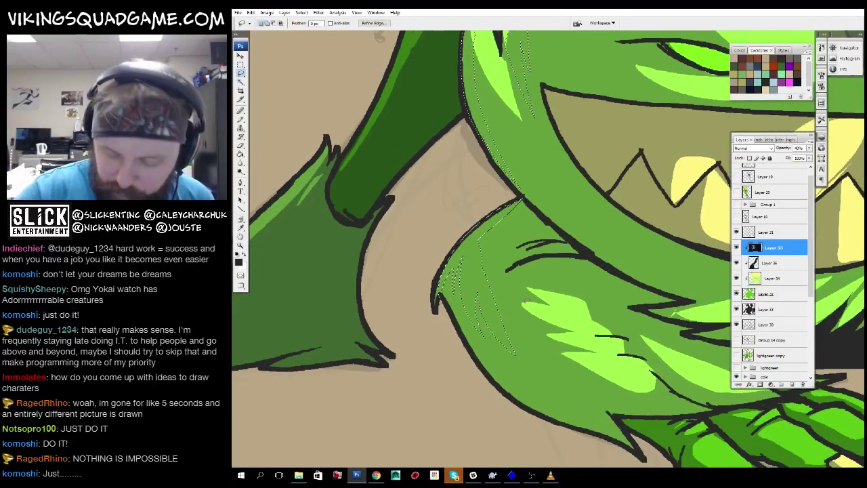
# Review the cheek and leg fur highlights against the face, horns and the creature as a whole.
pyautogui.press('z')
pyautogui.click(420, 363)
pyautogui.keyDown('alt'); pyautogui.click(420, 364); pyautogui.keyUp('alt')
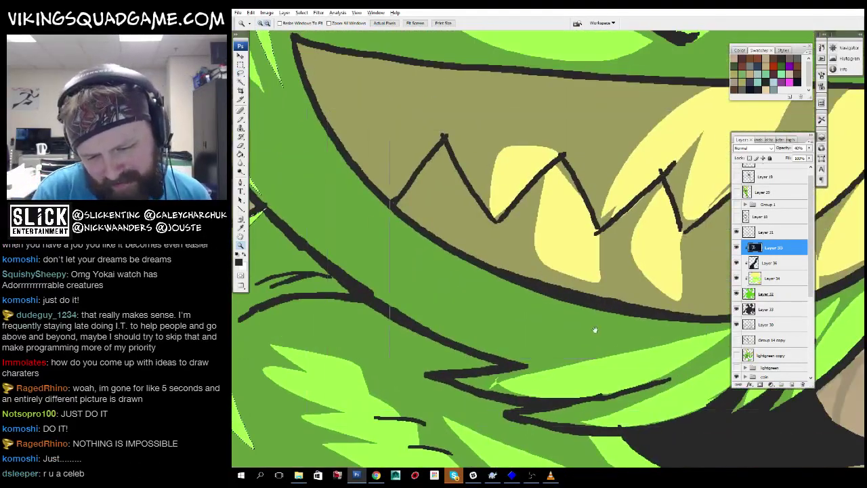
pyautogui.keyDown('alt'); pyautogui.click(420, 364); pyautogui.keyUp('alt')
pyautogui.click(559, 274)
pyautogui.keyDown('alt'); pyautogui.click(560, 273); pyautogui.keyUp('alt')
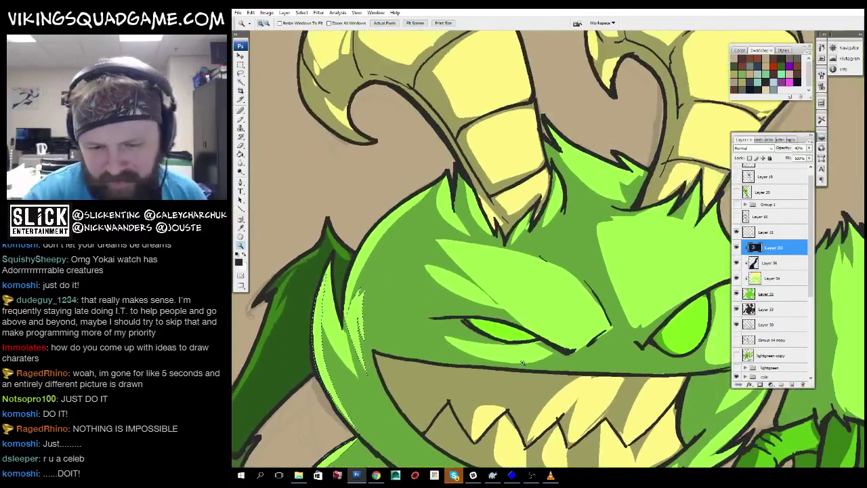
pyautogui.keyDown('alt'); pyautogui.click(536, 264); pyautogui.keyUp('alt')
pyautogui.keyDown('alt'); pyautogui.click(519, 254); pyautogui.keyUp('alt')
pyautogui.click(544, 192)
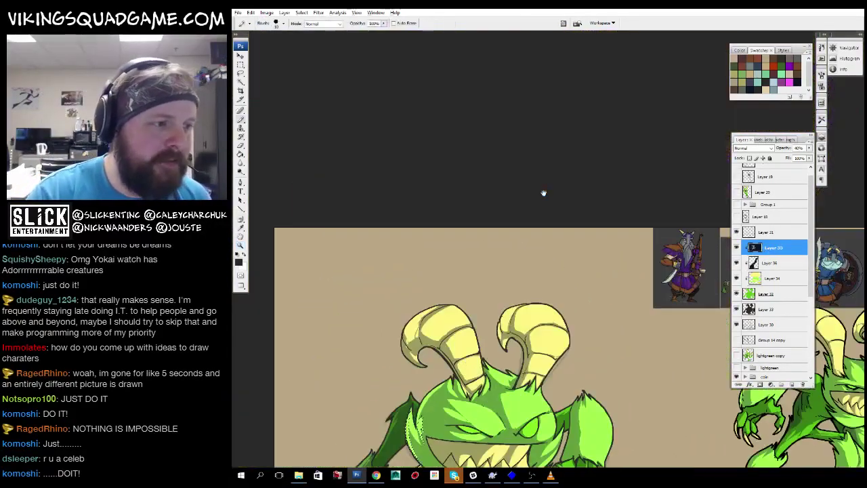
pyautogui.keyDown('alt'); pyautogui.click(448, 298); pyautogui.keyUp('alt')
pyautogui.keyDown('alt'); pyautogui.click(449, 298); pyautogui.keyUp('alt')
pyautogui.click(448, 298)
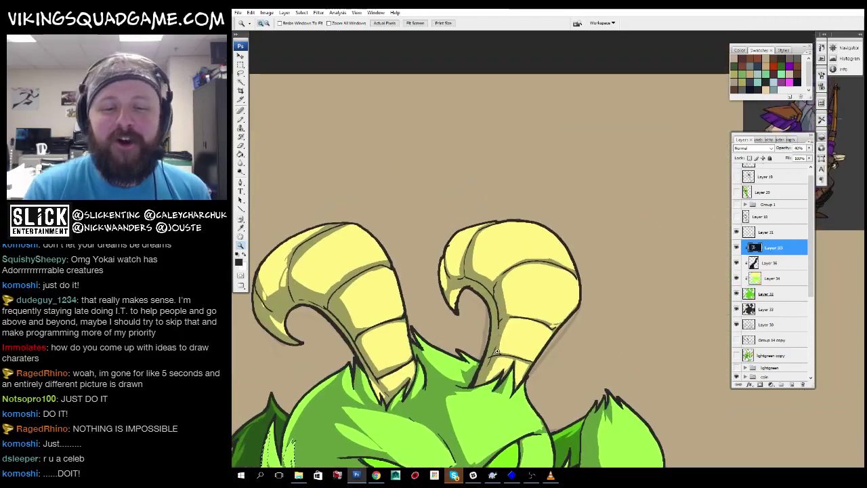
pyautogui.keyDown('alt'); pyautogui.click(496, 351); pyautogui.keyUp('alt')
pyautogui.keyDown('alt'); pyautogui.click(496, 351); pyautogui.keyUp('alt')
pyautogui.keyDown('alt'); pyautogui.click(497, 351); pyautogui.keyUp('alt')
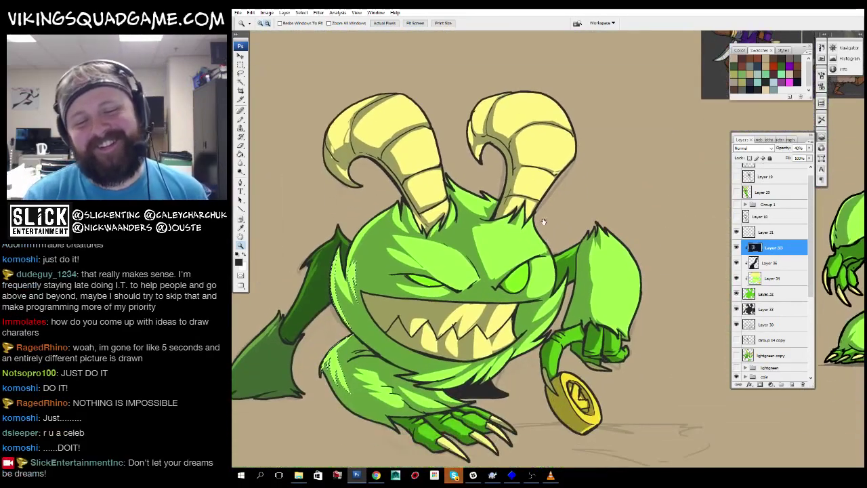
# Lasso a narrow pointed fur highlight on the forehead between the brows and clear it from the navy shadow layer.
pyautogui.click(494, 368)
pyautogui.moveTo(494, 368); pyautogui.dragTo(538, 422)
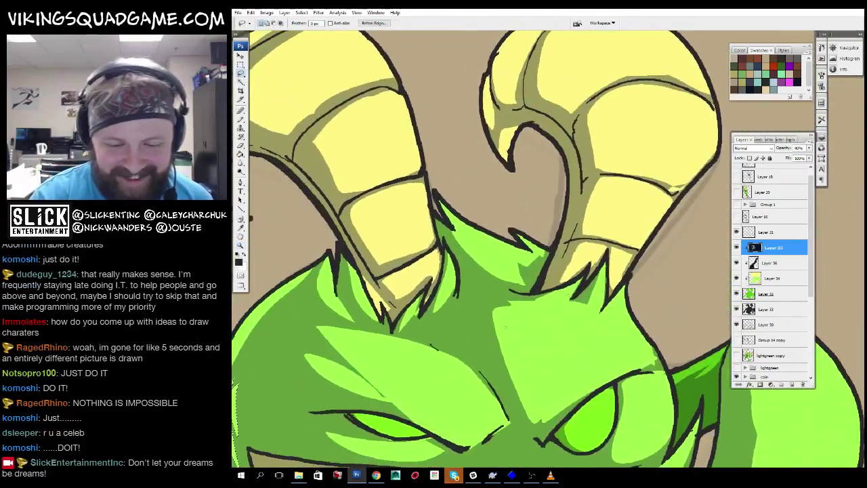
pyautogui.moveTo(498, 340); pyautogui.dragTo(464, 313)
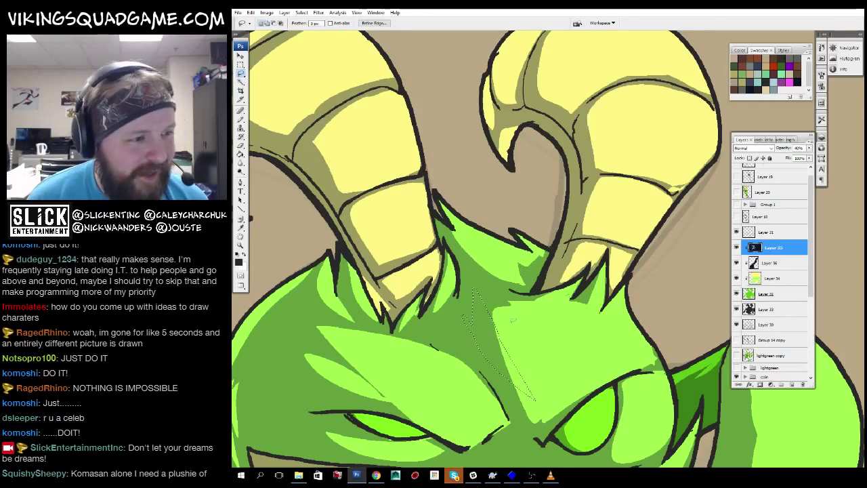
pyautogui.keyDown('alt'); pyautogui.click(569, 322); pyautogui.keyUp('alt')
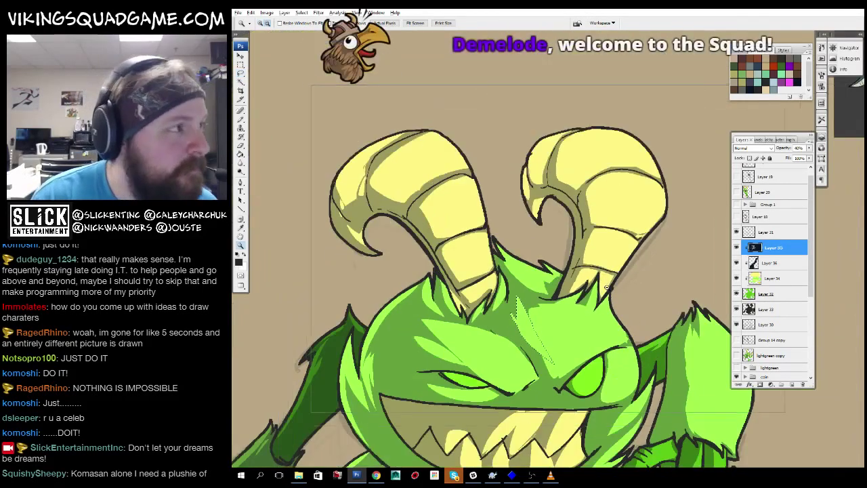
pyautogui.keyDown('alt'); pyautogui.click(552, 336); pyautogui.keyUp('alt')
pyautogui.keyDown('alt'); pyautogui.click(538, 347); pyautogui.keyUp('alt')
pyautogui.scroll(-2, 515, 305)
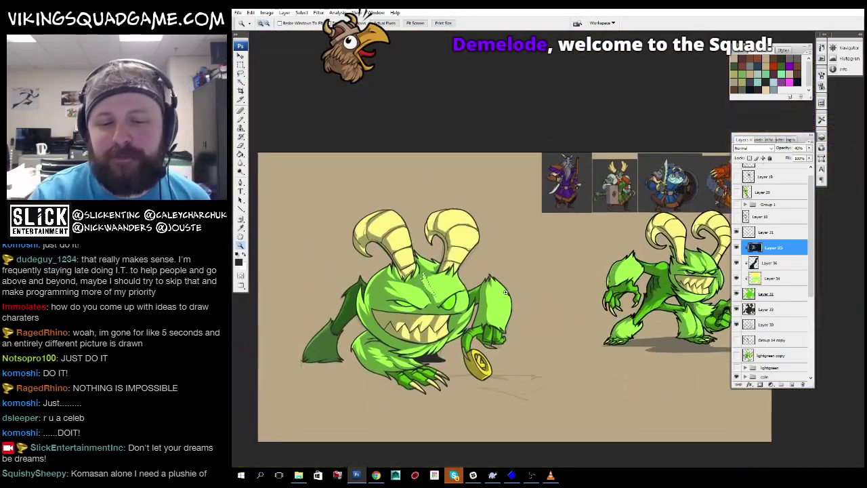
pyautogui.click(504, 292)
# Make Layer 31, above the clipped shadow layers, the working layer.
pyautogui.click(767, 232)
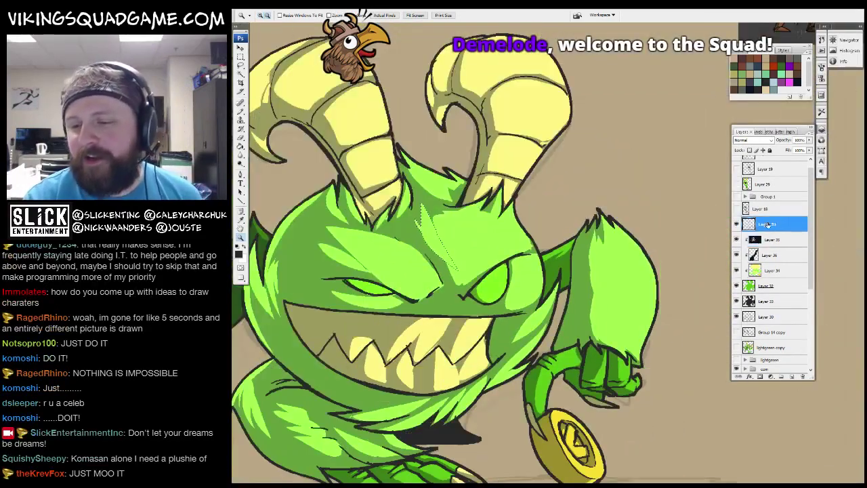
pyautogui.hotkey('ctrl', '-')
pyautogui.moveTo(312, 328); pyautogui.dragTo(732, 326)
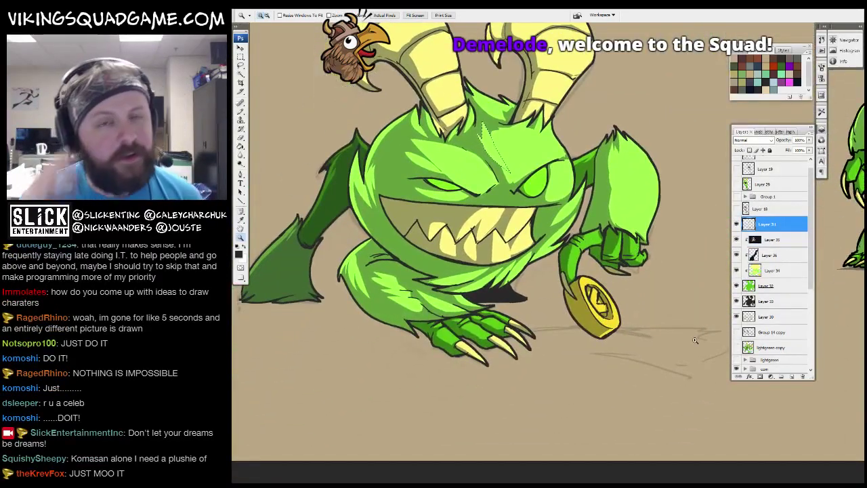
# Look over the Viking Squad cover artwork in the other open document, whole and close up, and return to the monster drawing.
pyautogui.click(768, 240)
pyautogui.scroll(2, 593, 211)
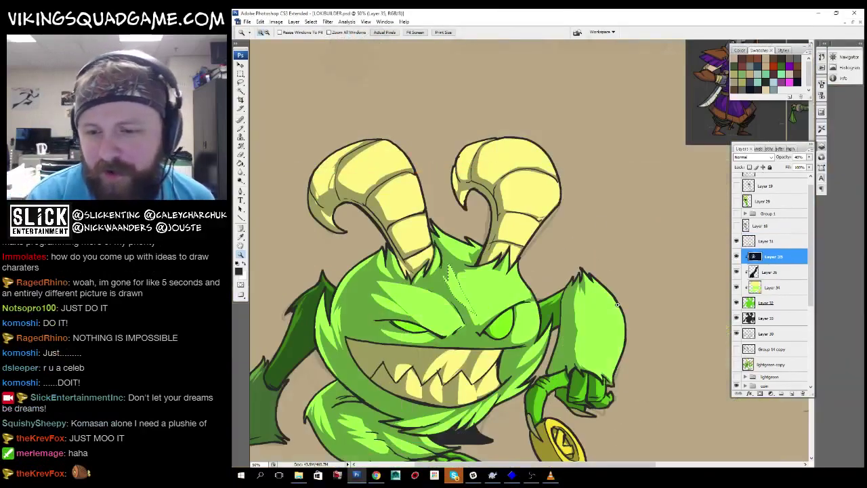
pyautogui.hotkey('ctrl', '+')
pyautogui.press('f')
pyautogui.hotkey('ctrl', 'Tab')
pyautogui.press('f')
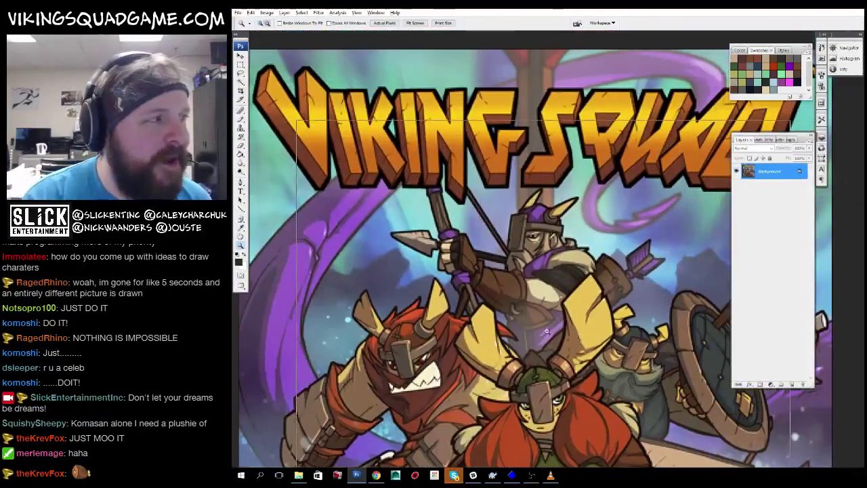
pyautogui.hotkey('ctrl', '-')
pyautogui.hotkey('ctrl', '0')
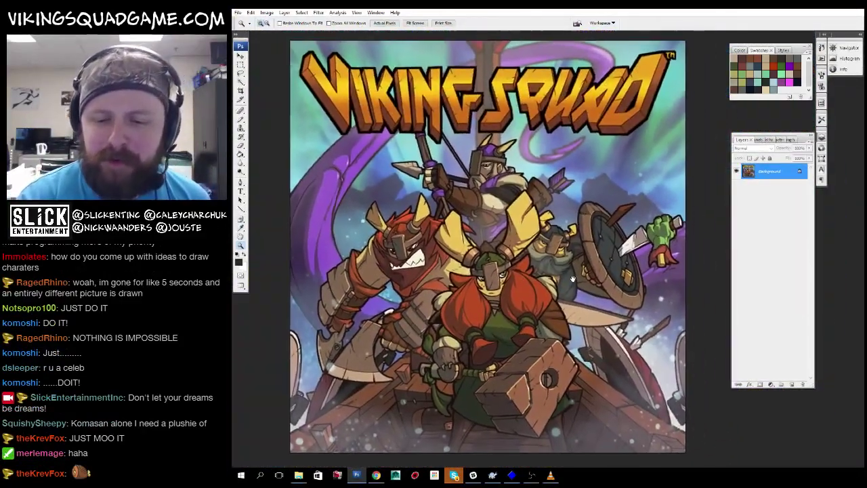
pyautogui.hotkey('ctrl', '+')
pyautogui.hotkey('ctrl', '+')
pyautogui.press('f')
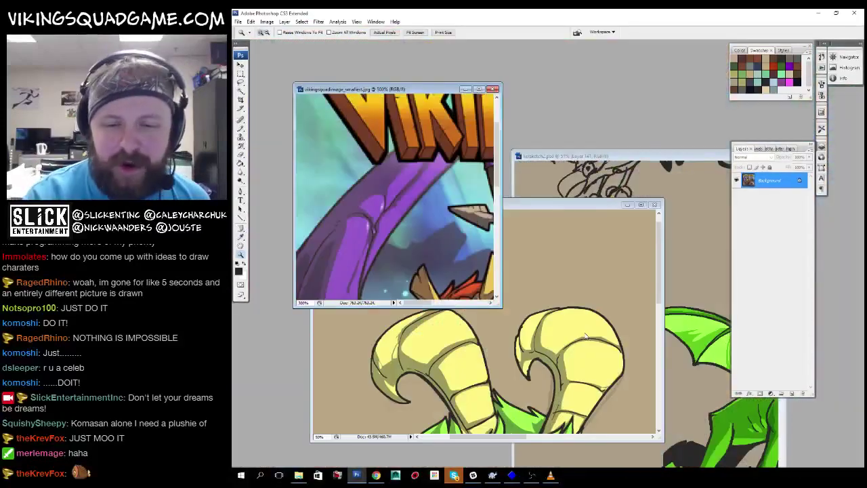
pyautogui.hotkey('ctrl', 'Tab')
pyautogui.press('f')
pyautogui.scroll(5, 527, 185)
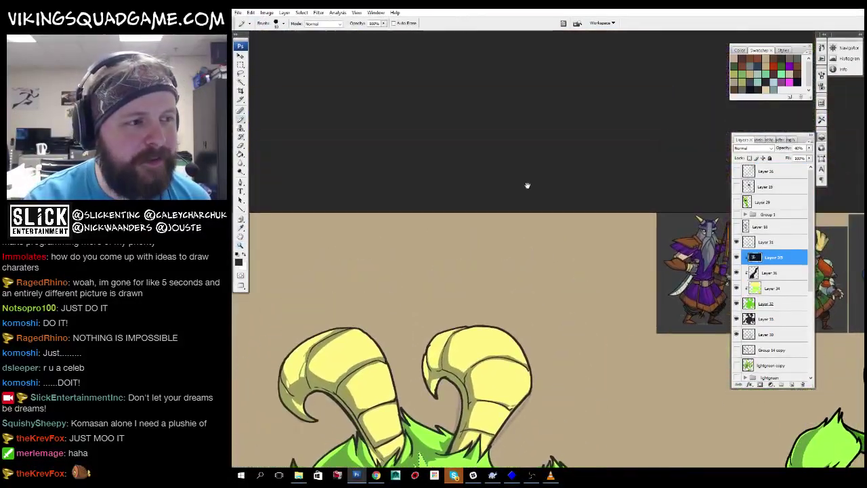
# Lasso a curved sliver of the claw hooked over the coin and lighten it on the shading layer, Layer 35.
pyautogui.scroll(-8, 527, 185)
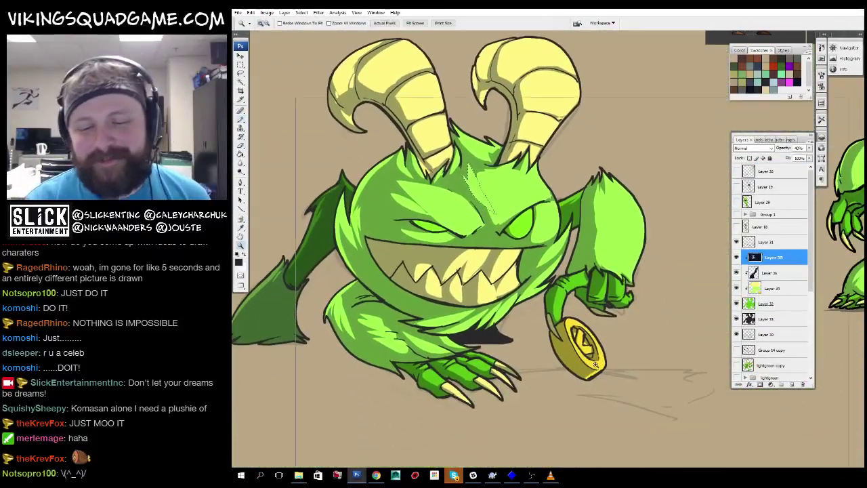
pyautogui.scroll(2, 710, 244)
pyautogui.scroll(3, 474, 322)
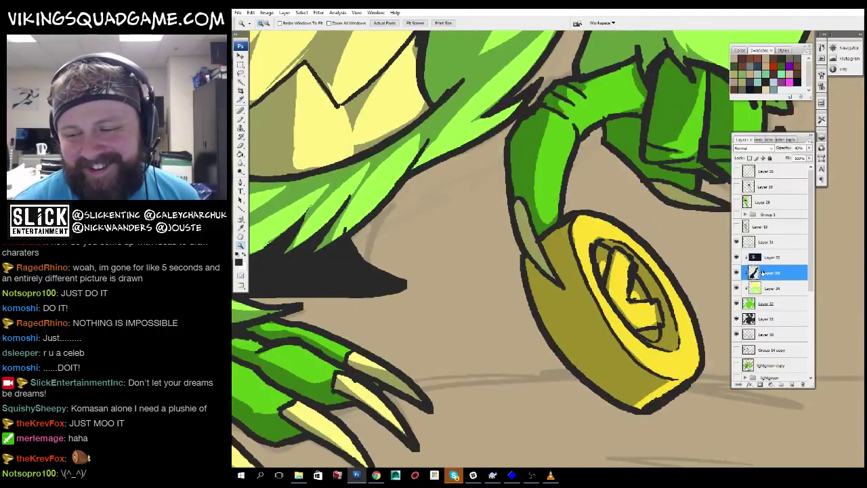
pyautogui.scroll(2, 532, 280)
pyautogui.moveTo(504, 226); pyautogui.dragTo(537, 325)
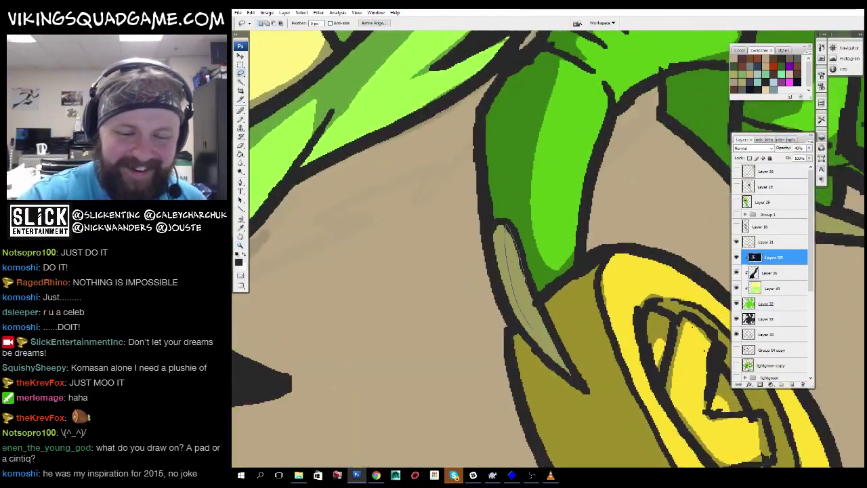
pyautogui.press('z')
pyautogui.scroll(-3, 545, 298)
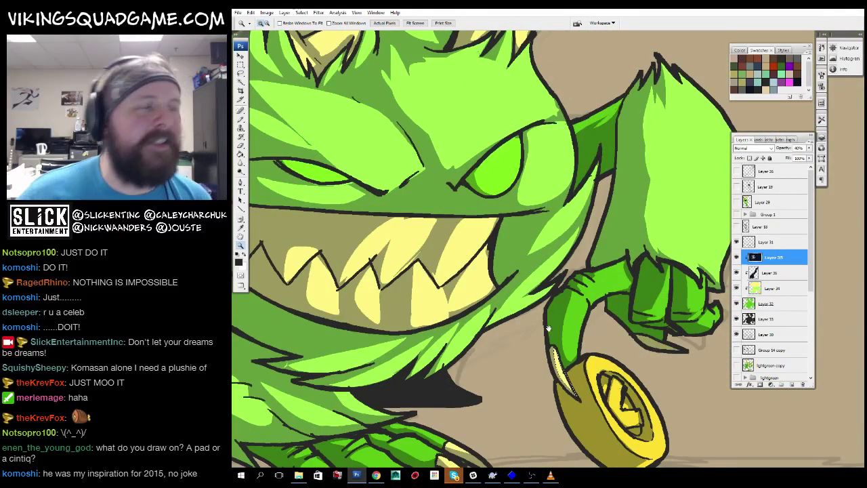
# Lasso a pointed fur tuft on the cheek beside the mouth corner and turn it into a light green highlight.
pyautogui.scroll(-1, 549, 328)
pyautogui.scroll(3, 439, 183)
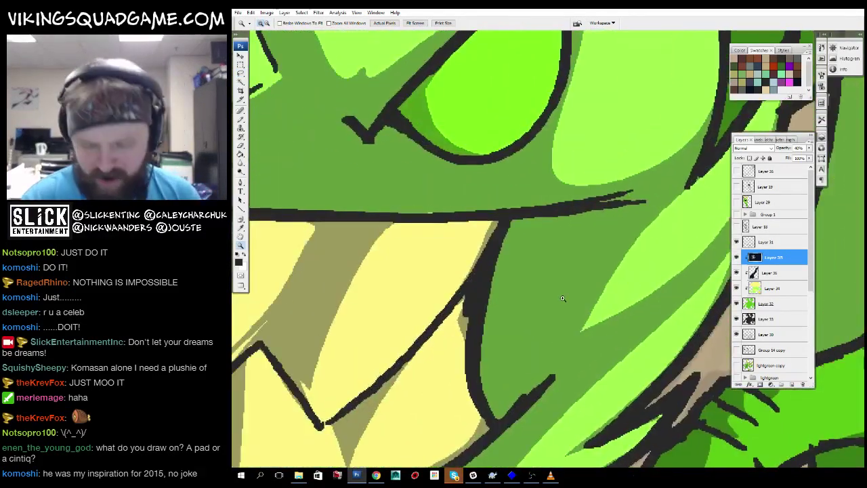
pyautogui.moveTo(632, 219); pyautogui.dragTo(690, 165)
pyautogui.hotkey('alt', 'BackSpace')
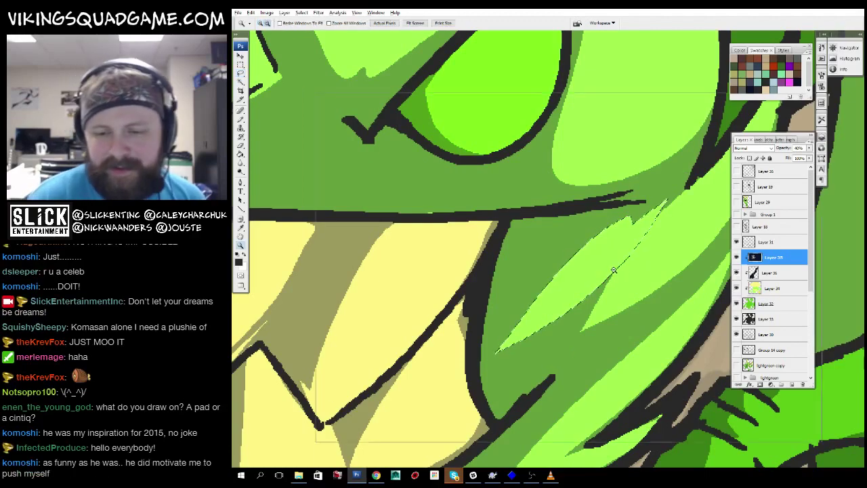
pyautogui.press('z')
pyautogui.scroll(-4, 652, 303)
pyautogui.scroll(-2, 652, 303)
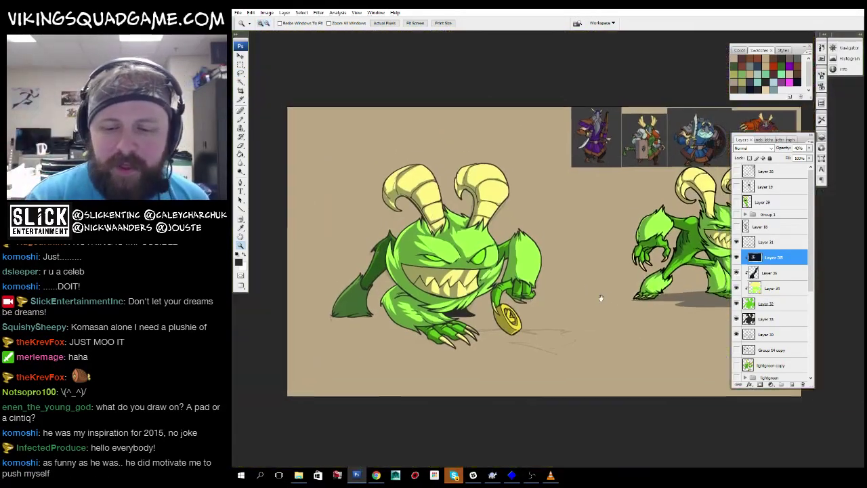
# Deselect the area and merge the monster's line, shading and colour layers, from Layer 31 down to Layer 33, into one layer.
pyautogui.moveTo(571, 251); pyautogui.dragTo(576, 233)
pyautogui.click(759, 242)
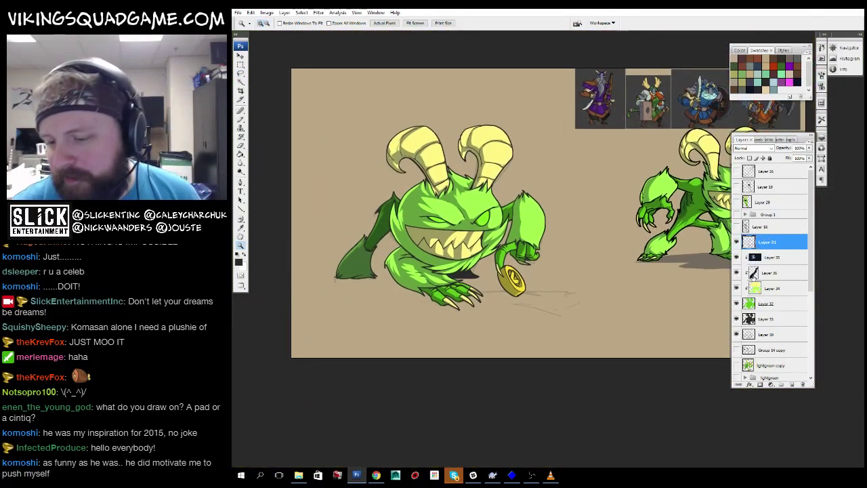
pyautogui.keyDown('shift'); pyautogui.click(746, 318); pyautogui.keyUp('shift')
pyautogui.hotkey('ctrl', 'e')
# Choose a pale yellow foreground colour and paint highlight strokes along the coin's front edge and around its inner rim.
pyautogui.scroll(6, 517, 270)
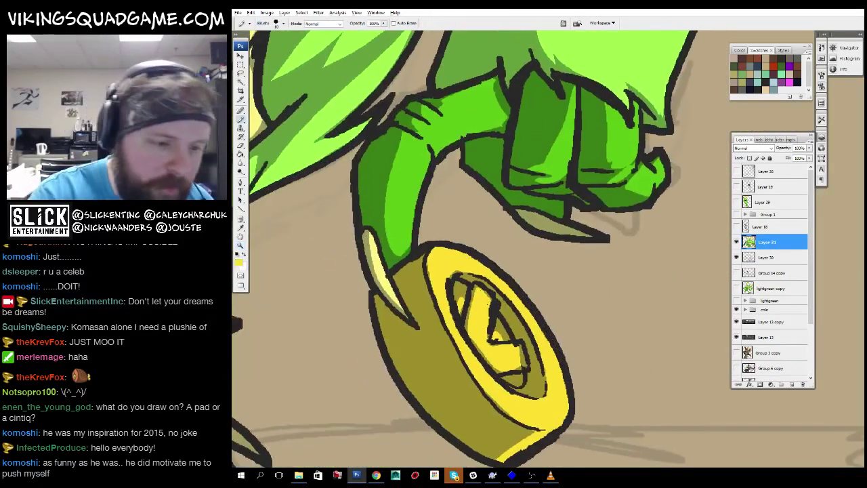
pyautogui.click(239, 262)
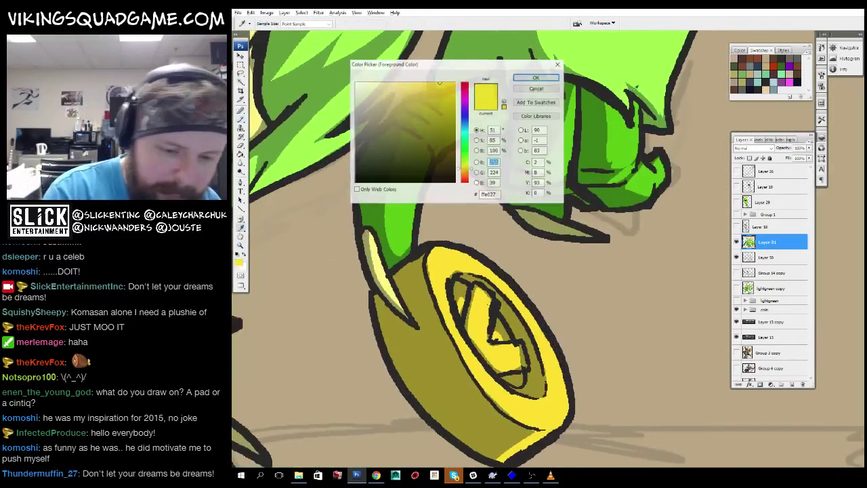
pyautogui.click(535, 78)
pyautogui.press('z')
pyautogui.scroll(5, 590, 285)
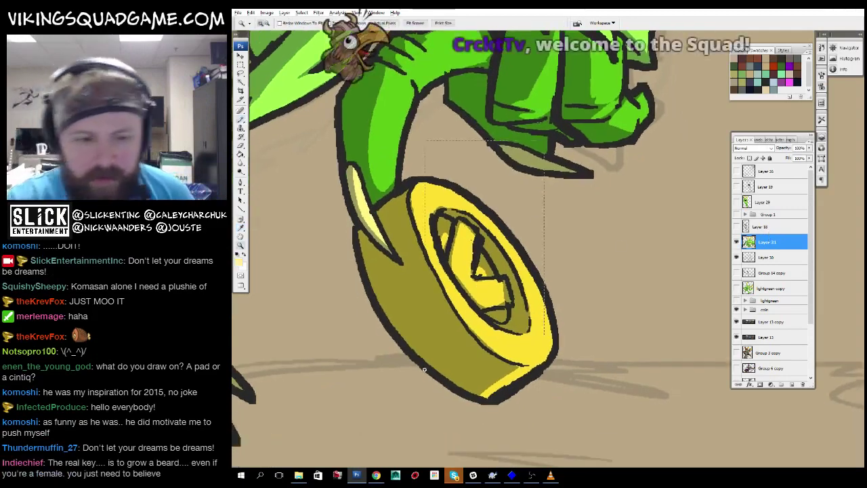
pyautogui.scroll(-5, 590, 285)
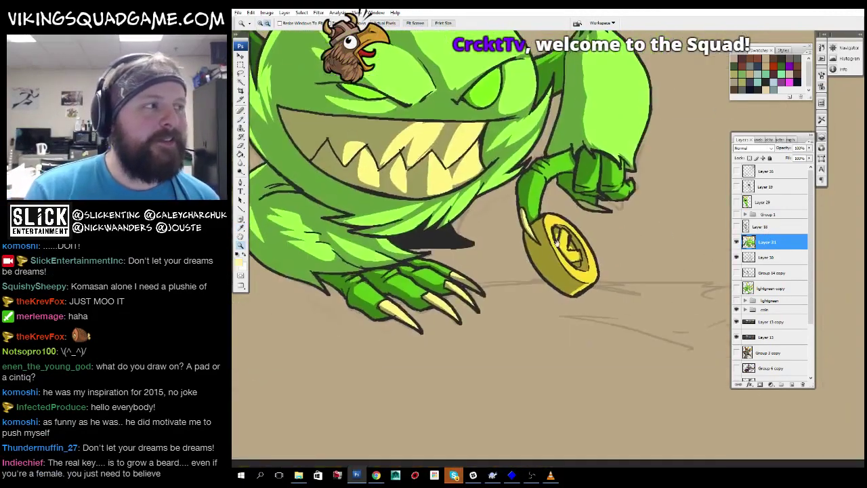
pyautogui.scroll(4, 535, 302)
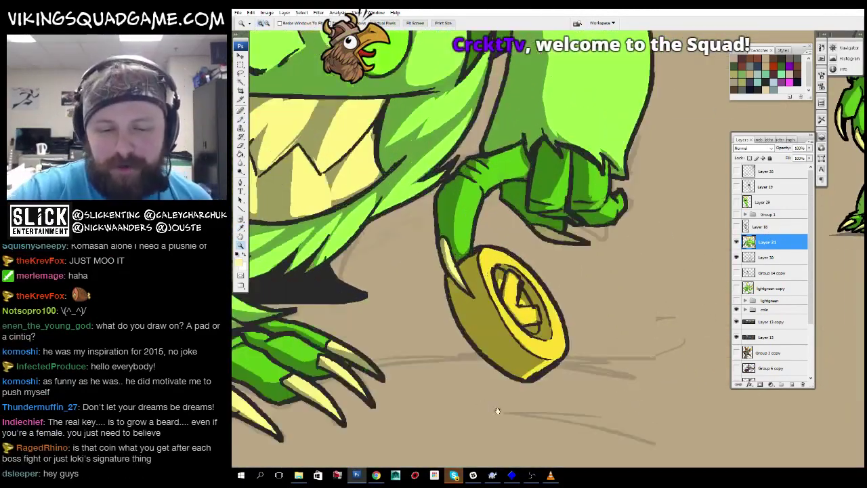
pyautogui.press('b')
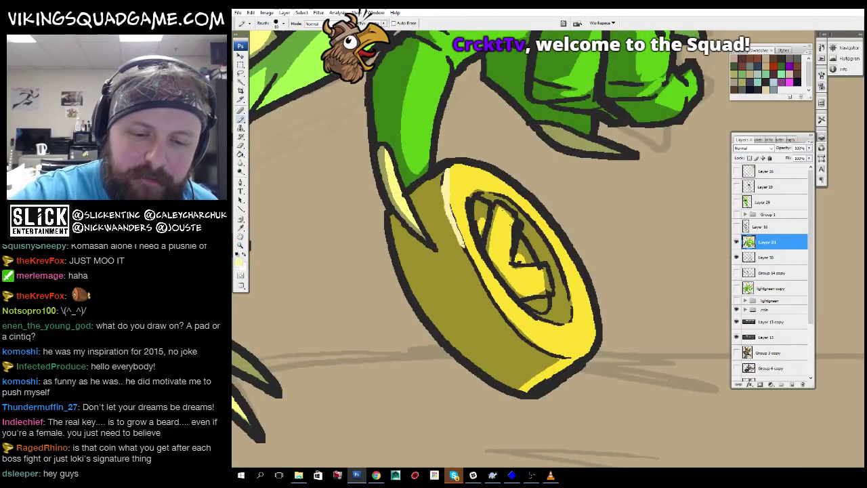
pyautogui.moveTo(450, 205); pyautogui.dragTo(472, 261)
pyautogui.moveTo(451, 189); pyautogui.dragTo(455, 216)
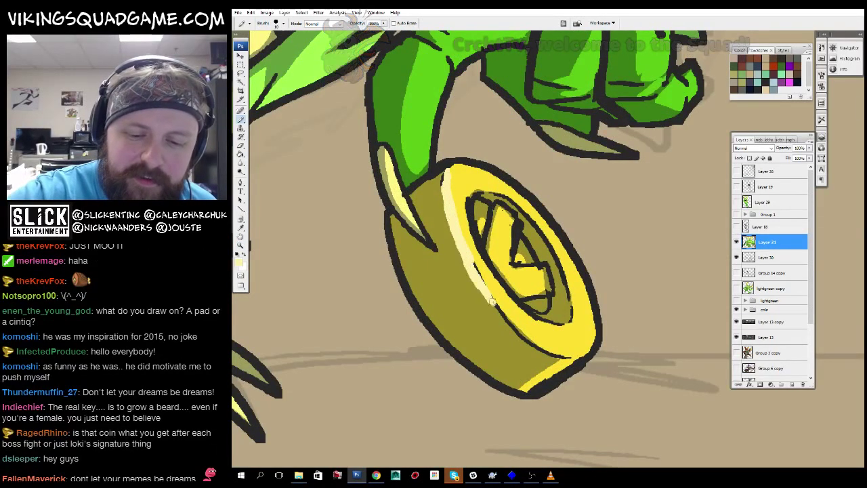
pyautogui.moveTo(466, 263)
pyautogui.mouseDown()
pyautogui.moveTo(504, 314)
pyautogui.moveTo(488, 303)
pyautogui.moveTo(536, 302)
pyautogui.mouseUp()
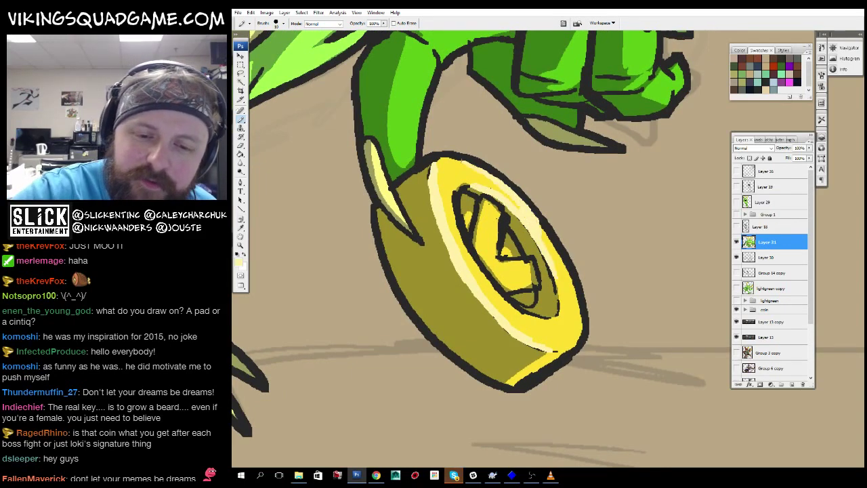
pyautogui.moveTo(559, 351); pyautogui.dragTo(590, 269)
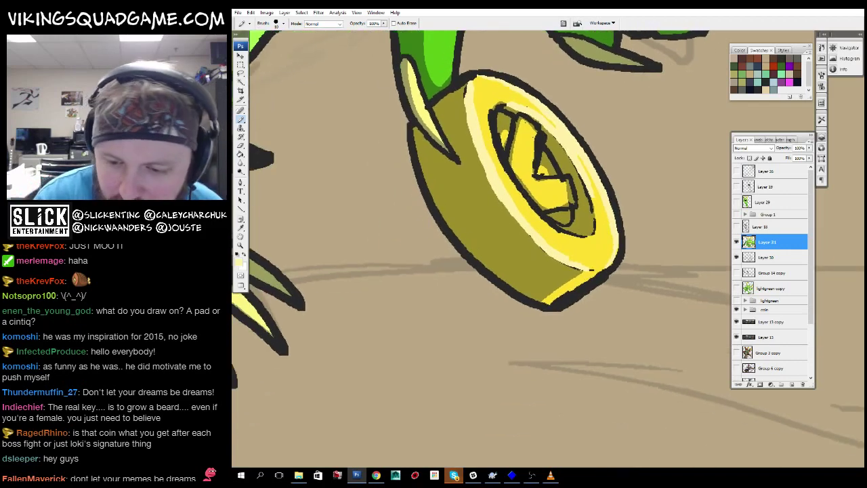
pyautogui.scroll(-10, 572, 280)
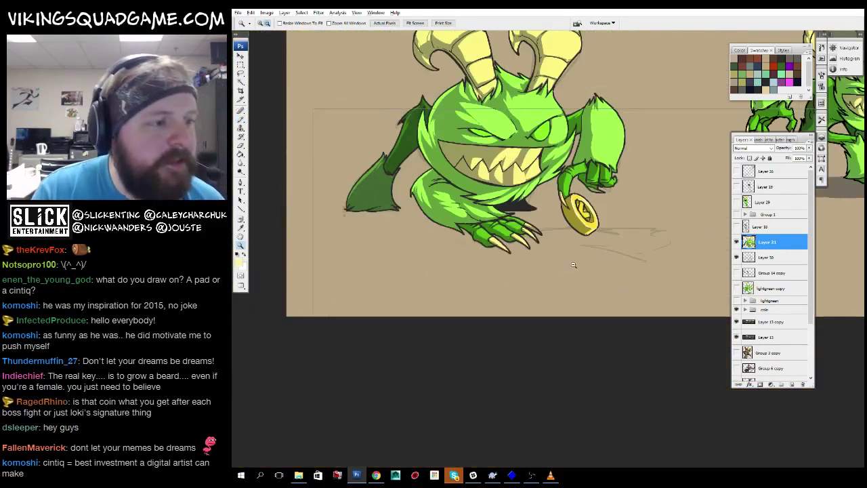
pyautogui.scroll(-2, 566, 256)
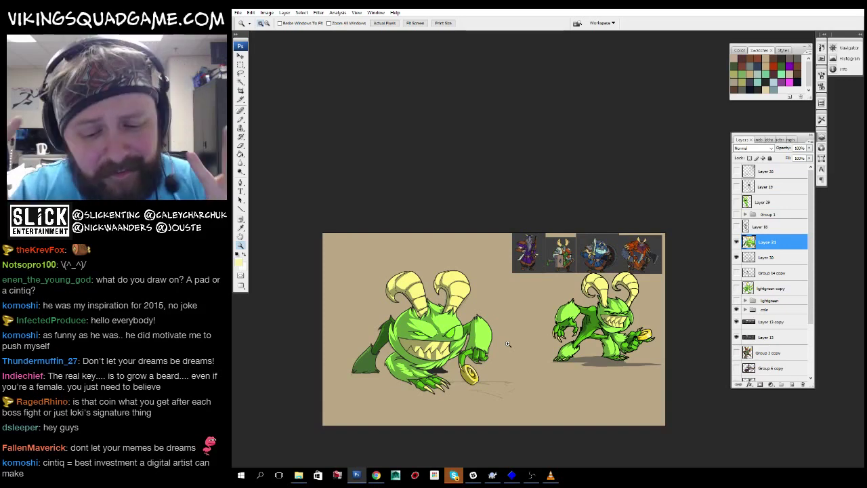
# Extend the rounded light yellow patch on the upper tooth below the narrower eye into a tall, pointed highlight.
pyautogui.scroll(5, 507, 344)
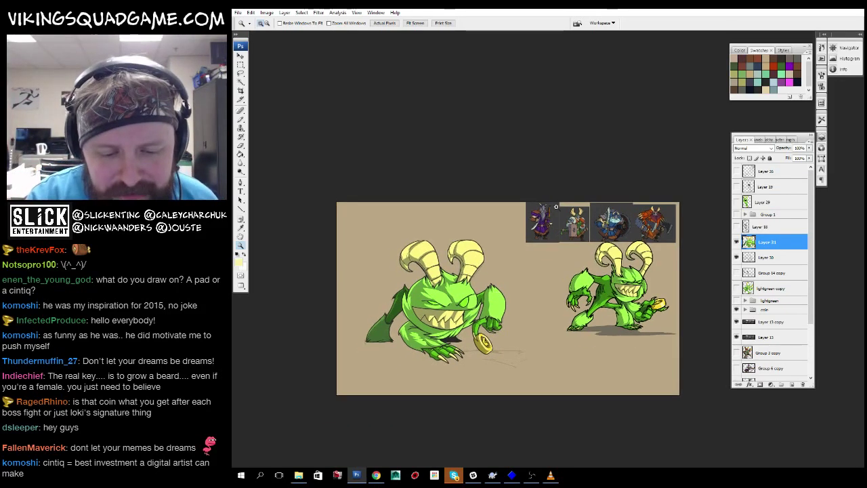
pyautogui.scroll(5, 492, 270)
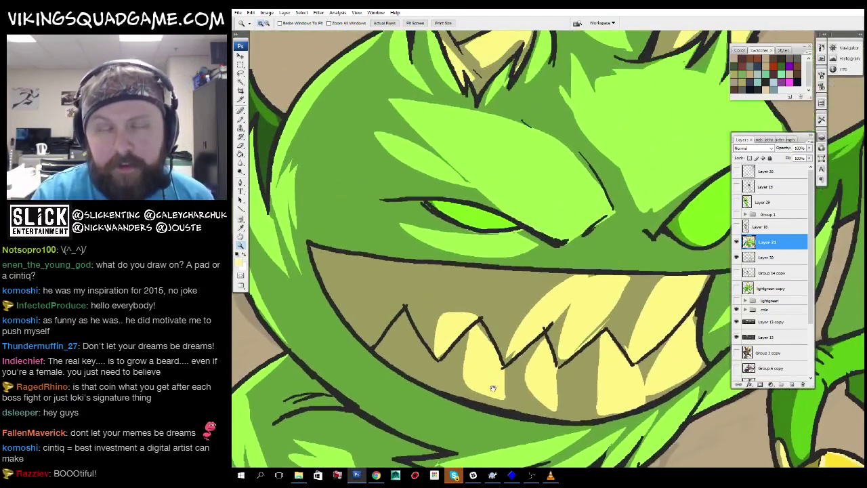
pyautogui.scroll(2, 499, 362)
pyautogui.scroll(-4, 610, 258)
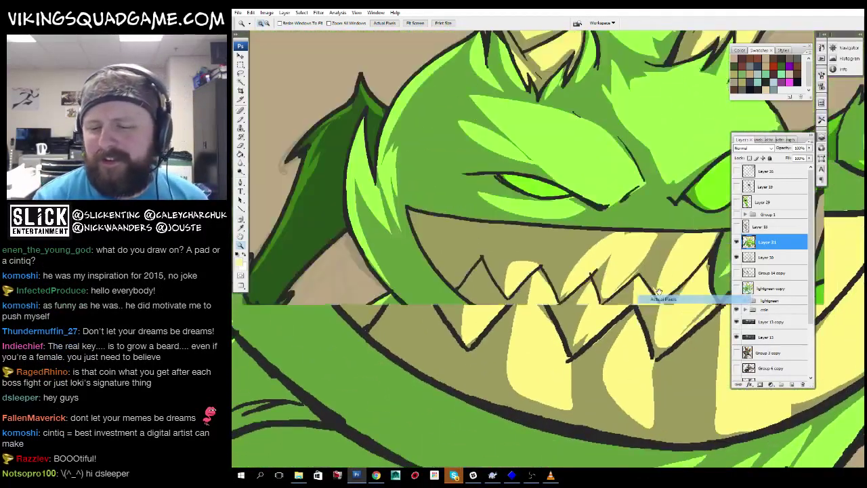
pyautogui.scroll(4, 664, 193)
pyautogui.press('l')
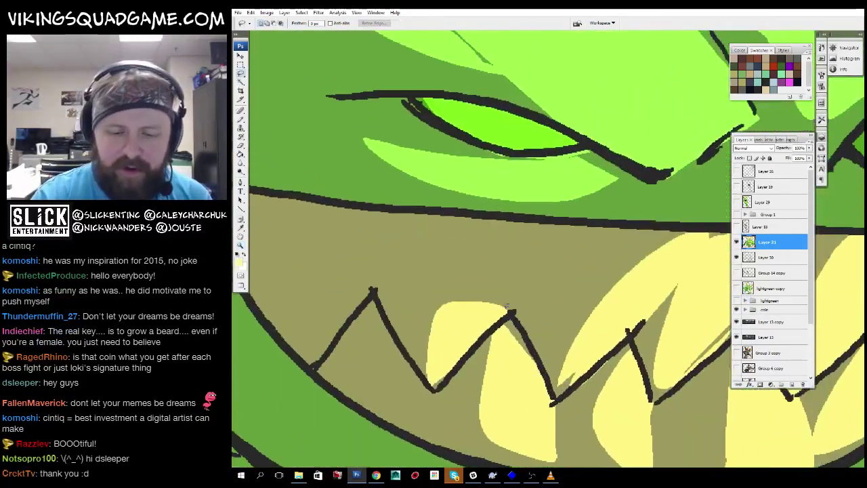
pyautogui.press('z')
pyautogui.scroll(-4, 633, 378)
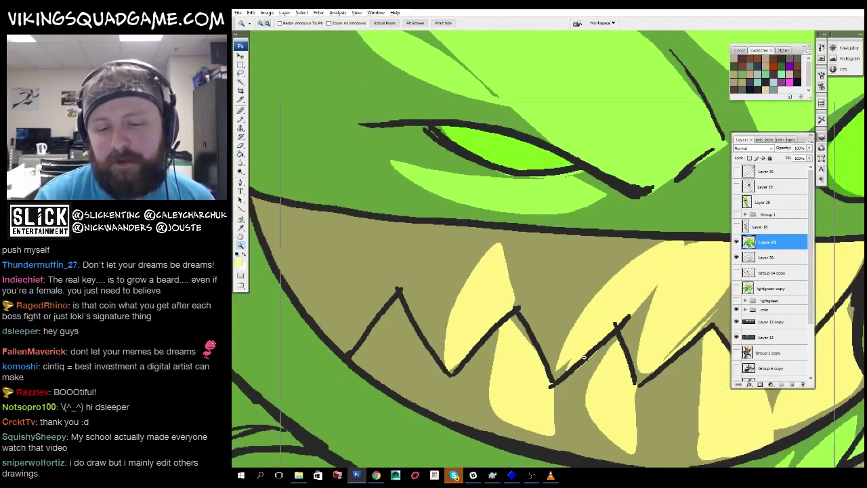
pyautogui.scroll(-2, 633, 378)
pyautogui.scroll(4, 515, 285)
pyautogui.press('b')
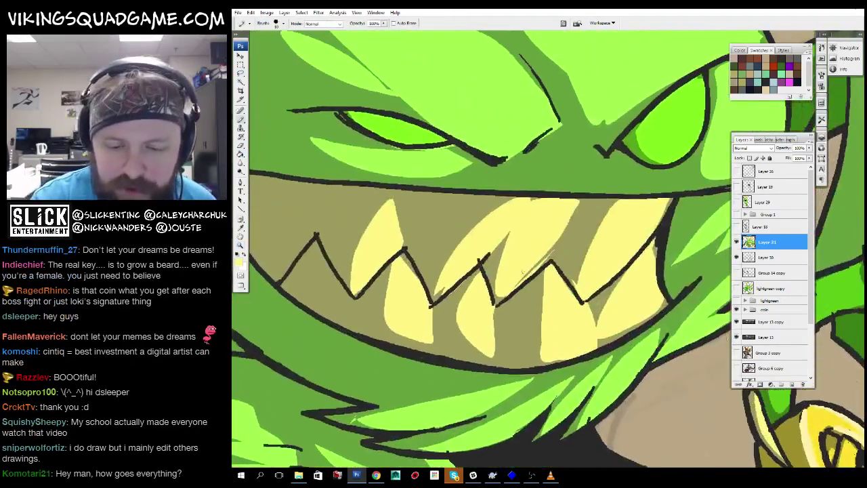
pyautogui.press('z')
pyautogui.scroll(-5, 527, 366)
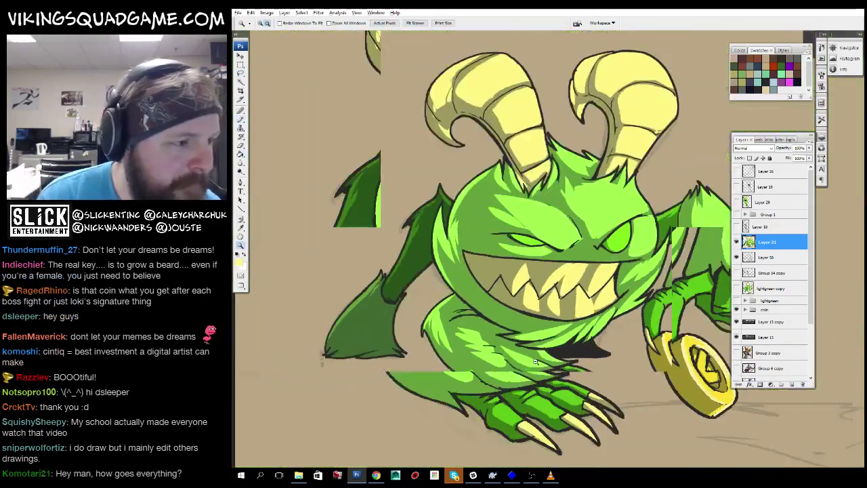
# Set the foreground colour to white and paint glossy highlights on the monster's eyes.
pyautogui.scroll(-2, 527, 367)
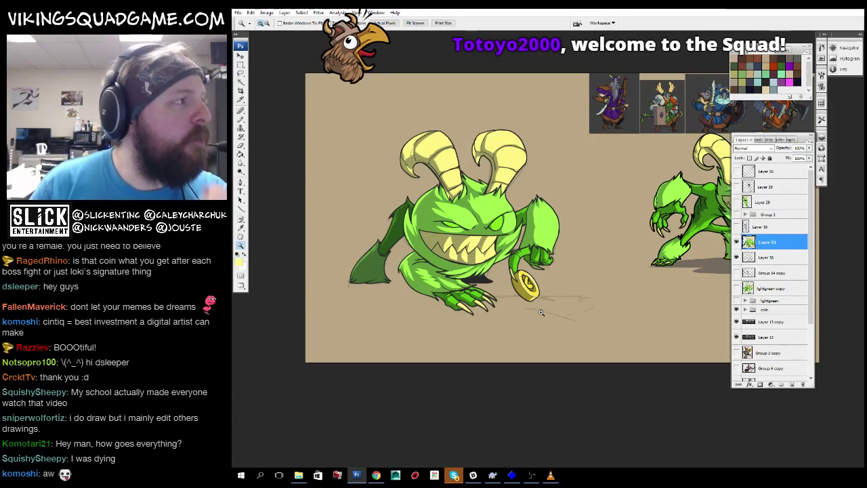
pyautogui.moveTo(494, 204); pyautogui.dragTo(494, 203)
pyautogui.click(238, 263)
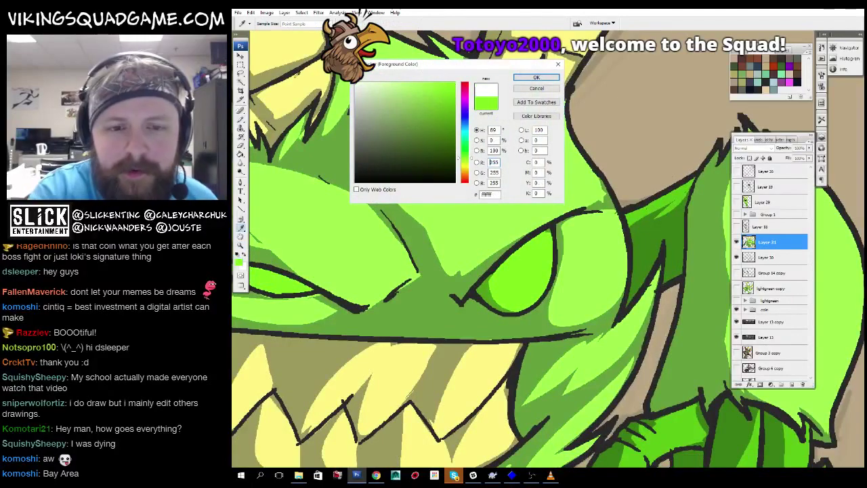
pyautogui.click(531, 78)
pyautogui.moveTo(545, 271)
pyautogui.mouseDown()
pyautogui.moveTo(532, 207)
pyautogui.moveTo(559, 203)
pyautogui.moveTo(589, 233)
pyautogui.moveTo(569, 236)
pyautogui.mouseUp()
pyautogui.keyDown('ctrl'); pyautogui.click(532, 206); pyautogui.keyUp('ctrl')
pyautogui.moveTo(468, 203)
pyautogui.mouseDown()
pyautogui.moveTo(411, 203)
pyautogui.moveTo(564, 217)
pyautogui.mouseUp()
# Draw short dark fur strokes on the monster's forehead, between the base of the horn and the wide eye.
pyautogui.moveTo(610, 165)
pyautogui.mouseDown()
pyautogui.moveTo(562, 316)
pyautogui.moveTo(610, 305)
pyautogui.mouseUp()
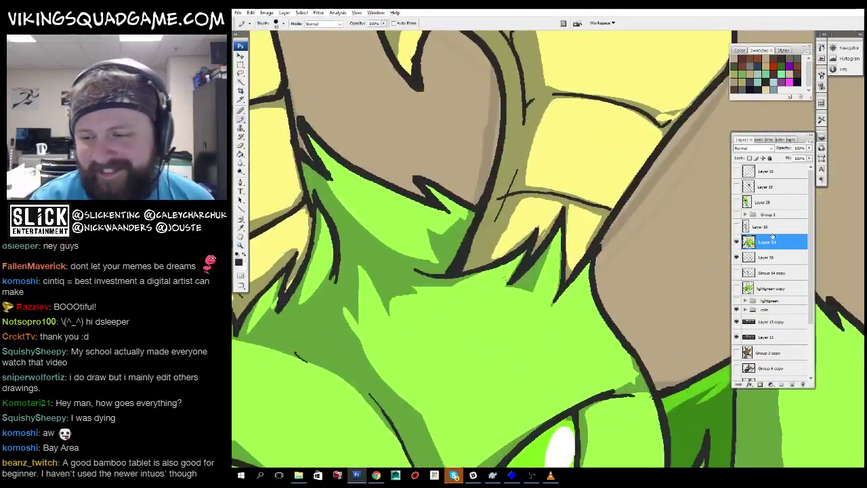
pyautogui.moveTo(520, 294); pyautogui.dragTo(503, 220)
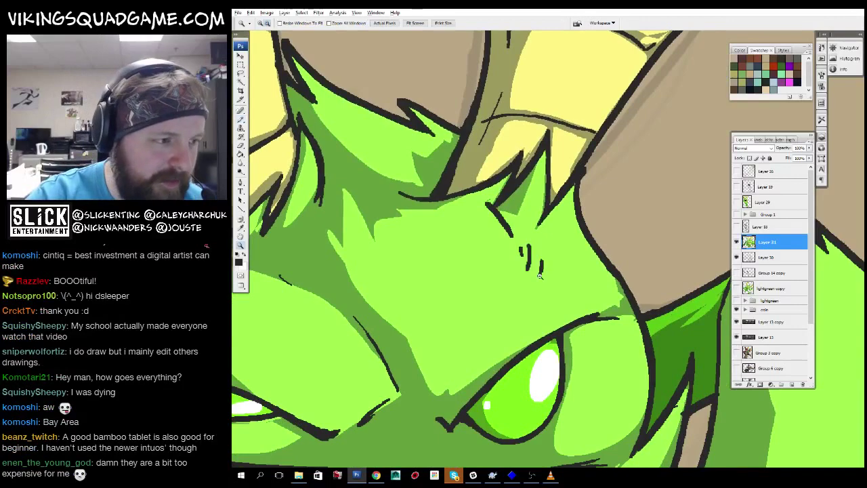
# Draw dark fur strokes along the inner edge of the coin-holding arm and thicken the pointed tufts at its shoulder.
pyautogui.moveTo(540, 276); pyautogui.dragTo(435, 337)
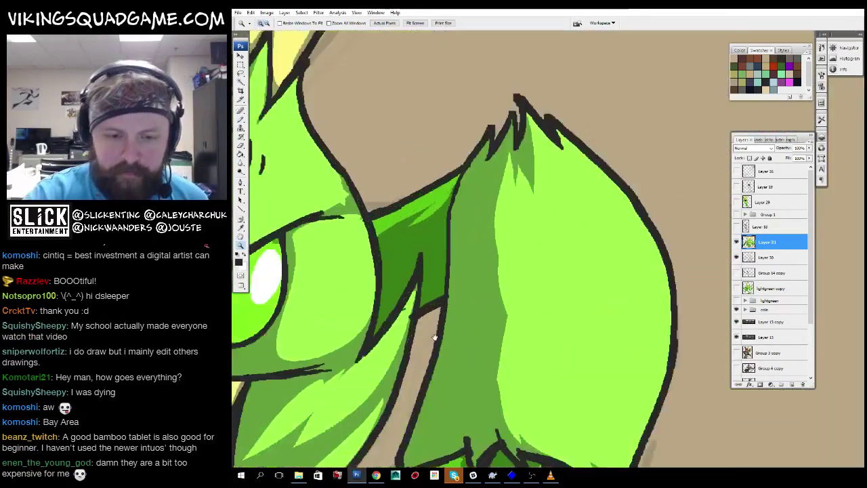
pyautogui.press('b')
pyautogui.scroll(-2, 484, 258)
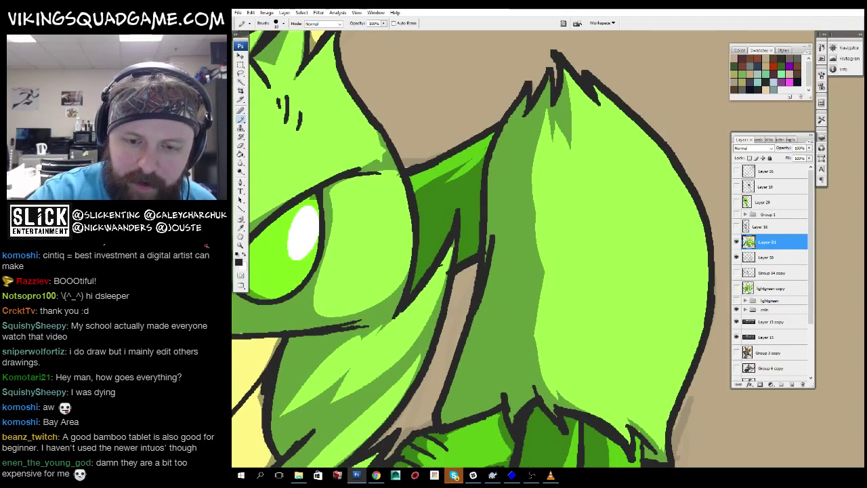
pyautogui.moveTo(539, 235); pyautogui.dragTo(478, 149)
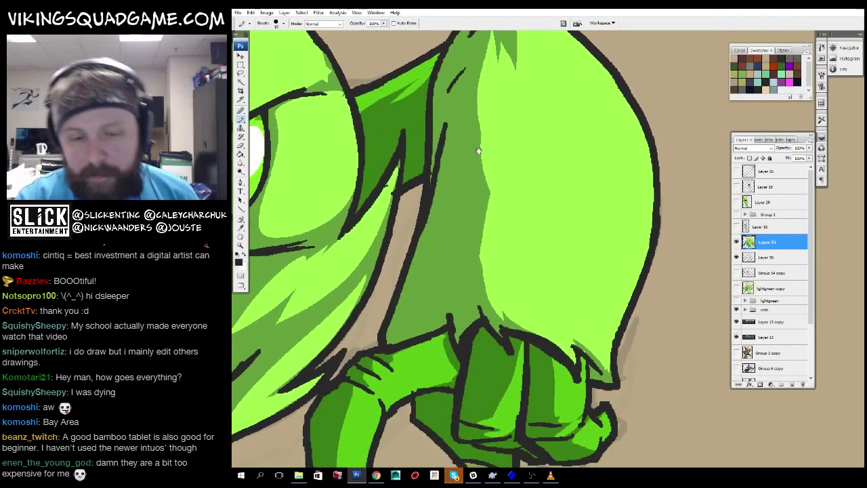
pyautogui.moveTo(479, 150); pyautogui.dragTo(486, 179)
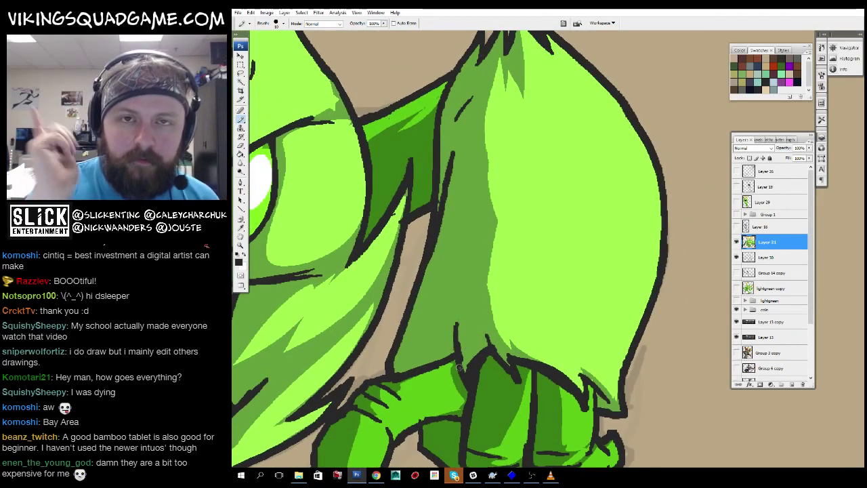
pyautogui.moveTo(467, 224); pyautogui.dragTo(474, 291)
pyautogui.moveTo(474, 258); pyautogui.dragTo(481, 285)
pyautogui.moveTo(541, 224)
pyautogui.mouseDown()
pyautogui.moveTo(552, 271)
pyautogui.moveTo(557, 249)
pyautogui.mouseUp()
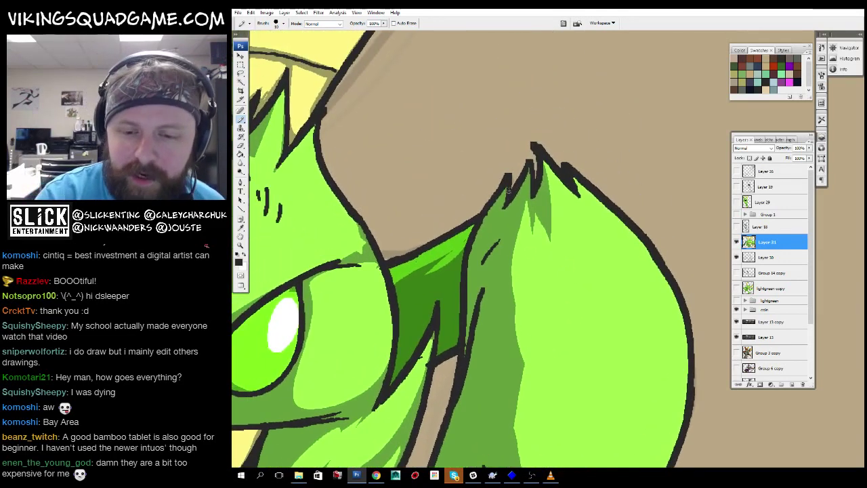
pyautogui.moveTo(506, 192); pyautogui.dragTo(510, 197)
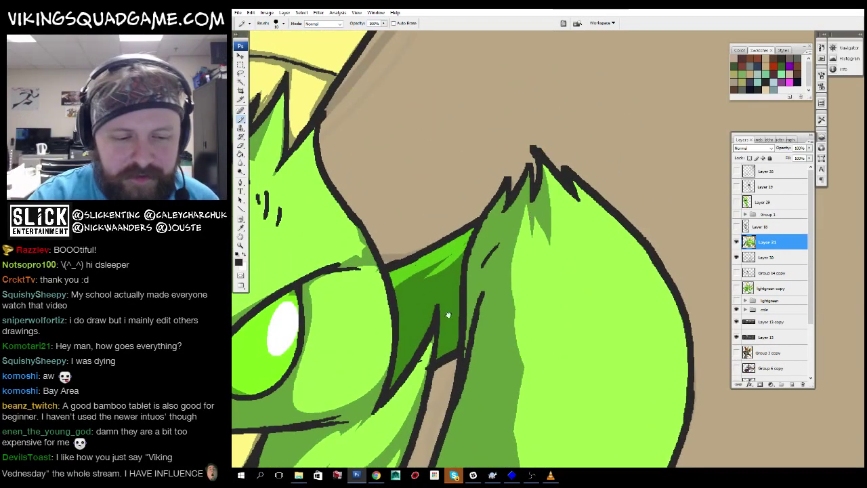
# Examine the whole monster at a reduced zoom to judge the overall line work and highlights.
pyautogui.moveTo(448, 315); pyautogui.dragTo(660, 344)
pyautogui.moveTo(537, 318); pyautogui.dragTo(542, 254)
pyautogui.press('z')
pyautogui.keyDown('alt'); pyautogui.click(513, 265); pyautogui.keyUp('alt')
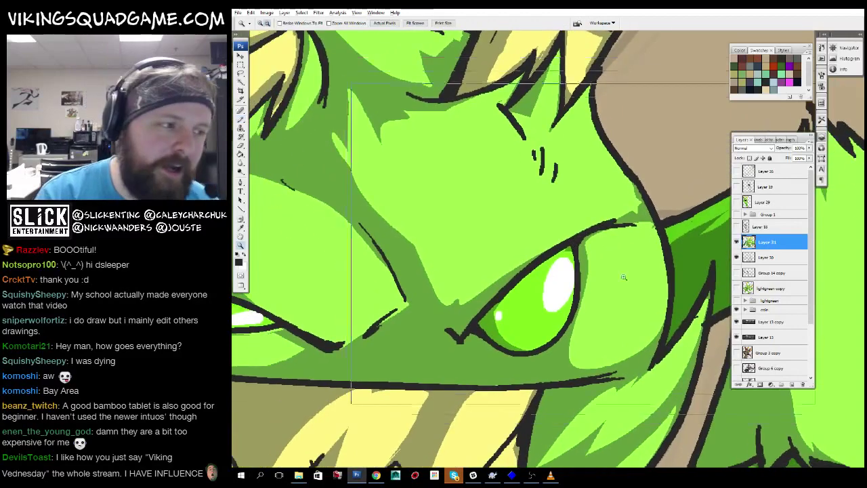
pyautogui.keyDown('alt'); pyautogui.click(528, 311); pyautogui.keyUp('alt')
pyautogui.keyDown('alt'); pyautogui.click(535, 339); pyautogui.keyUp('alt')
pyautogui.click(542, 363)
pyautogui.keyDown('alt'); pyautogui.click(542, 364); pyautogui.keyUp('alt')
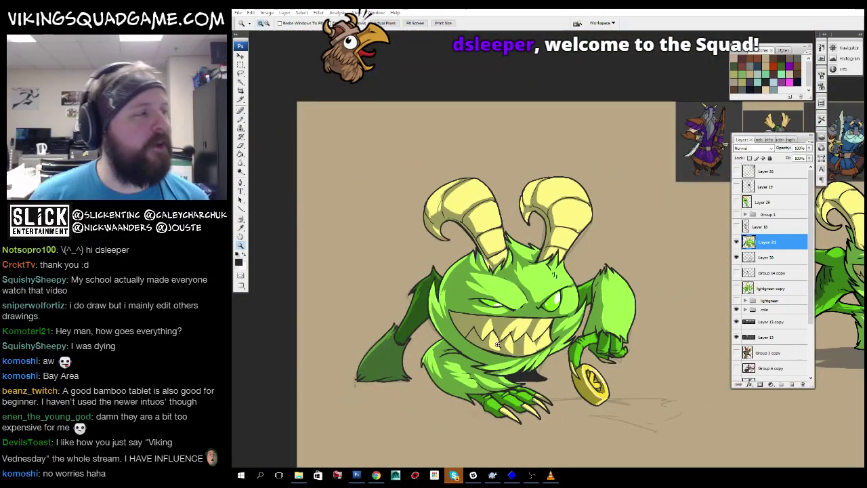
# Paint a broad pale yellow highlight band across the coin's thick side and highlight the edges of its central emblem.
pyautogui.scroll(5, 671, 271)
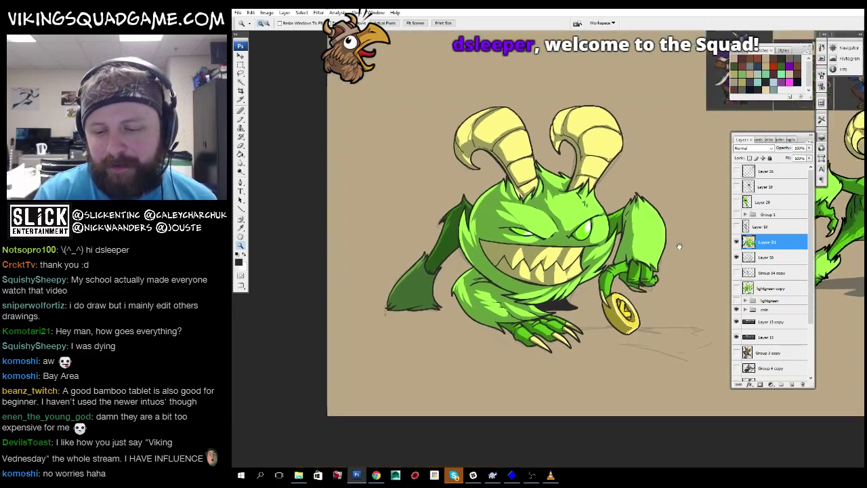
pyautogui.scroll(3, 674, 271)
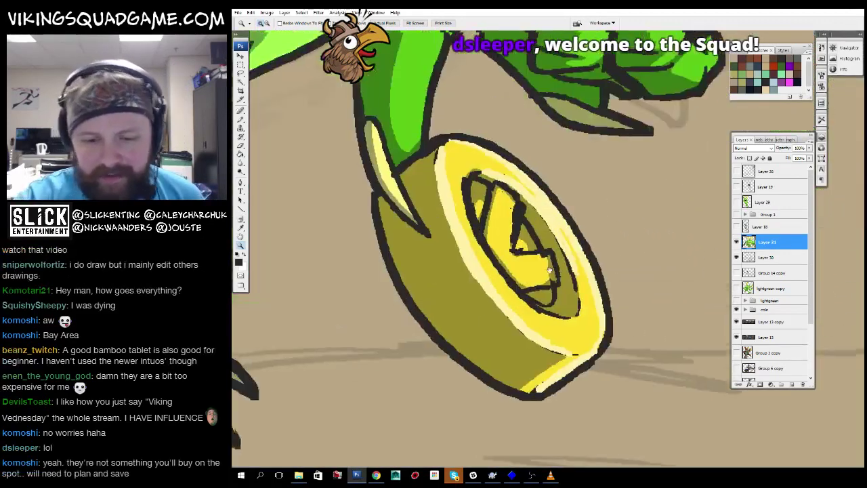
pyautogui.press('b')
pyautogui.keyDown('alt'); pyautogui.click(455, 198); pyautogui.keyUp('alt')
pyautogui.moveTo(454, 197); pyautogui.dragTo(516, 143)
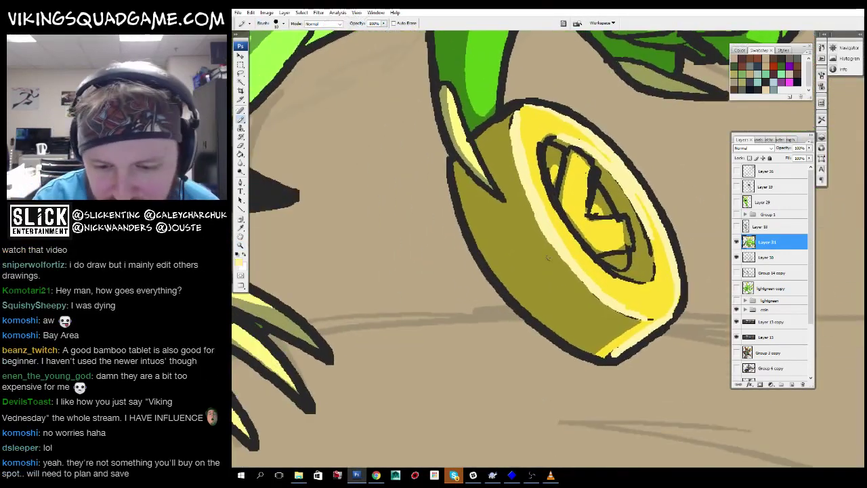
pyautogui.moveTo(545, 244); pyautogui.dragTo(510, 279)
pyautogui.moveTo(592, 279); pyautogui.dragTo(542, 285)
pyautogui.moveTo(602, 164); pyautogui.dragTo(517, 221)
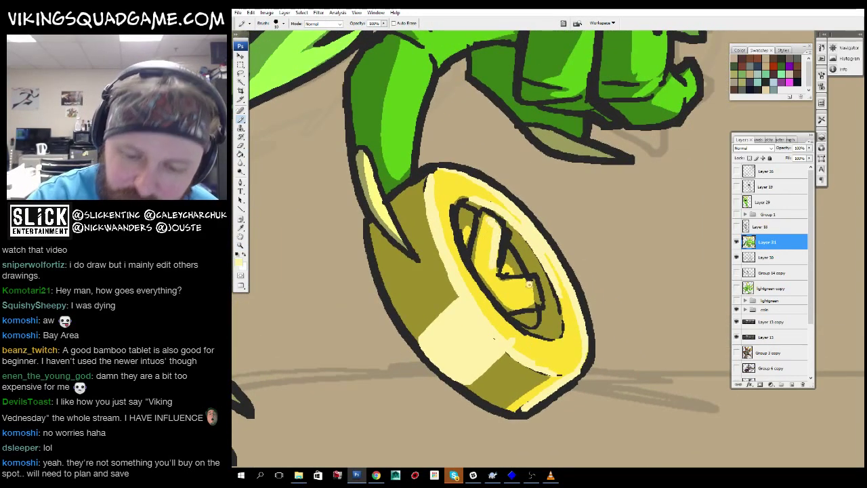
# Paint a bright yellow highlight along the upper edge of the coin's side, next to the thumb claw.
pyautogui.press('z')
pyautogui.scroll(-5, 496, 277)
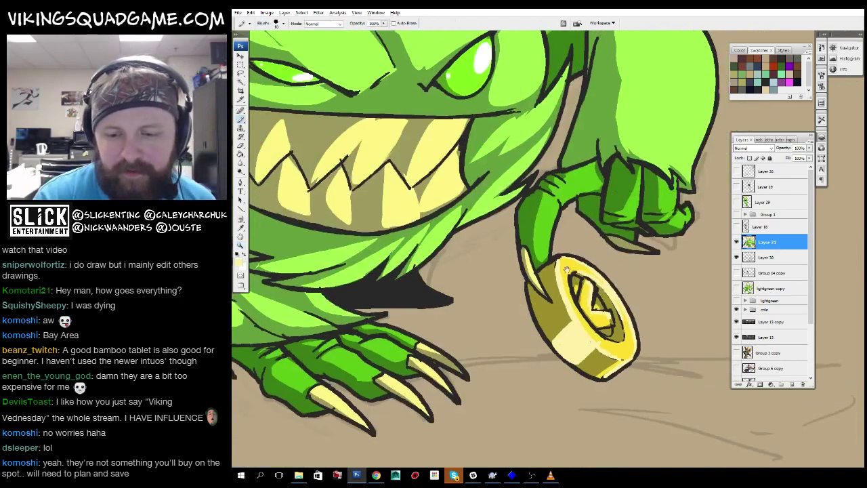
pyautogui.scroll(6, 559, 256)
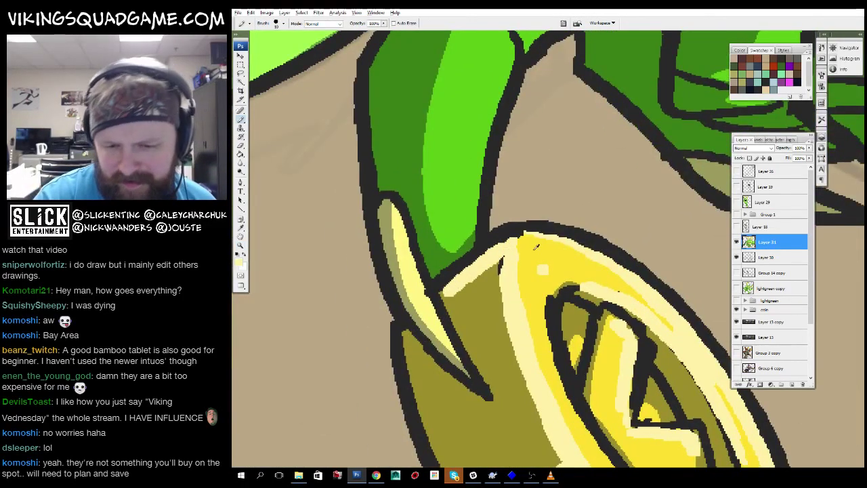
pyautogui.moveTo(448, 290); pyautogui.dragTo(479, 229)
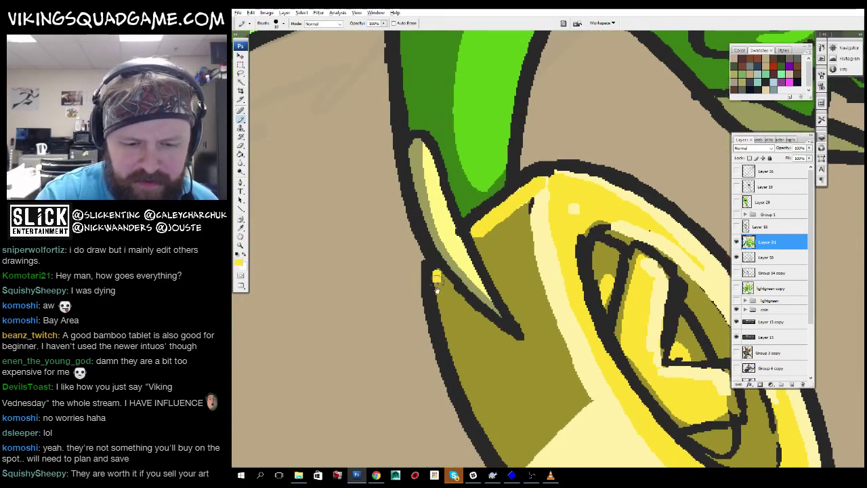
pyautogui.press('z')
pyautogui.scroll(-2, 437, 288)
pyautogui.scroll(-4, 570, 252)
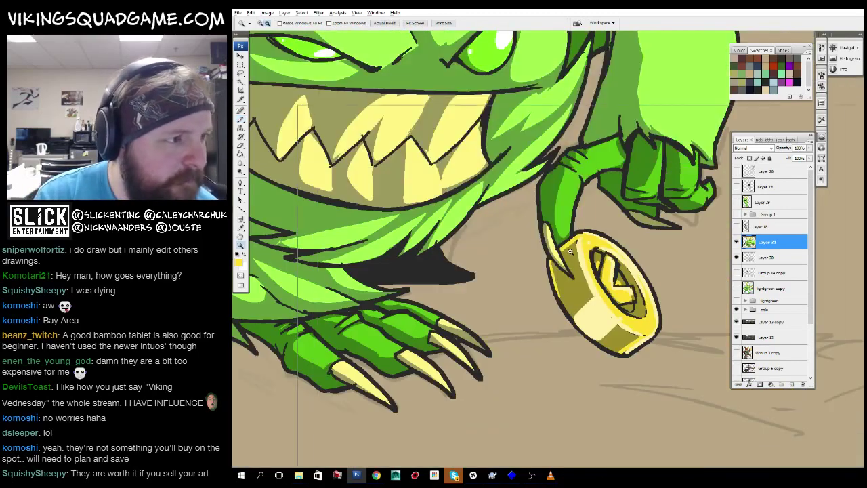
pyautogui.scroll(-4, 570, 252)
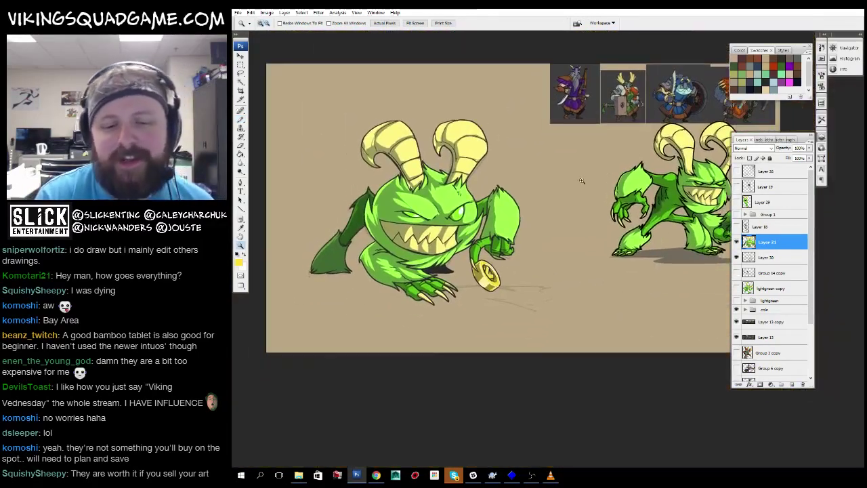
# Touch up the dark outline of the coin-holding arm's fur, down to the tufts above the fist.
pyautogui.scroll(6, 501, 208)
pyautogui.press('b')
pyautogui.scroll(3, 502, 250)
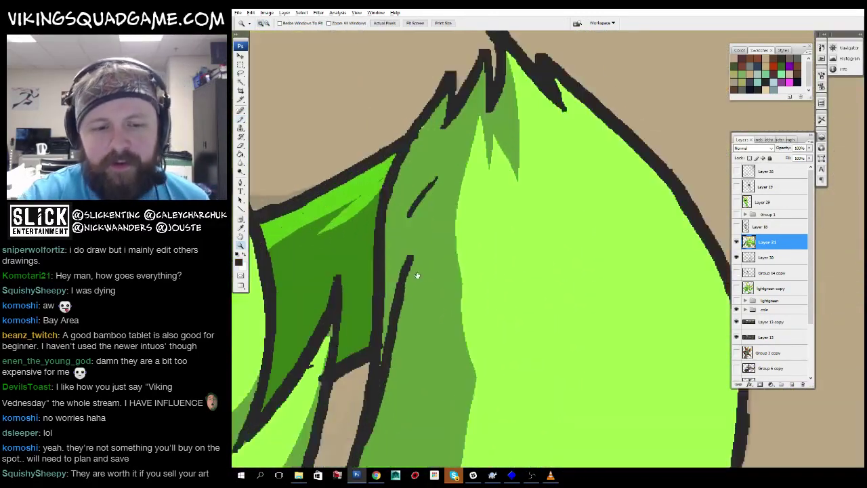
pyautogui.scroll(-3, 575, 170)
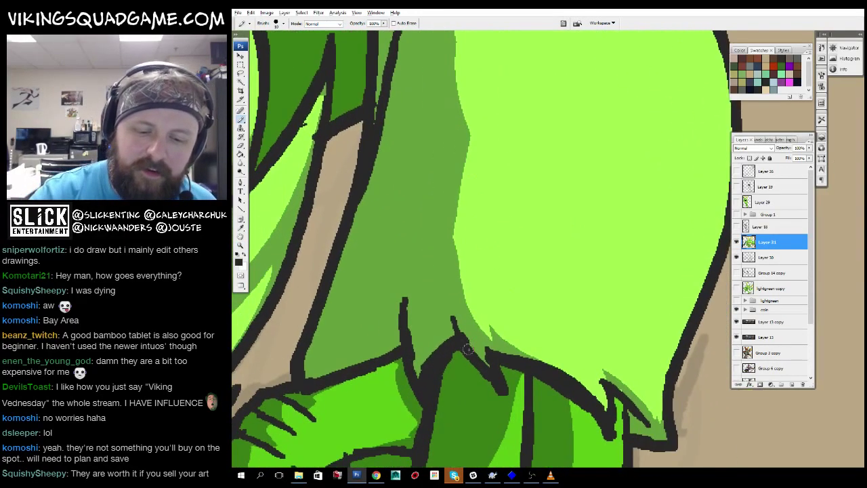
pyautogui.press('z')
pyautogui.scroll(-8, 621, 229)
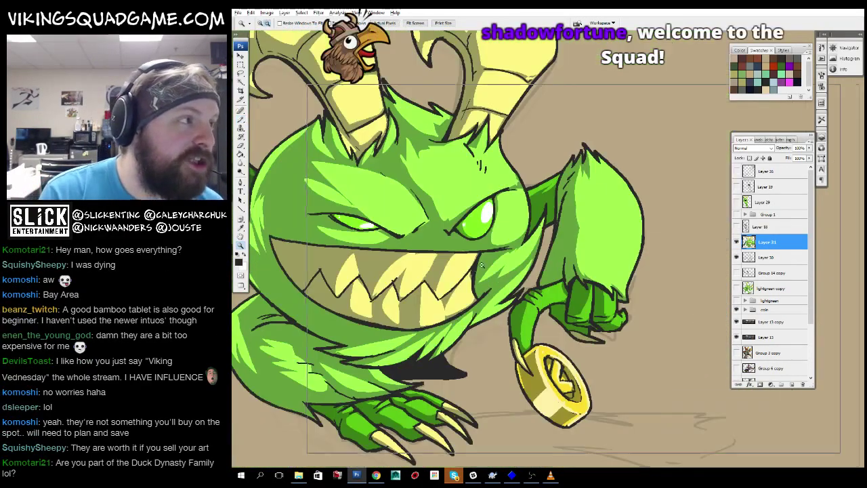
# Thicken the dark ridge lines between the segments of the horn above the narrower eye.
pyautogui.scroll(5, 441, 257)
pyautogui.press('b')
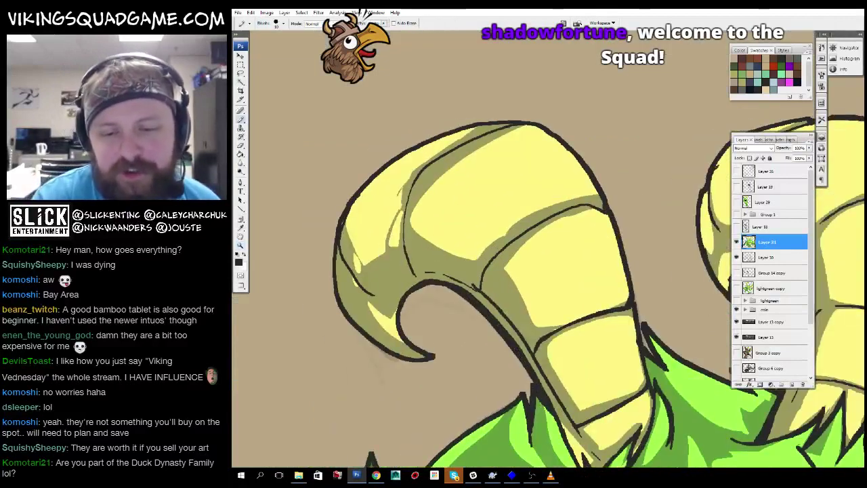
pyautogui.moveTo(503, 216); pyautogui.dragTo(507, 219)
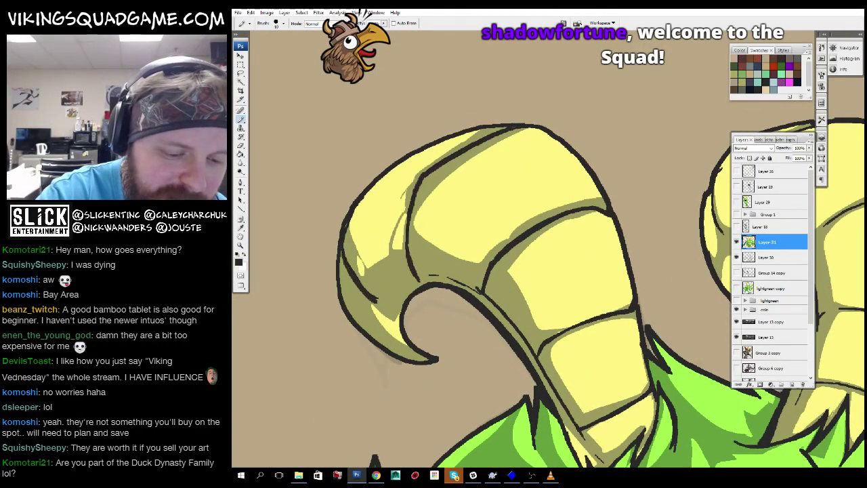
pyautogui.press('z')
pyautogui.scroll(-6, 676, 413)
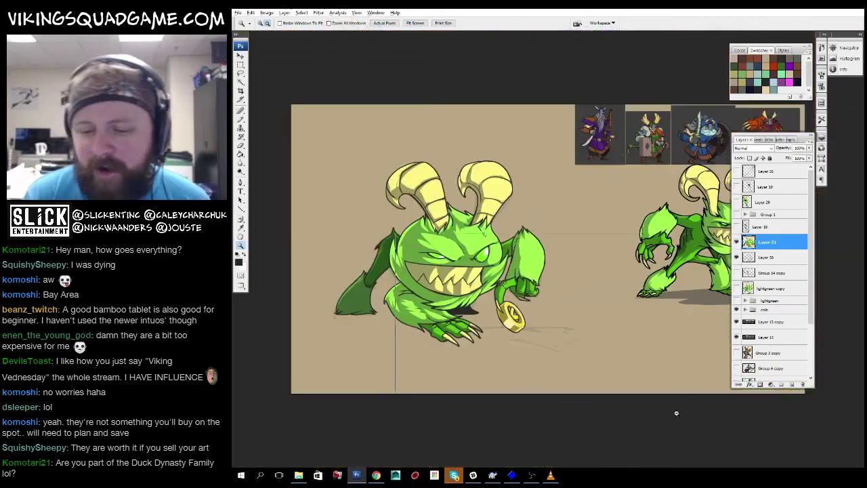
# Outline a wide, flat ground-shadow area beneath the monster's feet and coin with the Lasso tool.
pyautogui.scroll(-2, 676, 412)
pyautogui.scroll(4, 593, 255)
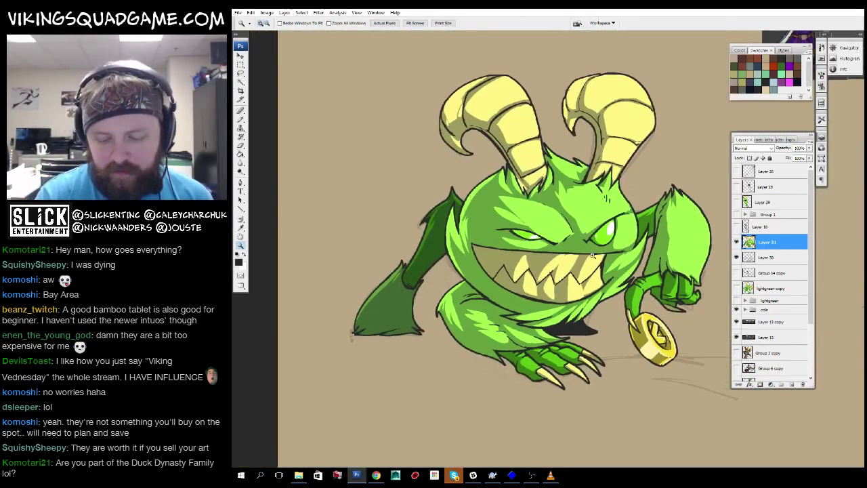
pyautogui.press('l')
pyautogui.scroll(-1, 593, 254)
pyautogui.moveTo(375, 321)
pyautogui.mouseDown()
pyautogui.moveTo(470, 343)
pyautogui.moveTo(637, 356)
pyautogui.moveTo(514, 348)
pyautogui.moveTo(671, 331)
pyautogui.mouseUp()
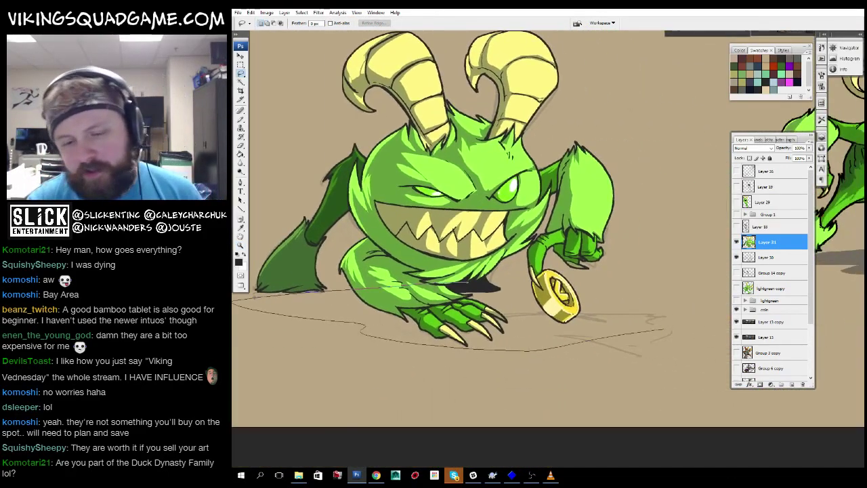
pyautogui.moveTo(527, 310); pyautogui.dragTo(522, 311)
pyautogui.press('g')
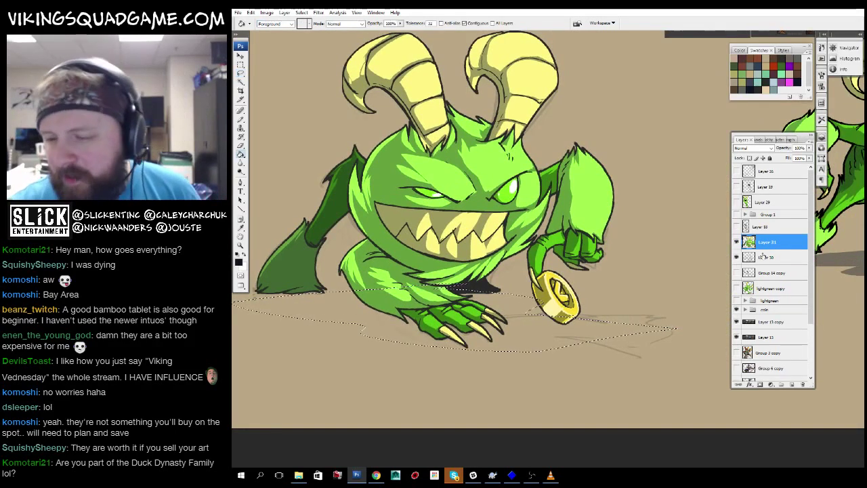
# Fill the shadow selection with dark navy on a new layer beneath the monster, set its opacity to 40%, and deselect.
pyautogui.click(773, 257)
pyautogui.scroll(1, 588, 309)
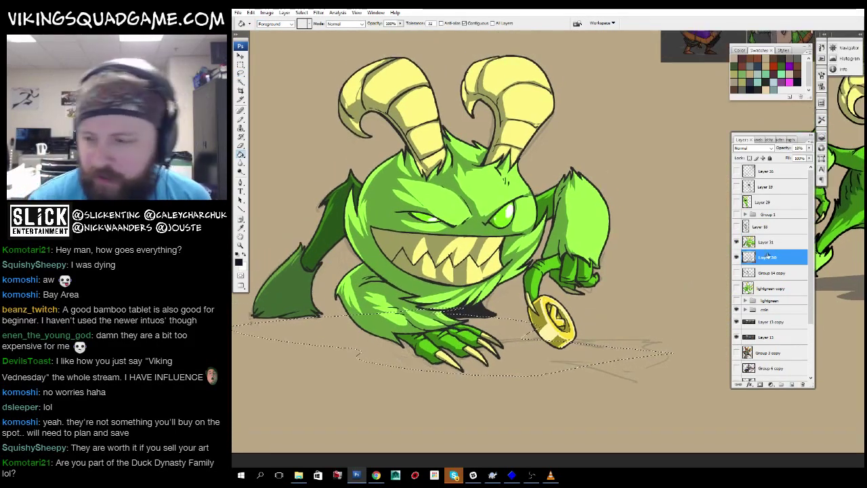
pyautogui.hotkey('ctrl', 'shift', 'alt', 'n')
pyautogui.hotkey('alt', 'BackSpace')
pyautogui.press('z')
pyautogui.click(616, 297)
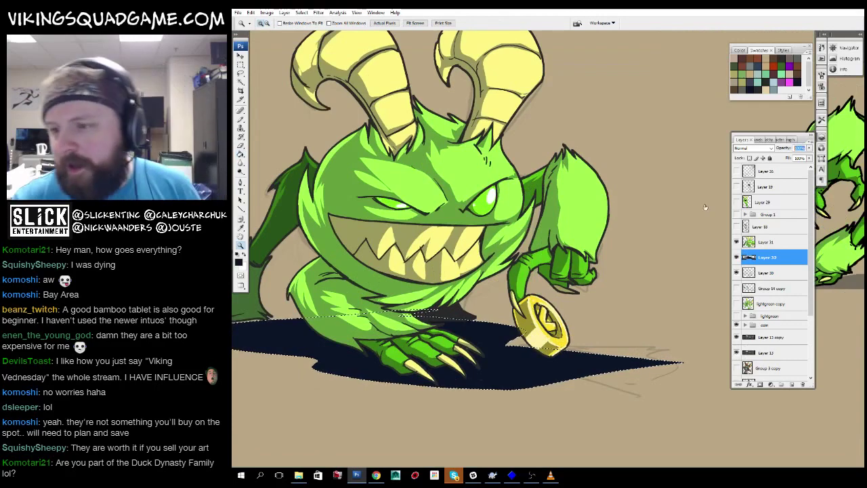
pyautogui.press('4')
pyautogui.hotkey('ctrl', 'd')
# Merge the shadow layer with Layer 31 and move the combined monster to the left on the canvas.
pyautogui.keyDown('alt'); pyautogui.click(569, 275); pyautogui.keyUp('alt')
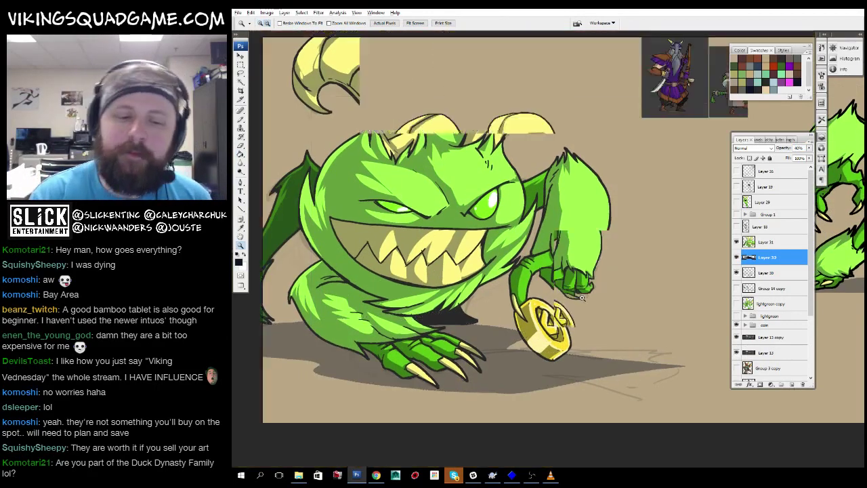
pyautogui.keyDown('alt'); pyautogui.click(570, 275); pyautogui.keyUp('alt')
pyautogui.keyDown('shift'); pyautogui.click(764, 241); pyautogui.keyUp('shift')
pyautogui.hotkey('ctrl', 'e')
pyautogui.press('v')
pyautogui.moveTo(533, 340)
pyautogui.mouseDown()
pyautogui.moveTo(633, 345)
pyautogui.moveTo(531, 333)
pyautogui.mouseUp()
pyautogui.moveTo(531, 338)
pyautogui.mouseDown()
pyautogui.moveTo(579, 327)
pyautogui.moveTo(482, 325)
pyautogui.moveTo(609, 353)
pyautogui.moveTo(618, 363)
pyautogui.moveTo(454, 325)
pyautogui.moveTo(439, 340)
pyautogui.mouseUp()
# Show the lightgreen copy monster in place of Layer 31 and the rough sketch, and move it toward the right side of the canvas.
pyautogui.click(766, 257)
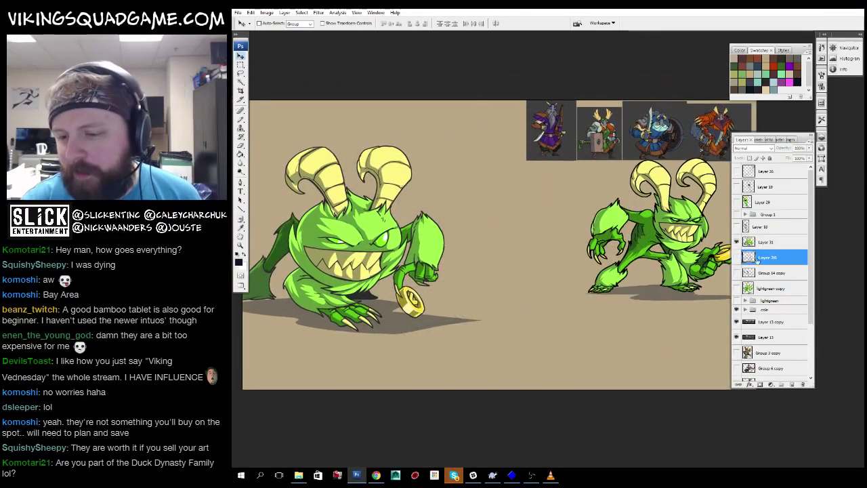
pyautogui.click(736, 287)
pyautogui.click(773, 288)
pyautogui.moveTo(339, 258); pyautogui.dragTo(596, 258)
pyautogui.click(772, 242)
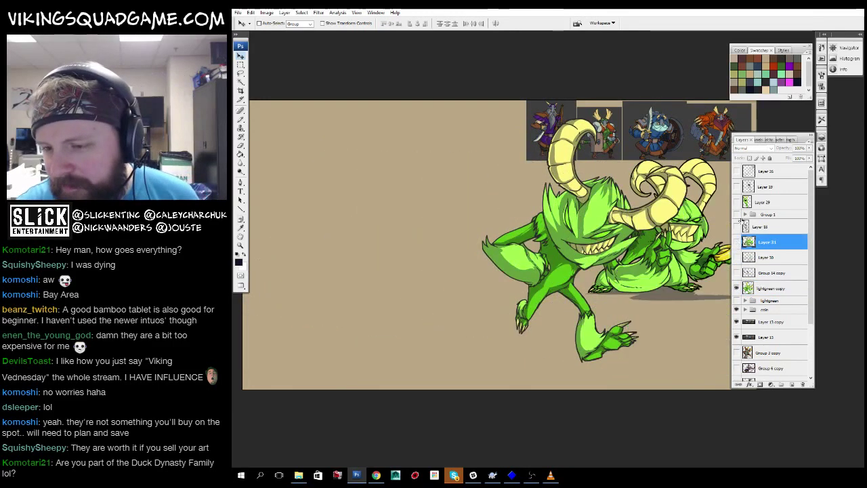
# Show the laughing monster on Layer 29 with Group 1 hidden, and switch from full-screen to the windowed document view.
pyautogui.click(737, 214)
pyautogui.click(737, 214)
pyautogui.click(736, 214)
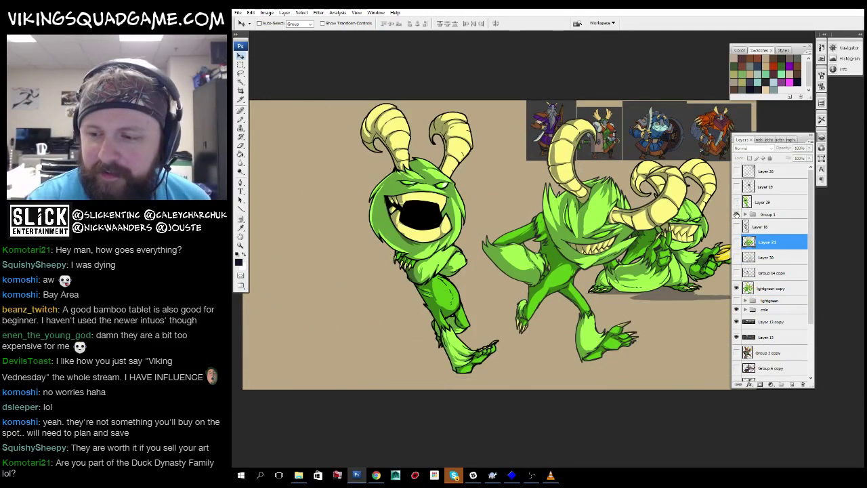
pyautogui.click(765, 202)
pyautogui.press('f')
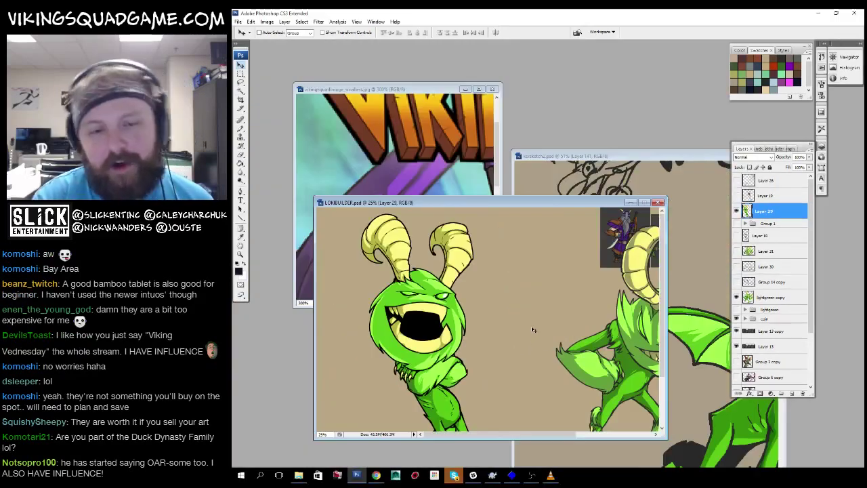
# Switch to the W-OAR-M UP sketch document full screen and add a new layer directly above Layer 148.
pyautogui.hotkey('ctrl', 'Tab')
pyautogui.press('f')
pyautogui.keyDown('alt'); pyautogui.click(574, 296); pyautogui.keyUp('alt')
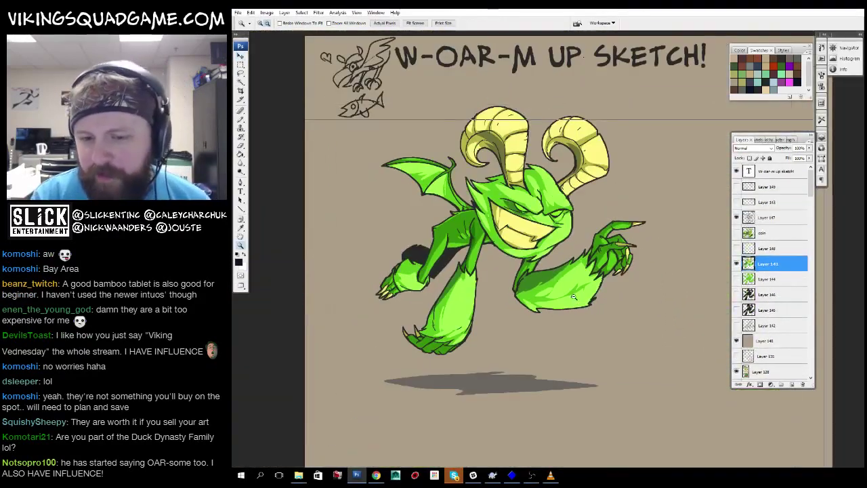
pyautogui.keyDown('alt'); pyautogui.click(573, 297); pyautogui.keyUp('alt')
pyautogui.moveTo(574, 296)
pyautogui.mouseDown()
pyautogui.moveTo(383, 393)
pyautogui.moveTo(424, 366)
pyautogui.mouseUp()
pyautogui.click(764, 252)
pyautogui.click(792, 384)
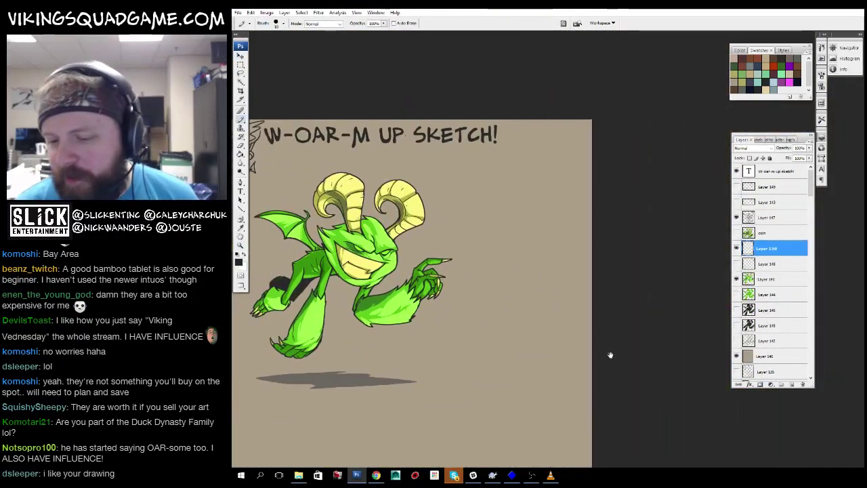
# Rough out a penguin in the empty space beside the monster, with a long pointed beak, rounded body, wing line, tail and feet.
pyautogui.hotkey('ctrl', '+')
pyautogui.hotkey('ctrl', '+')
pyautogui.hotkey('ctrl', '+')
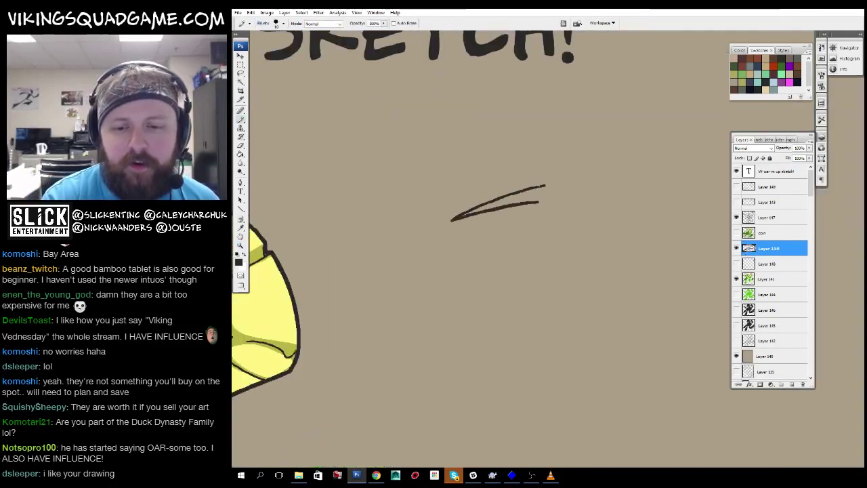
pyautogui.moveTo(533, 188); pyautogui.dragTo(601, 185)
pyautogui.moveTo(601, 186); pyautogui.dragTo(585, 157)
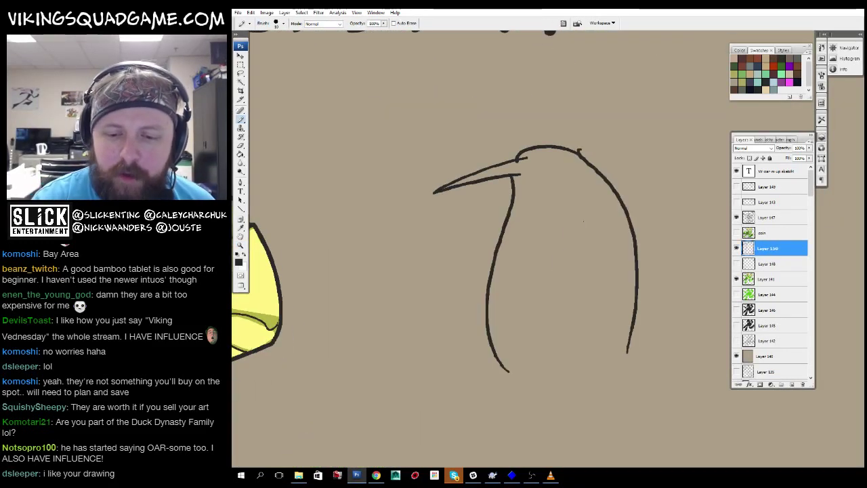
pyautogui.moveTo(640, 366); pyautogui.dragTo(655, 366)
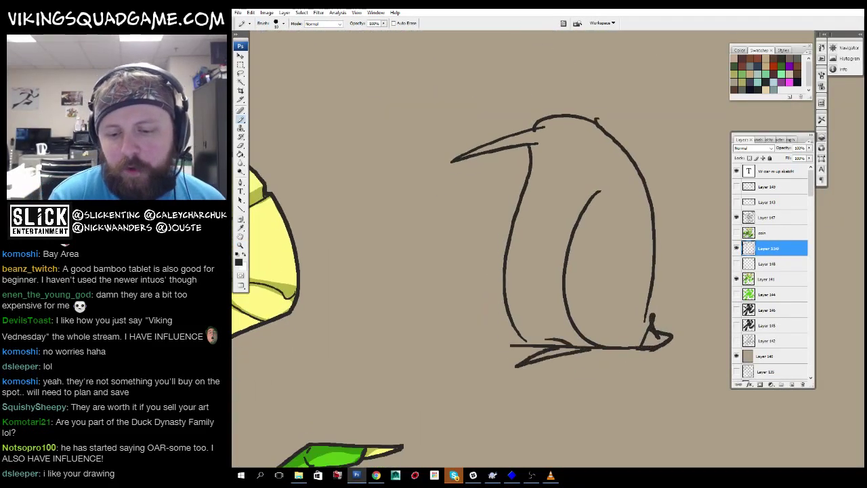
pyautogui.moveTo(569, 349); pyautogui.dragTo(516, 357)
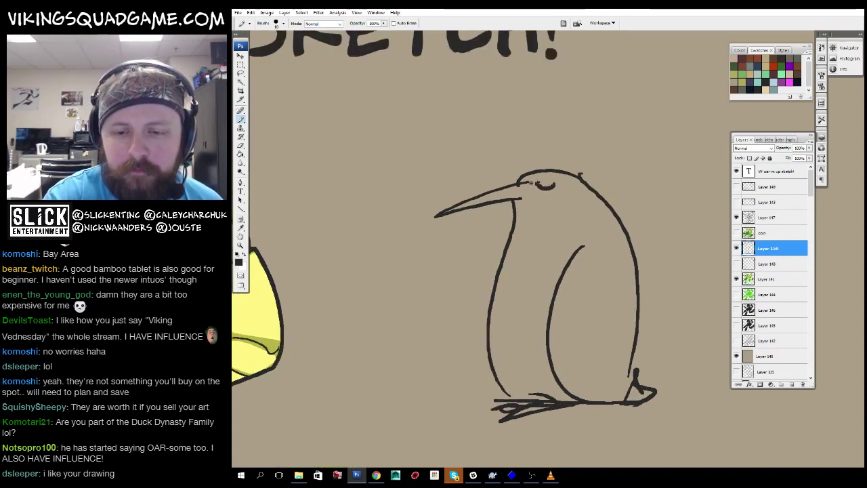
# Add a heavy-lidded eye to the penguin and sketch an ice mound with loose zigzag lines beneath its feet.
pyautogui.moveTo(601, 247)
pyautogui.mouseDown()
pyautogui.moveTo(608, 244)
pyautogui.moveTo(587, 221)
pyautogui.mouseUp()
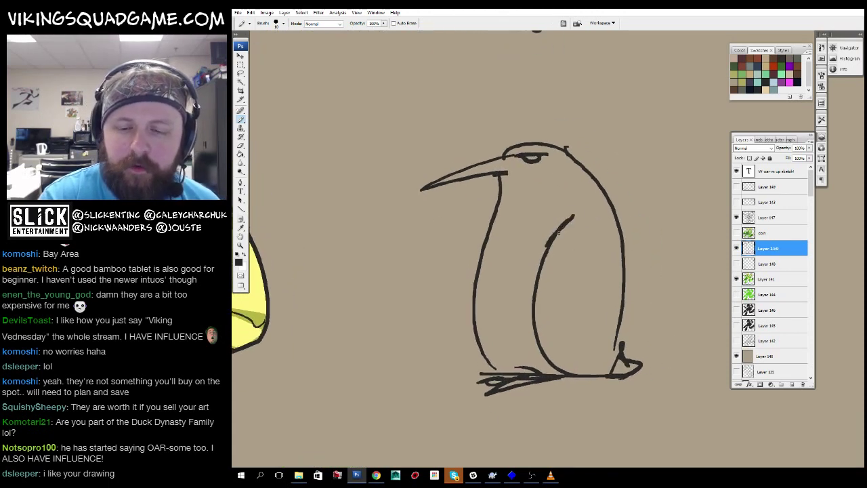
pyautogui.moveTo(610, 305); pyautogui.dragTo(545, 200)
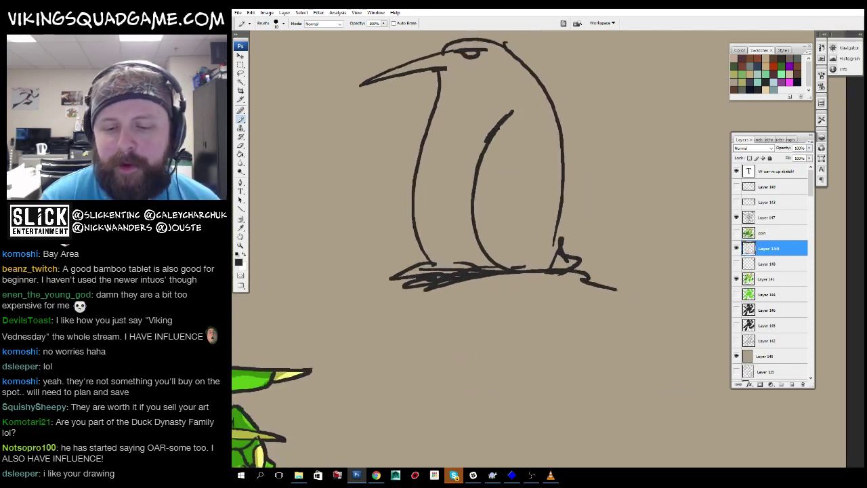
pyautogui.moveTo(582, 271)
pyautogui.mouseDown()
pyautogui.moveTo(686, 290)
pyautogui.moveTo(317, 312)
pyautogui.moveTo(669, 320)
pyautogui.moveTo(609, 339)
pyautogui.moveTo(514, 409)
pyautogui.mouseUp()
pyautogui.moveTo(532, 409); pyautogui.dragTo(533, 439)
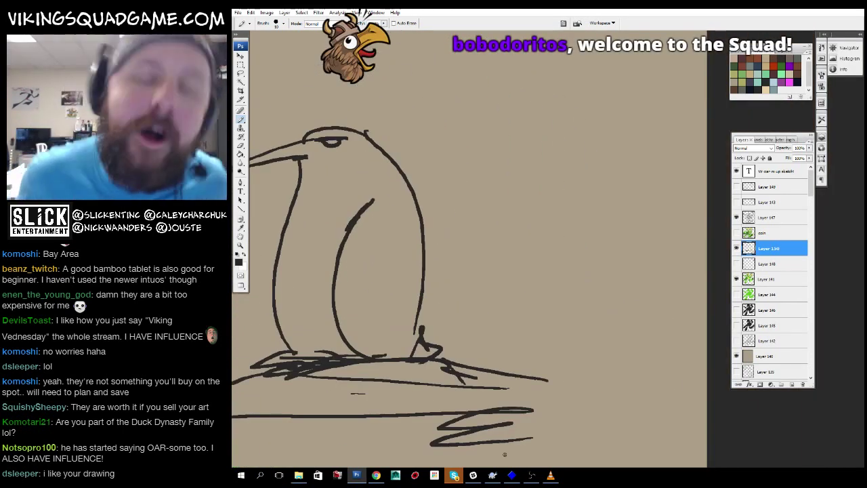
pyautogui.moveTo(506, 343); pyautogui.dragTo(589, 219)
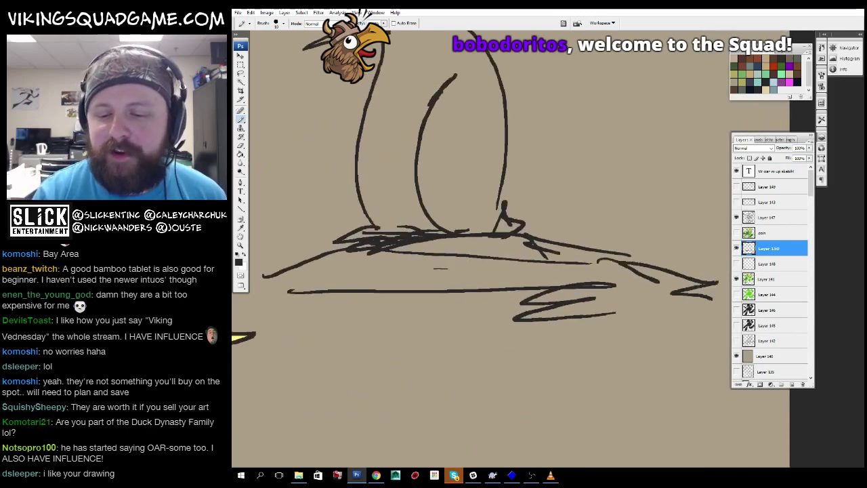
pyautogui.moveTo(474, 203)
pyautogui.mouseDown()
pyautogui.moveTo(518, 329)
pyautogui.moveTo(566, 265)
pyautogui.moveTo(572, 180)
pyautogui.mouseUp()
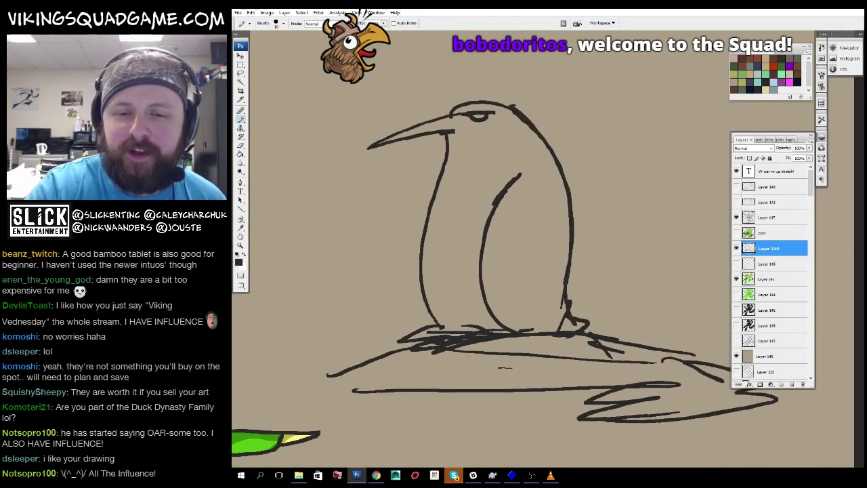
# Sketch a backpack on the penguin's back, with a dark shoulder strap and a double band across its chest.
pyautogui.press('z')
pyautogui.moveTo(554, 324); pyautogui.dragTo(474, 230)
pyautogui.press('v')
pyautogui.scroll(-5, 515, 271)
pyautogui.moveTo(498, 149)
pyautogui.mouseDown()
pyautogui.moveTo(497, 255)
pyautogui.moveTo(514, 228)
pyautogui.mouseUp()
pyautogui.scroll(-2, 496, 255)
pyautogui.press('z')
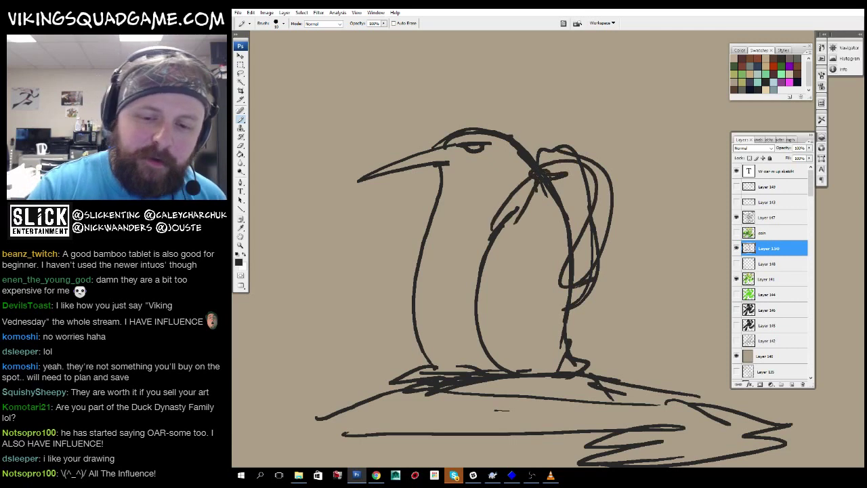
pyautogui.moveTo(532, 184); pyautogui.dragTo(502, 238)
pyautogui.moveTo(501, 239); pyautogui.dragTo(513, 225)
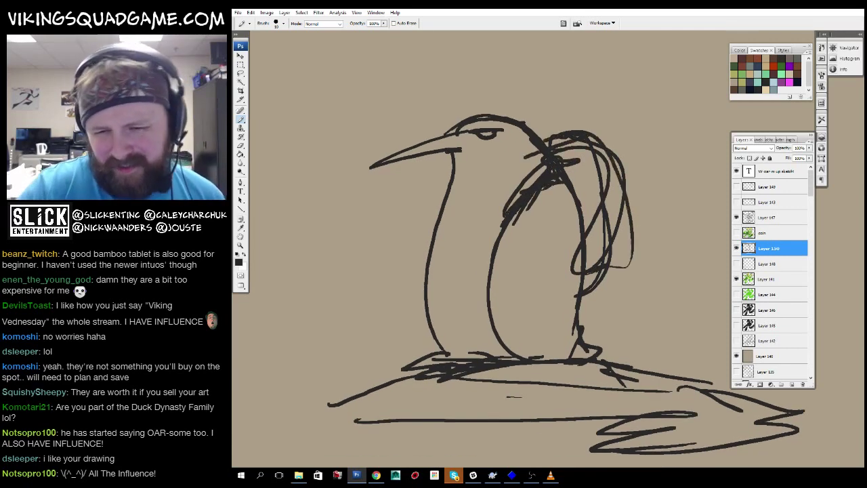
pyautogui.moveTo(577, 183); pyautogui.dragTo(601, 193)
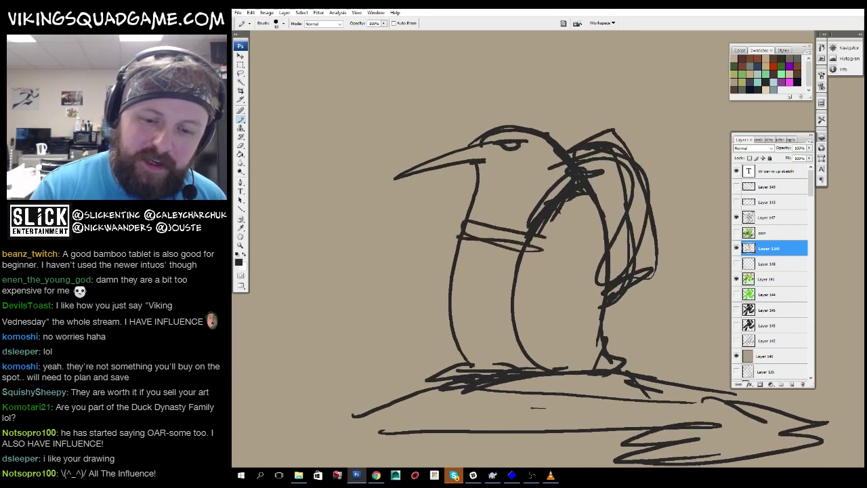
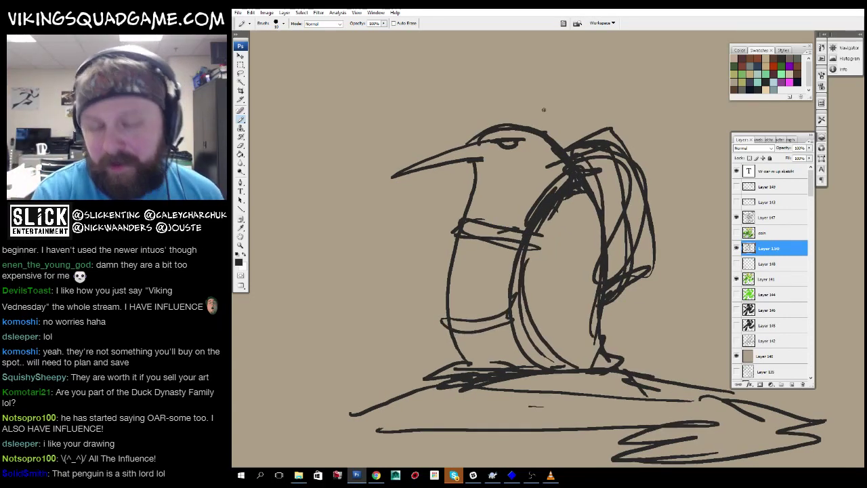
# Free-transform the penguin sketch to enlarge it and reposition it below the monster's ground shadow.
pyautogui.press('z')
pyautogui.moveTo(573, 333)
pyautogui.mouseDown()
pyautogui.moveTo(589, 318)
pyautogui.moveTo(569, 299)
pyautogui.mouseUp()
pyautogui.hotkey('ctrl', '-')
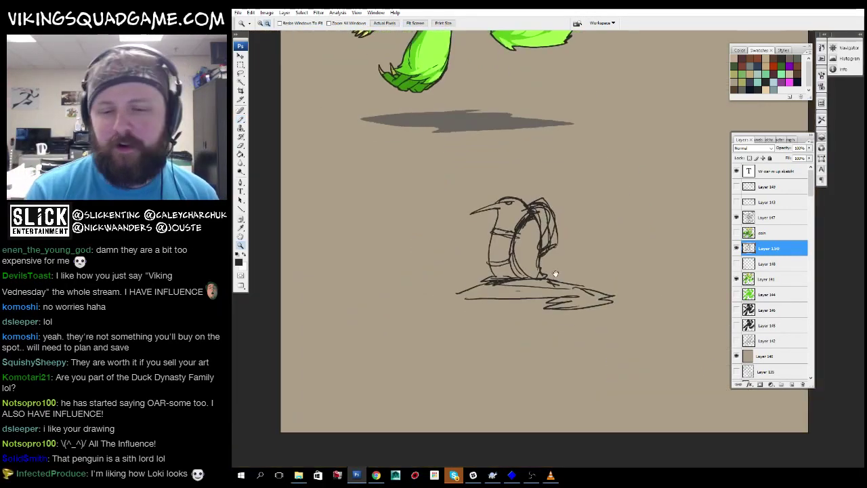
pyautogui.hotkey('ctrl', 't')
pyautogui.moveTo(566, 260); pyautogui.dragTo(570, 235)
pyautogui.moveTo(605, 310); pyautogui.dragTo(615, 319)
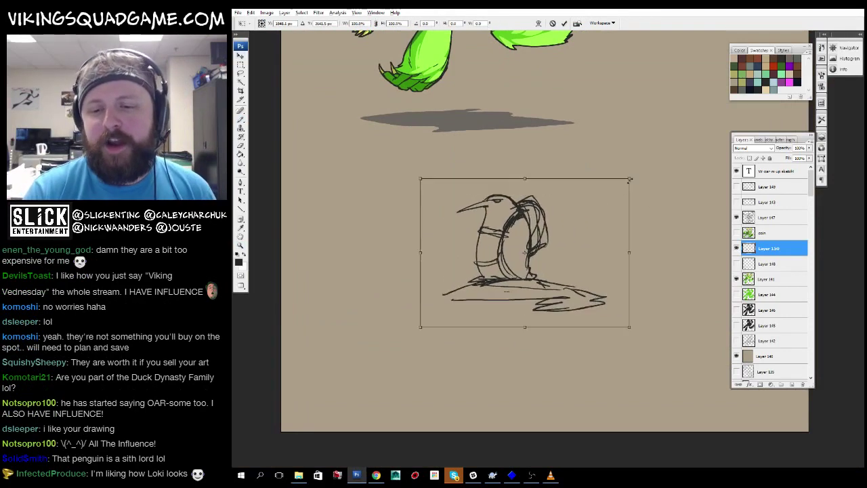
pyautogui.press('Return')
# Lower the penguin sketch layer's opacity to about 25% as a faint drawing guide.
pyautogui.press('v')
pyautogui.click(809, 148)
pyautogui.moveTo(808, 156); pyautogui.dragTo(779, 156)
pyautogui.hotkey('ctrl', '-')
pyautogui.hotkey('ctrl', '-')
pyautogui.hotkey('ctrl', '-')
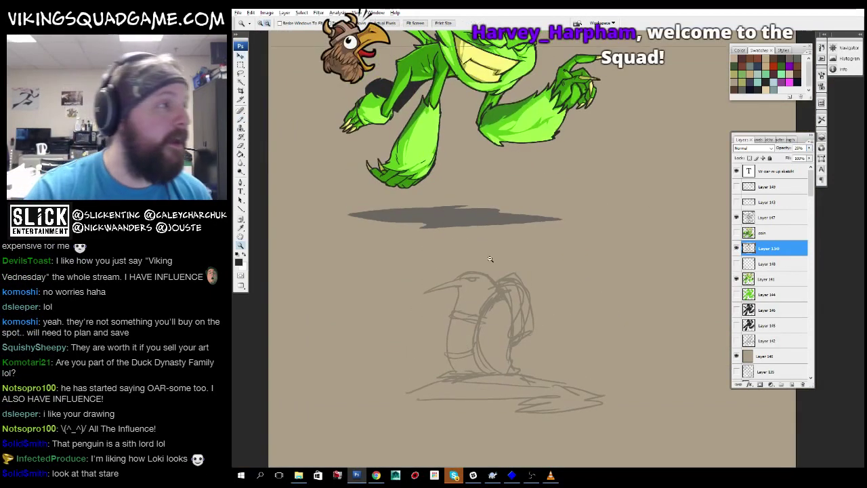
# Create a new layer above the faded penguin sketch and set up a finer brush for the line work.
pyautogui.press('b')
pyautogui.moveTo(332, 251); pyautogui.dragTo(449, 212)
pyautogui.keyDown('ctrl'); pyautogui.click(449, 212); pyautogui.keyUp('ctrl')
pyautogui.keyDown('ctrl'); pyautogui.click(449, 212); pyautogui.keyUp('ctrl')
pyautogui.keyDown('ctrl'); pyautogui.click(449, 212); pyautogui.keyUp('ctrl')
pyautogui.moveTo(561, 185)
pyautogui.mouseDown()
pyautogui.moveTo(486, 109)
pyautogui.moveTo(515, 115)
pyautogui.moveTo(468, 111)
pyautogui.moveTo(474, 115)
pyautogui.mouseUp()
pyautogui.click(792, 385)
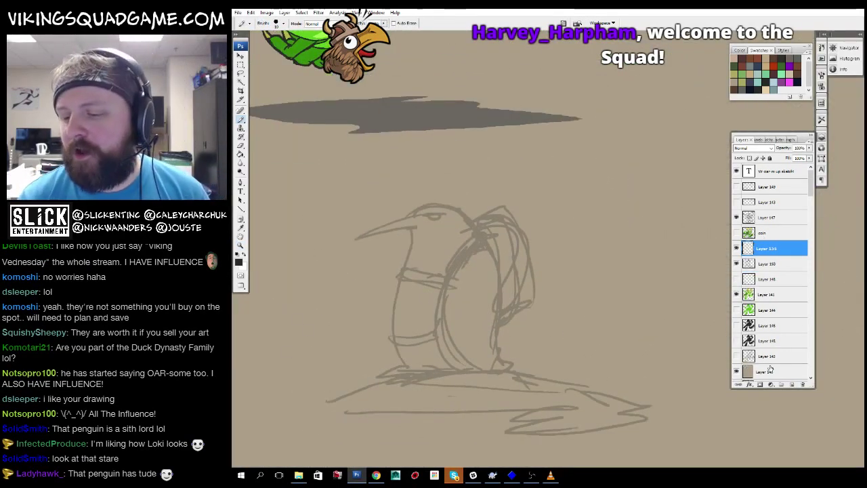
pyautogui.keyDown('ctrl'); pyautogui.moveTo(339, 393); pyautogui.dragTo(475, 339); pyautogui.keyUp('ctrl')
pyautogui.rightClick(561, 311)
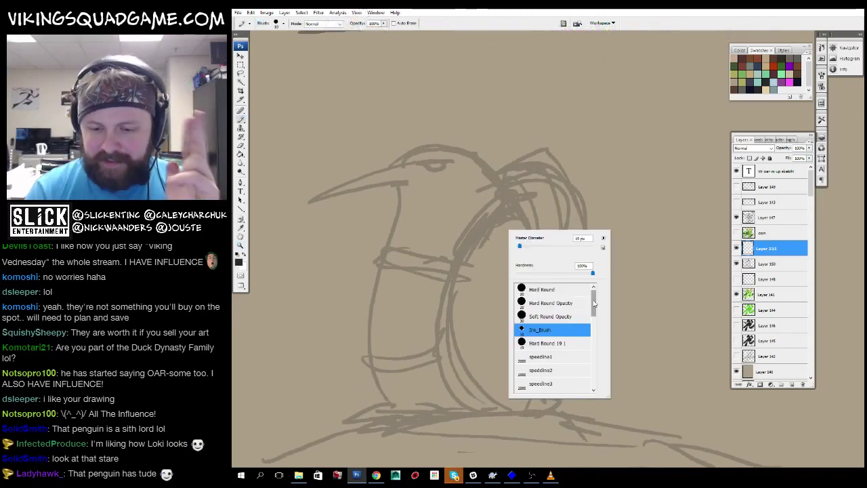
pyautogui.scroll(-10, 550, 309)
# Ink the penguin's long beak, the top of its head and the back of its neck over the faded sketch.
pyautogui.moveTo(521, 126)
pyautogui.keyDown('ctrl'); pyautogui.mouseDown()
pyautogui.moveTo(549, 126)
pyautogui.moveTo(613, 219)
pyautogui.moveTo(633, 199)
pyautogui.mouseUp(); pyautogui.keyUp('ctrl')
pyautogui.moveTo(590, 175); pyautogui.dragTo(364, 262)
pyautogui.moveTo(364, 262)
pyautogui.mouseDown()
pyautogui.moveTo(559, 222)
pyautogui.moveTo(549, 231)
pyautogui.moveTo(430, 229)
pyautogui.mouseUp()
pyautogui.moveTo(442, 183)
pyautogui.mouseDown()
pyautogui.moveTo(478, 150)
pyautogui.moveTo(589, 139)
pyautogui.mouseUp()
pyautogui.moveTo(593, 138); pyautogui.dragTo(568, 134)
pyautogui.moveTo(646, 211); pyautogui.dragTo(651, 299)
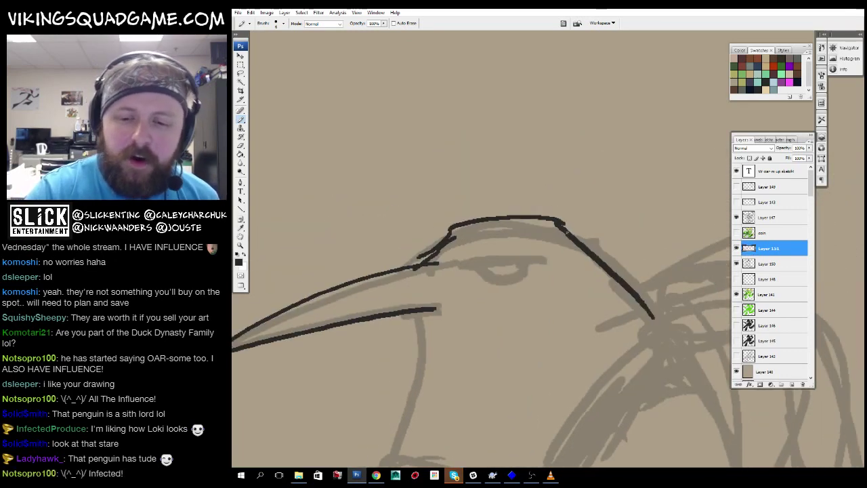
# Draw a flat-topped hat on the penguin's head with a thickened lower band and a pointed piece sticking out behind.
pyautogui.moveTo(446, 203); pyautogui.dragTo(455, 239)
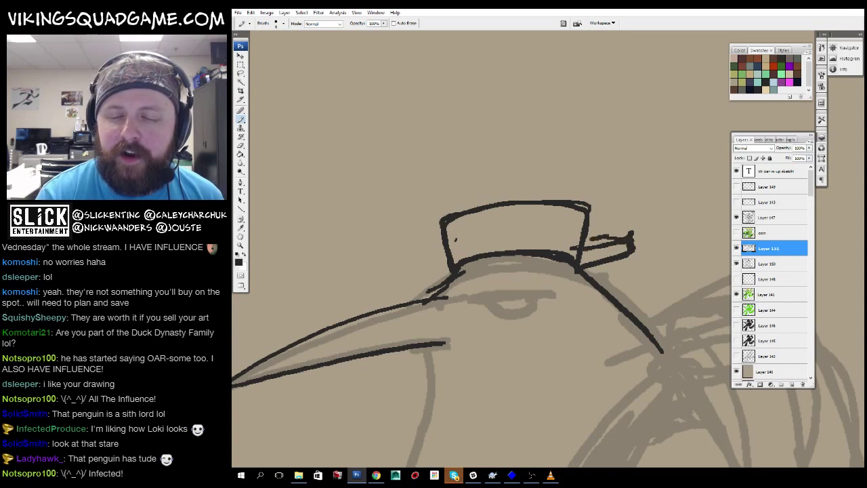
pyautogui.moveTo(593, 238); pyautogui.dragTo(573, 246)
pyautogui.moveTo(573, 248); pyautogui.dragTo(587, 248)
pyautogui.moveTo(569, 269); pyautogui.dragTo(547, 262)
# Ink the penguin's half-closed eye beneath a heavy, straight brow line.
pyautogui.moveTo(486, 306); pyautogui.dragTo(505, 284)
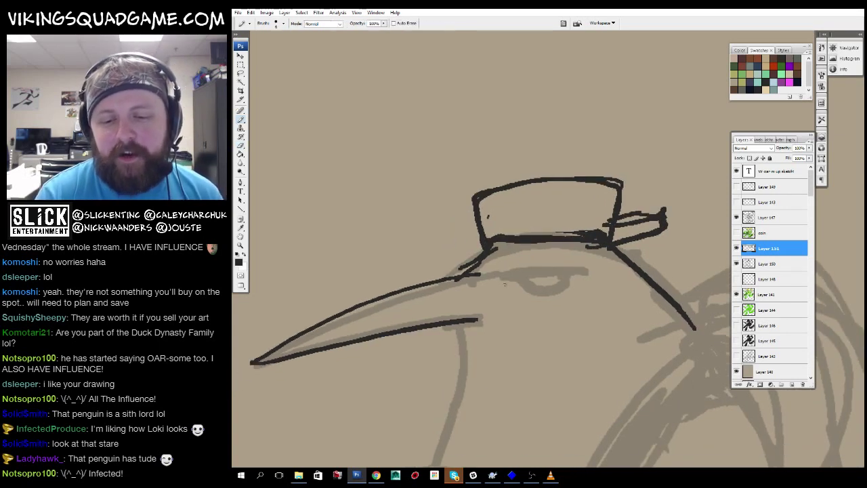
pyautogui.moveTo(567, 276); pyautogui.dragTo(537, 287)
pyautogui.moveTo(557, 308); pyautogui.dragTo(554, 296)
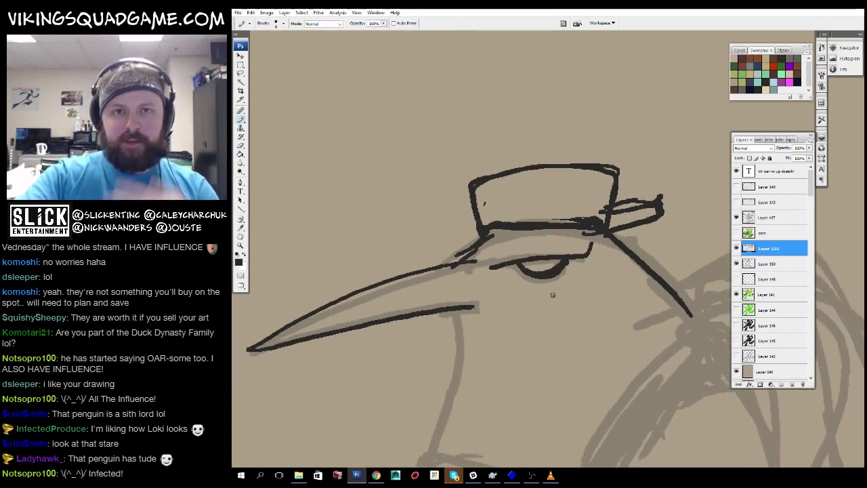
# Add a vertical line near the back edge of the penguin's hat to give it a side plane.
pyautogui.scroll(-5, 517, 313)
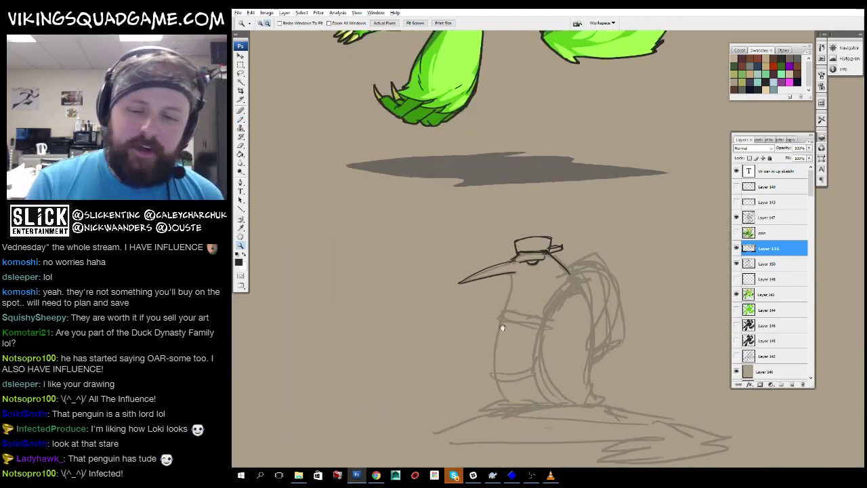
pyautogui.moveTo(517, 313); pyautogui.dragTo(741, 198)
pyautogui.moveTo(632, 228); pyautogui.dragTo(503, 248)
pyautogui.scroll(5, 526, 267)
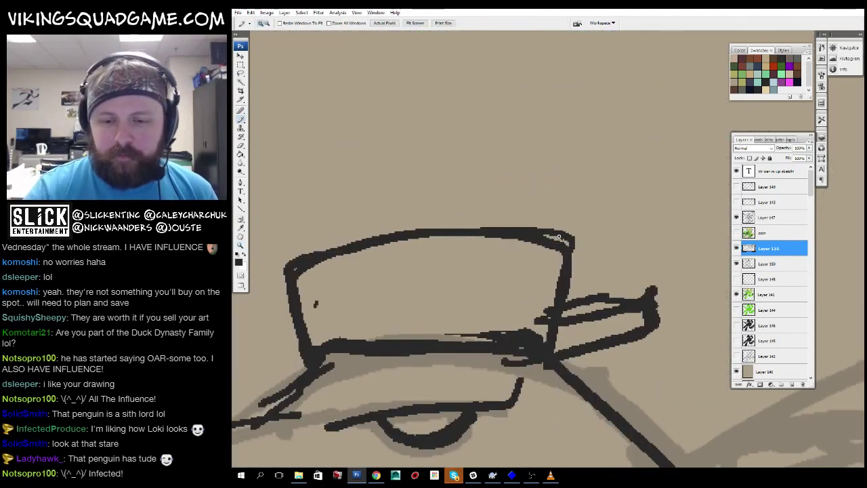
pyautogui.press('z')
# Switch to the LOKIBUILDER.psd document full screen and review the Loki poses side by side.
pyautogui.scroll(-5, 527, 337)
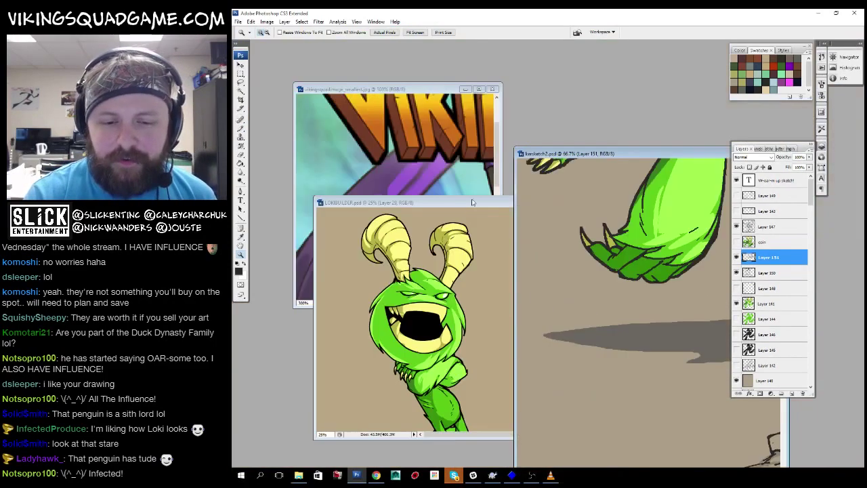
pyautogui.scroll(6, 504, 214)
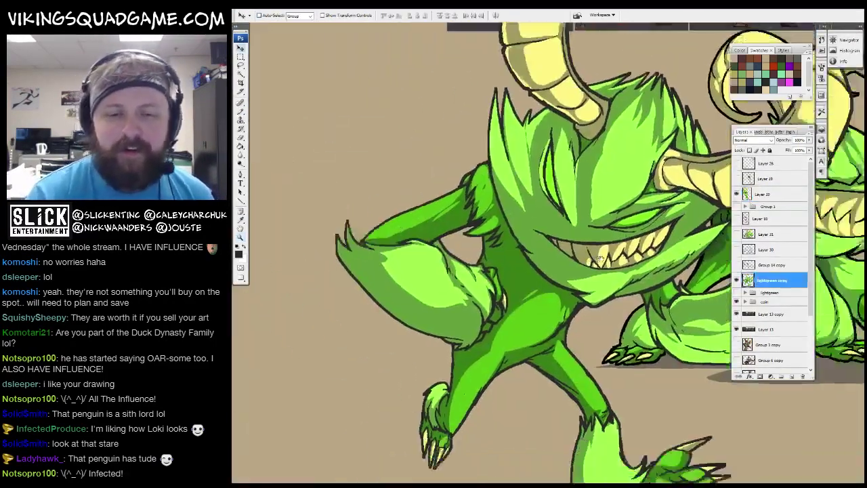
pyautogui.scroll(-6, 636, 329)
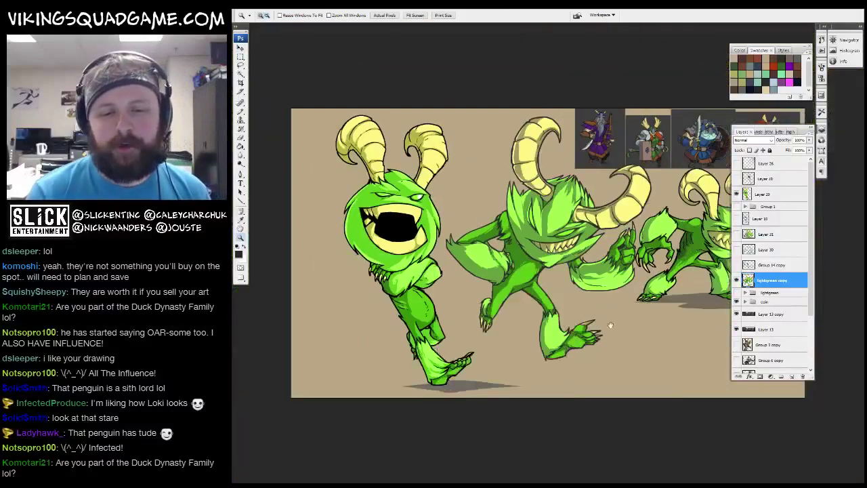
# Try moving the laughing monster on Layer 29 farther from the grinning Loki, and undo the move.
pyautogui.press('v')
pyautogui.moveTo(467, 324); pyautogui.dragTo(411, 305)
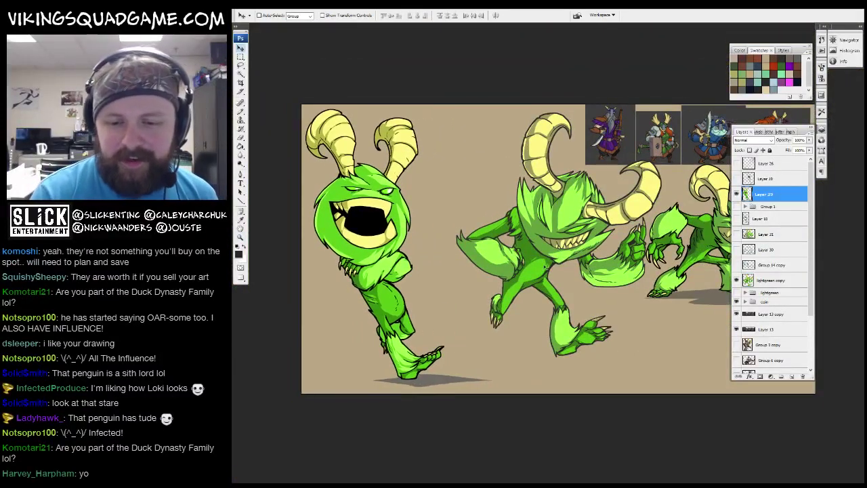
pyautogui.hotkey('ctrl', 'alt', 'z')
pyautogui.hotkey('ctrl', 'alt', 'z')
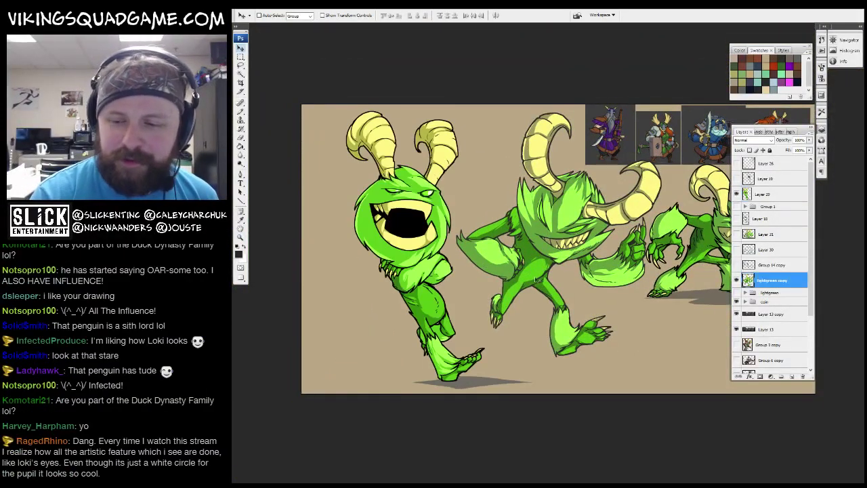
pyautogui.hotkey('ctrl', 'alt', 'z')
# Leave the full-screen Loki document and return to the penguin sketch, ready to ink.
pyautogui.press('f')
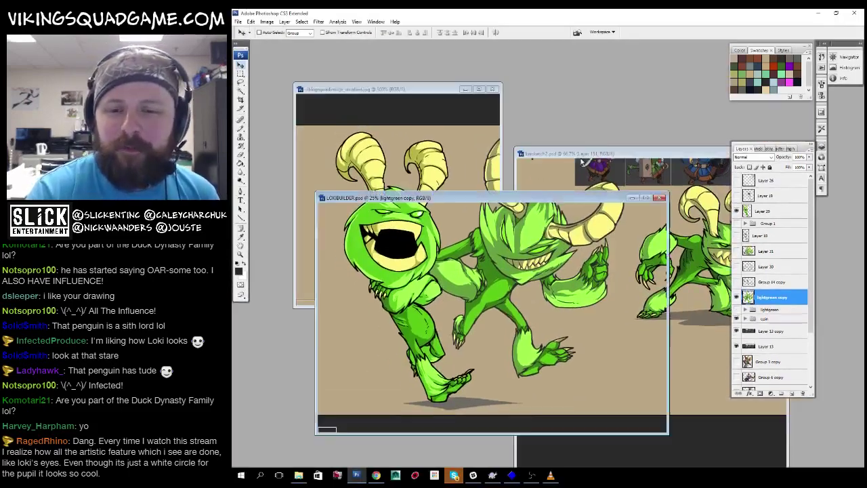
pyautogui.press('f')
pyautogui.scroll(-10, 562, 284)
pyautogui.press('b')
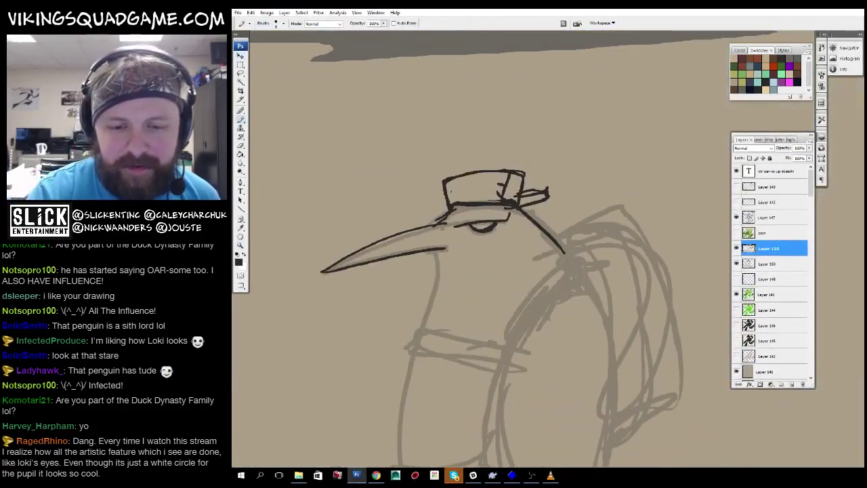
# Ink the penguin's throat and belly outline from beneath the beak, erasing a gap where the chest band crosses it.
pyautogui.scroll(5, 506, 214)
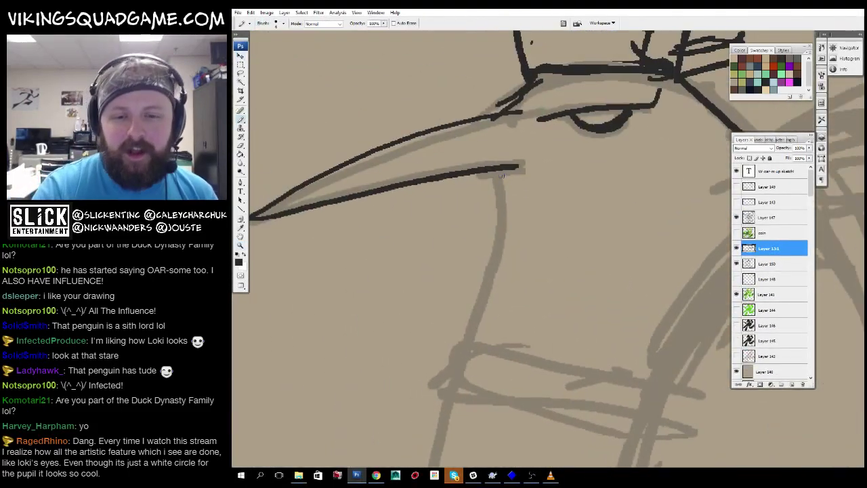
pyautogui.moveTo(495, 180)
pyautogui.mouseDown()
pyautogui.moveTo(504, 84)
pyautogui.moveTo(441, 226)
pyautogui.moveTo(416, 97)
pyautogui.moveTo(392, 142)
pyautogui.moveTo(353, 117)
pyautogui.mouseUp()
pyautogui.moveTo(349, 190); pyautogui.dragTo(339, 275)
pyautogui.moveTo(339, 275); pyautogui.dragTo(371, 428)
pyautogui.press('e')
pyautogui.moveTo(405, 215); pyautogui.dragTo(407, 230)
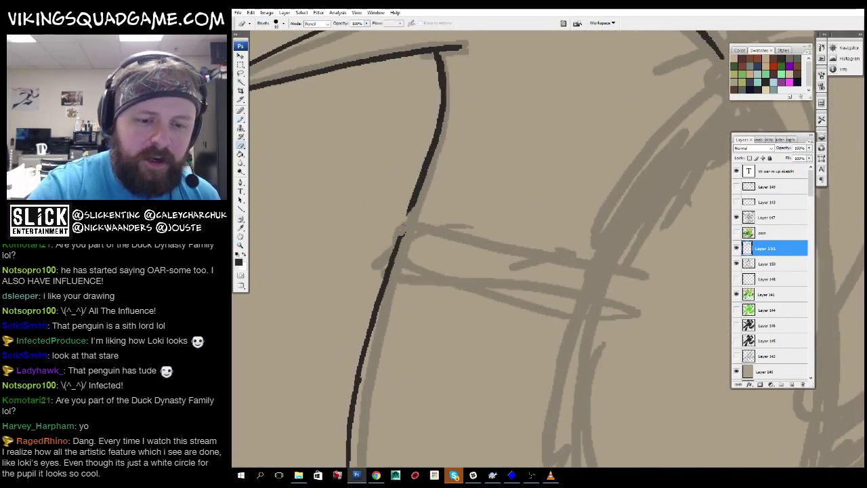
# Ink the chest band and the curved shoulder strap, with a buckle at its lower end and a loop at the shoulder.
pyautogui.moveTo(378, 274); pyautogui.dragTo(570, 317)
pyautogui.moveTo(636, 259); pyautogui.dragTo(466, 337)
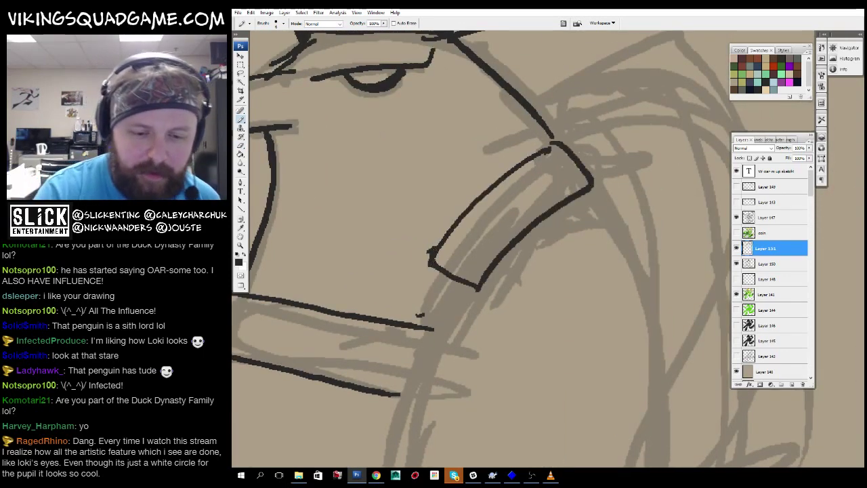
pyautogui.moveTo(485, 264); pyautogui.dragTo(492, 243)
pyautogui.moveTo(428, 273)
pyautogui.mouseDown()
pyautogui.moveTo(420, 306)
pyautogui.moveTo(351, 336)
pyautogui.mouseUp()
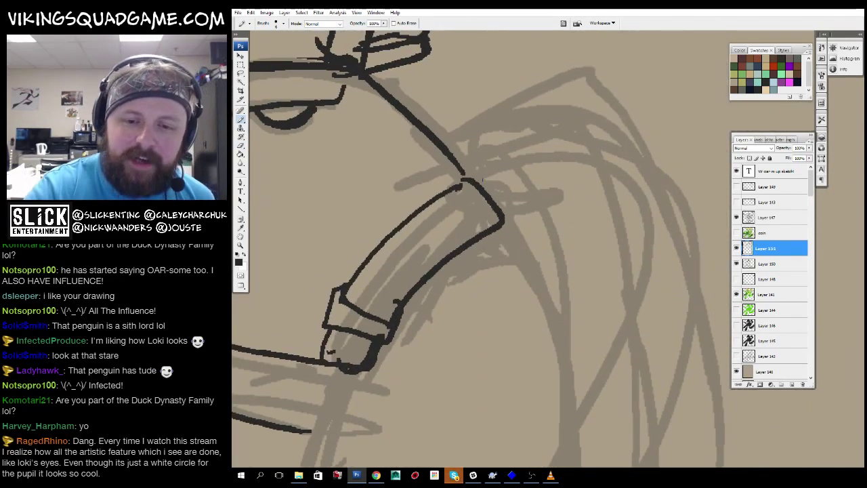
pyautogui.moveTo(481, 158); pyautogui.dragTo(504, 228)
pyautogui.moveTo(469, 162)
pyautogui.mouseDown()
pyautogui.moveTo(557, 175)
pyautogui.moveTo(465, 46)
pyautogui.mouseUp()
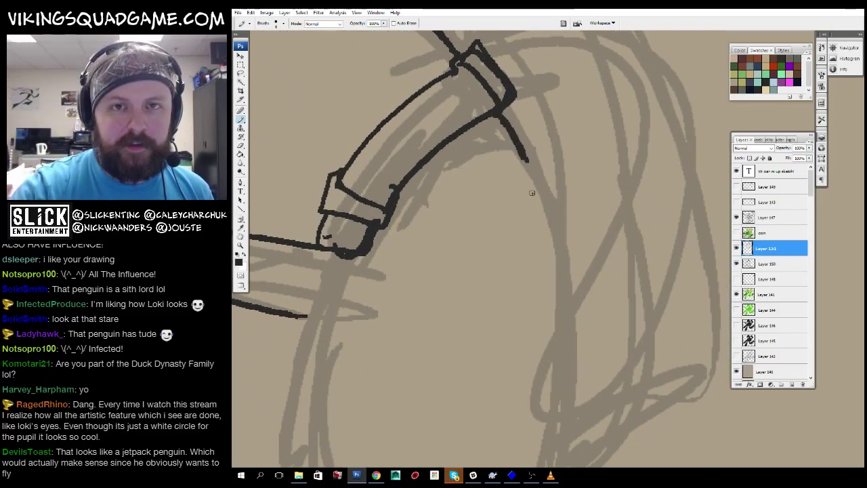
# Ink the penguin's wing as a long pointed shape running from the shoulder strap to the ground, with feather ticks near the tip.
pyautogui.moveTo(533, 195)
pyautogui.mouseDown()
pyautogui.moveTo(594, 140)
pyautogui.moveTo(571, 183)
pyautogui.moveTo(472, 223)
pyautogui.moveTo(471, 85)
pyautogui.moveTo(405, 265)
pyautogui.mouseUp()
pyautogui.moveTo(413, 243); pyautogui.dragTo(415, 142)
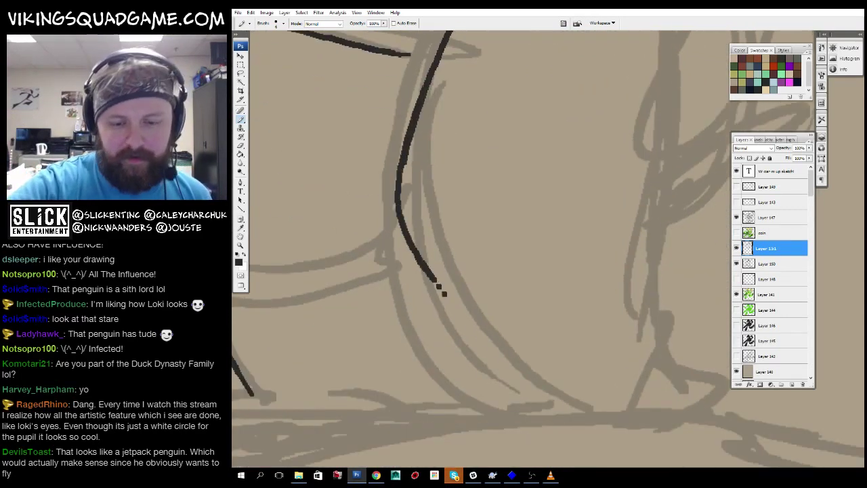
pyautogui.moveTo(443, 292); pyautogui.dragTo(652, 432)
pyautogui.moveTo(652, 432); pyautogui.dragTo(559, 449)
pyautogui.moveTo(528, 241); pyautogui.dragTo(541, 332)
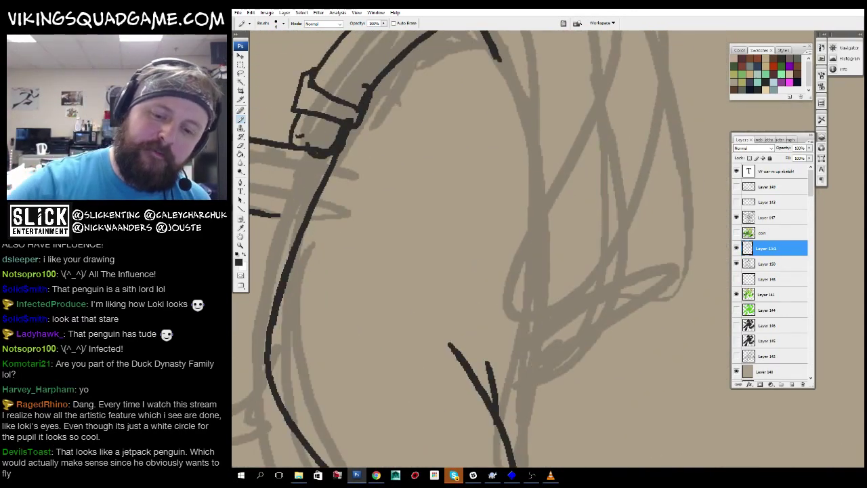
pyautogui.moveTo(502, 189); pyautogui.dragTo(508, 447)
pyautogui.moveTo(505, 144); pyautogui.dragTo(491, 279)
# Add a second rectangular buckle loop beside the first one at the top of the shoulder strap.
pyautogui.scroll(-10, 491, 280)
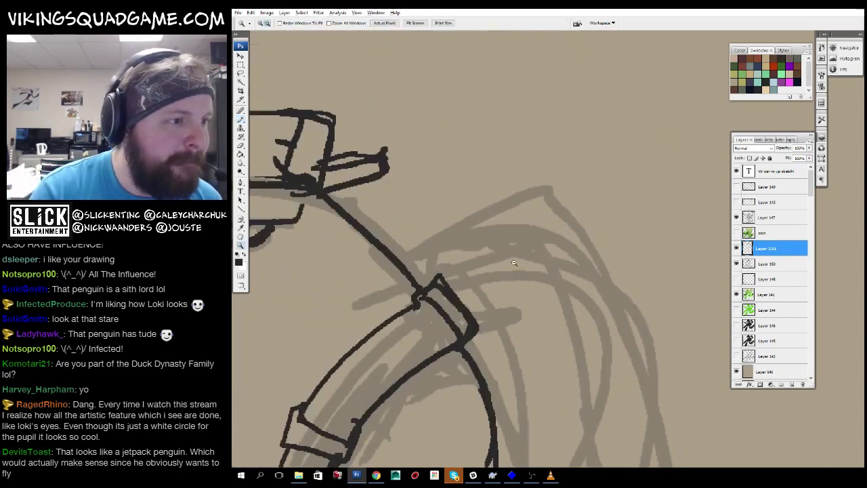
pyautogui.scroll(-2, 532, 306)
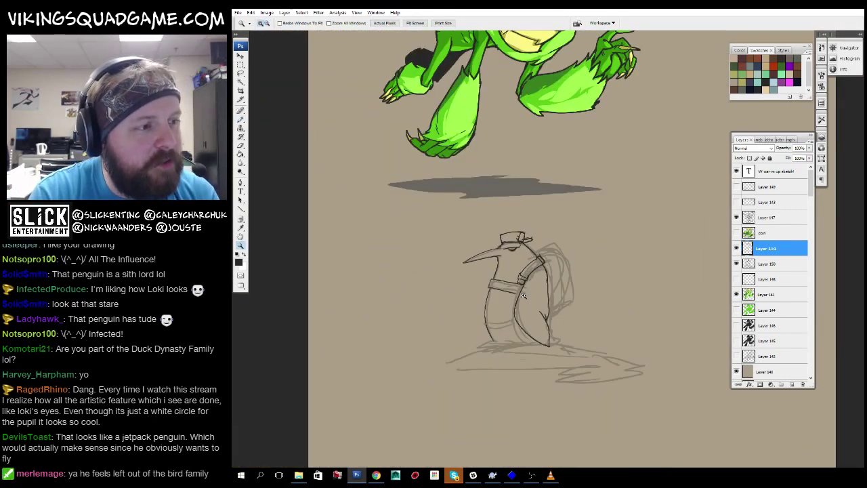
pyautogui.scroll(5, 523, 295)
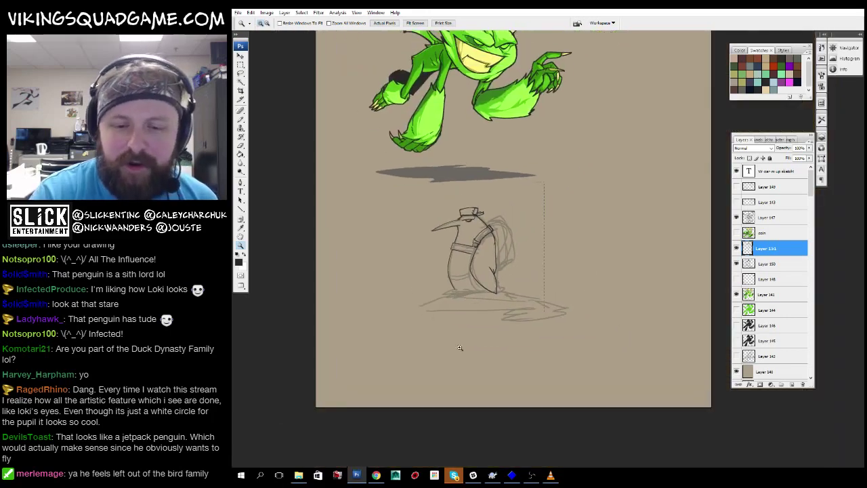
pyautogui.scroll(6, 501, 285)
pyautogui.scroll(-6, 558, 148)
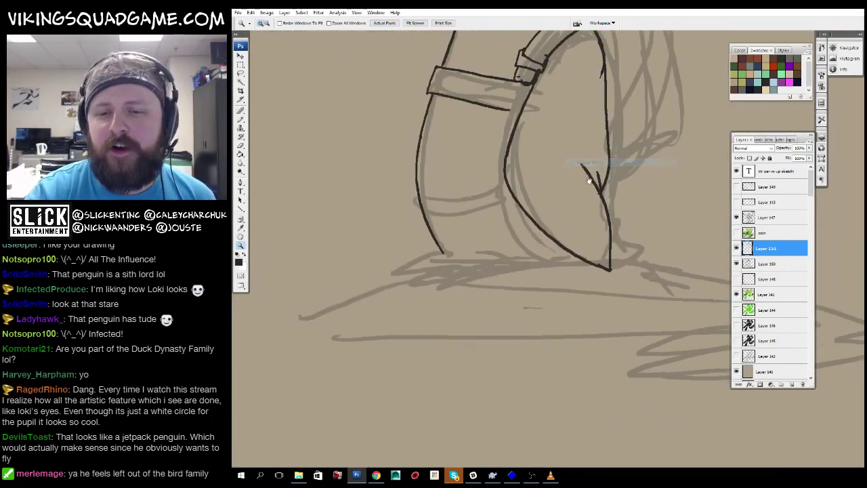
pyautogui.scroll(2, 557, 148)
pyautogui.moveTo(547, 116)
pyautogui.mouseDown()
pyautogui.moveTo(533, 213)
pyautogui.moveTo(540, 237)
pyautogui.mouseUp()
pyautogui.moveTo(460, 184)
pyautogui.mouseDown()
pyautogui.moveTo(466, 179)
pyautogui.moveTo(467, 195)
pyautogui.mouseUp()
pyautogui.scroll(2, 474, 196)
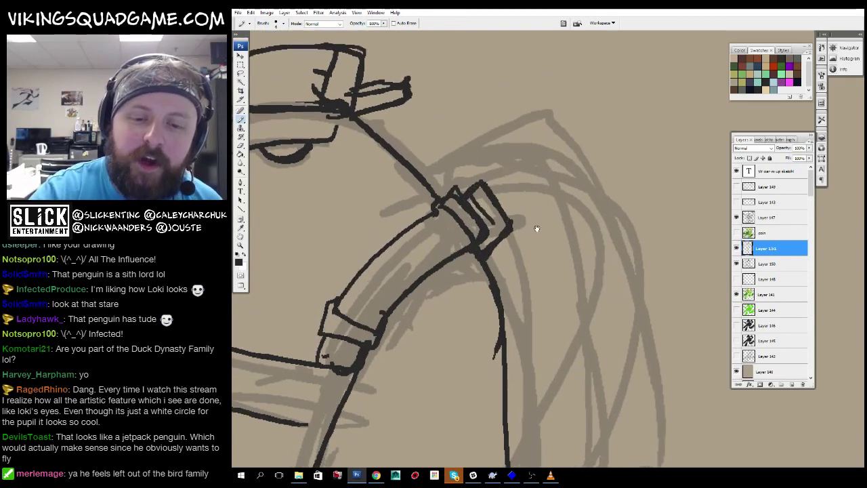
pyautogui.scroll(3, 474, 278)
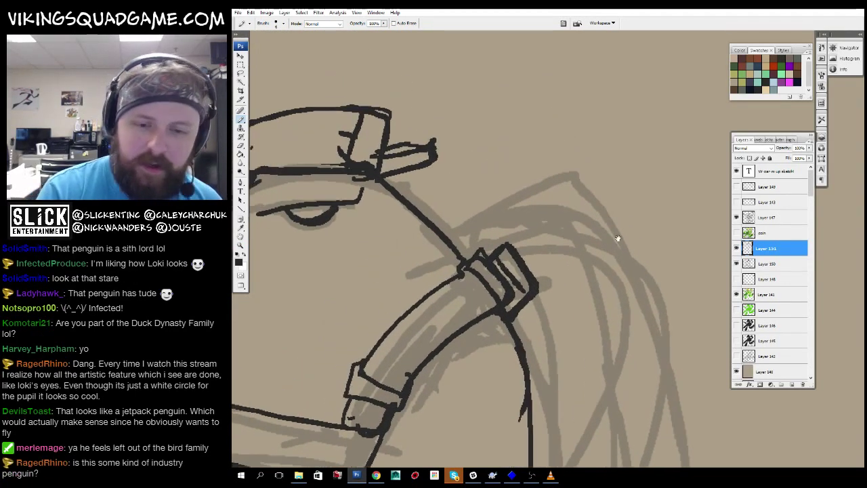
# Ink the backpack's flat top, the flap's side edge with its outer rim, and the slanted lower edge of the flap.
pyautogui.moveTo(439, 199); pyautogui.dragTo(647, 218)
pyautogui.moveTo(647, 219)
pyautogui.mouseDown()
pyautogui.moveTo(537, 139)
pyautogui.moveTo(413, 236)
pyautogui.mouseUp()
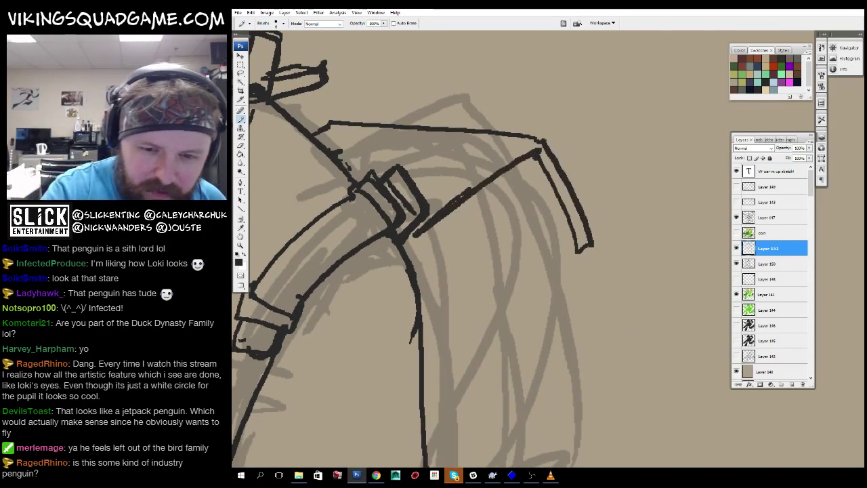
pyautogui.moveTo(475, 305); pyautogui.dragTo(467, 222)
pyautogui.moveTo(591, 229); pyautogui.dragTo(434, 339)
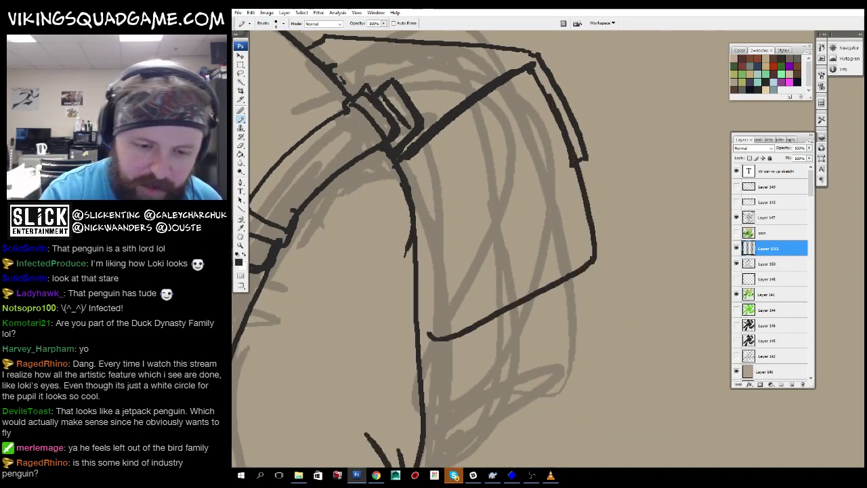
# Give the backpack flap a double-lined hem that meets the wing and the pack's rear edge.
pyautogui.moveTo(413, 271); pyautogui.dragTo(428, 336)
pyautogui.moveTo(428, 335); pyautogui.dragTo(432, 312)
pyautogui.moveTo(576, 245); pyautogui.dragTo(433, 339)
pyautogui.moveTo(591, 267); pyautogui.dragTo(603, 228)
pyautogui.moveTo(596, 233); pyautogui.dragTo(608, 292)
pyautogui.moveTo(474, 304); pyautogui.dragTo(473, 274)
# Ink the backpack's lower body below the flap and add a buckled strap near its base.
pyautogui.moveTo(603, 224); pyautogui.dragTo(609, 298)
pyautogui.moveTo(607, 297); pyautogui.dragTo(443, 393)
pyautogui.moveTo(557, 299)
pyautogui.mouseDown()
pyautogui.moveTo(648, 283)
pyautogui.moveTo(646, 298)
pyautogui.mouseUp()
pyautogui.moveTo(568, 332)
pyautogui.mouseDown()
pyautogui.moveTo(600, 233)
pyautogui.moveTo(542, 256)
pyautogui.moveTo(537, 274)
pyautogui.moveTo(513, 289)
pyautogui.mouseUp()
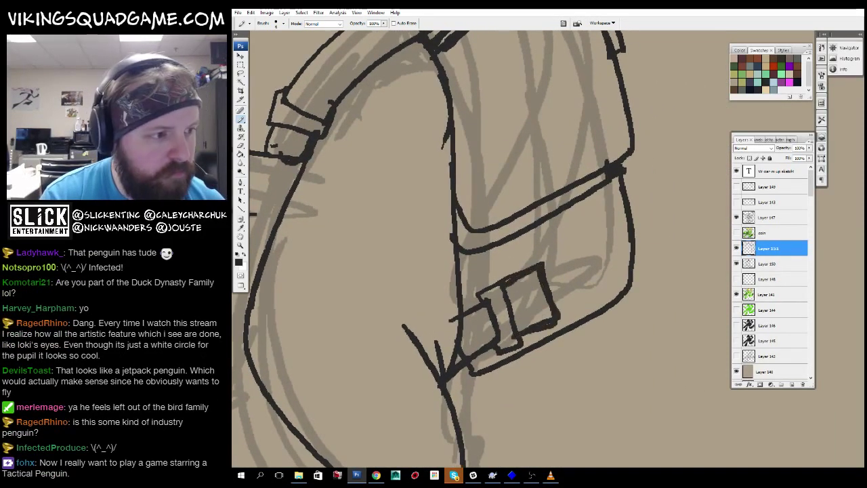
# Draw a round ring with a short stem at each lower corner of the backpack flap.
pyautogui.keyDown('ctrl'); pyautogui.keyDown('alt'); pyautogui.click(523, 279); pyautogui.keyUp('alt'); pyautogui.keyUp('ctrl')
pyautogui.keyDown('ctrl'); pyautogui.keyDown('alt'); pyautogui.click(536, 281); pyautogui.keyUp('alt'); pyautogui.keyUp('ctrl')
pyautogui.keyDown('ctrl'); pyautogui.keyDown('alt'); pyautogui.click(543, 280); pyautogui.keyUp('alt'); pyautogui.keyUp('ctrl')
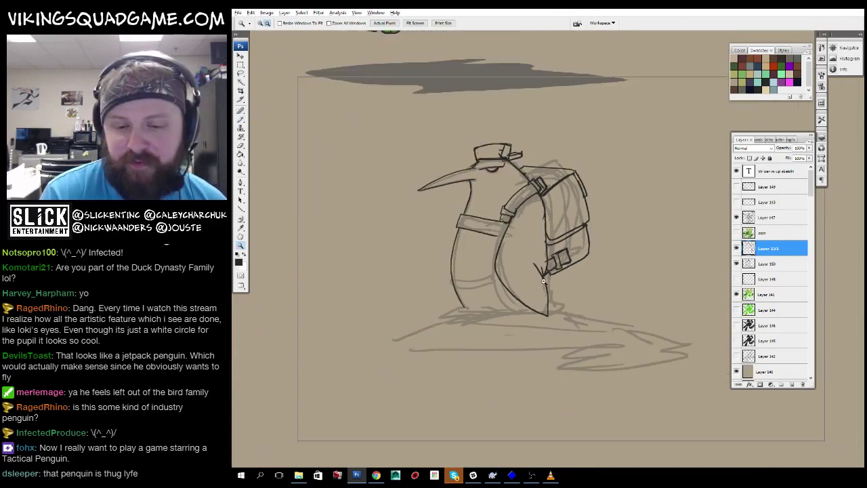
pyautogui.keyDown('ctrl'); pyautogui.keyDown('alt'); pyautogui.click(544, 280); pyautogui.keyUp('alt'); pyautogui.keyUp('ctrl')
pyautogui.click(535, 223)
pyautogui.click(475, 244)
pyautogui.press('b')
pyautogui.moveTo(454, 258)
pyautogui.mouseDown()
pyautogui.moveTo(479, 240)
pyautogui.moveTo(456, 259)
pyautogui.mouseUp()
pyautogui.moveTo(456, 259)
pyautogui.mouseDown()
pyautogui.moveTo(441, 255)
pyautogui.moveTo(363, 332)
pyautogui.mouseUp()
pyautogui.moveTo(609, 198)
pyautogui.mouseDown()
pyautogui.moveTo(587, 203)
pyautogui.moveTo(608, 198)
pyautogui.mouseUp()
pyautogui.moveTo(609, 198); pyautogui.dragTo(601, 215)
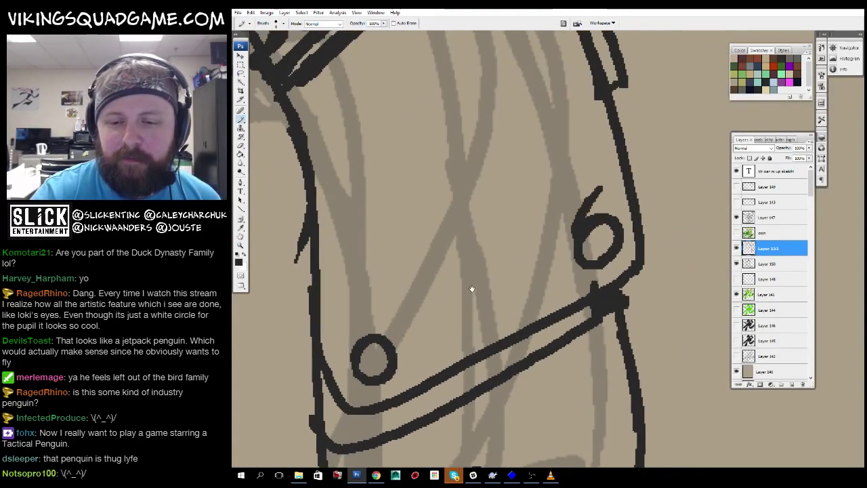
# Add a small tab to the backpack flap's rear rim and short crease lines across the top of the pack.
pyautogui.moveTo(472, 289)
pyautogui.mouseDown()
pyautogui.moveTo(490, 203)
pyautogui.moveTo(544, 411)
pyautogui.moveTo(636, 299)
pyautogui.mouseUp()
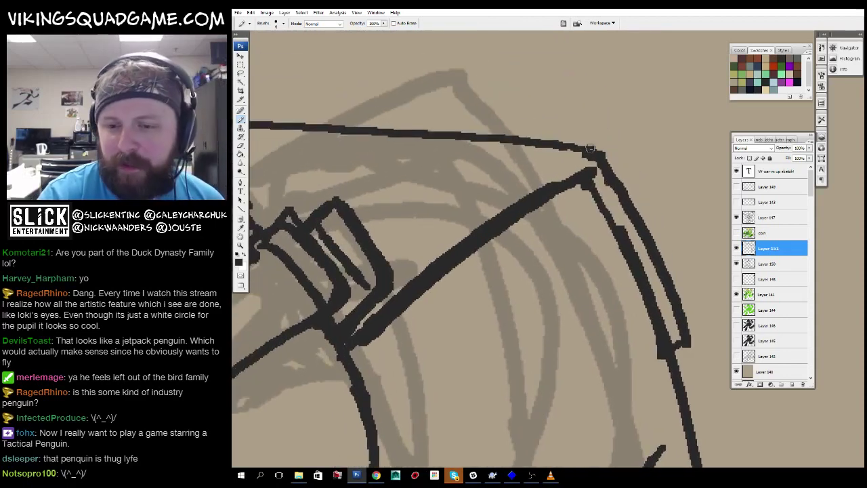
pyautogui.keyDown('ctrl'); pyautogui.keyDown('alt'); pyautogui.click(534, 329); pyautogui.keyUp('alt'); pyautogui.keyUp('ctrl')
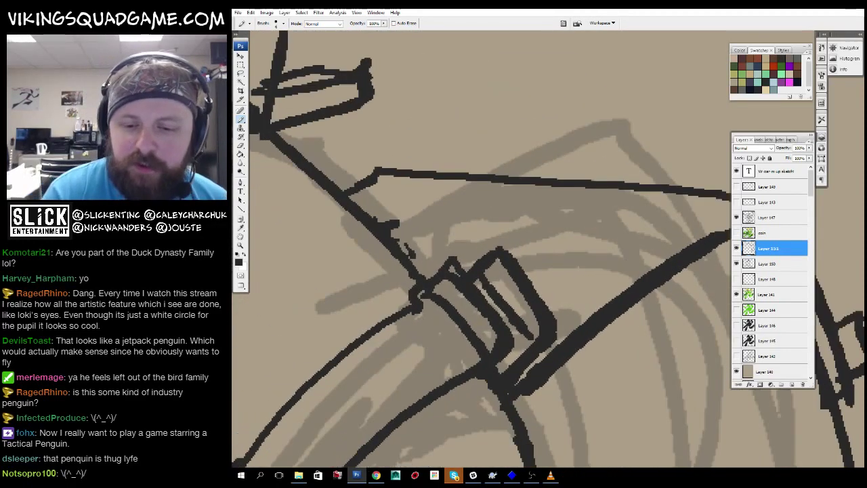
pyautogui.moveTo(528, 268); pyautogui.dragTo(612, 211)
pyautogui.keyDown('ctrl'); pyautogui.click(472, 241); pyautogui.keyUp('ctrl')
pyautogui.moveTo(433, 237); pyautogui.dragTo(498, 192)
pyautogui.moveTo(624, 270)
pyautogui.mouseDown()
pyautogui.moveTo(563, 180)
pyautogui.moveTo(573, 248)
pyautogui.moveTo(588, 251)
pyautogui.mouseUp()
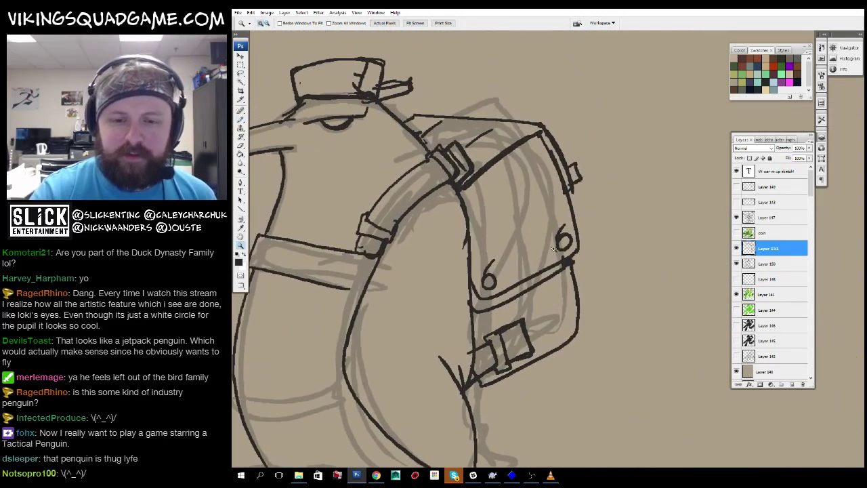
# Draw curved contour lines down the backpack flap and the lower body to set off the rear side plane.
pyautogui.press('b')
pyautogui.moveTo(502, 158); pyautogui.dragTo(542, 264)
pyautogui.moveTo(474, 305); pyautogui.dragTo(479, 227)
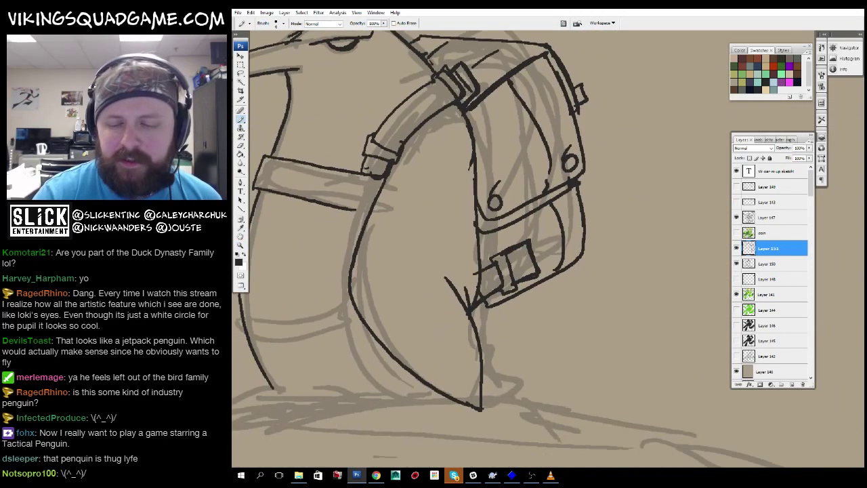
# Erase part of the penguin's neck line and ink a vest top with a scooped neckline above the chest band.
pyautogui.moveTo(422, 234); pyautogui.dragTo(611, 288)
pyautogui.moveTo(552, 231)
pyautogui.mouseDown()
pyautogui.moveTo(517, 296)
pyautogui.moveTo(546, 308)
pyautogui.mouseUp()
pyautogui.press('e')
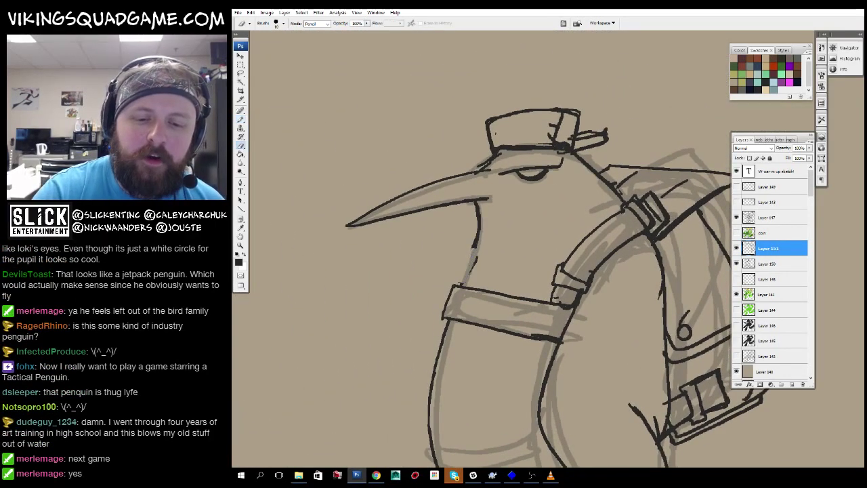
pyautogui.press('b')
pyautogui.moveTo(464, 248); pyautogui.dragTo(462, 270)
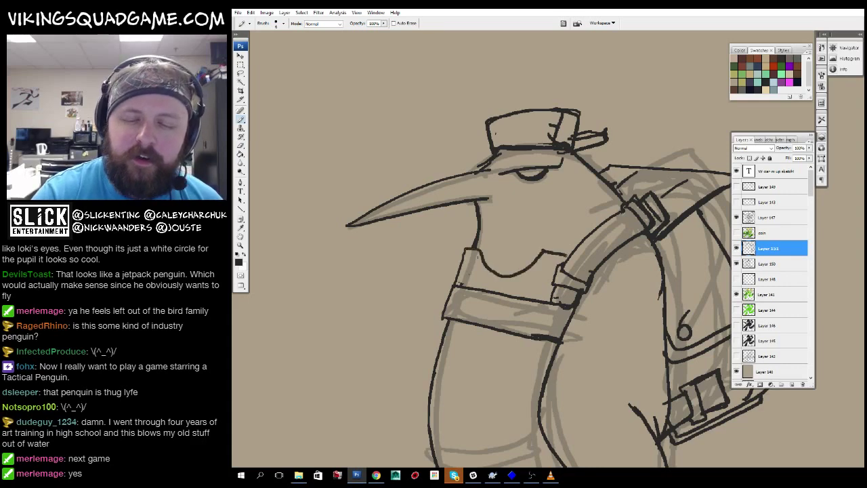
pyautogui.moveTo(542, 251); pyautogui.dragTo(539, 172)
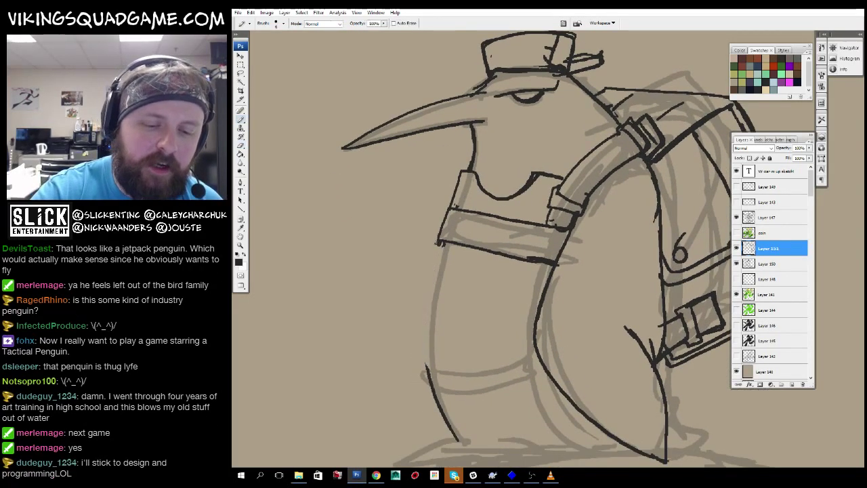
# Replace the belly line below the chest band with a bulging vest front and a curved hem reaching the wing.
pyautogui.moveTo(420, 365)
pyautogui.mouseDown()
pyautogui.moveTo(542, 356)
pyautogui.moveTo(536, 284)
pyautogui.moveTo(520, 312)
pyautogui.mouseUp()
pyautogui.press('e')
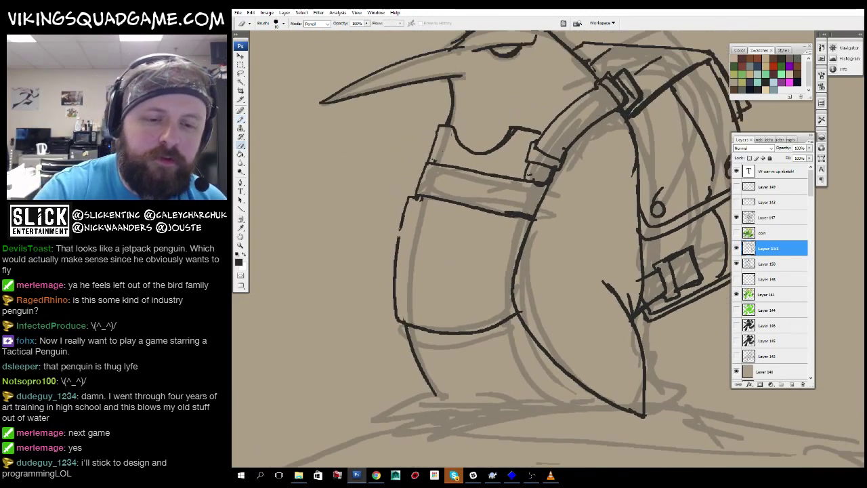
pyautogui.press('b')
# Ink three upright pouches side by side on the vest front, each with a folded flap and a round button.
pyautogui.hotkey('ctrl', '+')
pyautogui.moveTo(499, 174)
pyautogui.mouseDown()
pyautogui.moveTo(550, 177)
pyautogui.moveTo(536, 369)
pyautogui.moveTo(613, 175)
pyautogui.moveTo(560, 177)
pyautogui.mouseUp()
pyautogui.moveTo(569, 203); pyautogui.dragTo(474, 193)
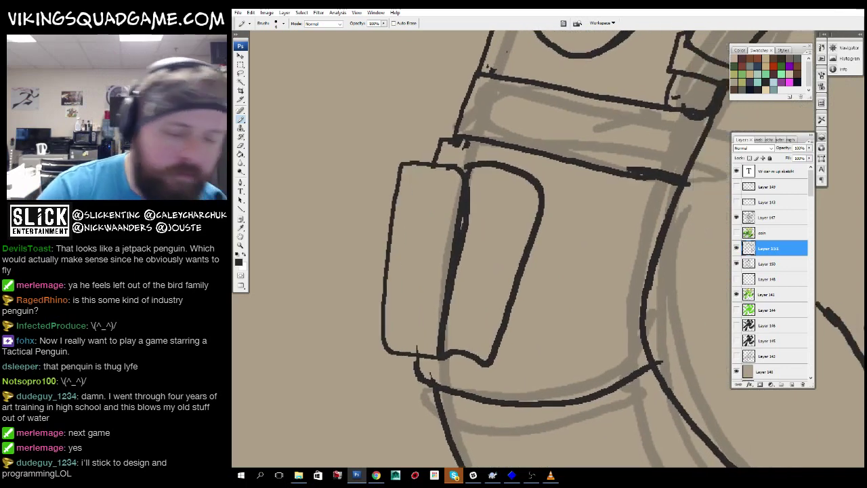
pyautogui.moveTo(509, 369)
pyautogui.mouseDown()
pyautogui.moveTo(594, 312)
pyautogui.moveTo(549, 181)
pyautogui.mouseUp()
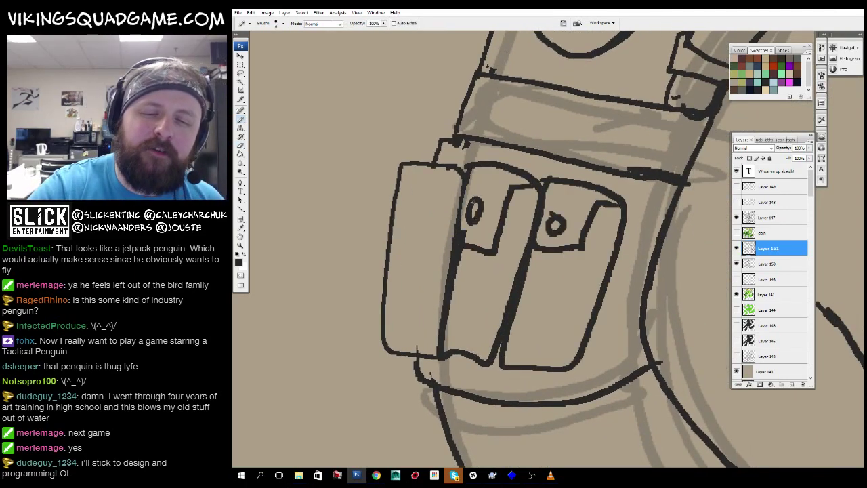
pyautogui.moveTo(453, 181); pyautogui.dragTo(428, 236)
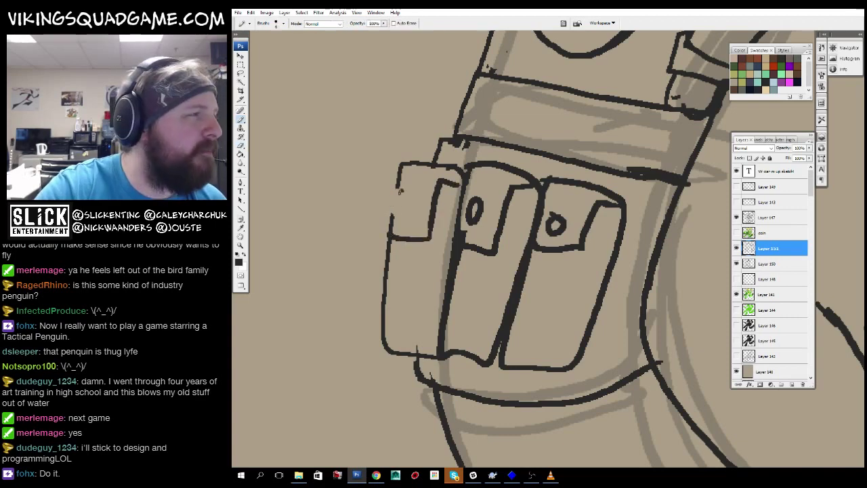
pyautogui.moveTo(400, 192); pyautogui.dragTo(401, 193)
pyautogui.moveTo(406, 203); pyautogui.dragTo(447, 217)
# Erase the thick line dividing the two foremost vest pouches and redraw it cleaner down to the pouch base.
pyautogui.press('z')
pyautogui.keyDown('alt'); pyautogui.click(582, 283); pyautogui.keyUp('alt')
pyautogui.keyDown('alt'); pyautogui.click(583, 282); pyautogui.keyUp('alt')
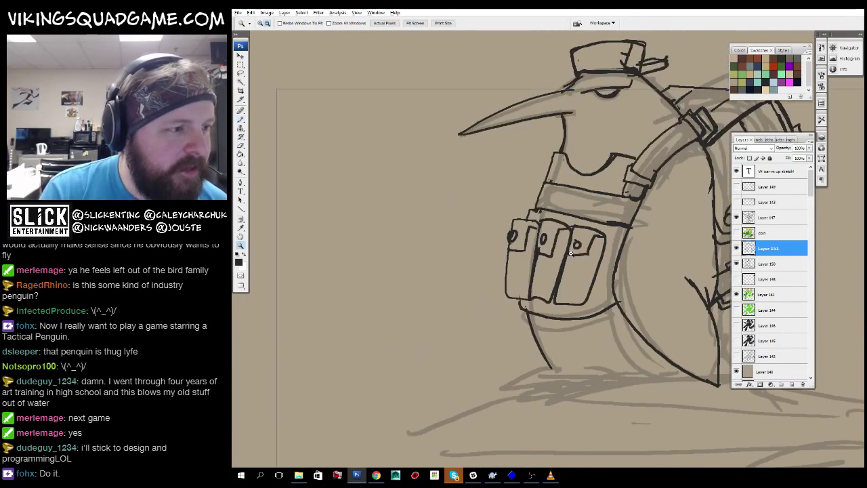
pyautogui.keyDown('alt'); pyautogui.click(583, 283); pyautogui.keyUp('alt')
pyautogui.scroll(2, 583, 282)
pyautogui.click(583, 282)
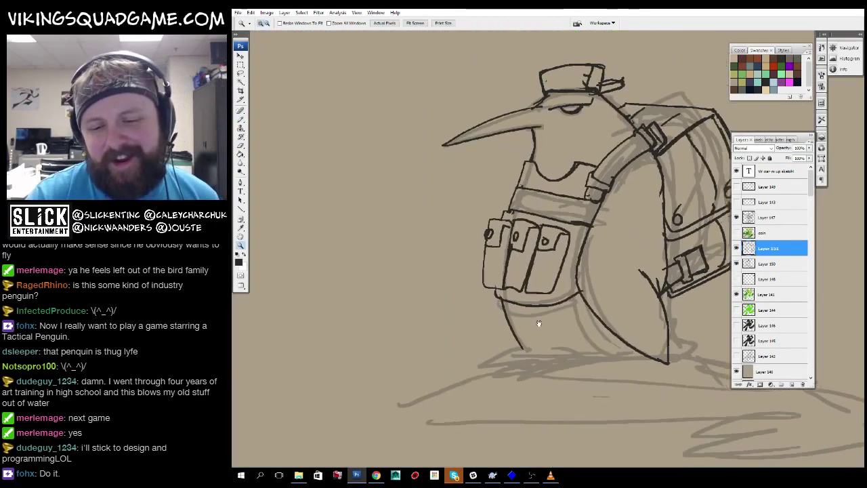
pyautogui.click(582, 282)
pyautogui.press('b')
pyautogui.hotkey('ctrl', 'z')
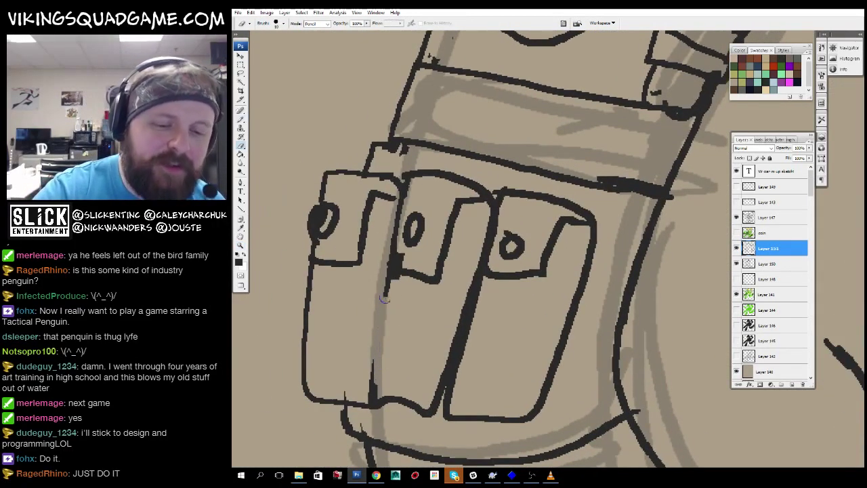
pyautogui.moveTo(390, 244); pyautogui.dragTo(367, 395)
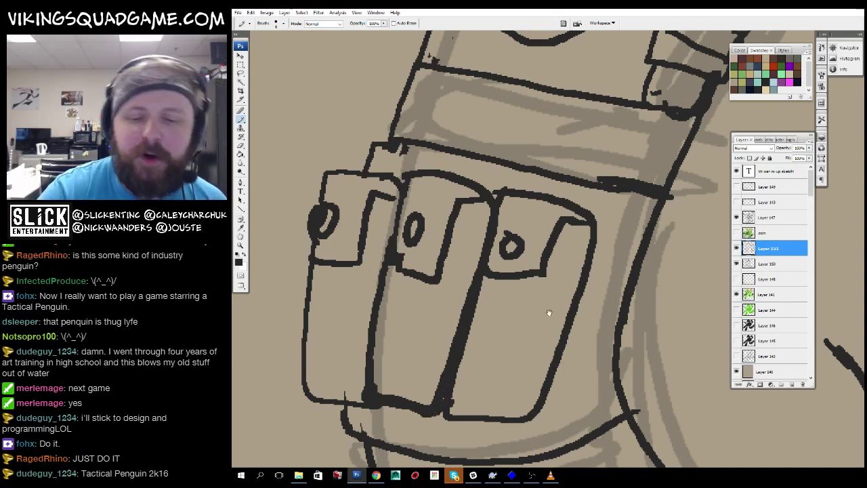
# Ink short vertical crease lines below the flaps on the fronts of the three vest pouches.
pyautogui.scroll(-2, 550, 313)
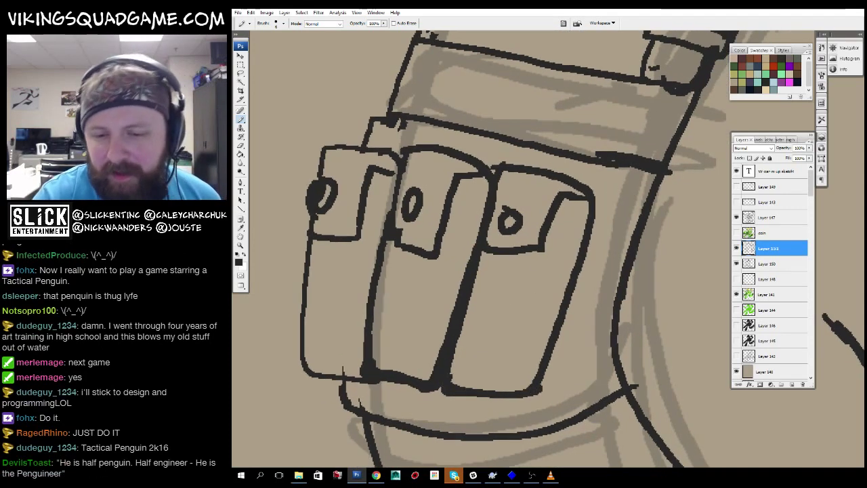
pyautogui.moveTo(540, 252); pyautogui.dragTo(509, 336)
pyautogui.moveTo(432, 276); pyautogui.dragTo(413, 359)
pyautogui.moveTo(359, 237); pyautogui.dragTo(349, 288)
pyautogui.moveTo(350, 288); pyautogui.dragTo(407, 284)
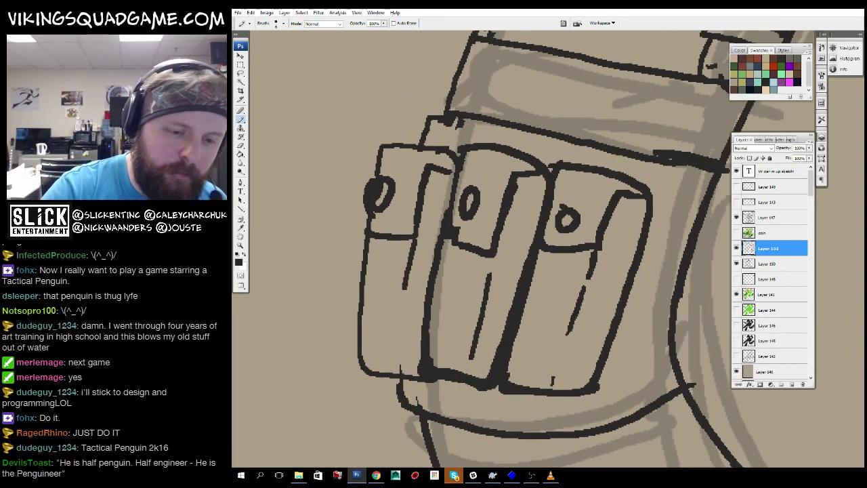
# Ink two slanted lines across the vest's chest band near the shoulder strap.
pyautogui.keyDown('alt'); pyautogui.click(424, 381); pyautogui.keyUp('alt')
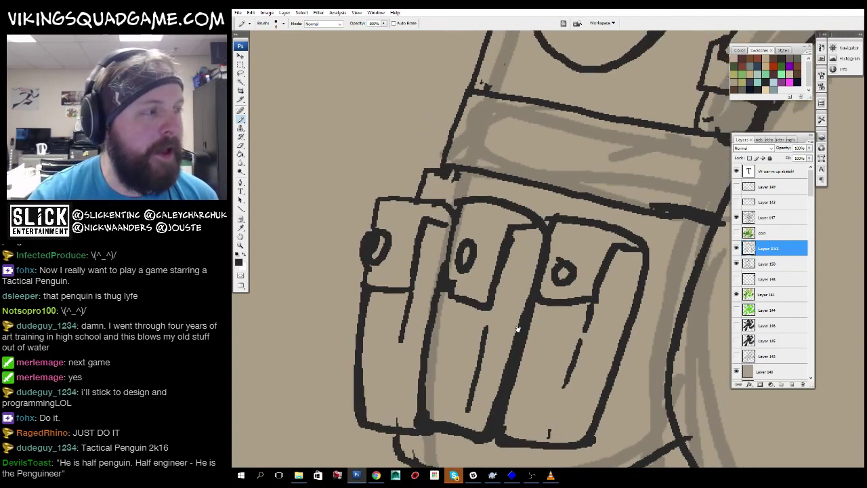
pyautogui.scroll(4, 475, 285)
pyautogui.keyDown('ctrl'); pyautogui.click(520, 198); pyautogui.keyUp('ctrl')
pyautogui.keyDown('alt'); pyautogui.click(515, 224); pyautogui.keyUp('alt')
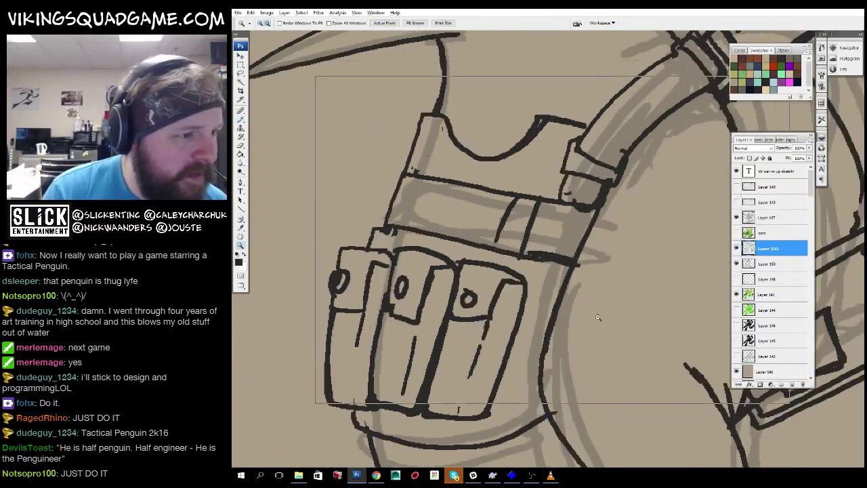
# Erase the belly line just below the vest hem and ink a waistband with a thick lower edge and a short upright mark.
pyautogui.keyDown('alt'); pyautogui.click(502, 271); pyautogui.keyUp('alt')
pyautogui.keyDown('alt'); pyautogui.click(487, 305); pyautogui.keyUp('alt')
pyautogui.keyDown('alt'); pyautogui.click(484, 318); pyautogui.keyUp('alt')
pyautogui.click(483, 318)
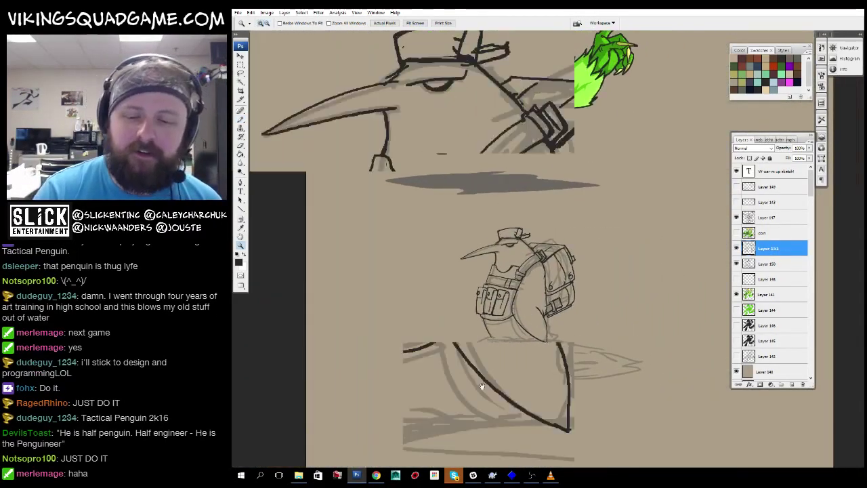
pyautogui.press('b')
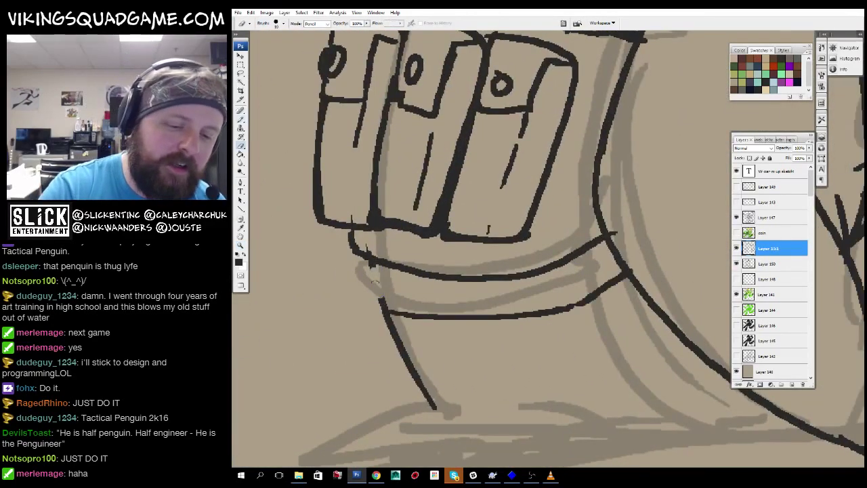
pyautogui.moveTo(352, 313)
pyautogui.mouseDown()
pyautogui.moveTo(309, 306)
pyautogui.moveTo(538, 306)
pyautogui.mouseUp()
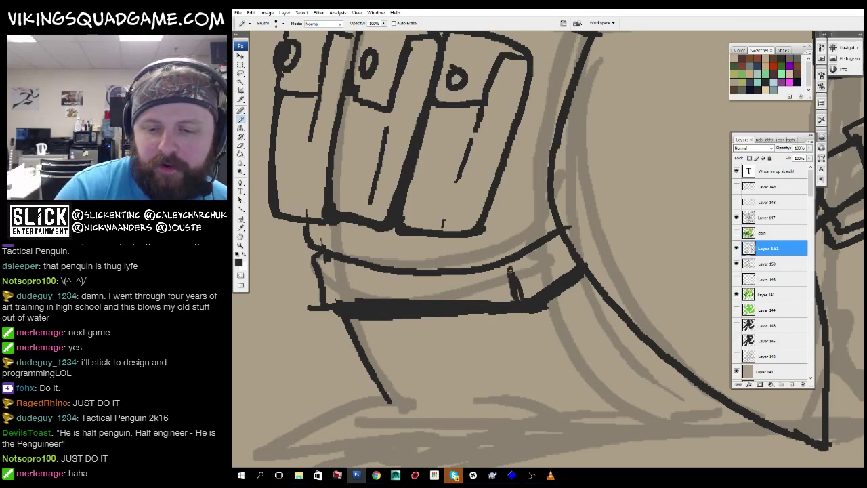
pyautogui.moveTo(510, 269); pyautogui.dragTo(584, 157)
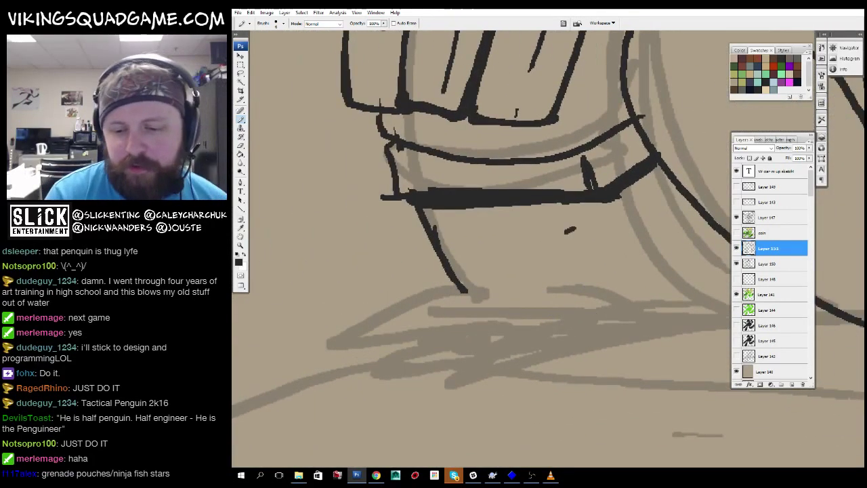
# Ink the near foot with a curved leg line, long pointed toes and a base line running back to the wing.
pyautogui.moveTo(574, 229); pyautogui.dragTo(635, 320)
pyautogui.moveTo(634, 321); pyautogui.dragTo(623, 314)
pyautogui.moveTo(556, 315); pyautogui.dragTo(435, 364)
pyautogui.moveTo(484, 374); pyautogui.dragTo(640, 337)
pyautogui.moveTo(641, 337); pyautogui.dragTo(508, 344)
pyautogui.moveTo(488, 325); pyautogui.dragTo(647, 308)
pyautogui.moveTo(350, 310); pyautogui.dragTo(528, 291)
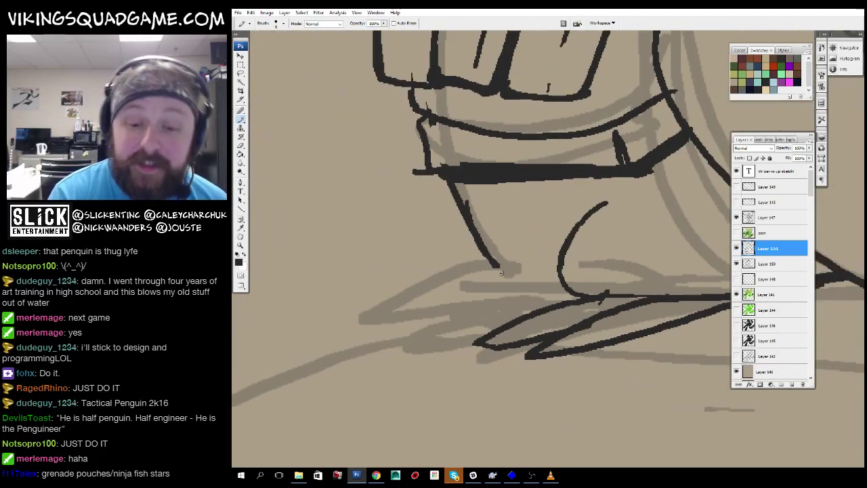
# Ink the front of the lower leg, the far foot's pointed toe and a thick base line joining both feet.
pyautogui.moveTo(589, 306); pyautogui.dragTo(683, 272)
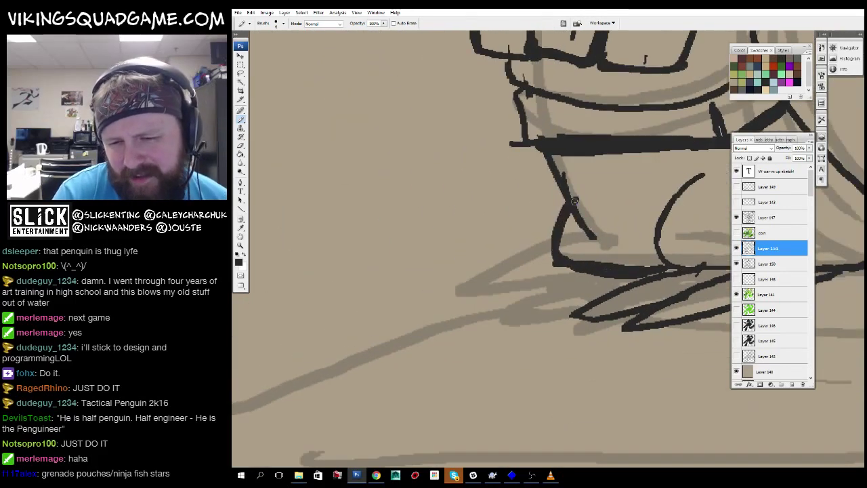
pyautogui.moveTo(575, 201); pyautogui.dragTo(552, 250)
pyautogui.moveTo(551, 250); pyautogui.dragTo(557, 248)
pyautogui.moveTo(453, 221); pyautogui.dragTo(515, 272)
pyautogui.moveTo(463, 133)
pyautogui.mouseDown()
pyautogui.moveTo(274, 363)
pyautogui.moveTo(583, 146)
pyautogui.moveTo(454, 421)
pyautogui.mouseUp()
pyautogui.hotkey('ctrl', 'z')
pyautogui.moveTo(597, 253); pyautogui.dragTo(603, 234)
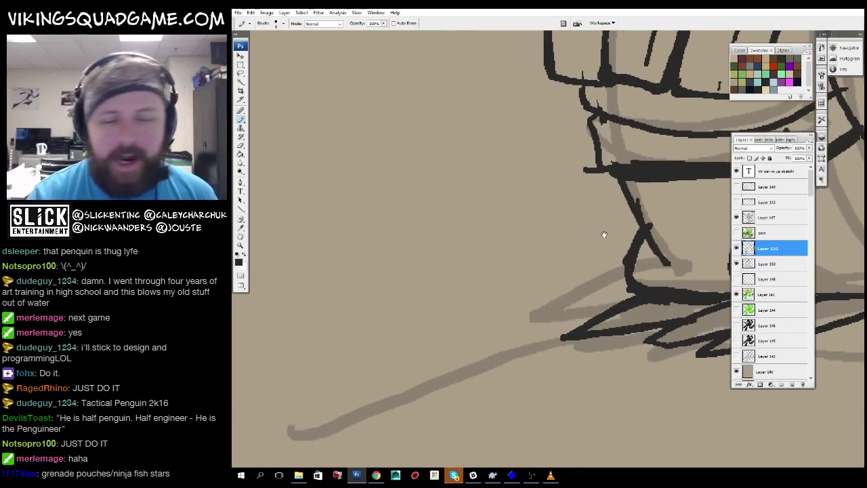
# Examine the inked feet, the hat and head, and the whole penguin against the rough sketch.
pyautogui.press('z')
pyautogui.keyDown('alt'); pyautogui.click(680, 288); pyautogui.keyUp('alt')
pyautogui.keyDown('alt'); pyautogui.click(680, 288); pyautogui.keyUp('alt')
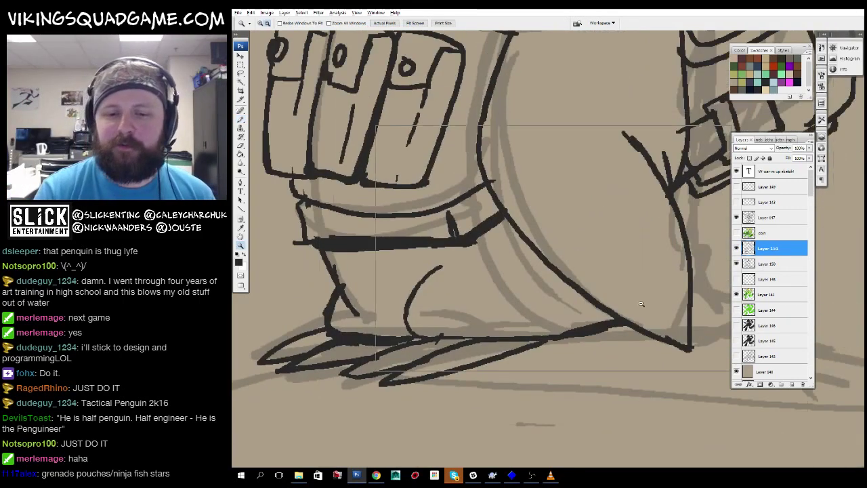
pyautogui.keyDown('alt'); pyautogui.click(679, 288); pyautogui.keyUp('alt')
pyautogui.moveTo(487, 256)
pyautogui.mouseDown()
pyautogui.moveTo(509, 286)
pyautogui.moveTo(523, 277)
pyautogui.mouseUp()
pyautogui.press('b')
pyautogui.press('z')
pyautogui.keyDown('alt'); pyautogui.click(633, 308); pyautogui.keyUp('alt')
pyautogui.keyDown('alt'); pyautogui.click(633, 309); pyautogui.keyUp('alt')
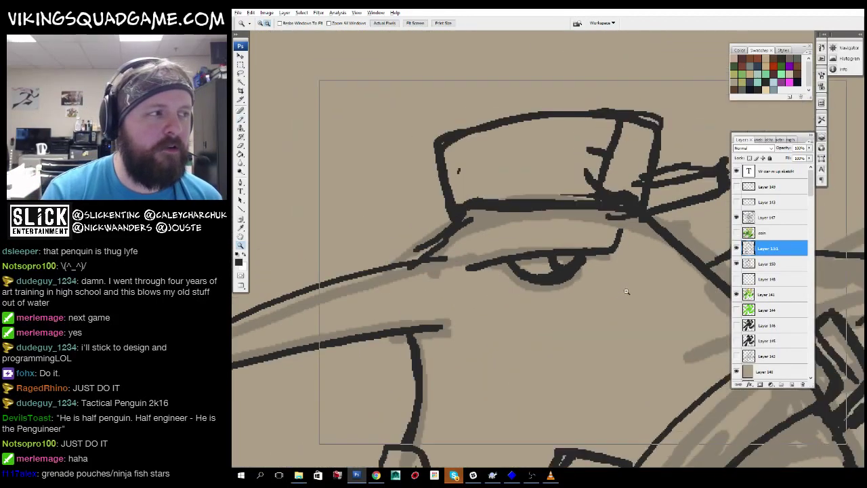
pyautogui.keyDown('alt'); pyautogui.click(633, 308); pyautogui.keyUp('alt')
pyautogui.keyDown('alt'); pyautogui.click(634, 308); pyautogui.keyUp('alt')
pyautogui.scroll(3, 610, 305)
pyautogui.click(601, 301)
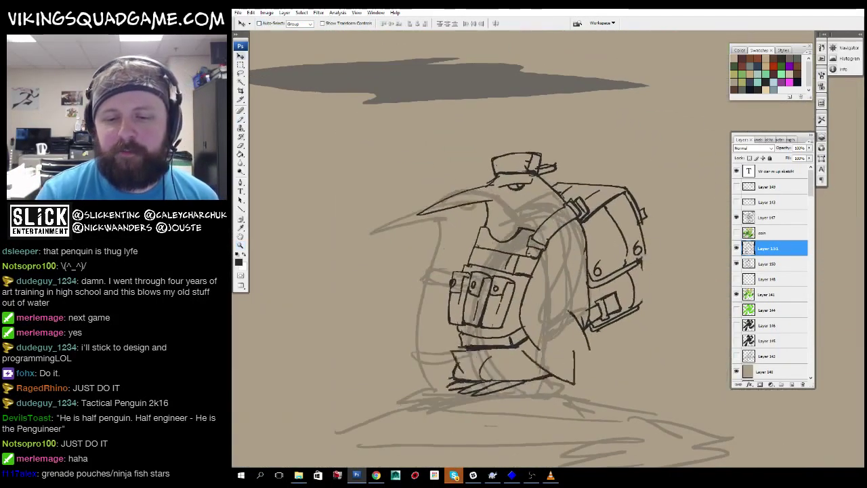
# Ink a closed, pointed ground shape around the penguin's feet, with an overlapping lower ledge.
pyautogui.press('v')
pyautogui.press('b')
pyautogui.moveTo(643, 335)
pyautogui.mouseDown()
pyautogui.moveTo(684, 291)
pyautogui.moveTo(631, 269)
pyautogui.mouseUp()
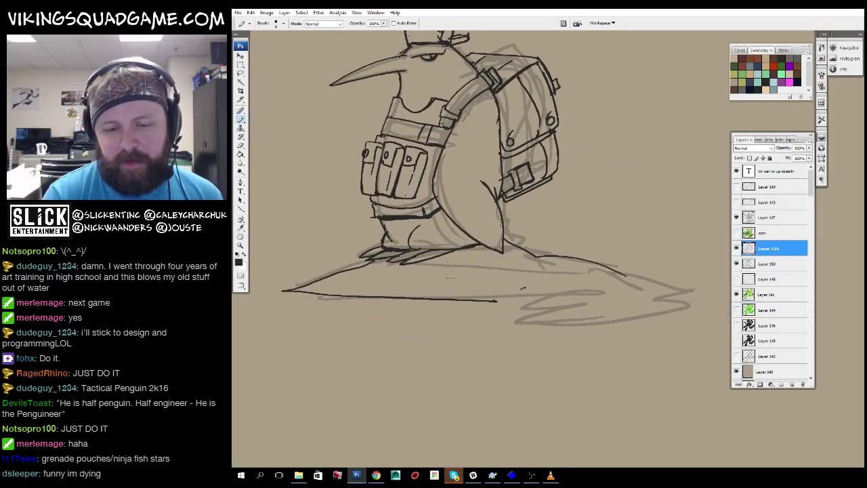
pyautogui.moveTo(525, 288)
pyautogui.mouseDown()
pyautogui.moveTo(701, 306)
pyautogui.moveTo(724, 394)
pyautogui.mouseUp()
# Select the penguin and ground silhouette and fill it with light beige on a new layer beneath the ink.
pyautogui.press('w')
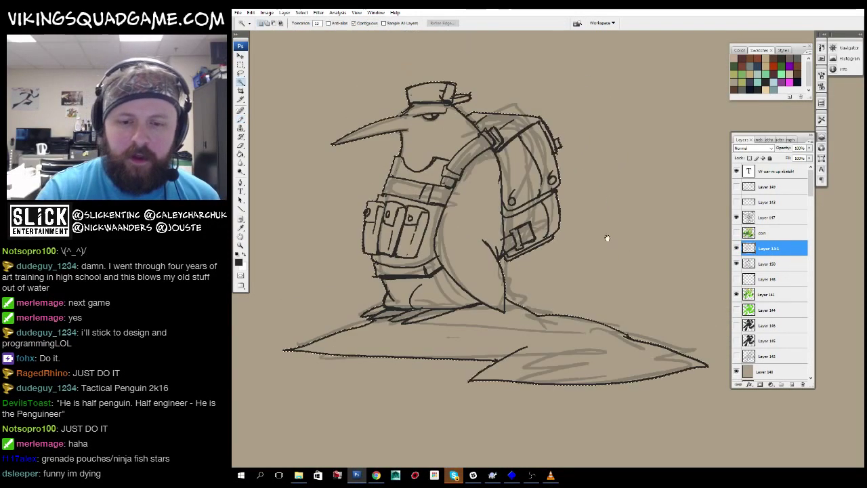
pyautogui.click(641, 195)
pyautogui.press('g')
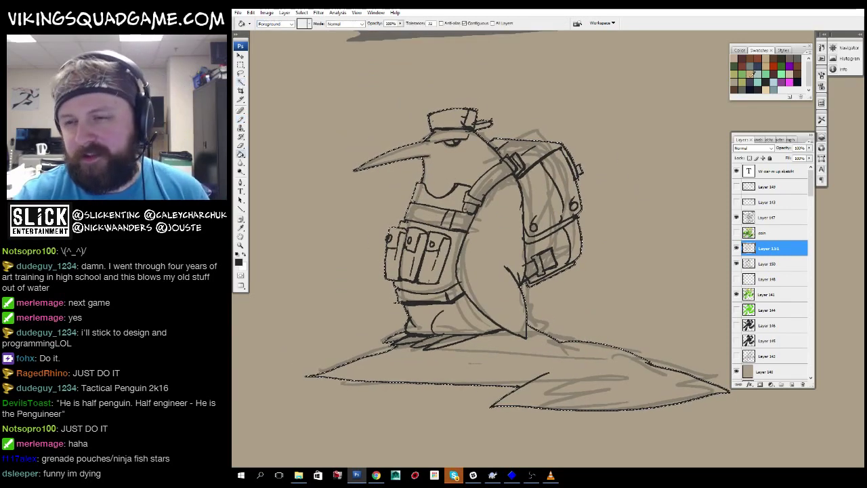
pyautogui.click(771, 264)
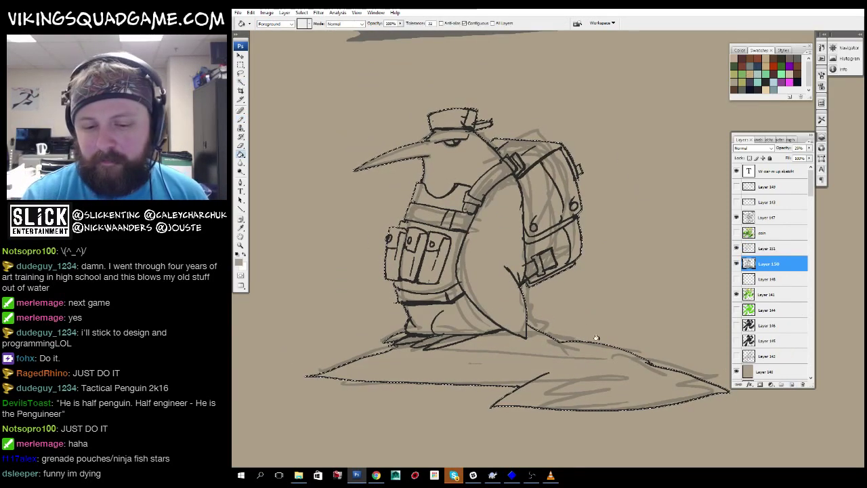
pyautogui.click(793, 384)
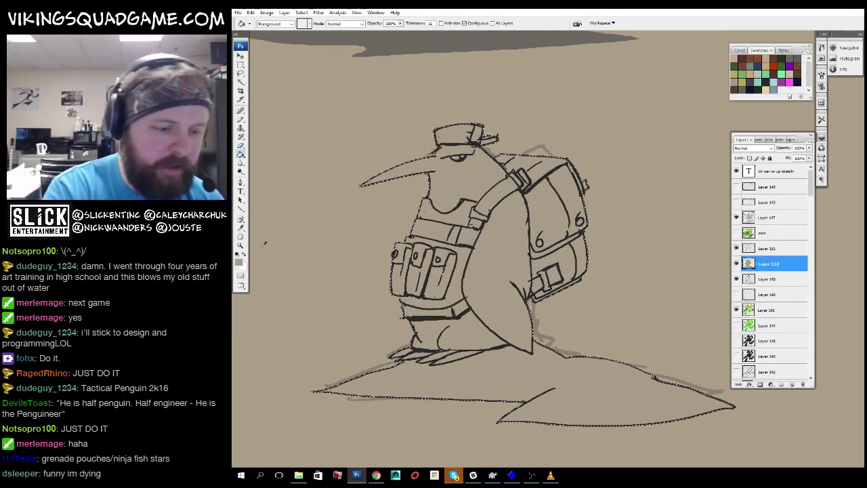
pyautogui.click(238, 261)
pyautogui.click(535, 77)
pyautogui.click(593, 392)
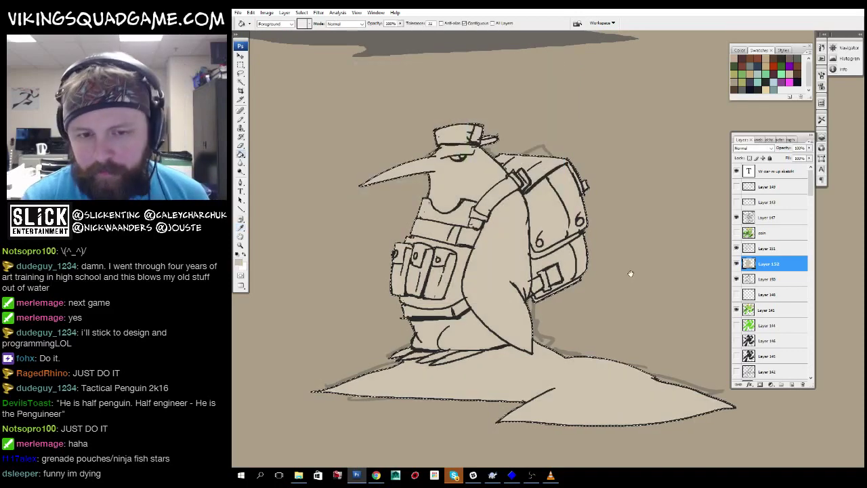
# Add another layer under the beige fill and fill a slightly larger silhouette with the dark ink colour as an outline.
pyautogui.hotkey('ctrl', 'shift', 'alt', 'n')
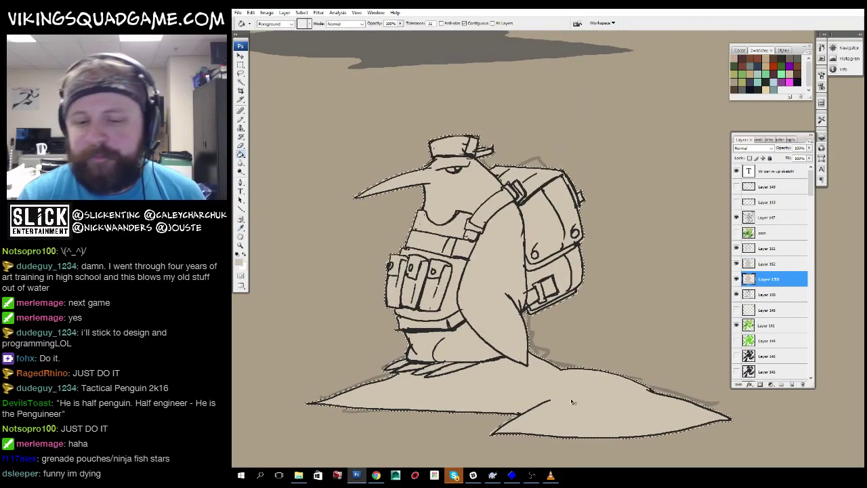
pyautogui.hotkey('ctrl', '-')
pyautogui.hotkey('ctrl', 'd')
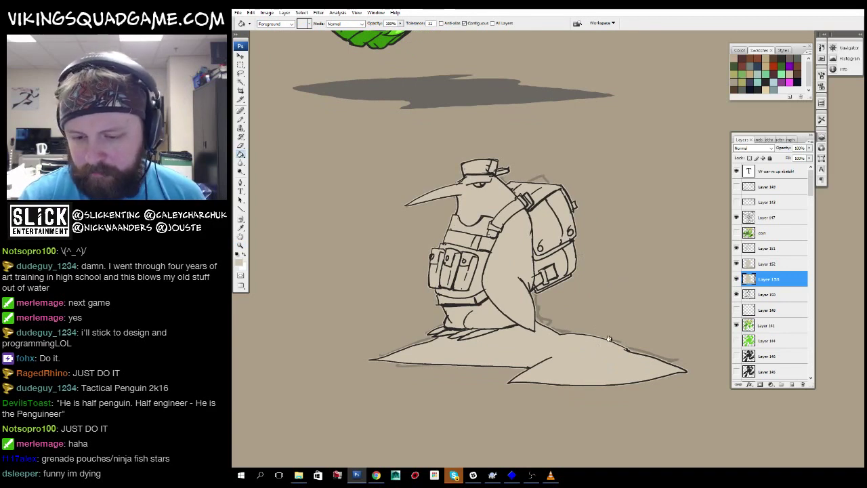
pyautogui.press('b')
pyautogui.hotkey('ctrl', '+')
pyautogui.hotkey('ctrl', '+')
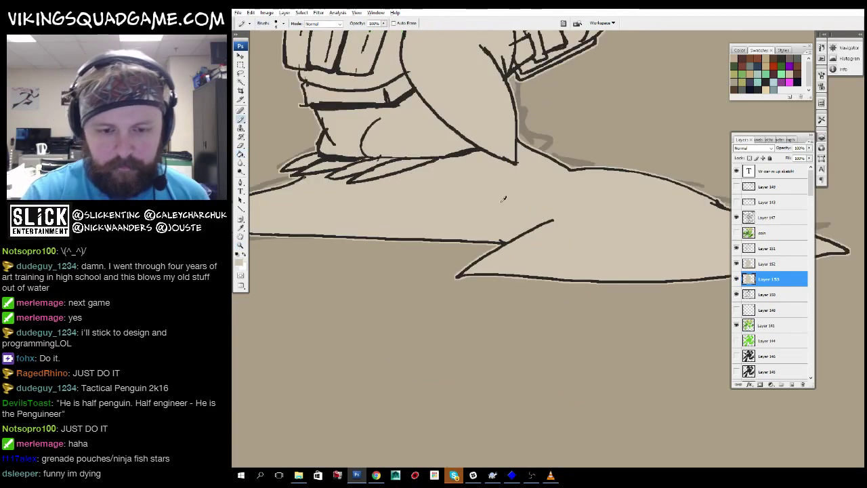
pyautogui.press('z')
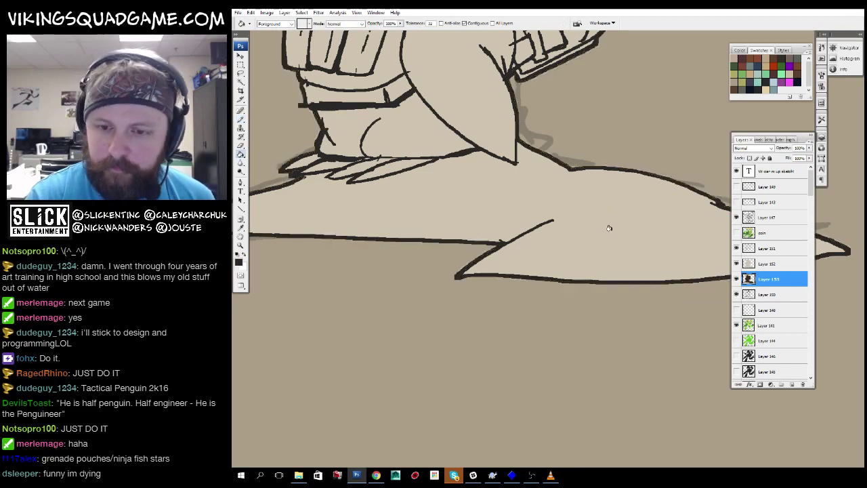
# Examine the filled and outlined penguin at reduced size beside the green creature drawing.
pyautogui.scroll(5, 611, 228)
pyautogui.keyDown('alt'); pyautogui.click(537, 322); pyautogui.keyUp('alt')
pyautogui.moveTo(389, 160); pyautogui.dragTo(538, 300)
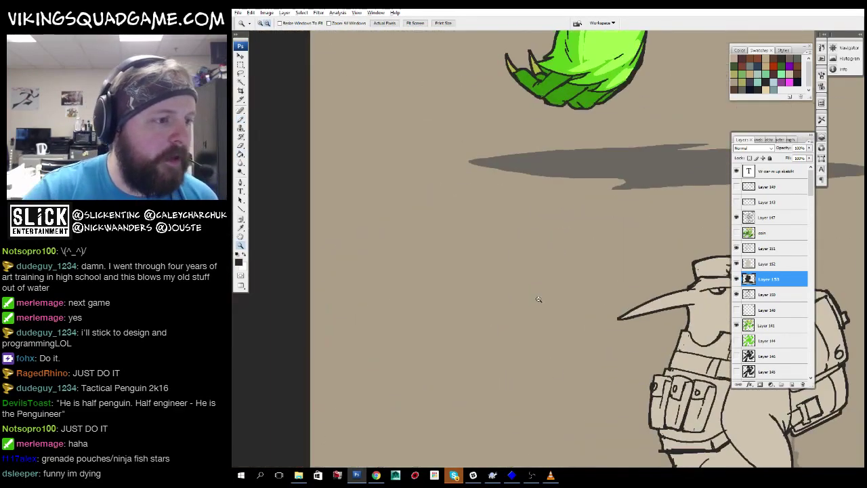
pyautogui.keyDown('alt'); pyautogui.click(544, 298); pyautogui.keyUp('alt')
pyautogui.keyDown('alt'); pyautogui.click(580, 320); pyautogui.keyUp('alt')
pyautogui.keyDown('alt'); pyautogui.click(591, 310); pyautogui.keyUp('alt')
pyautogui.click(501, 269)
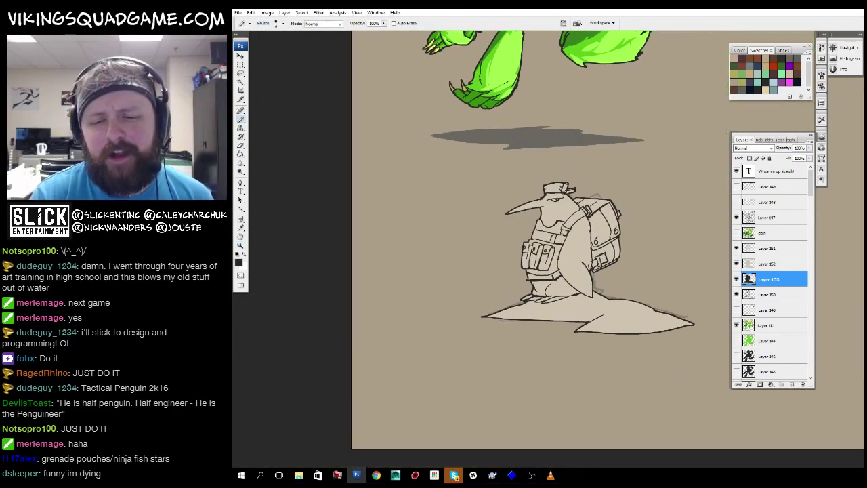
pyautogui.moveTo(459, 261)
pyautogui.mouseDown()
pyautogui.moveTo(418, 312)
pyautogui.moveTo(464, 274)
pyautogui.moveTo(522, 264)
pyautogui.mouseUp()
pyautogui.click(608, 304)
pyautogui.click(607, 303)
pyautogui.click(607, 304)
# Activate the penguin's ink line layer and choose the Ink Brush preset for heavier lines.
pyautogui.hotkey('alt', ']')
pyautogui.hotkey('alt', ']')
pyautogui.press('b')
pyautogui.rightClick(529, 250)
pyautogui.scroll(3, 604, 360)
pyautogui.click(571, 344)
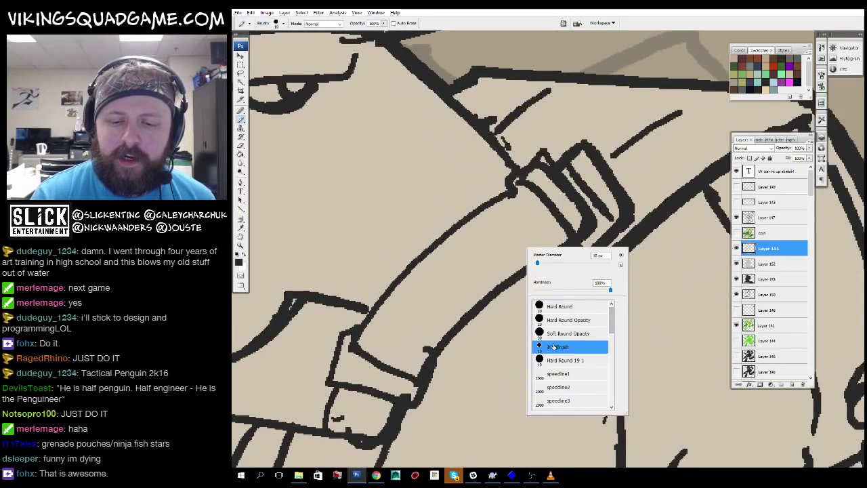
pyautogui.press('Return')
# Thicken the shoulder strap edges and the vest's scooped neckline with heavier ink strokes.
pyautogui.hotkey('ctrl', '+')
pyautogui.moveTo(569, 142)
pyautogui.mouseDown()
pyautogui.moveTo(504, 186)
pyautogui.moveTo(427, 268)
pyautogui.mouseUp()
pyautogui.moveTo(637, 215); pyautogui.dragTo(474, 366)
pyautogui.moveTo(474, 305)
pyautogui.mouseDown()
pyautogui.moveTo(505, 172)
pyautogui.moveTo(552, 195)
pyautogui.mouseUp()
pyautogui.moveTo(514, 139); pyautogui.dragTo(275, 156)
pyautogui.moveTo(420, 214); pyautogui.dragTo(464, 176)
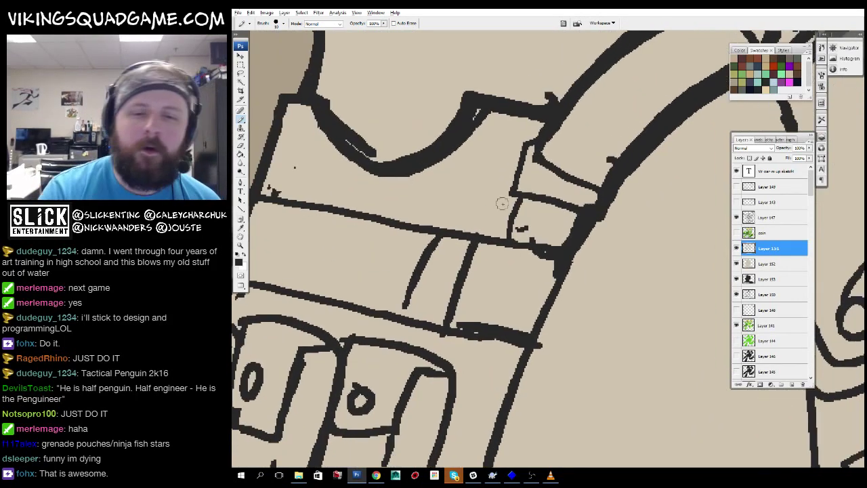
pyautogui.moveTo(376, 160); pyautogui.dragTo(478, 111)
pyautogui.moveTo(391, 173); pyautogui.dragTo(350, 38)
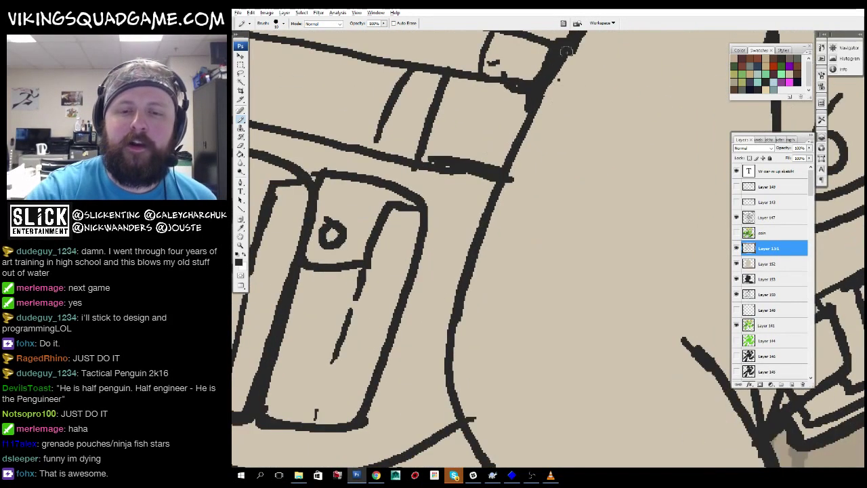
# Thicken the wing's front edge from the shoulder strap down past the waistband to the pointed wing tip.
pyautogui.moveTo(574, 48)
pyautogui.mouseDown()
pyautogui.moveTo(454, 372)
pyautogui.moveTo(445, 256)
pyautogui.mouseUp()
pyautogui.moveTo(443, 162)
pyautogui.mouseDown()
pyautogui.moveTo(416, 322)
pyautogui.moveTo(396, 251)
pyautogui.moveTo(329, 163)
pyautogui.mouseUp()
pyautogui.moveTo(345, 207); pyautogui.dragTo(532, 399)
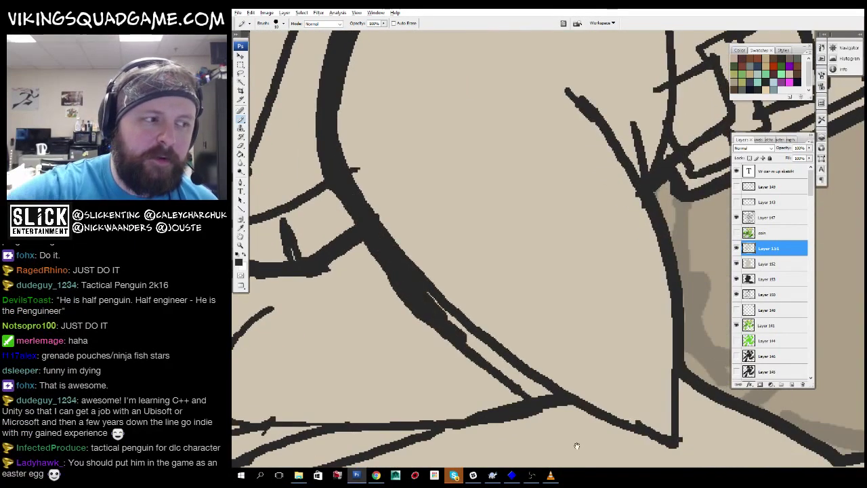
pyautogui.moveTo(576, 446); pyautogui.dragTo(516, 374)
pyautogui.moveTo(386, 245)
pyautogui.mouseDown()
pyautogui.moveTo(478, 318)
pyautogui.moveTo(603, 388)
pyautogui.mouseUp()
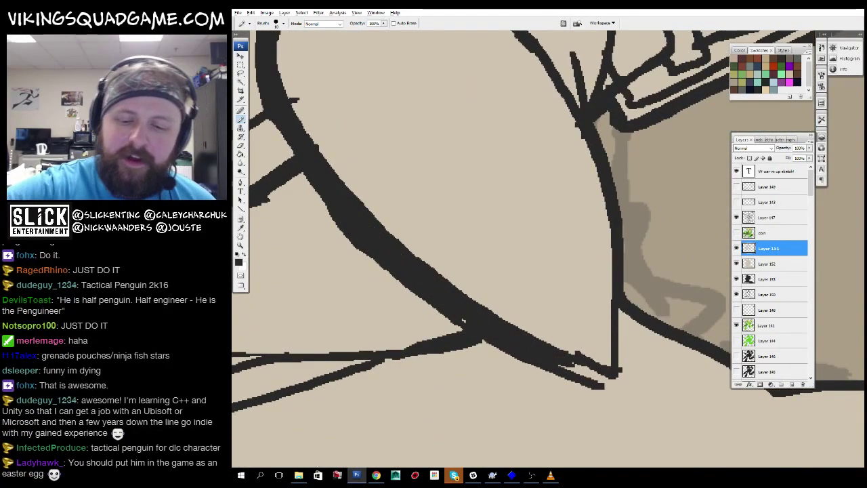
pyautogui.moveTo(576, 362); pyautogui.dragTo(617, 378)
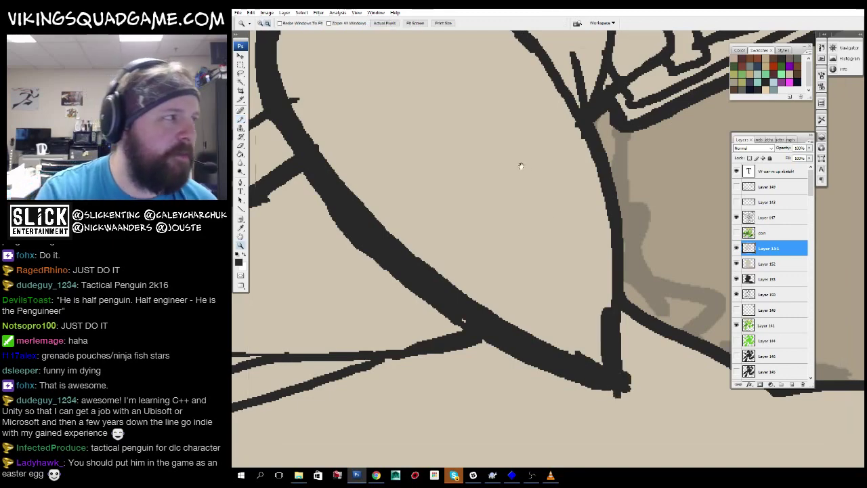
# Thicken the wing's back edge and the backpack's flap hem and outer contour, cleaning up excess ink.
pyautogui.moveTo(519, 165)
pyautogui.mouseDown()
pyautogui.moveTo(465, 267)
pyautogui.moveTo(460, 249)
pyautogui.mouseUp()
pyautogui.moveTo(506, 158); pyautogui.dragTo(494, 285)
pyautogui.moveTo(505, 335)
pyautogui.mouseDown()
pyautogui.moveTo(515, 366)
pyautogui.moveTo(522, 244)
pyautogui.moveTo(525, 254)
pyautogui.mouseUp()
pyautogui.press('e')
pyautogui.moveTo(525, 254)
pyautogui.mouseDown()
pyautogui.moveTo(530, 357)
pyautogui.moveTo(515, 418)
pyautogui.mouseUp()
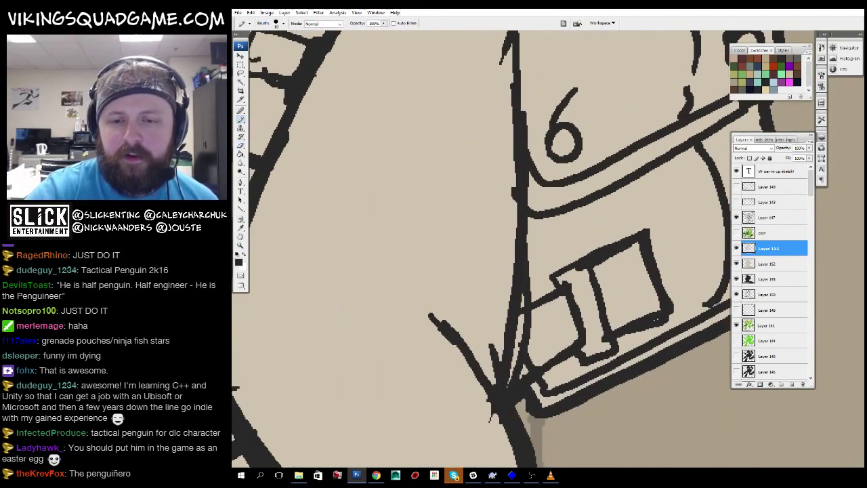
pyautogui.press('b')
pyautogui.moveTo(522, 217)
pyautogui.mouseDown()
pyautogui.moveTo(505, 369)
pyautogui.moveTo(507, 314)
pyautogui.moveTo(516, 339)
pyautogui.moveTo(441, 164)
pyautogui.mouseUp()
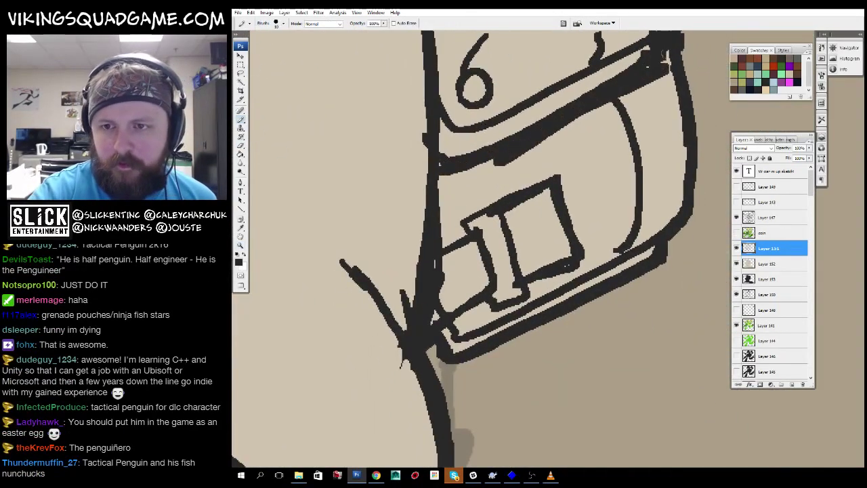
pyautogui.scroll(-10, 481, 318)
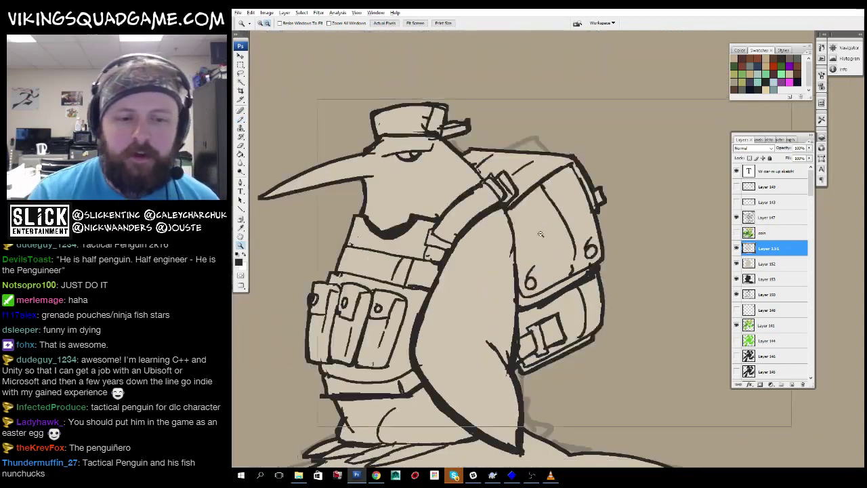
# Fill the whole penguin and ground silhouette beneath the line art with a dark brownish grey.
pyautogui.scroll(-2, 566, 274)
pyautogui.press('w')
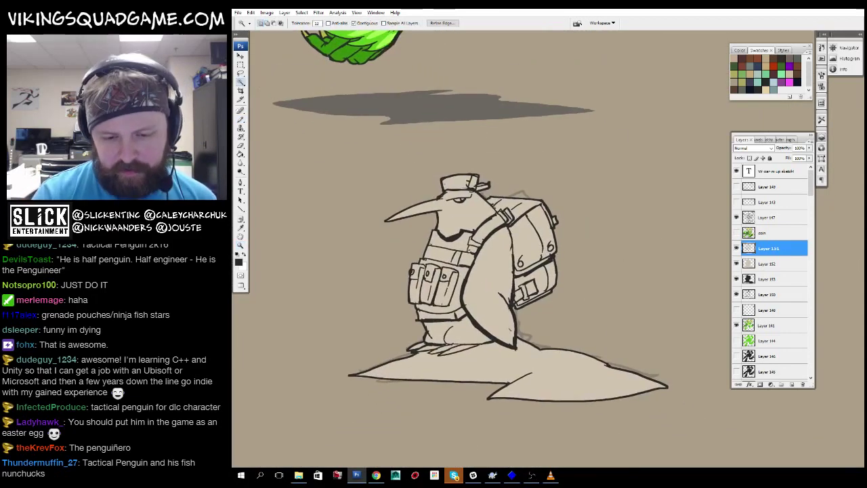
pyautogui.click(763, 265)
pyautogui.press('g')
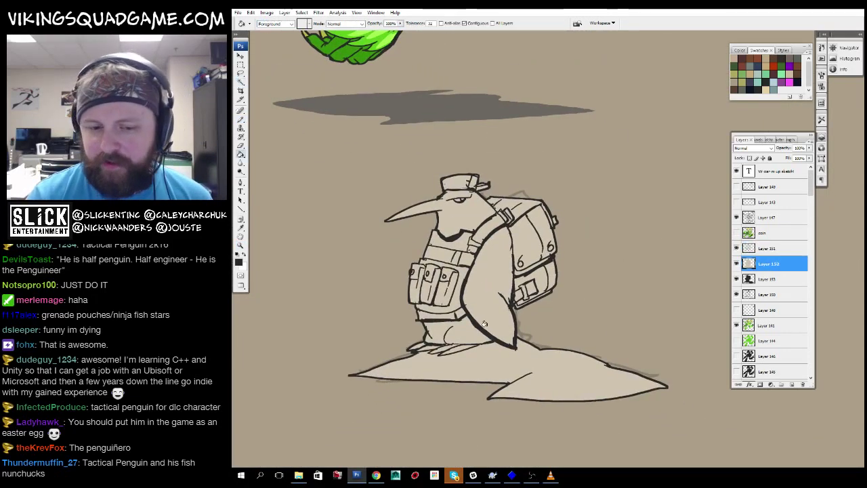
pyautogui.click(239, 262)
pyautogui.click(464, 173)
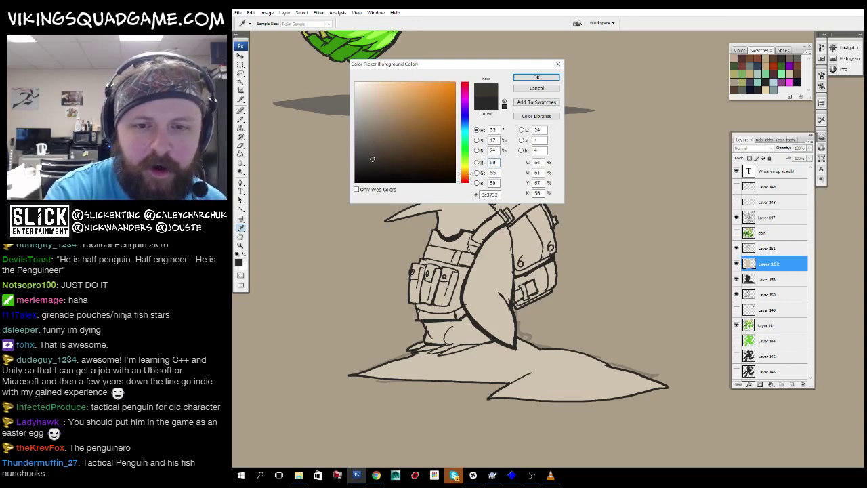
pyautogui.click(536, 78)
pyautogui.click(505, 364)
# Select the penguin's head with beak, wing and lower body as enclosed areas of the ink line layer.
pyautogui.click(775, 247)
pyautogui.press('w')
pyautogui.click(482, 219)
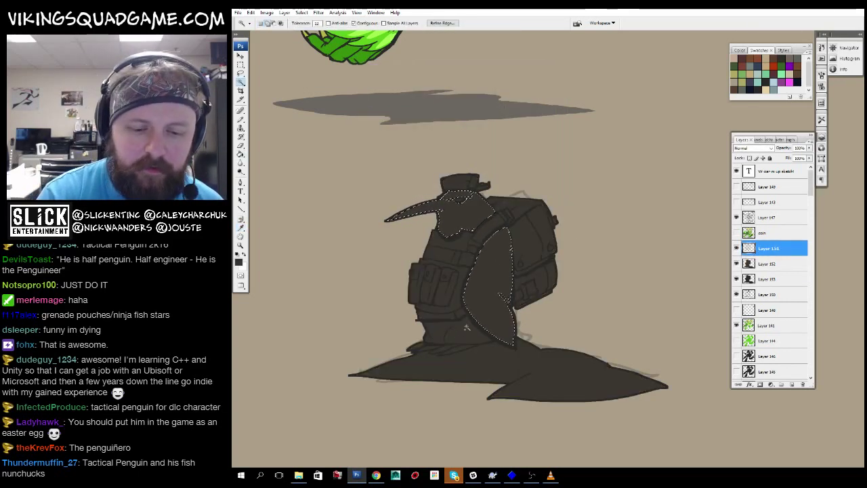
pyautogui.keyDown('shift'); pyautogui.click(442, 333); pyautogui.keyUp('shift')
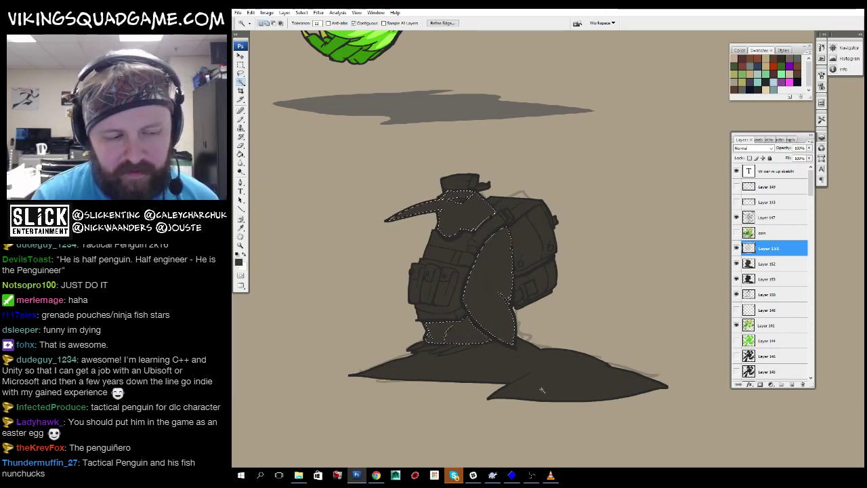
# Fill the selected head, wing and lower body with light beige on a new layer clipped to the dark silhouette, and deselect.
pyautogui.press('g')
pyautogui.click(239, 262)
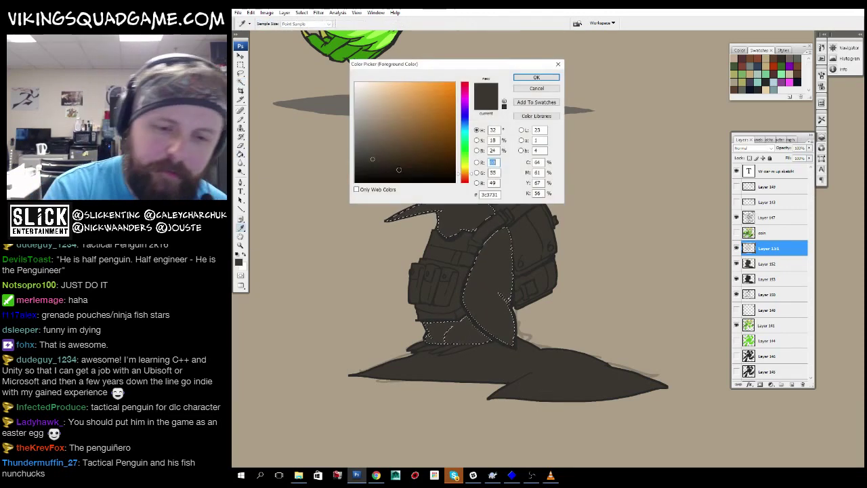
pyautogui.click(366, 101)
pyautogui.click(536, 77)
pyautogui.hotkey('ctrl', 'shift', 'alt', 'n')
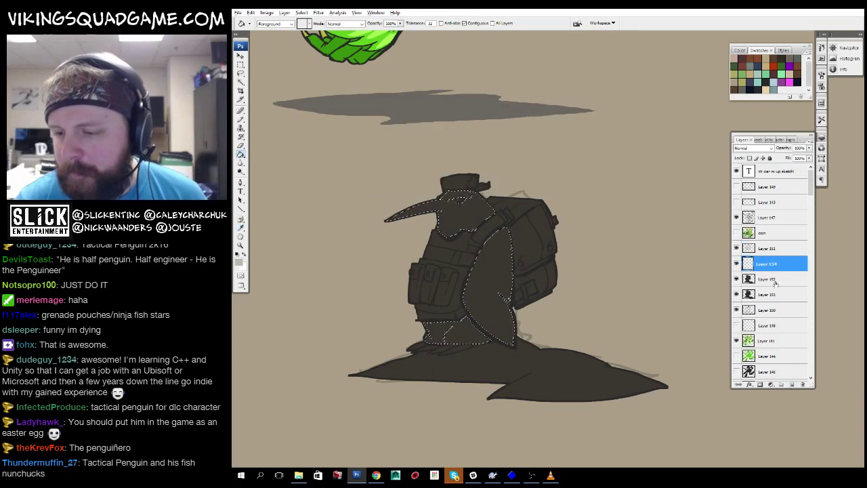
pyautogui.click(447, 332)
pyautogui.hotkey('ctrl', ']')
pyautogui.moveTo(478, 322); pyautogui.dragTo(486, 306)
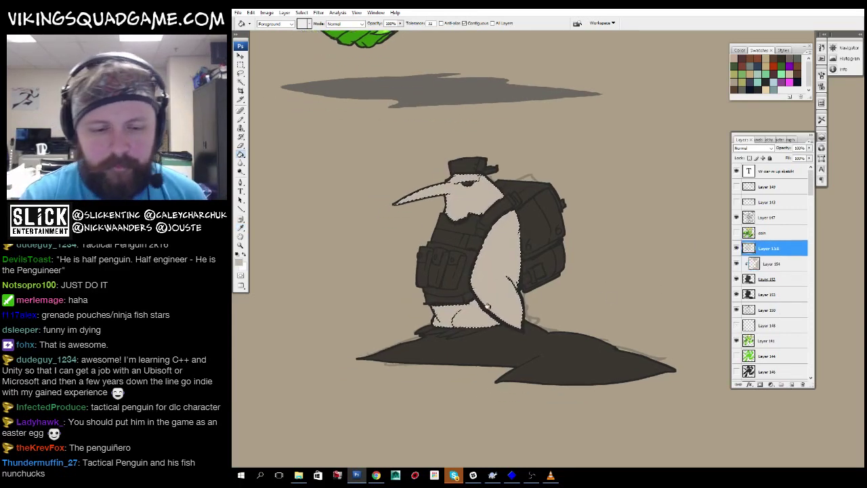
pyautogui.moveTo(532, 321); pyautogui.dragTo(534, 293)
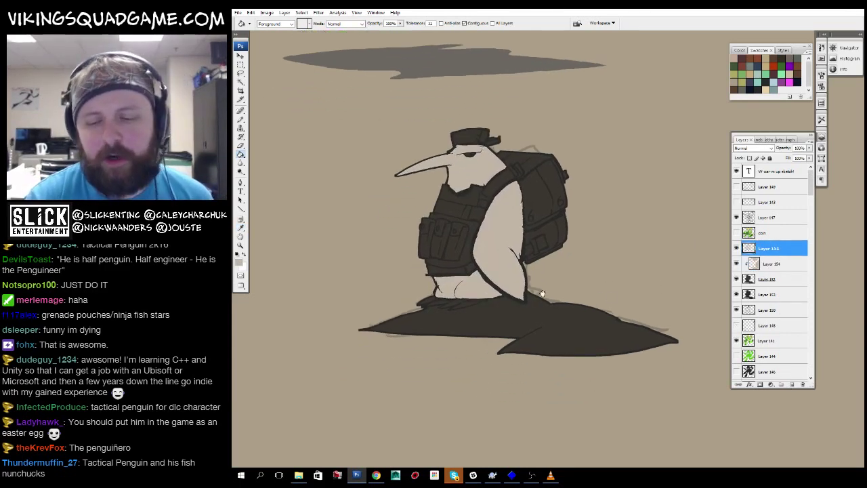
# Hide the clipped light fill and both dark silhouette layers, leaving the ink lines over the rough sketch.
pyautogui.hotkey('alt', ']')
pyautogui.press('w')
pyautogui.press('z')
pyautogui.moveTo(585, 331); pyautogui.dragTo(590, 349)
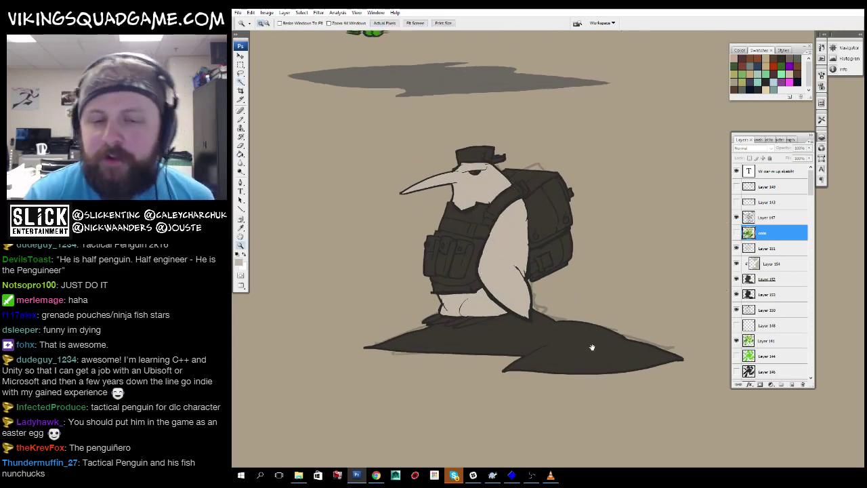
pyautogui.click(590, 348)
pyautogui.click(768, 247)
pyautogui.click(767, 264)
pyautogui.click(551, 277)
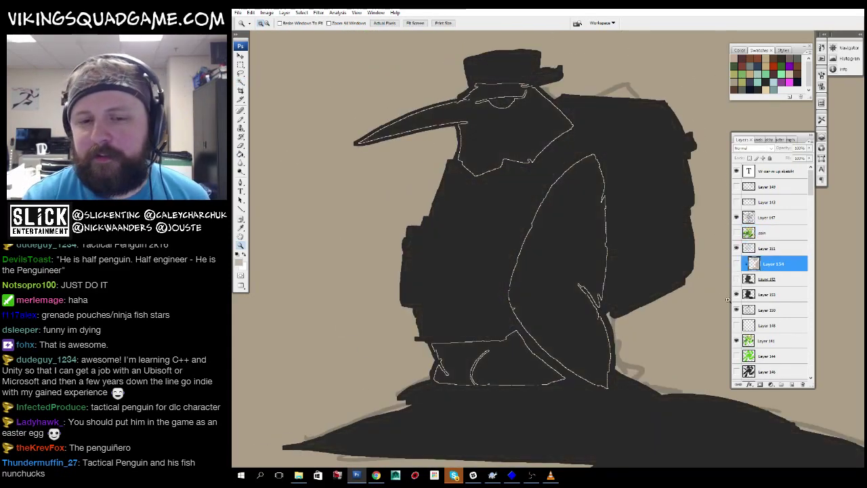
pyautogui.keyDown('alt'); pyautogui.click(550, 277); pyautogui.keyUp('alt')
pyautogui.keyDown('alt'); pyautogui.click(584, 330); pyautogui.keyUp('alt')
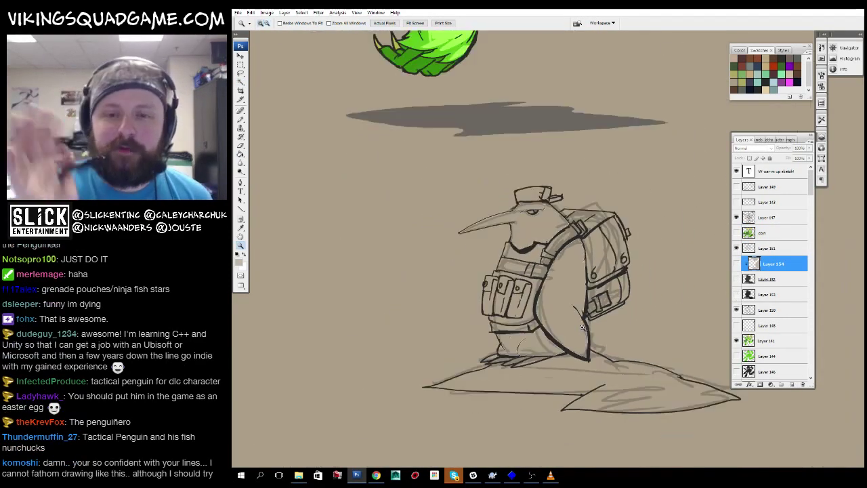
pyautogui.keyDown('alt'); pyautogui.click(622, 306); pyautogui.keyUp('alt')
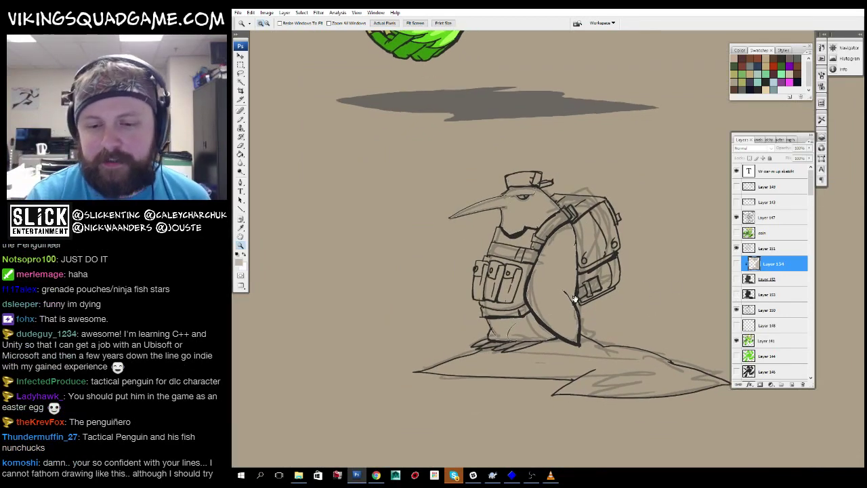
pyautogui.keyDown('alt'); pyautogui.click(577, 301); pyautogui.keyUp('alt')
pyautogui.keyDown('alt'); pyautogui.click(562, 325); pyautogui.keyUp('alt')
# Move the penguin's ink line art to the right, beside the rough sketch, for a side-by-side comparison.
pyautogui.press('v')
pyautogui.click(767, 248)
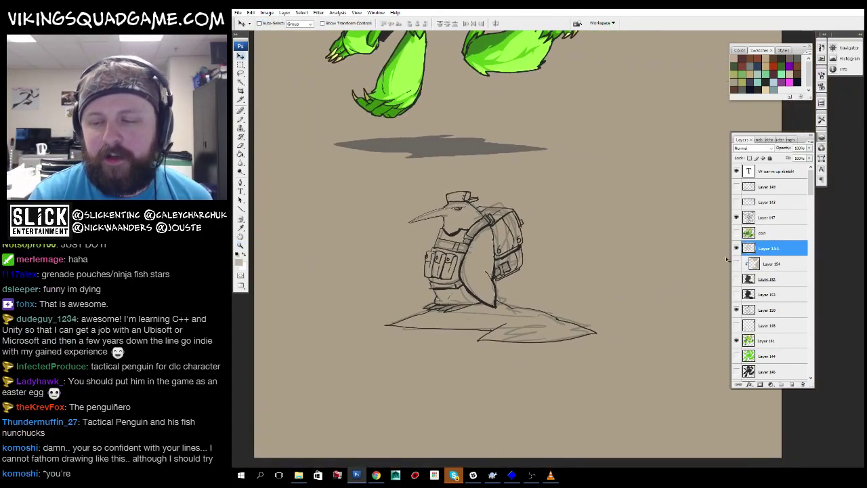
pyautogui.moveTo(526, 358)
pyautogui.mouseDown()
pyautogui.moveTo(540, 344)
pyautogui.moveTo(627, 331)
pyautogui.moveTo(593, 318)
pyautogui.mouseUp()
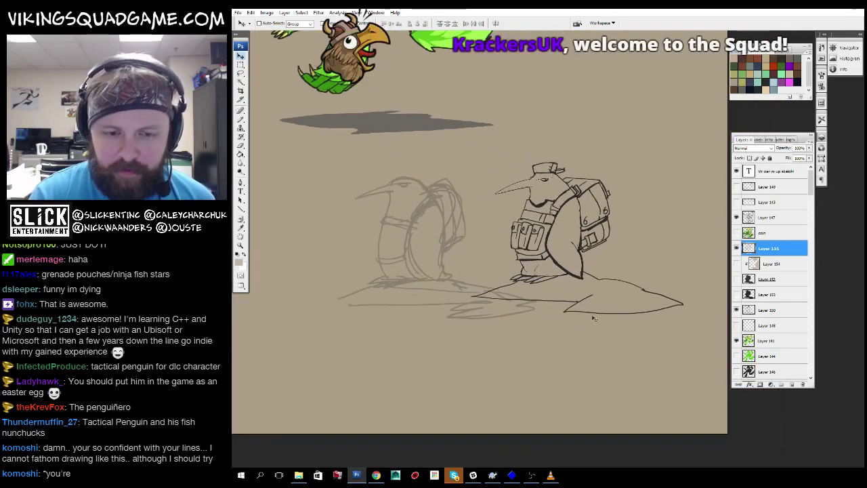
pyautogui.moveTo(474, 281); pyautogui.dragTo(569, 368)
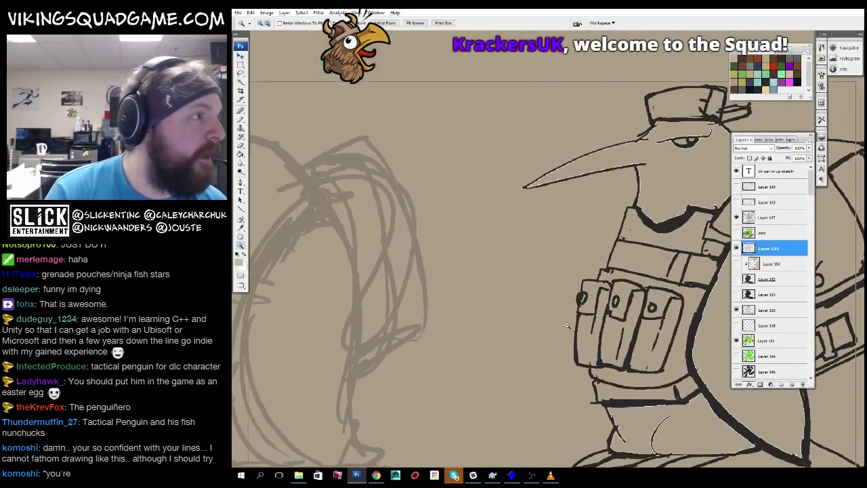
pyautogui.keyDown('alt'); pyautogui.click(565, 334); pyautogui.keyUp('alt')
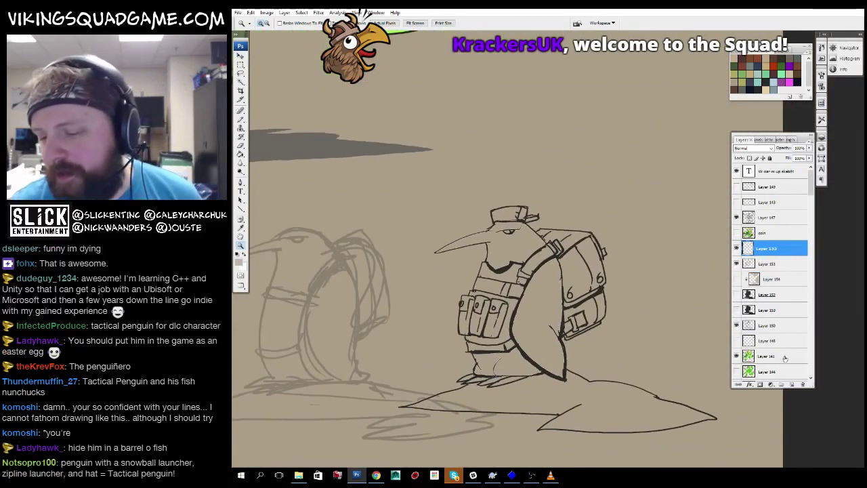
# Flood a new layer above the penguin's line art with the dark default foreground colour and clear it again.
pyautogui.press('d')
pyautogui.press('g')
pyautogui.click(558, 322)
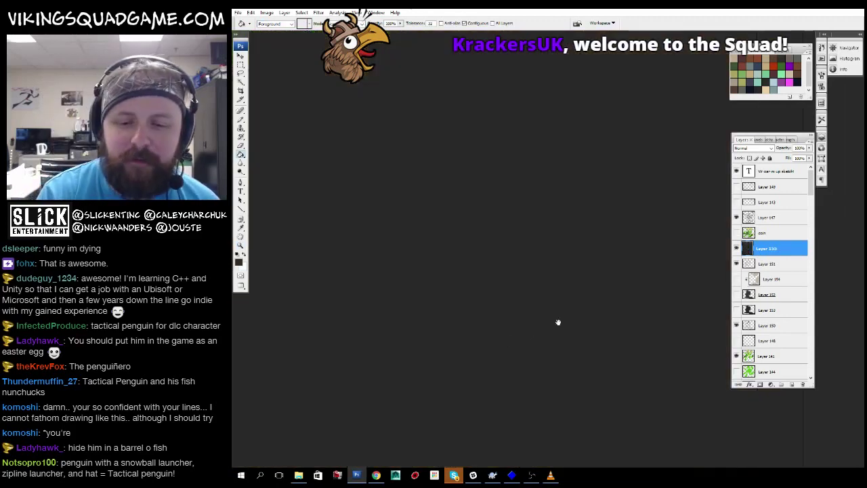
pyautogui.press('Delete')
# Bring up the green horned monster artwork and move the leaning and grinning monsters further apart.
pyautogui.moveTo(380, 223)
pyautogui.mouseDown()
pyautogui.moveTo(474, 352)
pyautogui.moveTo(558, 433)
pyautogui.moveTo(617, 393)
pyautogui.moveTo(542, 379)
pyautogui.moveTo(529, 353)
pyautogui.moveTo(581, 326)
pyautogui.moveTo(572, 376)
pyautogui.mouseUp()
pyautogui.press('f')
pyautogui.click(458, 203)
pyautogui.press('f')
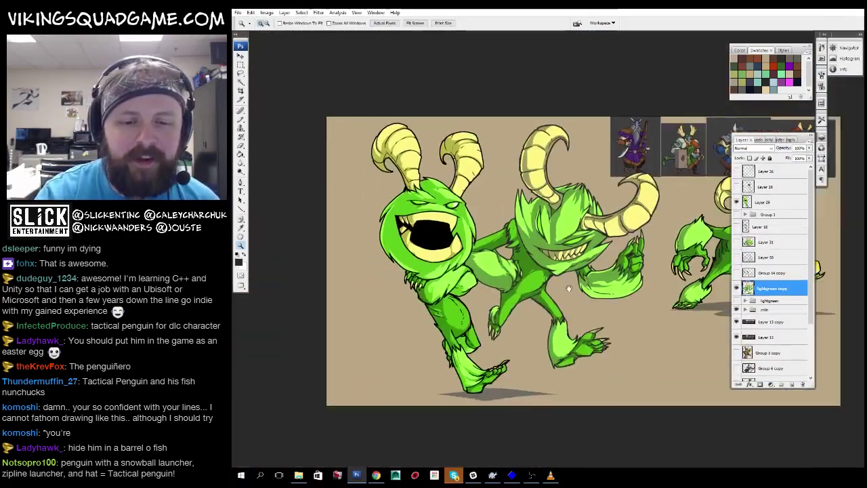
pyautogui.press('v')
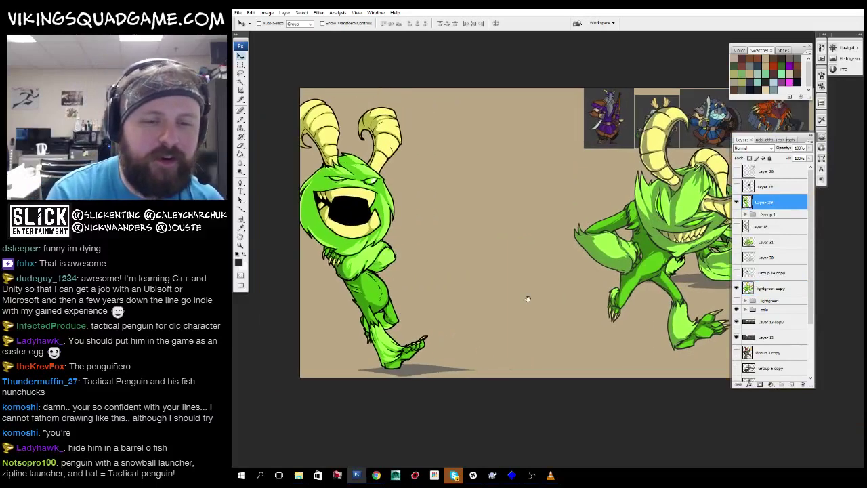
pyautogui.press('f')
pyautogui.press('f')
pyautogui.moveTo(532, 274); pyautogui.dragTo(492, 394)
pyautogui.press('b')
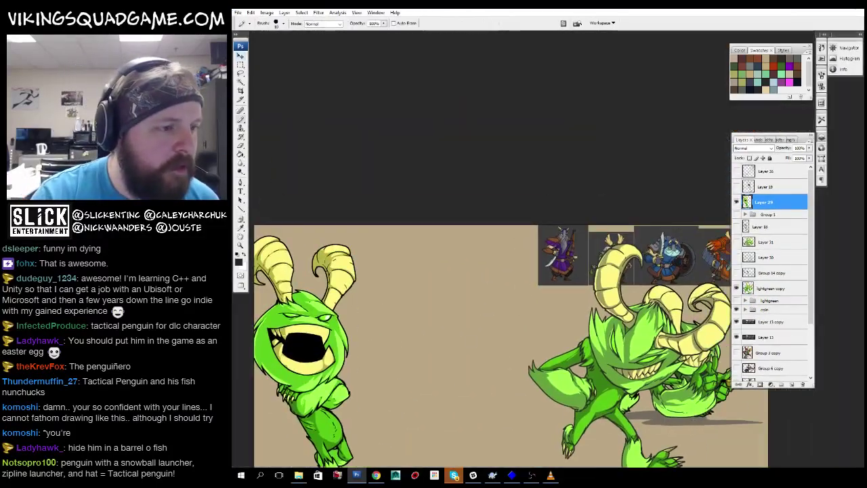
pyautogui.moveTo(490, 340); pyautogui.dragTo(481, 254)
pyautogui.press('z')
pyautogui.keyDown('alt'); pyautogui.click(482, 259); pyautogui.keyUp('alt')
pyautogui.moveTo(536, 300)
pyautogui.mouseDown()
pyautogui.moveTo(502, 316)
pyautogui.moveTo(390, 309)
pyautogui.mouseUp()
pyautogui.press('v')
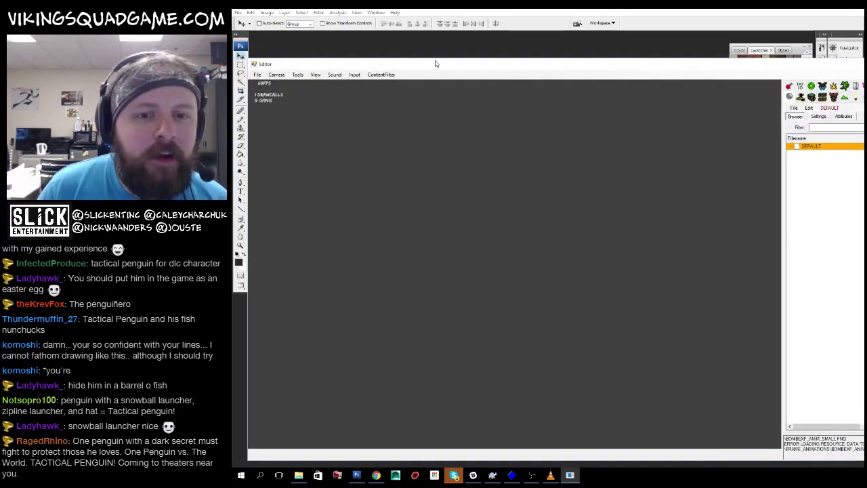
# Switch to the game editor, maximize its window and walk the viking through the START level past the forge to the punching bag.
pyautogui.doubleClick(435, 63)
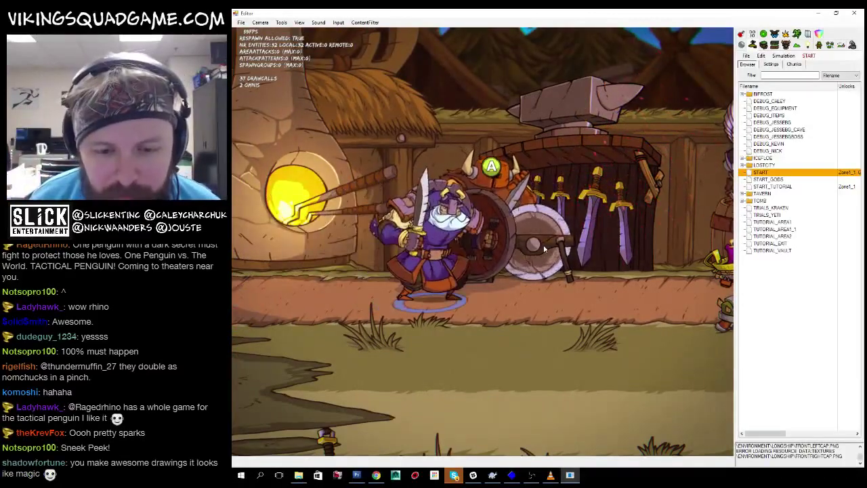
pyautogui.press('Right')
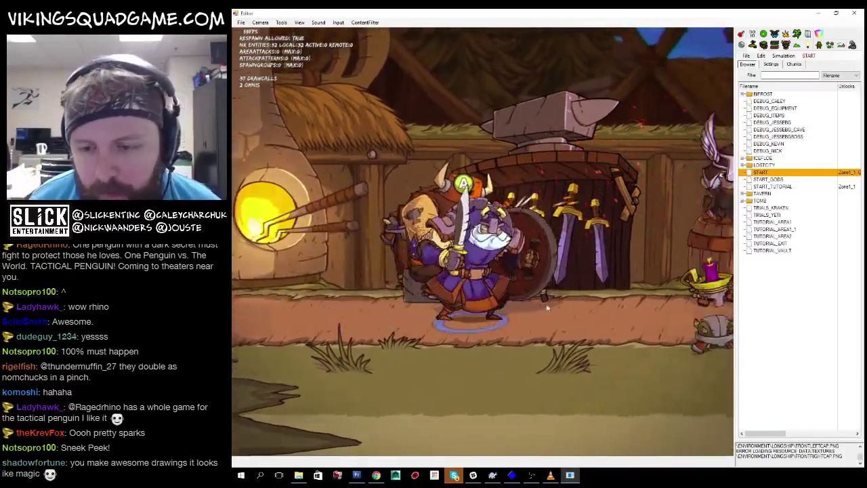
pyautogui.press('Left')
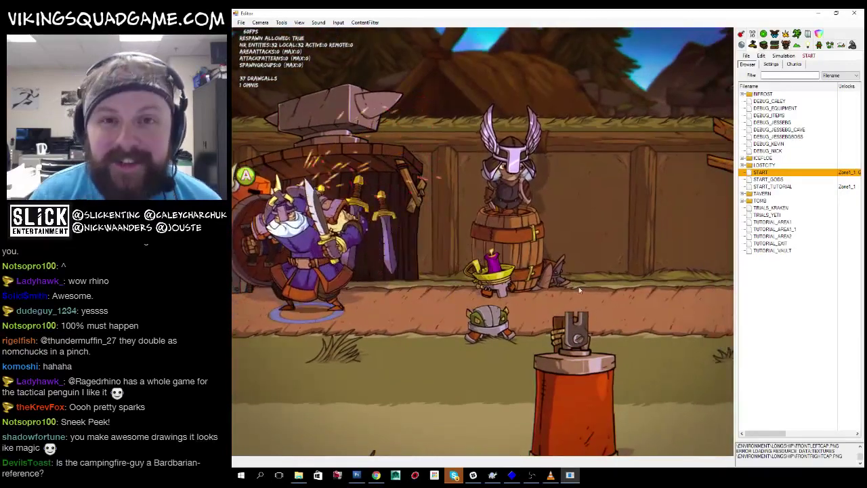
pyautogui.press('Right')
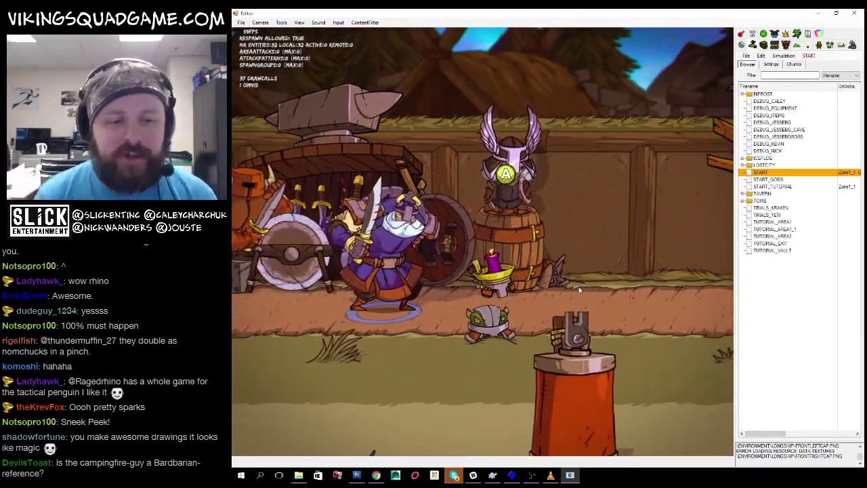
pyautogui.press('Right')
pyautogui.press('Down')
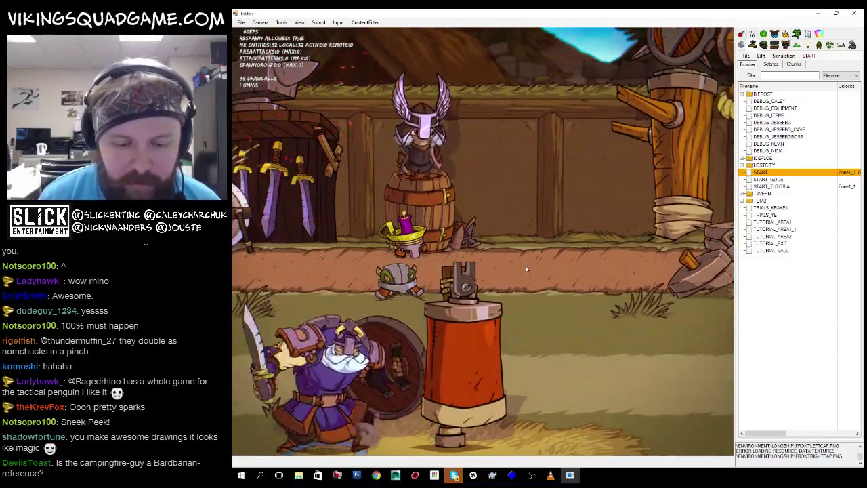
# Test the viking's attacks on the punching bag and walk on to the longship dock.
pyautogui.press('x')
pyautogui.press('c')
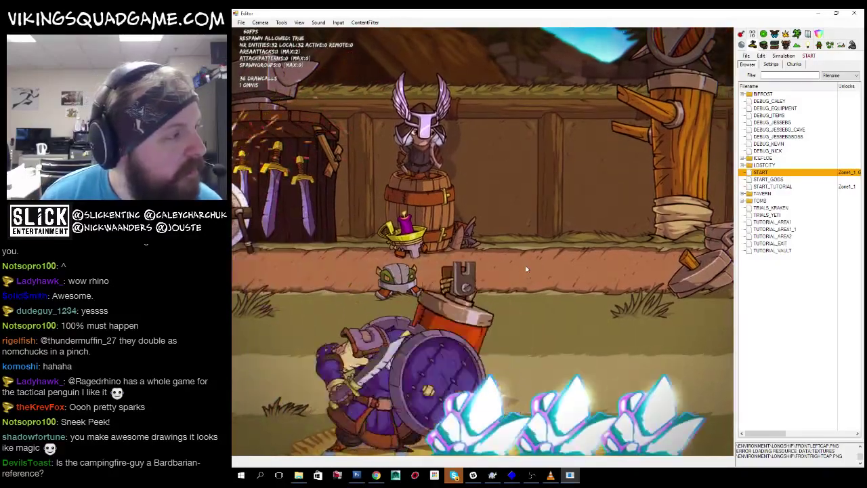
pyautogui.press('Up')
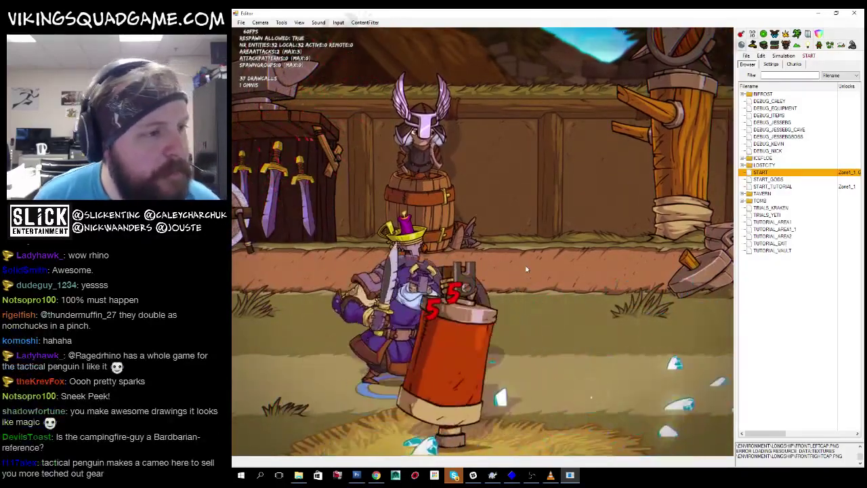
pyautogui.press('Down')
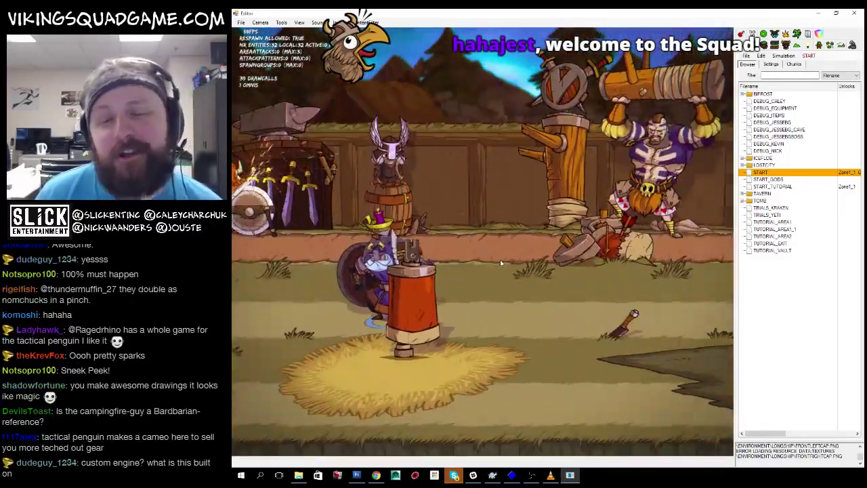
pyautogui.press('Right')
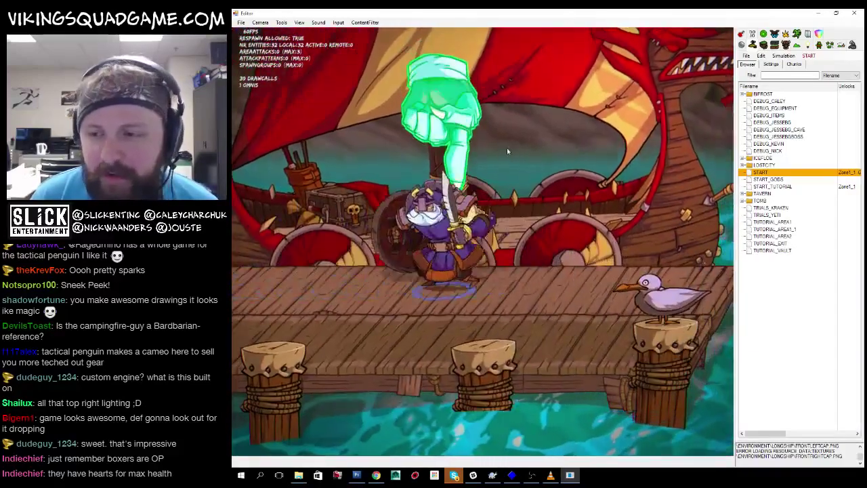
# Browse the level chunks and load ICEFLOE_1_ENCOUNTER01, ICEFLOE_1_ENCOUNTER02 and ICEFLOE_1_ENCOUNTER03 from ICEFLOE's AREA1 folder.
pyautogui.click(766, 46)
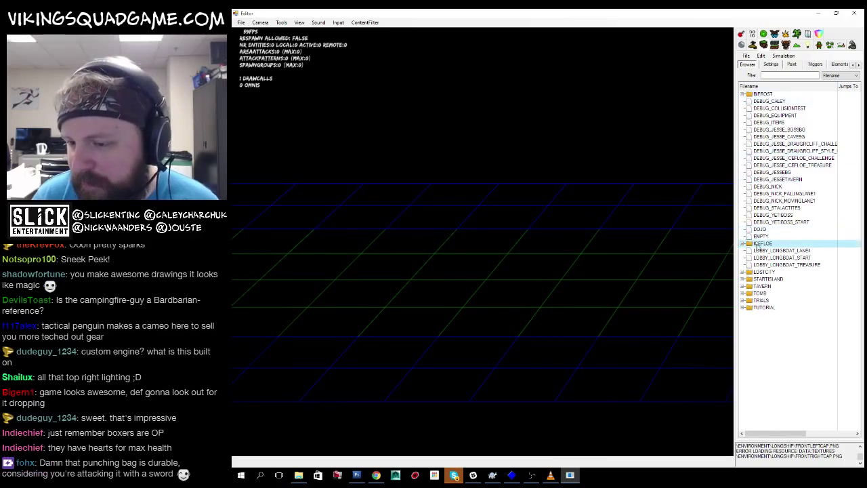
pyautogui.doubleClick(756, 245)
pyautogui.click(757, 251)
pyautogui.doubleClick(797, 314)
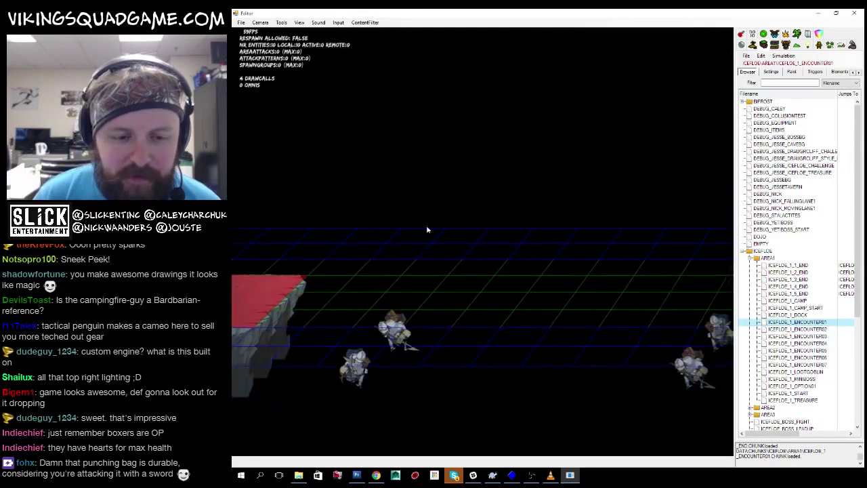
pyautogui.doubleClick(808, 328)
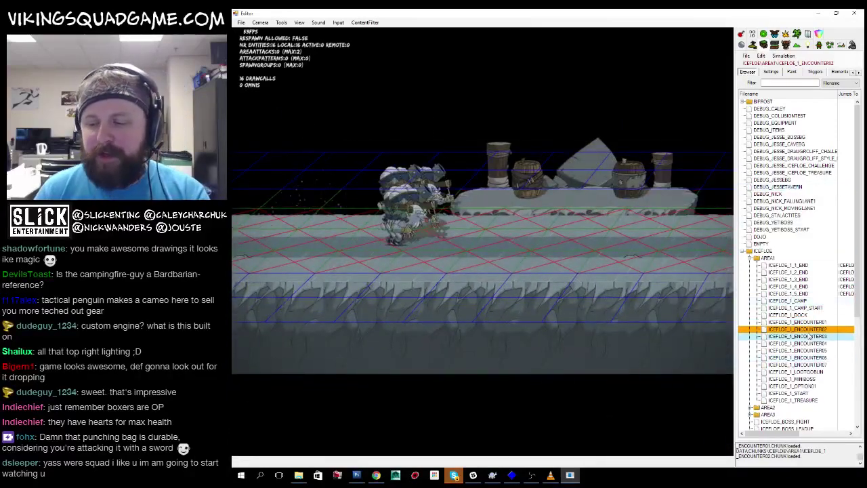
pyautogui.click(811, 336)
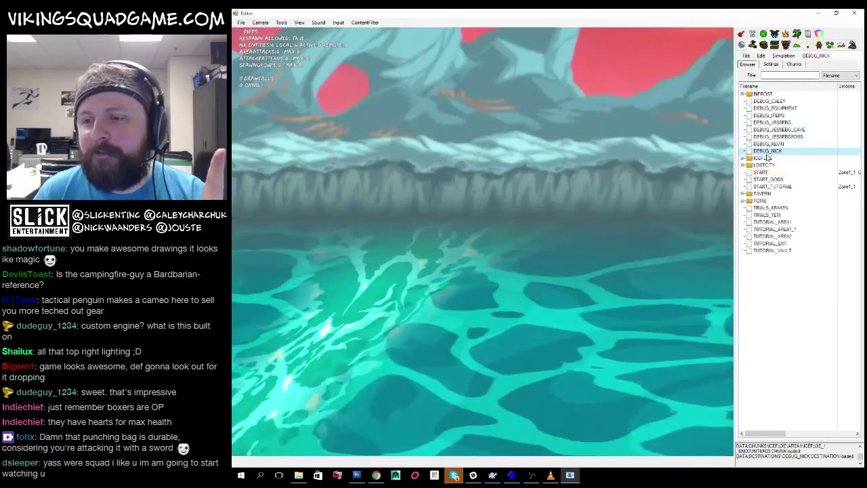
# Open the ICEFLOE destinations folder and load ICEFLOE_1_2, ICEFLOE_1_1 and ICEFLOE_1_3 one after another.
pyautogui.doubleClick(767, 157)
pyautogui.click(774, 172)
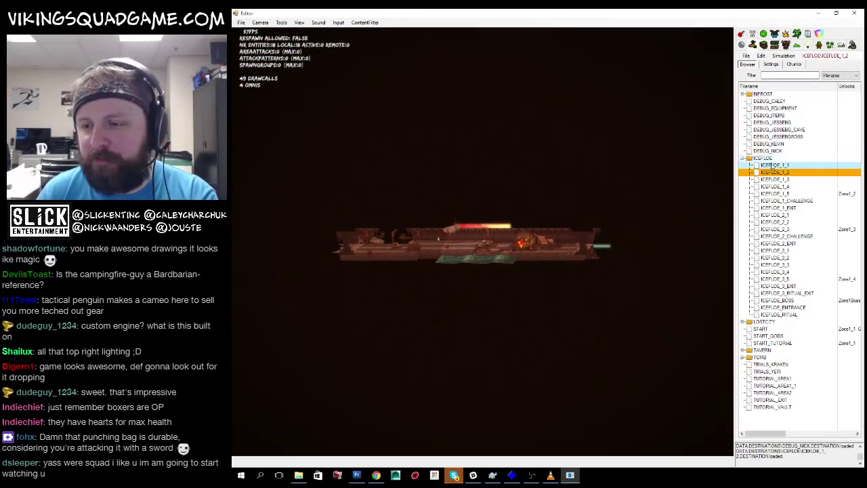
pyautogui.click(776, 165)
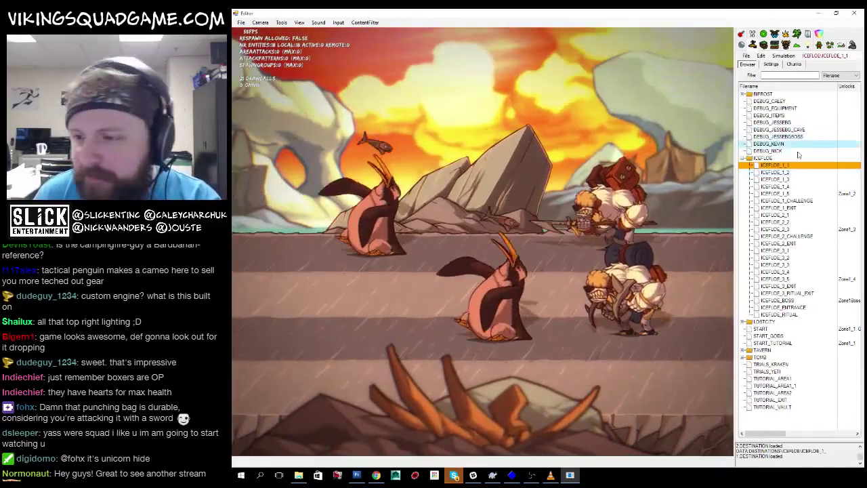
pyautogui.click(779, 180)
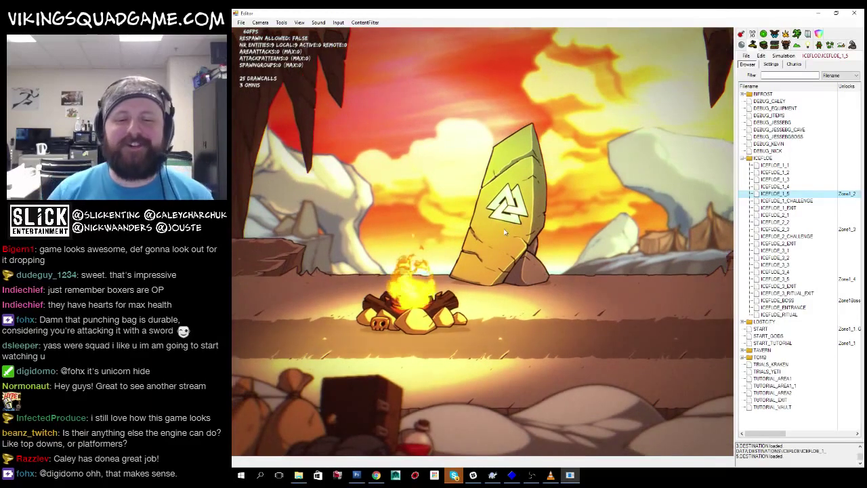
# Load the destinations ICEFLOE_1_CHALLENGE, ICEFLOE_1_2 and ICEFLOE_2_2 in turn.
pyautogui.doubleClick(785, 200)
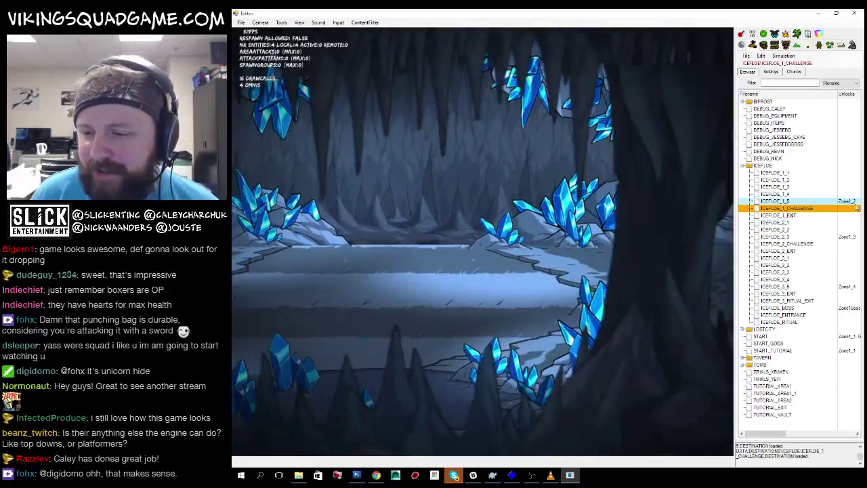
pyautogui.doubleClick(776, 180)
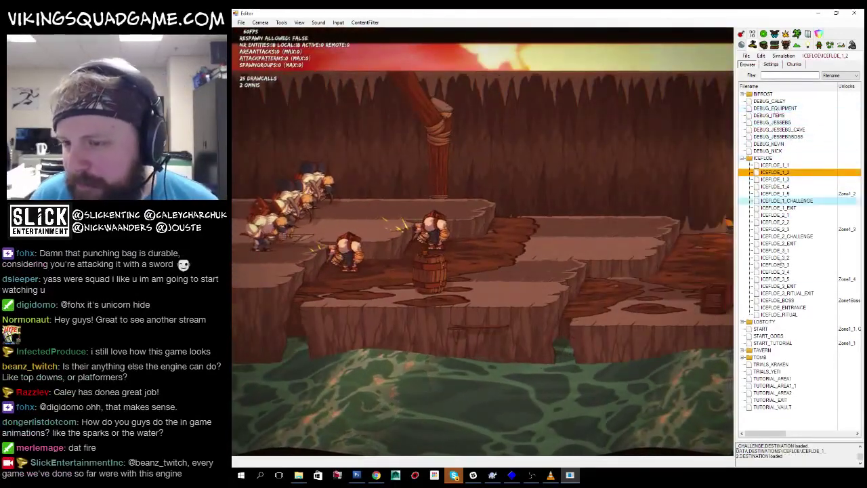
pyautogui.doubleClick(774, 222)
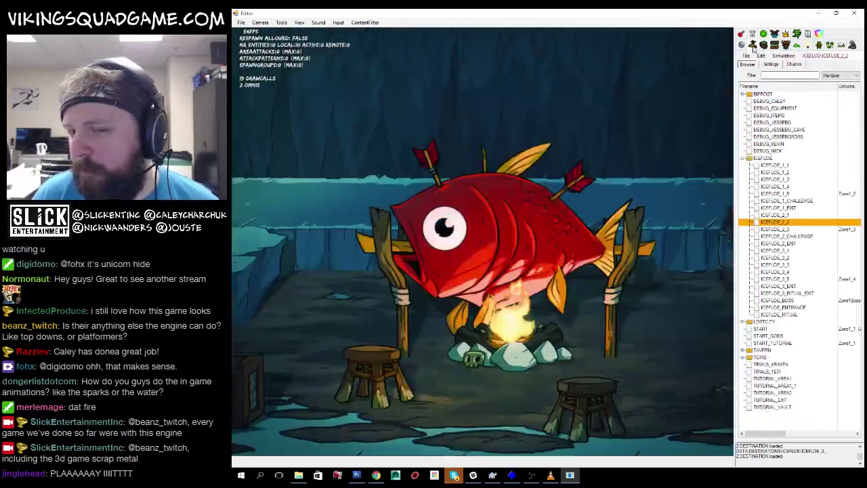
# Cycle through different prop arrangements around the roasting fish in ICEFLOE_2_2.
pyautogui.click(764, 45)
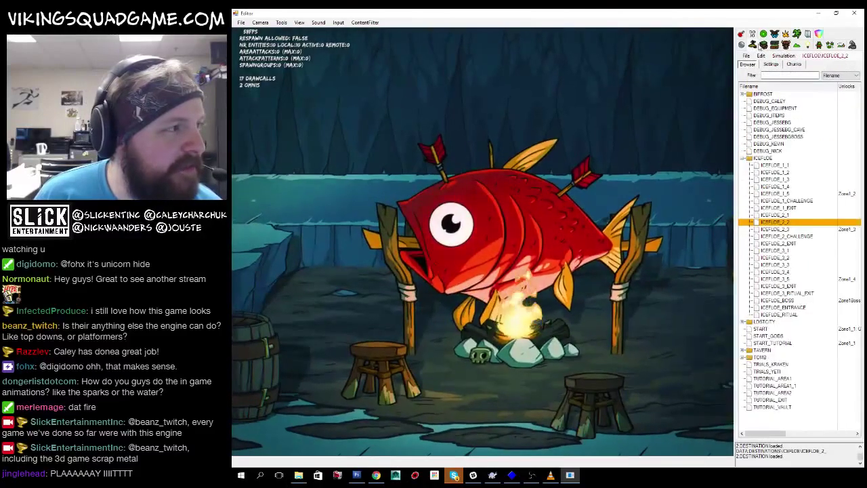
pyautogui.click(764, 46)
pyautogui.click(764, 46)
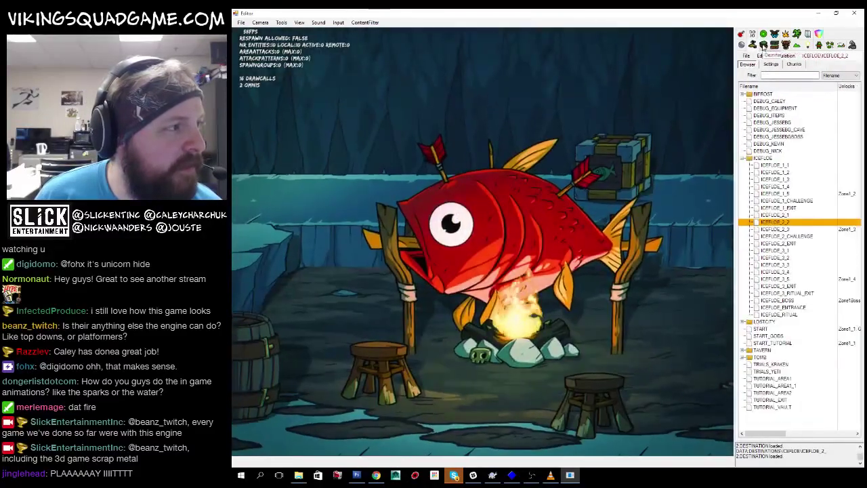
pyautogui.click(764, 45)
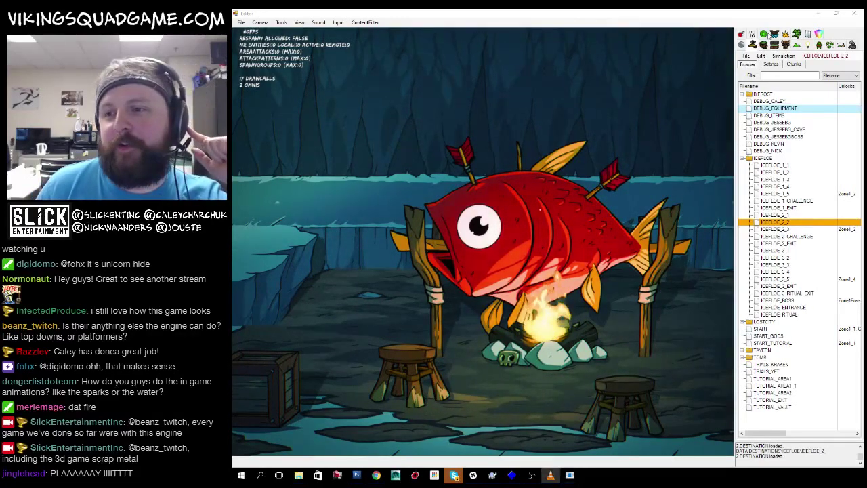
# Launch the game inside the editor, unmute its sound and widen the game view by narrowing the side panel.
pyautogui.click(774, 34)
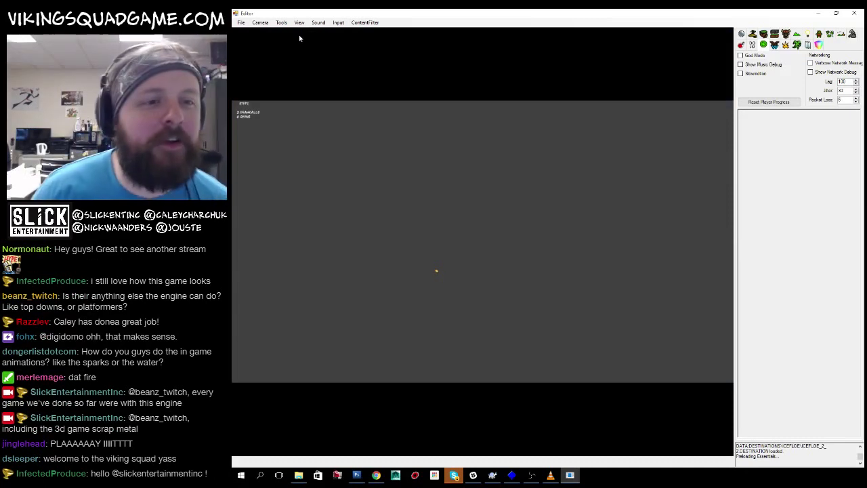
pyautogui.click(318, 22)
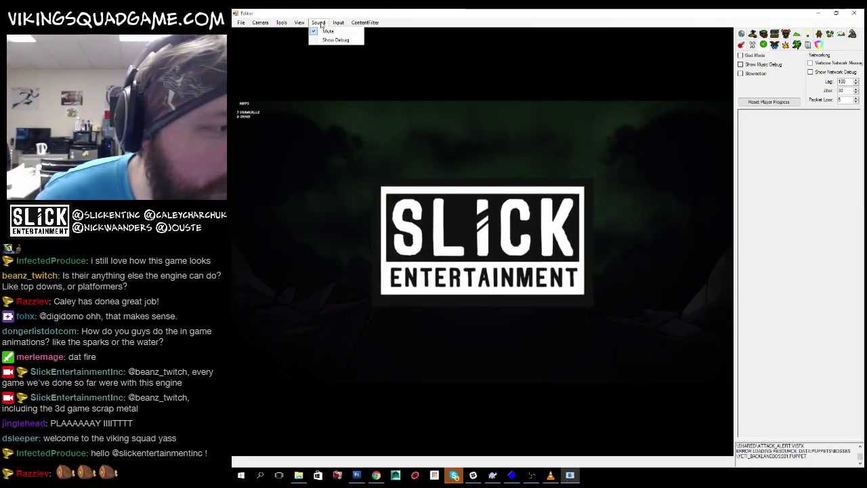
pyautogui.click(332, 38)
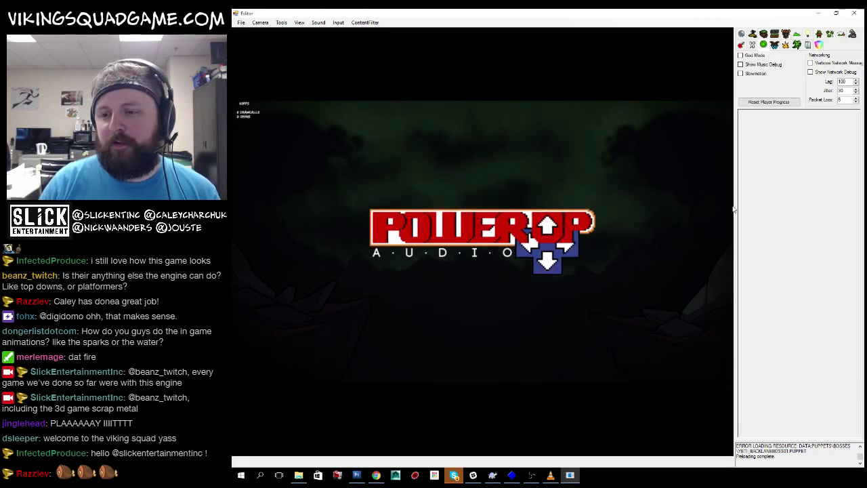
pyautogui.moveTo(733, 210); pyautogui.dragTo(843, 204)
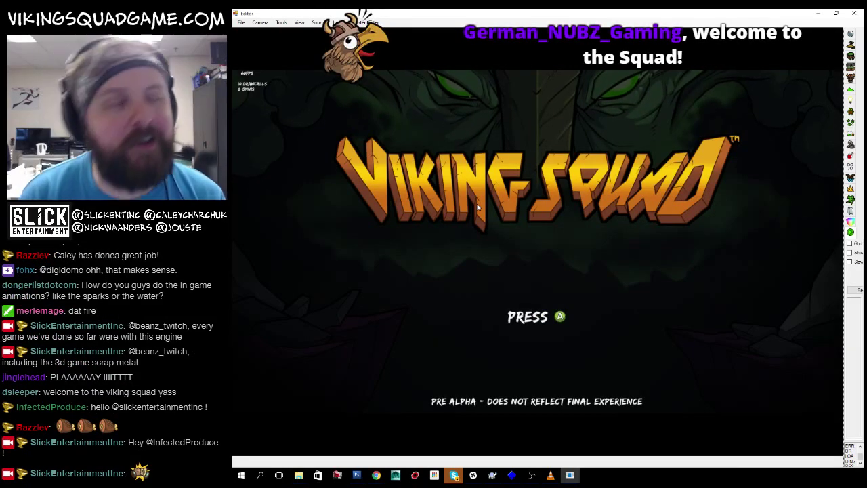
# Start a local game with the level 4 horned-helmet viking carrying the hammer.
pyautogui.press('Return')
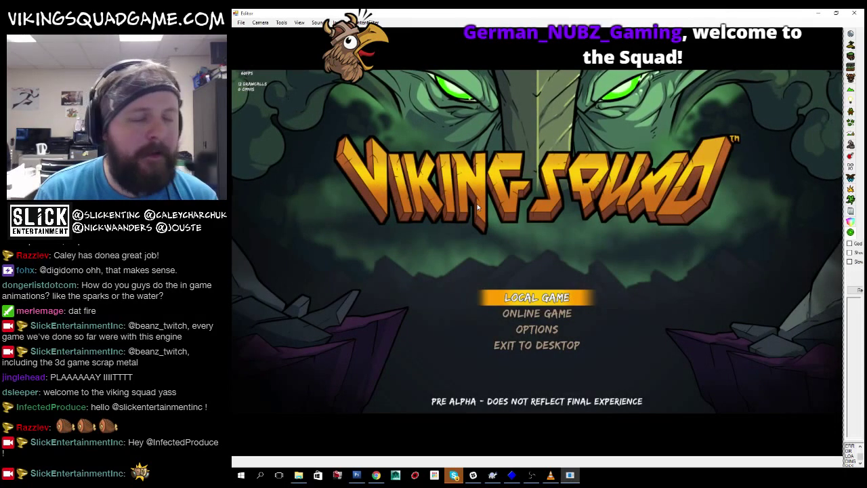
pyautogui.press('Return')
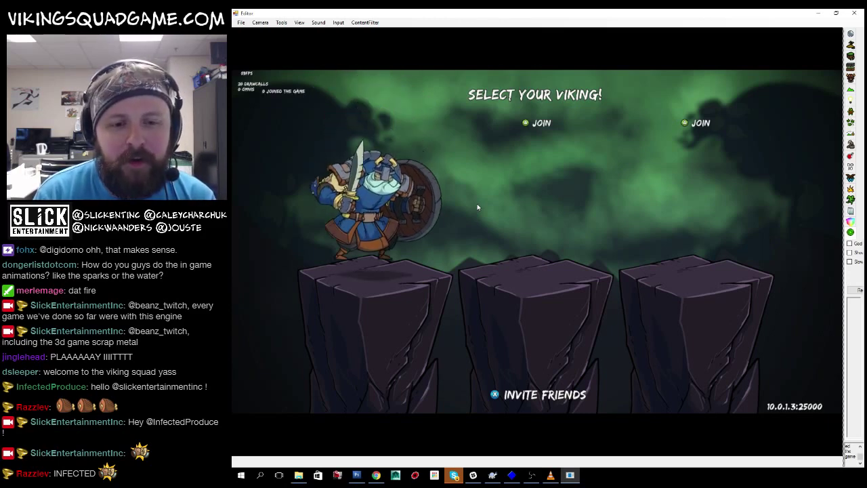
pyautogui.press('Right')
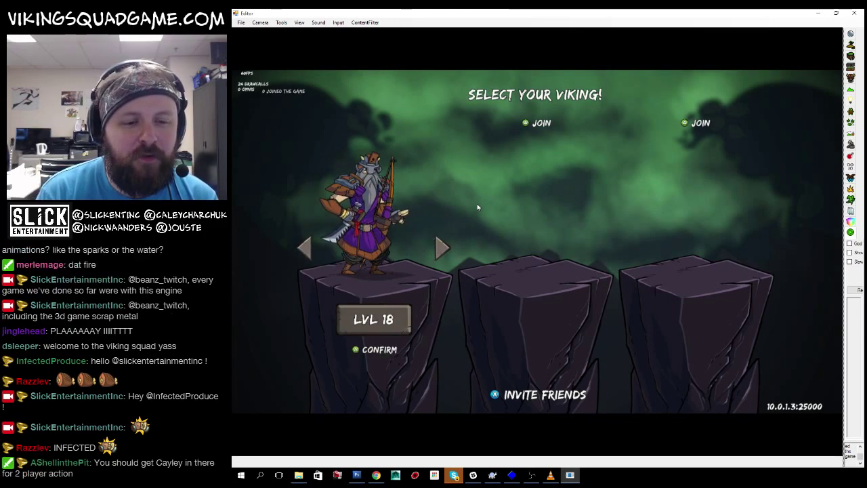
pyautogui.press('Return')
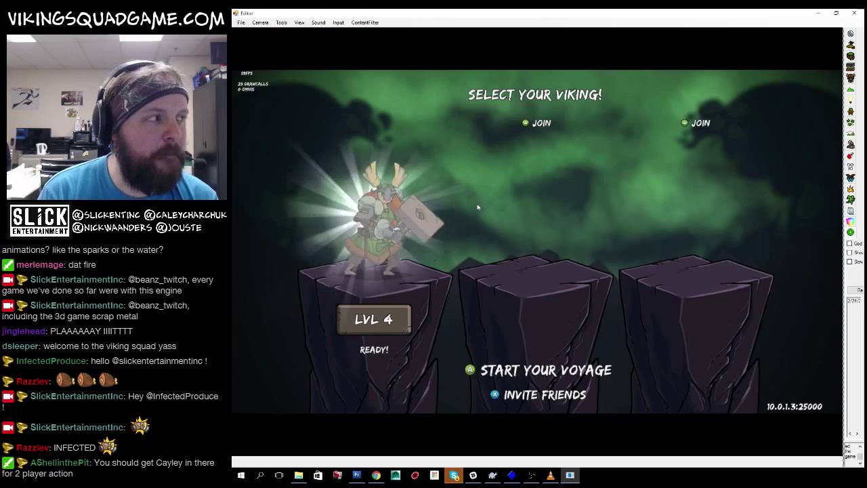
pyautogui.press('Return')
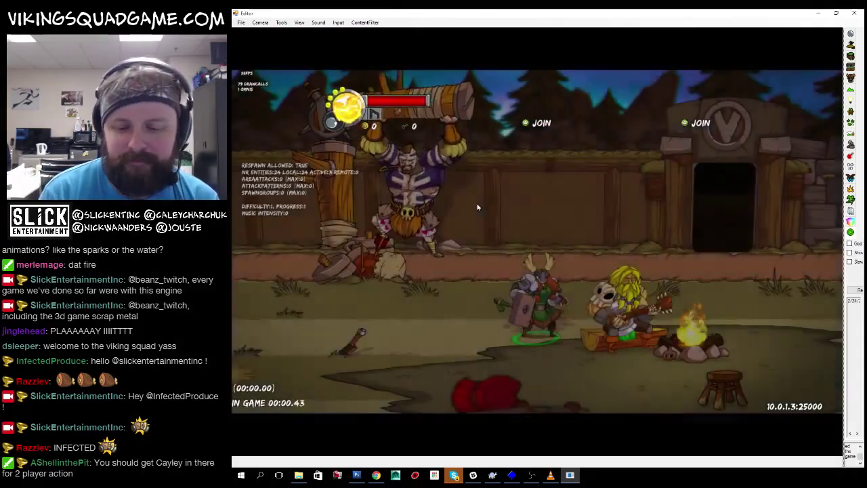
# Walk the viking to the punching bag, strike it and continue towards the forge.
pyautogui.press('Right')
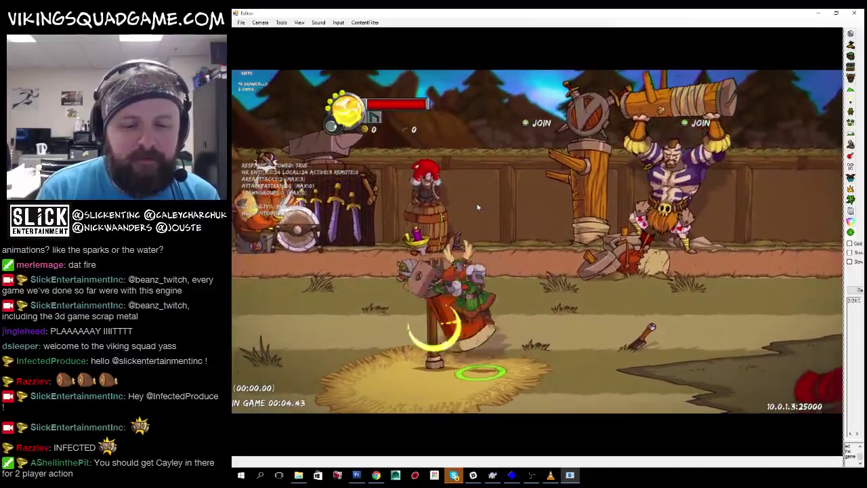
pyautogui.press('space')
pyautogui.press('Left')
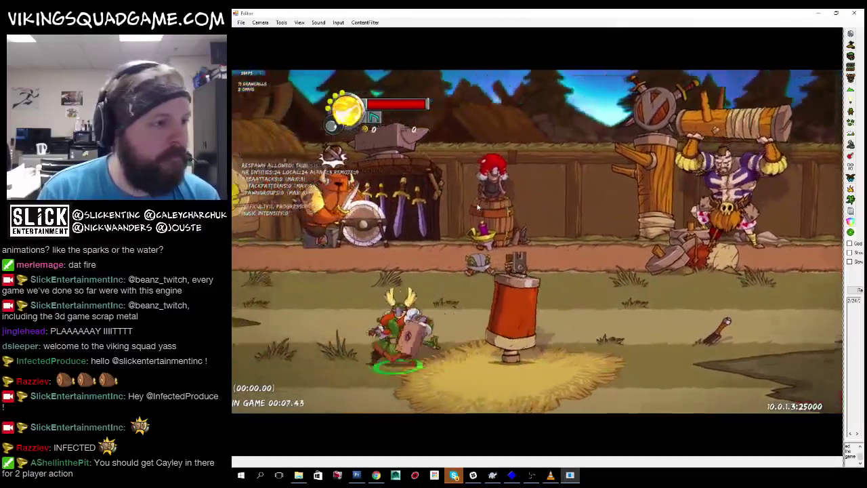
pyautogui.press('Left')
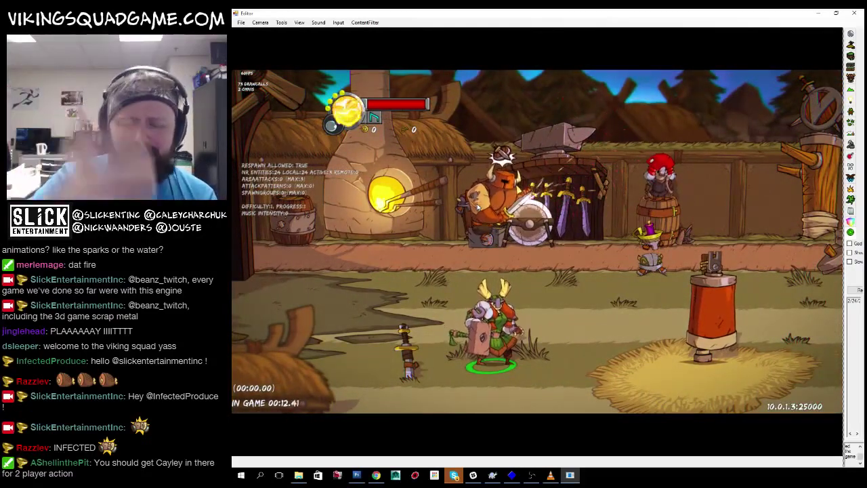
# Move the viking around the blacksmith's grindstone and forge, ending beside the sword rack.
pyautogui.press('Up')
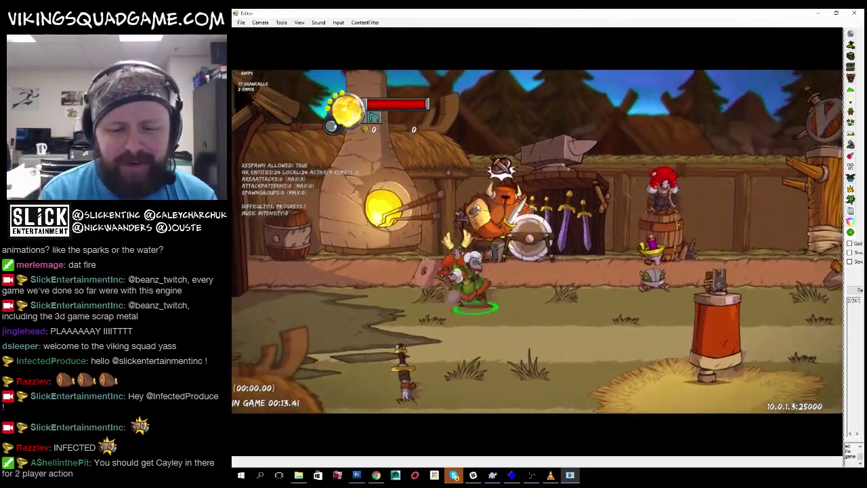
pyautogui.press('Right')
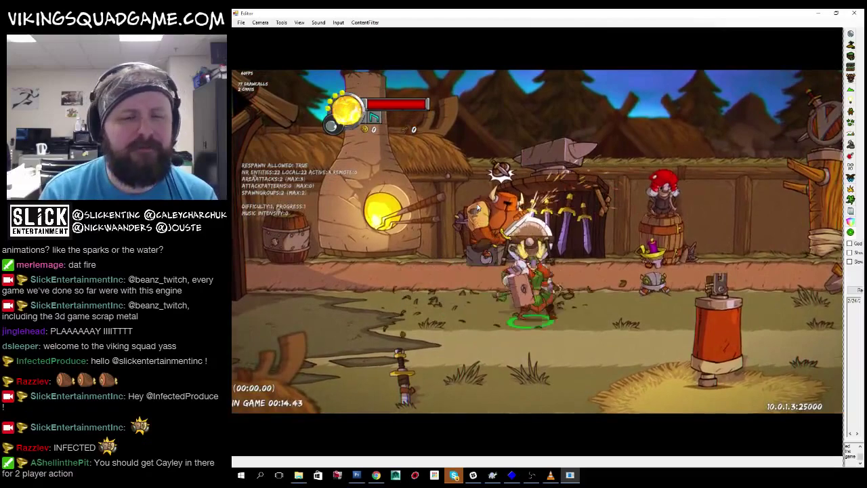
pyautogui.press('Down')
pyautogui.press('Left')
pyautogui.press('Right')
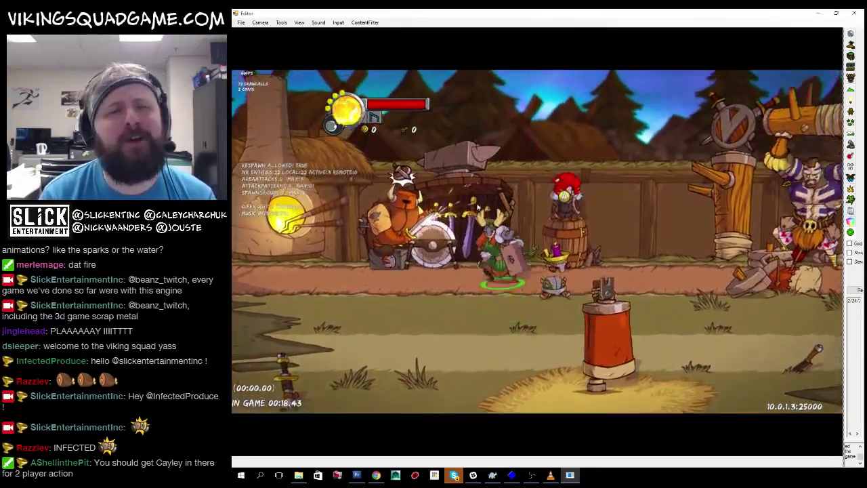
# Walk the viking past the red-haired villager and the log-lifting strongman and board the longship at the dock.
pyautogui.press('Right')
pyautogui.press('Return')
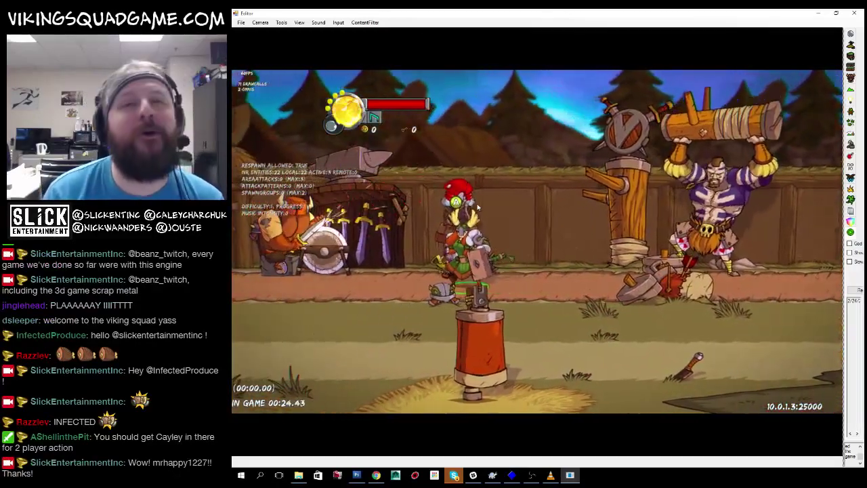
pyautogui.press('Left')
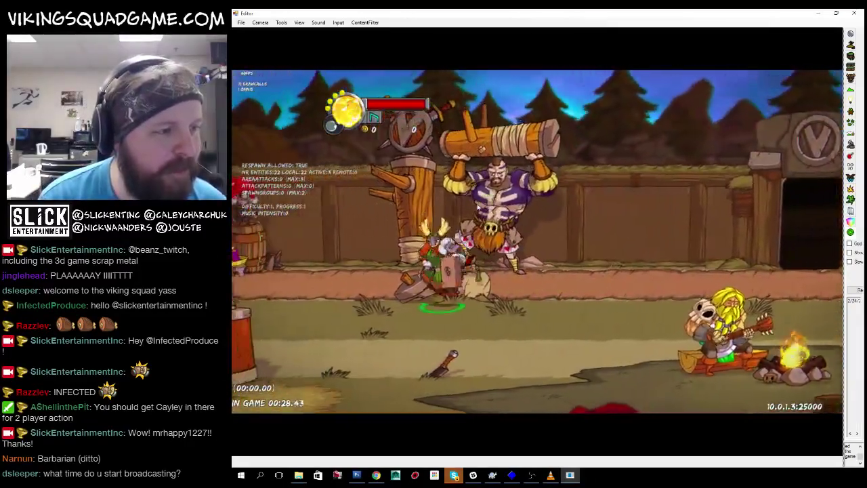
pyautogui.press('Right')
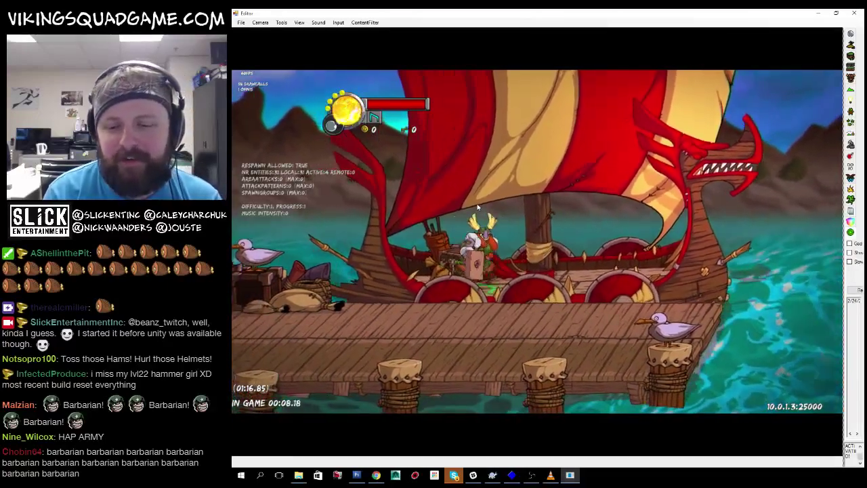
pyautogui.press('Escape')
pyautogui.press('Escape')
pyautogui.press('F1')
pyautogui.press('Down')
pyautogui.press('Down')
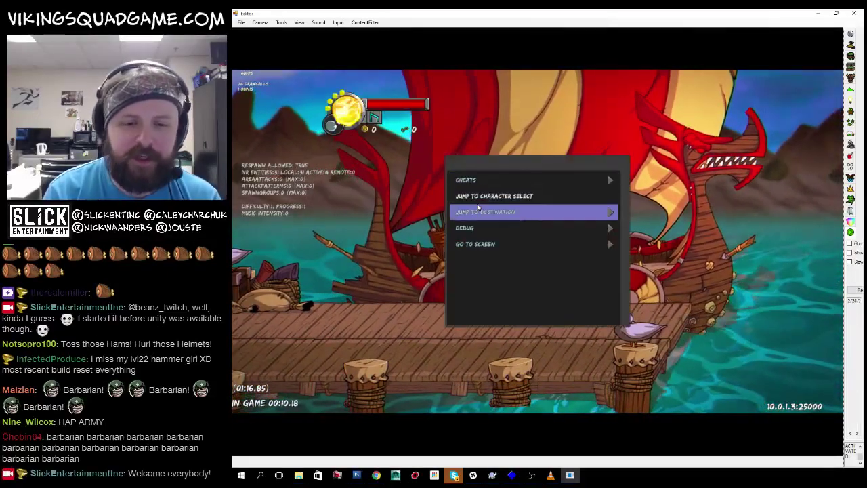
pyautogui.press('Up')
pyautogui.press('Down')
pyautogui.press('Return')
pyautogui.press('Down')
pyautogui.press('Down')
pyautogui.press('Down')
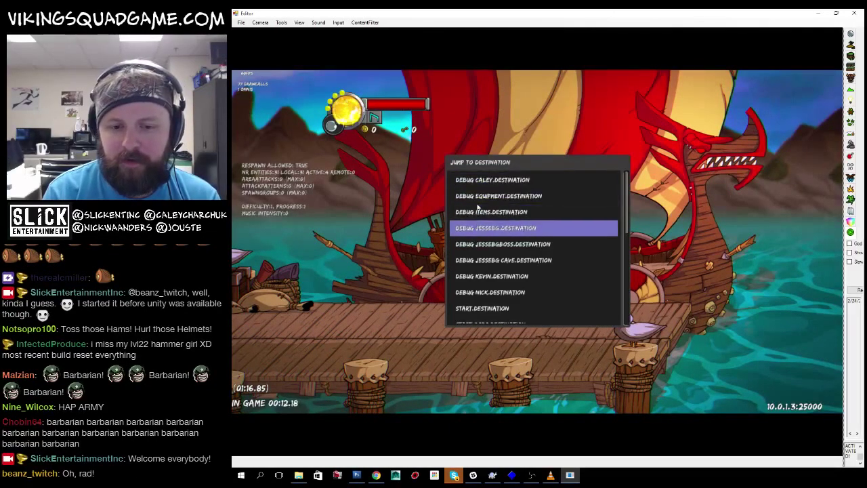
pyautogui.press('Up')
pyautogui.press('Up')
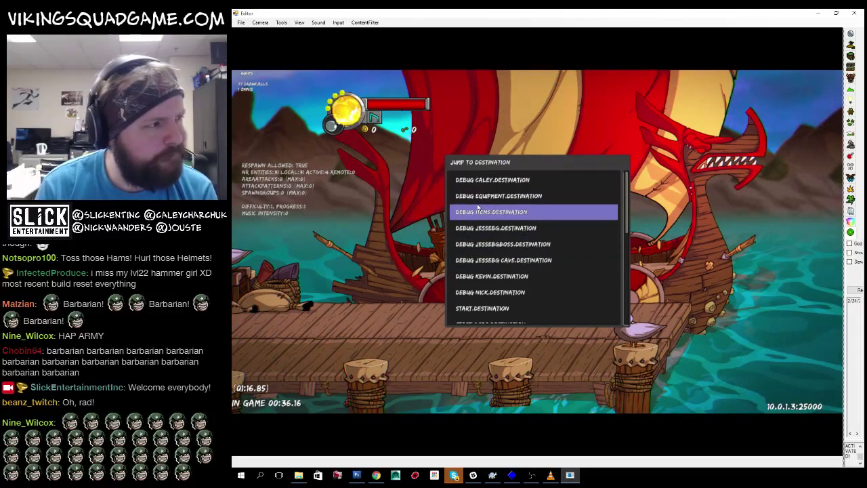
pyautogui.press('Escape')
pyautogui.press('Escape')
# Reopen the debug menu and enter its Jump to Destination list.
pyautogui.press('Escape')
pyautogui.press('Down')
pyautogui.press('Down')
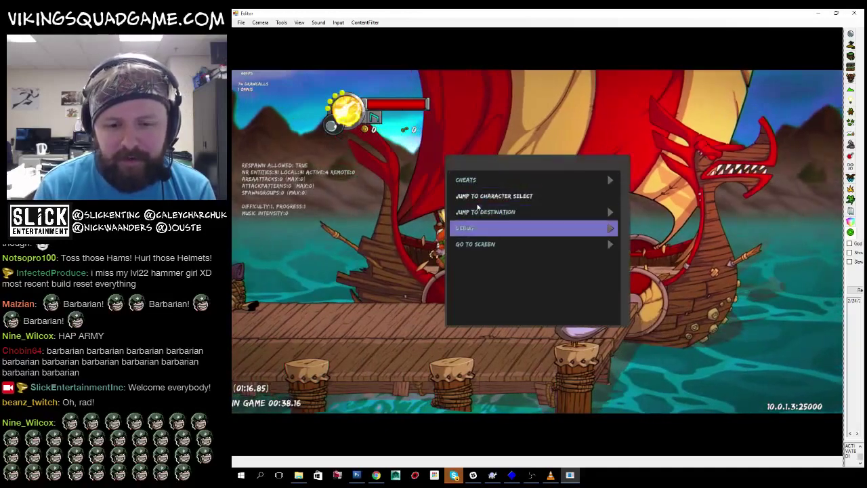
pyautogui.press('Down')
pyautogui.press('Up')
pyautogui.press('Up')
pyautogui.press('Up')
pyautogui.press('Up')
pyautogui.press('Down')
pyautogui.press('Down')
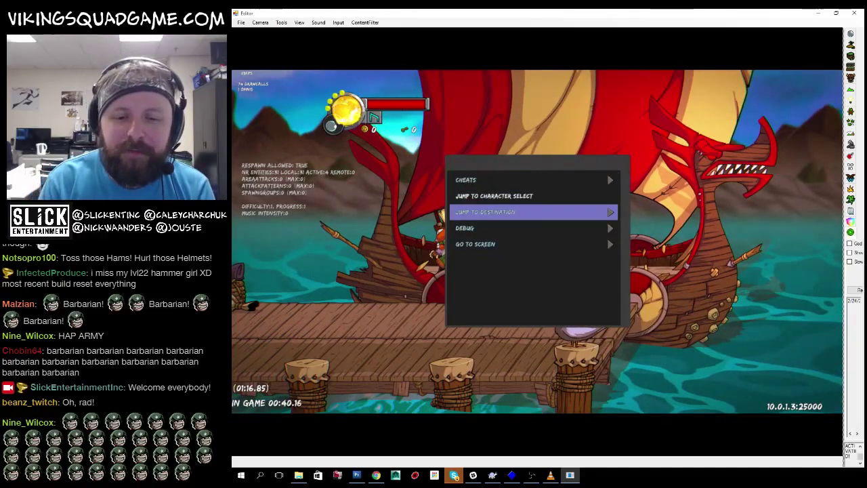
pyautogui.press('Return')
# Open the IceFloe group in the Jump to Destination list.
pyautogui.press('Down')
pyautogui.press('Down')
pyautogui.press('Down')
pyautogui.press('Down')
pyautogui.press('Down')
pyautogui.press('Down')
pyautogui.press('Down')
pyautogui.press('Down')
pyautogui.press('Down')
pyautogui.press('Down')
pyautogui.press('Down')
pyautogui.press('Down')
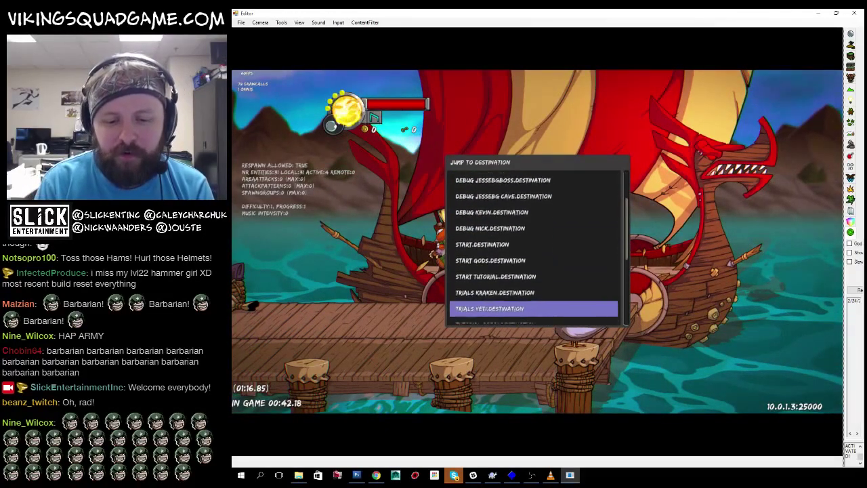
pyautogui.press('Down')
pyautogui.press('Down')
pyautogui.press('Down')
pyautogui.press('Down')
pyautogui.press('Down')
pyautogui.press('Down')
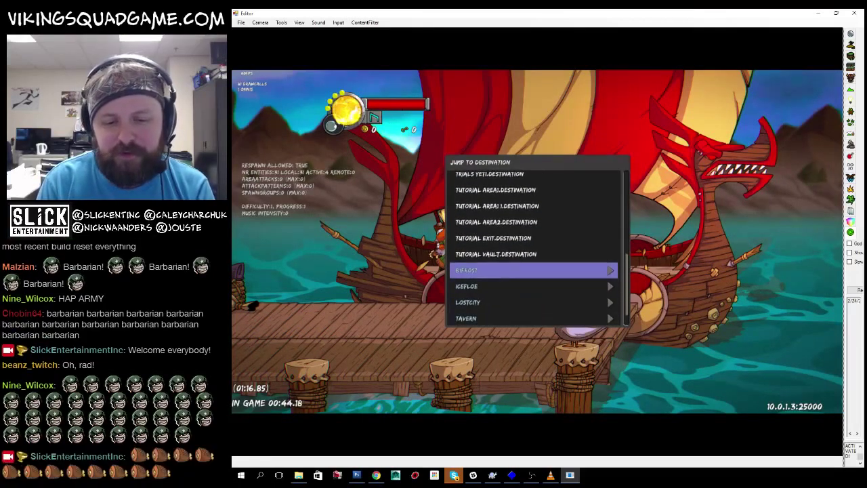
pyautogui.press('Down')
pyautogui.press('Return')
# Jump to the IceFloe 1 4 destination and close the debug menu.
pyautogui.press('Down')
pyautogui.press('Down')
pyautogui.press('Down')
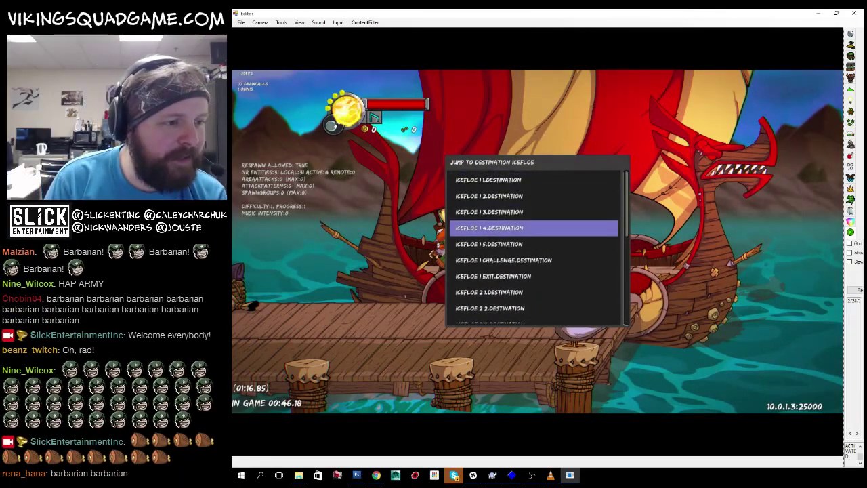
pyautogui.press('Down')
pyautogui.press('Down')
pyautogui.press('Up')
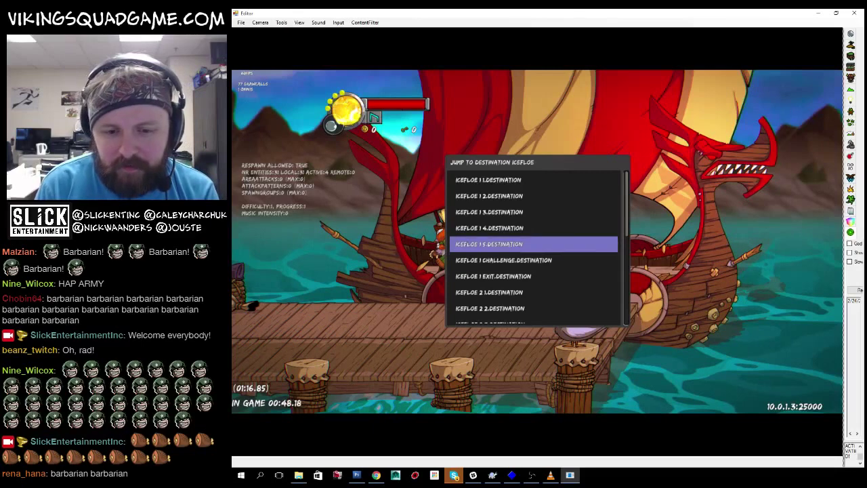
pyautogui.press('Up')
pyautogui.press('Up')
pyautogui.press('Down')
pyautogui.press('Down')
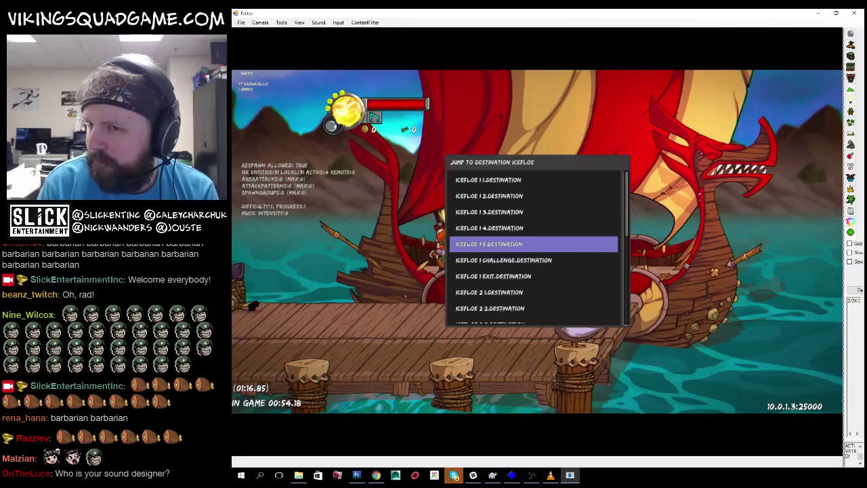
pyautogui.press('Return')
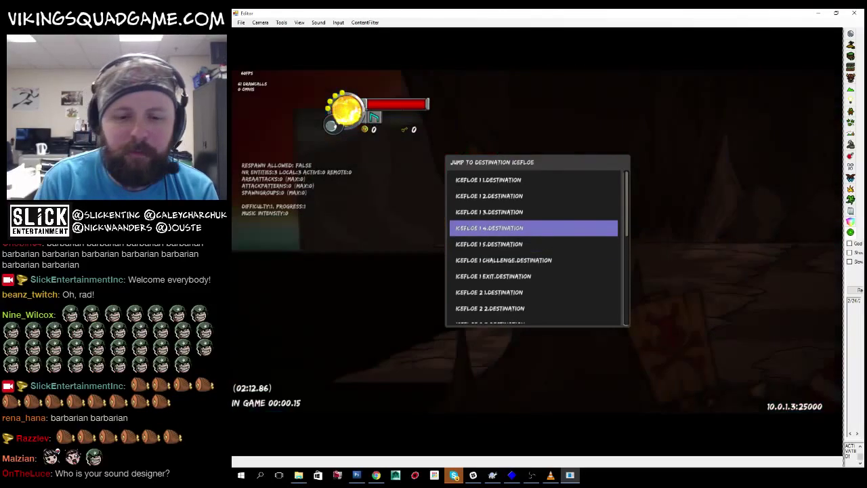
pyautogui.press('Escape')
pyautogui.press('Escape')
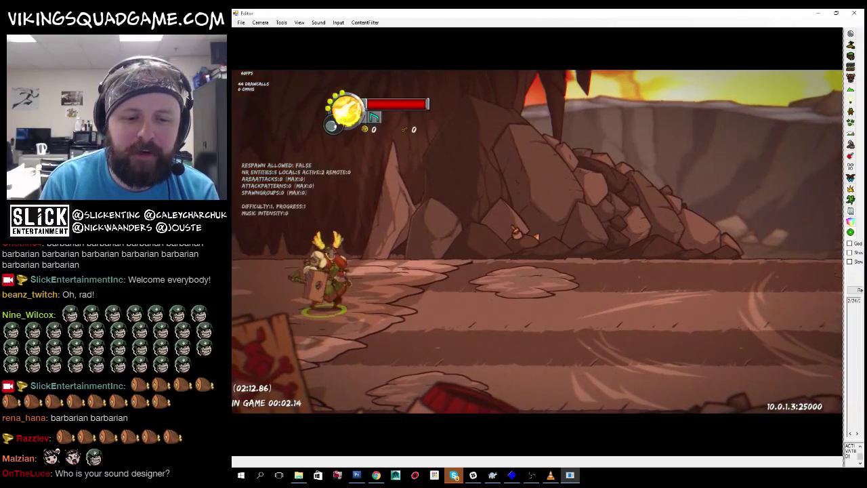
# Walk the viking across the red-lit cavern to the boulder and the enemy behind it.
pyautogui.press('Right')
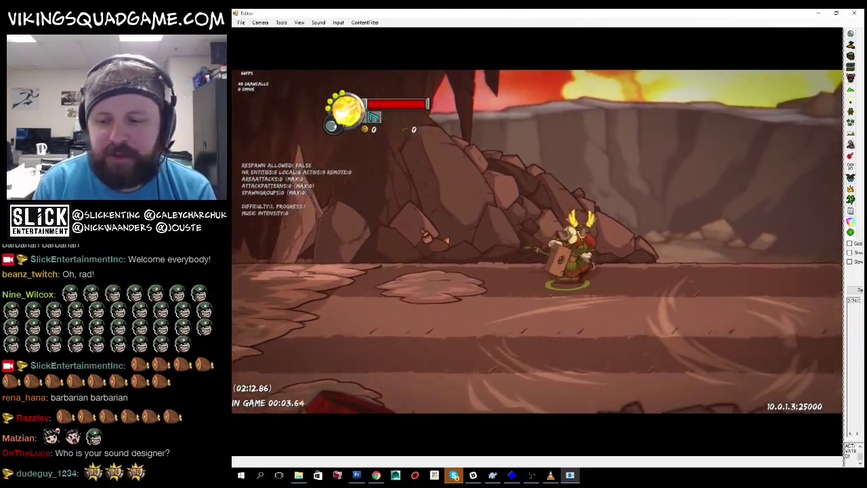
pyautogui.press('Down')
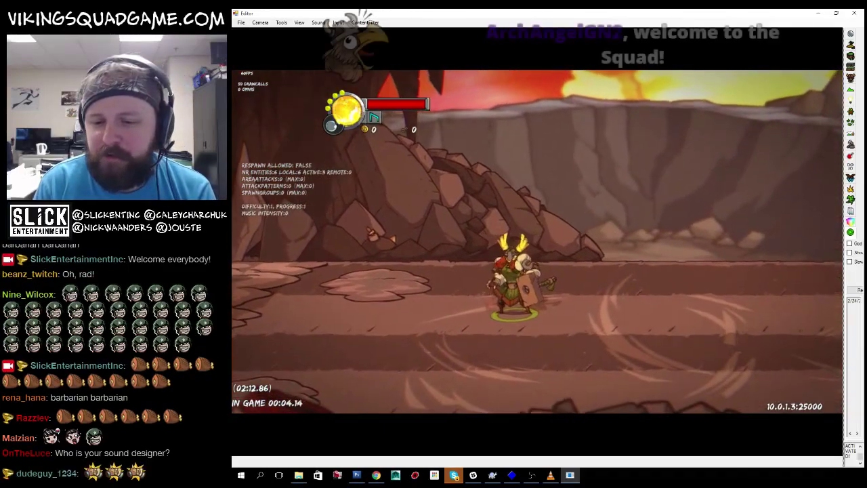
pyautogui.press('Down')
pyautogui.press('Up')
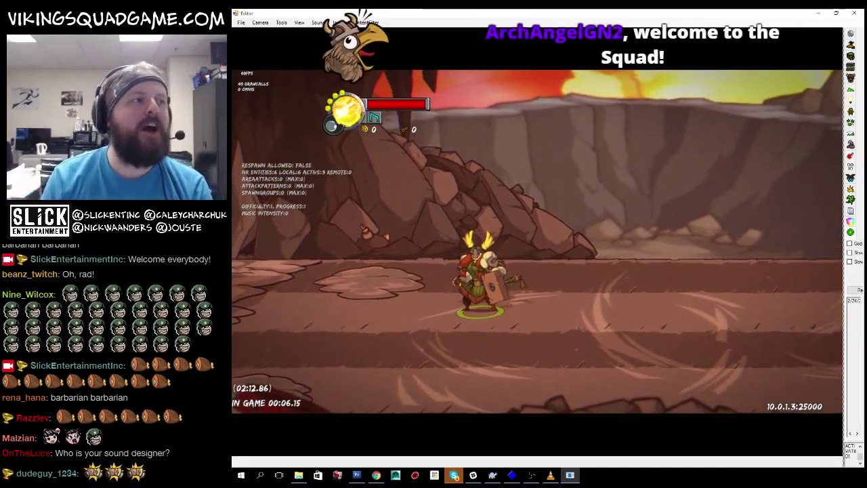
pyautogui.press('Right')
pyautogui.press('Down')
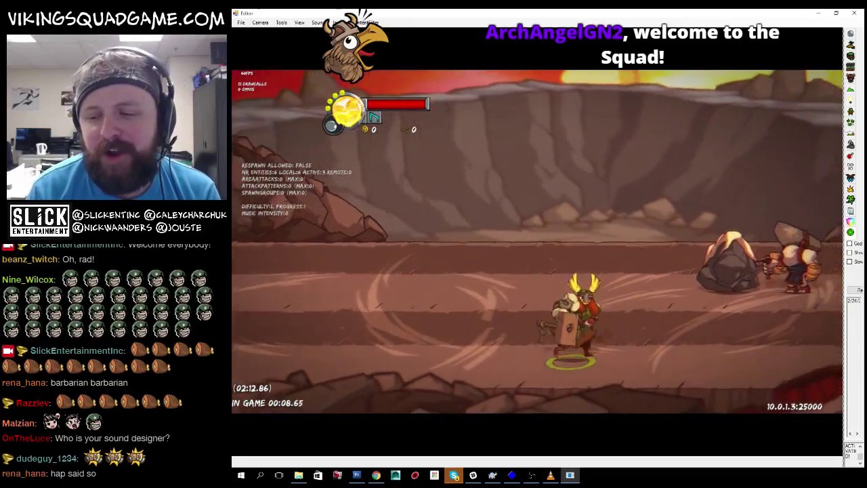
pyautogui.press('Up')
pyautogui.press('Right')
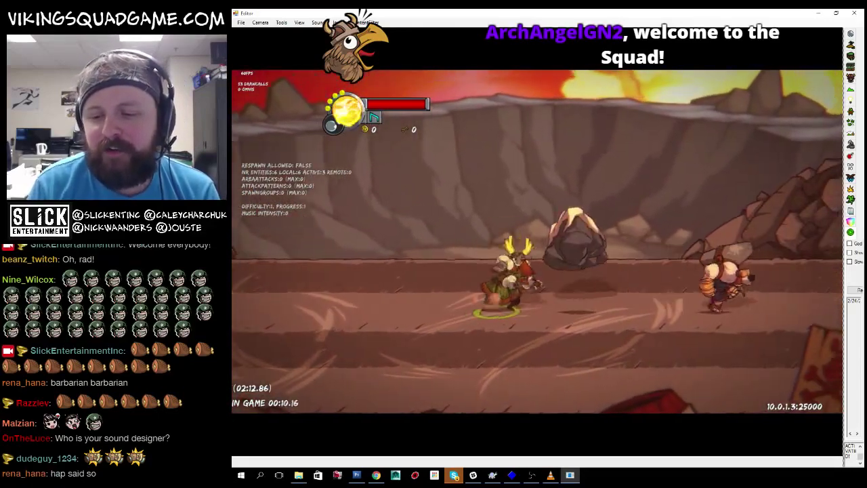
# Approach the barrel-clad bosses, fall back to the boulder, lift it and throw it at them.
pyautogui.press('Down')
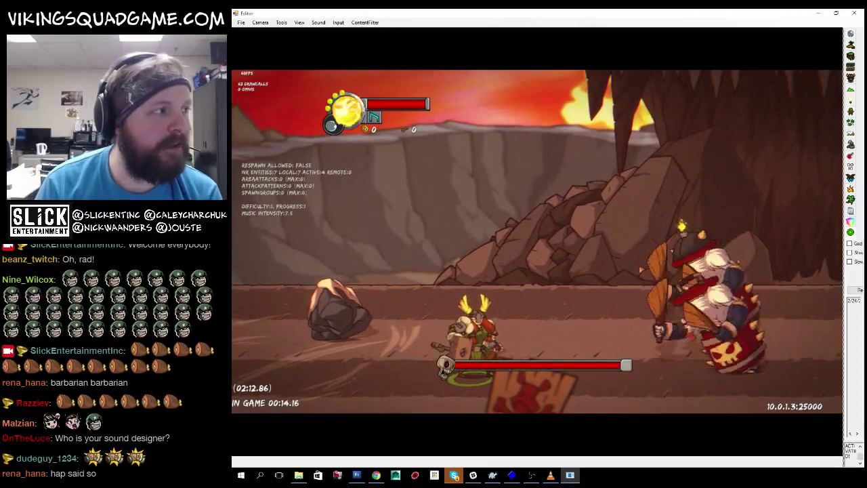
pyautogui.press('Left')
pyautogui.press('Up')
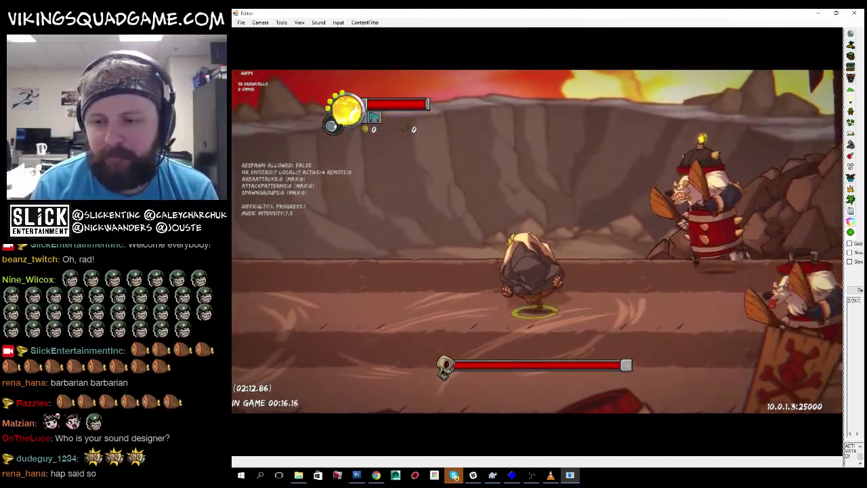
pyautogui.press('Left')
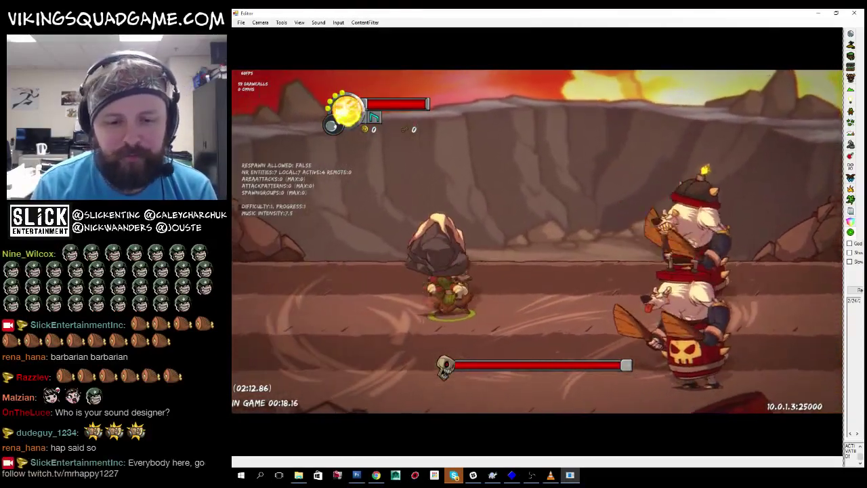
pyautogui.press('Right')
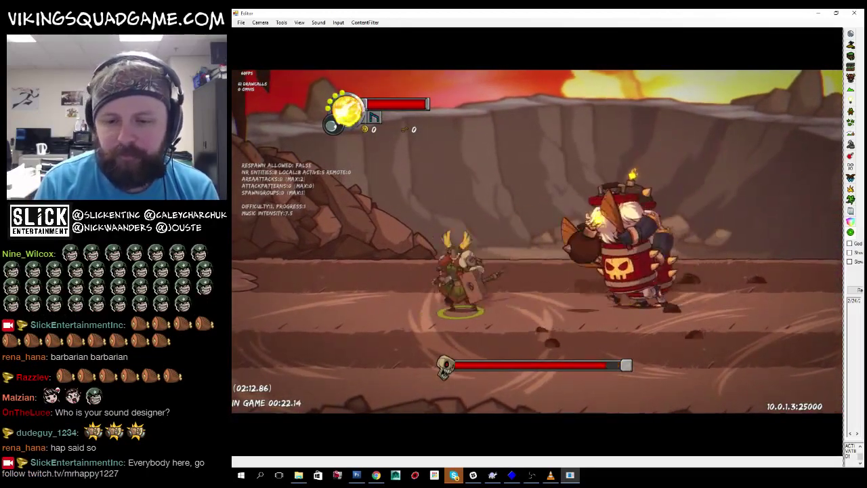
# Fight the barrel-clad bosses at close range beside the rock pile.
pyautogui.press('Left')
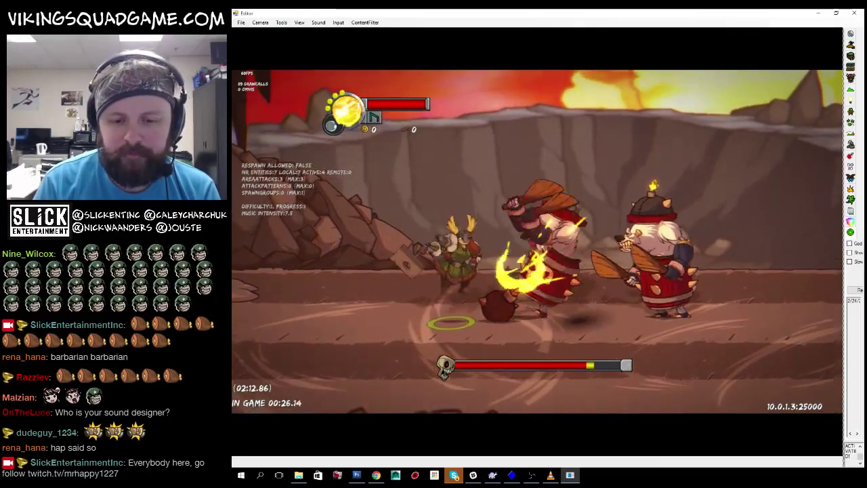
pyautogui.press('Left')
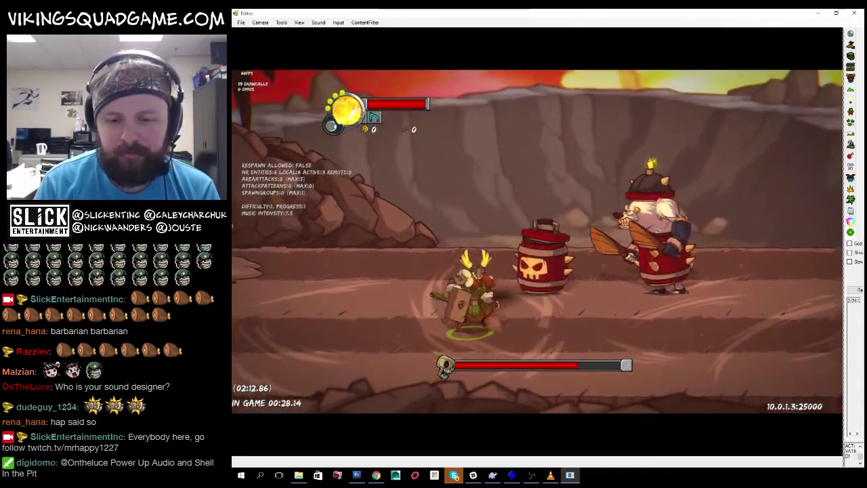
pyautogui.press('Right')
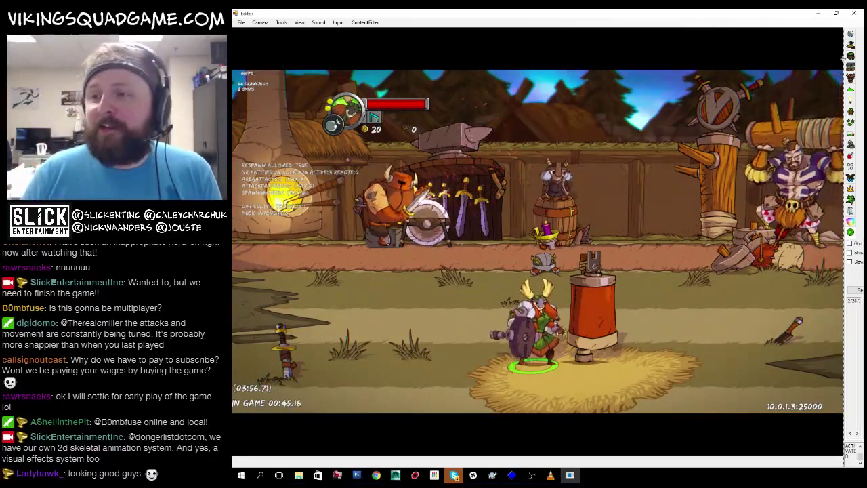
# Widen the level editor's side panel to show its option checkboxes.
pyautogui.moveTo(843, 59); pyautogui.dragTo(778, 77)
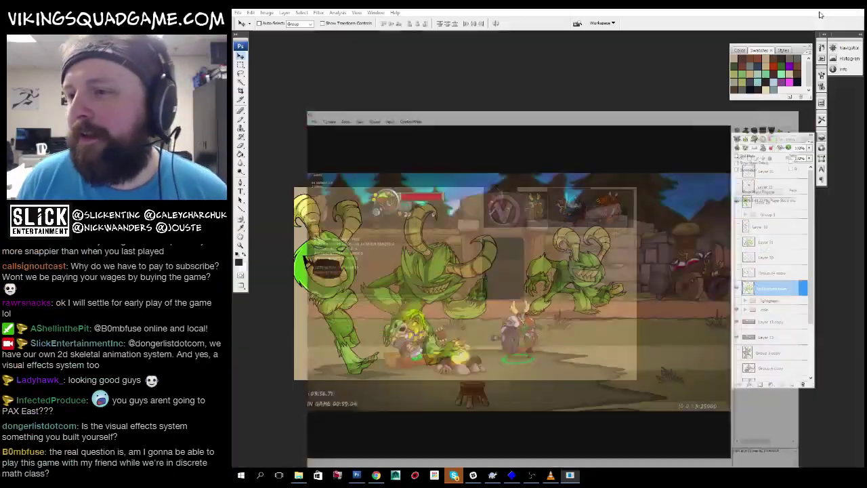
# In Photoshop, show LOKIBUILDER.psd in a floating window, shift it lower and create a new blank document.
pyautogui.press('f')
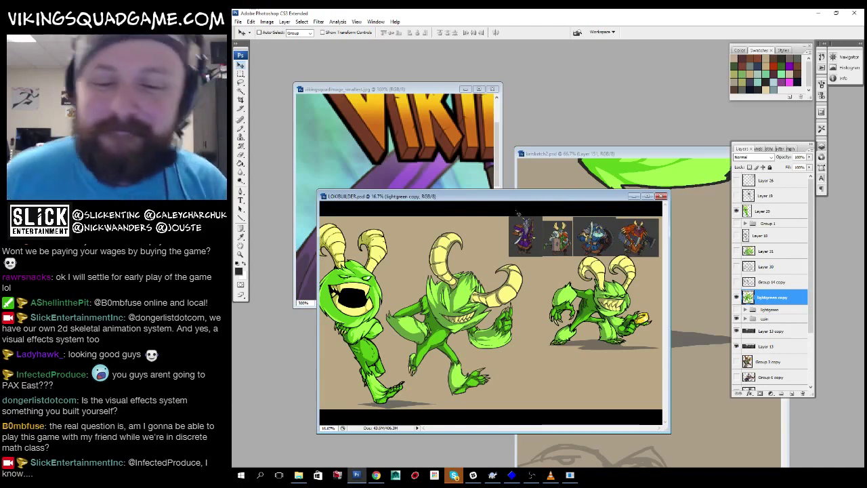
pyautogui.moveTo(525, 196); pyautogui.dragTo(525, 220)
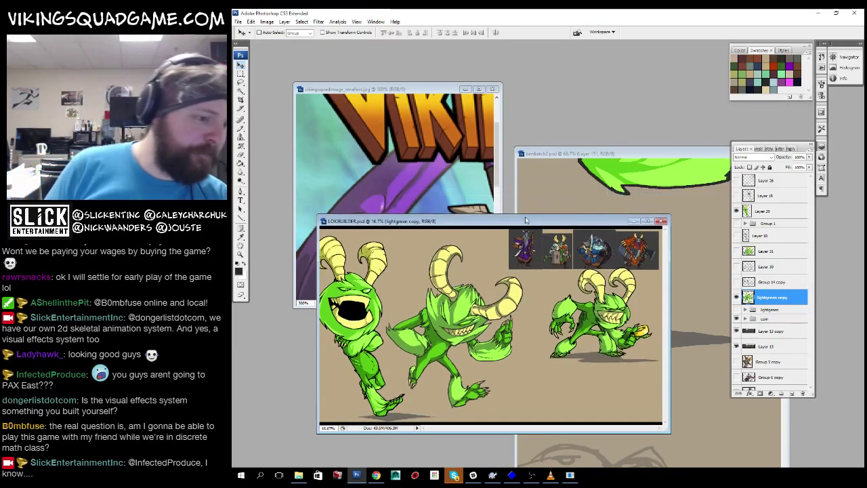
pyautogui.hotkey('ctrl', 'alt', 'n')
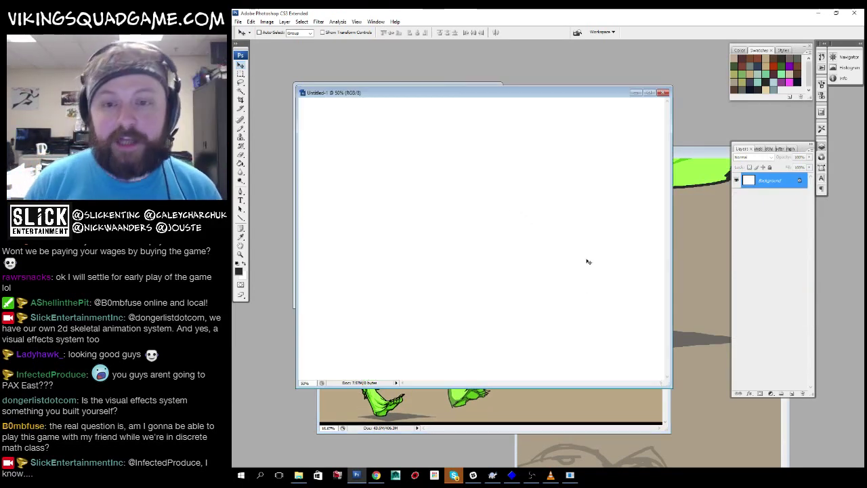
# Try to resize the blank document, entering a width of 2000 pixels.
pyautogui.hotkey('ctrl', 'alt', 'i')
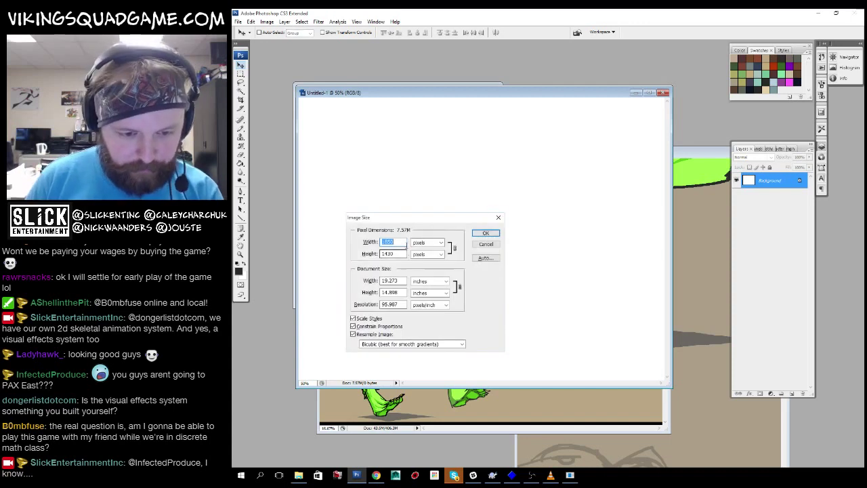
pyautogui.press('Tab')
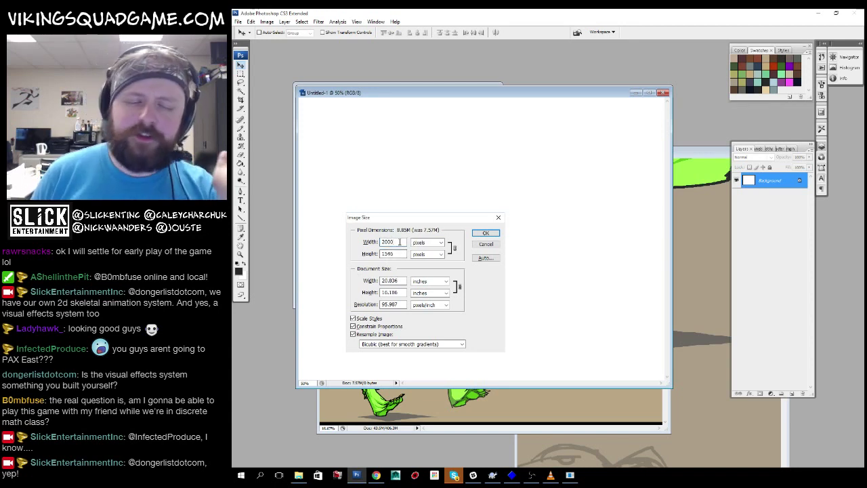
pyautogui.press('Tab')
pyautogui.press('Tab')
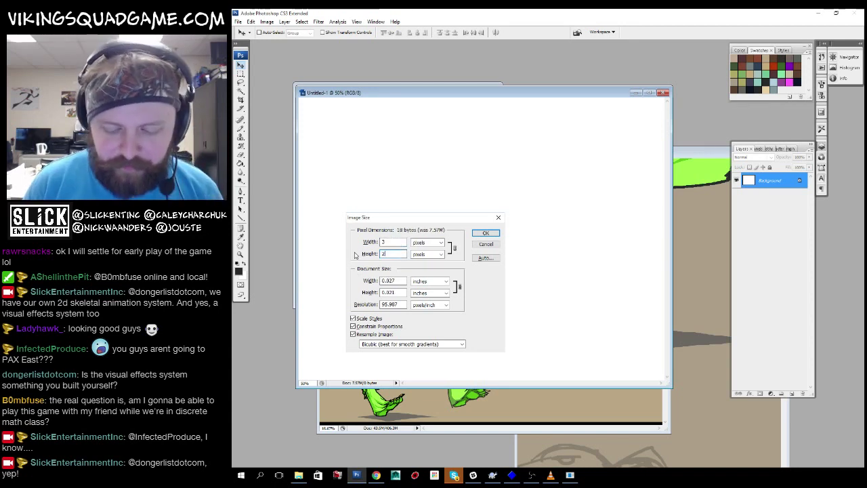
pyautogui.press('Return')
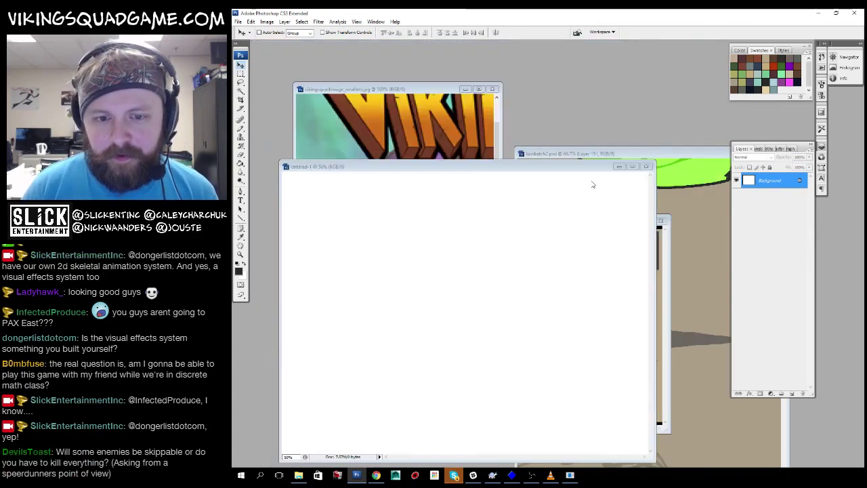
# Reposition the blank document's window and fill its background with the tan swapped-in foreground colour using the Paint Bucket.
pyautogui.press('g')
pyautogui.press('x')
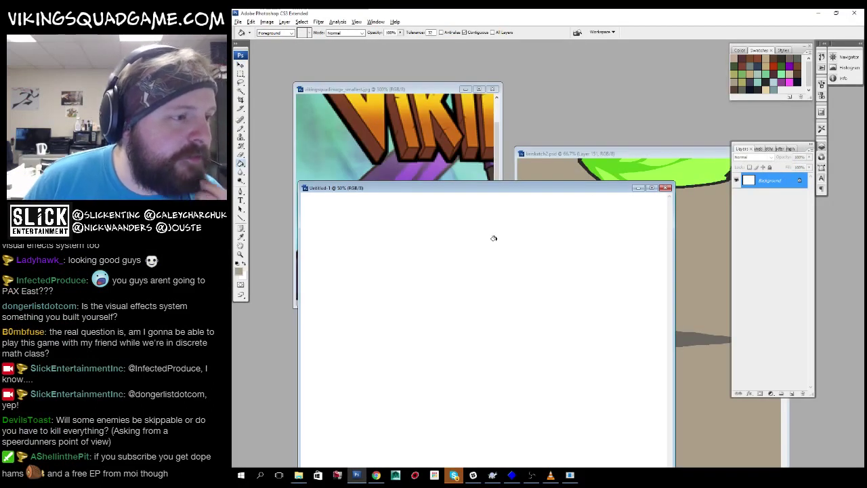
pyautogui.moveTo(498, 192); pyautogui.dragTo(478, 155)
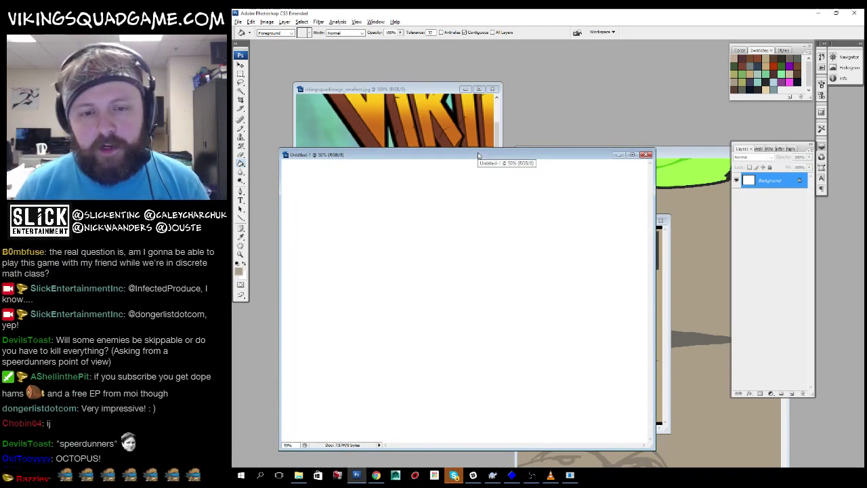
pyautogui.click(683, 149)
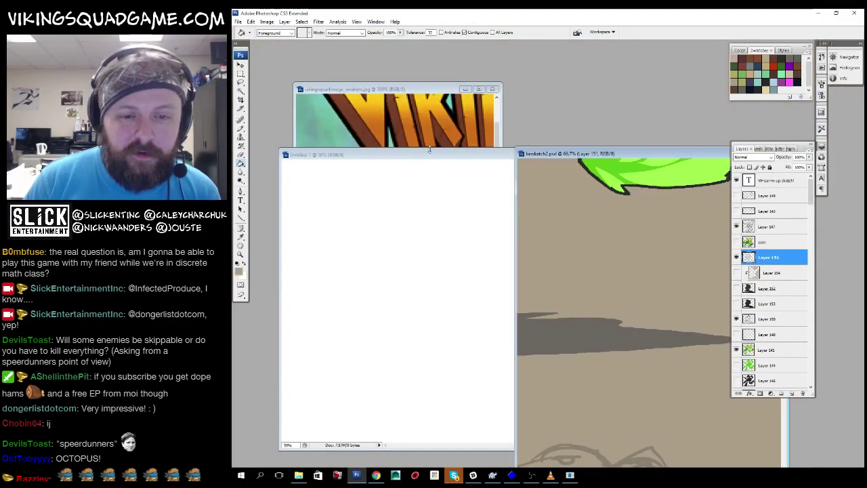
pyautogui.click(430, 151)
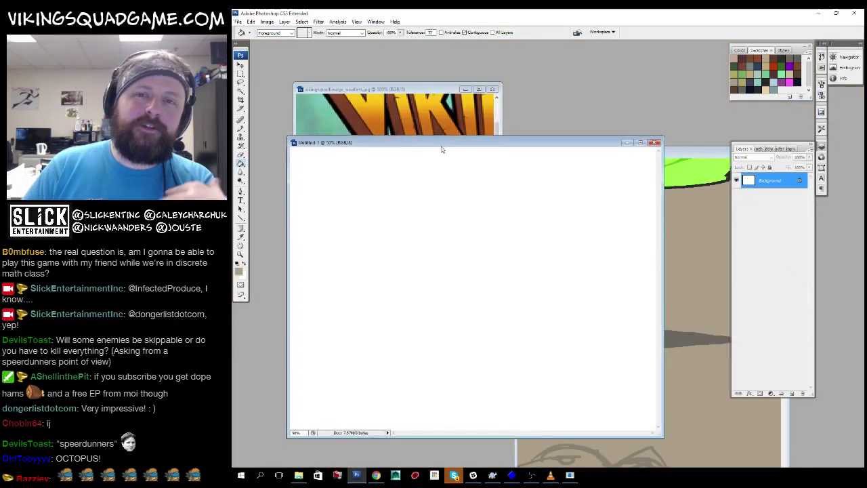
pyautogui.click(527, 212)
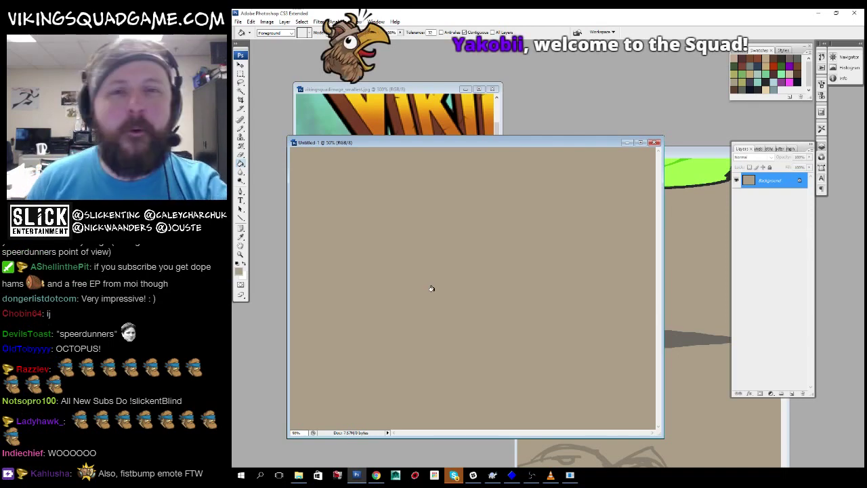
# Shift the tan document's window slightly up and switch back to the game editor.
pyautogui.moveTo(529, 143); pyautogui.dragTo(546, 135)
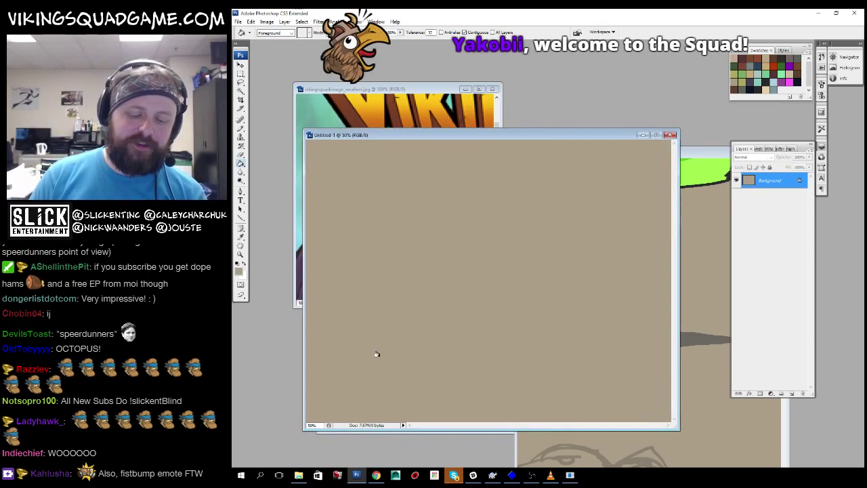
pyautogui.press('f')
pyautogui.press('f')
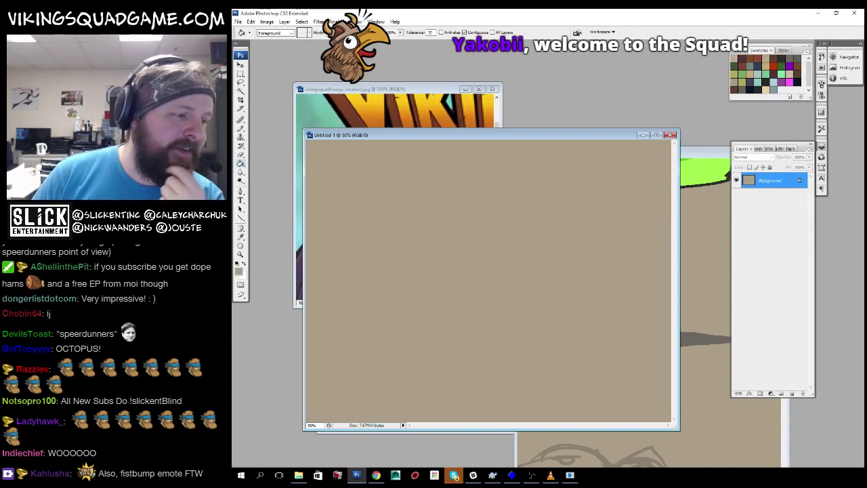
pyautogui.hotkey('alt', 'Tab')
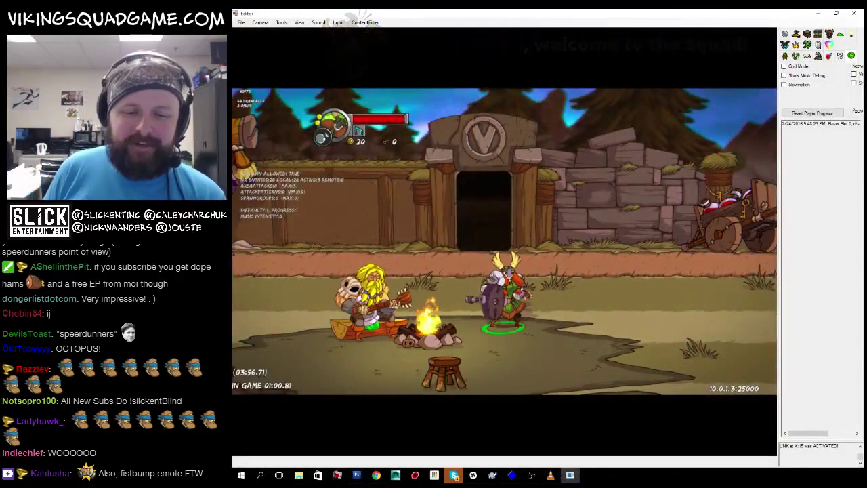
# Jump the game to the LOSTCITY 1 1 destination through the debug destination list and dismiss the list.
pyautogui.press('Escape')
pyautogui.press('Escape')
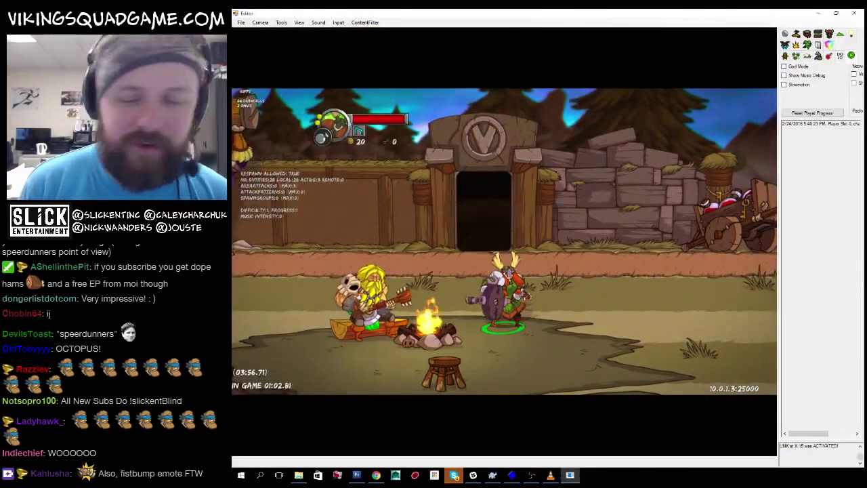
pyautogui.press('Escape')
pyautogui.press('Down')
pyautogui.press('Return')
pyautogui.press('Down')
pyautogui.press('Down')
pyautogui.press('Down')
pyautogui.press('Down')
pyautogui.press('Down')
pyautogui.press('Down')
pyautogui.press('Down')
pyautogui.press('Down')
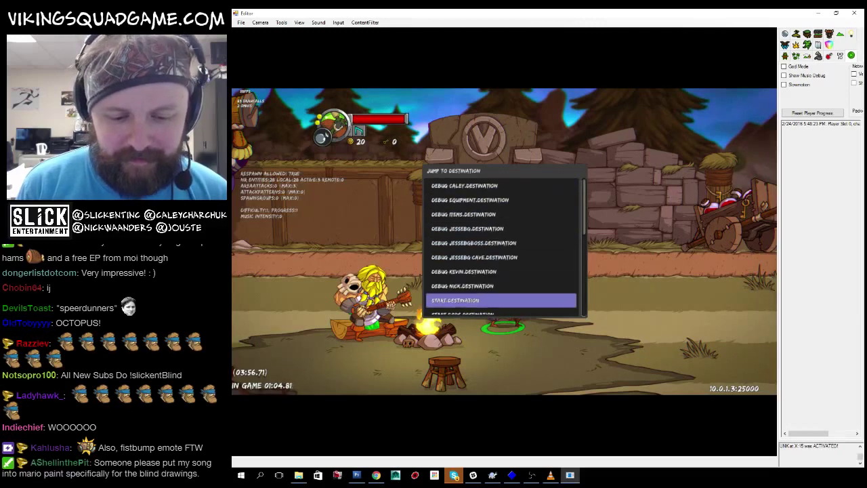
pyautogui.press('Down')
pyautogui.press('Down')
pyautogui.press('Down')
pyautogui.press('Down')
pyautogui.press('Down')
pyautogui.press('Down')
pyautogui.press('Up')
pyautogui.press('Up')
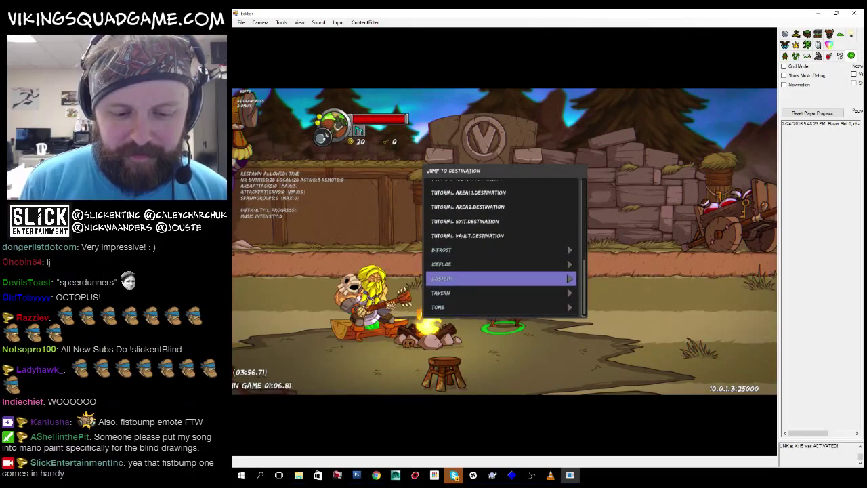
pyautogui.press('Return')
pyautogui.press('Return')
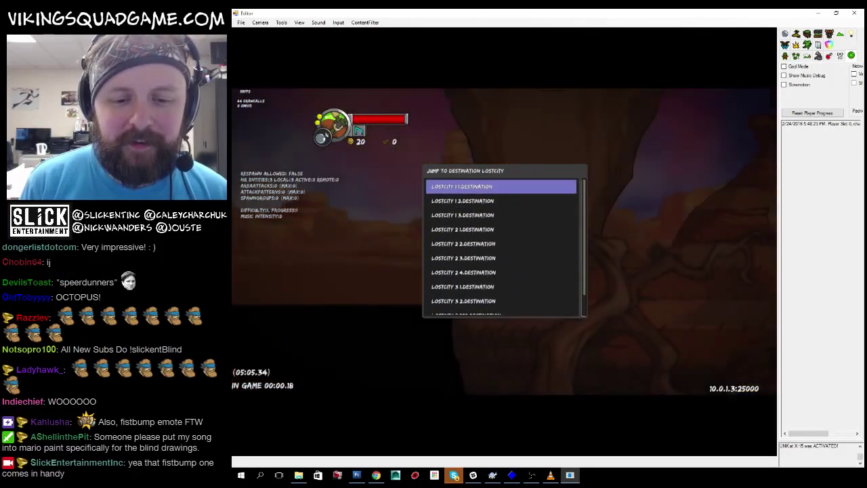
pyautogui.press('Escape')
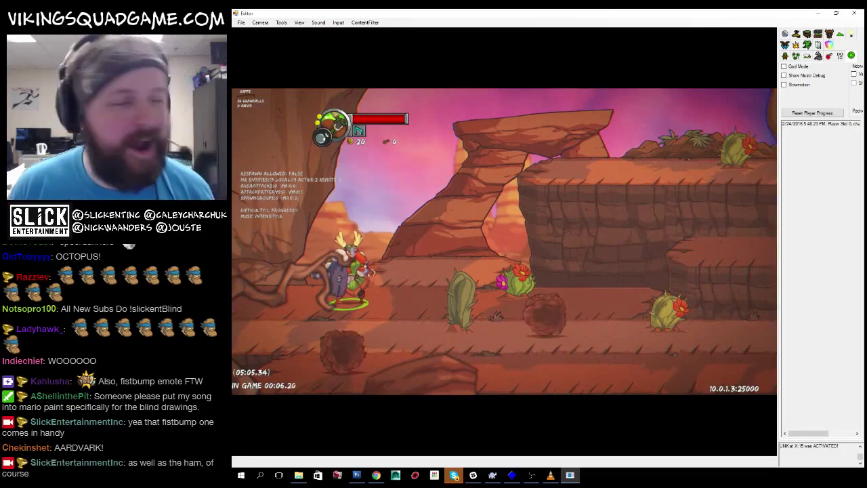
# Switch to Photoshop and start a text block across the upper tan canvas in a dark brown colour, entering "BL".
pyautogui.hotkey('alt', 'Tab')
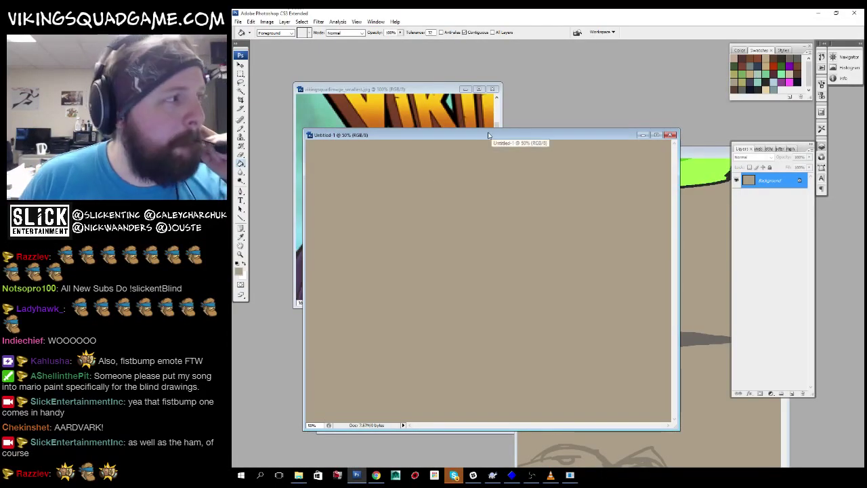
pyautogui.press('t')
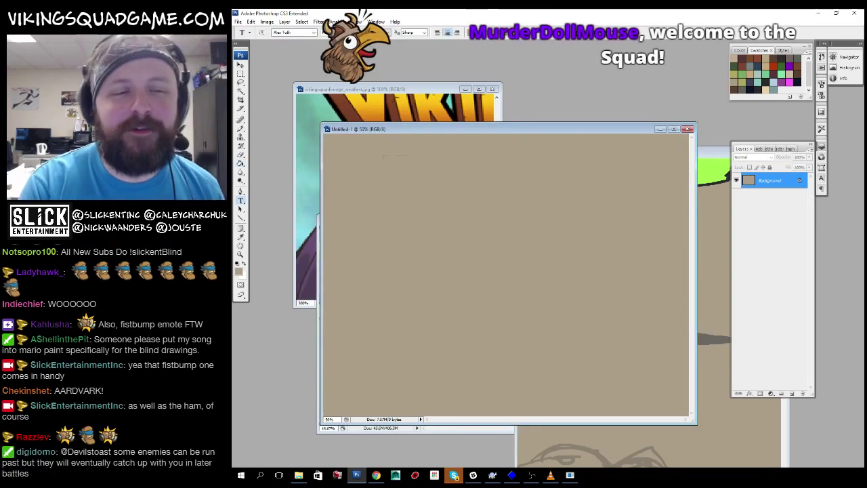
pyautogui.moveTo(383, 155); pyautogui.dragTo(655, 246)
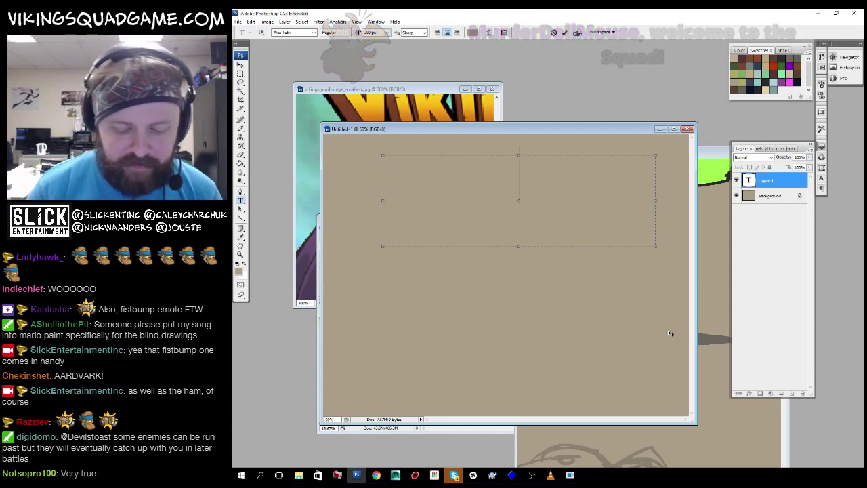
pyautogui.hotkey('ctrl', 'a')
pyautogui.click(472, 32)
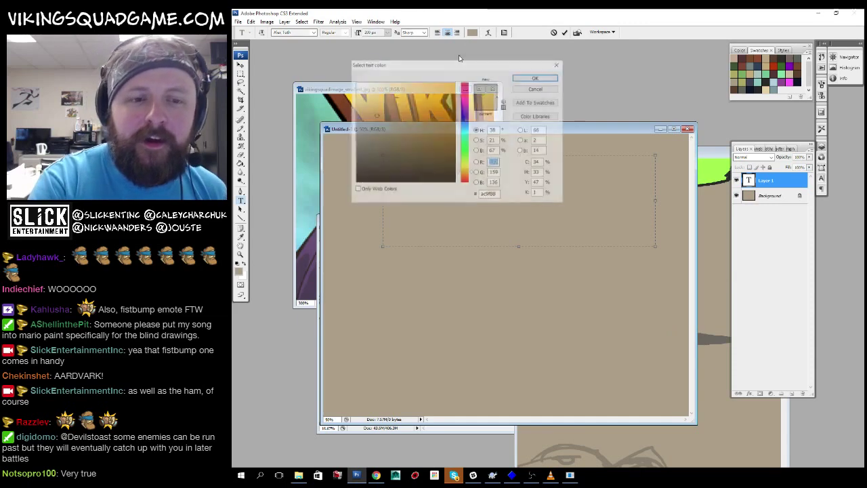
pyautogui.click(360, 150)
pyautogui.press('Return')
pyautogui.write('BL')
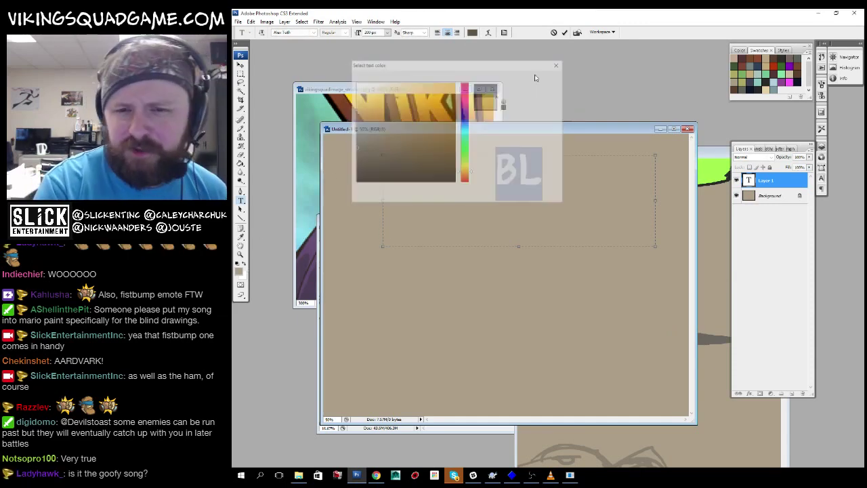
# Reduce the text to 72 px and complete the word as BLINDFOLDED.
pyautogui.hotkey('ctrl', 'a')
pyautogui.click(387, 32)
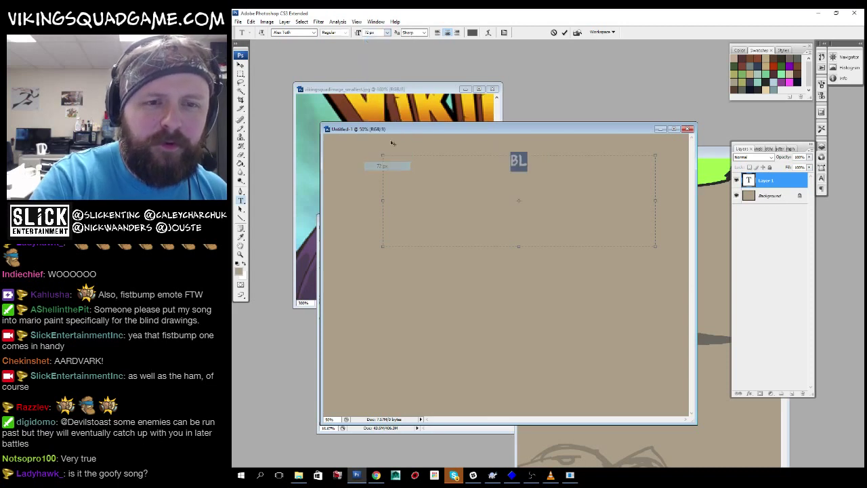
pyautogui.click(383, 166)
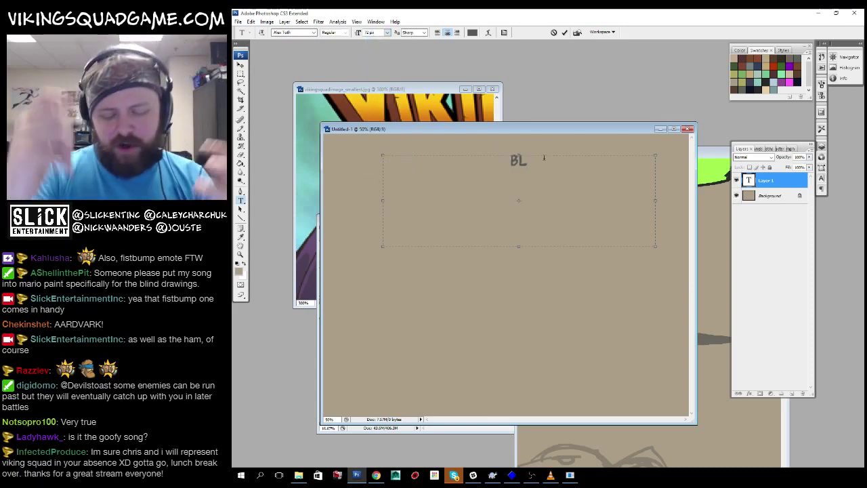
pyautogui.write('INDFOL')
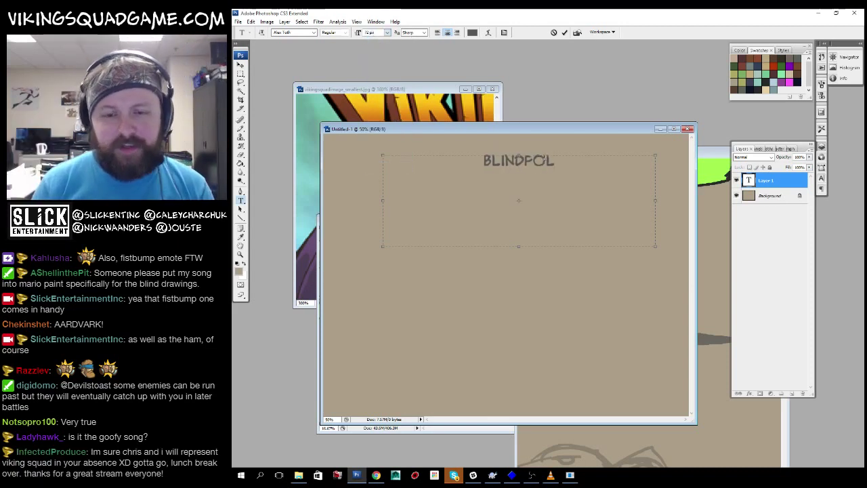
pyautogui.write('DED')
# Enlarge the BLINDFOLDED text, trying 80 px and settling on 120 px.
pyautogui.doubleClick(544, 158)
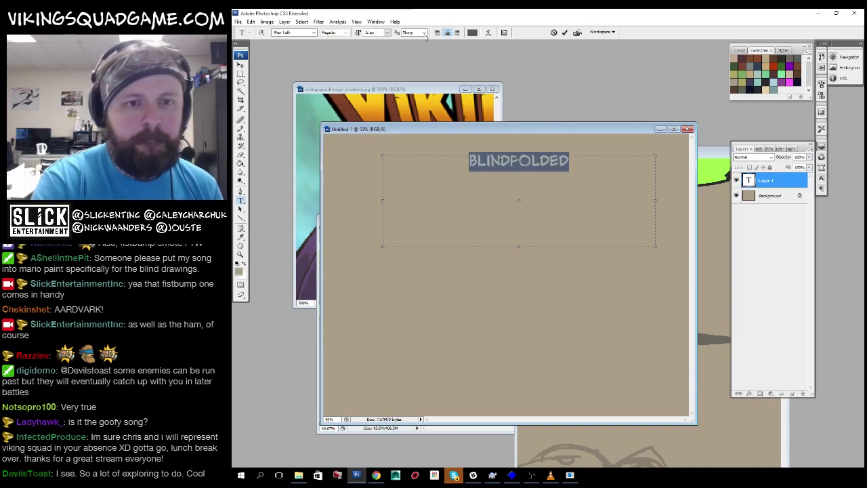
pyautogui.click(387, 32)
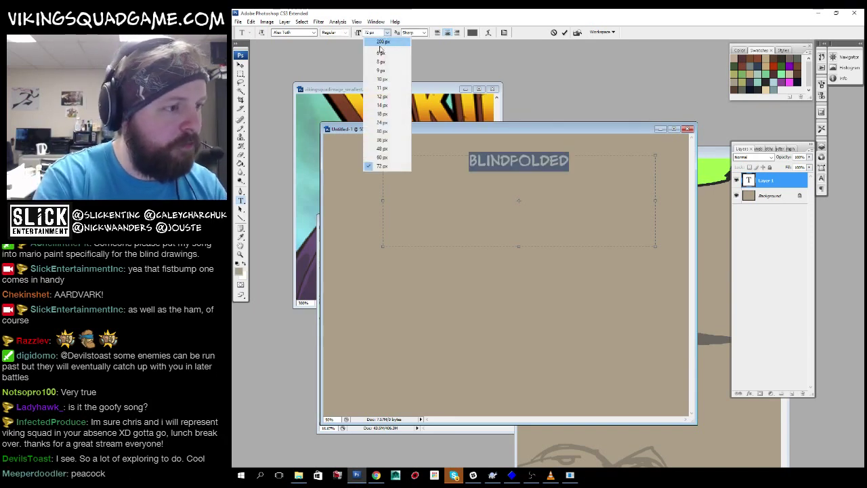
pyautogui.click(353, 50)
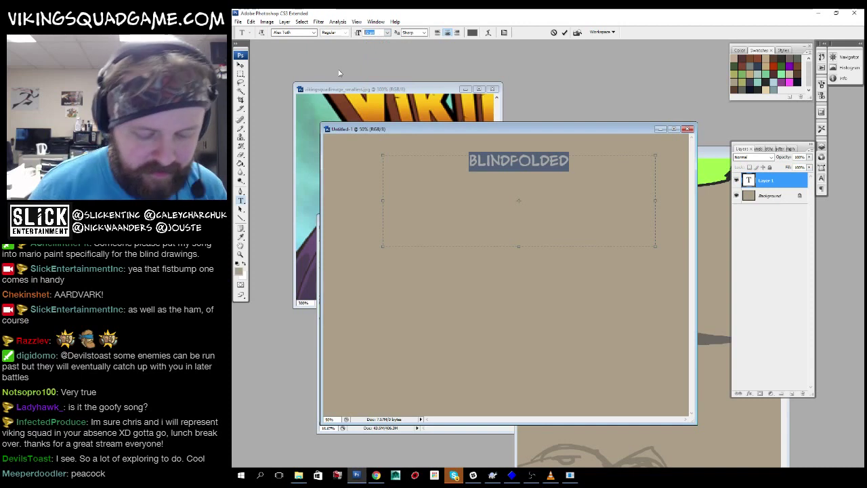
pyautogui.write('80')
pyautogui.press('Return')
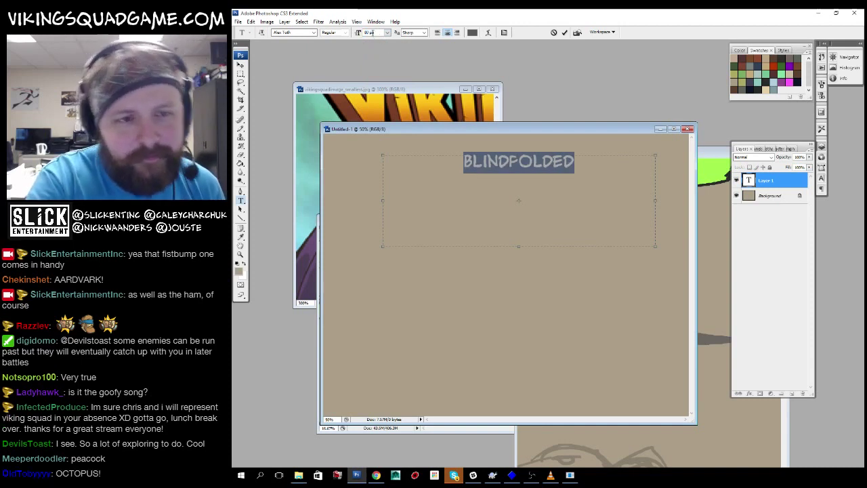
pyautogui.write('120')
pyautogui.press('Return')
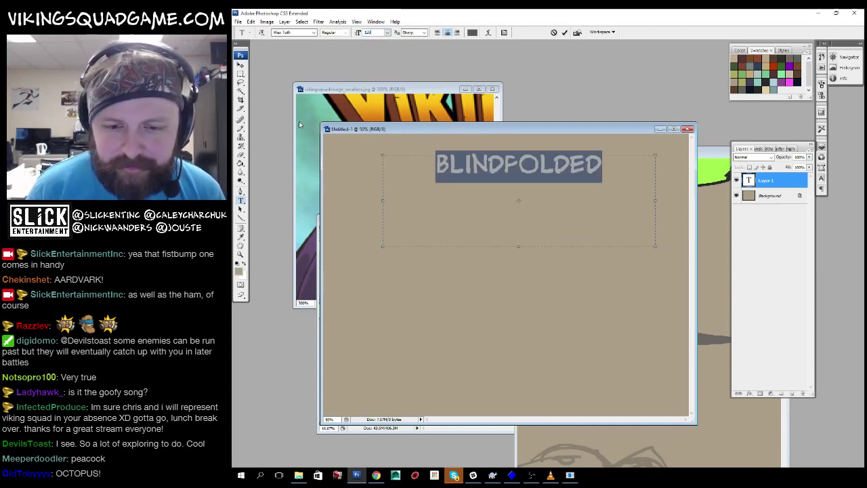
# Add PEACOCK as the second line of the title, commit the text and discard the stray empty text layer.
pyautogui.click(592, 187)
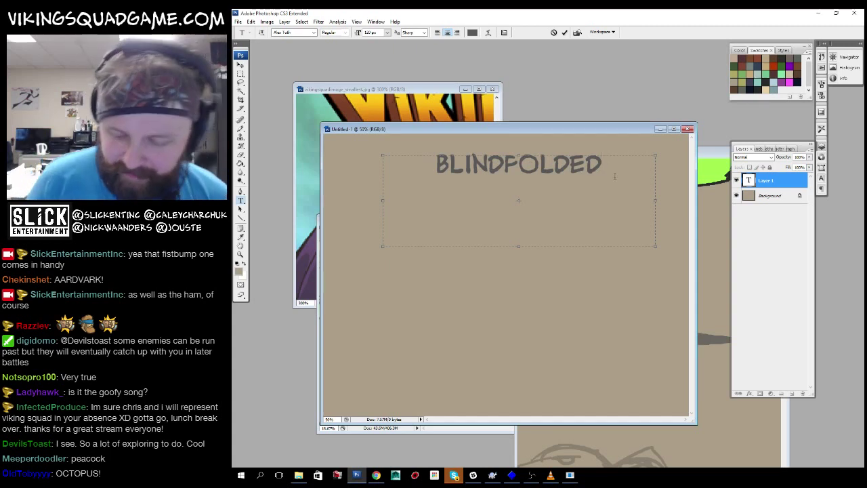
pyautogui.write('COCK')
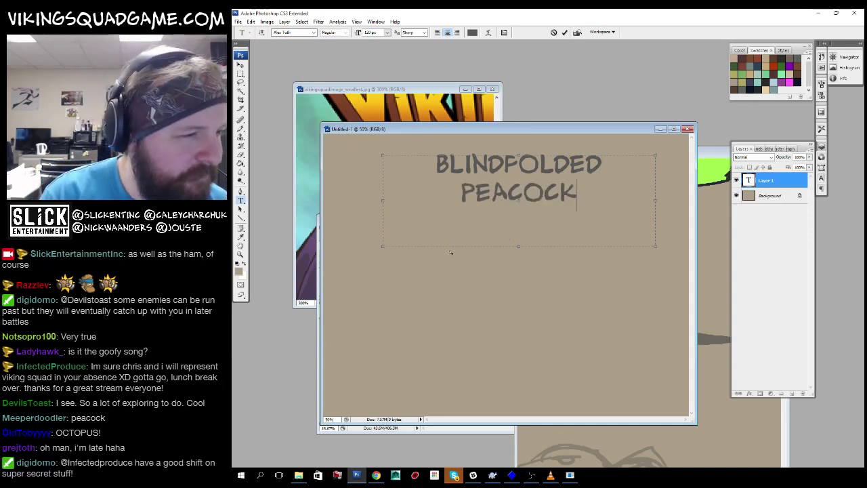
pyautogui.doubleClick(749, 181)
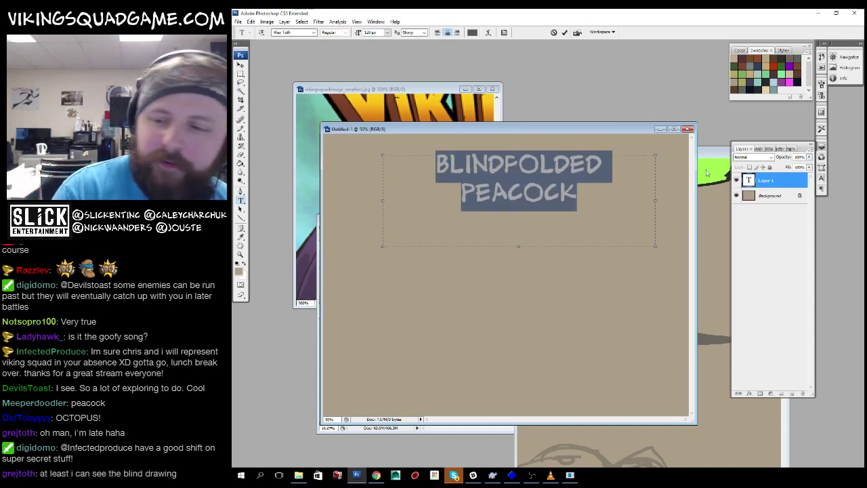
pyautogui.click(770, 197)
pyautogui.click(592, 134)
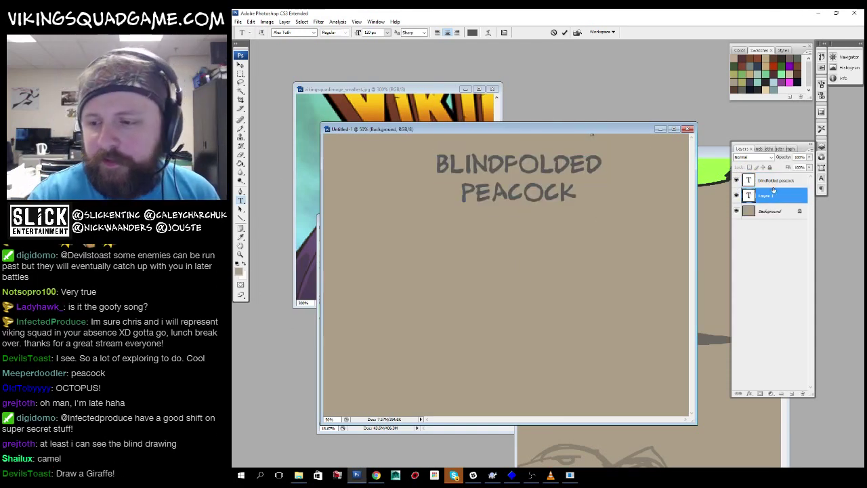
pyautogui.press('Escape')
# Show the canvas in full-screen mode and recolour the BLINDFOLDED PEACOCK title to a near-black.
pyautogui.press('f')
pyautogui.press('f')
pyautogui.press('b')
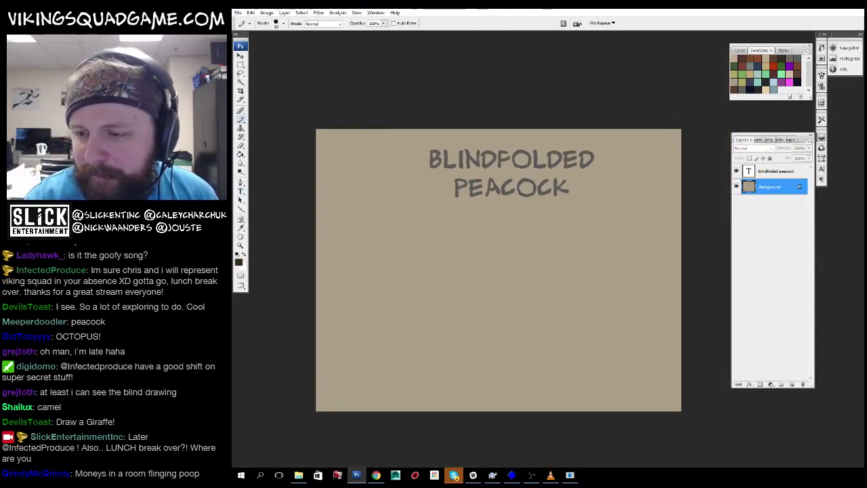
pyautogui.hotkey('alt', ']')
pyautogui.press('t')
pyautogui.moveTo(571, 191); pyautogui.dragTo(428, 153)
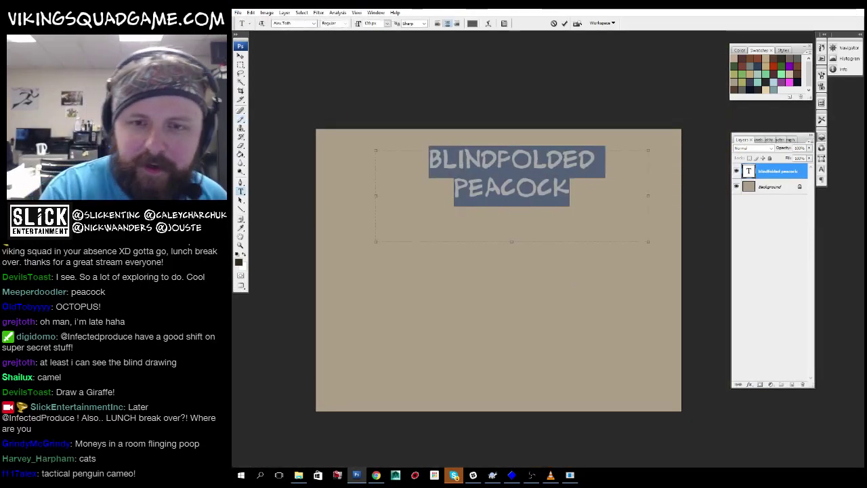
pyautogui.click(472, 23)
pyautogui.click(535, 77)
pyautogui.hotkey('ctrl', 'Return')
pyautogui.press('v')
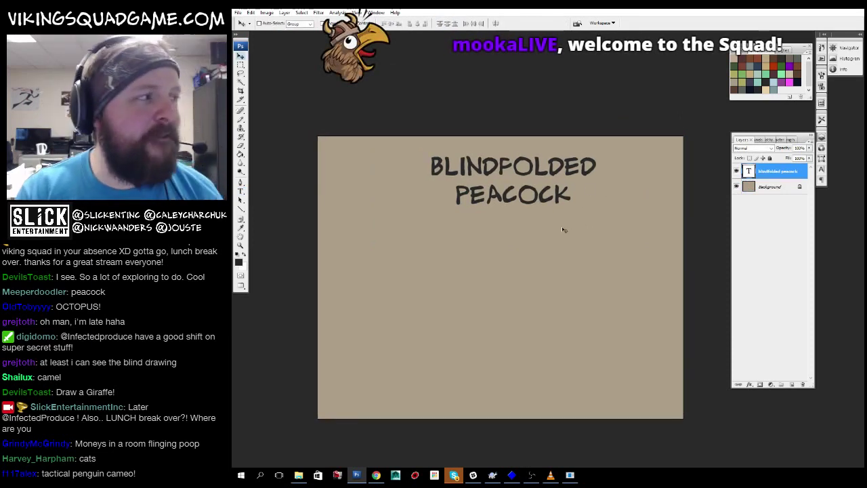
# Nudge the title up by two large increments and left by one.
pyautogui.hotkey('shift', 'Up')
pyautogui.hotkey('shift', 'Up')
pyautogui.hotkey('shift', 'Left')
# Extend the canvas above and below with the Crop tool and fill the new background strips with the sampled tan.
pyautogui.press('c')
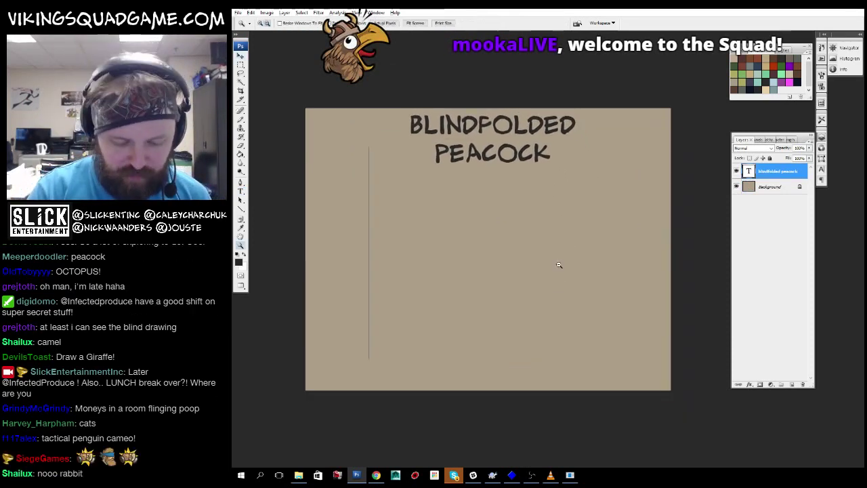
pyautogui.hotkey('ctrl', '-')
pyautogui.moveTo(362, 145); pyautogui.dragTo(666, 441)
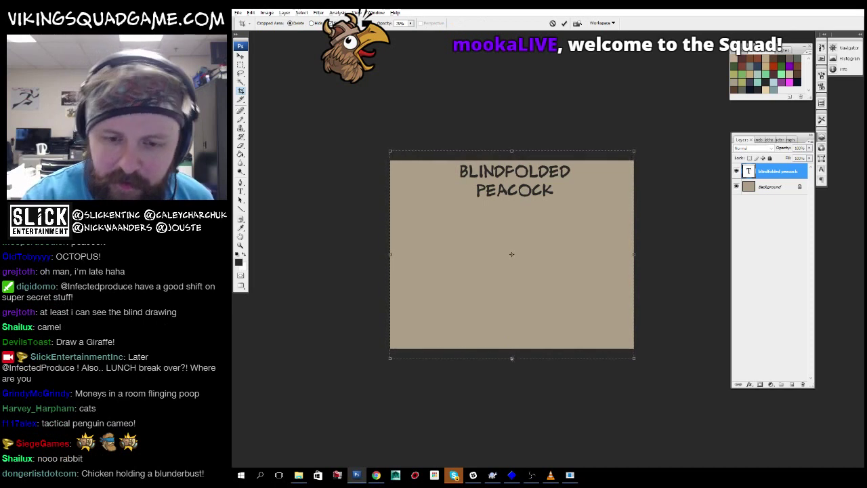
pyautogui.press('Return')
pyautogui.press('g')
pyautogui.keyDown('alt'); pyautogui.click(569, 223); pyautogui.keyUp('alt')
pyautogui.hotkey('alt', '[')
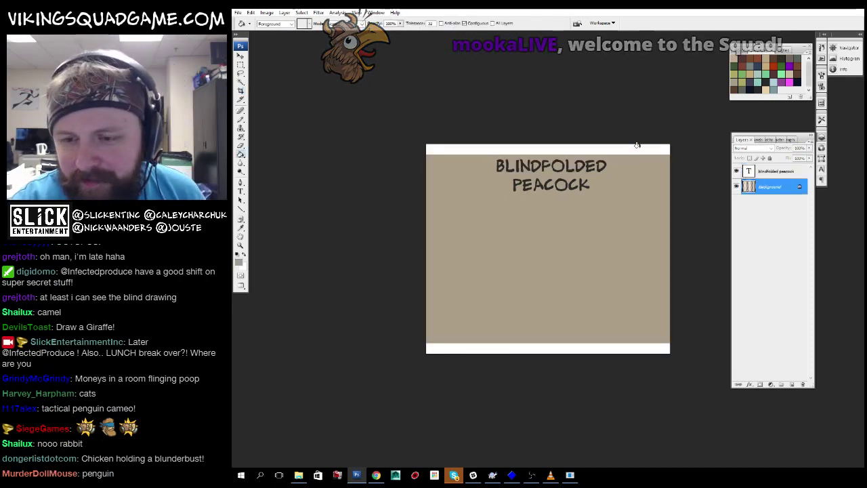
pyautogui.click(636, 146)
pyautogui.click(620, 347)
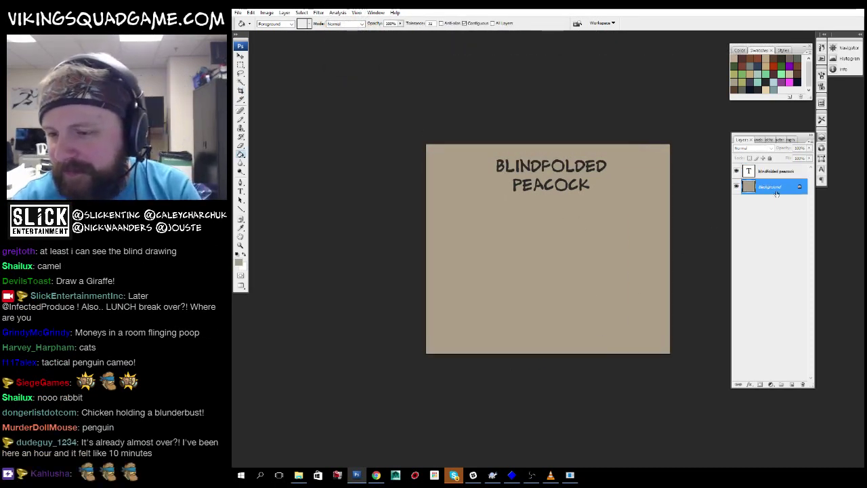
# Convert the Background into a regular layer and hide the menu bar with the next full-screen mode.
pyautogui.doubleClick(777, 192)
pyautogui.press('Return')
pyautogui.press('z')
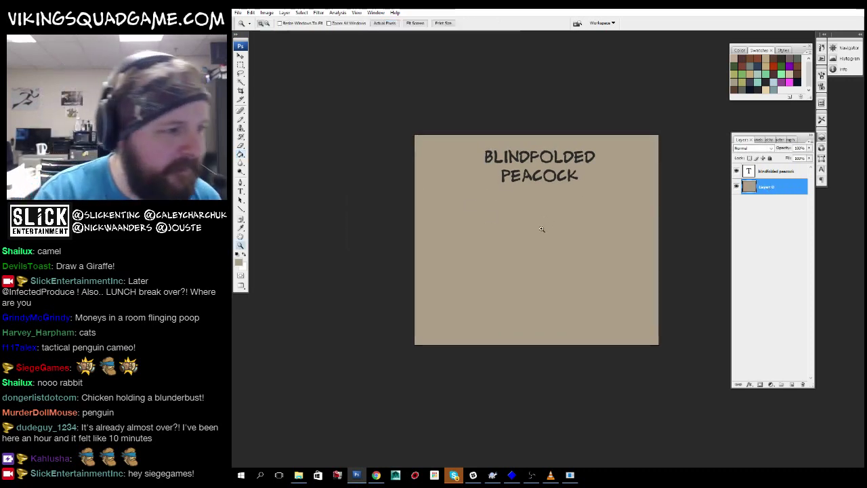
pyautogui.click(541, 229)
pyautogui.press('g')
pyautogui.hotkey('ctrl', '-')
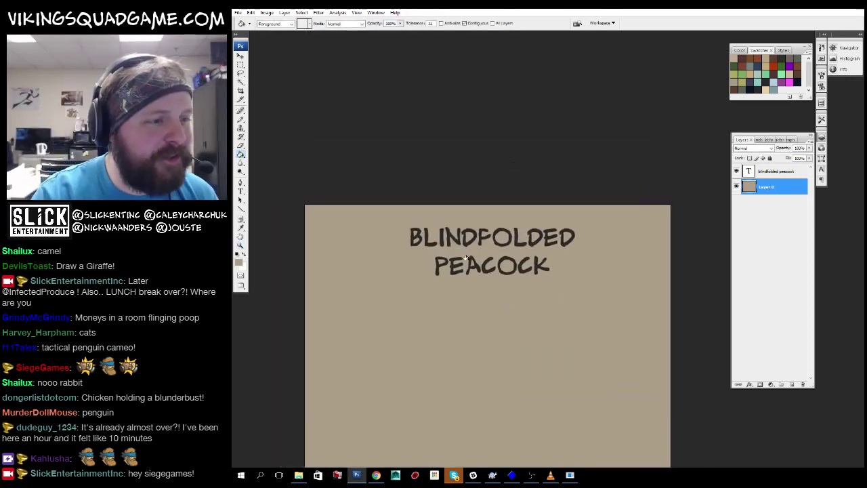
pyautogui.press('z')
pyautogui.keyDown('alt'); pyautogui.click(499, 310); pyautogui.keyUp('alt')
pyautogui.press('f')
pyautogui.keyDown('alt'); pyautogui.click(522, 176); pyautogui.keyUp('alt')
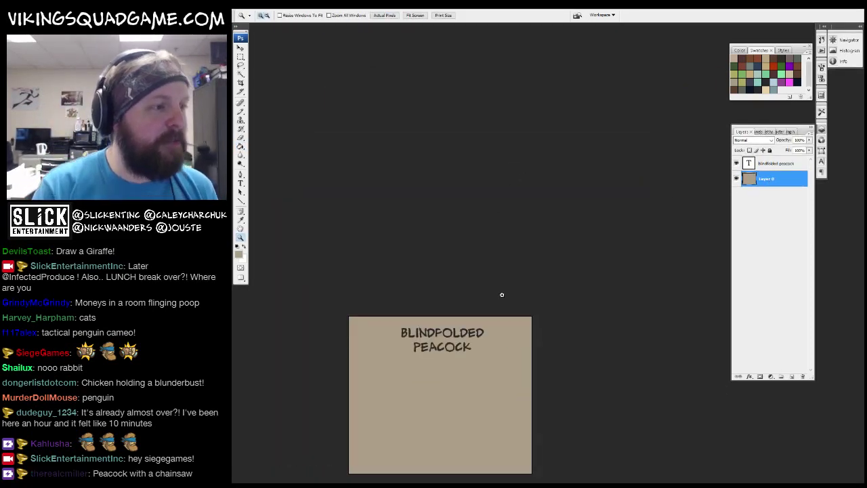
pyautogui.moveTo(453, 404); pyautogui.dragTo(466, 254)
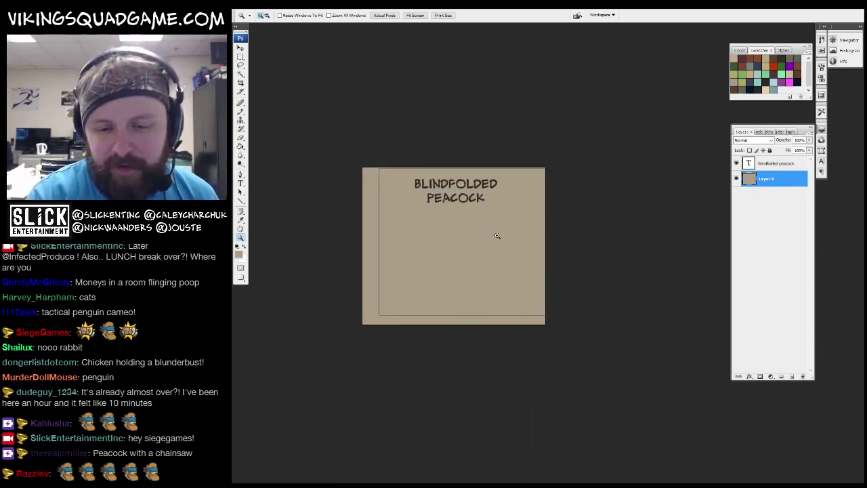
# Nudge the title text layer slightly further up and ready the Paint Bucket.
pyautogui.click(495, 237)
pyautogui.hotkey('alt', ']')
pyautogui.press('v')
pyautogui.hotkey('shift', 'Up')
pyautogui.moveTo(443, 221); pyautogui.dragTo(441, 217)
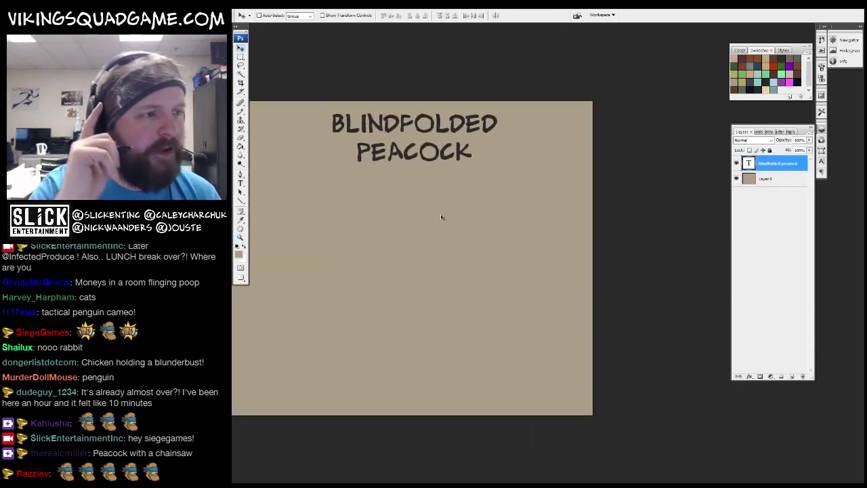
pyautogui.press('g')
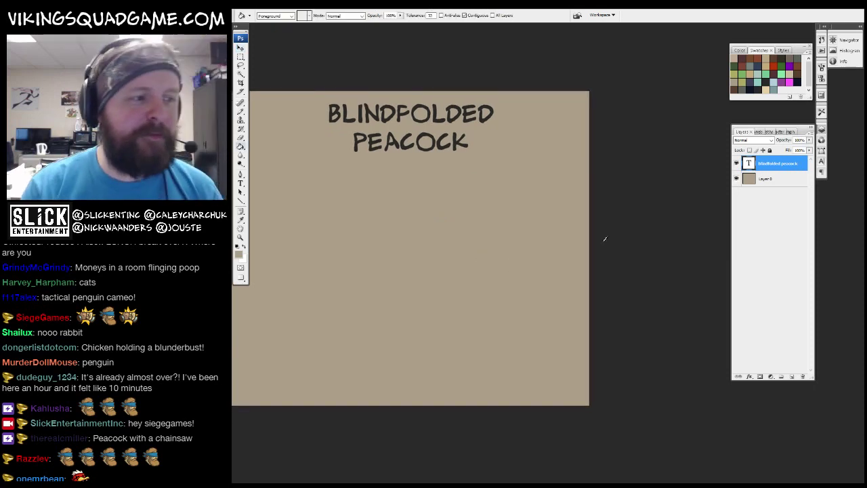
# Add a new layer between the title text and the tan layer and ready the 10 px Ink_Brush.
pyautogui.moveTo(468, 234)
pyautogui.mouseDown()
pyautogui.moveTo(505, 271)
pyautogui.moveTo(530, 277)
pyautogui.mouseUp()
pyautogui.press('b')
pyautogui.hotkey('alt', '[')
pyautogui.click(792, 375)
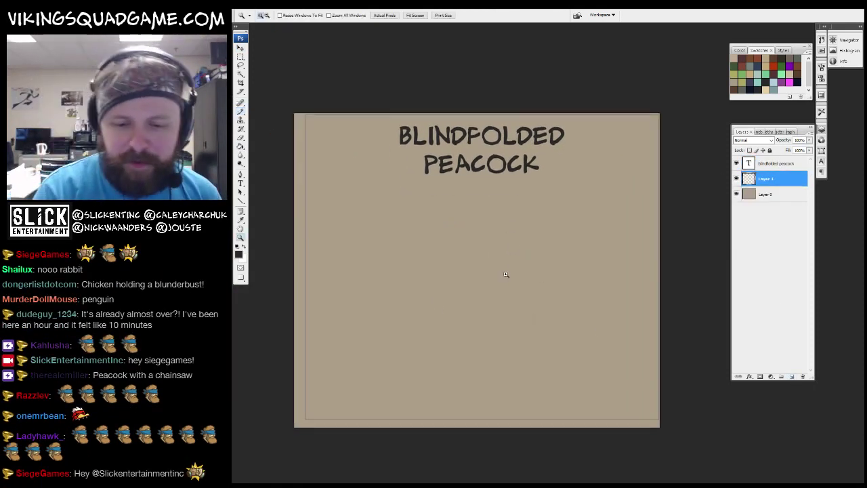
pyautogui.keyDown('ctrl'); pyautogui.click(508, 271); pyautogui.keyUp('ctrl')
pyautogui.rightClick(496, 273)
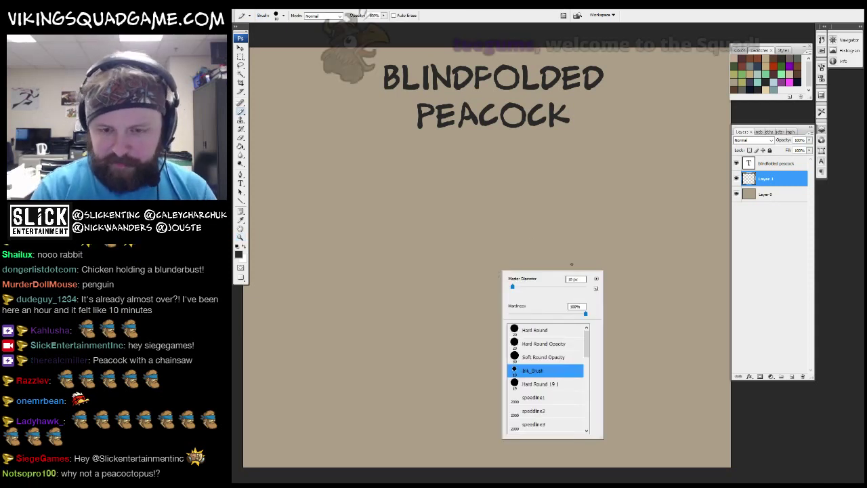
pyautogui.press('Return')
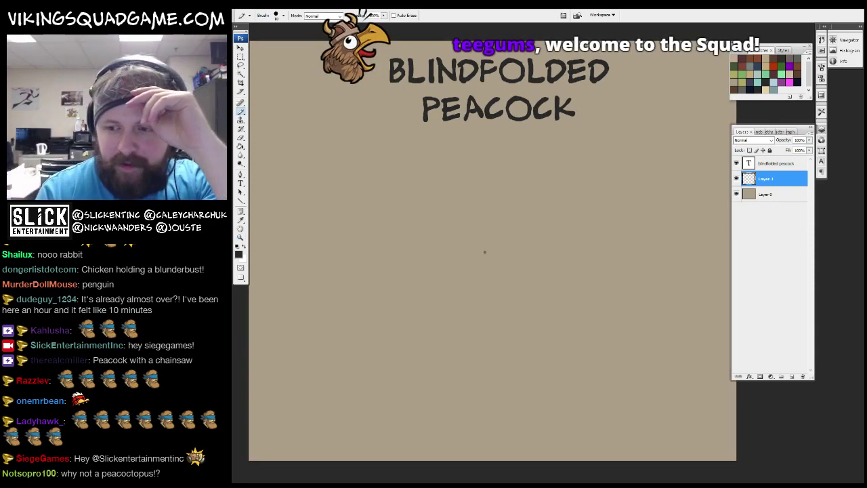
# Change the title to "BLINDFOLDED PEACOCK-TOPUSS" and reselect the empty drawing layer with the brush active.
pyautogui.press('t')
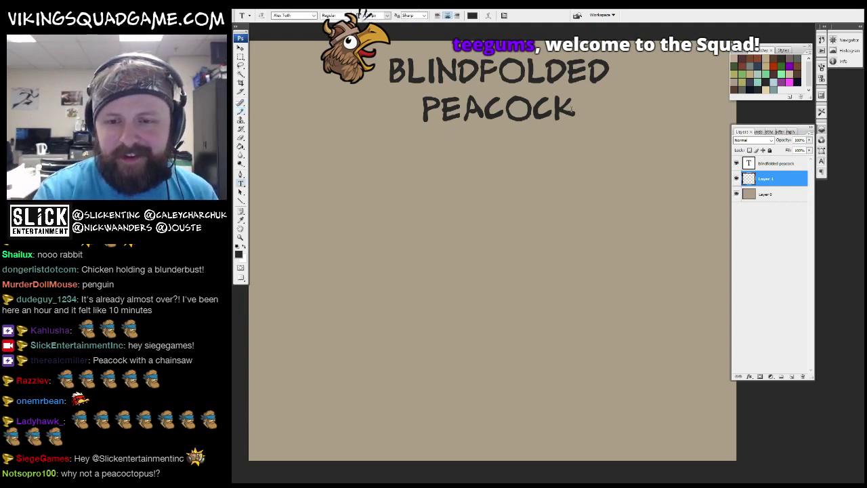
pyautogui.click(588, 147)
pyautogui.write('-TOC')
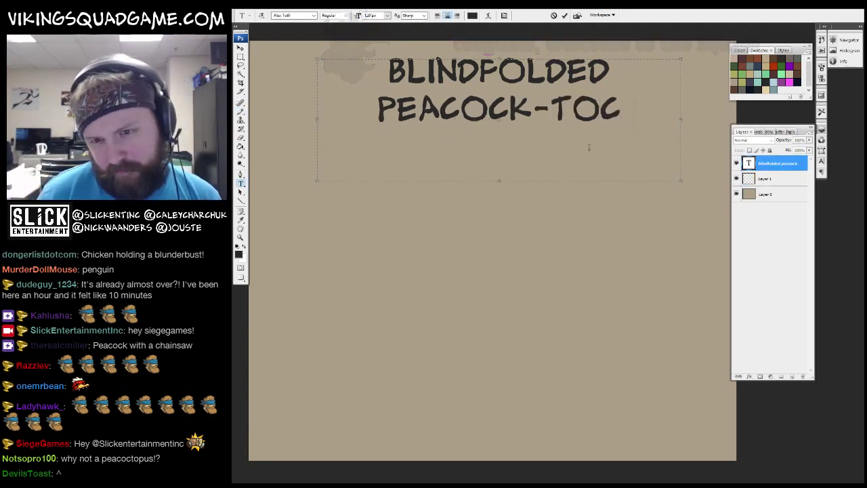
pyautogui.press('BackSpace')
pyautogui.write('PU')
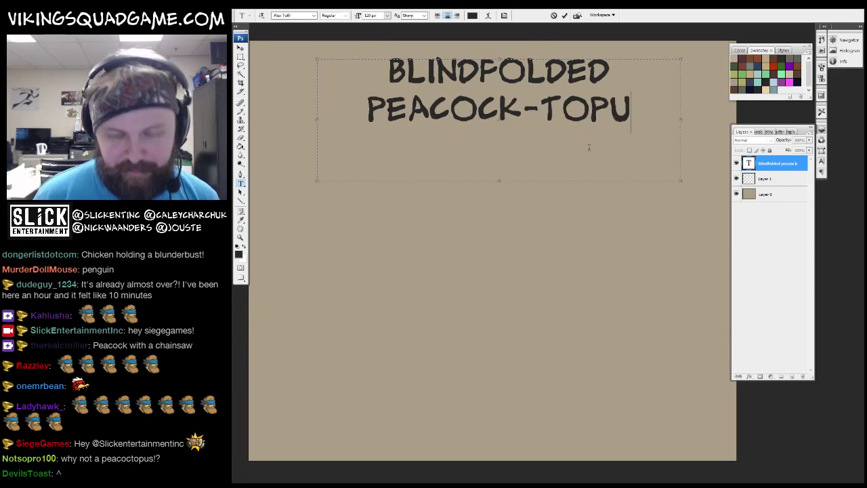
pyautogui.write('SS')
pyautogui.click(766, 178)
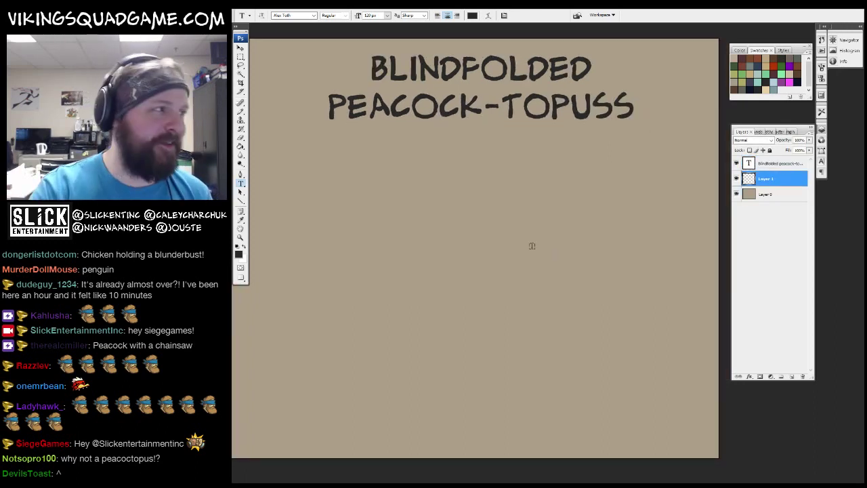
pyautogui.press('b')
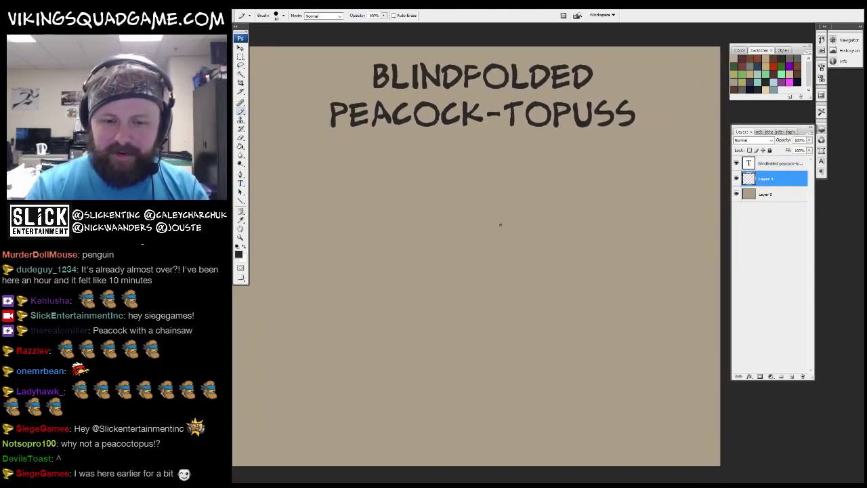
# Switch to the game editor and reload the desert level by jumping to the Lostcity destination.
pyautogui.hotkey('alt', 'Tab')
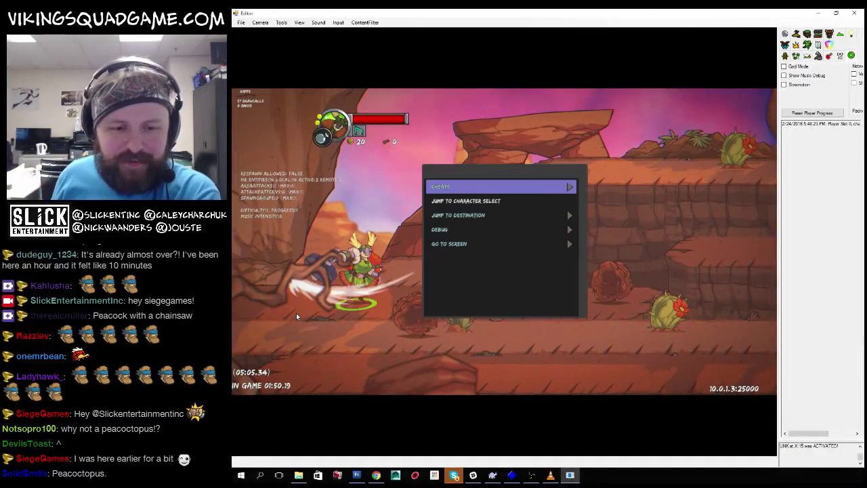
pyautogui.press('Escape')
pyautogui.press('Down')
pyautogui.press('Down')
pyautogui.press('Return')
pyautogui.press('Down')
pyautogui.press('Down')
pyautogui.press('Down')
pyautogui.press('Down')
pyautogui.press('Down')
pyautogui.press('Down')
pyautogui.press('Down')
pyautogui.press('Down')
pyautogui.press('Down')
pyautogui.press('Down')
pyautogui.press('Down')
pyautogui.press('Down')
pyautogui.press('Down')
pyautogui.press('Down')
pyautogui.press('Down')
pyautogui.press('Down')
pyautogui.press('Down')
pyautogui.press('Down')
pyautogui.press('Down')
pyautogui.press('Down')
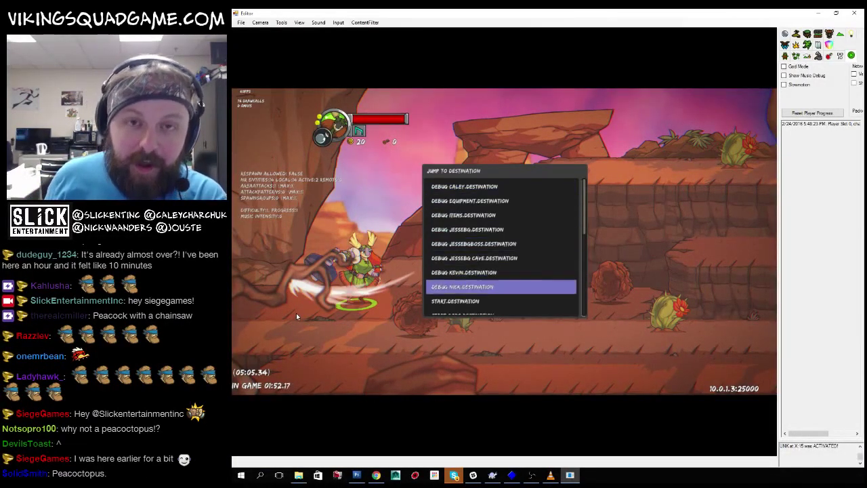
pyautogui.press('Up')
pyautogui.press('Up')
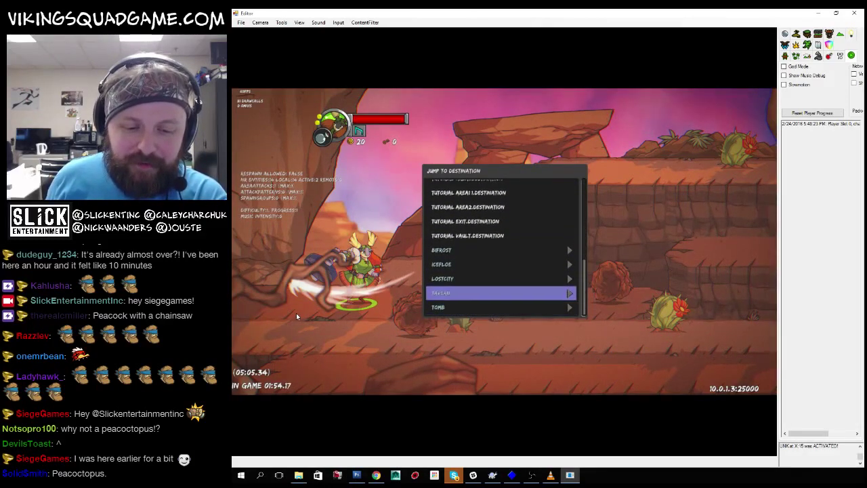
pyautogui.press('Return')
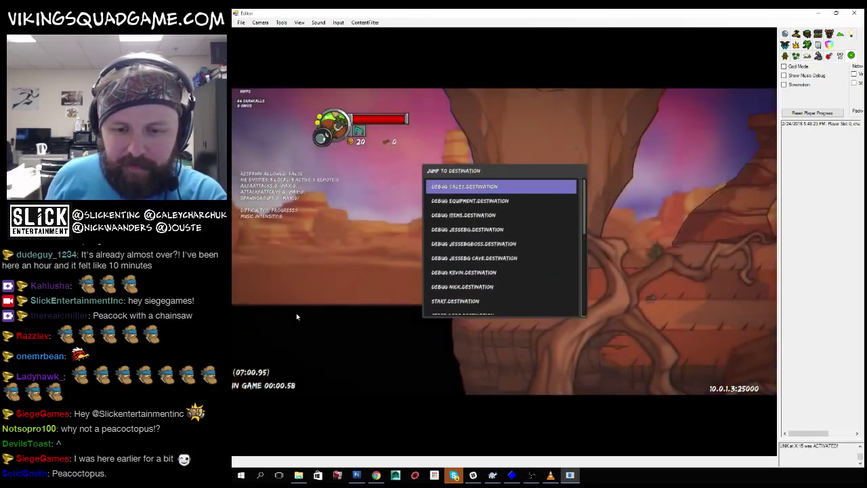
pyautogui.press('Return')
pyautogui.press('Escape')
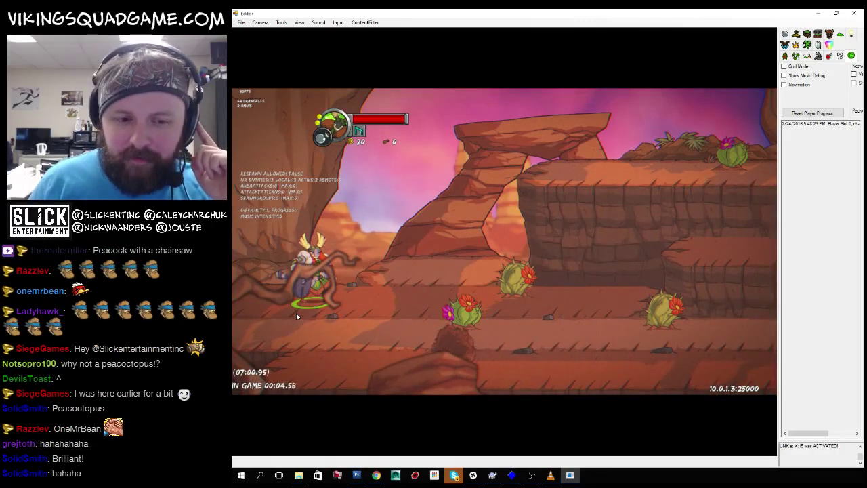
# Leave the running level for the character selection and start with the blue level 26 viking.
pyautogui.press('Escape')
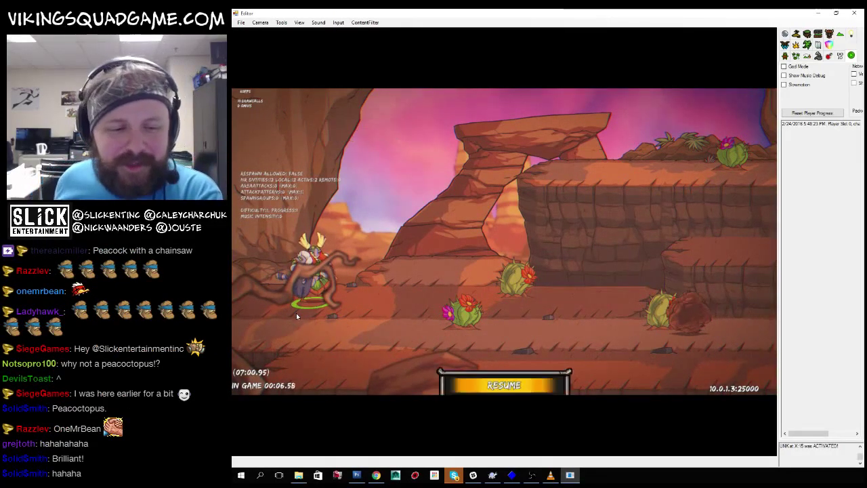
pyautogui.press('Down')
pyautogui.press('Up')
pyautogui.press('Down')
pyautogui.press('Return')
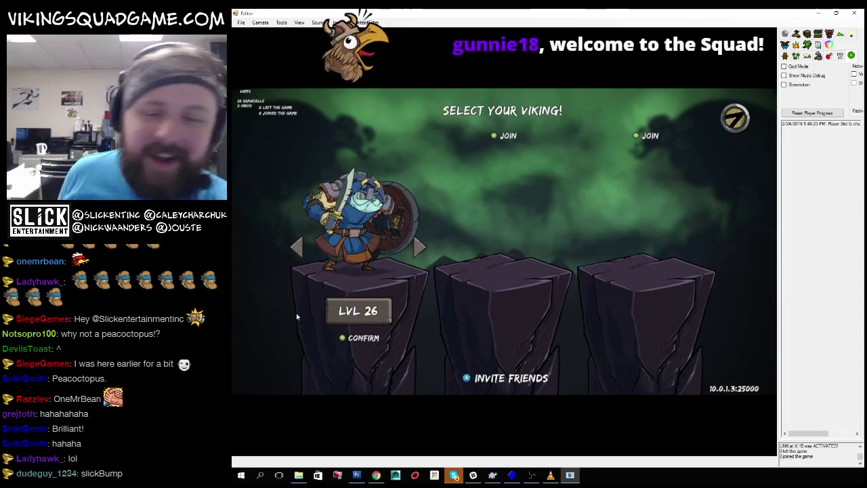
pyautogui.press('Return')
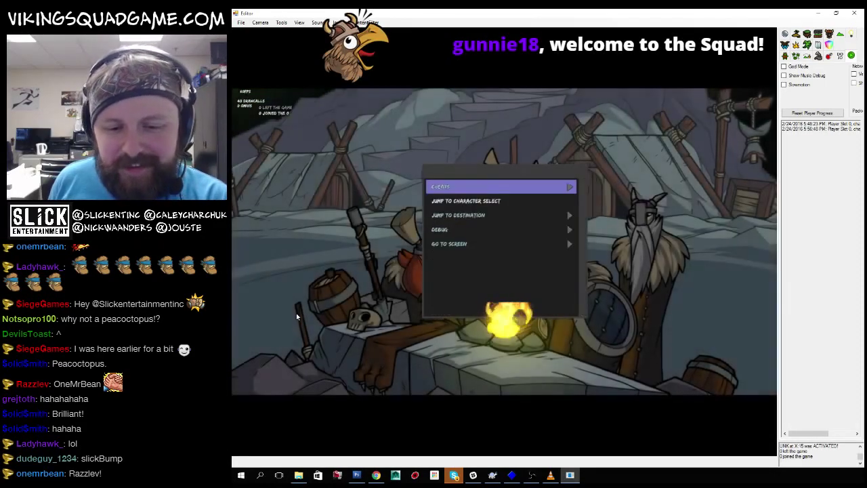
pyautogui.press('Escape')
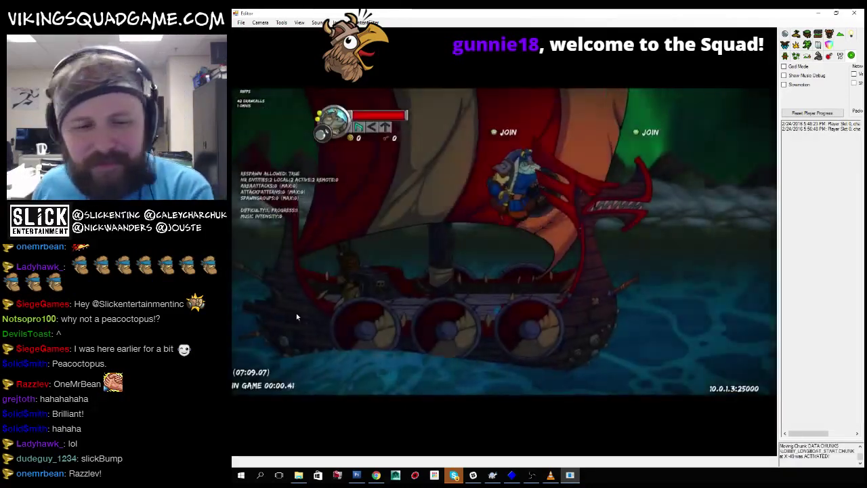
# Jump from the longboat to the Lostcity destination with the blue viking and close the debug menu.
pyautogui.press('Escape')
pyautogui.press('Return')
pyautogui.press('Down')
pyautogui.press('Down')
pyautogui.press('Down')
pyautogui.press('Down')
pyautogui.press('Down')
pyautogui.press('Down')
pyautogui.press('Down')
pyautogui.press('Down')
pyautogui.press('Down')
pyautogui.press('Down')
pyautogui.press('Down')
pyautogui.press('Down')
pyautogui.press('Down')
pyautogui.press('Down')
pyautogui.press('Down')
pyautogui.press('Down')
pyautogui.press('Down')
pyautogui.press('Down')
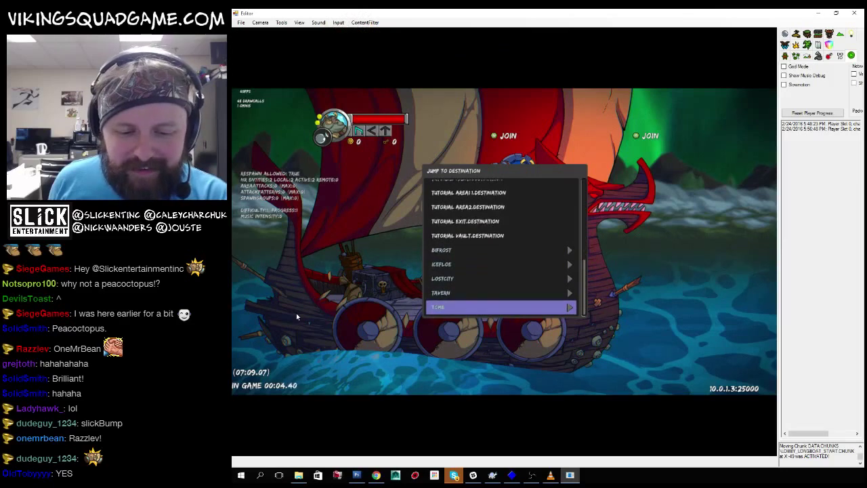
pyautogui.press('Up')
pyautogui.press('Up')
pyautogui.press('Return')
pyautogui.press('Return')
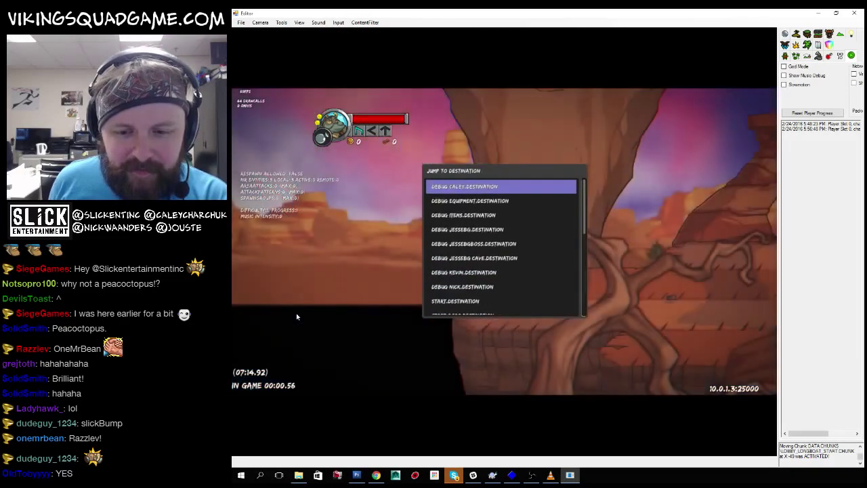
pyautogui.press('Escape')
pyautogui.press('Escape')
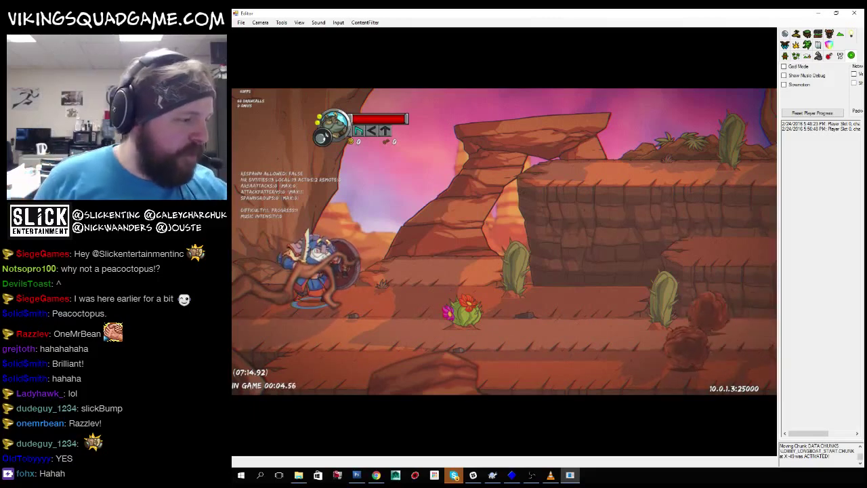
# Switch back to the Photoshop canvas, try and undo a zigzag test stroke, and hide the Layers panel.
pyautogui.hotkey('alt', 'Tab')
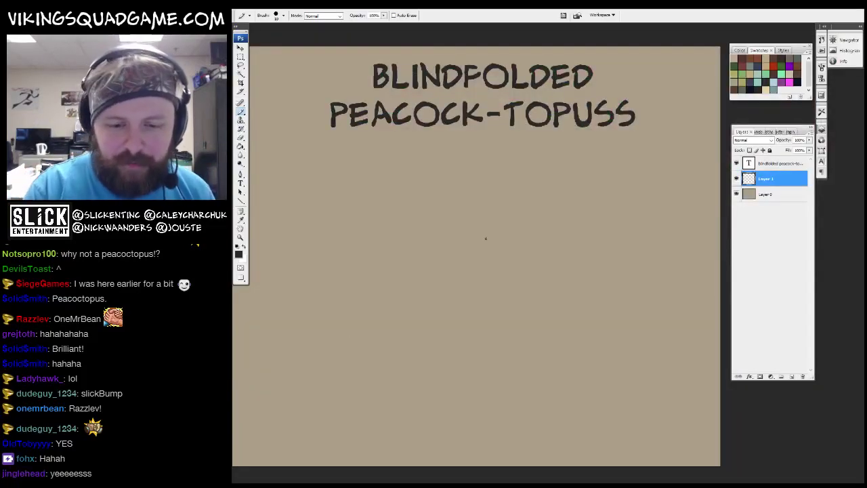
pyautogui.moveTo(477, 236)
pyautogui.mouseDown()
pyautogui.moveTo(500, 234)
pyautogui.moveTo(534, 329)
pyautogui.mouseUp()
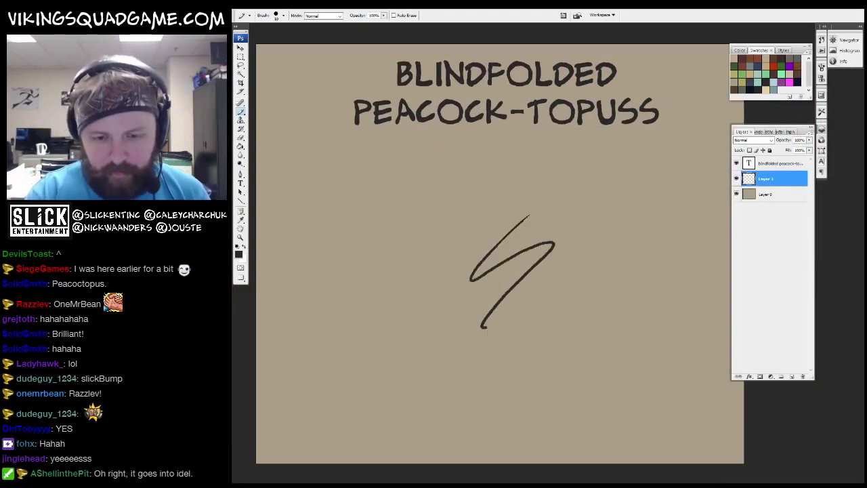
pyautogui.hotkey('ctrl', 'z')
pyautogui.keyDown('ctrl'); pyautogui.click(518, 233); pyautogui.keyUp('ctrl')
pyautogui.press('b')
pyautogui.moveTo(518, 233); pyautogui.dragTo(562, 237)
pyautogui.click(811, 129)
# Sketch a peacock below the title with a beak, three-plume crest, long neck, winged body, splayed feet and wavy tentacle tail.
pyautogui.moveTo(511, 229); pyautogui.dragTo(523, 209)
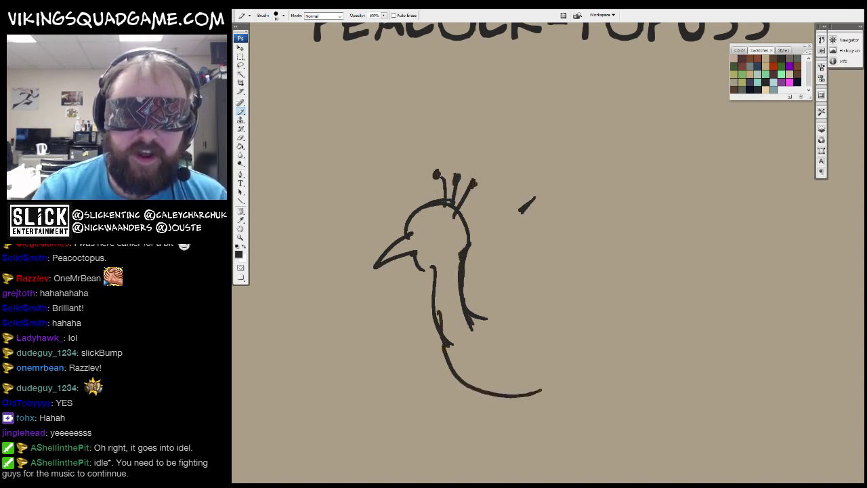
pyautogui.moveTo(478, 326); pyautogui.dragTo(584, 305)
pyautogui.moveTo(500, 374)
pyautogui.mouseDown()
pyautogui.moveTo(666, 362)
pyautogui.moveTo(617, 364)
pyautogui.mouseUp()
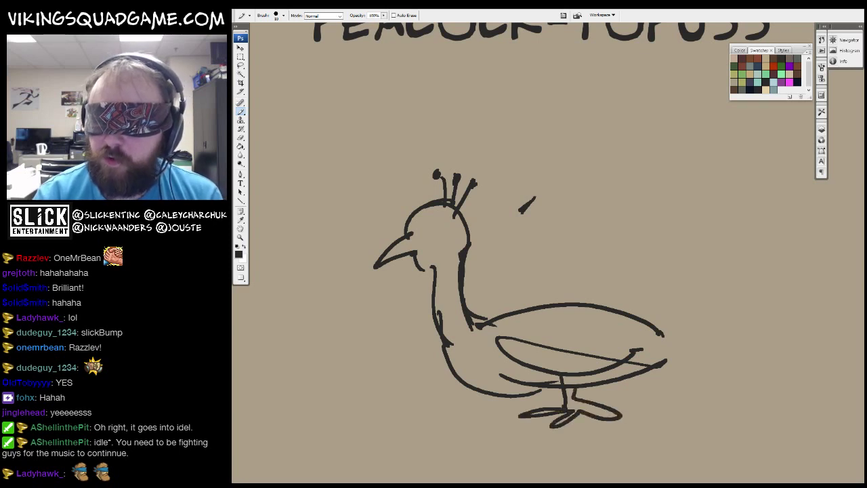
pyautogui.moveTo(526, 408); pyautogui.dragTo(485, 415)
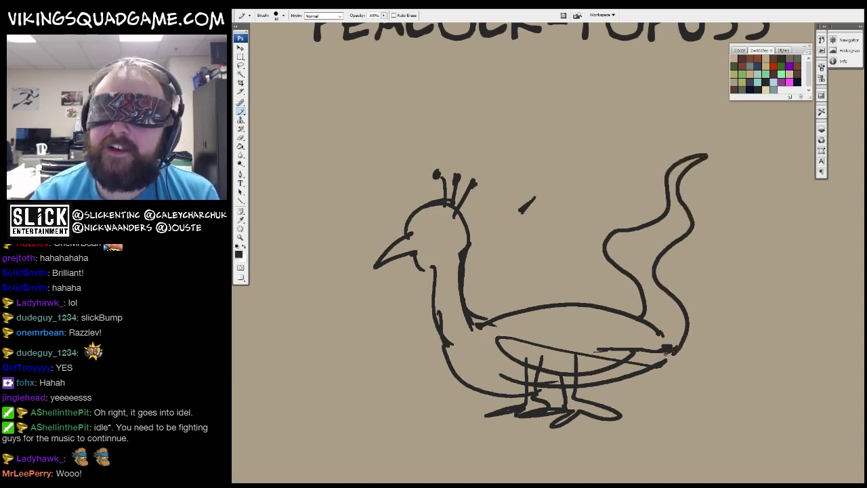
pyautogui.moveTo(754, 239)
pyautogui.mouseDown()
pyautogui.moveTo(765, 209)
pyautogui.moveTo(776, 238)
pyautogui.mouseUp()
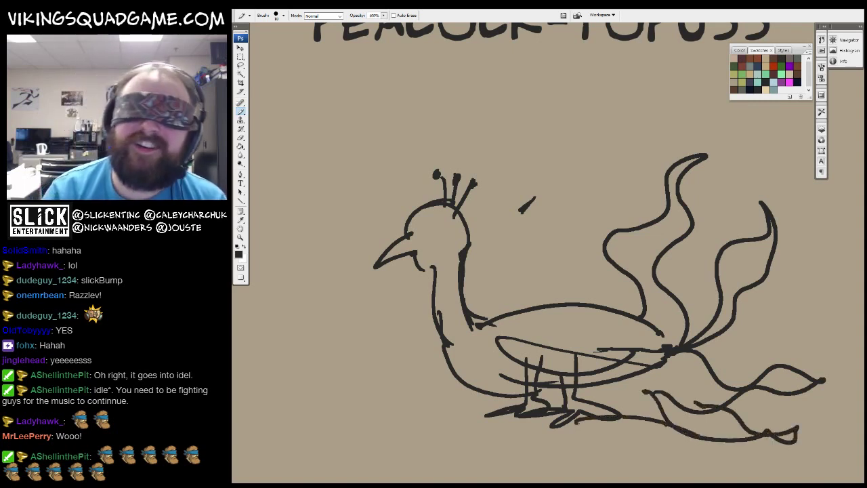
# Complete the sketch with a branch under the feet, more tail tentacles and two round eyes with dot pupils.
pyautogui.moveTo(558, 416); pyautogui.dragTo(406, 428)
pyautogui.moveTo(452, 436); pyautogui.dragTo(747, 459)
pyautogui.moveTo(746, 462); pyautogui.dragTo(671, 481)
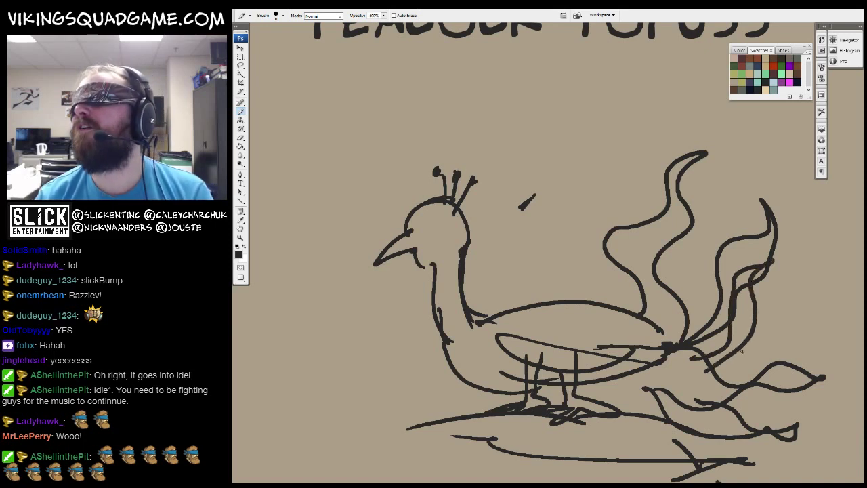
pyautogui.moveTo(743, 351)
pyautogui.mouseDown()
pyautogui.moveTo(791, 290)
pyautogui.moveTo(792, 325)
pyautogui.moveTo(743, 364)
pyautogui.mouseUp()
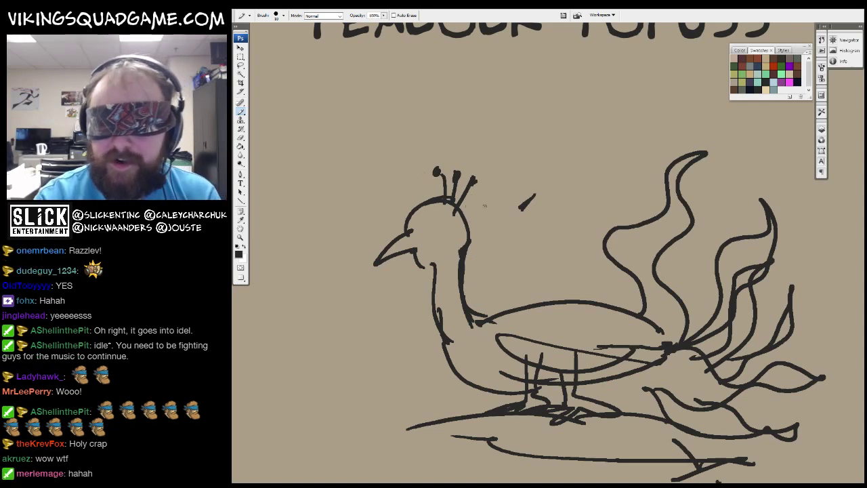
pyautogui.moveTo(424, 191)
pyautogui.mouseDown()
pyautogui.moveTo(408, 208)
pyautogui.moveTo(442, 209)
pyautogui.moveTo(428, 192)
pyautogui.mouseUp()
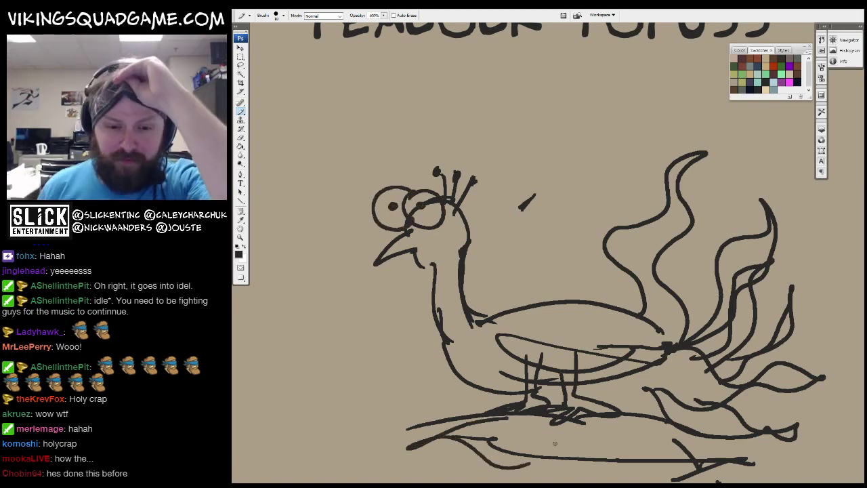
# Examine the finished peacock drawing up close and together with its title.
pyautogui.moveTo(555, 443); pyautogui.dragTo(523, 398)
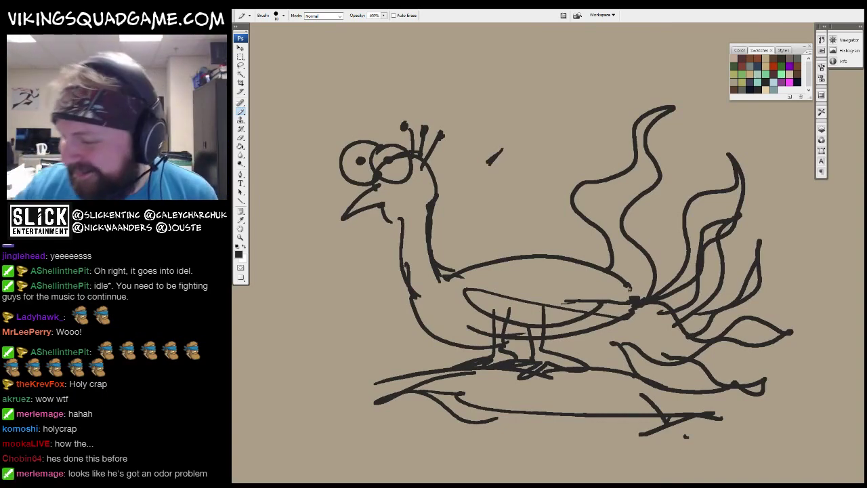
pyautogui.hotkey('ctrl', '-')
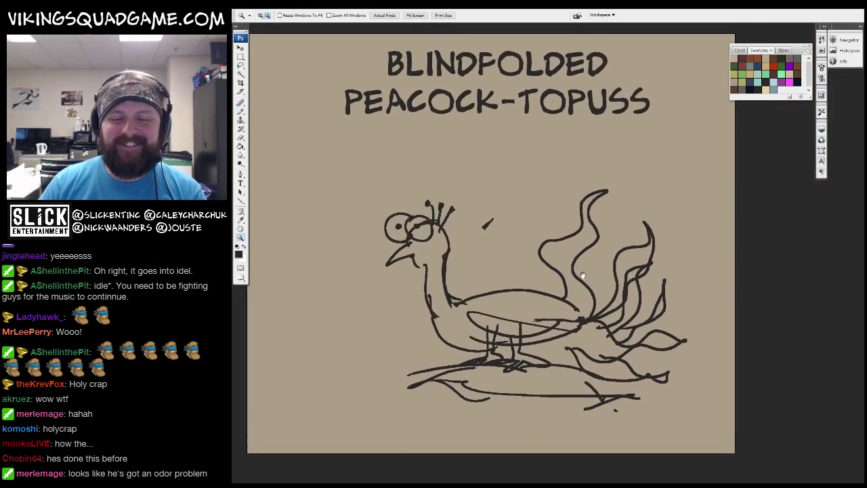
pyautogui.hotkey('ctrl', '+')
pyautogui.hotkey('ctrl', '-')
pyautogui.hotkey('ctrl', '+')
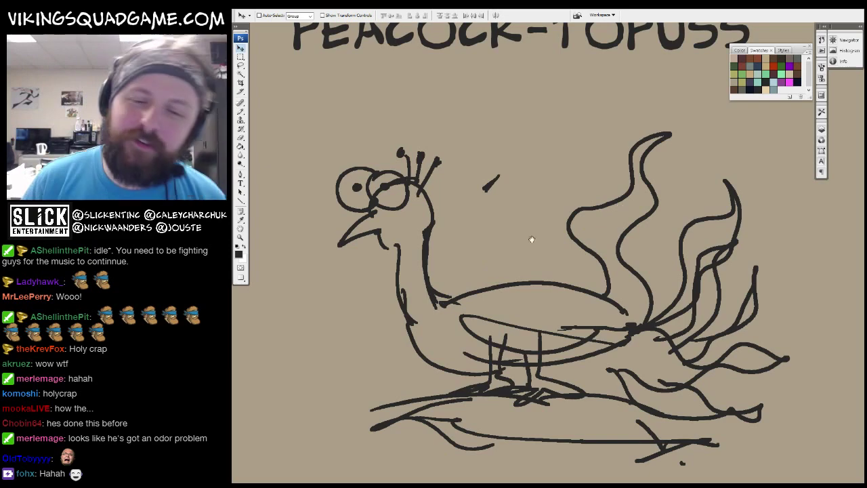
pyautogui.keyDown('alt'); pyautogui.click(601, 258); pyautogui.keyUp('alt')
pyautogui.keyDown('alt'); pyautogui.click(598, 256); pyautogui.keyUp('alt')
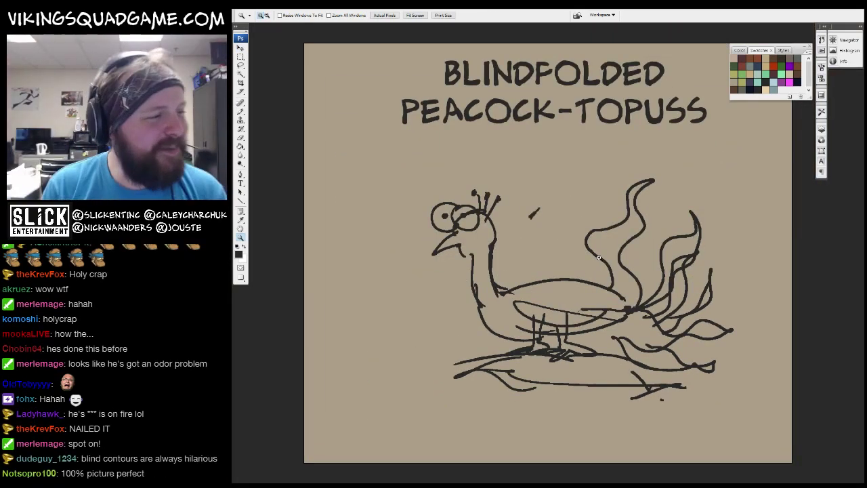
# Return the drawing from full-screen mode to a floating window and reposition it among the open documents.
pyautogui.press('f')
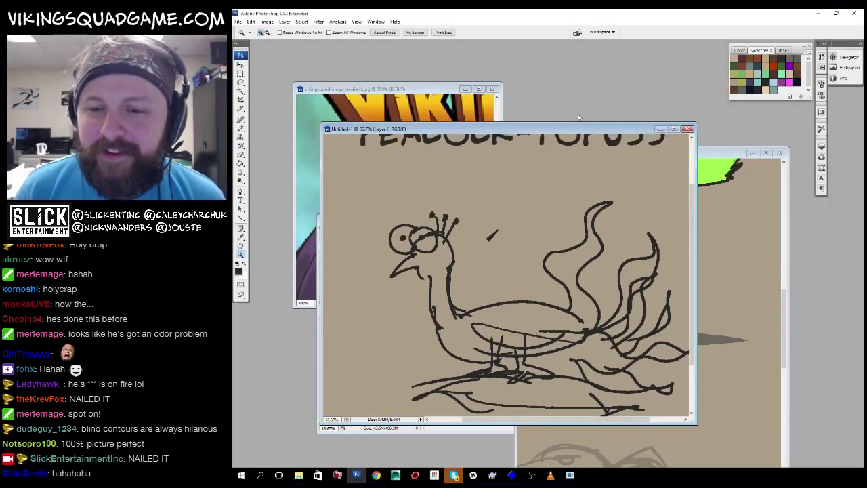
pyautogui.moveTo(579, 129); pyautogui.dragTo(541, 137)
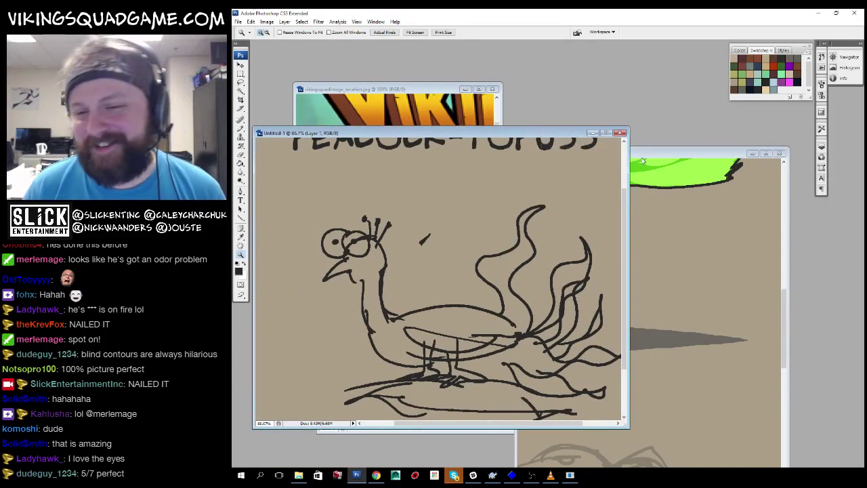
# Show the warm-up sketch document full screen and examine the tactical penguin with its cap, vest and backpack up close.
pyautogui.moveTo(642, 154); pyautogui.dragTo(629, 119)
pyautogui.press('f')
pyautogui.scroll(3, 600, 226)
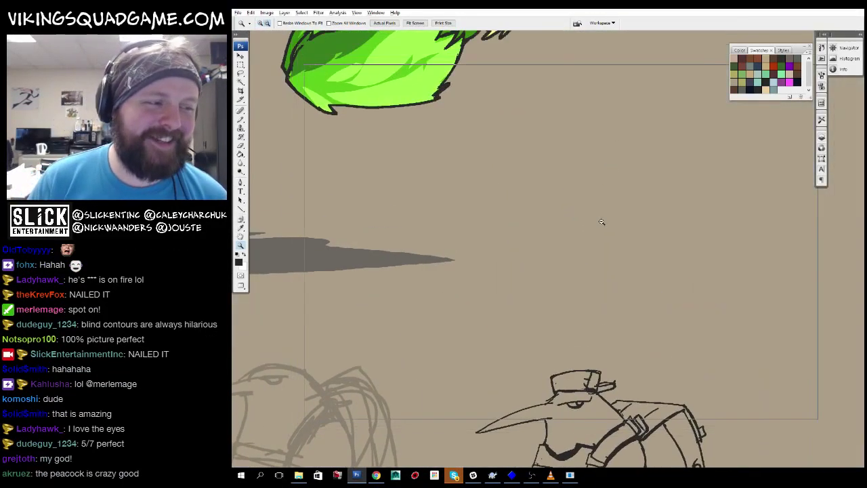
pyautogui.scroll(-3, 581, 272)
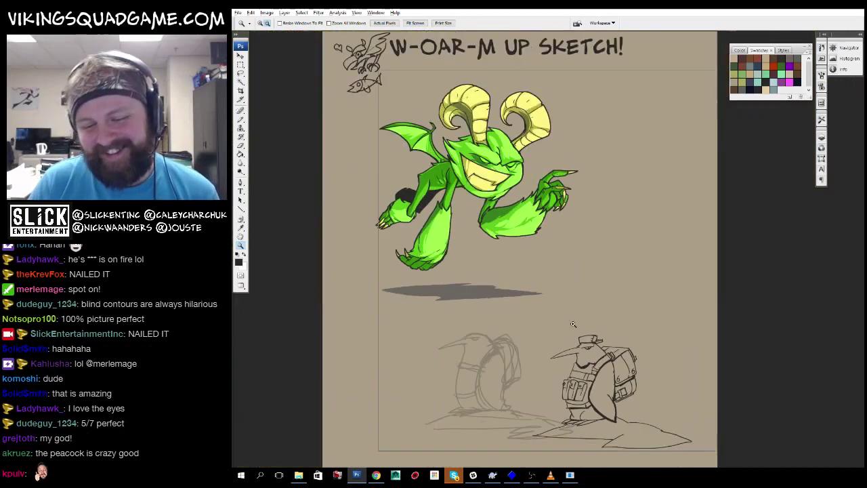
pyautogui.scroll(3, 489, 265)
pyautogui.moveTo(490, 265); pyautogui.dragTo(414, 149)
pyautogui.scroll(-3, 414, 149)
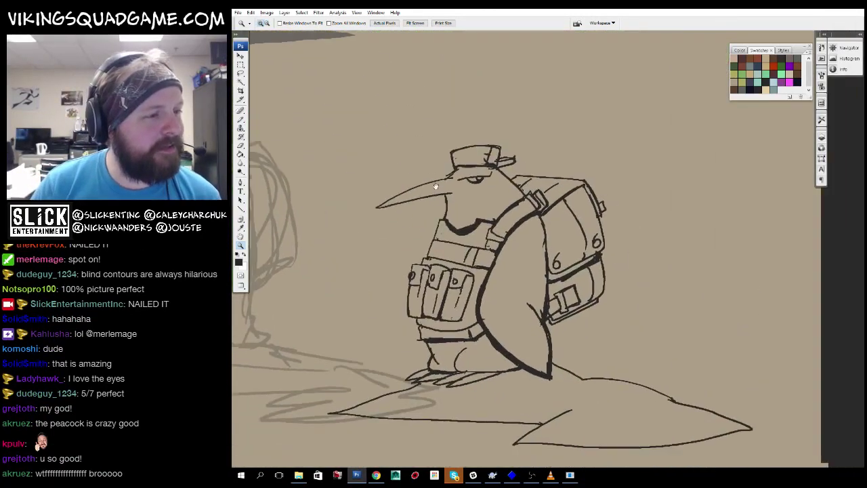
pyautogui.scroll(5, 454, 242)
pyautogui.scroll(-2, 454, 242)
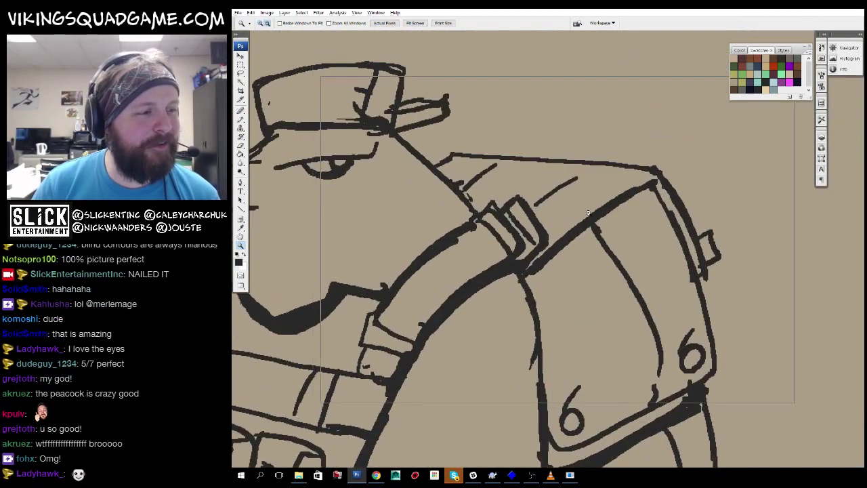
pyautogui.scroll(-3, 562, 234)
pyautogui.scroll(3, 563, 233)
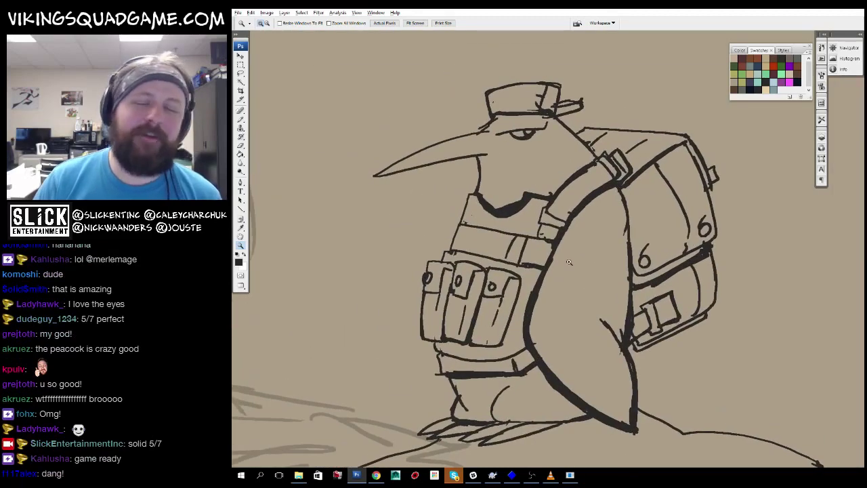
# Return the warm-up sketch to a floating window and inspect the blindfolded peacock drawing full screen, both whole and enlarged.
pyautogui.press('f')
pyautogui.press('f')
pyautogui.moveTo(459, 133); pyautogui.dragTo(408, 100)
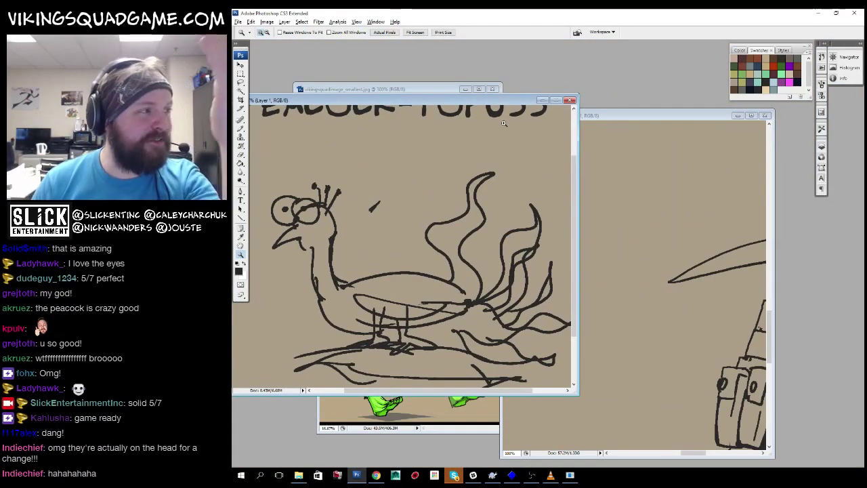
pyautogui.press('f')
pyautogui.press('f')
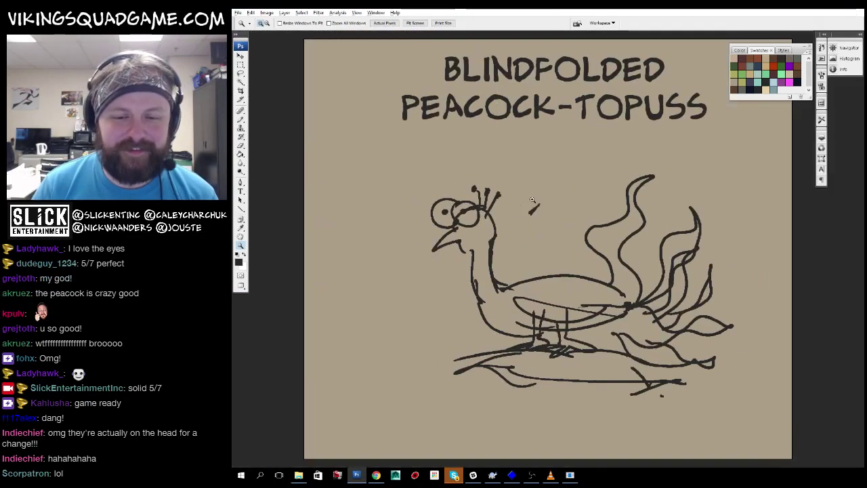
pyautogui.click(548, 256)
pyautogui.moveTo(548, 258); pyautogui.dragTo(570, 250)
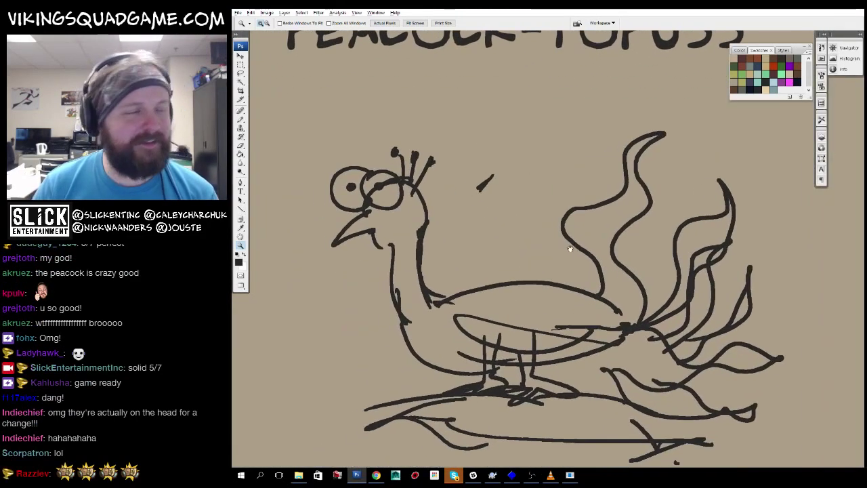
pyautogui.moveTo(523, 270); pyautogui.dragTo(535, 265)
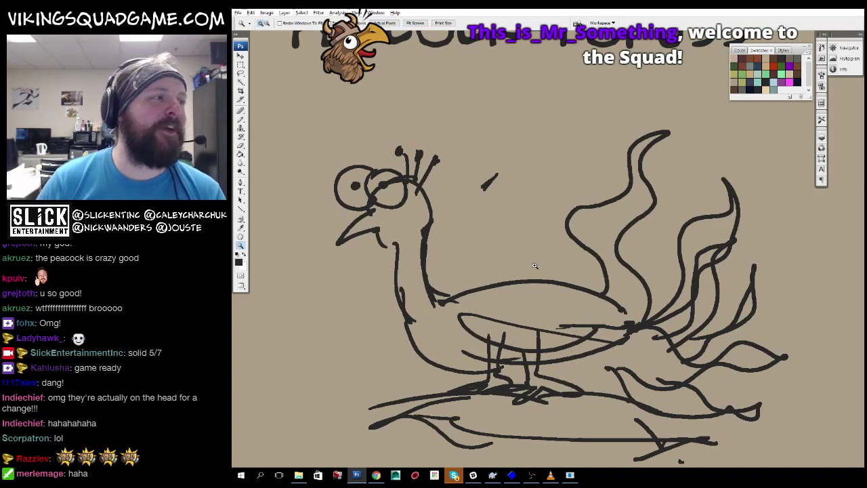
# Leave the peacock's full-screen view and examine the green horned creature in the warm-up sketch, ending in a floating window.
pyautogui.hotkey('ctrl', 'Tab')
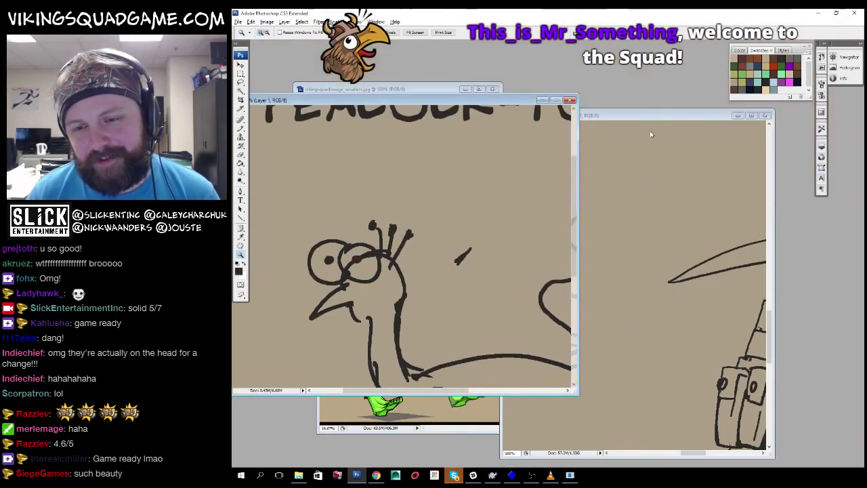
pyautogui.hotkey('ctrl', 'Tab')
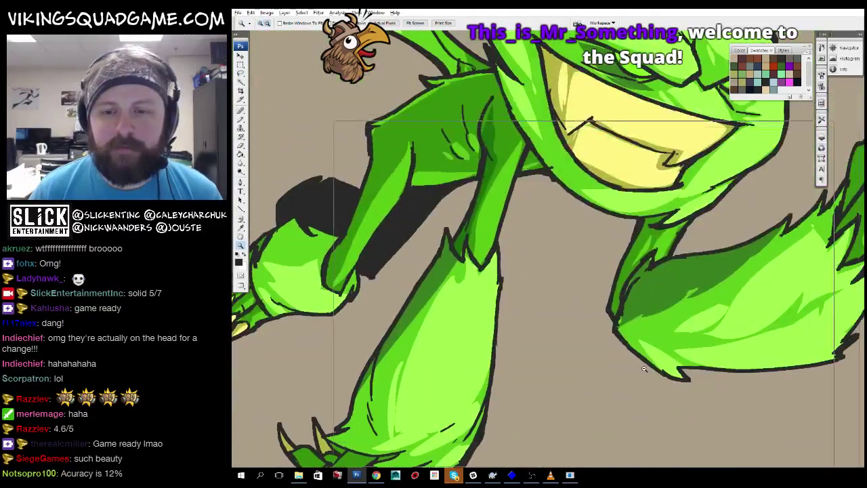
pyautogui.keyDown('alt'); pyautogui.click(644, 369); pyautogui.keyUp('alt')
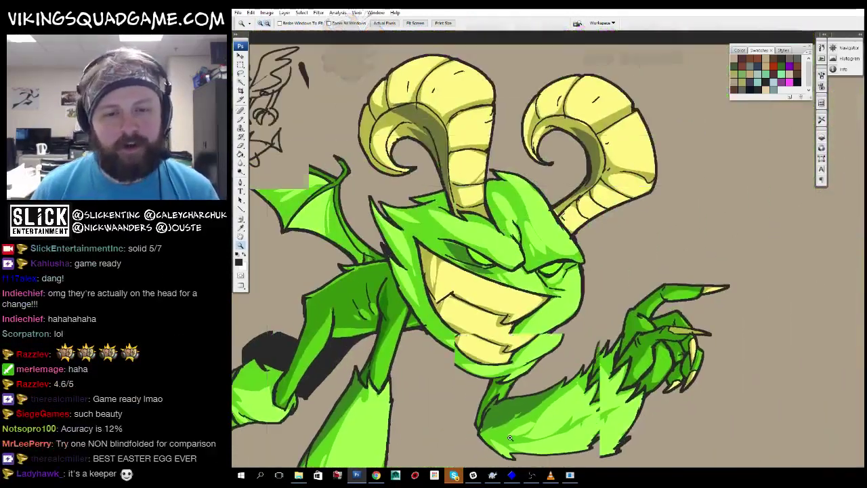
pyautogui.keyDown('alt'); pyautogui.click(510, 438); pyautogui.keyUp('alt')
pyautogui.keyDown('alt'); pyautogui.click(443, 314); pyautogui.keyUp('alt')
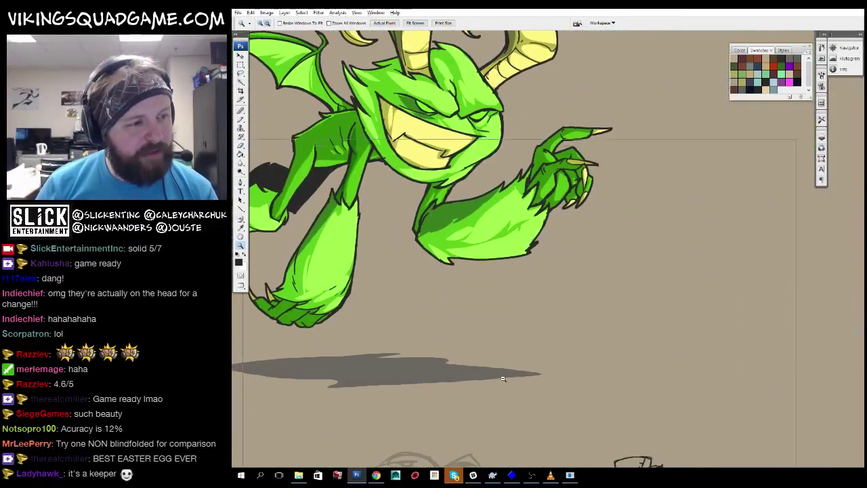
pyautogui.keyDown('alt'); pyautogui.click(486, 339); pyautogui.keyUp('alt')
pyautogui.press('f')
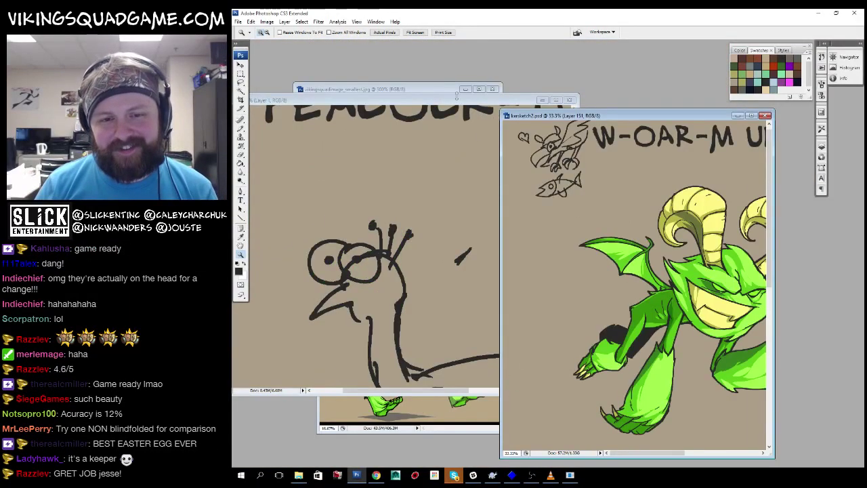
# Cycle through the open documents to bring the LOKIBUILDER.psd character sheet to the front.
pyautogui.hotkey('ctrl', 'Tab')
pyautogui.hotkey('ctrl', 'Tab')
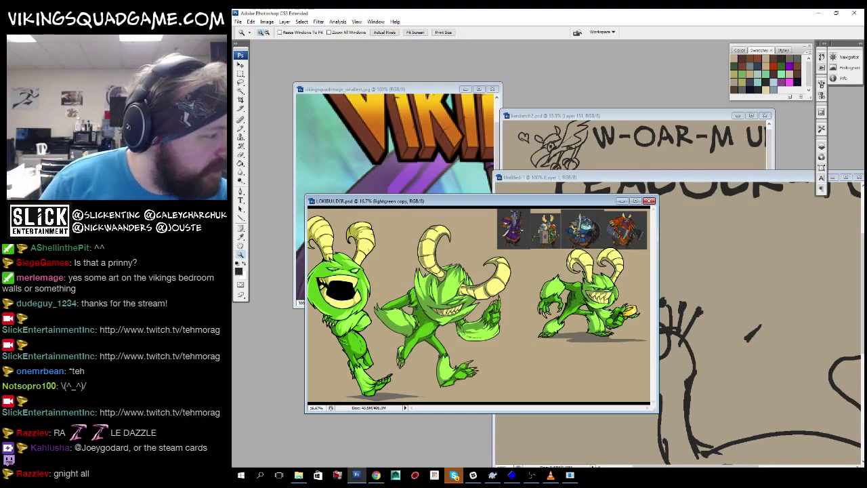
pyautogui.hotkey('alt', 'Tab')
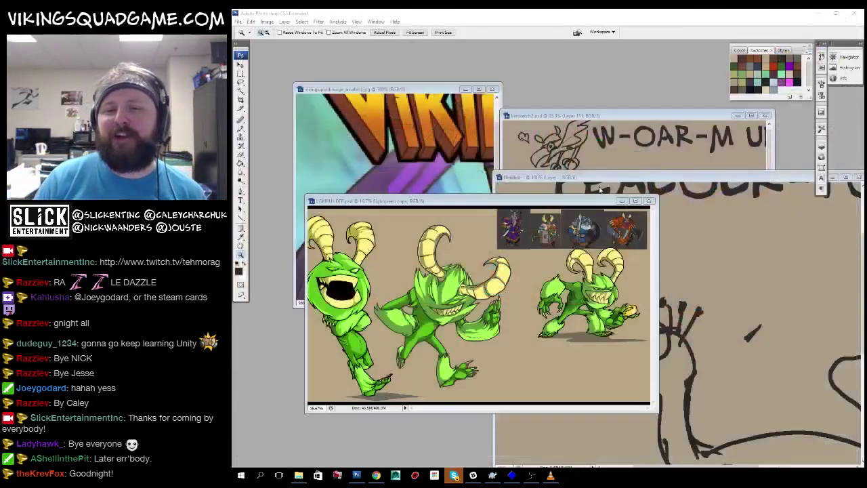
# Move the LOKIBUILDER.psd window aside and show the Viking Squad cover art full screen, with the whole logo and characters in view.
pyautogui.click(853, 13)
pyautogui.doubleClick(533, 203)
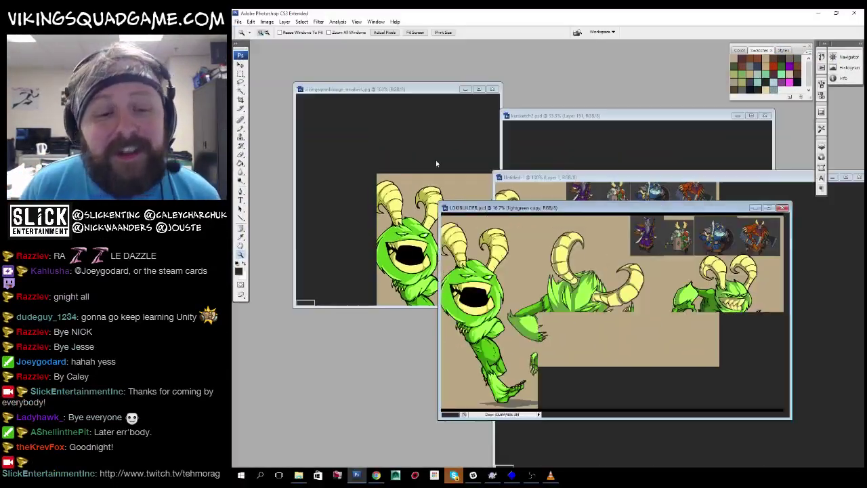
pyautogui.click(478, 88)
pyautogui.click(477, 174)
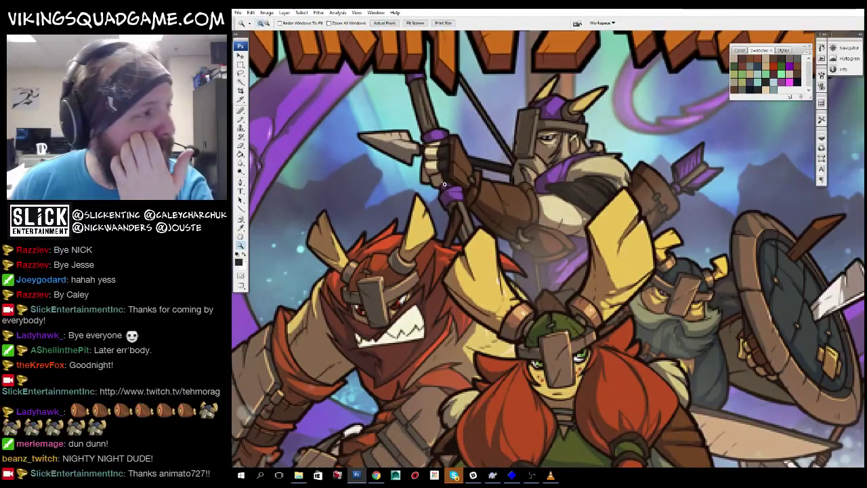
pyautogui.moveTo(481, 205); pyautogui.dragTo(495, 250)
pyautogui.moveTo(556, 244); pyautogui.dragTo(528, 255)
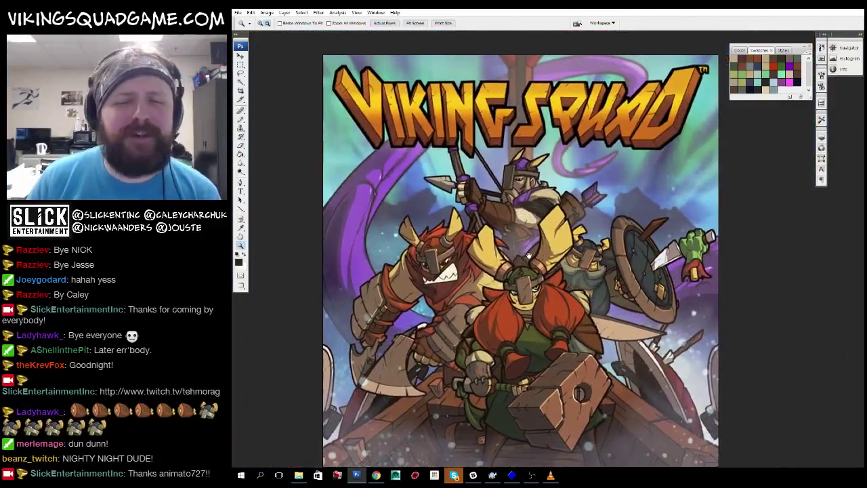